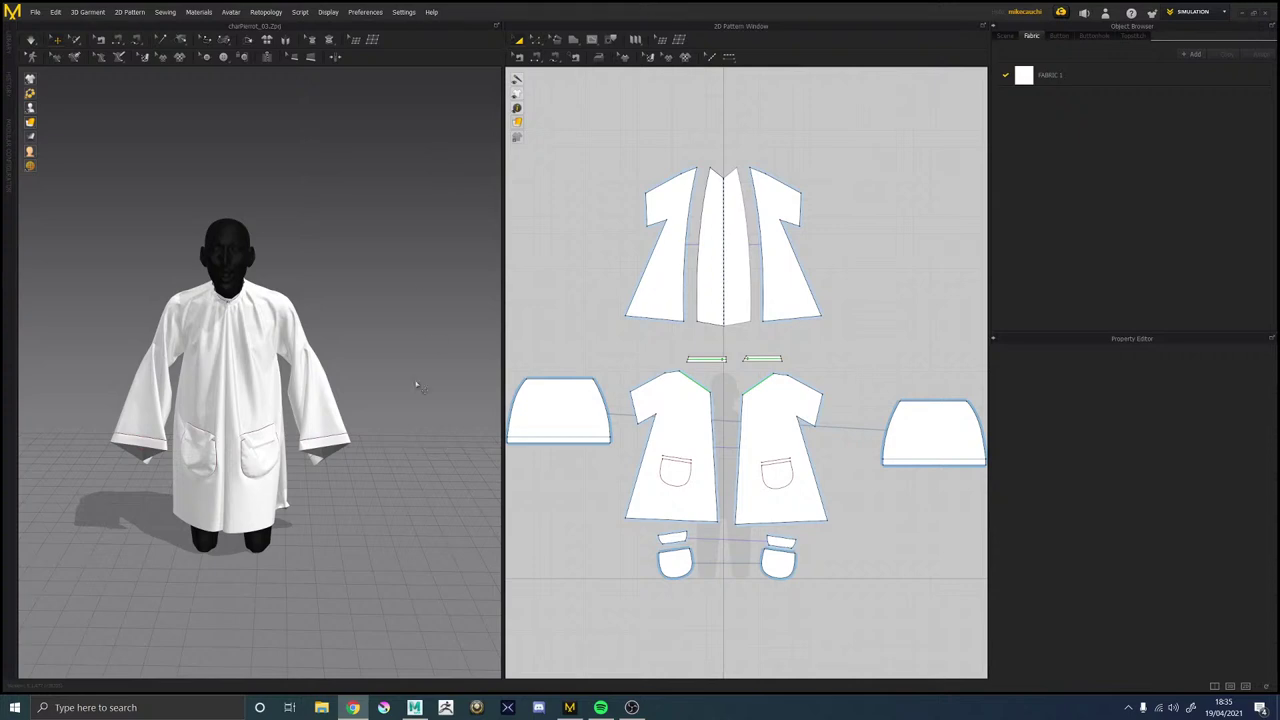
Inspect the draped robe on the avatar from the front, side and back.
scroll(384, 407, up, 1)
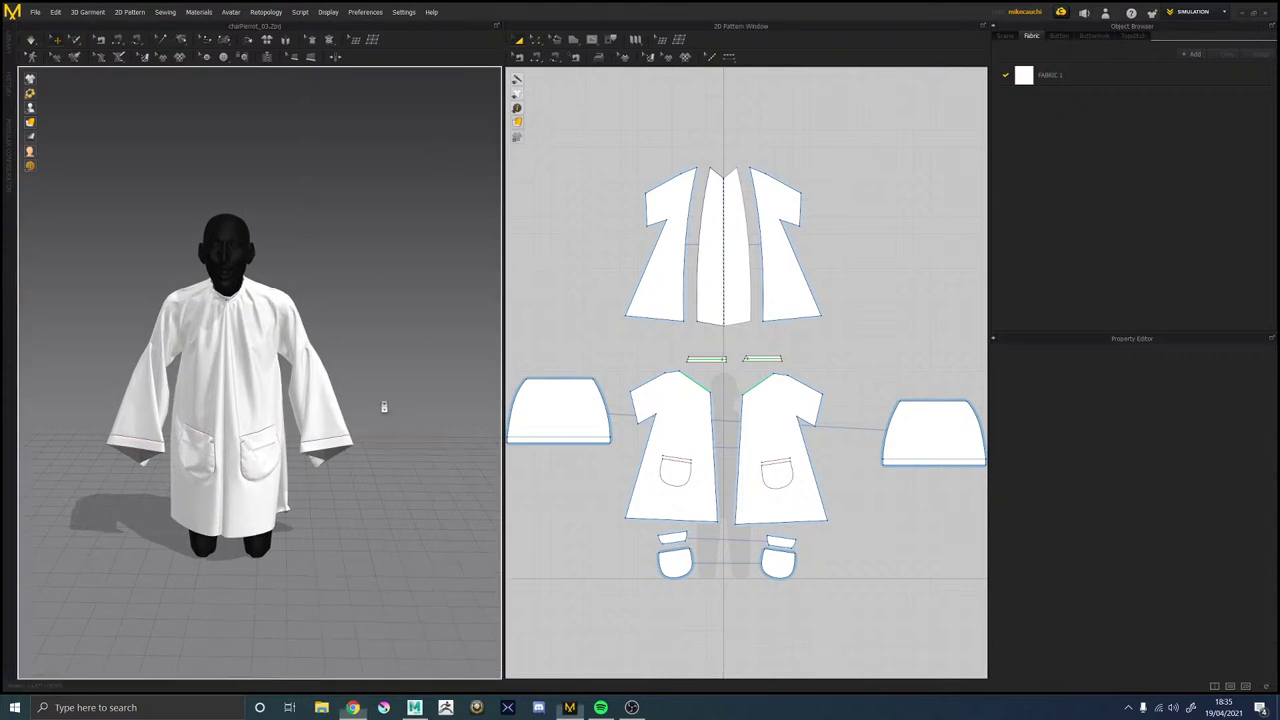
right_drag(423, 386, 400, 383)
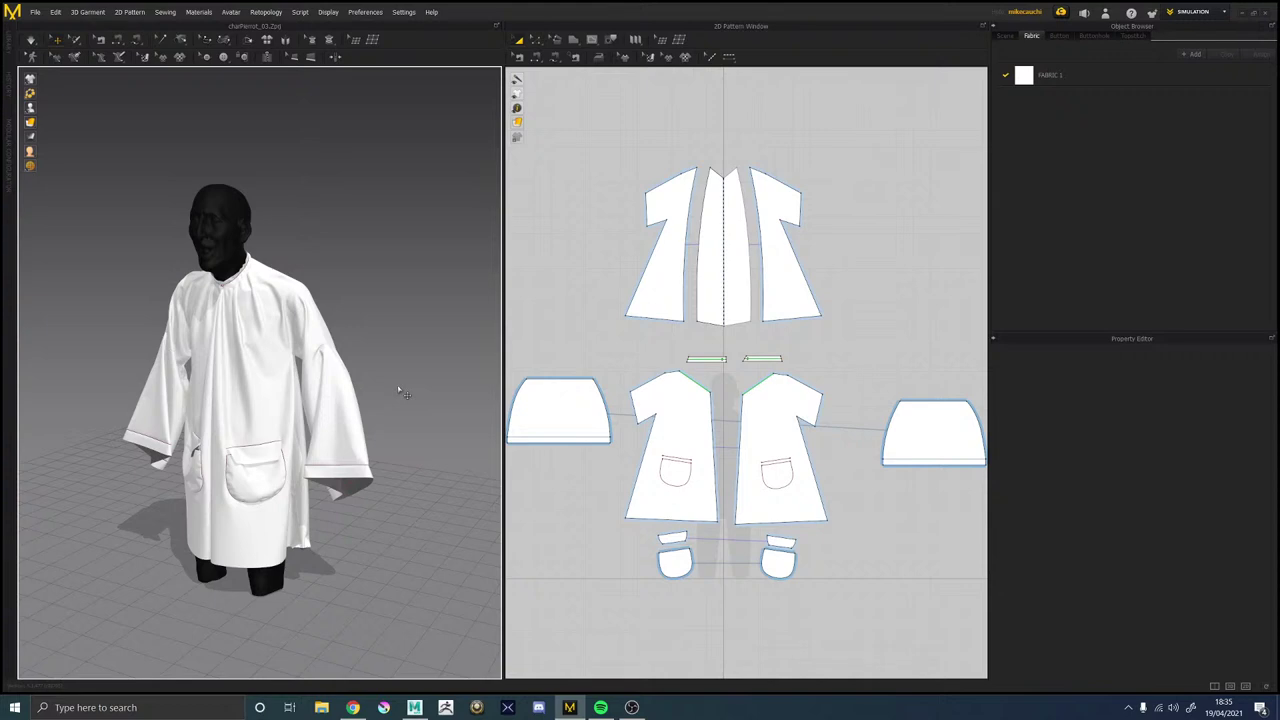
right_drag(398, 362, 209, 349)
middle_drag(114, 269, 194, 313)
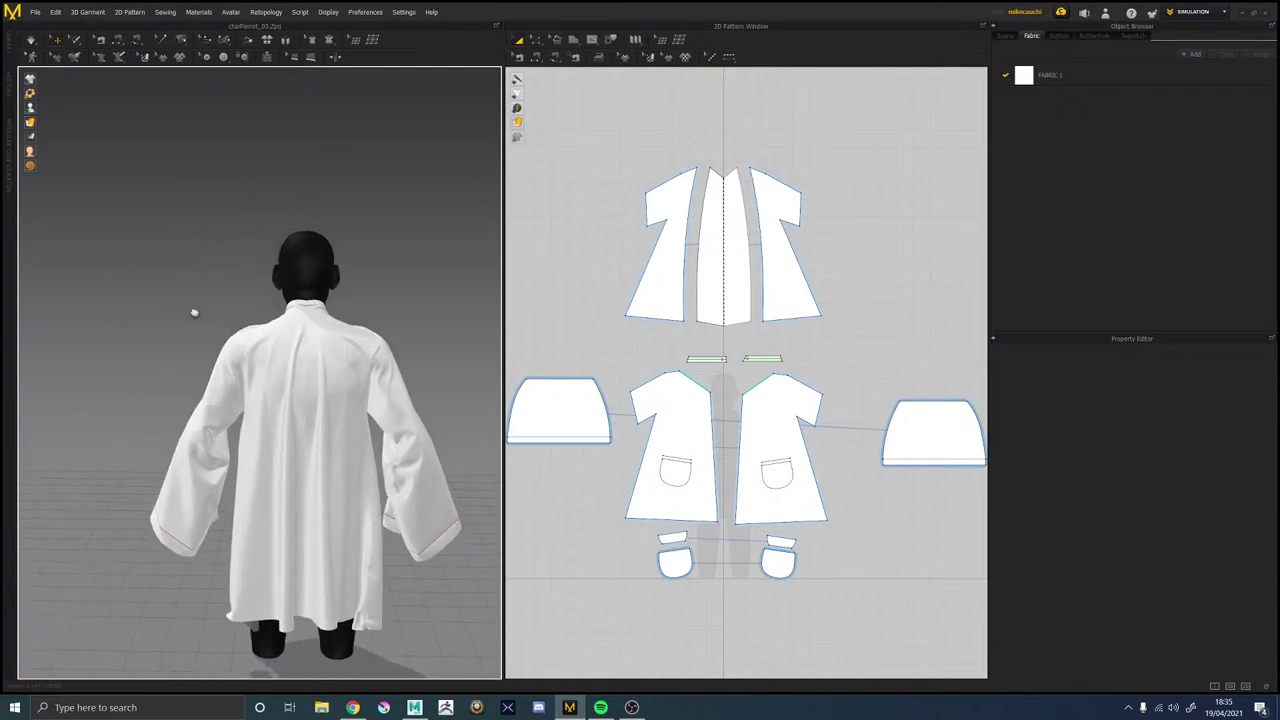
right_drag(194, 313, 283, 263)
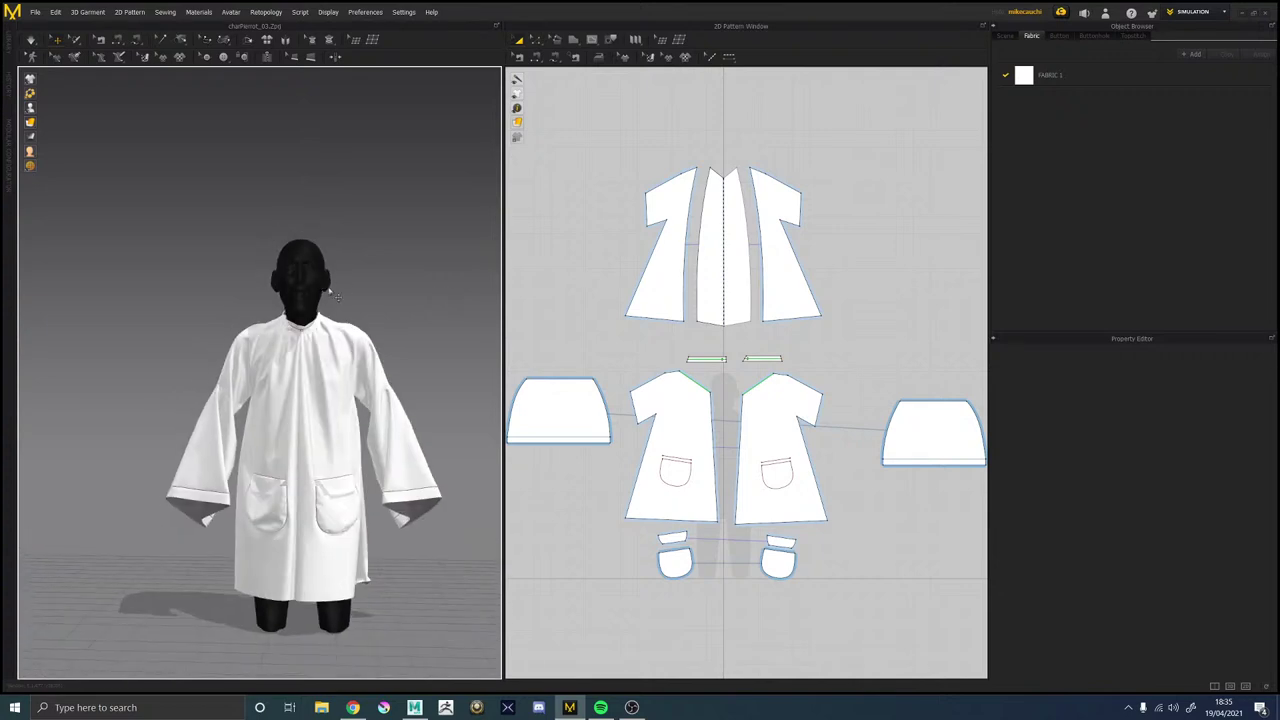
Minimize Marvelous Designer and Maya and launch PureRef from the desktop.
click(1242, 13)
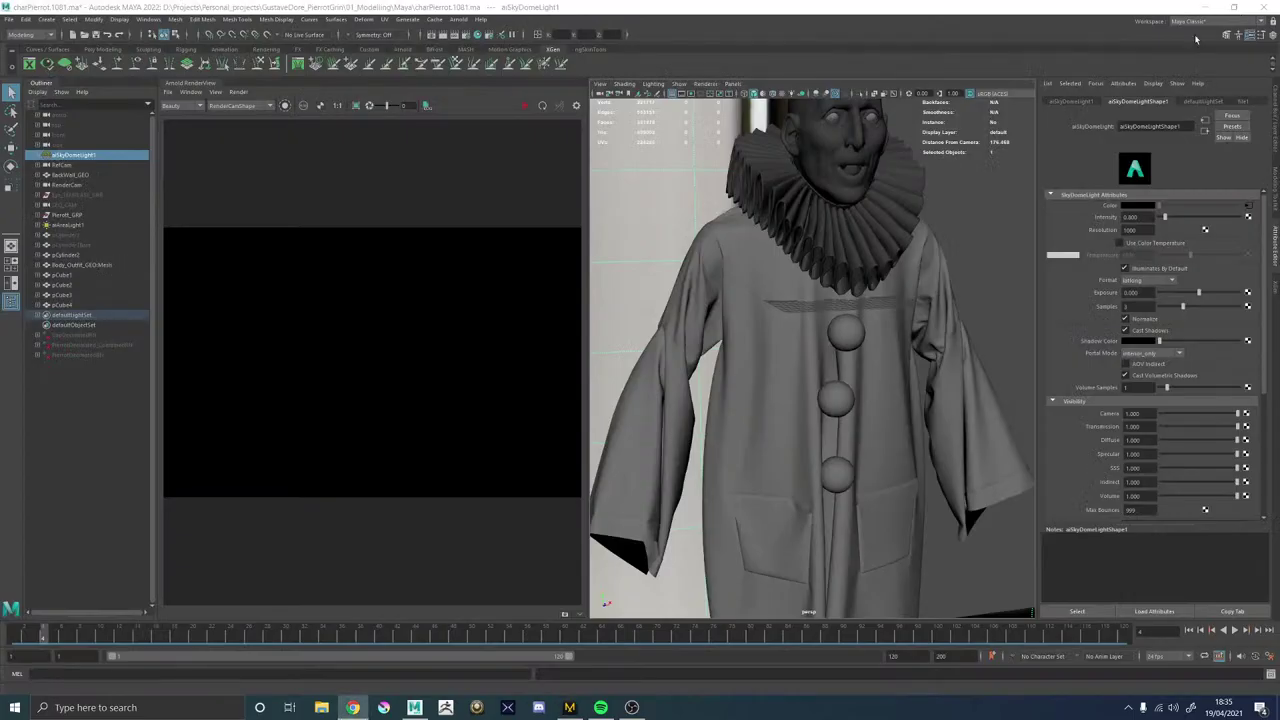
click(1203, 8)
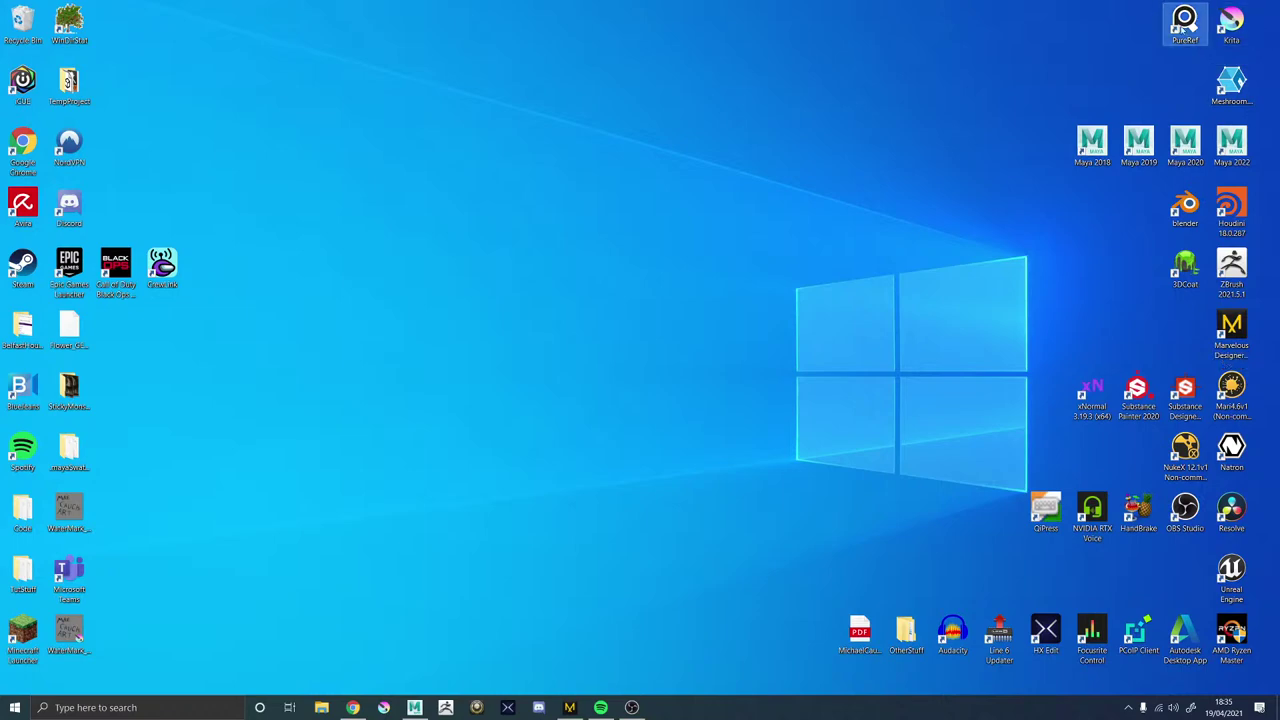
double_click(1186, 24)
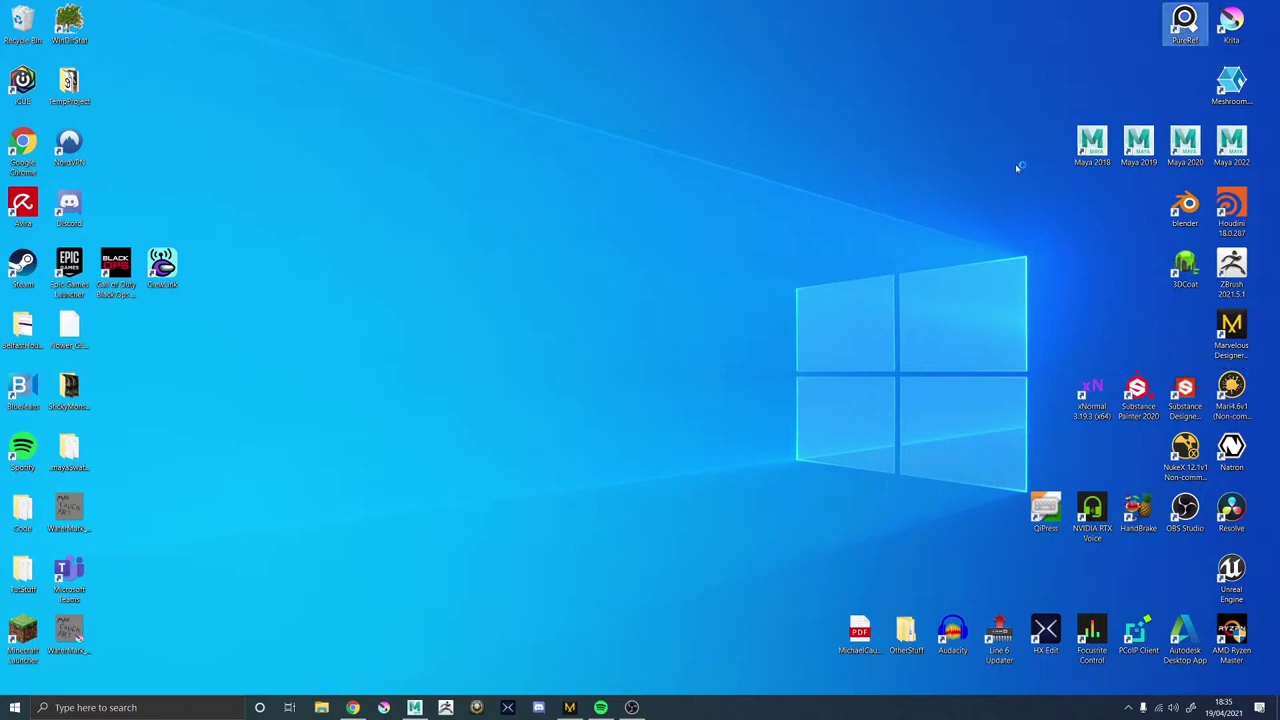
Open charPierrot_015.jpg from the ProgressionImages folder in File Explorer and view it maximized in Photos.
click(322, 707)
double_click(632, 338)
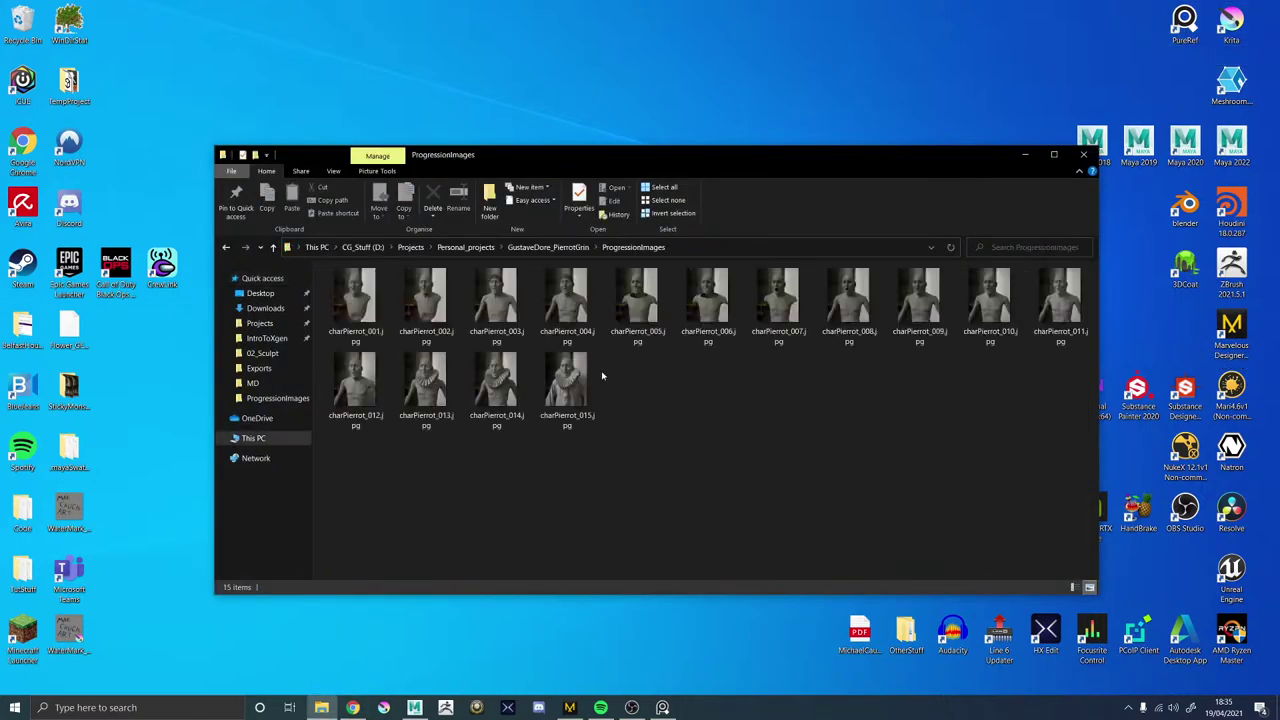
double_click(566, 385)
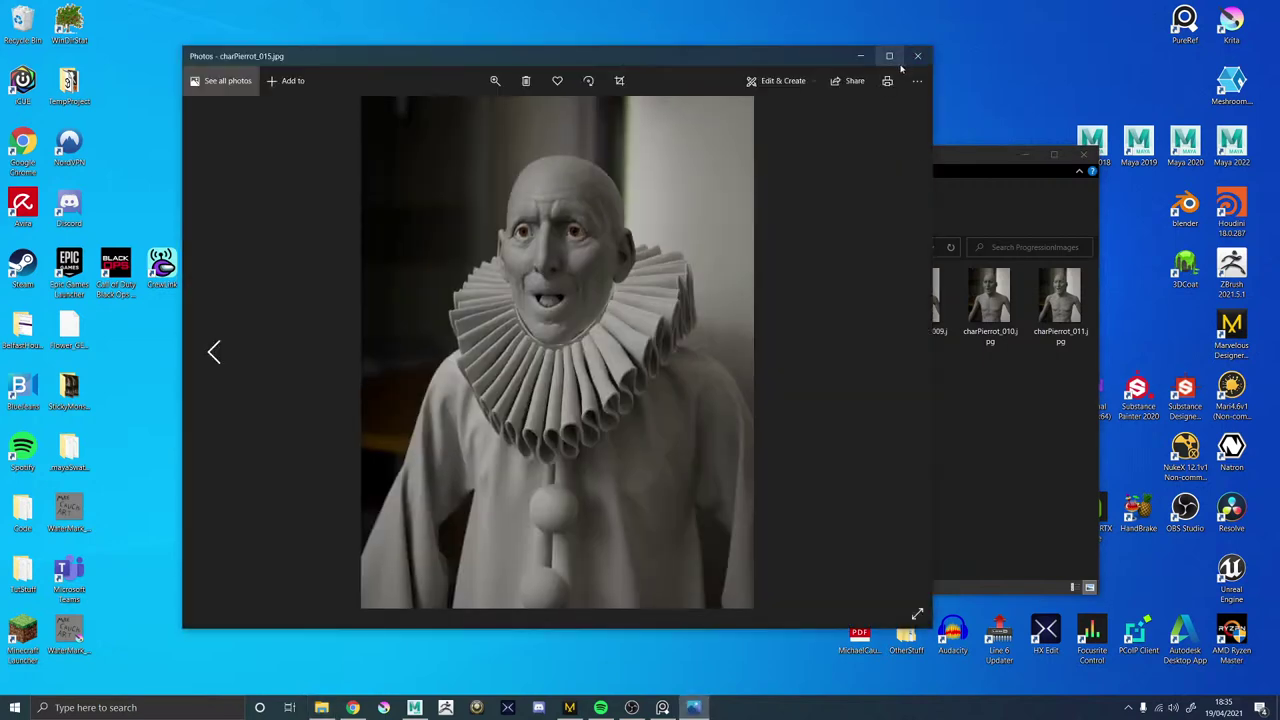
click(889, 57)
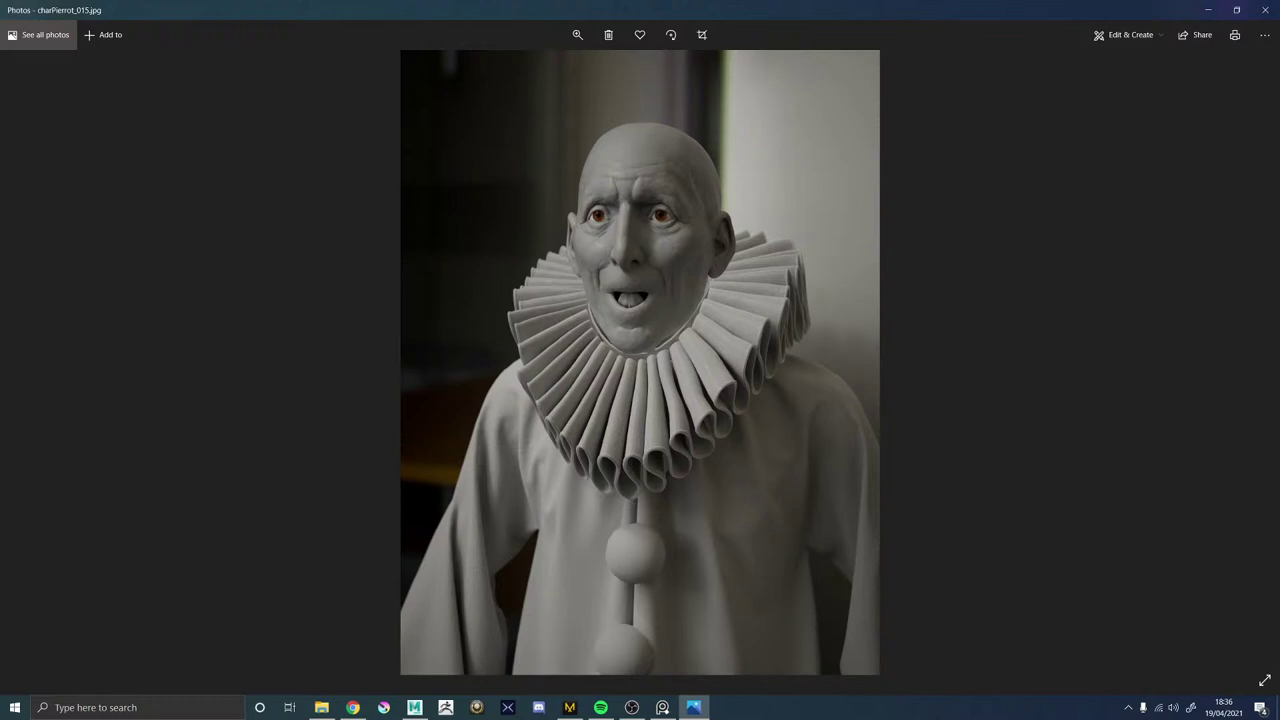
Close the render image and its folder, and focus the PureRef board on the standing Pierrot costume photo.
key(alt+Tab)
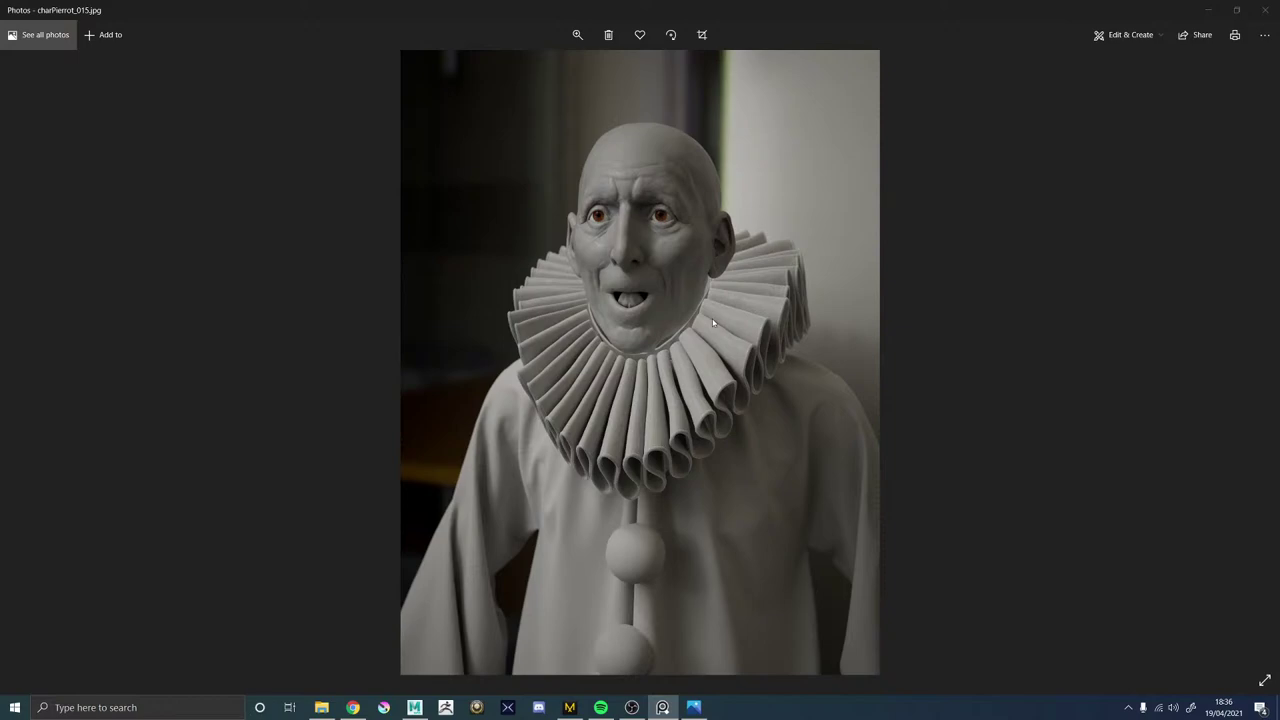
click(1268, 12)
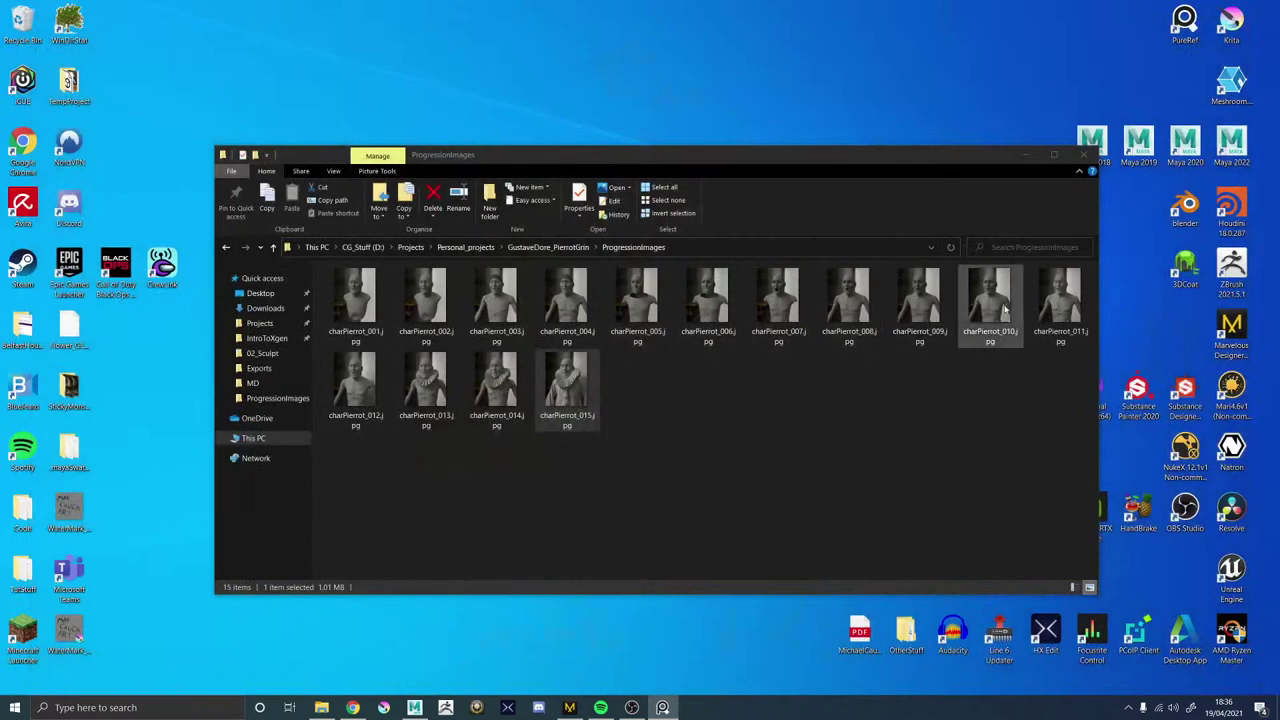
click(1081, 156)
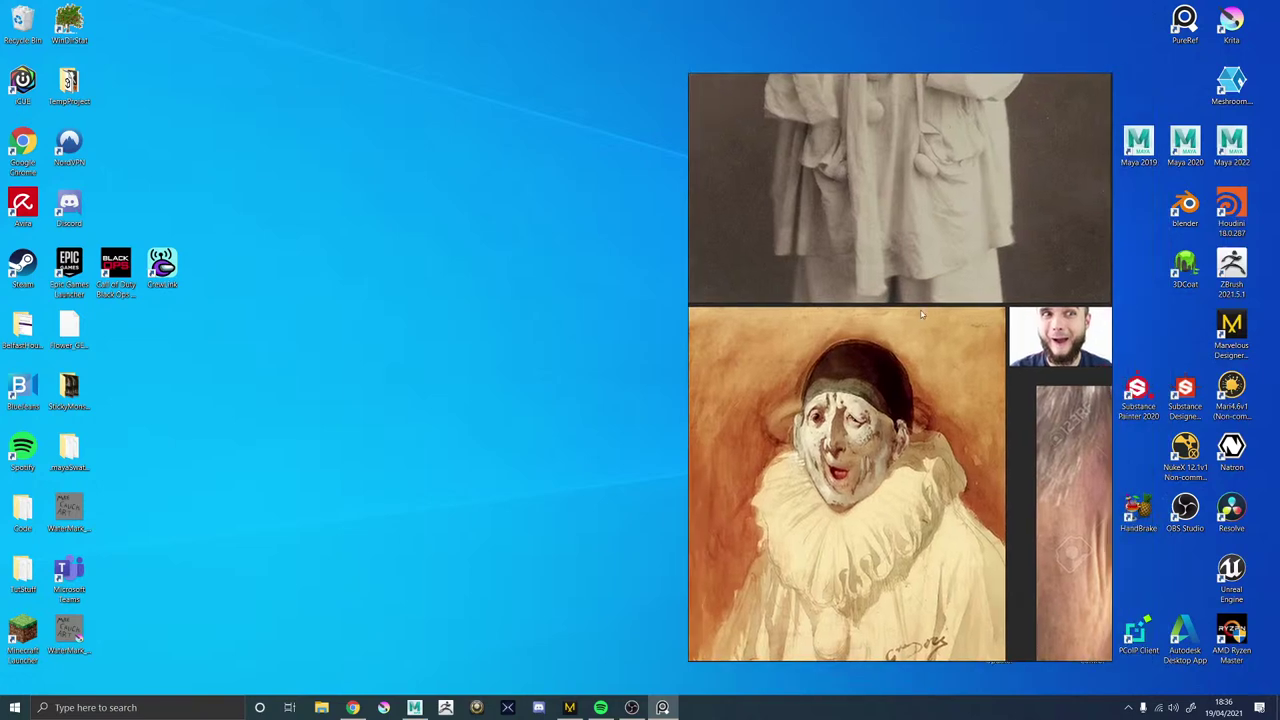
double_click(1048, 138)
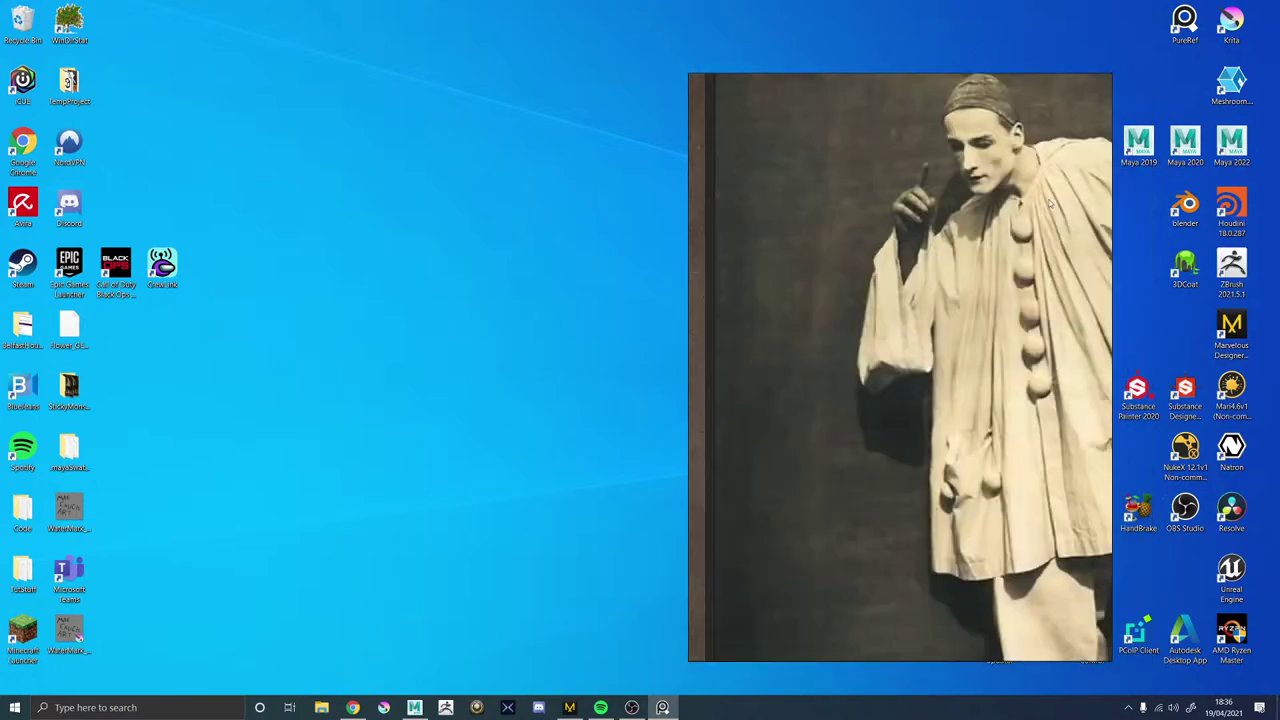
scroll(1052, 292, up, 1)
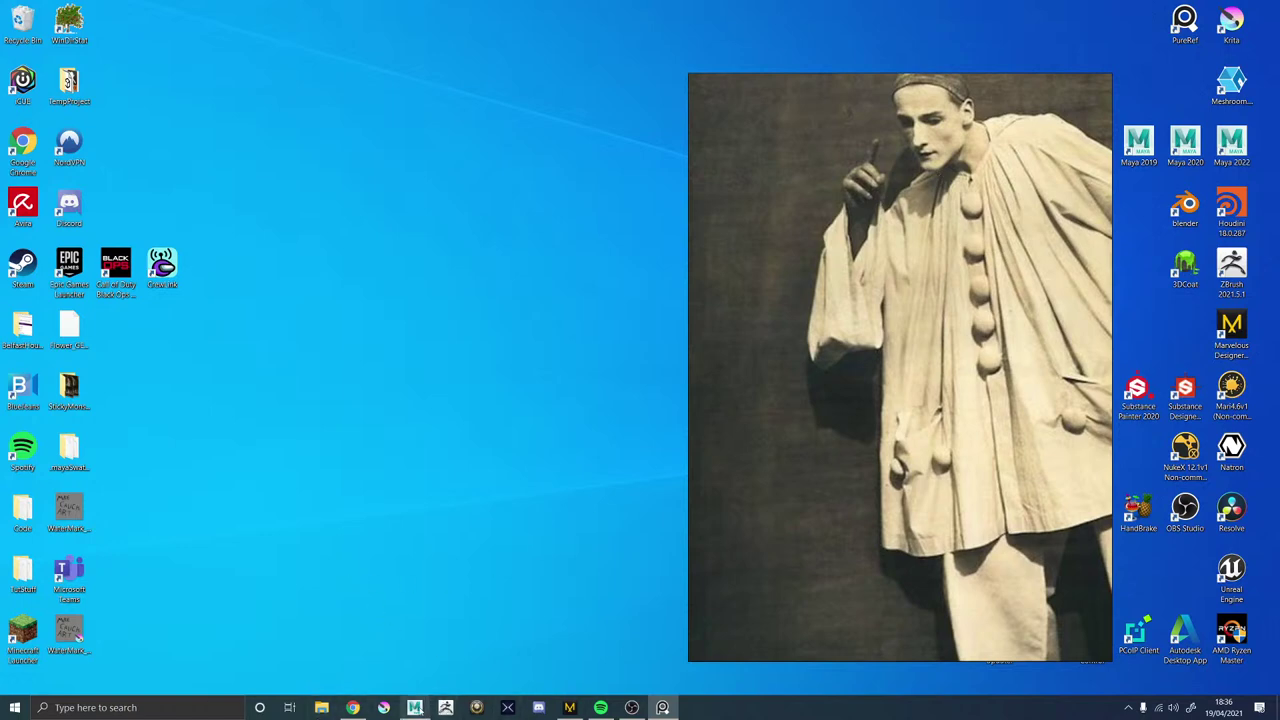
Return to Marvelous Designer by way of Maya and place the Pierrot reference photo beside the 3D robe.
mouse_move(418, 703)
click(424, 680)
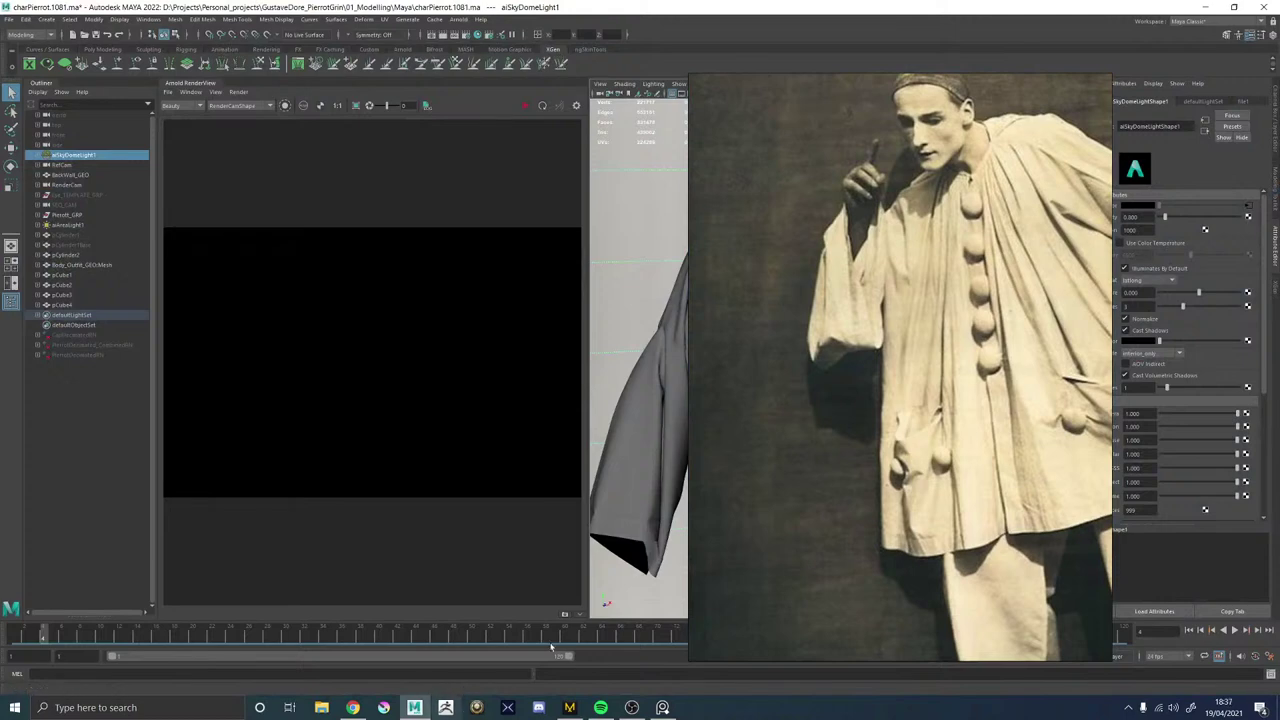
drag(1040, 230, 765, 230)
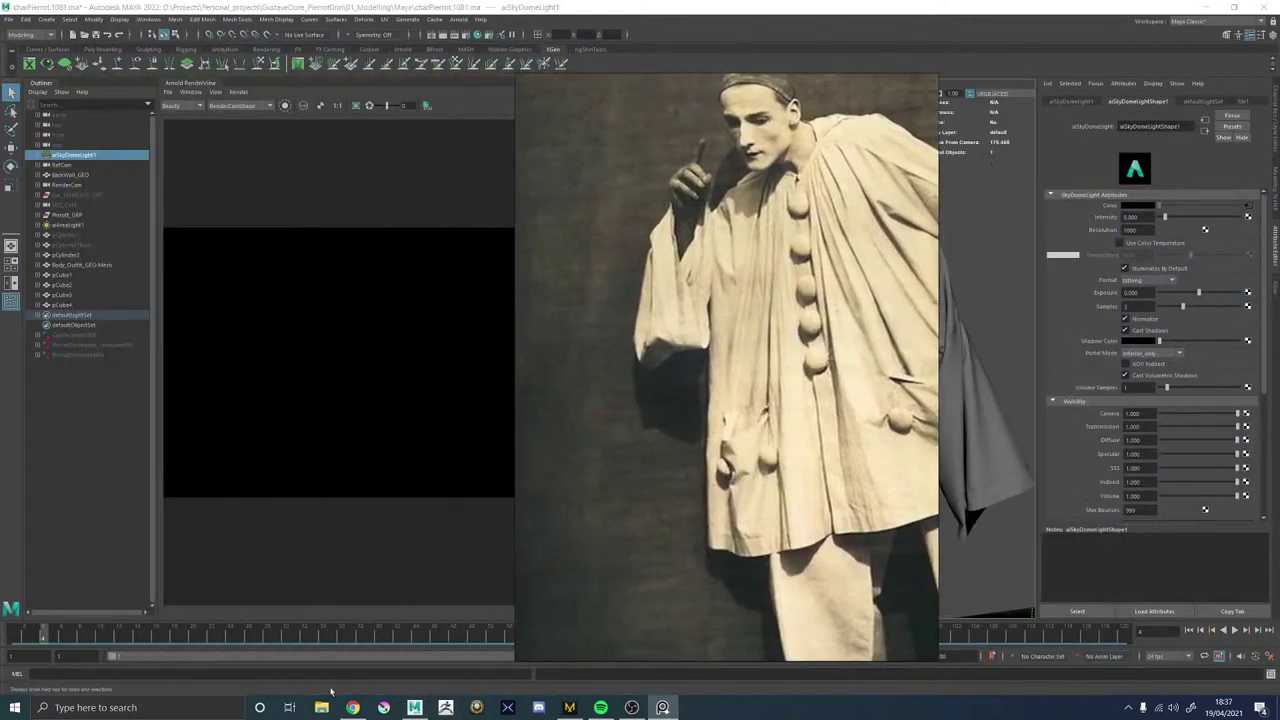
click(571, 708)
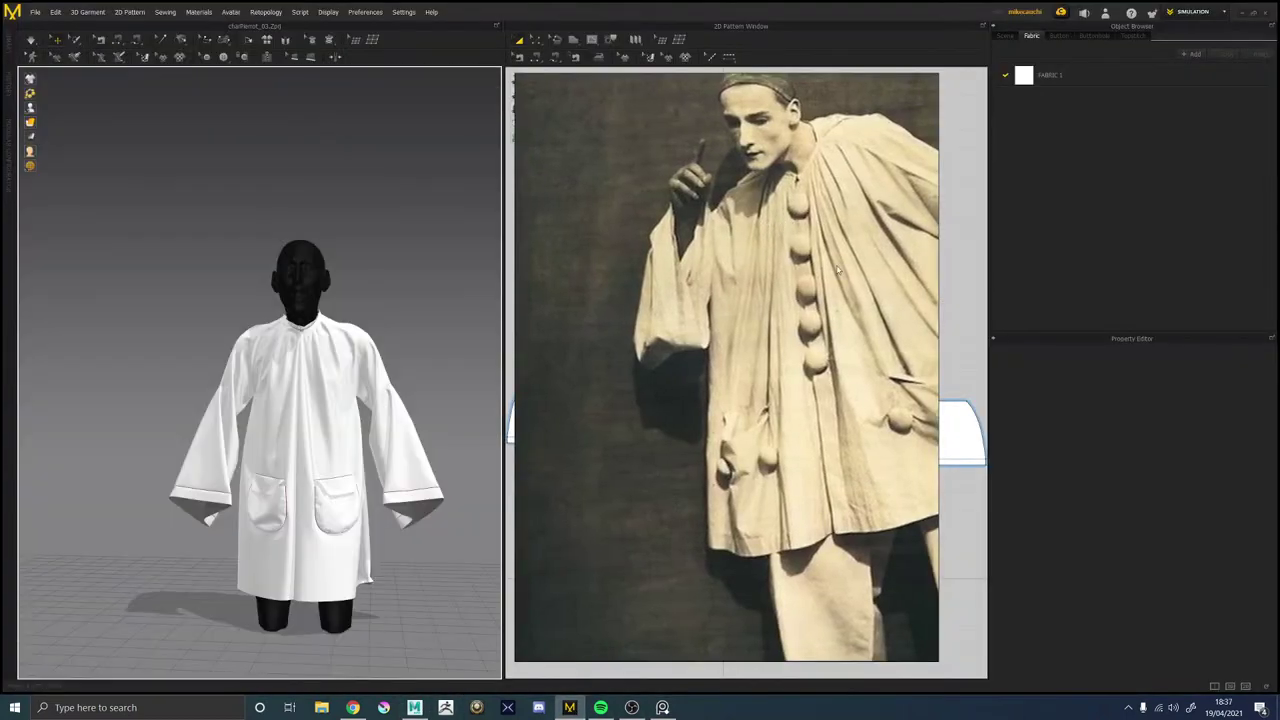
right_drag(838, 266, 1016, 259)
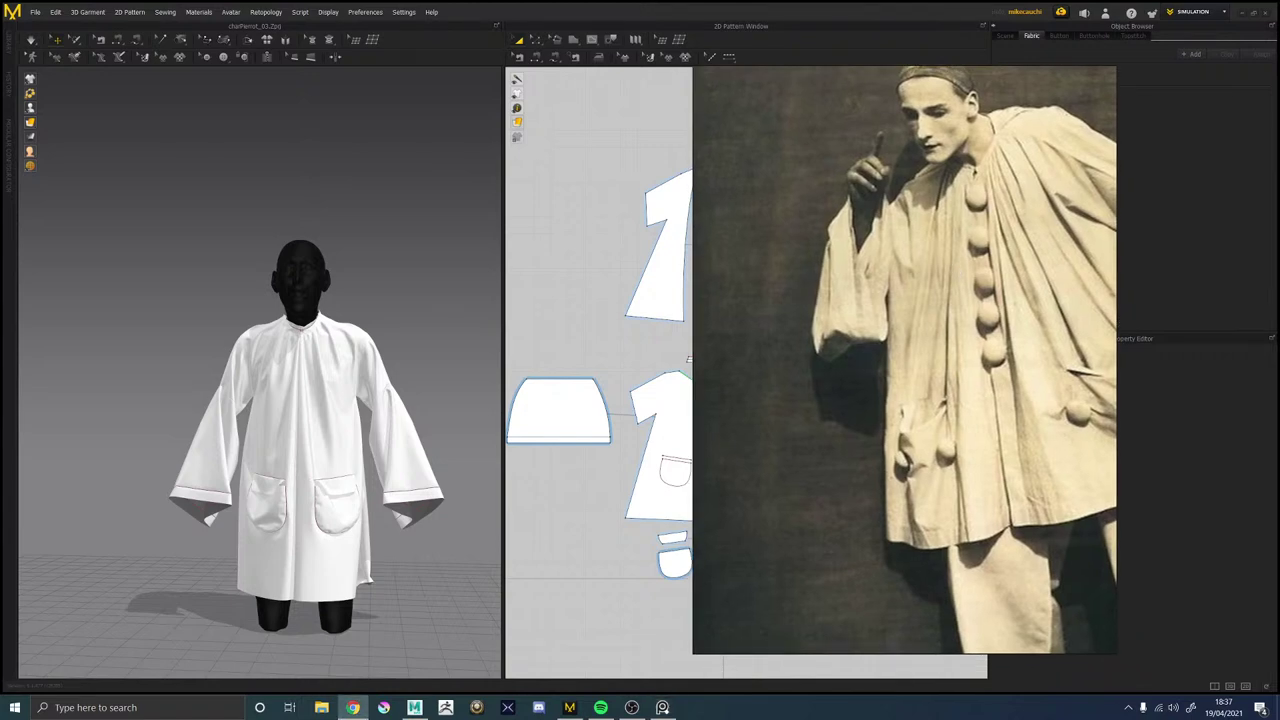
Examine the robe's collar, front gathers, sleeves and back, comparing them with the Pierrot reference photo.
click(662, 707)
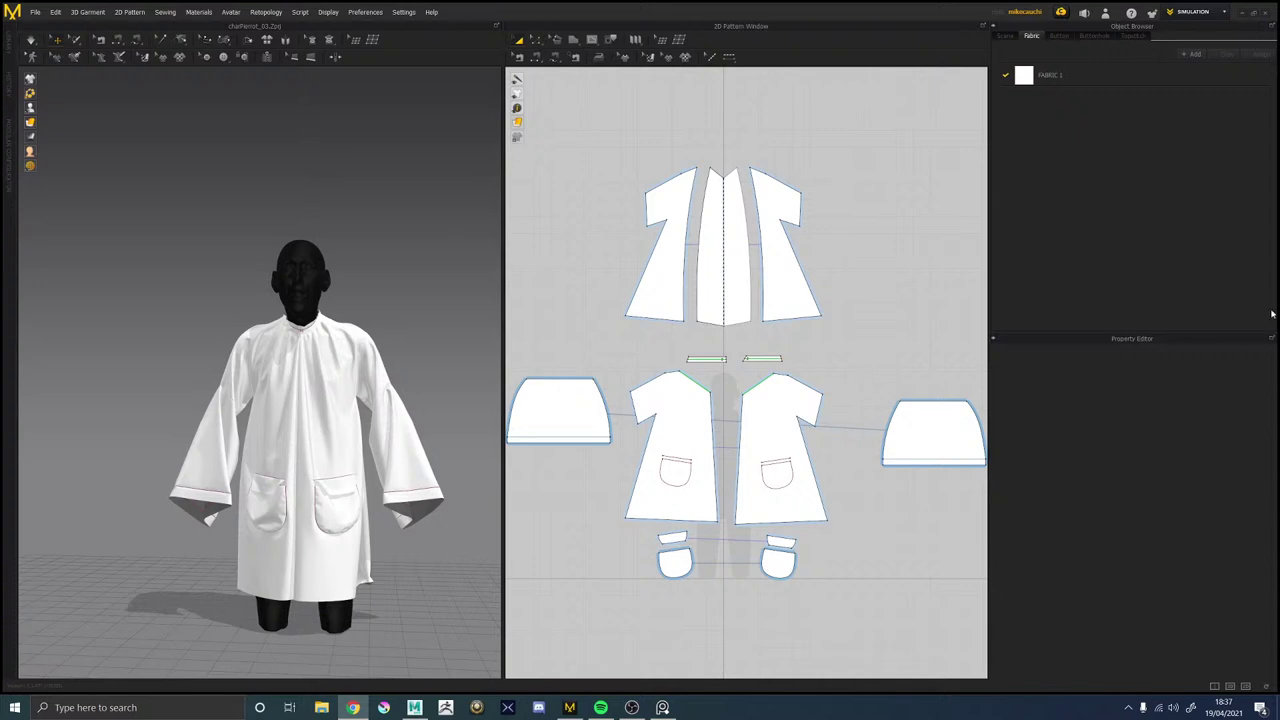
mouse_move(364, 398)
right_down()
mouse_move(331, 394)
mouse_move(376, 396)
right_up()
scroll(392, 300, up, 3)
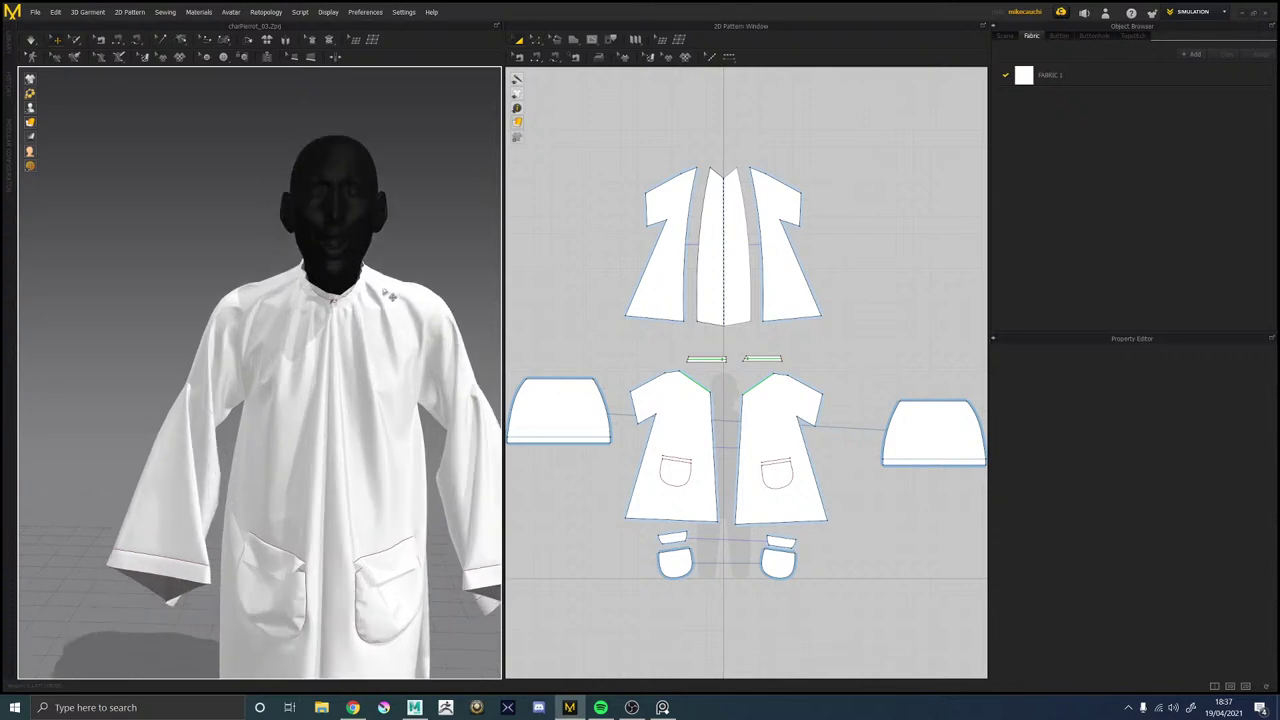
scroll(402, 282, up, 5)
middle_drag(443, 198, 298, 294)
scroll(336, 320, down, 3)
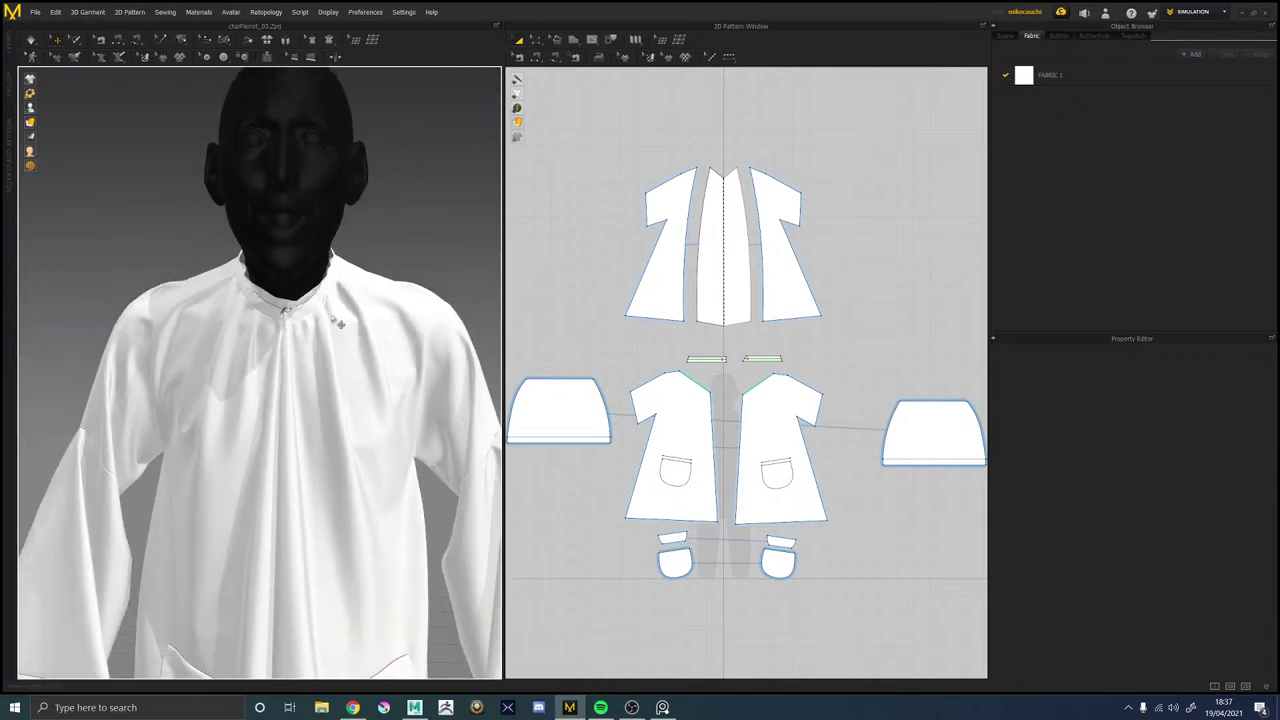
scroll(340, 324, down, 3)
right_drag(340, 324, 318, 329)
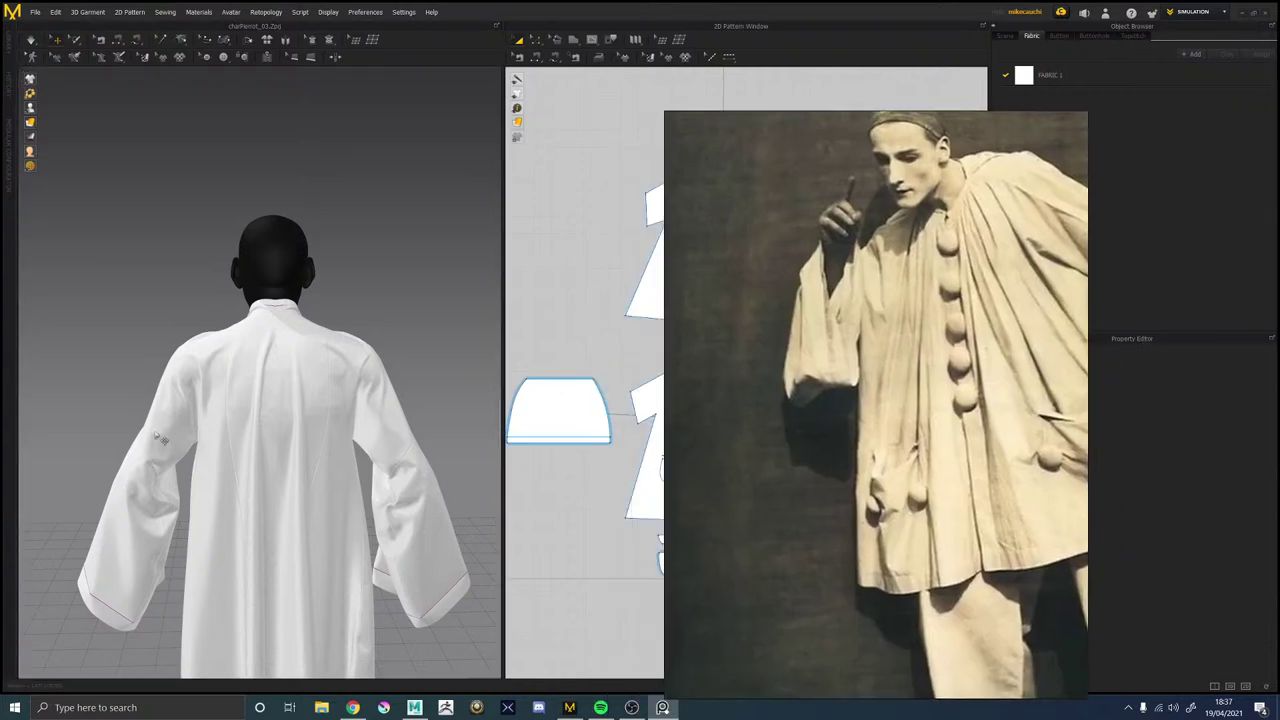
right_drag(214, 448, 646, 387)
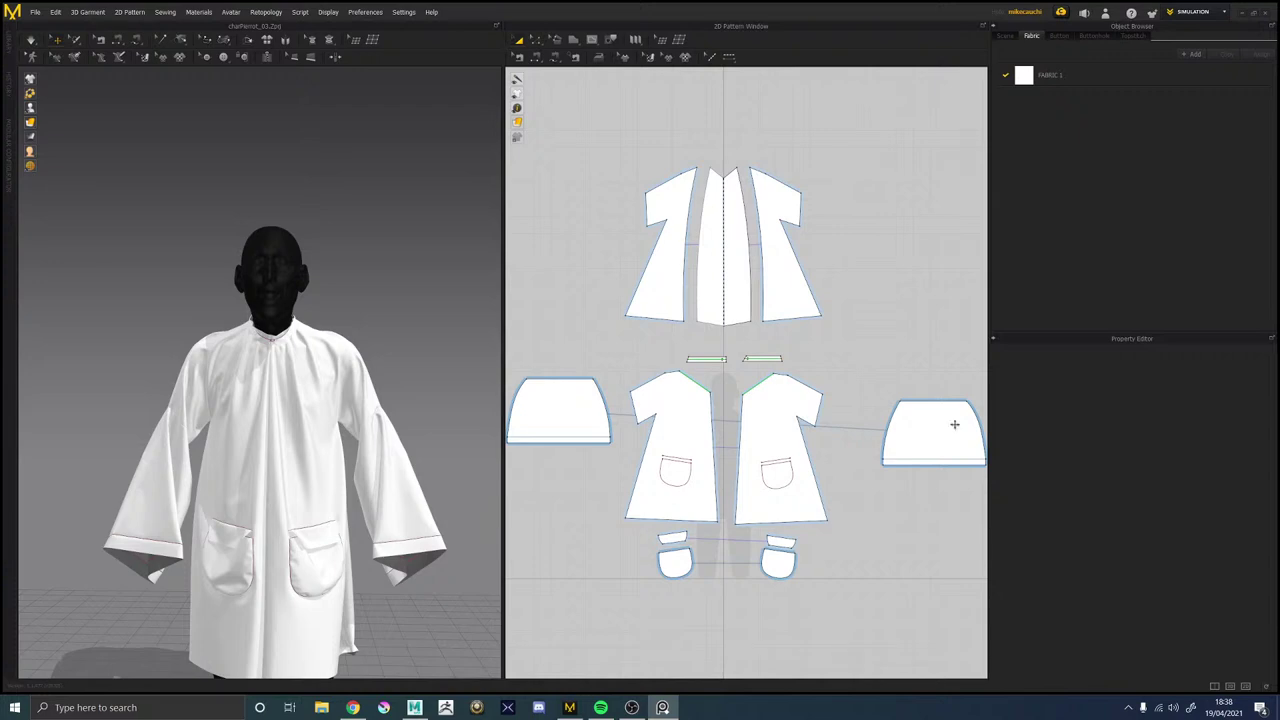
Select all the garment's patterns and set their particle distance to 10 mm.
scroll(574, 243, up, 3)
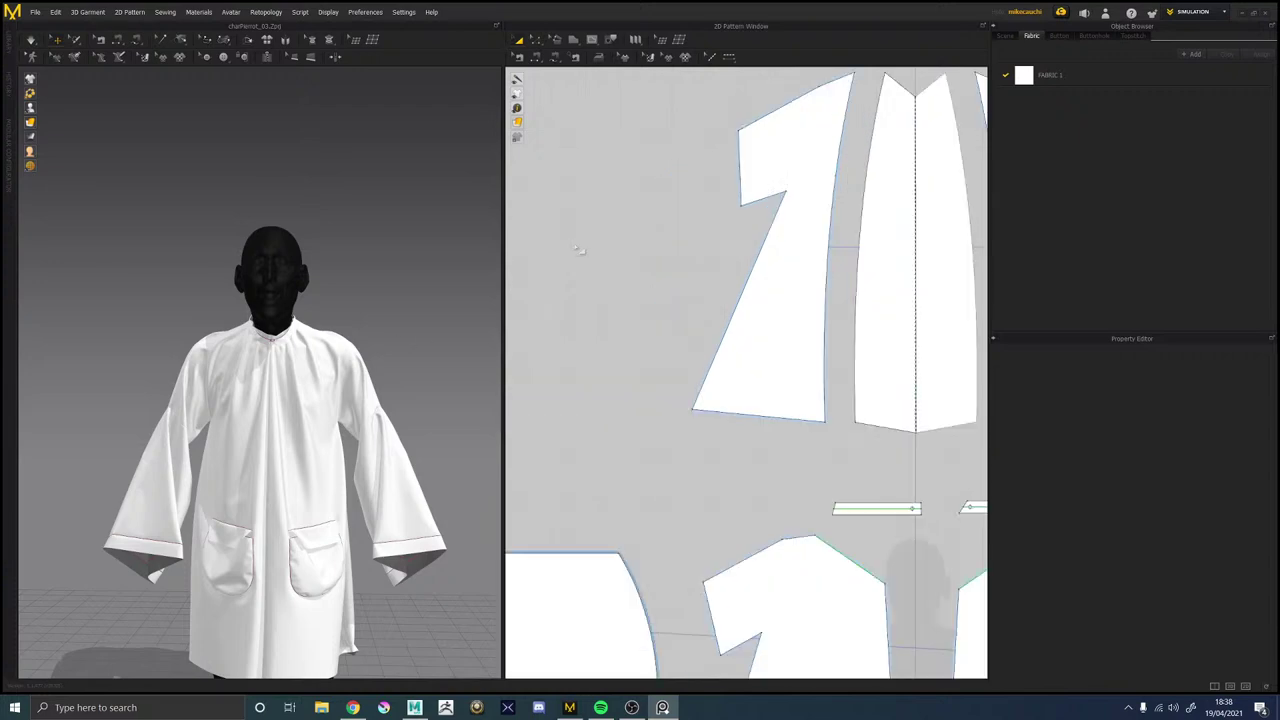
scroll(580, 257, down, 9)
drag(532, 198, 738, 392)
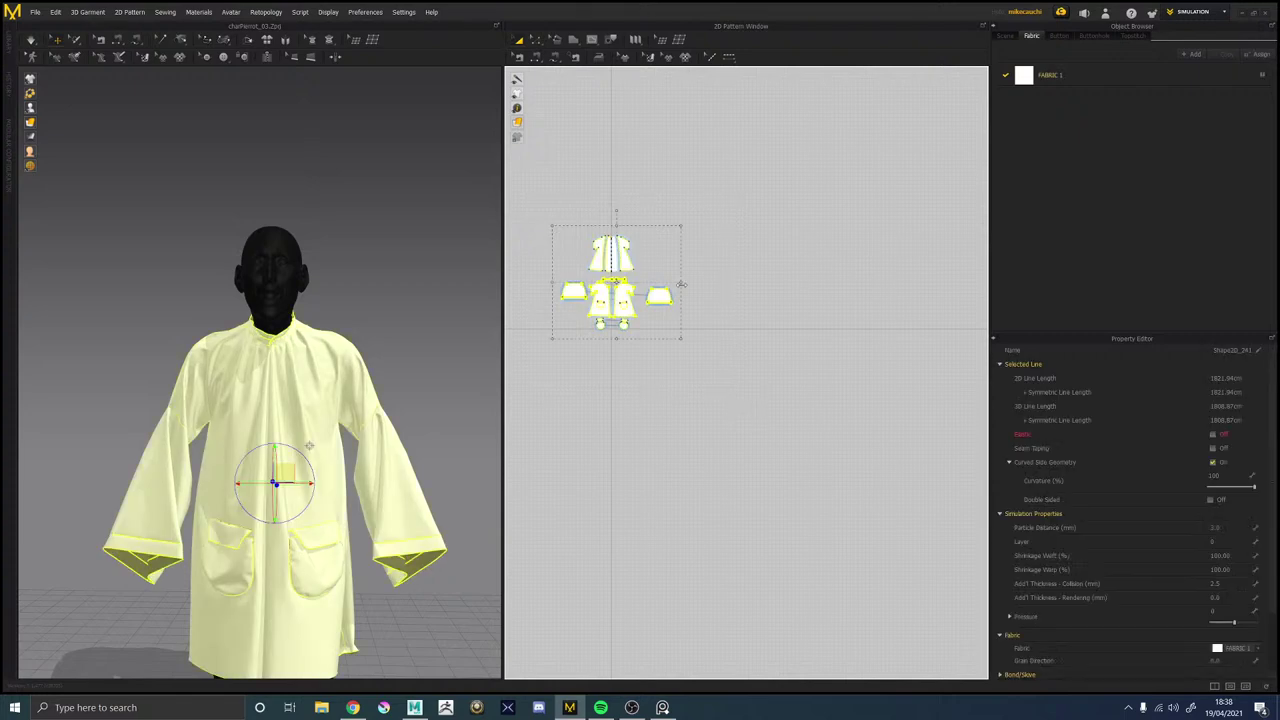
click(1215, 527)
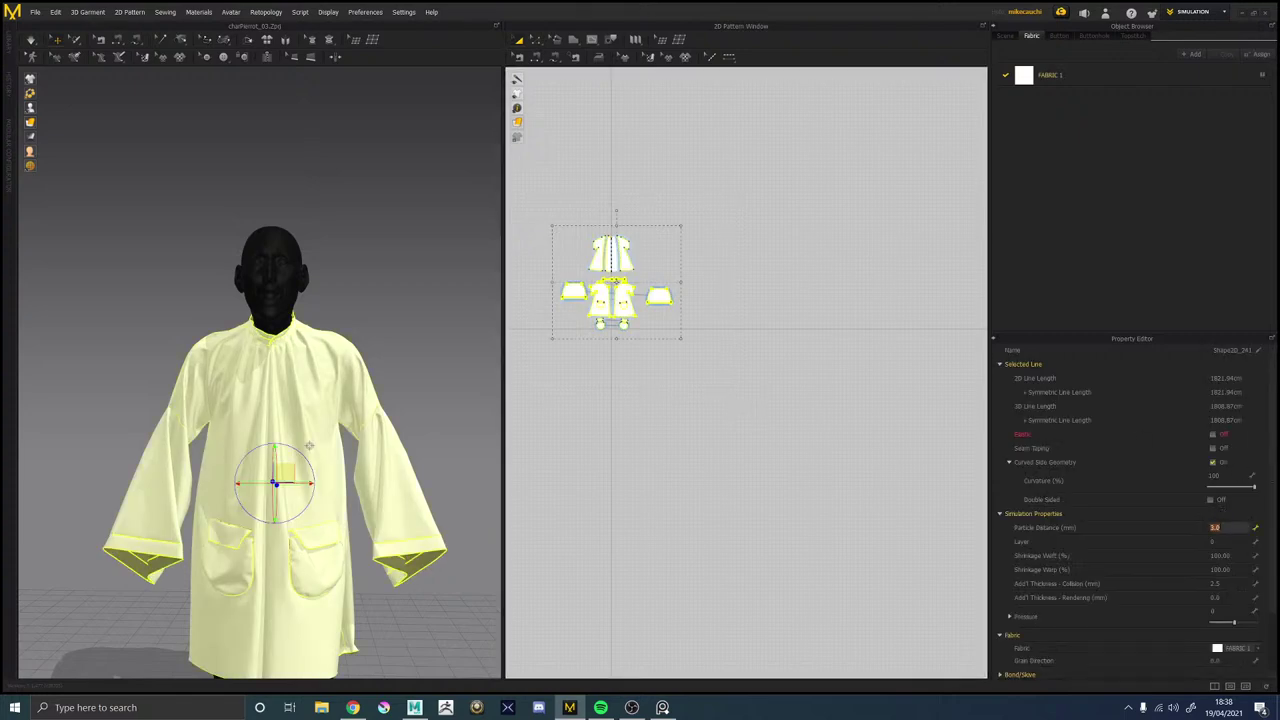
text(10)
key(Return)
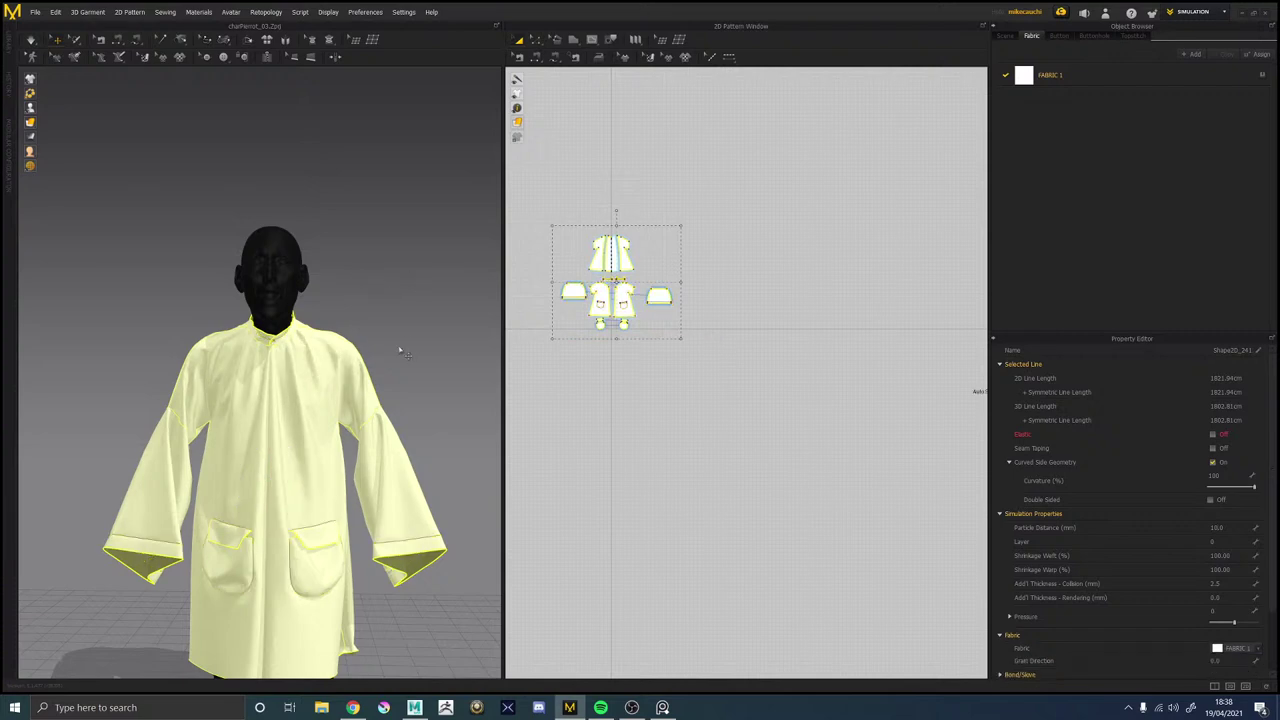
Run the simulation and pull the robe's front hem outward from below to test how the cloth behaves.
click(414, 320)
right_drag(426, 349, 408, 388)
right_drag(427, 367, 411, 259)
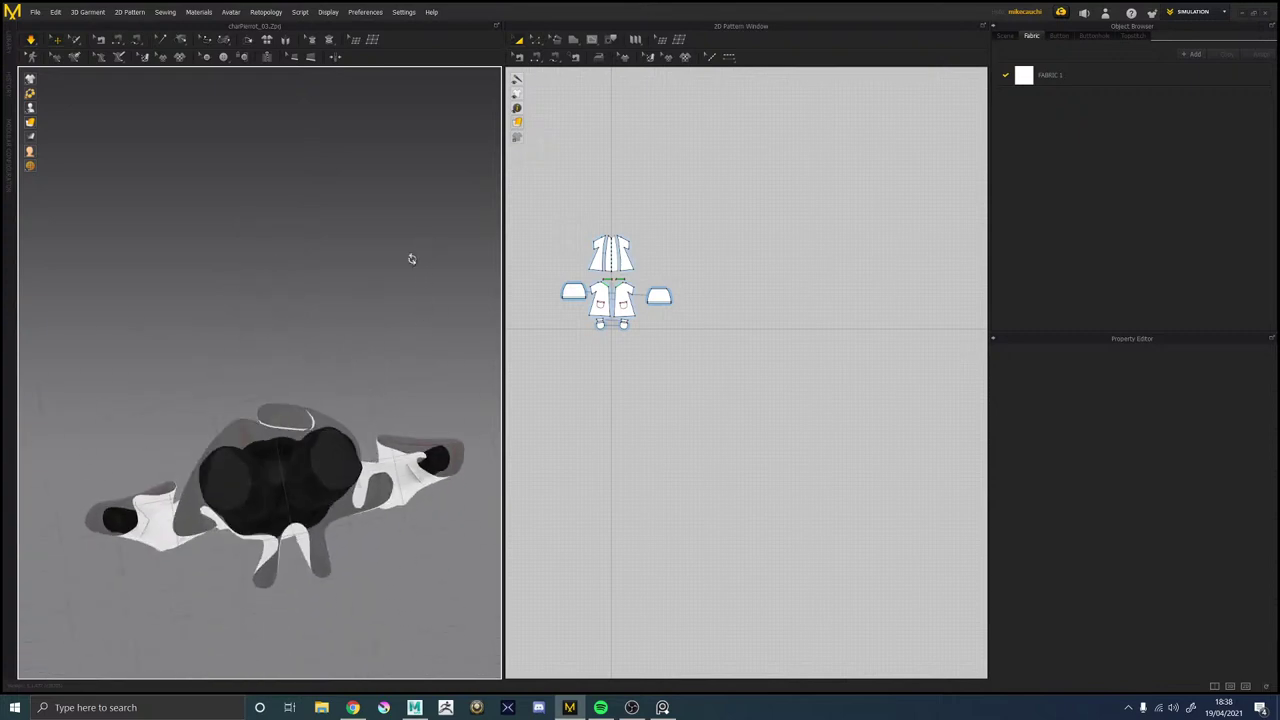
drag(265, 419, 249, 362)
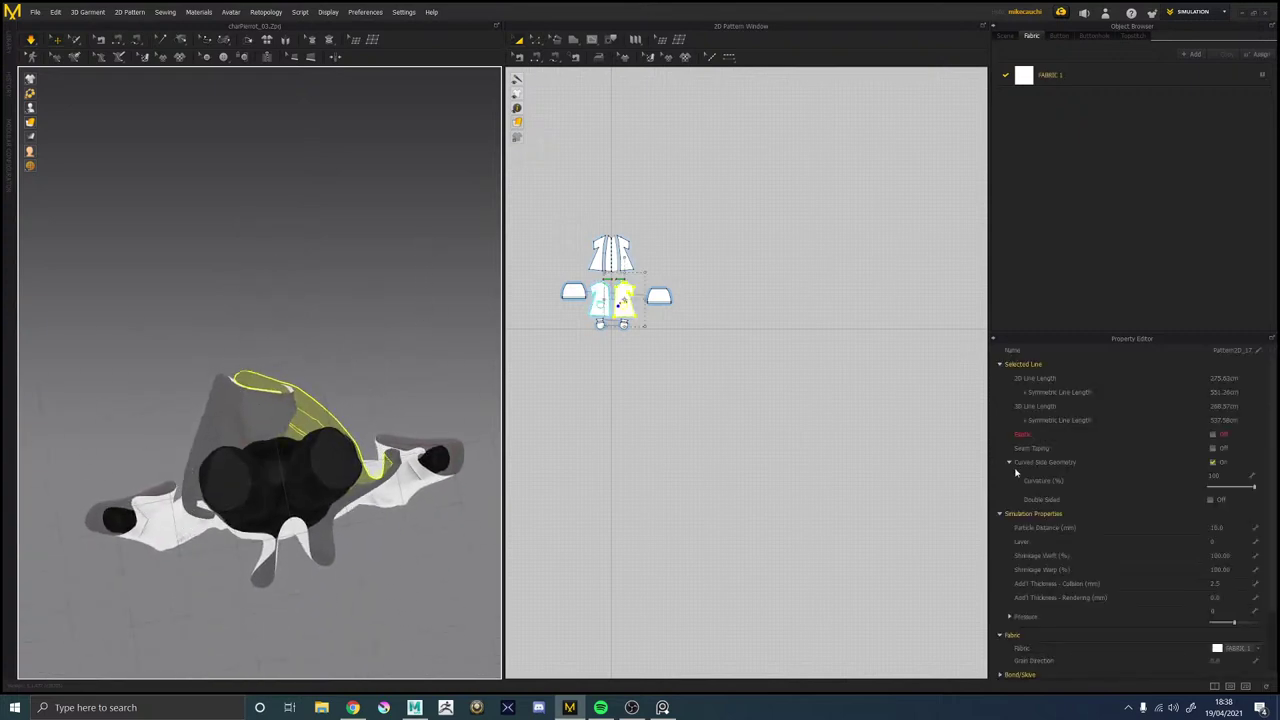
right_drag(264, 312, 383, 531)
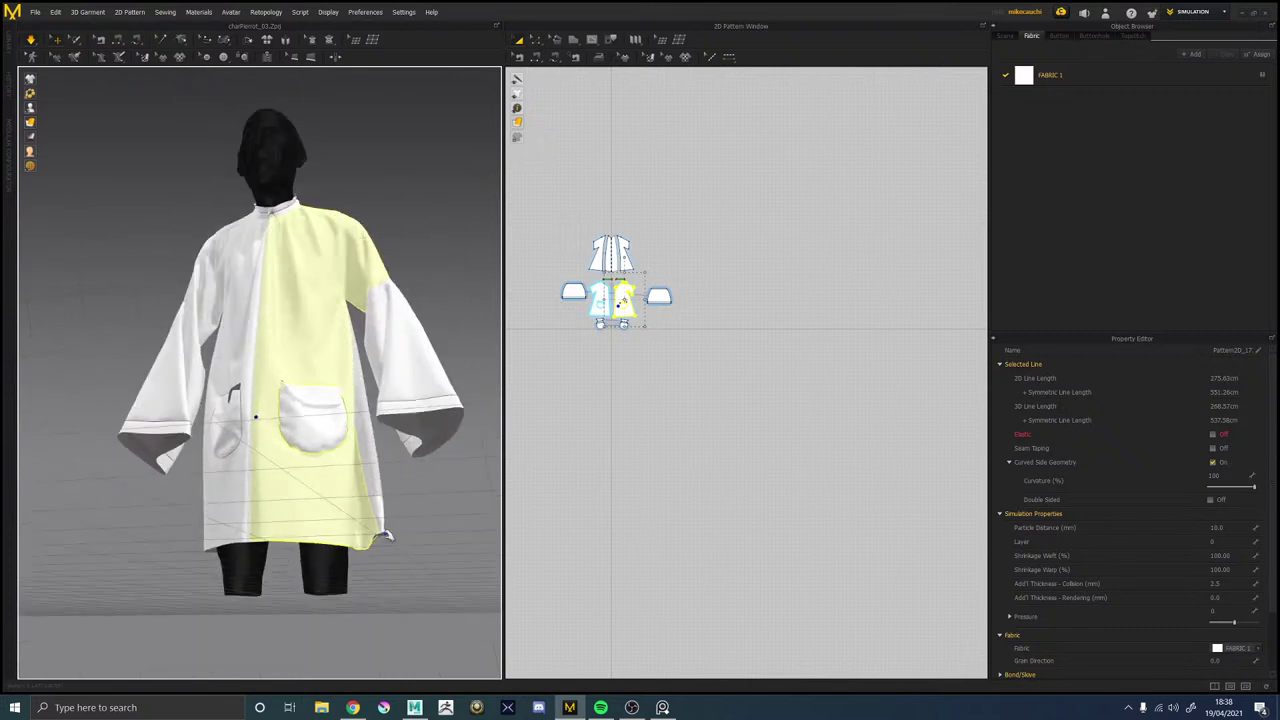
Set the physical property preset of FABRIC 1 to Default_for_Simulation.
click(1040, 80)
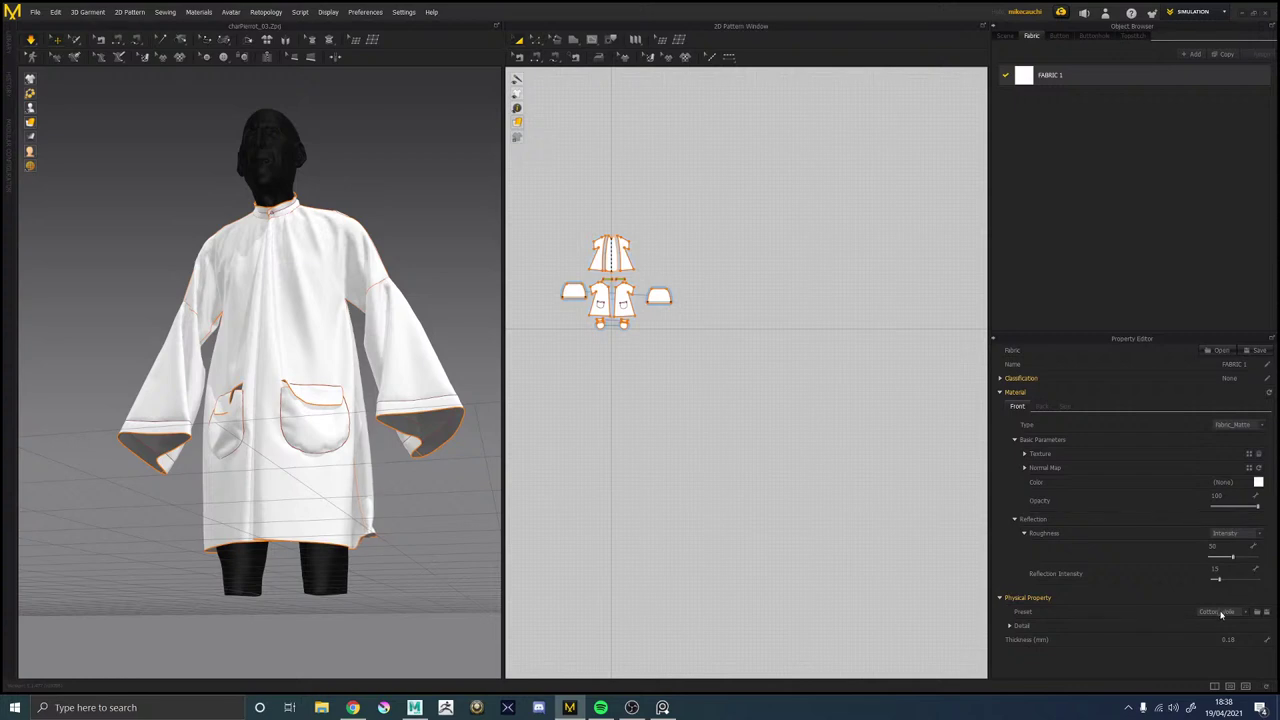
click(1219, 612)
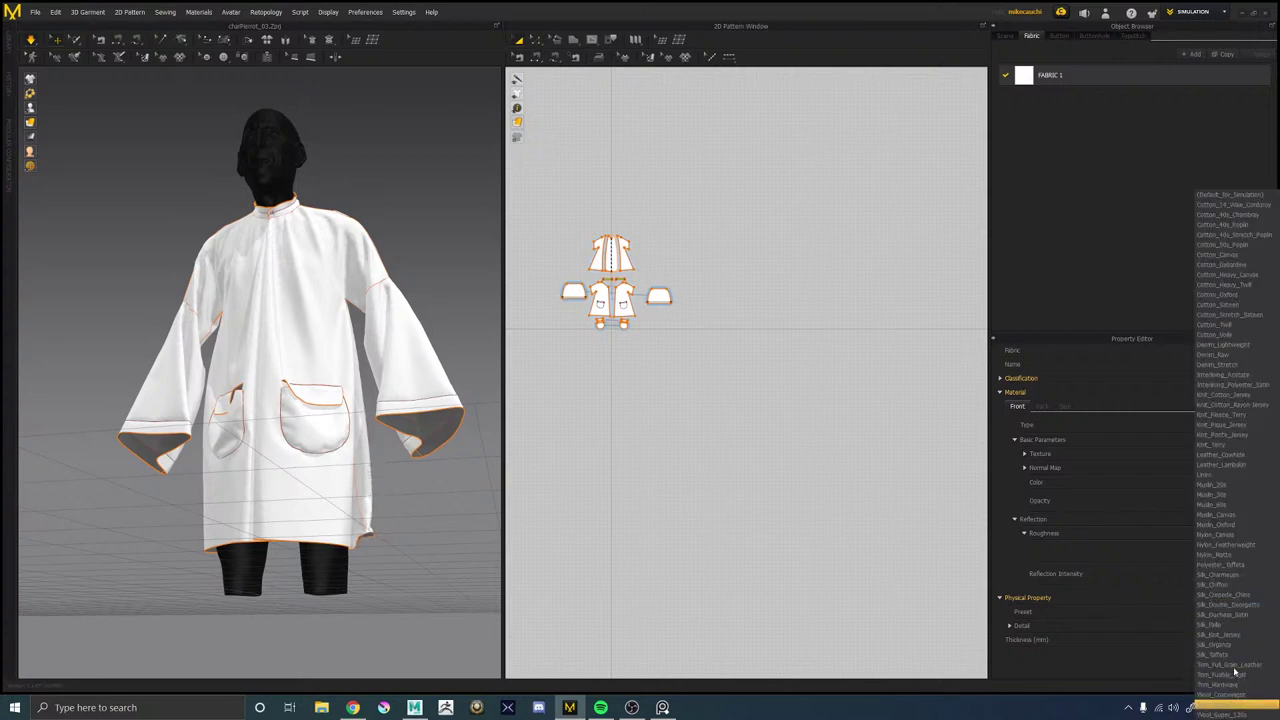
click(1224, 197)
Pull the front panel's hem with the new fabric preset and check the drape from below and the side.
right_drag(420, 260, 348, 290)
click(262, 402)
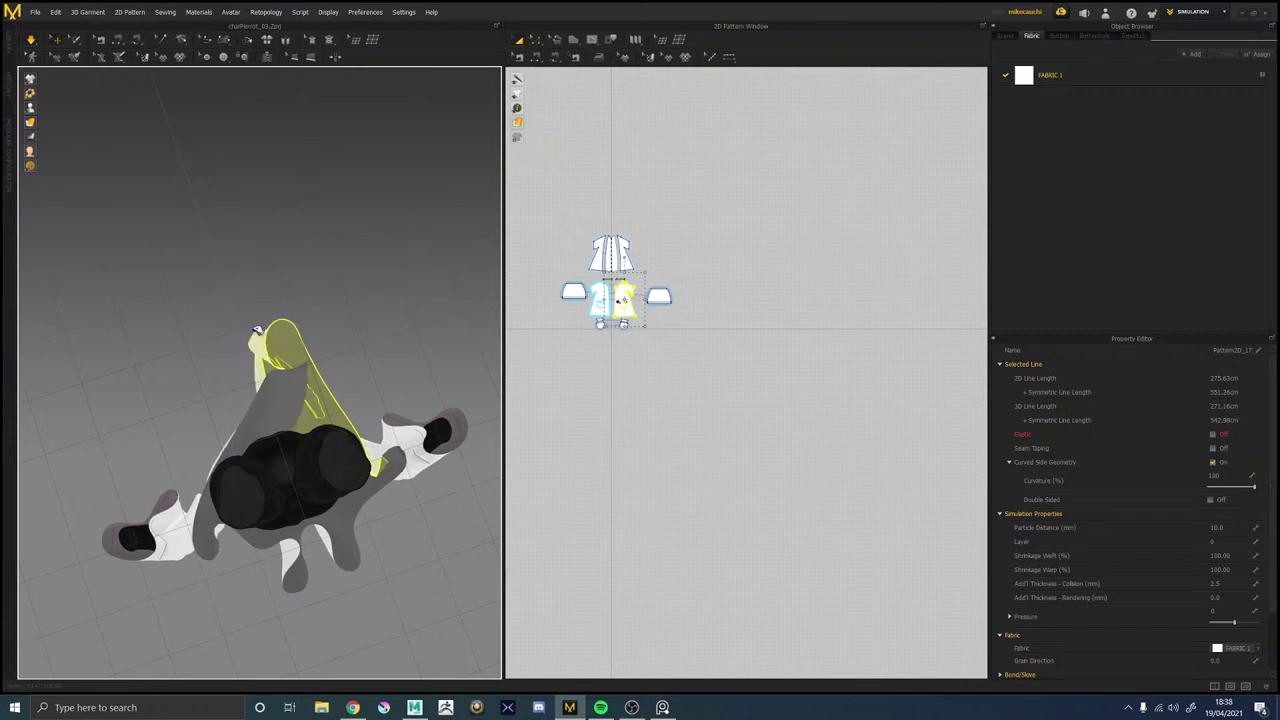
drag(262, 339, 267, 388)
right_drag(273, 305, 297, 432)
right_drag(377, 316, 286, 420)
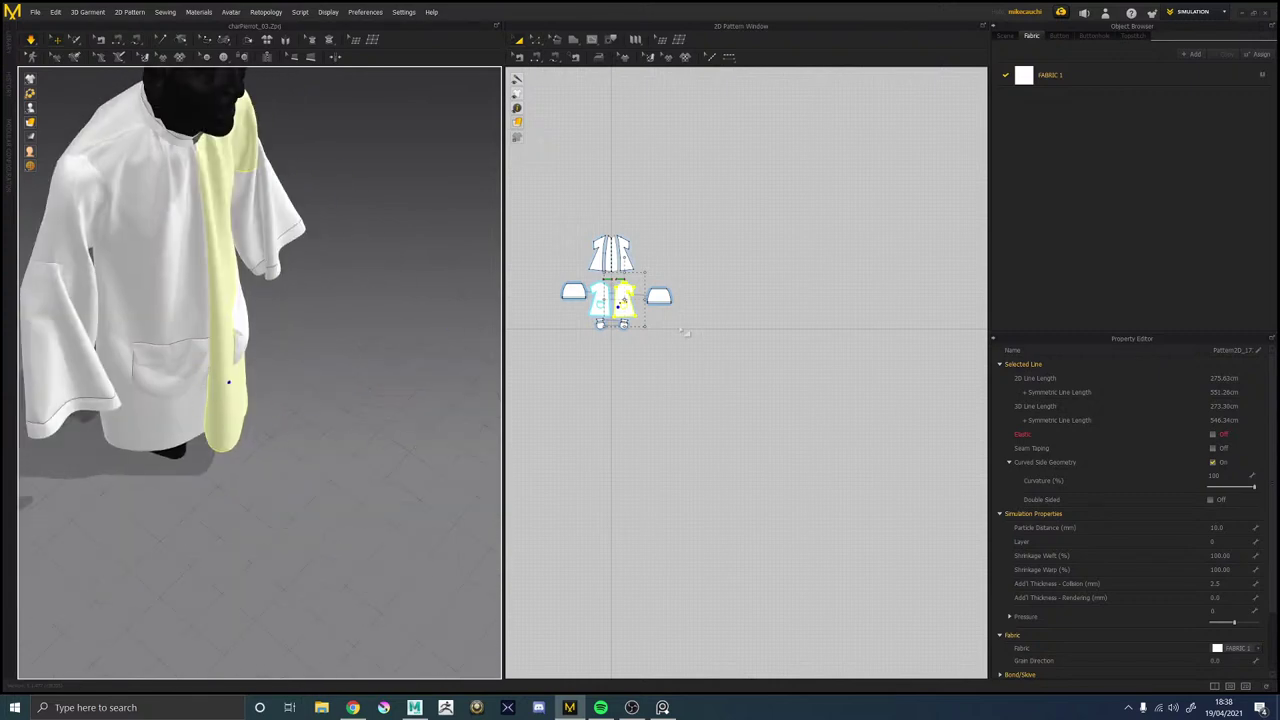
Move the front panel's lower centre-front corner inward, then align it with the upper centre-front corner using Align Right.
scroll(617, 310, up, 10)
scroll(619, 319, down, 5)
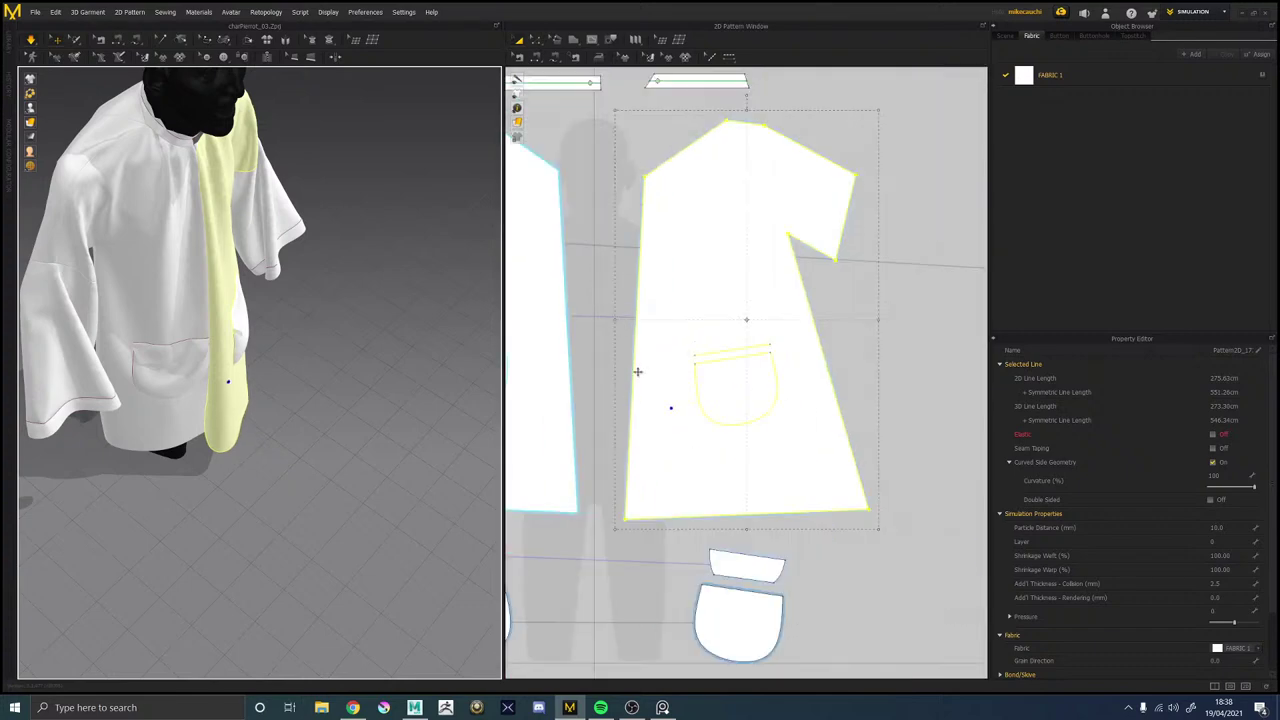
click(622, 530)
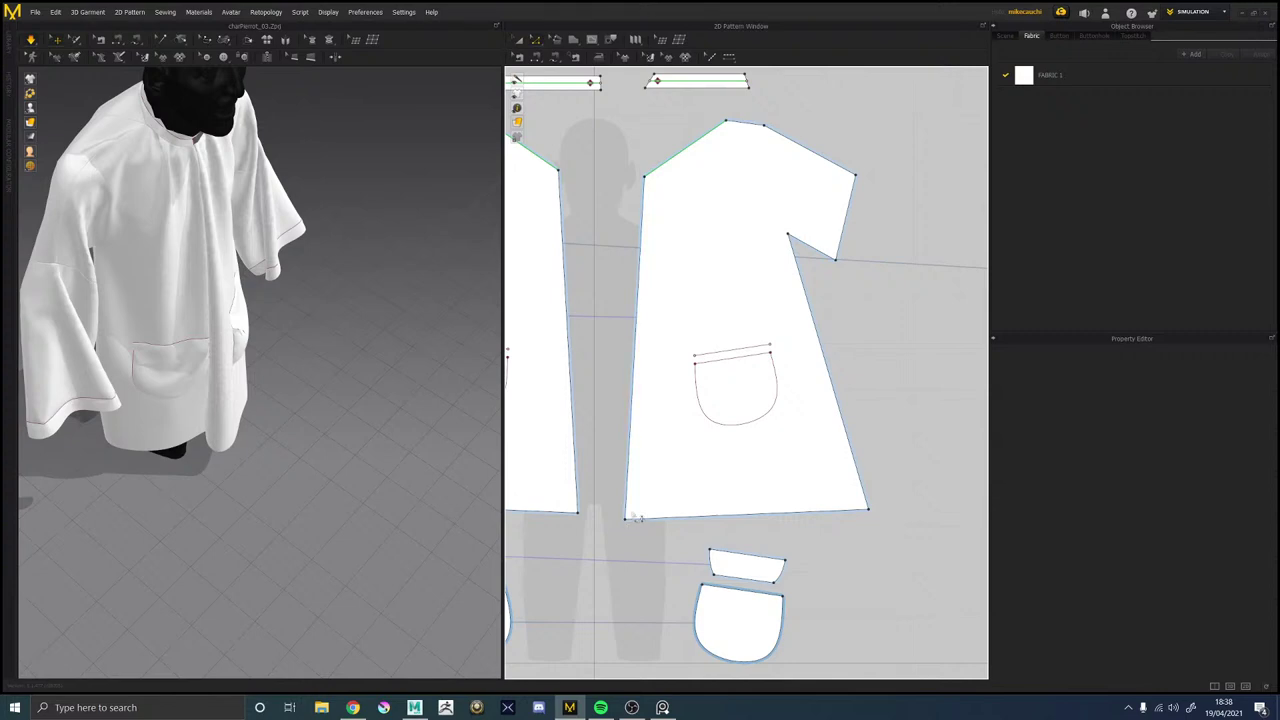
click(632, 524)
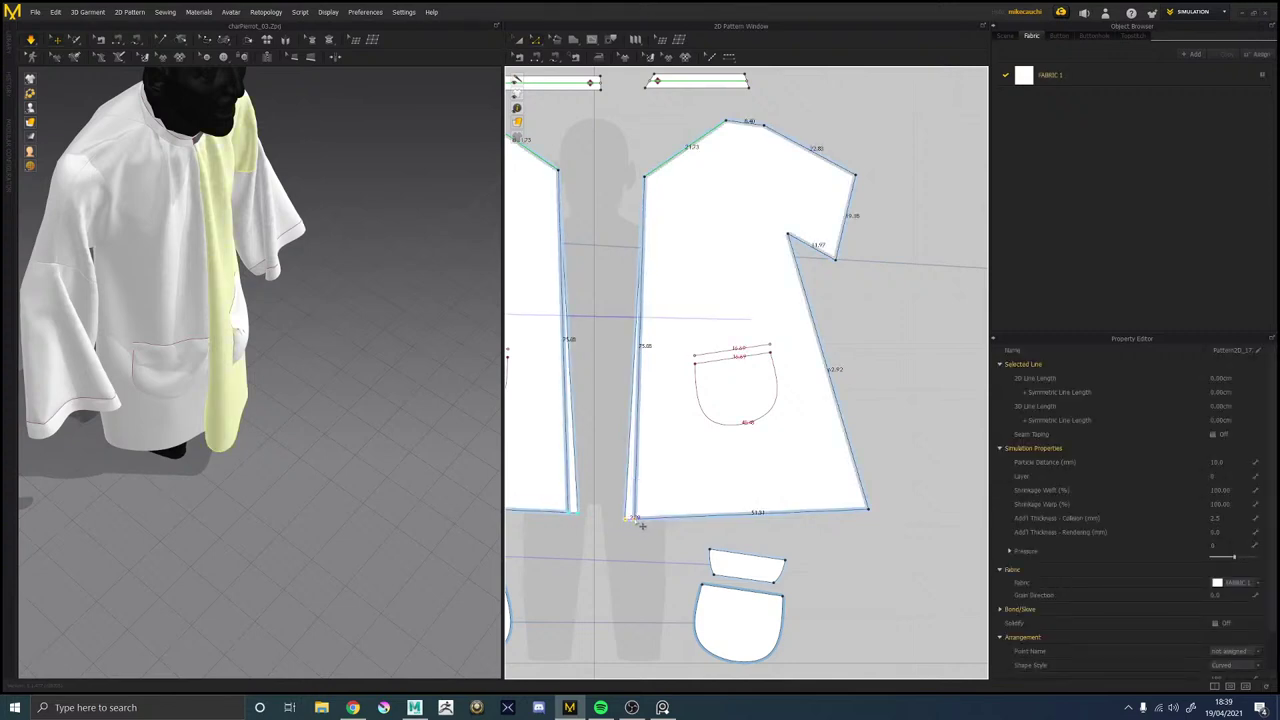
click(647, 179)
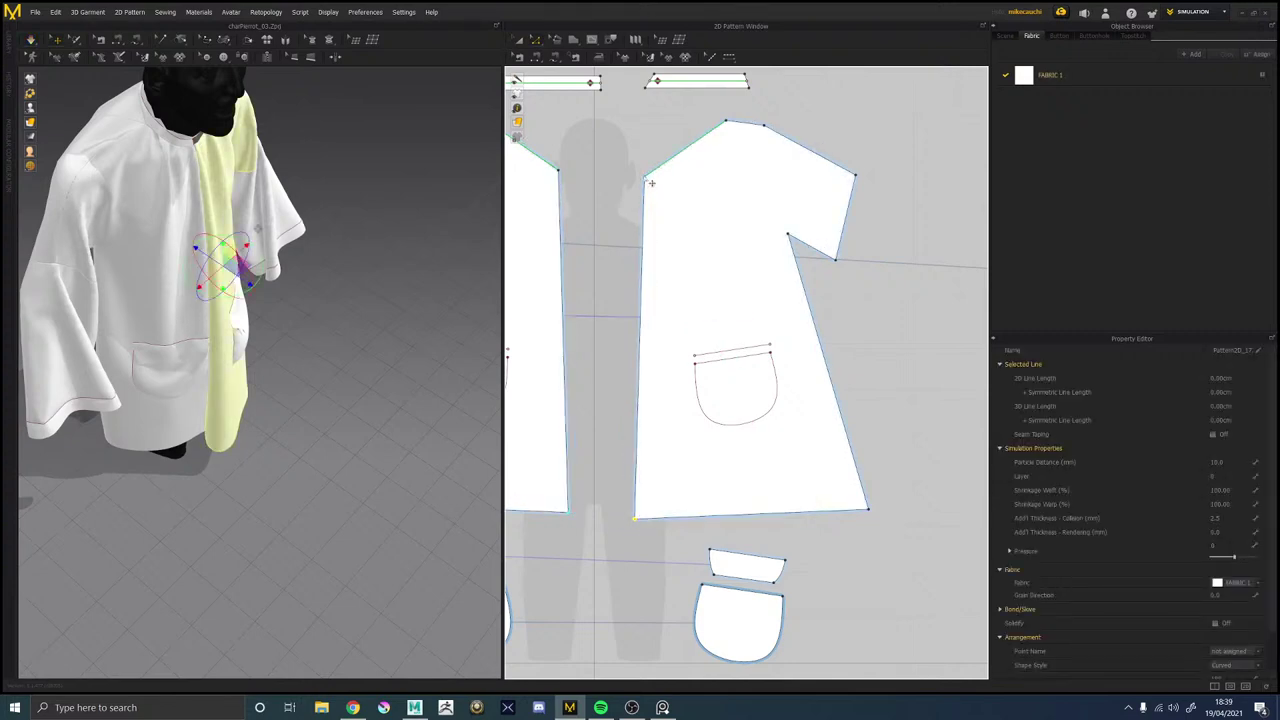
right_click(641, 526)
mouse_move(675, 572)
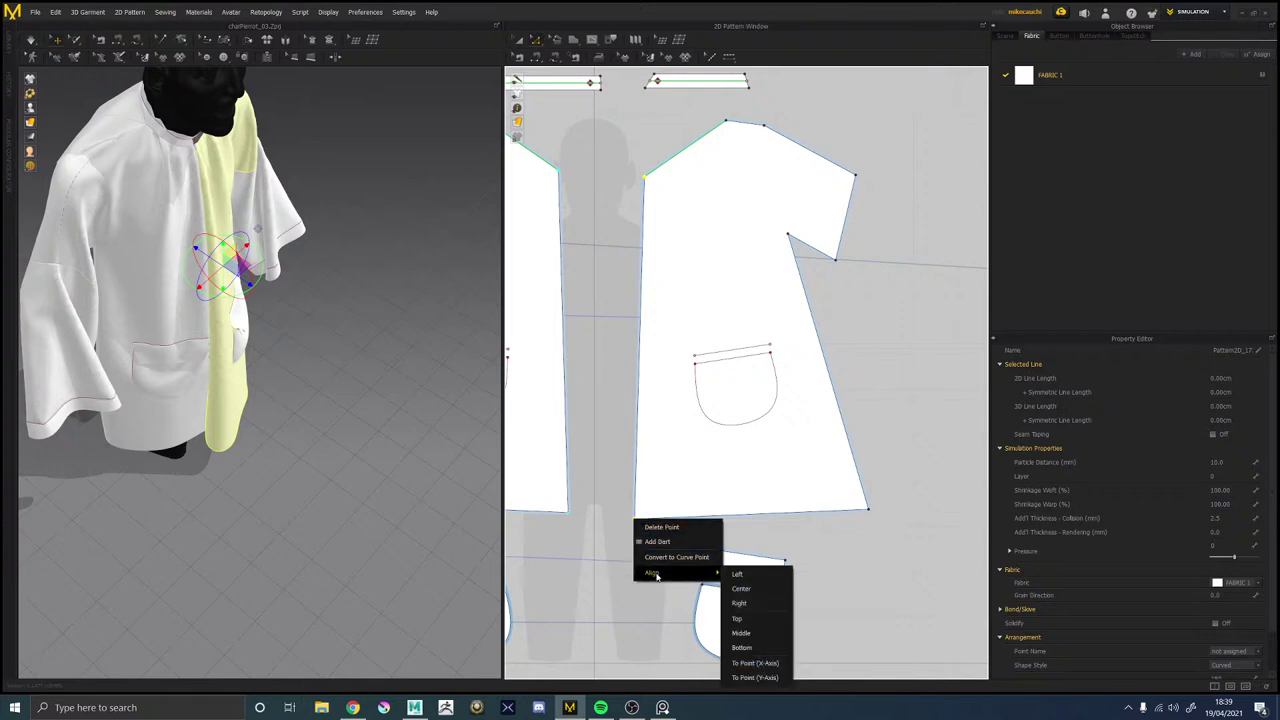
click(741, 607)
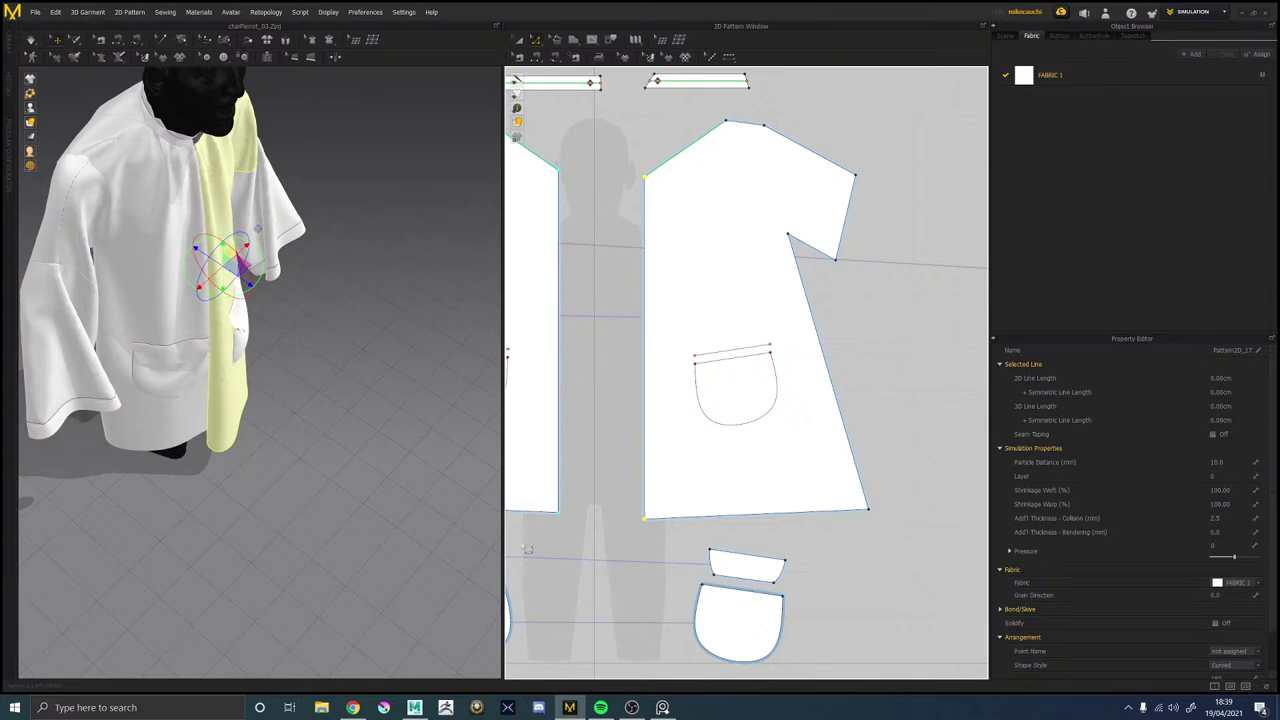
Shift the front panel's lower centre-front corner farther toward the pocket and simulate, checking the front opening from below.
right_drag(291, 363, 257, 230)
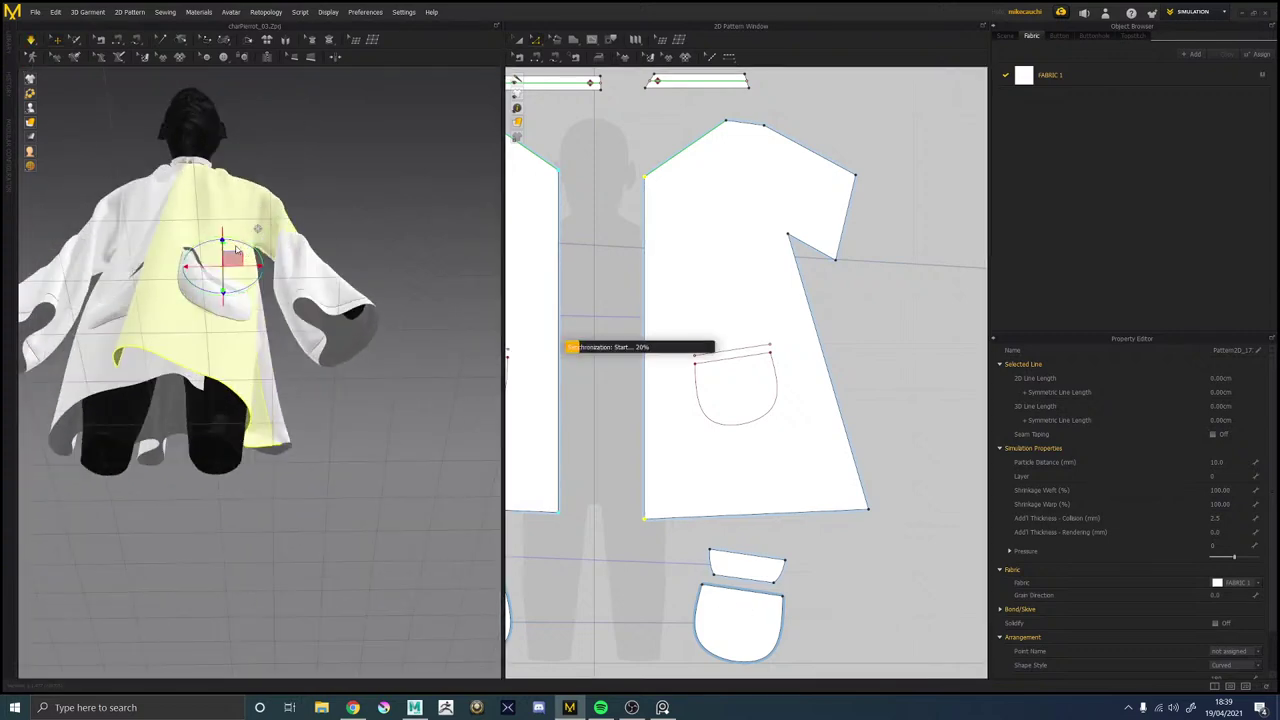
key(space)
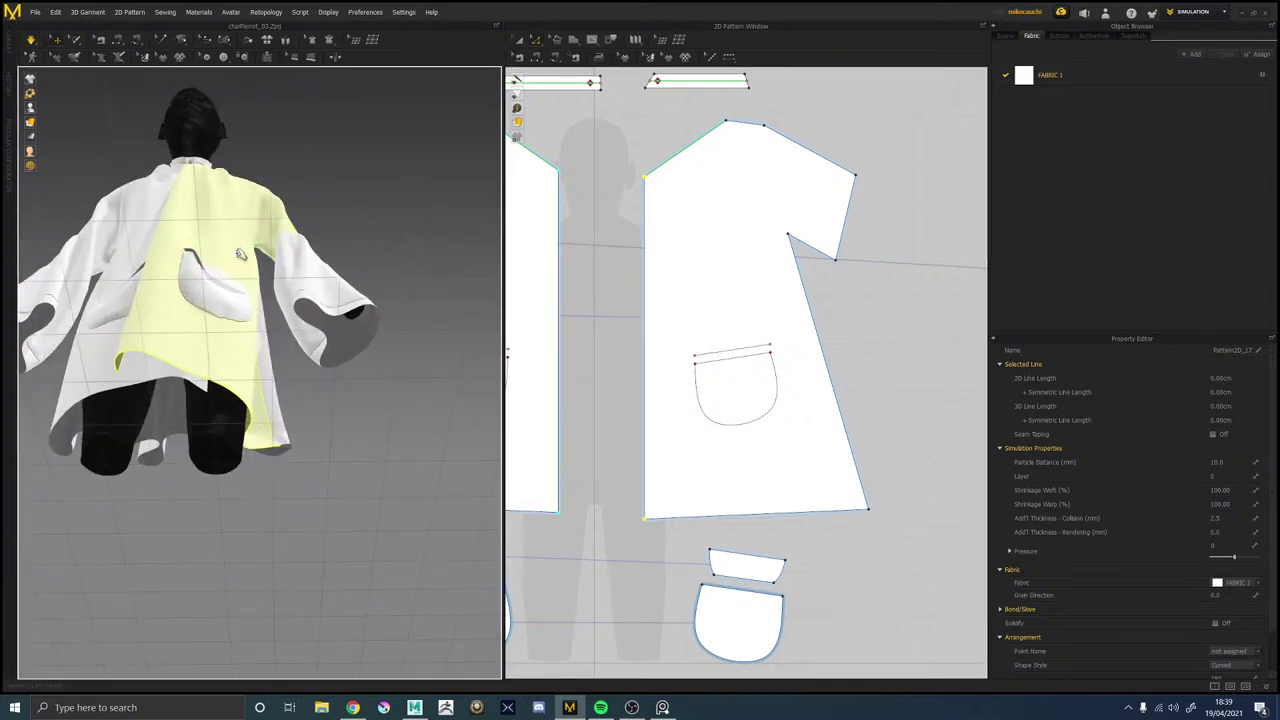
click(670, 549)
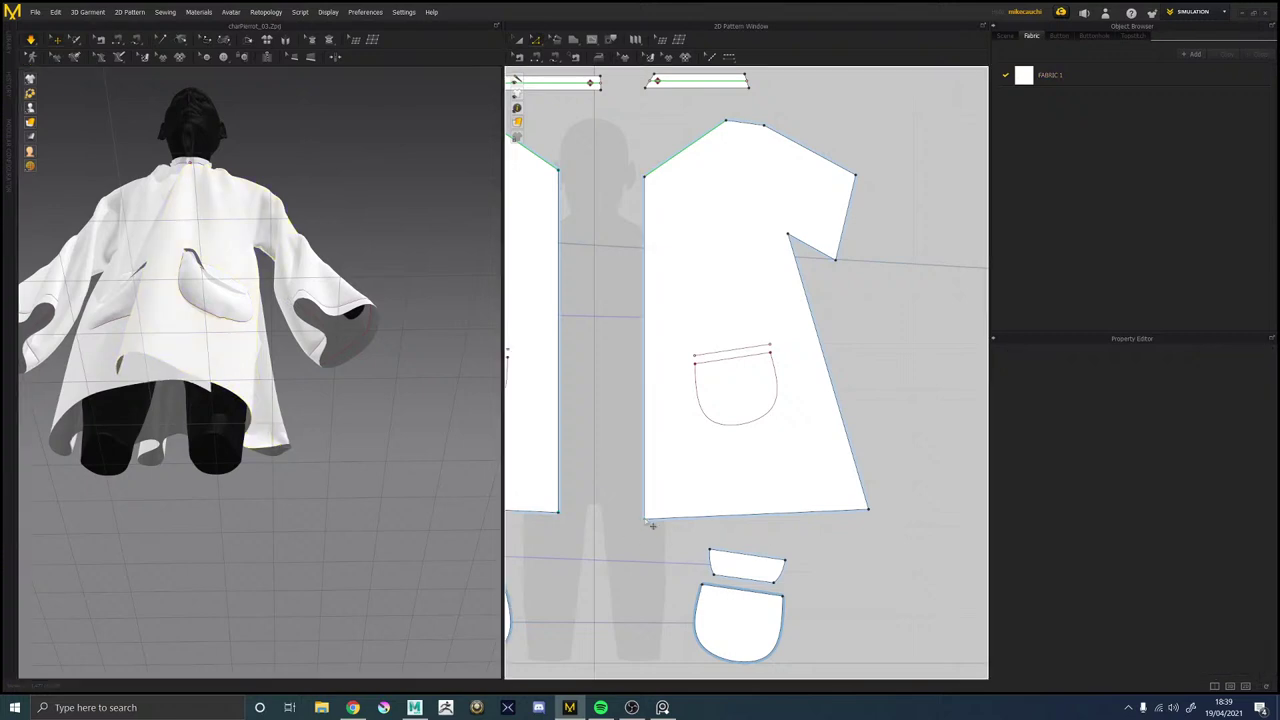
click(650, 522)
drag(645, 520, 657, 518)
key(space)
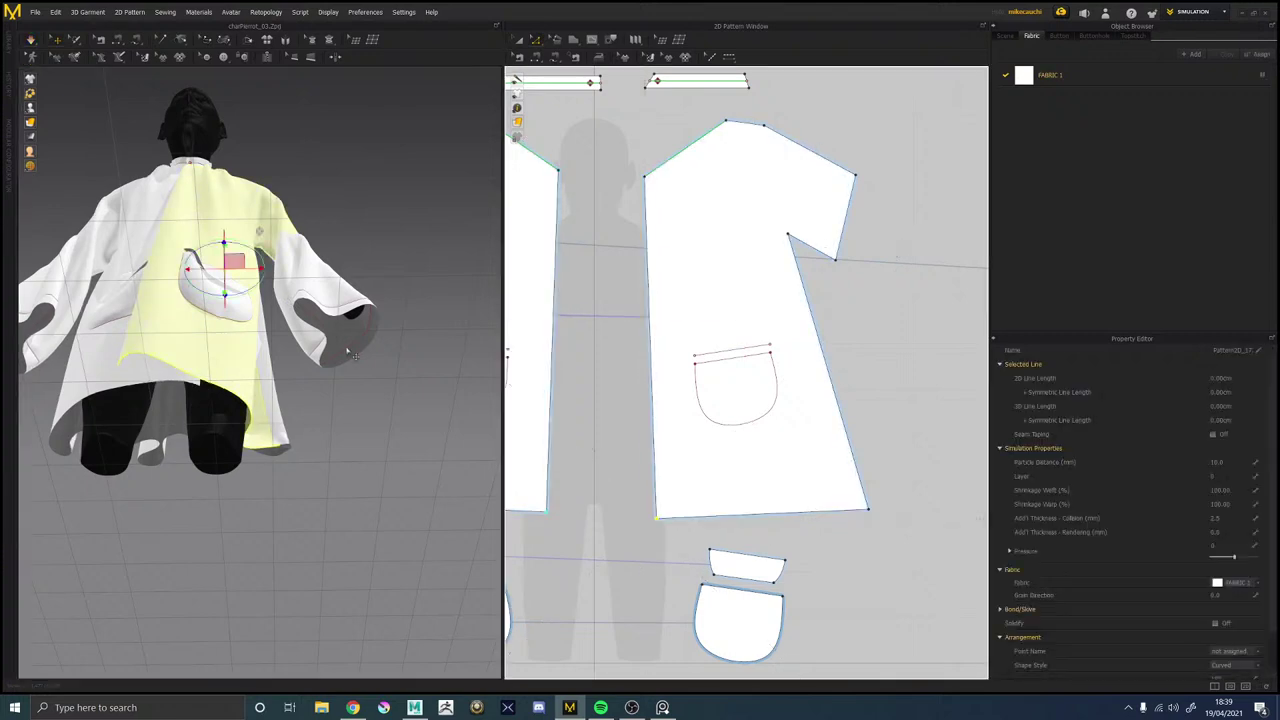
right_drag(393, 261, 370, 274)
key(space)
middle_drag(374, 214, 423, 279)
mouse_move(423, 278)
right_down()
mouse_move(546, 280)
mouse_move(420, 303)
mouse_move(360, 194)
mouse_move(402, 283)
right_up()
Move the lower centre-front corner inward once more, then shift the whole front hem edge toward the centre front.
click(645, 541)
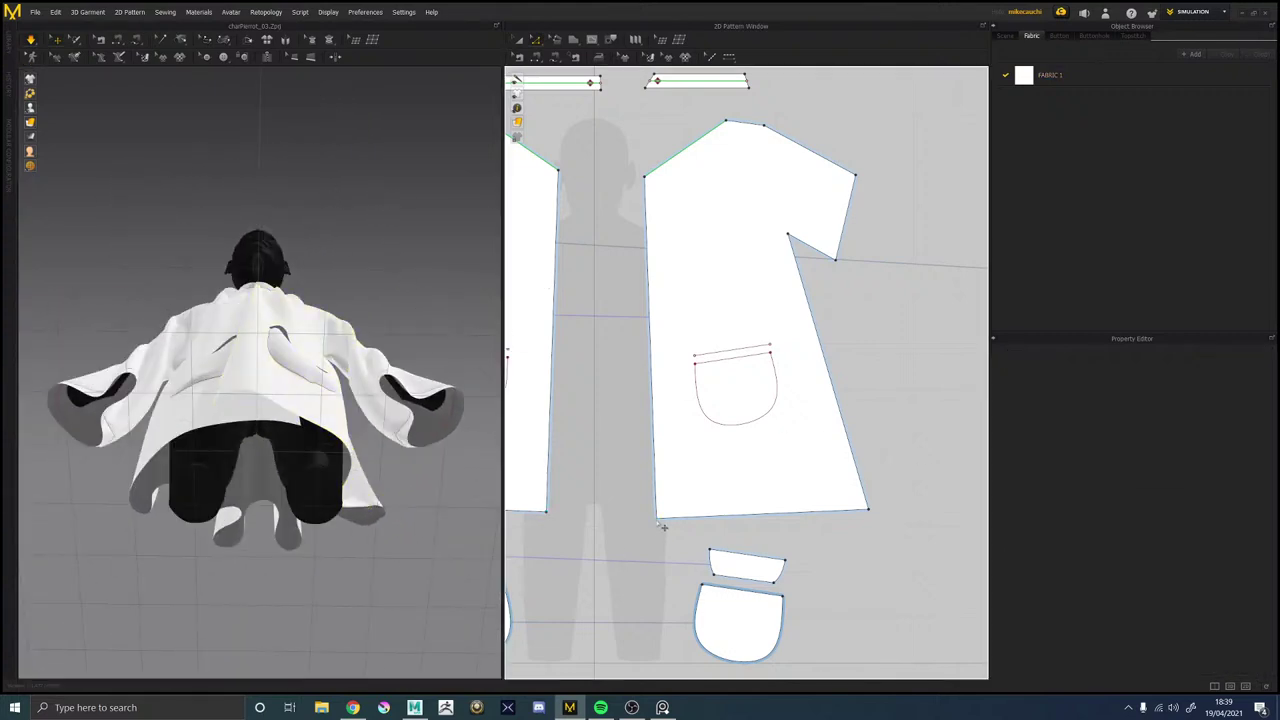
drag(662, 527, 672, 526)
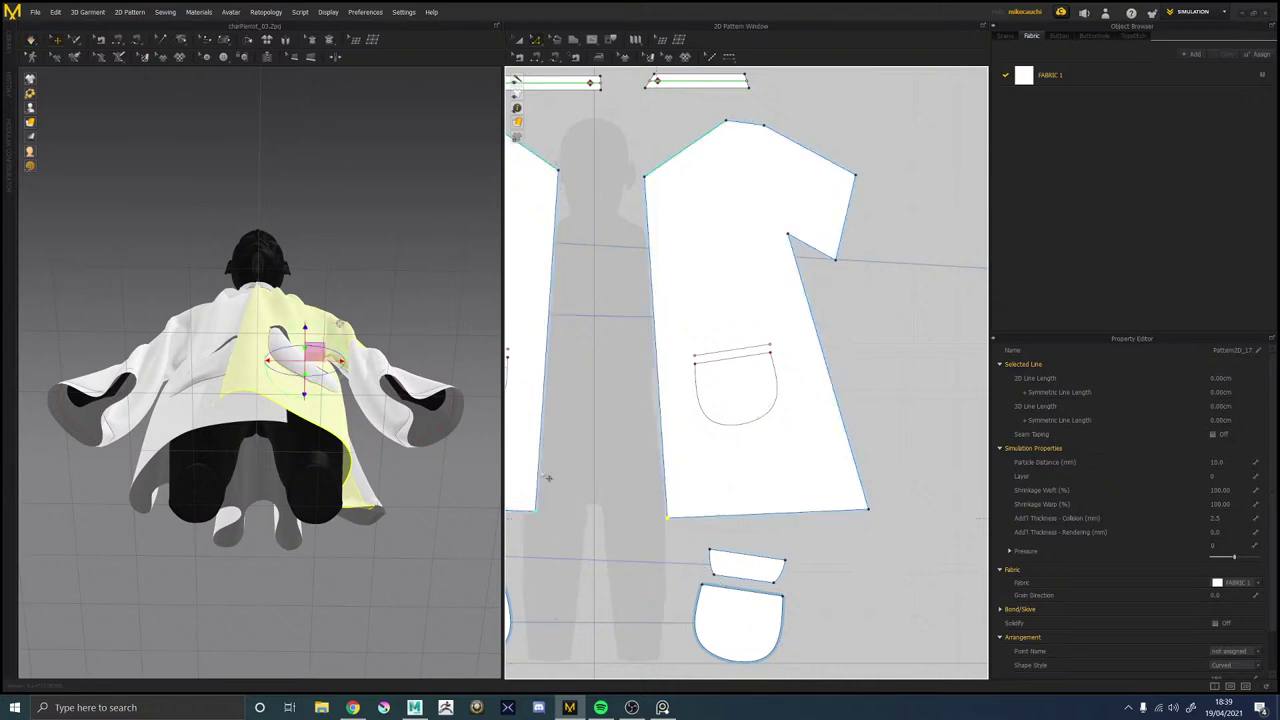
click(837, 546)
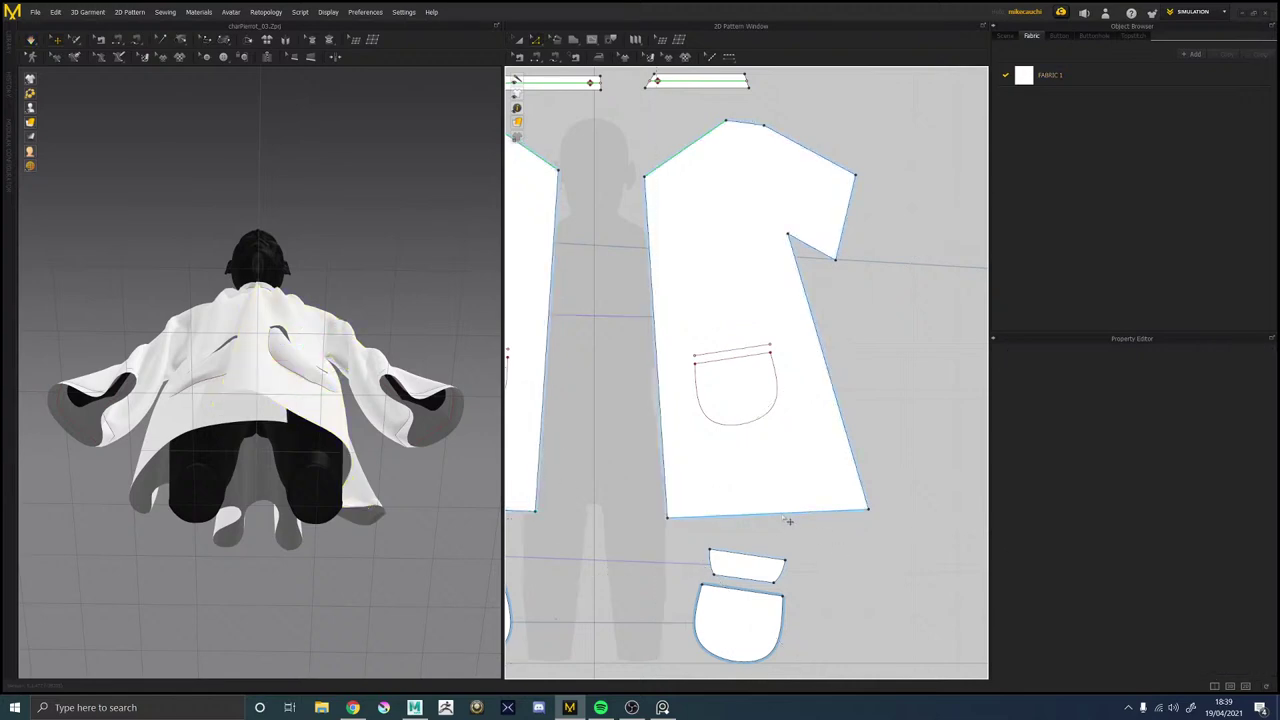
drag(788, 519, 752, 521)
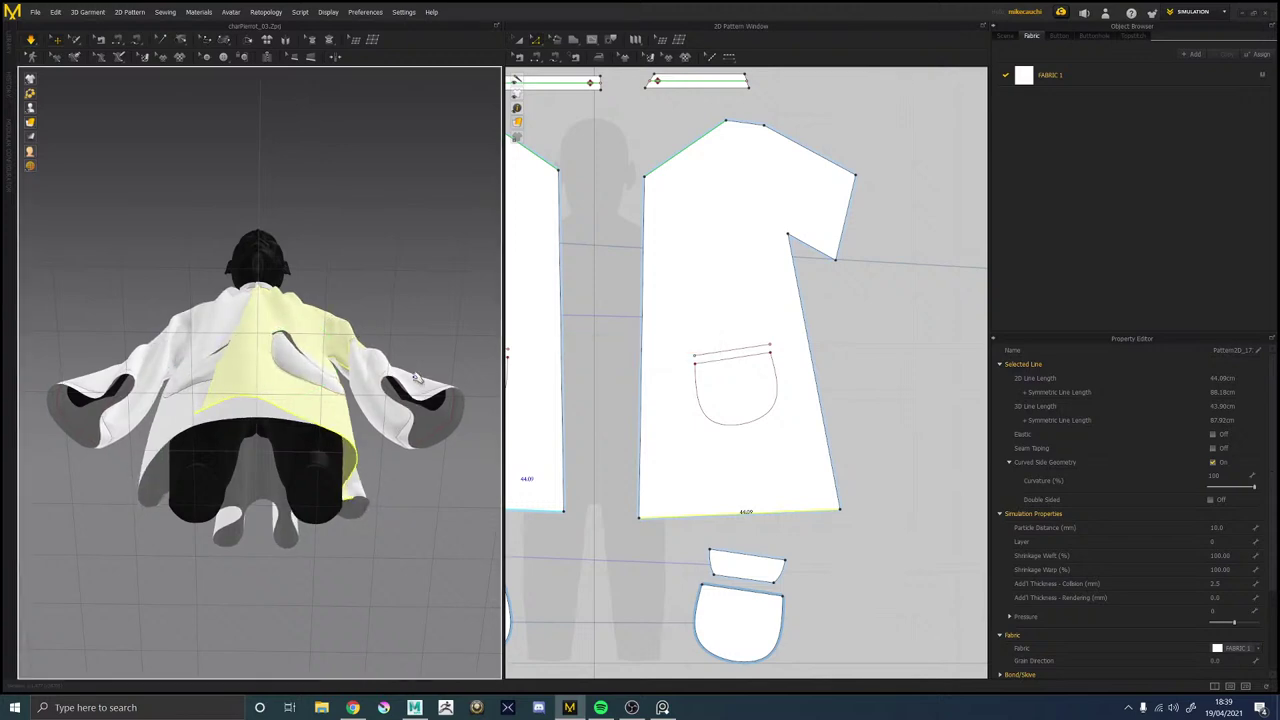
Pull the reshaped front panel's hem sideways in simulation and check the overlap of the fronts from several angles.
key(2)
right_drag(430, 322, 468, 342)
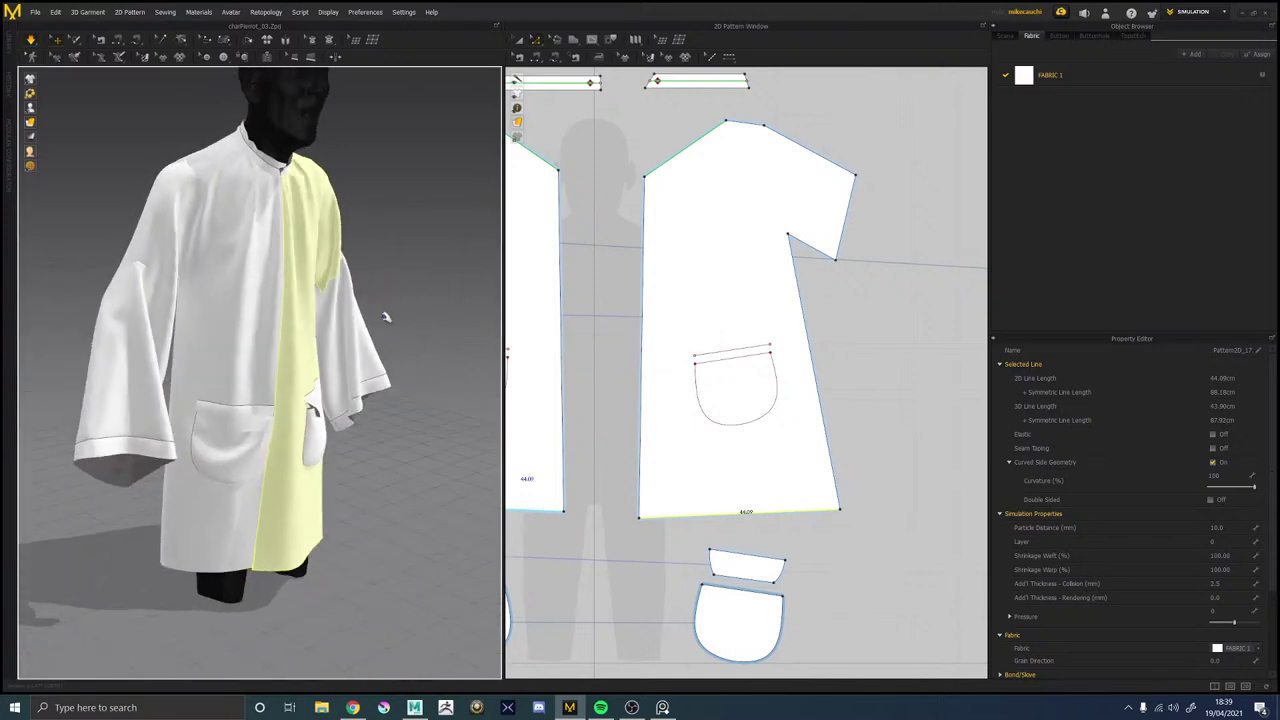
right_drag(387, 316, 441, 302)
click(840, 524)
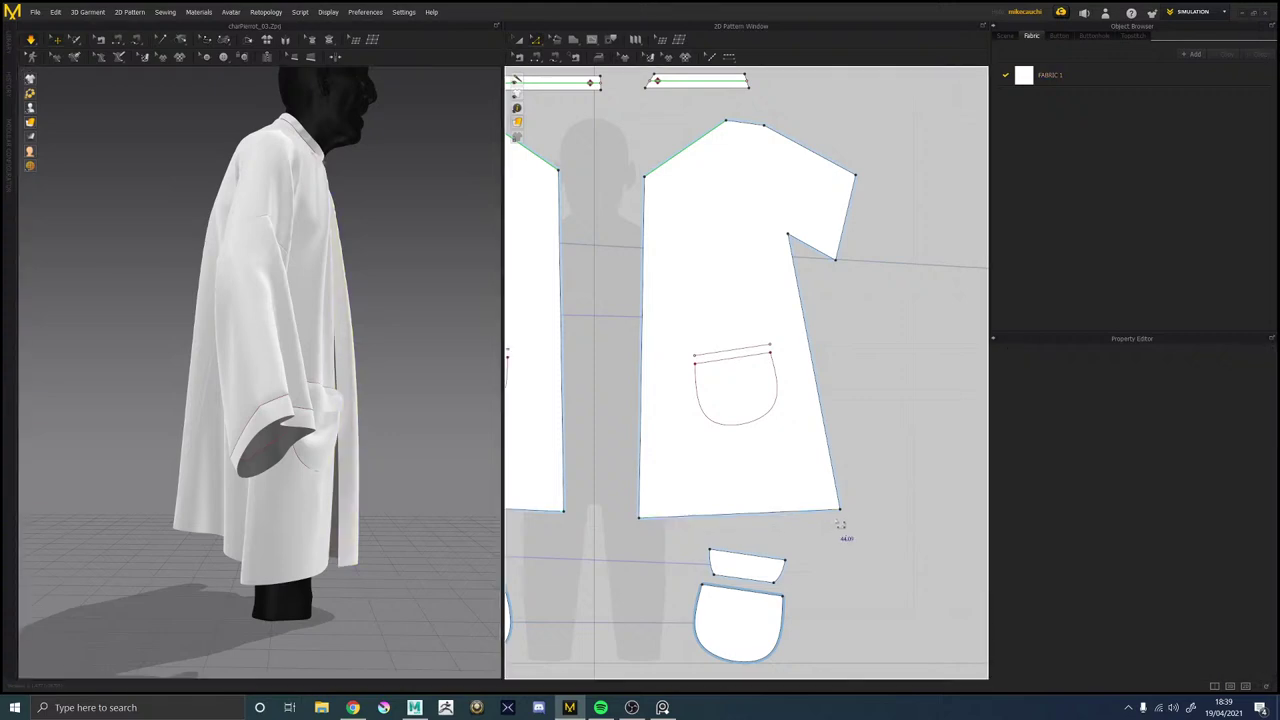
right_drag(447, 523, 354, 546)
click(346, 476)
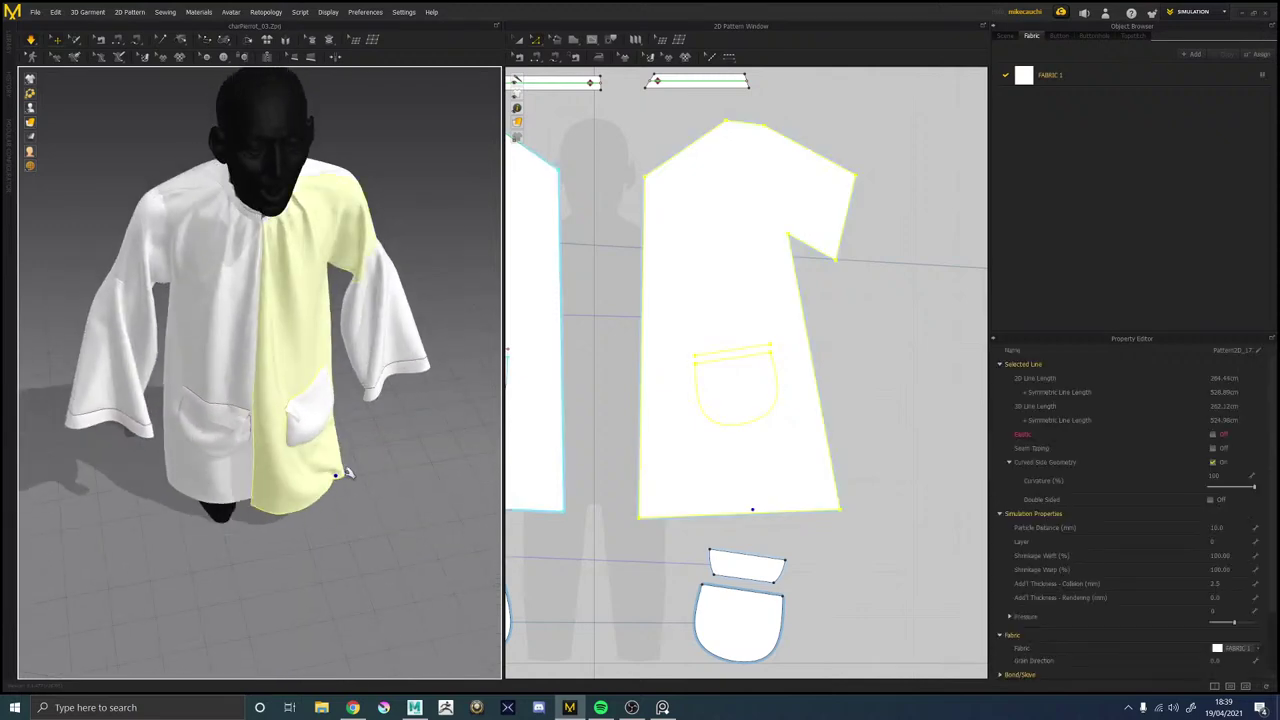
drag(313, 475, 374, 468)
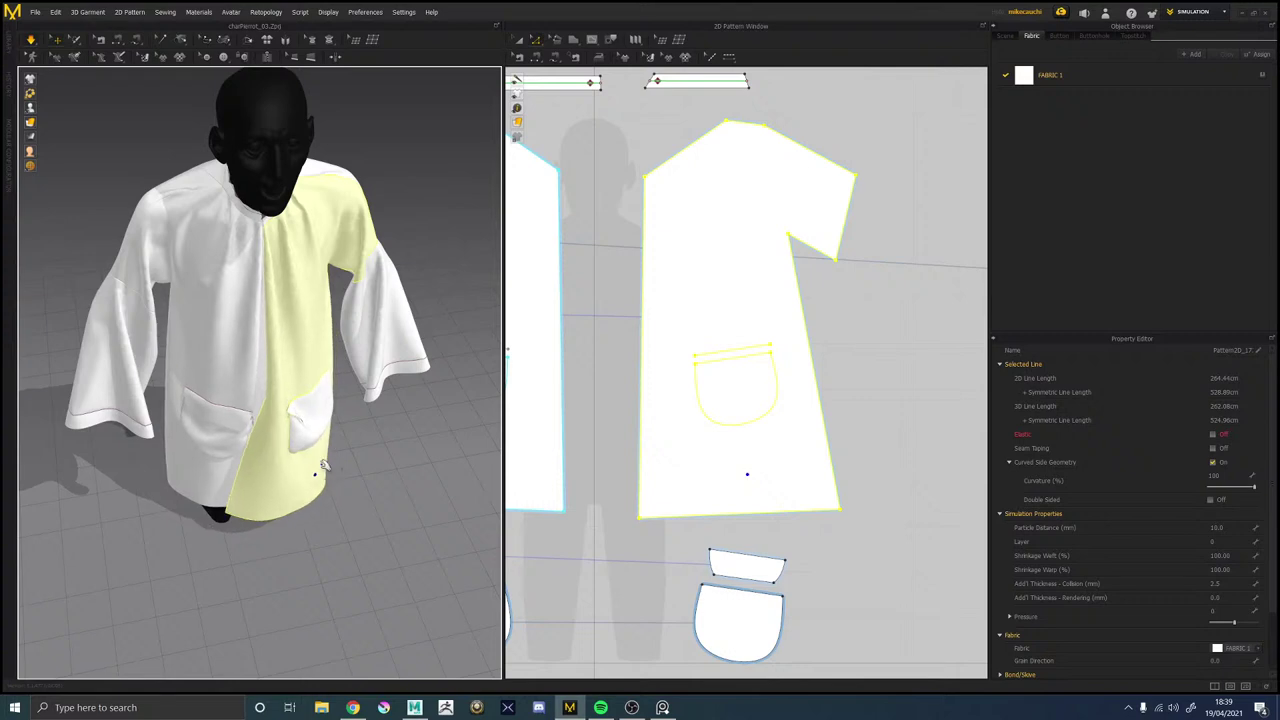
right_drag(337, 472, 320, 320)
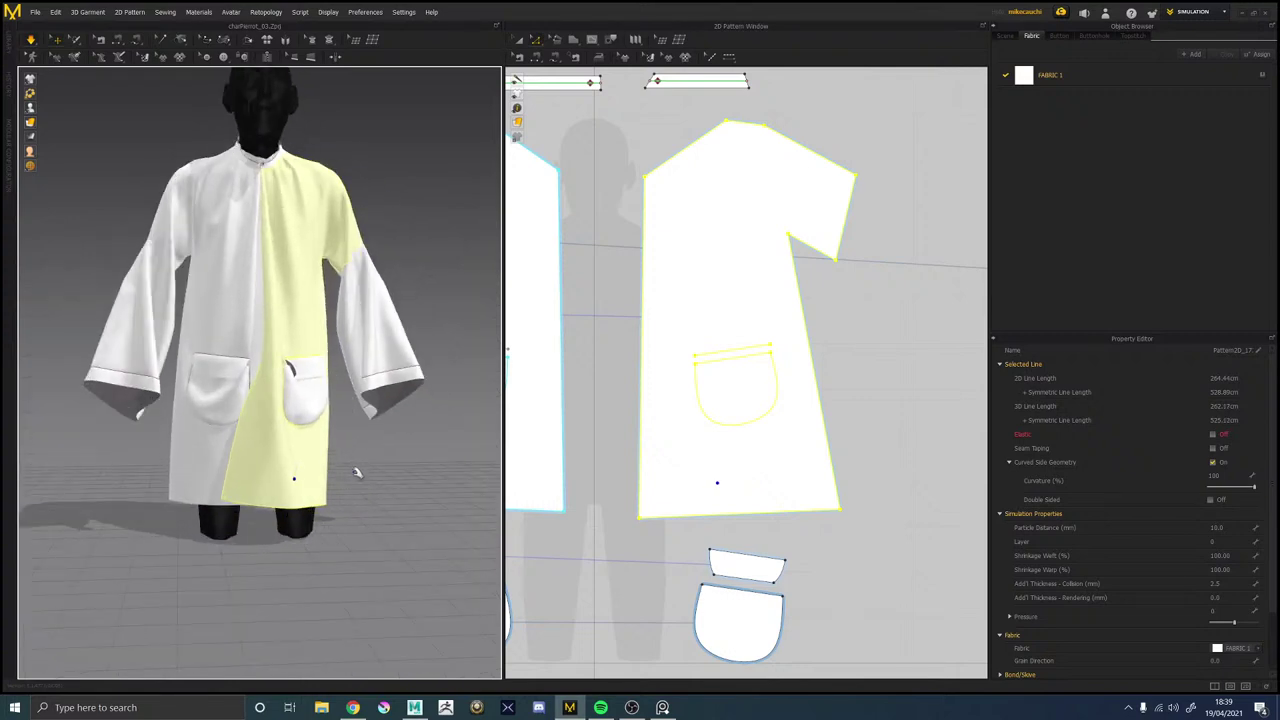
right_drag(360, 463, 268, 471)
right_drag(177, 463, 479, 473)
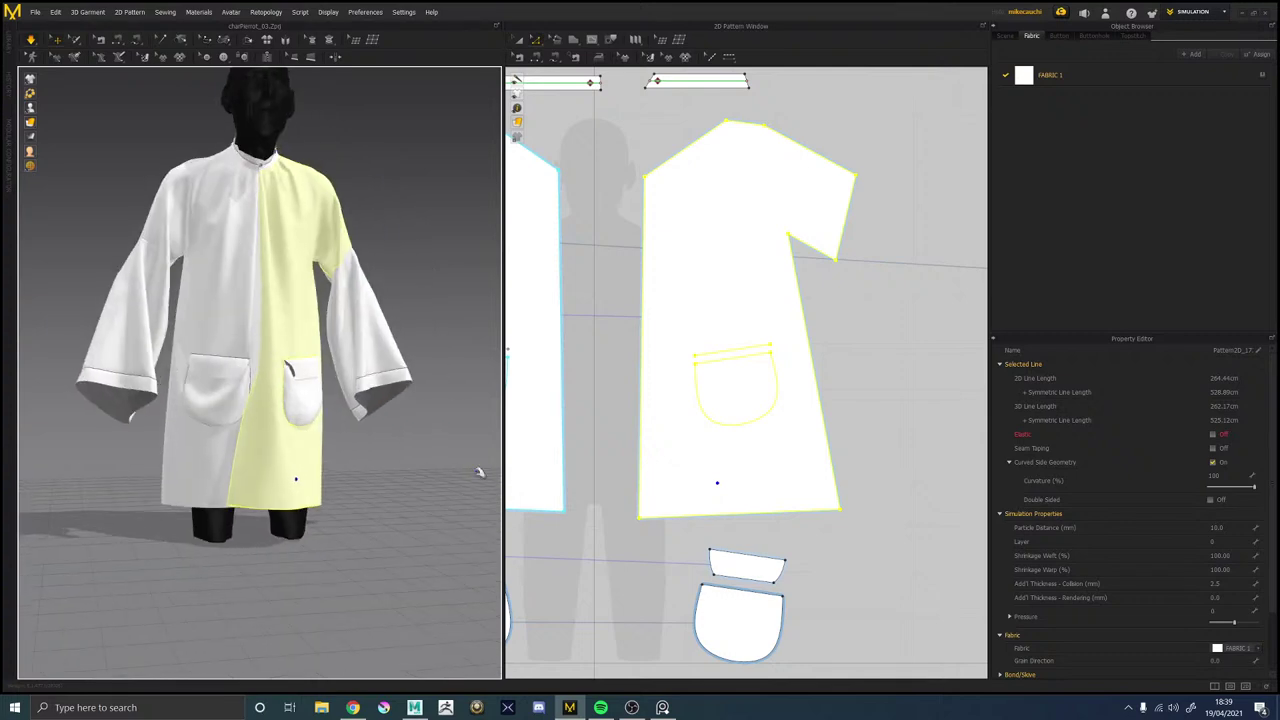
Switch to the reference board and examine the pocket opening and folds in the photo of the leaning Pierrot.
key(alt+Tab)
right_drag(985, 359, 697, 358)
scroll(695, 365, up, 5)
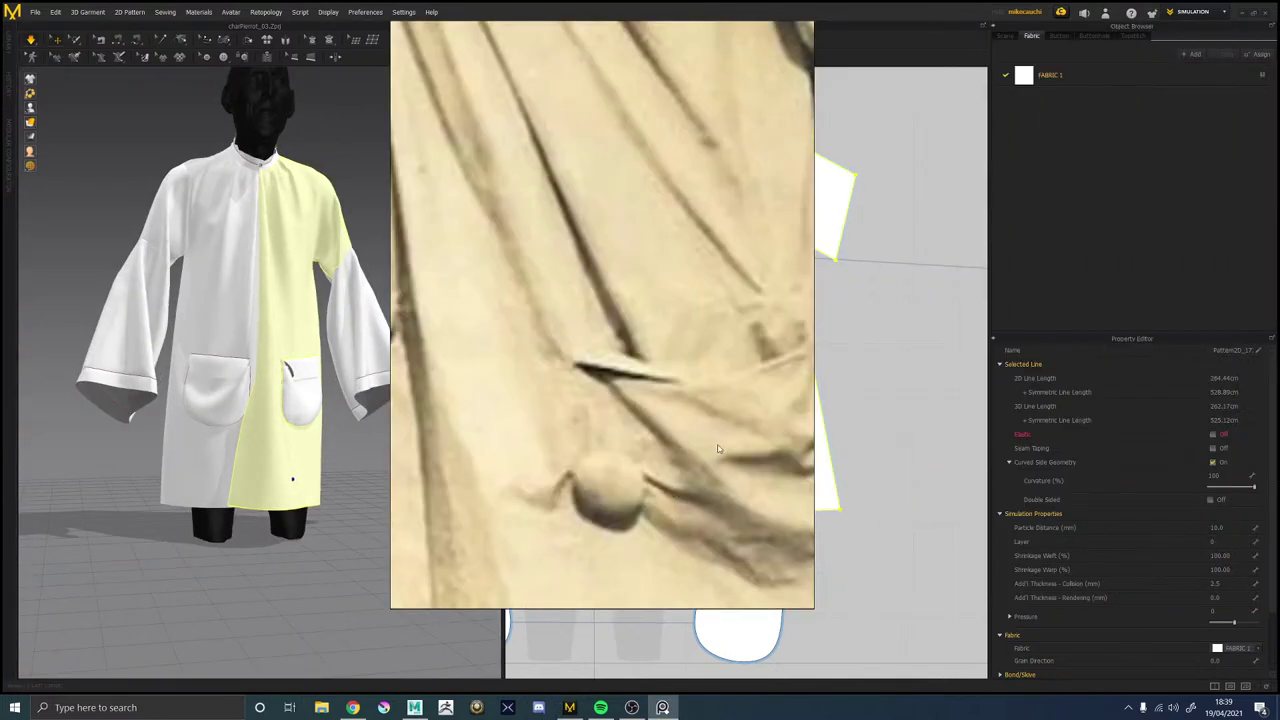
scroll(717, 449, down, 5)
scroll(662, 399, up, 2)
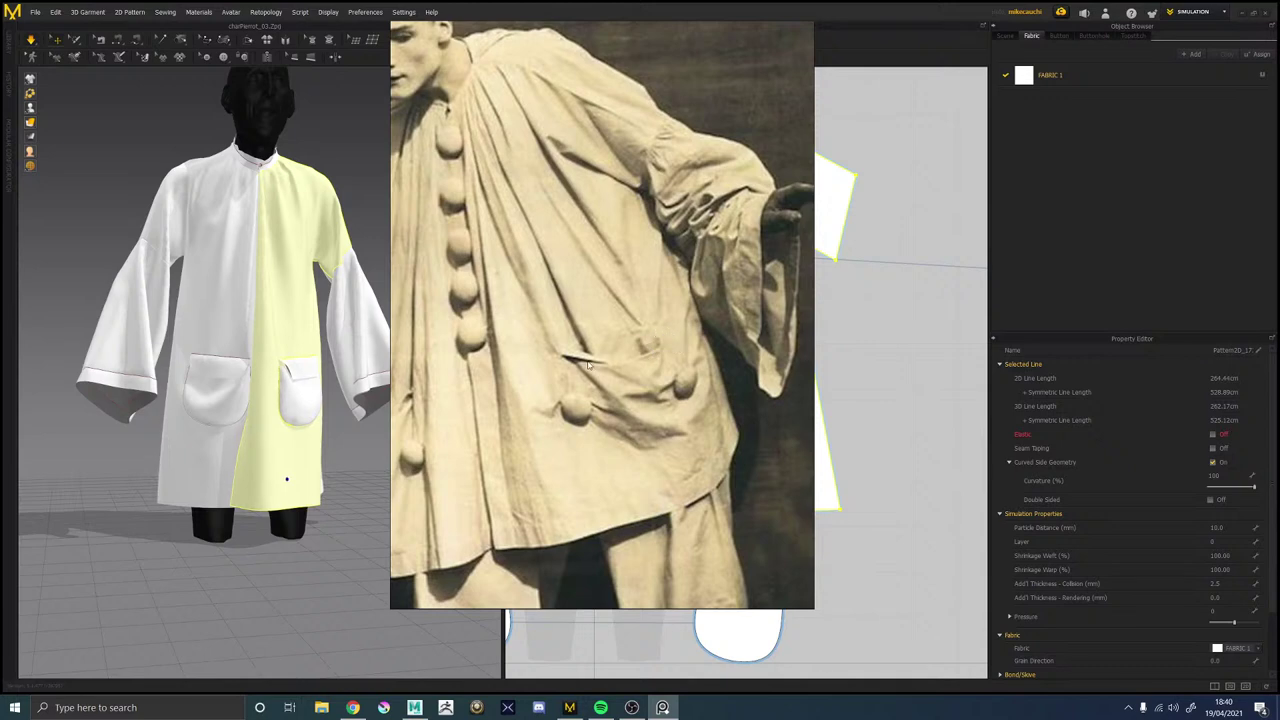
scroll(573, 358, up, 3)
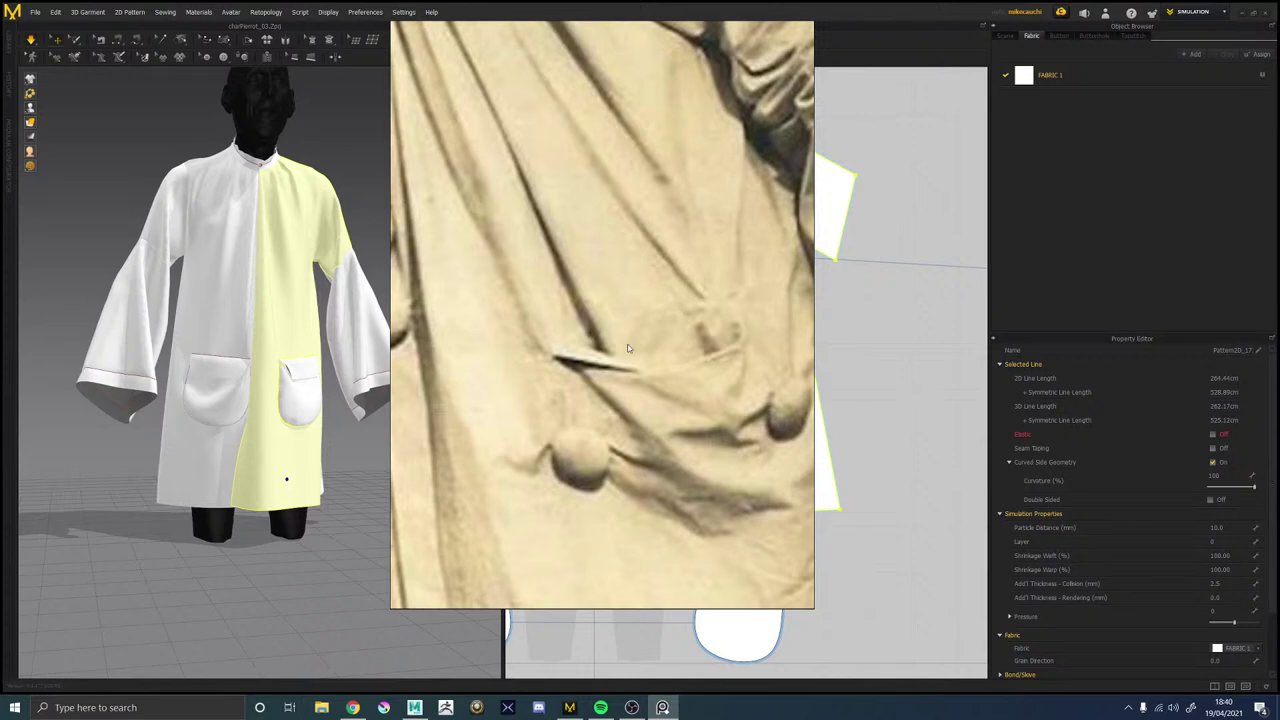
scroll(580, 331, down, 6)
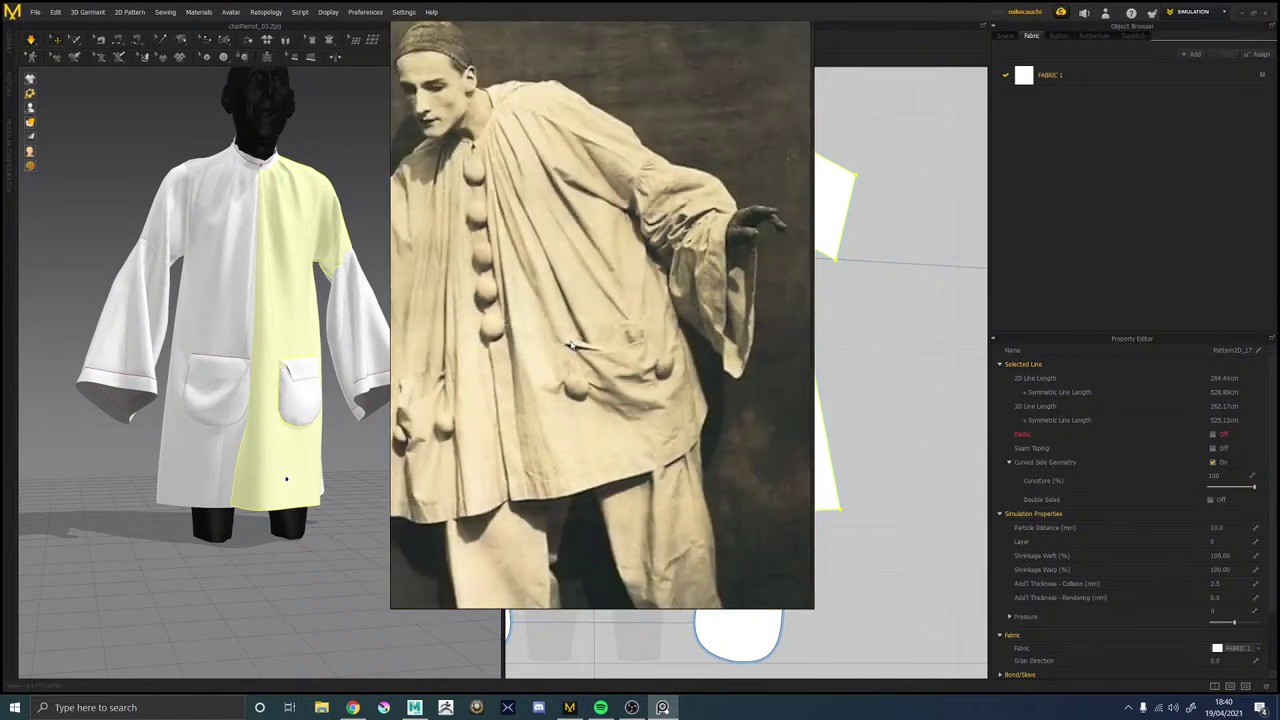
Examine the pocket and front folds in the photo of the Pierrot with raised hands, then return to the garment.
middle_drag(487, 368, 781, 242)
middle_drag(651, 294, 748, 202)
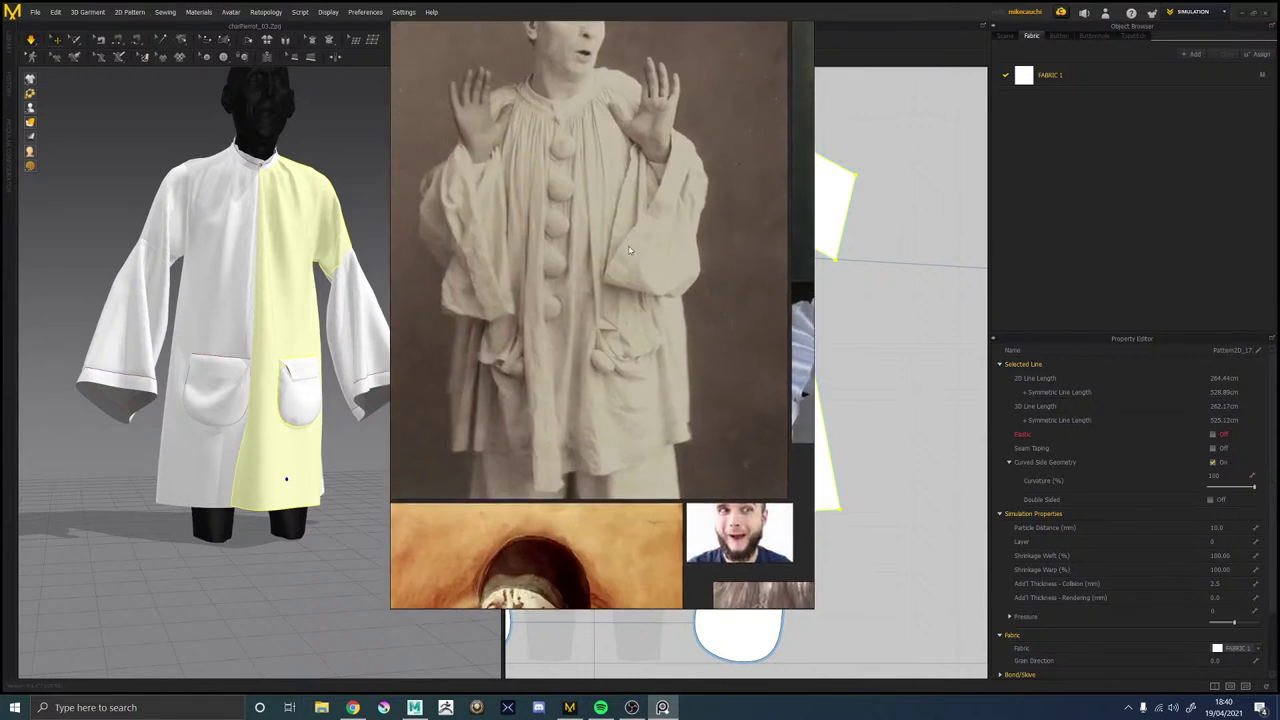
scroll(617, 350, up, 3)
scroll(600, 312, up, 2)
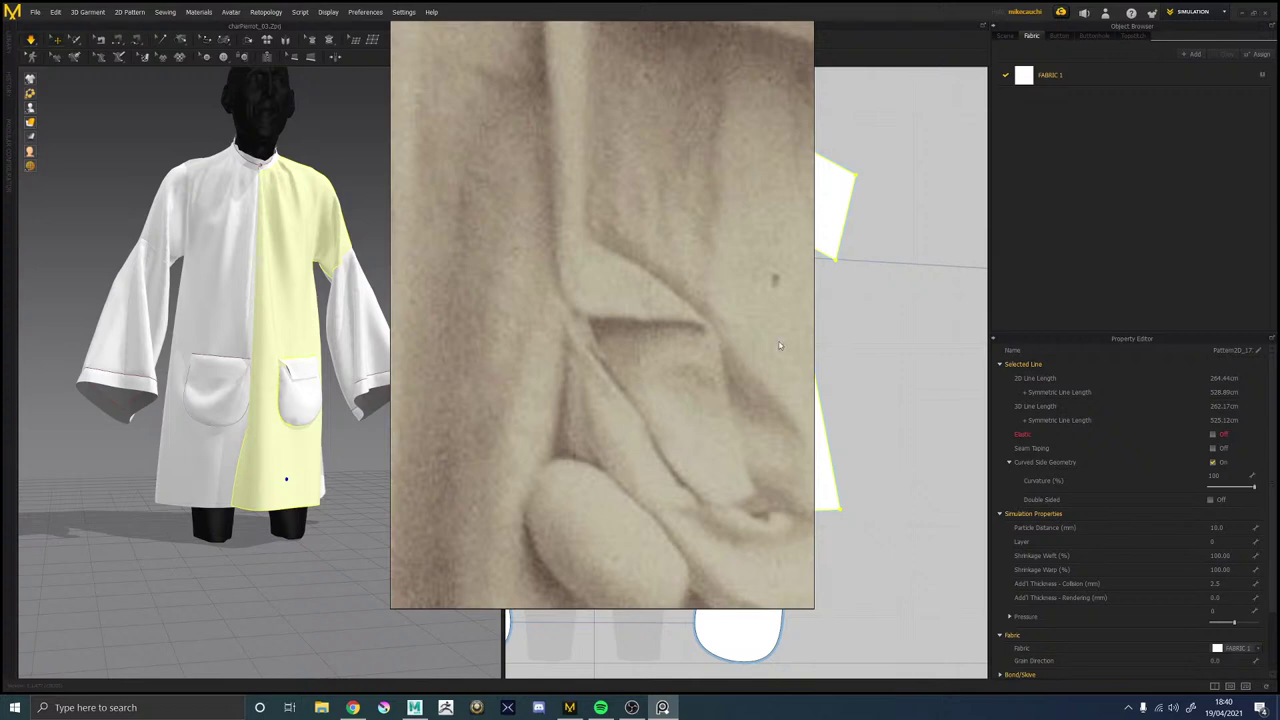
scroll(640, 330, down, 5)
scroll(715, 567, up, 5)
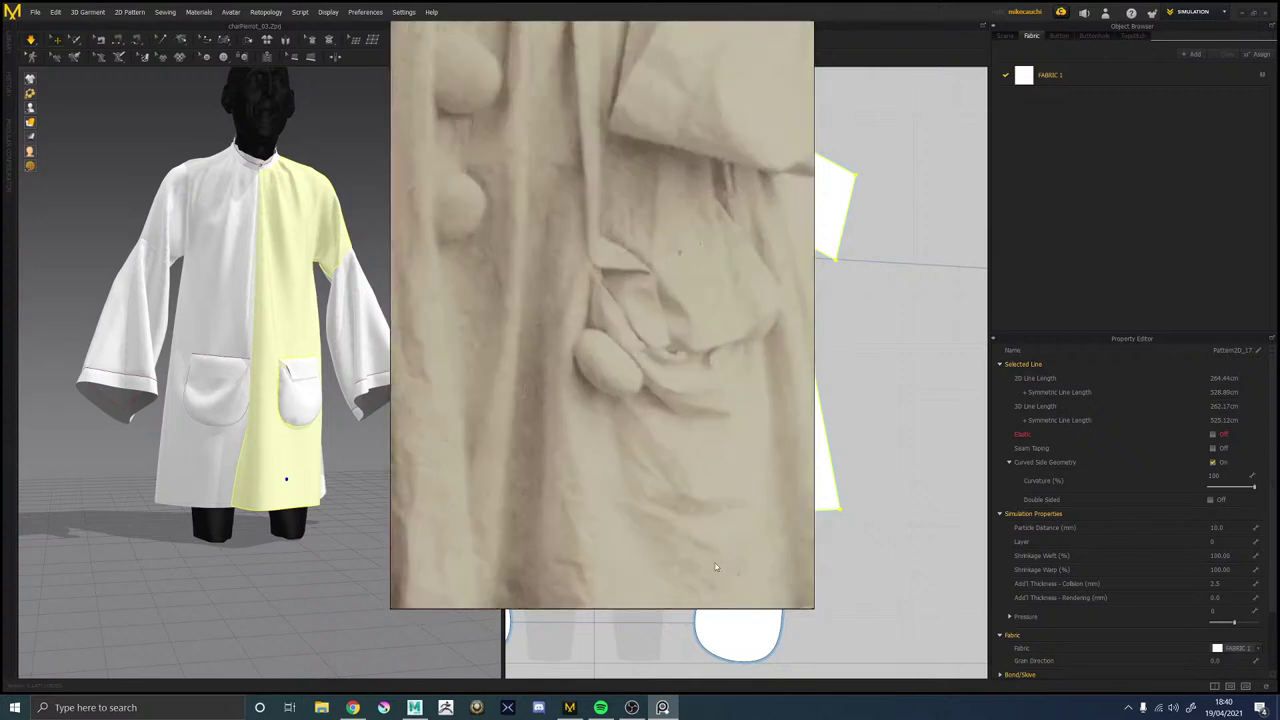
scroll(673, 340, down, 5)
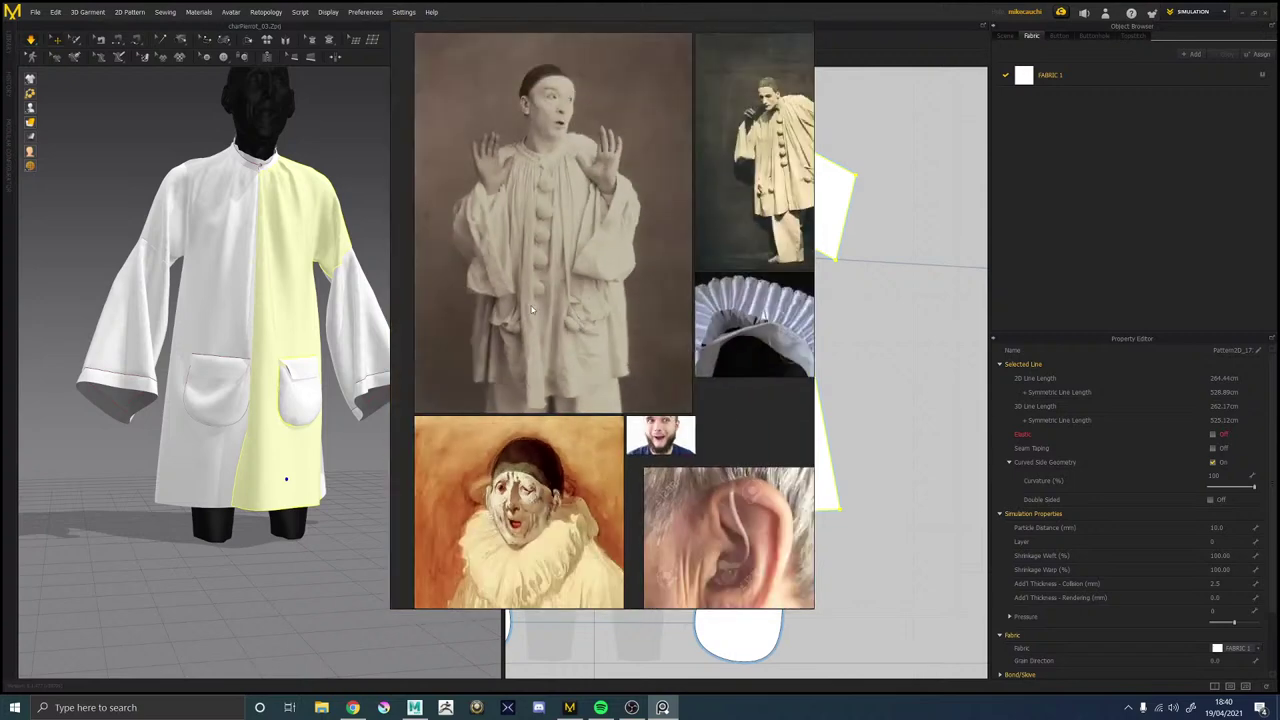
drag(531, 310, 553, 312)
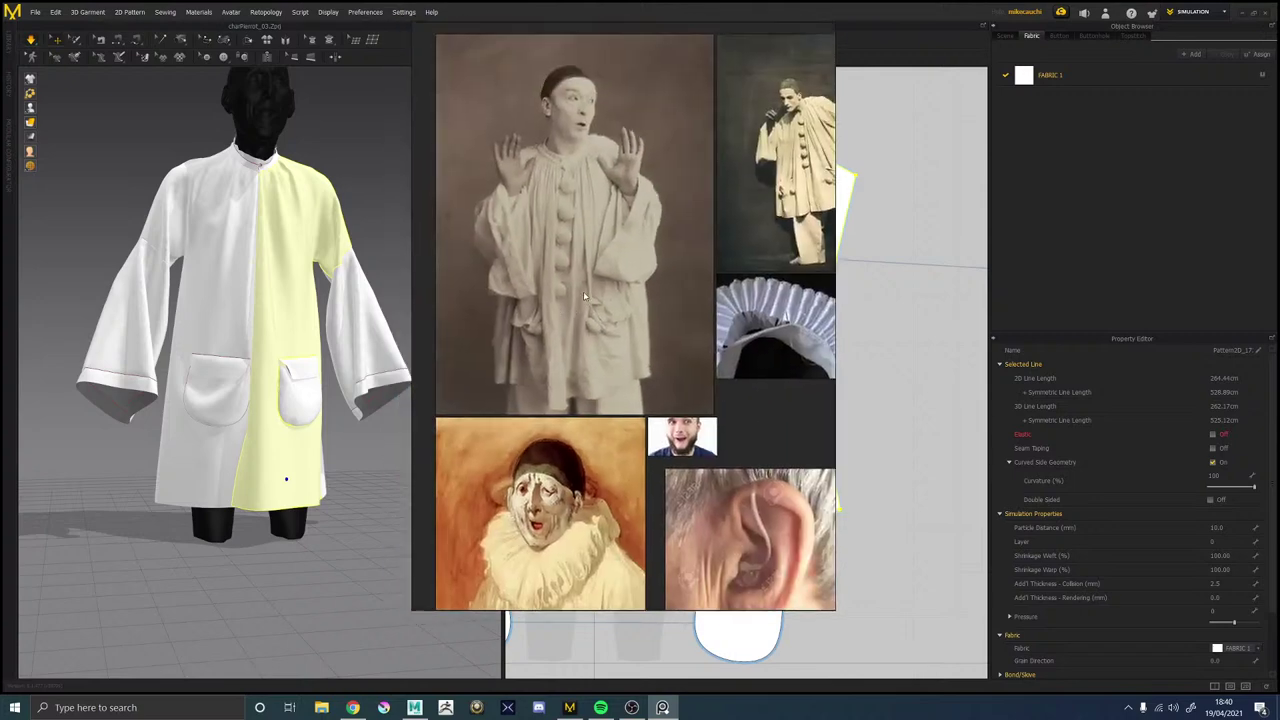
right_drag(581, 294, 1279, 290)
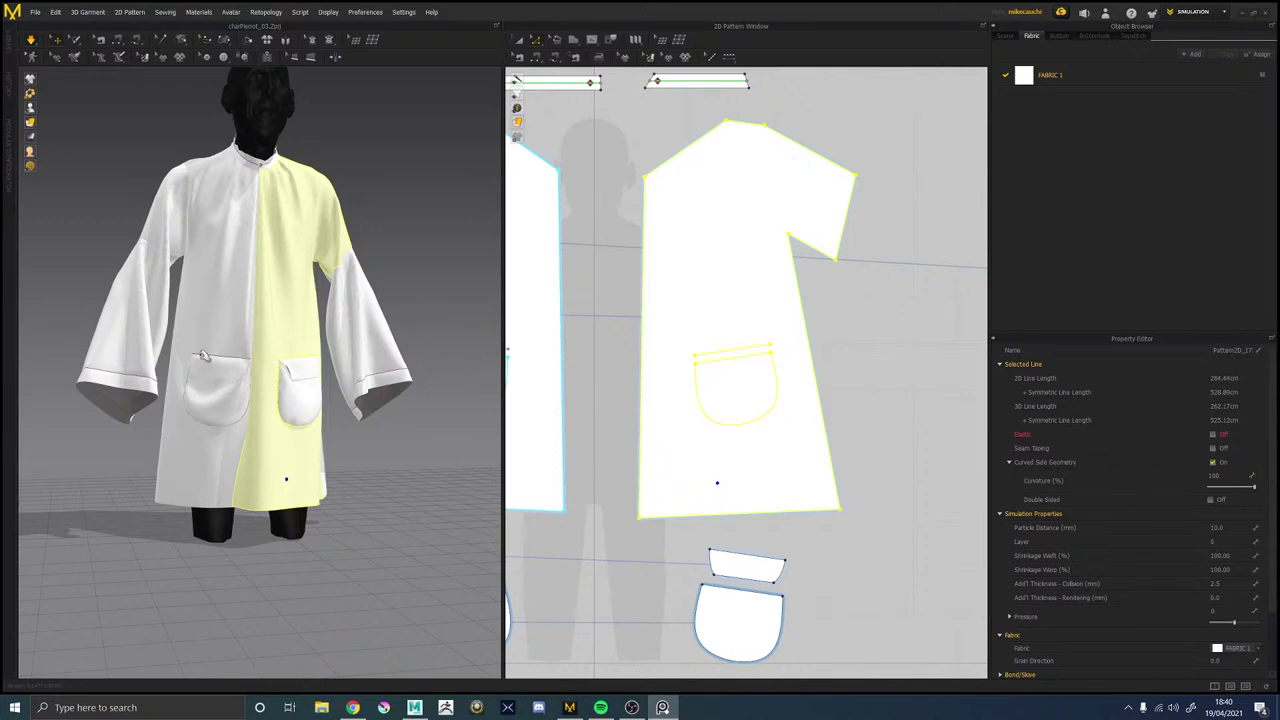
Pull the front panels along the centre opening, at the hem from below and at the chest, to adjust their overlap.
right_drag(433, 342, 236, 562)
scroll(345, 362, up, 3)
drag(235, 558, 239, 468)
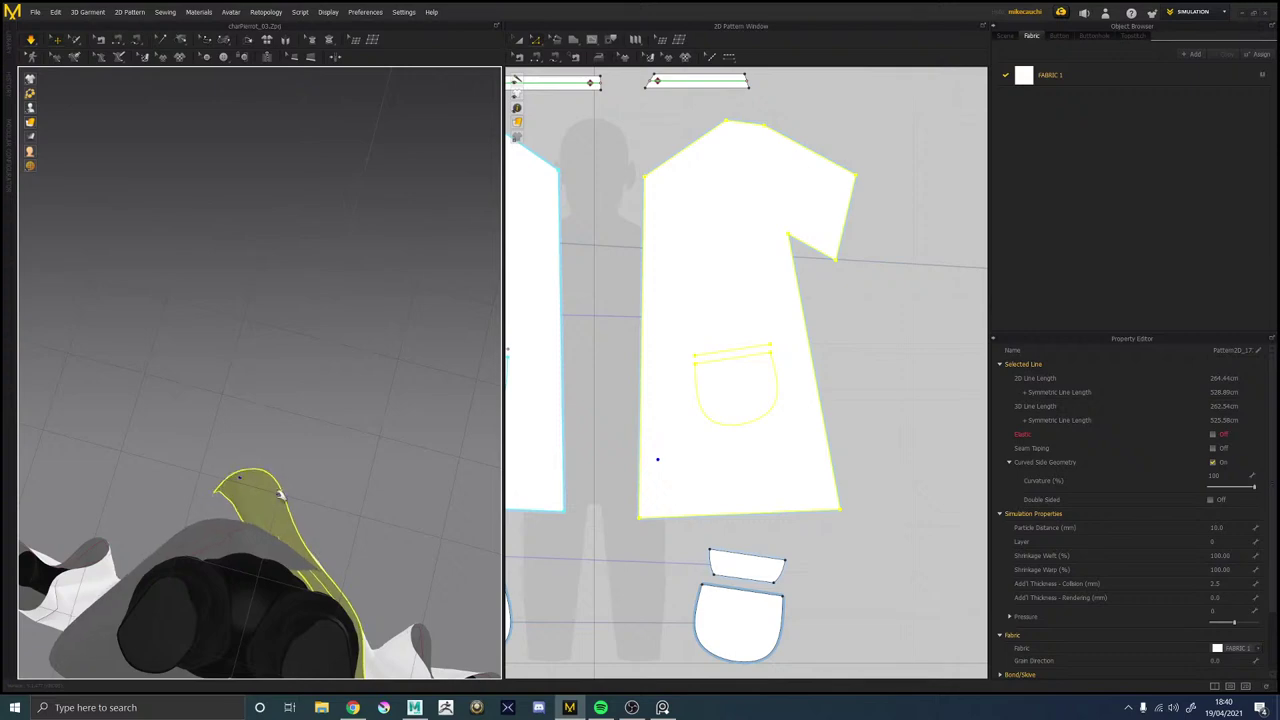
mouse_move(296, 530)
right_down()
mouse_move(316, 455)
mouse_move(306, 520)
right_up()
right_drag(300, 338, 385, 368)
right_drag(237, 394, 206, 285)
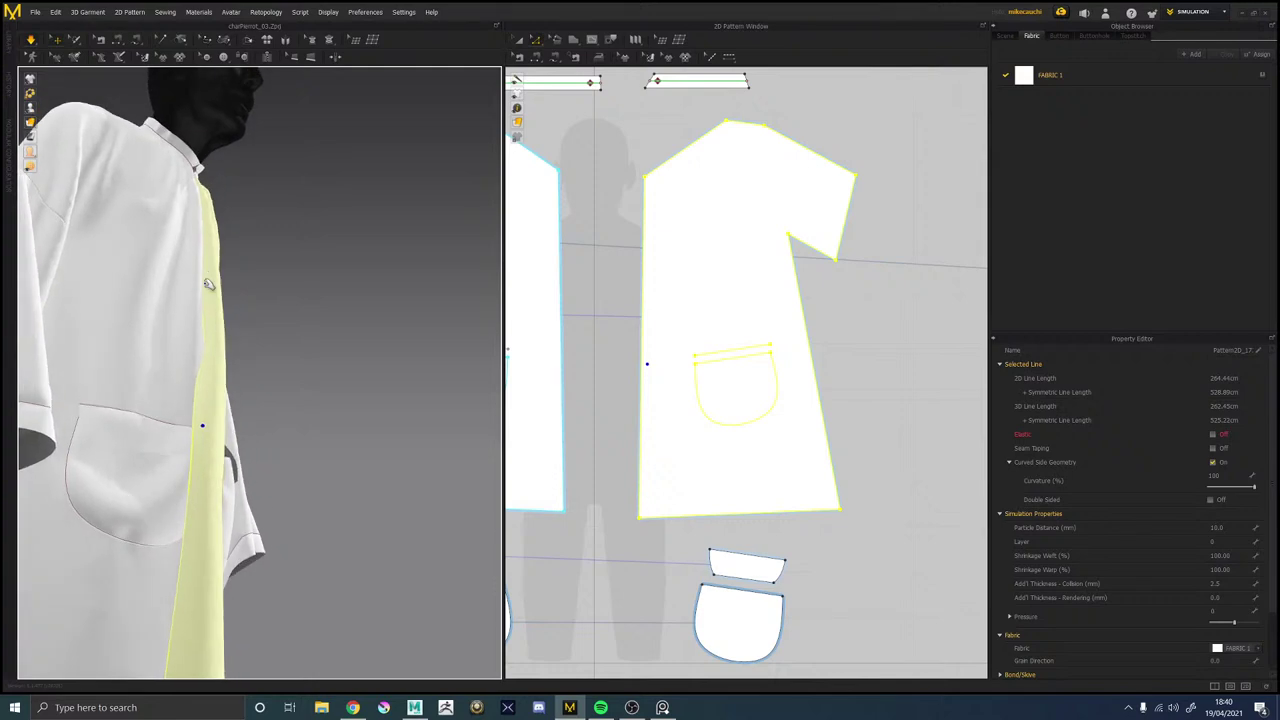
drag(204, 276, 224, 246)
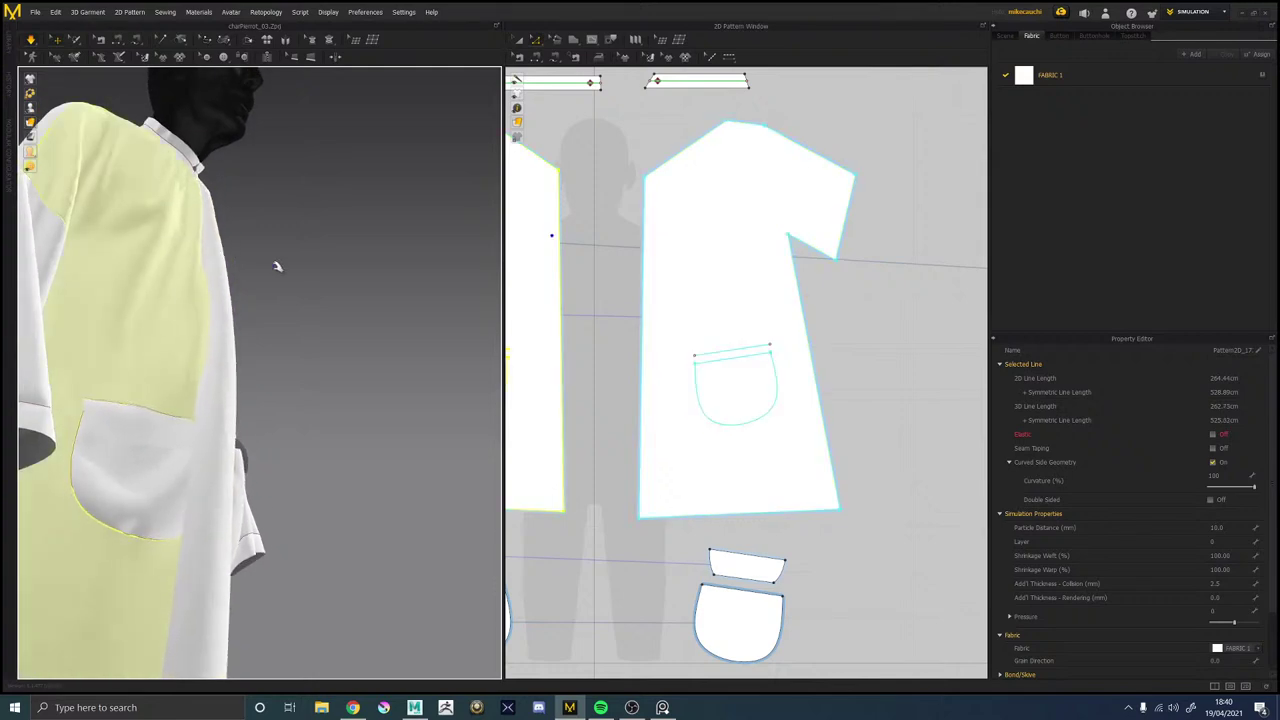
right_drag(277, 263, 183, 360)
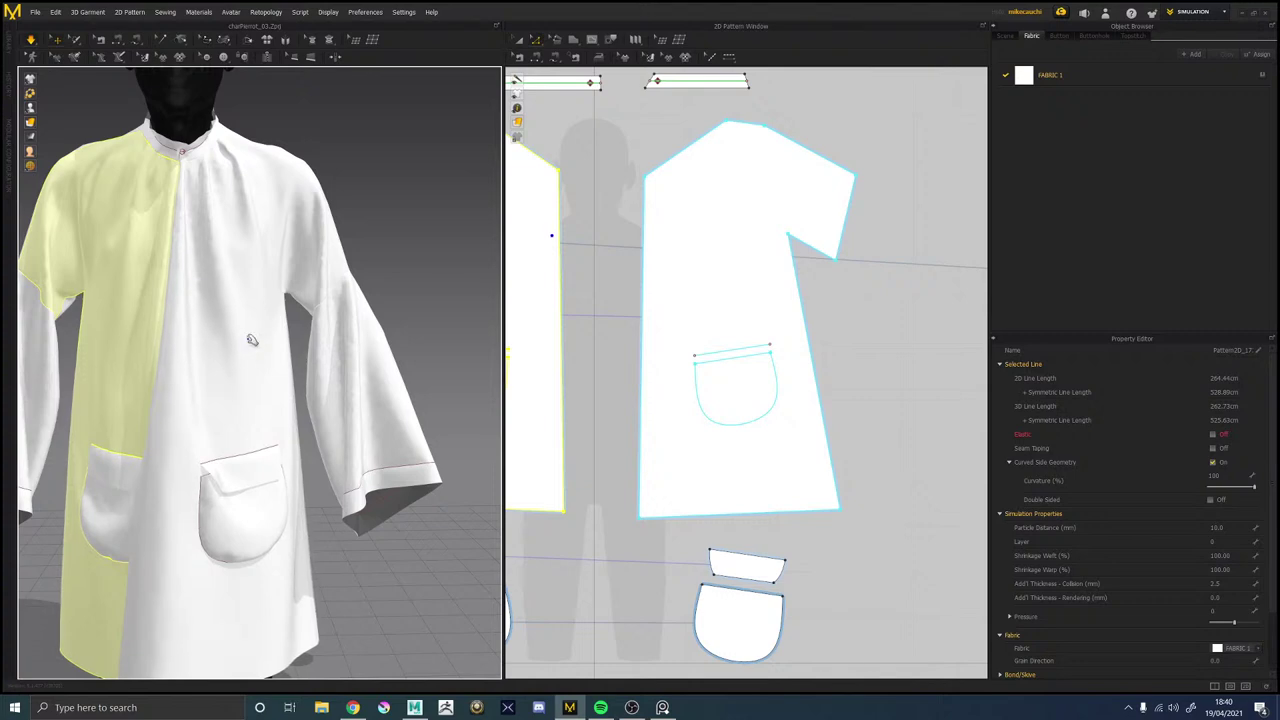
right_drag(271, 320, 285, 352)
middle_drag(614, 199, 689, 257)
scroll(216, 240, up, 3)
scroll(214, 243, down, 3)
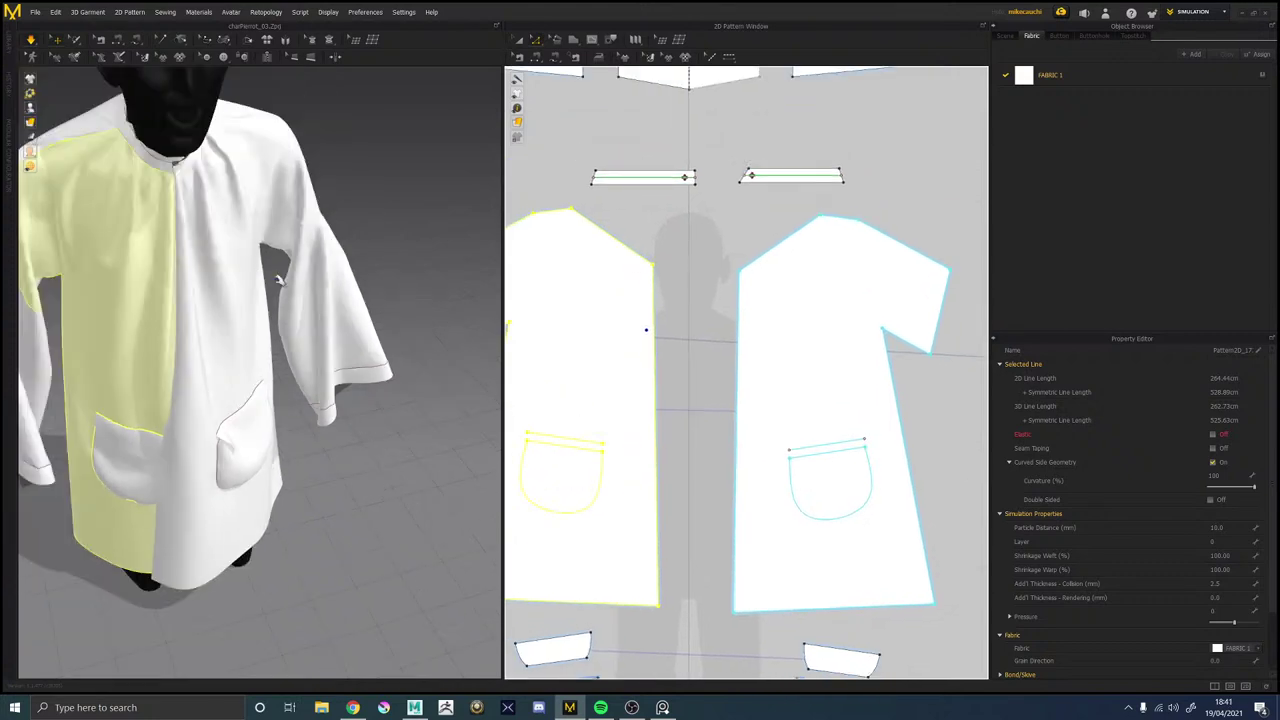
Inspect the sewing settings of the seam joining the front panel's short sleeve edge to the sleeve.
right_drag(284, 283, 361, 290)
scroll(251, 304, down, 3)
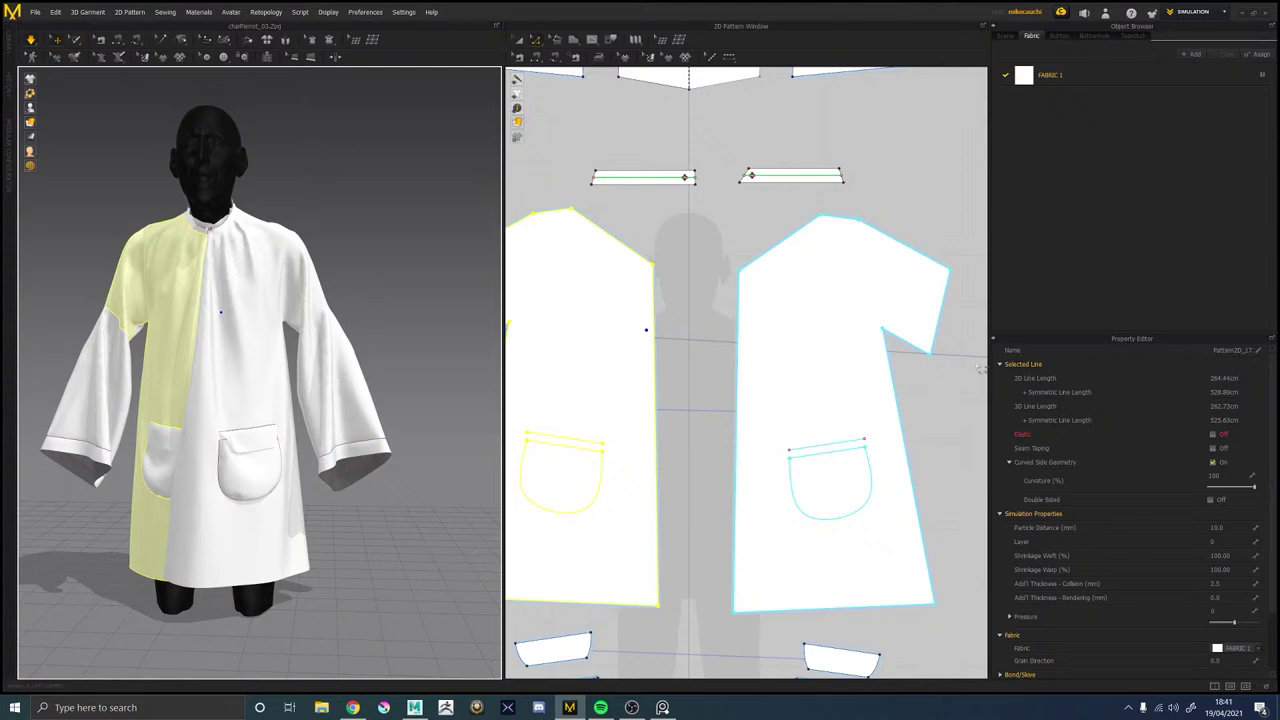
click(926, 395)
click(518, 57)
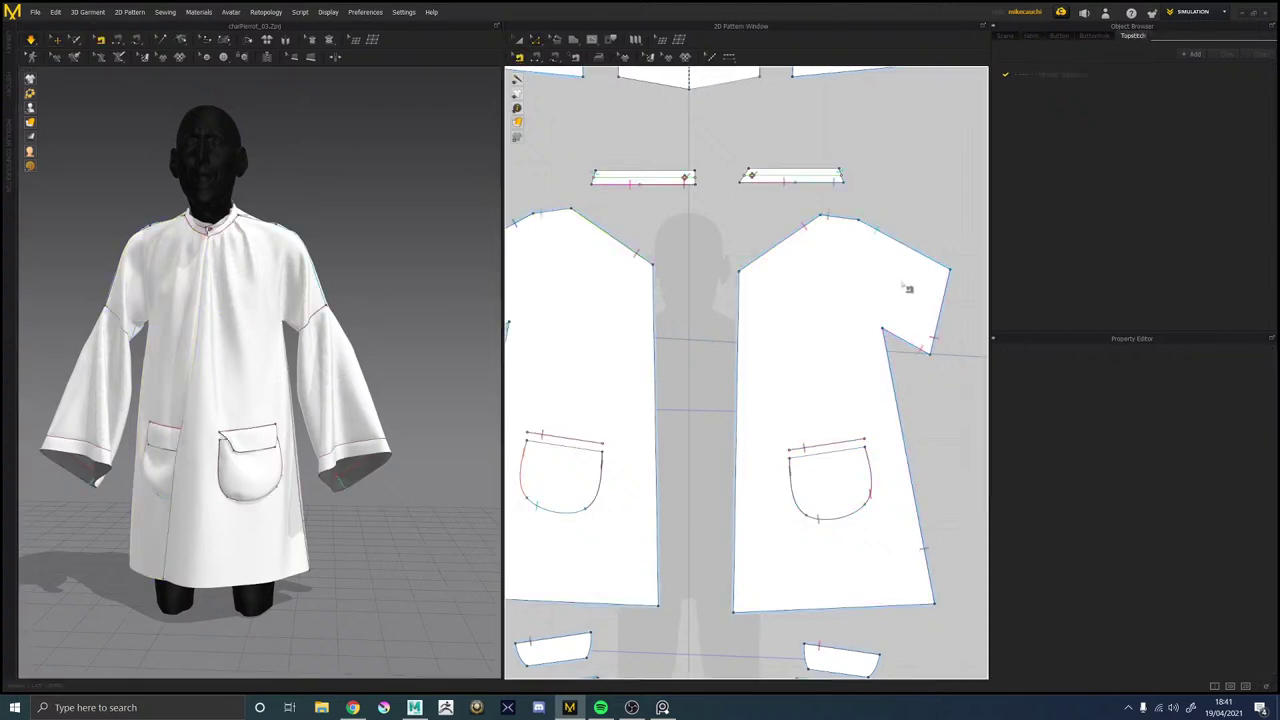
click(946, 308)
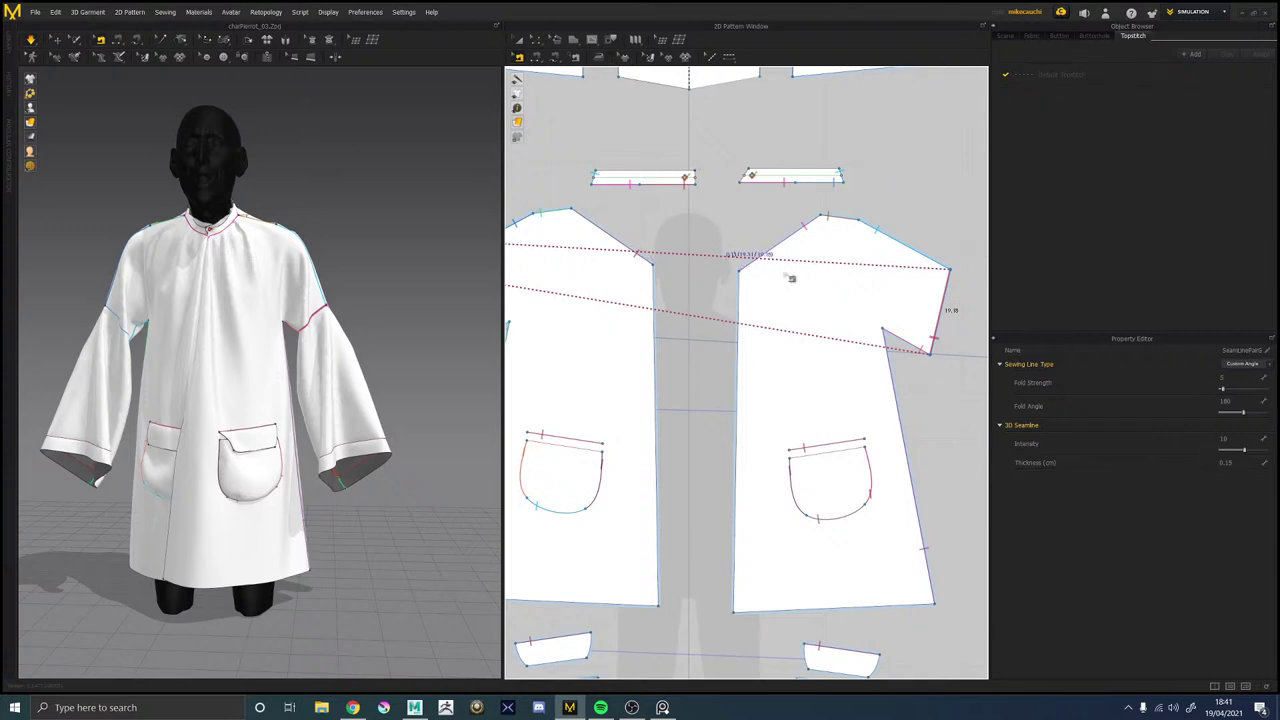
Examine the line, simulation and fabric properties of the front panel's short sleeve edge.
key(a)
click(951, 304)
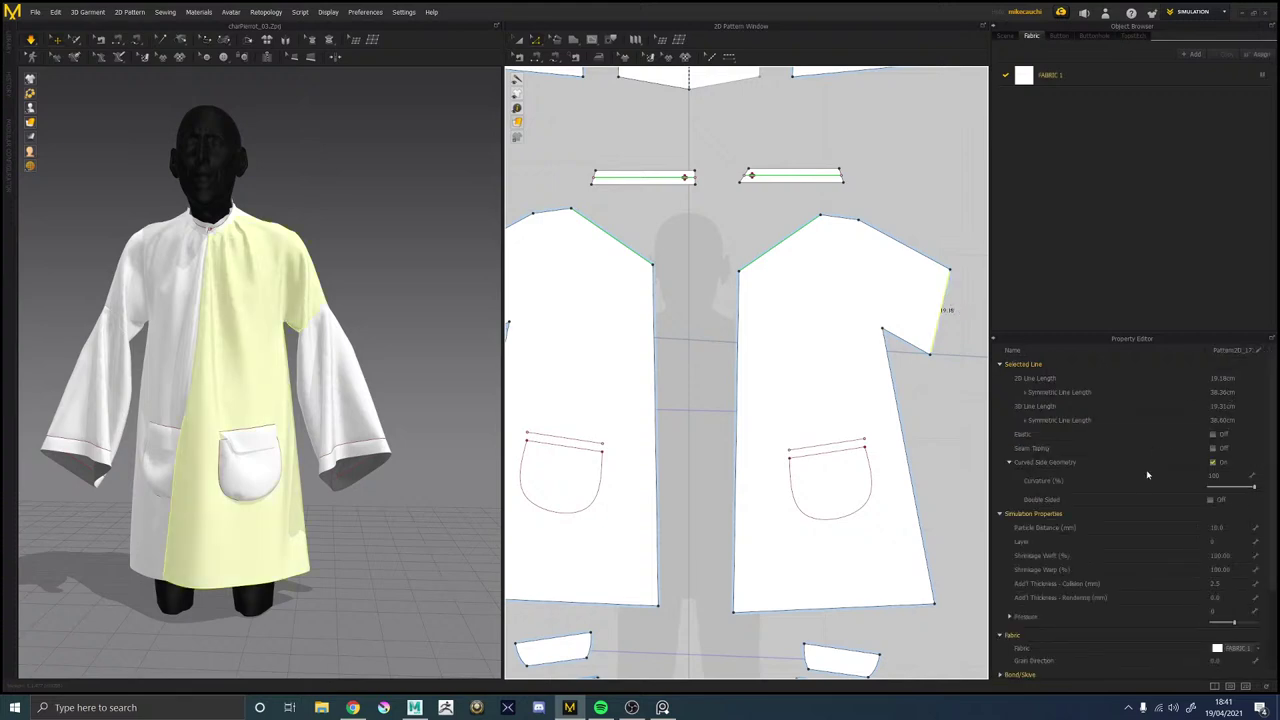
scroll(1046, 495, down, 1)
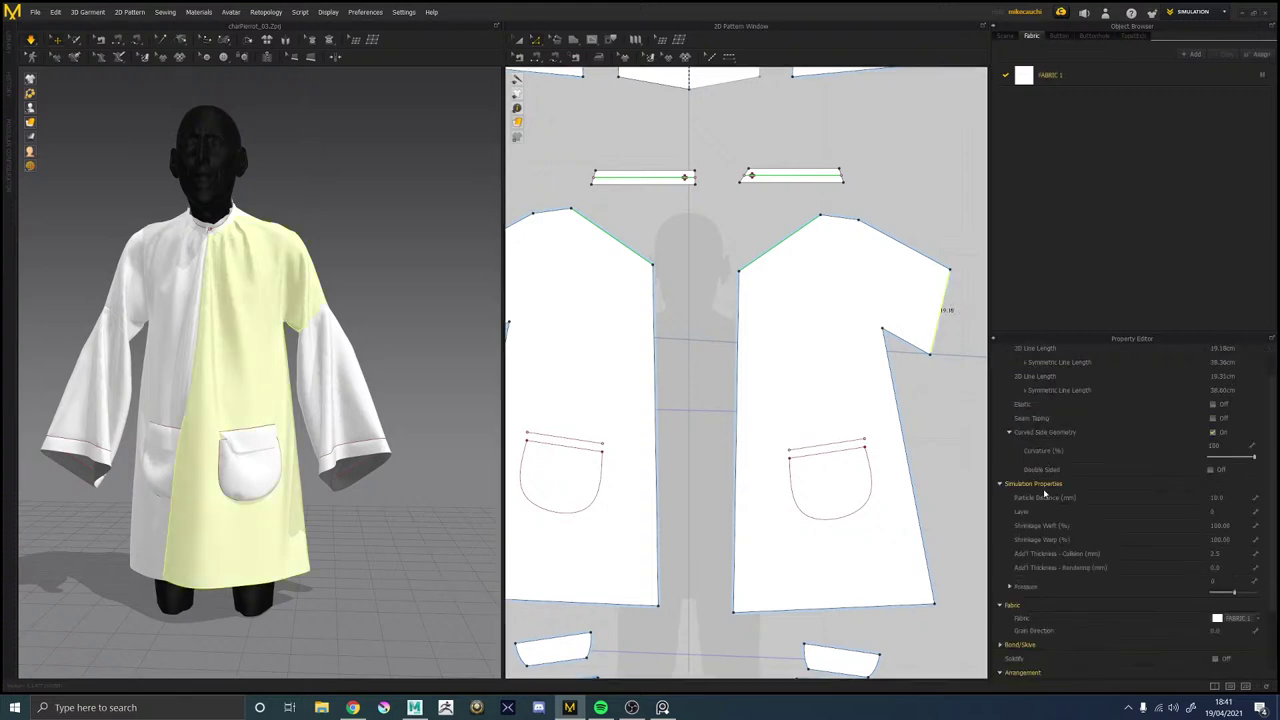
scroll(1046, 494, down, 3)
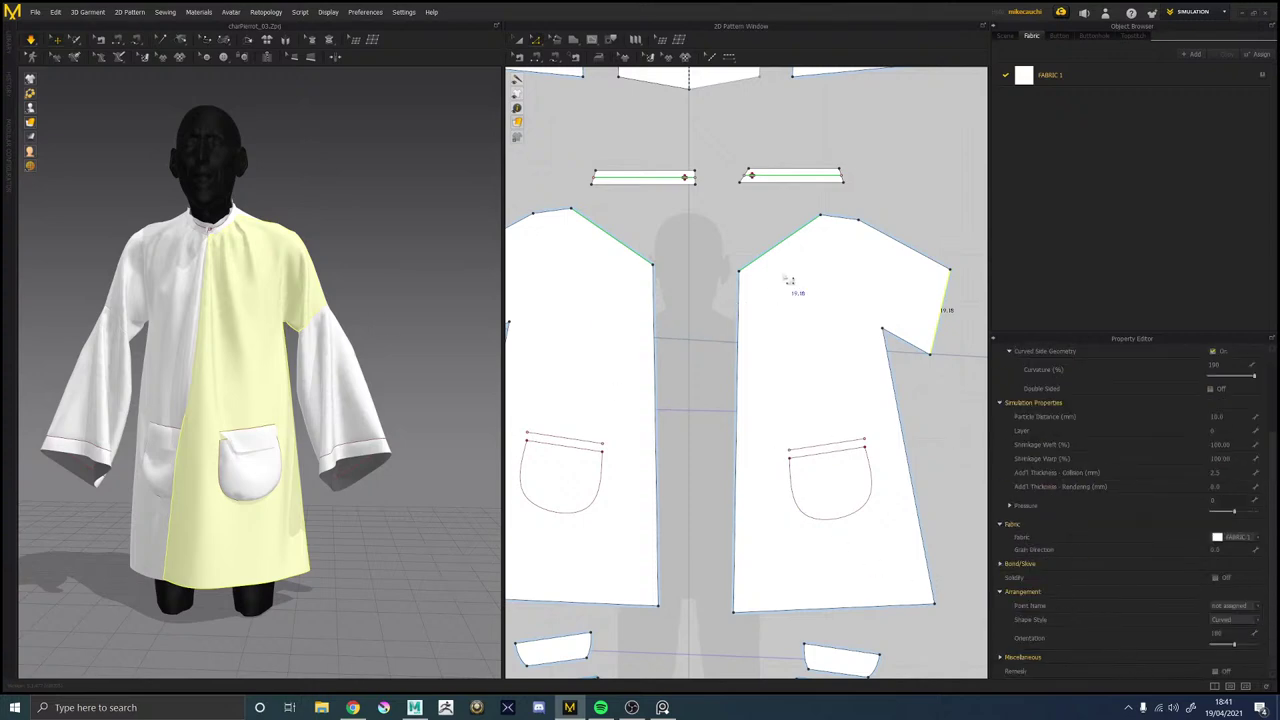
Inspect the fold settings and Fold Rendering of the pocket flap line and pocket outline on the front panel.
middle_drag(403, 449, 371, 393)
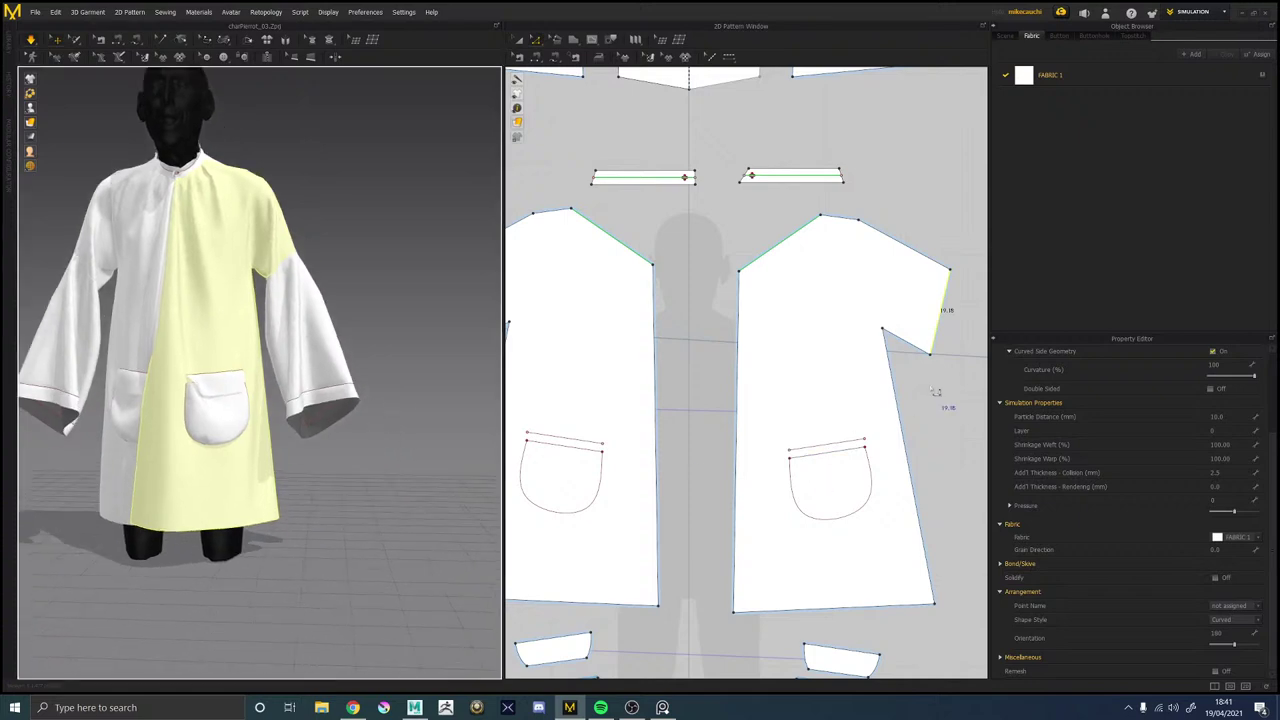
middle_drag(937, 393, 665, 281)
click(568, 338)
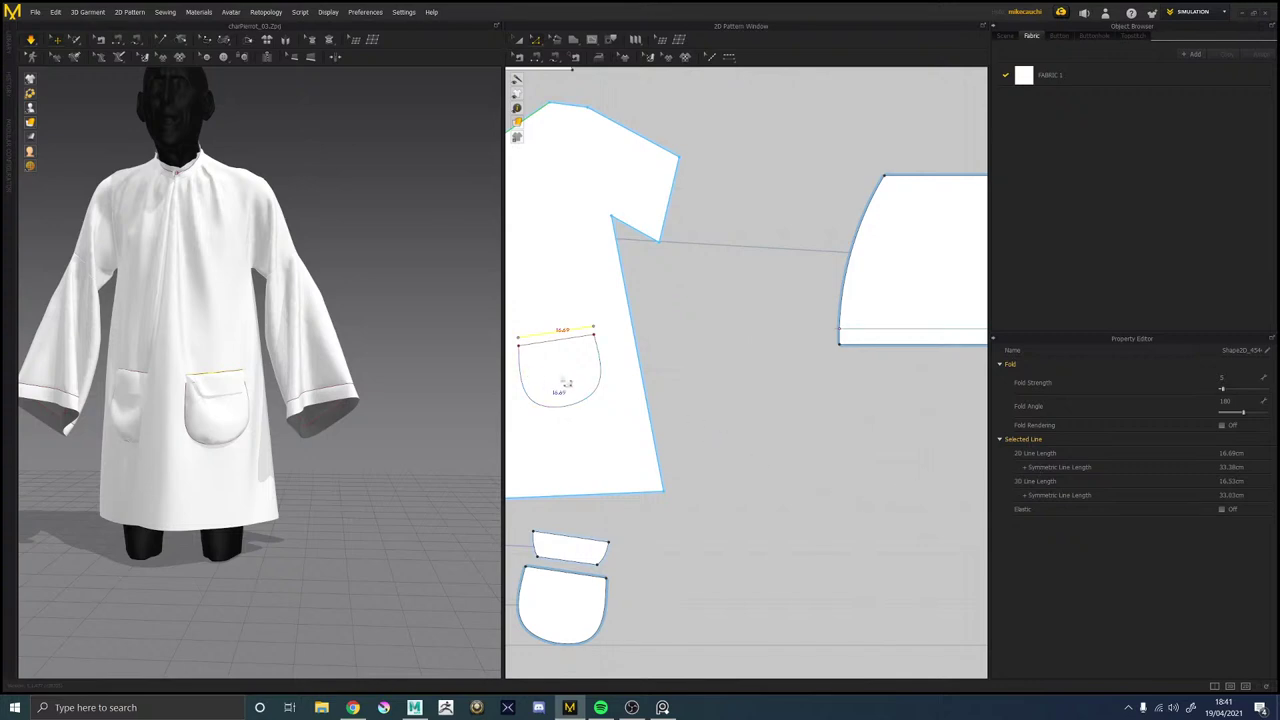
click(596, 394)
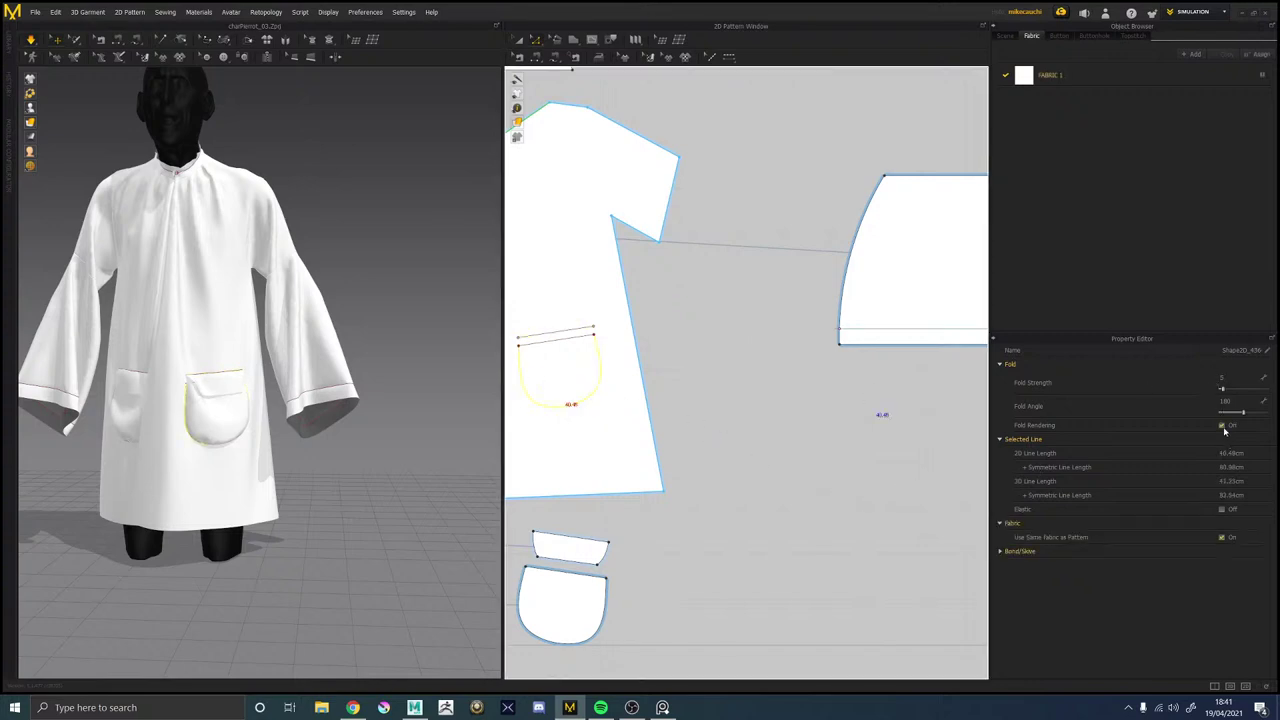
click(578, 334)
Inspect the fold strength and angle of the sleeve cuff's fold line and view the cuff on the garment.
middle_drag(823, 414, 742, 449)
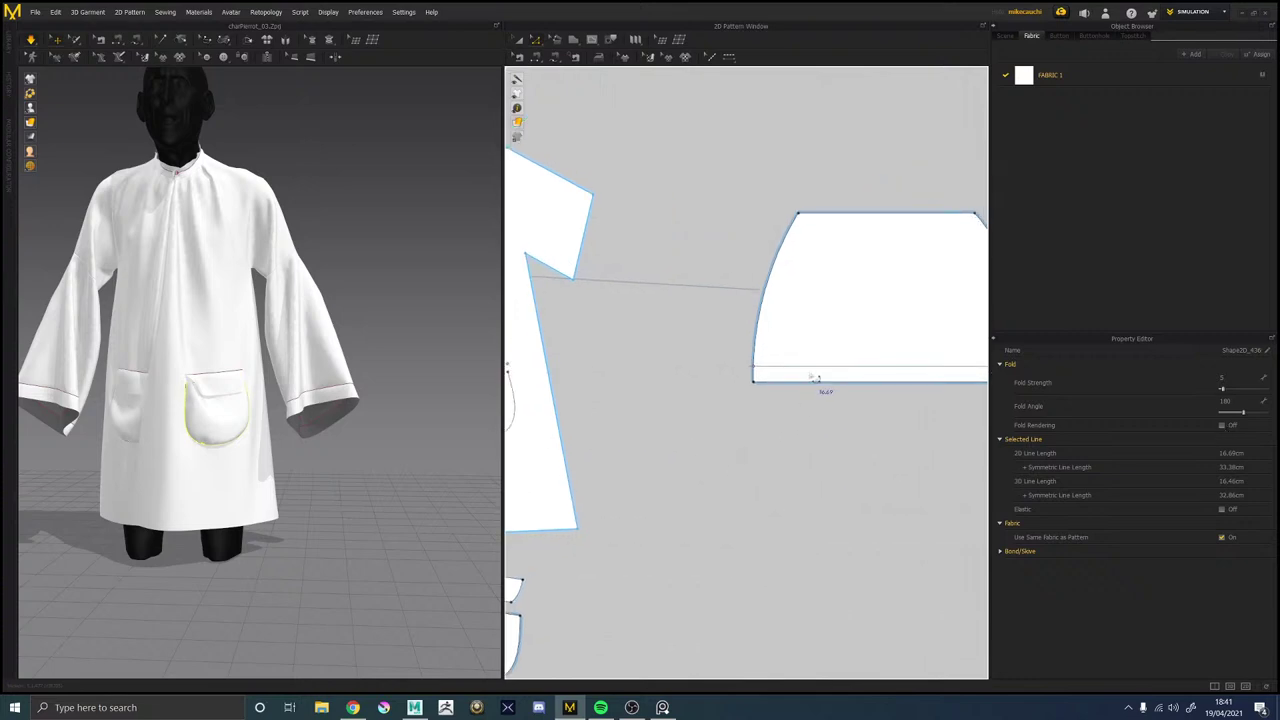
click(814, 368)
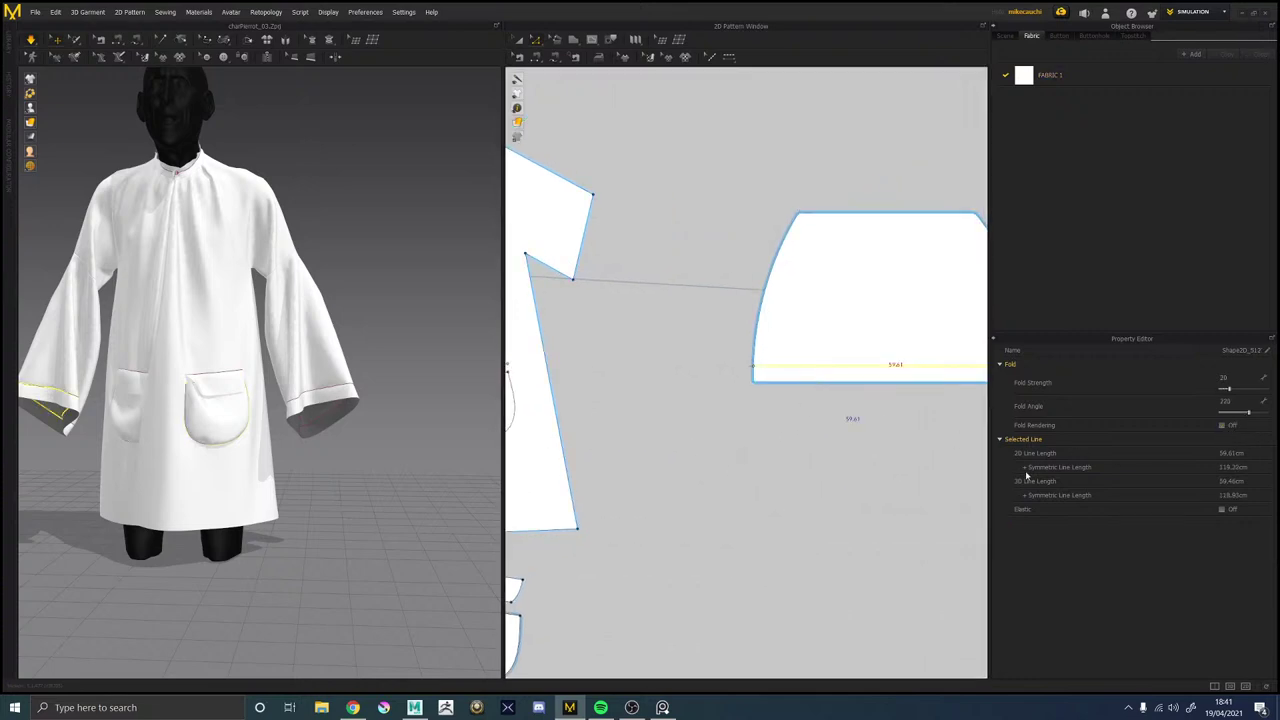
click(424, 315)
right_drag(397, 319, 391, 324)
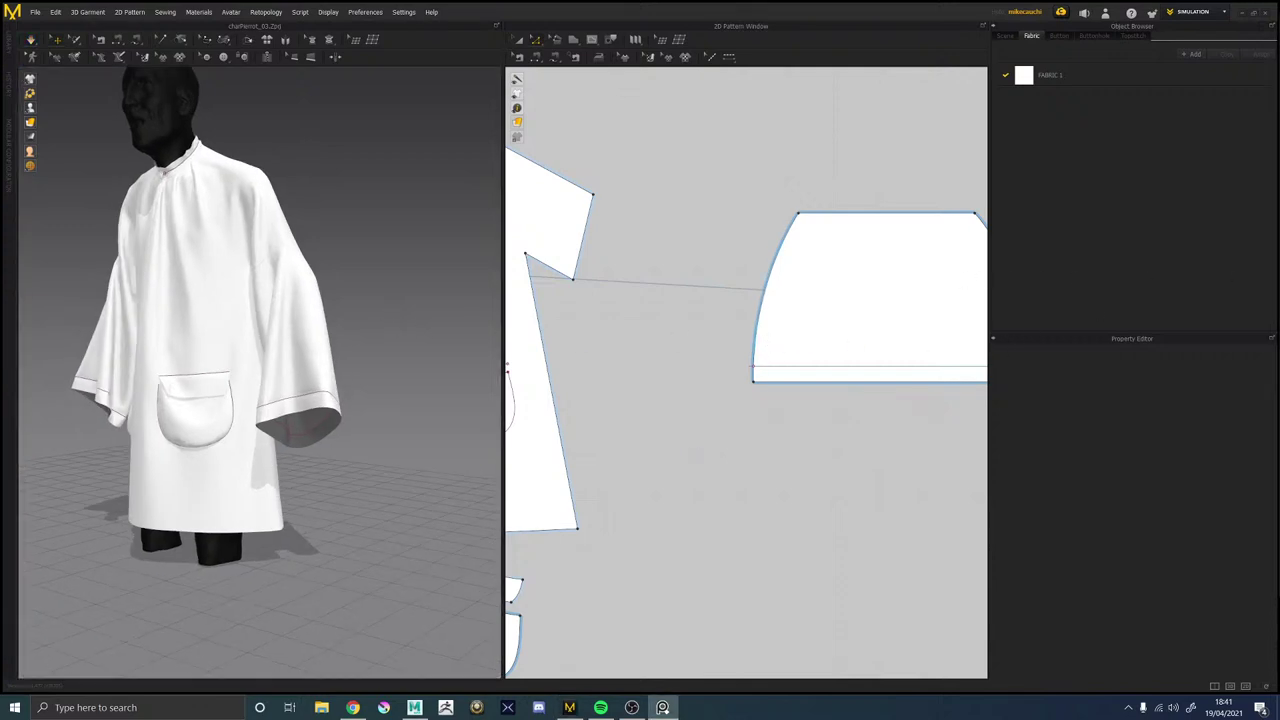
Switch to the reference board, compare the raised-hands Pierrot's cuff, pockets and hem with the garment, and move the board aside.
click(662, 707)
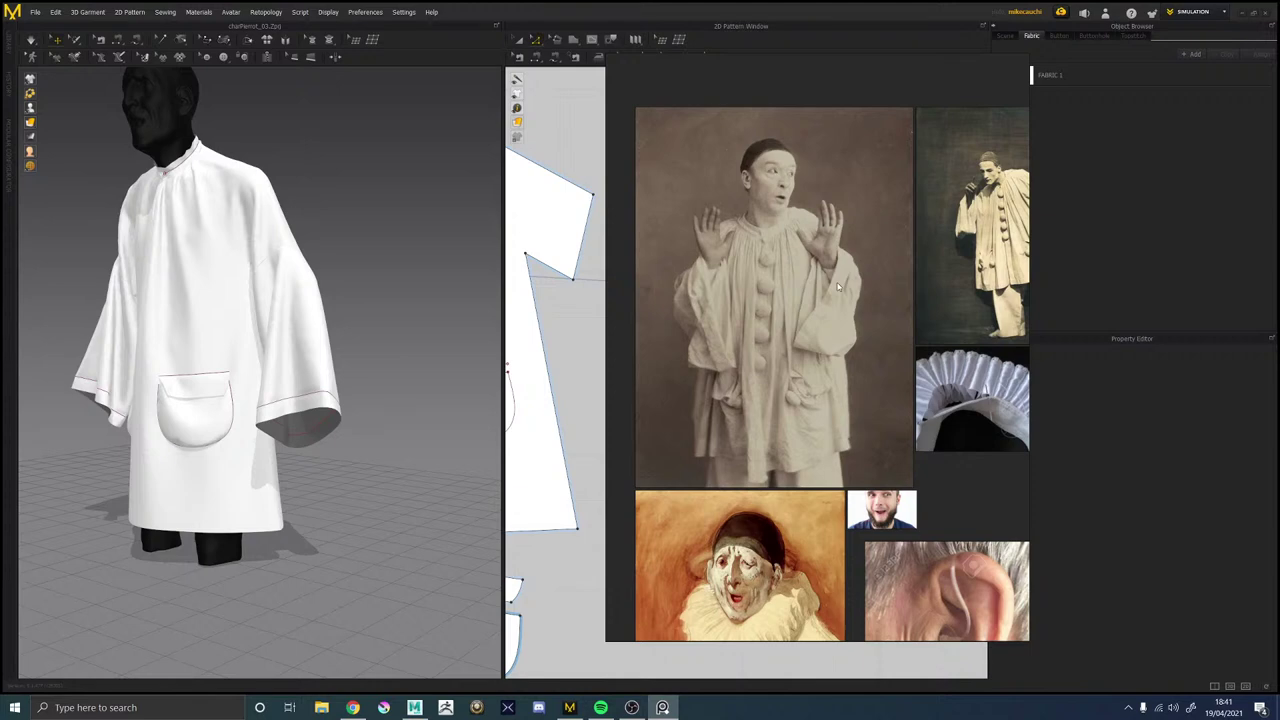
scroll(838, 280, up, 5)
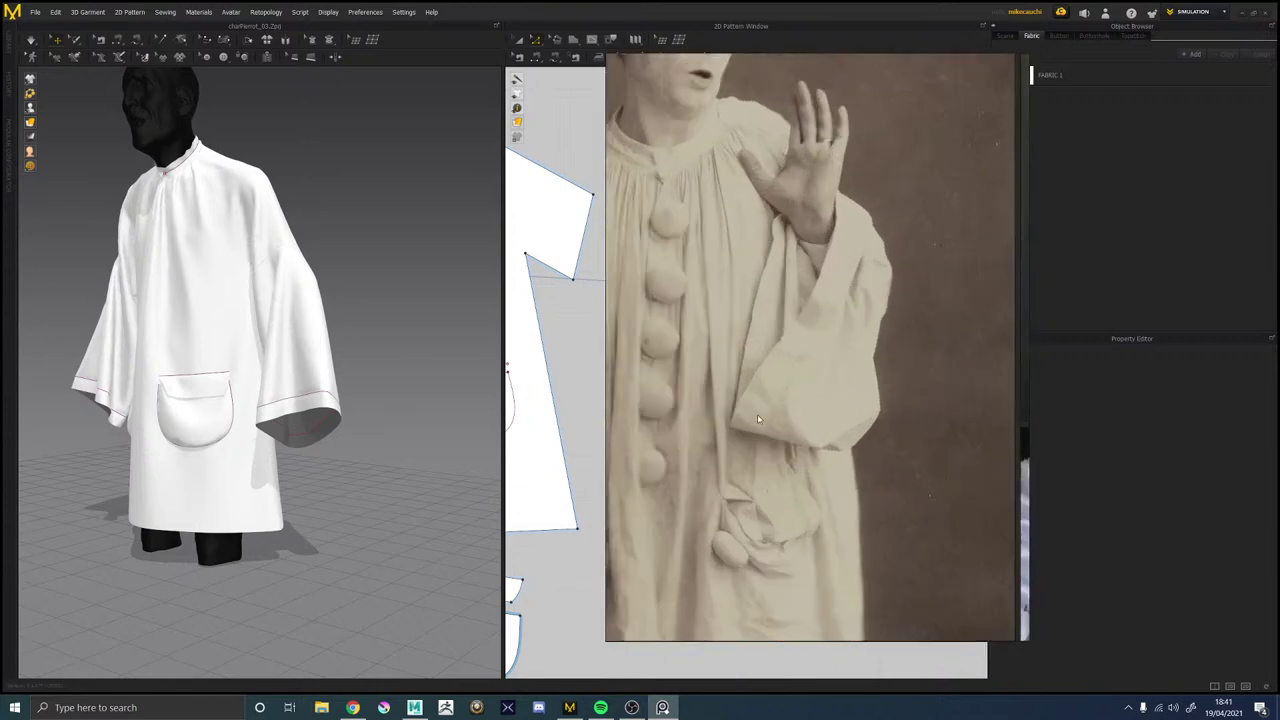
middle_drag(686, 588, 763, 324)
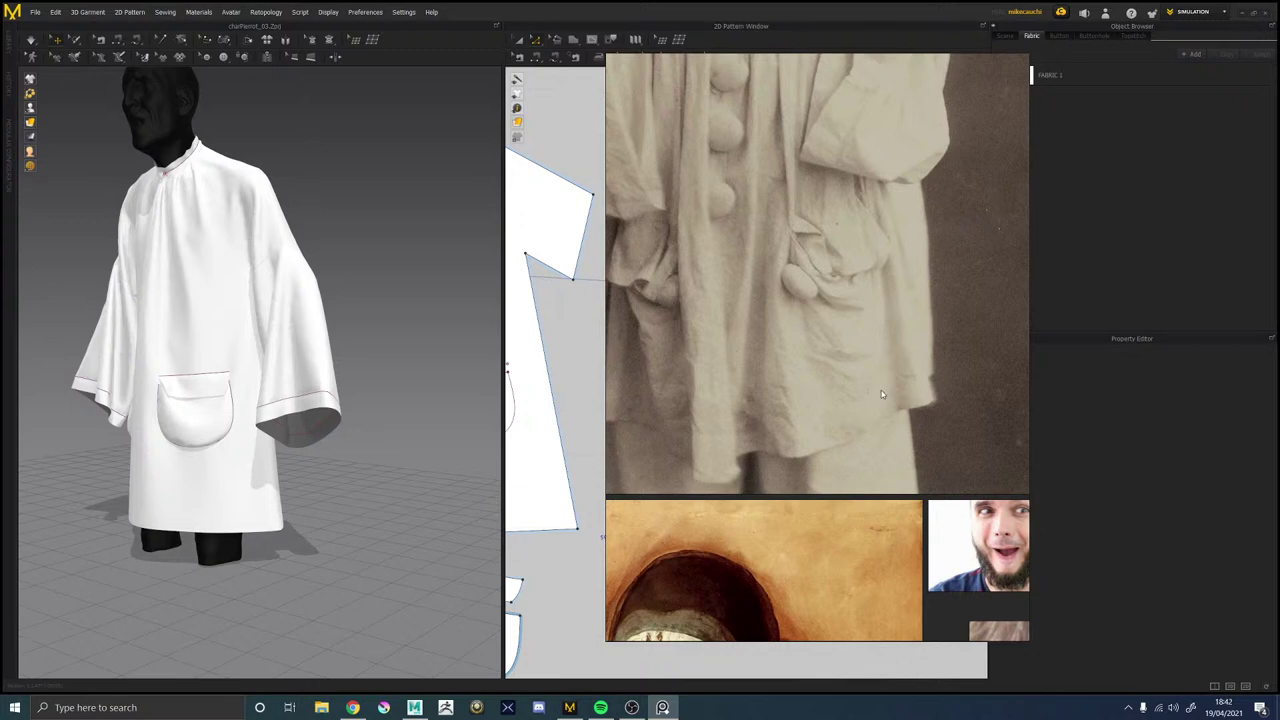
right_drag(53, 404, 20, 396)
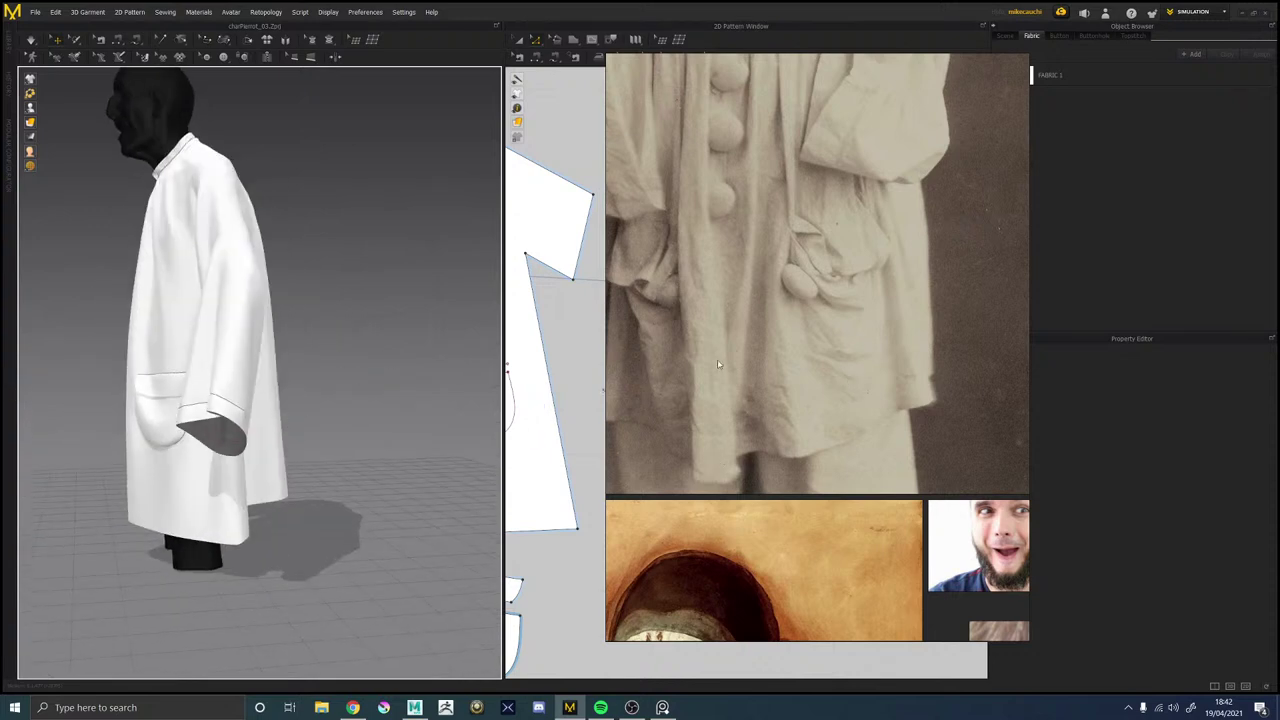
middle_drag(754, 328, 756, 427)
scroll(755, 425, down, 5)
right_drag(748, 358, 1279, 284)
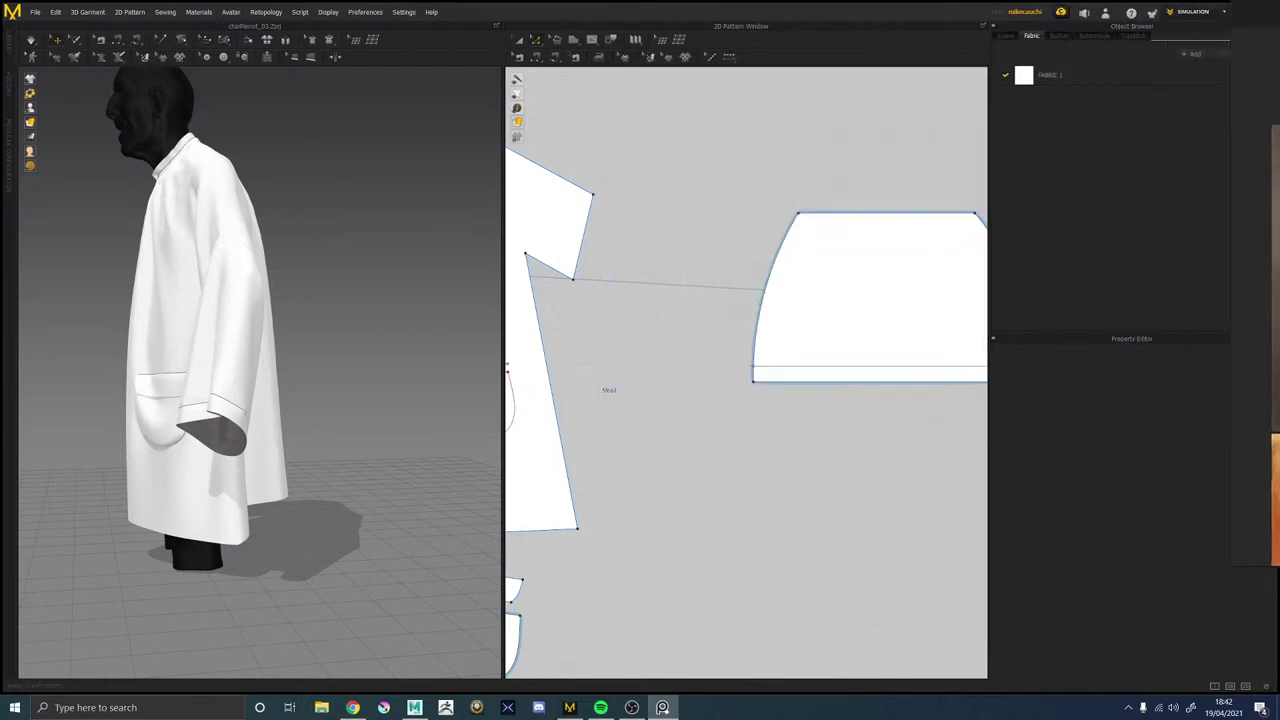
View the garment from below, bring back the reference board and compare the hem with the raised-hands Pierrot photo.
right_drag(363, 311, 353, 260)
key(alt+Tab)
right_drag(1115, 420, 653, 414)
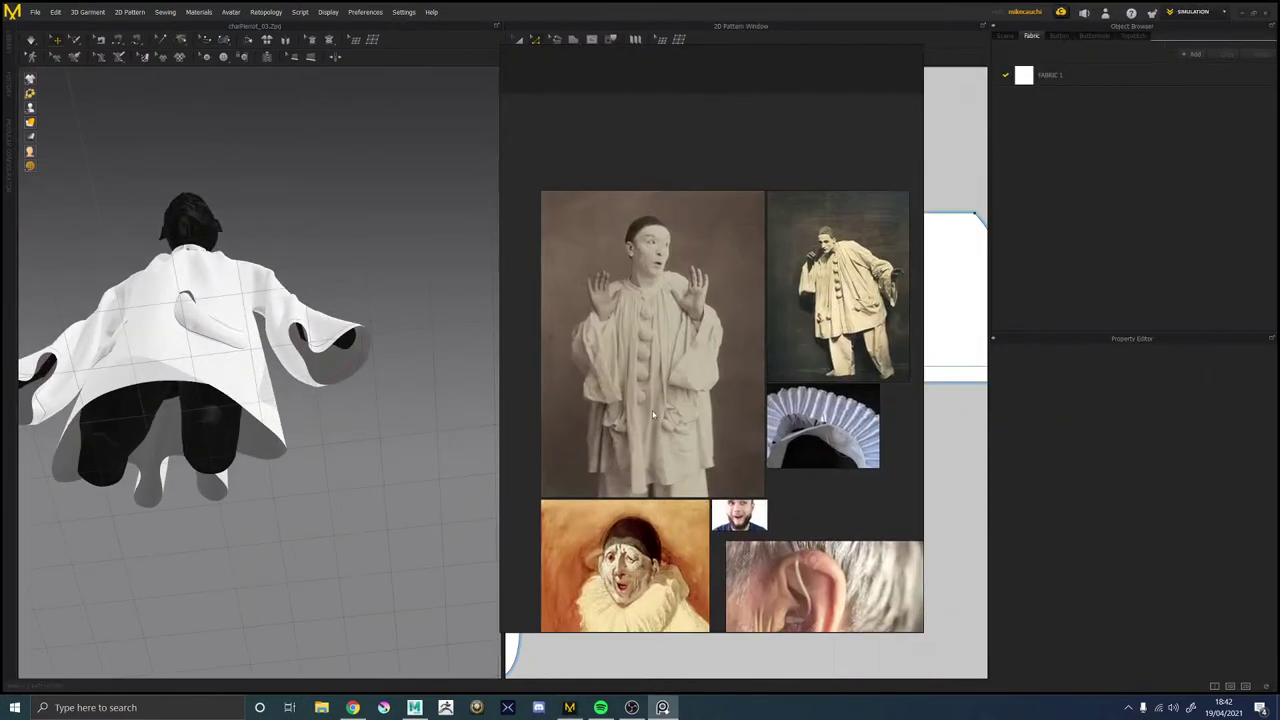
scroll(653, 415, up, 5)
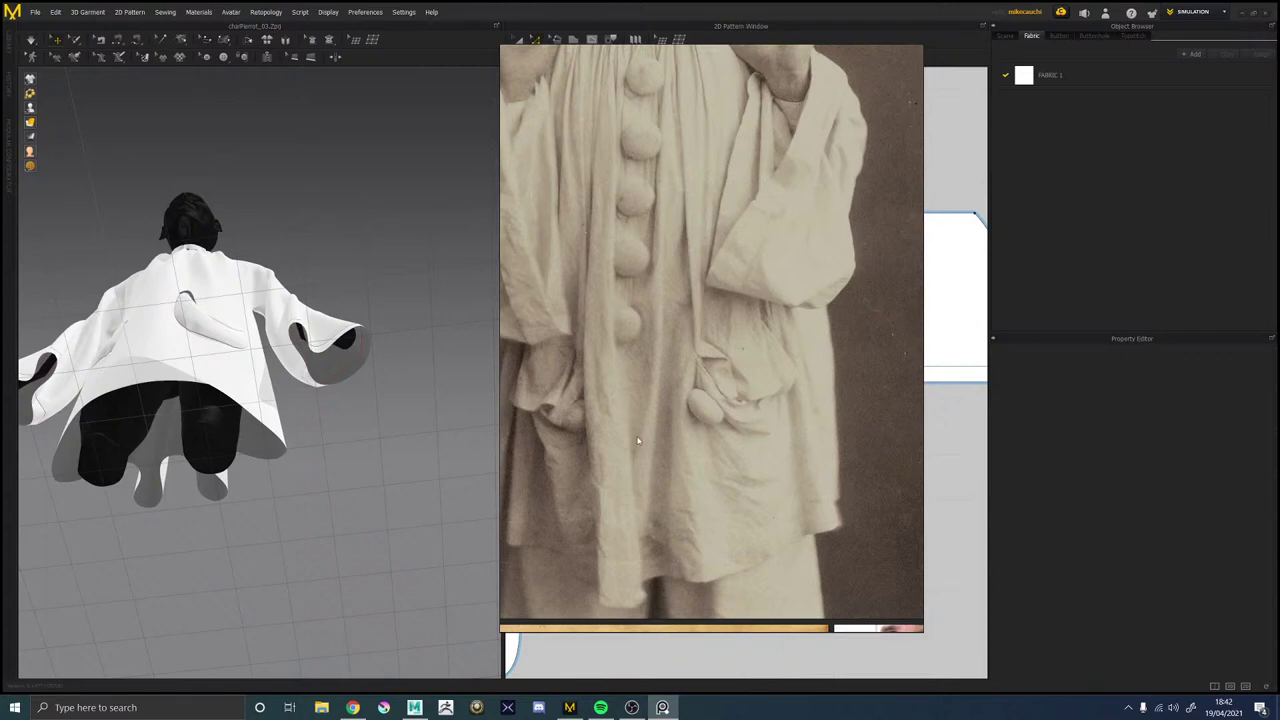
right_drag(318, 251, 313, 324)
scroll(782, 272, down, 5)
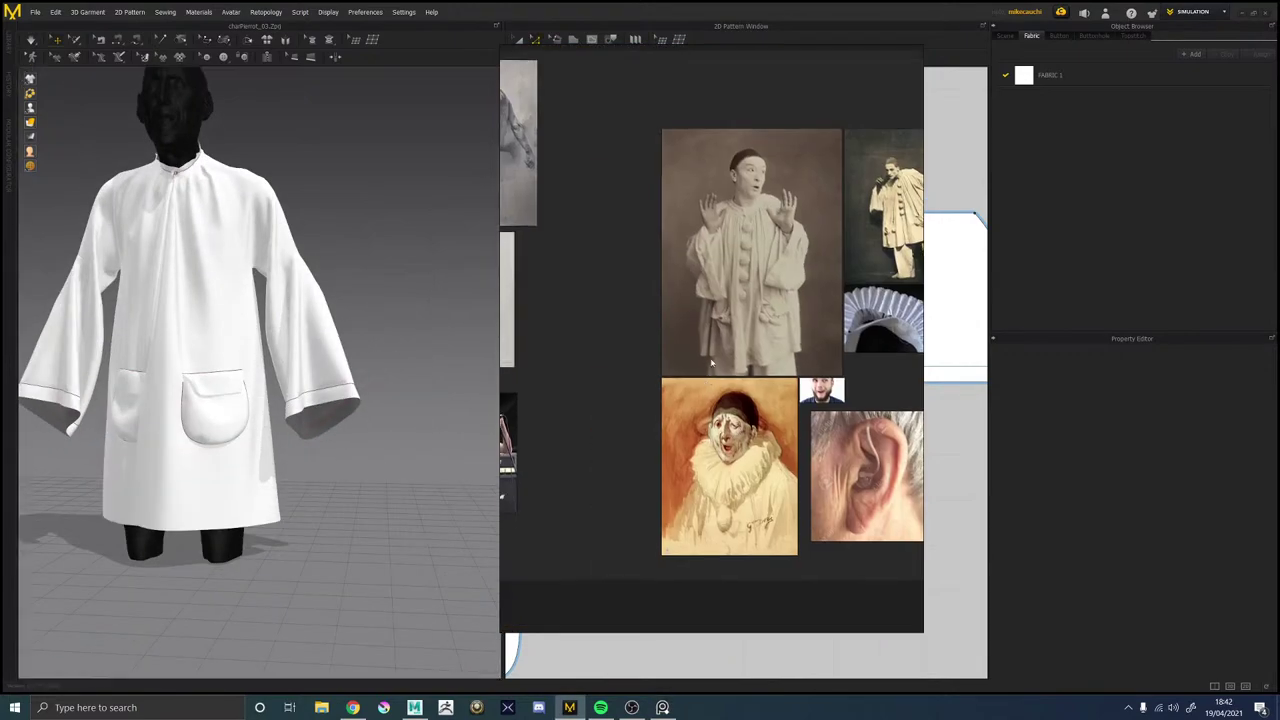
Examine the ruff and garment folds in the Pierrot painting on the reference board.
middle_drag(819, 491, 852, 380)
scroll(852, 380, up, 4)
middle_drag(586, 346, 658, 354)
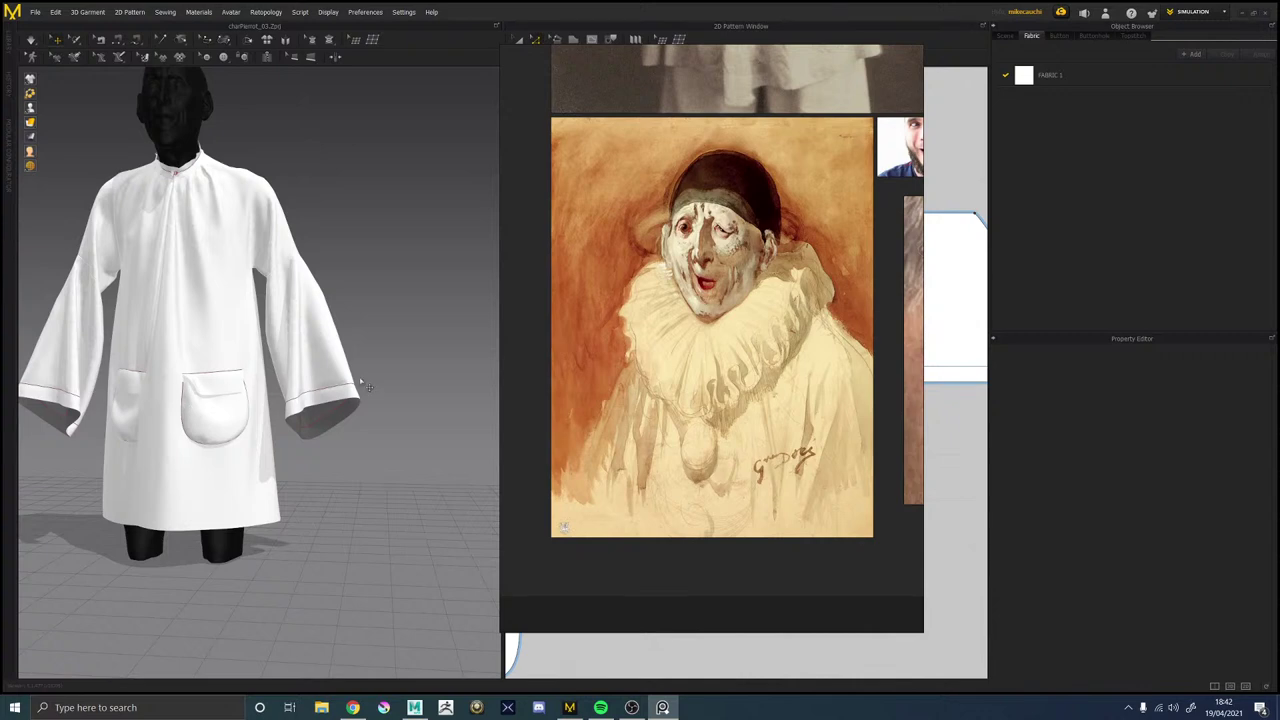
scroll(663, 313, down, 4)
Examine the flare and hem of the raised-hands Pierrot's blouse, then move the reference board out of the way.
scroll(692, 288, up, 5)
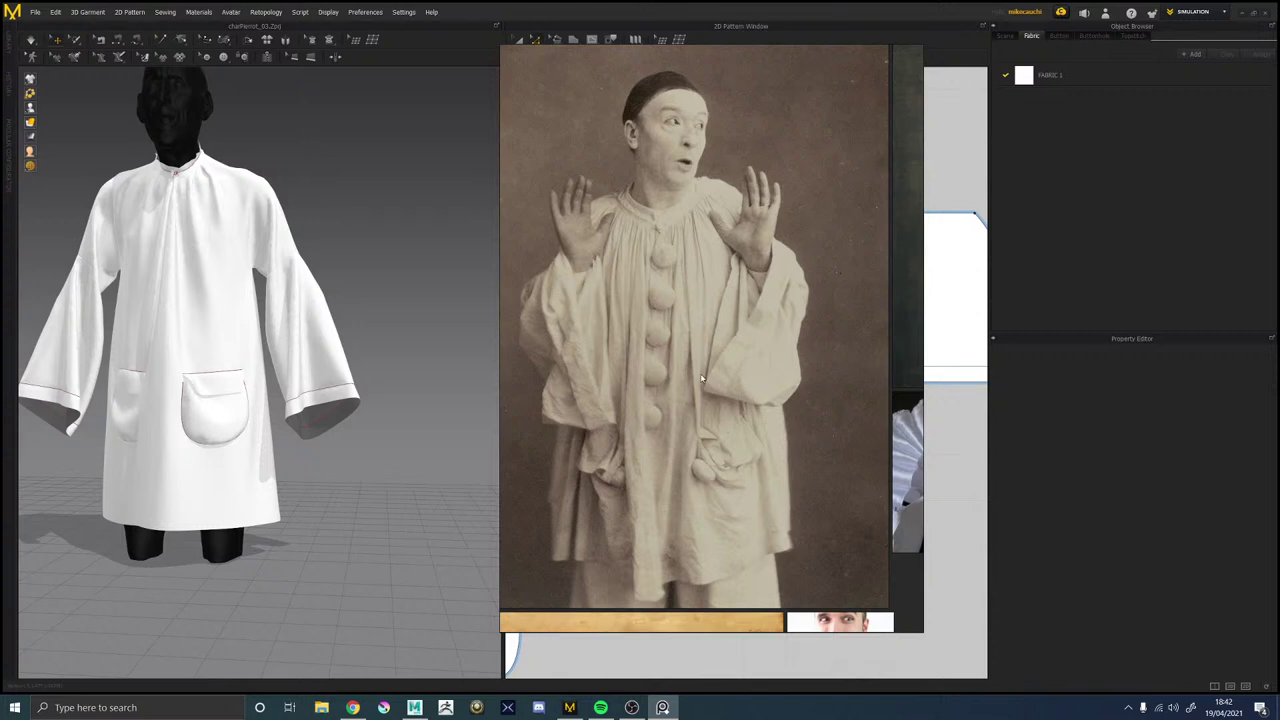
scroll(701, 378, up, 4)
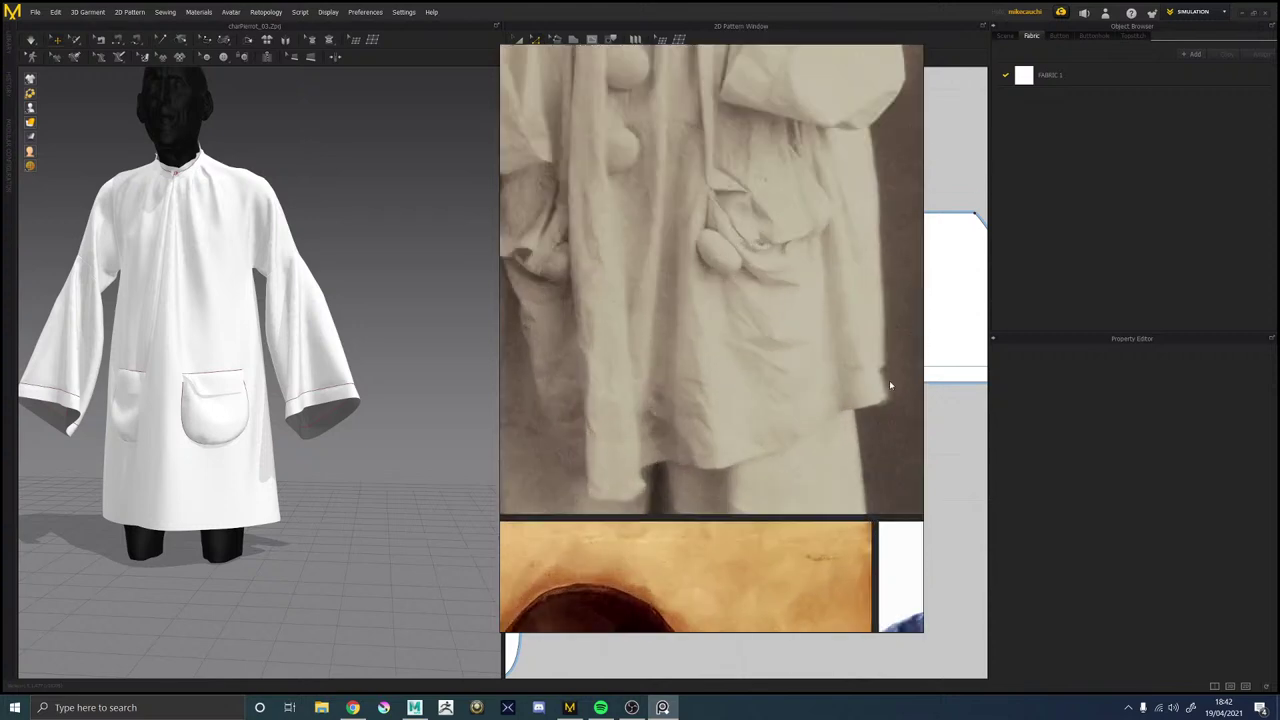
scroll(653, 242, down, 8)
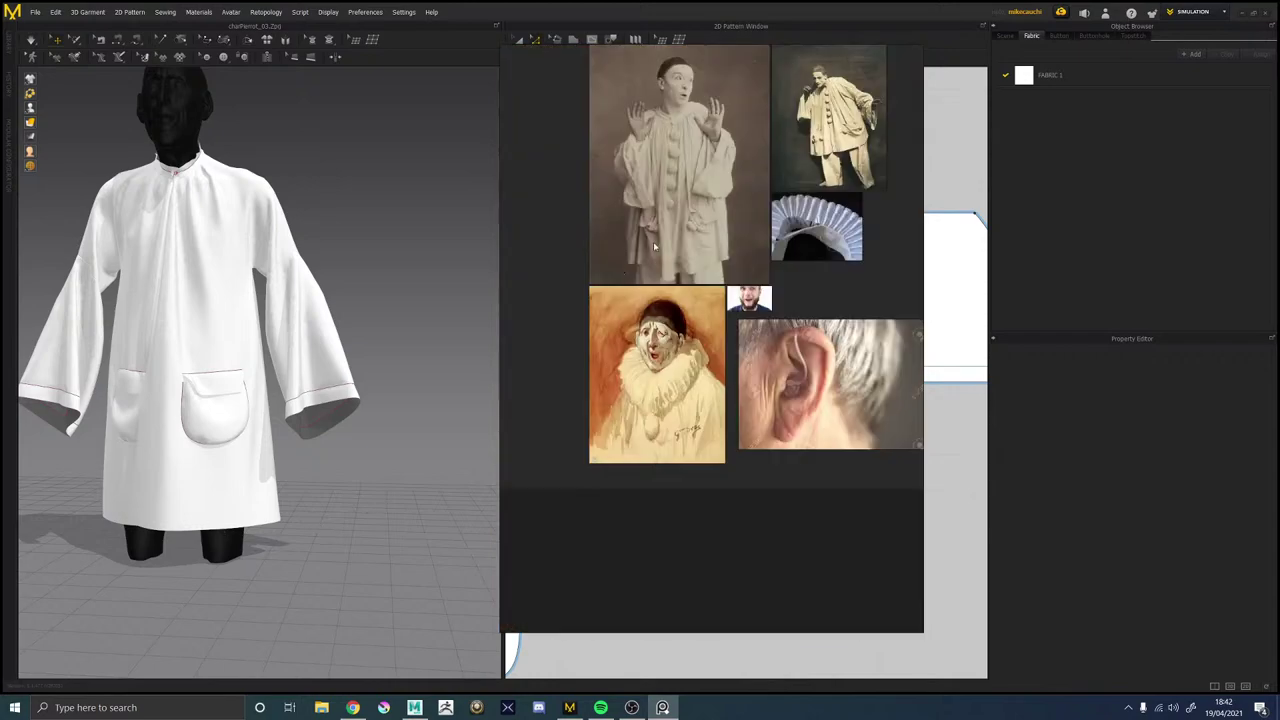
scroll(616, 229, up, 2)
middle_drag(578, 229, 726, 248)
right_drag(726, 248, 1279, 298)
Slash the front panel from the underarm to the hem and spread its side section outwards with symmetric Slash and Spread.
scroll(665, 500, down, 2)
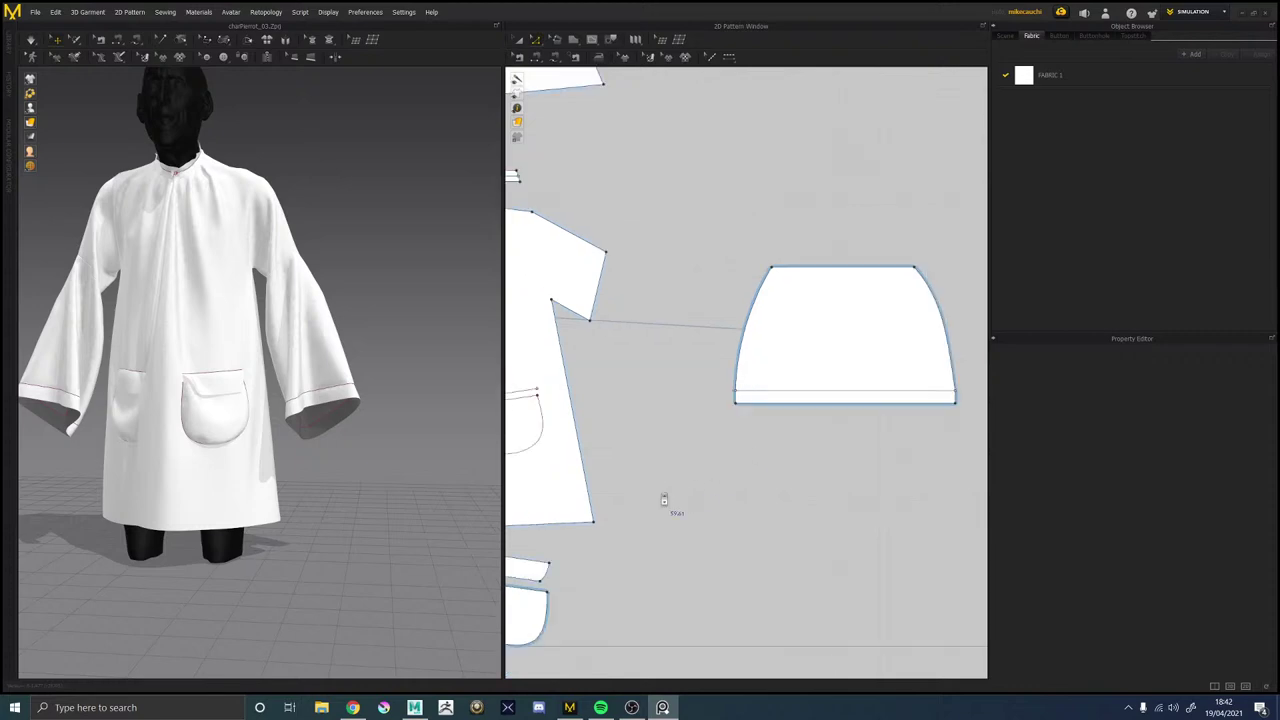
middle_drag(644, 504, 803, 459)
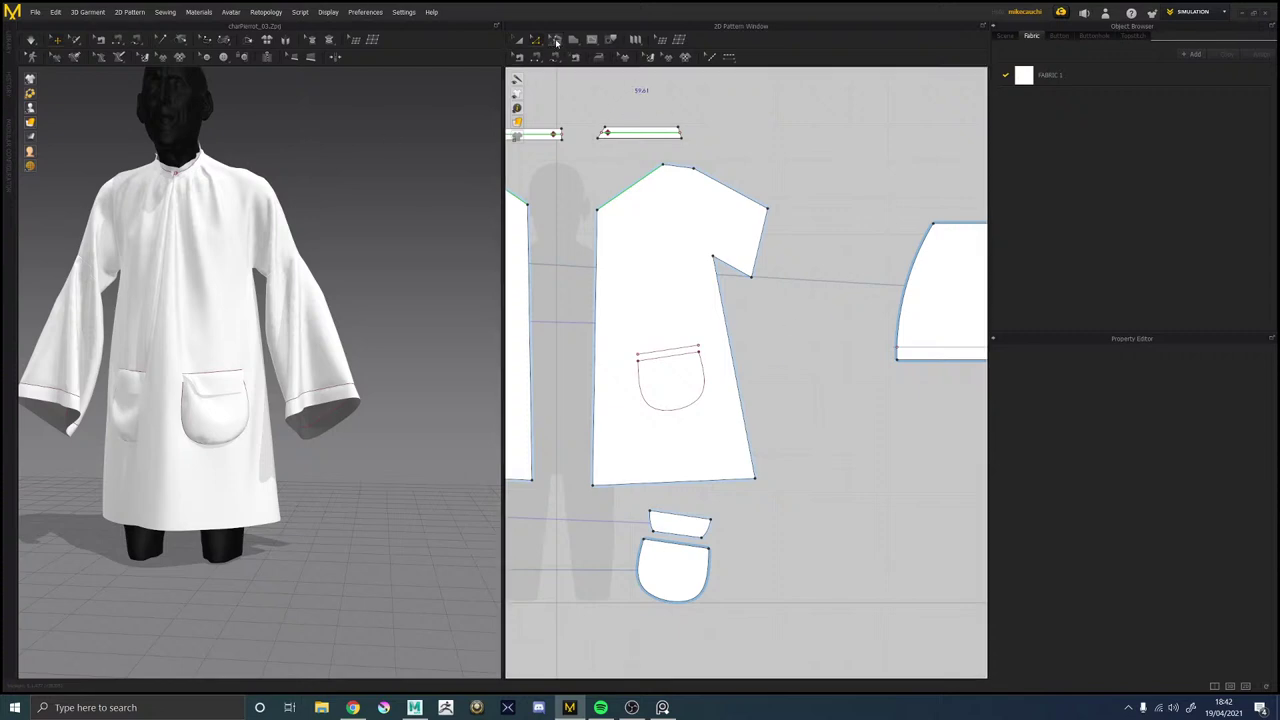
click(557, 42)
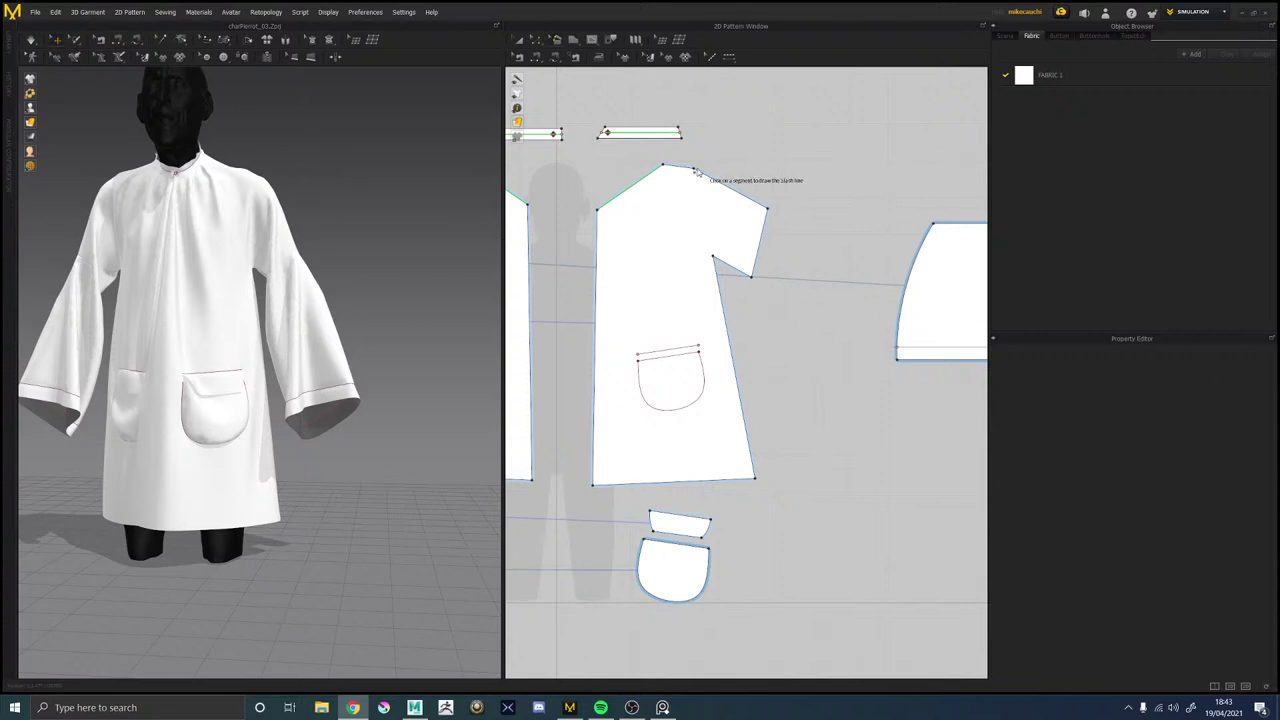
middle_drag(741, 147, 843, 169)
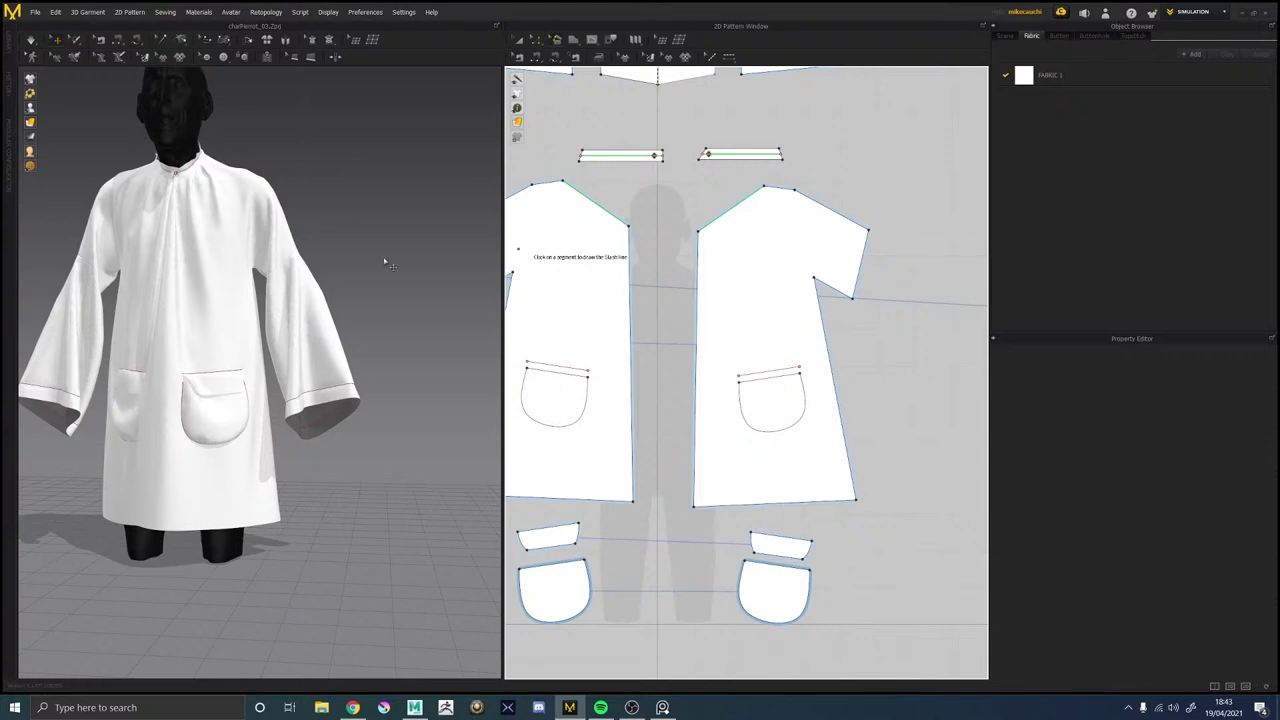
right_drag(383, 260, 390, 288)
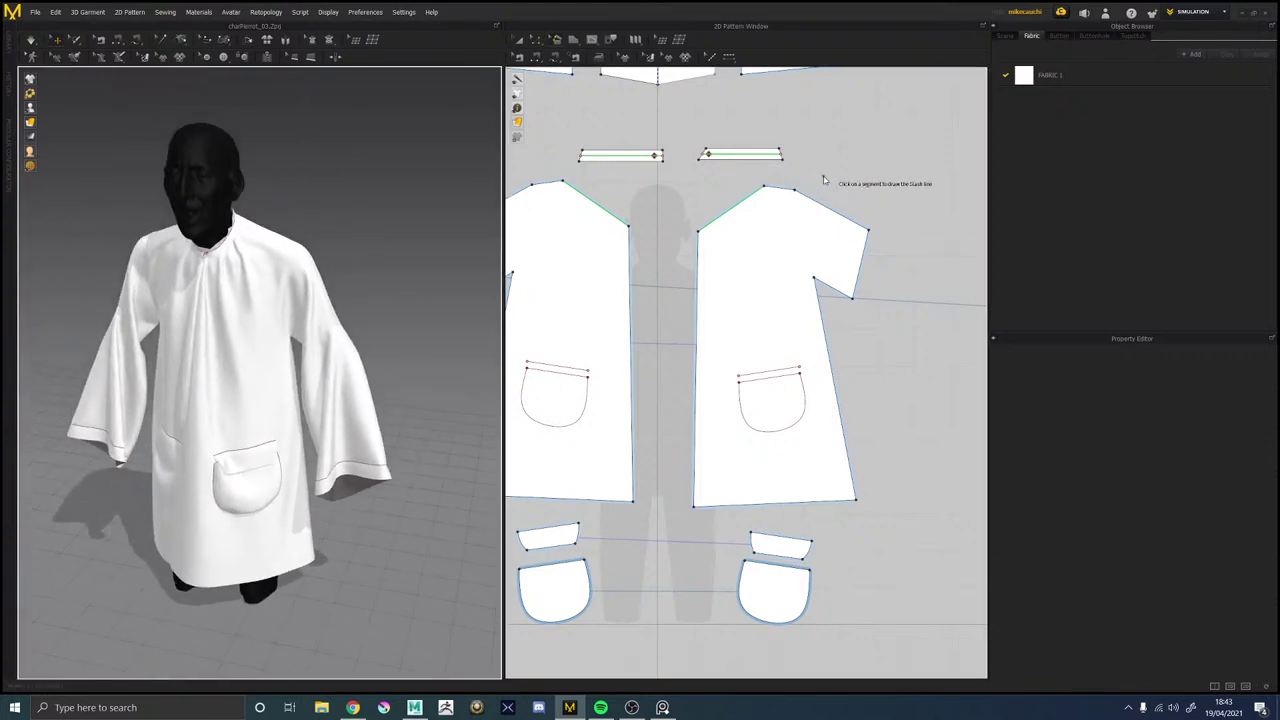
right_drag(830, 140, 850, 172)
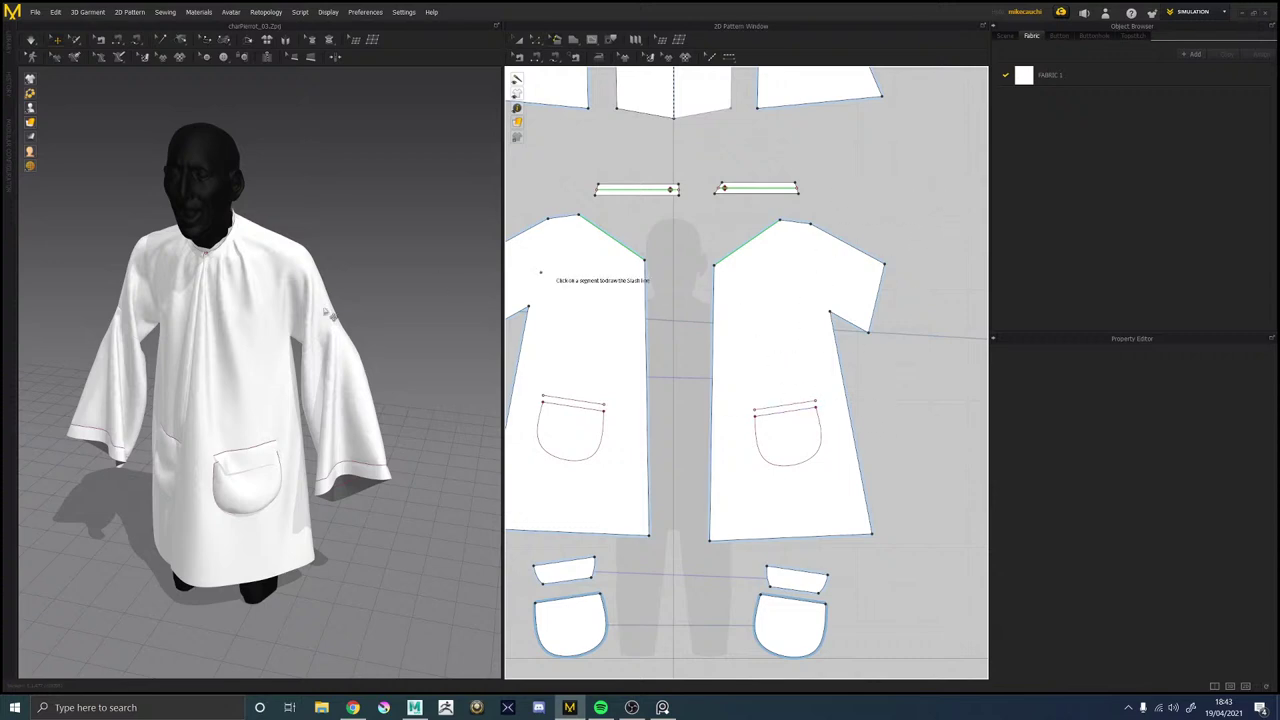
scroll(851, 240, up, 2)
scroll(851, 252, down, 5)
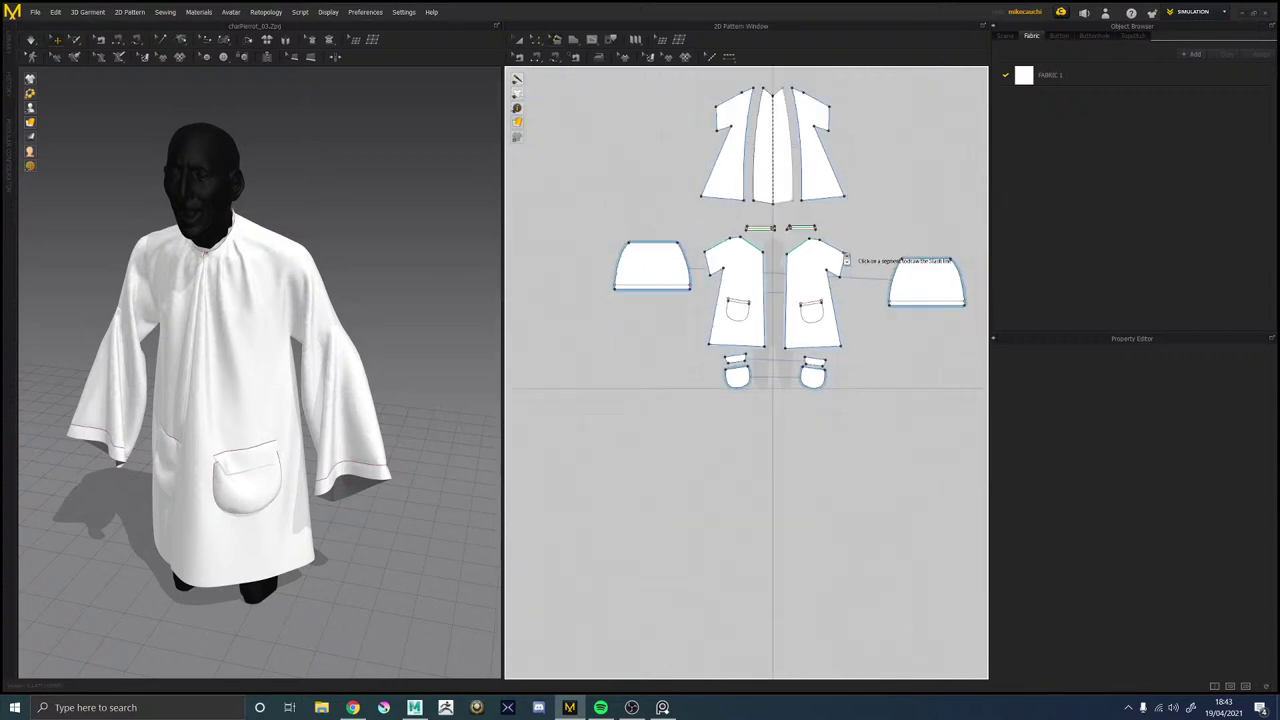
scroll(848, 262, up, 5)
scroll(855, 270, down, 3)
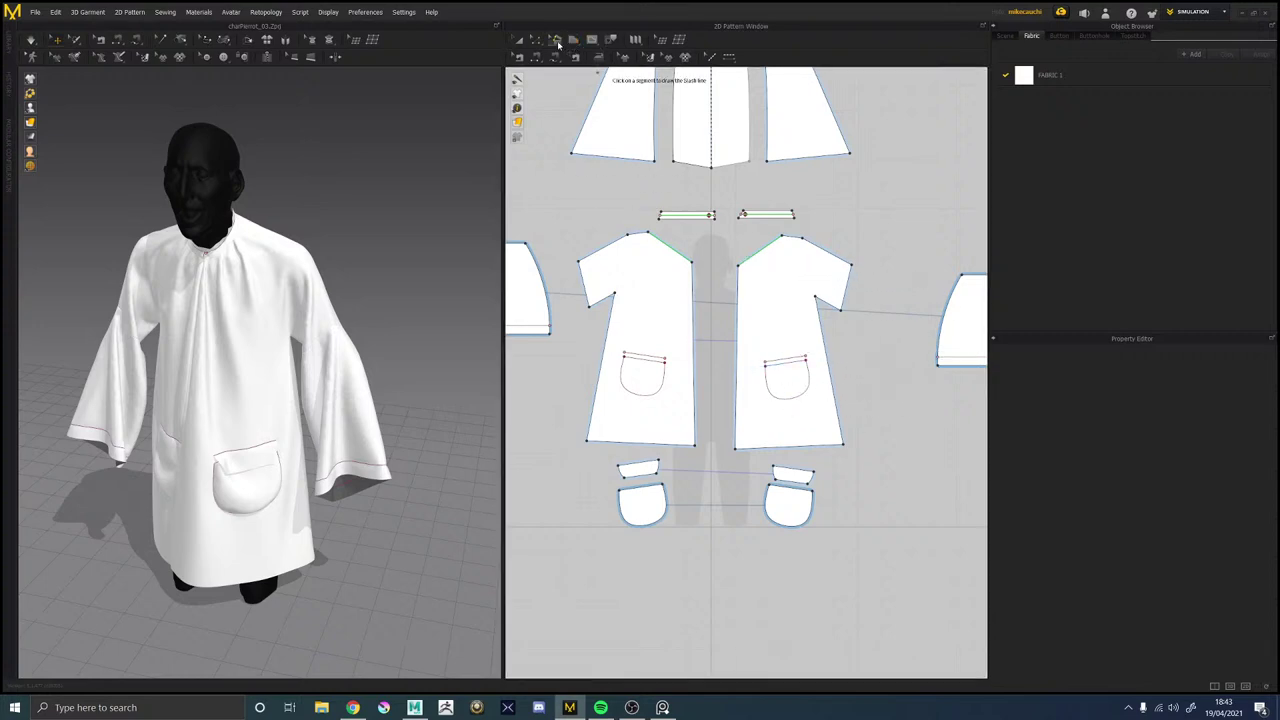
click(816, 299)
click(813, 447)
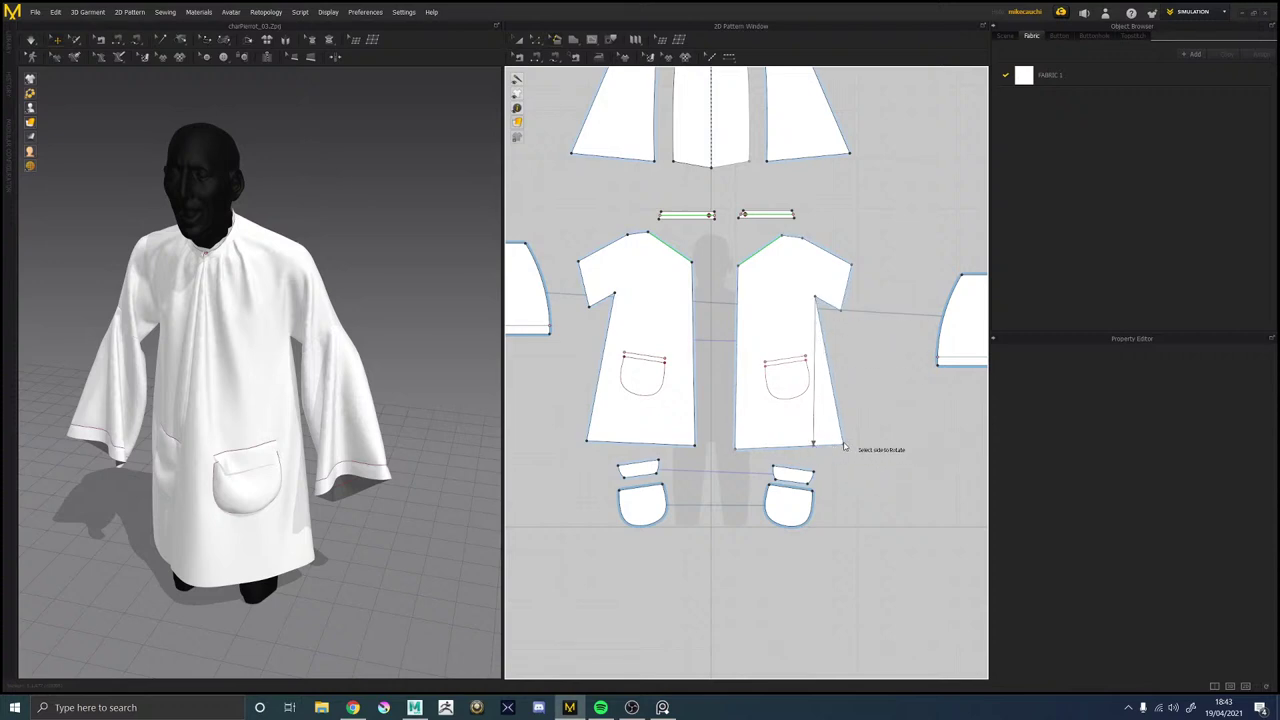
click(826, 448)
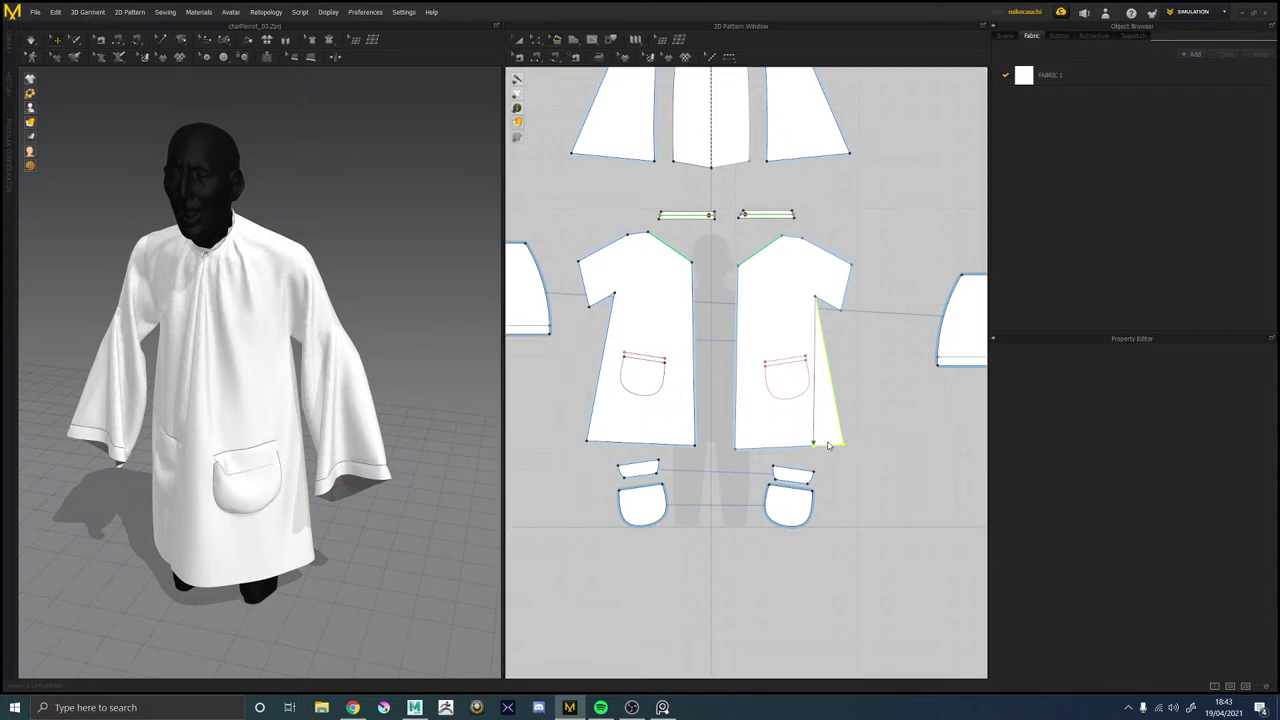
click(822, 442)
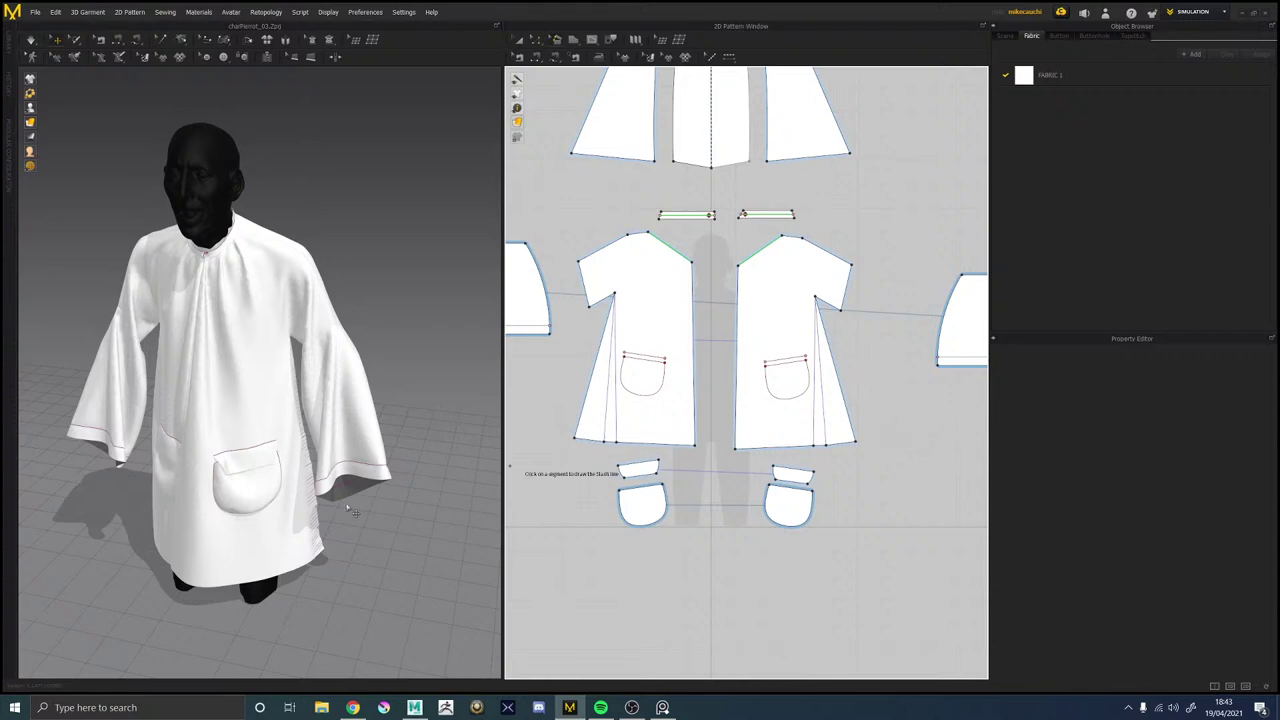
Simulate the garment with the spread front panels, check its hem from below and in front, and undo the slash and spread.
right_drag(382, 507, 331, 454)
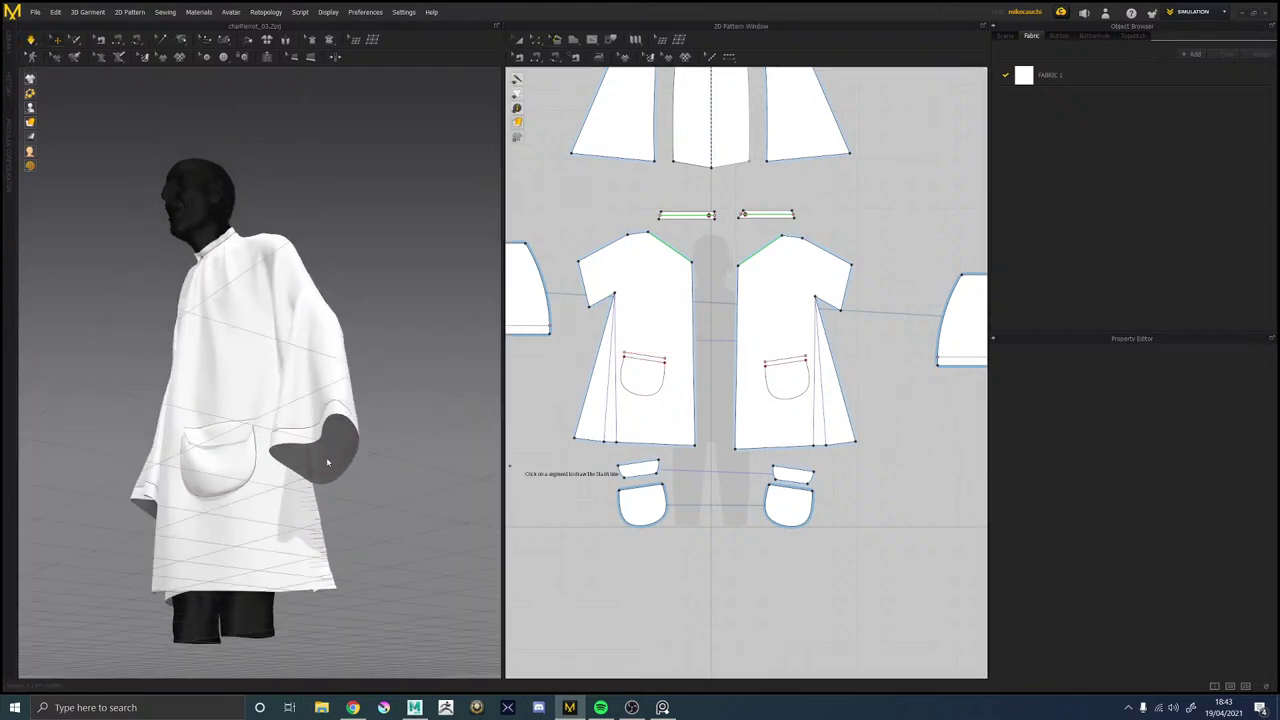
key(space)
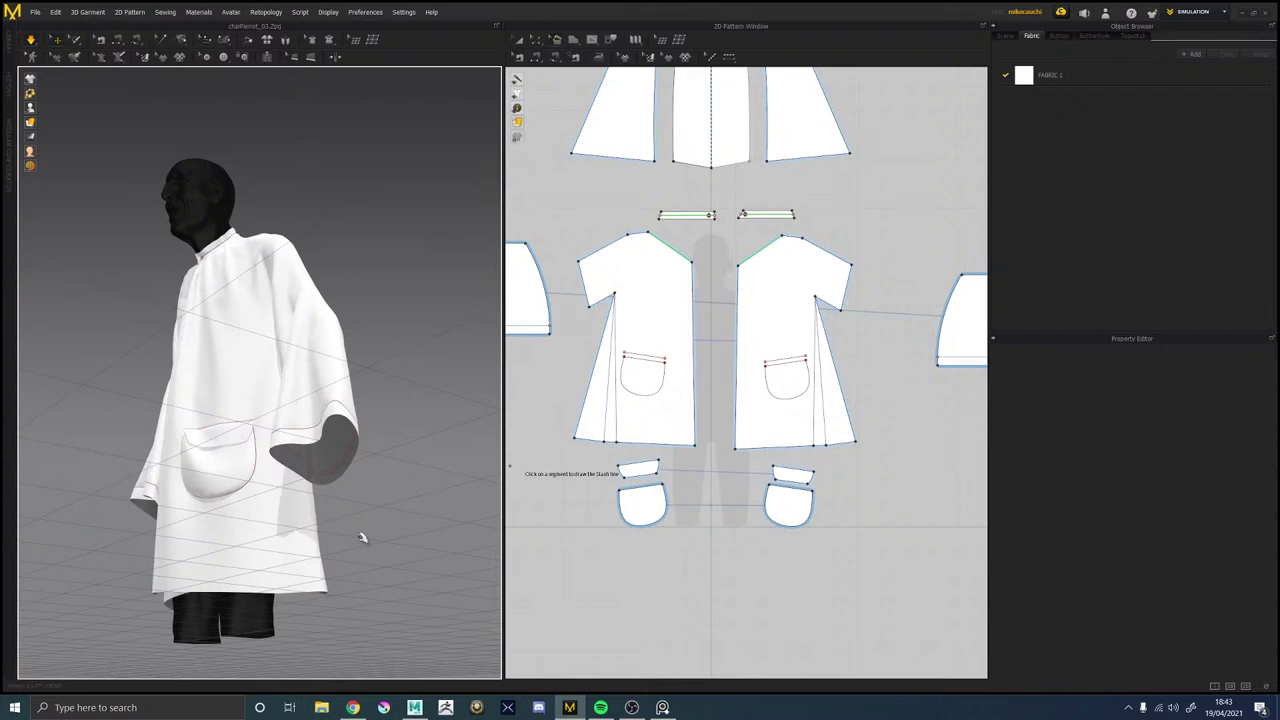
right_drag(363, 537, 437, 517)
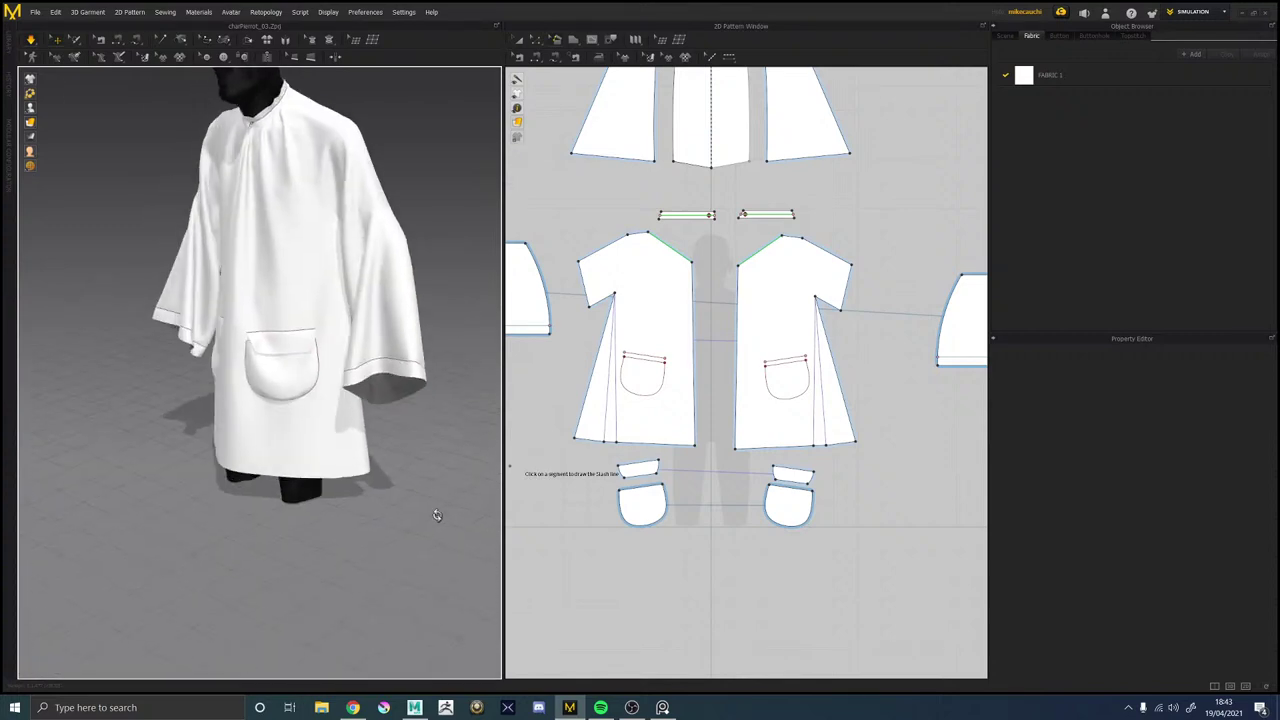
key(ctrl+z)
Move the front panel's lower side corner about 34 cm outwards and upwards, mirrored on the opposite panel, to flare the side seam.
click(870, 449)
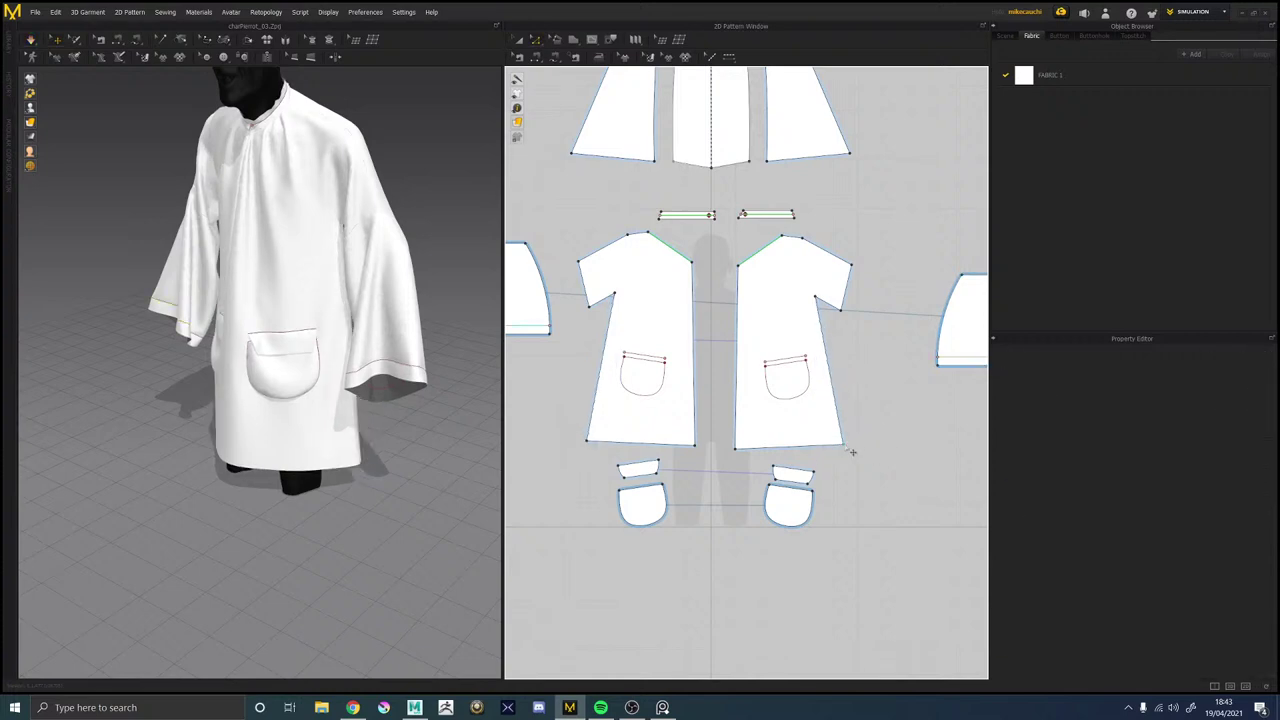
drag(850, 450, 923, 411)
click(836, 392)
click(883, 431)
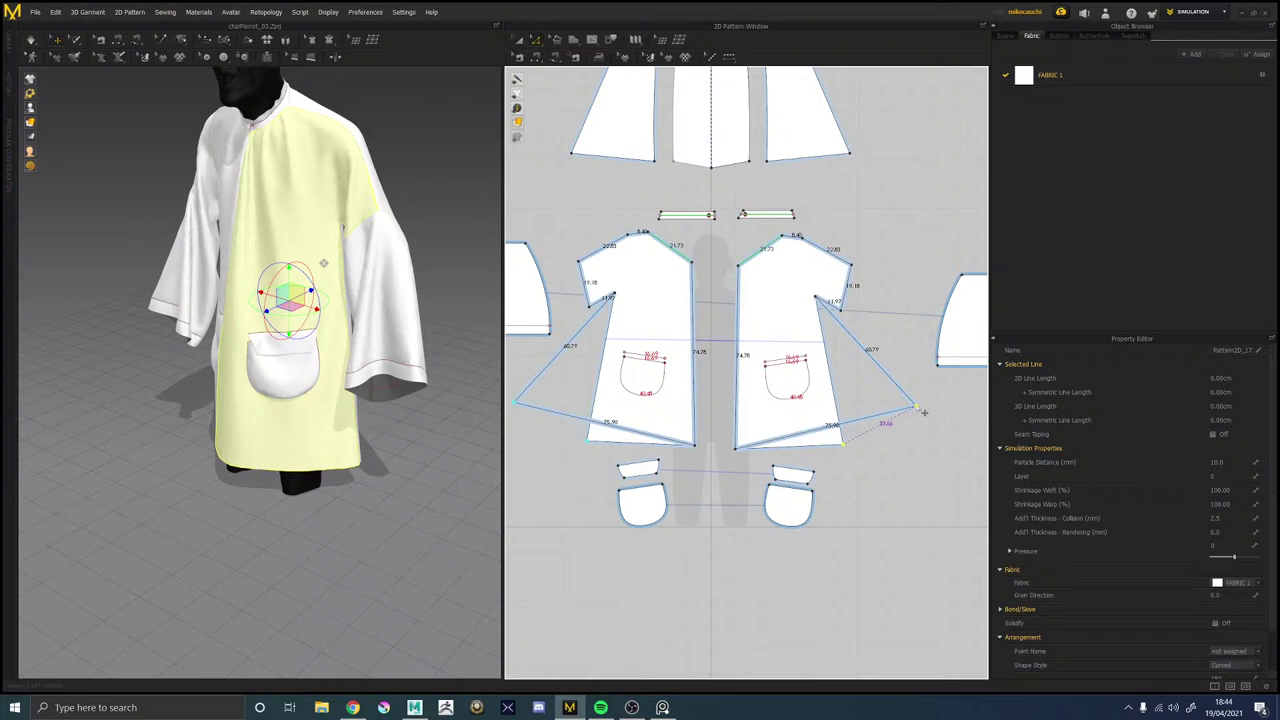
drag(911, 411, 911, 410)
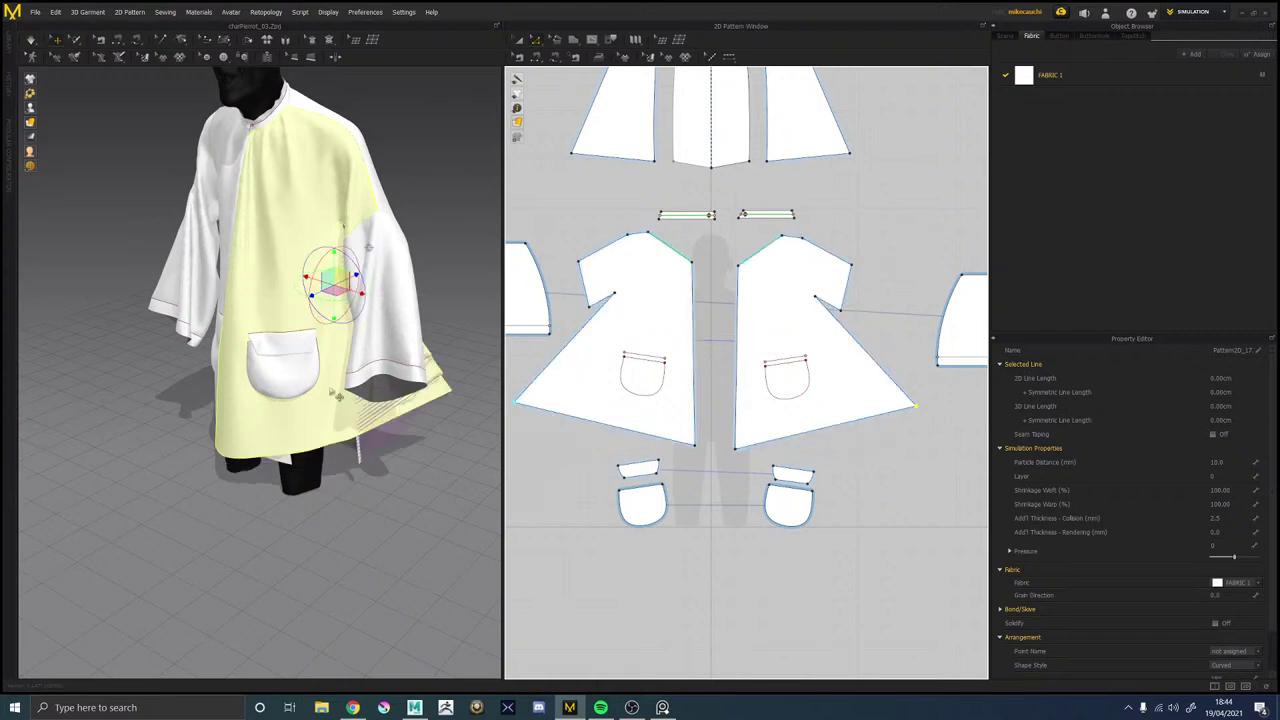
Bend the flared front panels' straight hem outwards into a convex curve about 77 cm long.
click(838, 427)
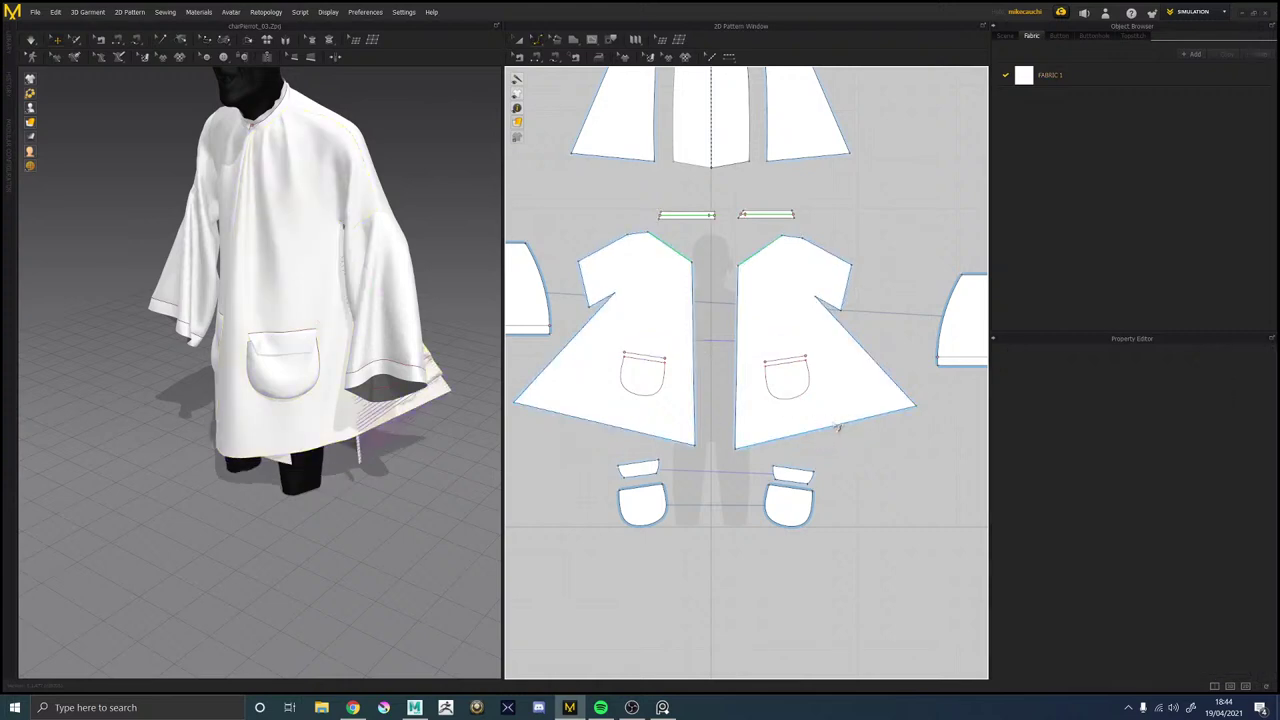
click(845, 428)
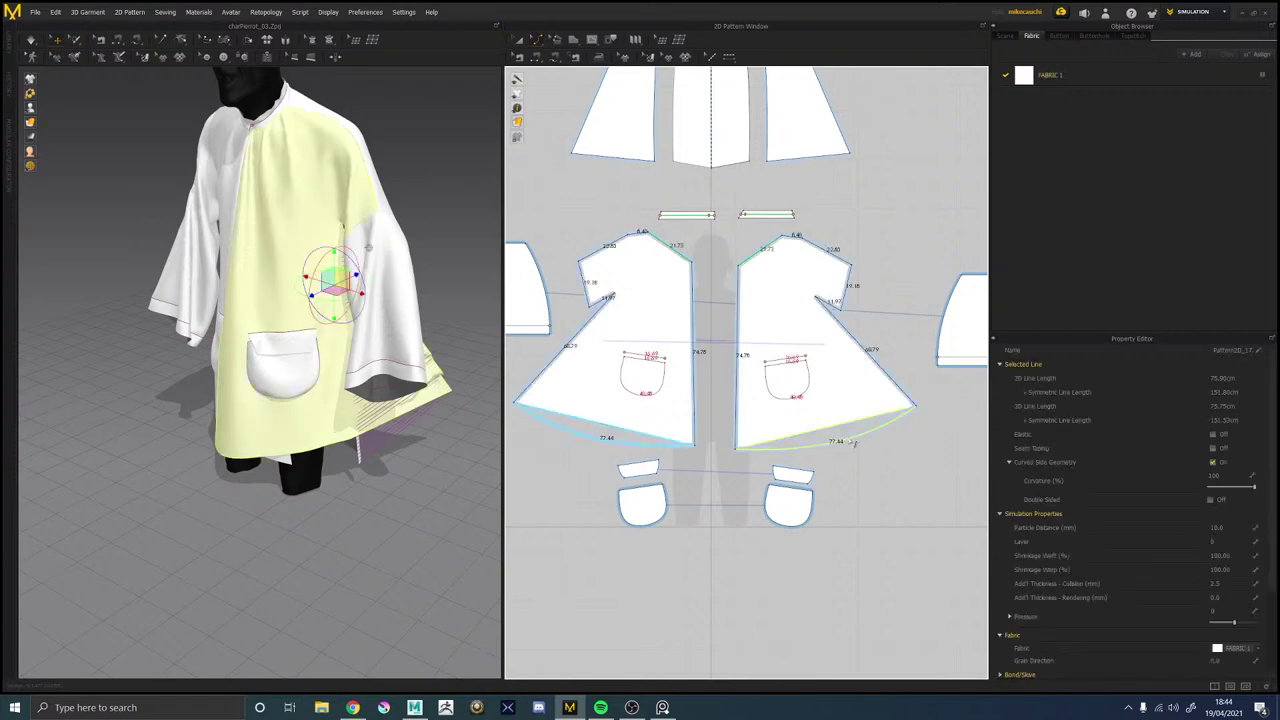
drag(852, 442, 854, 444)
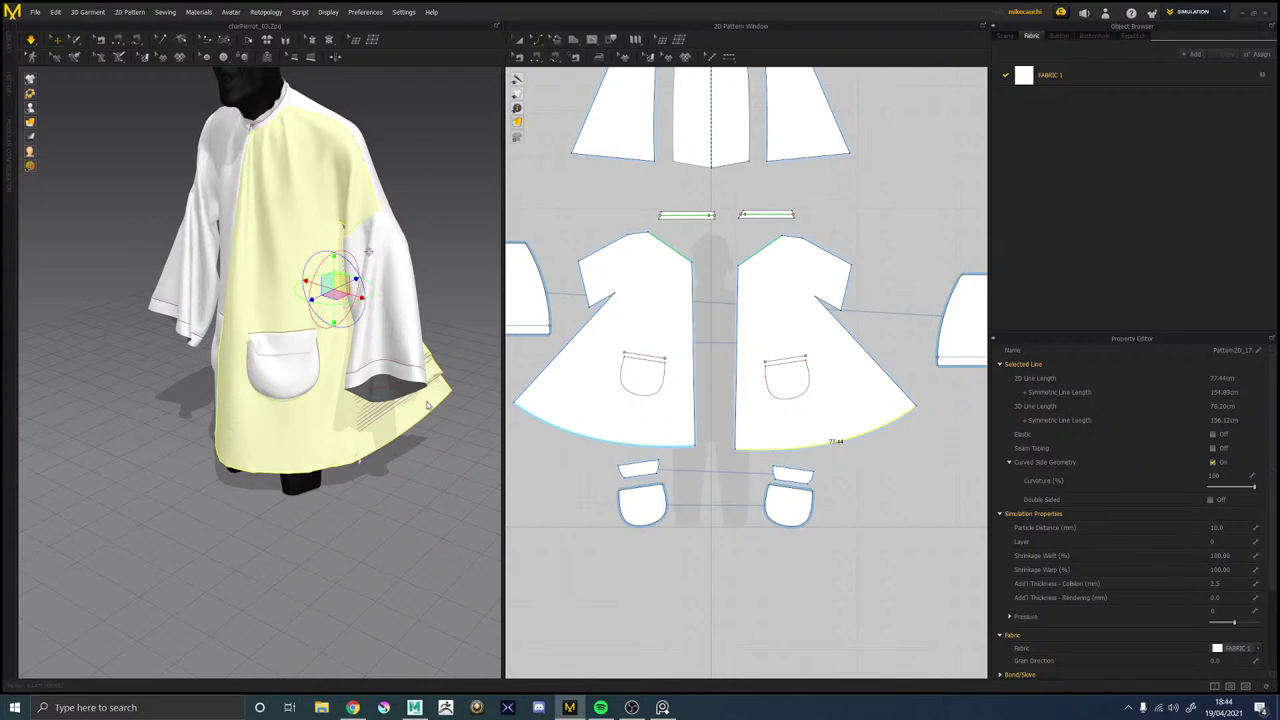
Simulate the garment with the flared front panels and tug the front panel so its extra width drapes into folds.
click(427, 404)
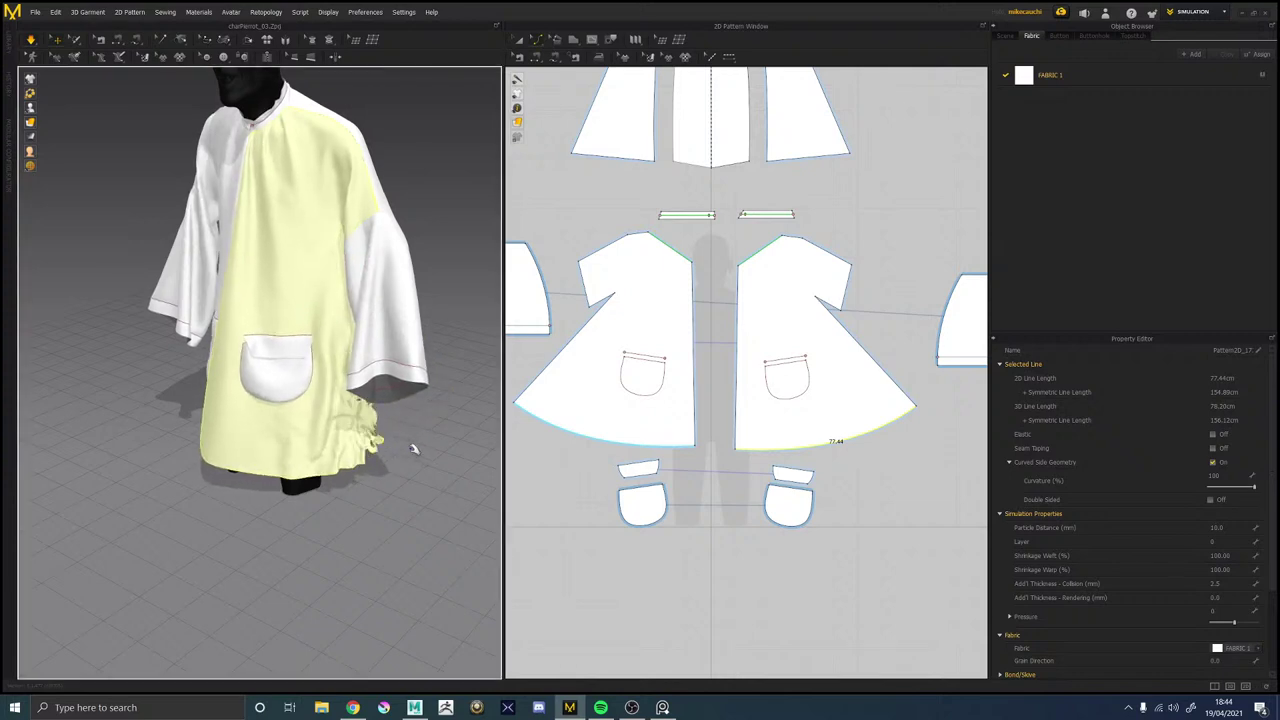
right_drag(397, 454, 290, 452)
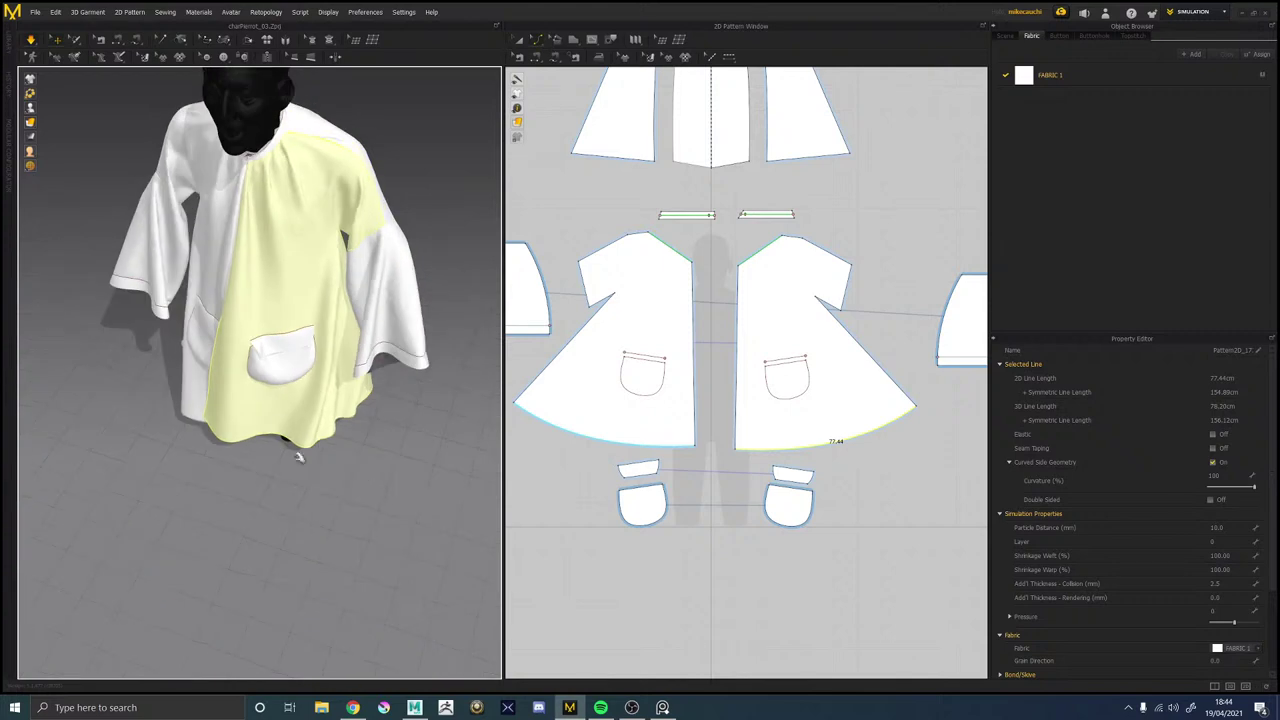
key(2)
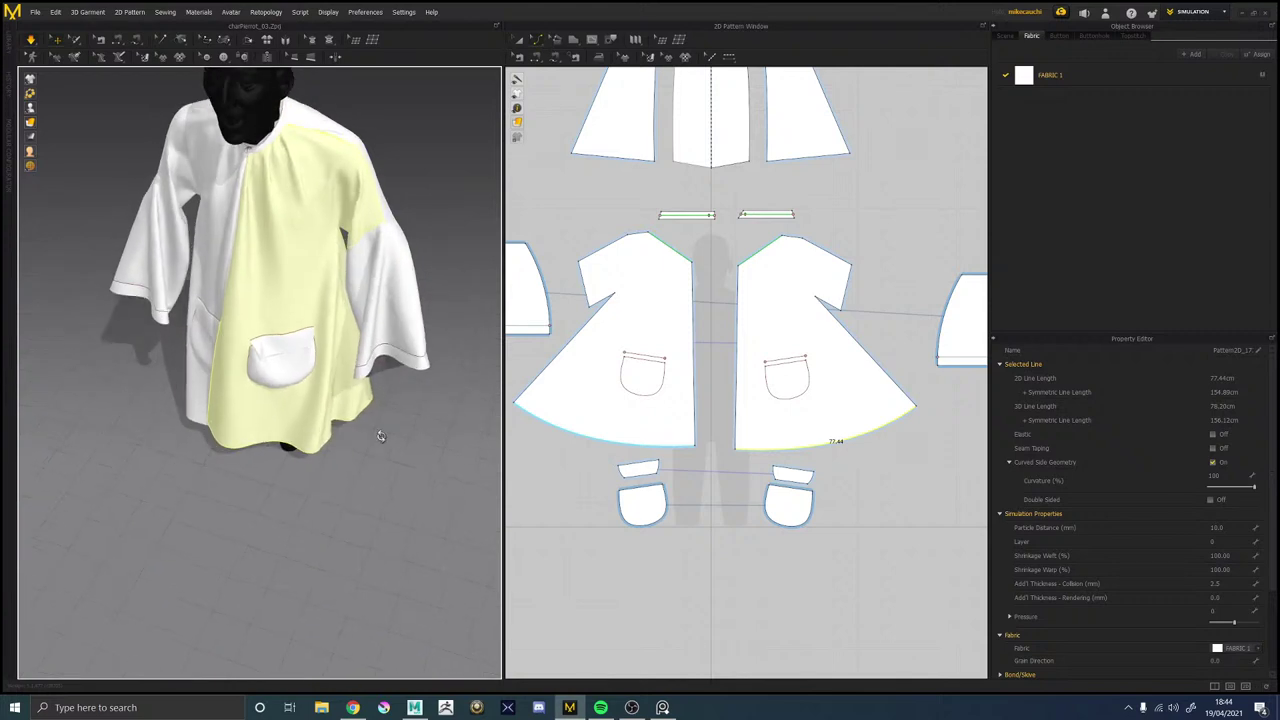
right_drag(415, 430, 340, 456)
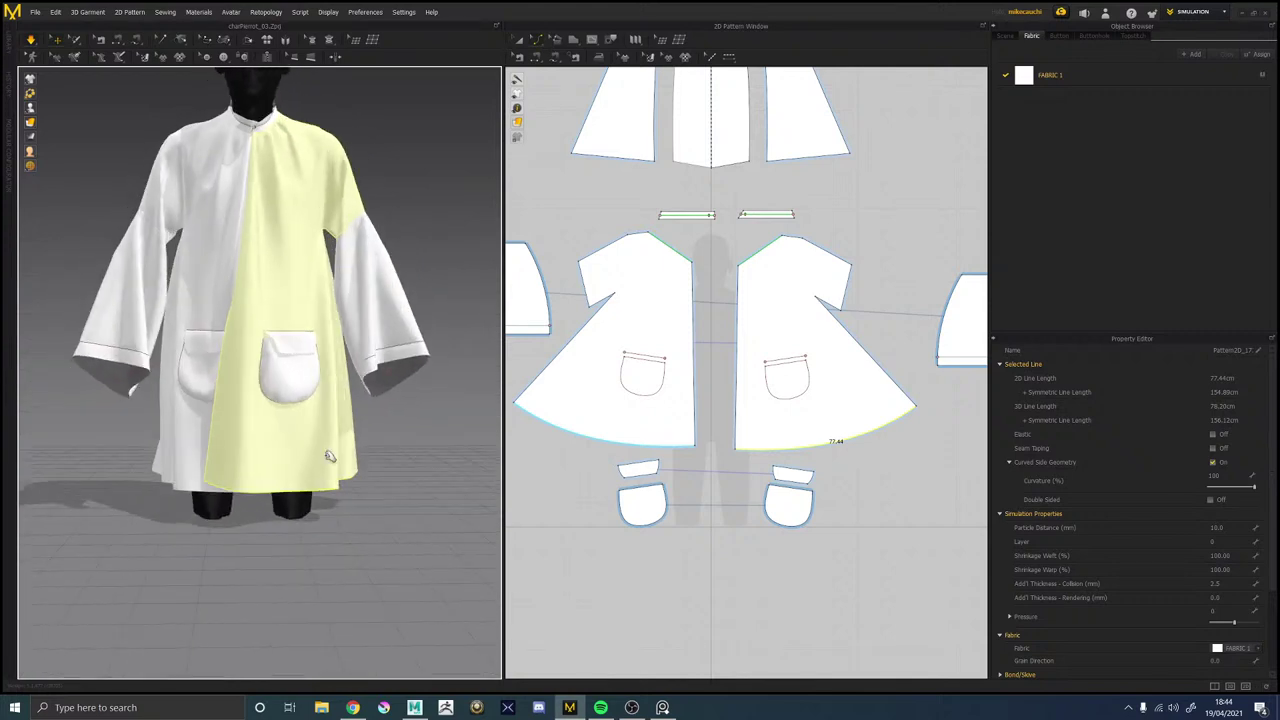
drag(331, 459, 378, 462)
Compare the garment's collar and neckline with the gathered collar in the raised-hands Pierrot photo on the reference board.
scroll(358, 410, up, 5)
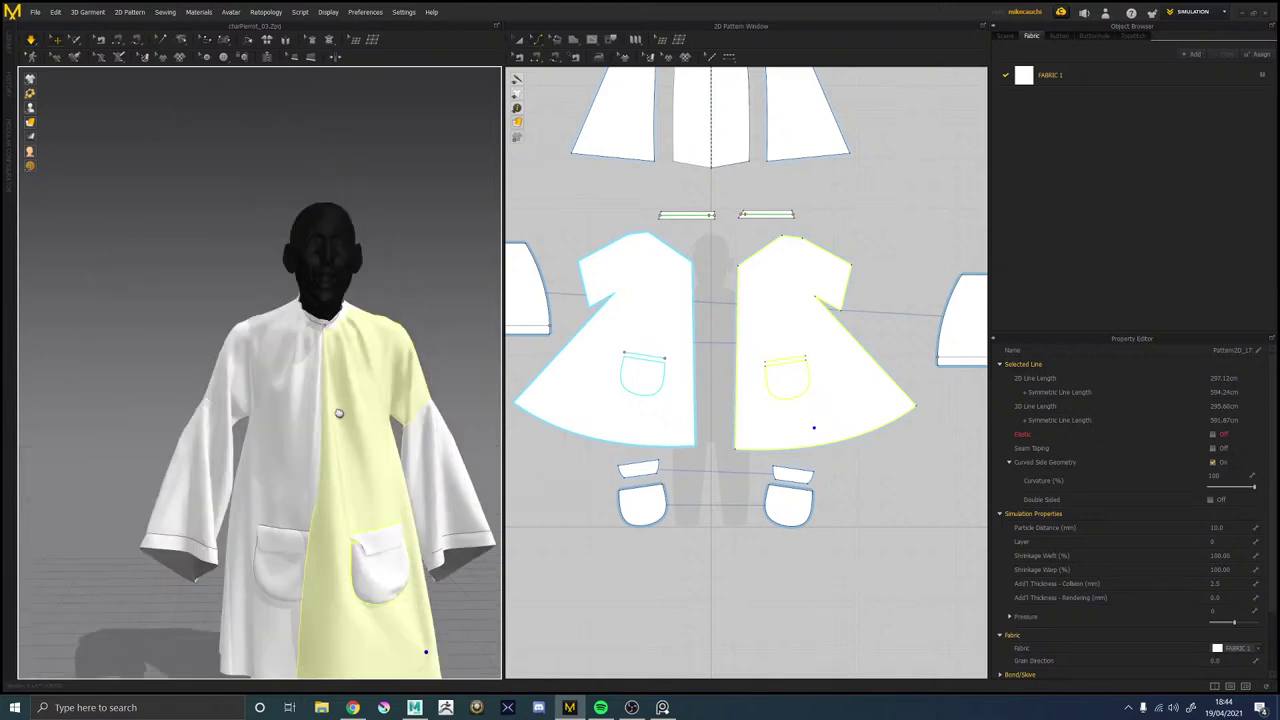
scroll(358, 410, up, 5)
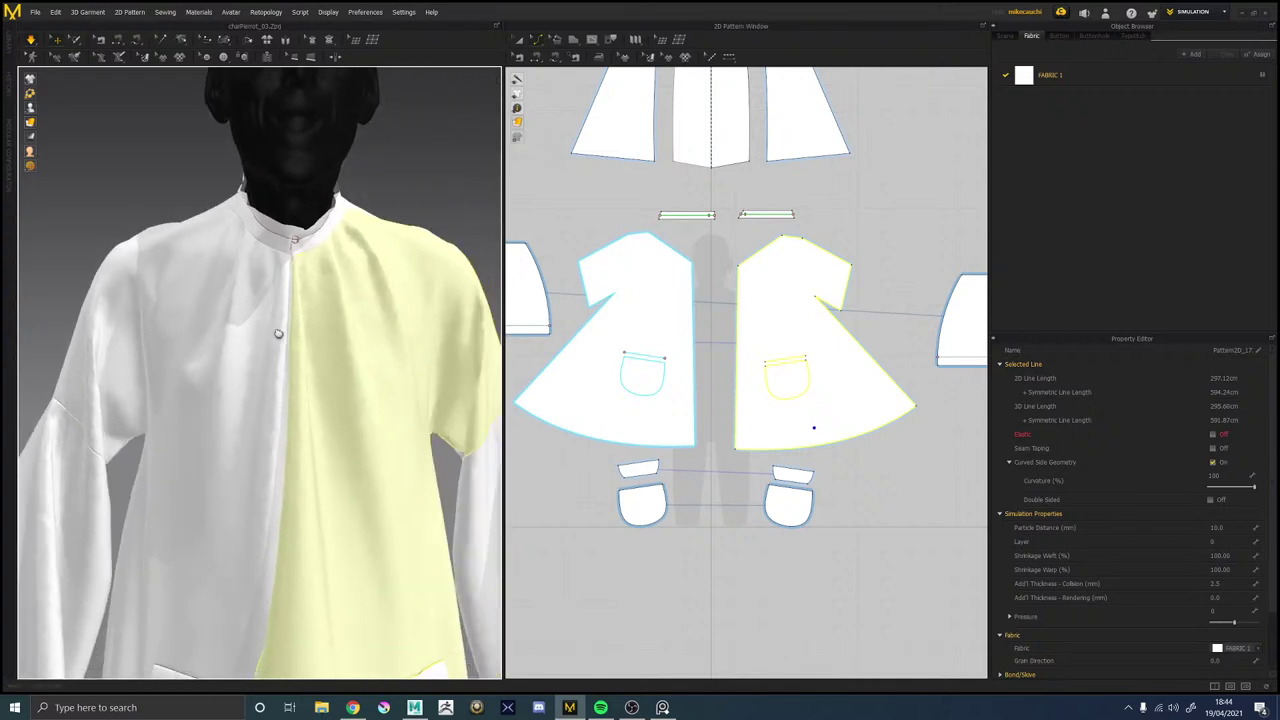
scroll(290, 360, down, 5)
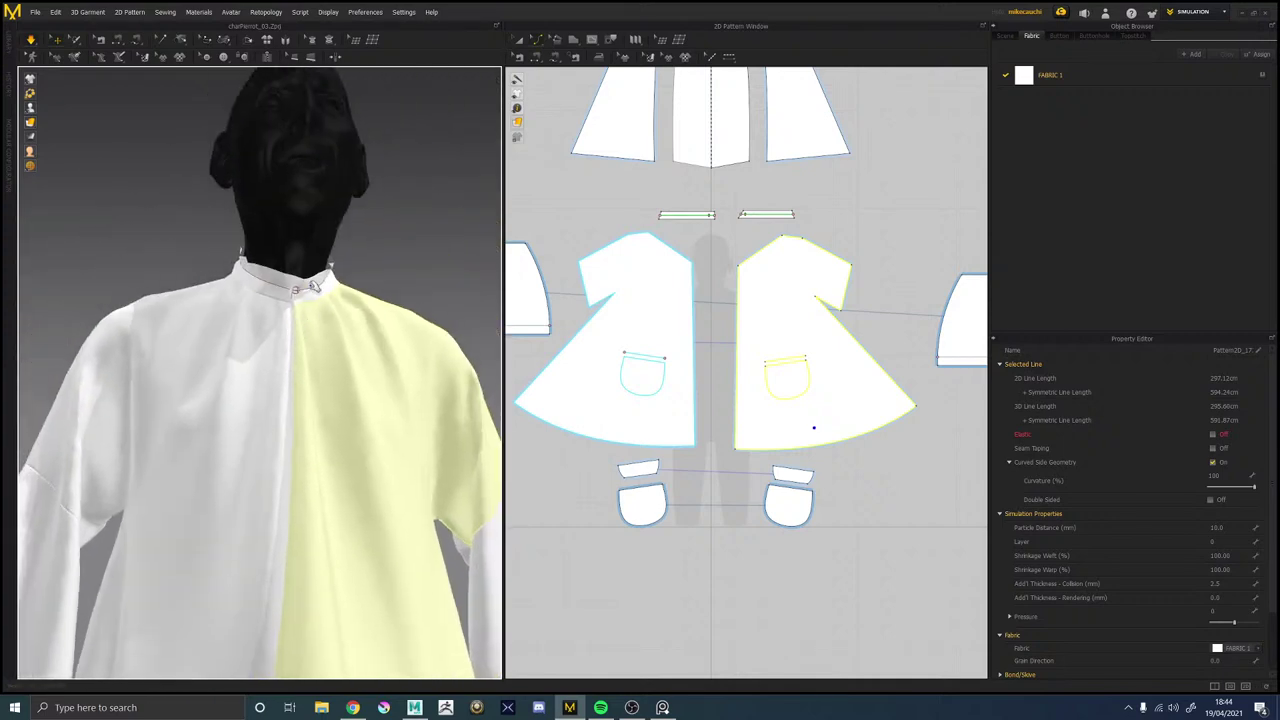
right_drag(1279, 205, 761, 277)
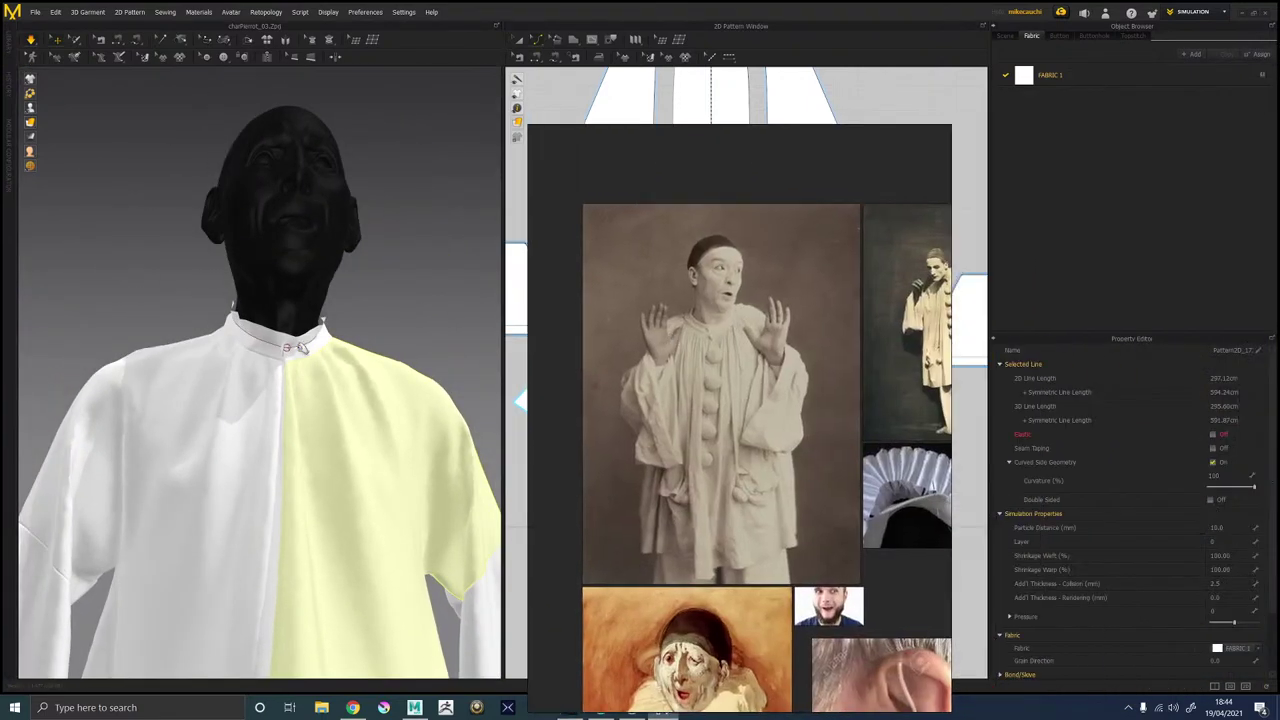
double_click(761, 277)
scroll(761, 278, up, 3)
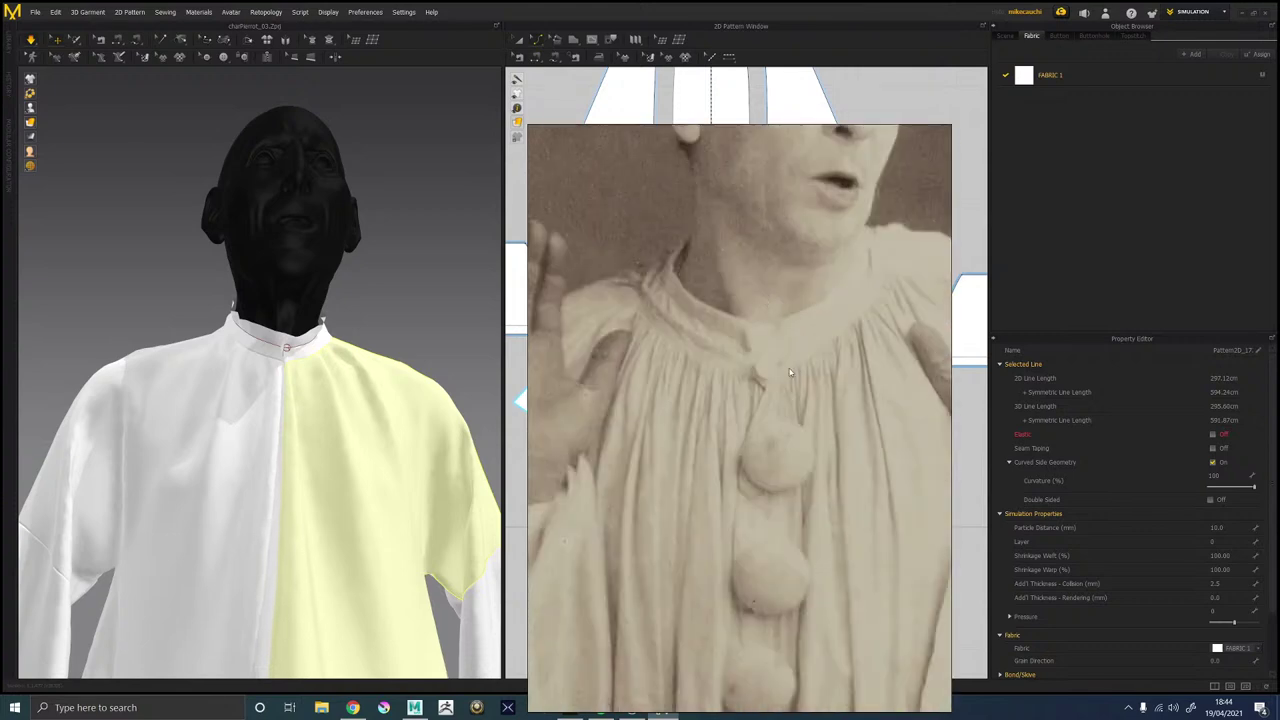
scroll(769, 378, down, 2)
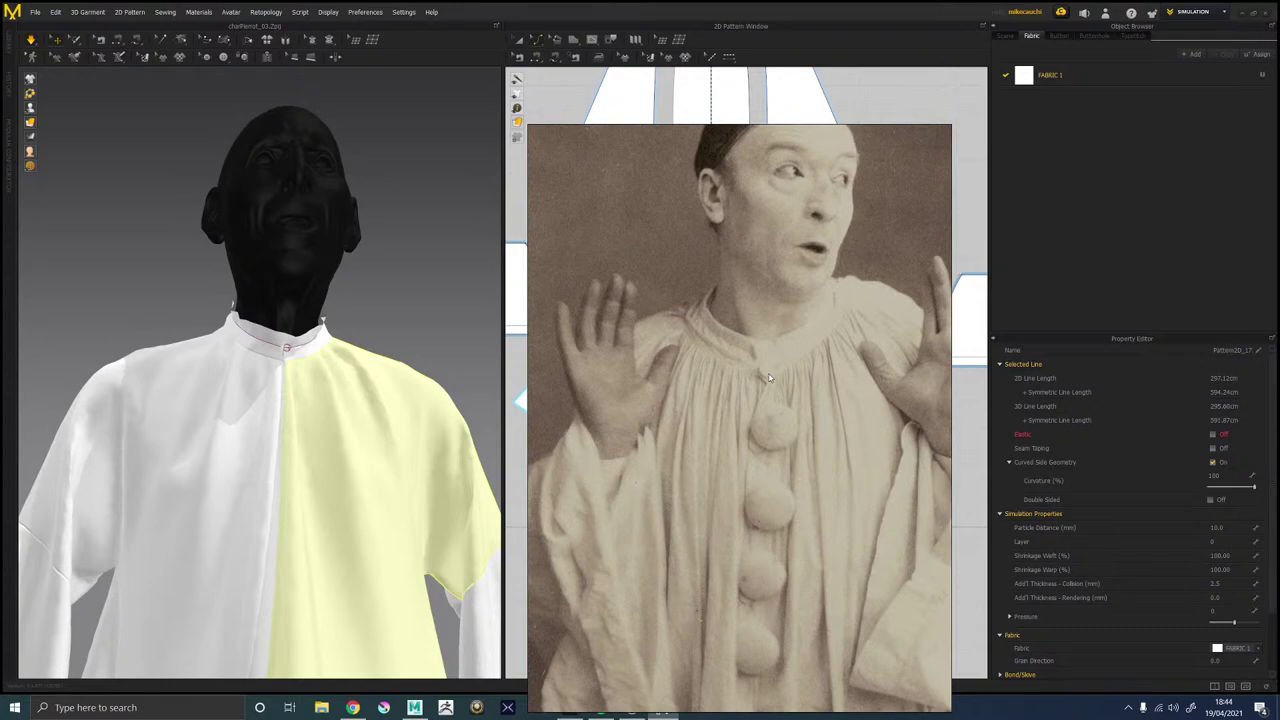
right_drag(767, 368, 1279, 286)
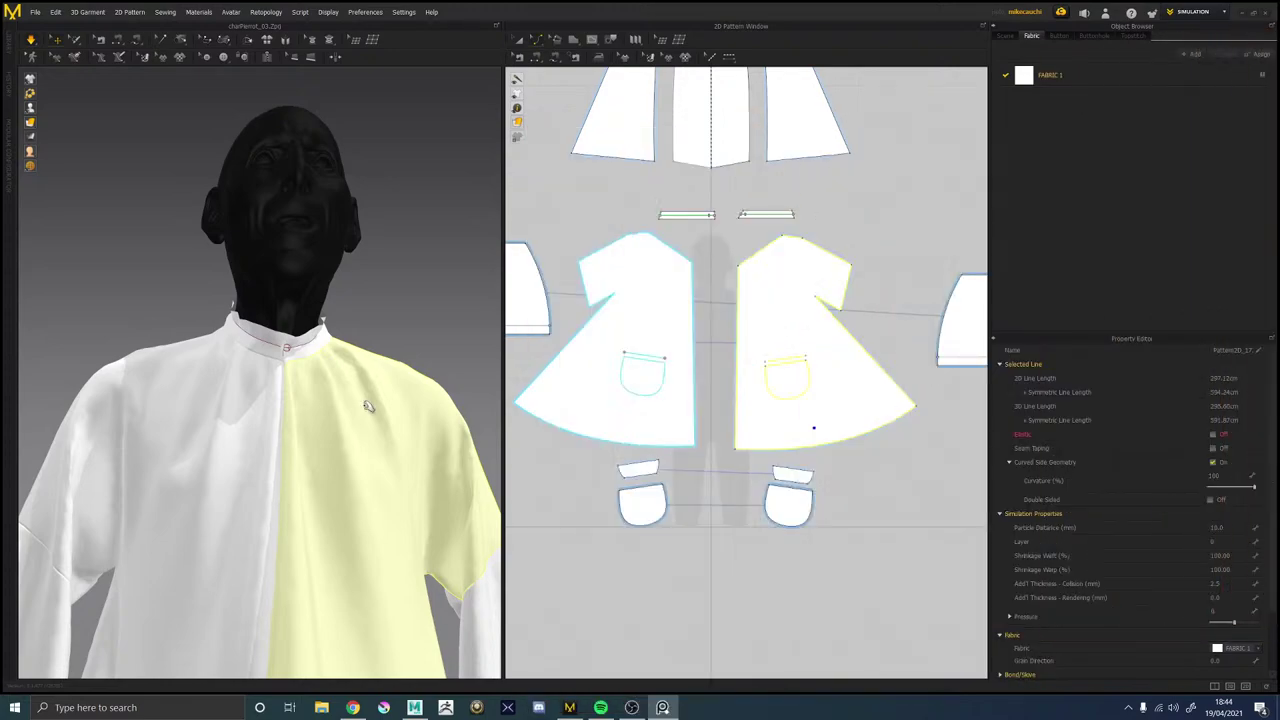
Examine the neckline folds, the flared hem and the pockets on the draped garment from several angles.
scroll(417, 373, up, 3)
right_drag(405, 397, 369, 422)
scroll(303, 332, up, 2)
right_drag(303, 332, 342, 338)
scroll(340, 352, down, 5)
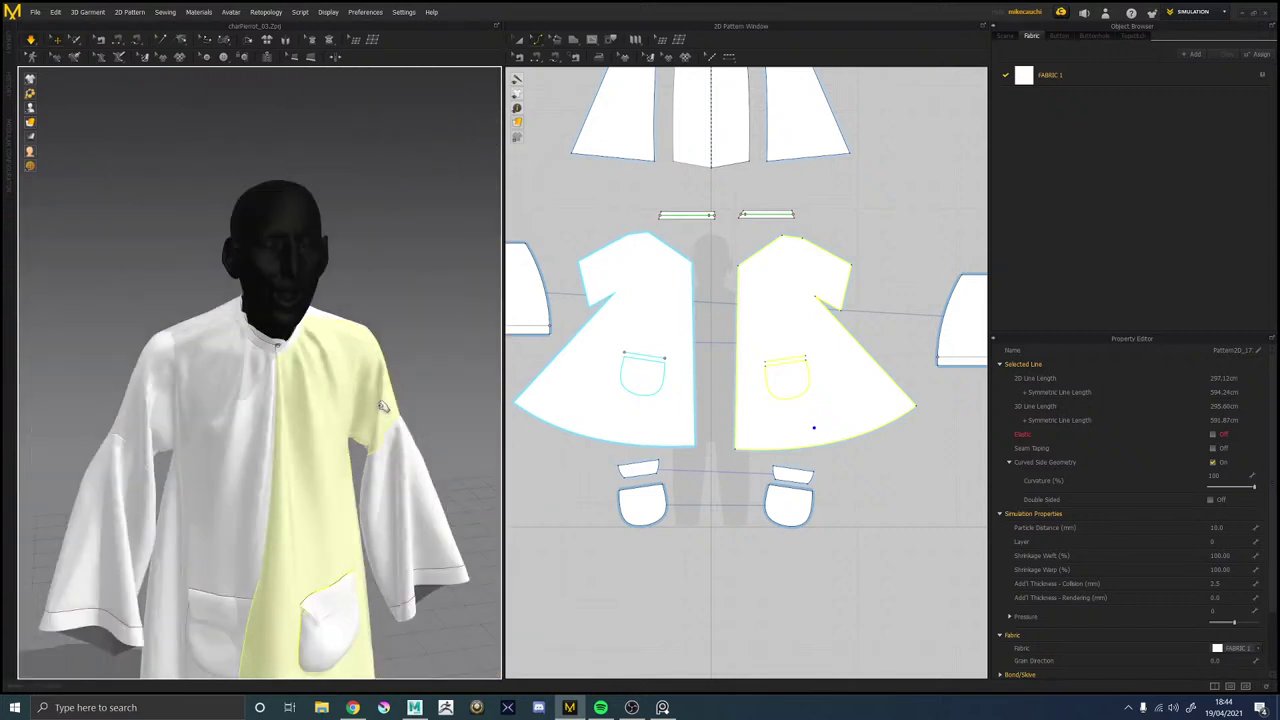
scroll(385, 408, up, 2)
right_drag(395, 408, 372, 476)
click(454, 491)
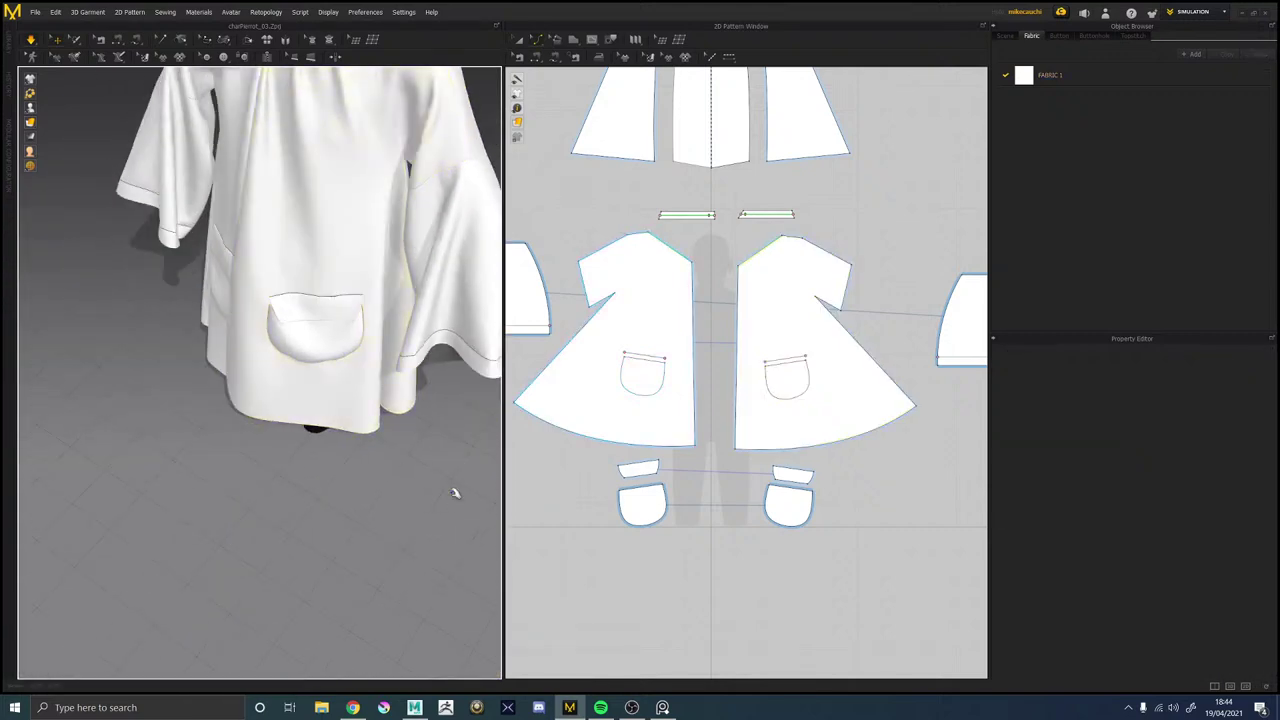
right_drag(454, 491, 401, 424)
right_drag(367, 361, 386, 337)
right_drag(307, 82, 452, 362)
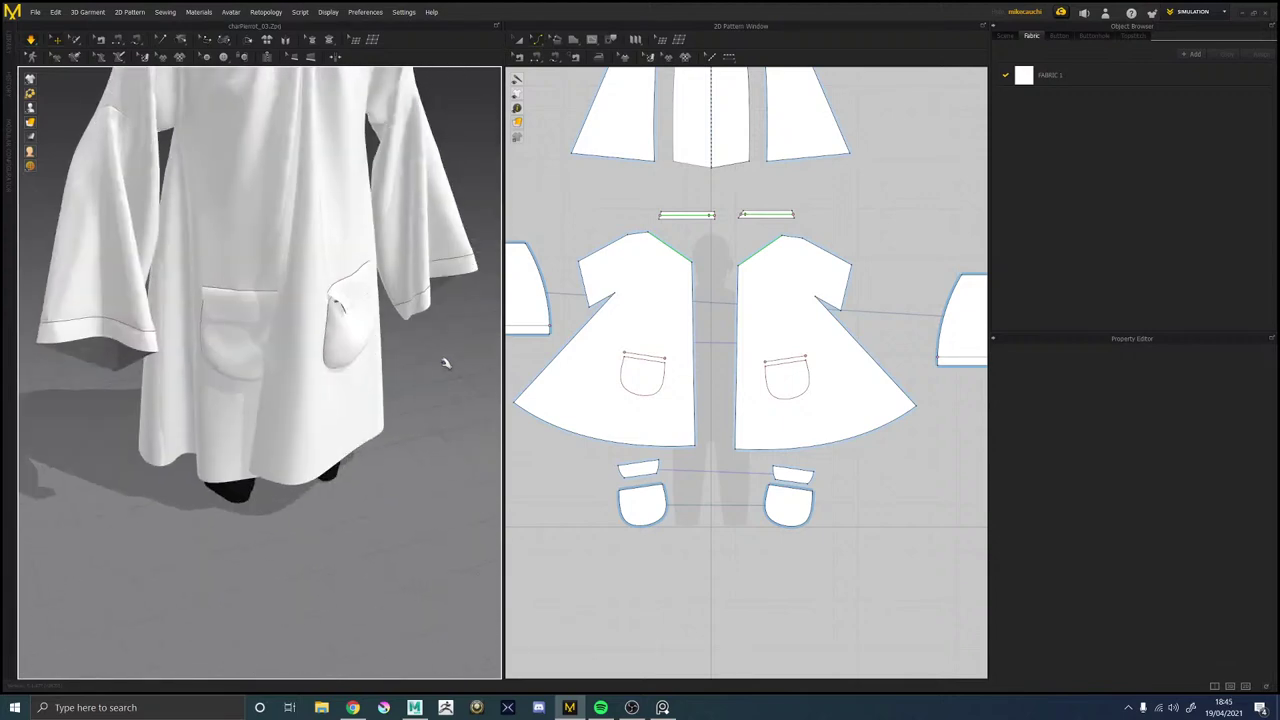
right_drag(424, 301, 353, 304)
scroll(370, 376, down, 2)
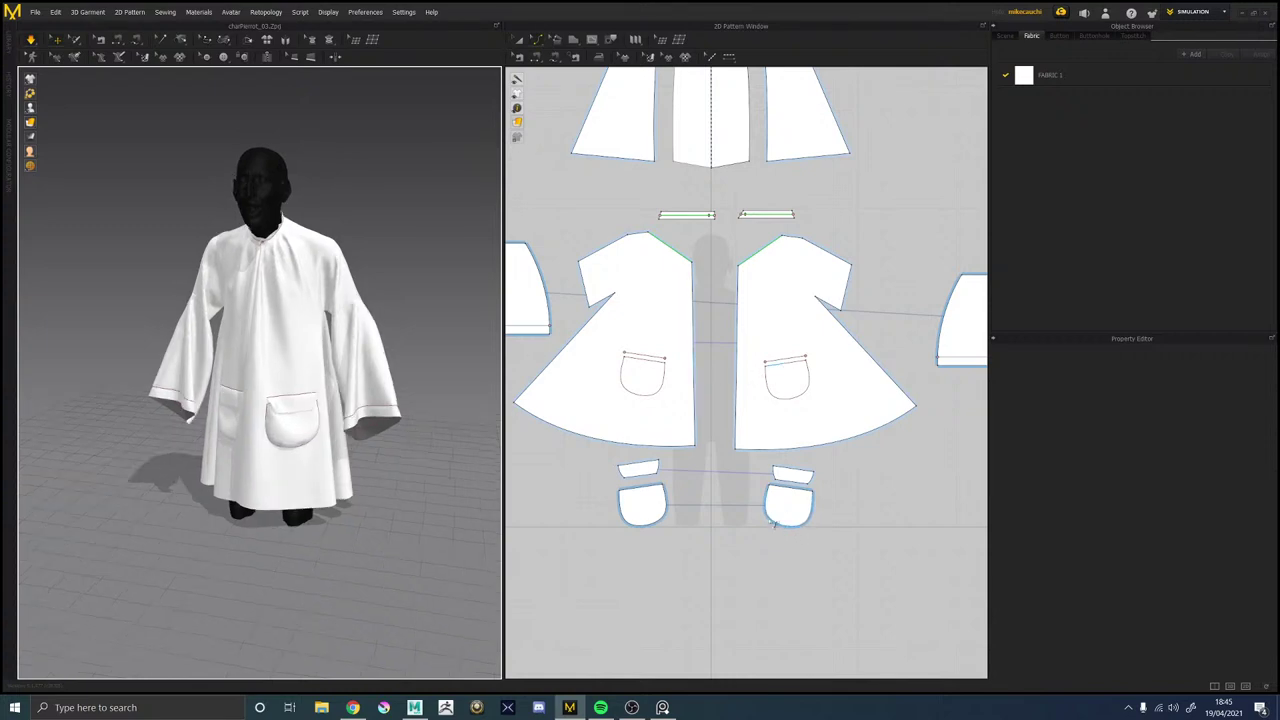
Select both pockets and their flaps and deactivate them with the Pattern Only option.
key(z)
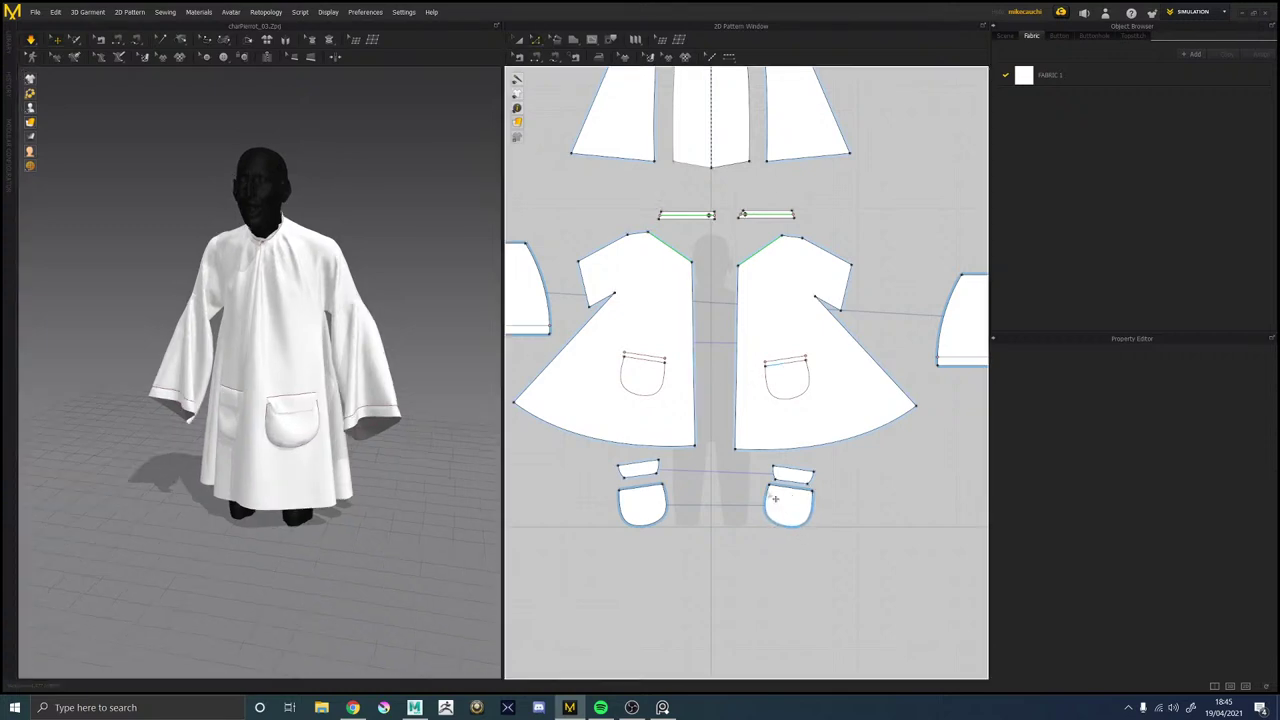
click(788, 505)
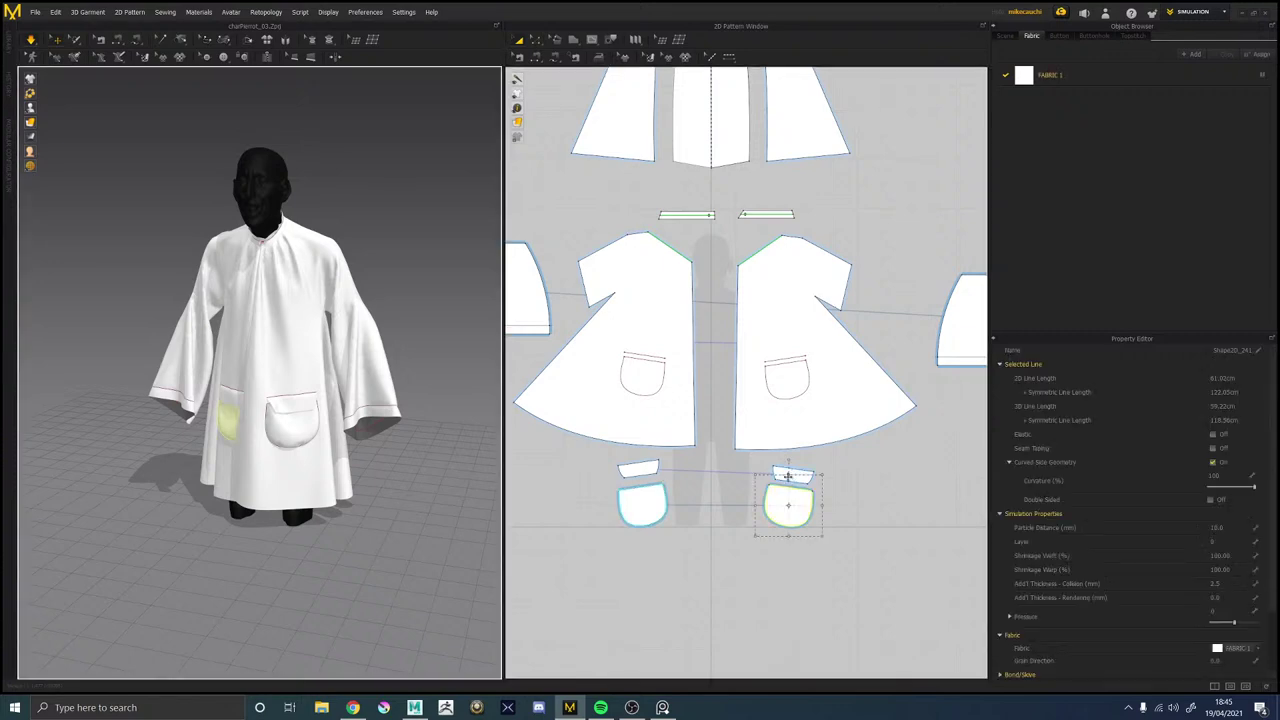
click(286, 430)
shift+click(297, 407)
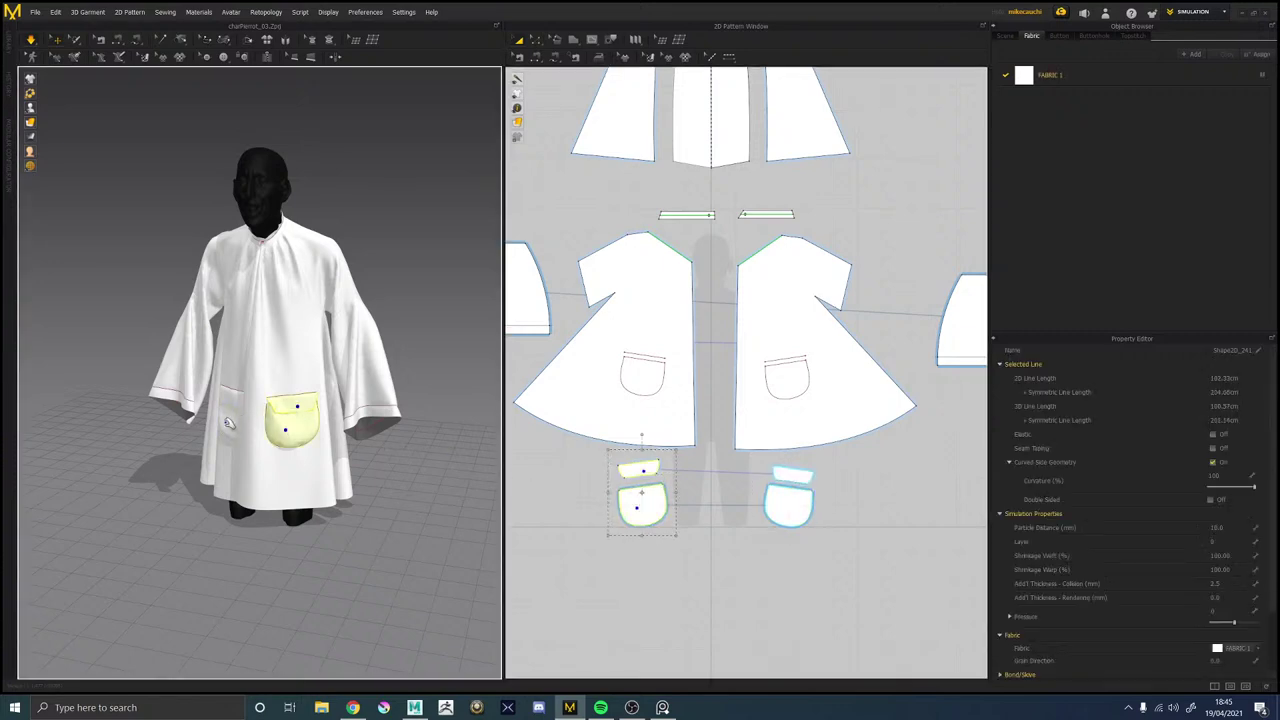
shift+click(225, 422)
shift+click(222, 399)
right_click(308, 406)
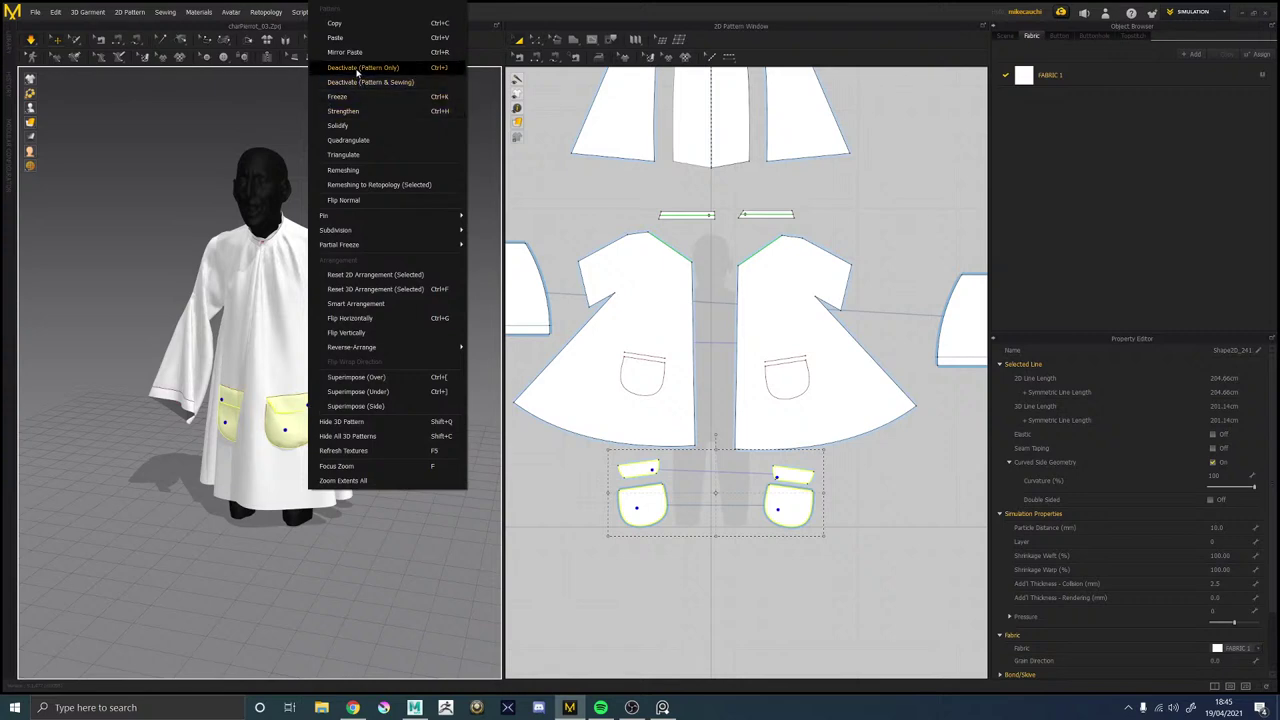
click(357, 68)
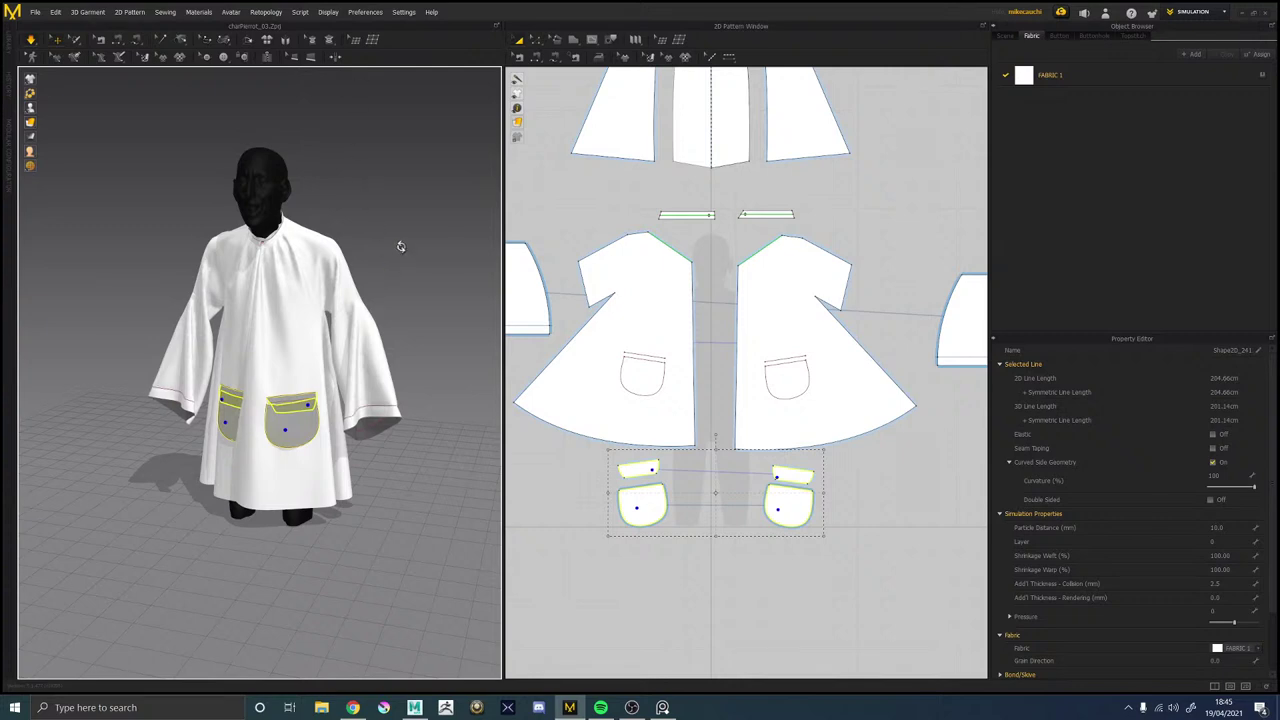
Reactivate the pockets and flaps, and deactivate them with the Pattern & Sewing option.
right_click(282, 430)
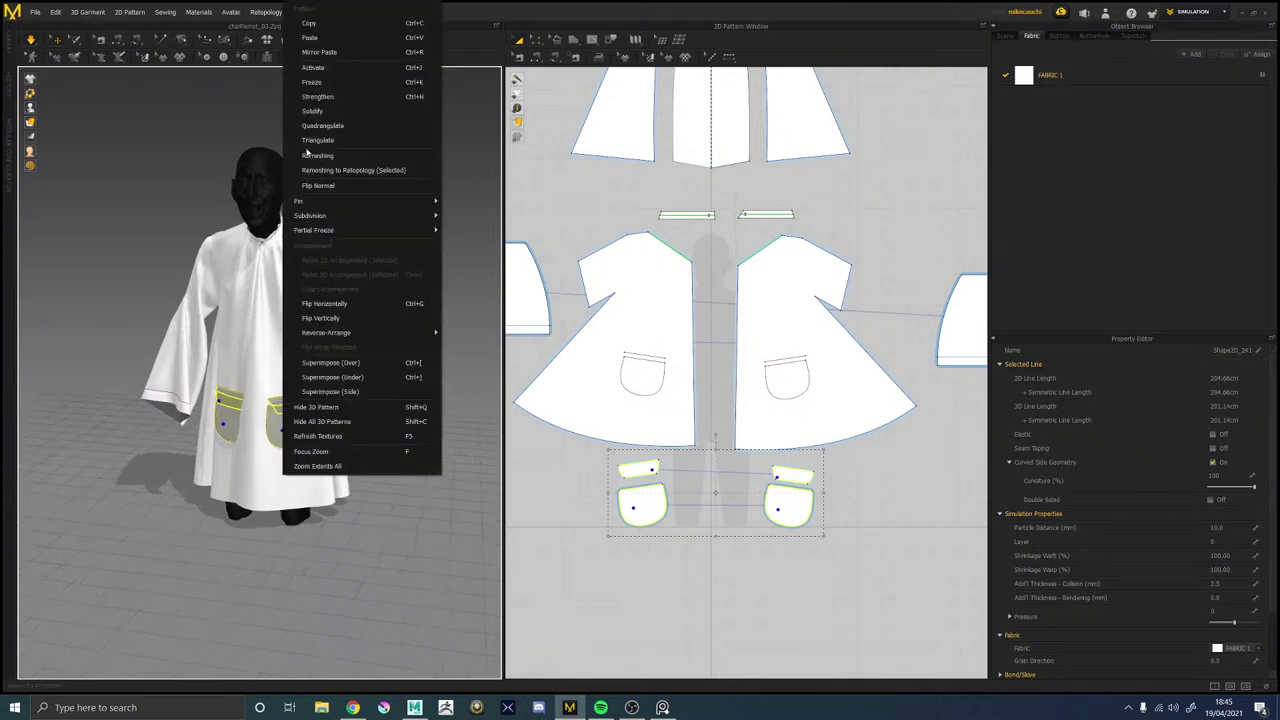
click(332, 72)
right_click(292, 413)
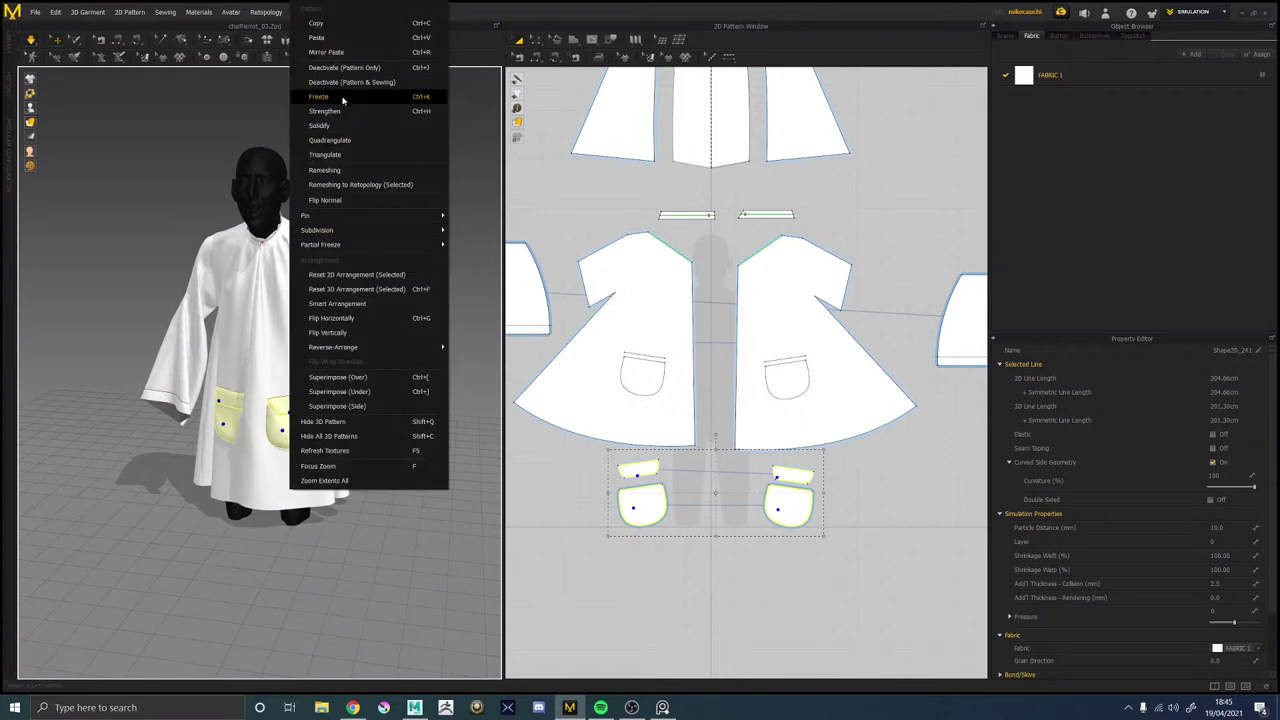
click(350, 90)
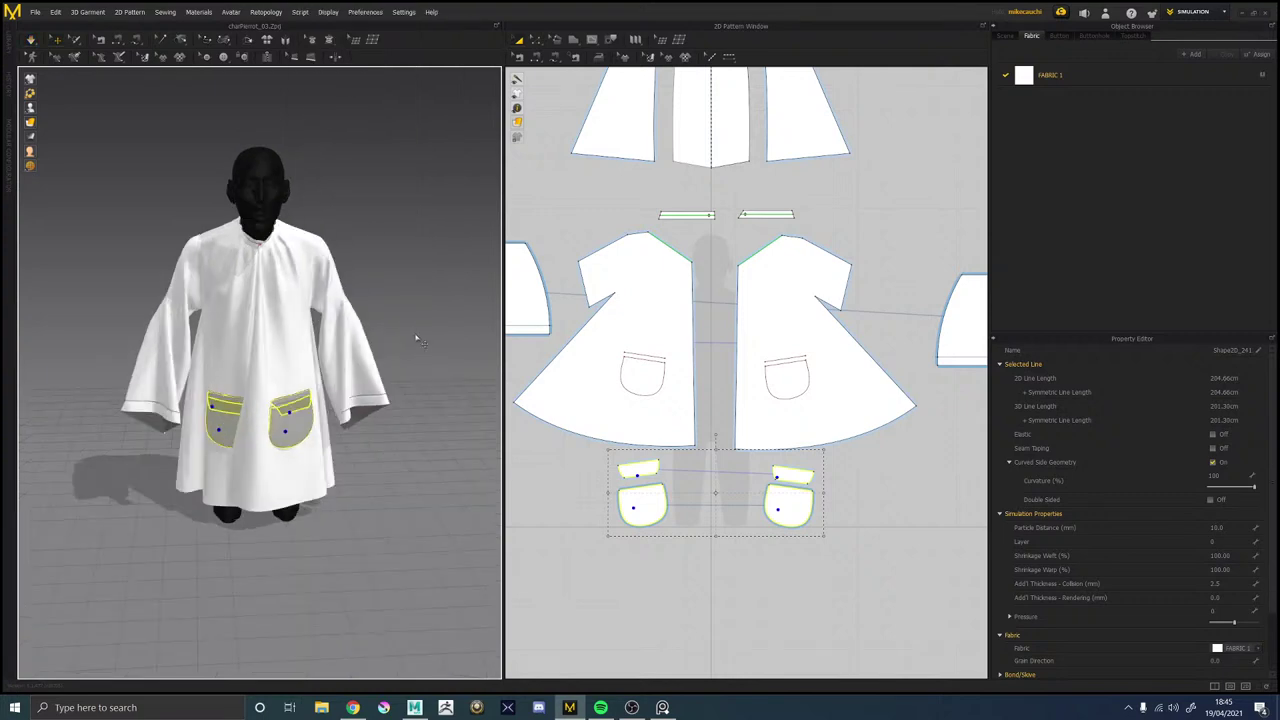
Pull the front panel away from the deactivated pocket and inspect how it drapes from above and below.
right_drag(440, 362, 323, 427)
scroll(323, 427, up, 5)
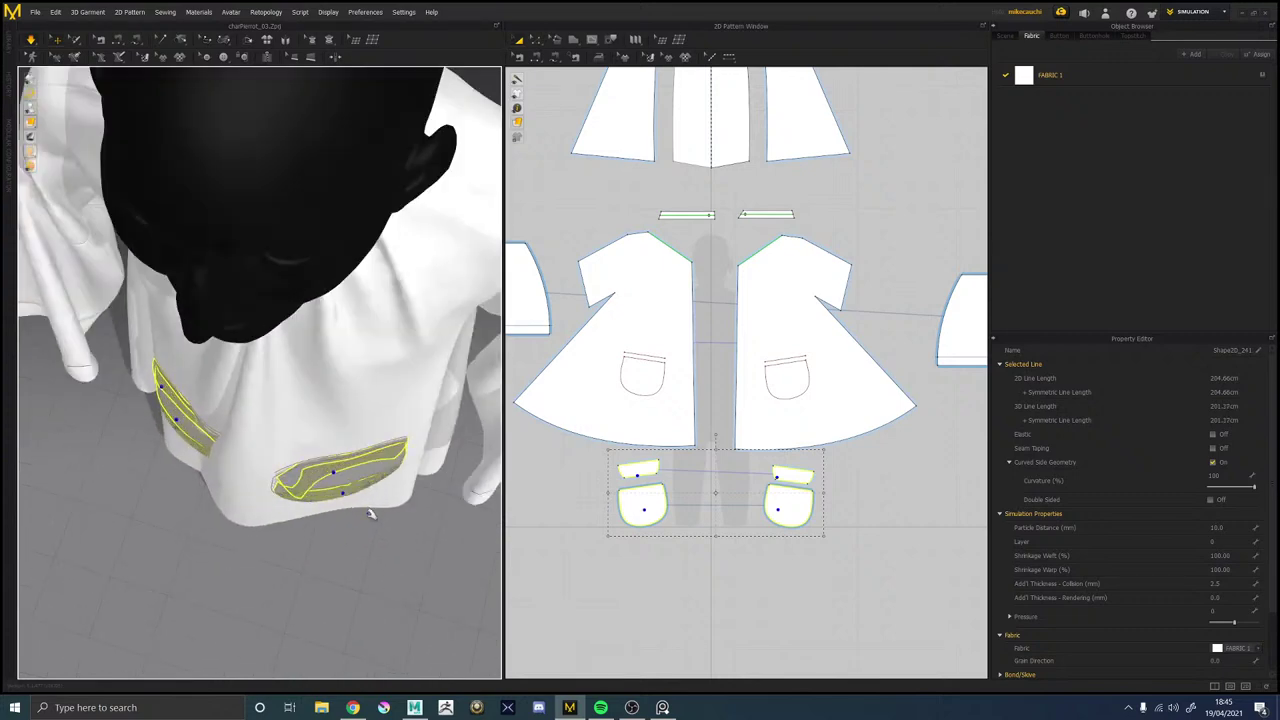
click(367, 508)
right_drag(361, 531, 381, 443)
drag(331, 419, 313, 418)
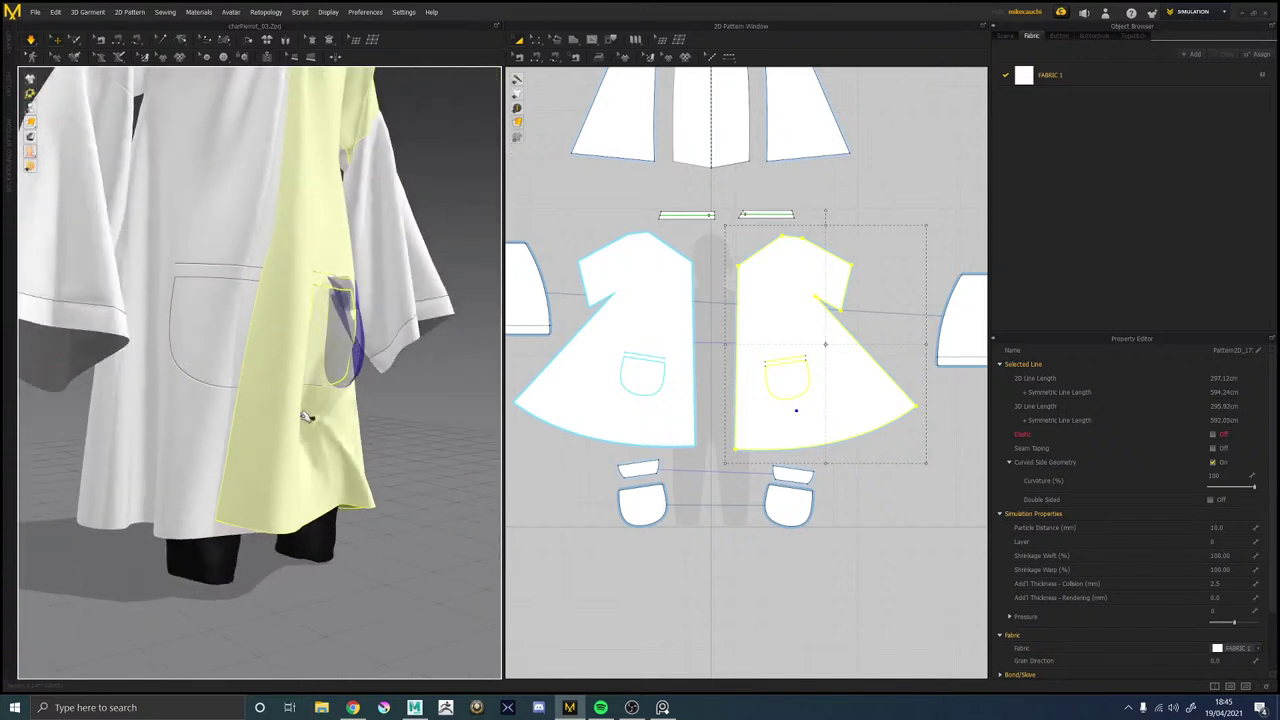
right_drag(378, 428, 341, 357)
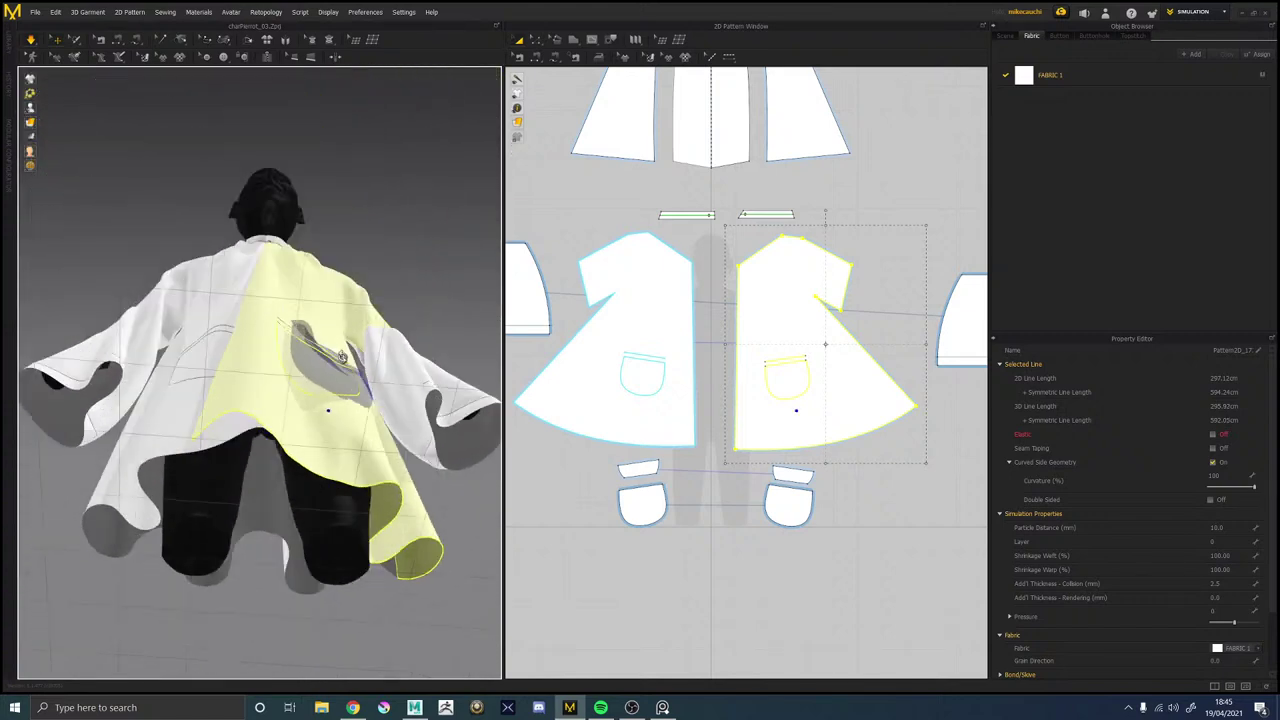
Examine how the front panel folds at the neckline, chest and pocket from the front, side, above and below.
right_drag(351, 251, 335, 262)
middle_drag(335, 262, 321, 500)
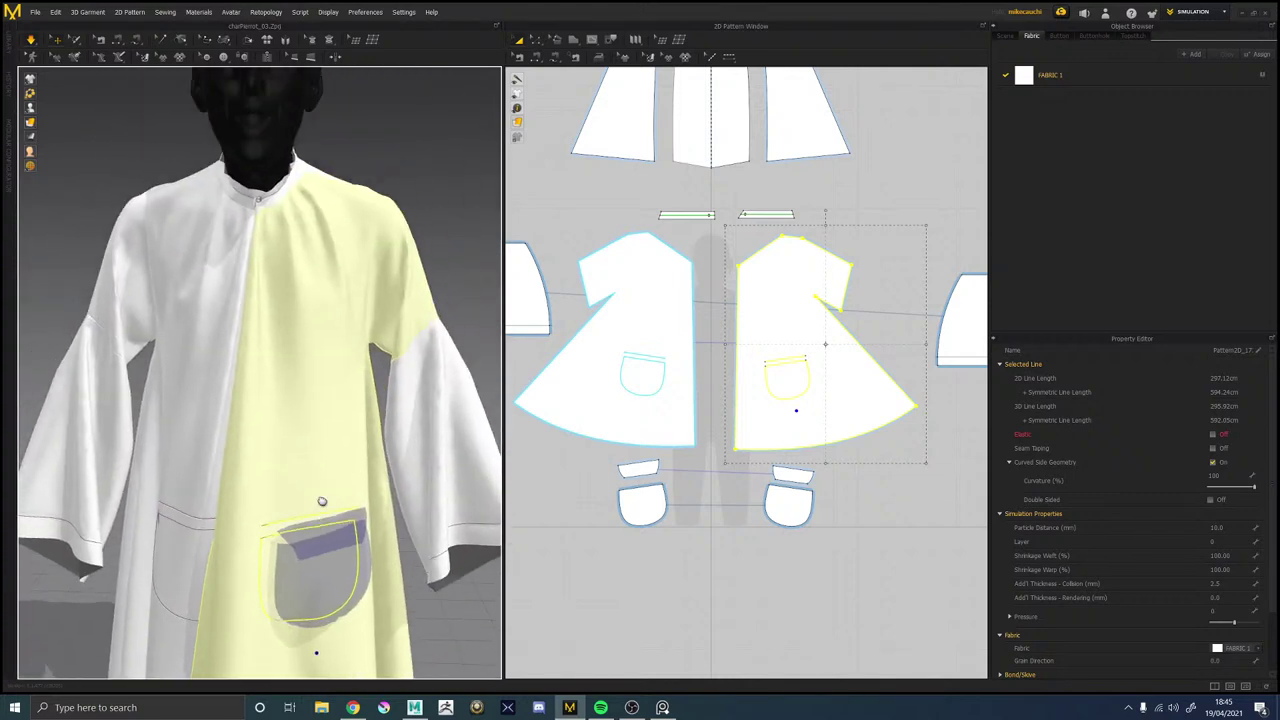
right_drag(333, 398, 217, 391)
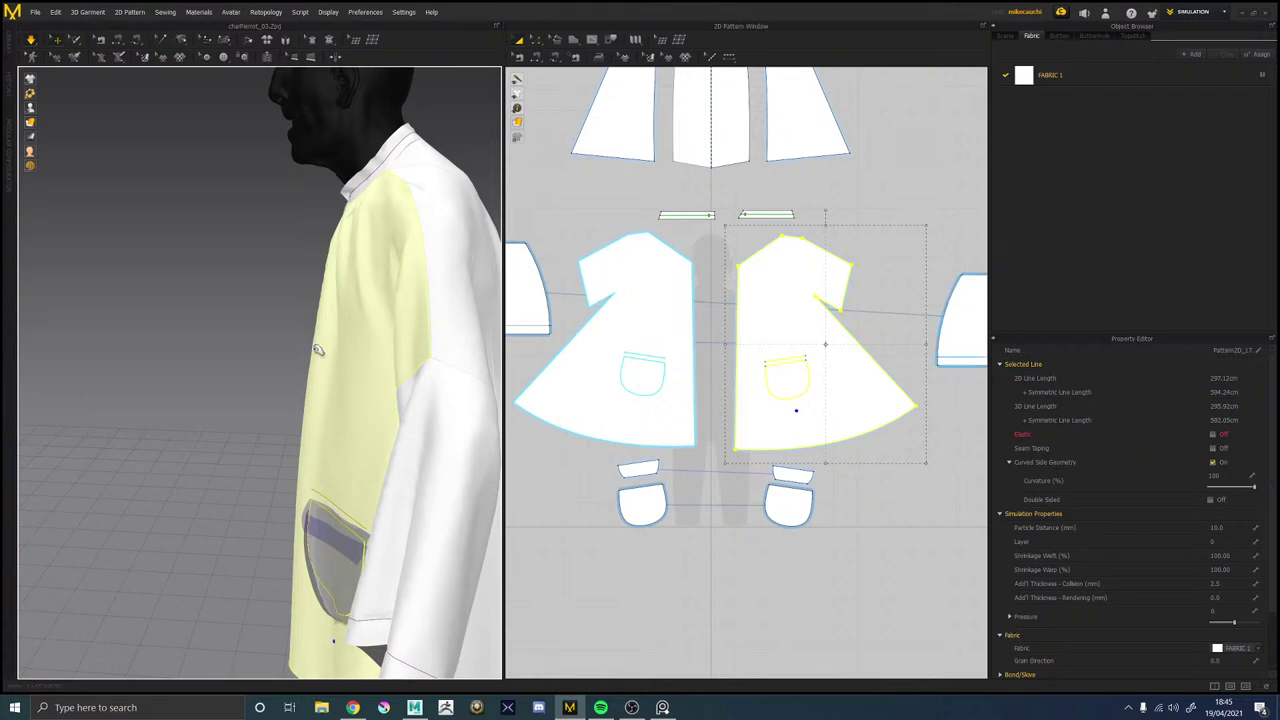
key(2)
key(5)
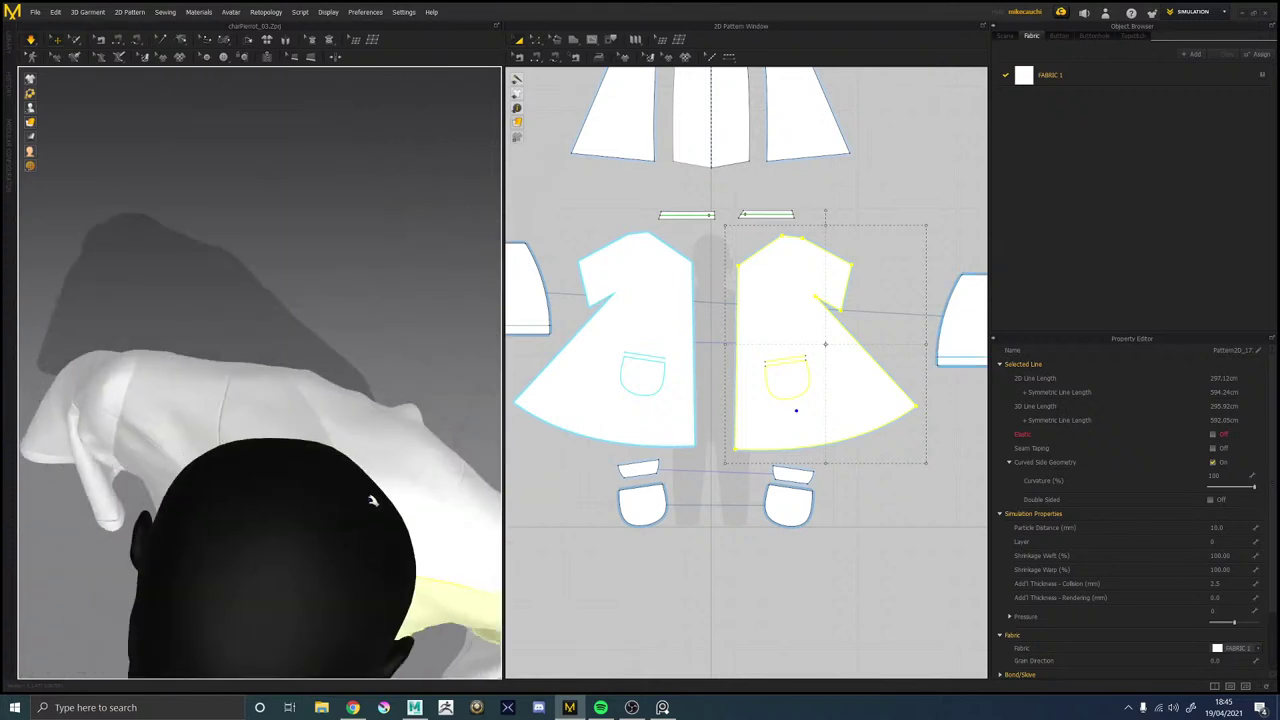
middle_drag(372, 499, 303, 294)
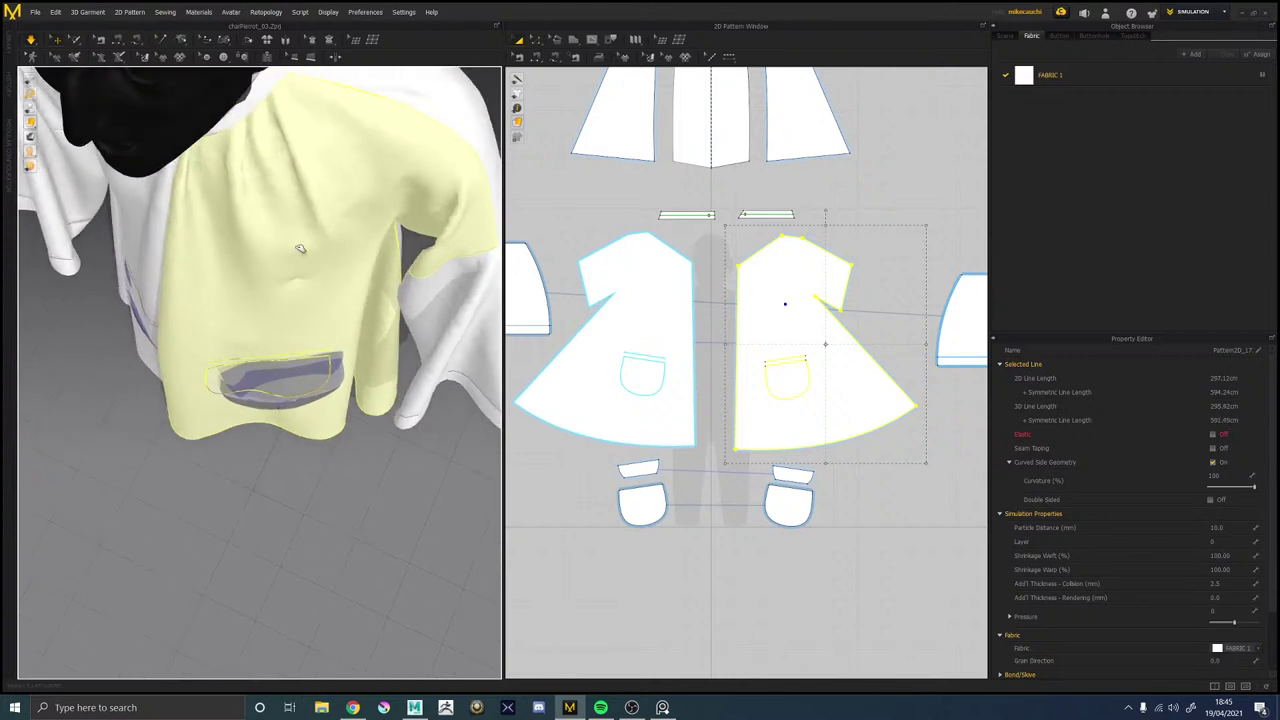
right_drag(291, 287, 270, 236)
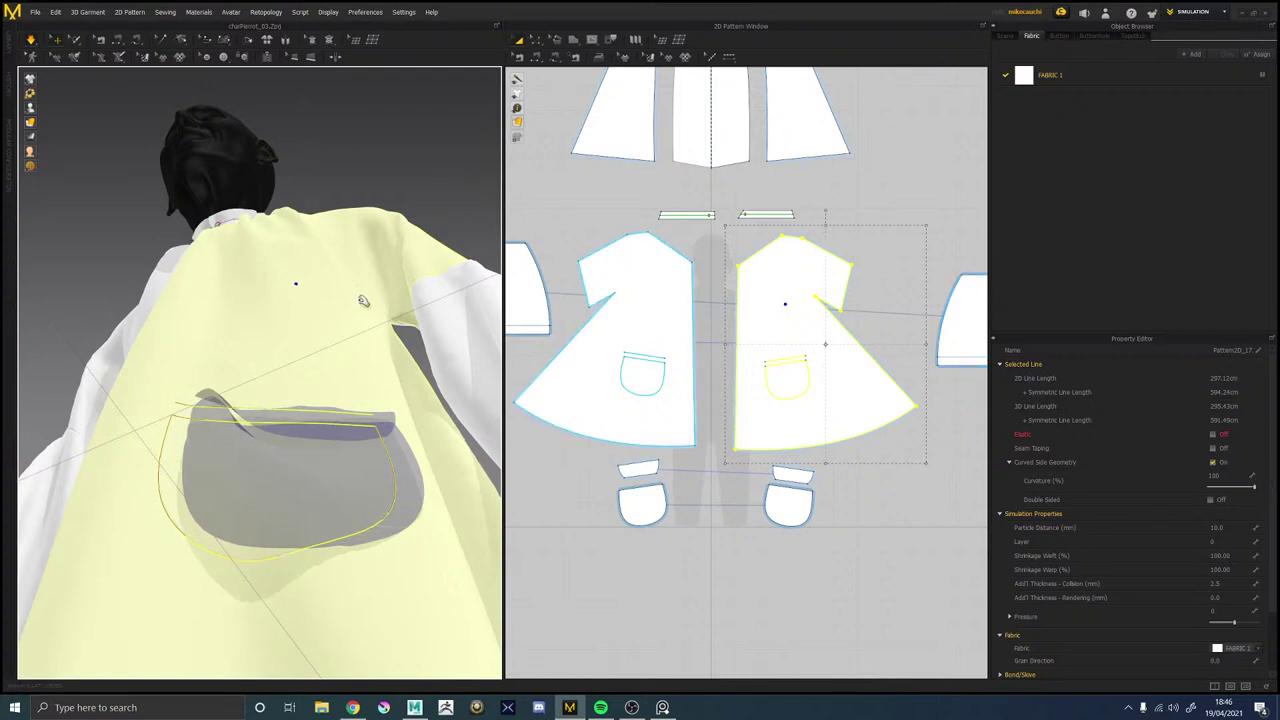
right_drag(365, 302, 316, 343)
scroll(316, 344, down, 5)
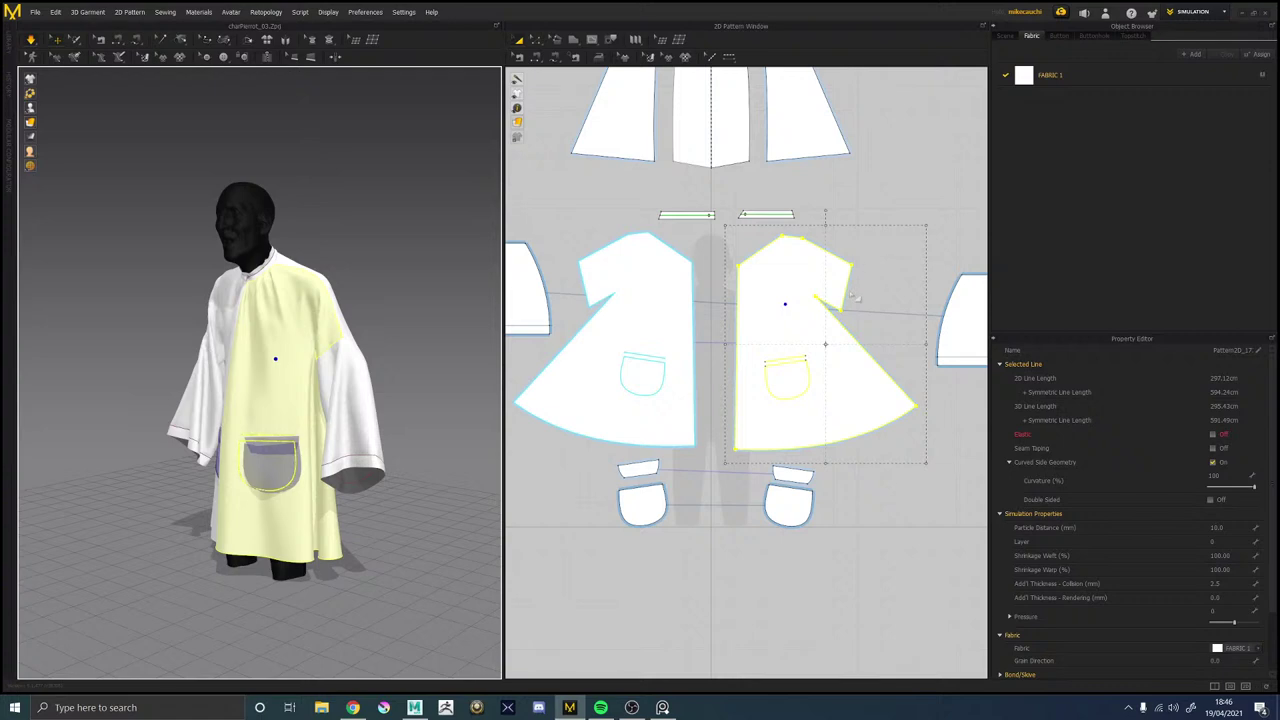
Shift the front panel's underarm edge outward with Edit Pattern and simulate the garment to settle the change.
key(z)
click(882, 343)
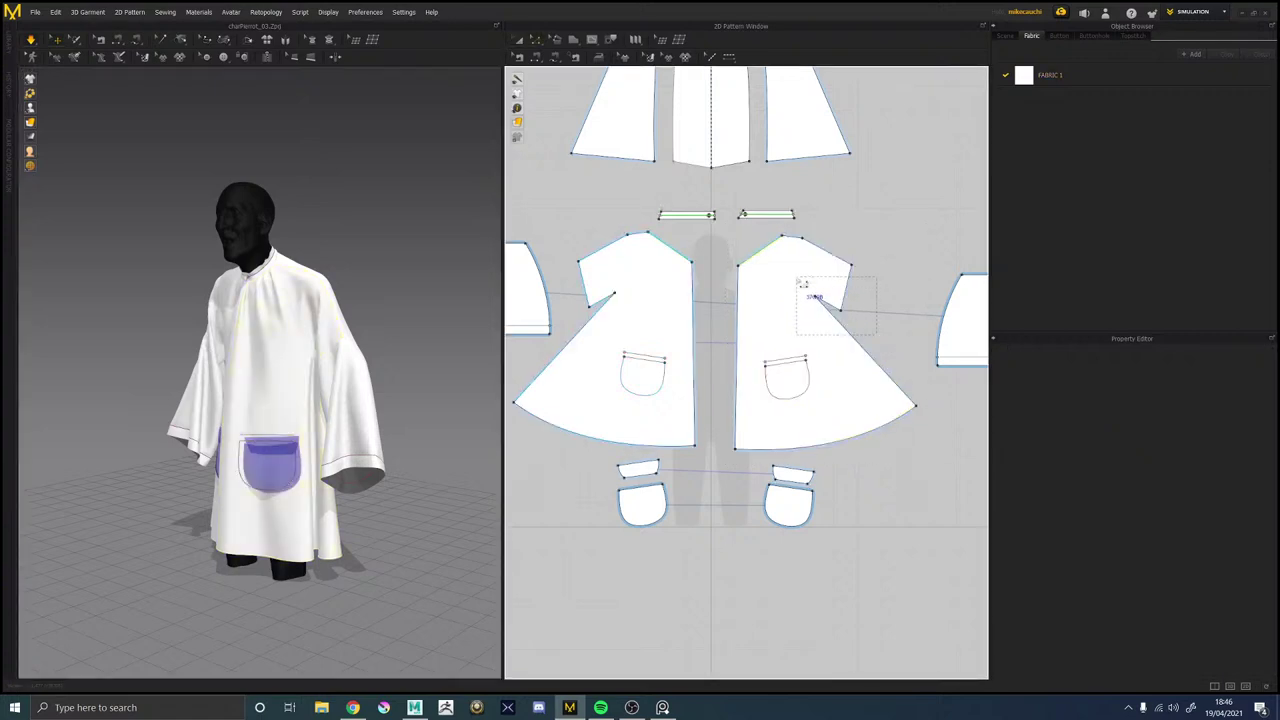
click(836, 311)
drag(837, 310, 868, 316)
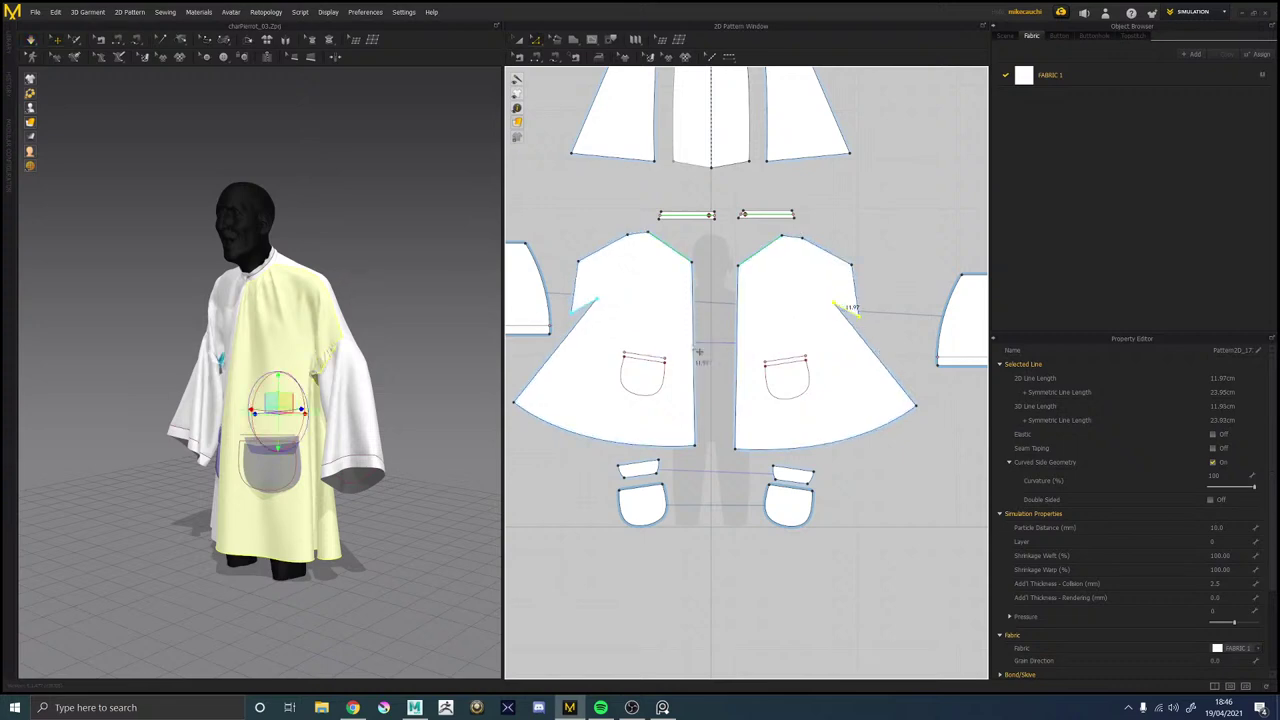
right_drag(394, 291, 414, 283)
key(space)
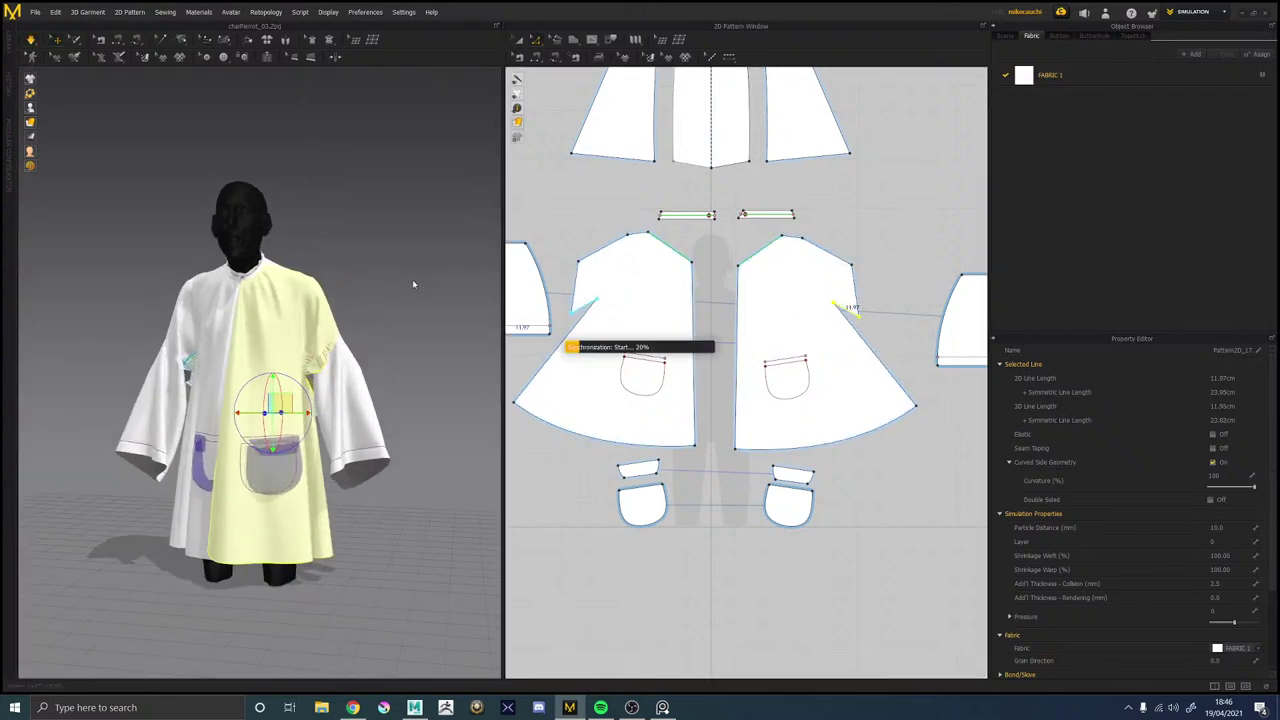
click(413, 284)
key(space)
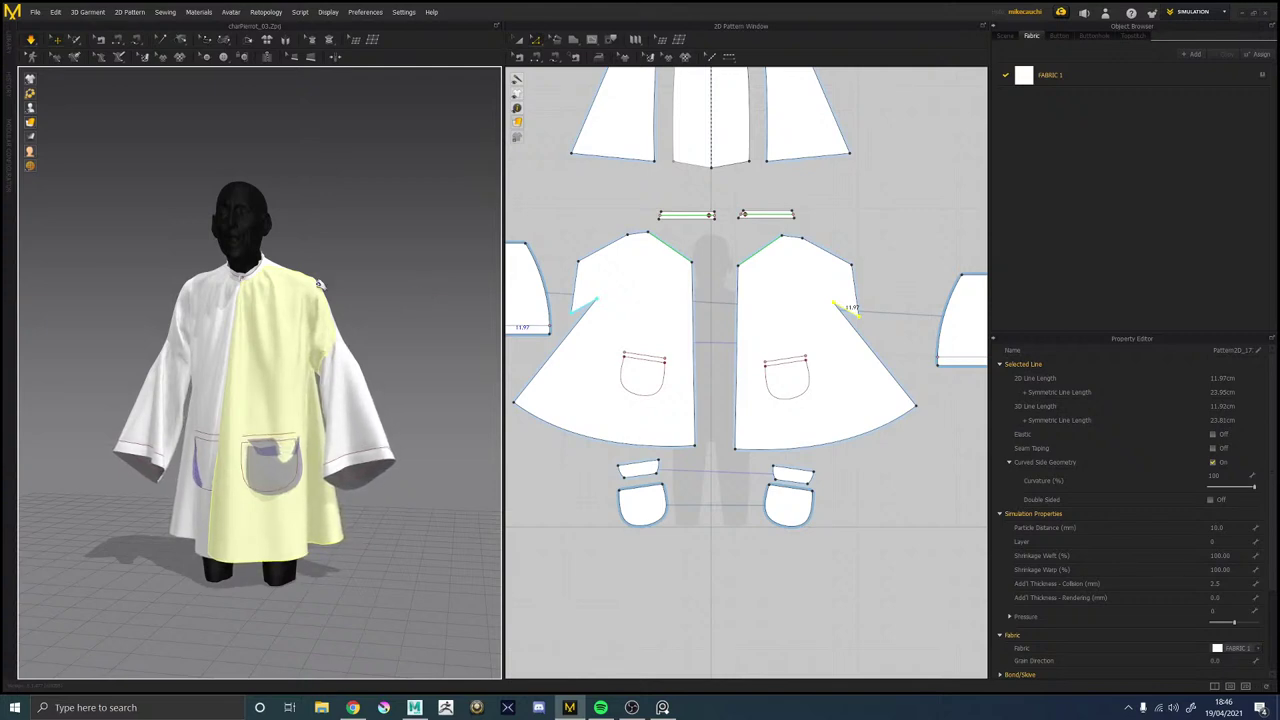
Inspect the draped underarm and sleeves from several angles and compare them with the Pierrot reference photos.
right_drag(352, 360, 306, 392)
scroll(306, 391, up, 2)
scroll(308, 350, down, 6)
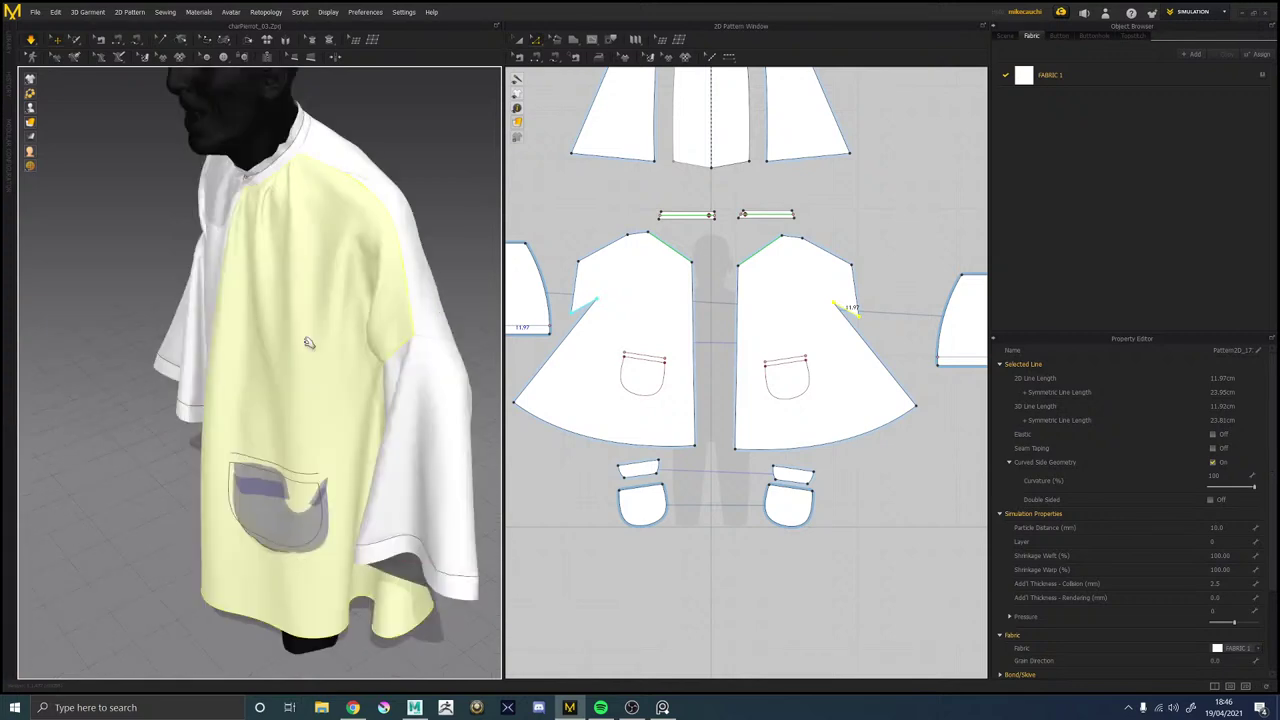
right_drag(309, 345, 361, 312)
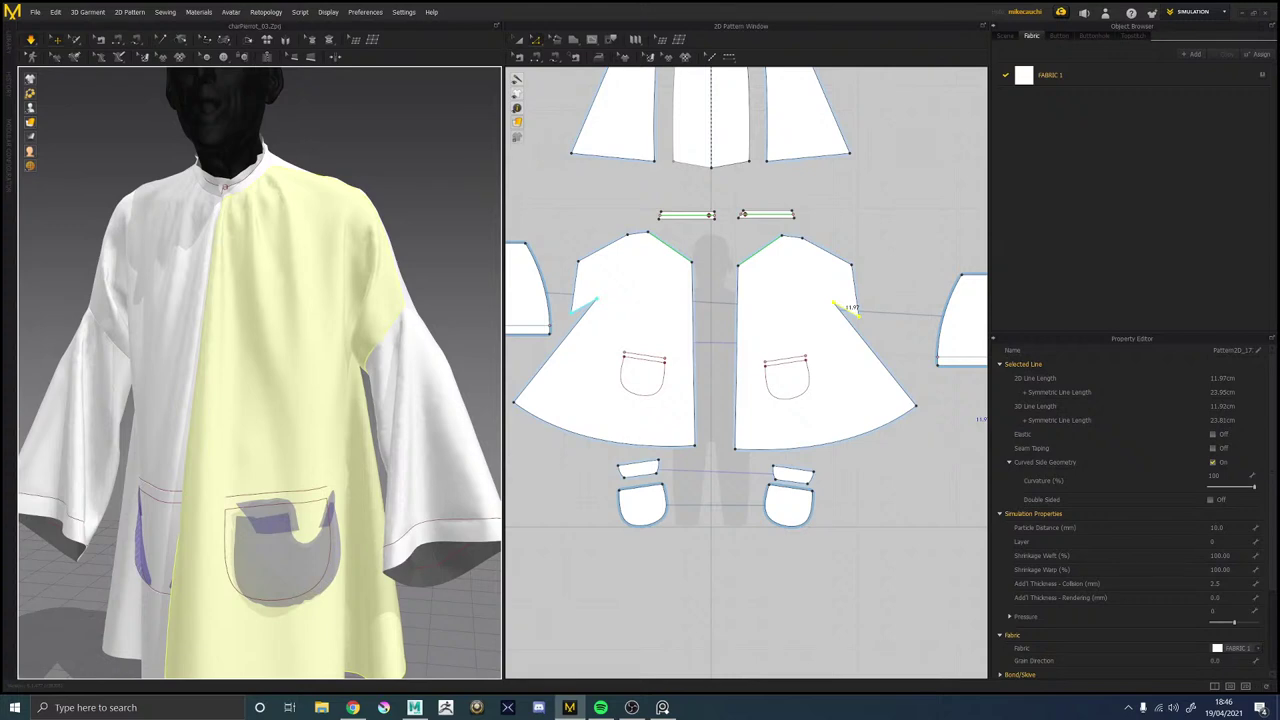
click(662, 707)
right_drag(1250, 410, 816, 402)
scroll(880, 398, up, 7)
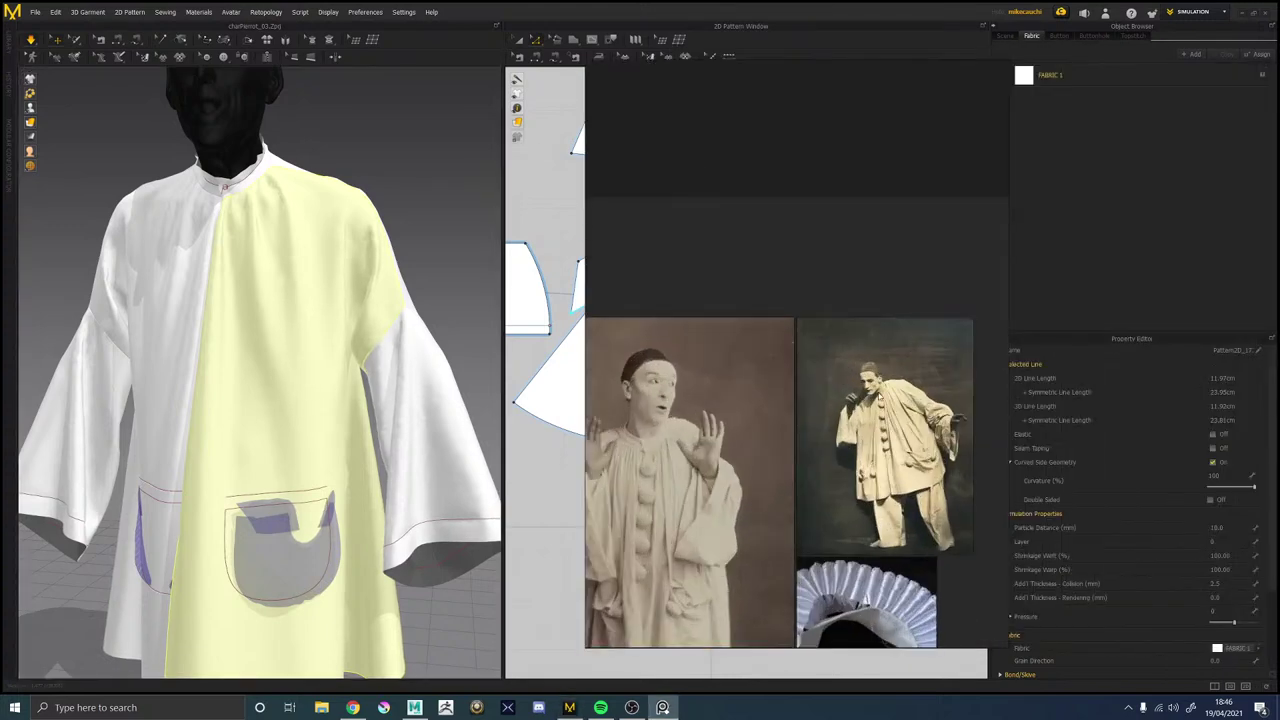
scroll(671, 408, down, 4)
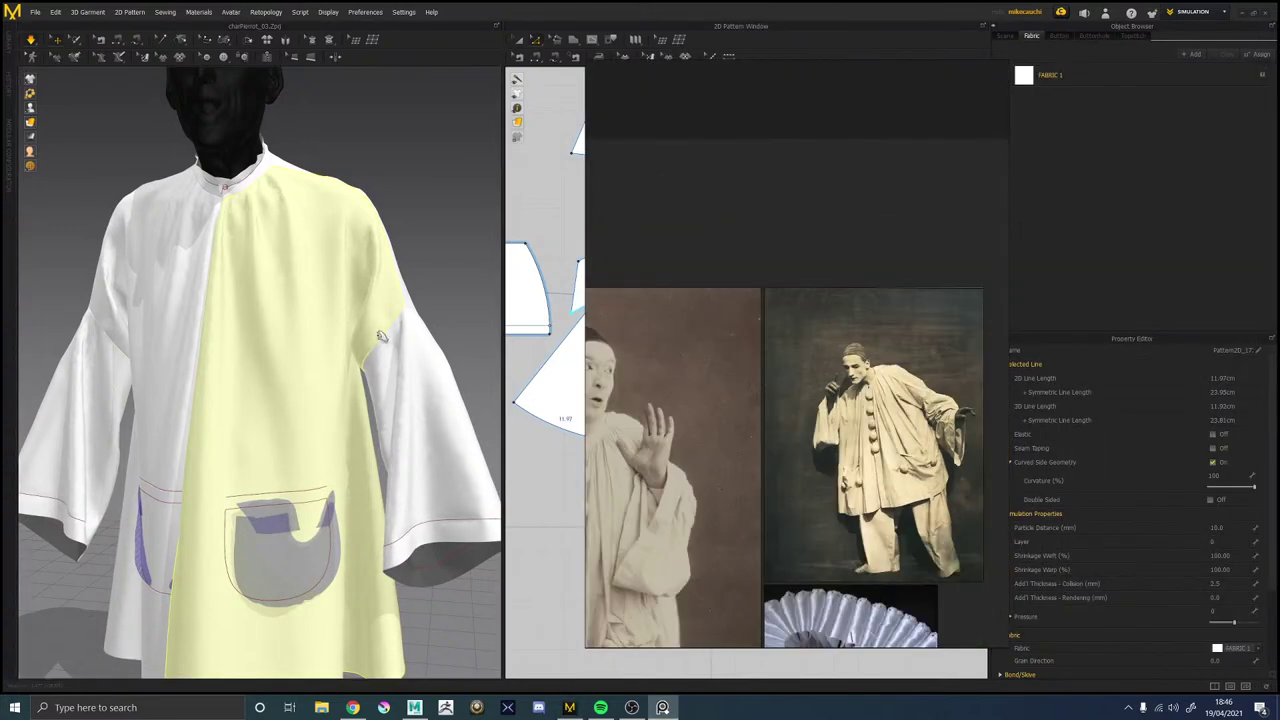
mouse_move(381, 337)
right_down()
mouse_move(418, 322)
mouse_move(389, 236)
mouse_move(364, 375)
mouse_move(297, 396)
mouse_move(268, 382)
mouse_move(290, 286)
mouse_move(356, 308)
mouse_move(346, 268)
mouse_move(373, 318)
right_up()
middle_drag(738, 384, 808, 269)
right_drag(766, 296, 1279, 236)
scroll(822, 293, up, 5)
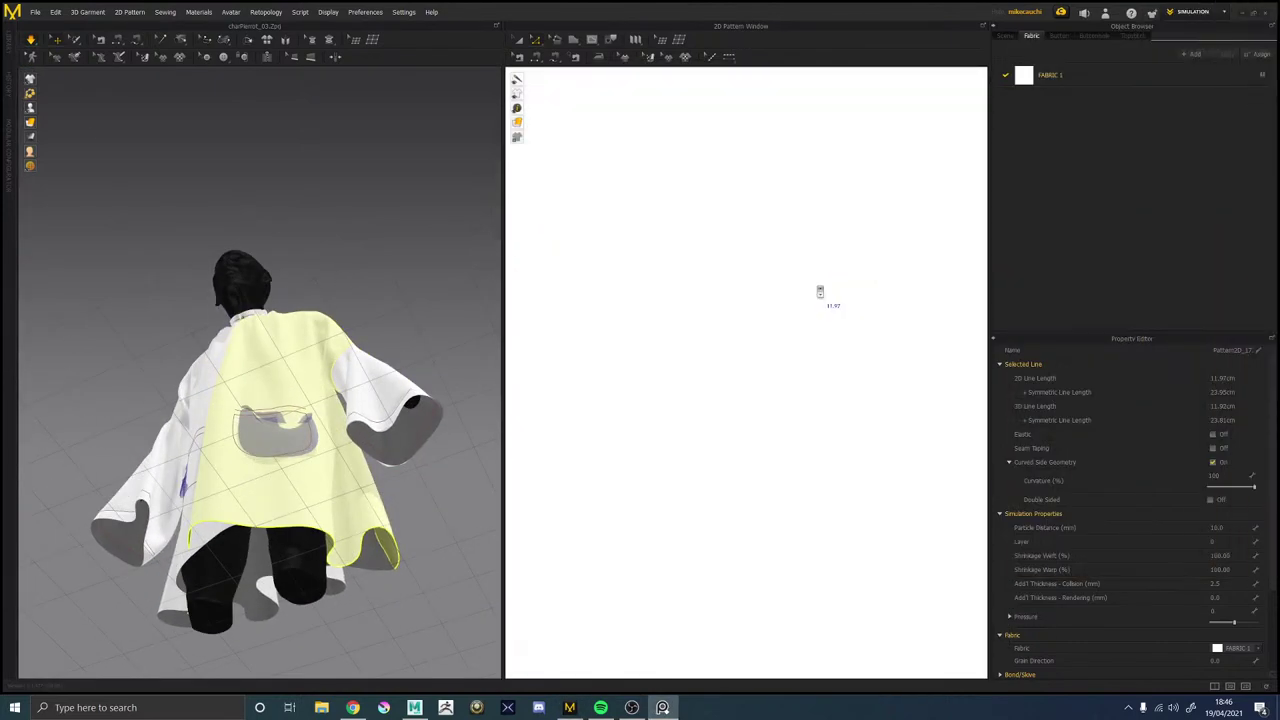
Move the front panel's armhole edge up and outward by about 6 cm and nudge its underarm corner slightly inward.
scroll(824, 297, down, 5)
click(946, 273)
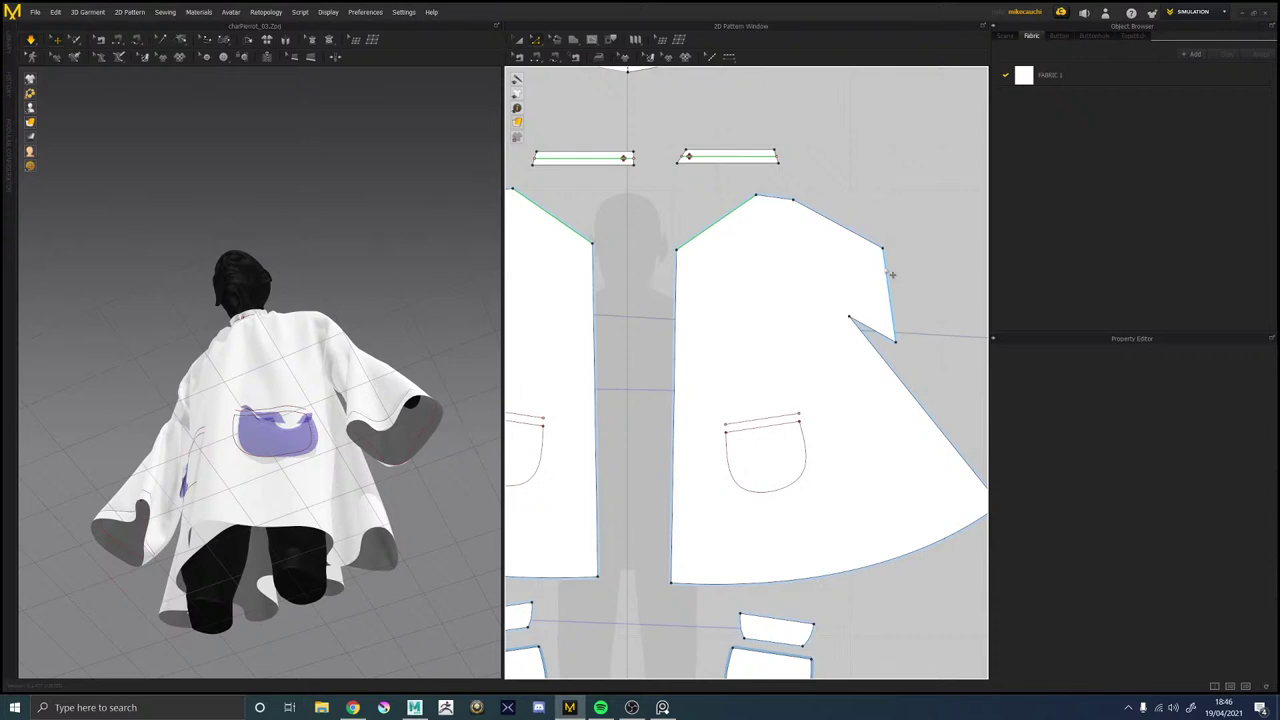
click(880, 335)
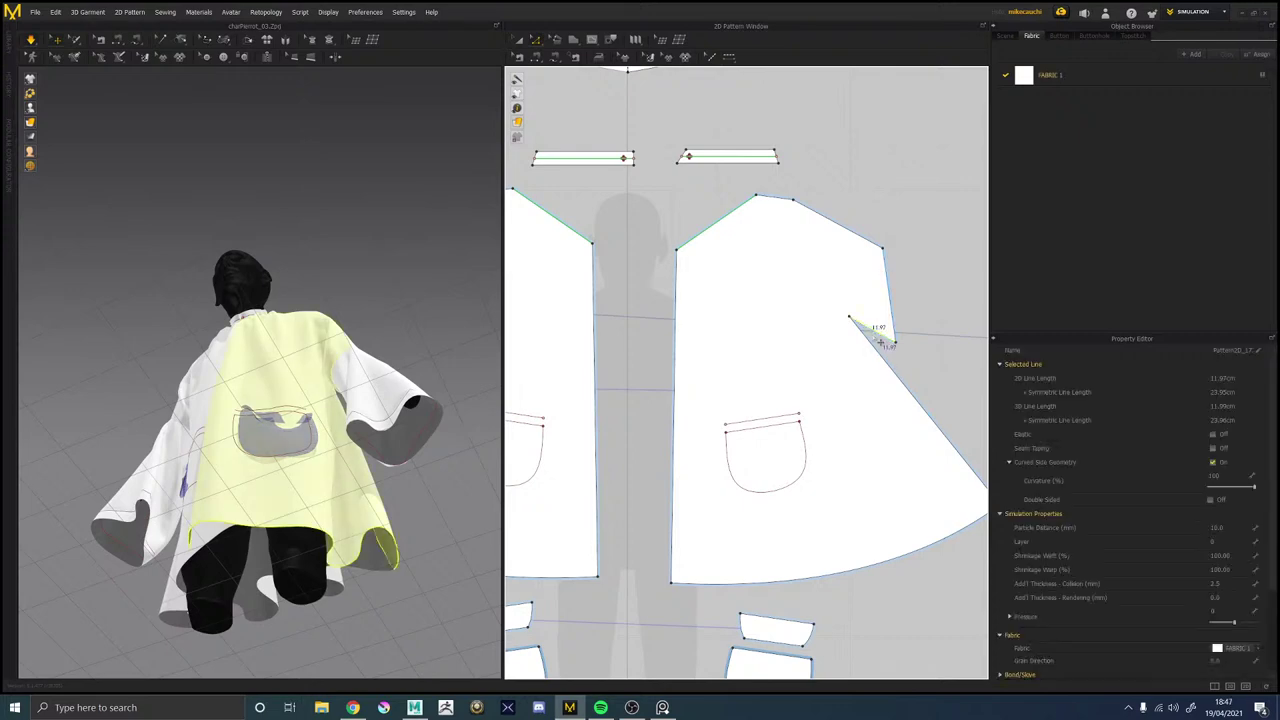
click(841, 229)
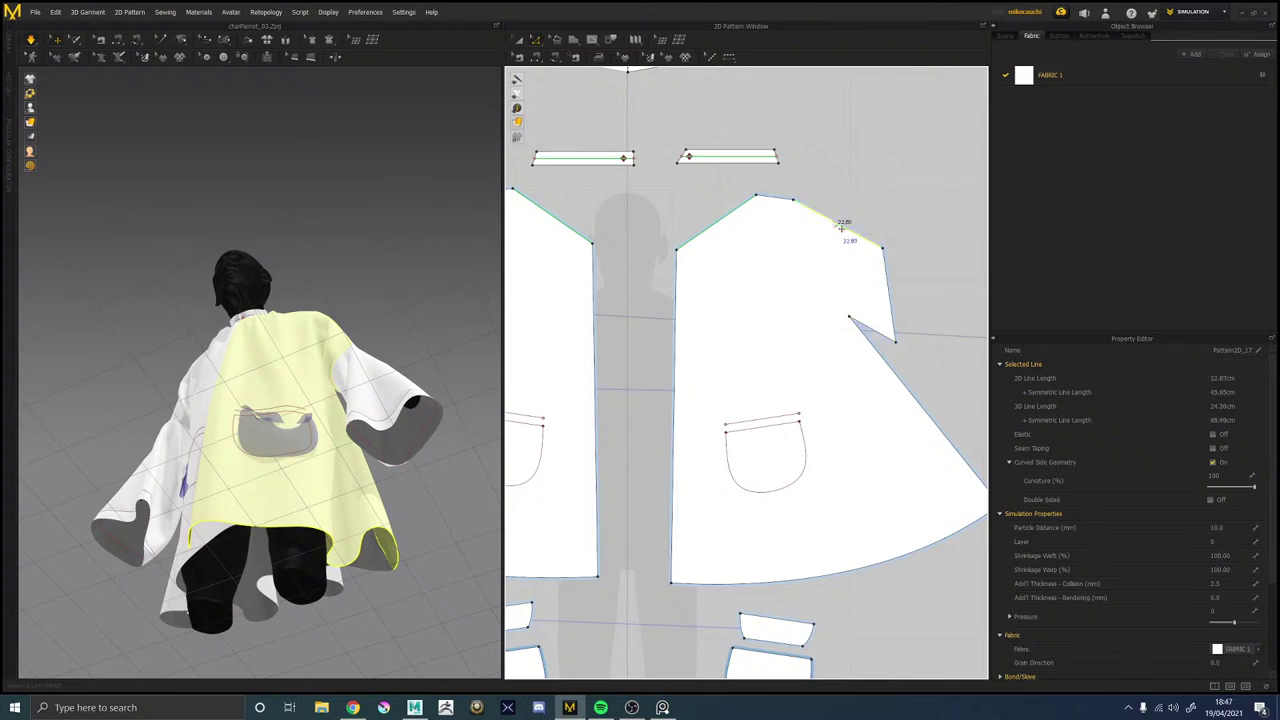
click(918, 283)
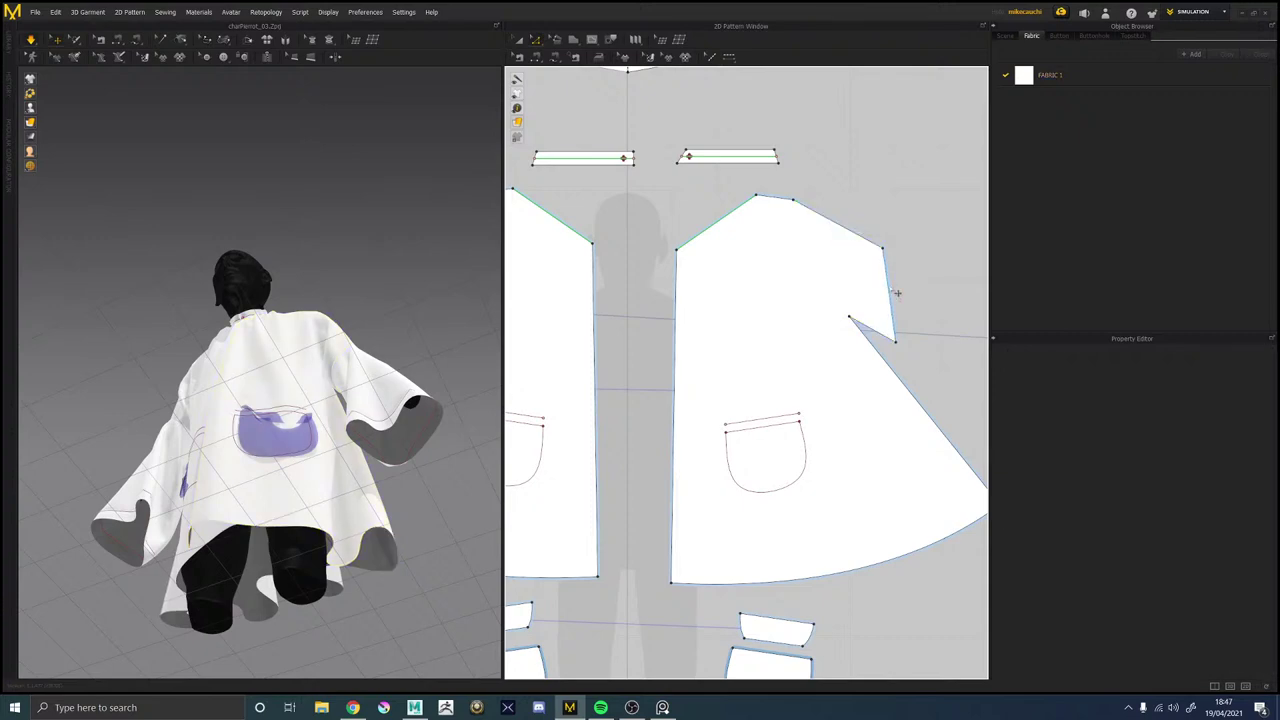
click(895, 293)
drag(902, 267, 904, 267)
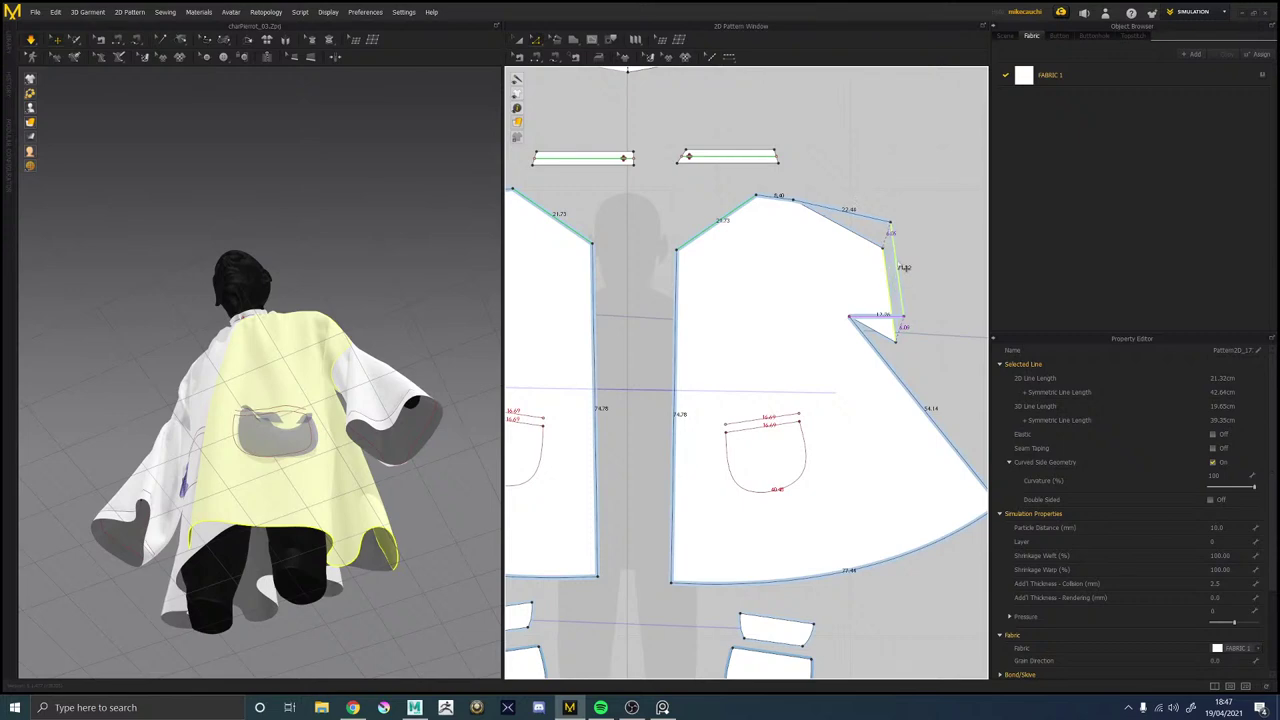
drag(903, 267, 906, 267)
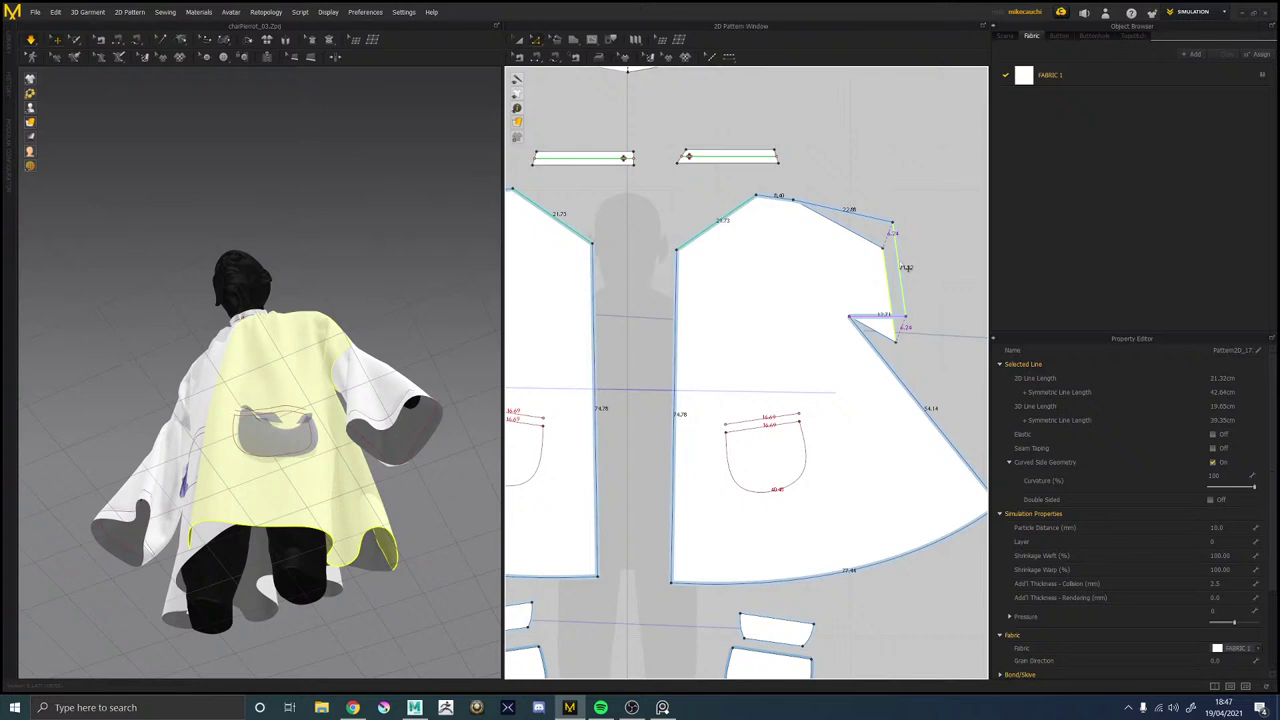
click(928, 327)
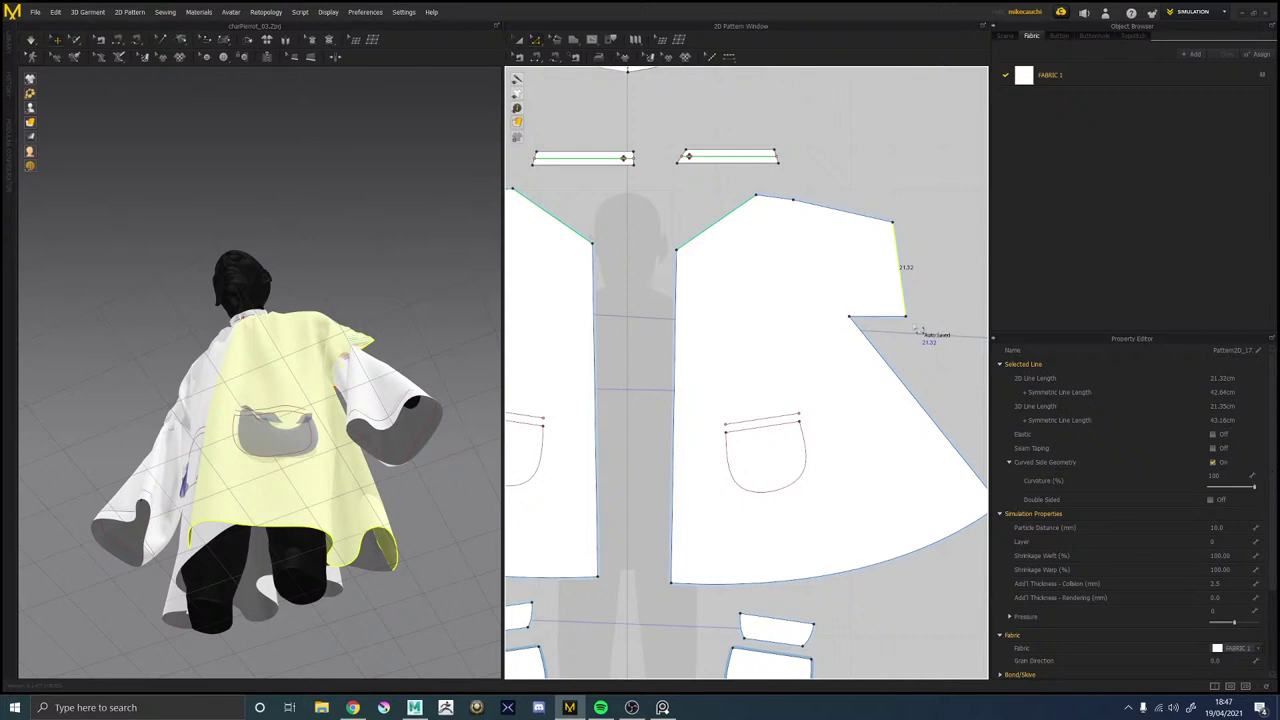
click(912, 322)
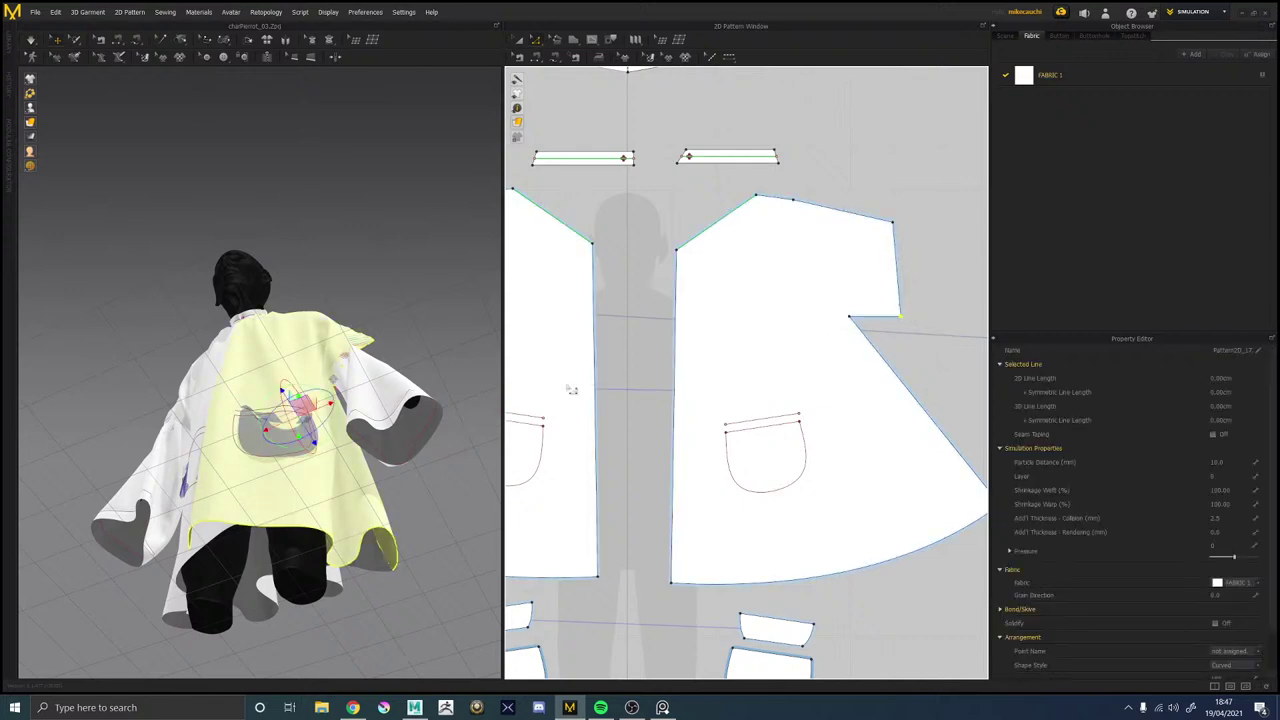
Simulate the garment so the reshaped shoulders and armholes drape against the sleeves.
right_drag(400, 235, 406, 333)
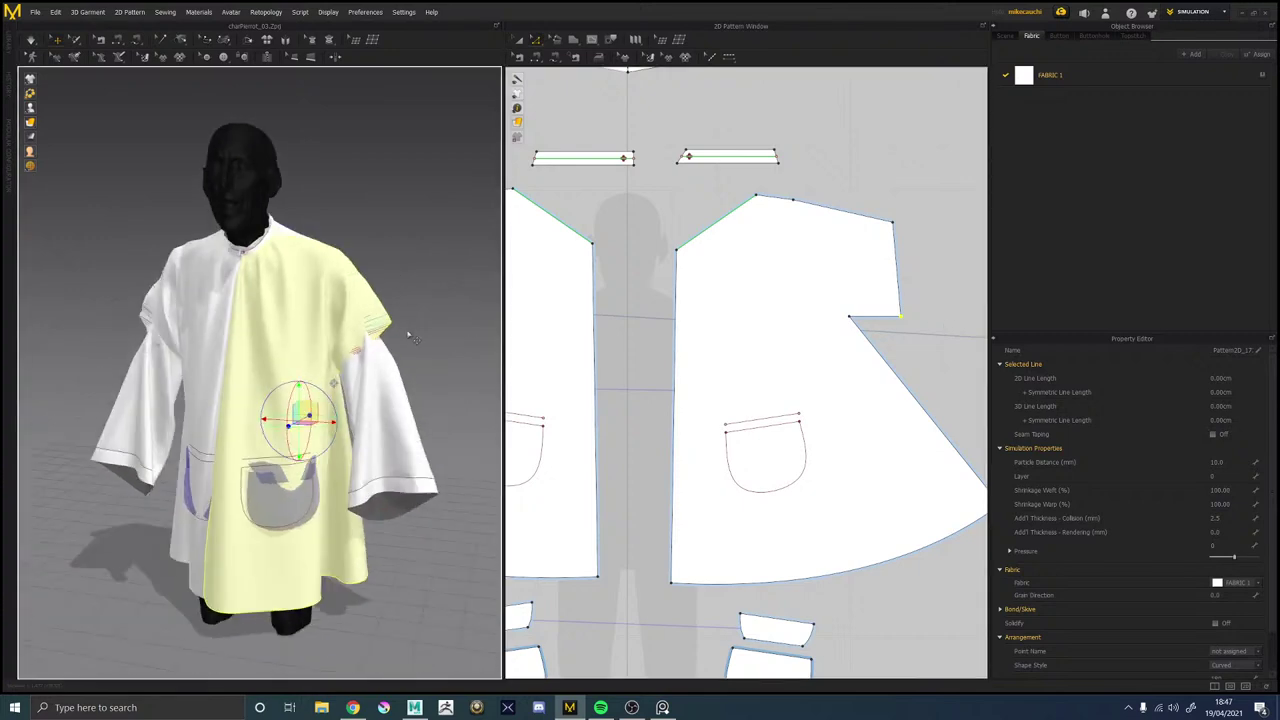
key(space)
key(space)
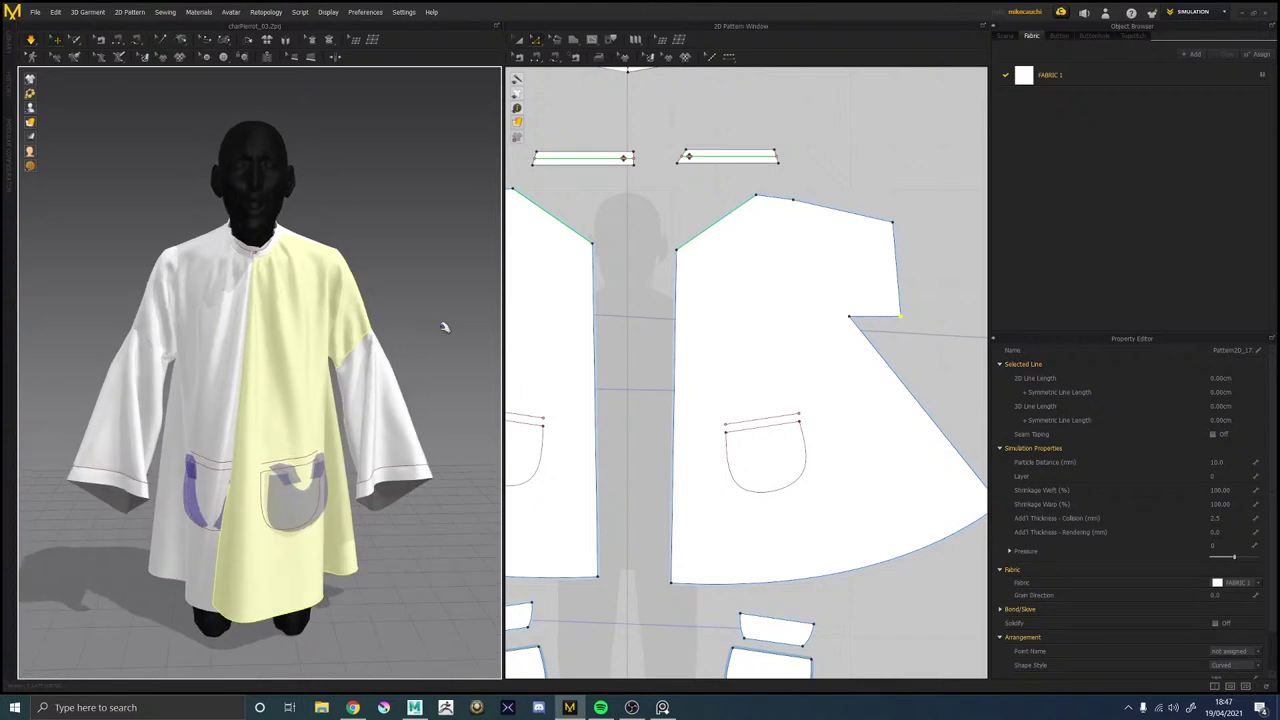
Bow the front panel's hem curve downward to a length of about 81 cm and simulate the garment to check the drape.
scroll(835, 260, down, 5)
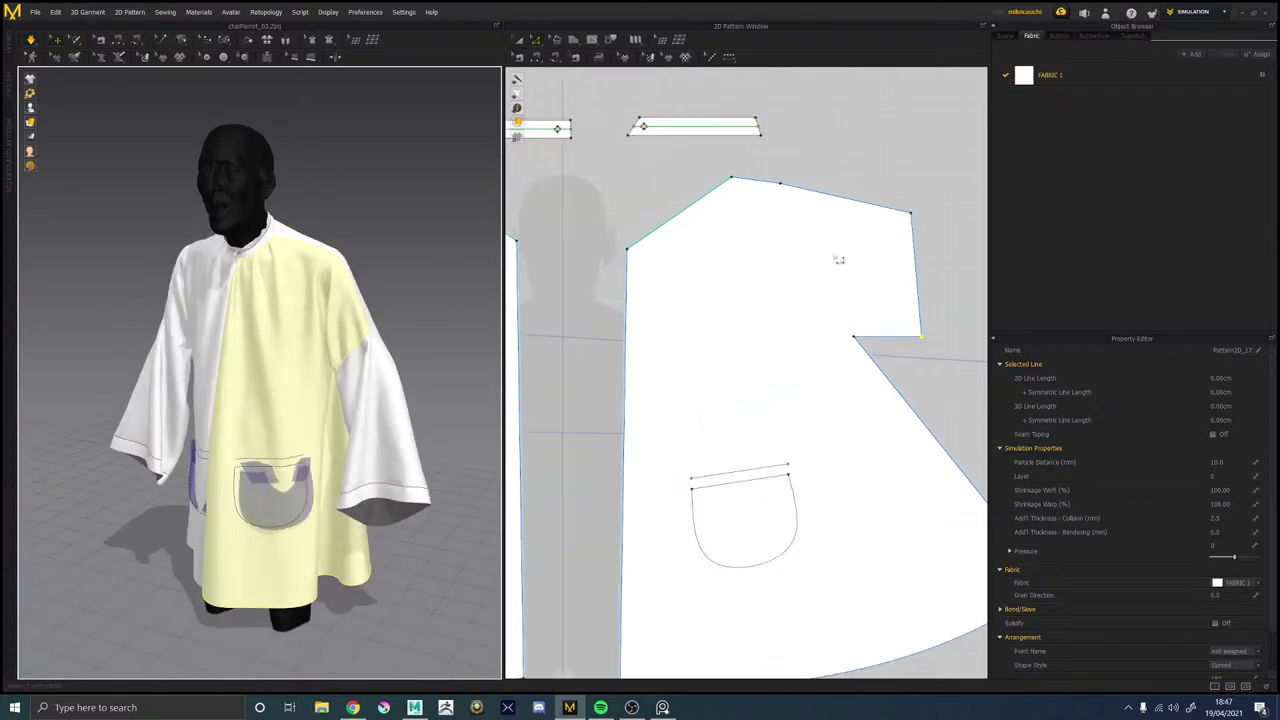
scroll(849, 305, down, 2)
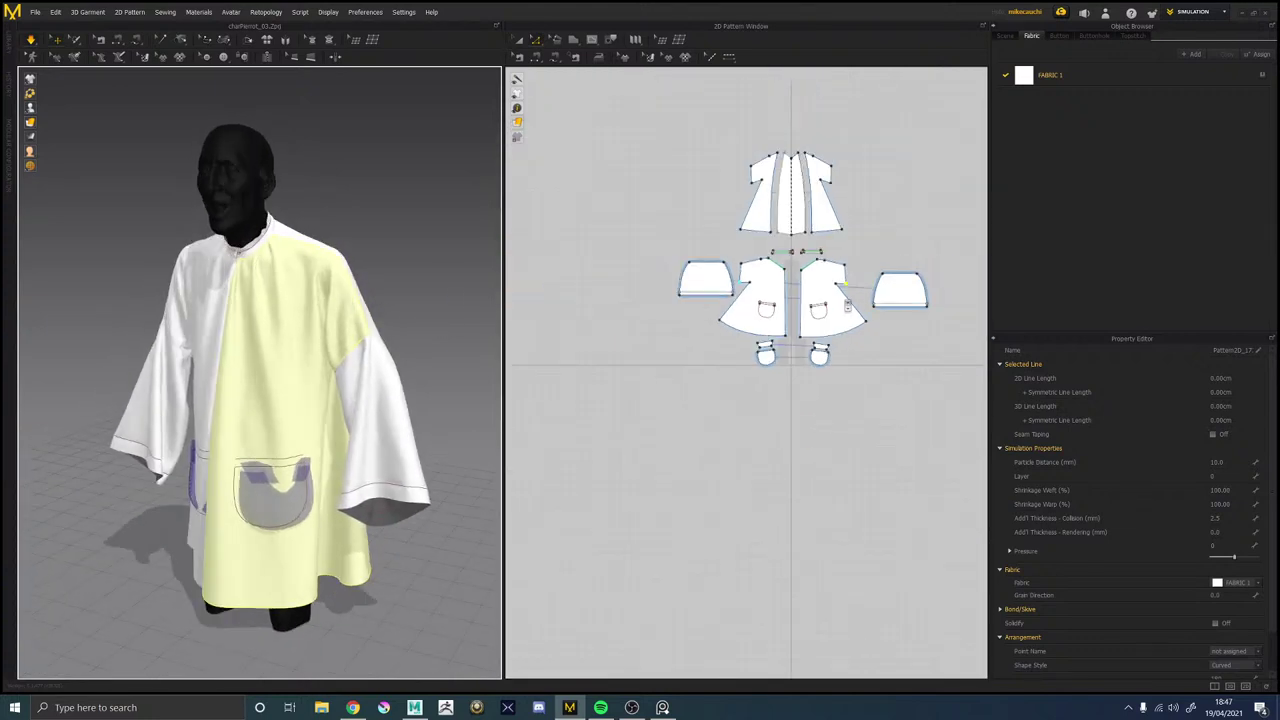
scroll(849, 387, up, 6)
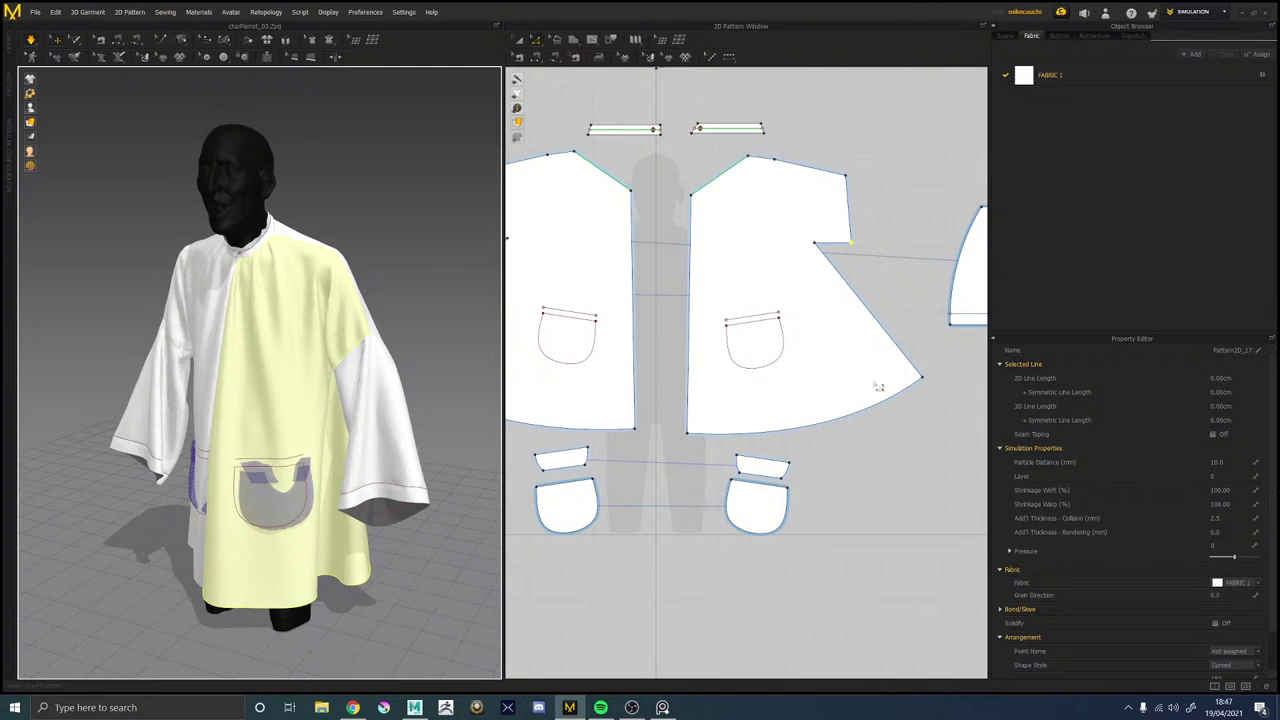
click(844, 427)
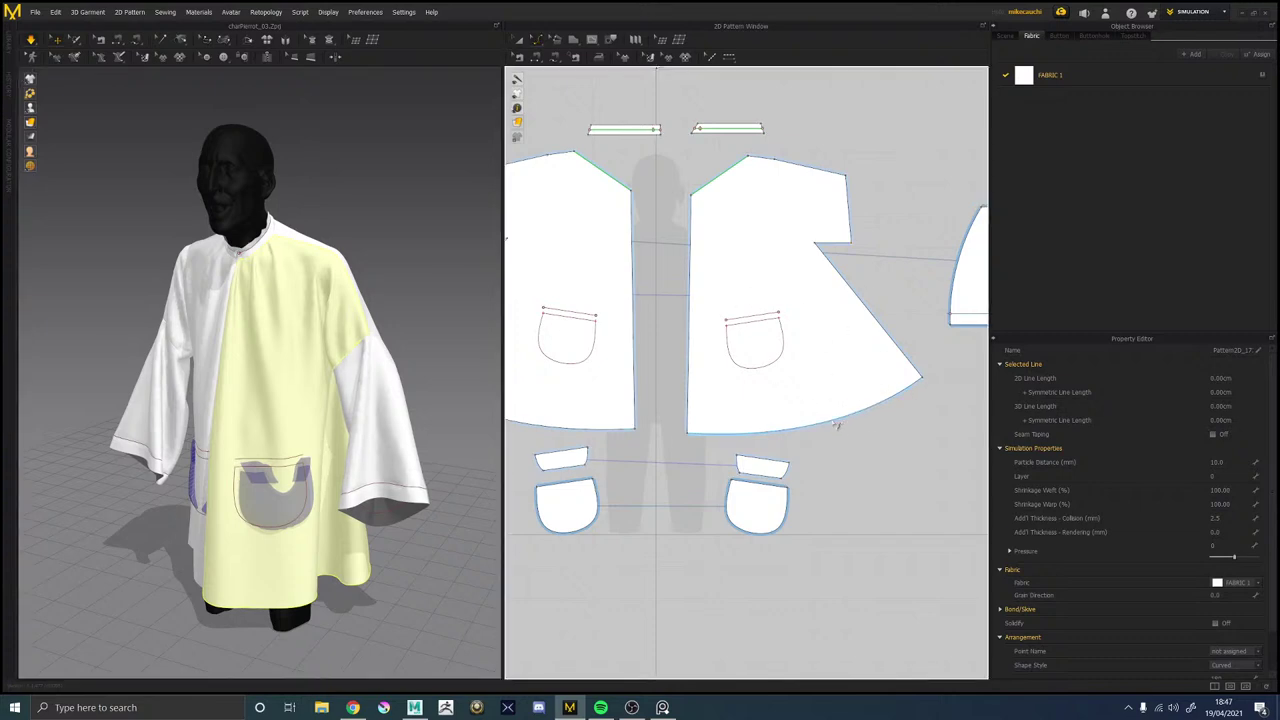
click(836, 423)
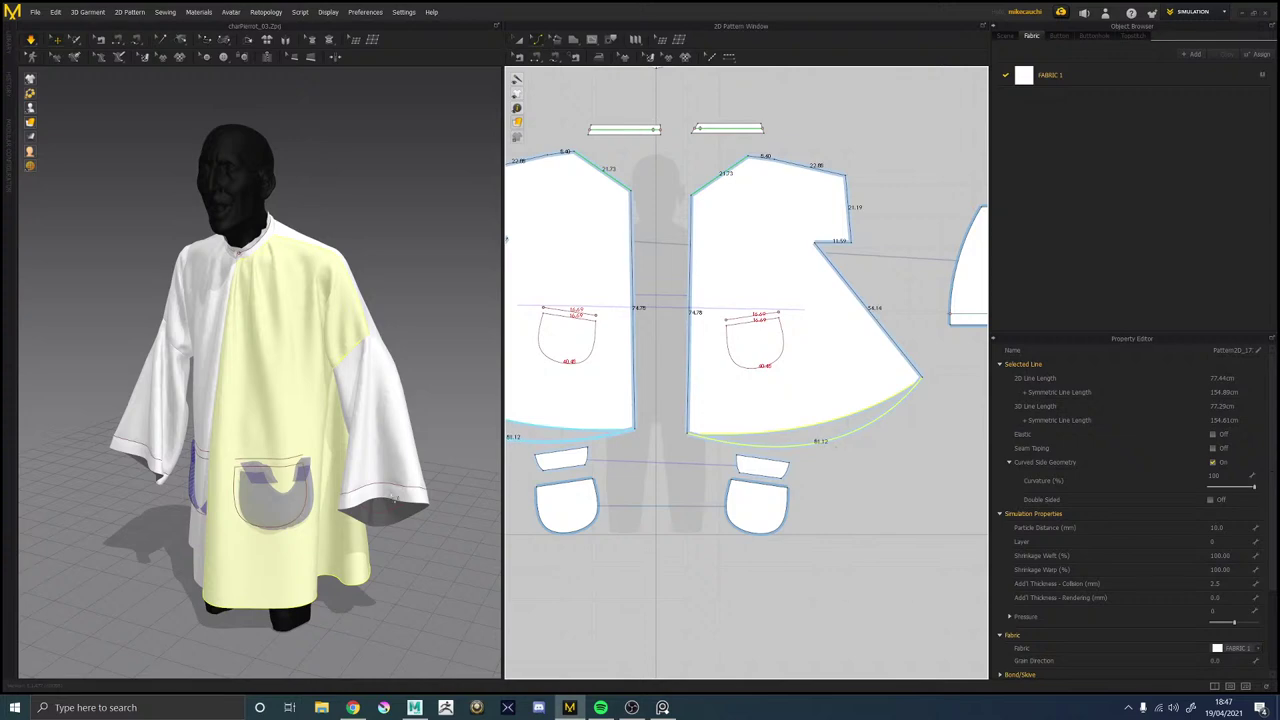
click(398, 498)
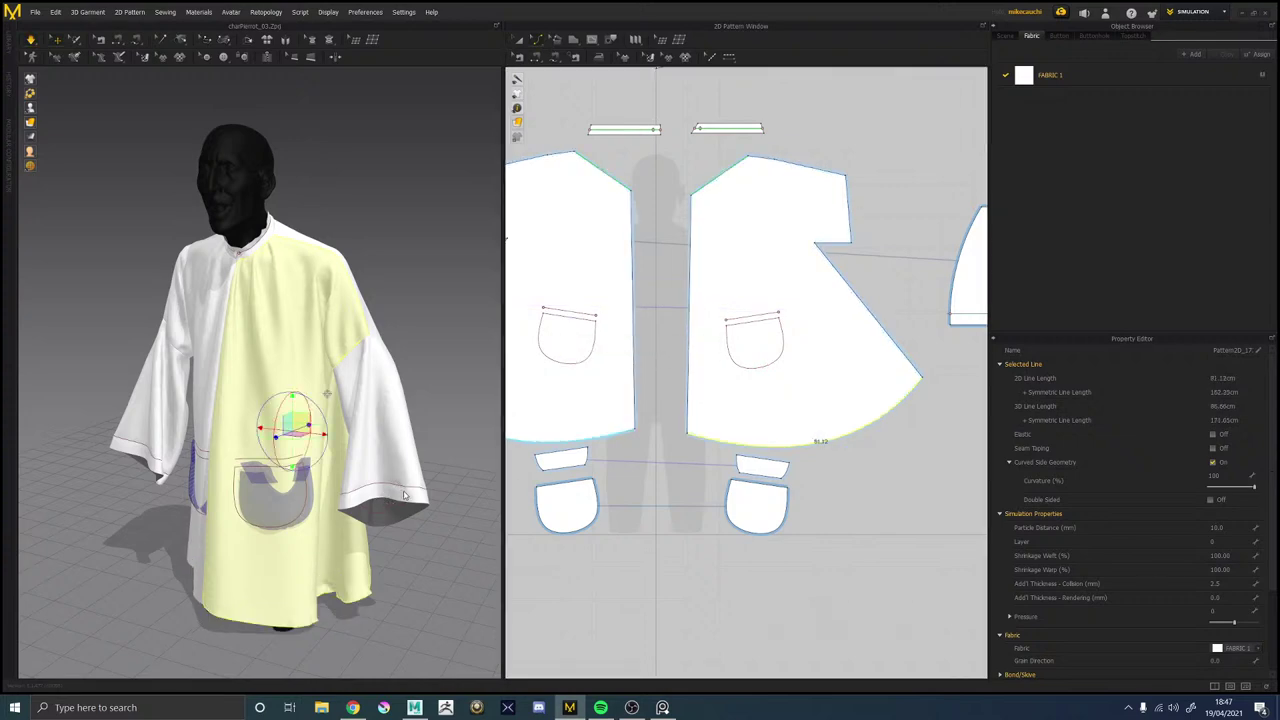
key(space)
middle_drag(433, 519, 428, 426)
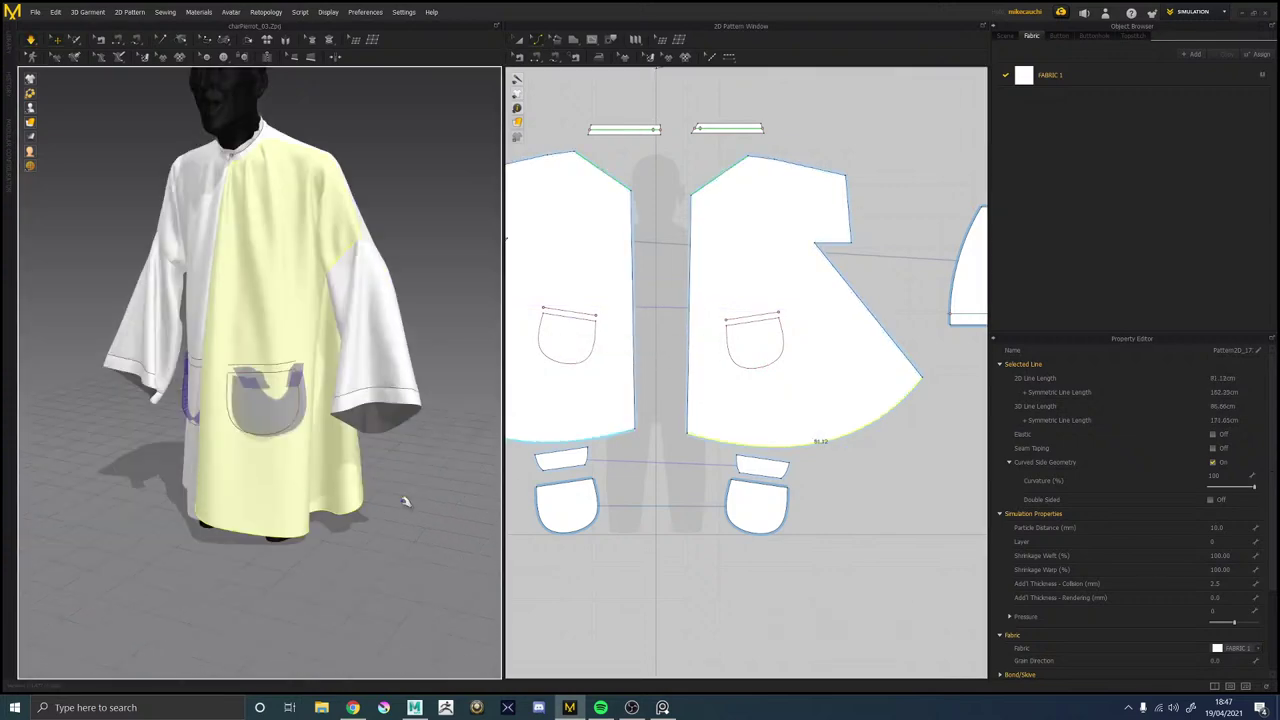
right_drag(405, 500, 416, 475)
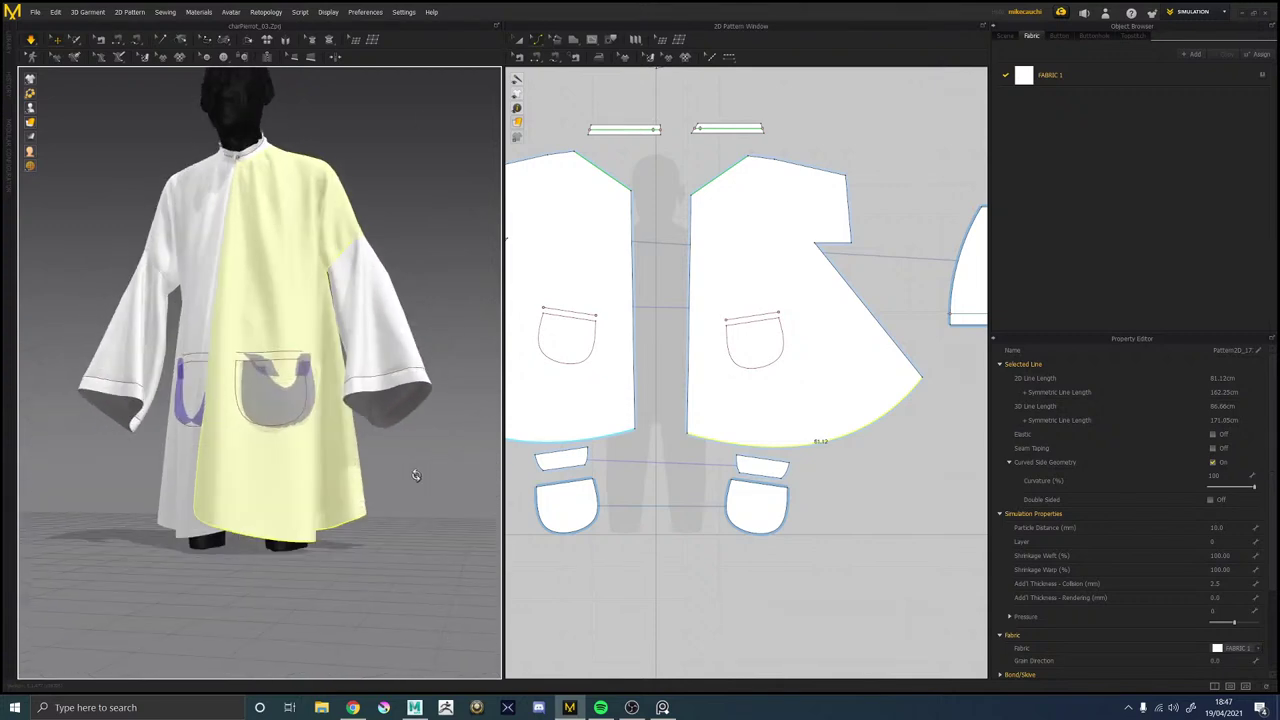
Flatten the front panel's hem curve upward to a length of about 78 cm.
click(820, 440)
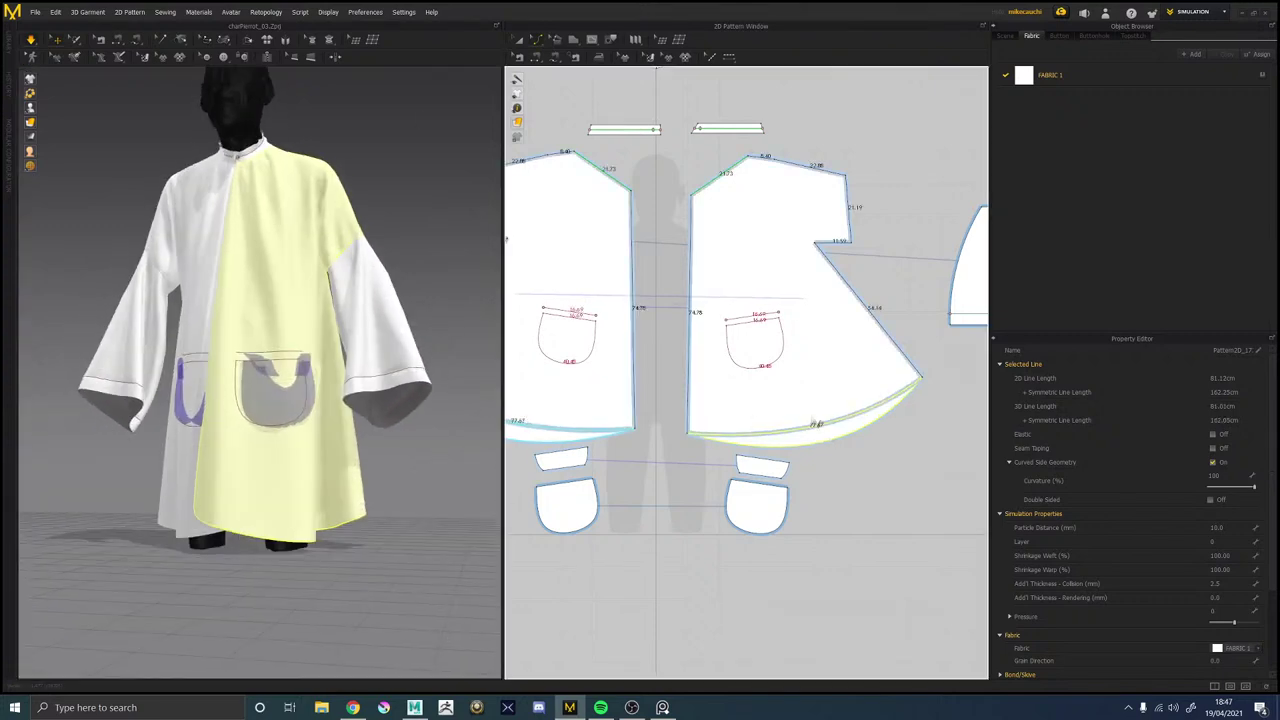
click(818, 430)
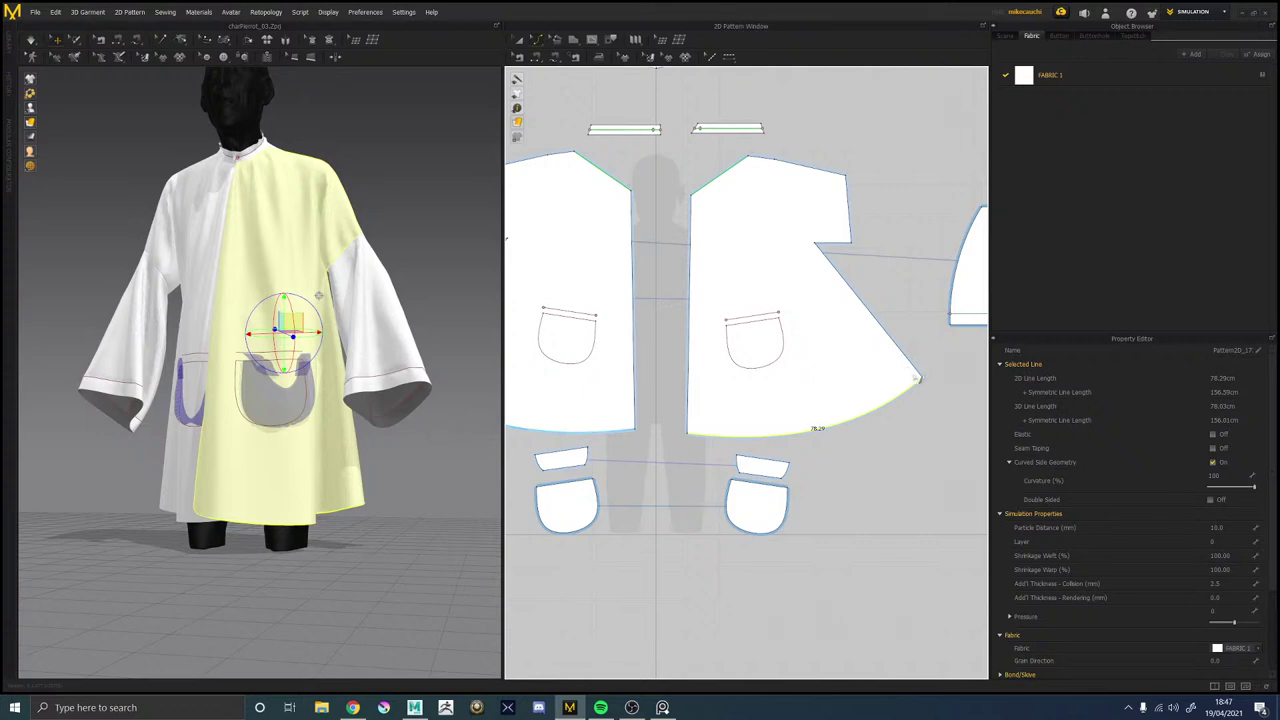
Move the front panel's outer hem corner outward and upward, and simulate the garment to check the side drape.
mouse_move(929, 383)
mouse_down()
mouse_move(945, 355)
mouse_move(932, 366)
mouse_up()
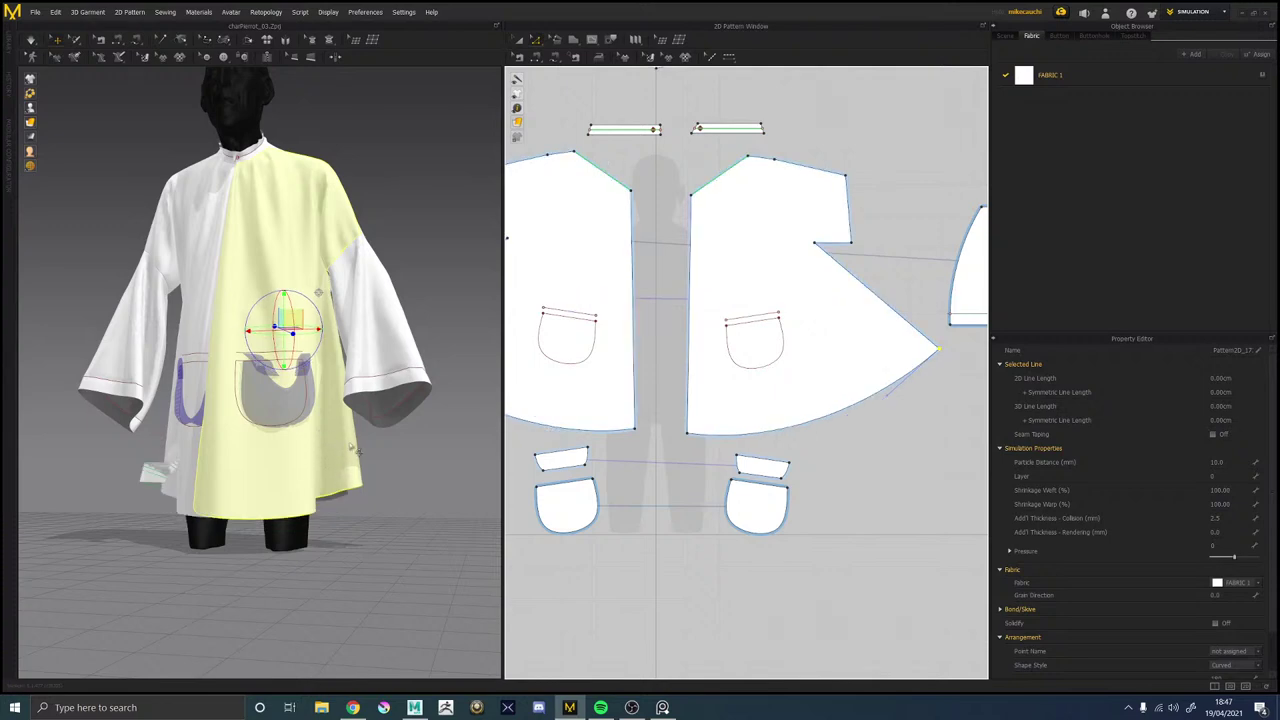
right_drag(352, 447, 236, 462)
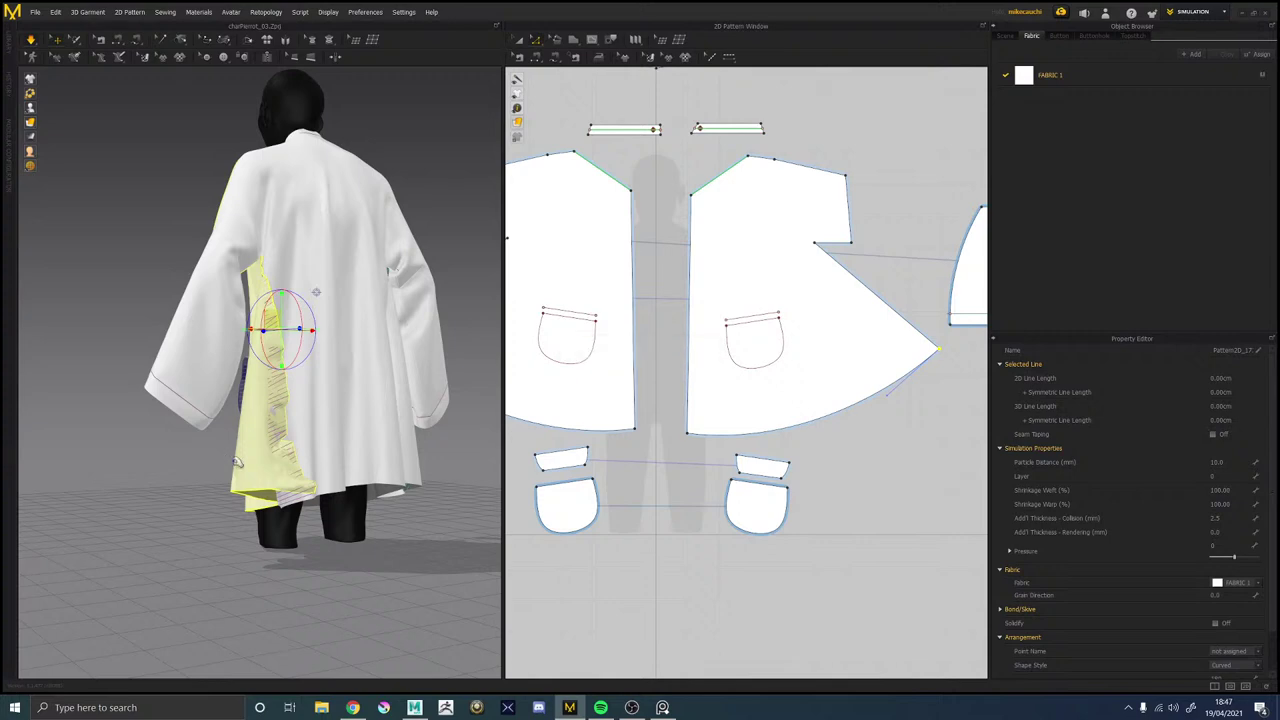
key(space)
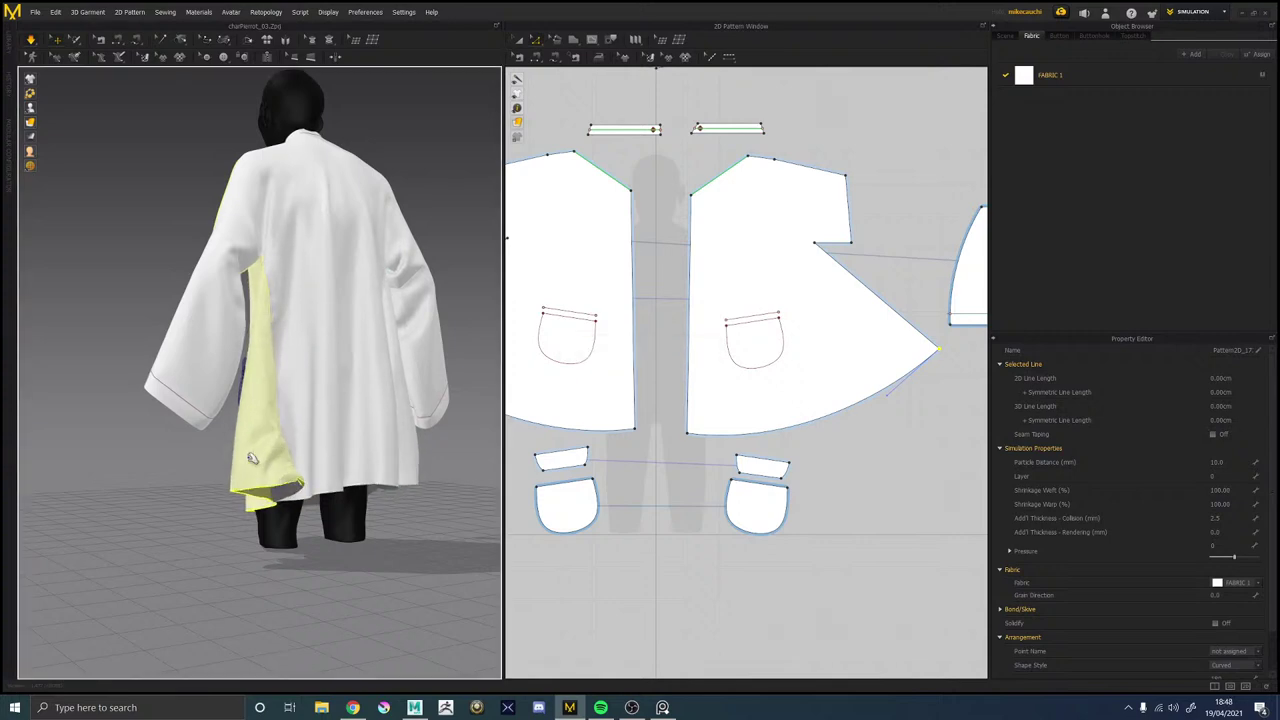
Compare the lengths of the front and back panels' side seam edges below the underarm.
scroll(767, 352, down, 4)
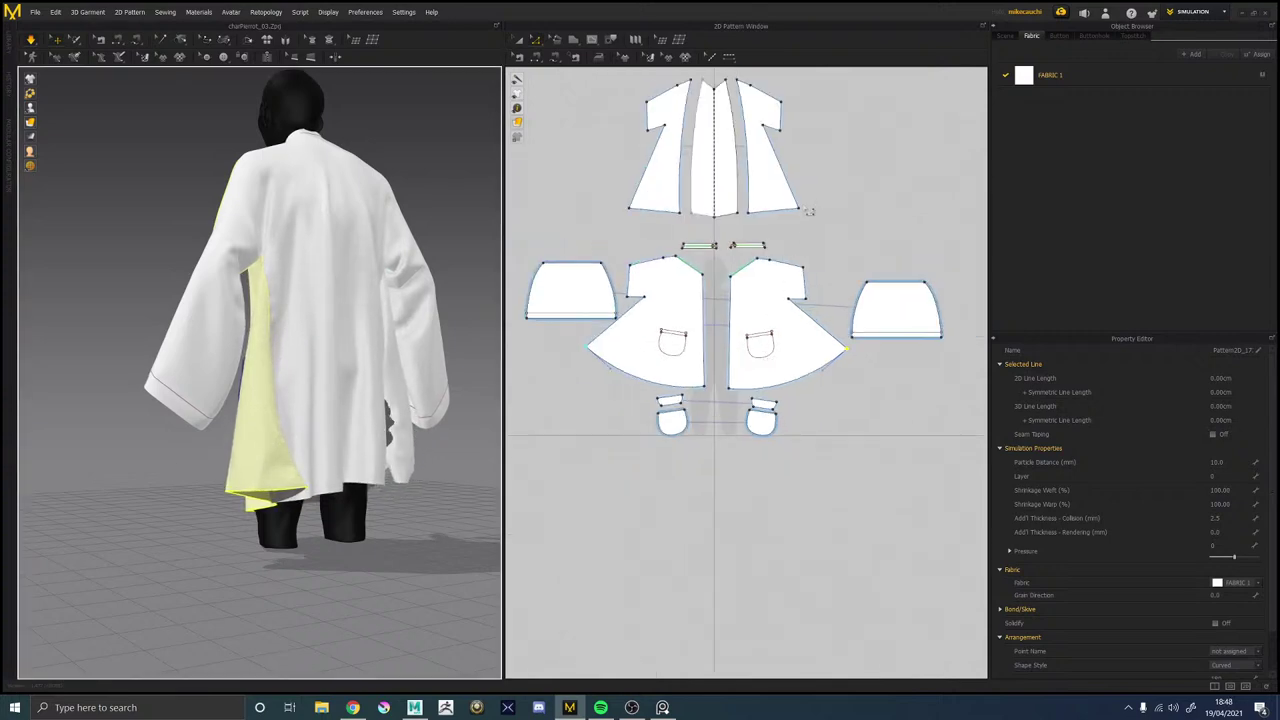
click(818, 322)
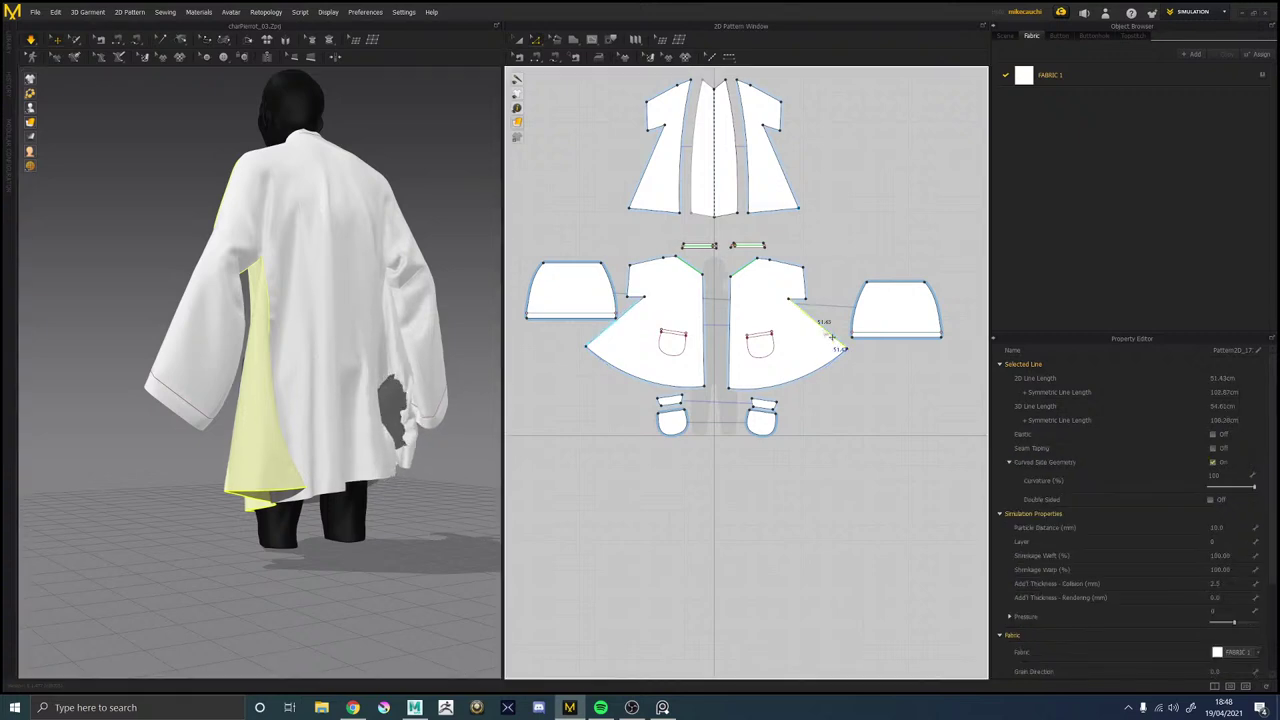
click(787, 182)
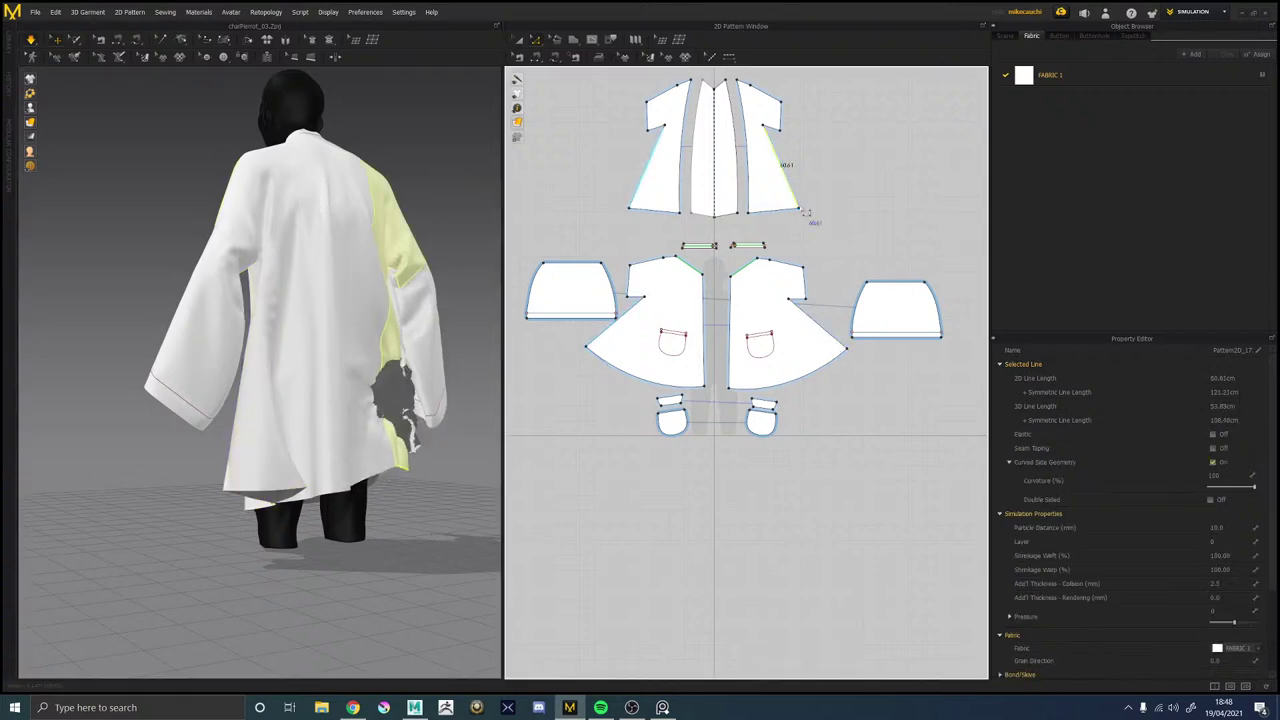
click(816, 209)
Pull the tangled back and side panels outward on the simulated garment to free the bunched cloth.
right_drag(348, 362, 387, 401)
drag(362, 420, 291, 421)
key(space)
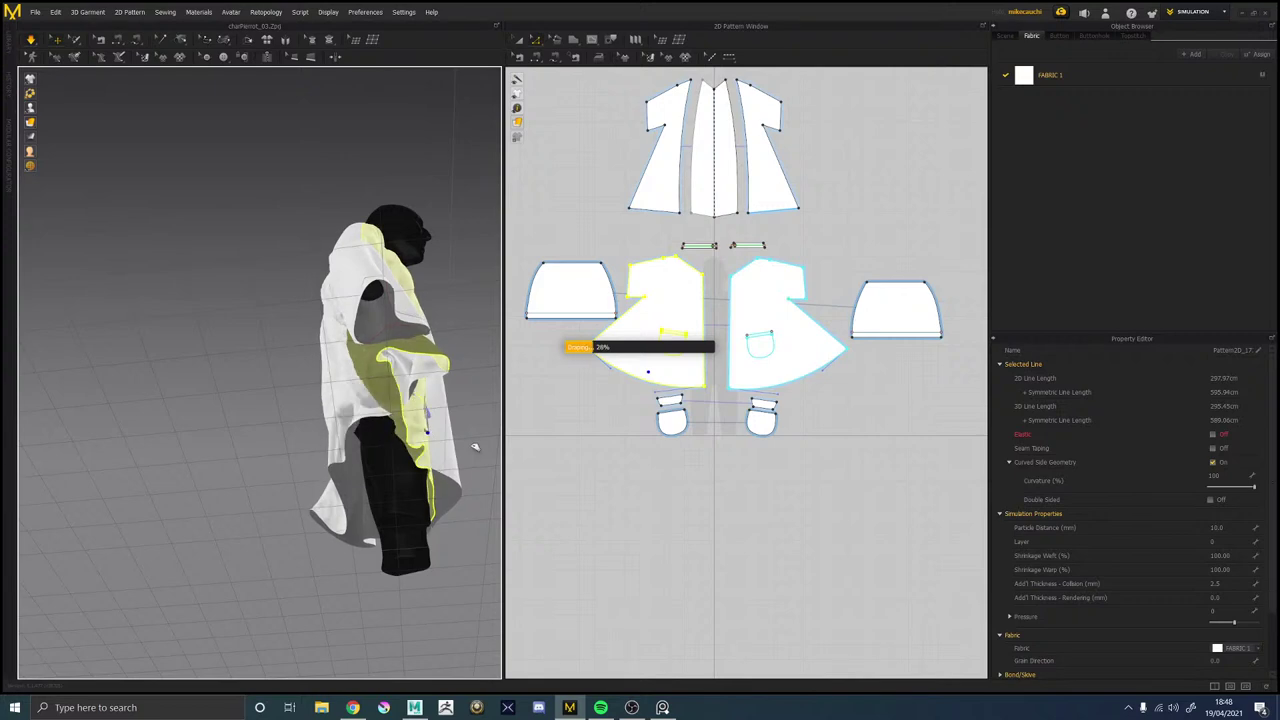
drag(380, 429, 318, 427)
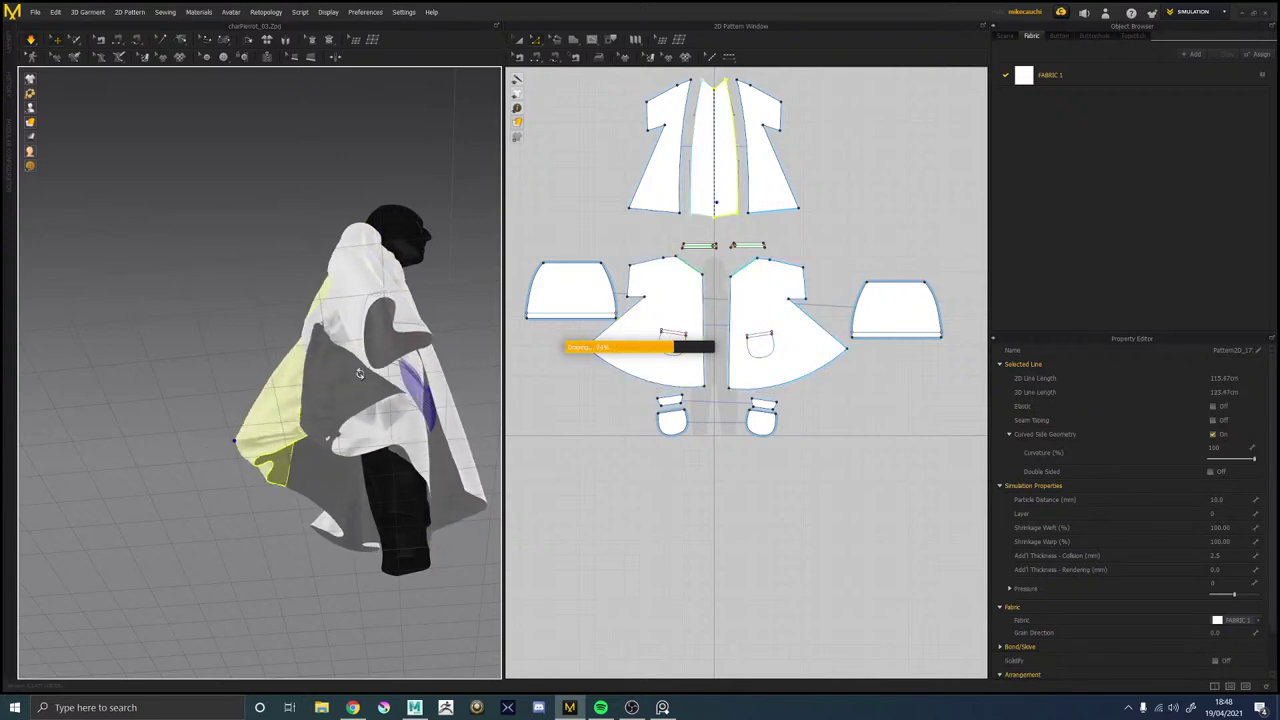
right_drag(208, 451, 432, 418)
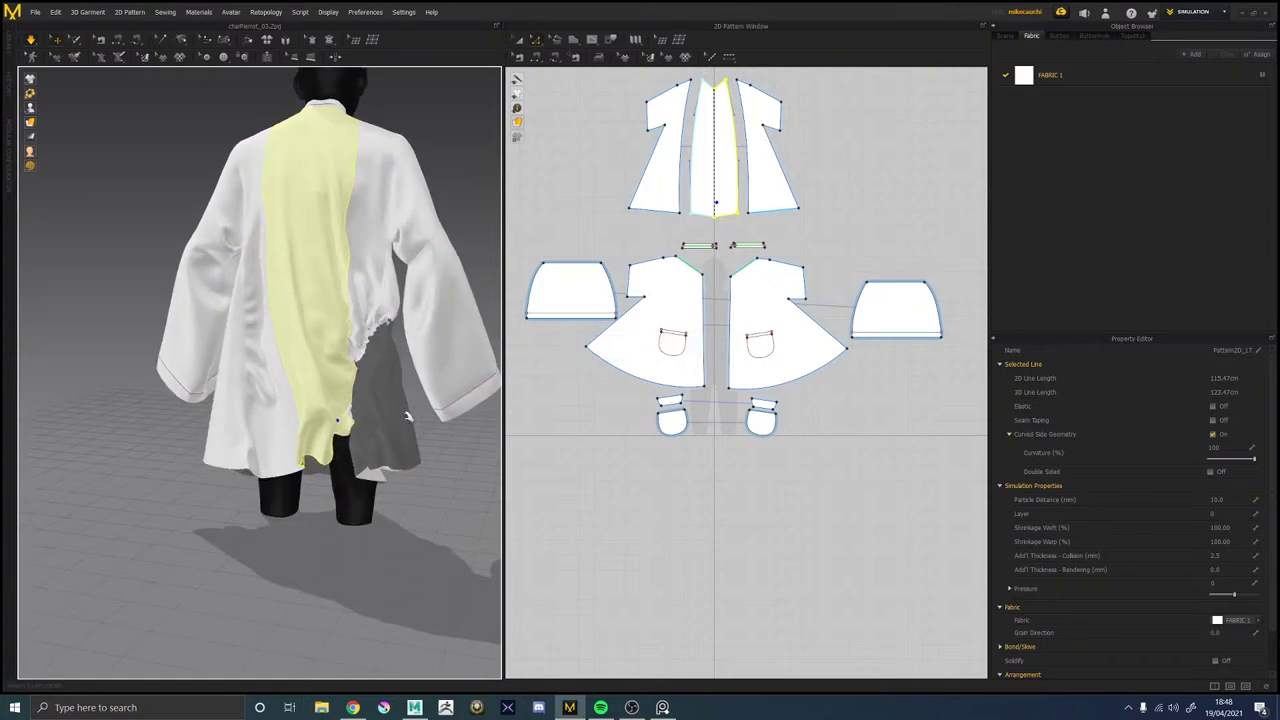
click(401, 398)
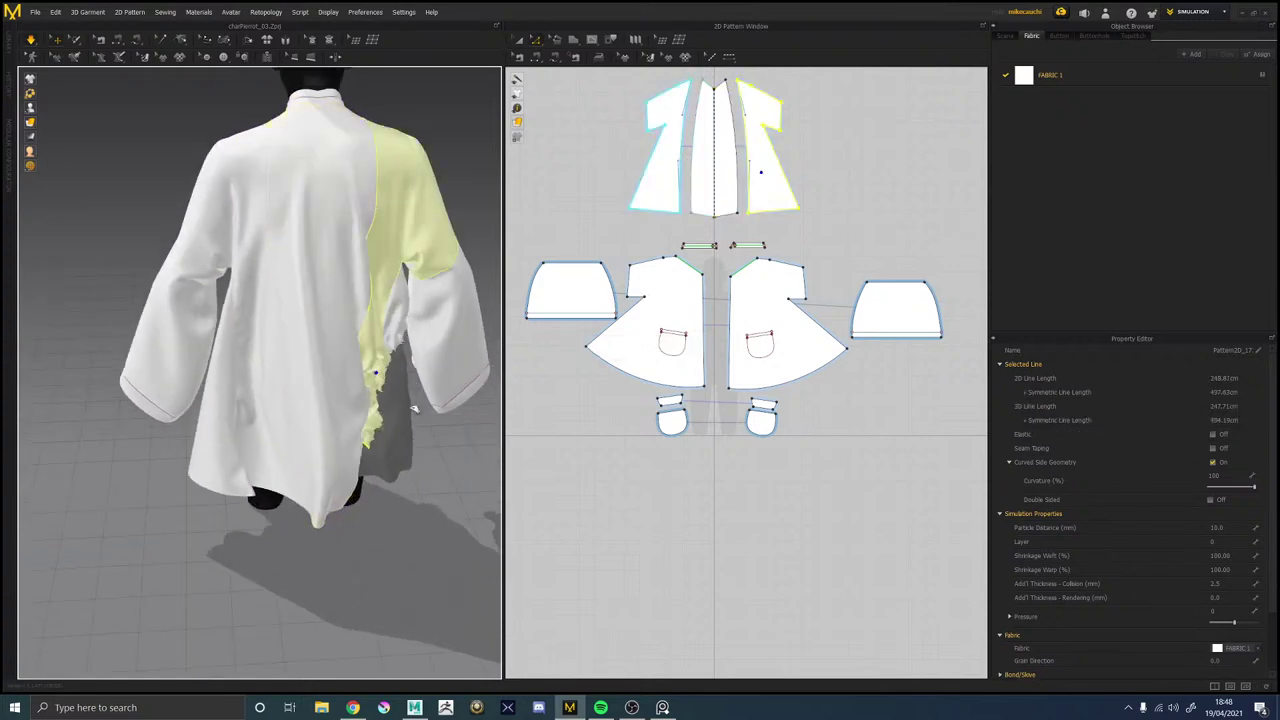
drag(453, 447, 473, 471)
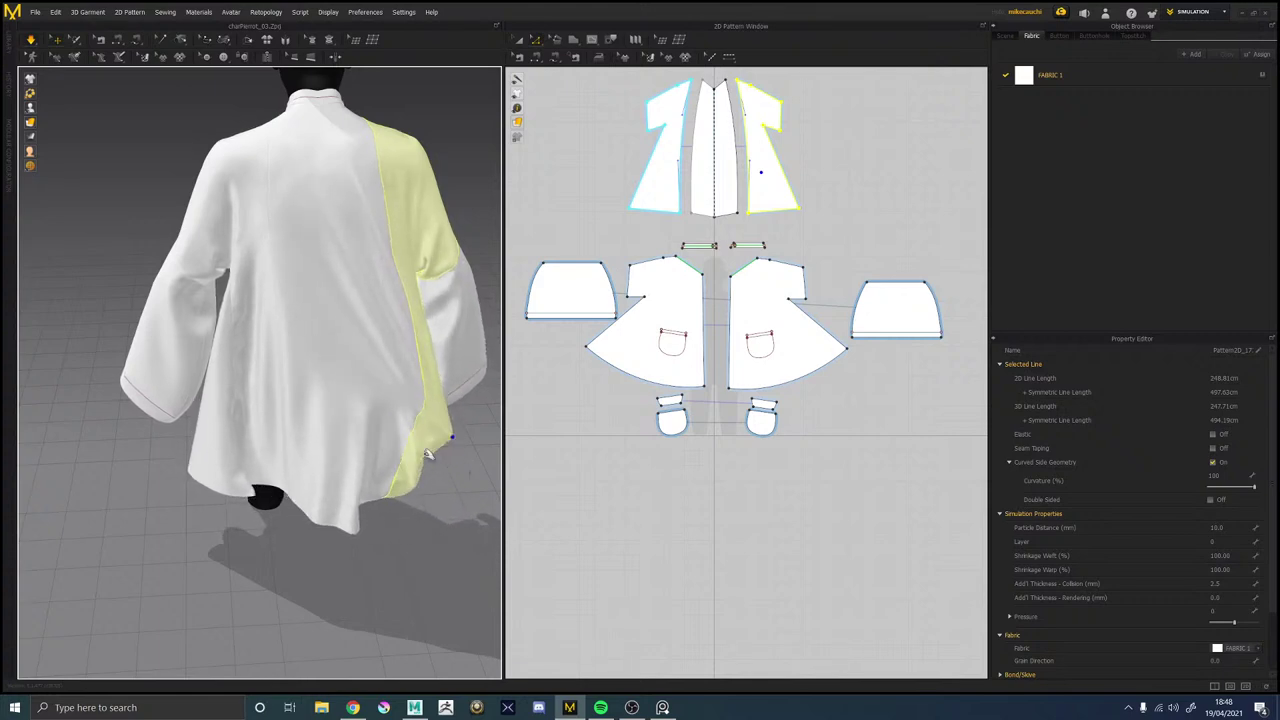
Pull the front panel's bunched side corner and the back side panel's hem downward until they hang freely.
right_drag(428, 455, 306, 435)
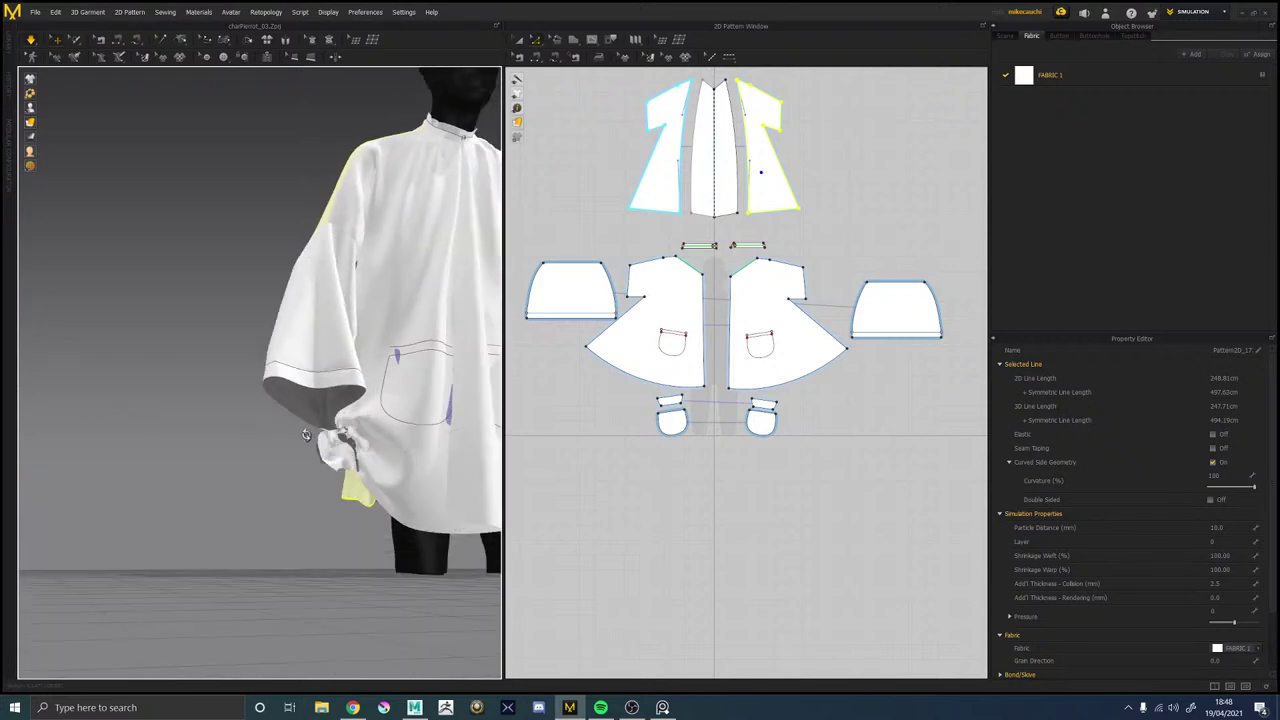
drag(306, 435, 294, 514)
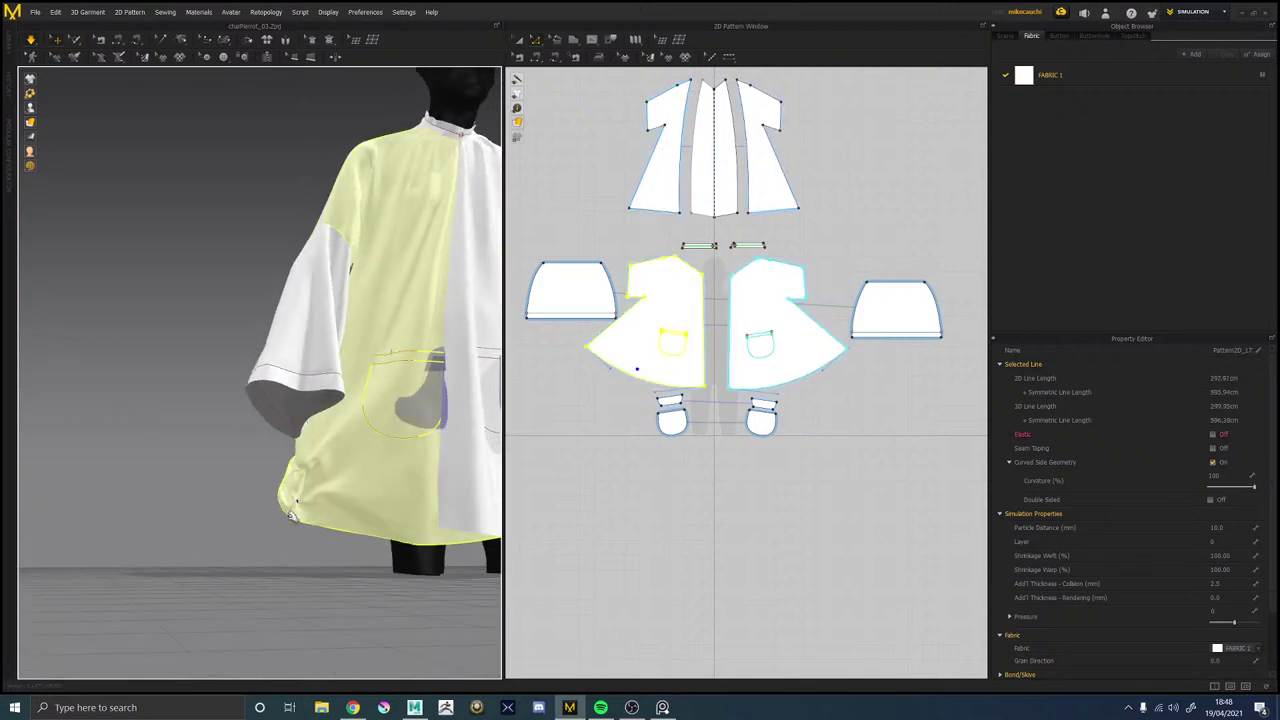
right_drag(306, 445, 320, 447)
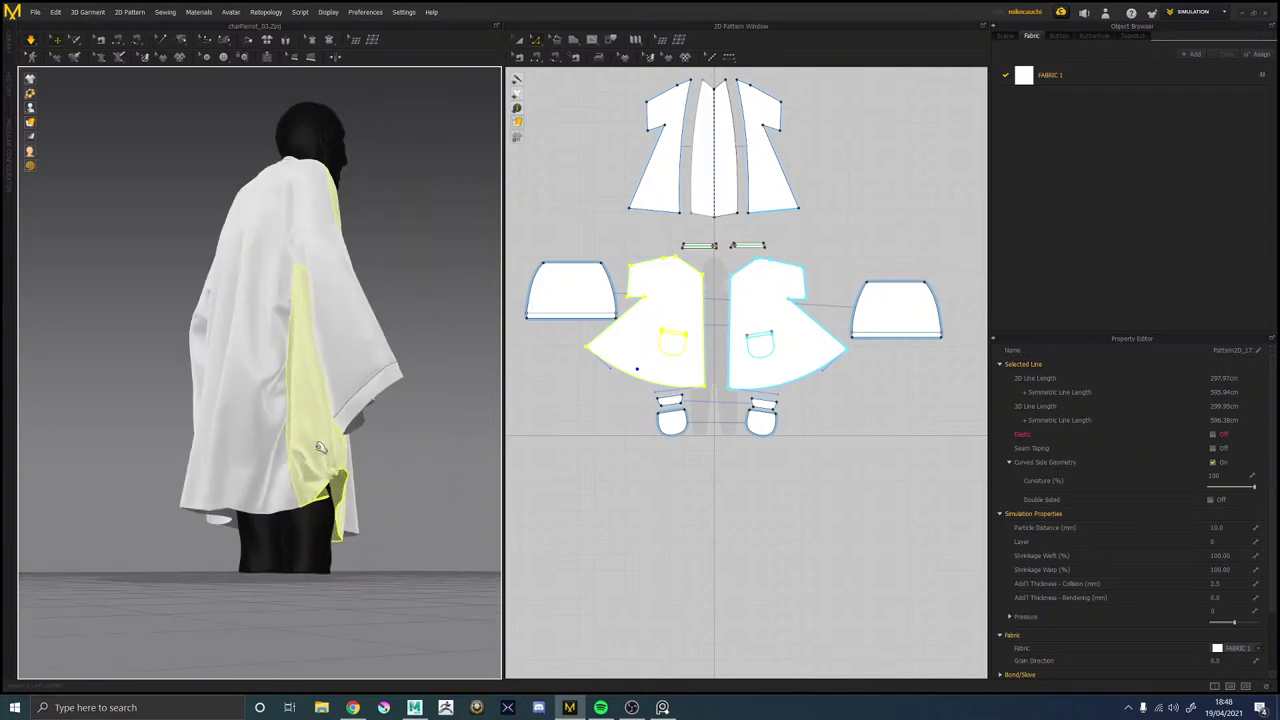
drag(288, 497, 182, 574)
right_drag(163, 376, 300, 385)
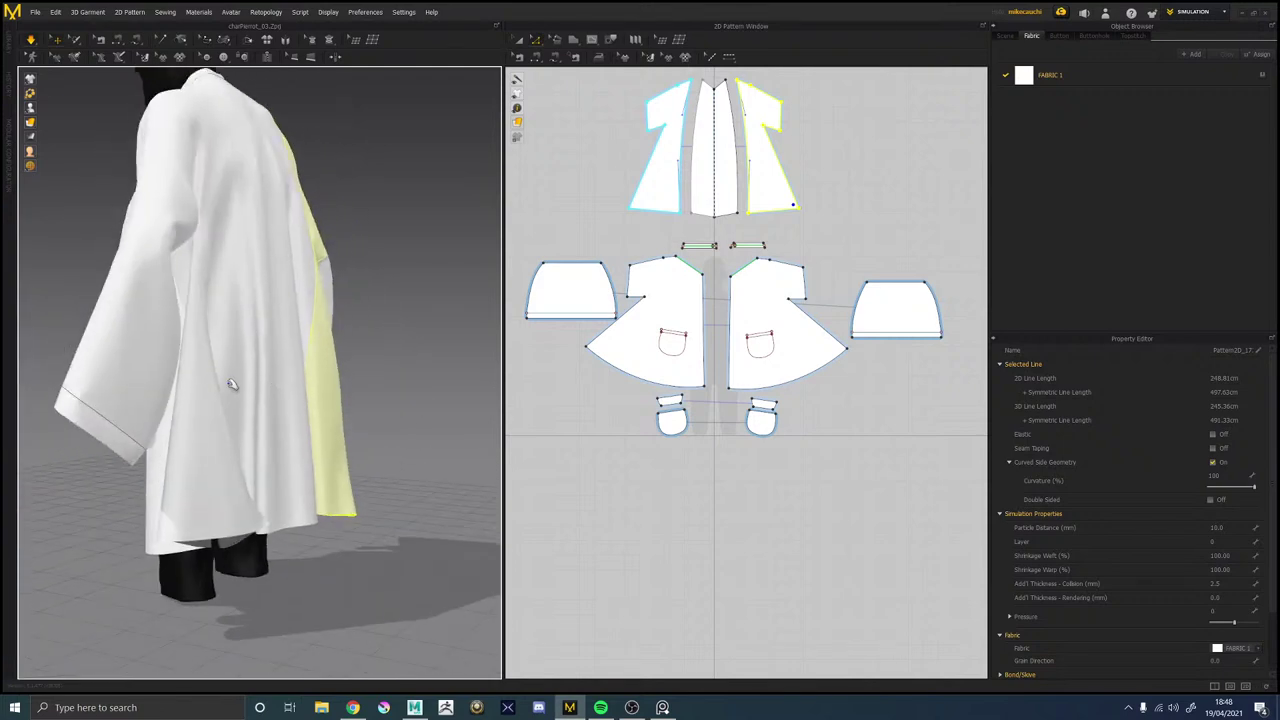
Check the back panel's side seam length against the front panel's and inspect the garment's side.
click(790, 178)
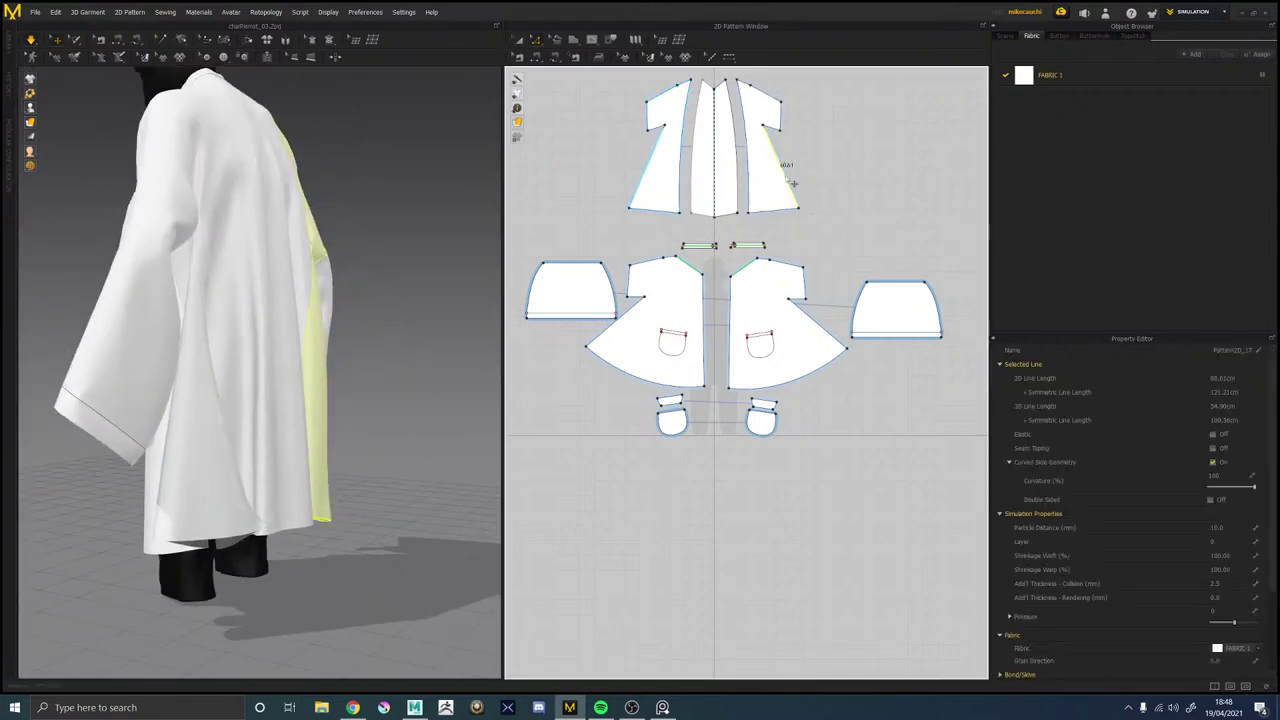
click(828, 333)
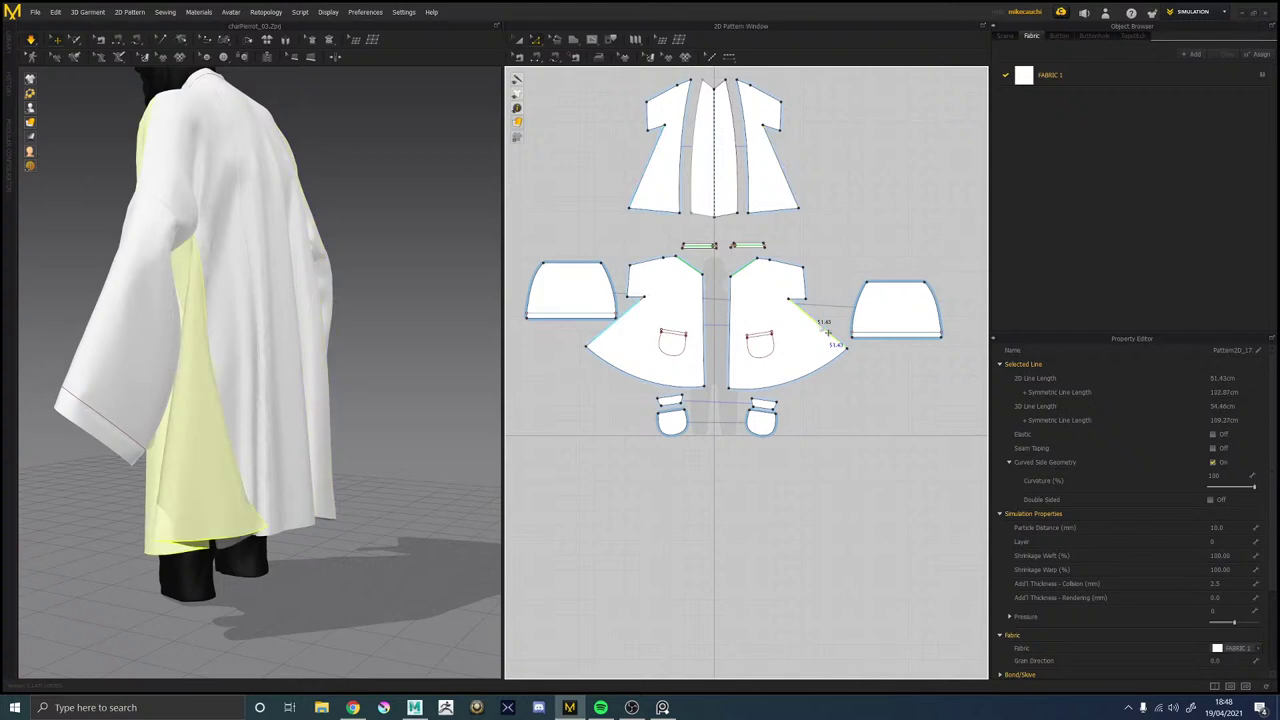
right_drag(352, 374, 404, 378)
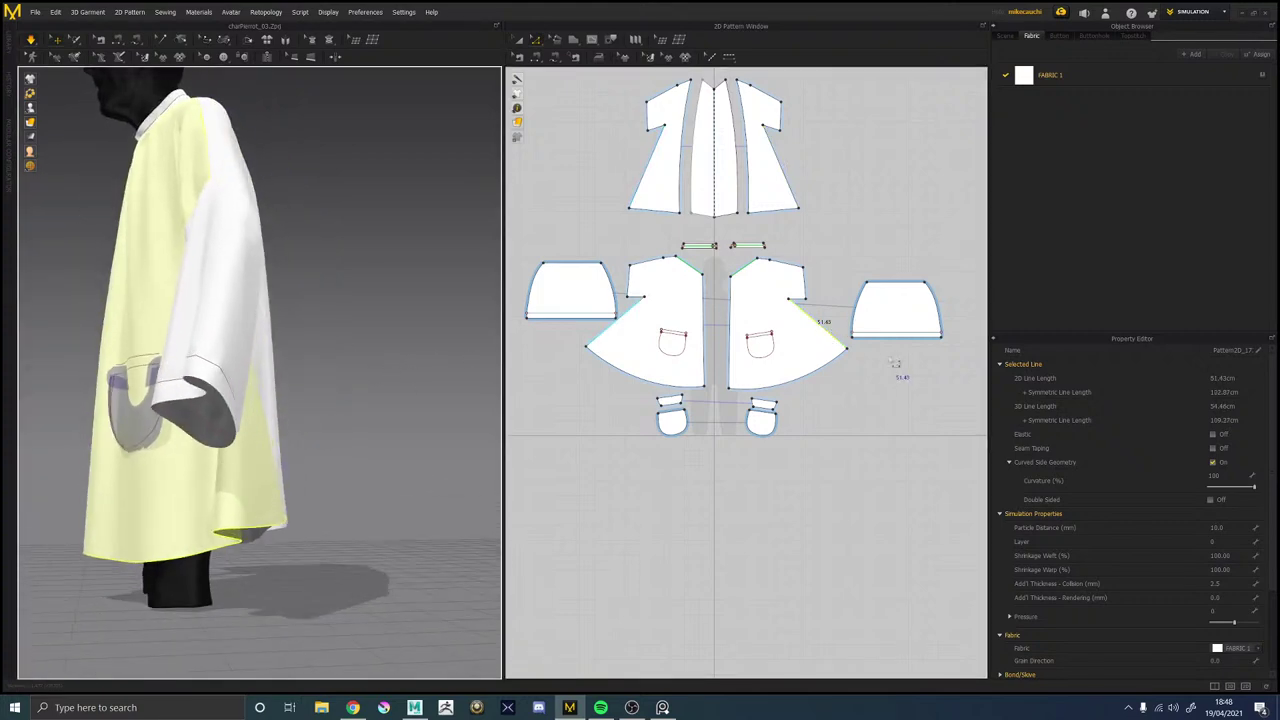
click(884, 364)
Extend the front panel's outer hem corner outward and down to lengthen its side seam, and simulate the garment.
key(space)
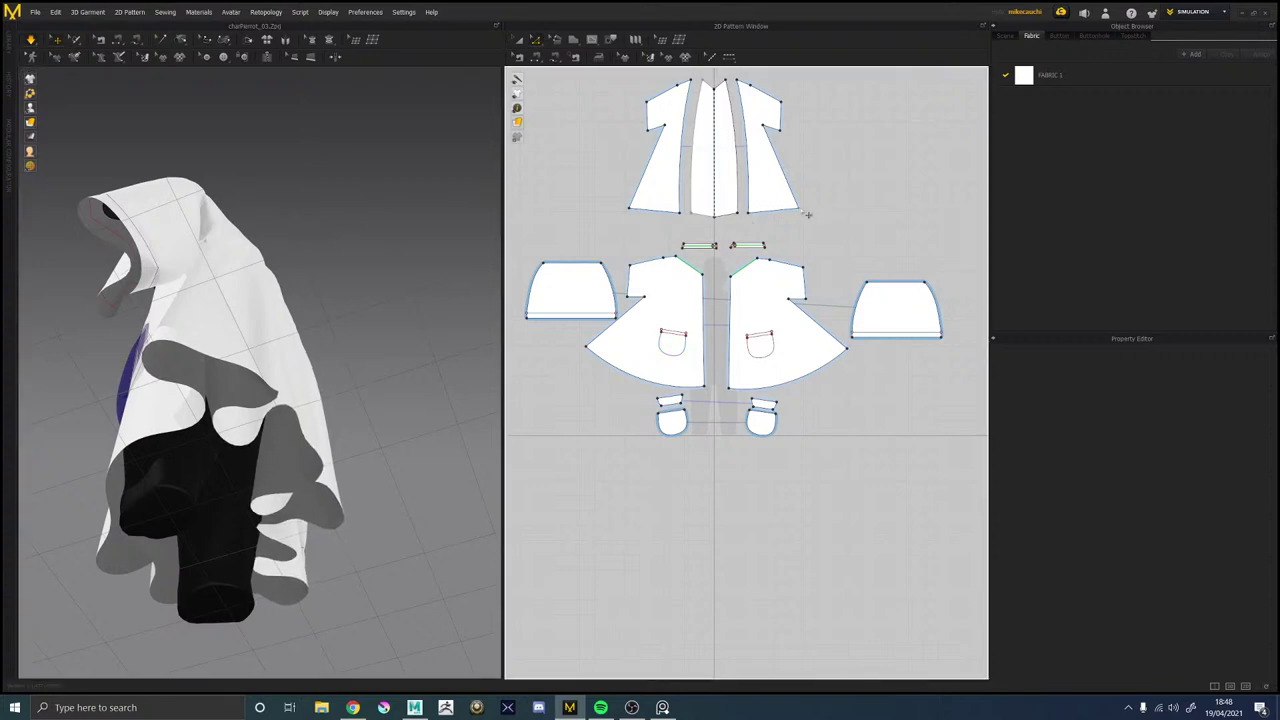
click(852, 353)
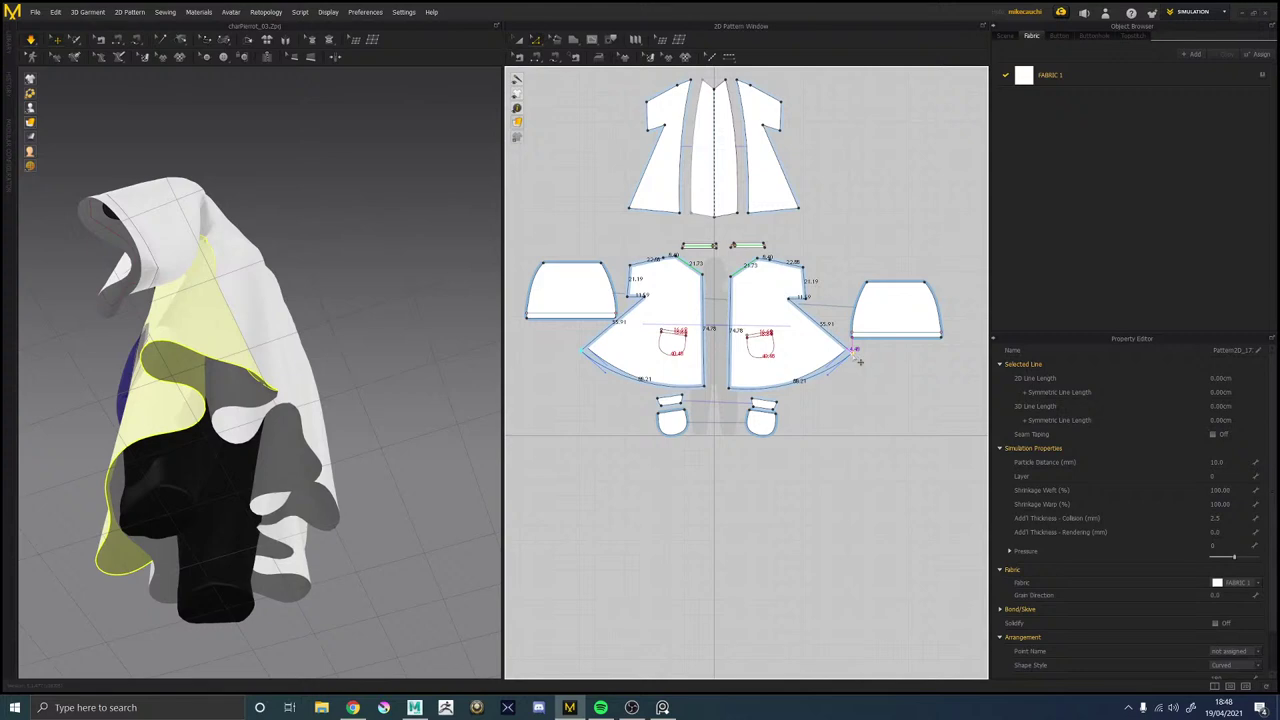
drag(859, 362, 863, 362)
right_drag(325, 434, 321, 467)
key(space)
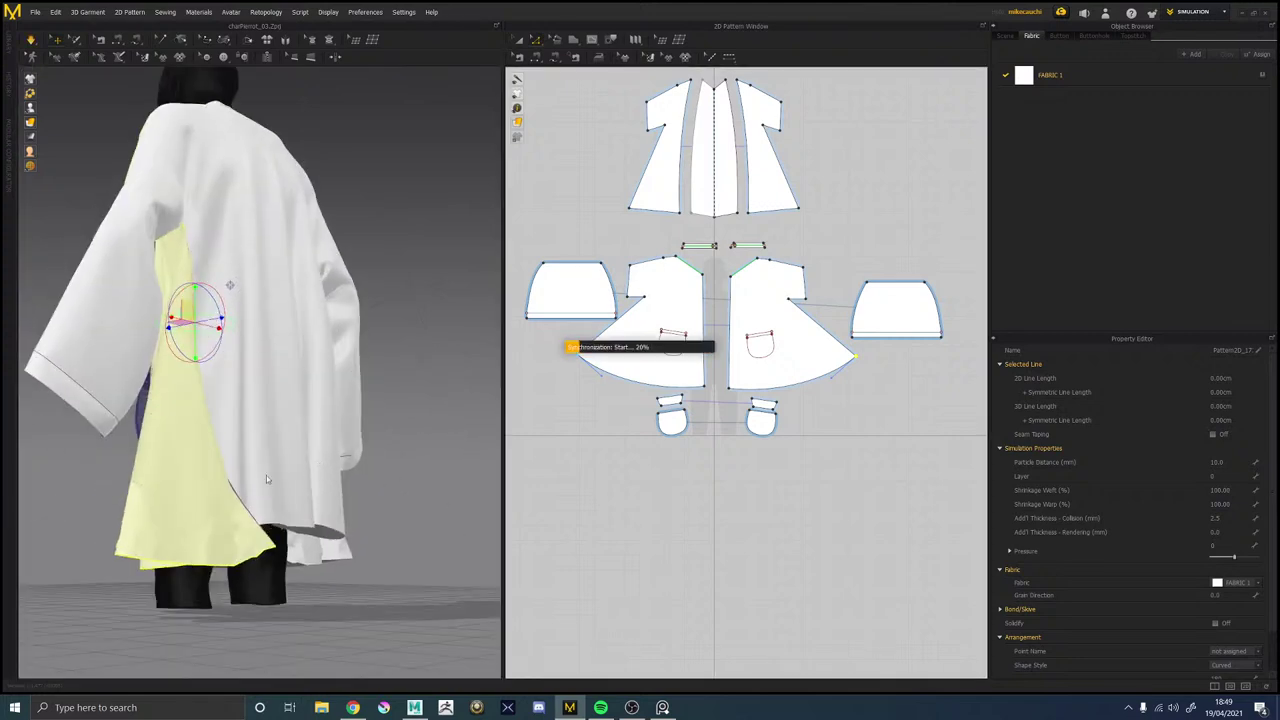
key(space)
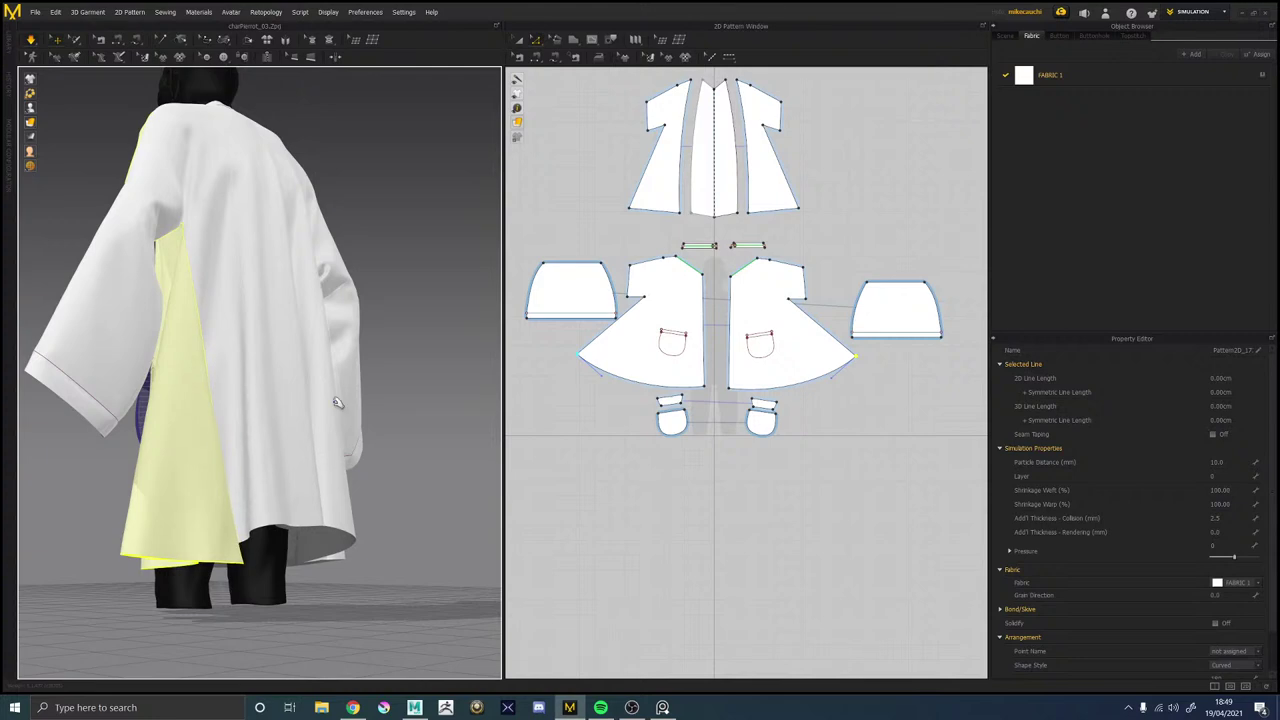
Pull the sleeve and front panel cloth from below to reposition the drape, and inspect the front of the garment.
right_drag(317, 406, 286, 323)
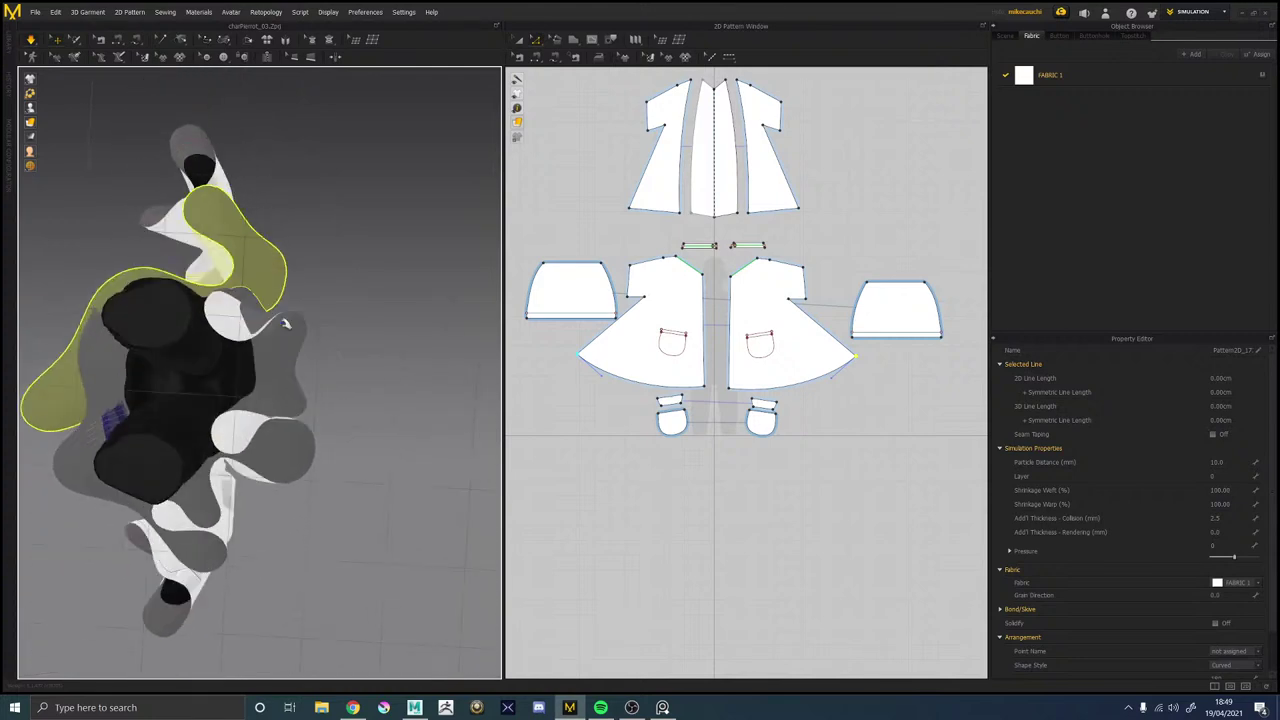
drag(207, 270, 236, 256)
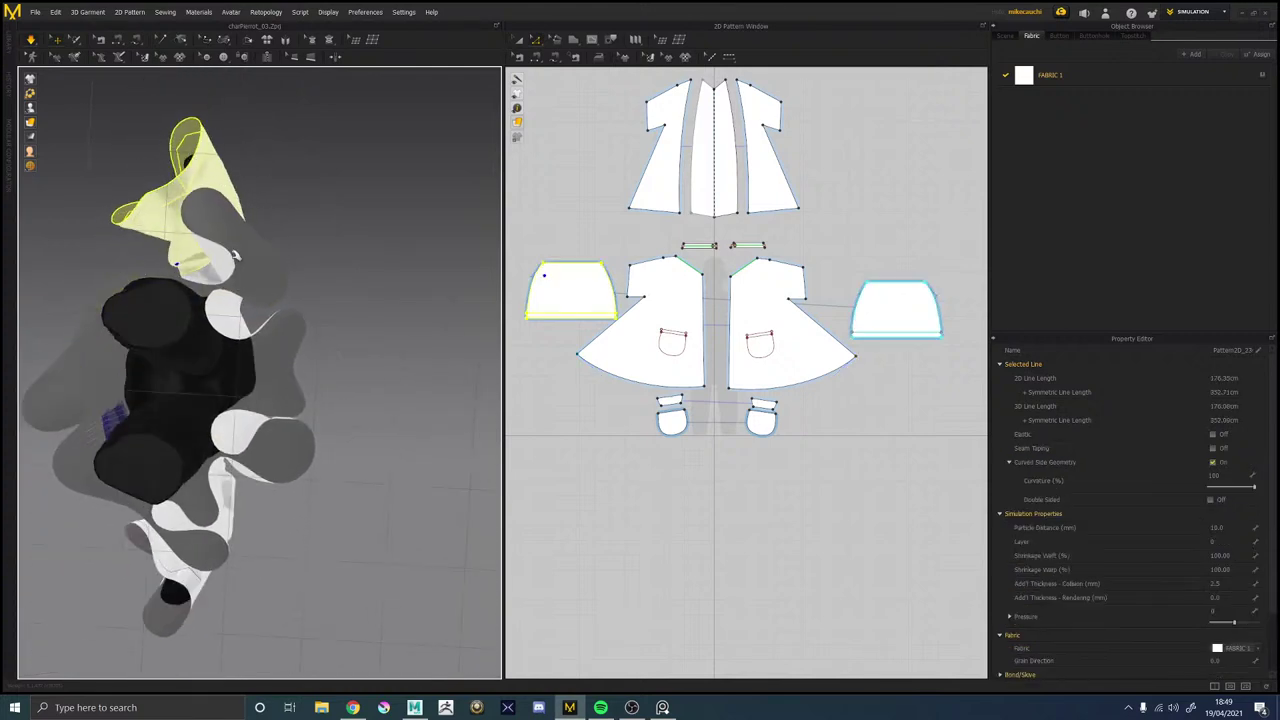
click(175, 257)
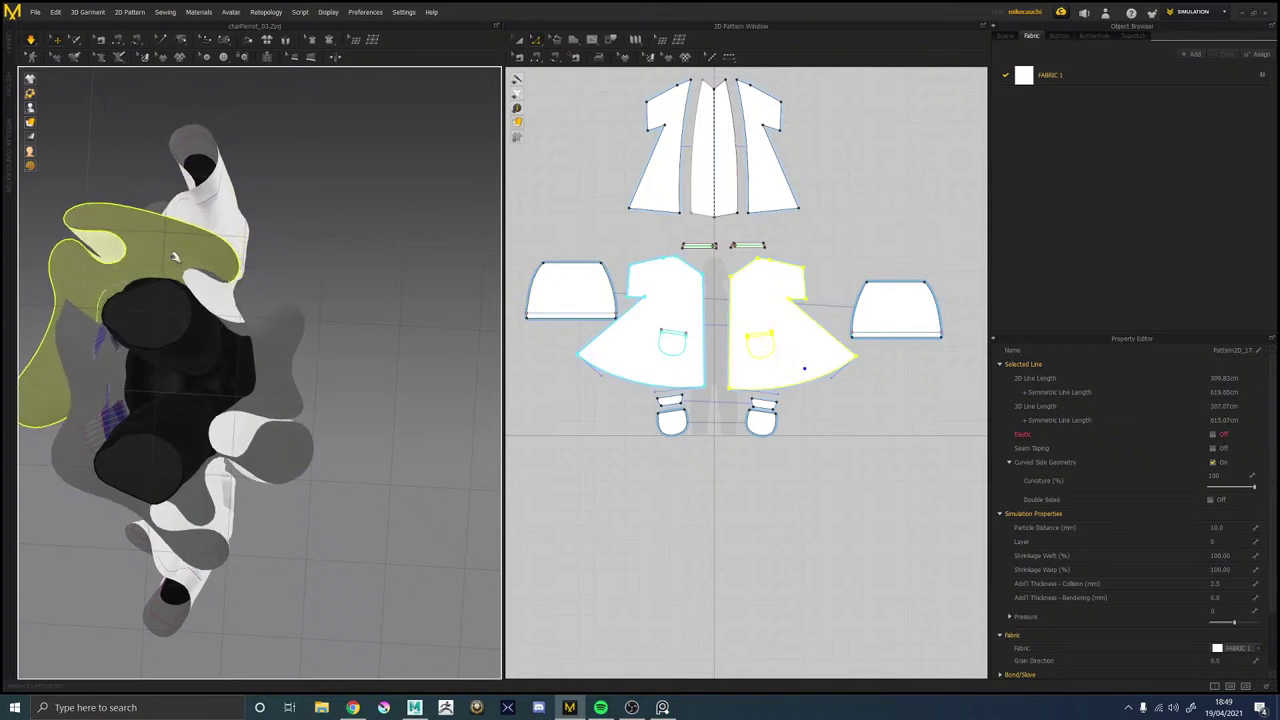
right_drag(175, 257, 237, 386)
middle_drag(205, 316, 322, 396)
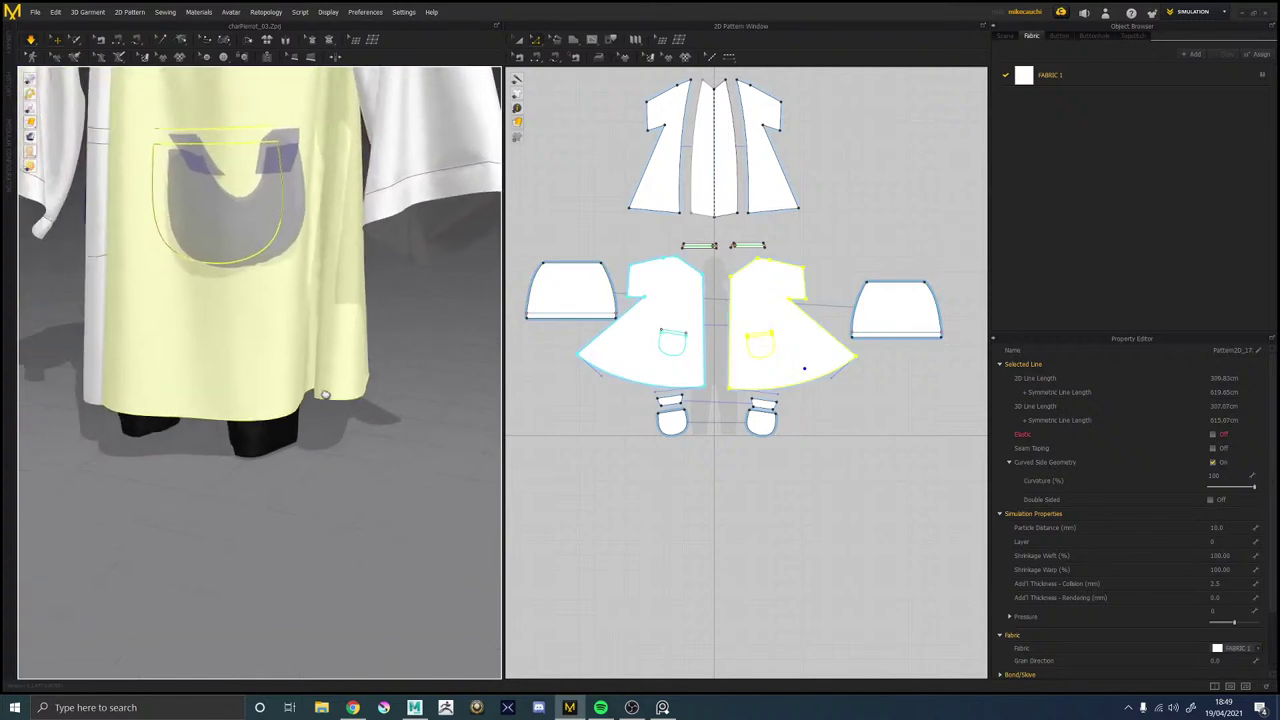
scroll(325, 395, down, 4)
click(897, 446)
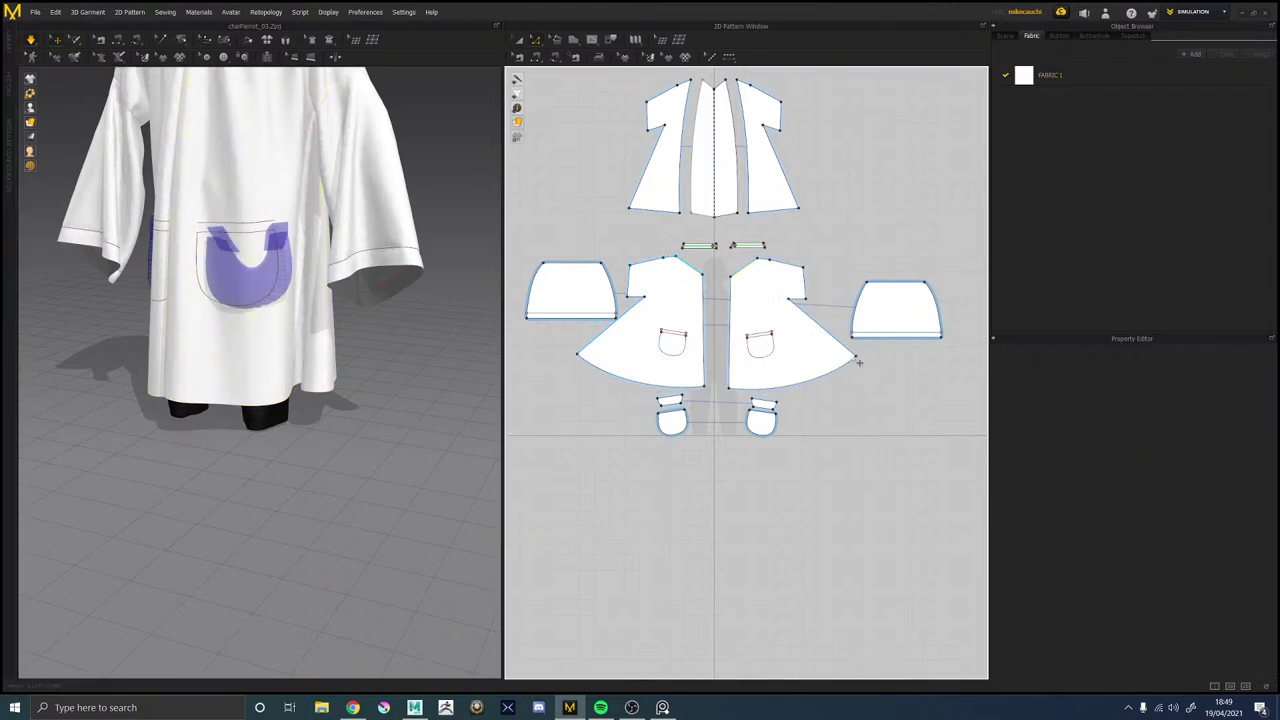
Move the front panel's outer hem corner inward and slightly downward to narrow the flare, and inspect the side and front.
click(856, 360)
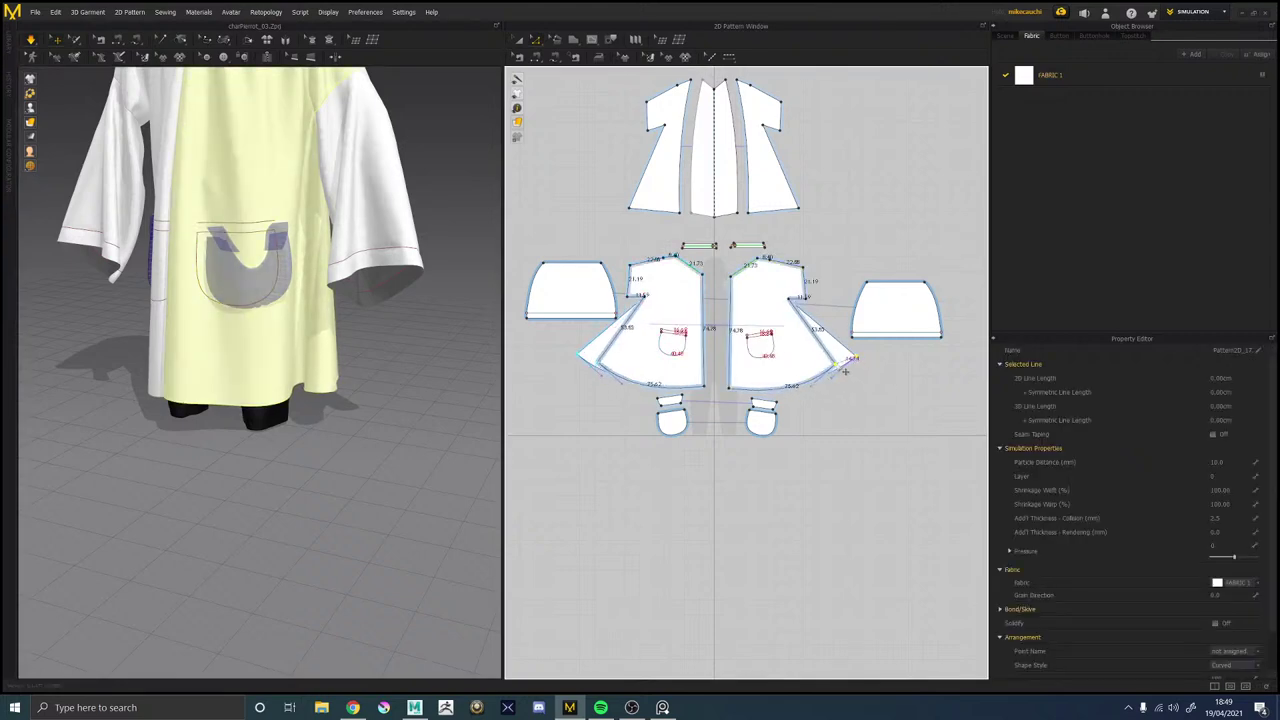
drag(845, 371, 848, 375)
right_drag(383, 358, 246, 343)
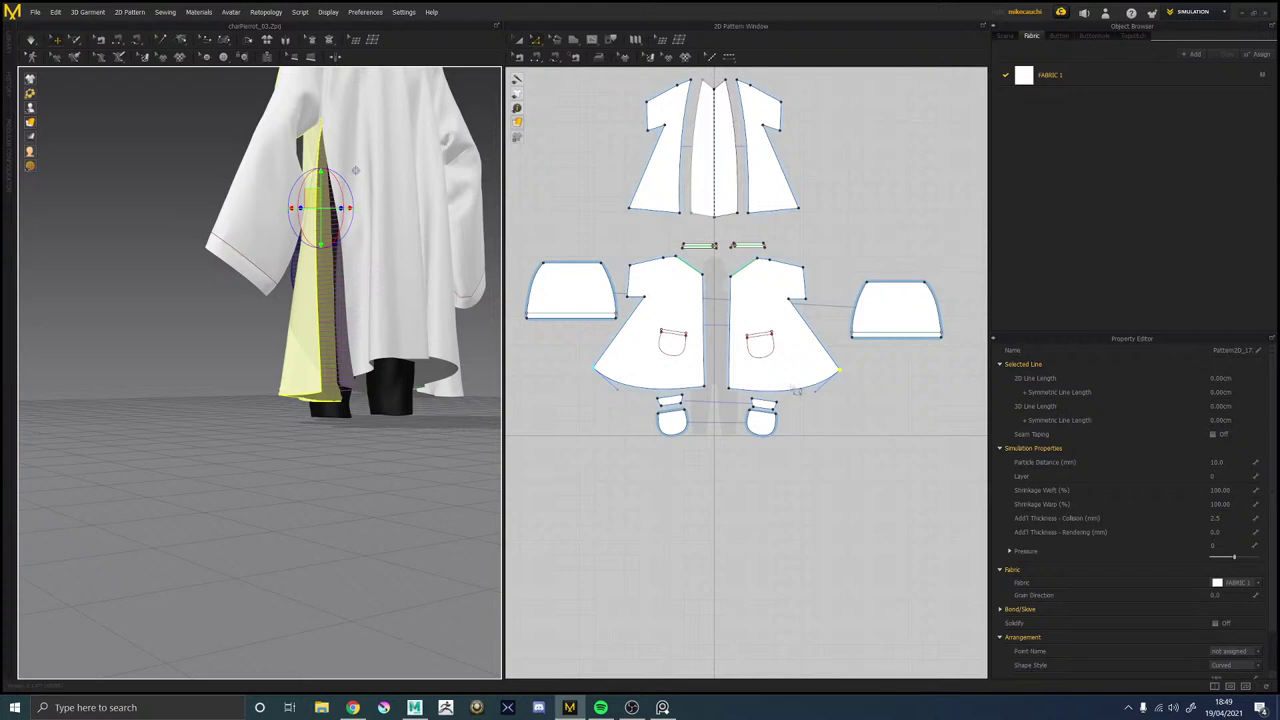
right_drag(355, 170, 375, 370)
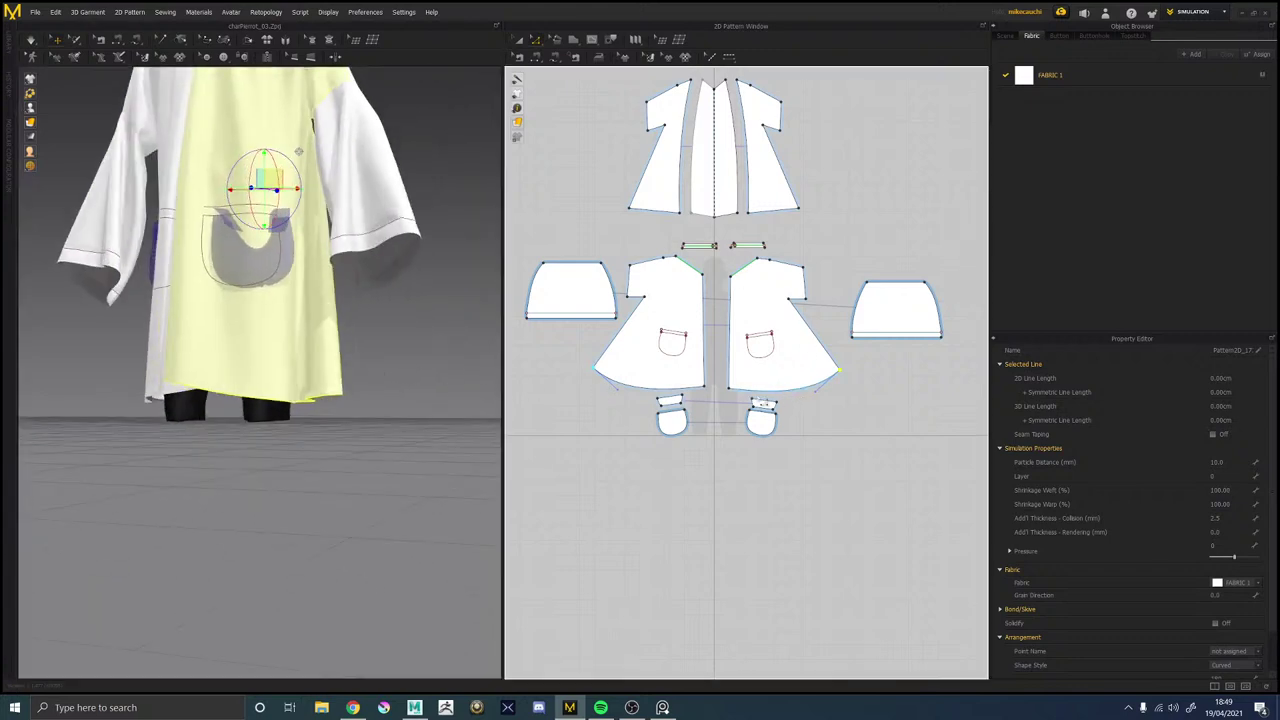
Try deleting all the curve points on the front panel's hem, and undo the deletion.
right_click(790, 390)
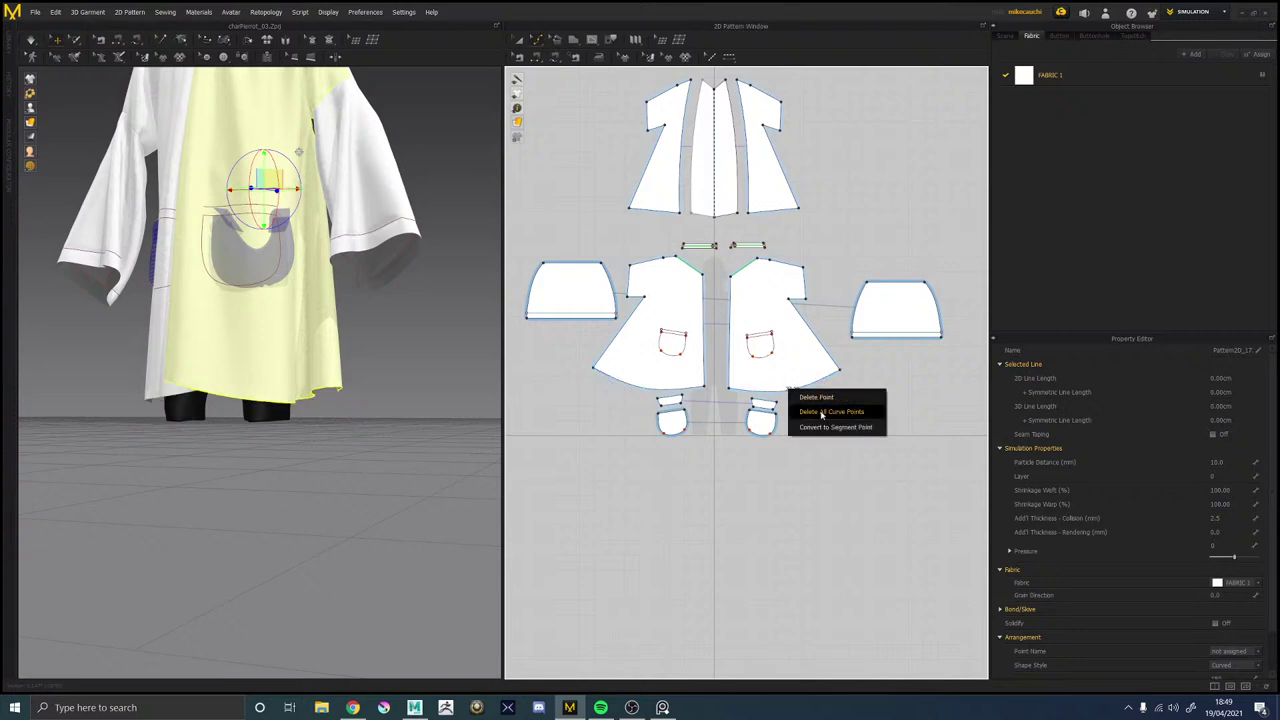
click(820, 412)
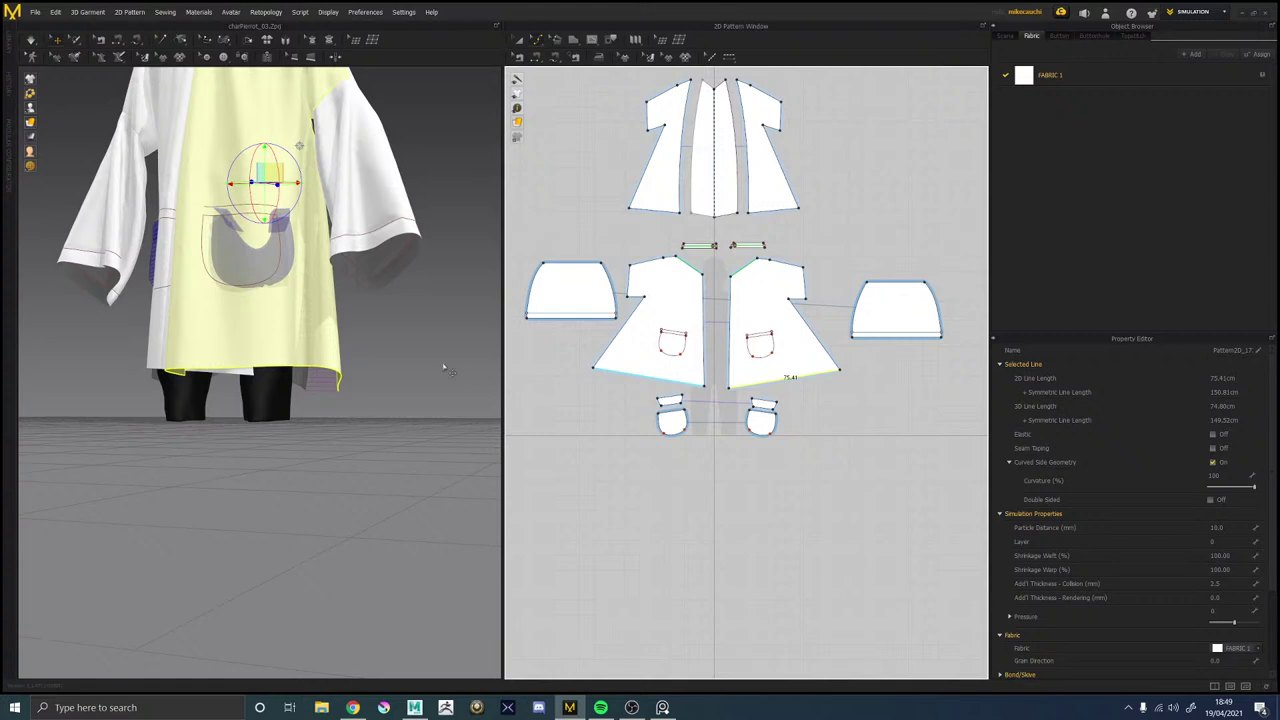
key(ctrl+z)
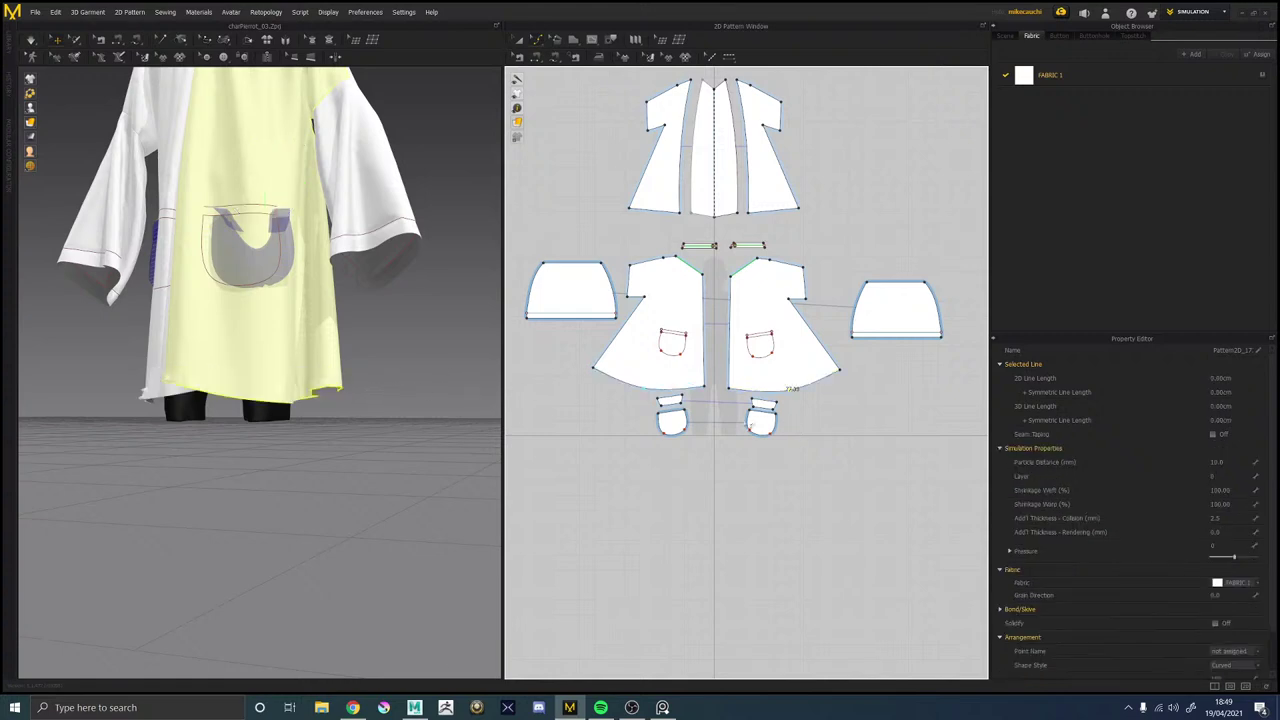
Delete the curve point on the front panel's hem to straighten the edge, and simulate the garment.
right_click(791, 389)
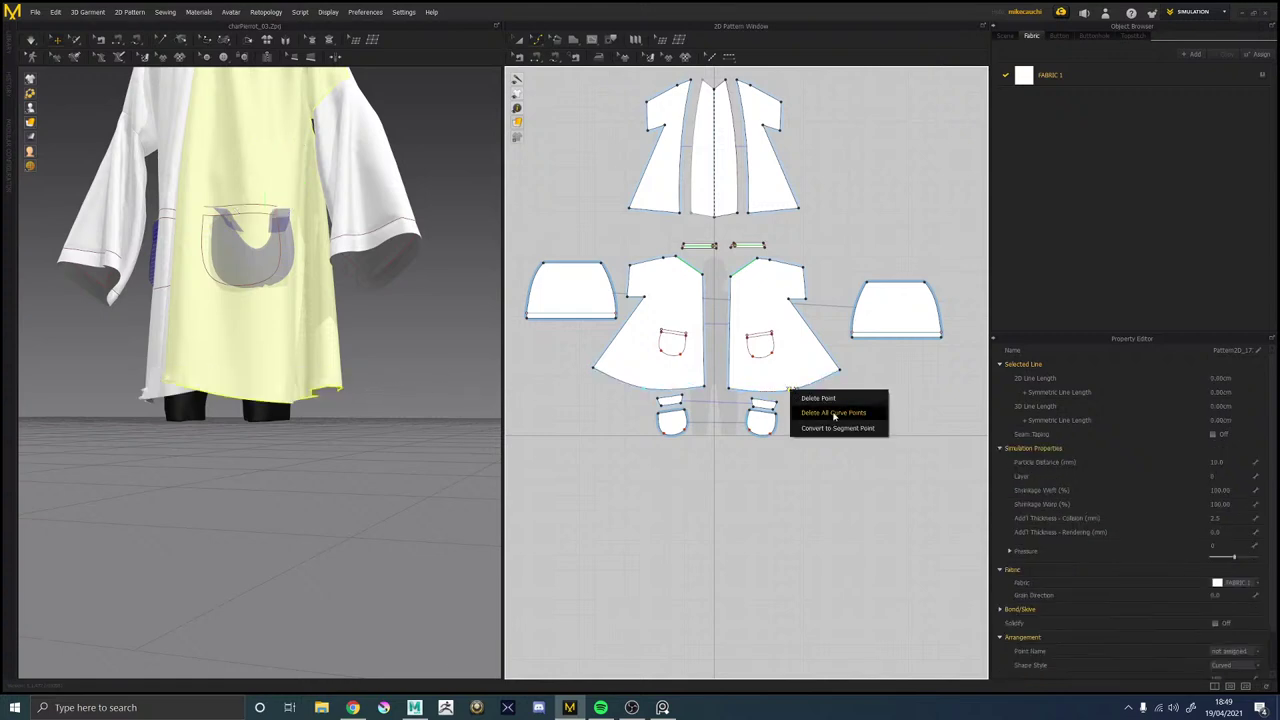
click(829, 402)
right_drag(388, 403, 414, 420)
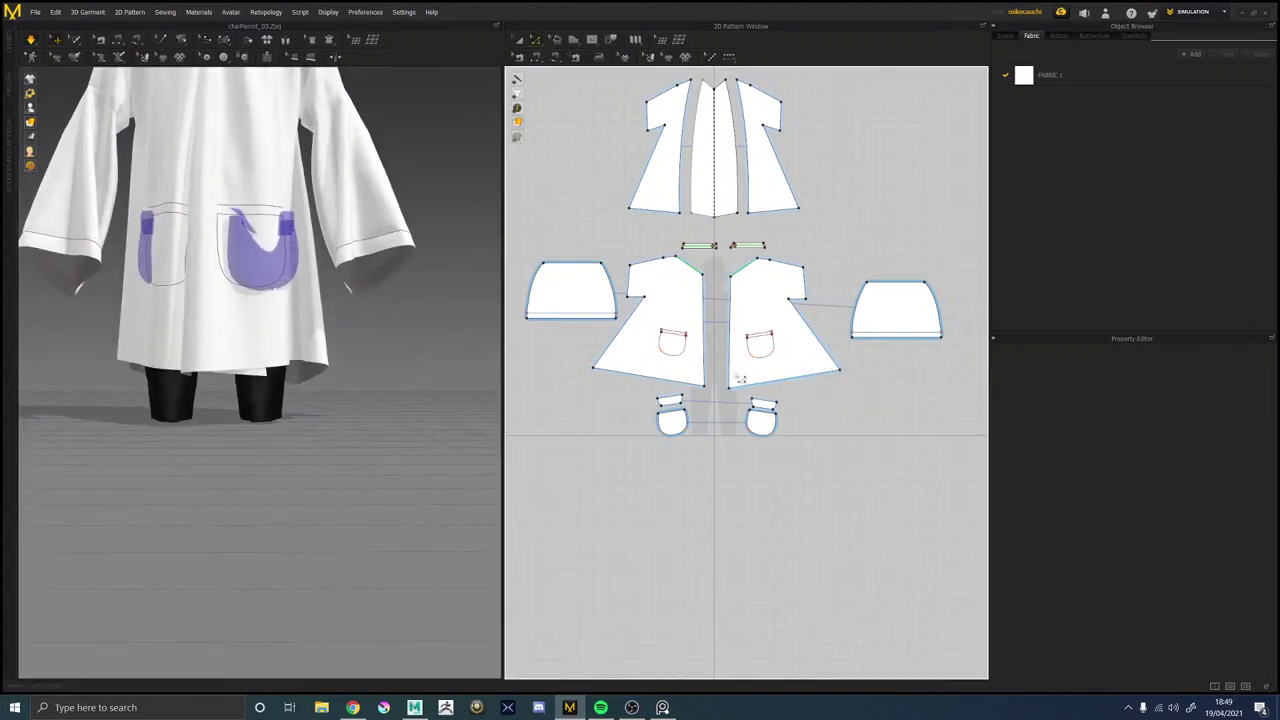
Lower the centre-front corner of the front panel's hem to lengthen the opening edge, and simulate the garment.
click(736, 396)
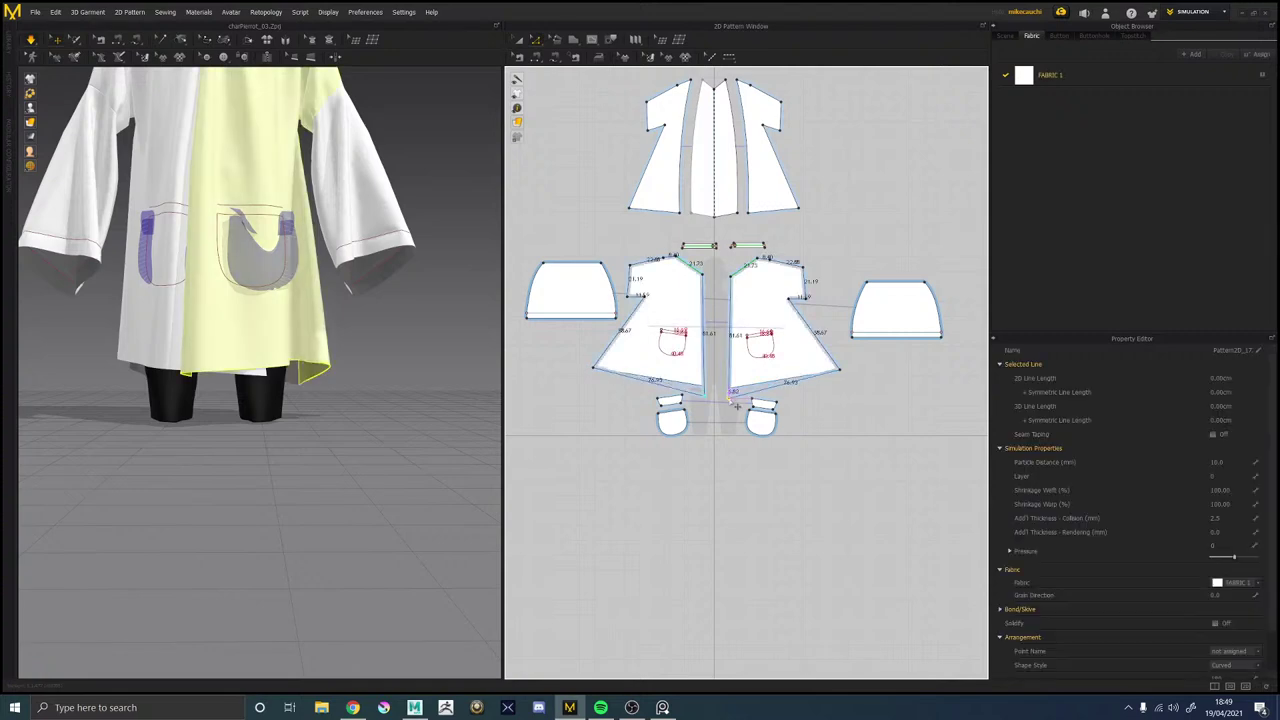
drag(731, 405, 730, 404)
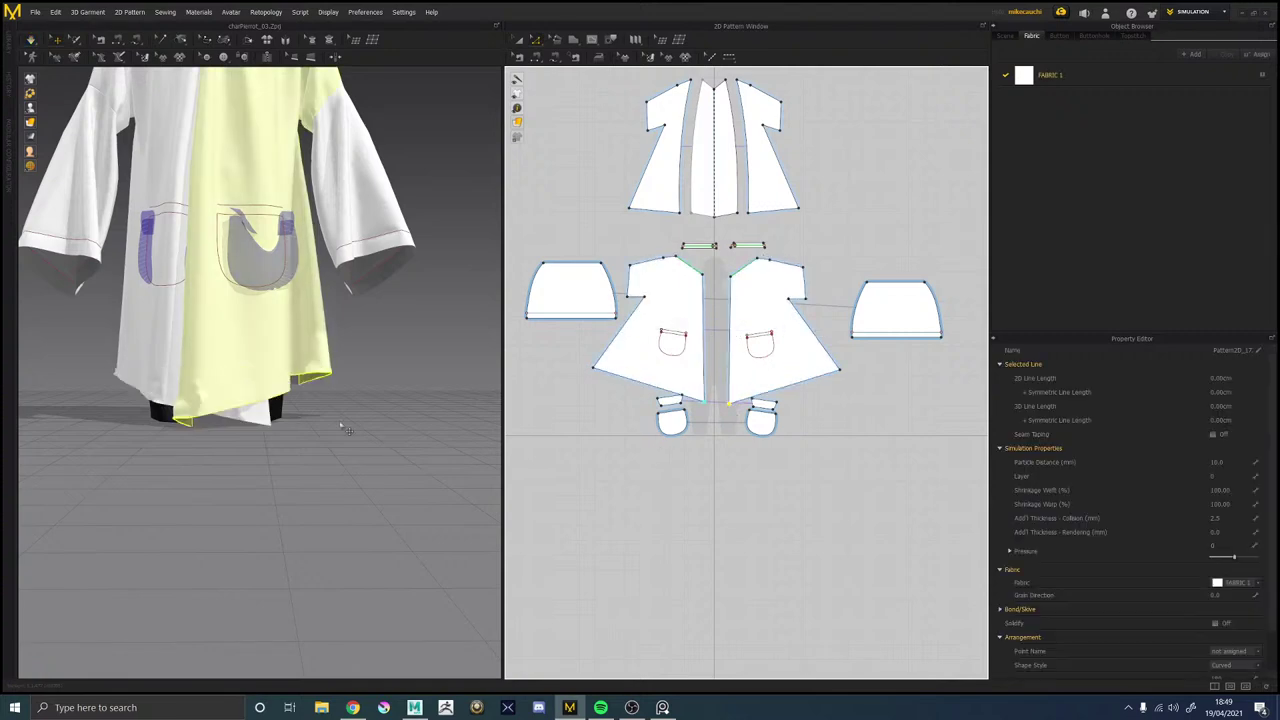
key(space)
right_drag(342, 427, 308, 428)
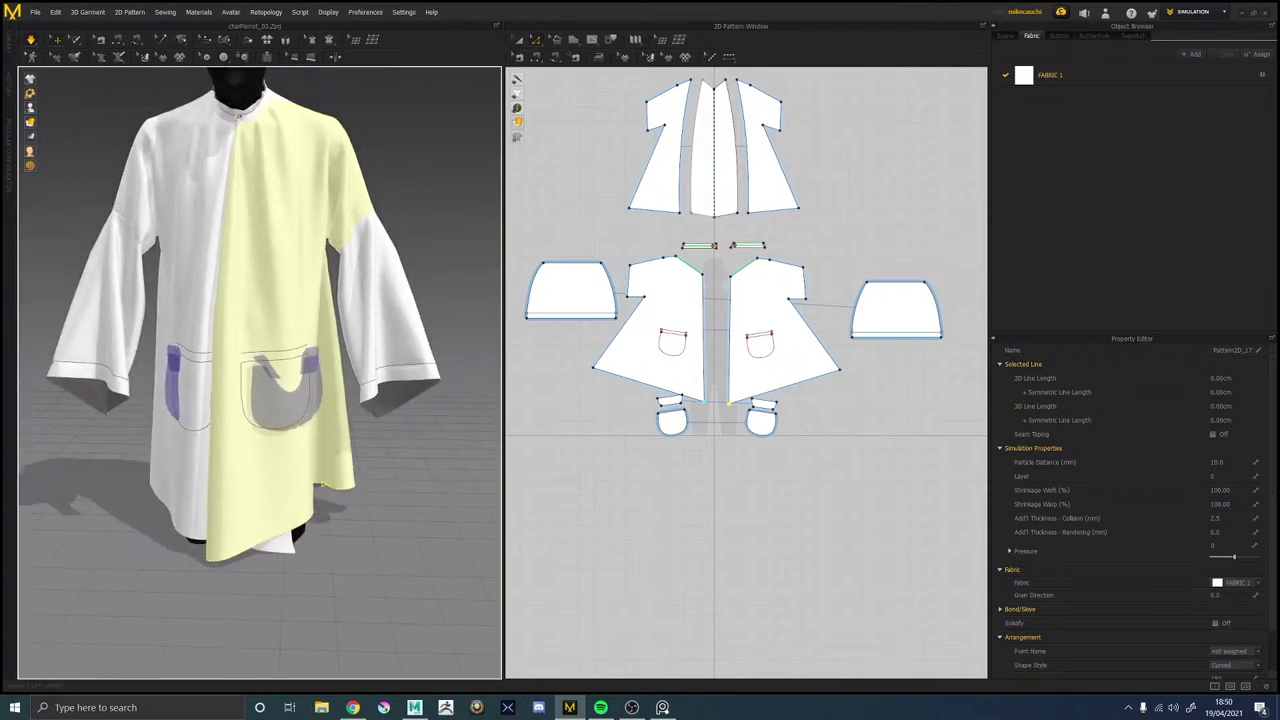
Switch to the reference board and compare the garment's hem and silhouette with the Pierrot costume photographs.
key(alt+Tab)
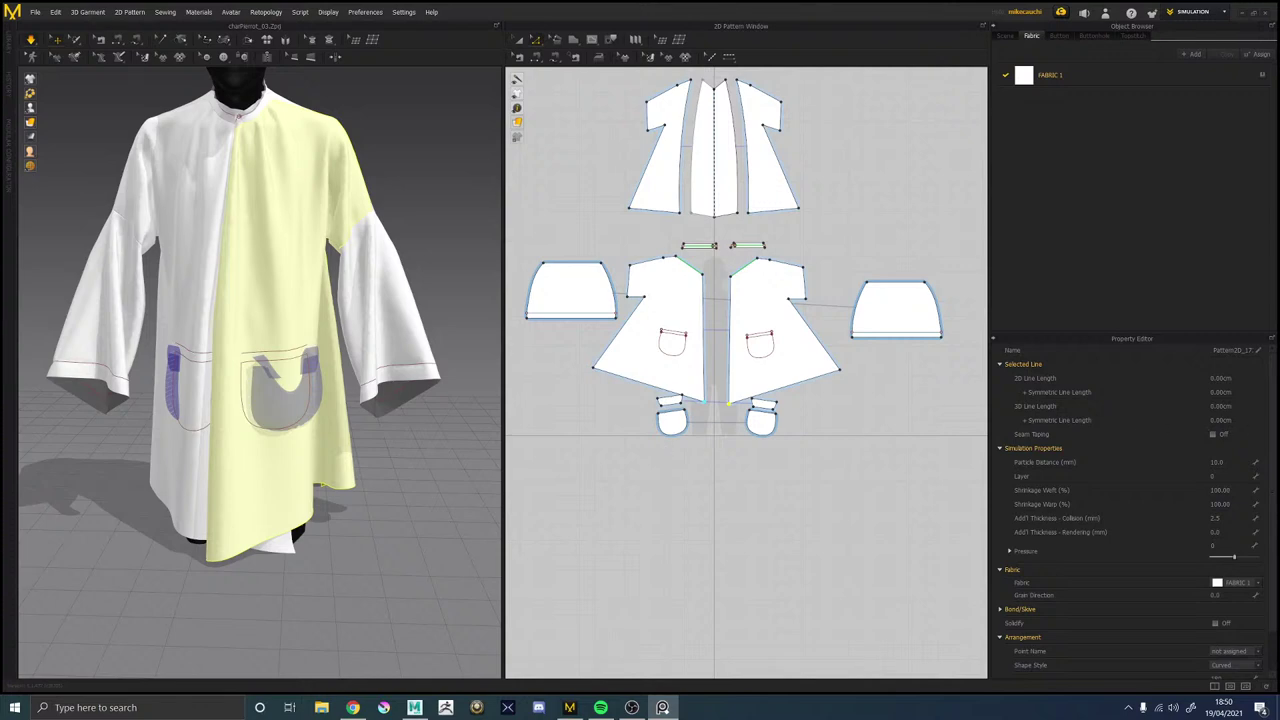
right_drag(1279, 387, 732, 387)
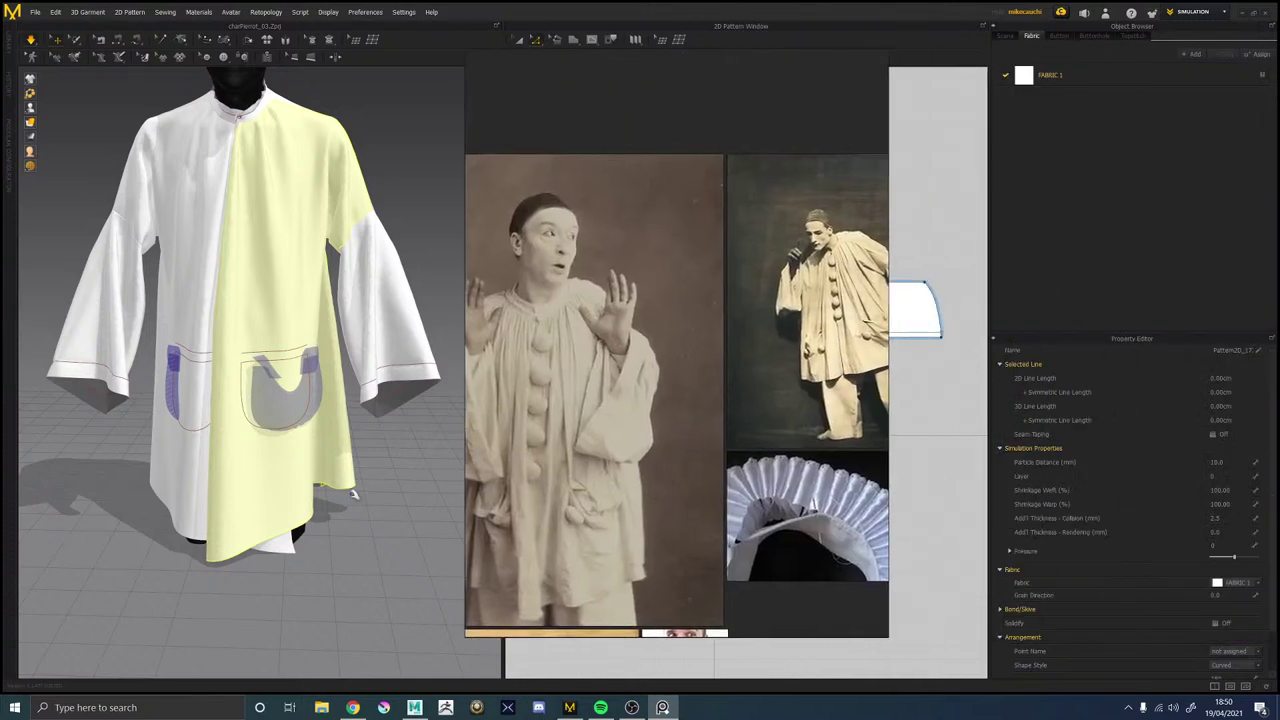
right_drag(380, 497, 385, 425)
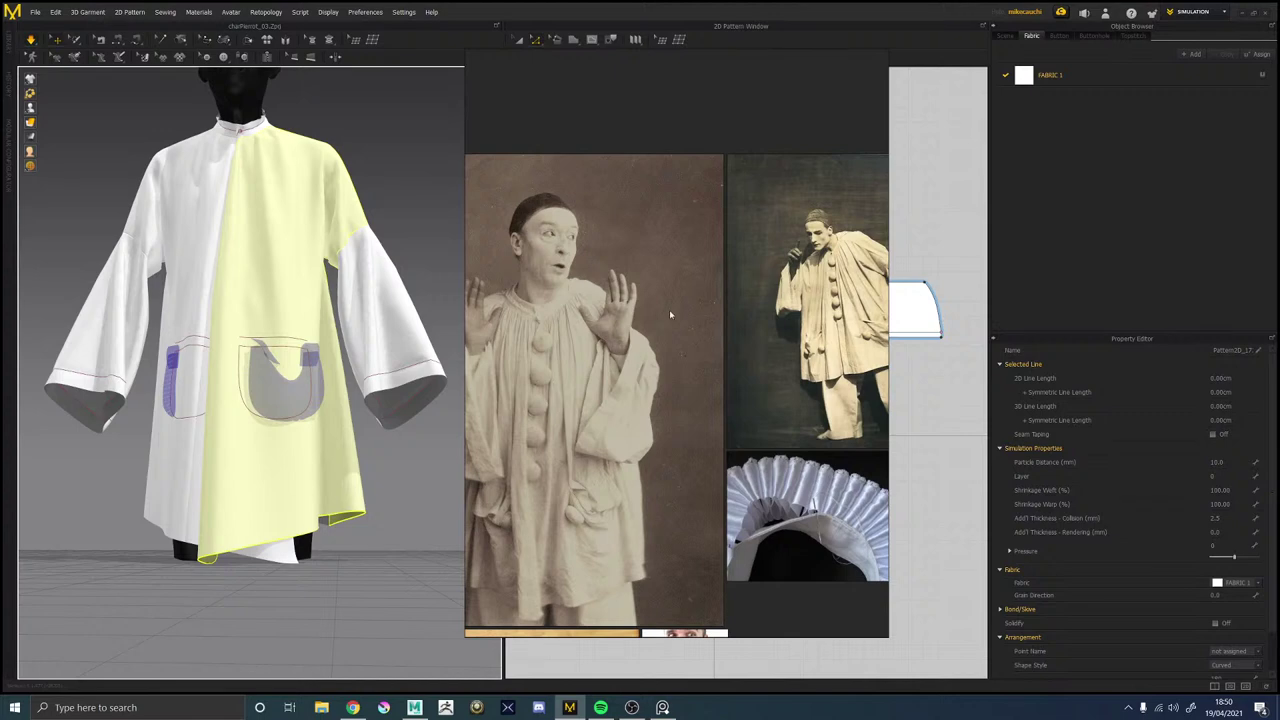
middle_drag(680, 314, 546, 311)
right_drag(546, 311, 1279, 303)
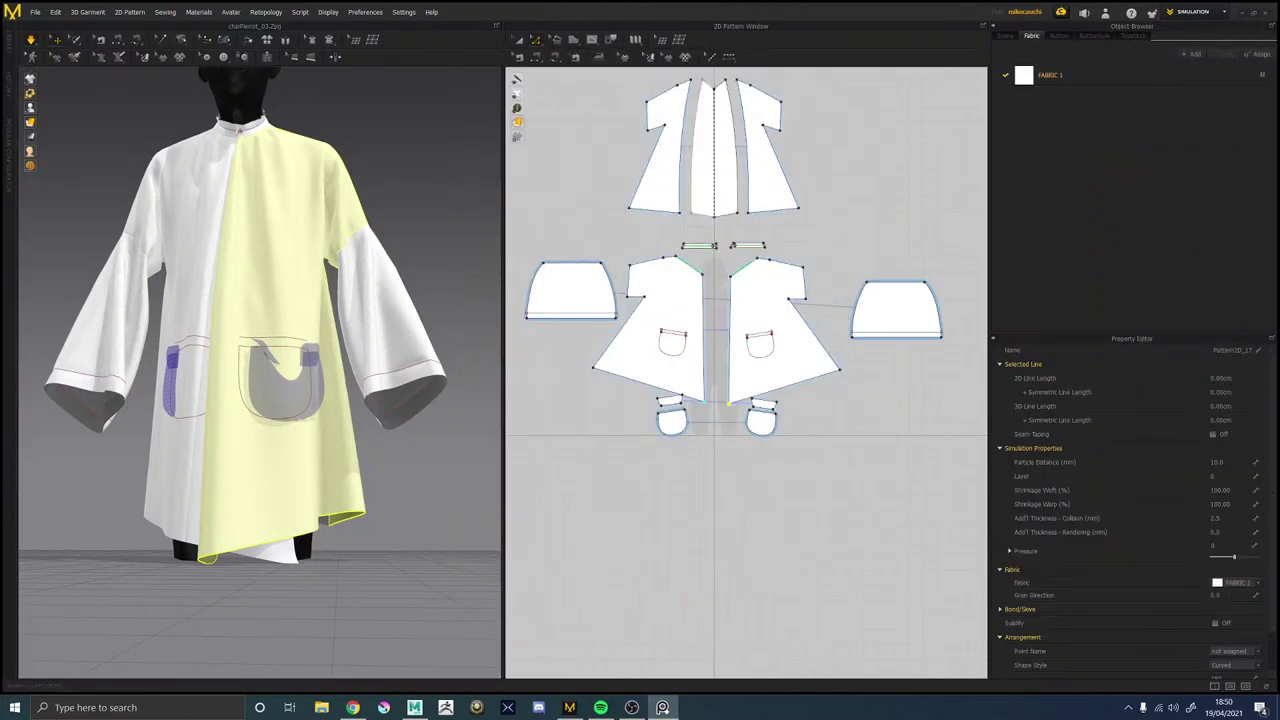
Undo the lowering of the front panel's centre hem corner, and inspect the garment at an angle.
click(871, 413)
click(733, 397)
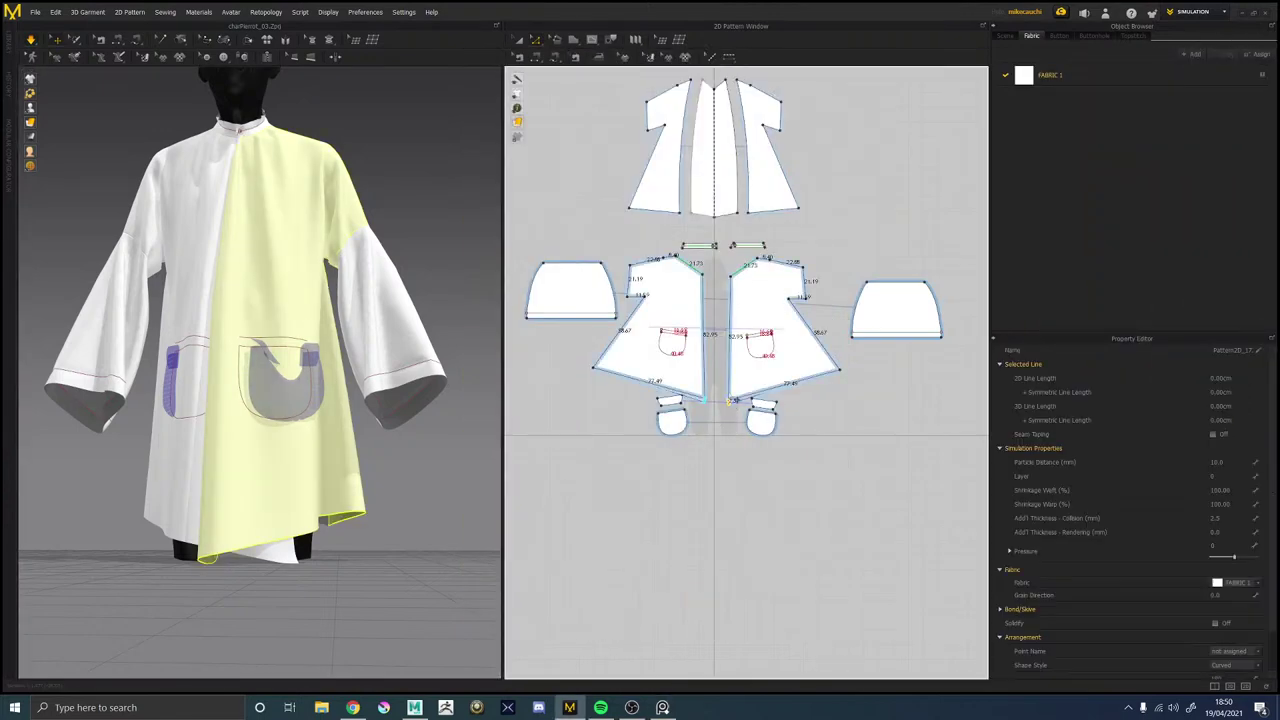
key(ctrl+z)
right_drag(210, 497, 157, 500)
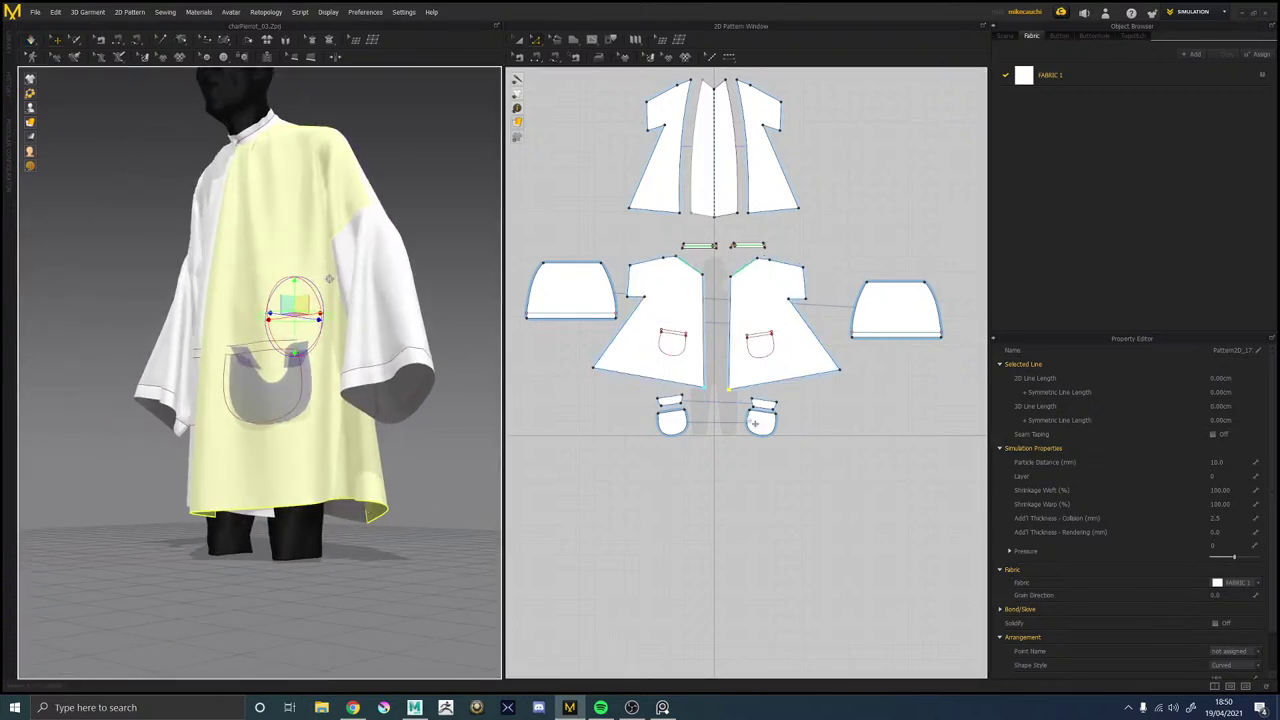
Bend the front panel's hem into a smooth downward curve about 76.4 cm long, and inspect the front and back.
click(794, 387)
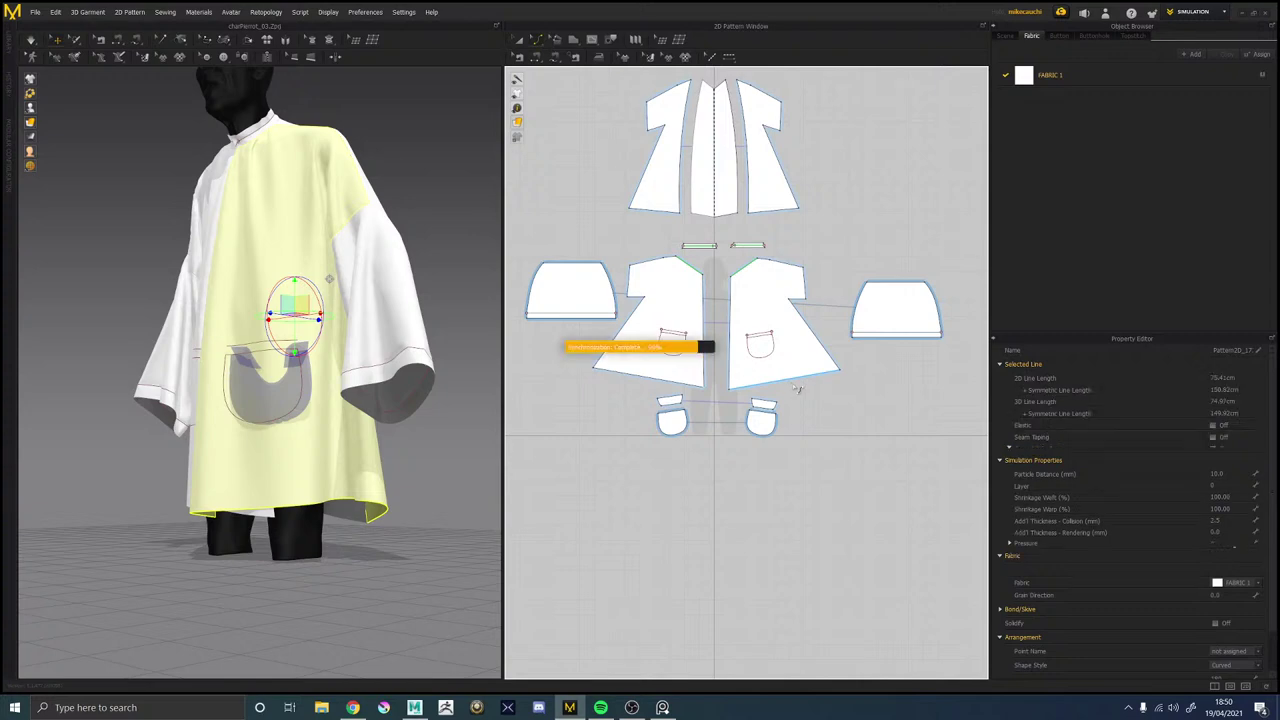
drag(795, 388, 795, 388)
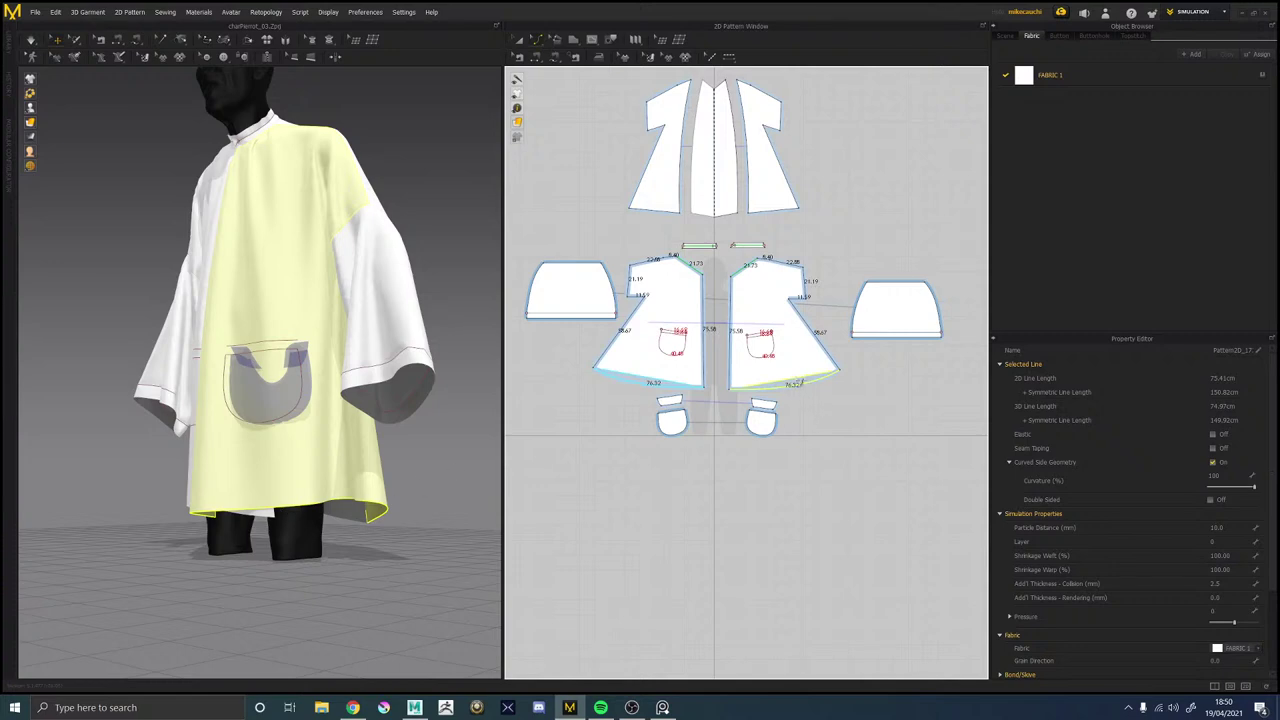
scroll(794, 387, up, 5)
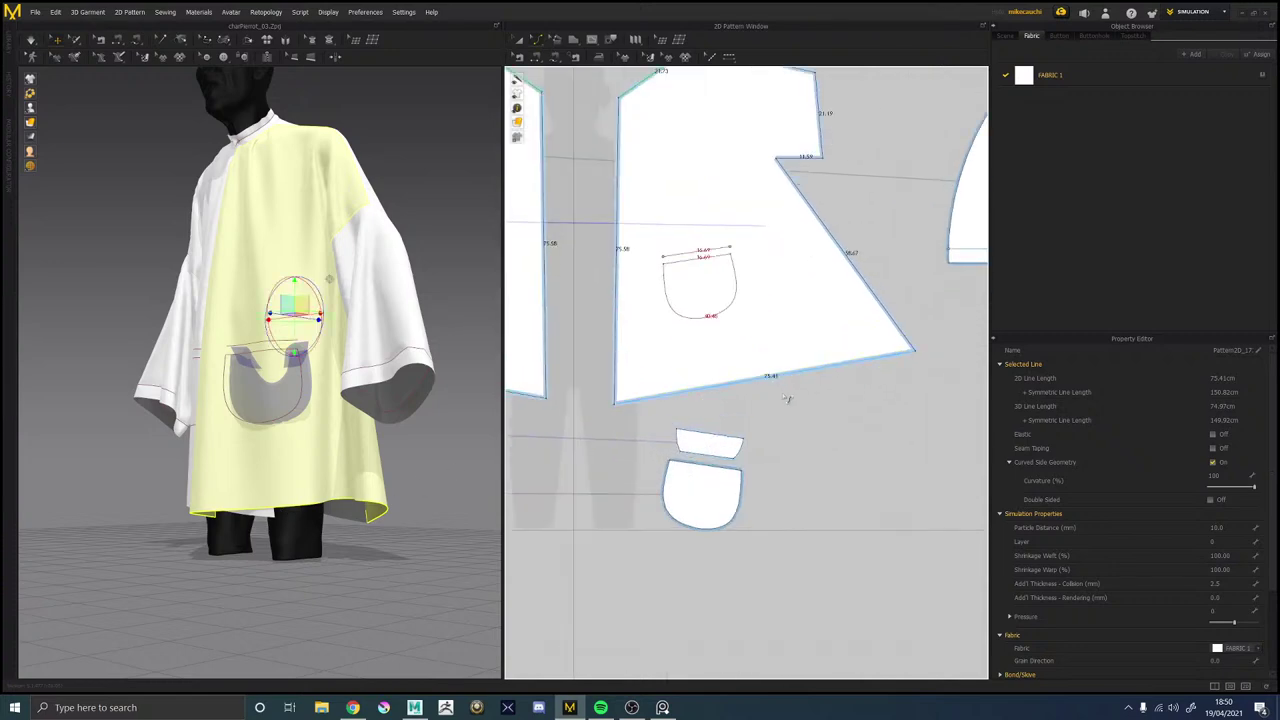
drag(787, 392, 784, 387)
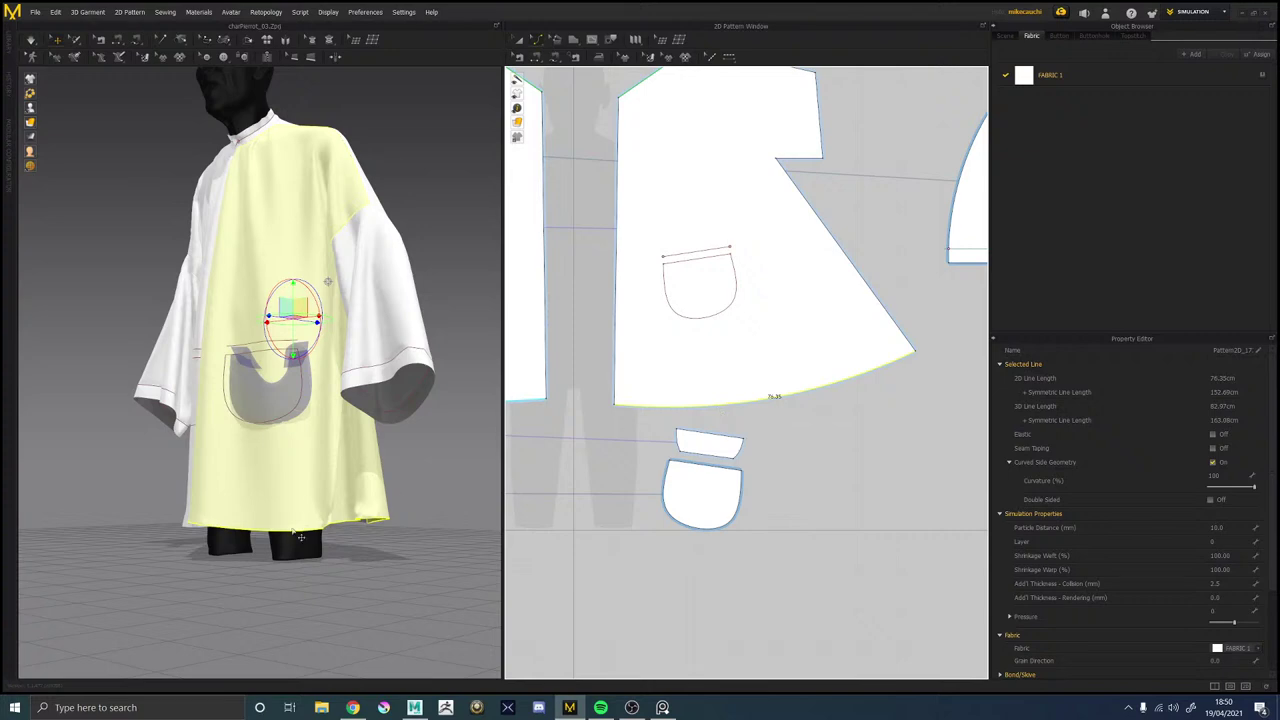
mouse_move(293, 531)
right_down()
mouse_move(371, 523)
mouse_move(312, 529)
right_up()
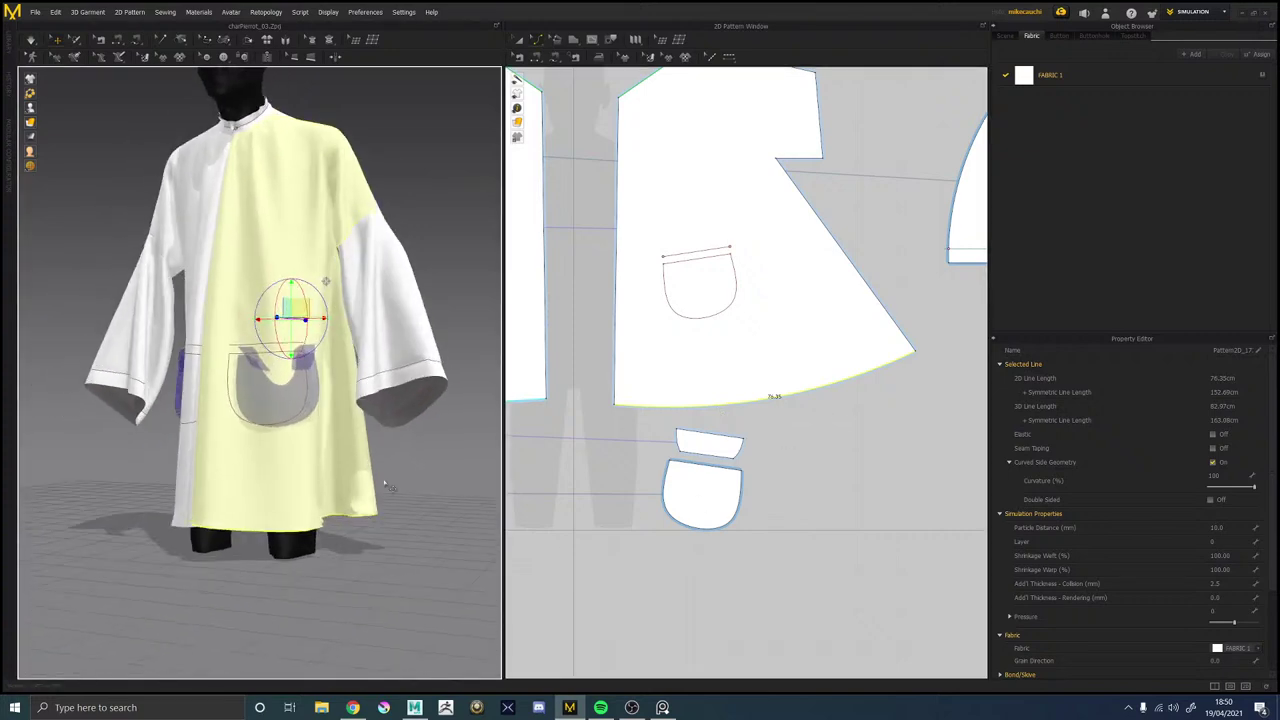
right_drag(384, 484, 180, 473)
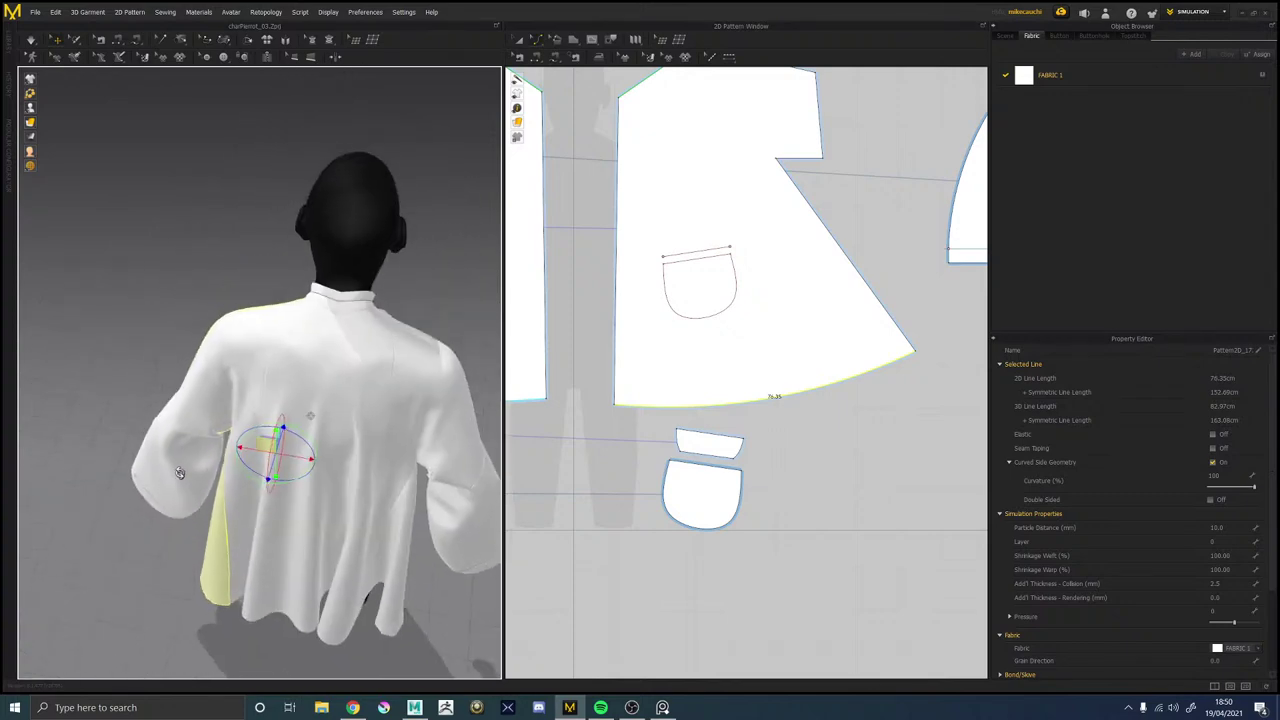
Move the back side panel's outer hem corner inward to narrow the flare, simulate, and inspect the garment's side.
scroll(745, 490, down, 5)
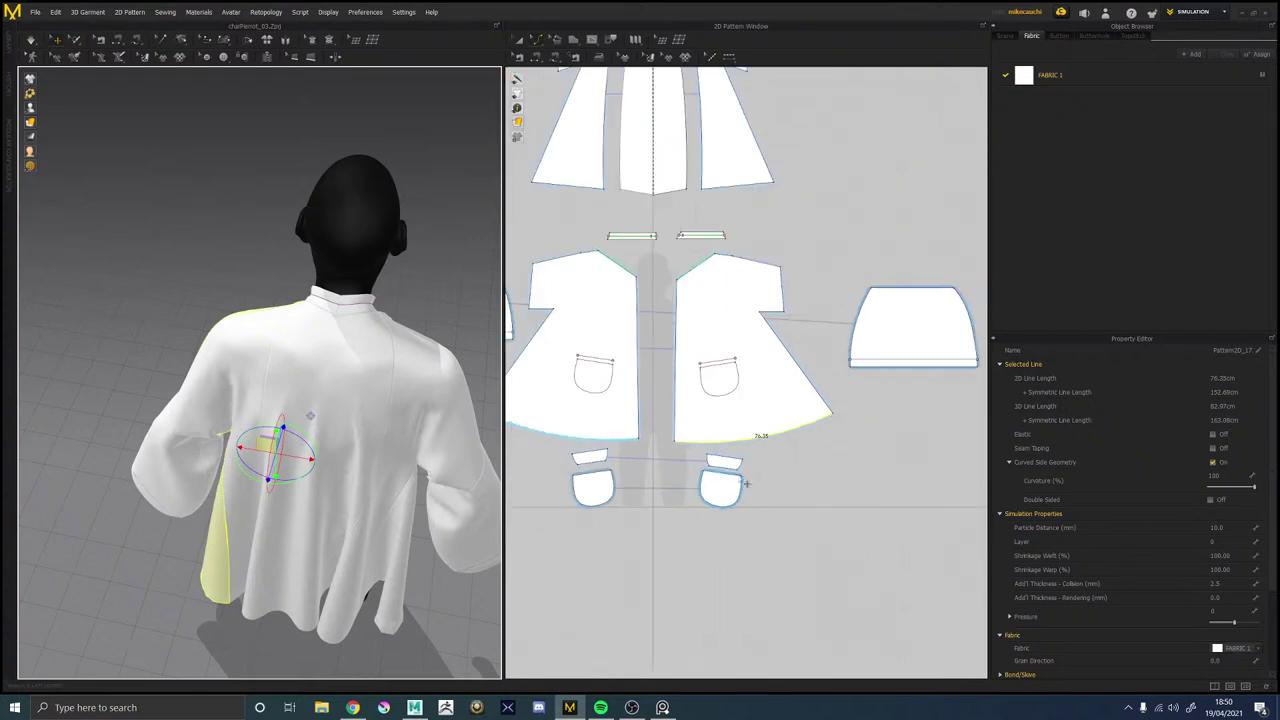
scroll(760, 340, up, 5)
scroll(753, 344, up, 2)
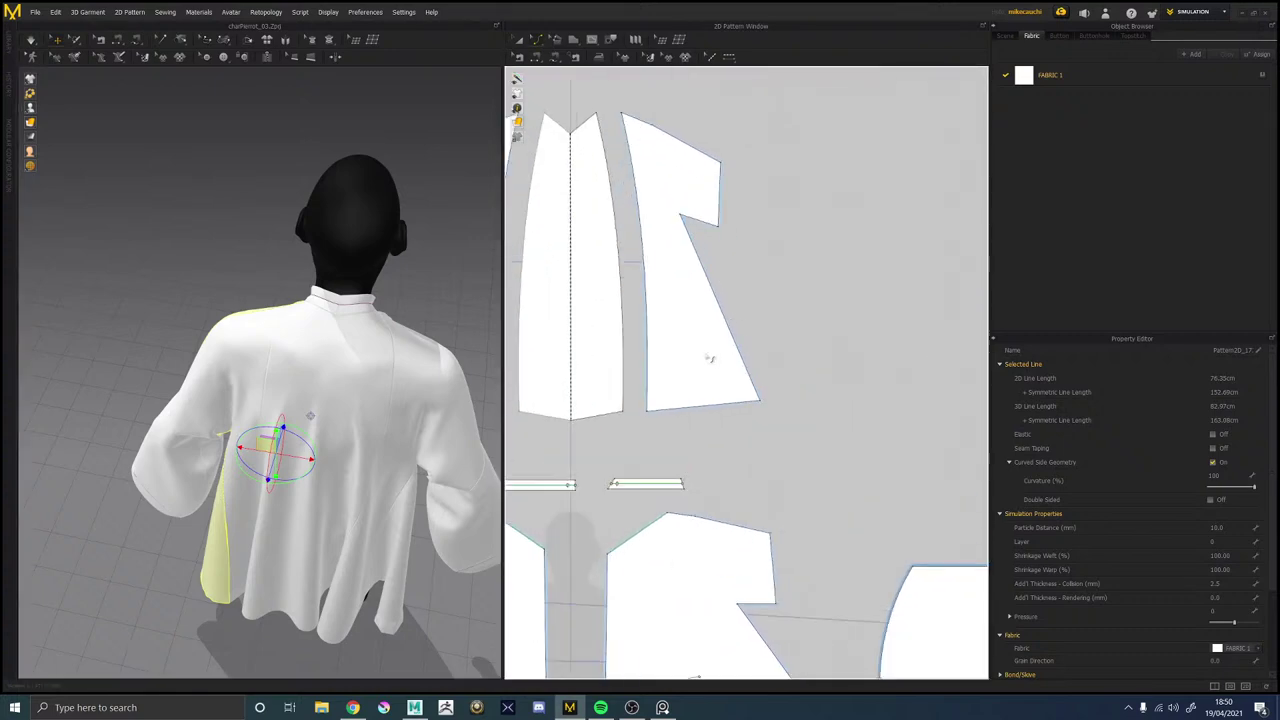
click(780, 400)
drag(760, 401, 725, 414)
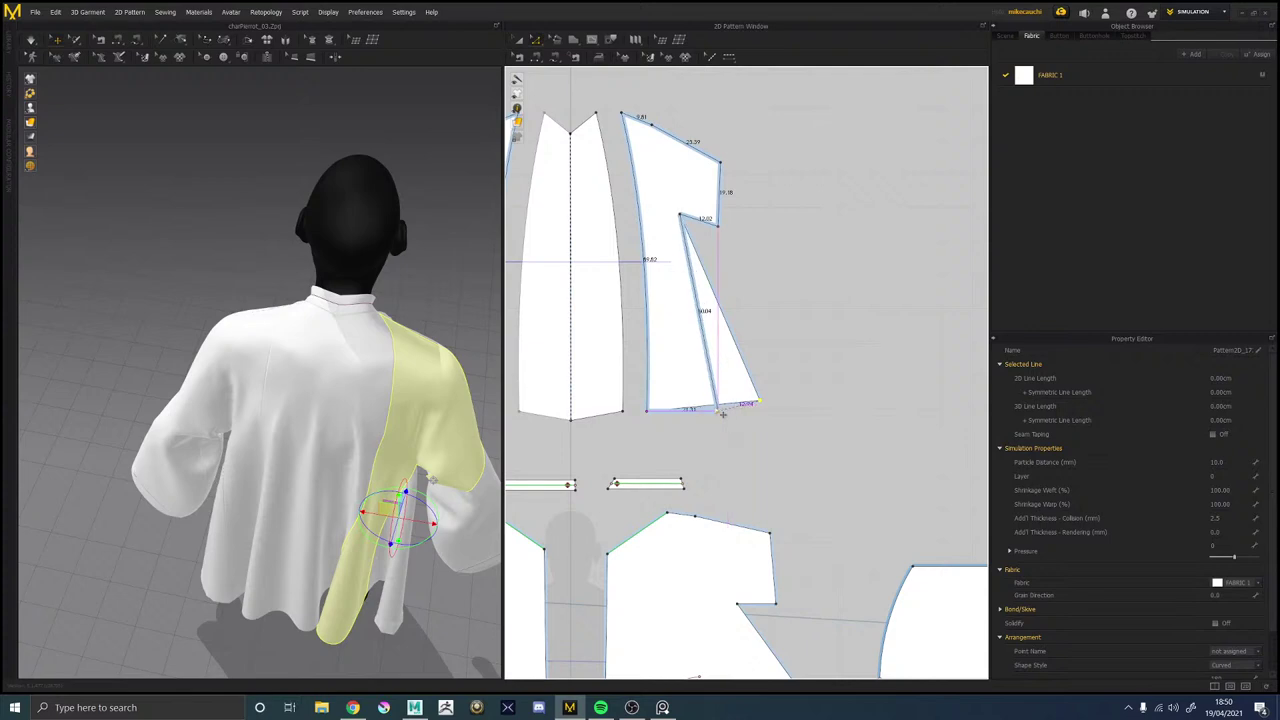
right_drag(287, 490, 316, 453)
key(space)
middle_drag(316, 454, 325, 290)
right_drag(352, 384, 320, 403)
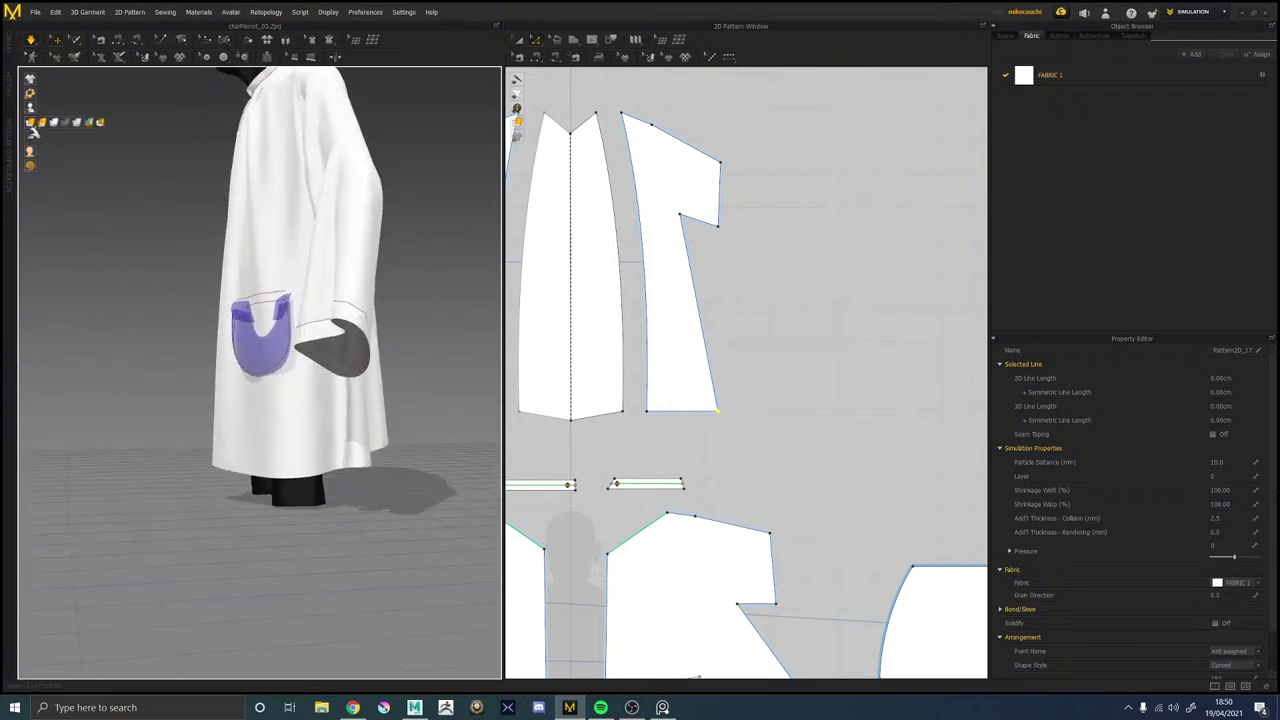
Display the garment's strain map, check the strain on the back shoulder, and return to the normal fabric display.
click(48, 136)
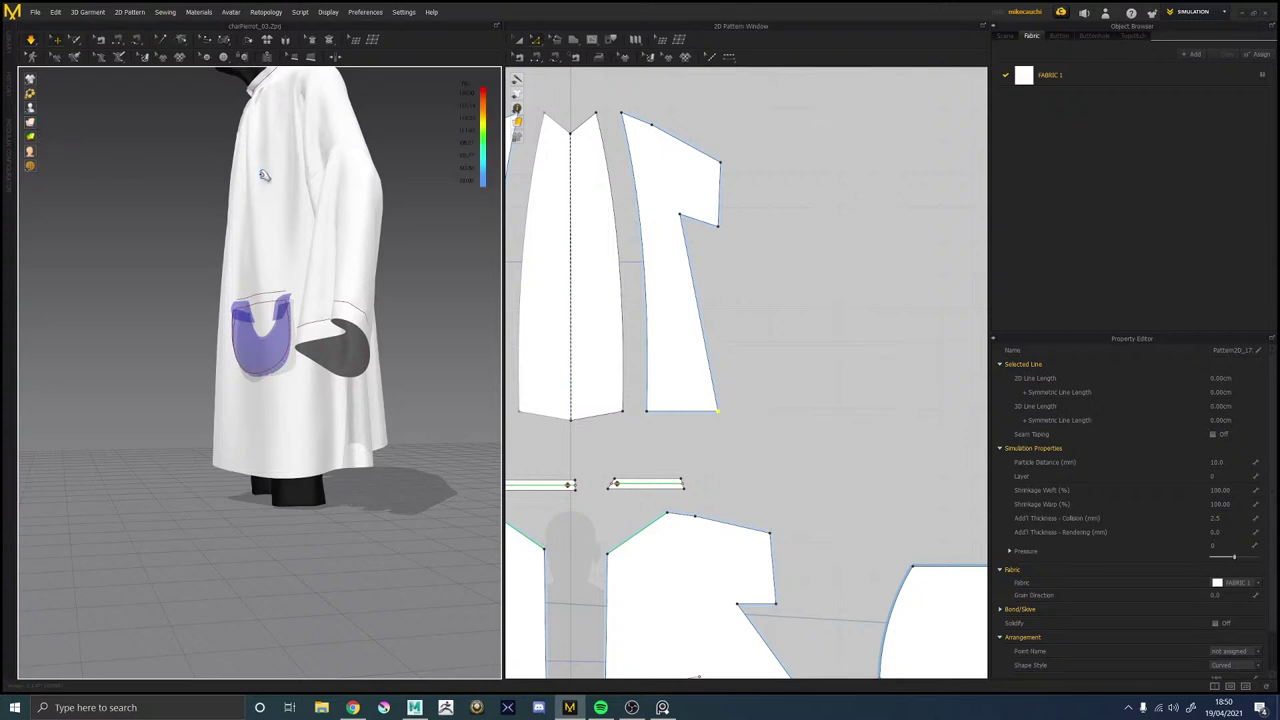
middle_drag(266, 172, 284, 258)
right_drag(225, 345, 303, 352)
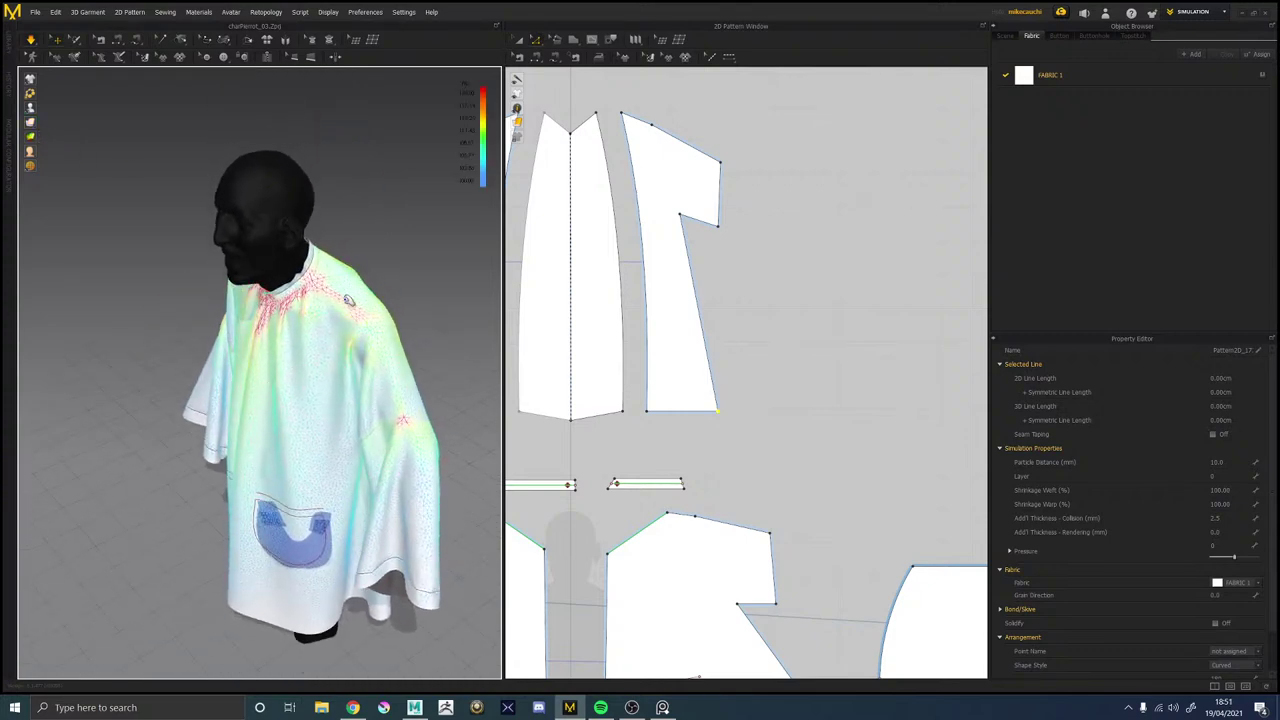
click(346, 298)
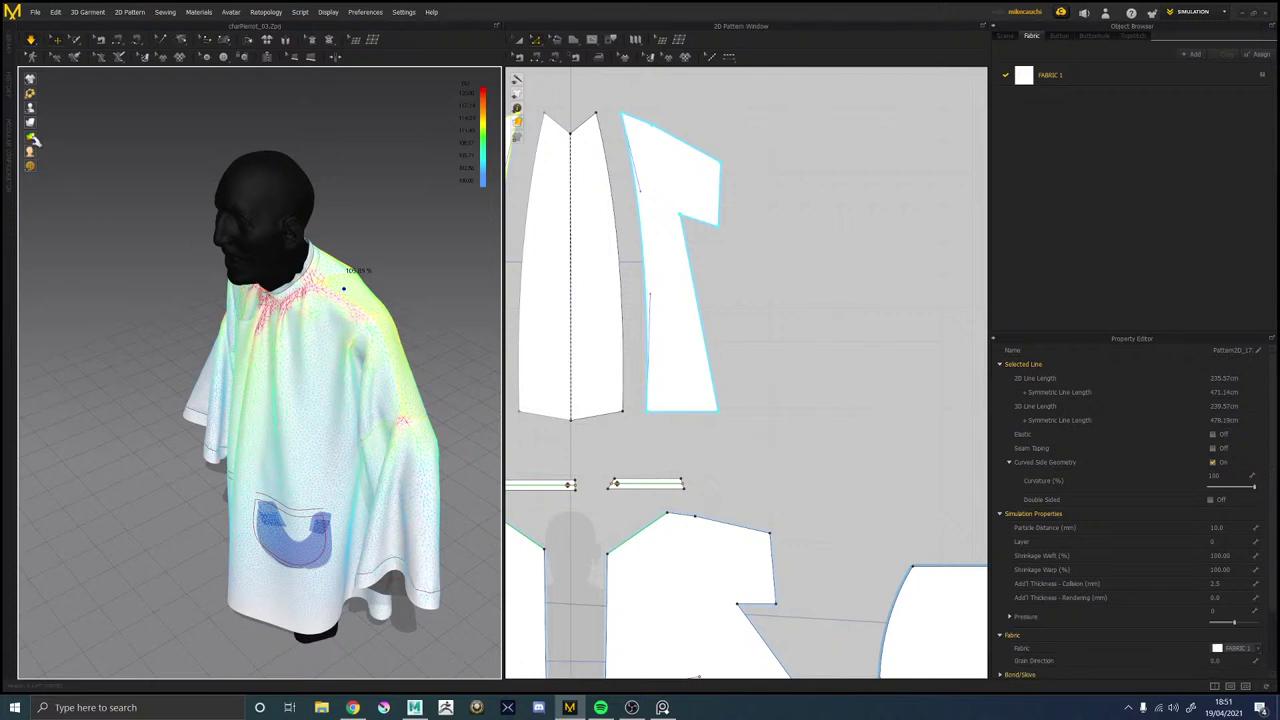
click(46, 136)
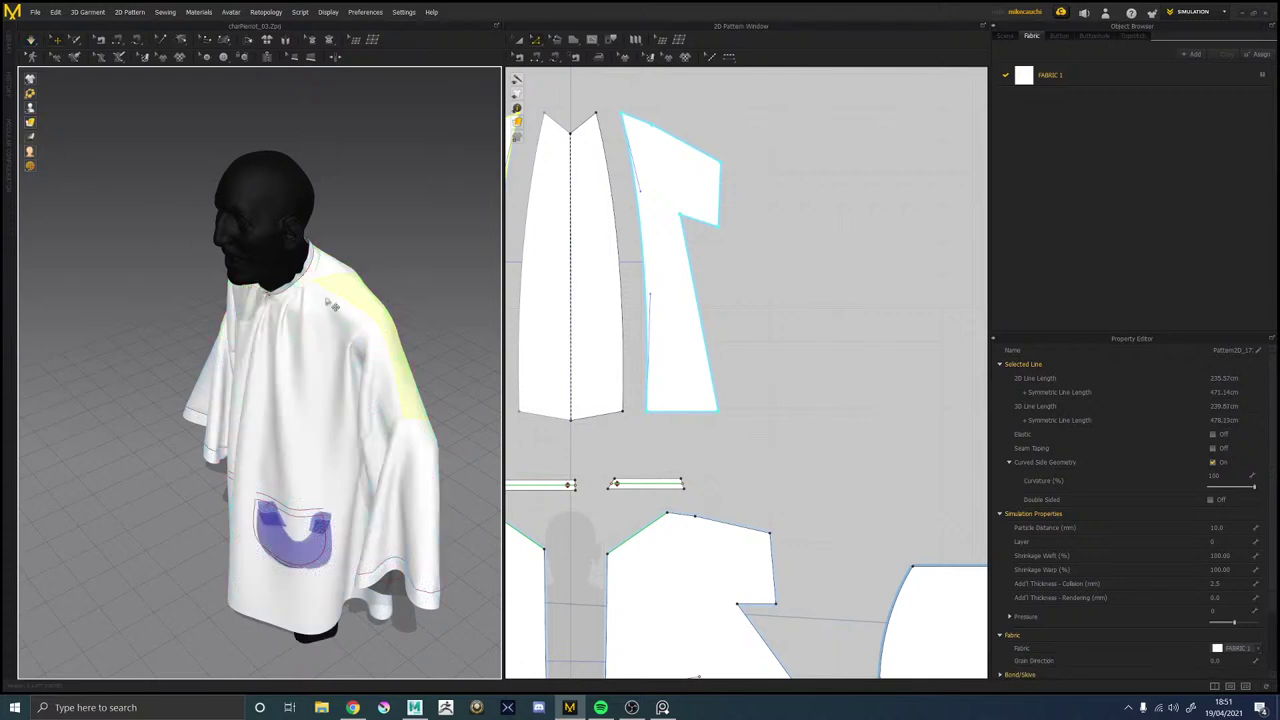
Compare the lengths of the matching inner and outer shoulder seam segments on the back side and front panels.
right_drag(752, 226, 893, 466)
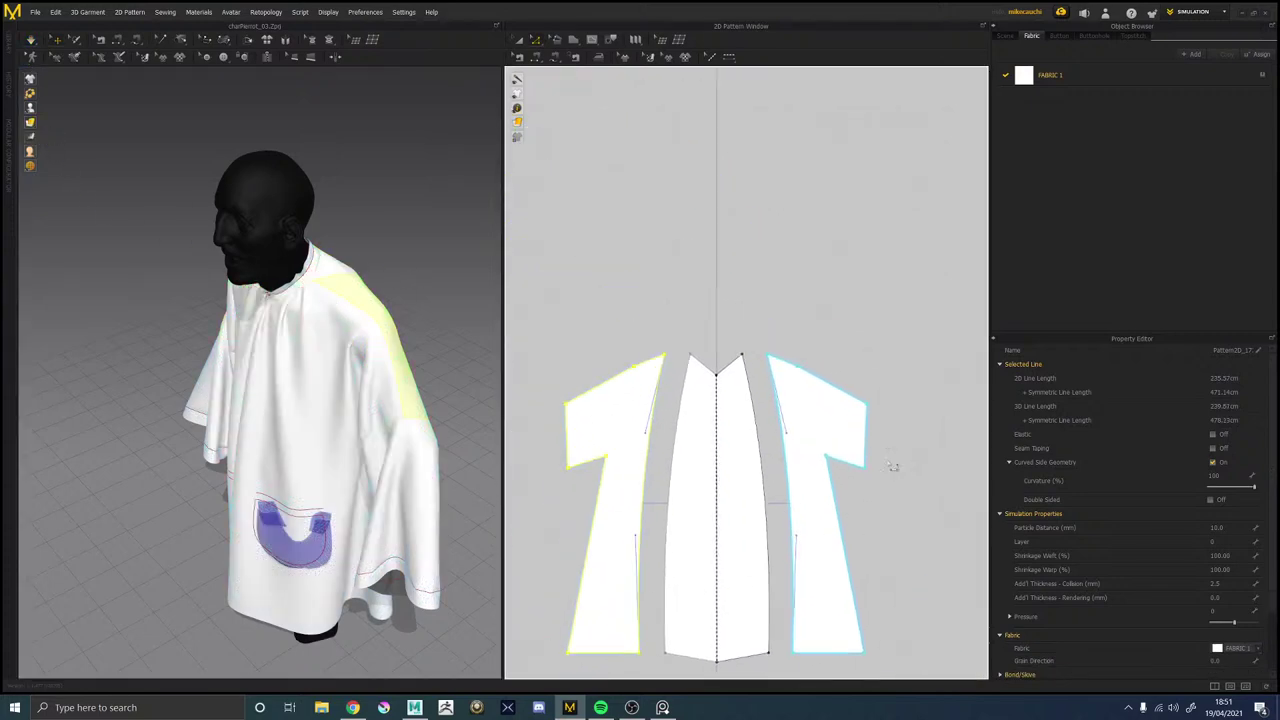
click(791, 366)
middle_drag(880, 397, 841, 122)
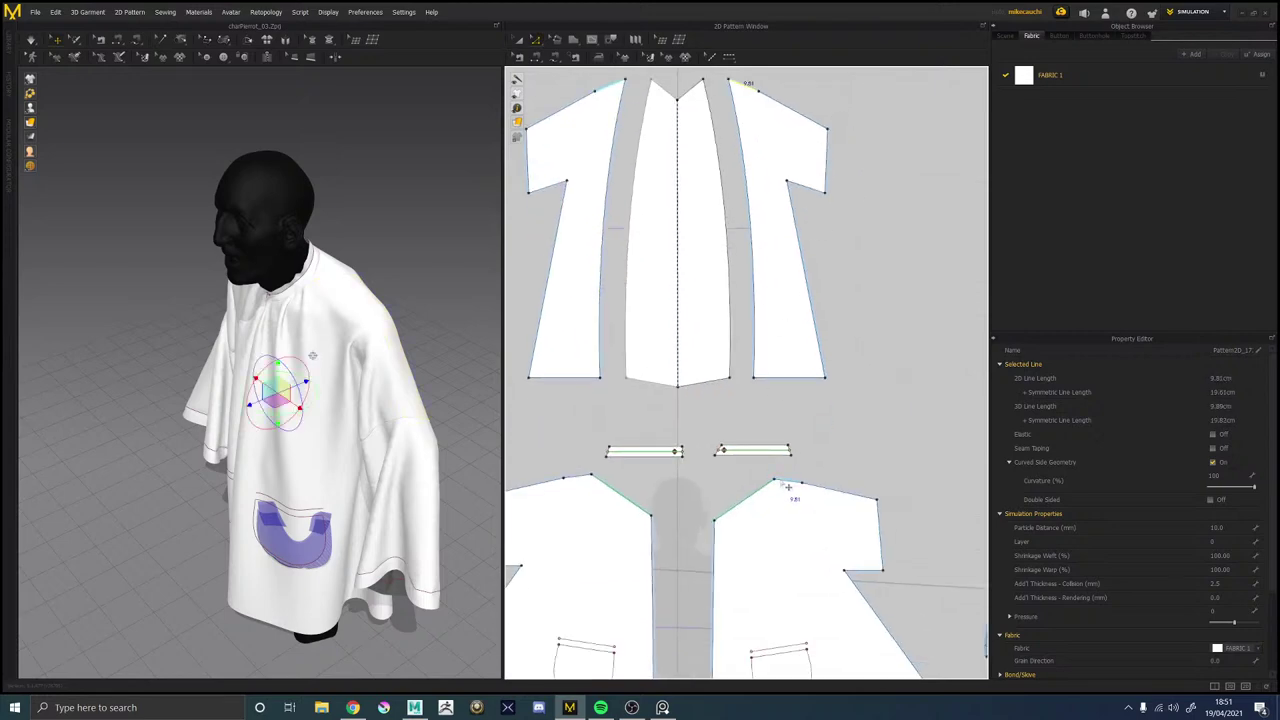
click(789, 485)
right_drag(893, 479, 809, 337)
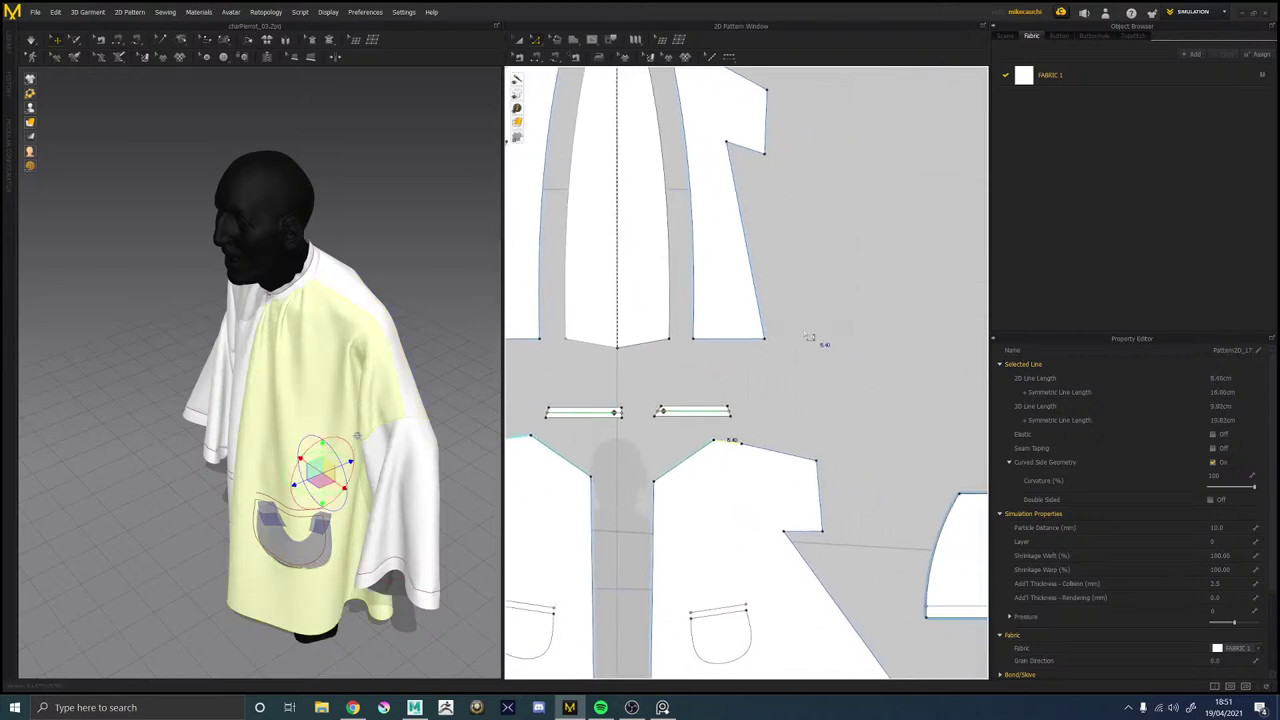
scroll(767, 469, down, 1)
click(781, 457)
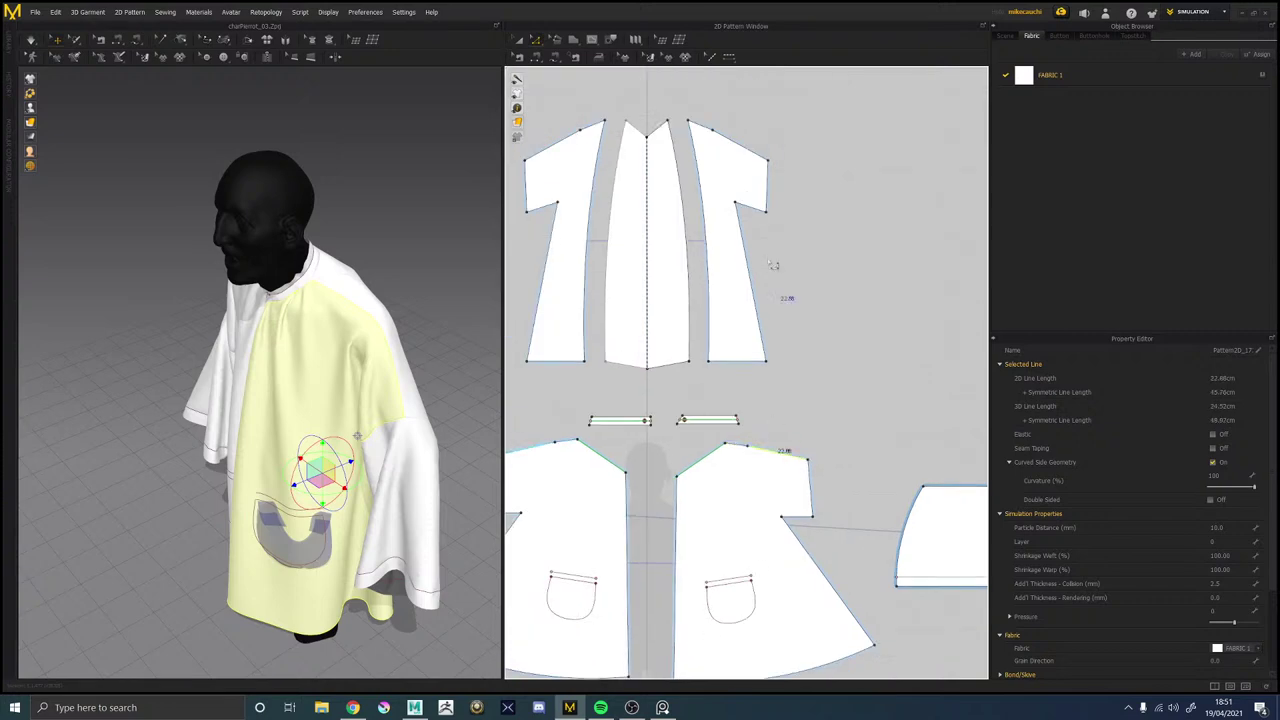
click(750, 148)
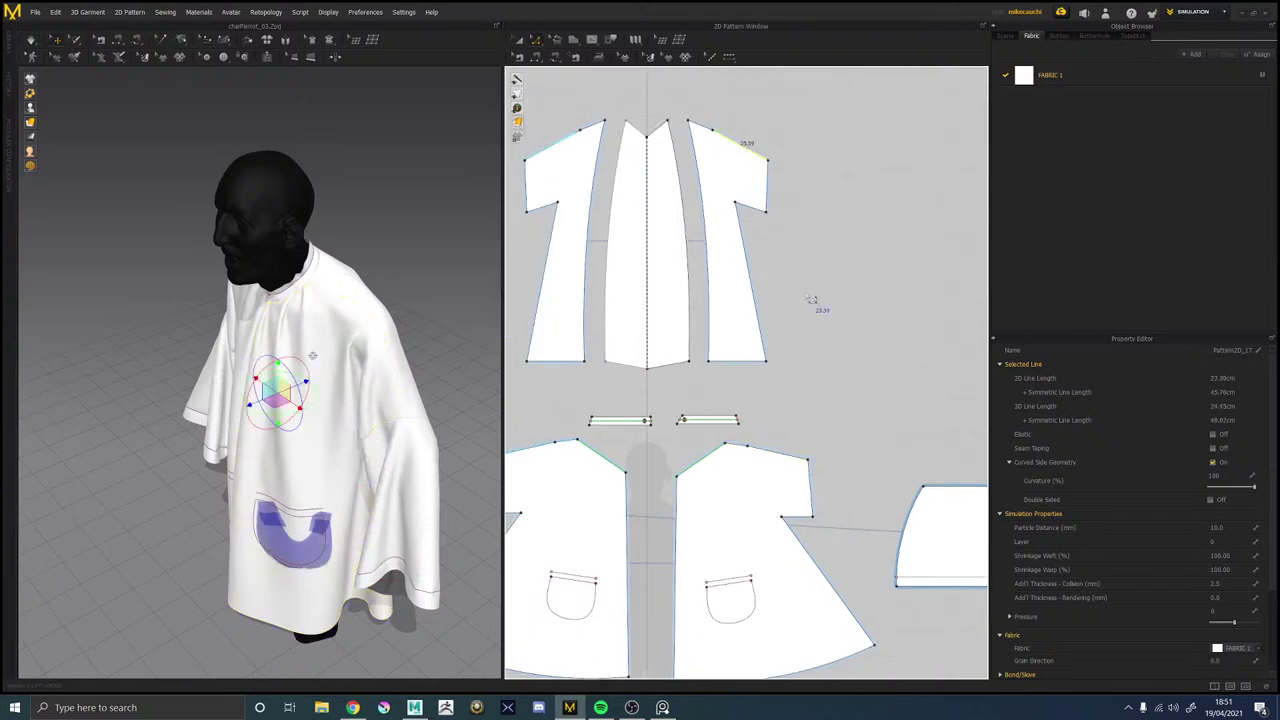
Shift the front panel's outer shoulder segment slightly outward, simulate the garment, and inspect the front and back.
scroll(805, 445, up, 2)
click(782, 452)
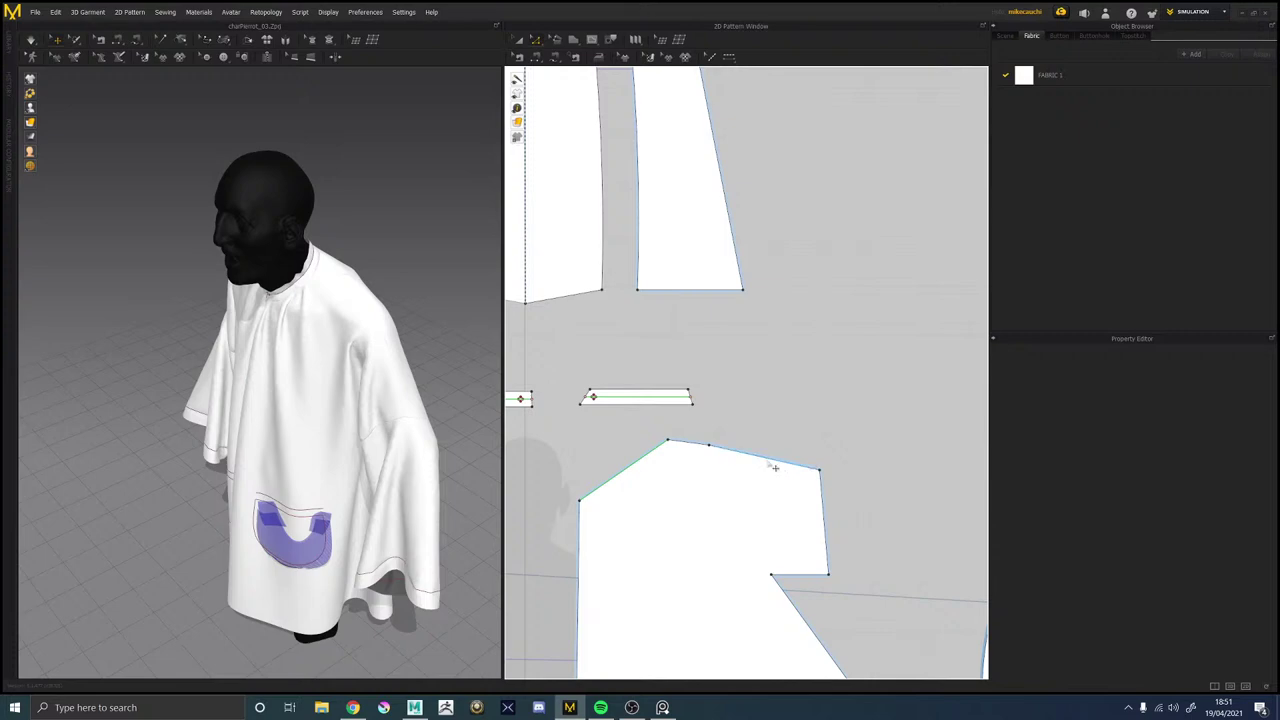
click(776, 466)
drag(781, 467, 776, 467)
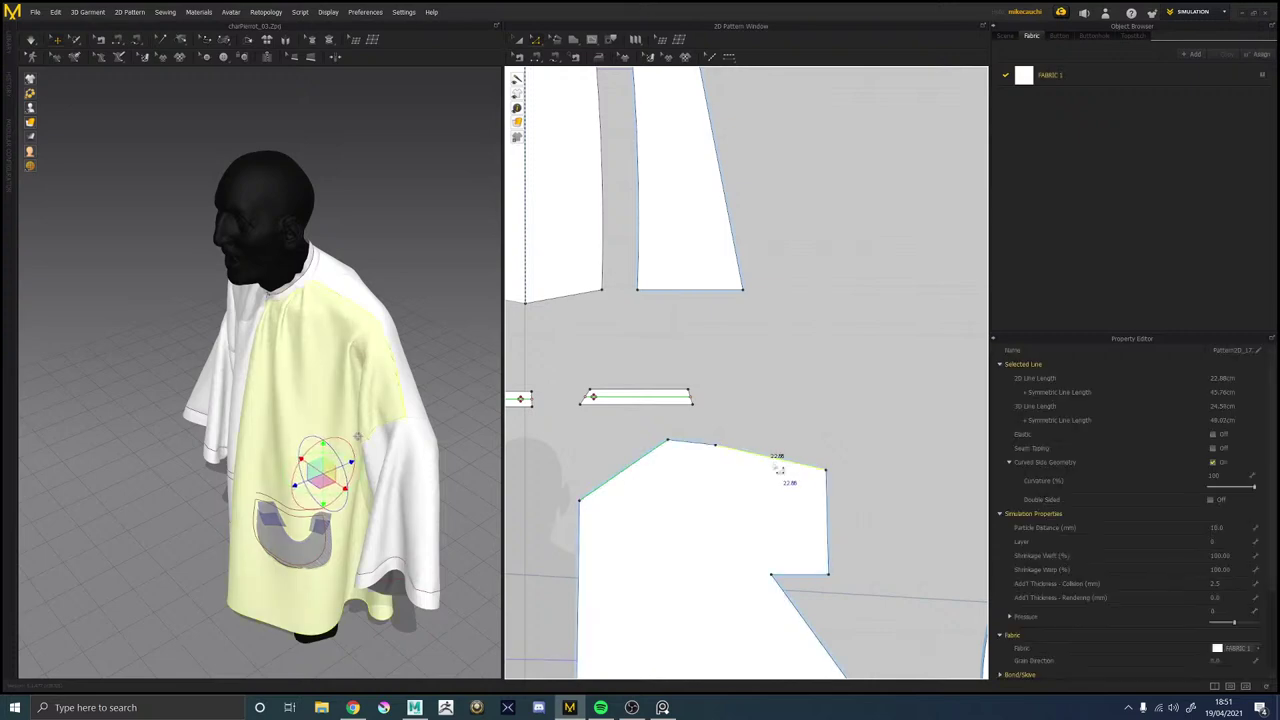
click(257, 368)
right_drag(248, 364, 299, 332)
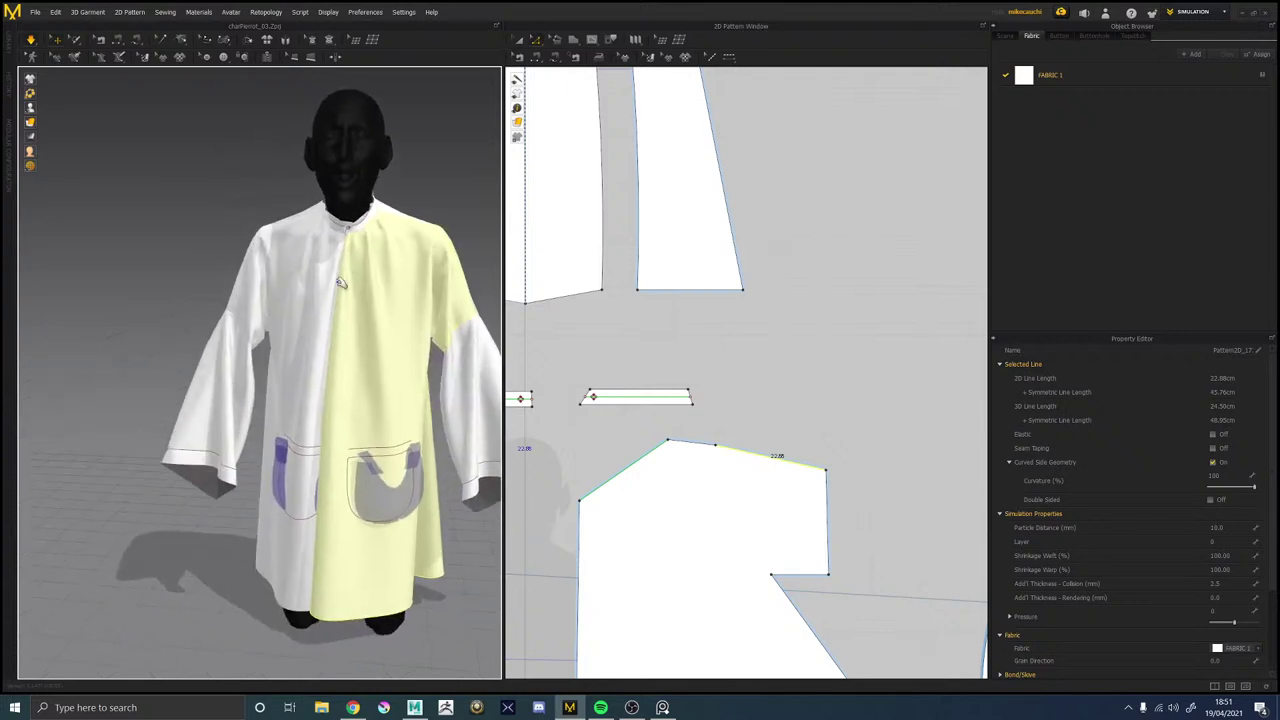
middle_drag(388, 305, 330, 332)
right_drag(375, 338, 220, 384)
scroll(809, 420, up, 1)
scroll(786, 380, down, 5)
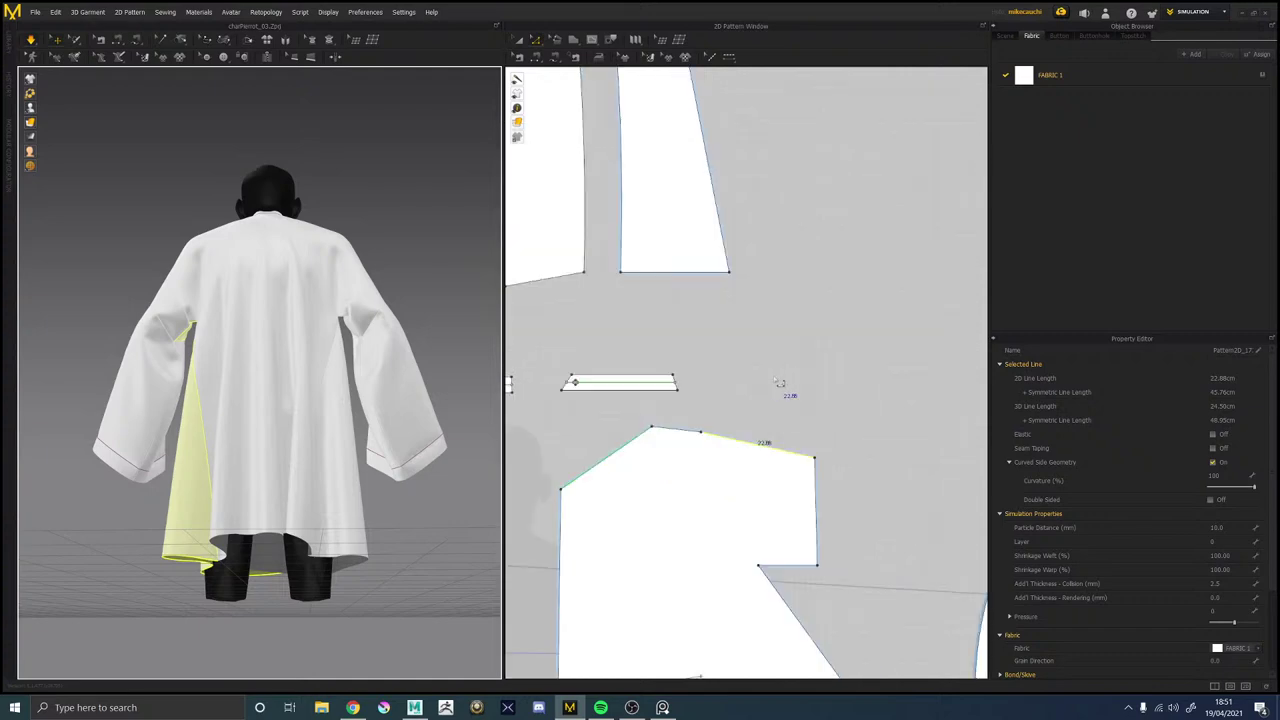
Move the back side panel's outer hem corner outward to widen its flare, and the front panel's outer hem corner slightly inward.
click(762, 361)
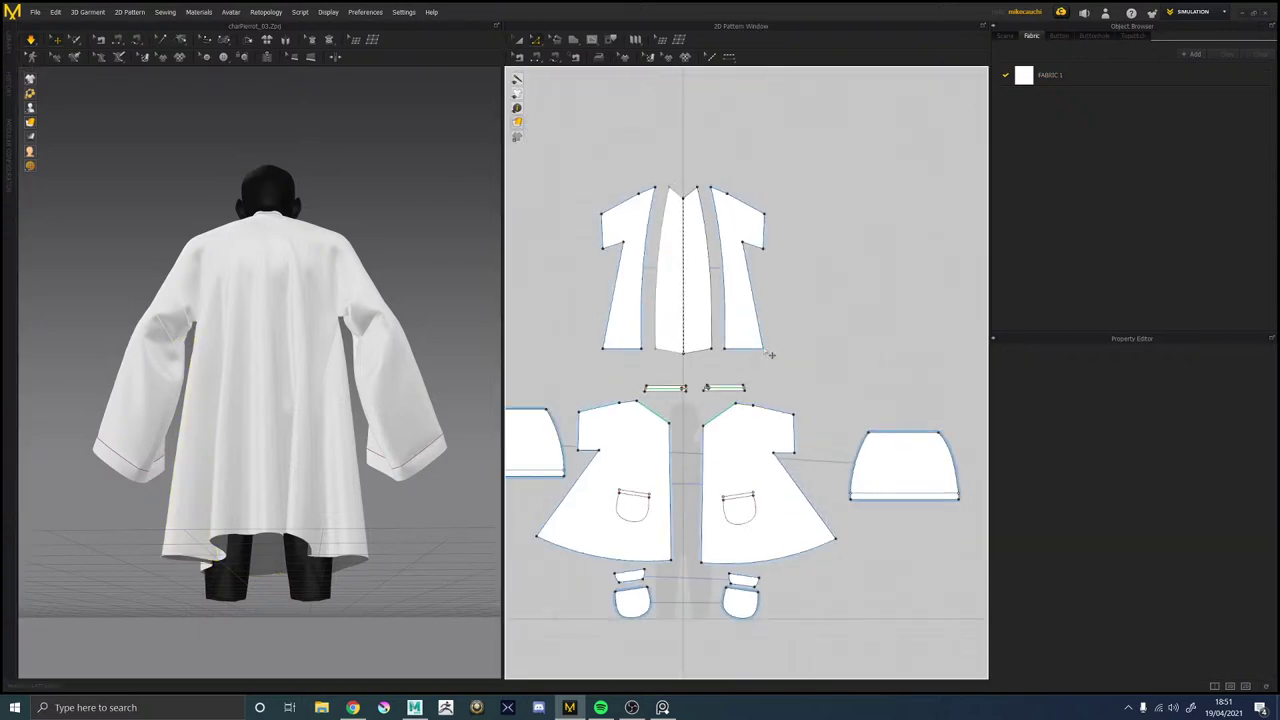
drag(771, 354, 799, 347)
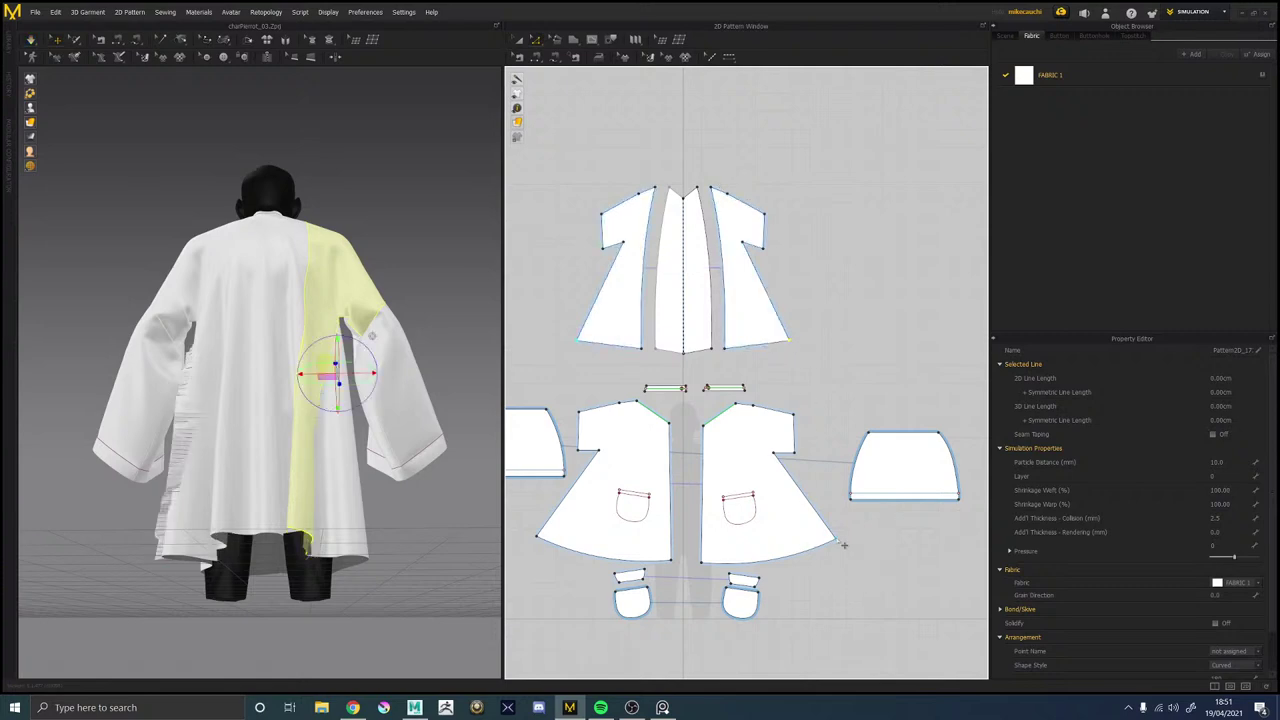
drag(843, 545, 826, 550)
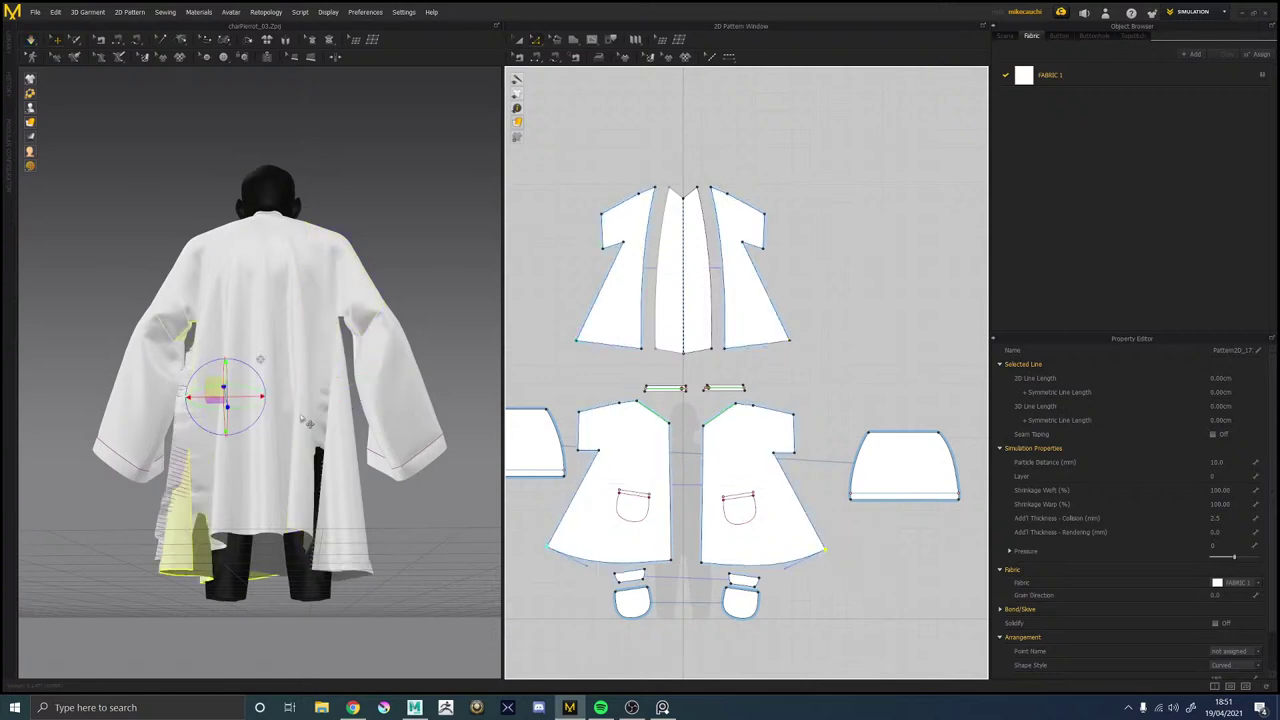
Simulate the garment, pull the front panel's tangled lower side outward, and inspect the hem from underneath.
click(791, 568)
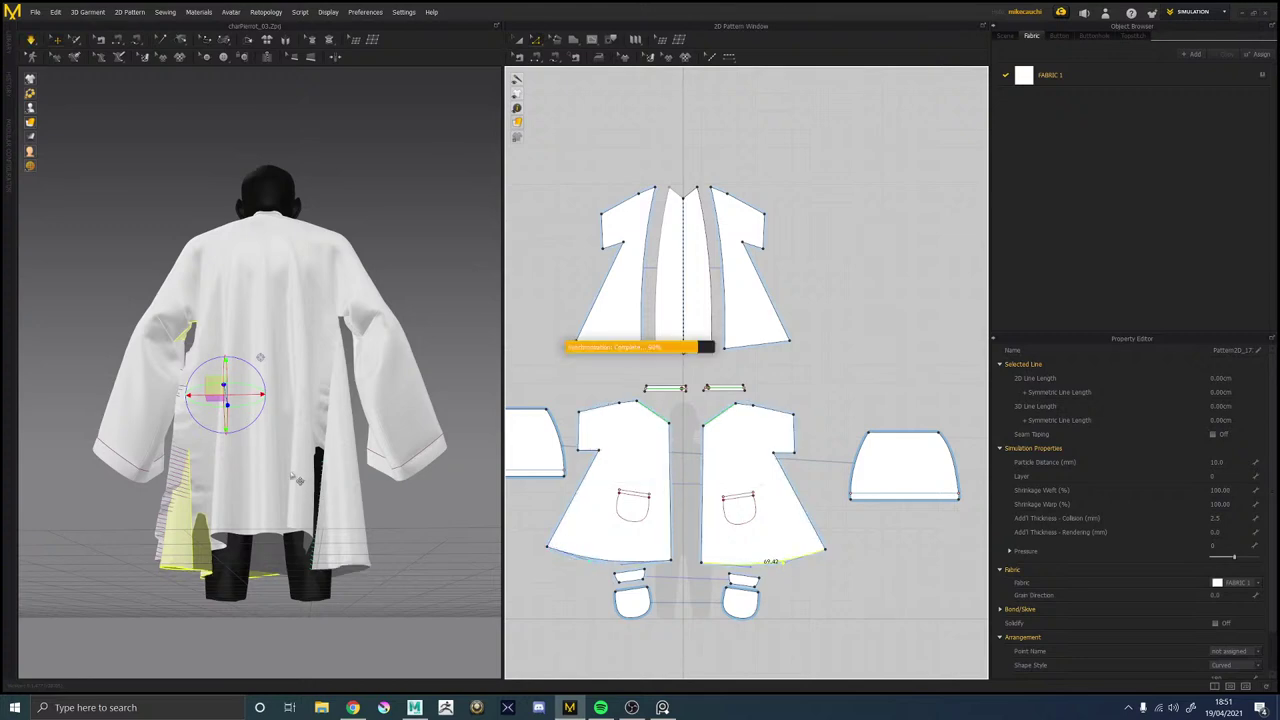
click(213, 481)
key(space)
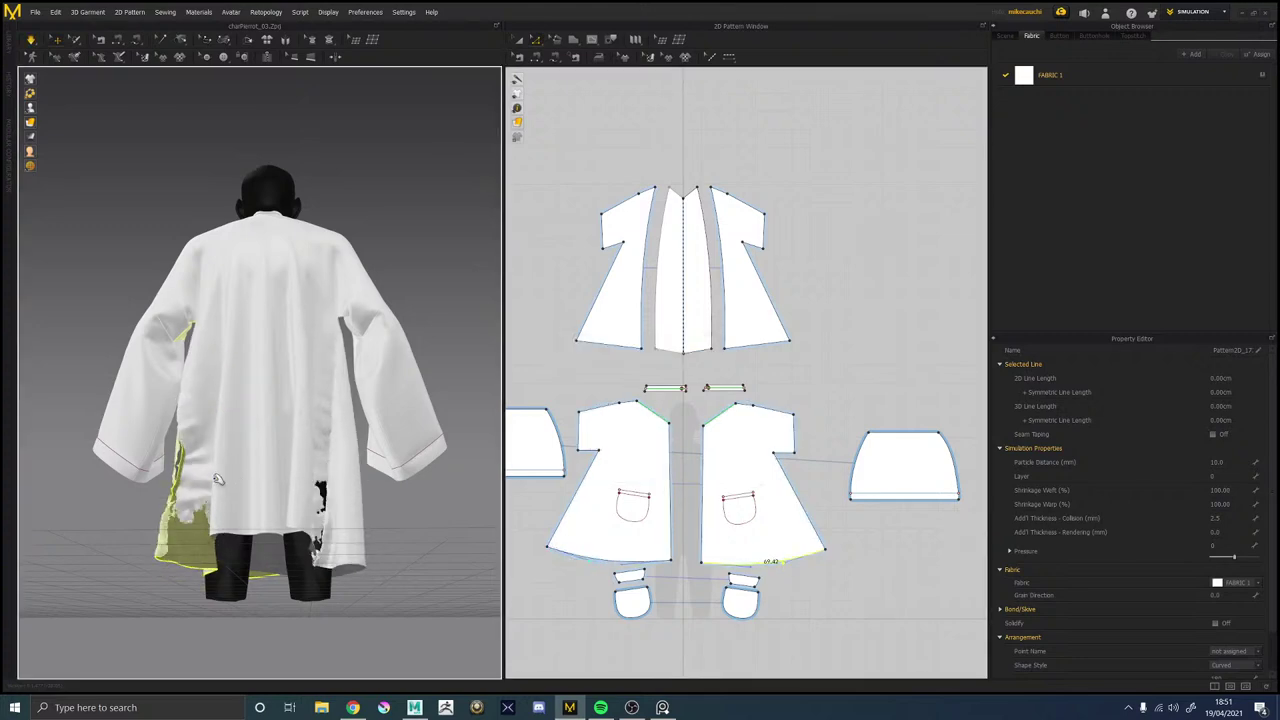
right_drag(198, 485, 282, 490)
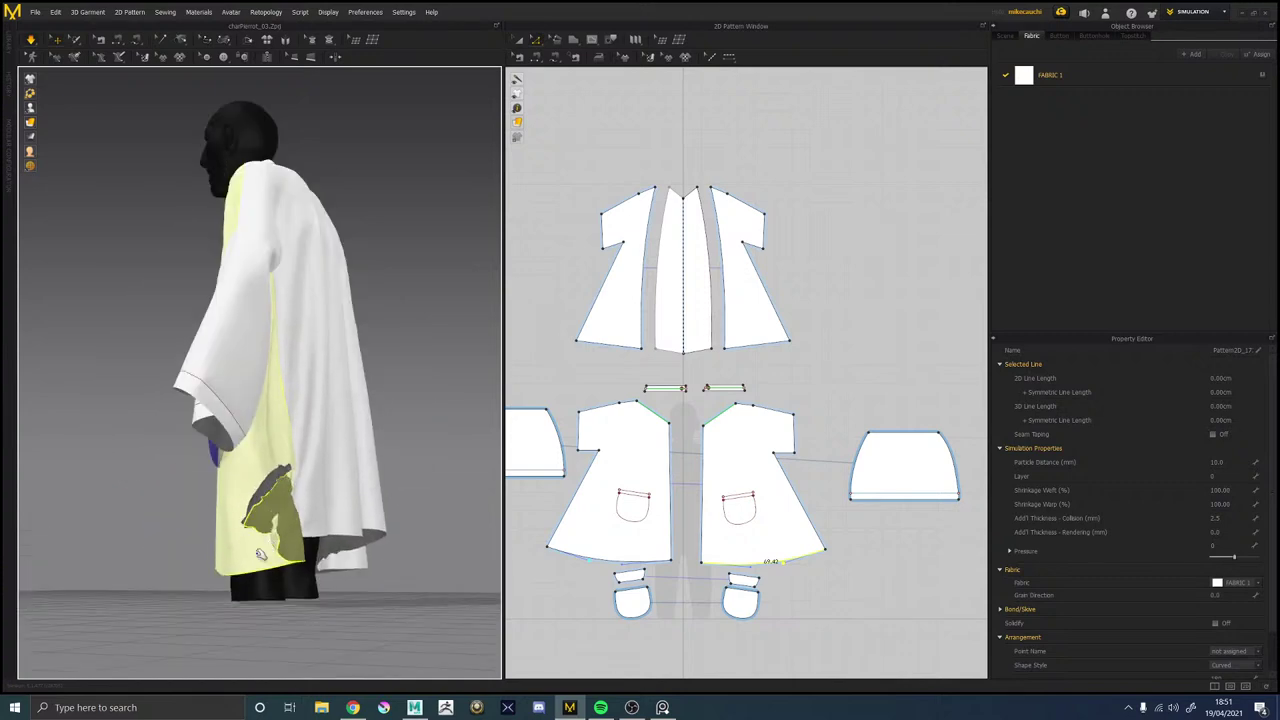
drag(261, 554, 140, 639)
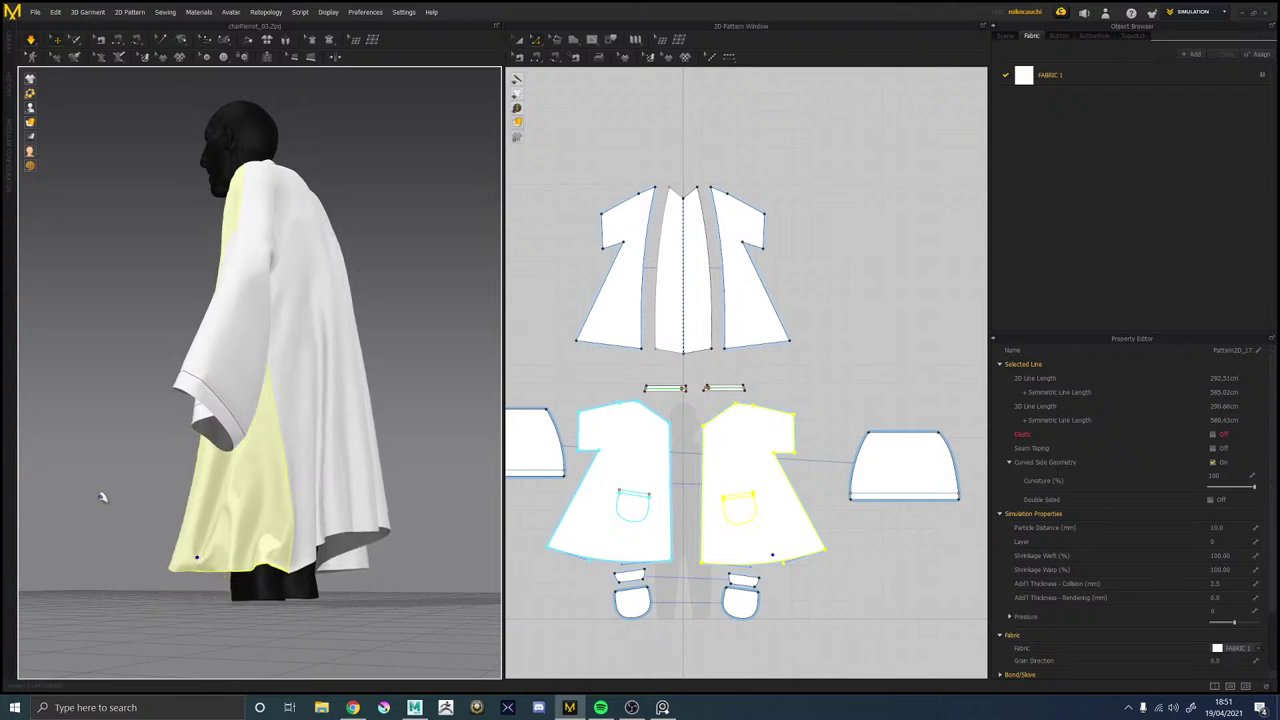
right_drag(102, 496, 112, 434)
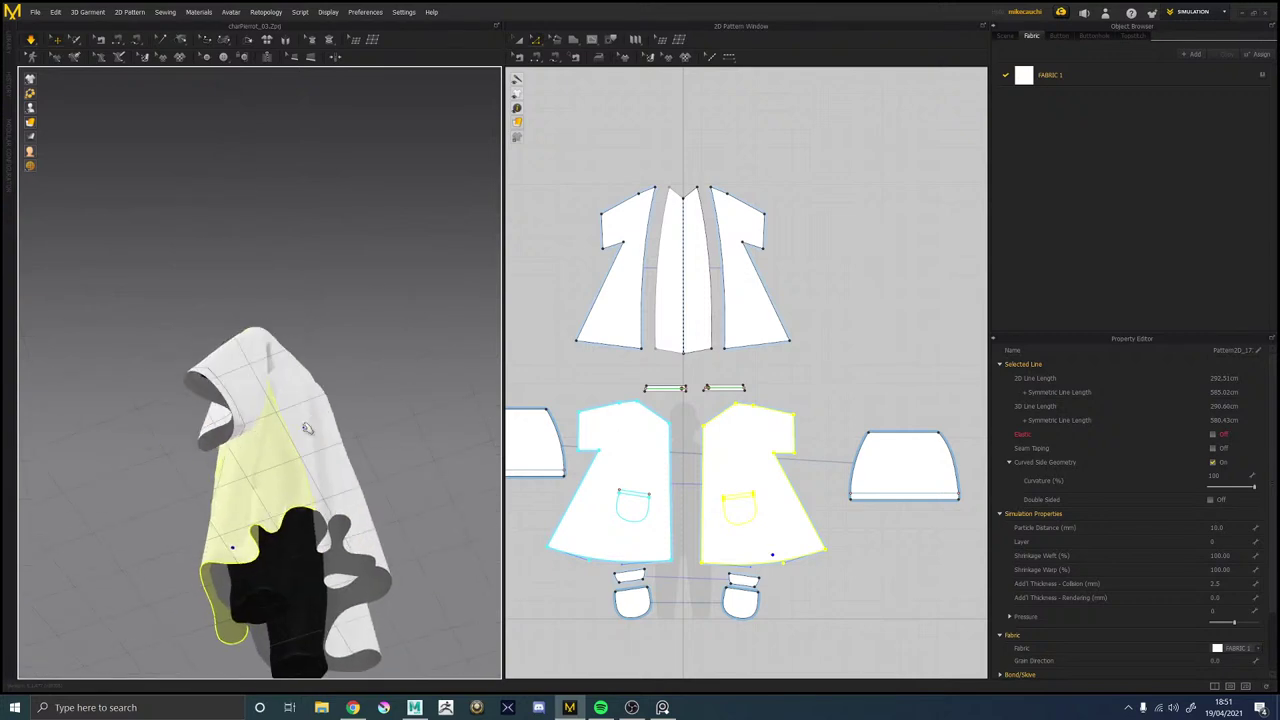
right_drag(306, 503, 481, 449)
Compare the lengths of the matching underarm and outer shoulder seam segments on the back side and front panels.
right_drag(829, 370, 845, 346)
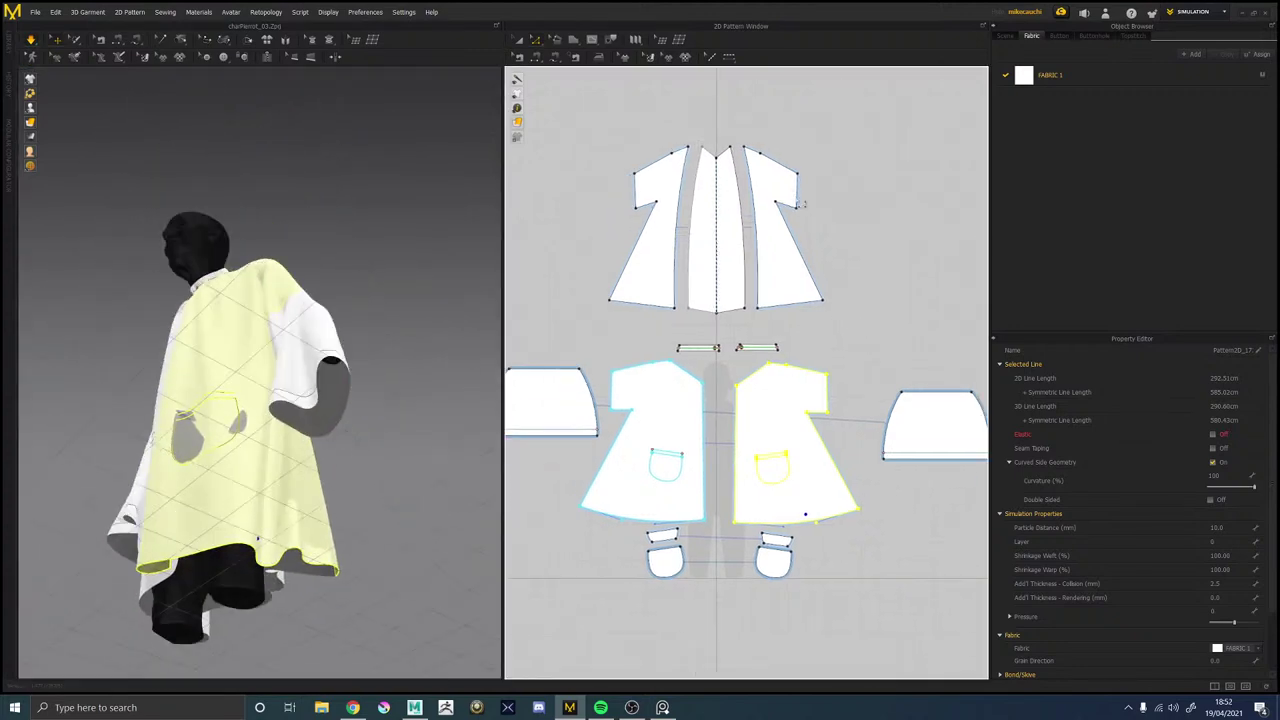
click(795, 211)
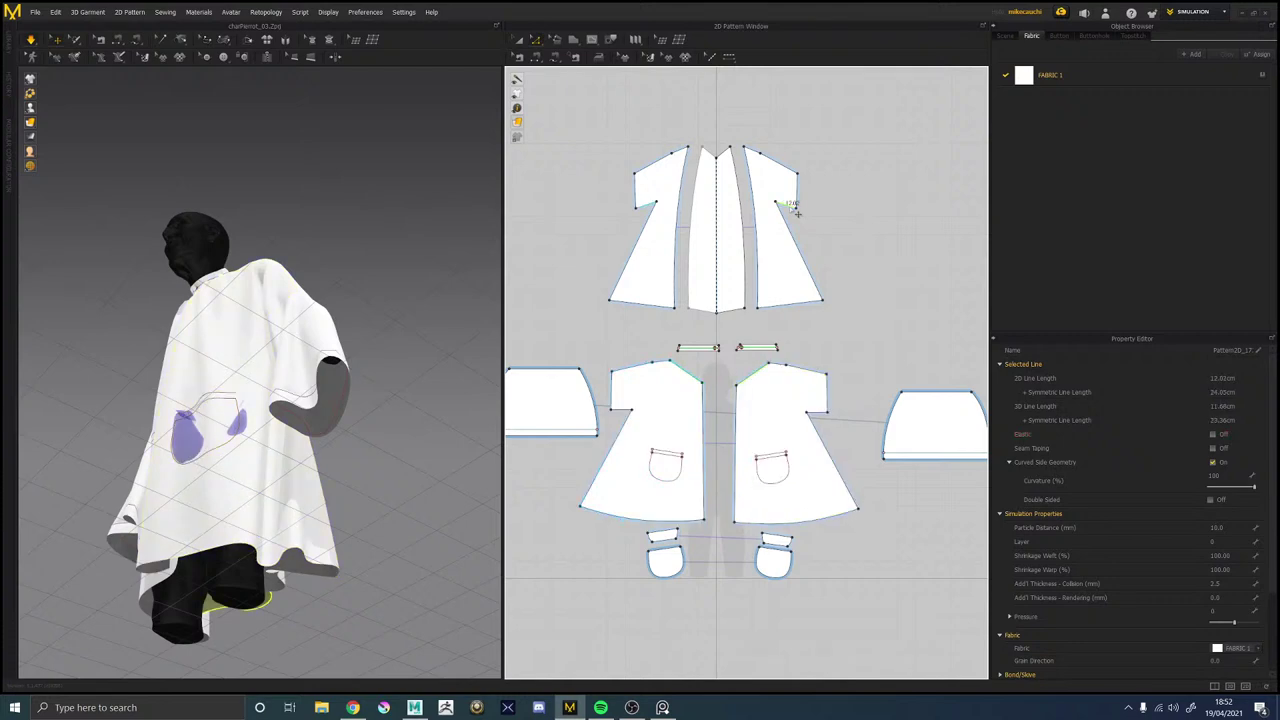
click(822, 418)
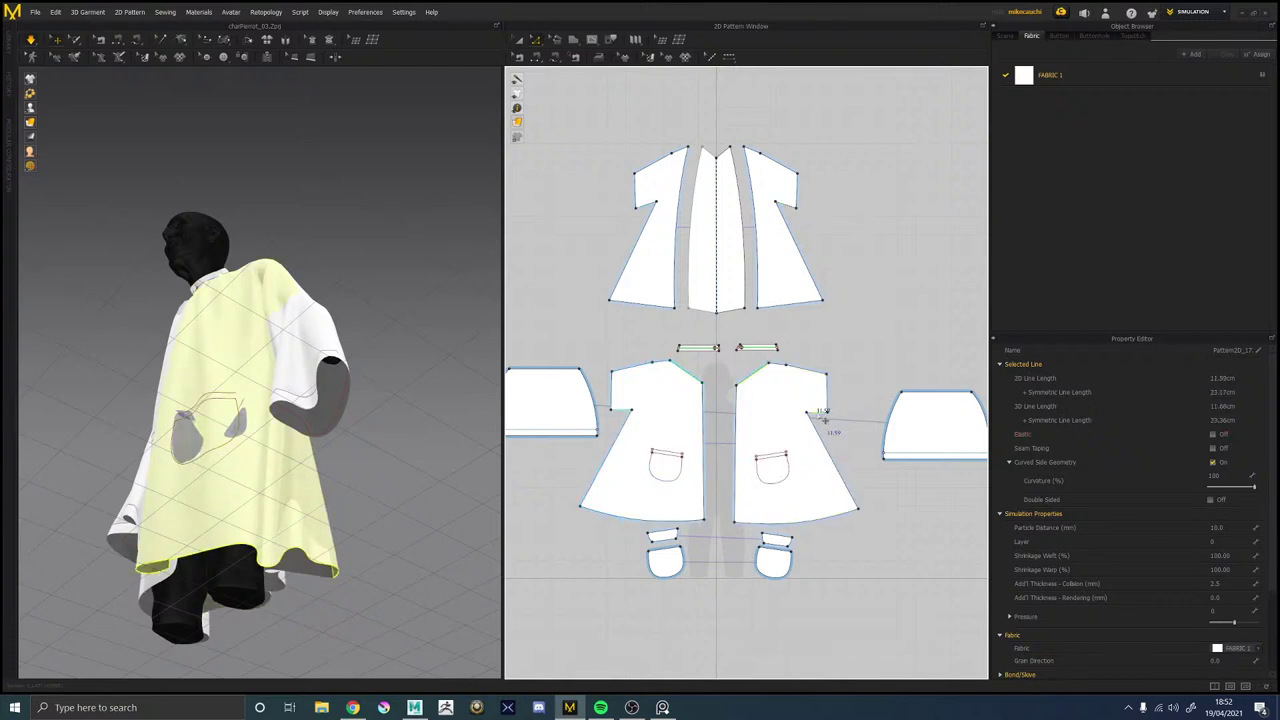
click(791, 176)
click(811, 369)
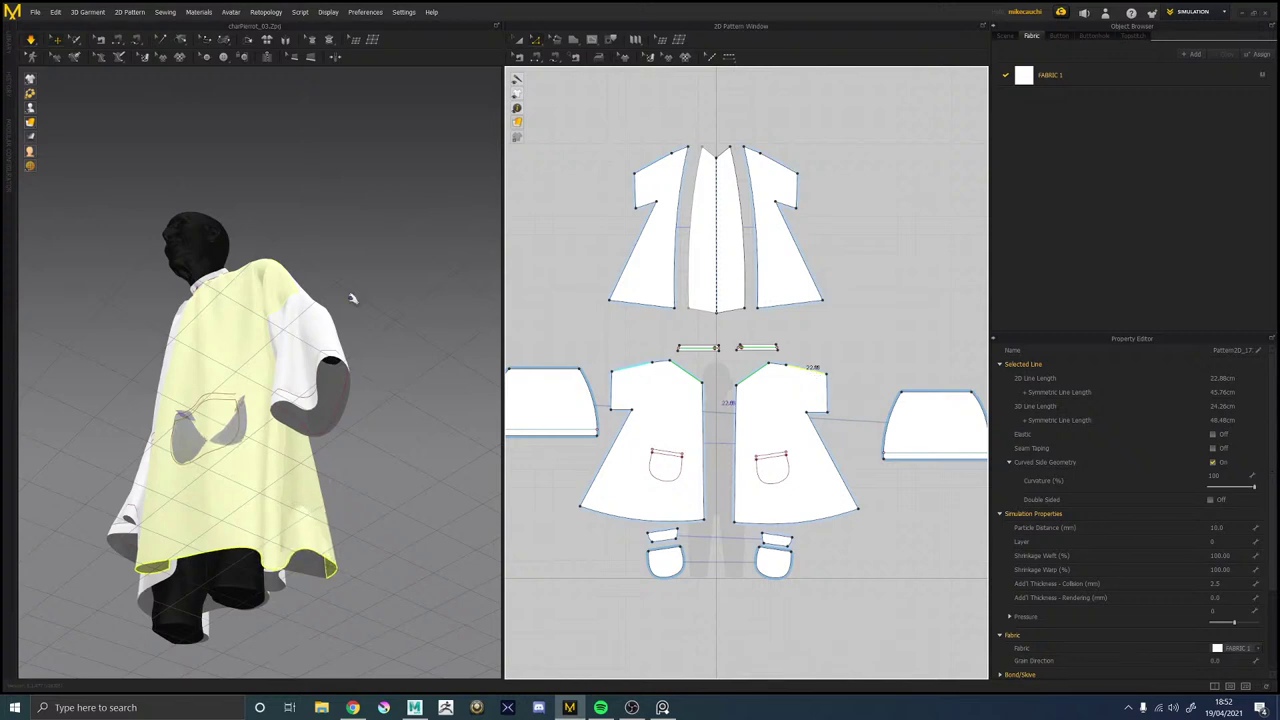
Deactivate both collar pieces together with their sewing.
key(2)
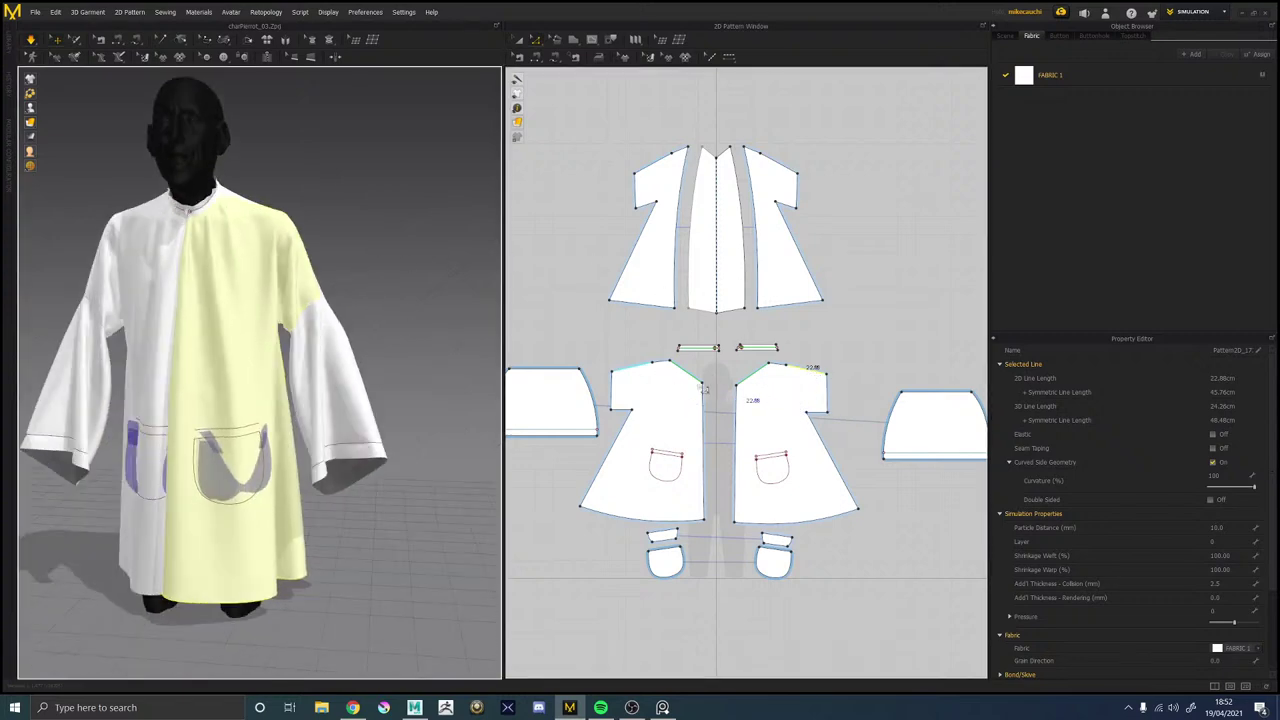
middle_drag(338, 443, 422, 339)
right_drag(383, 430, 316, 310)
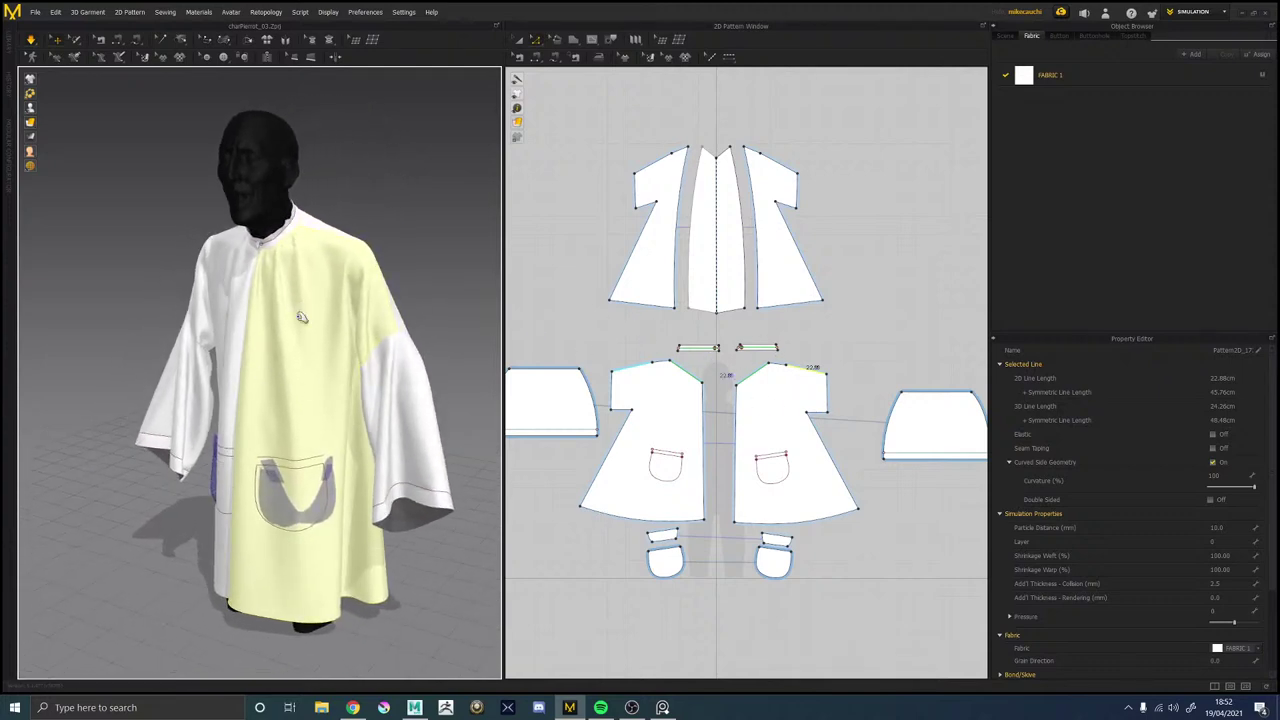
middle_drag(283, 231, 309, 364)
scroll(365, 374, up, 6)
mouse_move(343, 348)
right_down()
mouse_move(367, 352)
mouse_move(346, 352)
right_up()
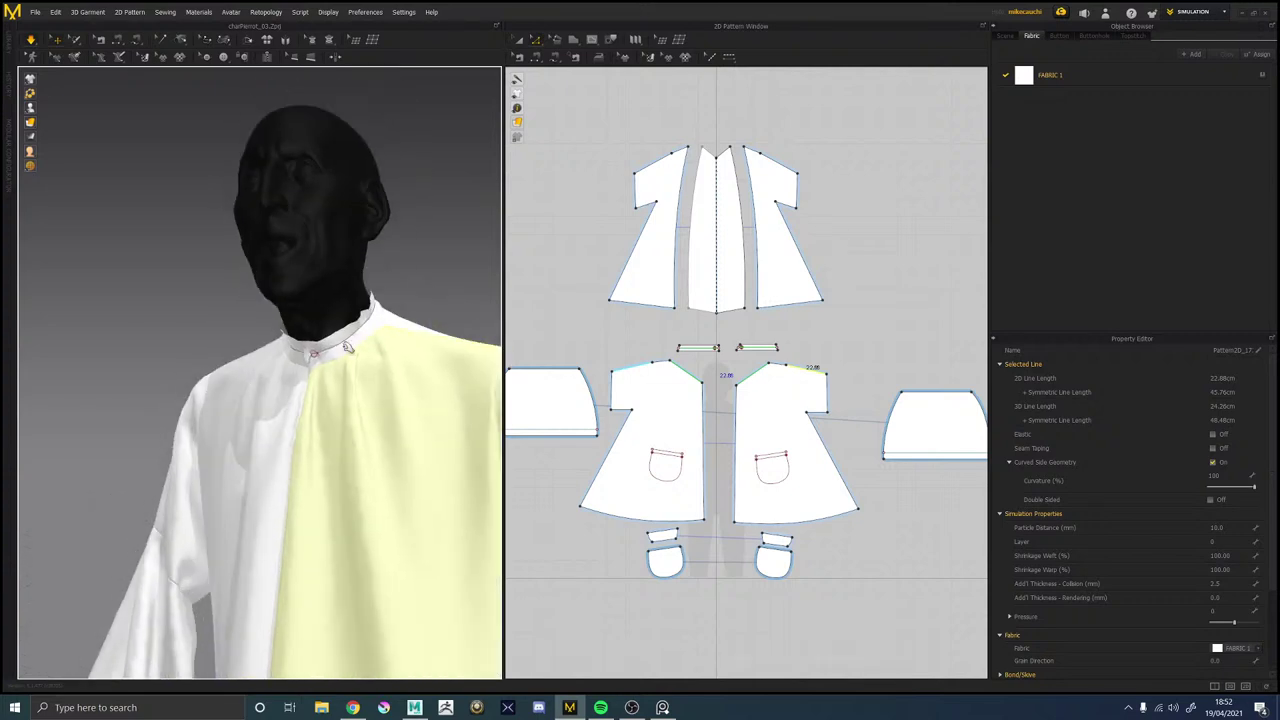
click(345, 350)
shift+click(285, 348)
right_drag(171, 286, 398, 331)
right_click(310, 324)
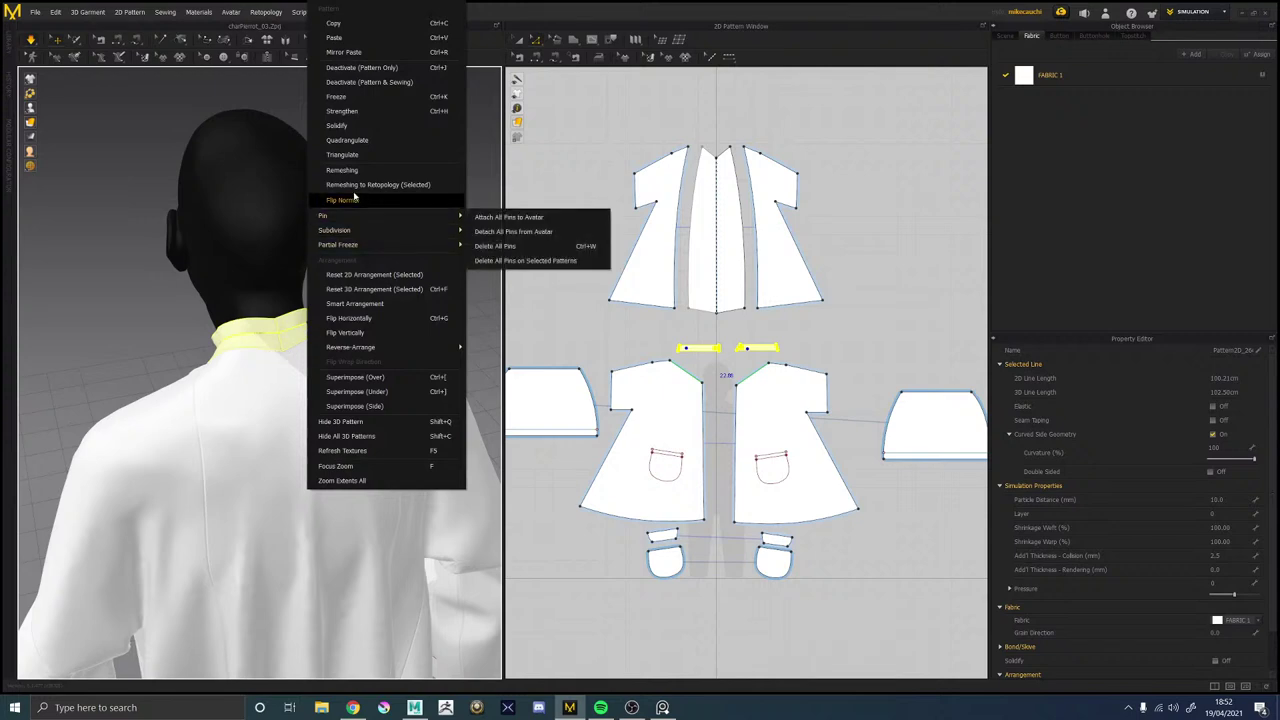
click(357, 83)
Examine the open neckline and the garment's front drape without the collar.
right_drag(335, 186, 361, 305)
scroll(366, 322, down, 5)
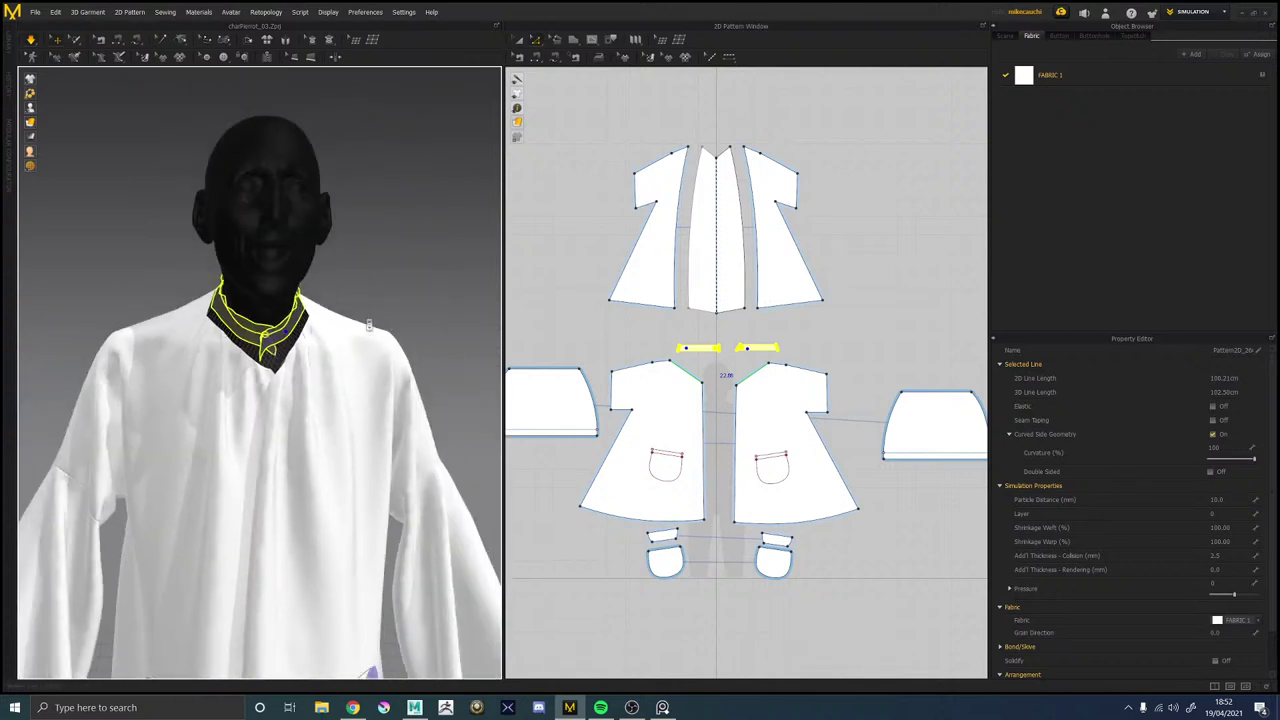
right_drag(397, 354, 365, 358)
middle_drag(350, 370, 337, 263)
right_drag(338, 284, 349, 233)
middle_drag(320, 177, 309, 250)
scroll(311, 254, down, 3)
right_drag(360, 268, 396, 371)
scroll(302, 425, up, 2)
middle_drag(305, 170, 308, 197)
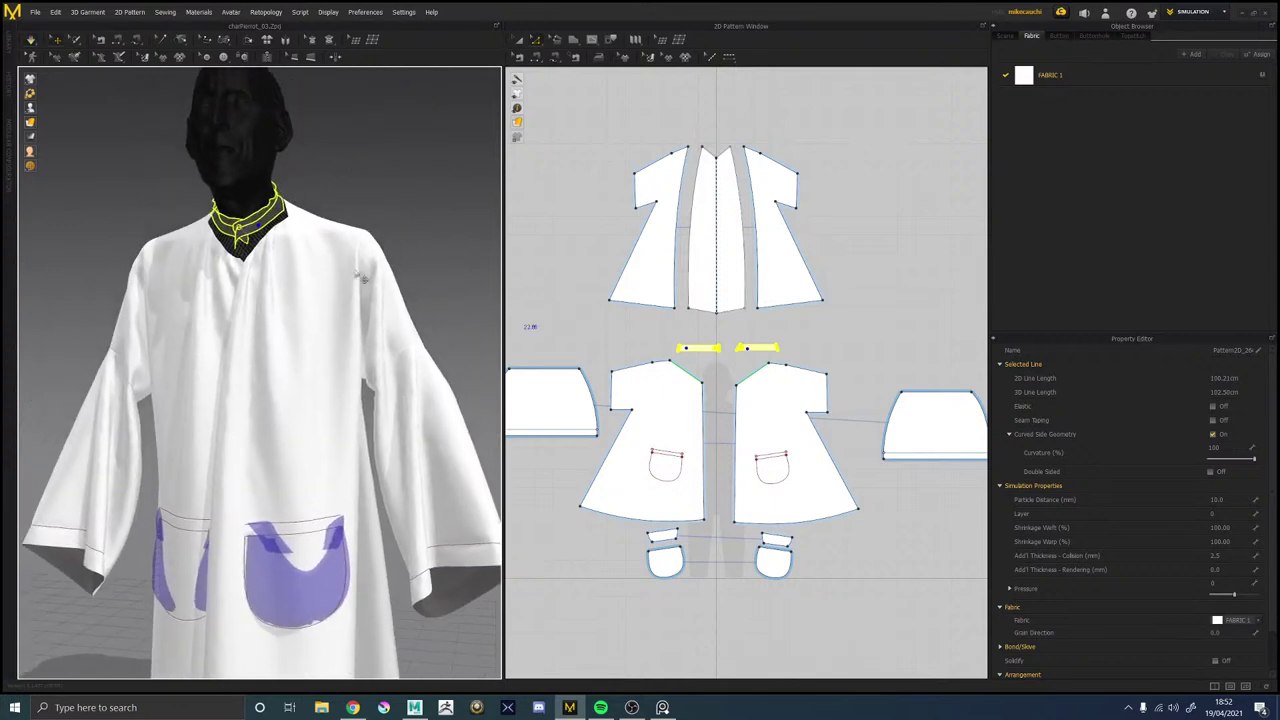
Reactivate both collar pieces and clear the selection.
right_click(264, 208)
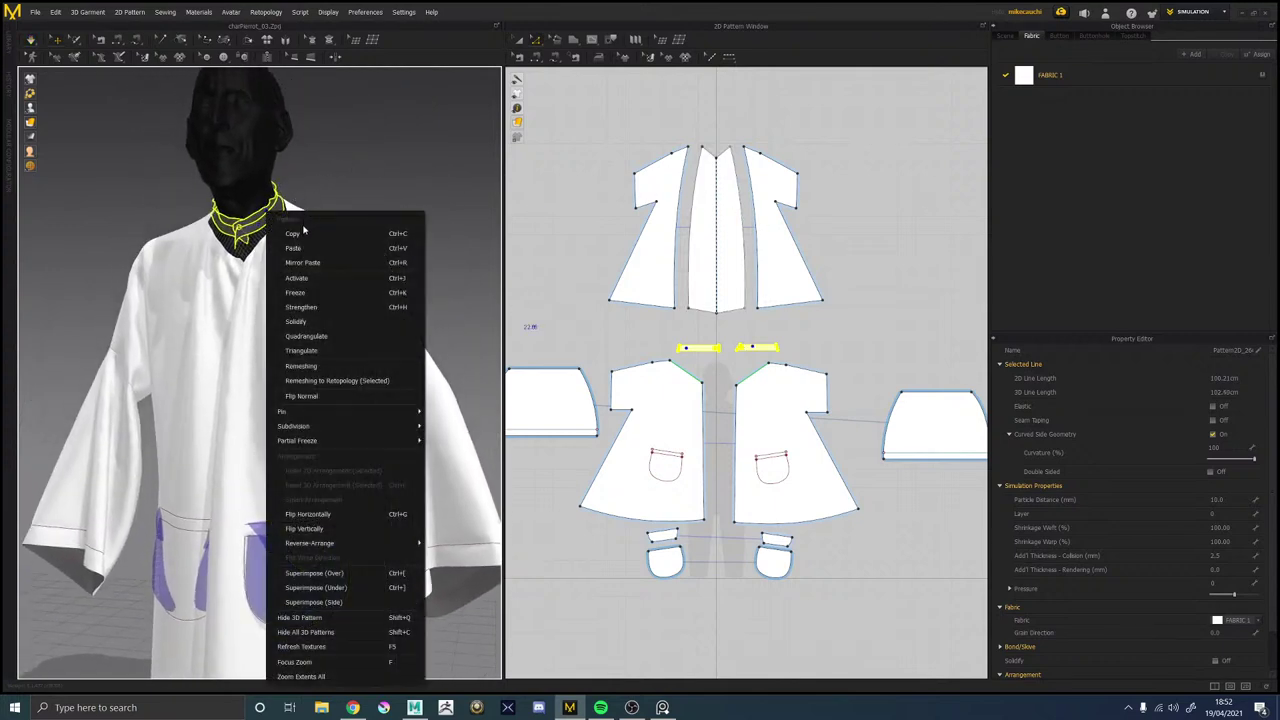
click(301, 287)
middle_drag(862, 387, 852, 269)
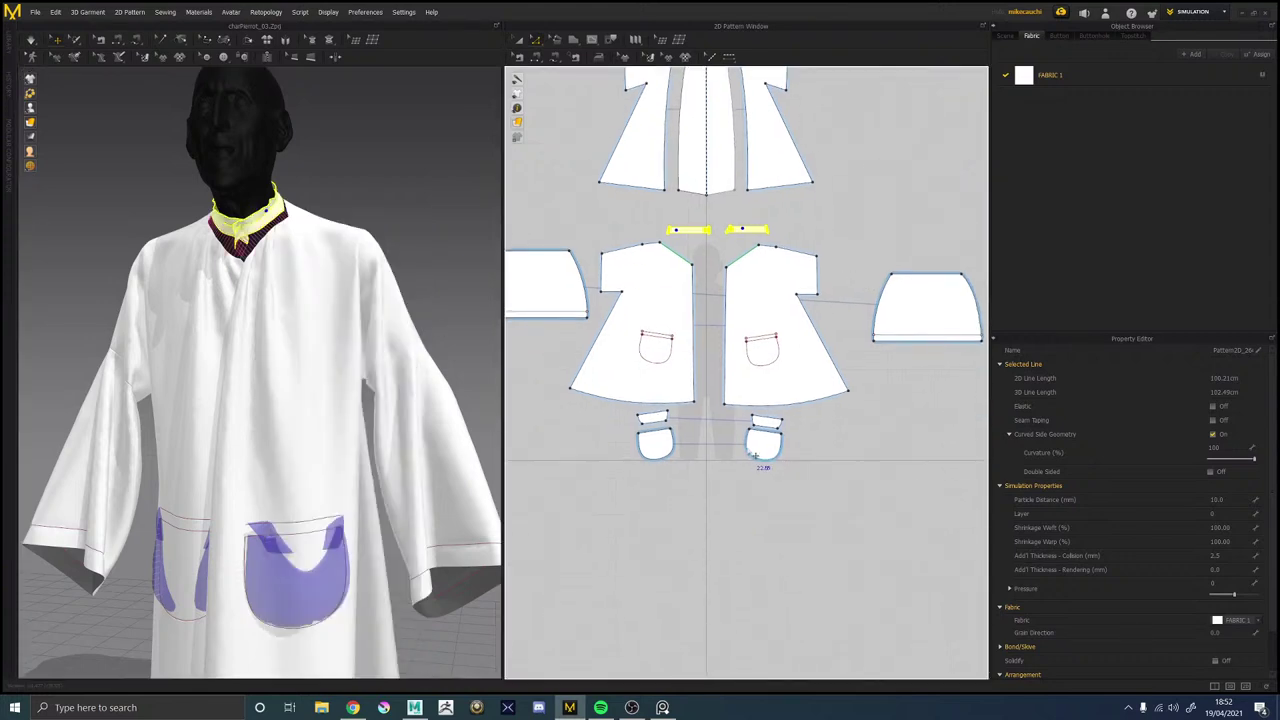
click(671, 511)
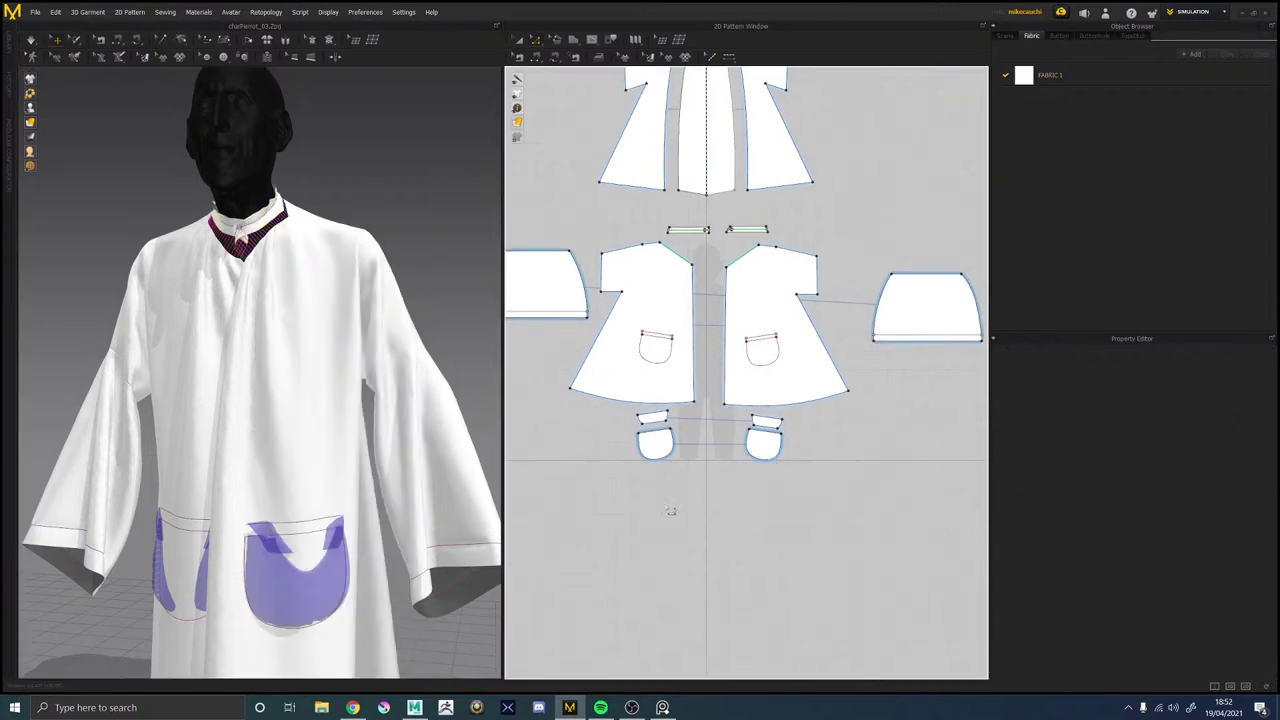
Move both pockets and their flaps forward, clear of the front panels, and activate them.
click(654, 446)
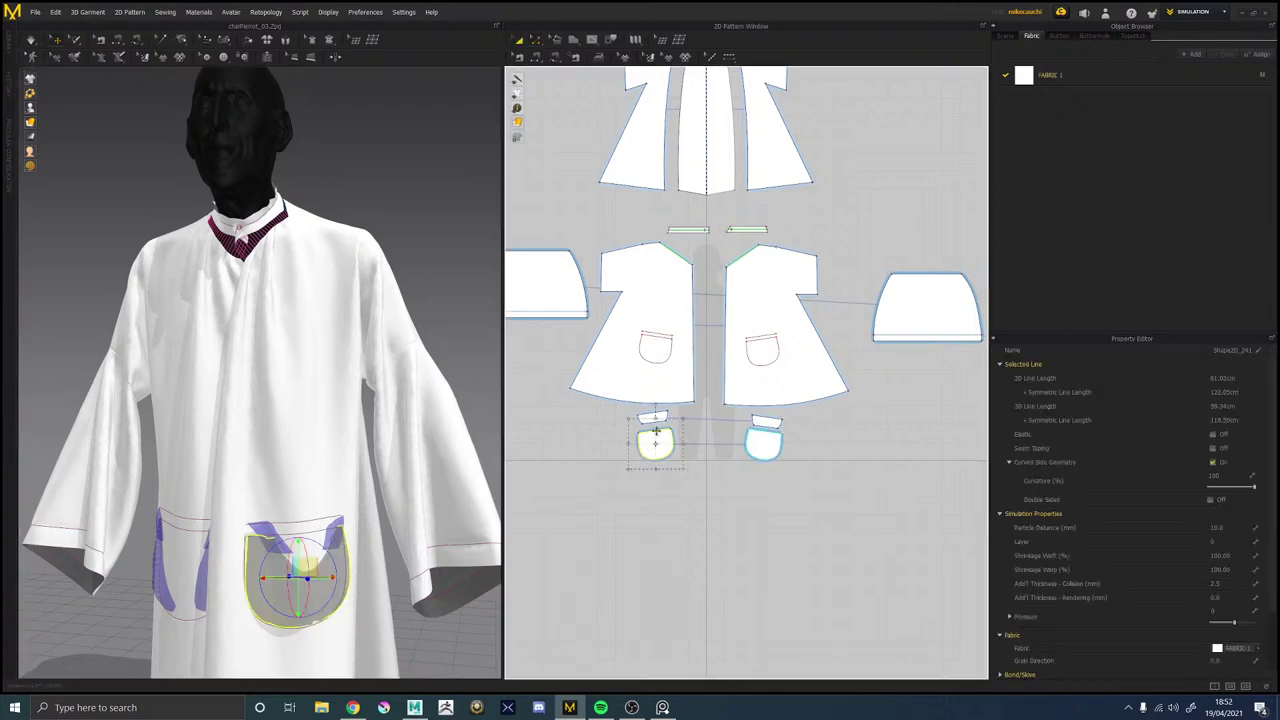
shift+click(777, 444)
shift+click(763, 423)
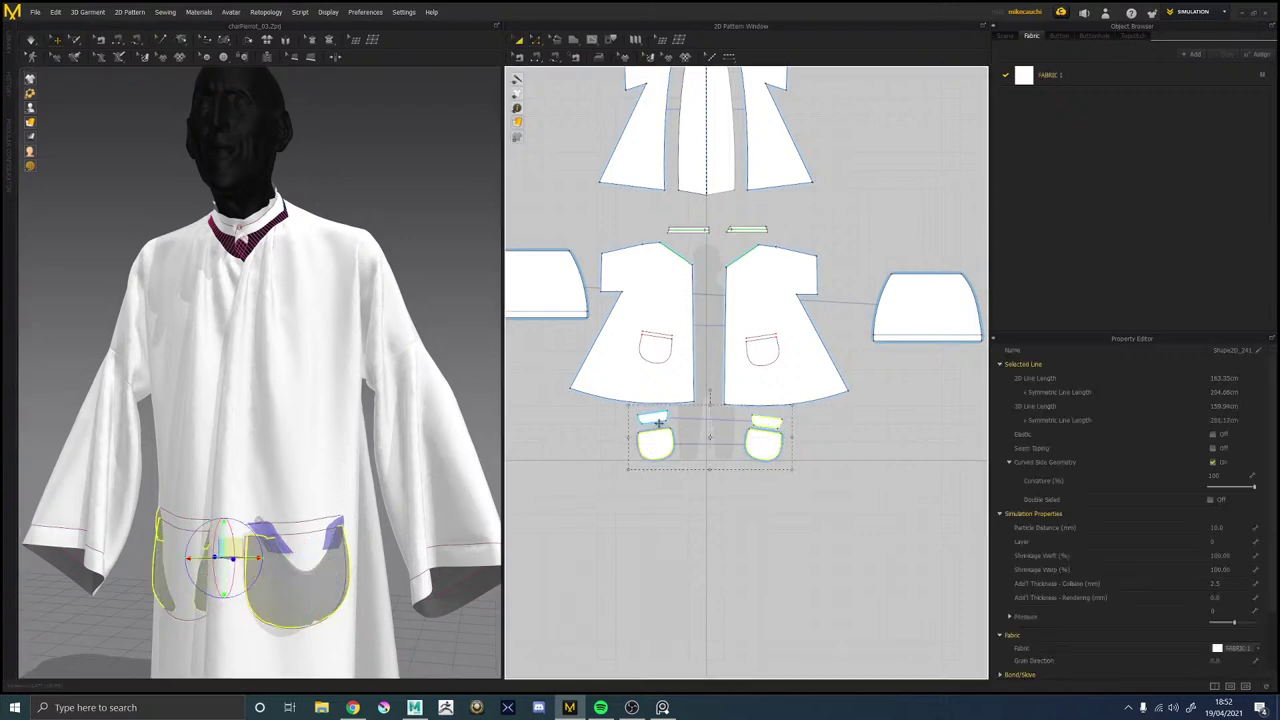
shift+click(645, 420)
right_drag(313, 490, 440, 525)
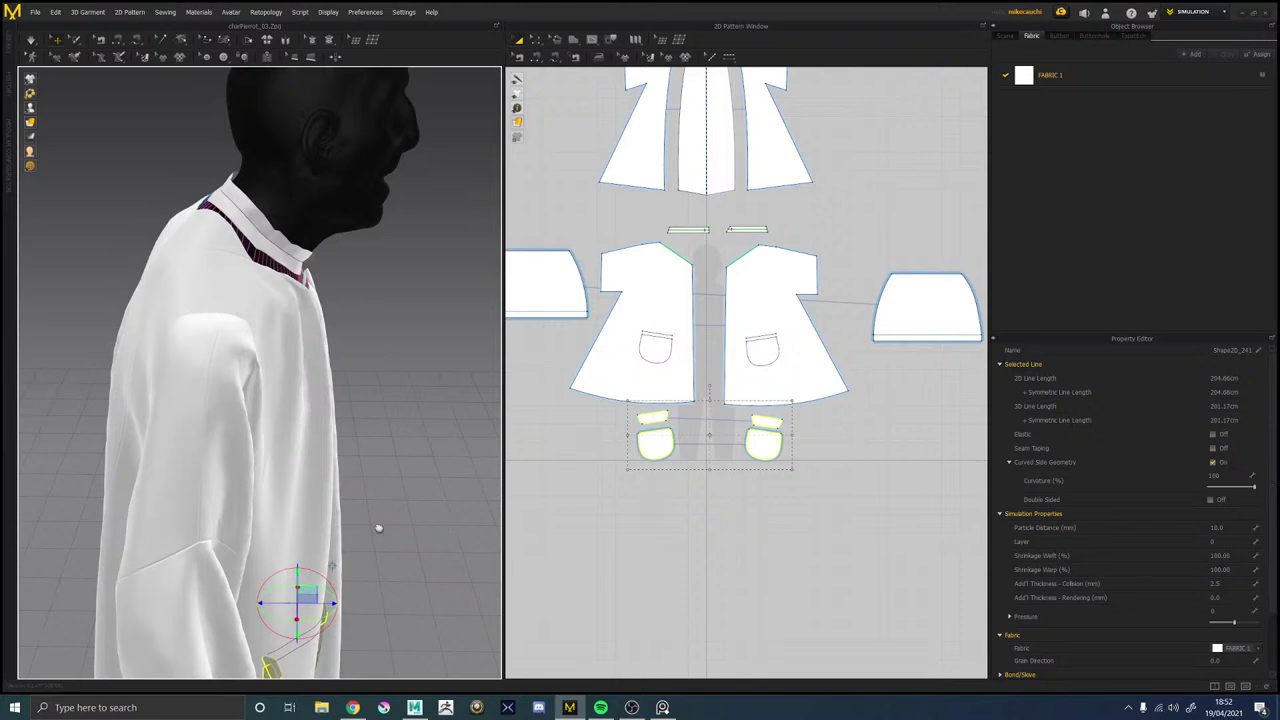
middle_drag(379, 528, 330, 370)
drag(290, 461, 320, 464)
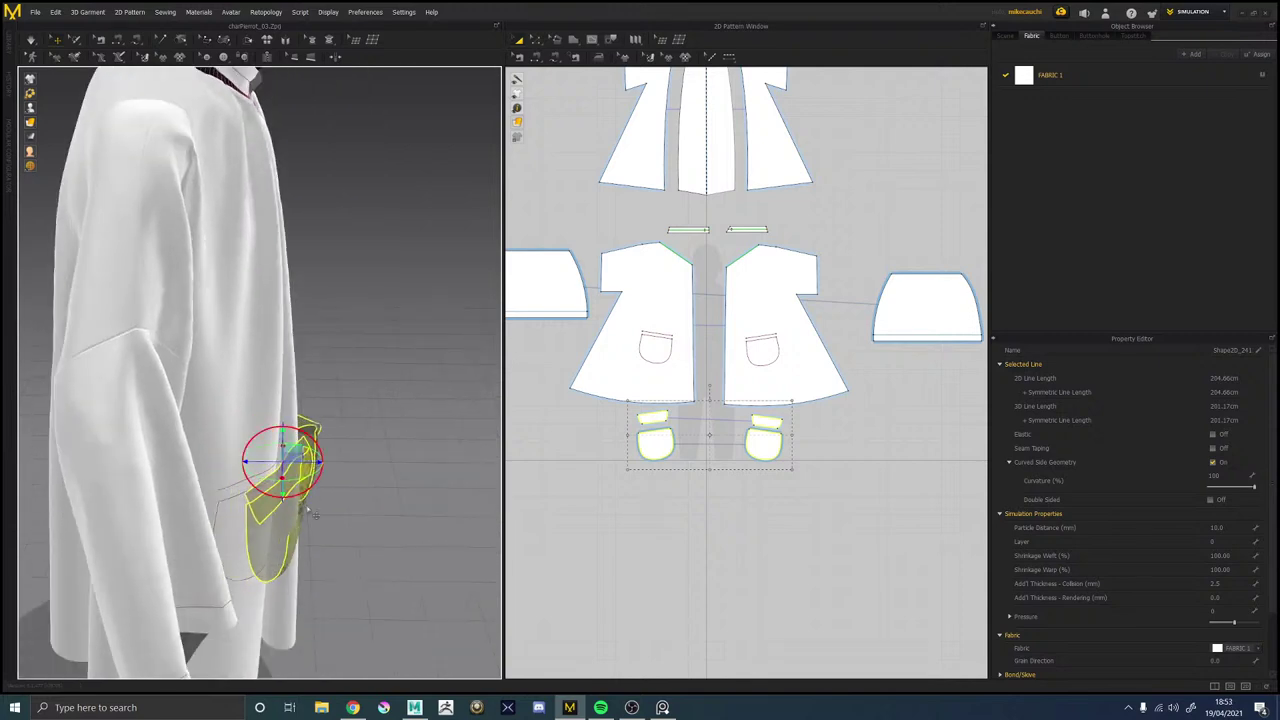
right_click(297, 540)
click(324, 140)
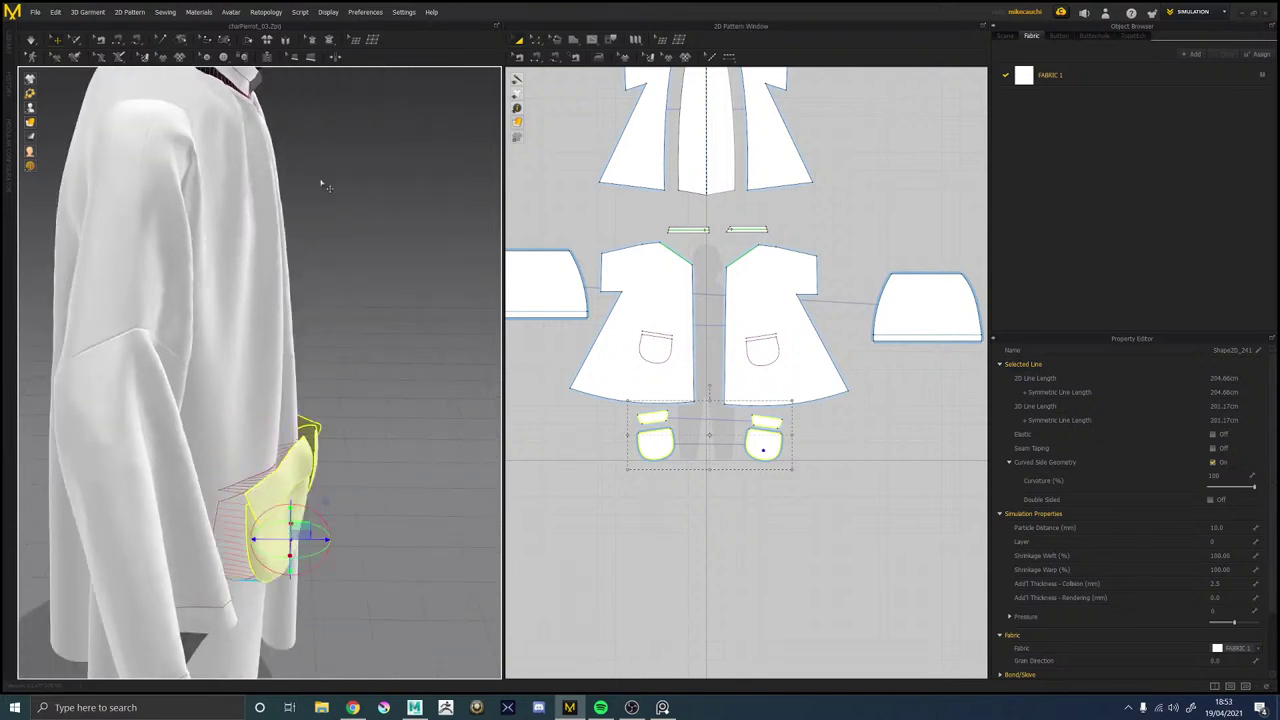
Simulate the garment with the collar and pockets active, and inspect its drape from the front and underneath.
right_drag(398, 278, 283, 257)
scroll(283, 258, down, 5)
middle_drag(403, 184, 339, 202)
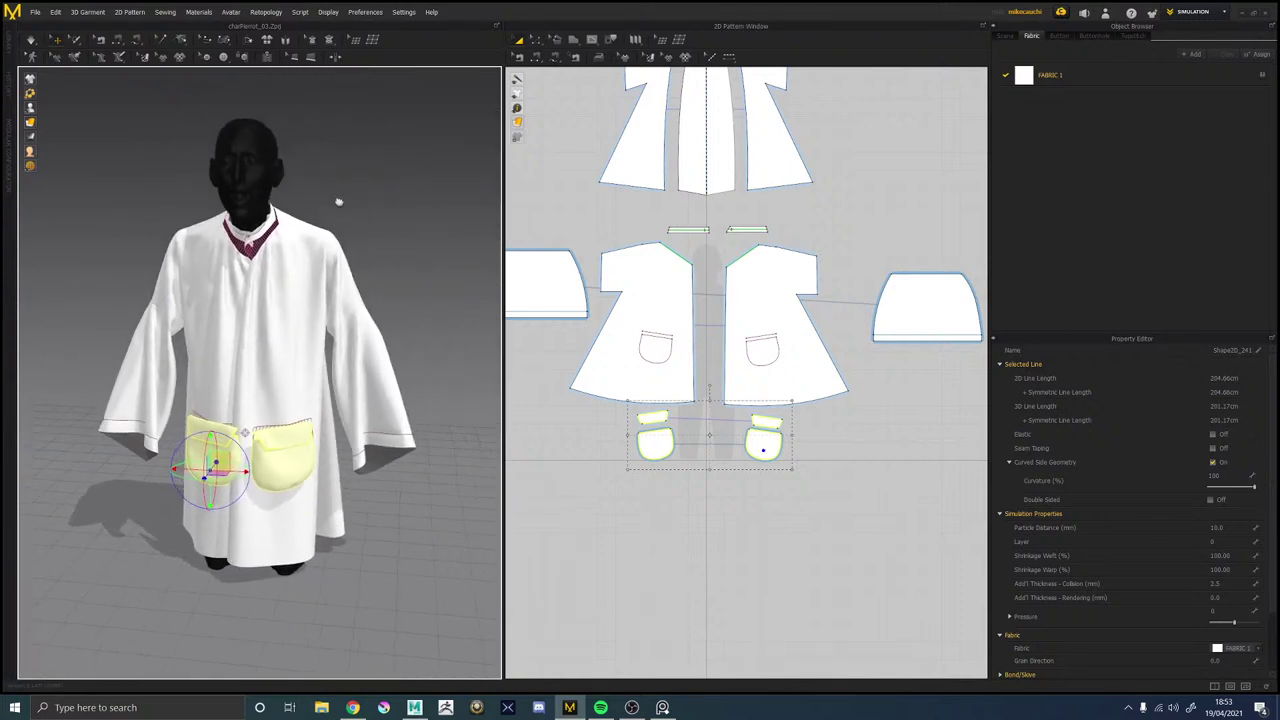
right_drag(338, 202, 358, 205)
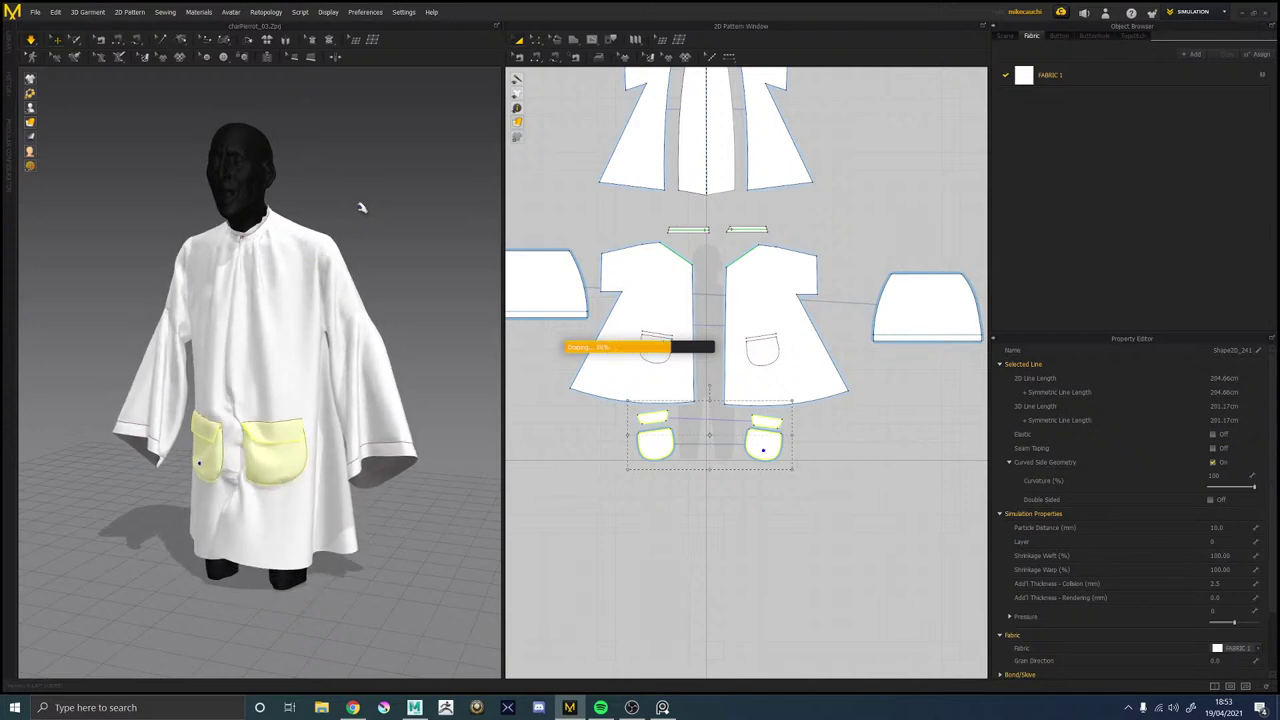
right_drag(258, 386, 295, 360)
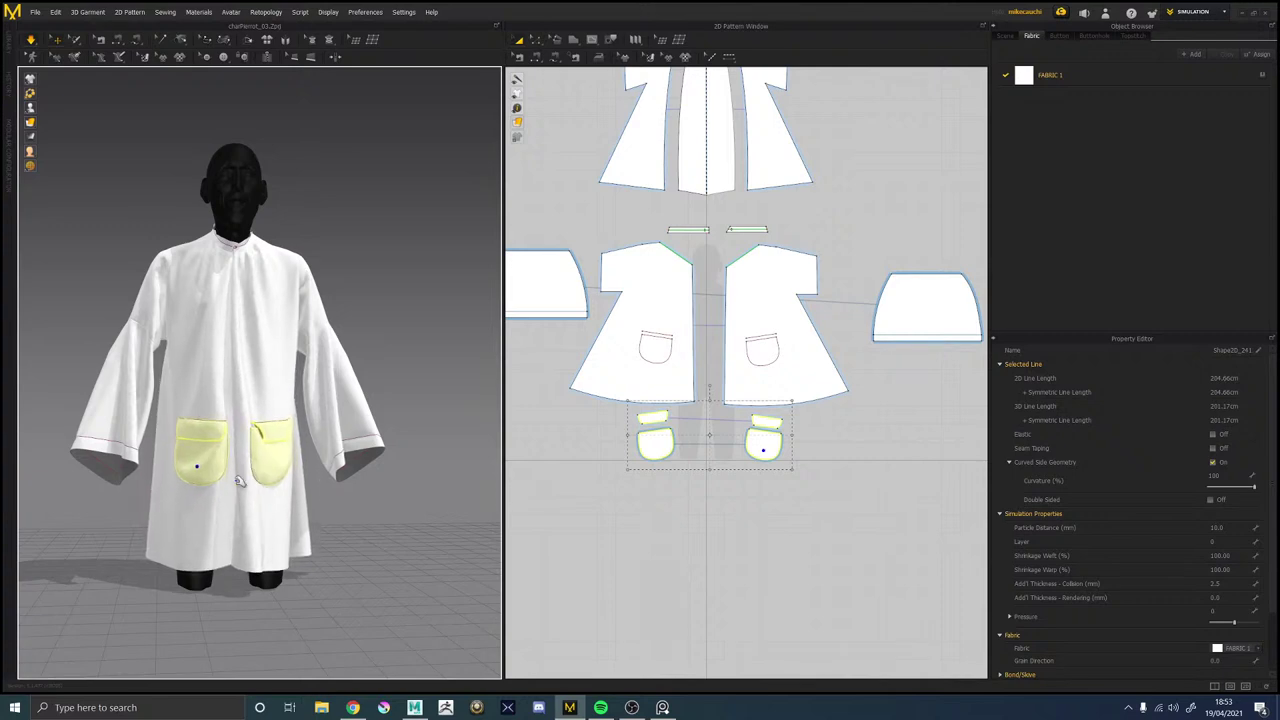
right_drag(238, 481, 213, 381)
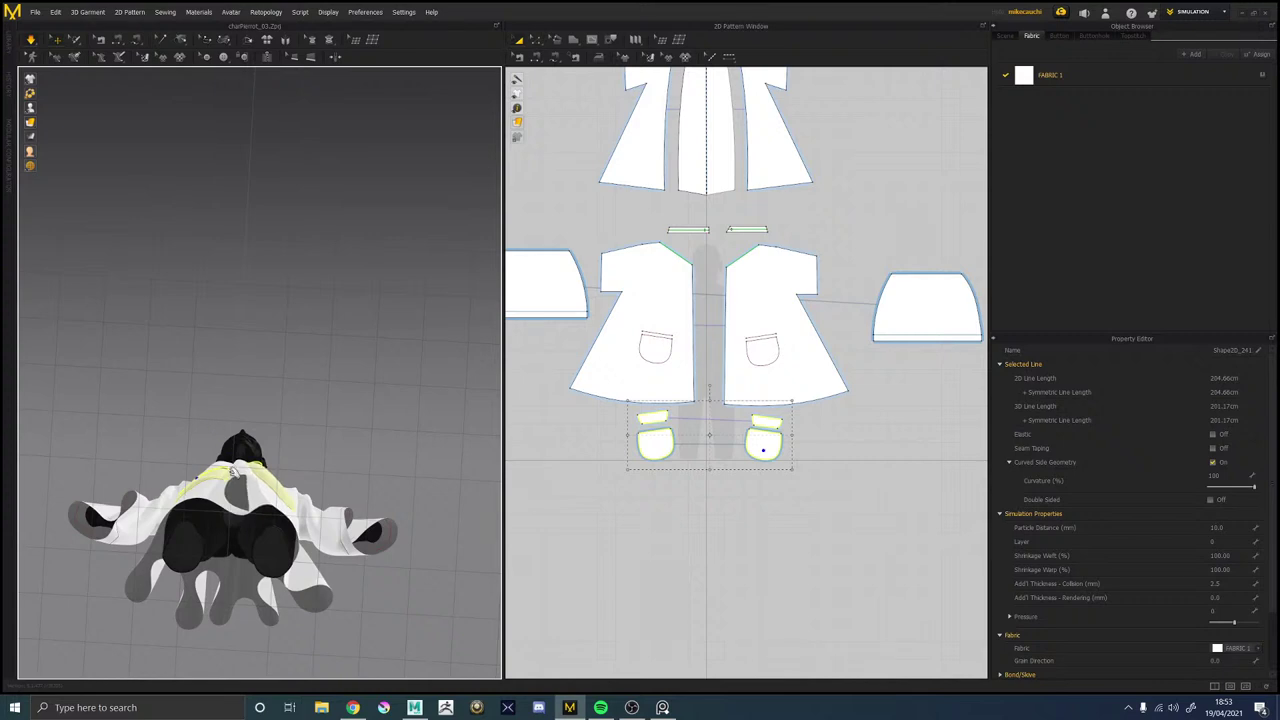
right_drag(228, 440, 247, 498)
right_drag(250, 447, 254, 535)
Deactivate both pockets and their flaps together with their sewing.
right_click(754, 440)
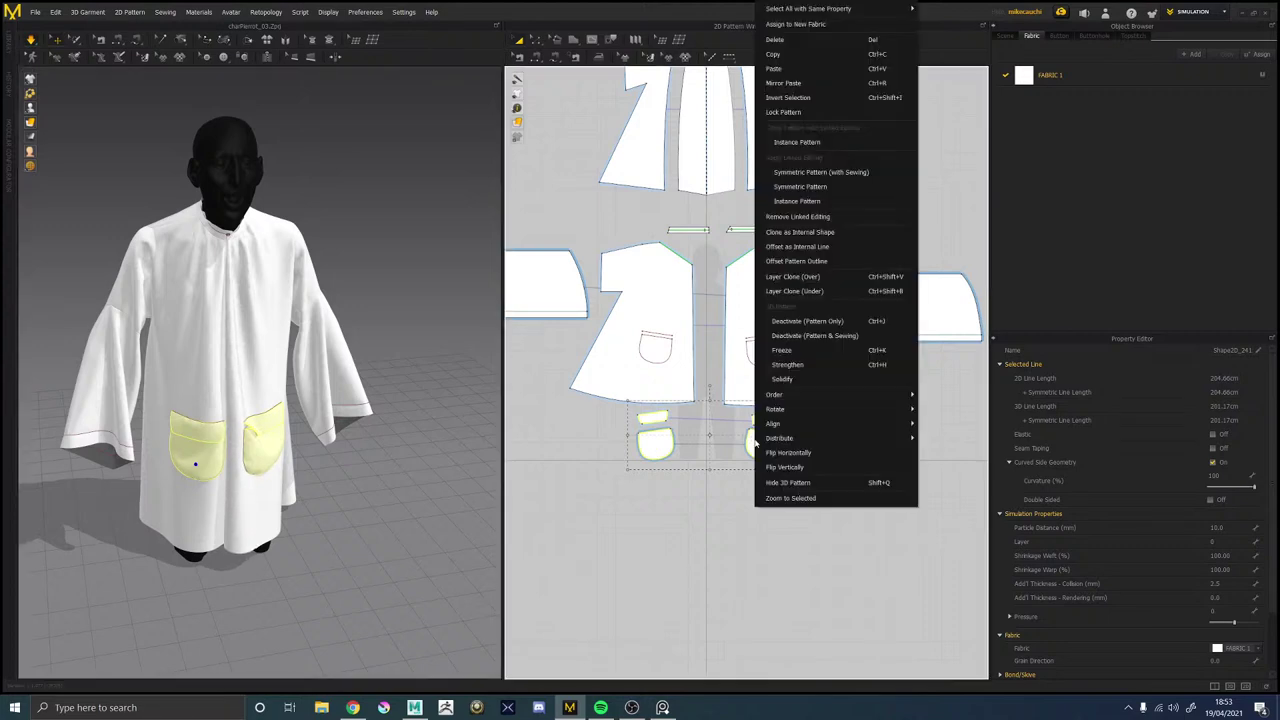
click(268, 445)
right_click(268, 445)
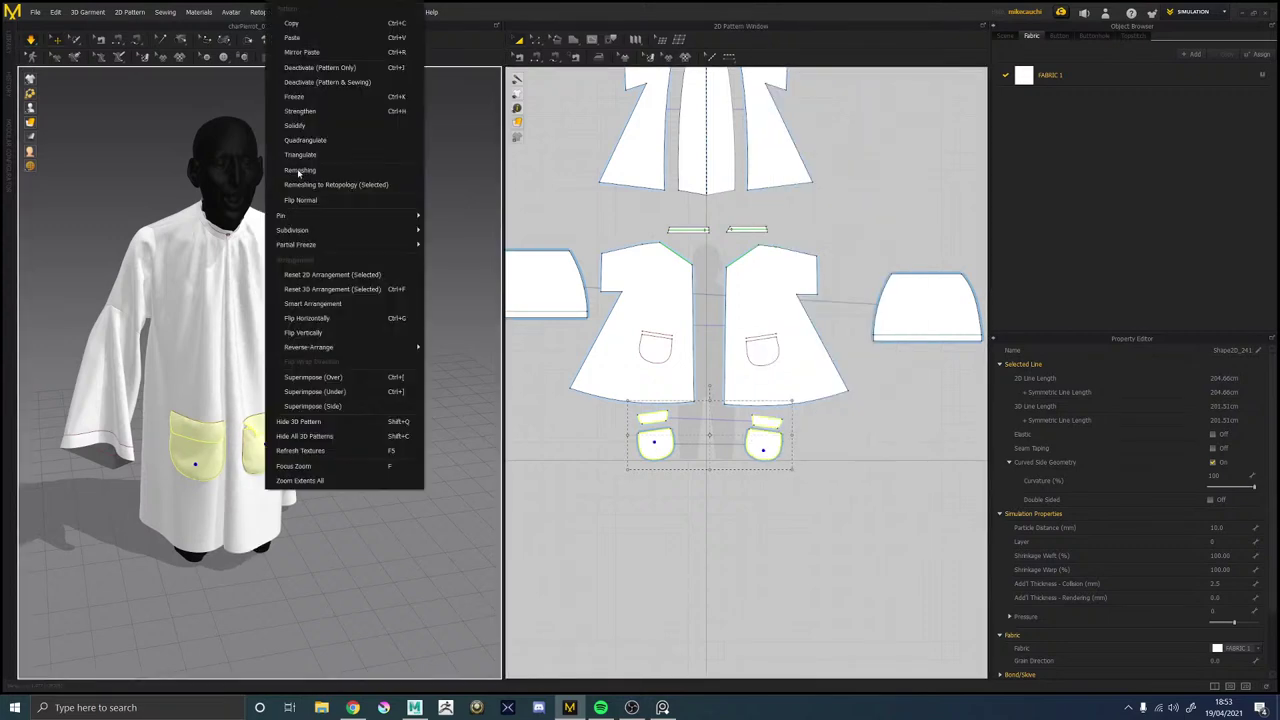
click(320, 82)
Examine the front panels' hem folds from underneath and the front without the pockets, then review the full pattern layout.
right_drag(308, 410, 294, 274)
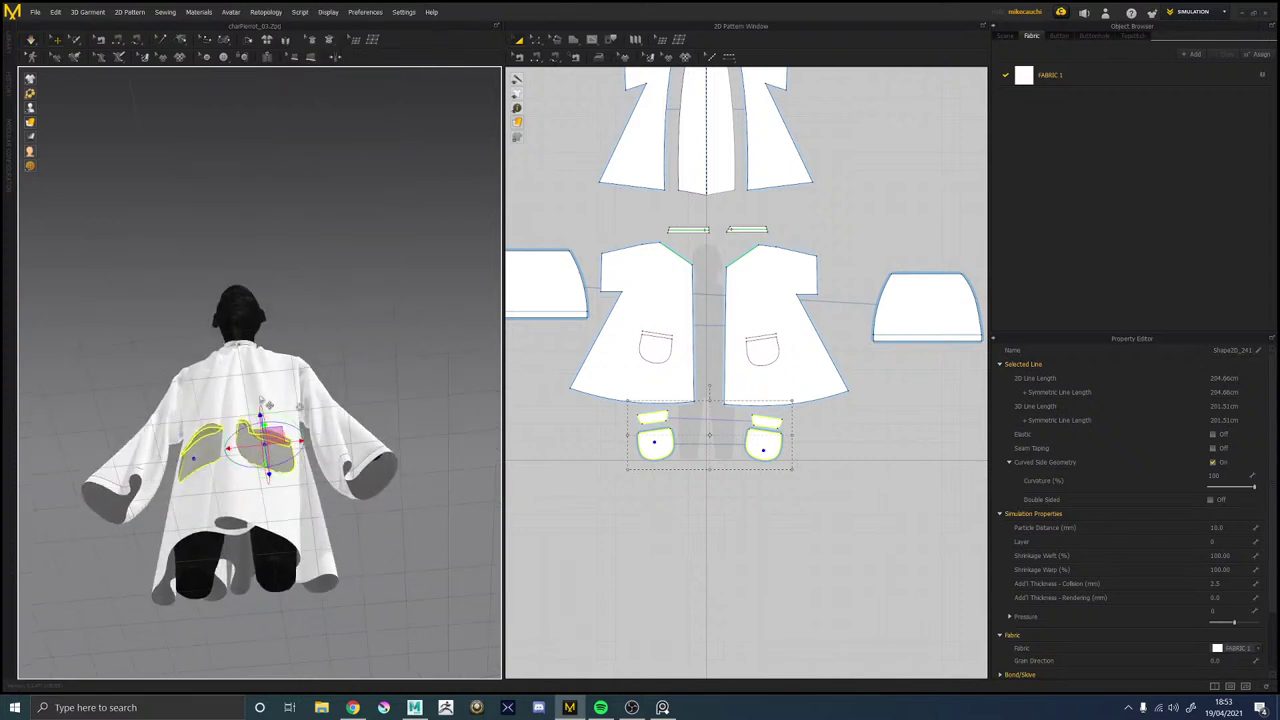
right_drag(236, 392, 229, 316)
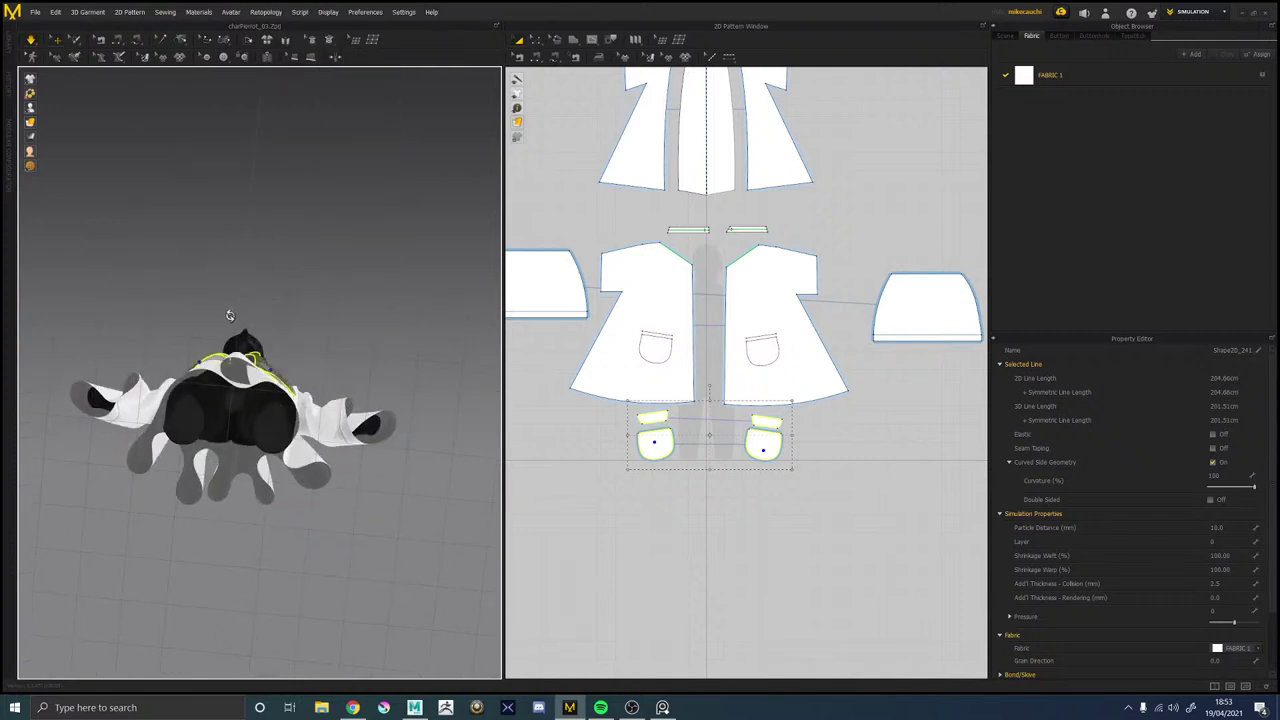
click(732, 388)
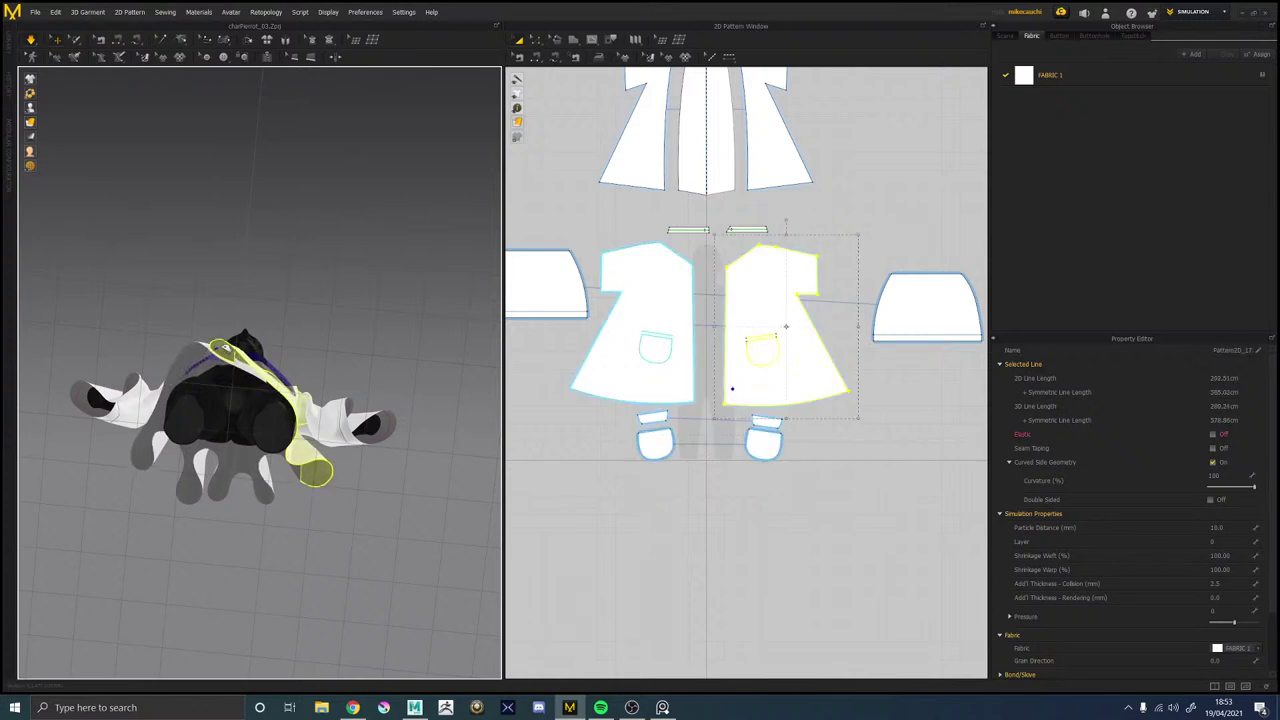
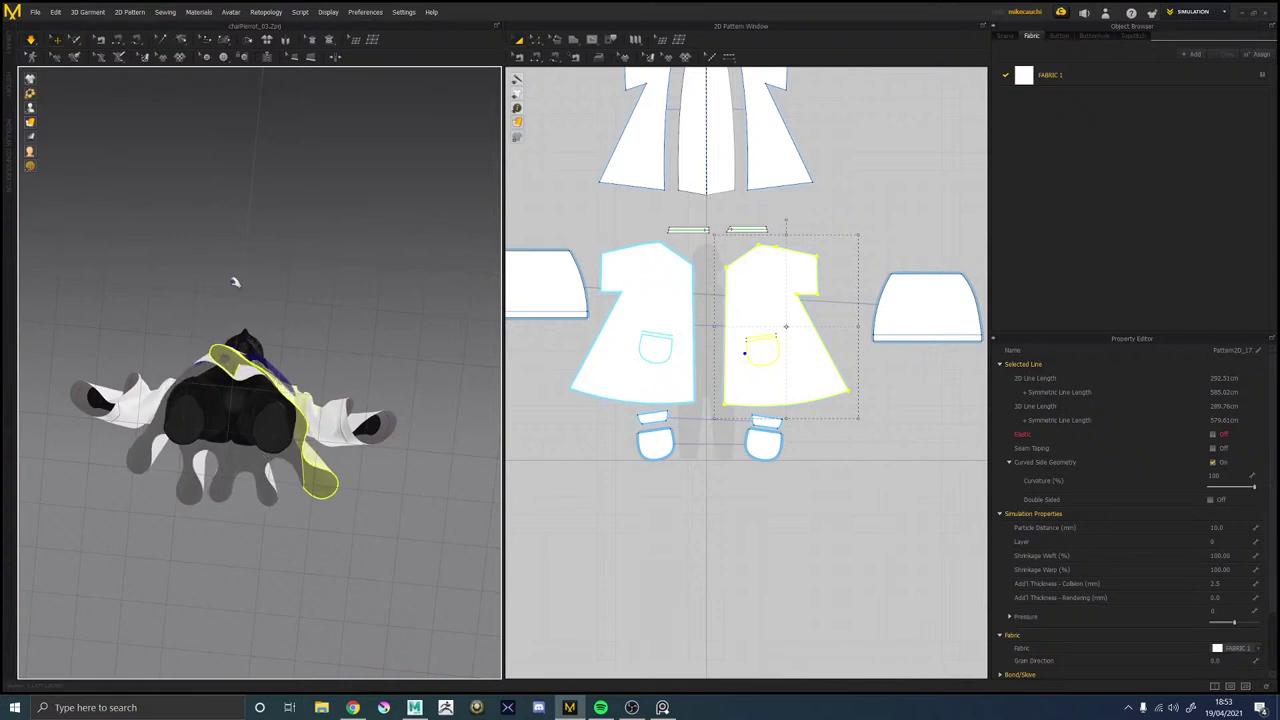
right_drag(235, 282, 294, 320)
scroll(270, 363, up, 2)
scroll(268, 363, down, 2)
scroll(266, 363, up, 4)
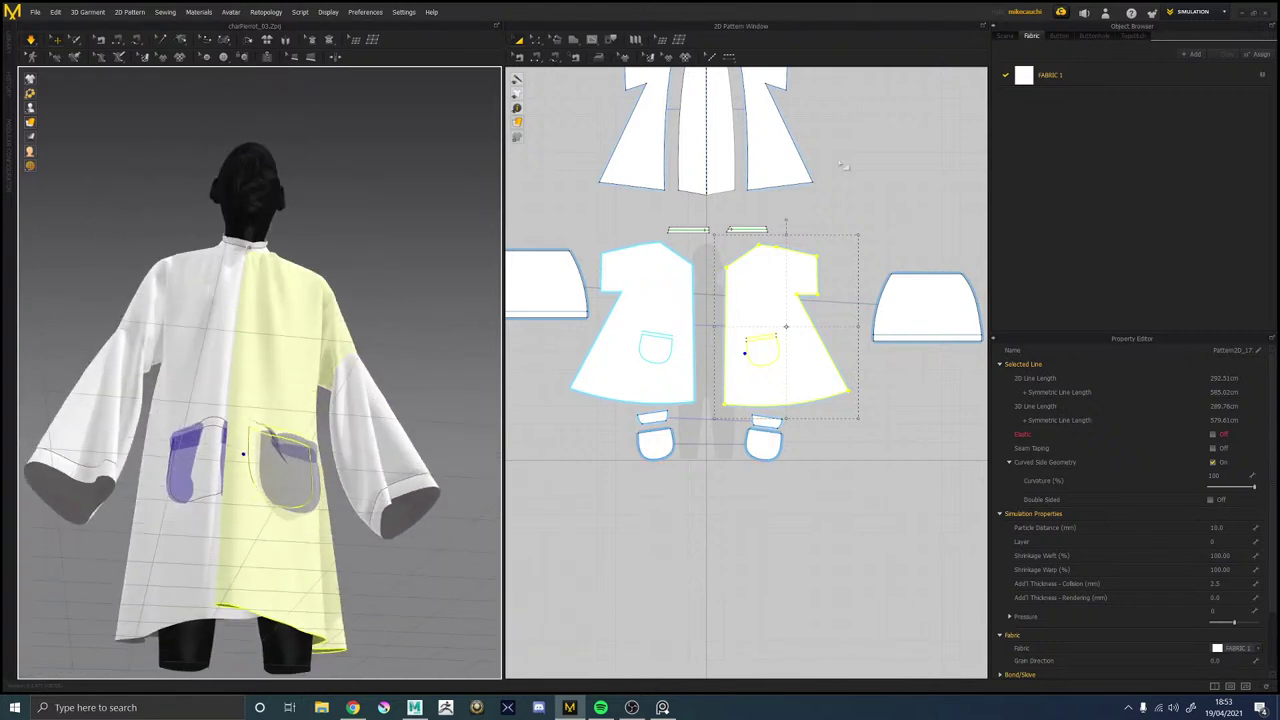
right_drag(843, 166, 818, 392)
middle_drag(733, 453, 765, 327)
scroll(743, 349, down, 3)
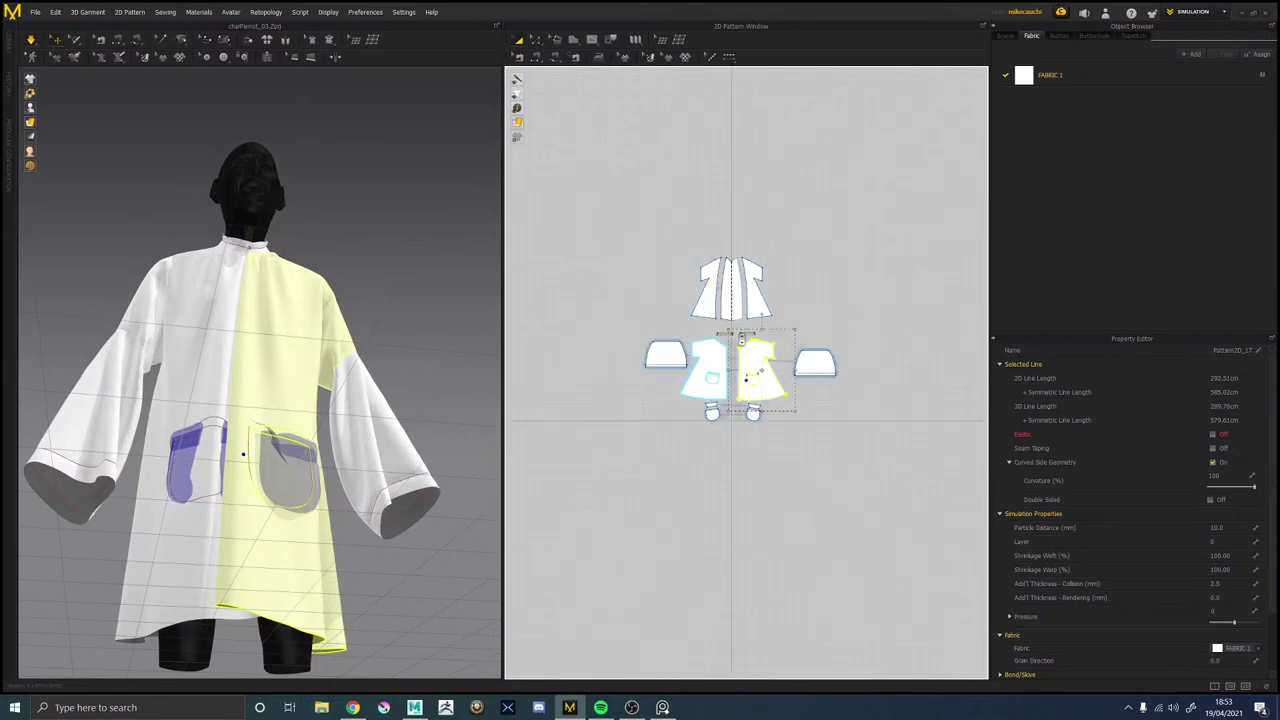
Delete the sewing that joins the small circles at the front ends of the two collar pieces.
scroll(744, 349, up, 10)
scroll(744, 349, down, 2)
key(x)
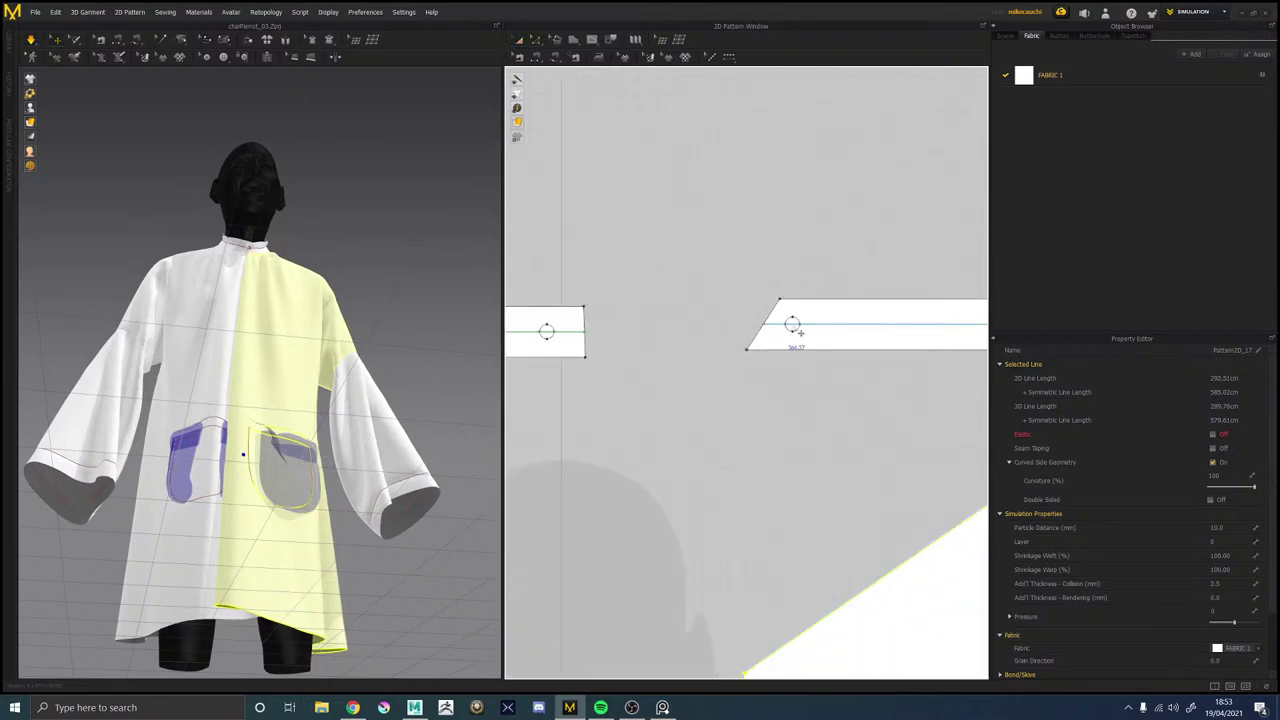
click(519, 57)
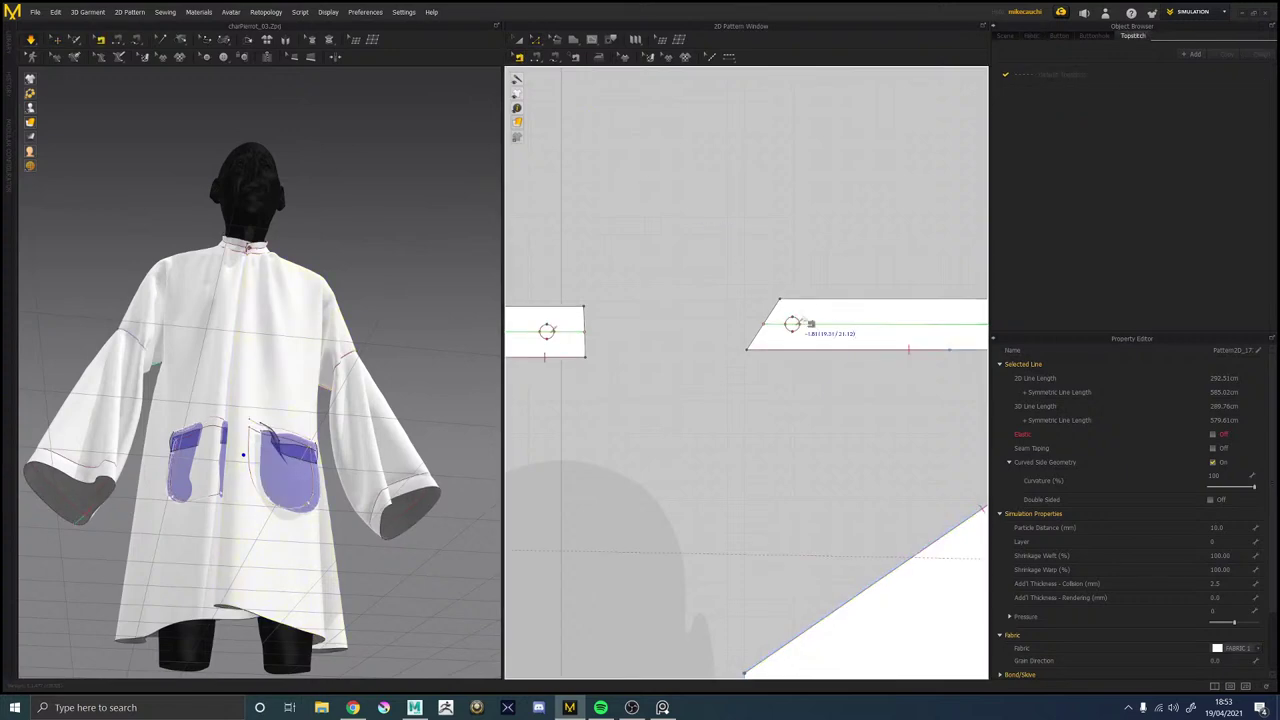
click(800, 324)
right_click(792, 324)
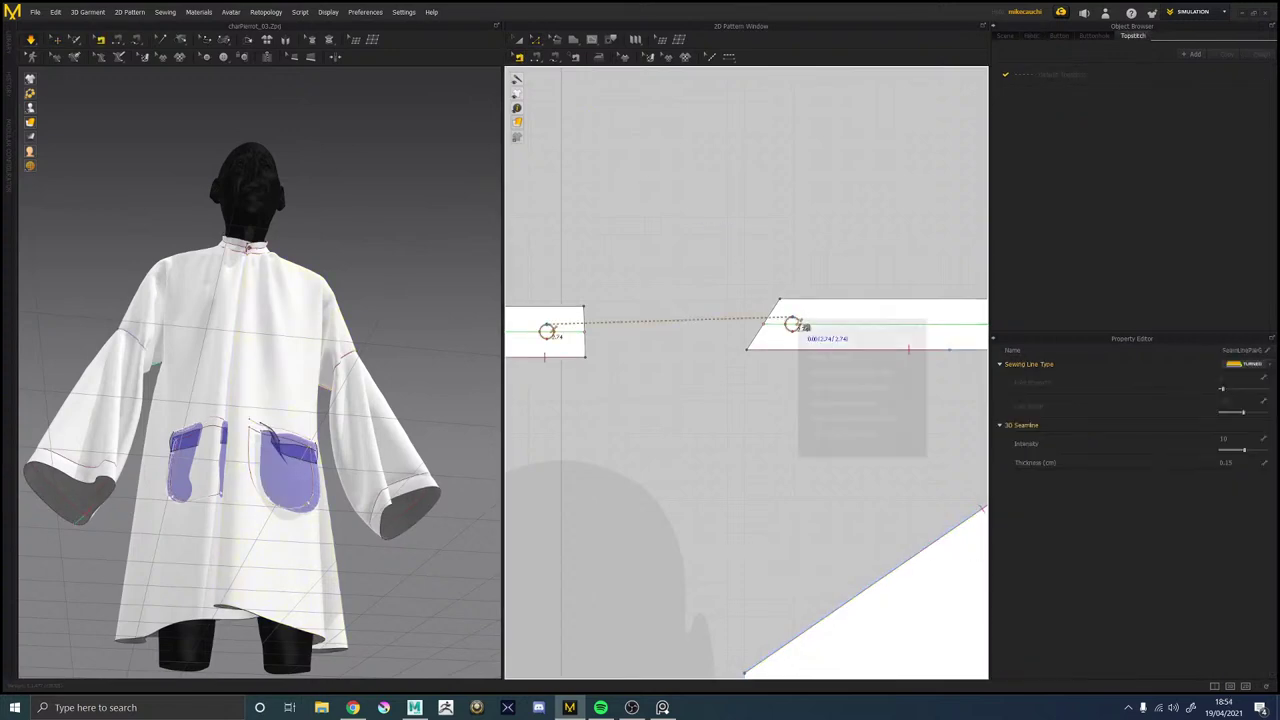
click(831, 343)
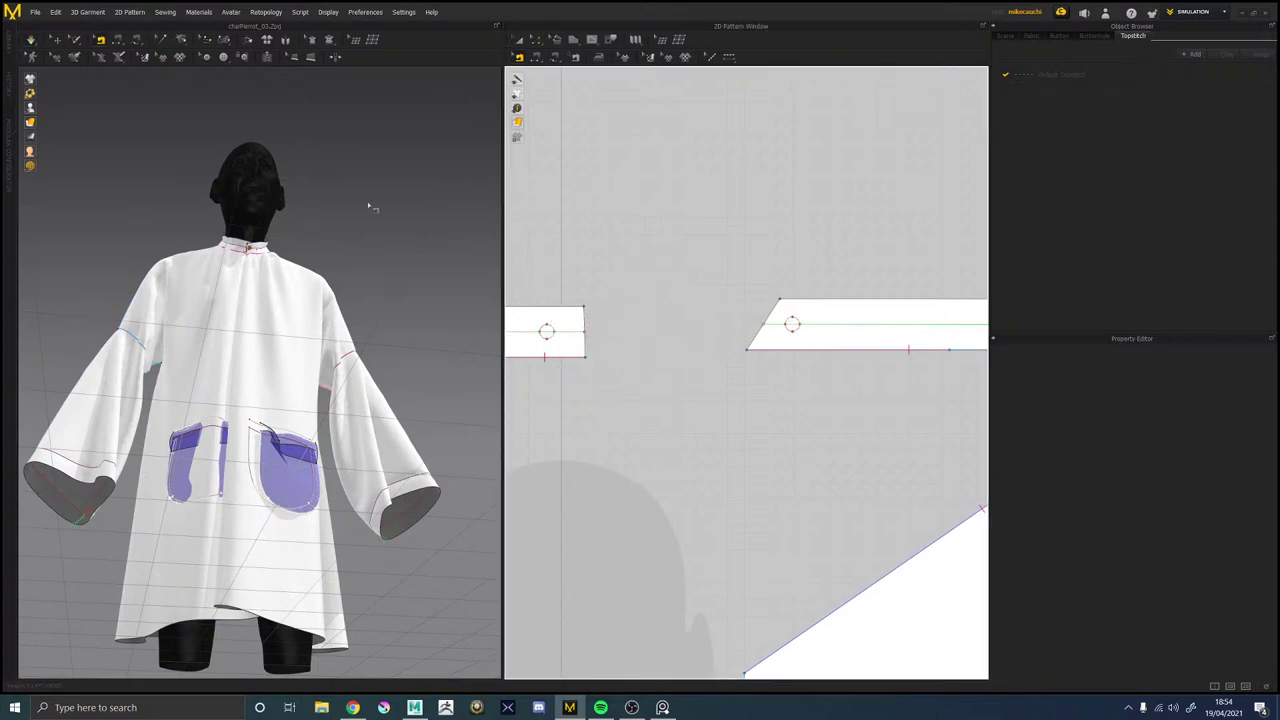
Examine the collar closure on the avatar and compare the two collar ends in the pattern layout.
middle_drag(330, 210, 349, 340)
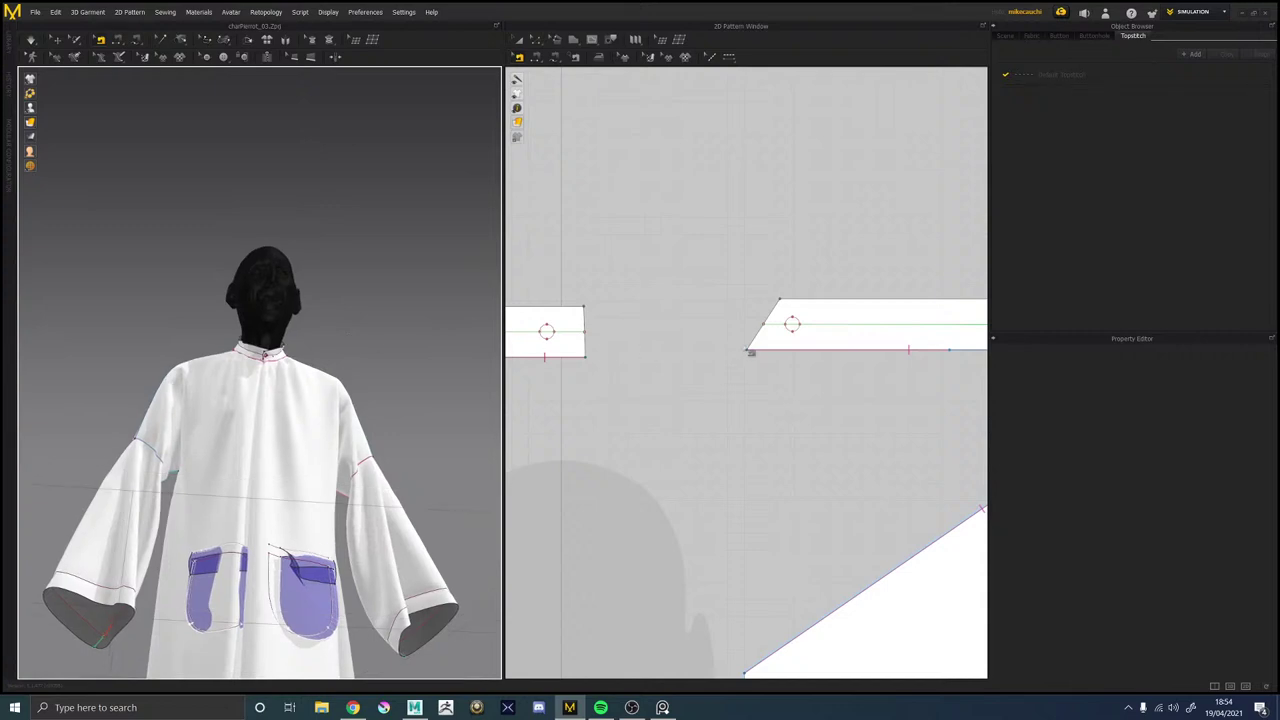
scroll(748, 345, down, 5)
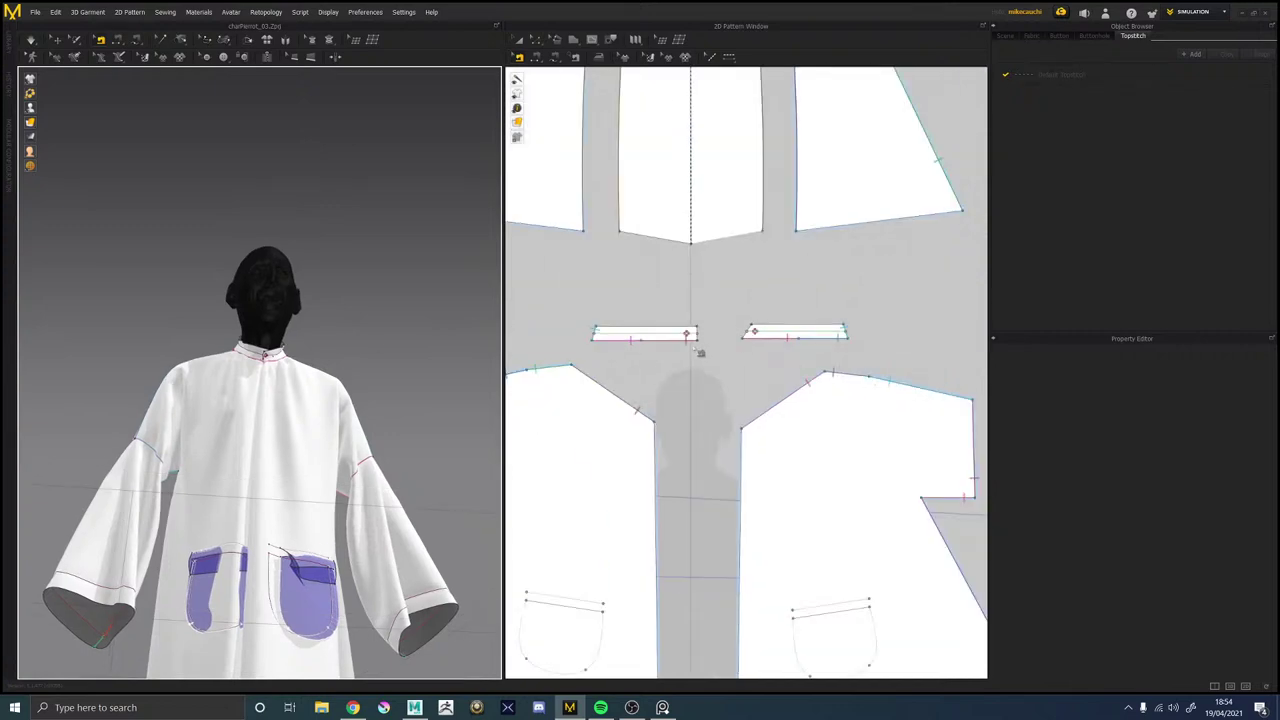
scroll(700, 350, up, 5)
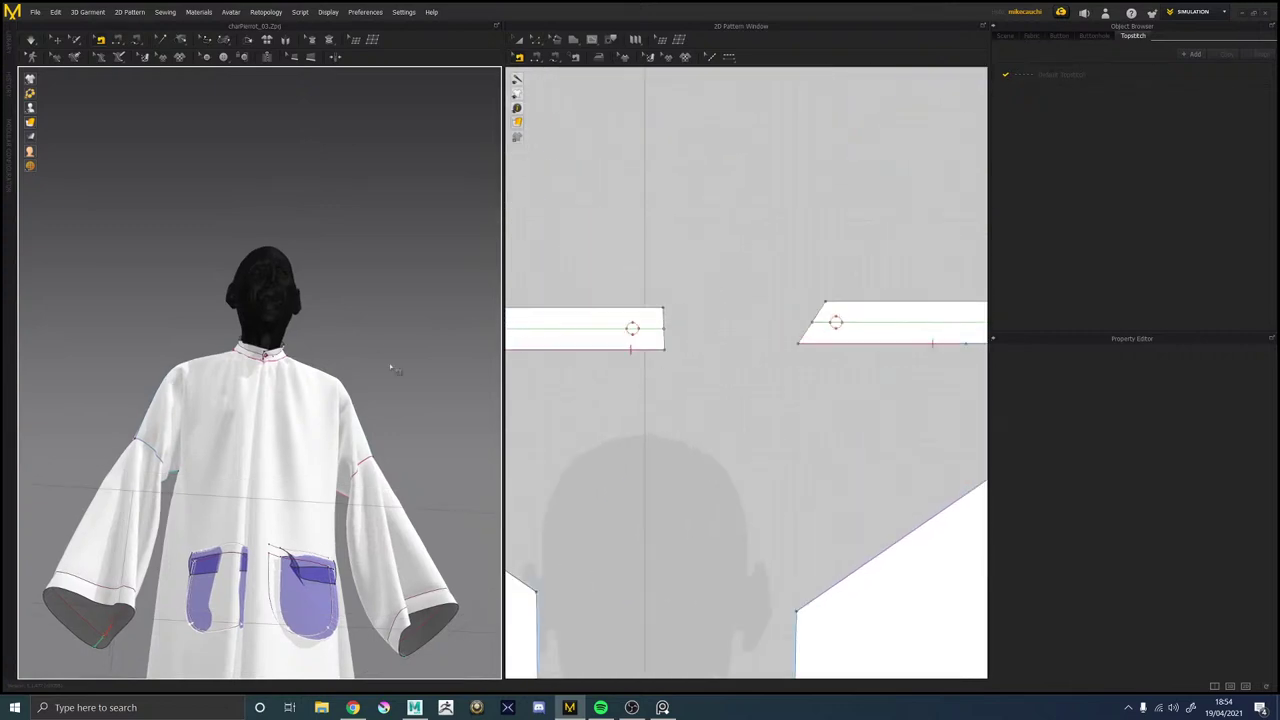
scroll(258, 303, up, 2)
right_drag(258, 303, 271, 343)
middle_drag(268, 296, 267, 356)
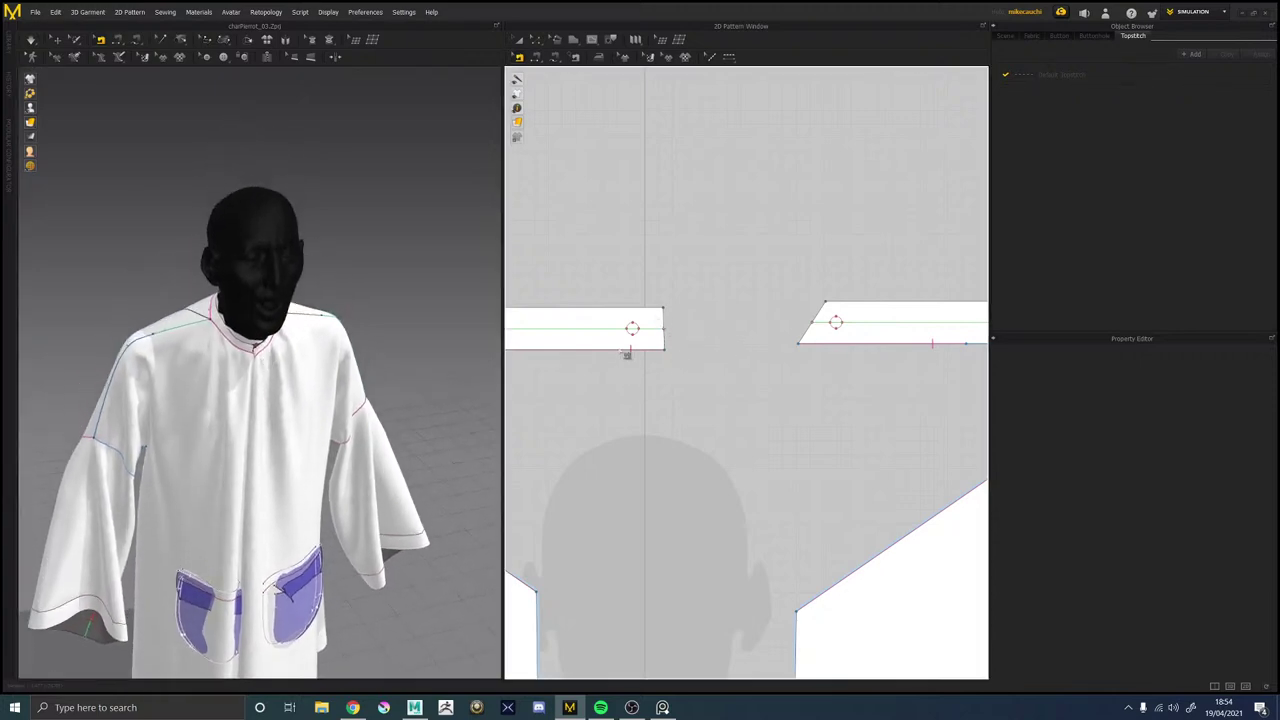
key(z)
click(812, 321)
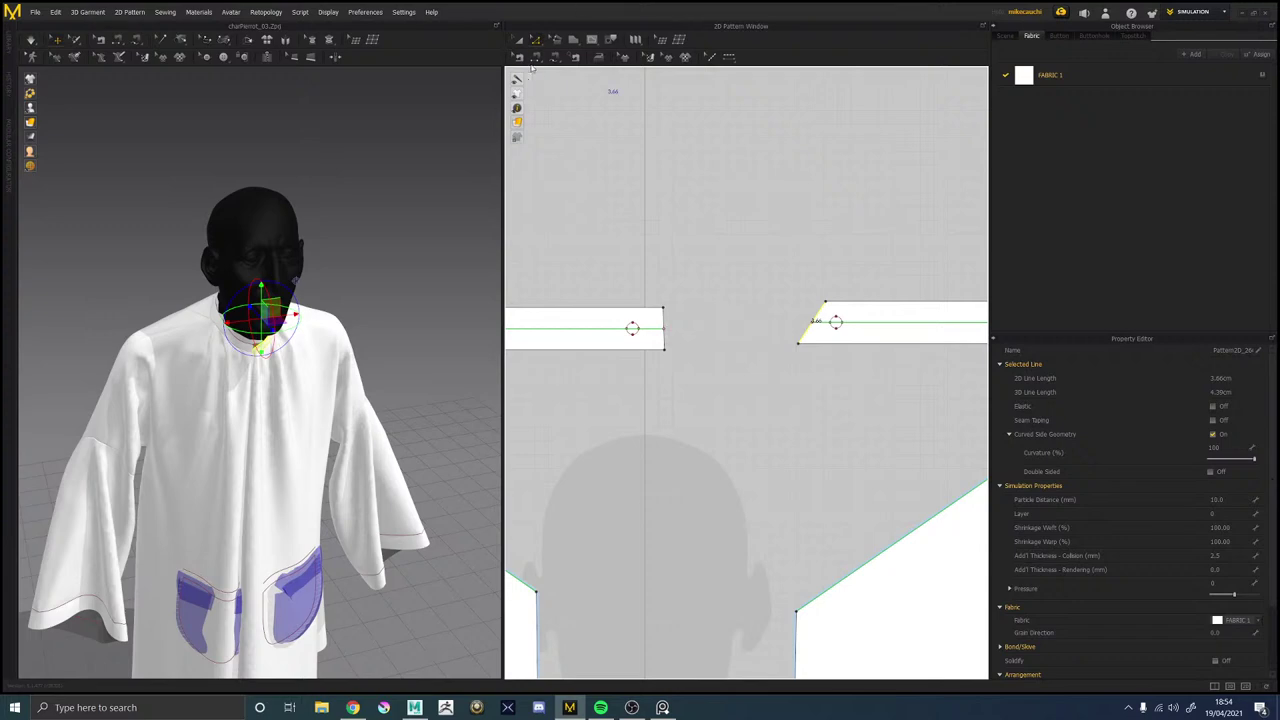
mouse_move(342, 315)
right_down()
mouse_move(314, 257)
mouse_move(280, 298)
mouse_move(357, 306)
mouse_move(342, 308)
right_up()
scroll(297, 266, down, 3)
scroll(300, 266, up, 3)
scroll(323, 294, up, 3)
Slant the square collar end by moving its upper corner inward, and bring the fold line's endpoint onto the slanted edge.
click(689, 307)
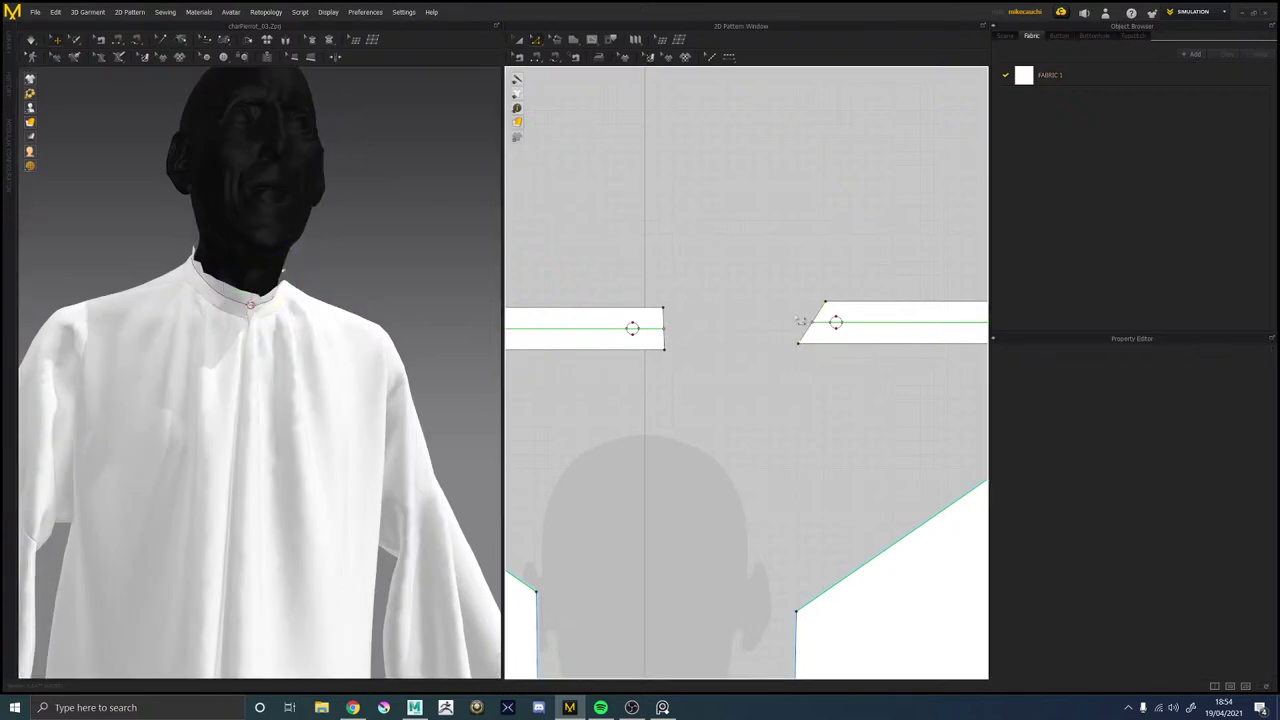
click(664, 318)
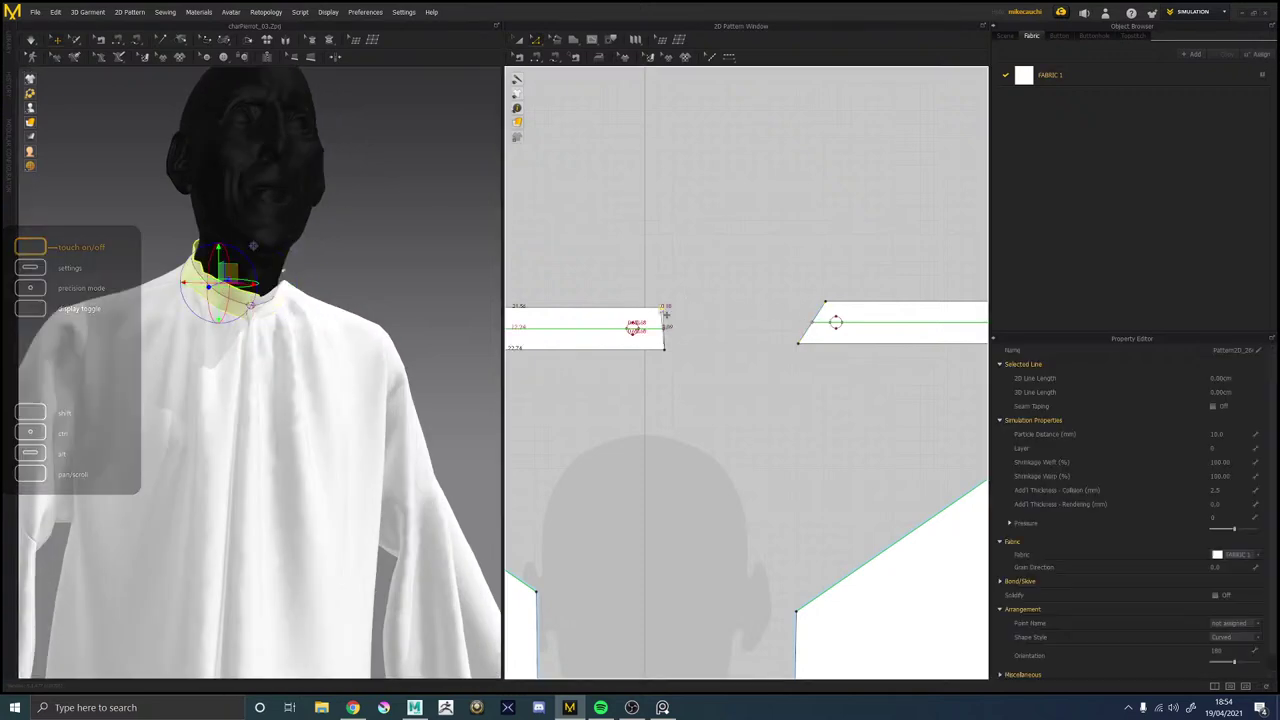
drag(654, 315, 654, 316)
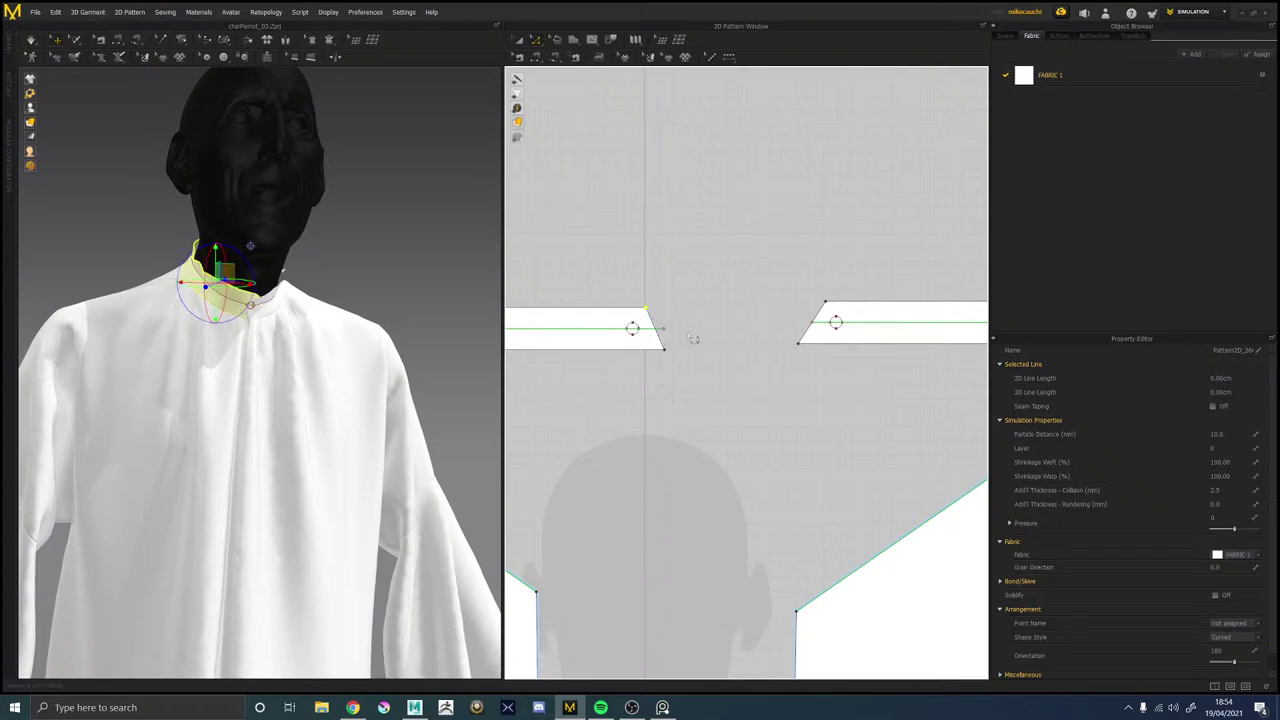
click(834, 311)
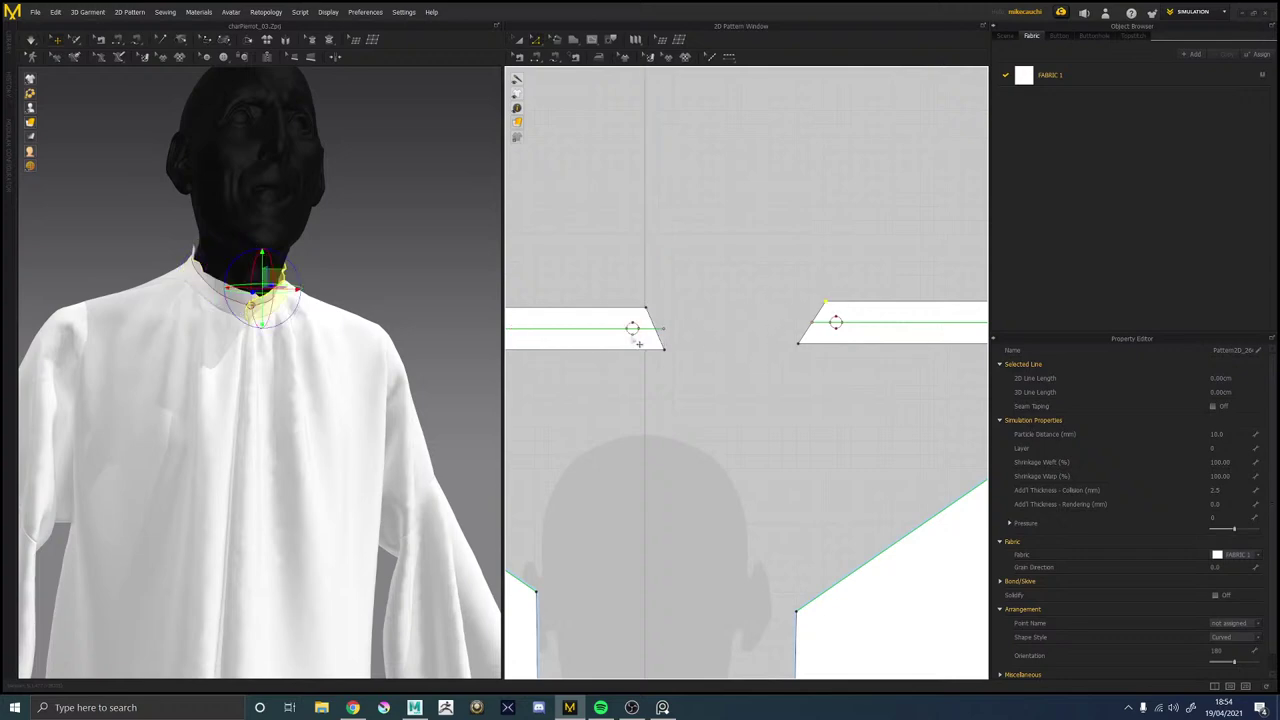
click(665, 333)
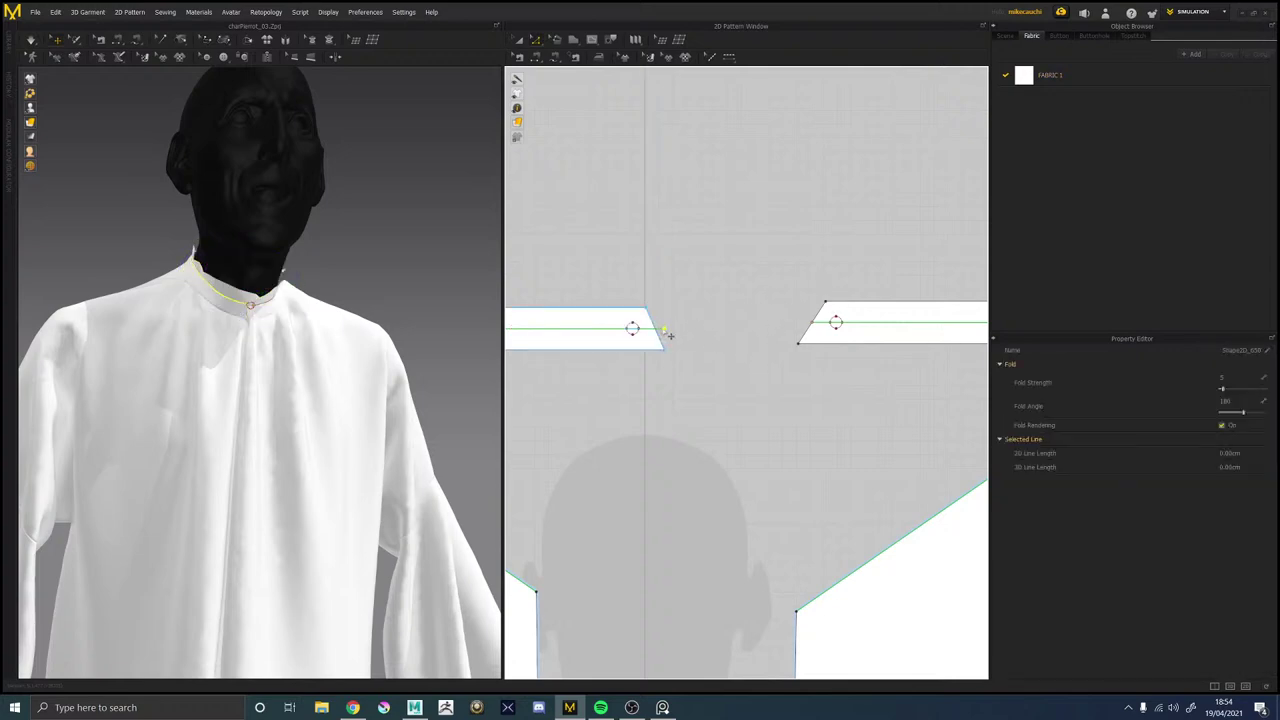
drag(670, 335, 661, 333)
click(722, 326)
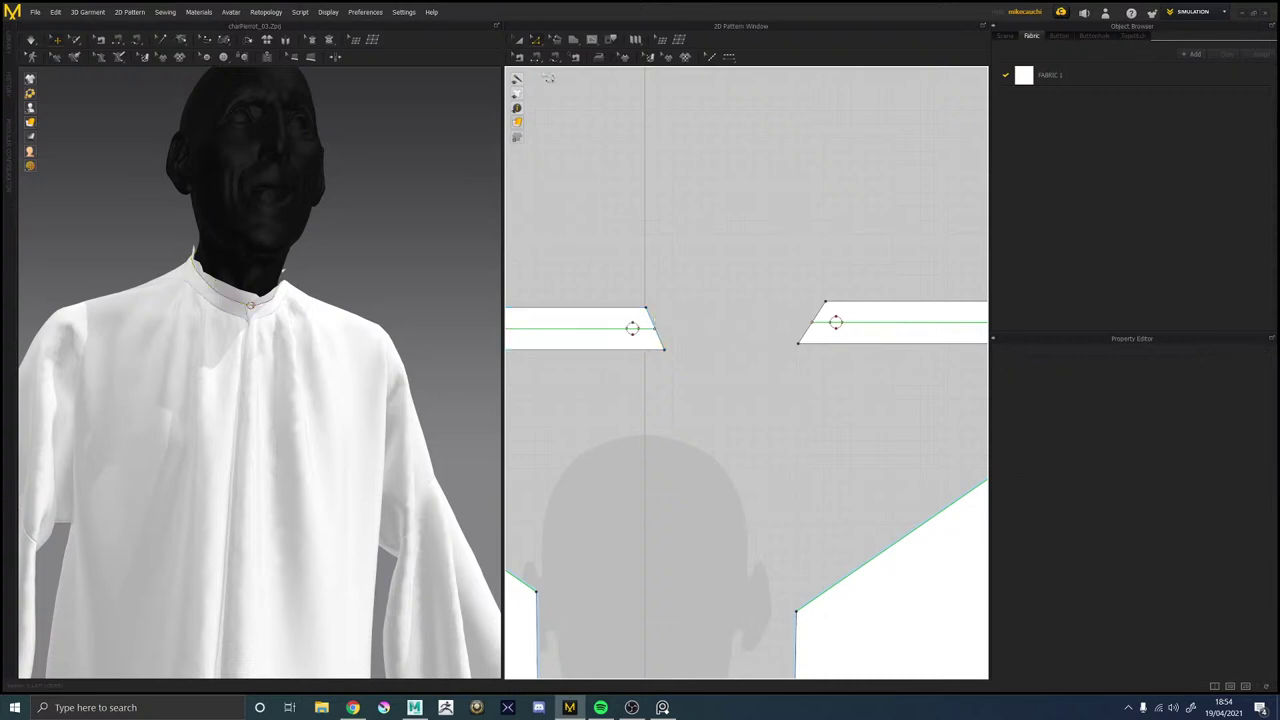
Sew the two slanted collar ends together and simulate the garment.
click(519, 57)
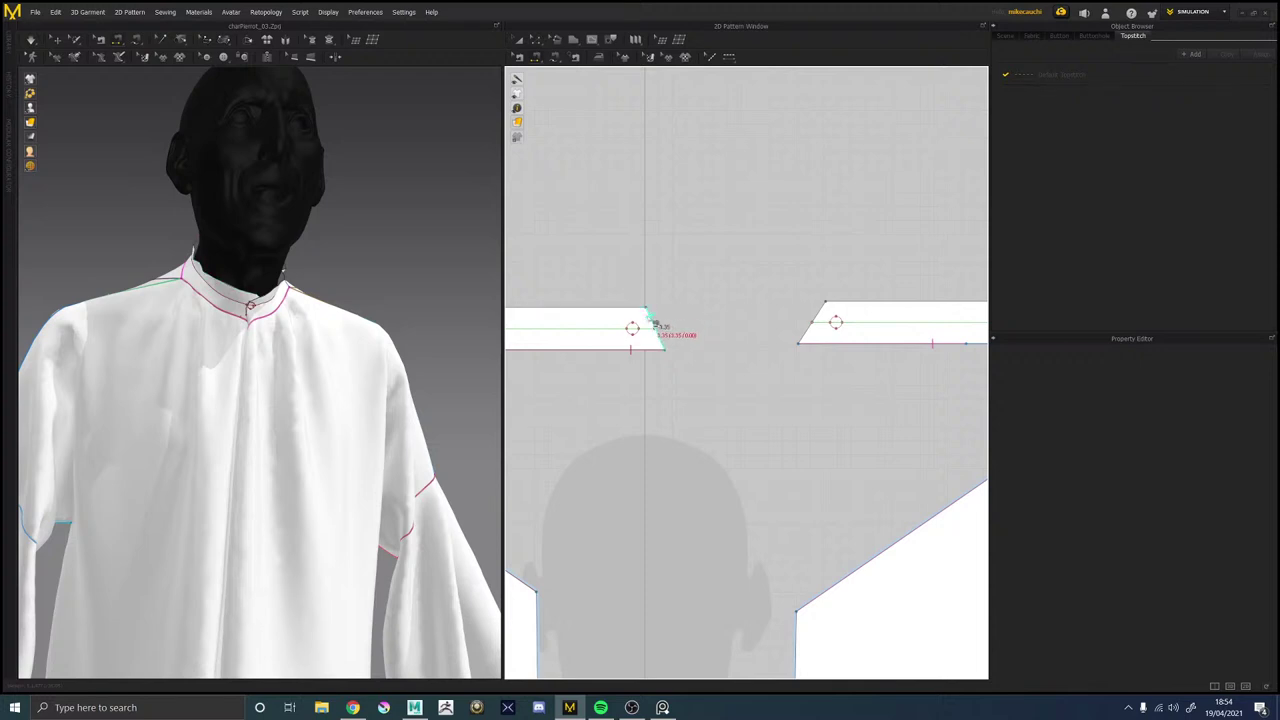
click(814, 318)
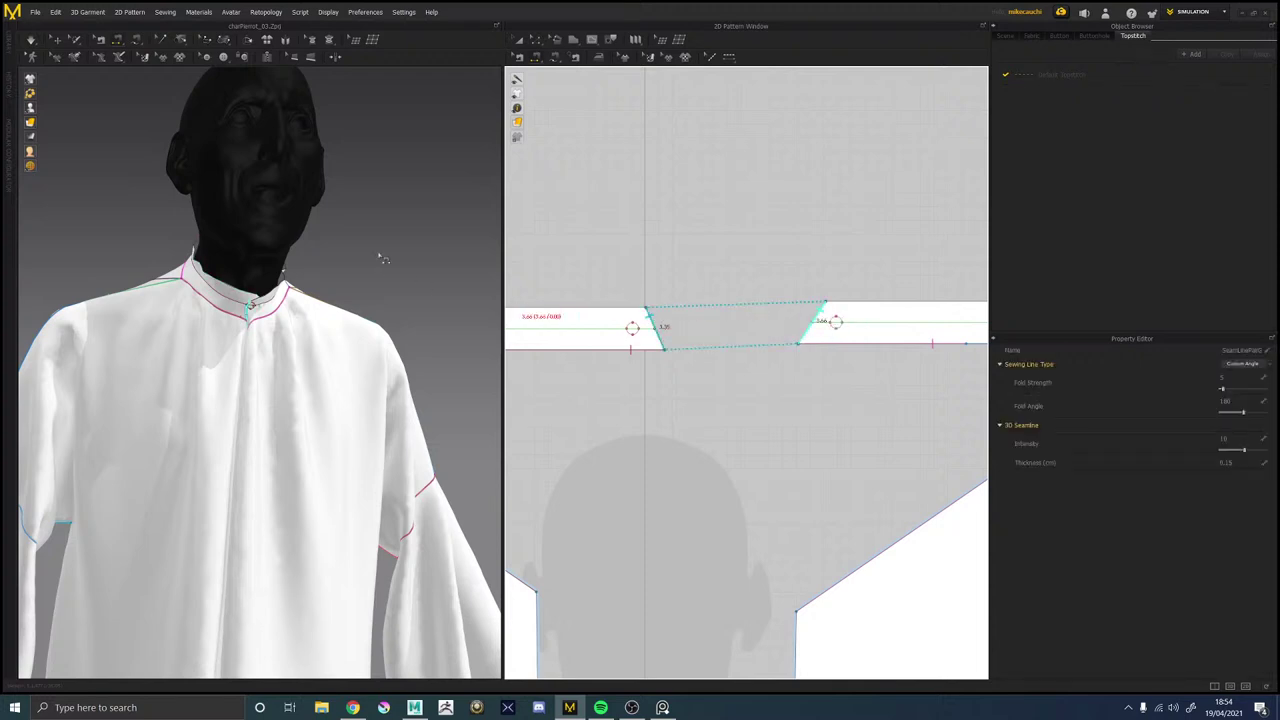
key(space)
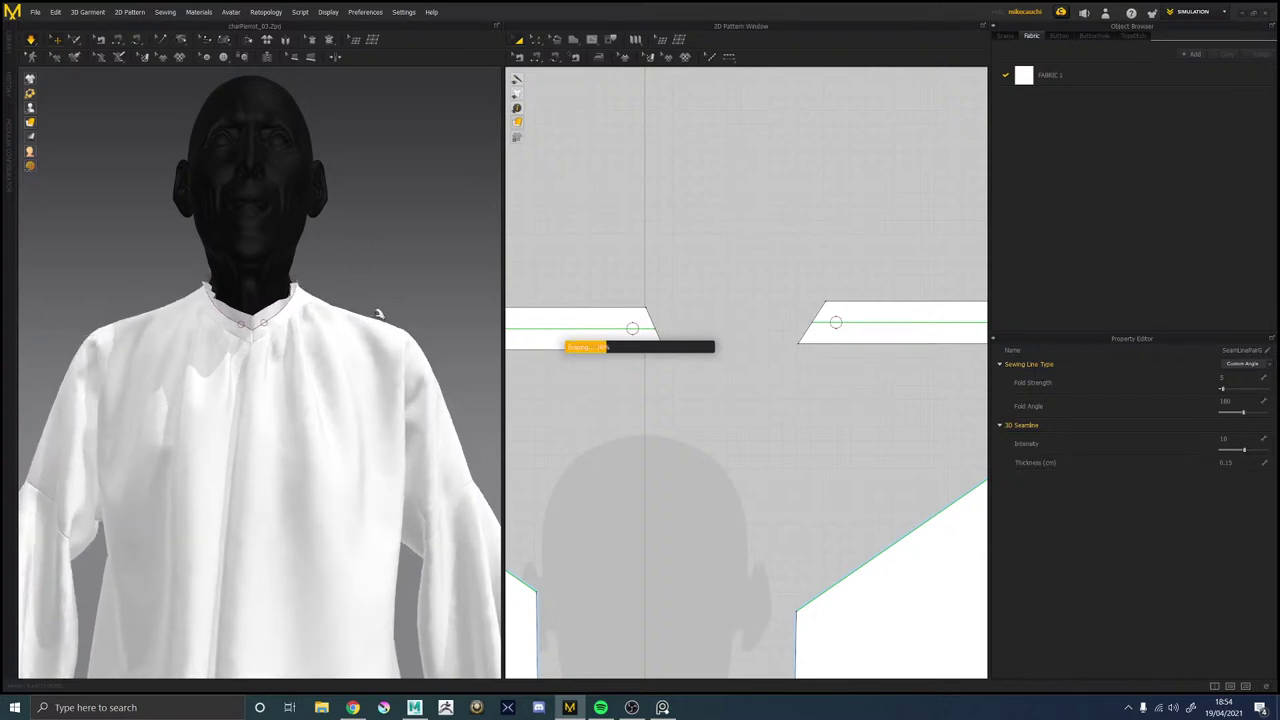
right_drag(381, 324, 337, 354)
scroll(331, 347, down, 5)
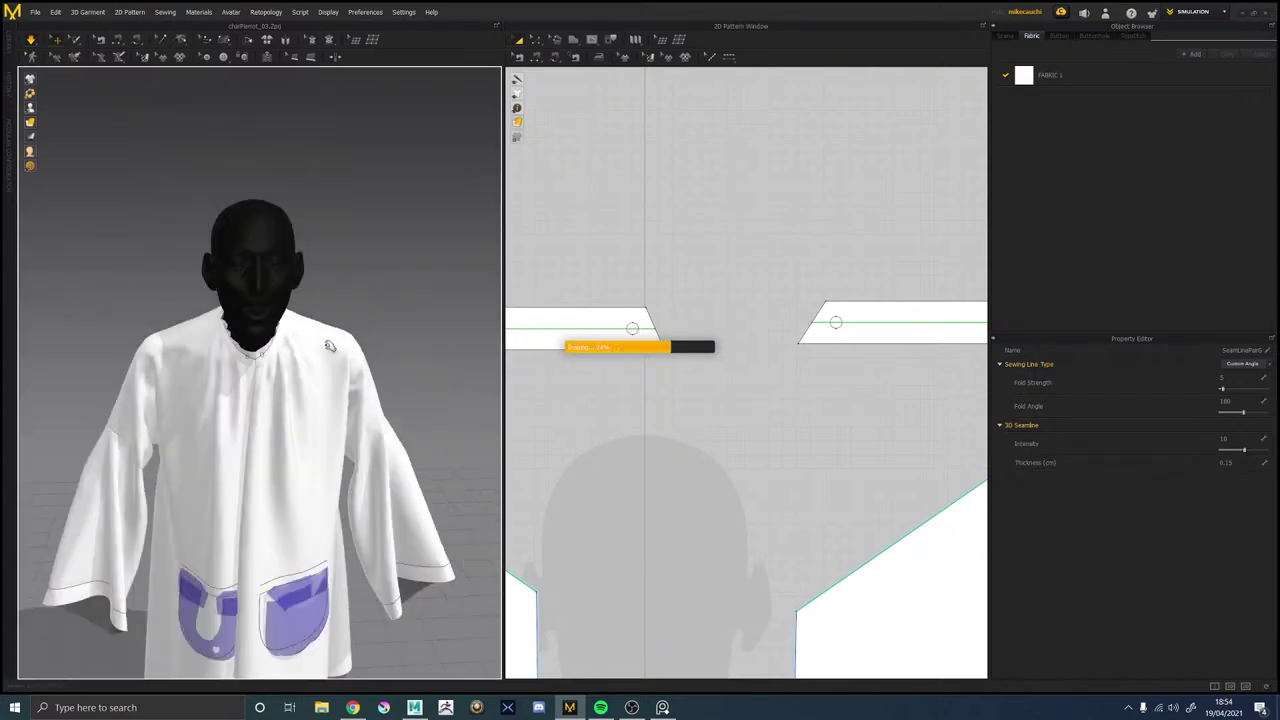
Pull the wearer's left front panel across the other one at the hem during simulation, check the front overlap, and stop simulating.
right_drag(328, 298, 270, 184)
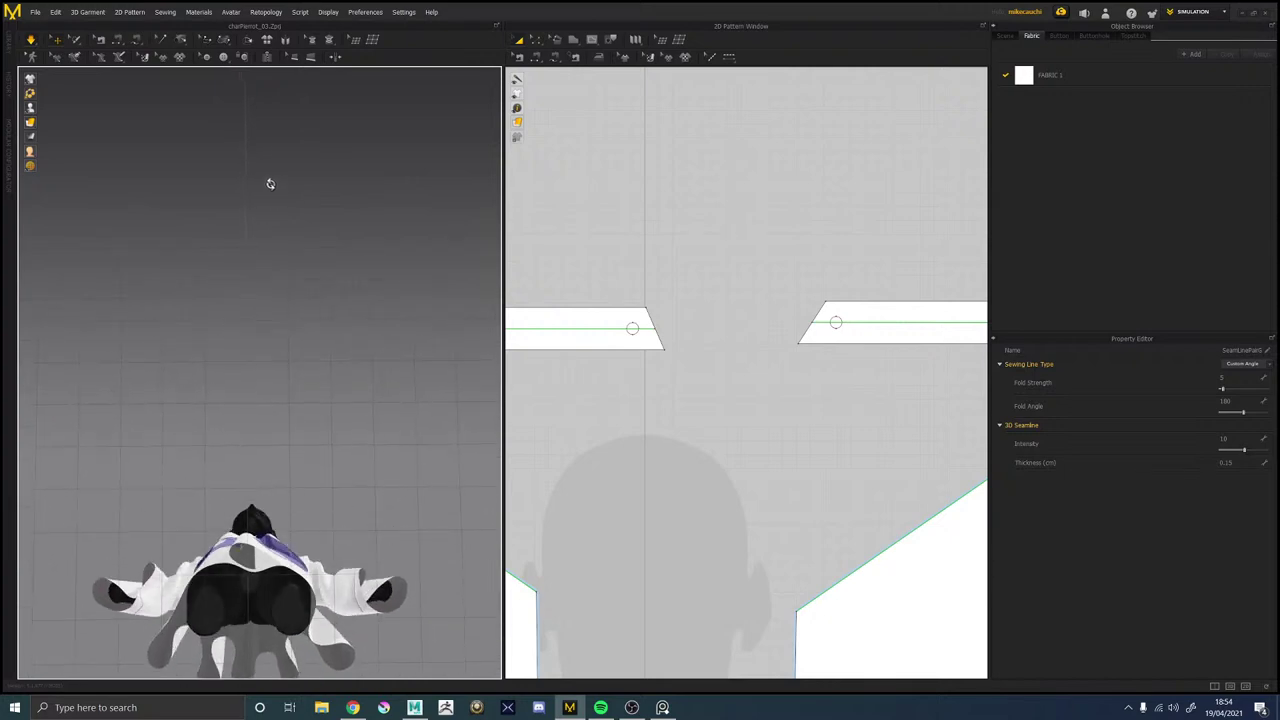
click(241, 535)
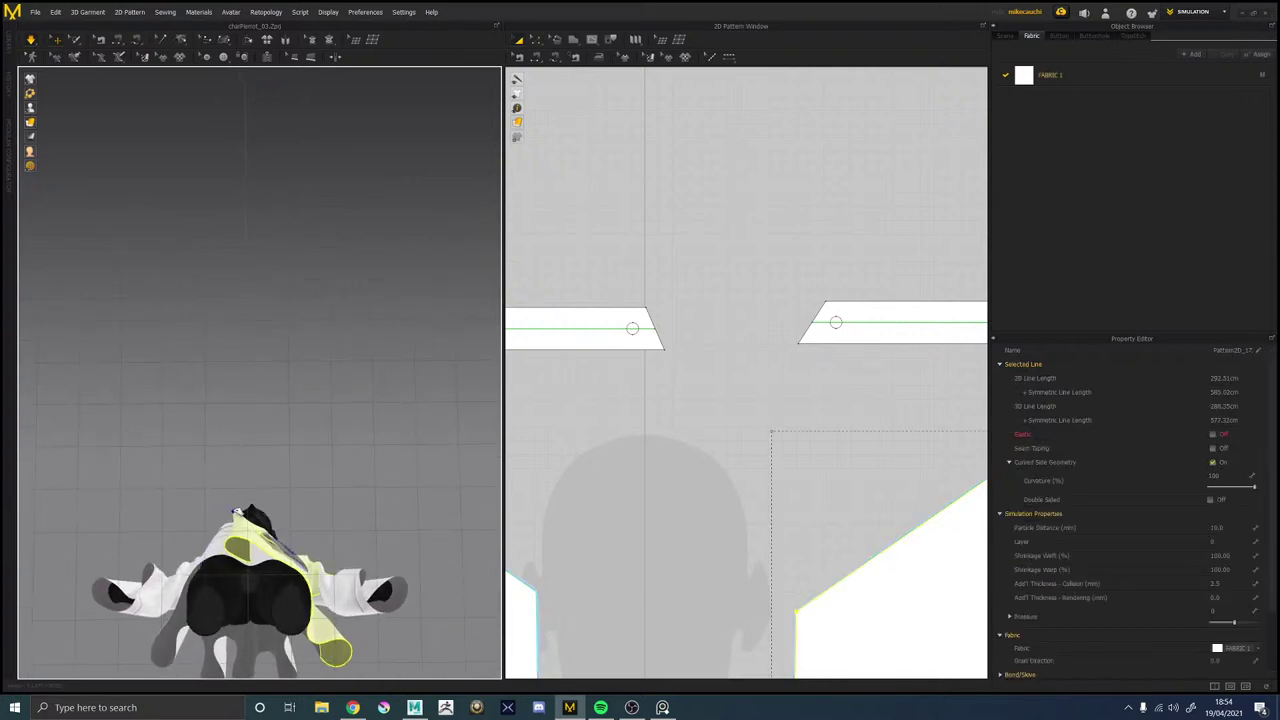
drag(238, 504, 240, 492)
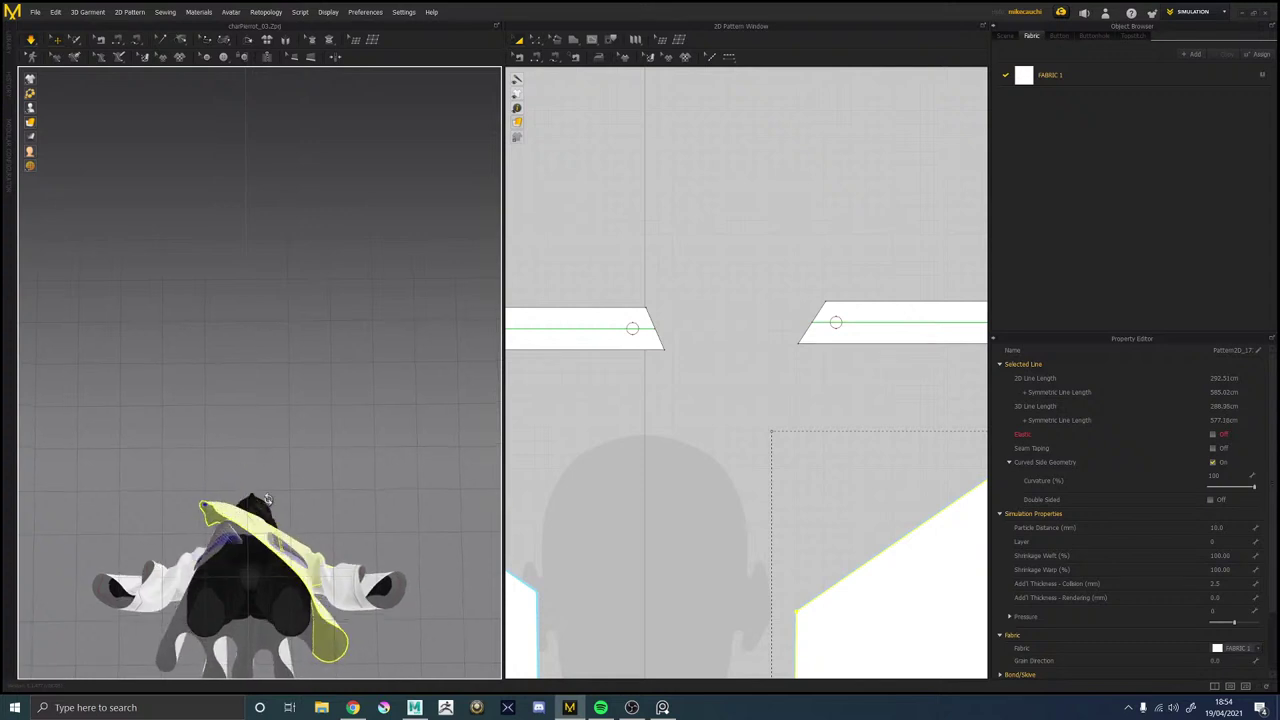
key(2)
right_drag(256, 348, 213, 433)
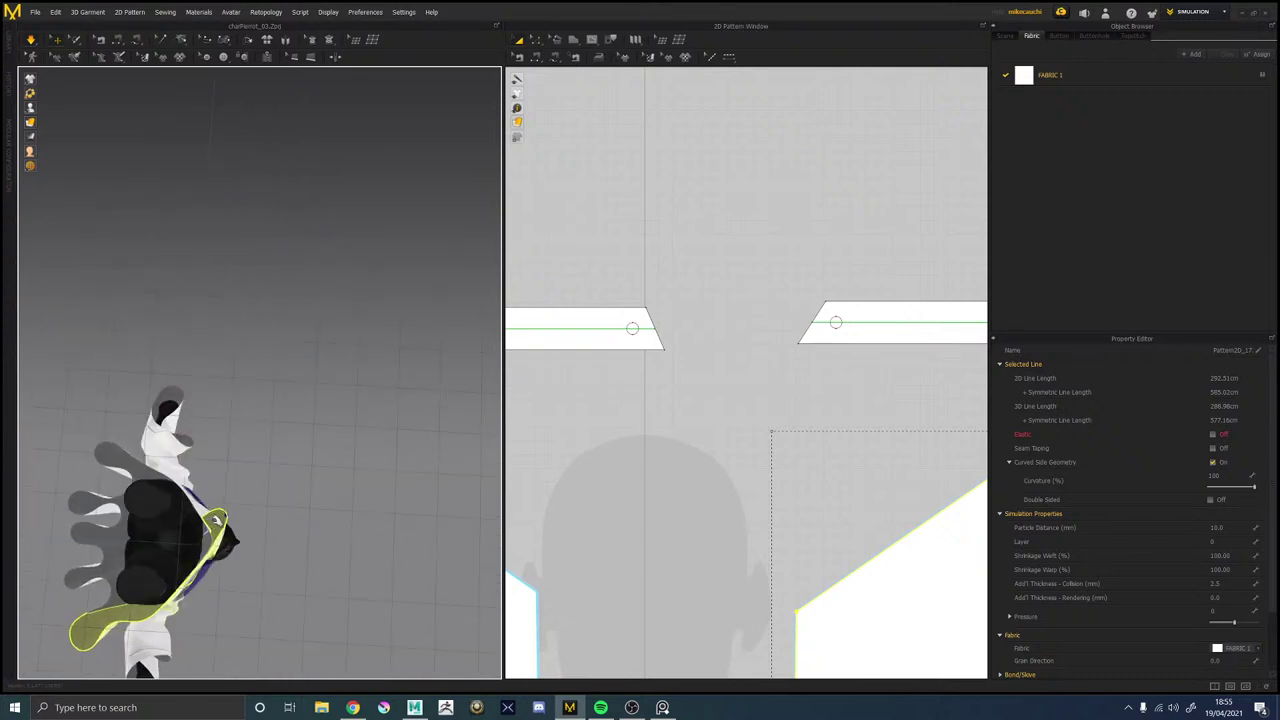
right_drag(306, 414, 255, 473)
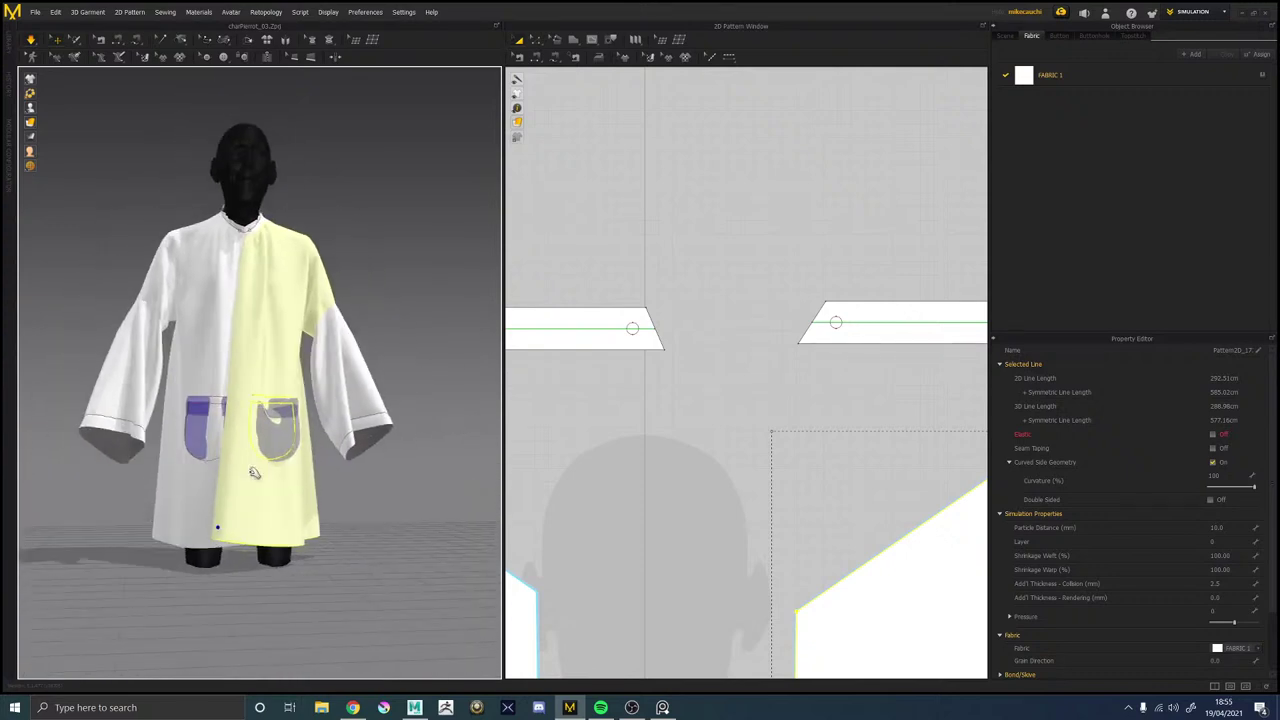
click(407, 297)
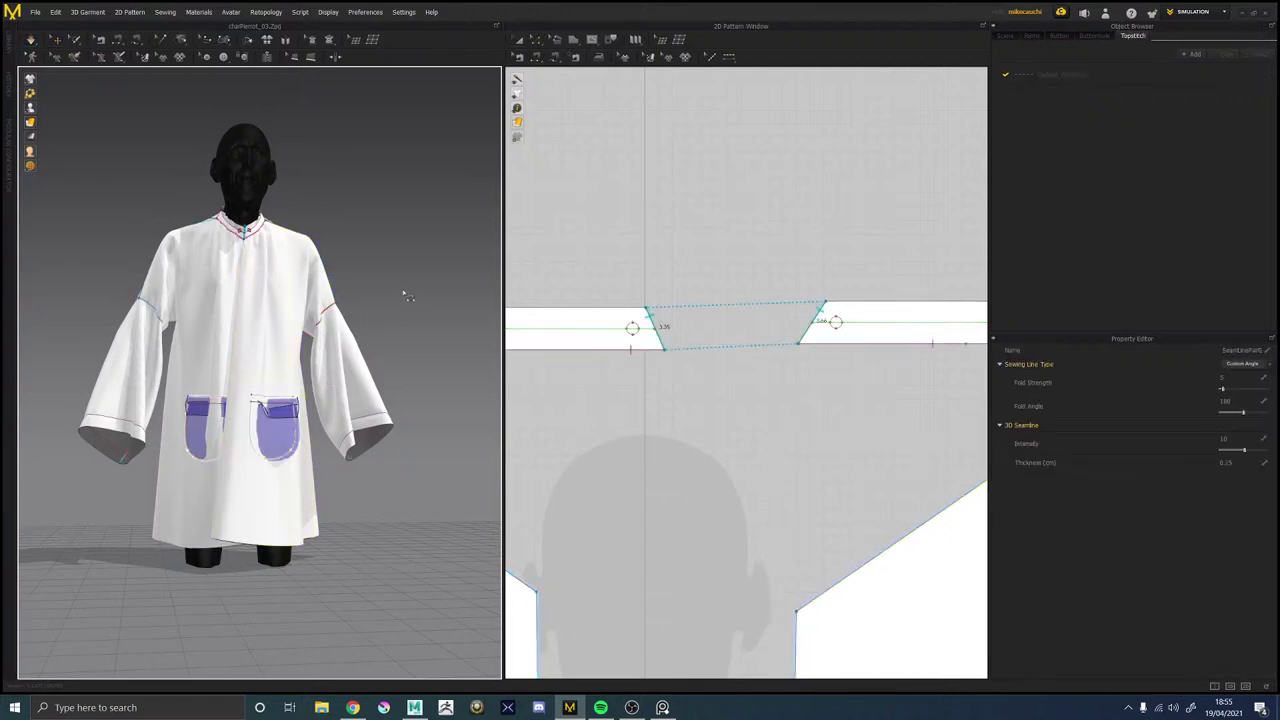
Undo the collar end's slant and the sewing of the end edges, and sew the two collar circles together.
mouse_move(405, 296)
right_down()
mouse_move(386, 282)
mouse_move(412, 287)
right_up()
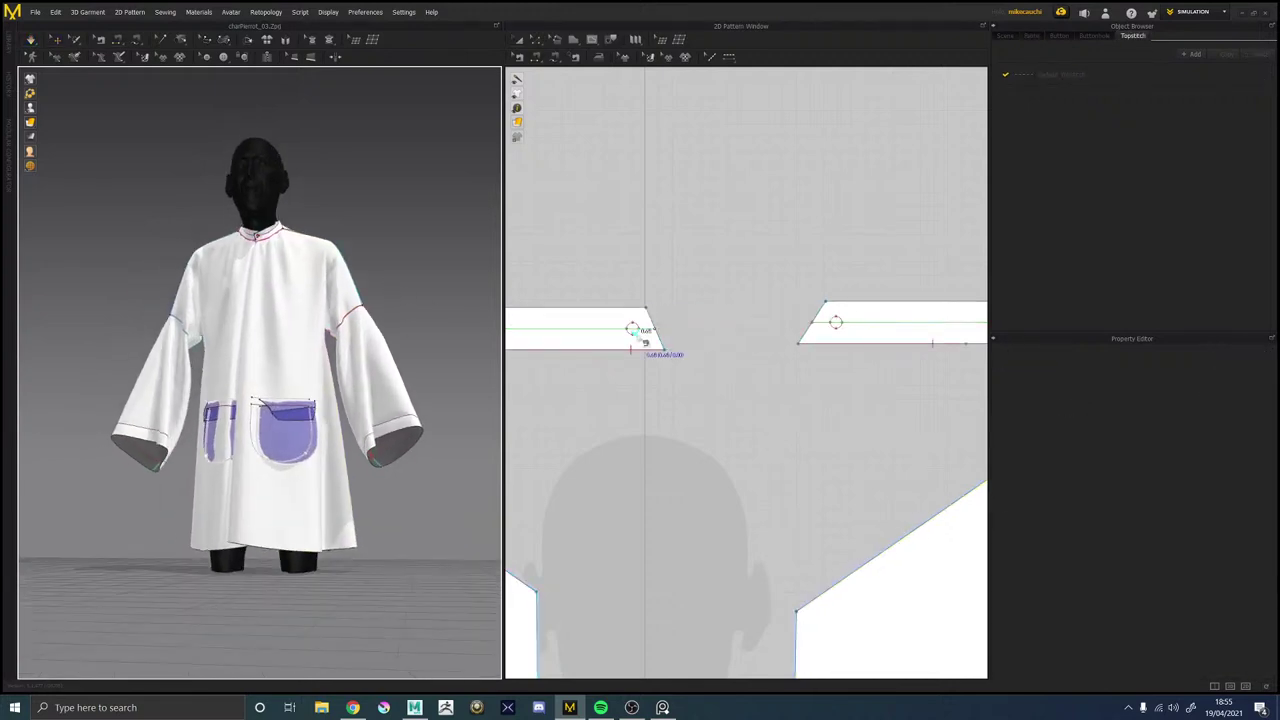
click(651, 322)
key(ctrl+z)
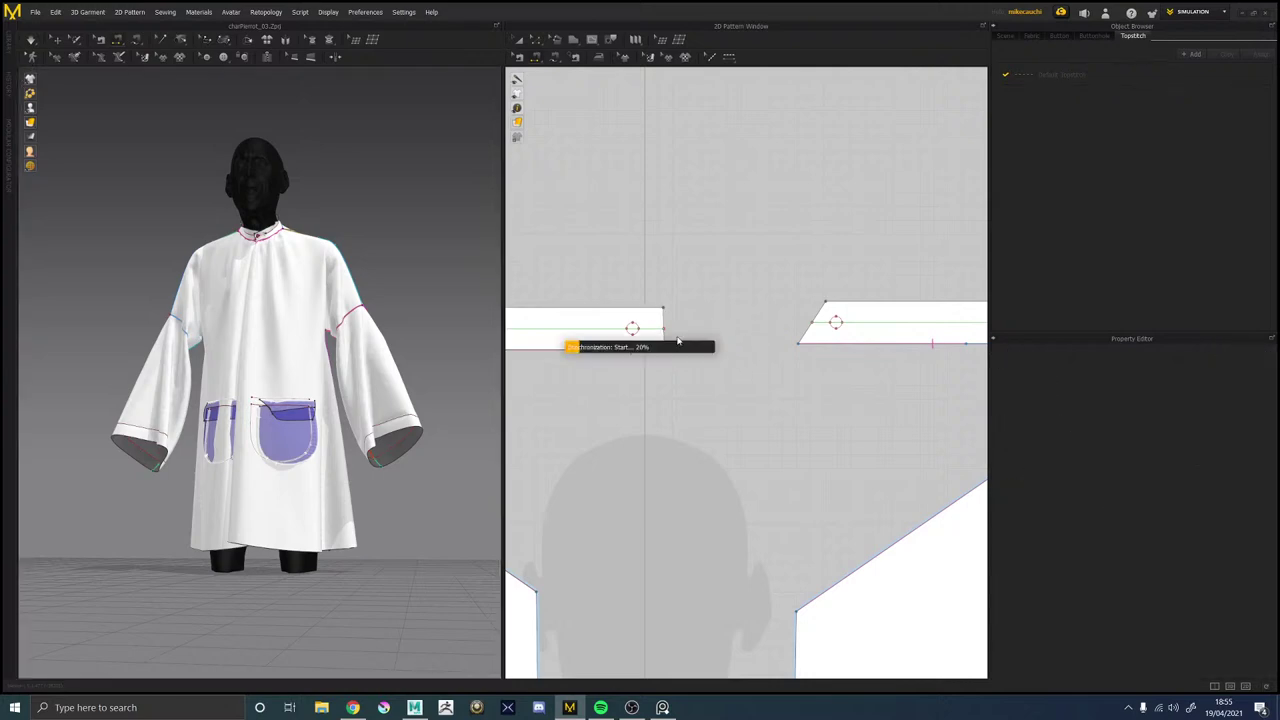
click(684, 344)
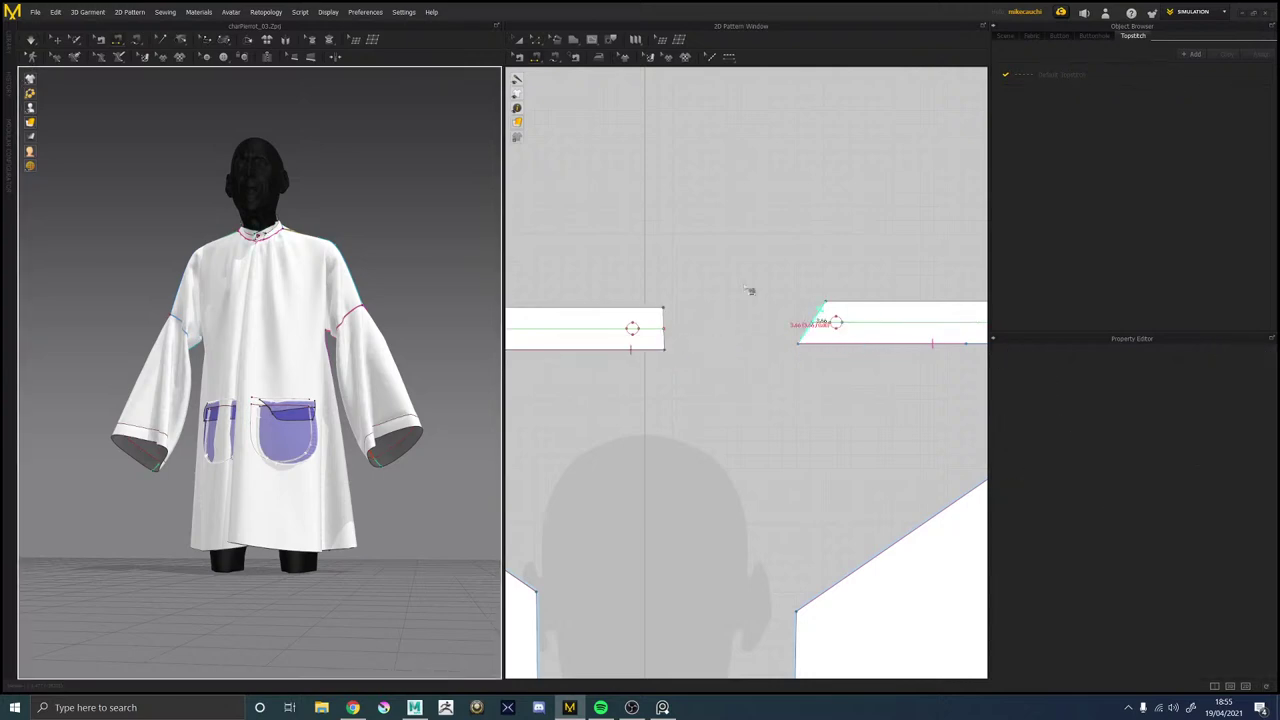
click(520, 58)
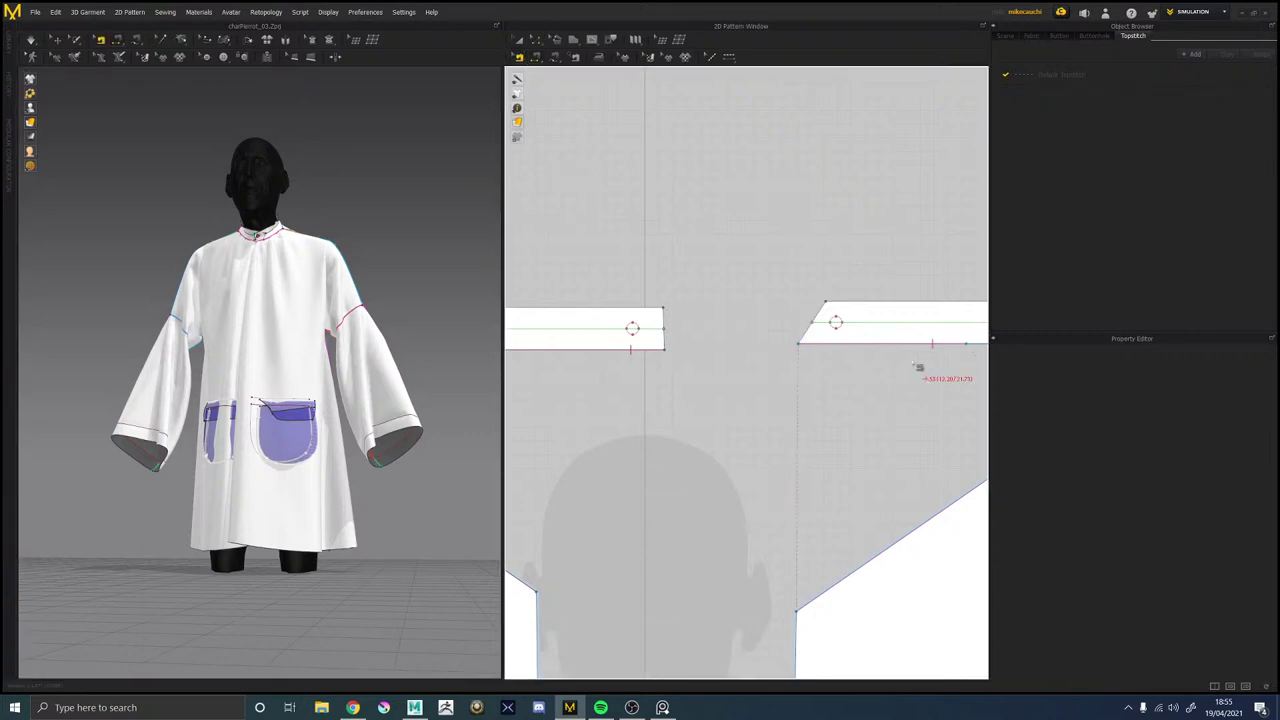
click(846, 337)
Examine the garment's back and its seams alongside the back panels in the pattern layout.
mouse_move(289, 326)
right_down()
mouse_move(328, 336)
mouse_move(295, 360)
mouse_move(268, 328)
right_up()
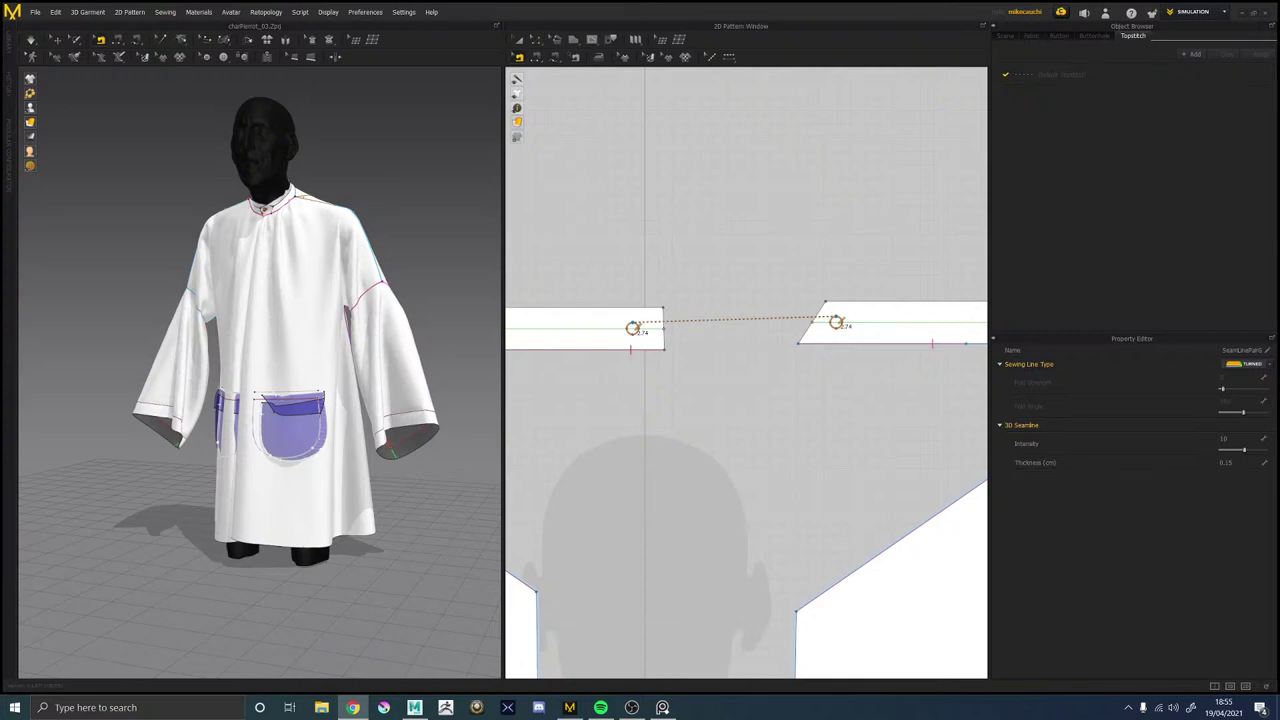
mouse_move(271, 269)
right_down()
mouse_move(278, 258)
mouse_move(250, 274)
right_up()
scroll(290, 207, up, 1)
mouse_move(288, 207)
right_down()
mouse_move(300, 305)
mouse_move(297, 263)
mouse_move(240, 270)
mouse_move(160, 189)
mouse_move(268, 216)
right_up()
scroll(786, 423, down, 6)
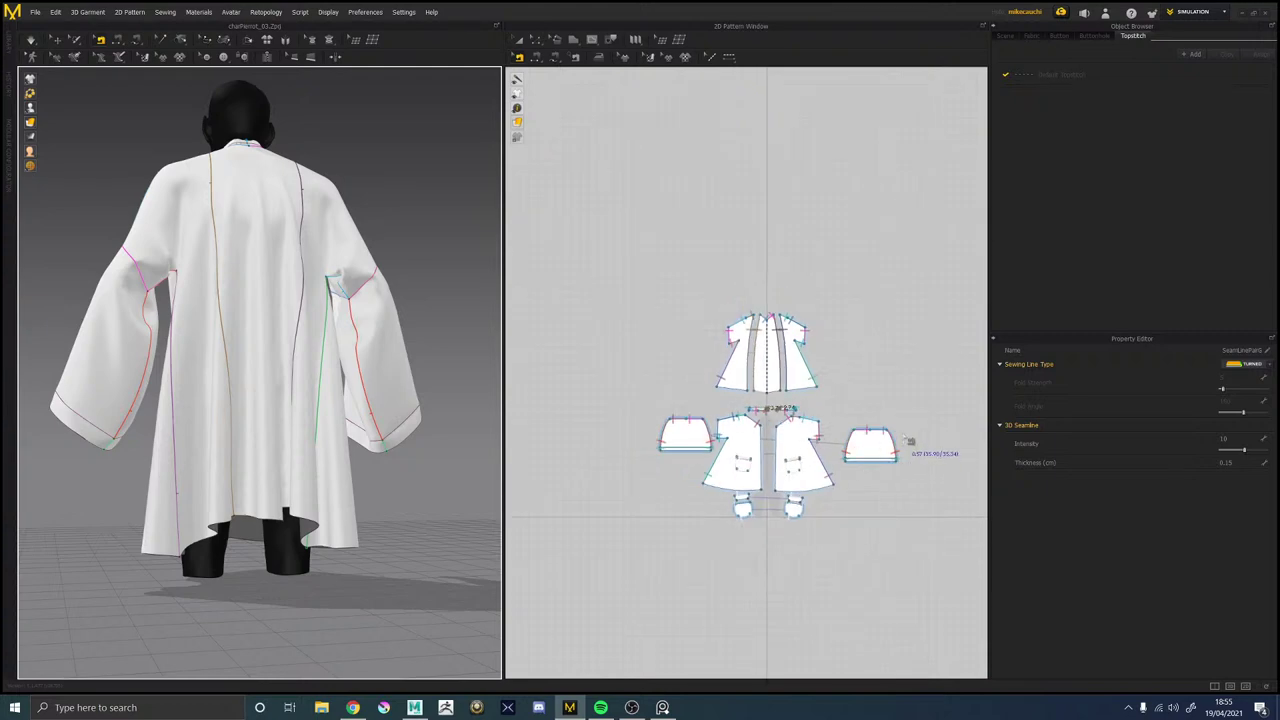
mouse_move(286, 512)
right_down()
mouse_move(212, 420)
mouse_move(222, 452)
mouse_move(288, 508)
right_up()
scroll(810, 358, up, 8)
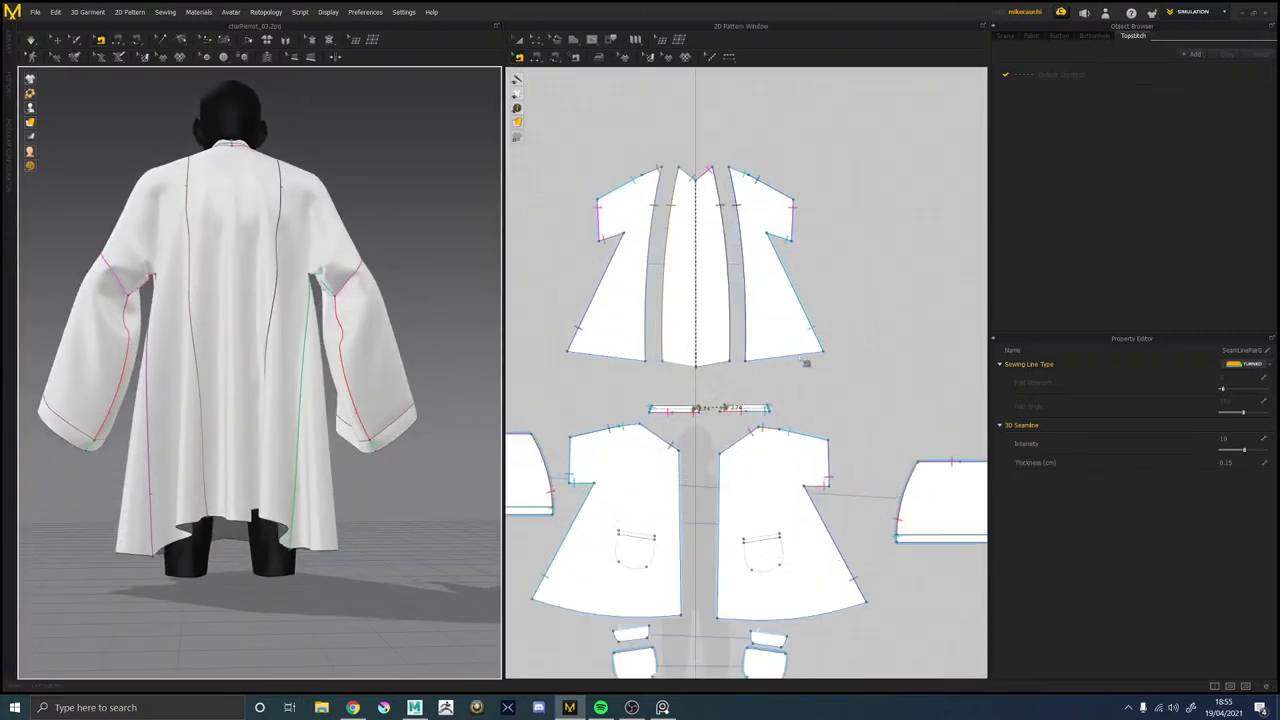
Lower the outer hem corners of the back side panels to make their hems horizontal, simulate, and check the back hem against the centre panel.
drag(850, 356, 797, 365)
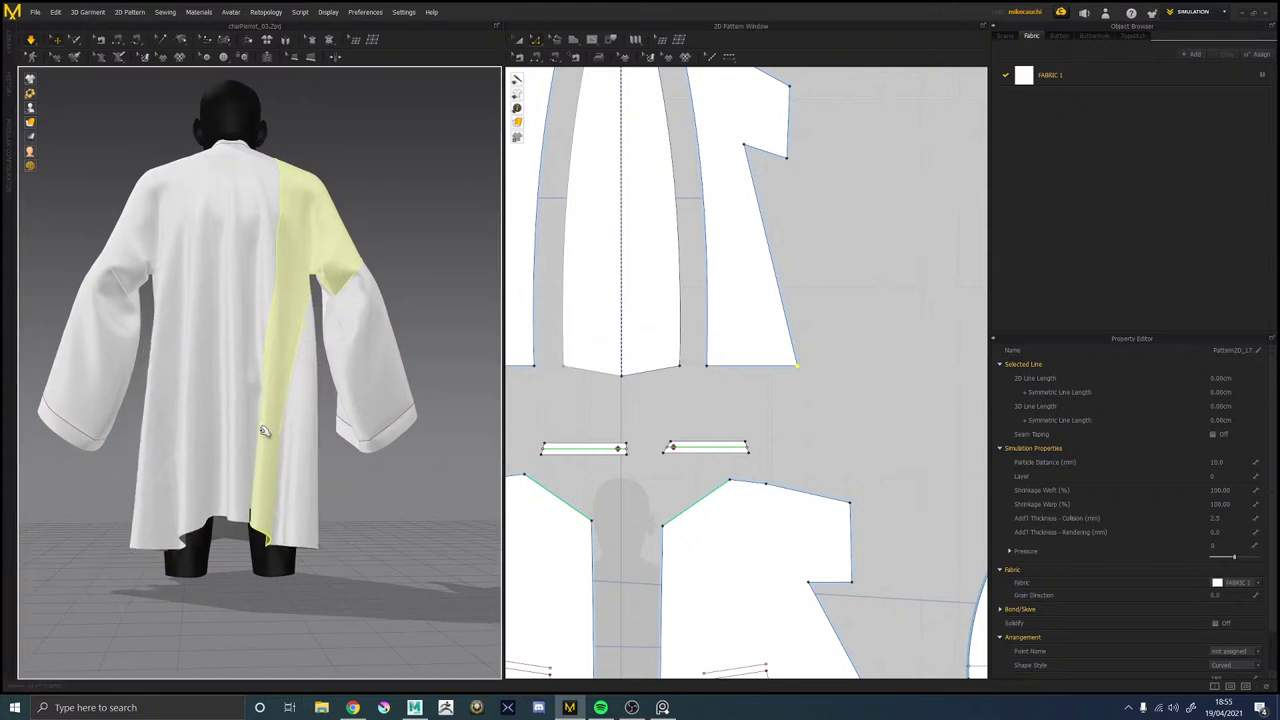
middle_drag(778, 259, 837, 283)
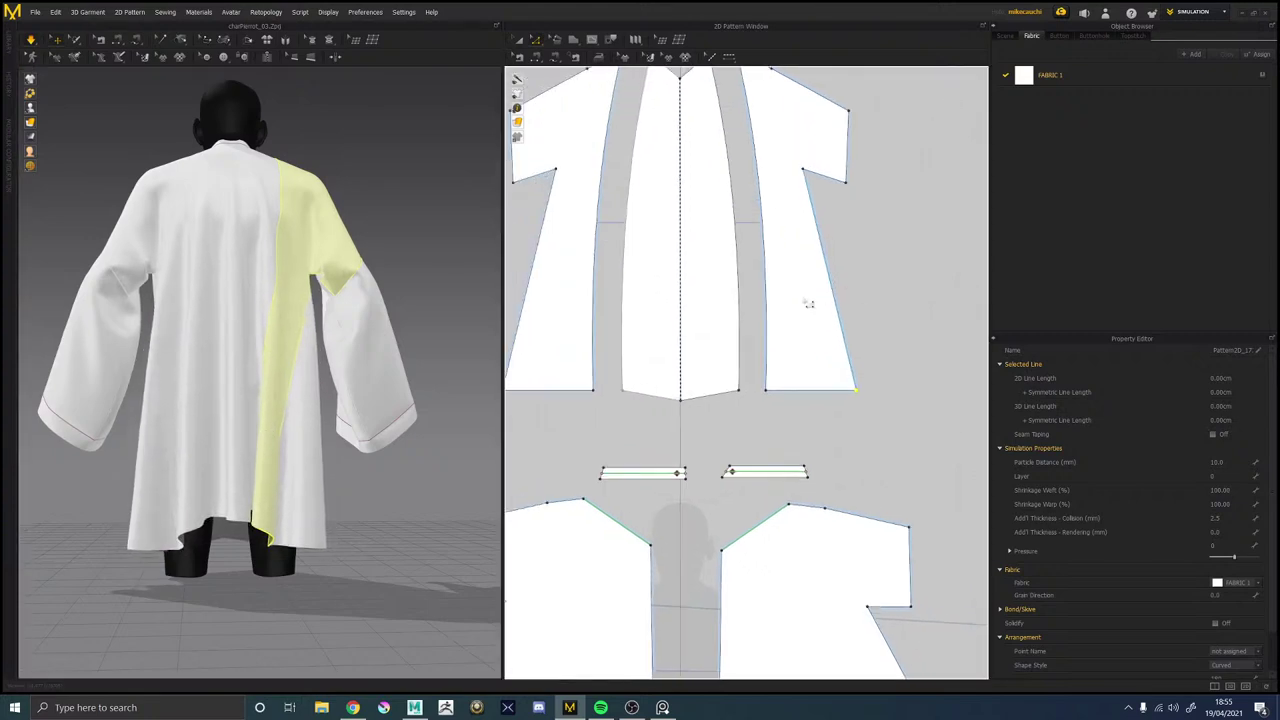
right_drag(297, 361, 297, 312)
right_drag(263, 368, 275, 415)
click(708, 397)
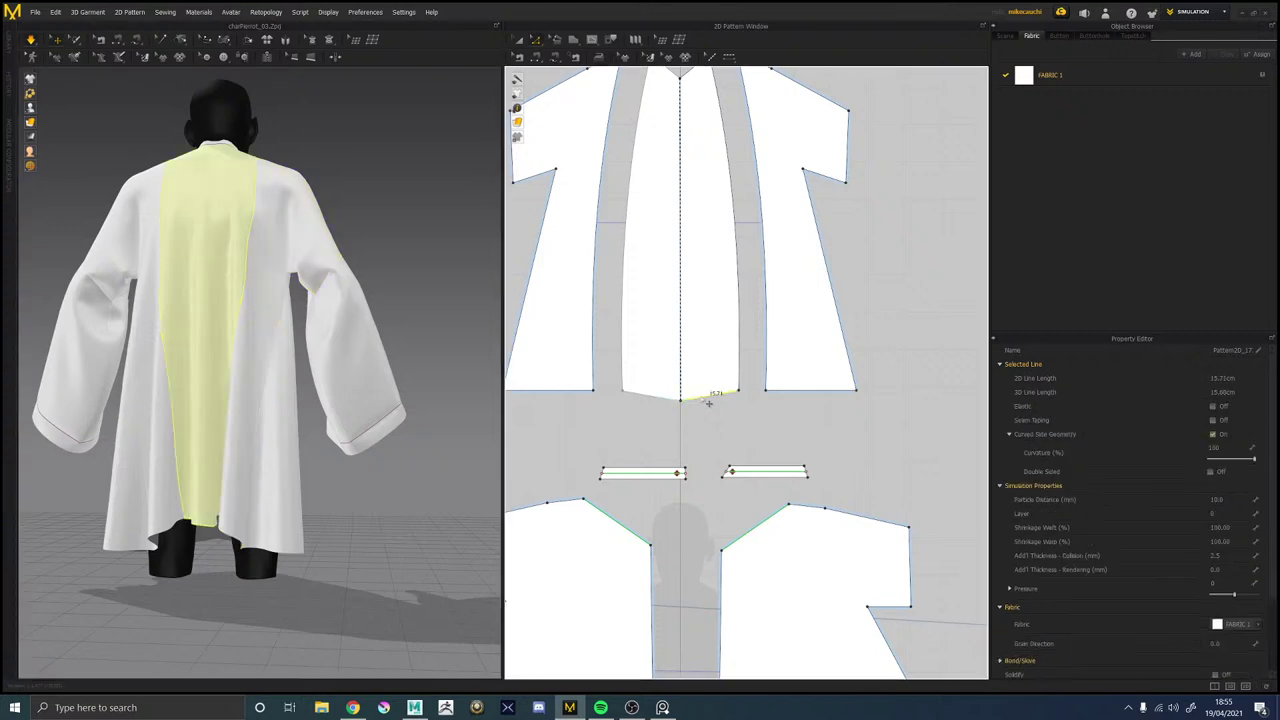
Lower the centre back panel's hem together with the inner hem corners of both back side panels, simulate, and check the back hem.
drag(774, 397, 774, 415)
key(space)
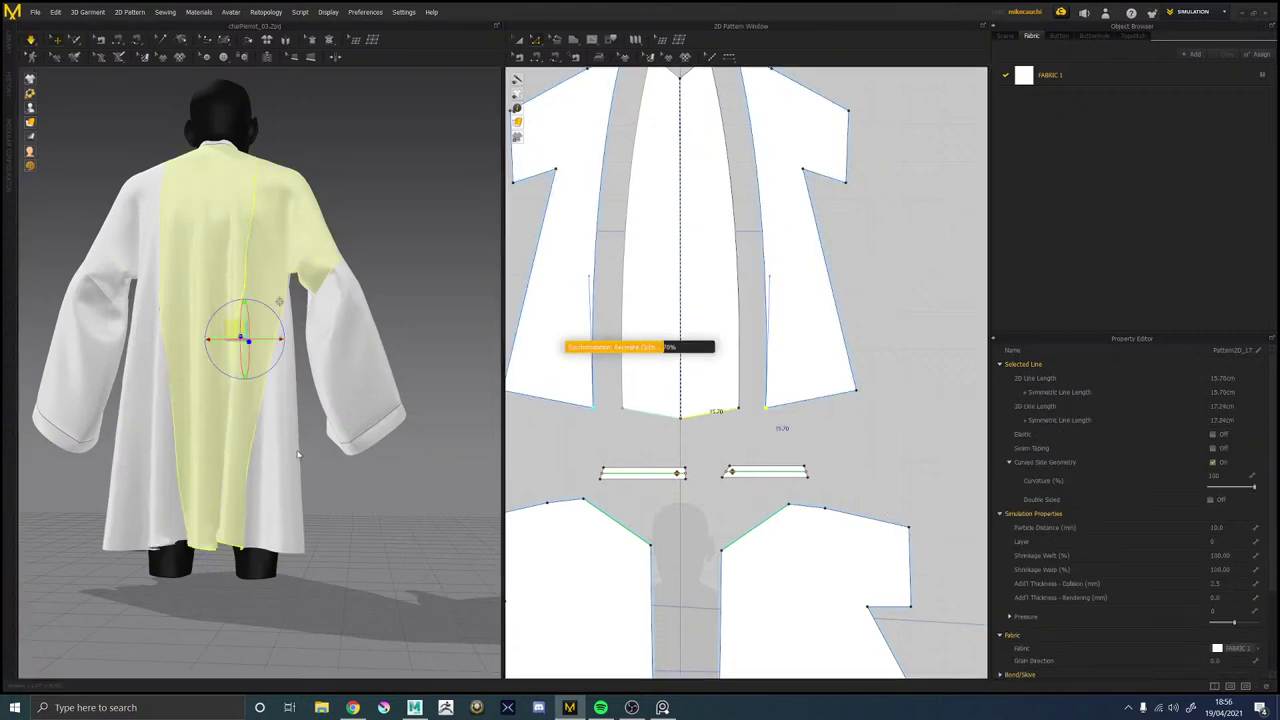
drag(284, 460, 284, 460)
scroll(338, 390, up, 3)
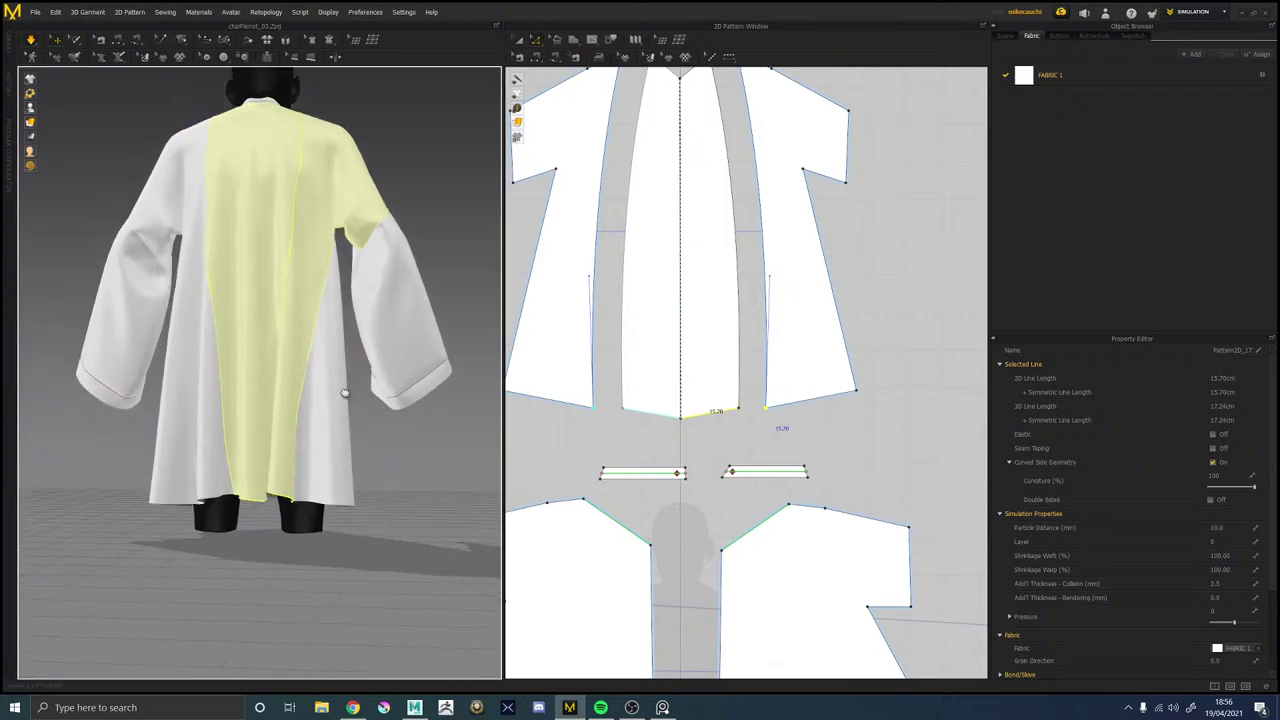
click(799, 433)
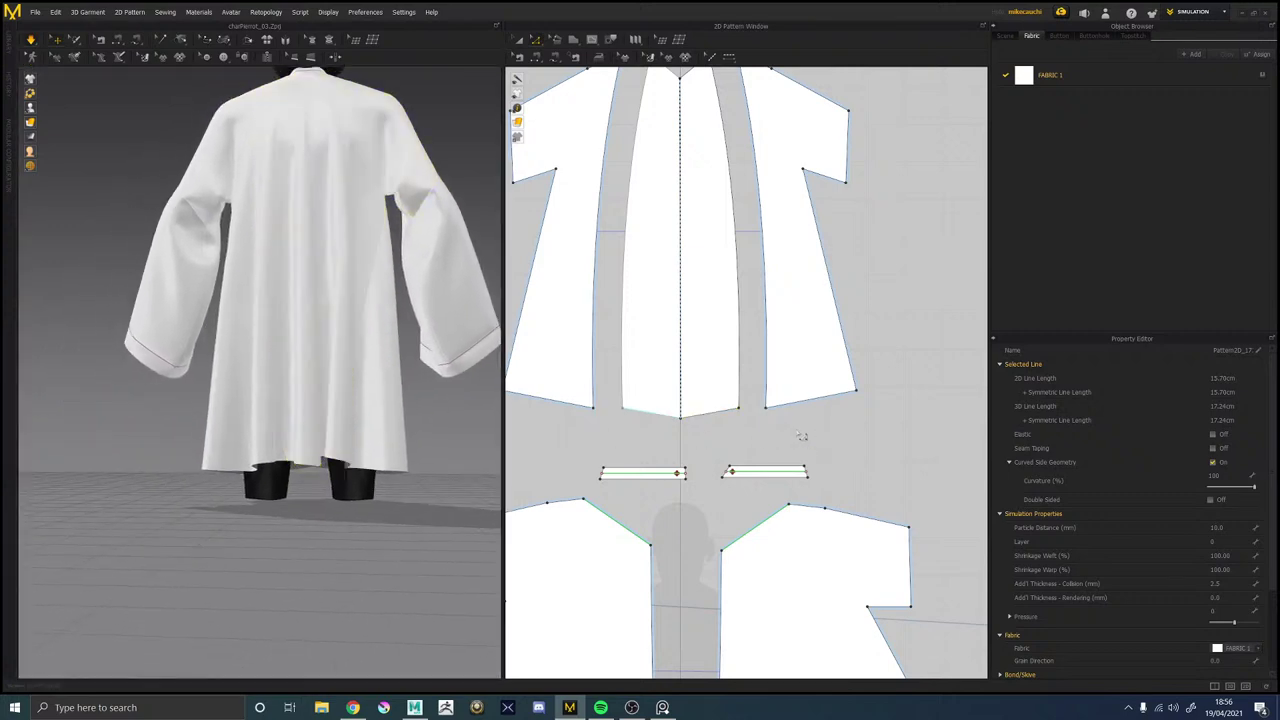
Lower the centre back hem and the side panels' inner hem corners further, and check the longer back from the side.
click(726, 411)
drag(772, 416, 771, 432)
right_drag(291, 420, 385, 412)
click(378, 415)
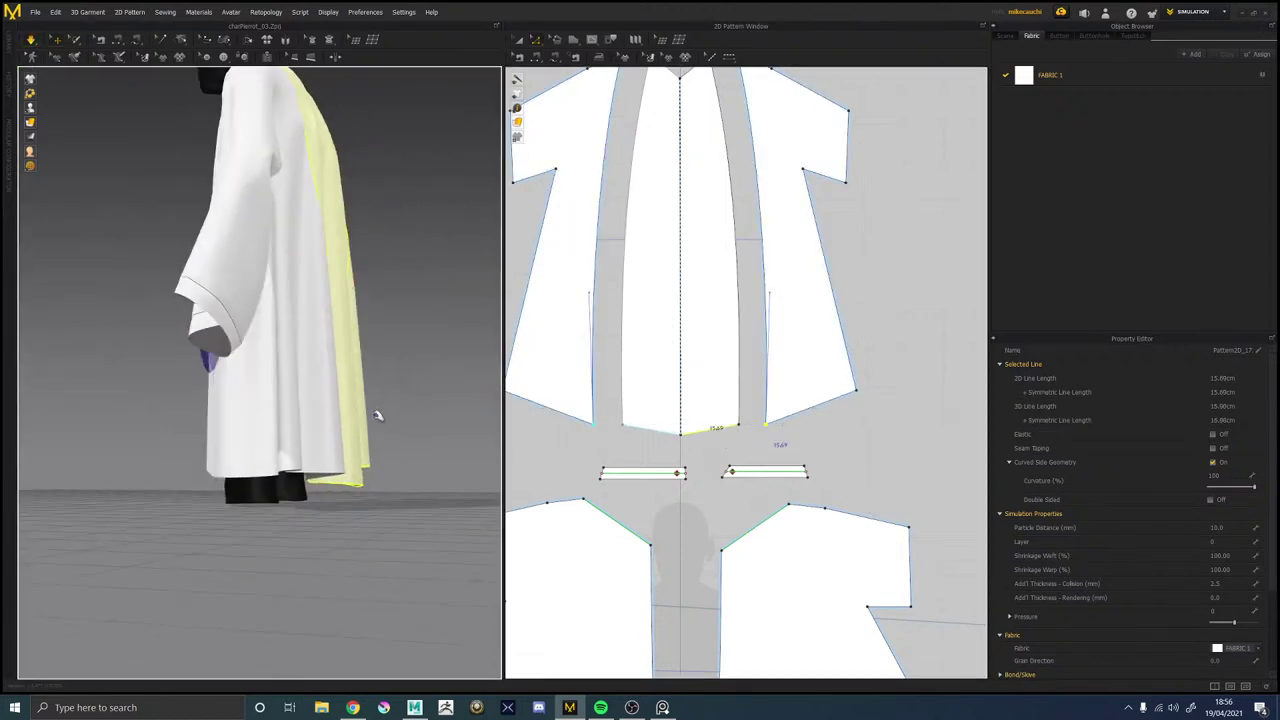
right_drag(397, 426, 426, 420)
Compare the length of the back side panel's curved inner seam edge with the adjoining edge of the centre panel.
middle_drag(802, 236, 822, 337)
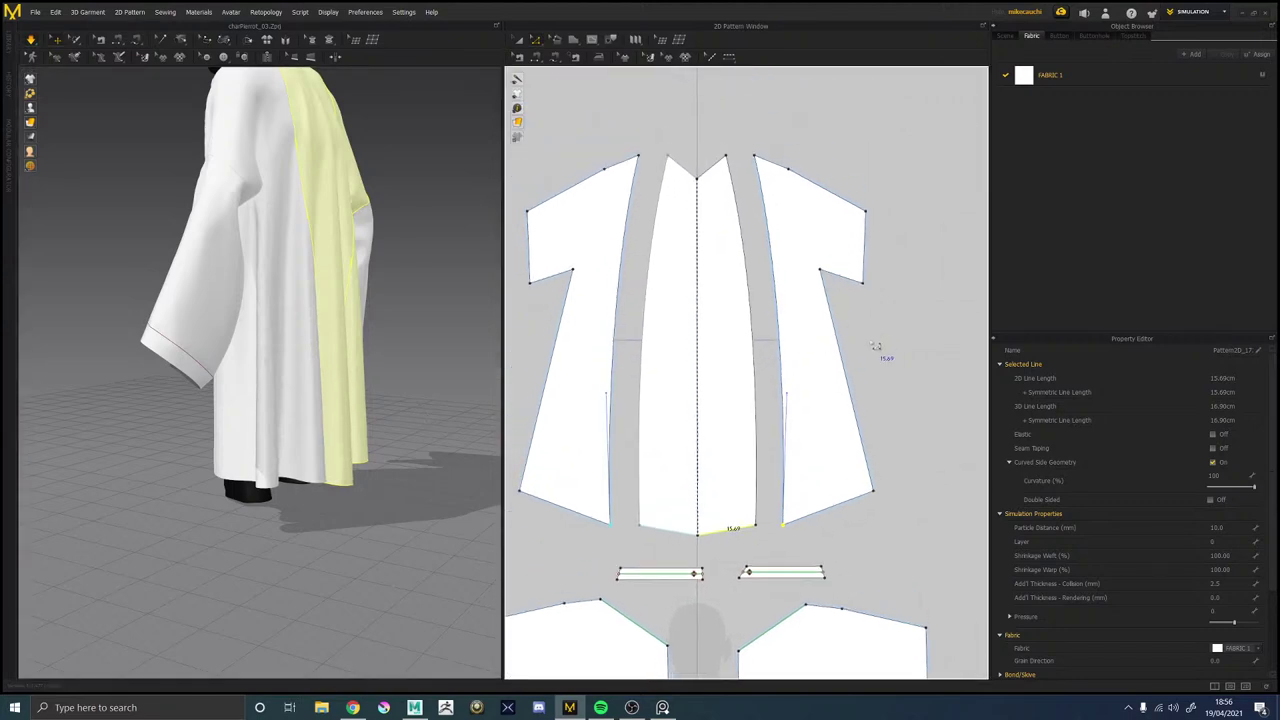
click(786, 382)
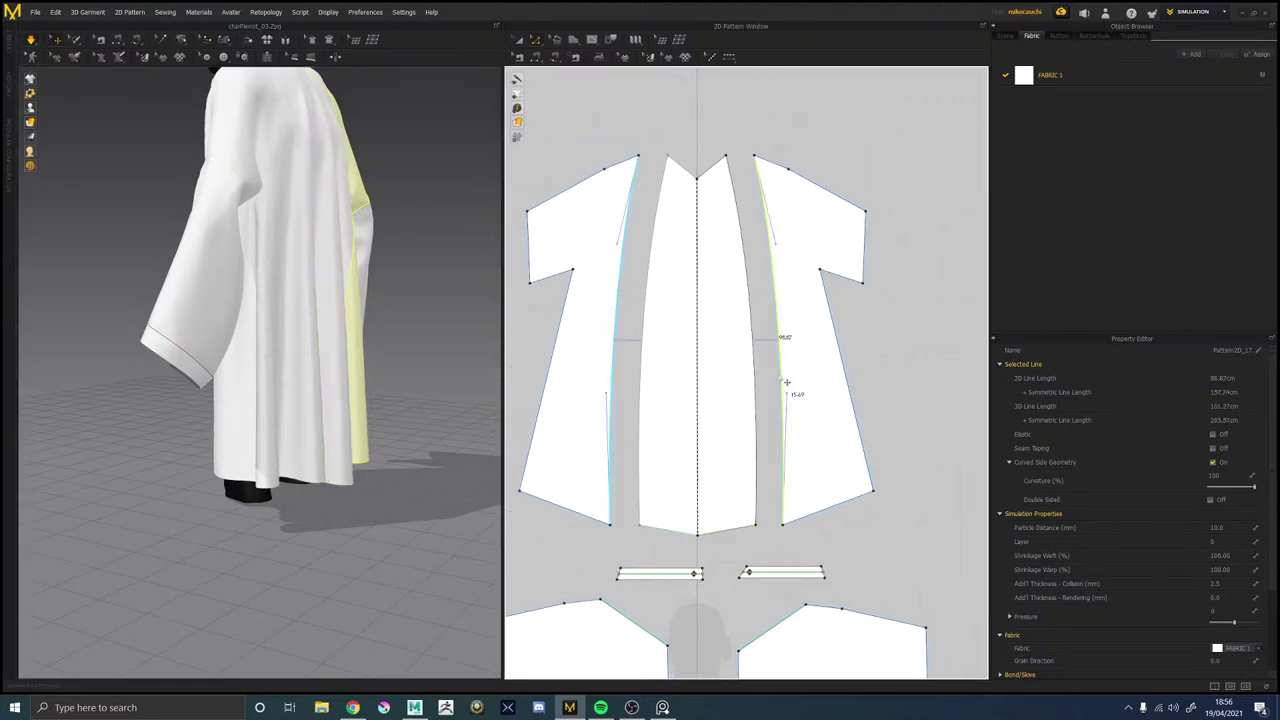
click(761, 385)
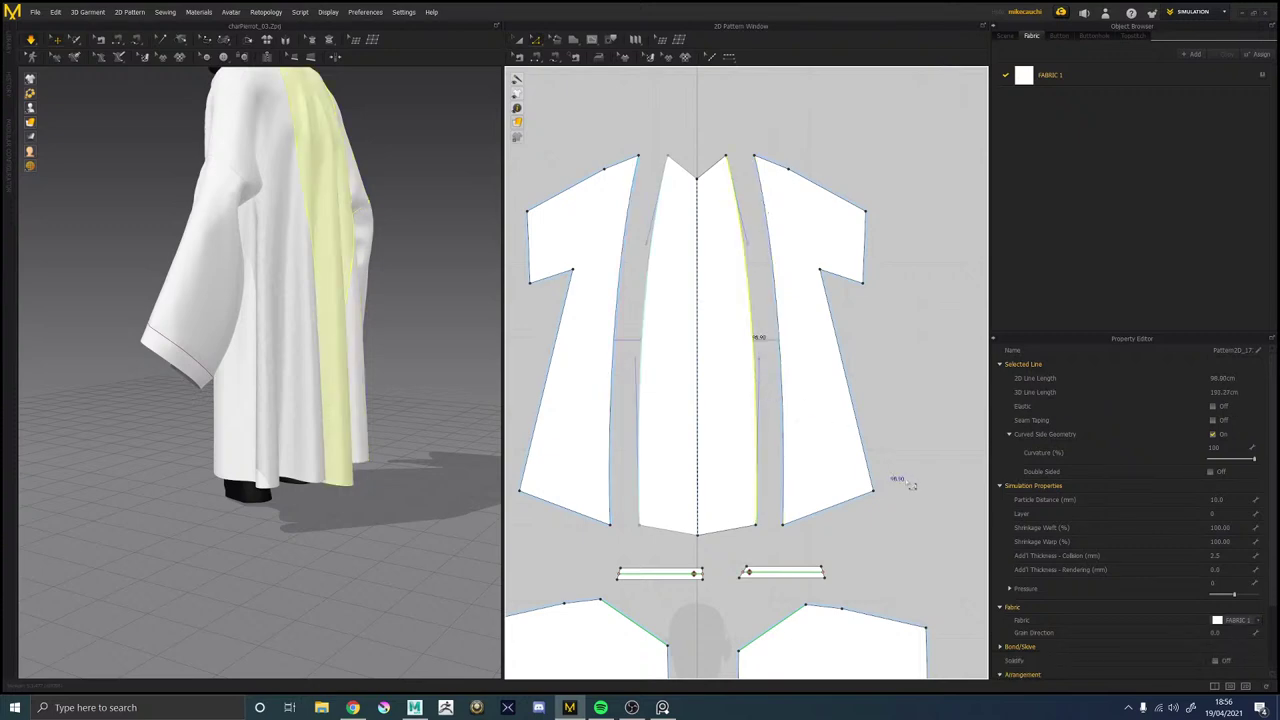
Move the outer hem corners of the back side panels inward to remove the flare, and simulate.
click(872, 492)
click(868, 495)
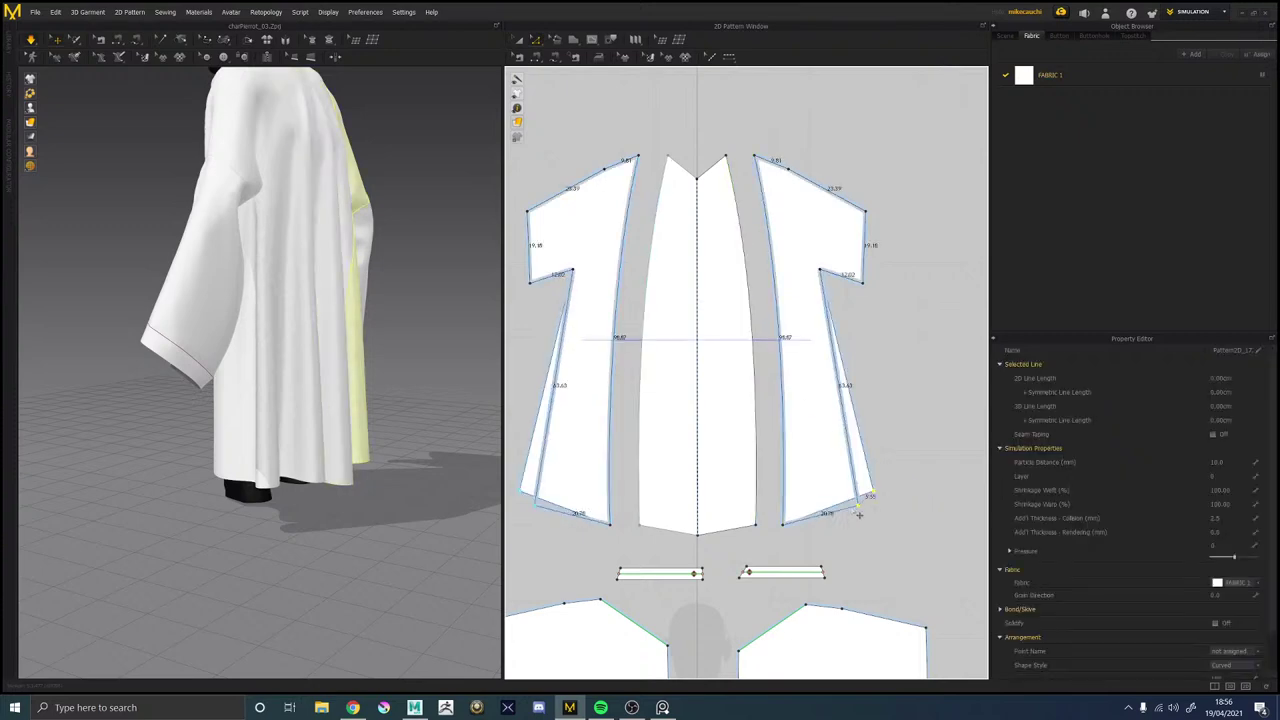
drag(848, 518, 842, 491)
right_drag(388, 432, 278, 446)
key(space)
Pull the front panel's hem outward during simulation and inspect the garment's sides and hem from several angles.
click(245, 451)
drag(243, 452, 190, 440)
right_drag(190, 440, 227, 386)
drag(236, 406, 154, 409)
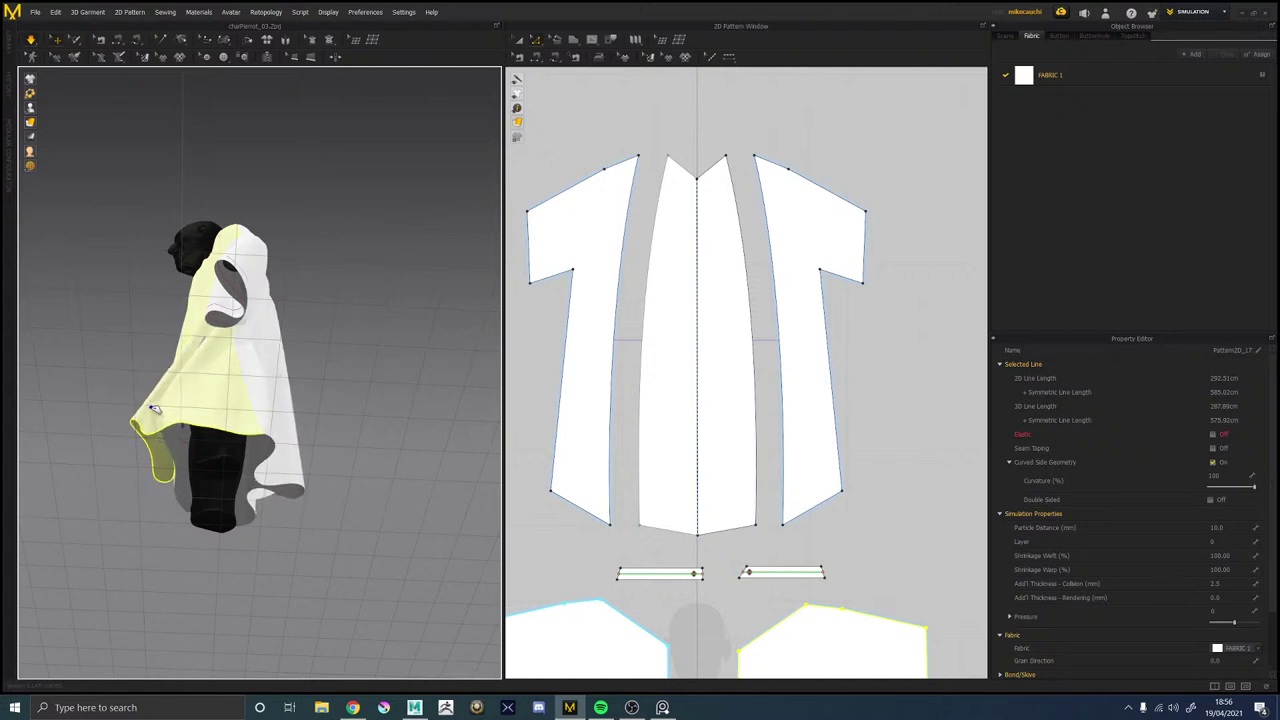
right_drag(155, 410, 389, 341)
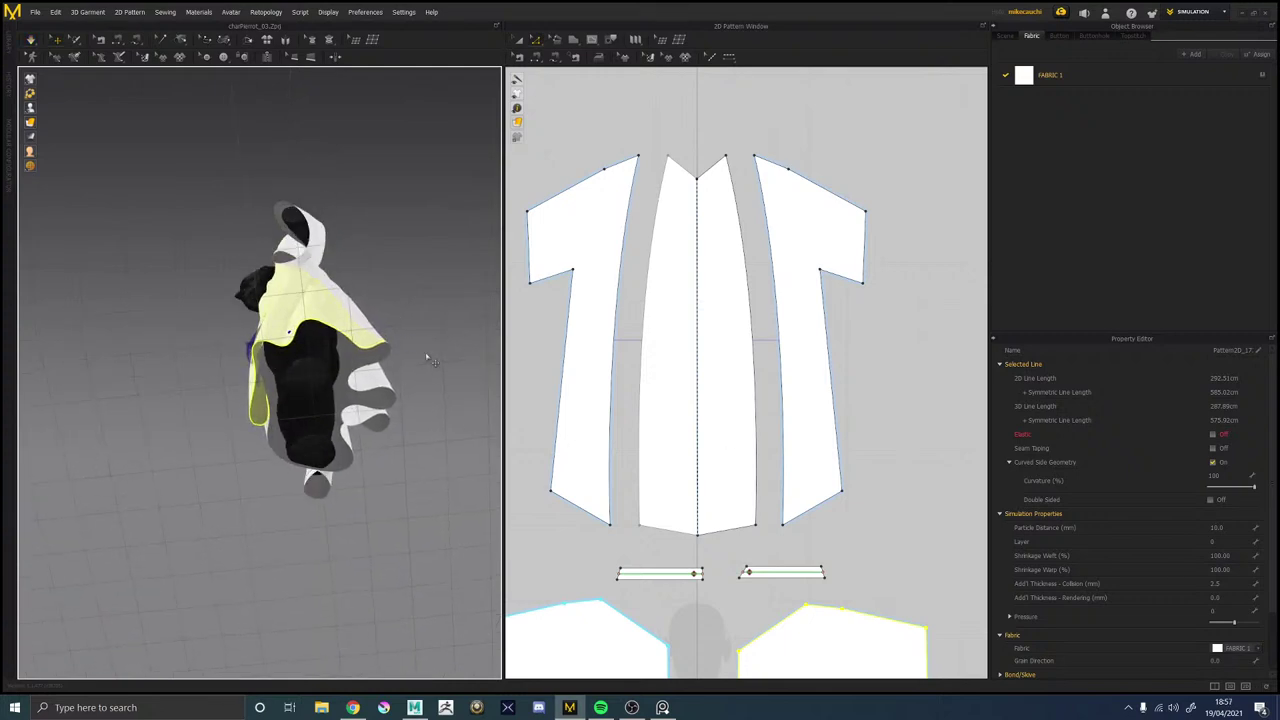
Move the outer hem corners of the back side panels outward and up to widen the flare, and simulate.
middle_drag(819, 471, 781, 397)
right_drag(386, 311, 337, 366)
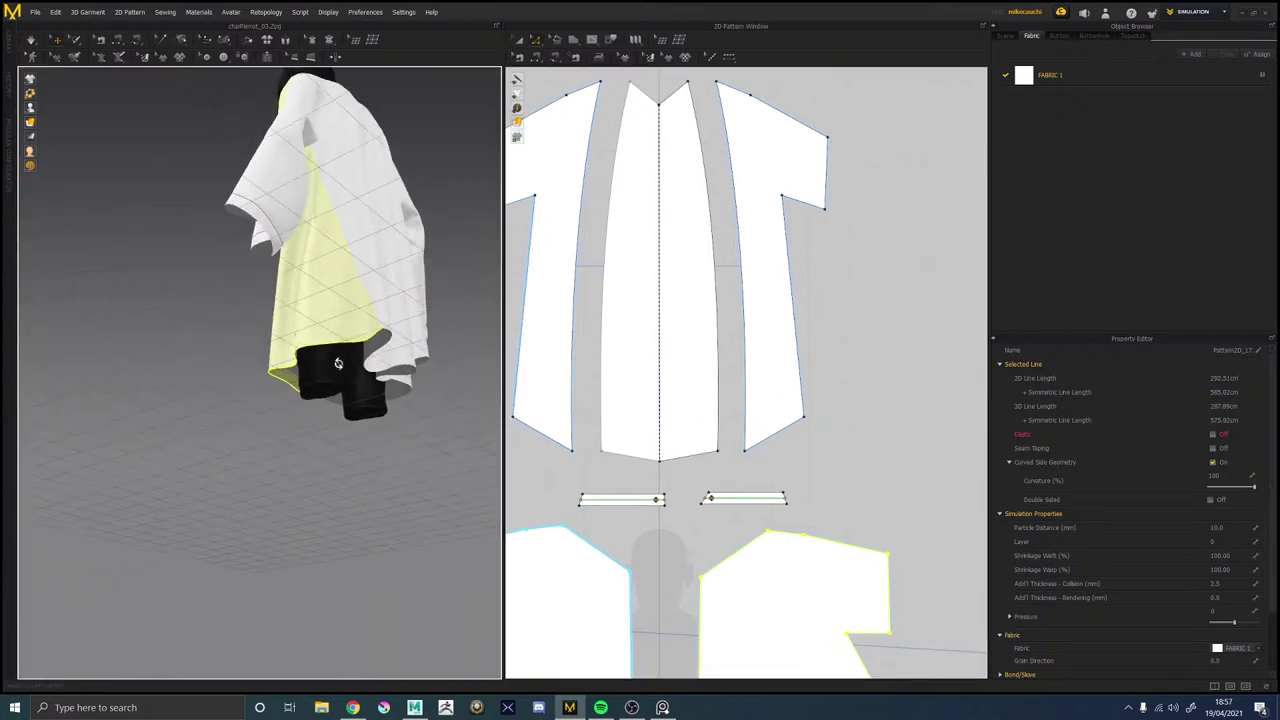
click(820, 427)
drag(804, 417, 873, 390)
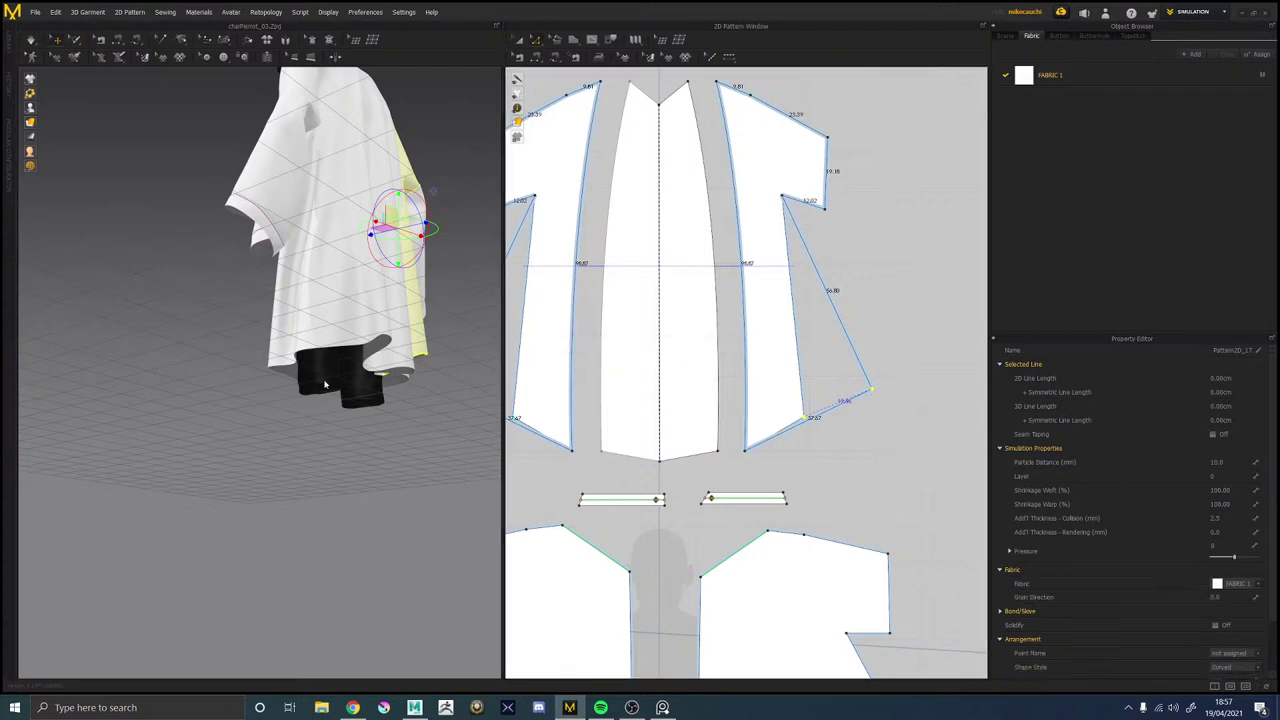
key(space)
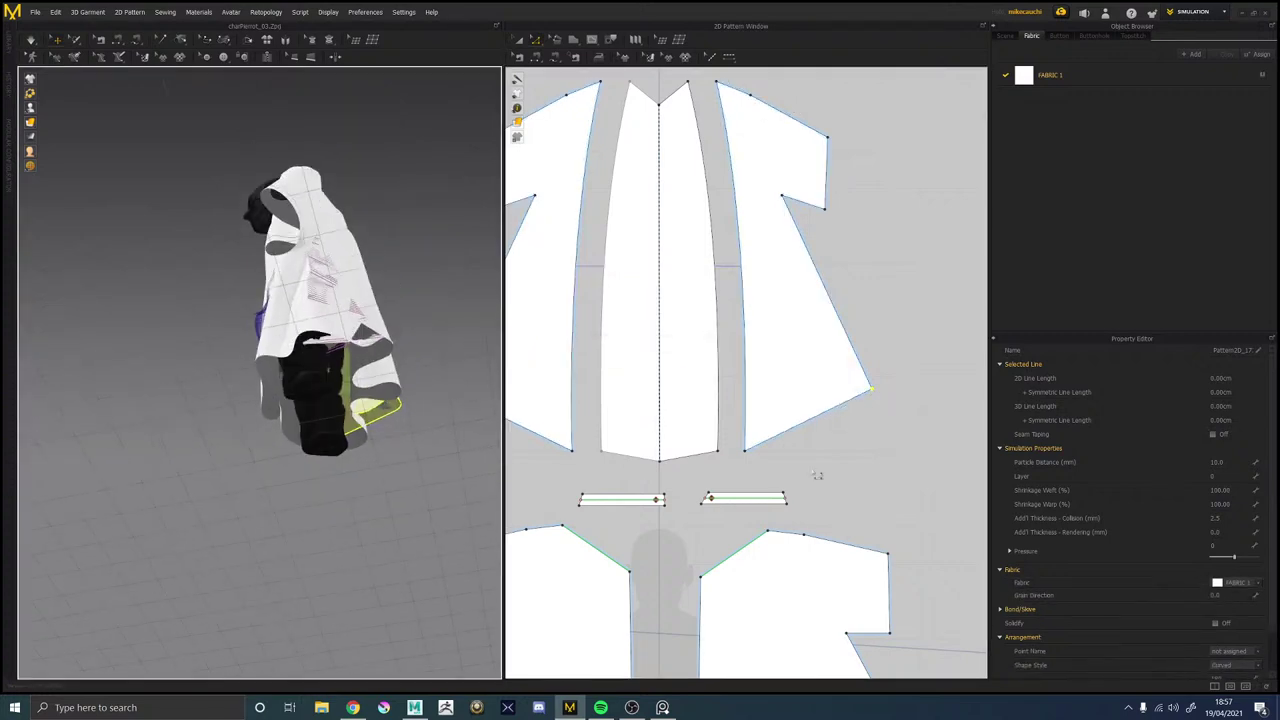
Move the front panel's outer hem corner inward to reduce its flare, flatten the hem curve, simulate, and check the side drape.
scroll(869, 466, up, 2)
scroll(866, 480, down, 6)
scroll(864, 494, up, 6)
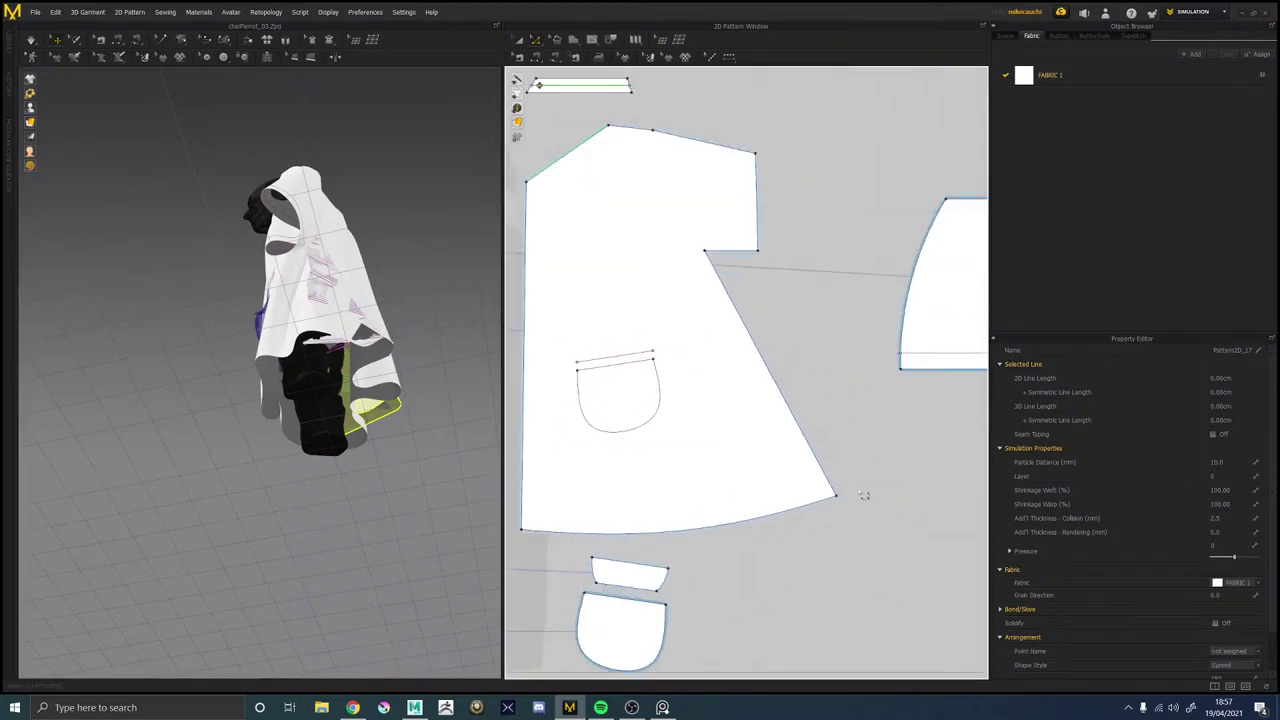
click(811, 519)
drag(837, 496, 769, 518)
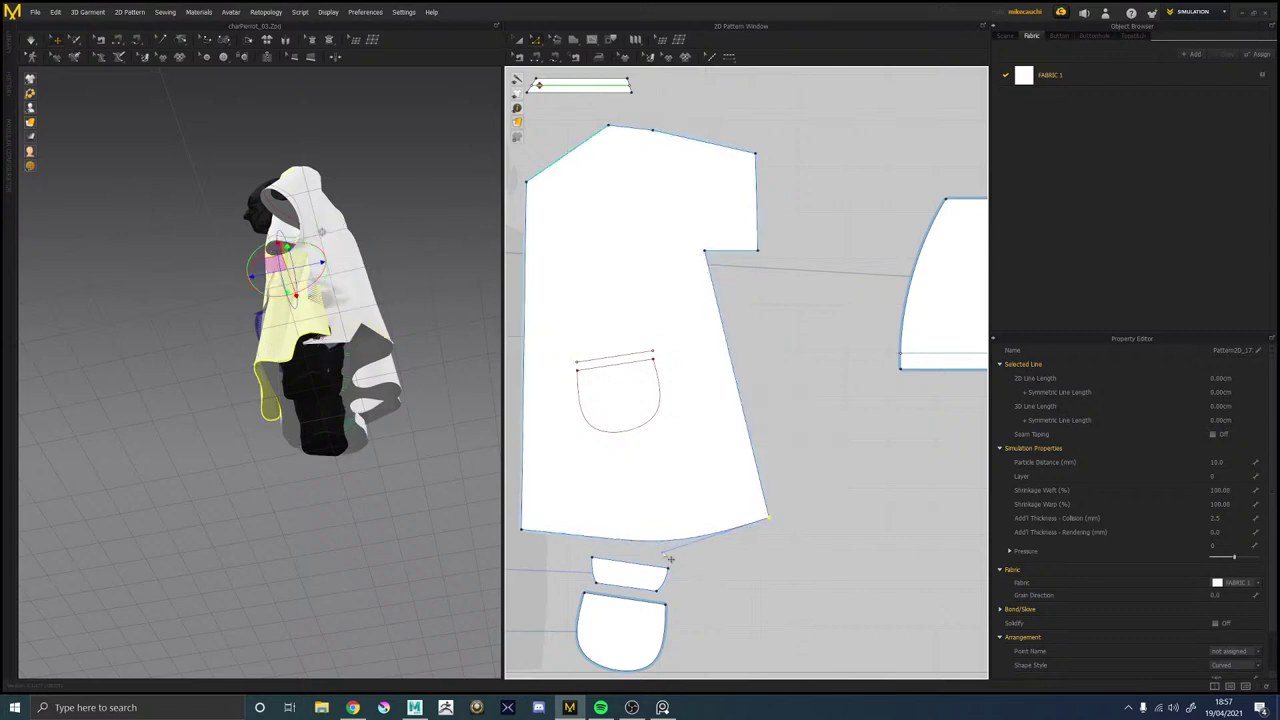
drag(663, 553, 662, 540)
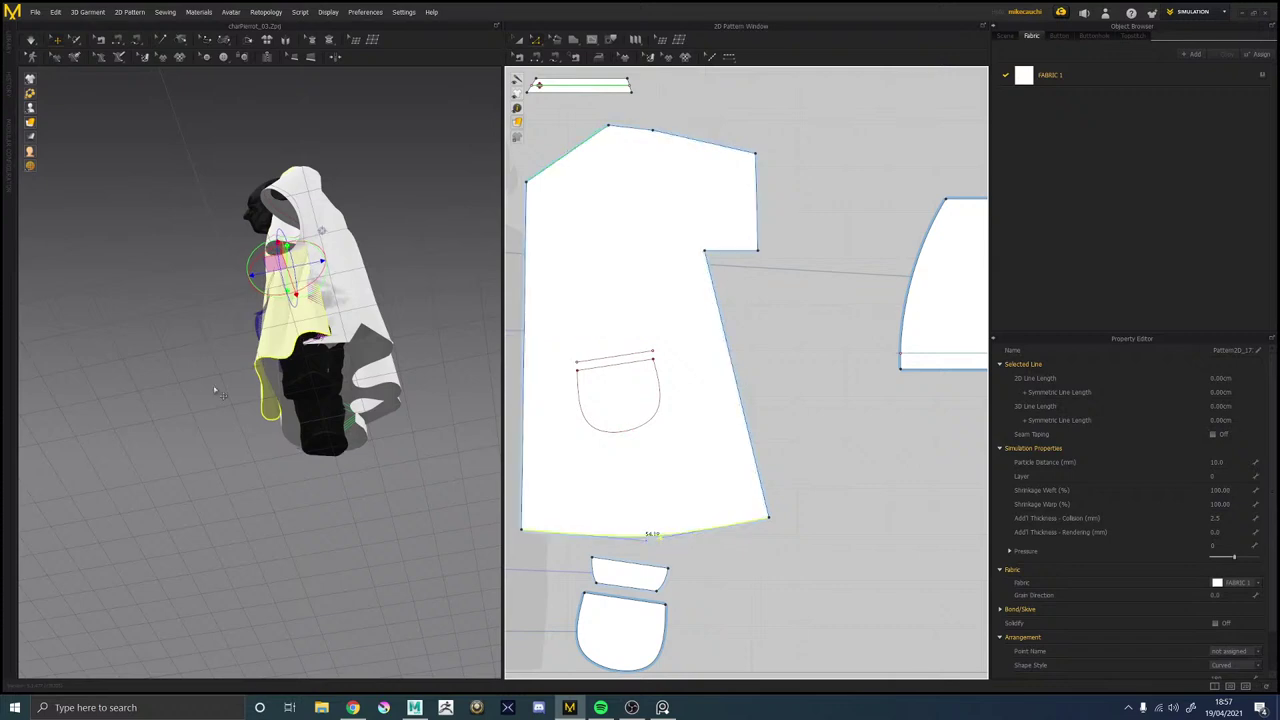
right_drag(214, 391, 285, 410)
key(space)
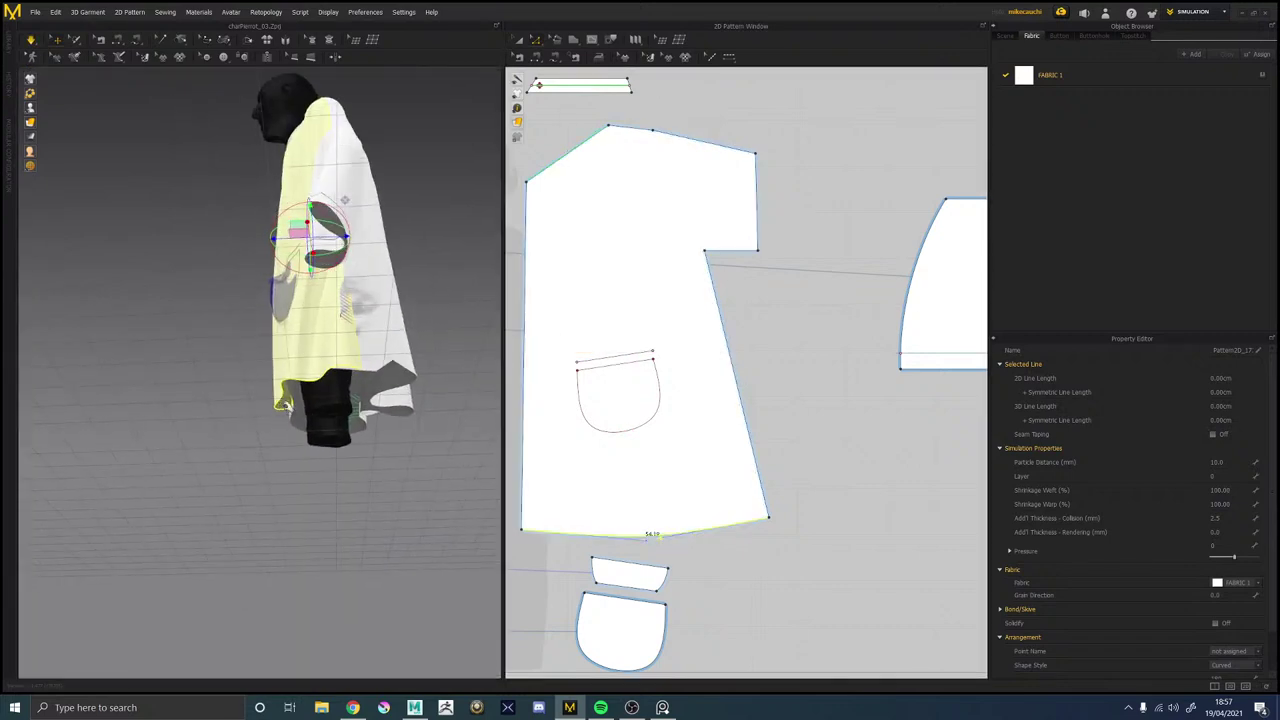
key(space)
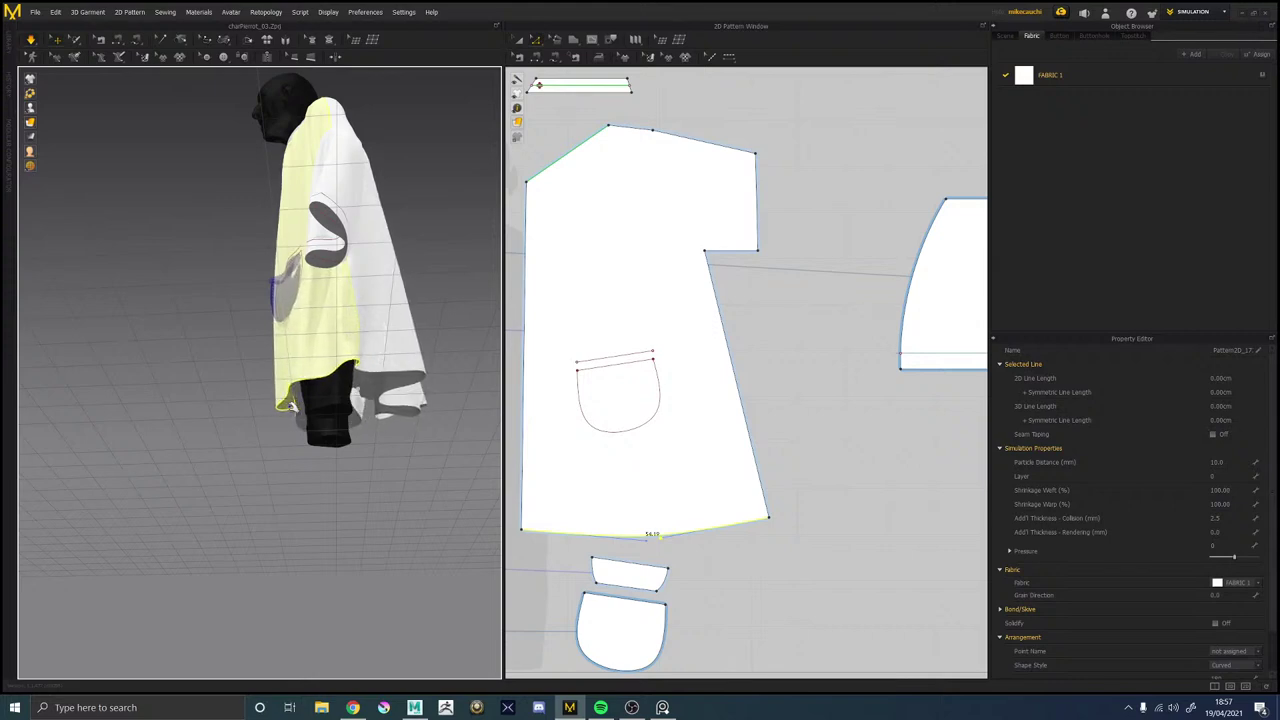
right_drag(359, 399, 230, 395)
Check the front panel's side seam length and examine the garment's back and side hem.
scroll(795, 499, down, 5)
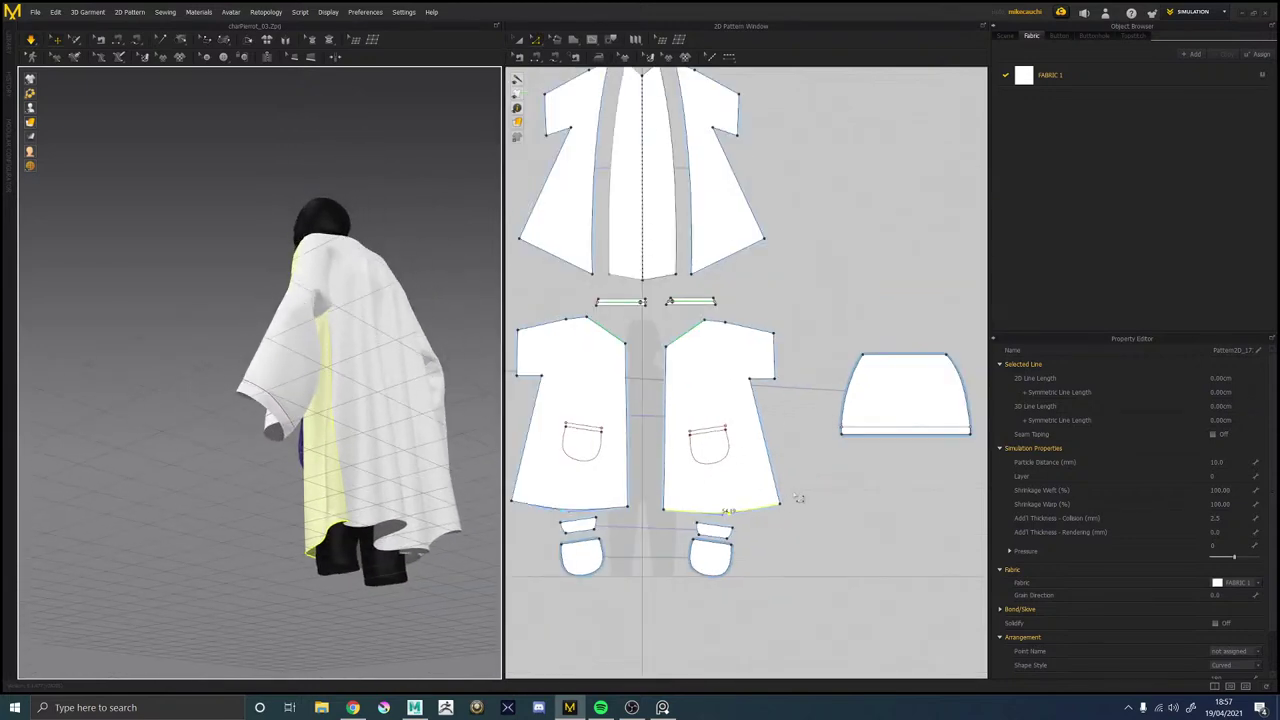
scroll(793, 473, up, 2)
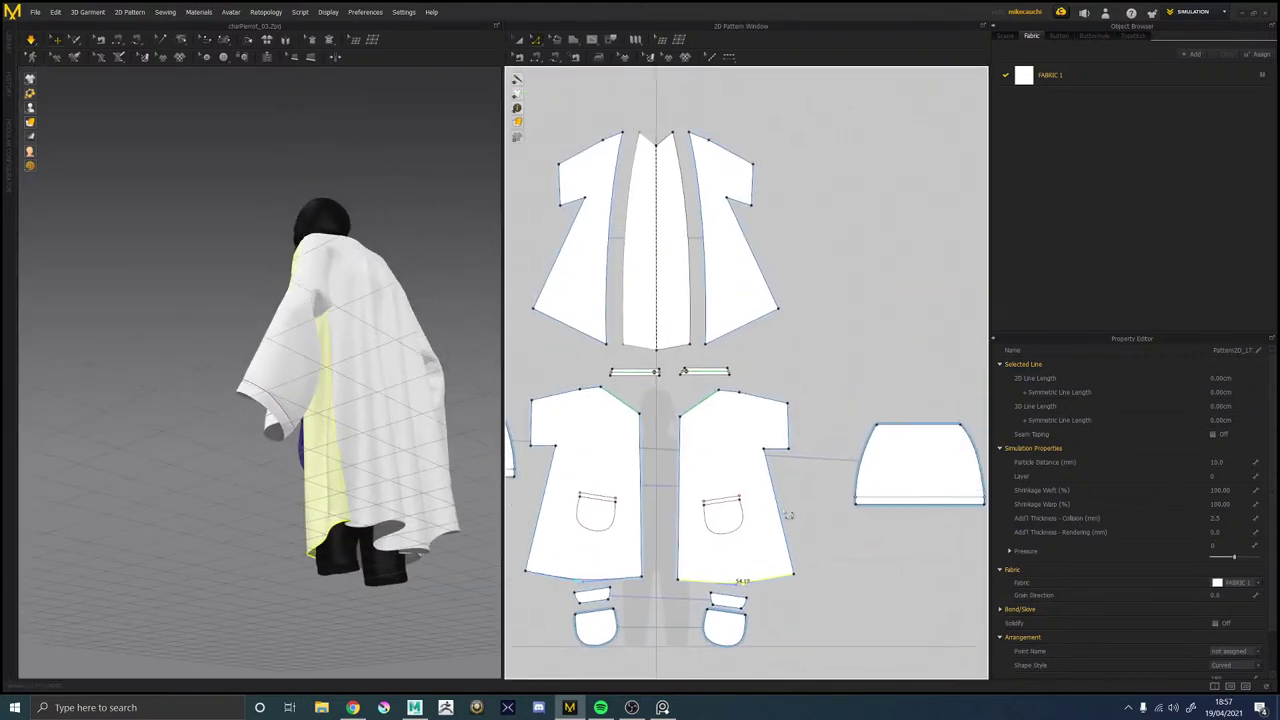
click(785, 503)
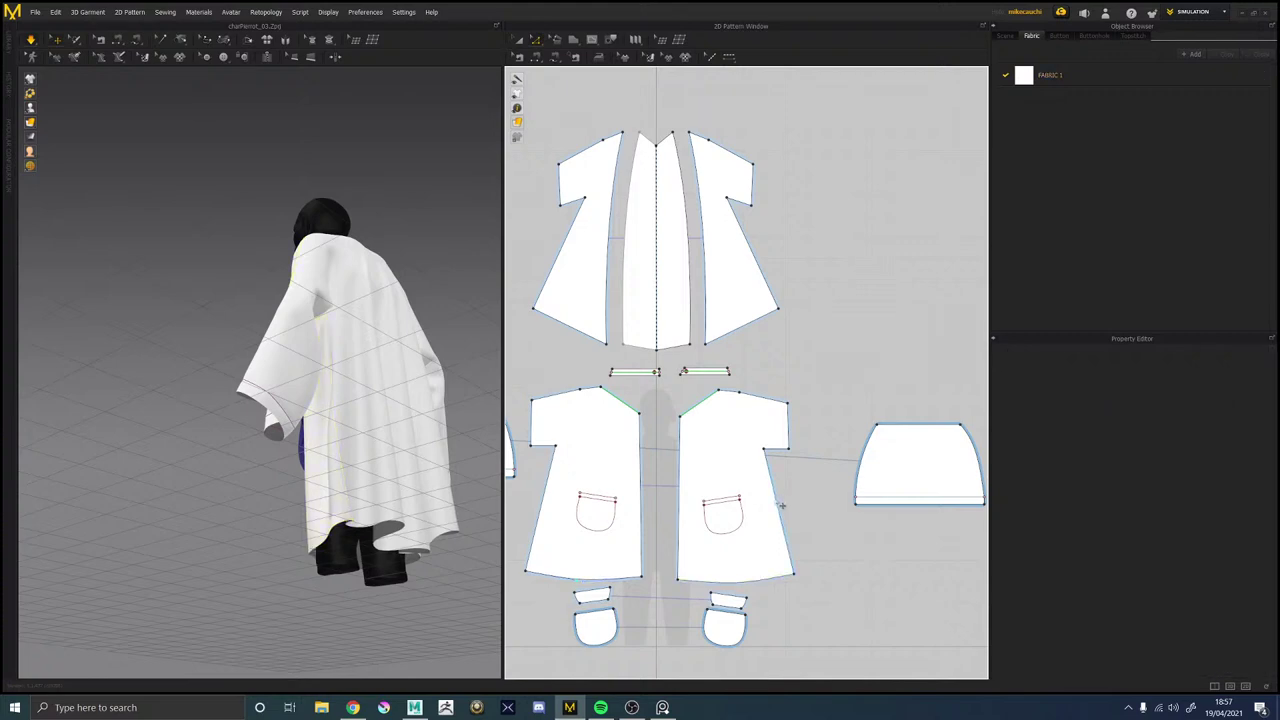
click(781, 505)
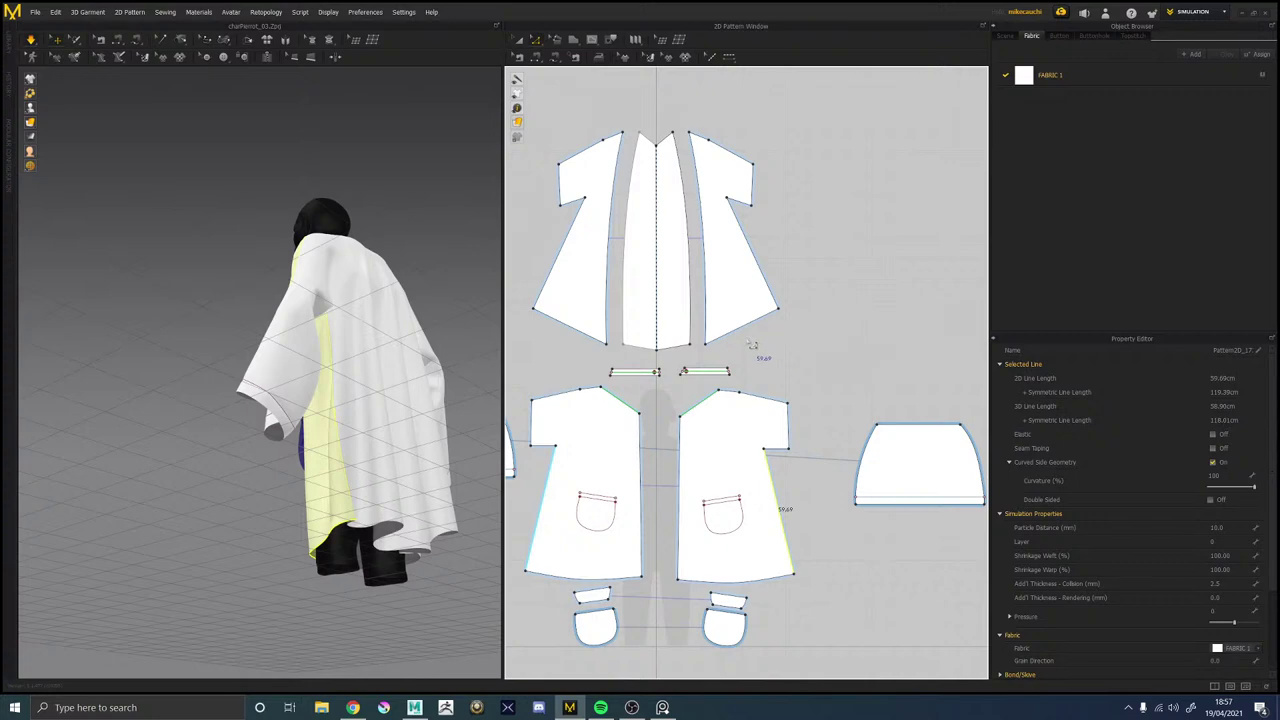
right_drag(369, 413, 311, 437)
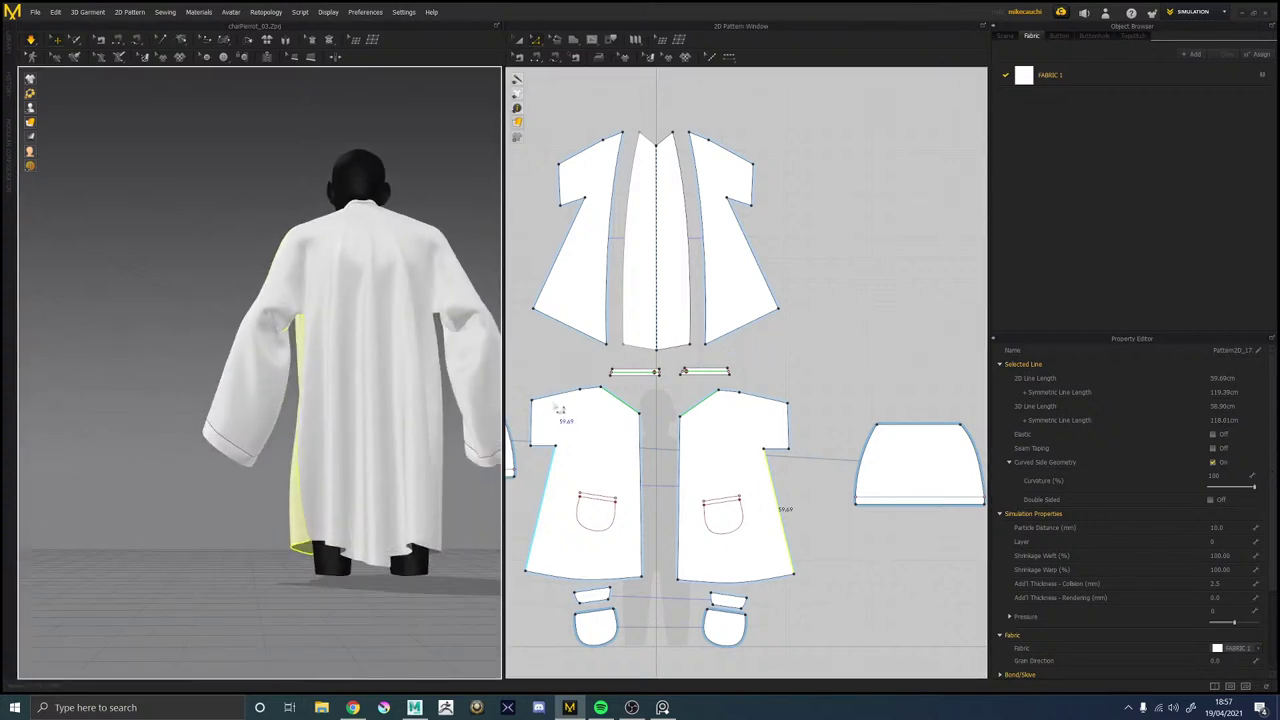
click(820, 556)
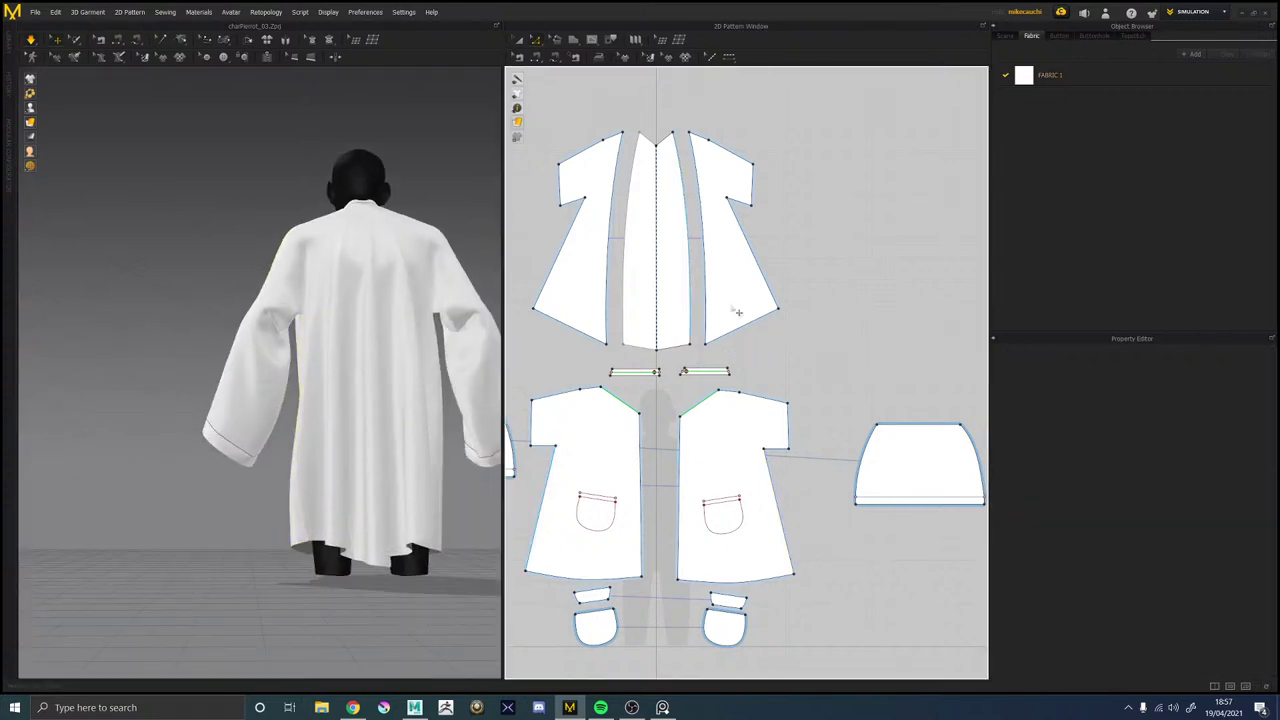
right_drag(412, 426, 325, 426)
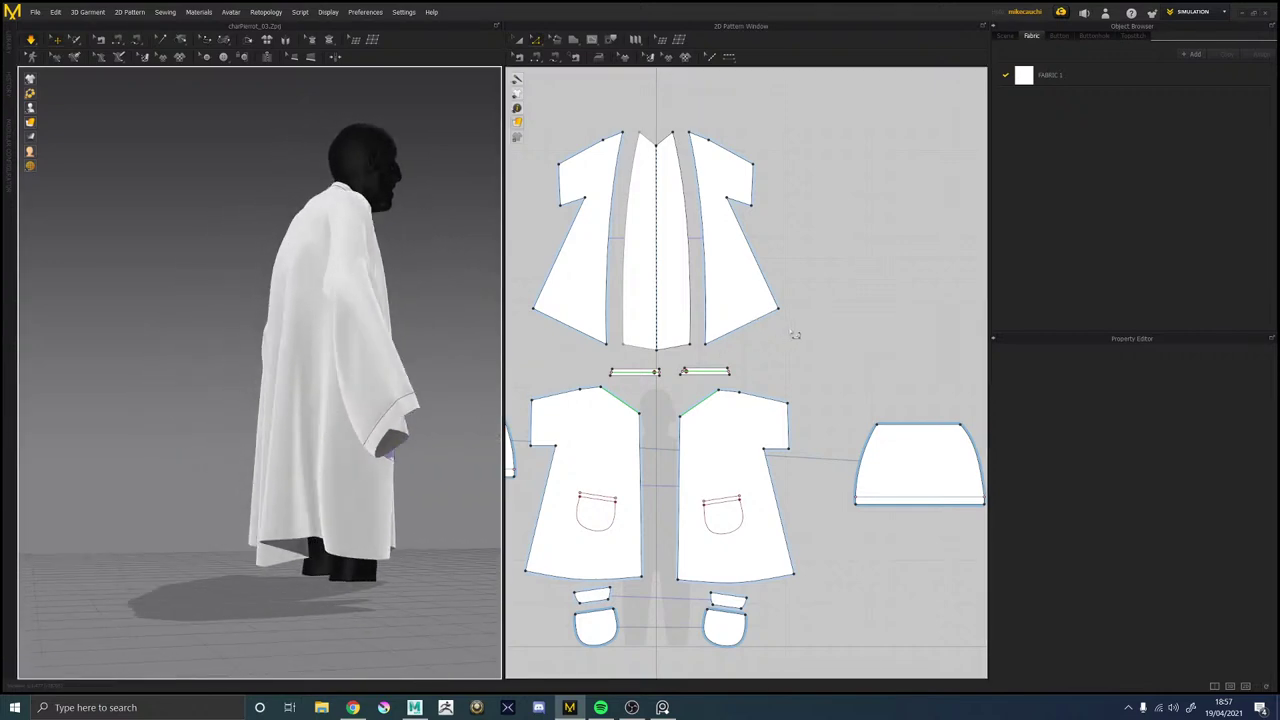
Lengthen the back side panels' outer side seams by lowering their outer hem corners, simulate, and check the folds from above.
click(783, 313)
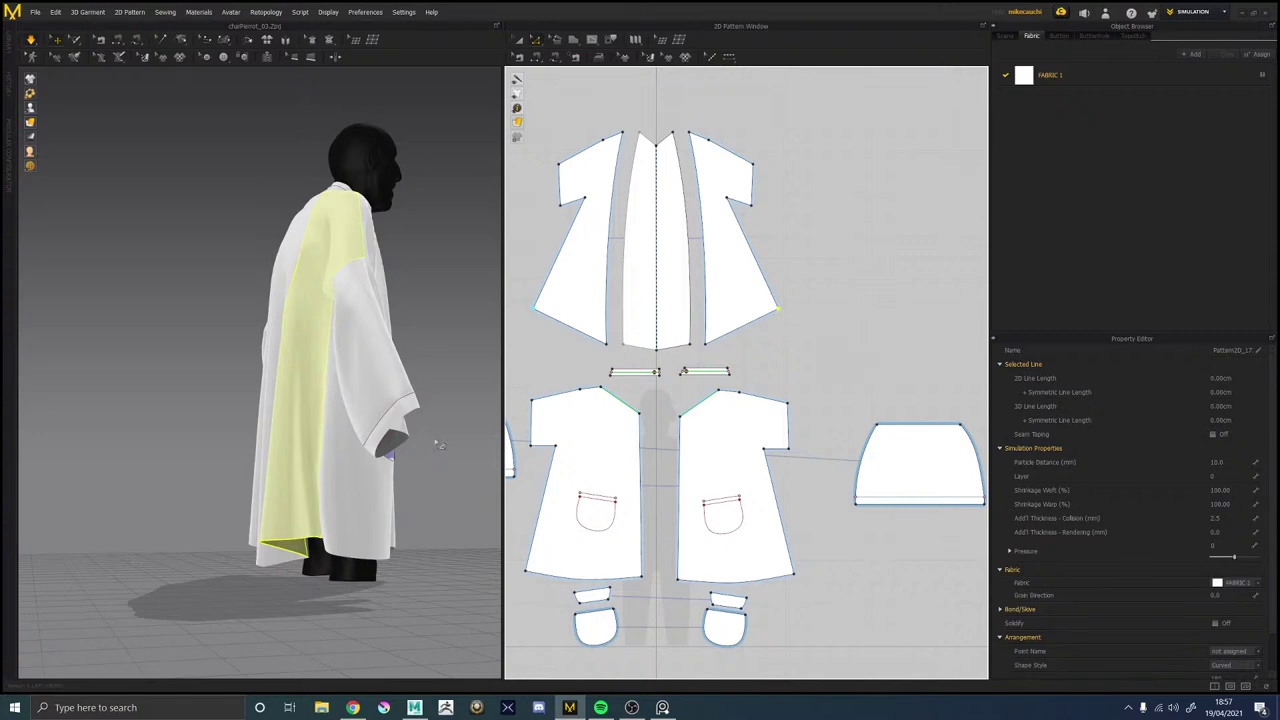
right_drag(235, 449, 470, 445)
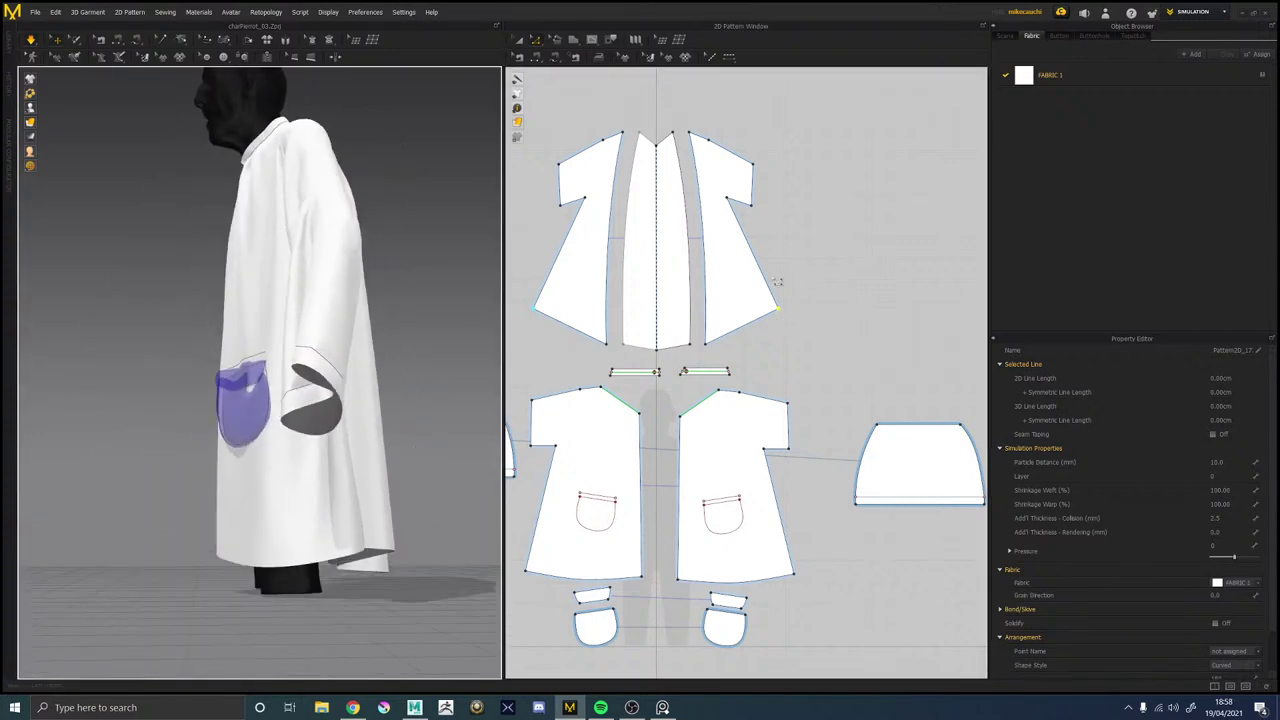
click(777, 282)
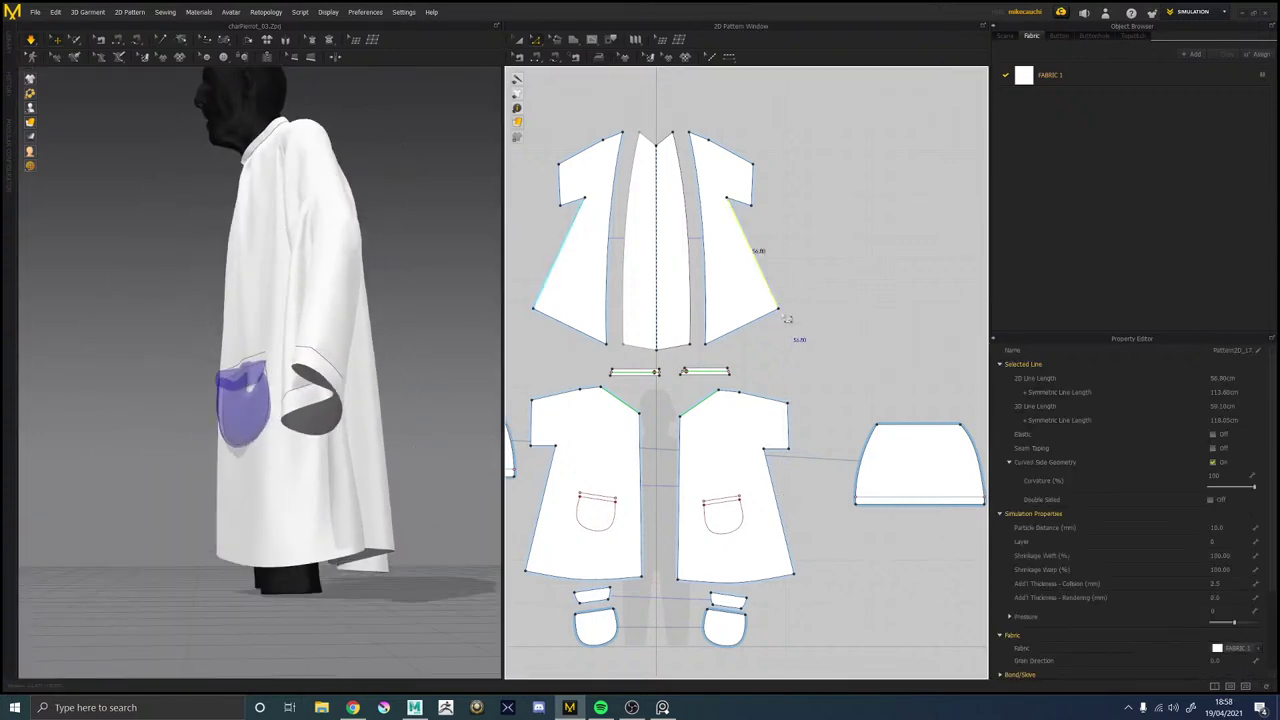
click(783, 315)
drag(779, 310, 790, 326)
right_drag(423, 366, 383, 371)
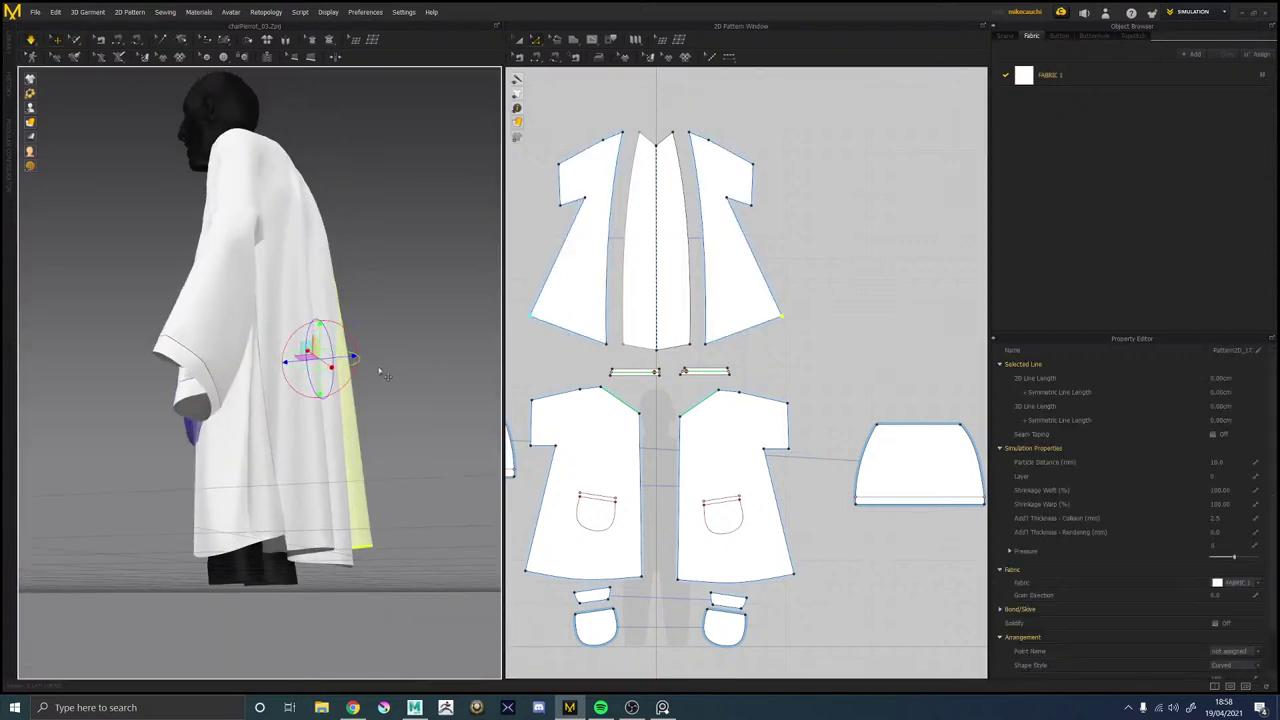
key(space)
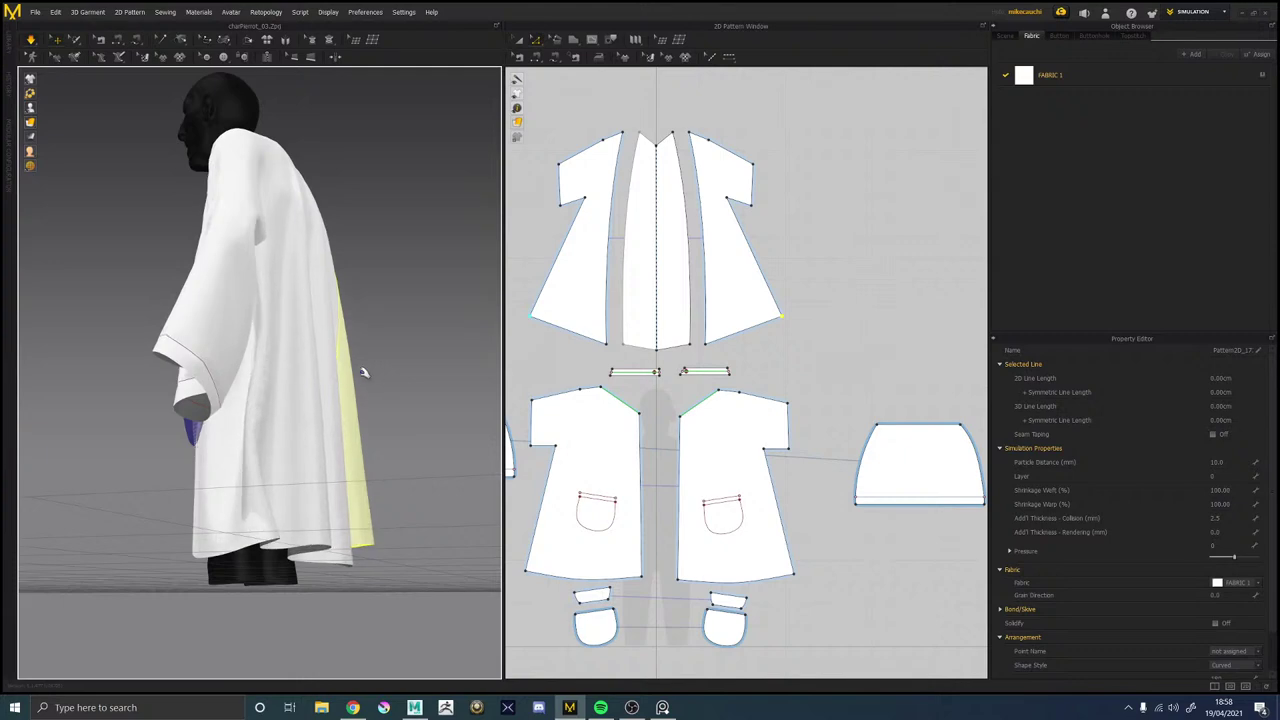
middle_drag(326, 431, 357, 324)
right_drag(357, 323, 354, 467)
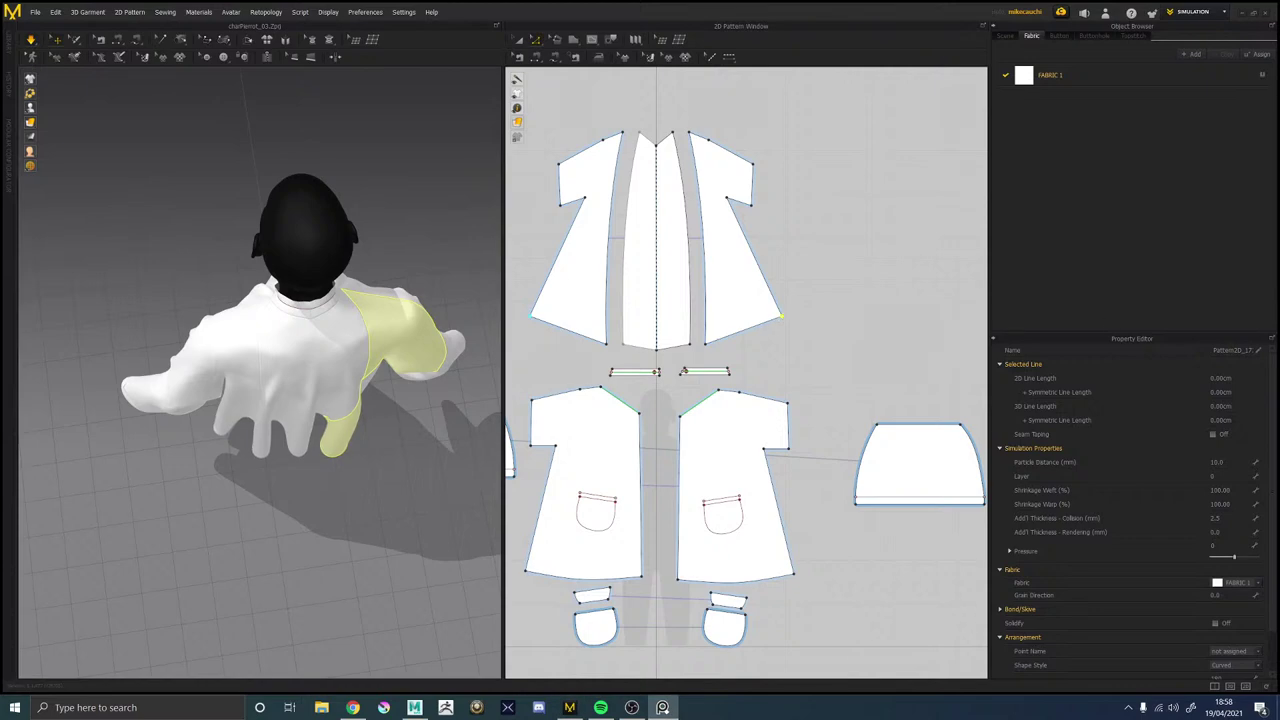
Switch to the reference image board and enlarge the photograph of the Pierrot with raised hands.
click(662, 707)
right_drag(766, 350, 646, 337)
scroll(606, 415, up, 3)
scroll(600, 415, down, 8)
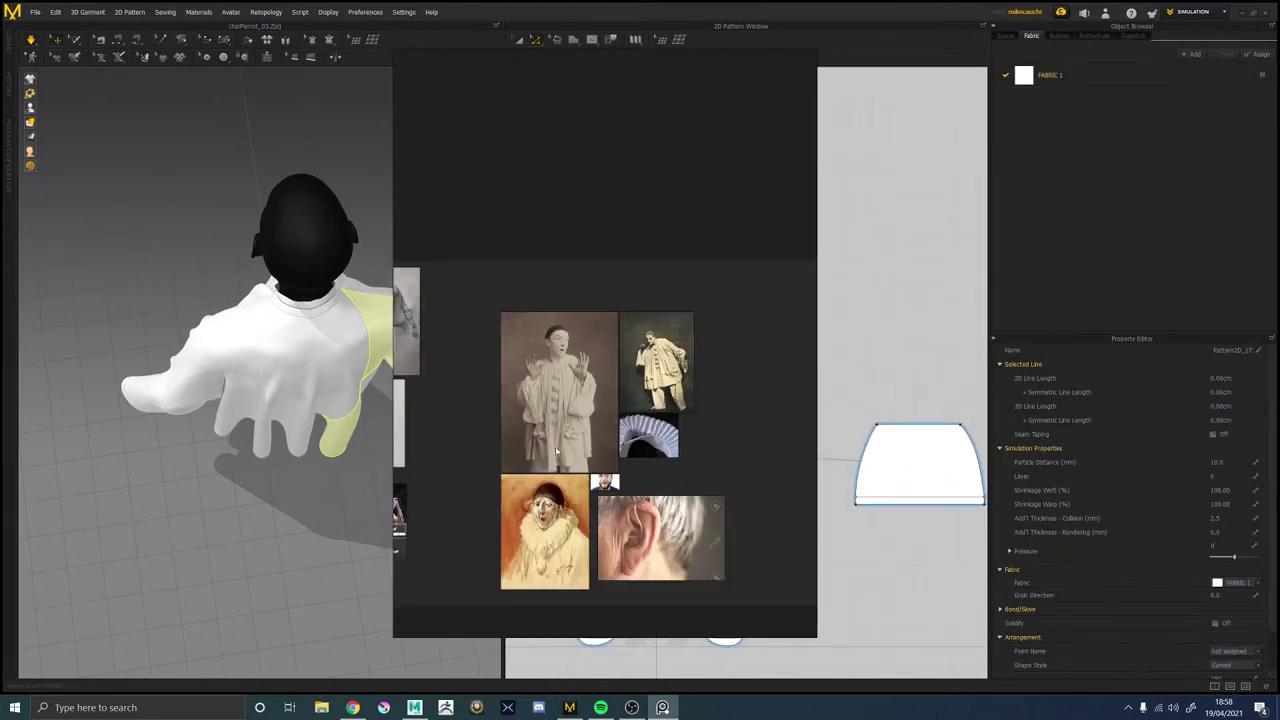
middle_drag(523, 397, 537, 394)
middle_drag(588, 393, 565, 399)
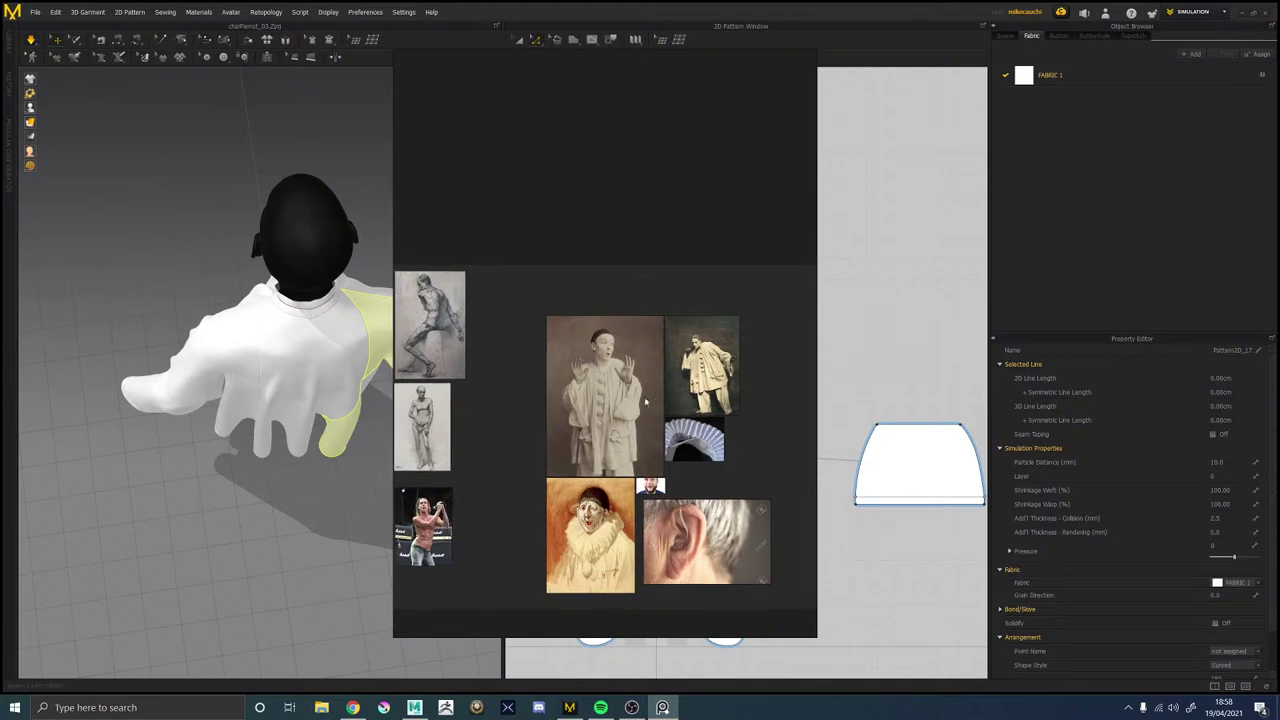
scroll(650, 404, down, 2)
scroll(652, 404, up, 4)
scroll(686, 424, up, 2)
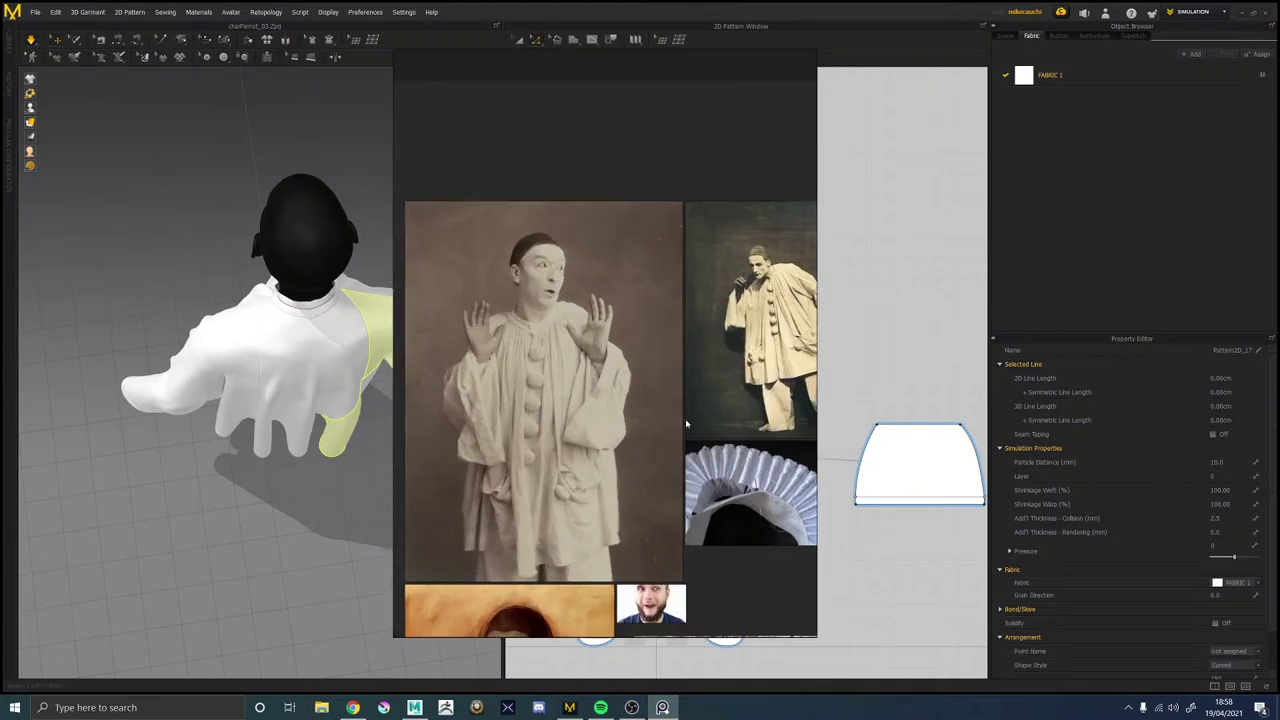
Examine the costume's hem, folds and pockets in both full-length Pierrot reference photographs.
middle_drag(699, 421, 606, 437)
middle_drag(482, 495, 656, 424)
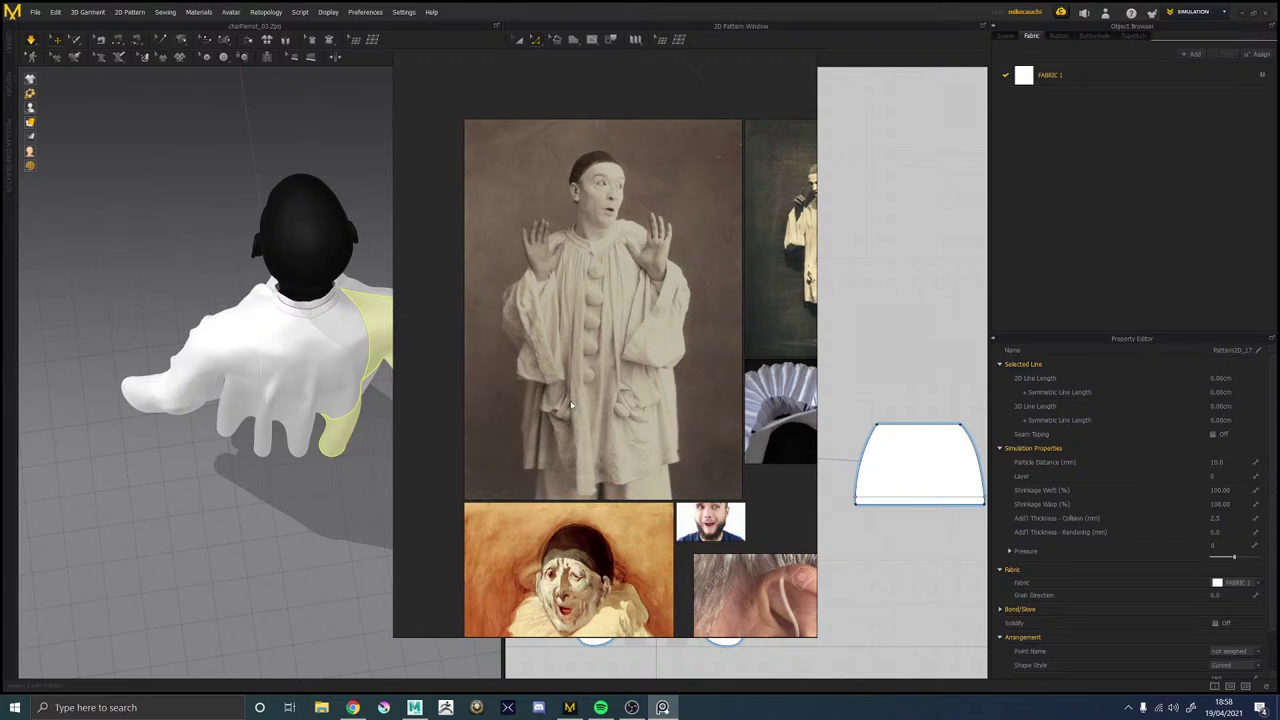
middle_drag(664, 350, 437, 427)
scroll(642, 350, up, 5)
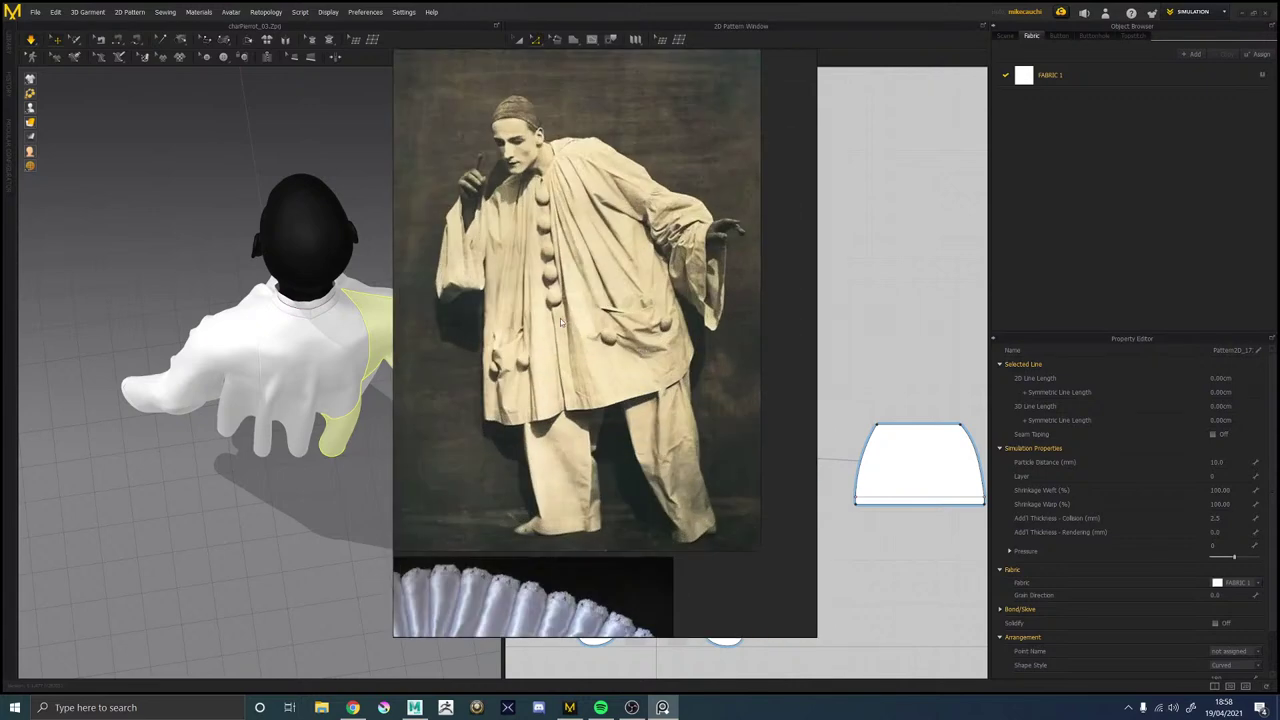
Put the reference board away and view the coat from the front in Marvelous Designer.
right_drag(560, 322, 1279, 302)
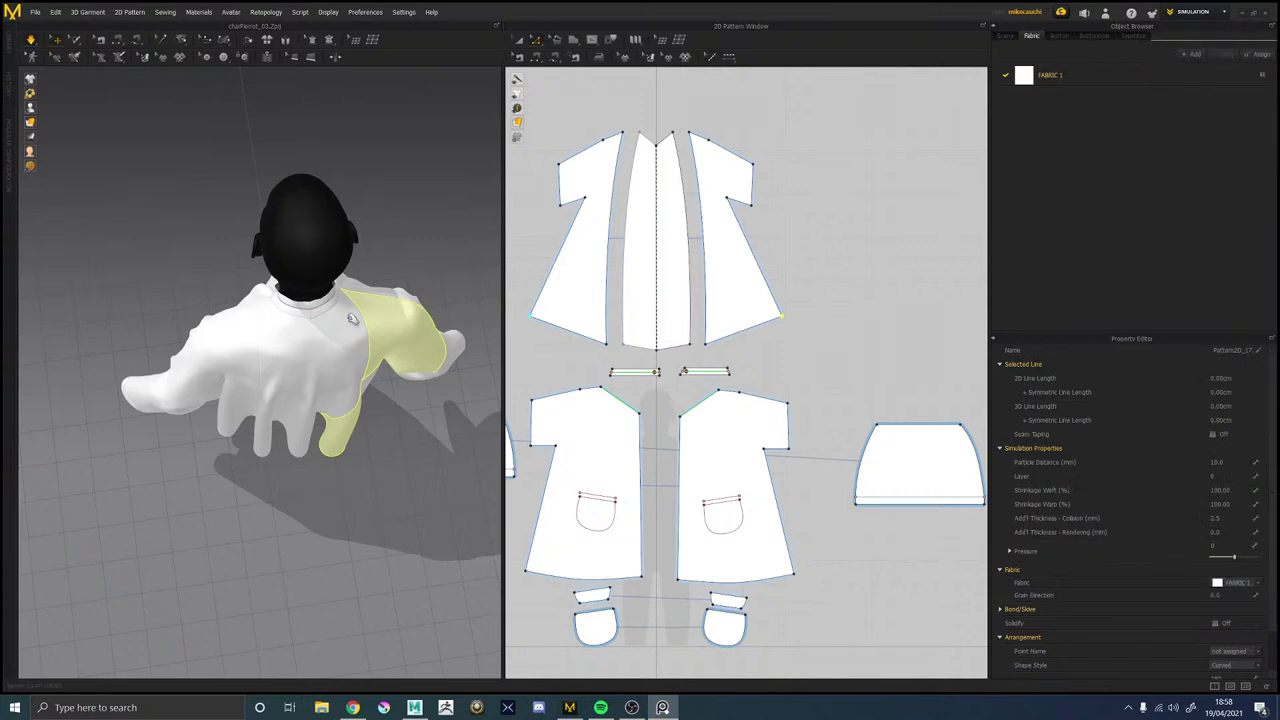
right_drag(351, 318, 472, 231)
middle_drag(429, 237, 252, 226)
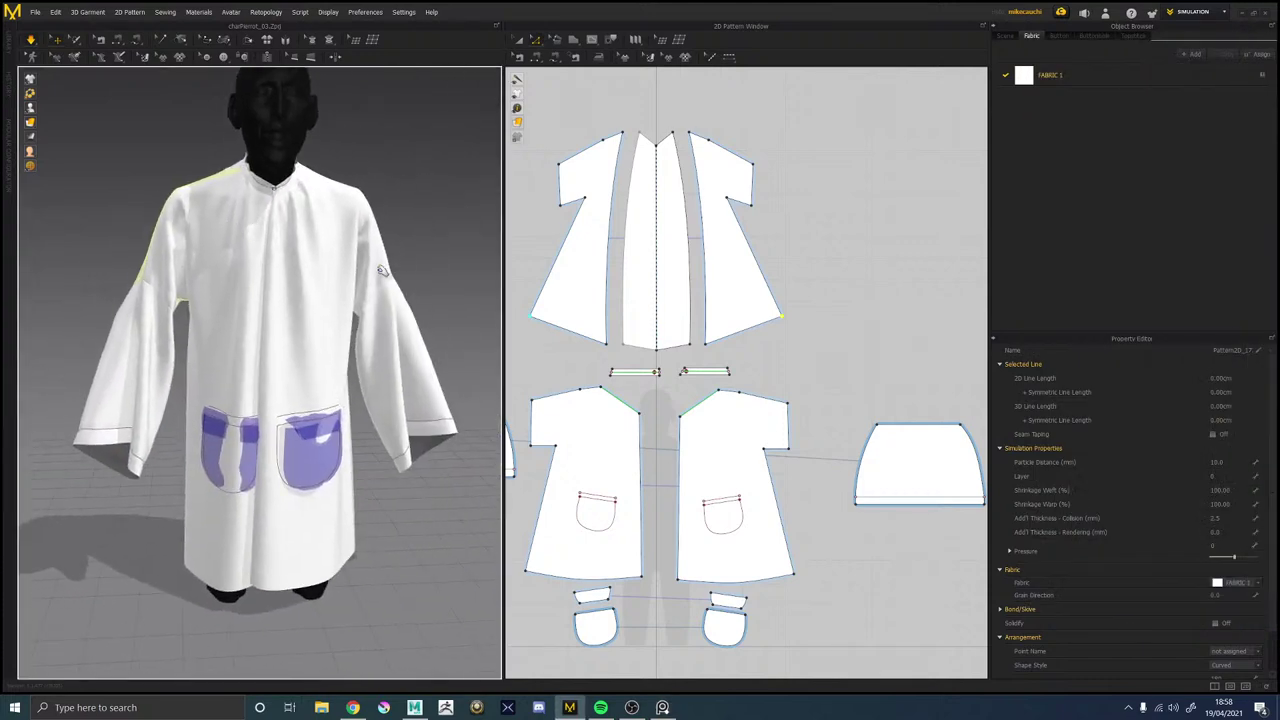
Examine the coat's sleeve seam, underarm and front pockets closely on the draped 3D garment.
click(414, 248)
right_drag(417, 302, 361, 307)
scroll(331, 332, up, 4)
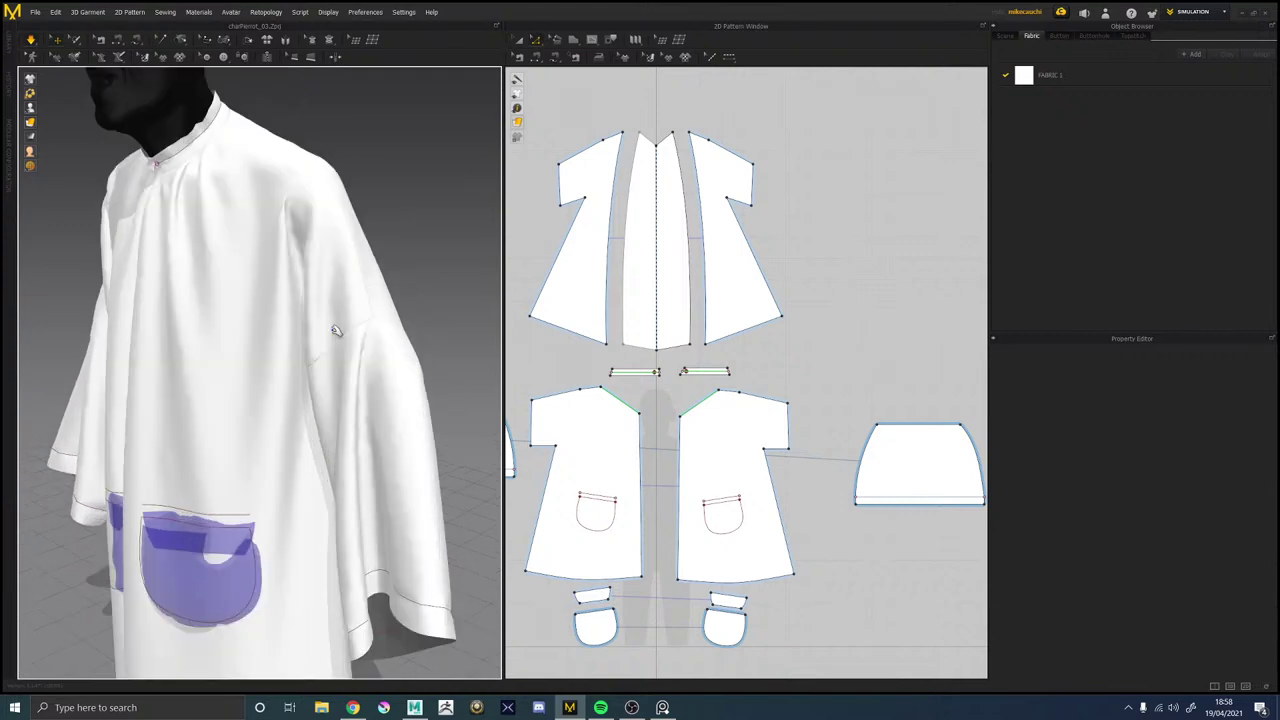
scroll(336, 330, up, 5)
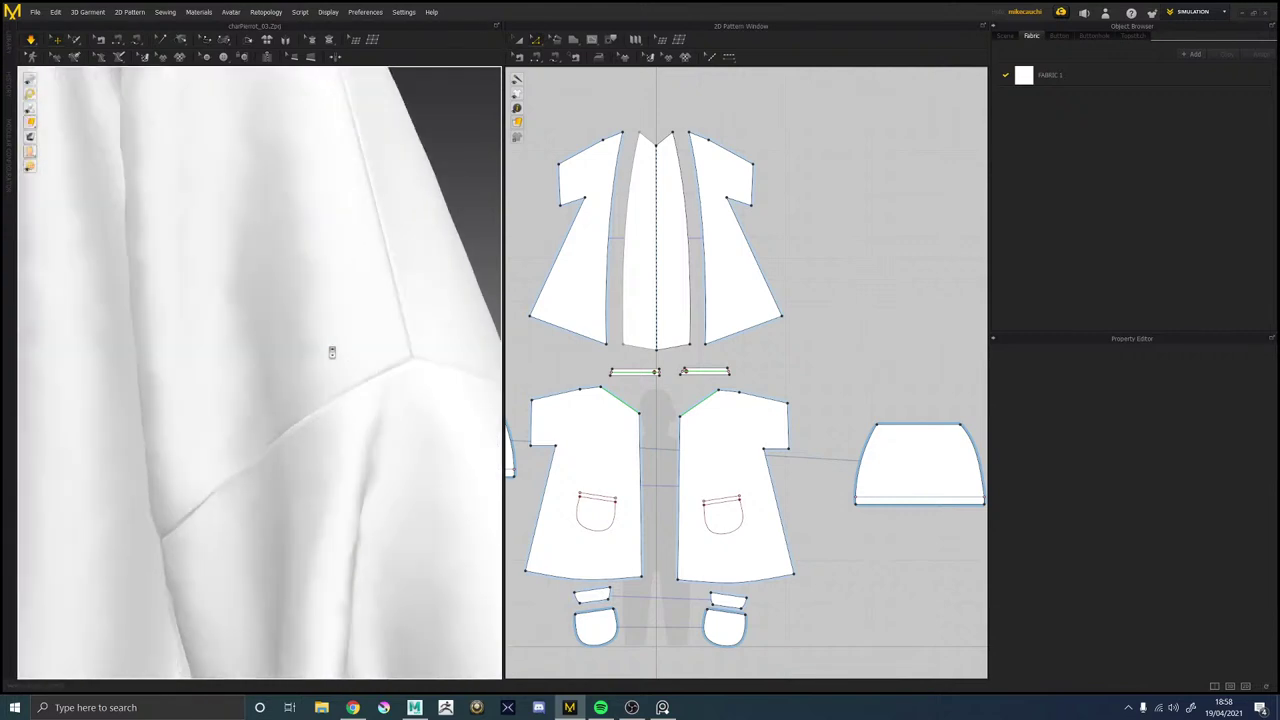
scroll(360, 350, down, 3)
scroll(385, 340, down, 4)
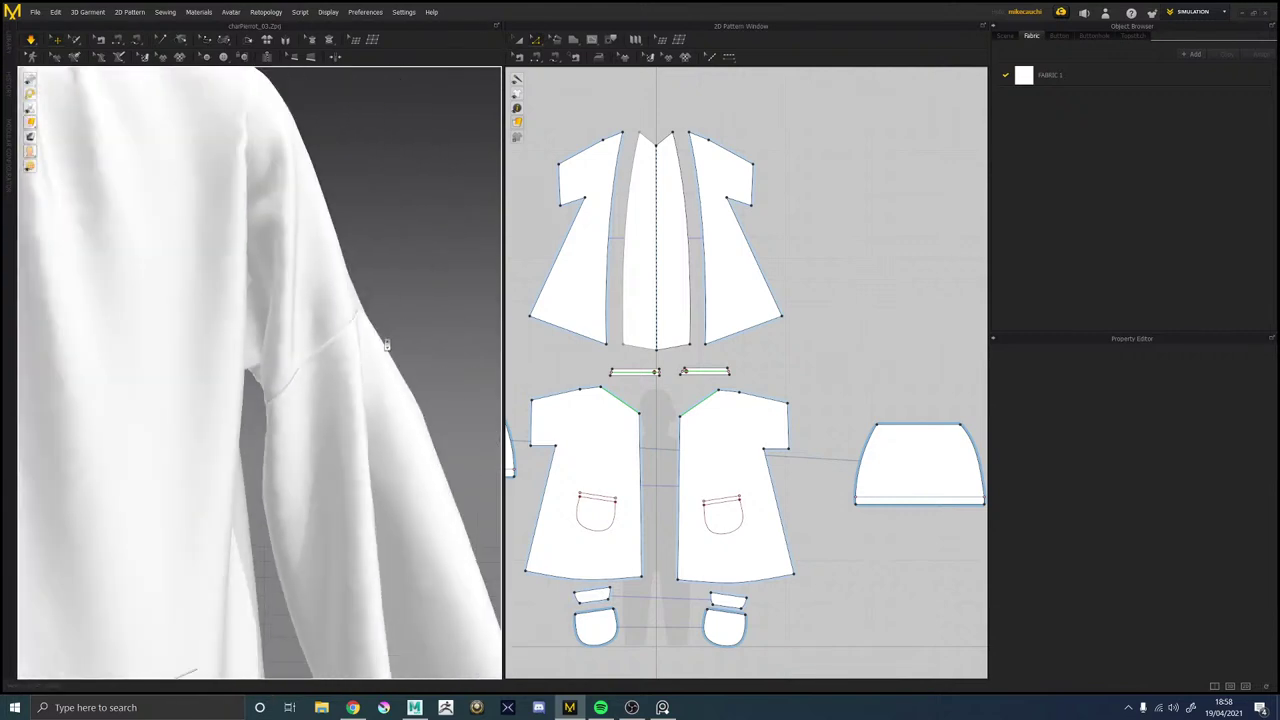
scroll(228, 382, down, 3)
middle_drag(210, 370, 301, 299)
right_drag(416, 439, 384, 430)
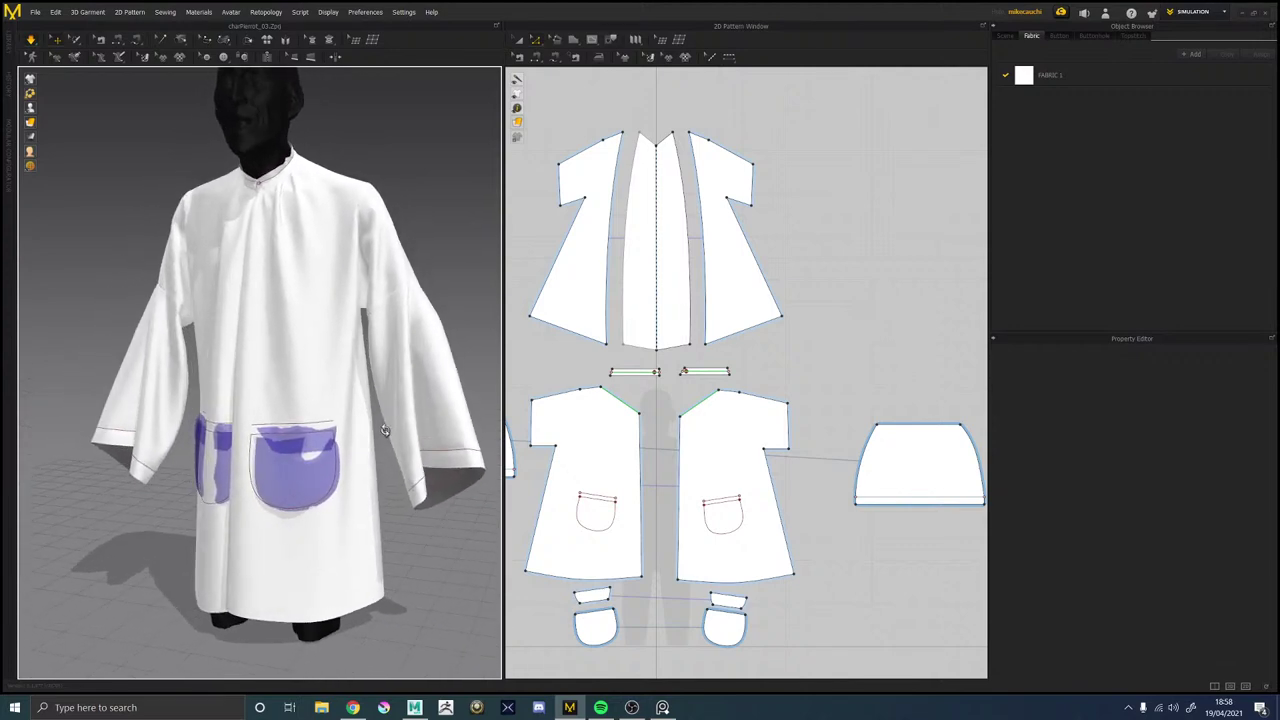
Examine the pocket area of the front panels in the 2D pattern and the coat's side on the avatar.
middle_drag(847, 473, 863, 412)
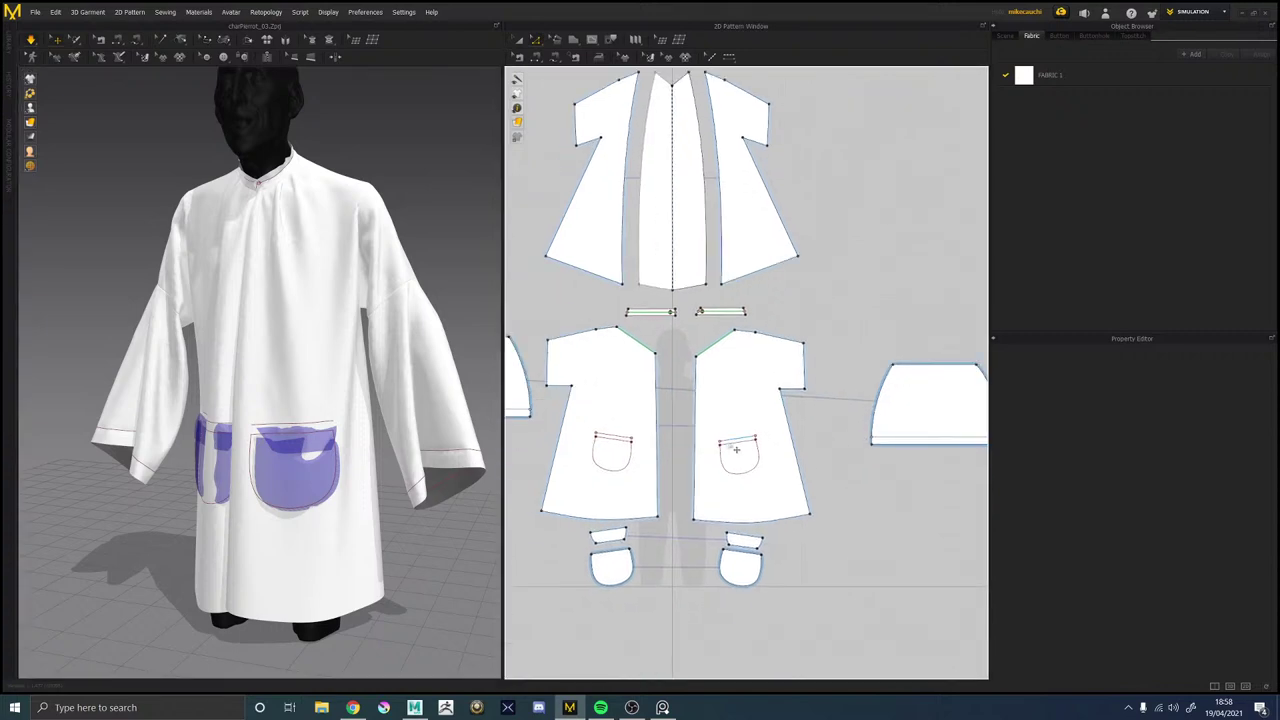
scroll(745, 449, up, 2)
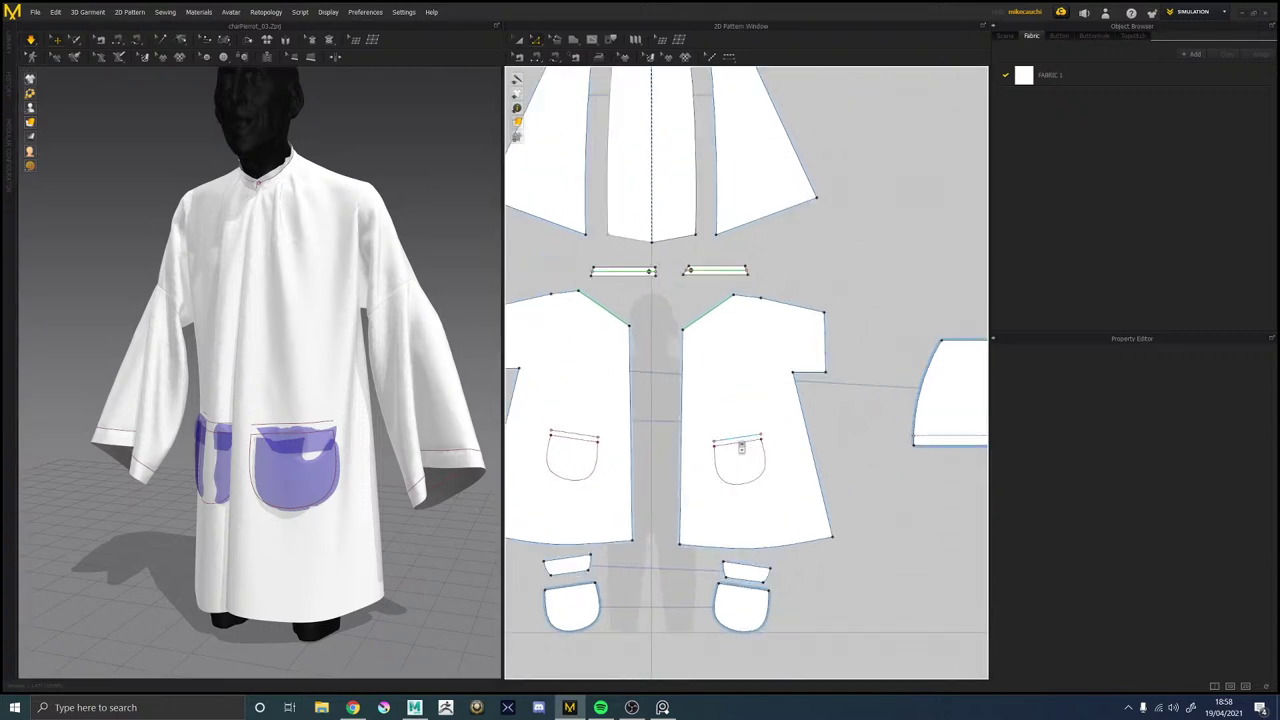
scroll(740, 449, down, 4)
right_drag(1279, 325, 886, 339)
scroll(886, 340, up, 6)
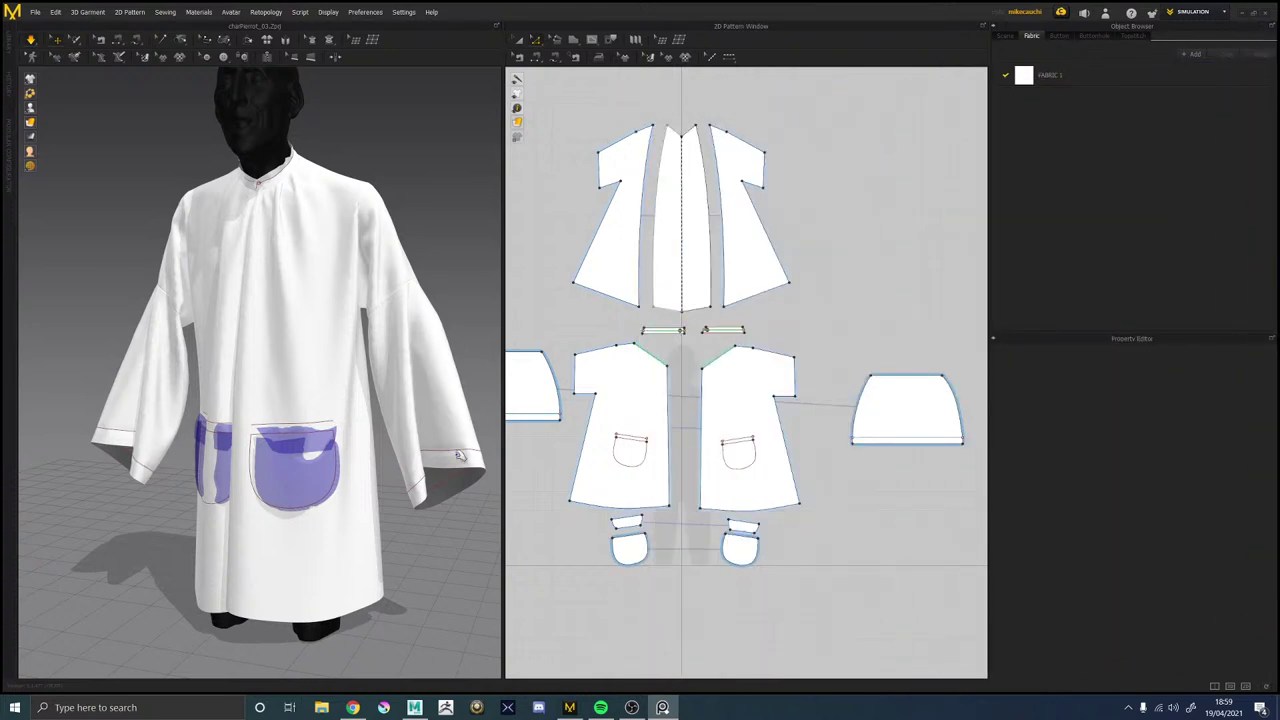
right_drag(434, 449, 406, 427)
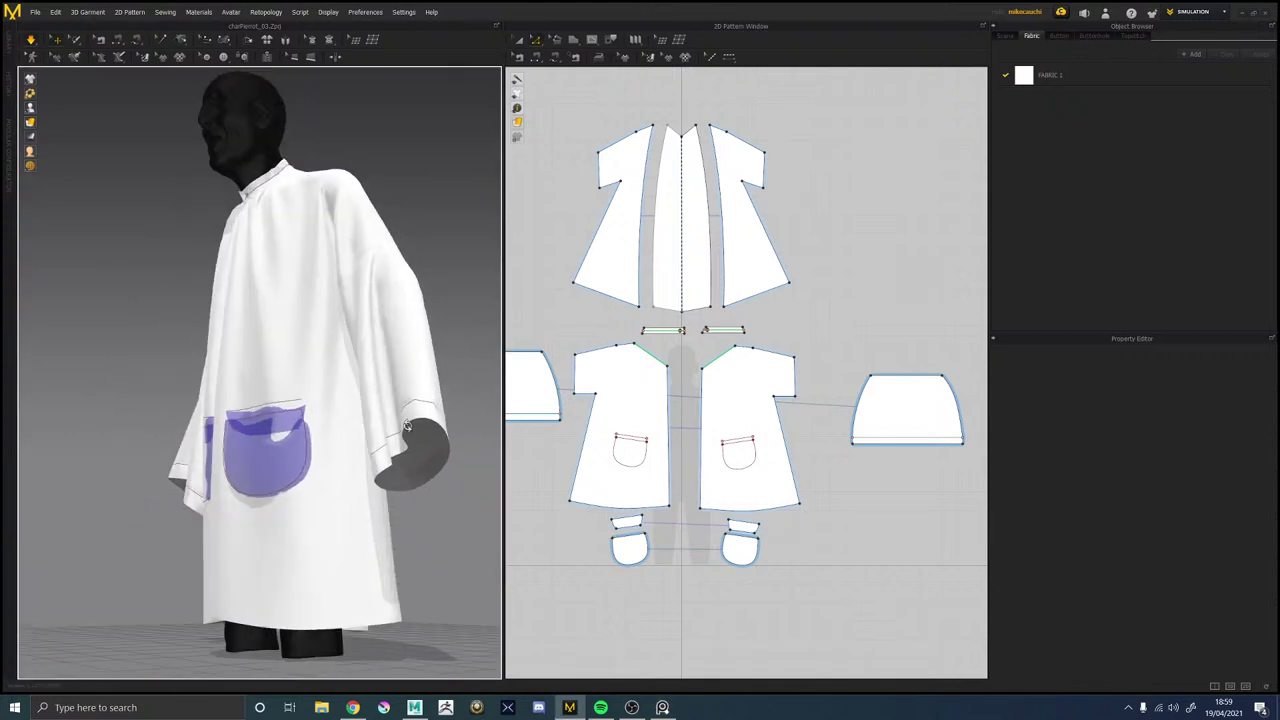
scroll(762, 472, down, 3)
scroll(760, 462, up, 6)
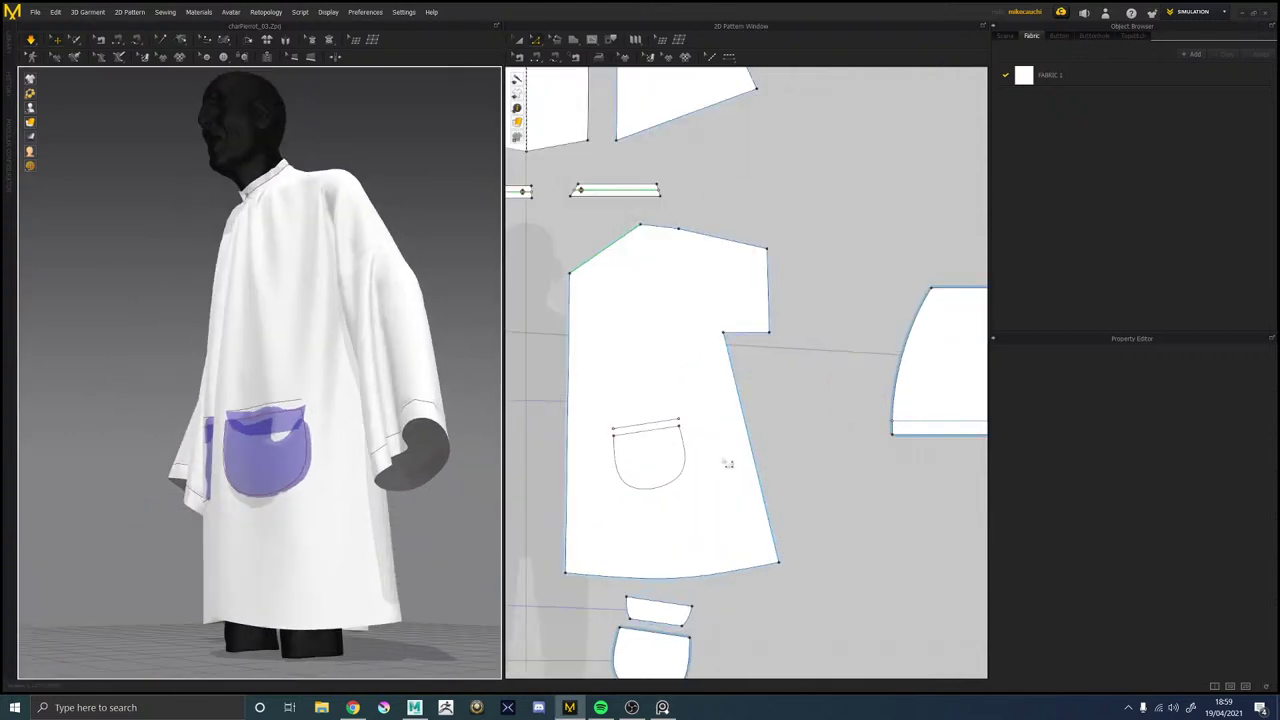
right_drag(796, 453, 860, 391)
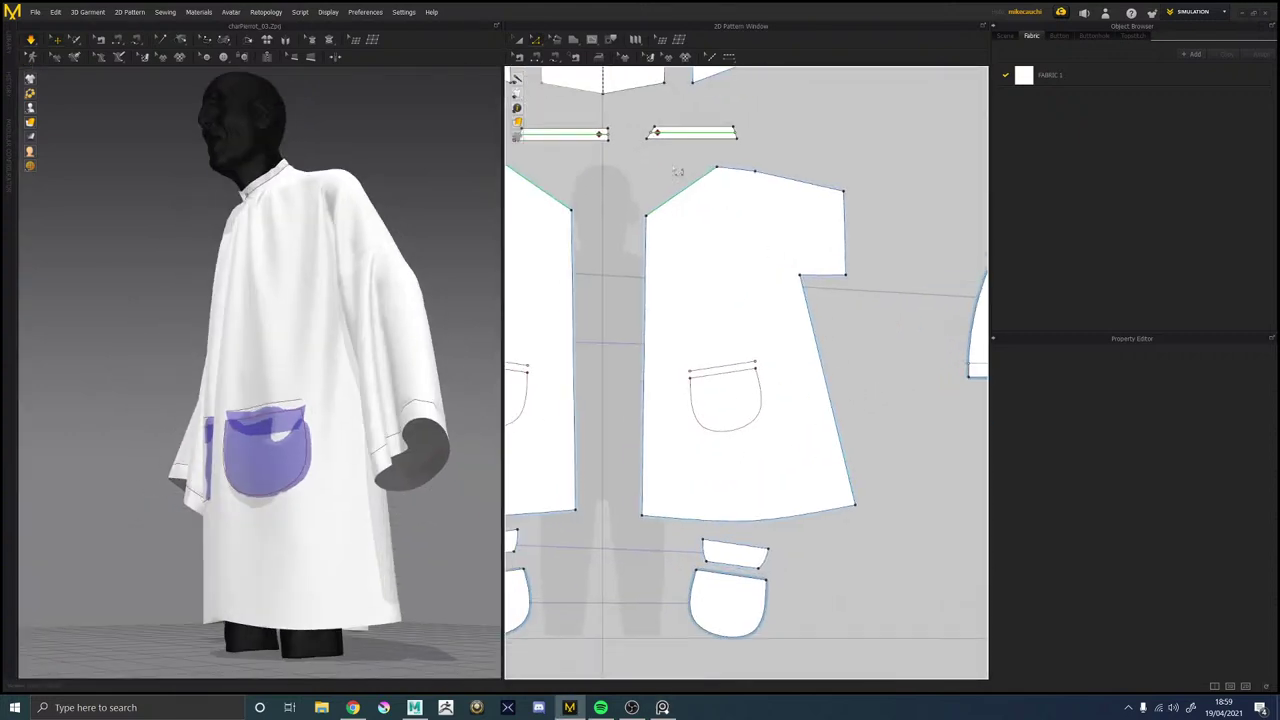
click(594, 40)
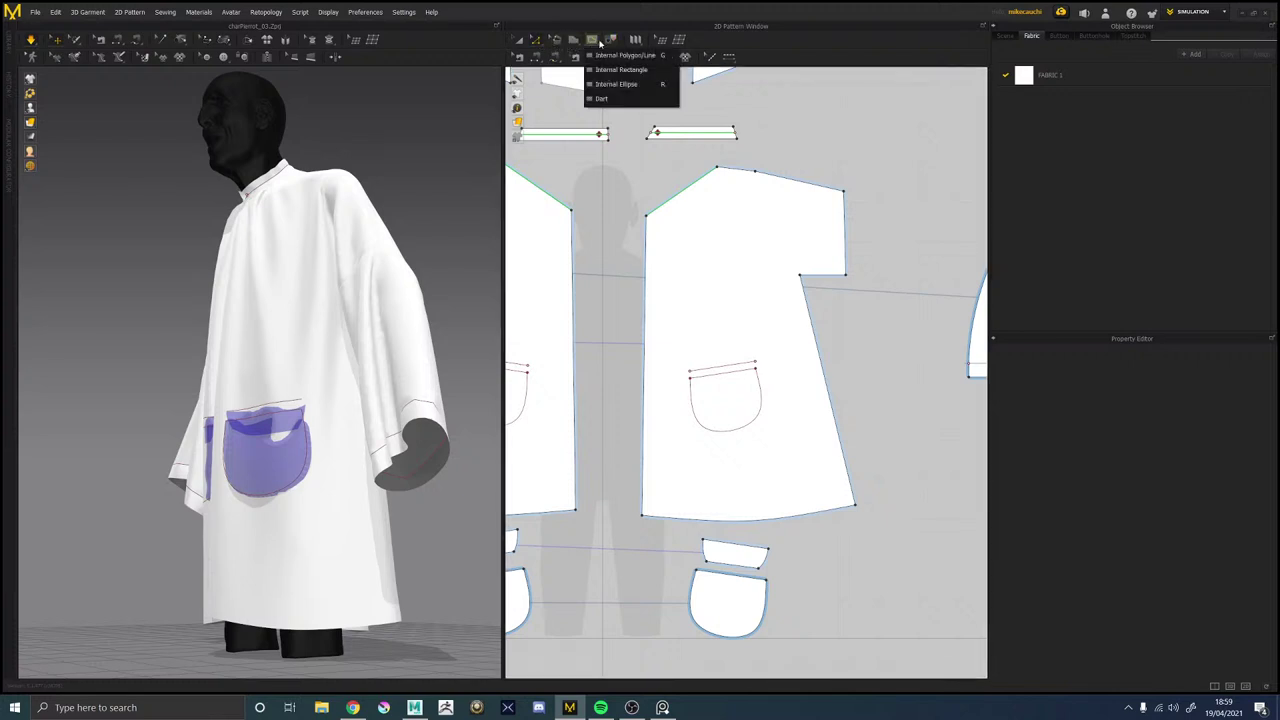
click(625, 55)
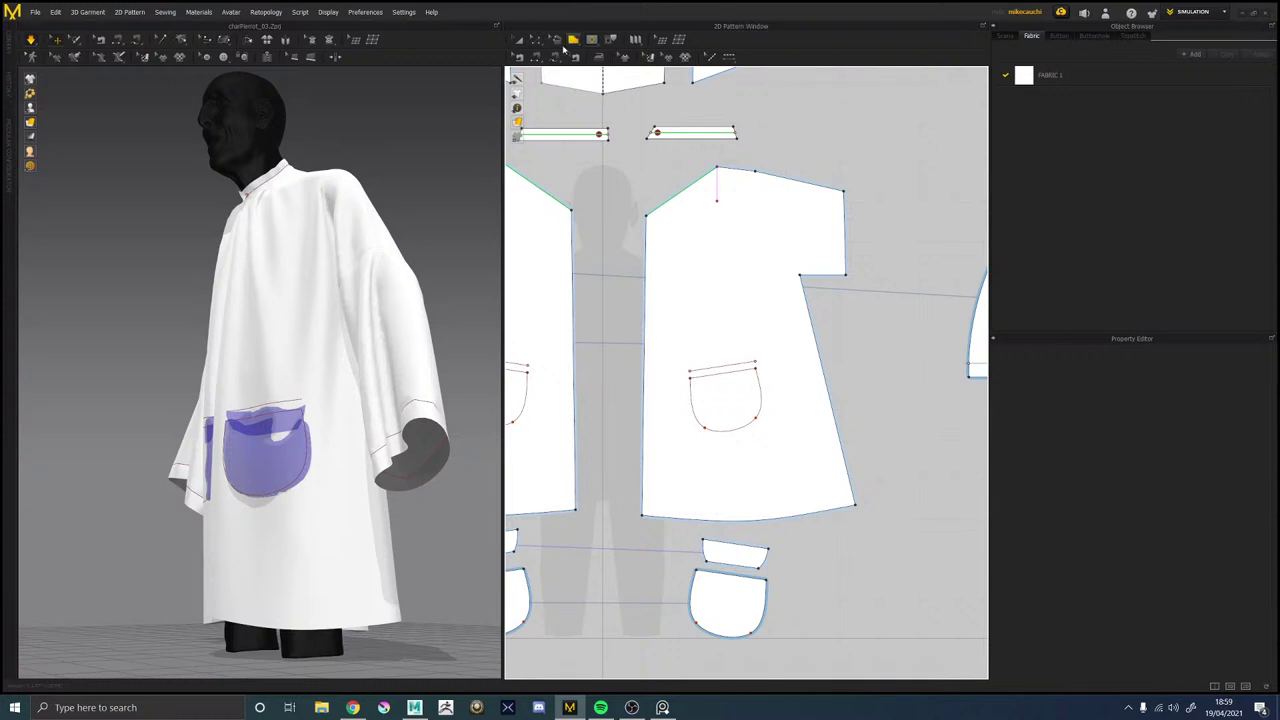
click(532, 41)
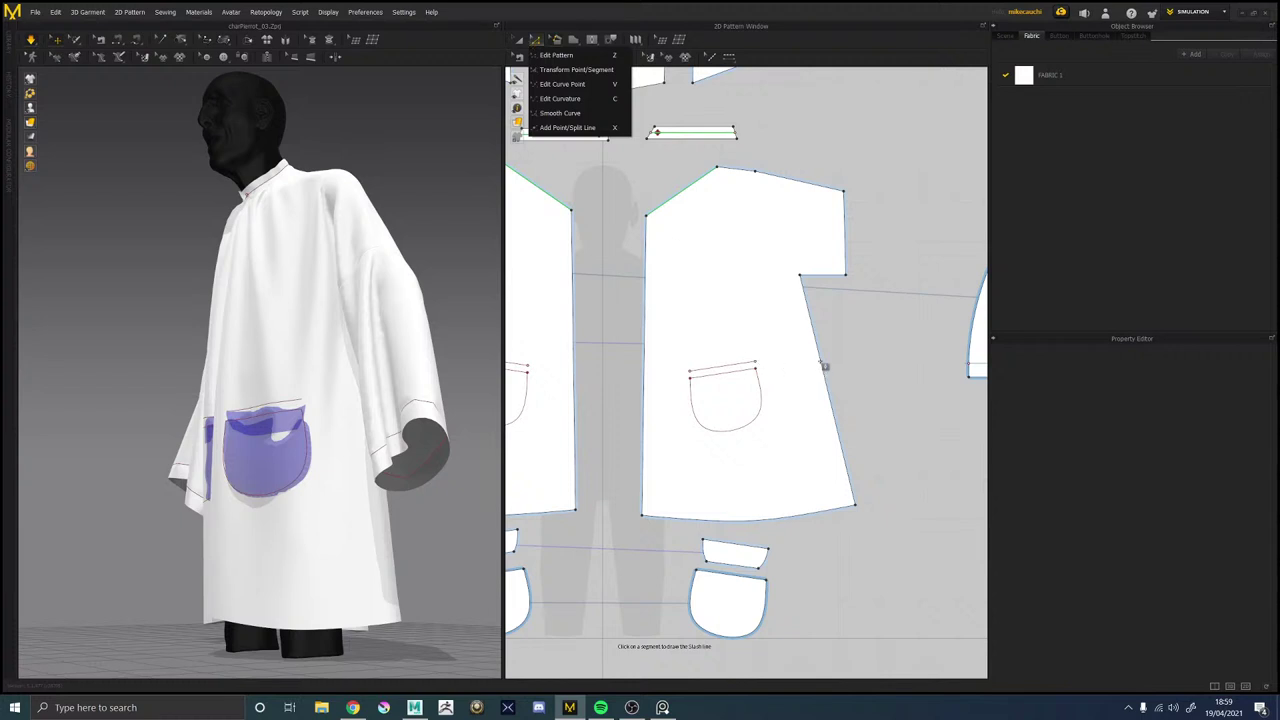
click(894, 342)
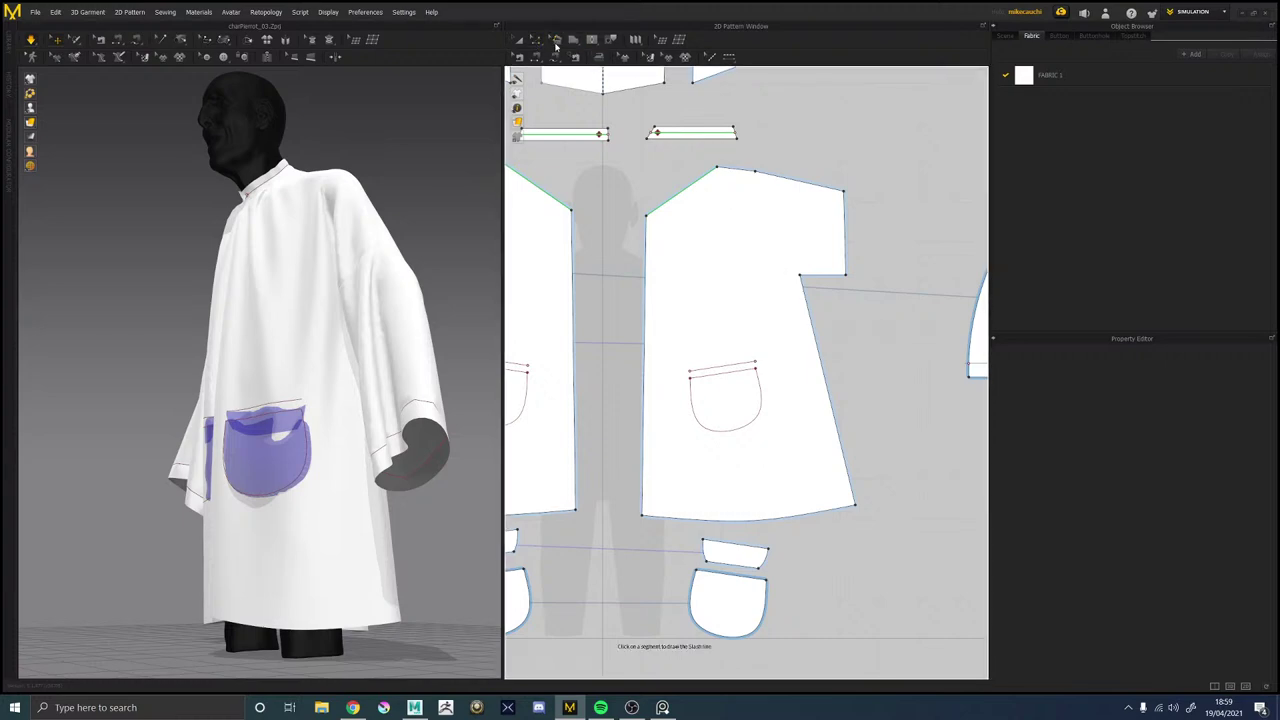
click(535, 46)
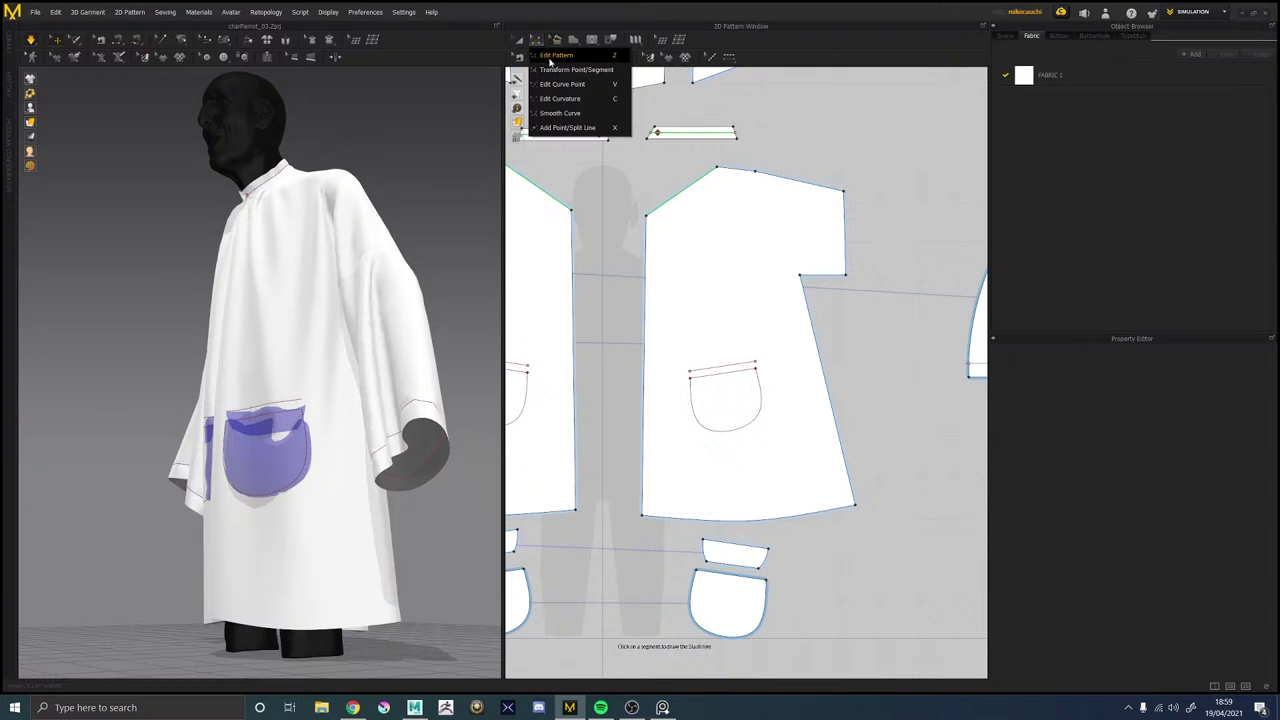
click(553, 57)
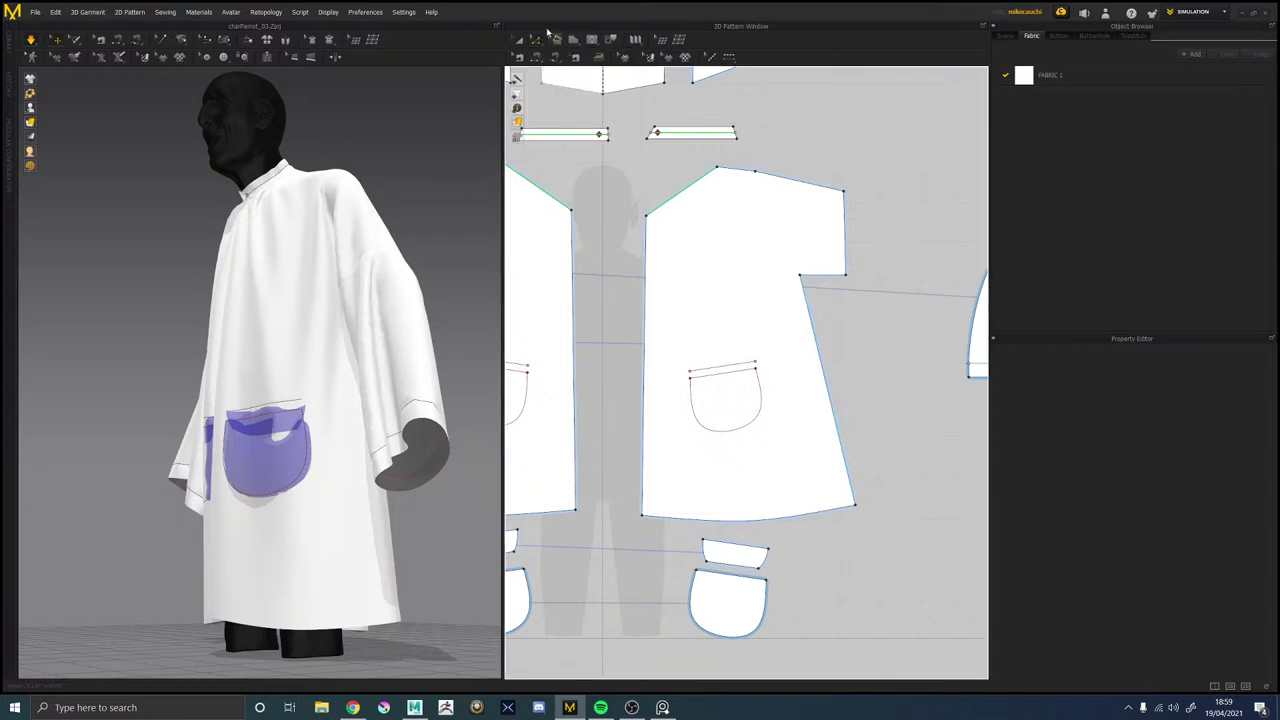
Add three closely spaced points to the front panel's side seam, slightly above the level of the pocket.
click(535, 42)
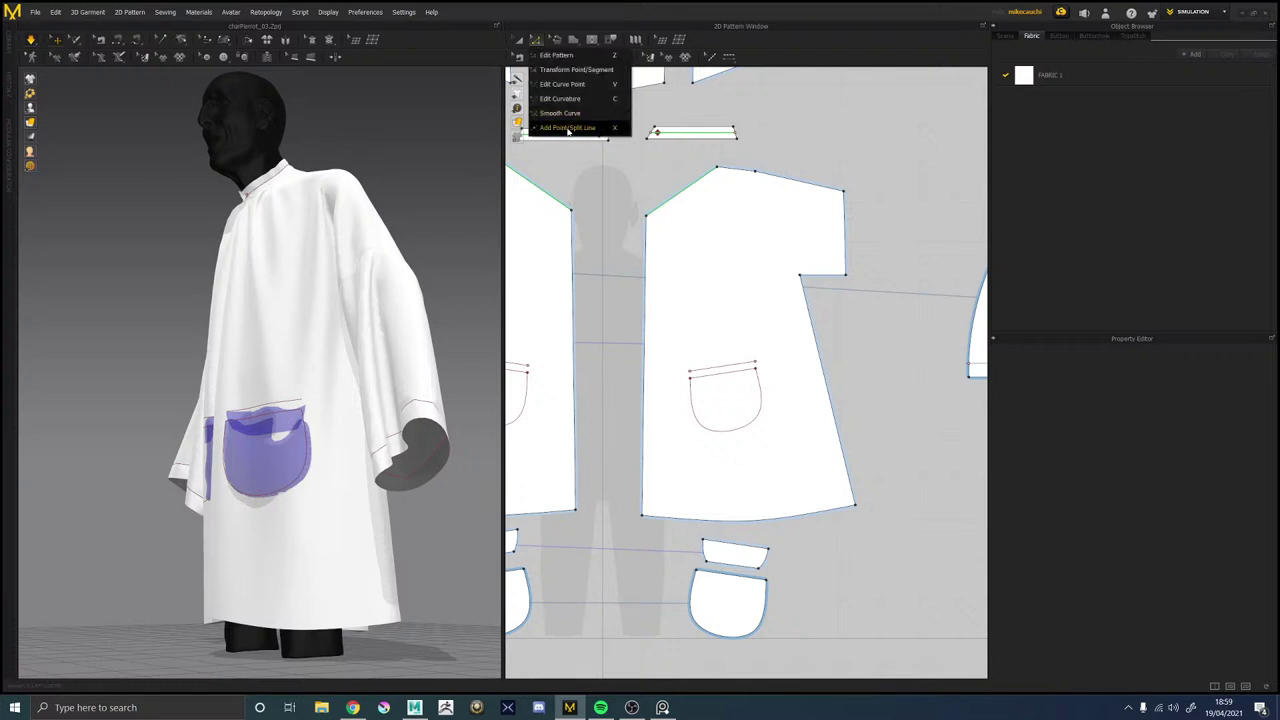
click(560, 113)
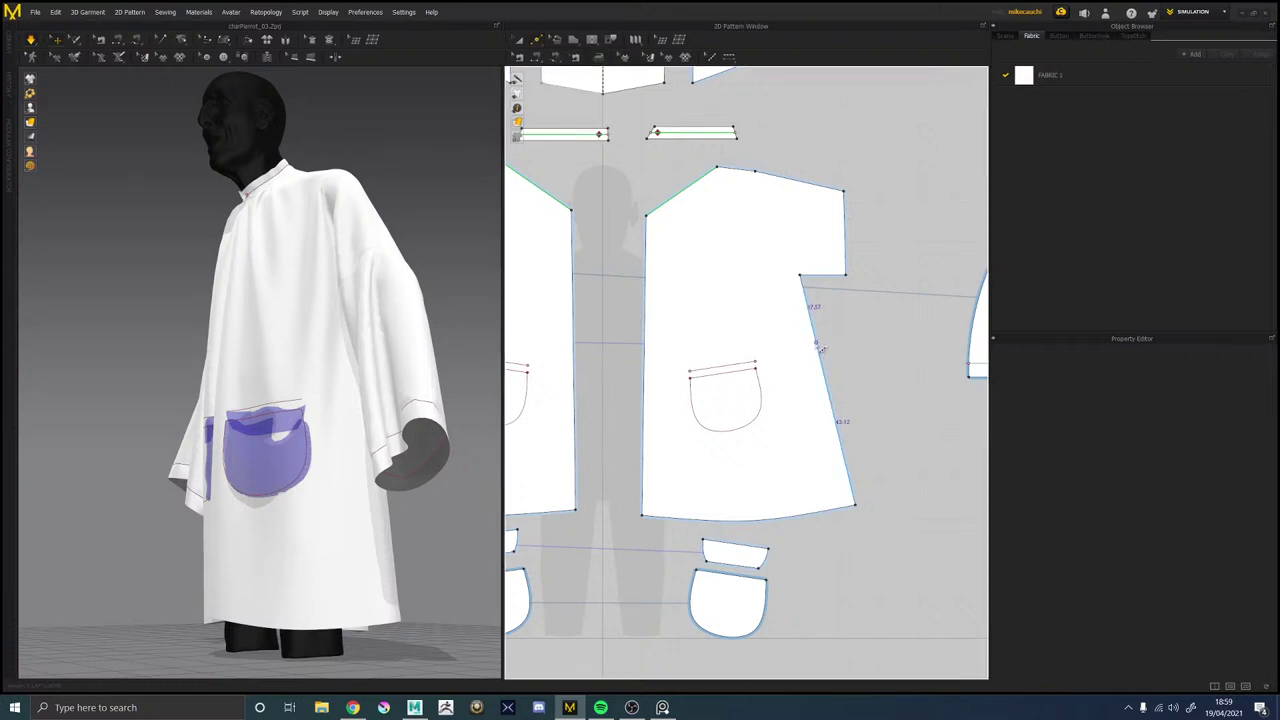
click(821, 358)
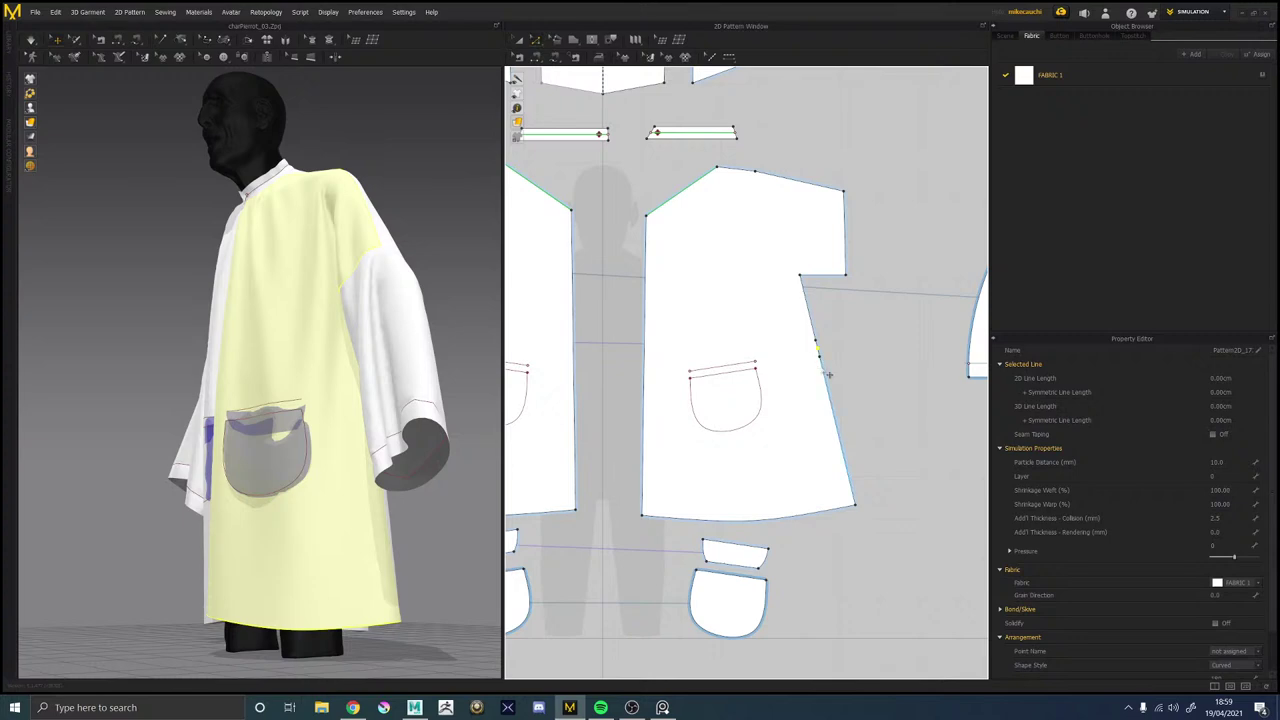
click(864, 362)
Move the middle new point inward to the outer end of the pocket's upper line, forming a dart notch.
scroll(822, 357, up, 5)
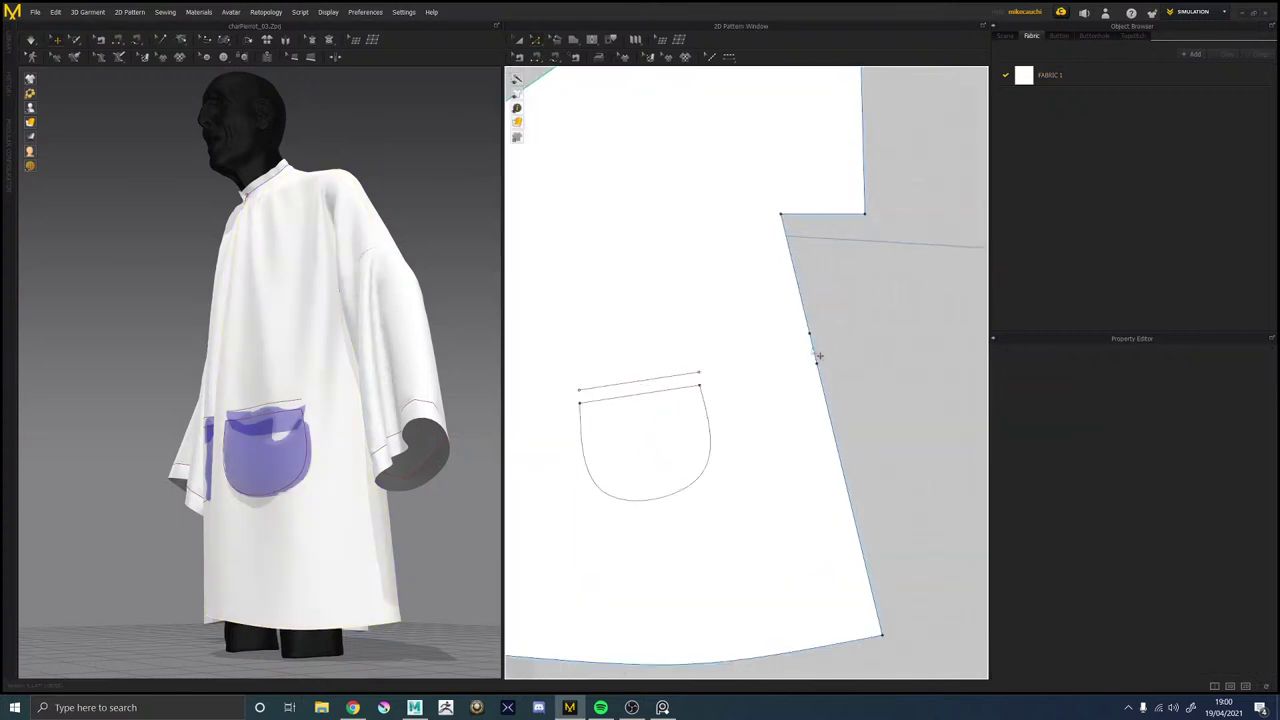
drag(818, 356, 705, 379)
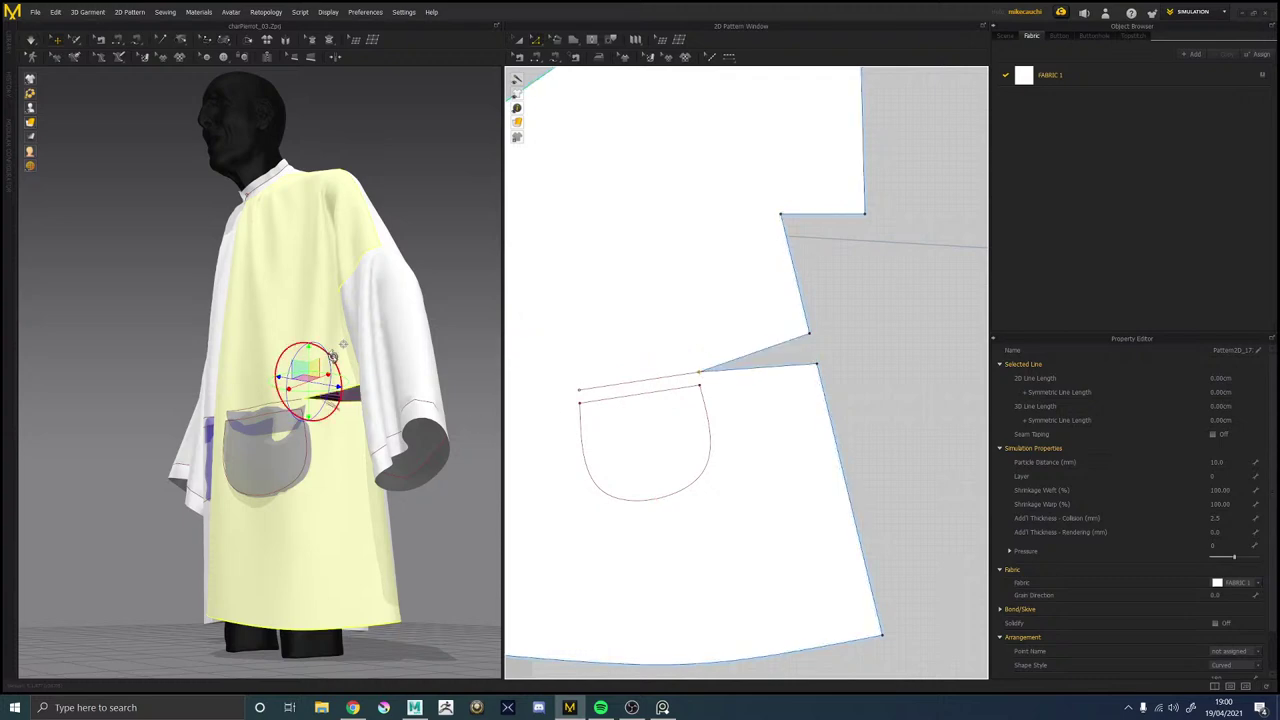
mouse_move(345, 400)
right_down()
mouse_move(415, 401)
mouse_move(338, 408)
right_up()
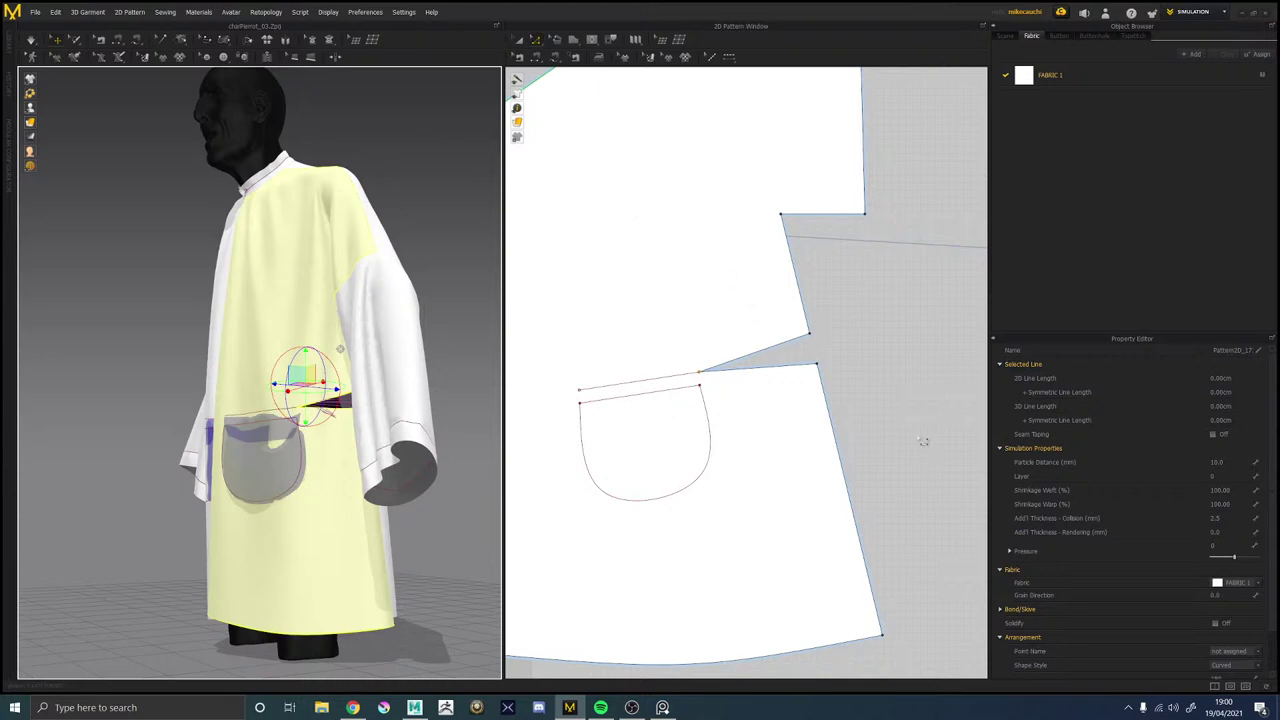
scroll(837, 372, down, 6)
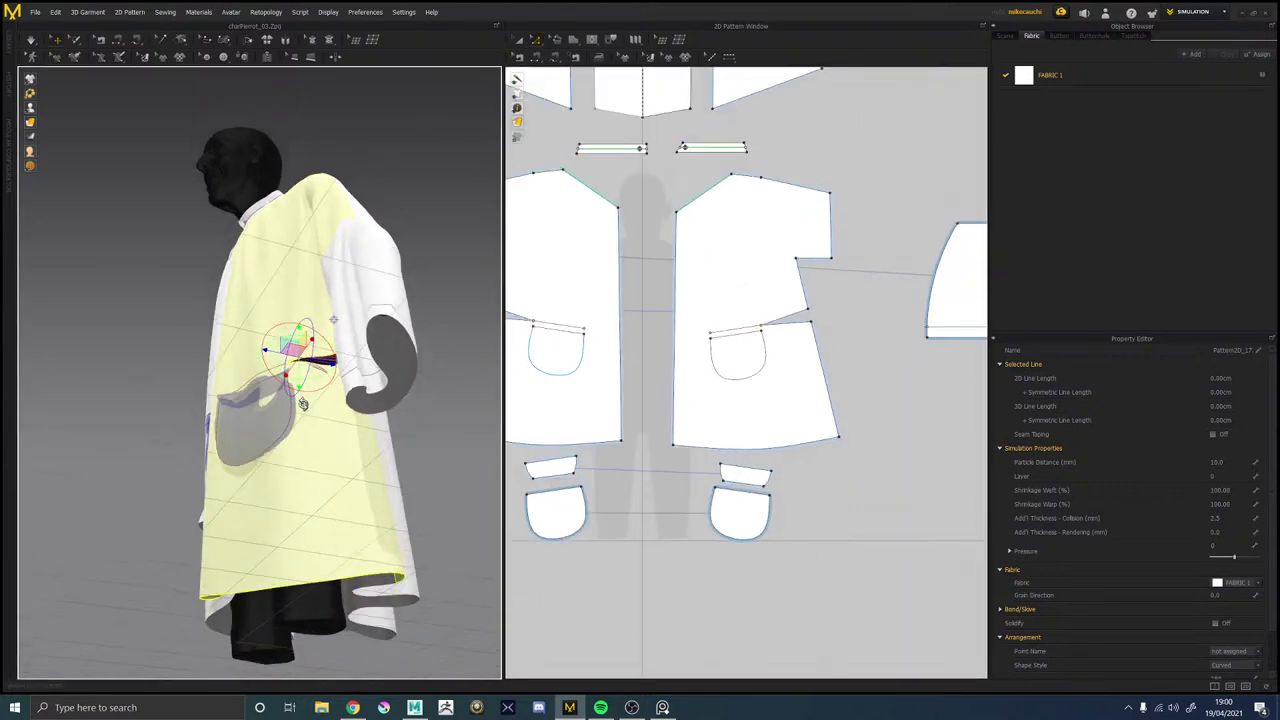
right_drag(303, 403, 348, 417)
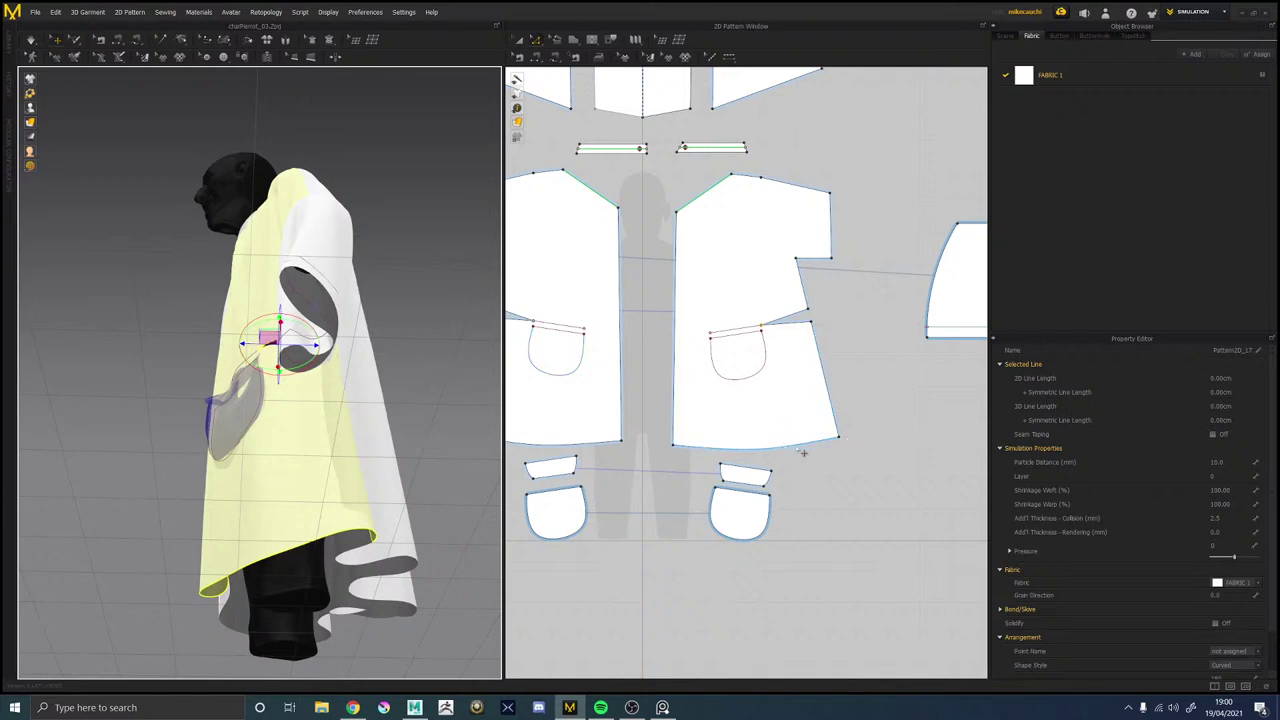
Move the front panel's lower side corner inward, narrowing the hem to about 48.4 cm.
click(835, 332)
click(805, 290)
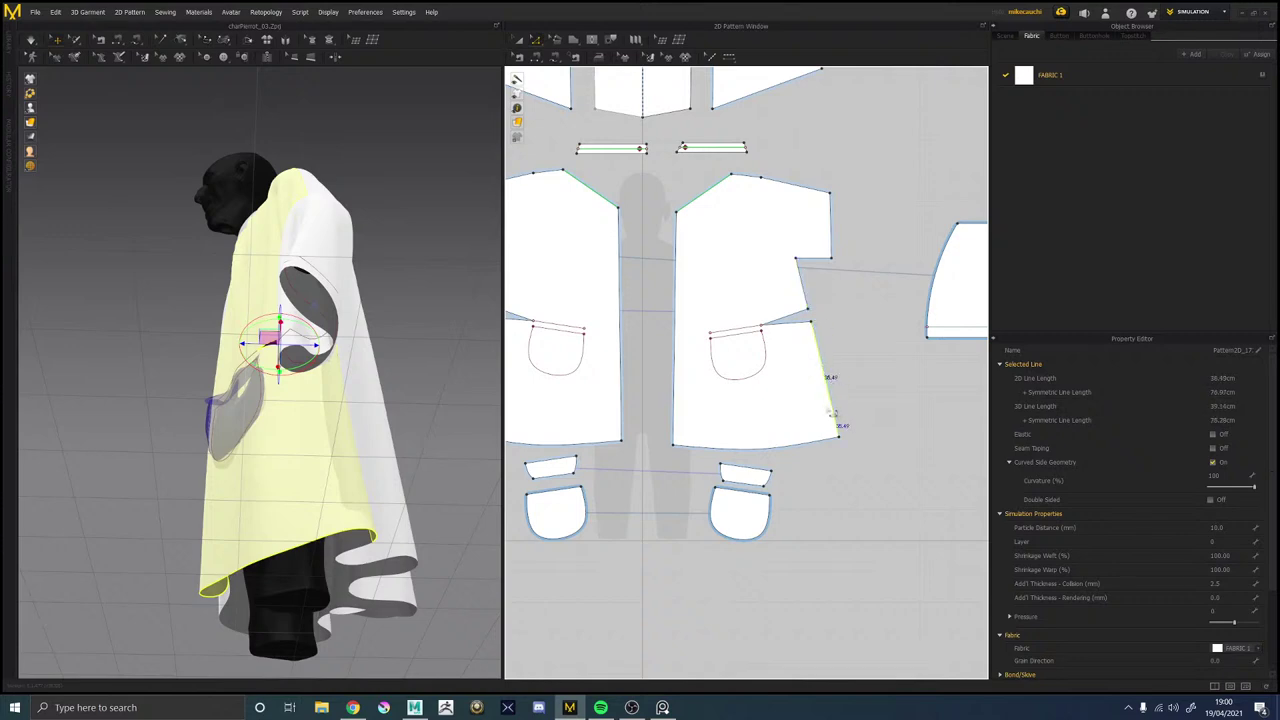
click(852, 450)
click(845, 444)
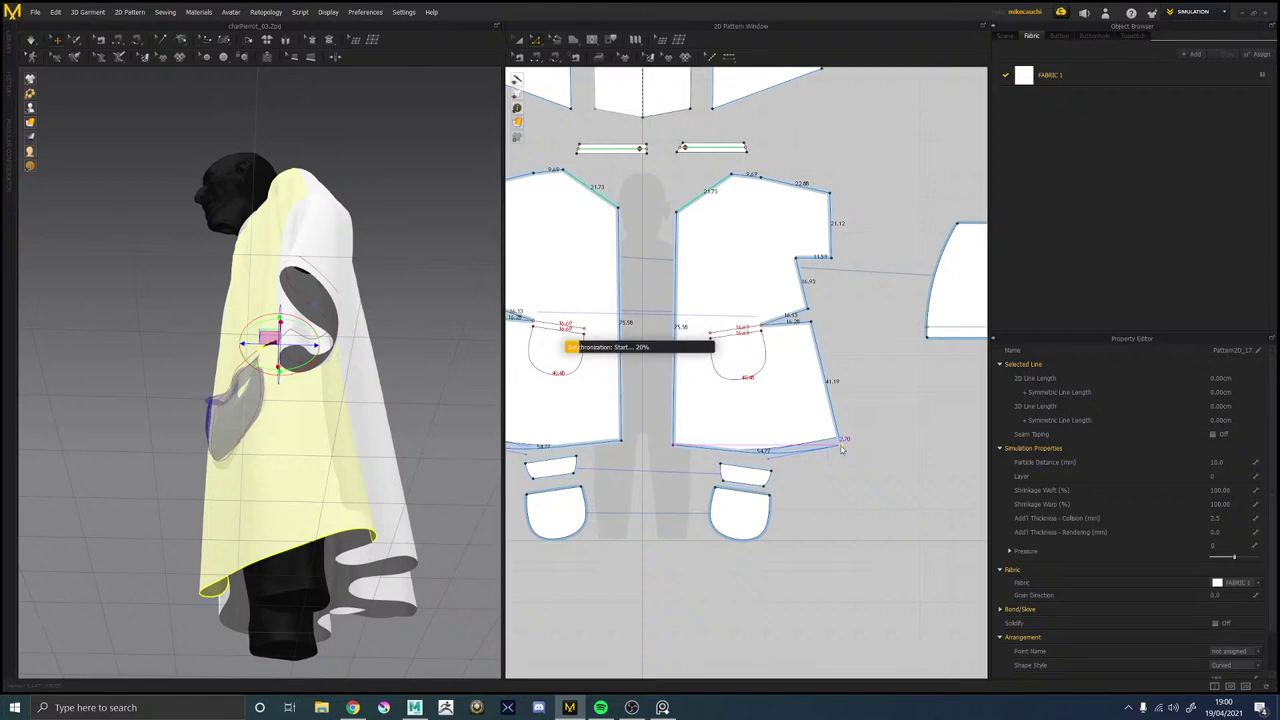
drag(841, 449, 820, 452)
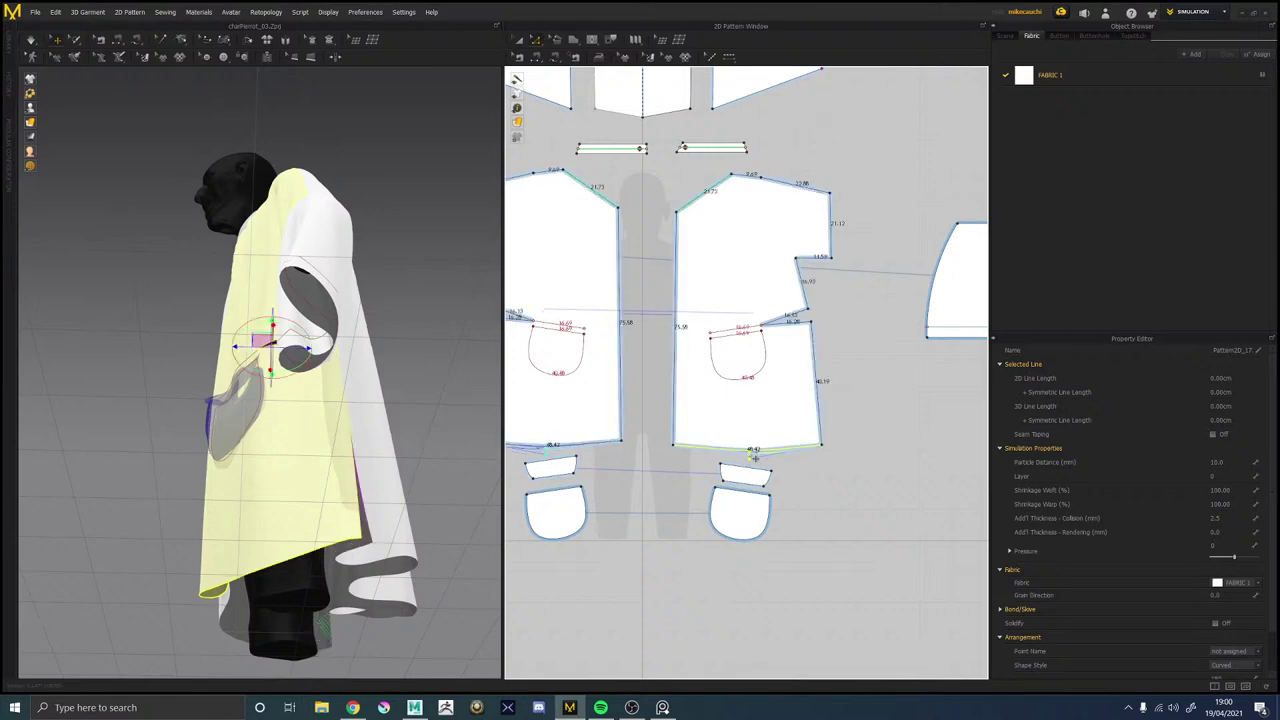
right_drag(302, 386, 397, 408)
middle_drag(877, 290, 876, 322)
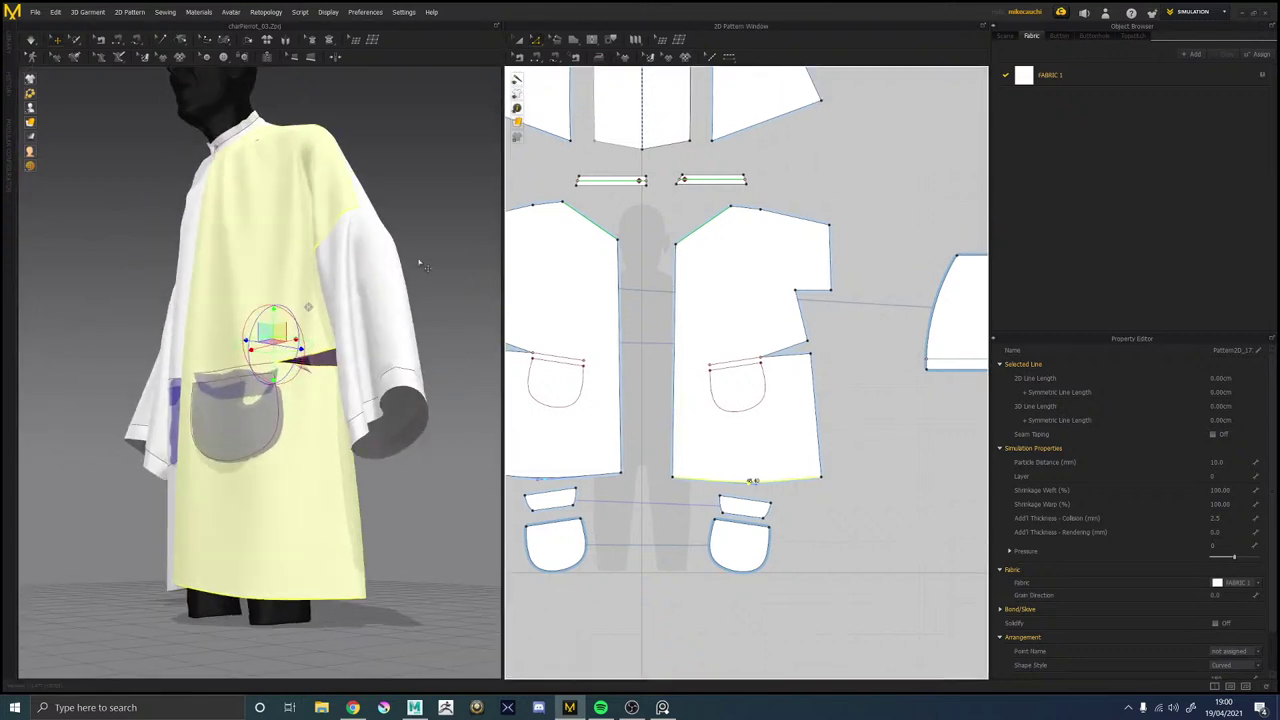
Delete the existing sewing line between the front panel's side seam and the back panel.
click(517, 59)
click(805, 332)
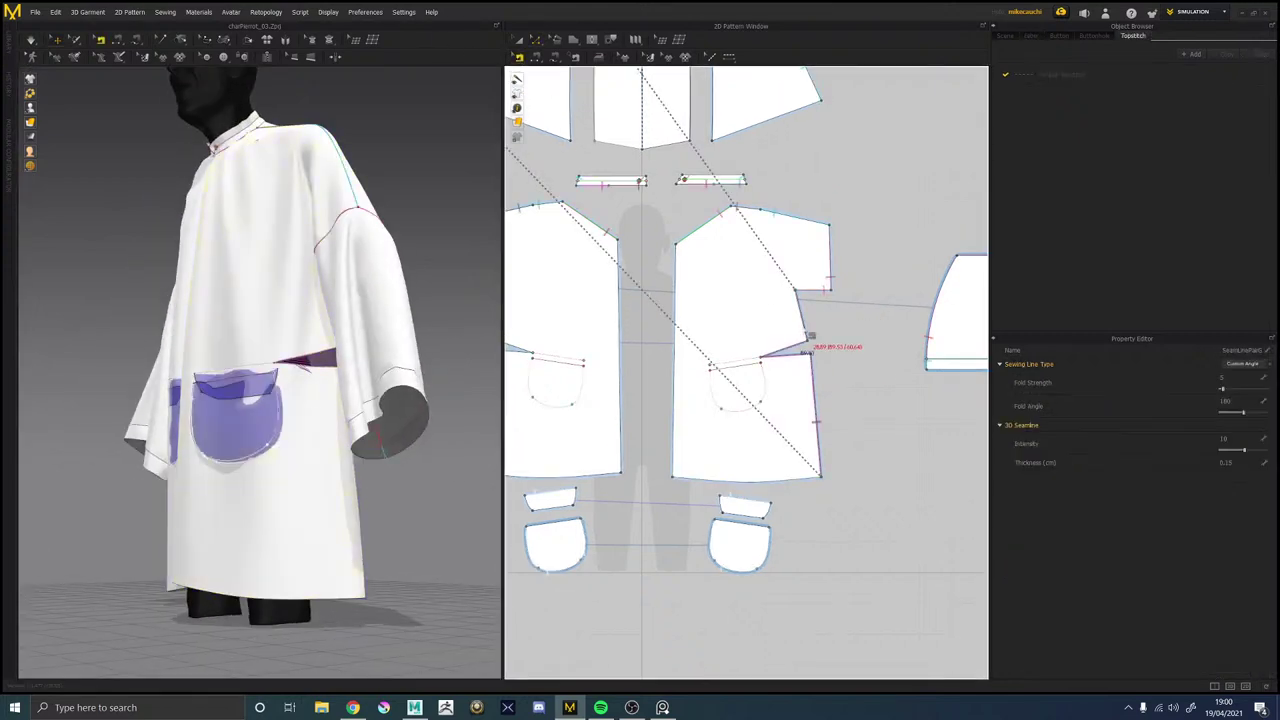
right_click(803, 327)
mouse_move(706, 228)
middle_down()
mouse_move(871, 414)
mouse_move(696, 215)
middle_up()
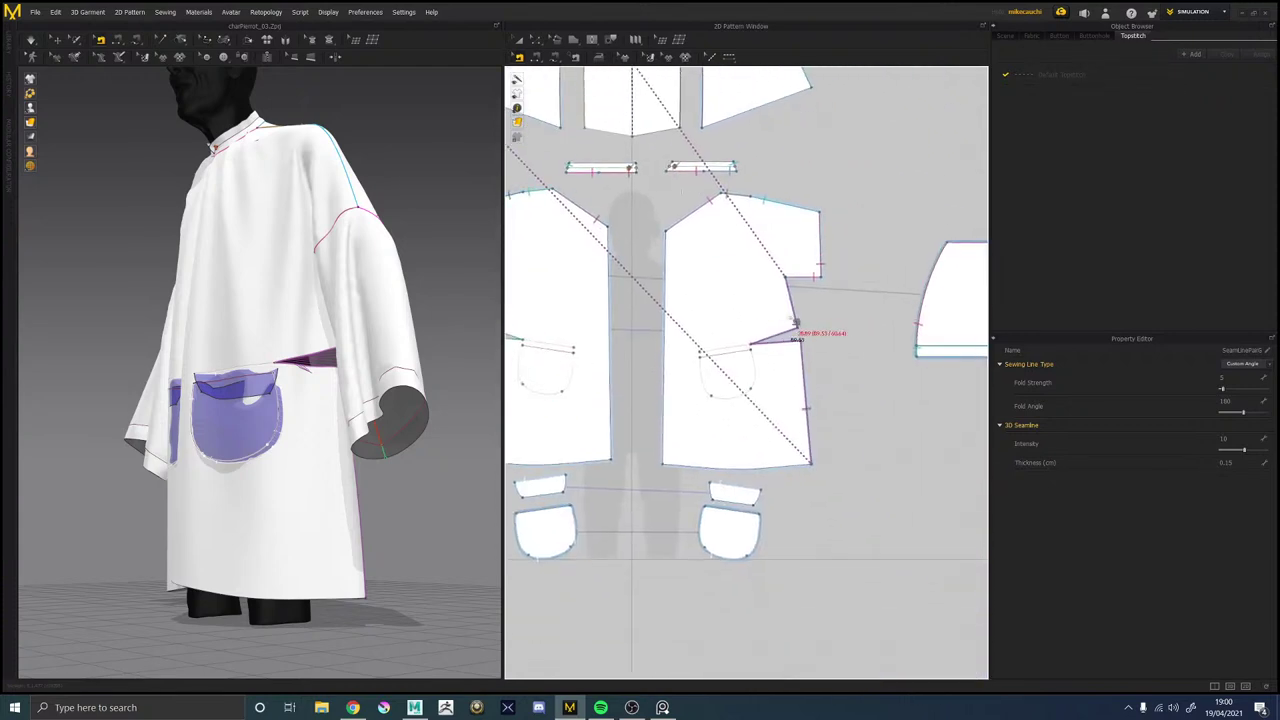
key(Delete)
Join the back panel's side edge to the front panel's side segments above and below the dart using M:N Segment Sewing.
middle_drag(733, 299, 900, 515)
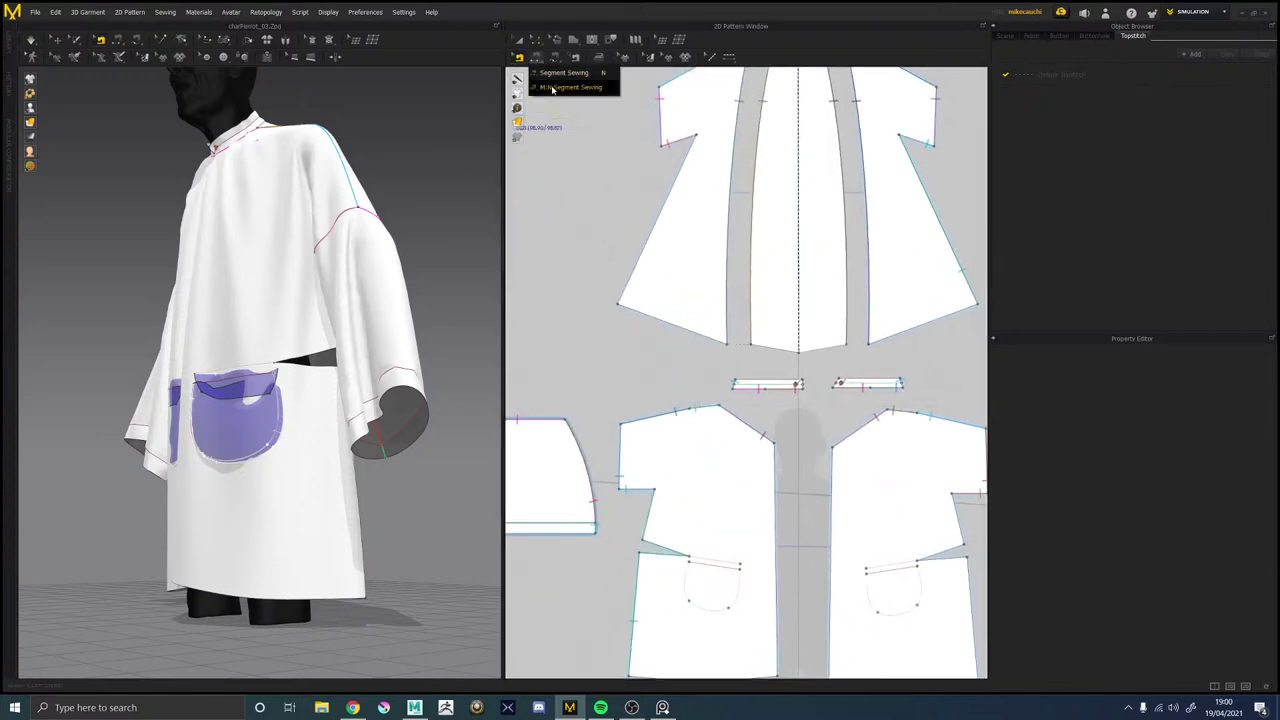
click(570, 87)
click(705, 143)
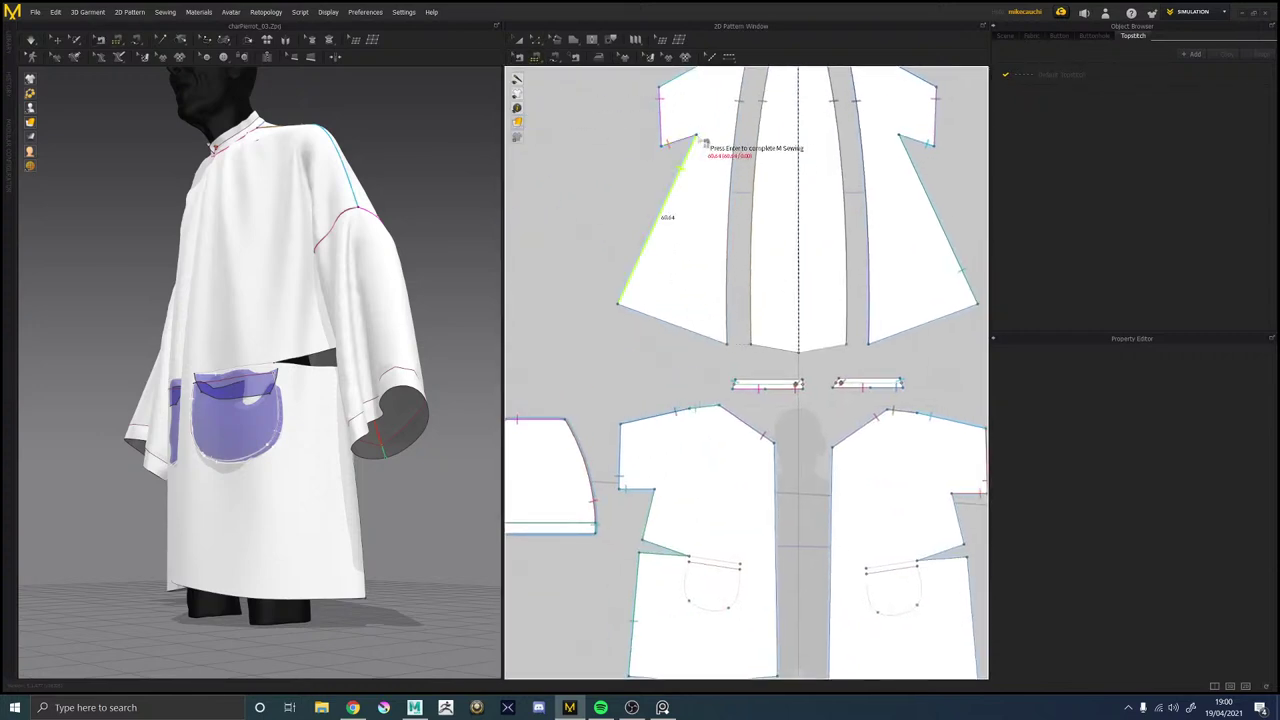
key(Return)
middle_drag(977, 349, 834, 234)
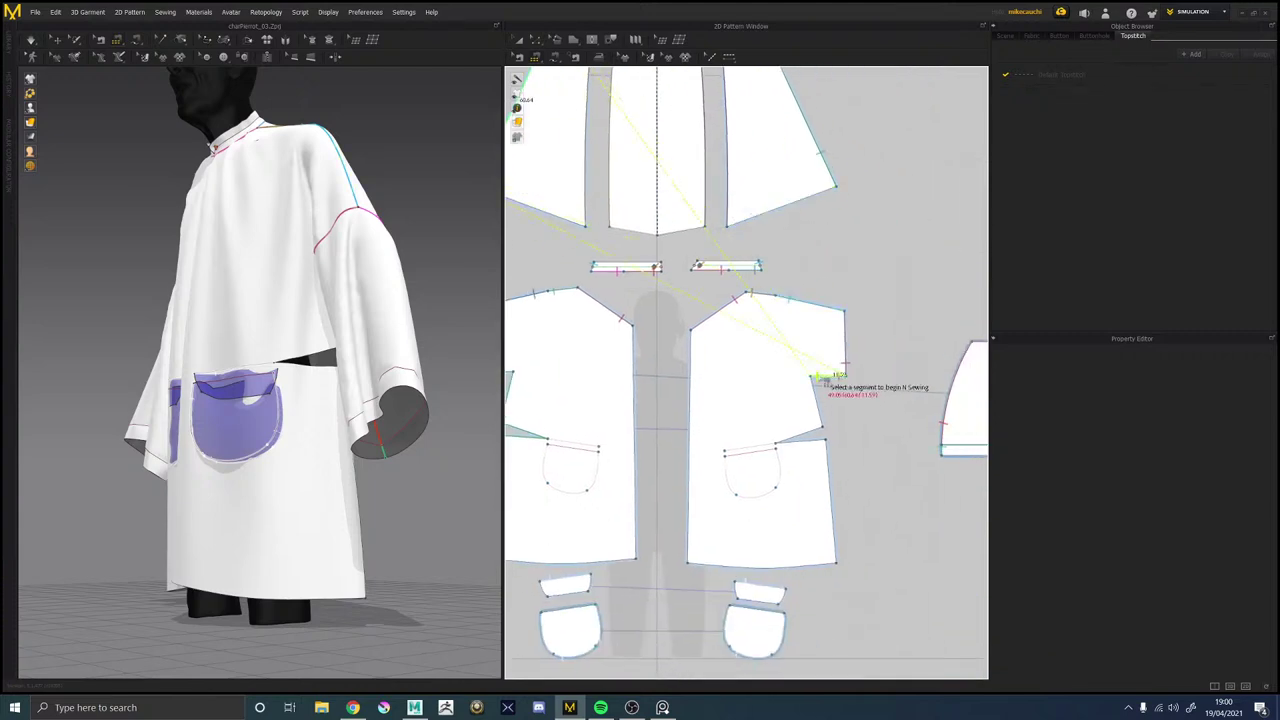
mouse_move(675, 225)
middle_down()
mouse_move(759, 322)
mouse_move(680, 205)
middle_up()
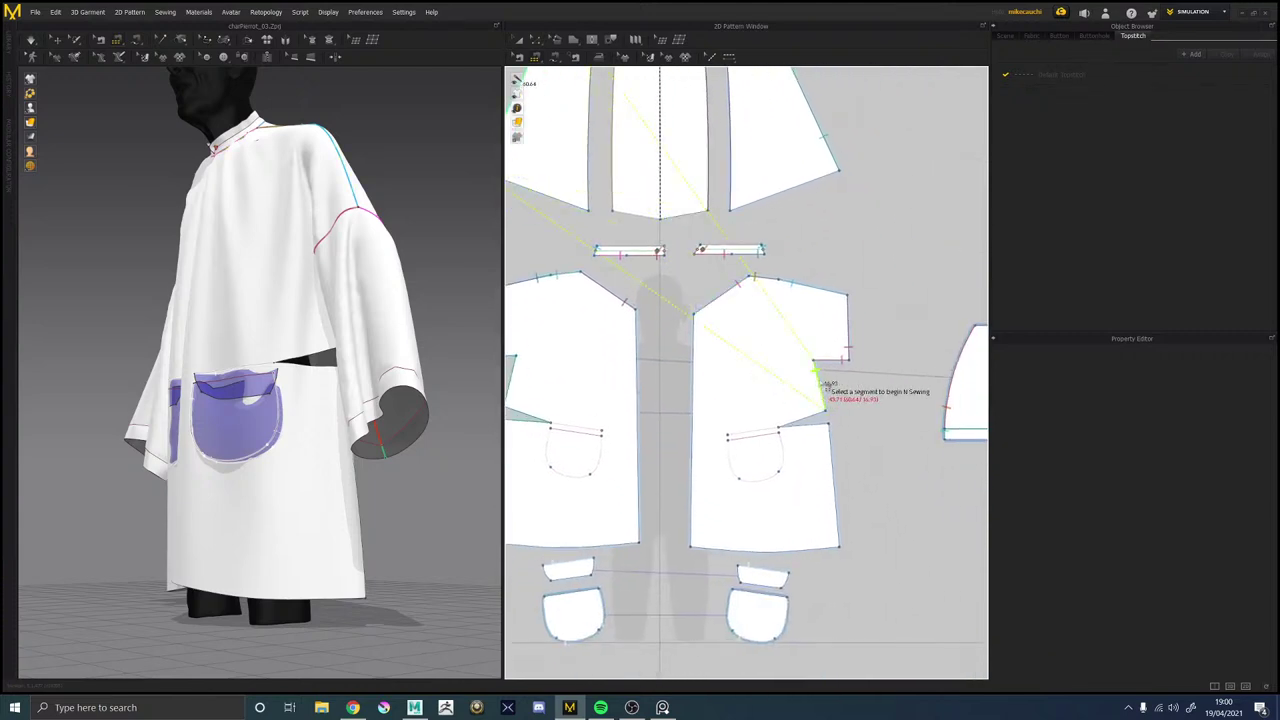
click(819, 376)
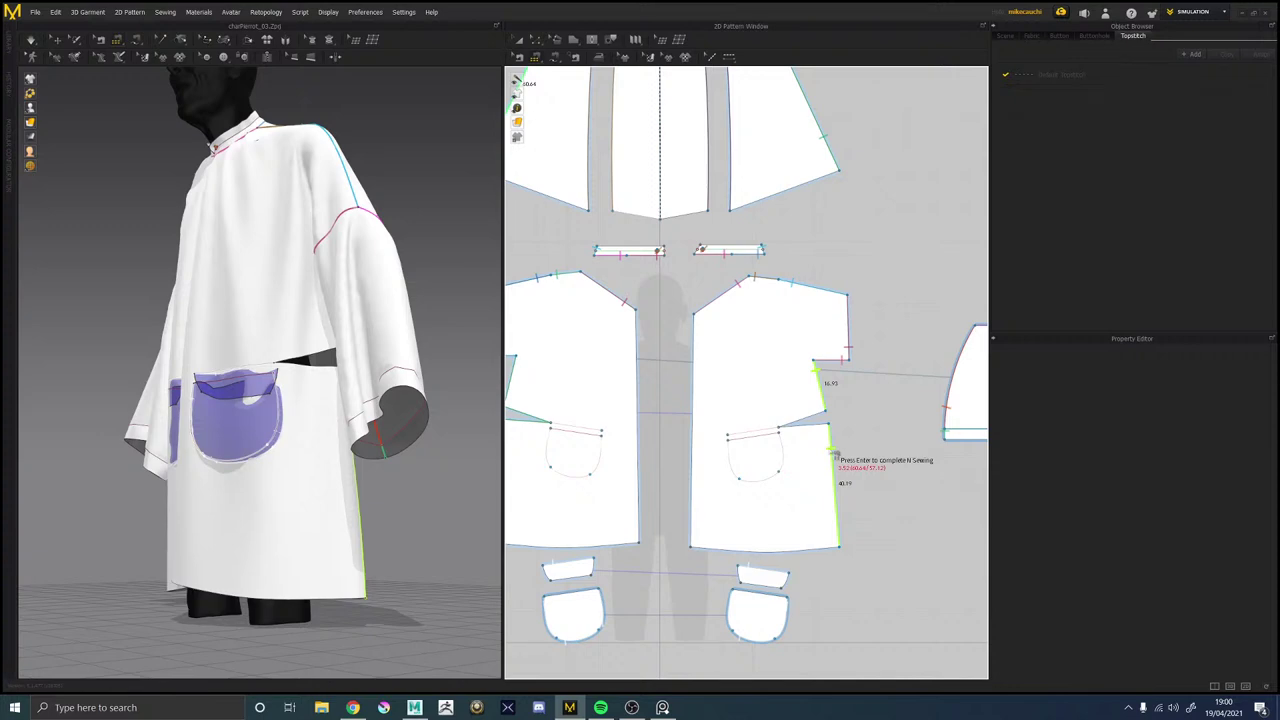
key(Return)
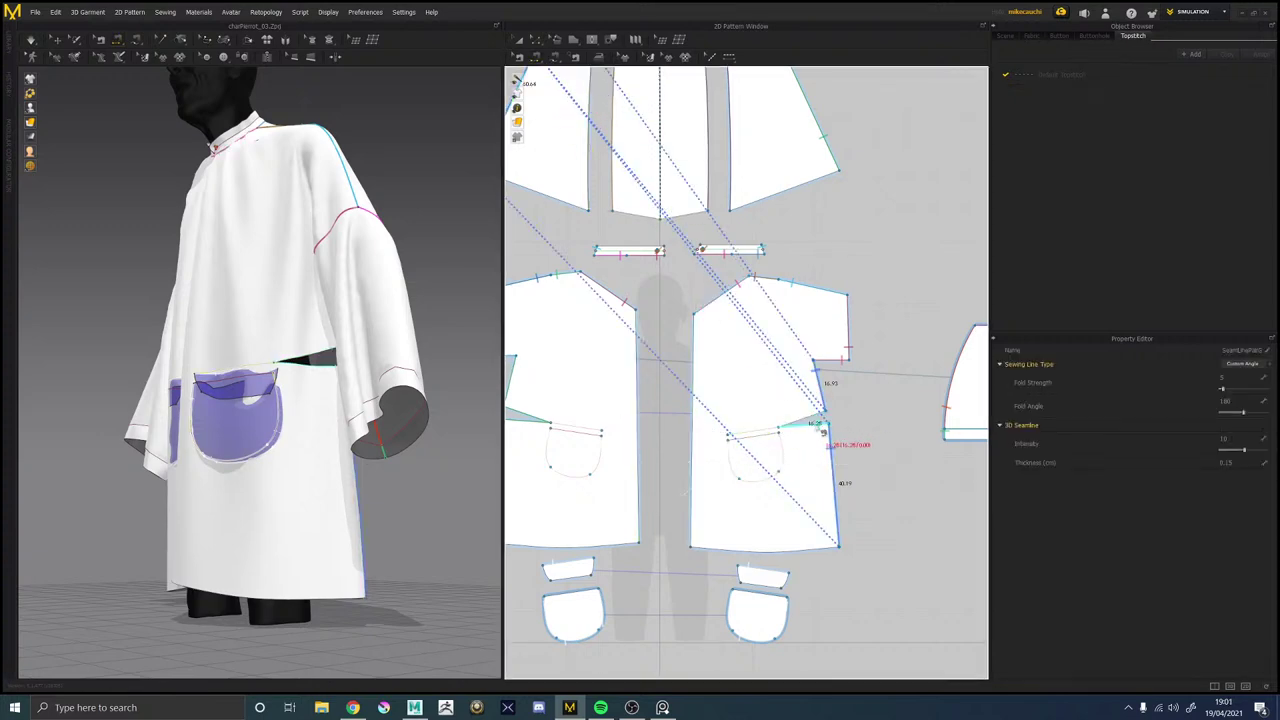
Sew the upper and lower edges of the side dart together on the same front panel.
click(825, 421)
middle_drag(638, 377, 743, 355)
middle_drag(593, 216, 609, 307)
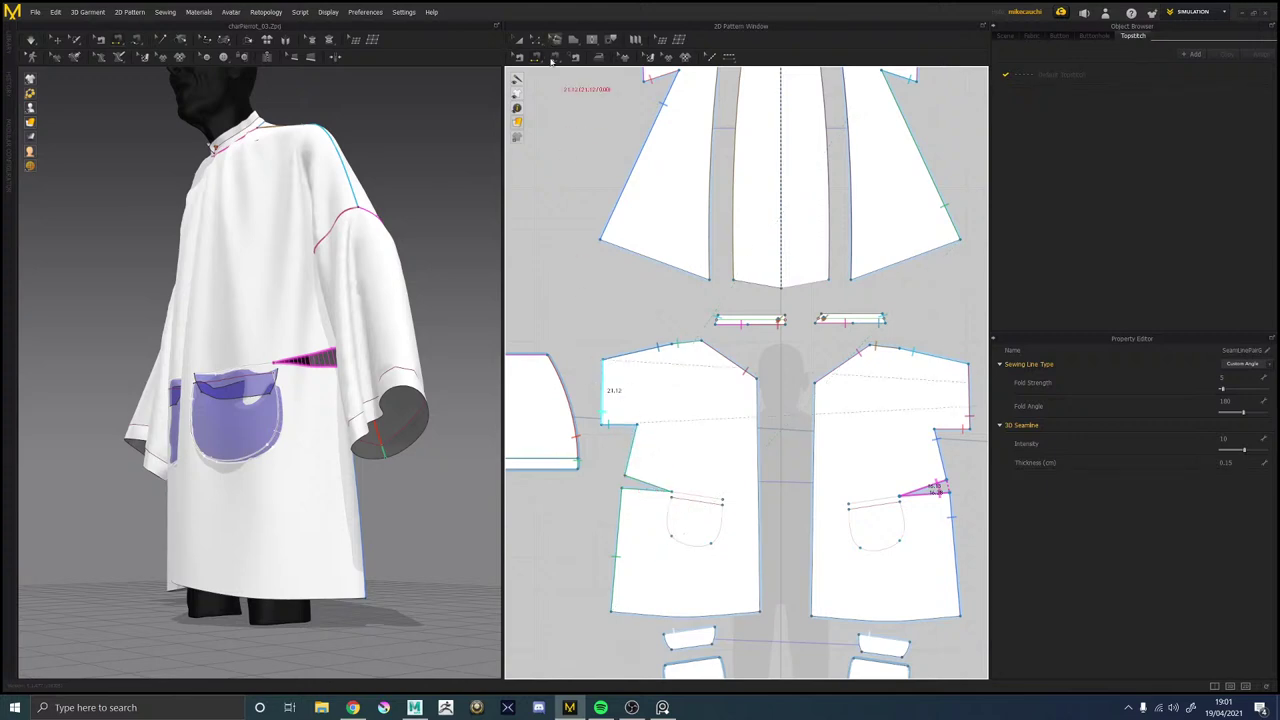
Delete the old side-seam sewing on the opposite front panel and sew that panel's two dart edges together.
click(518, 57)
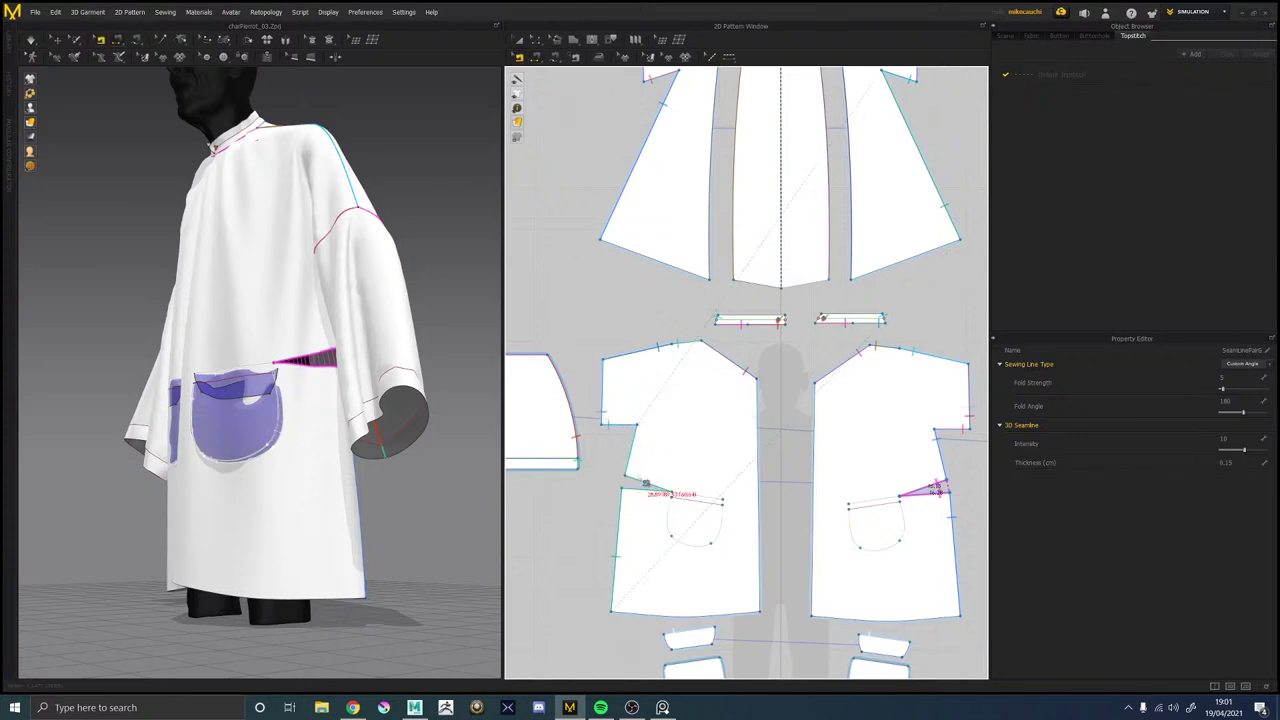
key(Delete)
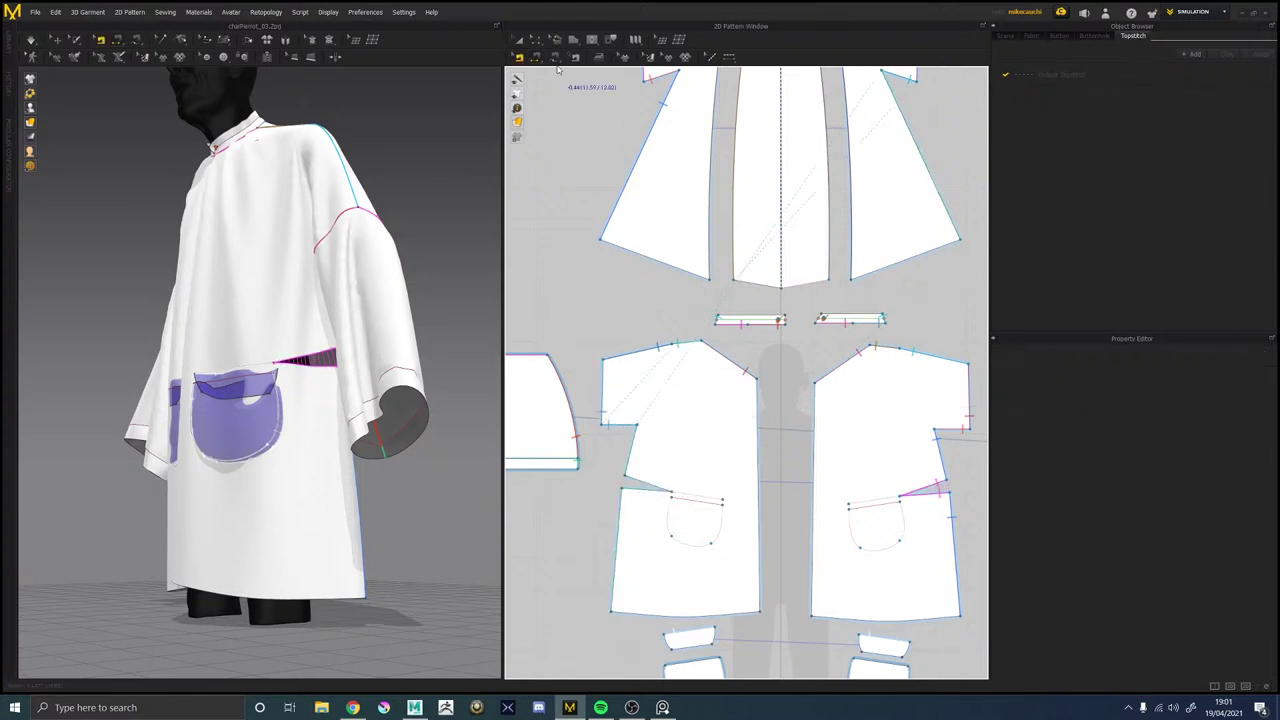
click(536, 58)
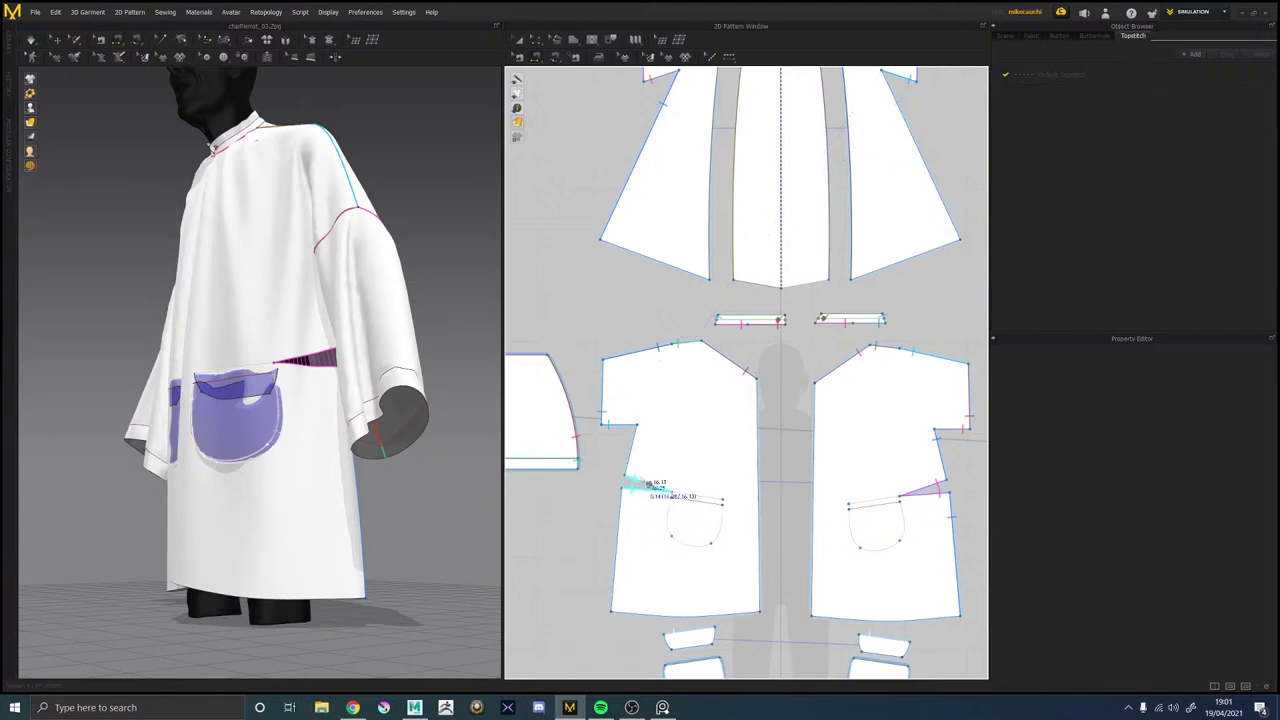
click(648, 485)
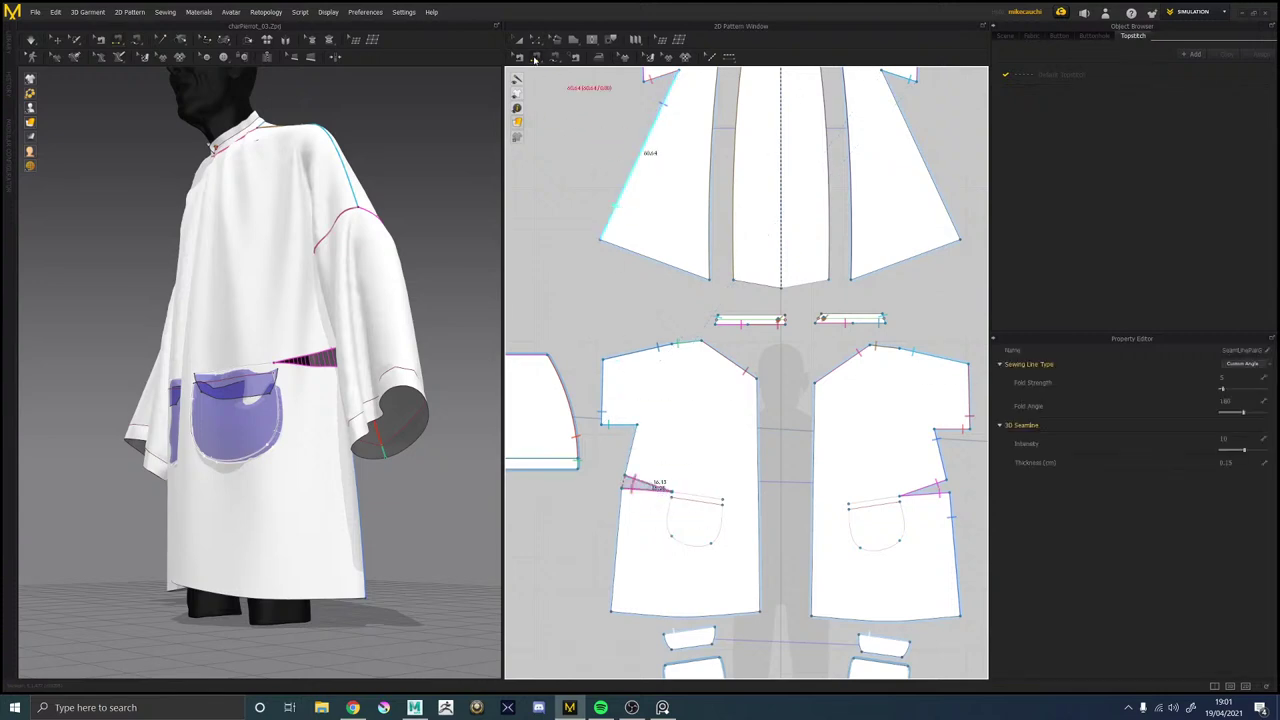
Use M:N Segment Sewing to join the other back panel's side edge to the opposite front panel's segments above and below the dart.
click(536, 58)
click(545, 88)
middle_drag(942, 137, 934, 186)
click(892, 156)
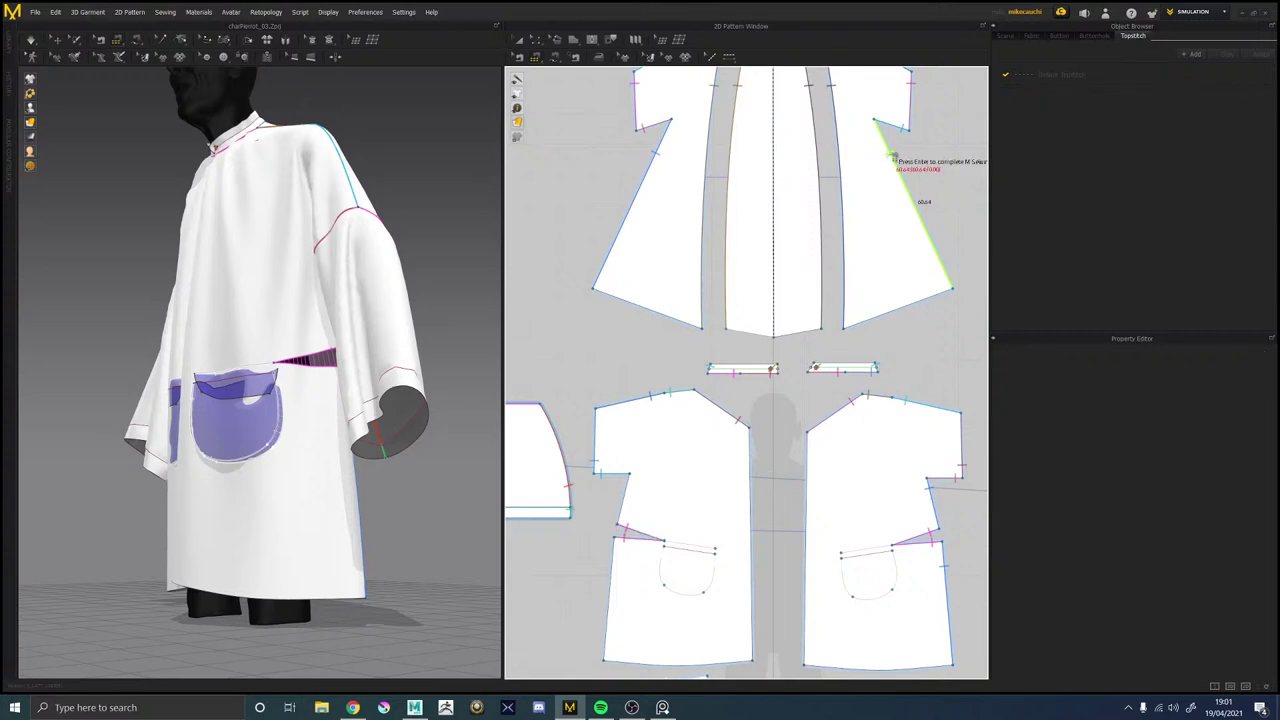
key(Return)
click(628, 487)
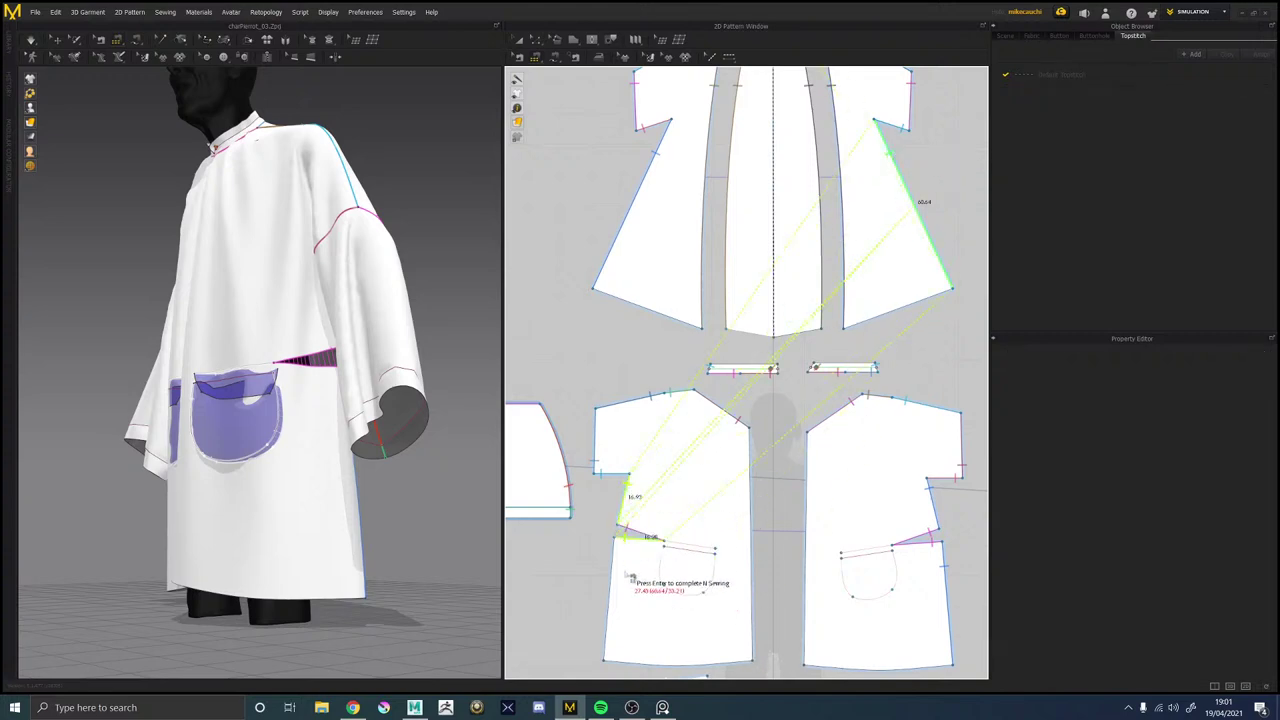
click(616, 561)
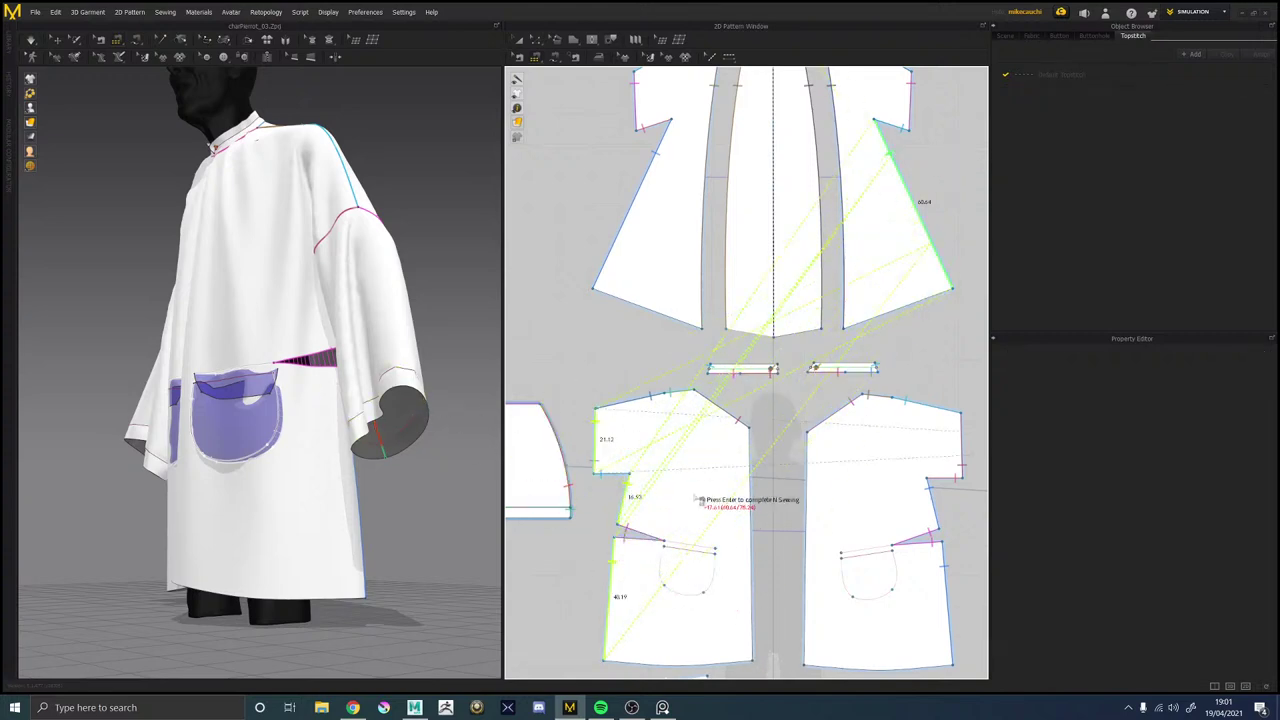
key(Return)
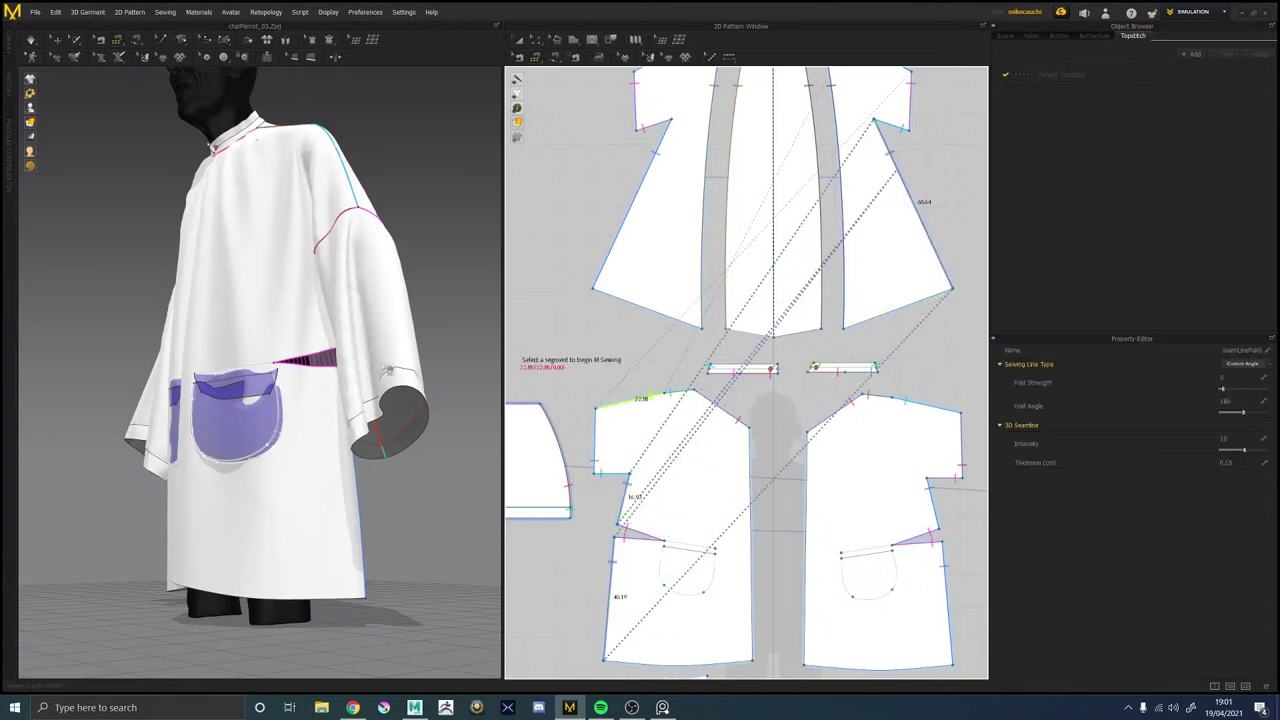
Simulate the re-sewn coat and compare its drape and pocket area with the Pierrot reference photo.
key(space)
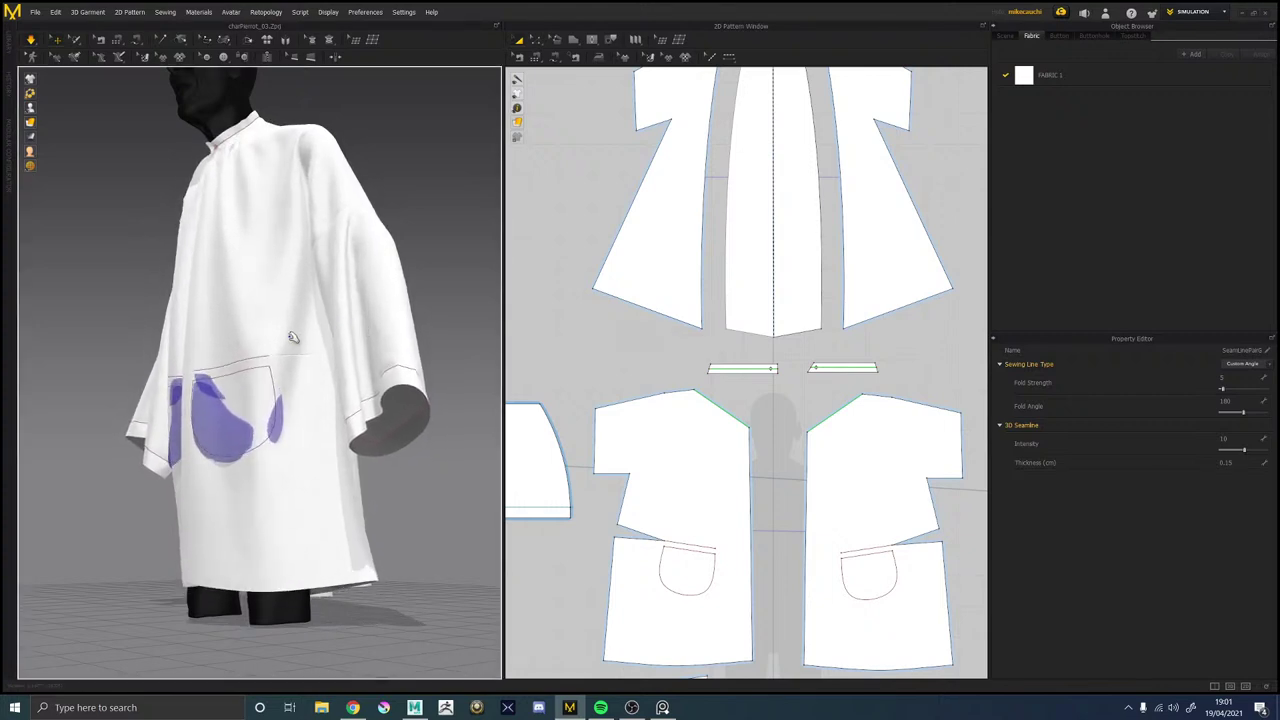
mouse_move(293, 337)
right_down()
mouse_move(334, 346)
mouse_move(307, 395)
mouse_move(309, 329)
mouse_move(312, 343)
right_up()
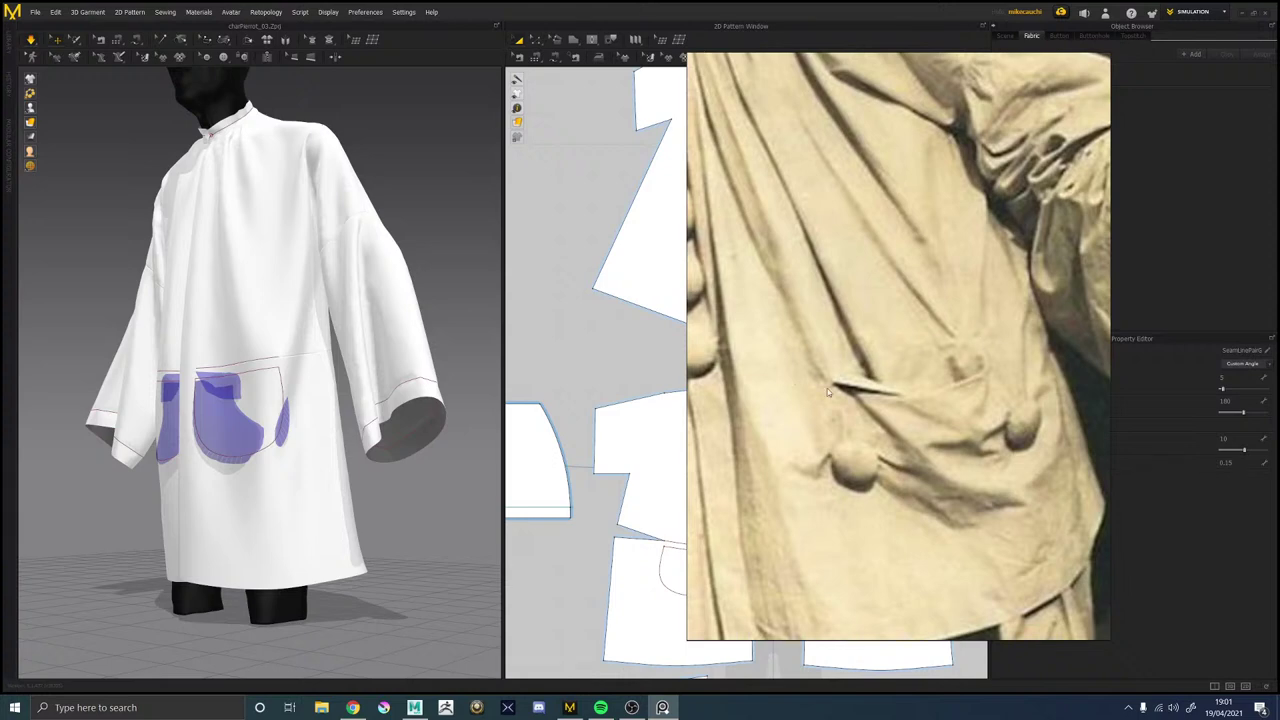
scroll(956, 336, down, 6)
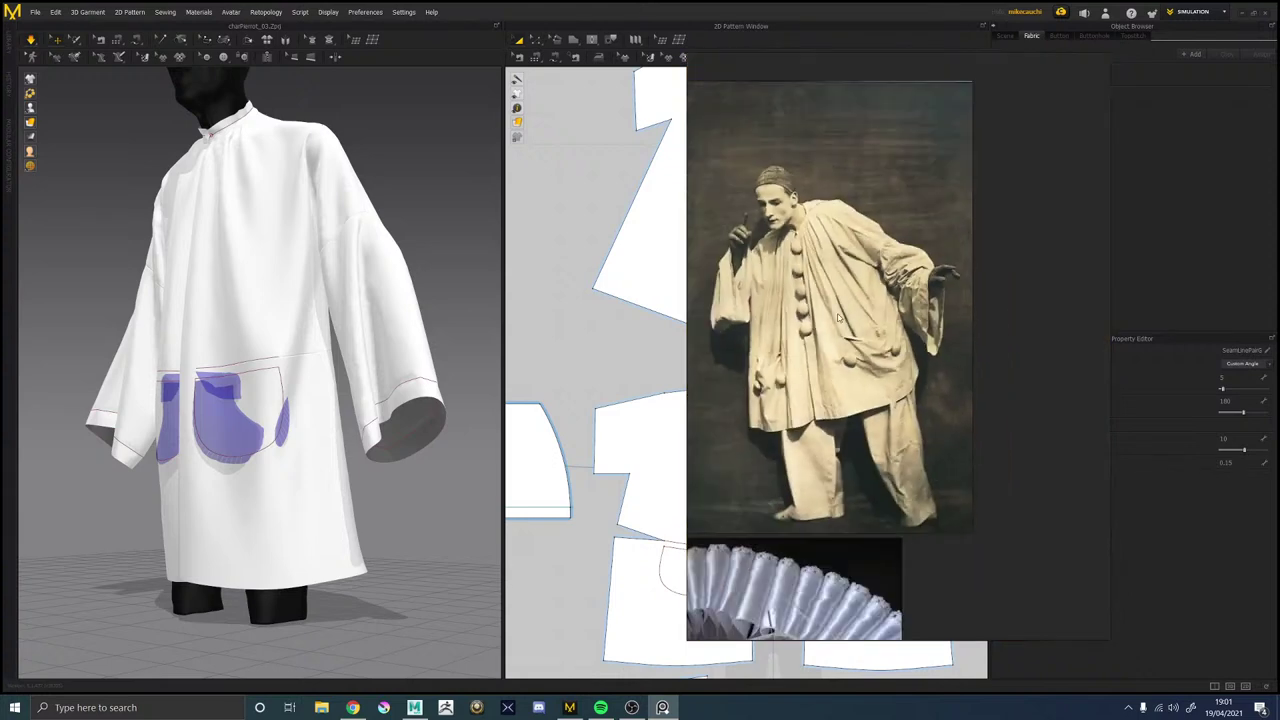
right_drag(920, 314, 894, 326)
middle_drag(876, 320, 1009, 309)
right_drag(955, 312, 1279, 310)
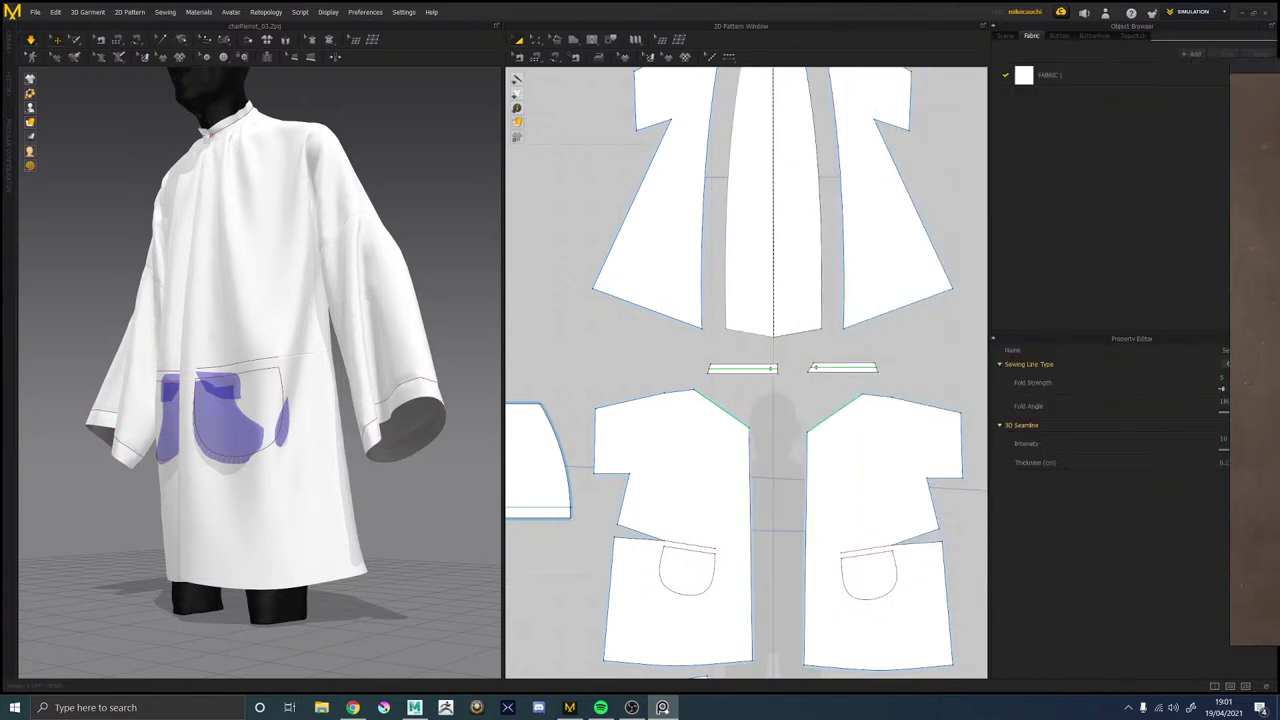
Delete the internal fold line and the pocket outline from the front panels.
middle_drag(874, 464, 763, 317)
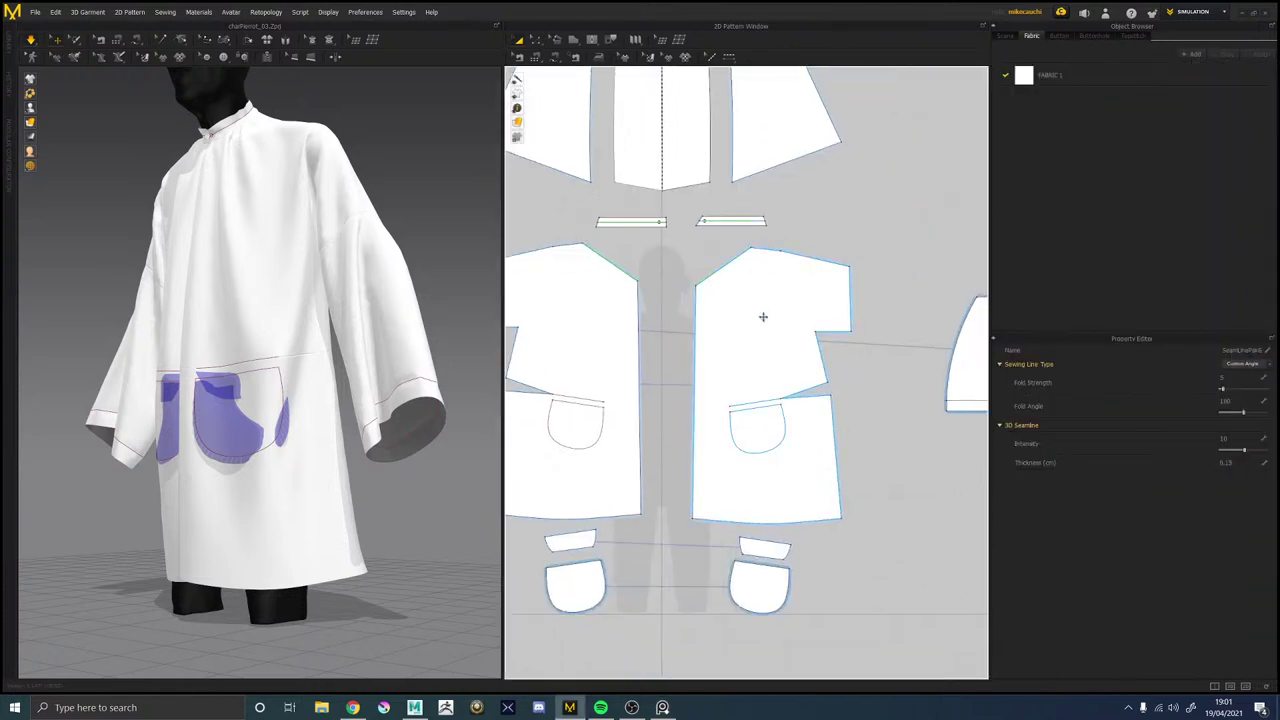
click(787, 405)
click(891, 380)
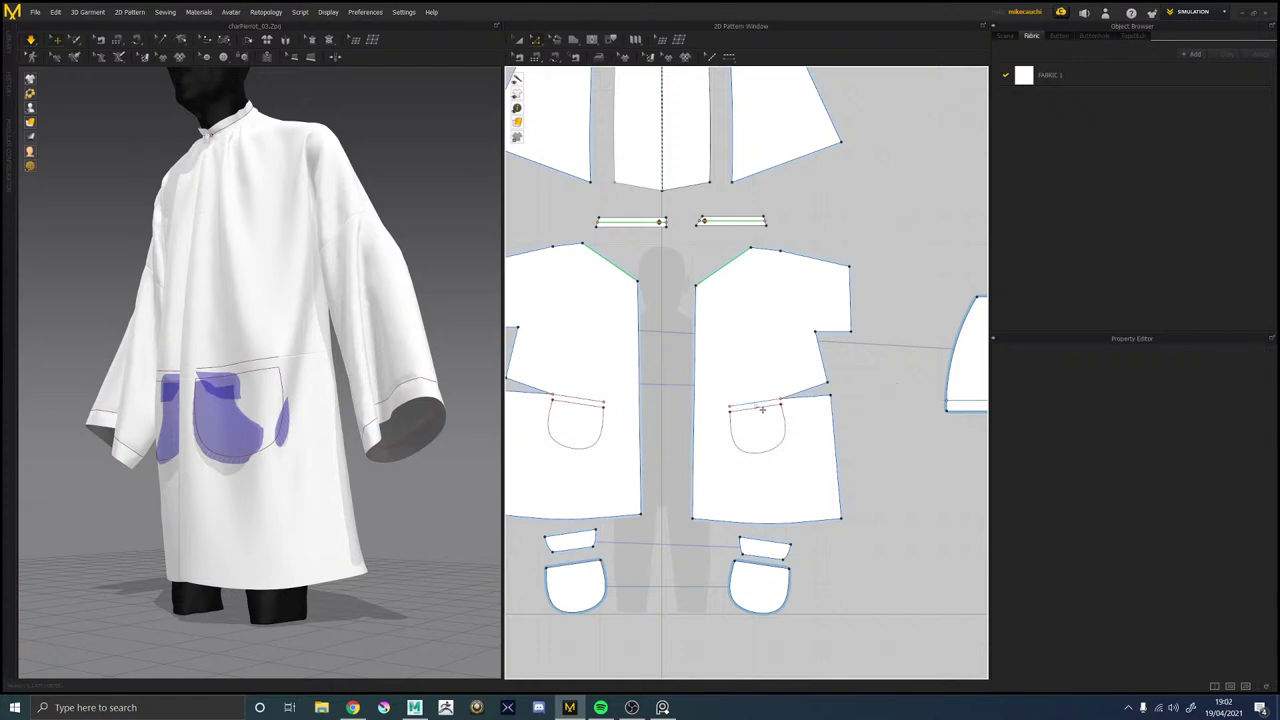
click(760, 407)
drag(755, 411, 756, 411)
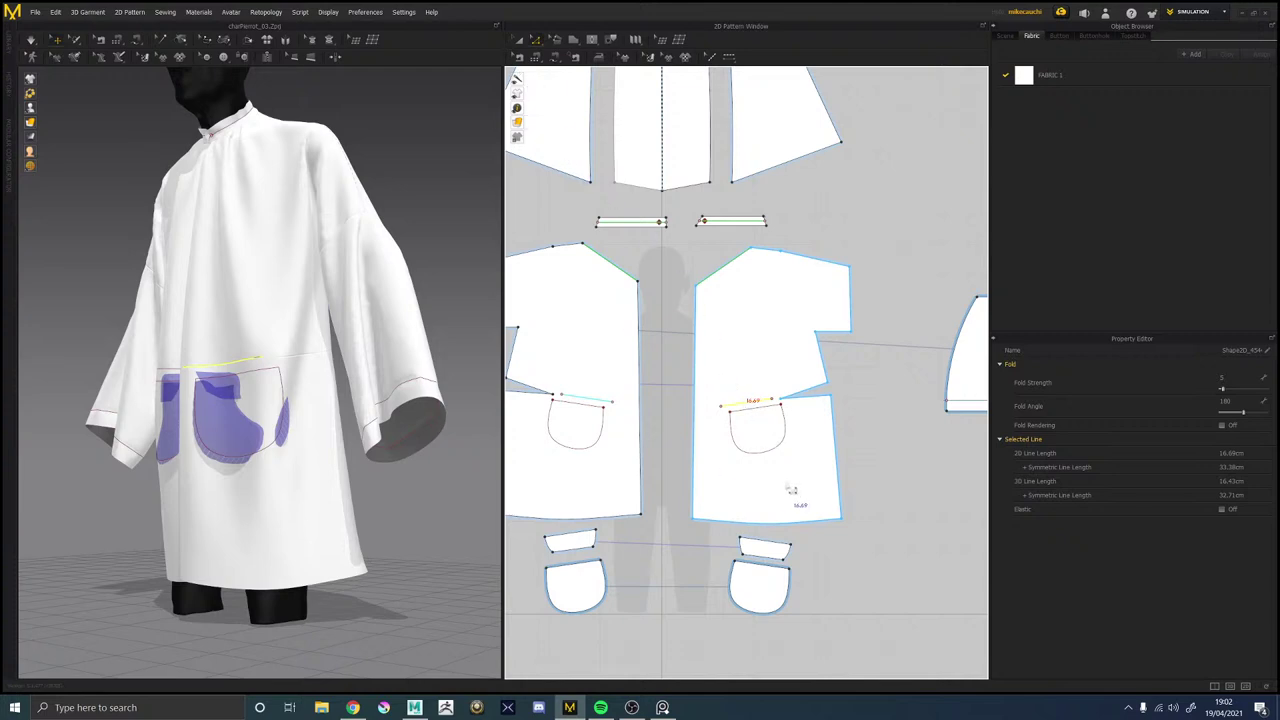
click(765, 422)
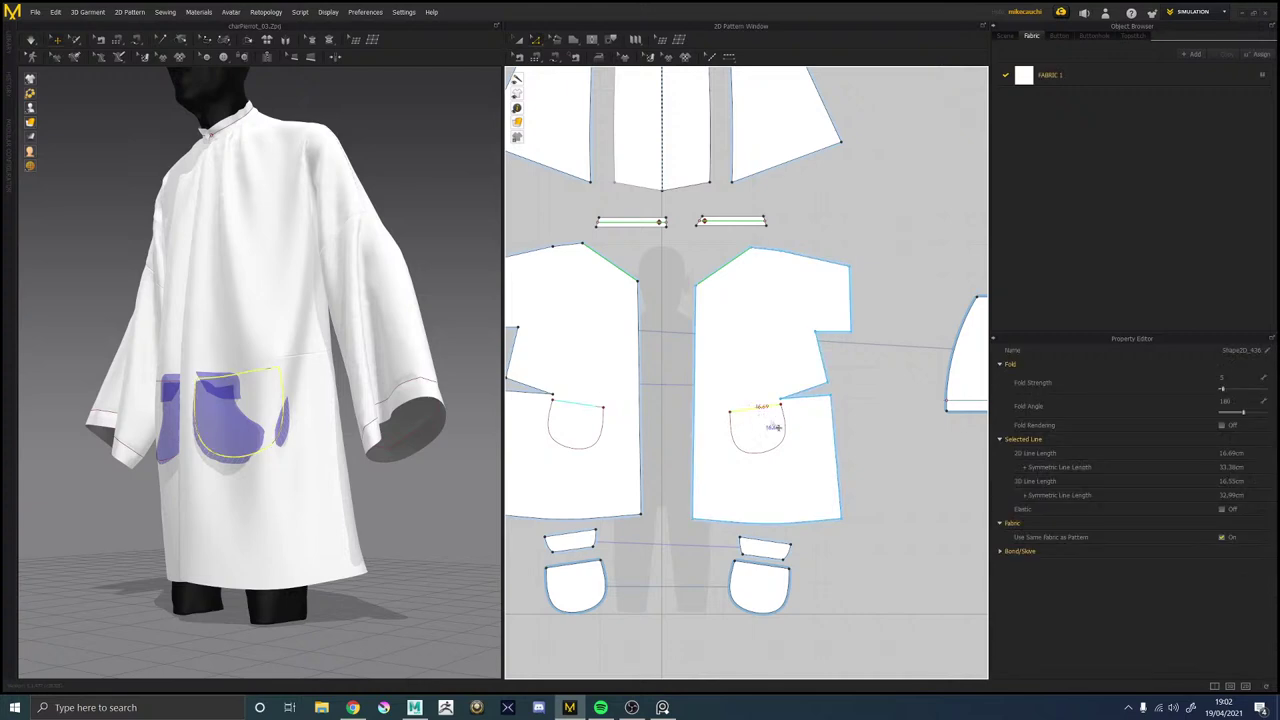
key(Delete)
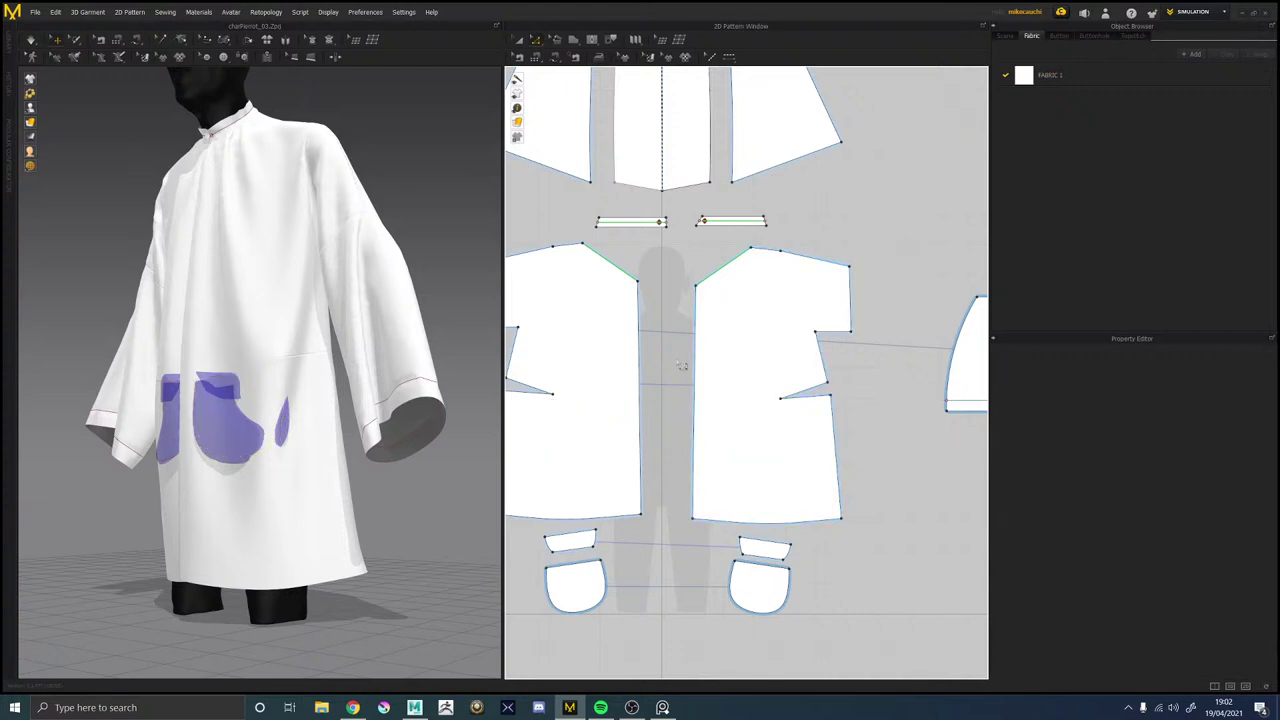
Delete both pocket patterns and both pocket flap patterns below the front panels.
key(a)
click(764, 599)
key(Delete)
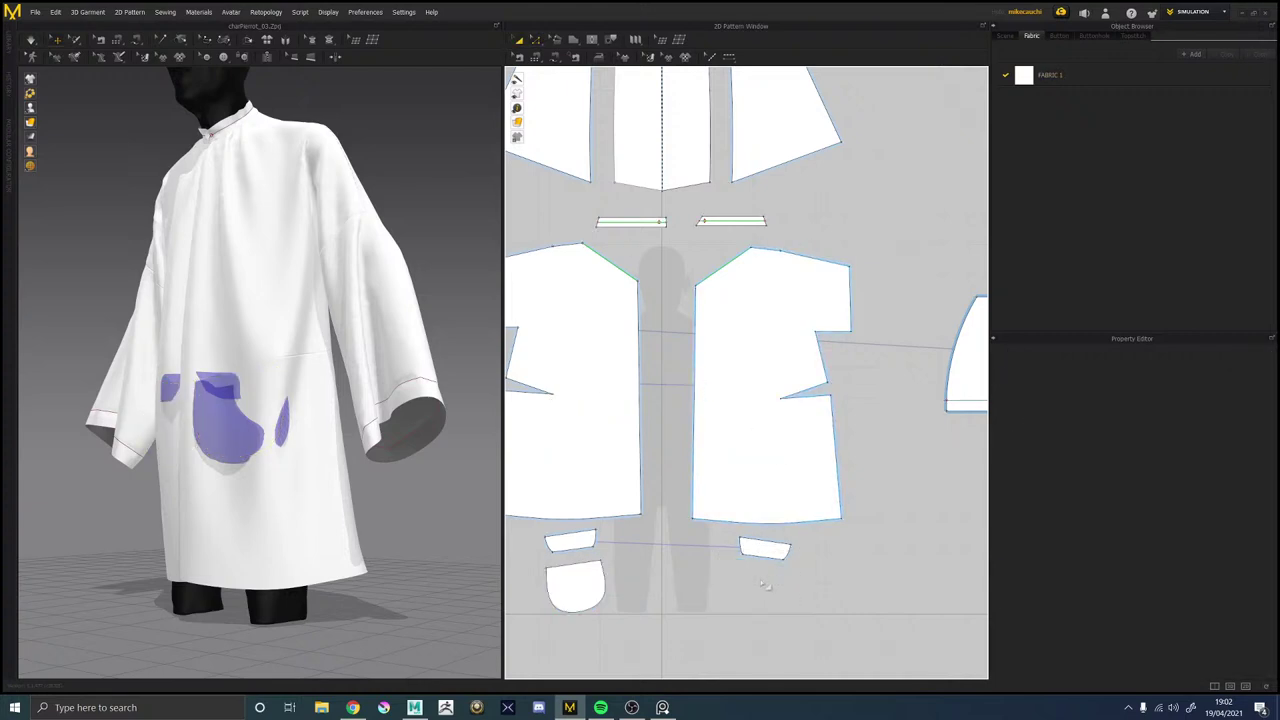
click(765, 548)
key(Delete)
click(578, 585)
key(Delete)
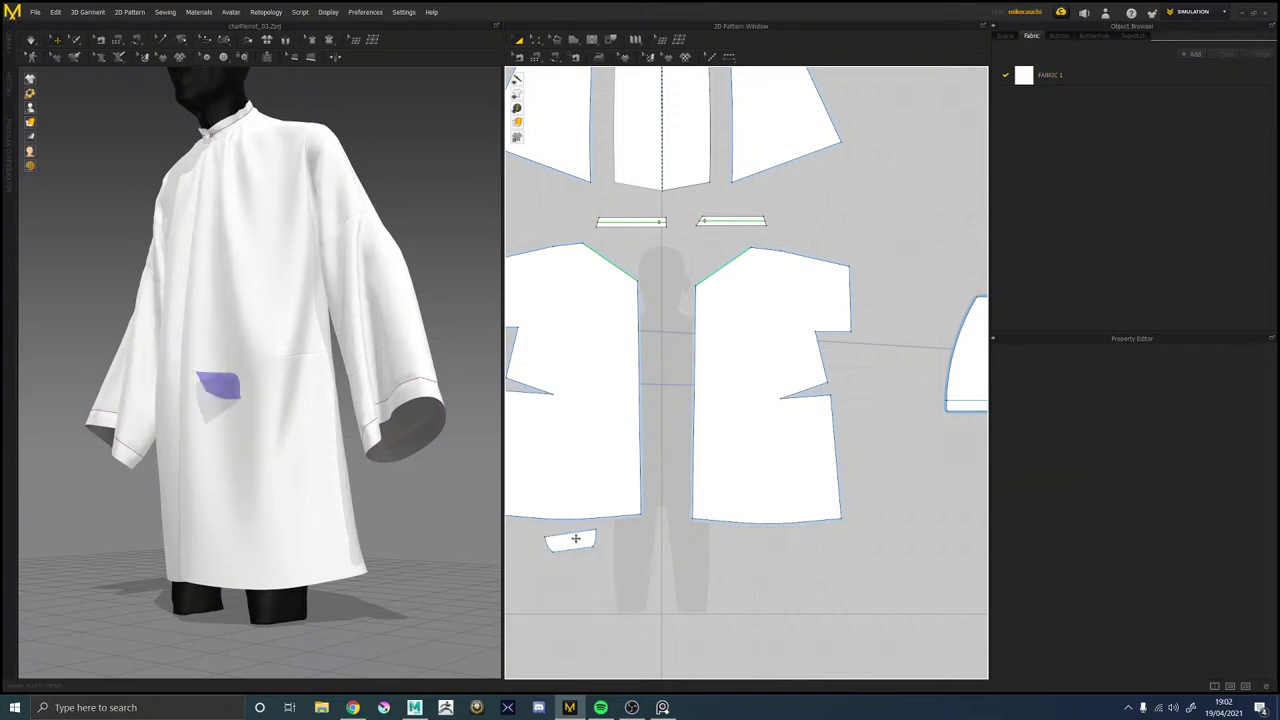
click(572, 540)
key(Delete)
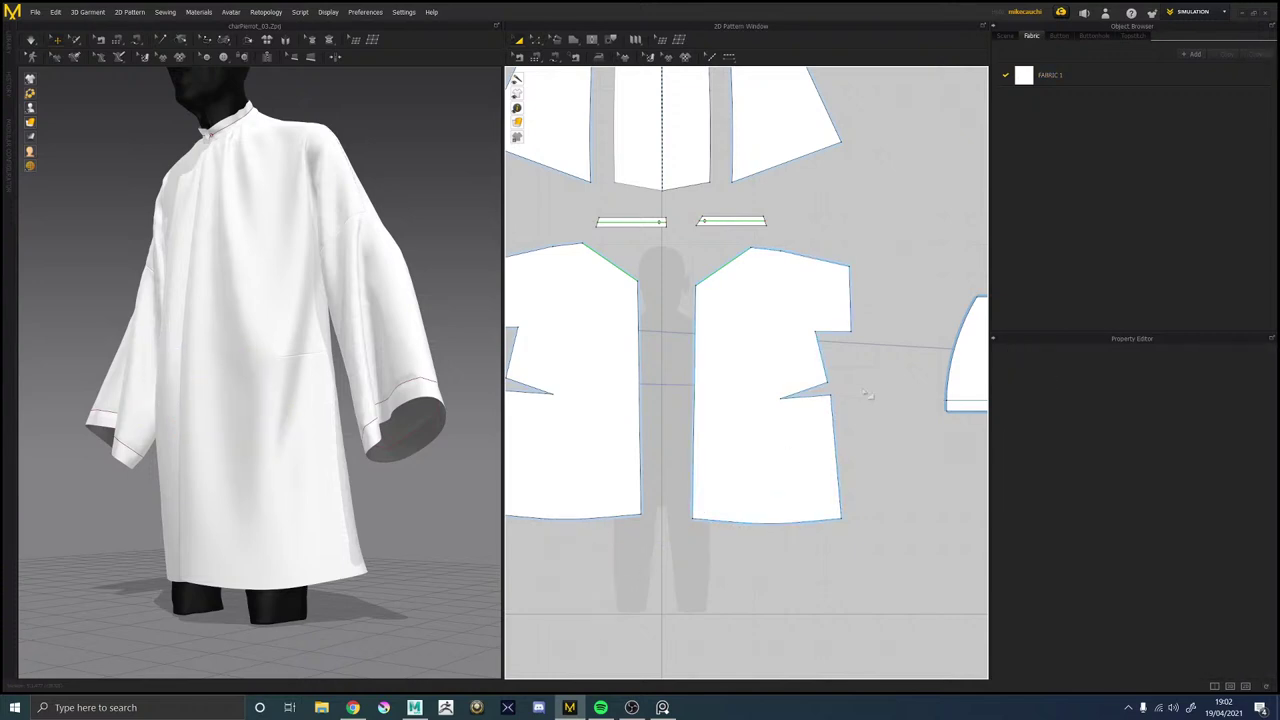
Move the front panel's dart tip deeper toward the centre front and shift the side edge below the dart inward.
click(779, 402)
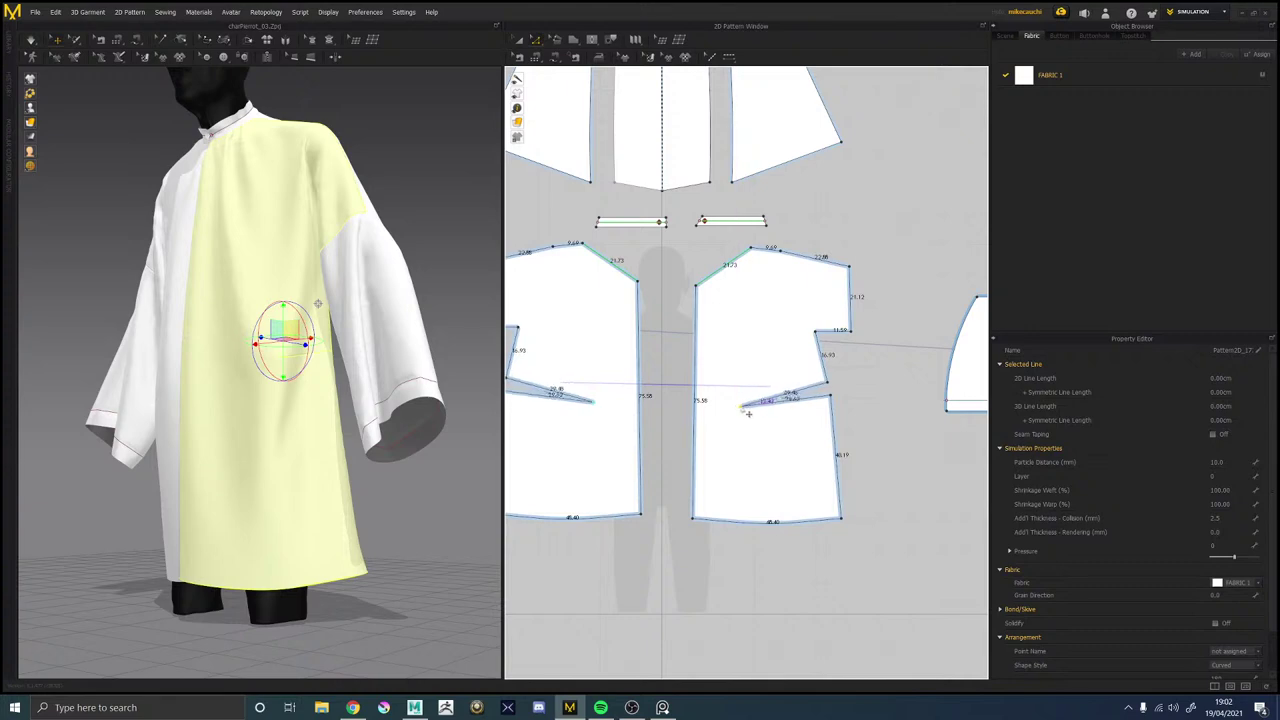
drag(742, 408, 745, 417)
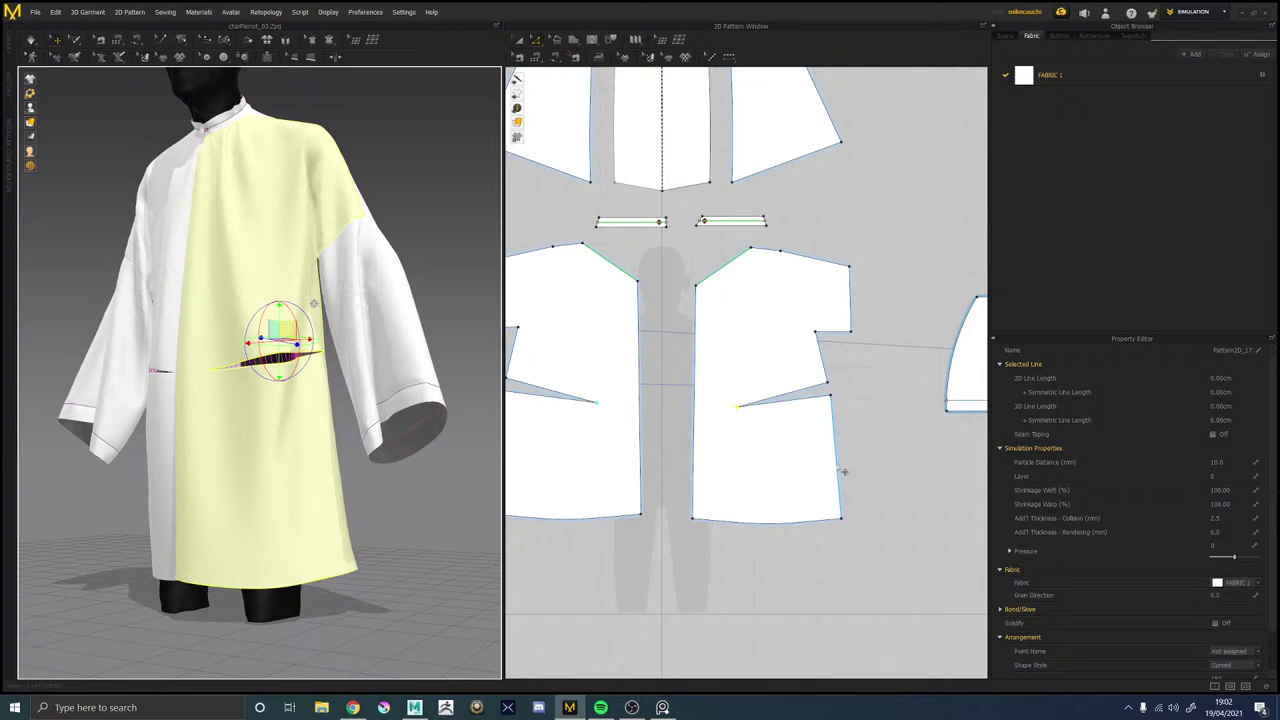
click(860, 460)
click(839, 460)
drag(839, 460, 816, 462)
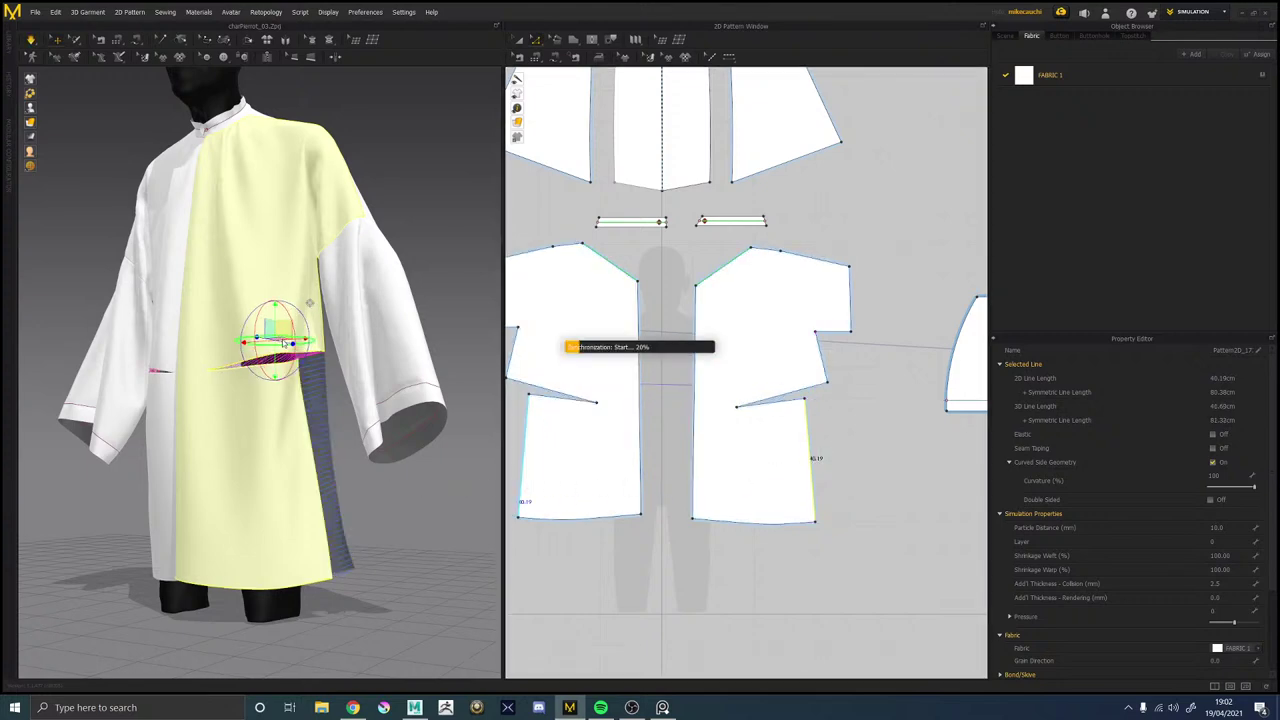
Simulate the coat with the deeper darts and compare its front silhouette with the Pierrot reference photo.
key(space)
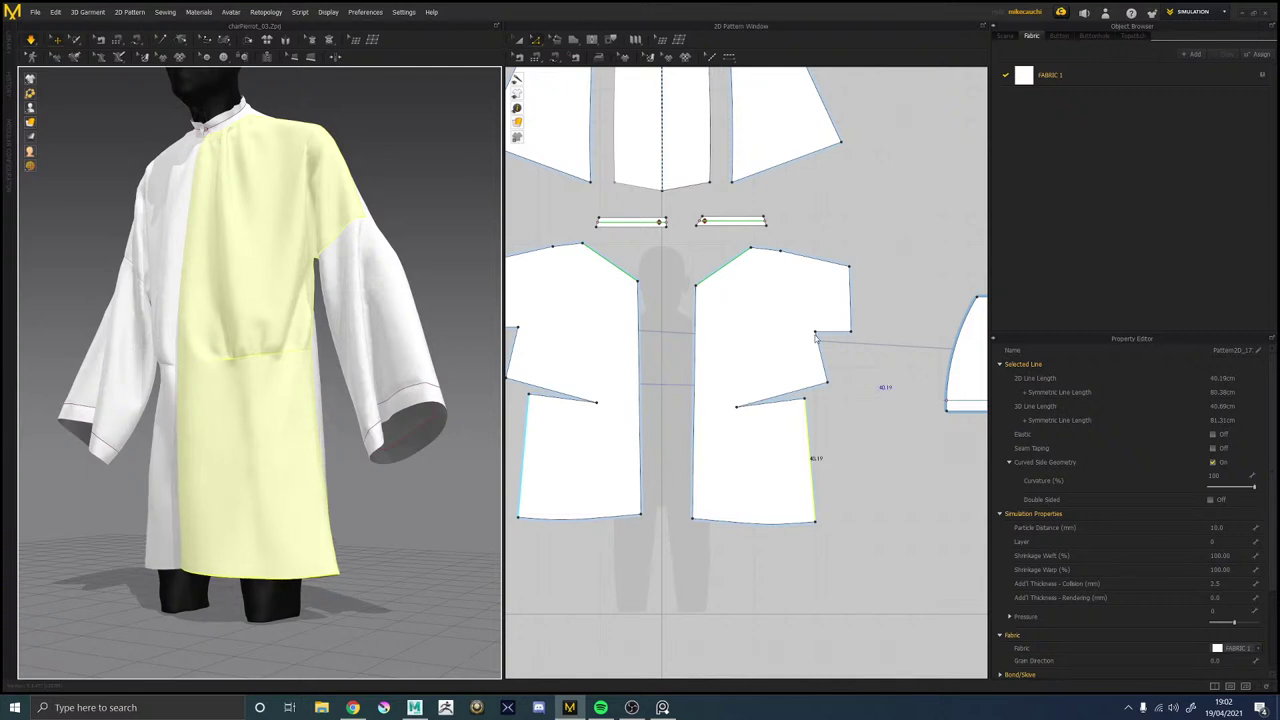
mouse_move(408, 372)
right_down()
mouse_move(278, 374)
mouse_move(423, 366)
mouse_move(421, 379)
mouse_move(380, 382)
mouse_move(372, 430)
mouse_move(407, 385)
right_up()
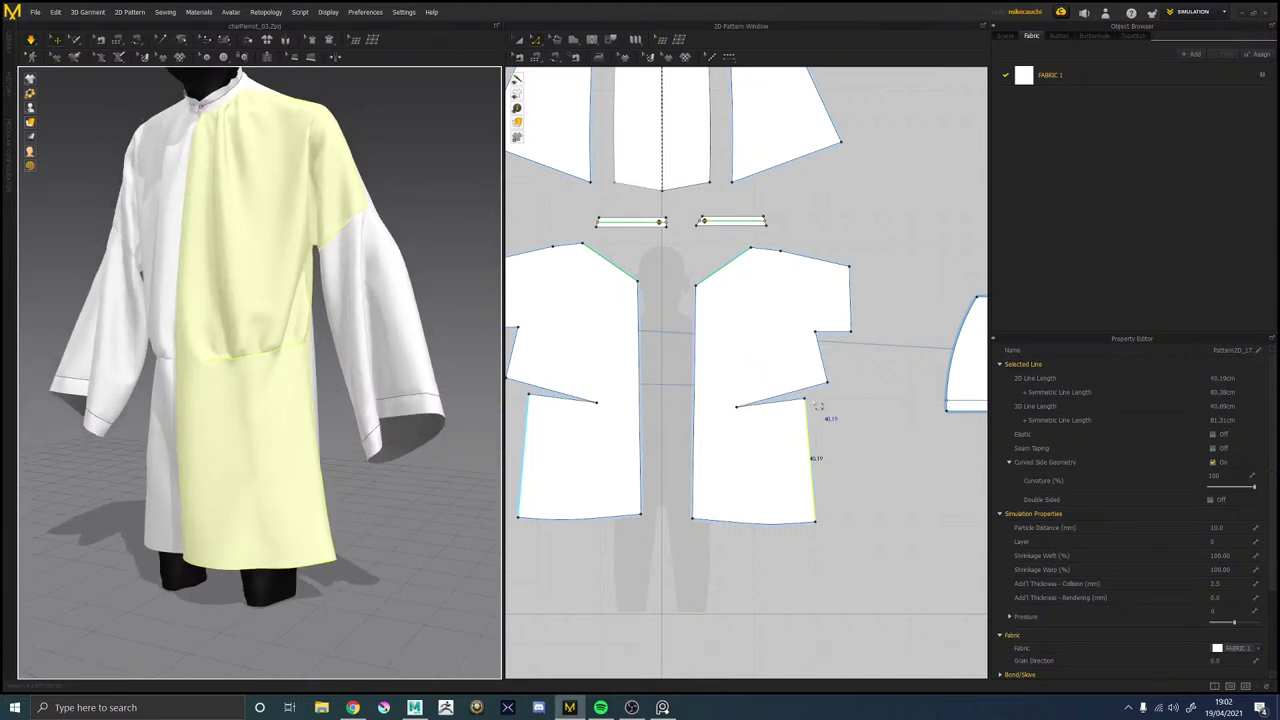
right_drag(318, 352, 1169, 457)
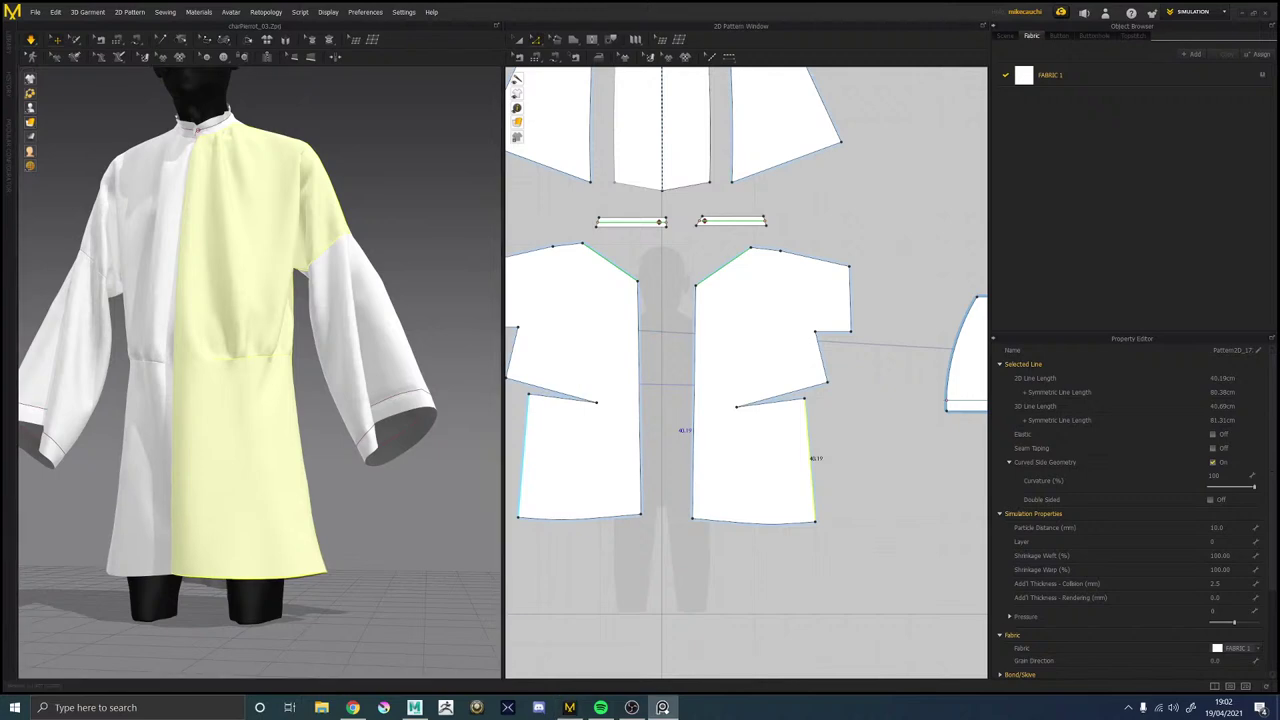
click(662, 707)
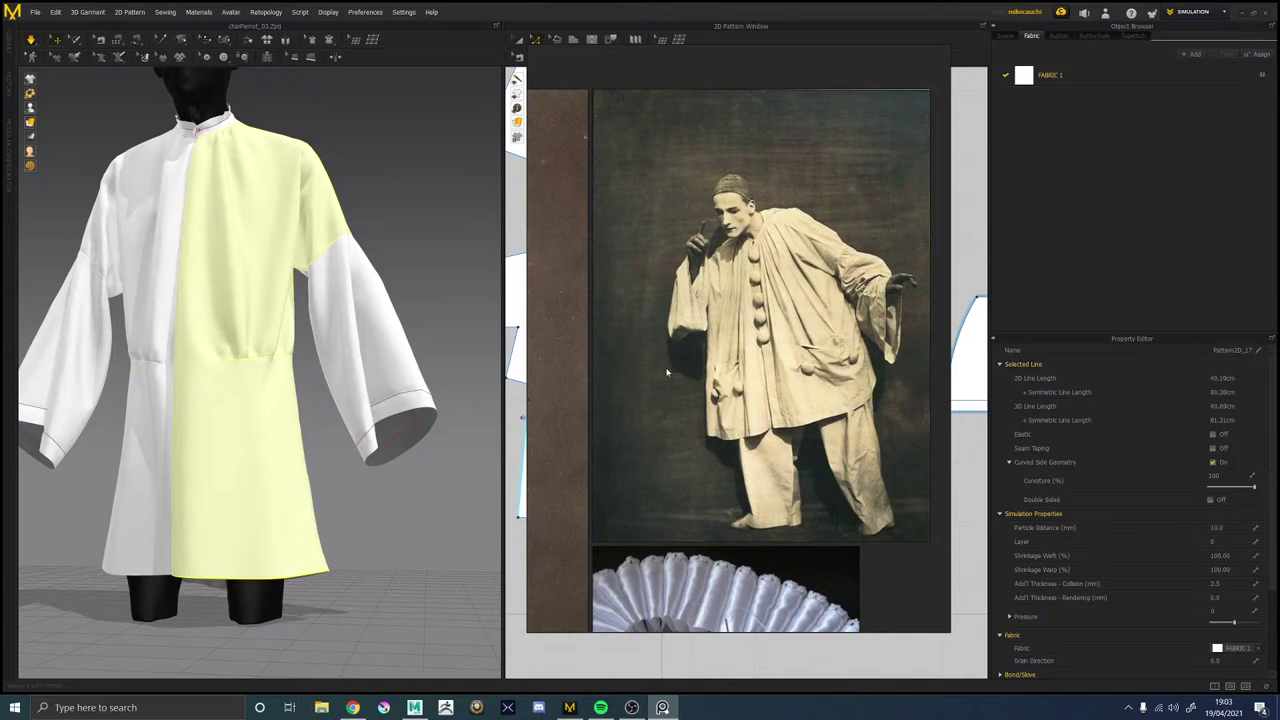
mouse_move(787, 291)
middle_down()
mouse_move(803, 292)
mouse_move(781, 295)
middle_up()
right_drag(781, 295, 1279, 284)
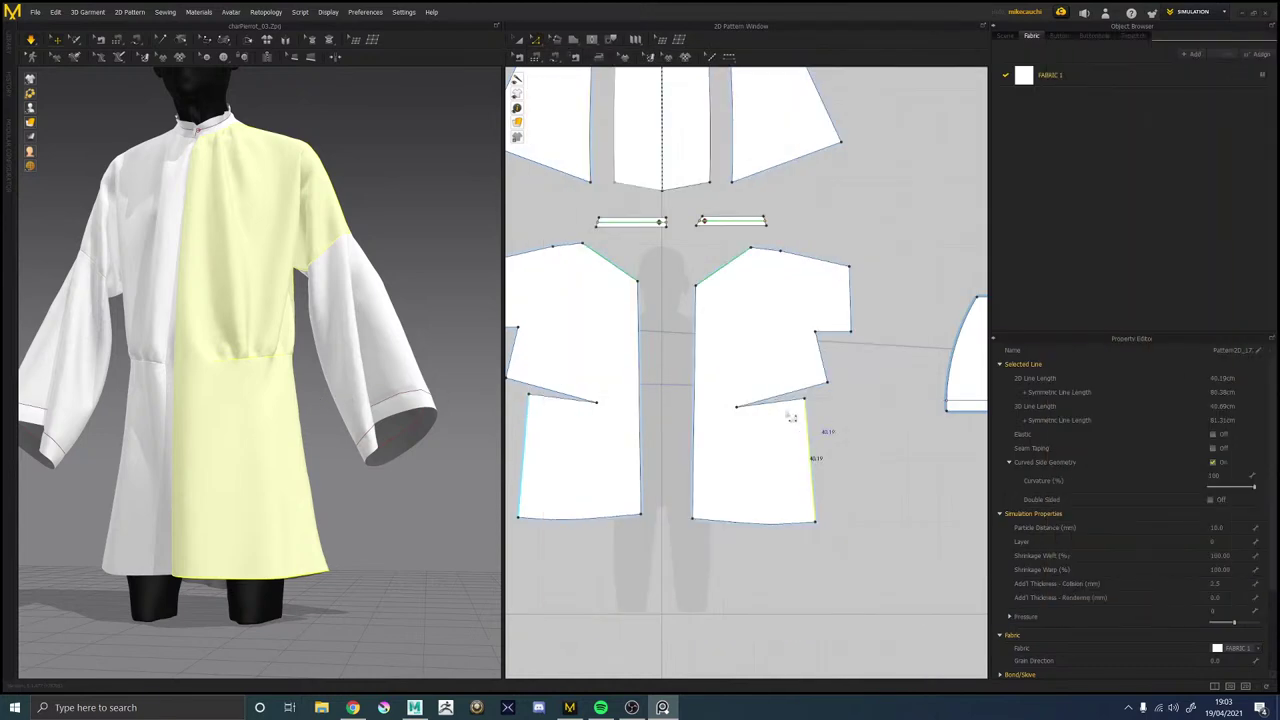
Try moving the front panel's side corner just below the dart outward, and simulate the coat to check its drape.
click(832, 395)
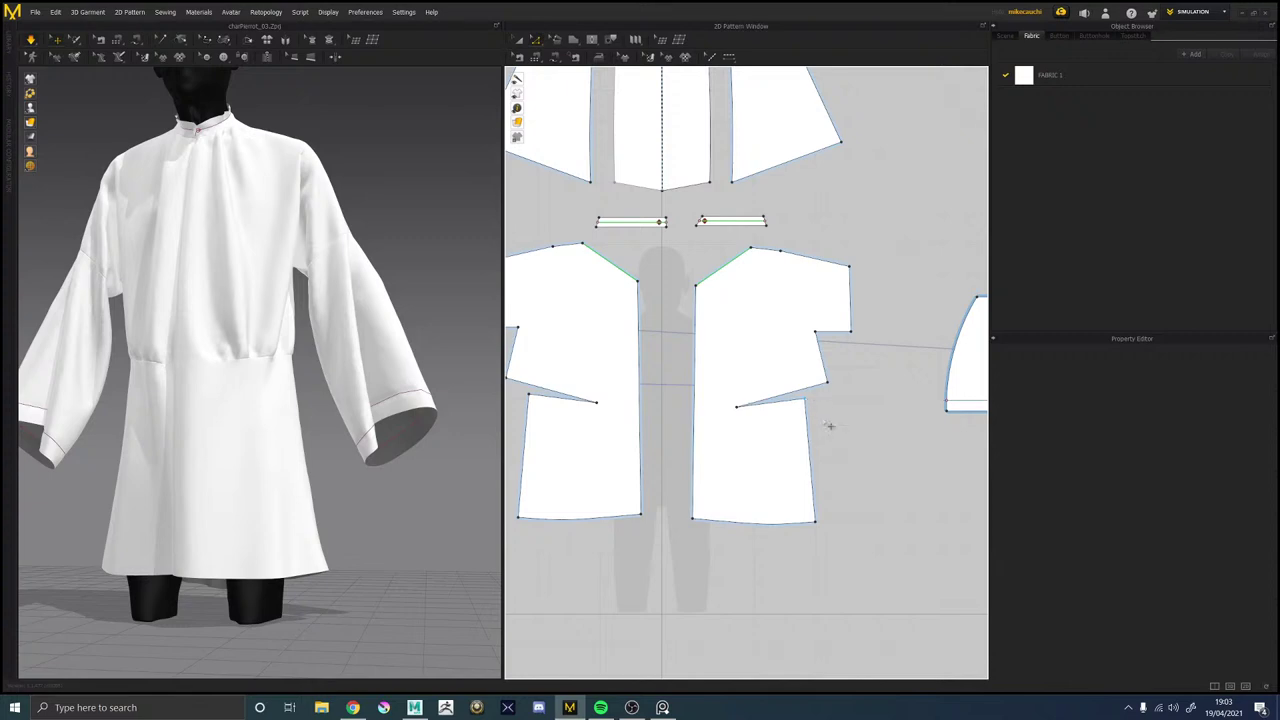
click(817, 405)
drag(818, 405, 839, 410)
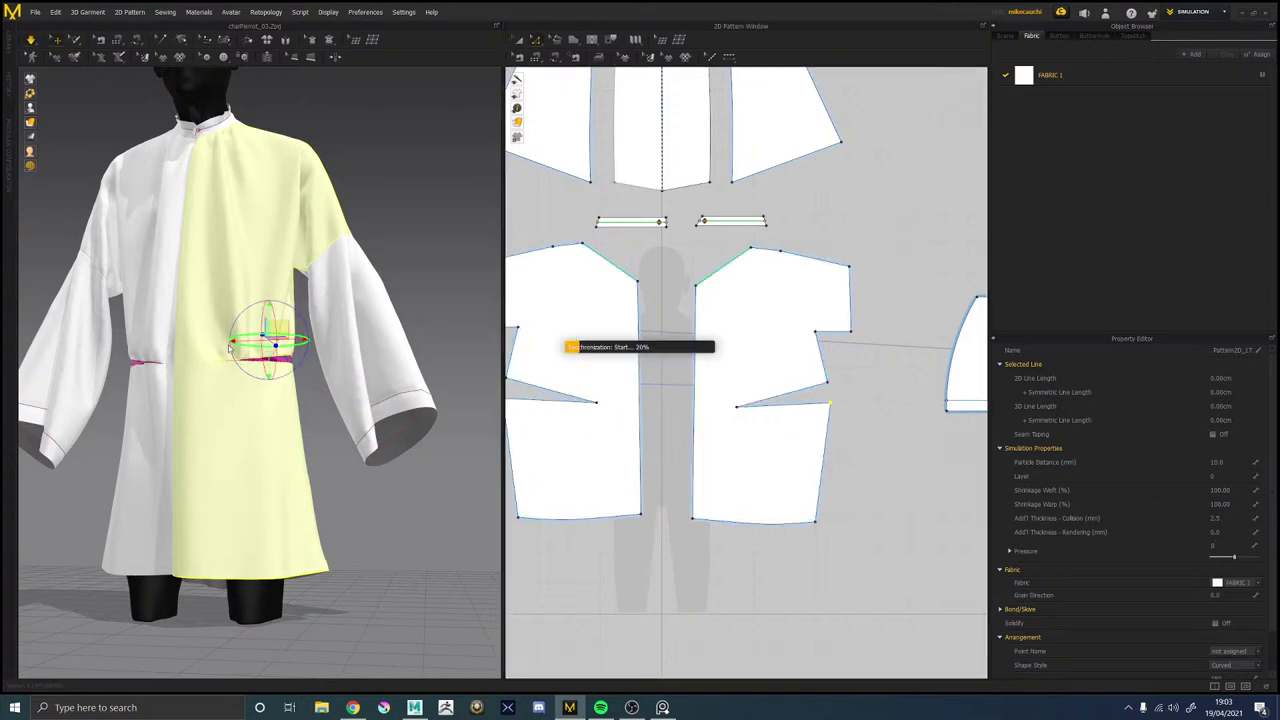
key(space)
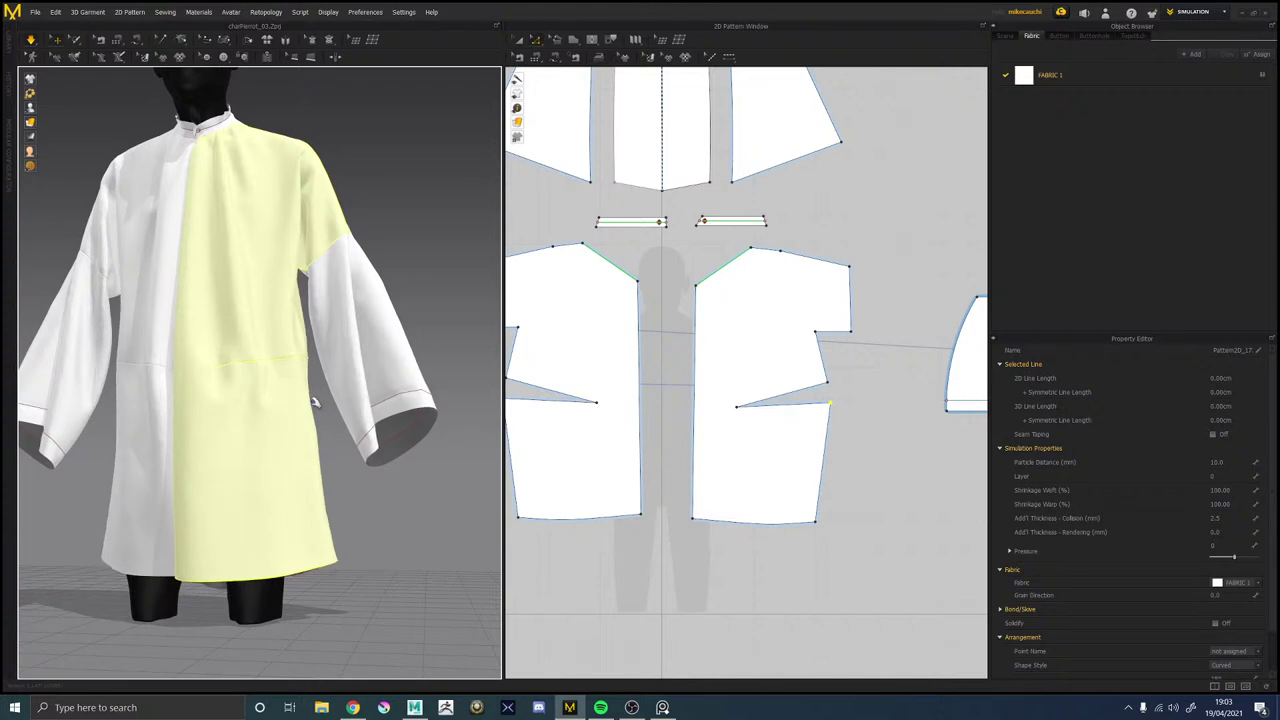
right_drag(300, 405, 389, 446)
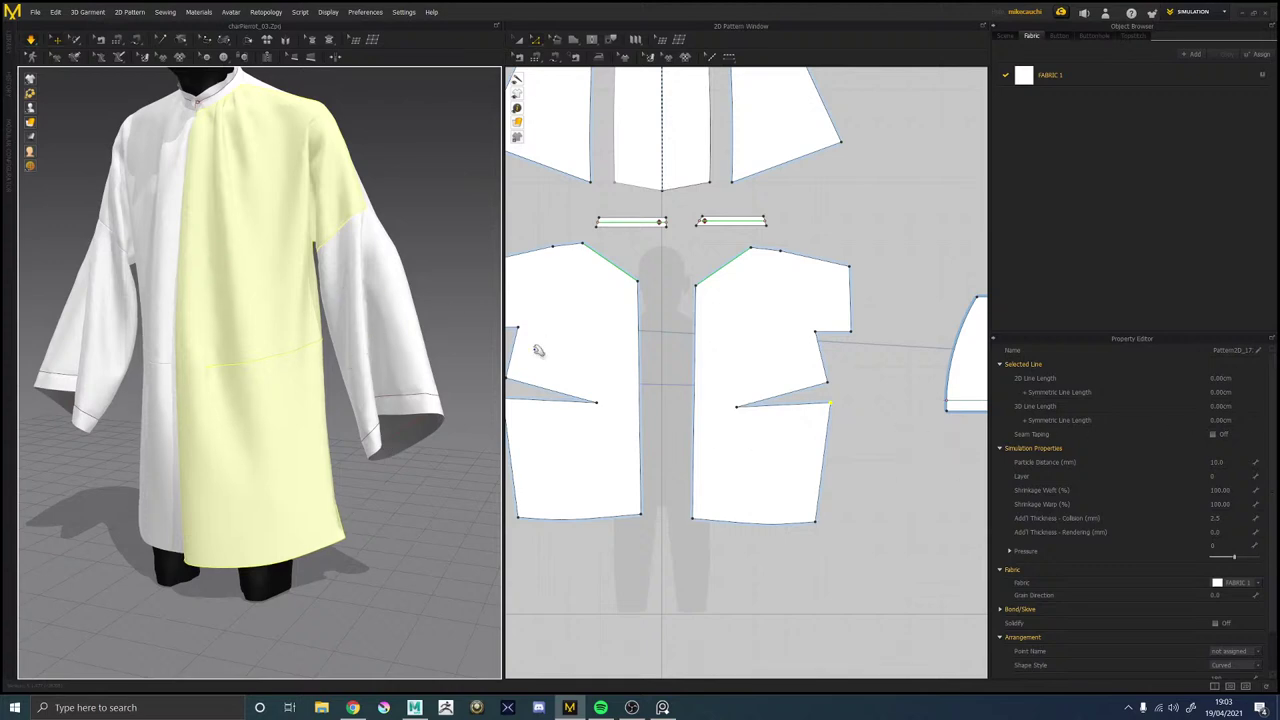
right_drag(377, 310, 401, 313)
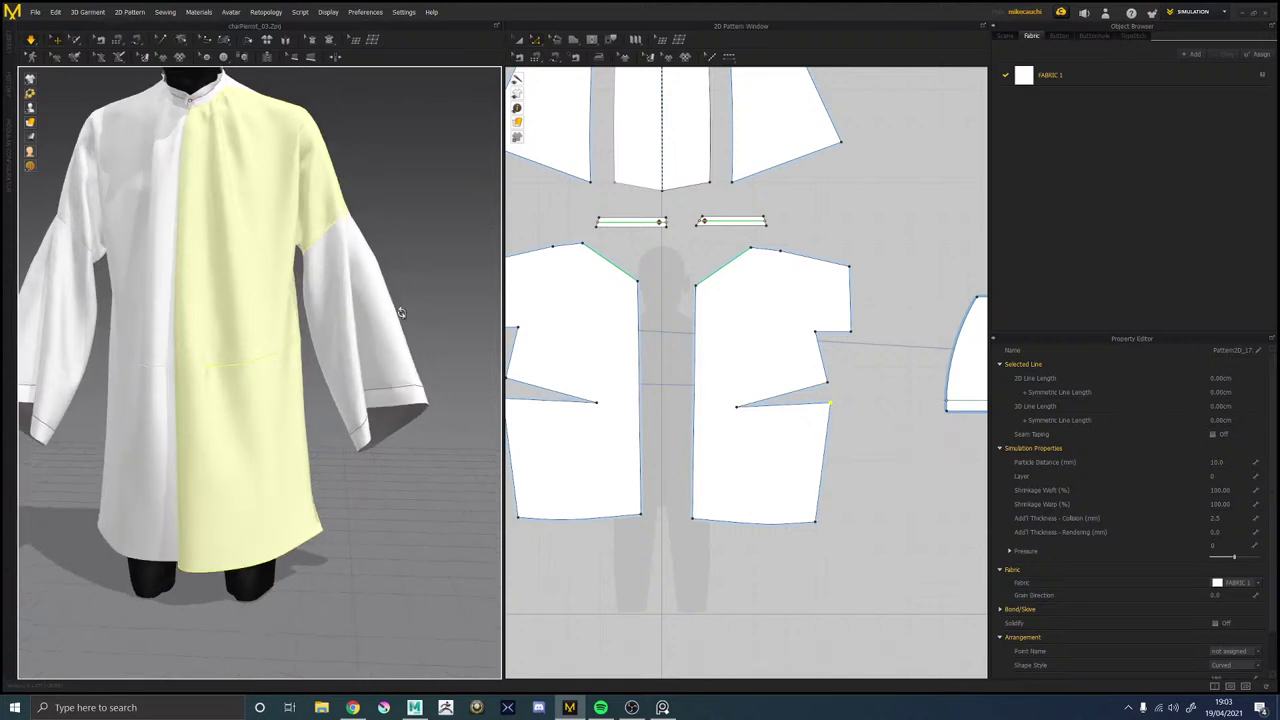
scroll(793, 382, down, 3)
right_drag(312, 334, 280, 329)
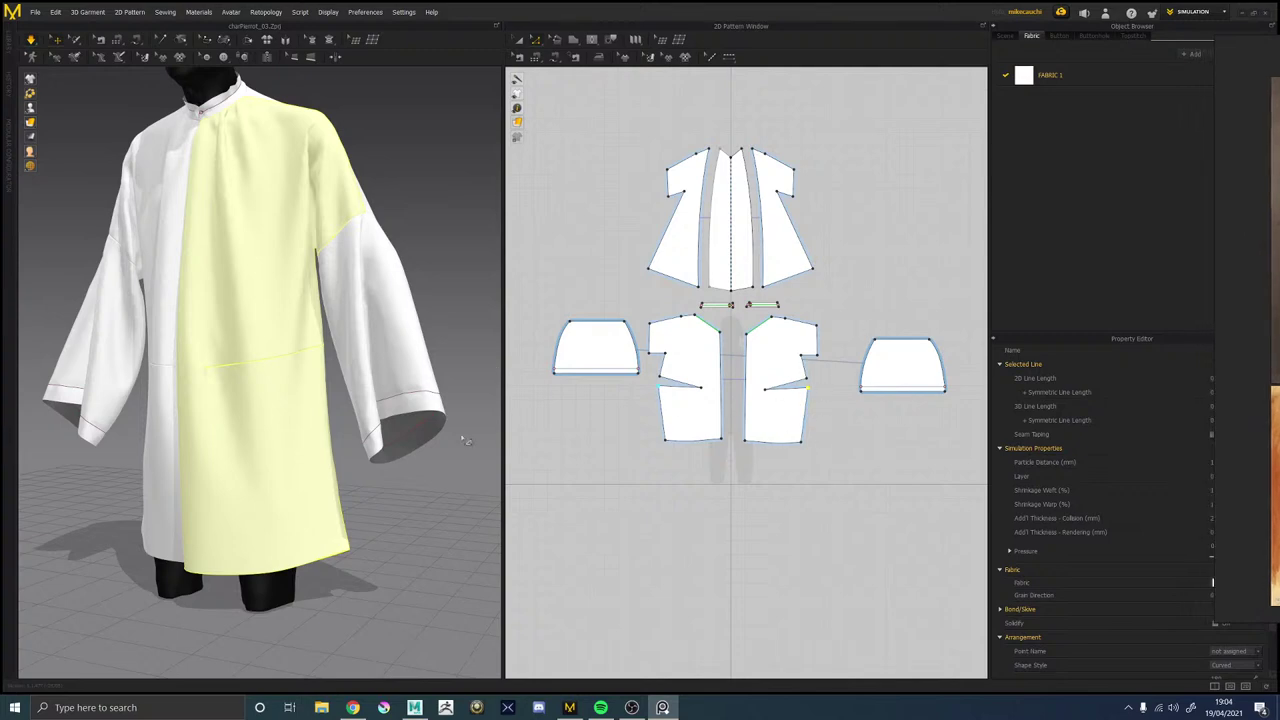
mouse_move(412, 400)
right_down()
mouse_move(265, 390)
mouse_move(248, 327)
mouse_move(214, 358)
mouse_move(197, 431)
mouse_move(443, 397)
mouse_move(391, 402)
right_up()
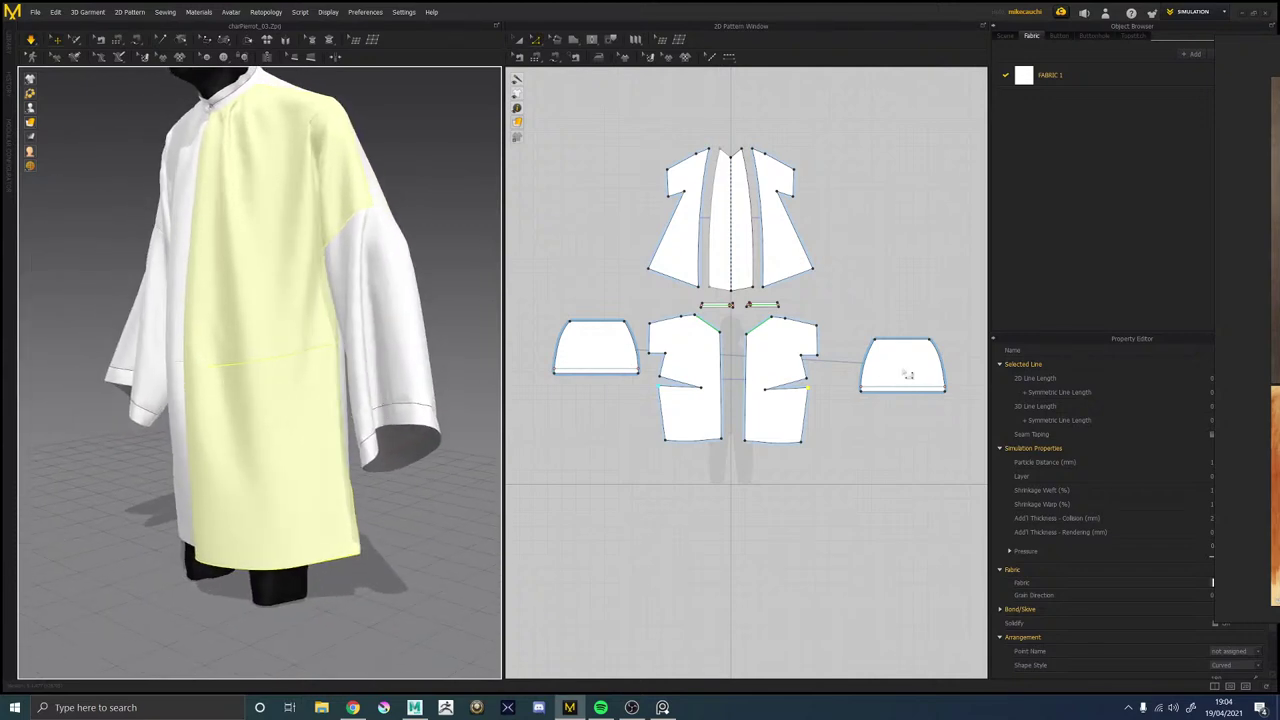
Try moving the front panel's side corner just above the dart outward to lengthen the dart's upper edge.
click(819, 386)
click(813, 384)
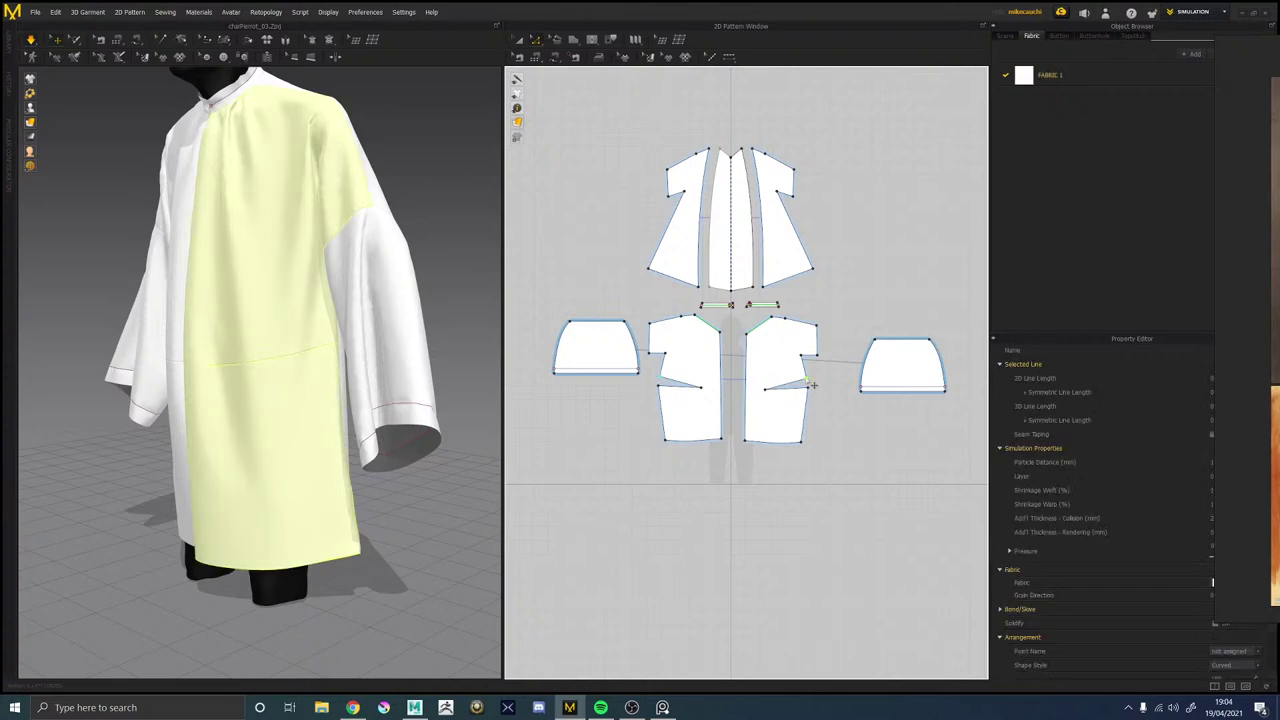
click(815, 385)
click(813, 384)
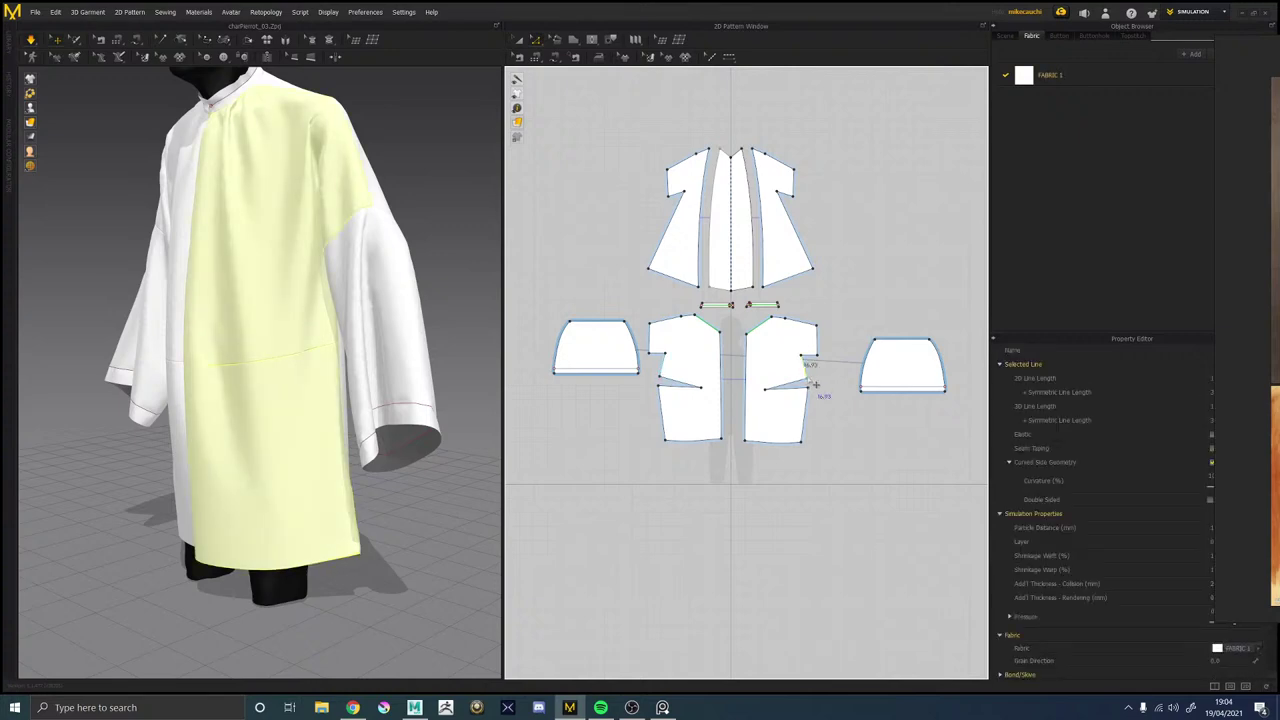
click(814, 384)
click(816, 383)
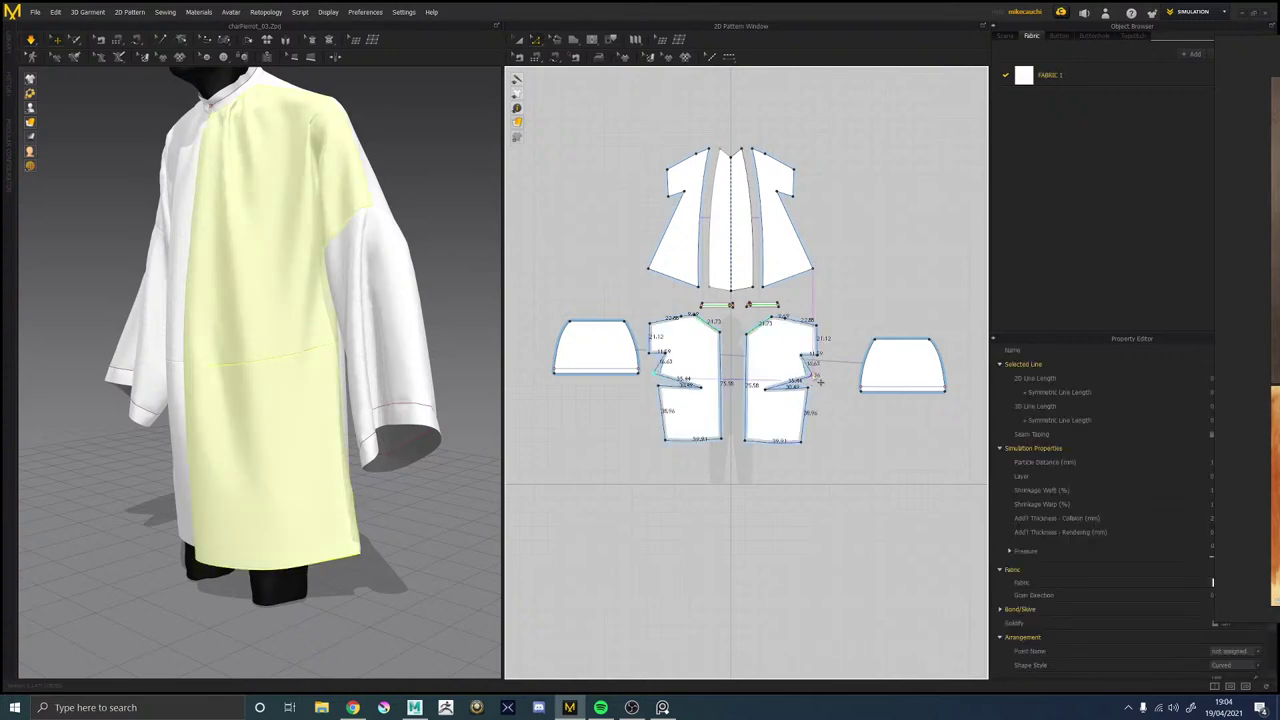
drag(819, 381, 822, 383)
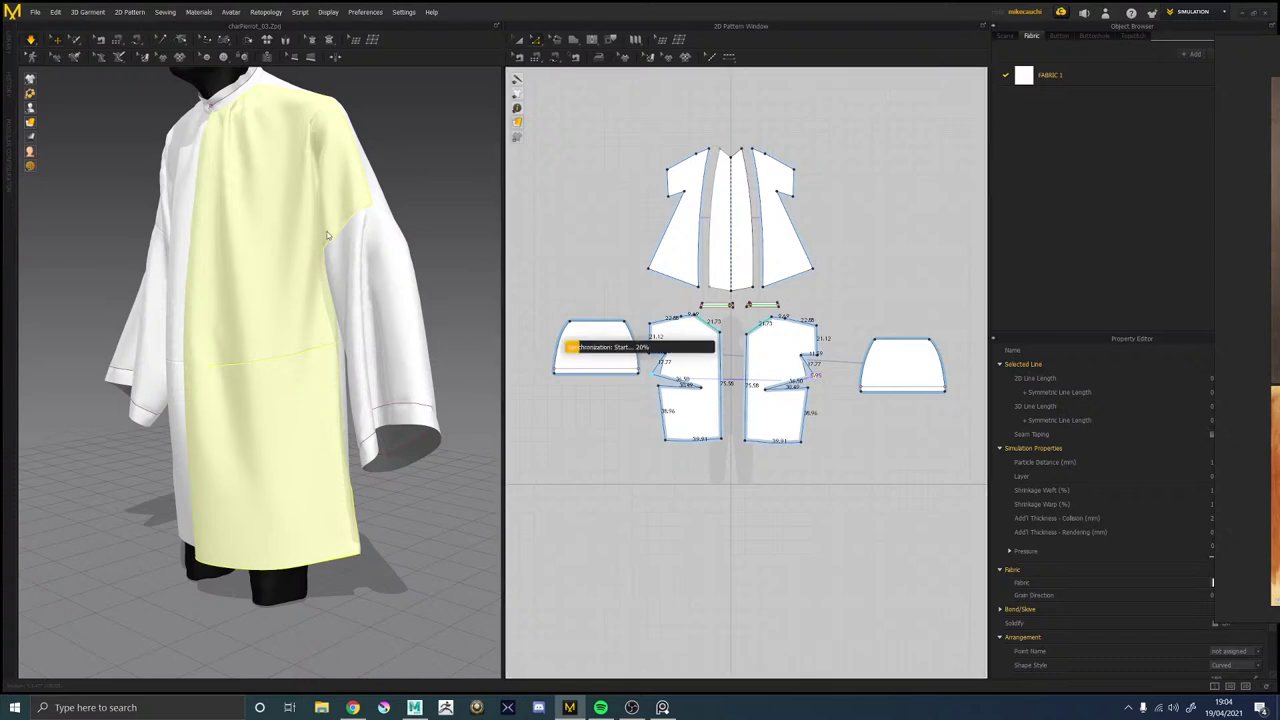
Examine the draped coat from the front and side and compare it with the standing Pierrot reference photo.
right_drag(349, 279, 337, 327)
scroll(327, 313, down, 4)
scroll(327, 313, down, 3)
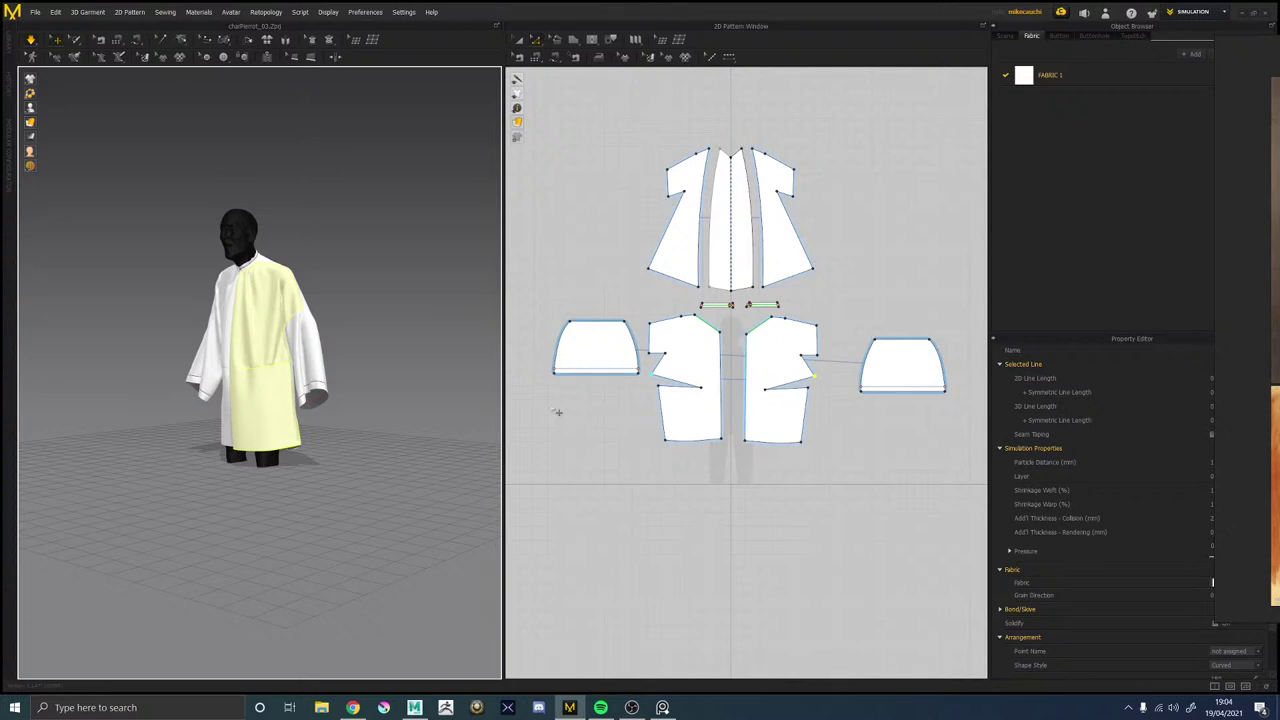
right_drag(312, 399, 565, 429)
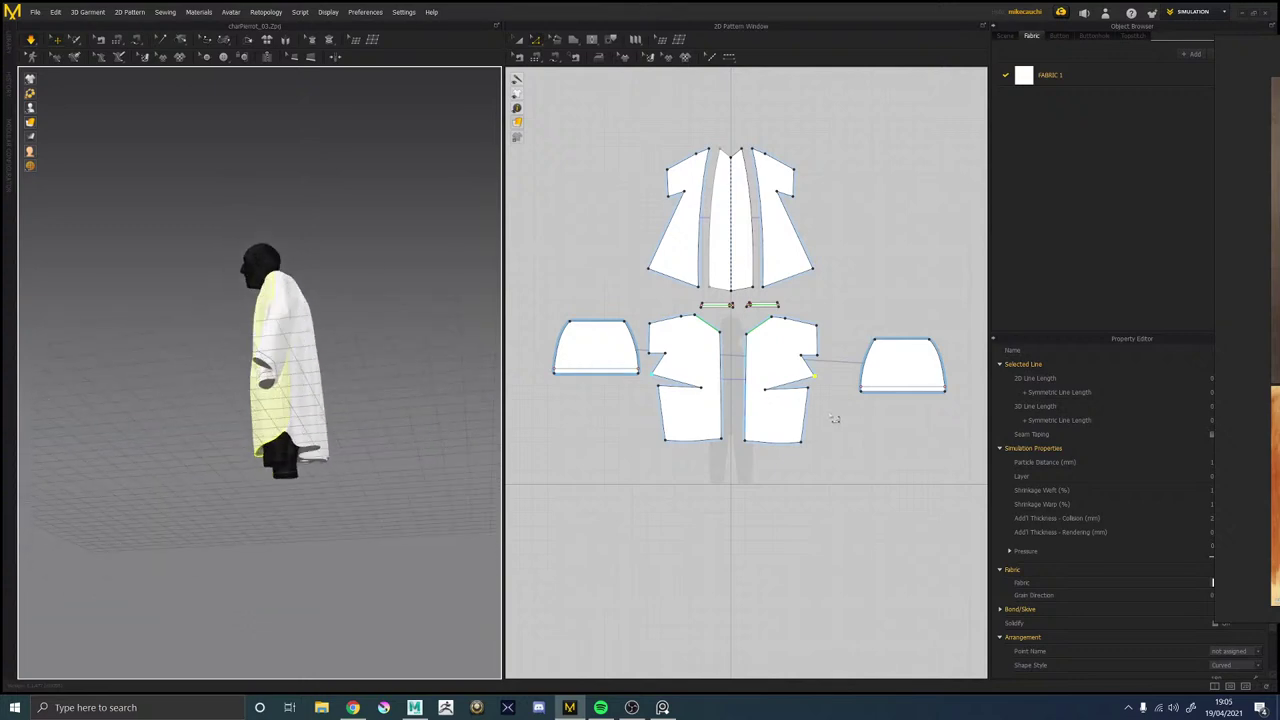
right_drag(419, 359, 300, 357)
scroll(300, 357, up, 5)
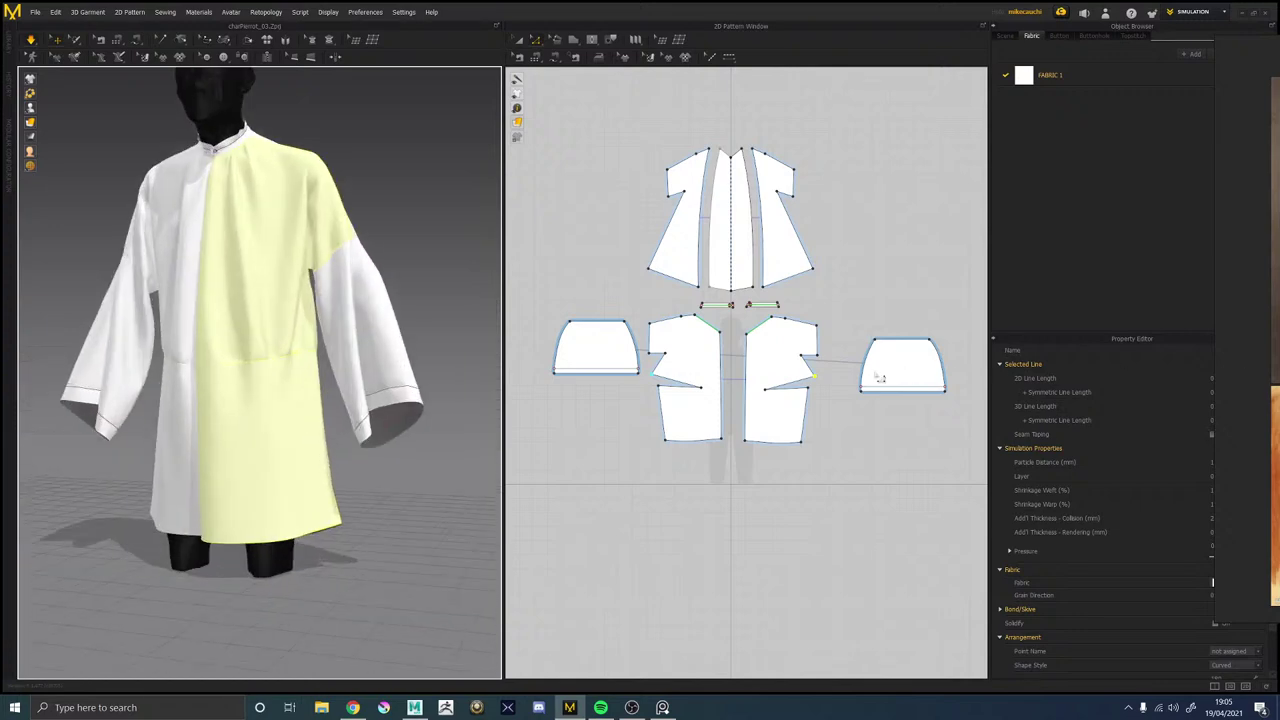
click(826, 415)
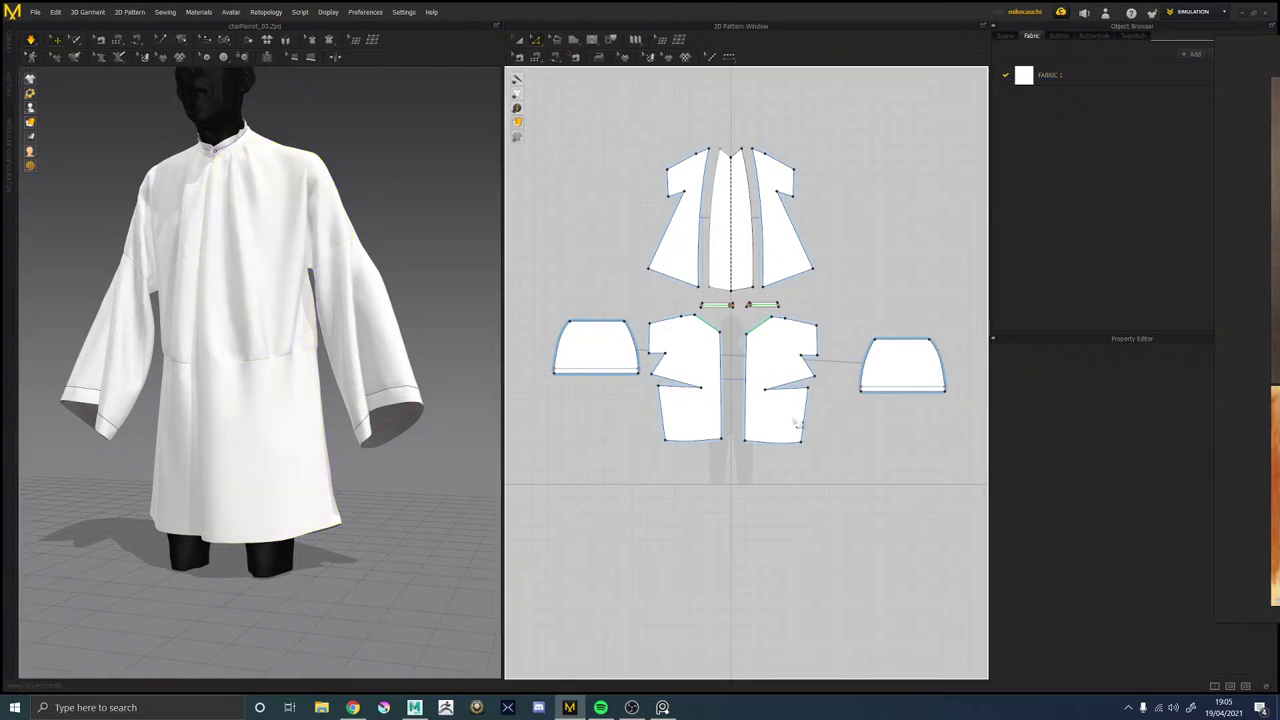
right_drag(1279, 280, 794, 307)
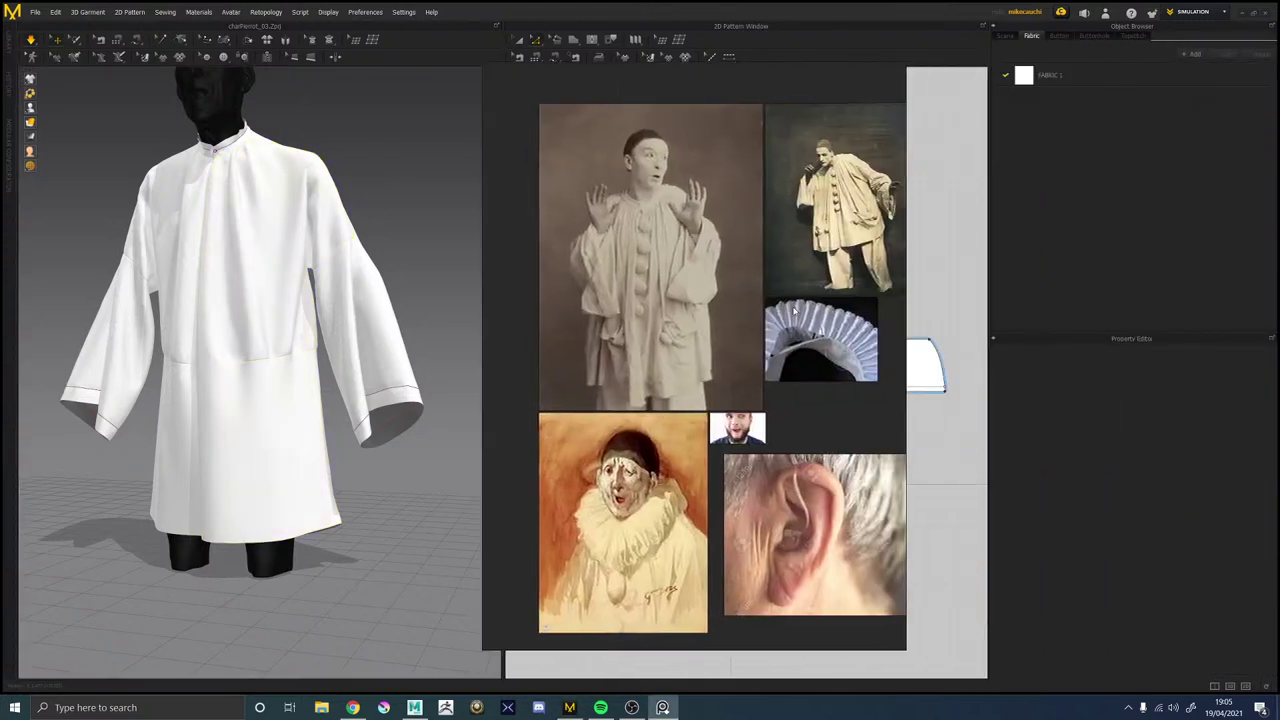
middle_drag(864, 218, 804, 254)
scroll(804, 255, up, 6)
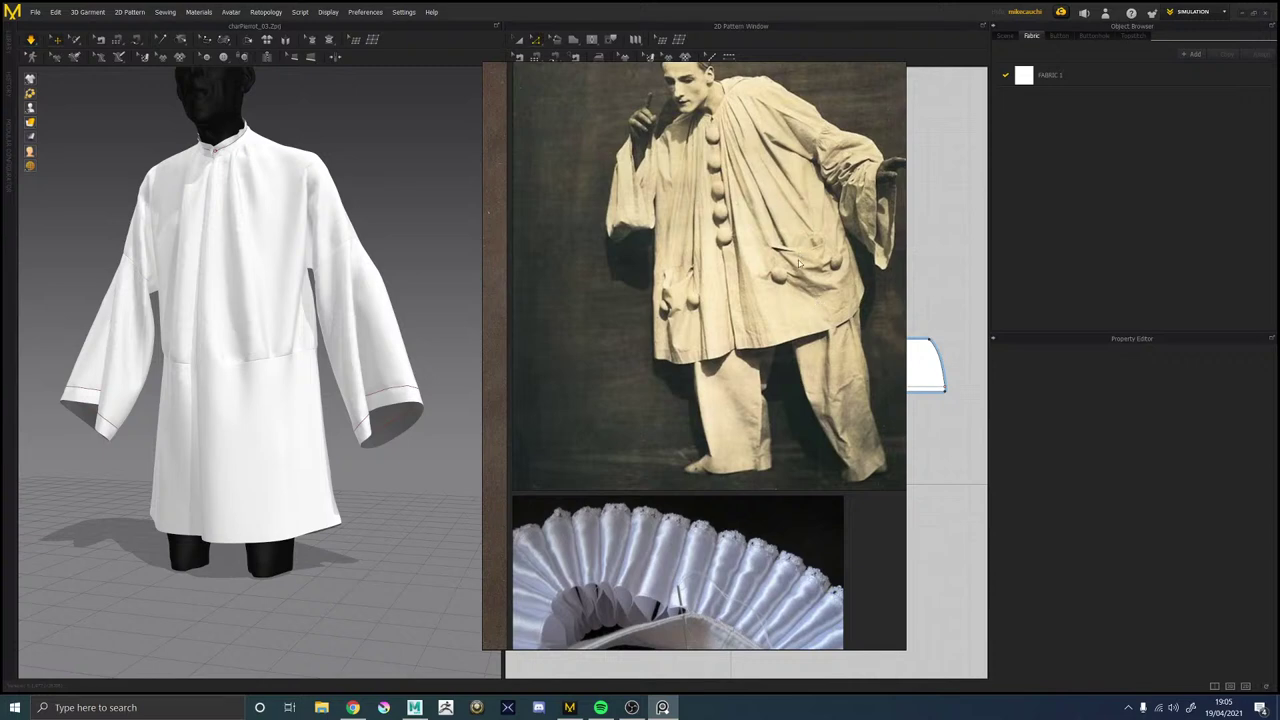
drag(768, 276, 1276, 276)
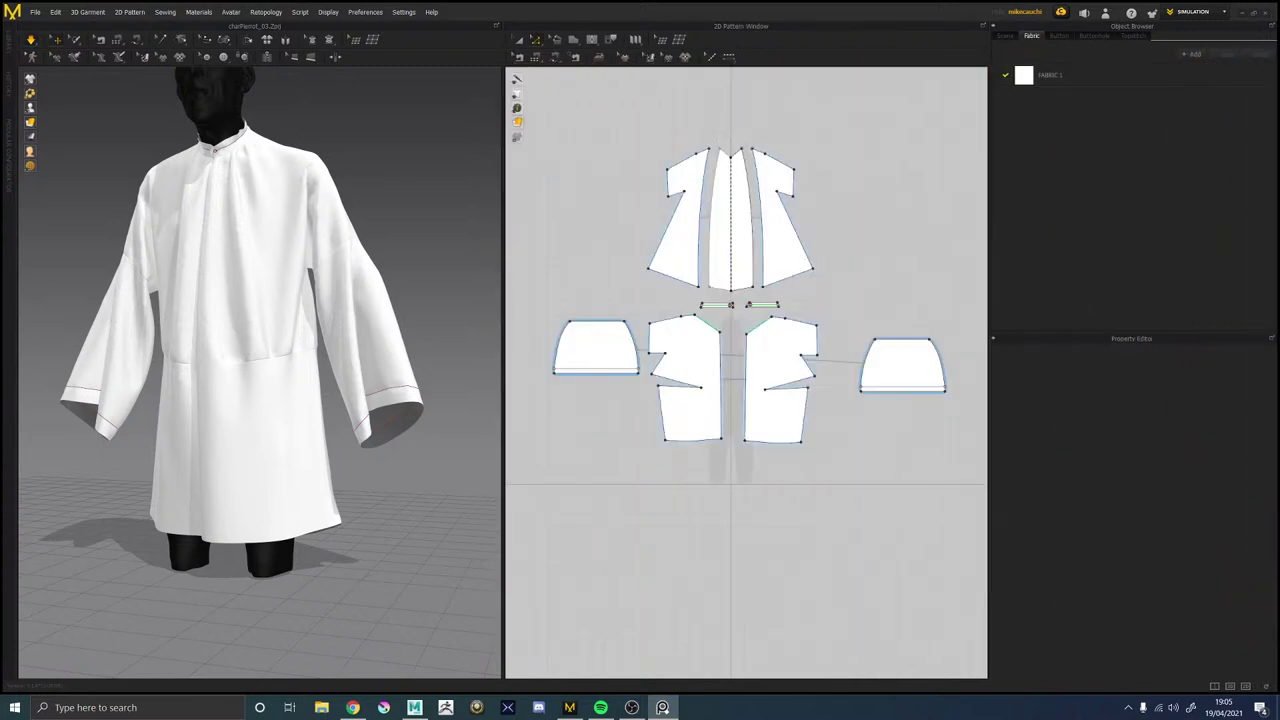
Try shifting the whole side edge below the dart outward on the front panels and simulate the coat.
click(815, 425)
click(812, 411)
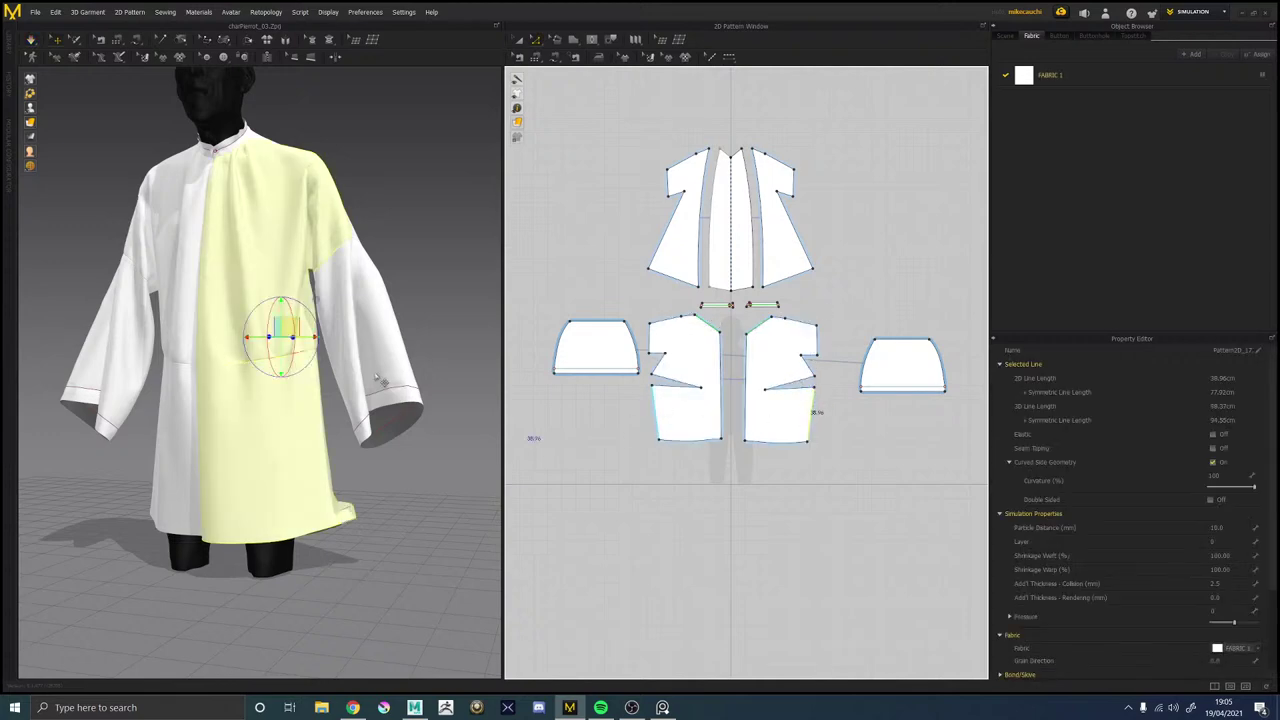
key(space)
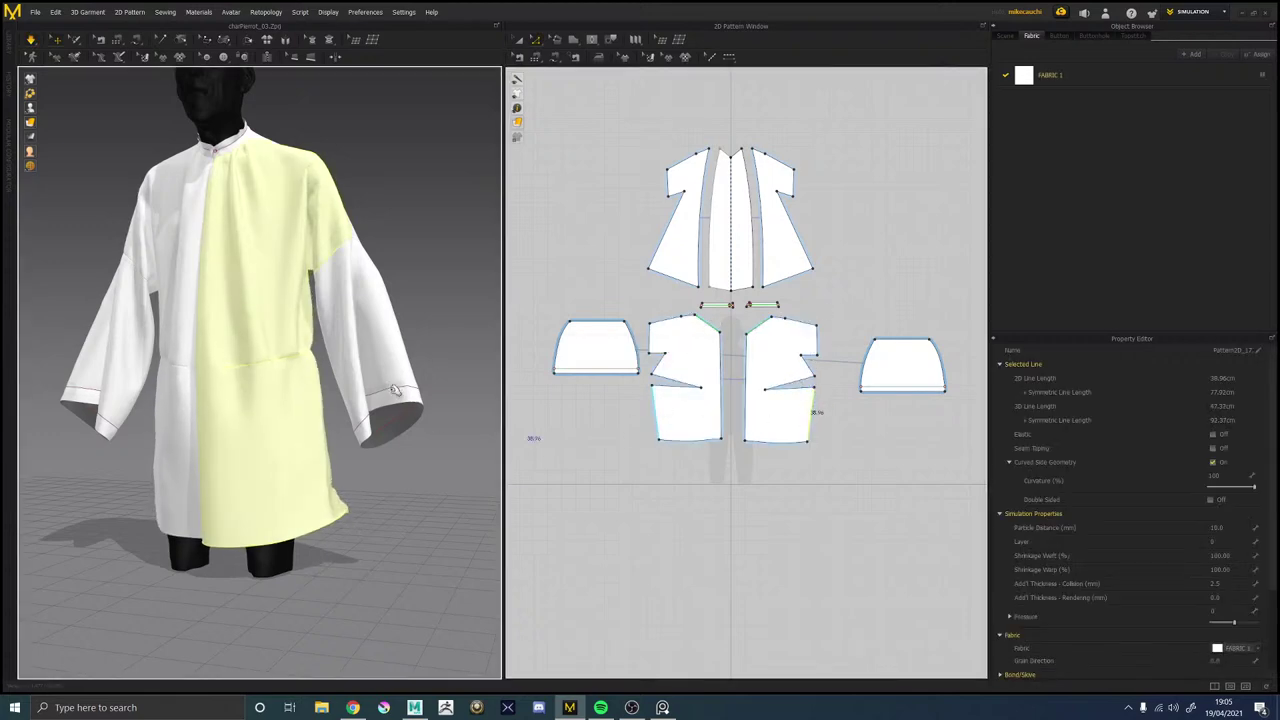
right_drag(428, 423, 309, 413)
key(space)
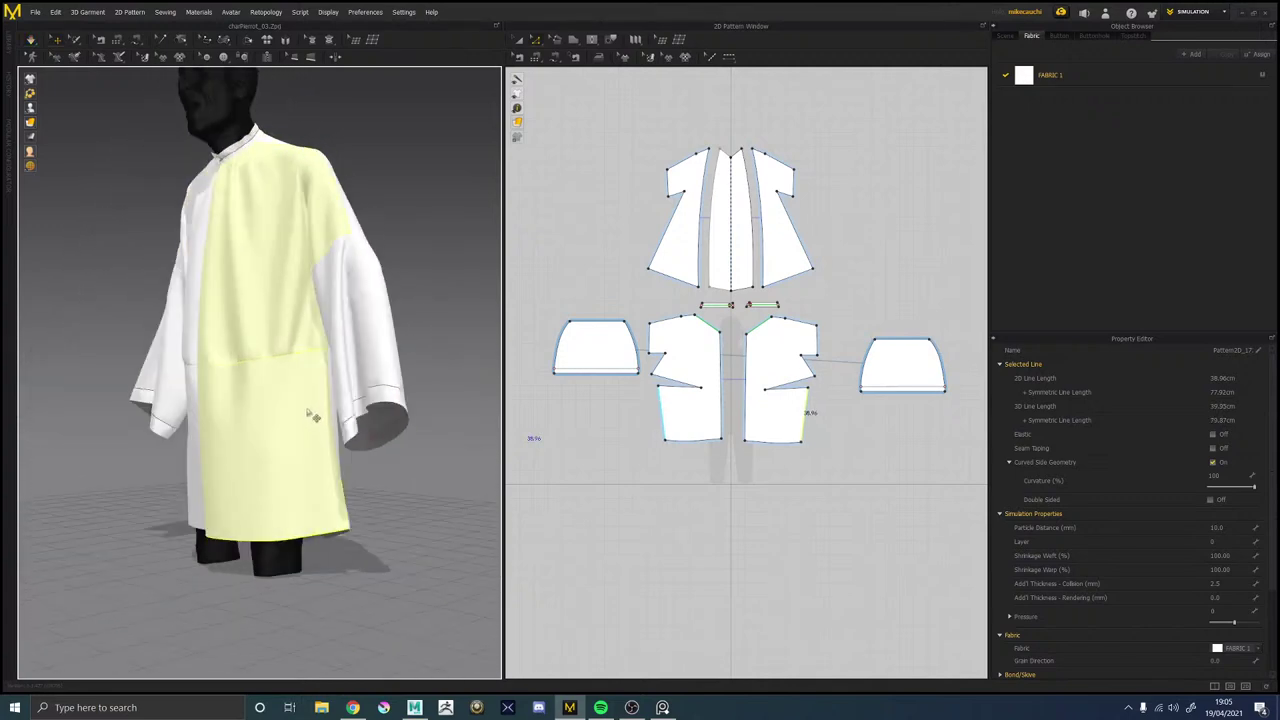
Undo the outward moves of the two dart corners at the front panel's side edge.
key(ctrl+z)
key(ctrl+z)
key(ctrl+z)
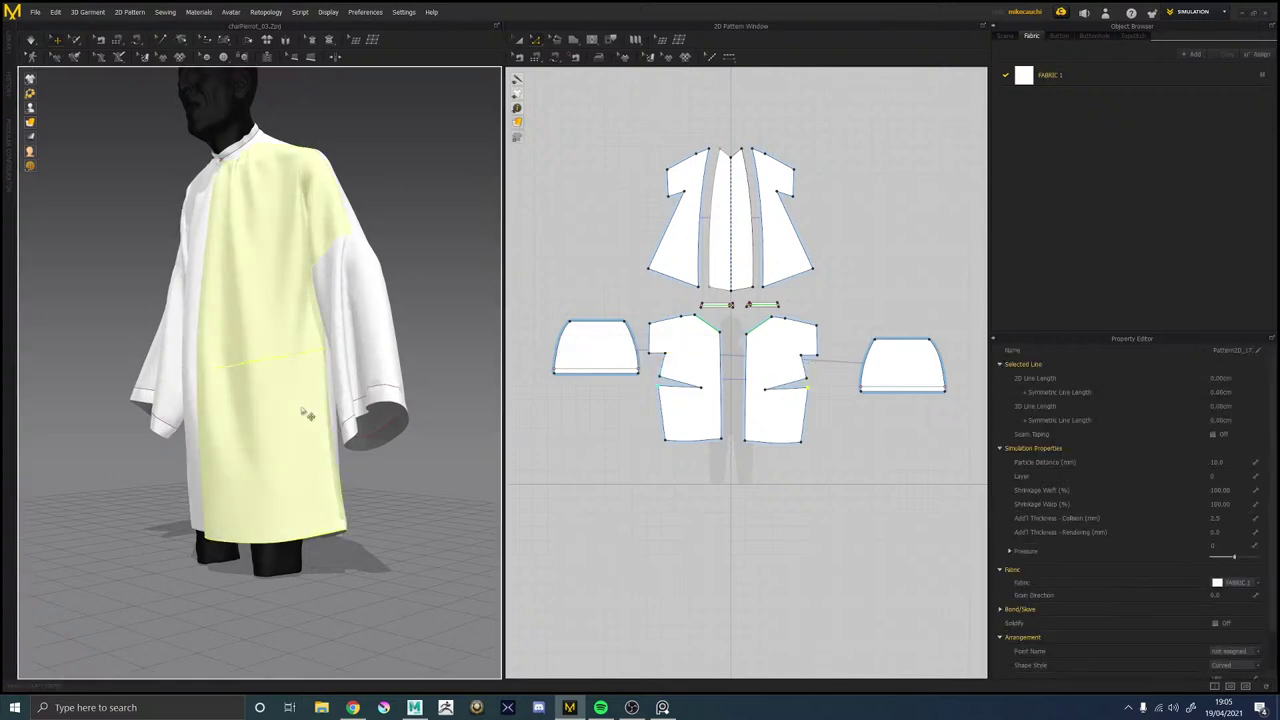
click(301, 408)
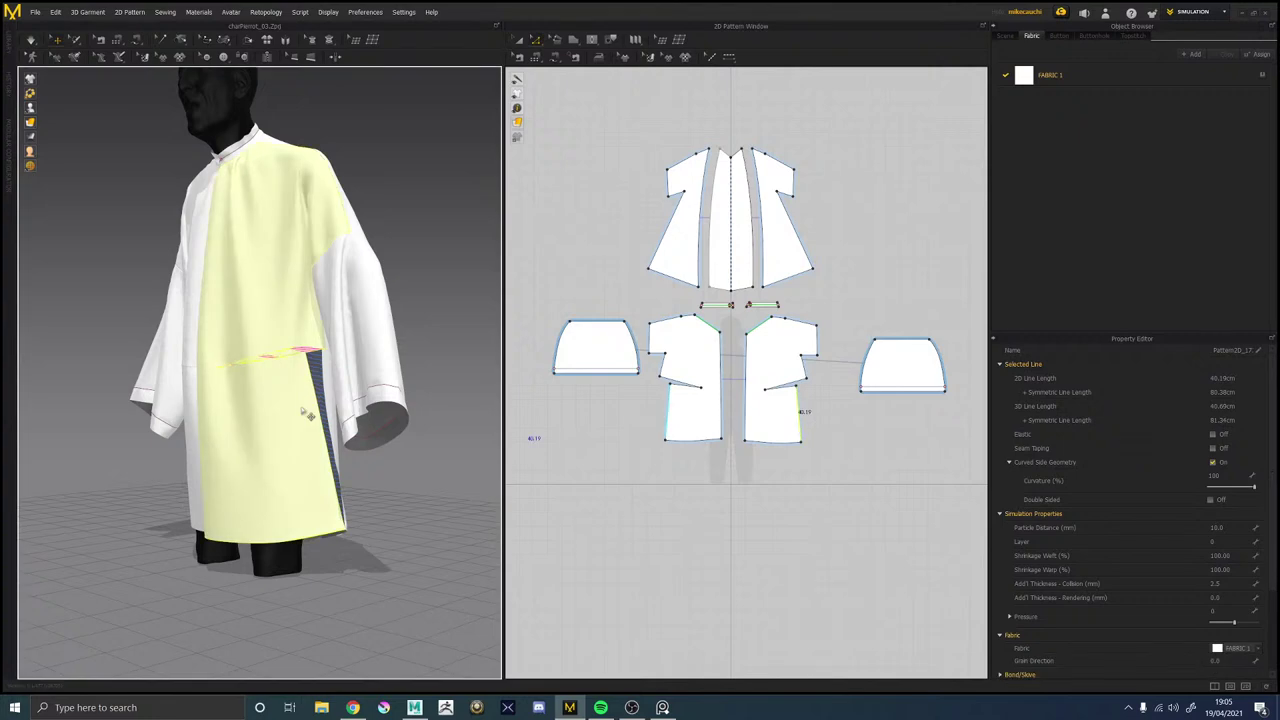
Undo the inward shift of the front panel's side edge below the dart.
key(ctrl+z)
key(ctrl+z)
key(ctrl+z)
key(ctrl+z)
key(ctrl+z)
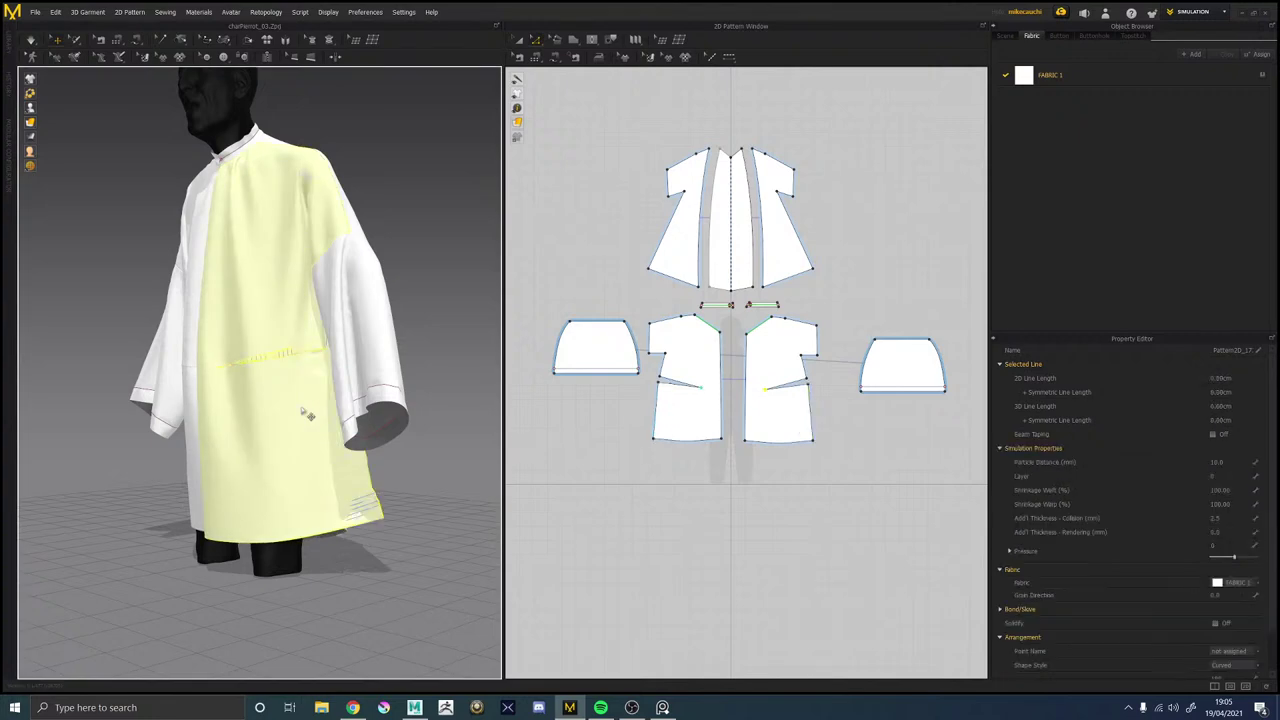
Undo the deepening of the dart tip and the deletion of the pocket and pocket flap patterns.
key(ctrl+z)
key(ctrl+z)
key(ctrl+z)
key(ctrl+z)
key(ctrl+z)
key(ctrl+z)
key(ctrl+z)
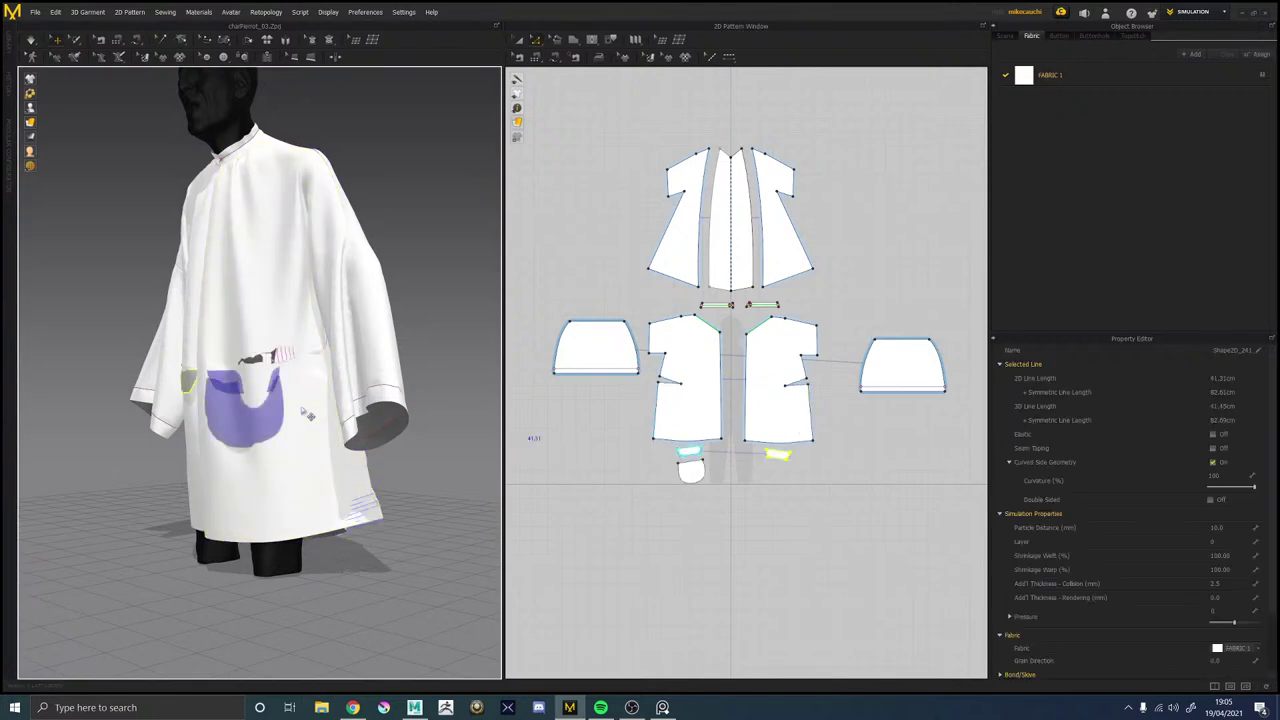
Undo the deletion of the internal fold line and pocket outlines on the front panels.
click(309, 416)
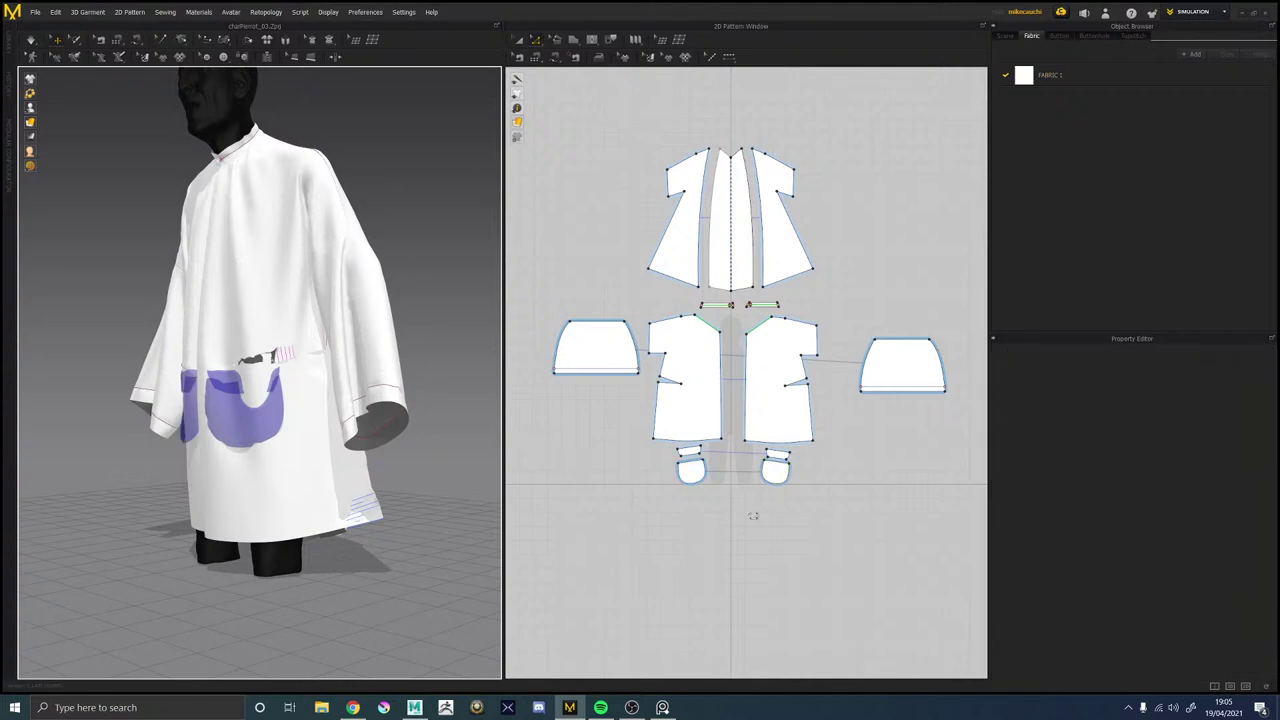
key(ctrl+z)
key(ctrl+z)
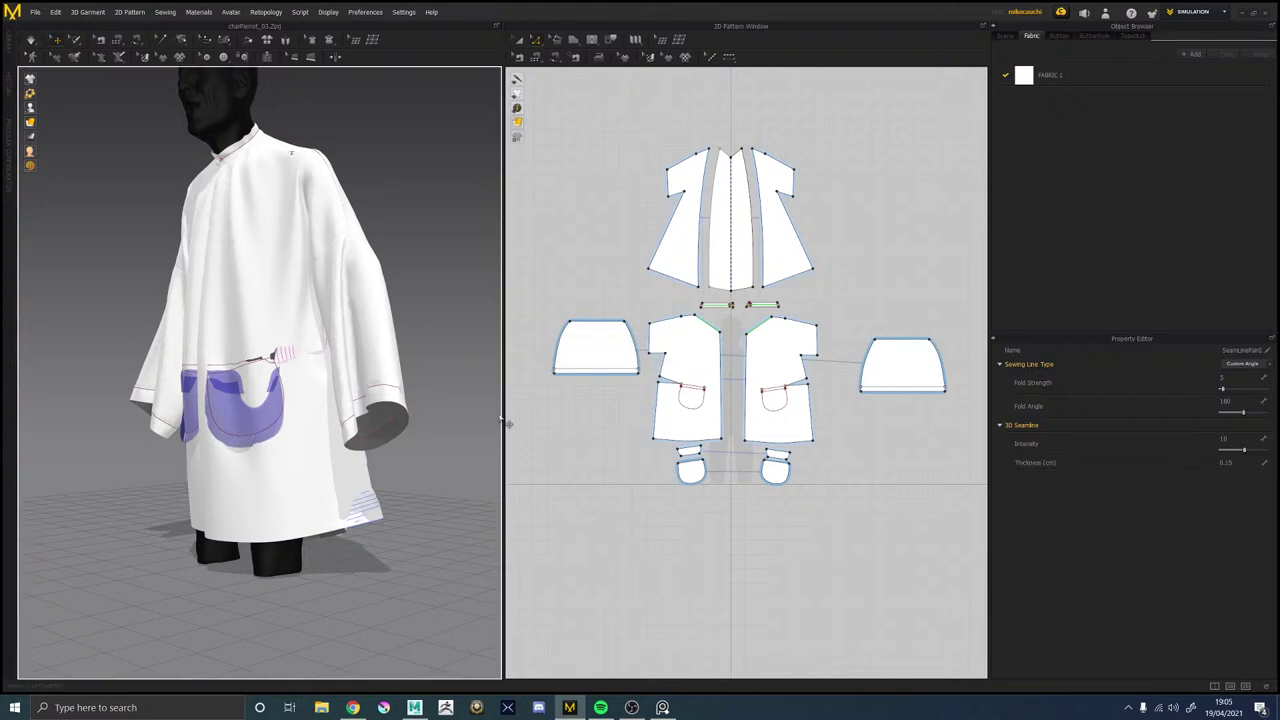
key(ctrl+z)
key(ctrl+z)
Undo the hem, side edge and dart edits until the front panels have uninterrupted slanted side edges again.
right_click(550, 401)
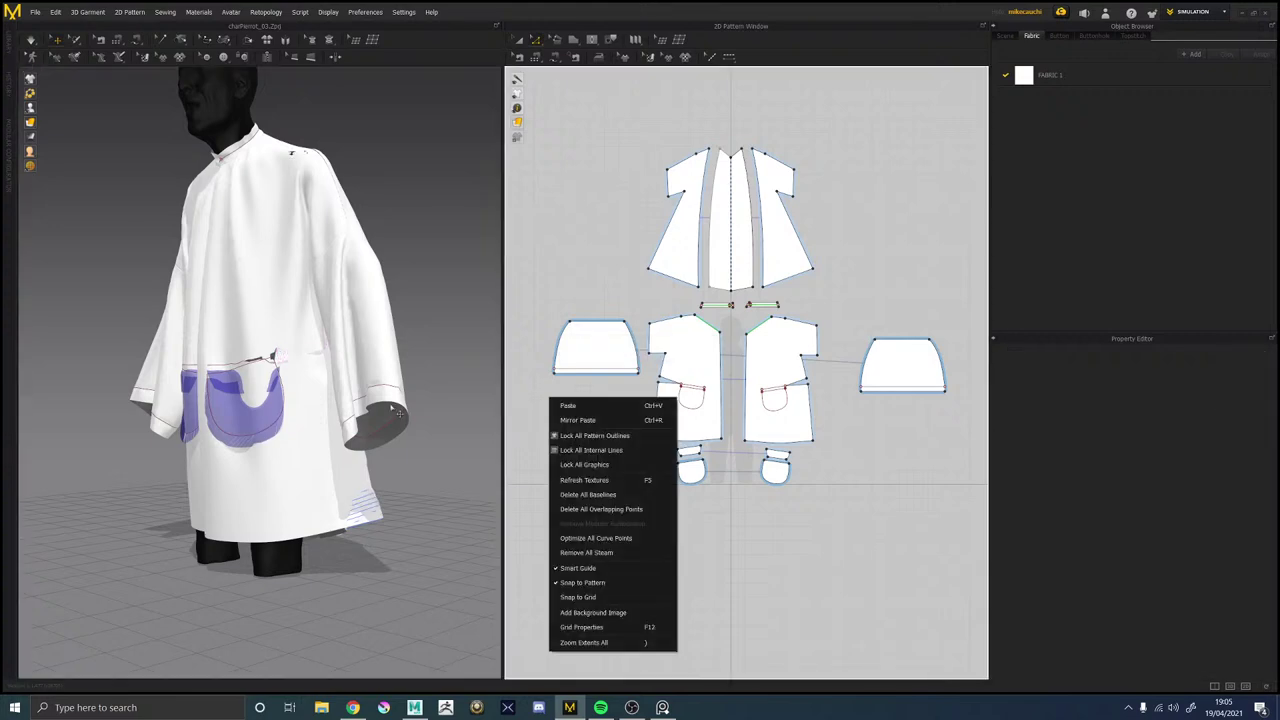
click(463, 365)
key(ctrl+z)
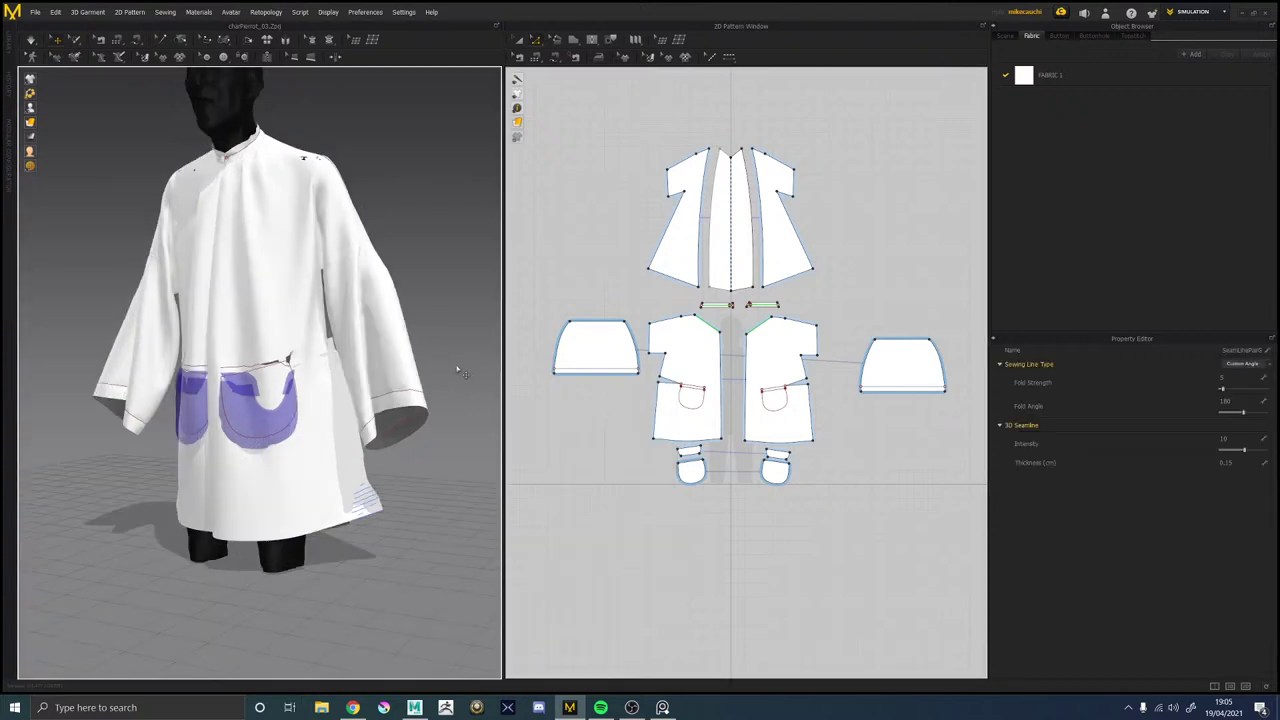
key(ctrl+z)
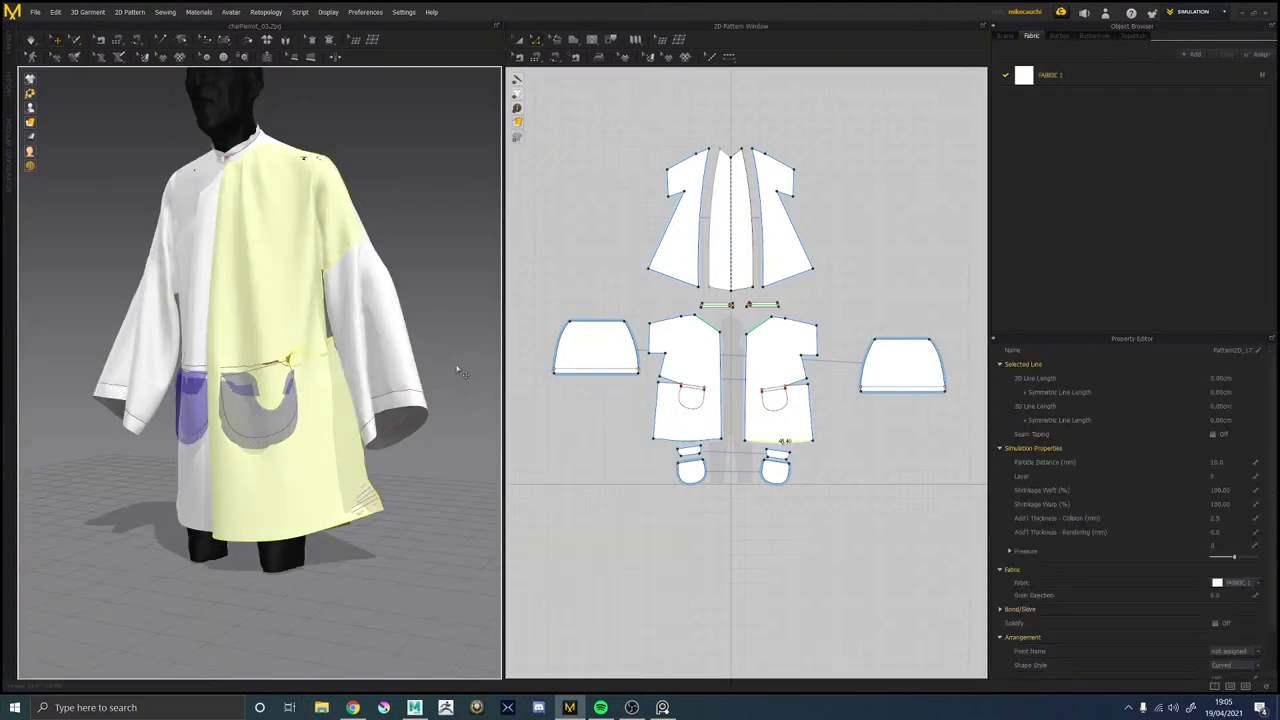
key(ctrl+z)
key(ctrl+z)
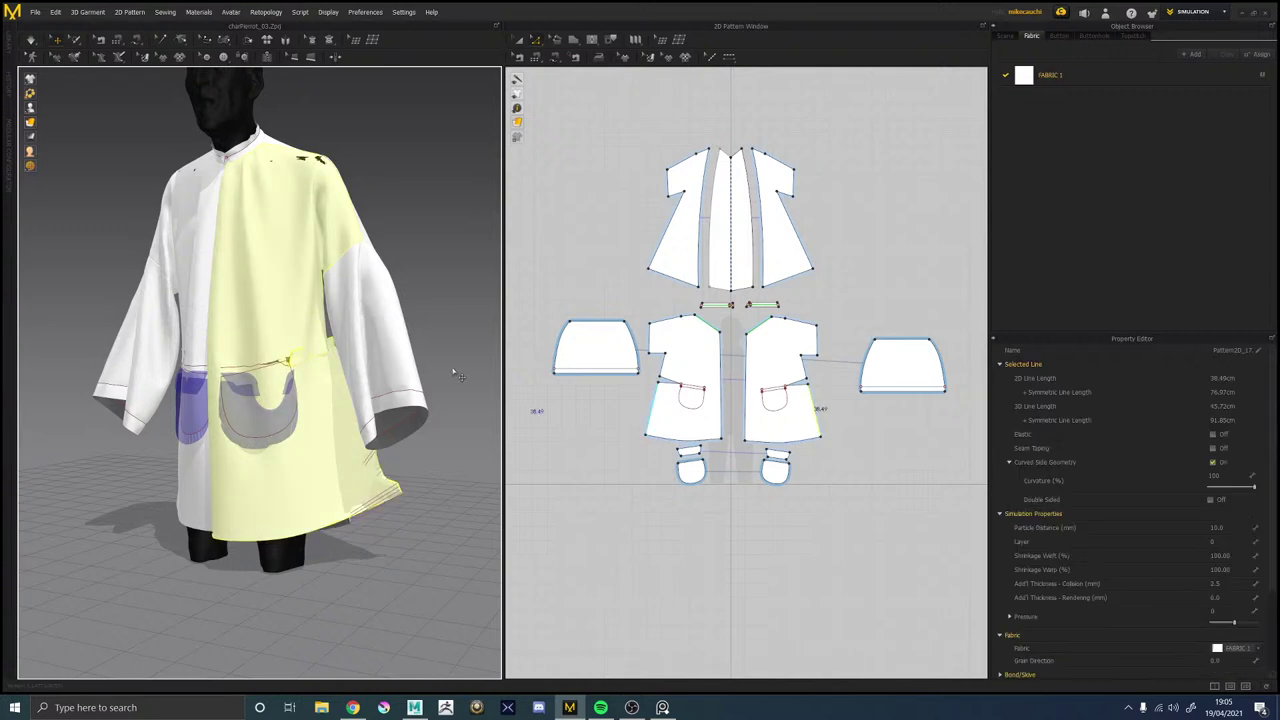
key(ctrl+z)
key(ctrl+z)
key(ctrl+z)
key(ctrl+z)
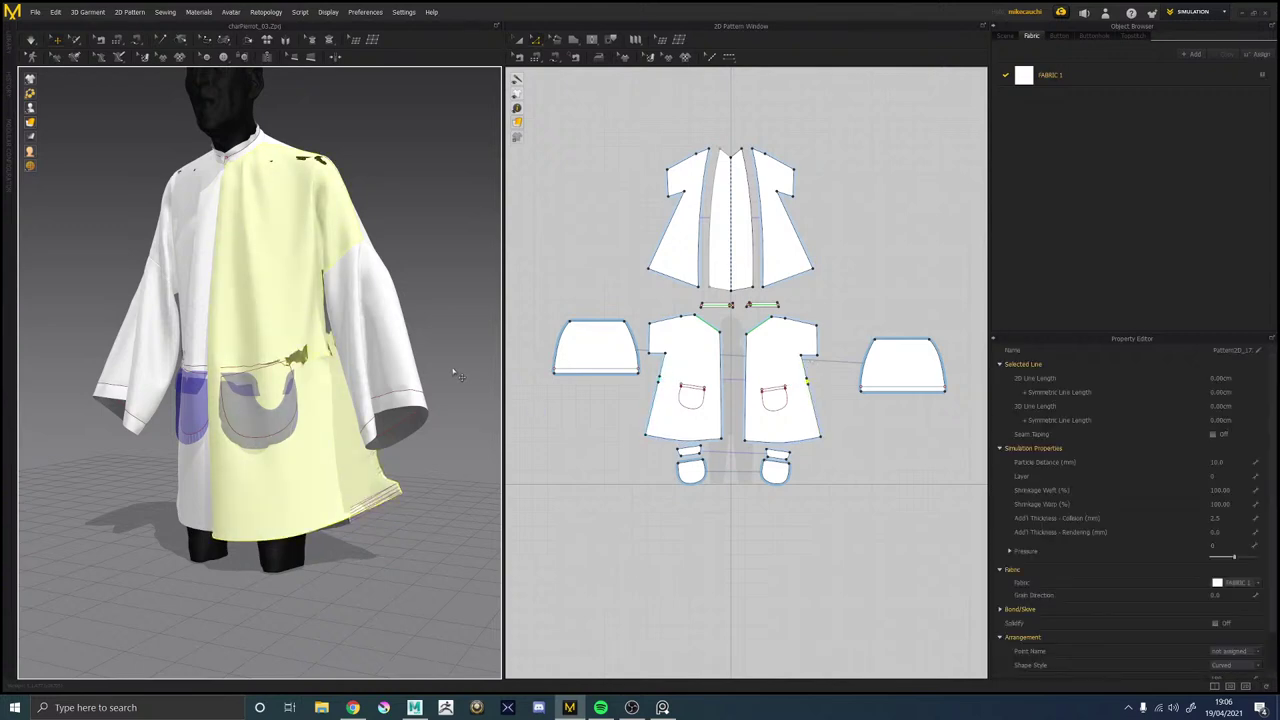
key(ctrl+z)
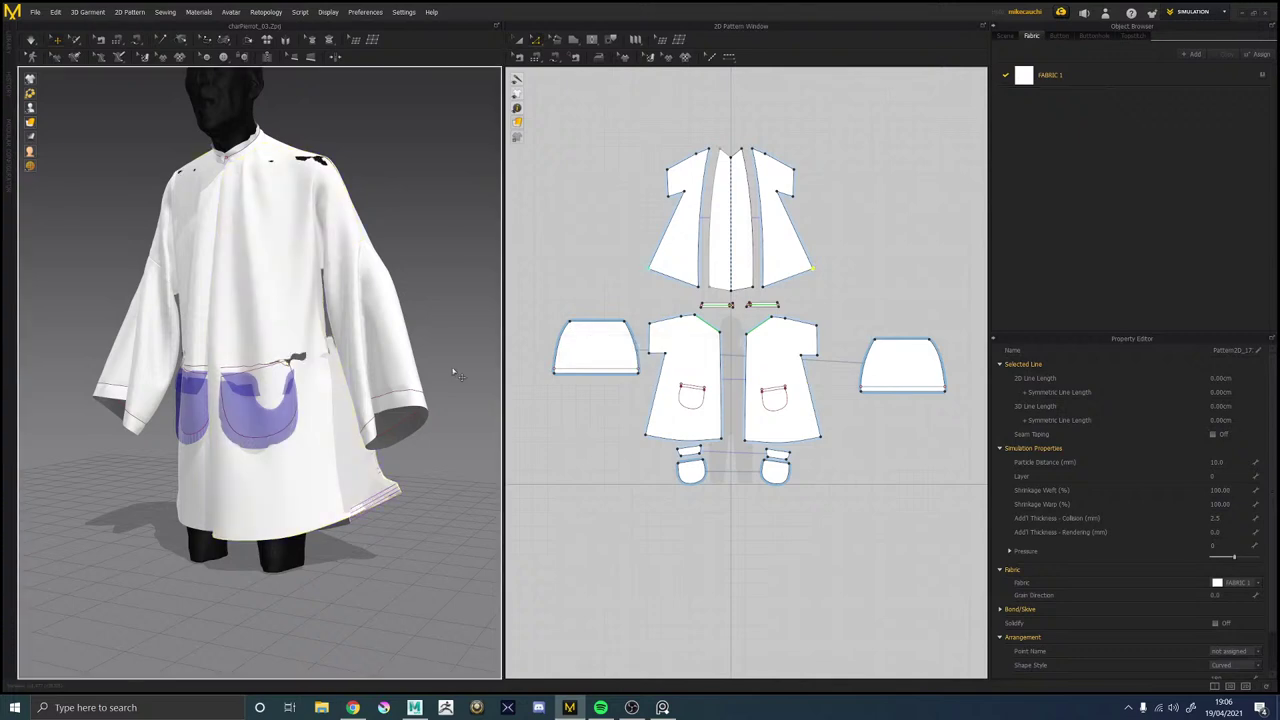
Delete the pocket and pocket flap patterns below the front panel that is to the right of the avatar silhouette.
click(783, 481)
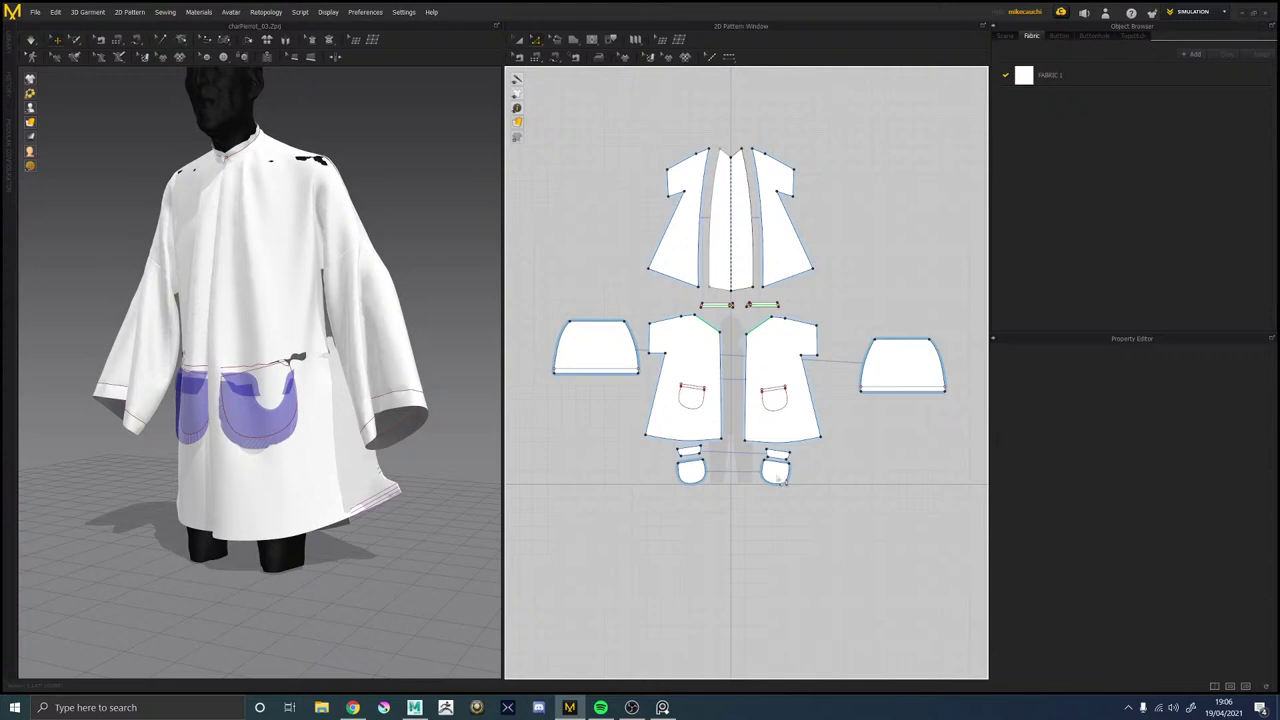
click(775, 473)
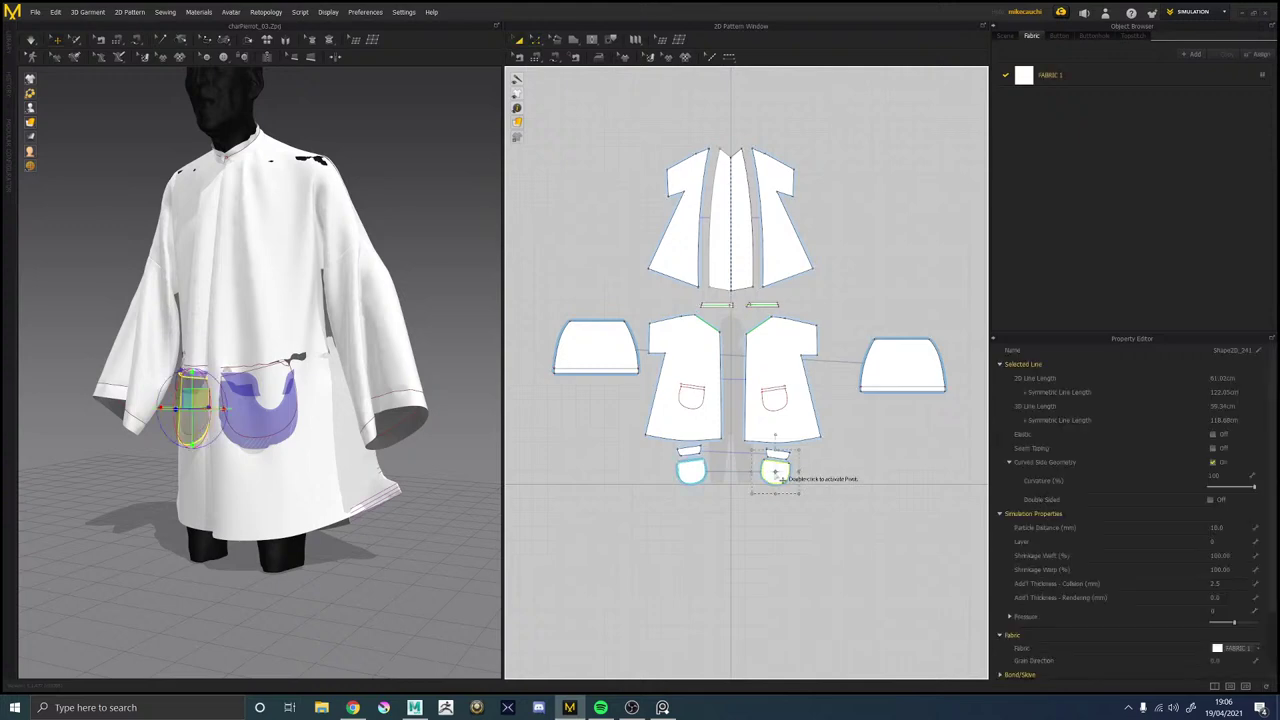
key(Delete)
click(781, 455)
key(Delete)
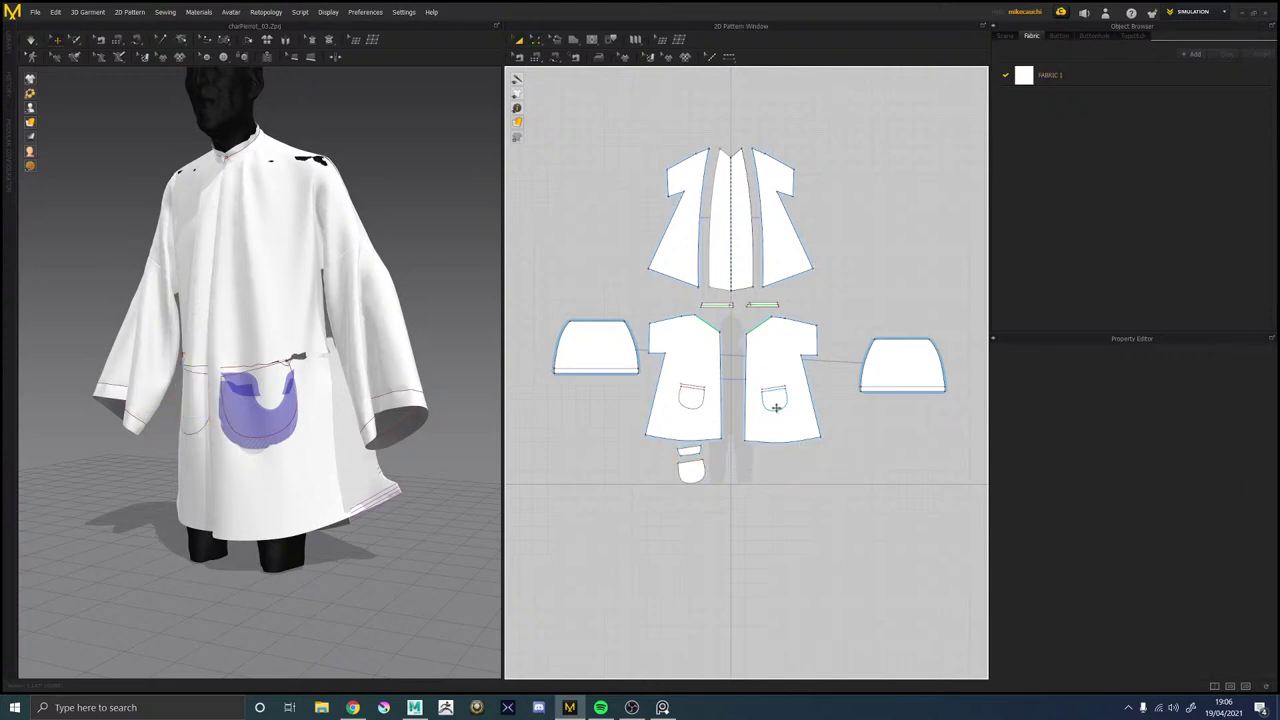
Delete the pocket outlines inside the front panels and the remaining pocket and flap patterns below them.
click(774, 404)
key(Delete)
click(776, 388)
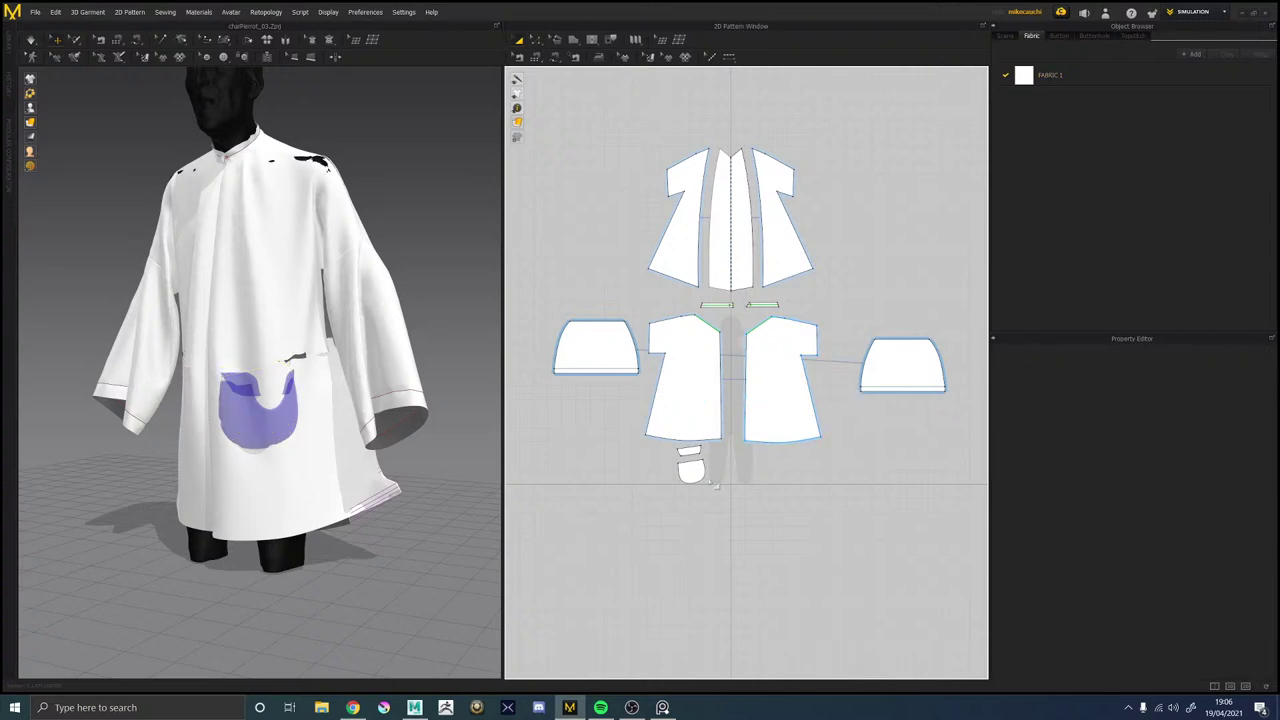
click(692, 470)
key(Delete)
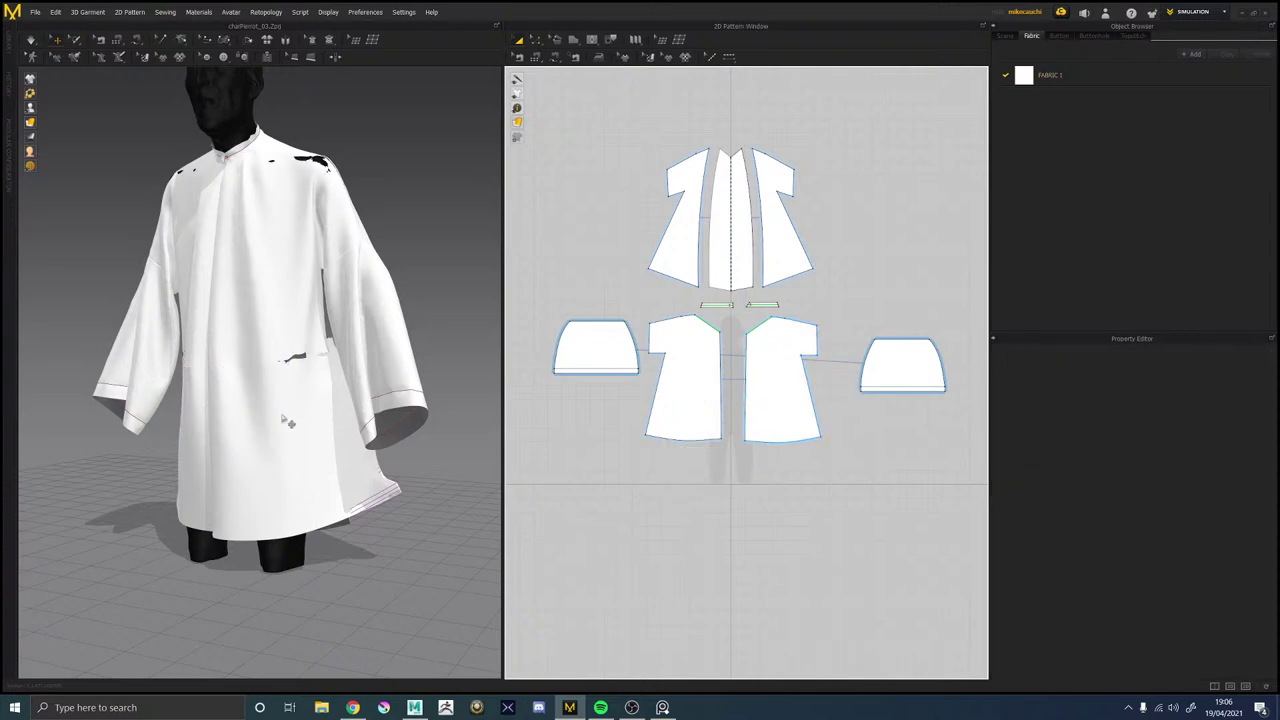
Simulate the coat without its pockets and examine the front hem from the side and from below.
right_drag(287, 422, 214, 420)
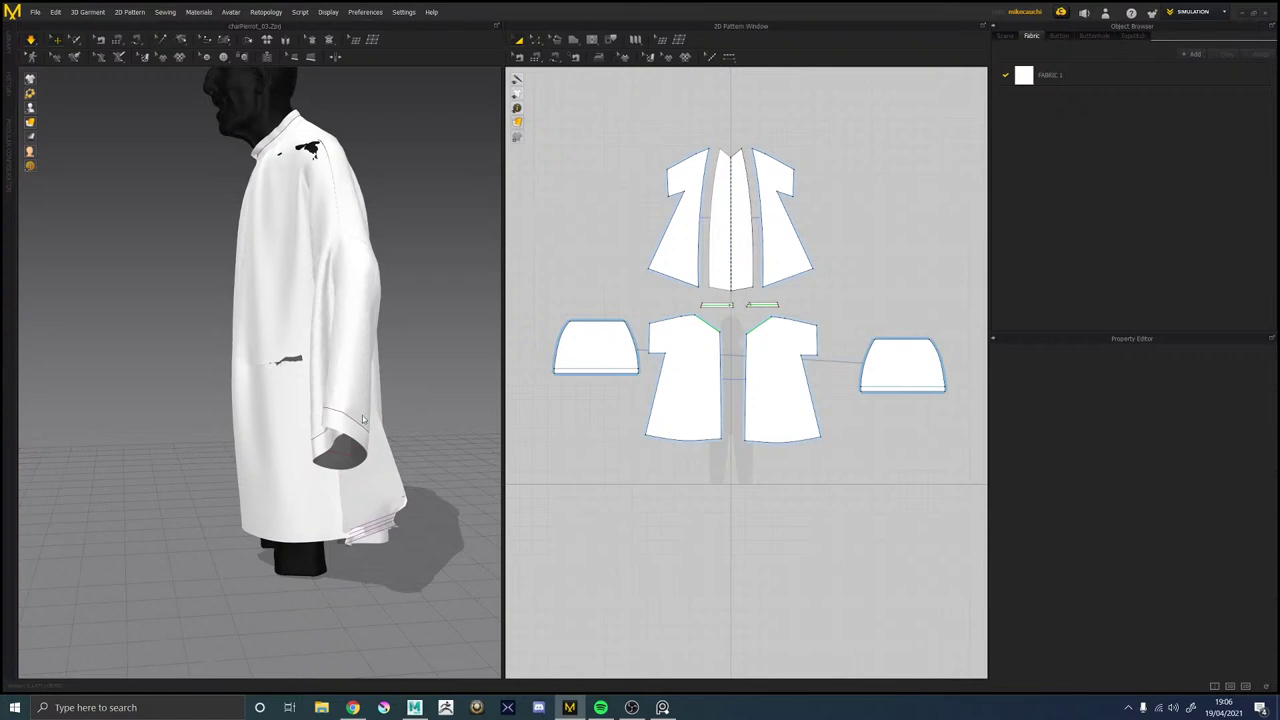
key(space)
right_drag(302, 413, 258, 351)
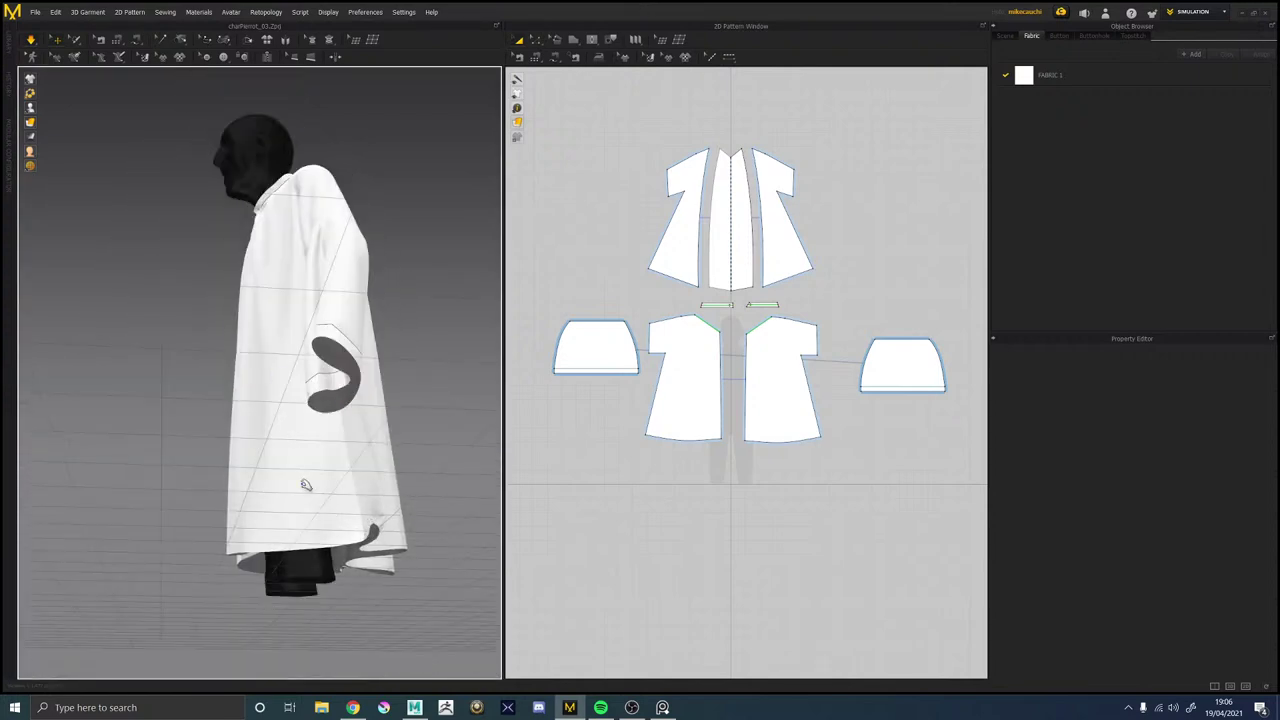
right_drag(306, 484, 296, 252)
Align the front panel's bottom centre-front corner vertically with its neckline corner using the Right alignment.
click(237, 419)
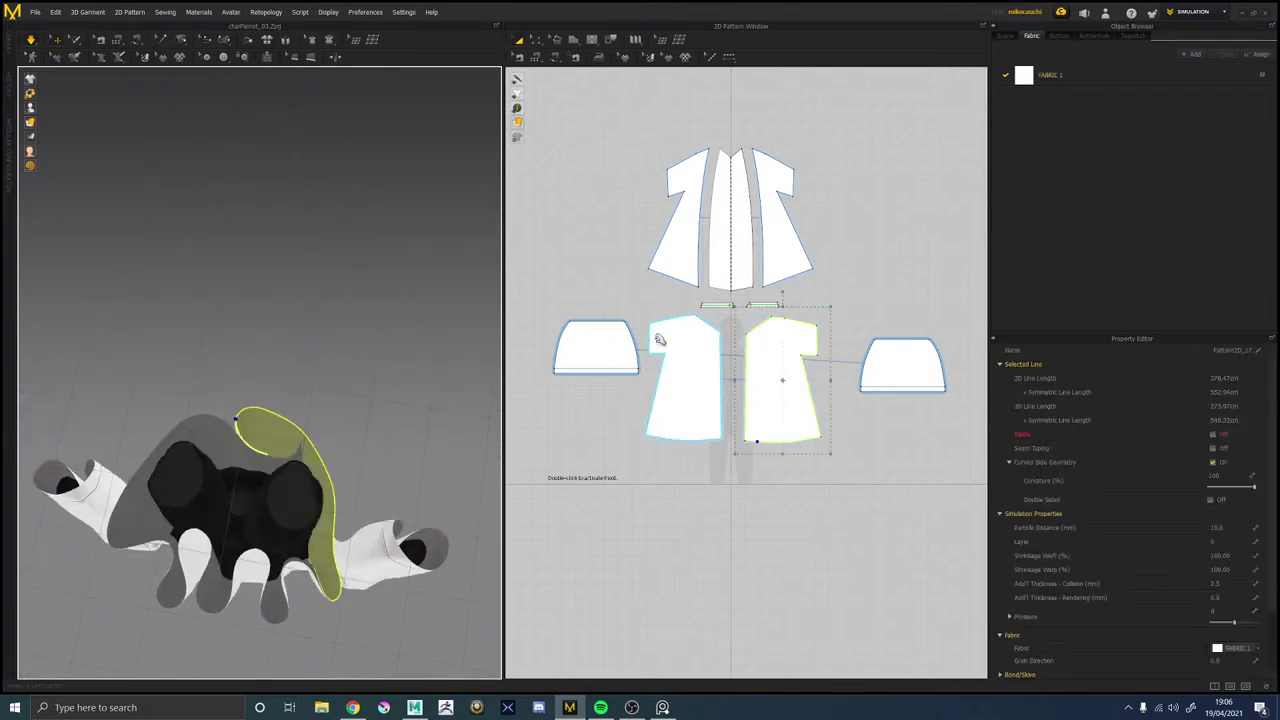
scroll(735, 468, down, 3)
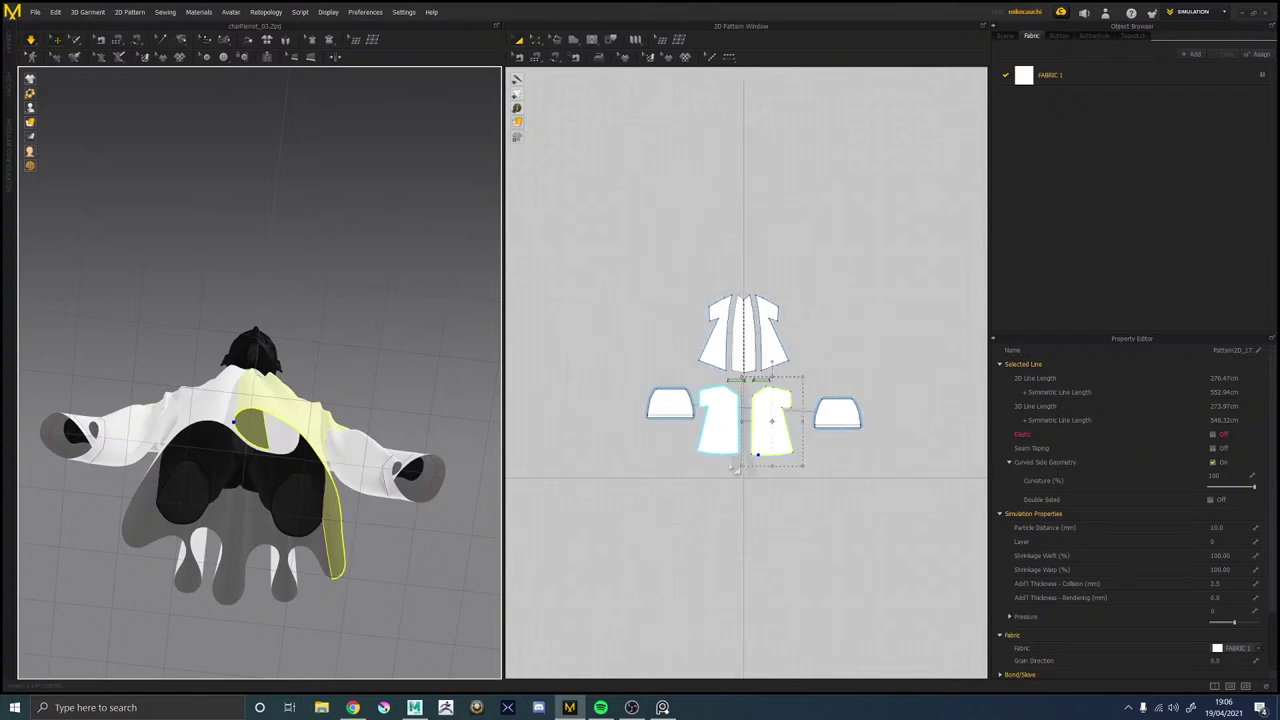
scroll(735, 468, up, 5)
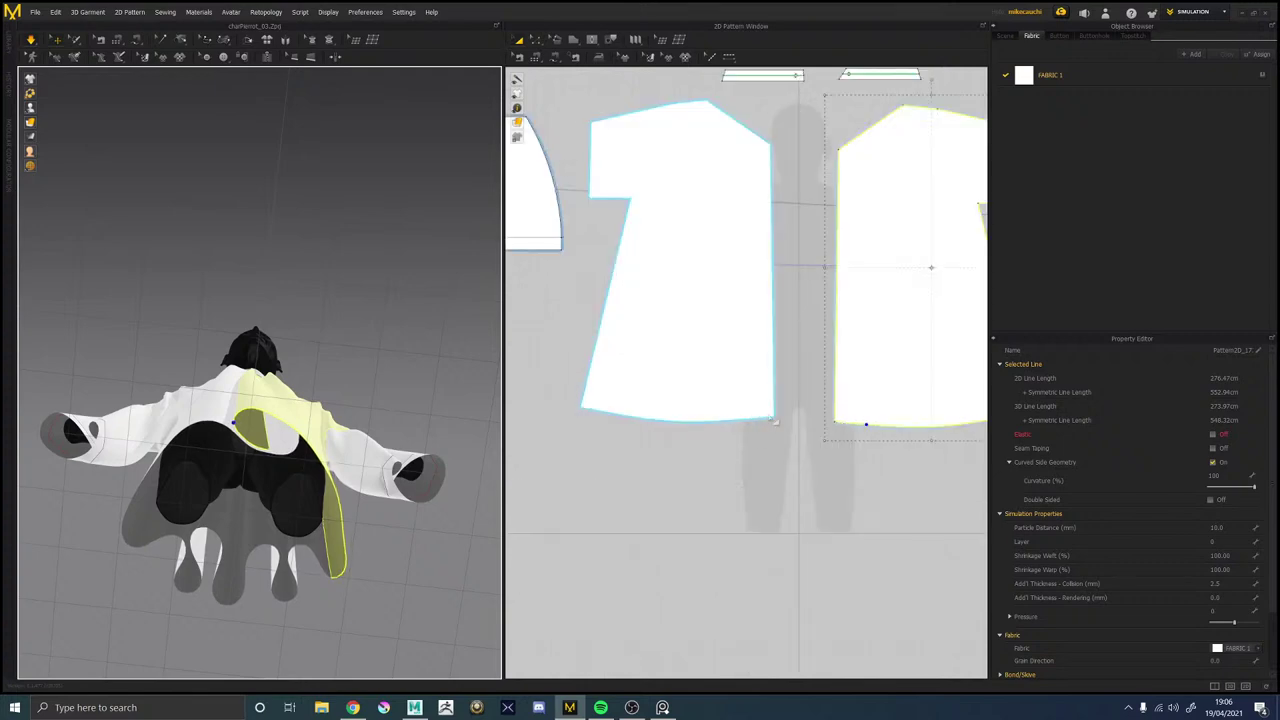
click(834, 425)
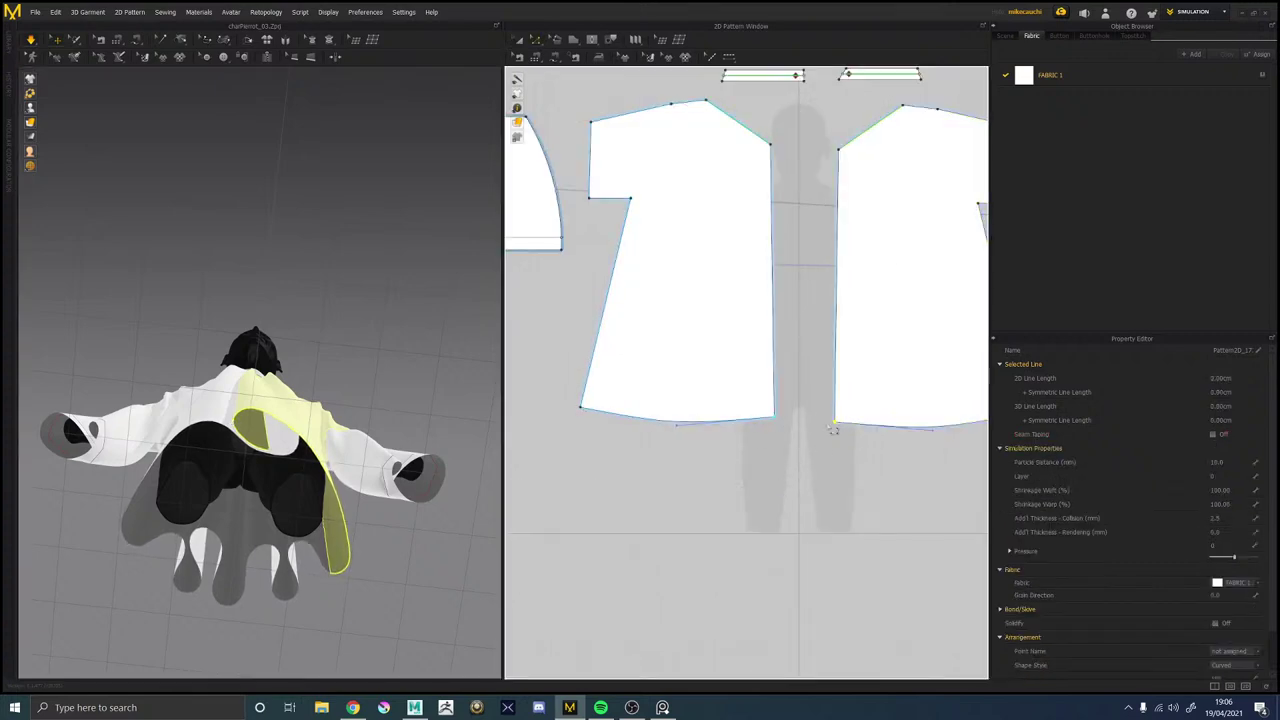
right_click(840, 150)
mouse_move(895, 202)
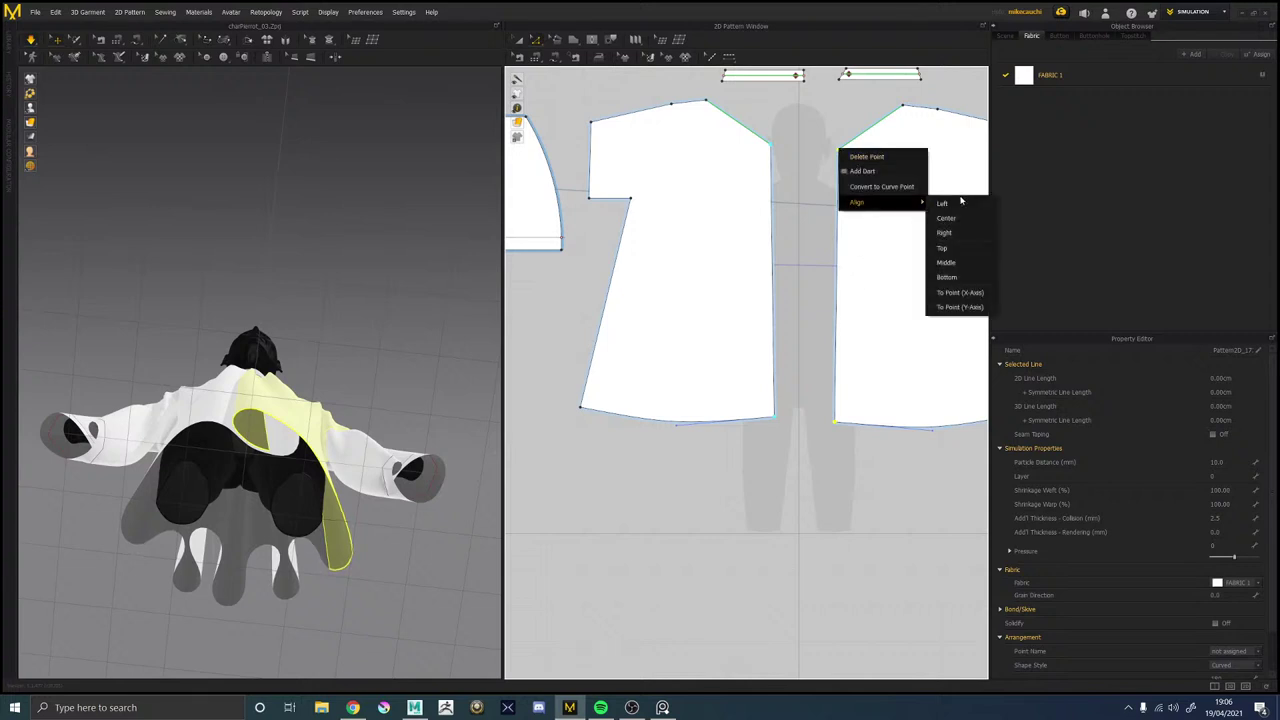
click(943, 234)
click(349, 354)
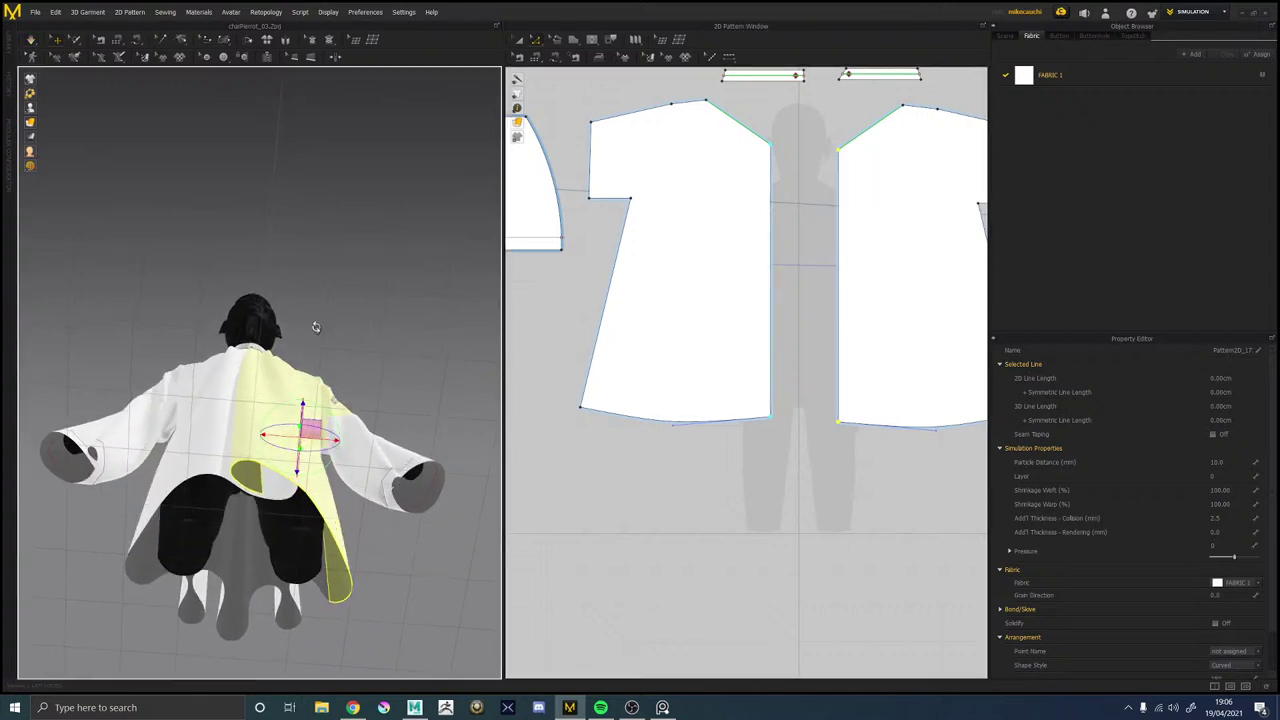
click(770, 490)
Slant the centre-front edges by moving the bottom corner toward the panel's side seam, reshape the hem curve, and simulate the coat.
right_drag(876, 448, 741, 485)
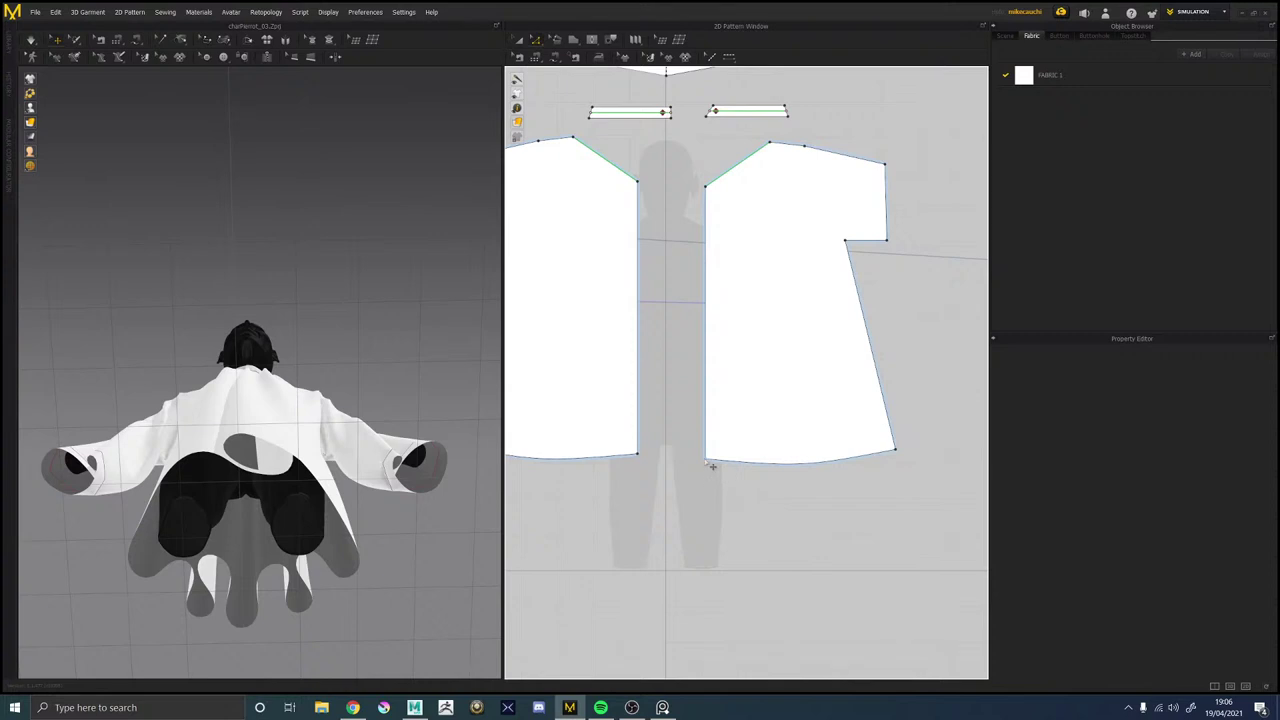
drag(712, 466, 750, 471)
click(812, 473)
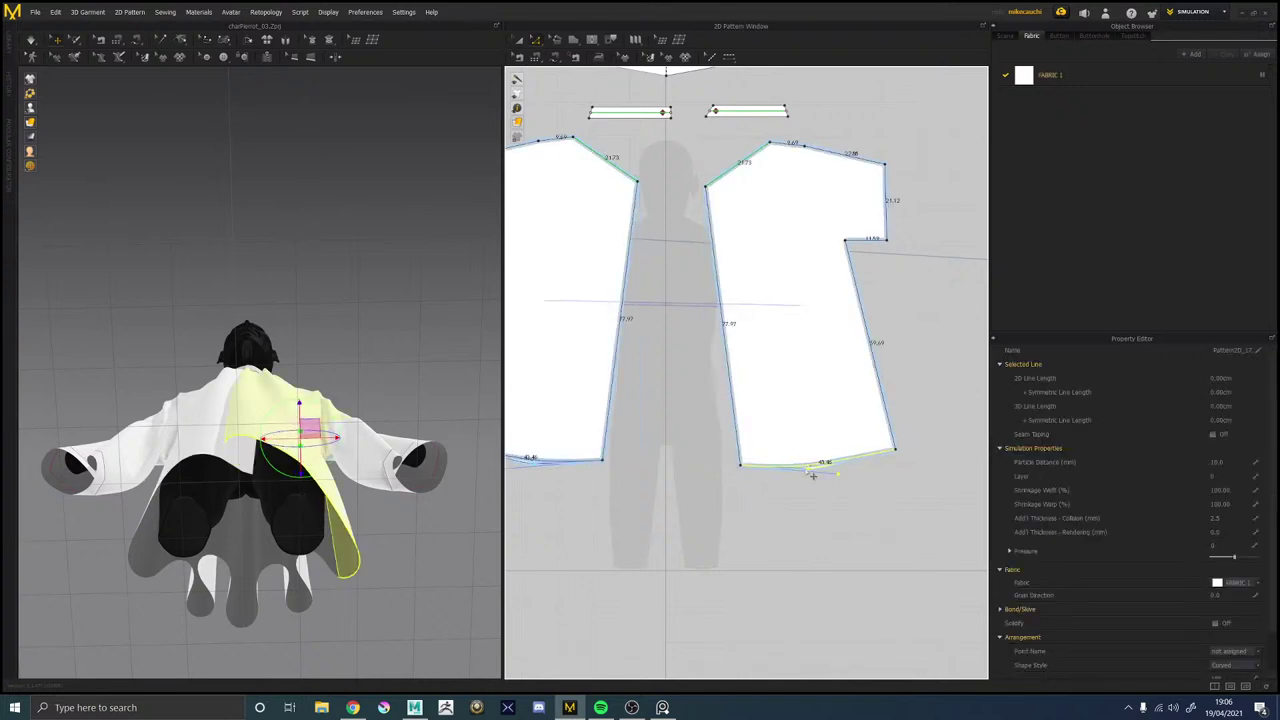
drag(810, 470, 838, 471)
right_drag(366, 369, 361, 411)
key(space)
key(space)
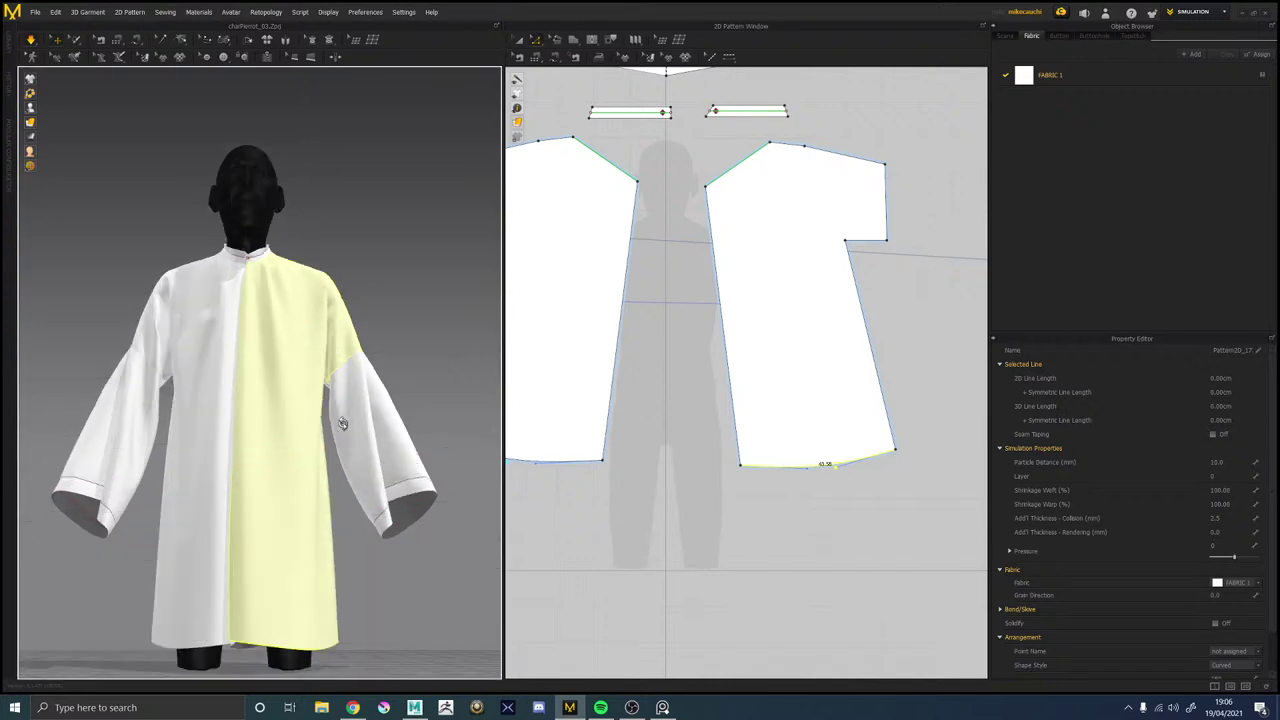
Lower the bottom centre-front corner of the front panels to lengthen the coat at the front.
middle_drag(788, 475, 802, 445)
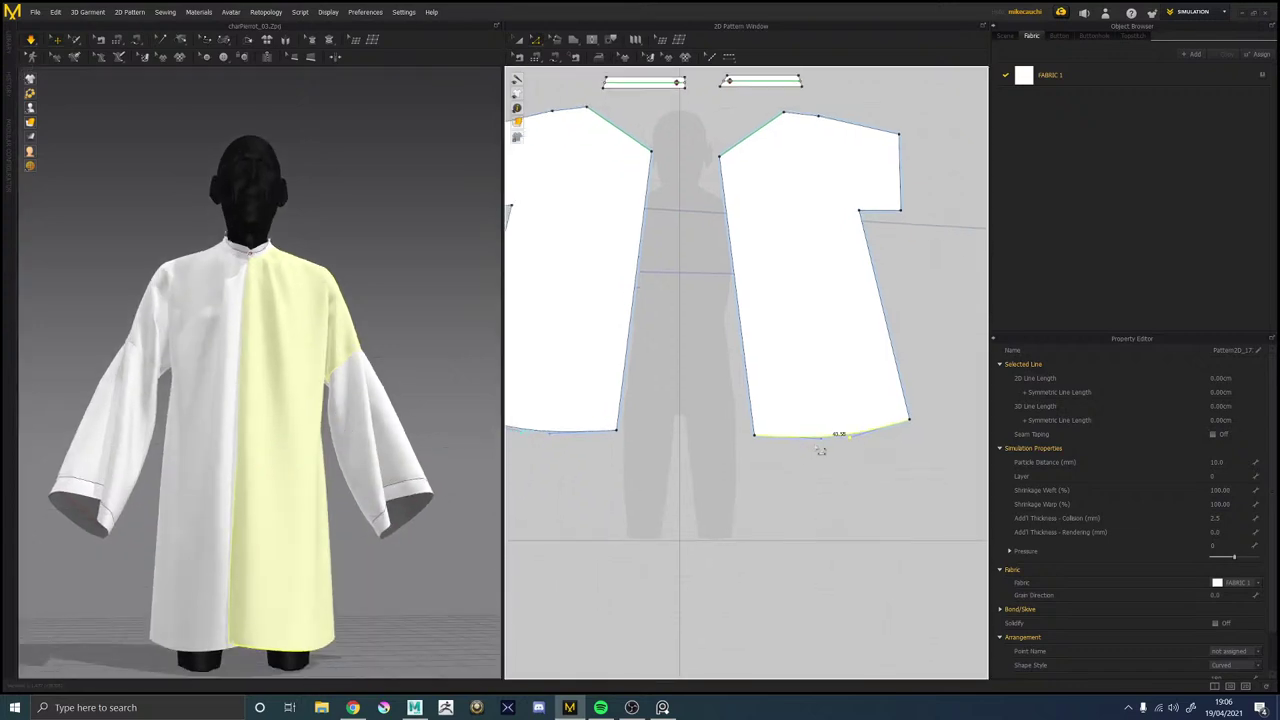
click(760, 455)
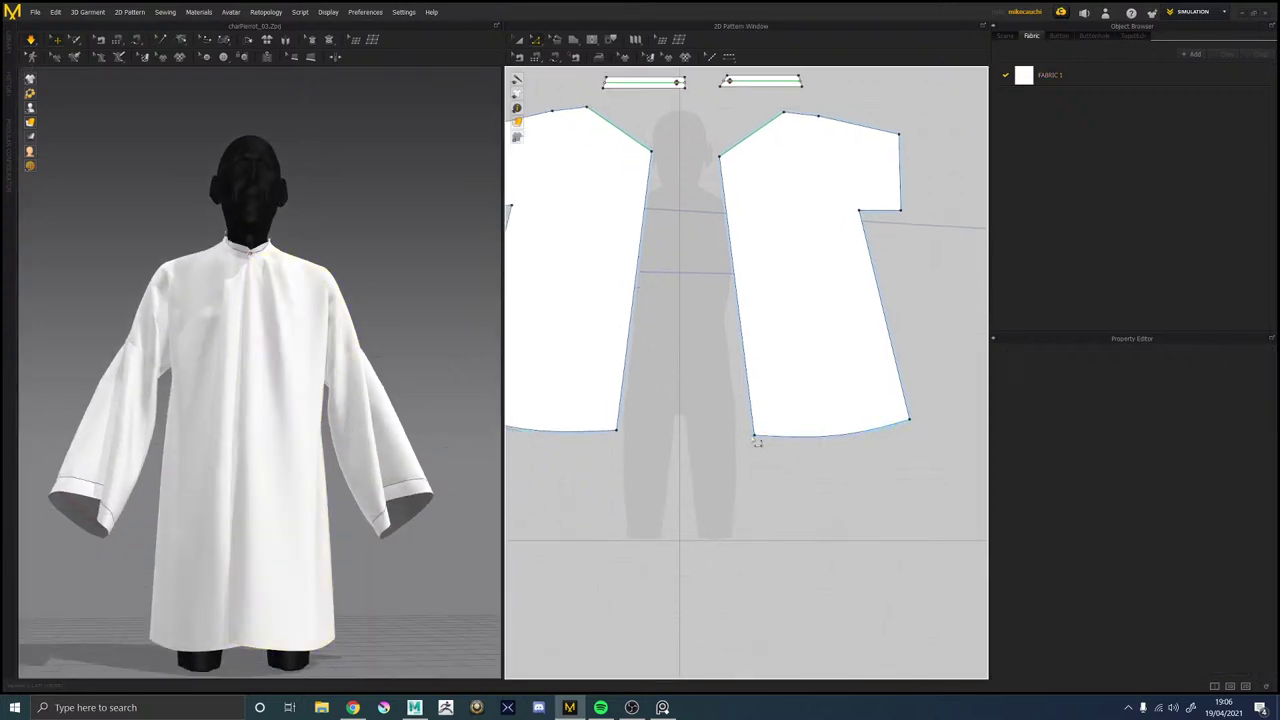
click(756, 440)
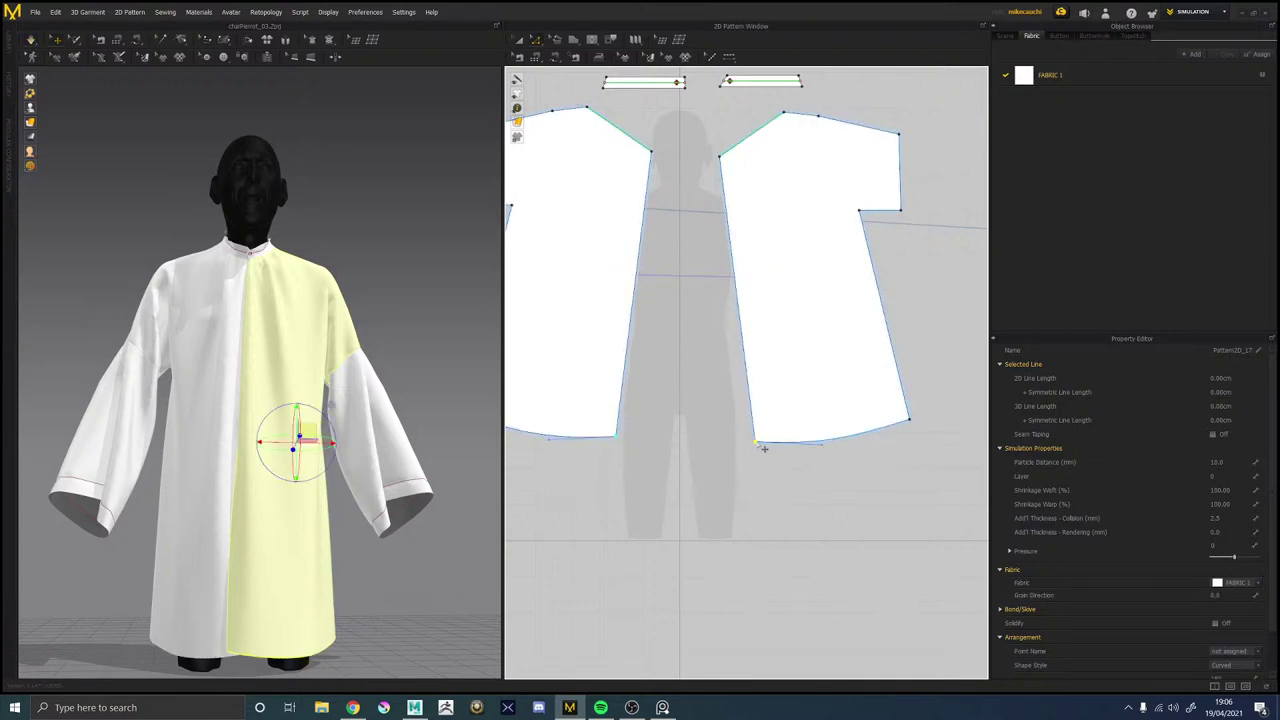
drag(764, 448, 768, 462)
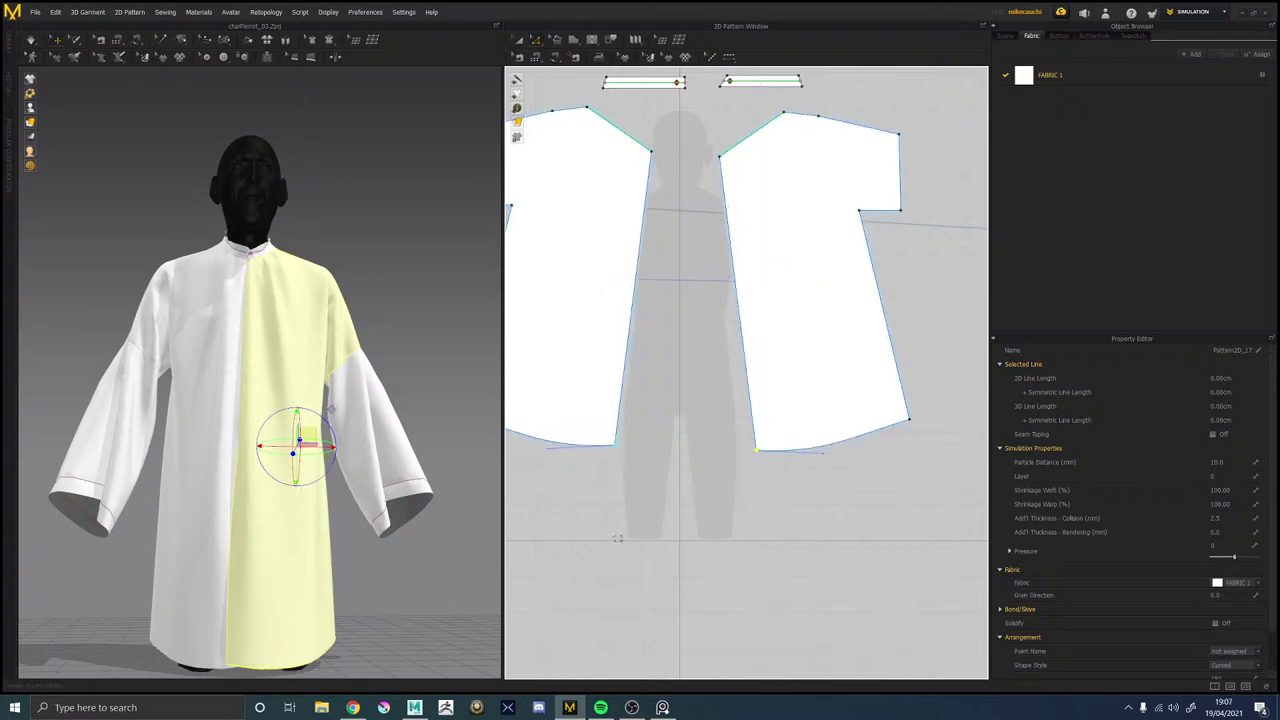
click(782, 492)
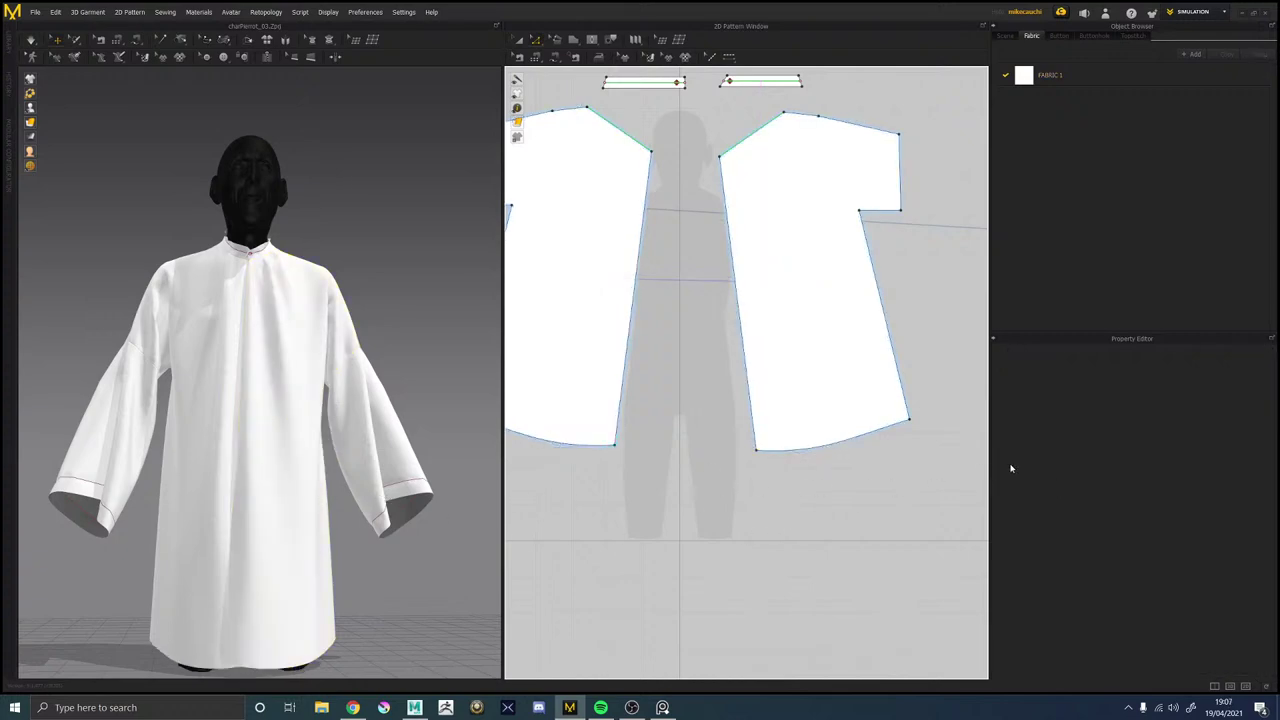
Check the longer front from several sides, then raise the bottom centre-front corner of the front panels to shorten the coat.
mouse_move(318, 456)
right_down()
mouse_move(287, 463)
mouse_move(308, 475)
right_up()
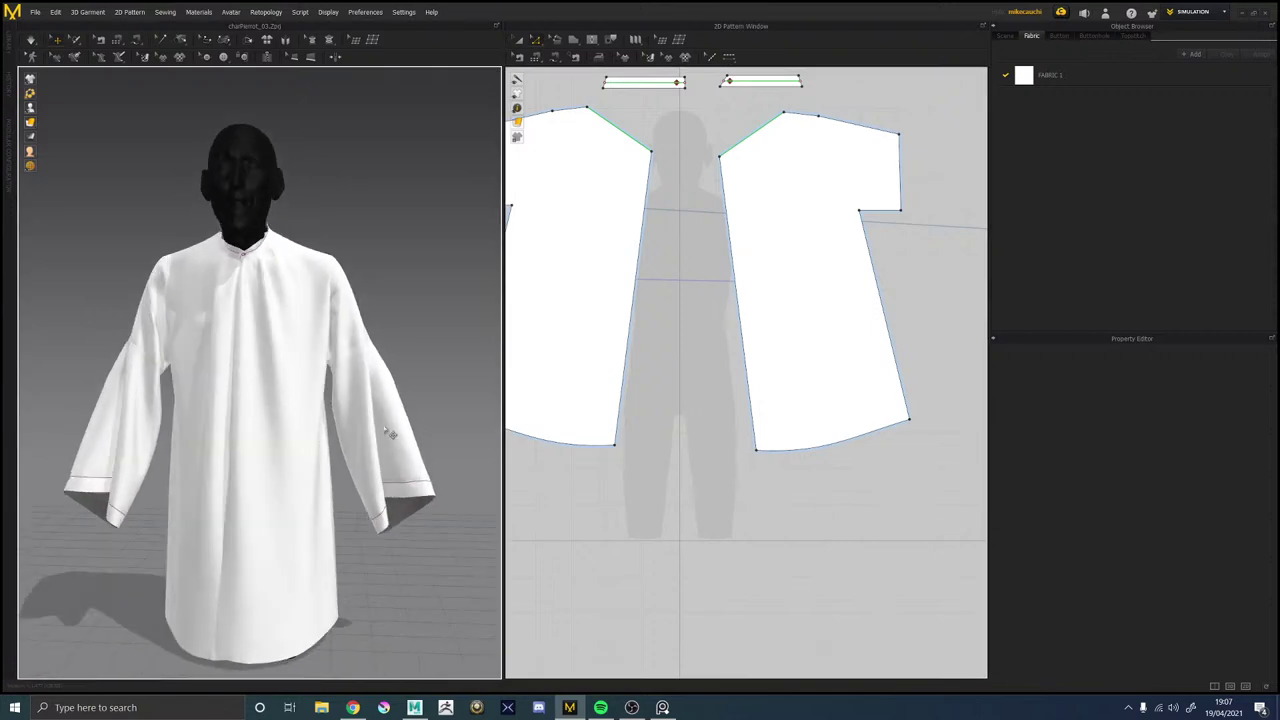
right_drag(380, 445, 328, 287)
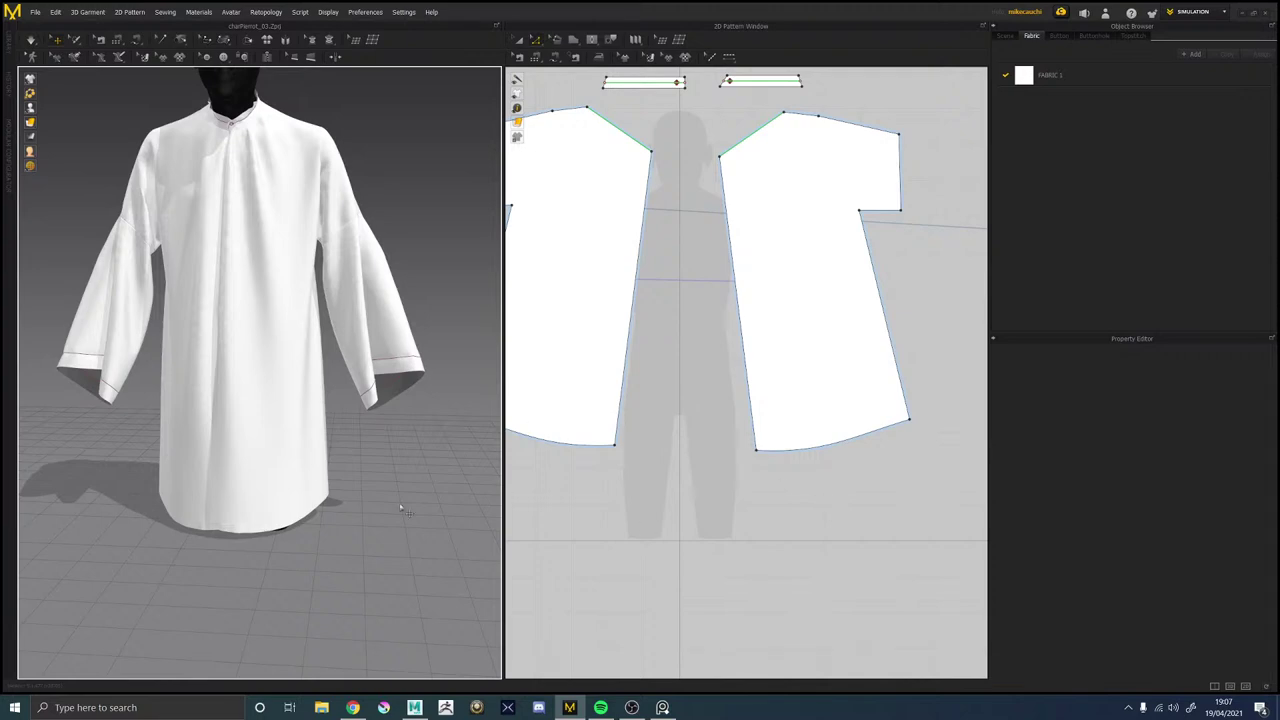
right_drag(400, 510, 200, 447)
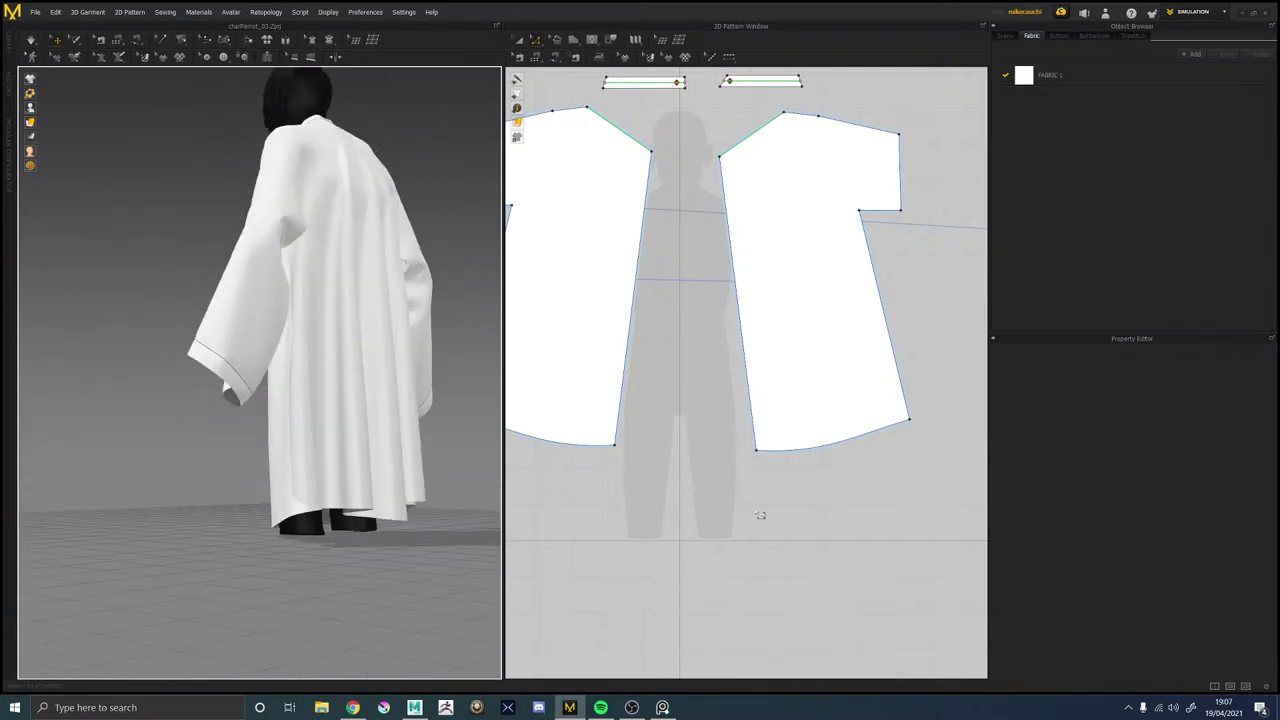
middle_drag(797, 498, 705, 520)
right_drag(300, 477, 363, 469)
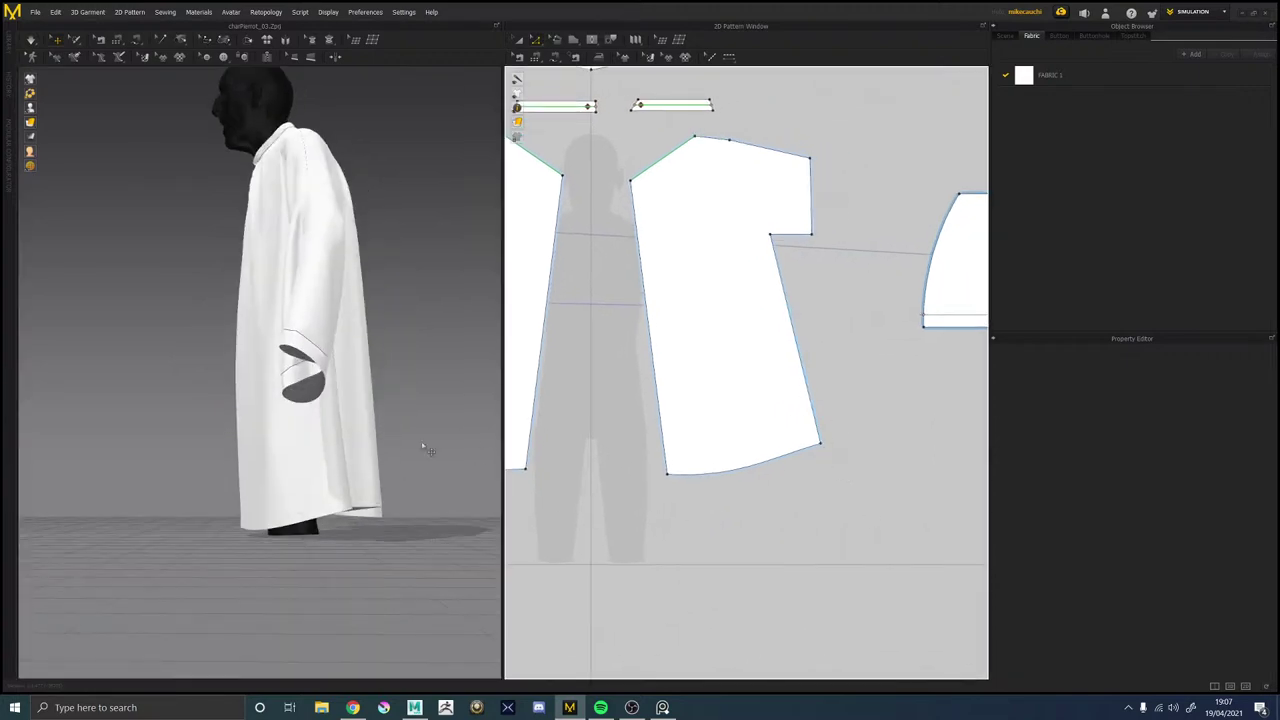
right_drag(356, 443, 442, 440)
click(689, 476)
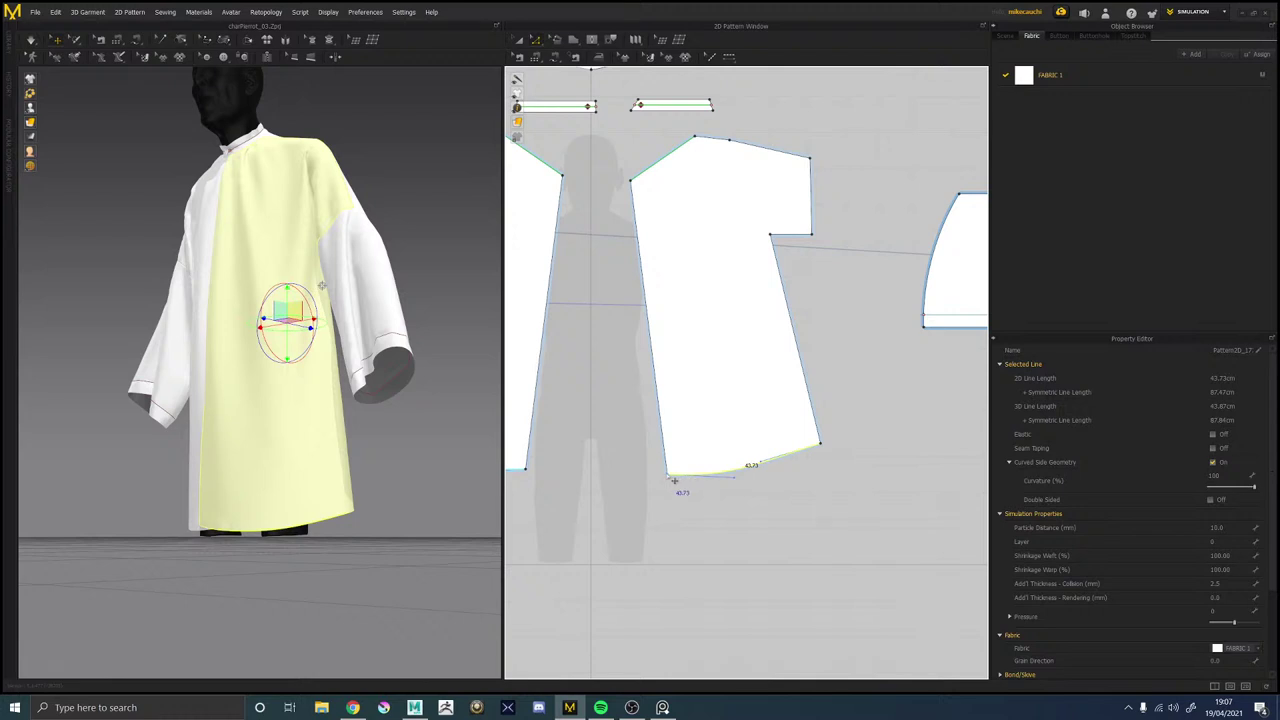
click(680, 495)
click(672, 471)
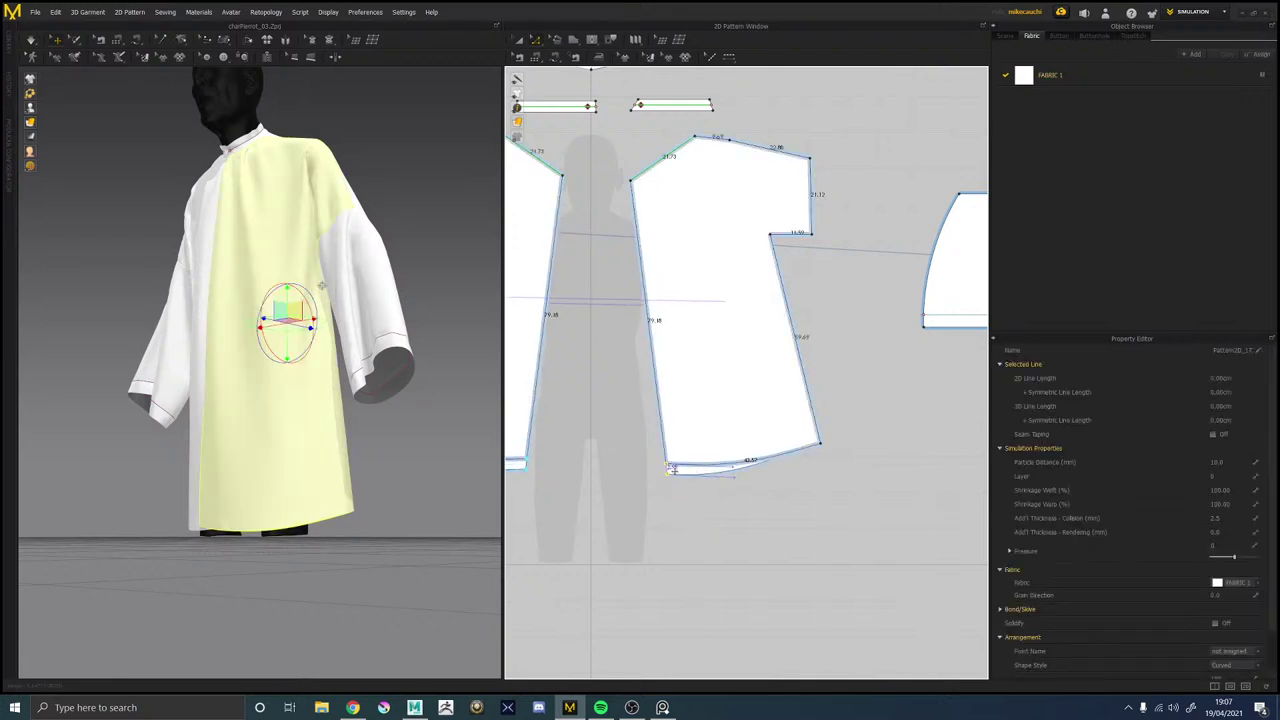
drag(672, 469, 674, 463)
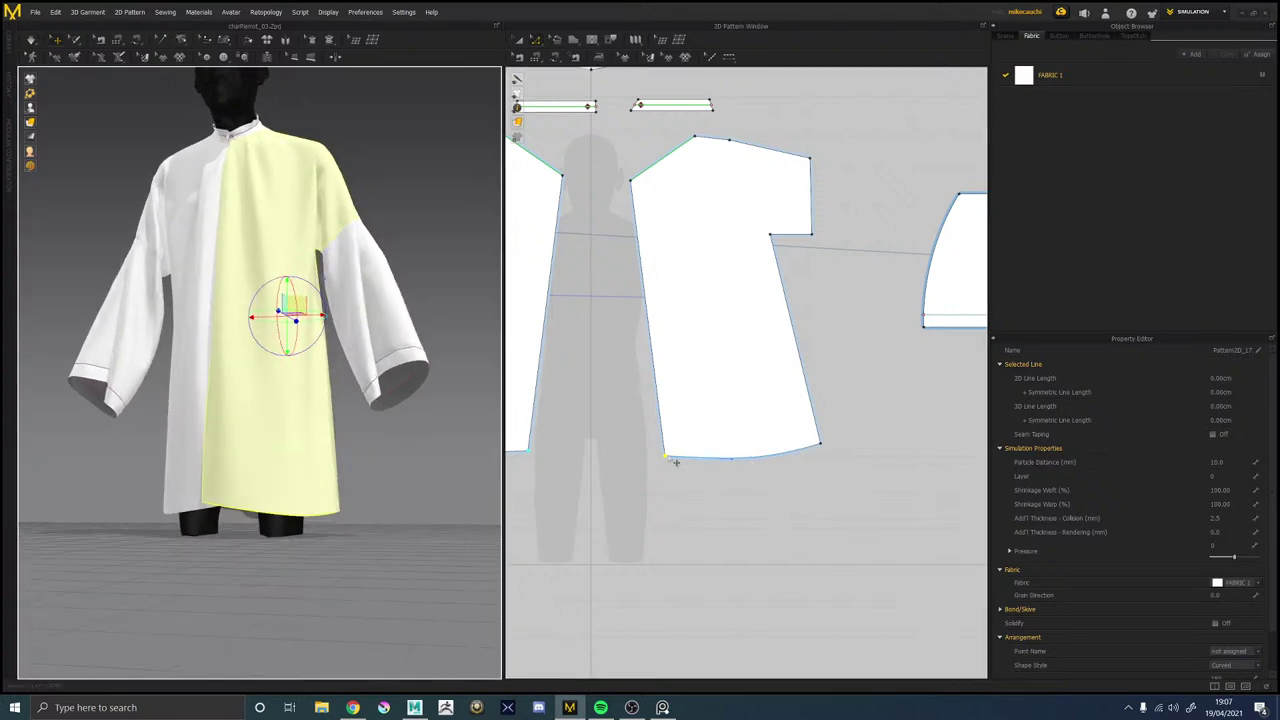
Move the centre-front hem corner slightly down and toward the side seam, flatten the hem curve, and simulate the coat.
drag(672, 463, 764, 463)
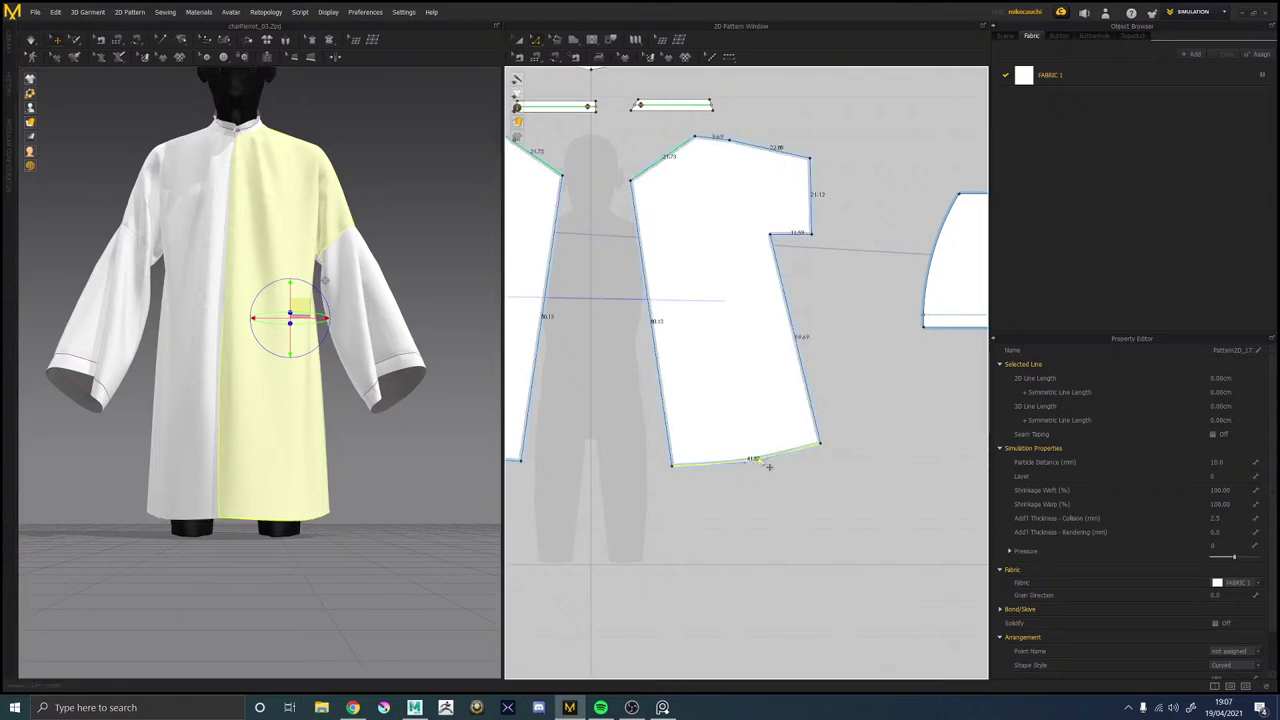
right_drag(366, 500, 350, 410)
key(space)
click(376, 498)
Pull the front panel's fabric outward near the armpit during the simulation to settle the shoulder and sleeve drape.
middle_drag(350, 410, 329, 506)
right_drag(329, 506, 362, 422)
scroll(311, 376, down, 3)
scroll(313, 372, up, 3)
scroll(313, 372, up, 3)
drag(360, 426, 429, 450)
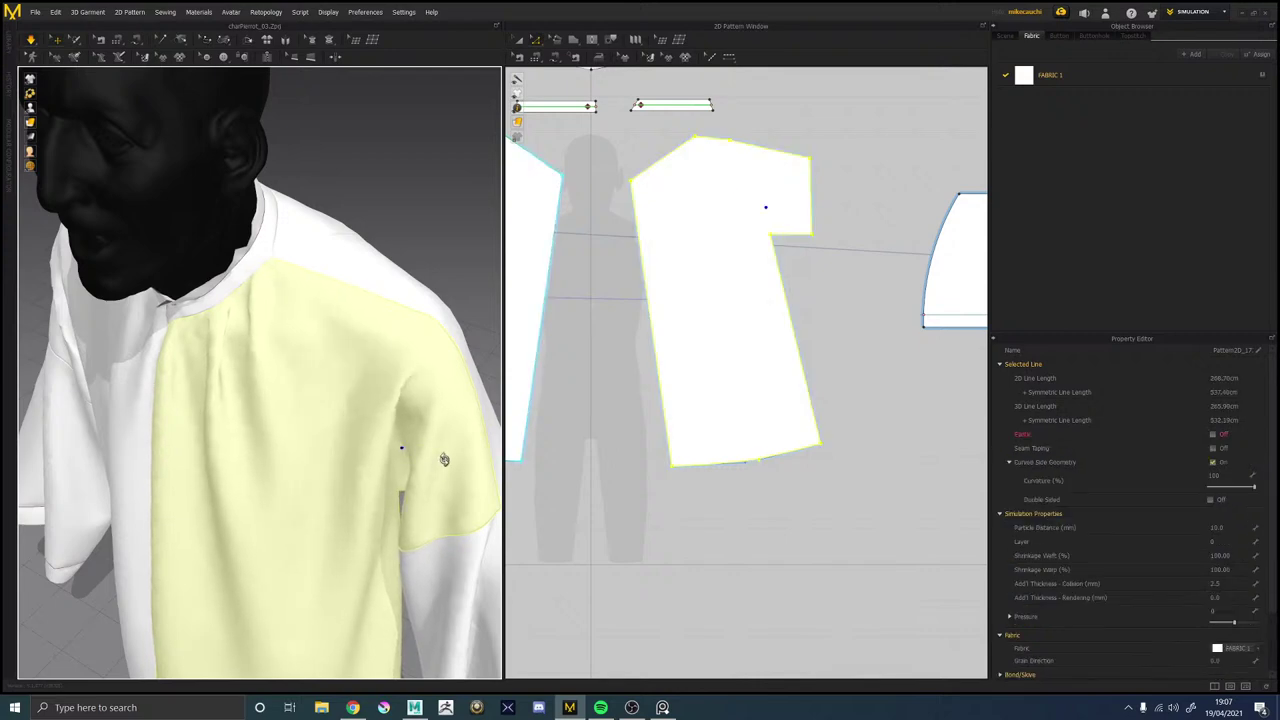
Examine the coat's drape on the avatar from the front, the side, above and below.
right_drag(443, 460, 462, 427)
middle_drag(473, 457, 326, 423)
scroll(334, 443, down, 5)
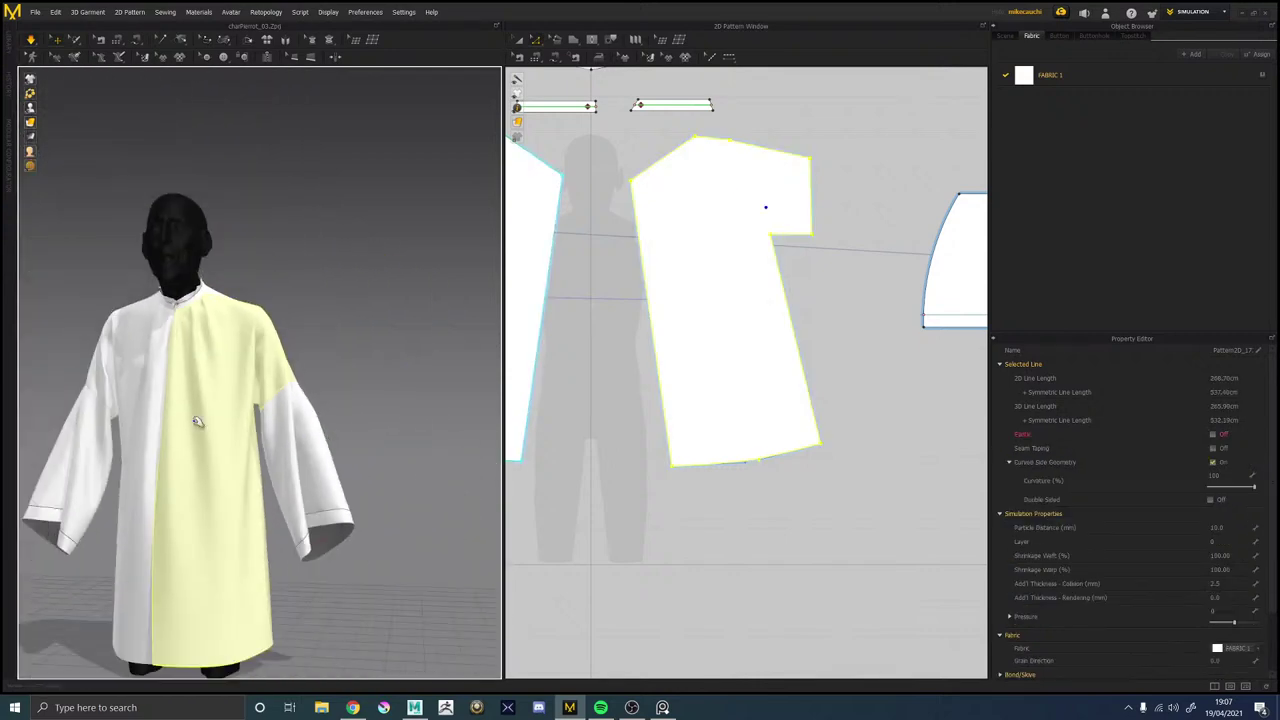
middle_drag(180, 415, 265, 394)
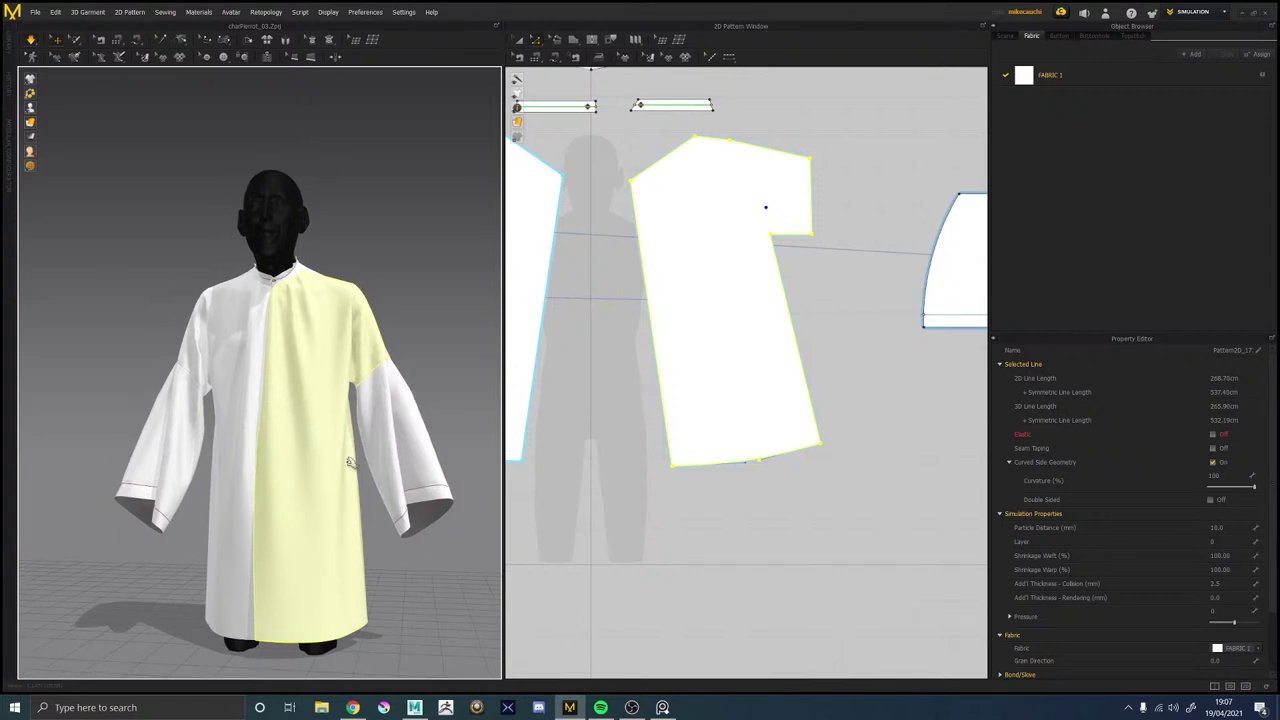
right_drag(349, 461, 272, 474)
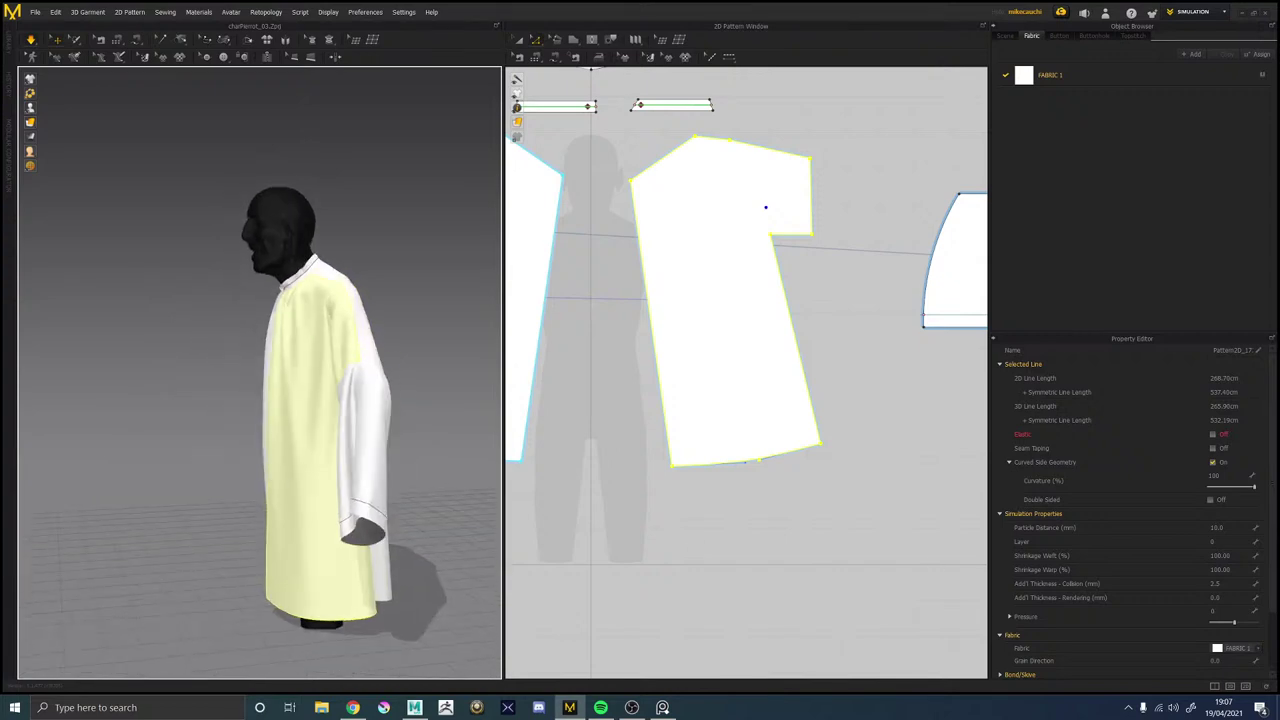
right_drag(378, 355, 251, 420)
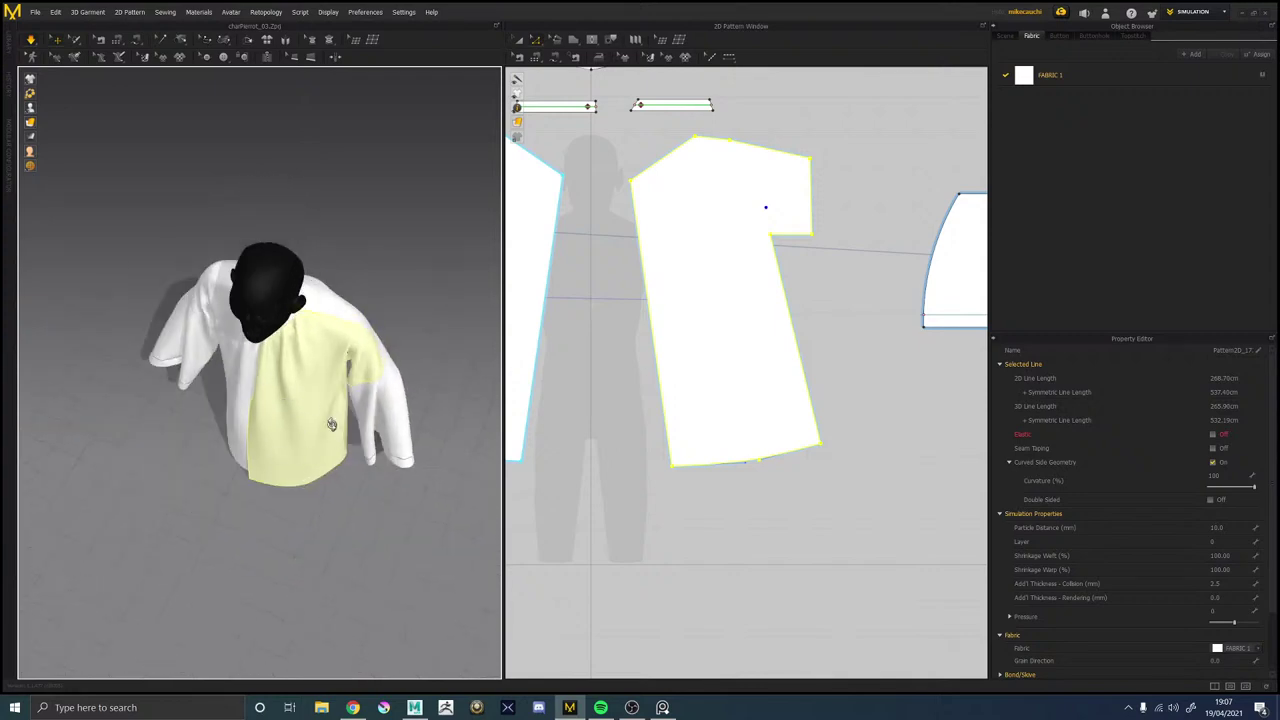
right_drag(331, 424, 309, 320)
scroll(328, 326, up, 4)
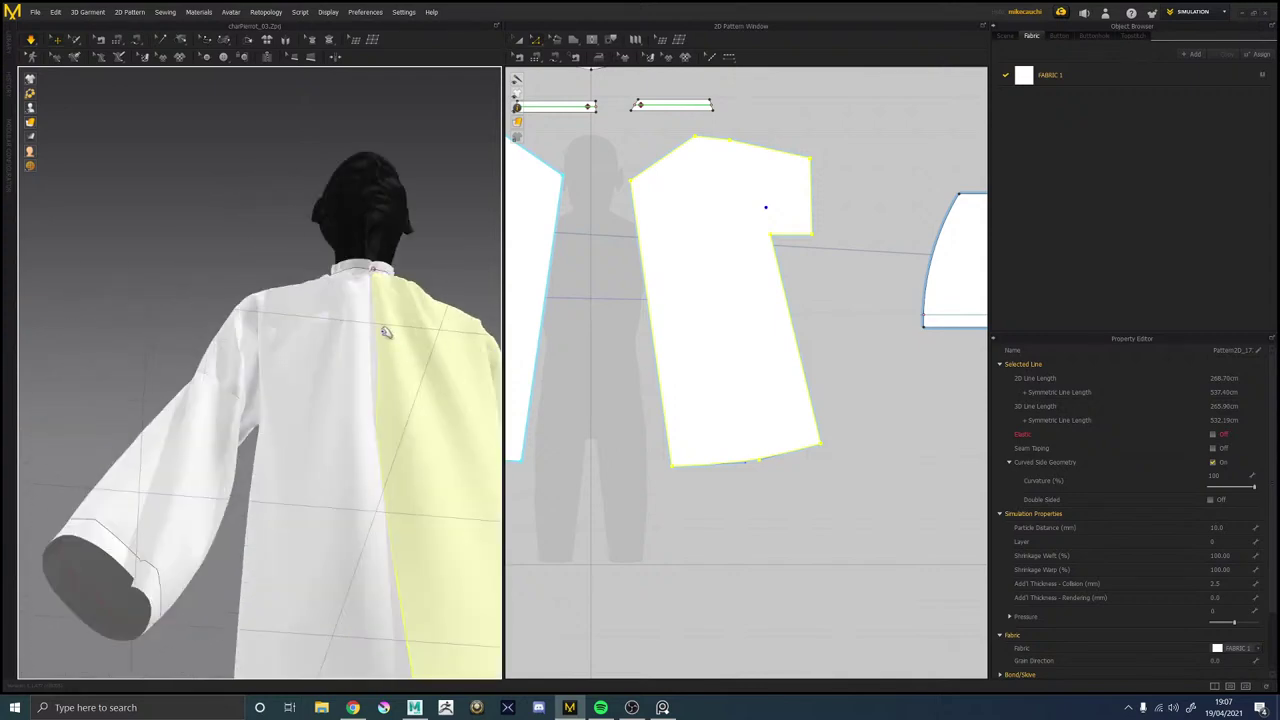
Pull the front panel's fabric near the neckline opening slightly upward toward the collar during the simulation and check the front closure.
right_drag(386, 332, 342, 307)
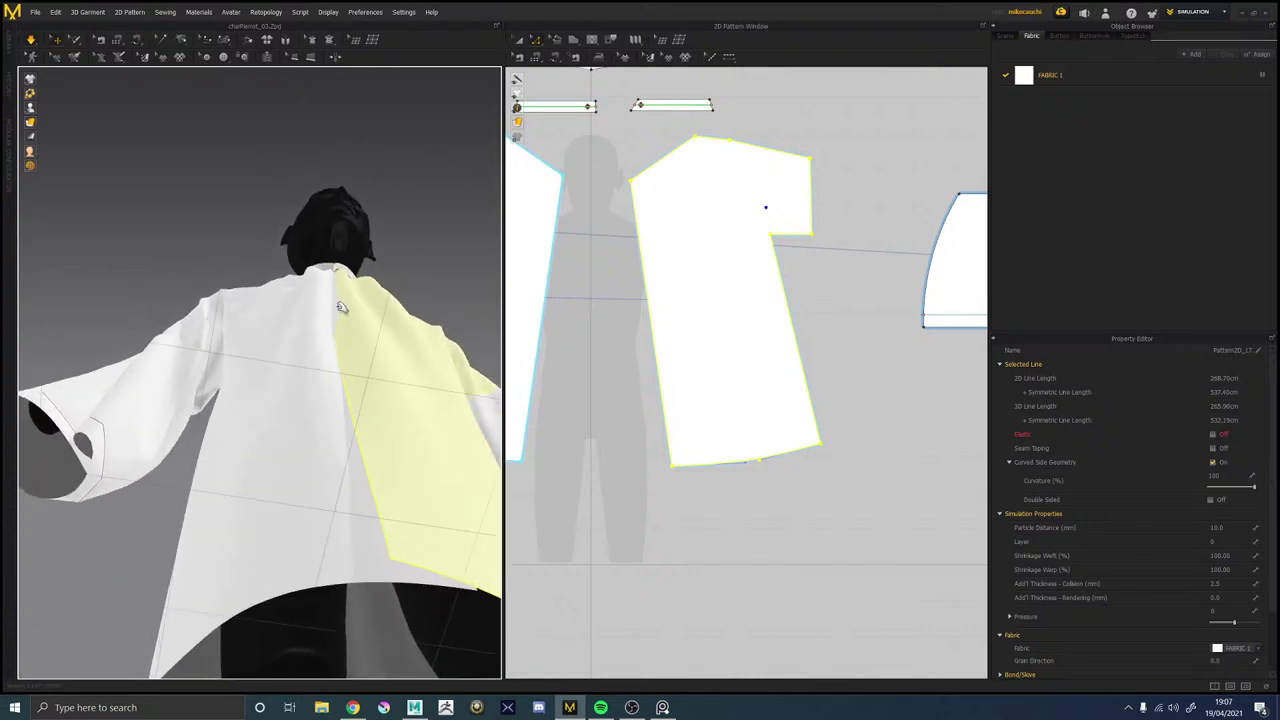
mouse_move(347, 286)
mouse_down()
mouse_move(367, 248)
mouse_move(341, 271)
mouse_up()
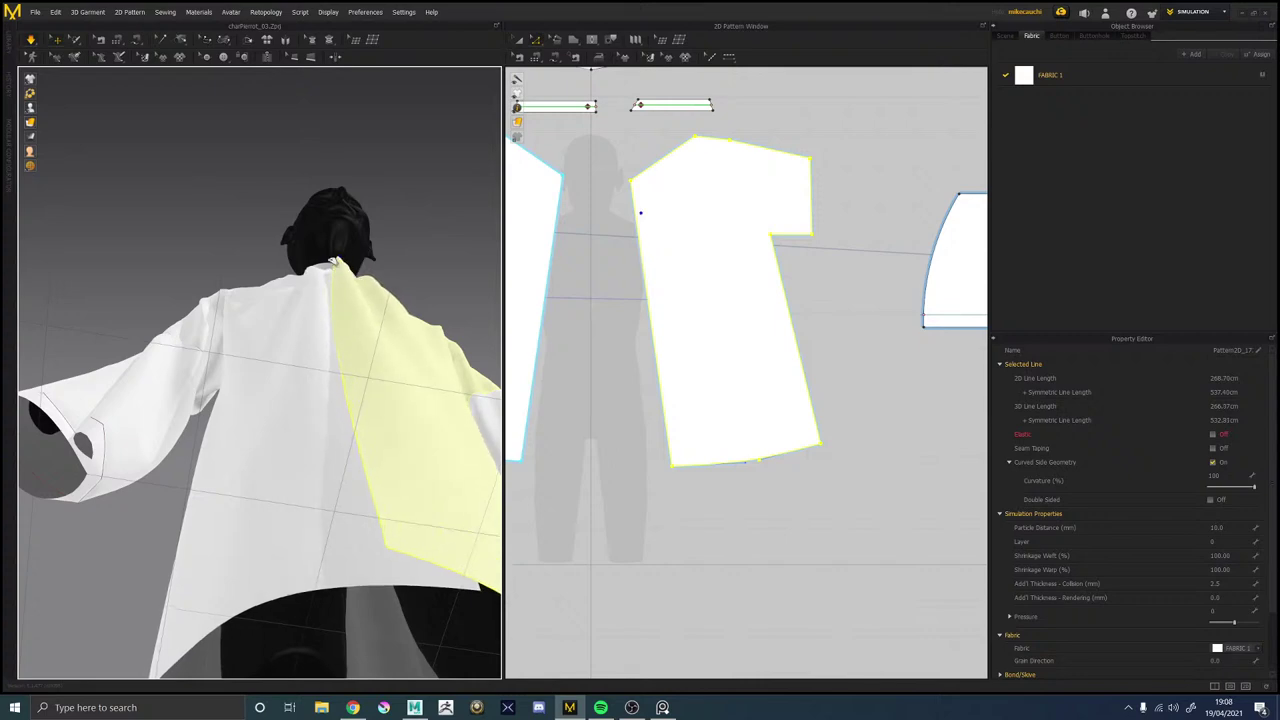
key(2)
middle_drag(334, 276, 276, 405)
scroll(280, 395, up, 5)
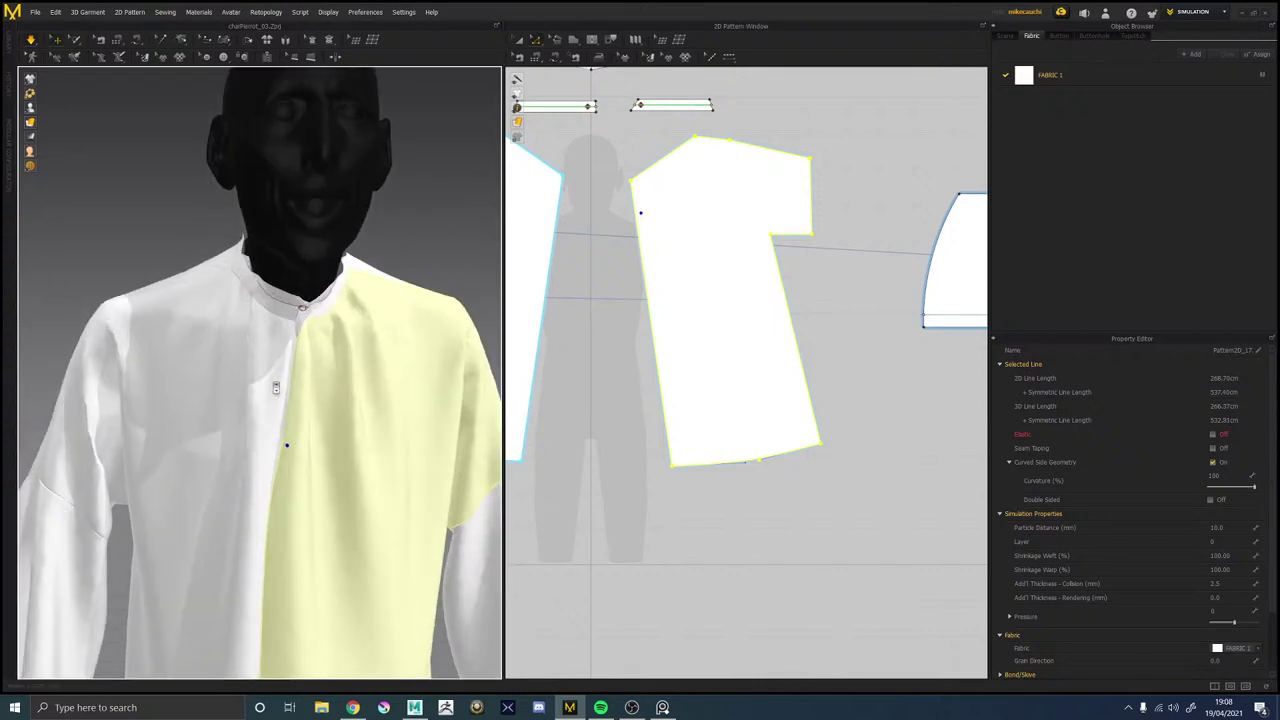
right_drag(288, 391, 248, 350)
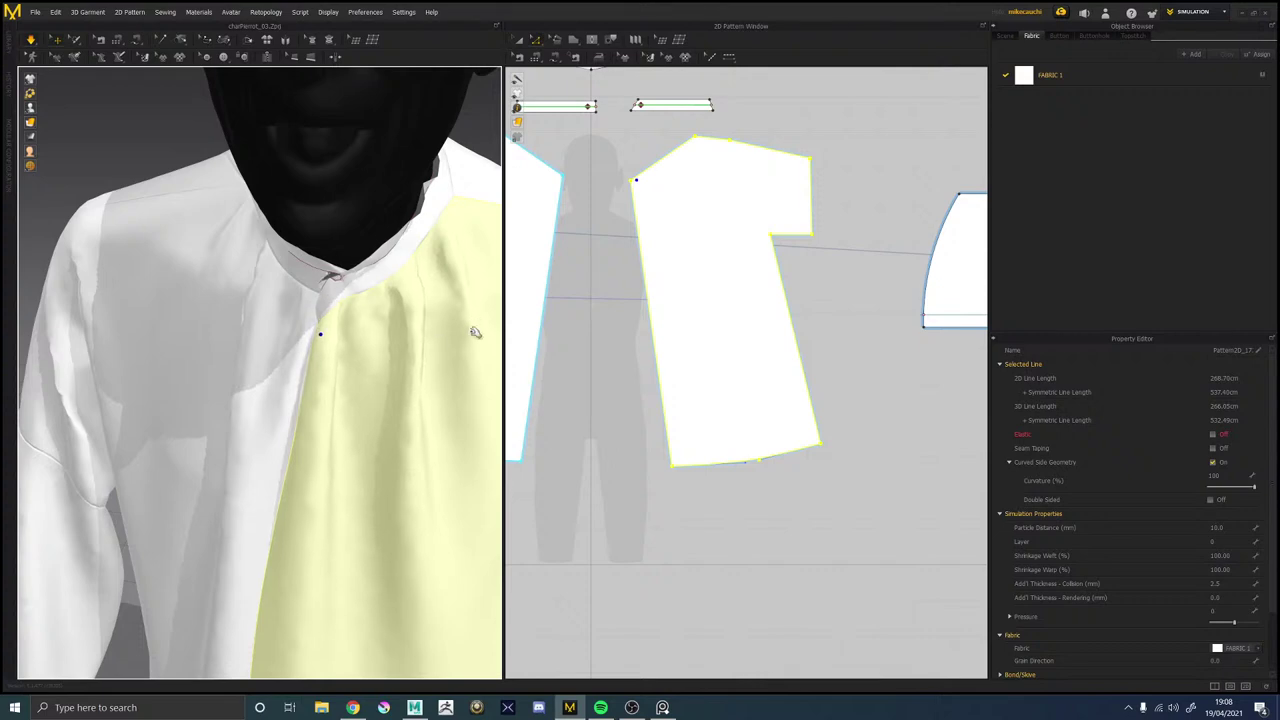
Set the simulation layer of the overlapping collar piece with the slanted end to 1.
right_drag(352, 304, 328, 272)
middle_drag(328, 272, 348, 408)
scroll(306, 374, up, 3)
right_drag(348, 408, 374, 443)
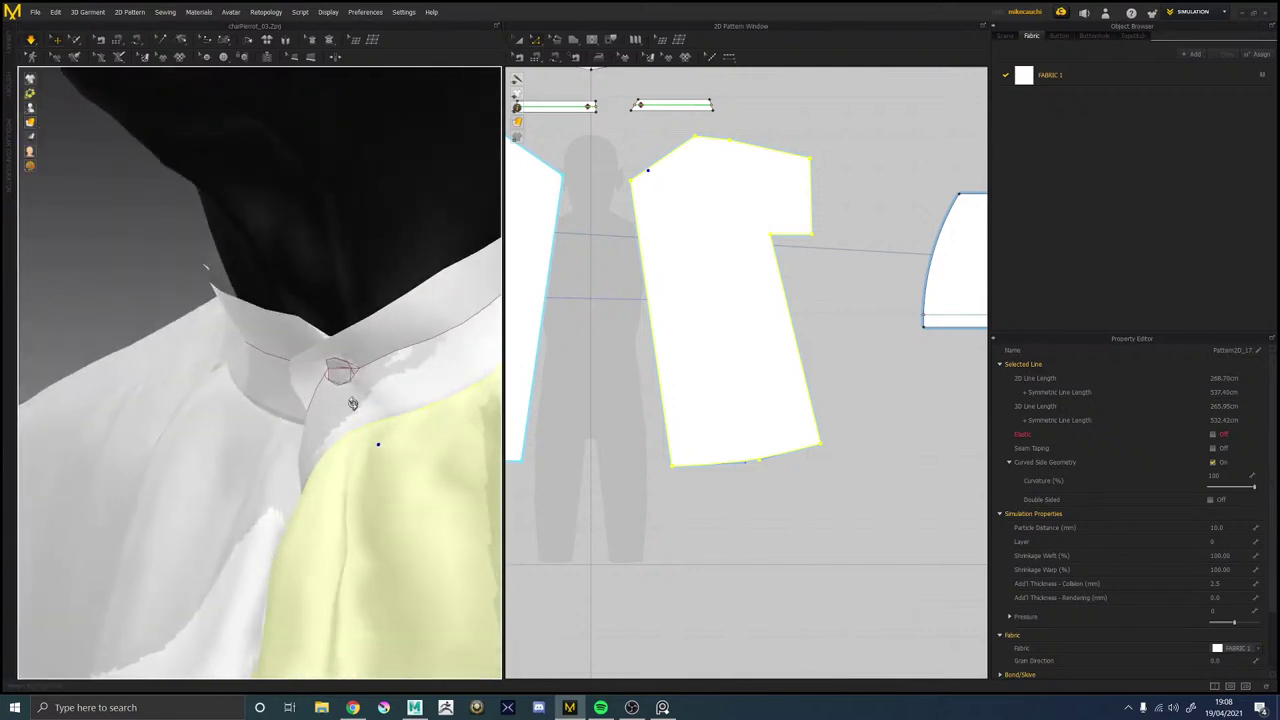
click(427, 317)
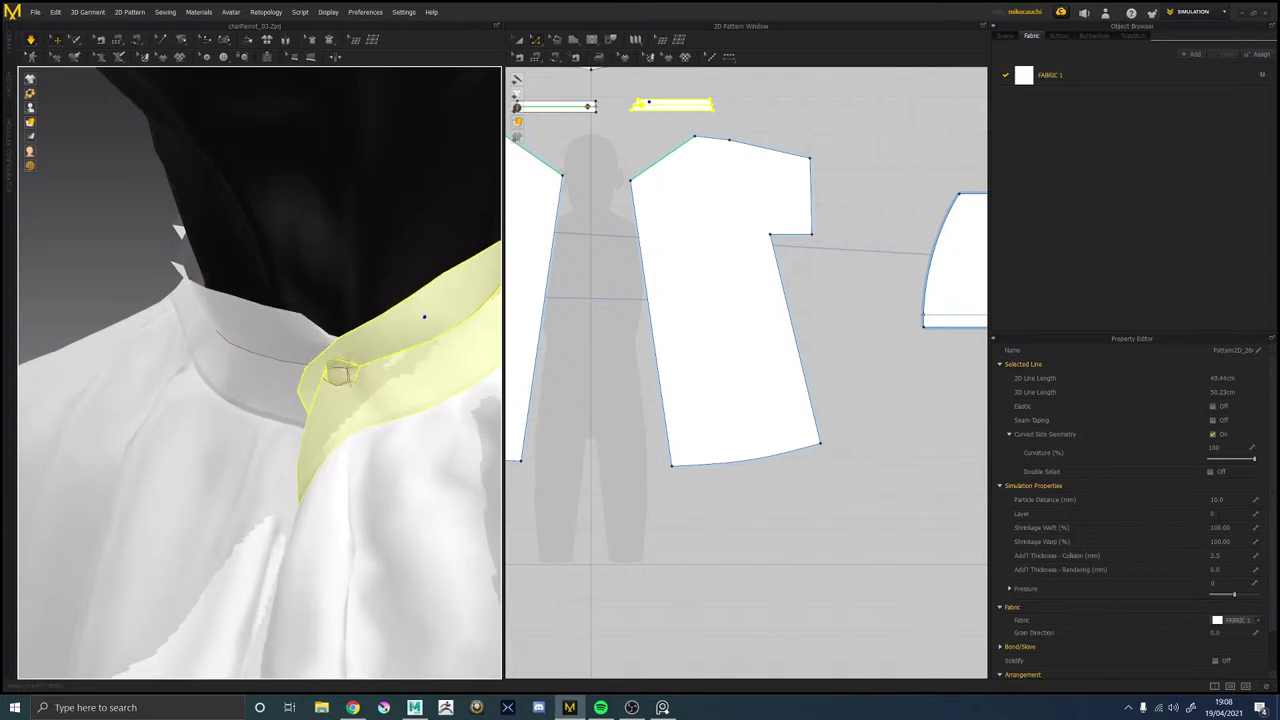
click(1222, 514)
text(1)
key(Return)
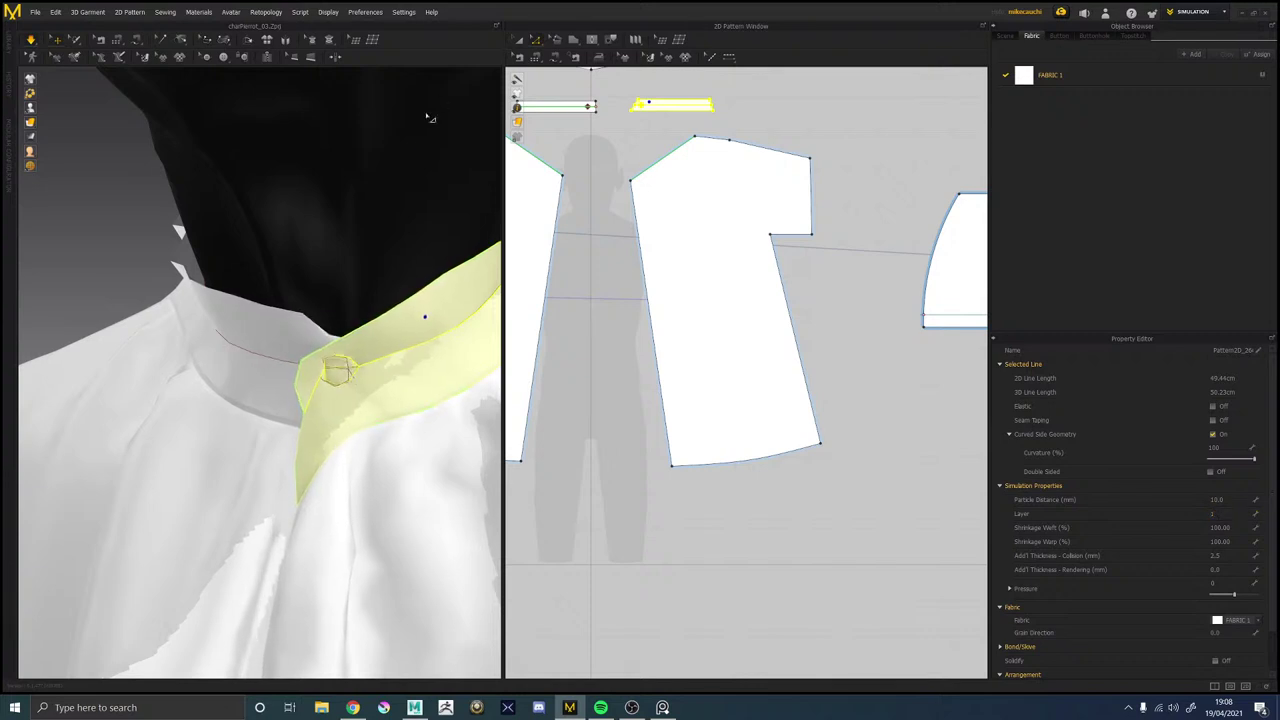
Tug the overlapping collar's front end while simulating, check how the overlap sits, and stop the simulation.
scroll(391, 347, down, 2)
right_drag(347, 375, 449, 311)
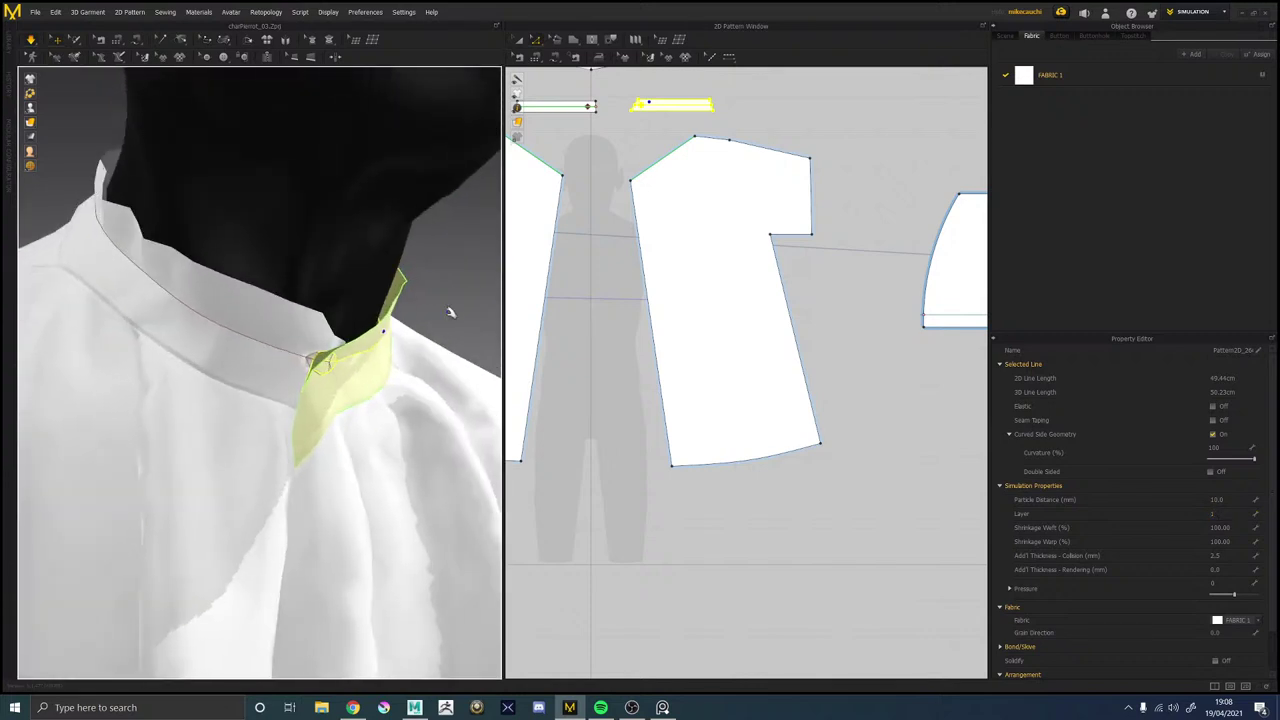
click(449, 310)
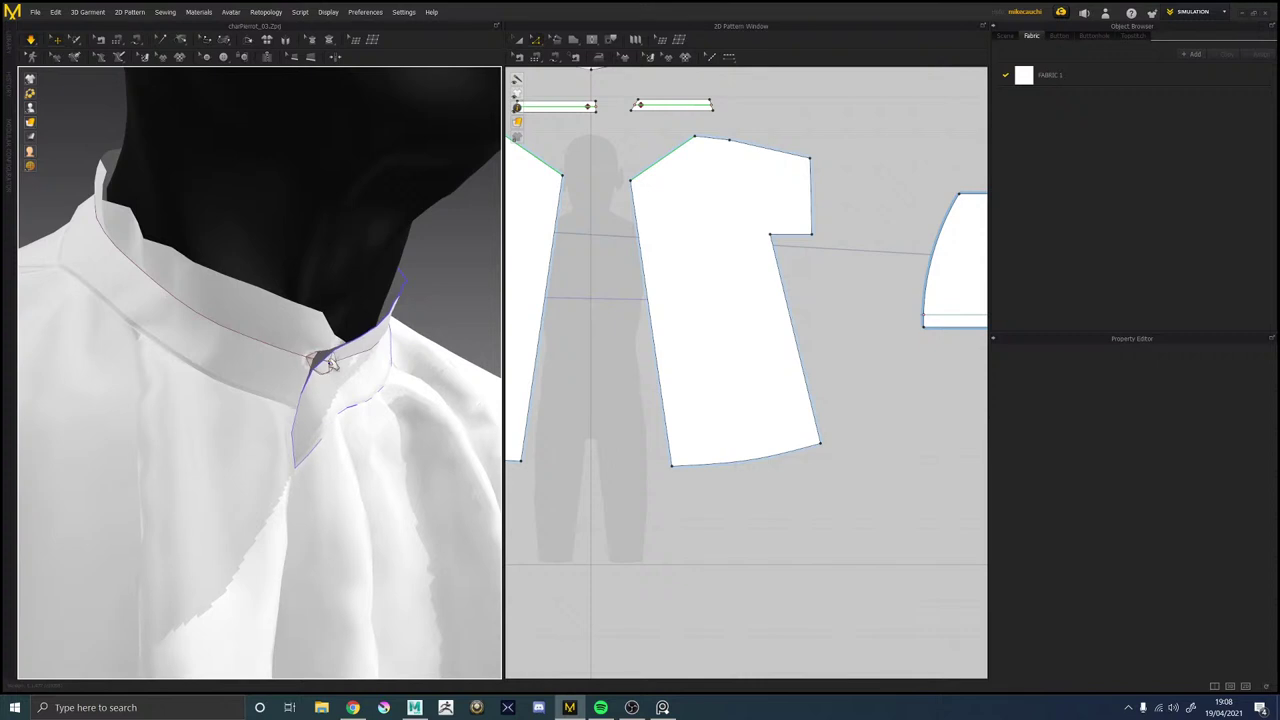
click(324, 362)
mouse_move(349, 371)
right_down()
mouse_move(376, 387)
mouse_move(370, 366)
right_up()
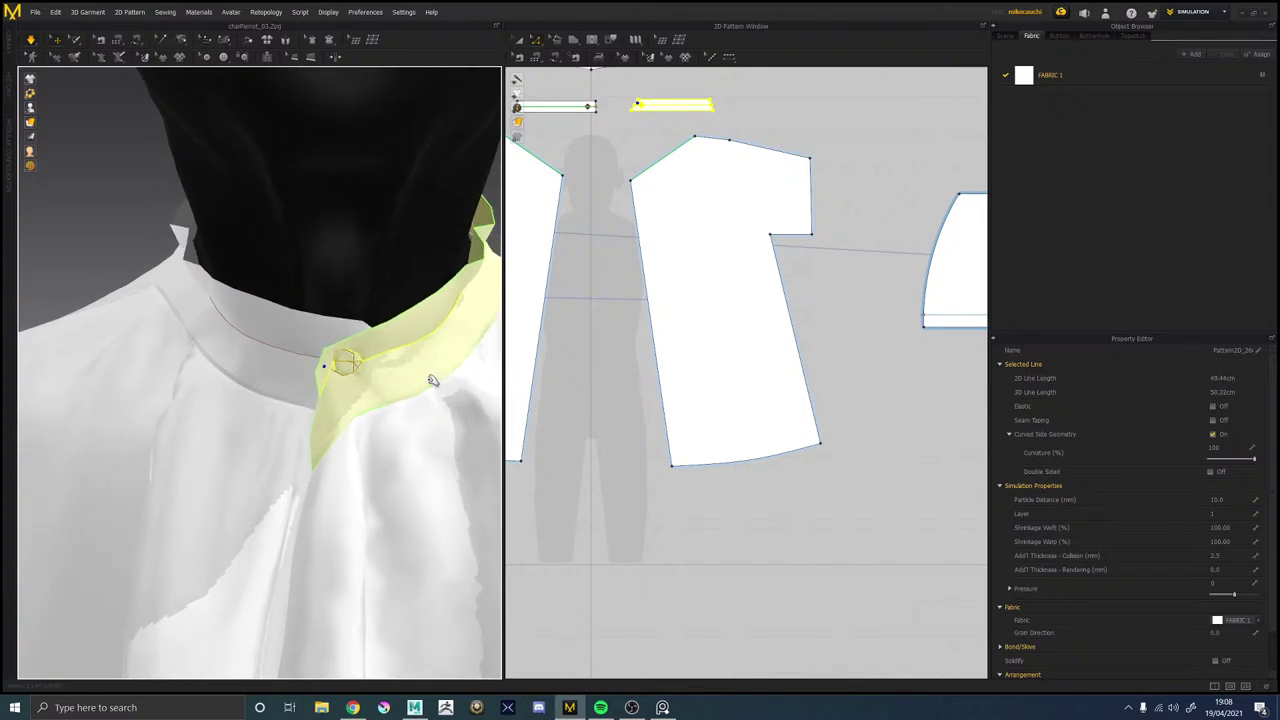
key(space)
scroll(411, 382, down, 7)
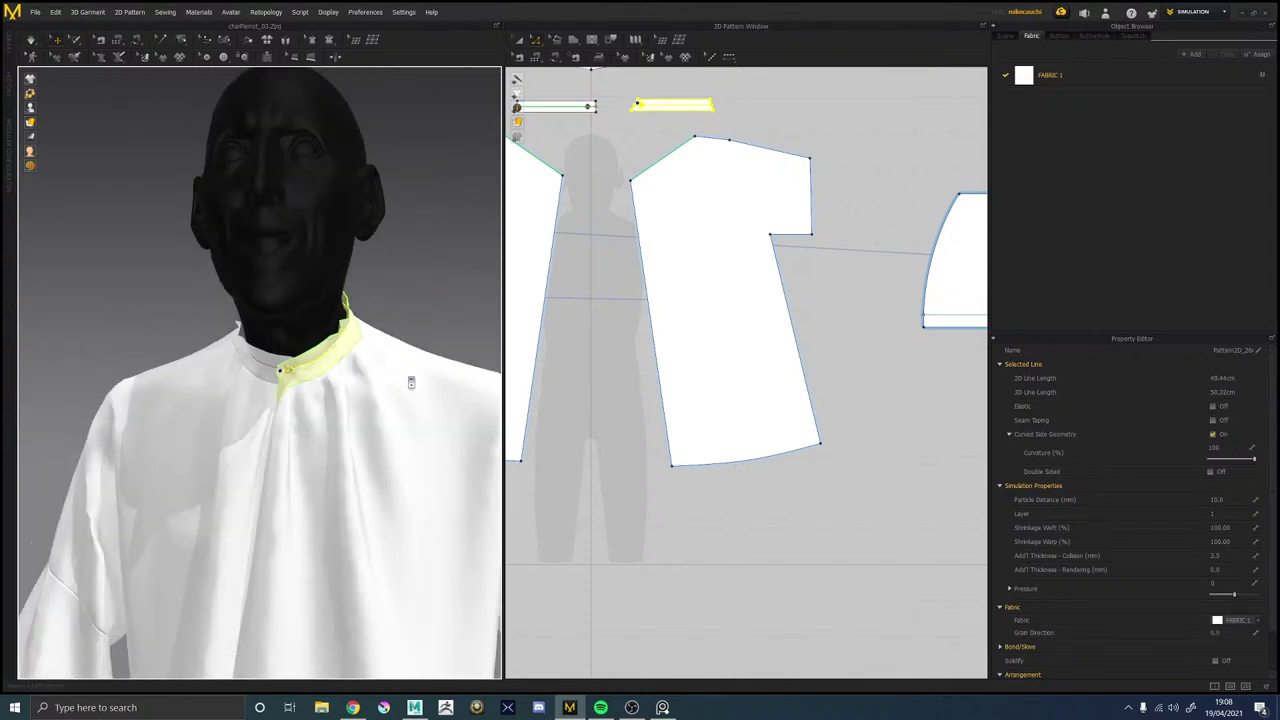
right_drag(410, 382, 350, 369)
Move the lower corner of the collar piece's slanted end inward so the end becomes square.
middle_drag(626, 154, 675, 261)
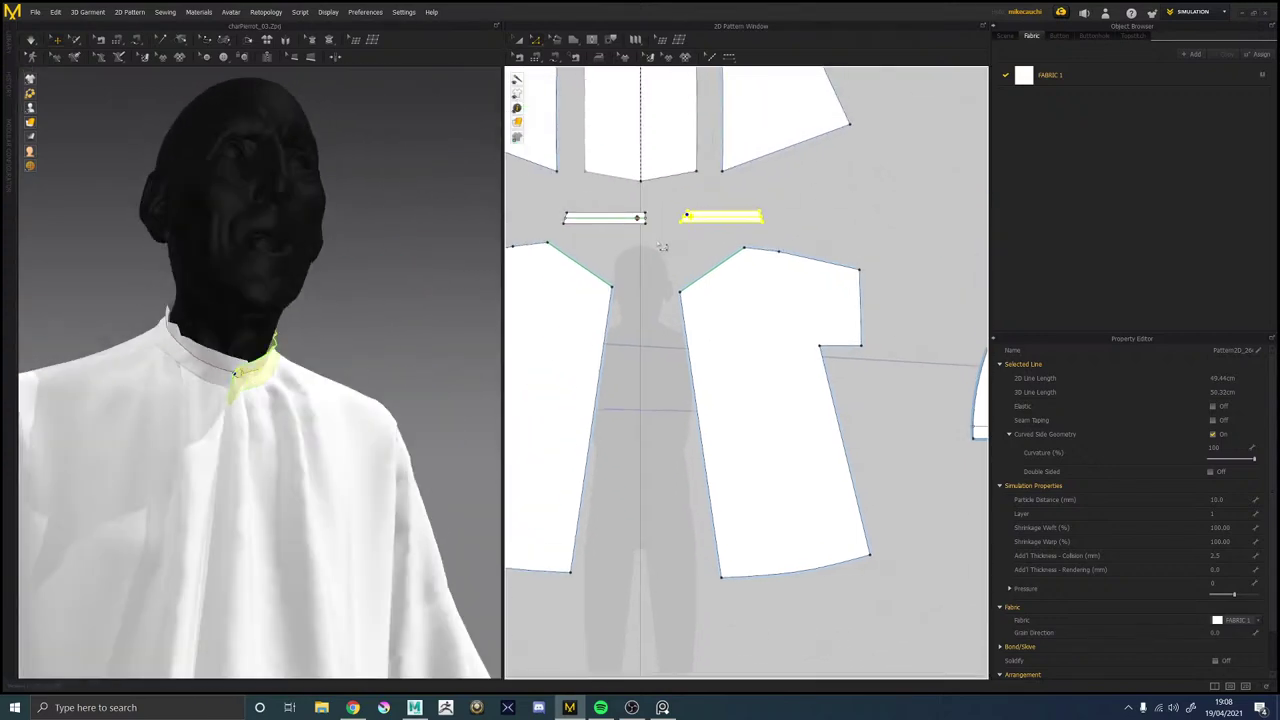
scroll(664, 247, up, 4)
scroll(737, 230, up, 4)
right_drag(720, 203, 743, 286)
scroll(719, 278, down, 2)
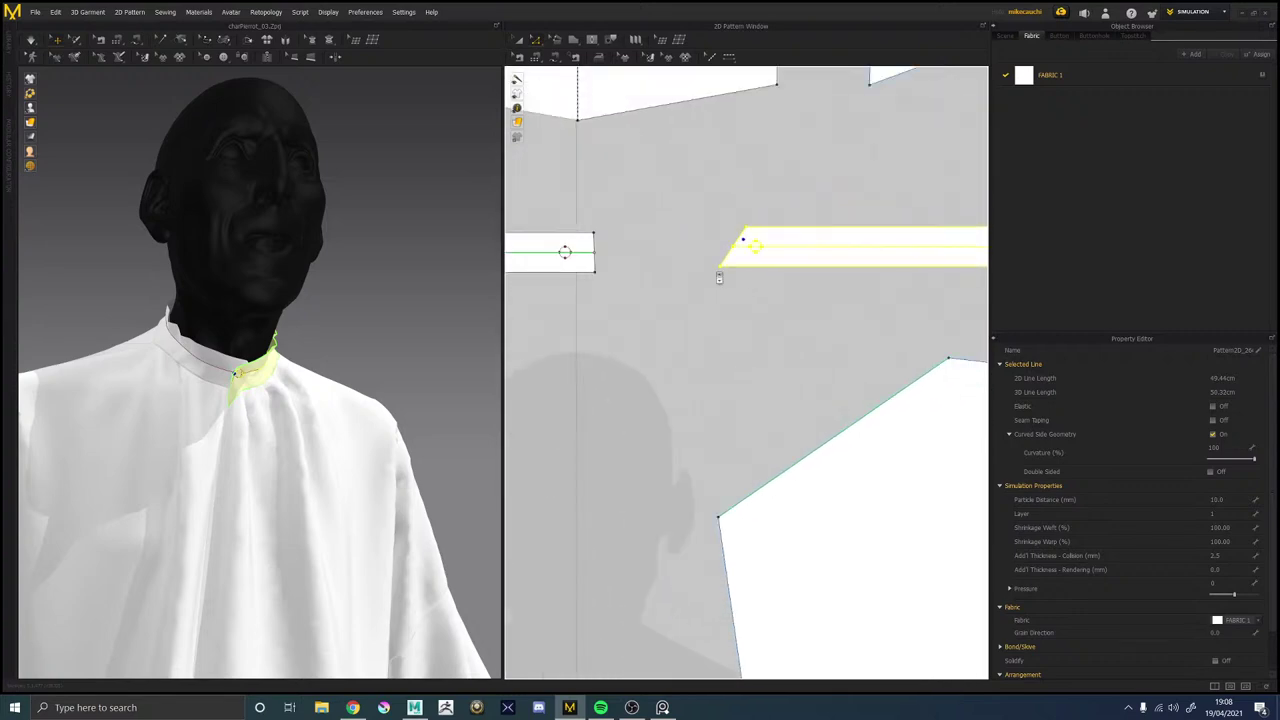
click(745, 297)
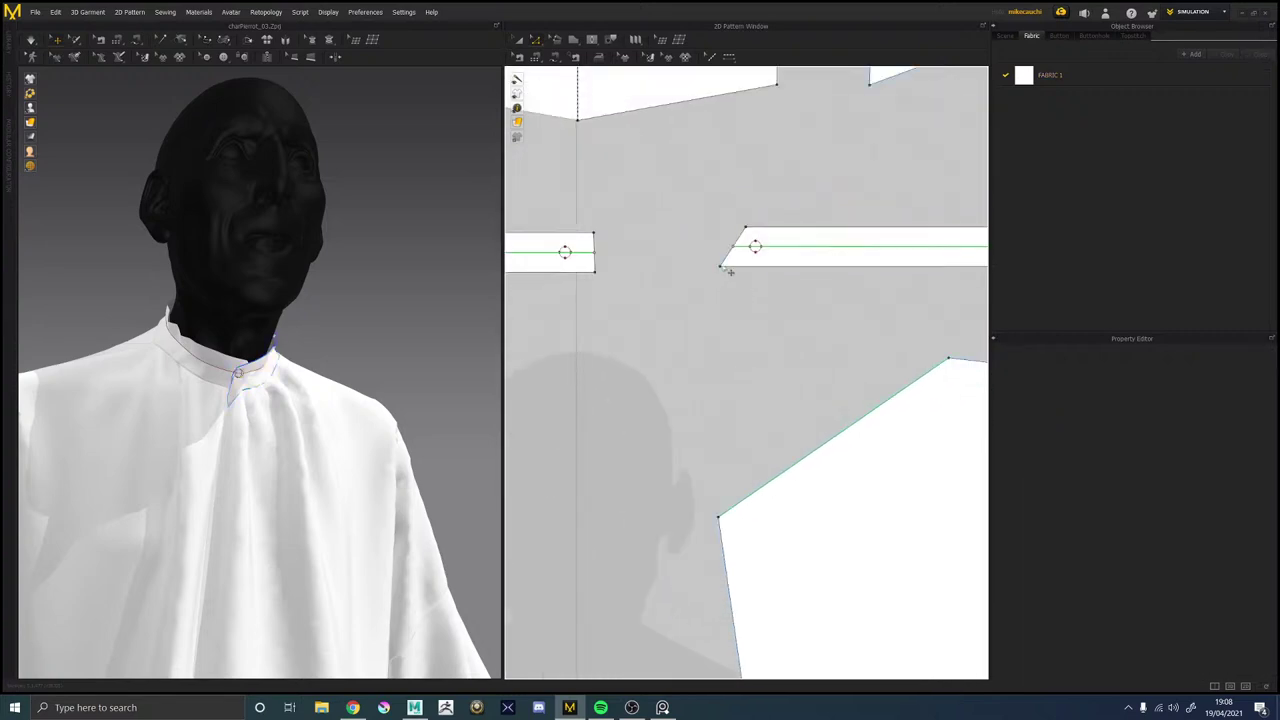
click(727, 270)
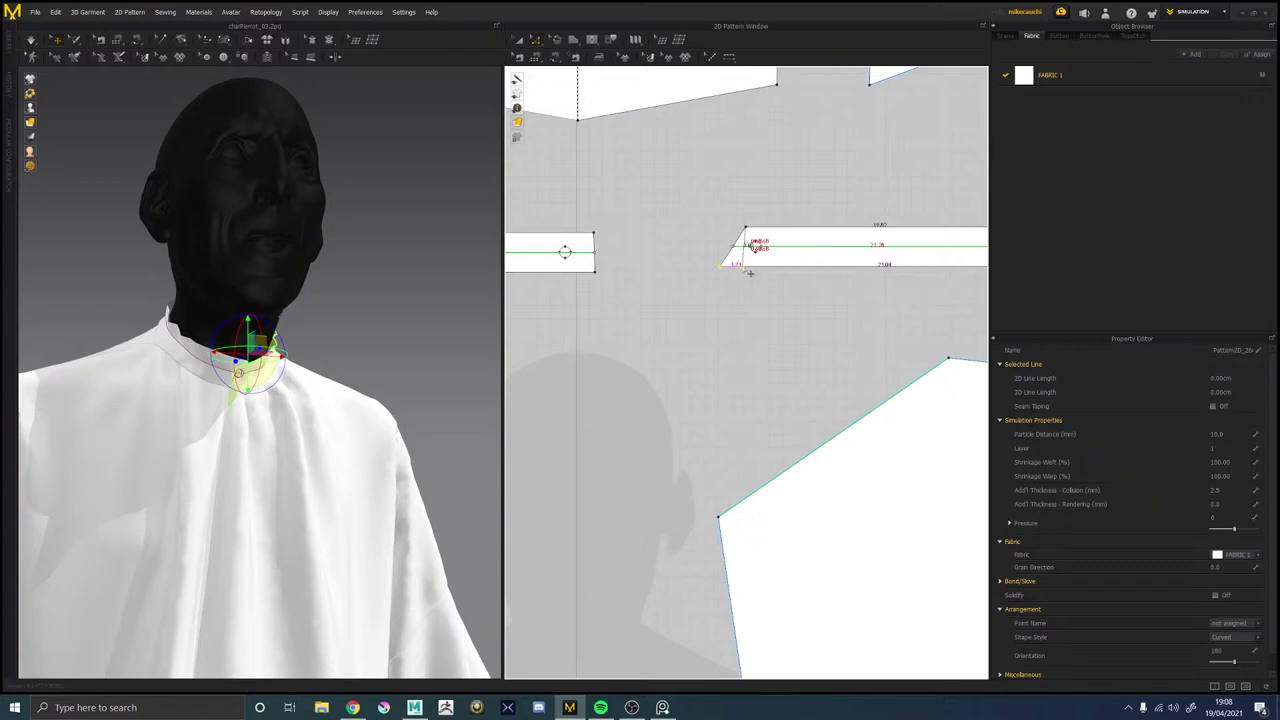
drag(750, 273, 752, 273)
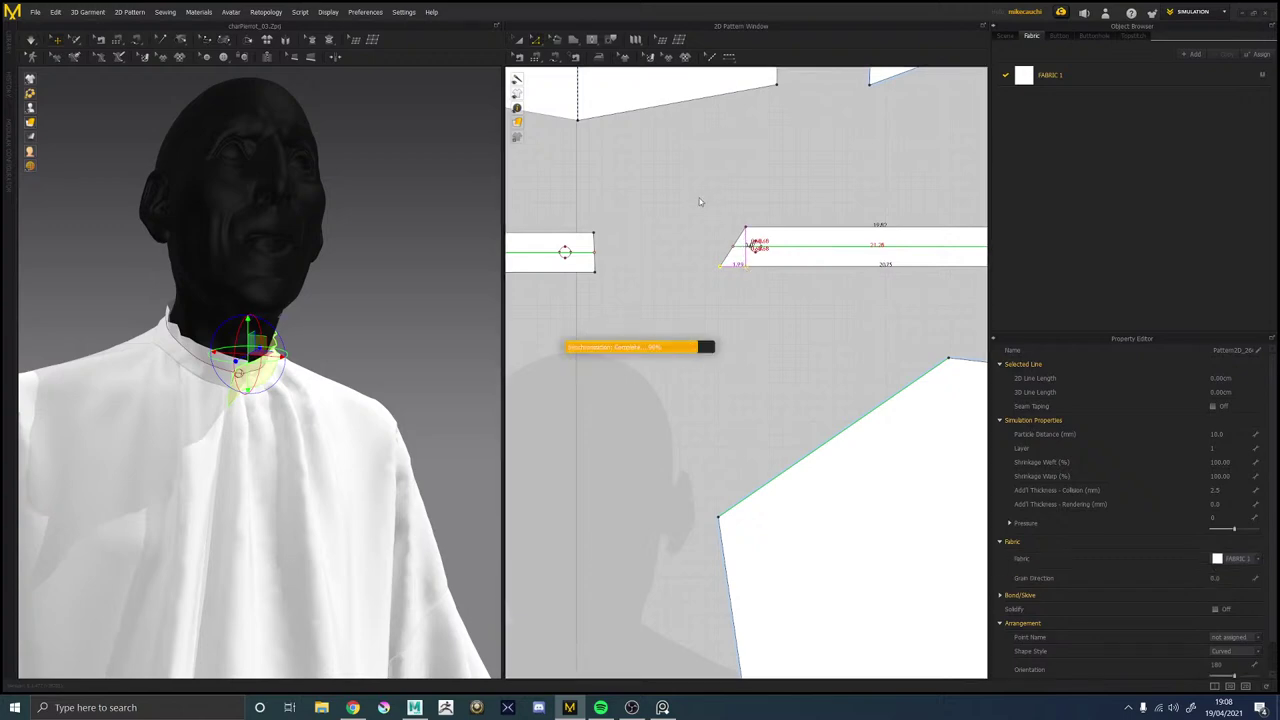
key(Delete)
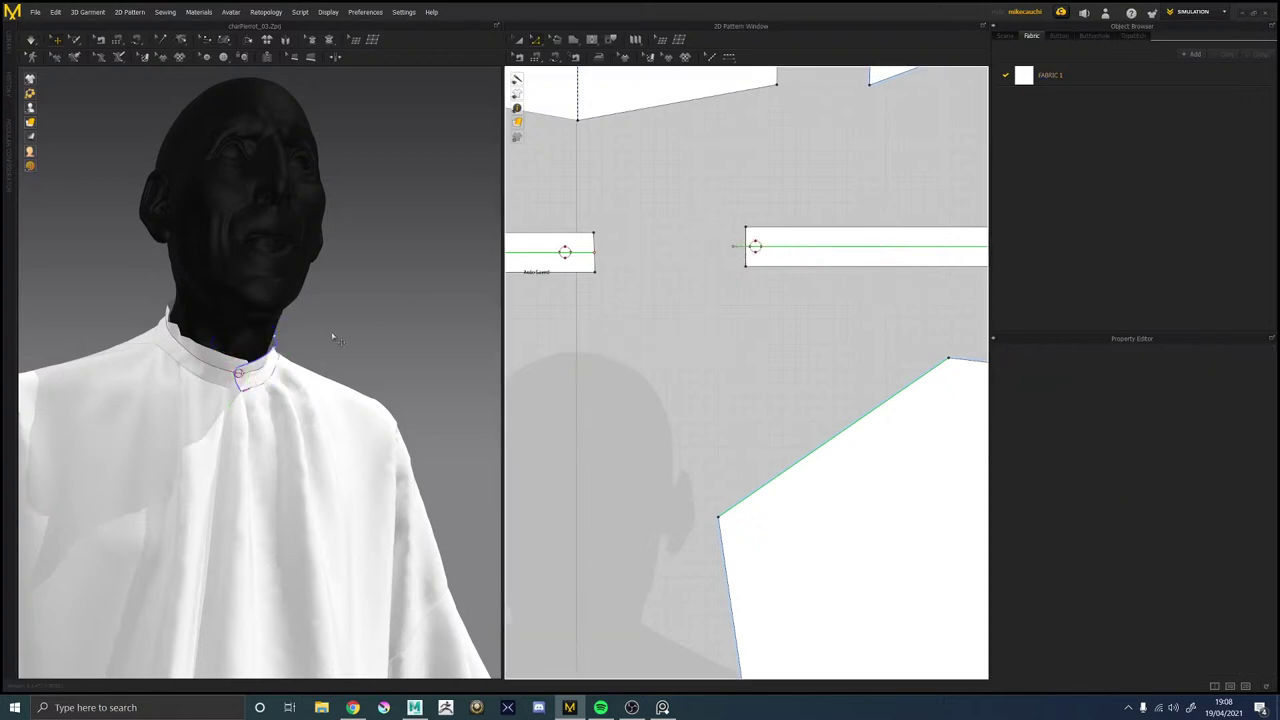
Simulate the coat with the squared collar end and tug the front panel's centre edge below the collar.
mouse_move(331, 337)
right_down()
mouse_move(357, 322)
mouse_move(356, 341)
right_up()
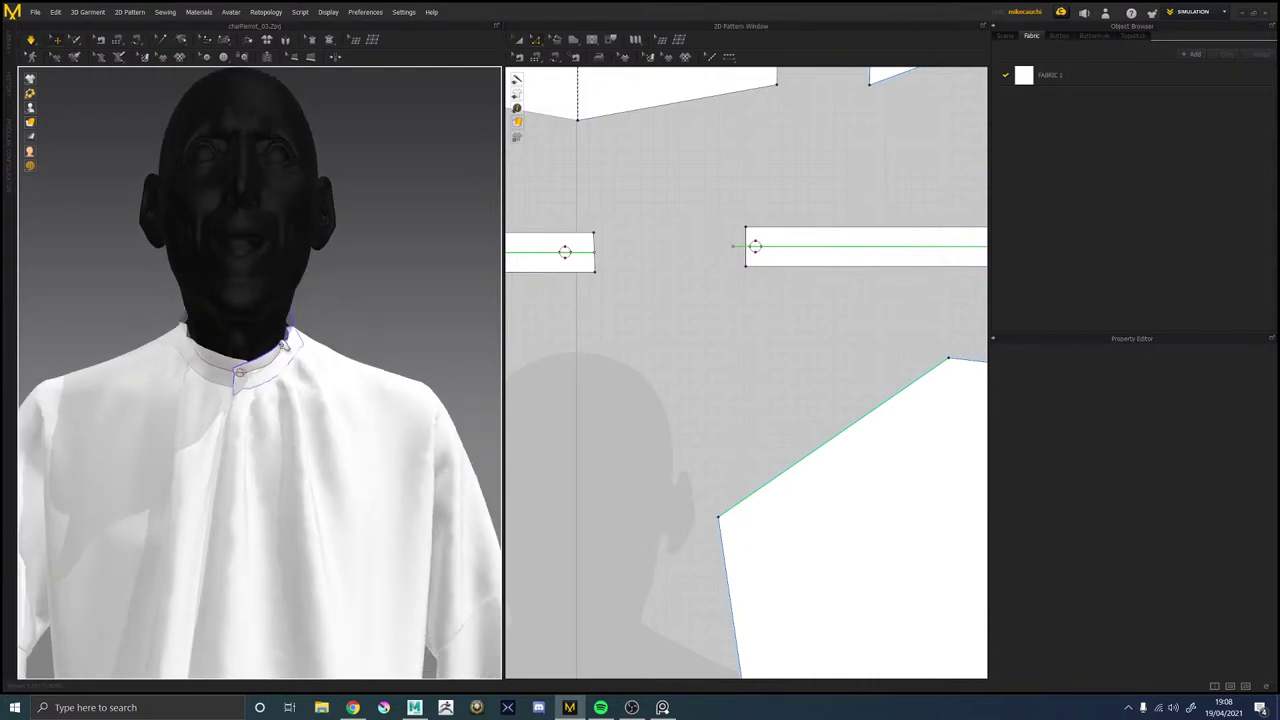
mouse_move(289, 400)
right_down()
mouse_move(311, 394)
mouse_move(309, 371)
mouse_move(232, 370)
mouse_move(266, 389)
mouse_move(278, 451)
mouse_move(271, 414)
mouse_move(229, 393)
right_up()
click(229, 386)
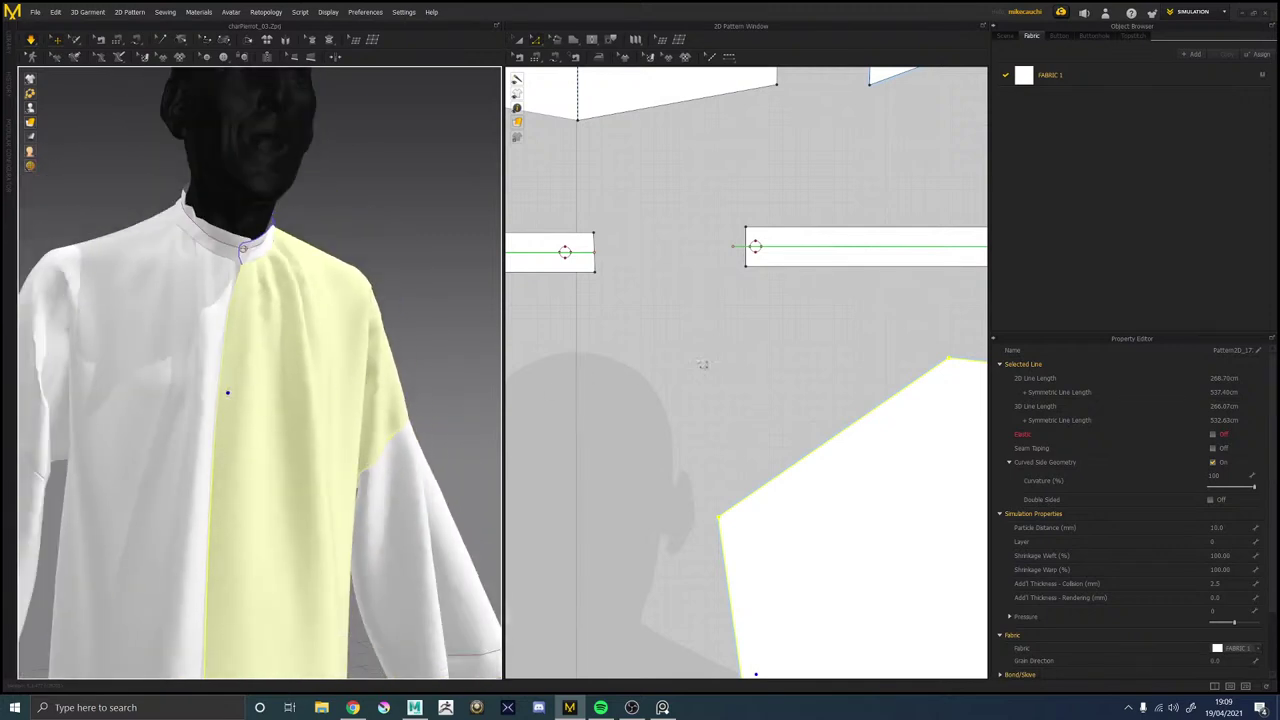
right_drag(331, 346, 309, 349)
Extend the collar piece's squared end edge outward to lengthen the overlap, and save the project.
click(768, 324)
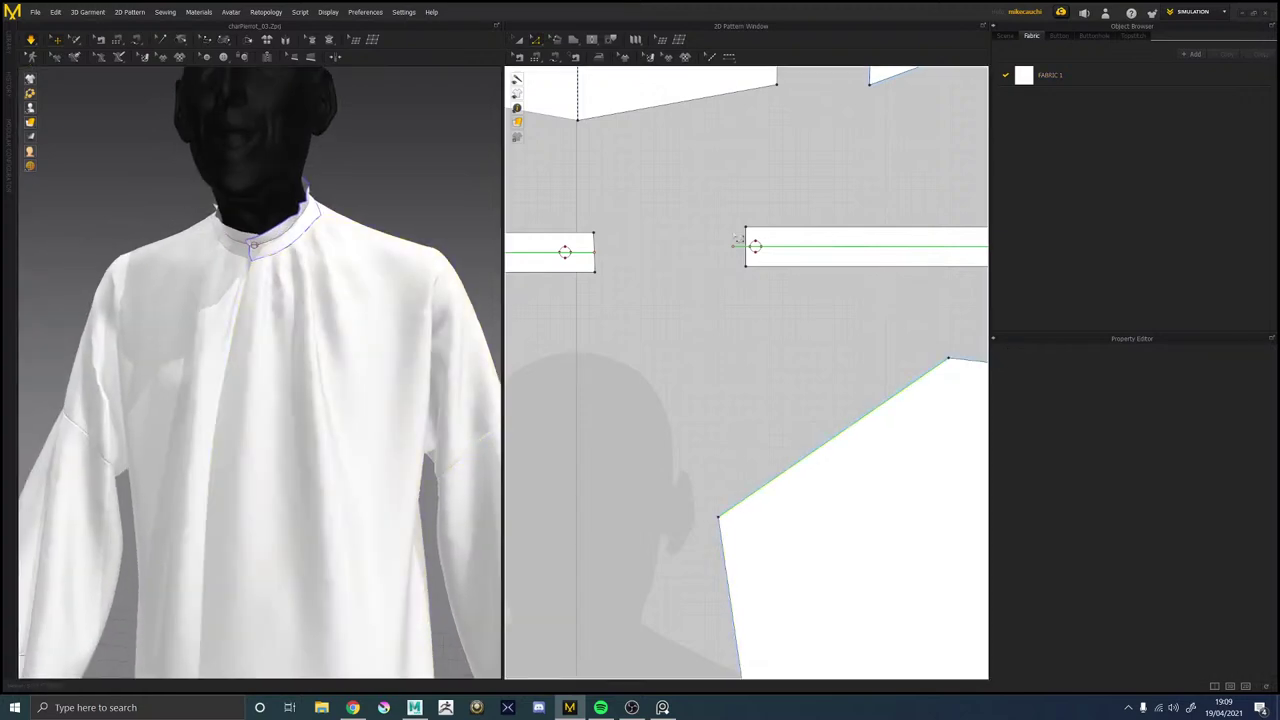
click(746, 246)
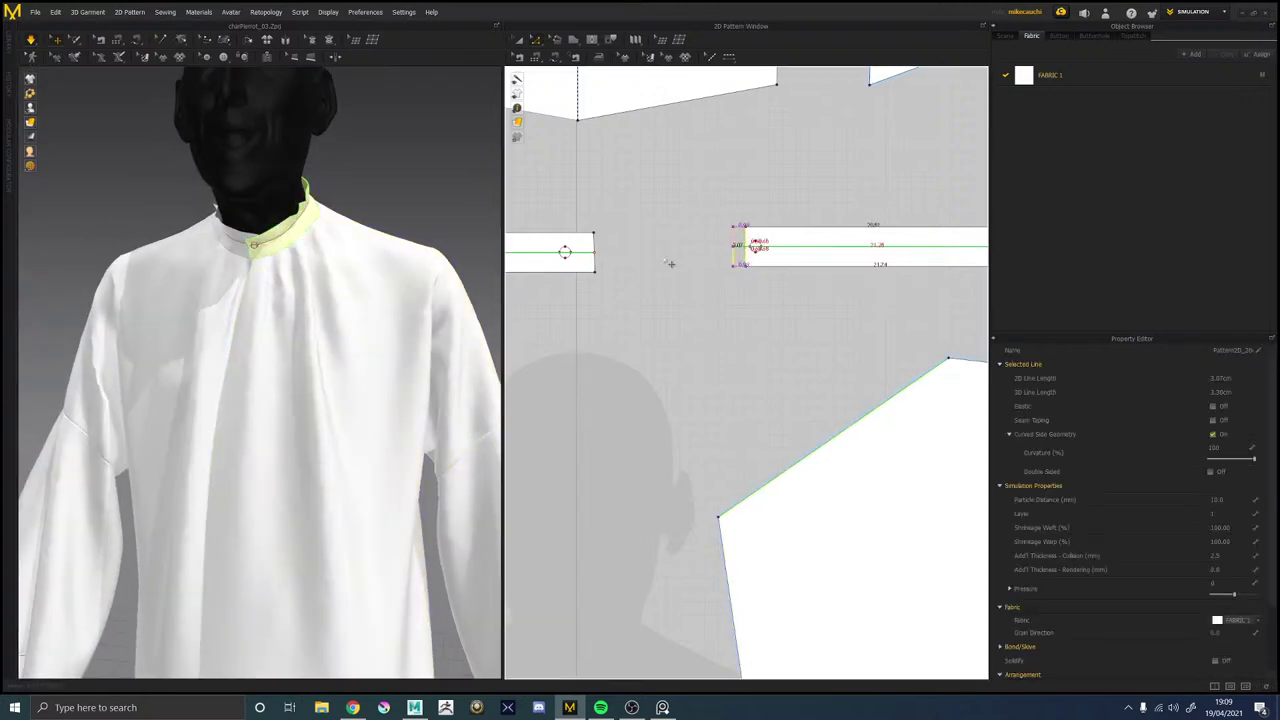
right_drag(286, 282, 288, 276)
key(ctrl+s)
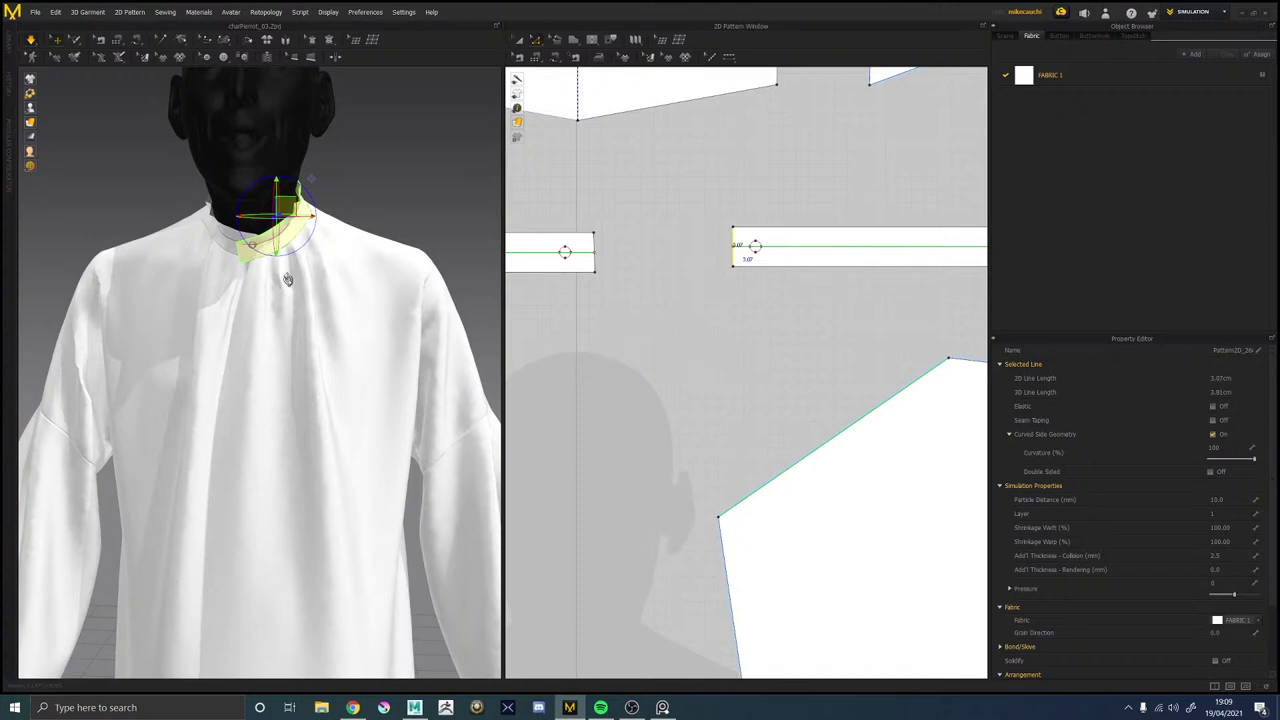
right_drag(273, 281, 263, 231)
right_drag(254, 284, 263, 307)
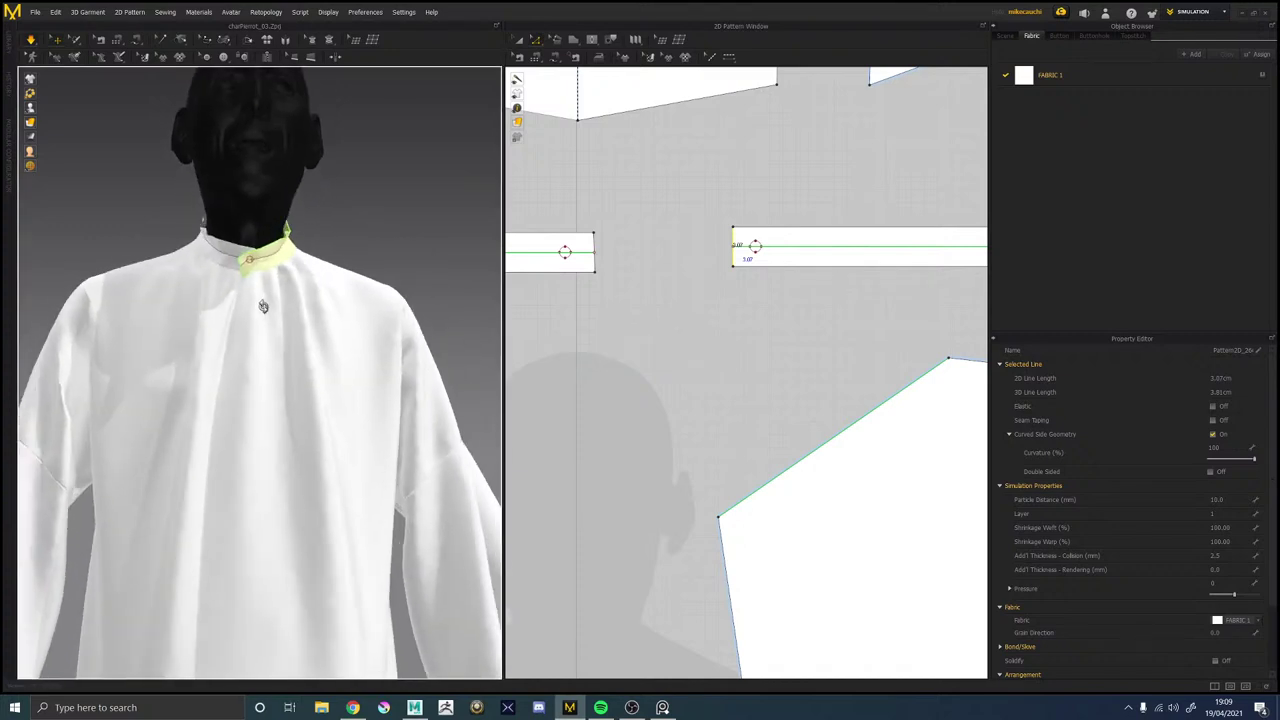
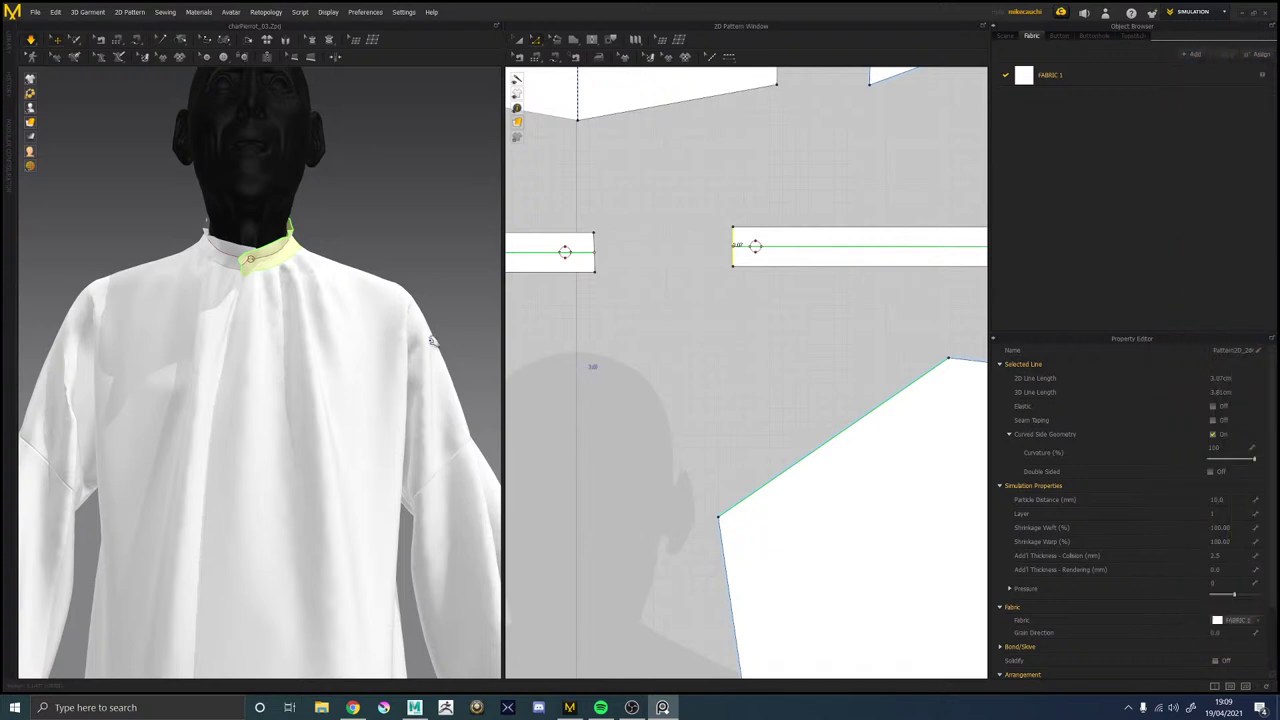
Move the internal circle at the overlapping collar's end from the fold line down into the collar's lower half.
scroll(263, 247, up, 2)
middle_drag(698, 214, 756, 272)
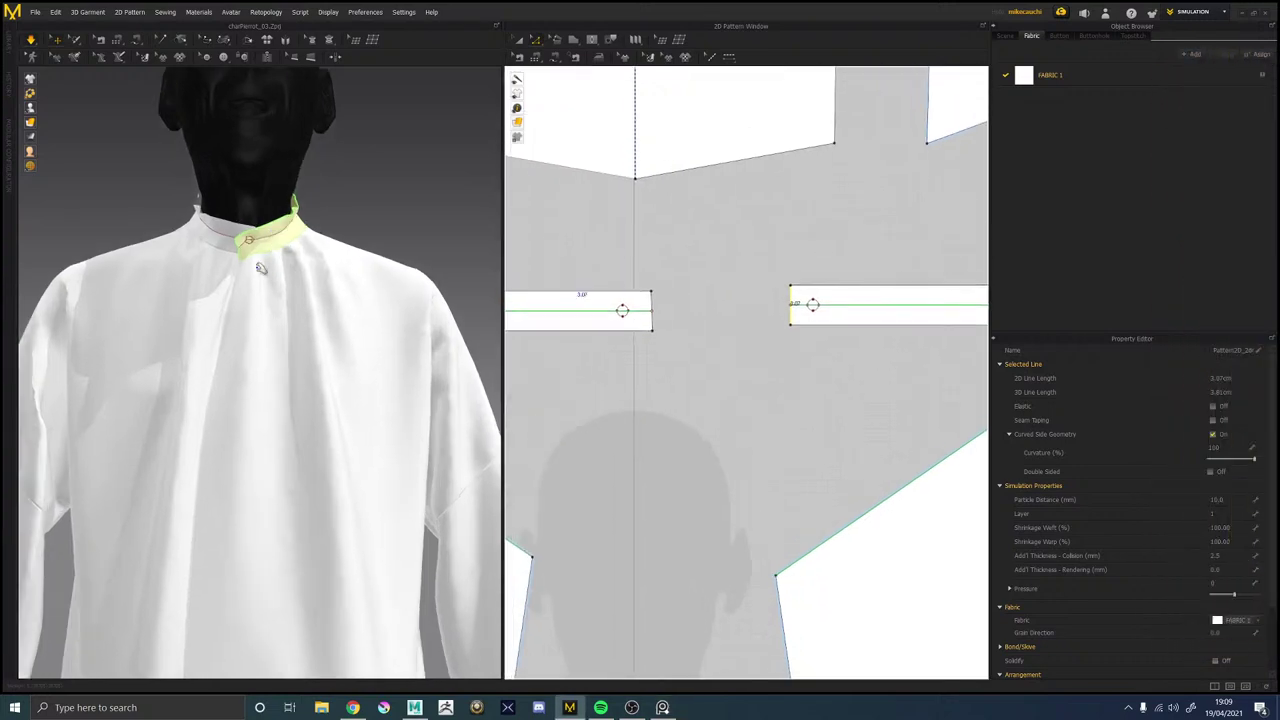
mouse_move(259, 268)
right_down()
mouse_move(300, 270)
mouse_move(241, 273)
right_up()
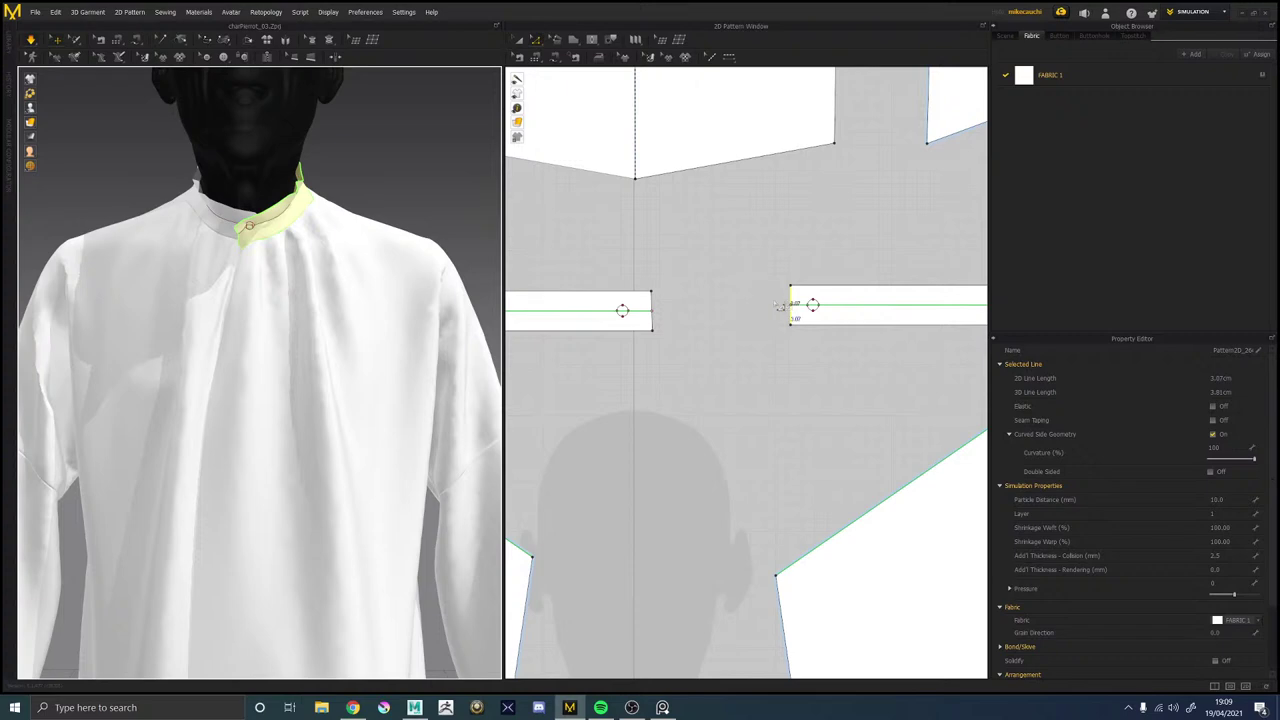
click(828, 307)
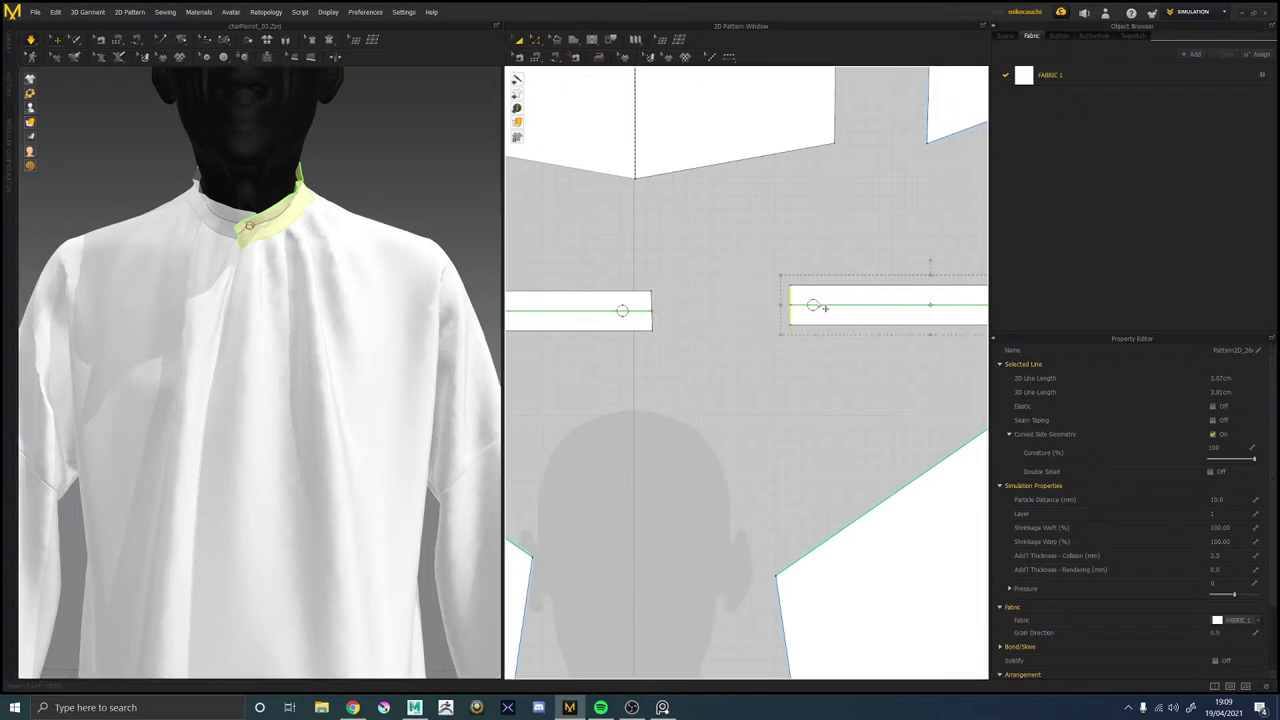
click(814, 264)
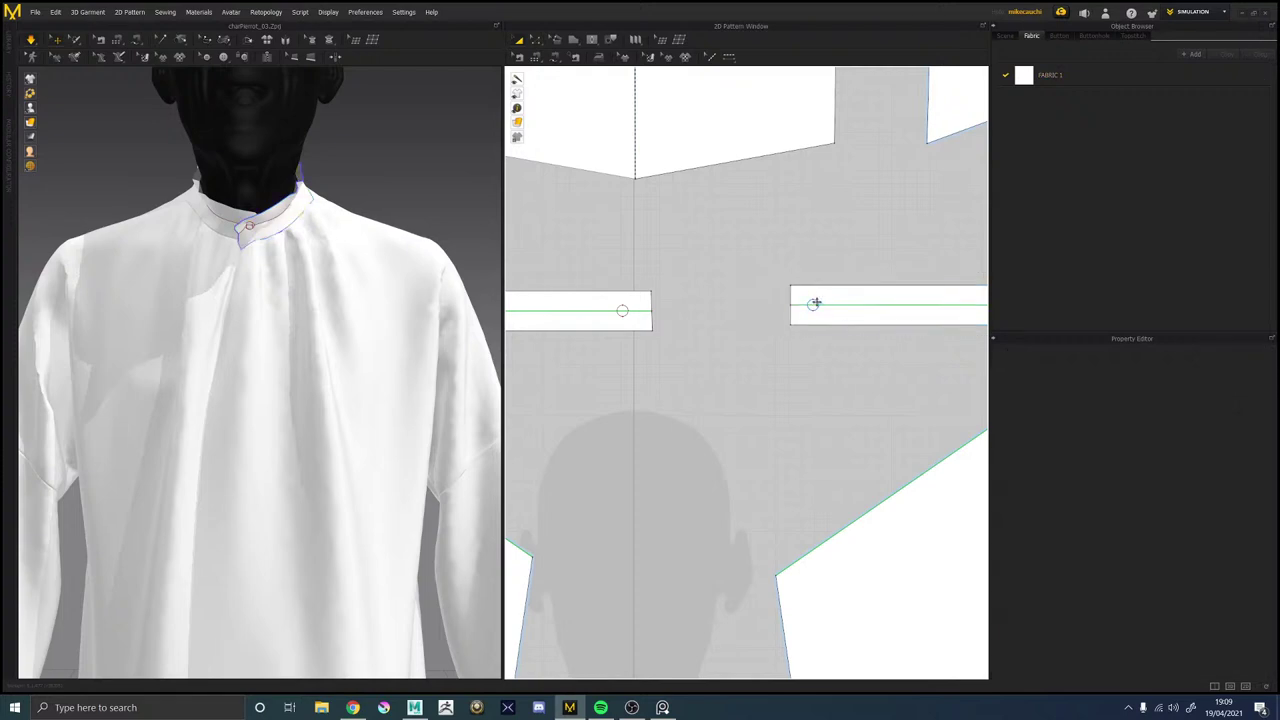
click(815, 303)
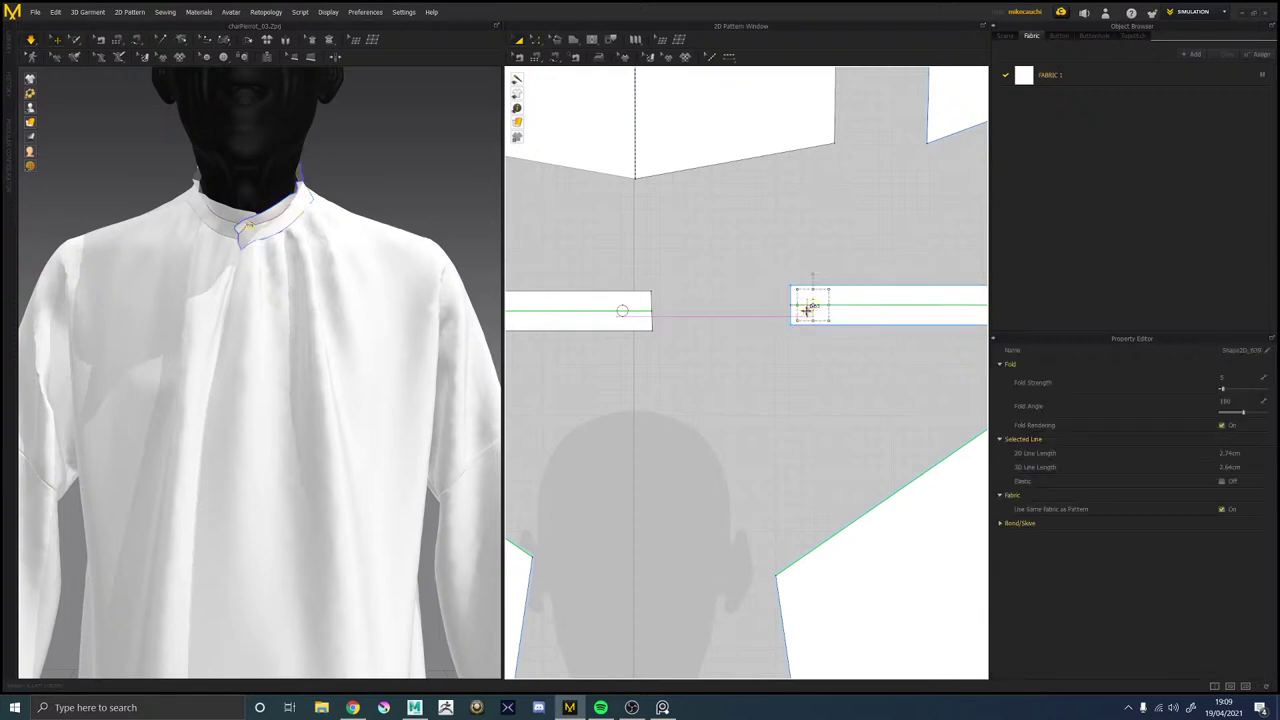
scroll(807, 310, down, 3)
scroll(795, 312, up, 7)
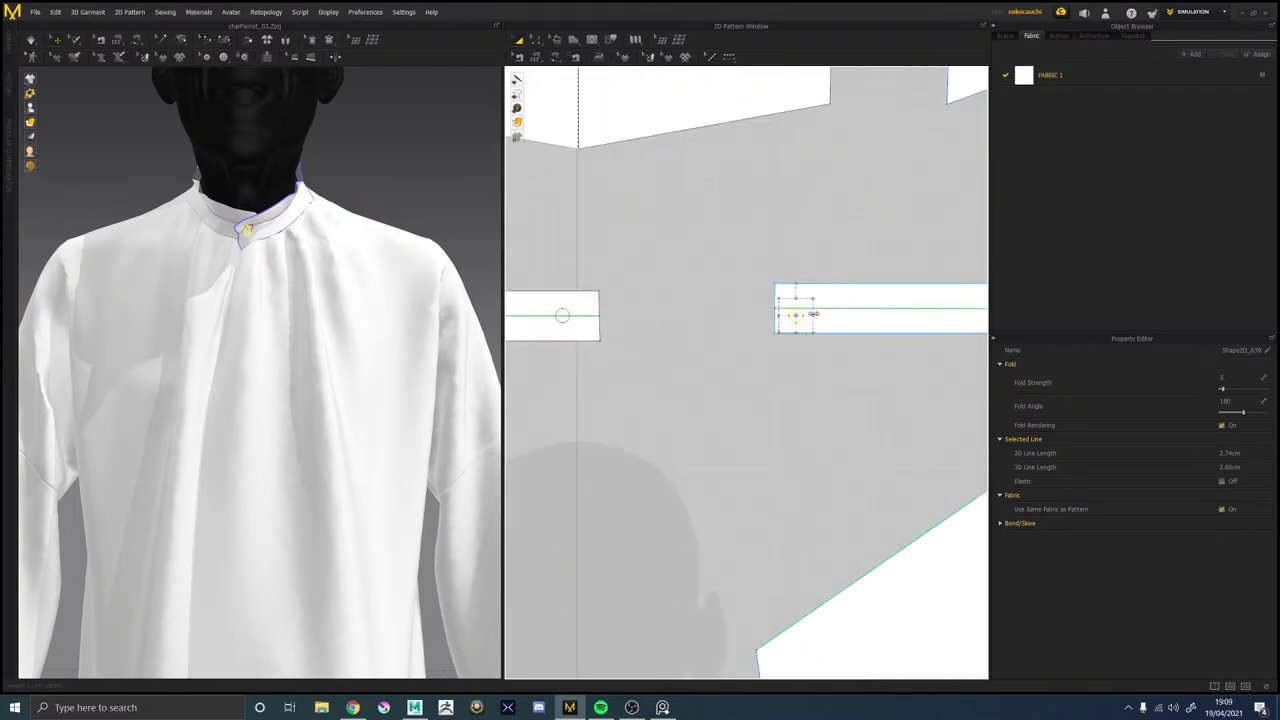
drag(784, 311, 762, 327)
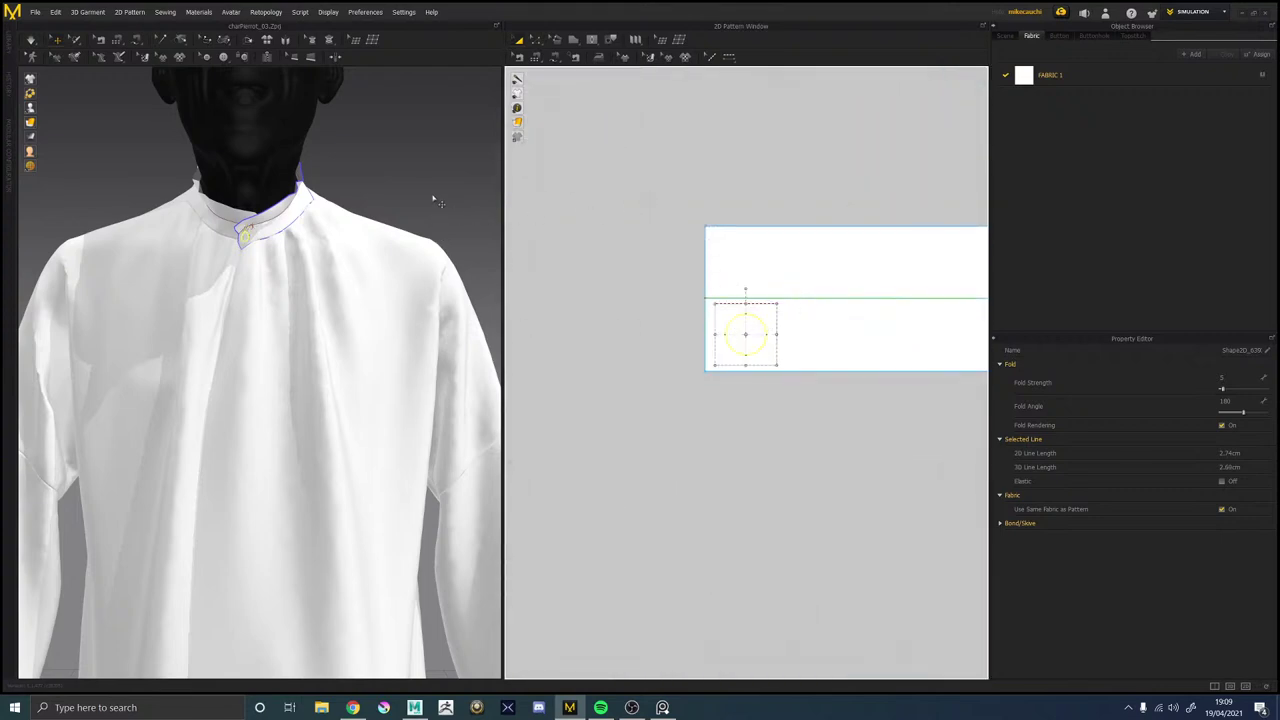
Paste a copy of the circle onto the lower half of the opposite collar piece's end and simulate the coat.
middle_drag(437, 201, 725, 292)
scroll(655, 312, down, 2)
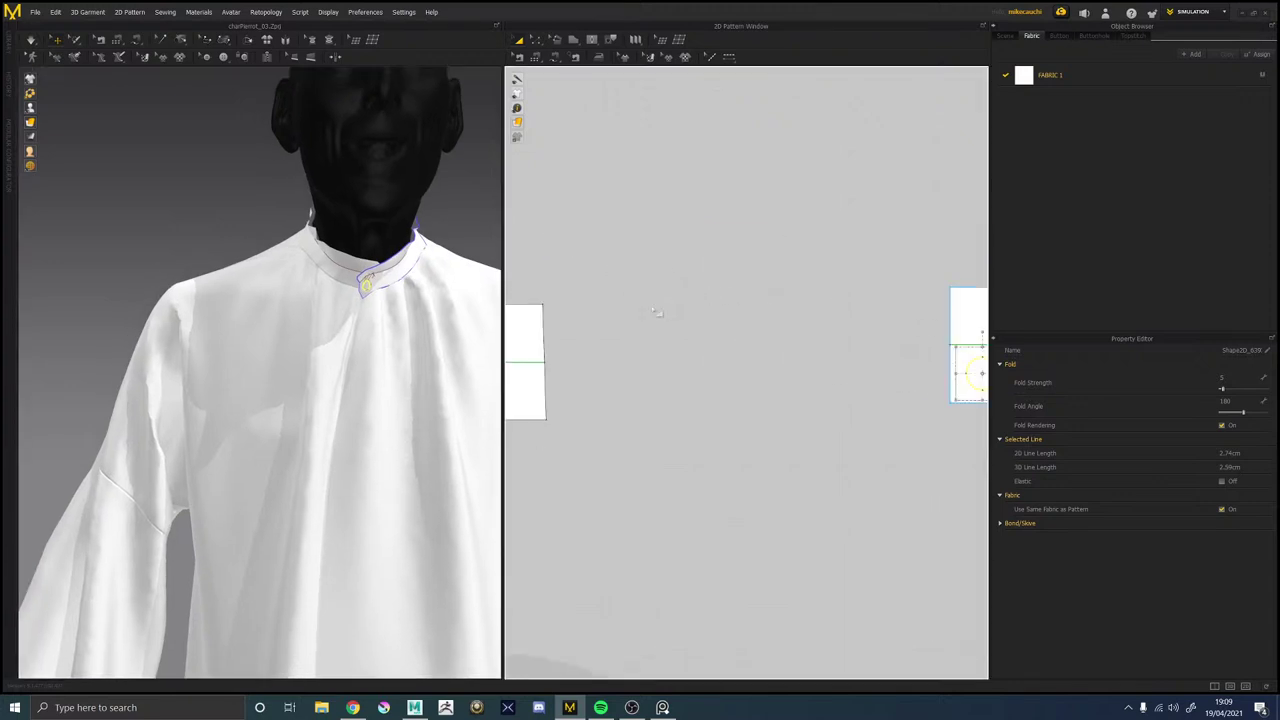
scroll(652, 312, down, 3)
key(ctrl+v)
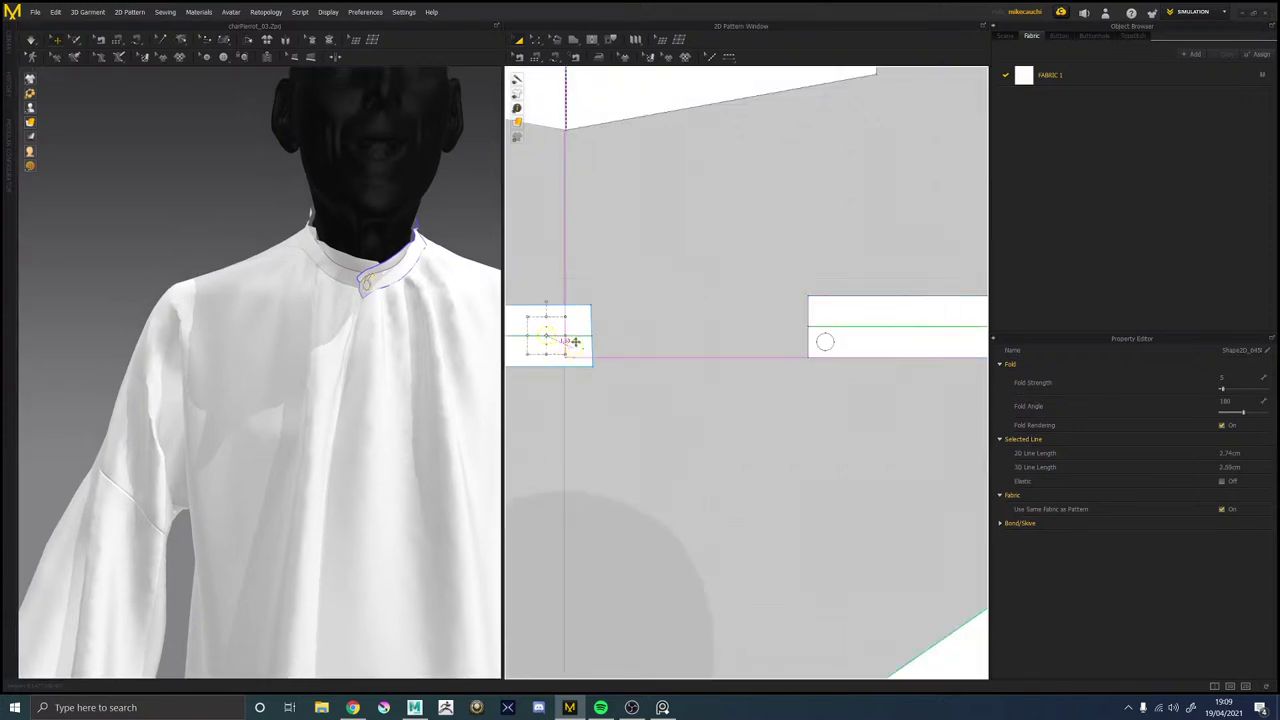
click(574, 348)
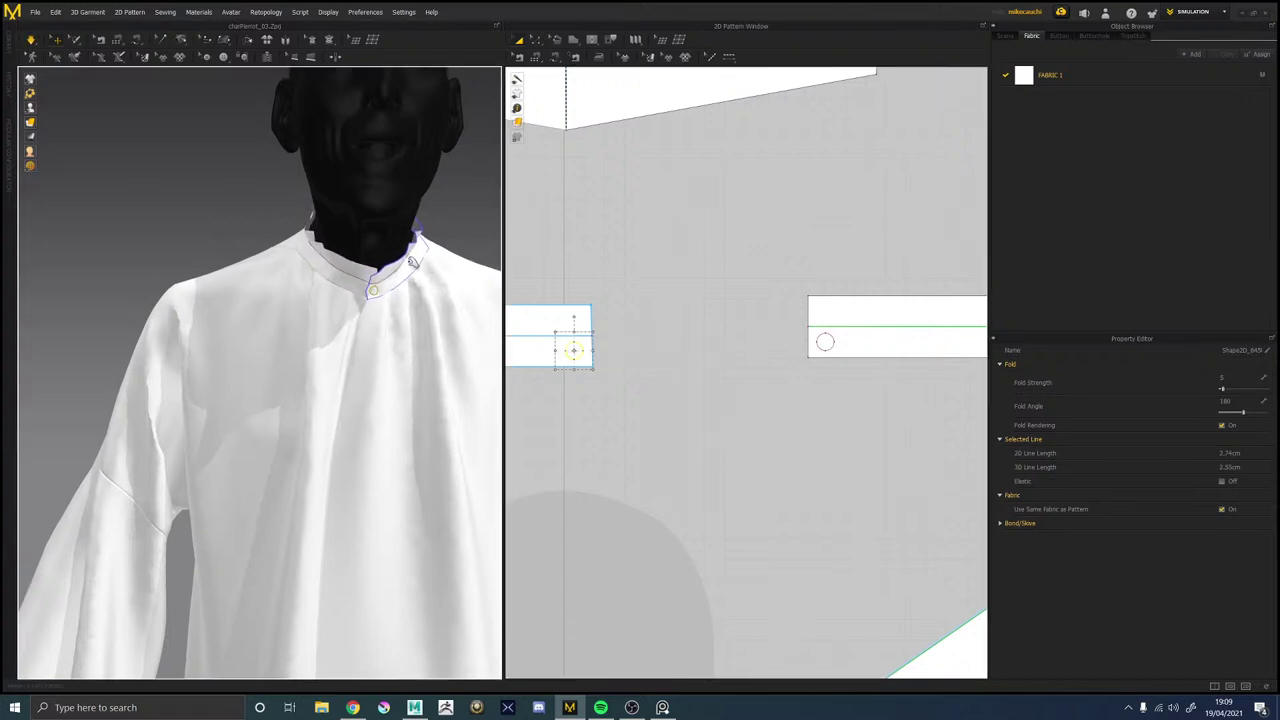
right_drag(423, 267, 369, 284)
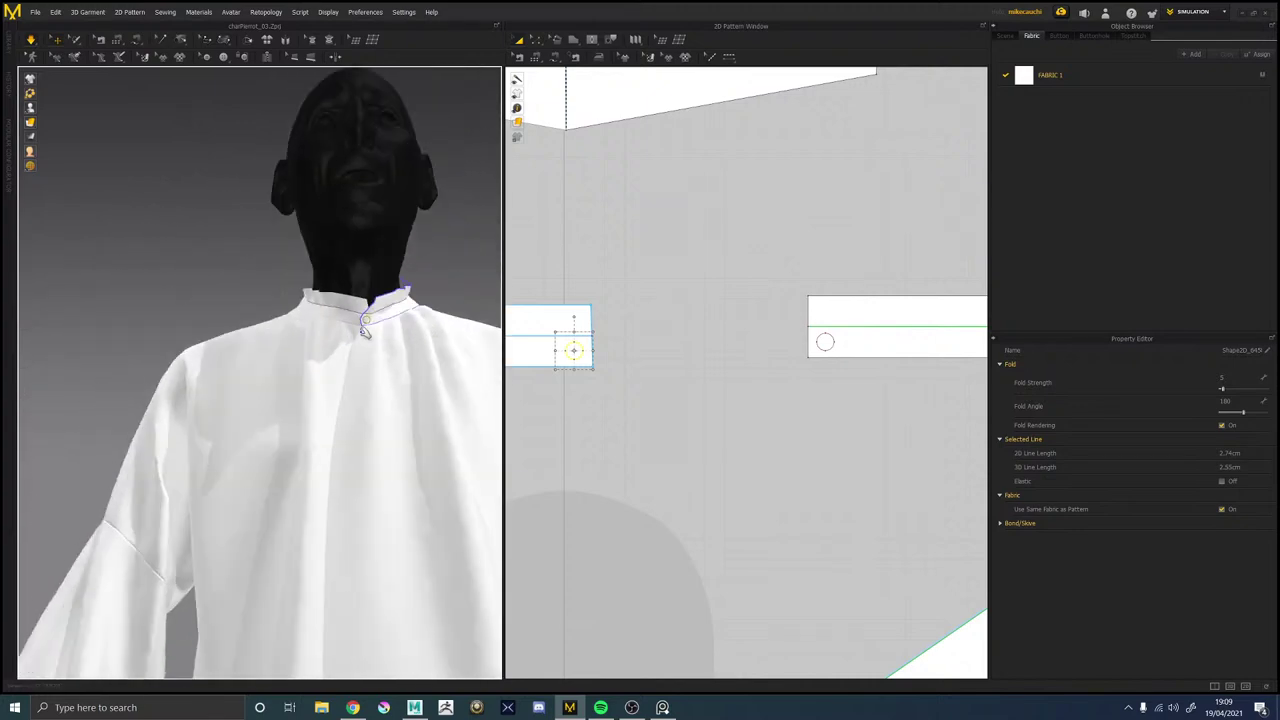
Set the simulation layer of the overlapping collar piece to 0 while the coat simulates.
scroll(363, 328, down, 5)
right_drag(363, 332, 458, 370)
scroll(254, 289, down, 3)
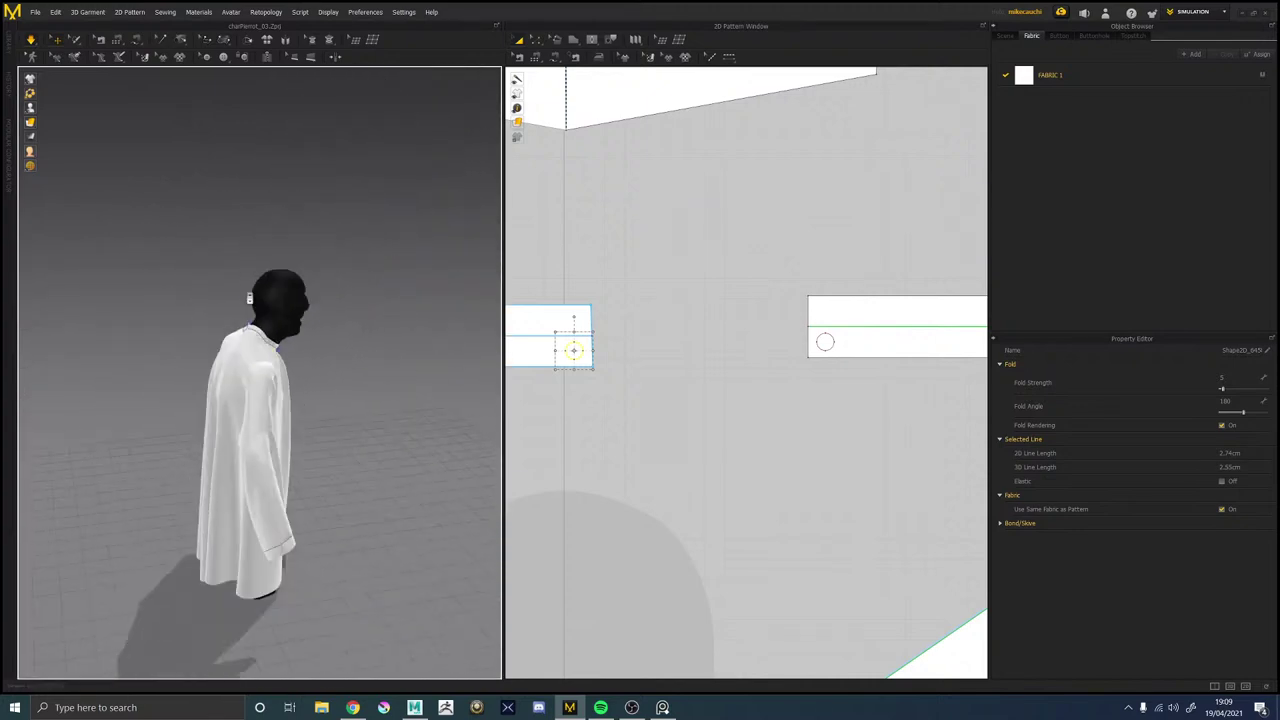
scroll(252, 295, up, 7)
right_drag(276, 247, 308, 320)
scroll(308, 320, down, 4)
click(418, 285)
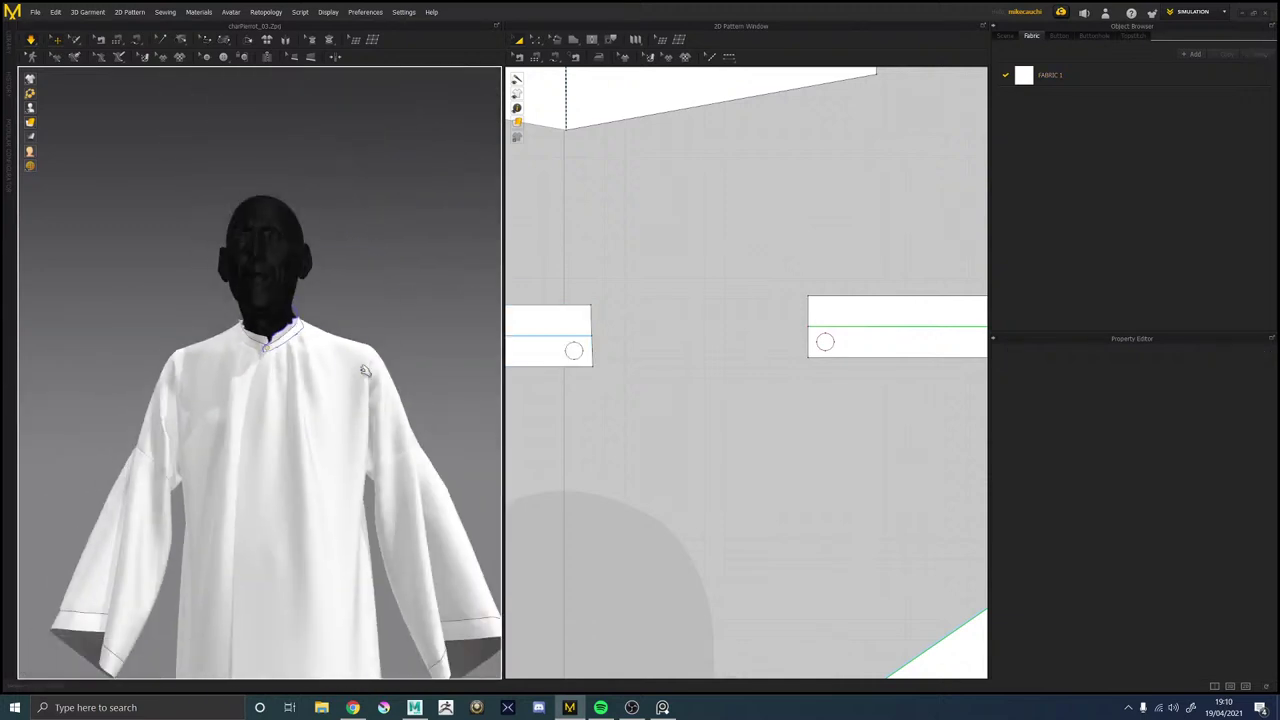
right_drag(418, 285, 300, 321)
click(295, 318)
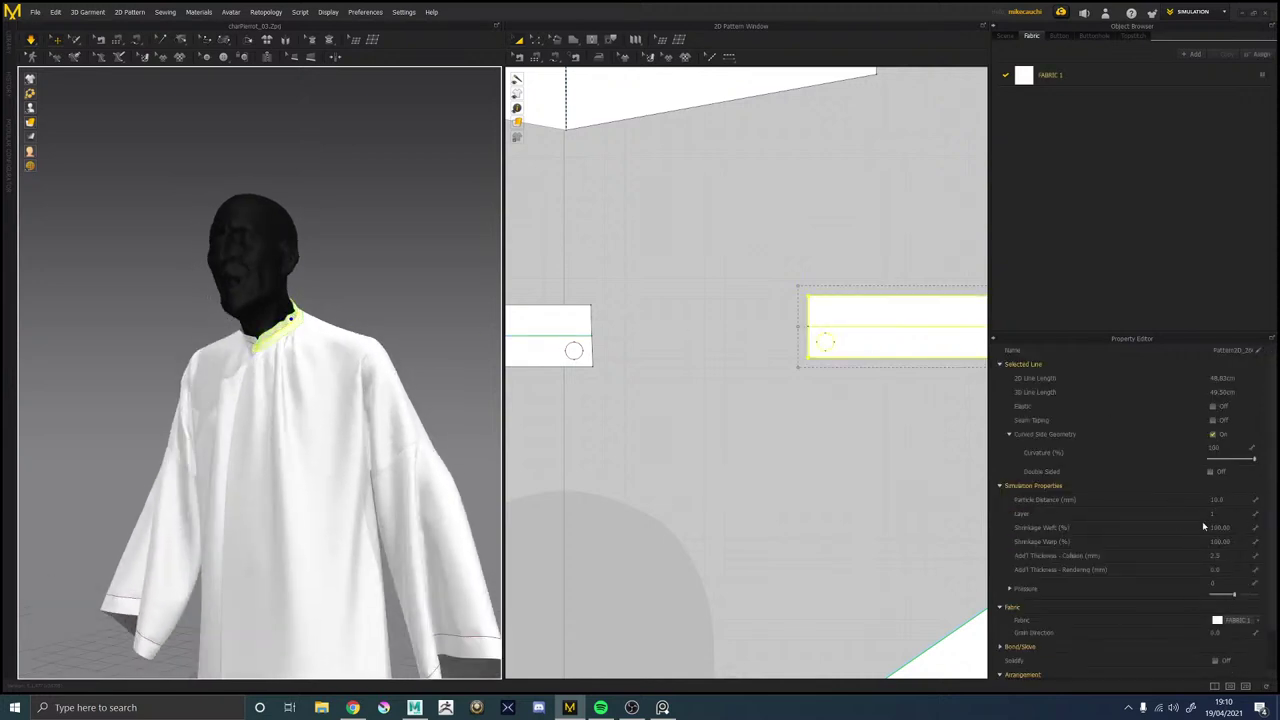
click(1237, 514)
key(Return)
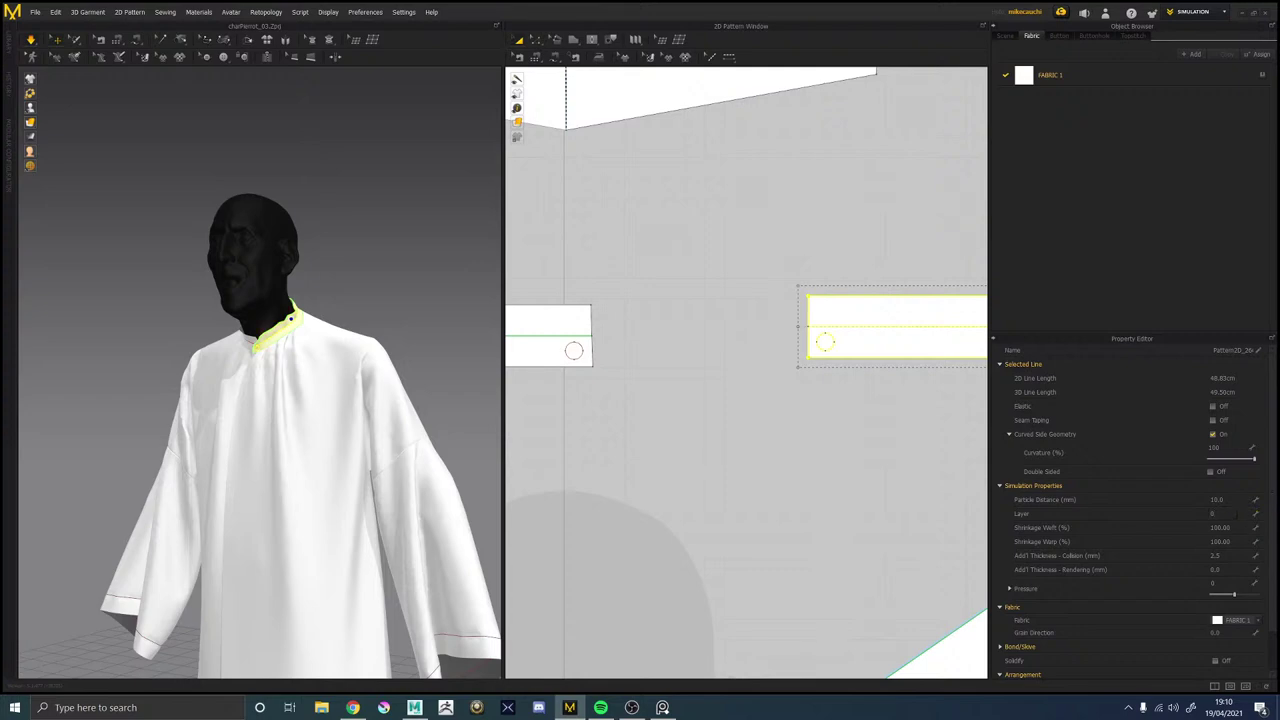
click(368, 297)
Compare the closed collar and front gathers with the reference photos and examine the coat's drape from all sides.
scroll(287, 318, down, 2)
scroll(287, 320, up, 6)
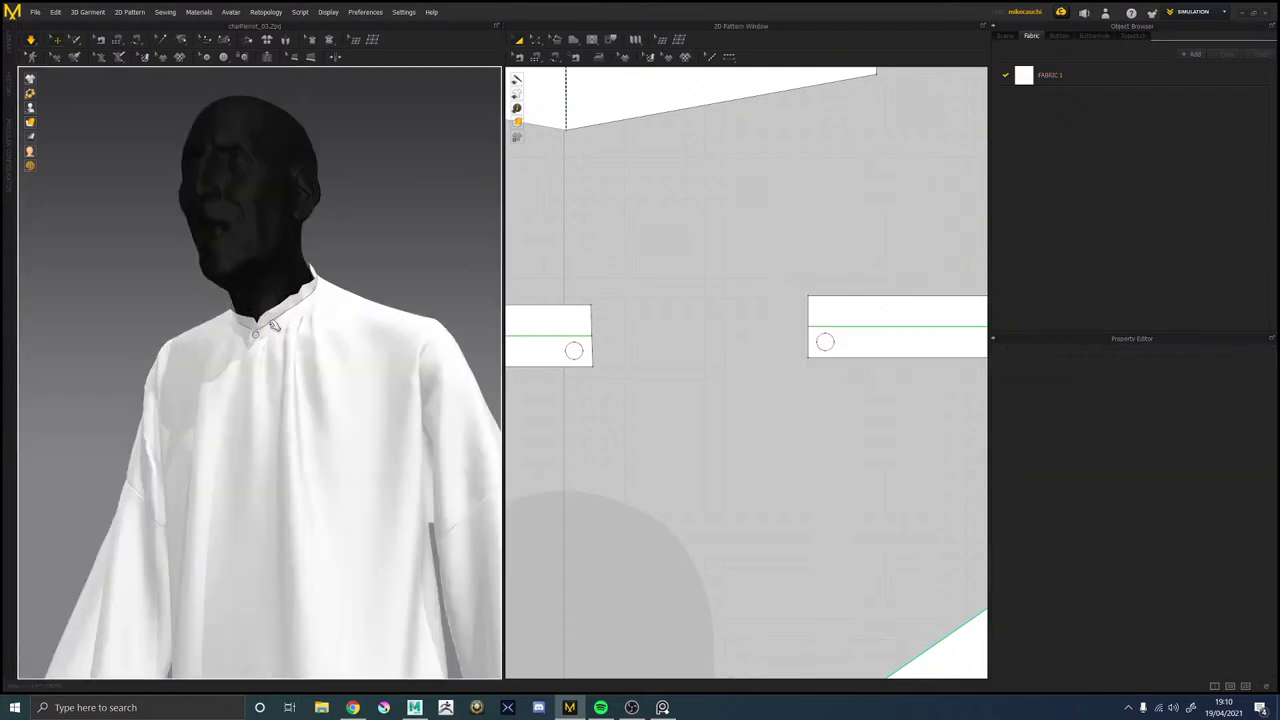
right_drag(287, 245, 330, 343)
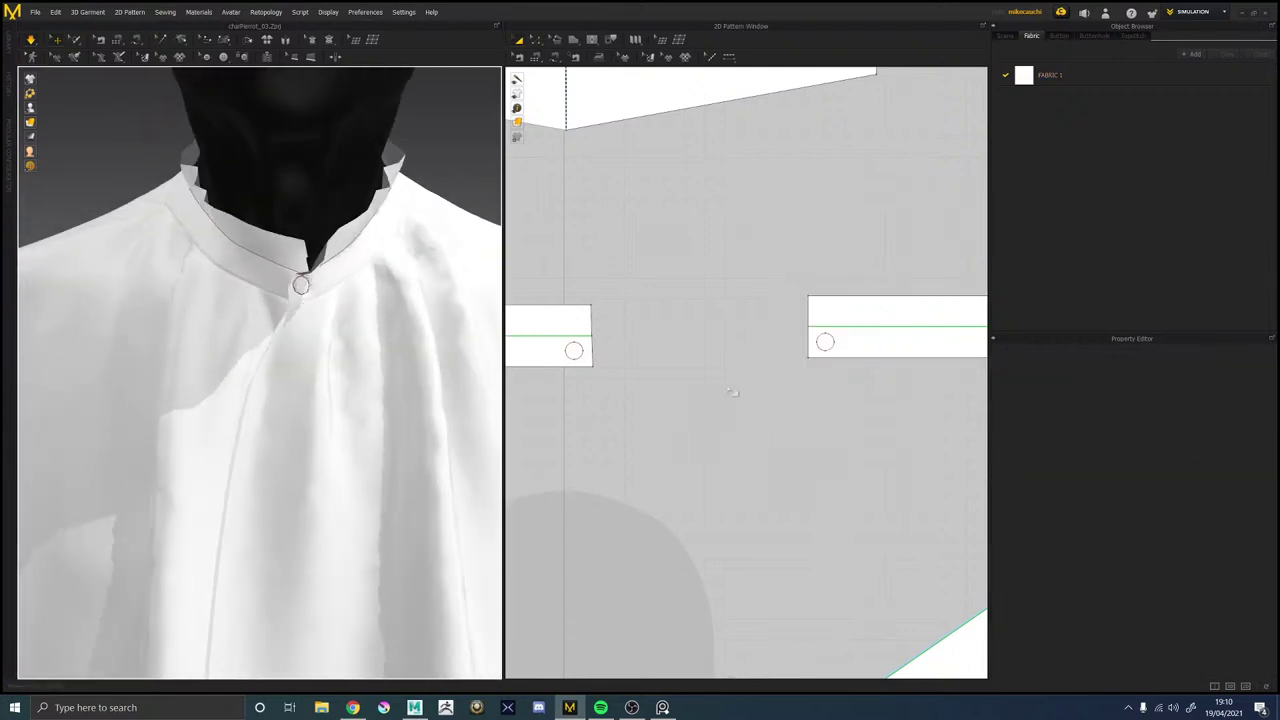
scroll(732, 392, down, 6)
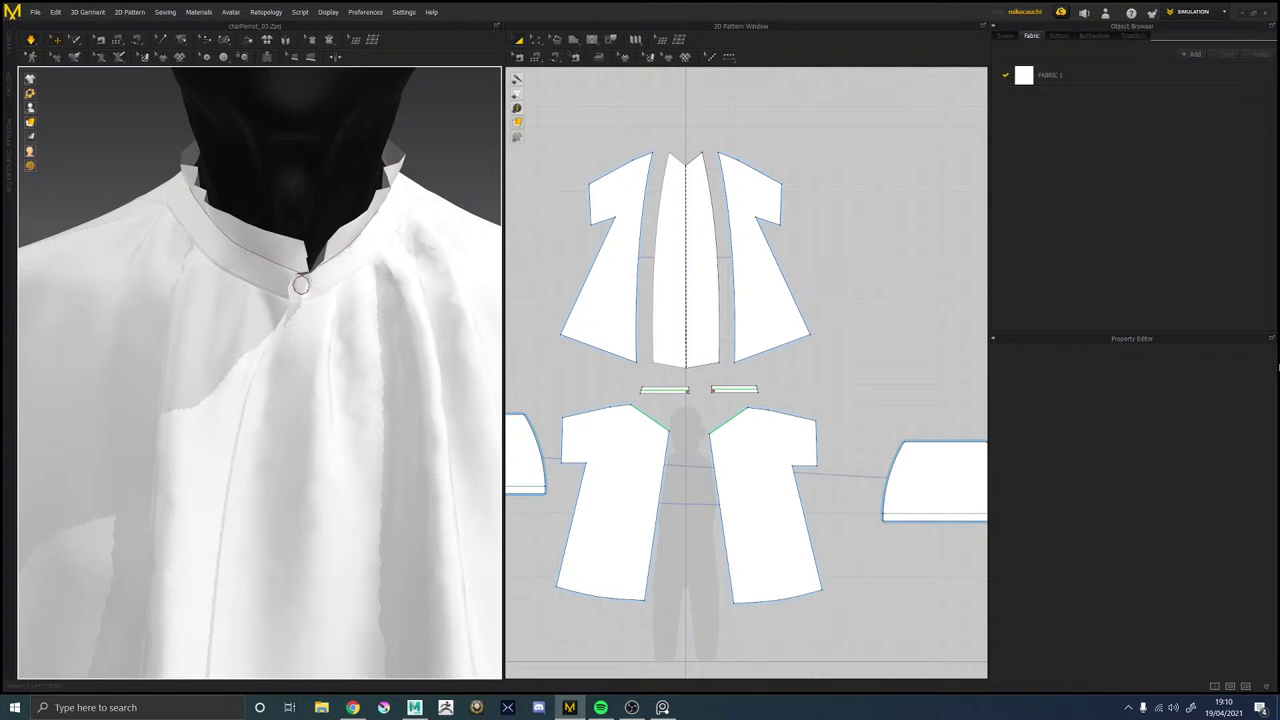
right_drag(1279, 367, 798, 369)
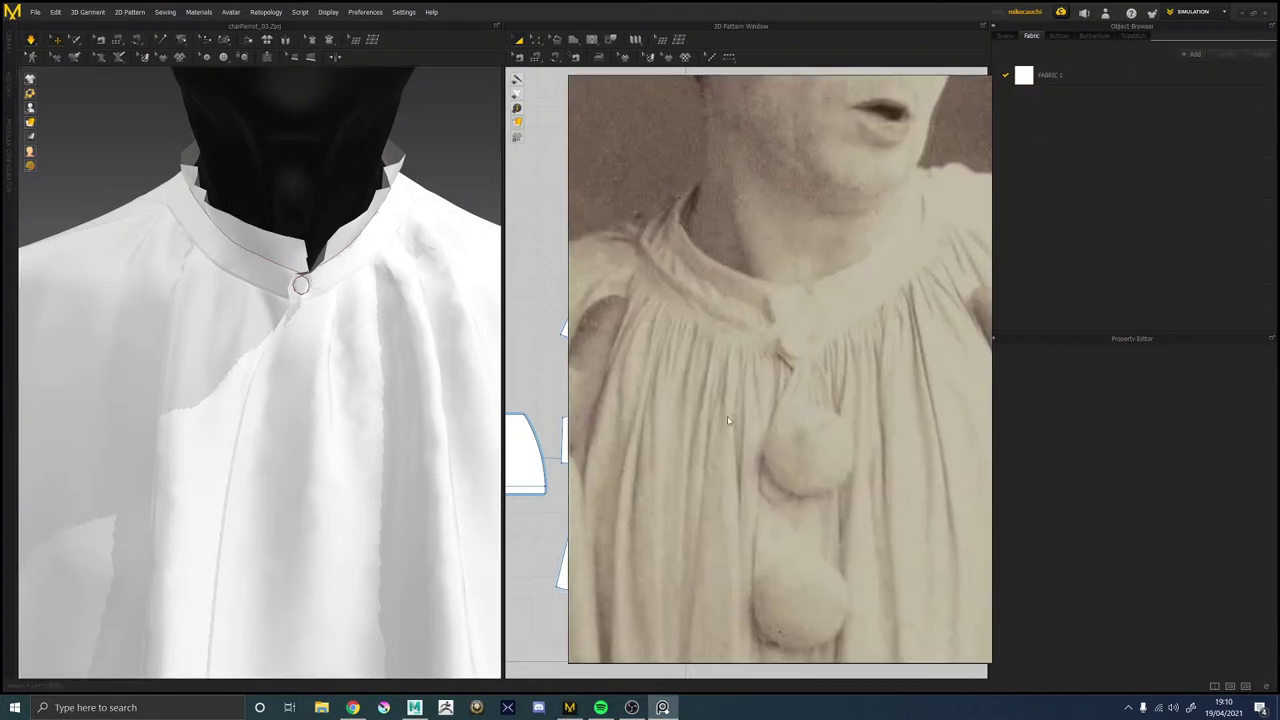
right_drag(349, 423, 412, 404)
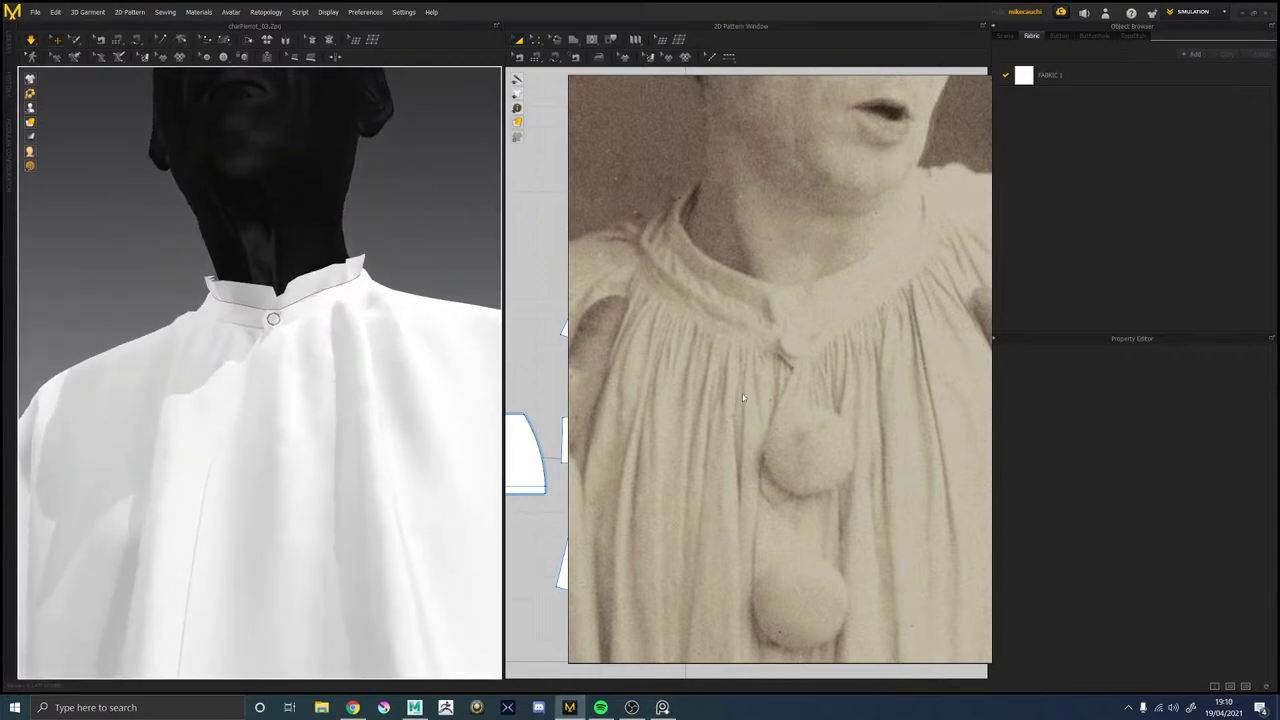
scroll(834, 437, up, 4)
scroll(830, 437, down, 10)
middle_drag(836, 484, 836, 433)
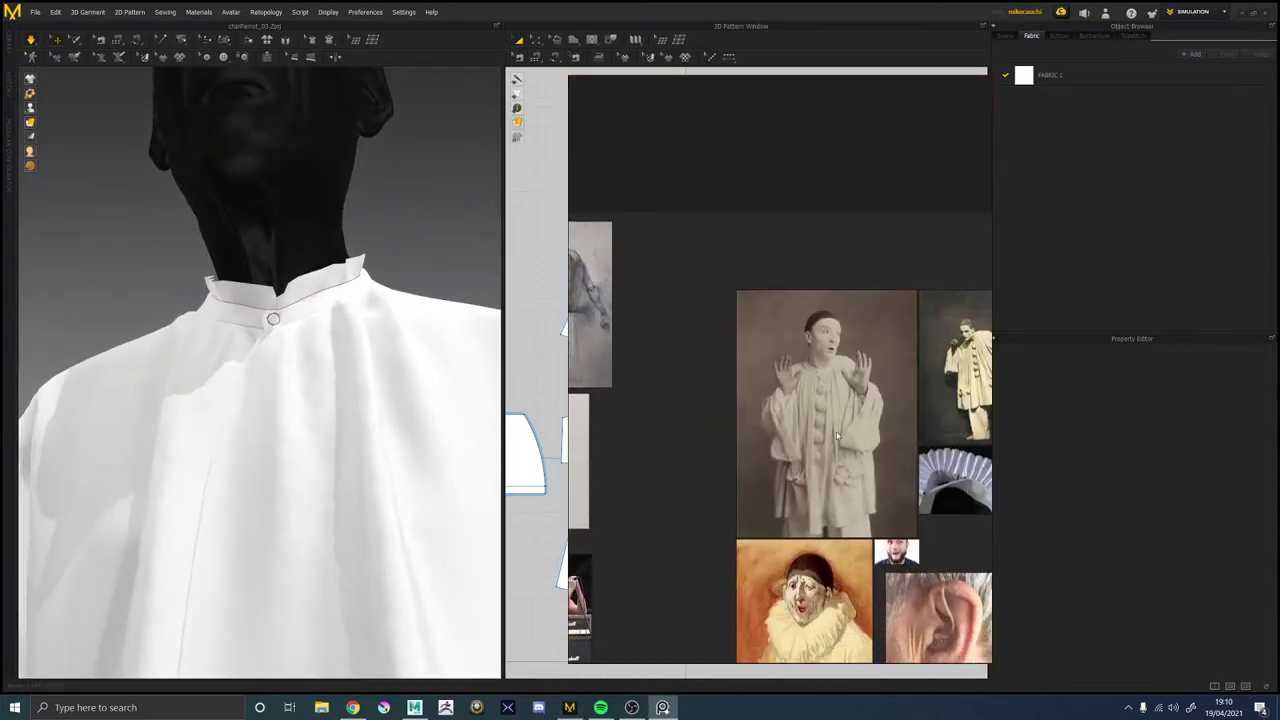
scroll(816, 472, up, 3)
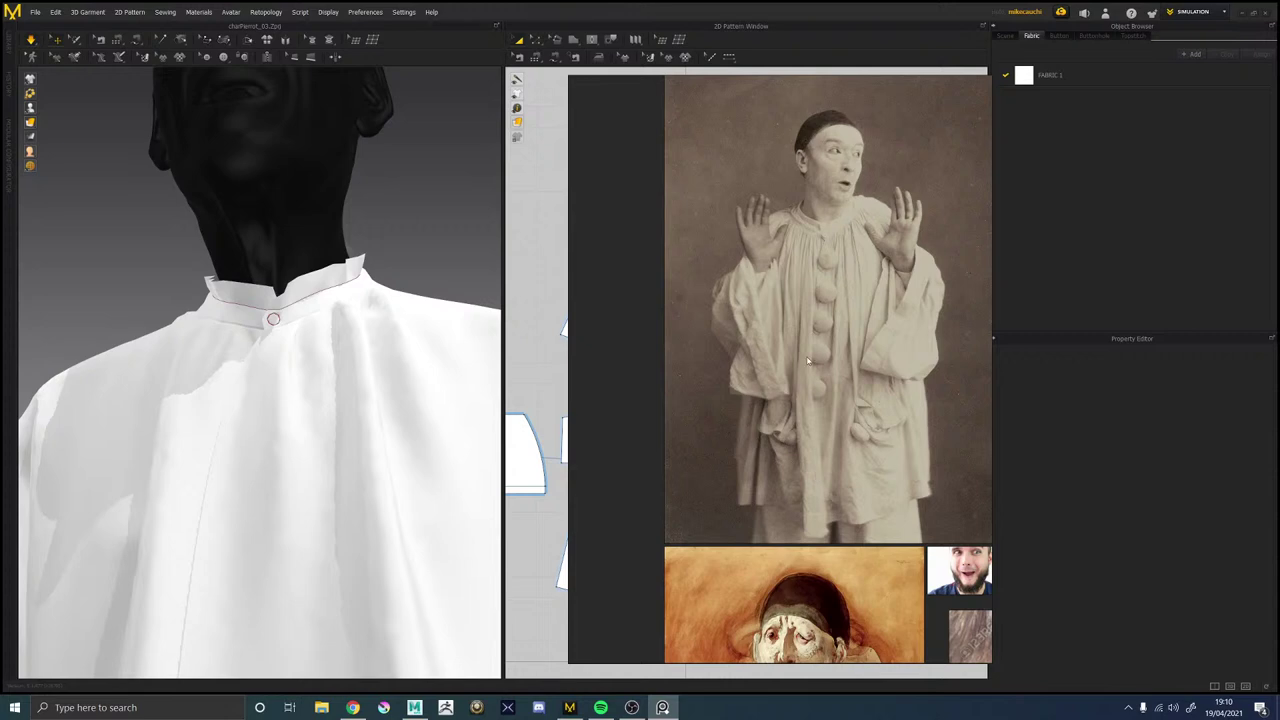
right_drag(808, 361, 1279, 361)
scroll(351, 420, down, 10)
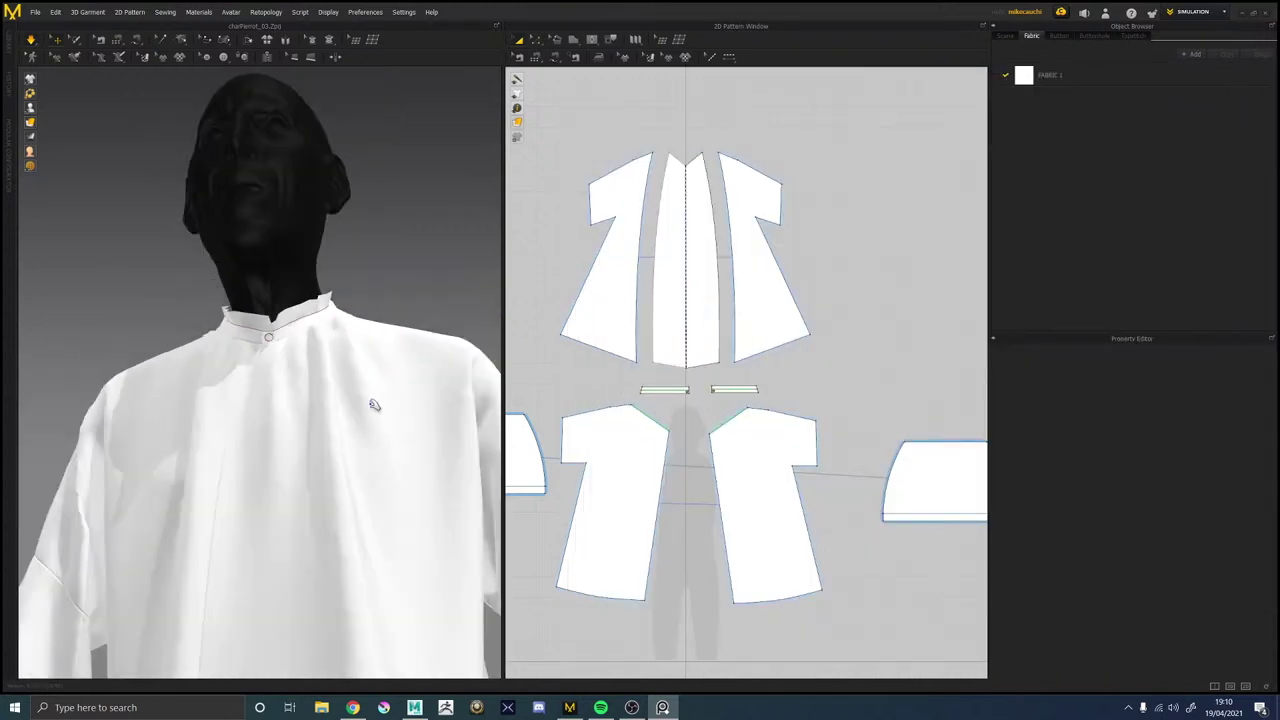
right_drag(351, 420, 81, 342)
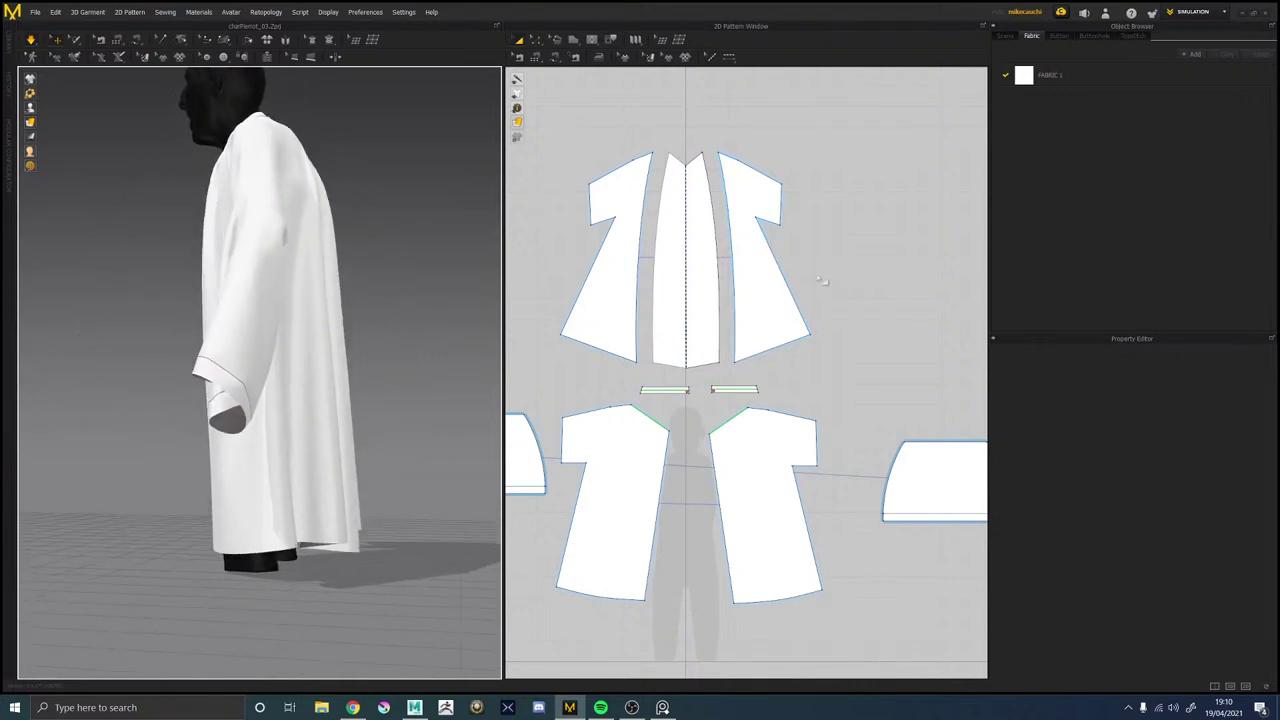
right_drag(232, 389, 340, 283)
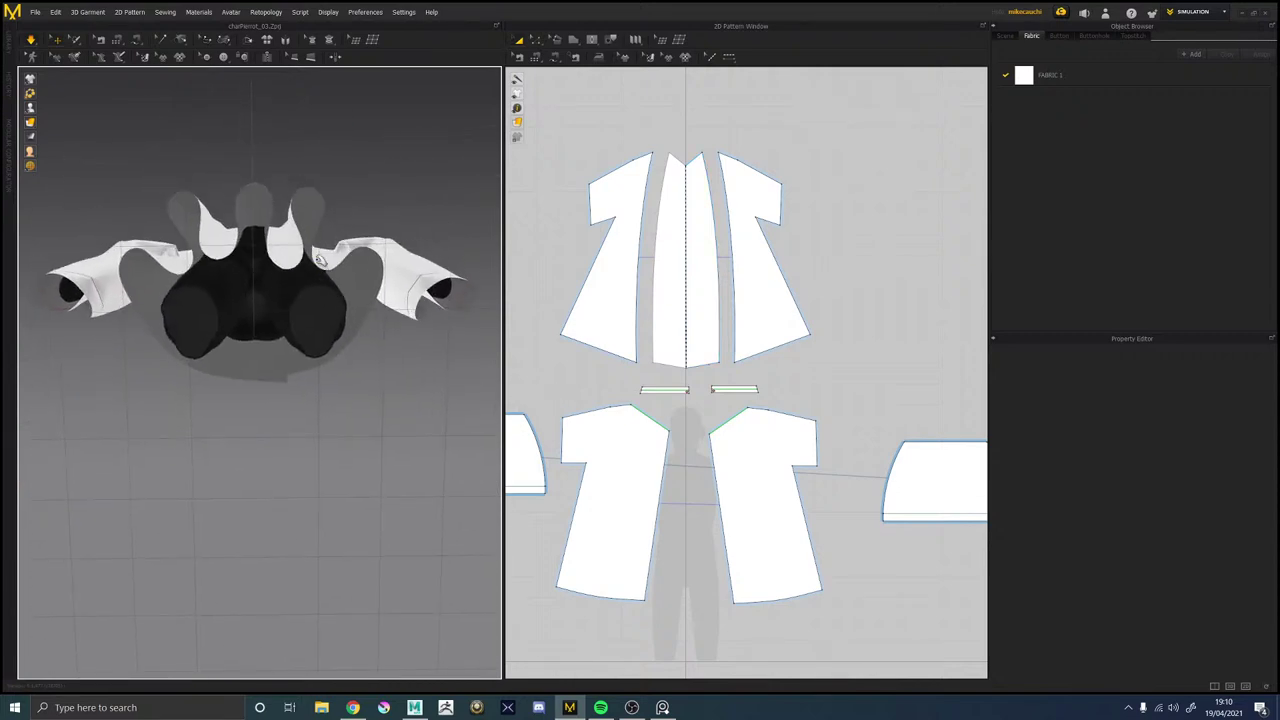
right_drag(222, 243, 343, 253)
Save the project as a new version named charPierrot_04.Zprj in the MD folder.
click(34, 12)
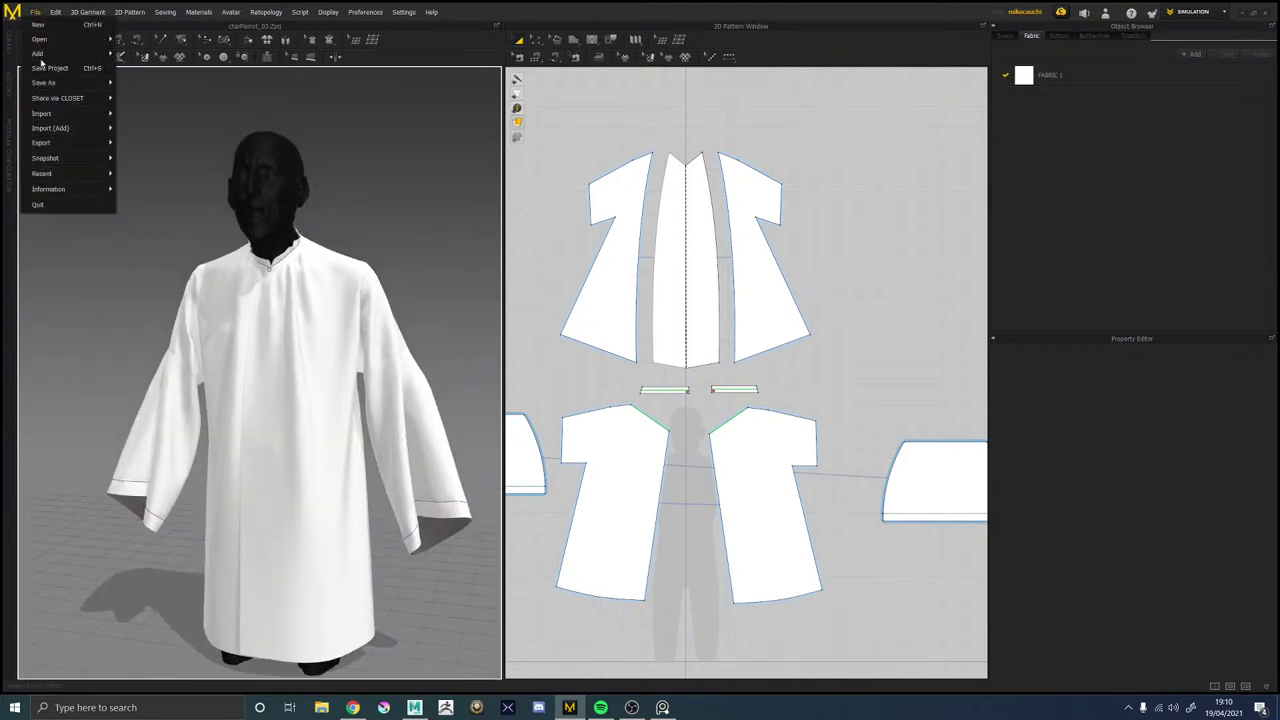
mouse_move(50, 83)
click(140, 84)
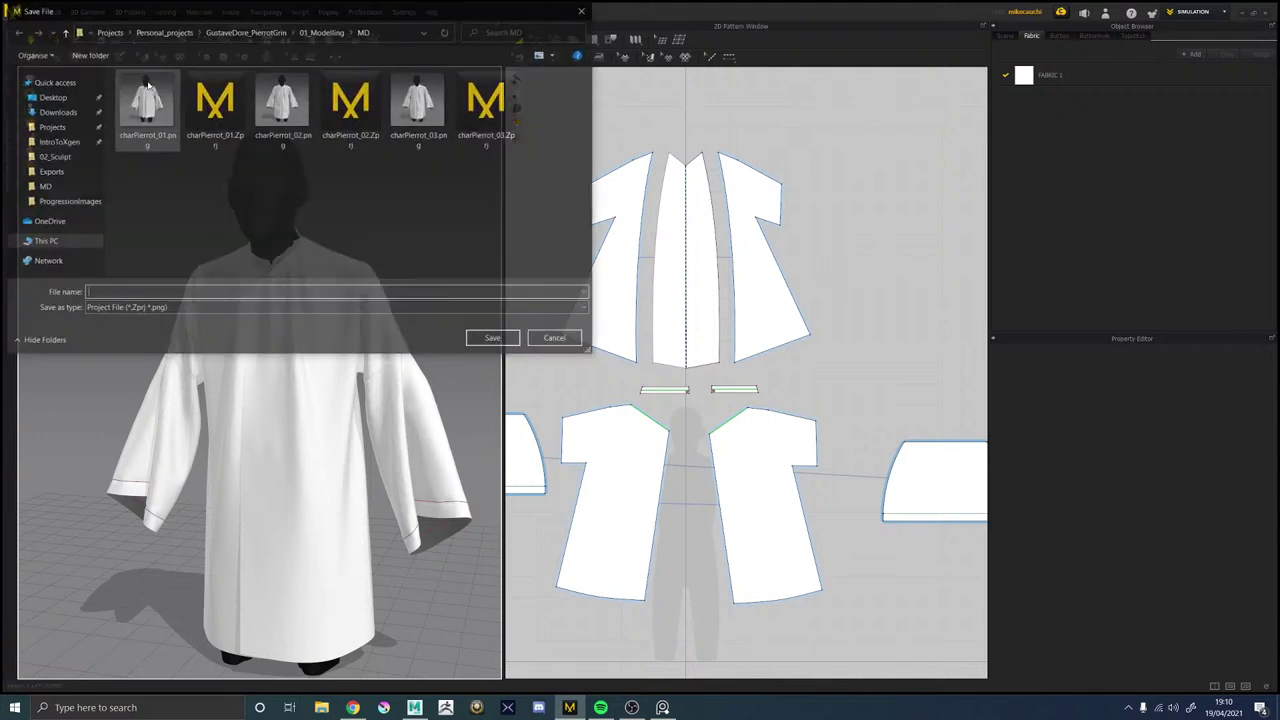
click(488, 105)
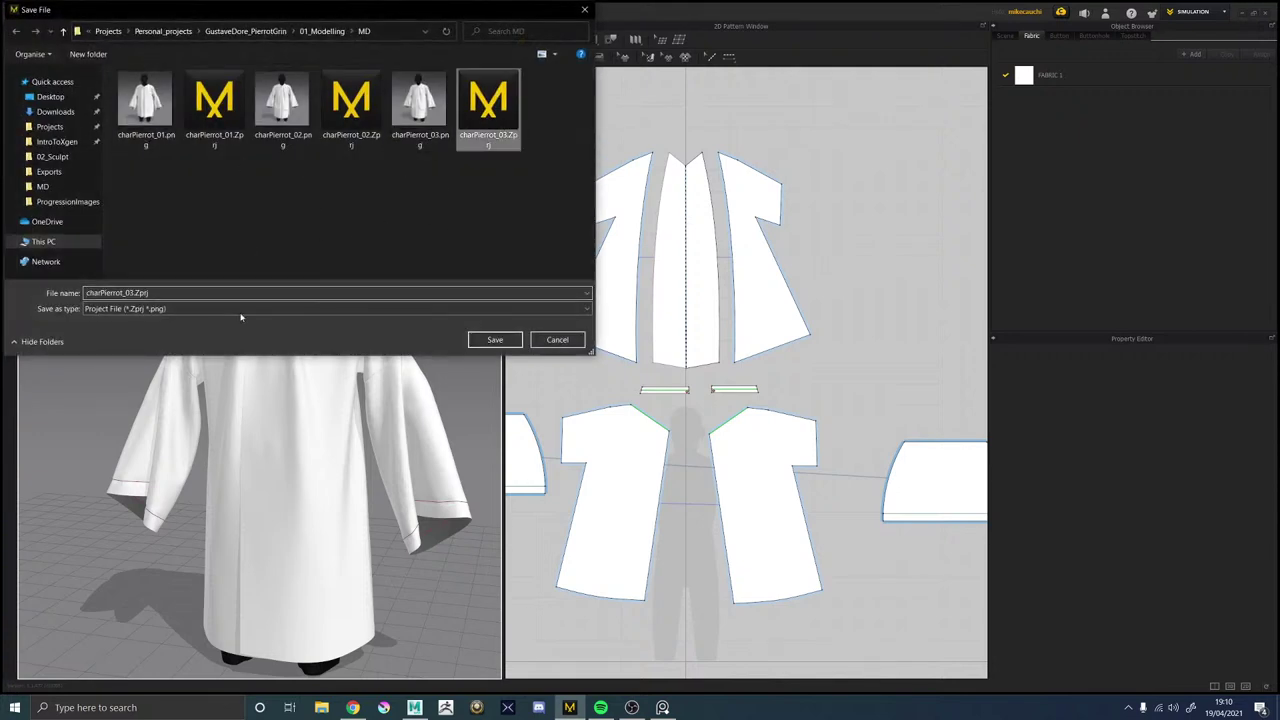
double_click(133, 292)
click(133, 292)
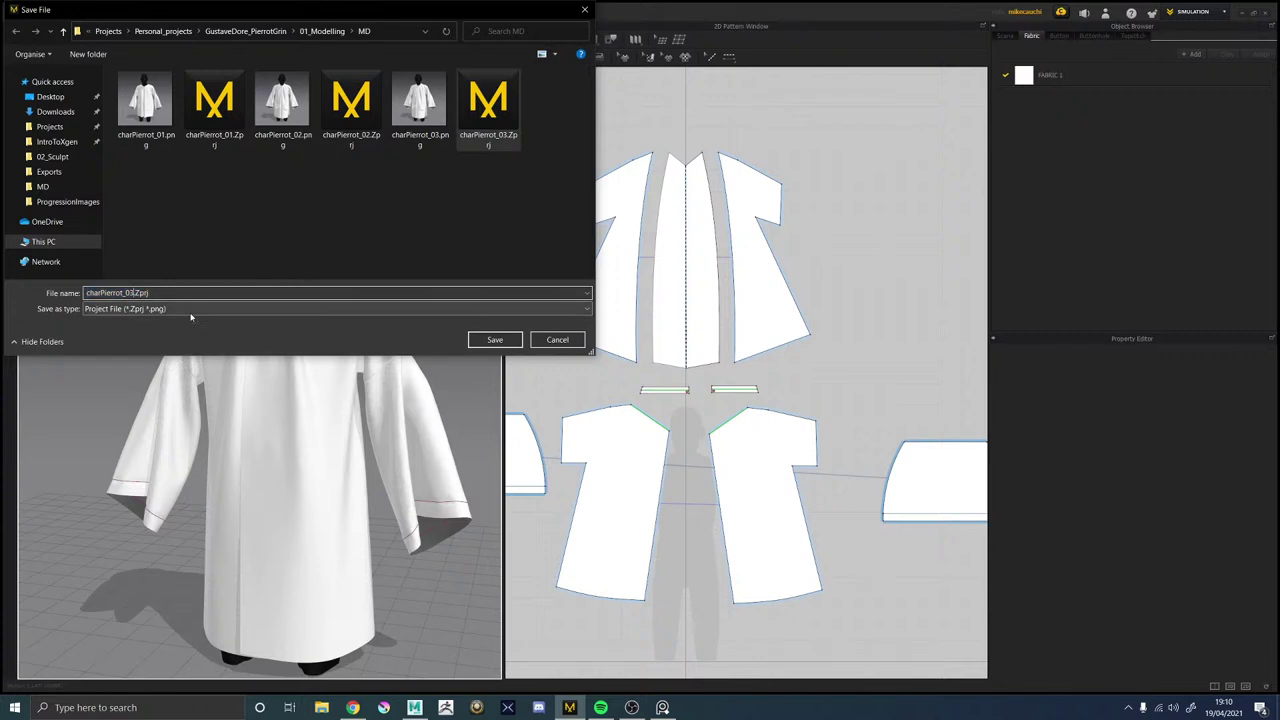
key(BackSpace)
text(4)
key(Return)
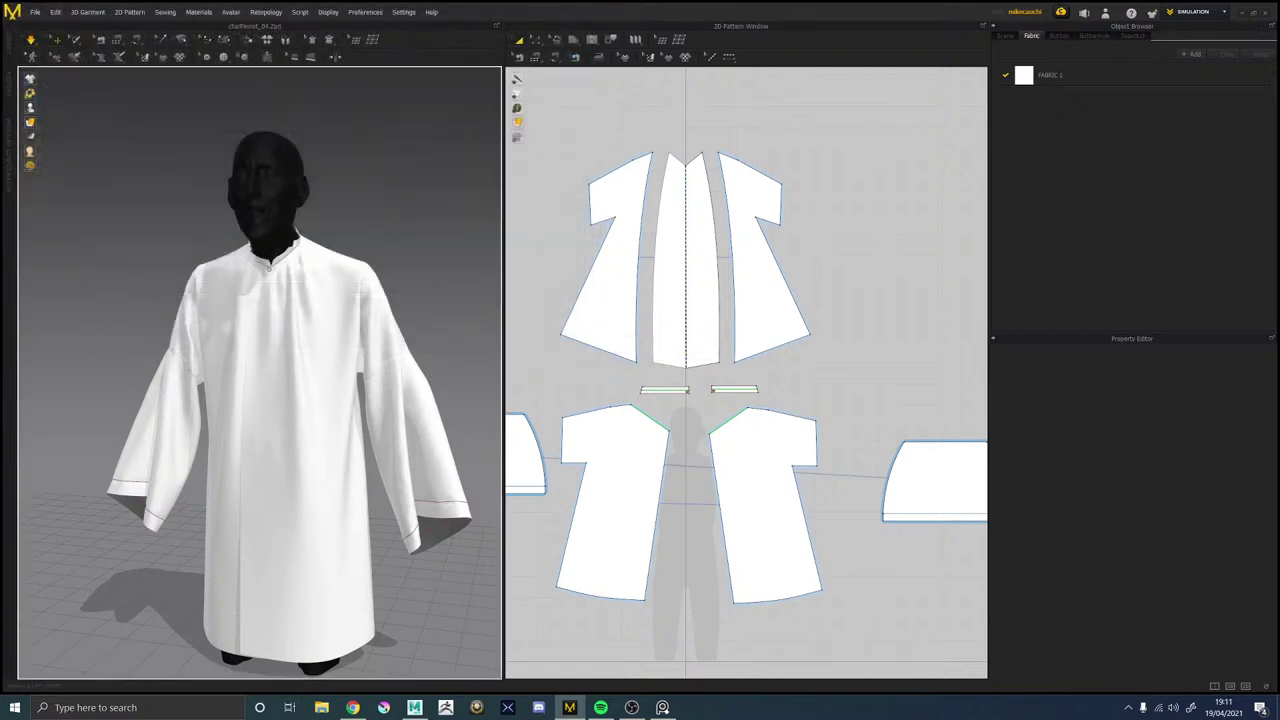
Examine the gathered sleeve seam in the Pierrot reference photo and compare it with the simulated coat's sleeve.
right_drag(1279, 276, 850, 318)
middle_drag(850, 318, 492, 387)
scroll(795, 262, up, 2)
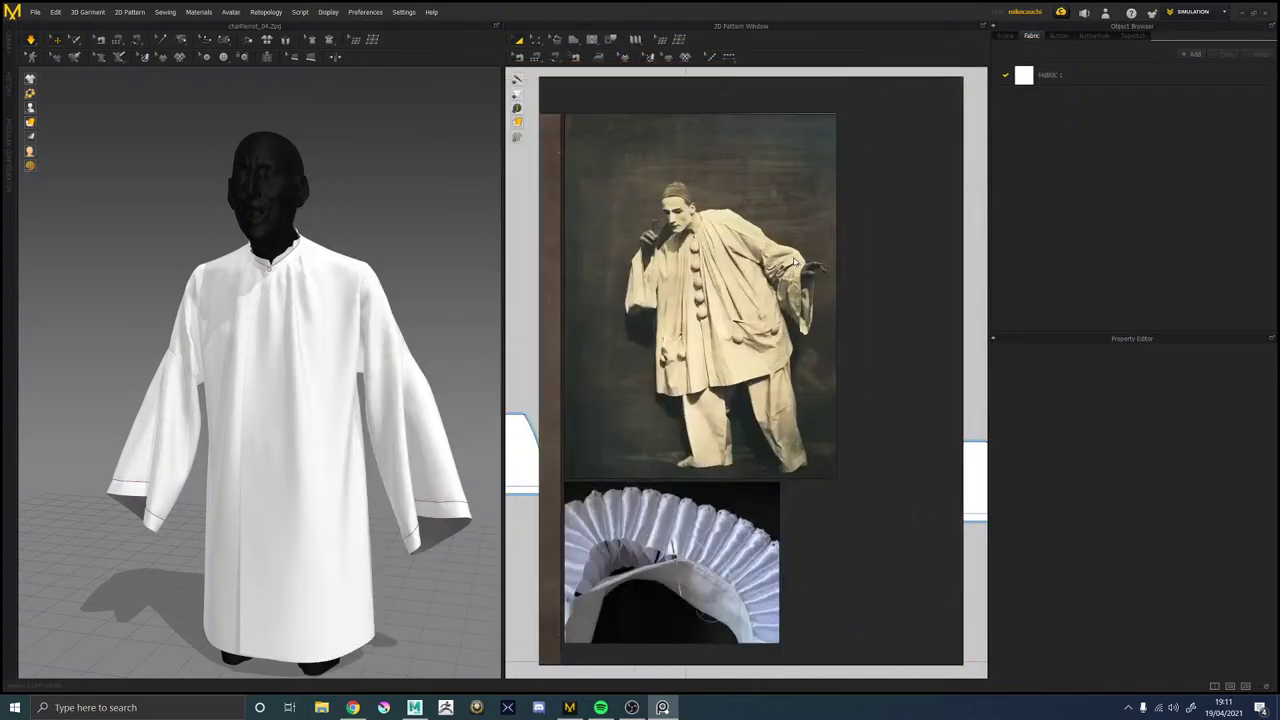
scroll(794, 262, up, 3)
mouse_move(425, 301)
right_down()
mouse_move(397, 297)
mouse_move(424, 313)
right_up()
scroll(422, 342, up, 2)
scroll(422, 342, up, 3)
middle_drag(423, 341, 287, 294)
scroll(693, 254, up, 3)
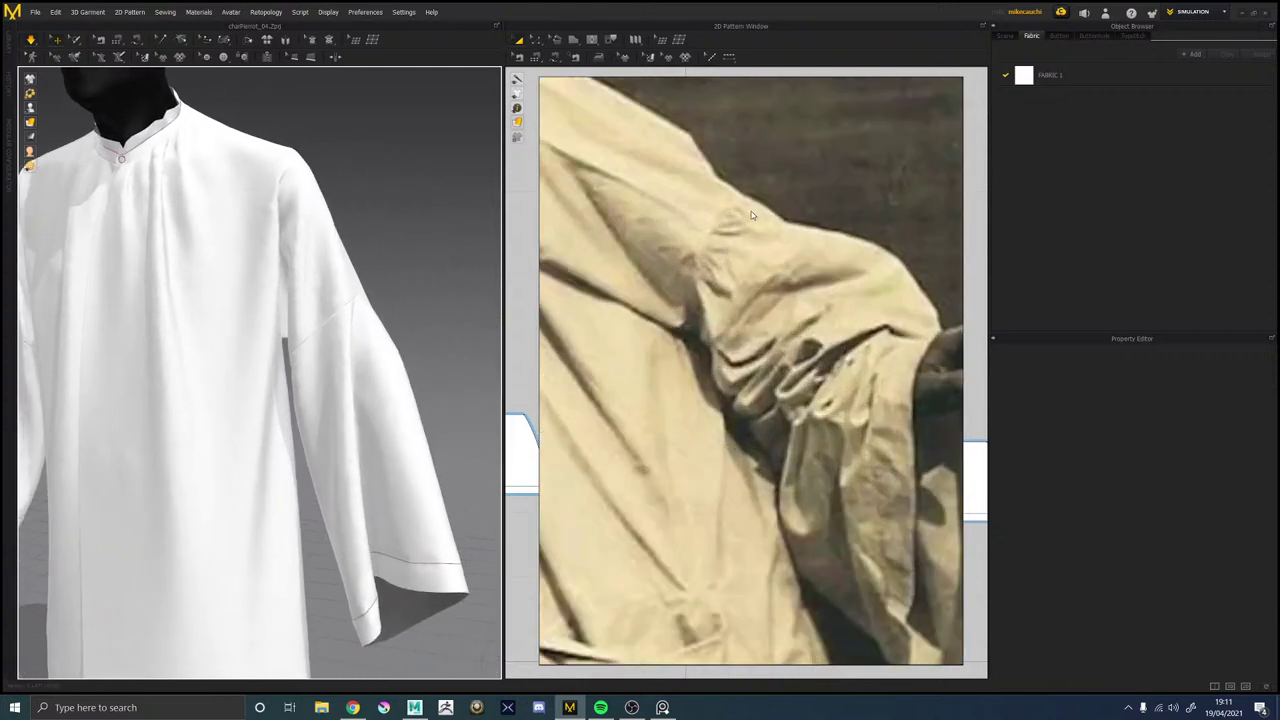
scroll(705, 340, down, 5)
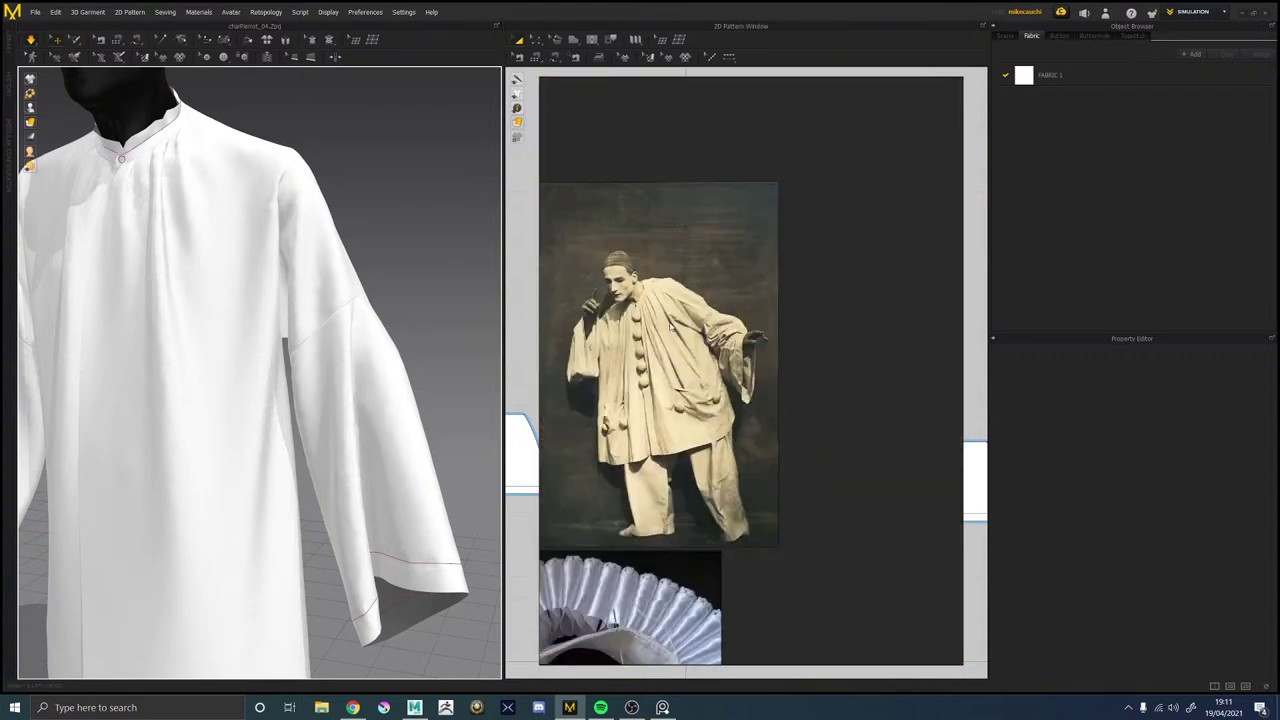
scroll(700, 320, up, 3)
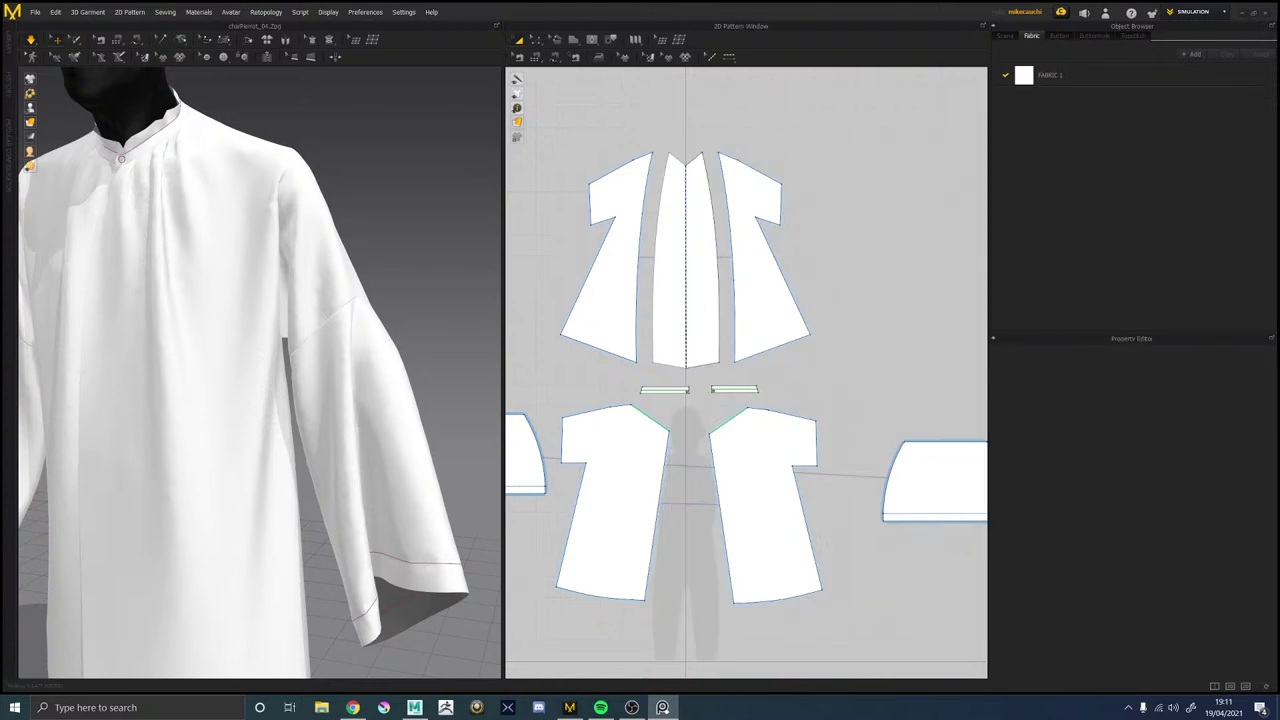
Widen the sleeve piece's upper edge to about 56 cm by moving both of its end points outward.
scroll(755, 348, down, 3)
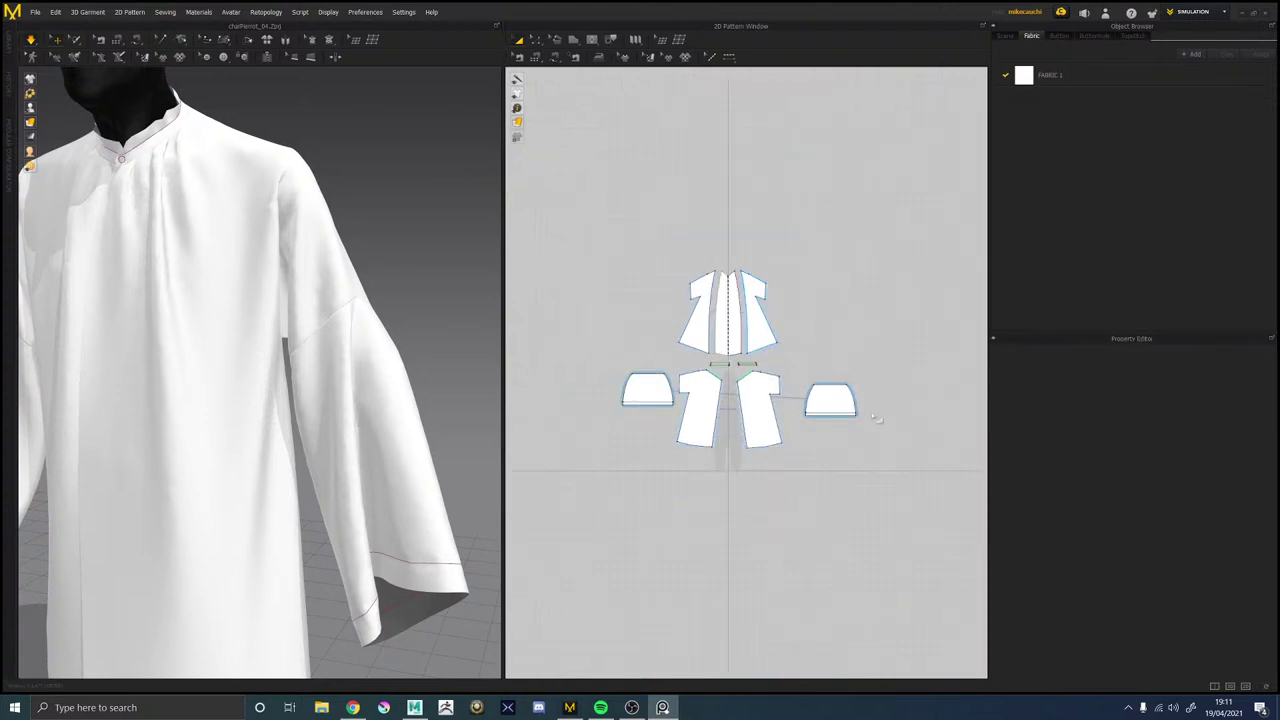
scroll(876, 418, down, 2)
scroll(812, 360, up, 6)
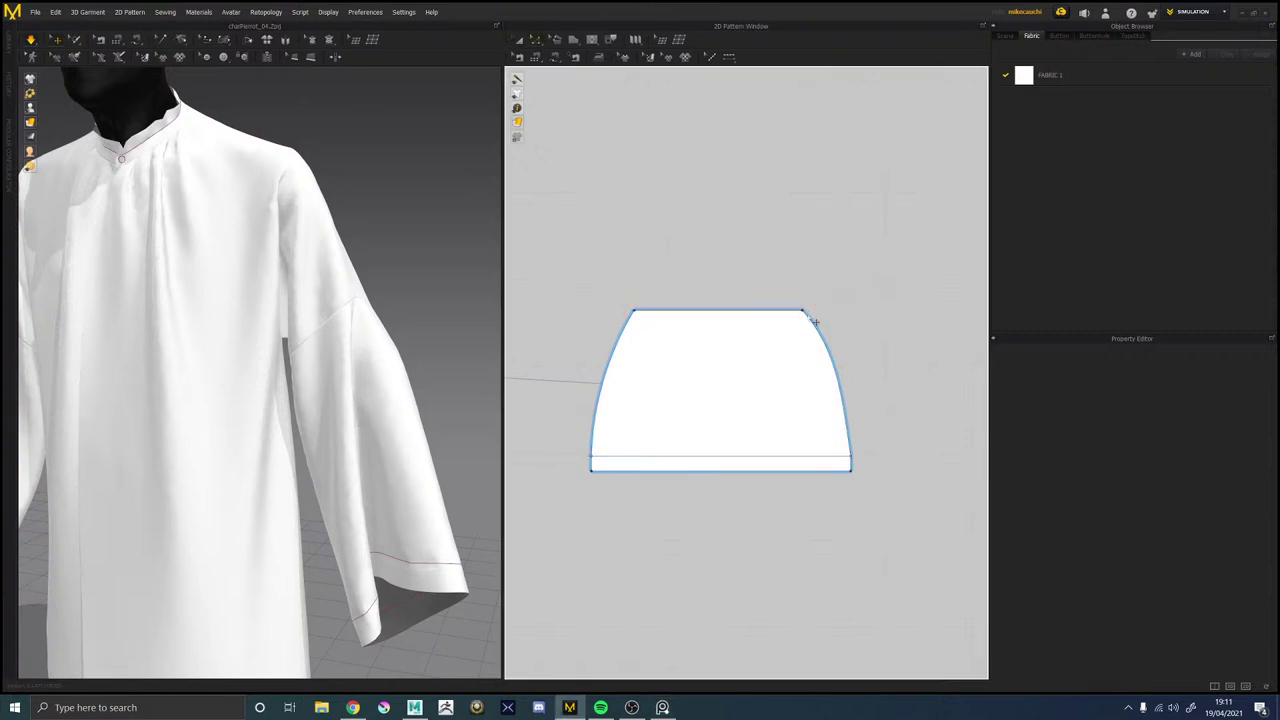
drag(810, 318, 845, 317)
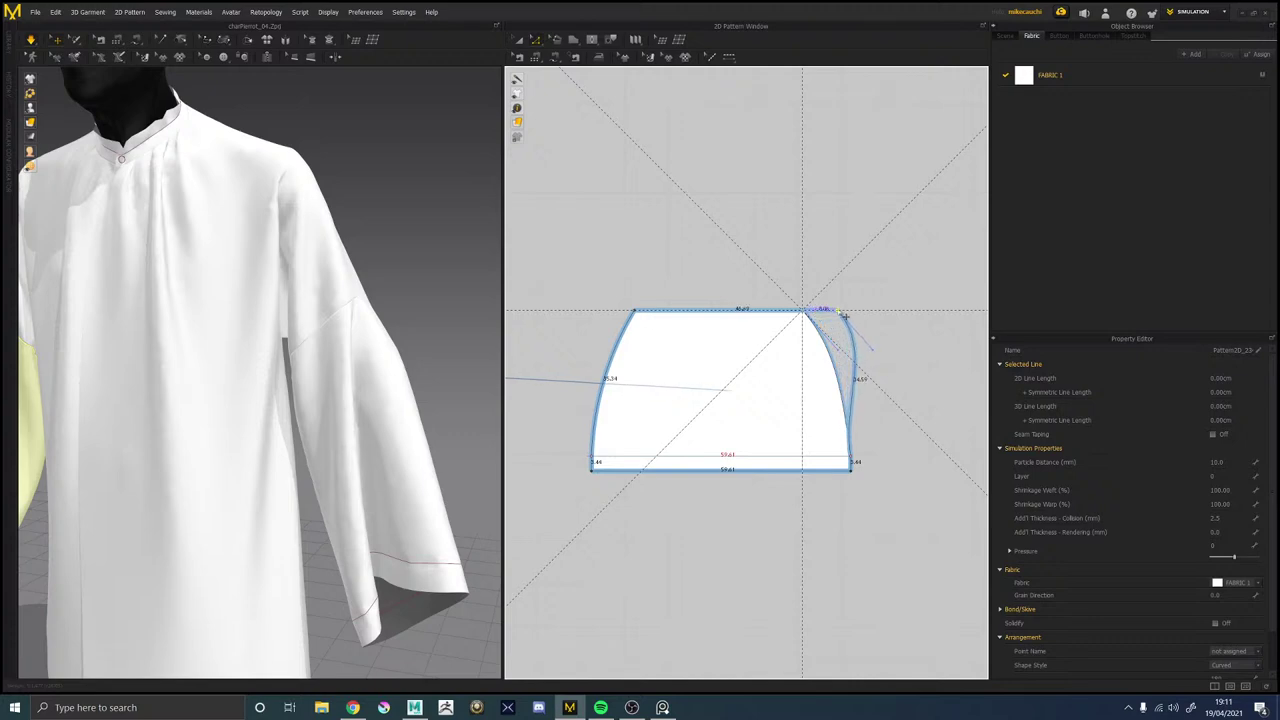
drag(713, 323, 599, 320)
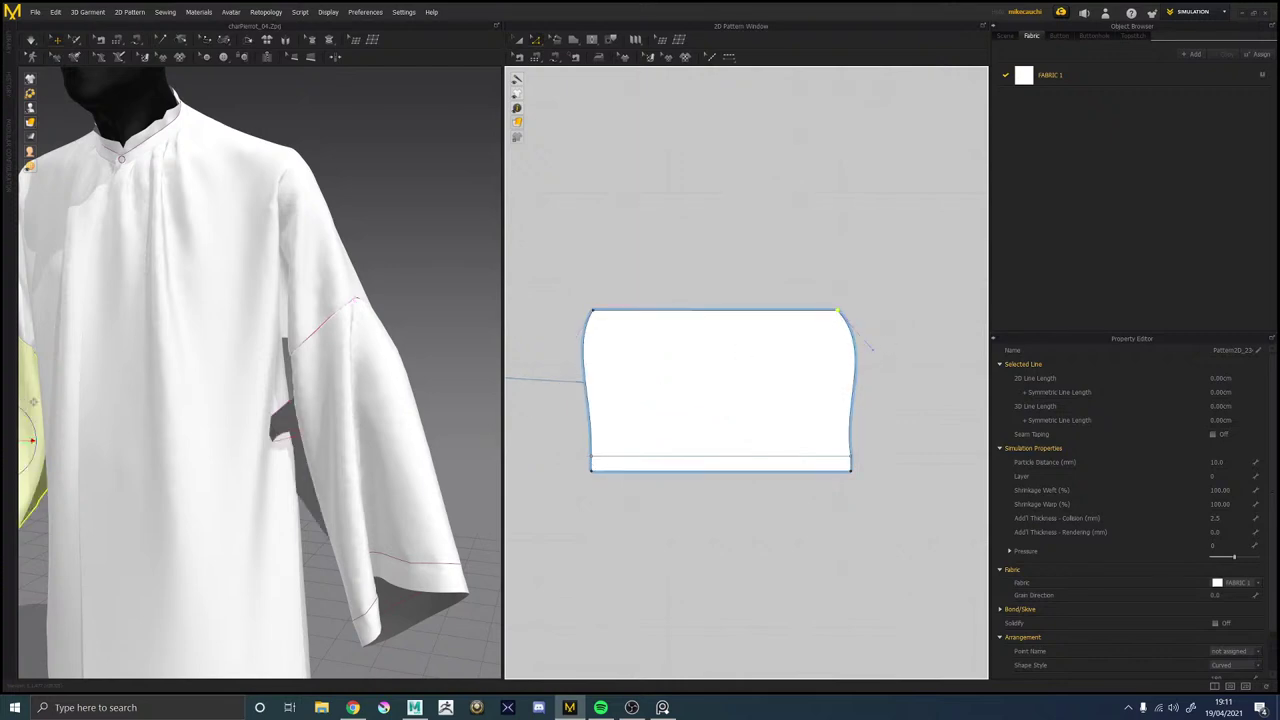
Flatten the curves of the sleeve piece's two side edges until they are nearly straight, and simulate the coat.
drag(880, 357, 858, 357)
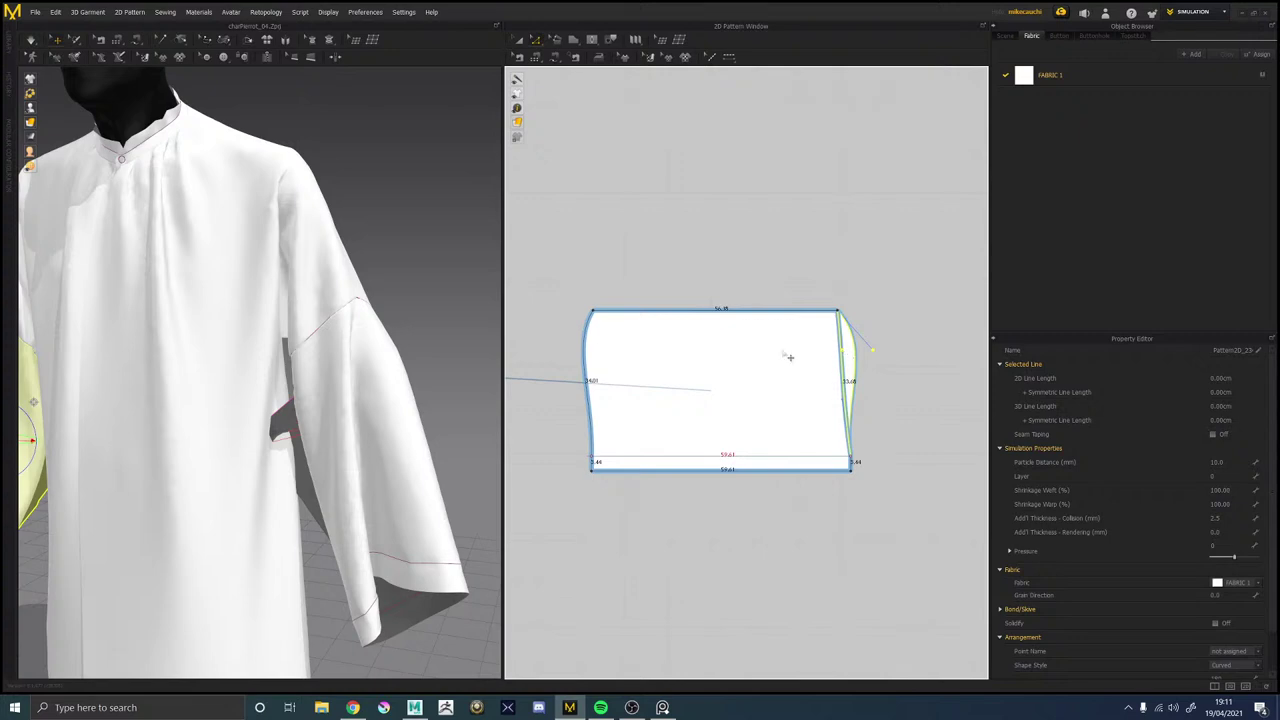
click(588, 320)
drag(573, 349, 594, 353)
key(space)
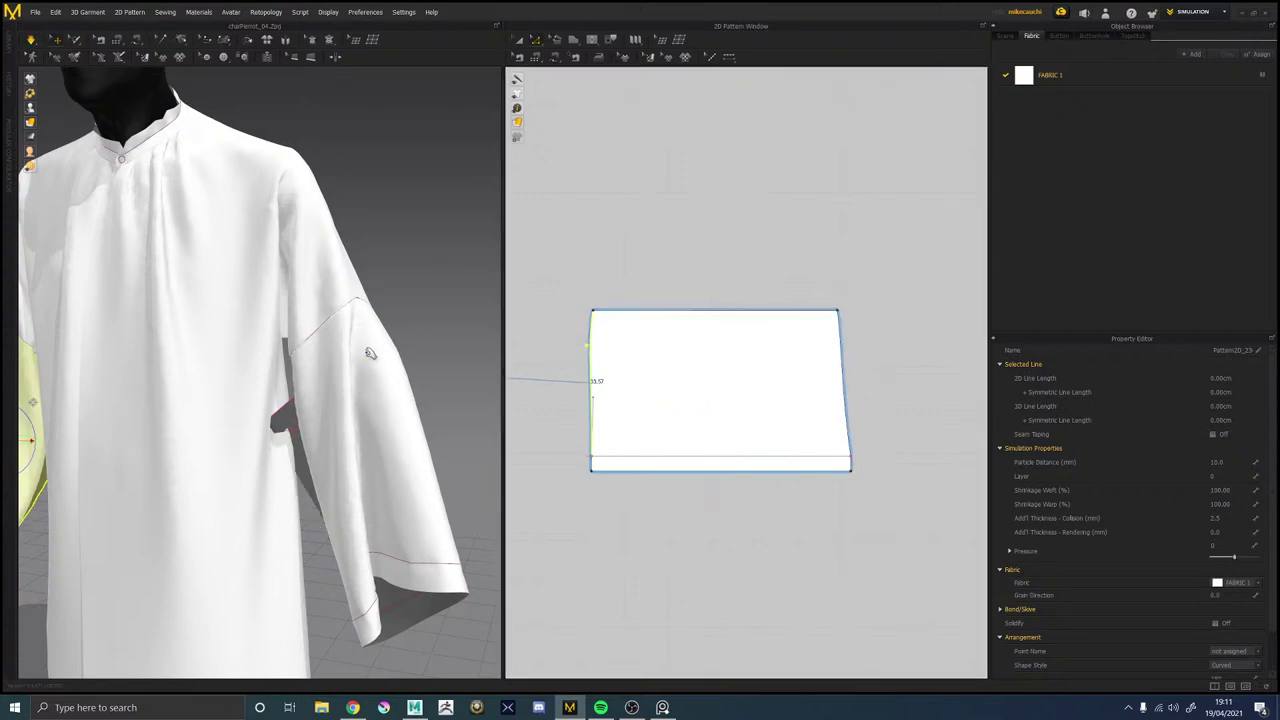
Inspect the fuller simulated sleeves from several angles and compare their gathers with the sleeve in the reference photo.
right_drag(361, 354, 369, 364)
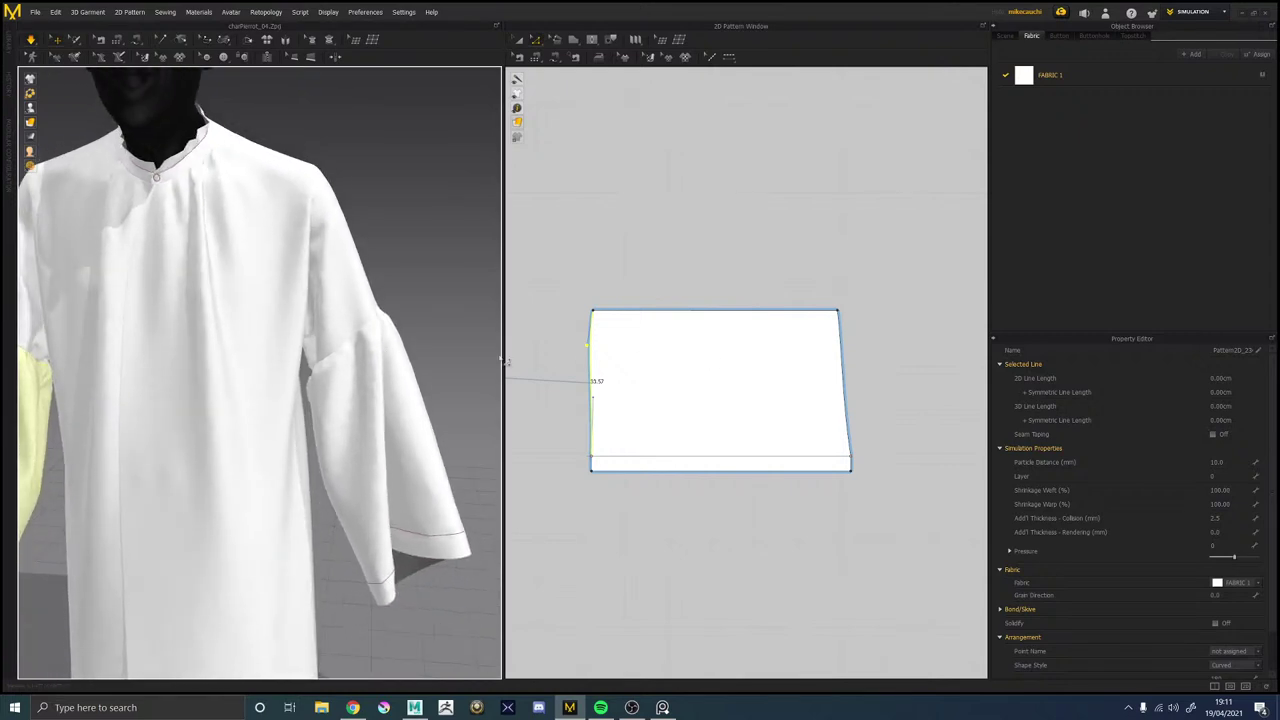
mouse_move(420, 367)
right_down()
mouse_move(360, 357)
mouse_move(412, 364)
right_up()
scroll(382, 354, down, 5)
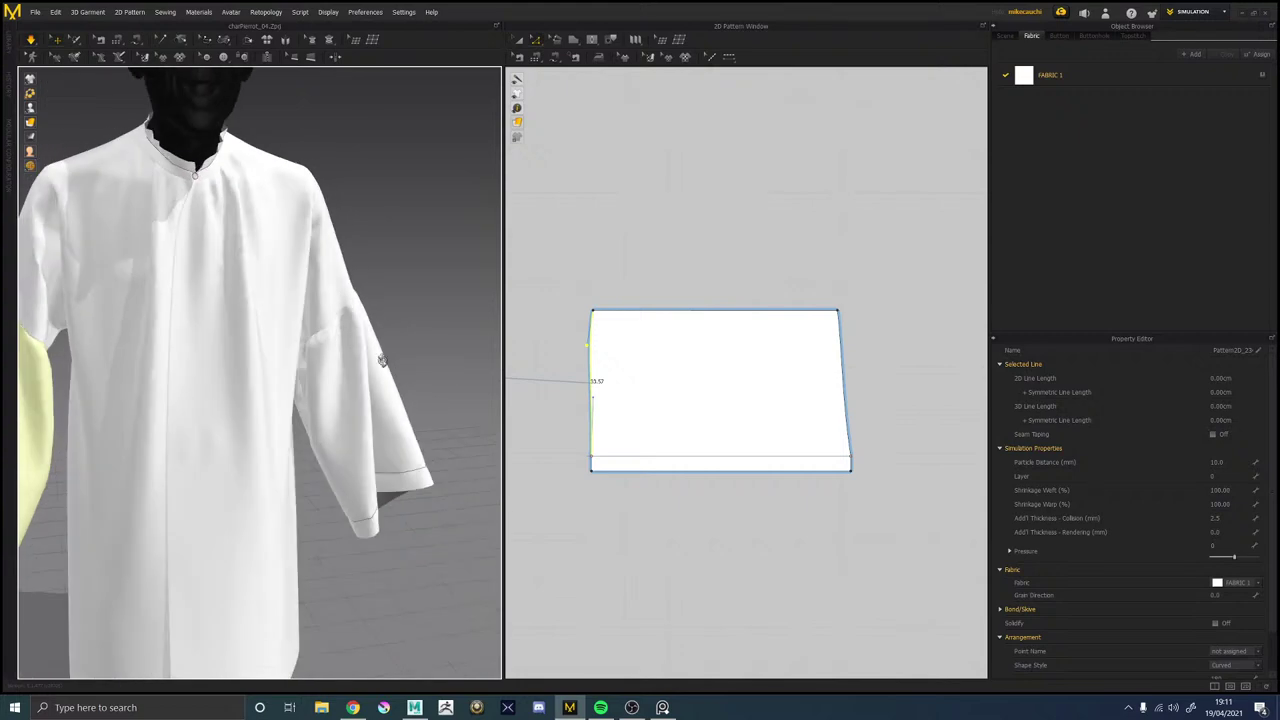
scroll(346, 357, down, 2)
right_drag(314, 319, 427, 347)
scroll(360, 338, up, 4)
click(411, 311)
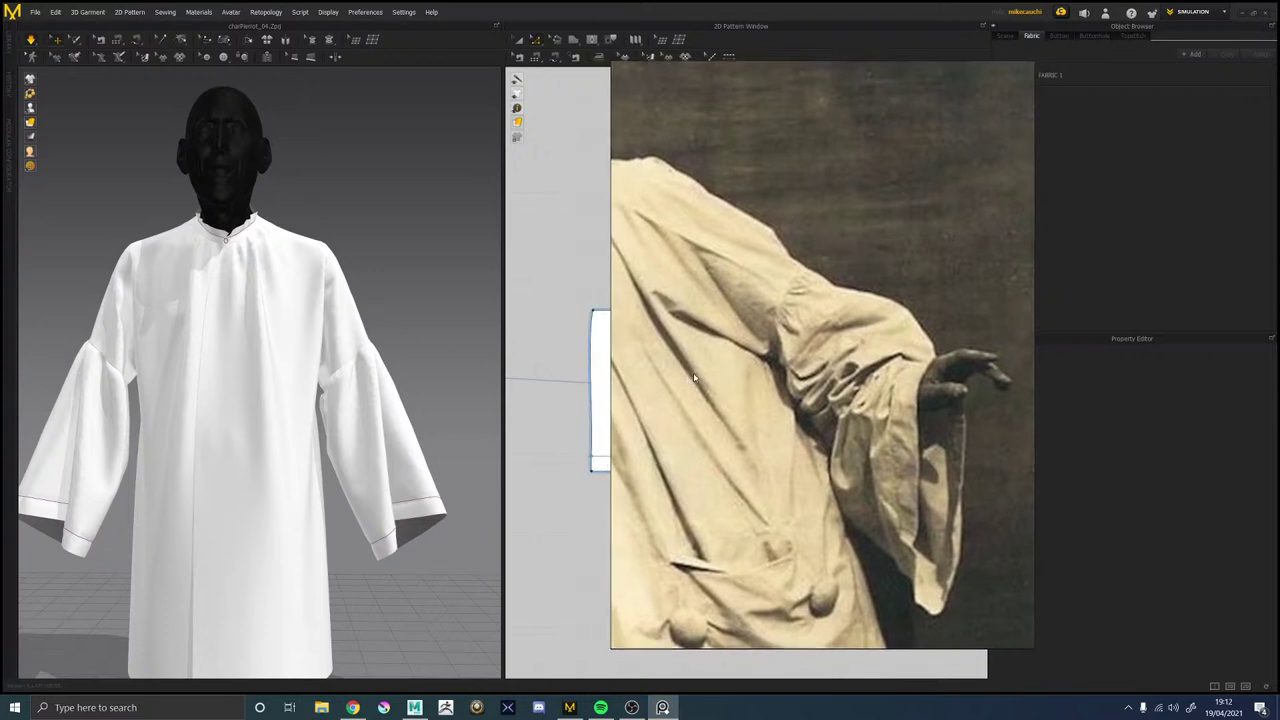
mouse_move(410, 370)
right_down()
mouse_move(340, 363)
mouse_move(336, 273)
mouse_move(361, 335)
mouse_move(406, 373)
right_up()
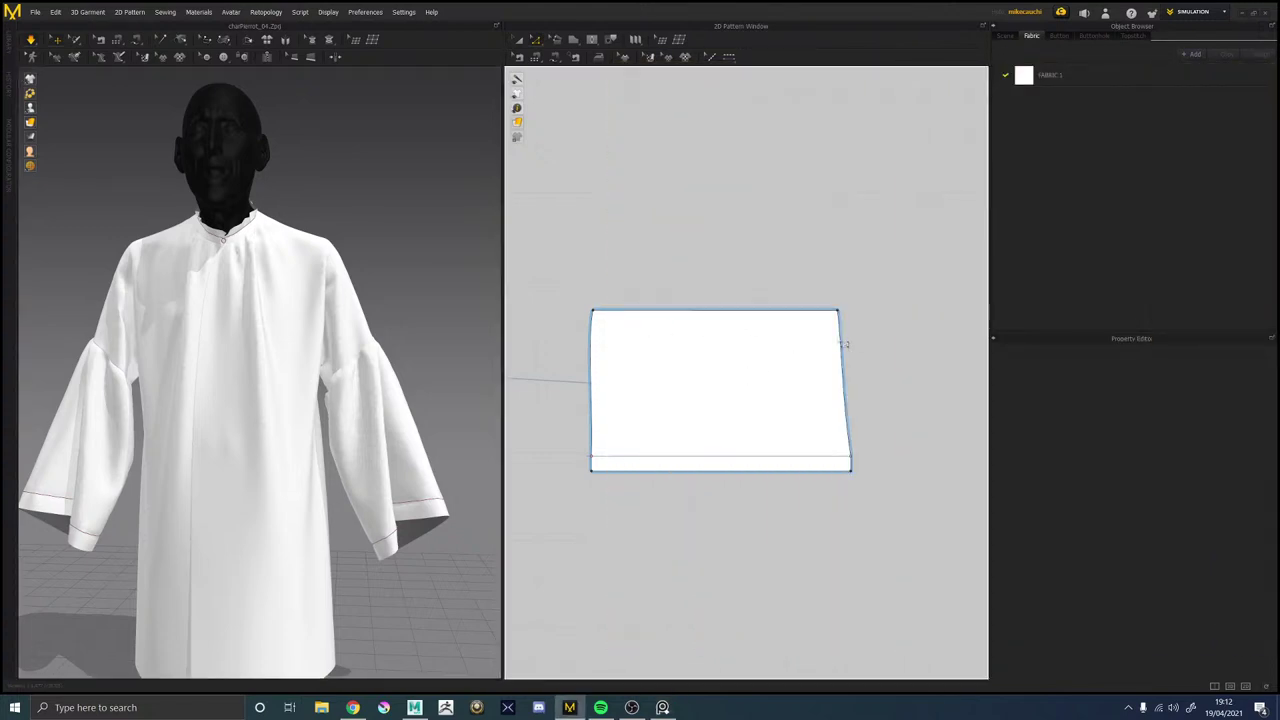
Undo the flattening of the sleeve piece's side edges and the widening of its upper edge.
scroll(717, 303, down, 5)
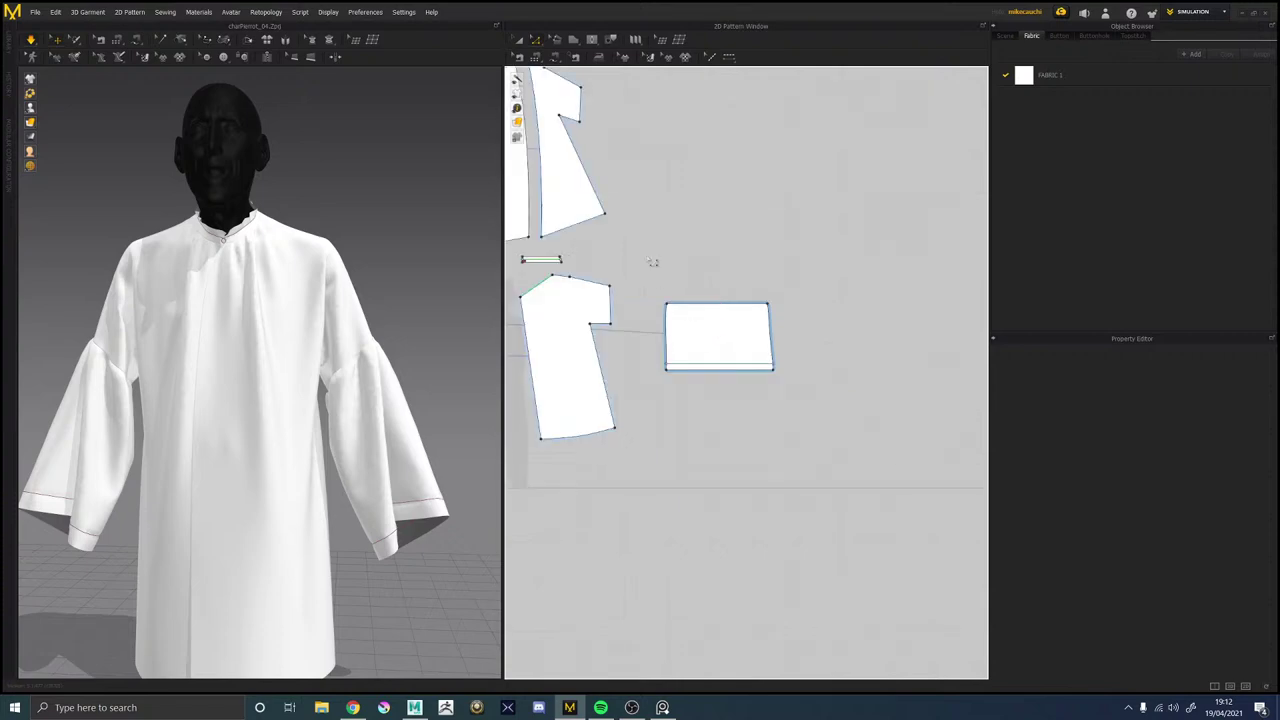
middle_drag(664, 241, 725, 241)
click(728, 318)
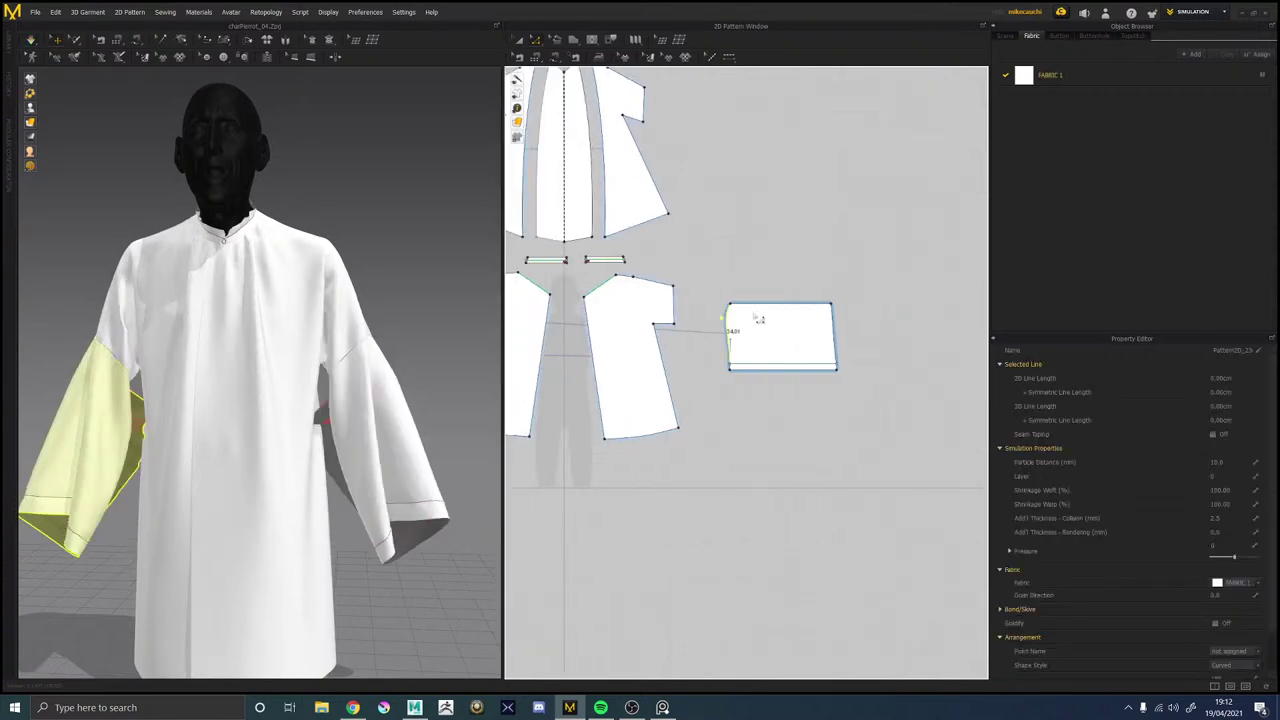
key(ctrl+z)
key(ctrl+z)
key(ctrl+z)
key(ctrl+z)
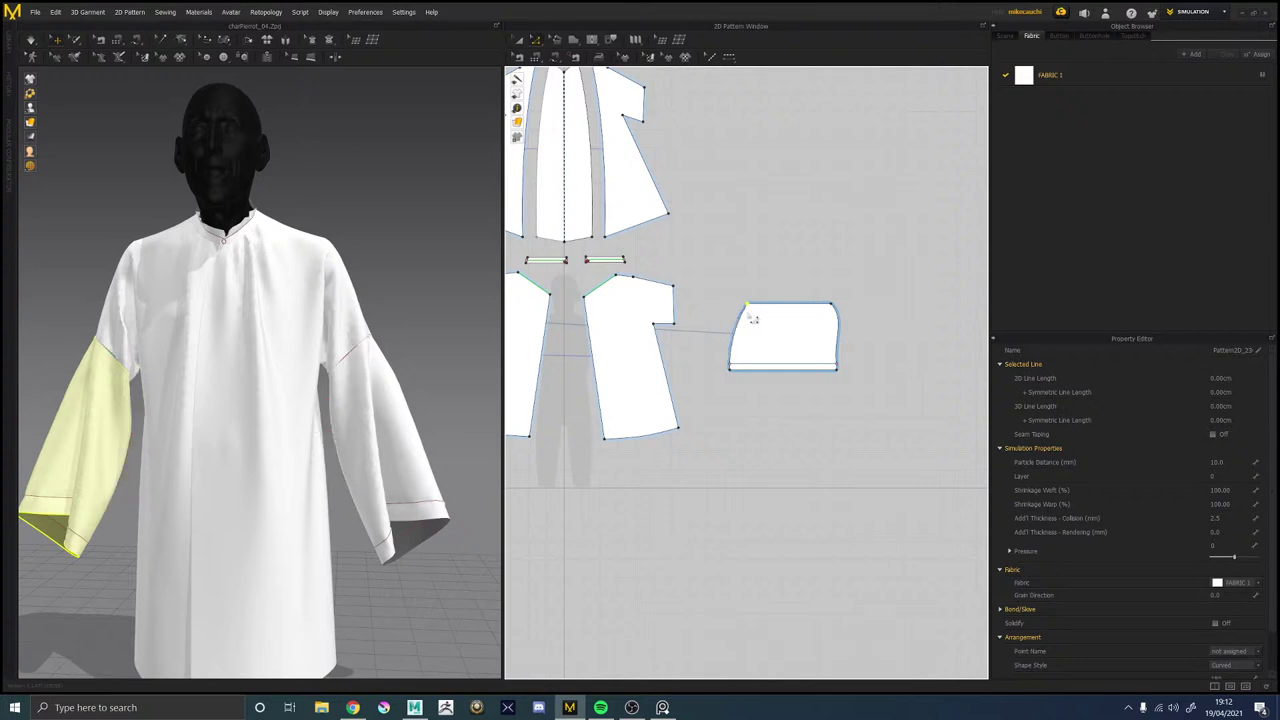
key(ctrl+z)
click(773, 287)
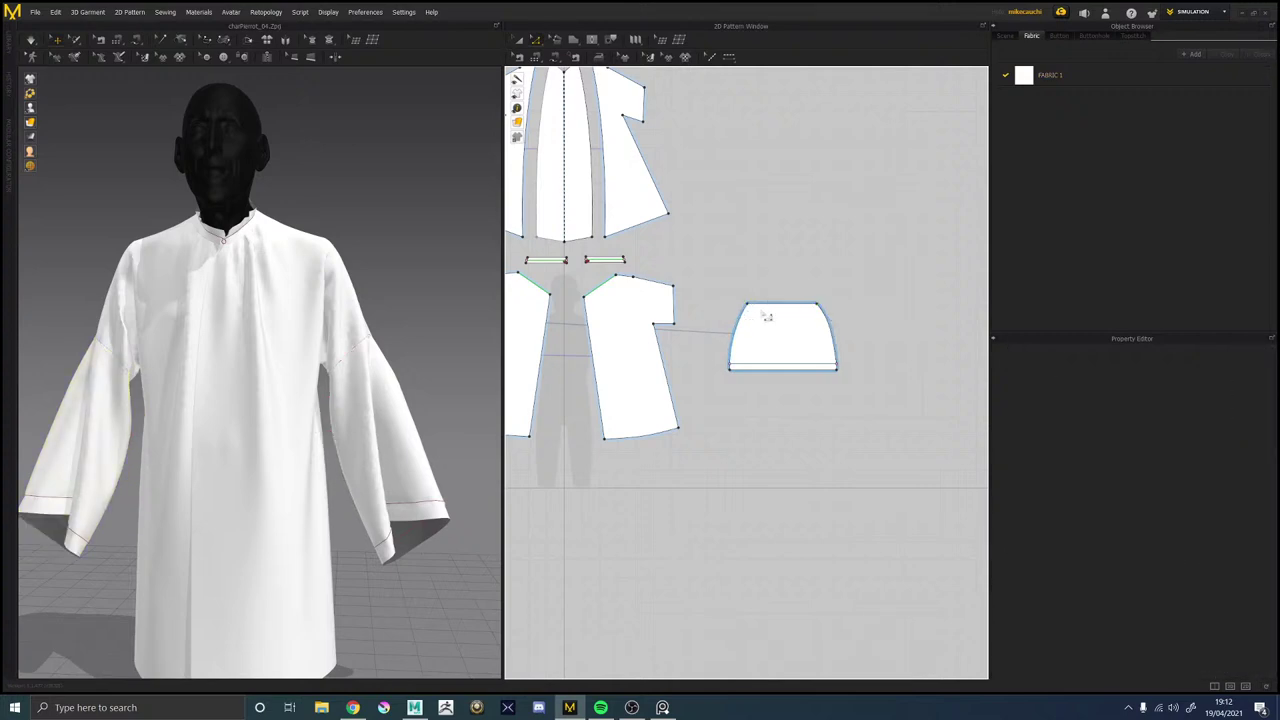
Enable Elastic on the sleeve piece's upper edge with a ratio of 50 and simulate the coat.
scroll(769, 313, down, 2)
scroll(767, 313, up, 6)
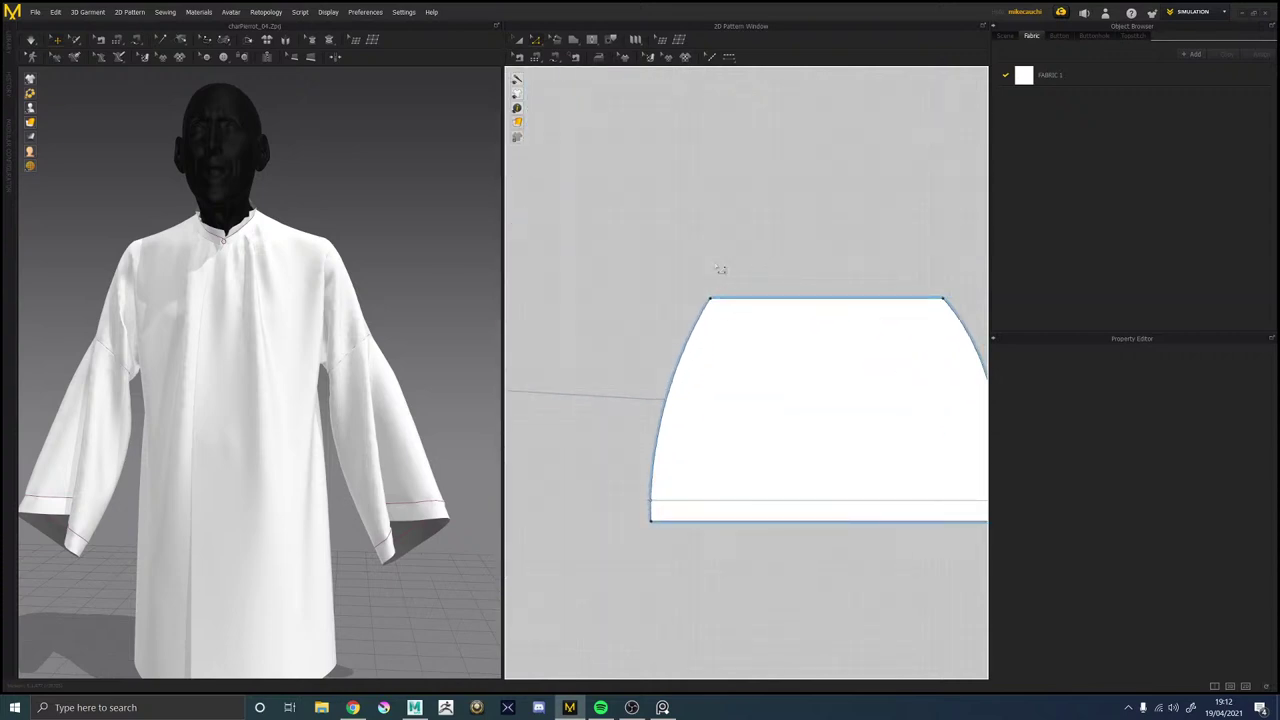
middle_drag(732, 244, 711, 238)
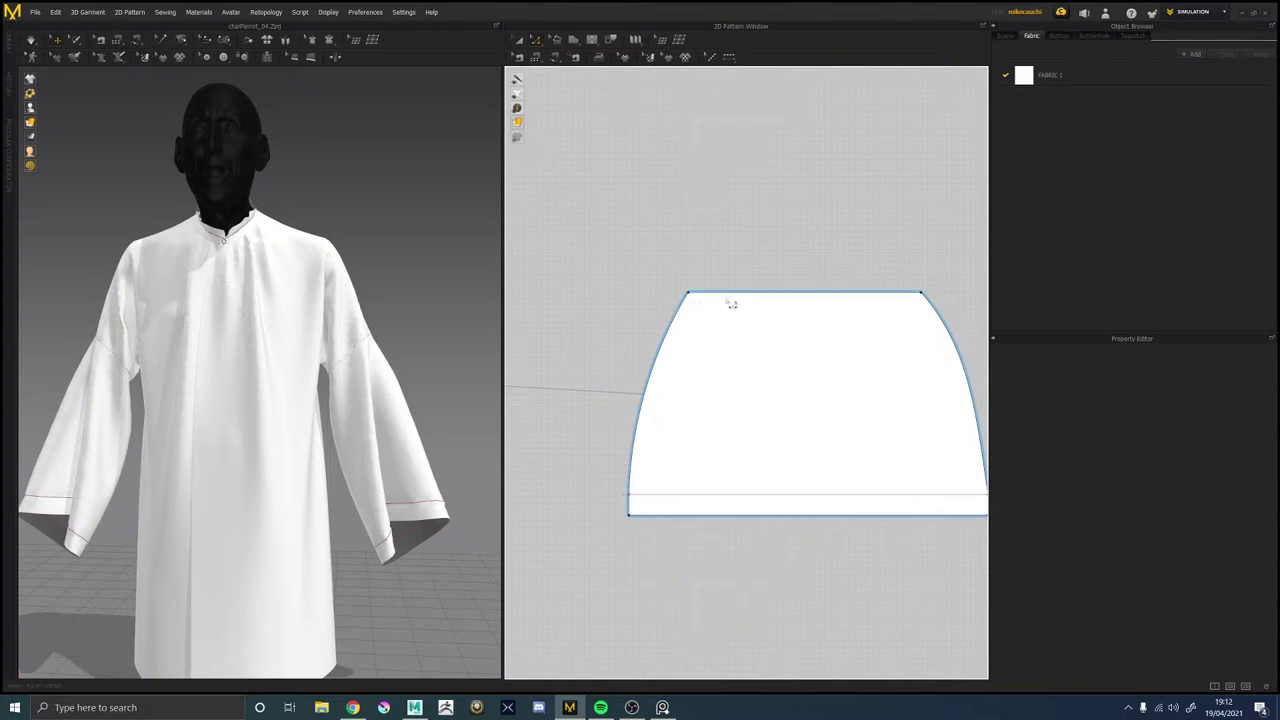
click(769, 299)
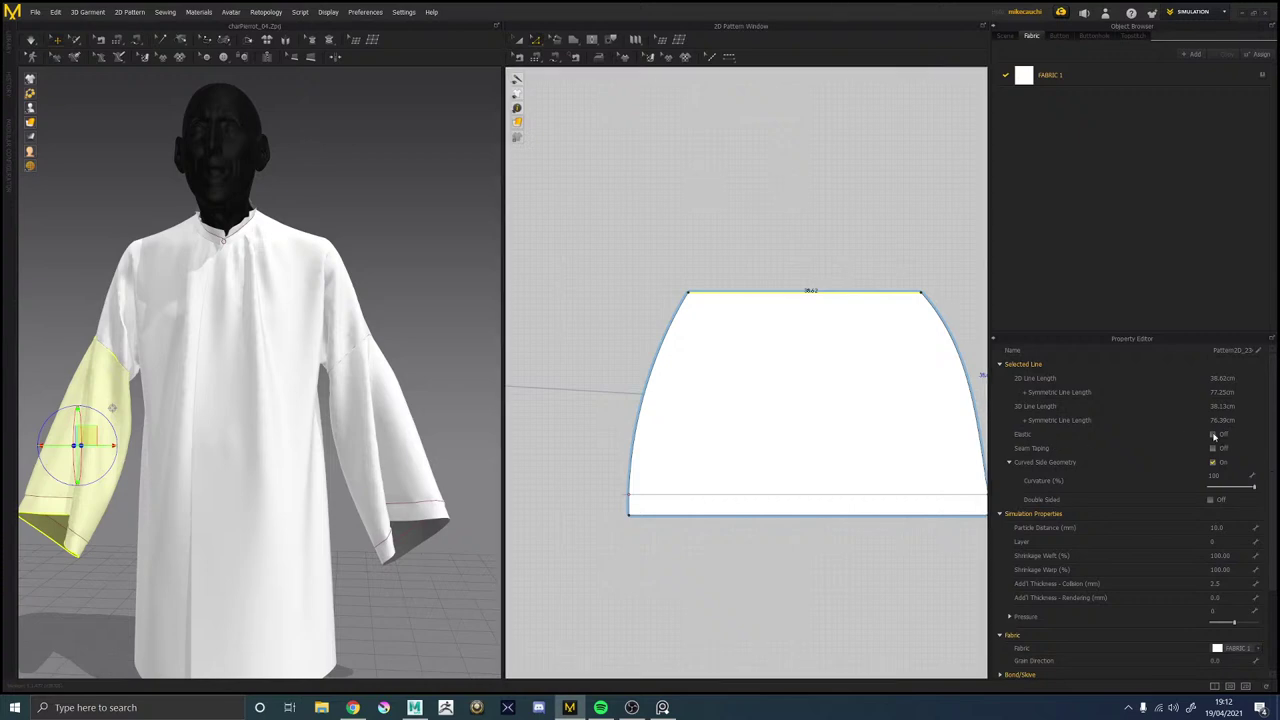
click(1216, 435)
click(1233, 486)
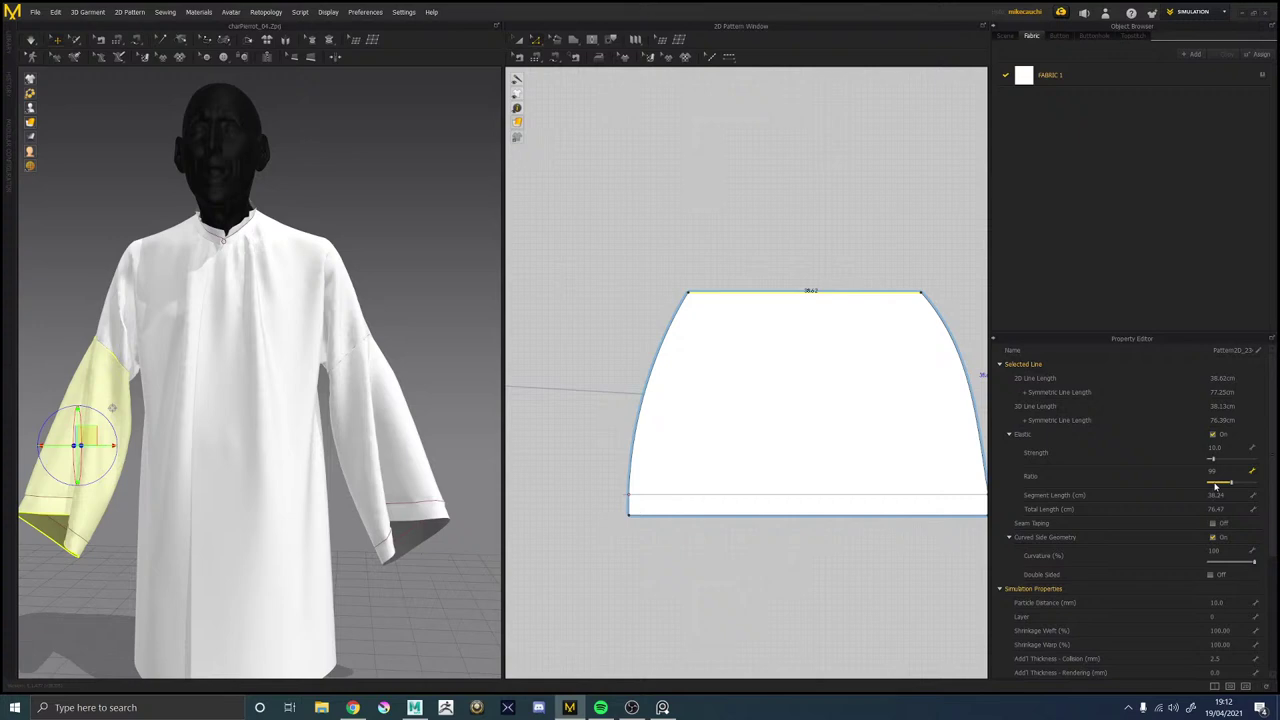
click(1212, 471)
text(50)
key(Return)
right_drag(409, 288, 390, 279)
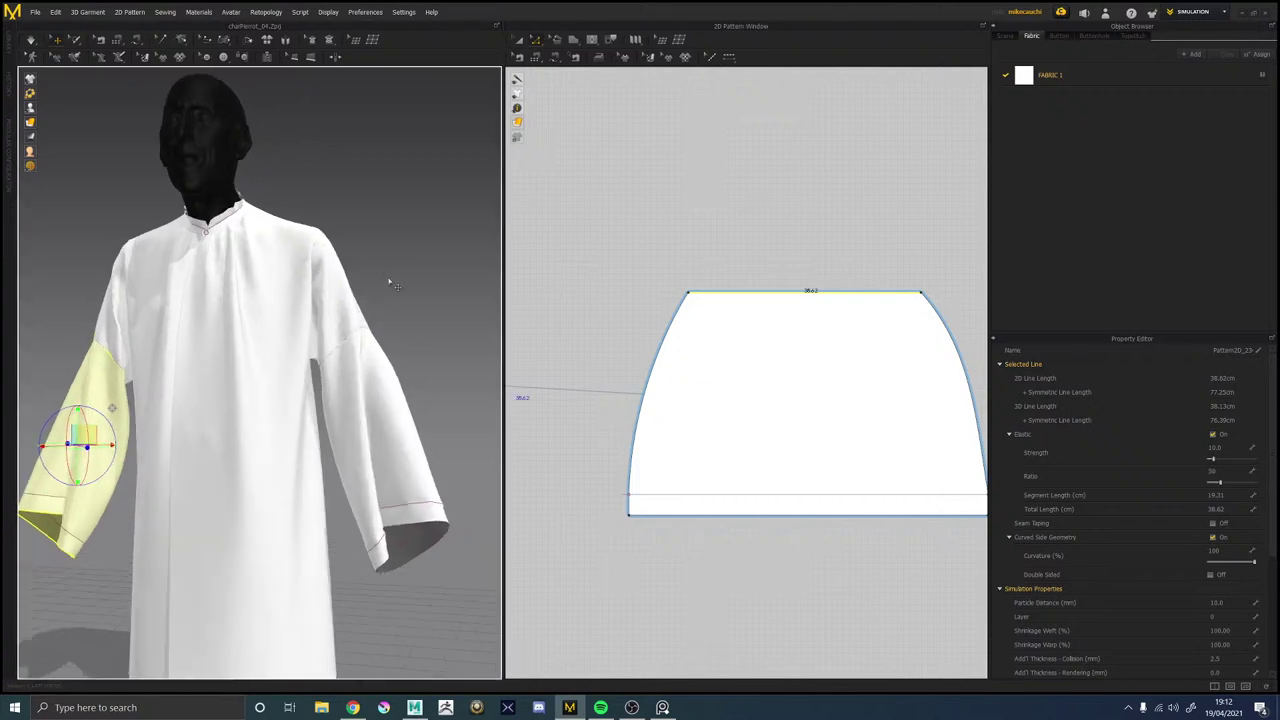
key(space)
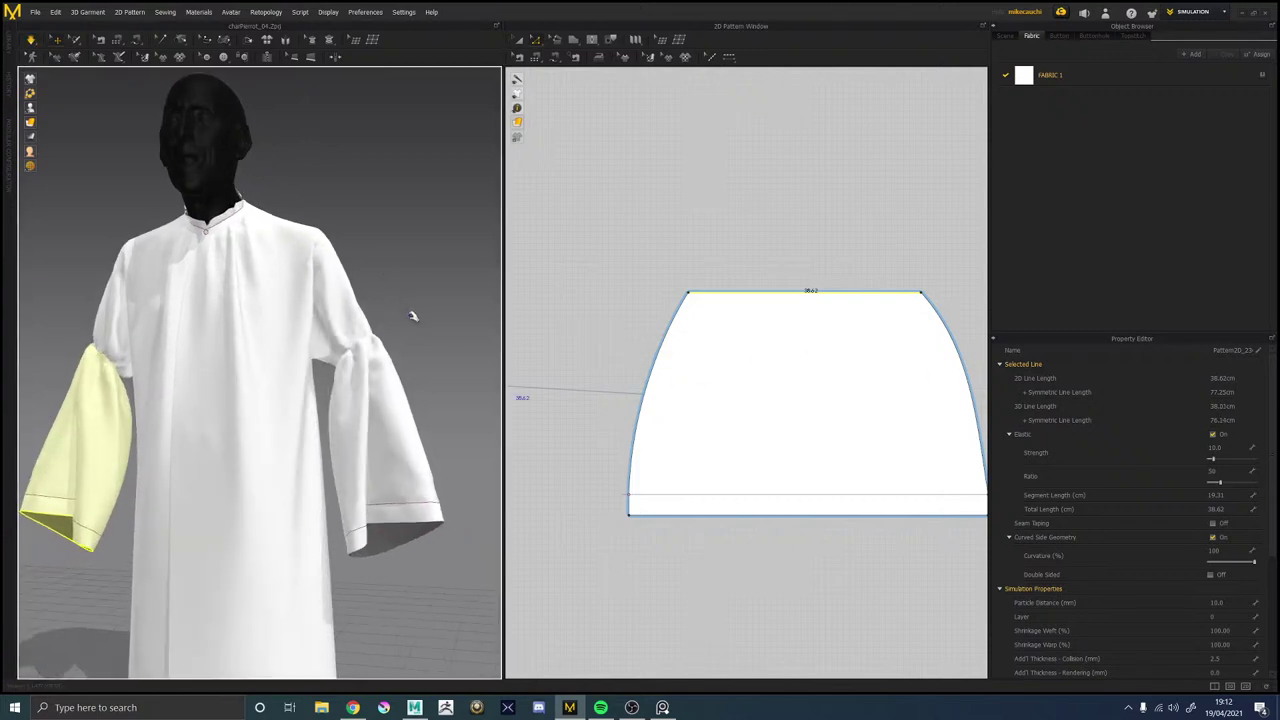
mouse_move(397, 317)
right_down()
mouse_move(419, 330)
mouse_move(396, 311)
right_up()
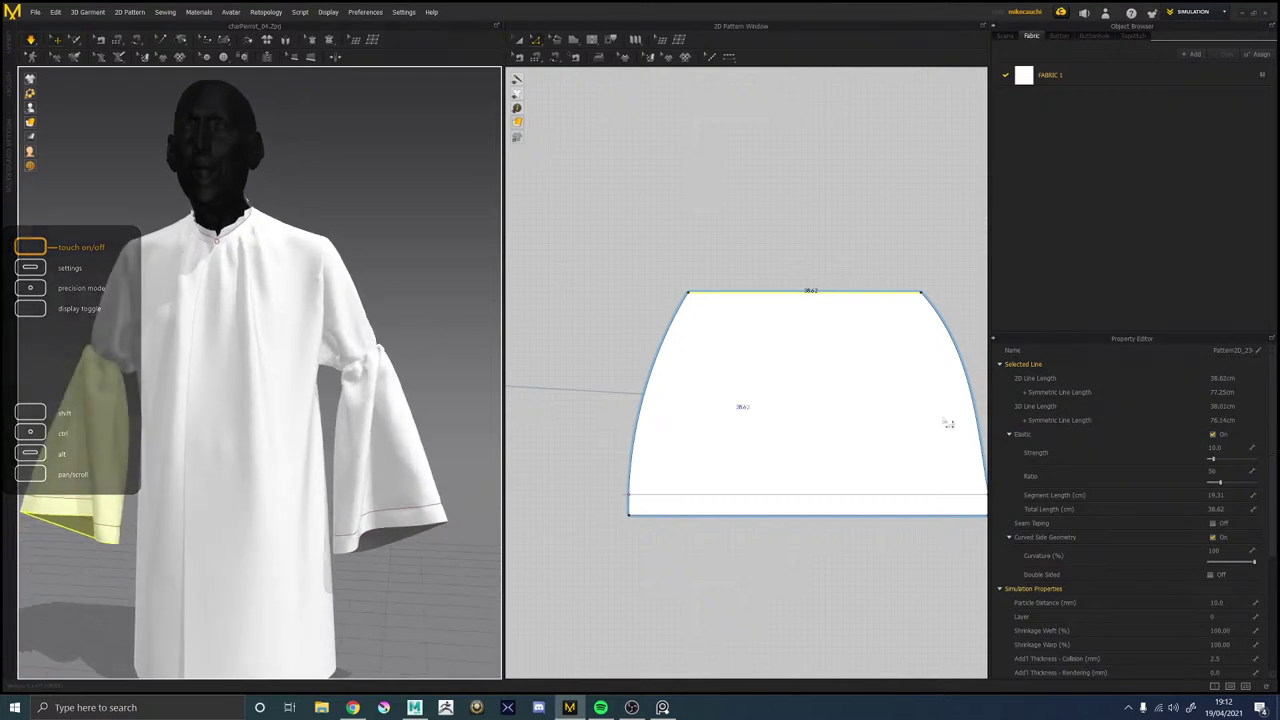
Disable Elastic on the sleeve piece's upper edge and pull the simulated sleeve outward to resettle the cloth.
click(1213, 436)
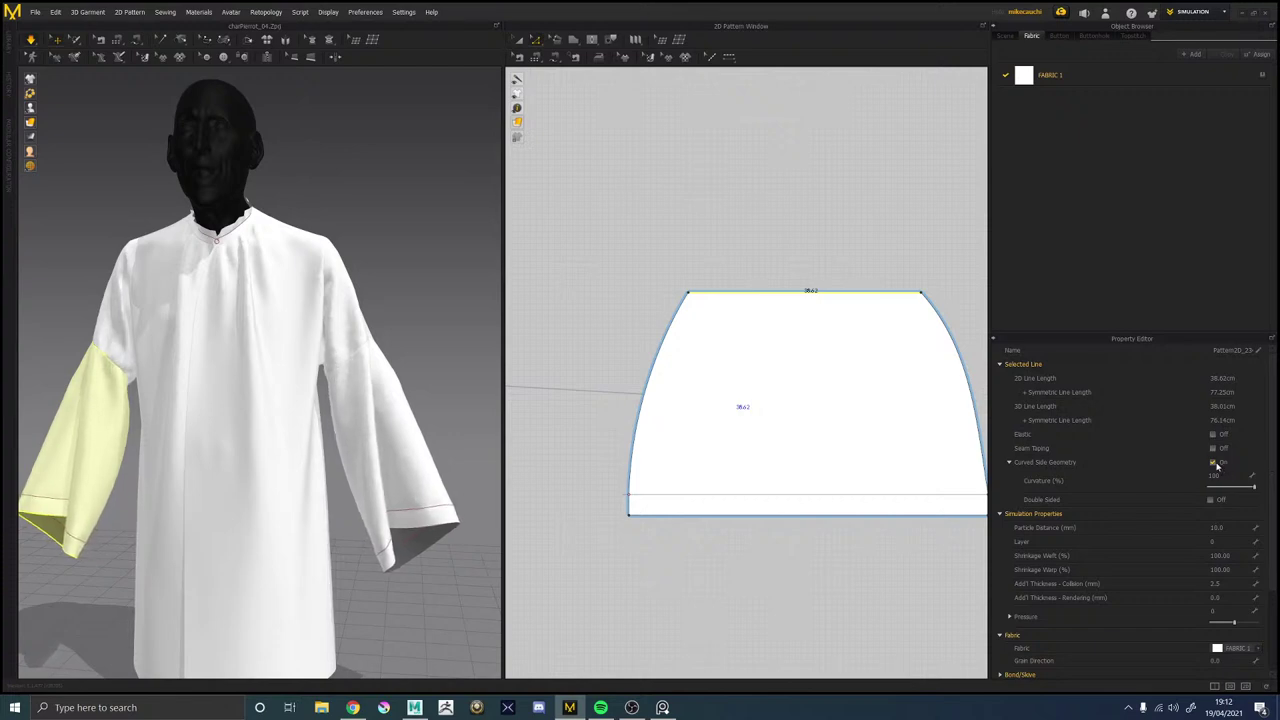
right_drag(329, 369, 314, 384)
click(105, 397)
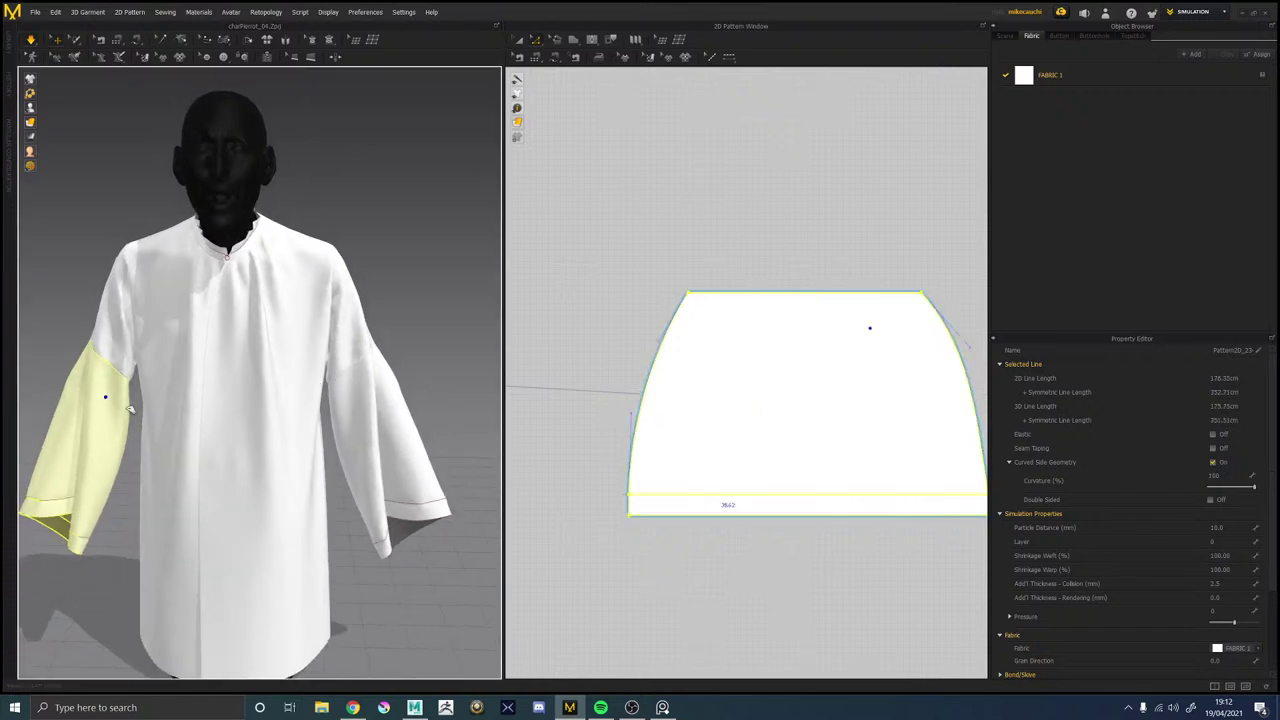
drag(130, 408, 34, 381)
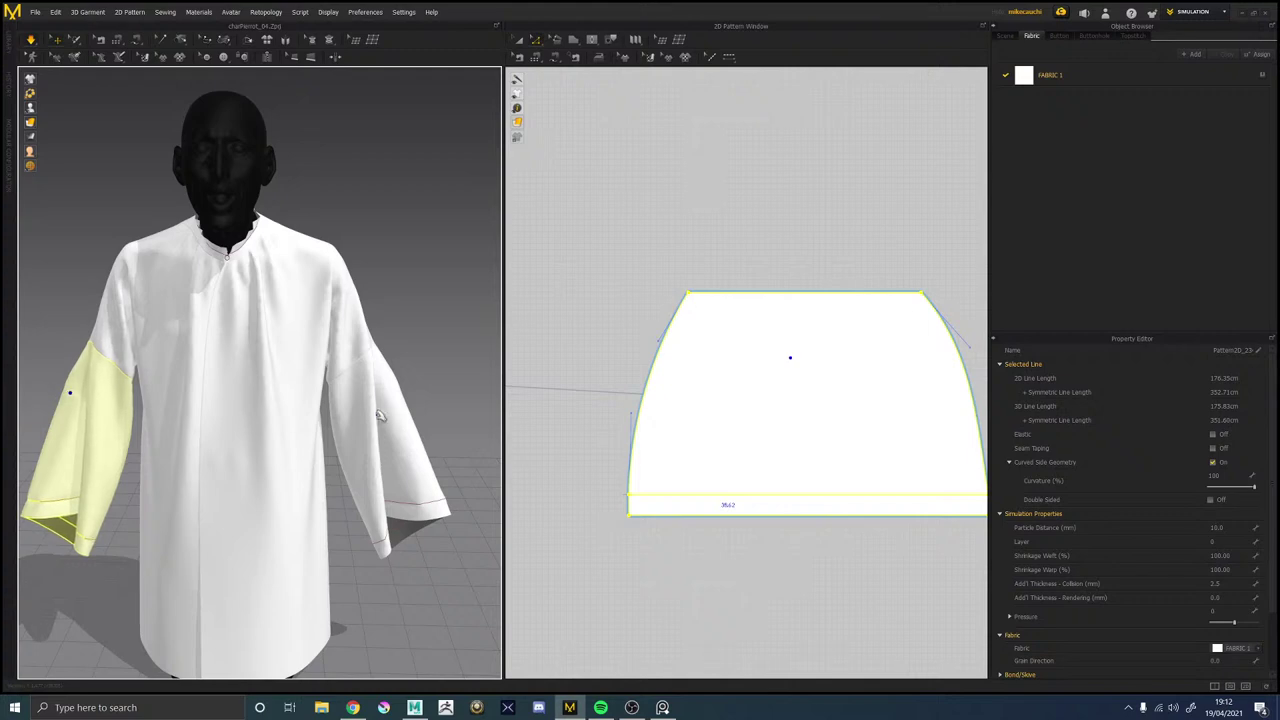
right_drag(380, 415, 294, 391)
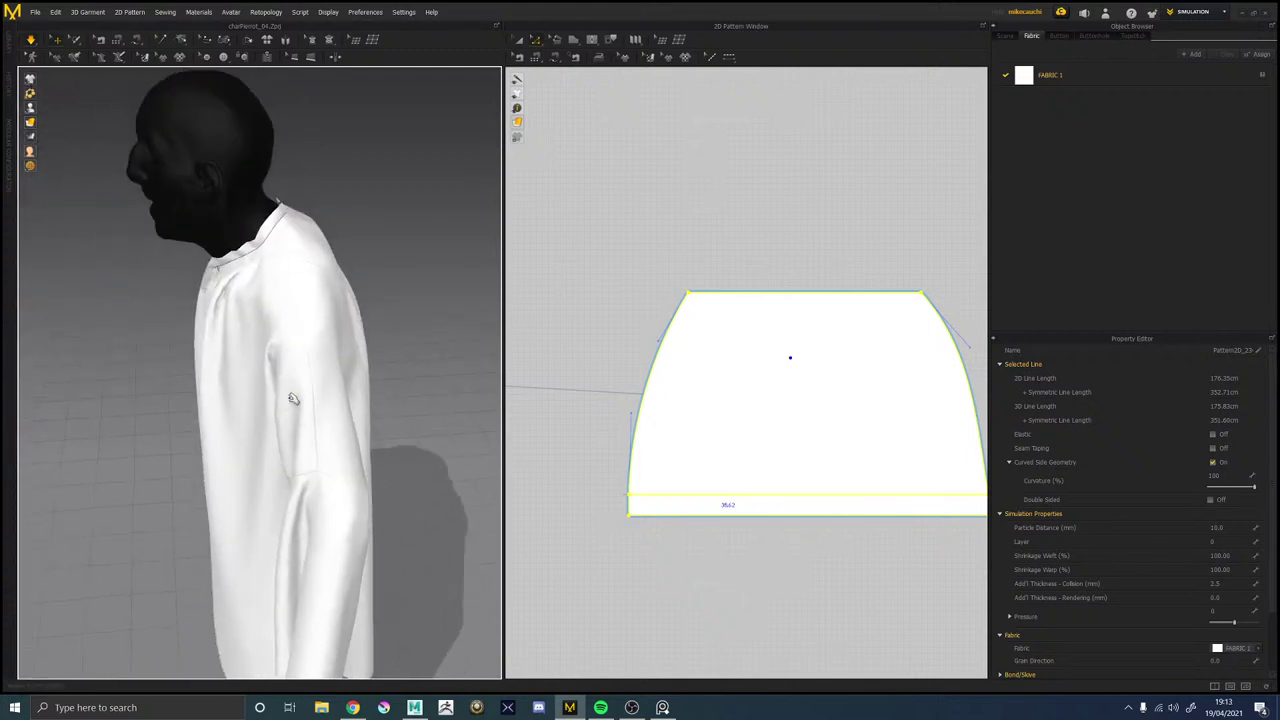
Align the two end points of the back pattern piece's sleeve opening to the right.
scroll(826, 394, down, 5)
middle_drag(820, 317, 887, 388)
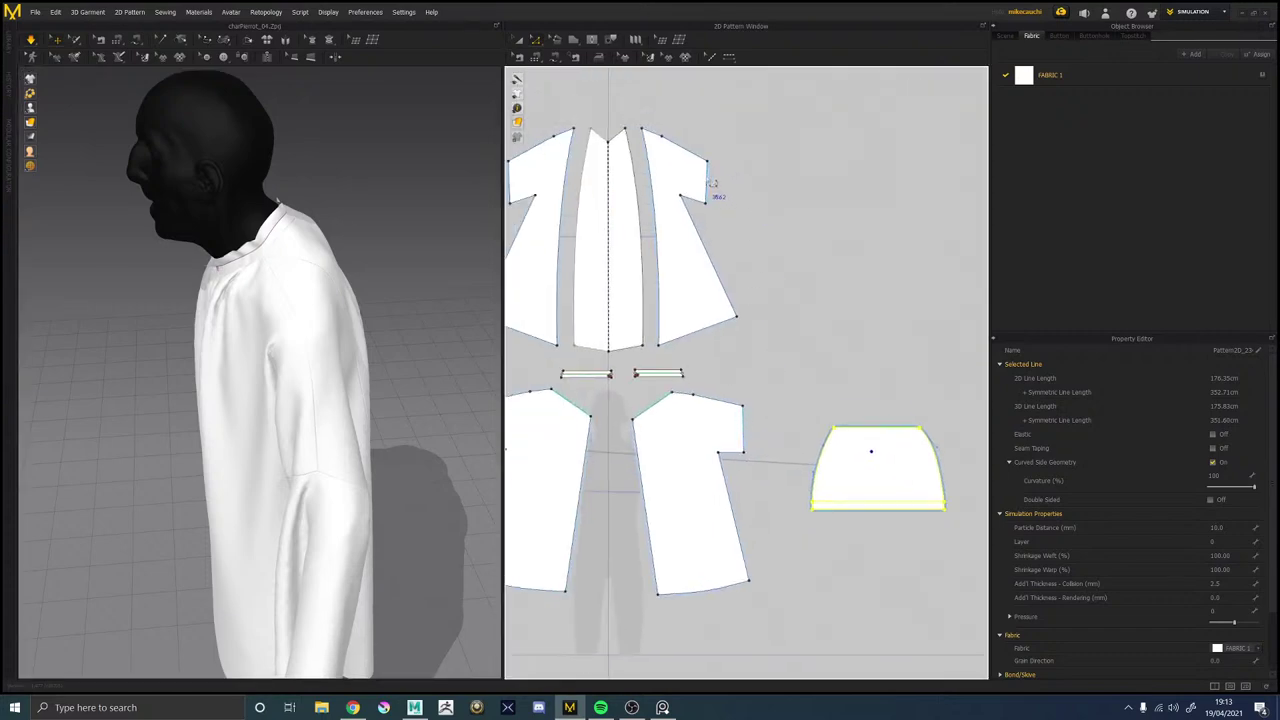
click(707, 161)
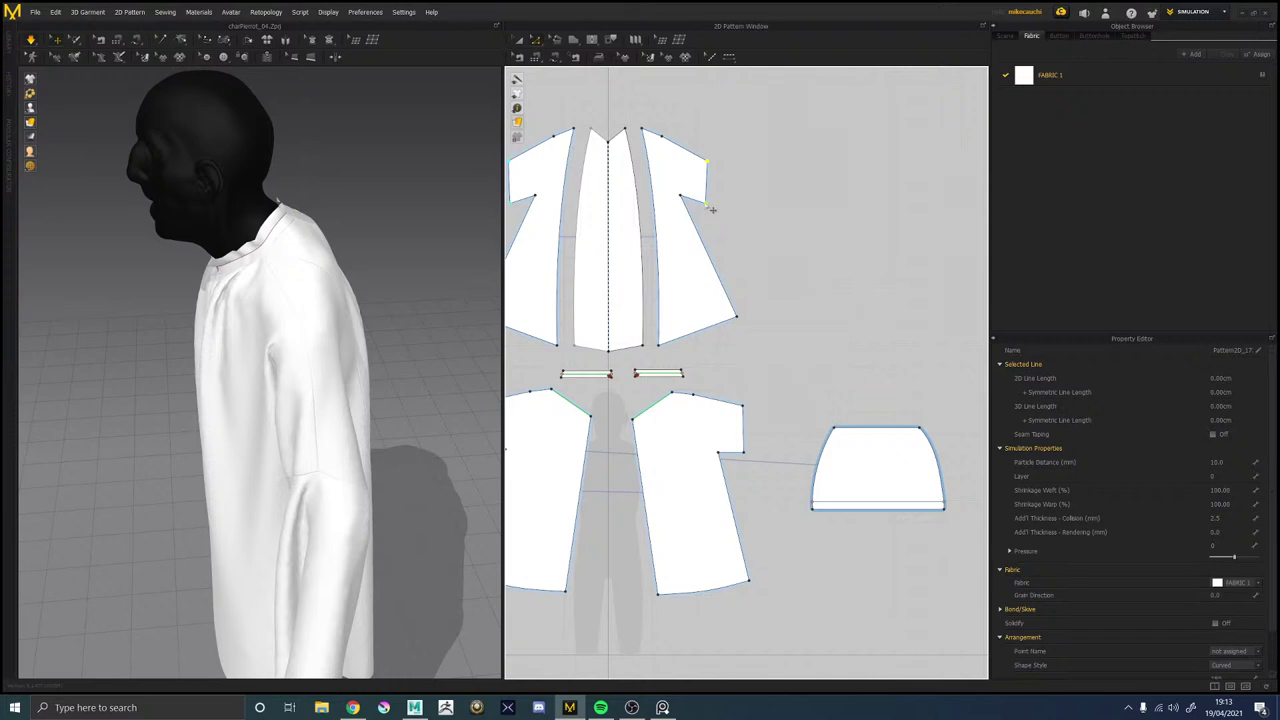
right_click(712, 209)
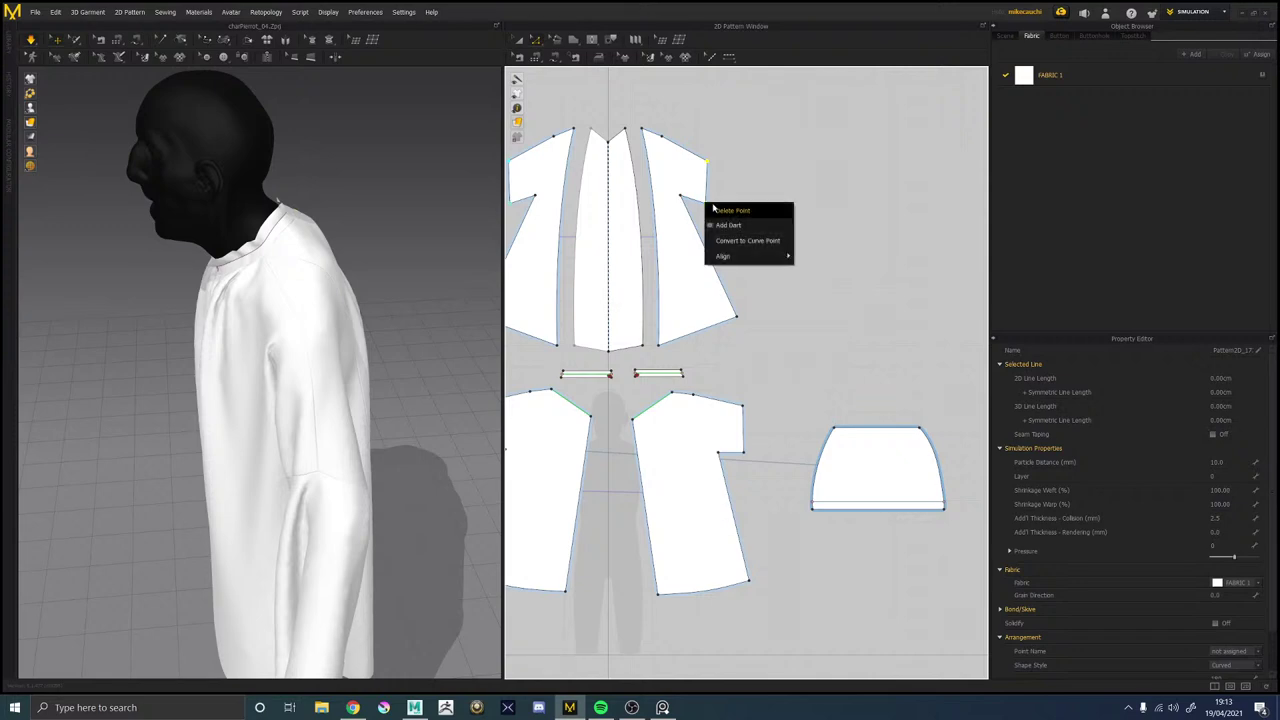
mouse_move(732, 258)
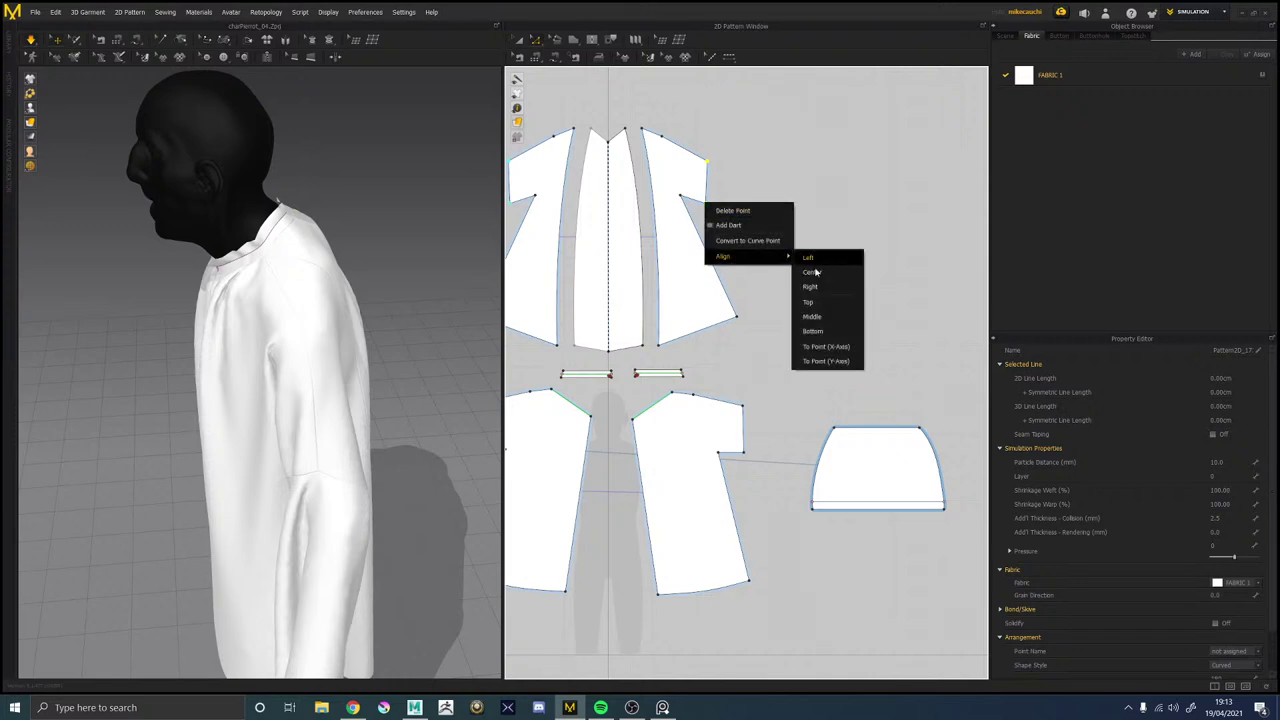
click(810, 286)
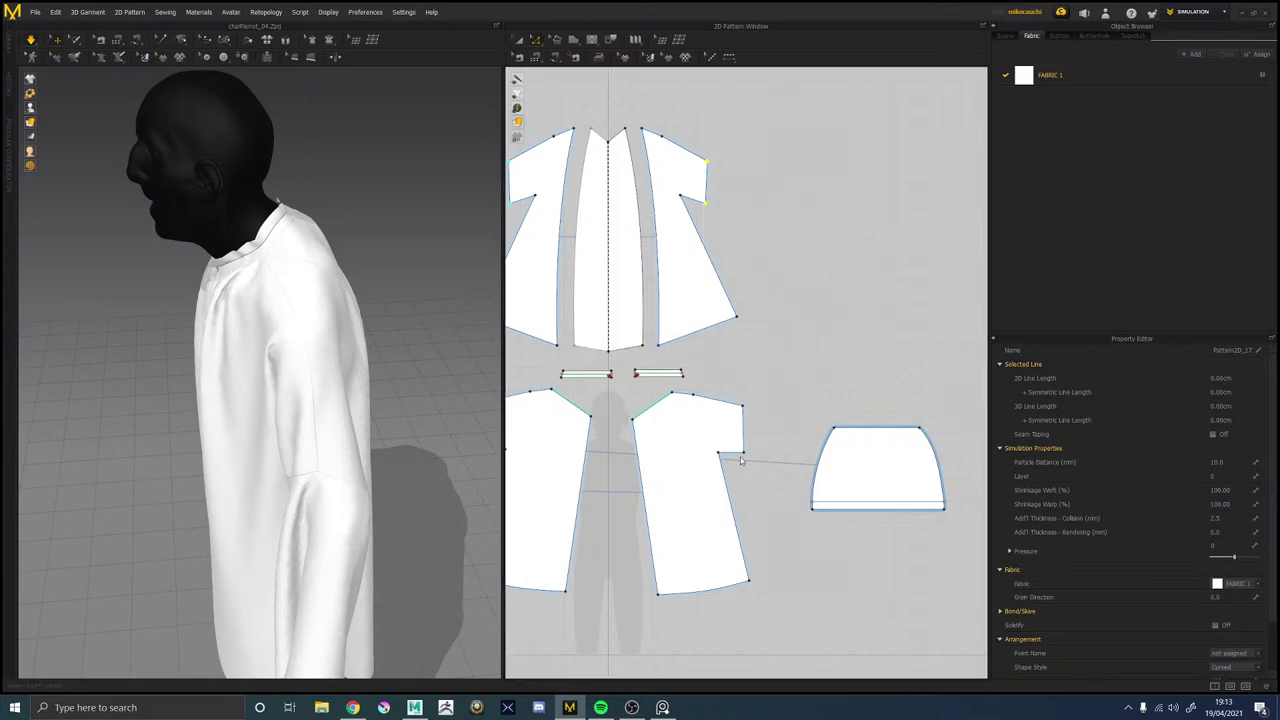
Align the two end points of the front pattern piece's sleeve opening to the right, with the simulation stopped.
click(751, 413)
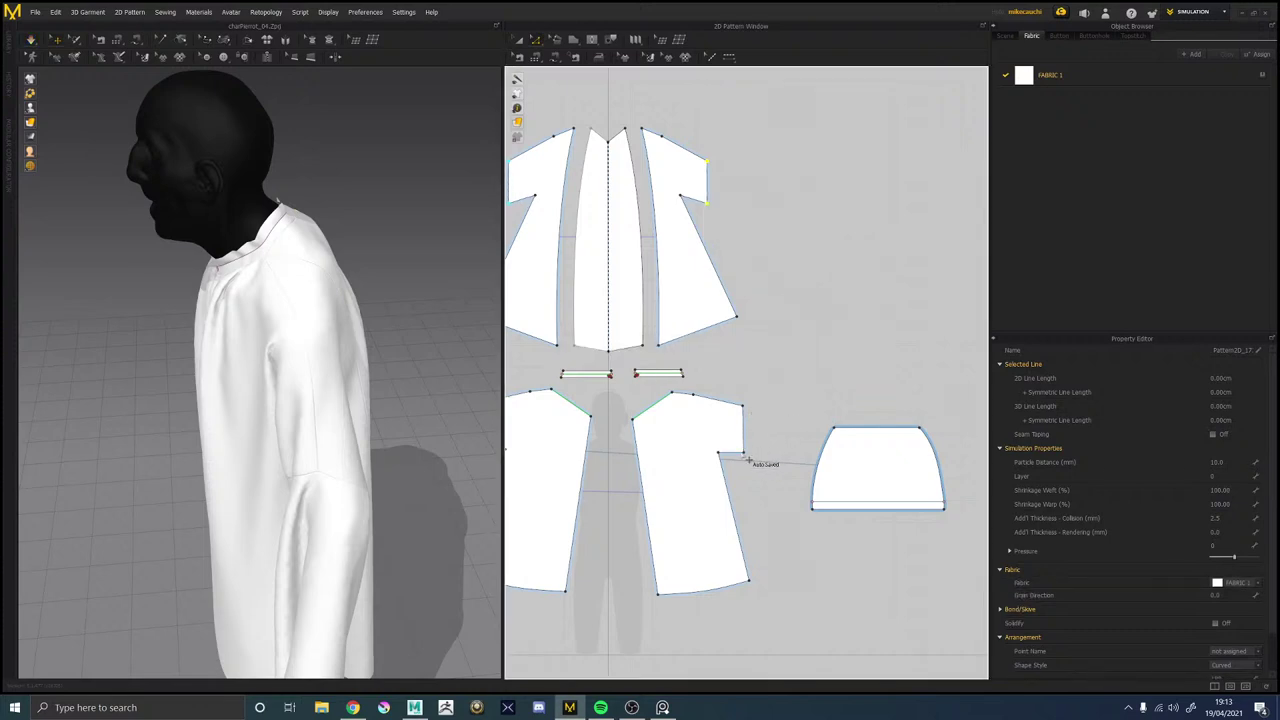
click(744, 453)
right_click(745, 409)
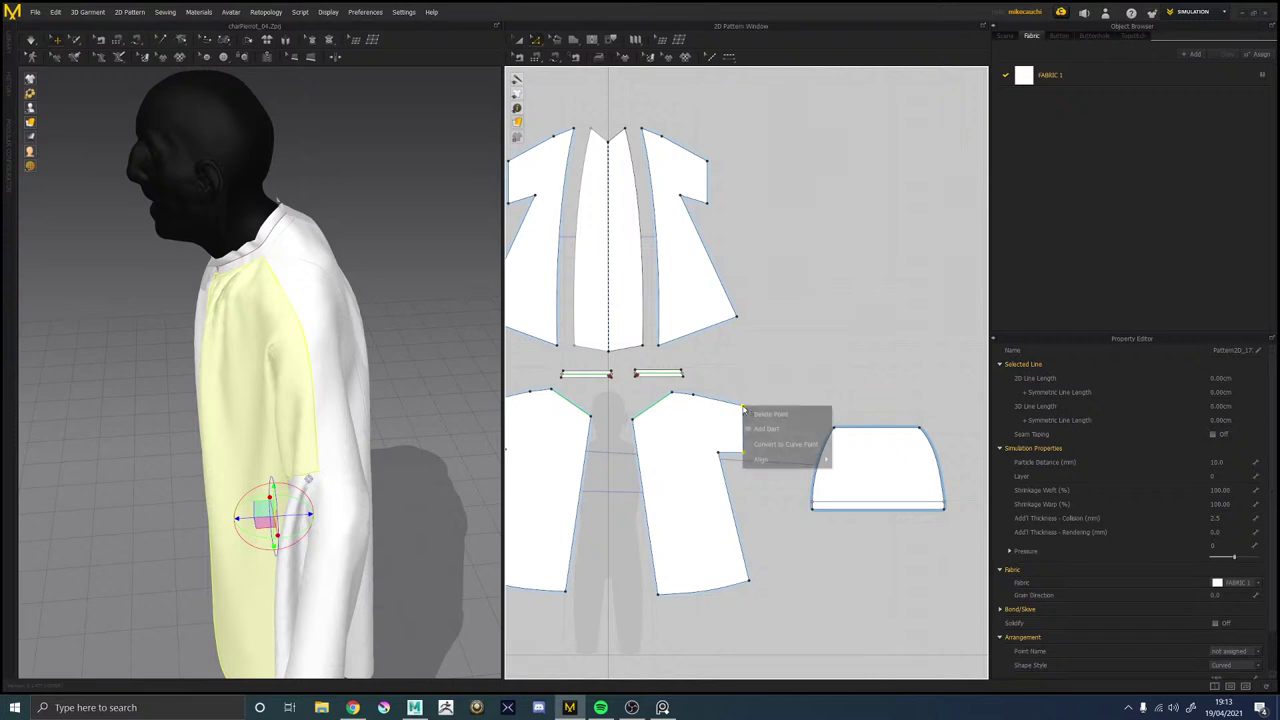
mouse_move(765, 460)
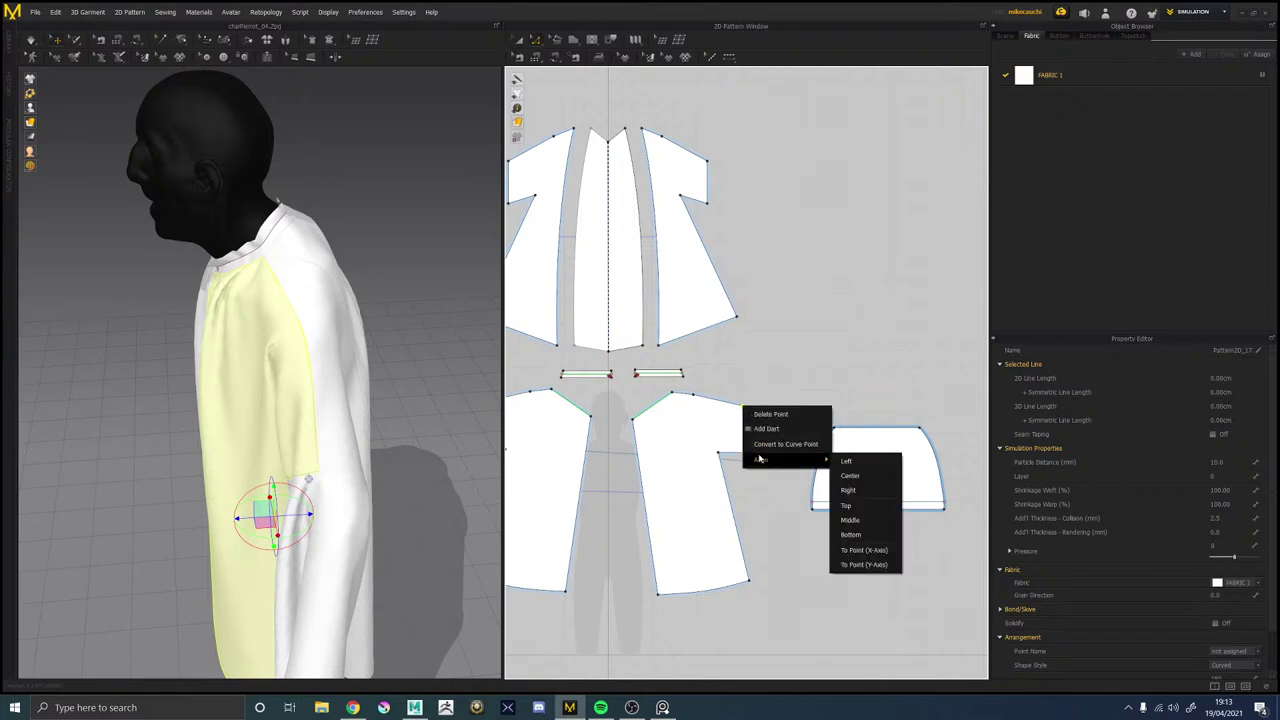
click(850, 491)
right_drag(313, 358, 372, 328)
click(780, 284)
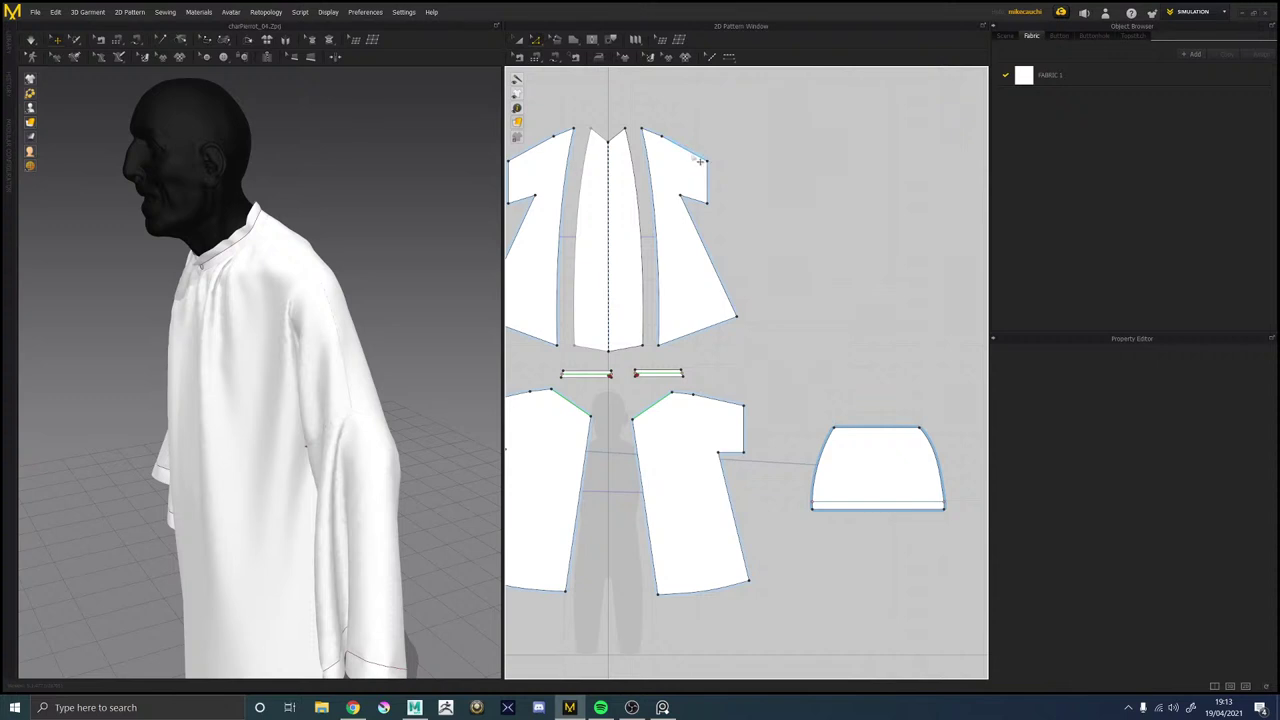
Compare the lengths of the matching shoulder edge segments on the front and back pieces, and inspect the coat's shoulder and sleeve seams.
click(701, 160)
click(728, 408)
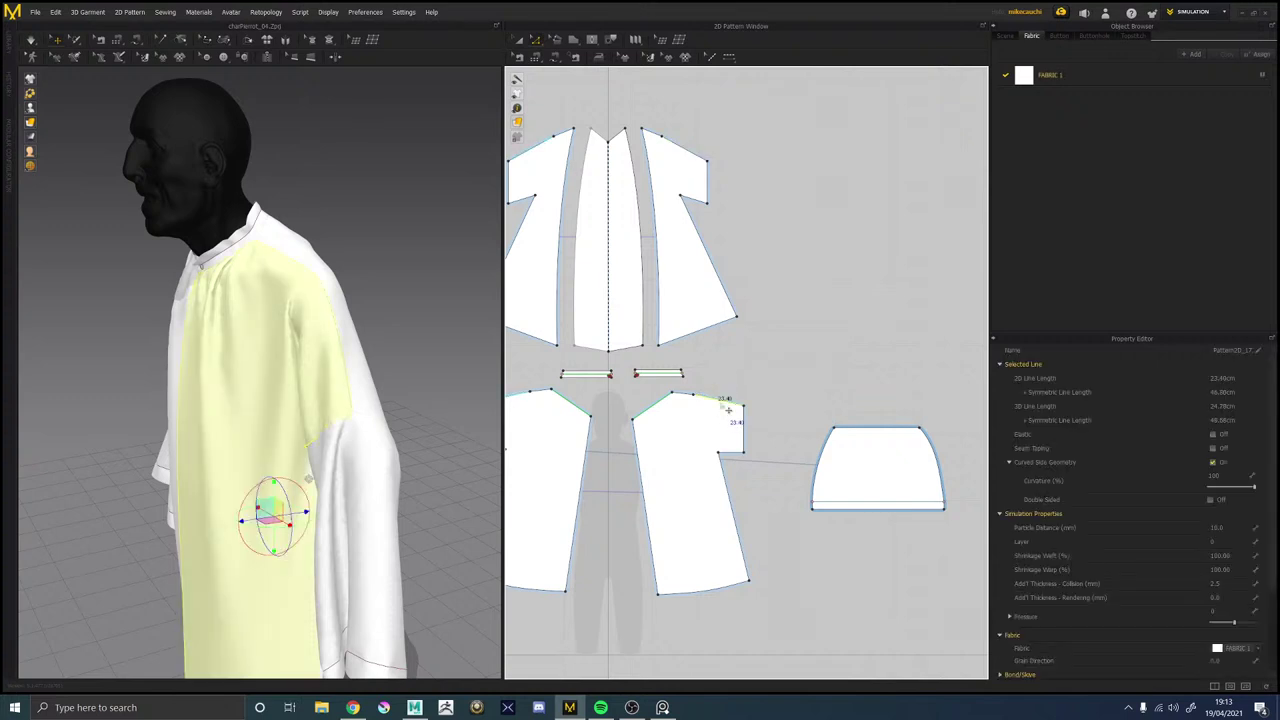
click(688, 153)
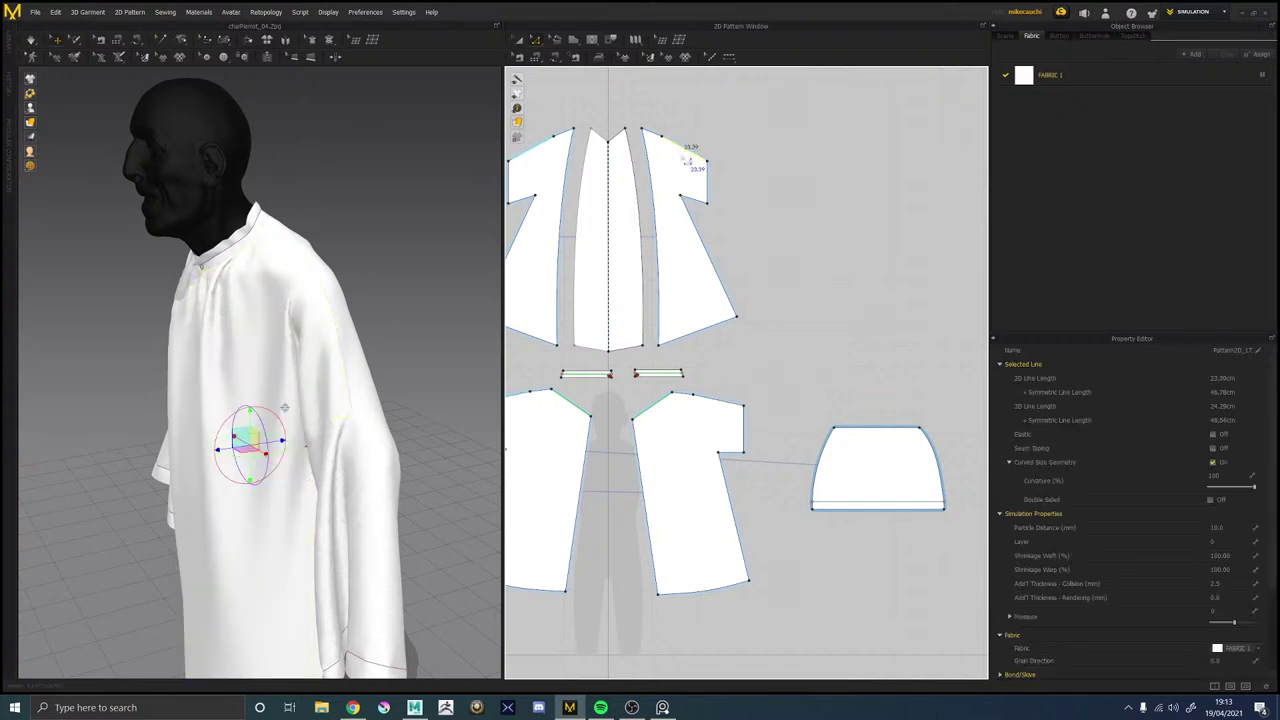
click(710, 403)
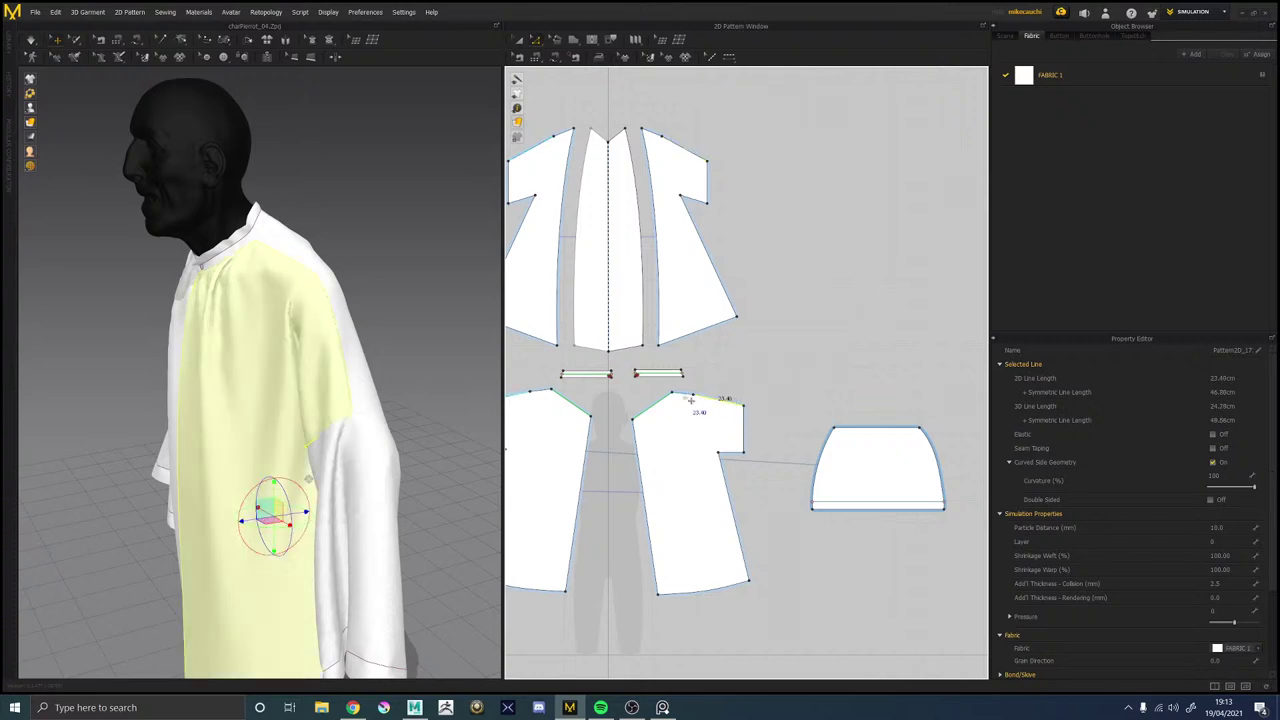
click(687, 398)
click(655, 138)
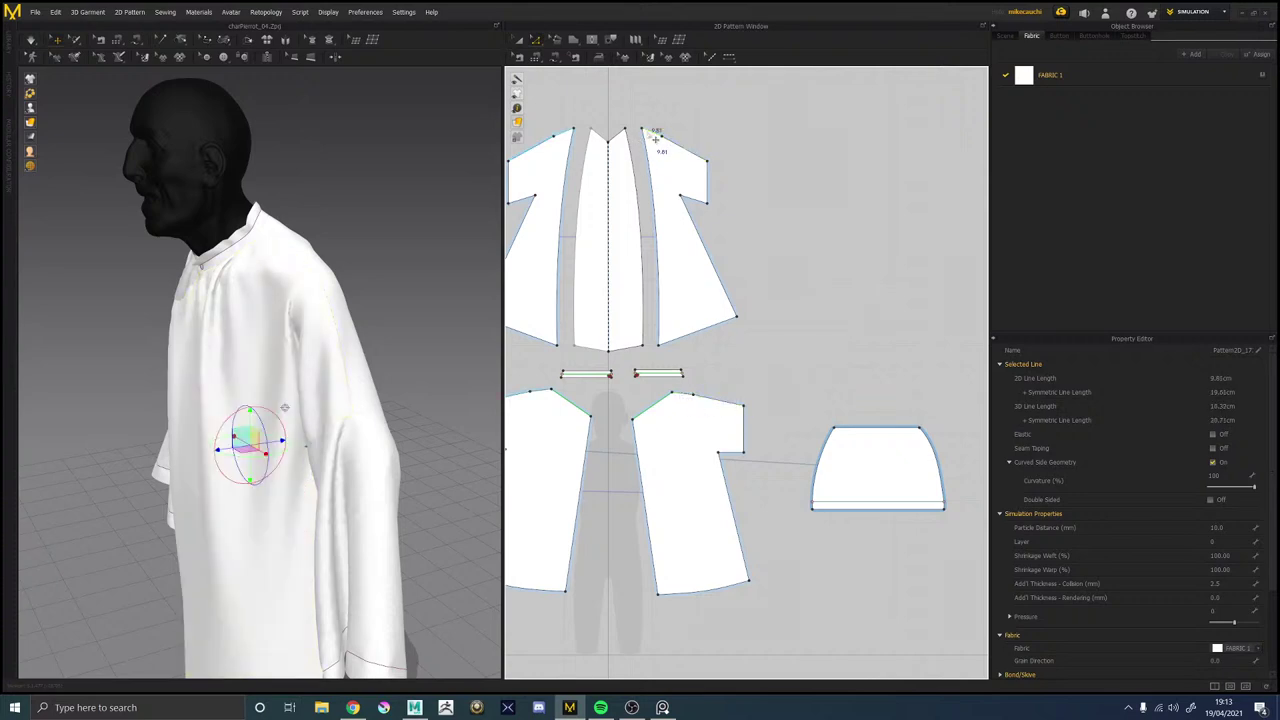
click(739, 400)
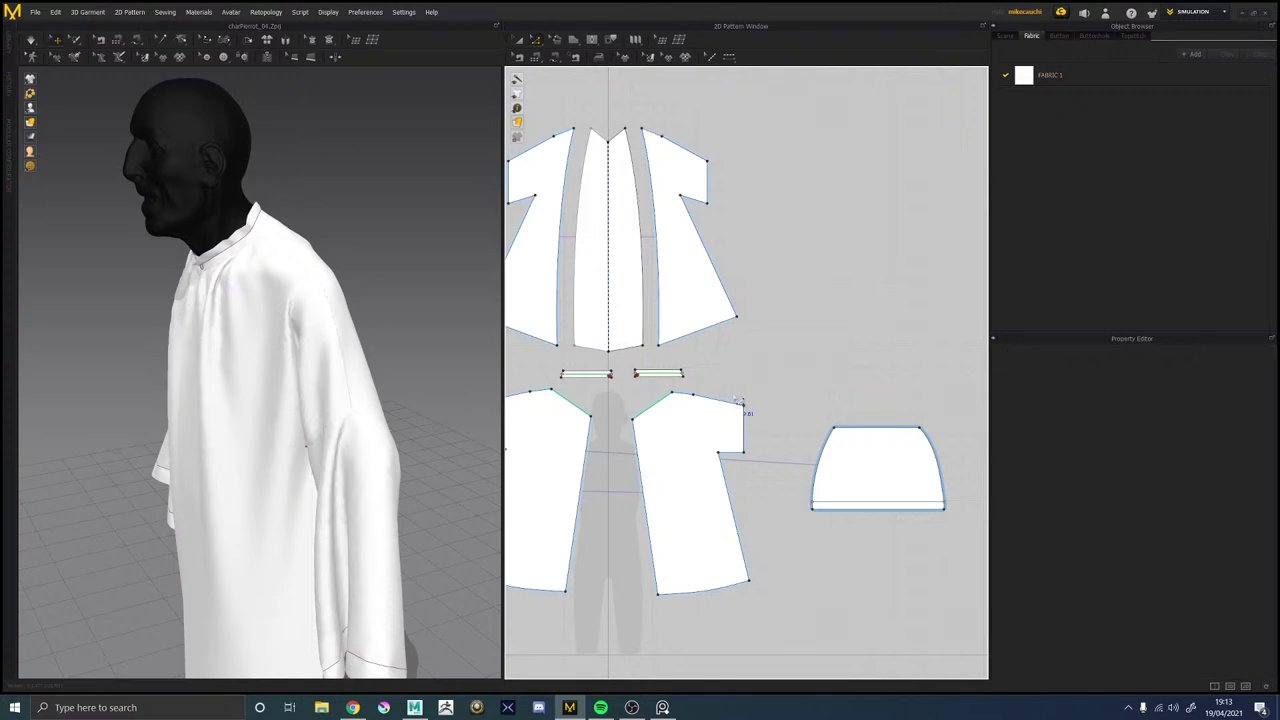
right_drag(409, 353, 450, 350)
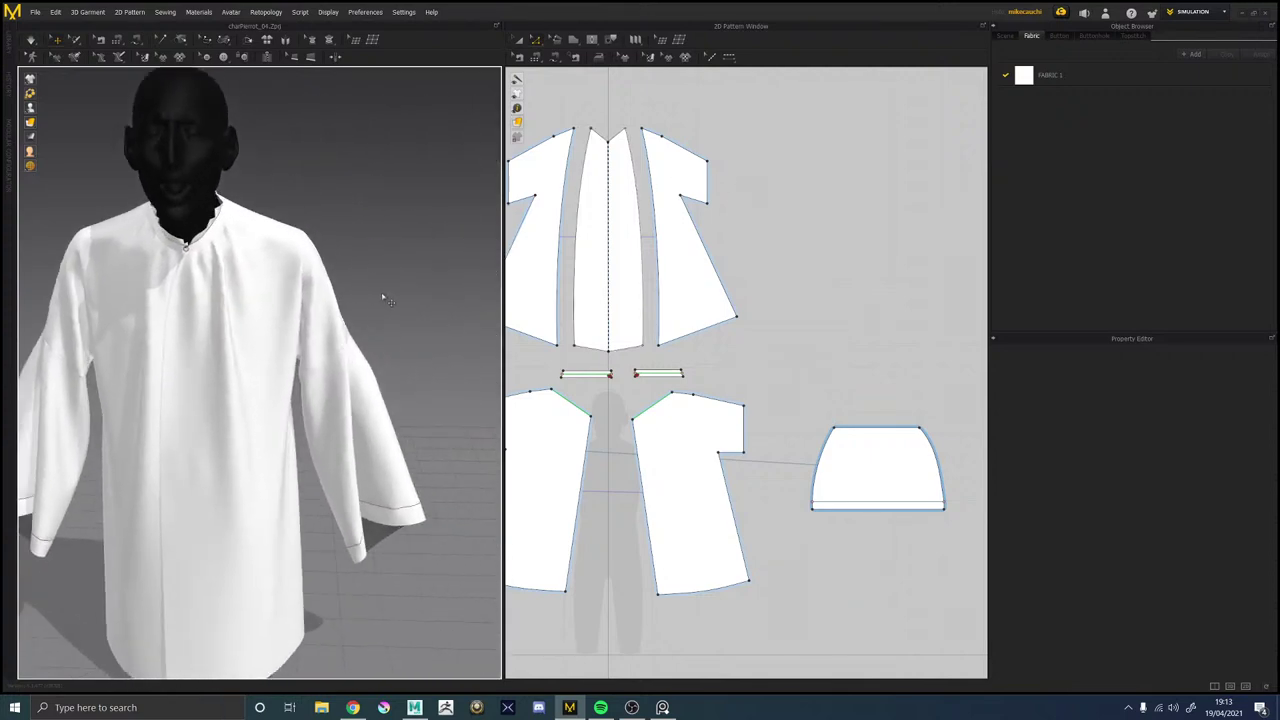
right_drag(383, 297, 345, 295)
right_drag(178, 322, 343, 363)
scroll(360, 400, up, 3)
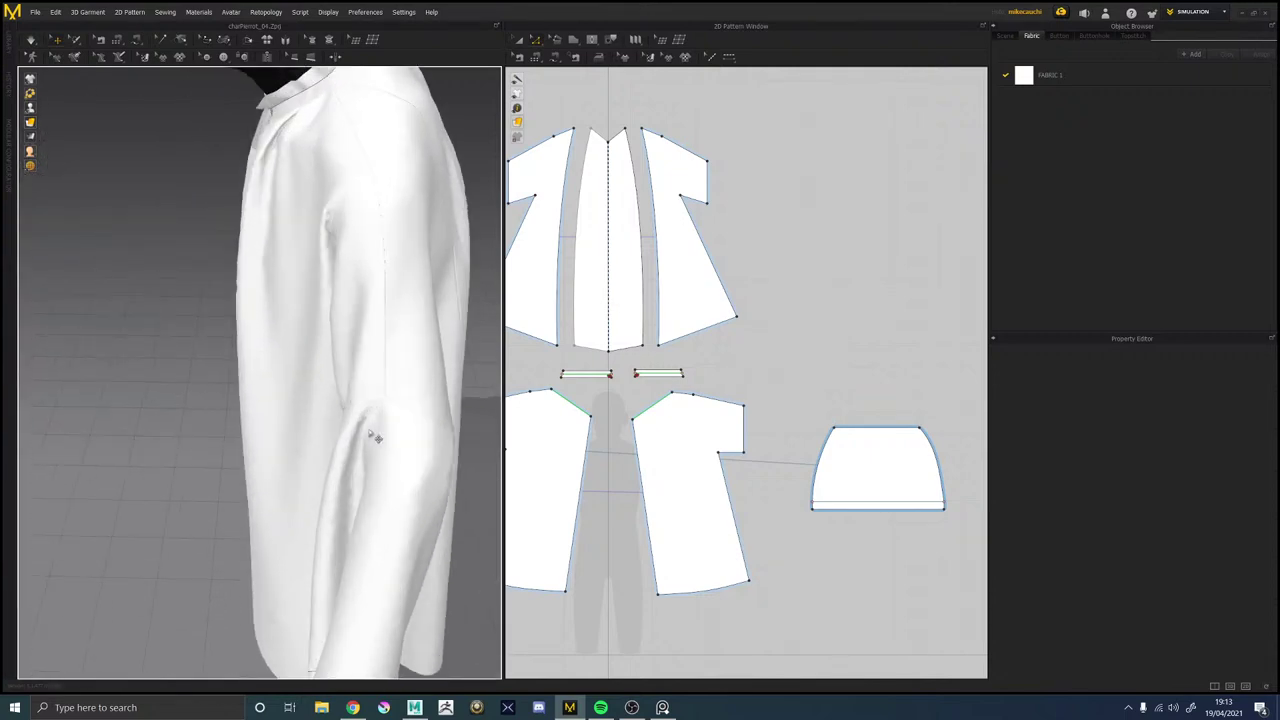
Match up the outer shoulder edges of the back and front pieces to the start, and check the back edge's length.
click(690, 150)
shift+click(732, 404)
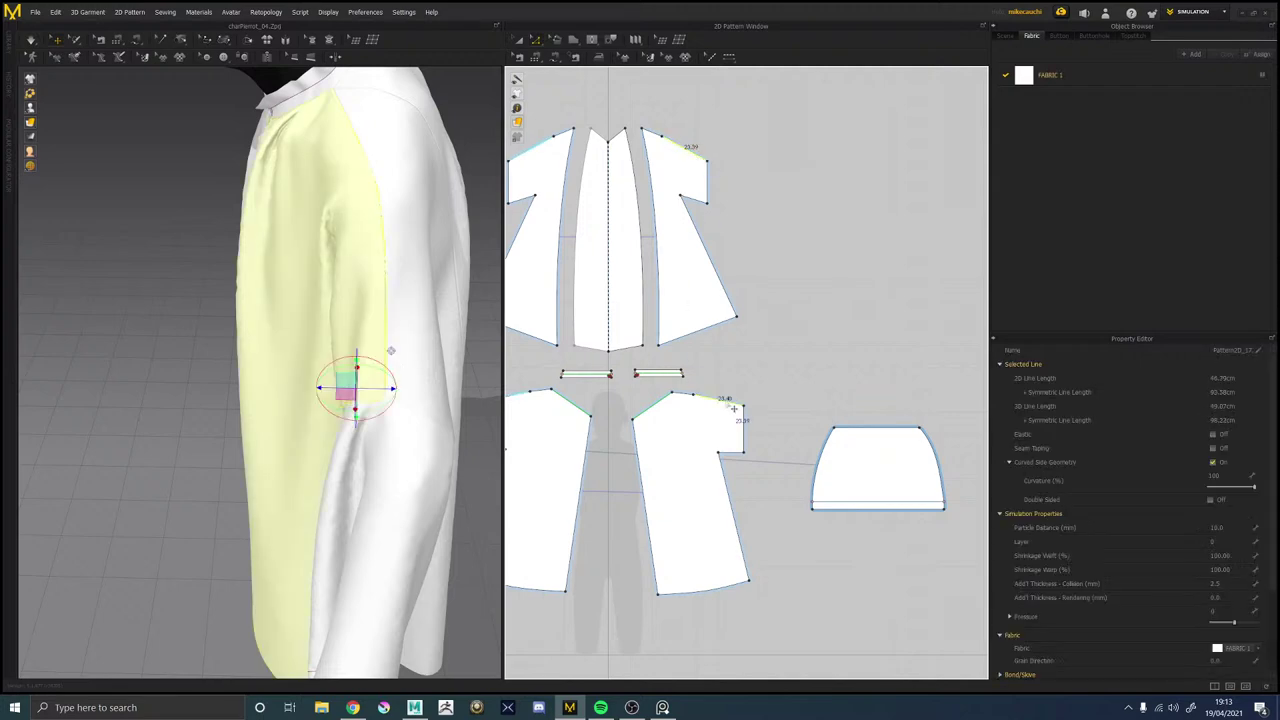
right_click(733, 408)
mouse_move(757, 512)
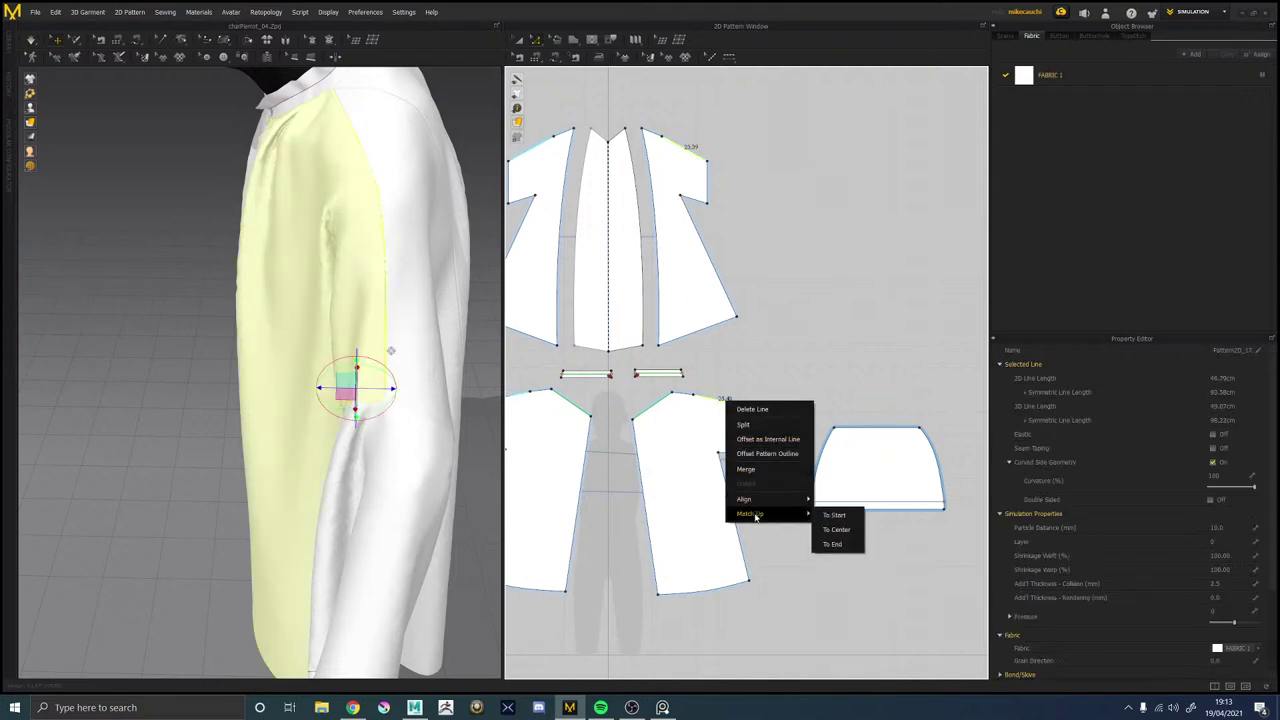
click(849, 516)
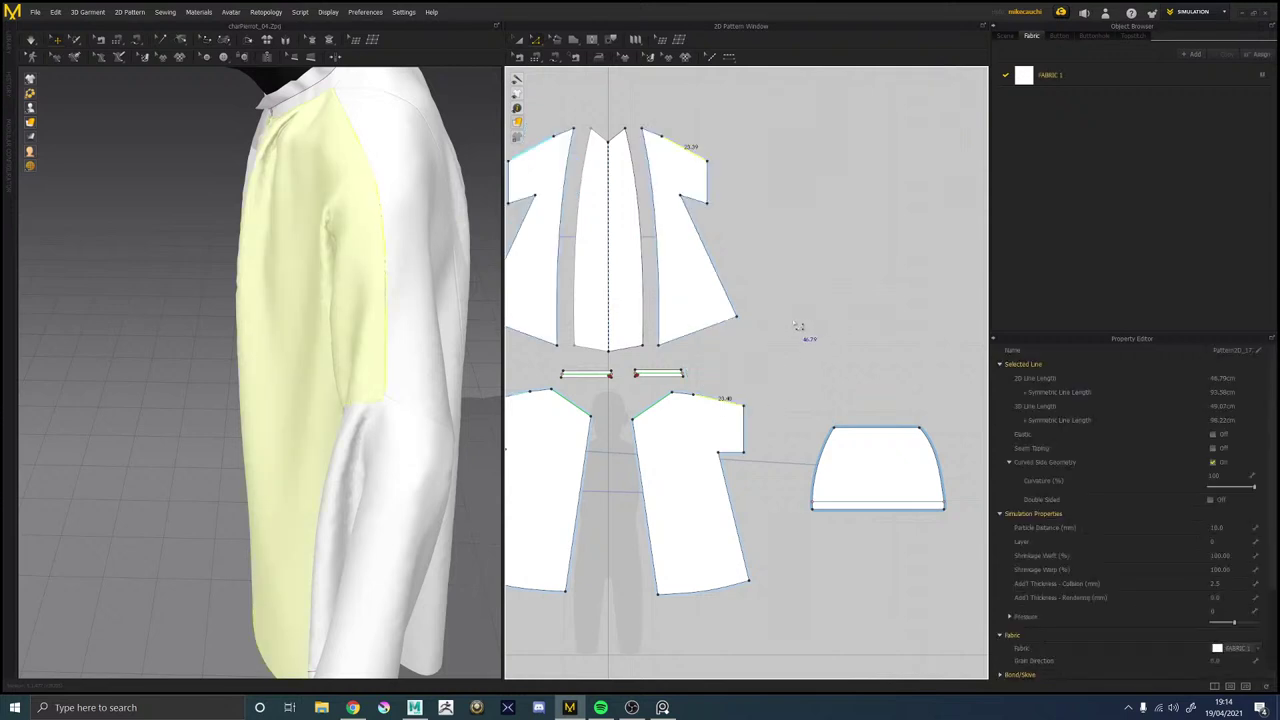
click(700, 152)
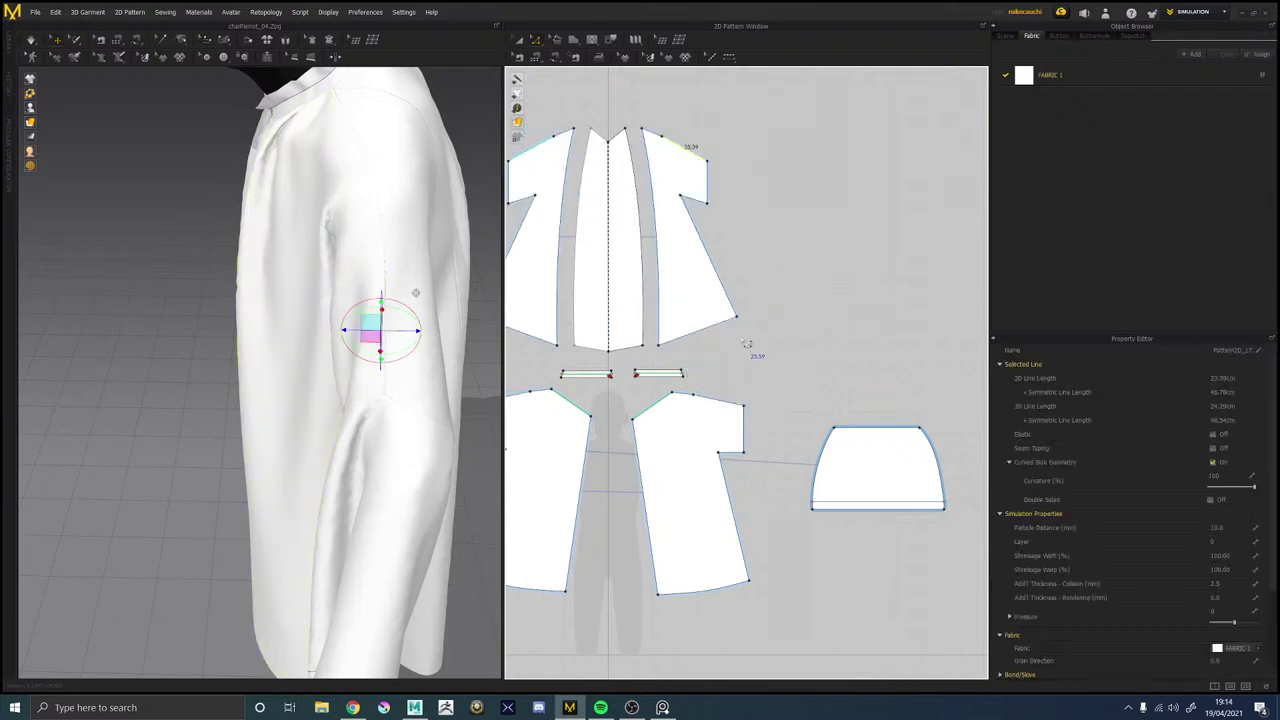
Try matching up the back and front pieces' outer shoulder edges to the start and to the end, and undo the match.
click(741, 407)
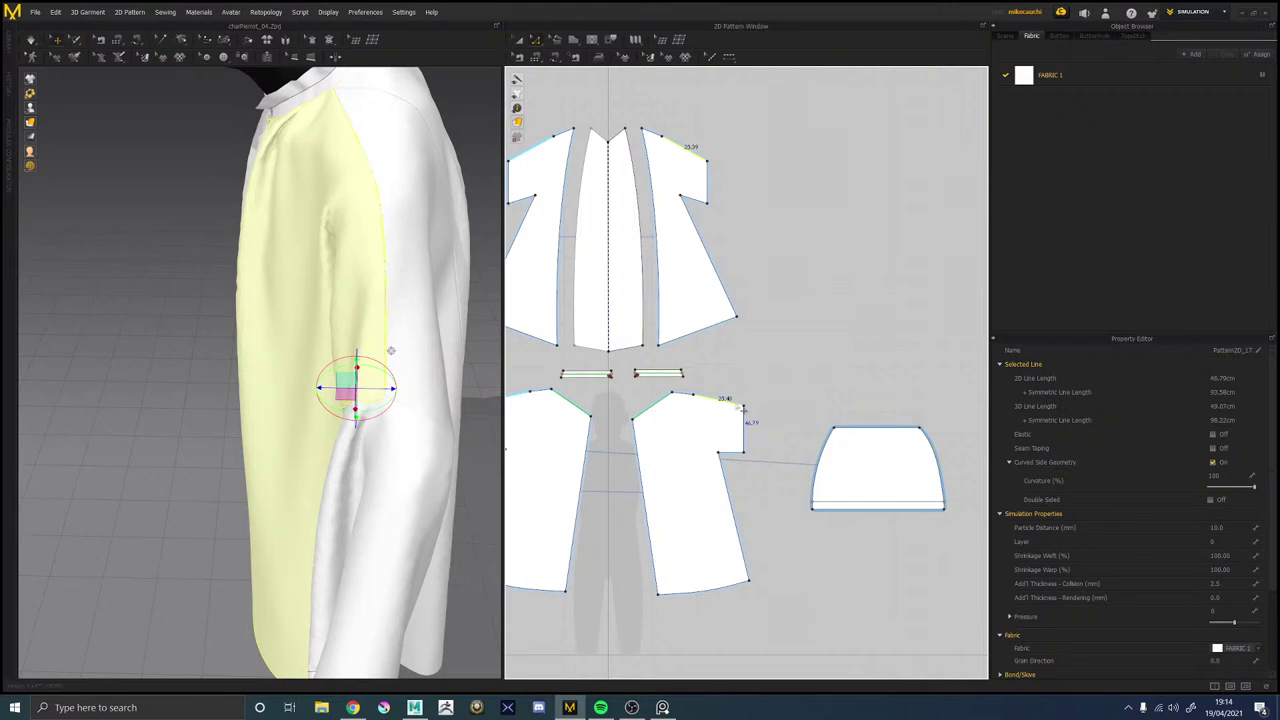
right_click(740, 407)
mouse_move(764, 517)
click(858, 519)
click(750, 408)
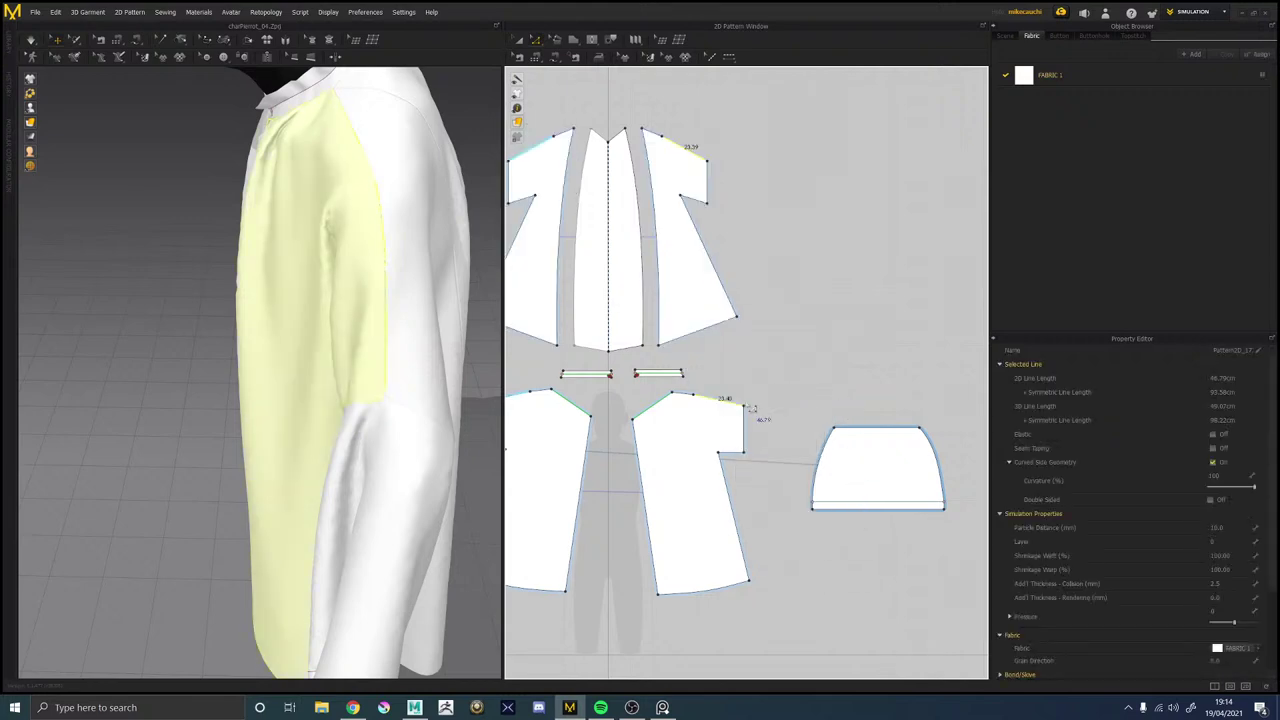
right_click(737, 410)
mouse_move(766, 516)
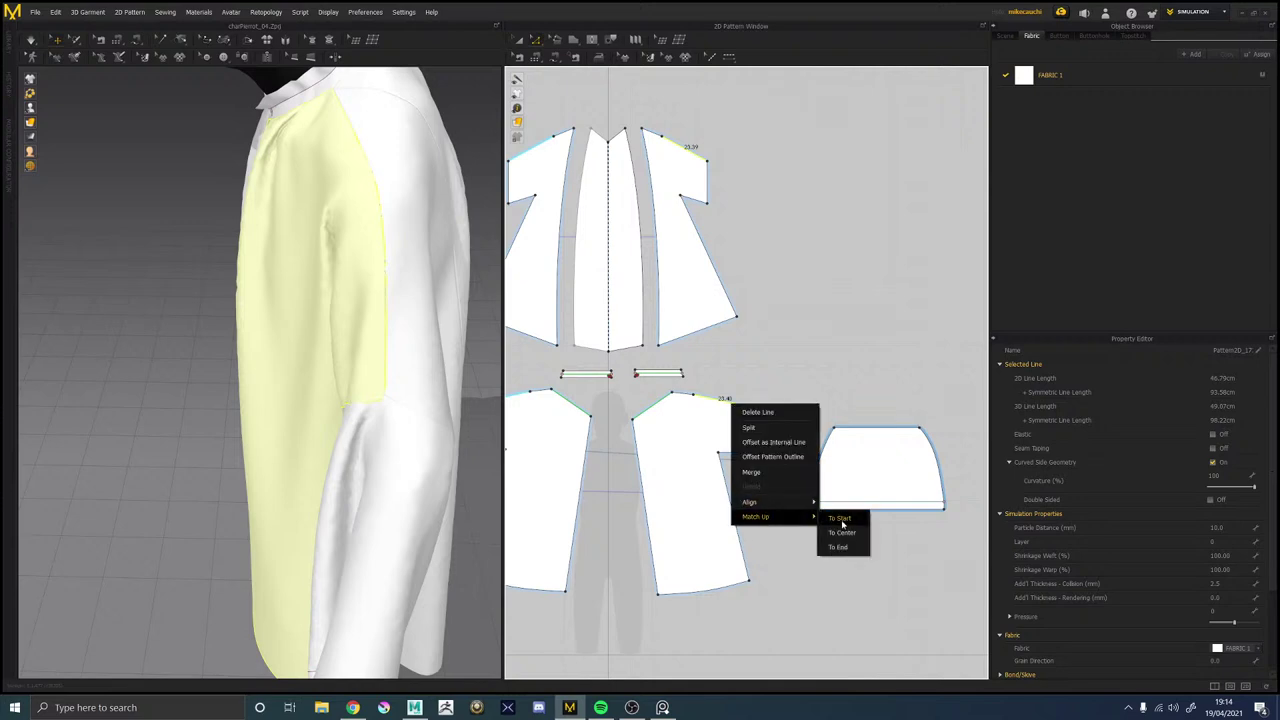
click(855, 548)
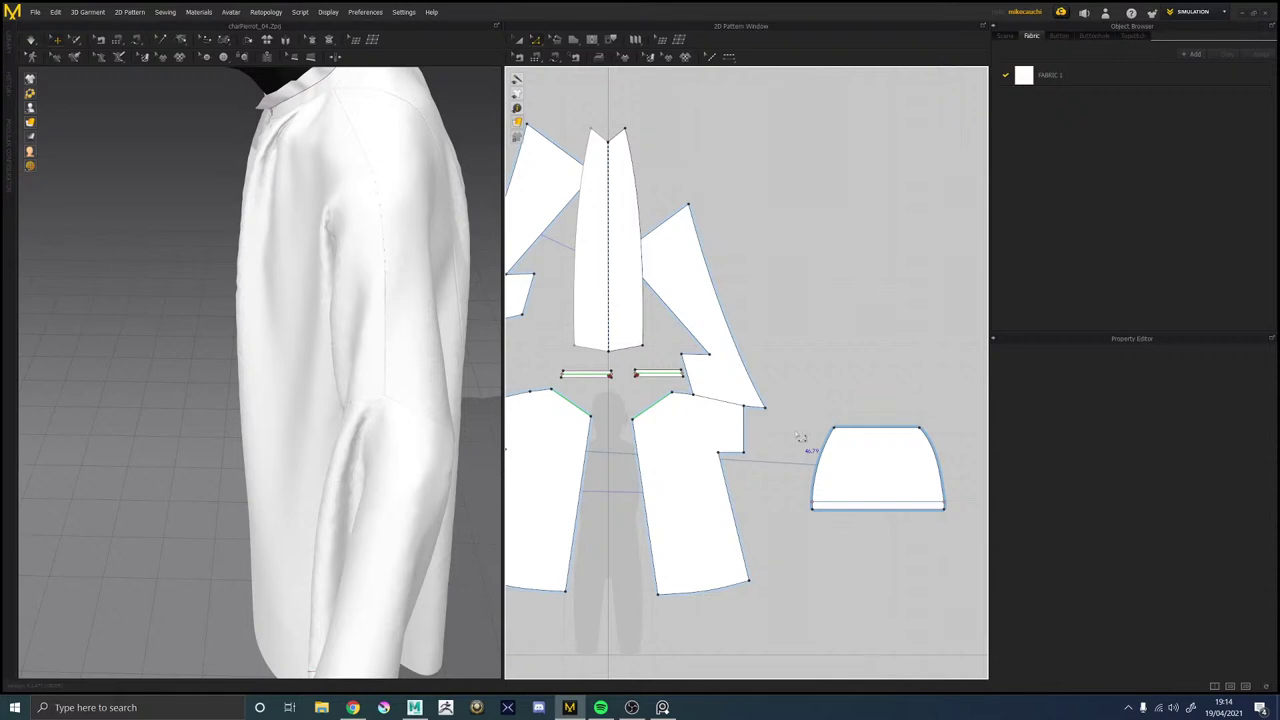
key(ctrl+z)
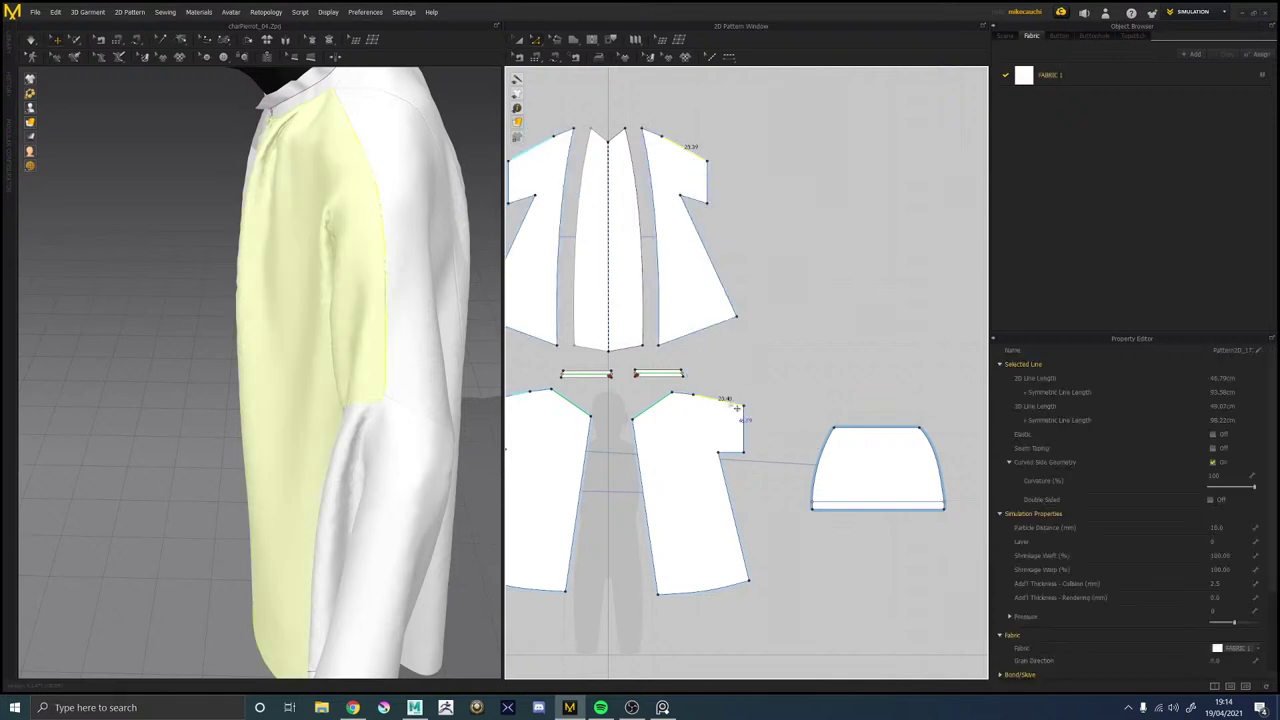
Try matching up the same outer shoulder edges to the center, and undo it.
right_click(737, 408)
mouse_move(766, 513)
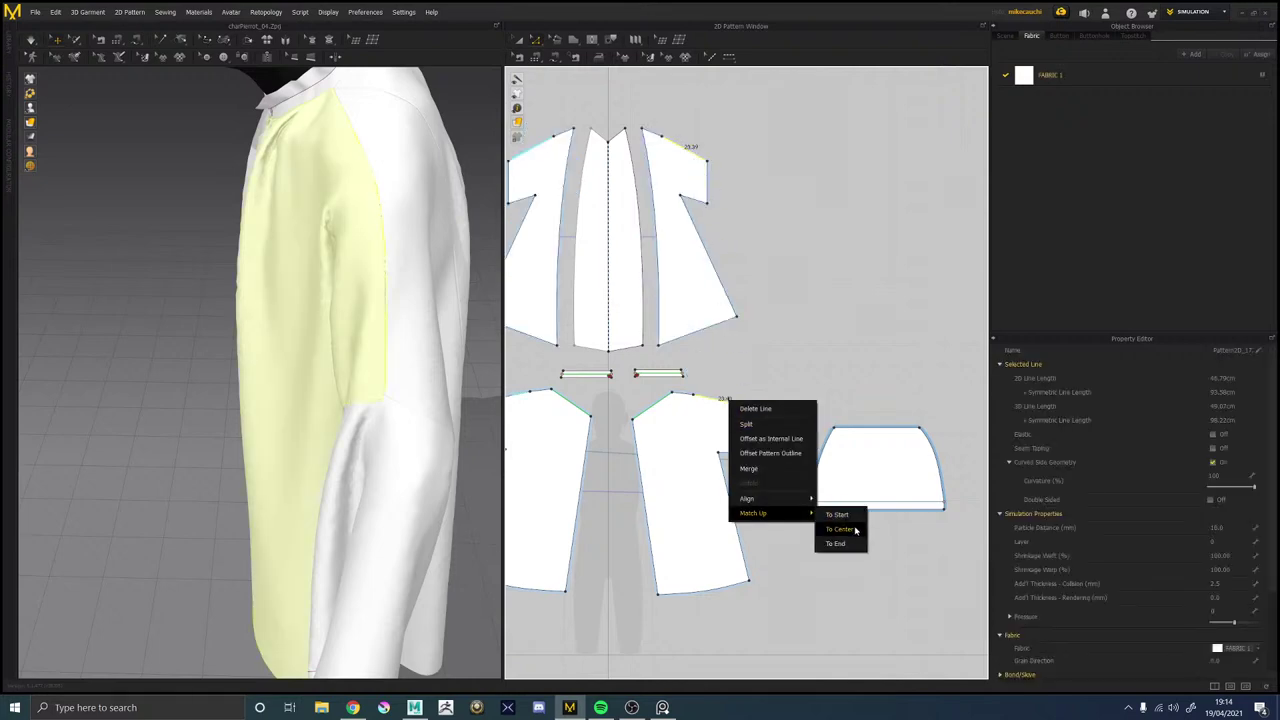
click(855, 531)
key(ctrl+z)
Match up the opposite back piece's outer shoulder edge with the front piece's shoulder edge, using the center option.
middle_drag(734, 205, 818, 204)
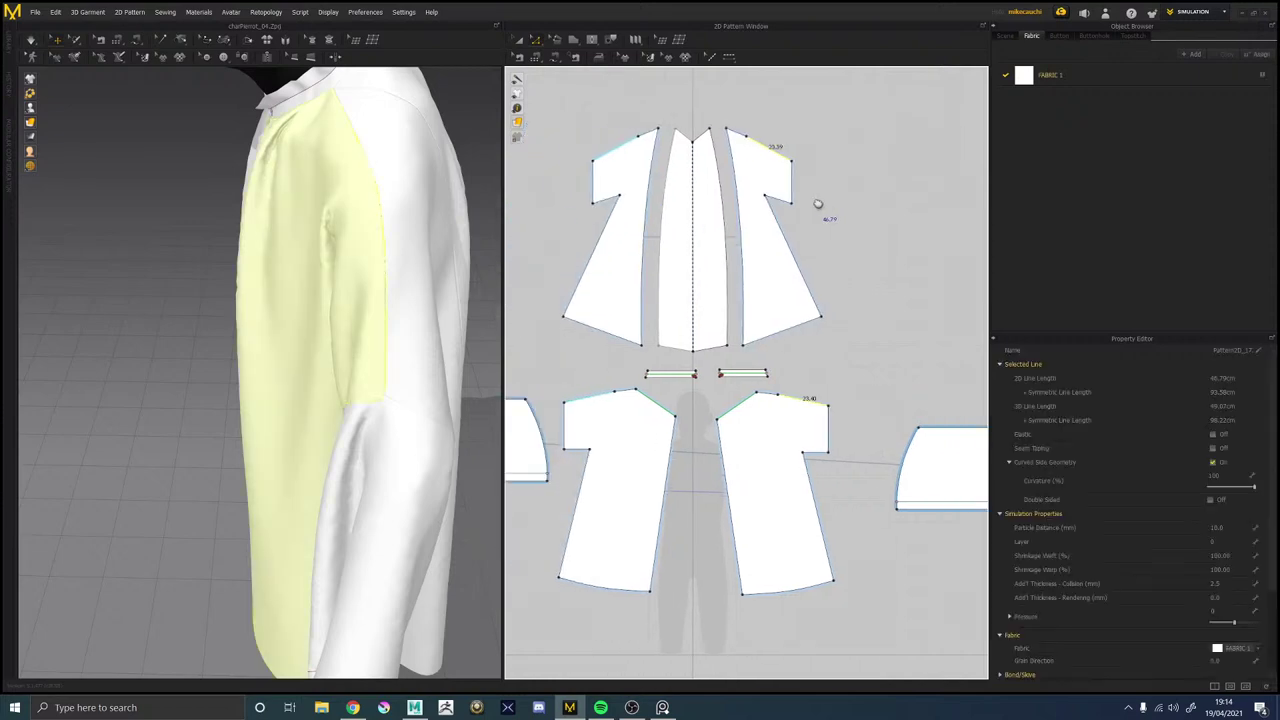
click(618, 148)
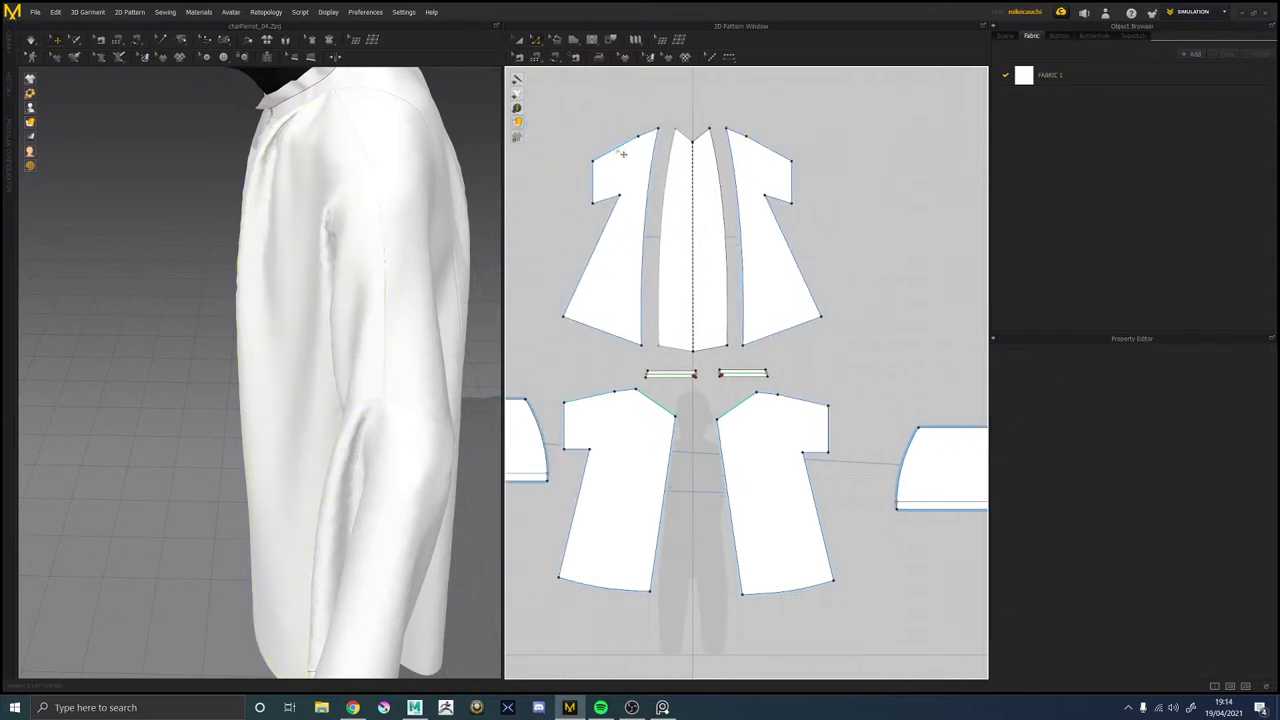
right_click(822, 410)
mouse_move(850, 516)
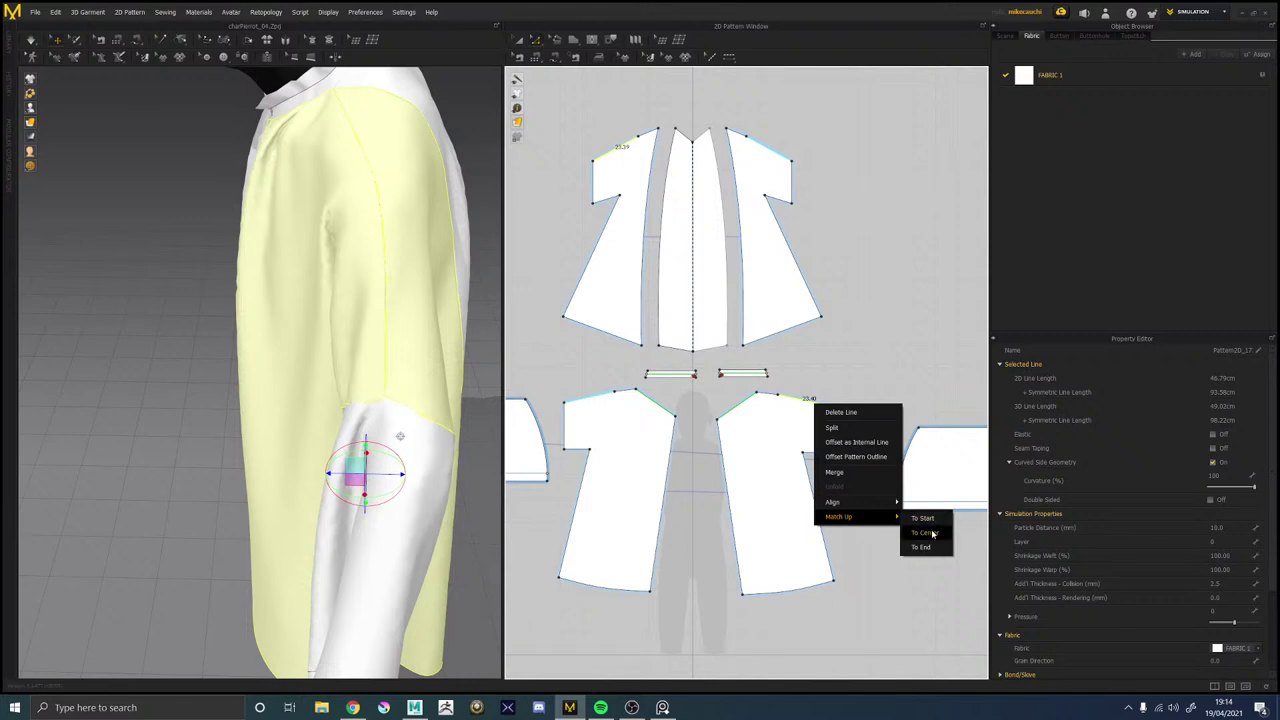
click(925, 532)
Curve the sleeve opening edges of the front and back pieces slightly inward, and simulate the coat to check the armhole.
scroll(870, 423, up, 5)
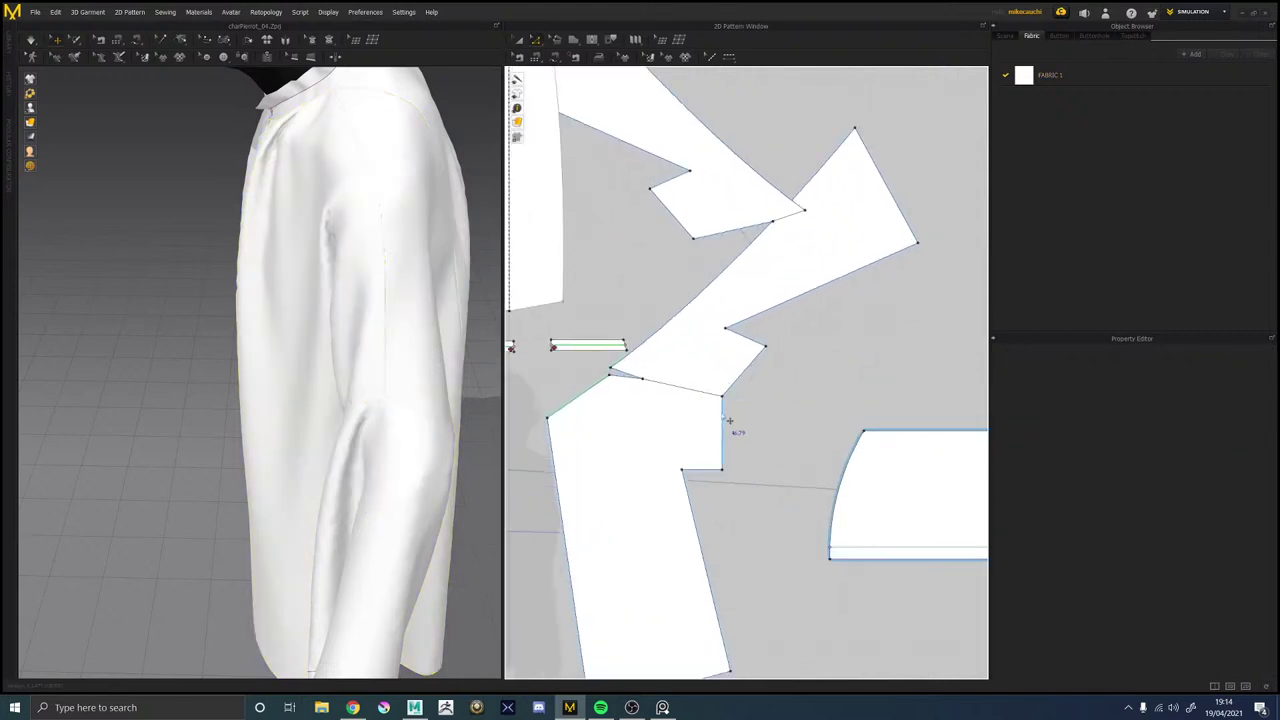
click(724, 427)
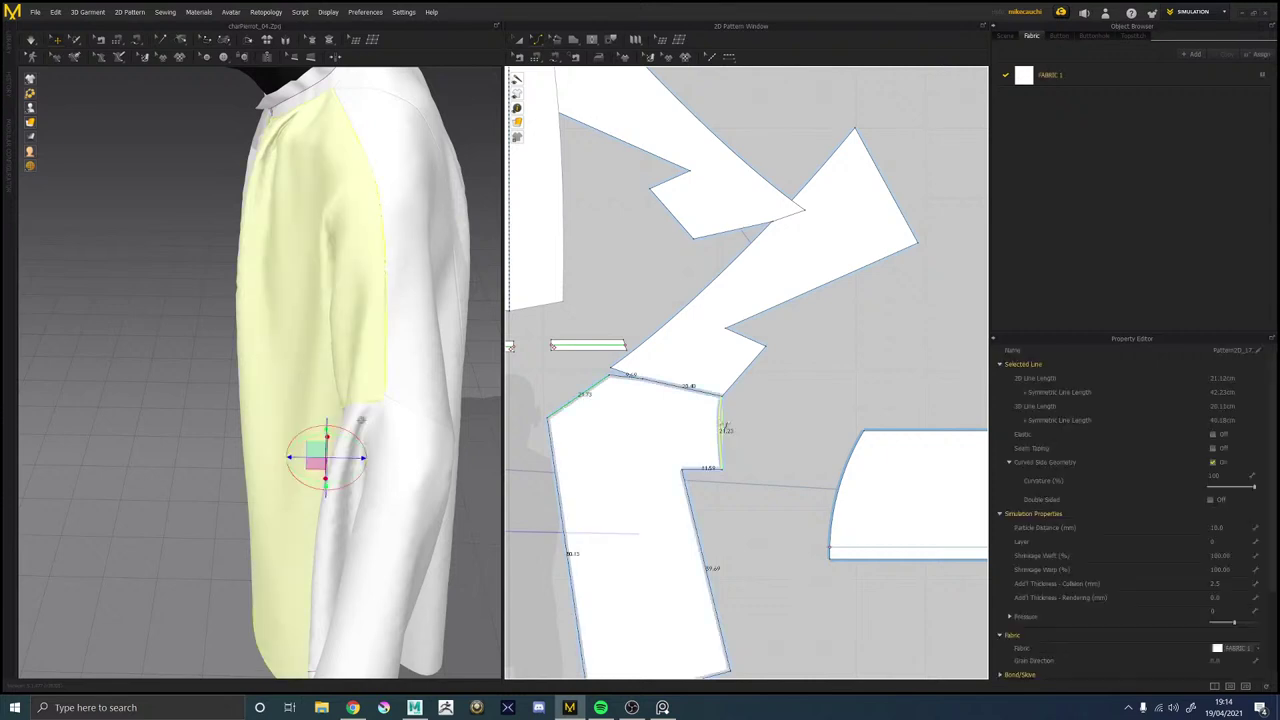
drag(725, 430, 721, 431)
click(740, 384)
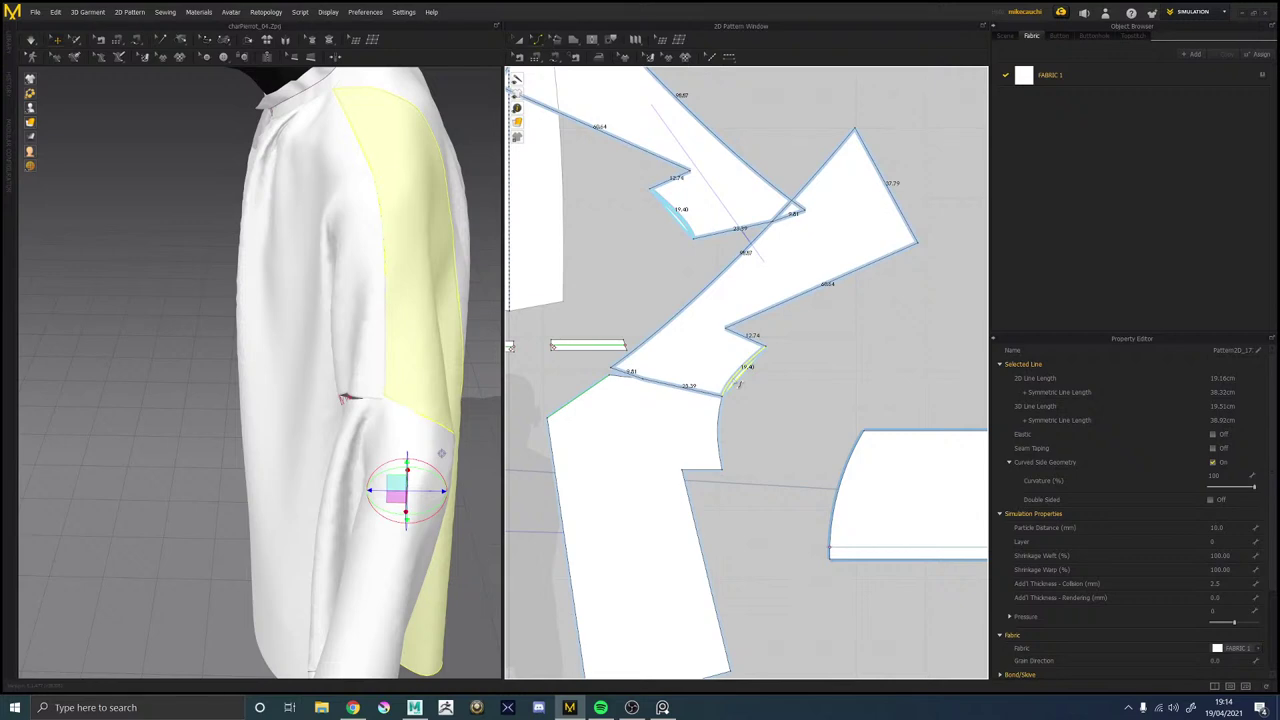
drag(739, 384, 738, 385)
right_drag(362, 405, 195, 315)
key(space)
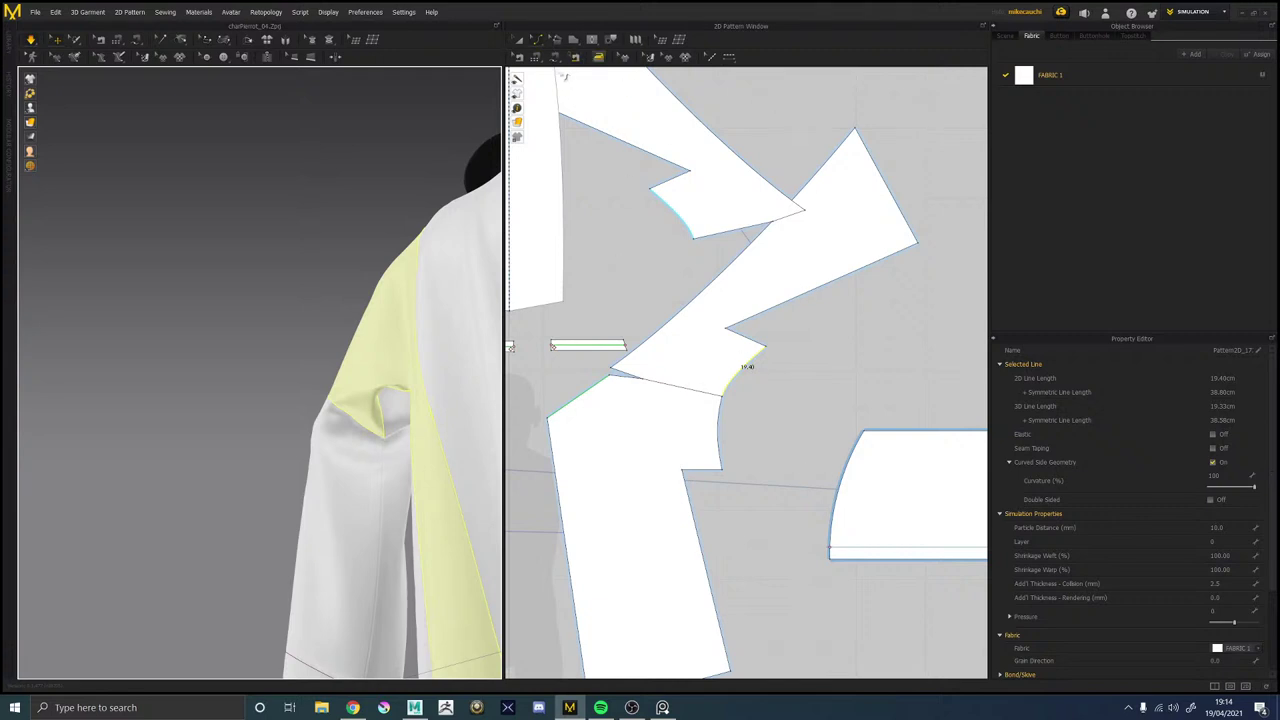
Add two curve points to the sleeve opening edge of the back piece and two to that of the front piece.
click(556, 60)
click(538, 42)
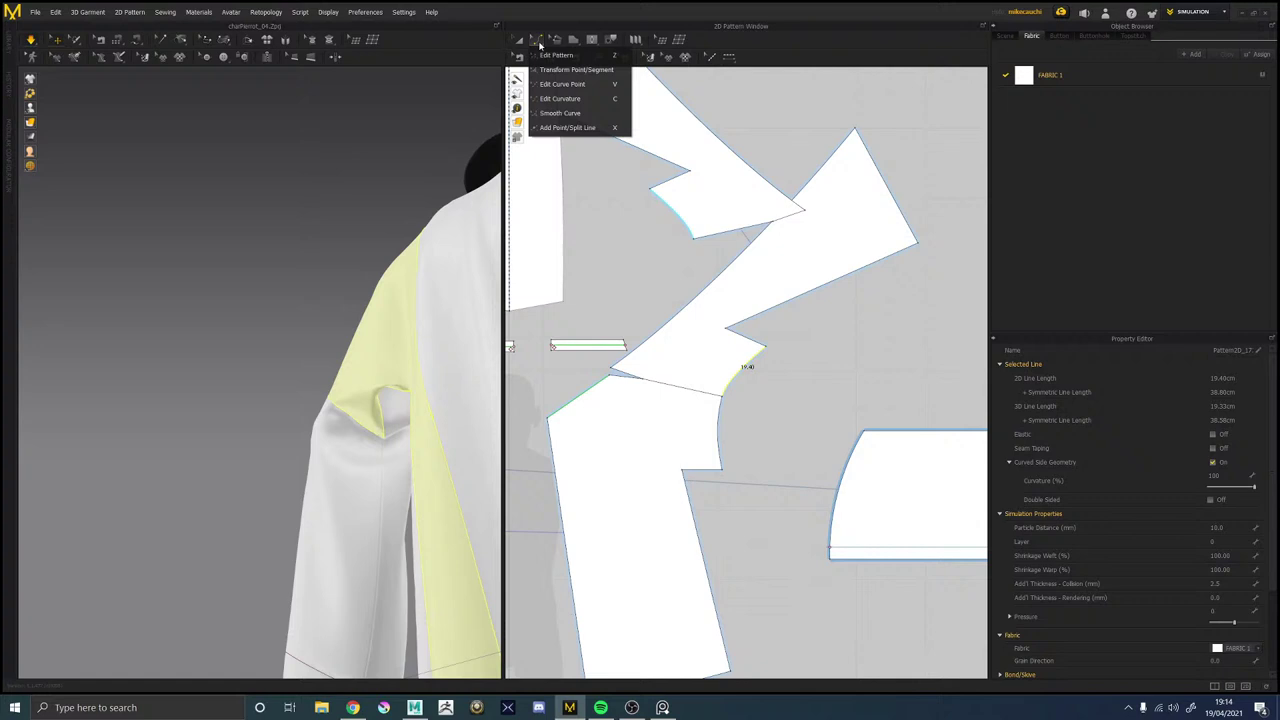
click(555, 98)
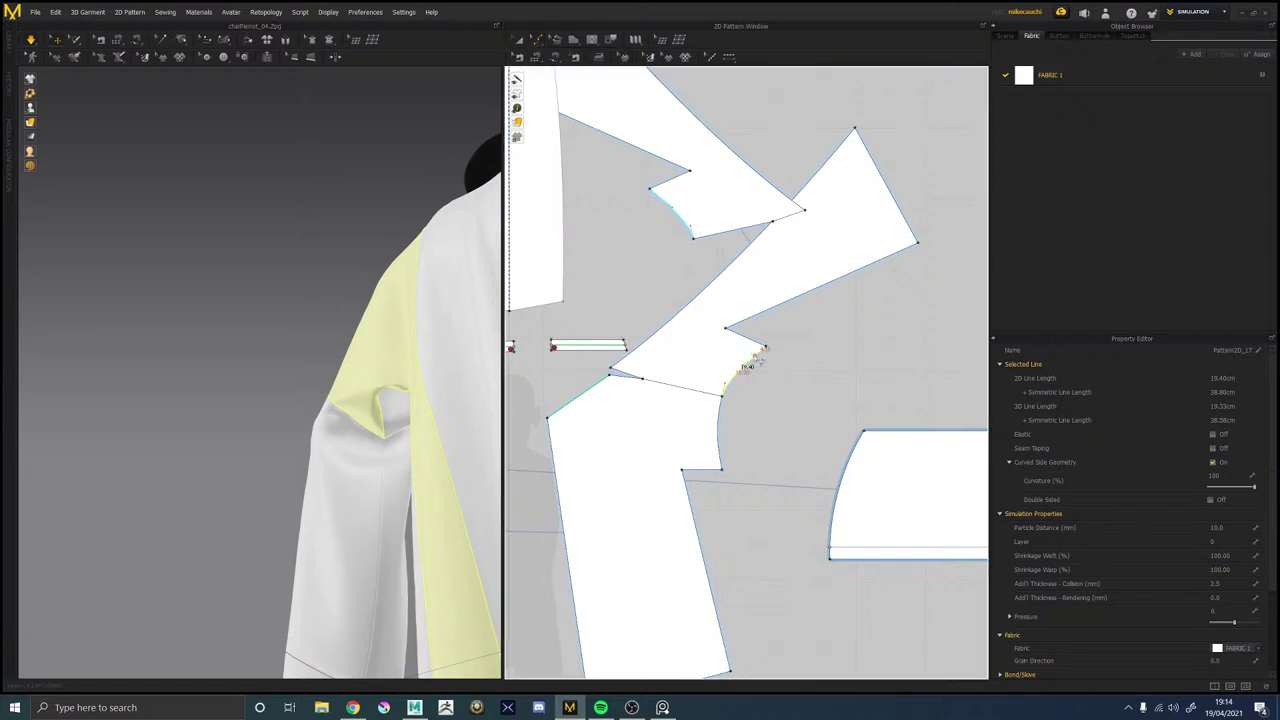
click(748, 368)
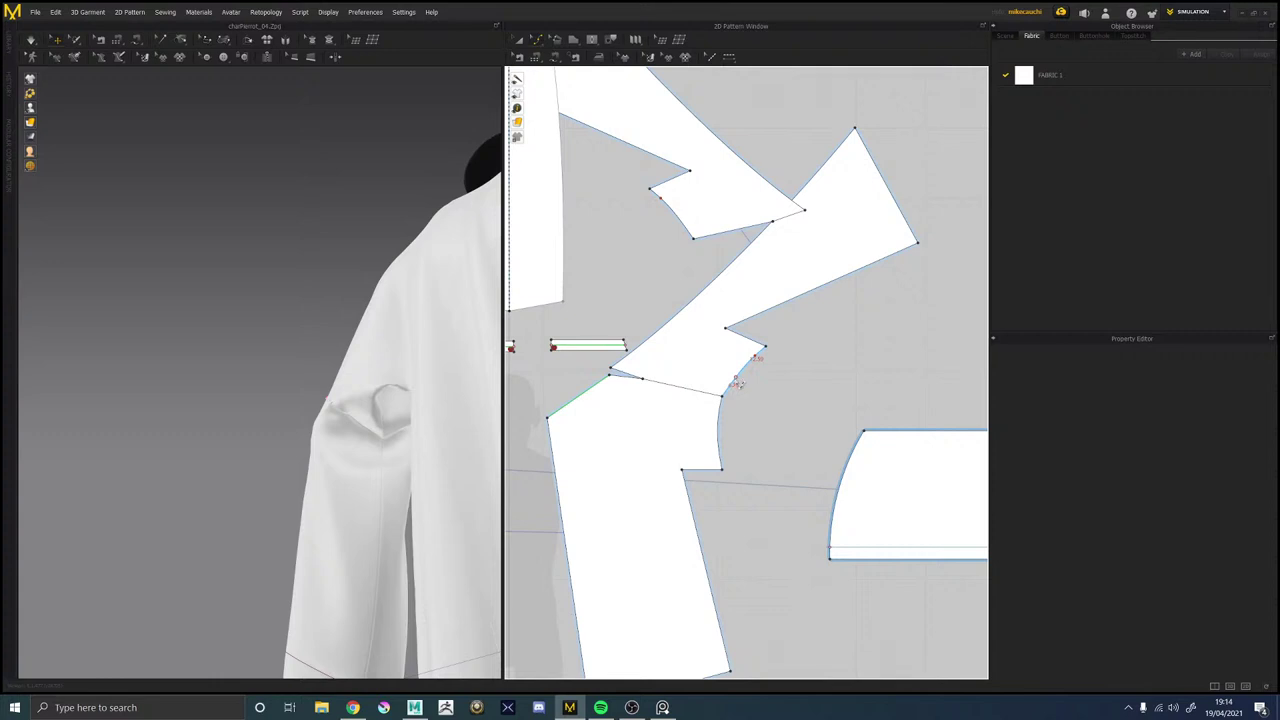
click(441, 453)
click(724, 453)
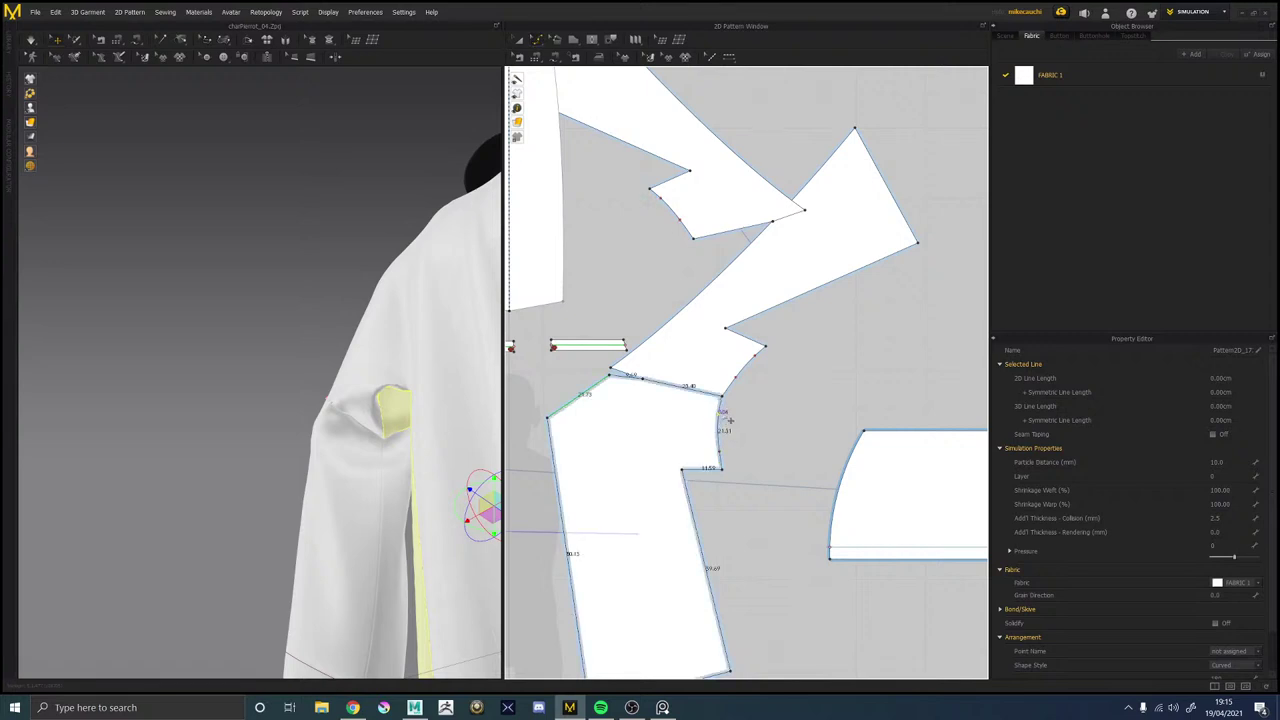
Shift the underarm curve points of the back and front sleeve openings outward into S-curves, and simulate the coat.
scroll(730, 421, up, 3)
click(797, 304)
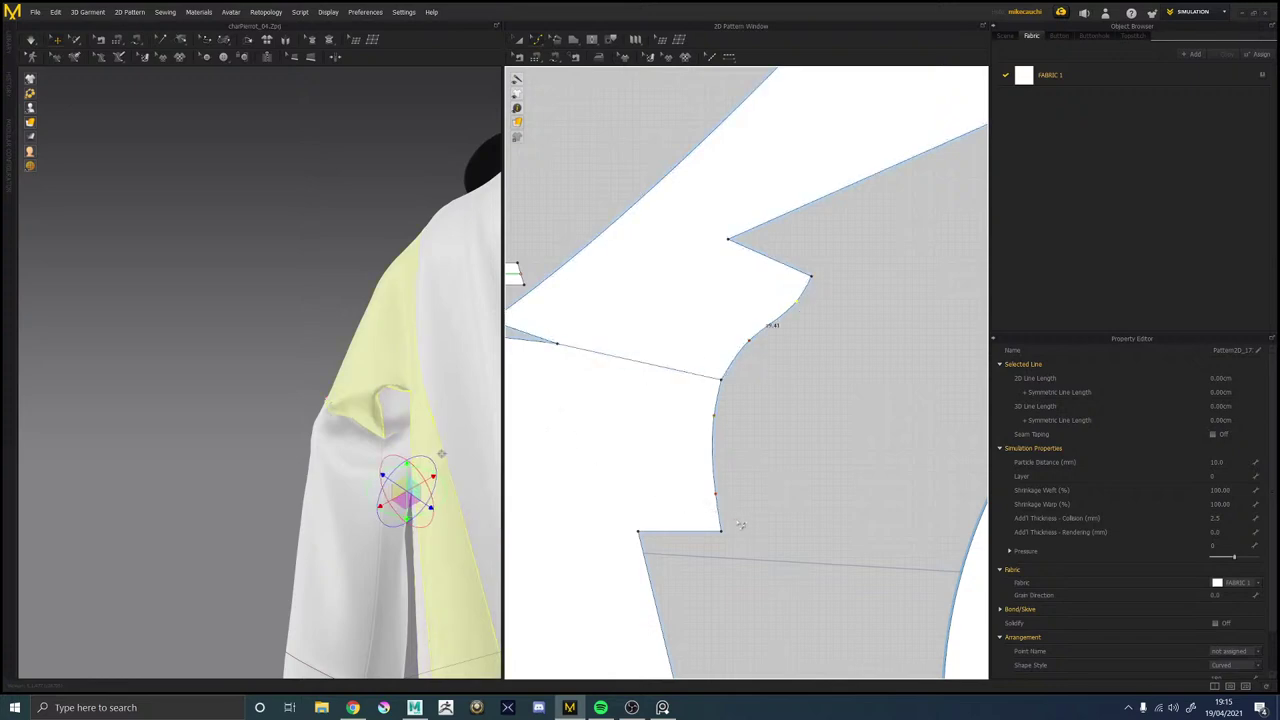
click(733, 508)
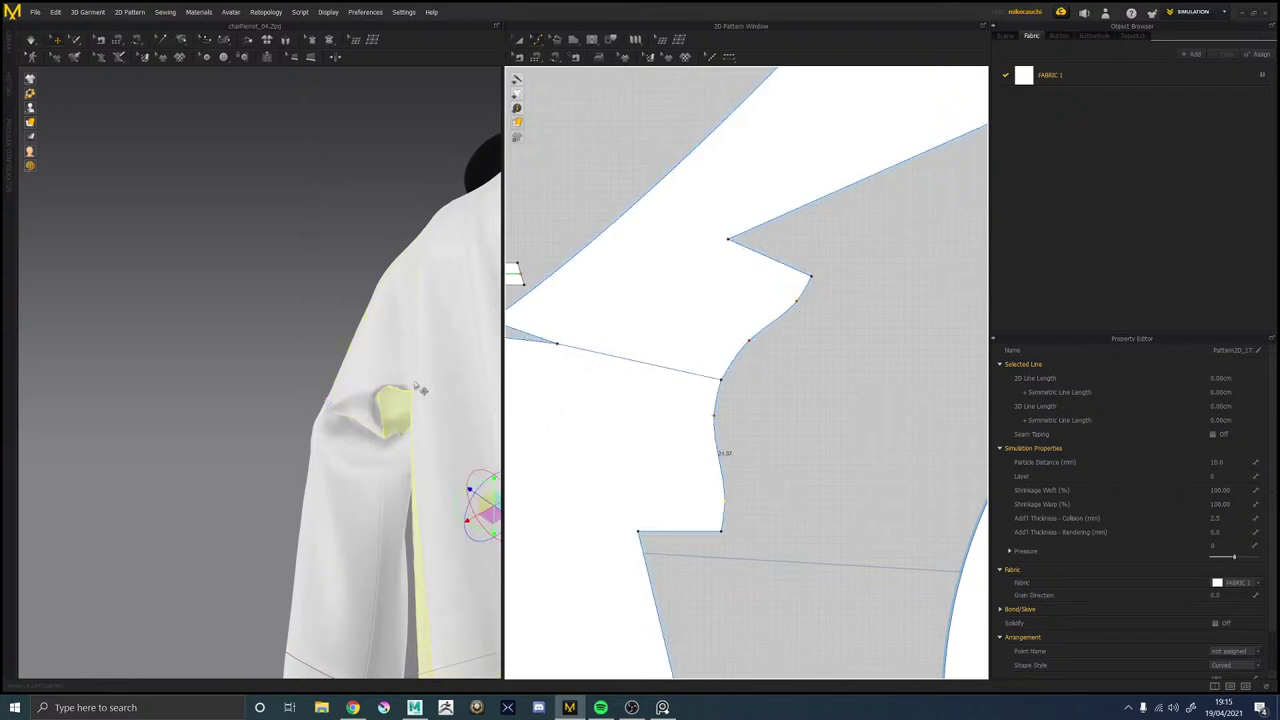
key(space)
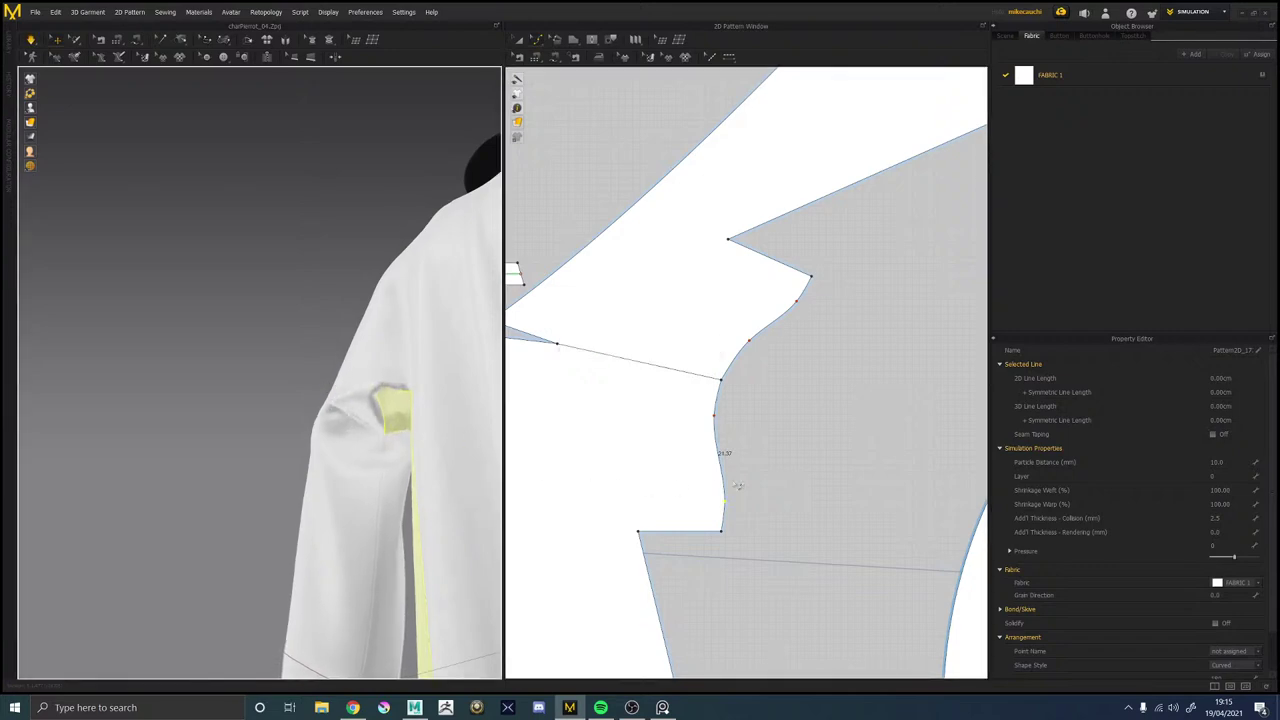
right_drag(349, 314, 405, 409)
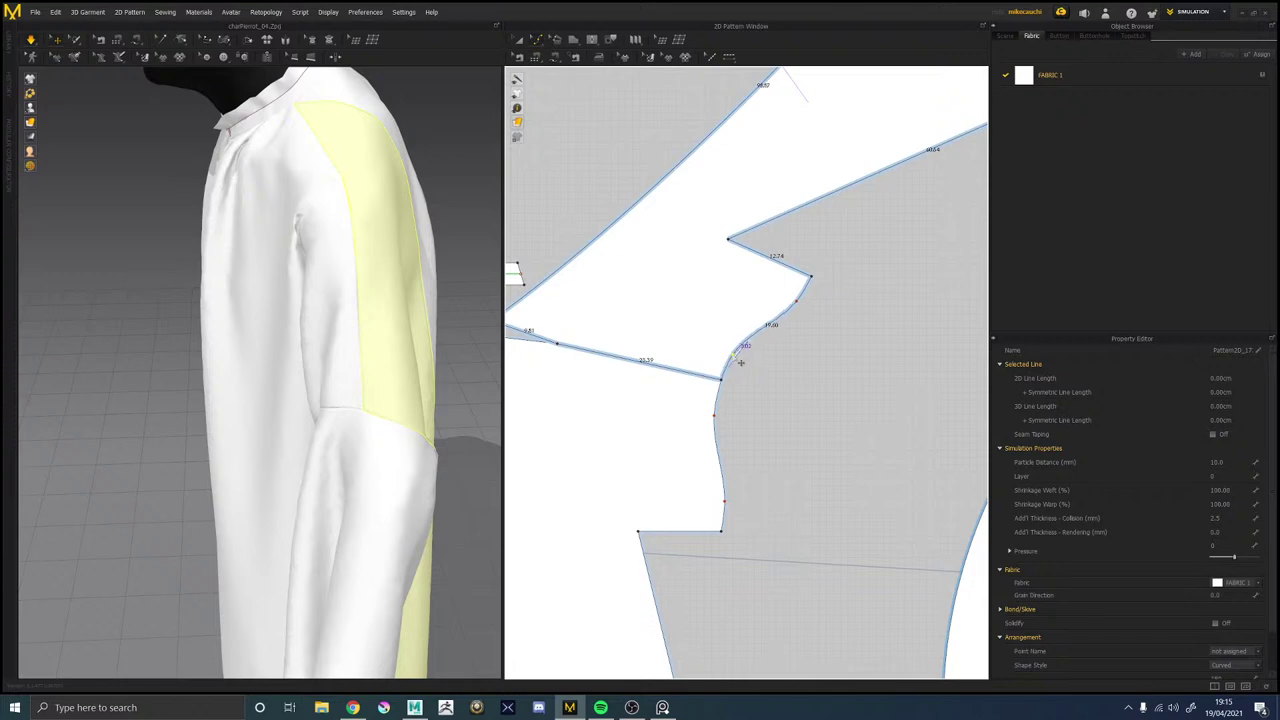
Adjust the back opening's curve point near the shoulder so it flows smoothly into the front opening, and simulate the coat.
drag(731, 365, 730, 364)
scroll(729, 363, up, 6)
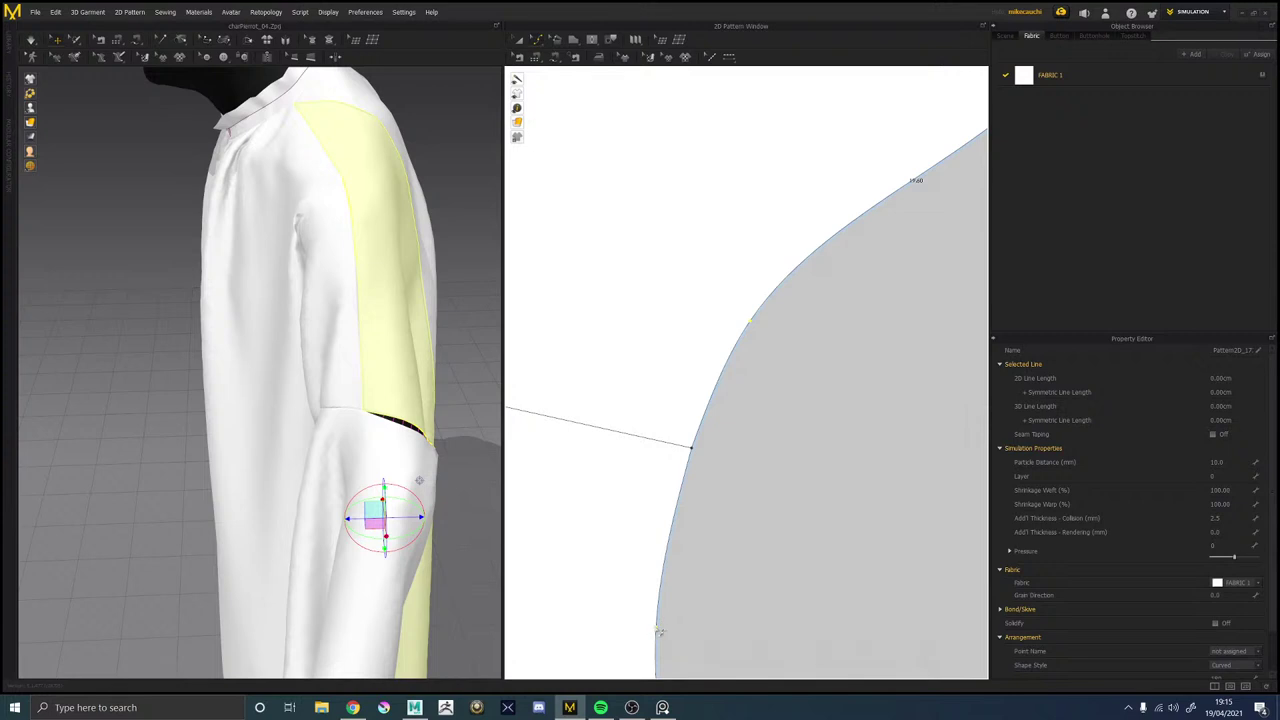
click(267, 405)
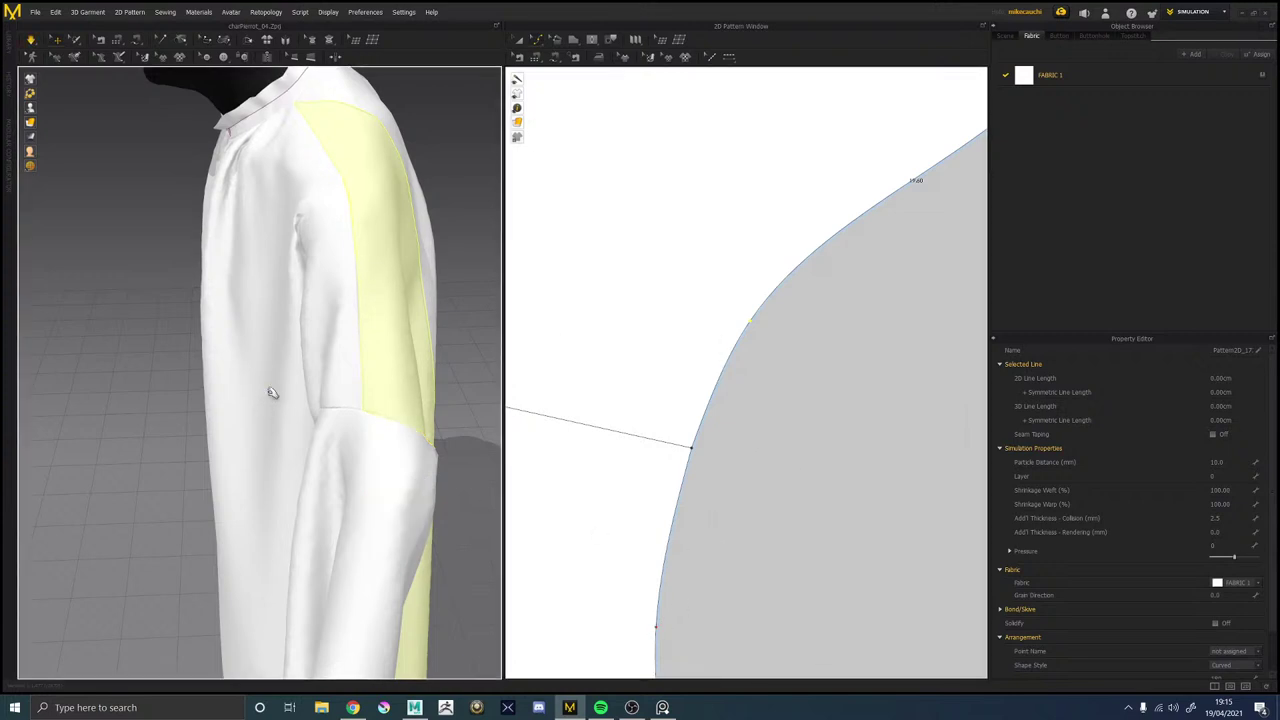
right_drag(272, 395, 370, 359)
scroll(371, 362, down, 4)
scroll(371, 364, down, 4)
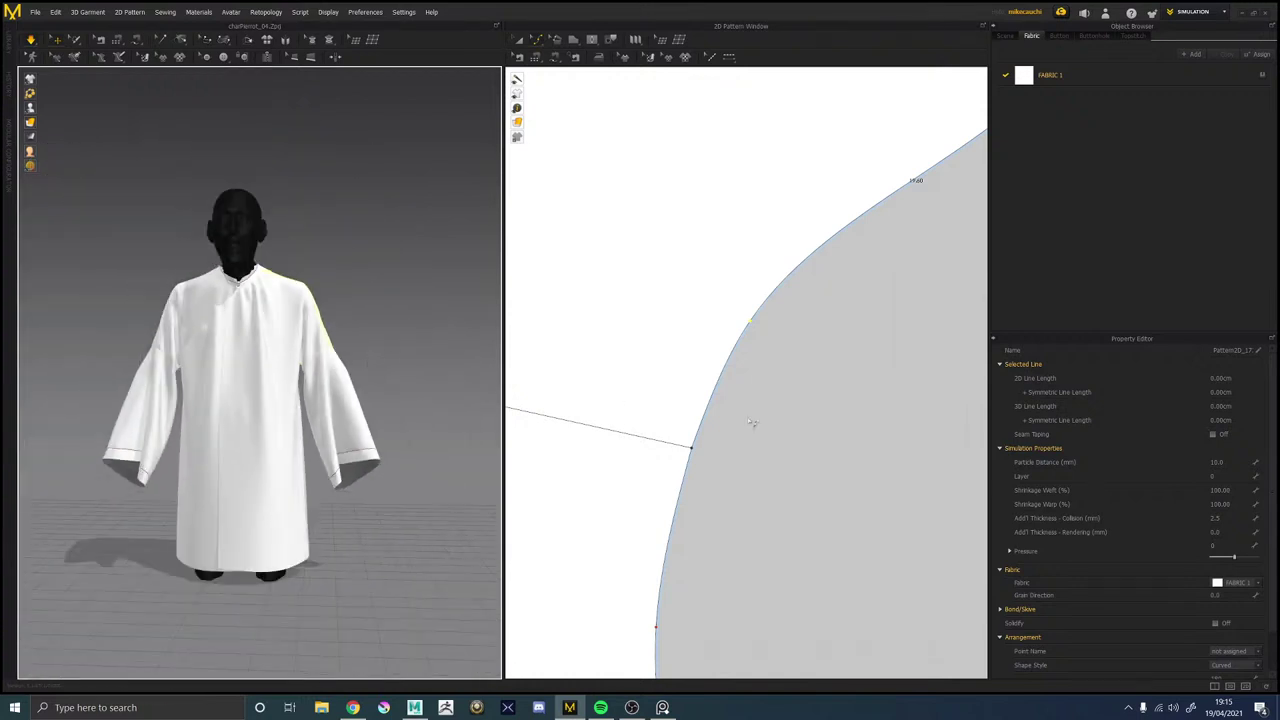
Rotate the back side pieces upright and move them to opposite sides of the center back panel.
scroll(752, 425, down, 12)
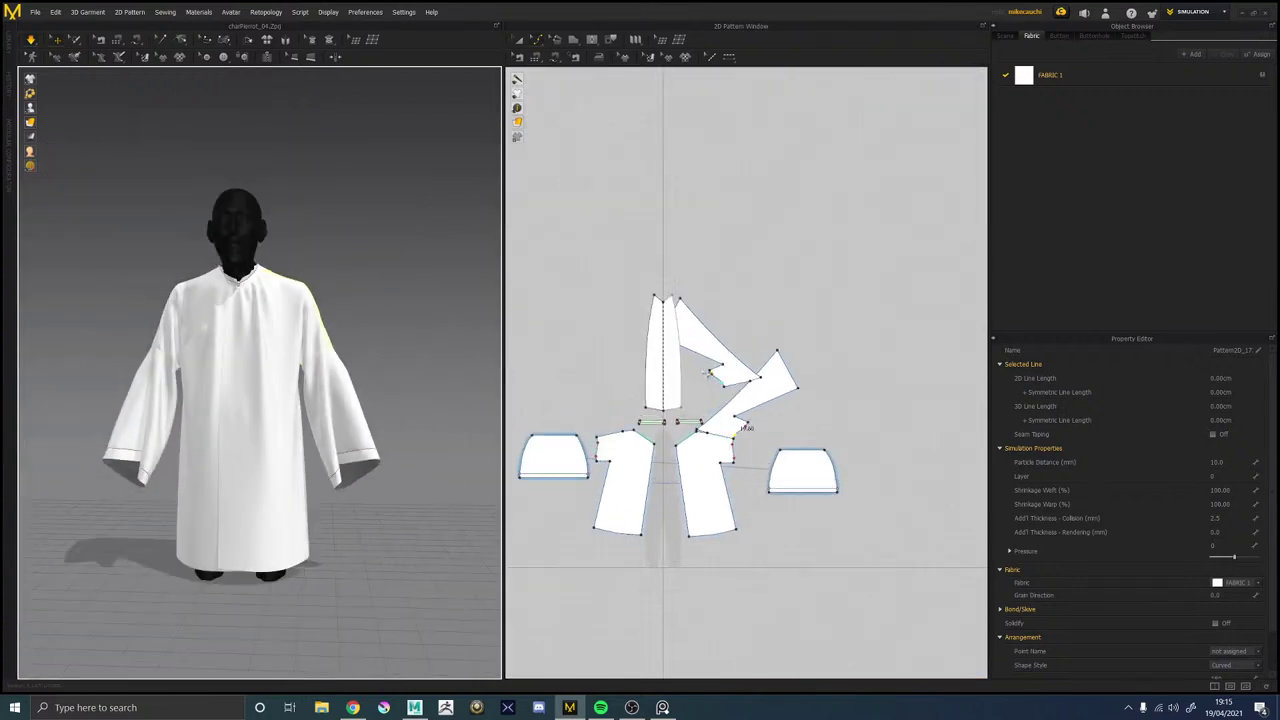
scroll(740, 411, up, 5)
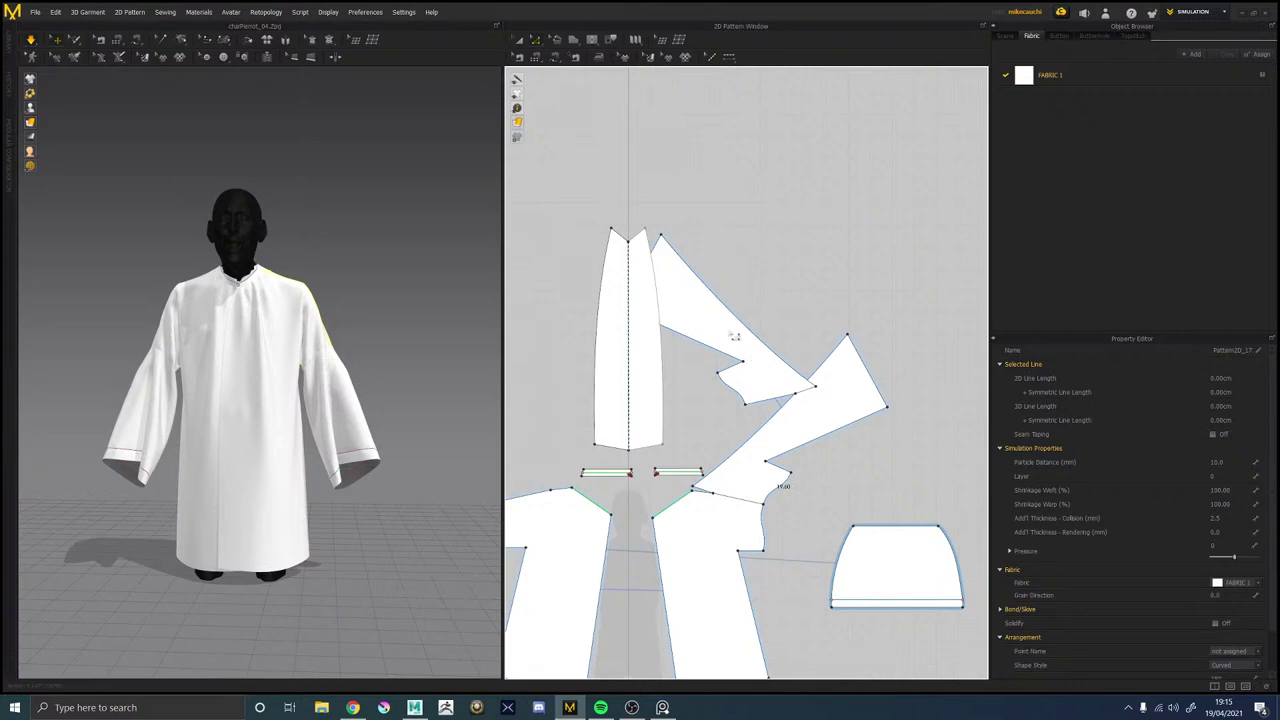
key(a)
click(712, 330)
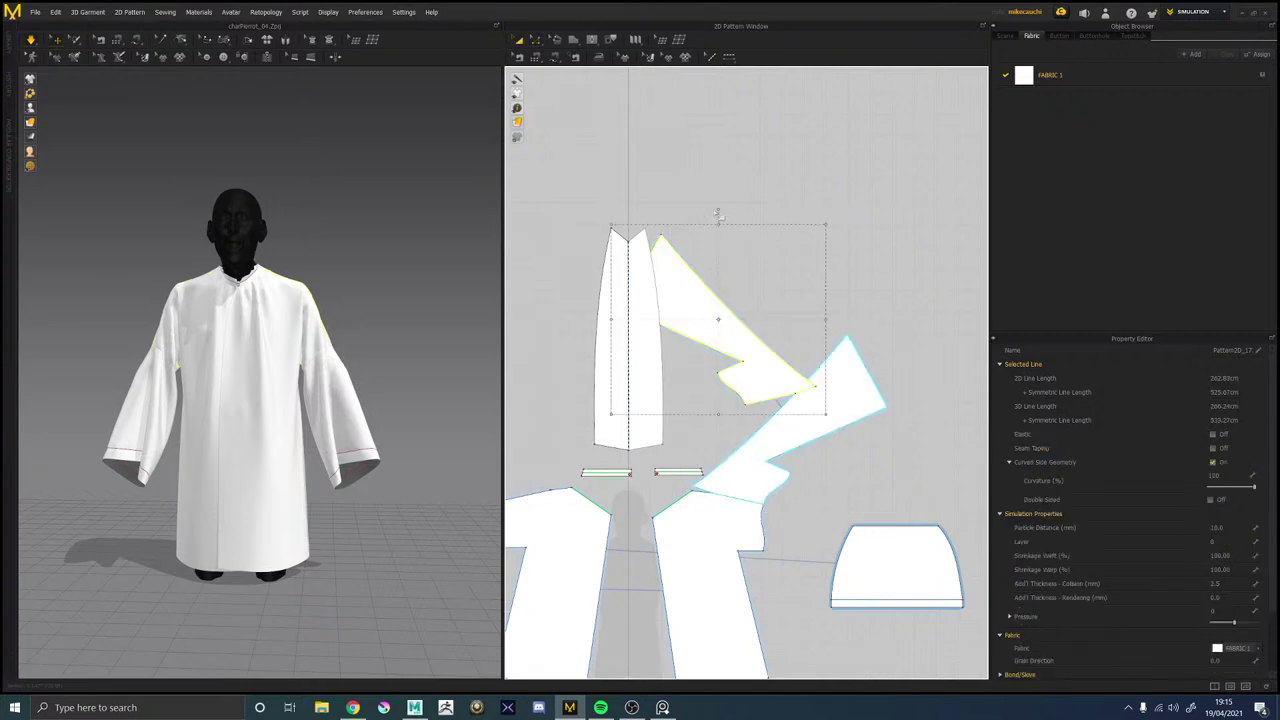
drag(716, 212, 577, 432)
click(896, 302)
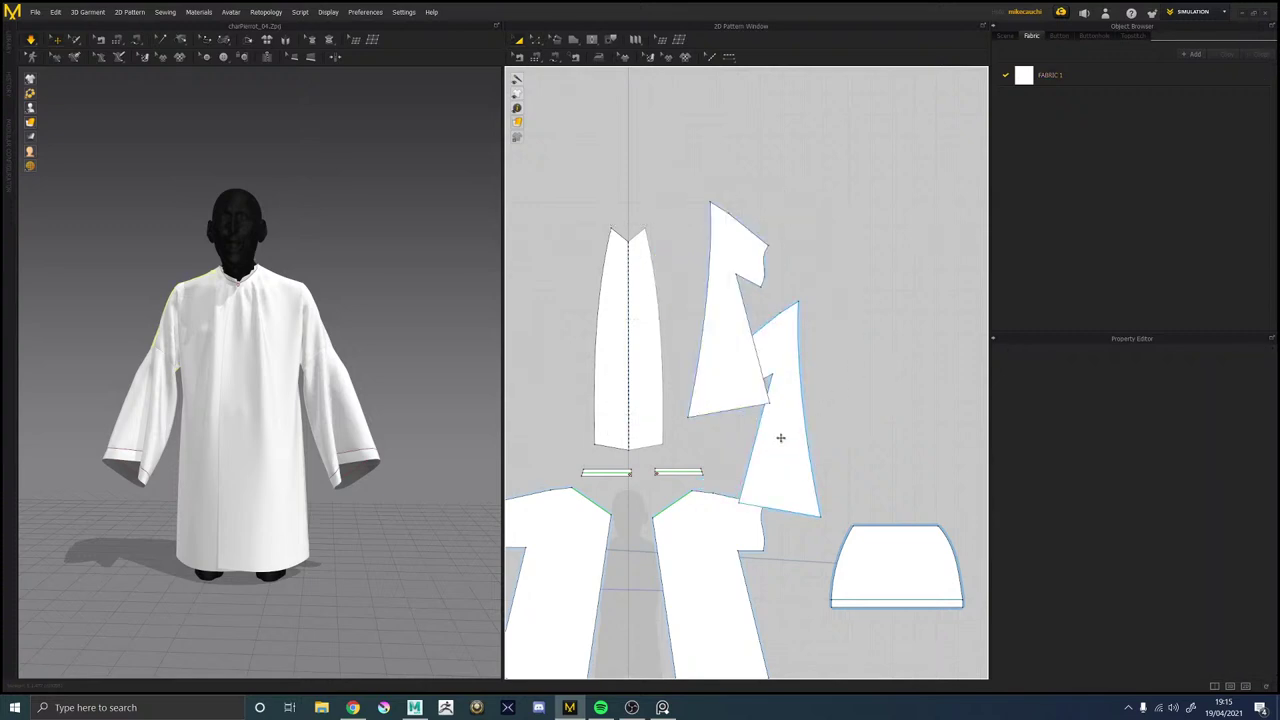
drag(781, 438, 518, 372)
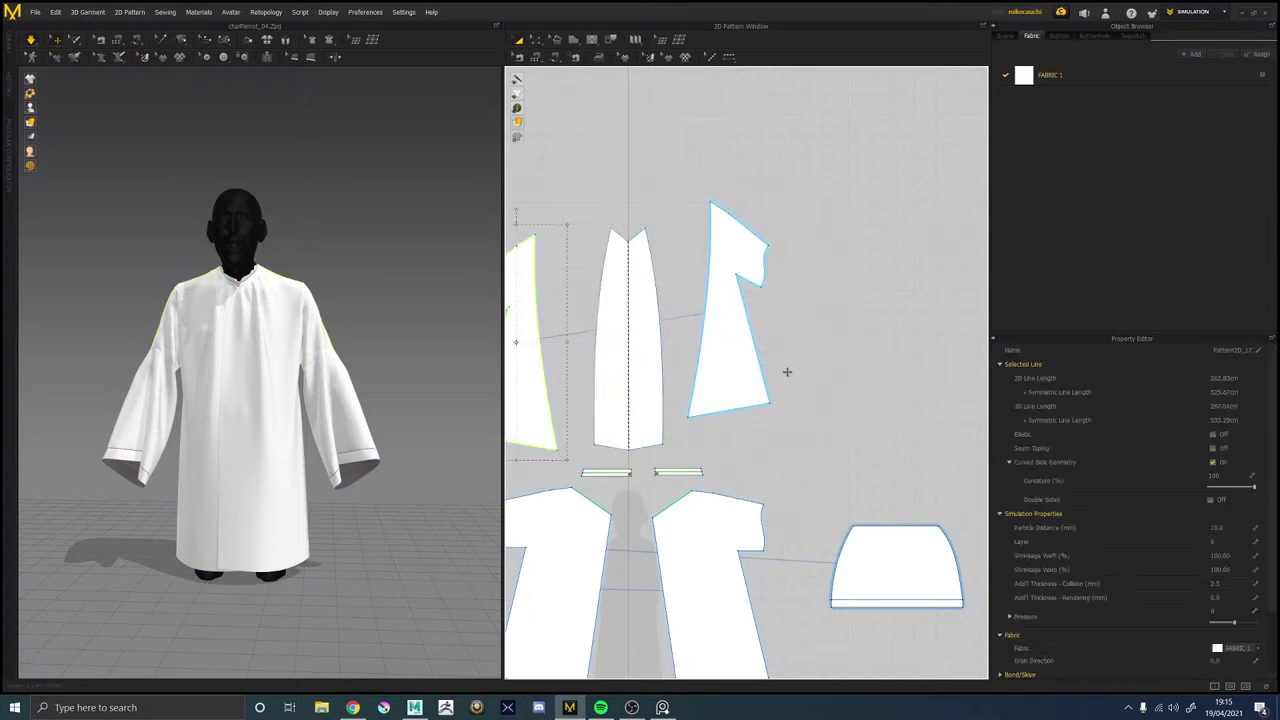
Position the back side pieces close beside the center back panel and tilt them so their hems flare outward.
middle_drag(834, 350, 908, 315)
drag(801, 315, 786, 347)
click(640, 338)
drag(595, 374, 621, 371)
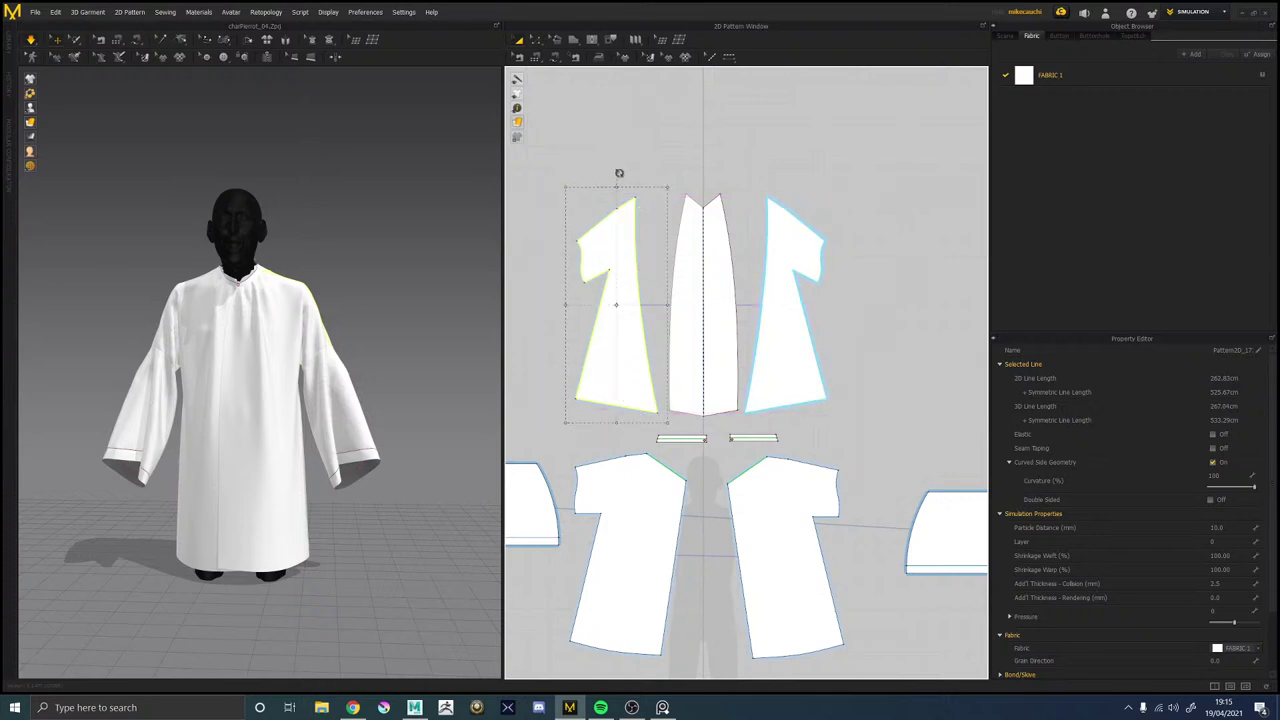
drag(623, 176, 652, 208)
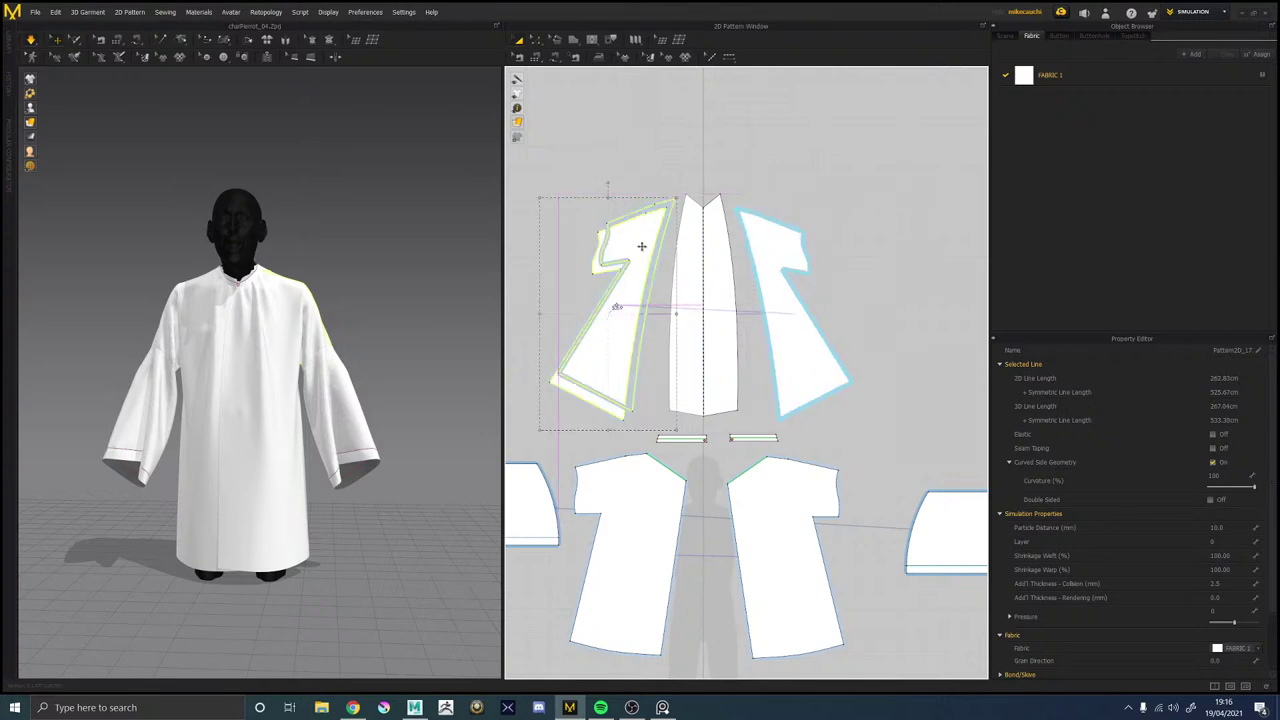
click(759, 244)
drag(758, 243, 757, 243)
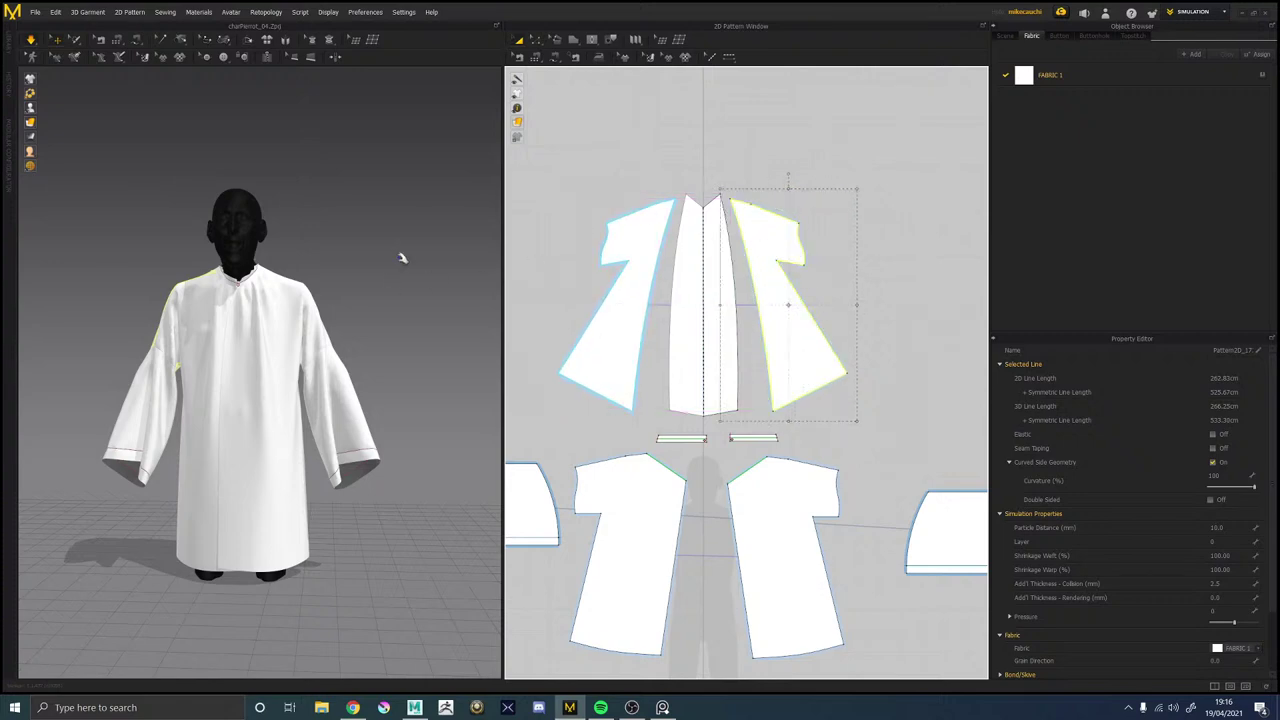
Inspect the draped coat from the front and back, and pick the back piece at its sleeve seam.
click(428, 297)
mouse_move(428, 297)
right_down()
mouse_move(264, 323)
mouse_move(423, 302)
right_up()
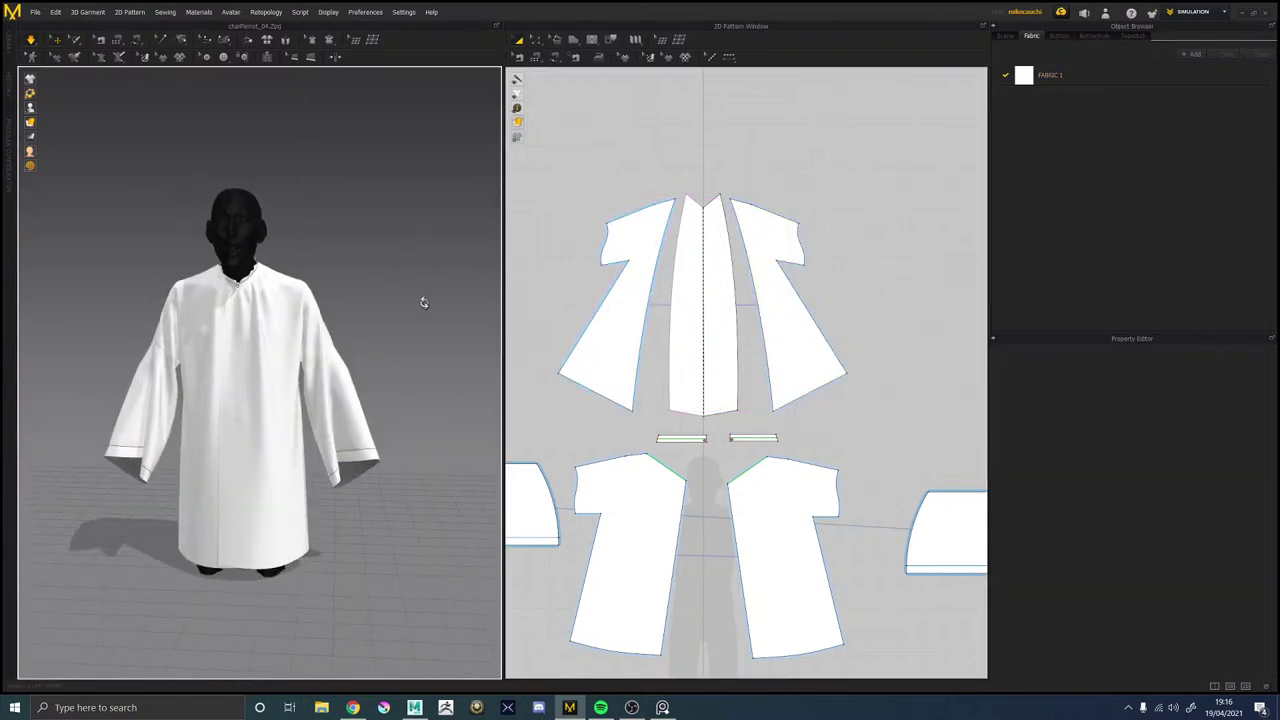
right_drag(441, 364, 206, 417)
scroll(278, 396, down, 3)
scroll(283, 417, up, 6)
middle_drag(206, 417, 310, 416)
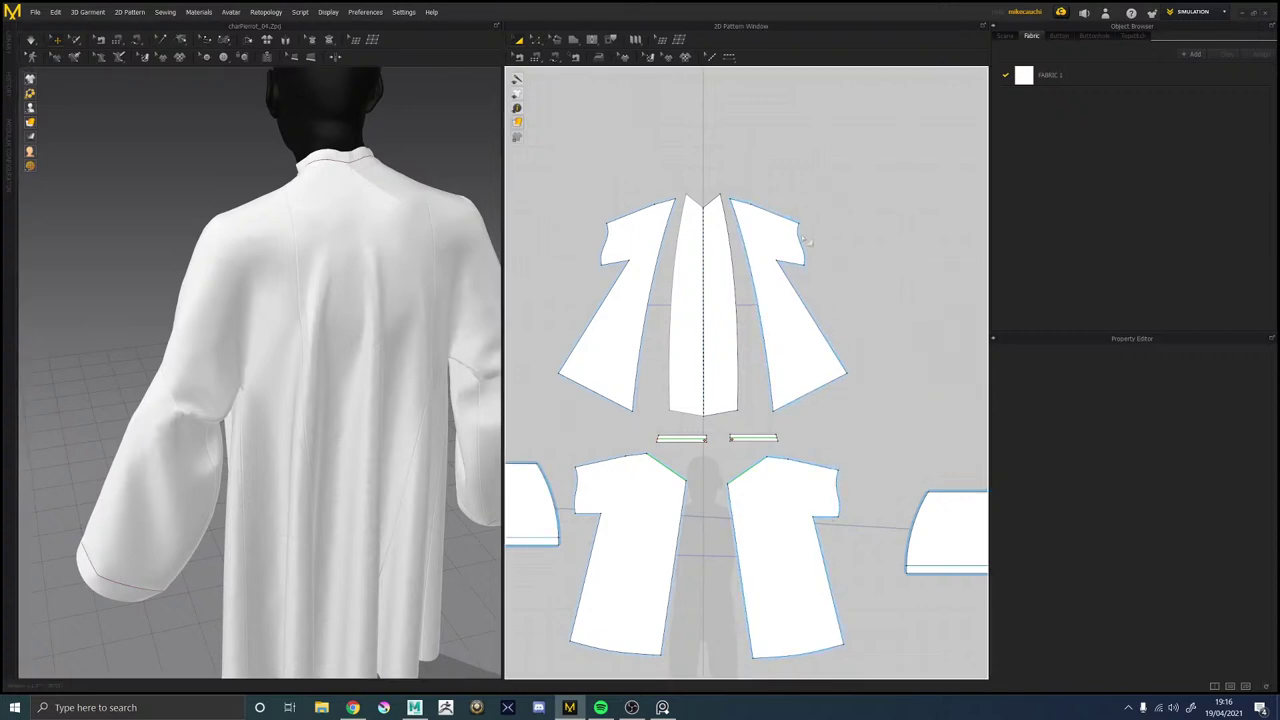
click(197, 380)
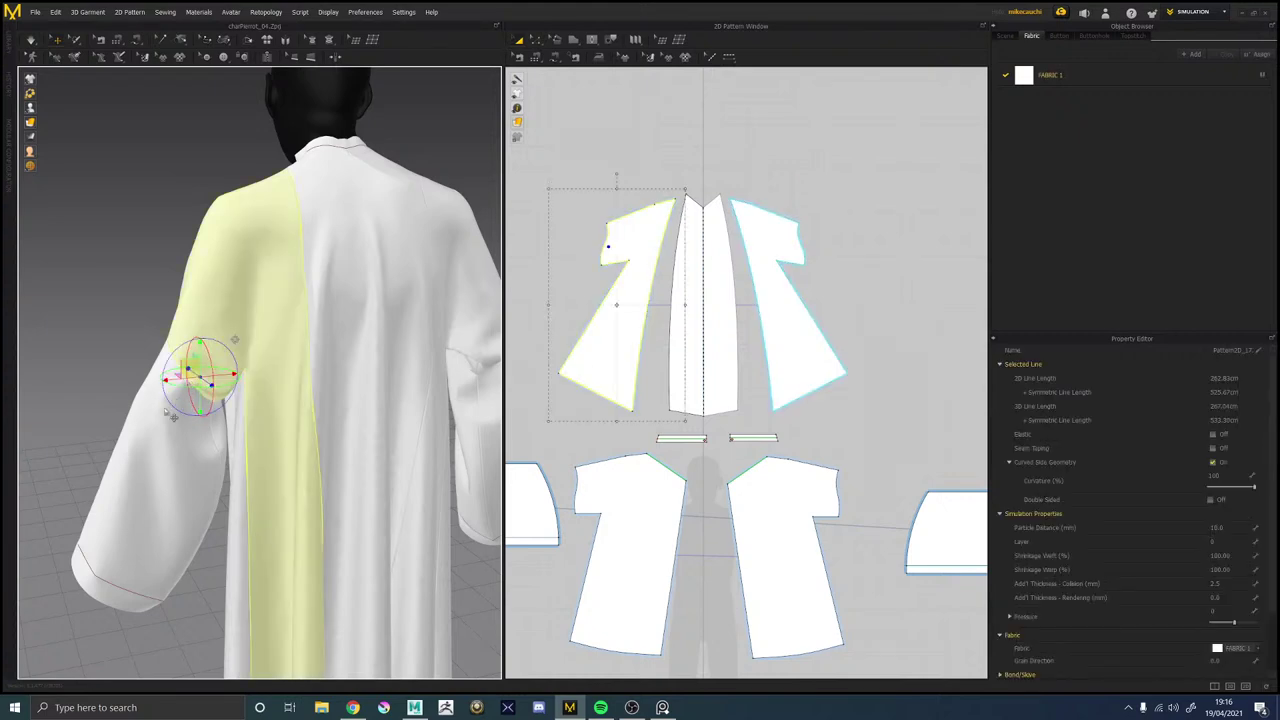
Examine the back sleeve seam on the draped coat and the matching sleeve opening on the back pattern piece.
click(168, 443)
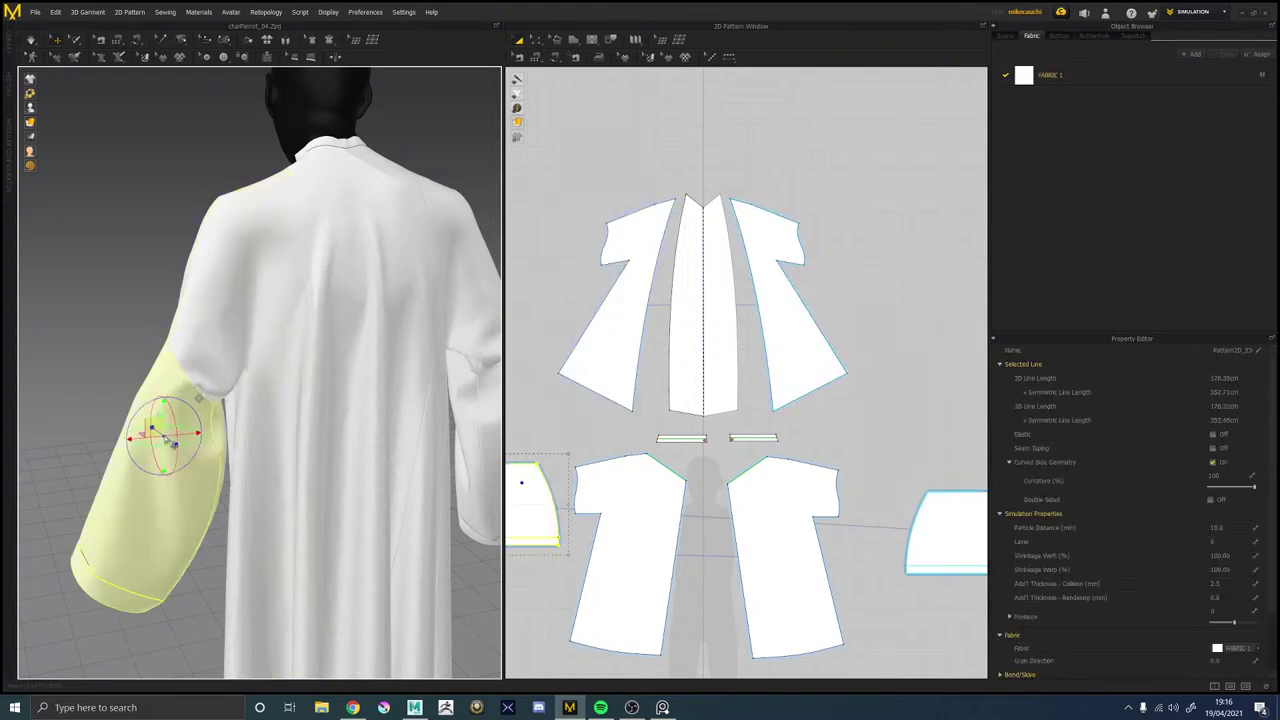
click(190, 392)
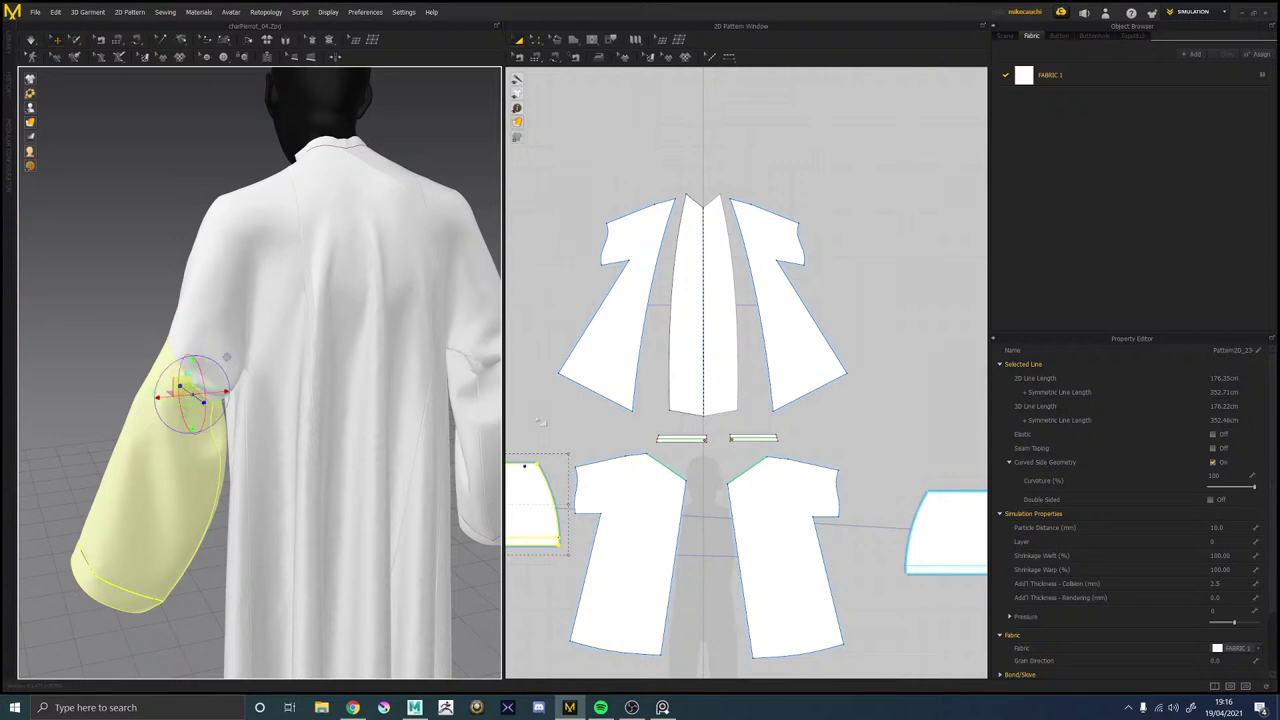
right_drag(821, 447, 776, 386)
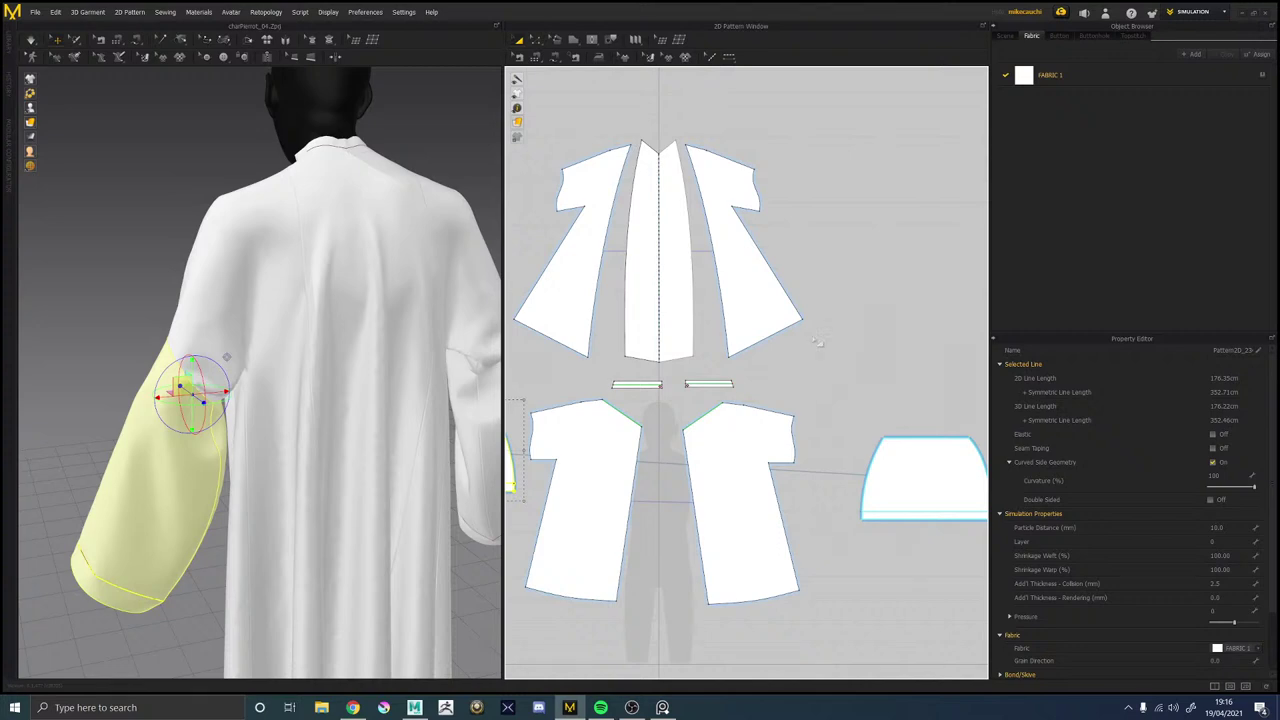
right_drag(817, 341, 858, 412)
scroll(794, 269, down, 2)
scroll(797, 272, up, 8)
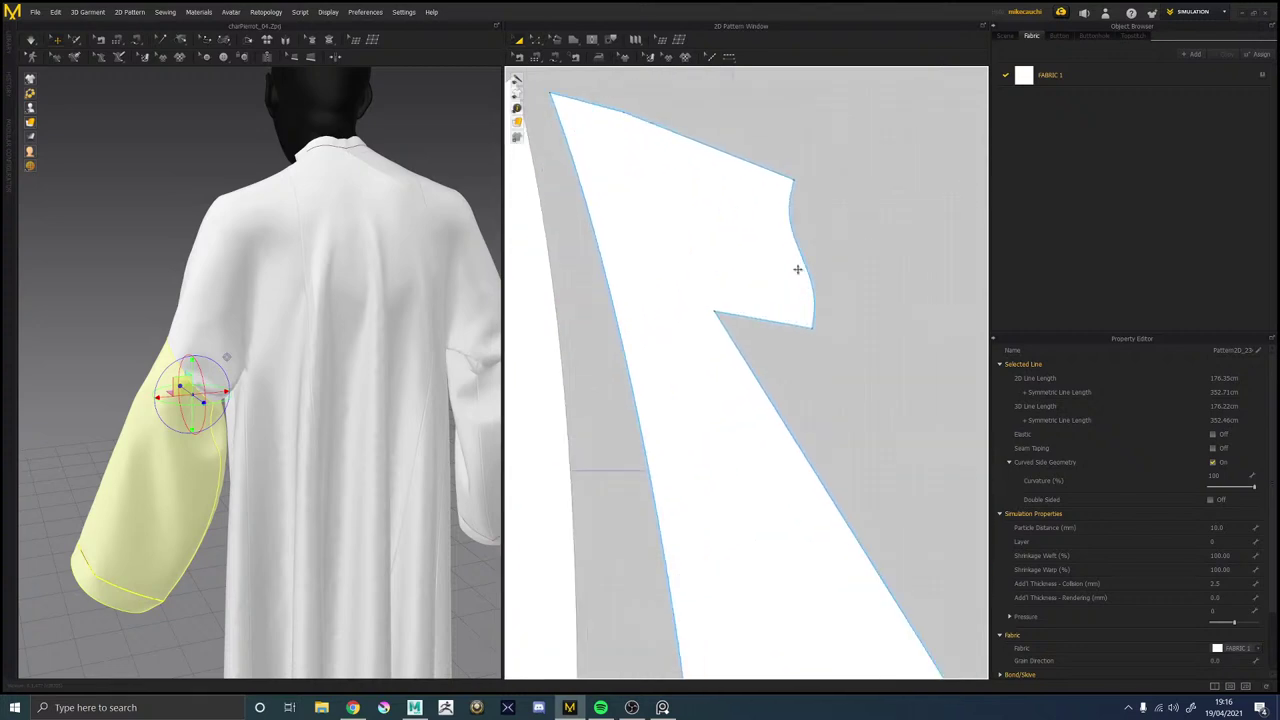
right_drag(186, 314, 418, 371)
click(222, 385)
click(825, 340)
scroll(826, 341, down, 6)
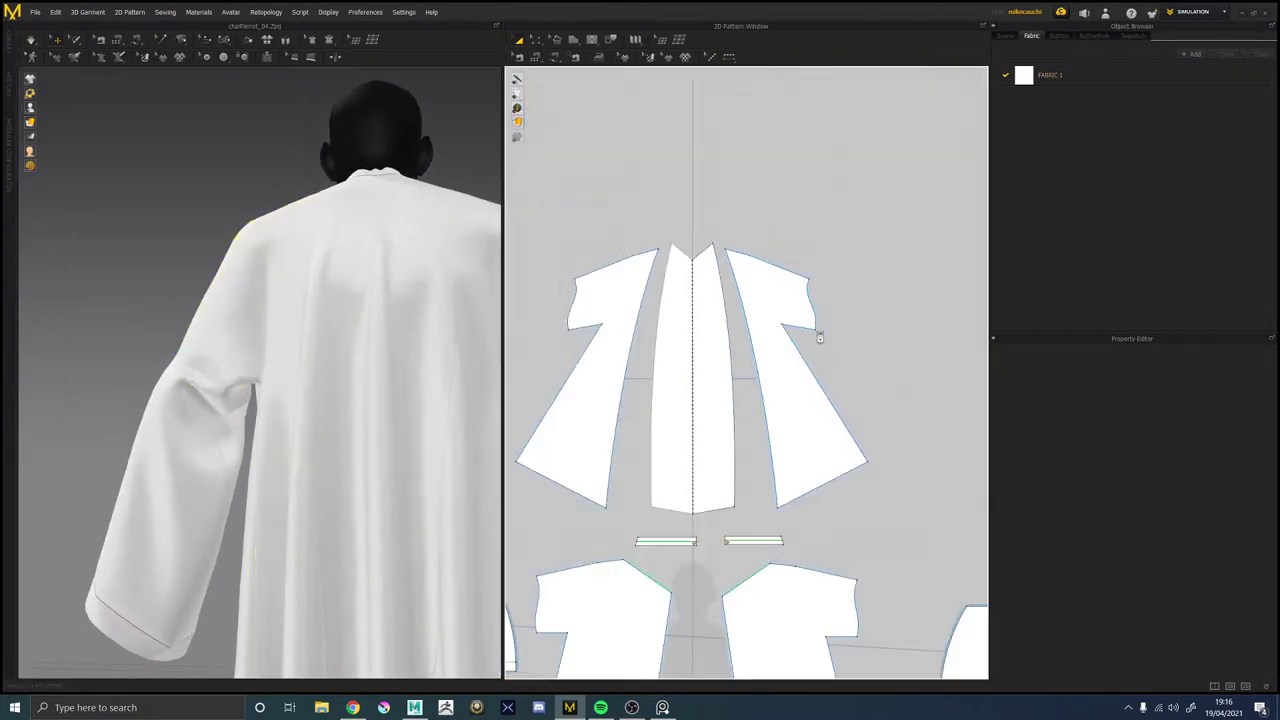
Try to shorten the underarms by moving the underarm corner points of the back and front pieces inward.
click(822, 336)
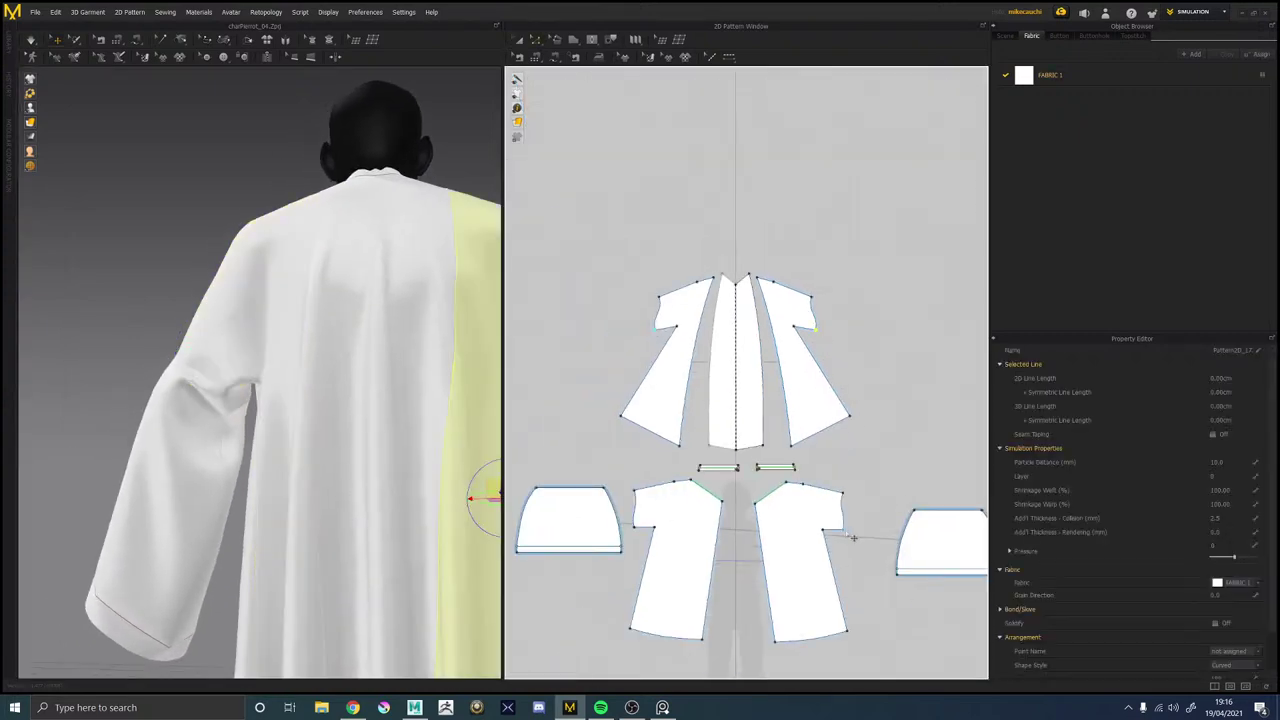
drag(853, 538, 845, 538)
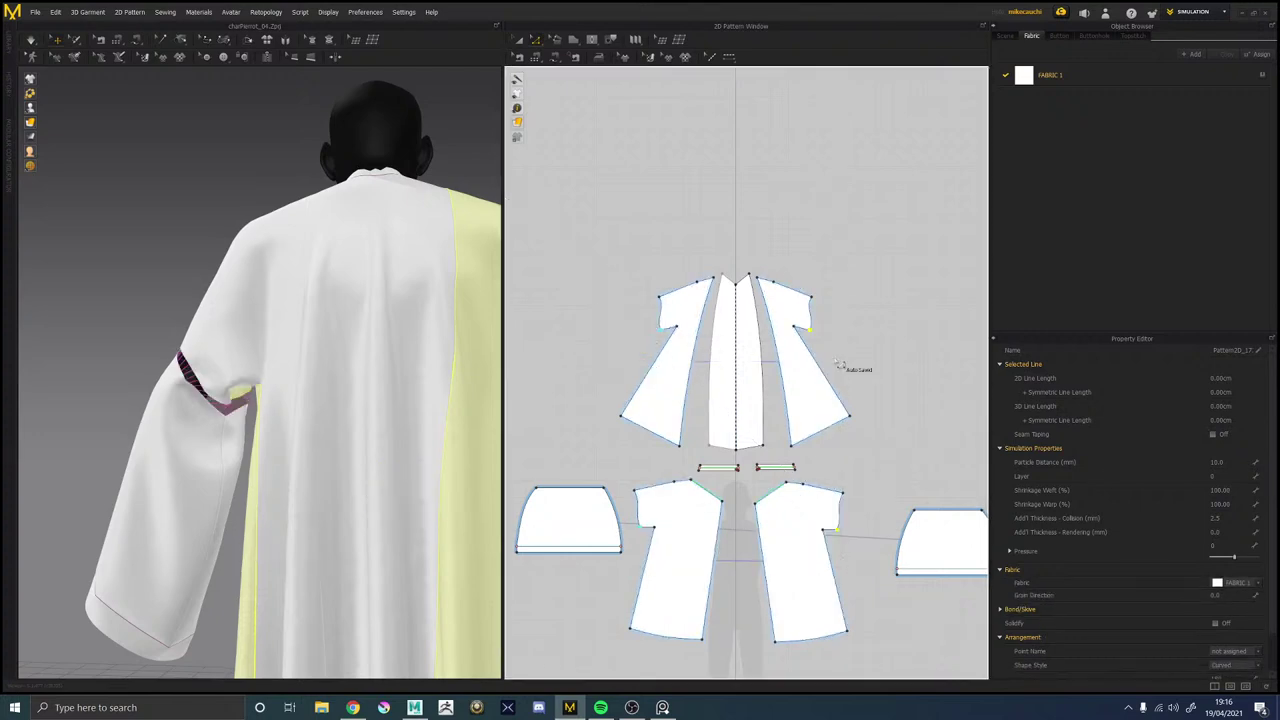
right_drag(210, 343, 258, 350)
scroll(258, 350, up, 2)
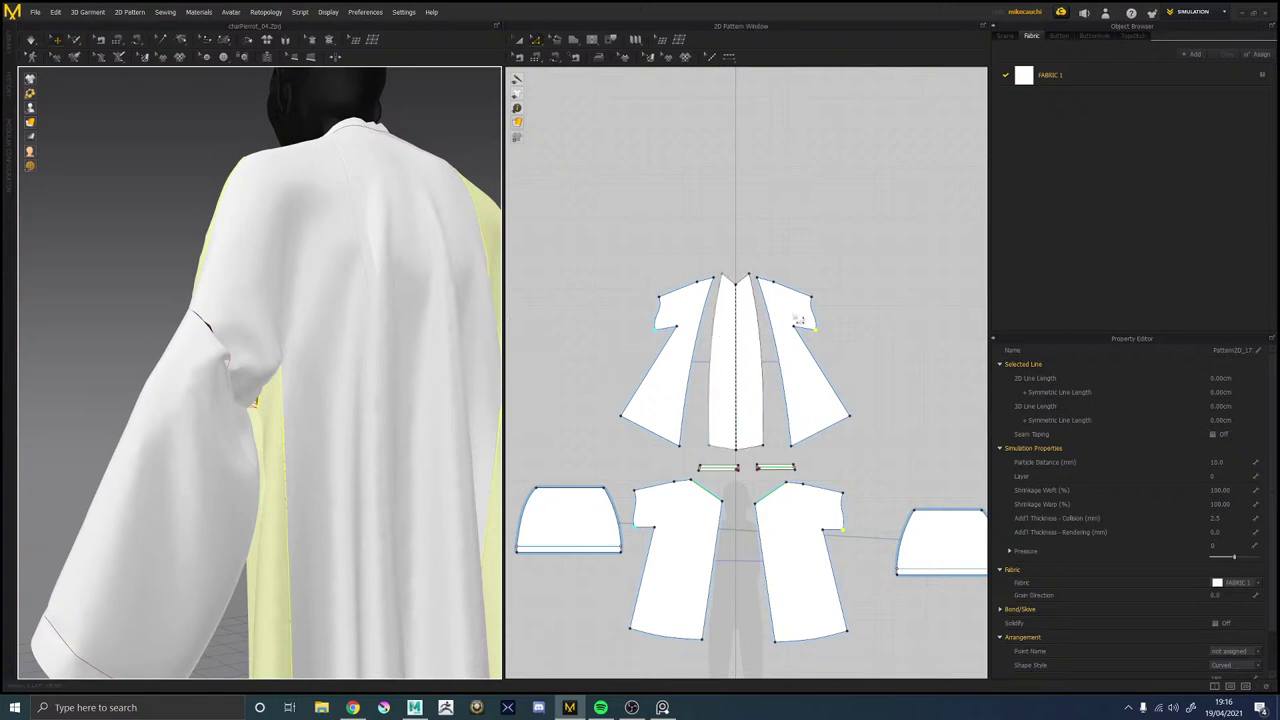
Measure the back piece's sleeve opening and compare the underarm edge lengths of the back and front pieces.
click(863, 328)
scroll(837, 331, up, 5)
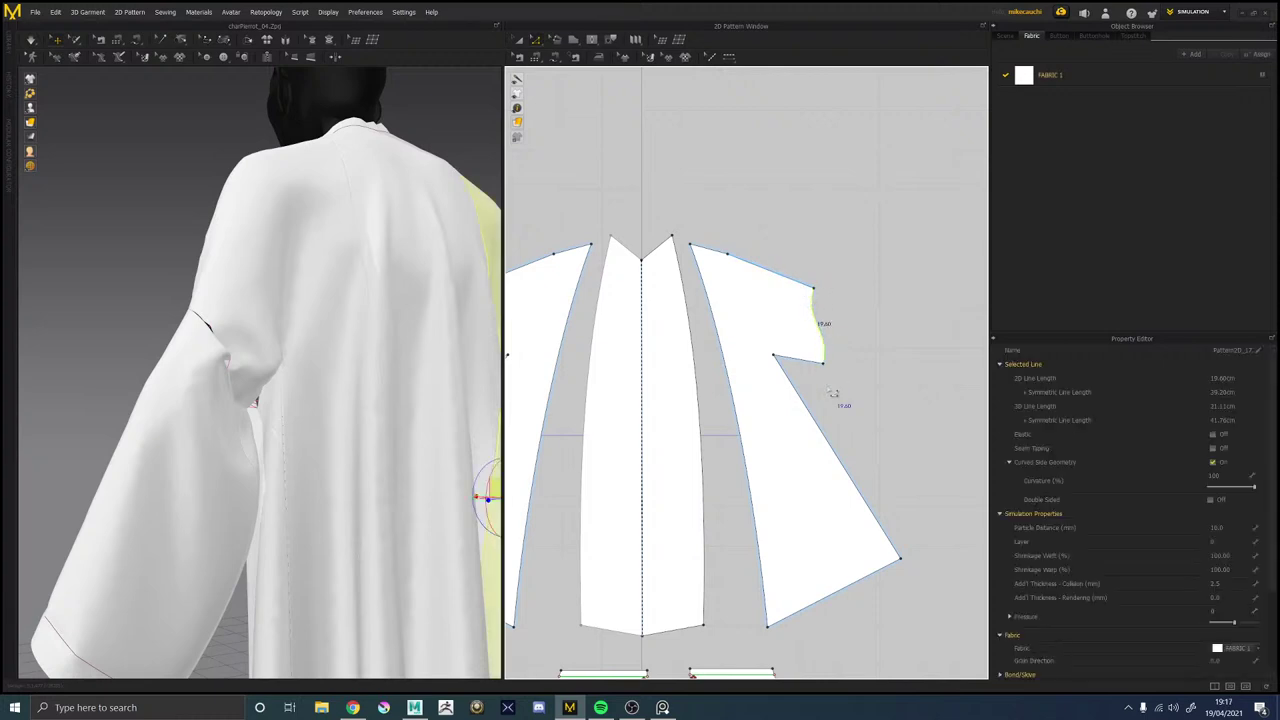
click(805, 363)
scroll(791, 240, down, 4)
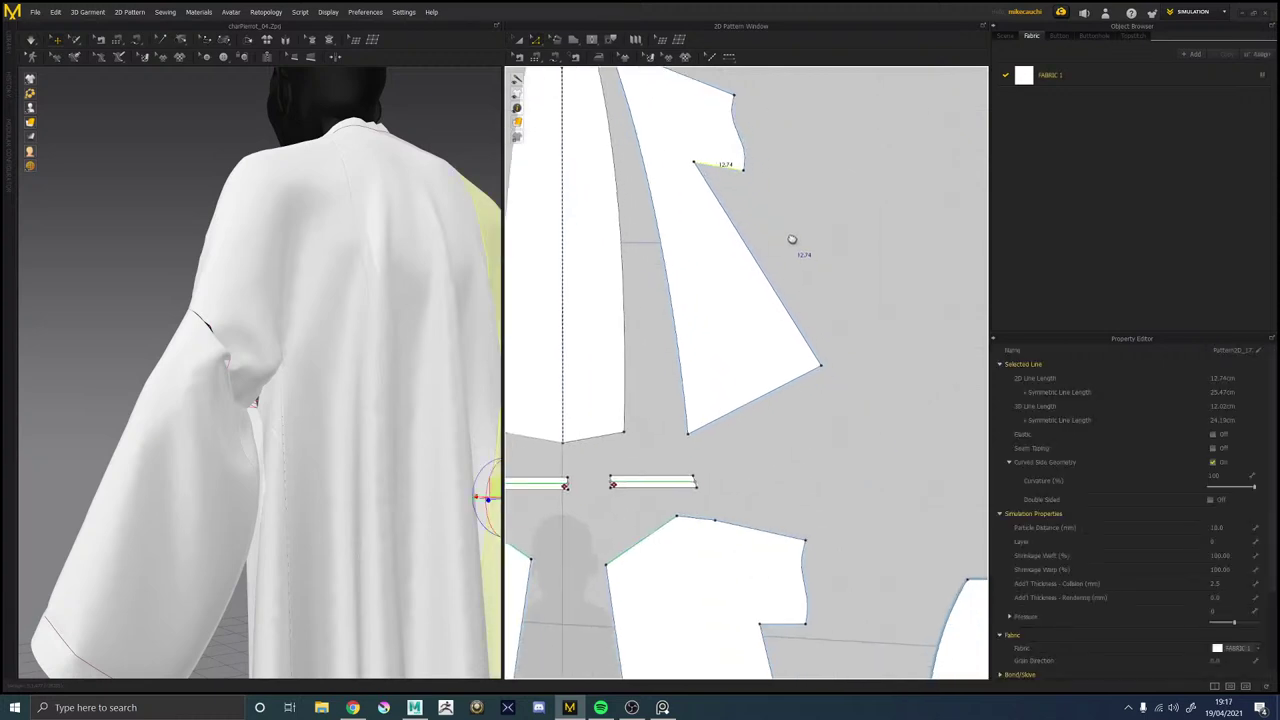
click(803, 565)
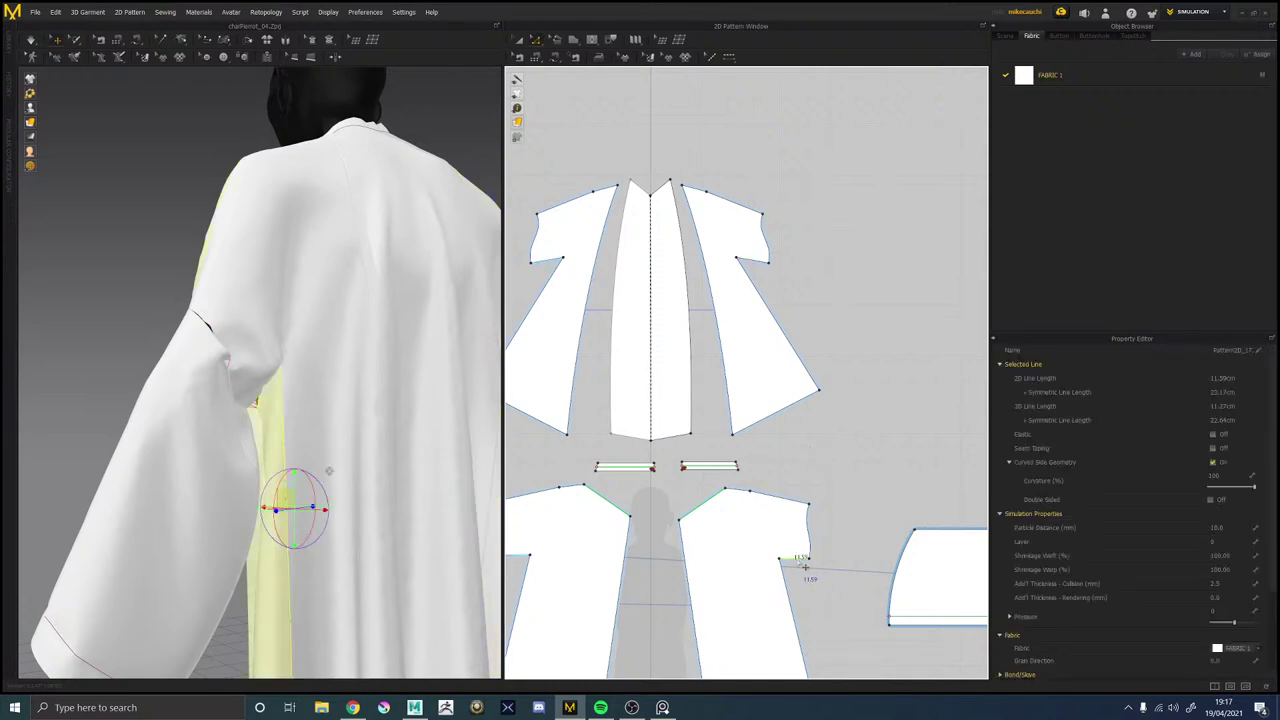
Move the back piece's sleeve opening inward to shorten the underarm edge to about 11.8 cm, and simulate the coat.
click(760, 220)
click(759, 211)
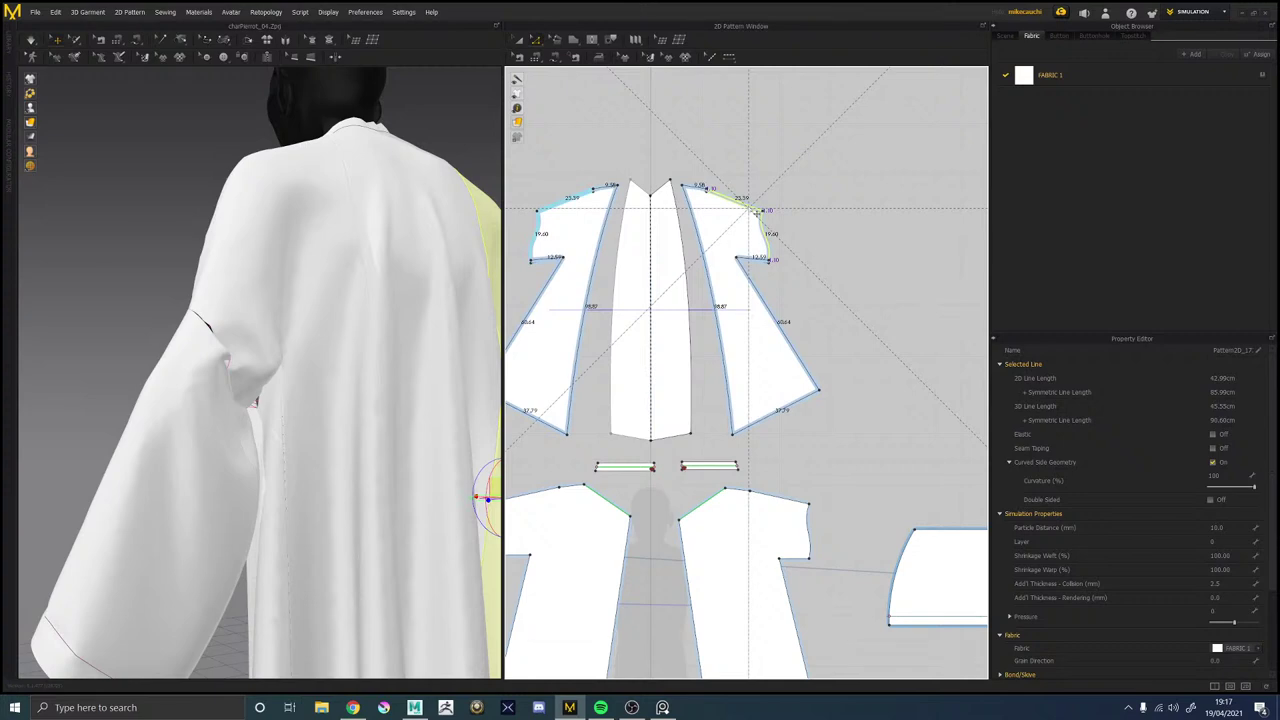
drag(762, 210, 756, 209)
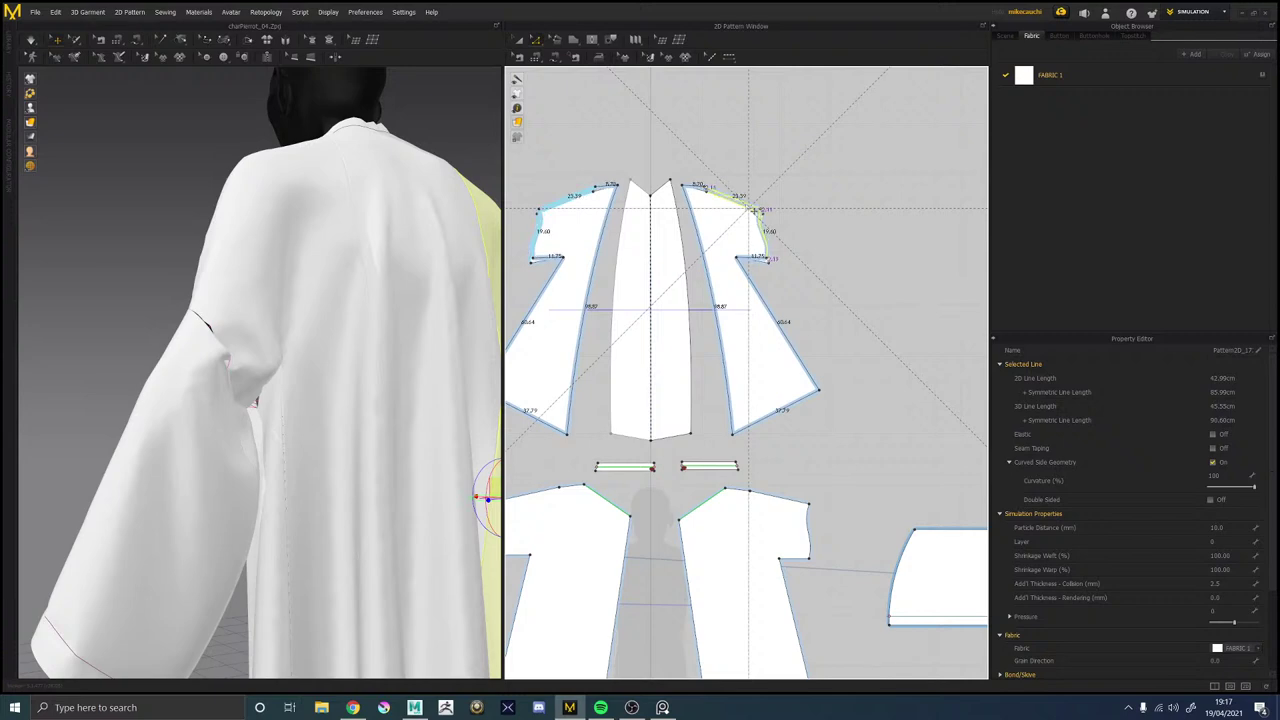
click(762, 178)
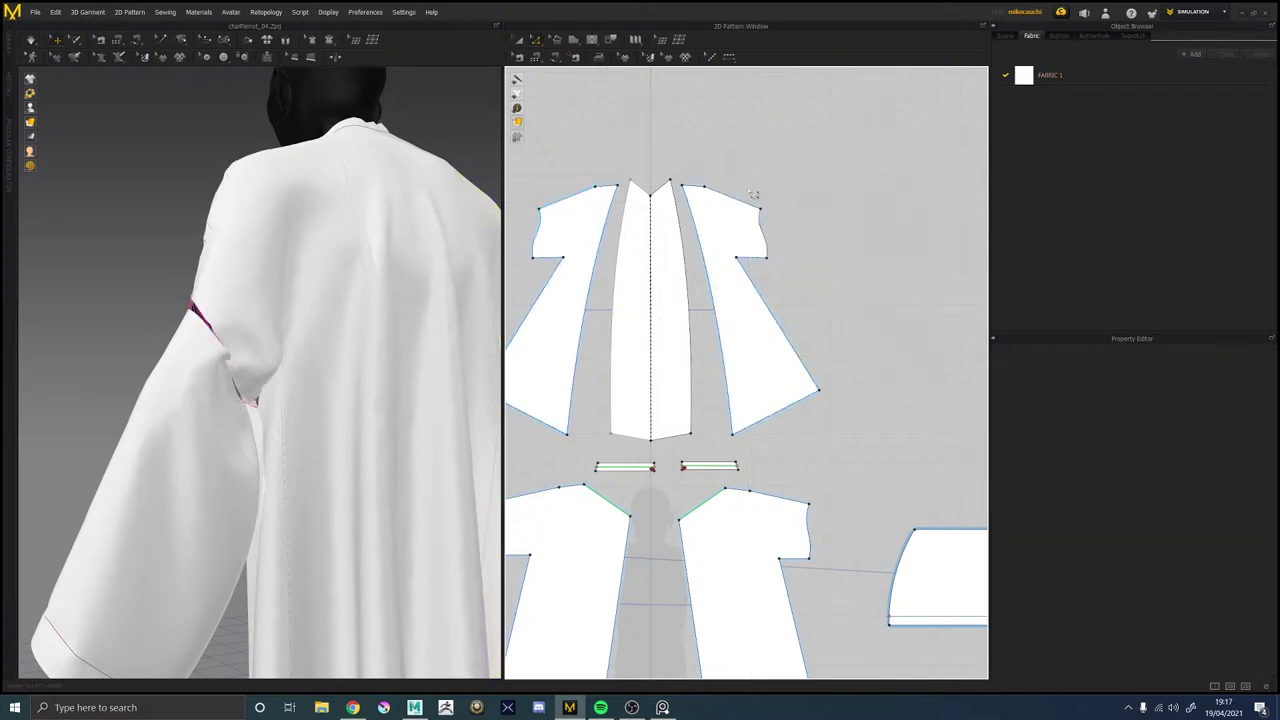
mouse_move(278, 283)
right_down()
mouse_move(360, 309)
mouse_move(163, 294)
mouse_move(297, 290)
mouse_move(286, 271)
mouse_move(274, 280)
right_up()
key(space)
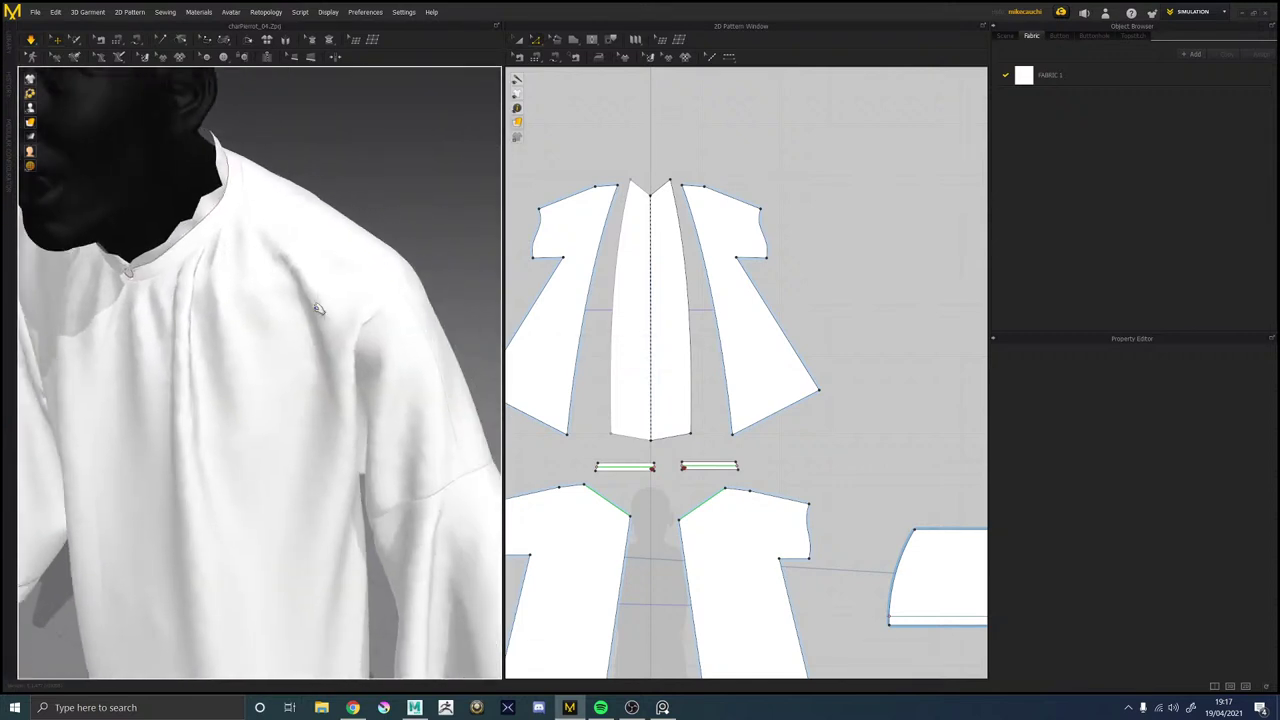
Compare the front and back shoulder edges beside the neck, and shift the back's outer shoulder edge outward to lengthen the inner one to about 9.9 cm.
click(276, 268)
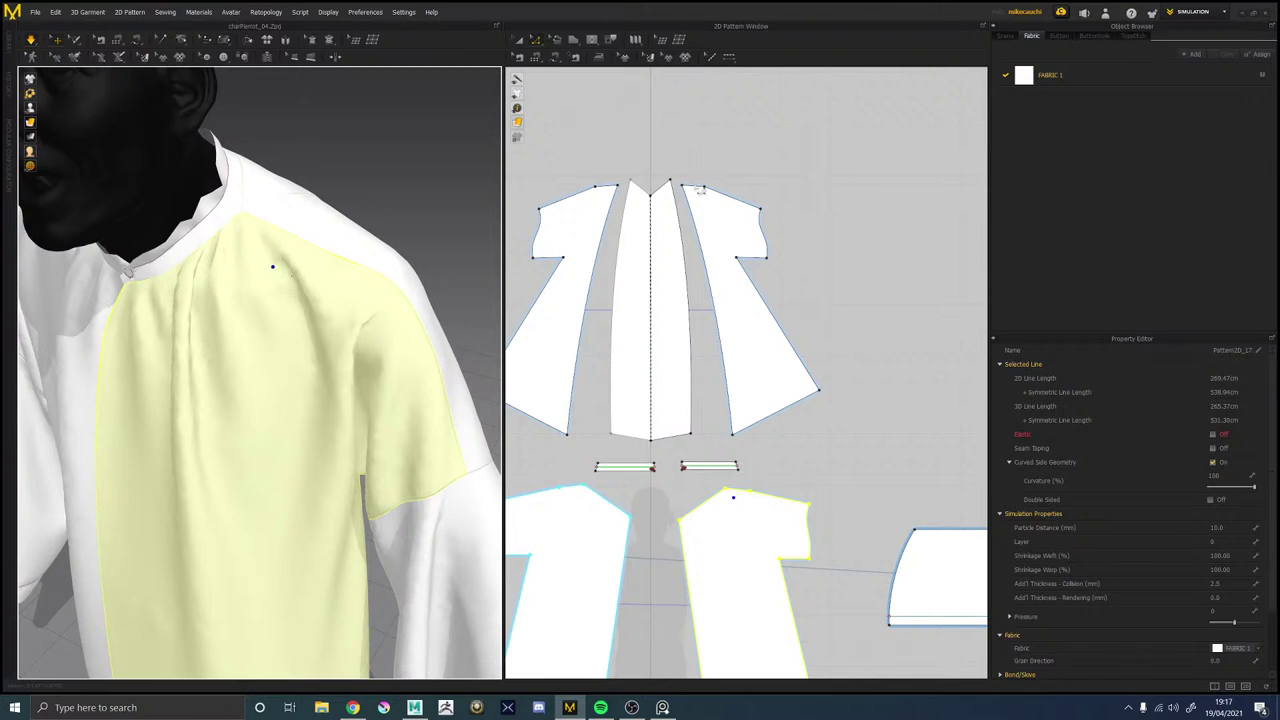
click(741, 497)
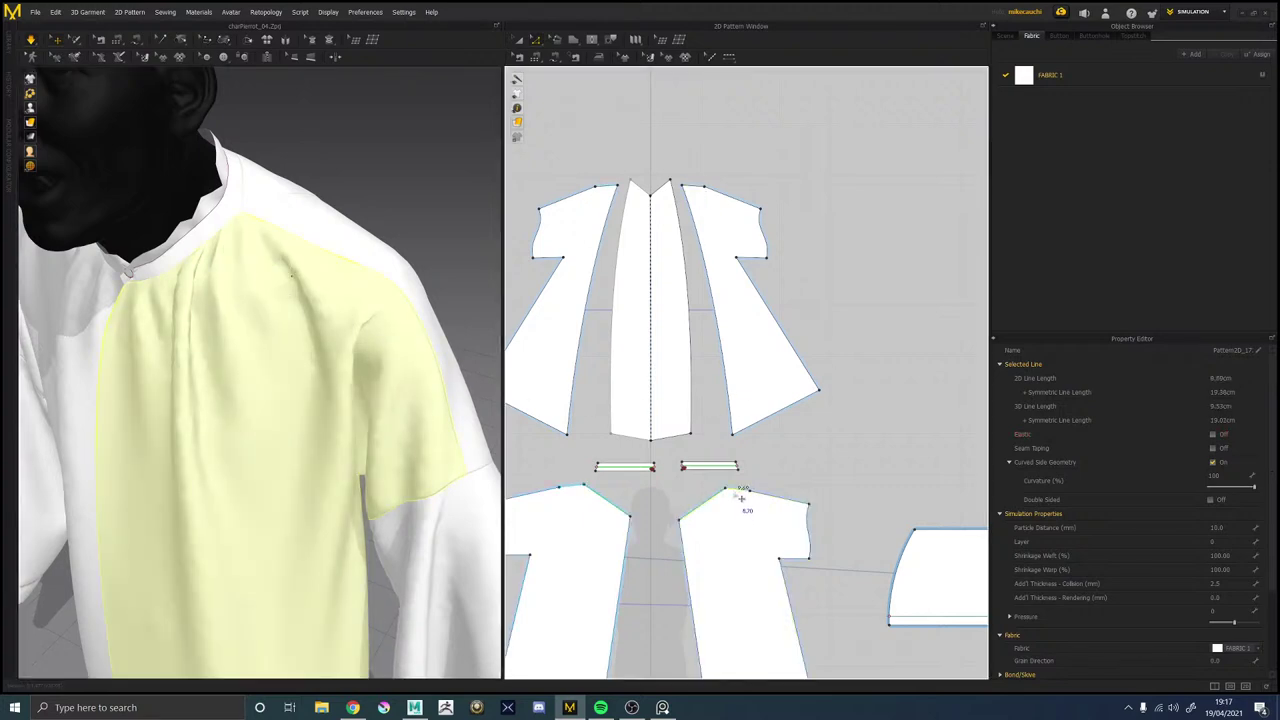
click(699, 189)
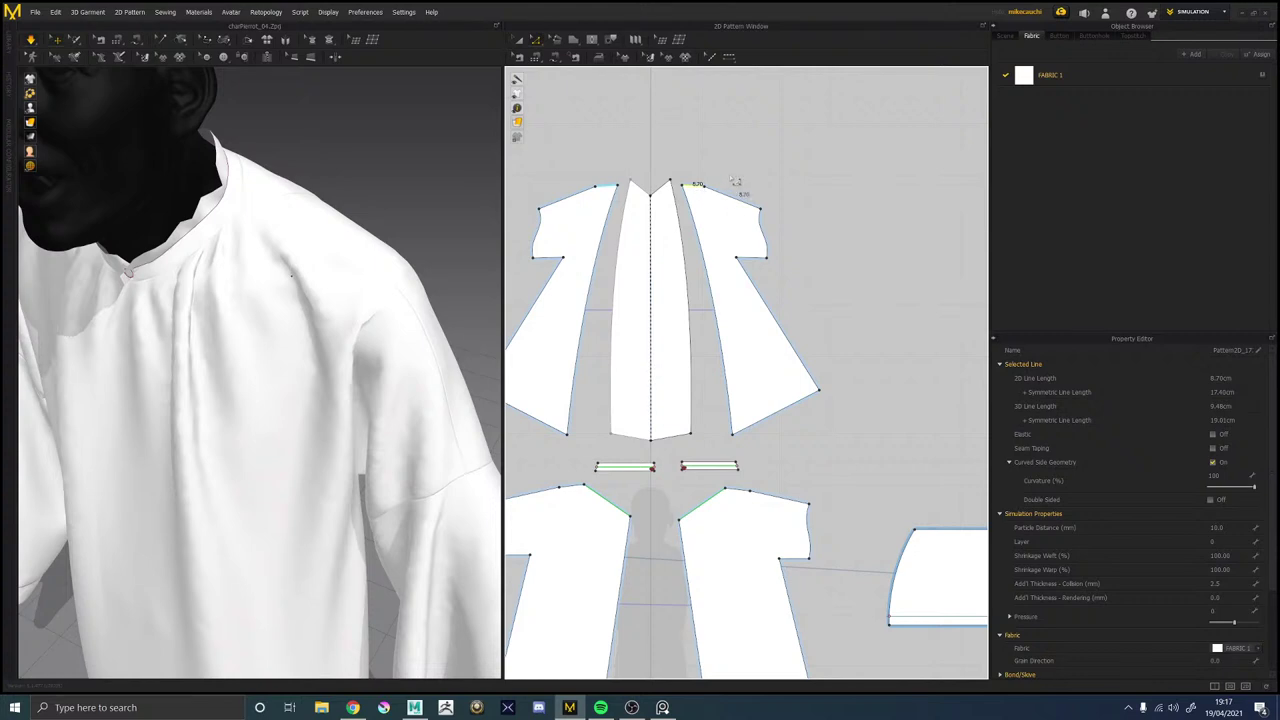
click(735, 182)
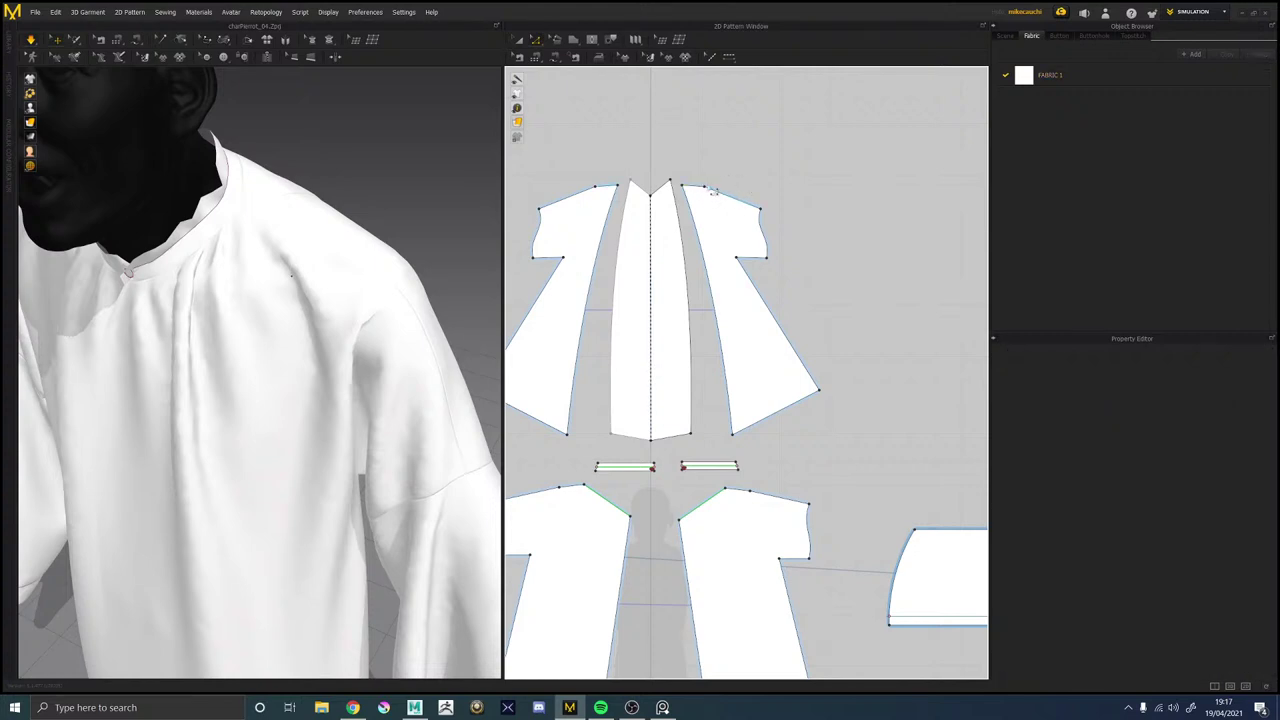
click(751, 206)
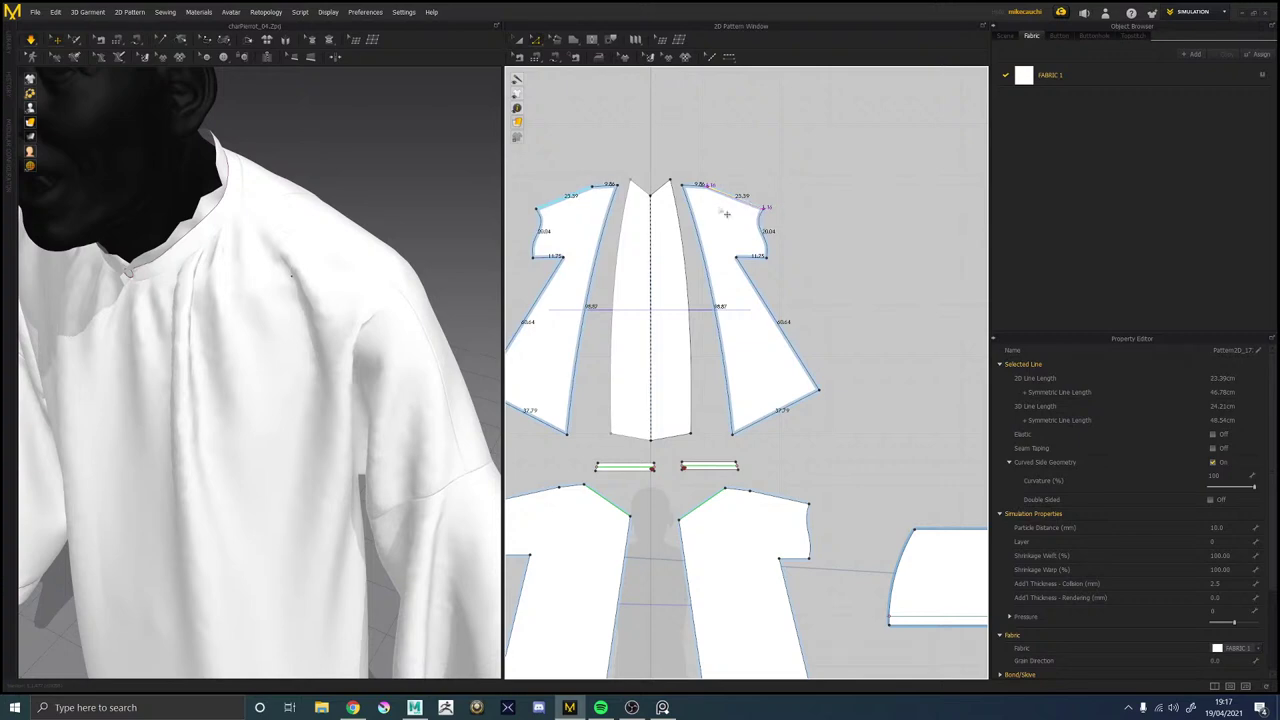
scroll(429, 206, down, 3)
right_drag(429, 206, 394, 198)
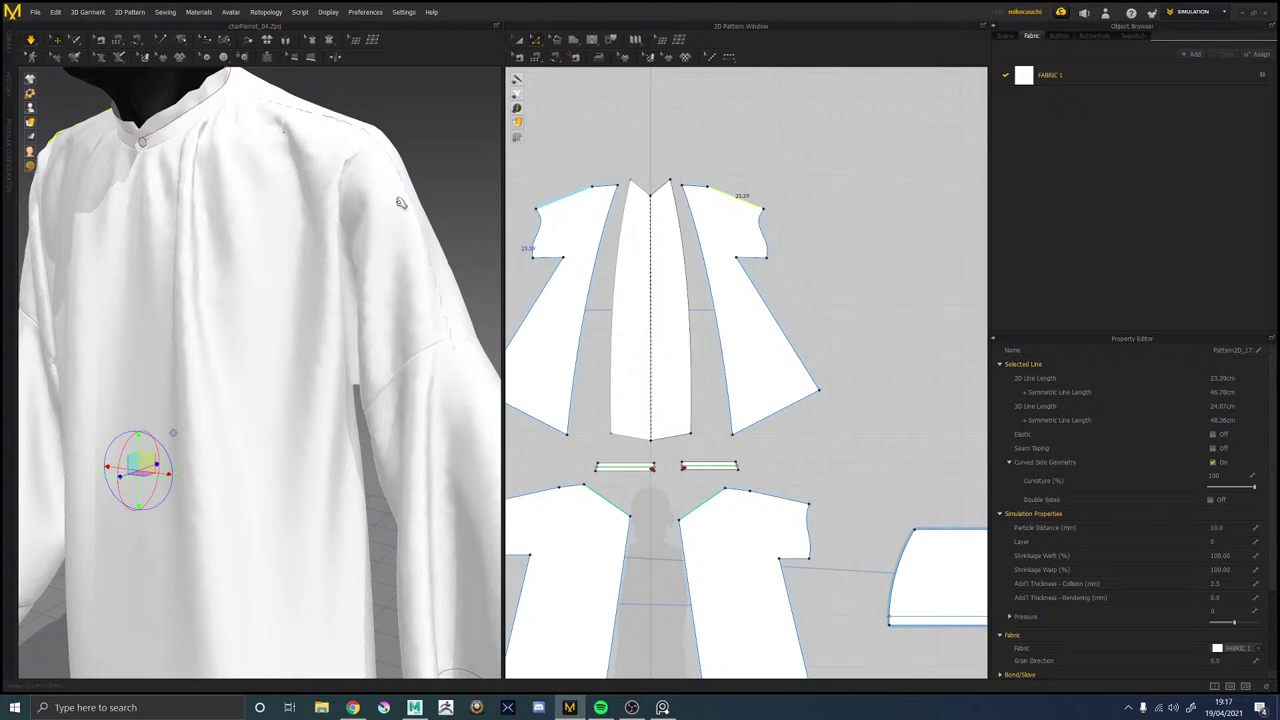
scroll(363, 258, up, 3)
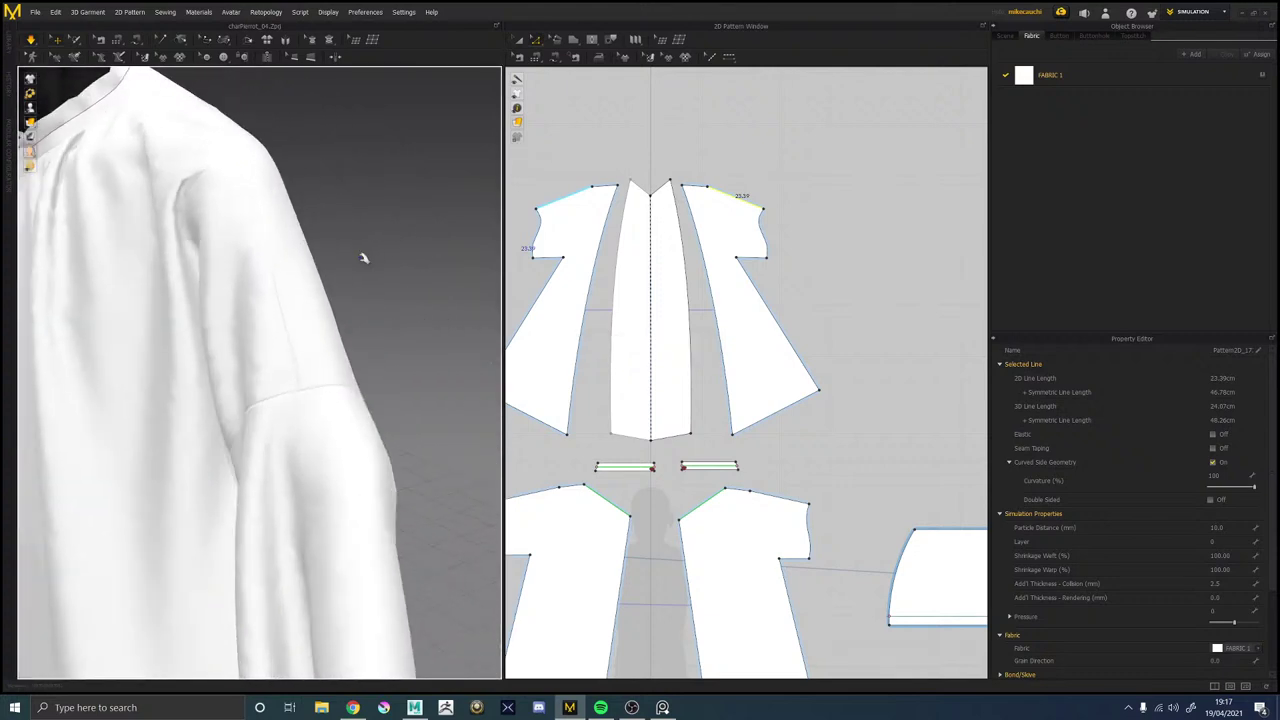
scroll(363, 258, down, 5)
right_drag(360, 274, 320, 335)
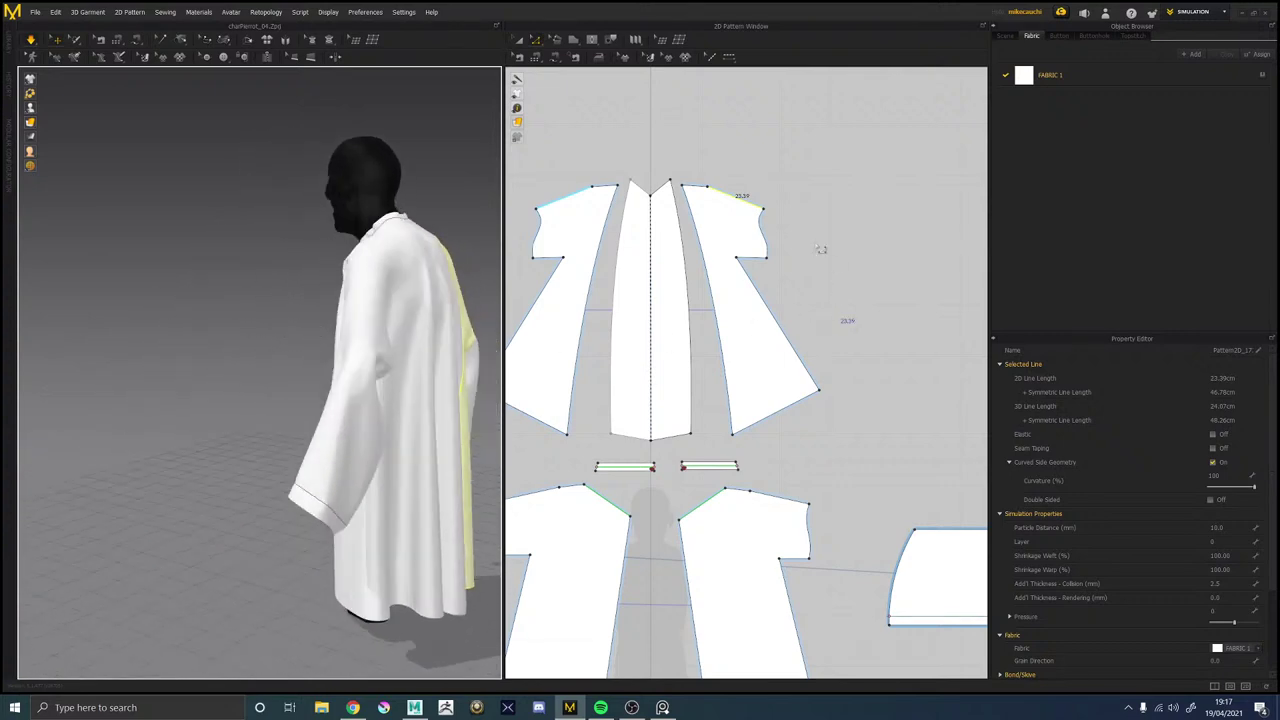
Adjust the upper curve point of the back sleeve opening to smooth it into the front opening, and simulate the coat.
scroll(760, 226, down, 2)
scroll(758, 226, up, 5)
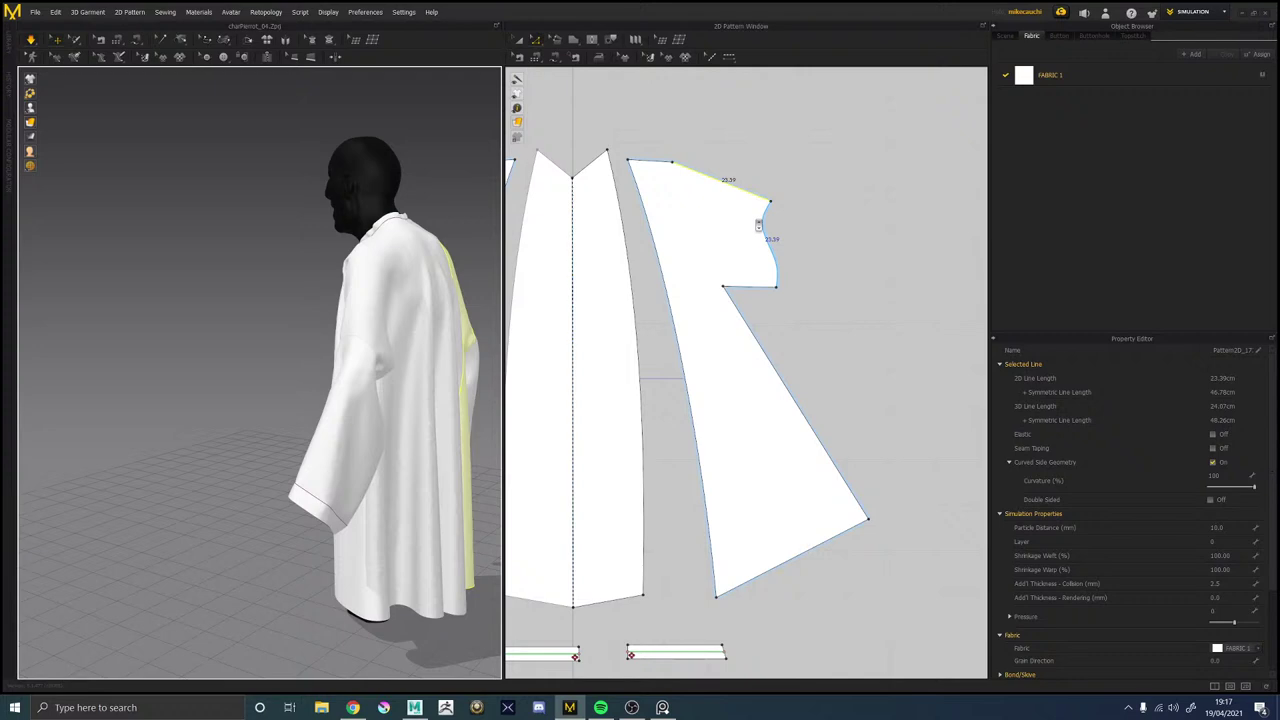
click(769, 223)
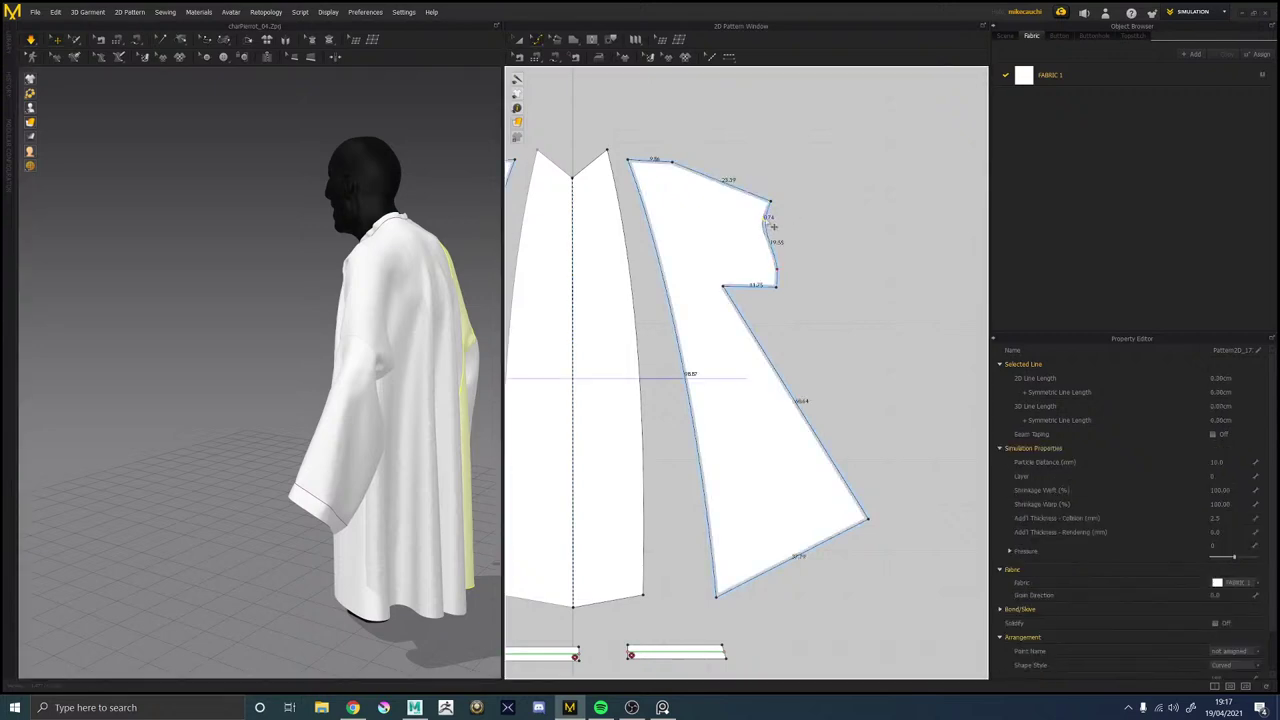
middle_drag(686, 252, 646, 82)
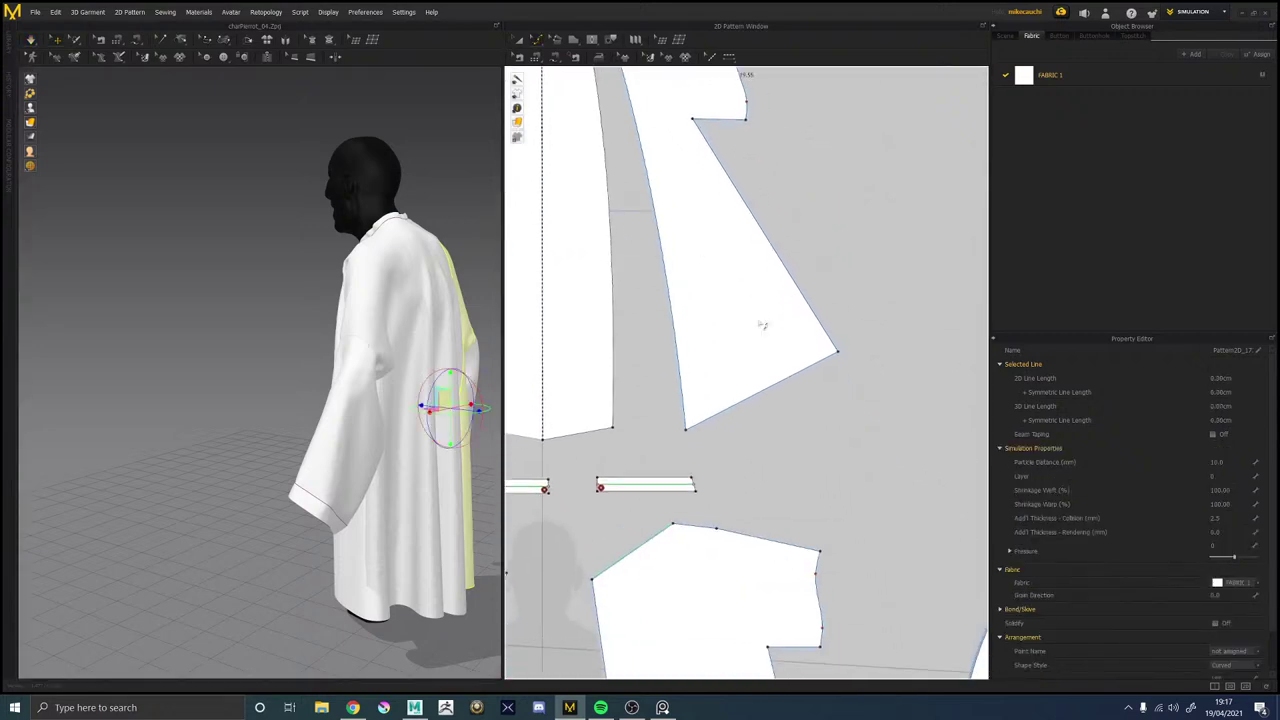
middle_drag(788, 236, 786, 372)
right_drag(370, 364, 485, 371)
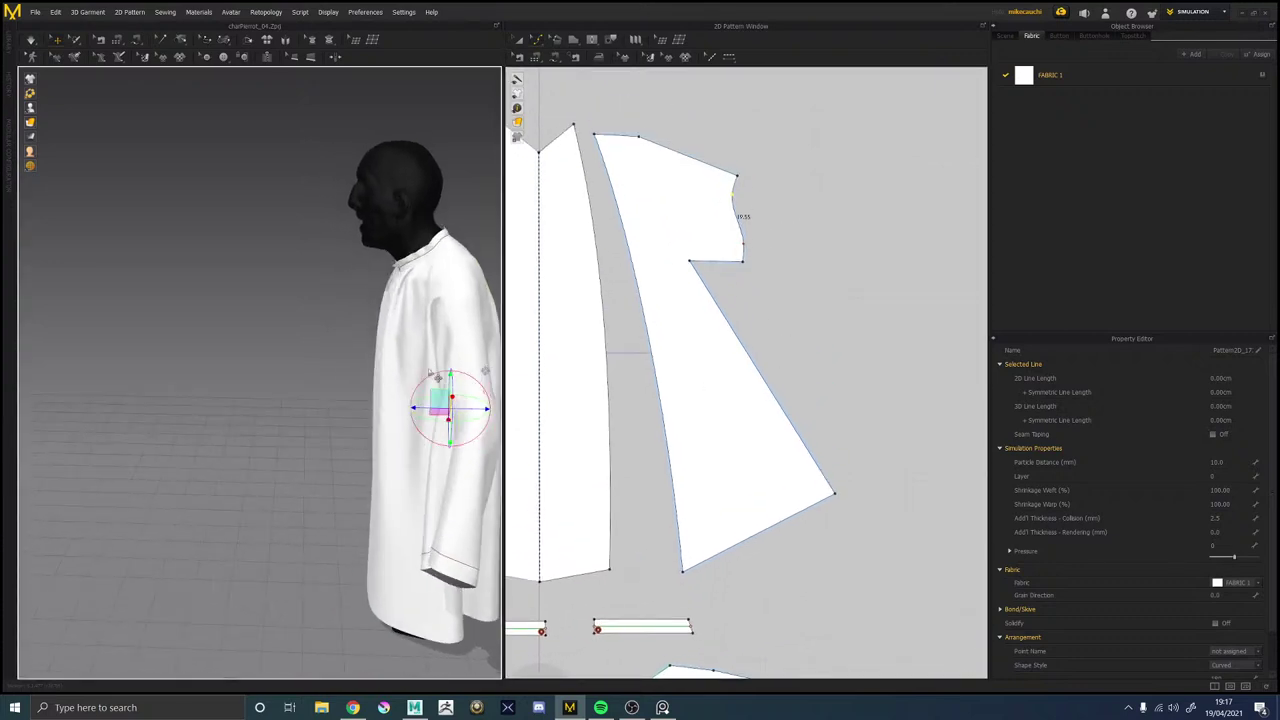
key(space)
click(430, 341)
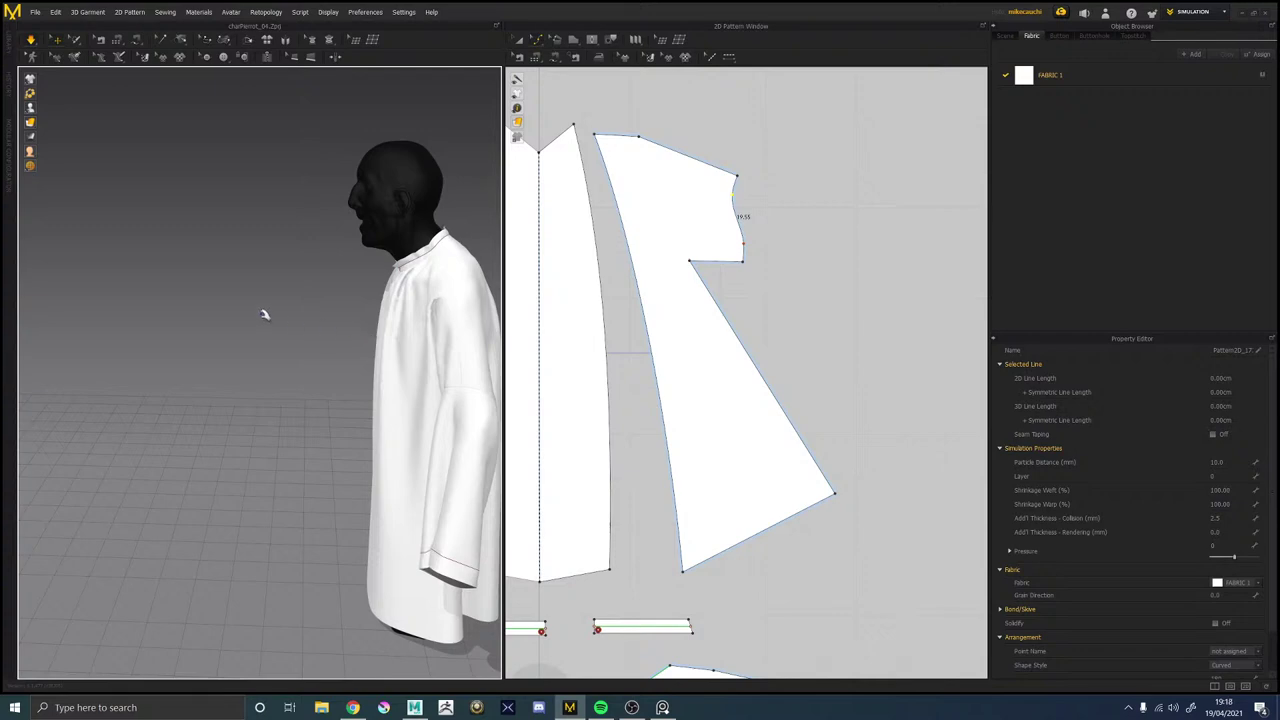
Examine the draped coat from the side and front, checking how the sleeves and cuffs hang.
key(a)
middle_drag(359, 337, 256, 290)
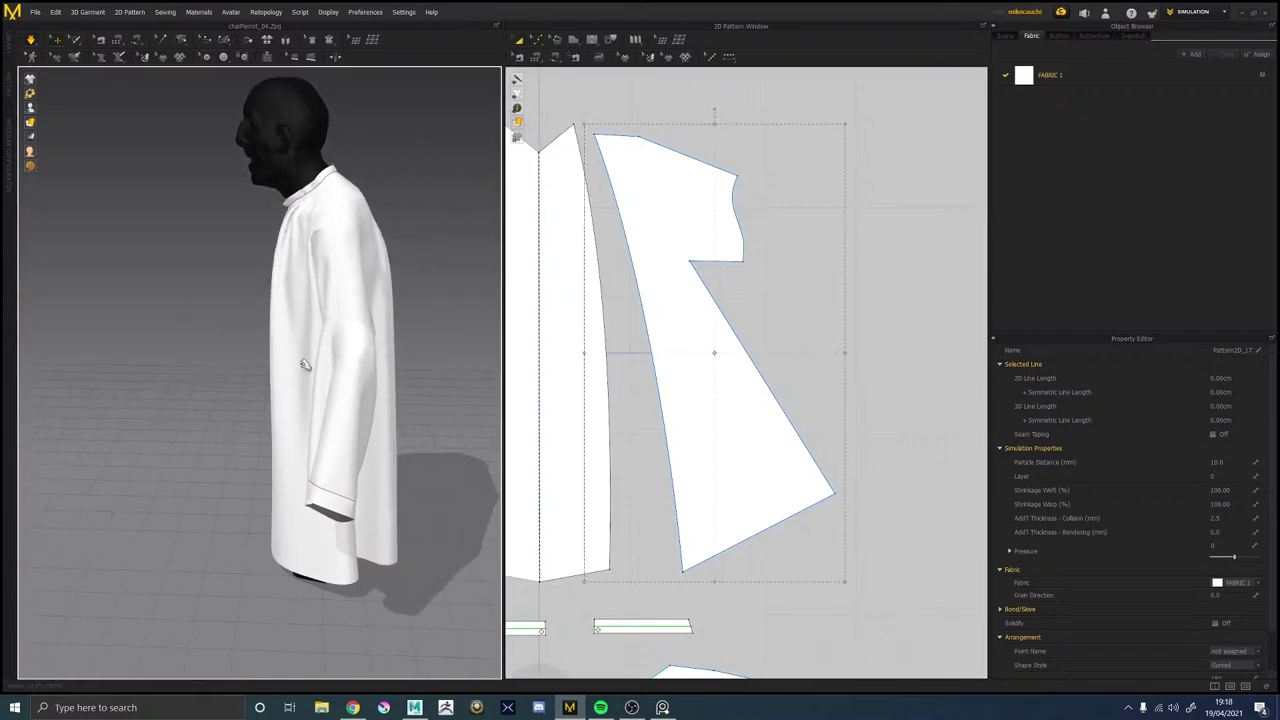
right_drag(306, 363, 417, 349)
middle_drag(420, 288, 232, 330)
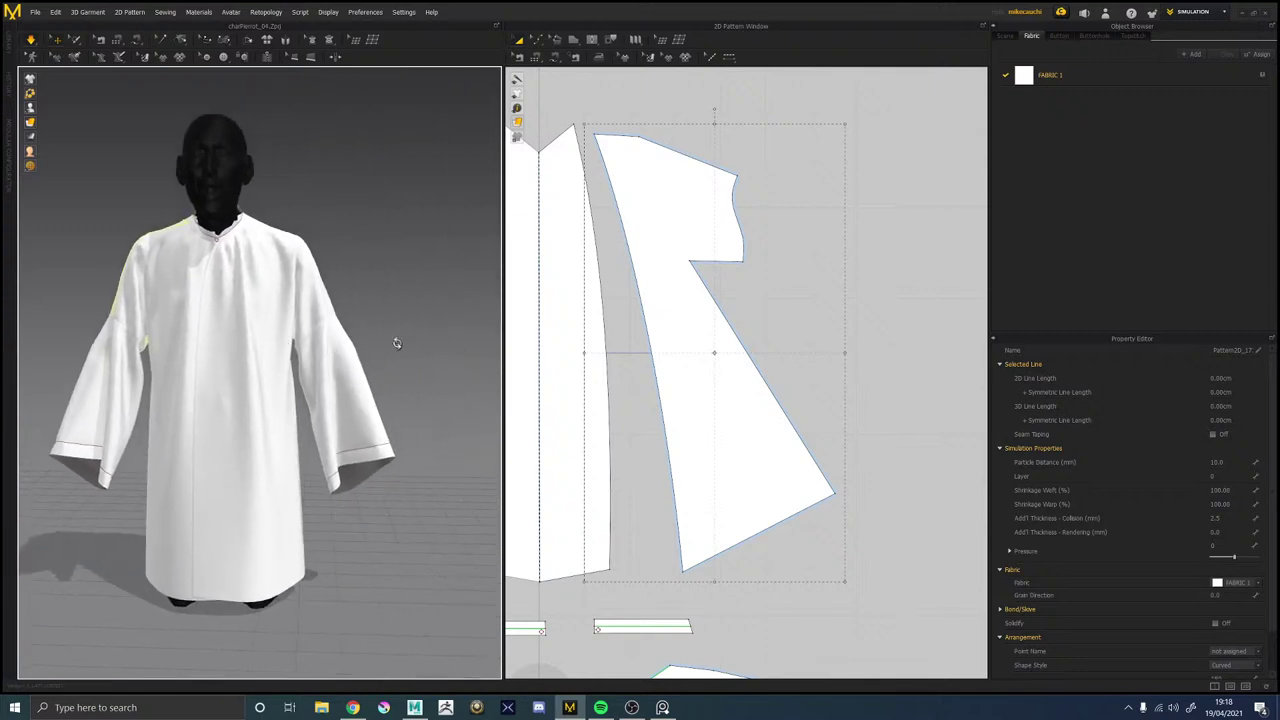
right_drag(397, 343, 397, 374)
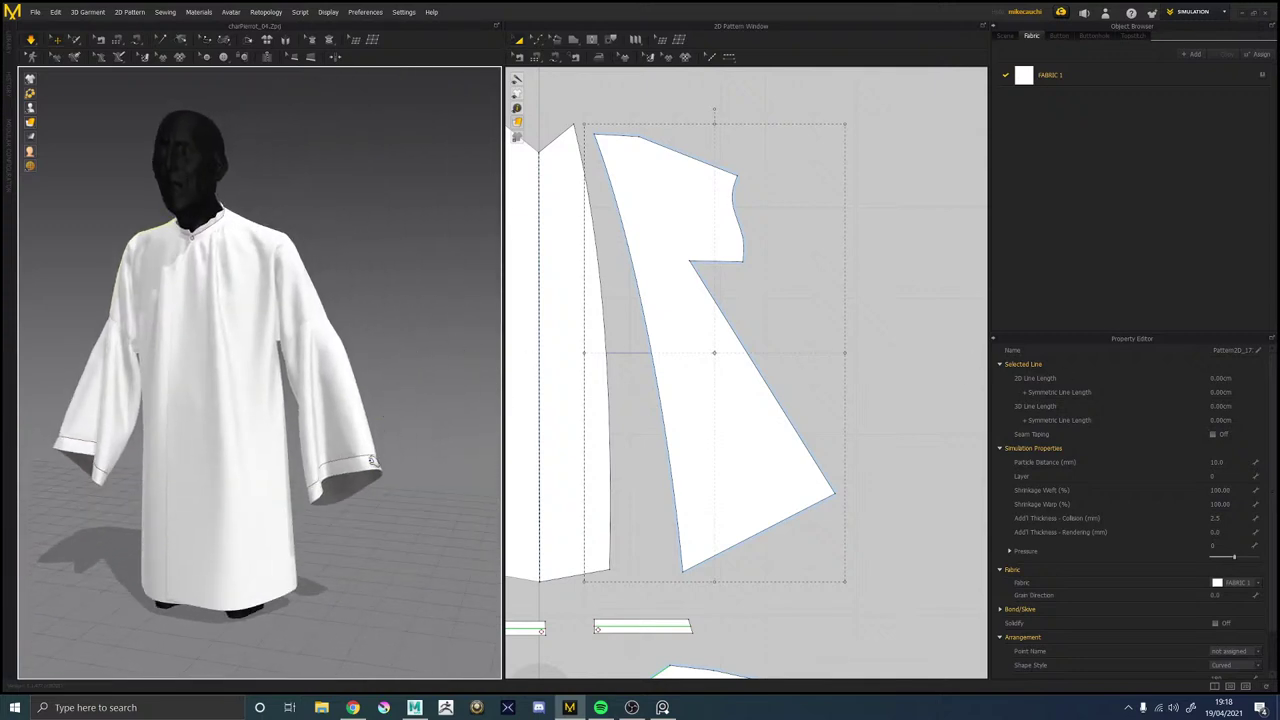
click(371, 462)
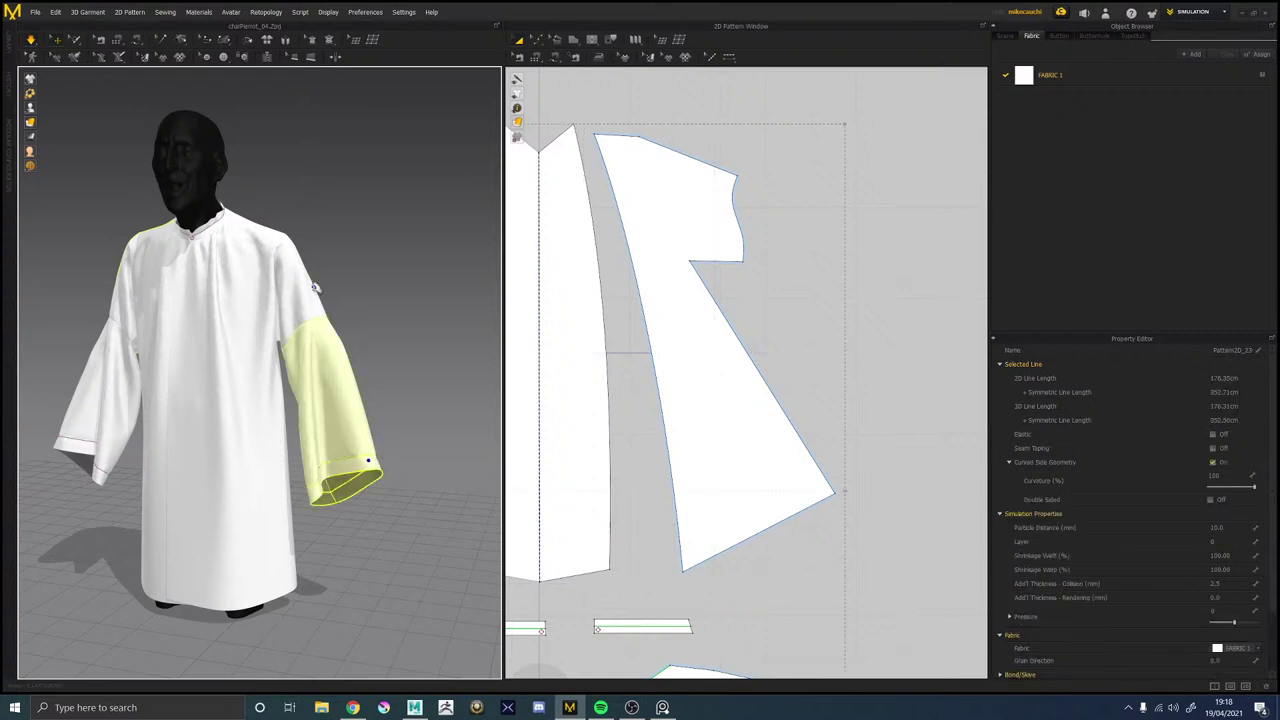
click(394, 402)
scroll(331, 286, up, 10)
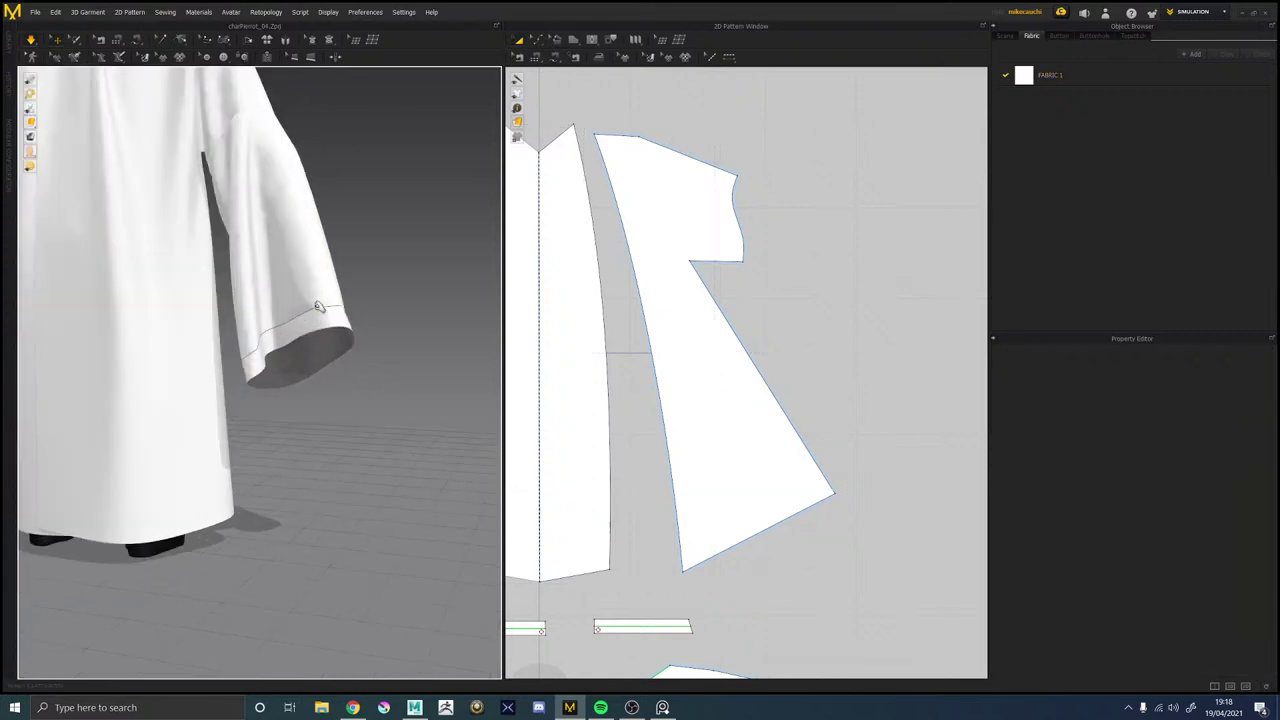
click(360, 297)
right_click(358, 297)
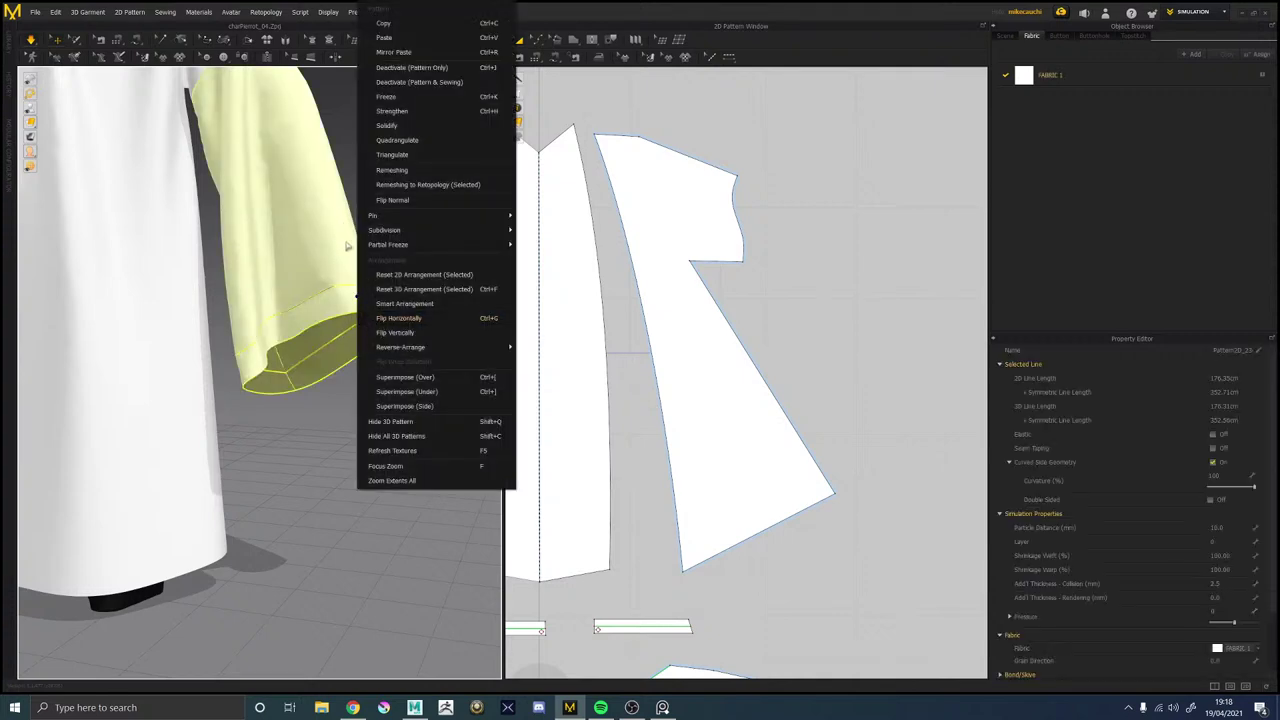
mouse_move(386, 221)
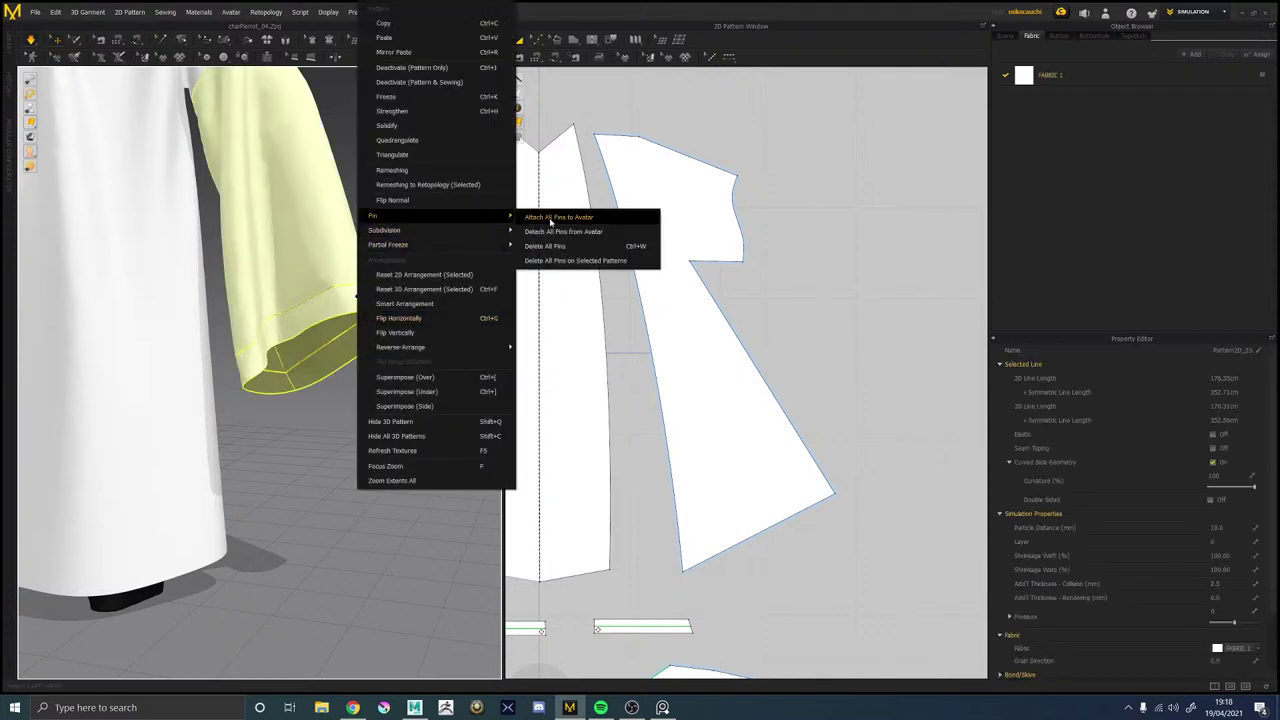
click(347, 186)
right_drag(402, 248, 443, 252)
click(352, 287)
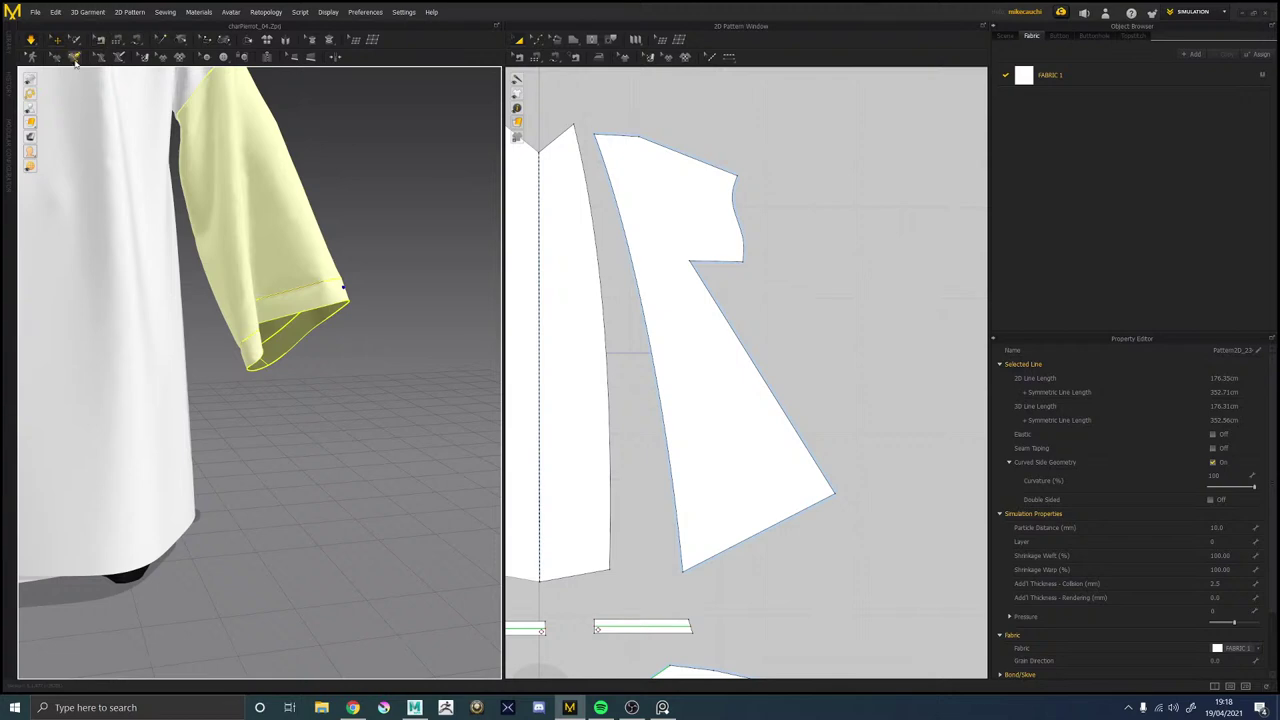
click(349, 269)
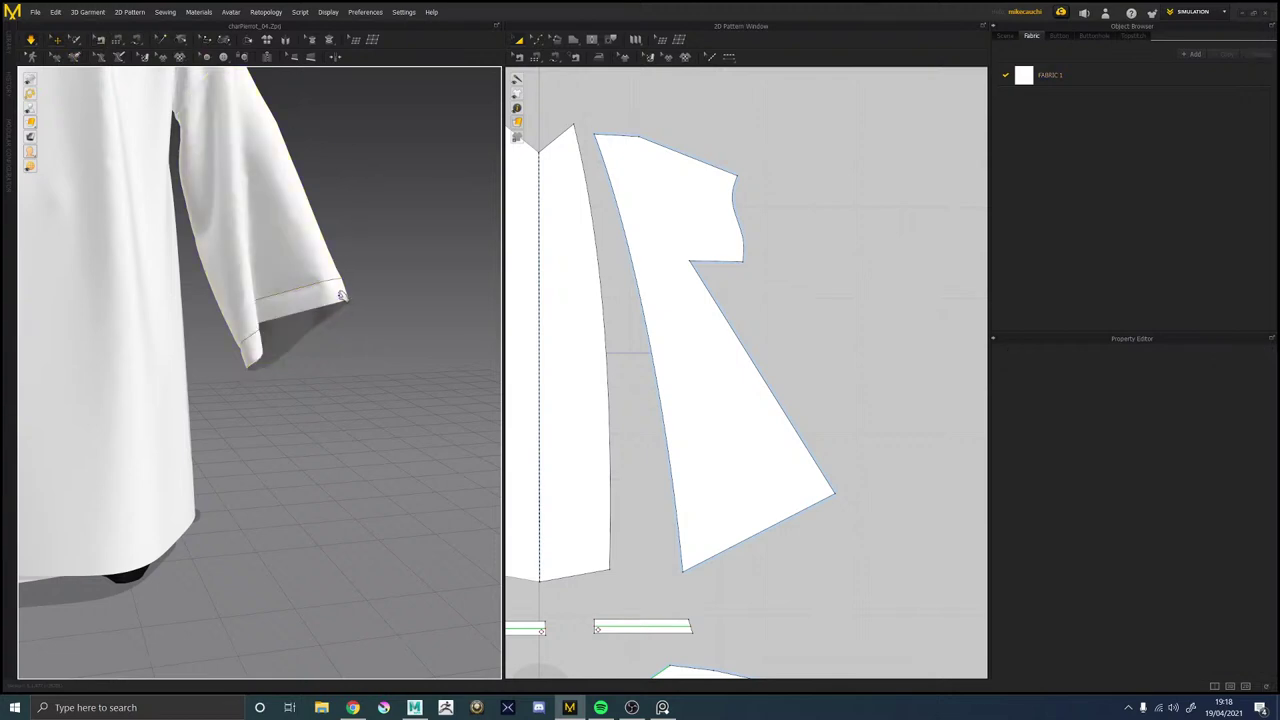
Pull the sleeve's cuff and lower fabric up the forearm during simulation, and check how the sleeve folds and falls back.
click(343, 290)
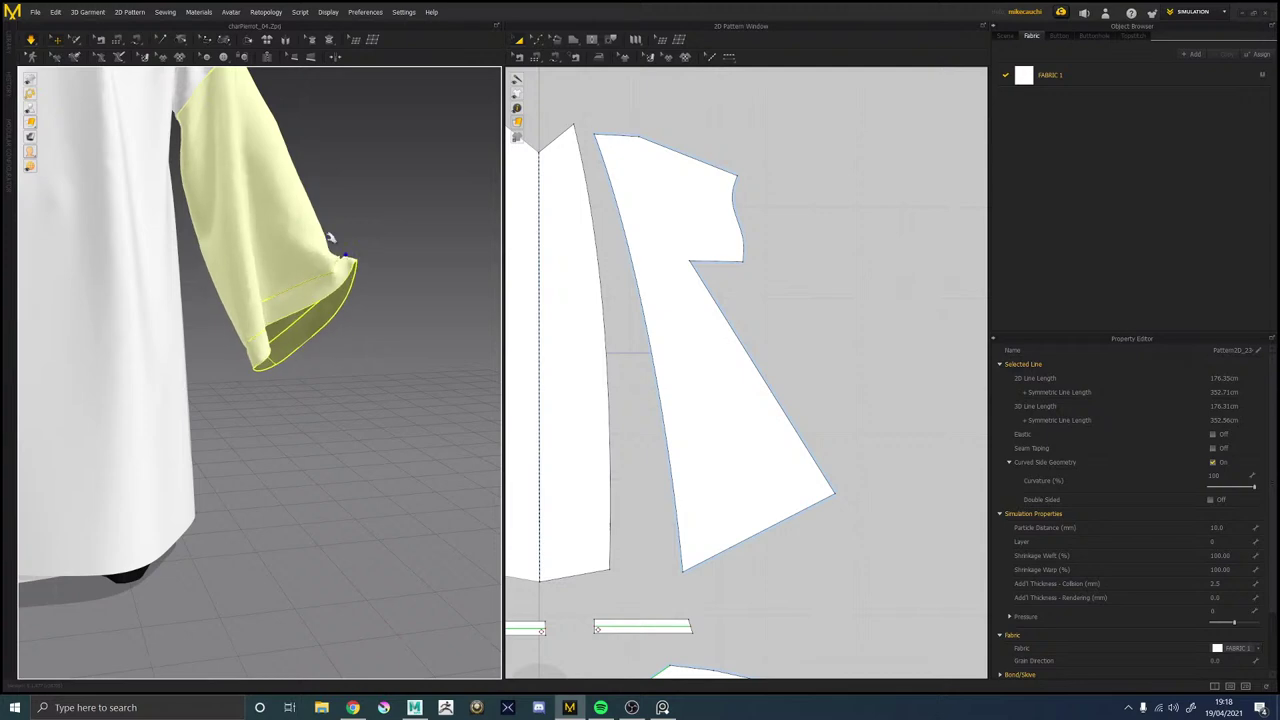
right_drag(286, 152, 314, 185)
drag(314, 185, 299, 120)
right_drag(270, 188, 357, 194)
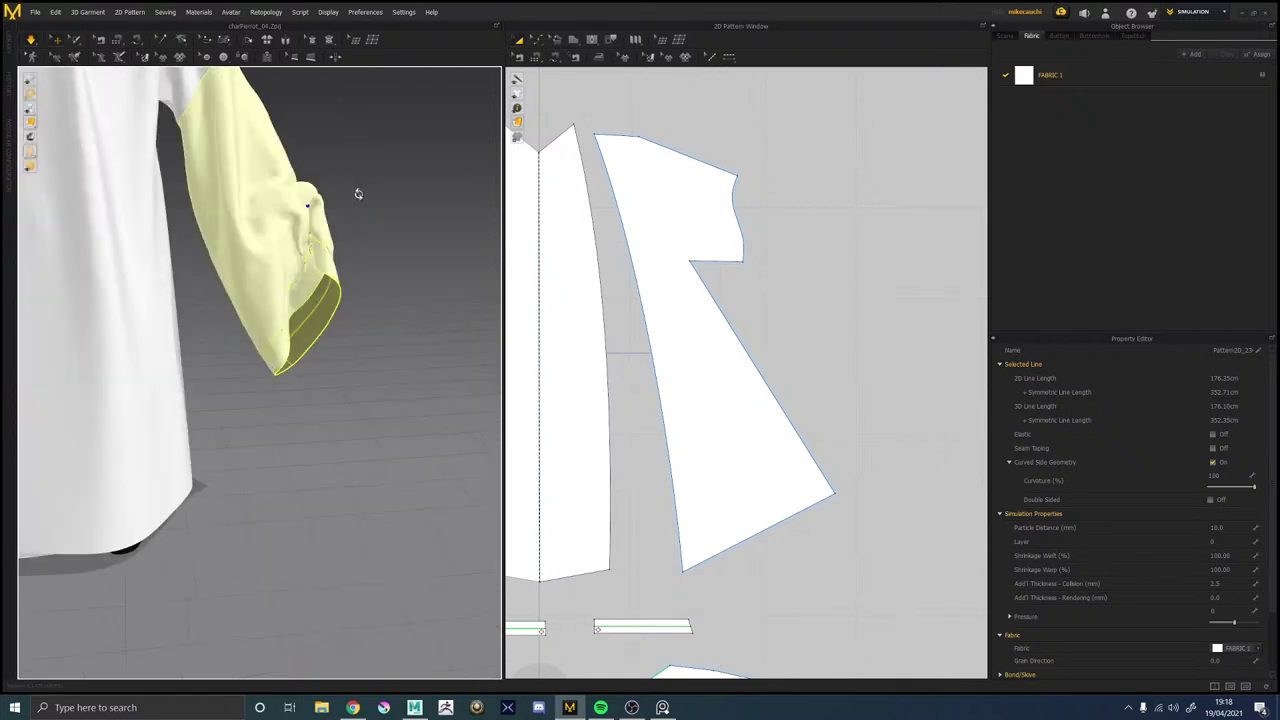
drag(309, 205, 283, 153)
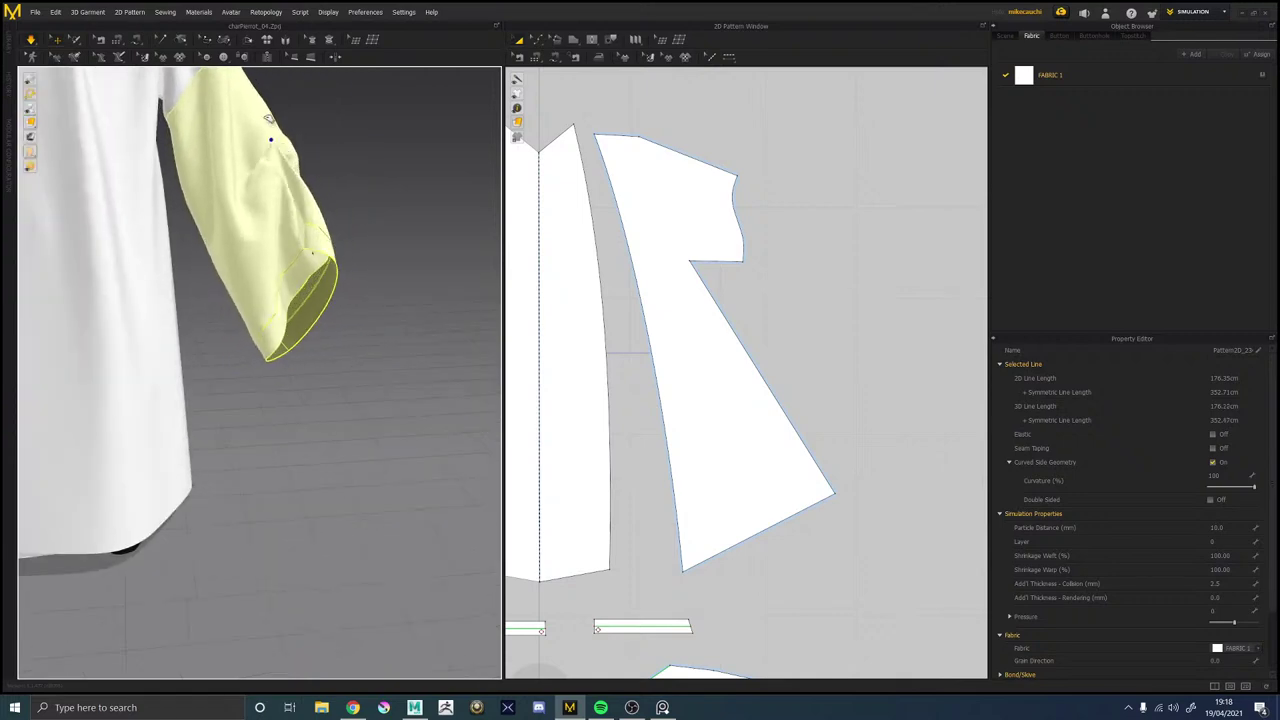
right_drag(310, 174, 290, 240)
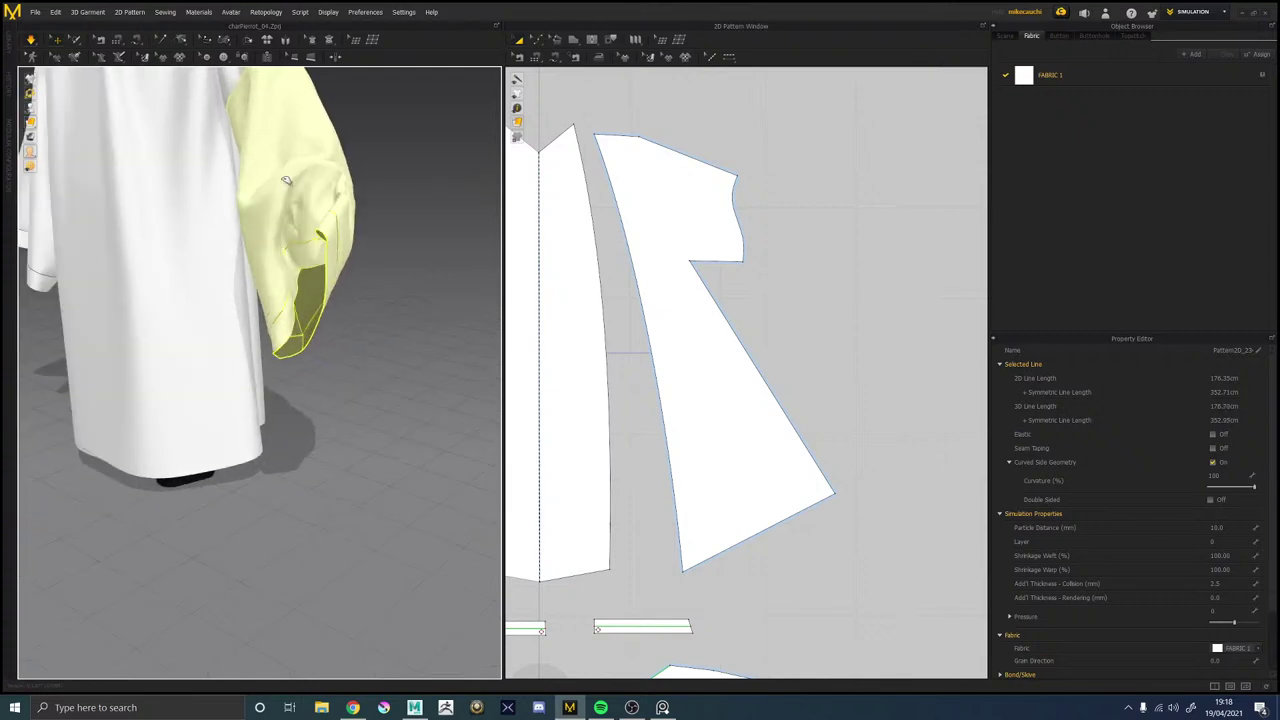
right_drag(294, 146, 408, 184)
scroll(265, 204, down, 6)
right_drag(424, 277, 371, 260)
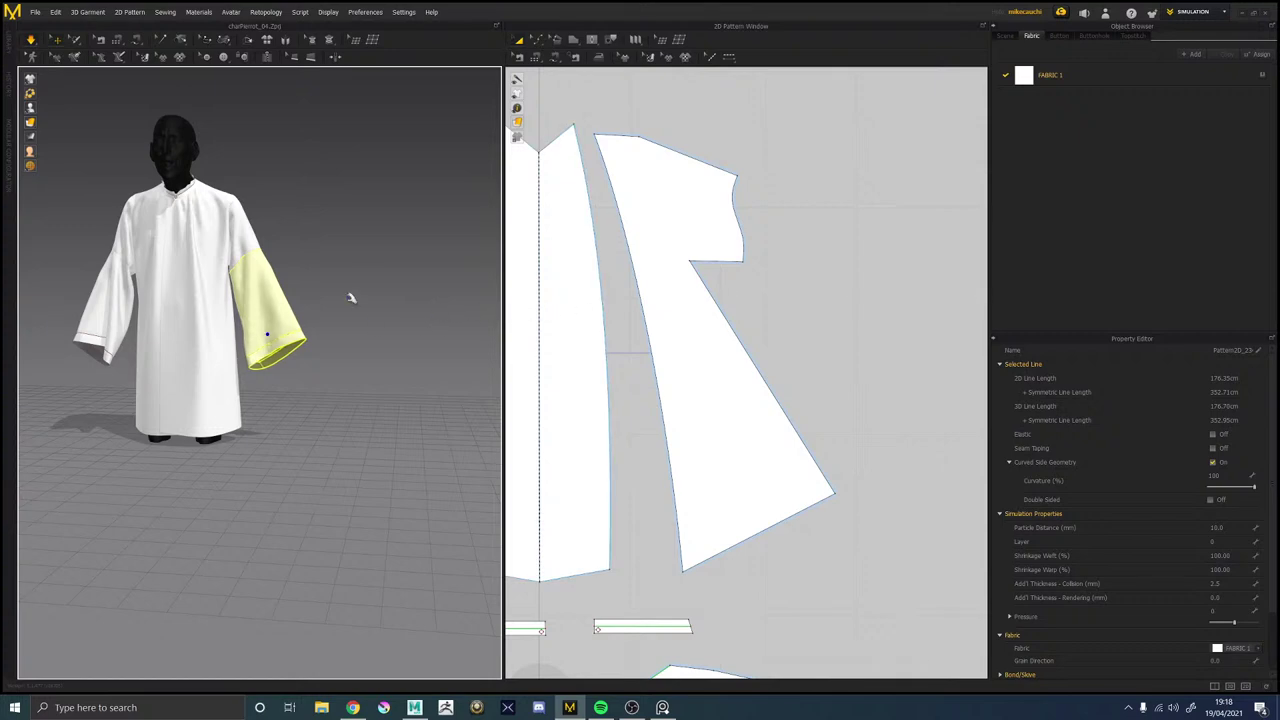
scroll(775, 210, down, 8)
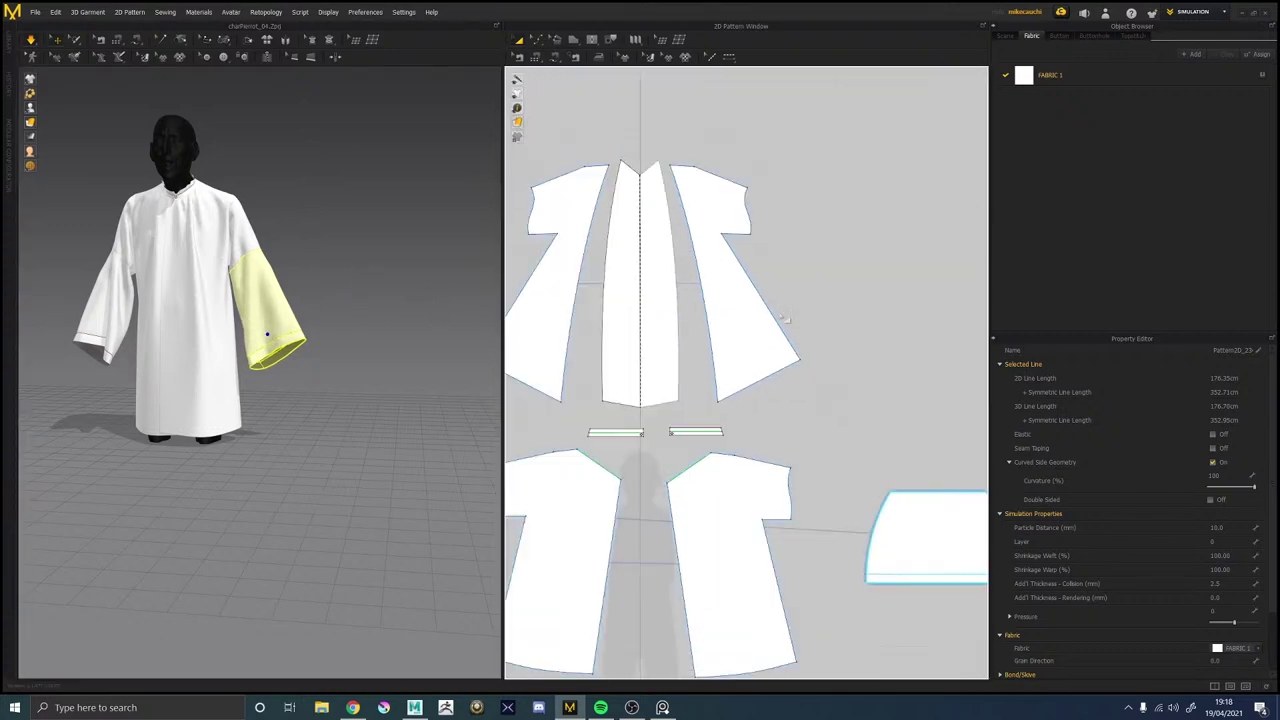
Pin a small patch of cloth at the outer cuff edge of both sleeves with the Pin (Box) tool.
click(775, 250)
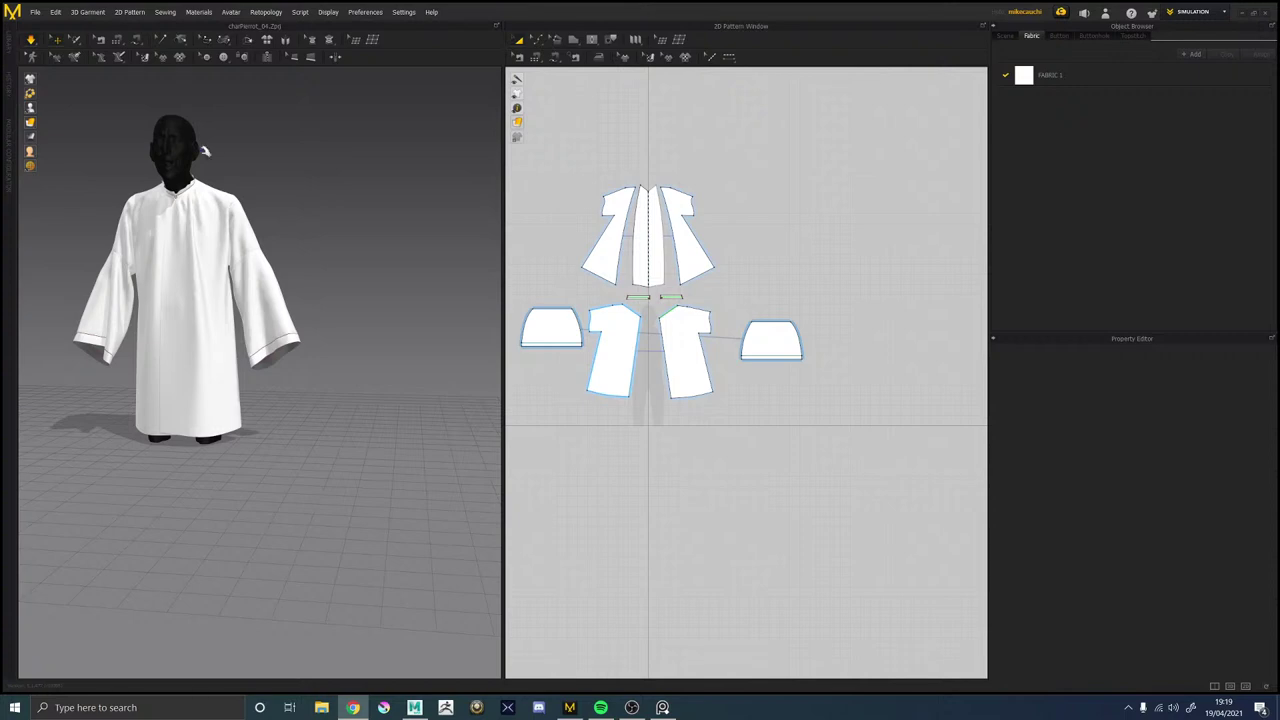
click(71, 44)
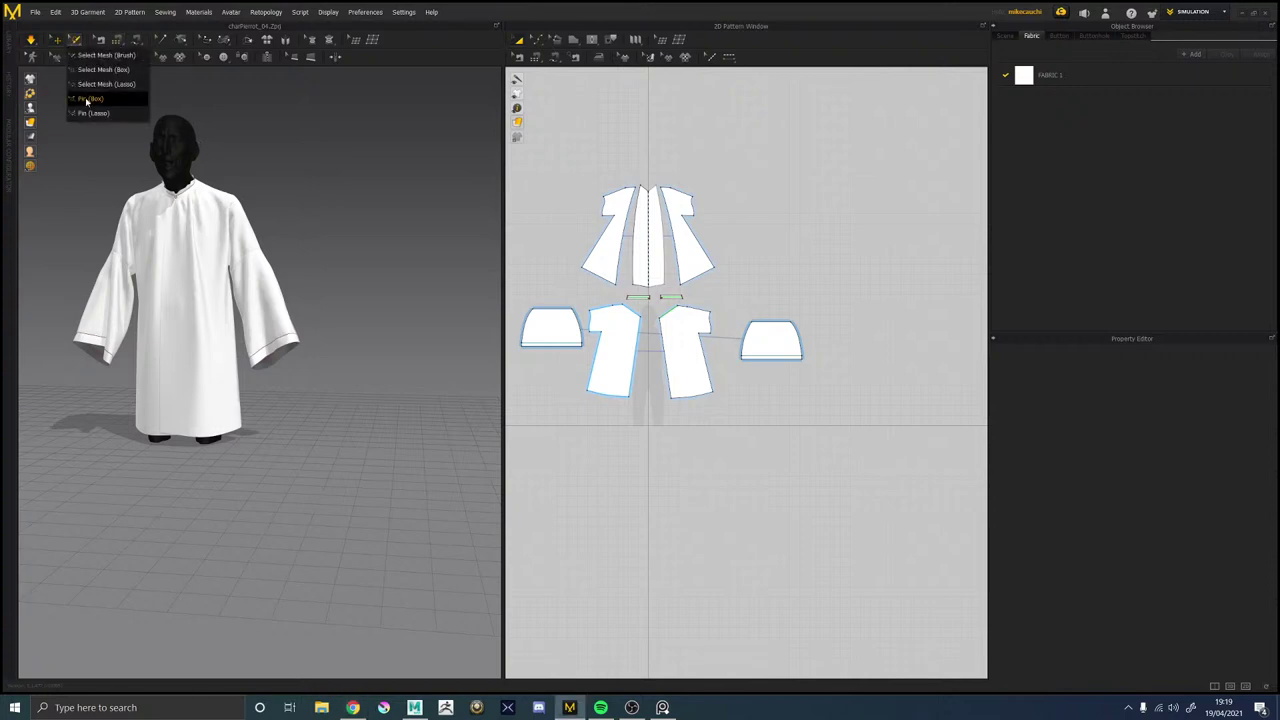
click(86, 100)
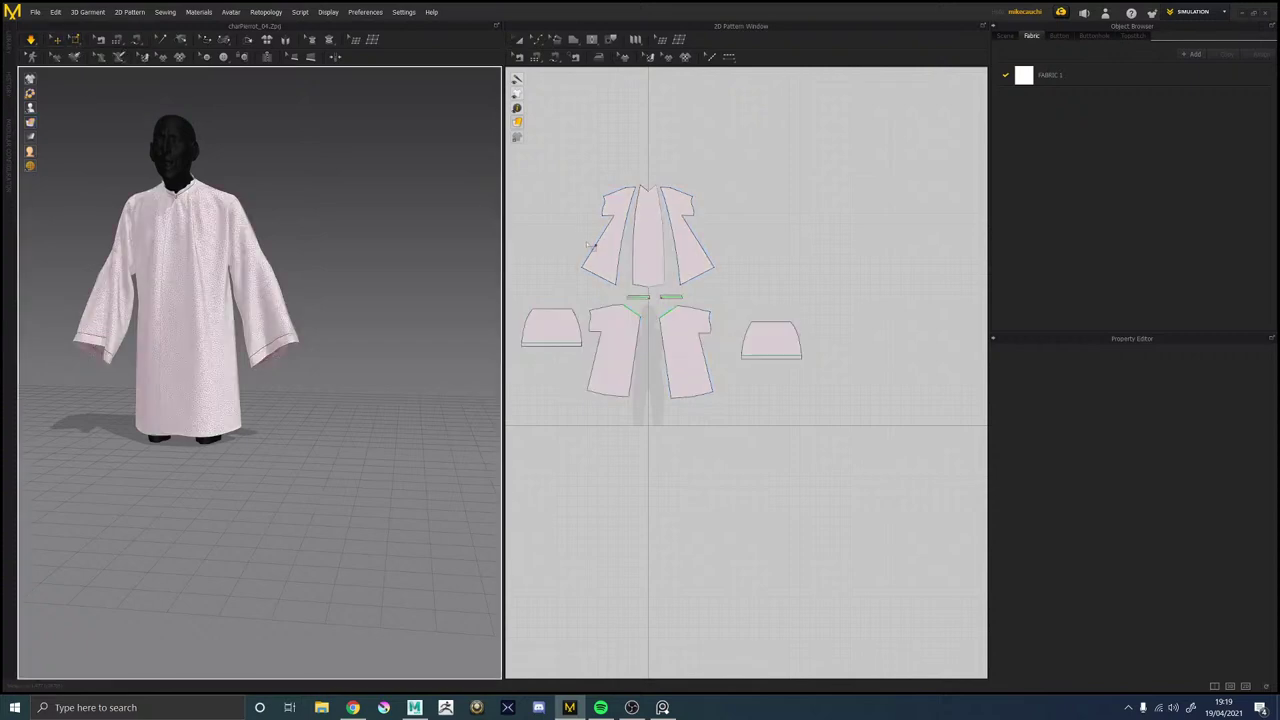
scroll(312, 348, down, 2)
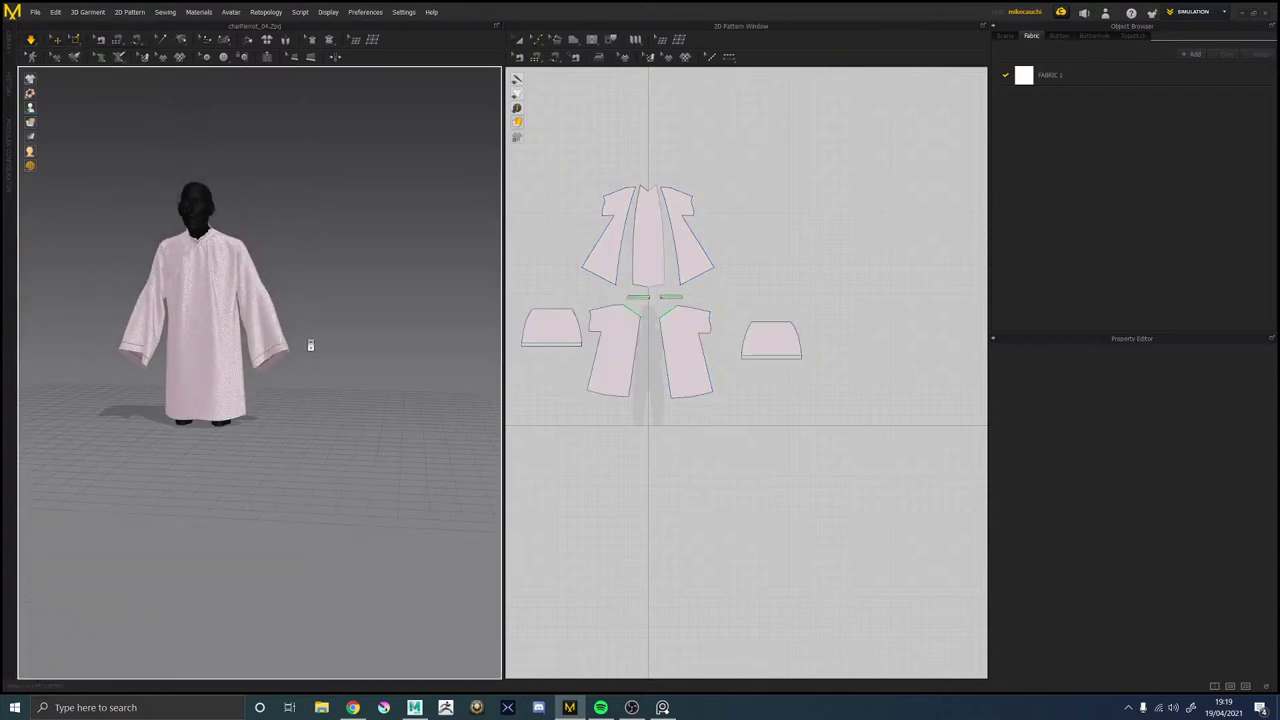
scroll(312, 345, up, 5)
mouse_move(346, 341)
right_down()
mouse_move(357, 374)
mouse_move(335, 330)
right_up()
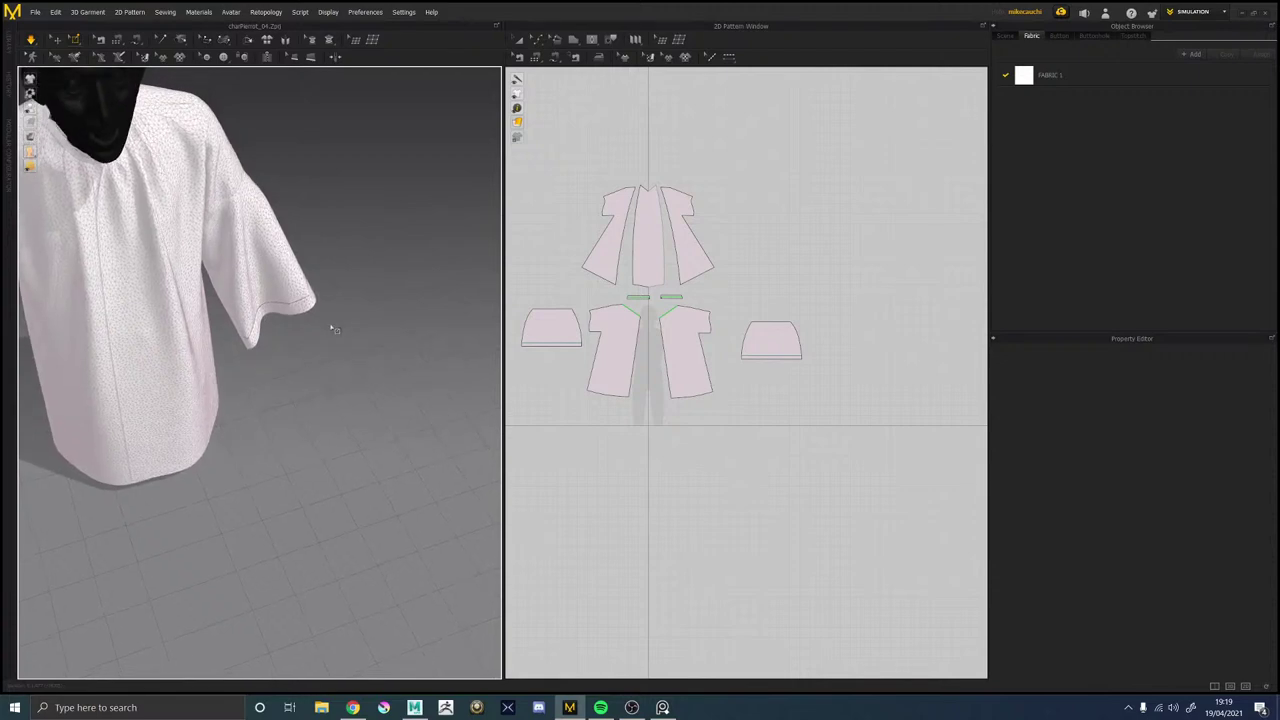
drag(309, 300, 368, 362)
right_drag(266, 337, 195, 419)
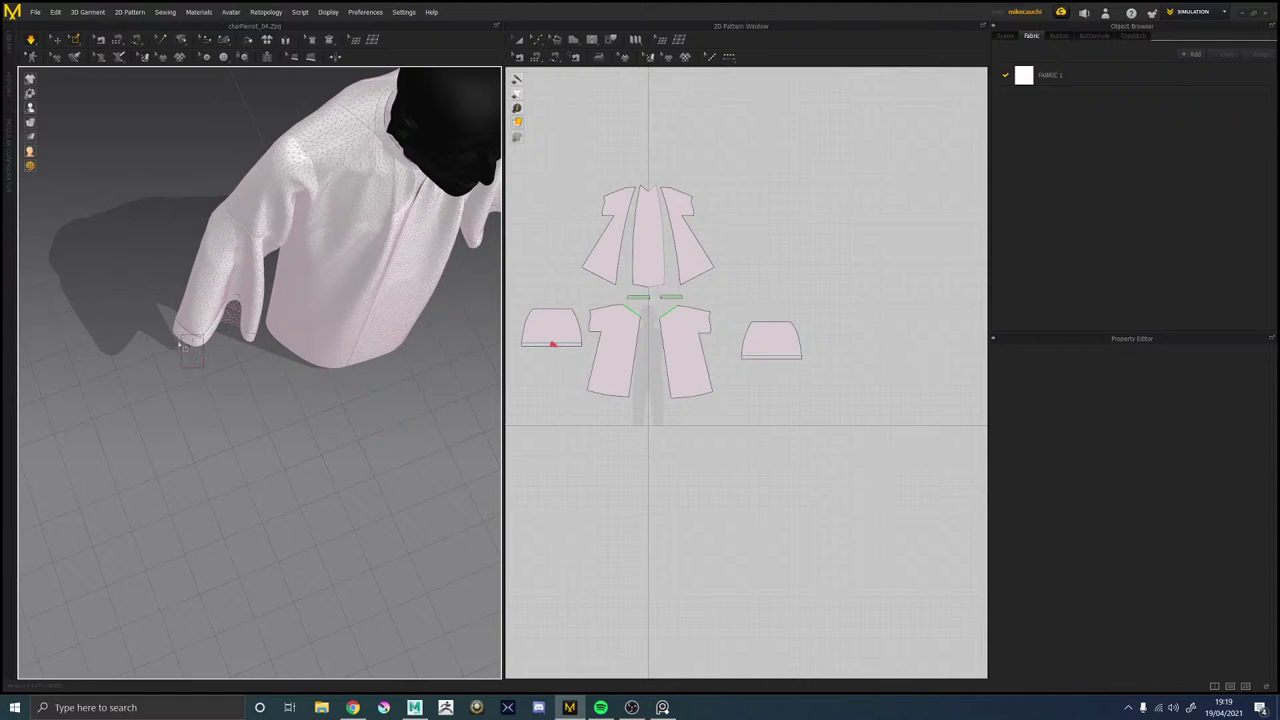
click(54, 44)
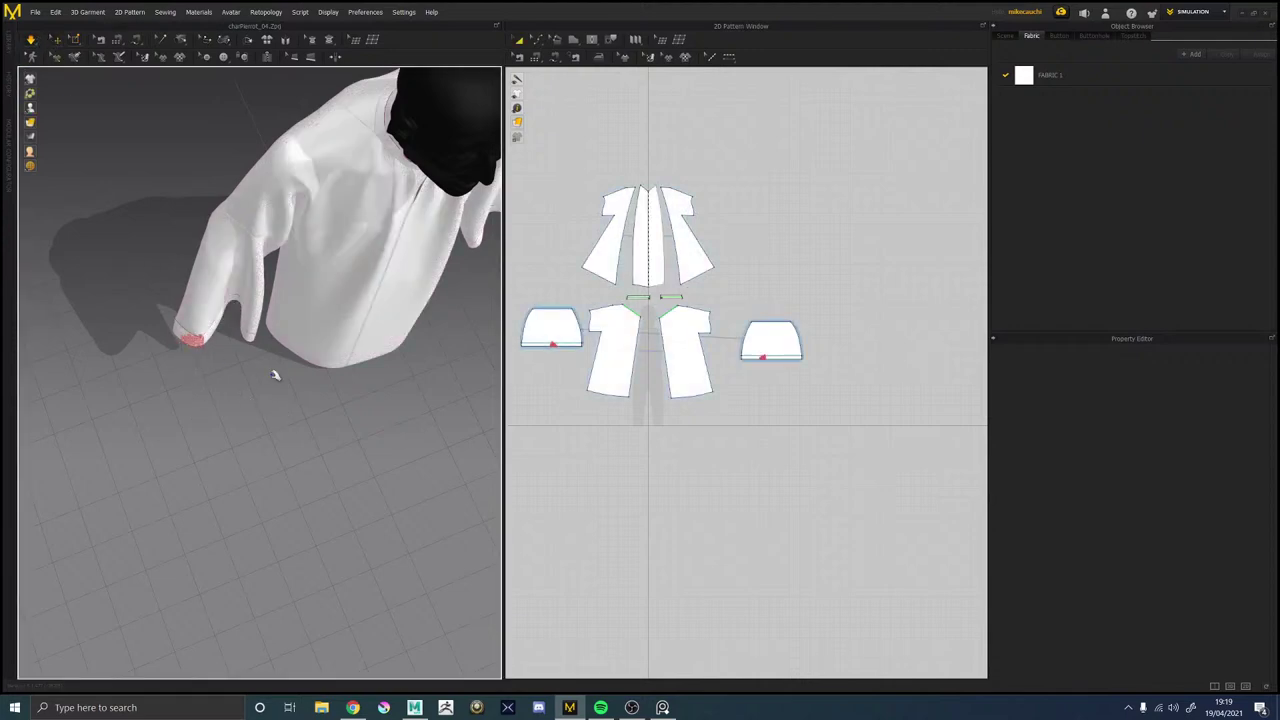
Raise the pinned cuff patch toward the forearm on one sleeve, and pull the surrounding fabric outward to open the cuff.
mouse_move(274, 374)
right_down()
mouse_move(237, 300)
mouse_move(64, 280)
right_up()
right_drag(252, 278, 358, 336)
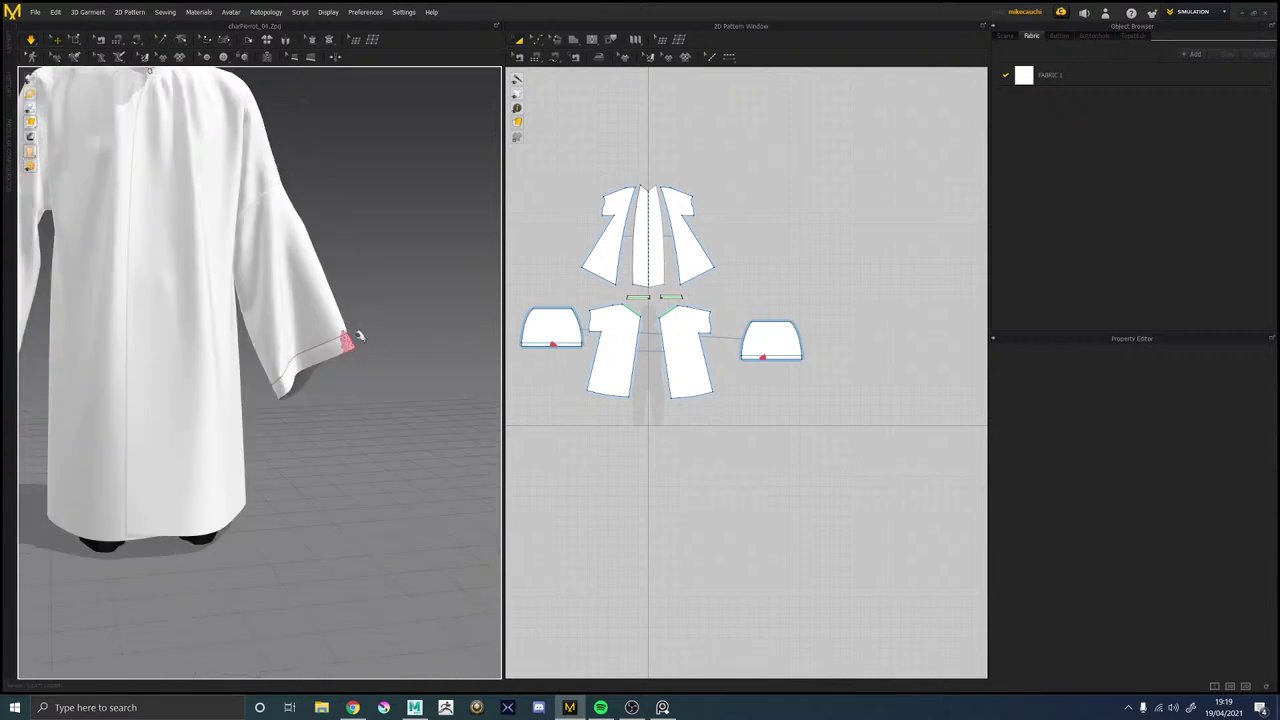
drag(348, 341, 340, 308)
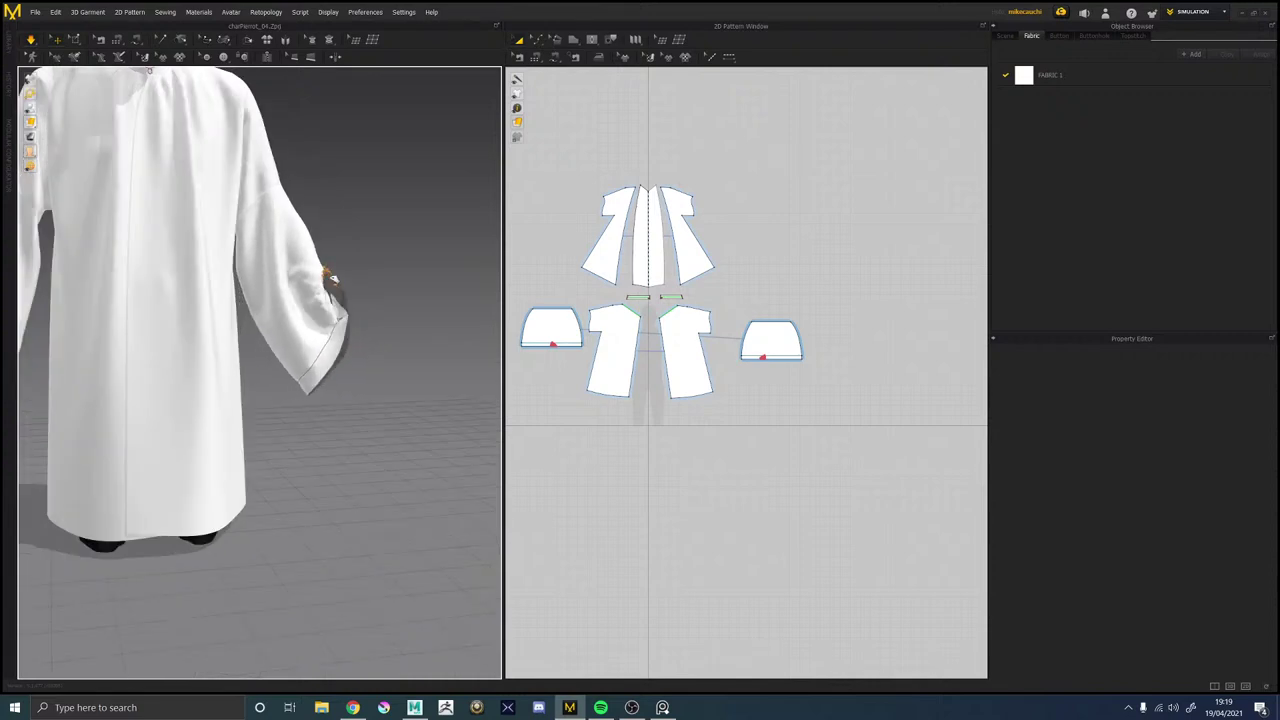
right_drag(346, 310, 290, 298)
click(289, 298)
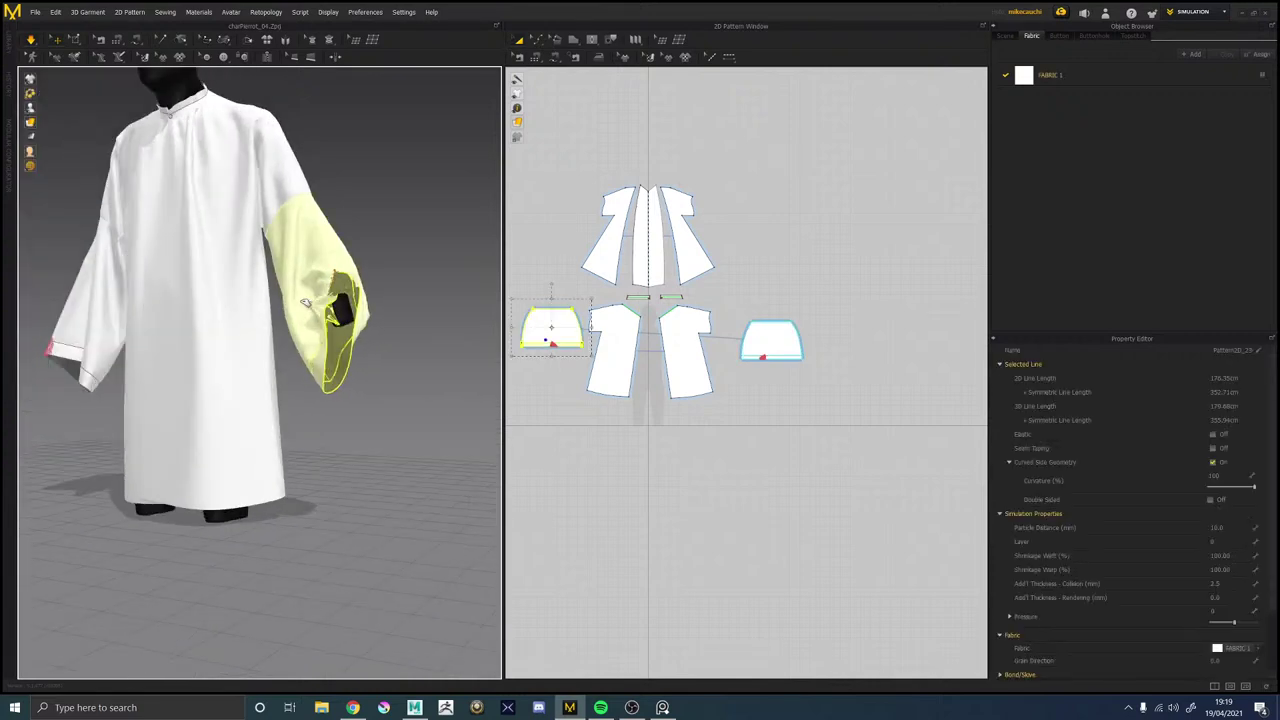
drag(290, 298, 325, 290)
right_drag(330, 292, 400, 325)
drag(320, 297, 335, 269)
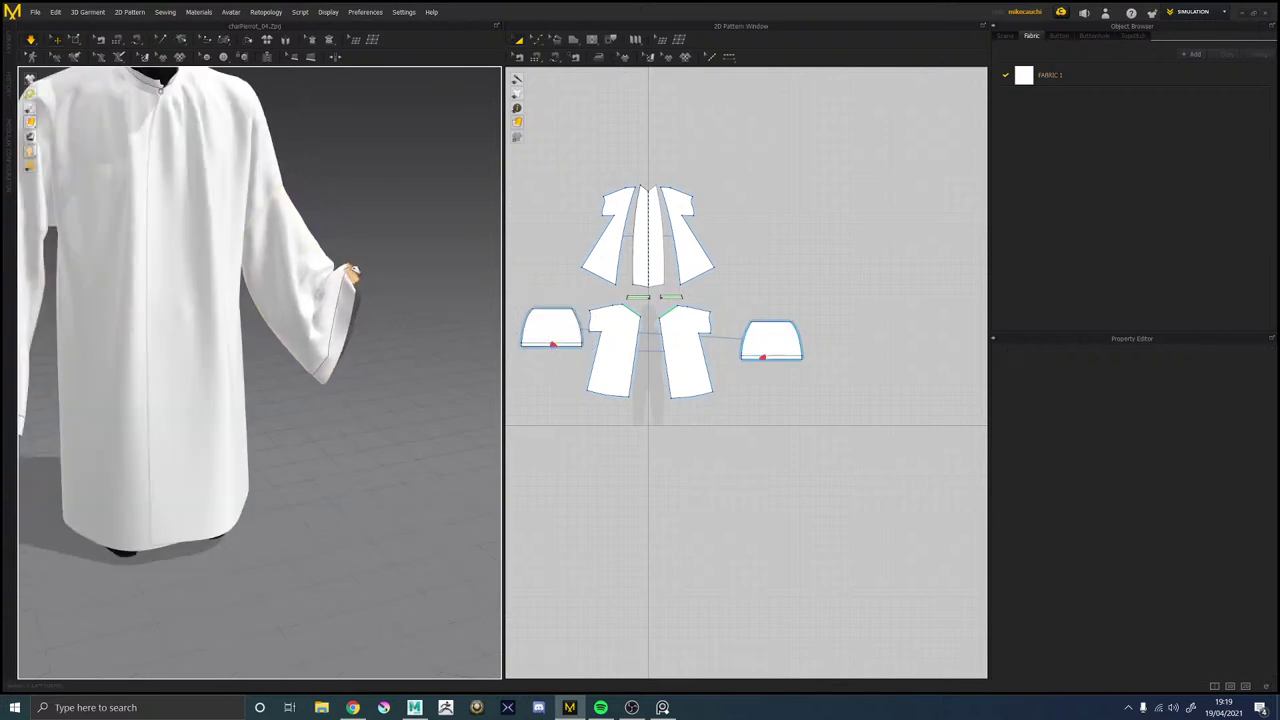
Raise the pinned cuff of the opposite sleeve, and tug its fabric up toward the elbow during simulation.
right_drag(214, 286, 385, 297)
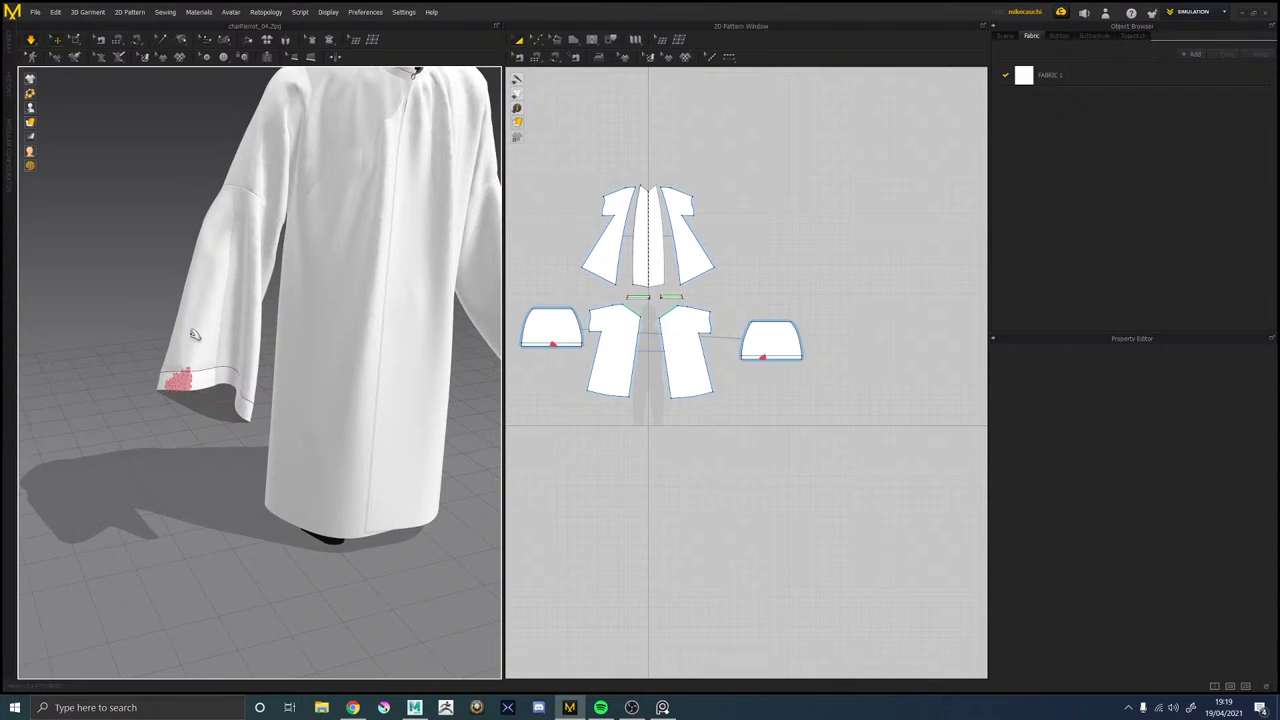
right_drag(195, 335, 178, 310)
drag(195, 304, 187, 232)
right_drag(205, 217, 455, 221)
click(200, 237)
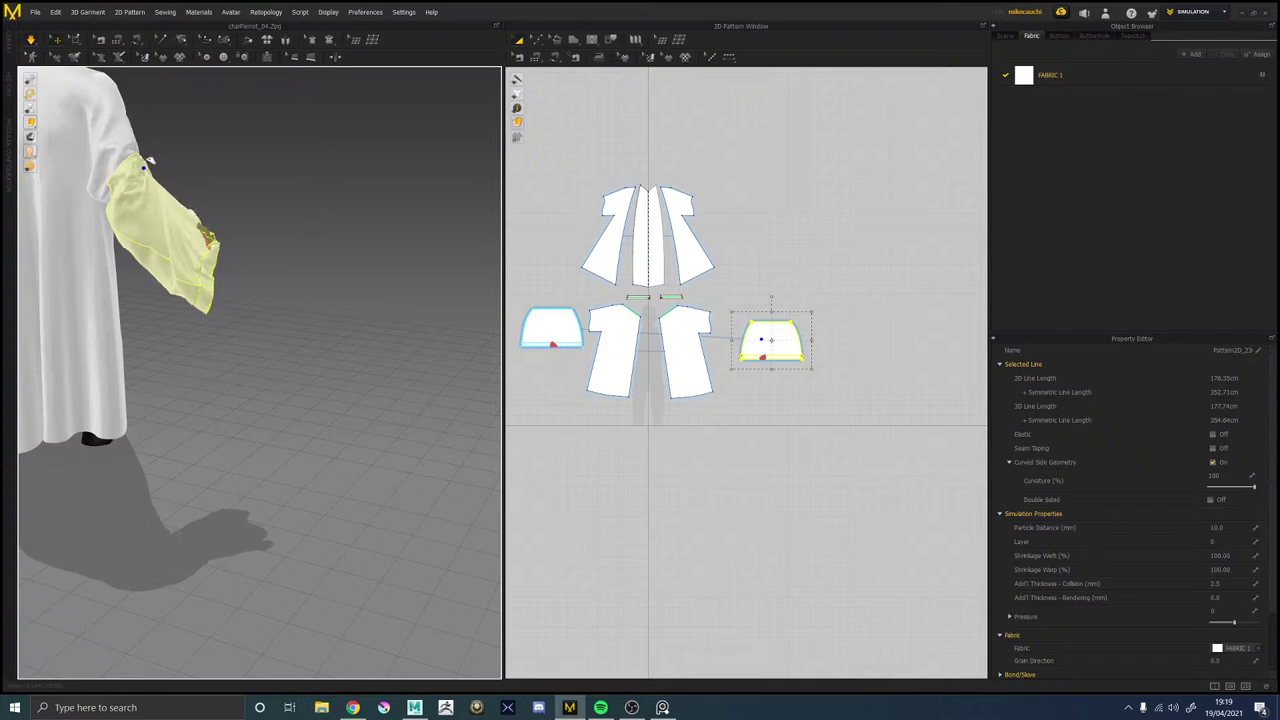
click(317, 280)
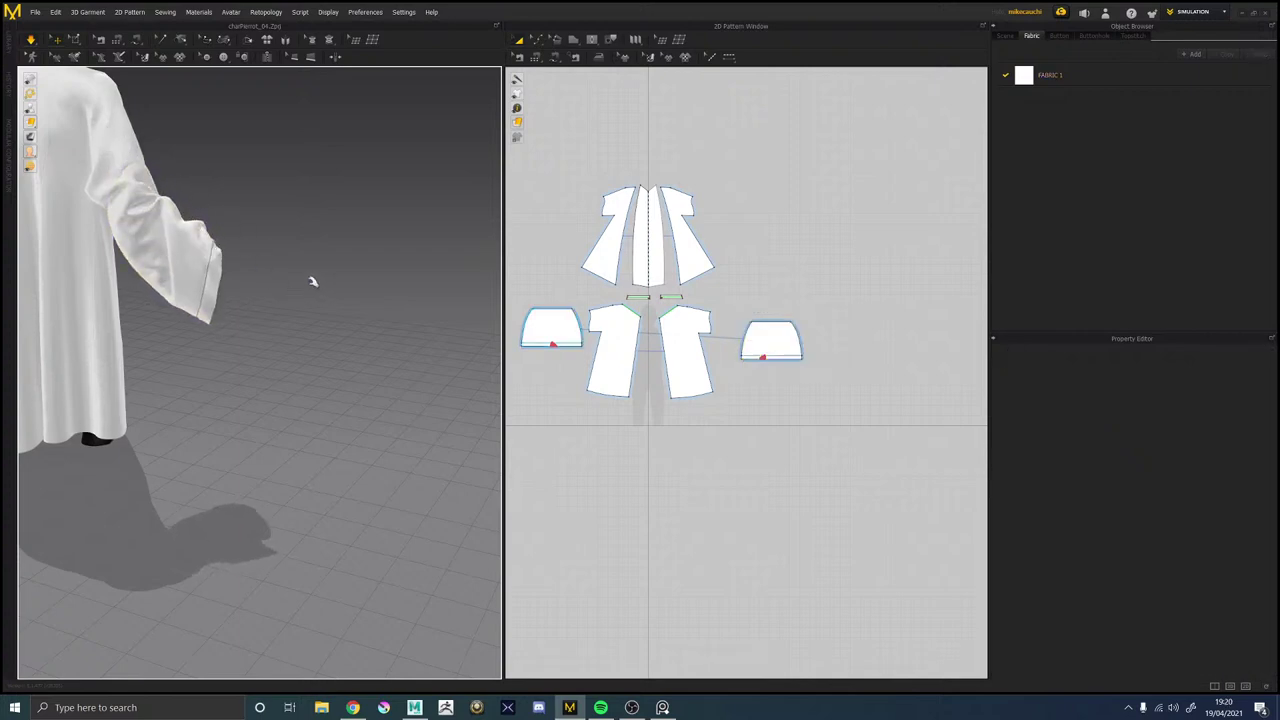
Delete the pins from the cuffs of both sleeves.
right_drag(314, 277, 218, 311)
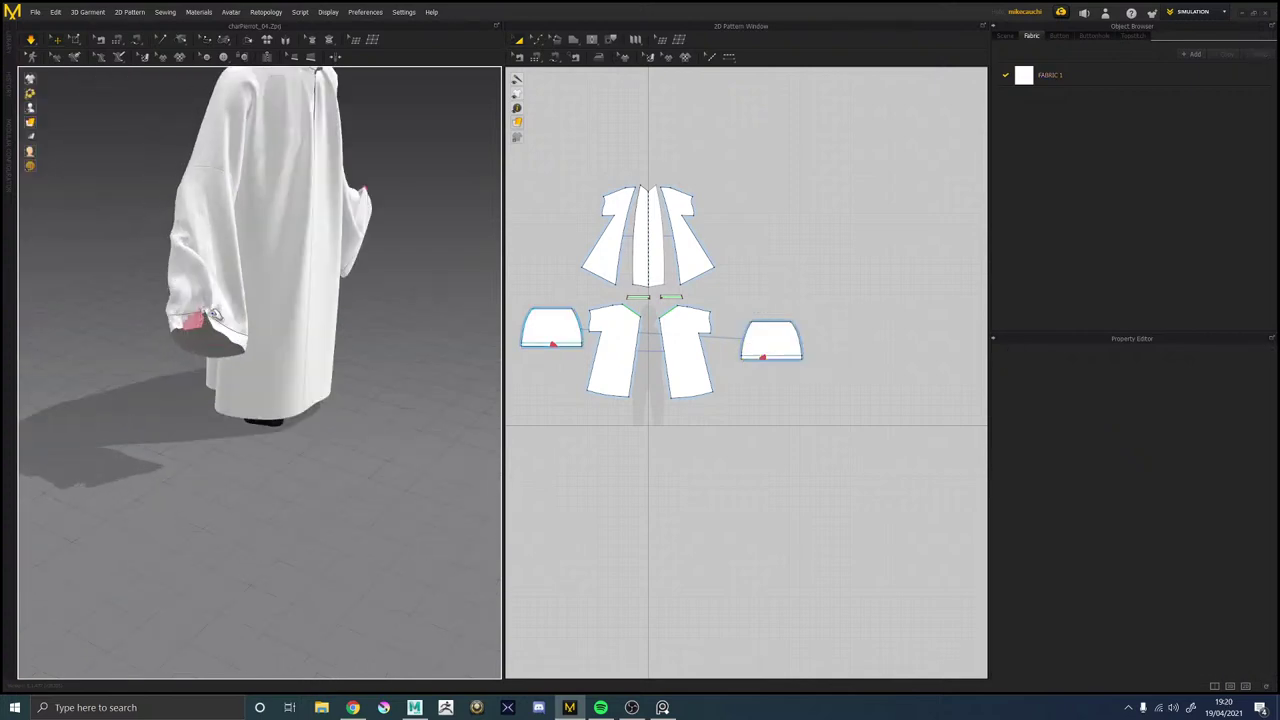
click(202, 322)
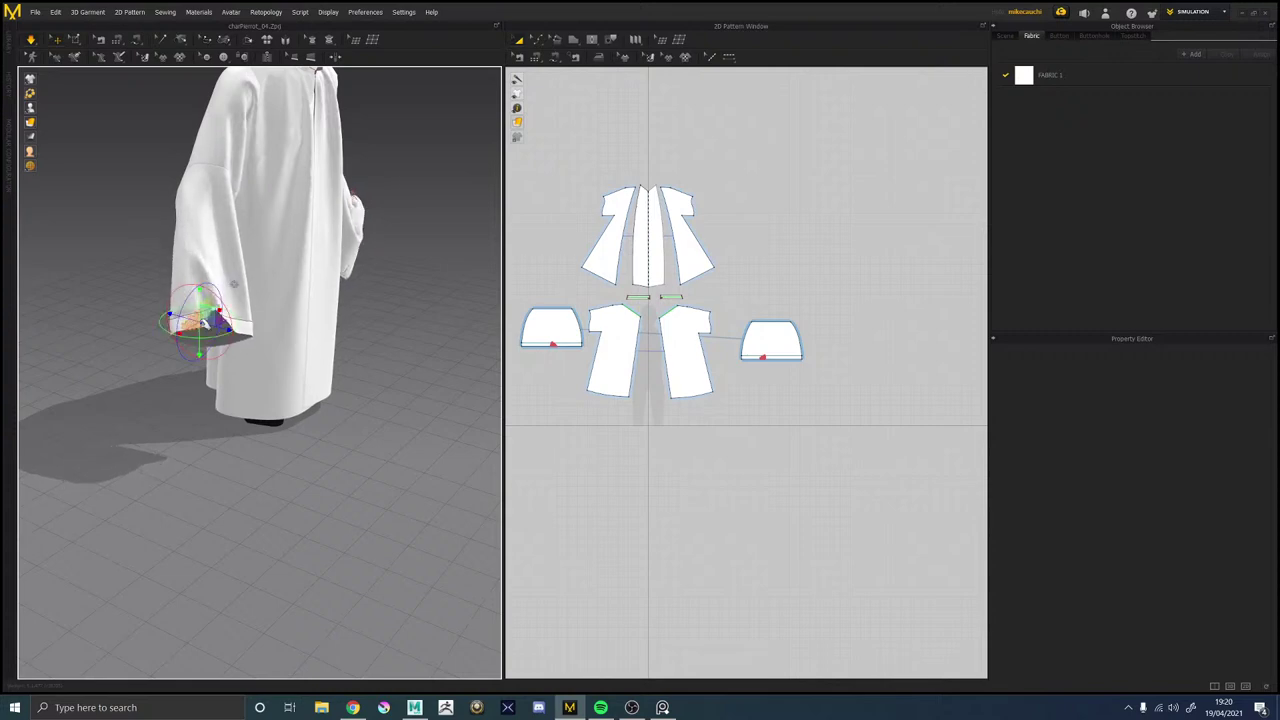
key(Delete)
right_drag(348, 330, 318, 317)
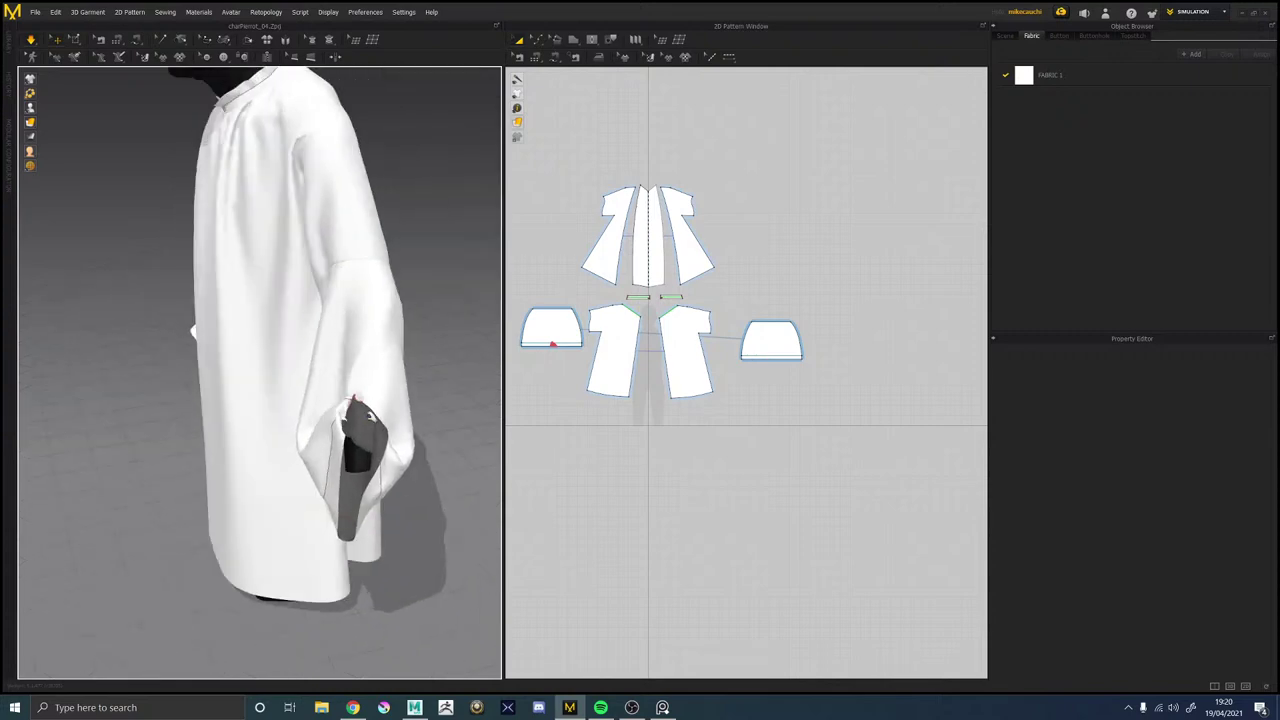
click(353, 402)
right_drag(436, 420, 395, 428)
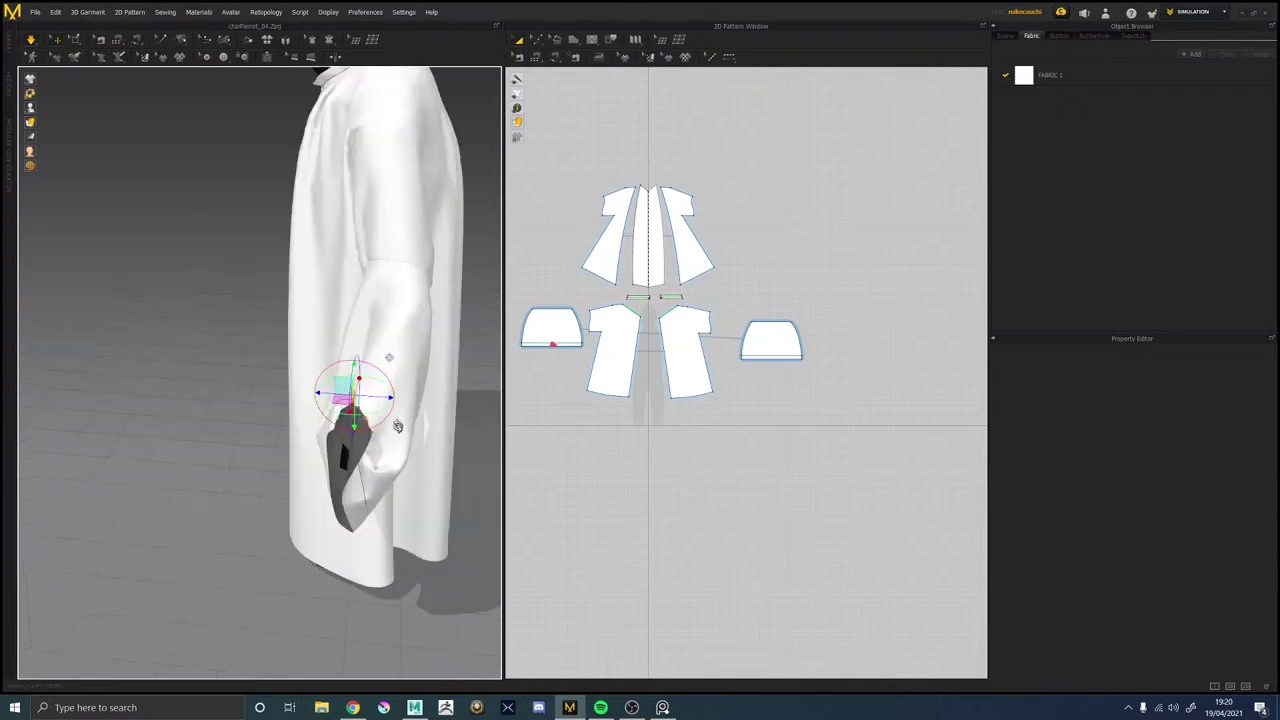
key(Delete)
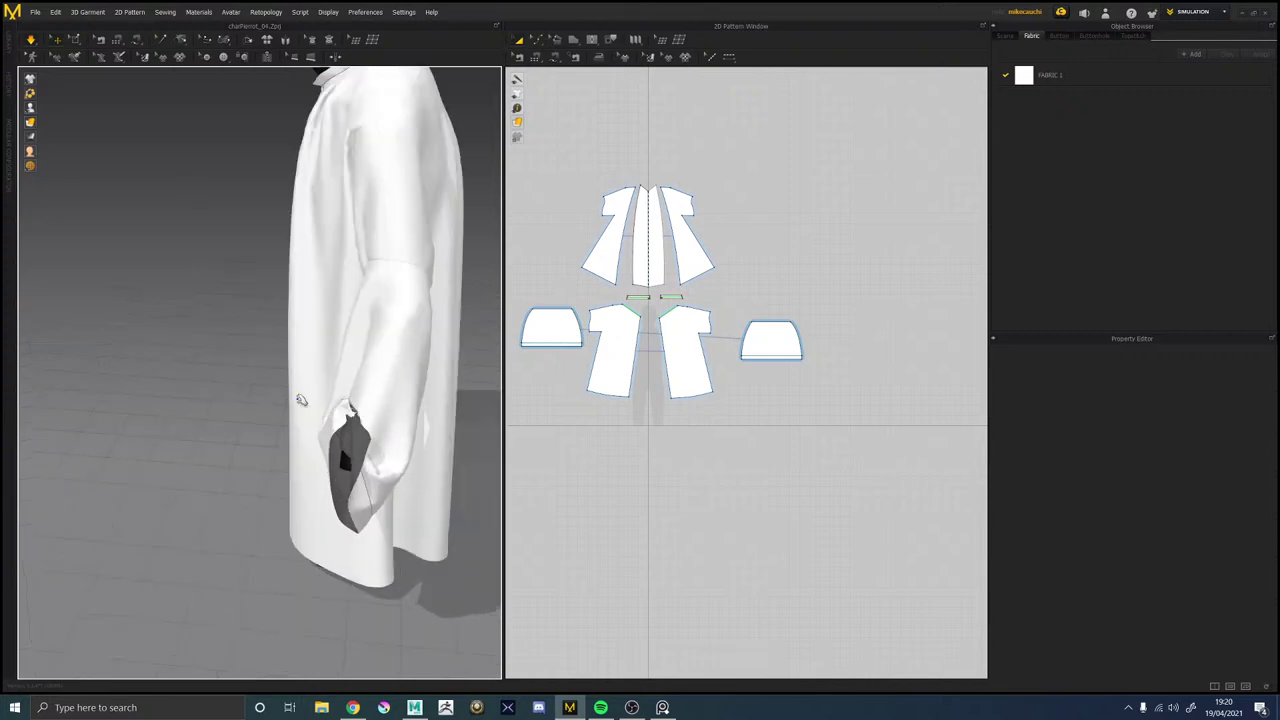
Pull the folded-back cuff down so the sleeve hangs straight, and deselect the sleeve.
right_drag(300, 400, 406, 389)
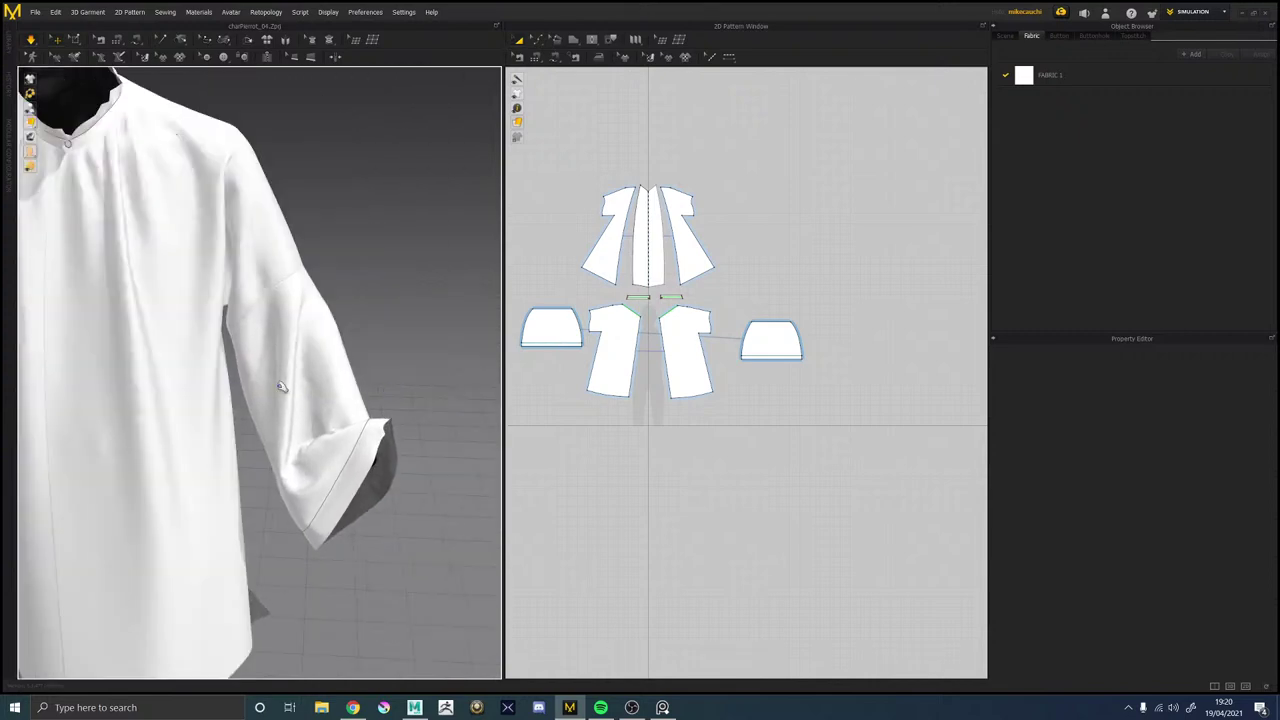
click(391, 431)
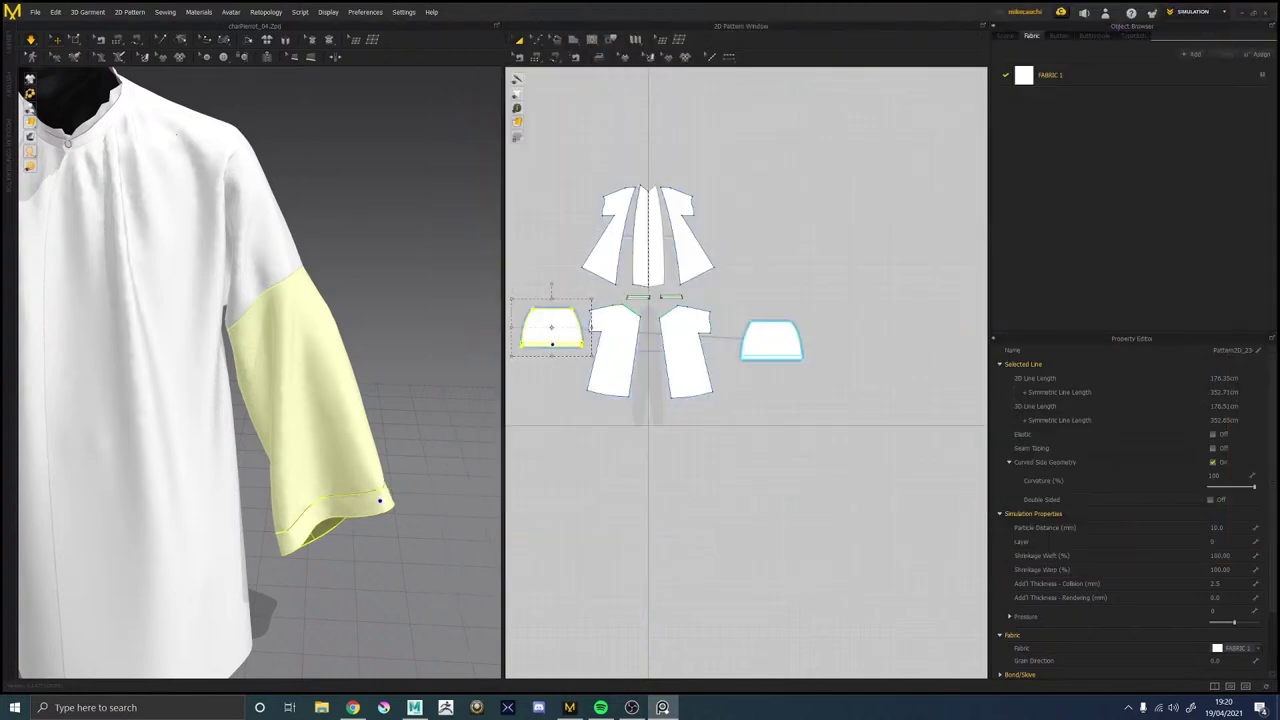
scroll(262, 337, up, 2)
scroll(280, 342, down, 5)
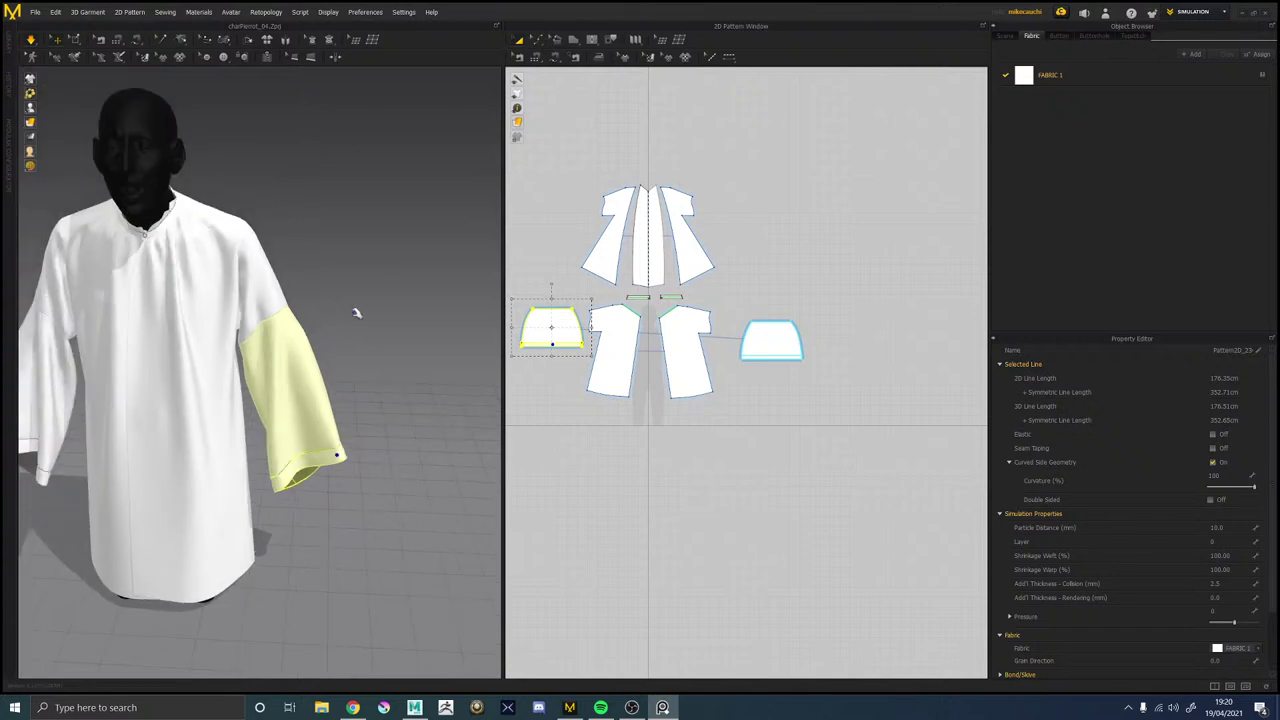
right_click(354, 313)
click(358, 139)
Select the fold line near the hem of the sleeve pattern, undo the last changes, and clear the selection.
scroll(771, 350, down, 2)
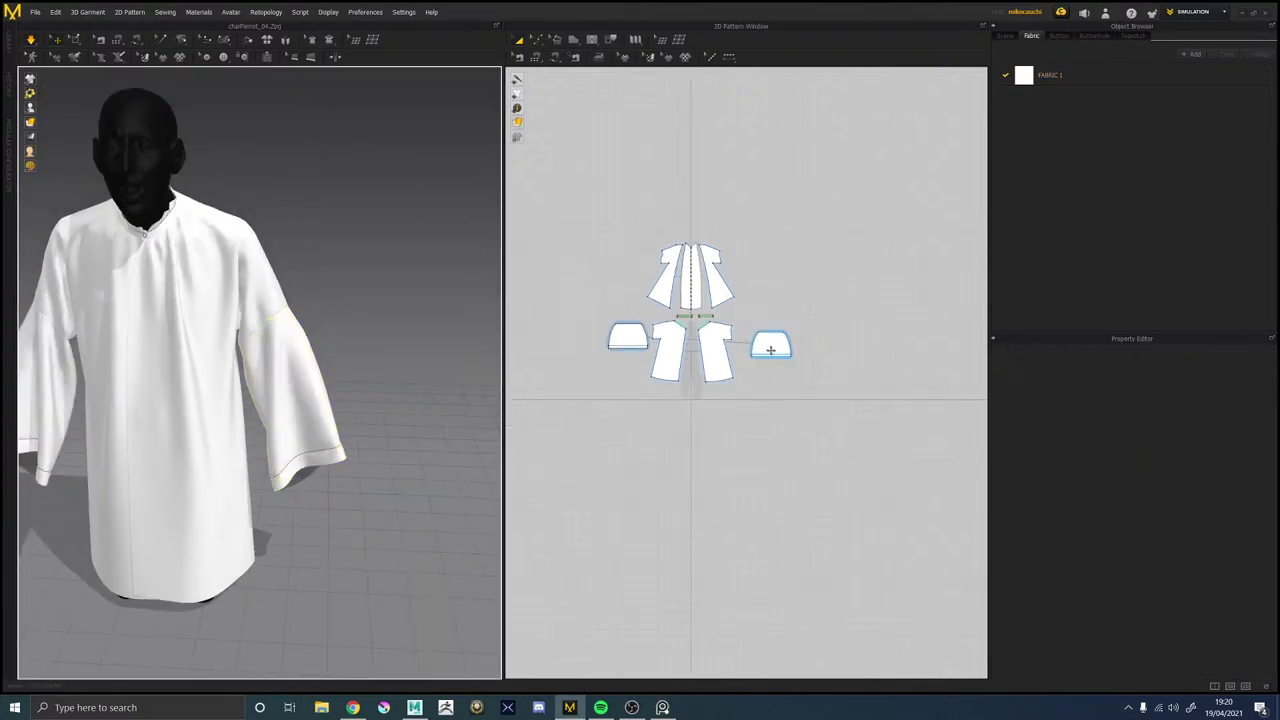
scroll(771, 350, up, 8)
scroll(770, 349, up, 4)
scroll(740, 403, down, 2)
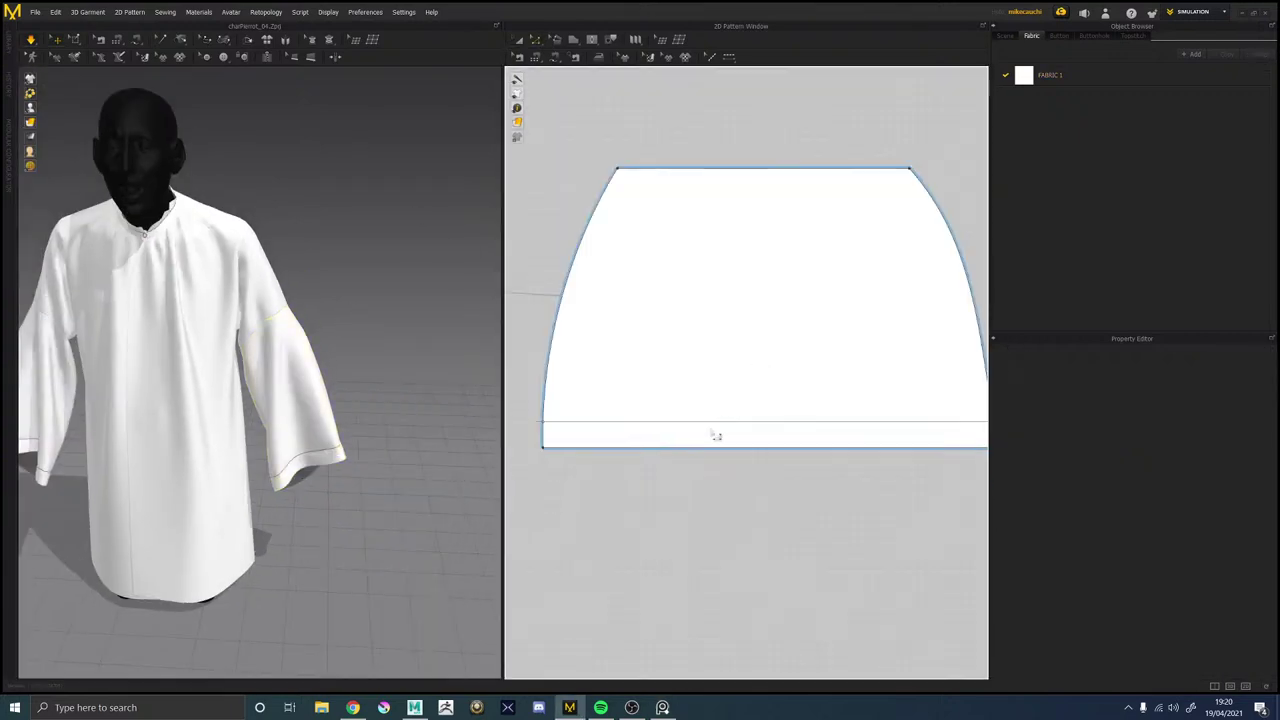
click(615, 428)
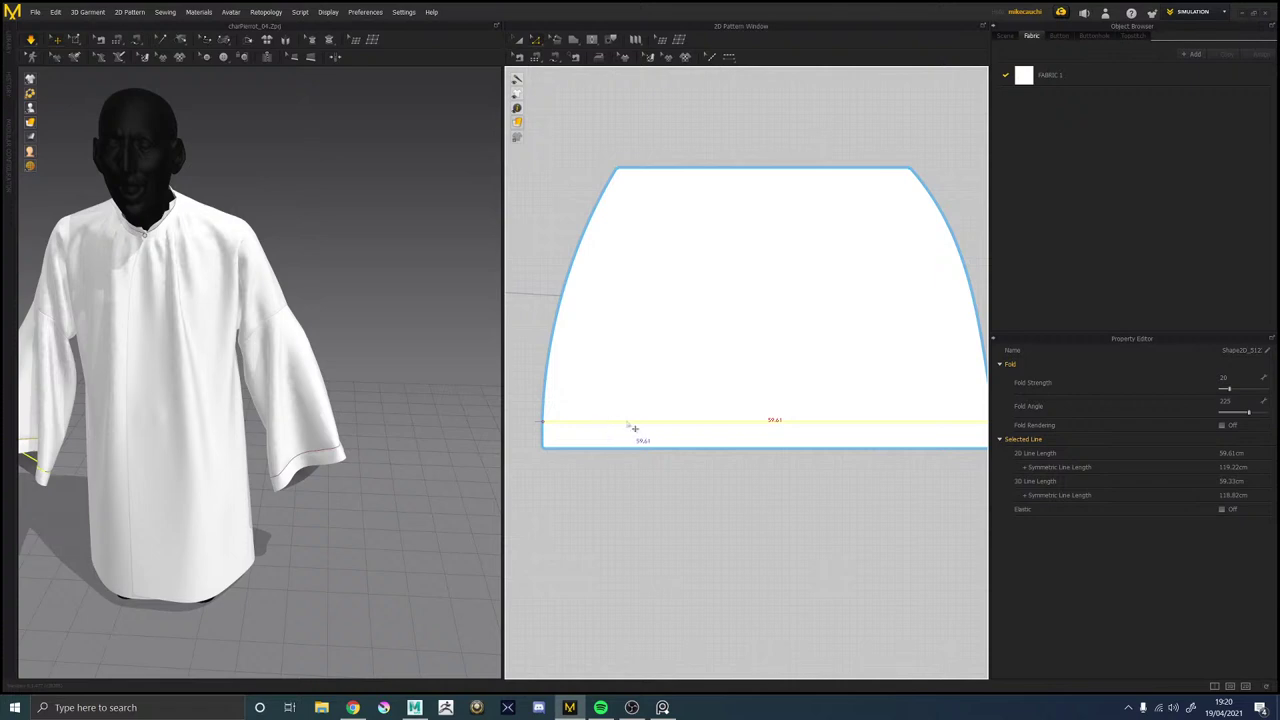
key(ctrl+z)
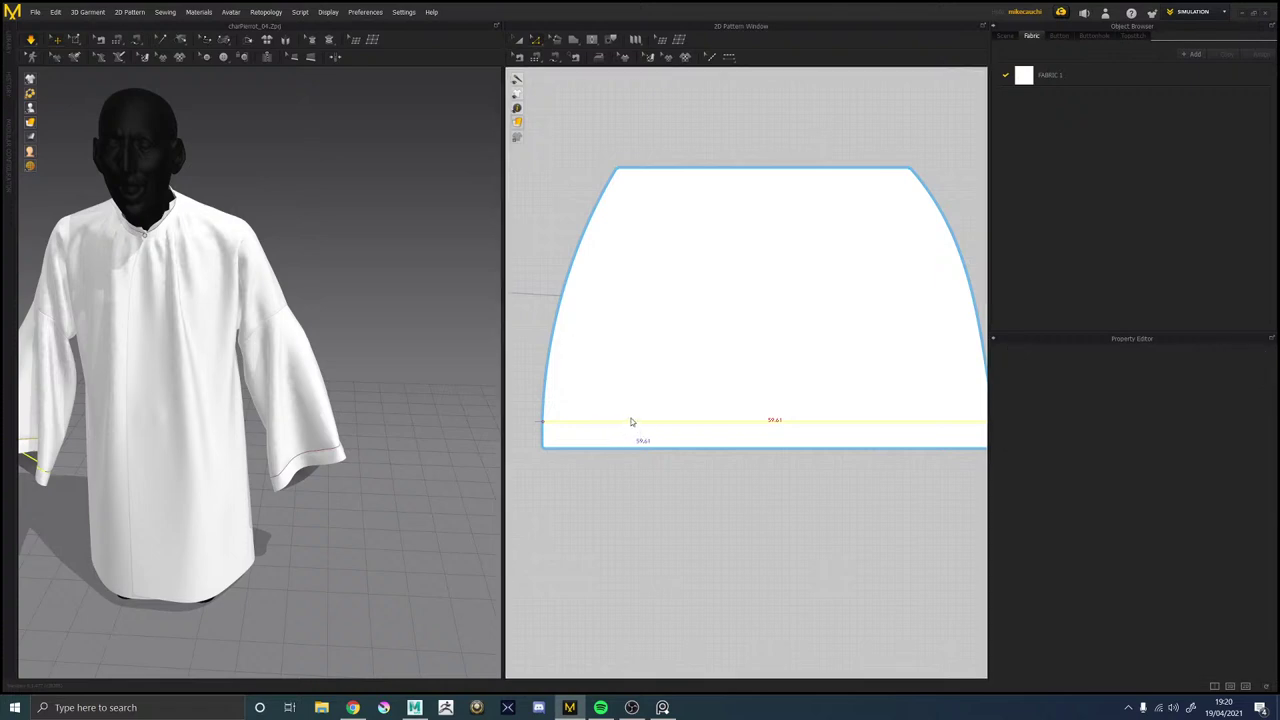
key(ctrl+z)
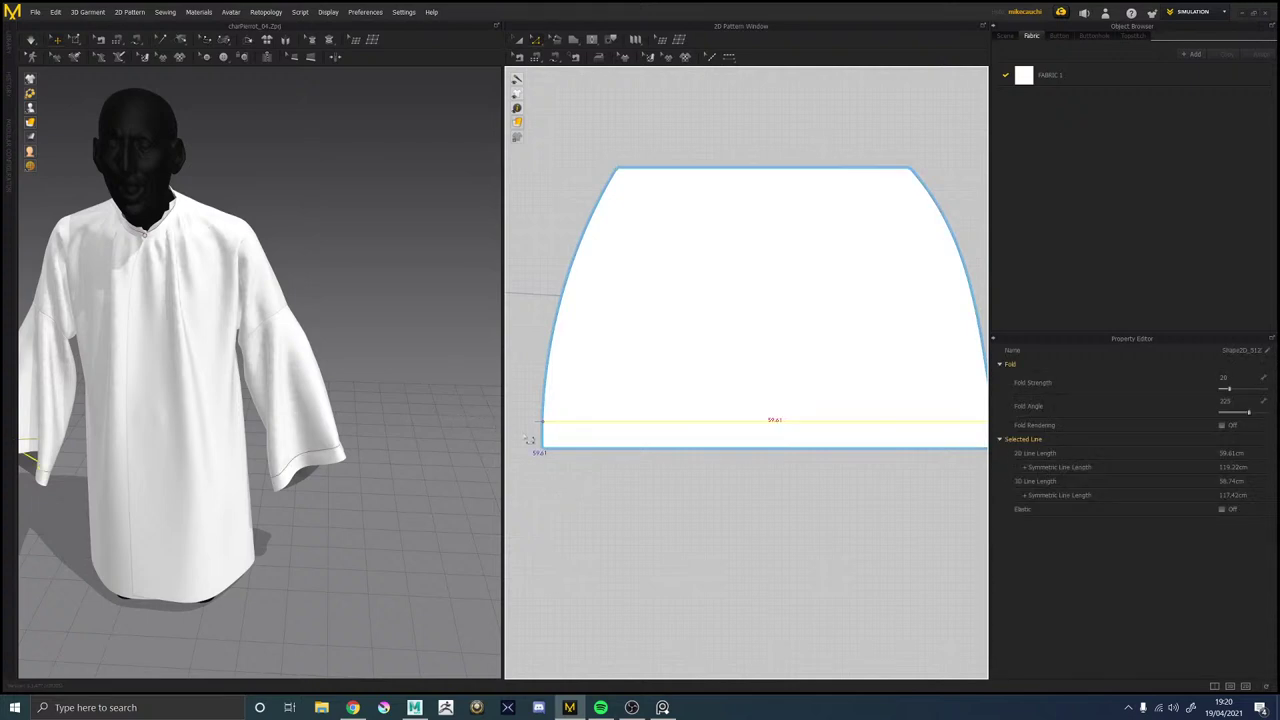
click(770, 537)
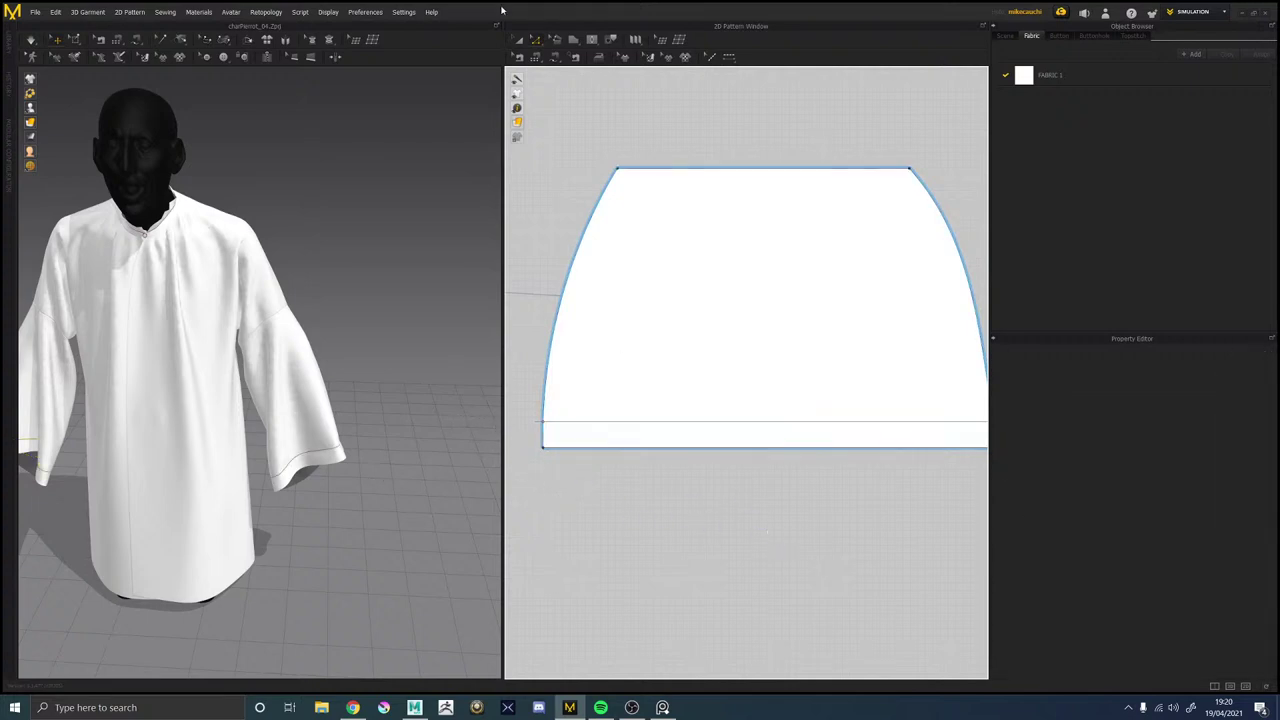
Try to trace the sleeve's hem band outline as an internal shape placed below the sleeve pattern.
click(610, 39)
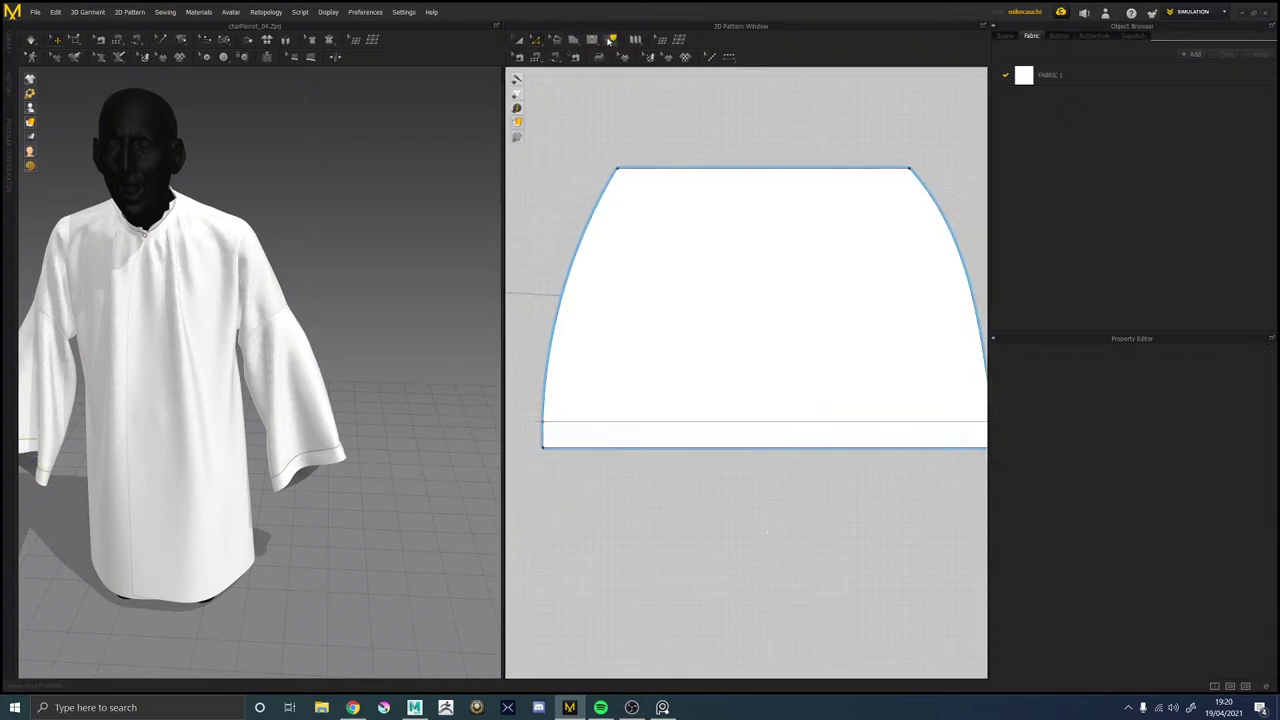
click(604, 448)
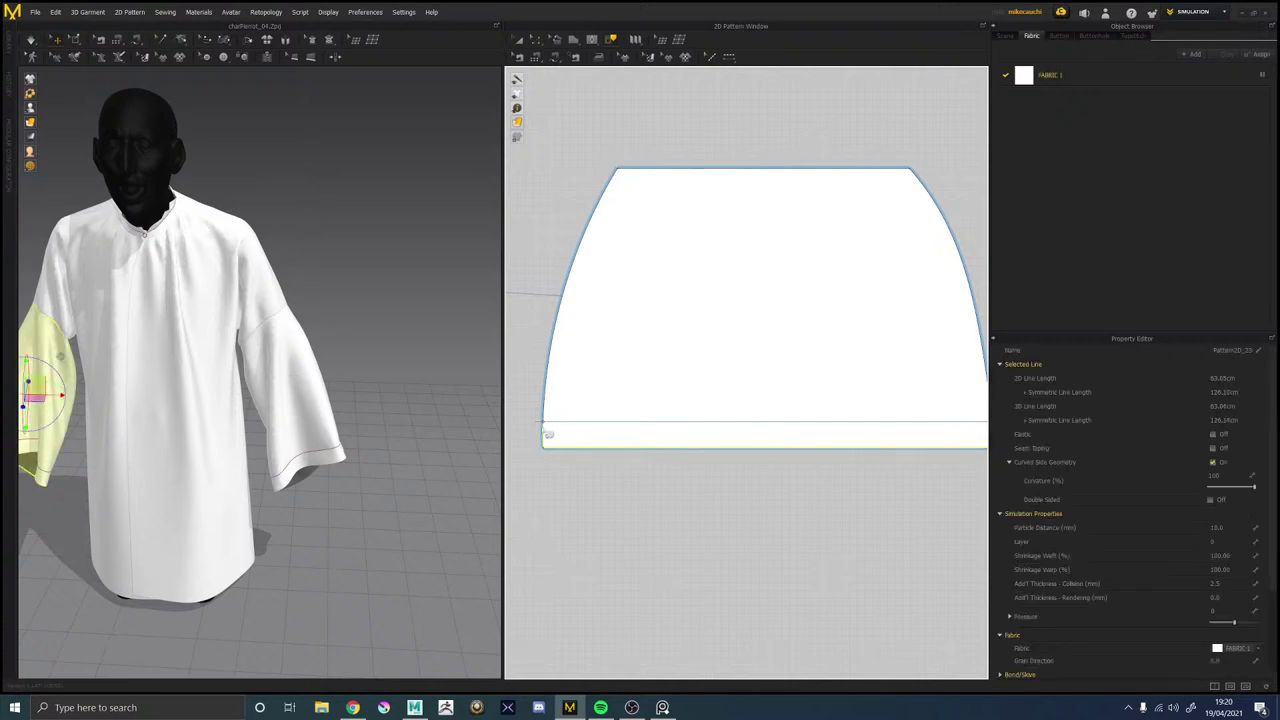
shift+click(566, 422)
middle_drag(783, 499, 662, 499)
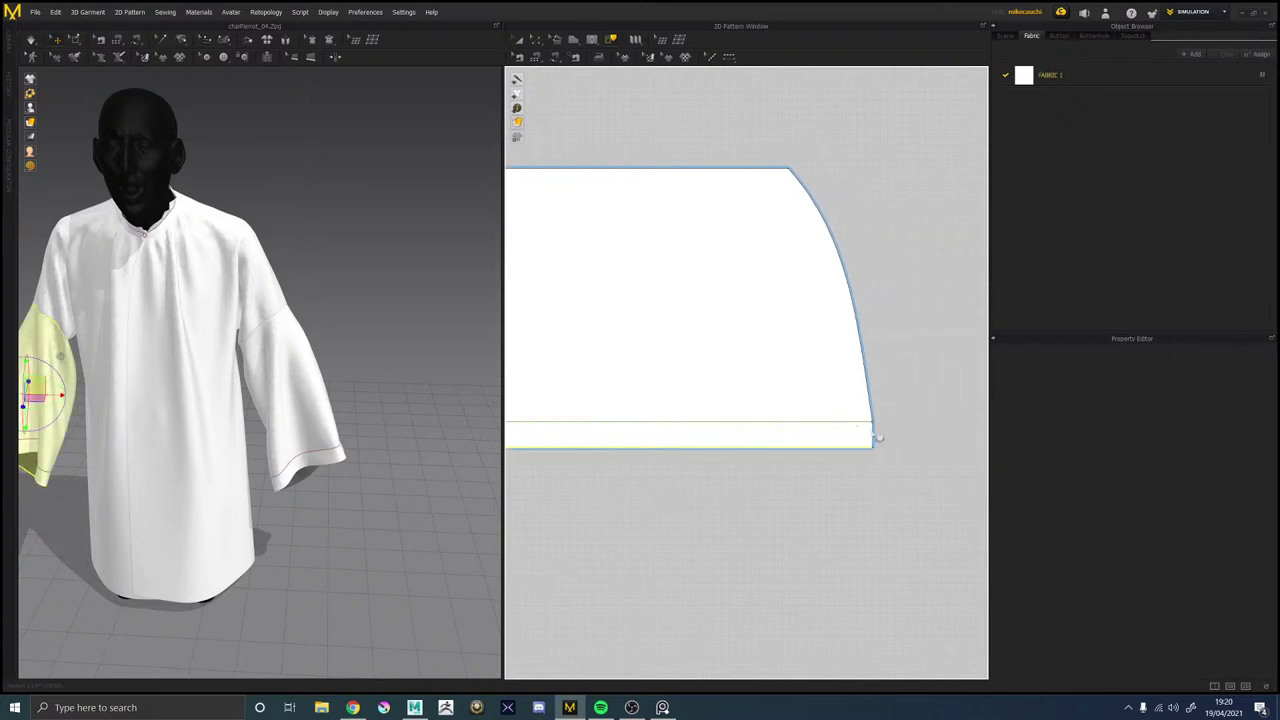
right_click(878, 437)
click(905, 450)
click(656, 512)
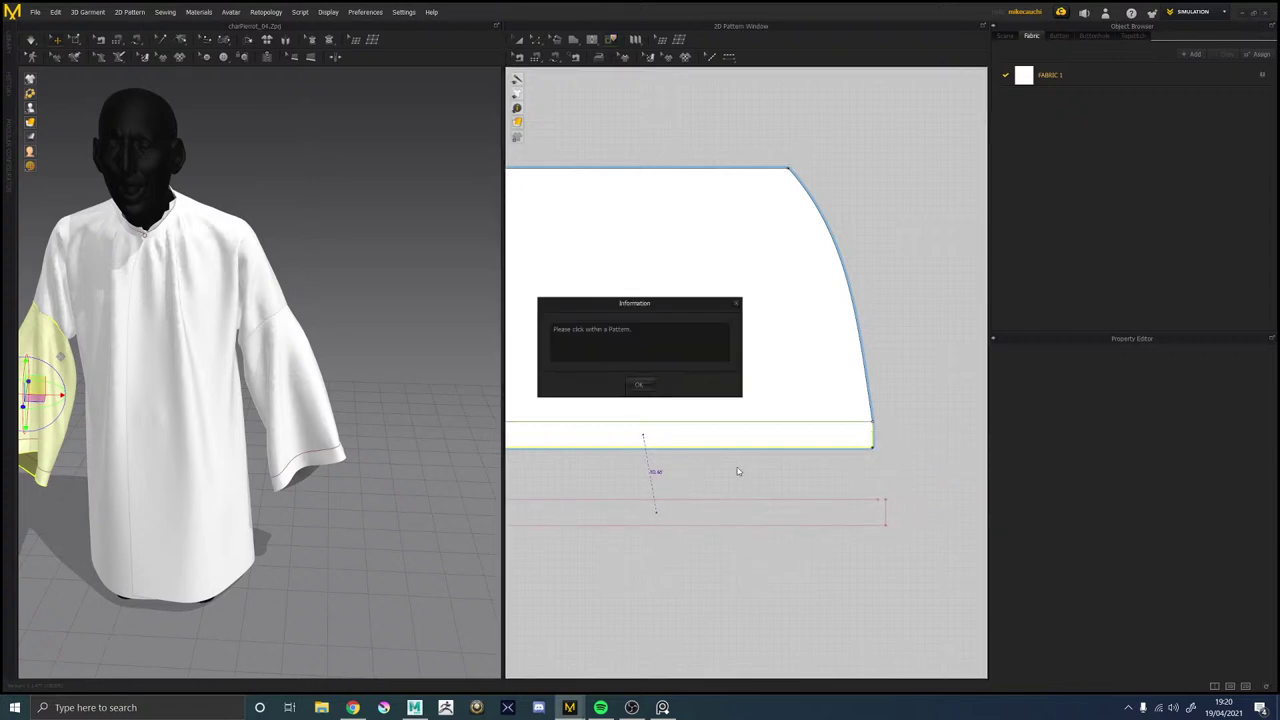
click(640, 384)
Trace the hem band, bounded by the fold line, both short side edges and the bottom edge, as a separate pattern below the sleeve.
scroll(860, 424, up, 3)
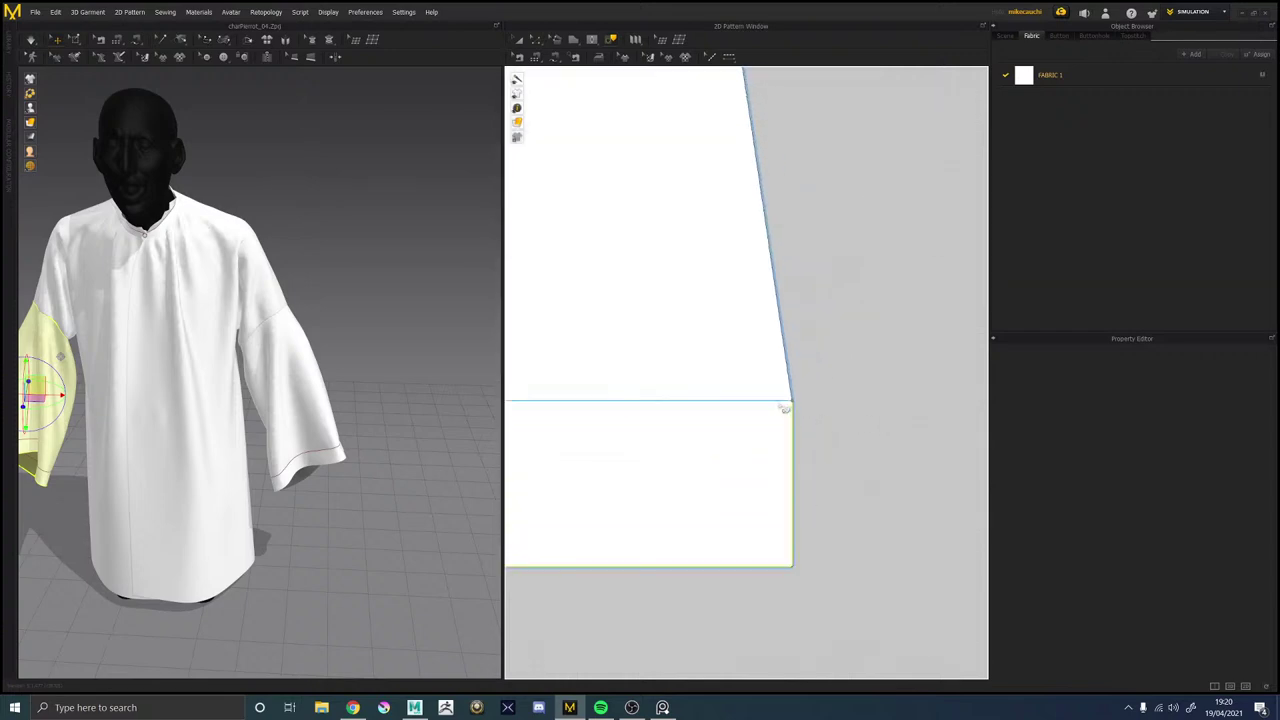
click(784, 402)
shift+click(791, 477)
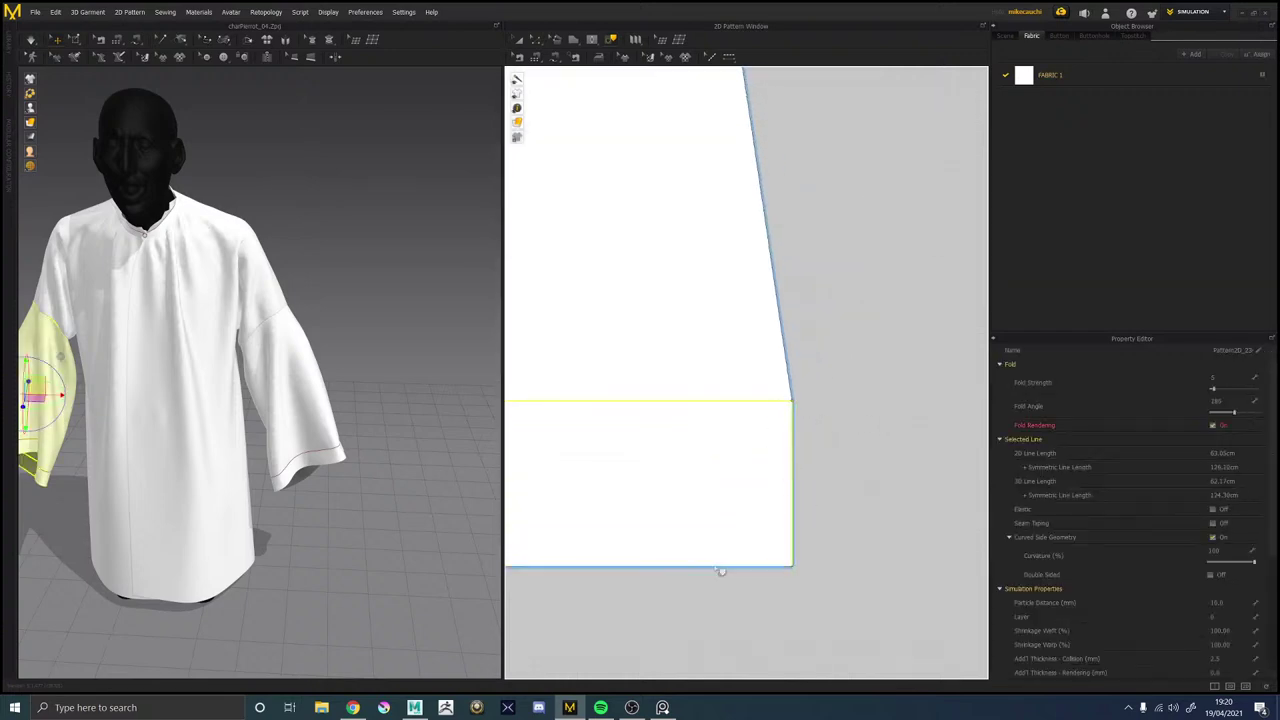
shift+click(718, 568)
middle_drag(660, 582, 1155, 552)
scroll(706, 540, down, 4)
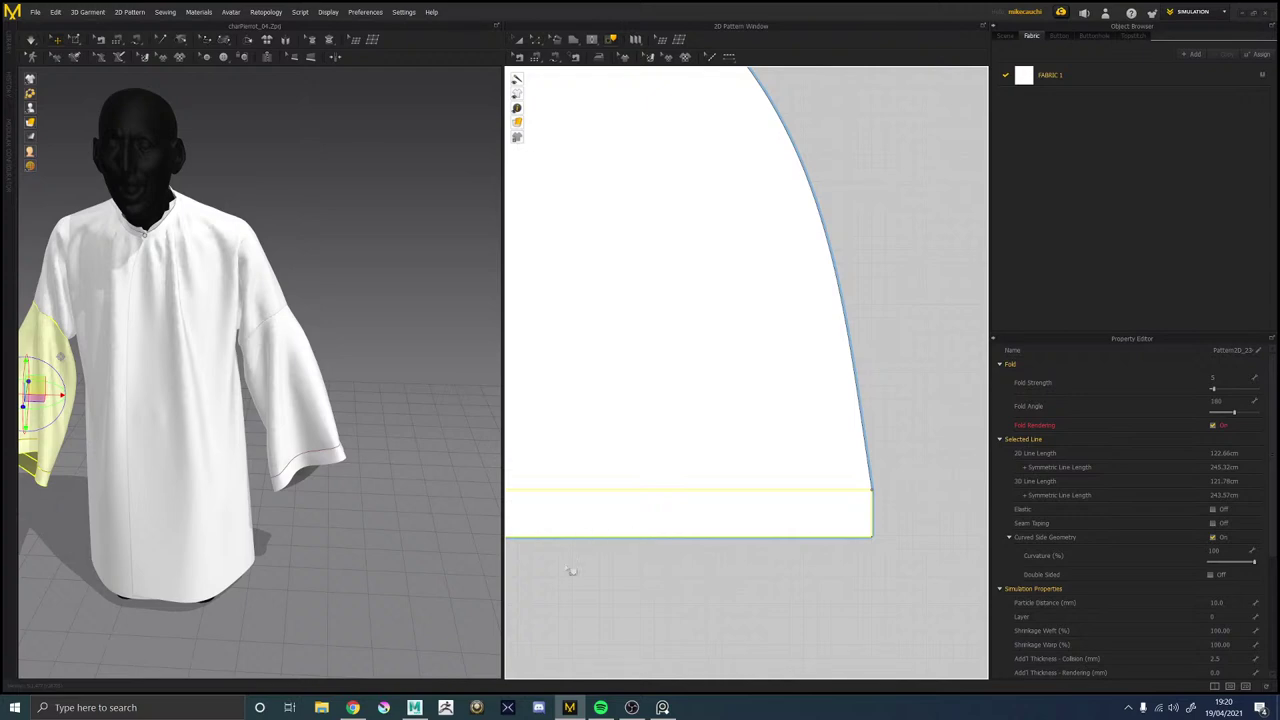
middle_drag(570, 571, 885, 552)
middle_drag(606, 556, 901, 562)
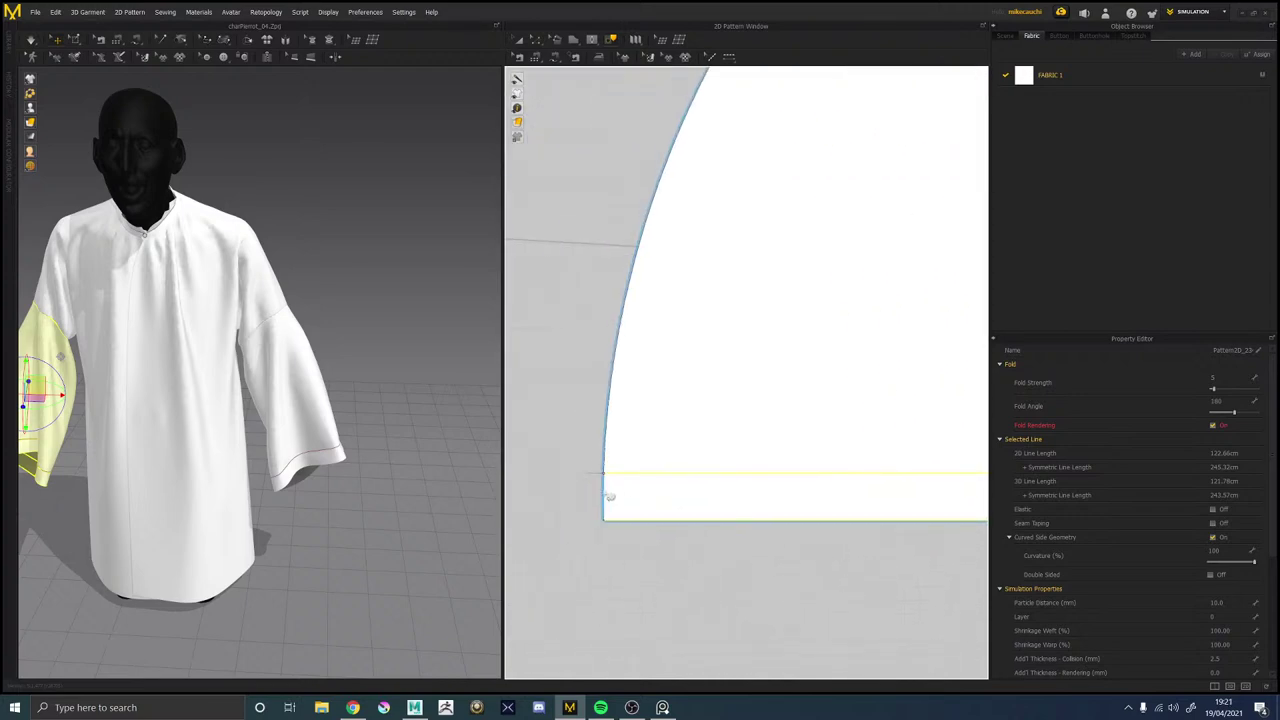
right_drag(807, 566, 755, 507)
right_click(820, 483)
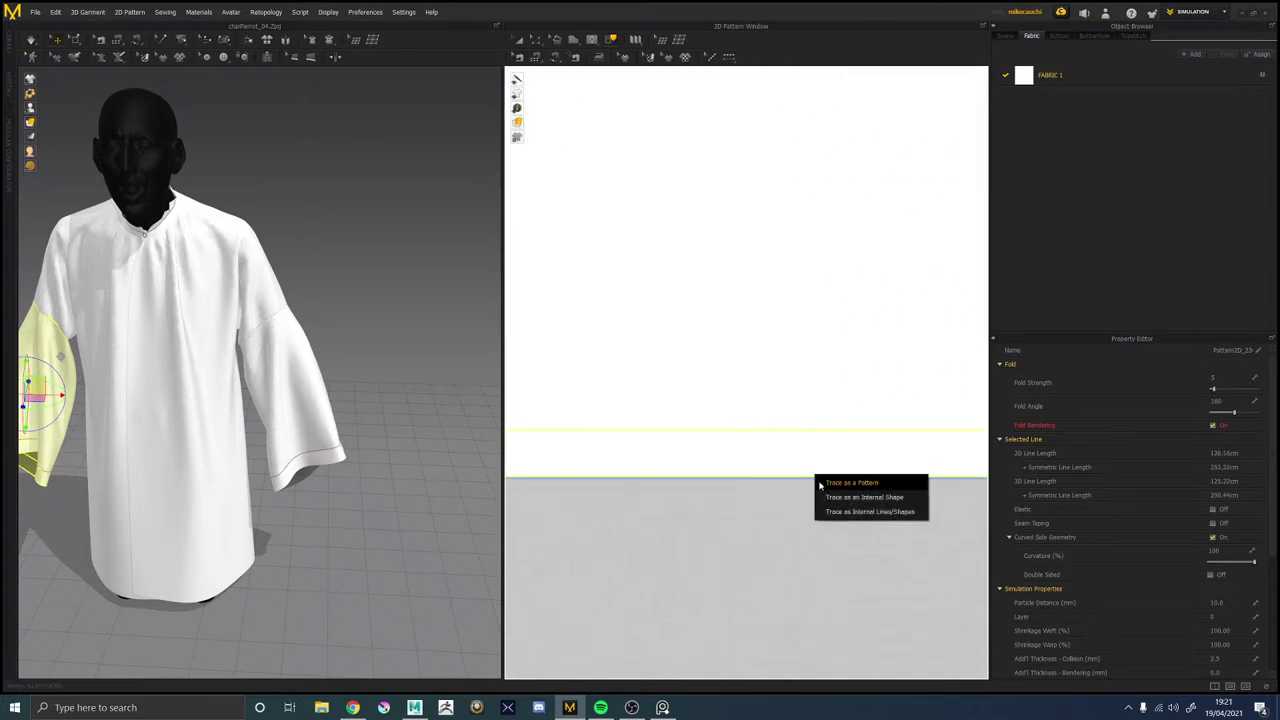
click(838, 484)
scroll(794, 520, down, 5)
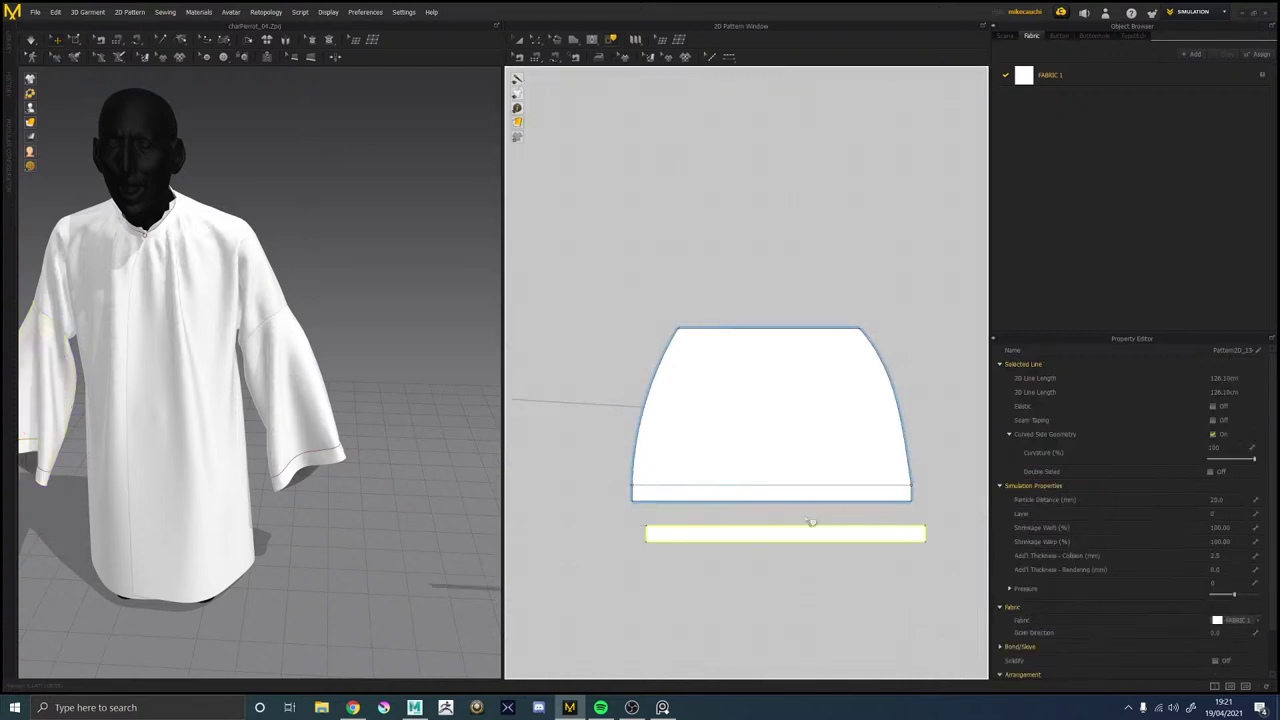
middle_drag(776, 509, 836, 482)
mouse_move(368, 483)
right_down()
mouse_move(366, 443)
mouse_move(383, 463)
right_up()
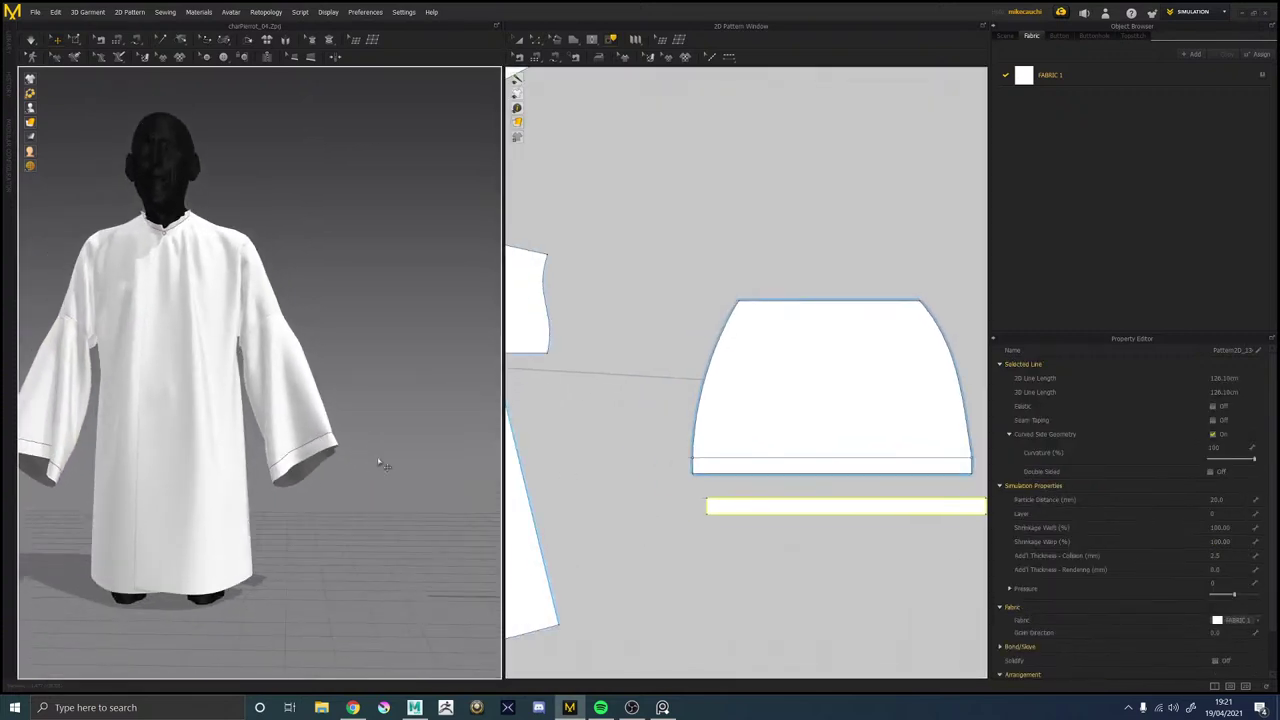
Flip the normal of the narrow cuff strip floating beside the garment in the 3D view.
middle_drag(384, 465, 222, 439)
right_drag(222, 438, 449, 354)
click(427, 358)
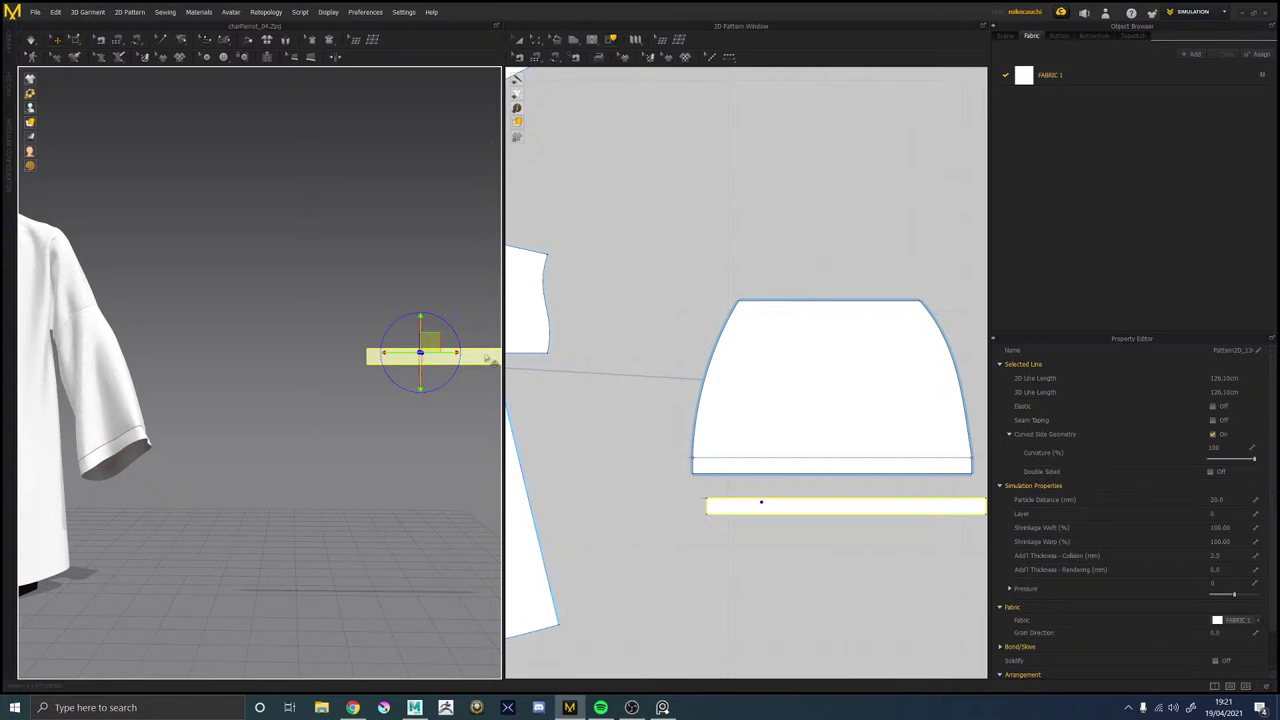
right_click(489, 358)
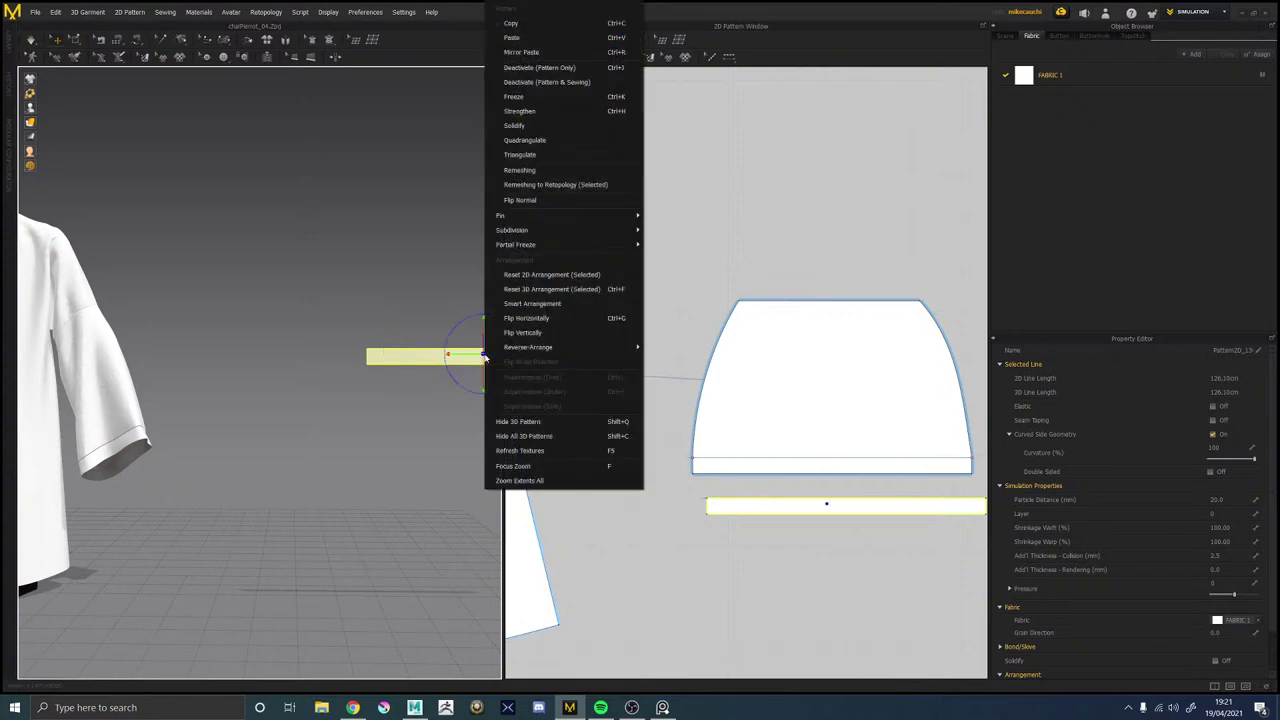
click(523, 202)
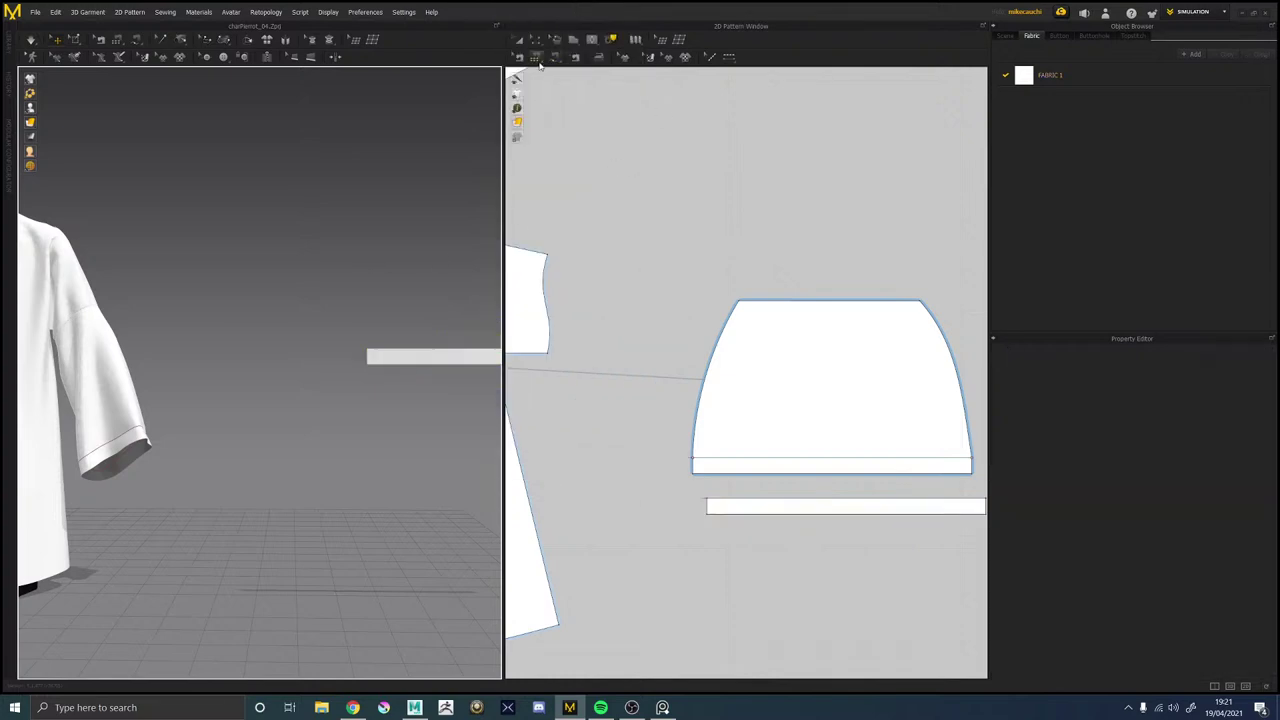
Sew the strip's upper edge to the sleeve's internal hem line and its lower edge to the sleeve's bottom edge.
click(537, 57)
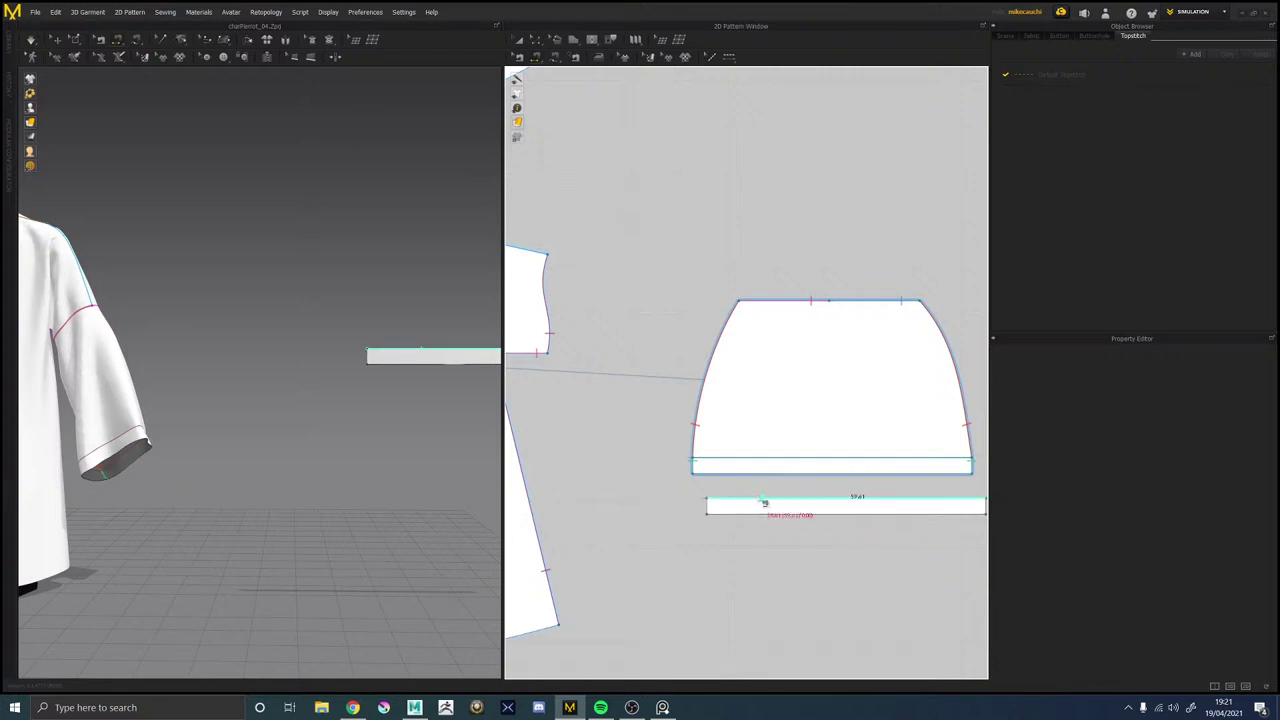
click(764, 503)
click(748, 458)
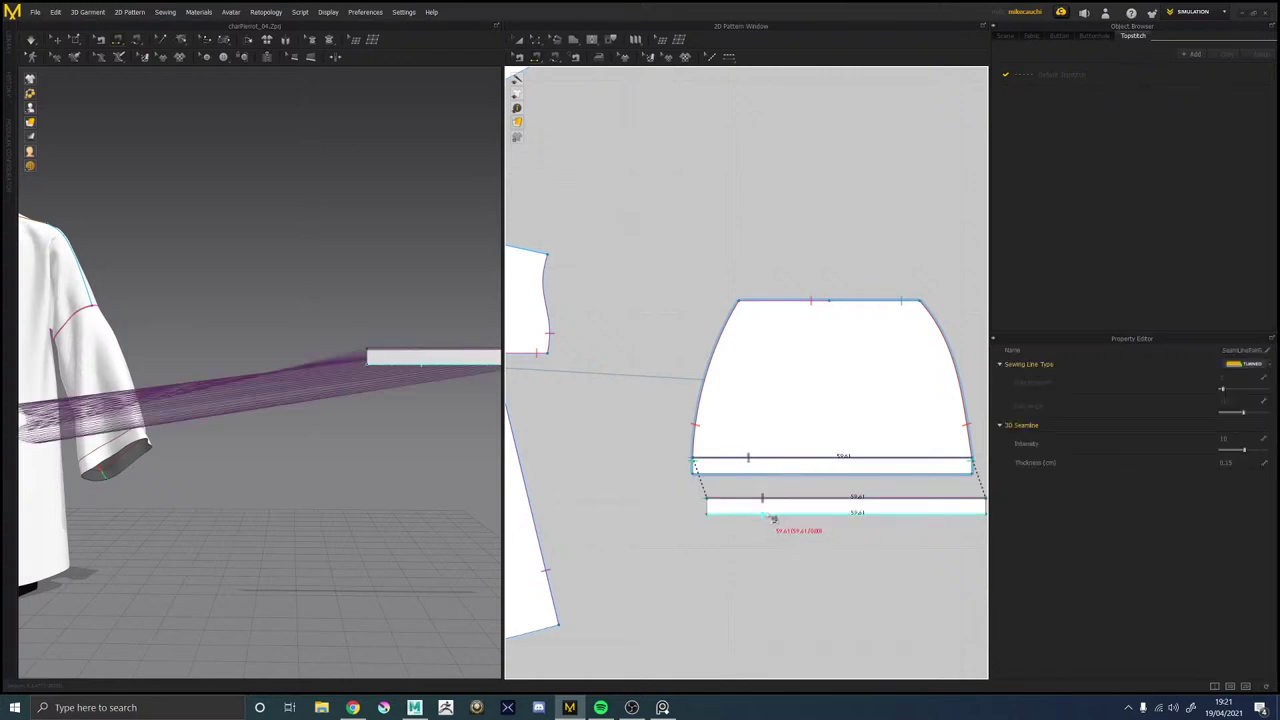
click(766, 515)
click(752, 476)
Place the strip inside the sleeve hem with Superimpose (Under).
middle_drag(298, 496, 313, 491)
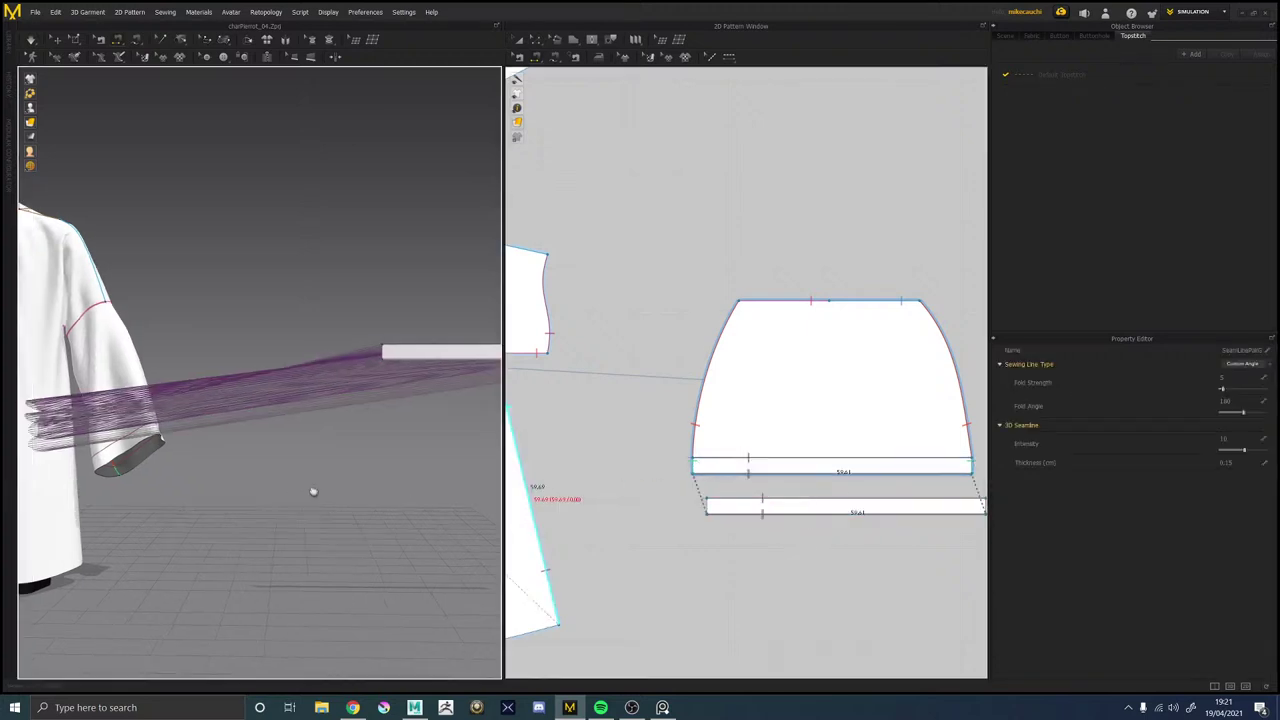
scroll(313, 491, down, 5)
scroll(277, 506, up, 6)
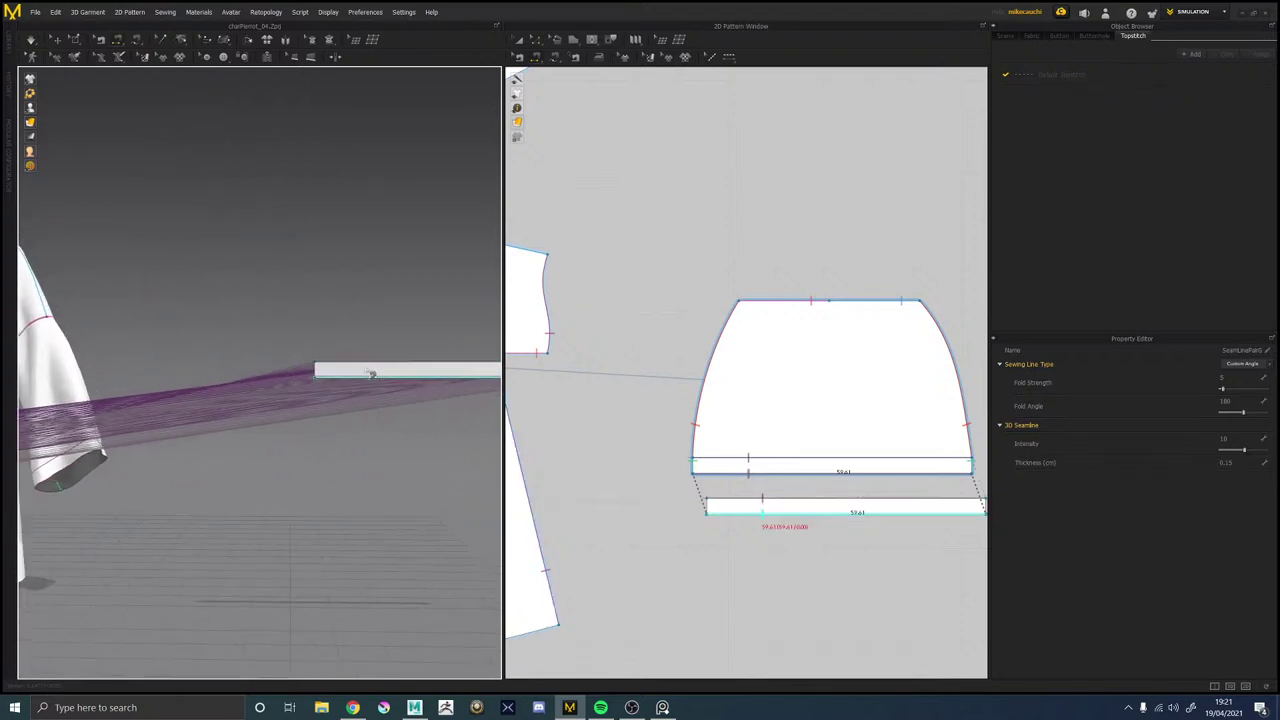
right_click(370, 374)
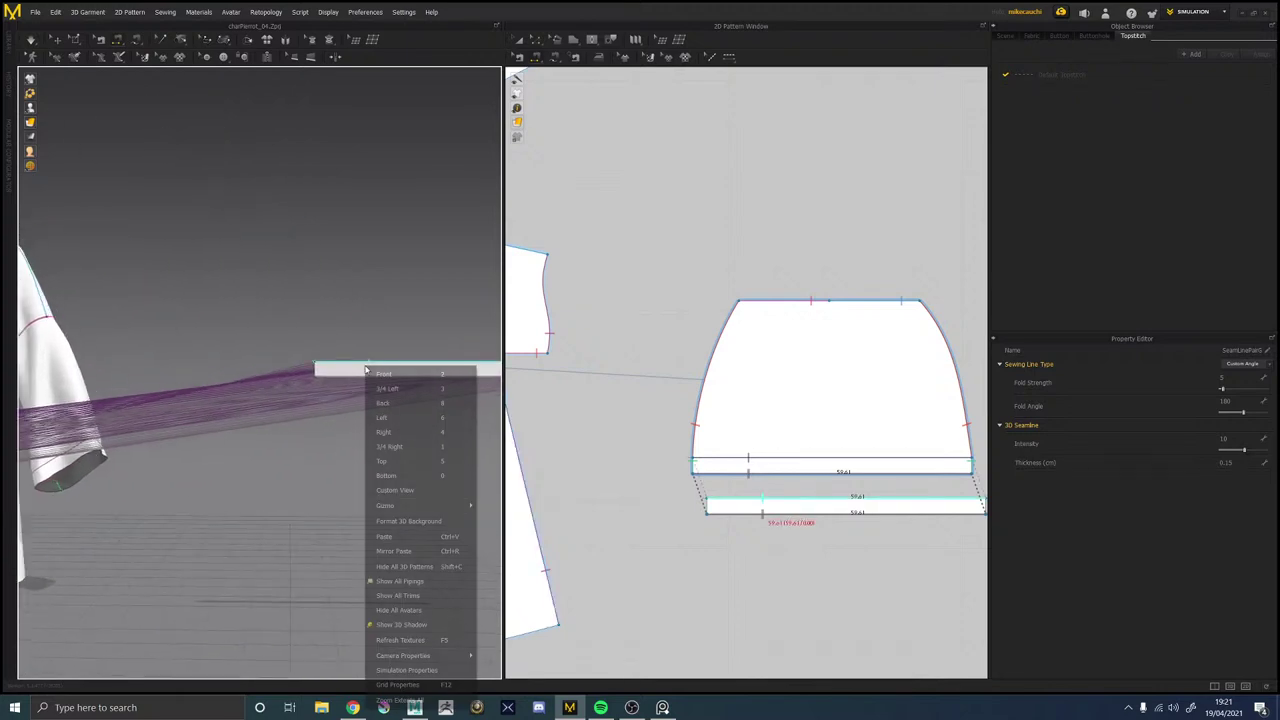
click(57, 41)
click(383, 370)
right_click(433, 368)
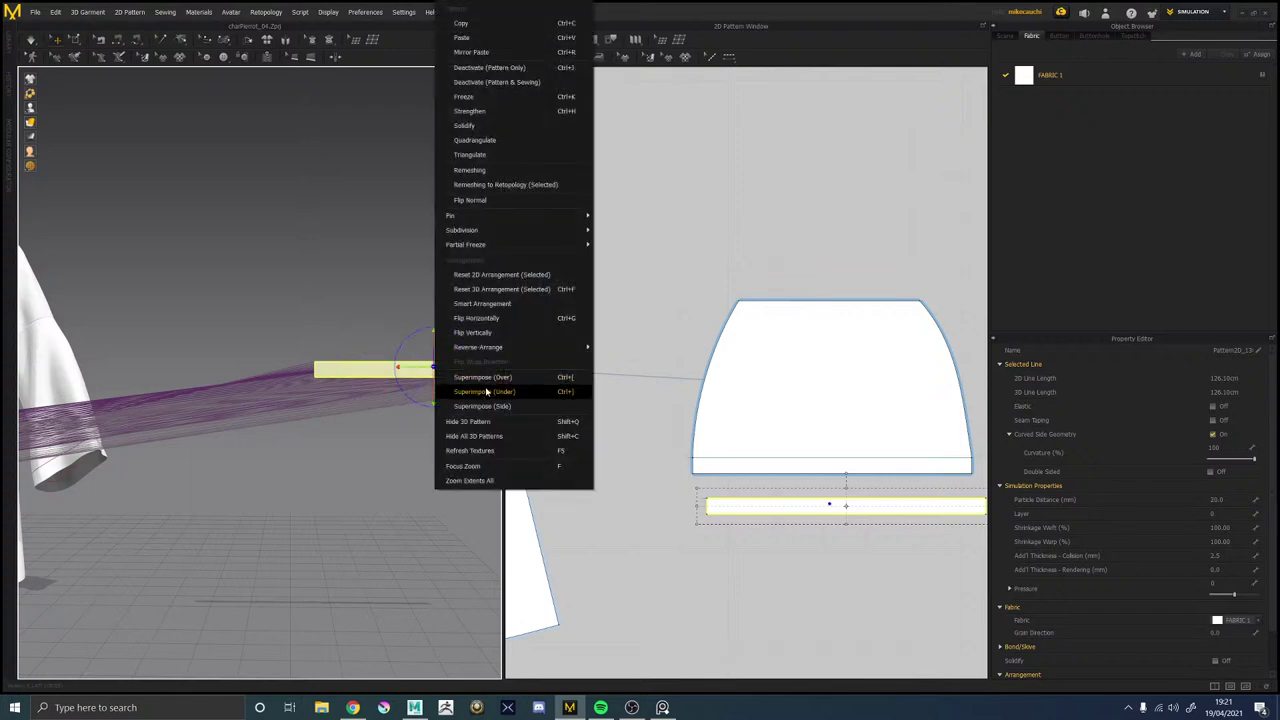
click(486, 391)
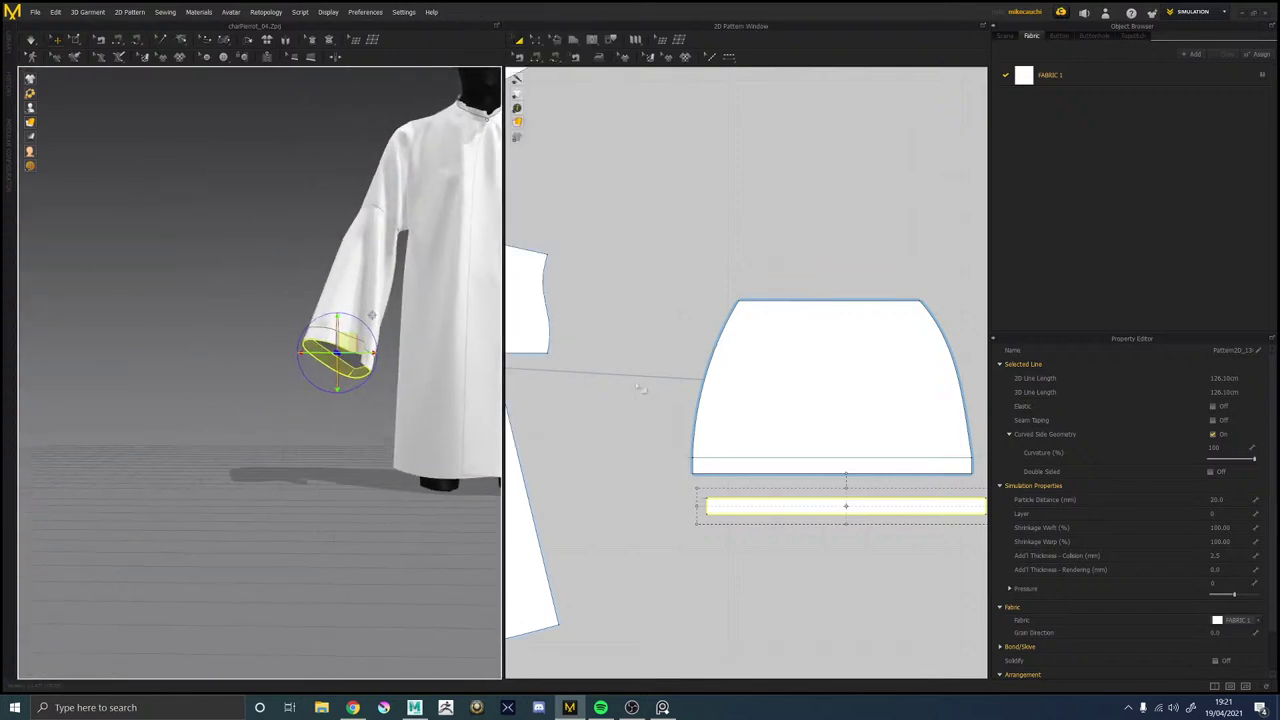
Flip the normal of the strip lying inside the sleeve opening.
right_drag(360, 407, 340, 394)
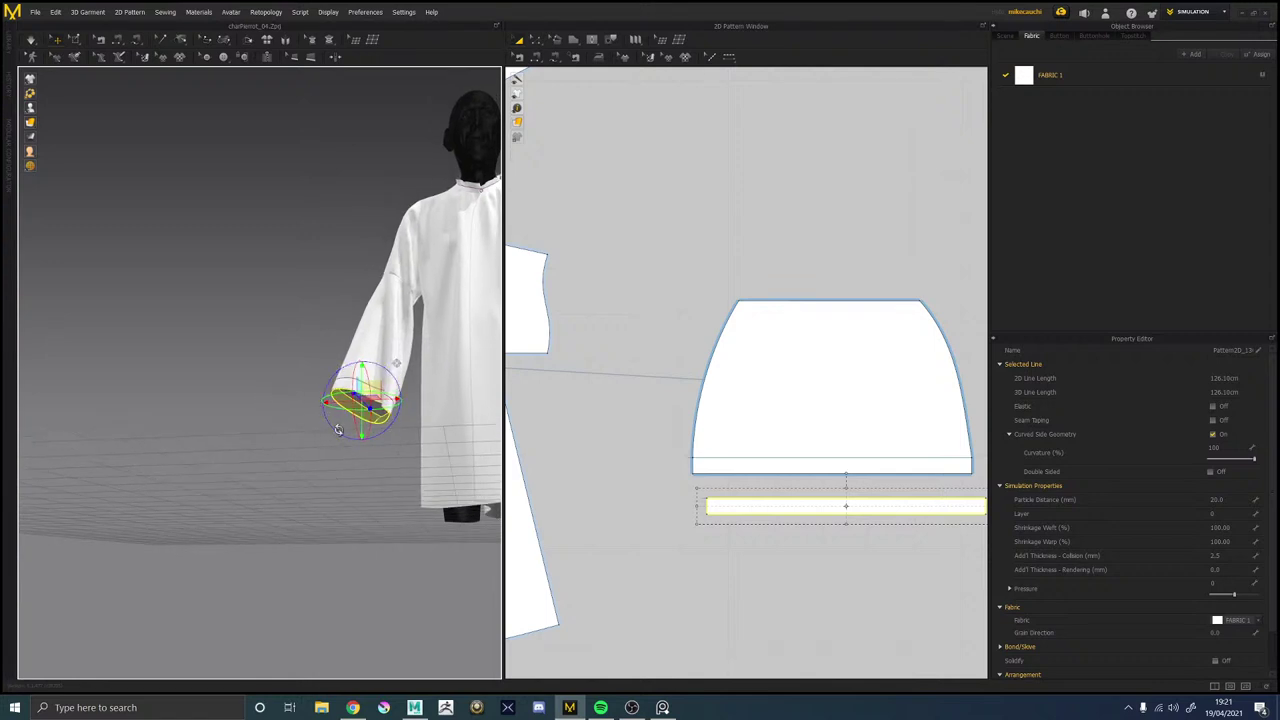
scroll(434, 430, up, 6)
middle_drag(400, 490, 270, 456)
click(75, 420)
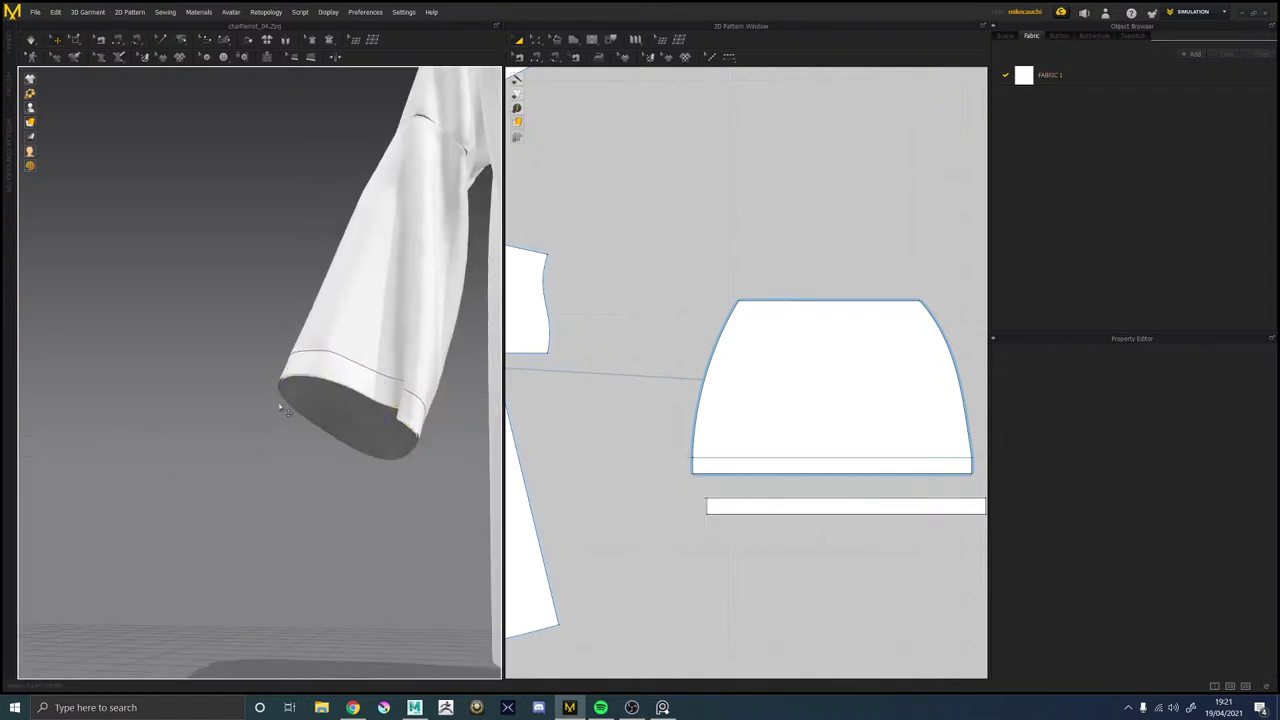
click(283, 407)
right_click(306, 403)
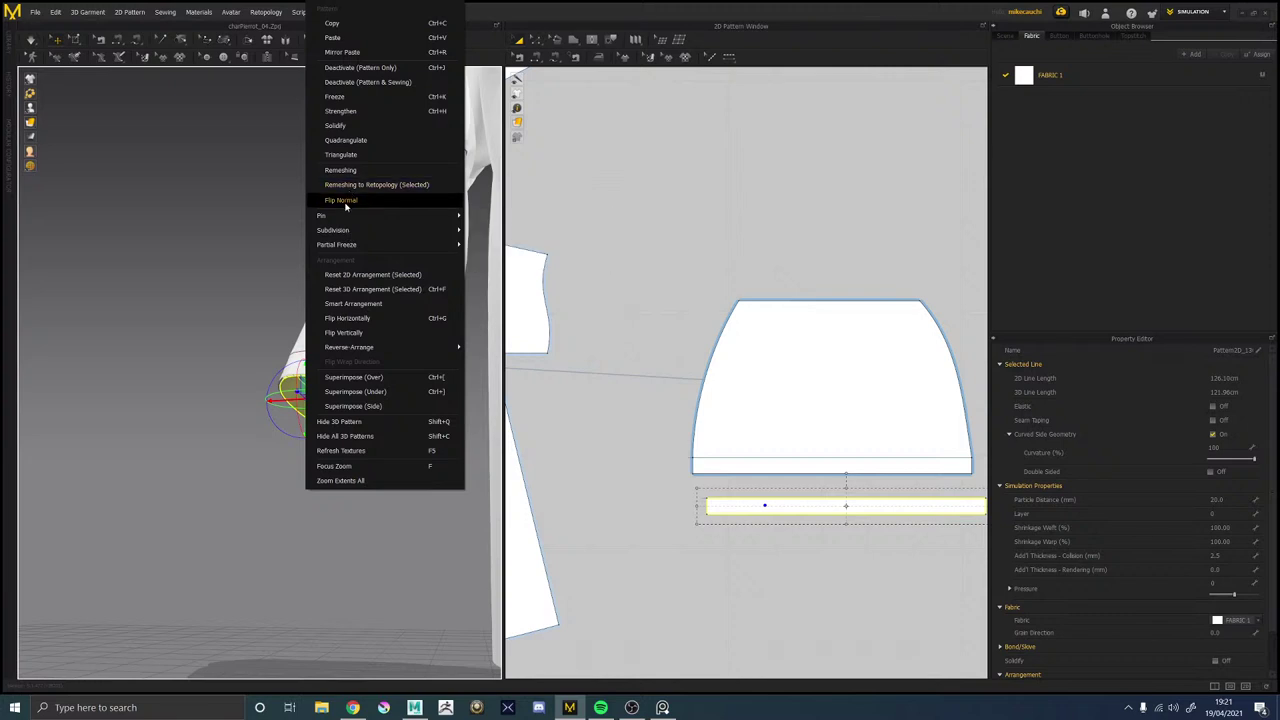
click(340, 200)
click(193, 320)
Examine the inside of the sleeve opening and the seams joining the strip to the sleeve hem.
right_drag(248, 460, 337, 448)
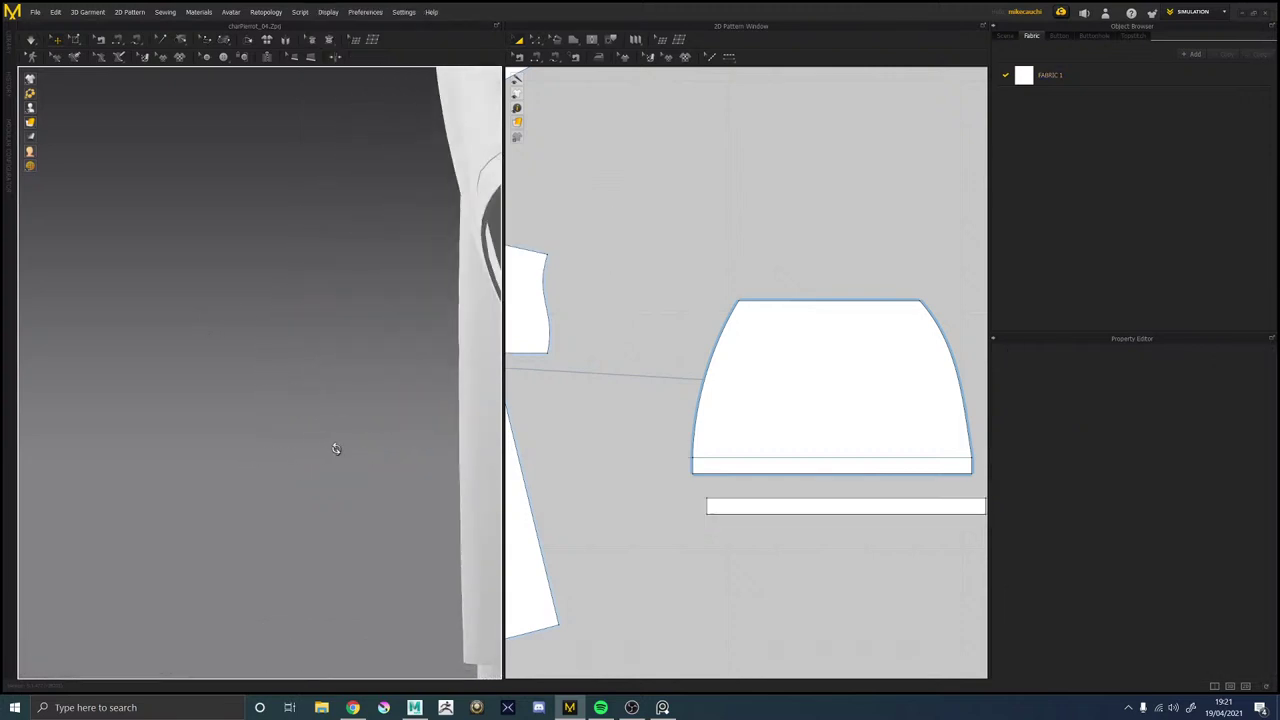
middle_drag(337, 448, 149, 488)
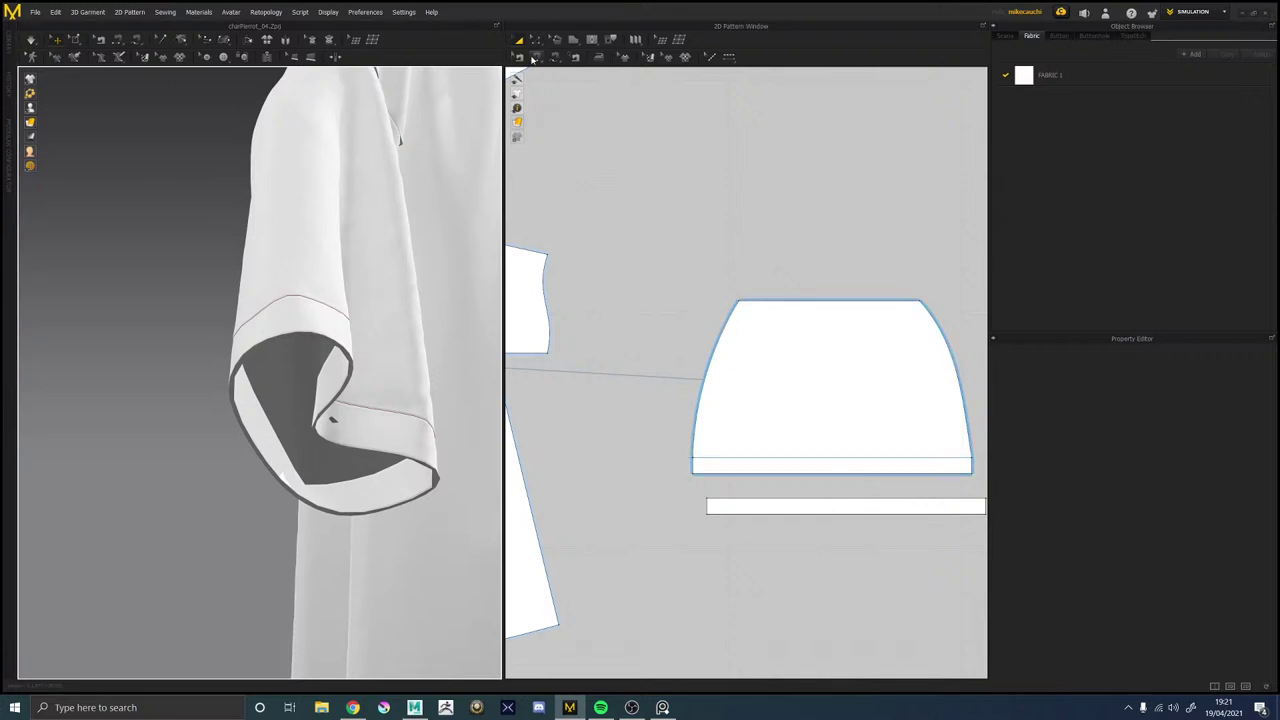
click(519, 57)
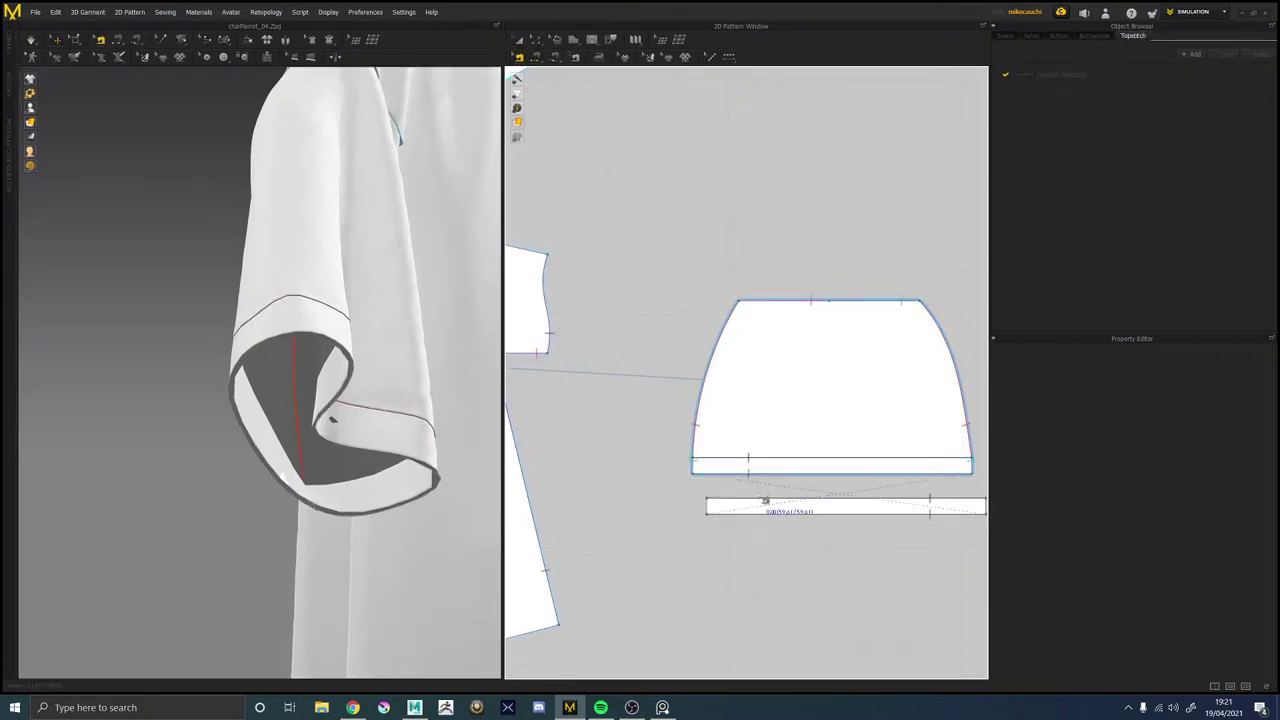
click(773, 503)
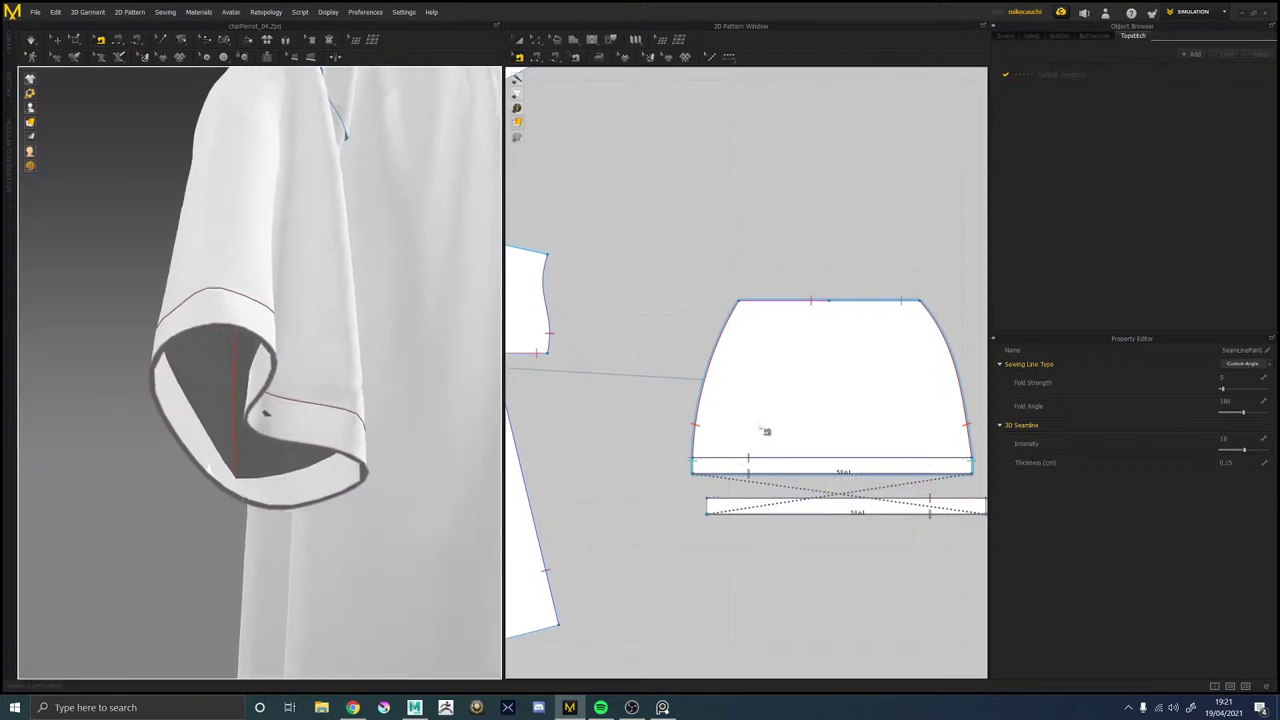
scroll(659, 455, down, 5)
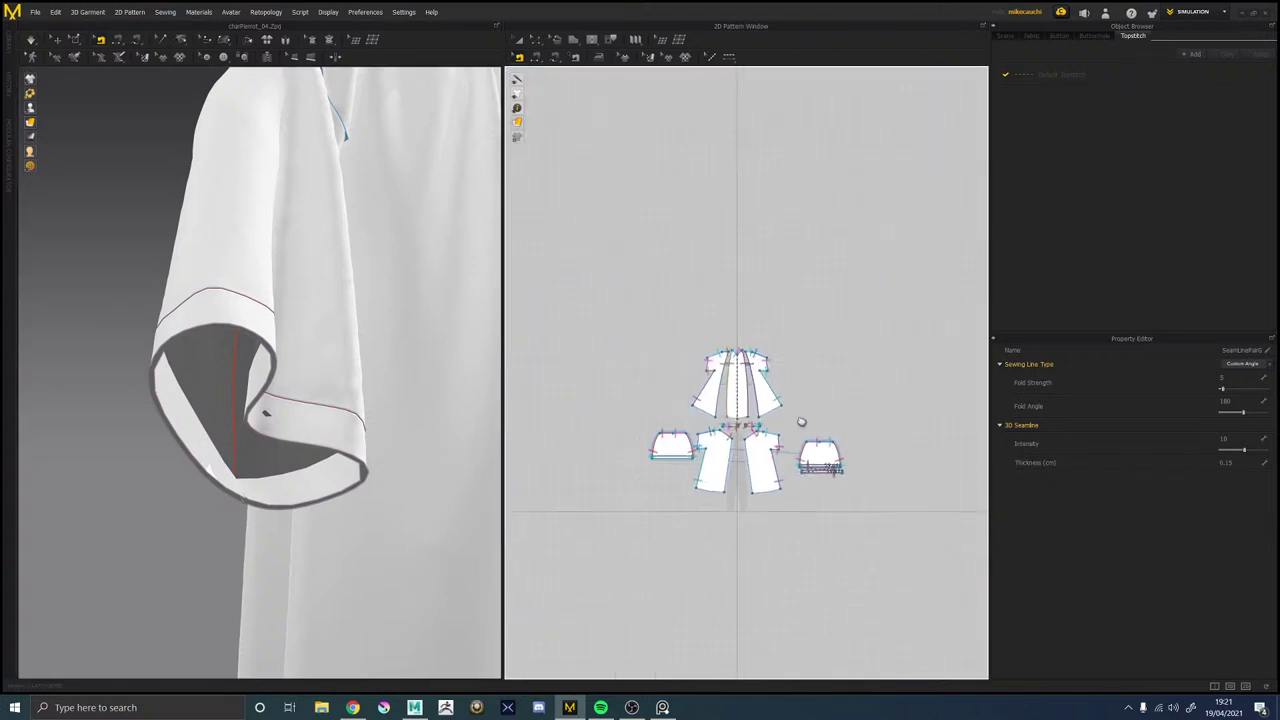
scroll(803, 423, up, 6)
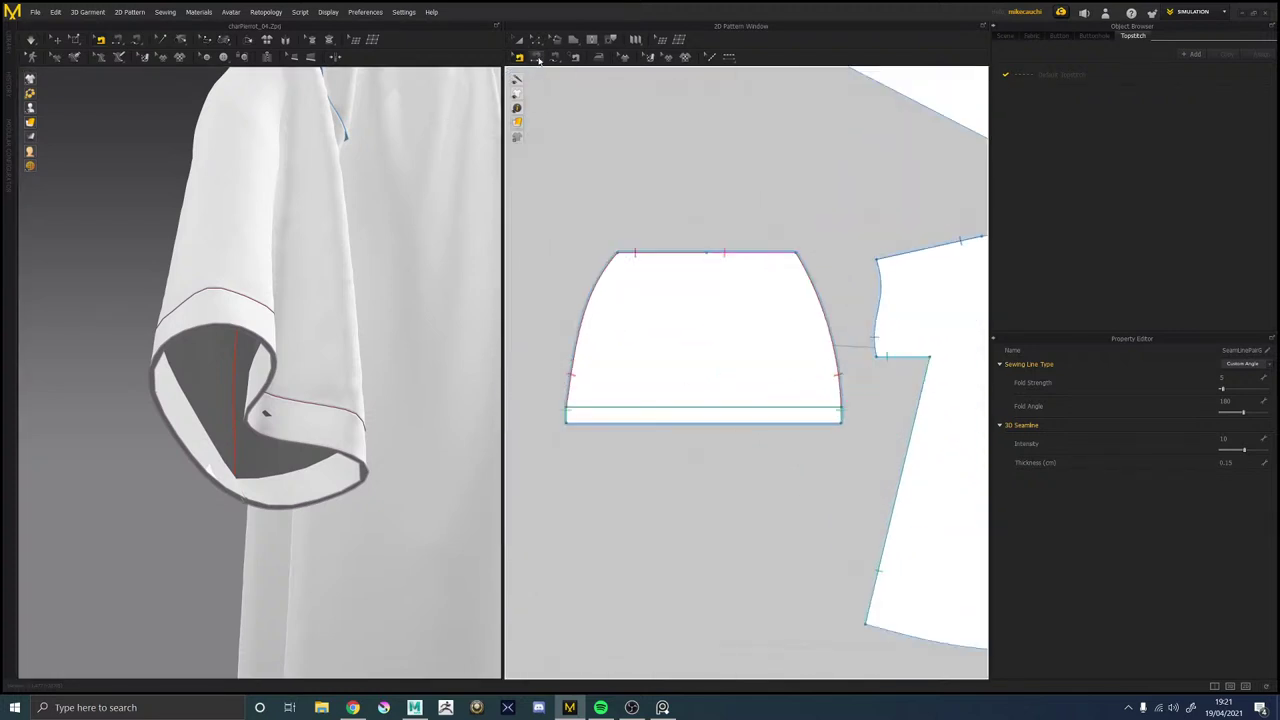
scroll(690, 432, down, 5)
middle_drag(834, 470, 690, 444)
scroll(865, 443, up, 6)
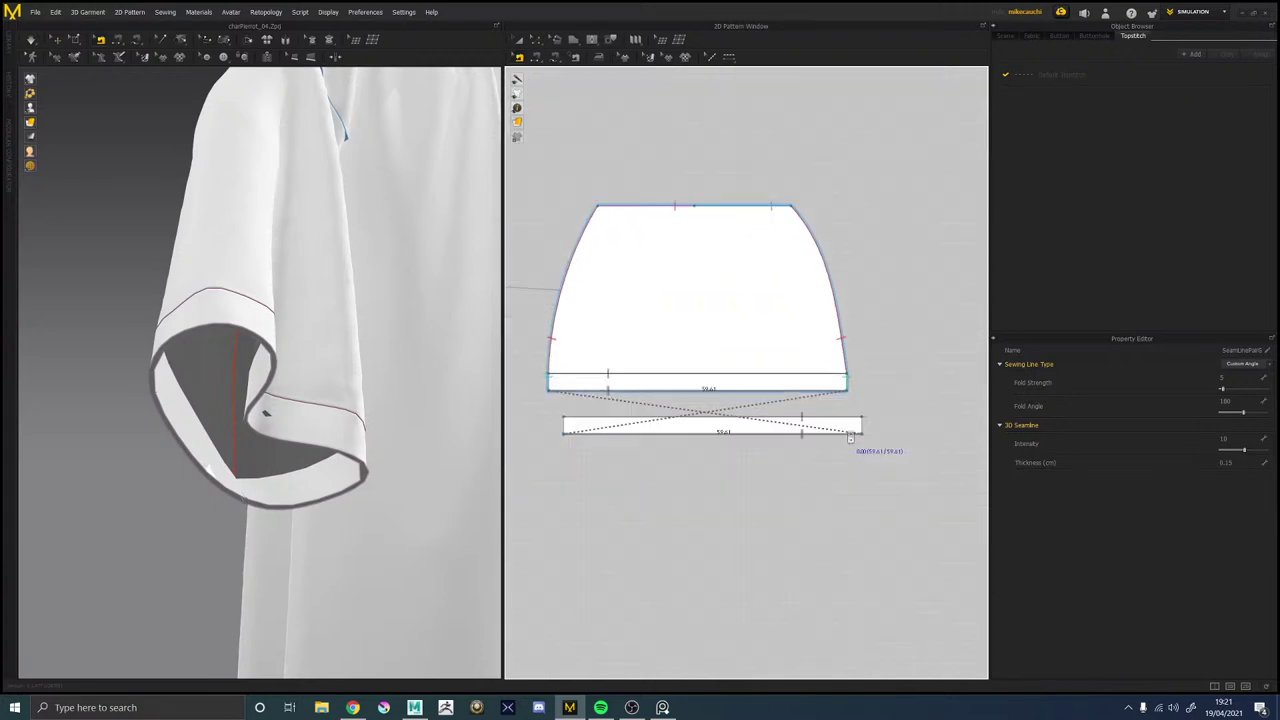
Create a symmetric copy of the strip with sewing and place it below the opposite sleeve pattern.
key(a)
click(842, 426)
right_click(845, 425)
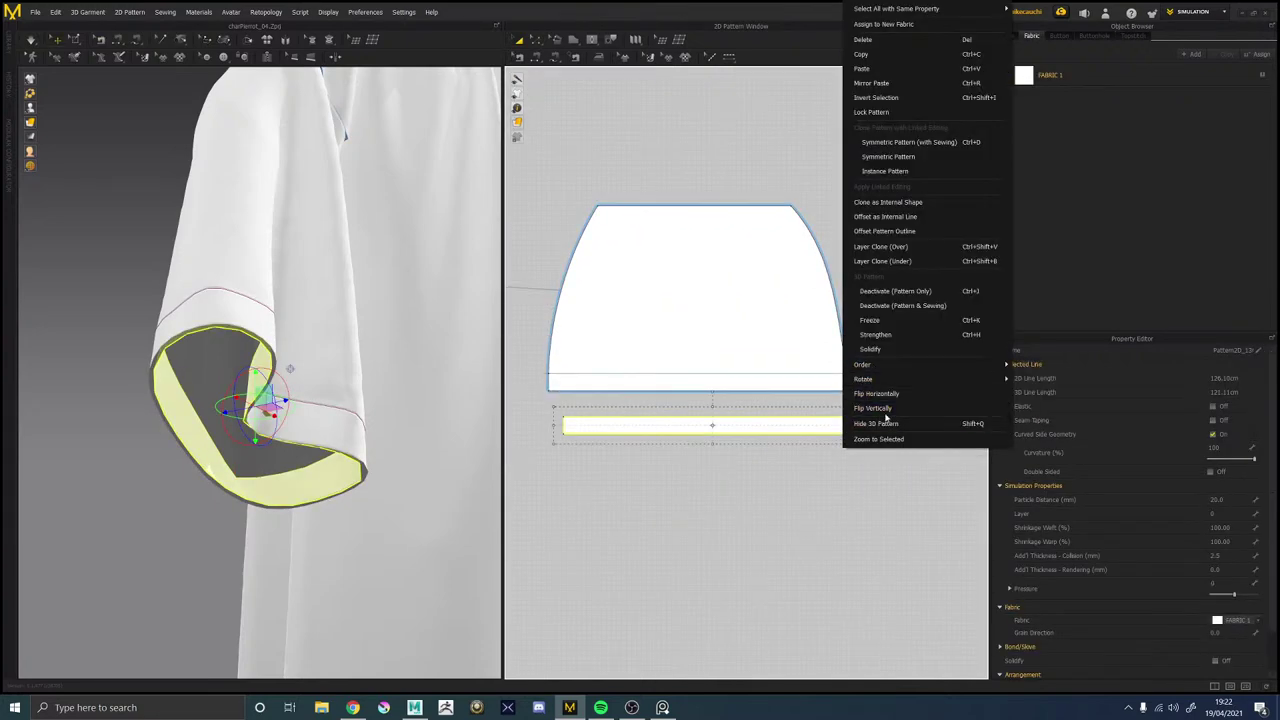
click(895, 143)
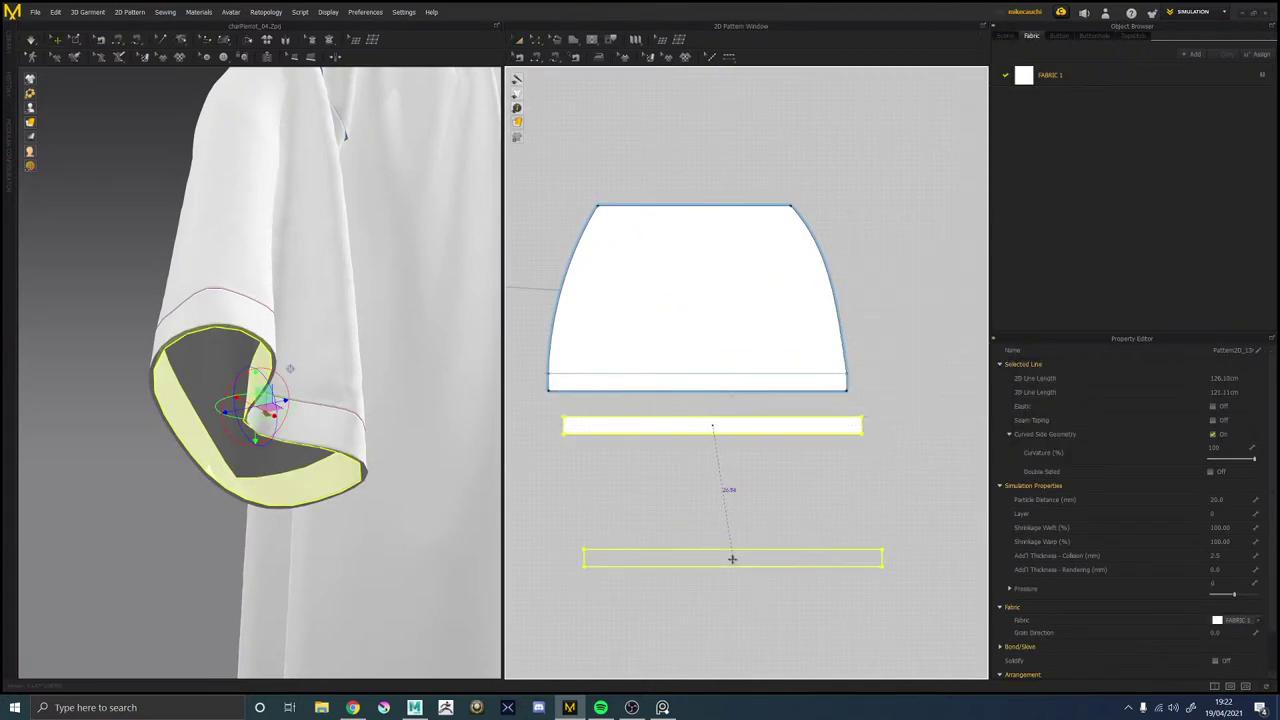
scroll(737, 555, down, 5)
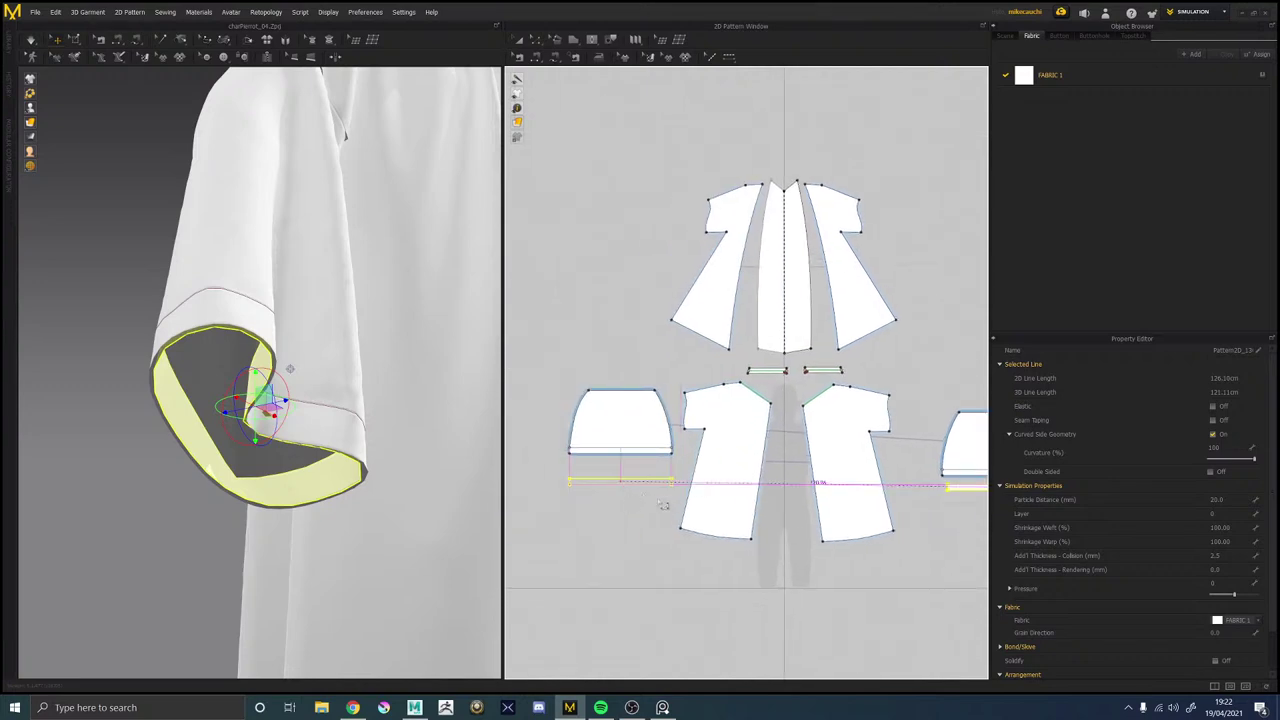
click(663, 505)
Place the mirrored strip inside the opposite sleeve's hem with Superimpose (Under).
scroll(288, 415, down, 6)
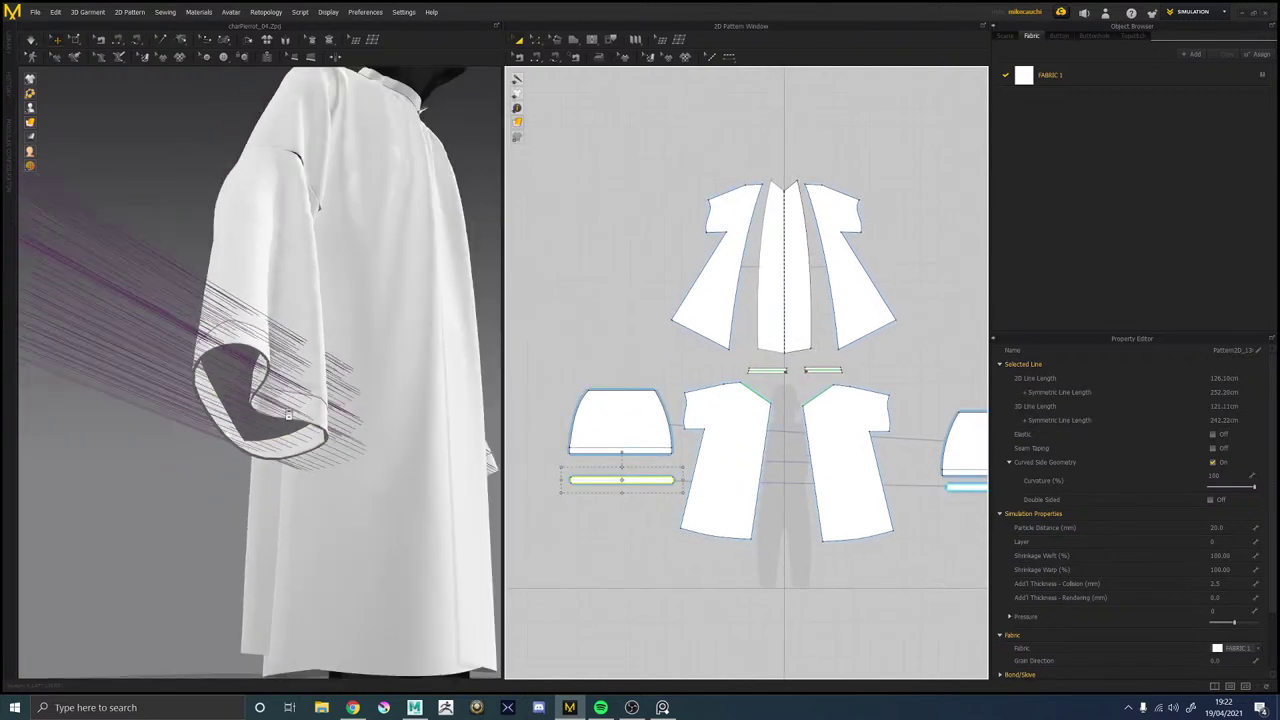
right_drag(343, 443, 326, 460)
scroll(266, 455, down, 3)
scroll(266, 455, down, 3)
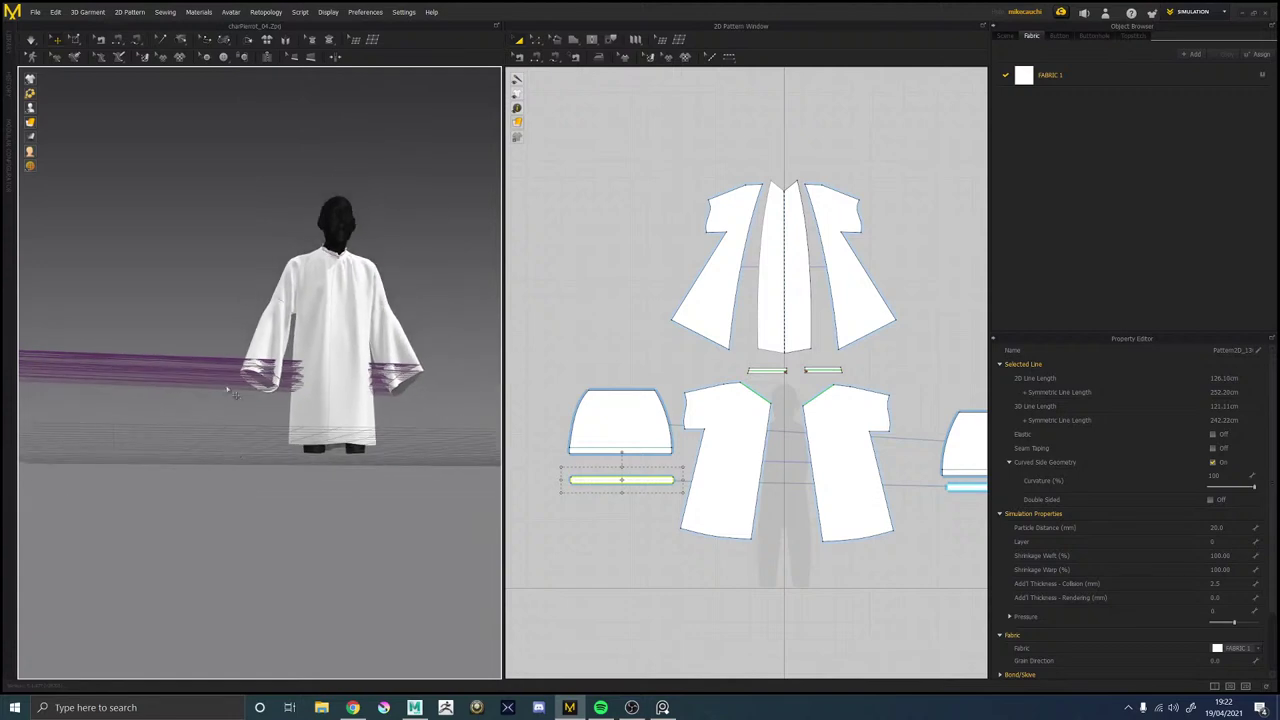
right_drag(231, 391, 145, 446)
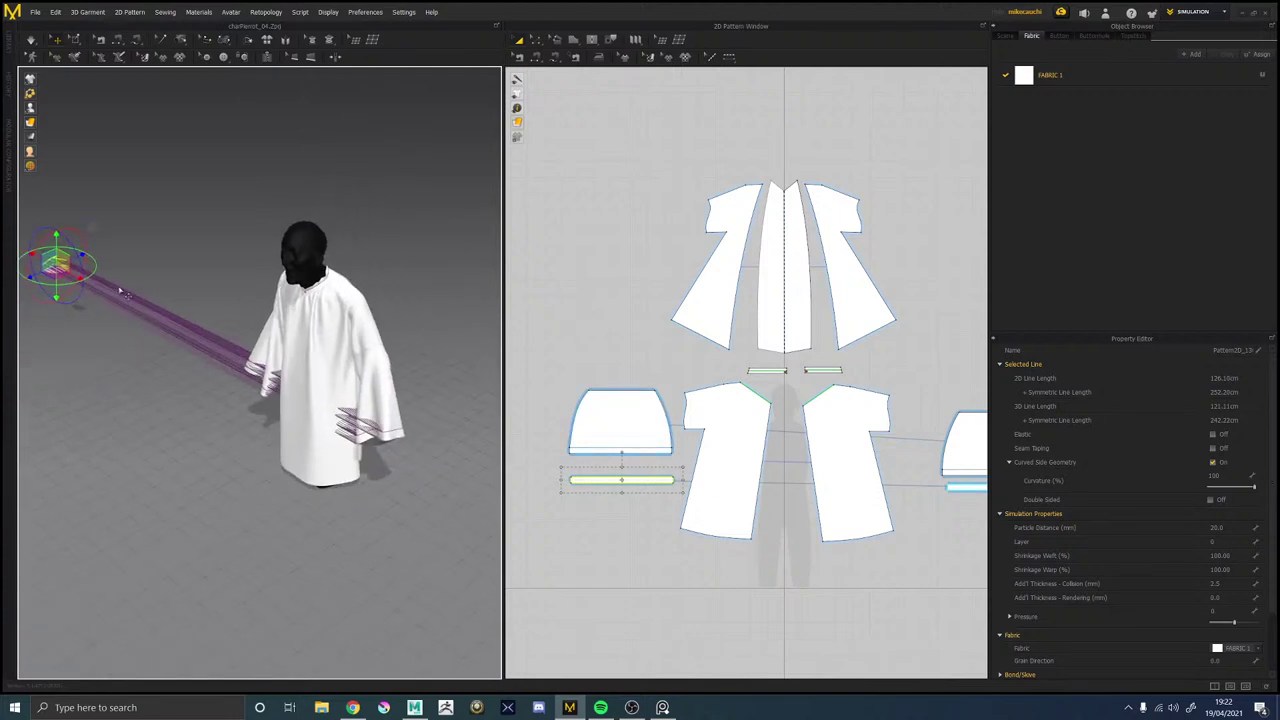
right_click(58, 263)
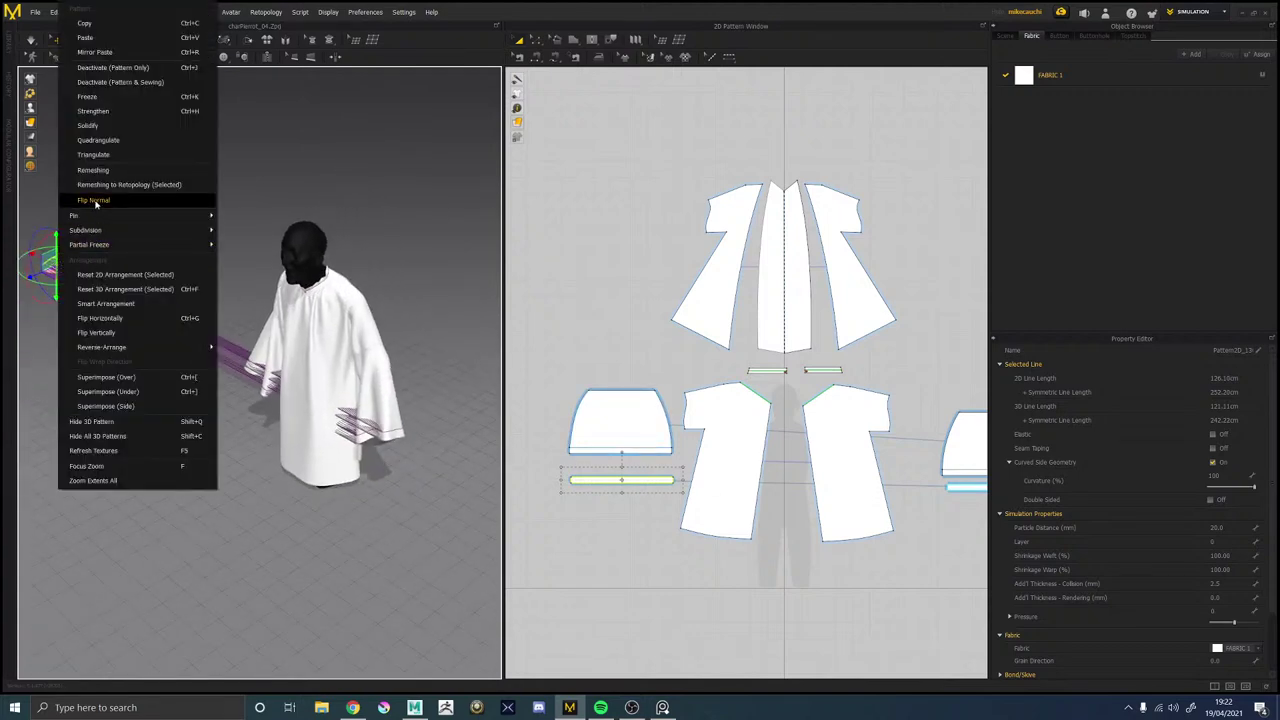
click(127, 384)
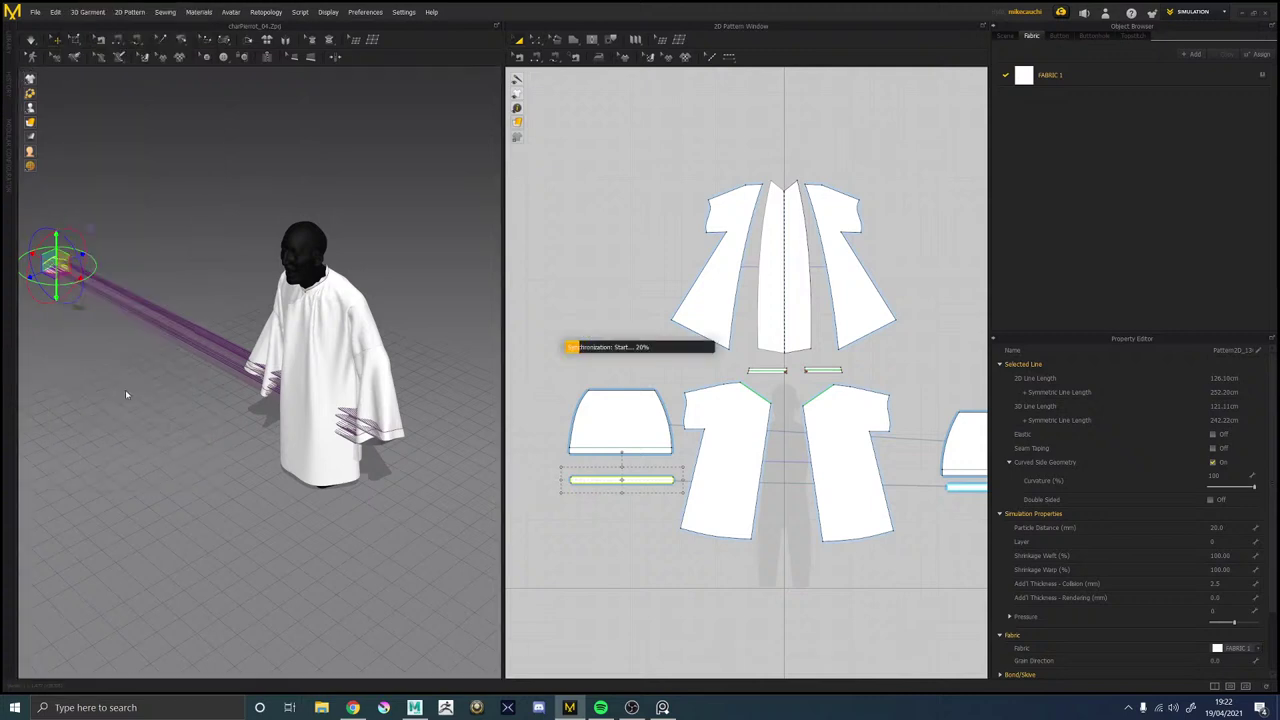
right_drag(125, 389, 230, 290)
key(f)
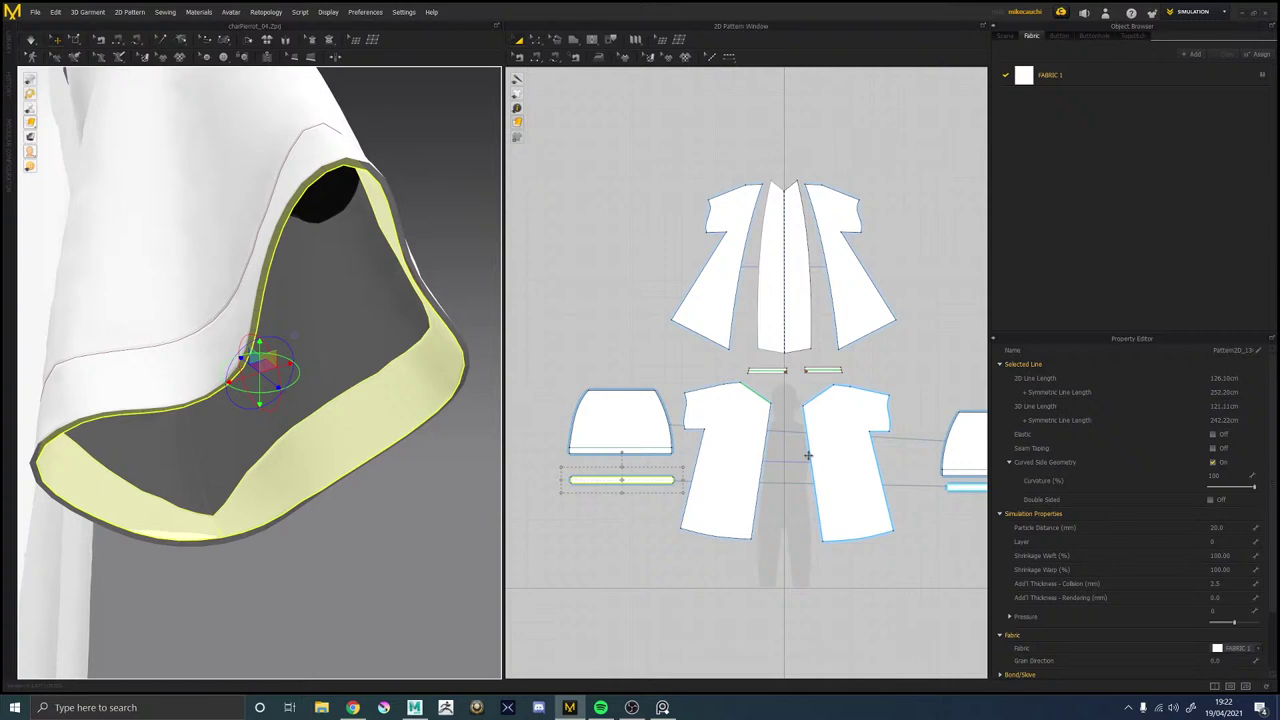
Display the 3D garment as a wireframe mesh and examine the strip's fit inside the sleeve hem.
mouse_move(31, 138)
click(87, 123)
right_drag(225, 165, 296, 245)
middle_drag(296, 245, 228, 400)
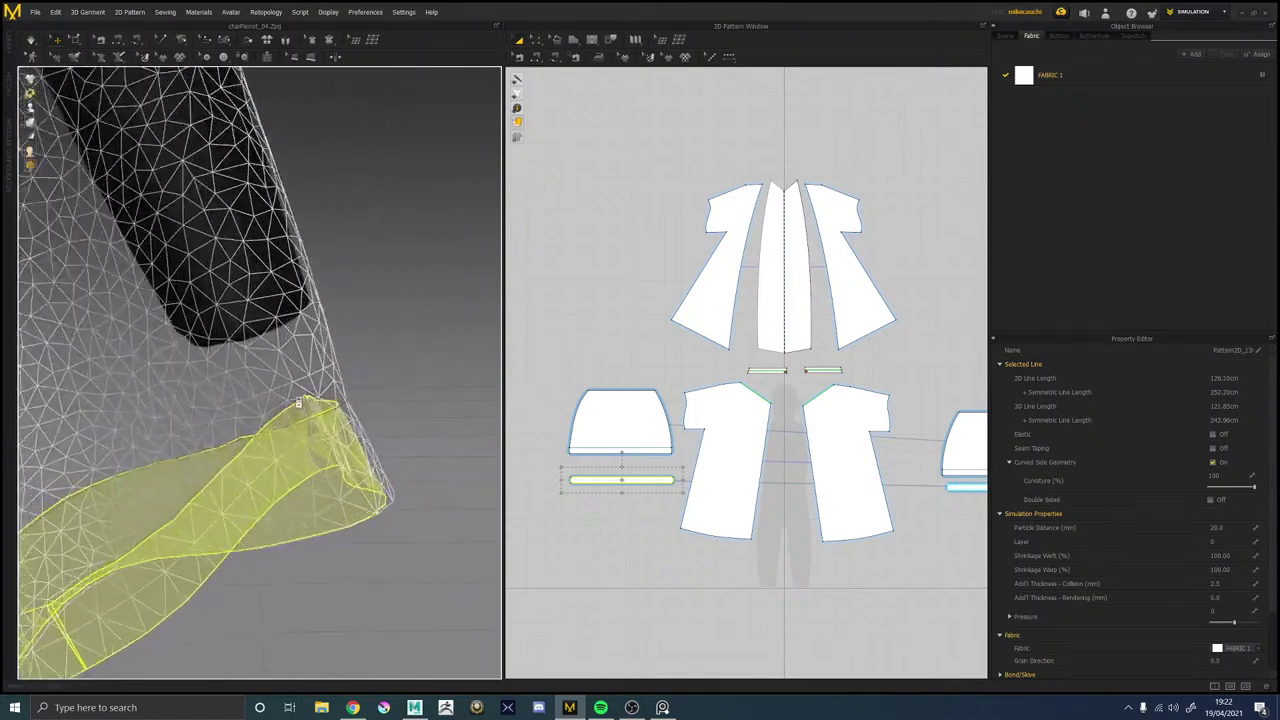
scroll(325, 422, up, 5)
right_drag(338, 423, 279, 386)
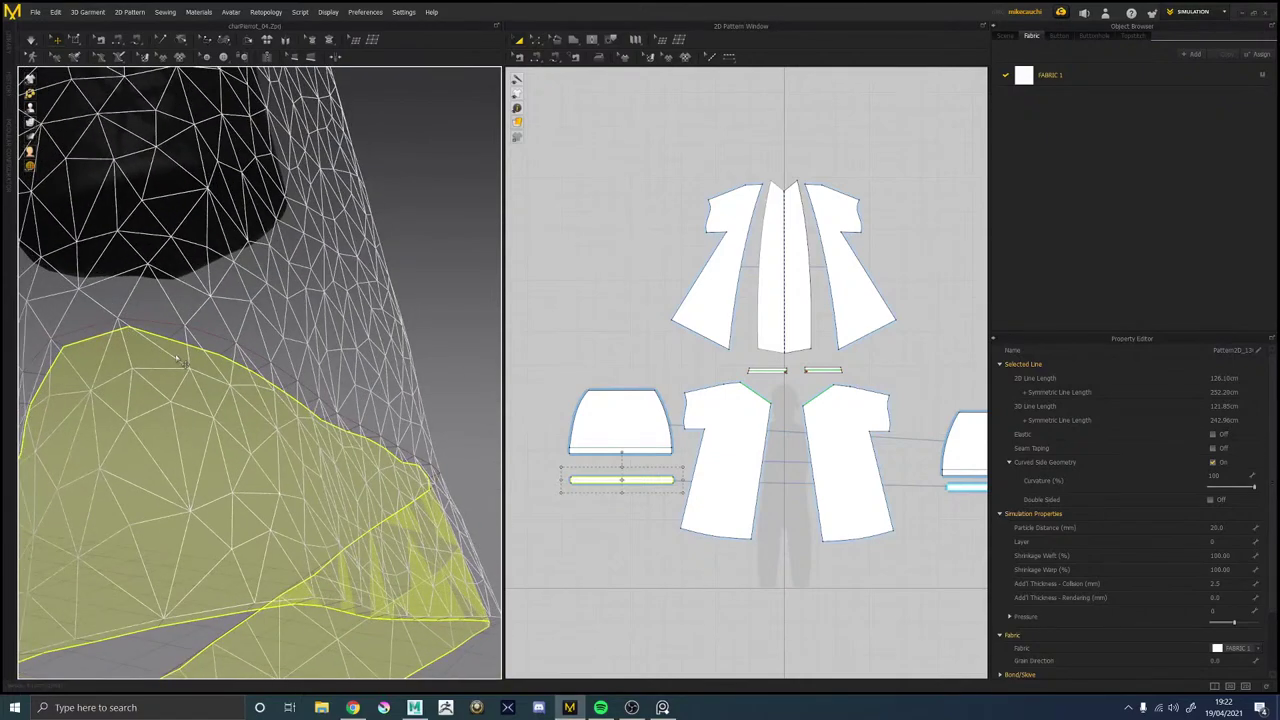
right_drag(180, 362, 260, 360)
scroll(807, 457, down, 2)
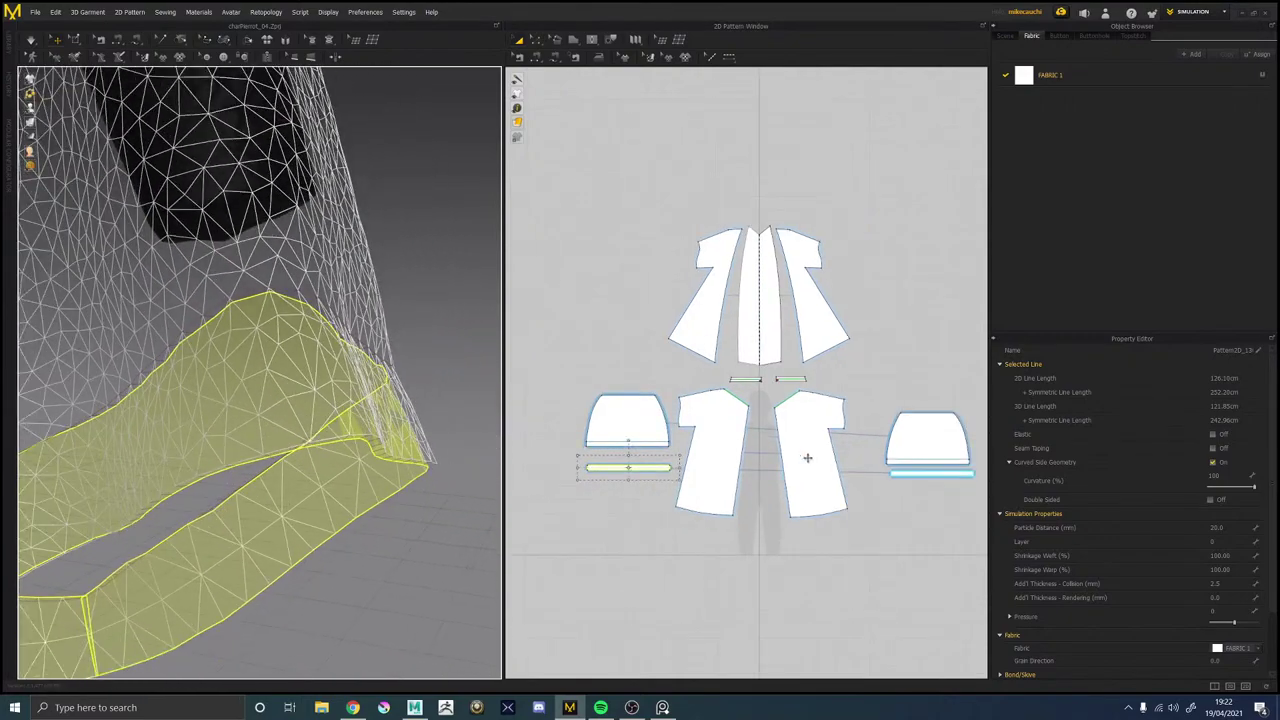
middle_drag(910, 452, 756, 393)
right_drag(234, 428, 290, 340)
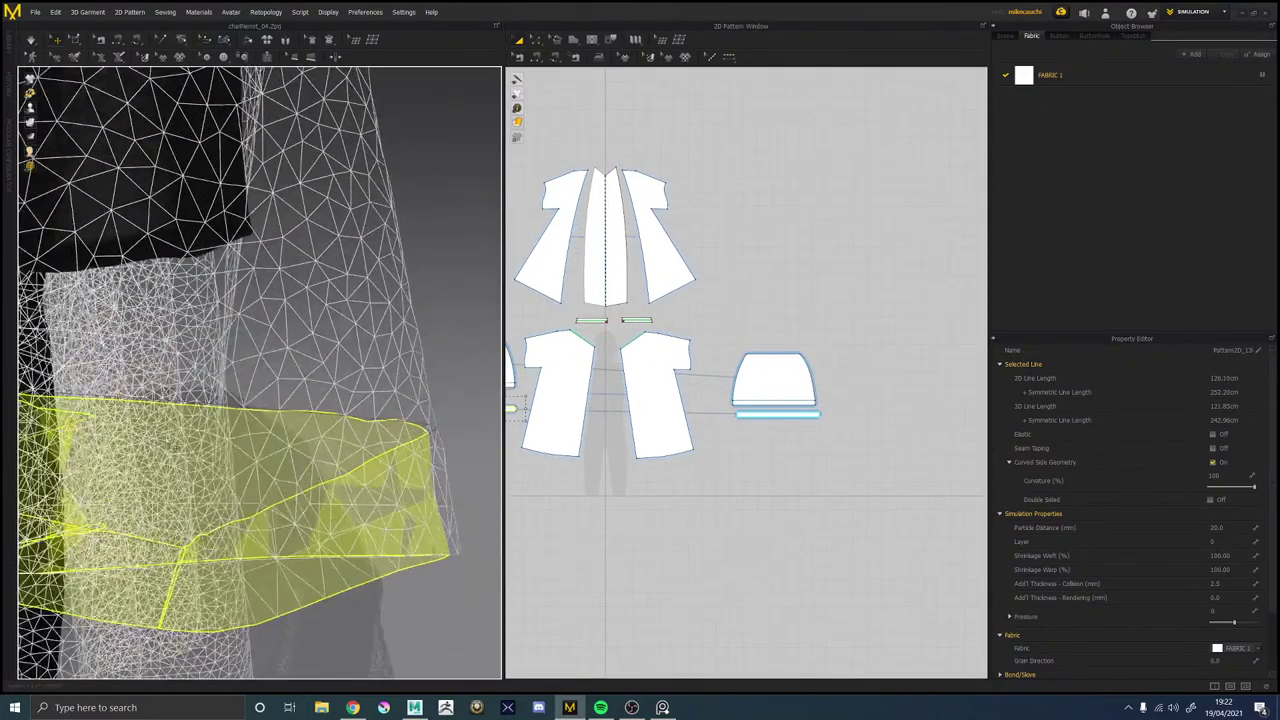
right_drag(240, 405, 345, 323)
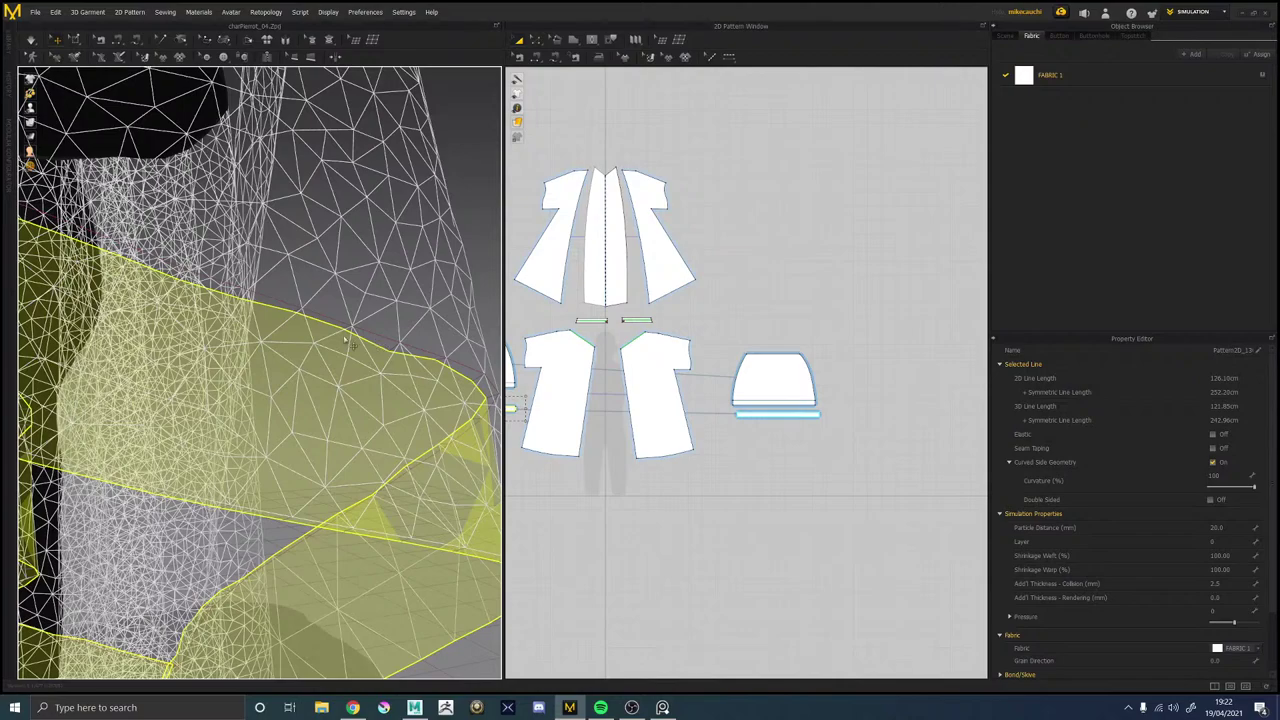
right_drag(345, 340, 392, 418)
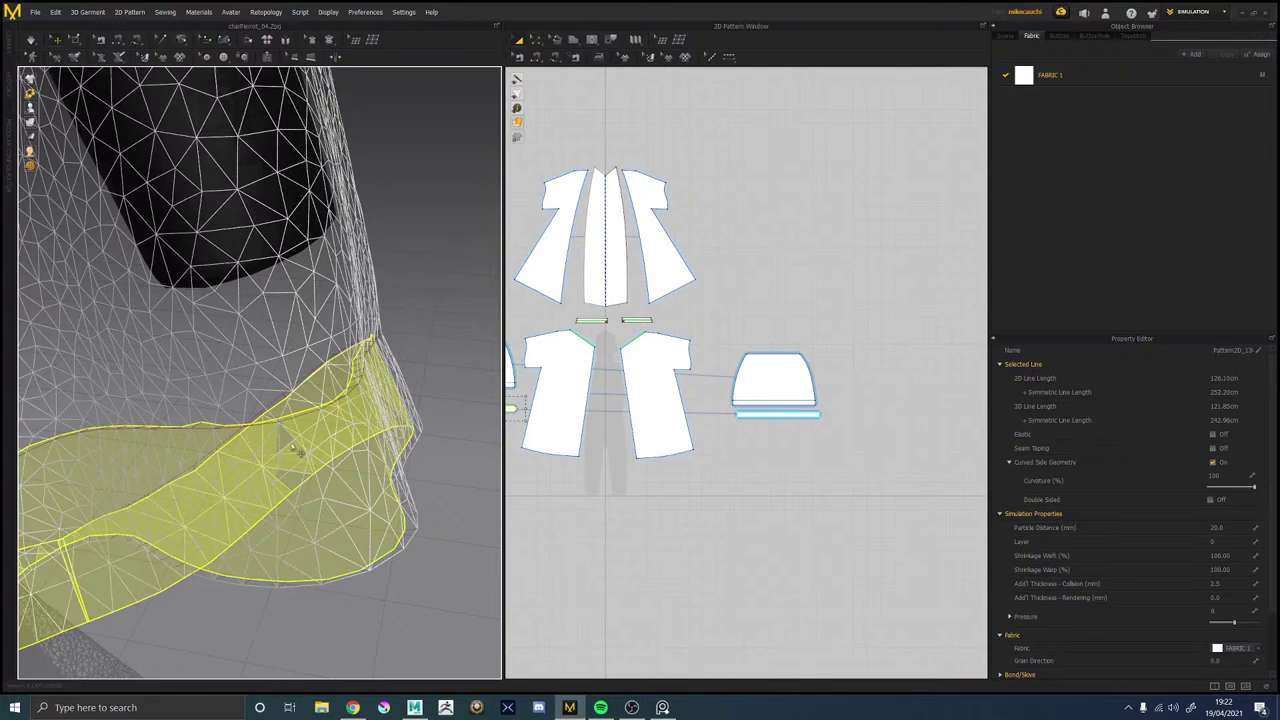
Add four internal lines spaced 0.50 cm apart above the sleeve pattern's hem edge with Offset as Internal Line.
right_drag(295, 450, 377, 313)
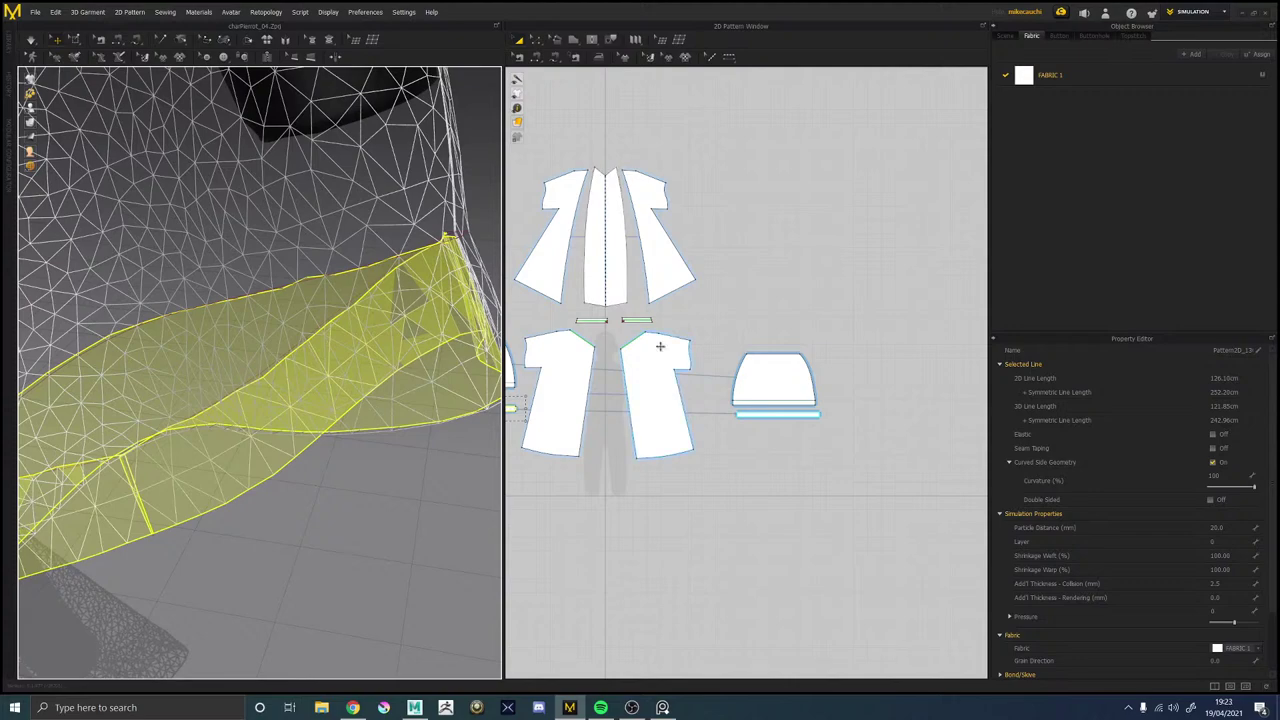
right_drag(425, 403, 368, 275)
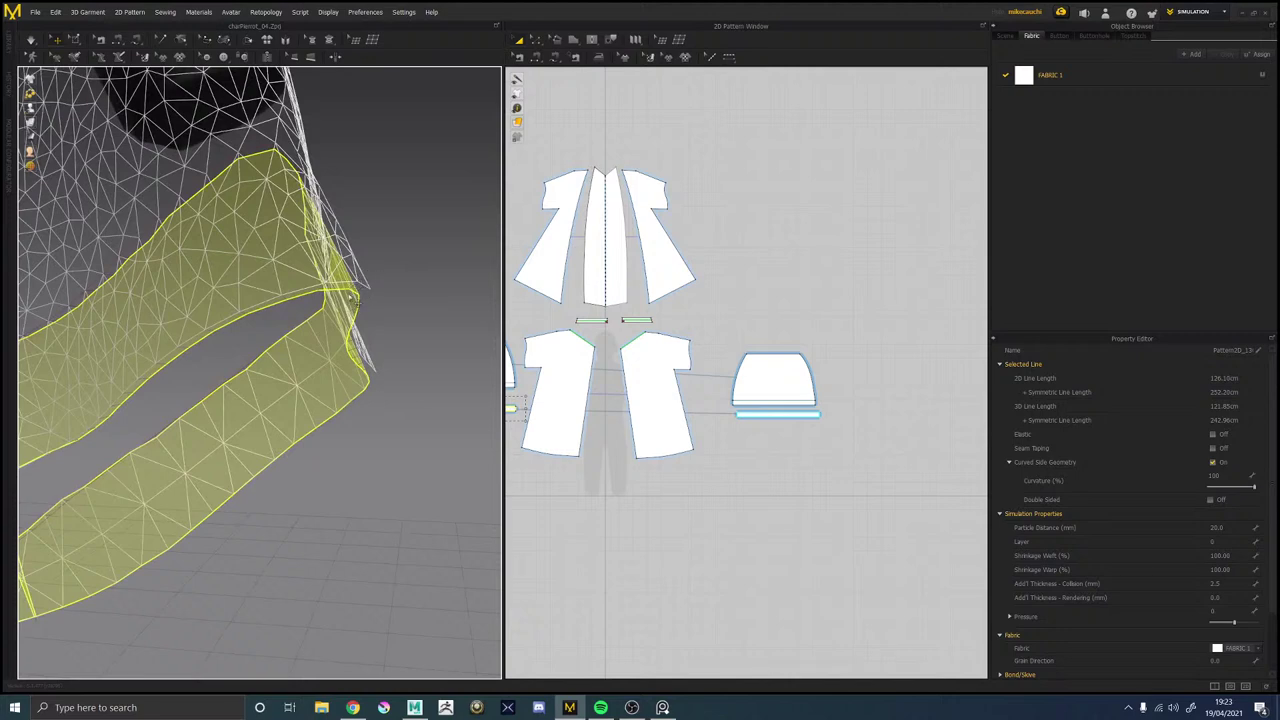
scroll(763, 418, down, 2)
scroll(765, 416, up, 10)
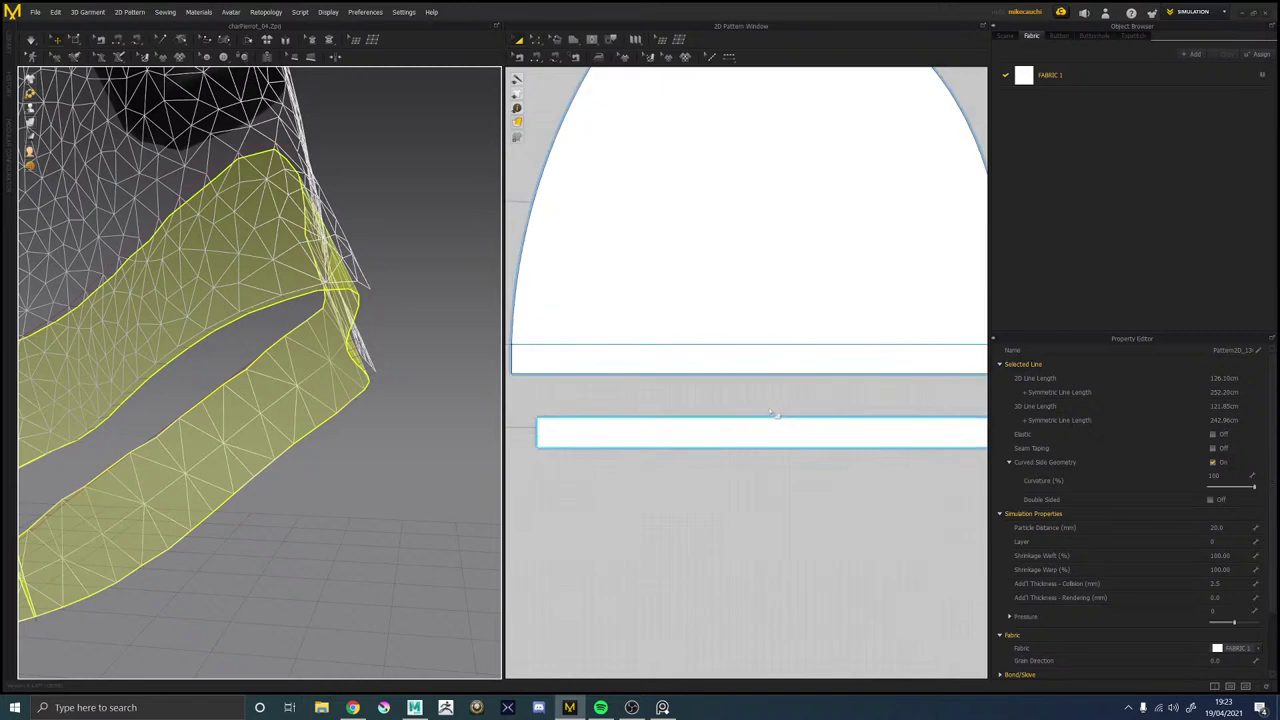
scroll(773, 412, down, 4)
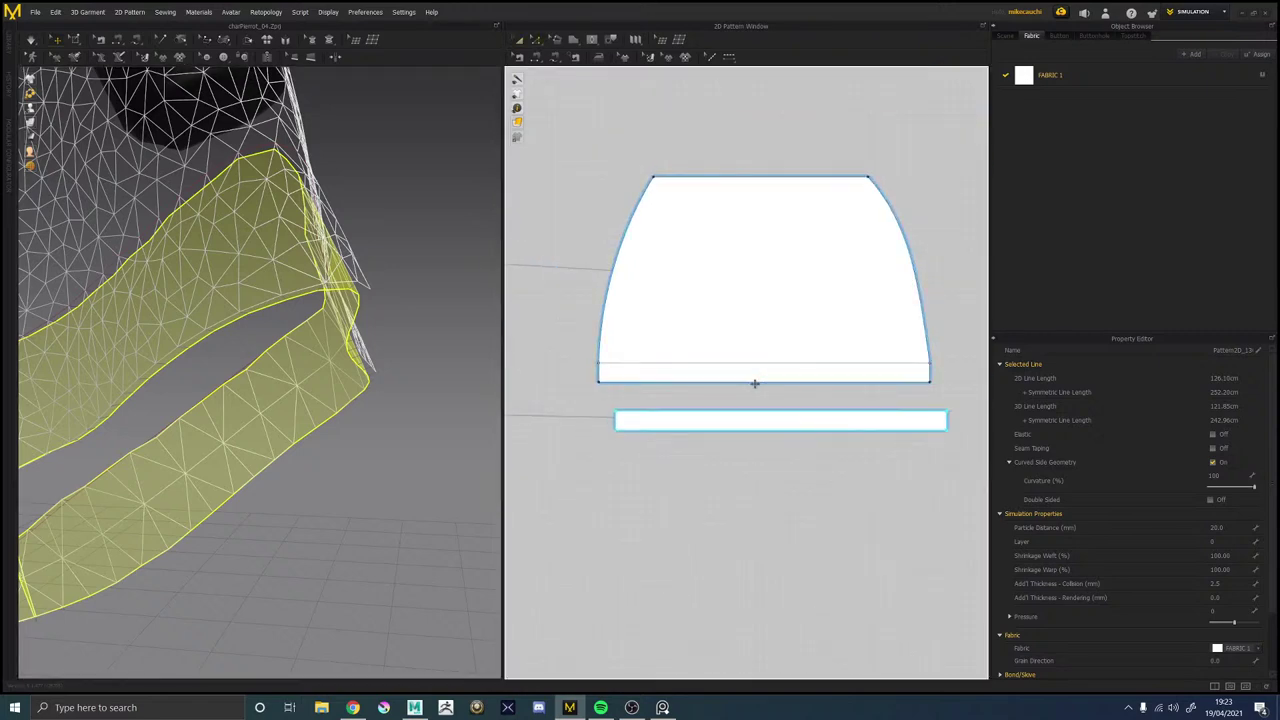
click(761, 389)
right_click(757, 383)
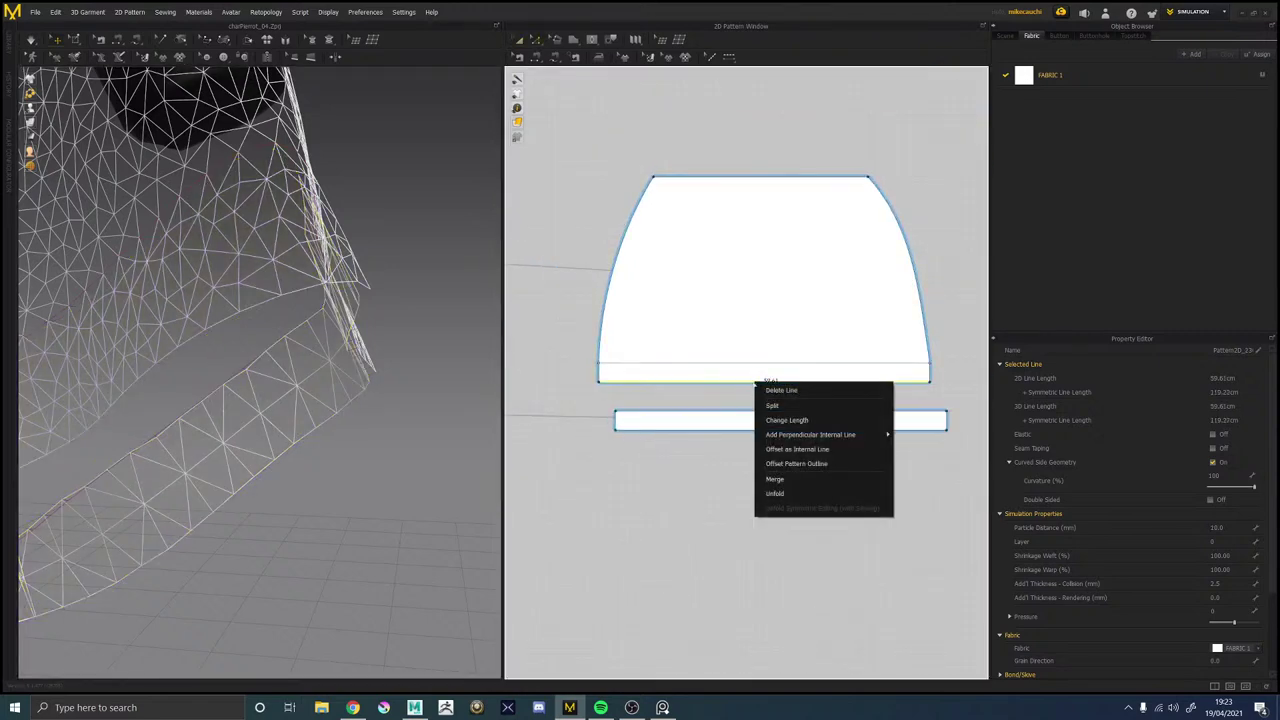
click(811, 450)
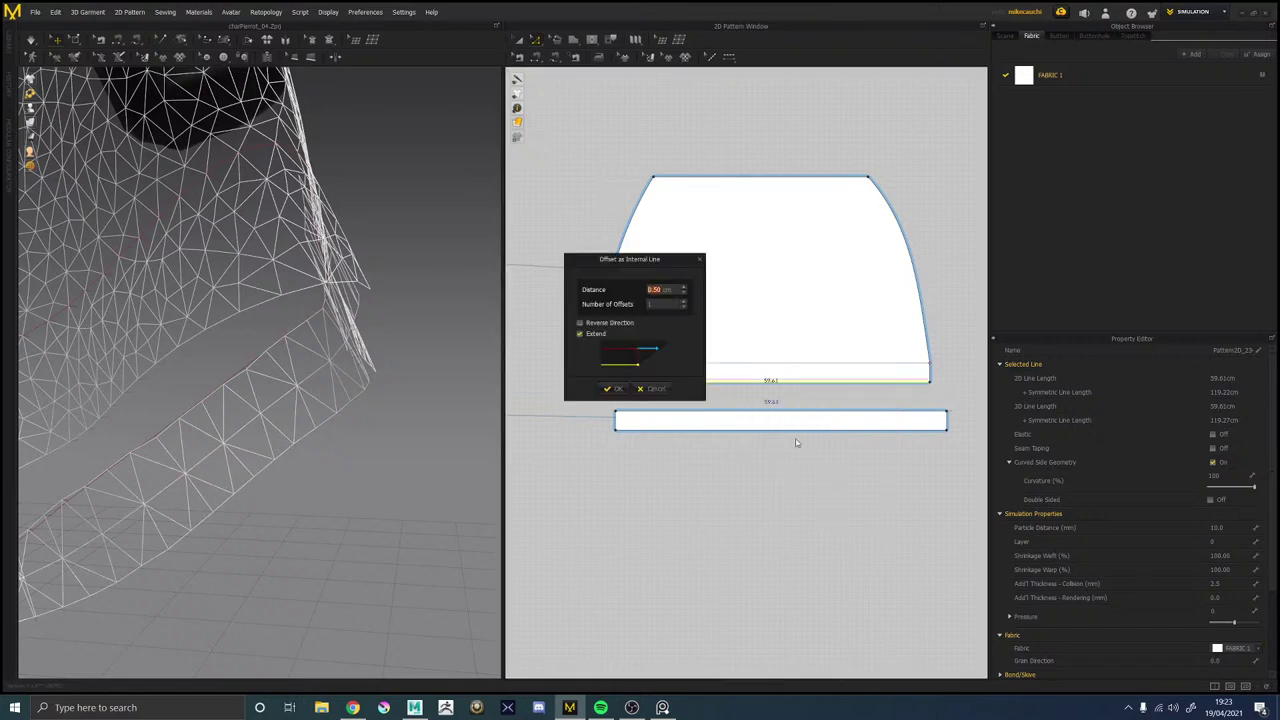
click(684, 302)
click(684, 302)
click(684, 302)
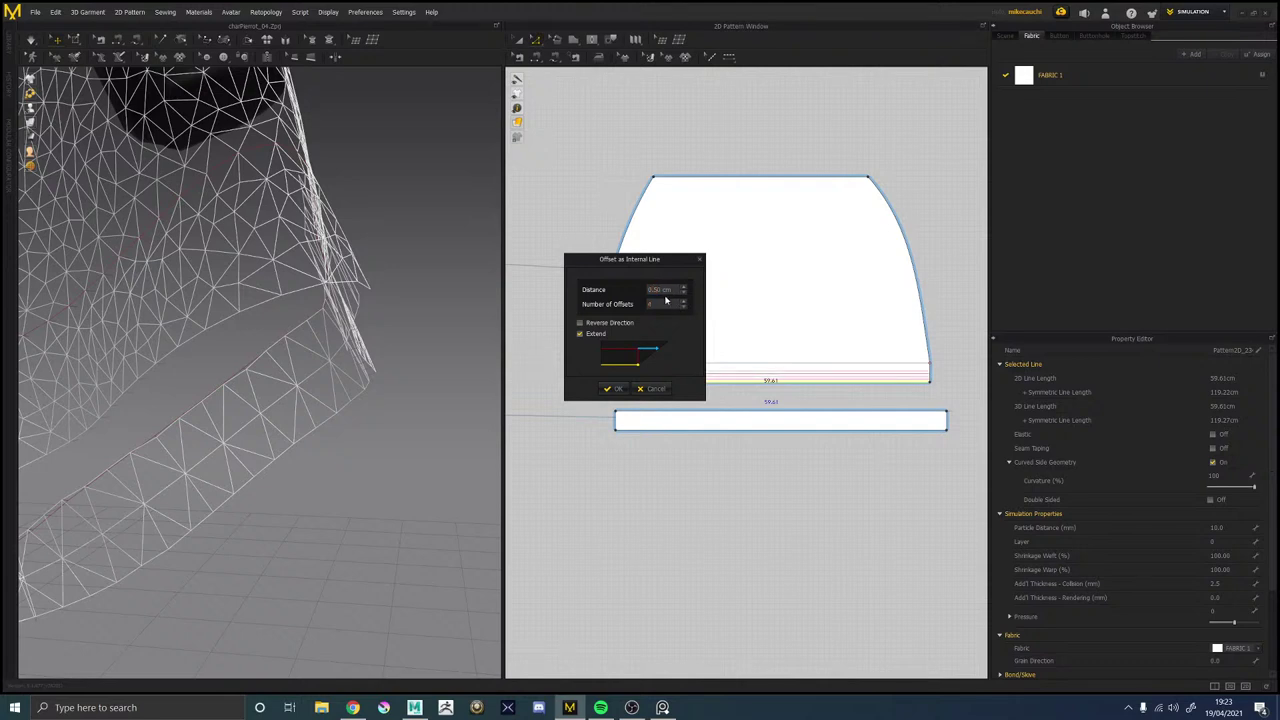
key(Return)
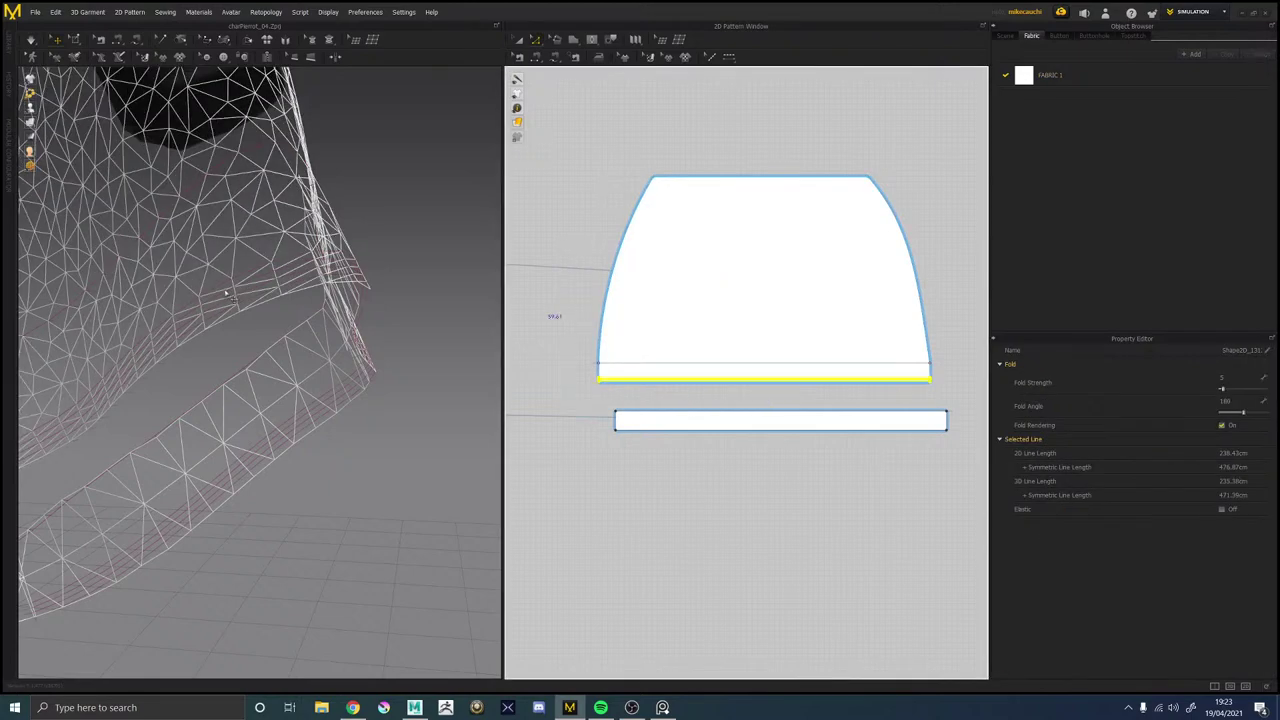
Examine the wireframe mesh around the new offset lines at both sleeve hems and along the robe.
scroll(283, 308, down, 4)
right_drag(226, 293, 150, 263)
scroll(311, 294, up, 5)
middle_drag(39, 214, 265, 205)
key(2)
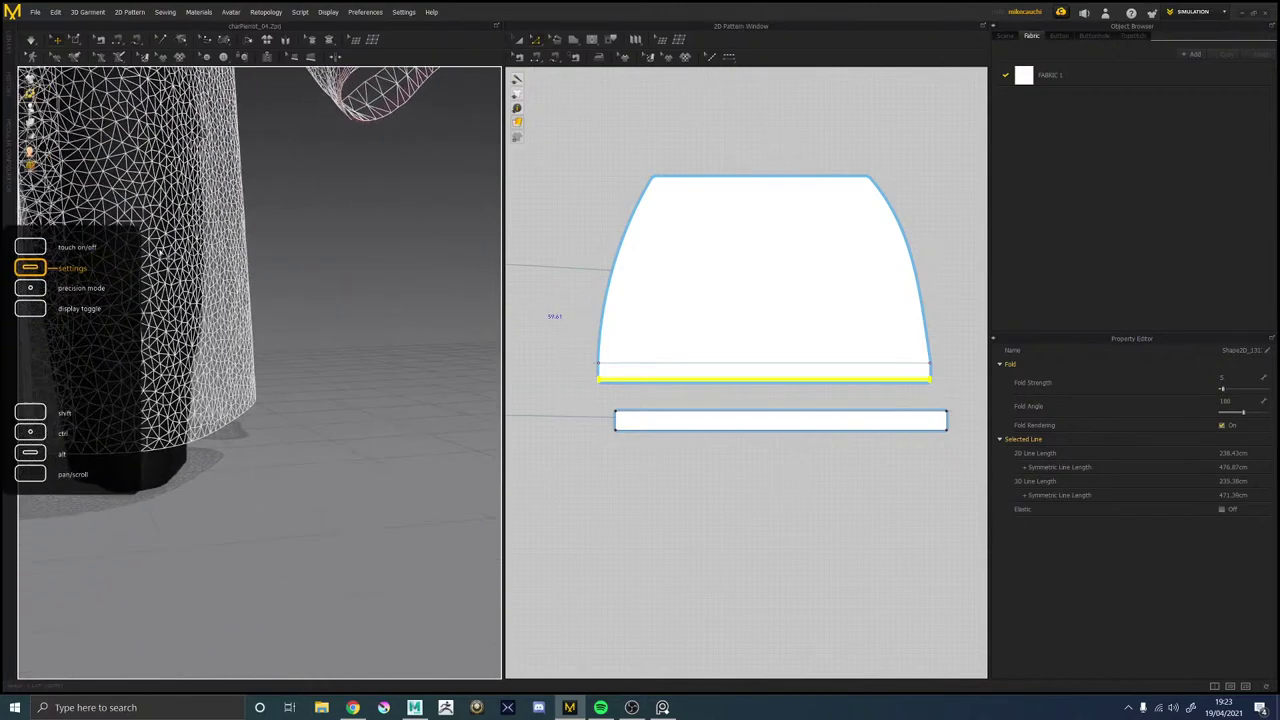
middle_drag(308, 396, 279, 420)
right_drag(279, 421, 428, 472)
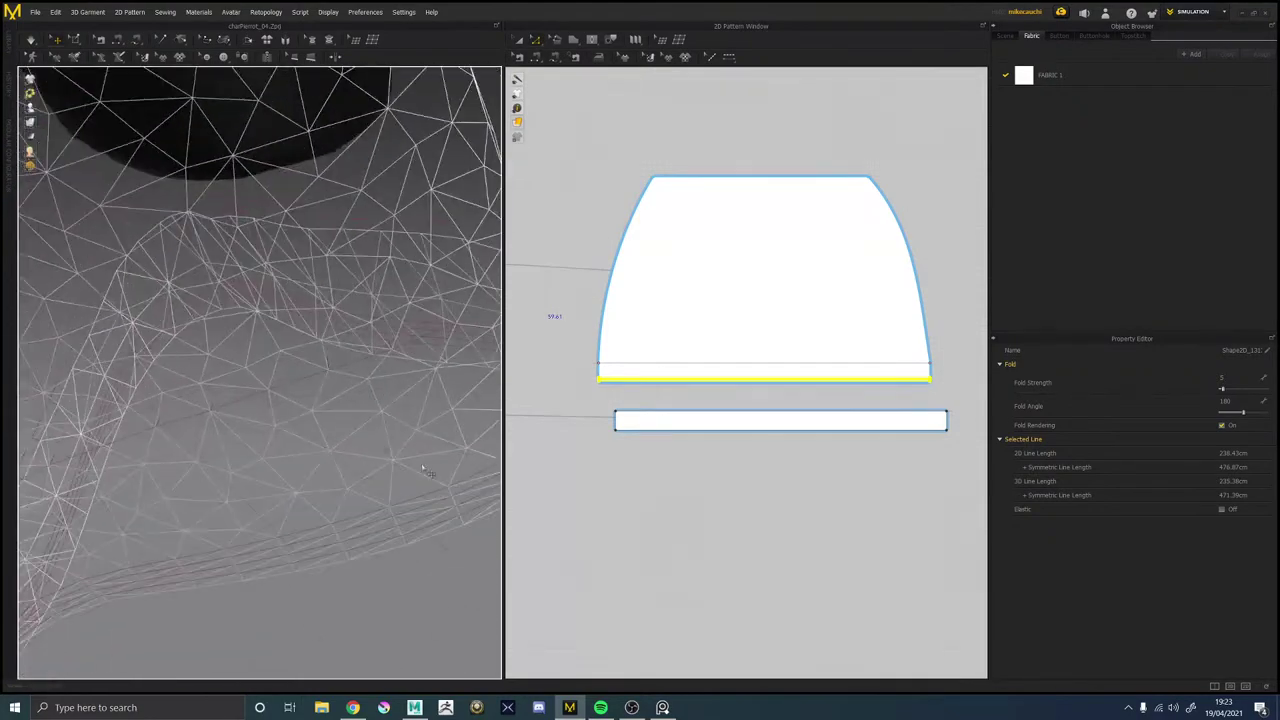
alt+drag(428, 472, 315, 449)
mouse_move(313, 448)
right_down()
mouse_move(294, 511)
mouse_move(280, 343)
mouse_move(277, 447)
mouse_move(331, 423)
mouse_move(303, 452)
right_up()
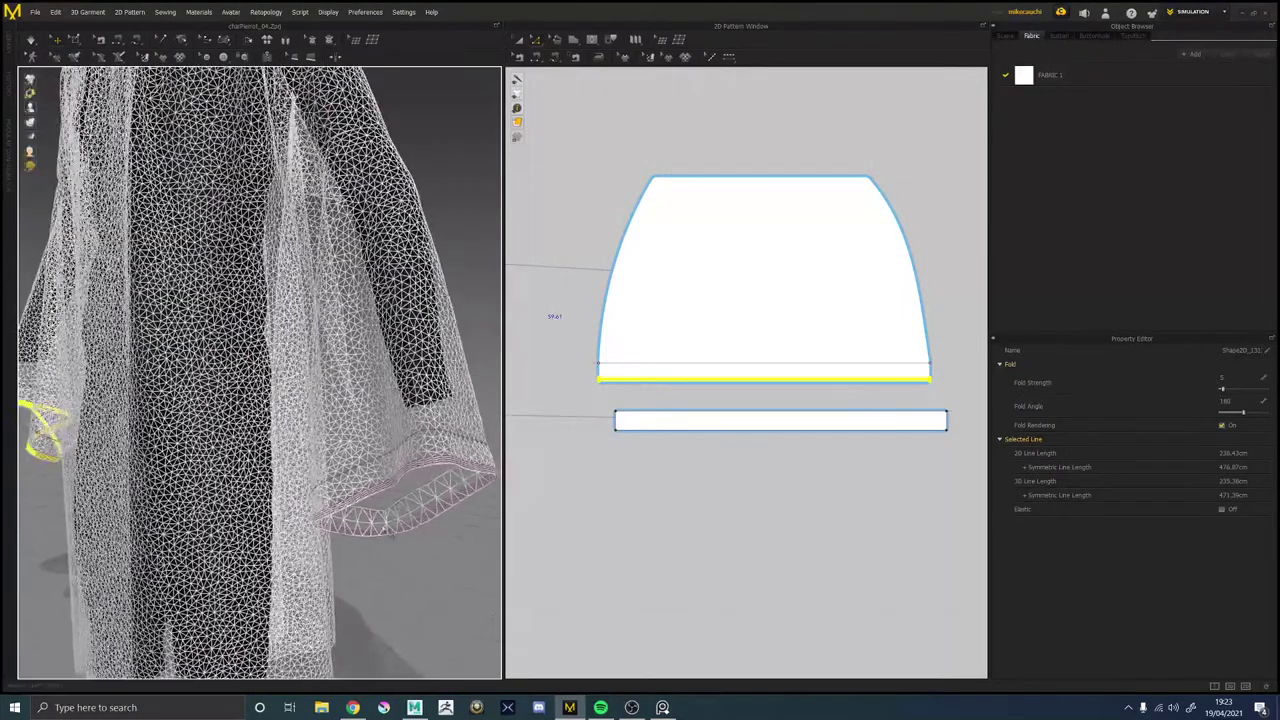
click(441, 600)
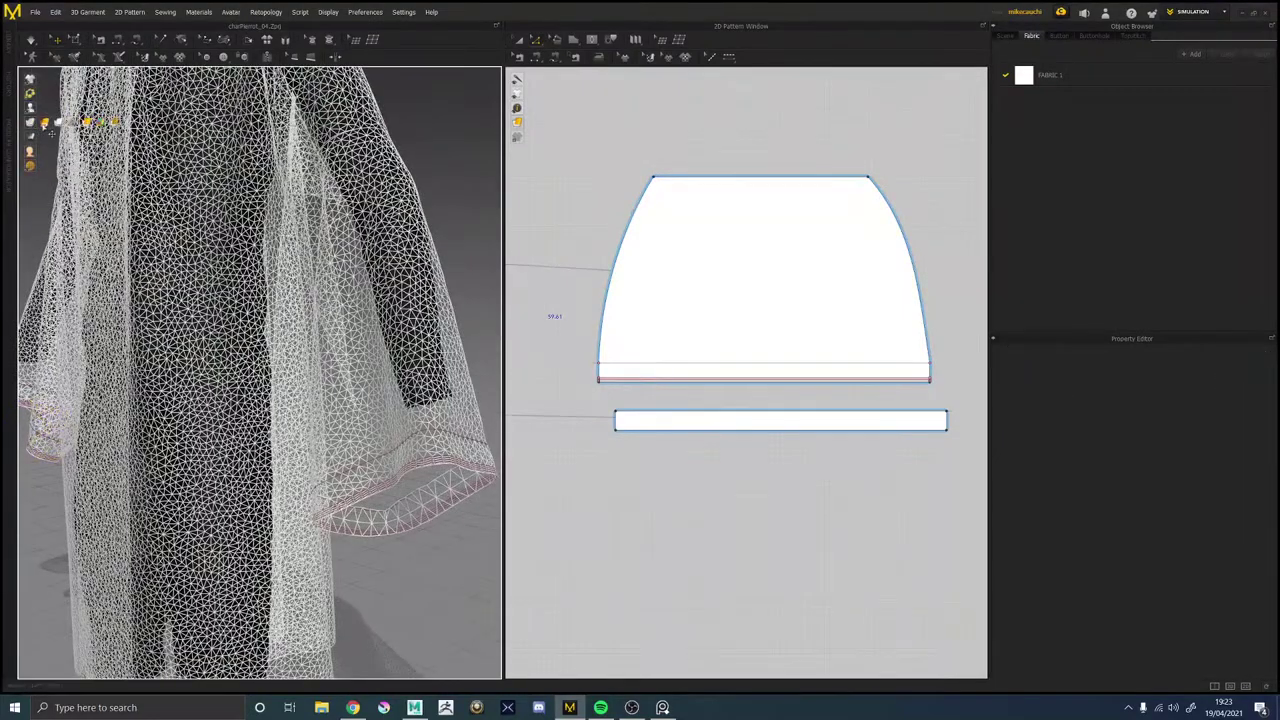
Switch the garment from wireframe to a shaded surface display and run the simulation.
click(60, 122)
right_drag(215, 325, 379, 345)
key(space)
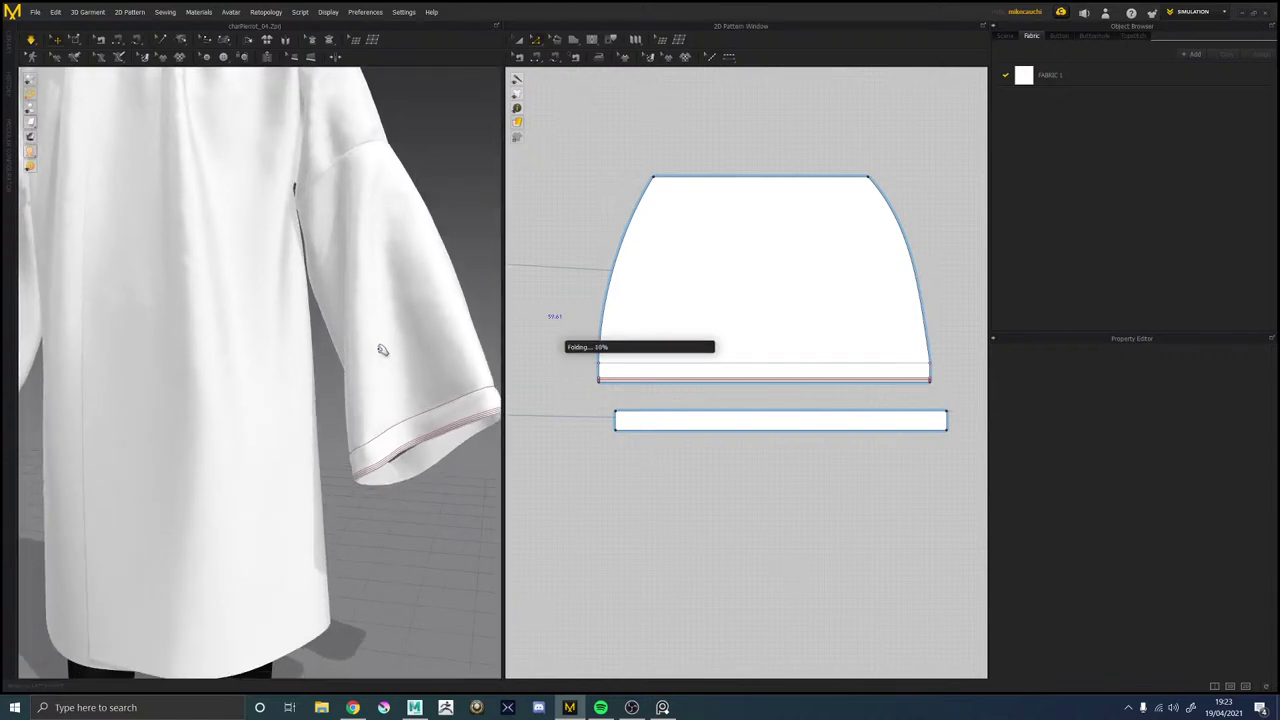
right_drag(403, 335, 403, 363)
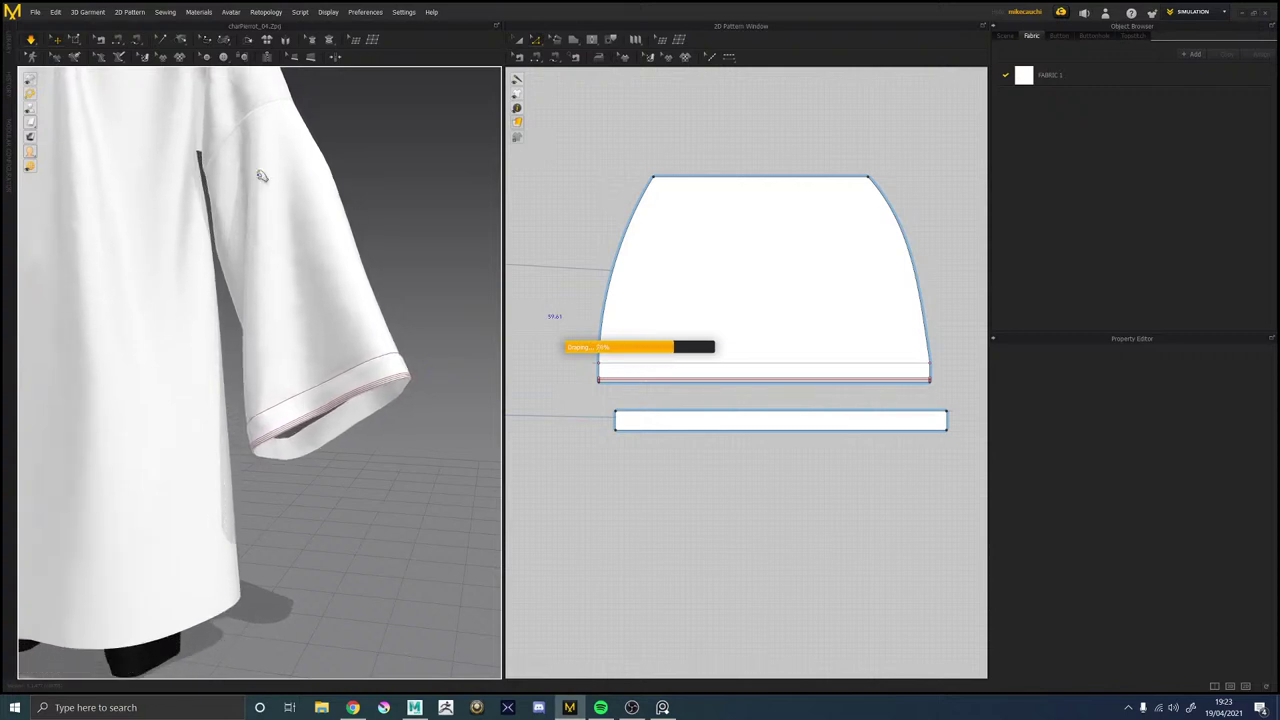
Hide the internal lines on the 3D garment.
mouse_move(33, 95)
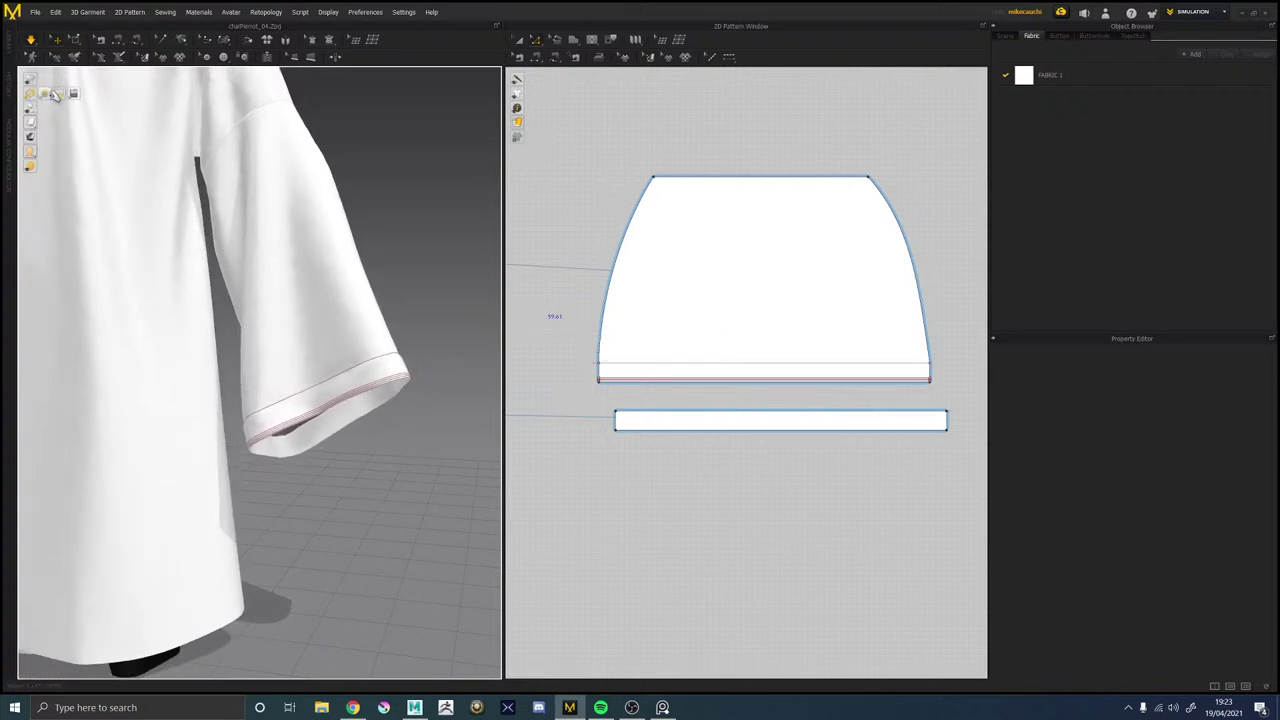
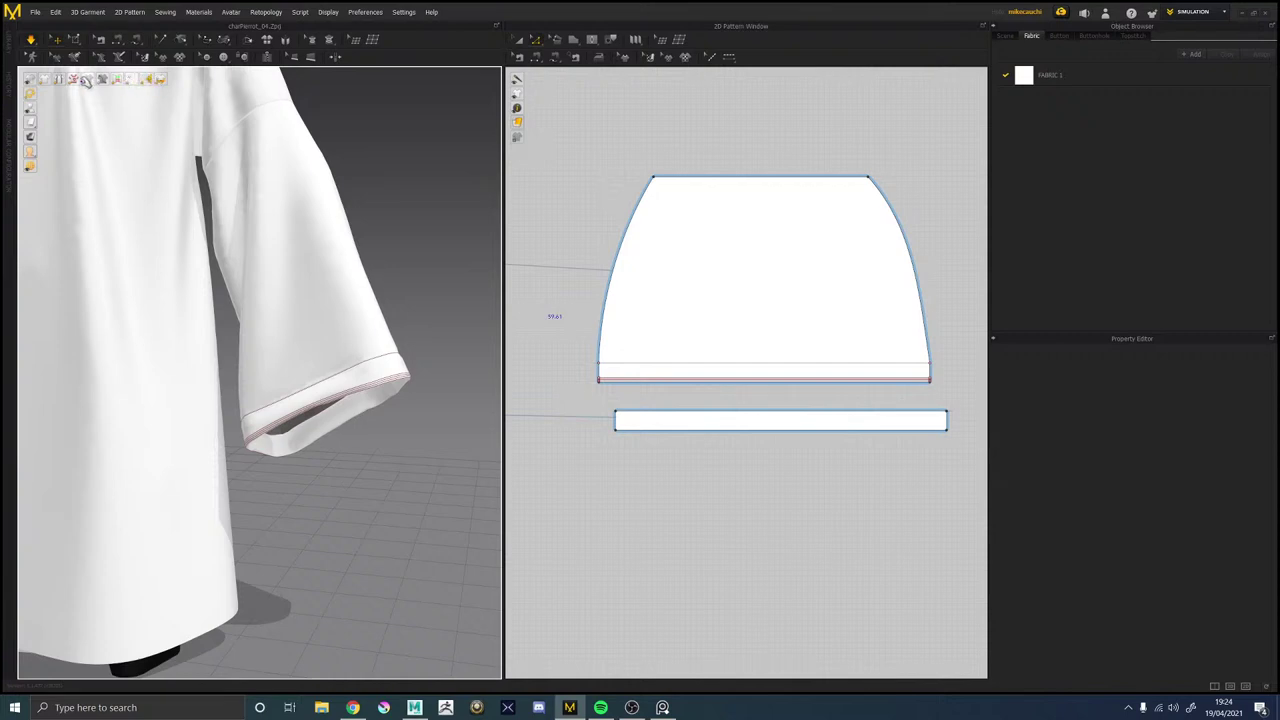
click(75, 80)
scroll(360, 300, up, 5)
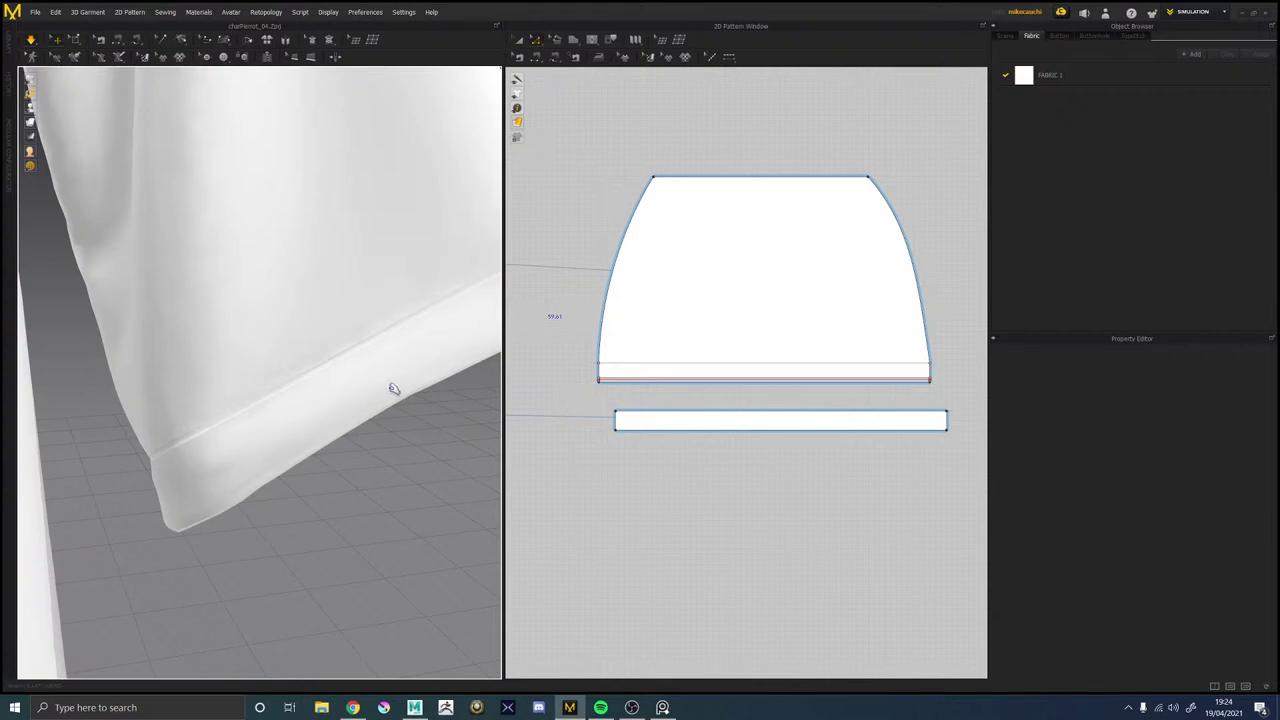
scroll(393, 389, up, 5)
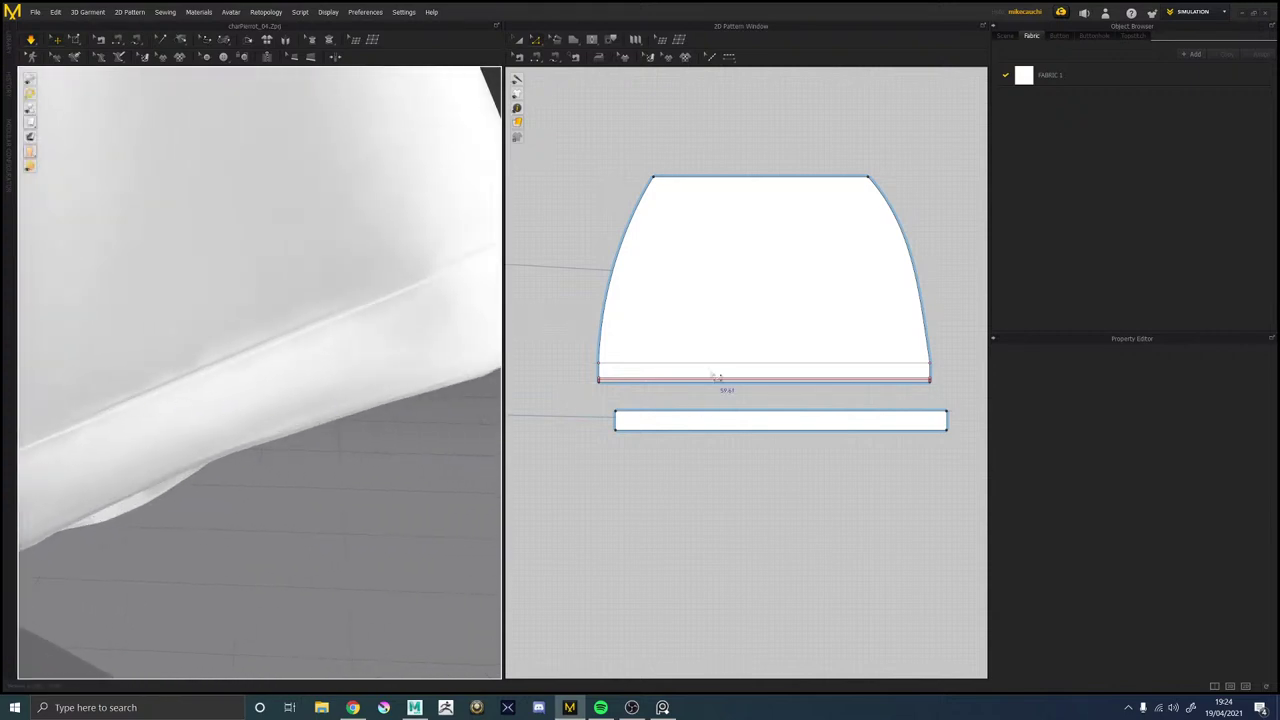
Turn off Fold Rendering for the offset internal lines near the sleeve pattern's hem.
right_click(797, 381)
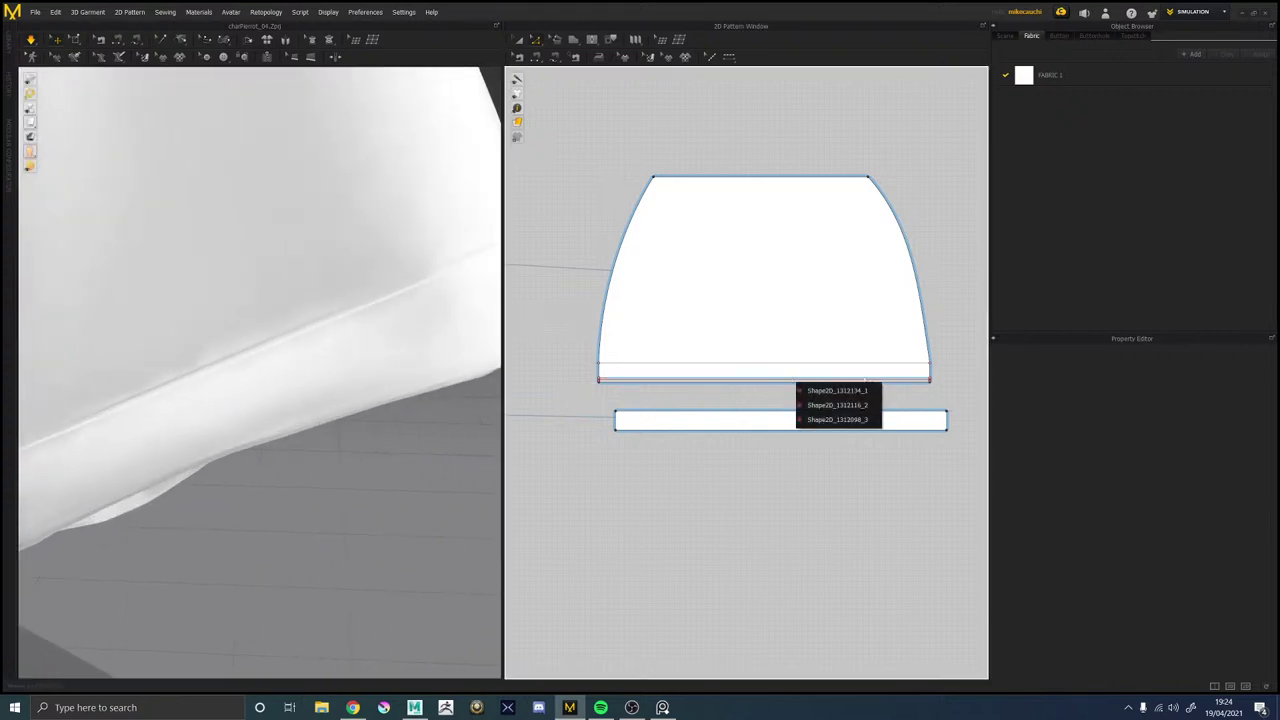
click(857, 390)
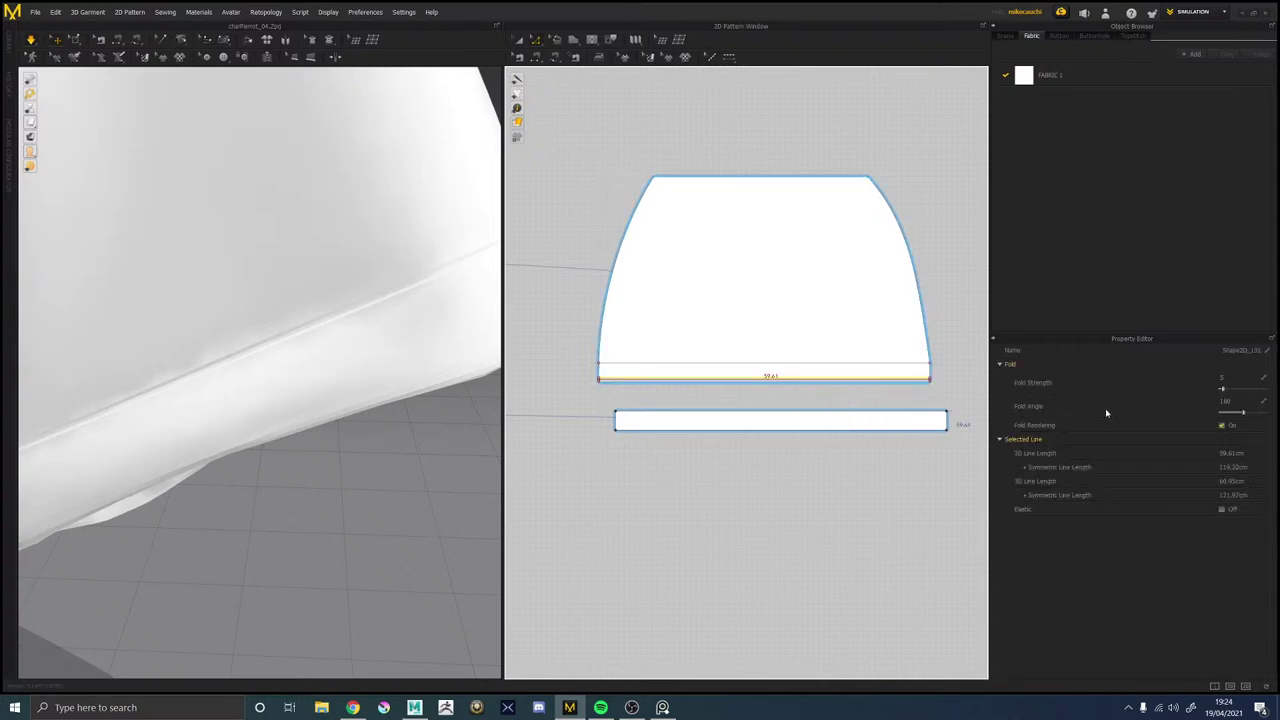
click(1221, 425)
scroll(900, 395, up, 3)
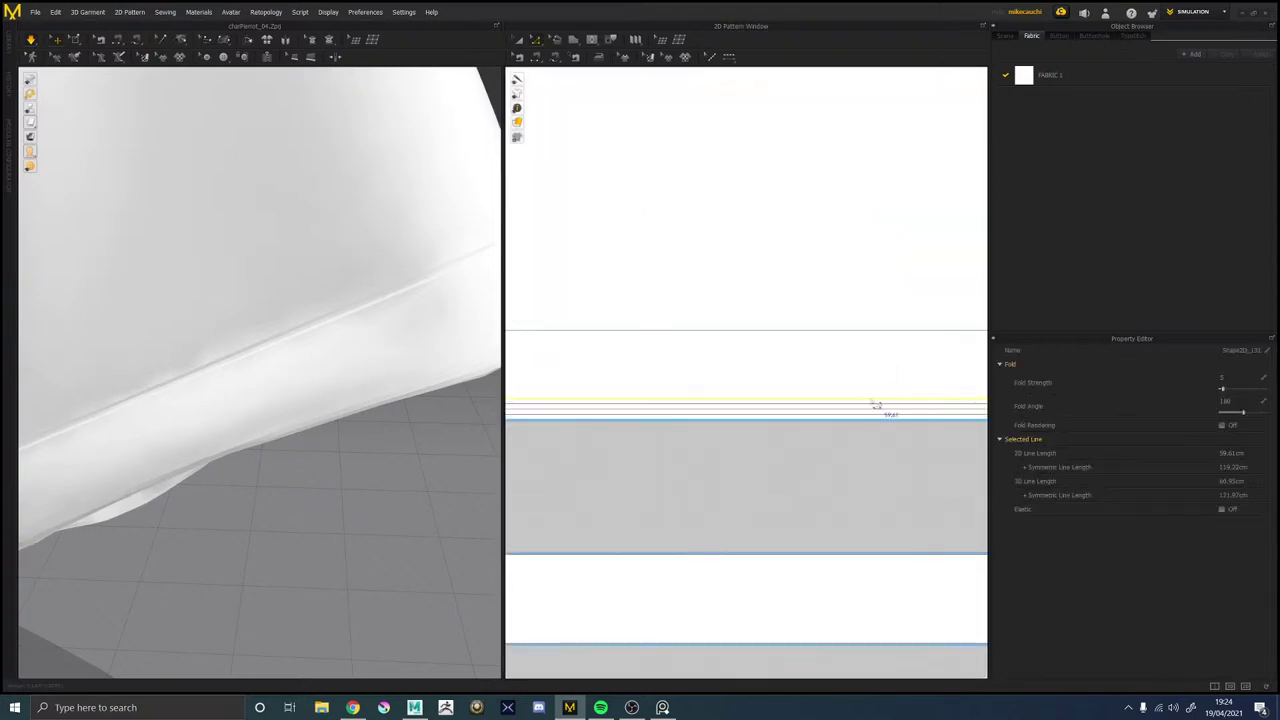
click(932, 419)
click(1221, 425)
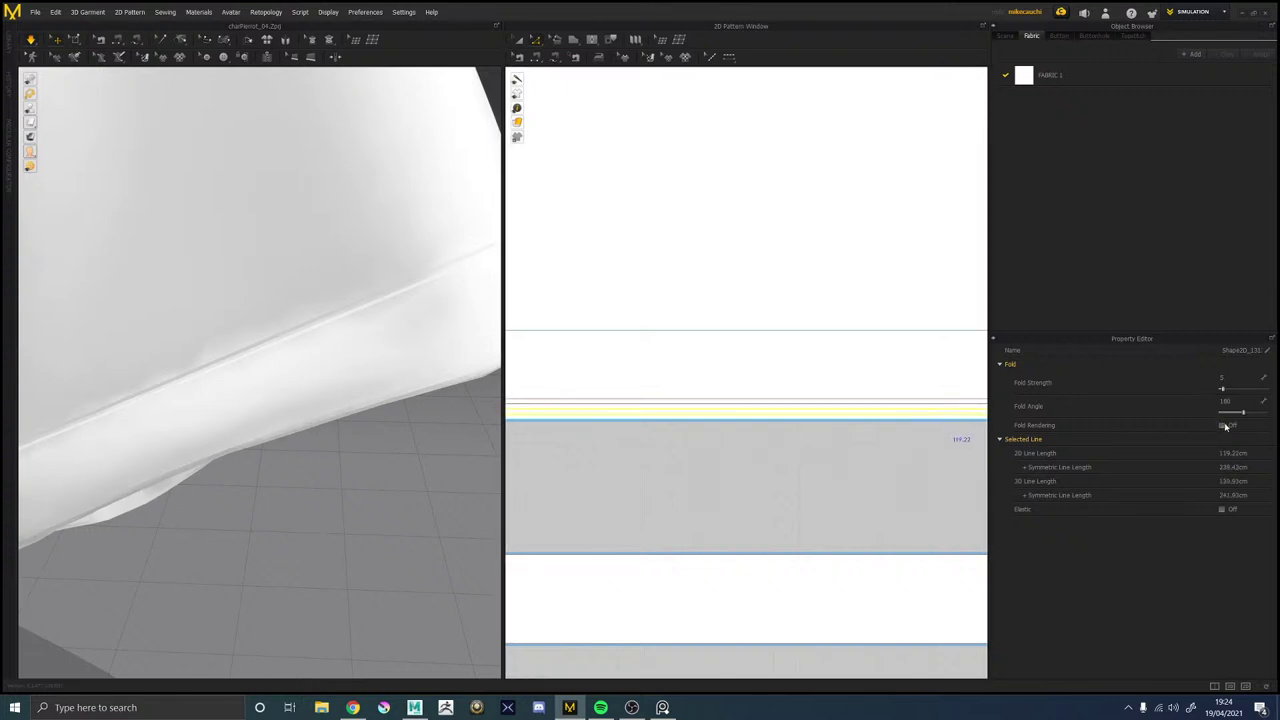
click(818, 330)
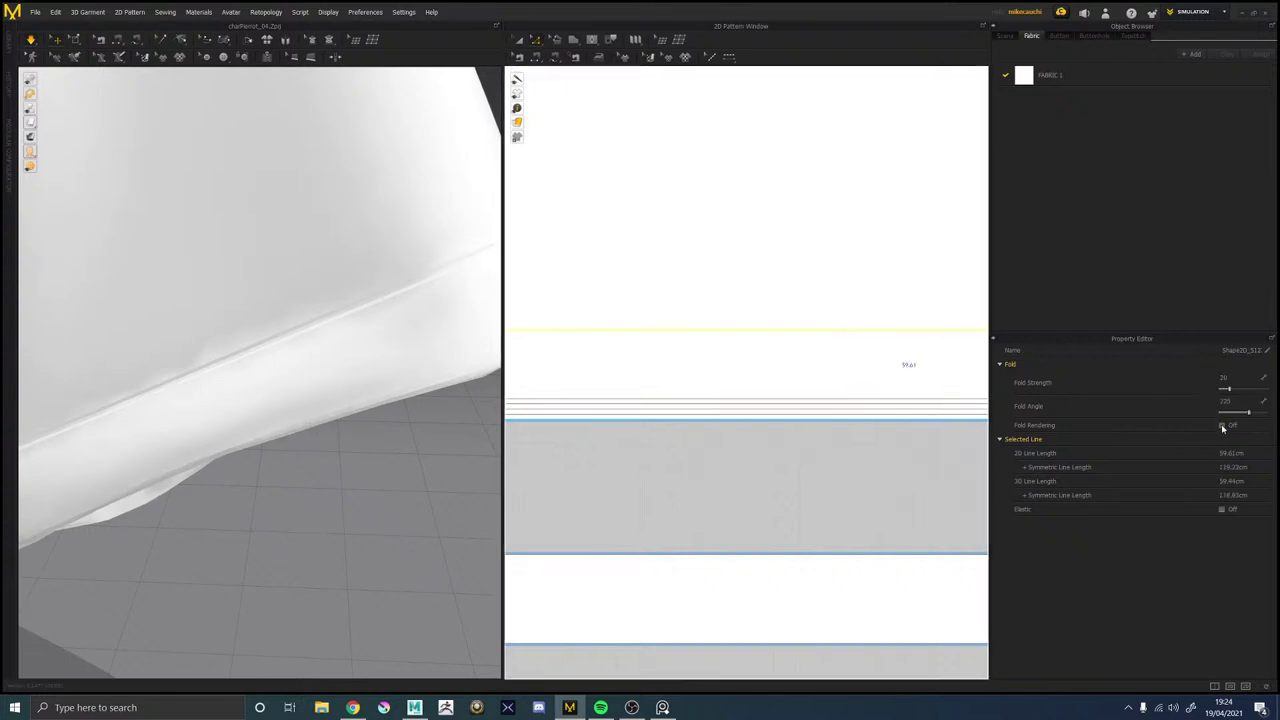
Examine both sleeve cuffs and their inner strips in the simulated garment.
scroll(780, 486, down, 3)
click(771, 500)
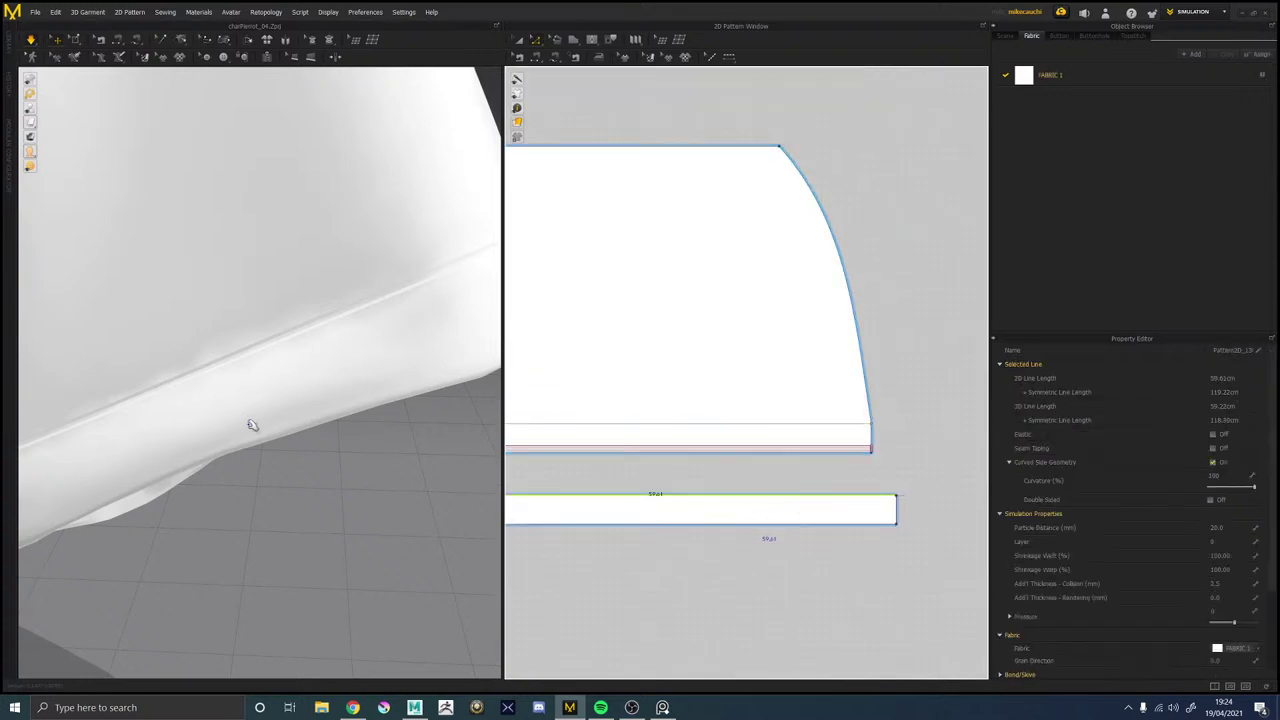
right_drag(251, 423, 322, 433)
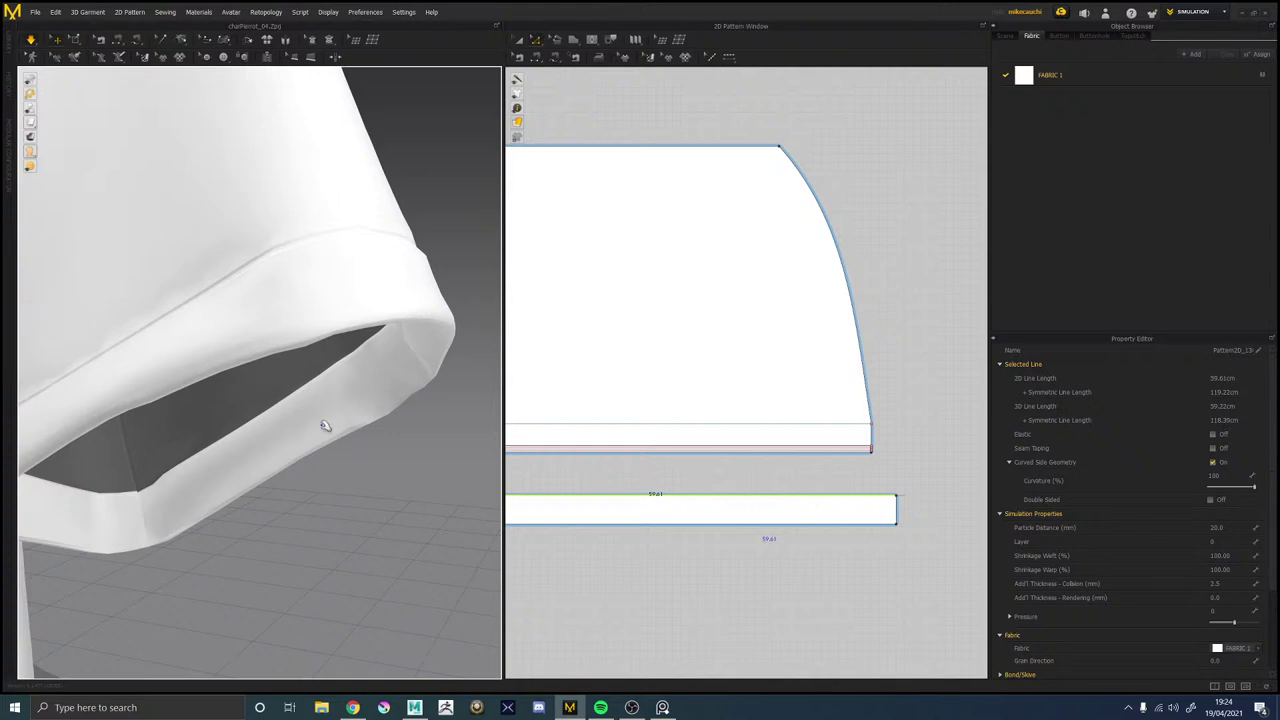
scroll(323, 423, down, 10)
right_drag(316, 418, 175, 404)
click(175, 404)
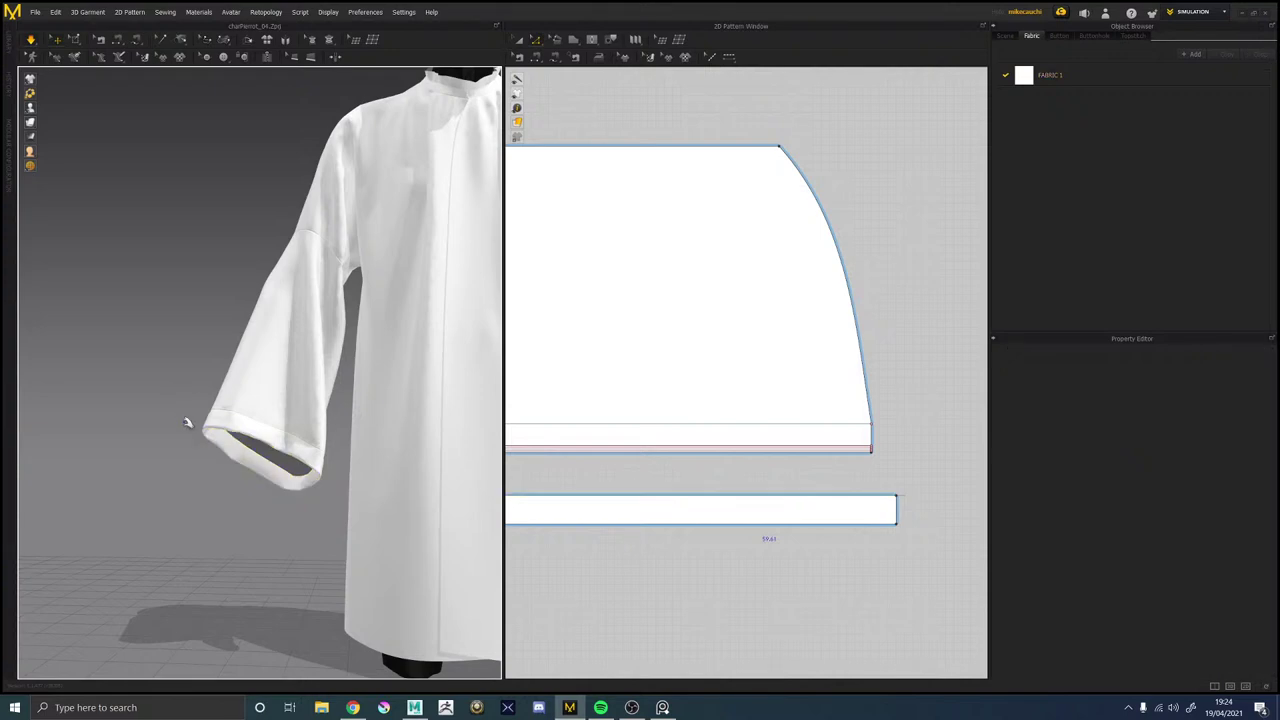
scroll(194, 423, up, 6)
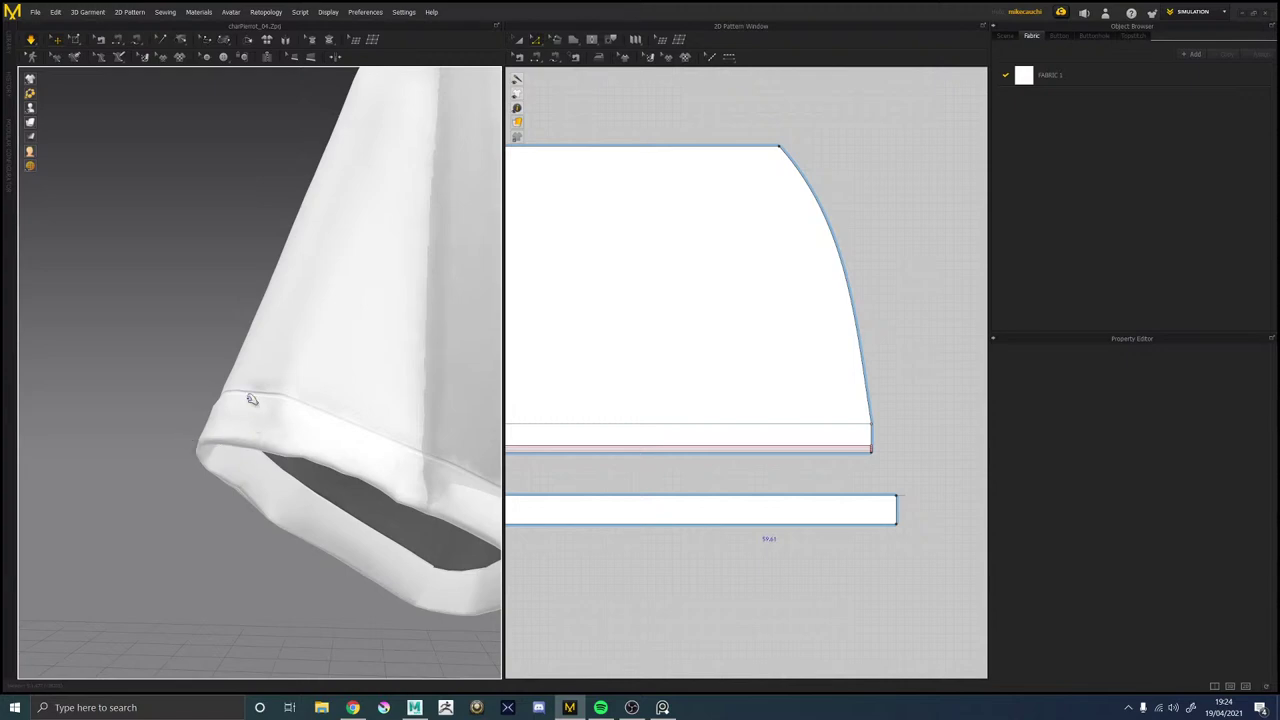
middle_drag(261, 360, 206, 440)
right_drag(238, 419, 267, 444)
Examine the whole robe on the avatar from several sides and review the complete pattern layout.
scroll(268, 444, down, 10)
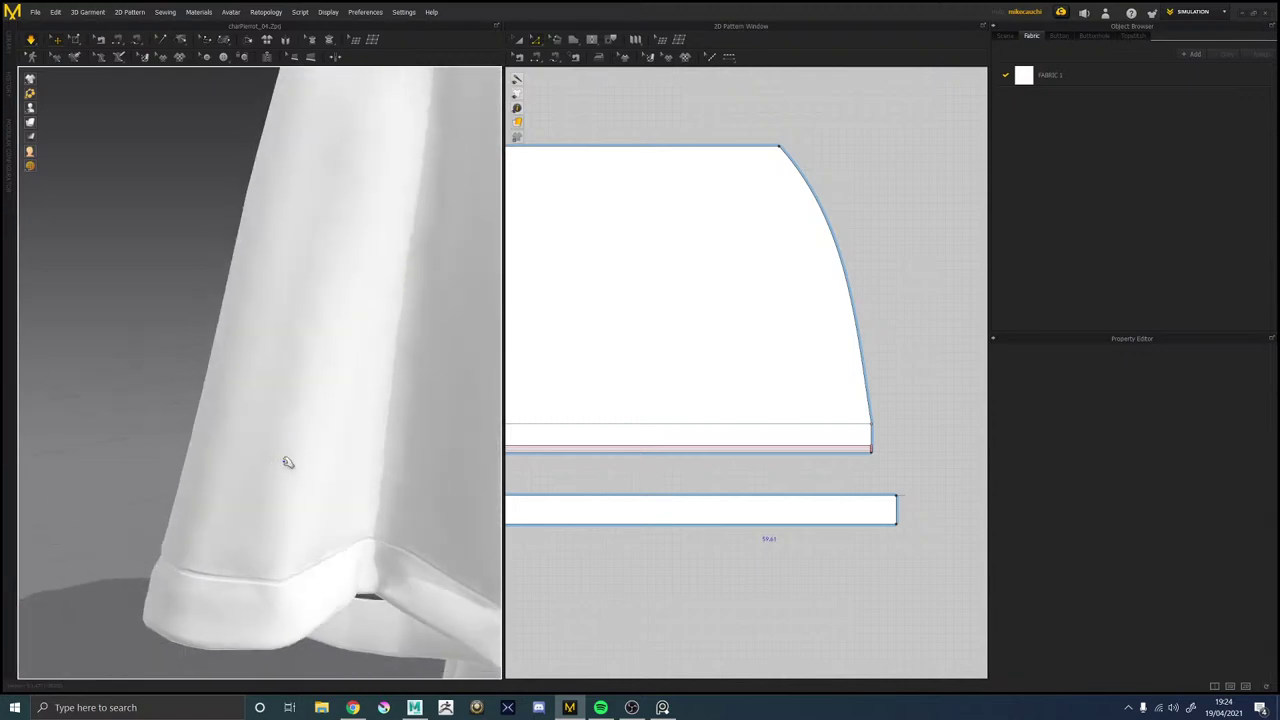
middle_drag(158, 441, 150, 443)
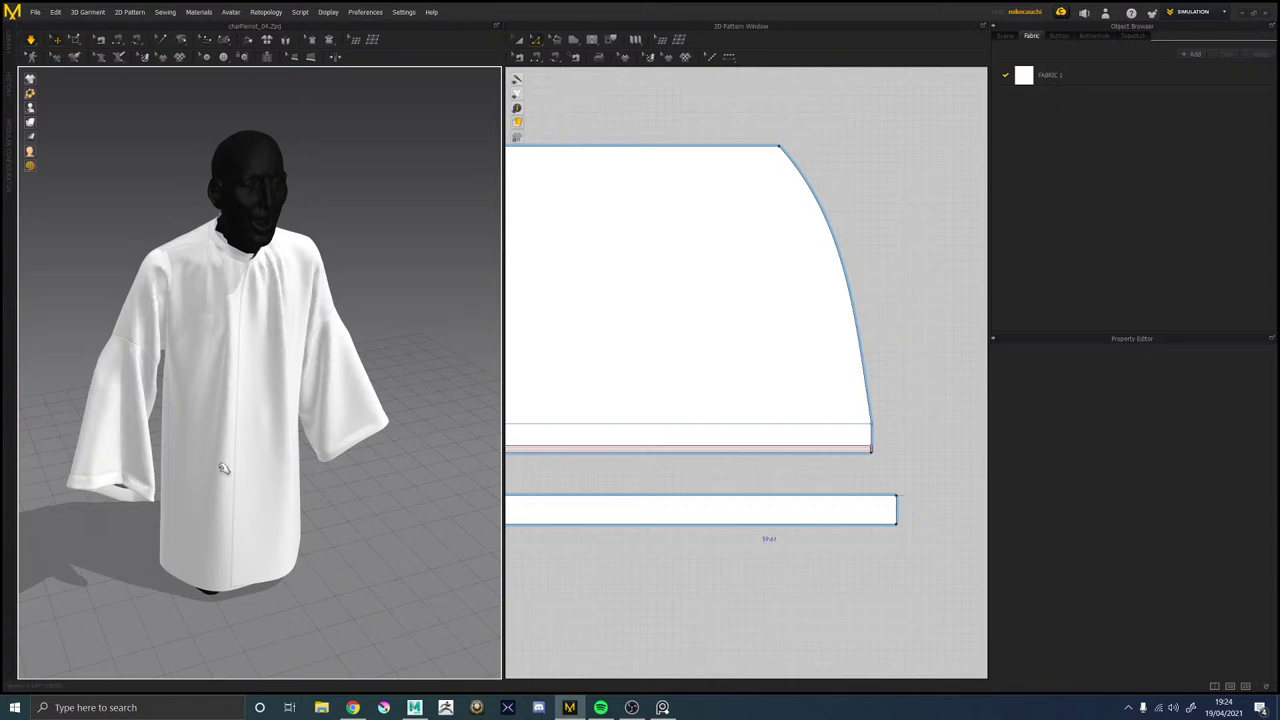
right_drag(281, 460, 366, 441)
right_drag(317, 430, 346, 297)
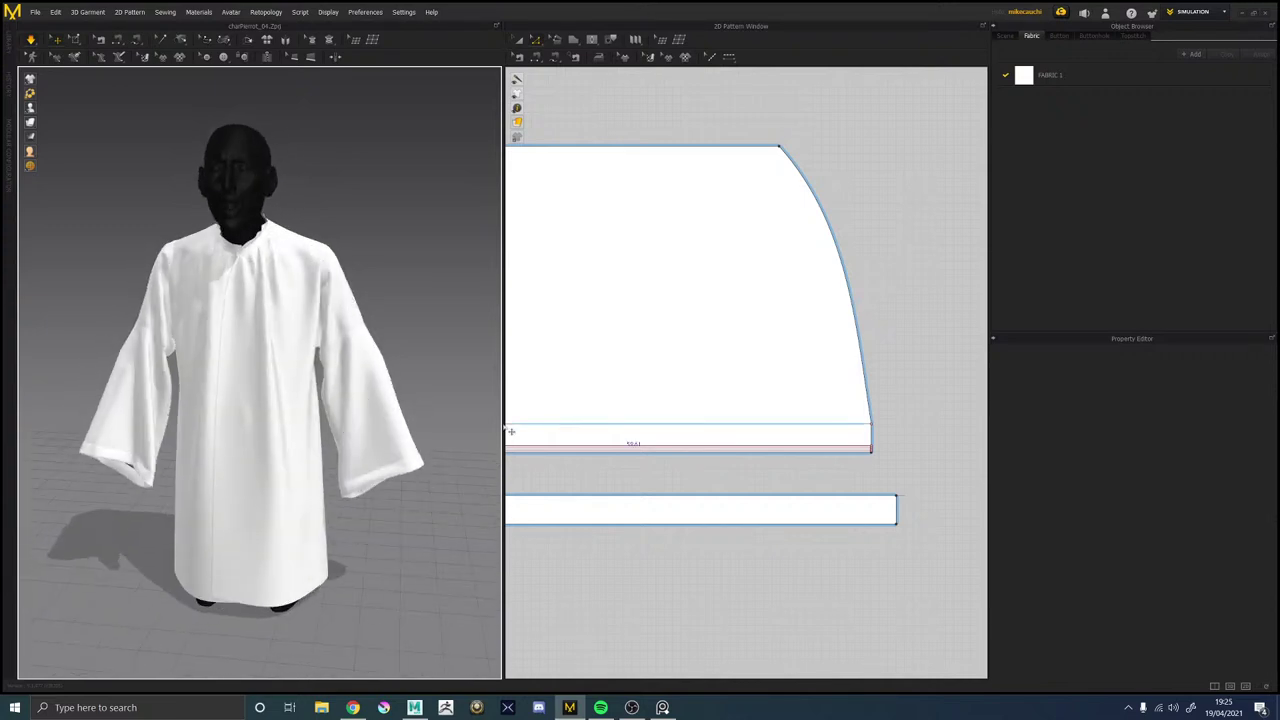
right_drag(466, 351, 312, 317)
middle_drag(312, 316, 321, 326)
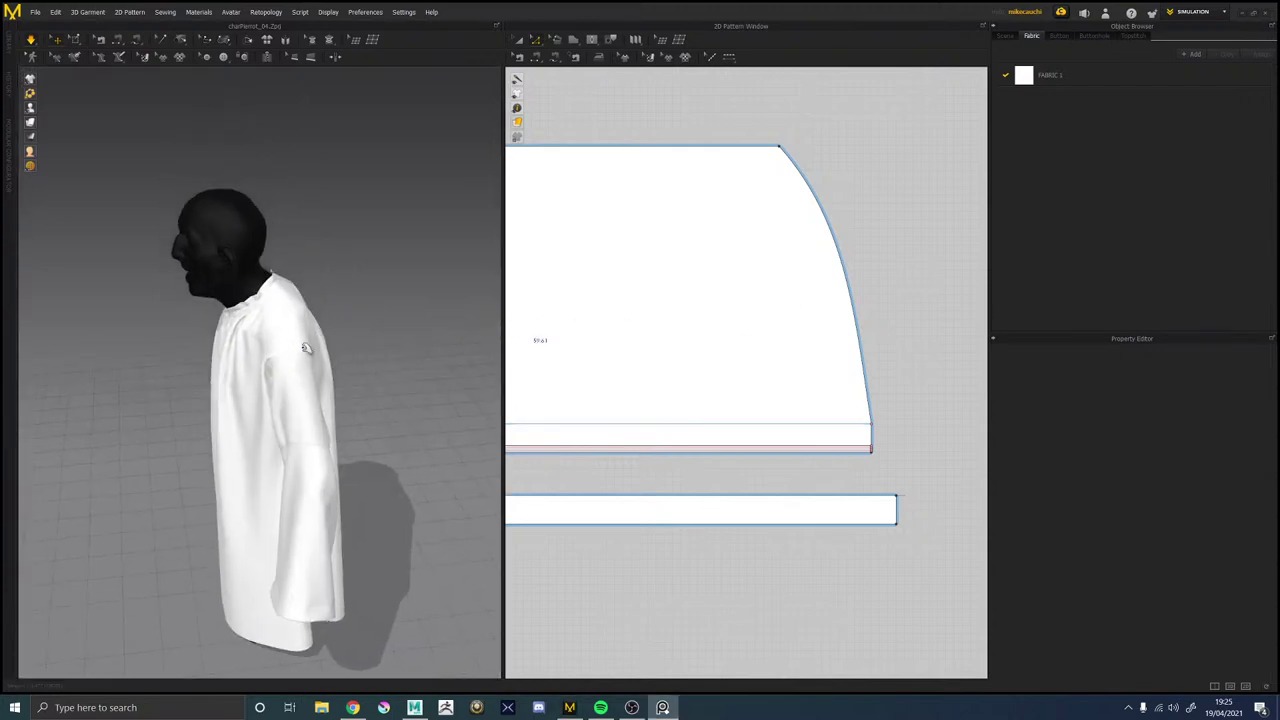
right_drag(307, 350, 352, 337)
scroll(352, 337, up, 3)
scroll(300, 365, up, 5)
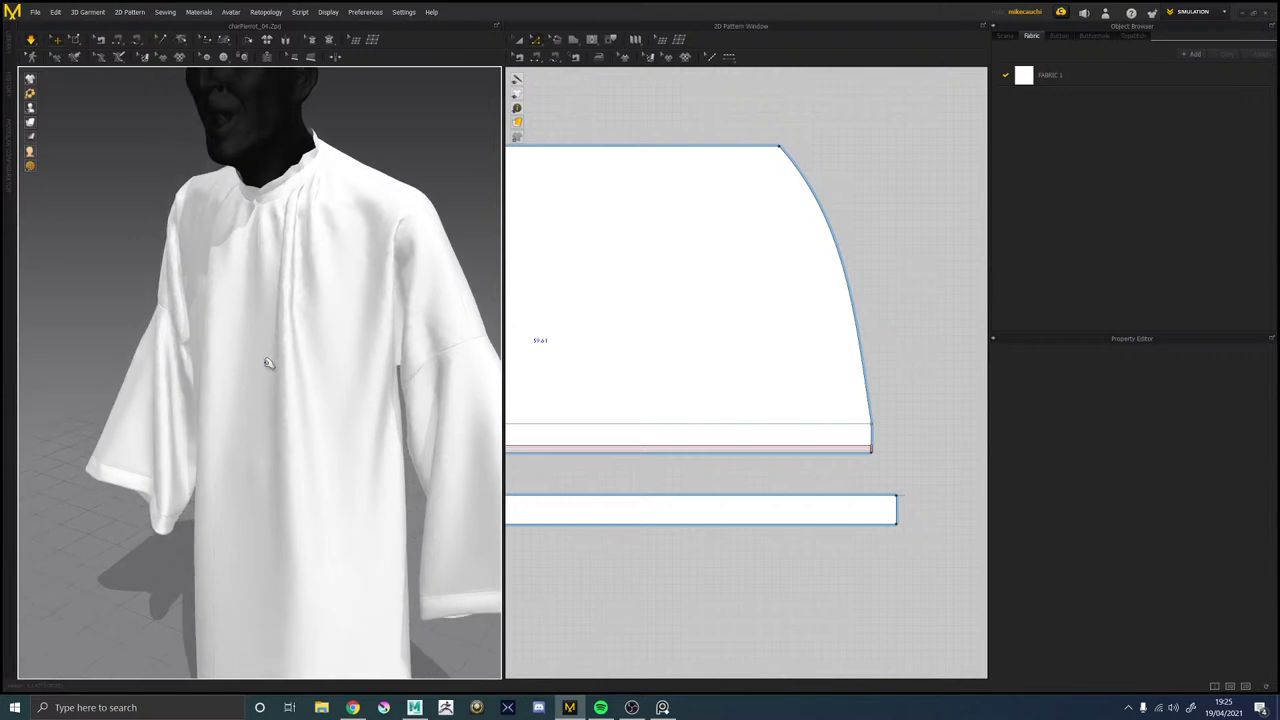
scroll(325, 376, down, 5)
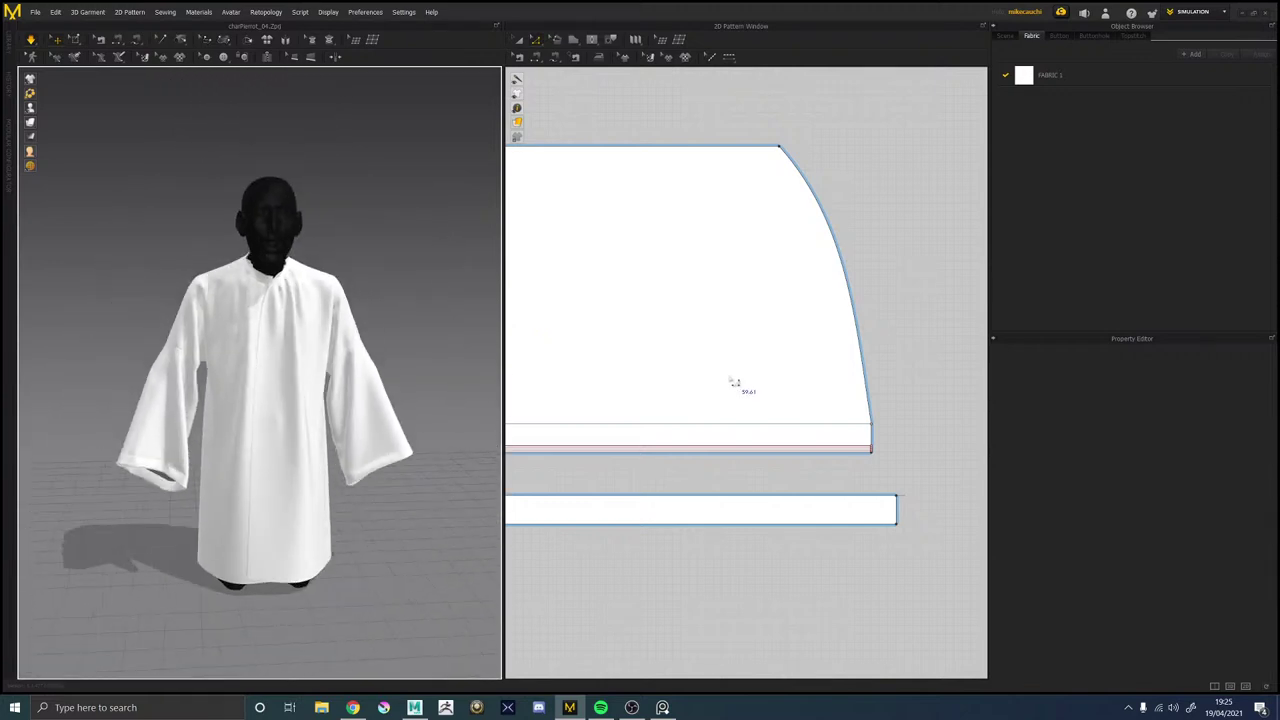
scroll(722, 379, down, 6)
middle_drag(687, 298, 838, 298)
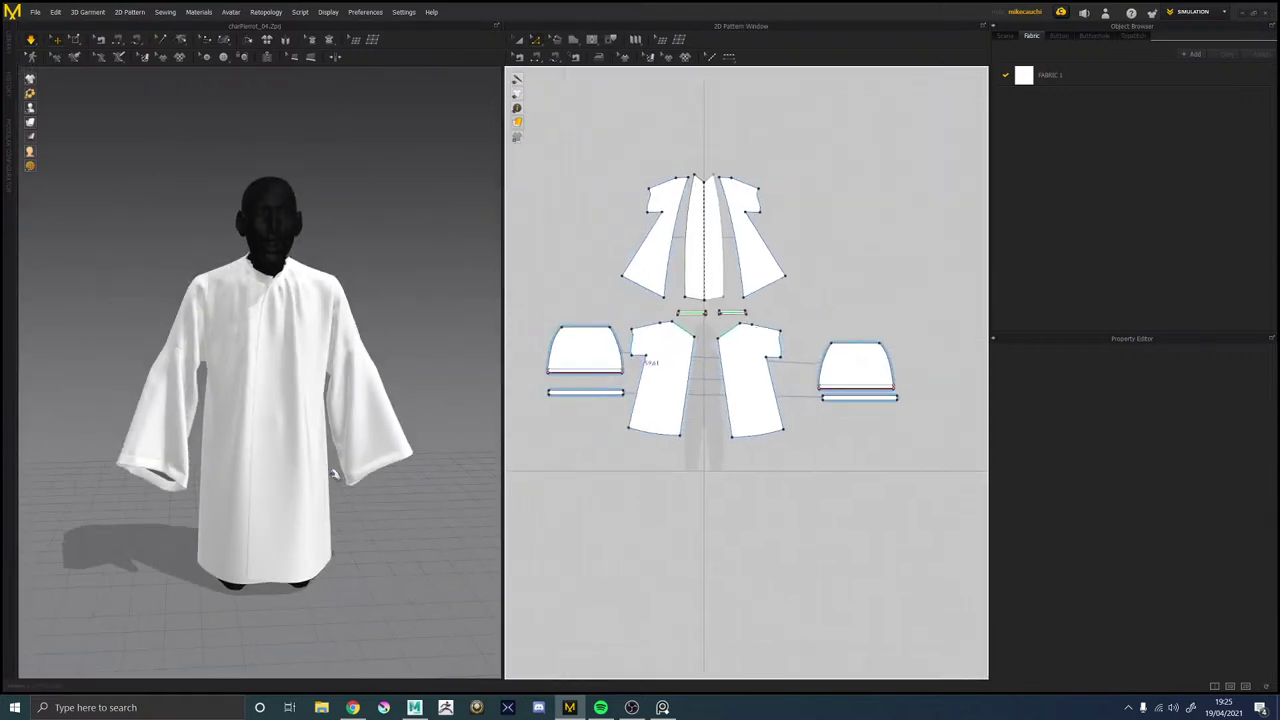
right_drag(371, 509, 408, 462)
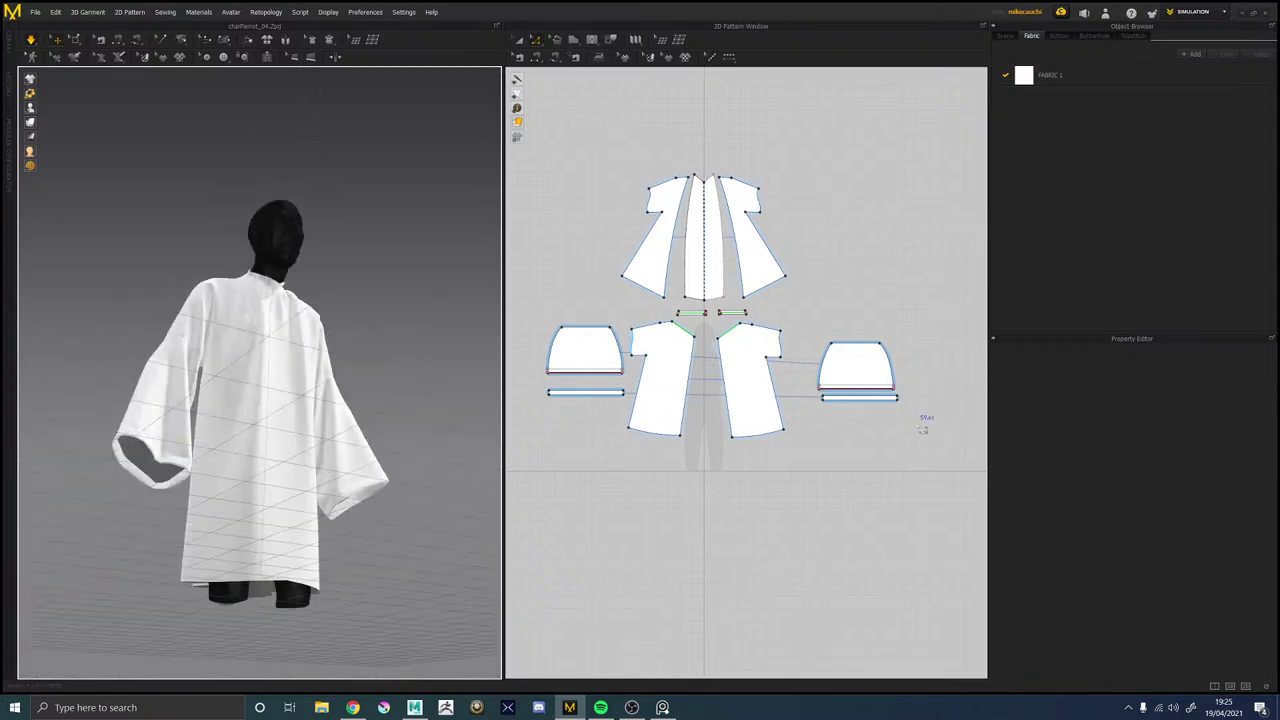
Offset the front body panel's curved bottom edge inward as a single internal line at a distance of 3 cm.
scroll(760, 449, up, 4)
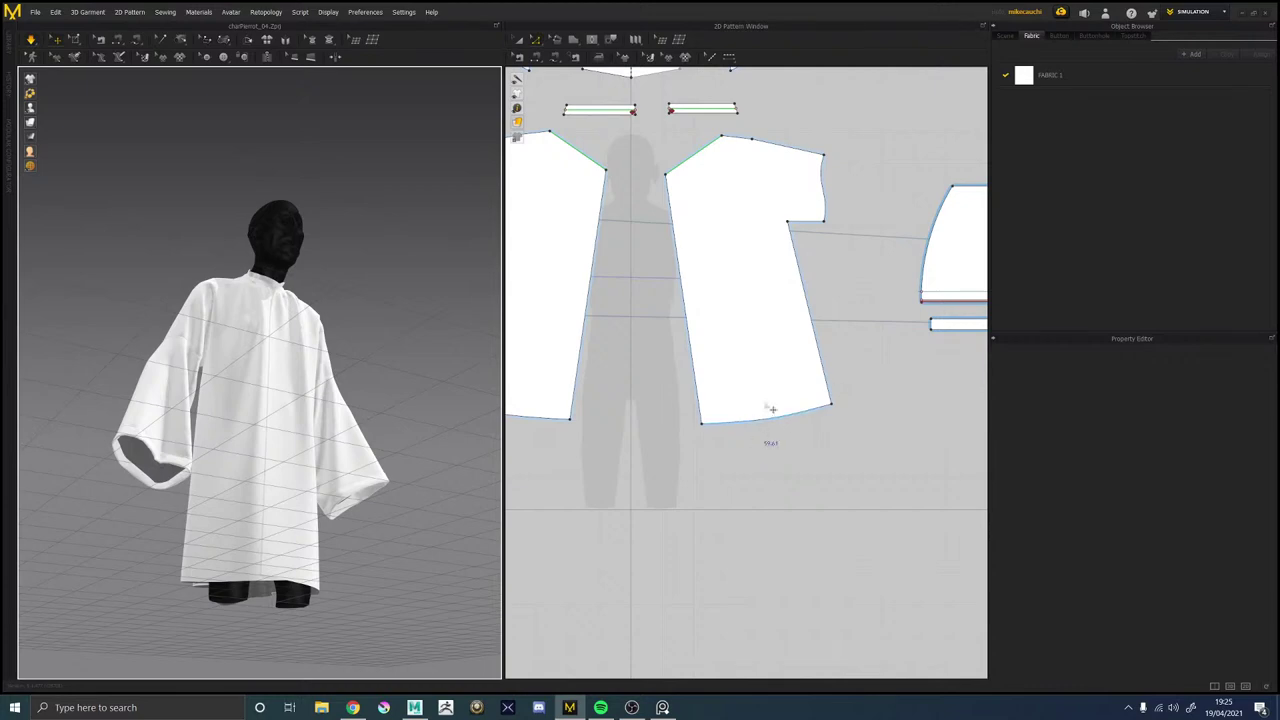
middle_drag(846, 373, 822, 687)
middle_drag(763, 403, 833, 401)
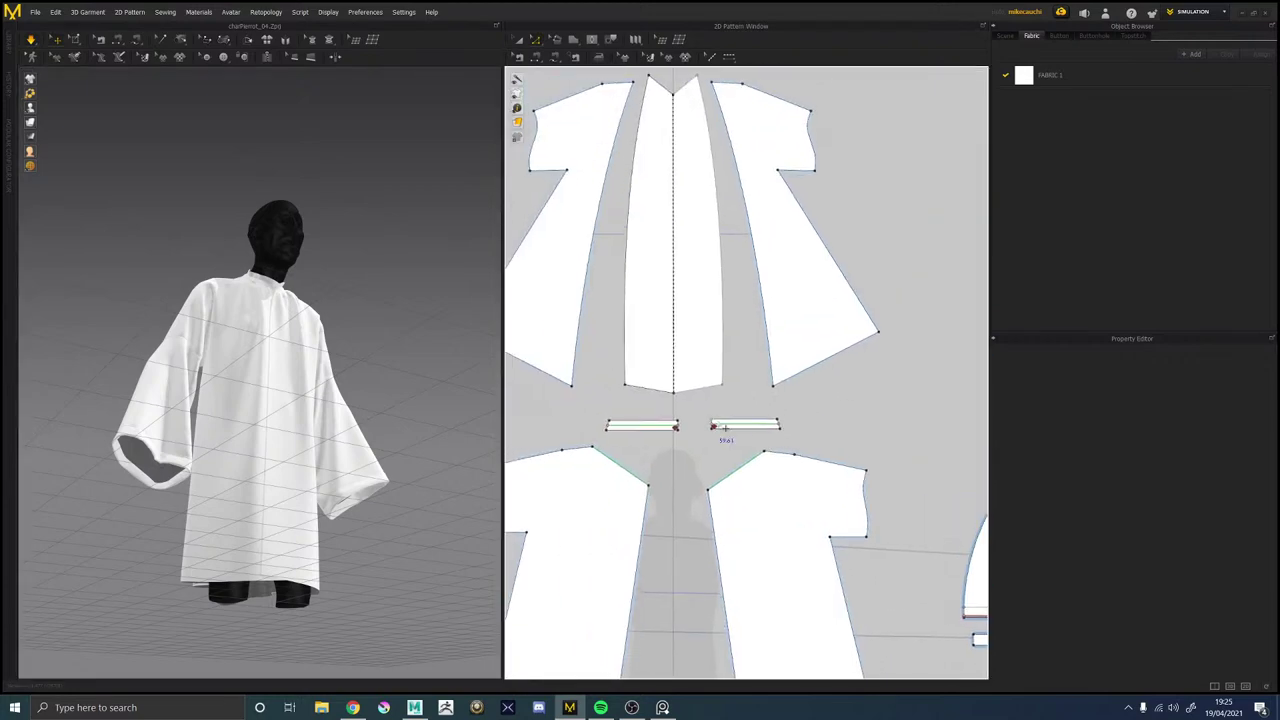
key(2)
middle_drag(364, 445, 282, 428)
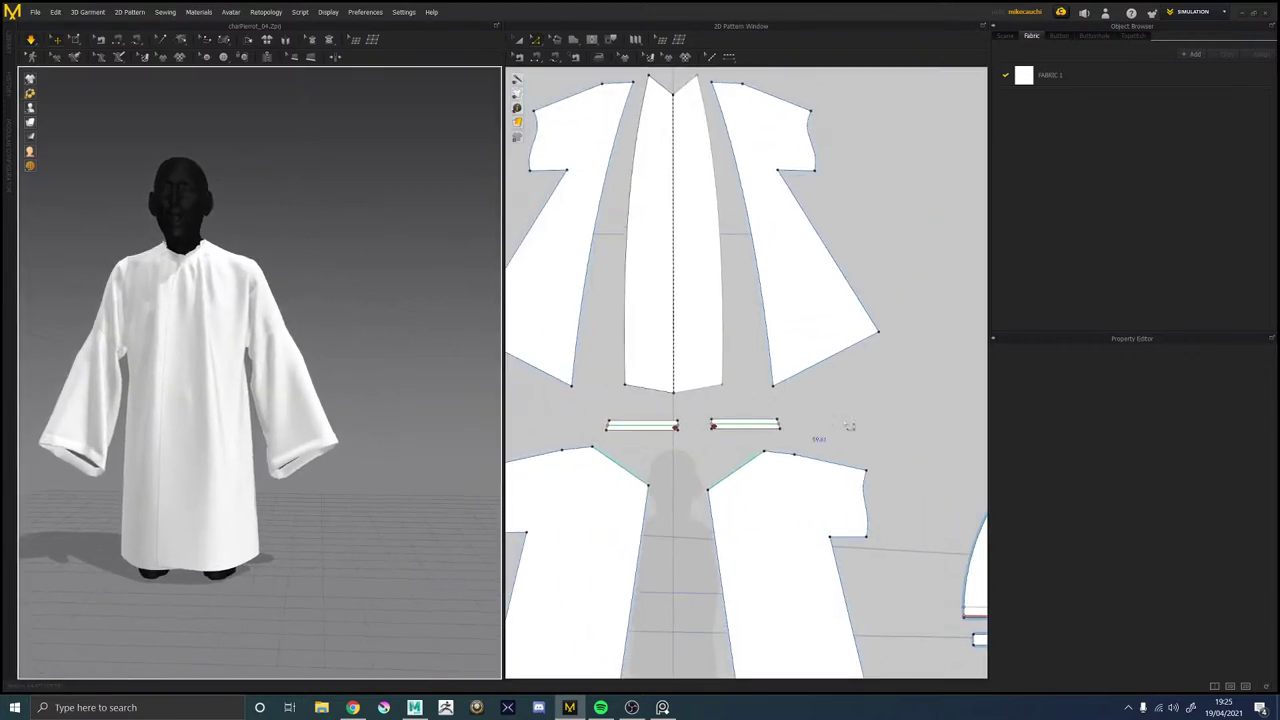
middle_drag(844, 427, 822, 121)
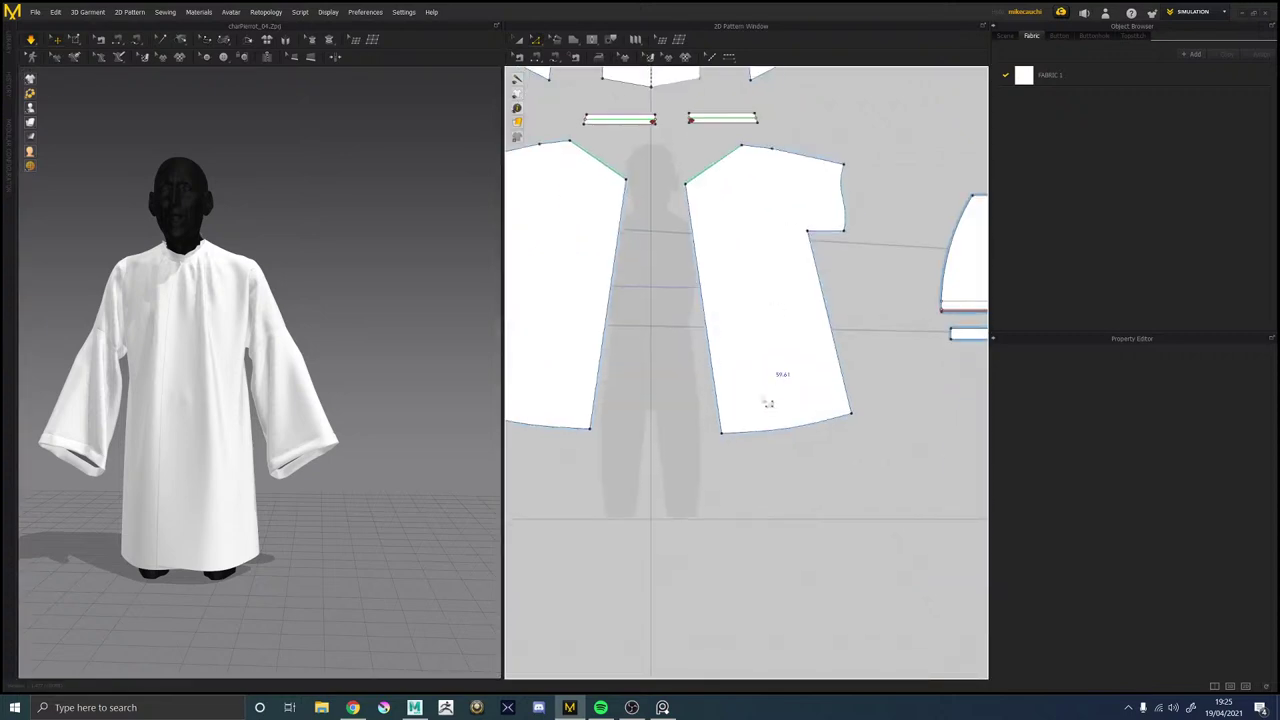
click(774, 433)
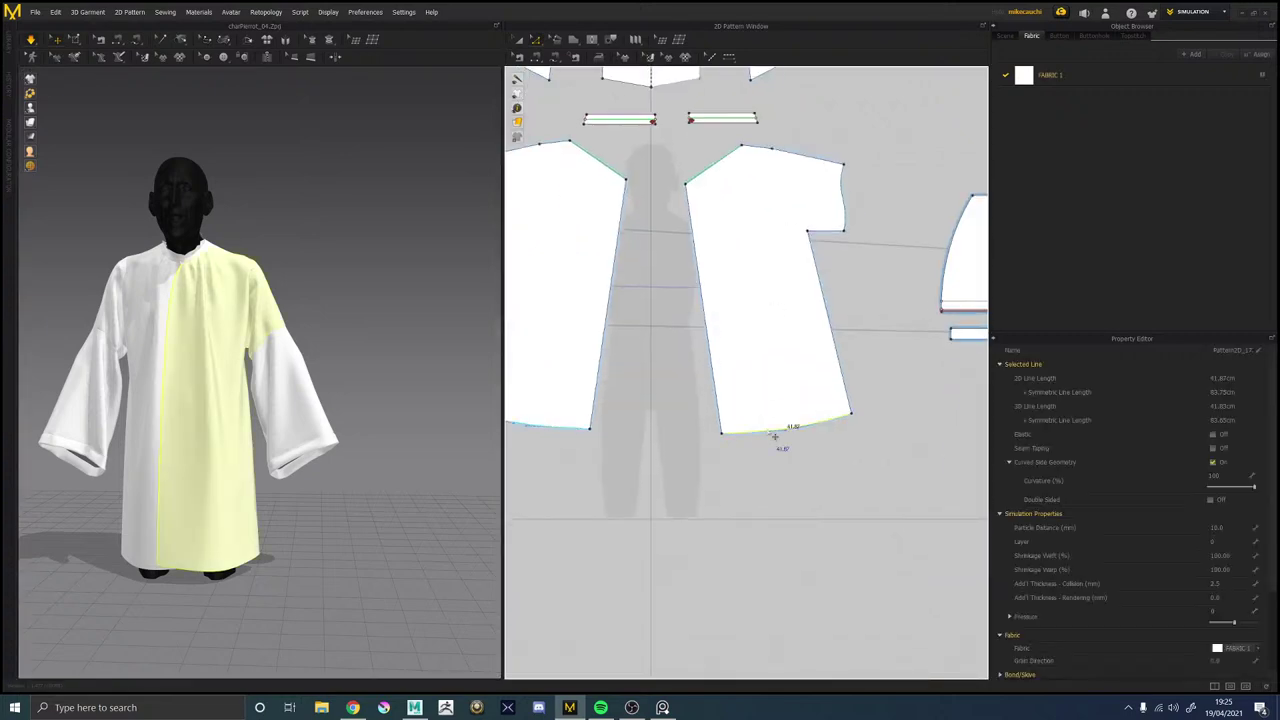
right_click(768, 430)
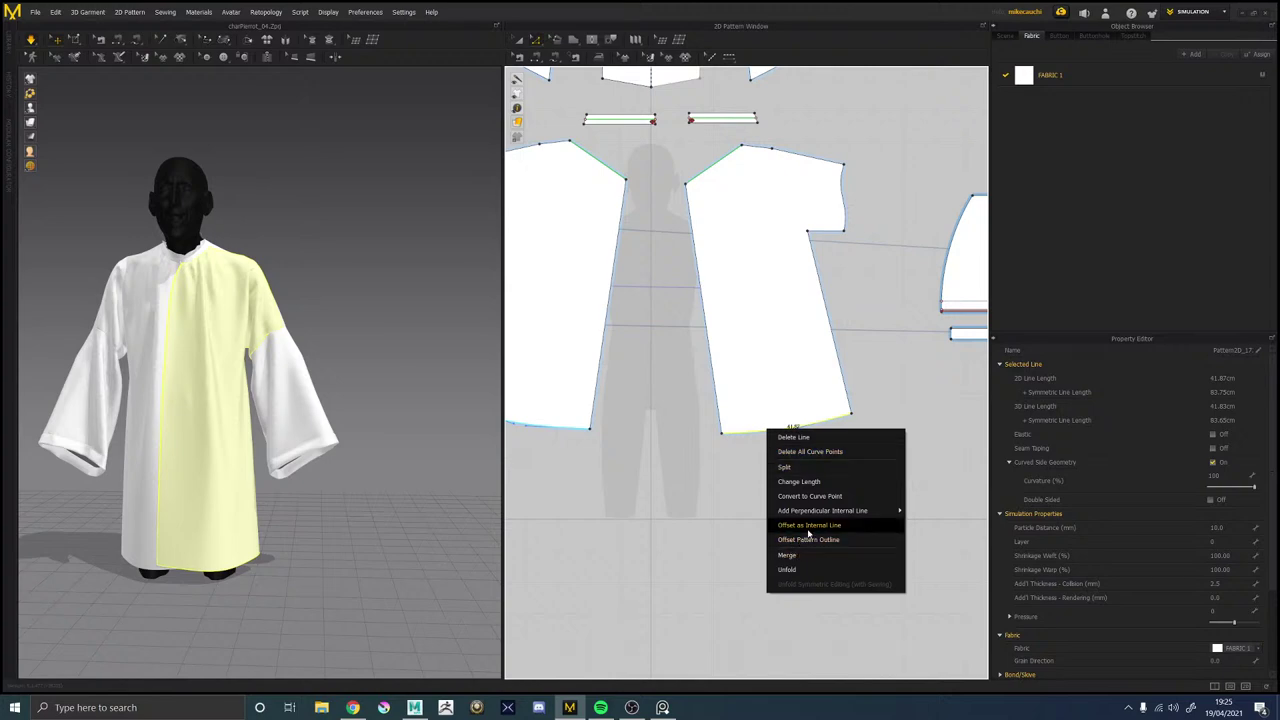
click(809, 527)
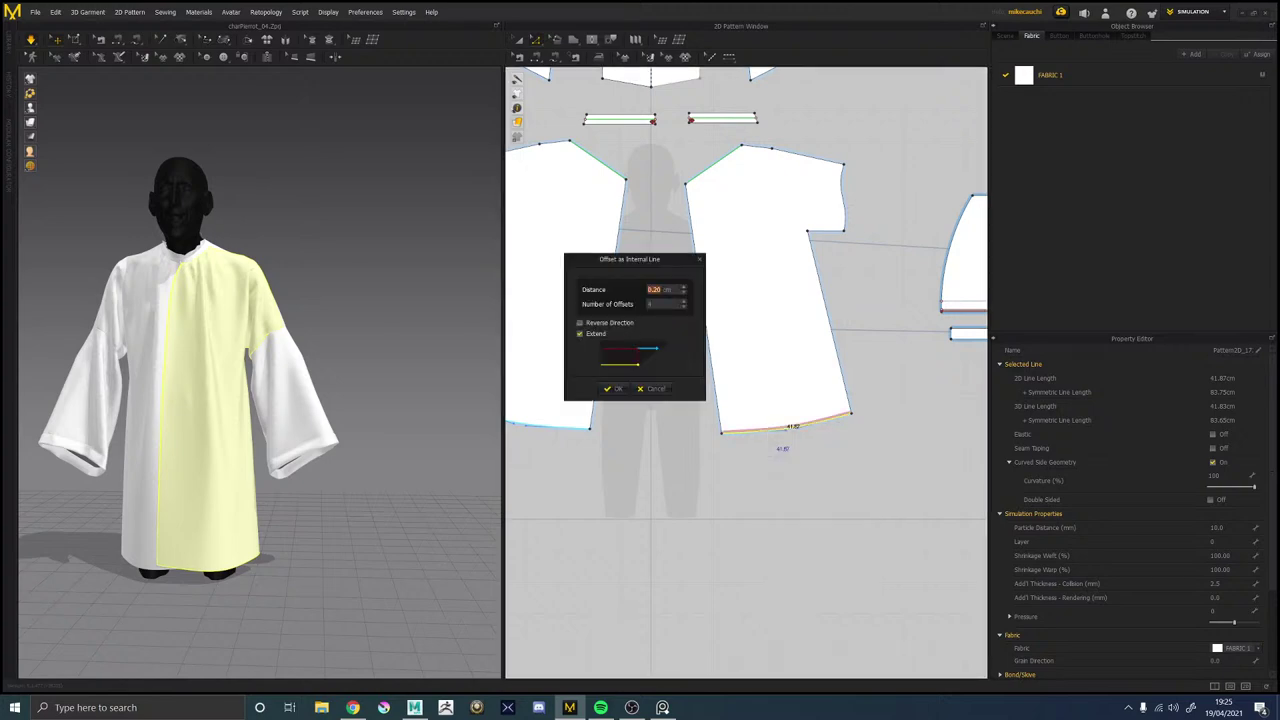
click(685, 308)
click(685, 288)
click(685, 288)
click(685, 288)
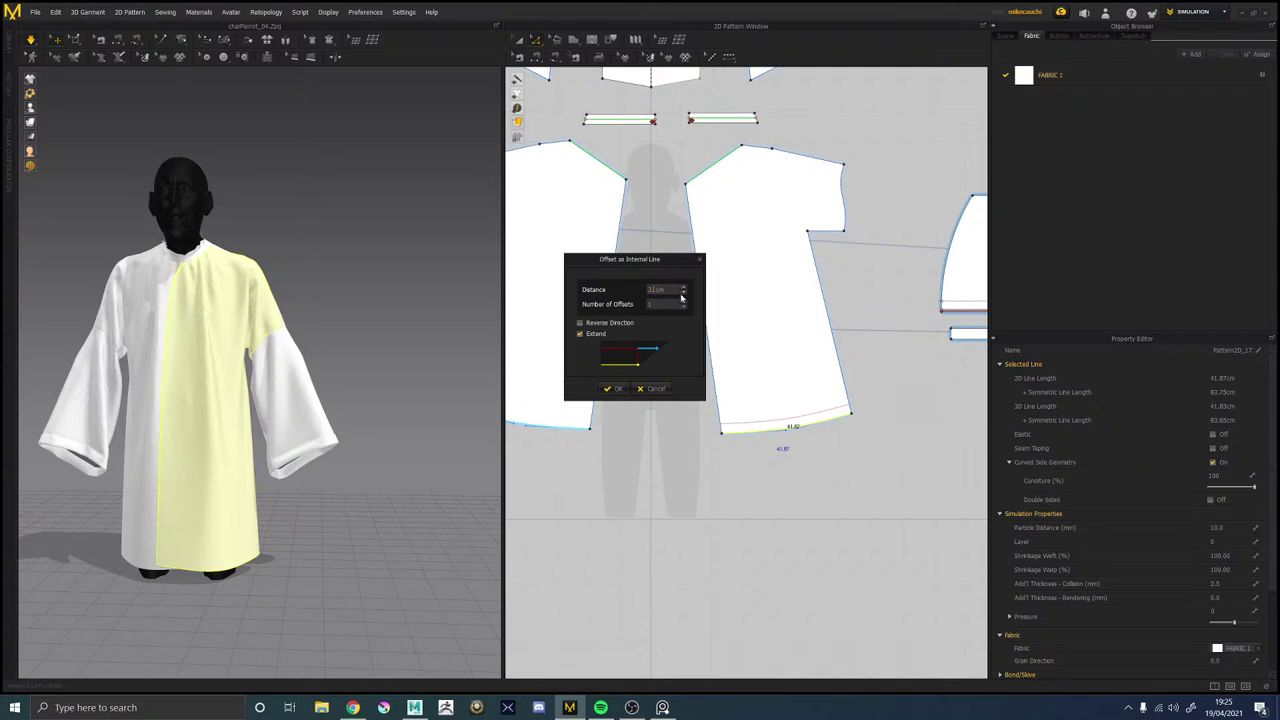
key(Return)
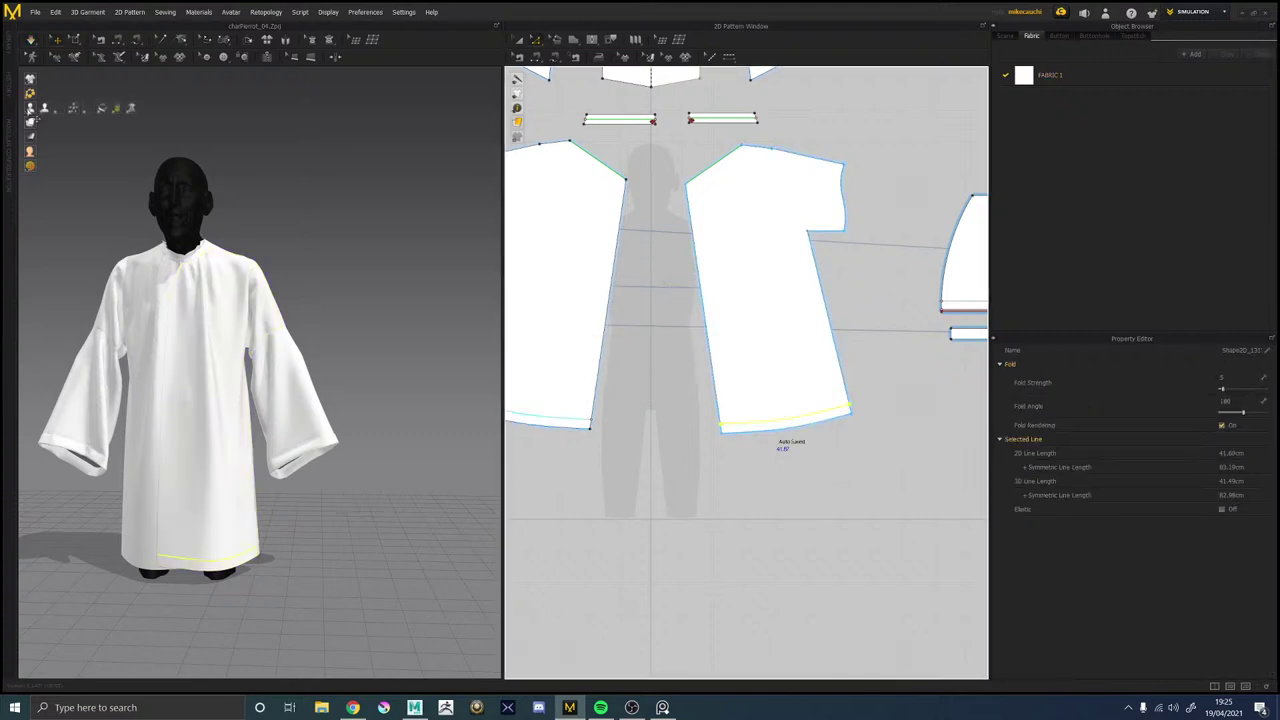
Show the internal lines on the 3D garment.
mouse_move(33, 85)
click(117, 79)
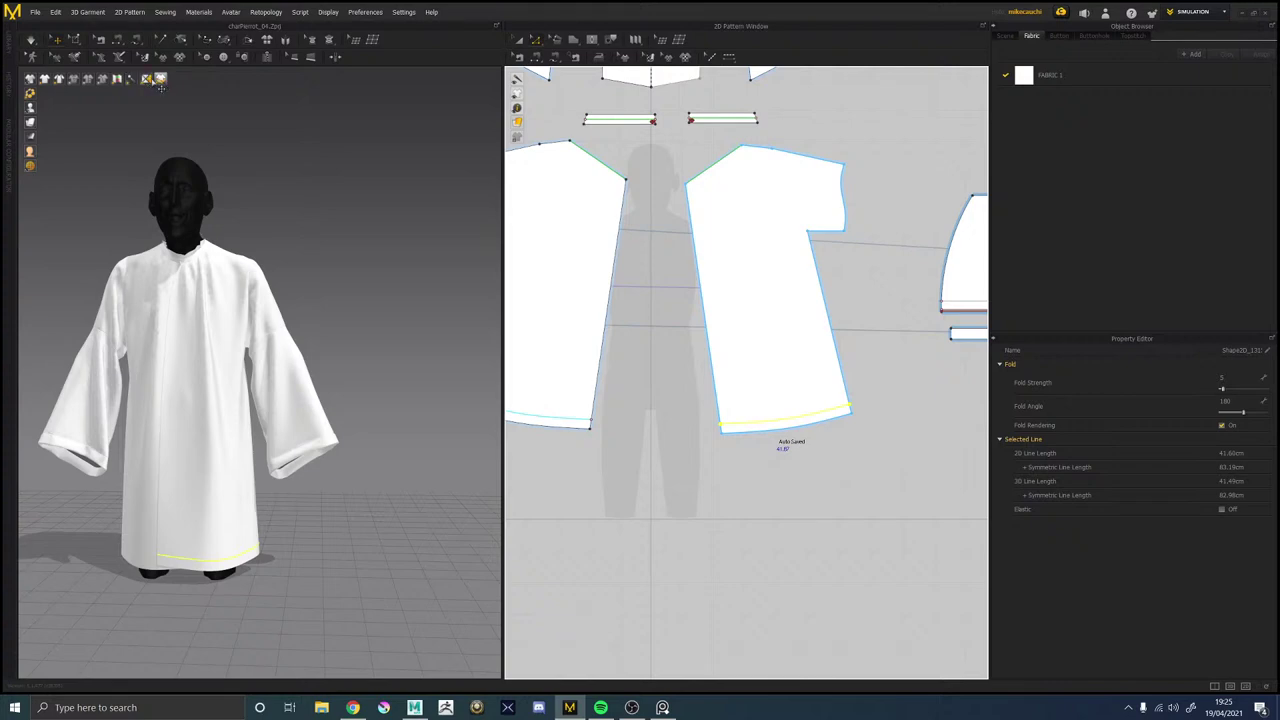
click(74, 80)
click(72, 82)
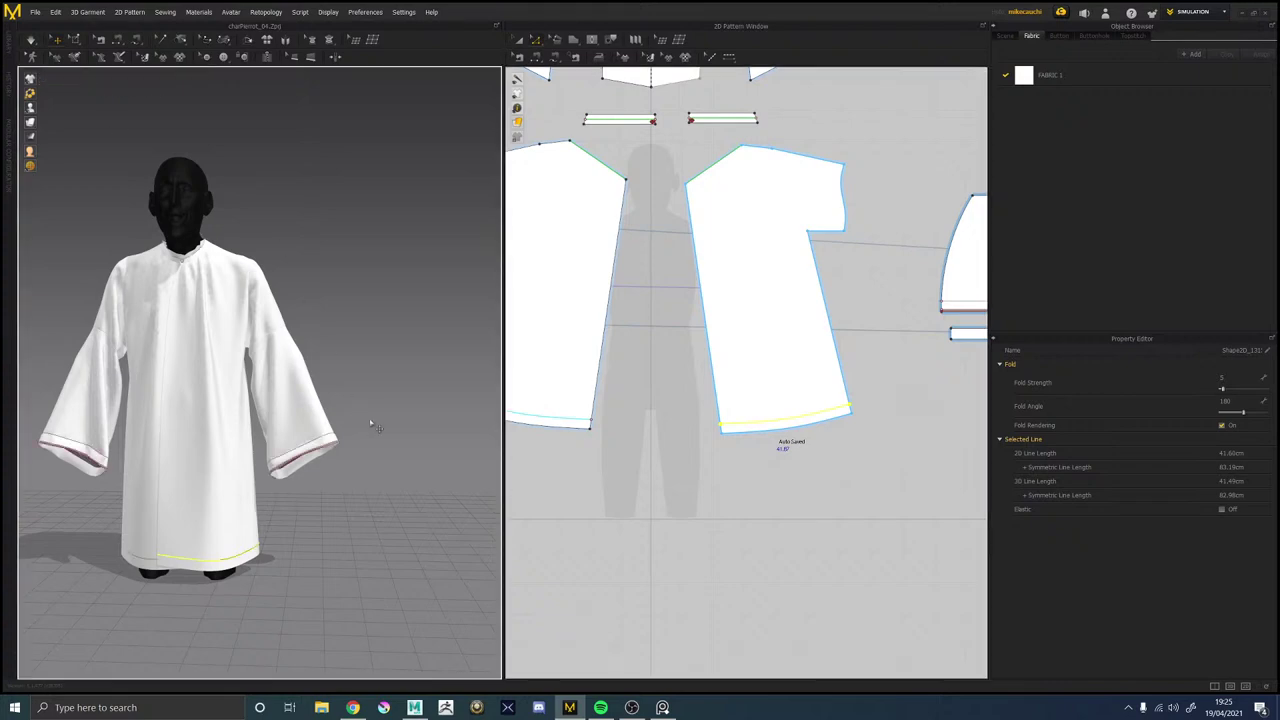
key(8)
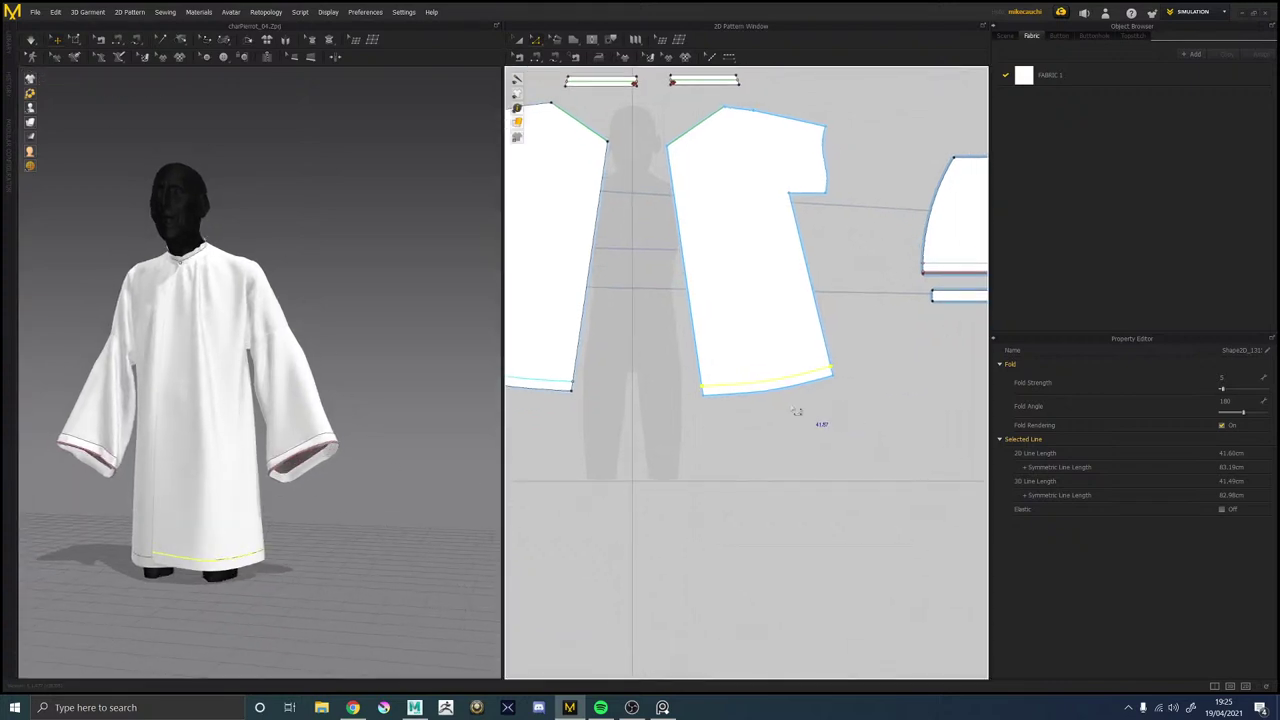
Offset the bottom edges of the flared back side panel and the centre back panel as internal lines at 3 cm.
scroll(760, 396, up, 3)
scroll(843, 365, up, 3)
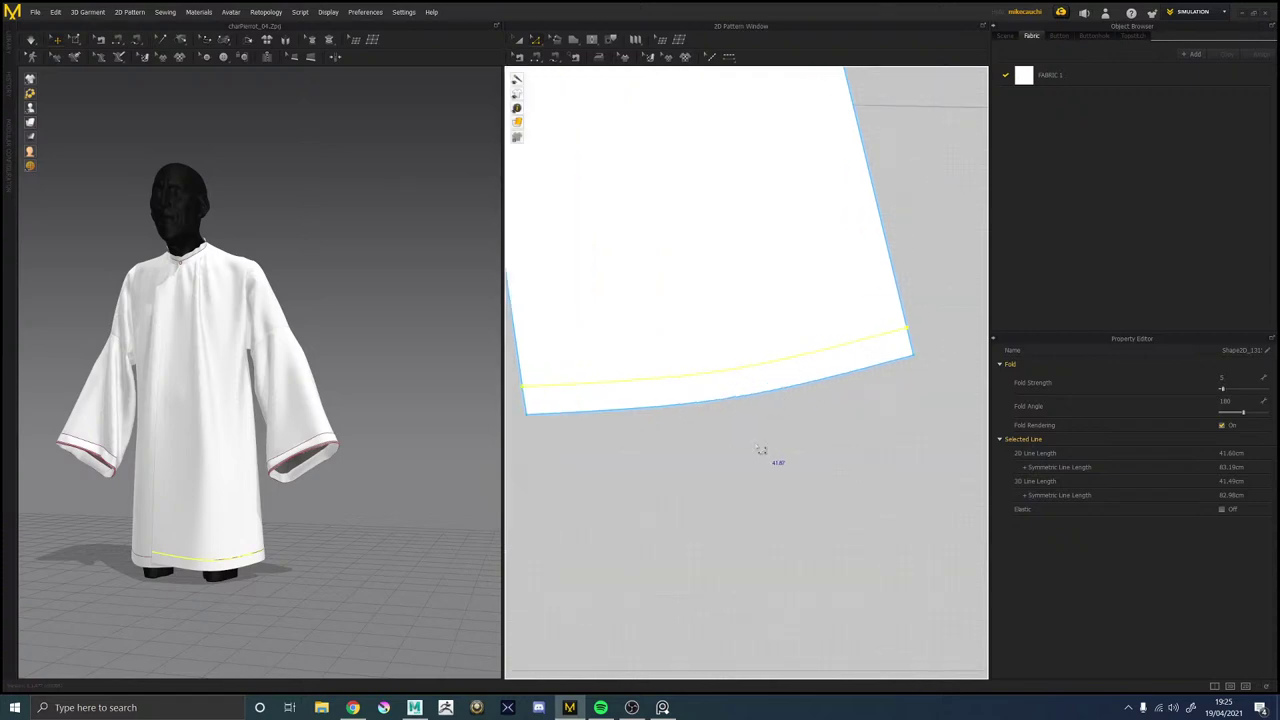
scroll(714, 200, down, 5)
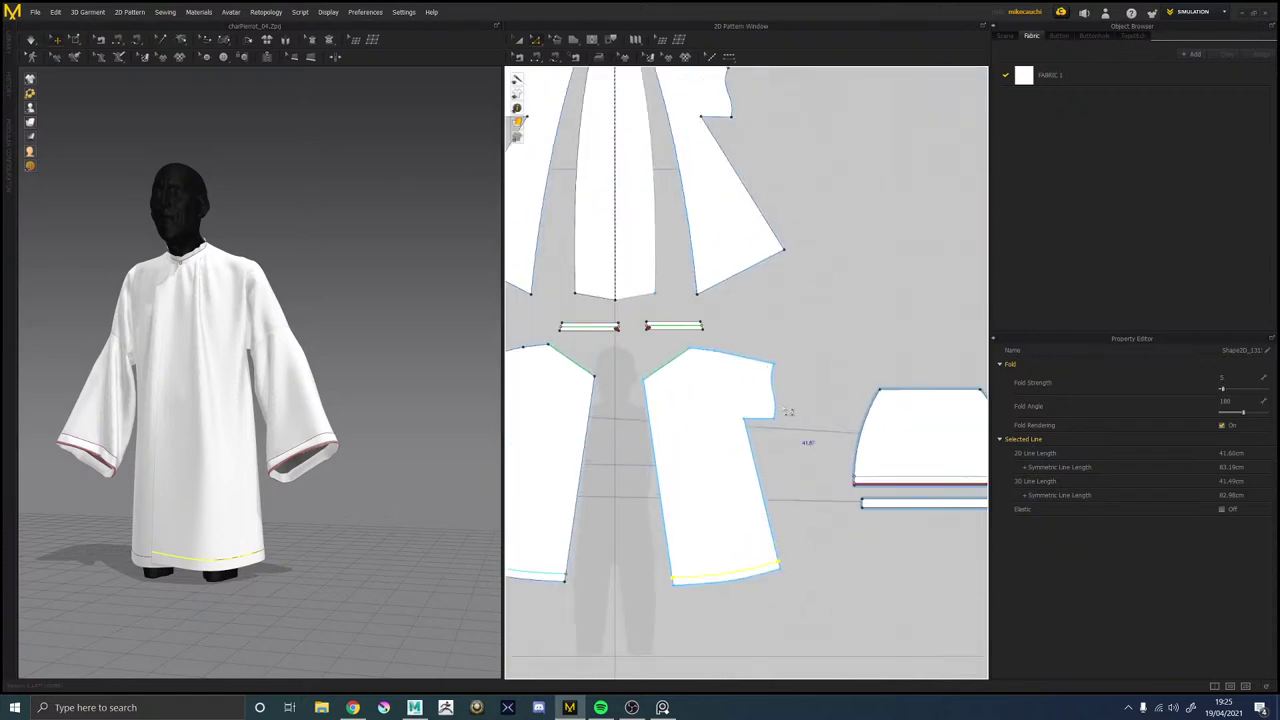
click(742, 283)
shift+click(640, 298)
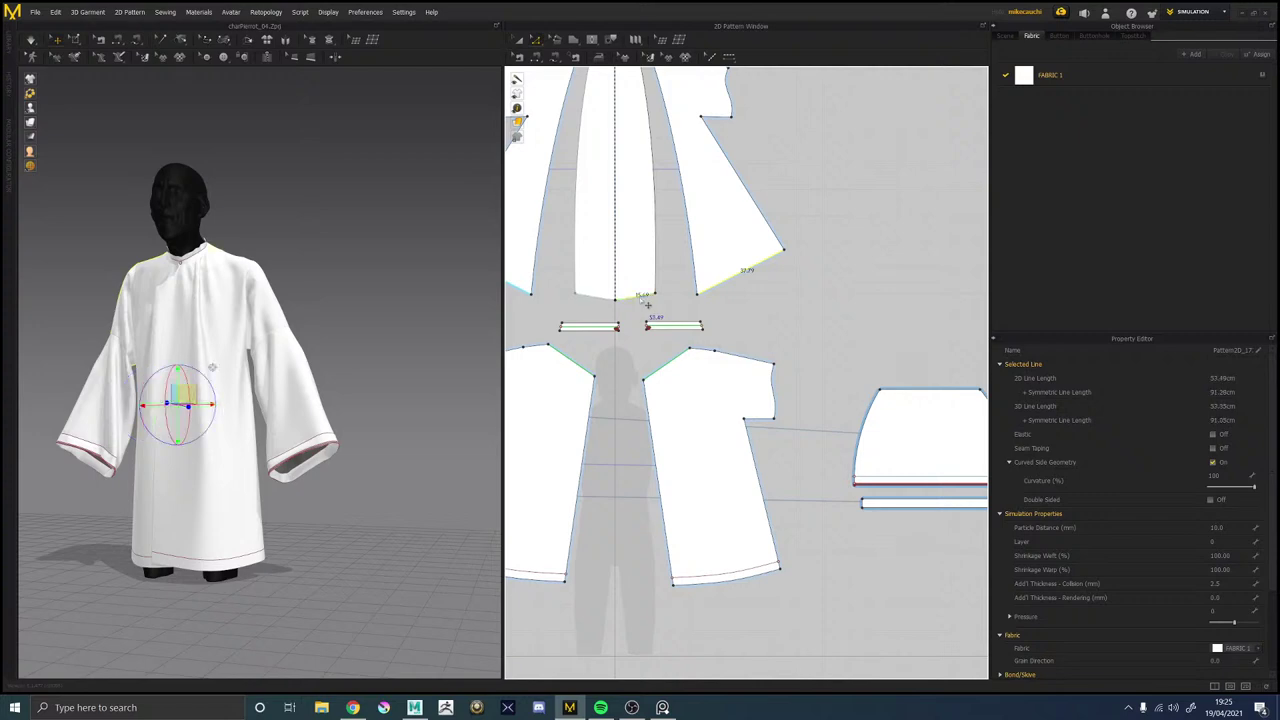
right_click(741, 275)
mouse_move(779, 372)
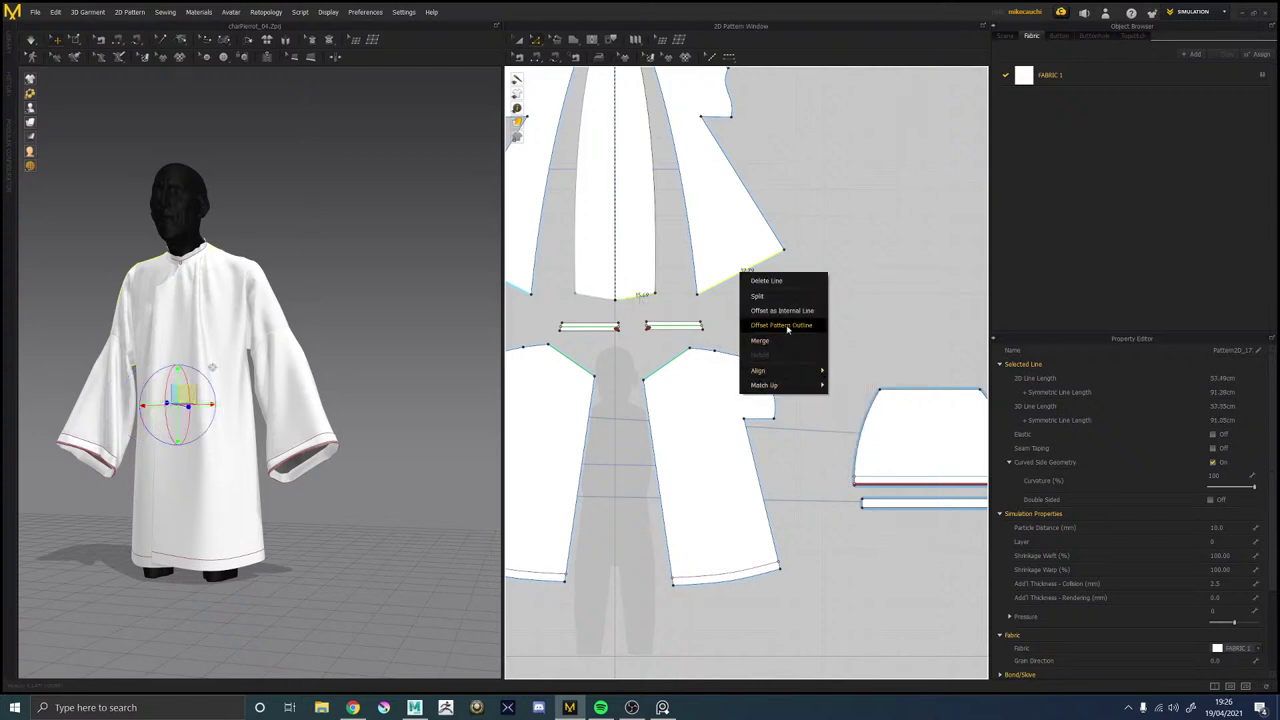
click(786, 310)
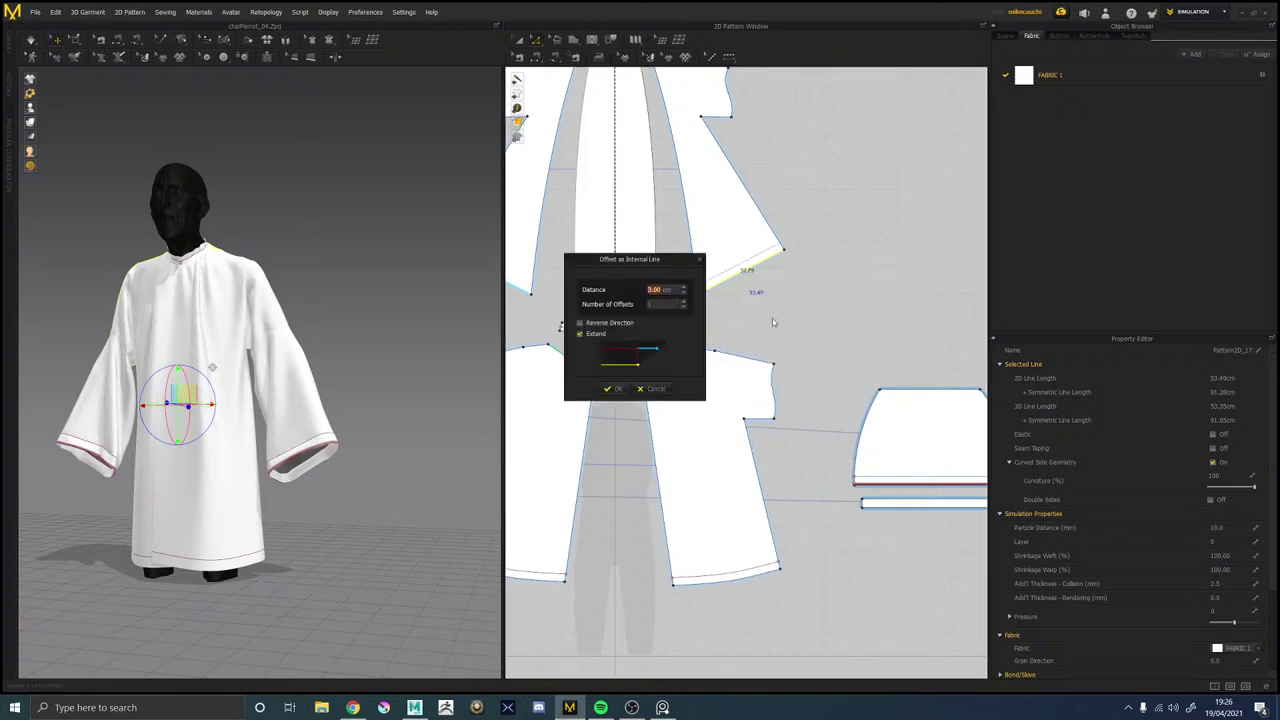
click(619, 389)
middle_drag(836, 497, 864, 437)
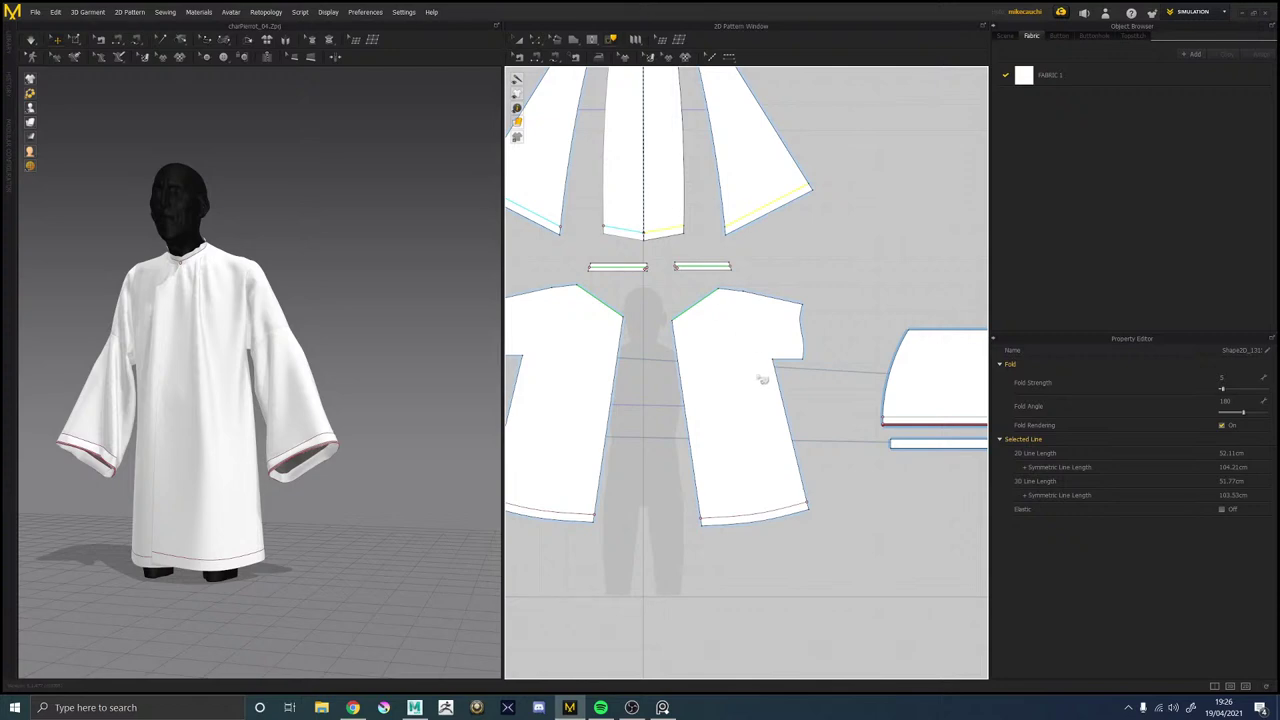
middle_drag(737, 451, 743, 362)
scroll(743, 355, up, 2)
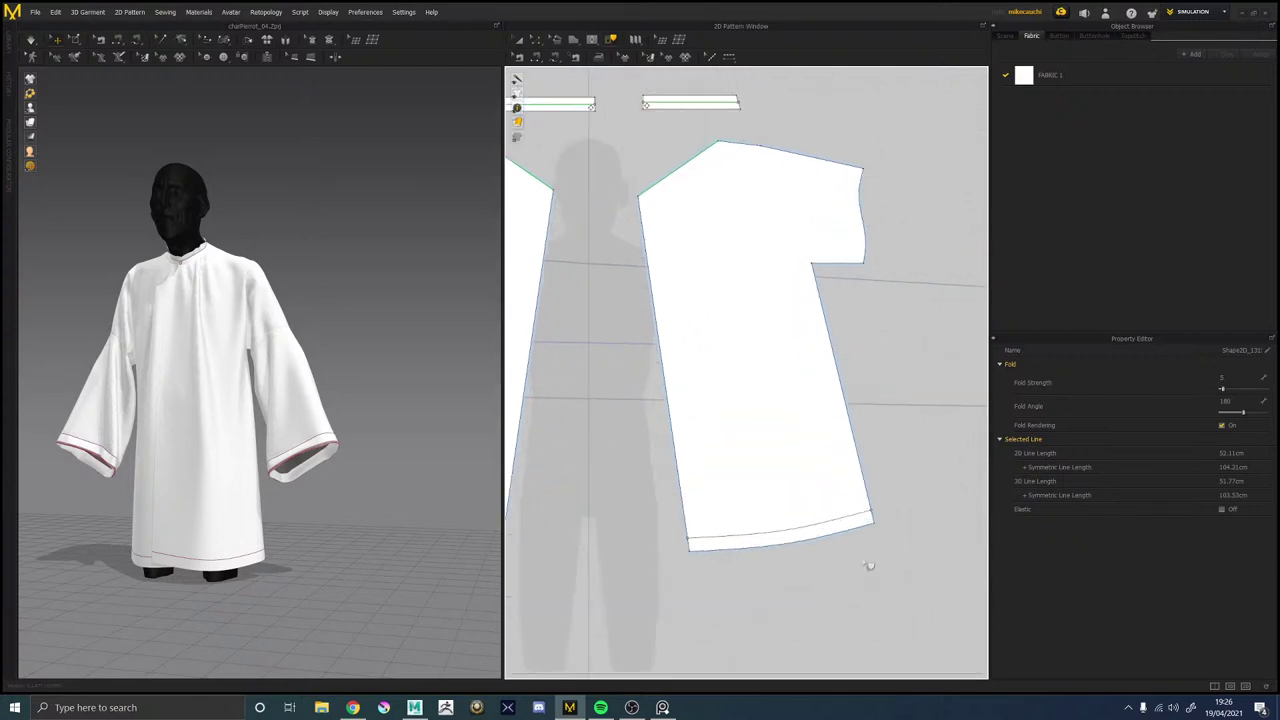
scroll(817, 466, up, 5)
click(792, 318)
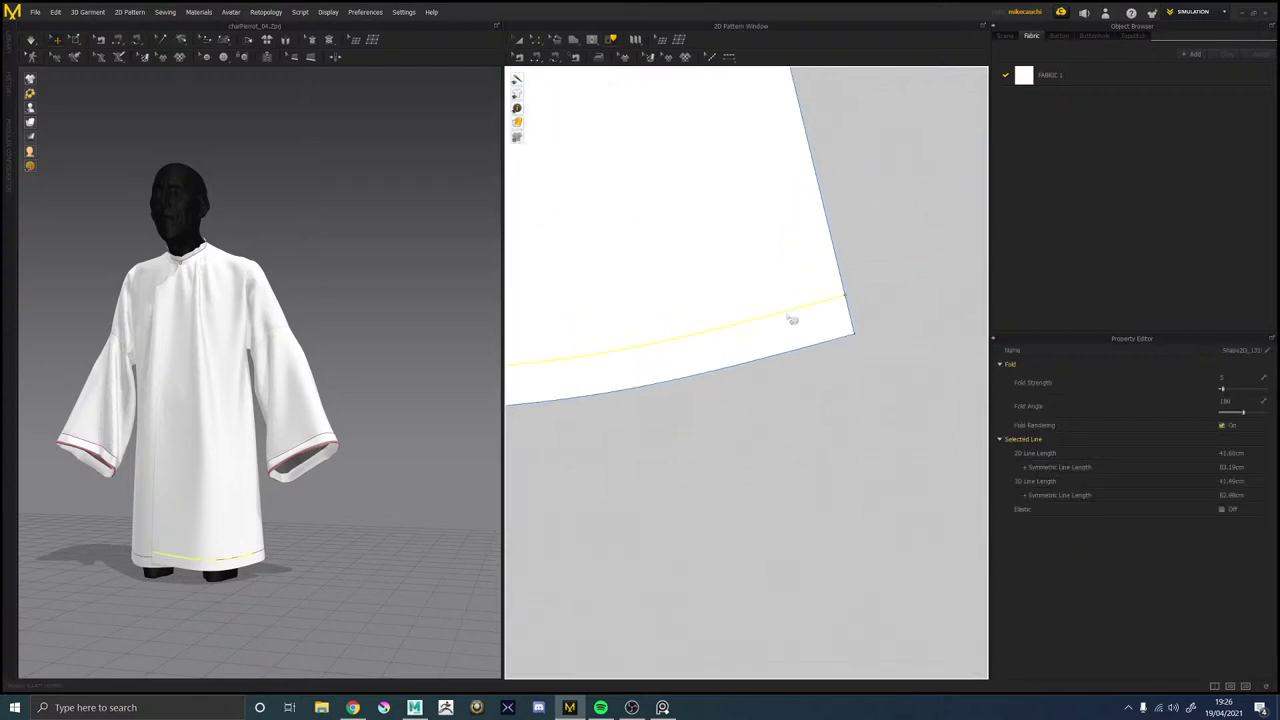
click(849, 336)
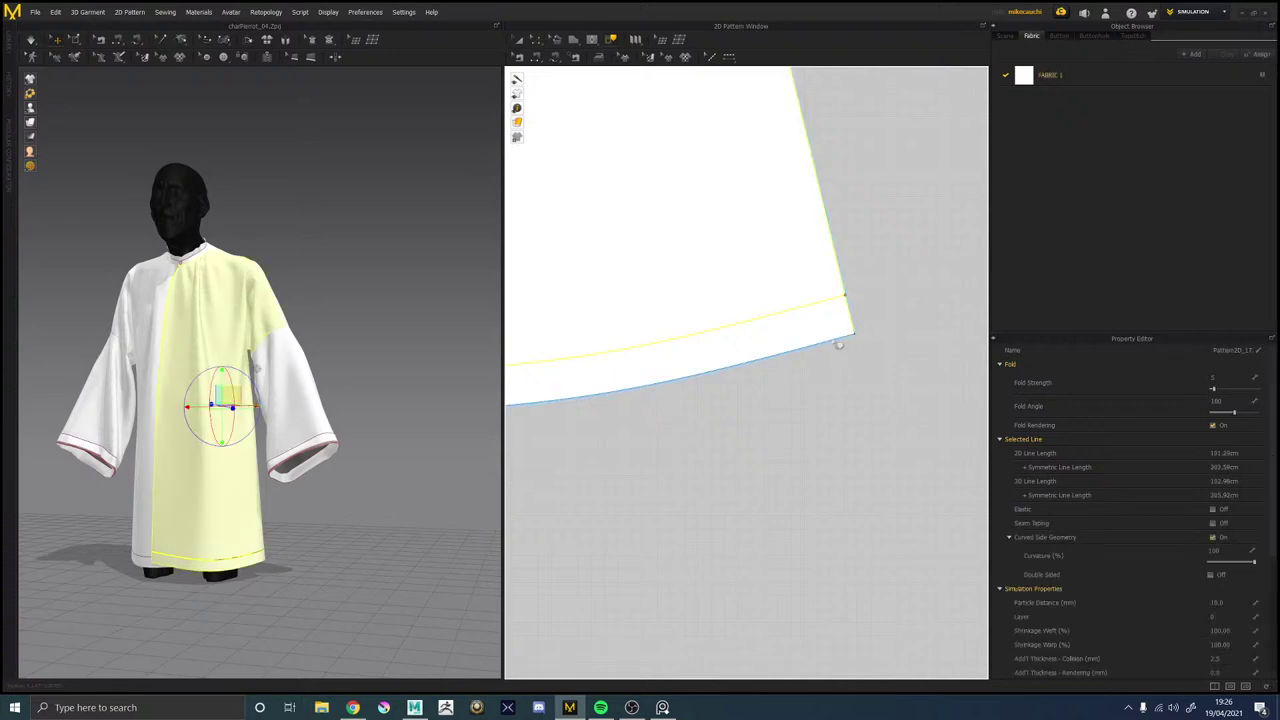
shift+click(835, 341)
middle_drag(669, 460, 972, 492)
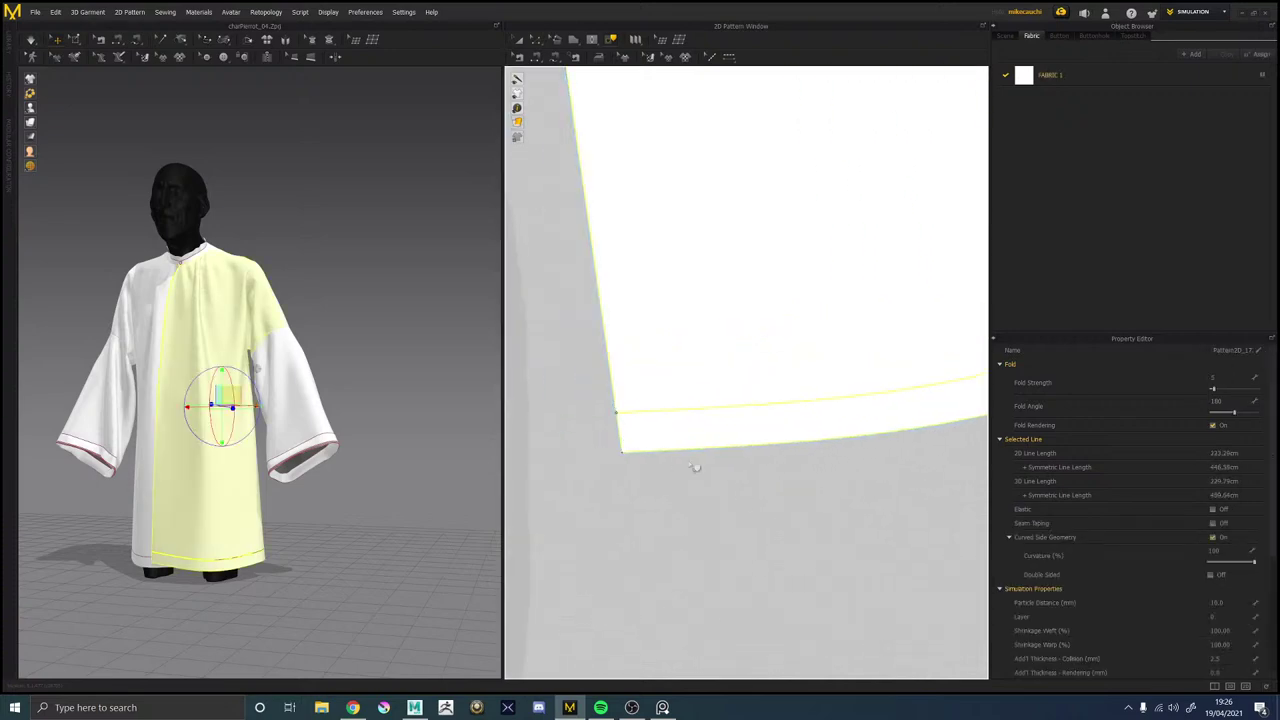
scroll(694, 466, down, 5)
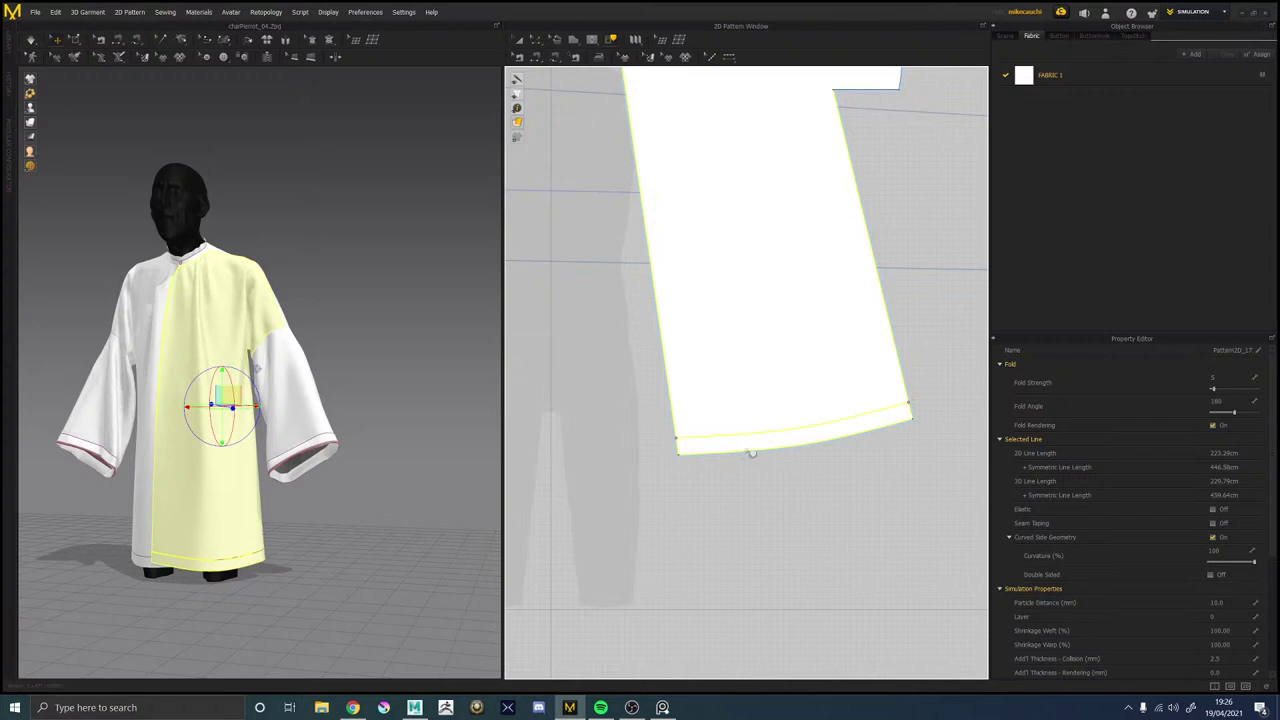
right_click(915, 415)
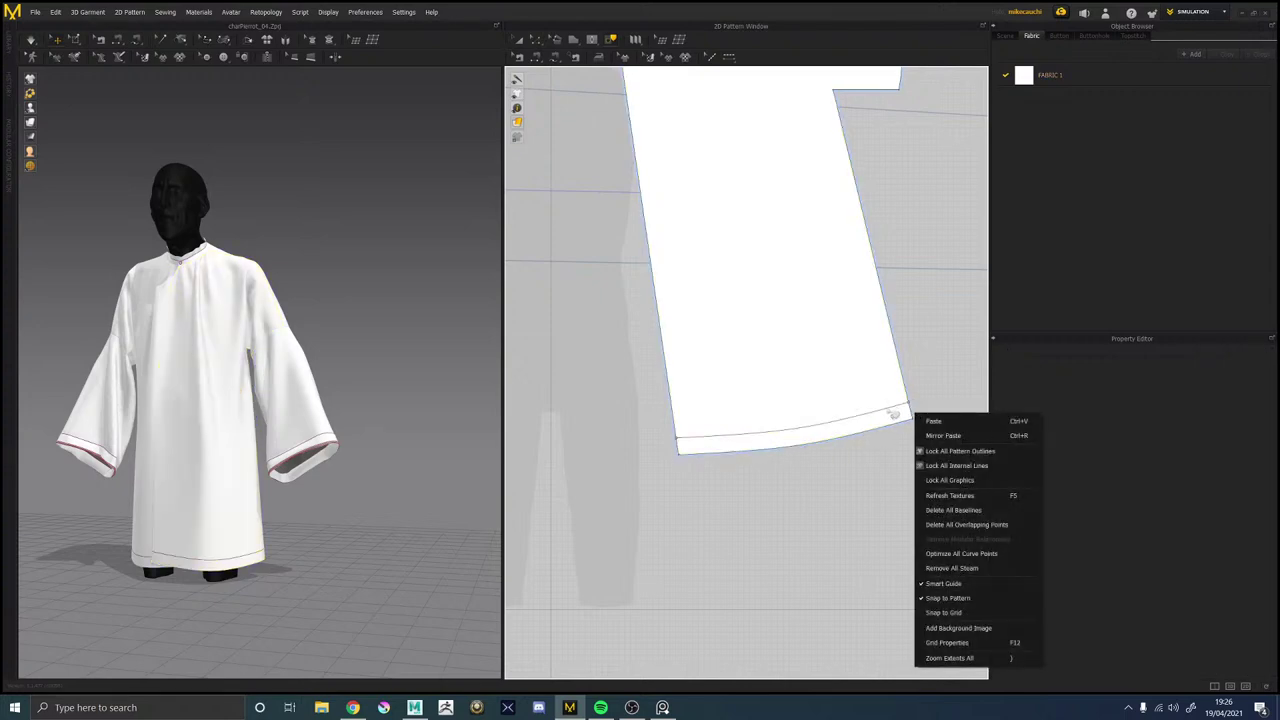
click(890, 412)
Trace the hem band below the front panel's internal line as a separate pattern and place it just beneath the panel.
click(891, 411)
shift+click(914, 417)
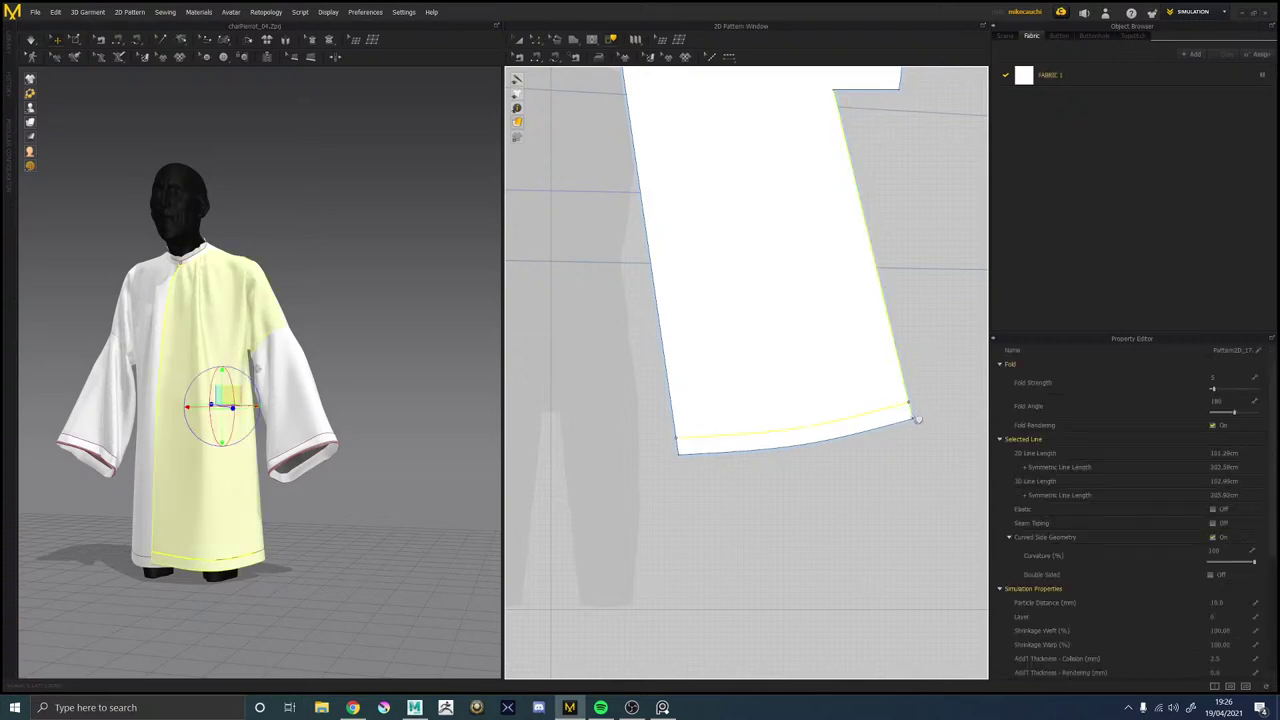
shift+click(679, 446)
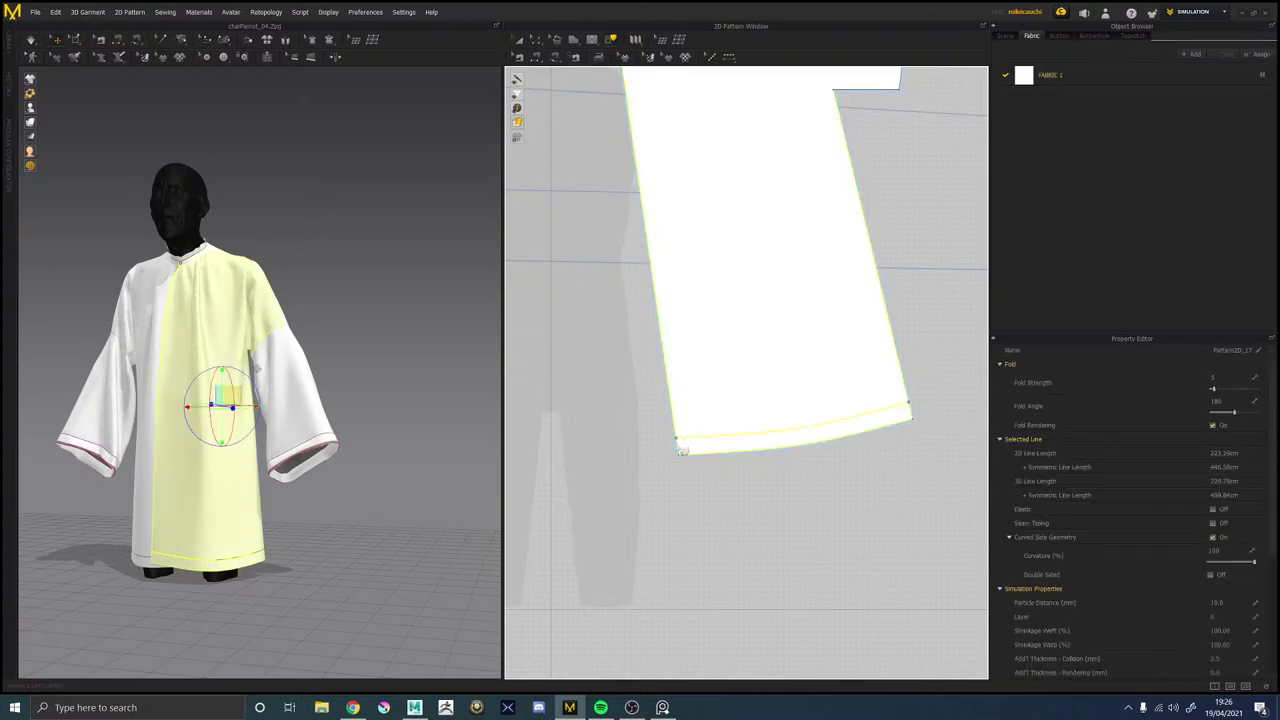
right_click(922, 414)
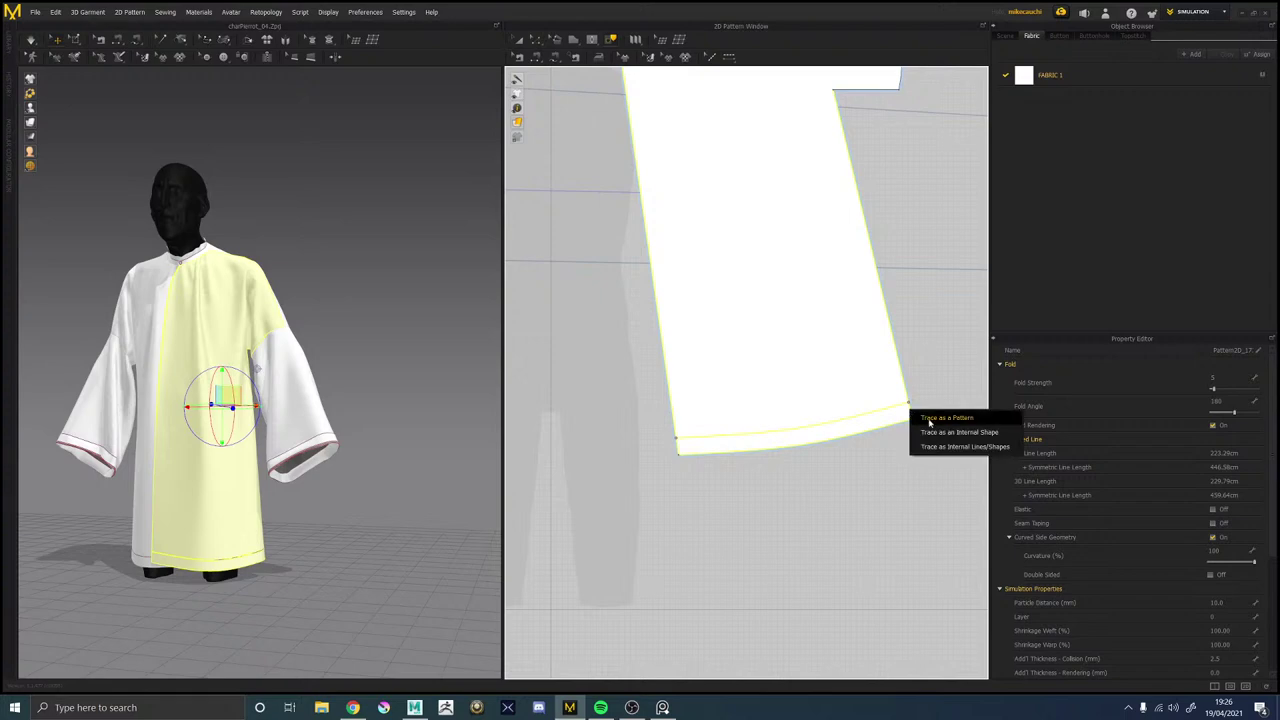
click(946, 418)
click(809, 508)
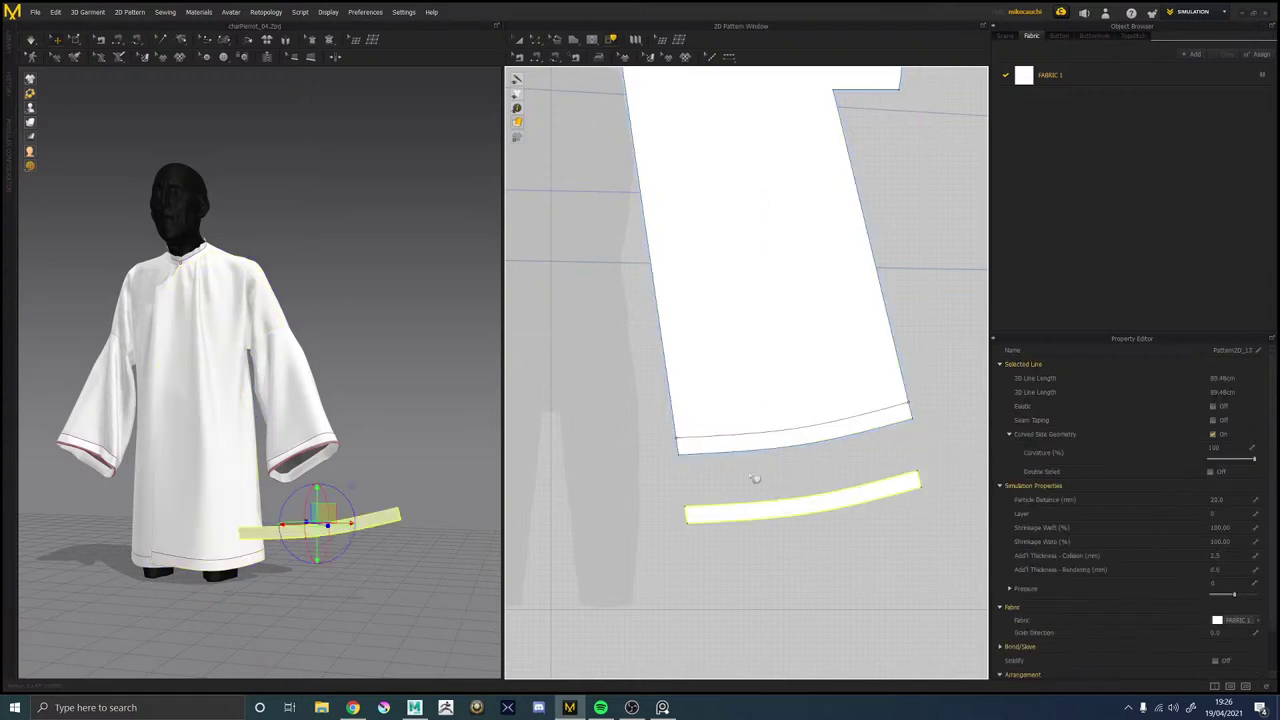
Sew the hem strip's upper edge to the front panel's internal line and its lower edge to the panel's bottom edge.
middle_drag(757, 474, 716, 411)
click(537, 58)
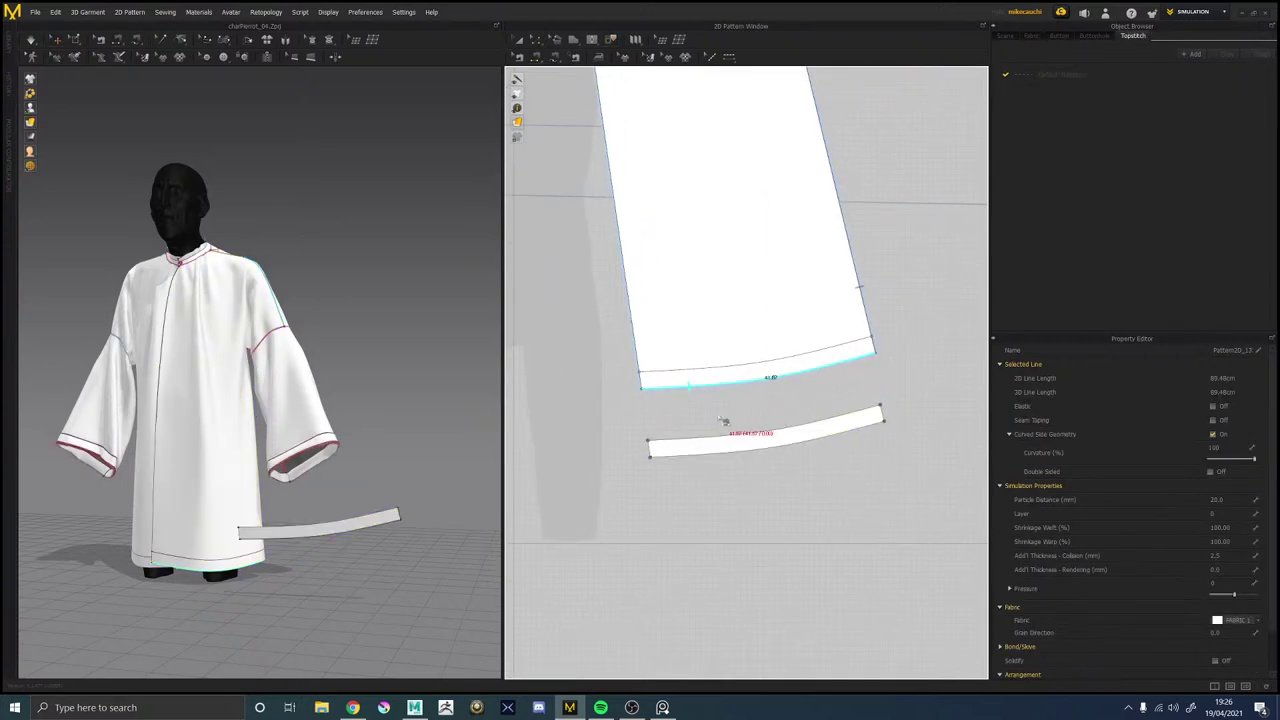
click(705, 437)
click(687, 374)
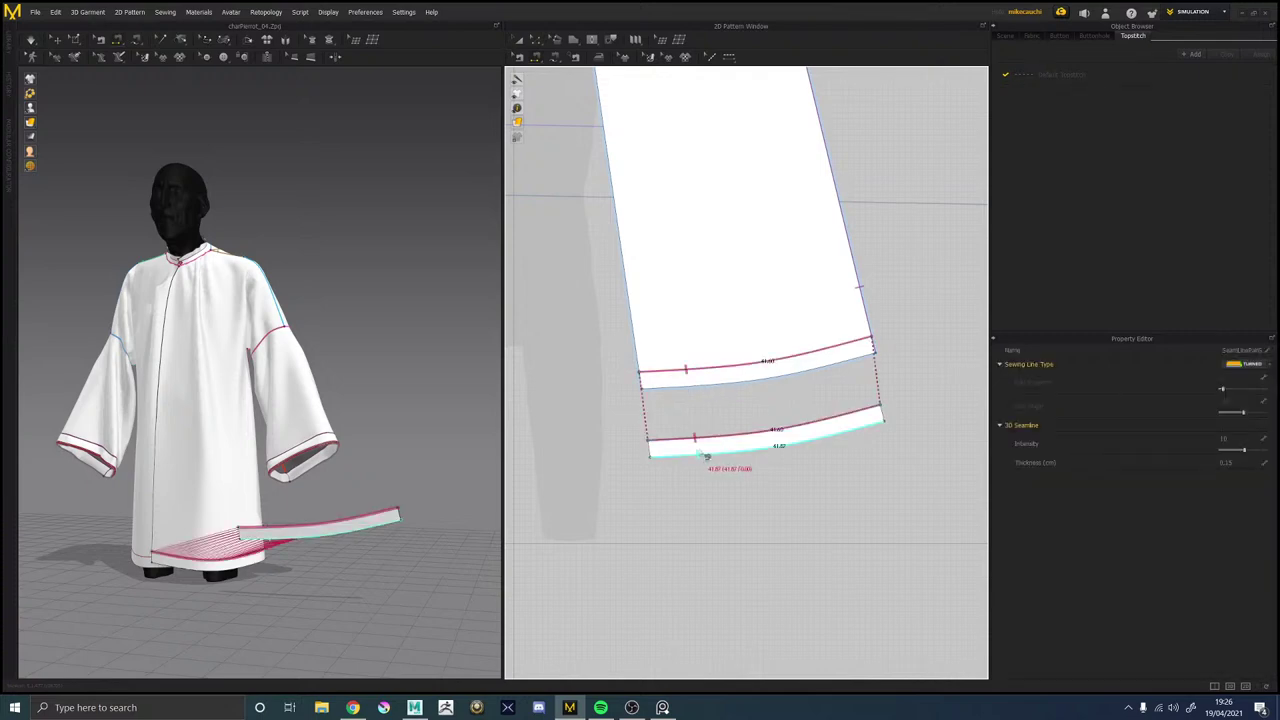
key(ctrl+z)
click(692, 380)
click(717, 449)
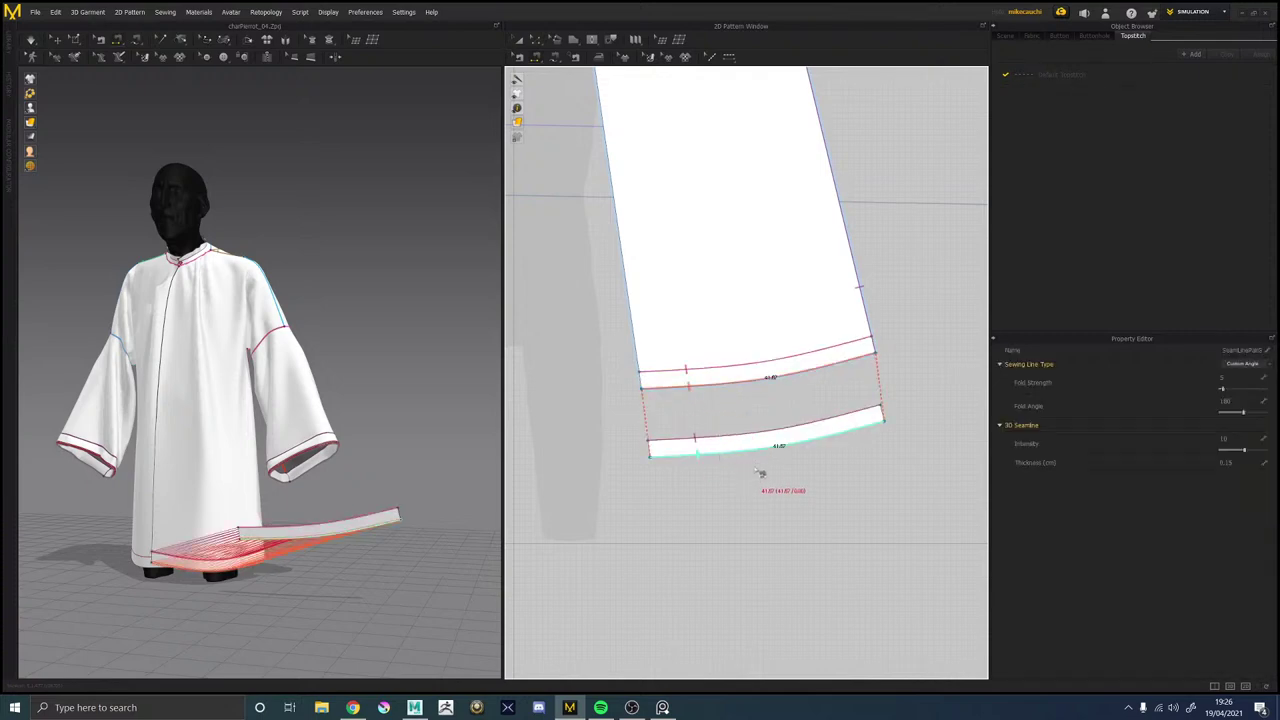
Trace the hem band below the flared back side panel's internal line as a separate pattern and place it just beneath the panel.
scroll(806, 410, down, 5)
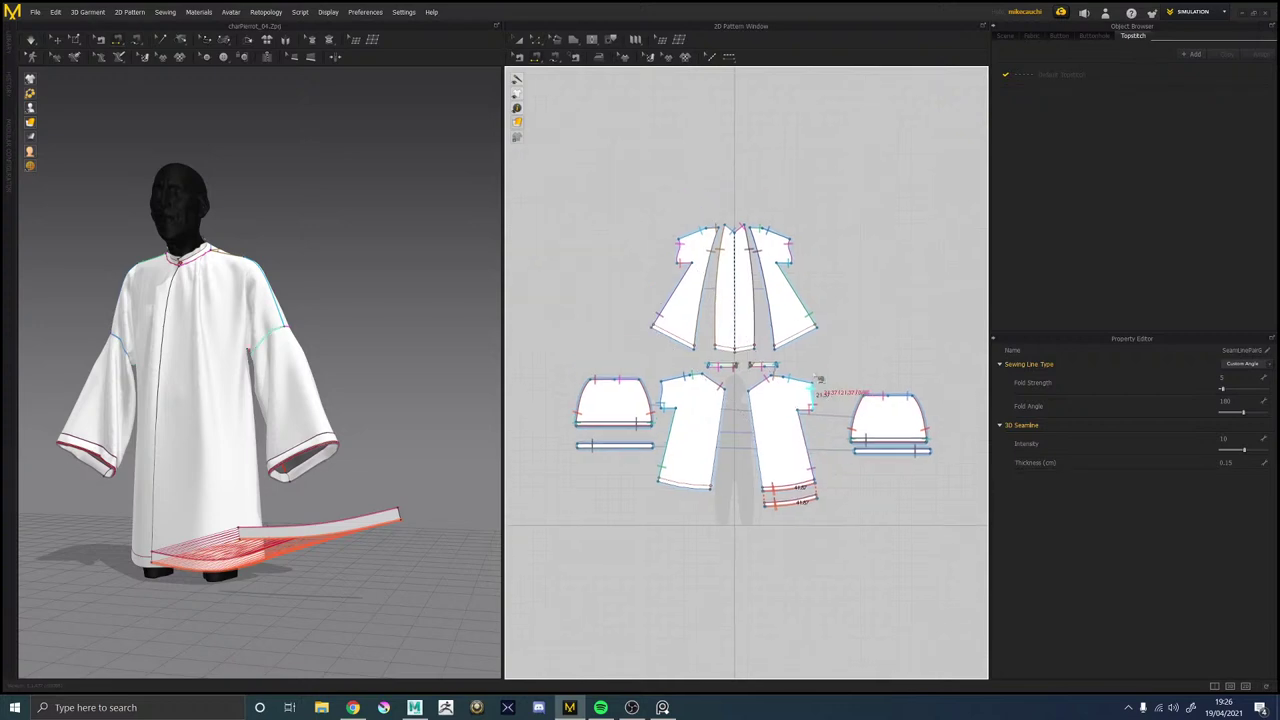
scroll(820, 365, up, 6)
click(612, 40)
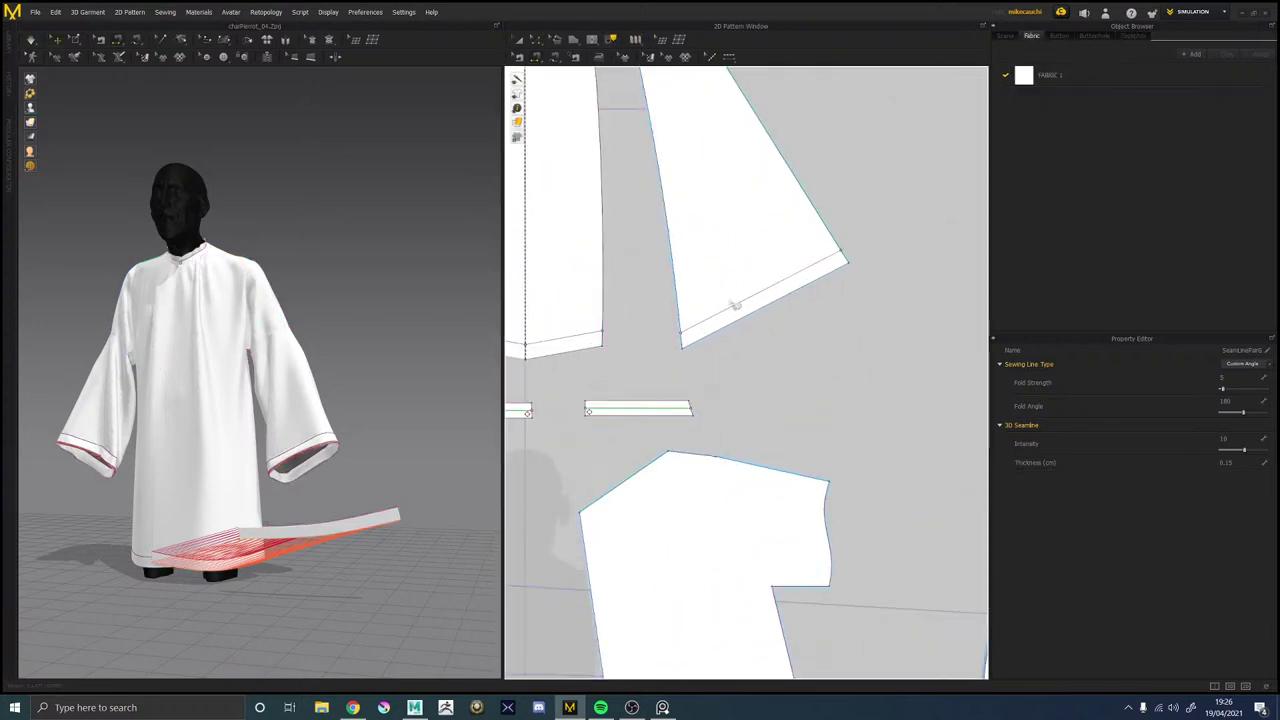
click(841, 267)
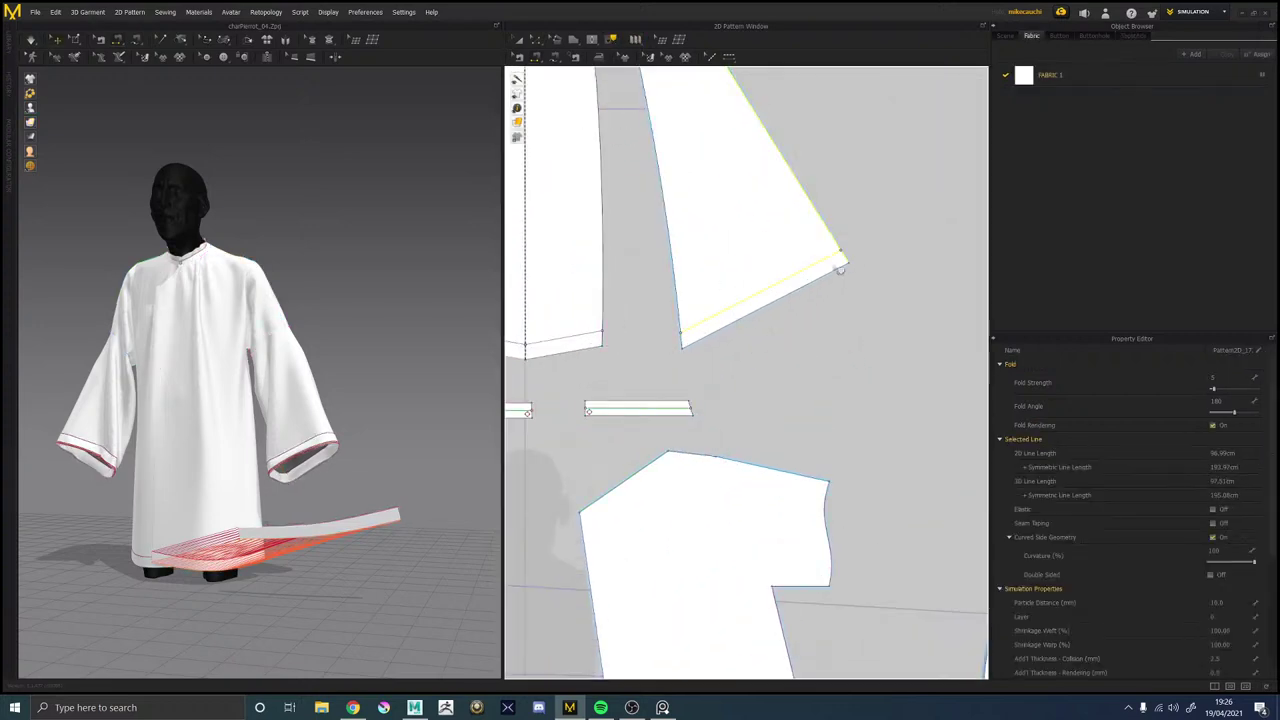
shift+click(832, 272)
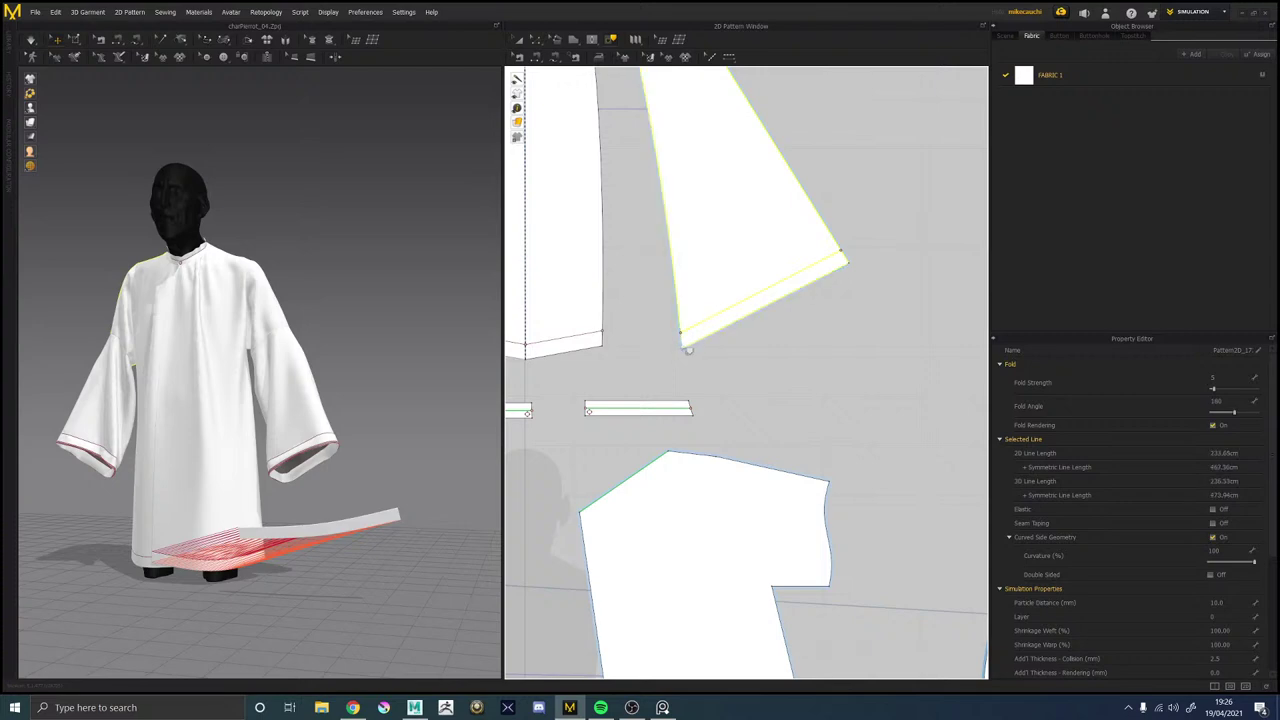
right_click(689, 349)
click(705, 350)
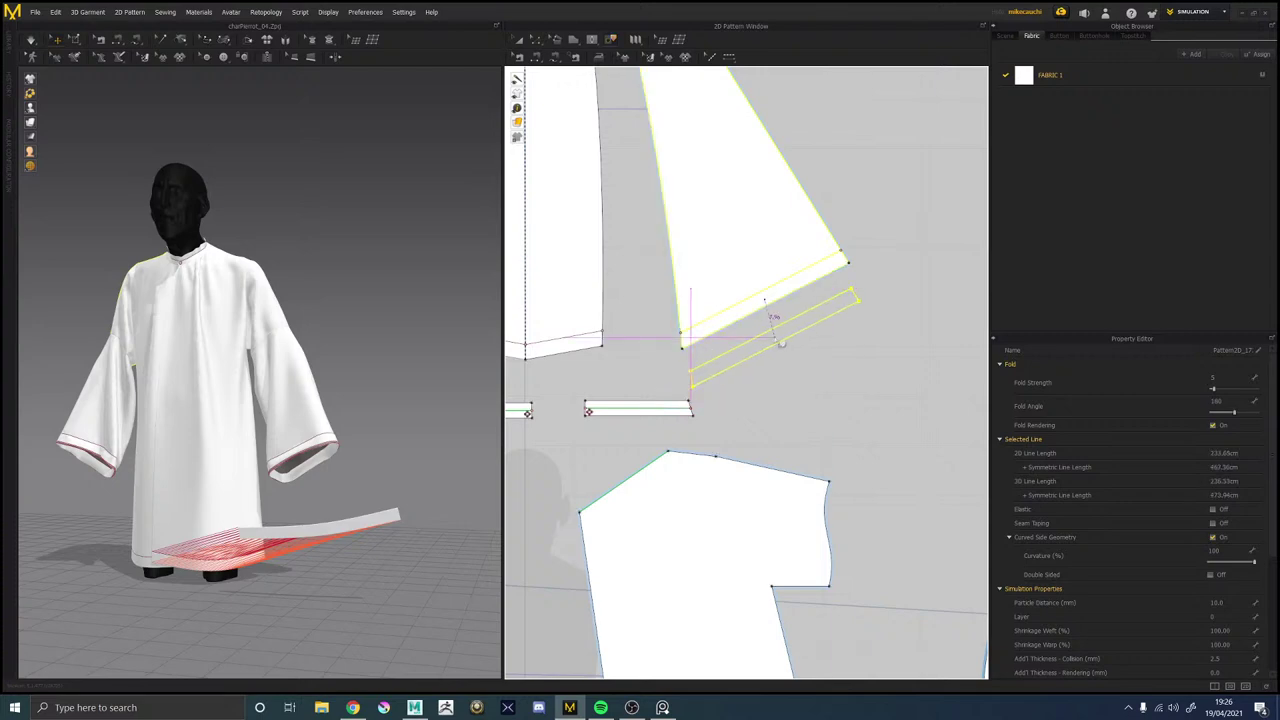
click(775, 338)
Try to trace the hem band on the right half of the folded centre back panel as a separate pattern.
middle_drag(625, 368, 734, 376)
click(680, 348)
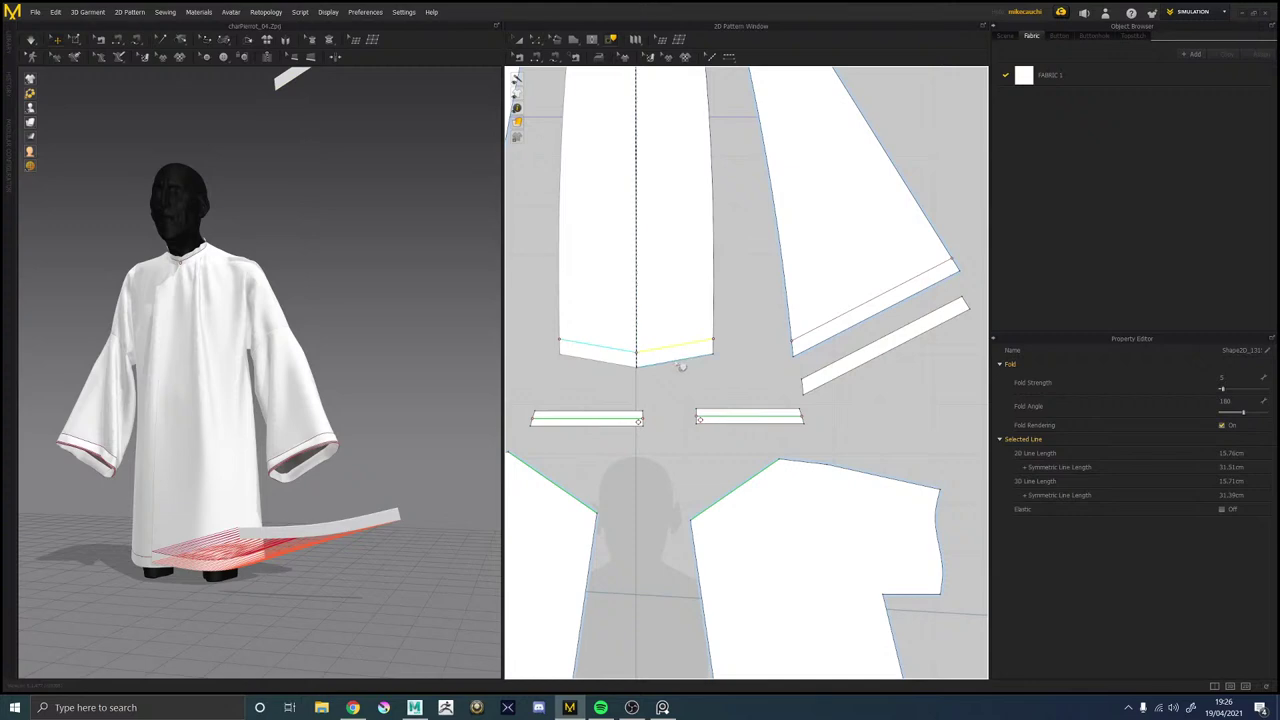
shift+click(715, 348)
mouse_move(236, 367)
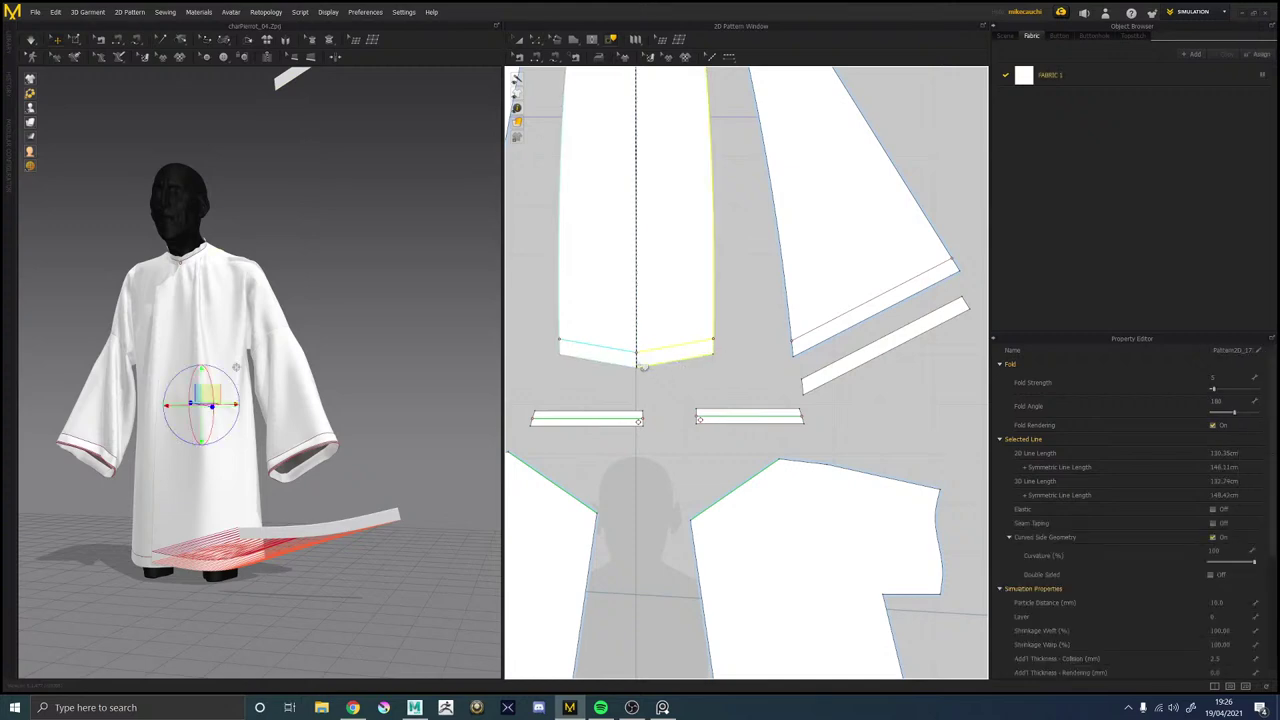
click(685, 398)
click(662, 353)
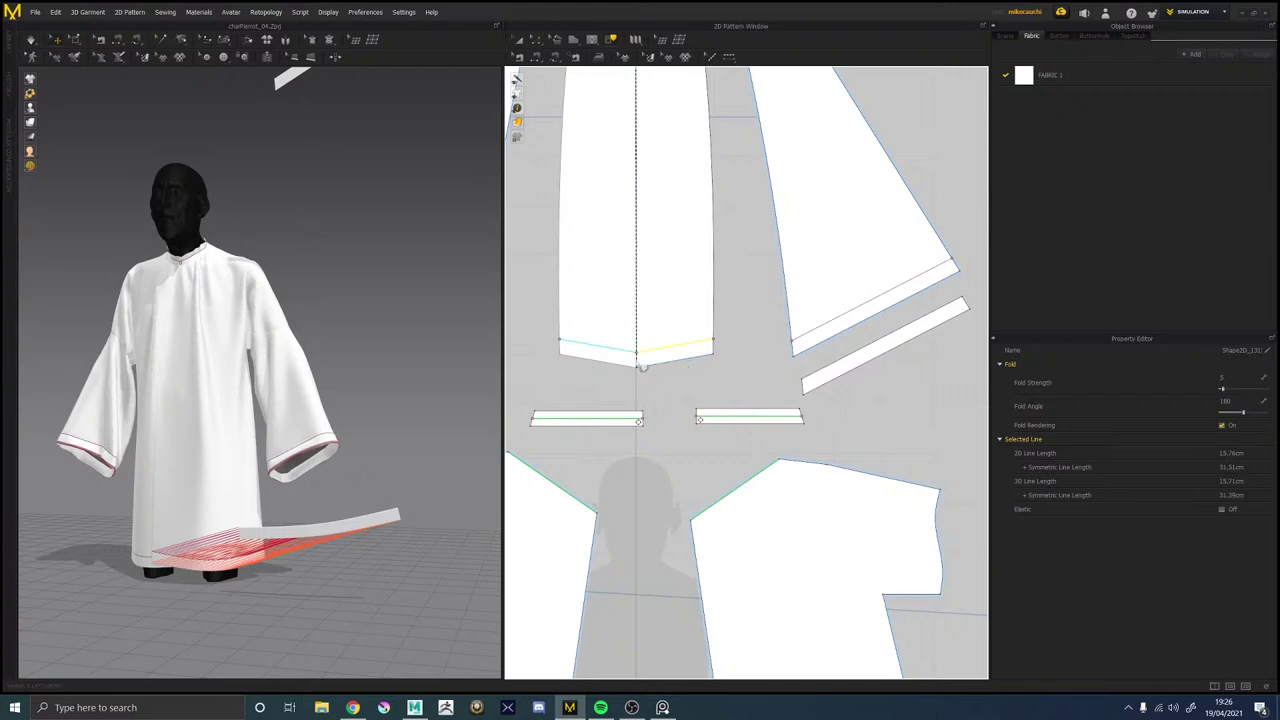
middle_drag(701, 379, 767, 492)
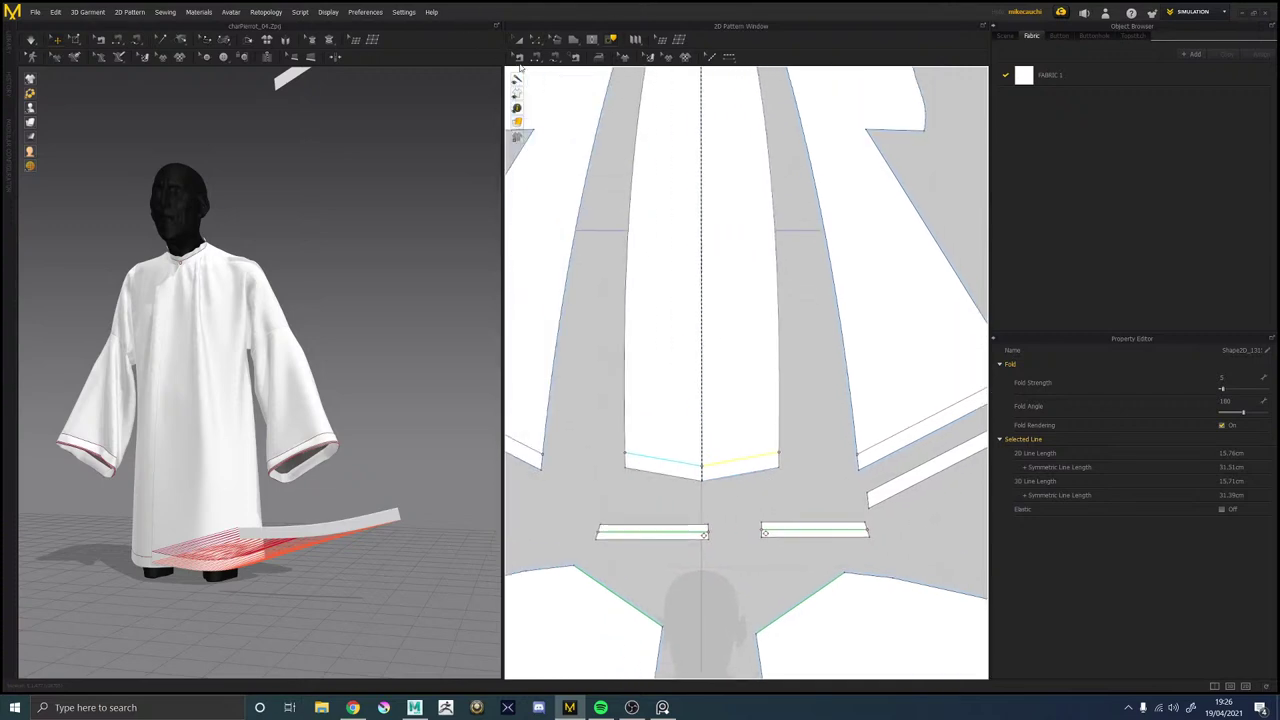
Try to select the centre back panel's fold line and the point where it meets the neckline.
click(520, 58)
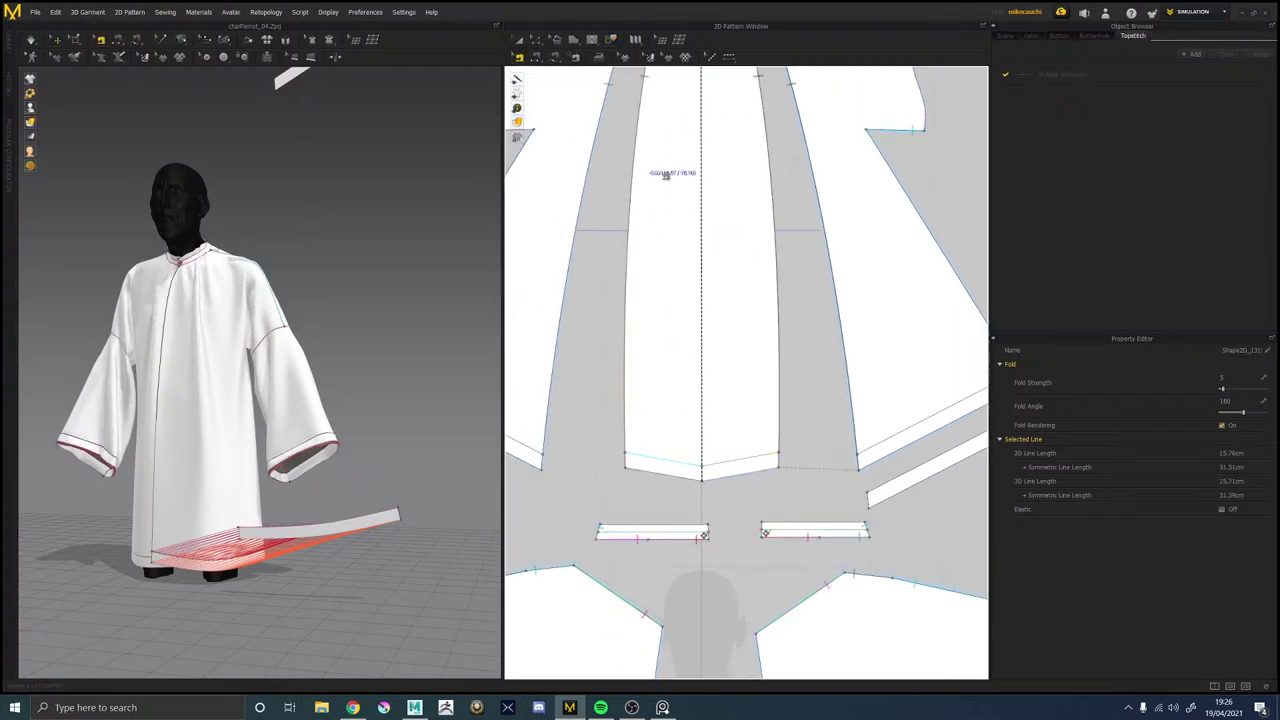
key(a)
click(706, 221)
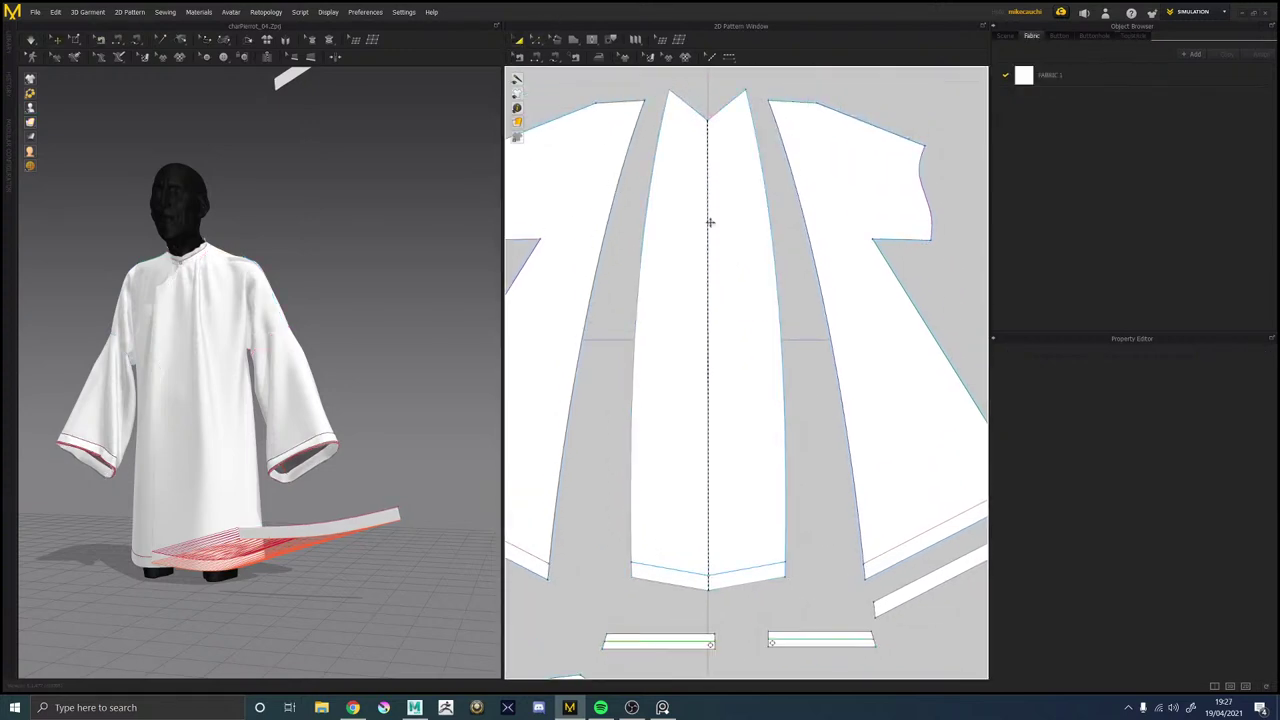
click(699, 212)
click(537, 41)
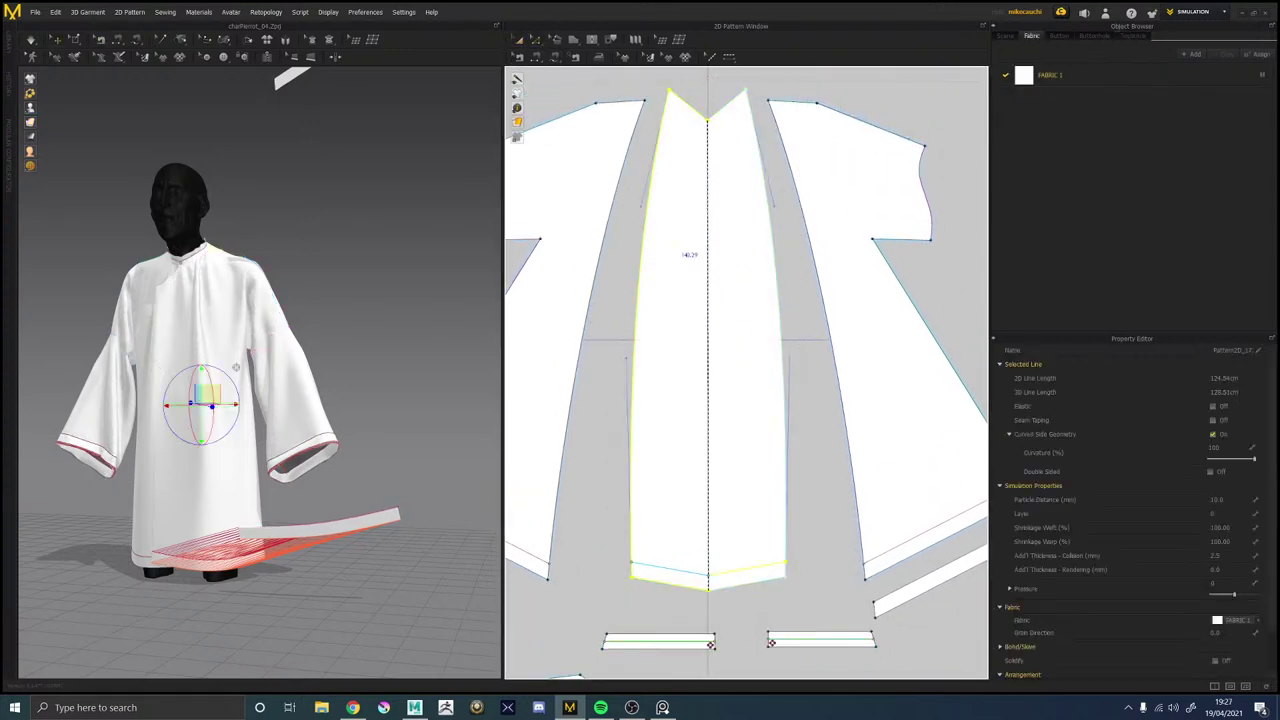
click(711, 232)
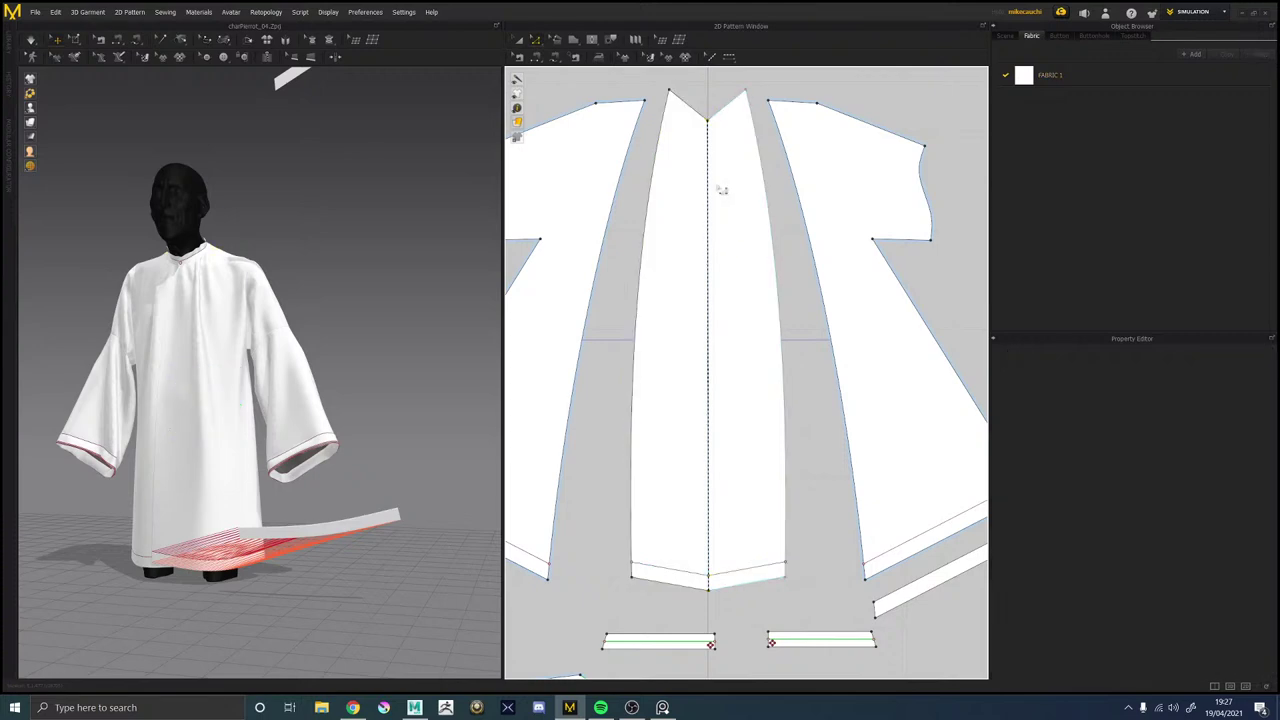
scroll(722, 189, down, 5)
scroll(732, 265, up, 10)
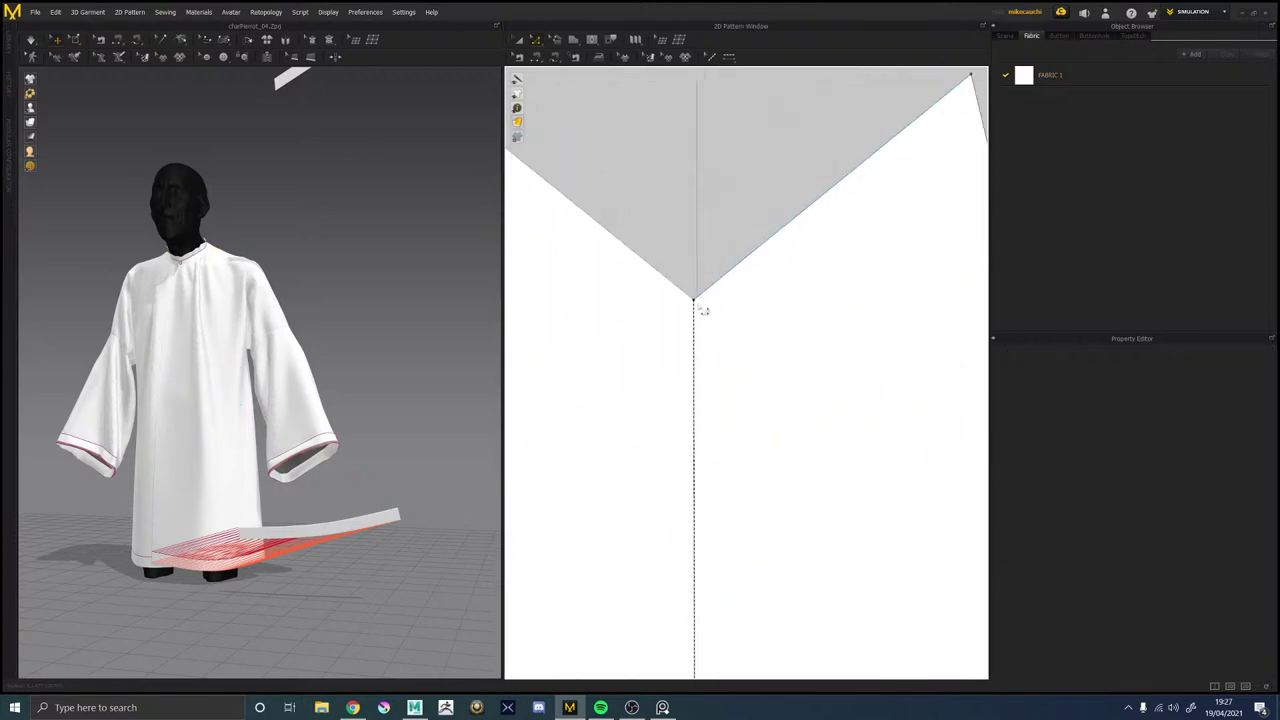
click(700, 301)
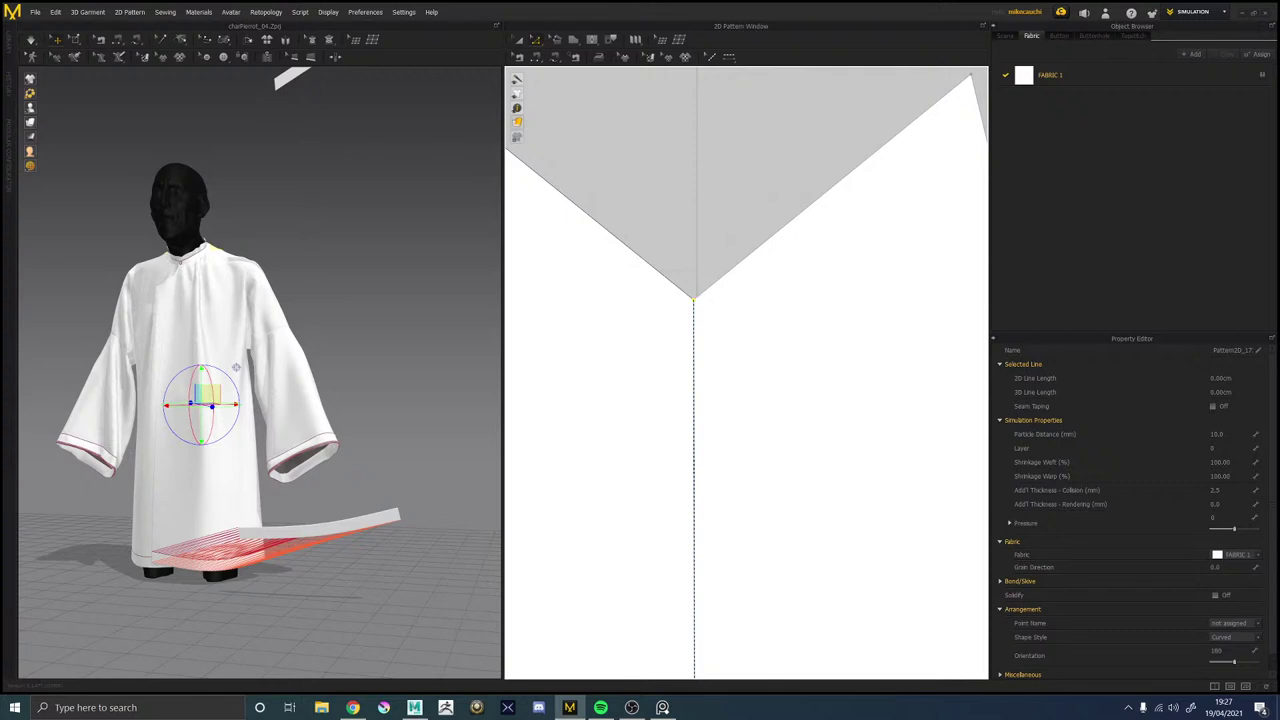
click(786, 332)
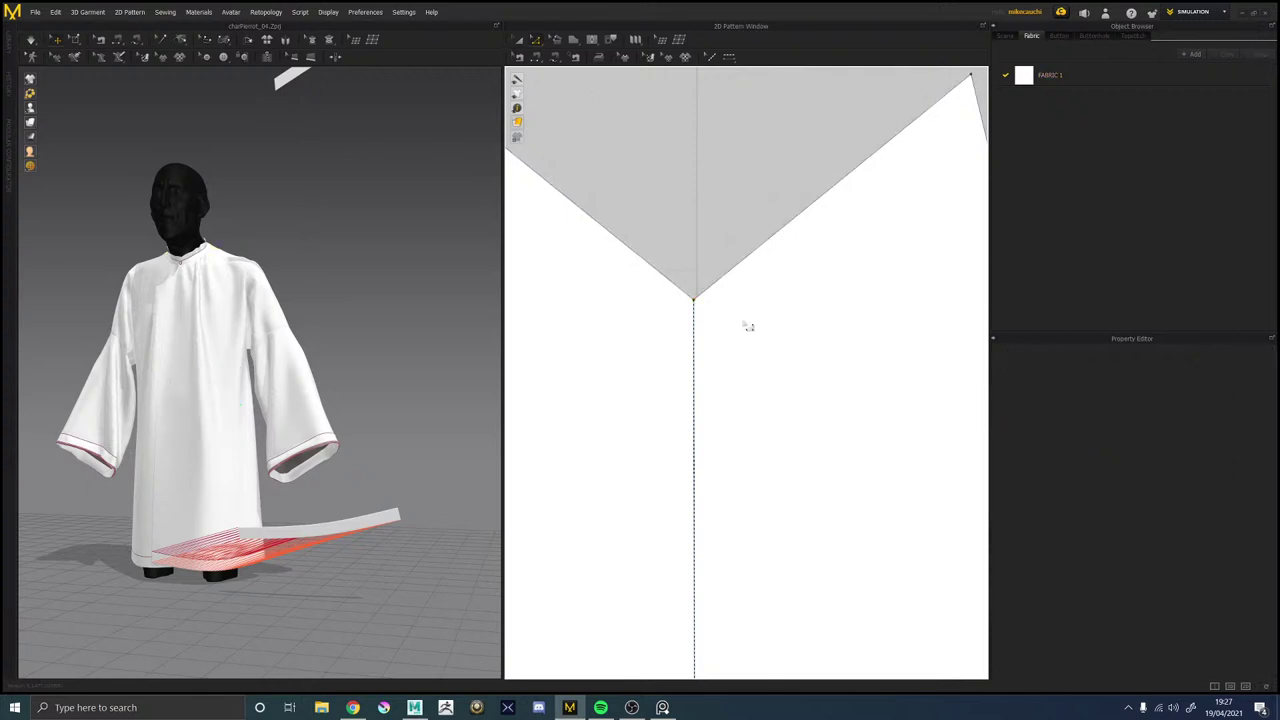
click(761, 357)
scroll(786, 357, down, 5)
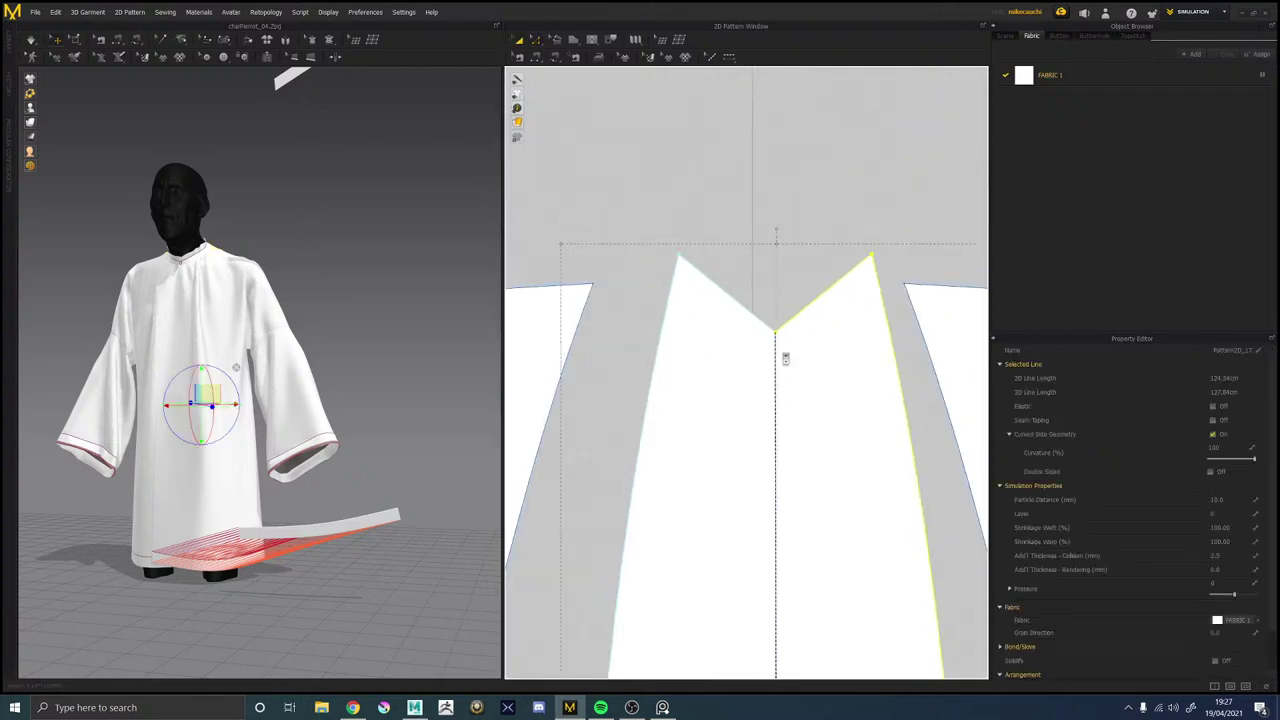
Examine the centre back panel's fold line from the neckline down to the hem.
drag(719, 269, 713, 269)
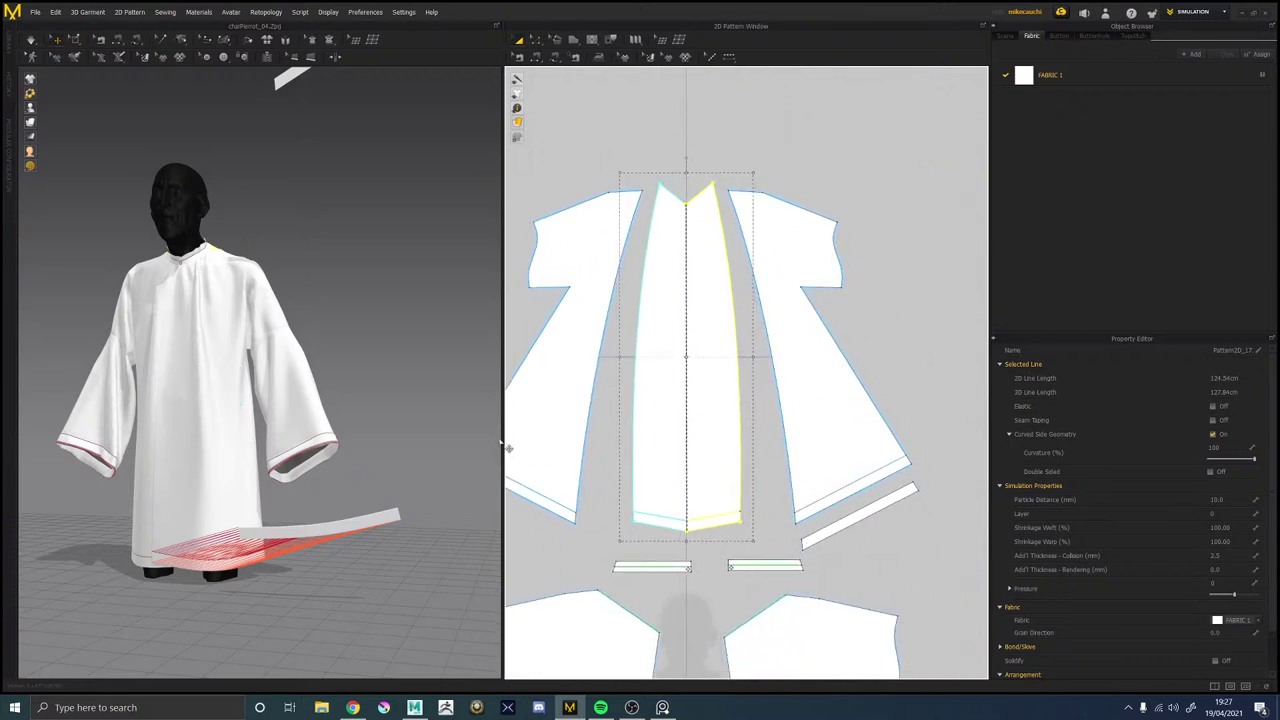
scroll(772, 557, up, 4)
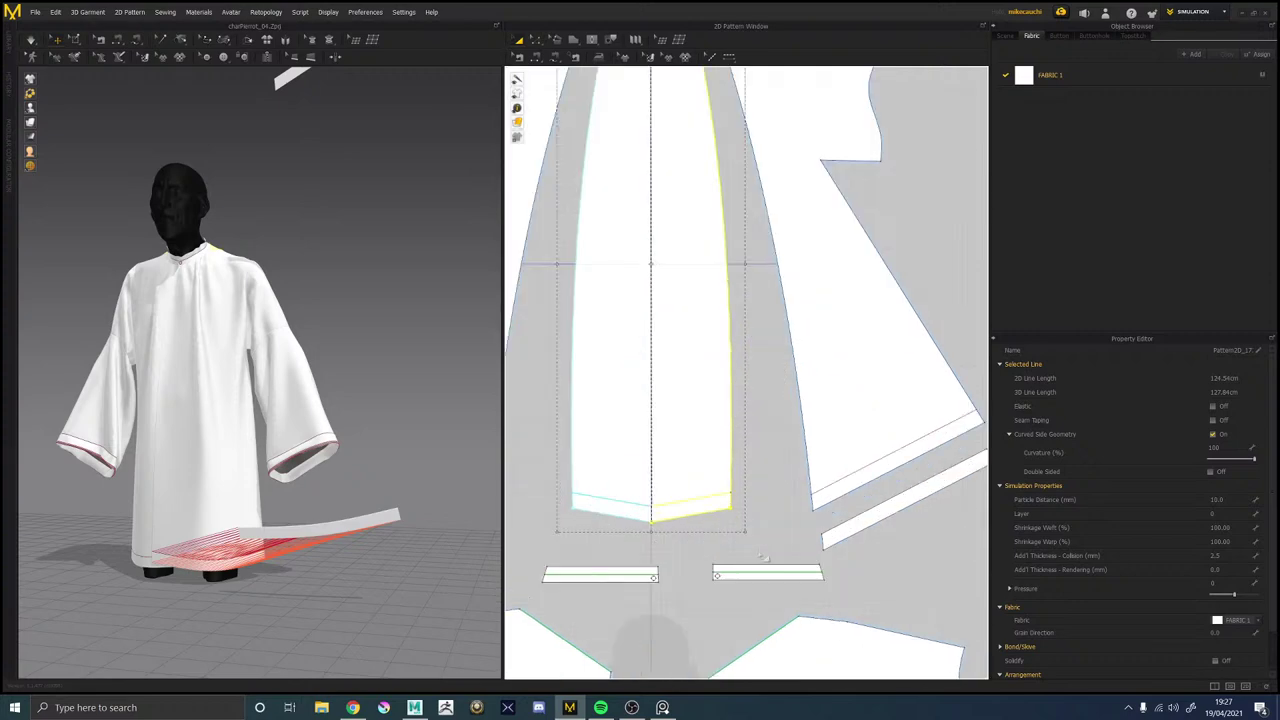
click(763, 522)
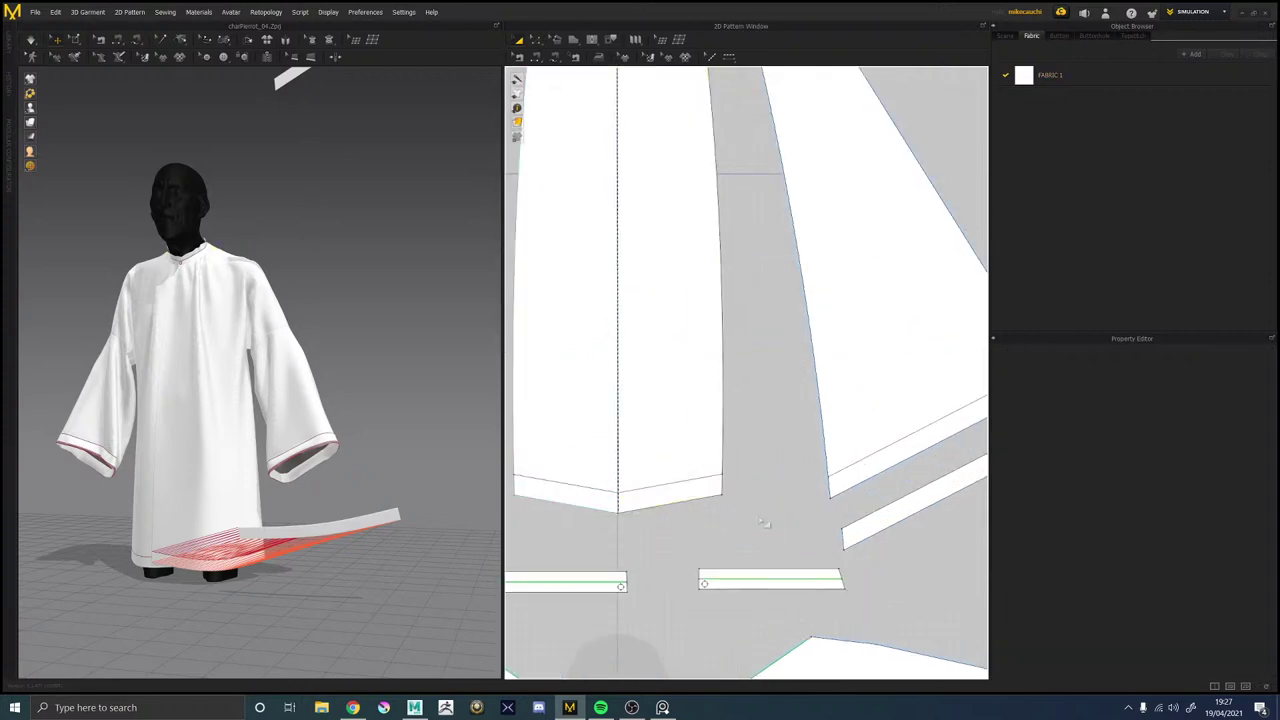
middle_drag(769, 363, 829, 530)
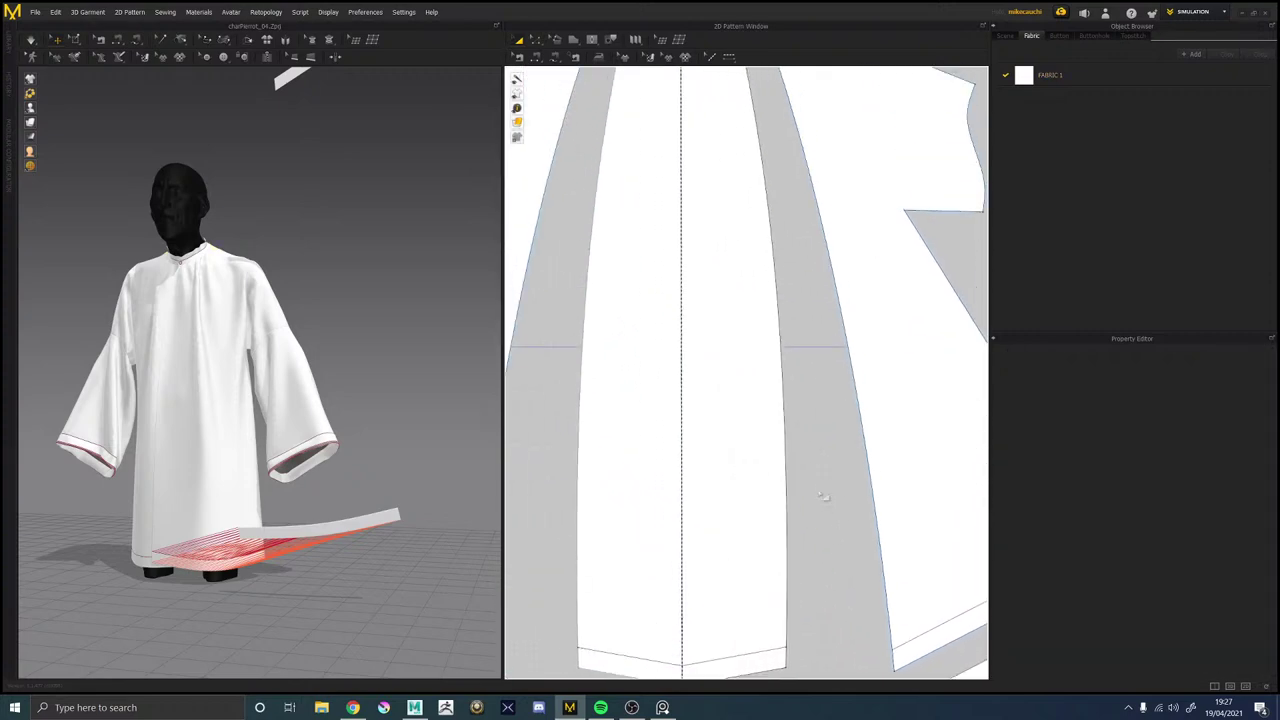
scroll(797, 437, up, 4)
scroll(789, 420, down, 6)
scroll(786, 384, down, 1)
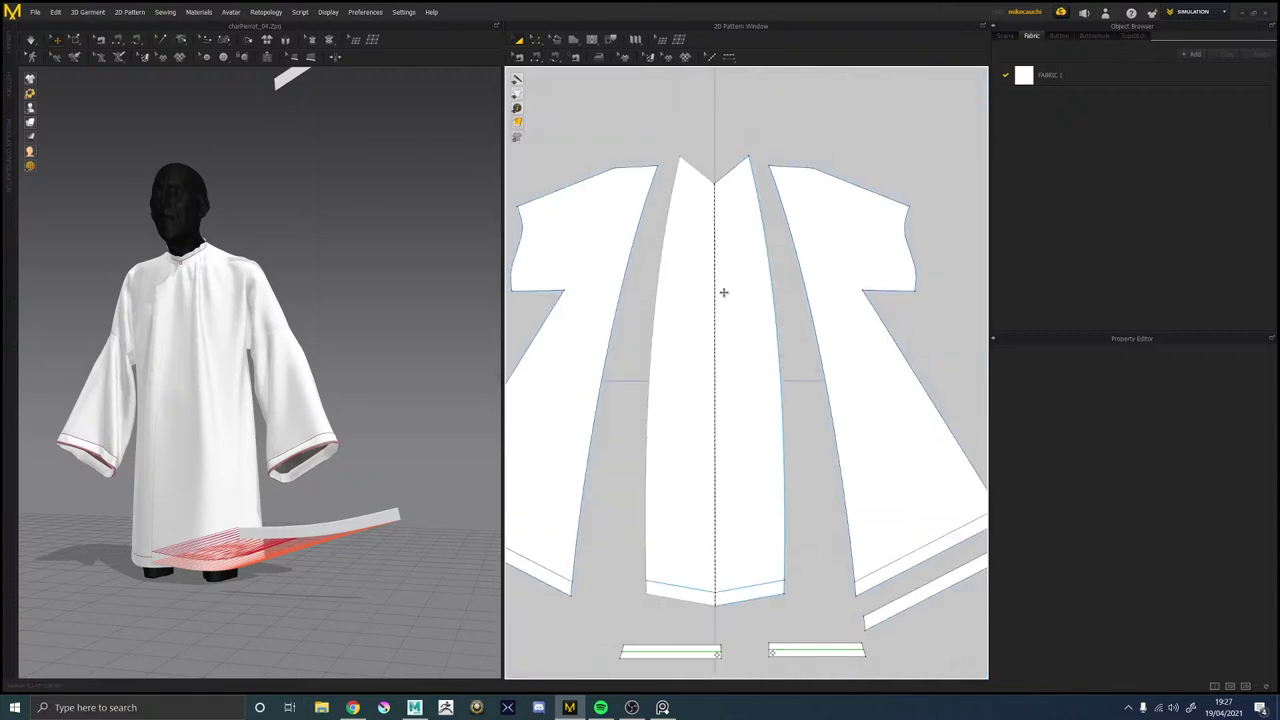
click(723, 290)
scroll(700, 338, down, 2)
scroll(700, 342, up, 4)
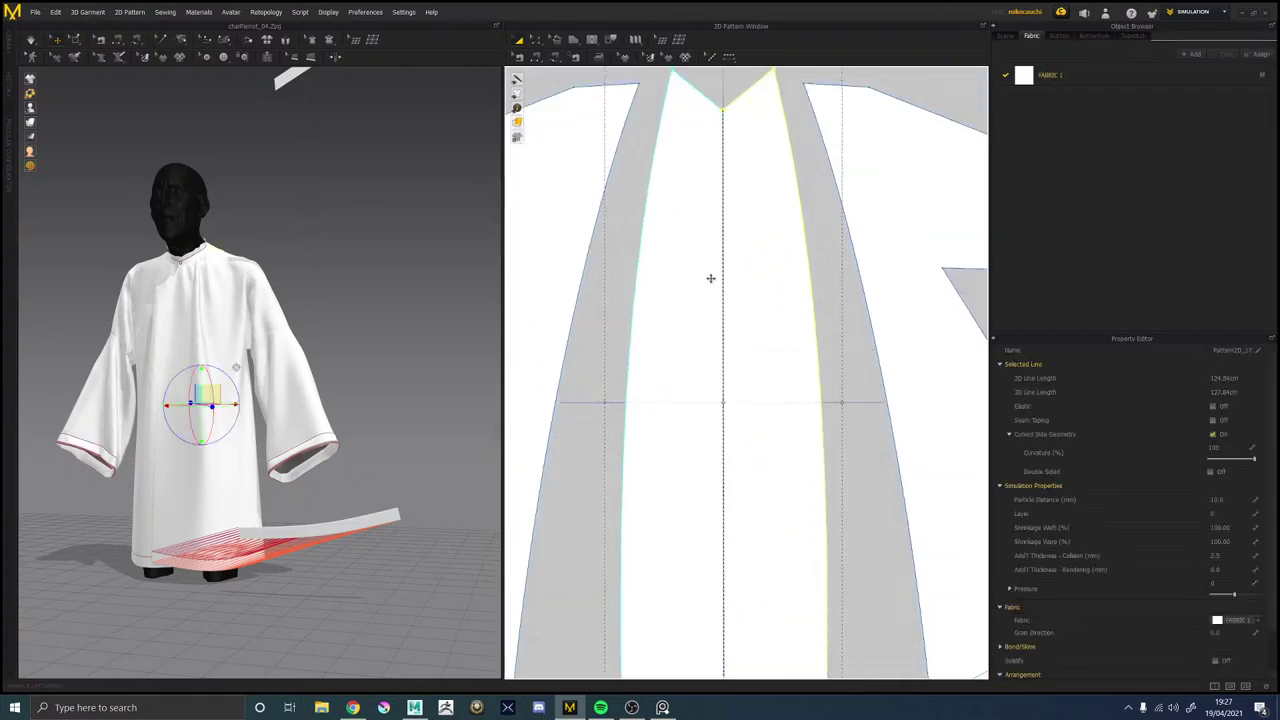
click(519, 57)
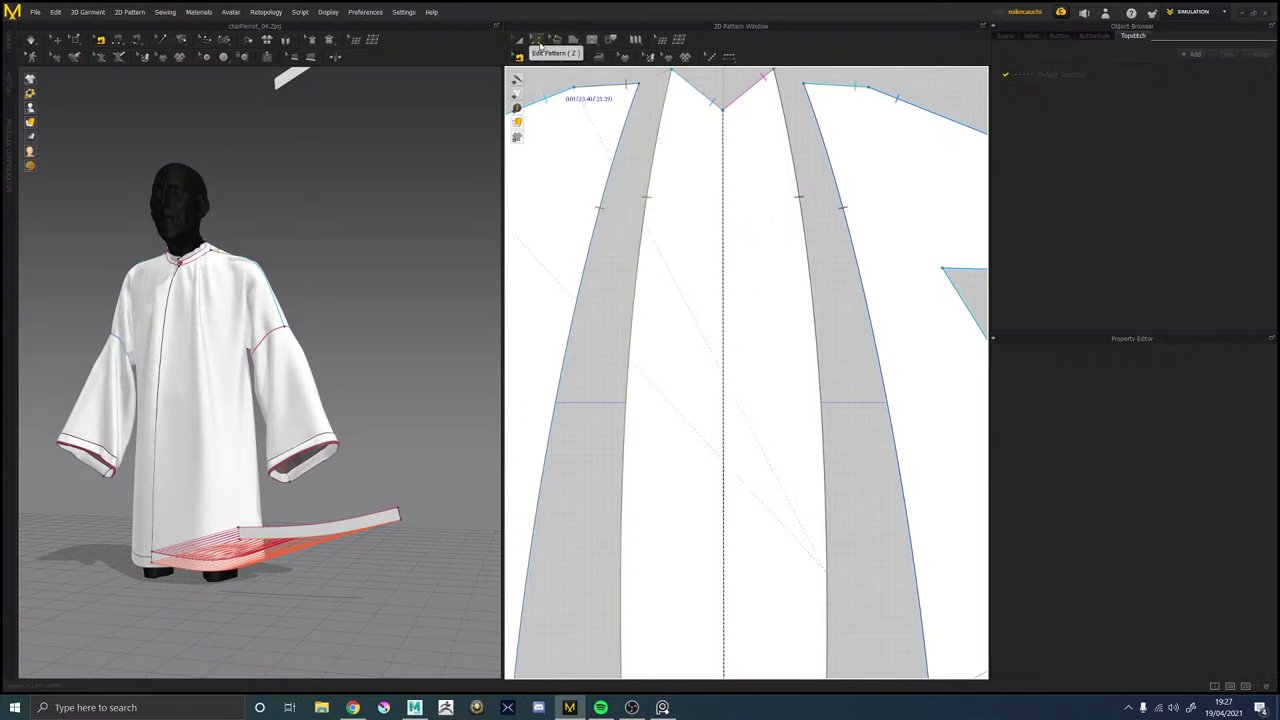
scroll(800, 386, down, 4)
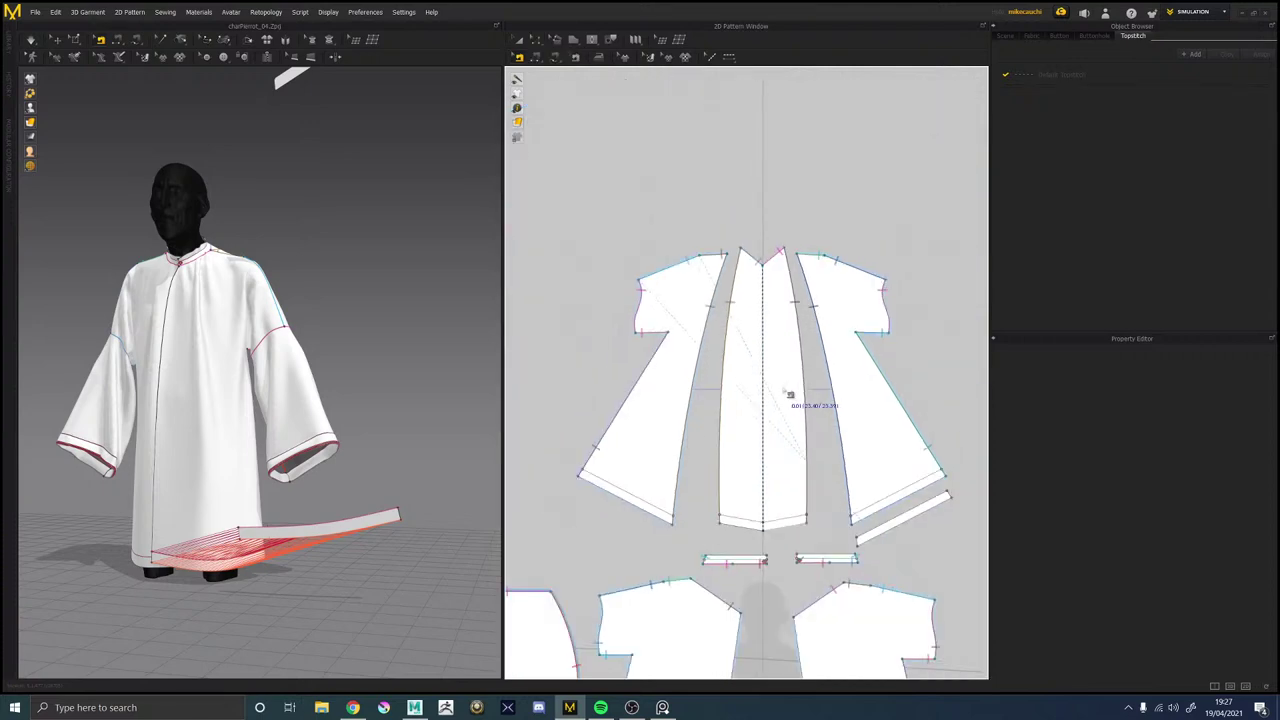
scroll(808, 414, up, 3)
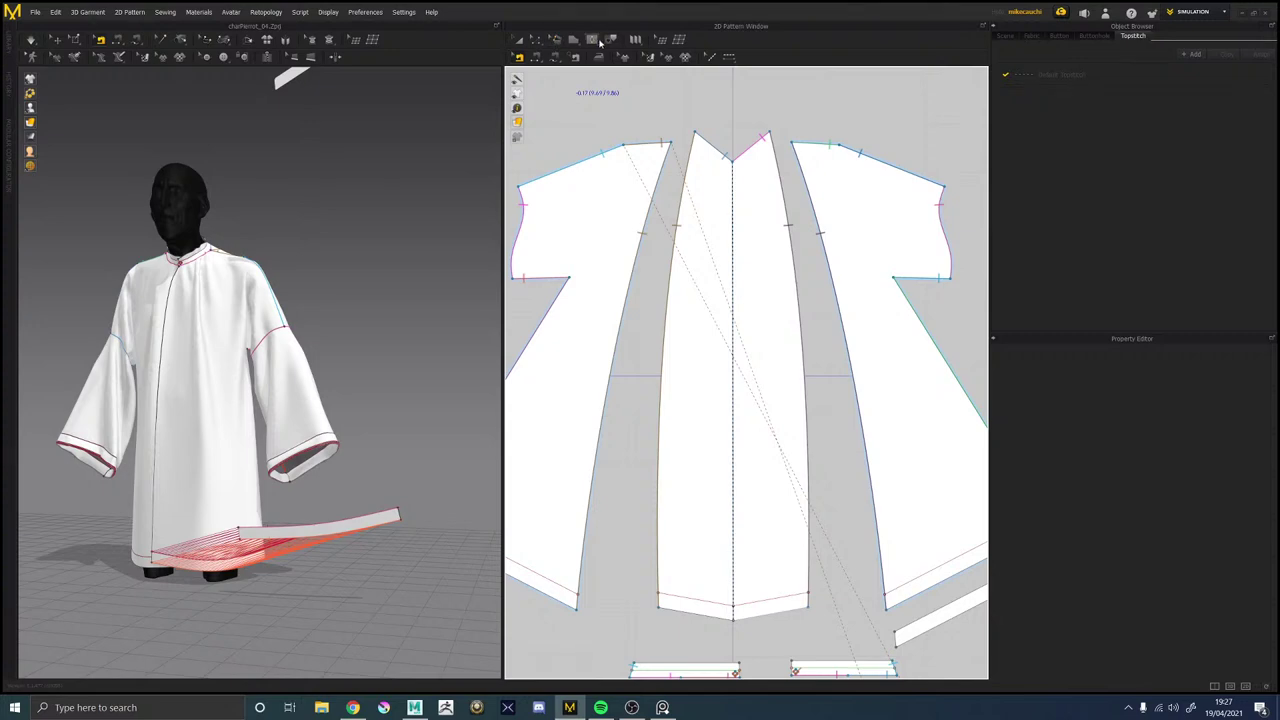
Draw a straight internal line along the centre back panel's fold line, from the neckline point down to the hem point.
click(594, 42)
click(613, 58)
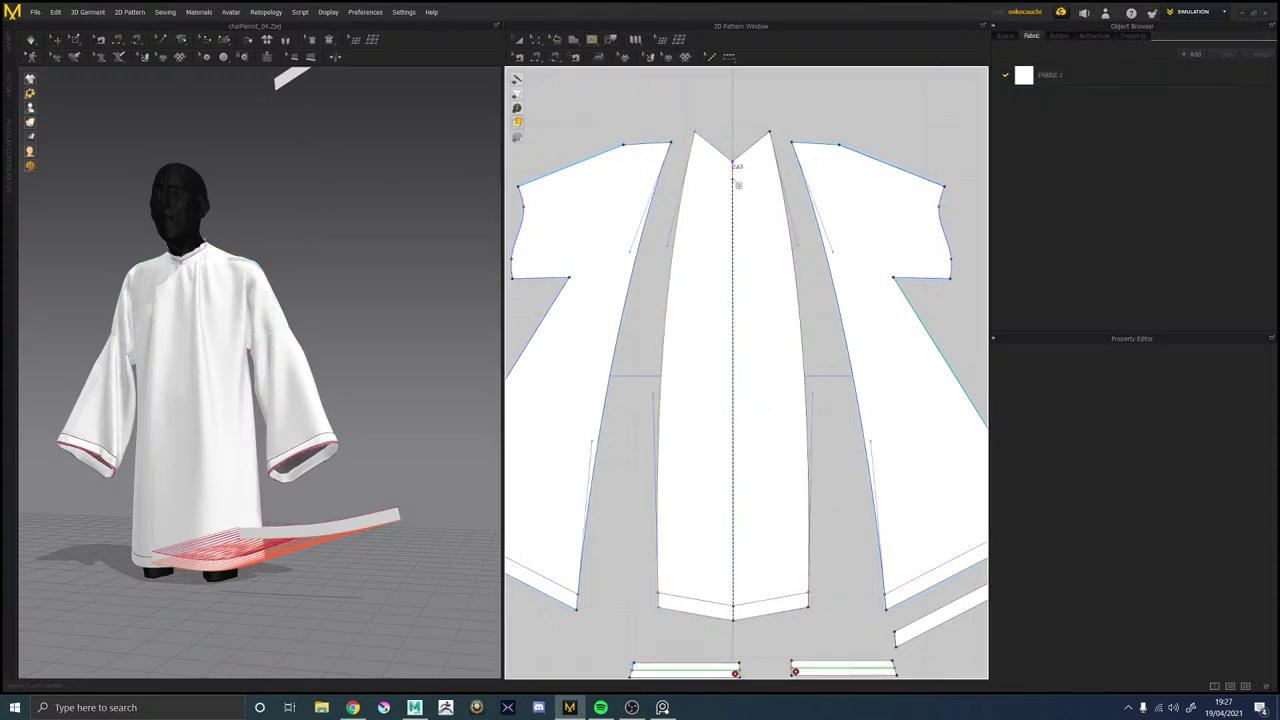
click(733, 161)
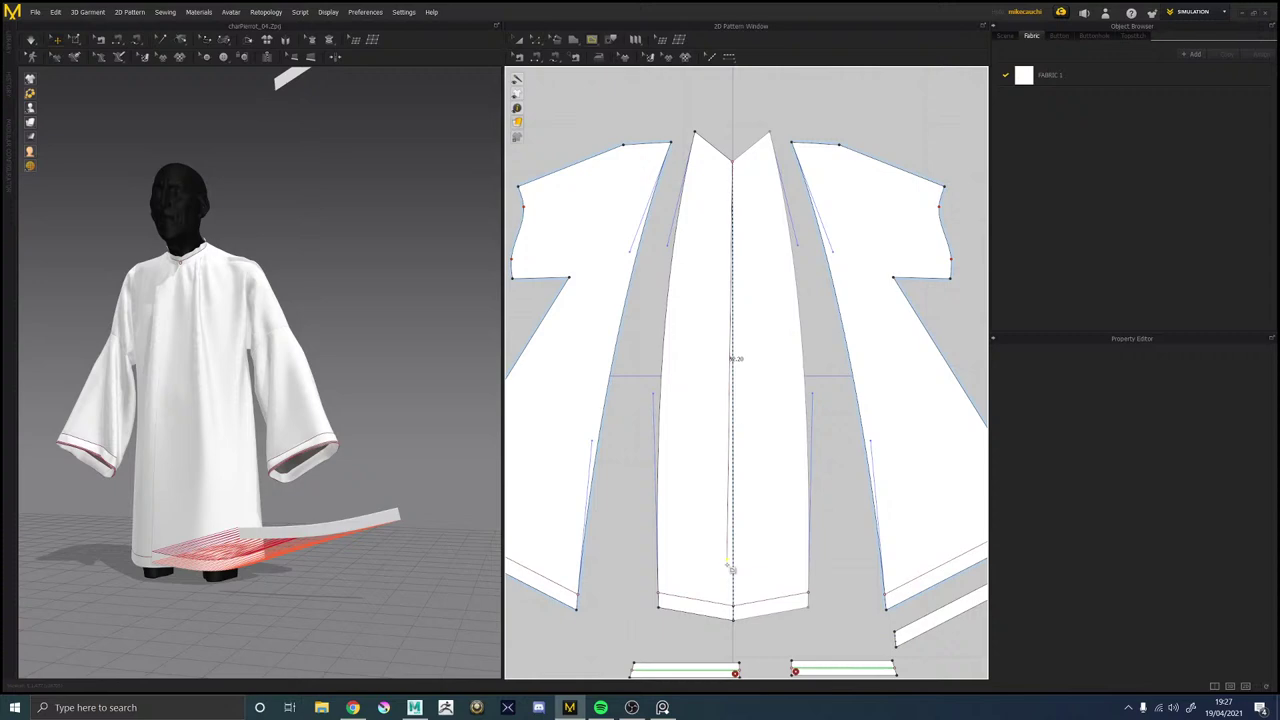
double_click(737, 621)
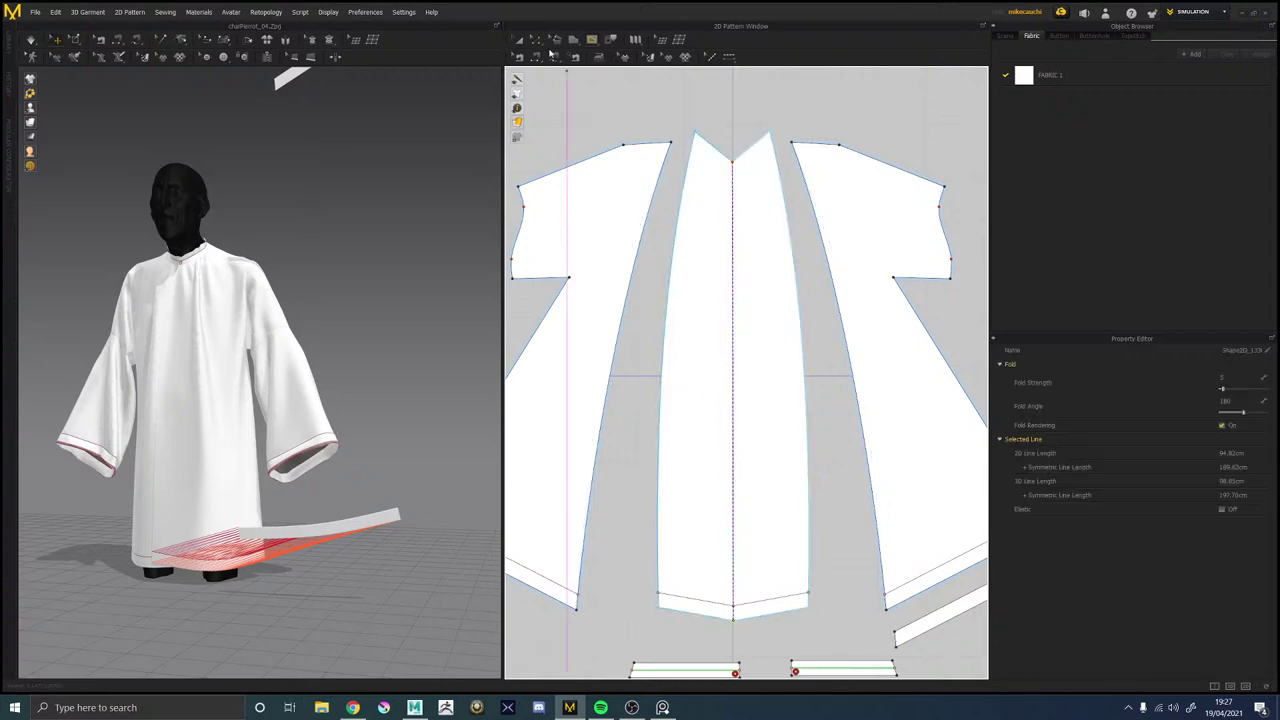
Split the centre back panel into two halves with Cut & Sew along the central internal line.
click(522, 40)
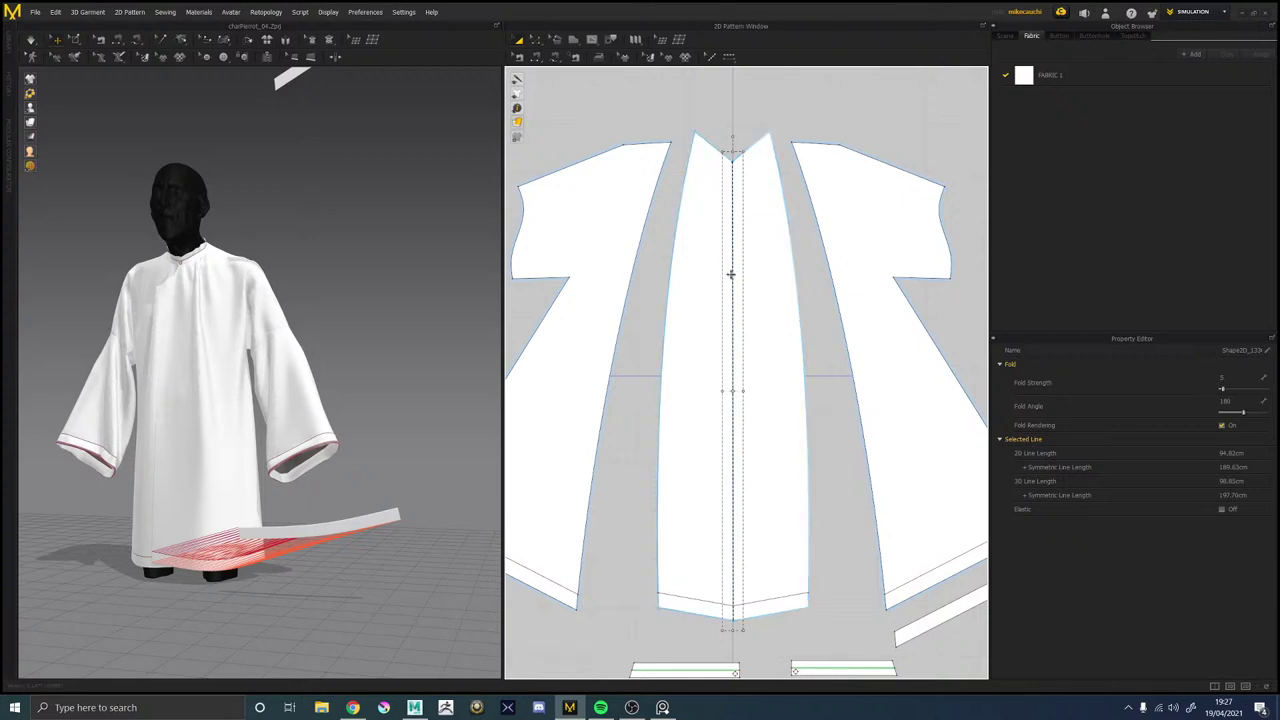
right_click(732, 279)
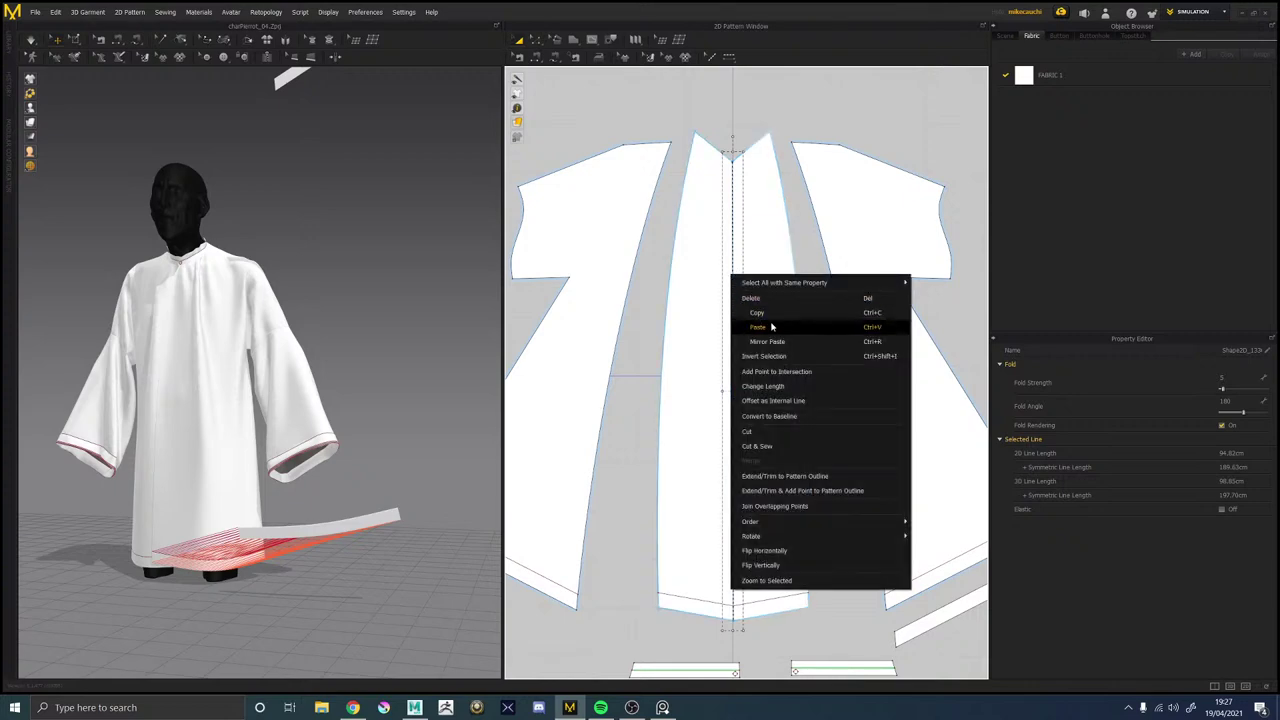
click(760, 447)
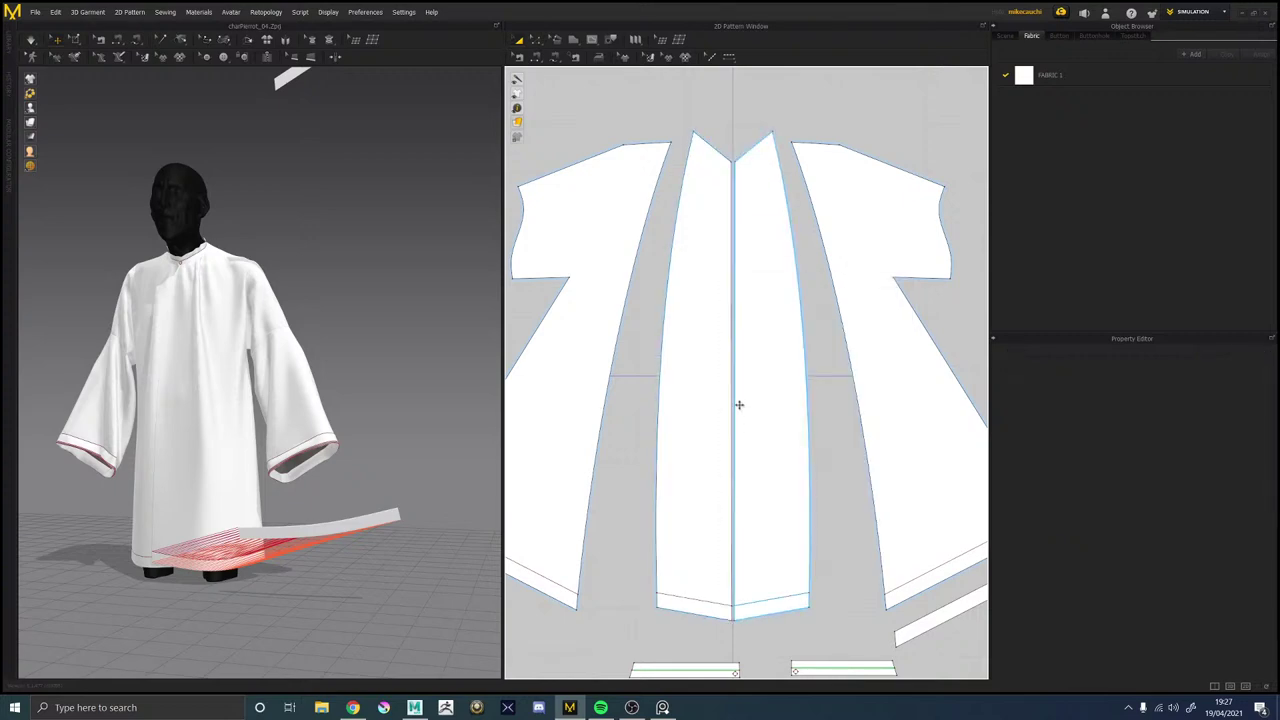
Trace the hem band of one centre back half as a separate pattern piece and place it just below that hem.
middle_drag(774, 407, 700, 240)
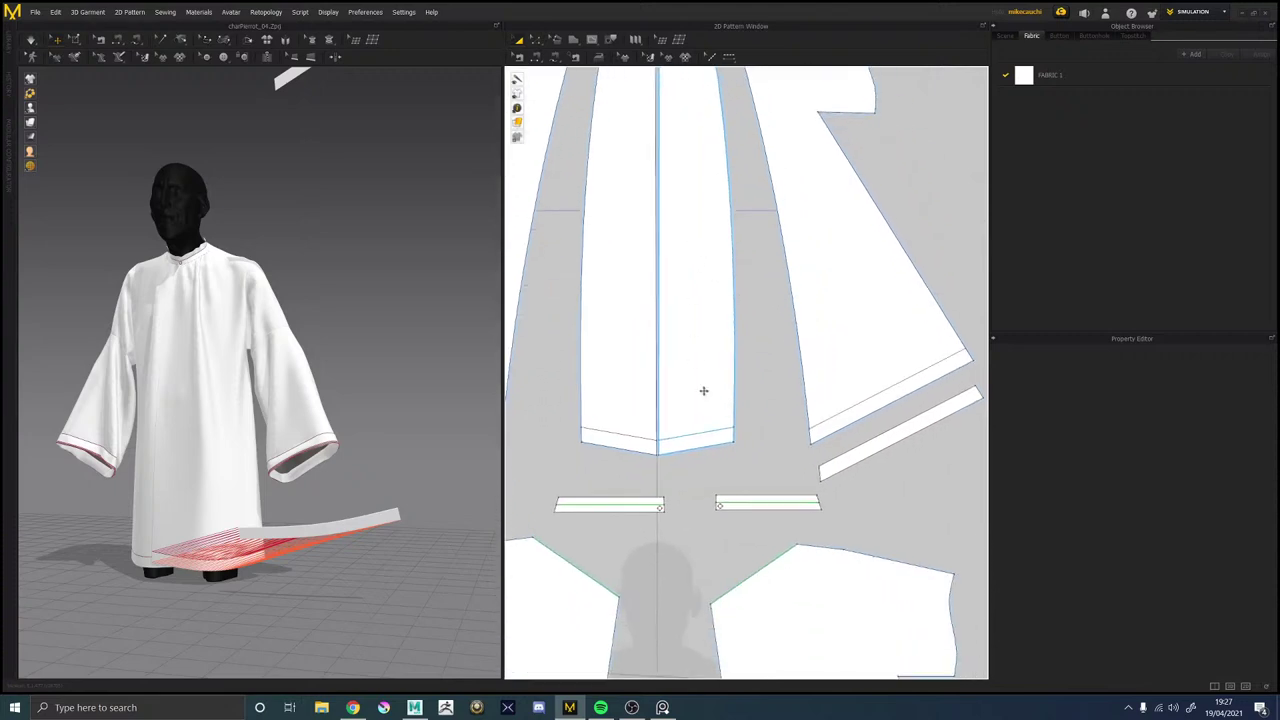
scroll(717, 415, up, 3)
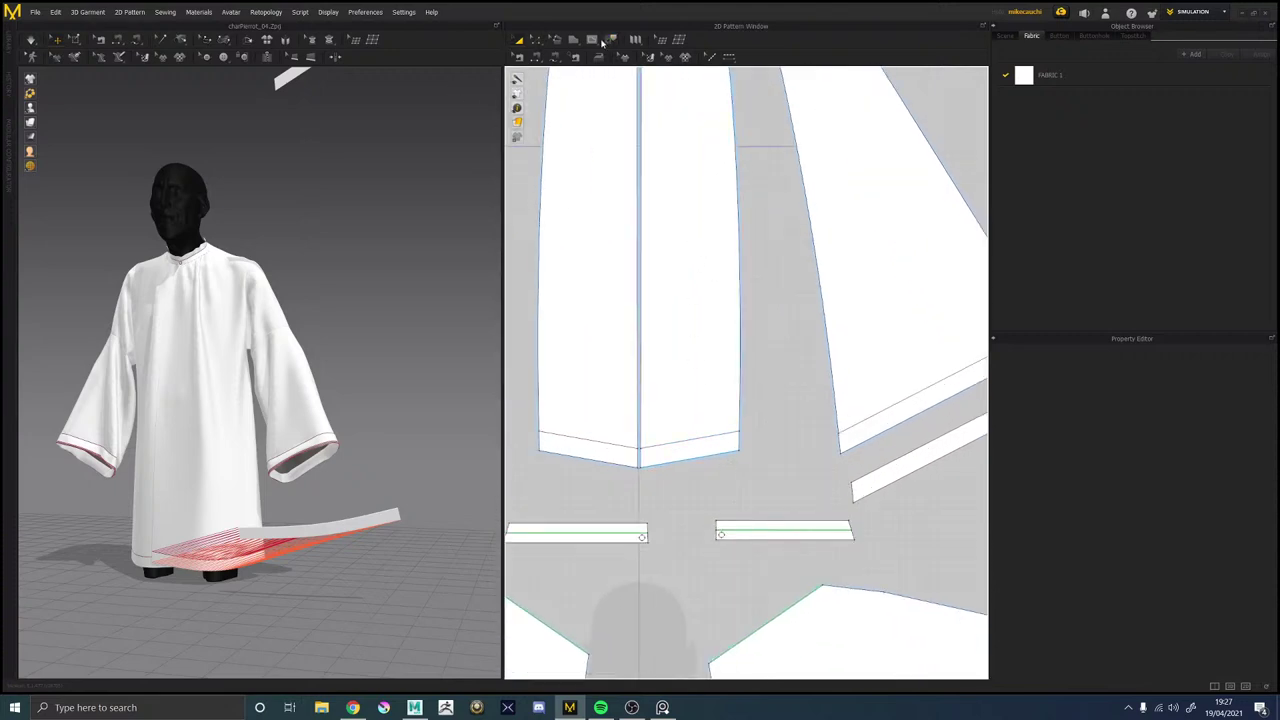
click(607, 40)
click(707, 448)
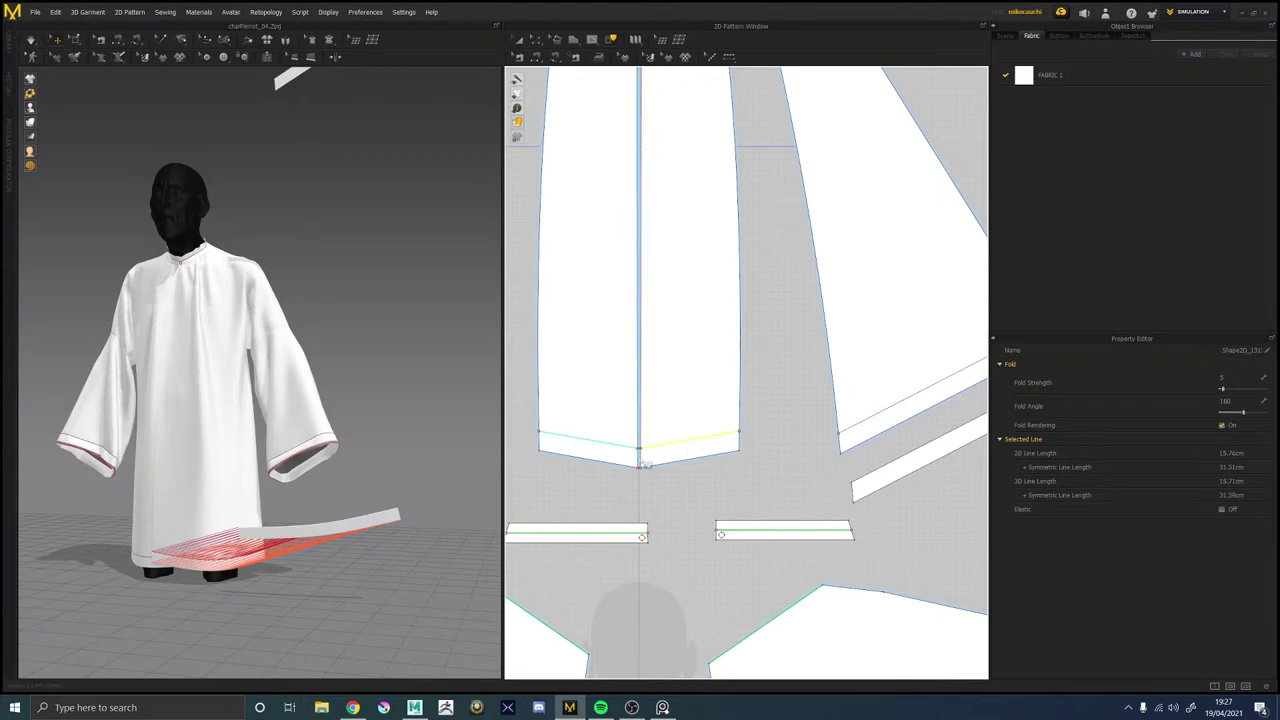
shift+click(641, 463)
shift+click(662, 465)
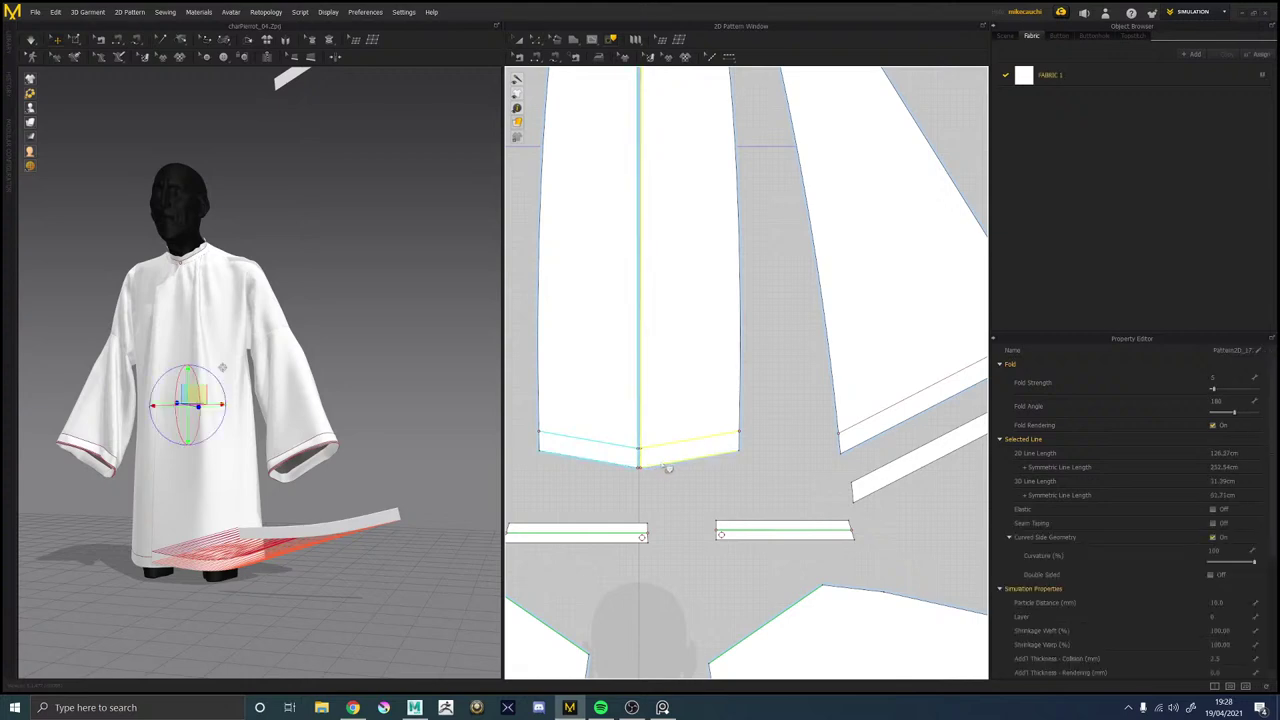
shift+click(741, 443)
right_click(742, 446)
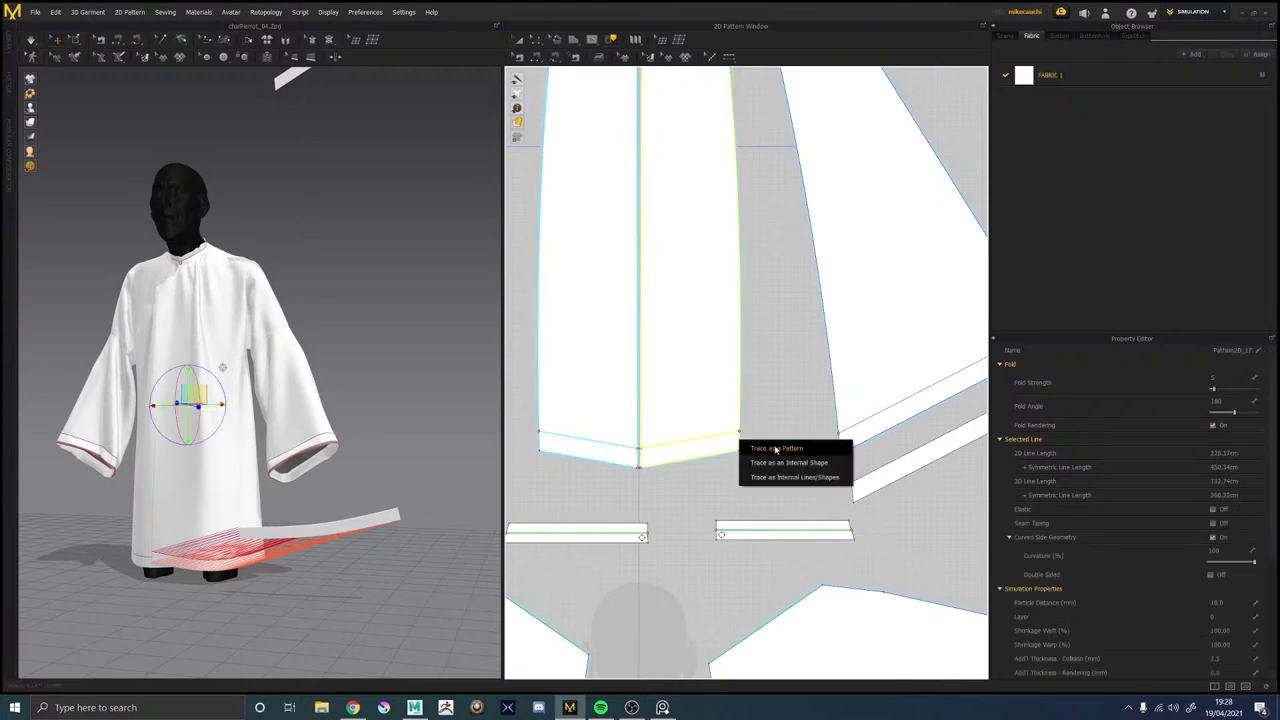
click(776, 448)
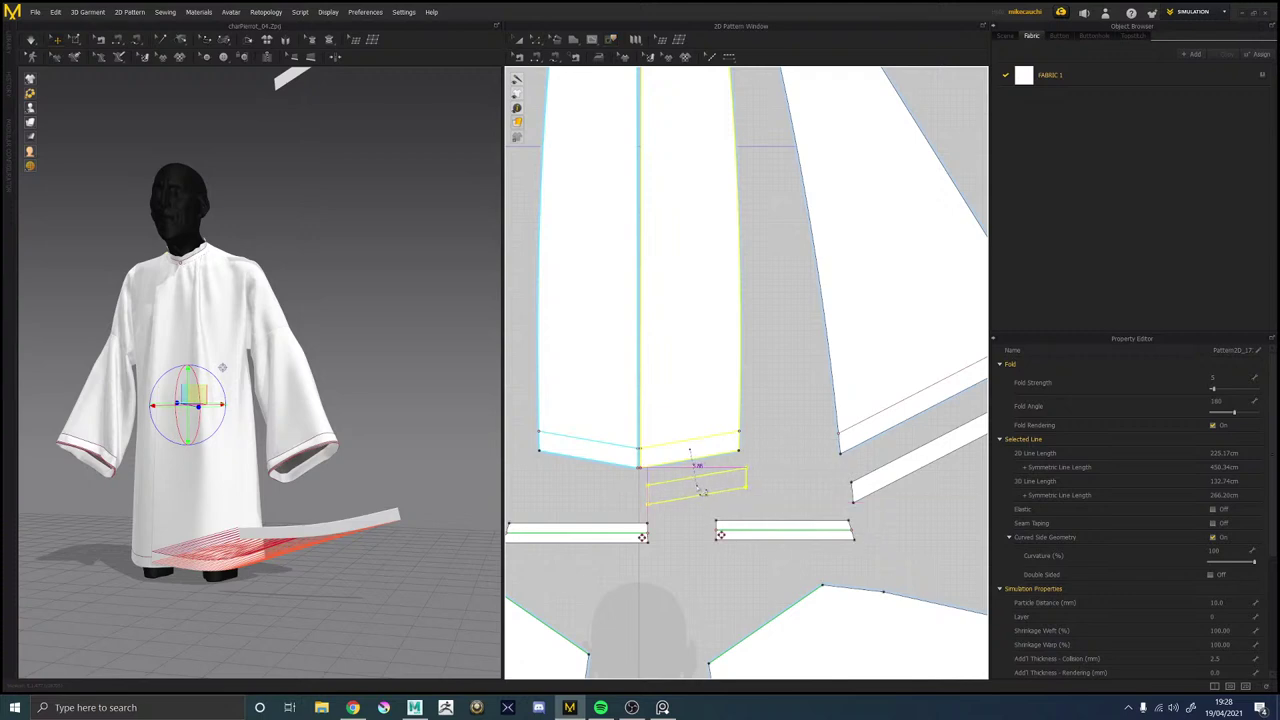
click(703, 492)
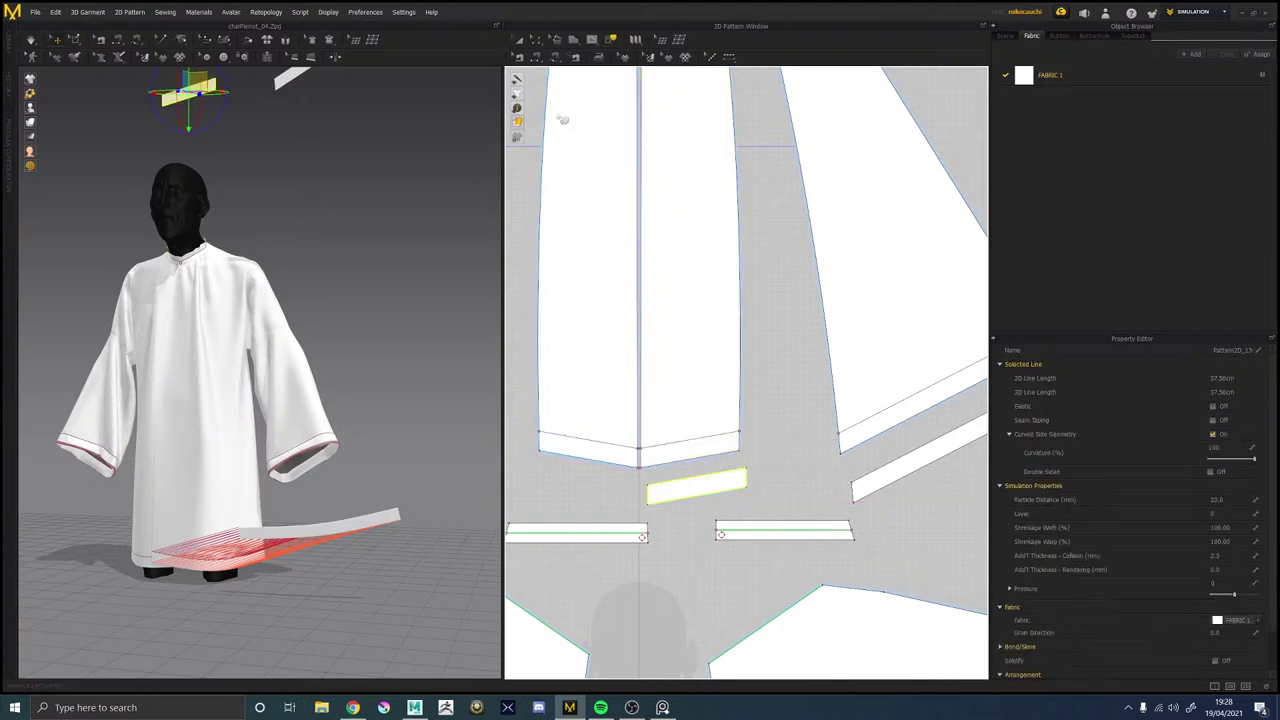
Sew the centre back hem strip and the adjoining side back strip to their panels along the internal hem lines and outer edges.
click(674, 482)
click(663, 446)
click(669, 502)
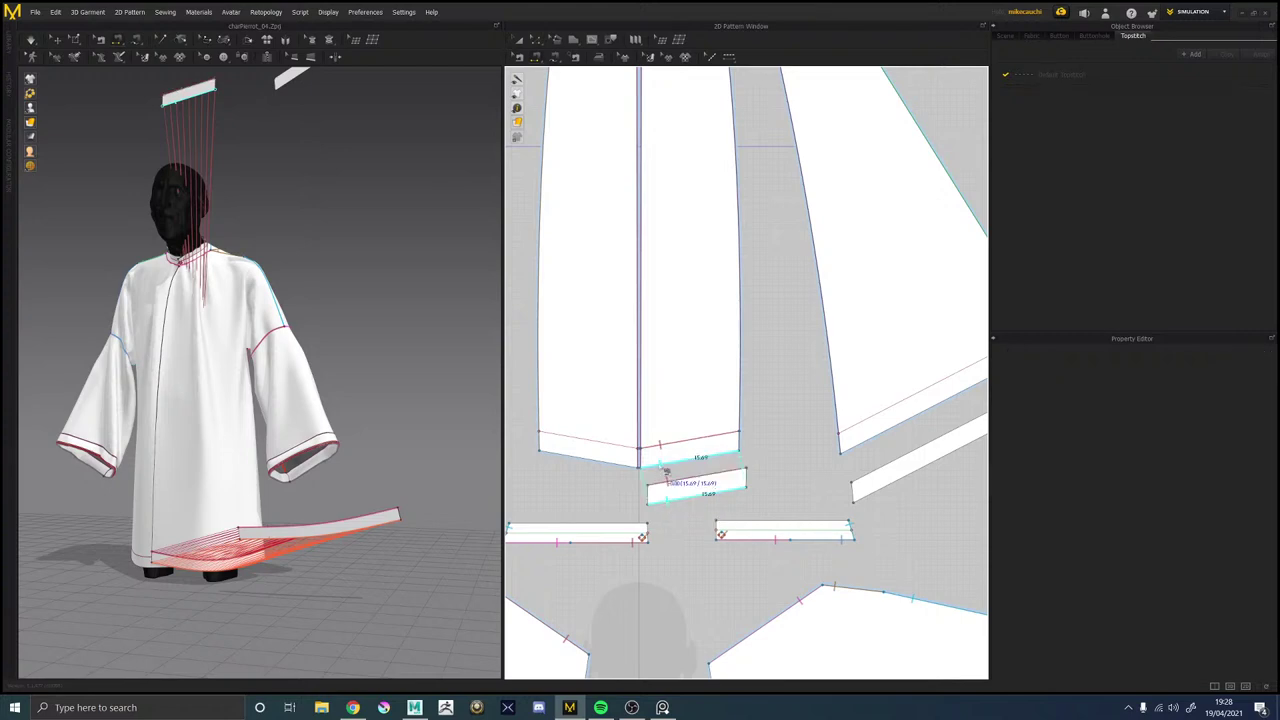
click(890, 462)
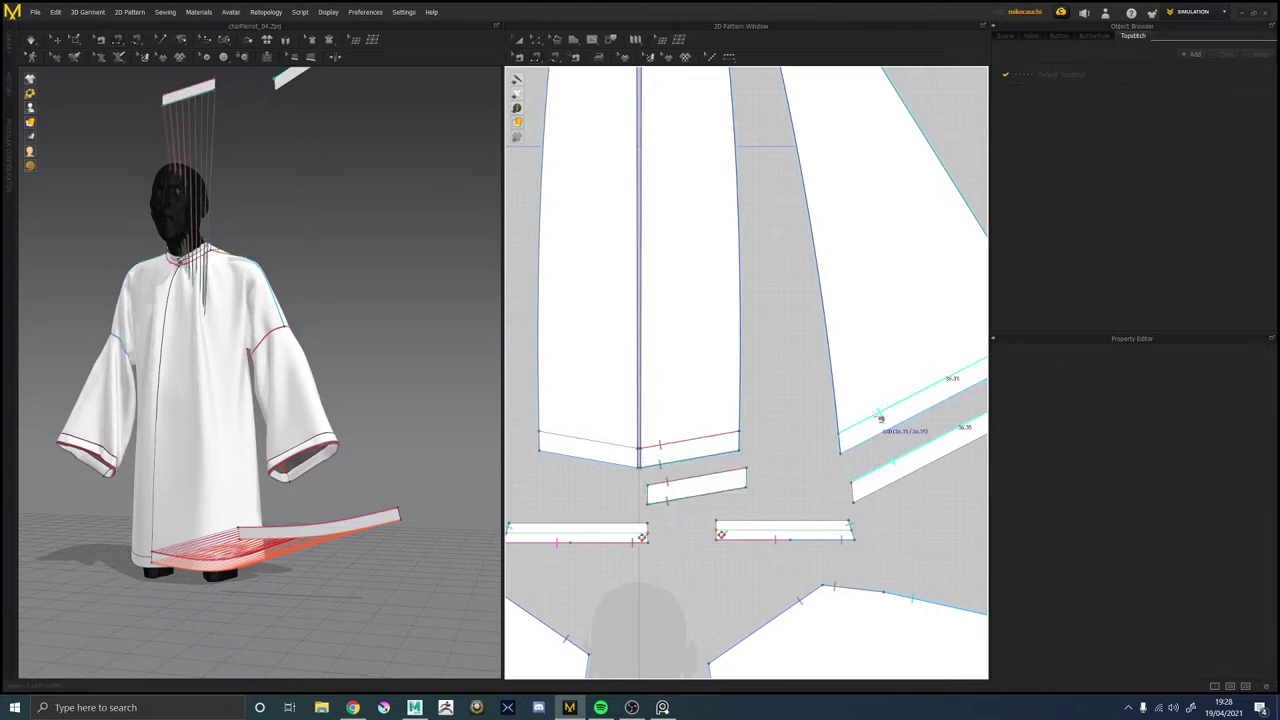
click(880, 418)
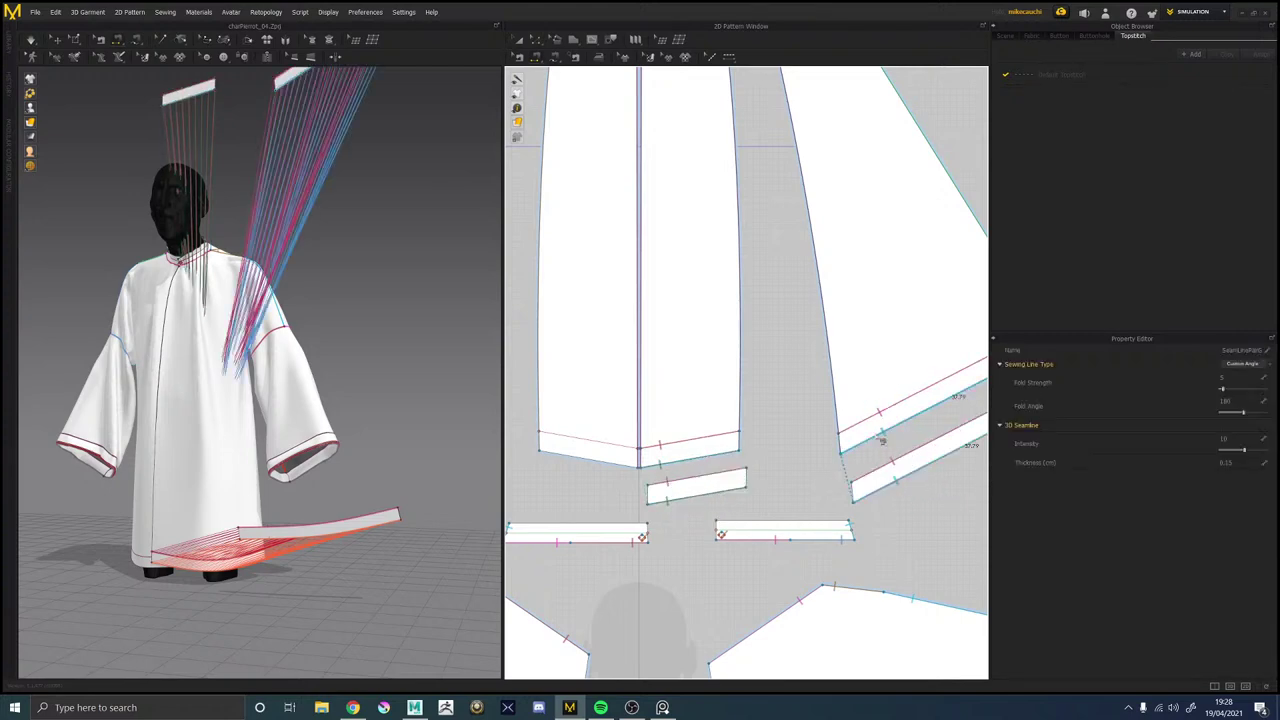
Flip the normals of the front, side back and centre back hem strips and superimpose them under the robe's hem.
middle_drag(438, 342, 474, 556)
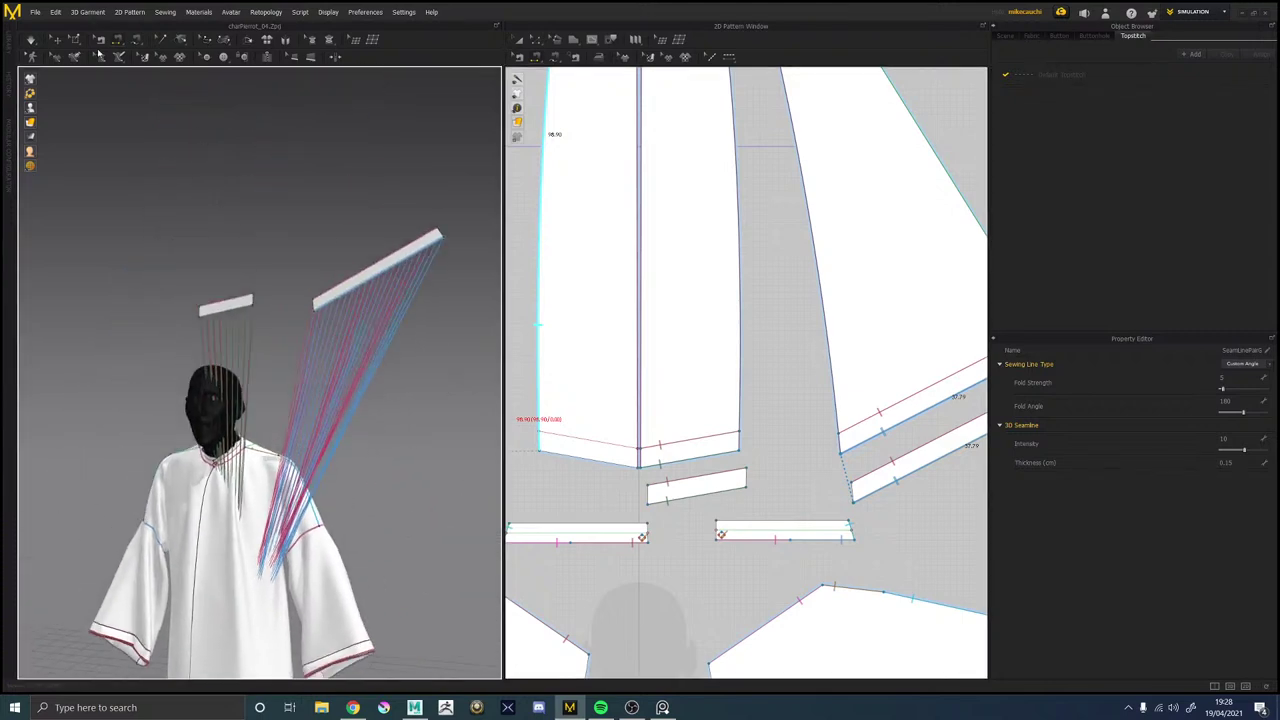
click(57, 43)
click(377, 268)
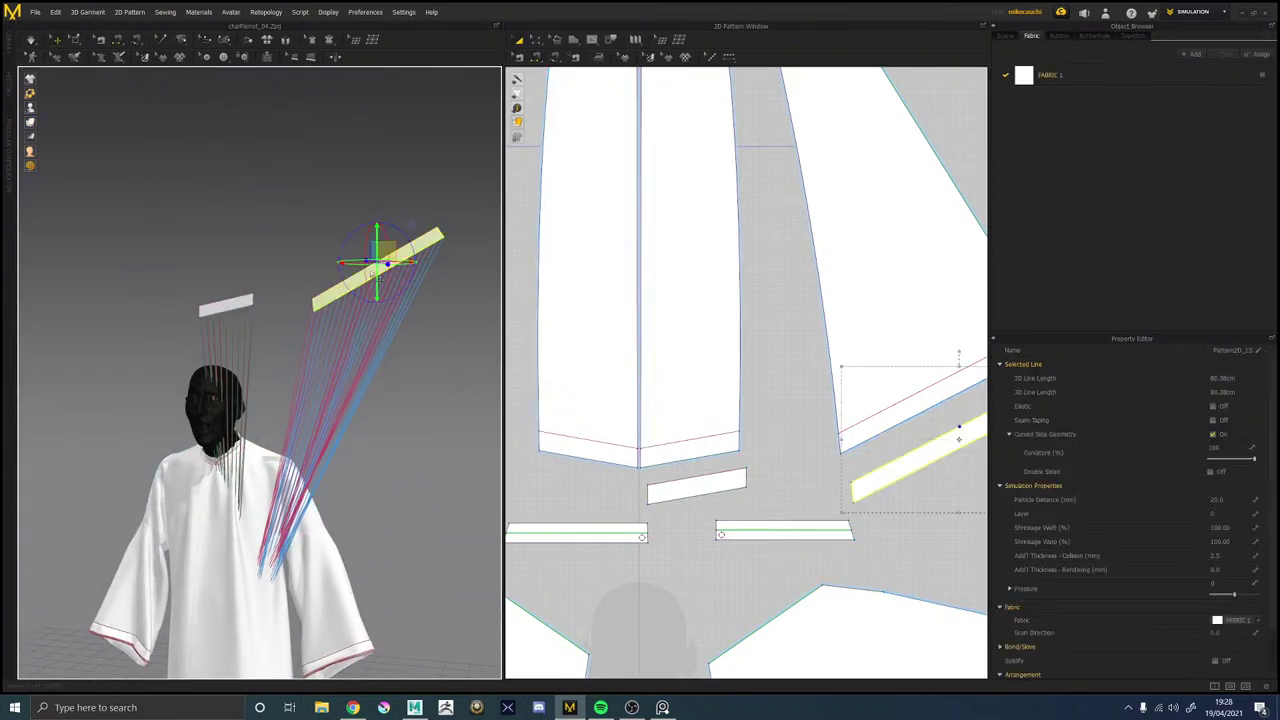
right_click(320, 303)
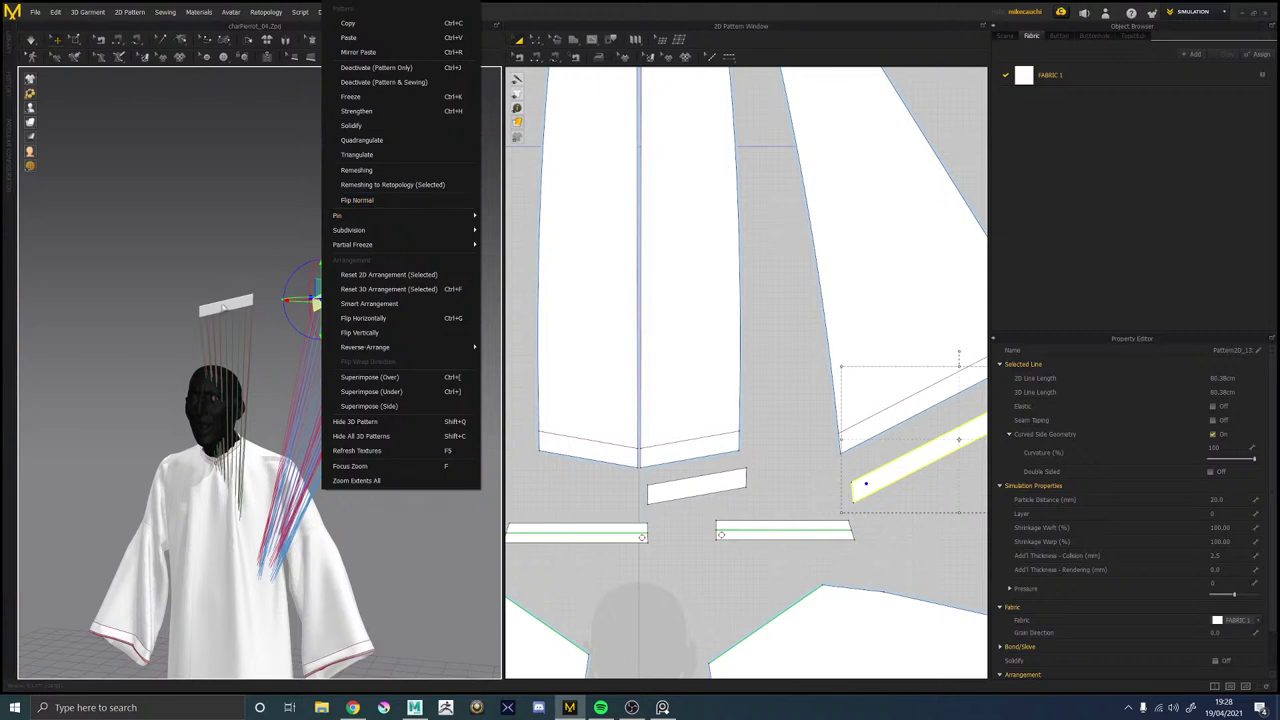
click(357, 200)
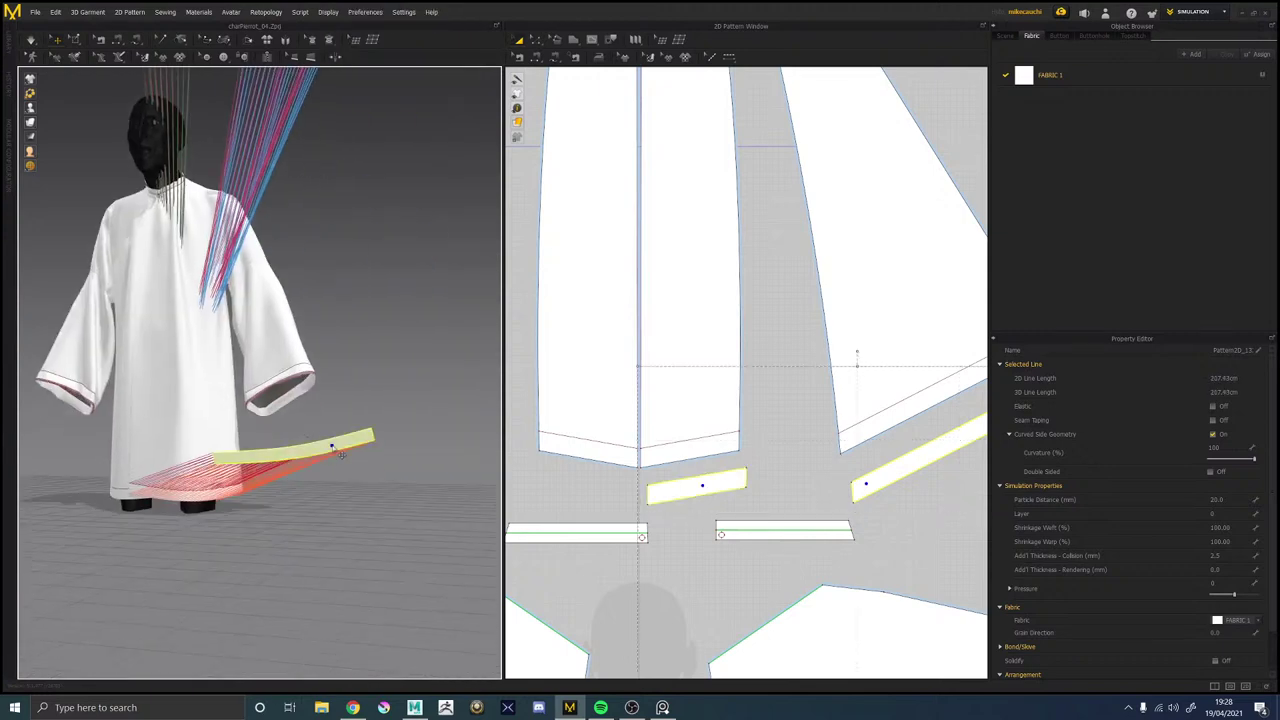
right_click(333, 455)
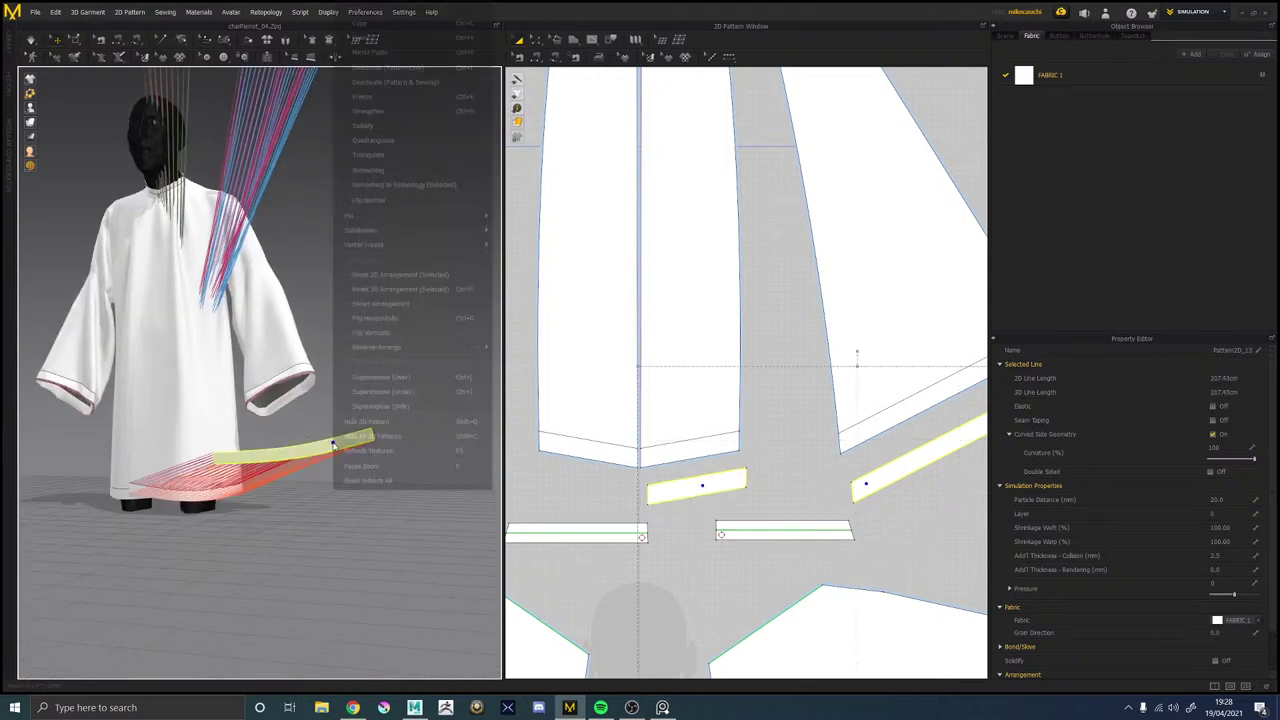
click(370, 205)
right_click(370, 456)
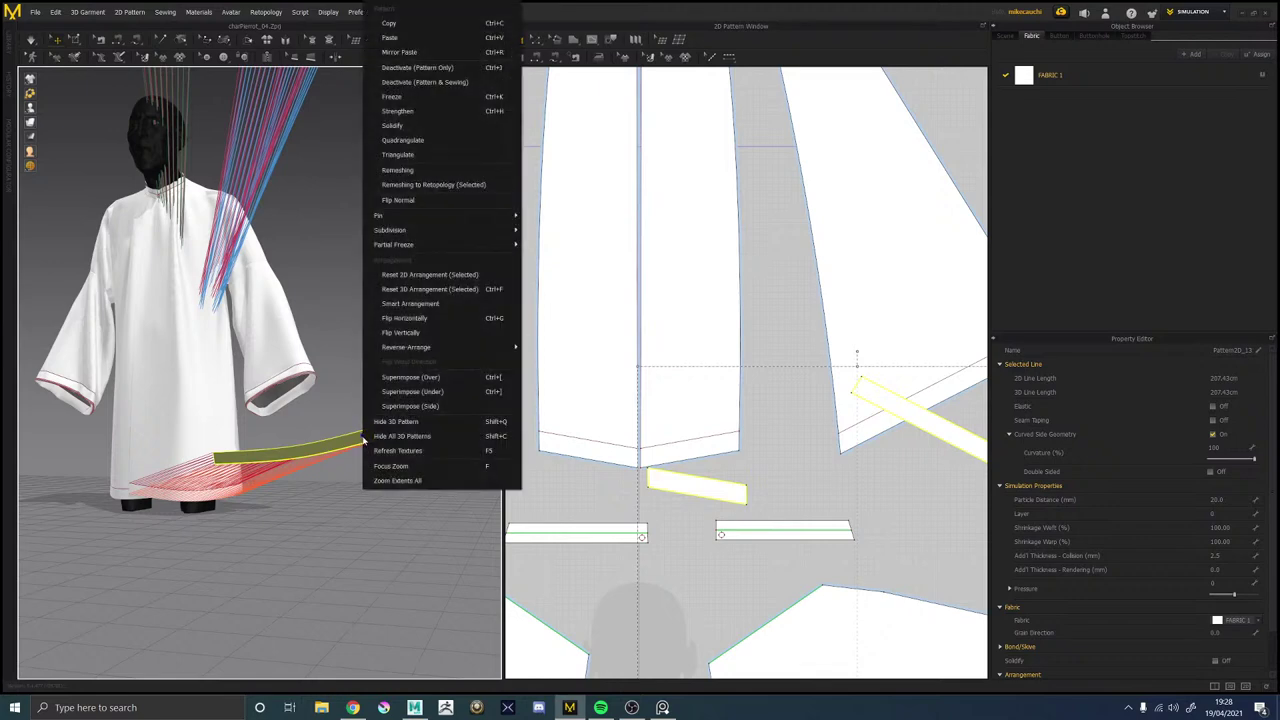
click(423, 392)
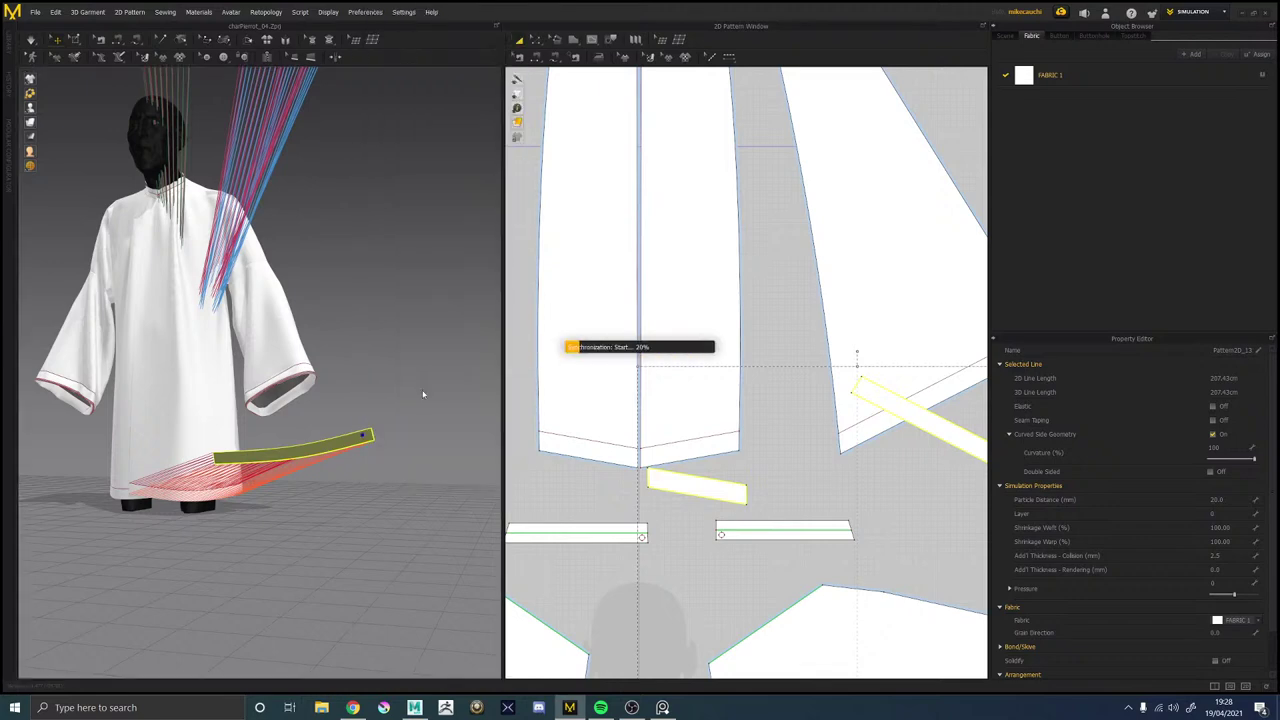
Rotate the side back, centre back and front hem strips in the 2D layout so they run parallel to their panels' hems.
scroll(872, 497, down, 6)
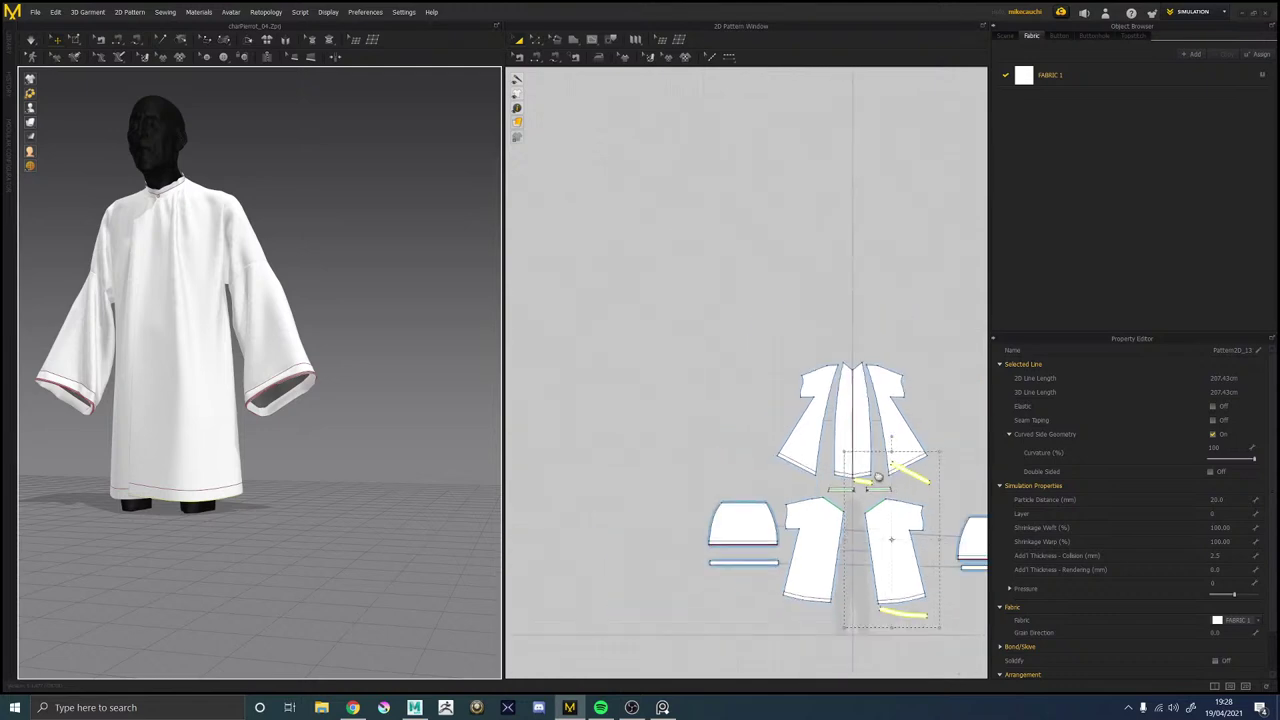
scroll(884, 340, up, 2)
right_click(884, 340)
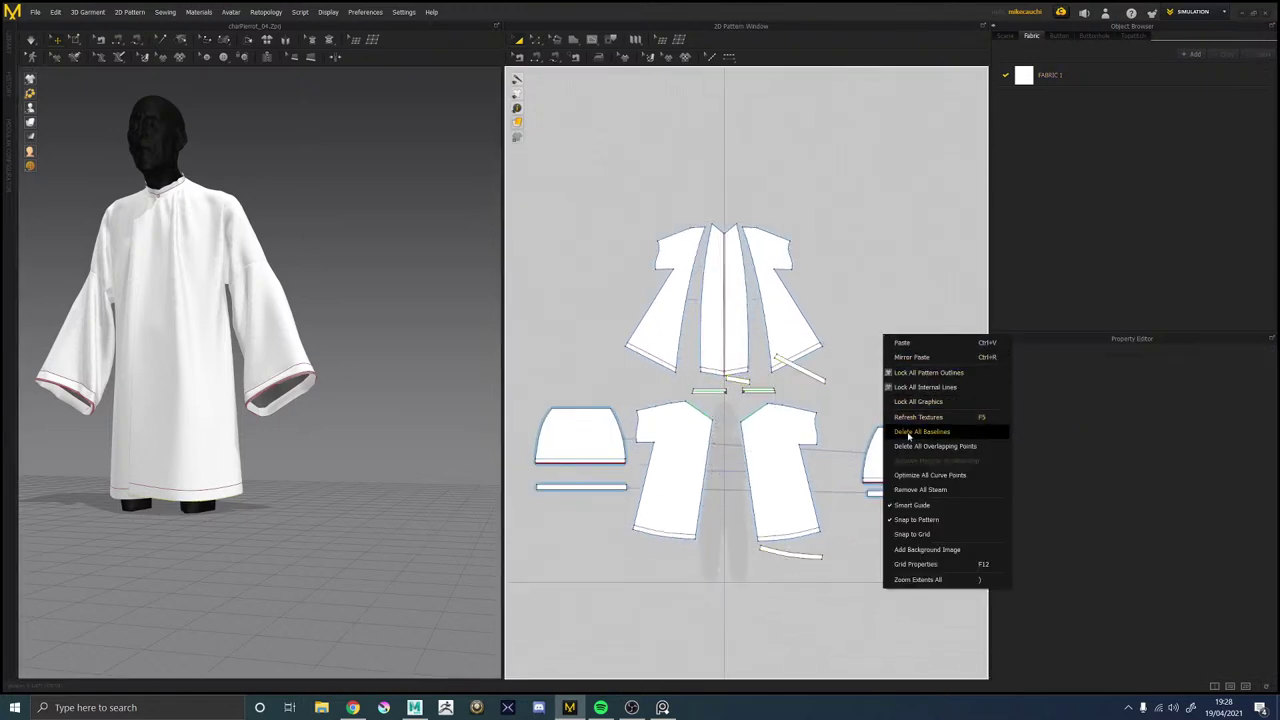
click(810, 374)
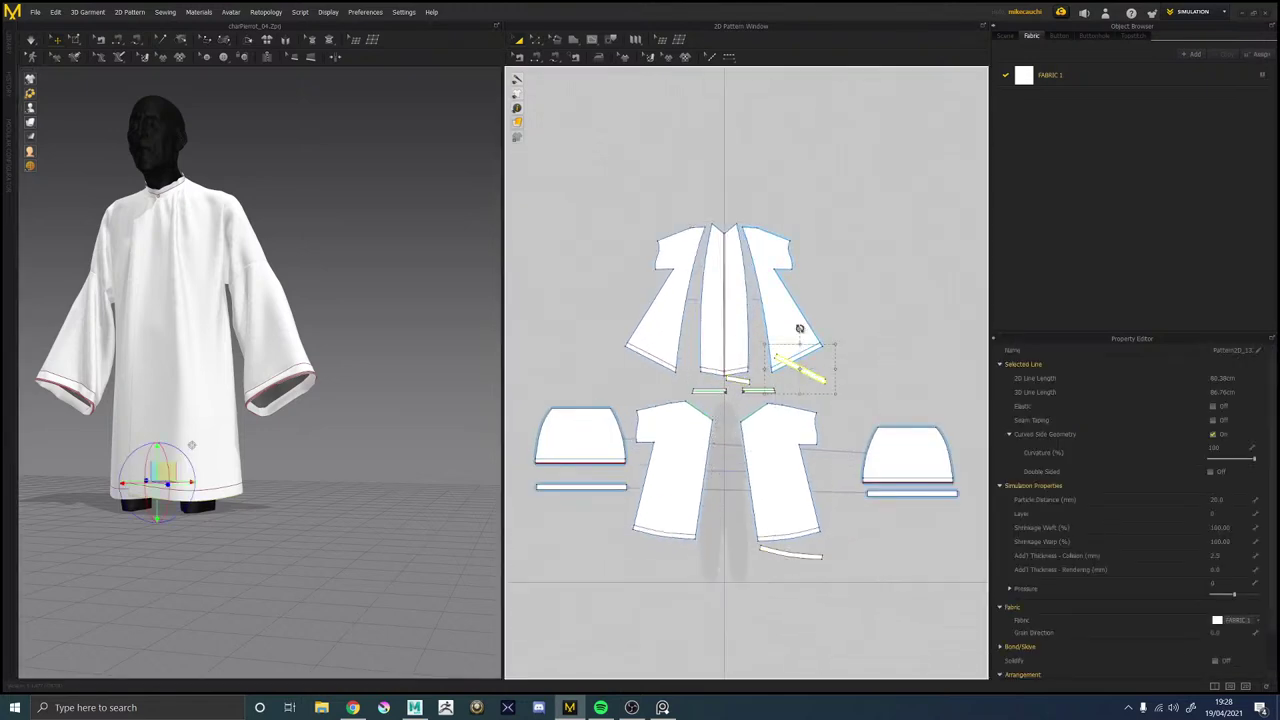
drag(799, 328, 748, 340)
click(743, 381)
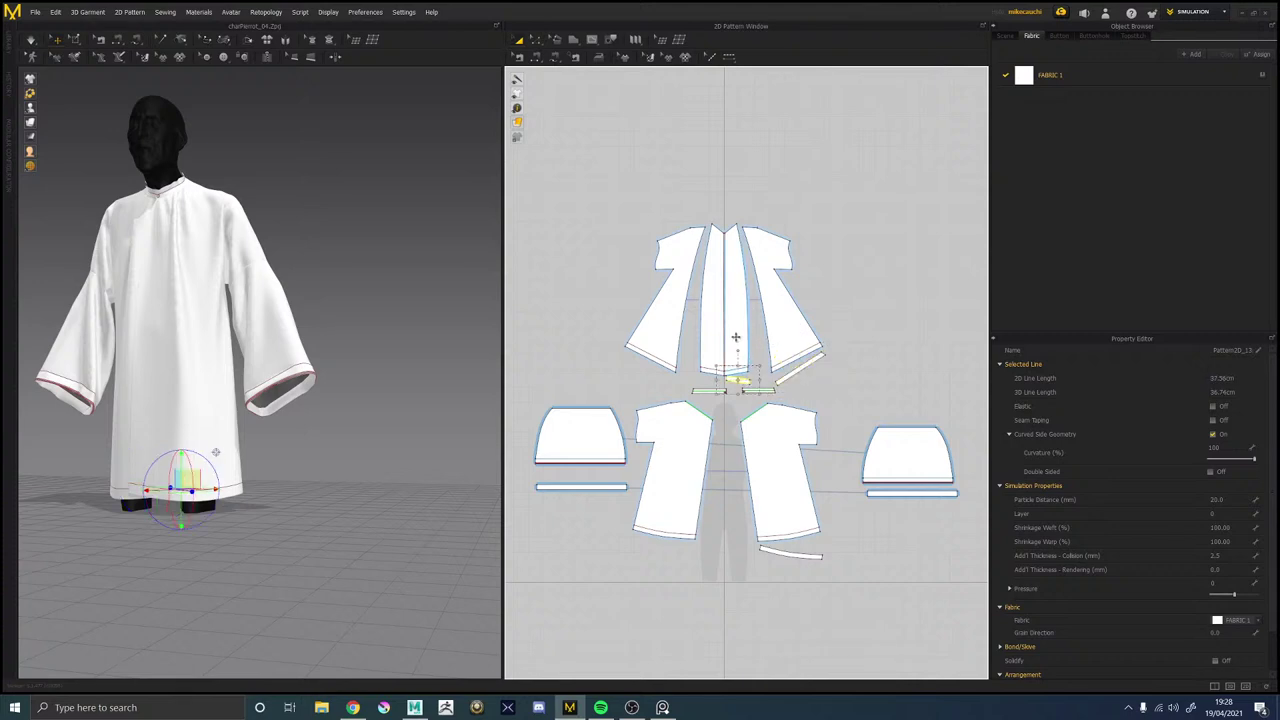
click(799, 555)
mouse_move(792, 521)
mouse_down()
mouse_move(764, 523)
mouse_move(782, 522)
mouse_up()
click(874, 562)
Create a symmetric copy of the front hem strip and place it below the opposite front panel's hem.
click(815, 547)
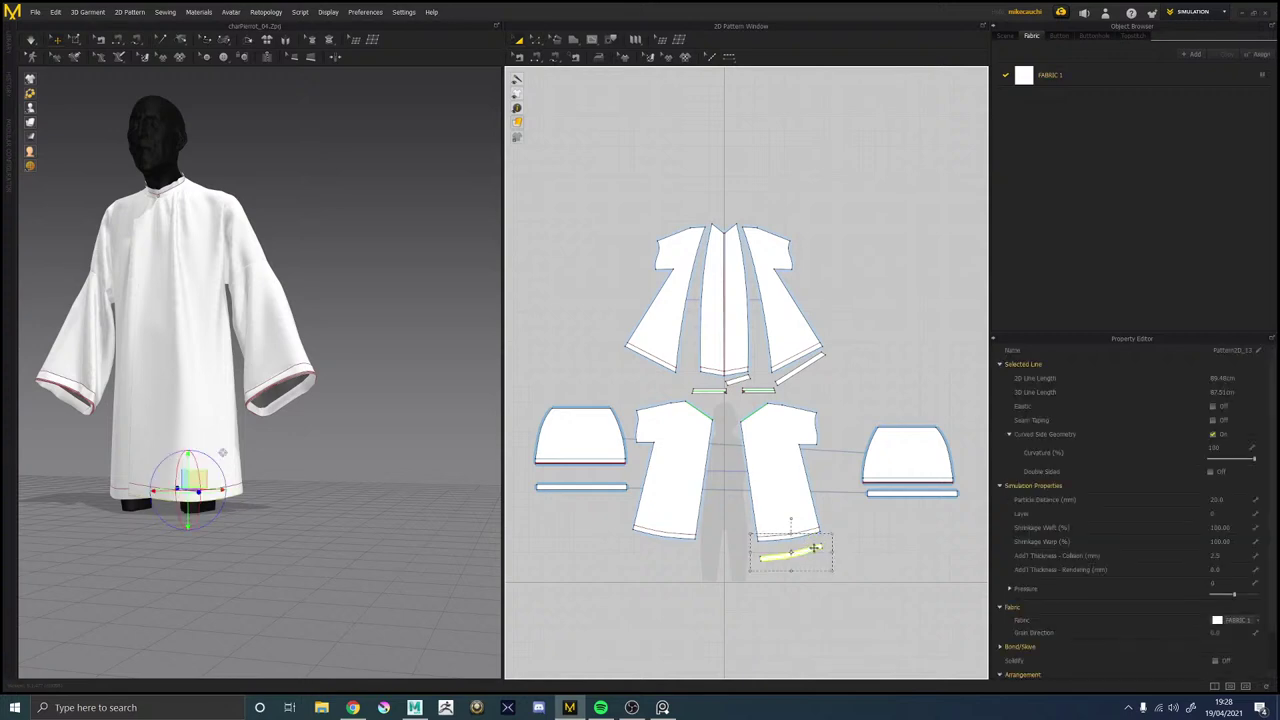
right_click(814, 548)
click(856, 271)
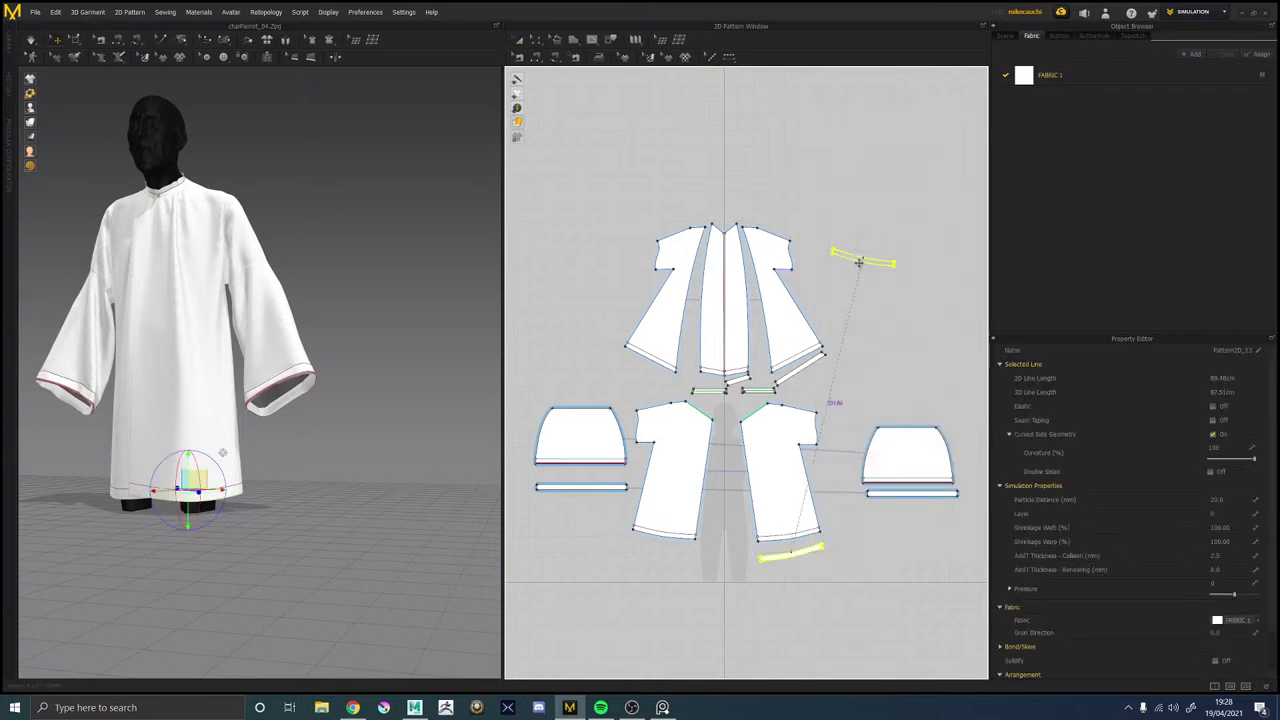
click(662, 554)
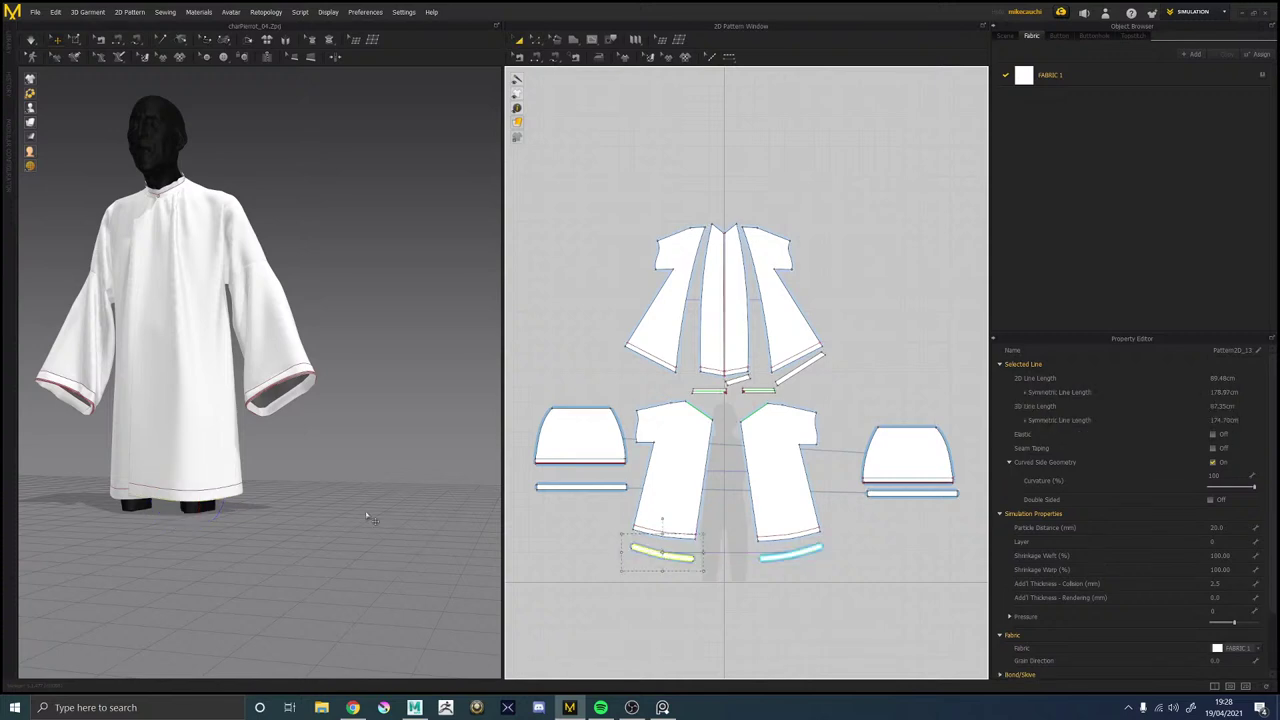
Create a symmetric copy of the side back hem strip and place it below the opposite side back panel.
click(792, 378)
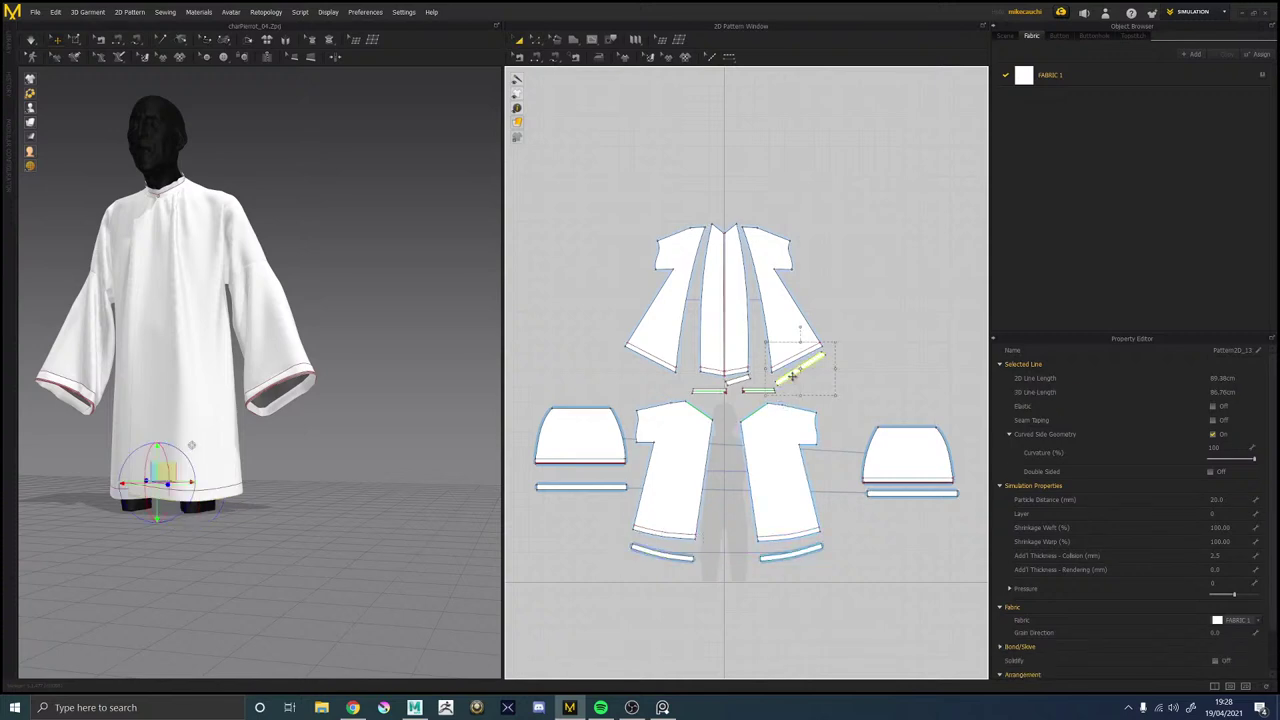
right_click(792, 378)
click(840, 156)
click(742, 386)
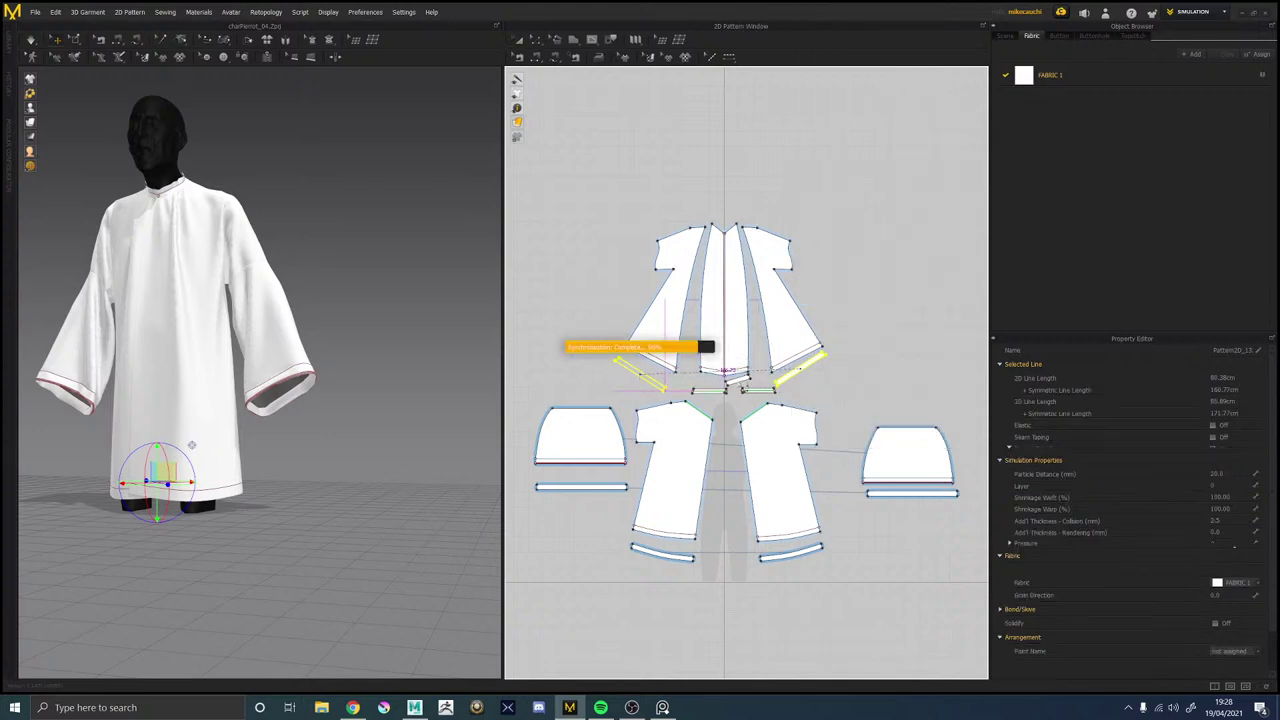
Create a Symmetric Pattern (with Sewing) of the centre back hem strip and place it below the other centre back half.
click(736, 382)
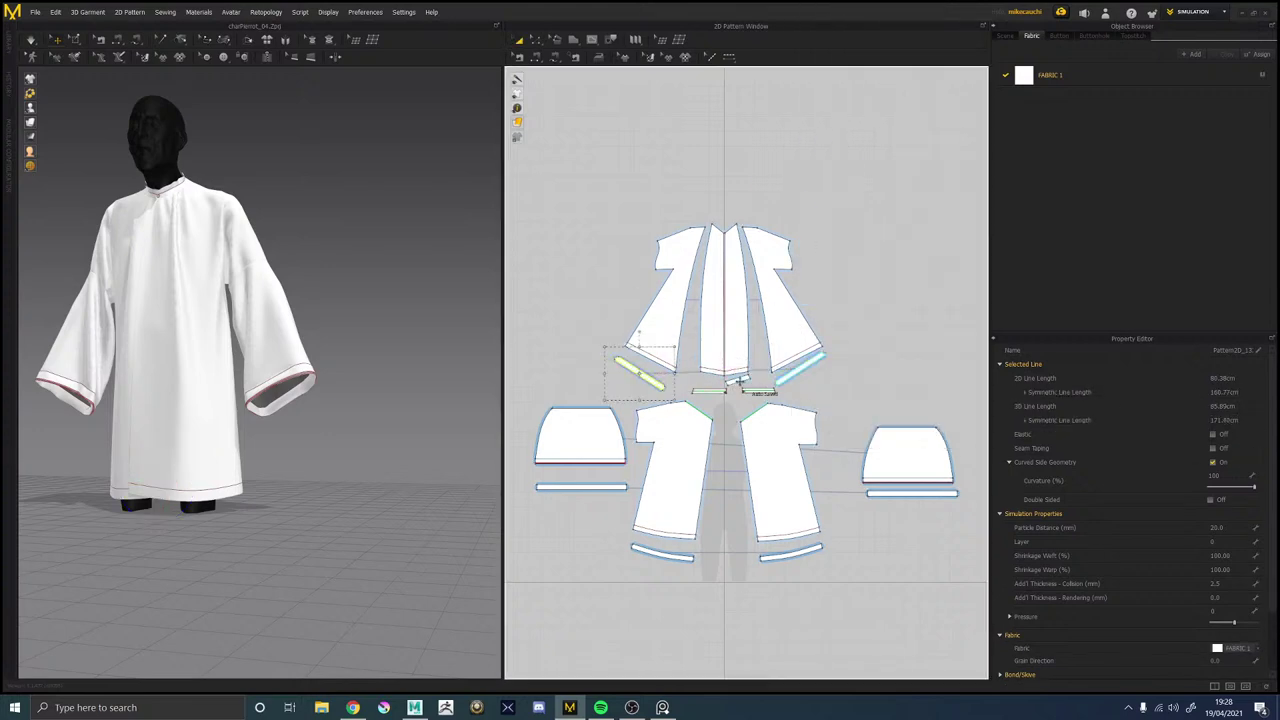
click(740, 381)
right_click(738, 383)
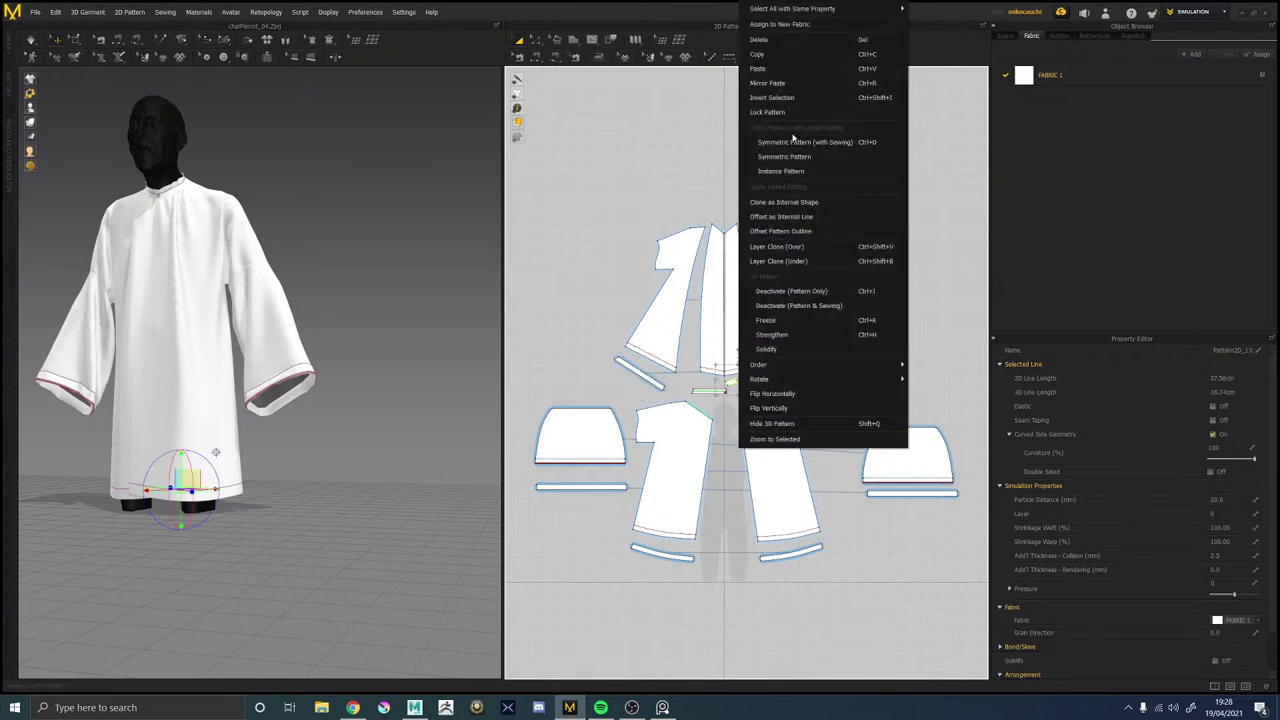
click(795, 141)
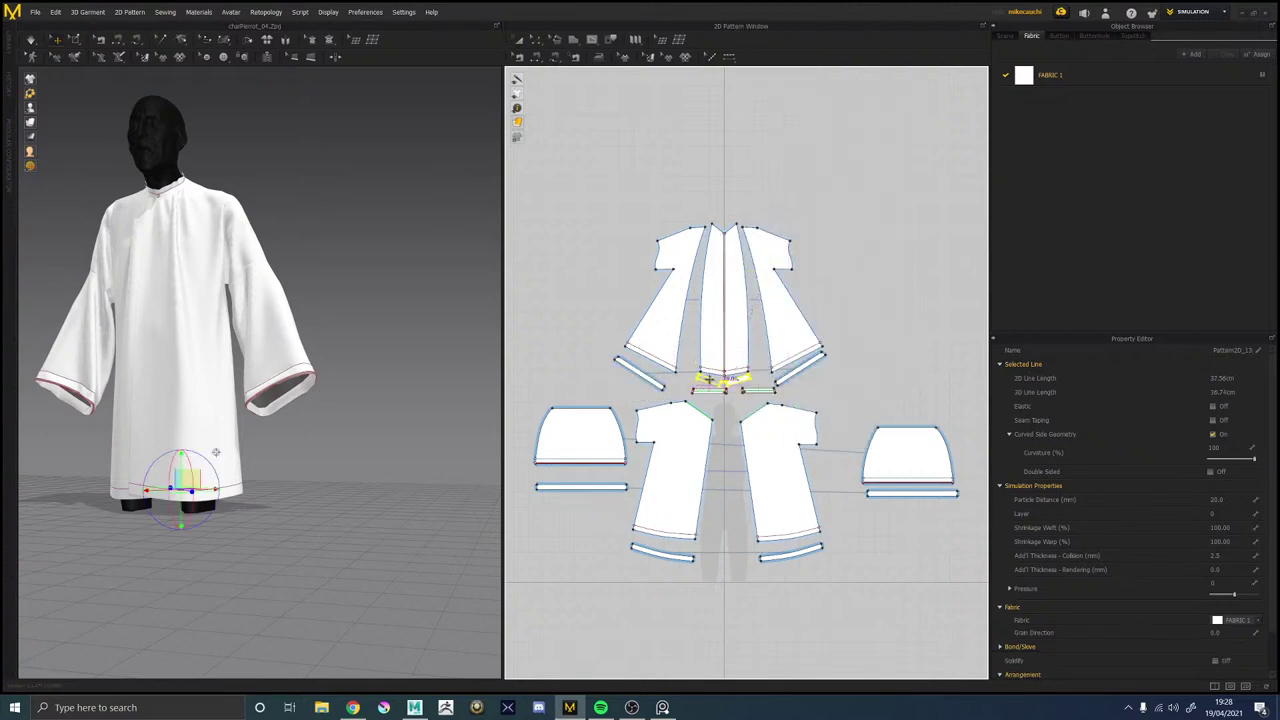
click(706, 378)
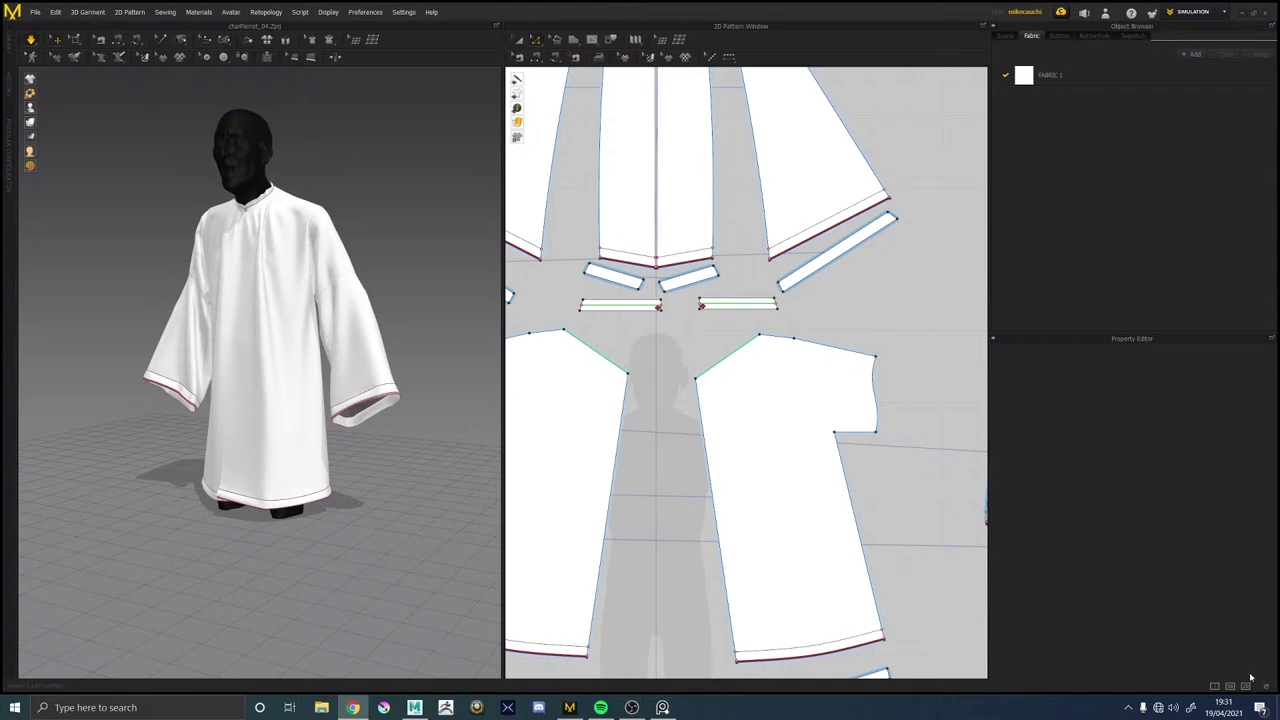
click(1158, 707)
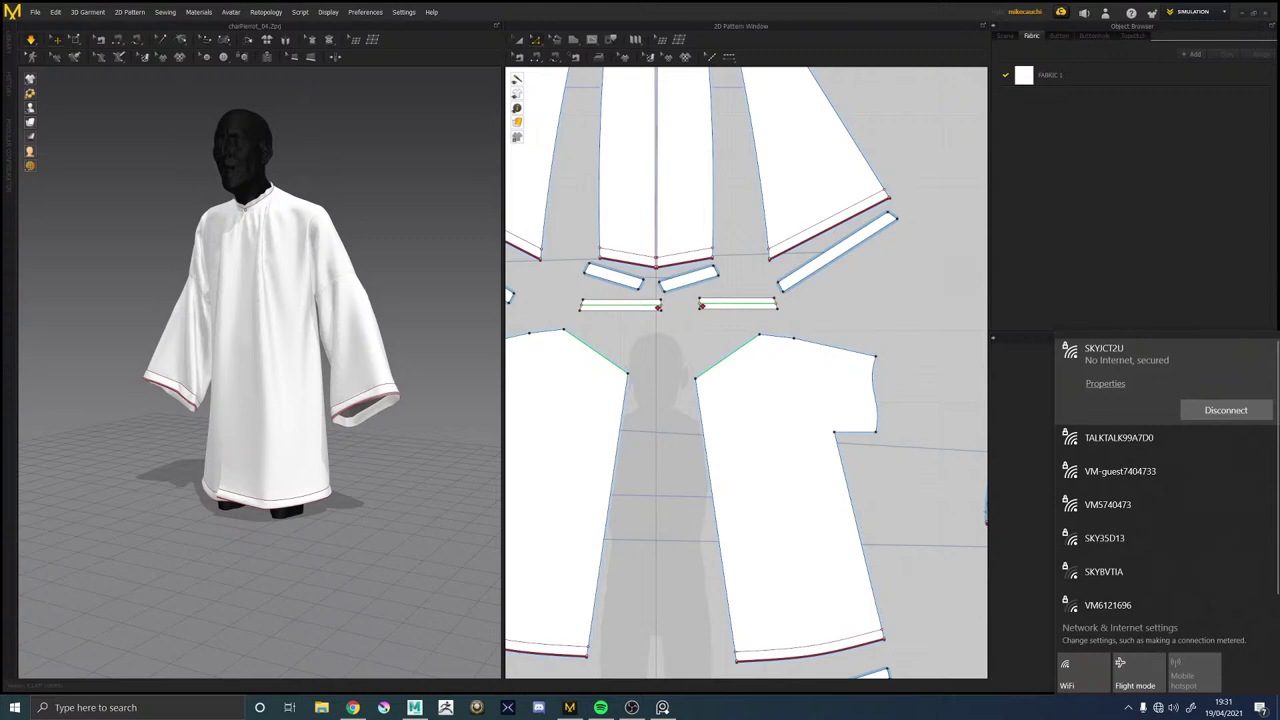
click(353, 707)
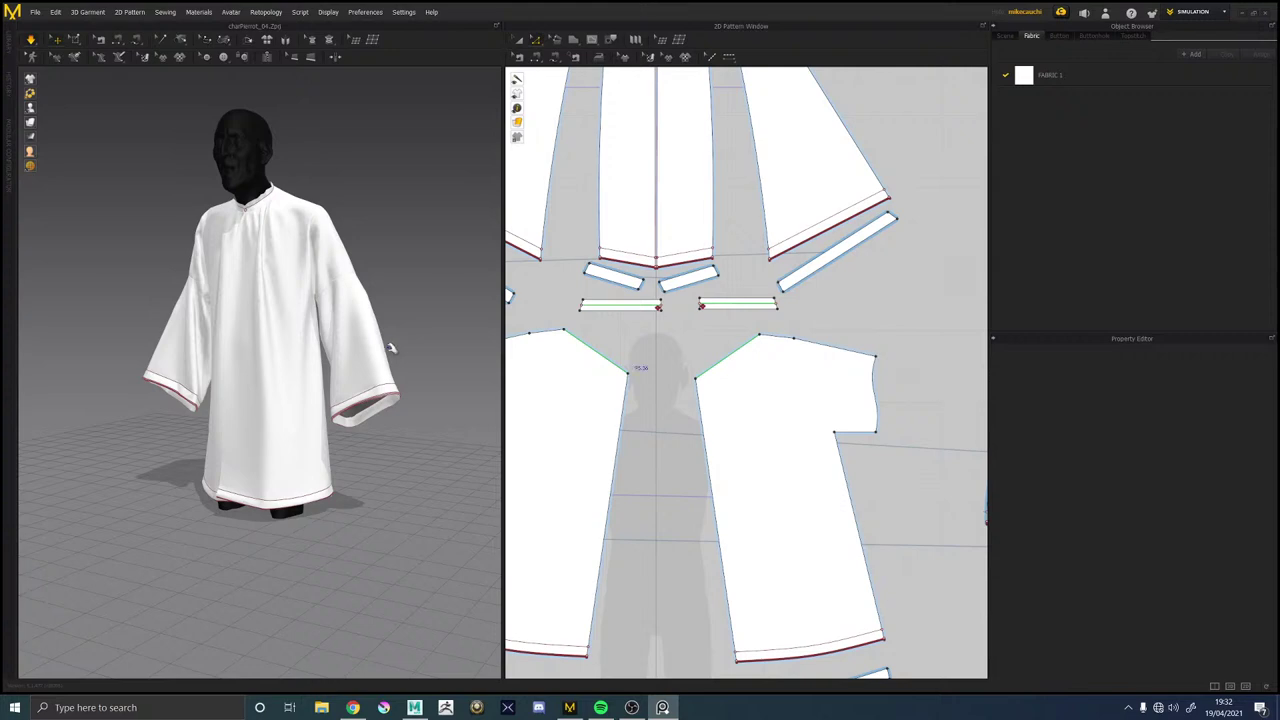
Rotate the two centre back hem strips in the 2D layout so they run parallel to the hem edges above them.
right_drag(356, 338, 403, 331)
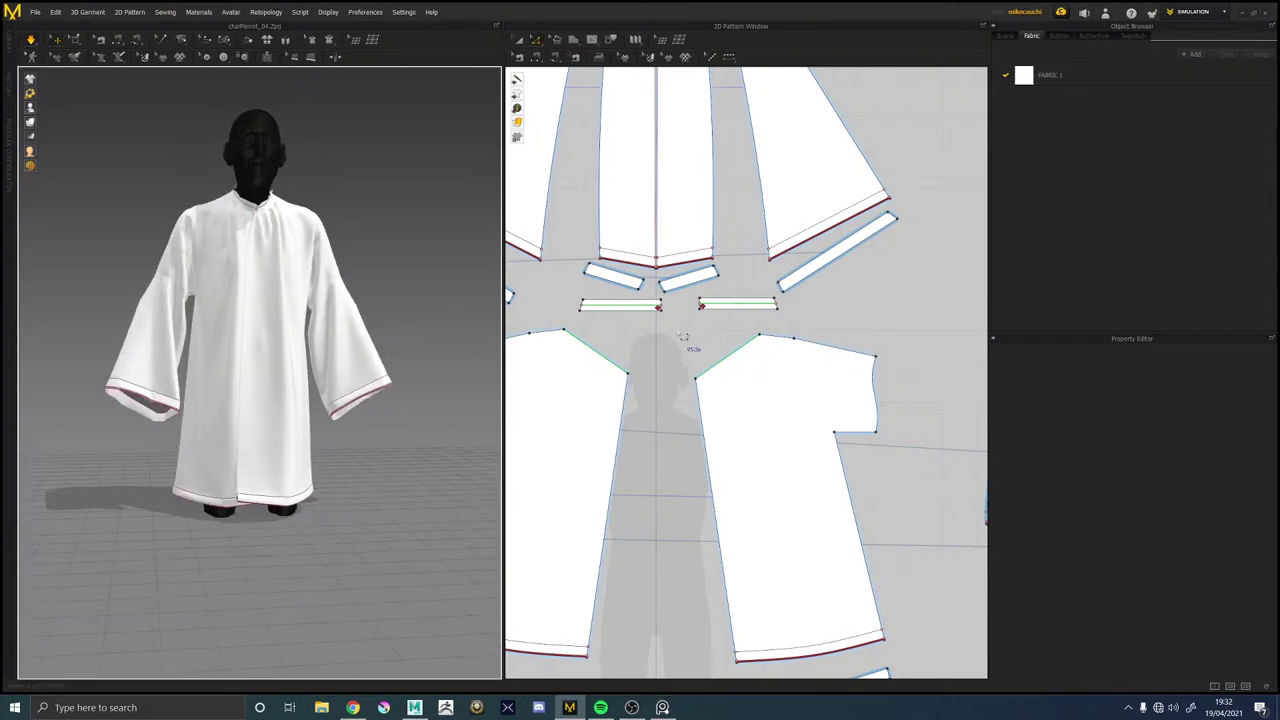
middle_drag(683, 336, 726, 401)
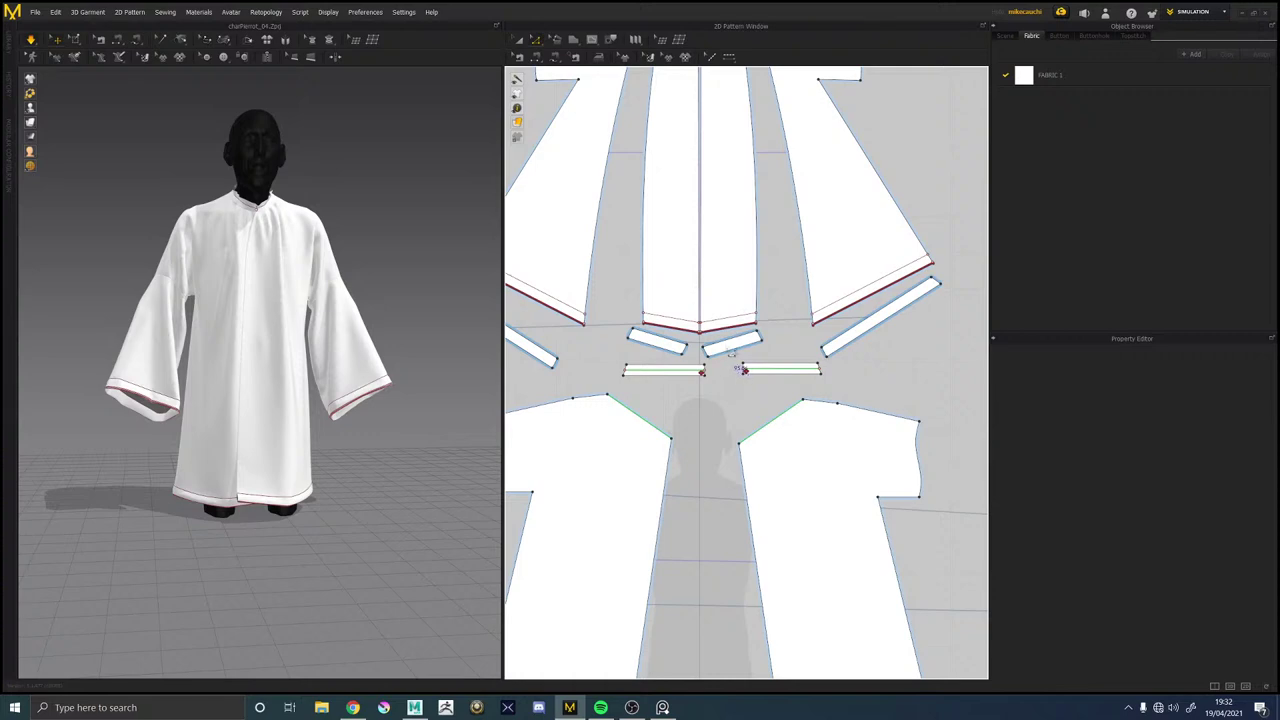
click(730, 343)
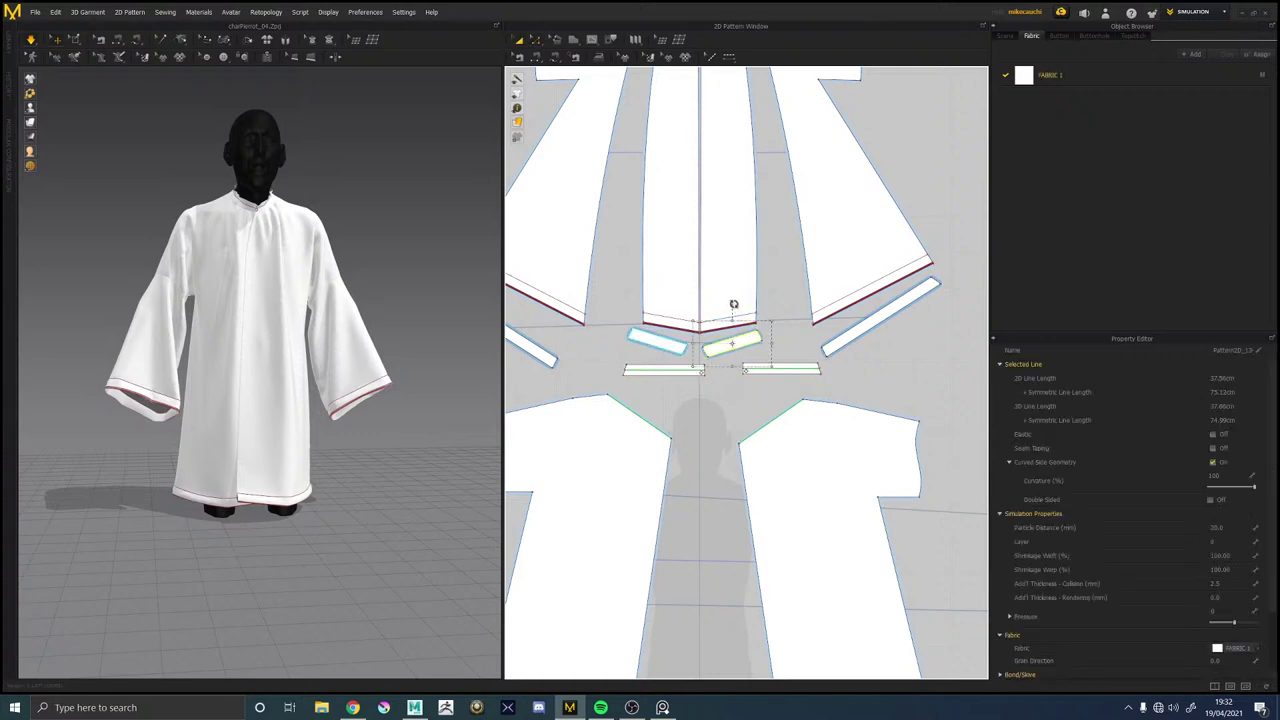
click(785, 348)
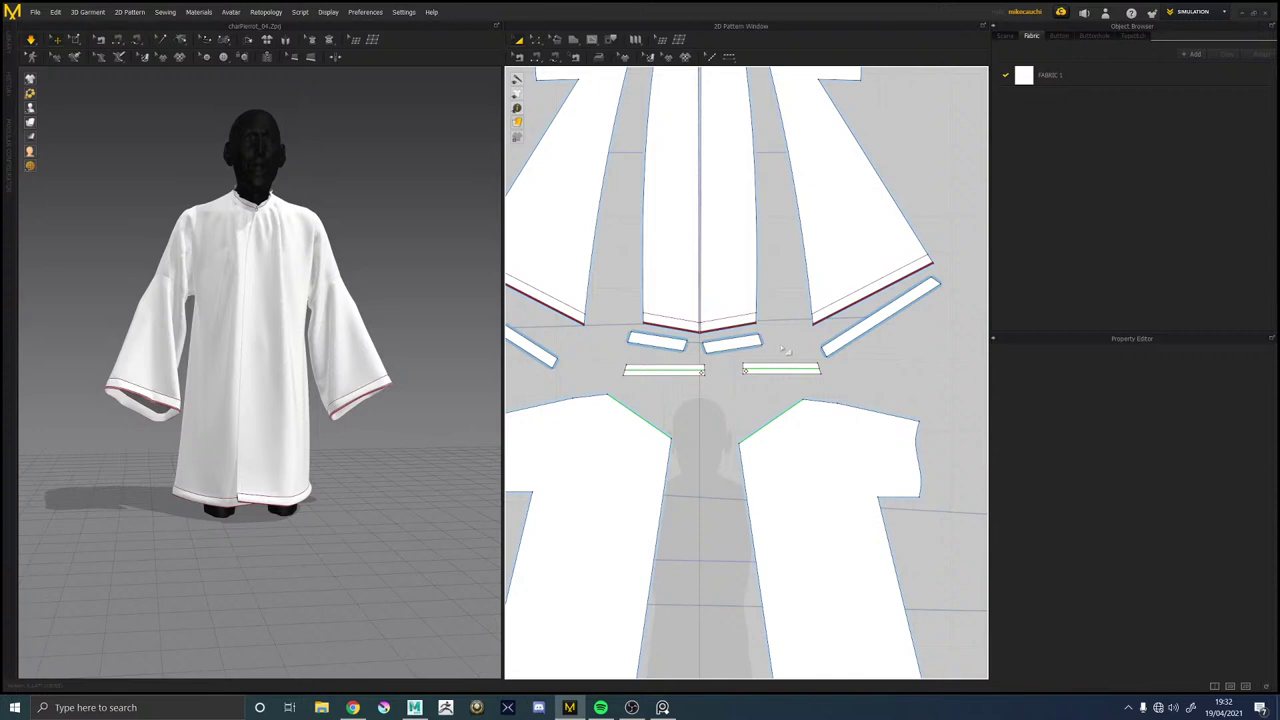
Examine the robe's hem from below and select the crumpled side back hem strip.
right_drag(372, 470, 258, 440)
middle_drag(225, 505, 245, 415)
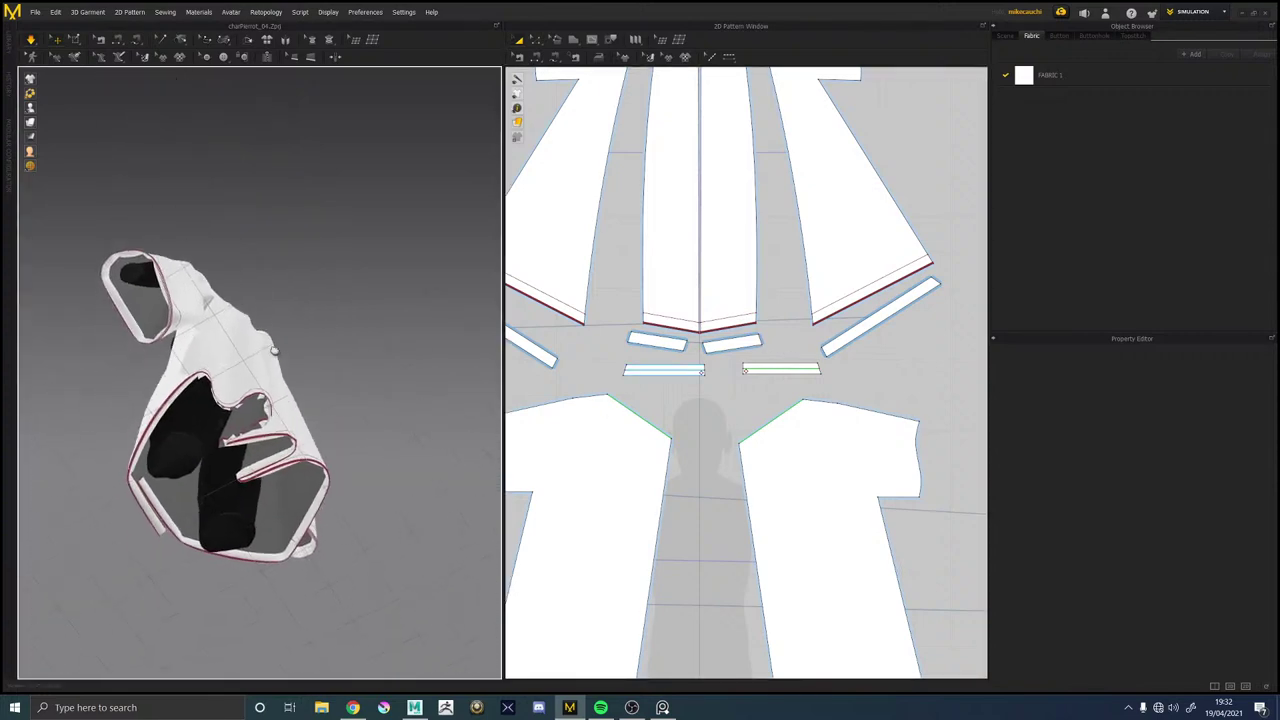
scroll(240, 420, up, 5)
right_drag(289, 402, 338, 402)
middle_drag(388, 537, 379, 397)
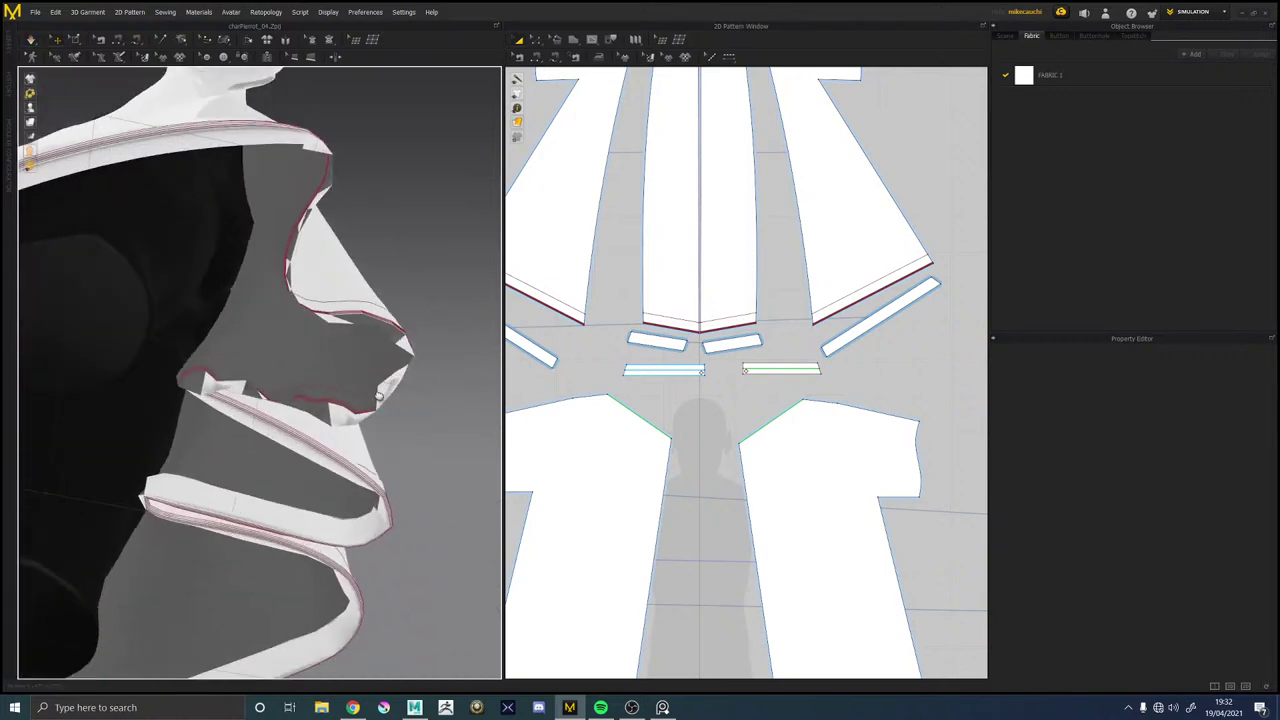
click(395, 394)
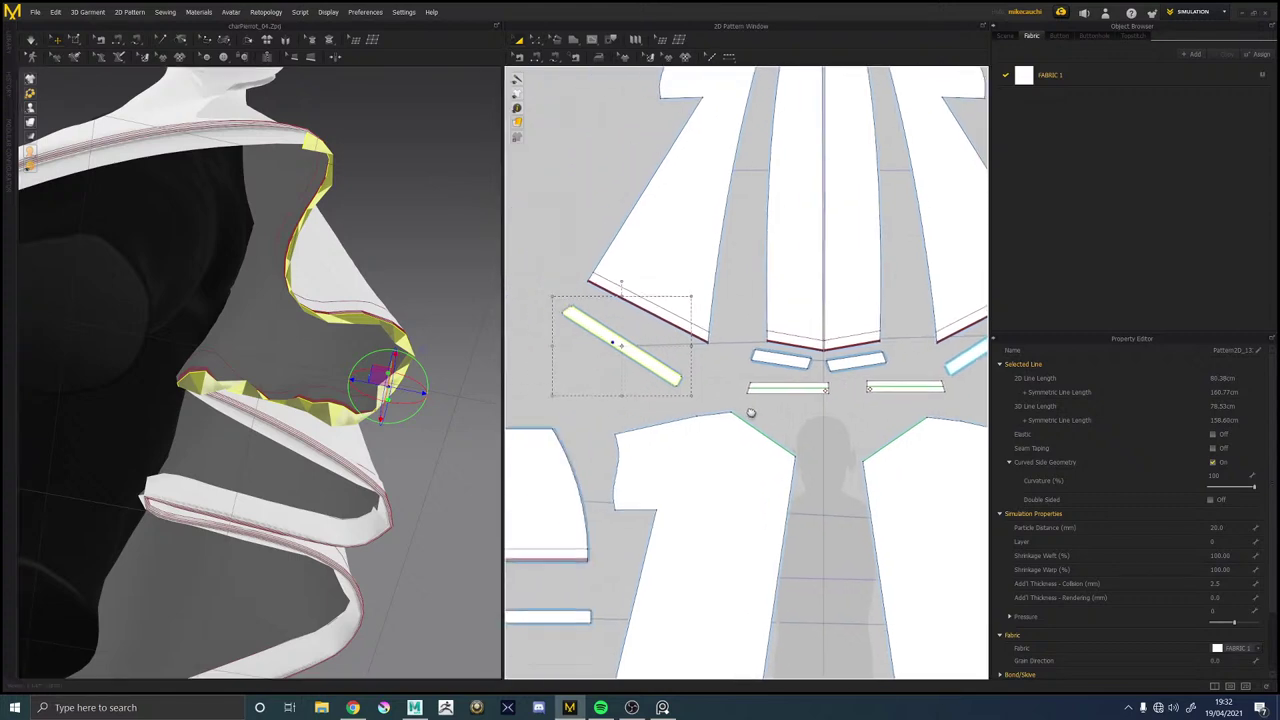
middle_drag(622, 397, 717, 417)
right_drag(280, 271, 296, 337)
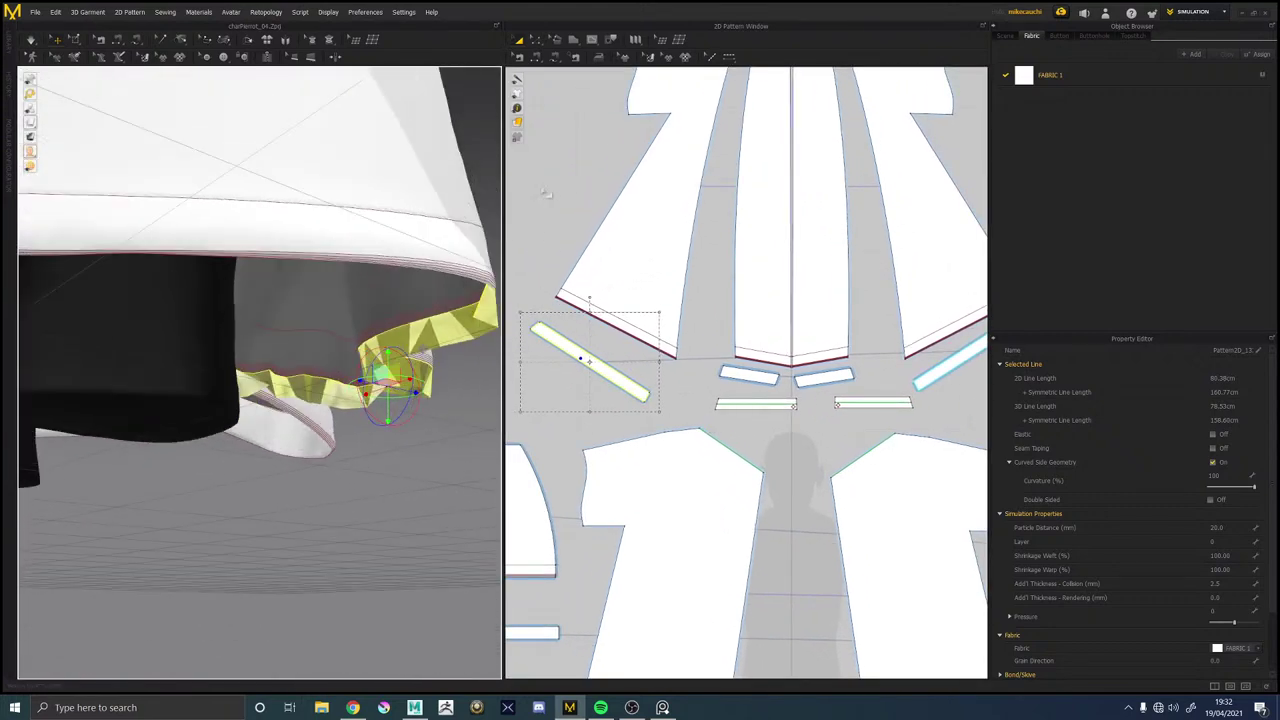
Remove the side back hem strip's faulty seam and resew the strip to the panel's hem edge and inner hem line.
click(549, 57)
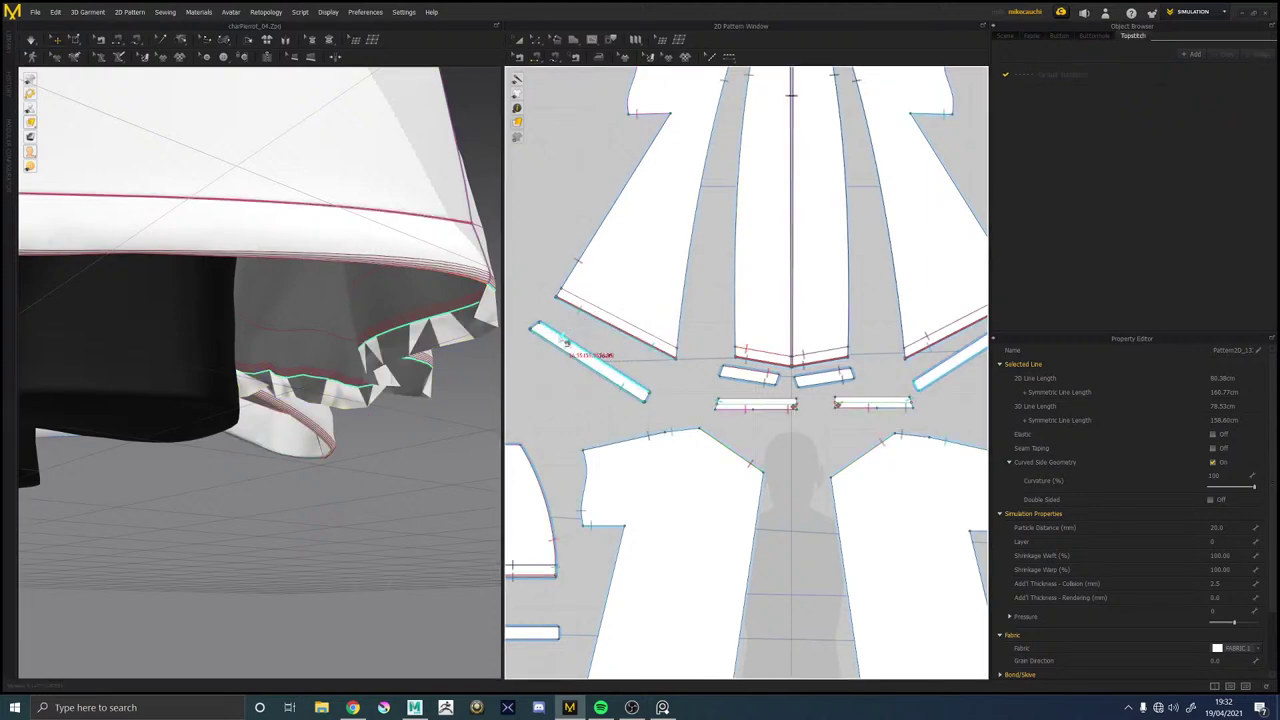
click(519, 57)
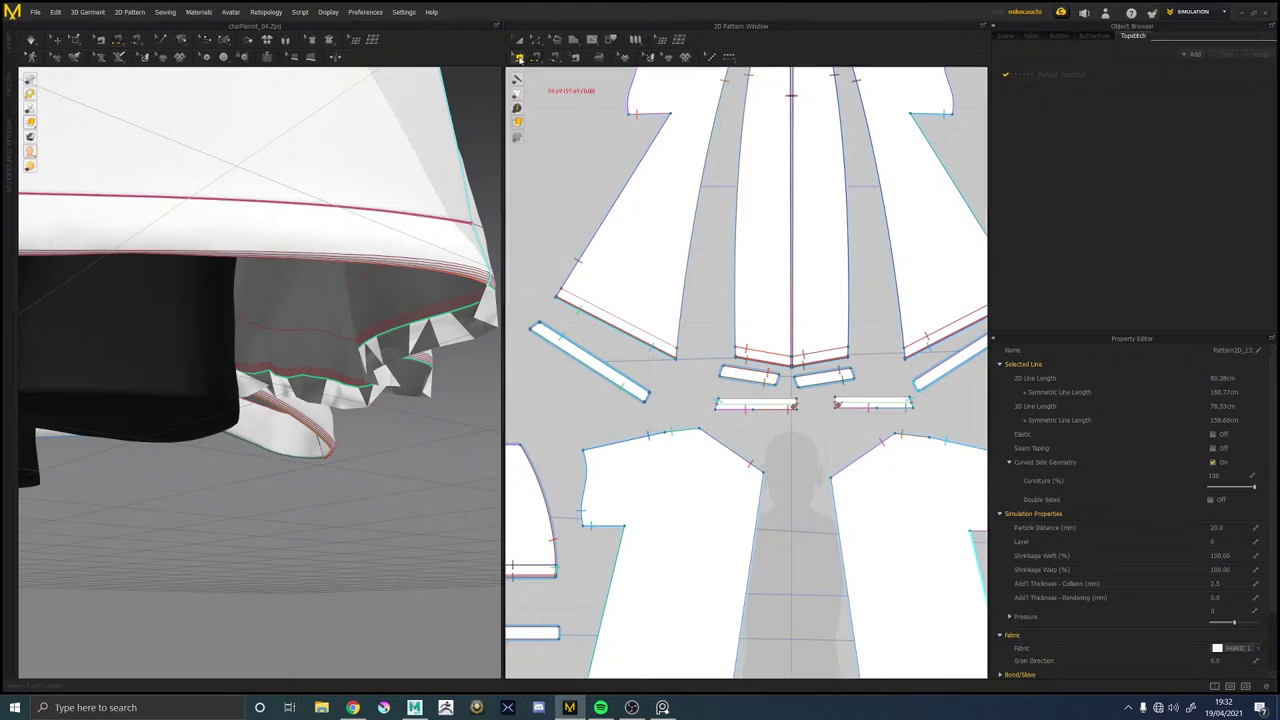
click(569, 342)
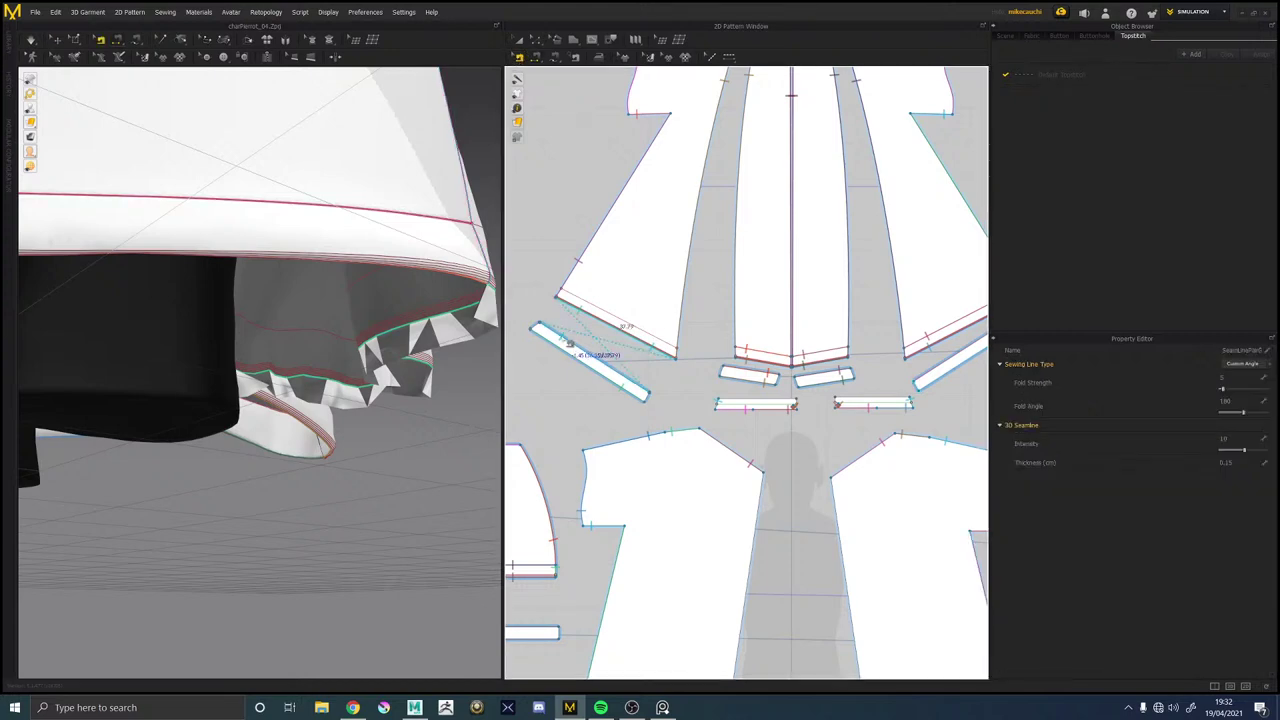
key(ctrl+z)
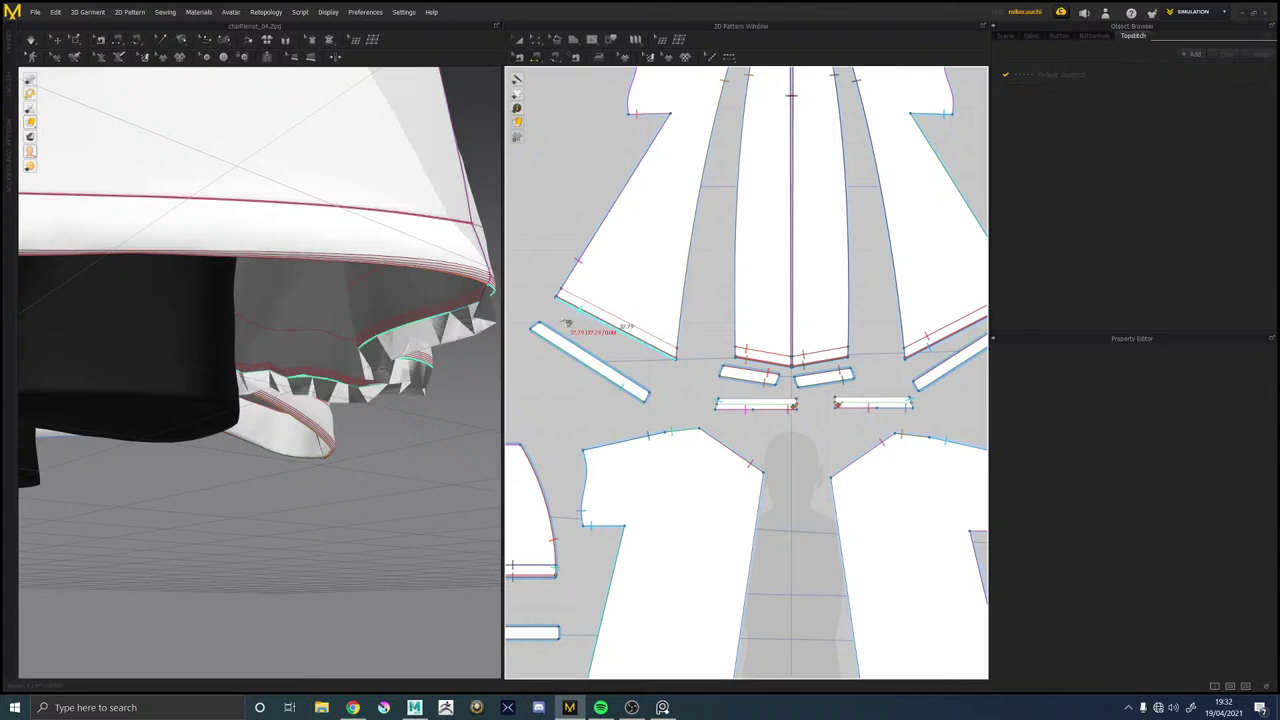
click(573, 341)
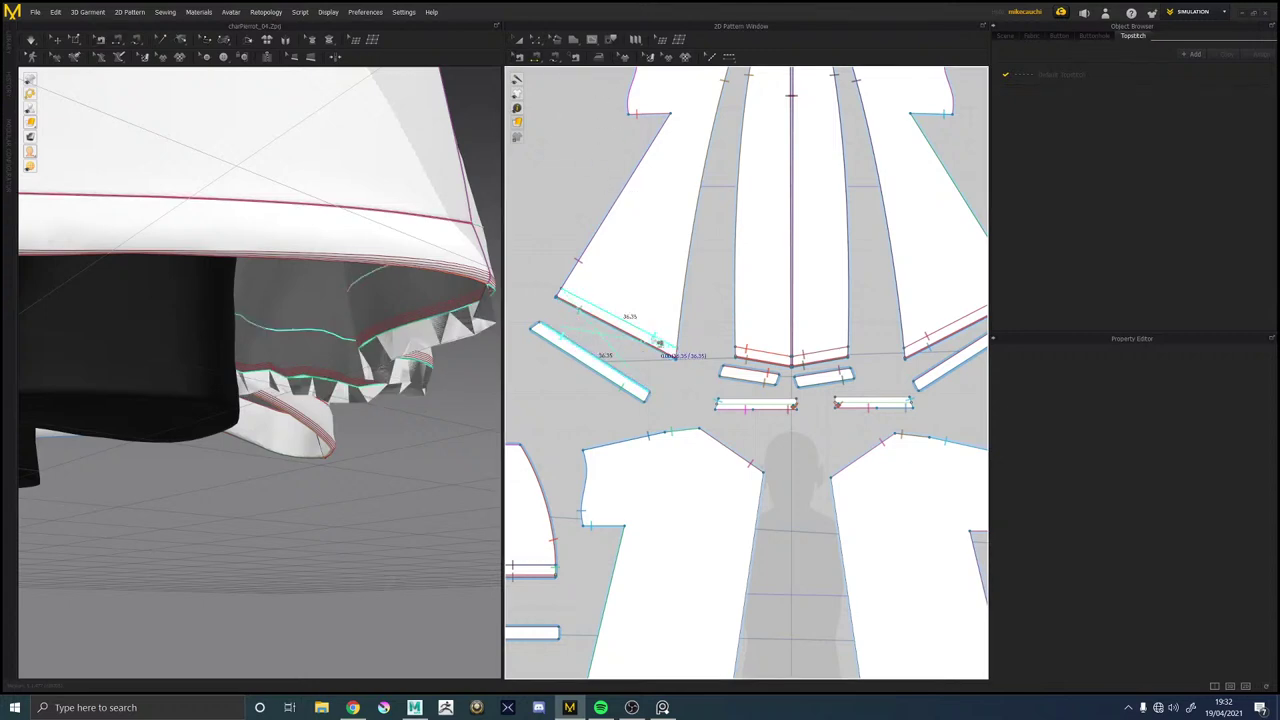
click(660, 344)
Run the simulation to settle the resewn side back hem strips on the robe.
right_drag(420, 335, 177, 350)
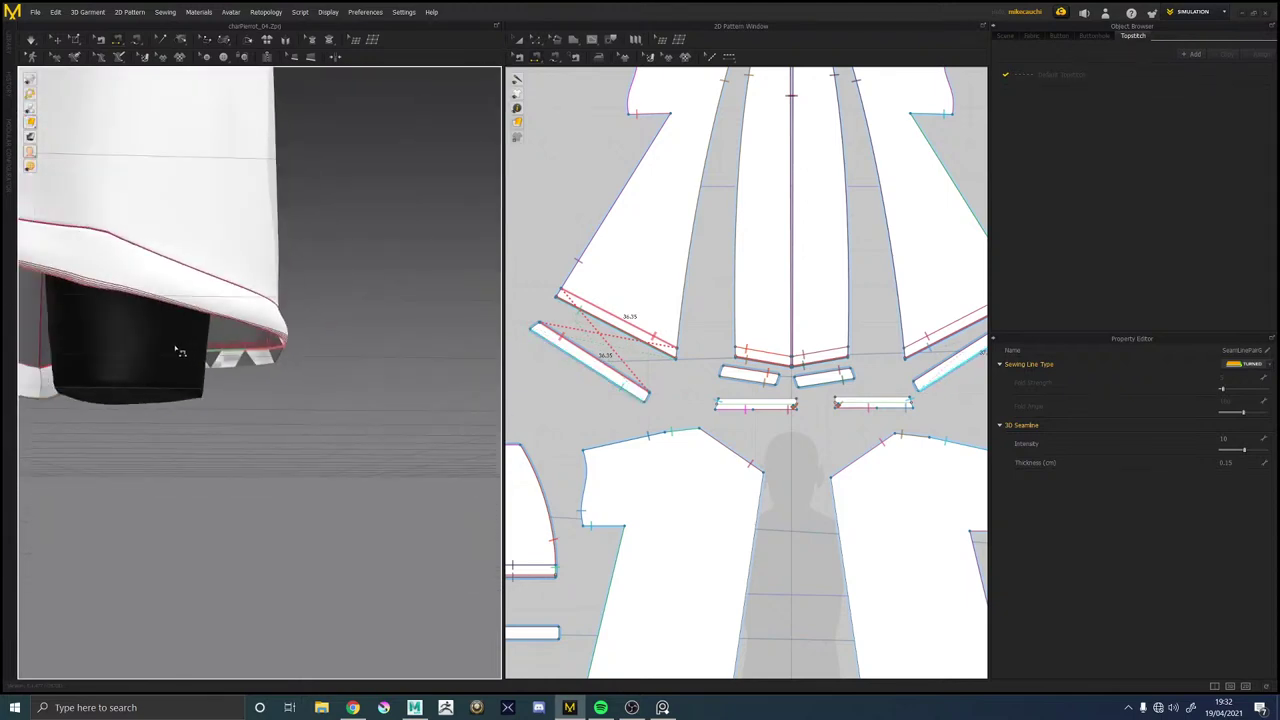
scroll(123, 231, down, 4)
right_drag(123, 231, 364, 264)
key(space)
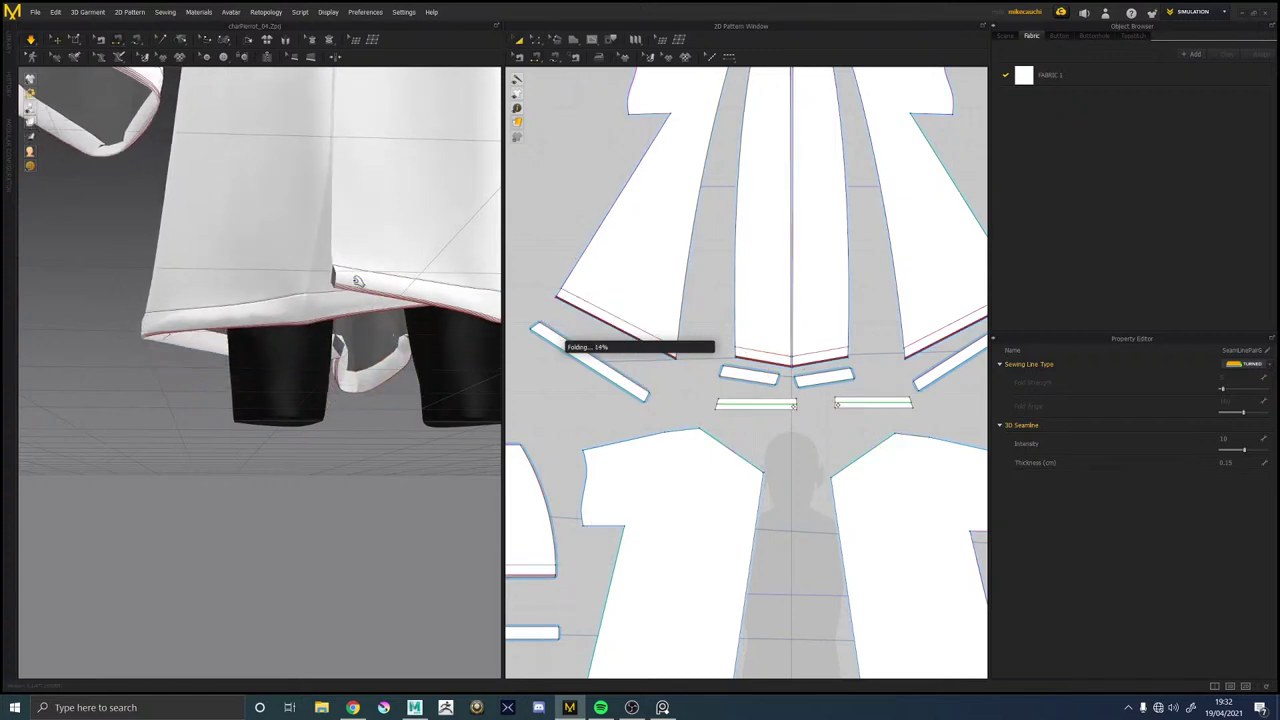
right_drag(357, 281, 269, 322)
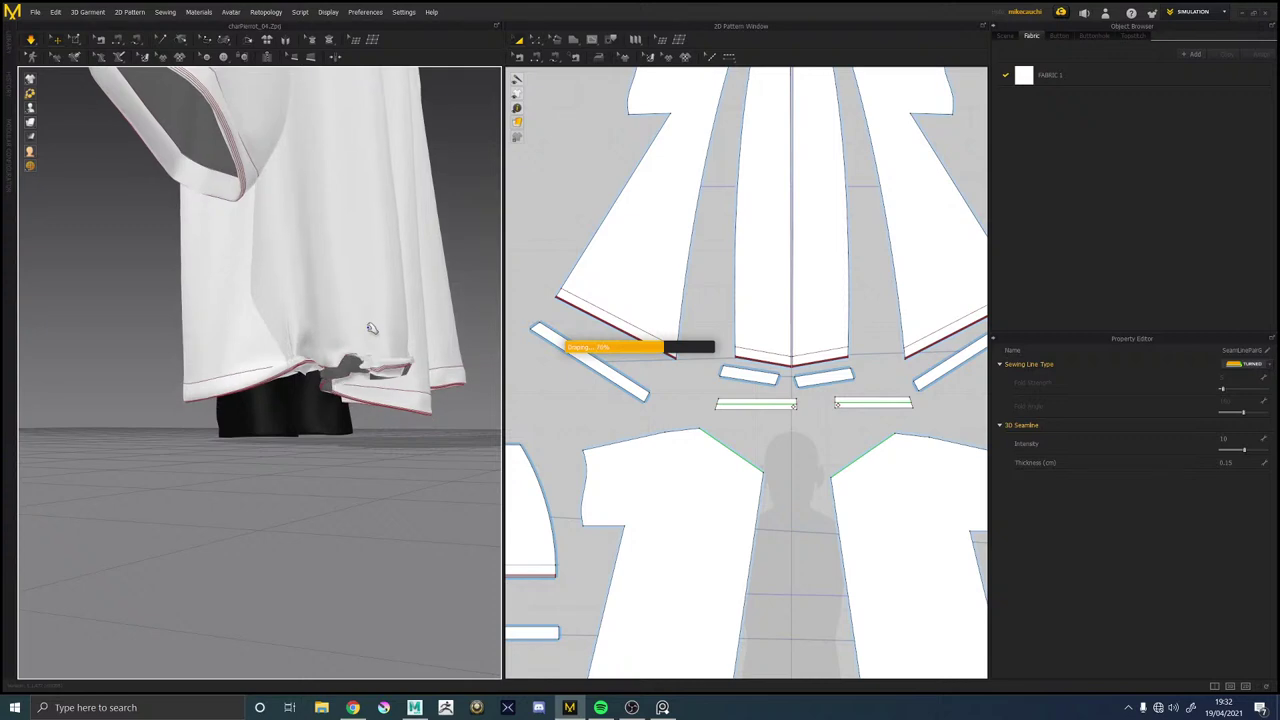
right_drag(380, 300, 310, 393)
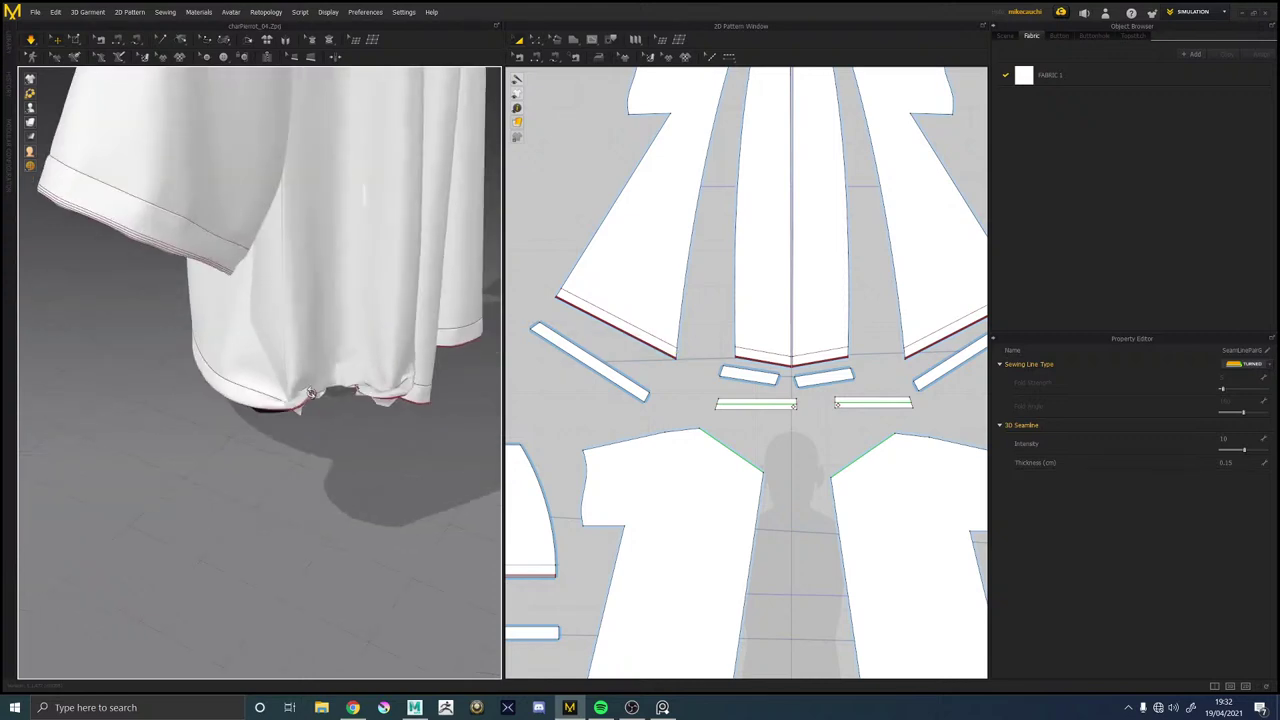
Pull the bunched side back hem and its inner strip down in the running simulation to straighten them.
drag(316, 397, 300, 450)
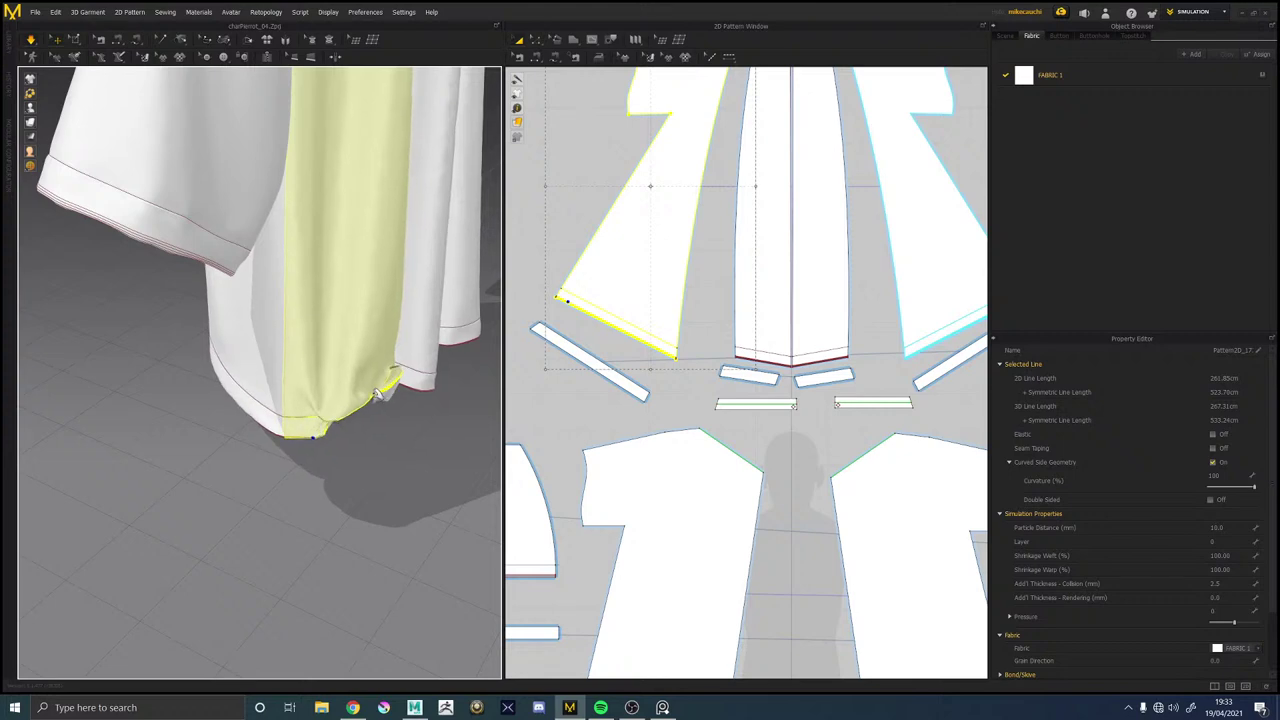
mouse_move(382, 400)
mouse_down()
mouse_move(377, 470)
mouse_move(358, 438)
mouse_move(357, 477)
mouse_move(356, 444)
mouse_up()
right_drag(355, 472, 356, 444)
drag(356, 444, 361, 433)
right_drag(356, 444, 361, 433)
drag(361, 433, 381, 574)
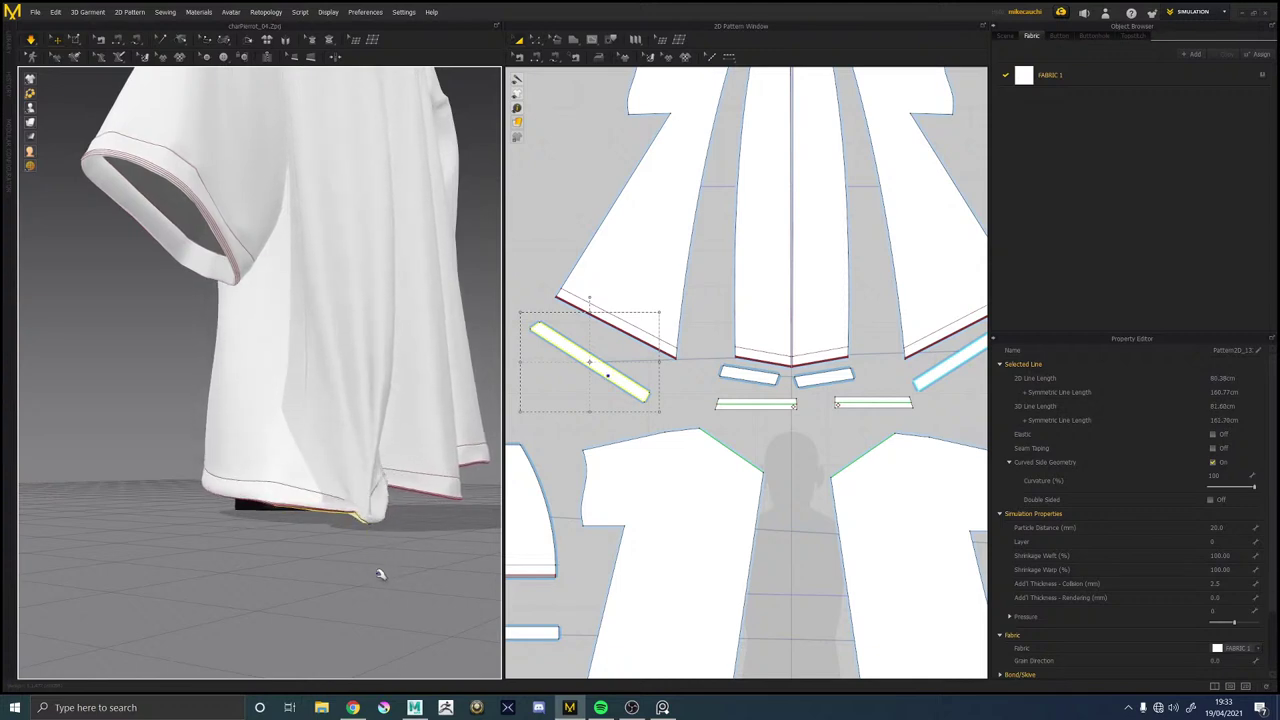
Tug the side back panel and its inner hem strip from the robe's other side to free the caught fabric.
right_drag(396, 481, 443, 456)
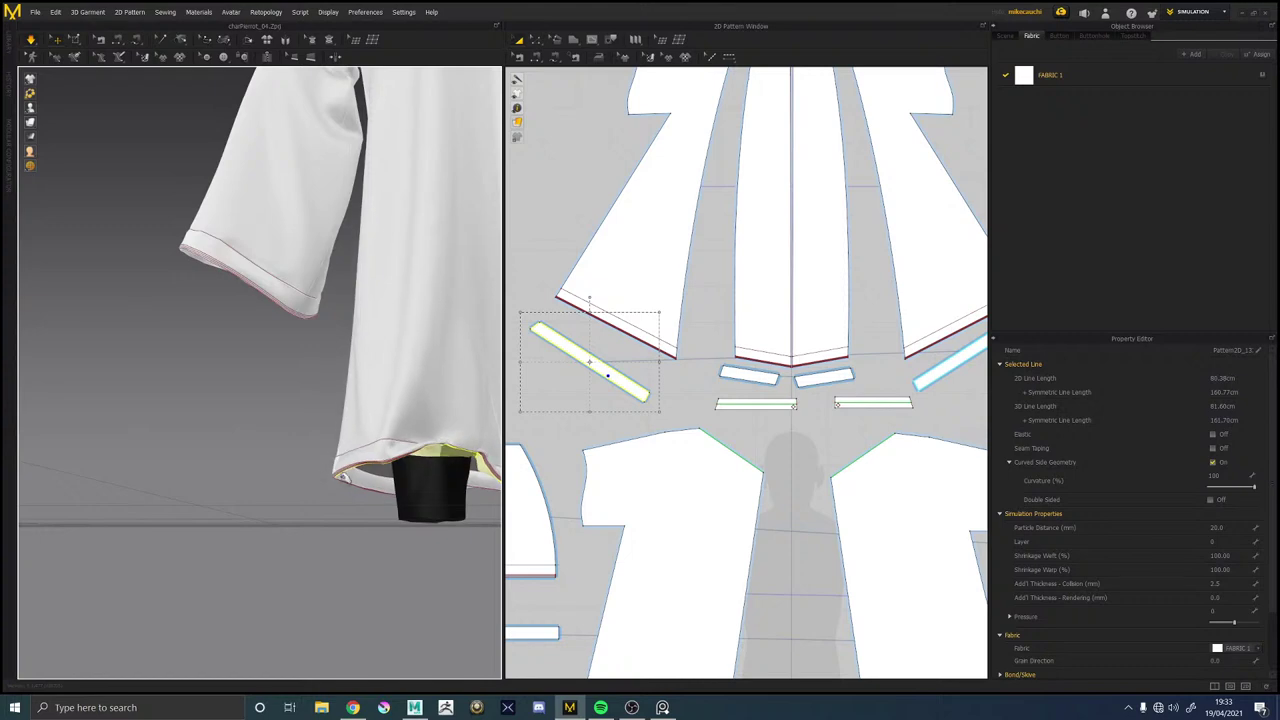
click(443, 456)
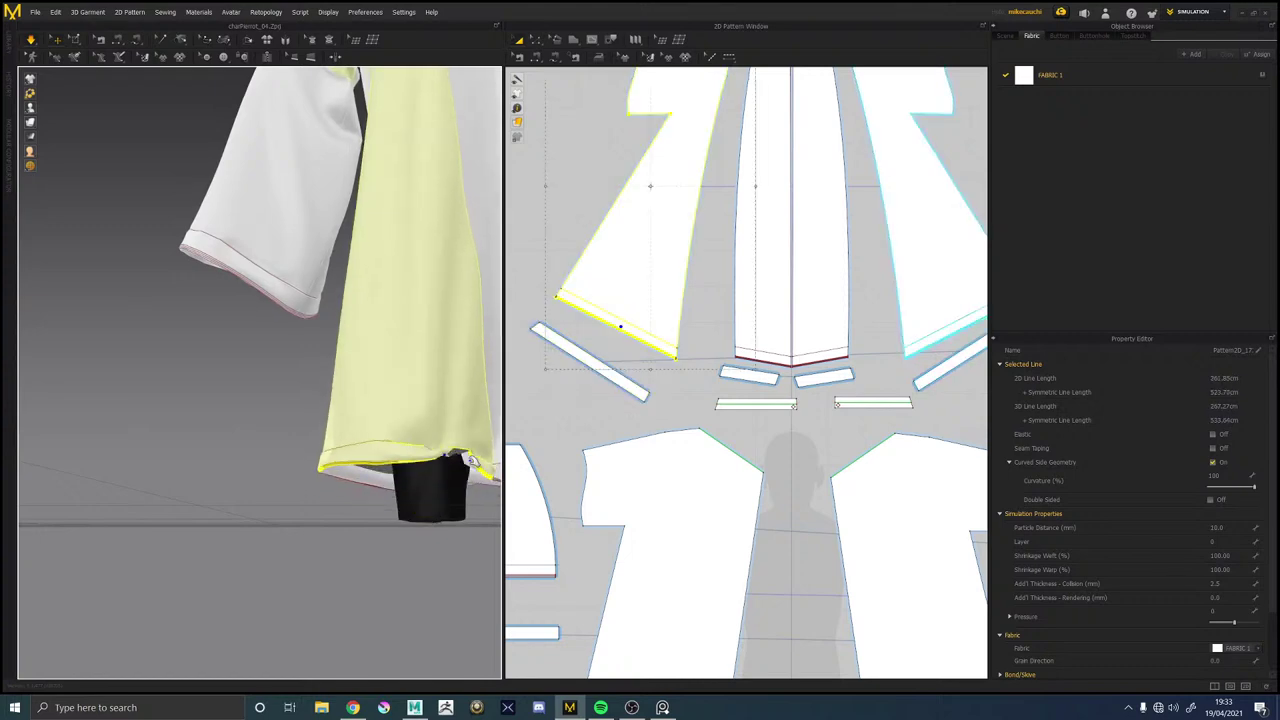
click(462, 504)
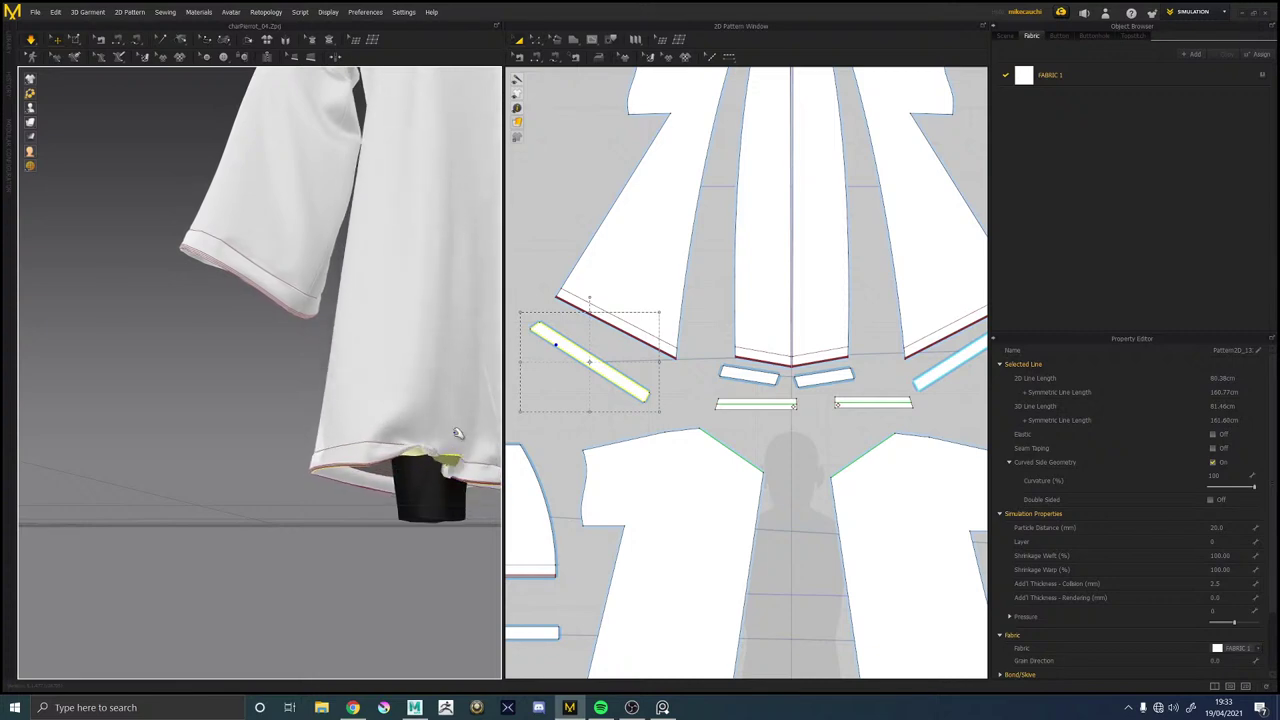
right_drag(457, 432, 456, 469)
click(450, 472)
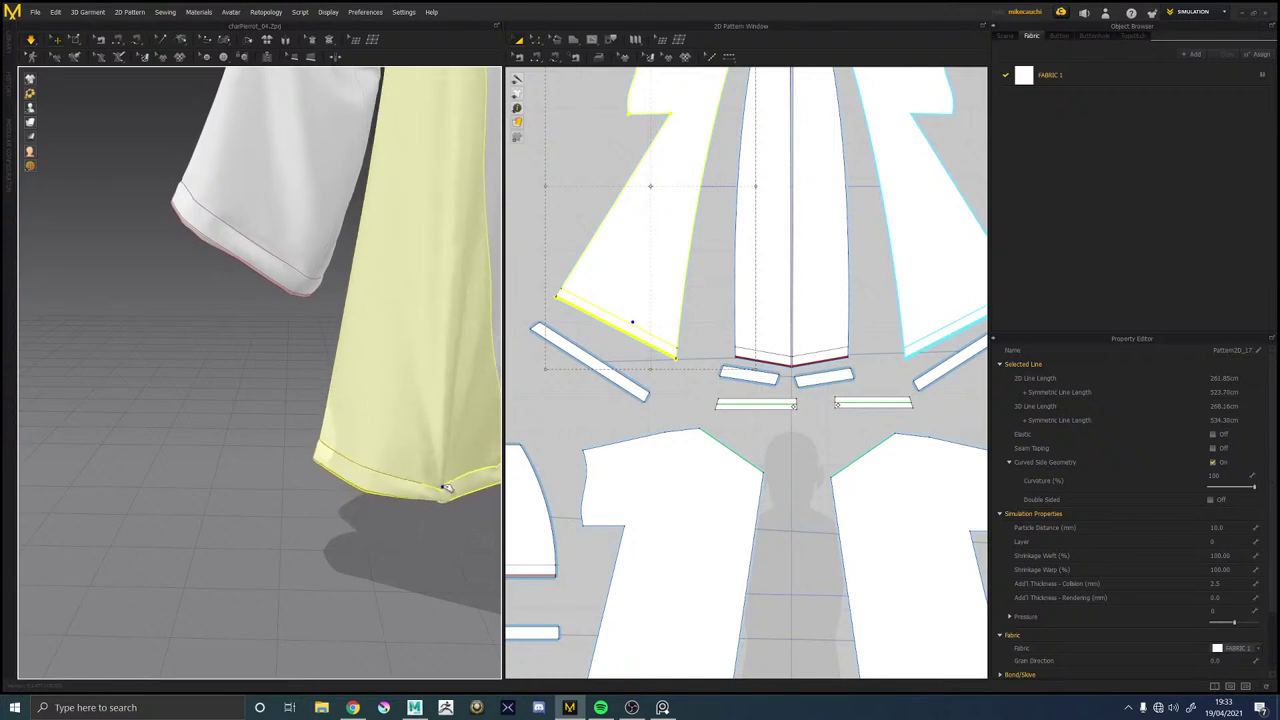
Smooth the remaining fold in the side back hem strip by pulling it and the panel's hem from below.
right_drag(283, 417, 357, 409)
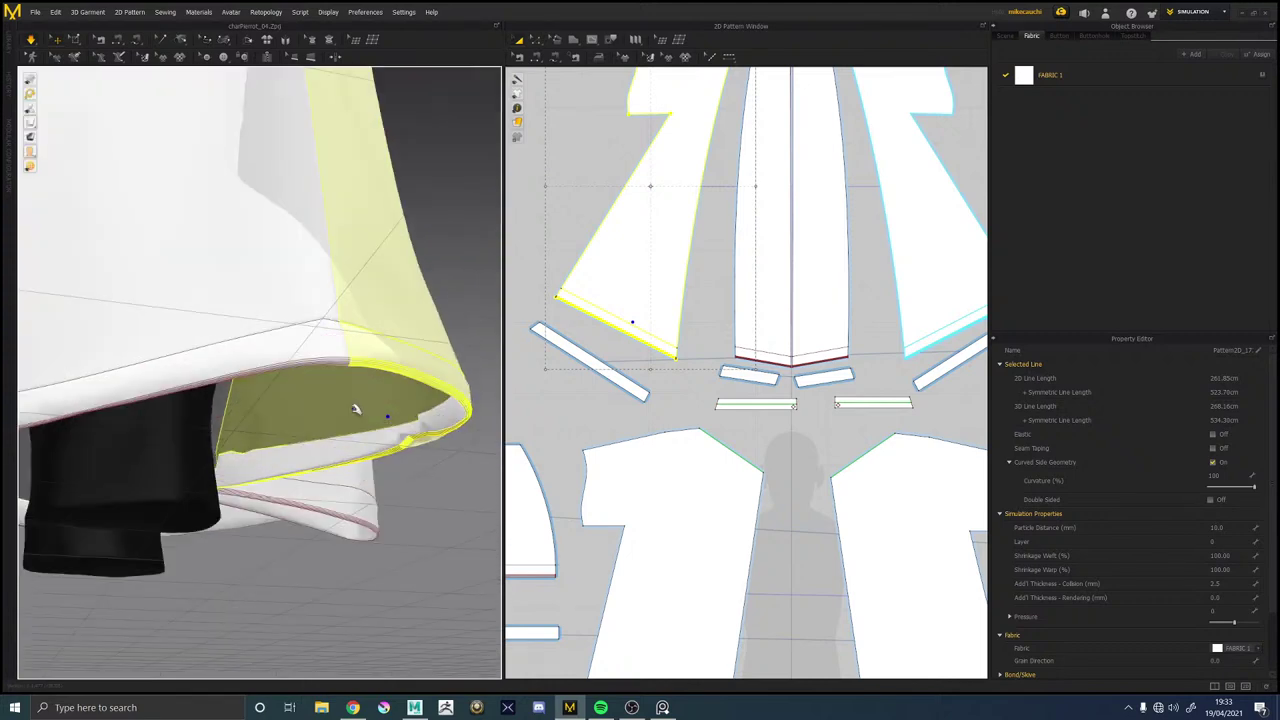
click(413, 452)
drag(415, 460, 424, 459)
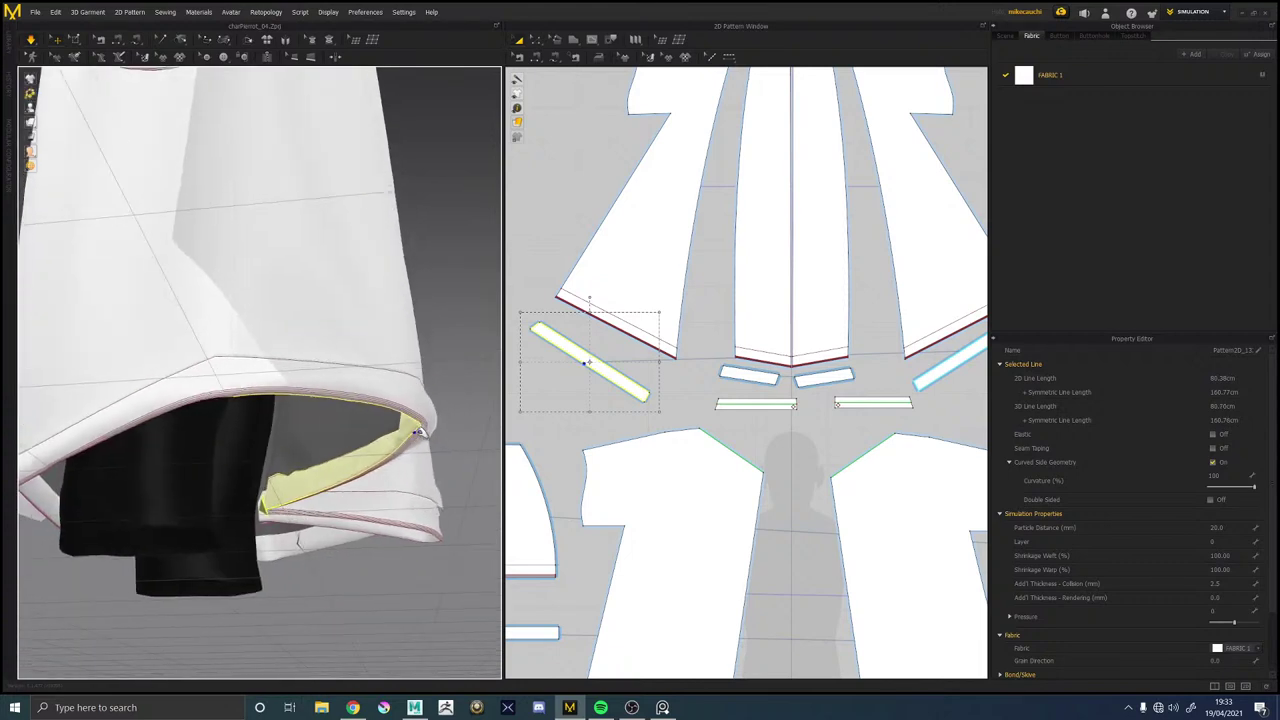
click(407, 463)
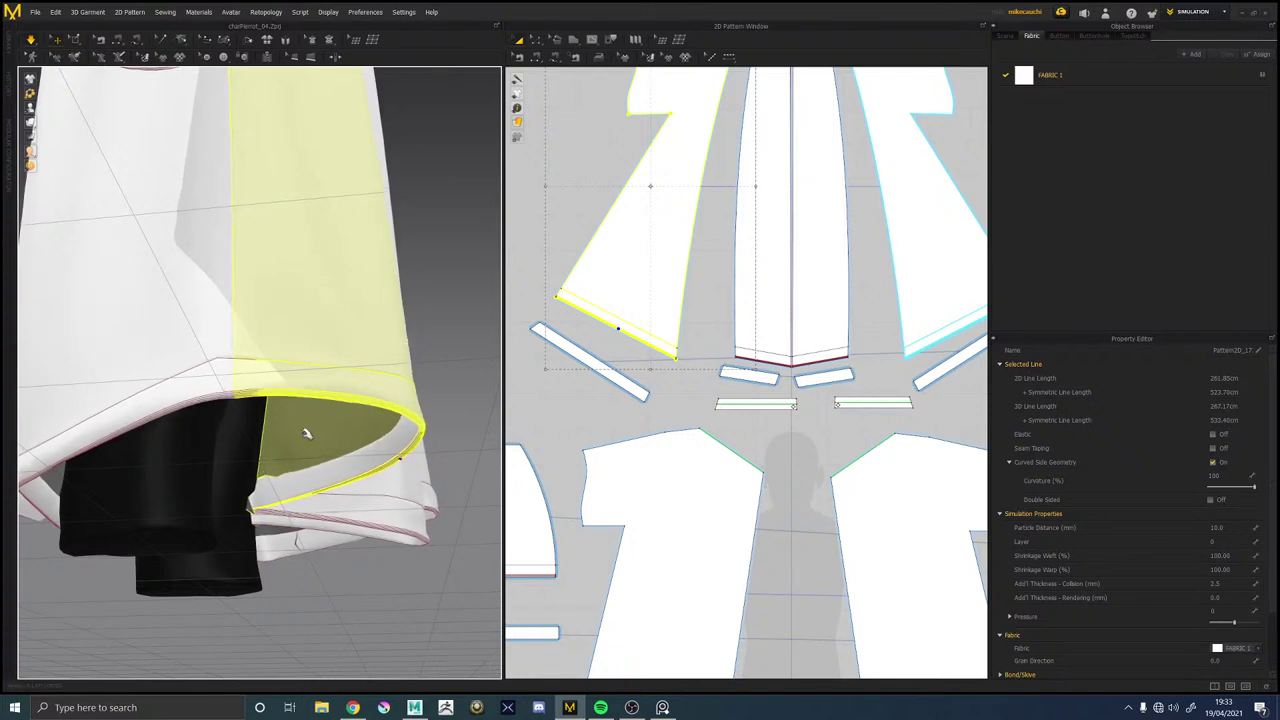
Examine the simulated robe from all sides, checking the bottom hem and the sleeve cuffs.
right_drag(306, 434, 369, 448)
scroll(369, 448, up, 1)
scroll(369, 446, down, 5)
click(369, 440)
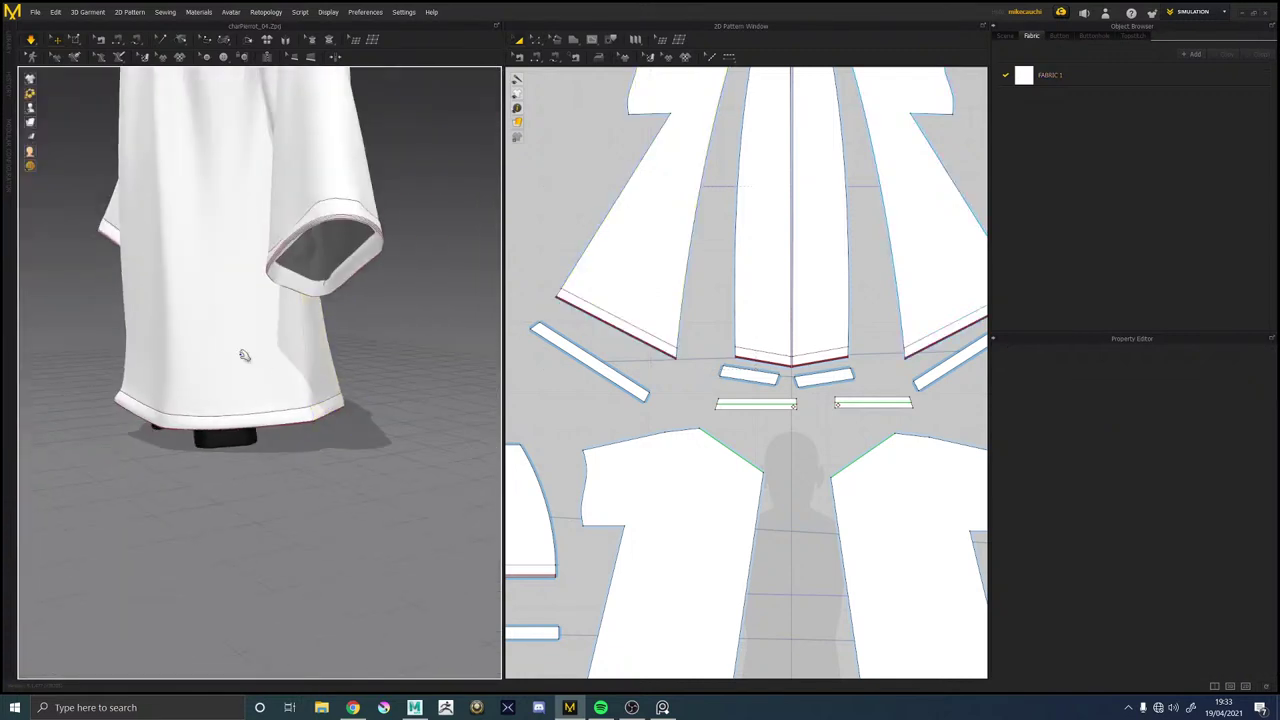
middle_drag(243, 354, 311, 411)
right_drag(311, 411, 278, 381)
right_drag(312, 377, 389, 400)
scroll(243, 353, down, 3)
scroll(254, 359, up, 5)
scroll(254, 359, up, 3)
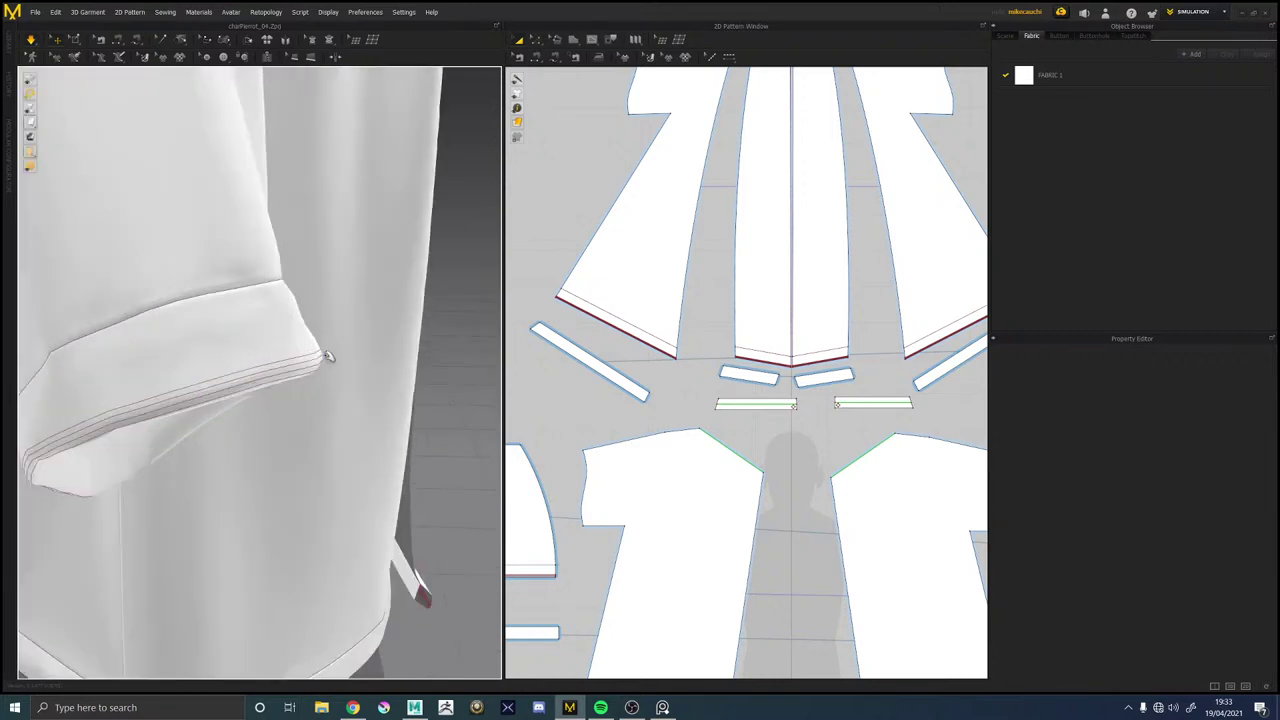
right_drag(328, 357, 197, 343)
scroll(206, 349, down, 6)
right_drag(425, 478, 389, 486)
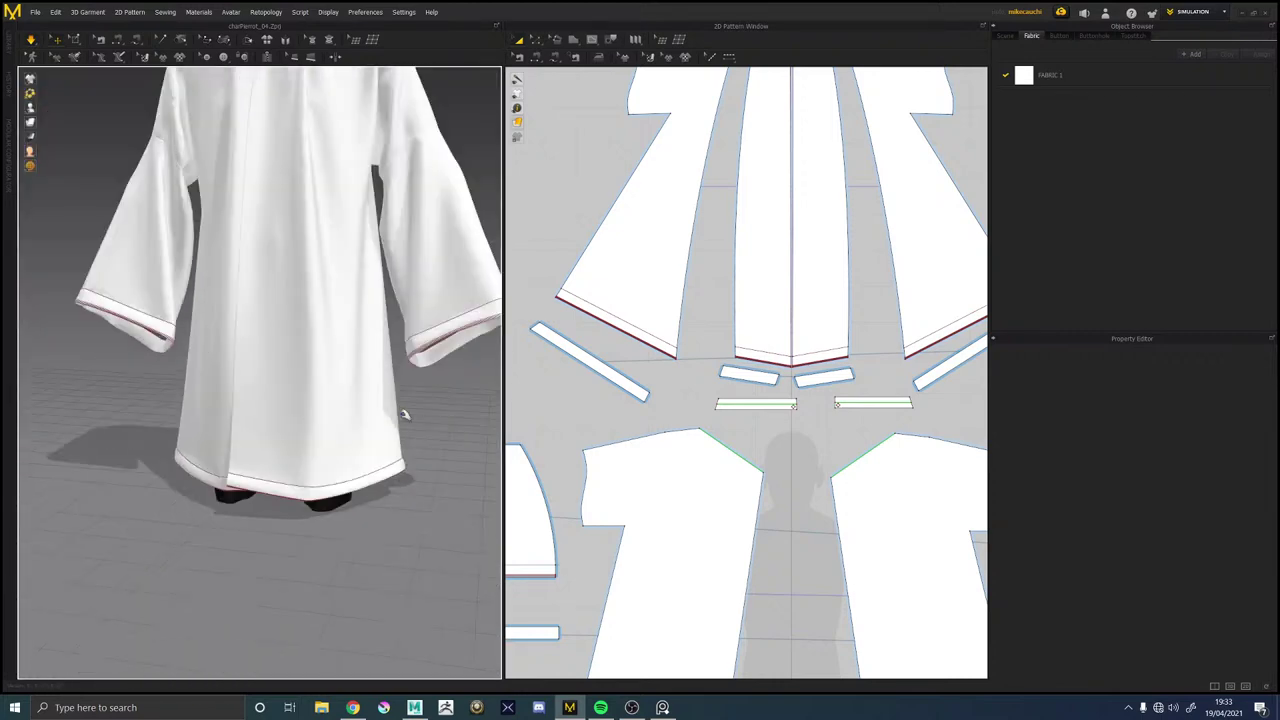
right_drag(437, 397, 409, 520)
scroll(362, 402, down, 2)
right_drag(362, 402, 214, 352)
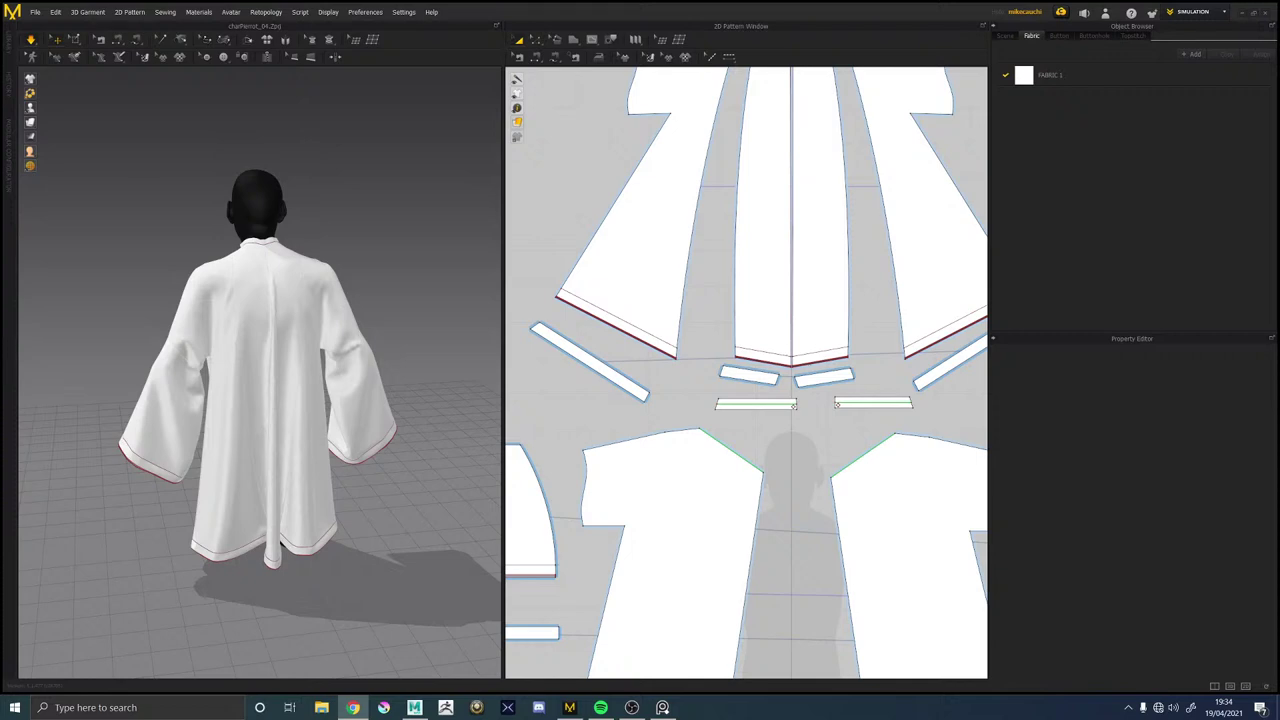
Examine the robe from the side and front, then closely check the collar fastening and front opening.
right_drag(208, 278, 10, 274)
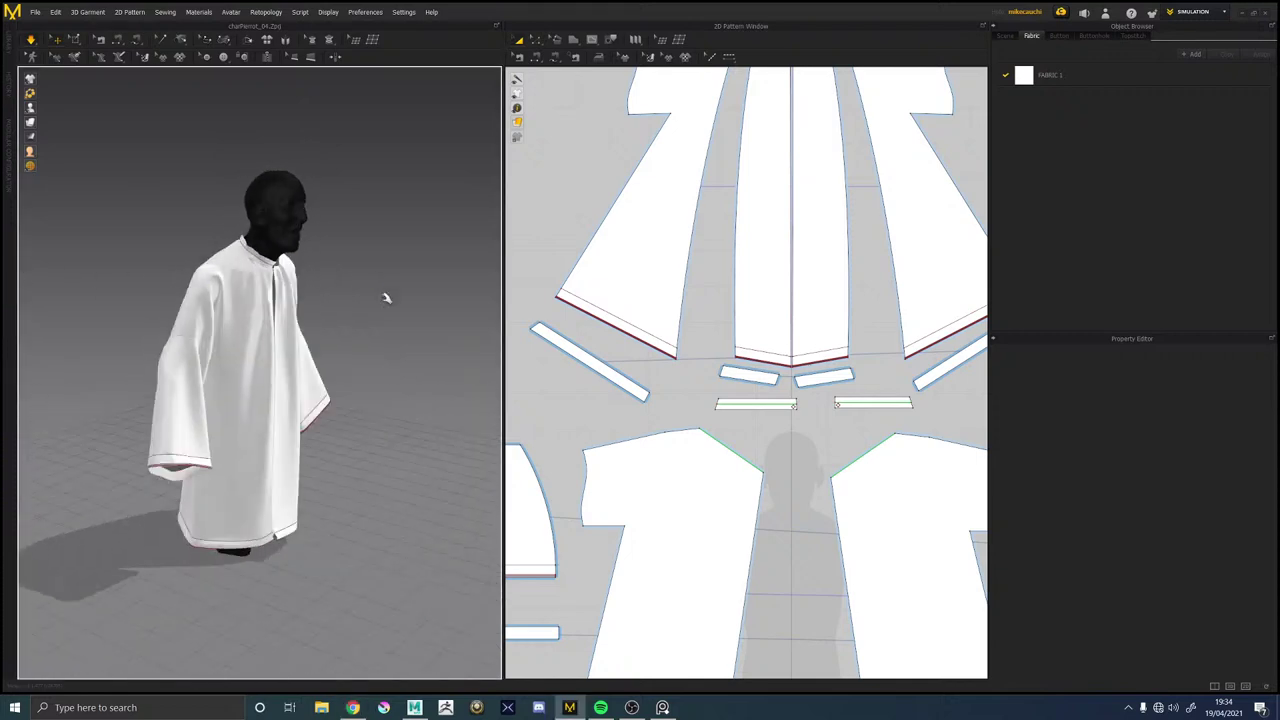
middle_drag(387, 298, 409, 360)
right_drag(423, 364, 304, 348)
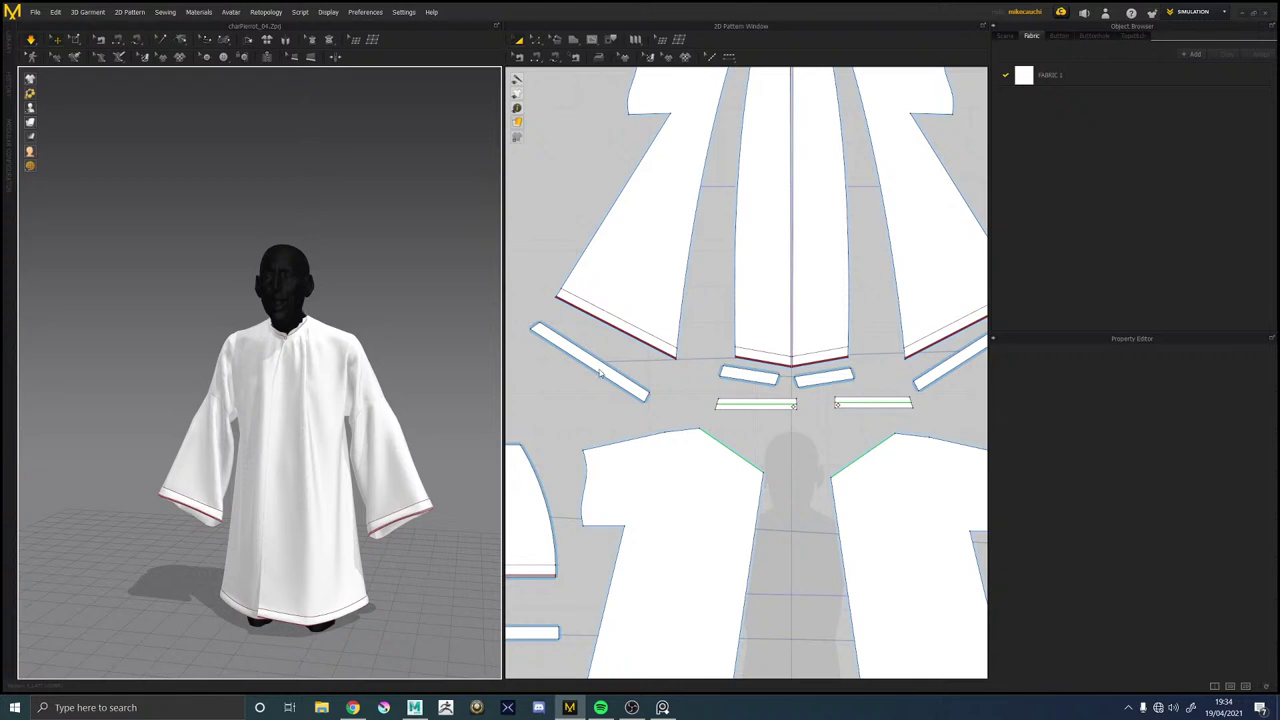
right_drag(420, 389, 331, 563)
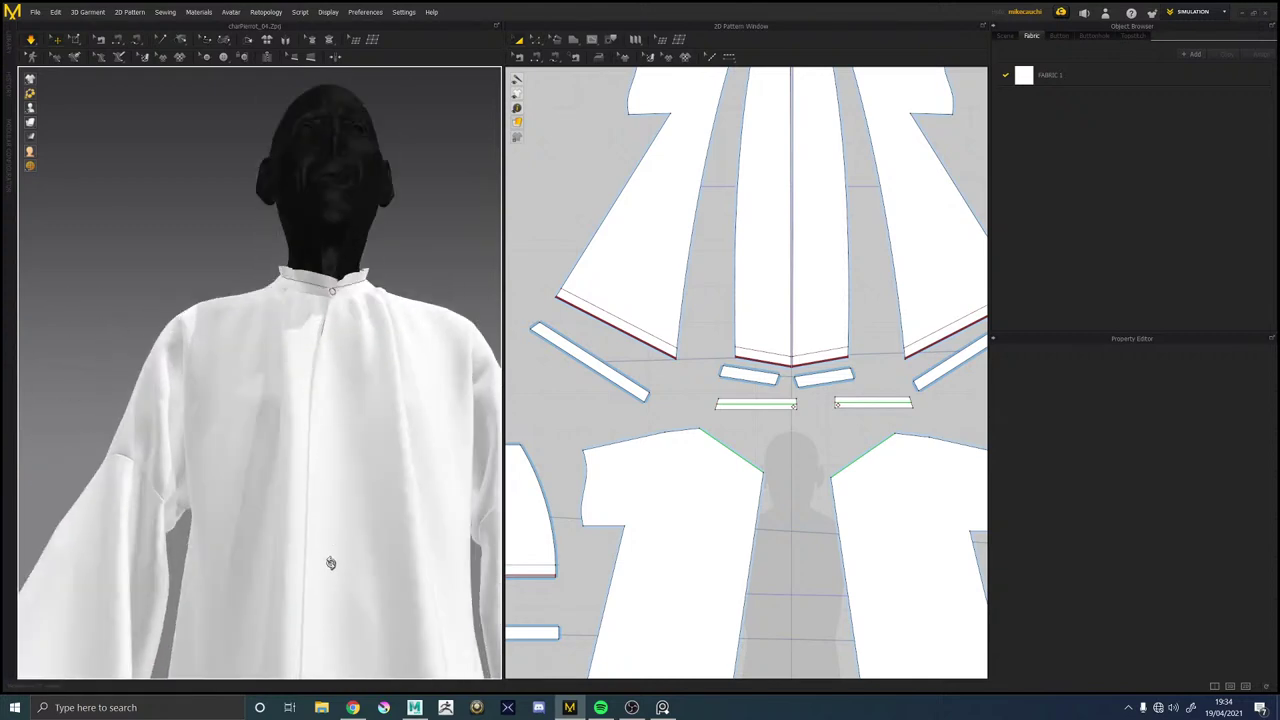
scroll(331, 563, up, 10)
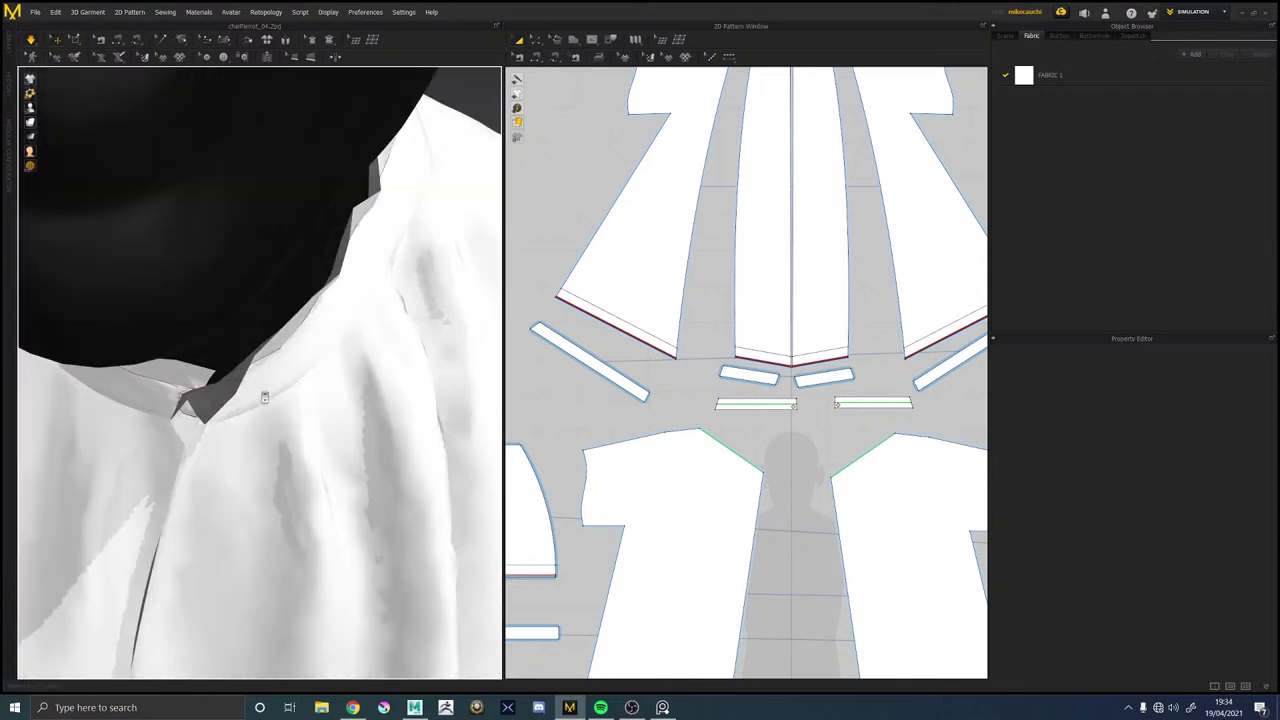
right_drag(237, 411, 271, 381)
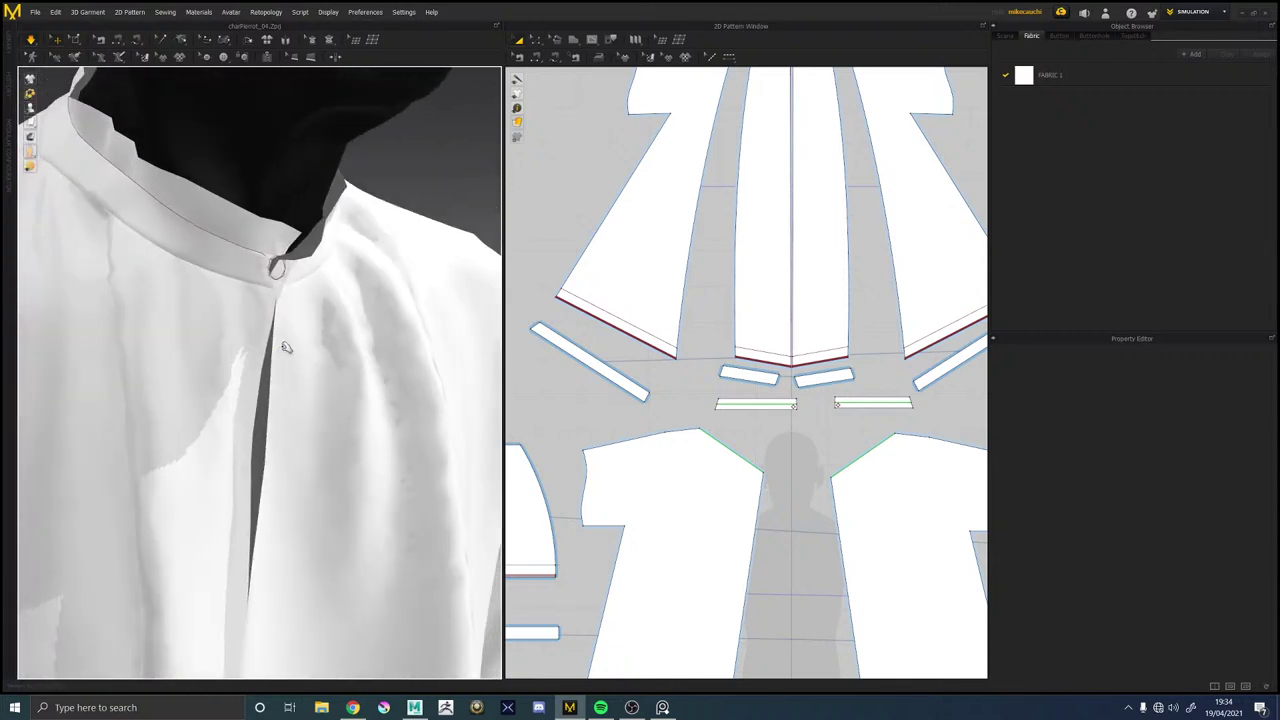
Check the collar fastening from the robe's other side and save the project.
right_drag(371, 343, 327, 343)
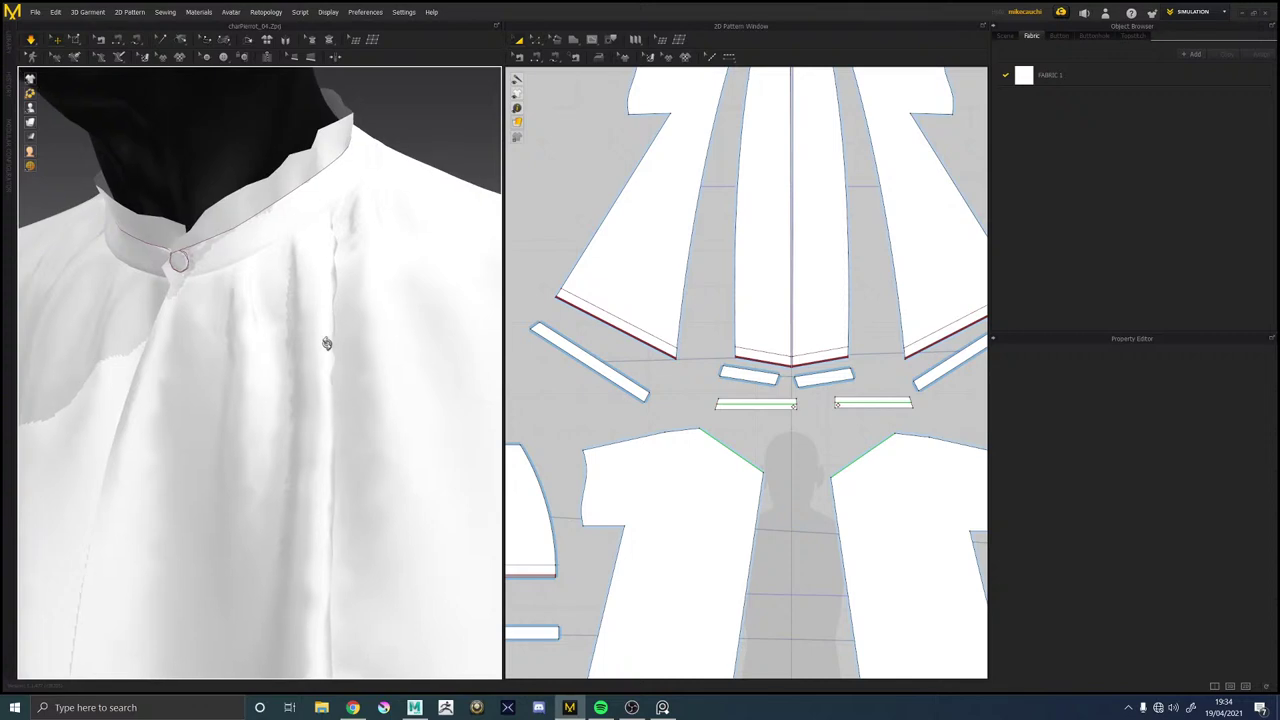
scroll(343, 366, down, 10)
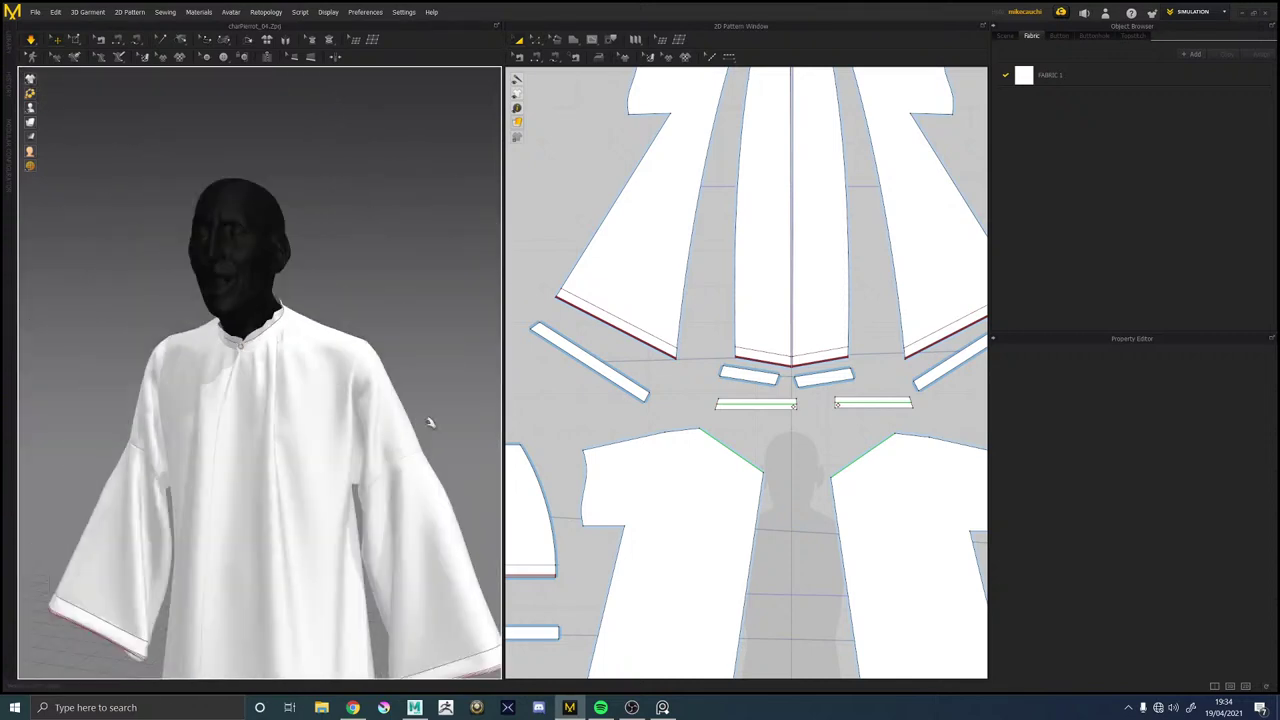
key(ctrl+s)
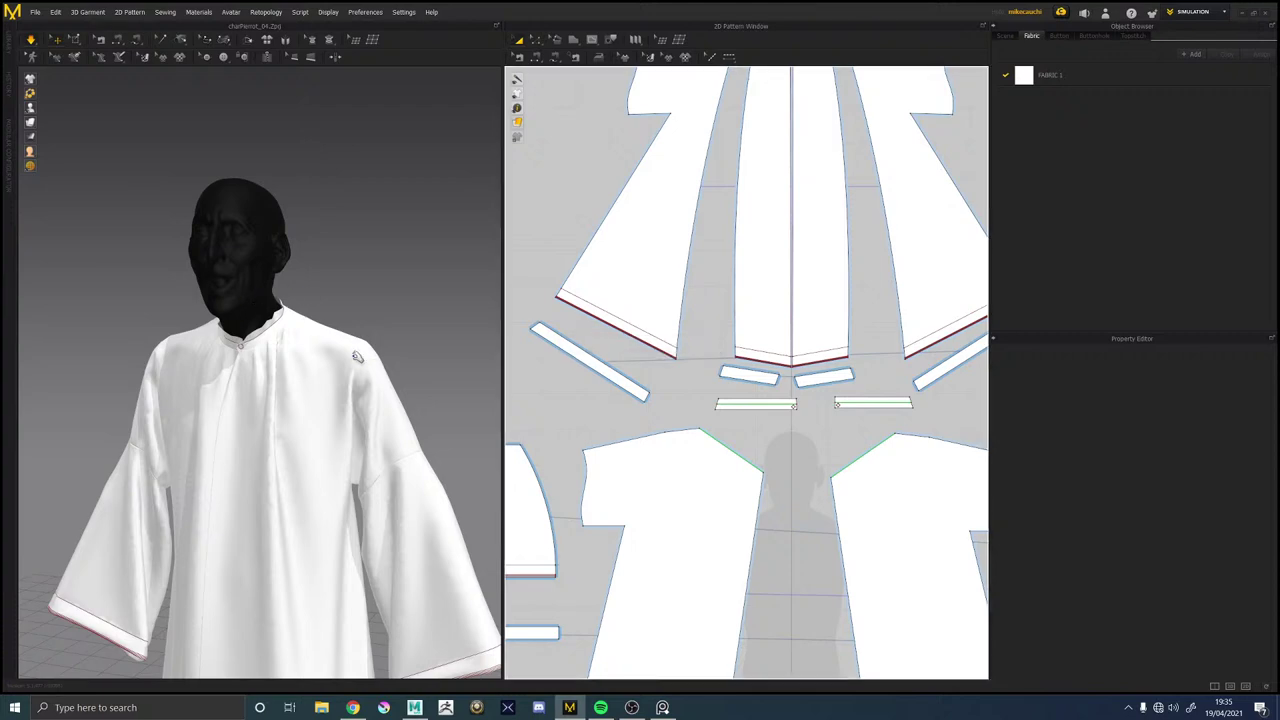
Set the physical property preset of FABRIC 1, used by all the robe's pattern pieces, to Muslin_Oxford.
scroll(355, 353, down, 6)
scroll(718, 354, down, 10)
drag(611, 235, 793, 432)
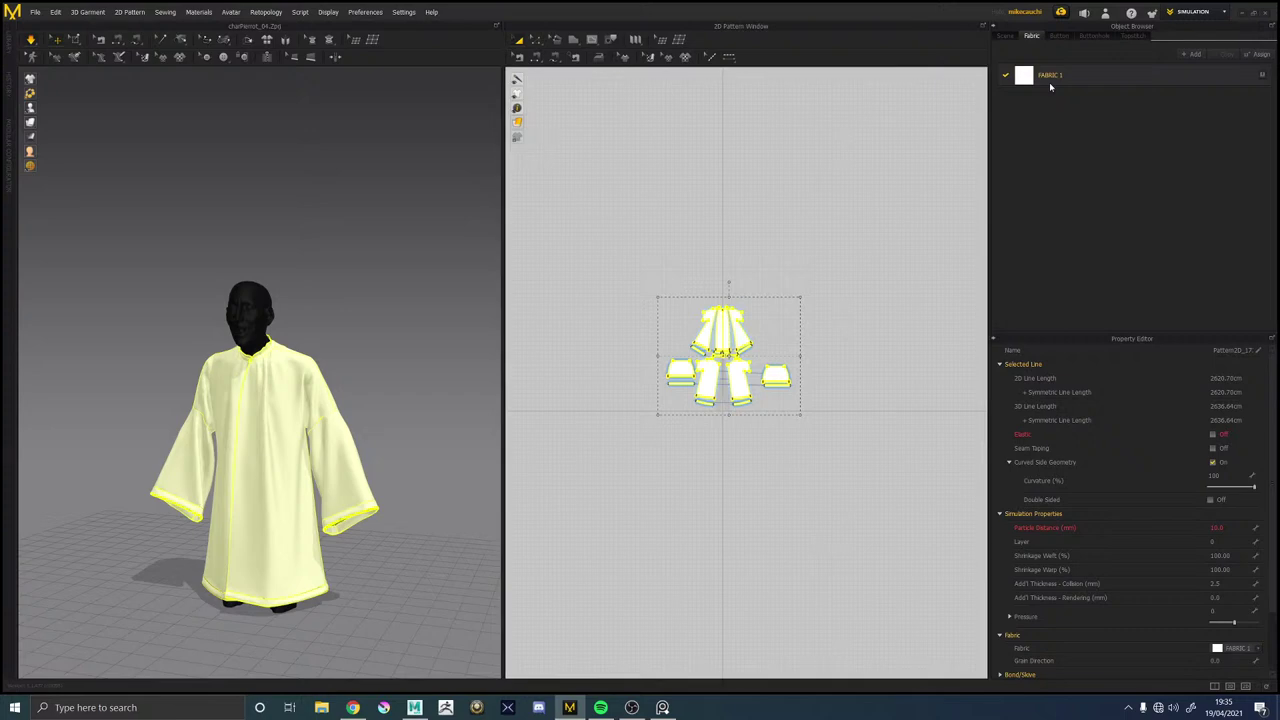
click(1048, 78)
click(1233, 615)
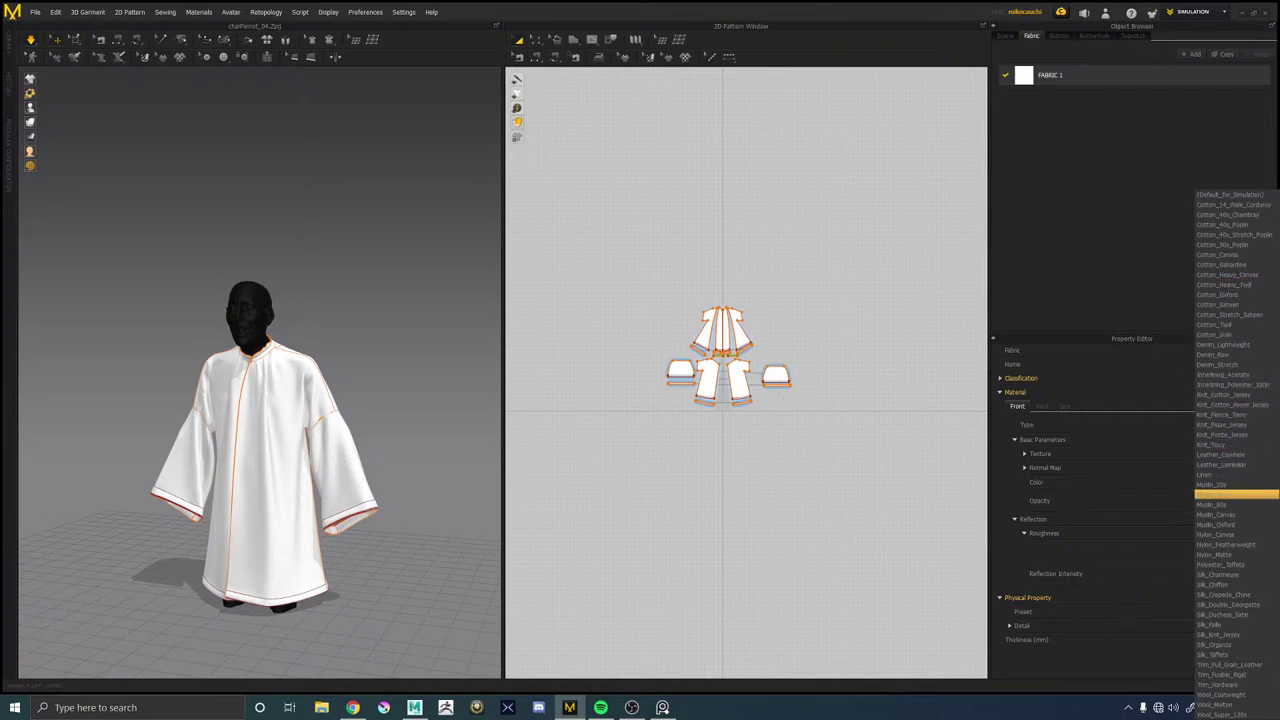
key(alt+Tab)
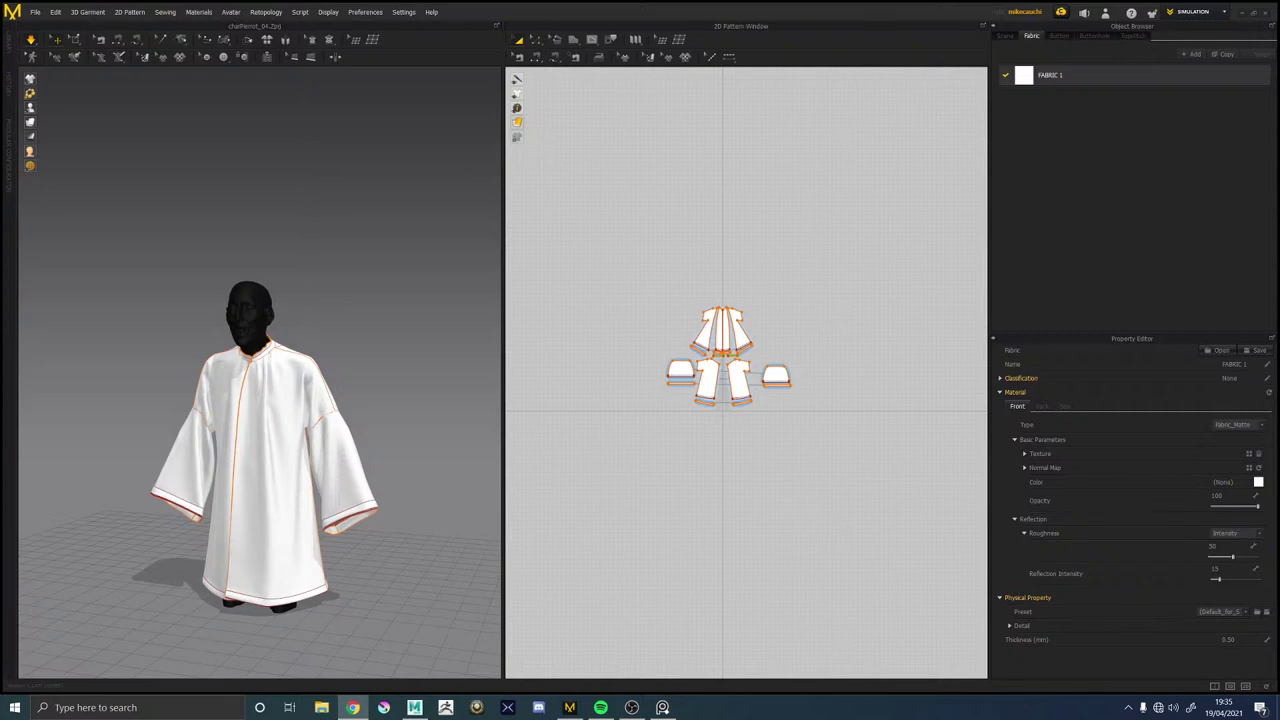
click(1222, 611)
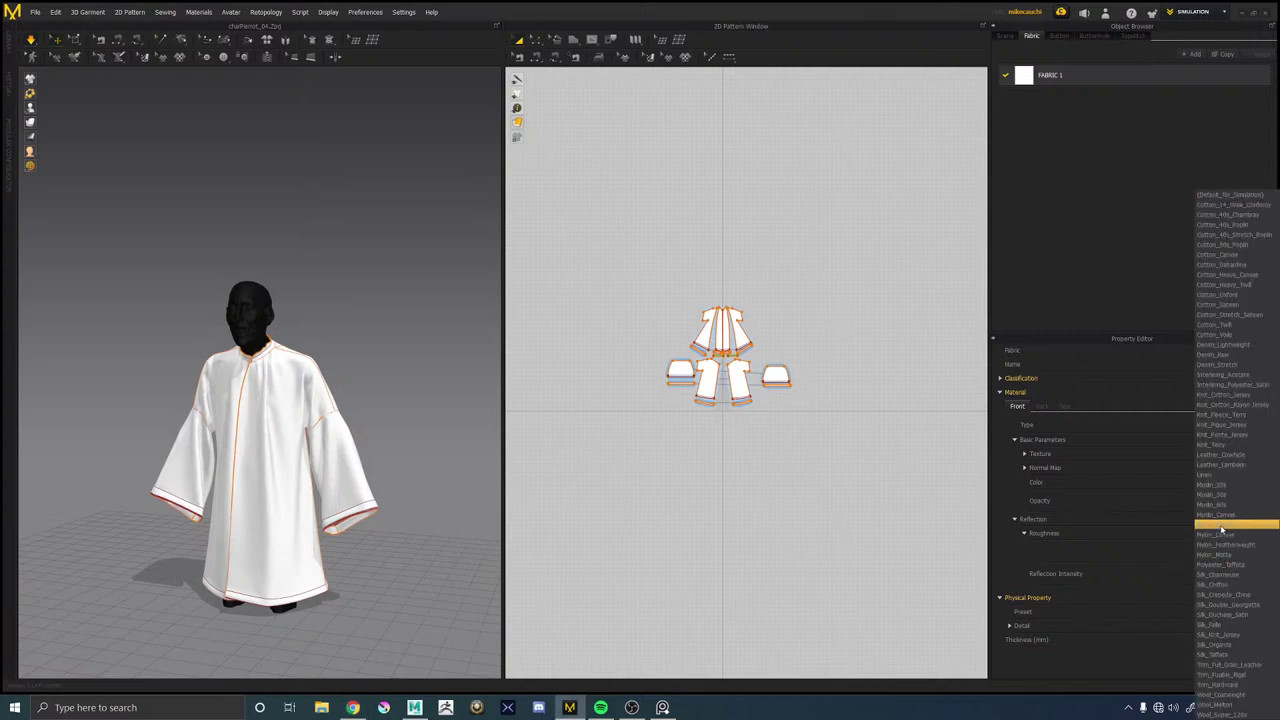
key(alt+Tab)
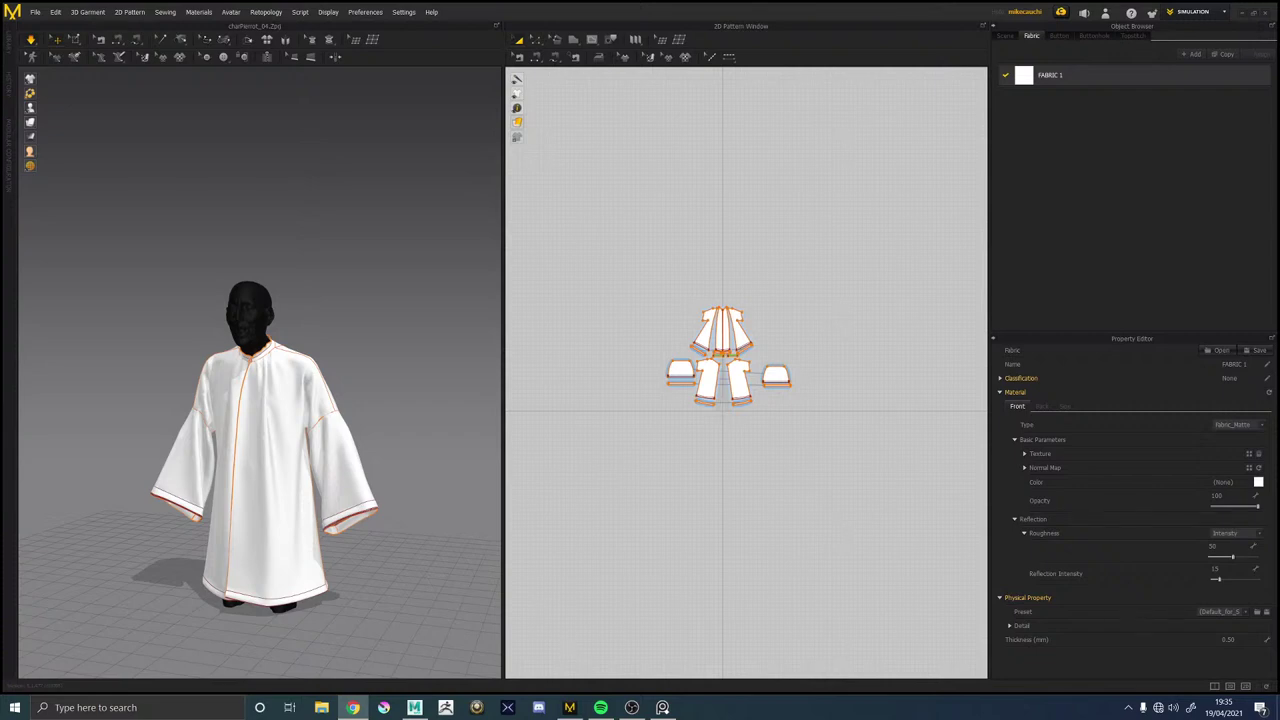
click(1236, 533)
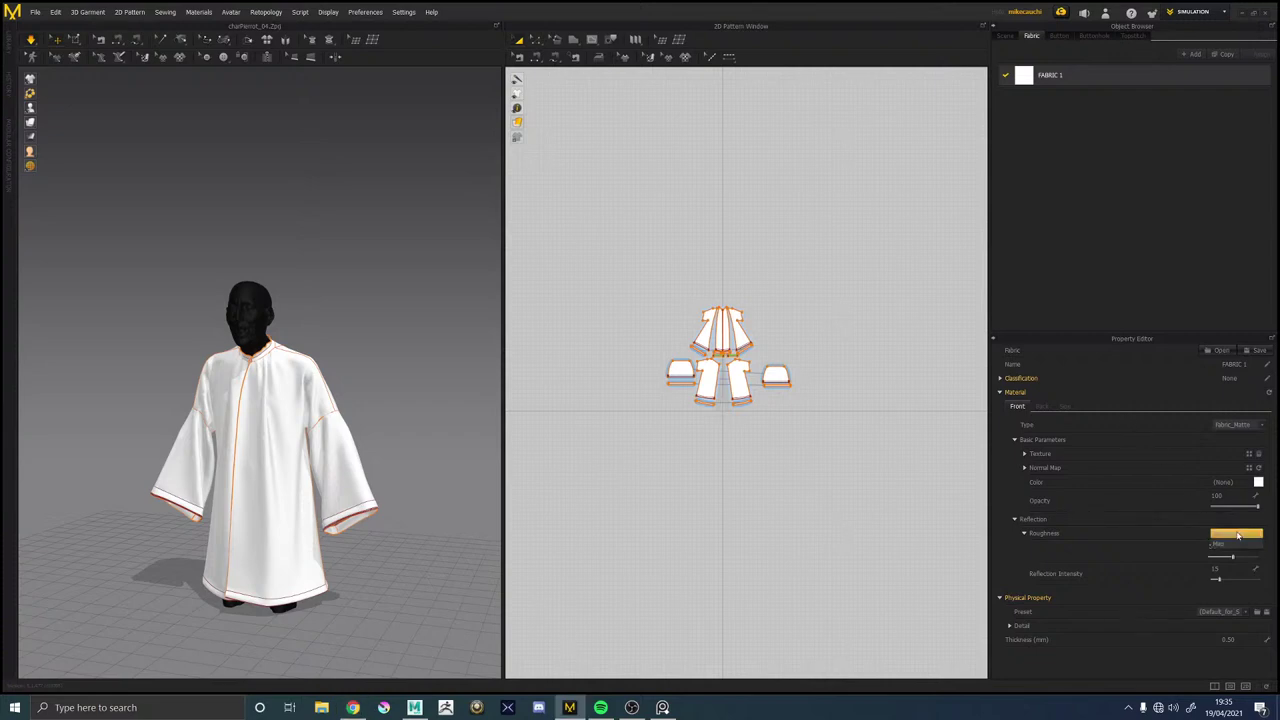
click(1230, 611)
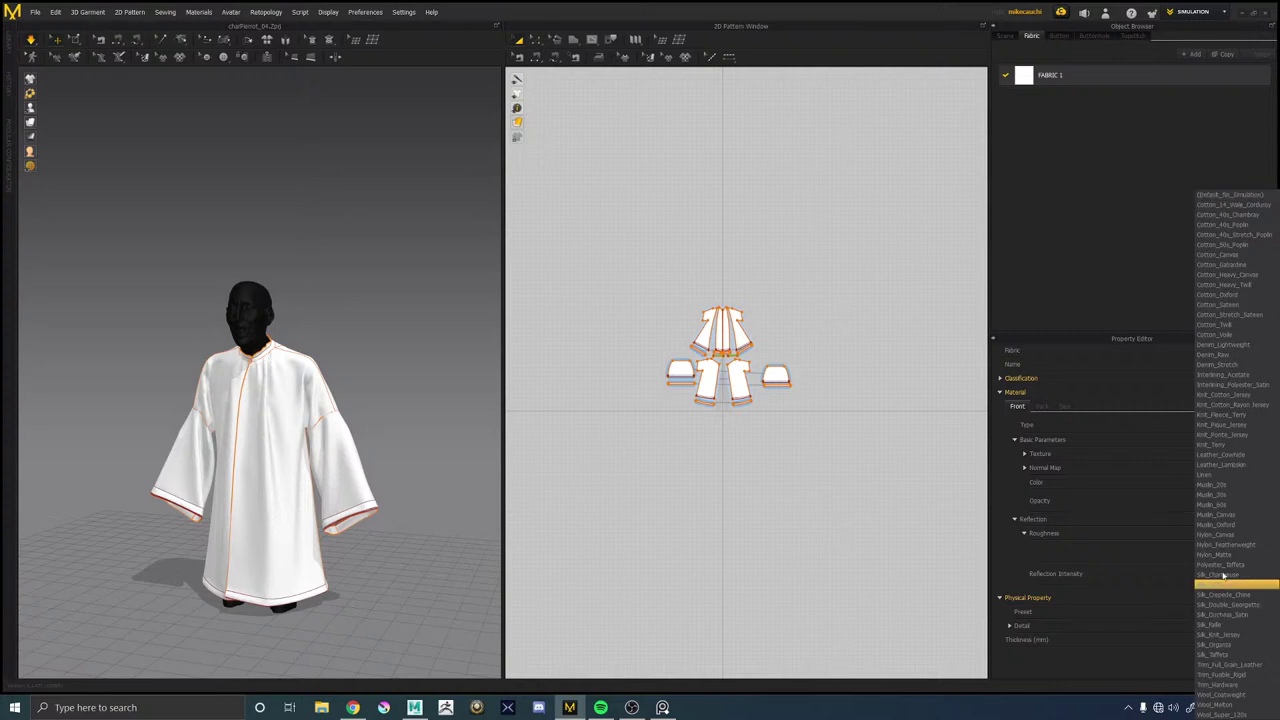
click(1240, 524)
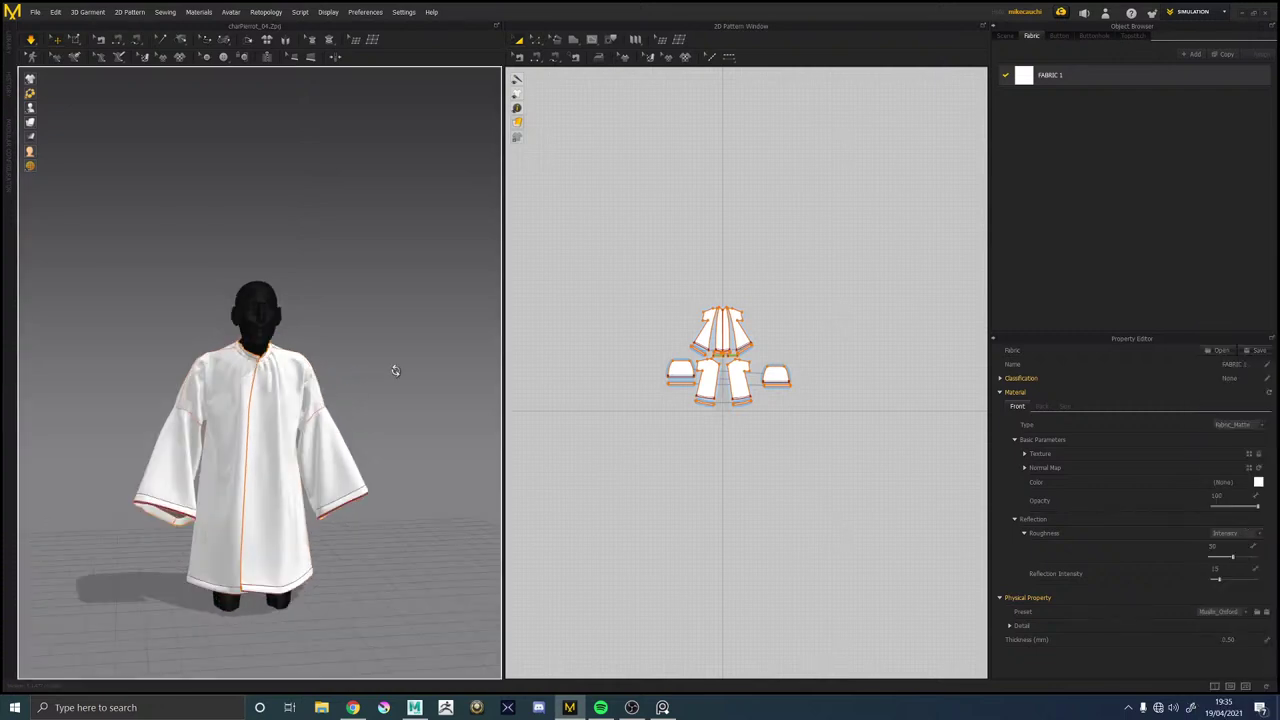
Inspect the robe's drape from the front and side, then set the particle distance of all pattern pieces to 3 mm.
right_drag(388, 383, 336, 383)
scroll(309, 391, up, 2)
scroll(308, 390, down, 5)
scroll(308, 390, down, 3)
middle_drag(386, 318, 376, 243)
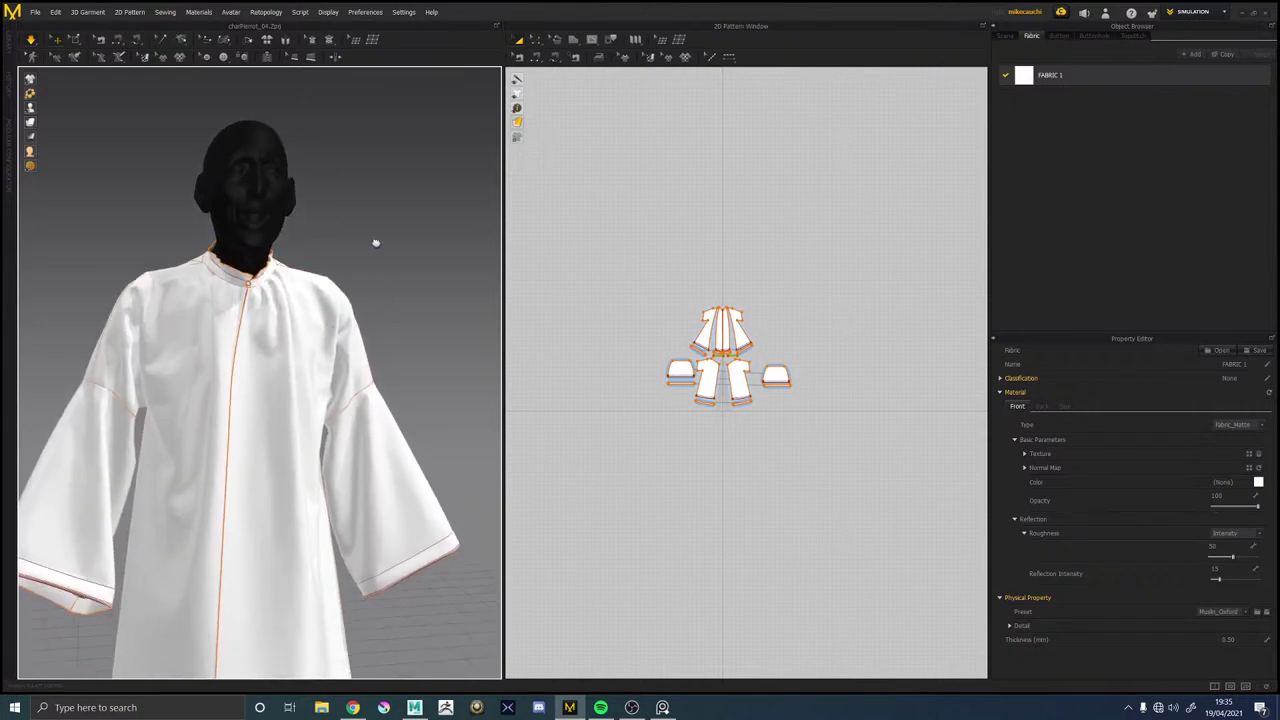
right_drag(376, 243, 371, 277)
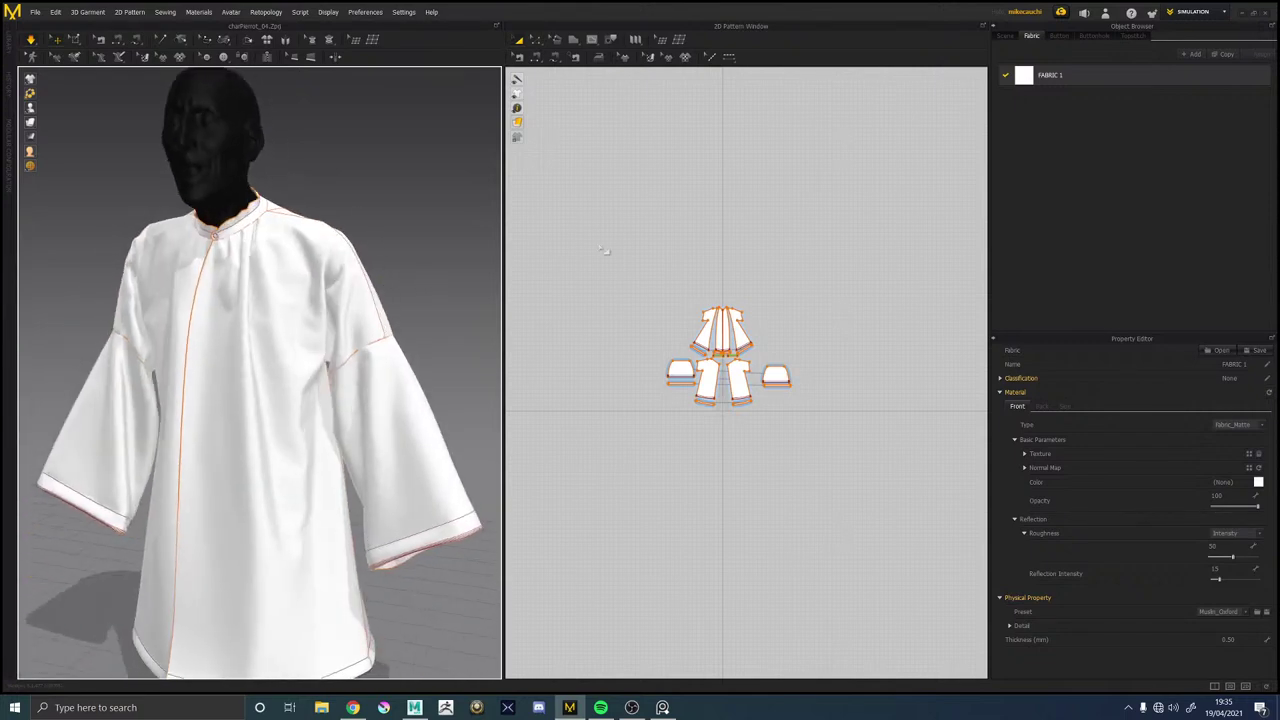
drag(604, 250, 829, 423)
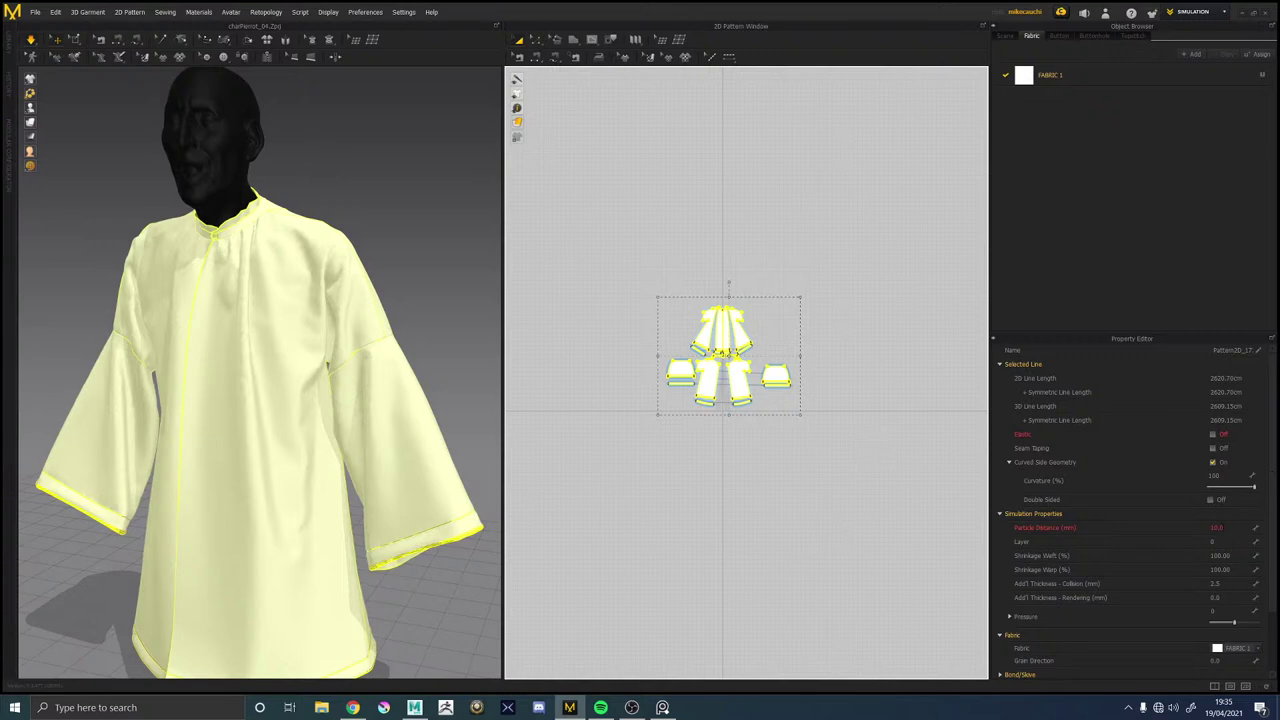
click(1216, 528)
text(5)
key(Return)
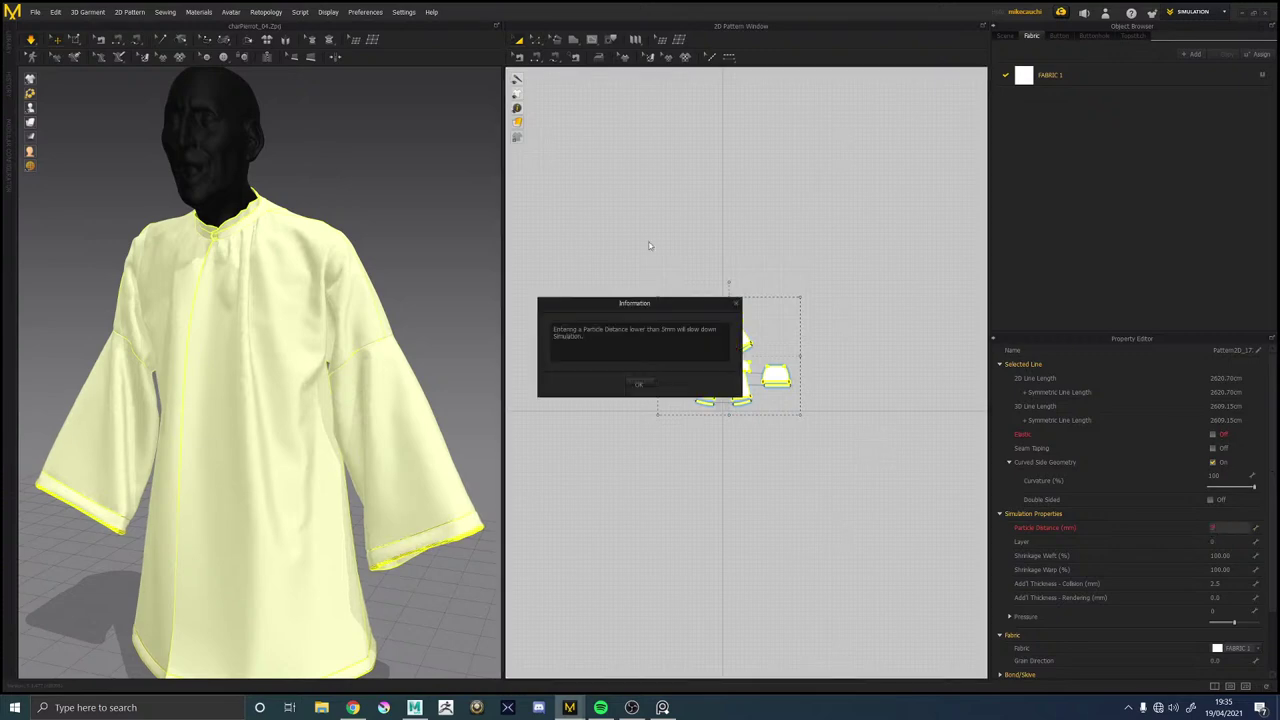
click(640, 384)
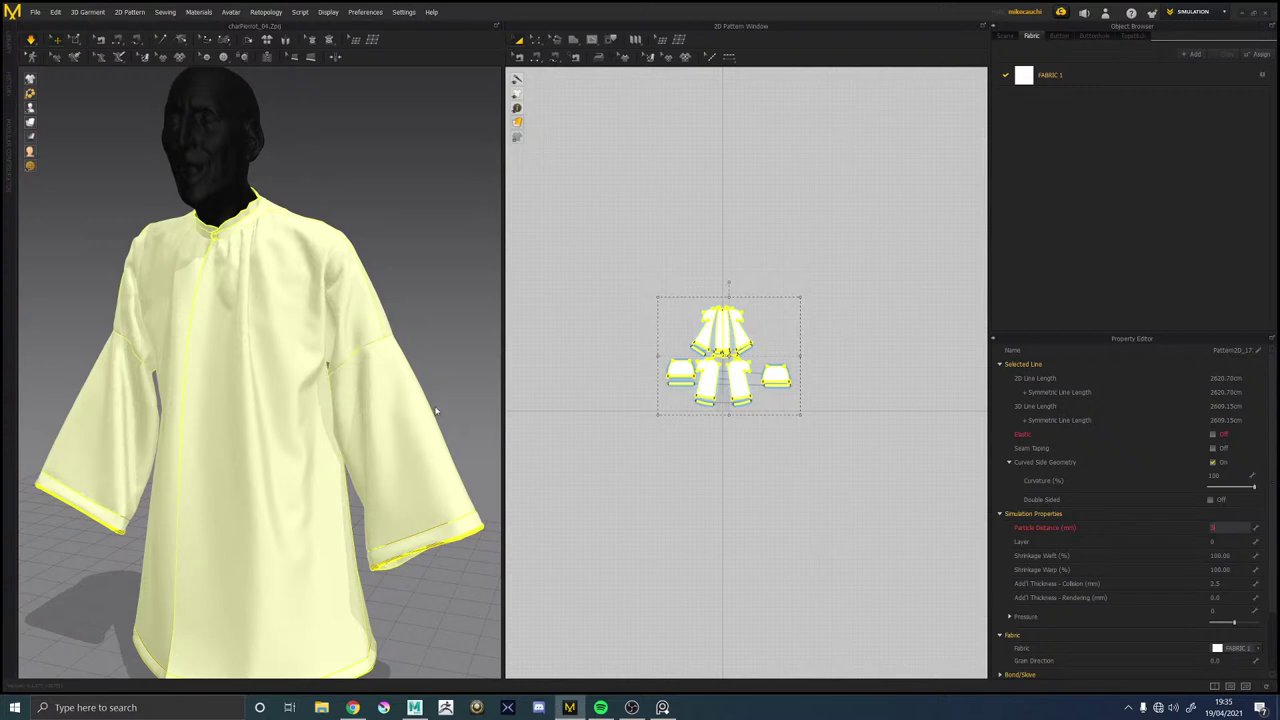
key(alt+Tab)
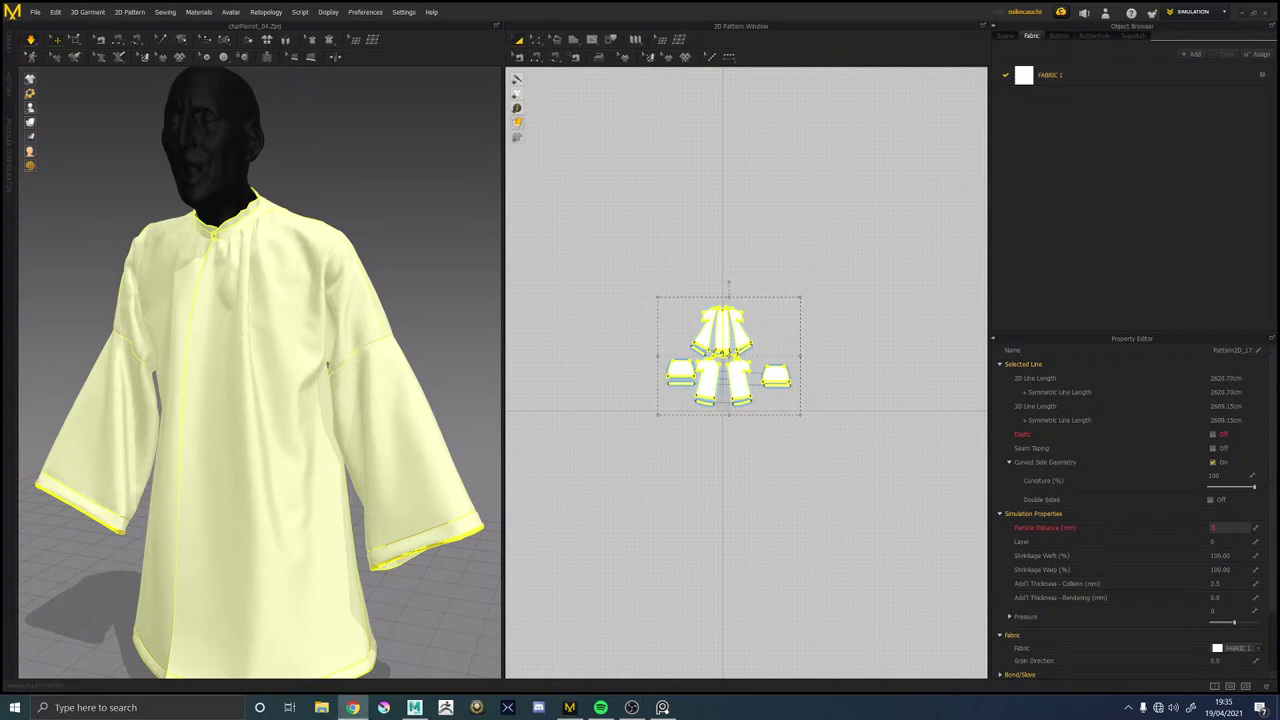
key(Return)
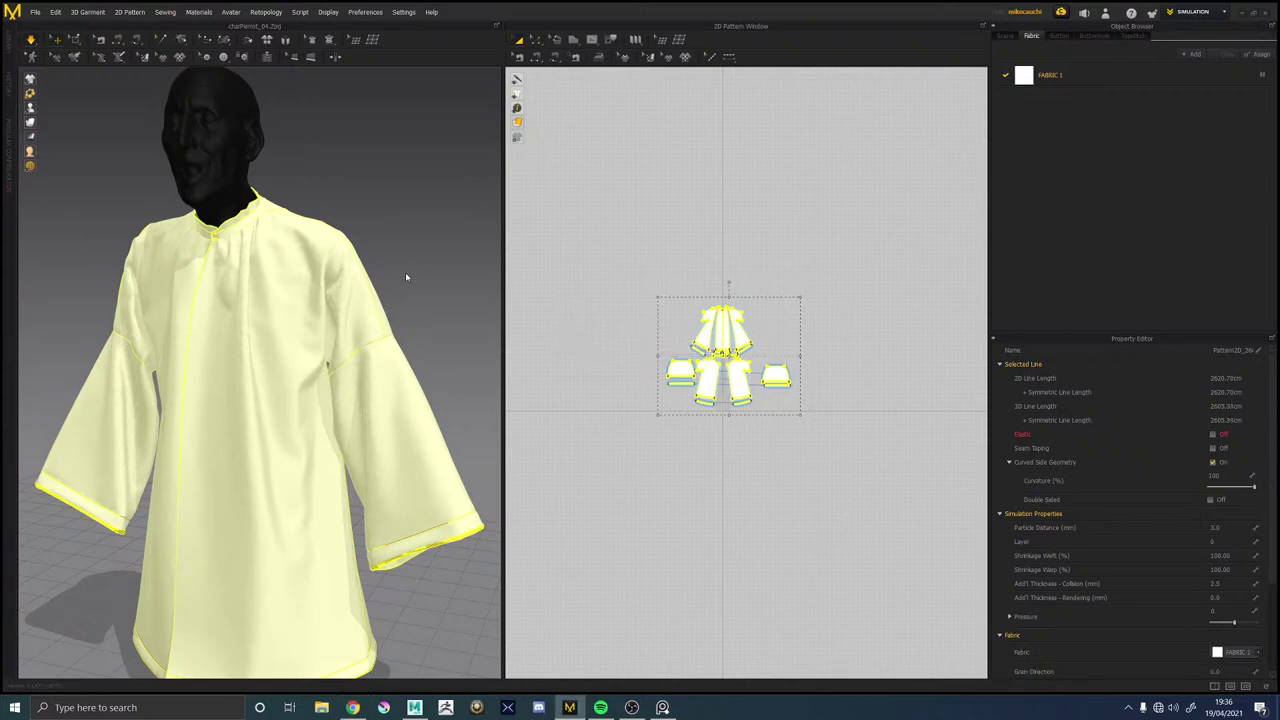
Pause the simulation, inspect the mesh density around the sleeve cuff in mesh display, then restore the surface display and resume simulating.
key(space)
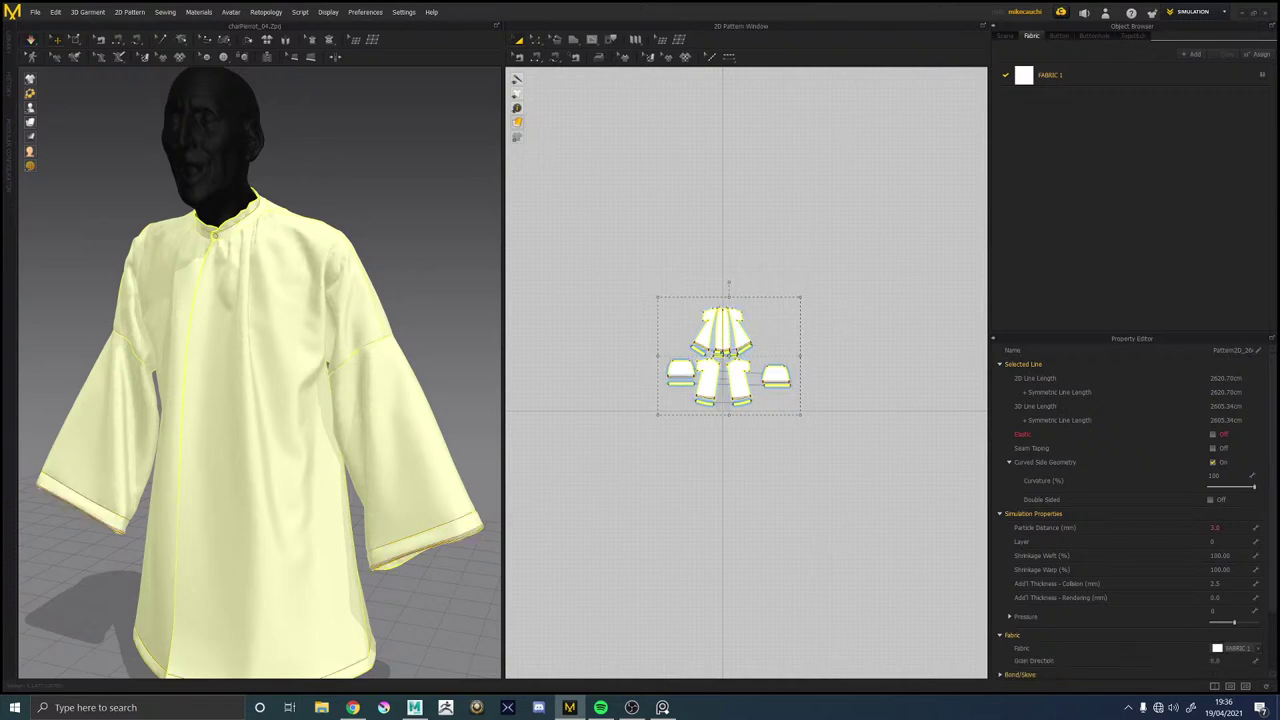
right_drag(403, 217, 330, 205)
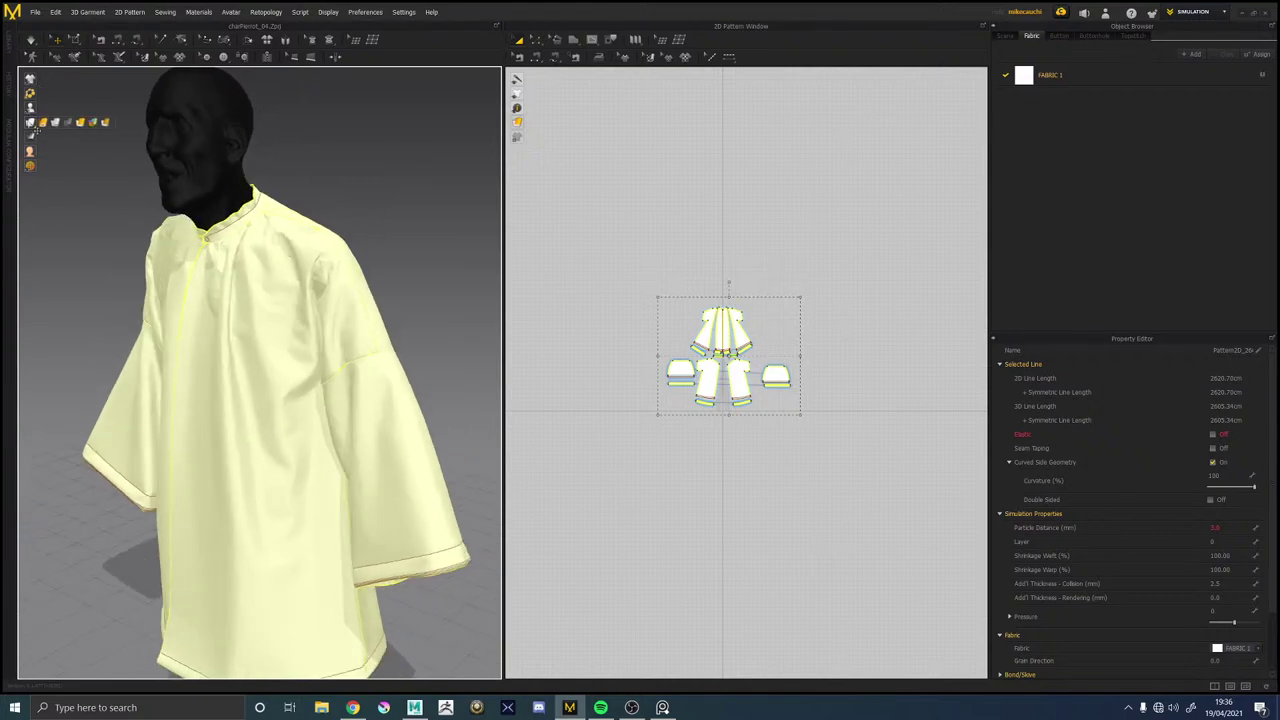
click(58, 123)
scroll(258, 284, up, 10)
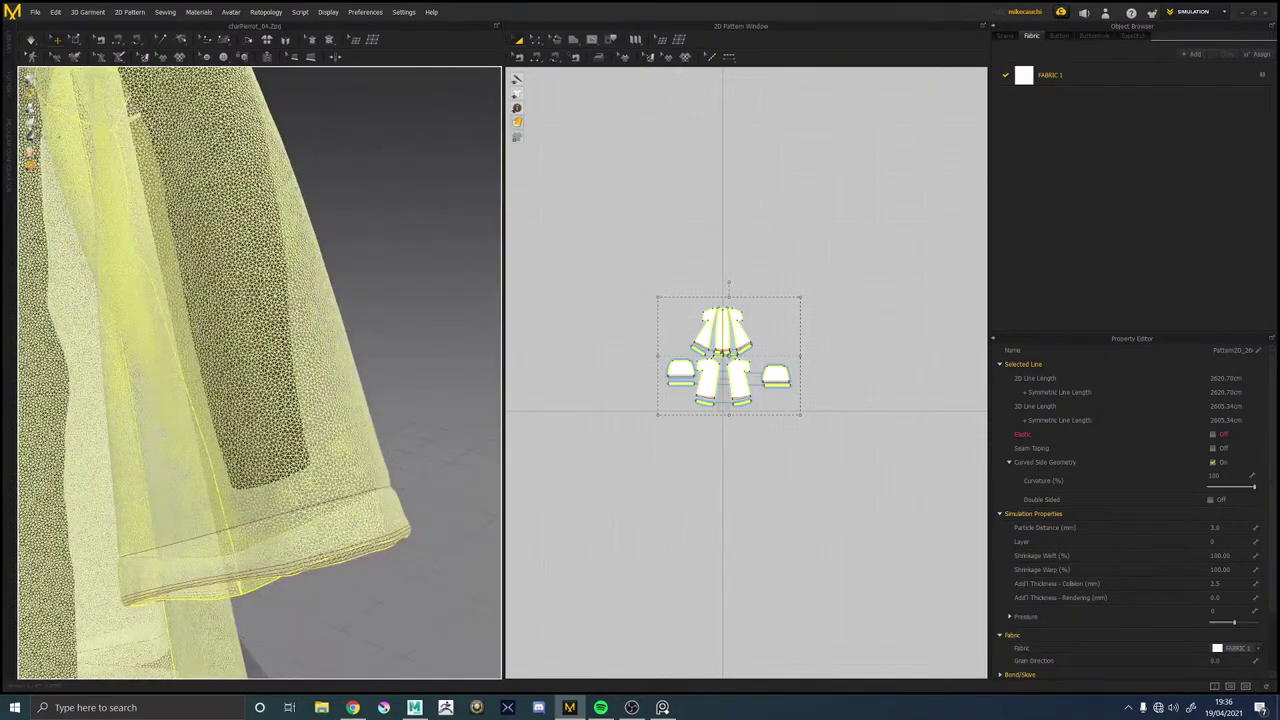
mouse_move(31, 122)
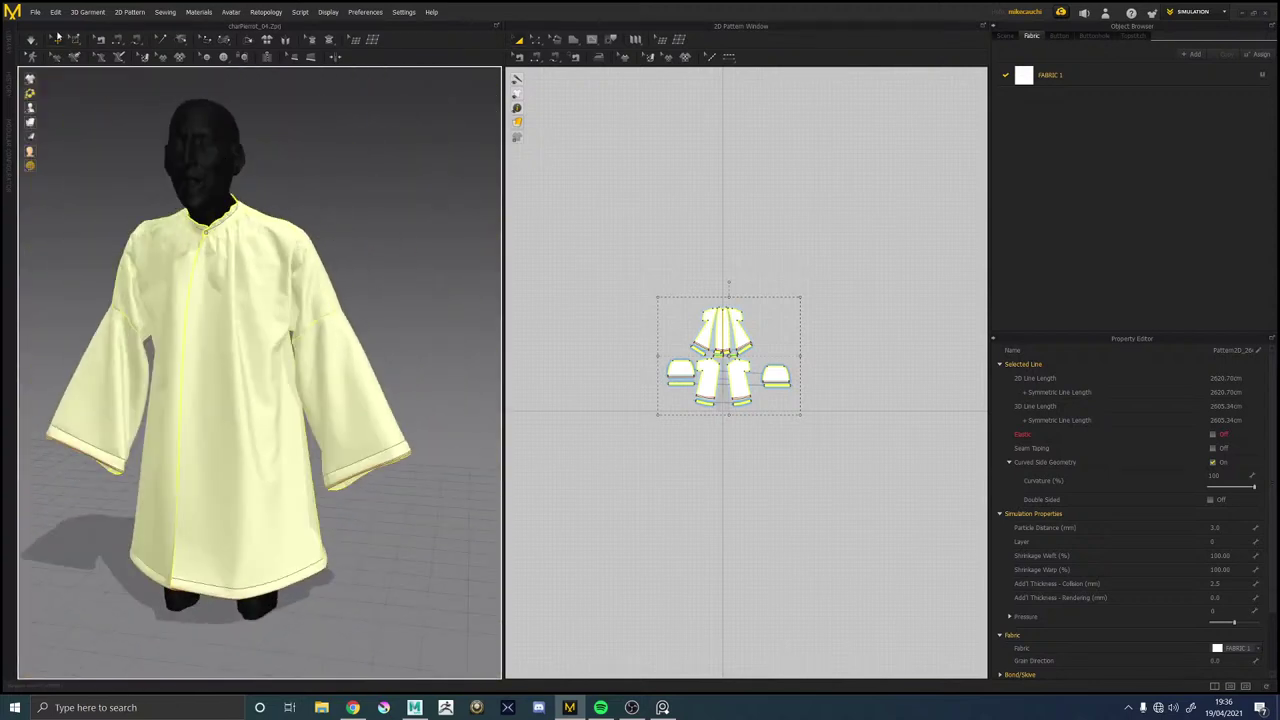
key(space)
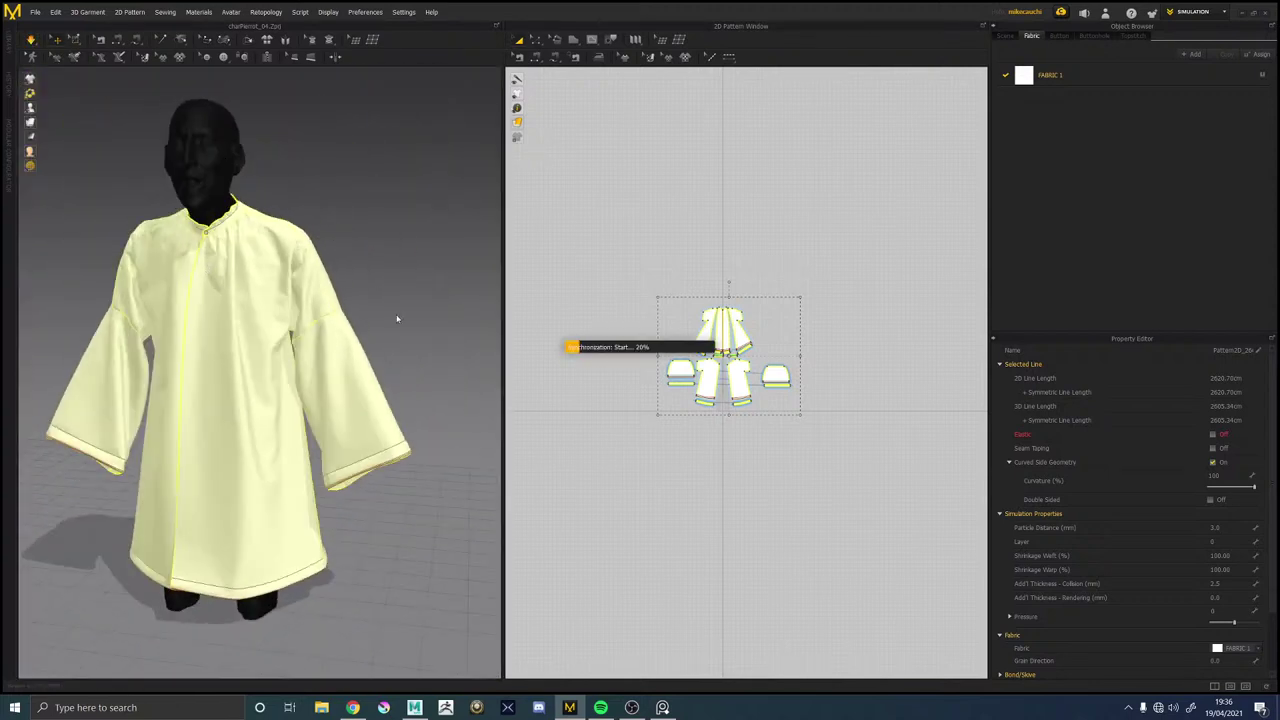
Switch to the reference board and study the garment folds and gathered collar in the two Pierrot costume photographs.
right_drag(1279, 305, 742, 295)
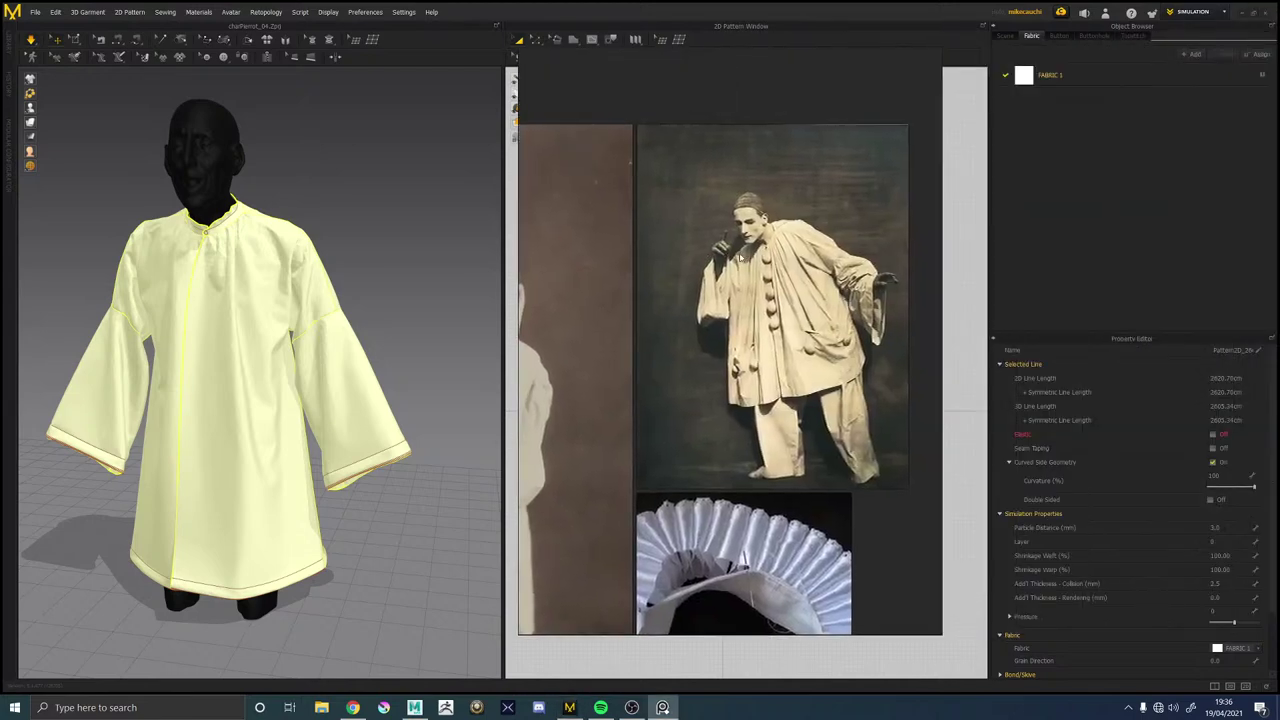
scroll(779, 258, up, 4)
scroll(780, 258, up, 2)
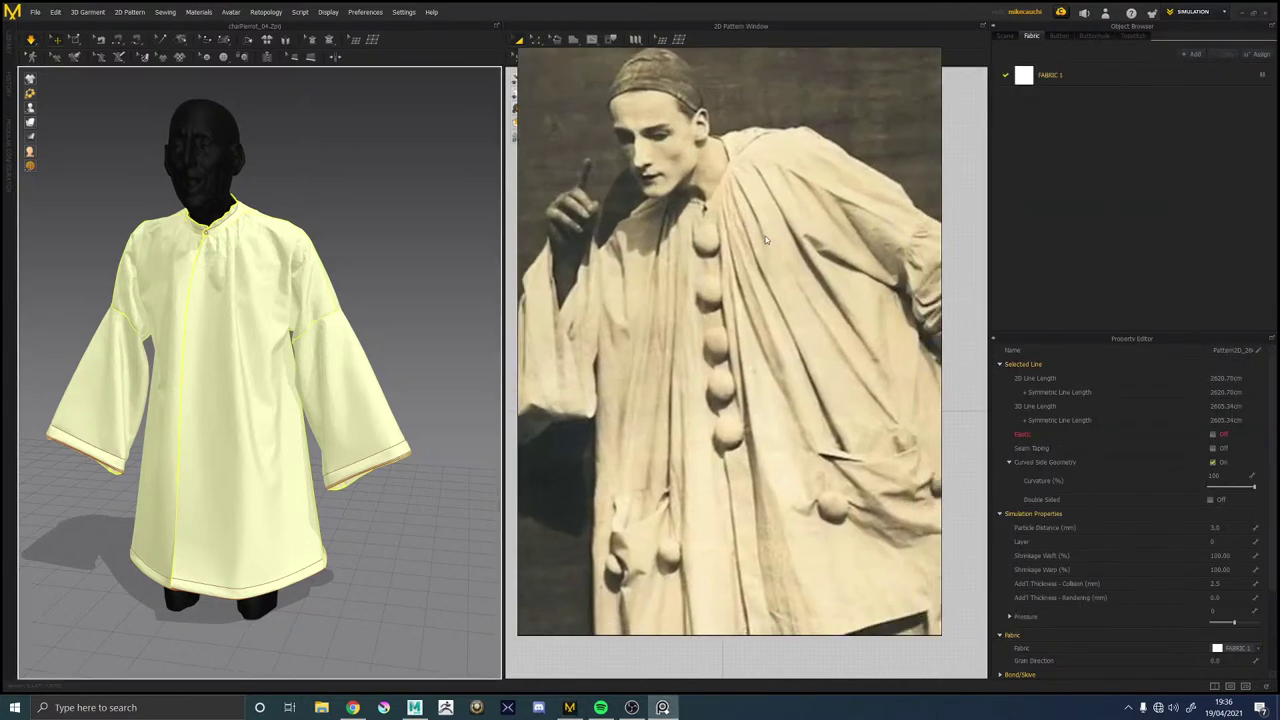
scroll(744, 228, down, 2)
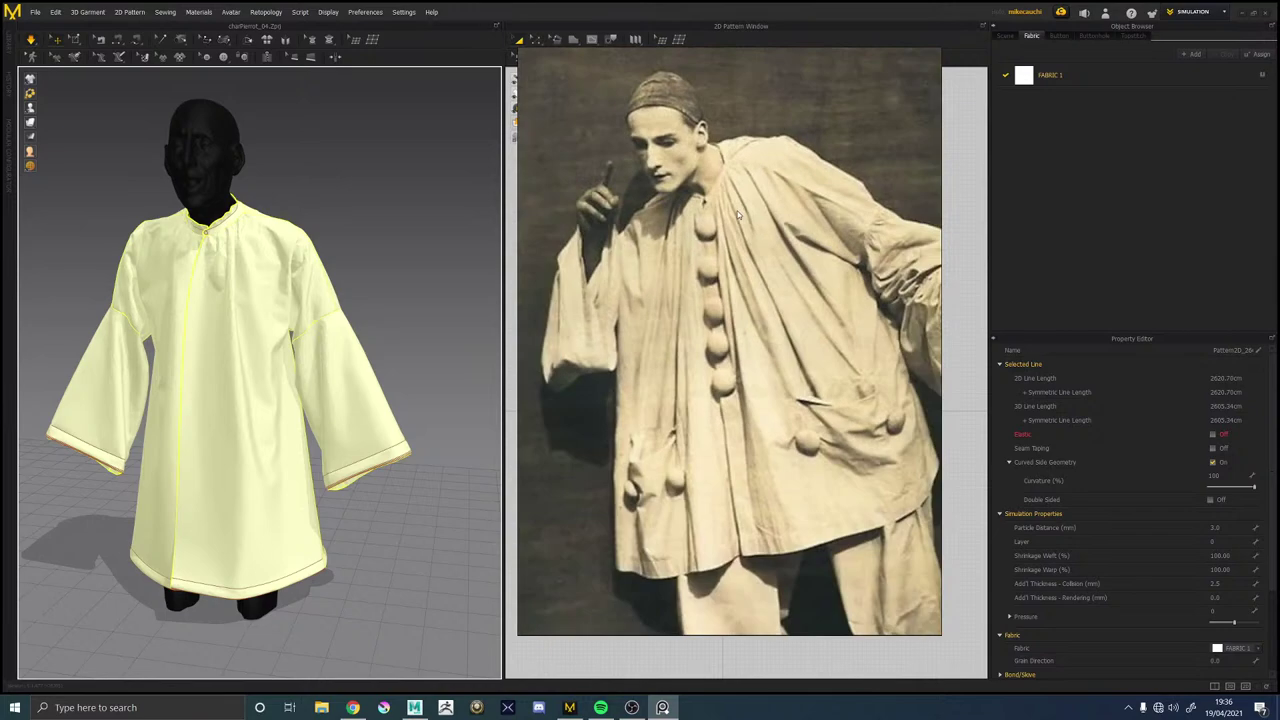
scroll(714, 181, down, 4)
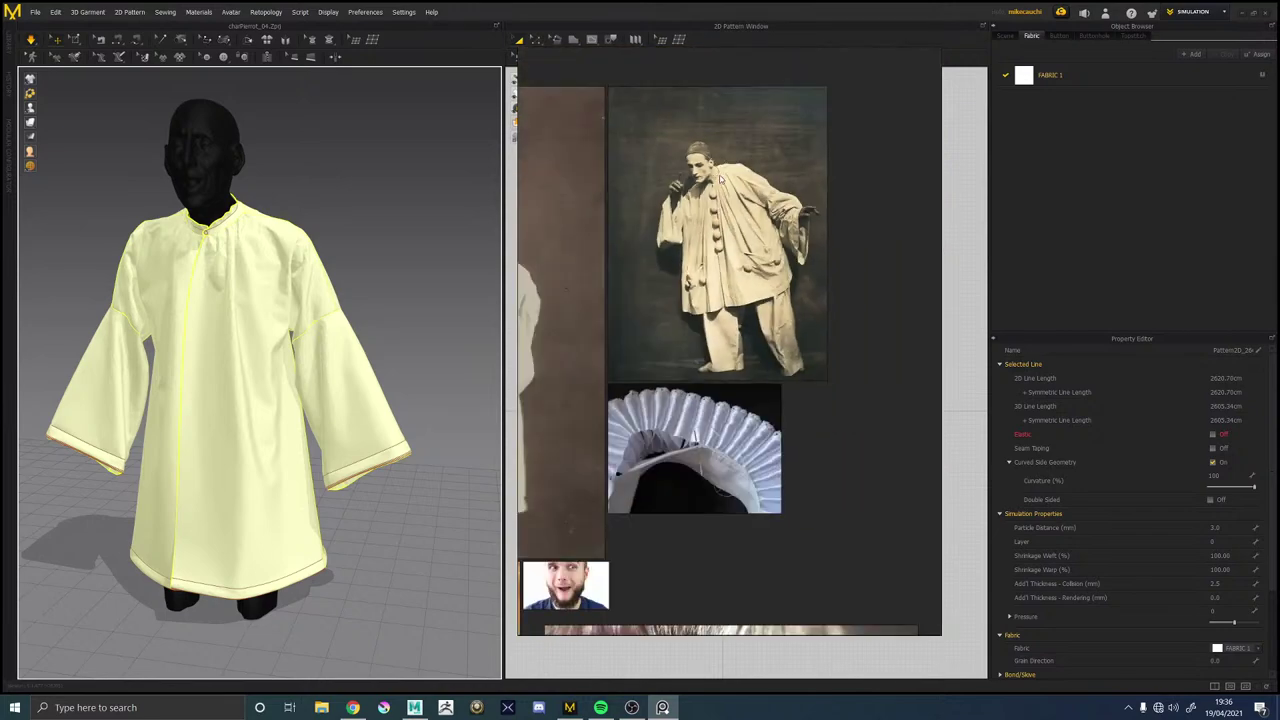
scroll(719, 179, up, 5)
key(Right)
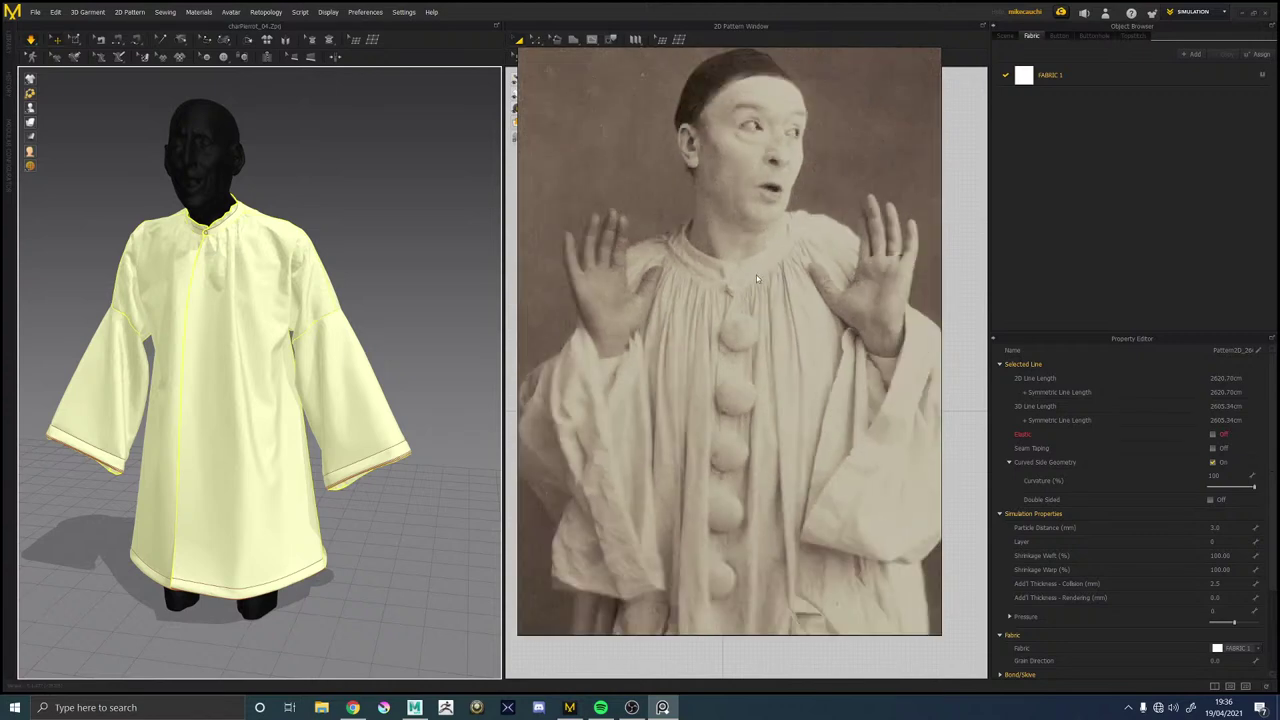
scroll(750, 285, up, 2)
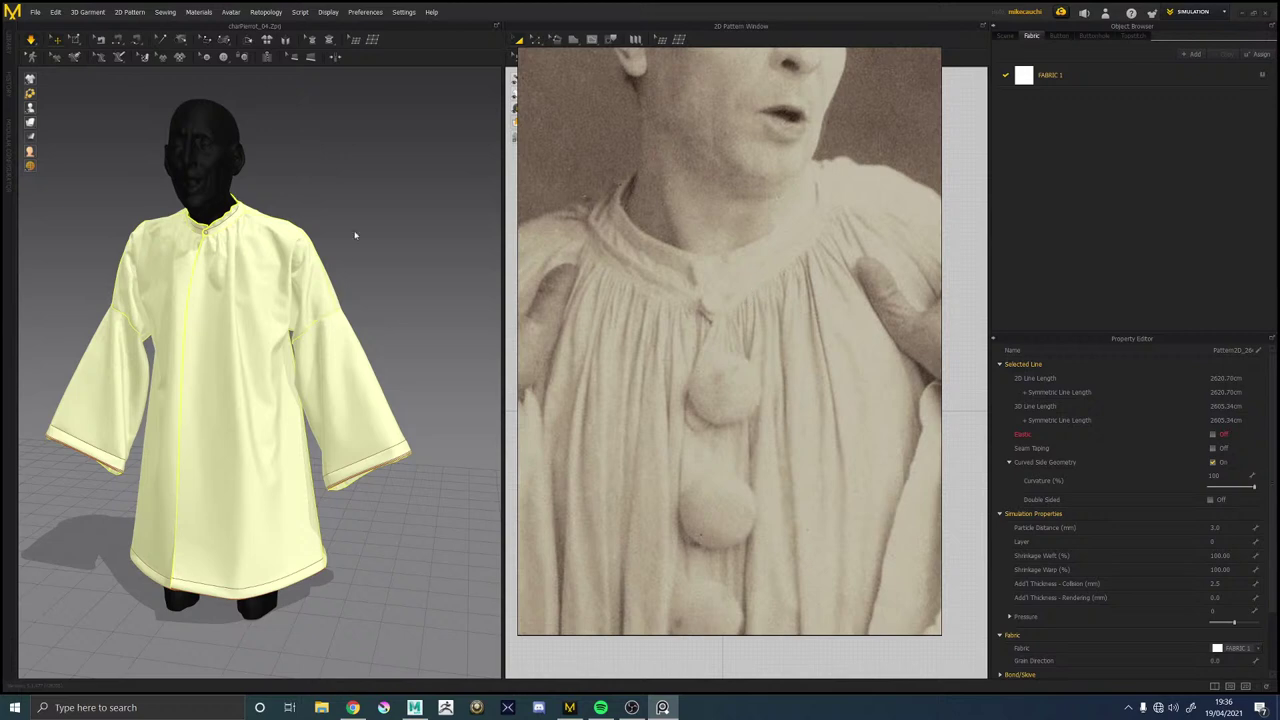
Compare the simulated robe's collar gathers and chest folds with the reference photograph from several angles.
mouse_move(354, 234)
right_down()
mouse_move(371, 223)
mouse_move(345, 217)
right_up()
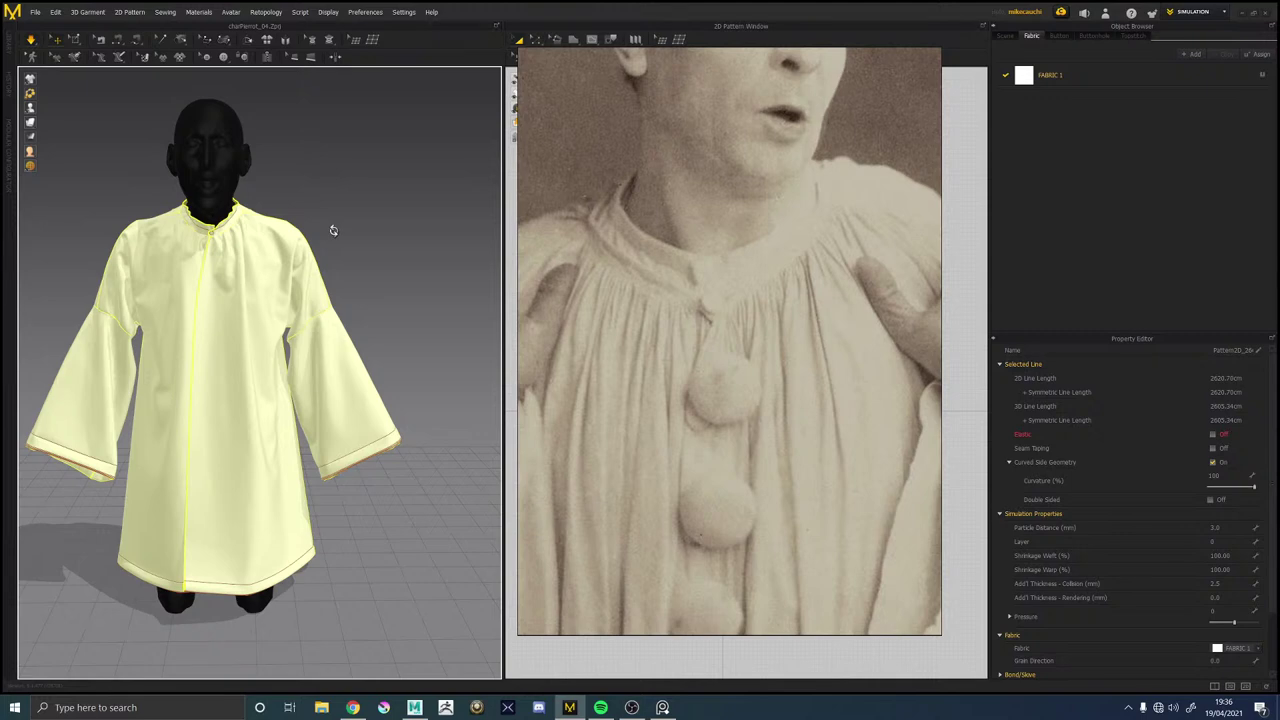
right_drag(329, 231, 312, 233)
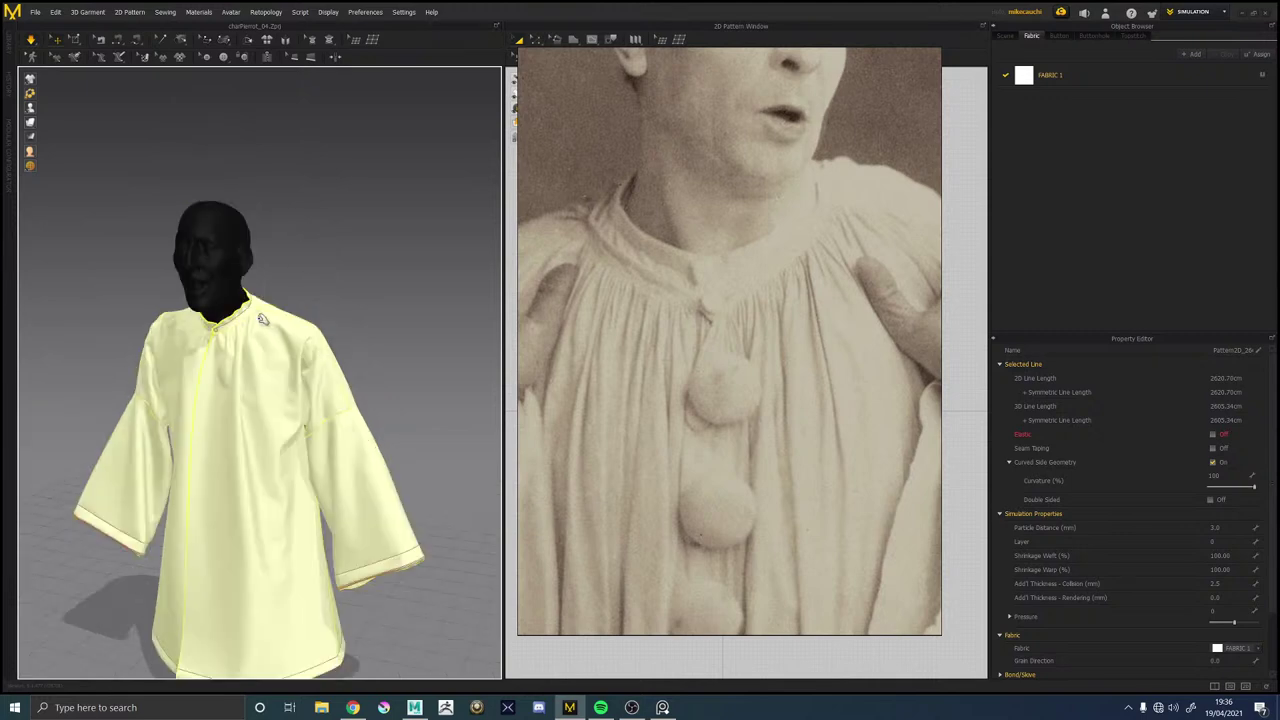
scroll(232, 328, up, 2)
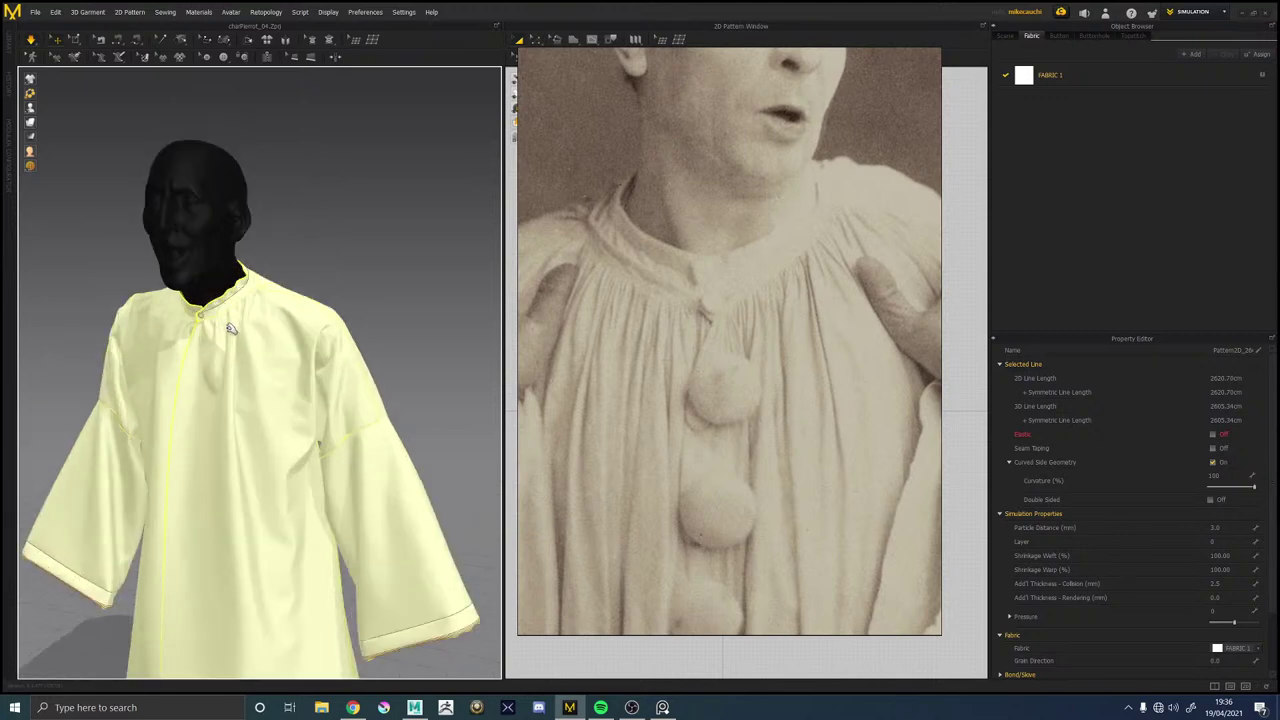
scroll(237, 312, up, 5)
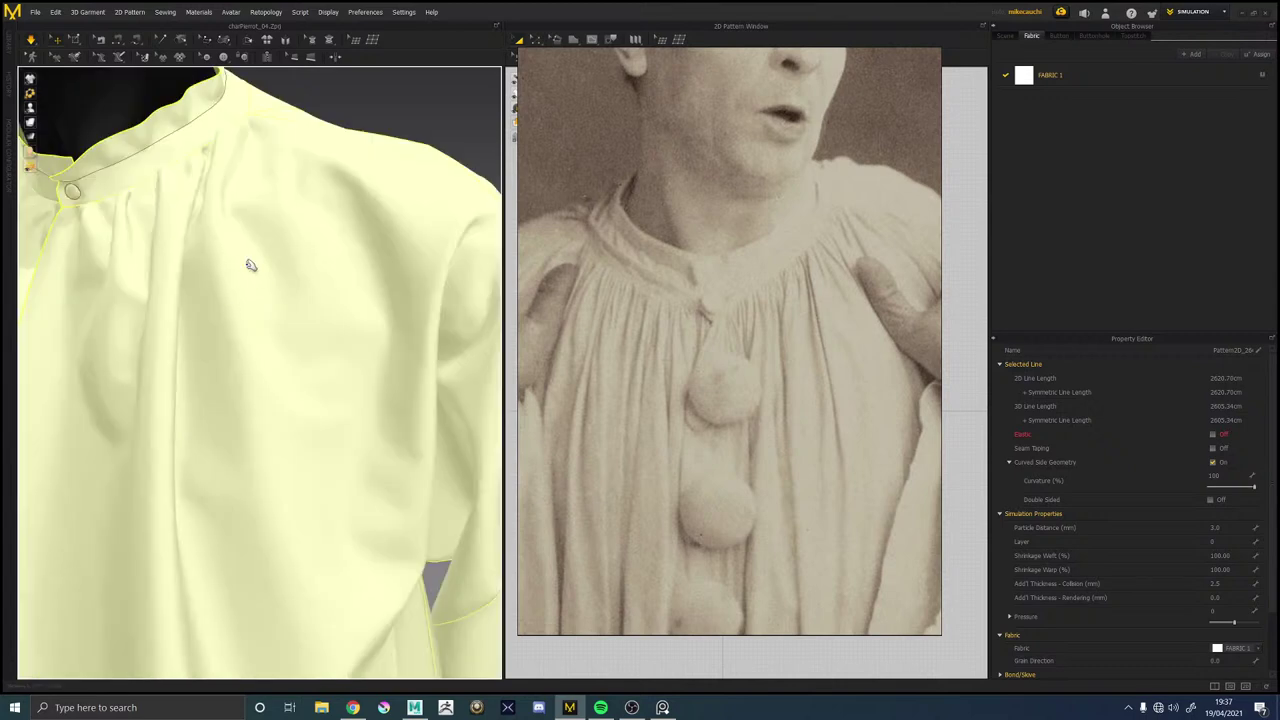
scroll(258, 264, down, 2)
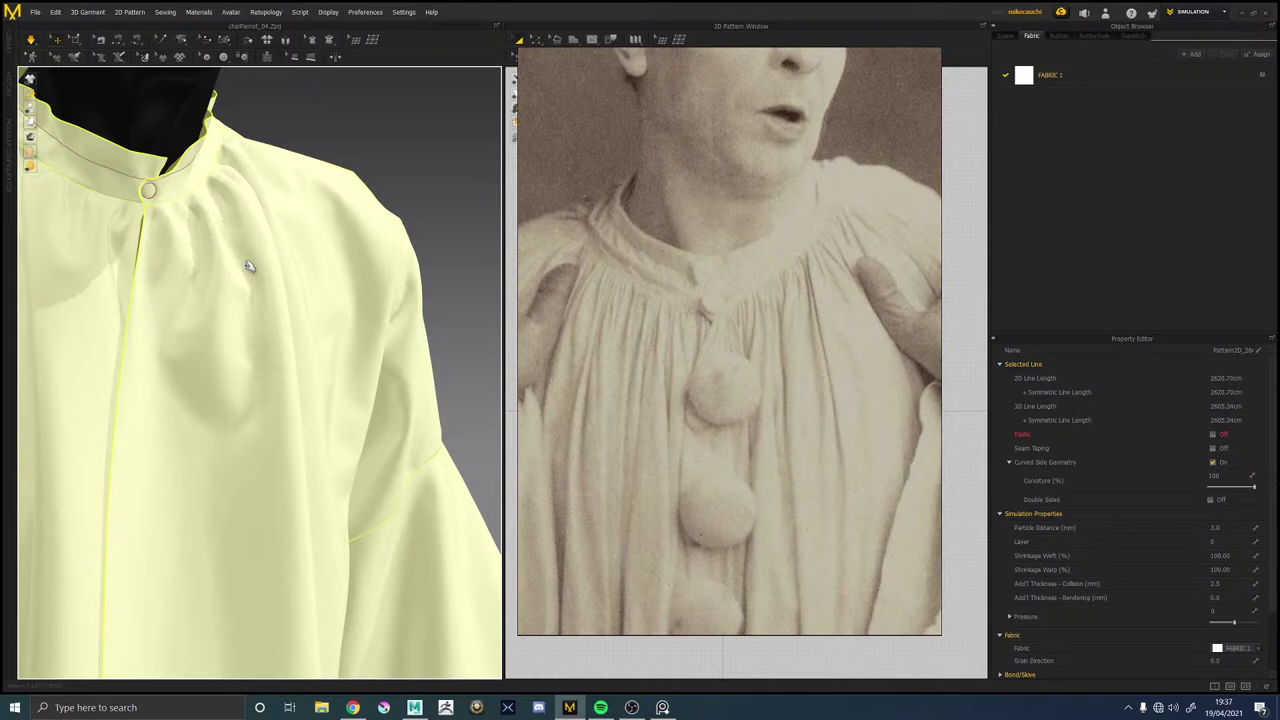
right_drag(250, 265, 250, 266)
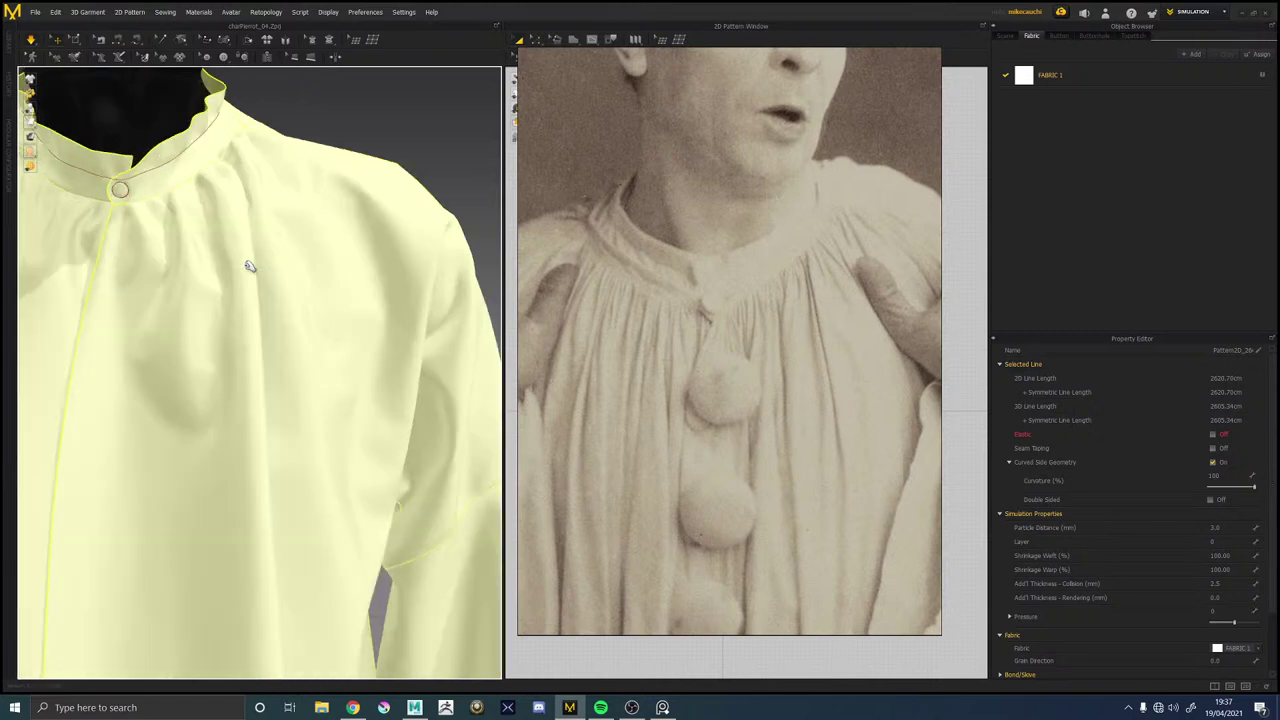
Inspect the robe's collar gathers, chest folds and overall drape against the reference photograph, and pause the simulation.
right_drag(271, 263, 268, 262)
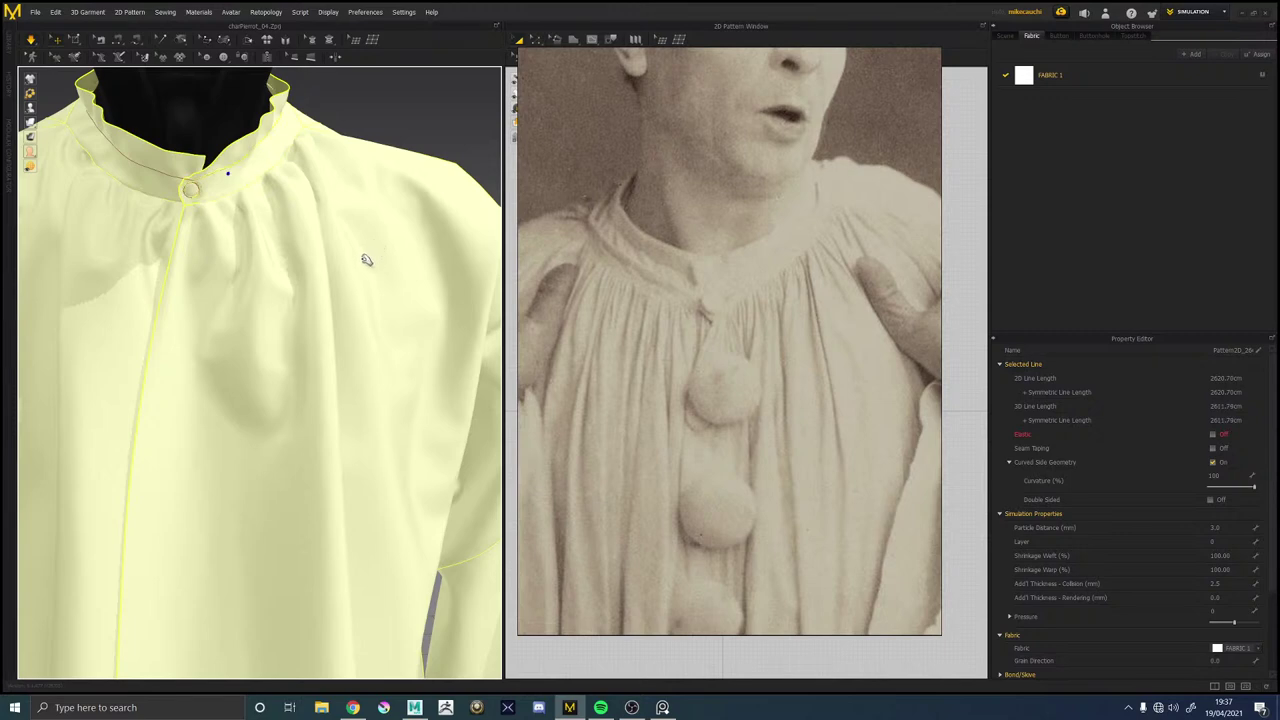
scroll(366, 262, down, 3)
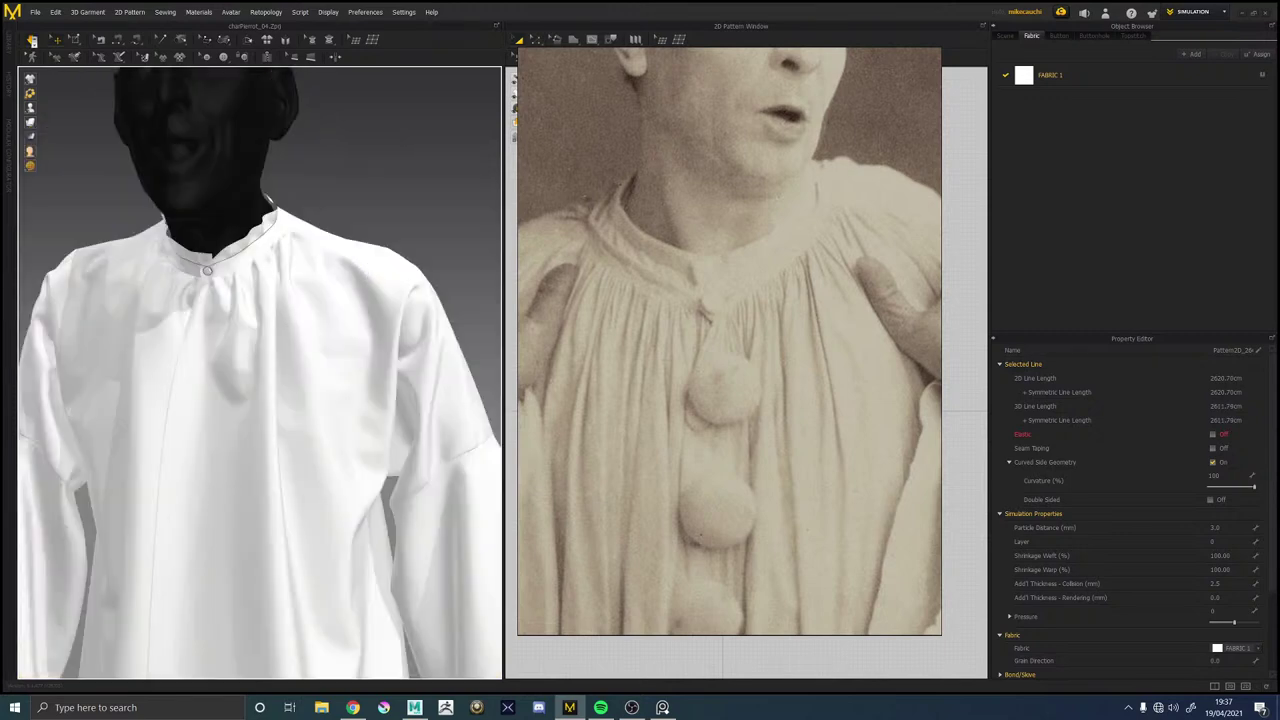
click(31, 39)
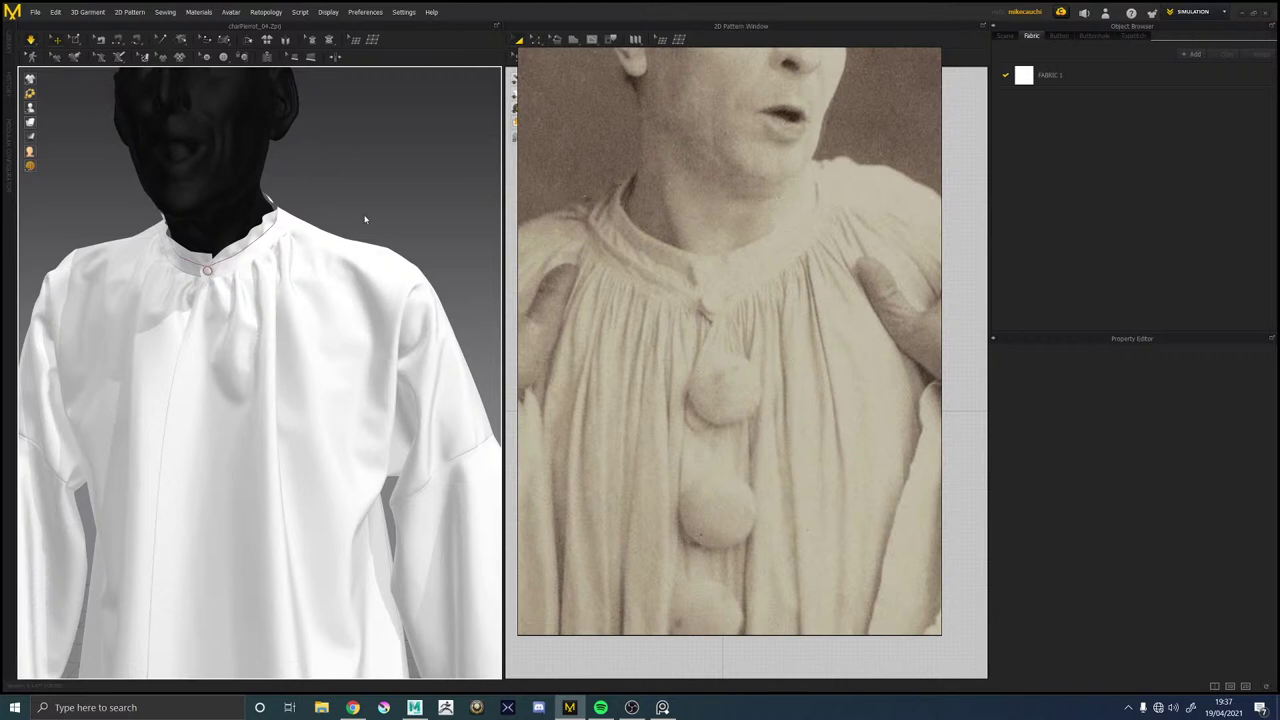
right_drag(365, 219, 305, 308)
scroll(219, 306, down, 3)
scroll(219, 306, down, 3)
scroll(248, 323, up, 3)
scroll(317, 318, up, 4)
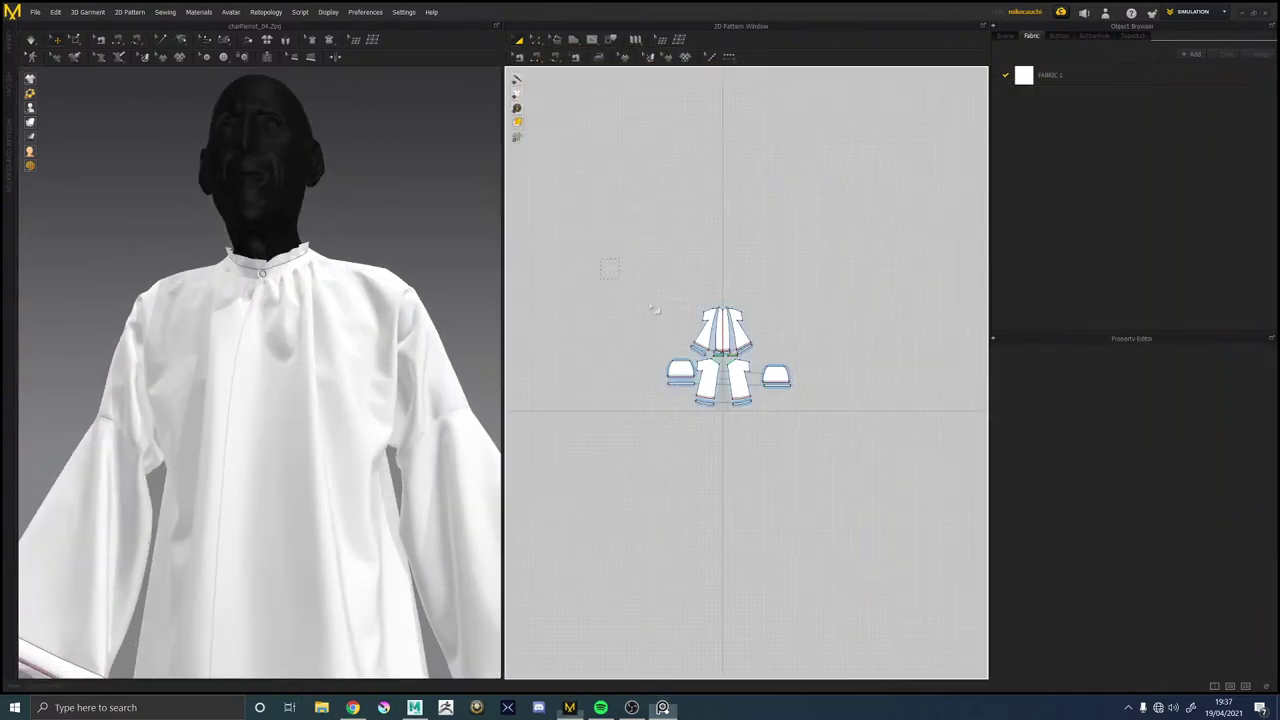
Set the particle distance of all pattern pieces to 5 mm.
drag(609, 266, 911, 427)
click(1216, 527)
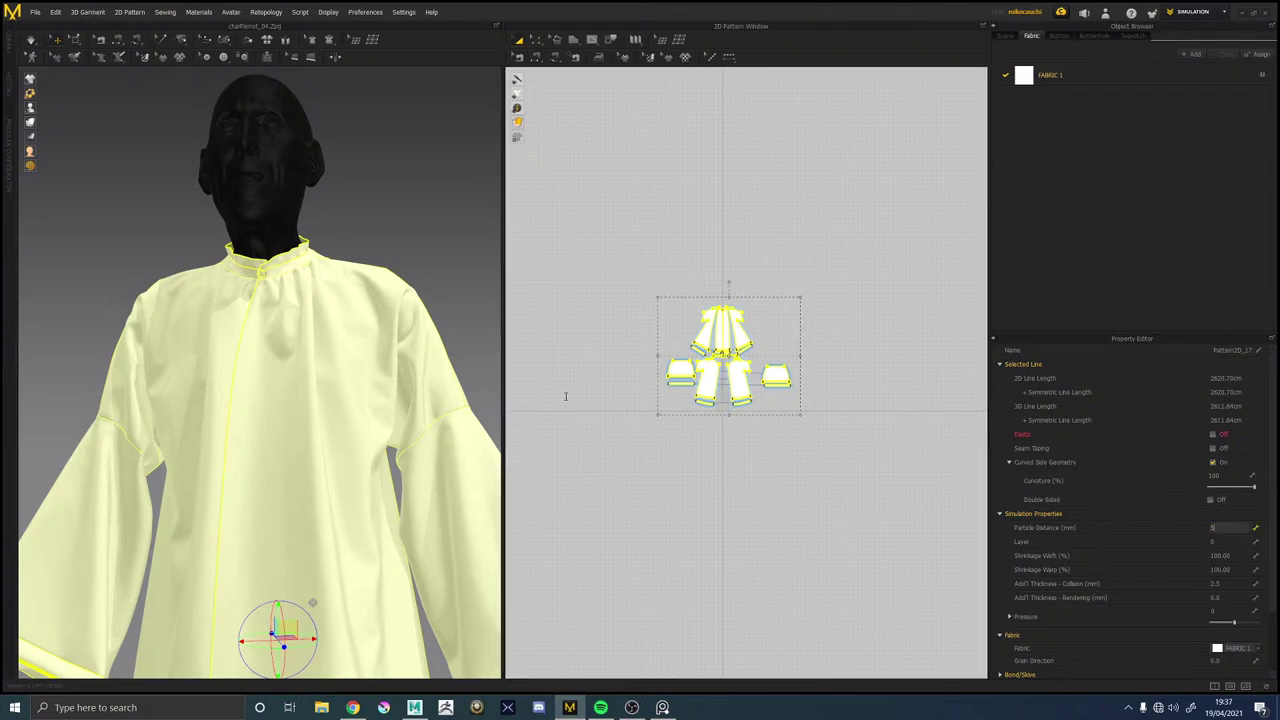
right_drag(304, 221, 256, 224)
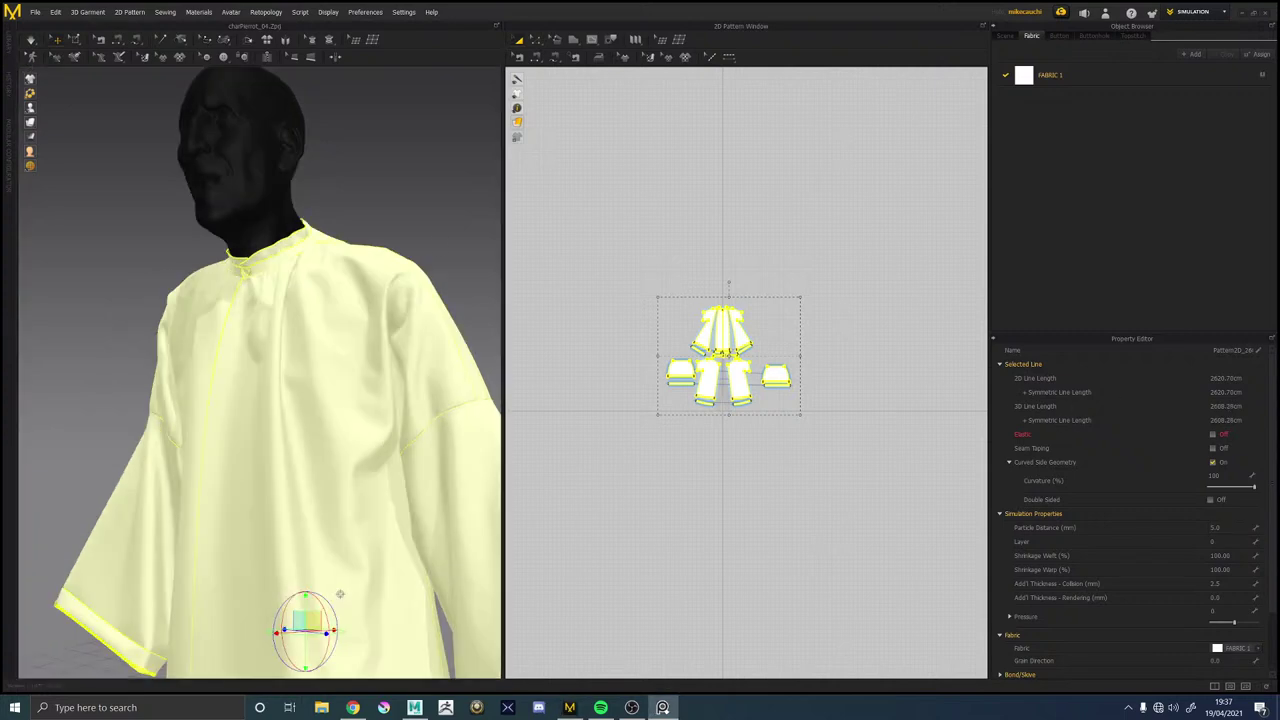
Set the additional collision thickness of all pattern pieces to 1 mm, then deselect them and resume the simulation.
mouse_move(1279, 295)
right_down()
mouse_move(861, 291)
mouse_move(791, 317)
mouse_move(1279, 313)
right_up()
scroll(791, 317, down, 4)
scroll(791, 317, up, 8)
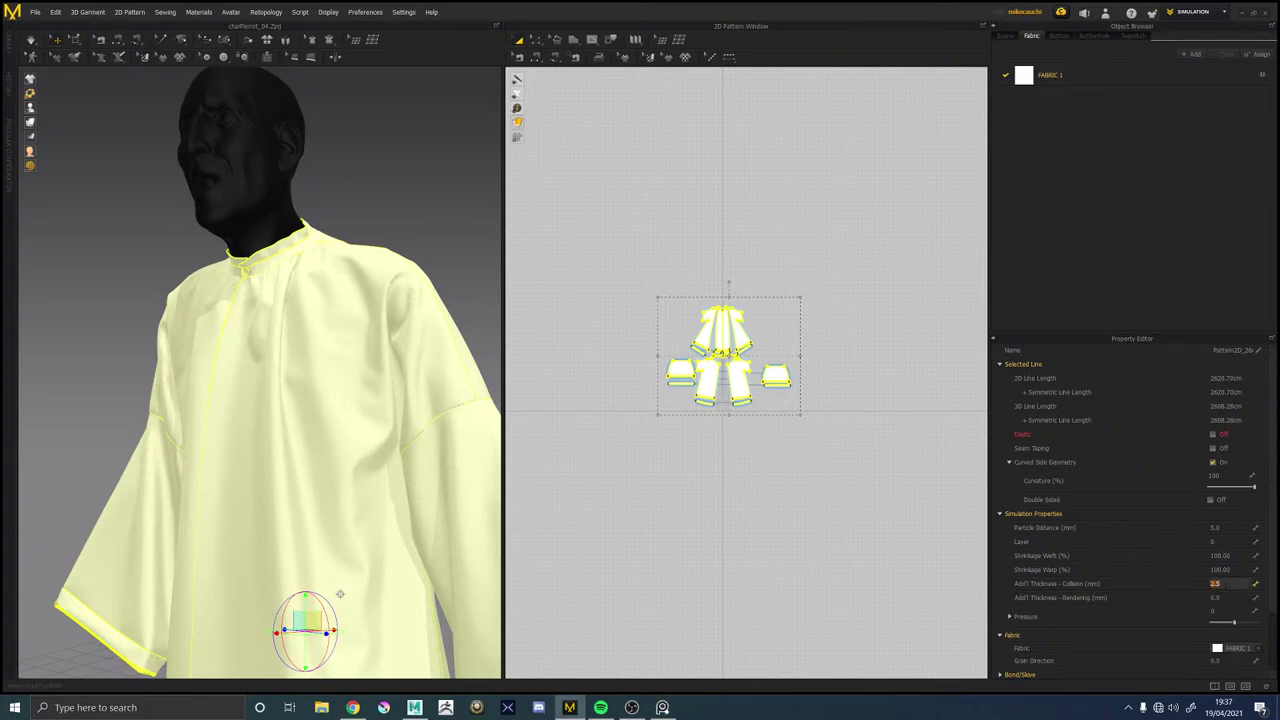
text(1)
key(Return)
click(409, 194)
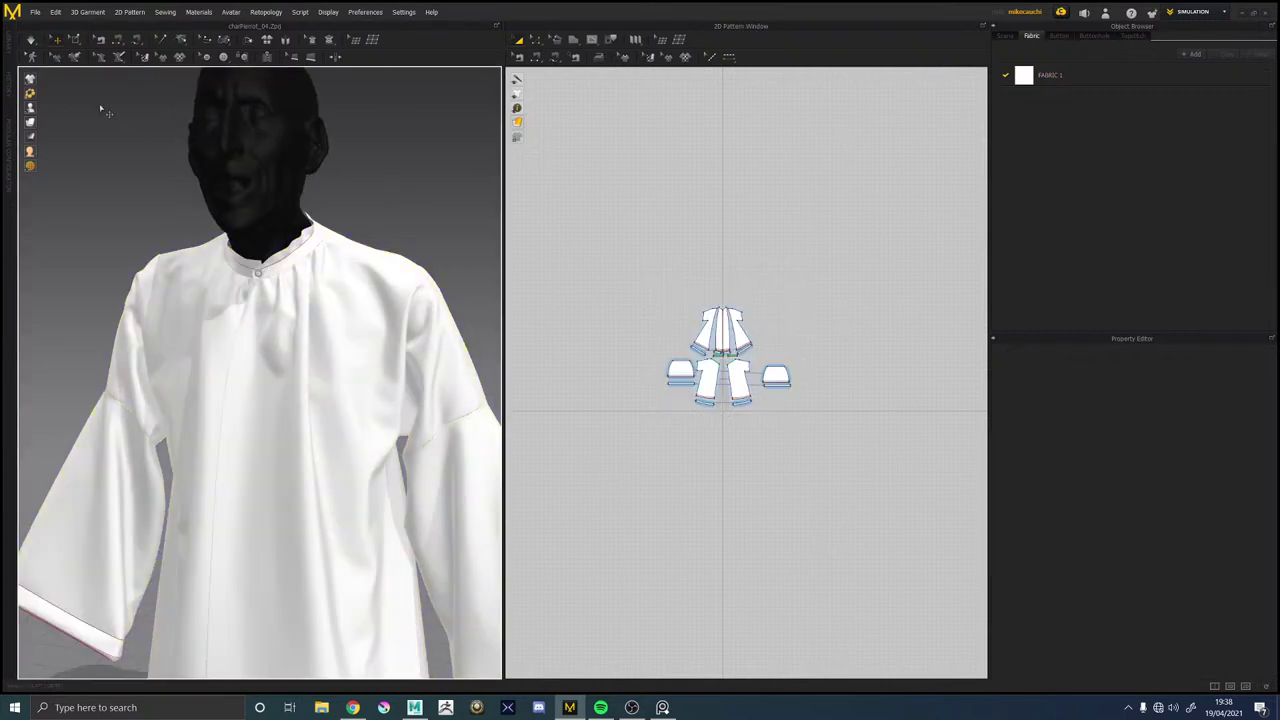
click(30, 40)
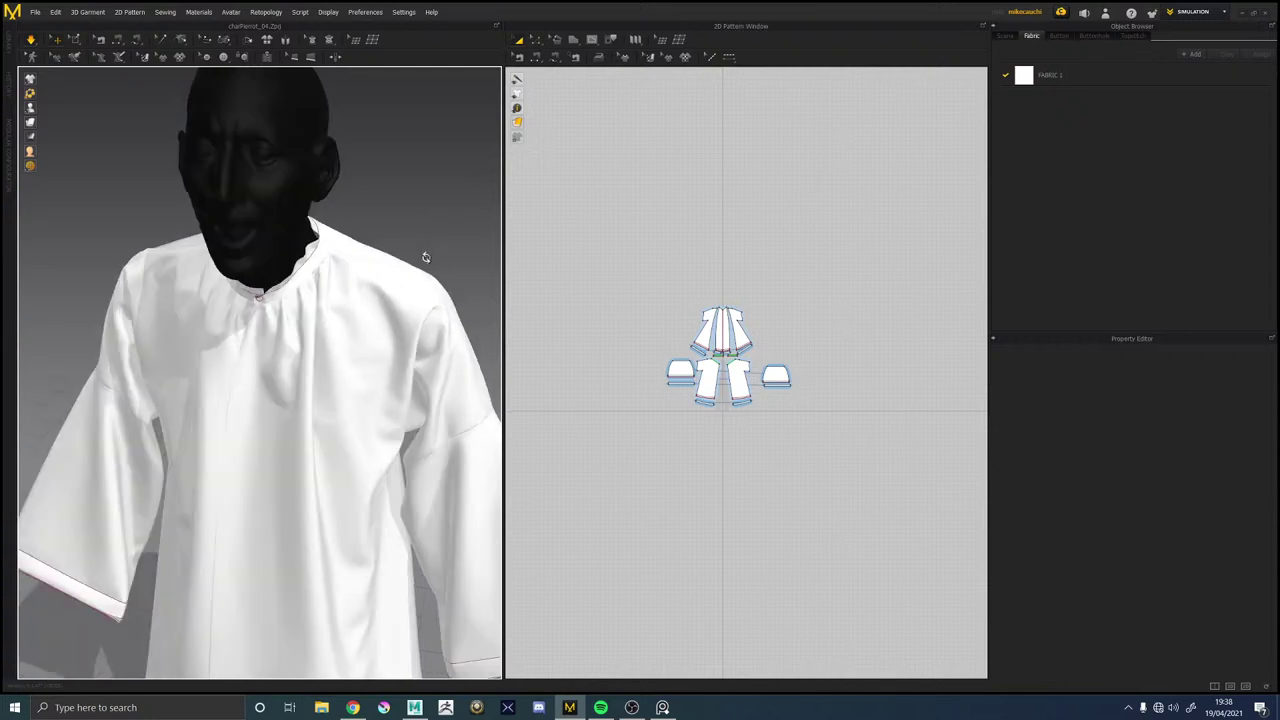
Tug the wearer's left front panel during simulation and check the robe's drape from above, the side and the front.
drag(338, 344, 379, 341)
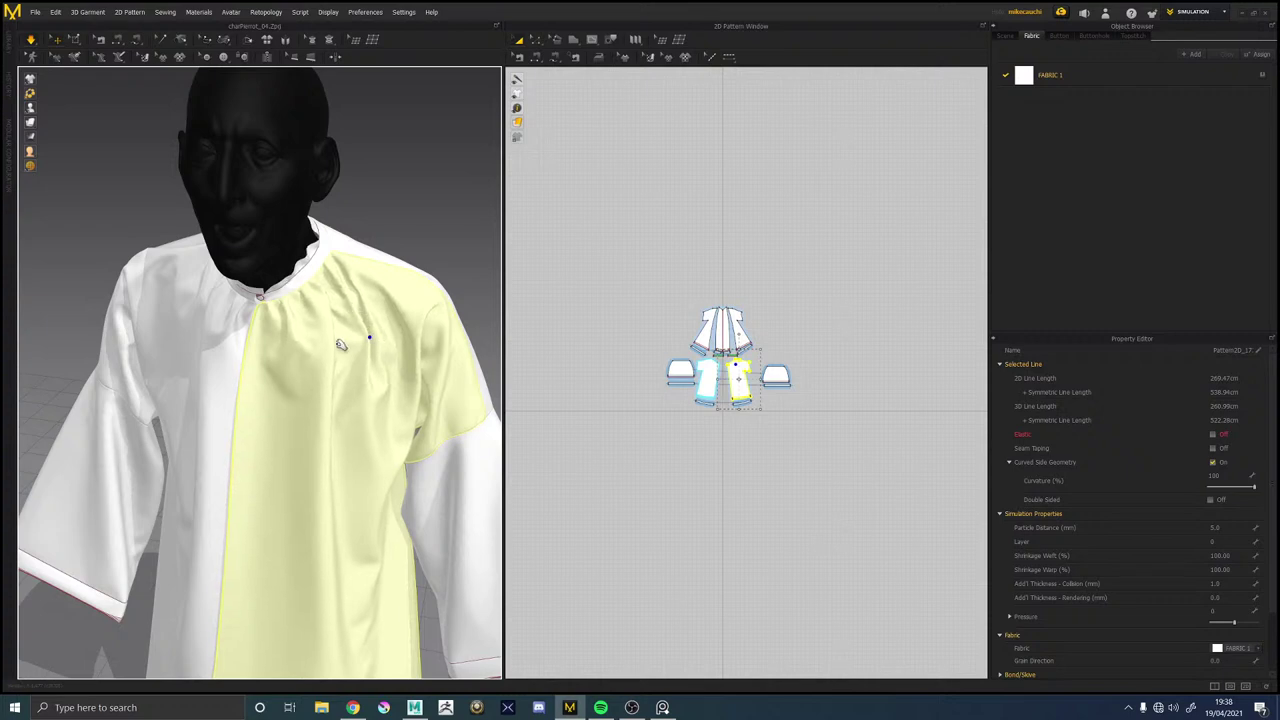
right_drag(339, 345, 266, 439)
scroll(324, 314, down, 3)
click(391, 352)
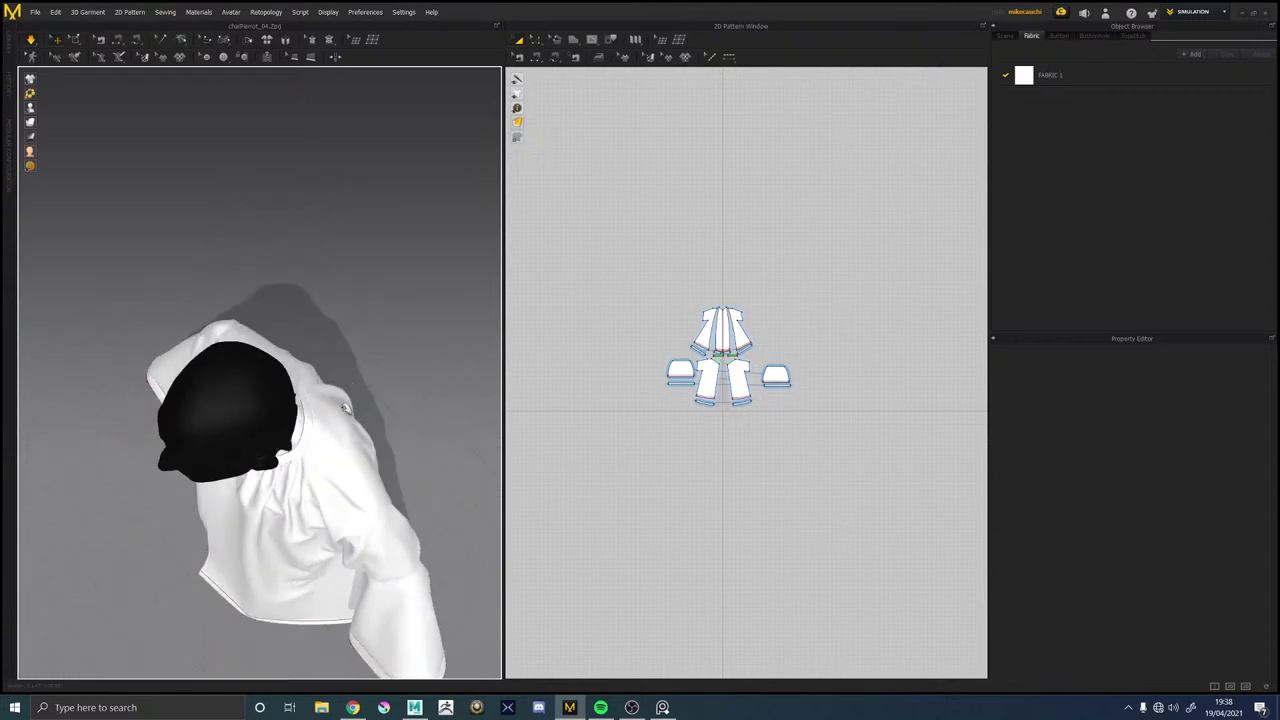
right_drag(347, 409, 296, 376)
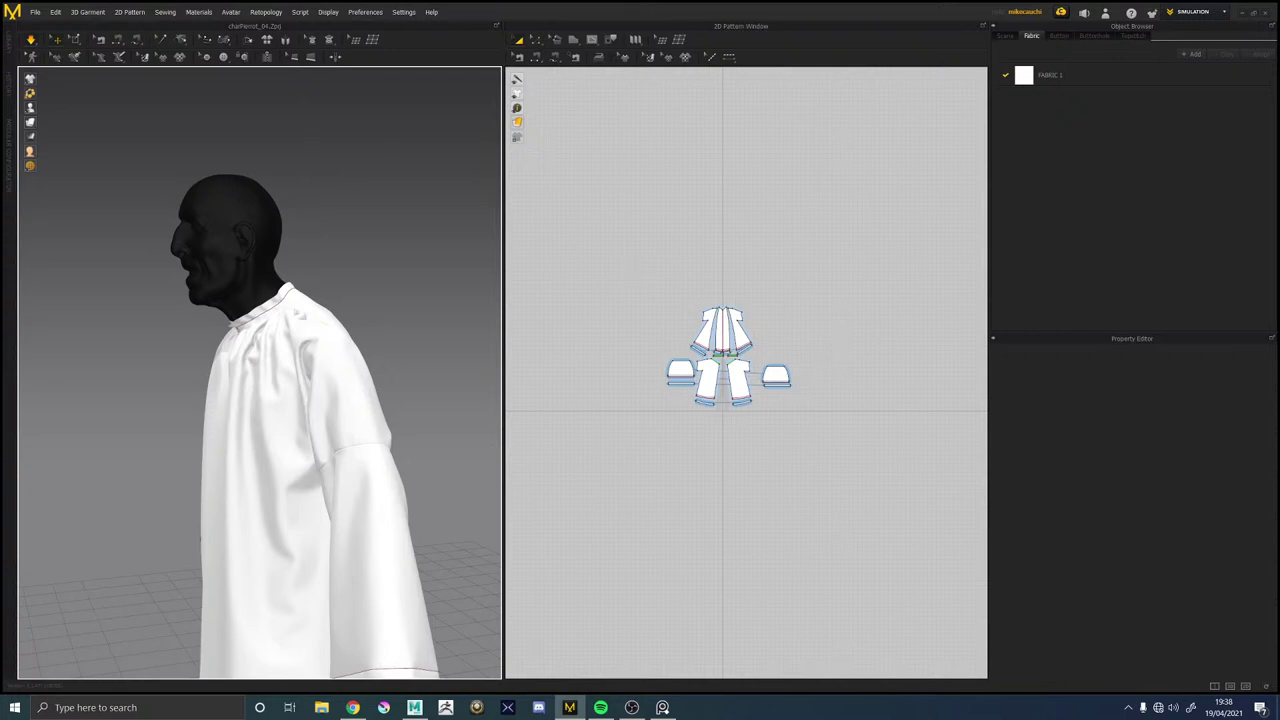
right_drag(298, 313, 343, 316)
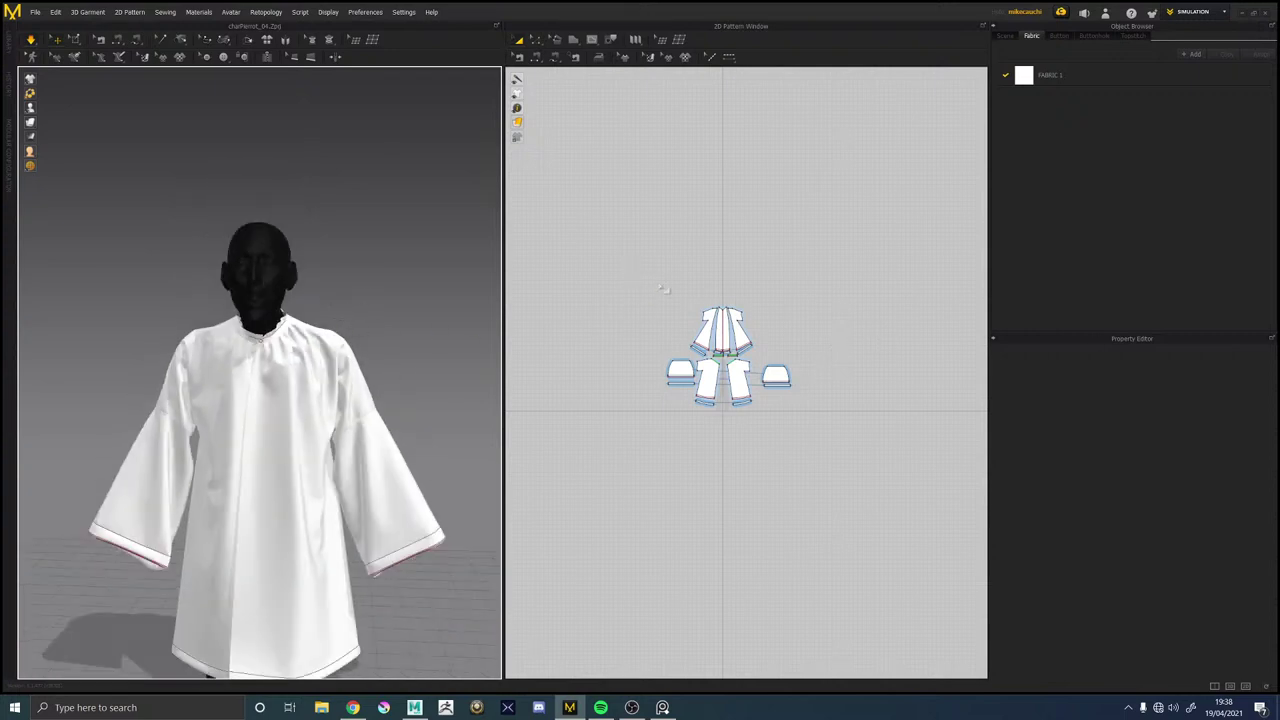
Apply the Cotton_Sateen physical preset to the robe's fabric while the simulation is paused, then resume simulating.
drag(627, 268, 840, 438)
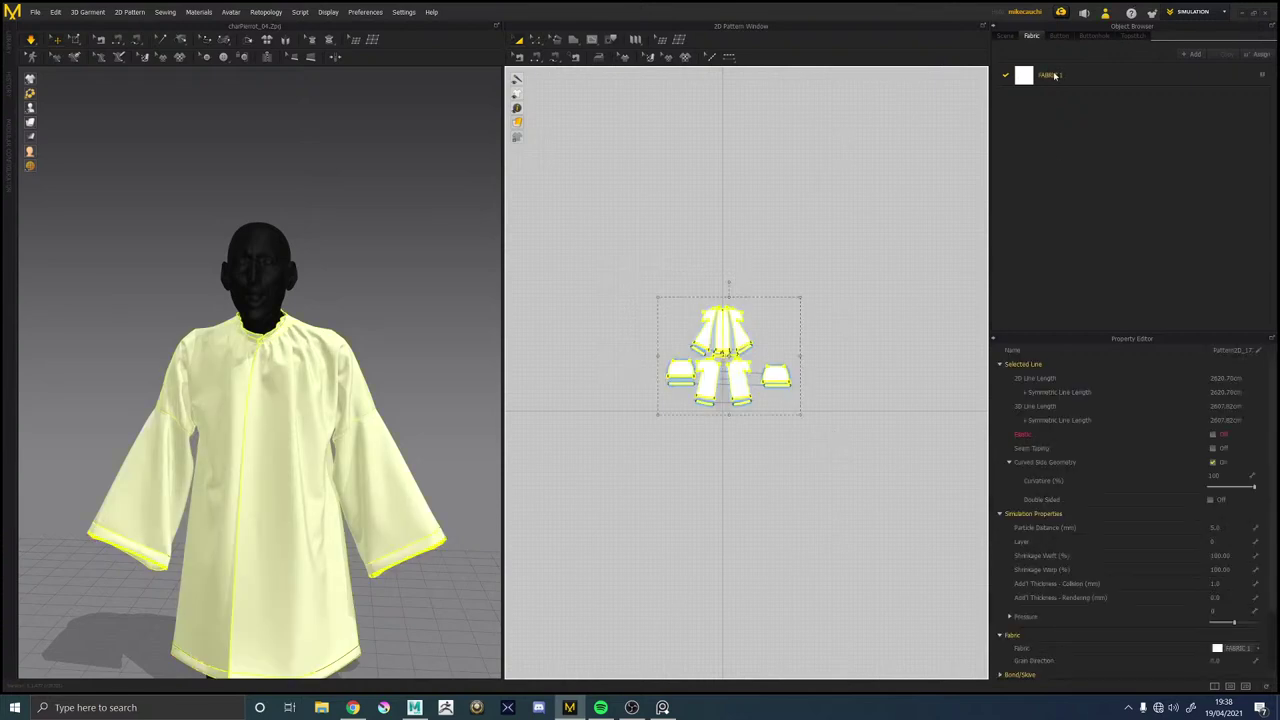
click(1052, 75)
key(alt+Tab)
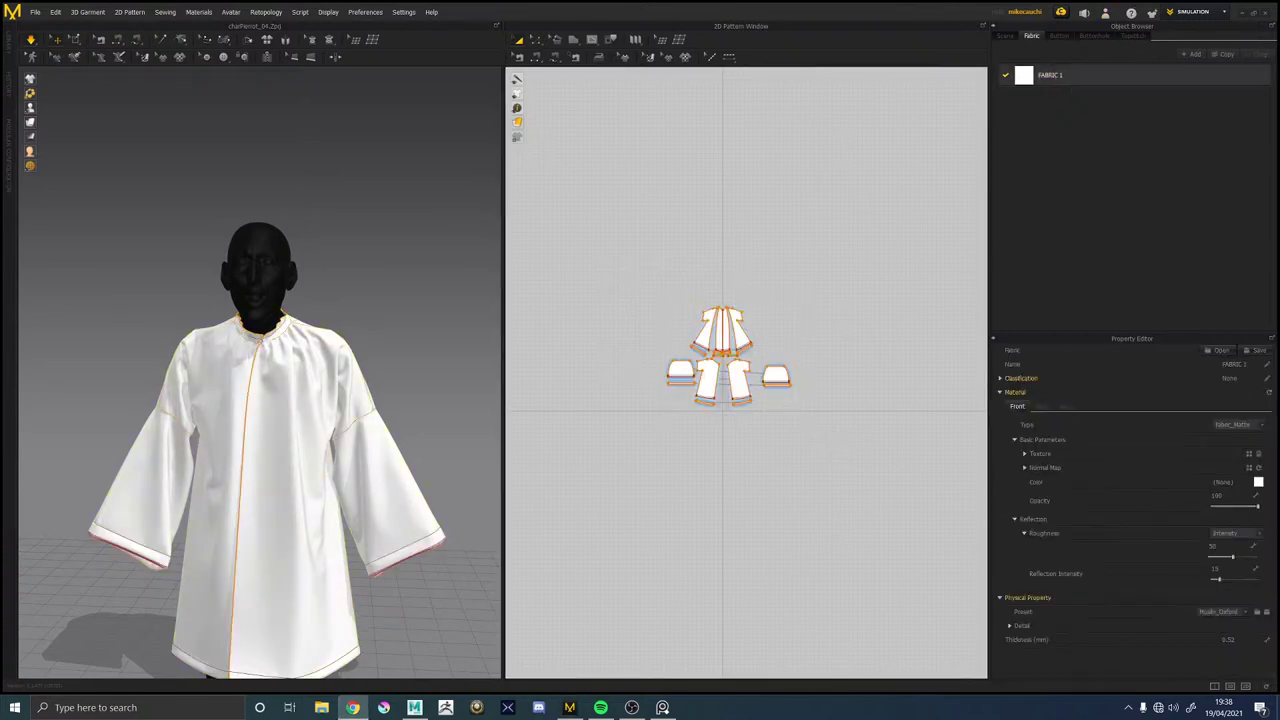
click(1222, 607)
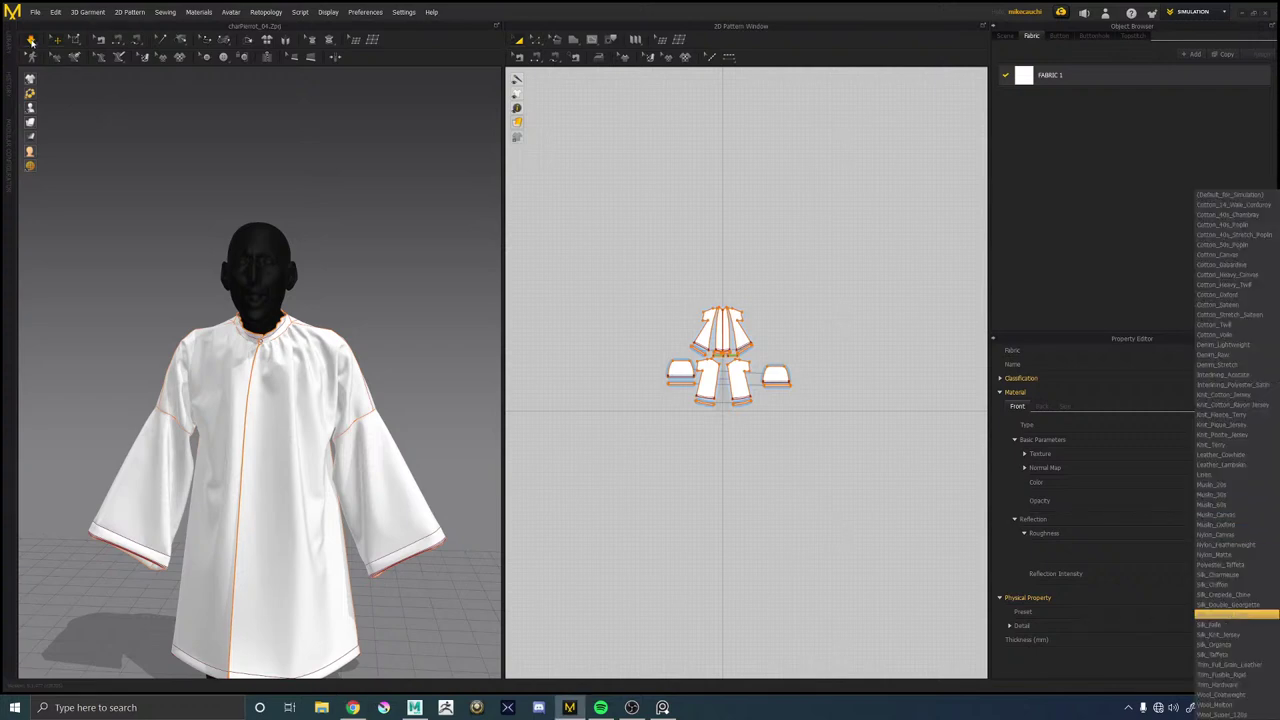
click(31, 43)
click(1220, 611)
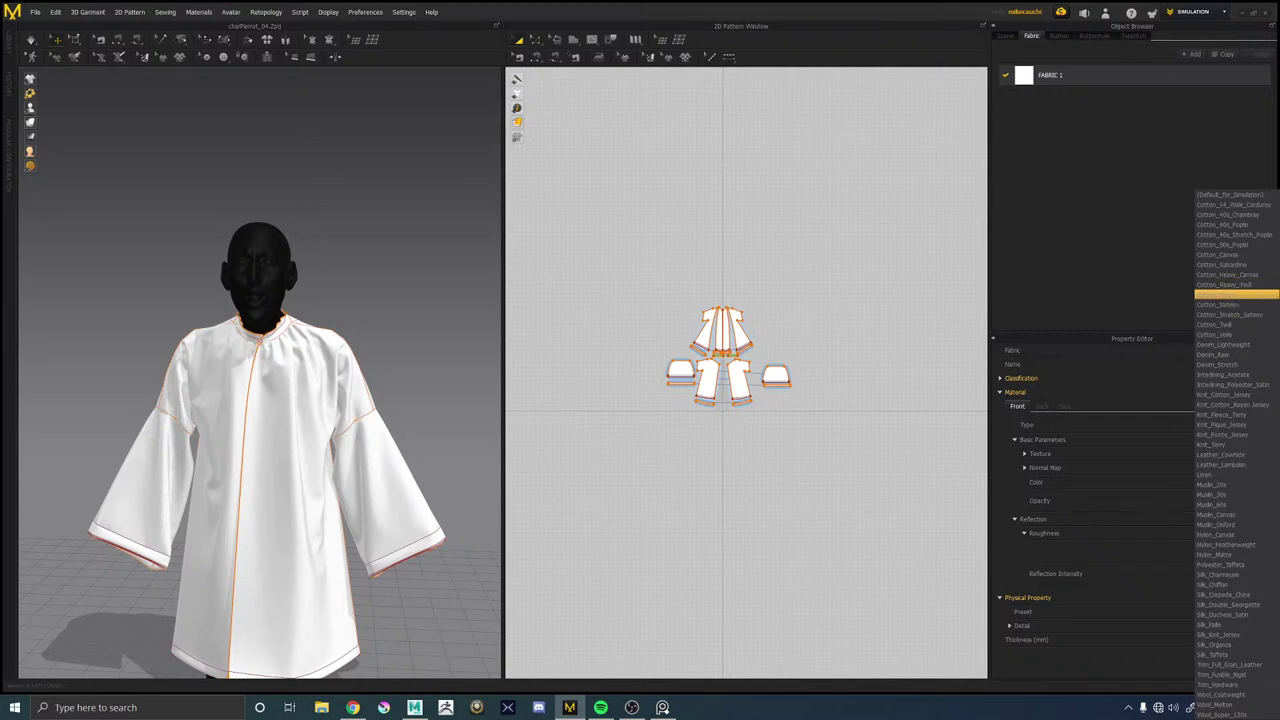
key(Escape)
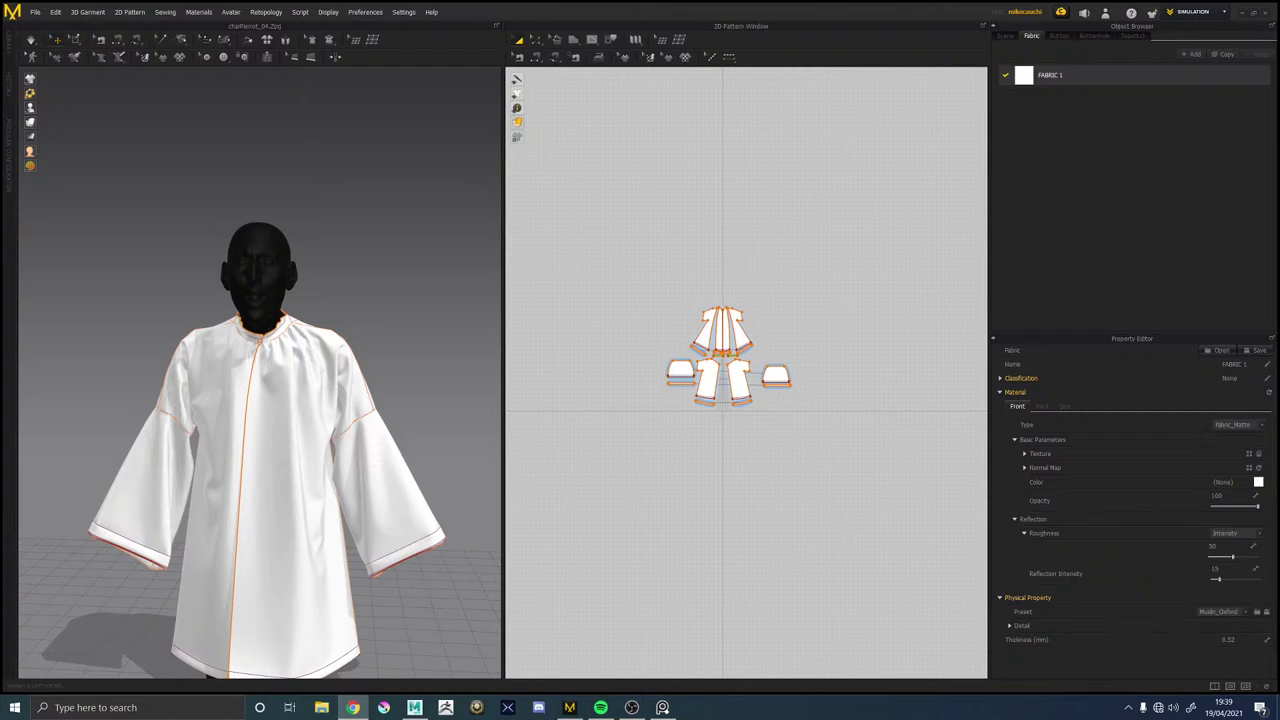
click(1225, 612)
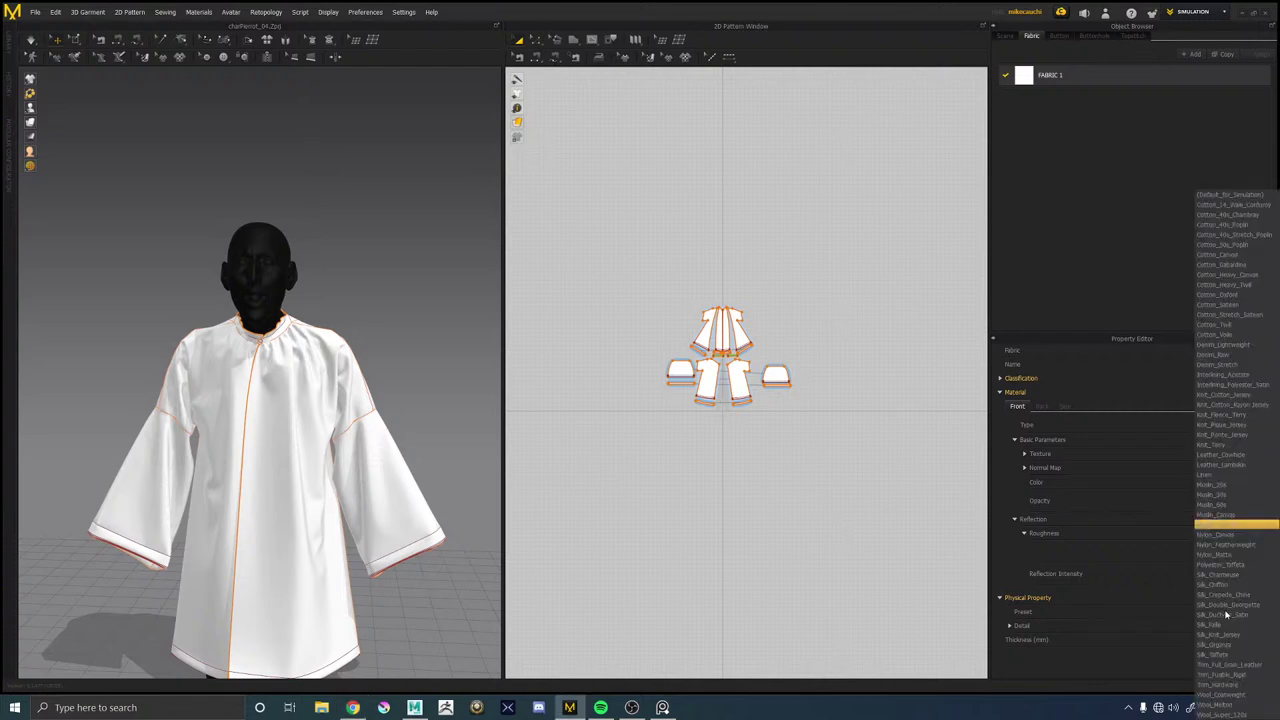
click(1237, 305)
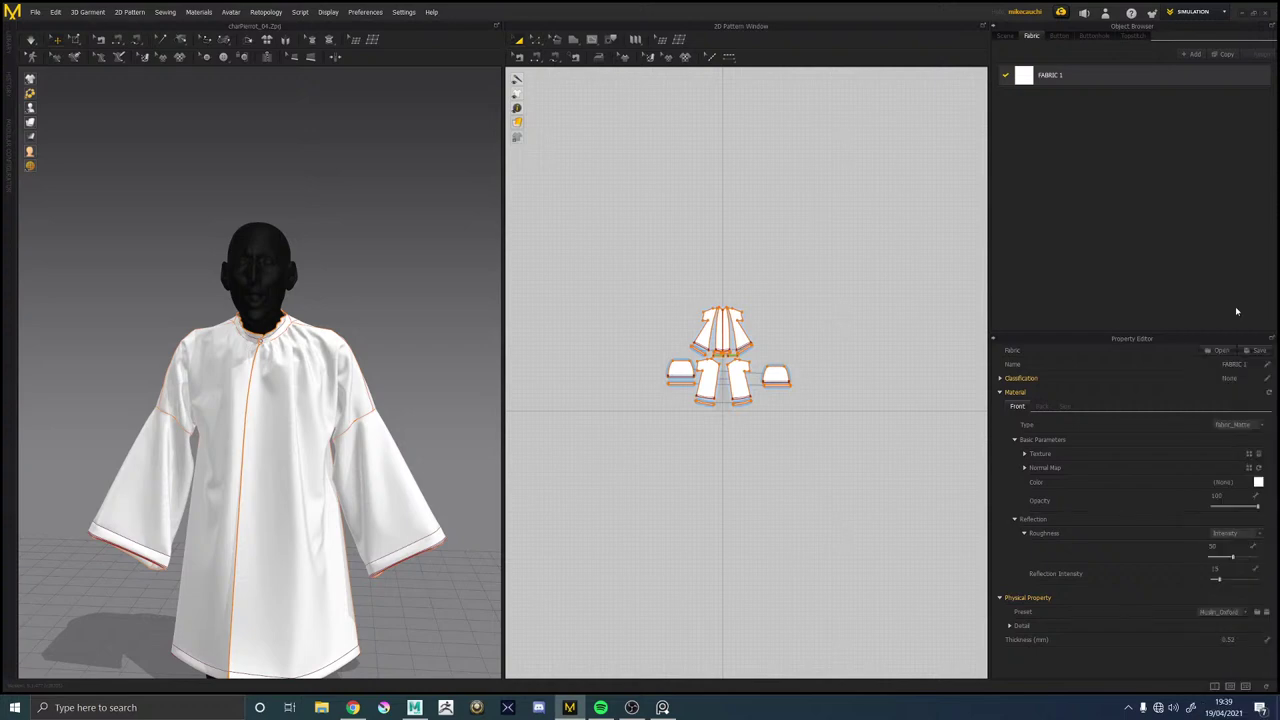
right_drag(413, 335, 340, 331)
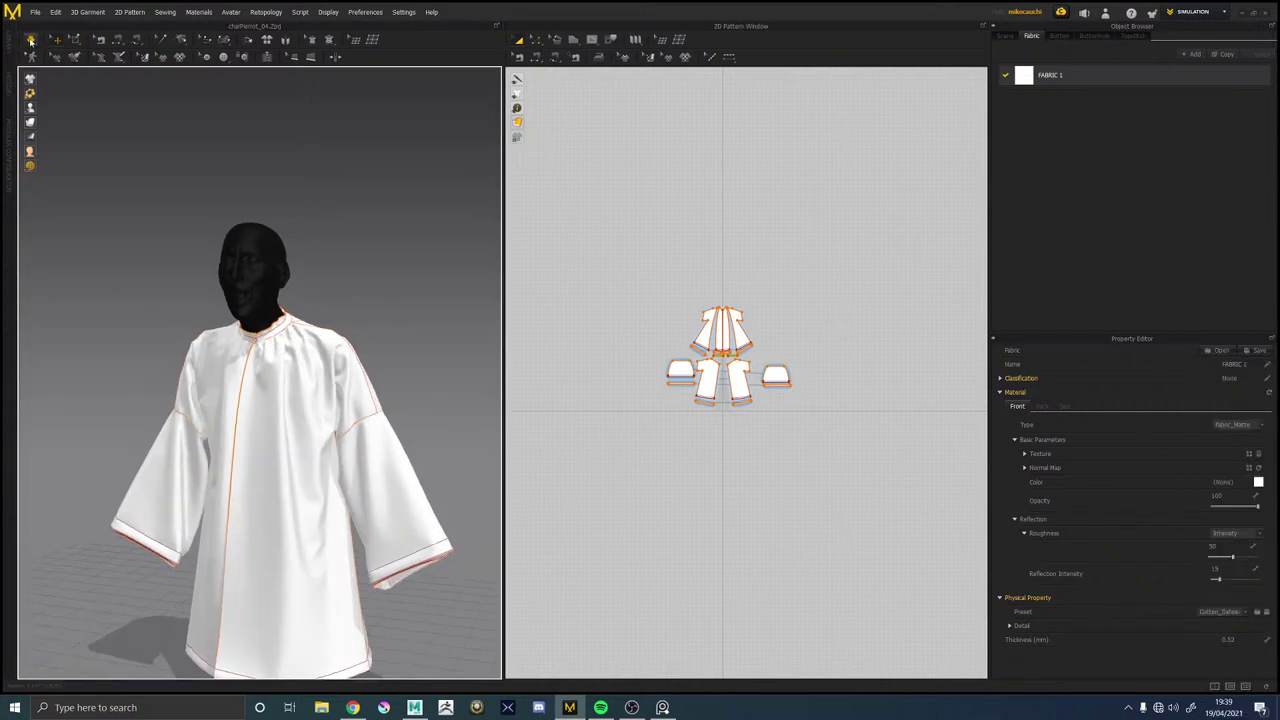
click(31, 41)
click(31, 41)
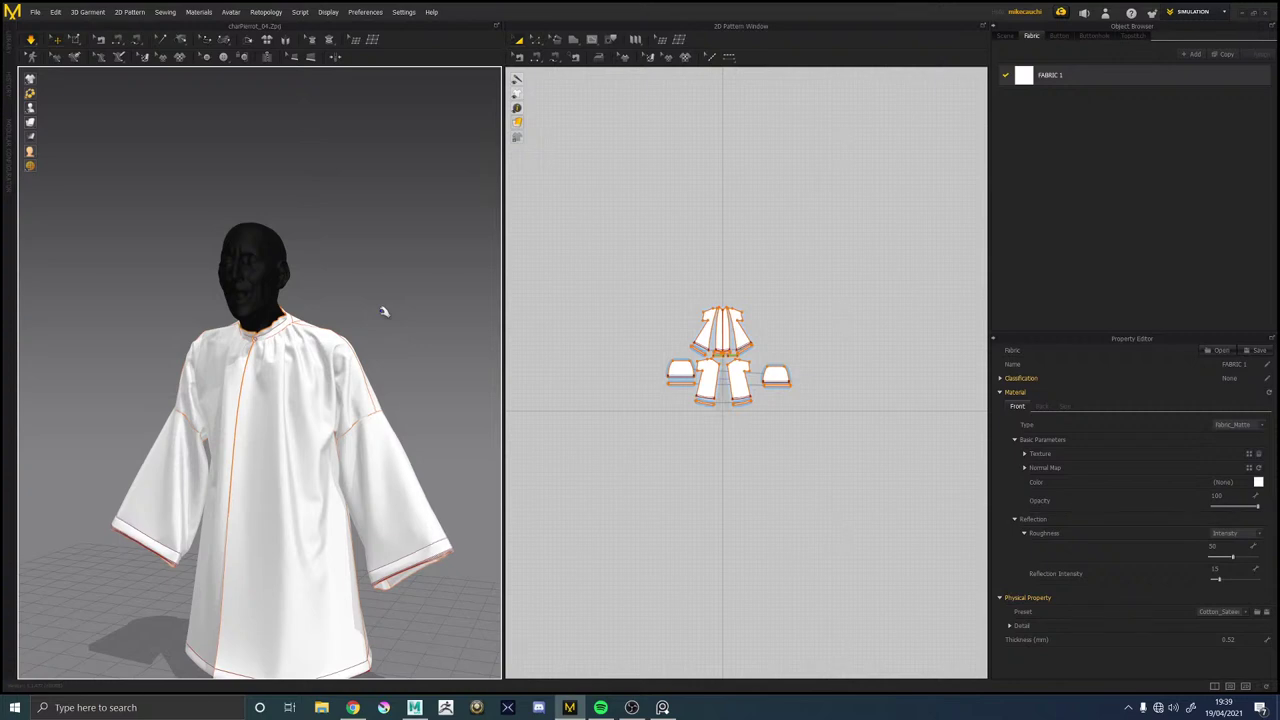
Examine the full robe, the collar gathers and the side profile with the new fabric preset.
scroll(378, 332, down, 2)
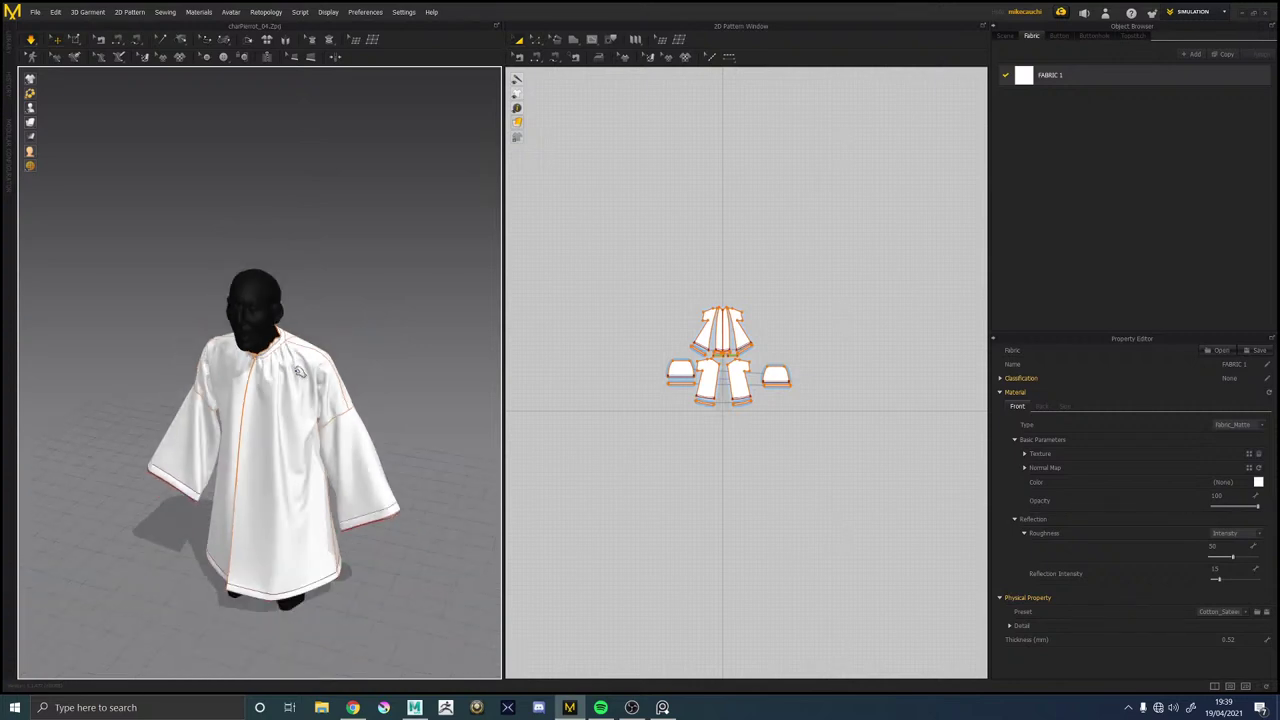
scroll(300, 372, up, 5)
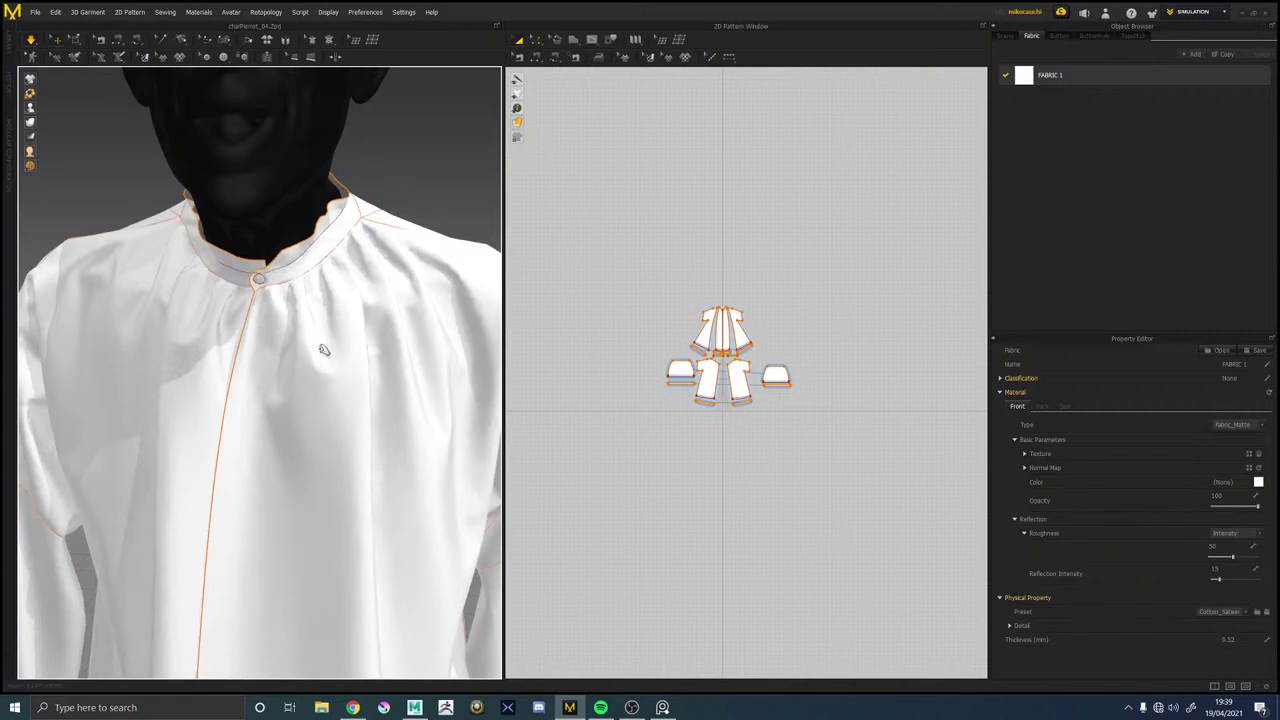
scroll(337, 363, down, 3)
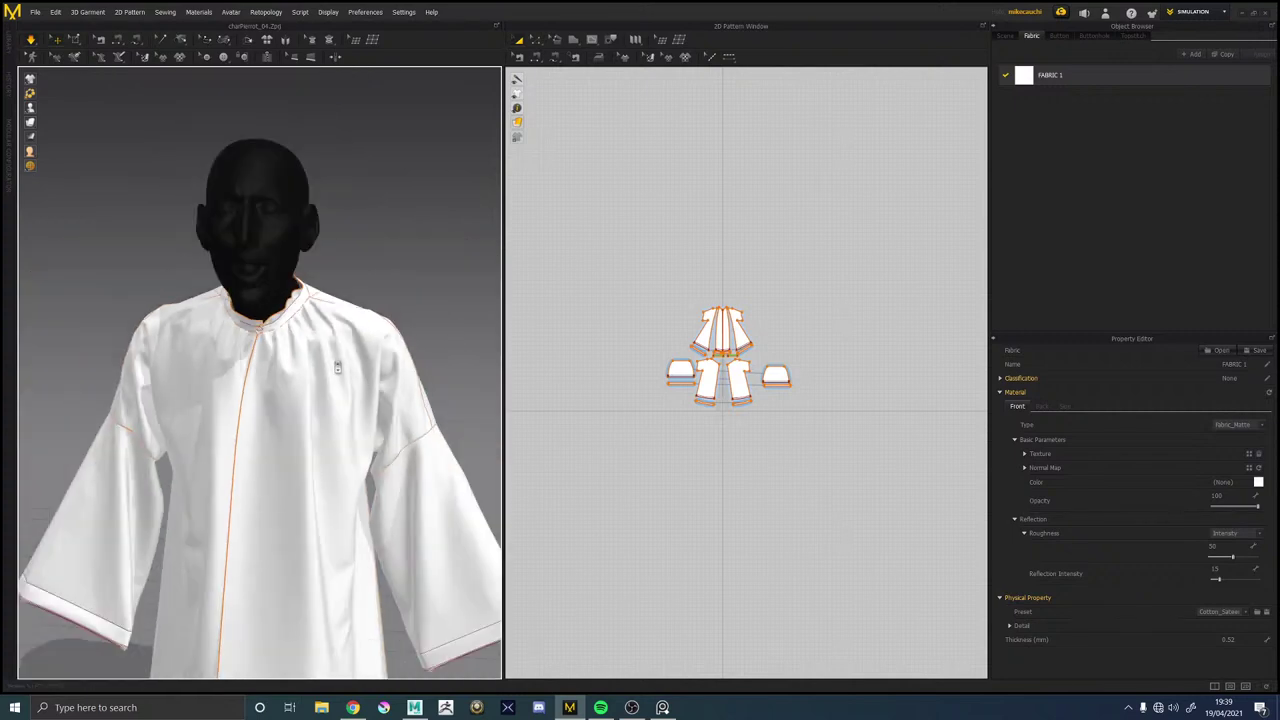
right_drag(337, 368, 254, 350)
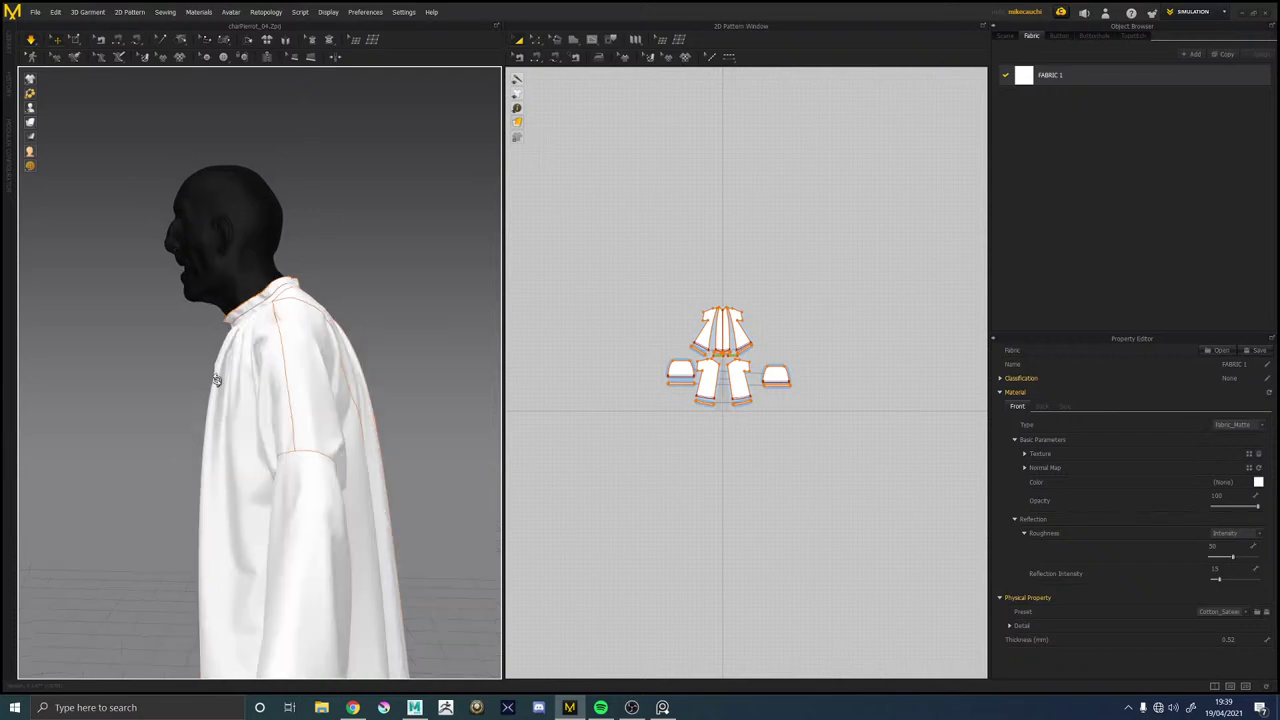
Tug the wearer's left front panel and examine the resulting chest folds and collar gathers from several angles, then deselect the panel.
click(231, 384)
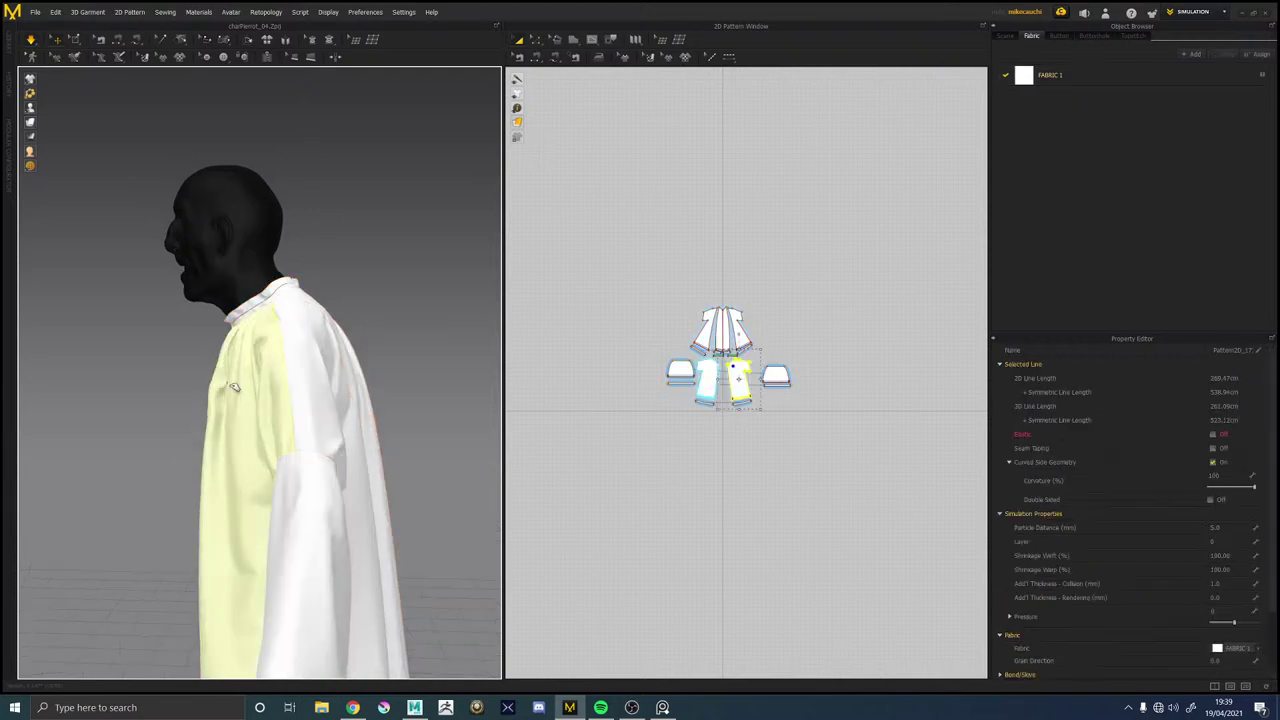
right_drag(160, 366, 275, 370)
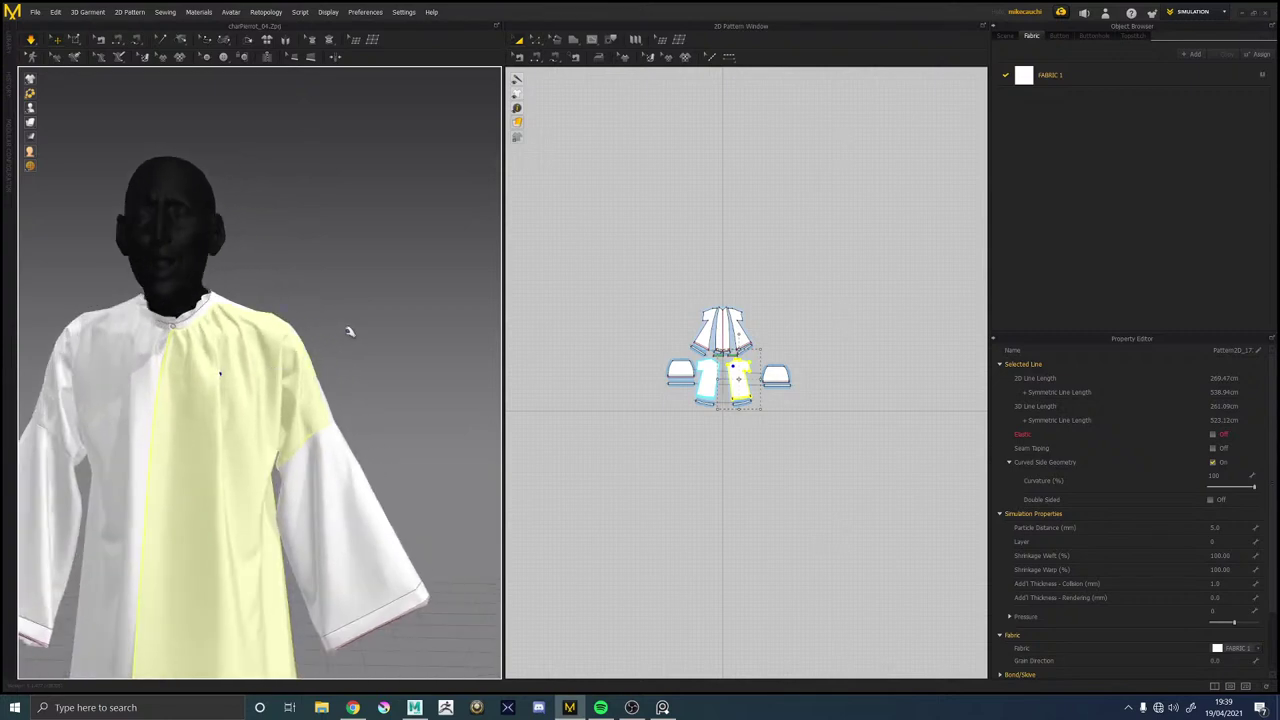
mouse_move(323, 346)
right_down()
mouse_move(280, 340)
mouse_move(249, 366)
mouse_move(380, 371)
mouse_move(250, 367)
mouse_move(323, 323)
mouse_move(360, 349)
mouse_move(258, 360)
mouse_move(369, 346)
mouse_move(326, 352)
right_up()
middle_drag(196, 359, 282, 288)
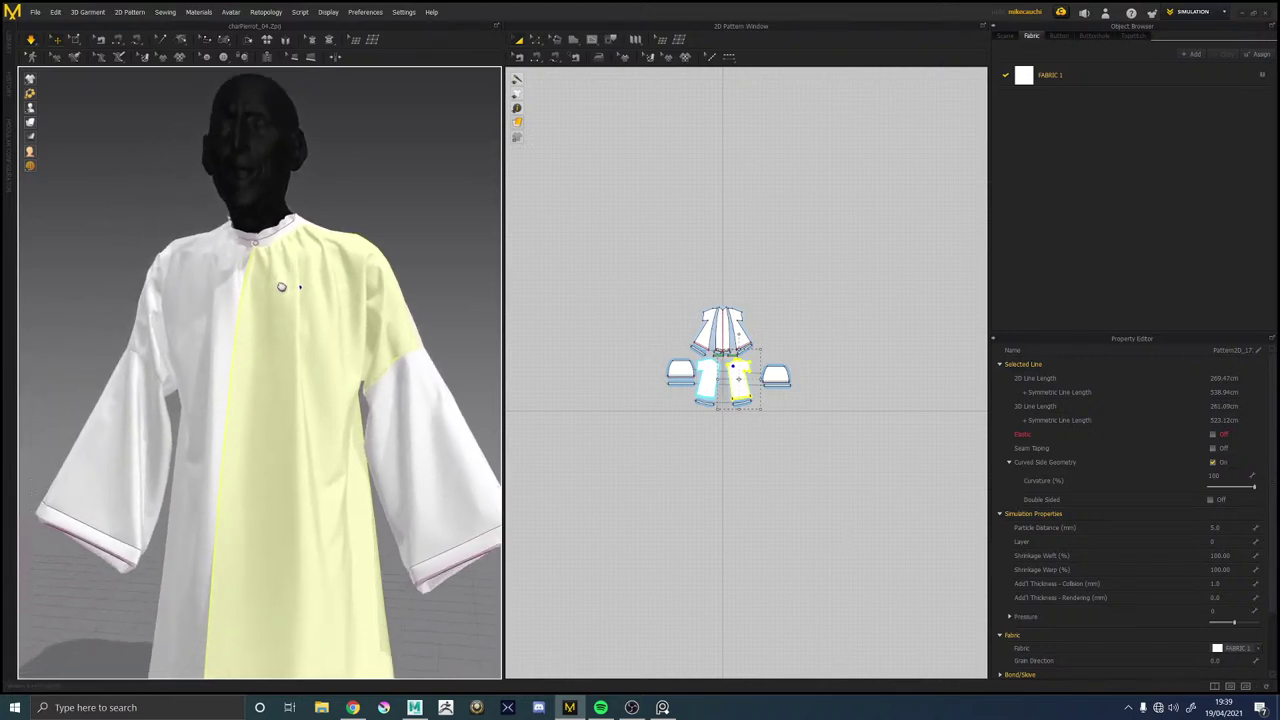
right_drag(300, 334, 280, 271)
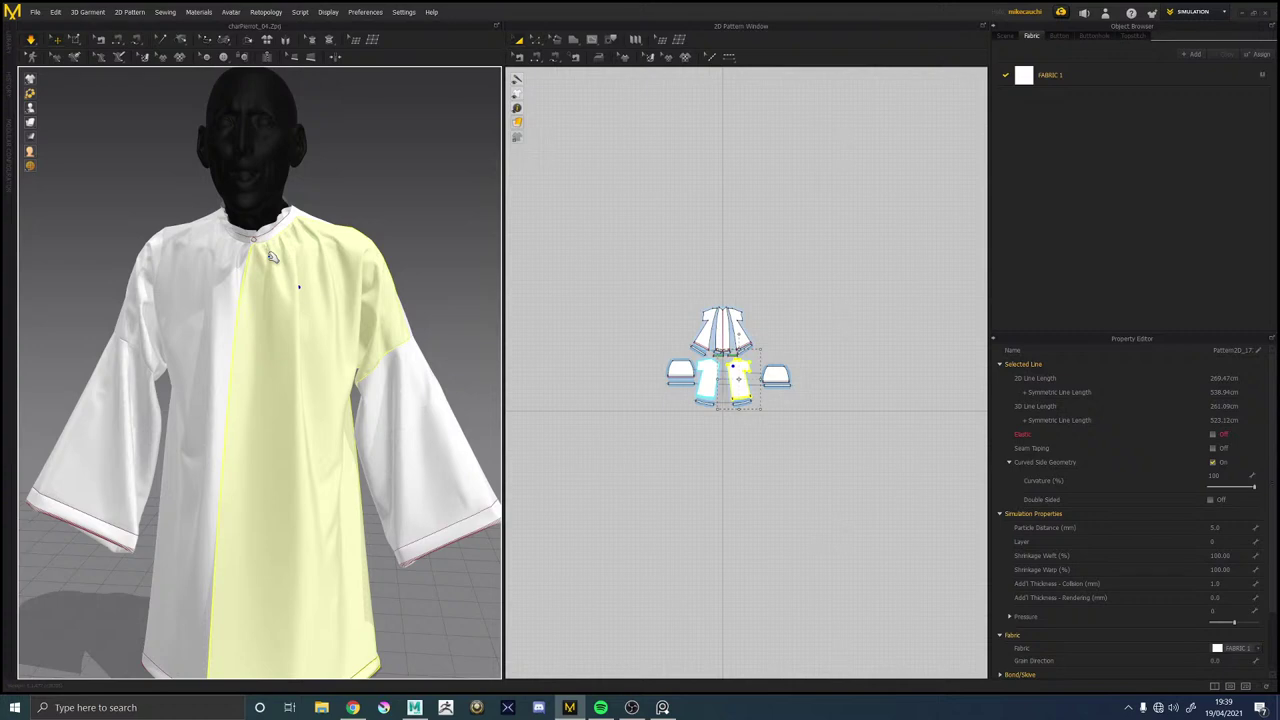
scroll(275, 258, up, 5)
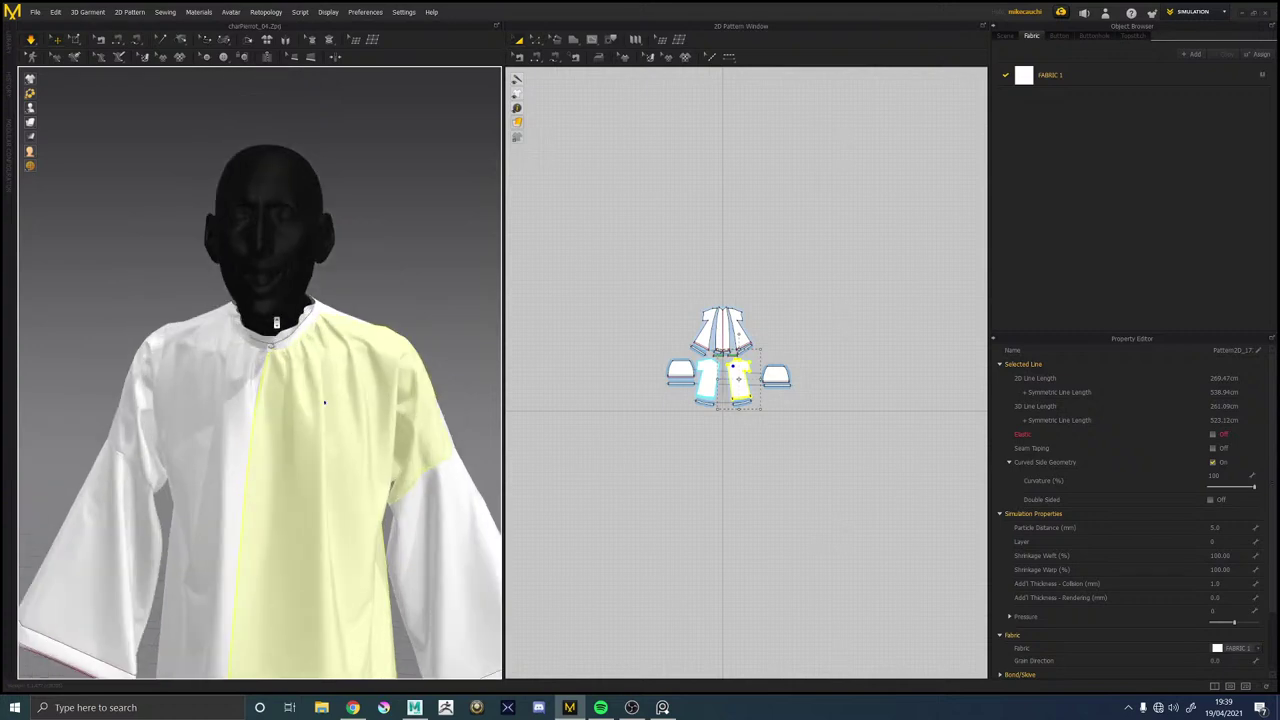
scroll(344, 411, up, 2)
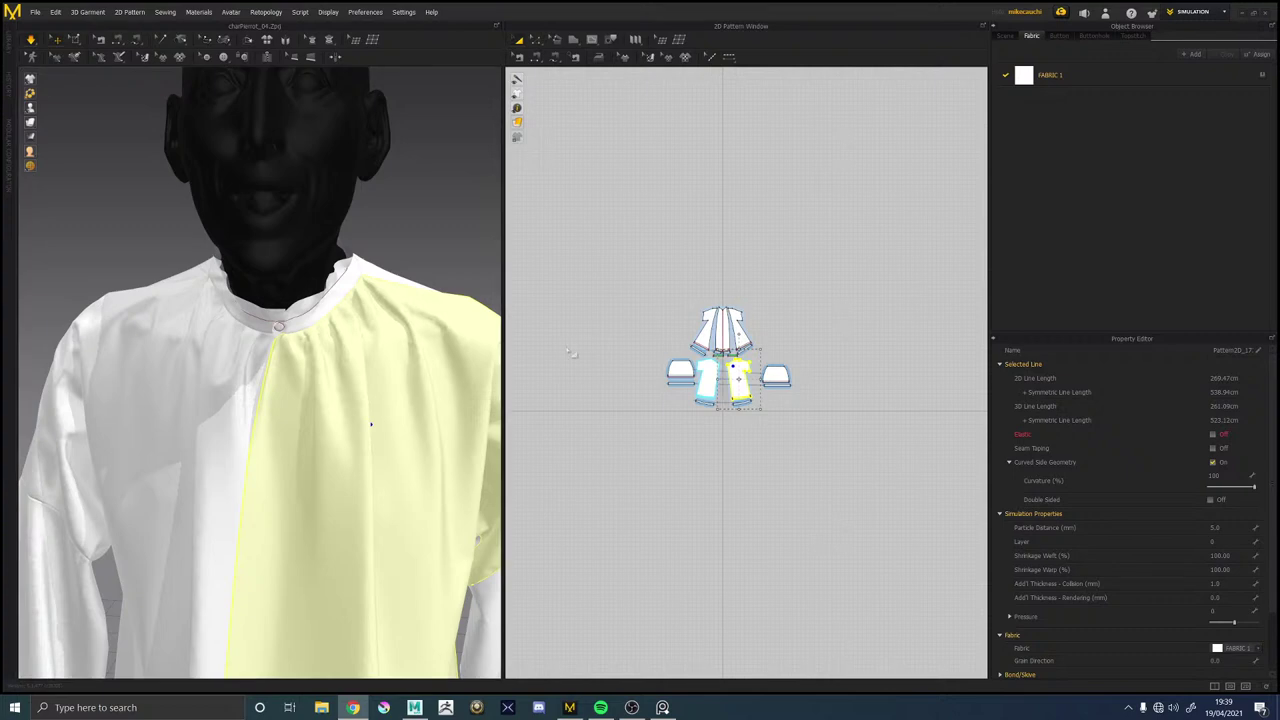
right_drag(275, 295, 379, 350)
scroll(287, 310, down, 3)
click(399, 228)
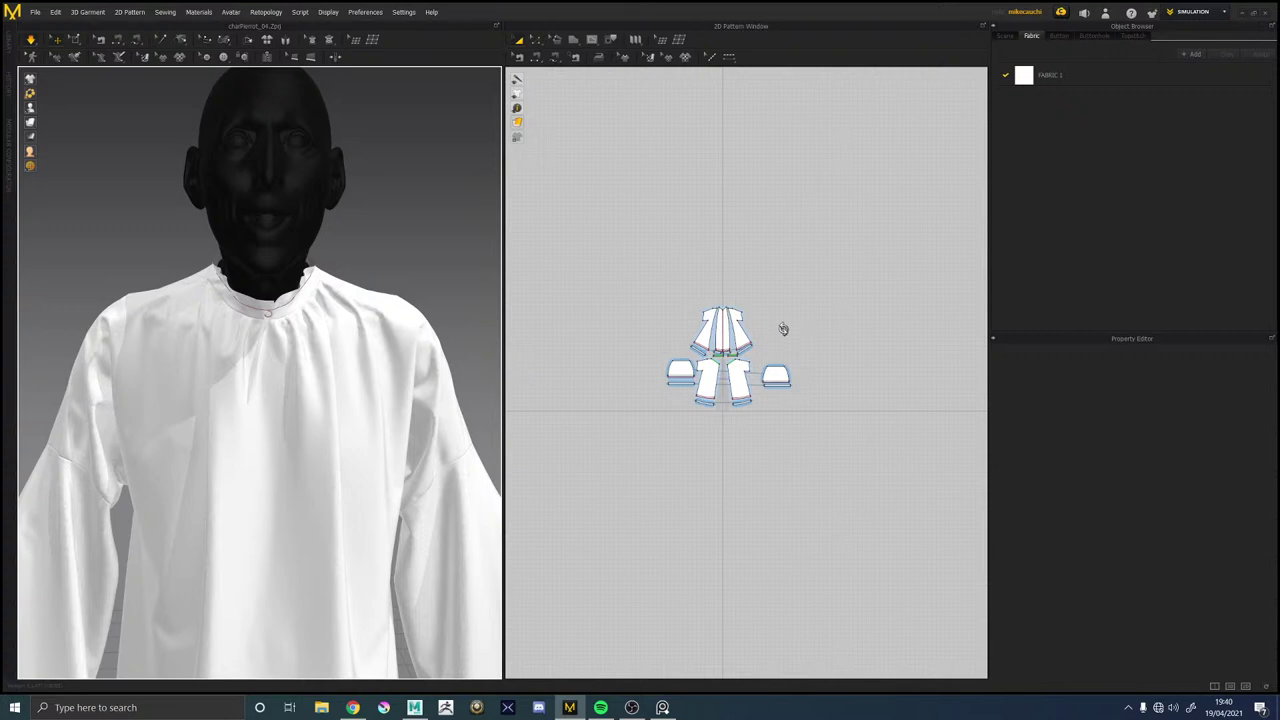
Move the centre-front neckline corner of the mirrored front panels inward, lengthening each neckline edge to about 24 cm.
scroll(738, 370, up, 8)
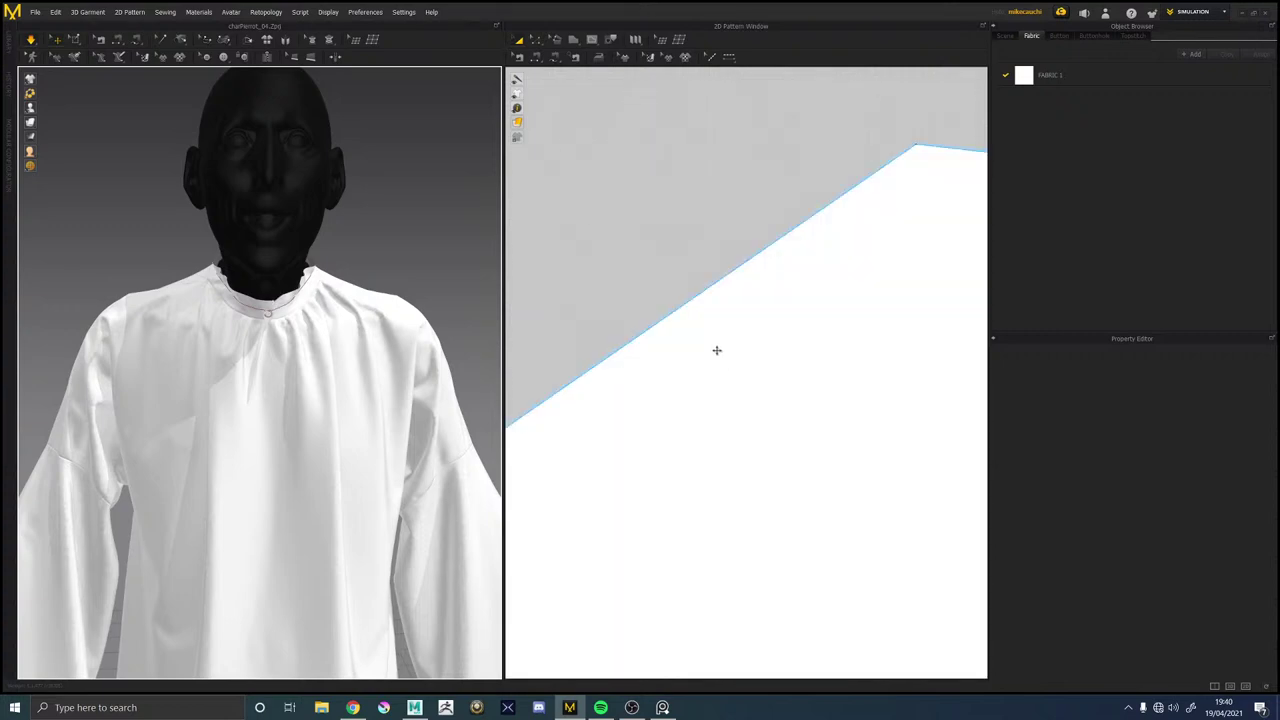
scroll(714, 351, down, 2)
scroll(597, 409, down, 3)
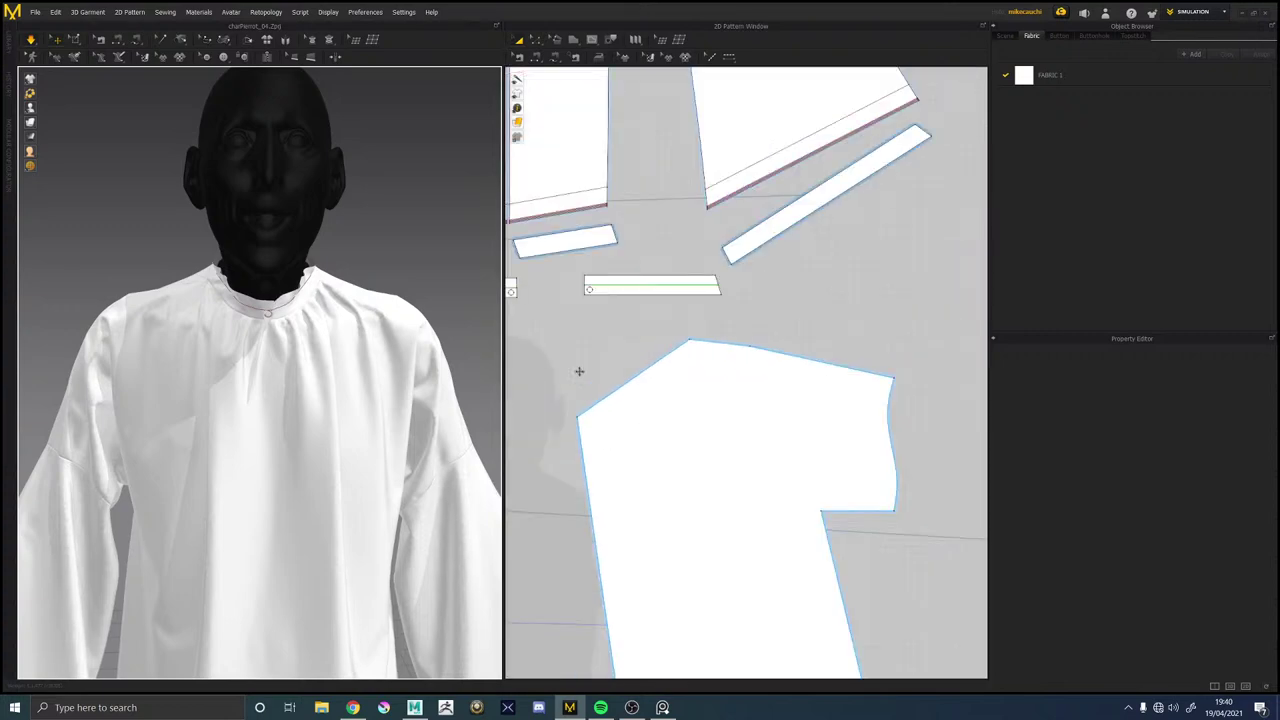
middle_drag(591, 333, 673, 235)
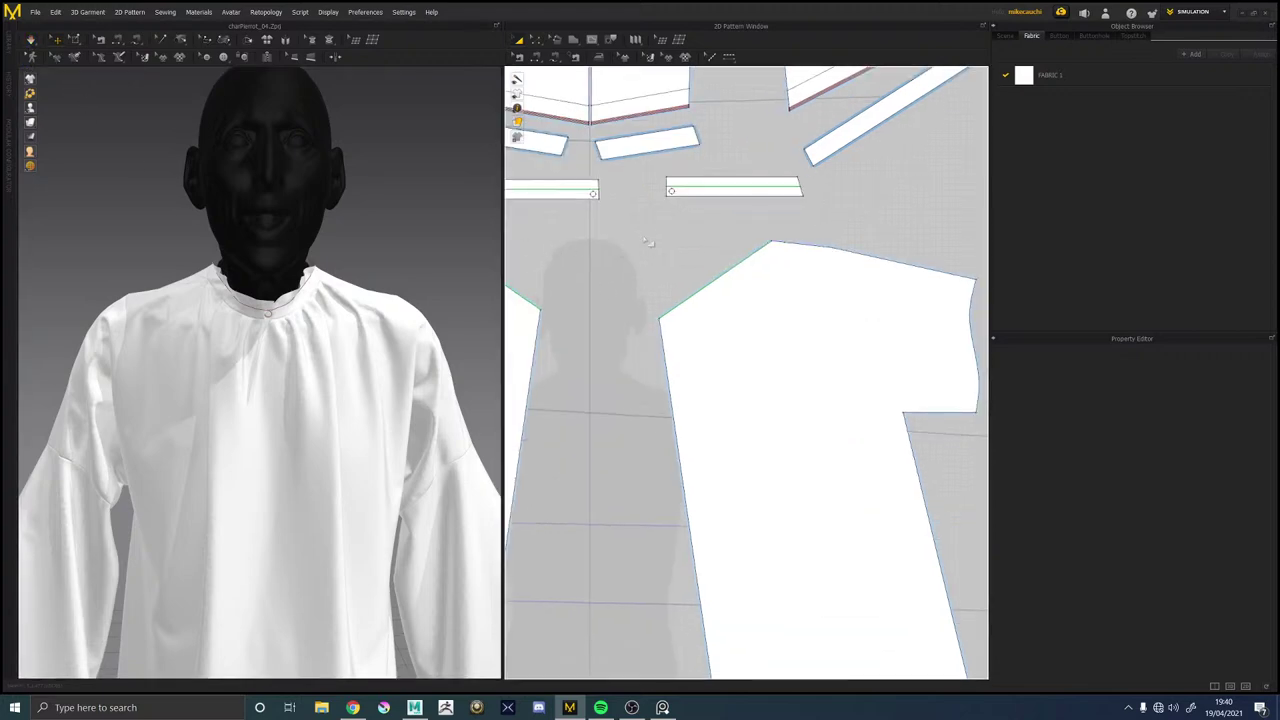
key(ctrl+s)
scroll(632, 288, down, 1)
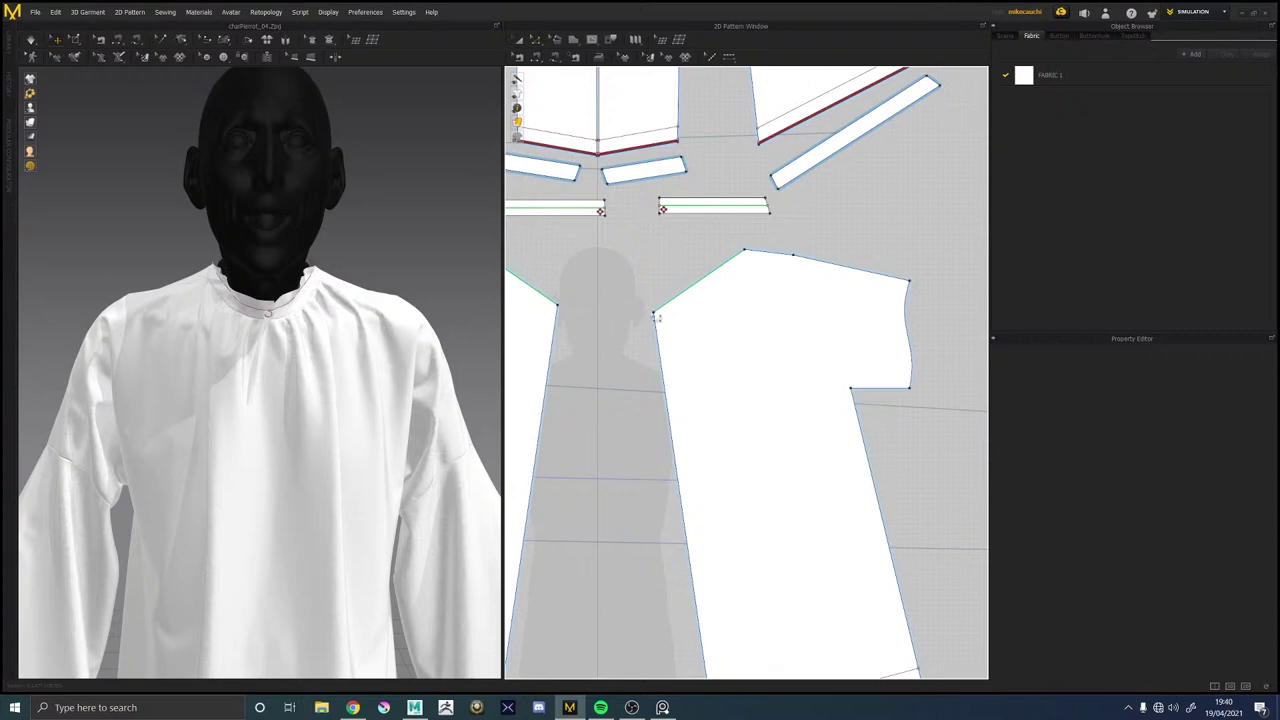
click(657, 318)
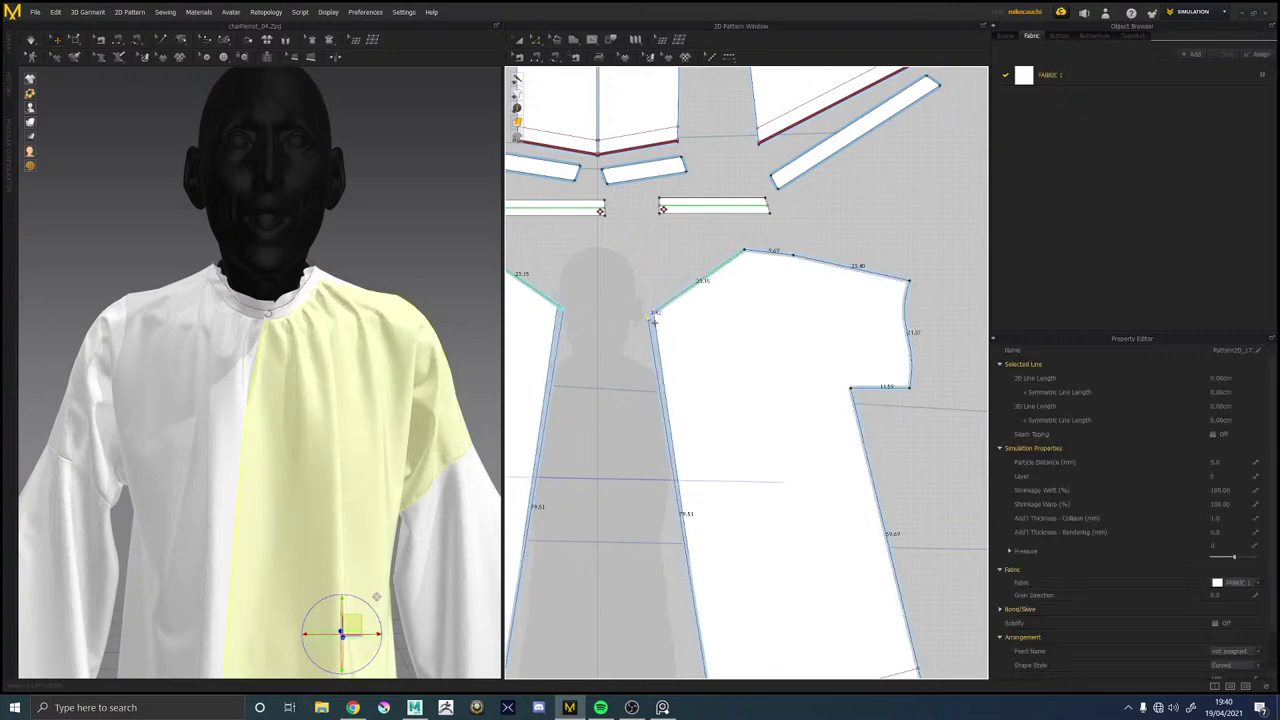
drag(653, 317, 650, 322)
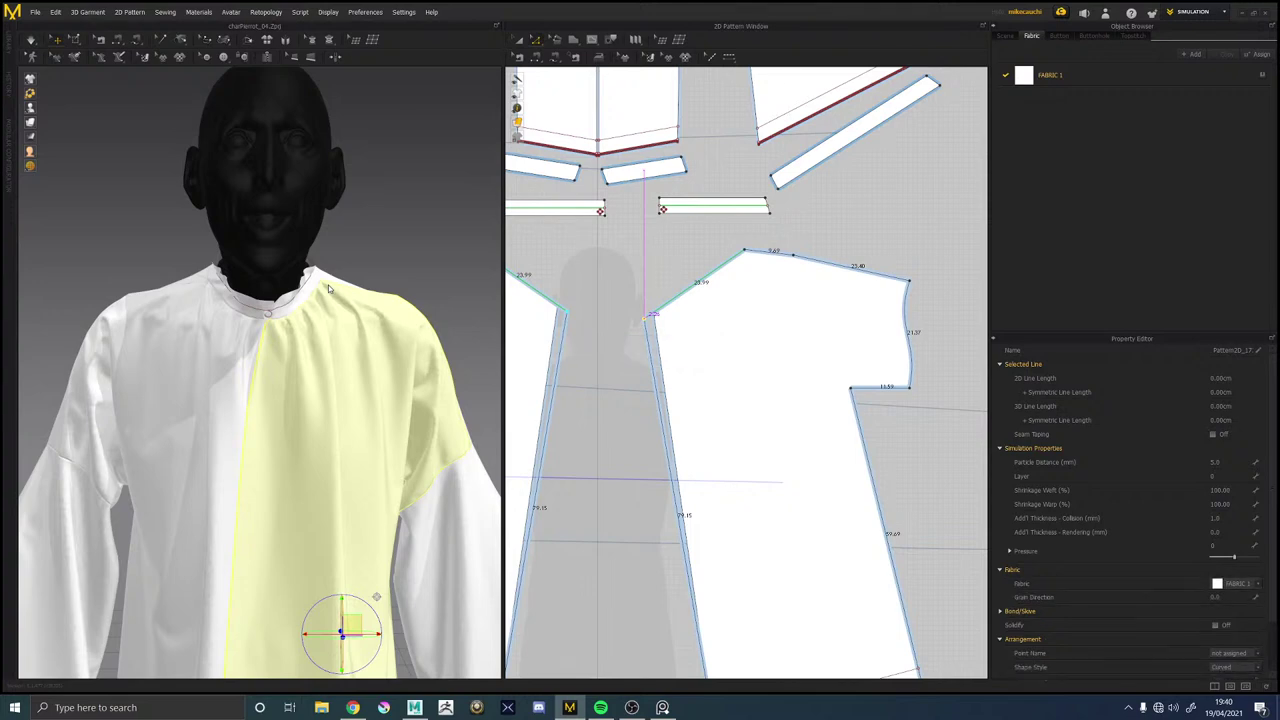
Simulate the robe with the adjusted front panels and check the collar gathers and overall drape from the front and above.
click(361, 228)
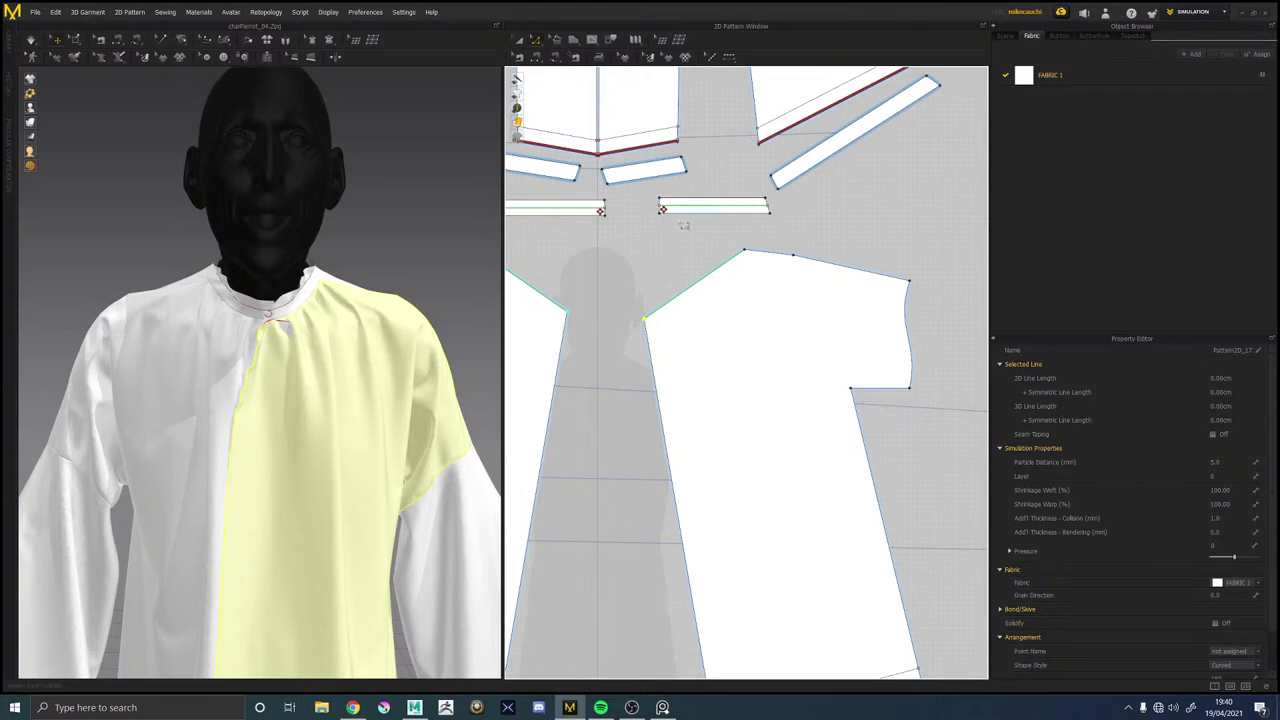
right_drag(355, 267, 306, 346)
key(space)
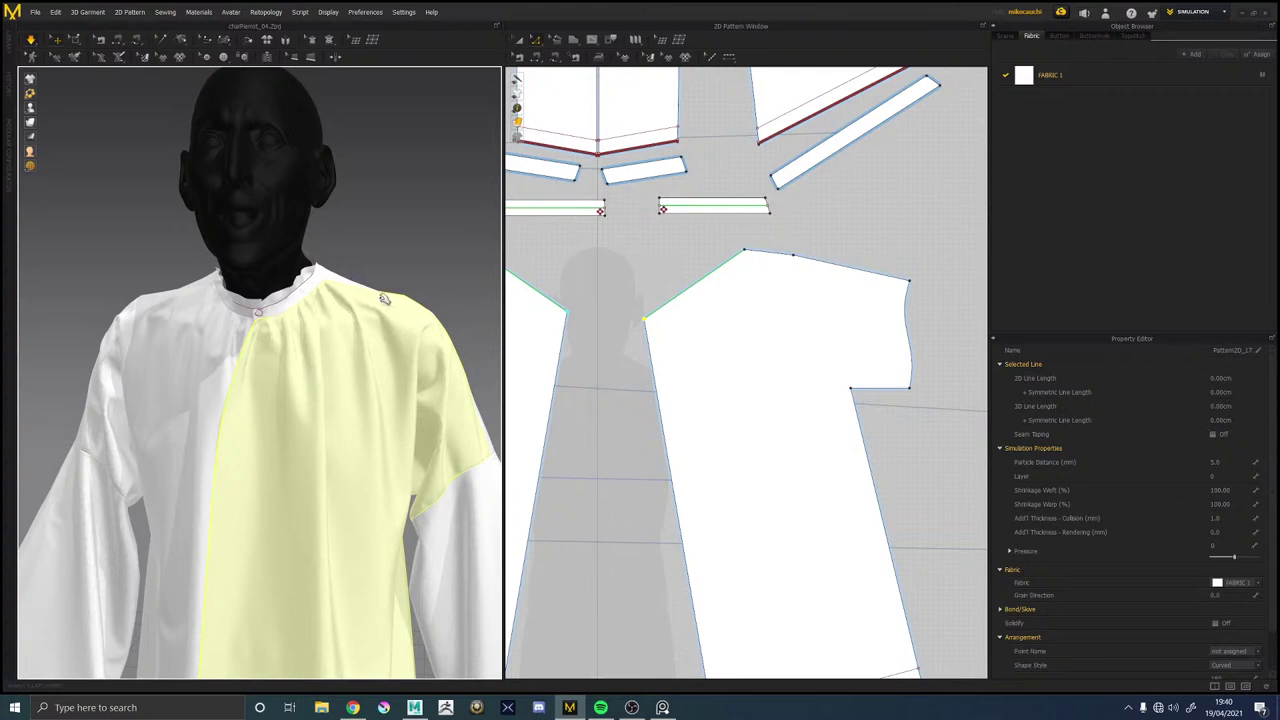
right_drag(373, 264, 393, 266)
right_drag(376, 318, 317, 334)
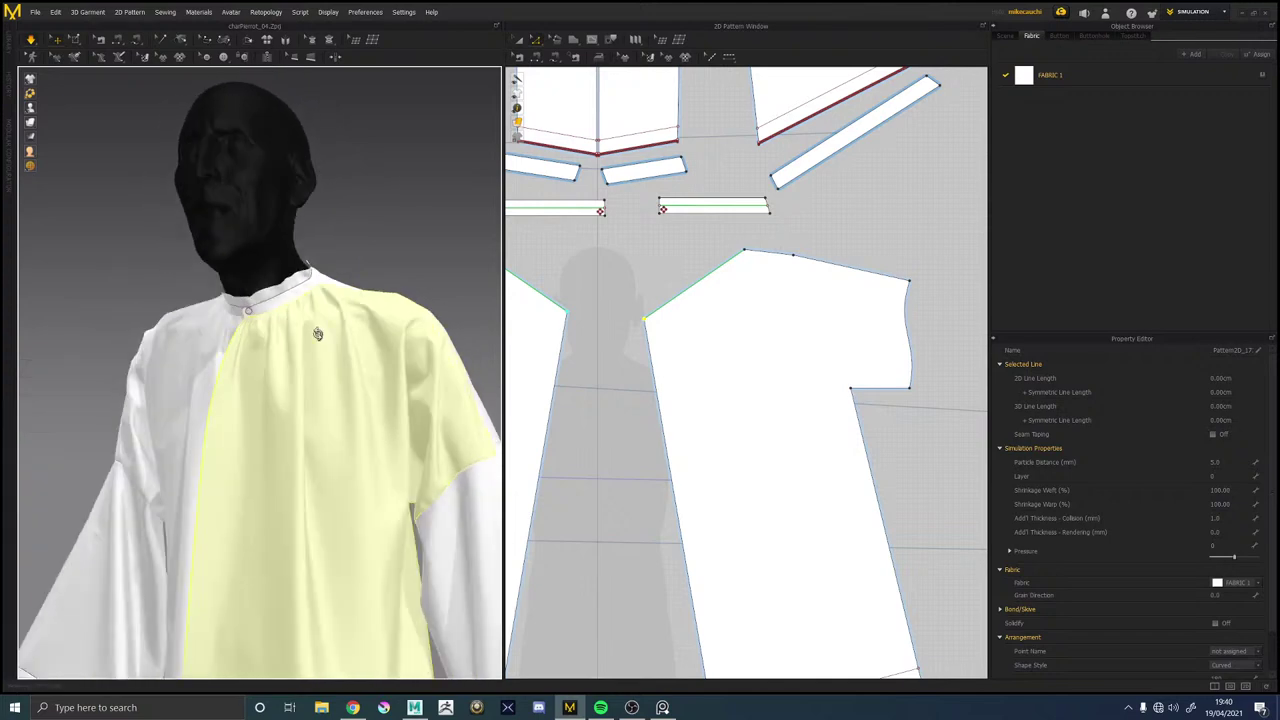
scroll(318, 334, down, 5)
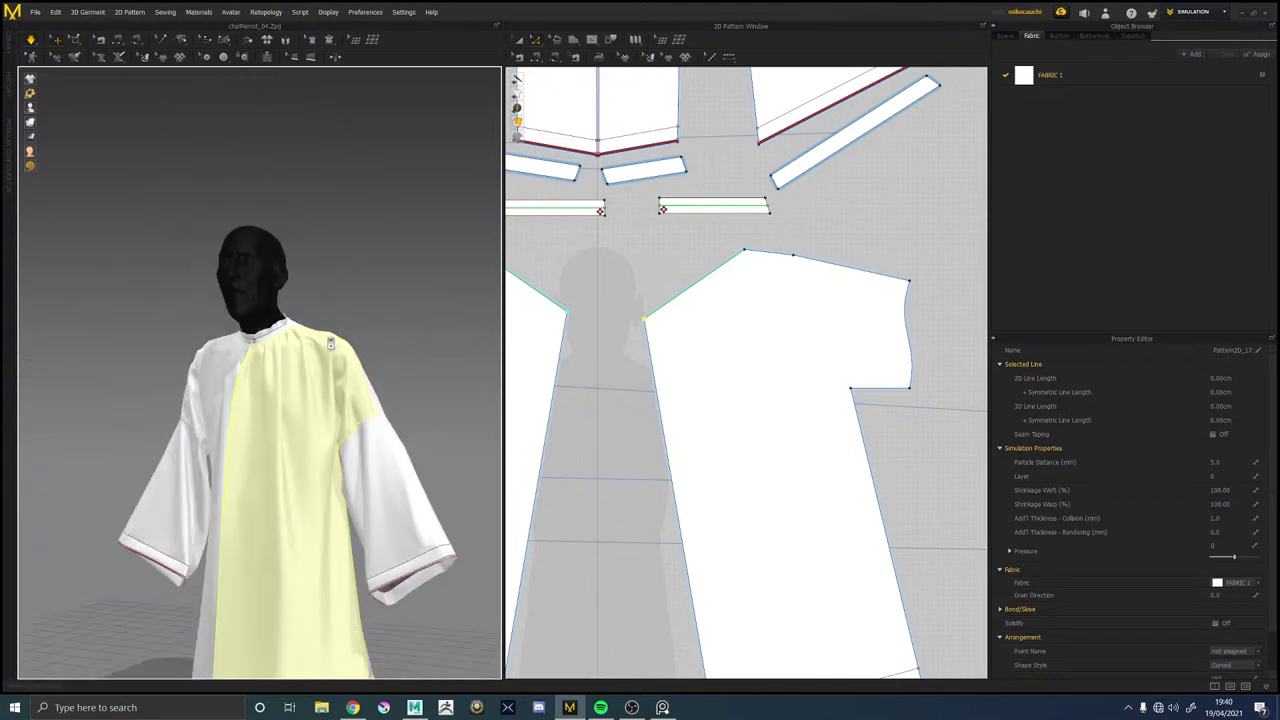
right_drag(350, 337, 329, 357)
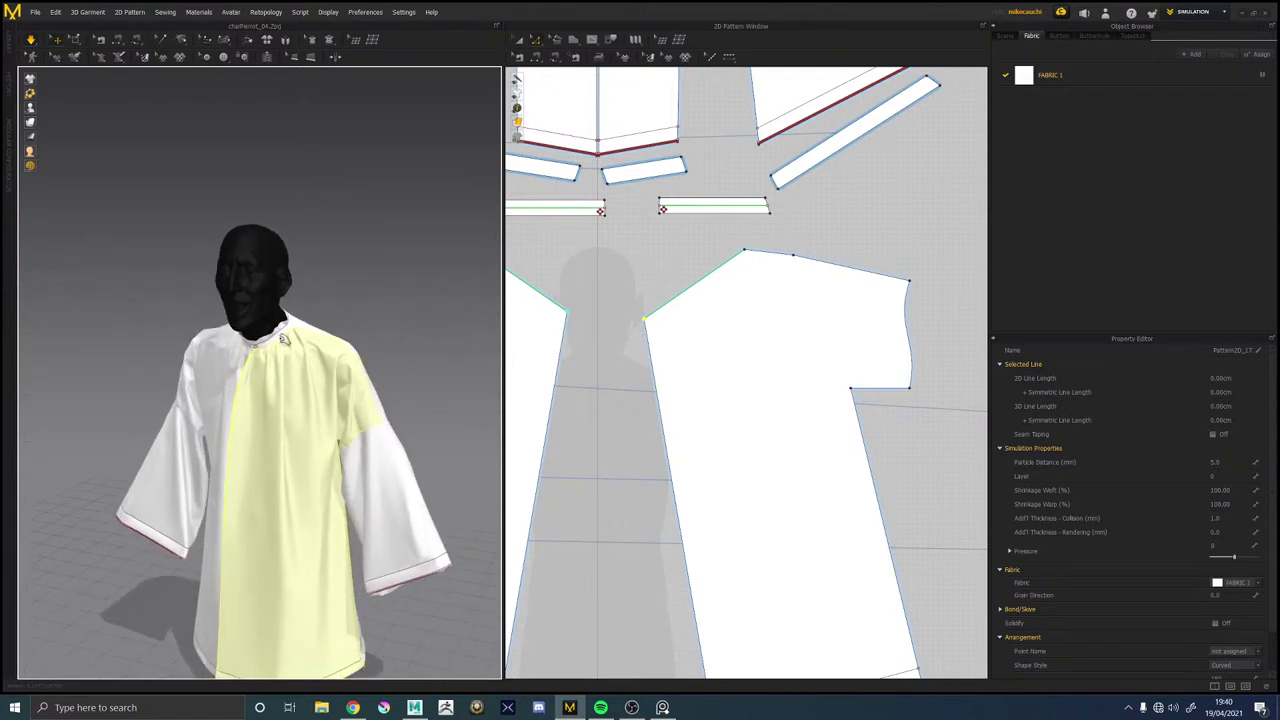
scroll(283, 339, down, 2)
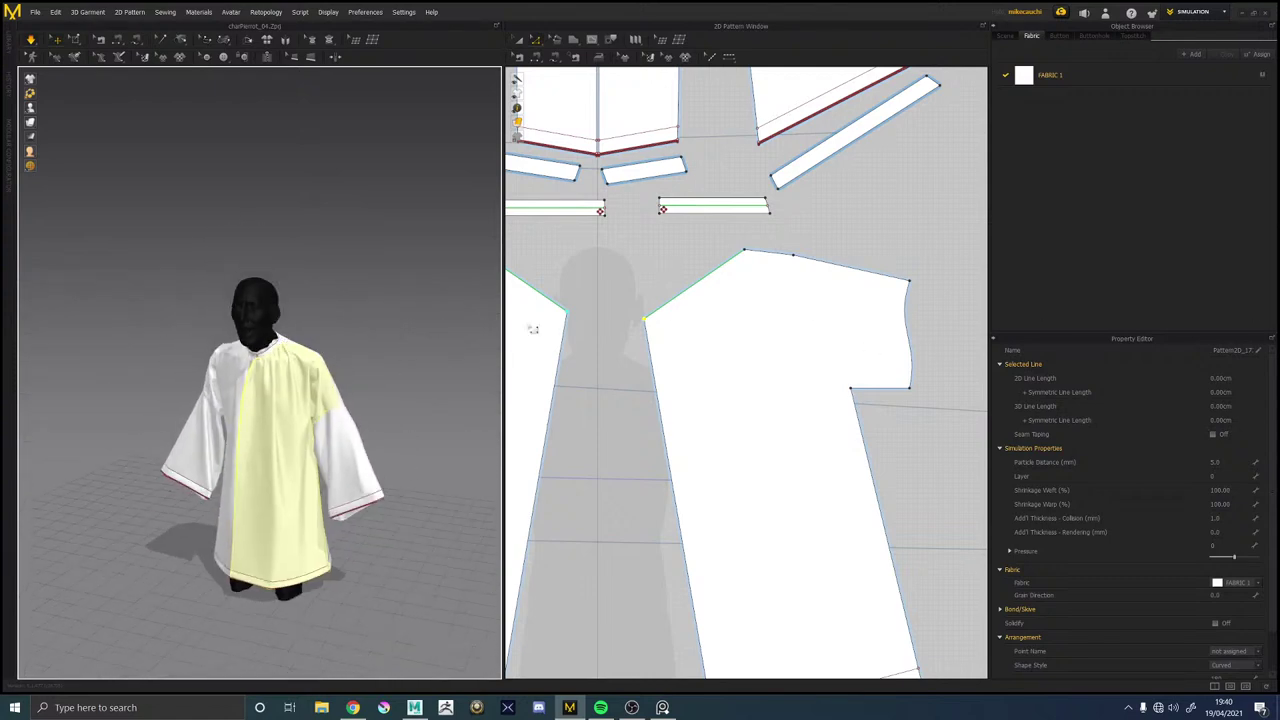
Extend the same neckline corner further toward the body centre, making each neckline edge about 29.4 cm, and simulate the robe.
click(646, 331)
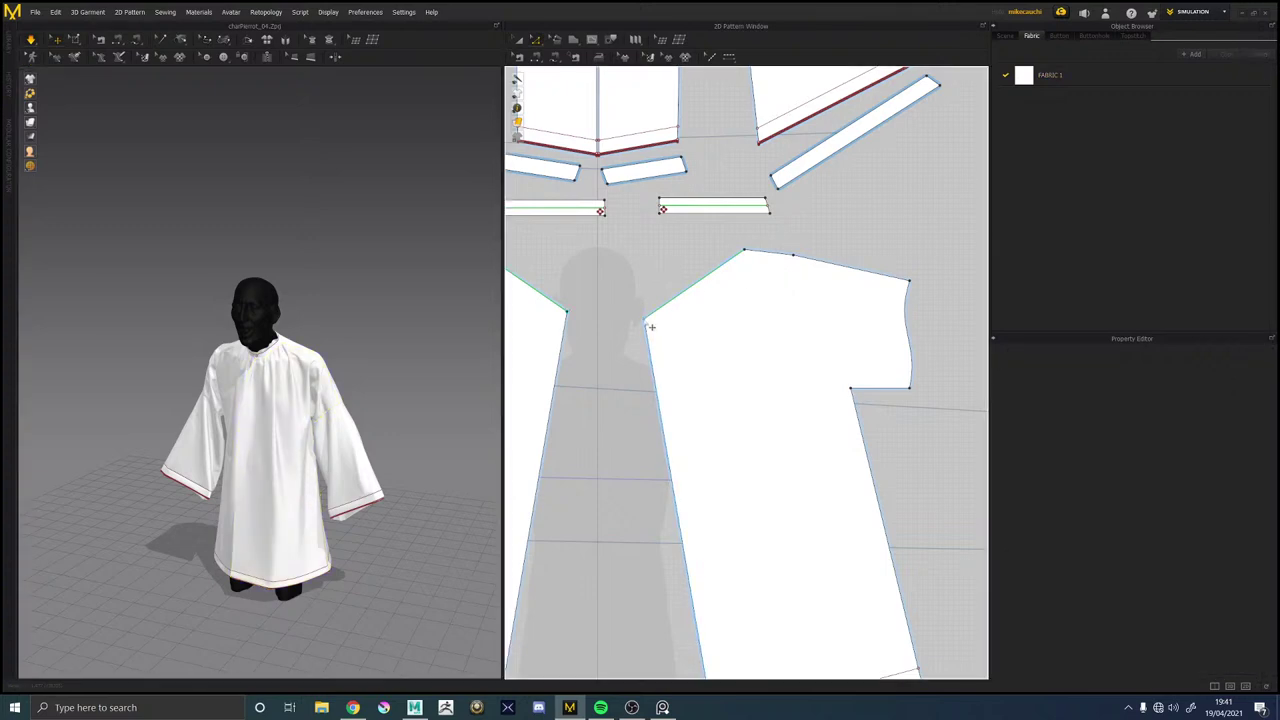
drag(643, 320, 622, 335)
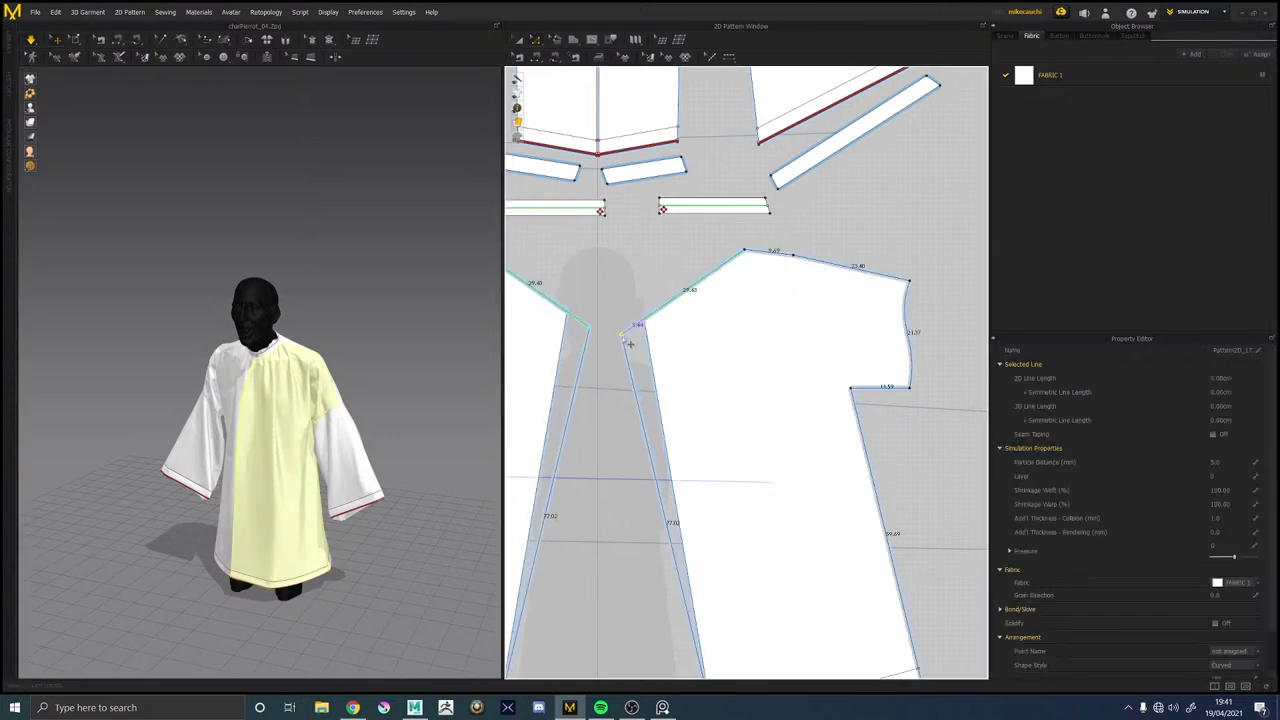
key(2)
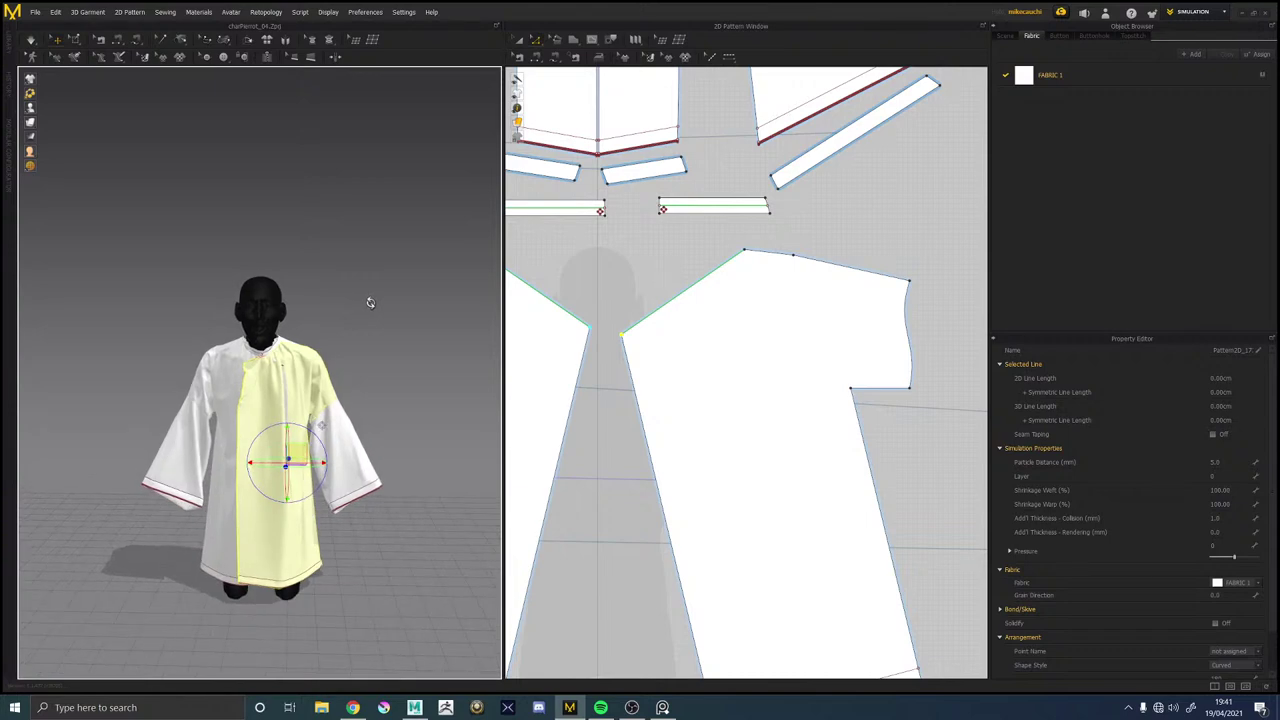
key(space)
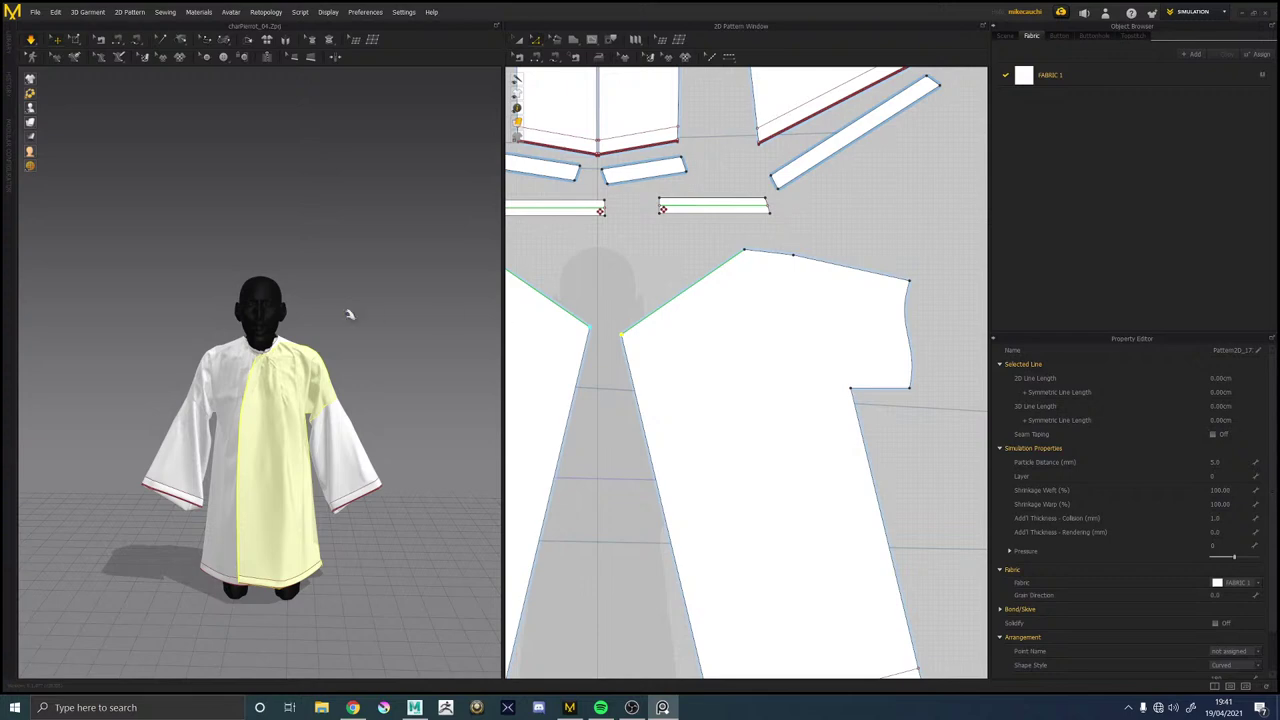
Examine the chest folds up close and the full robe's drape with the further extended front panels.
right_drag(360, 316, 328, 315)
scroll(293, 357, up, 5)
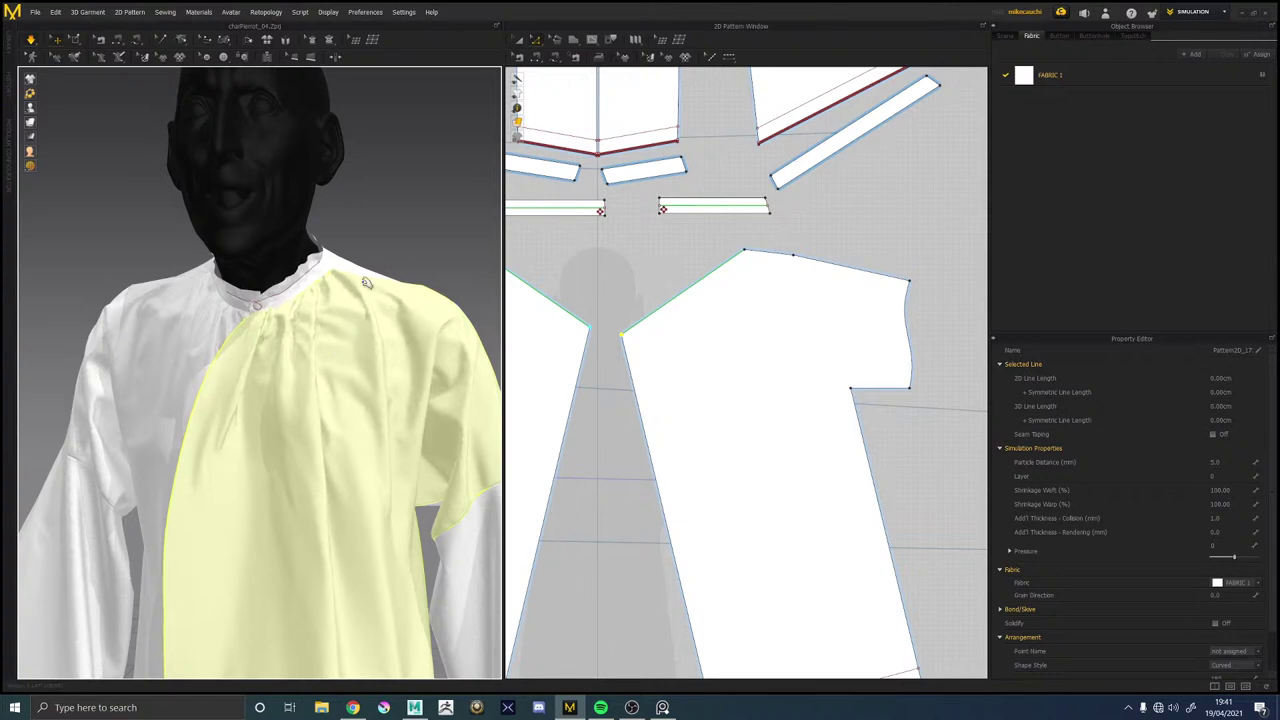
key(2)
scroll(375, 378, down, 1)
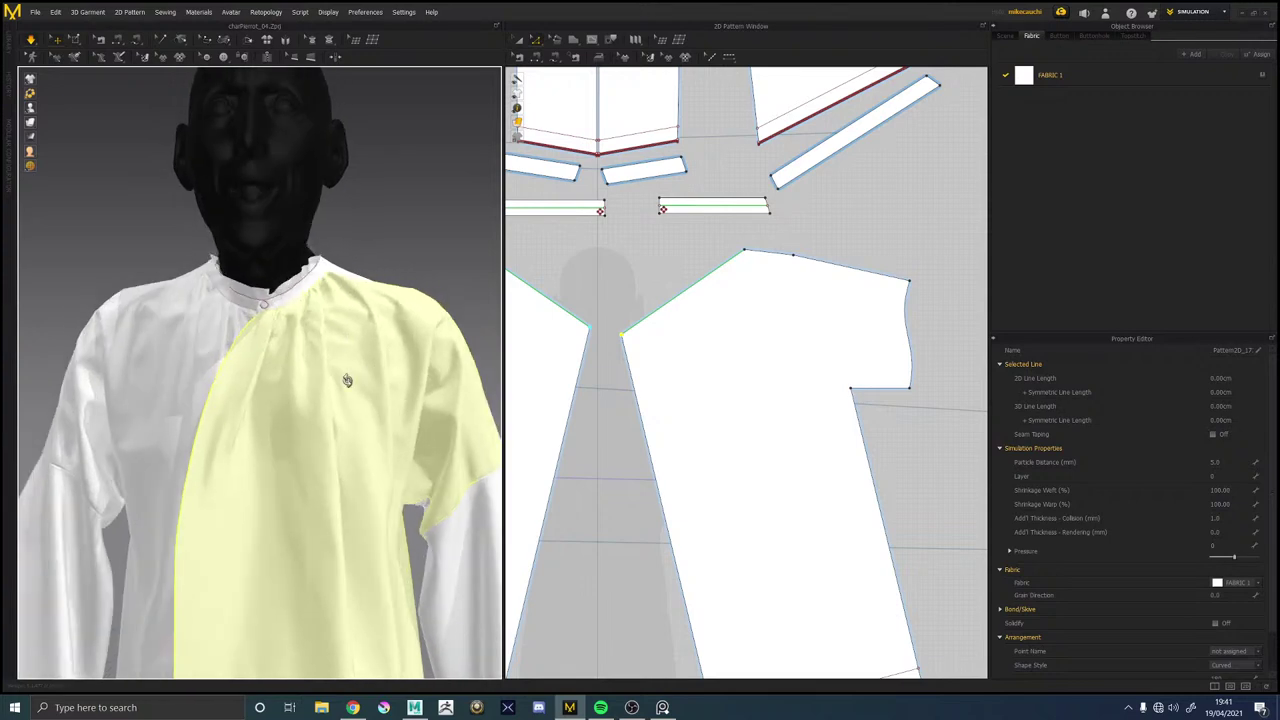
scroll(345, 382, down, 3)
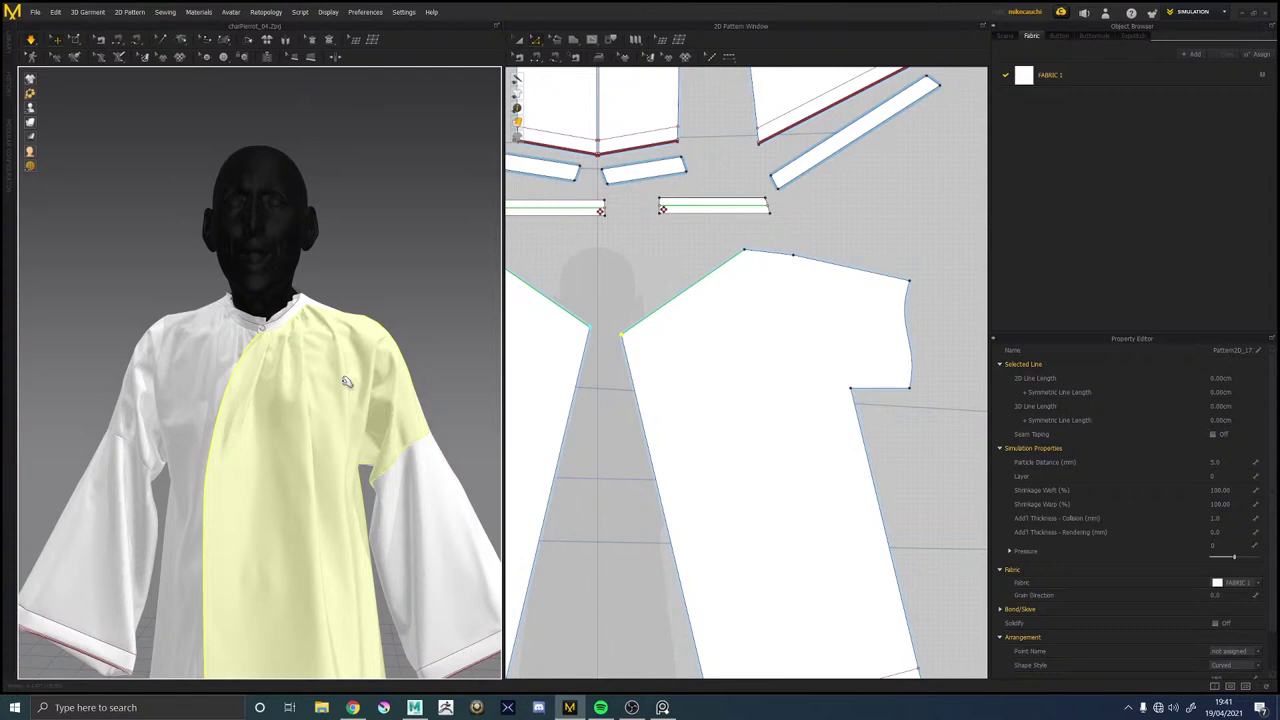
scroll(345, 382, down, 2)
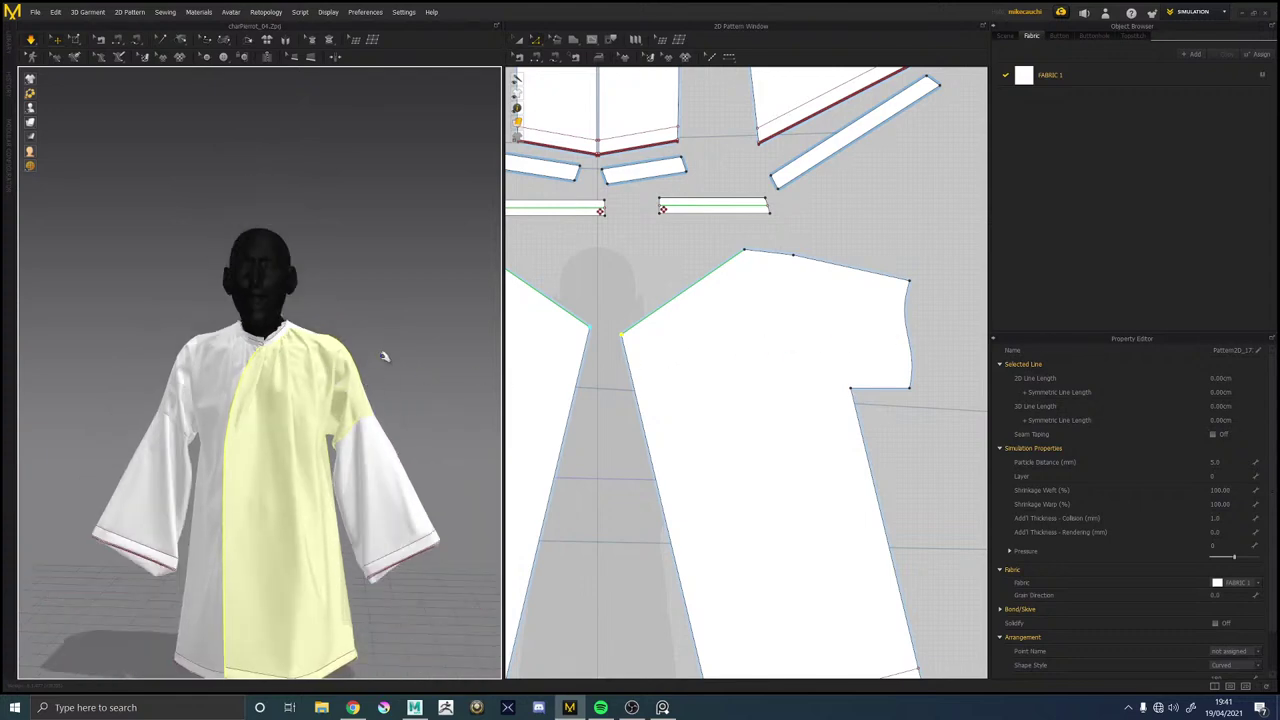
right_drag(360, 392, 340, 400)
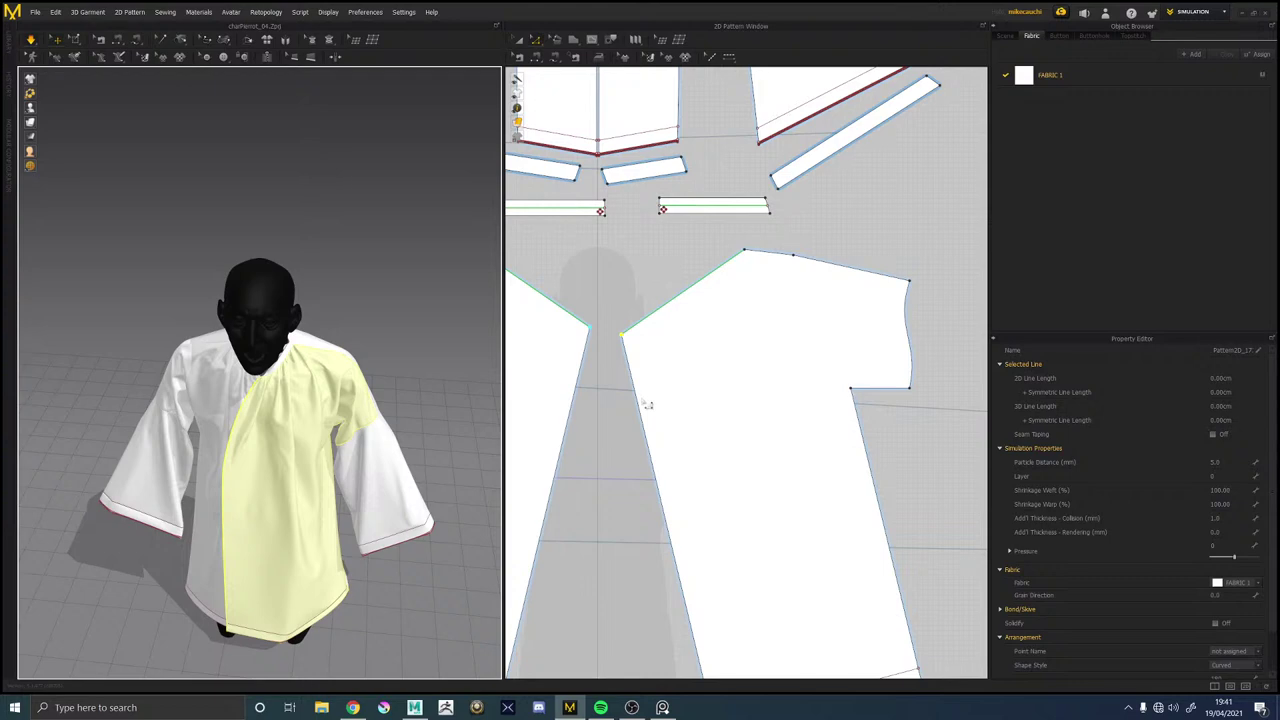
Compare the collar gathers and centre-front overlap with the pattern shapes from several angles, with the front panel deselected.
scroll(647, 404, up, 3)
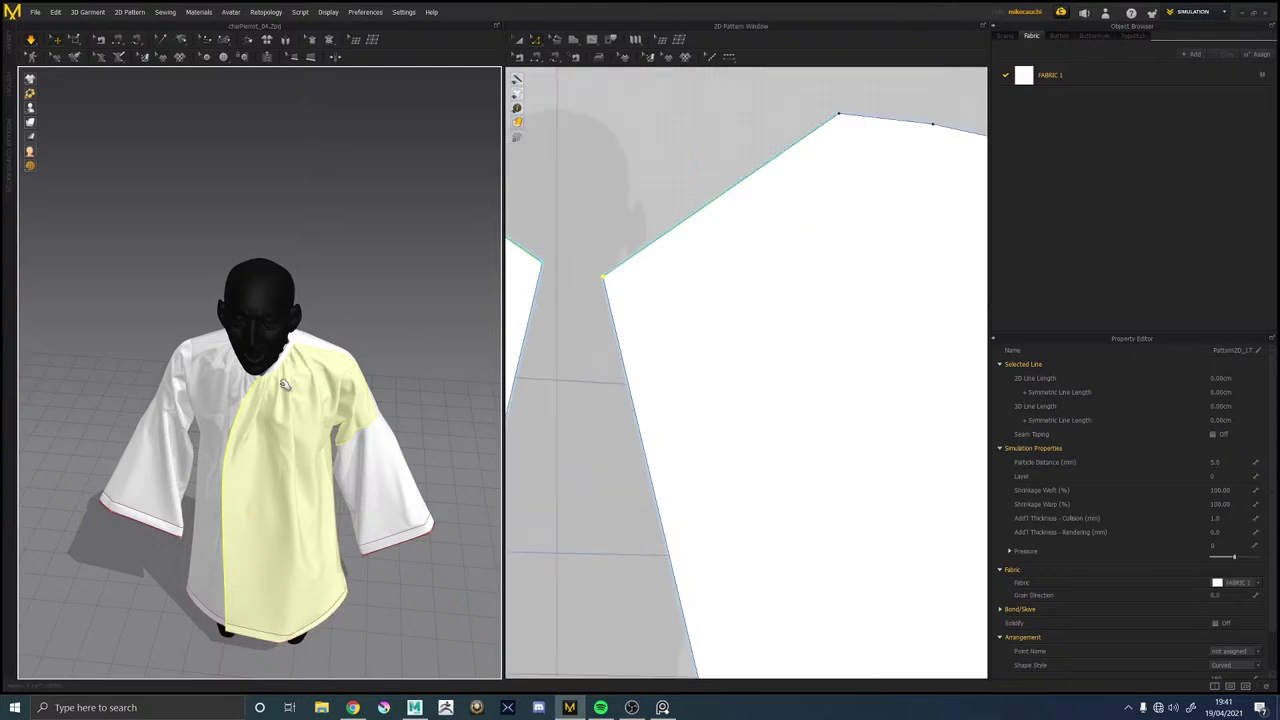
scroll(283, 385, up, 3)
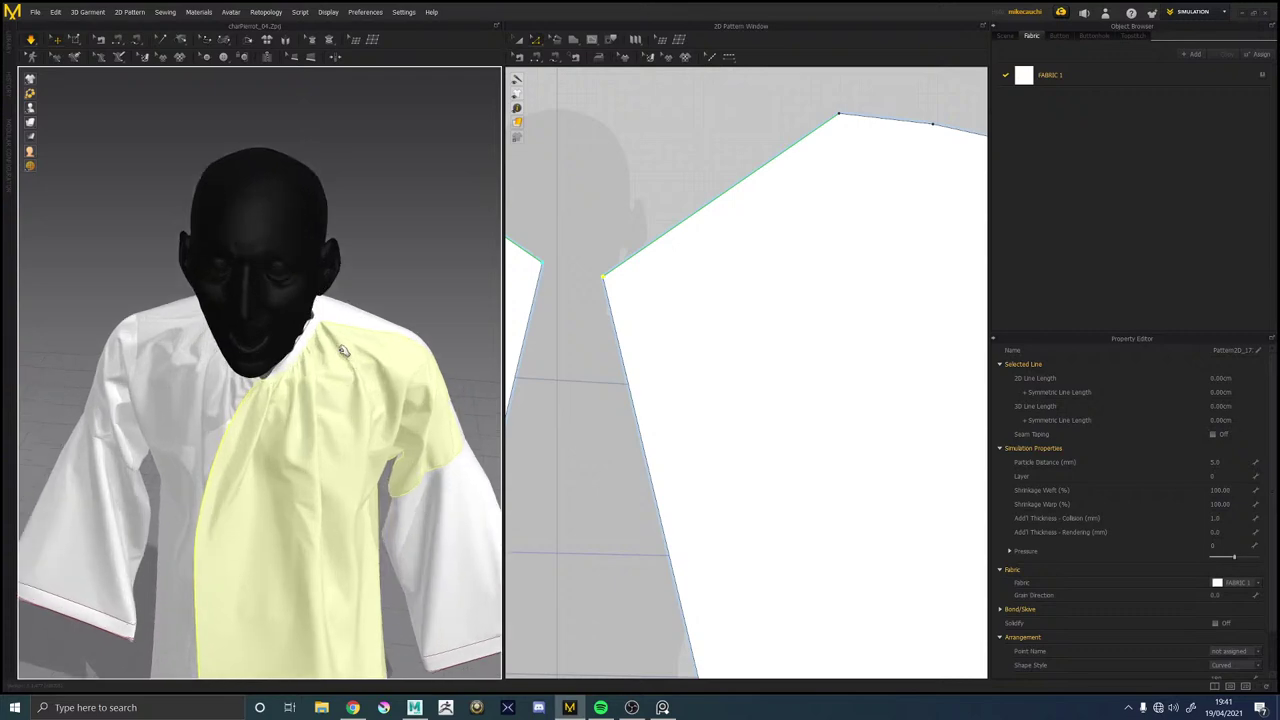
right_drag(343, 350, 318, 359)
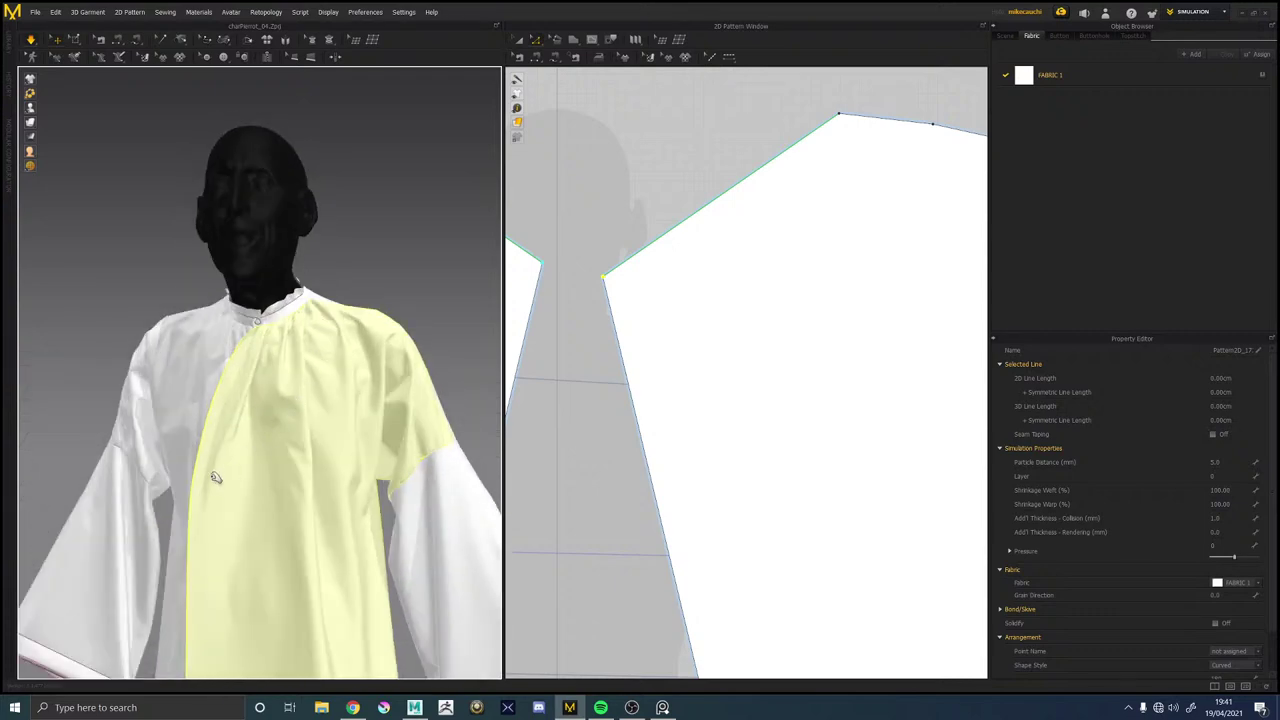
right_drag(277, 446, 293, 447)
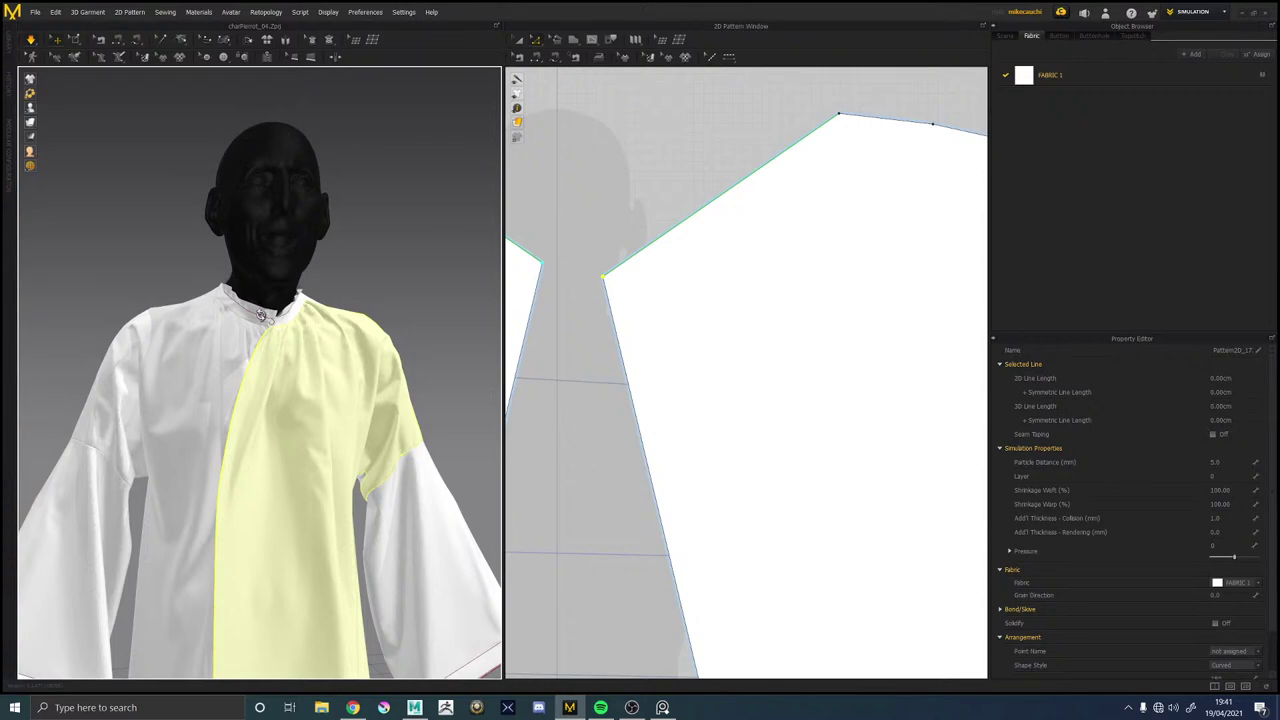
key(2)
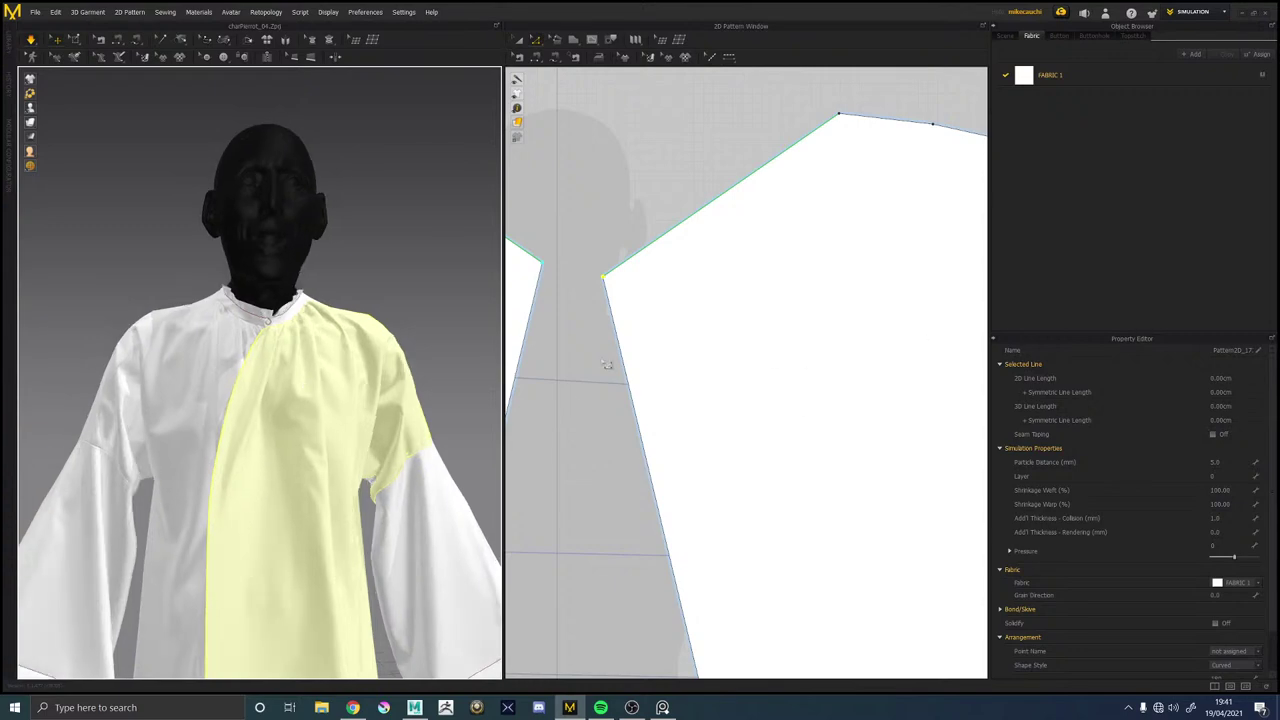
scroll(737, 351, down, 6)
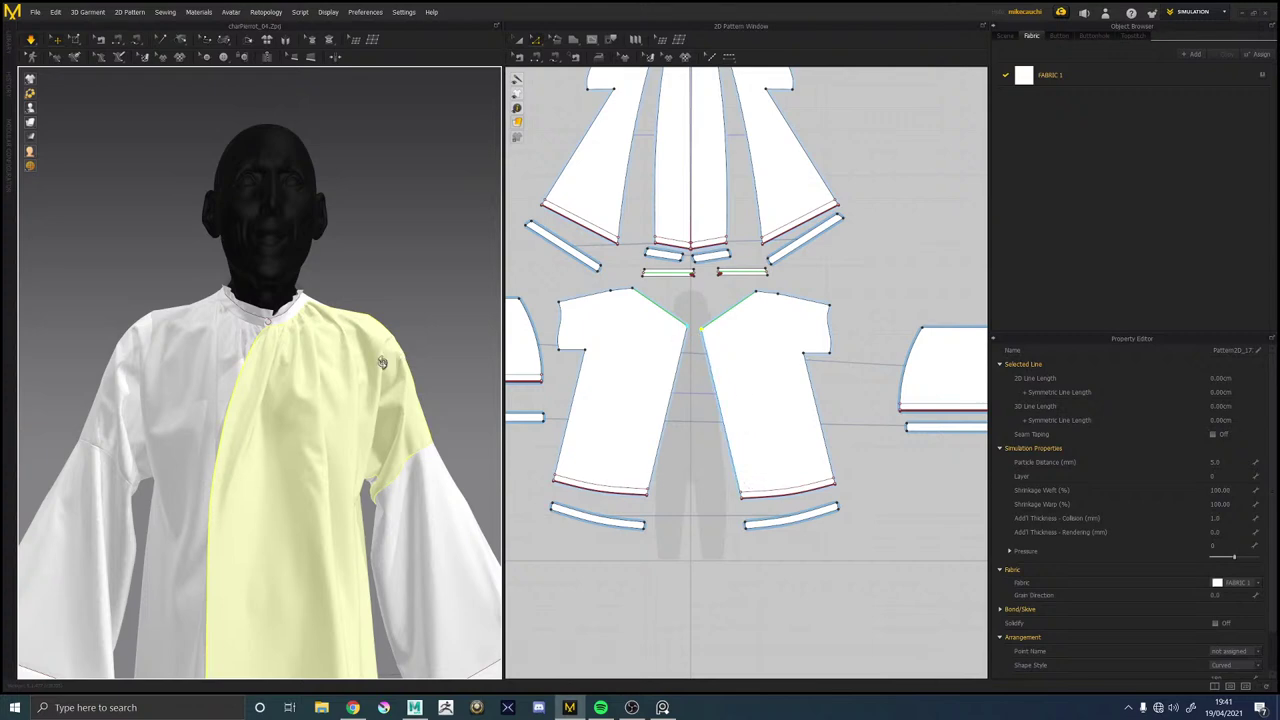
right_drag(382, 362, 318, 360)
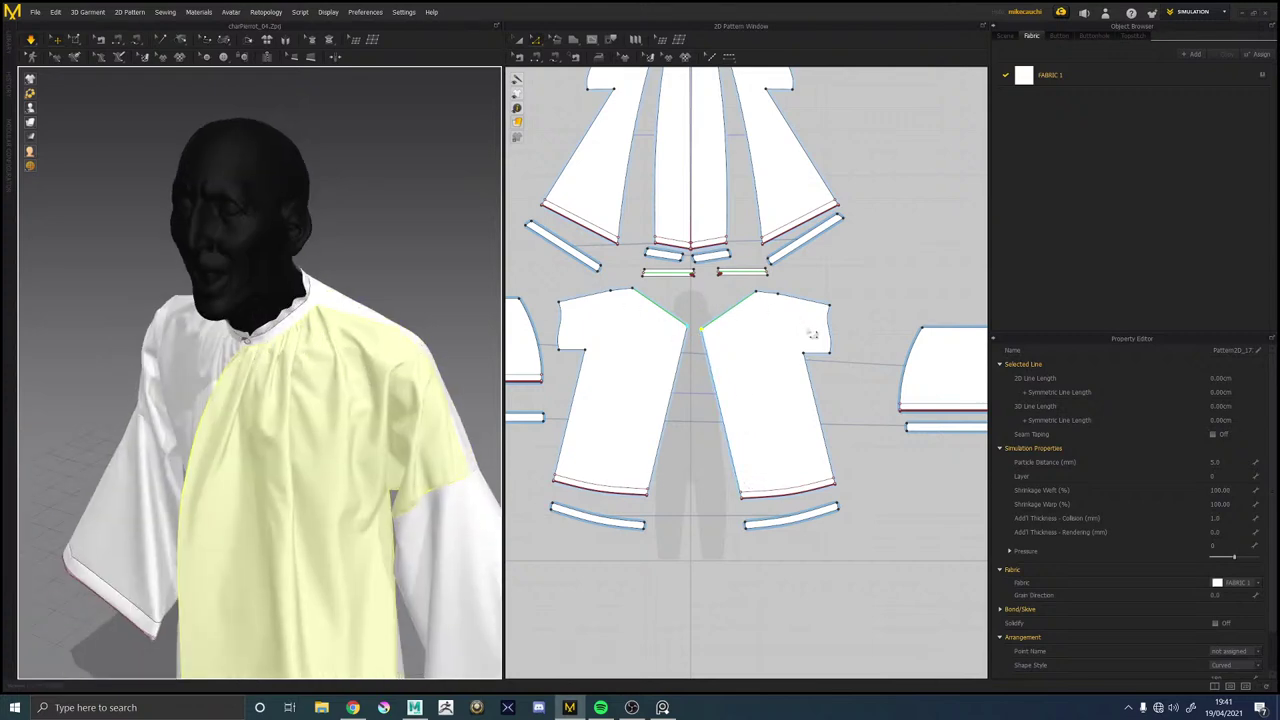
click(868, 285)
key(2)
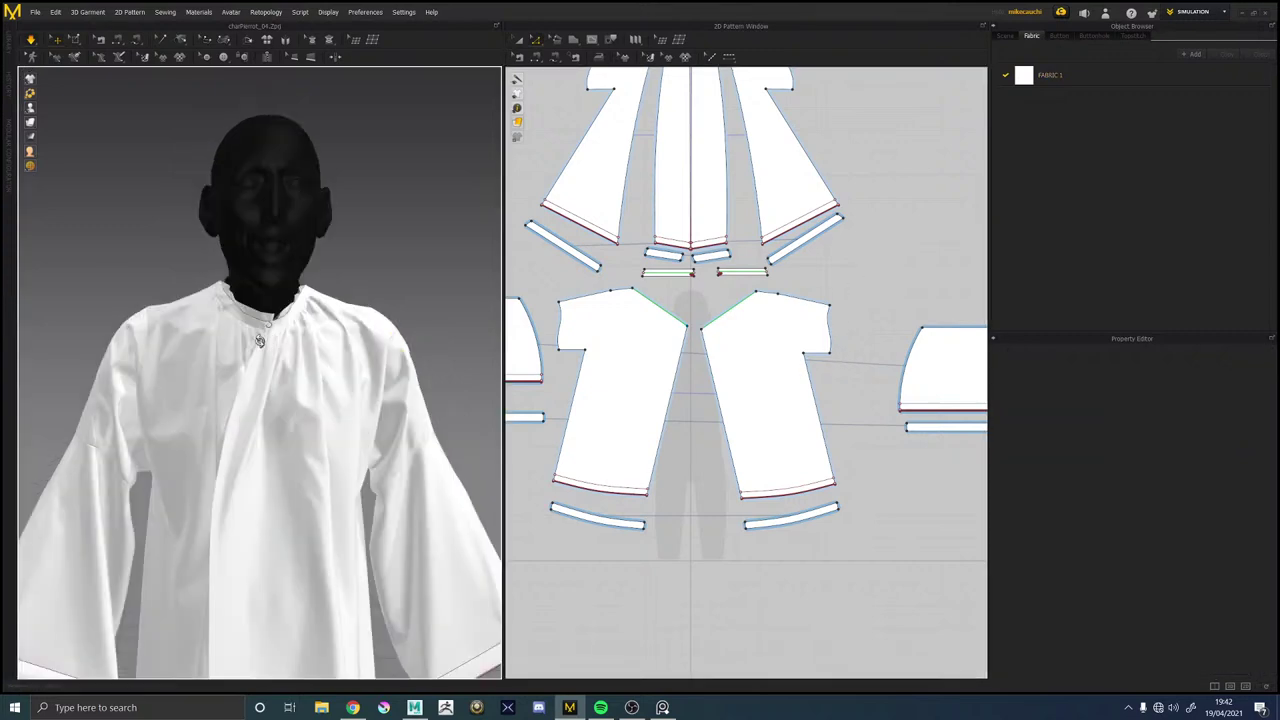
key(3)
right_drag(297, 381, 313, 331)
click(313, 332)
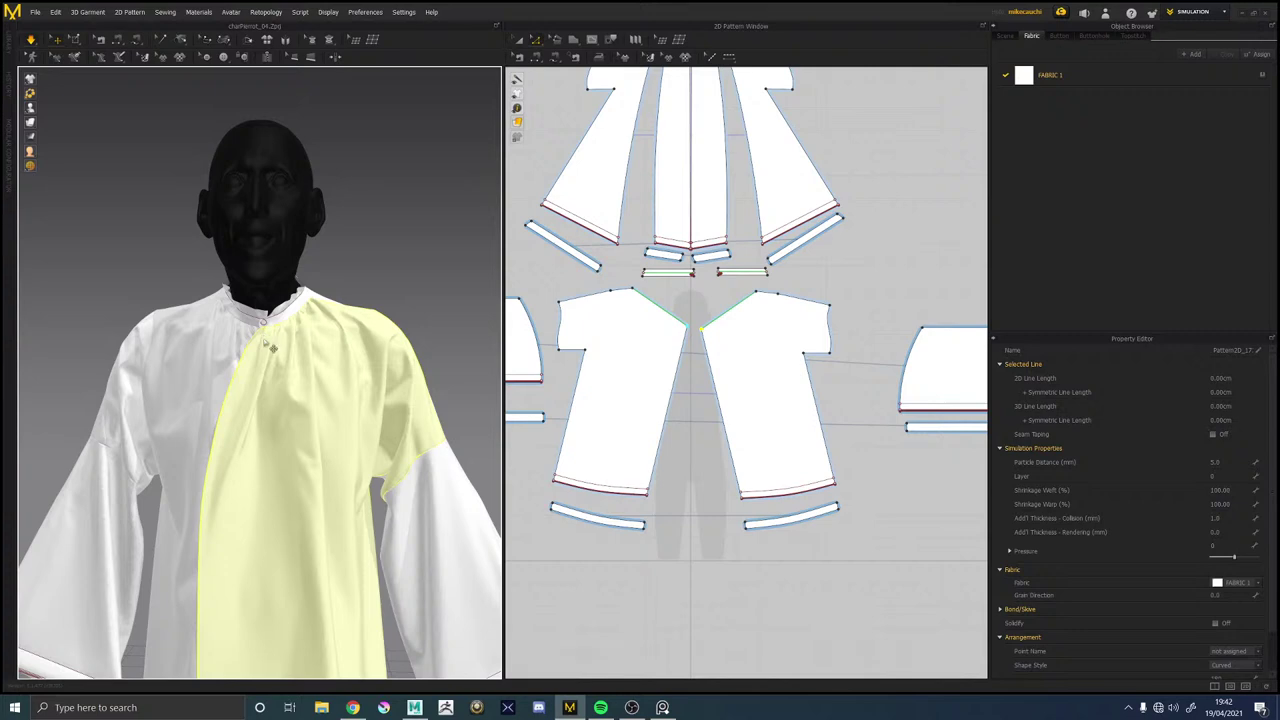
Undo the last neckline corner extension, resimulate the robe and check its chest folds.
key(ctrl+z)
mouse_move(305, 335)
right_down()
mouse_move(320, 330)
mouse_move(287, 345)
right_up()
key(space)
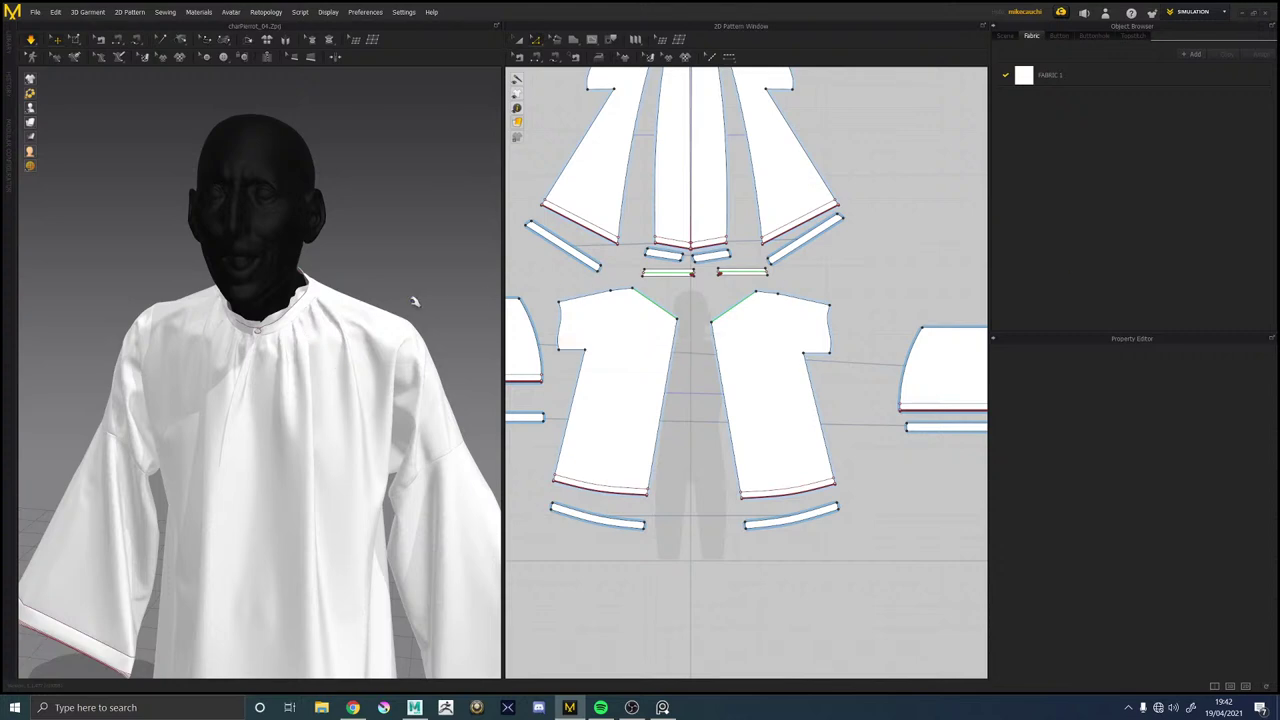
mouse_move(414, 300)
right_down()
mouse_move(314, 285)
mouse_move(404, 284)
right_up()
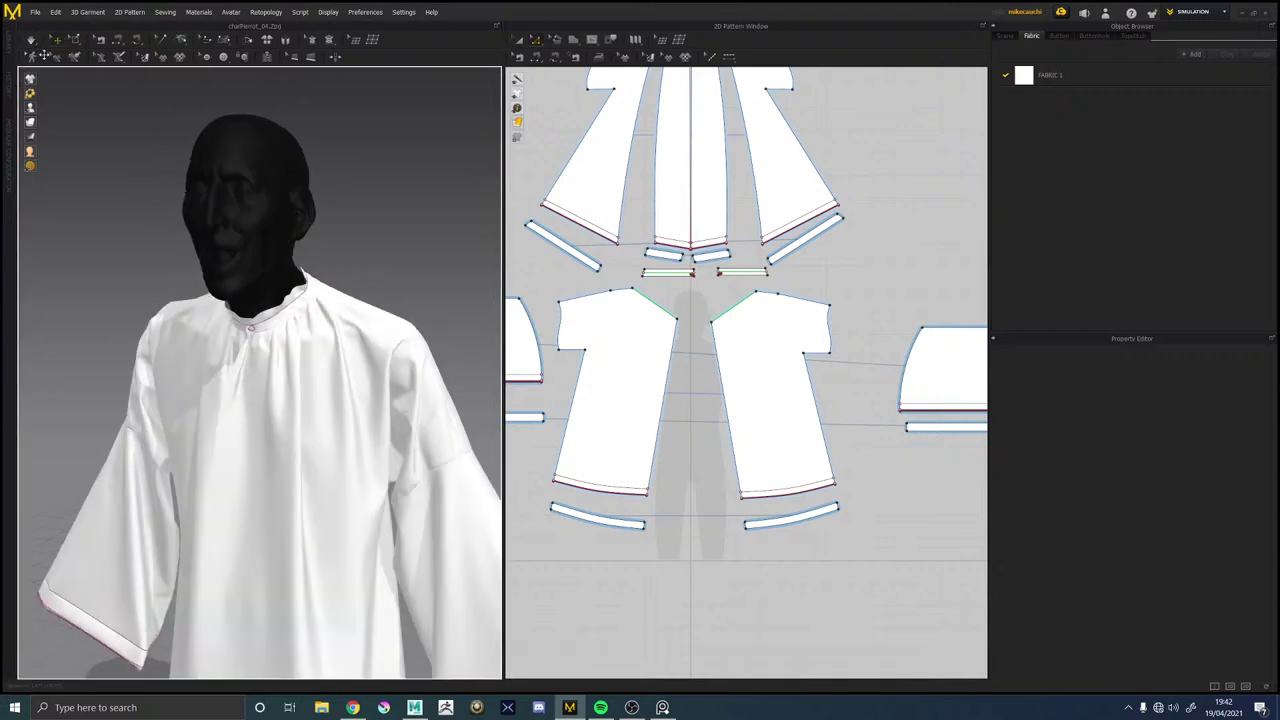
Select all the robe's pattern pieces, set their particle distance to 2 mm, and switch to Chrome.
scroll(700, 295, down, 5)
drag(600, 190, 874, 395)
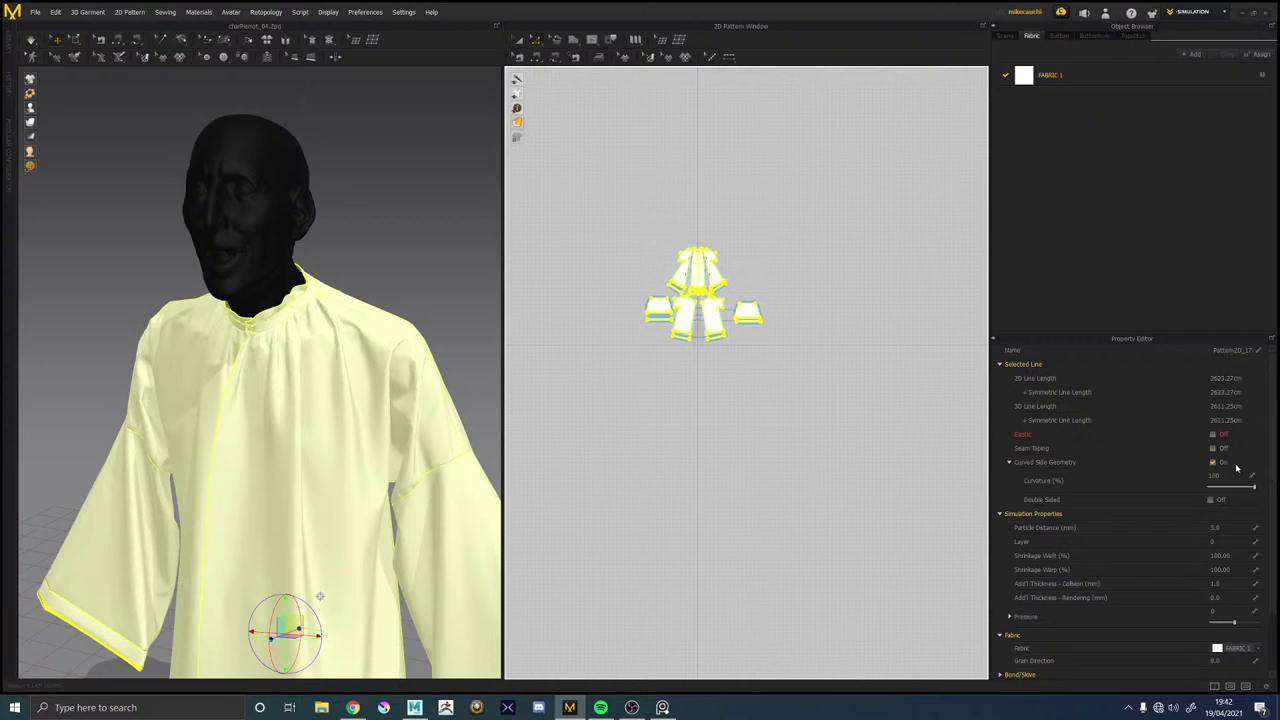
click(1215, 527)
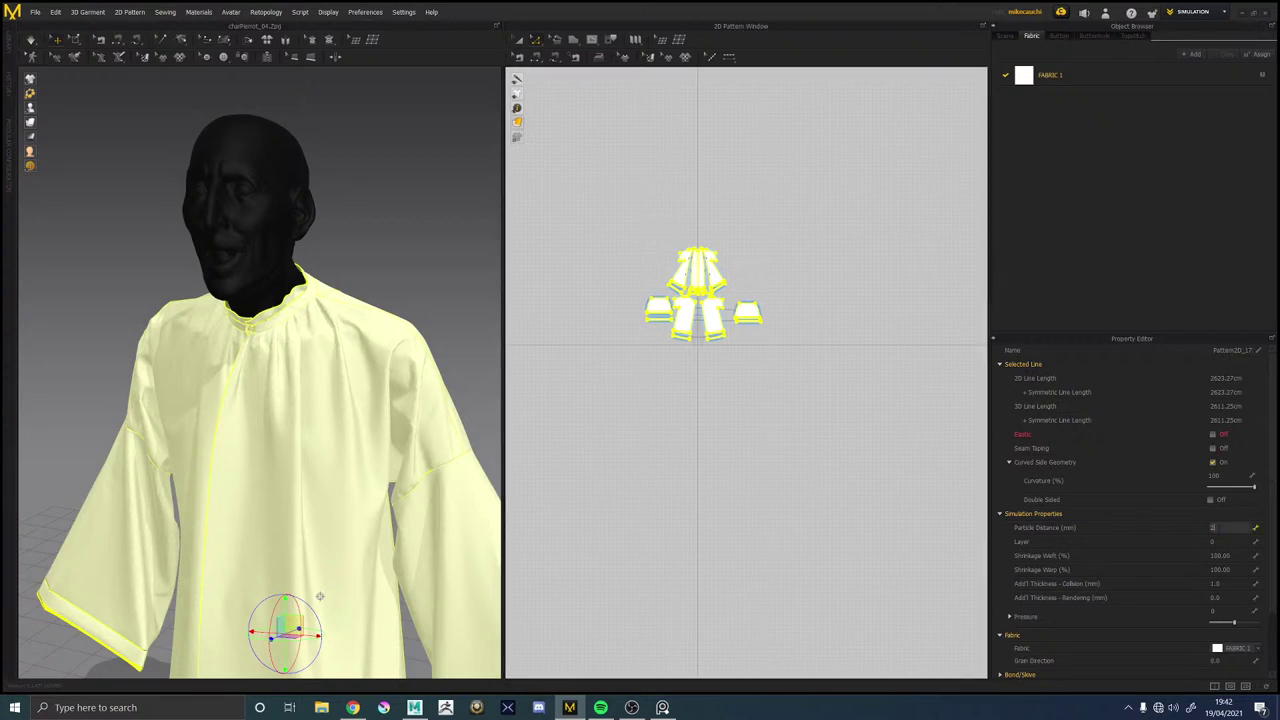
key(Return)
click(638, 384)
key(alt+Tab)
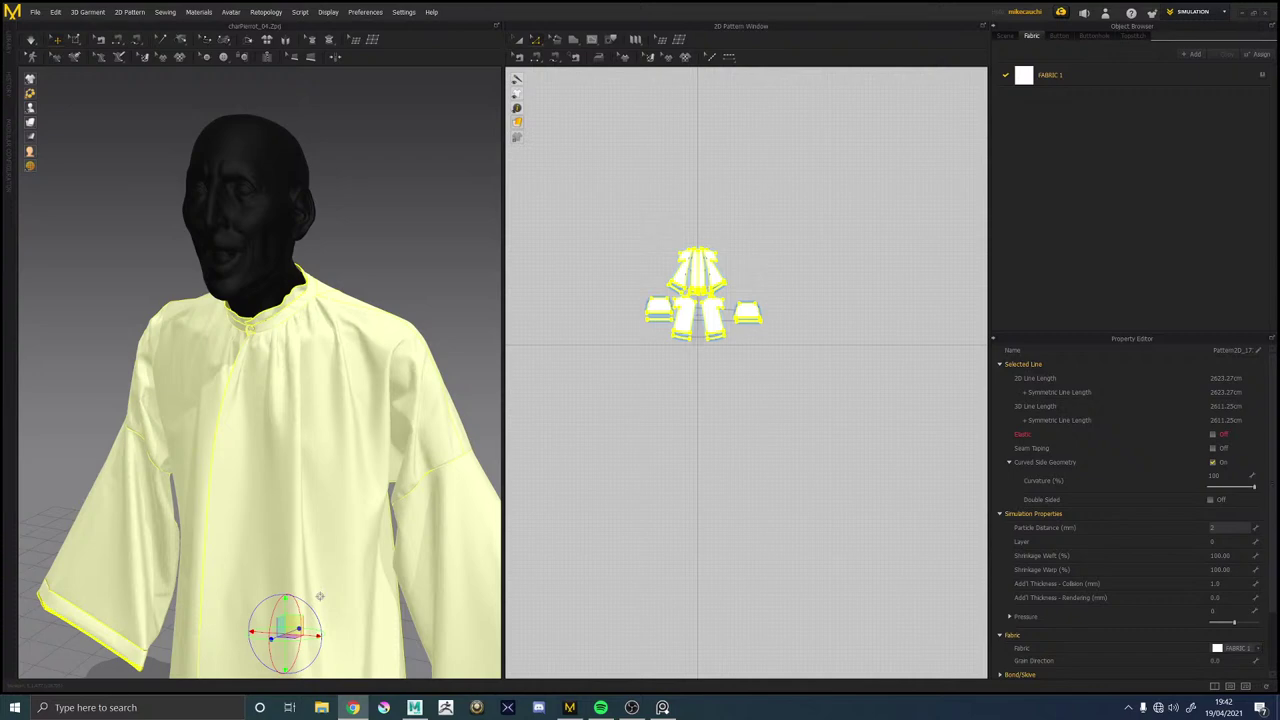
Apply the 2 mm particle distance to all pattern pieces and check the robe's collar gathers at the centre front.
key(Return)
key(2)
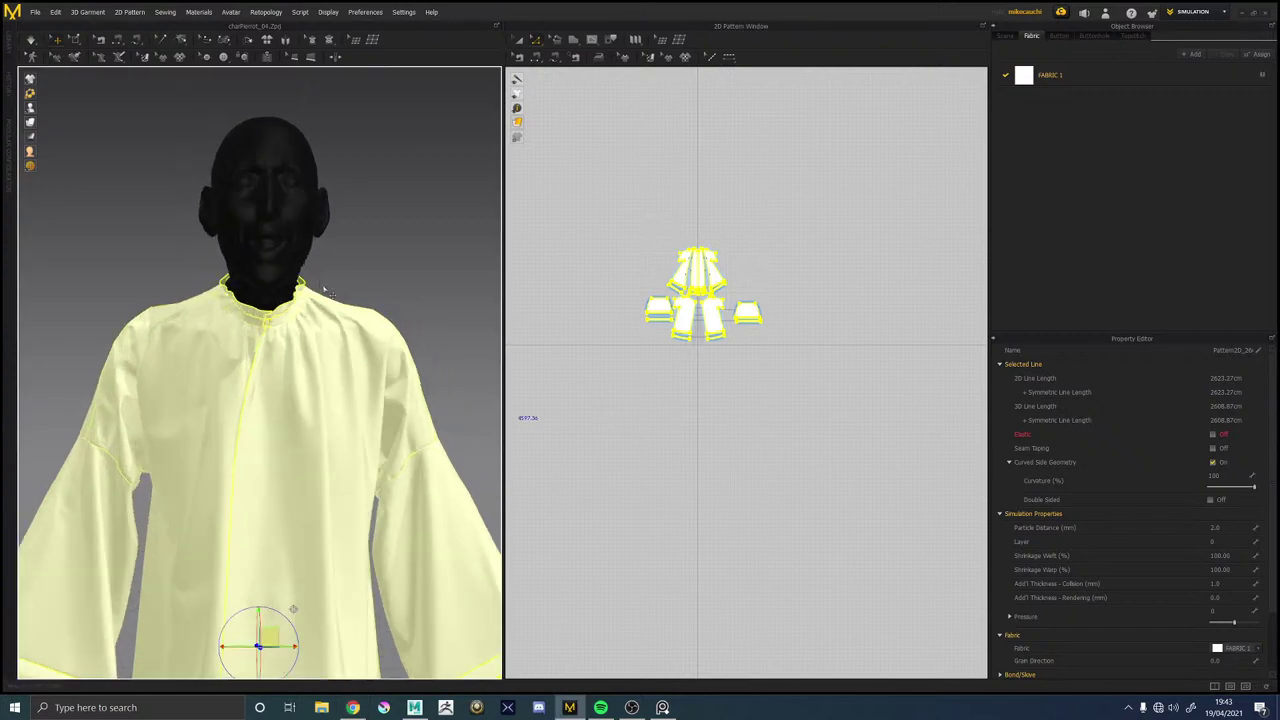
key(3)
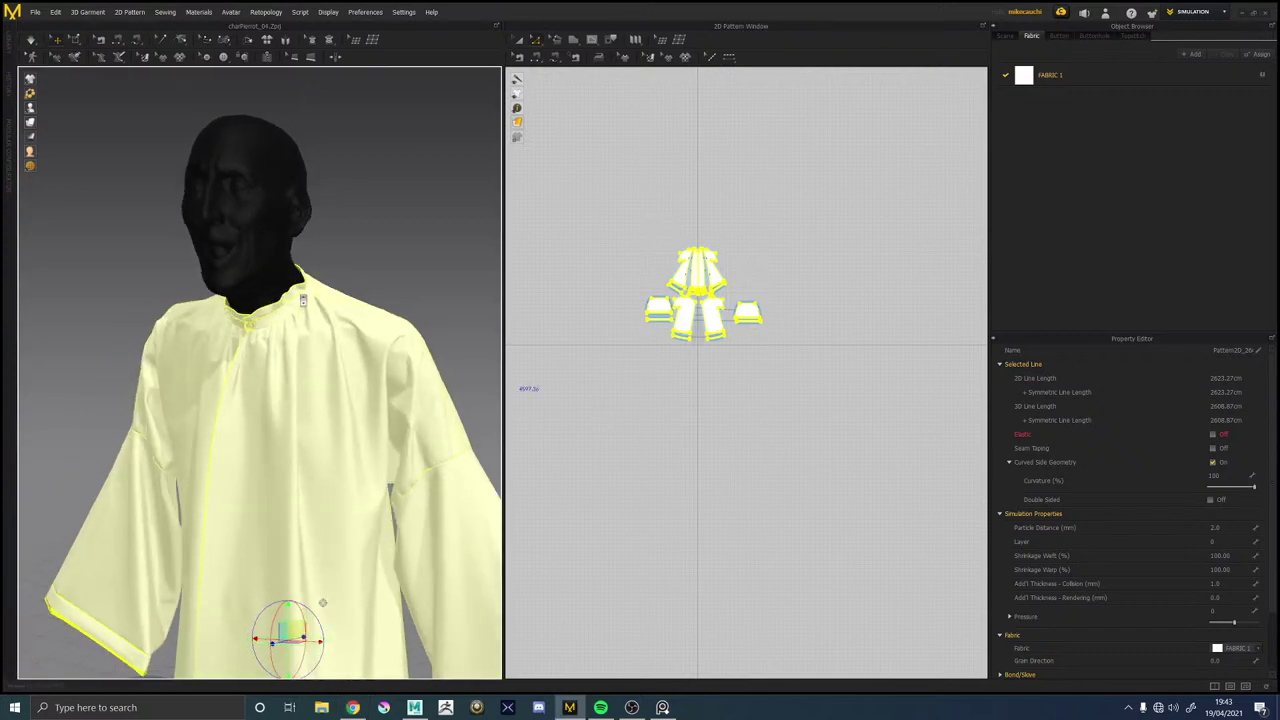
scroll(302, 297, up, 3)
scroll(302, 297, up, 4)
middle_drag(285, 239, 248, 285)
right_drag(248, 285, 330, 285)
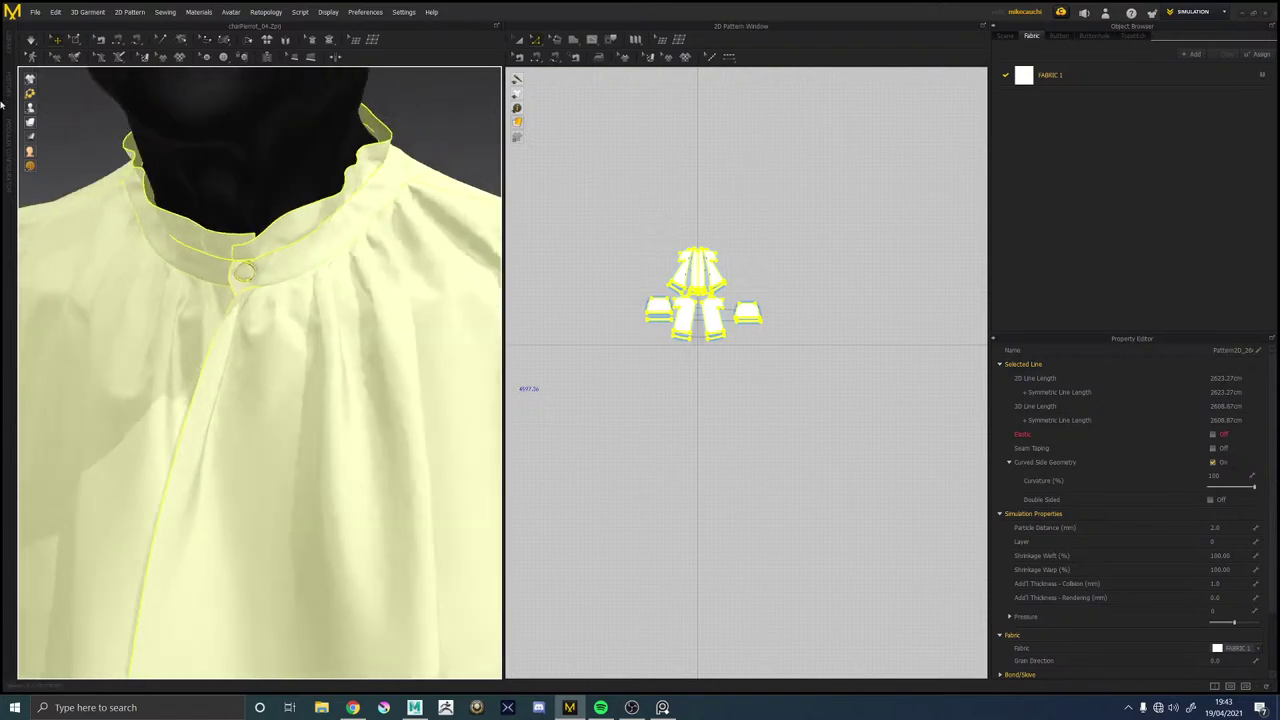
Examine the mesh density on the sleeve cuff and the overall drape of the robe from the front.
mouse_move(31, 122)
right_drag(233, 246, 283, 254)
scroll(283, 254, down, 4)
middle_drag(380, 402, 177, 91)
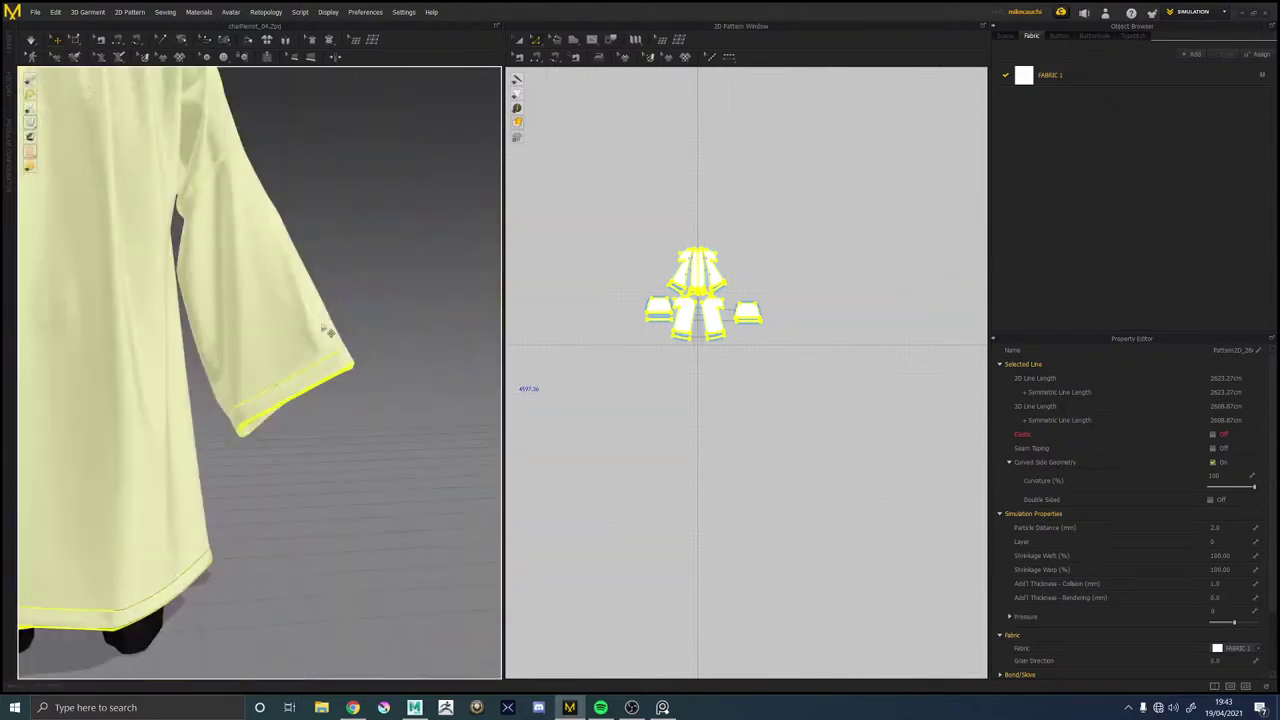
scroll(335, 350, up, 5)
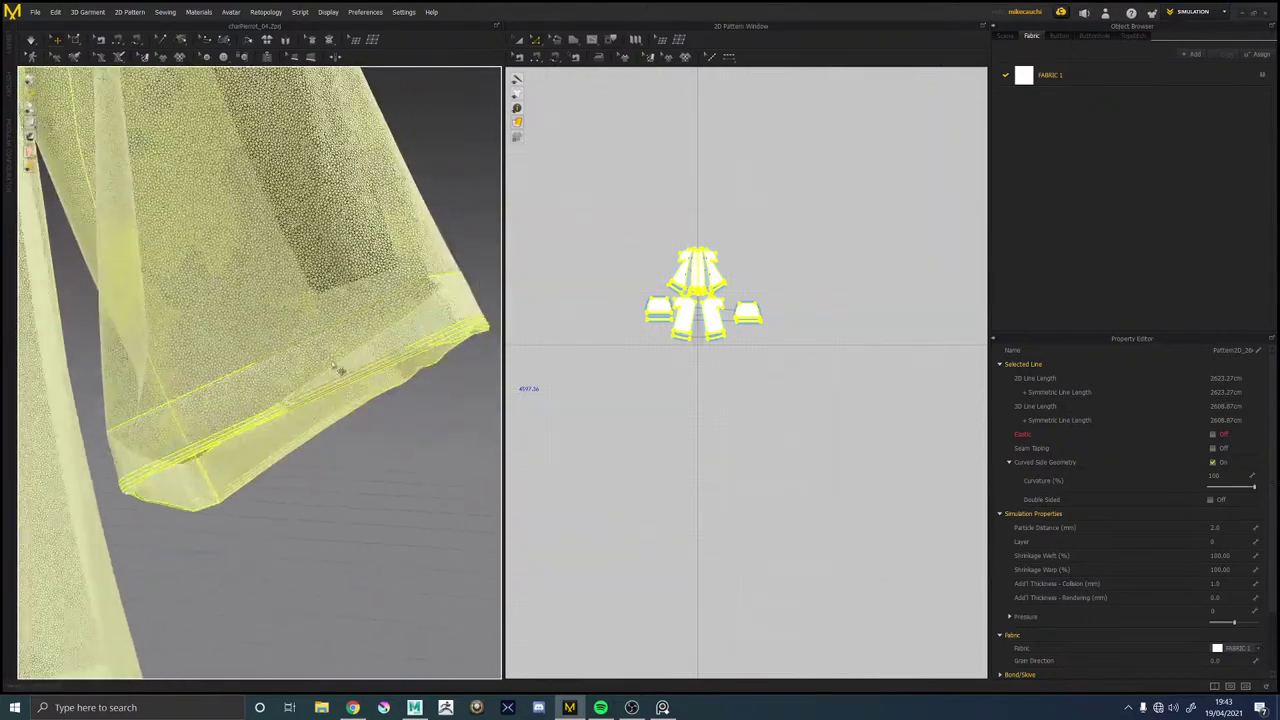
right_drag(292, 370, 255, 356)
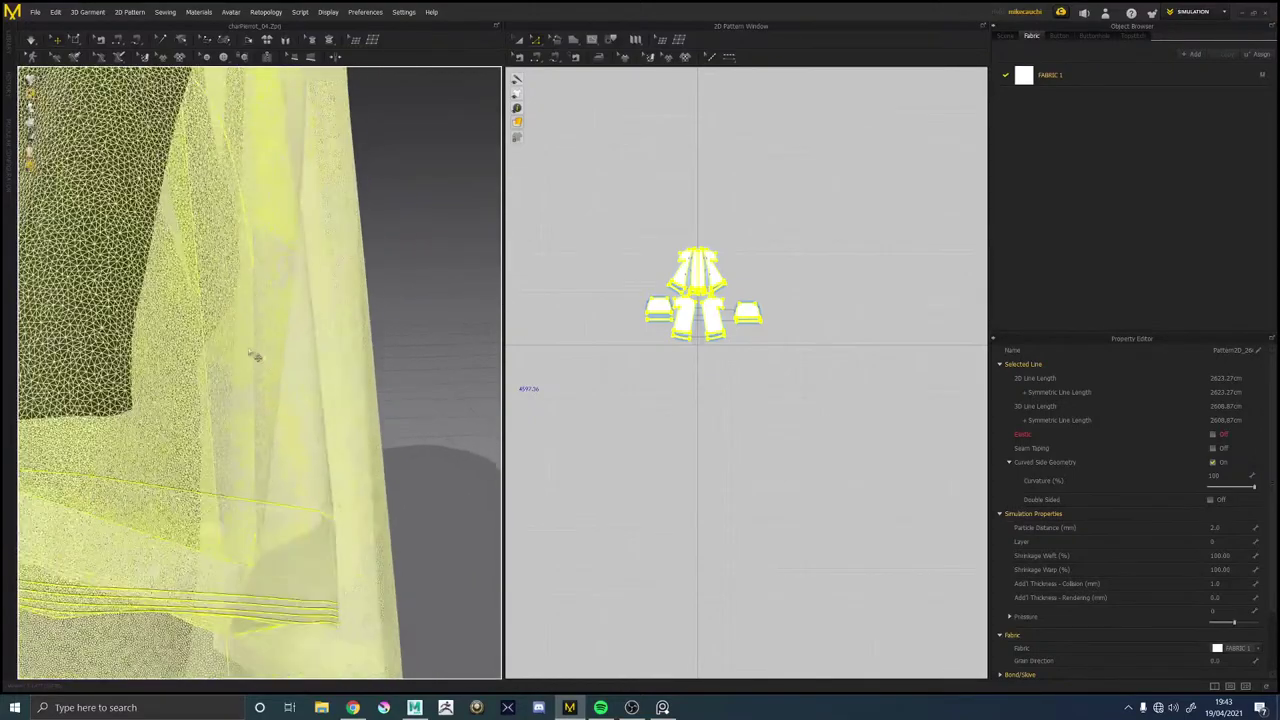
scroll(255, 356, down, 5)
right_drag(240, 263, 306, 326)
middle_drag(306, 326, 430, 540)
scroll(252, 278, down, 1)
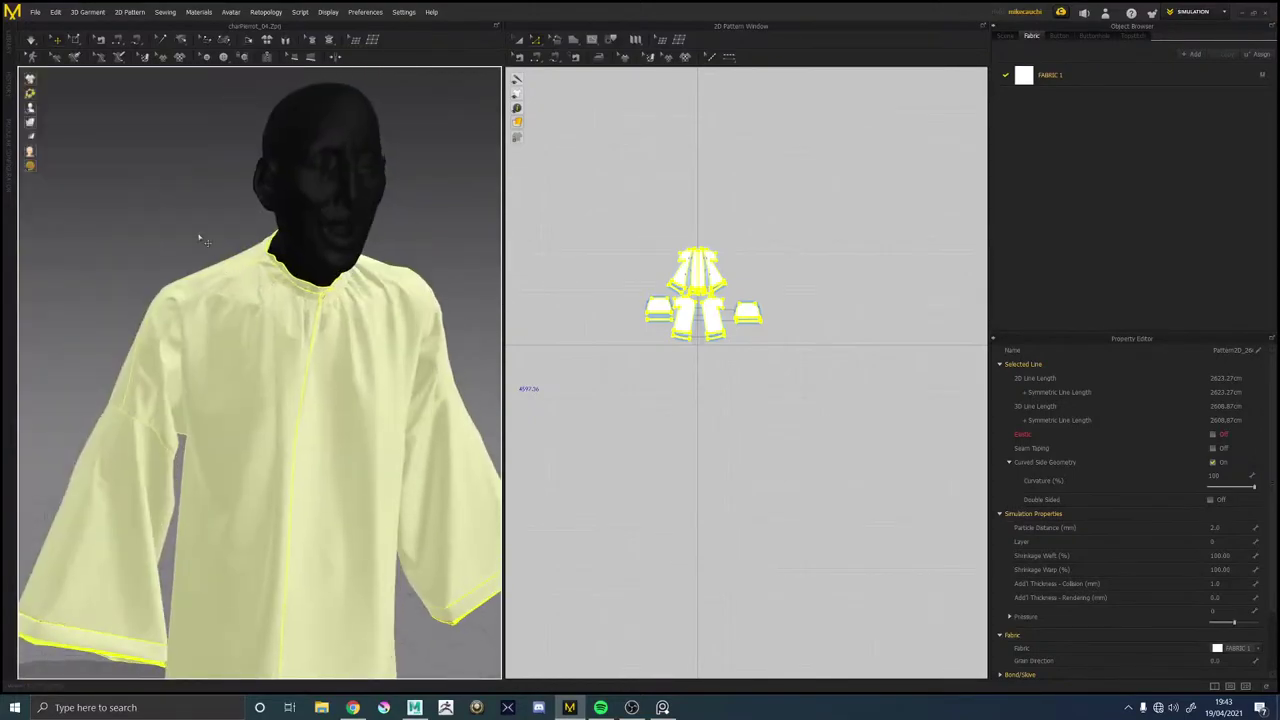
right_drag(200, 238, 158, 234)
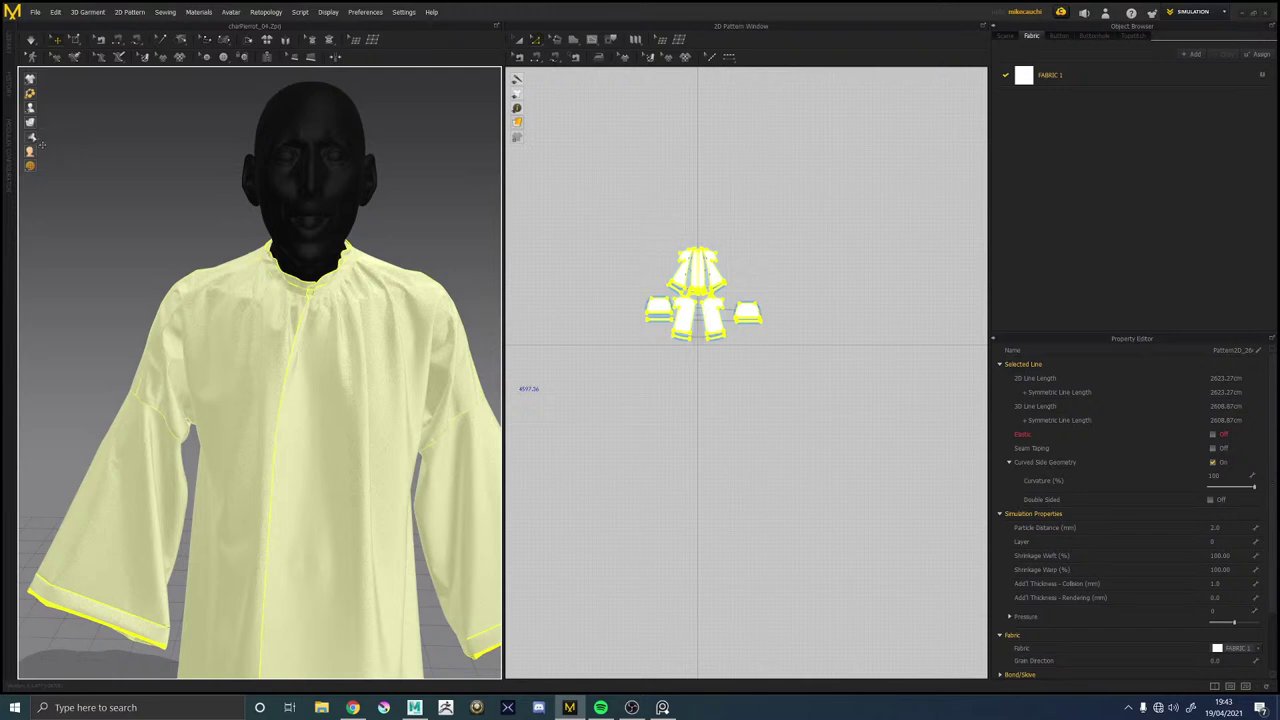
mouse_move(30, 122)
middle_drag(428, 228, 380, 277)
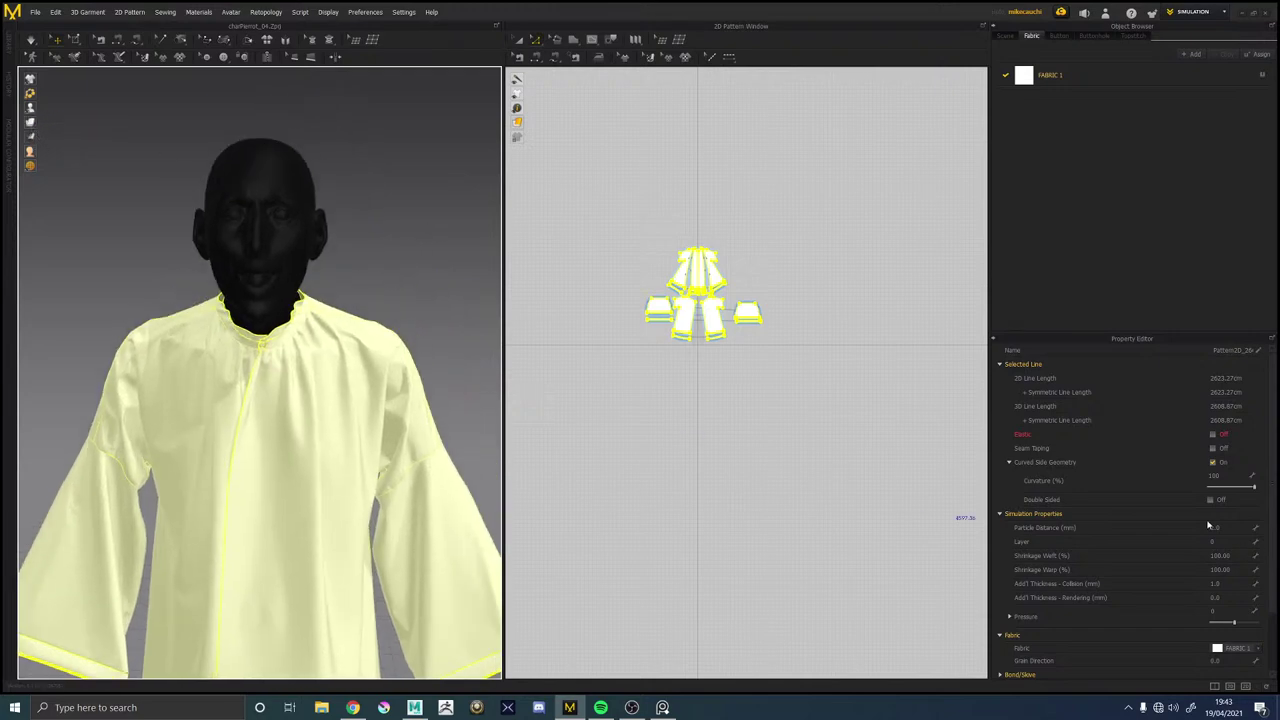
Set the additional rendering thickness of all pattern pieces to 1 mm and display the garment surface with its thickness.
click(1228, 597)
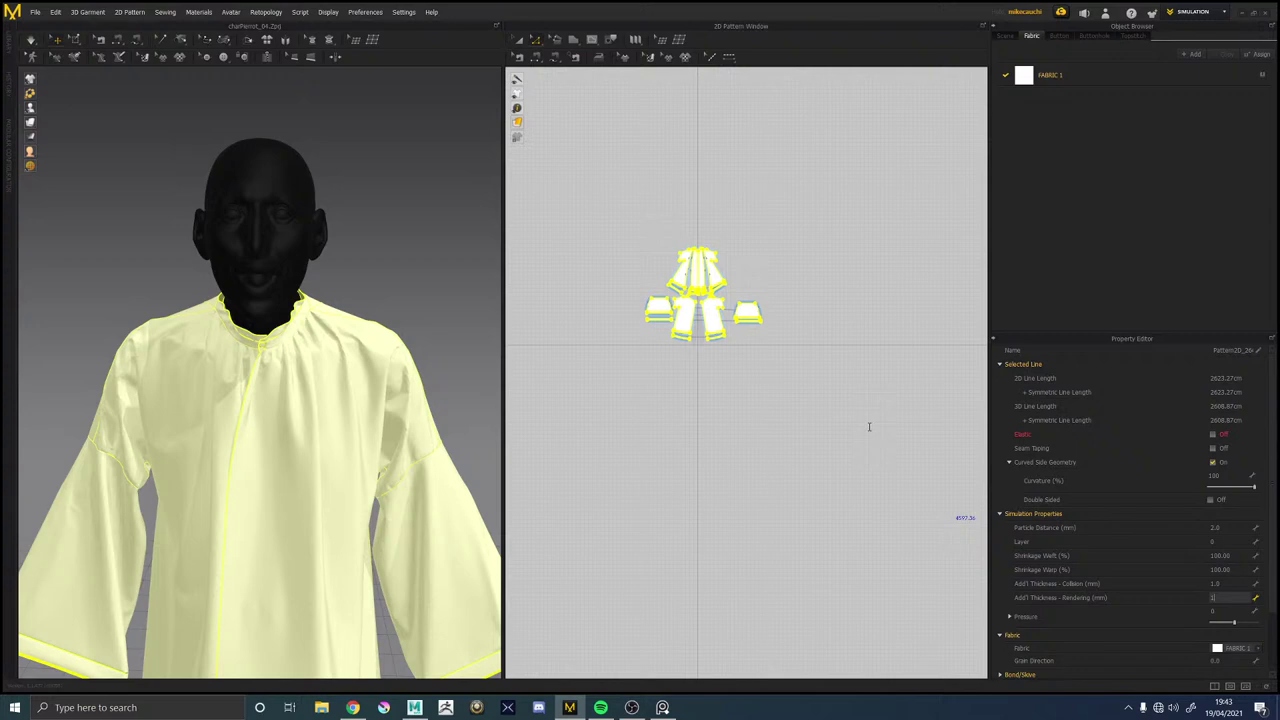
key(Return)
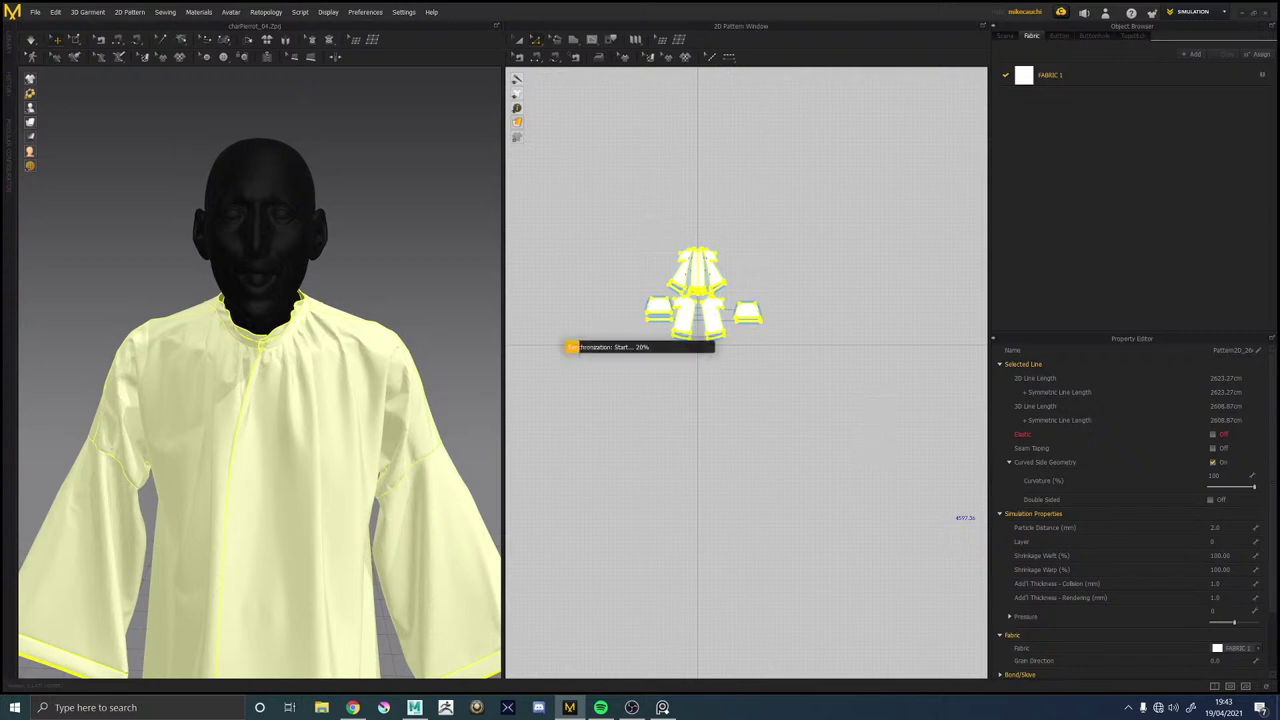
key(alt+Tab)
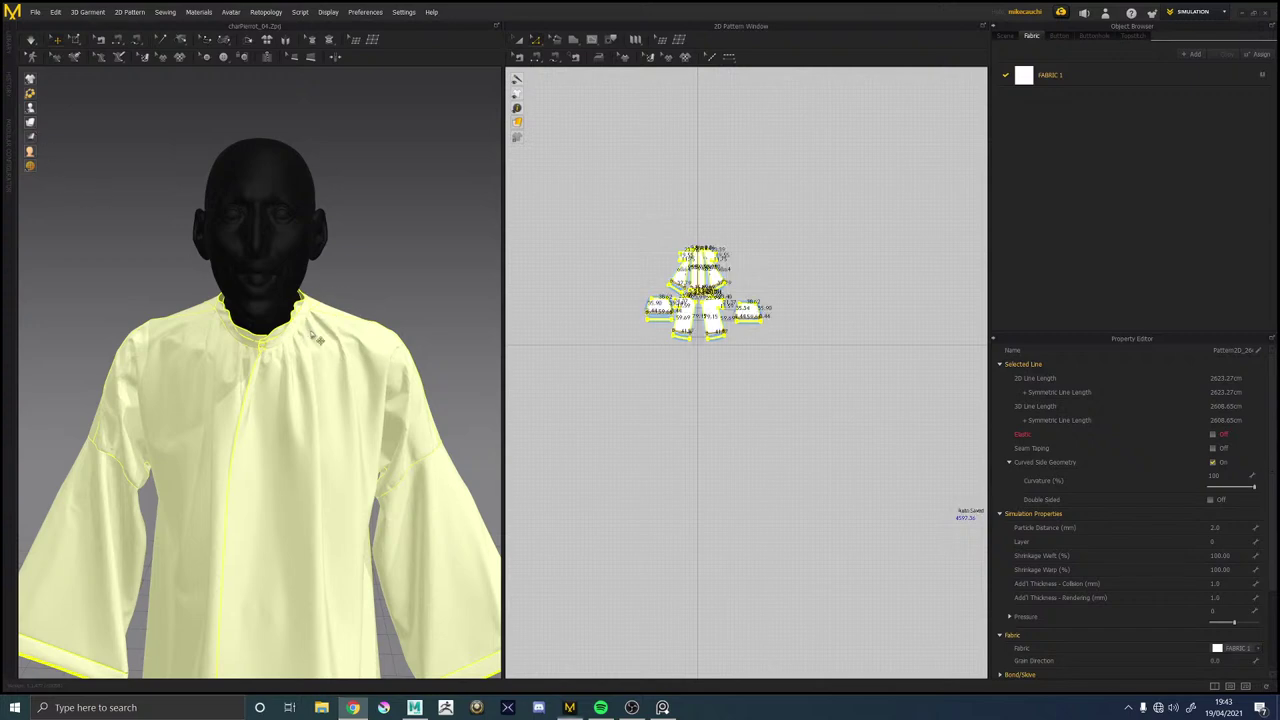
right_drag(333, 328, 309, 333)
mouse_move(31, 123)
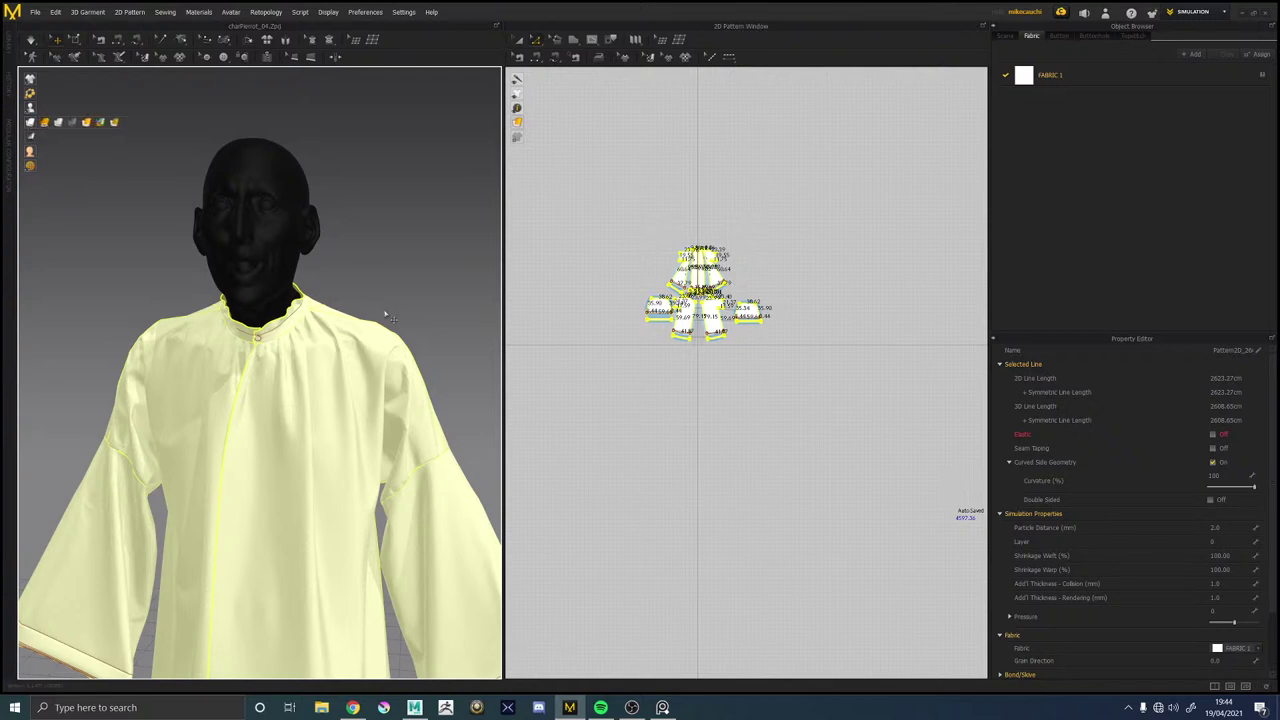
Compare the thickened collar edge, button overlap and gathers up close with the Pierrot reference photos.
scroll(390, 316, up, 4)
scroll(318, 320, up, 6)
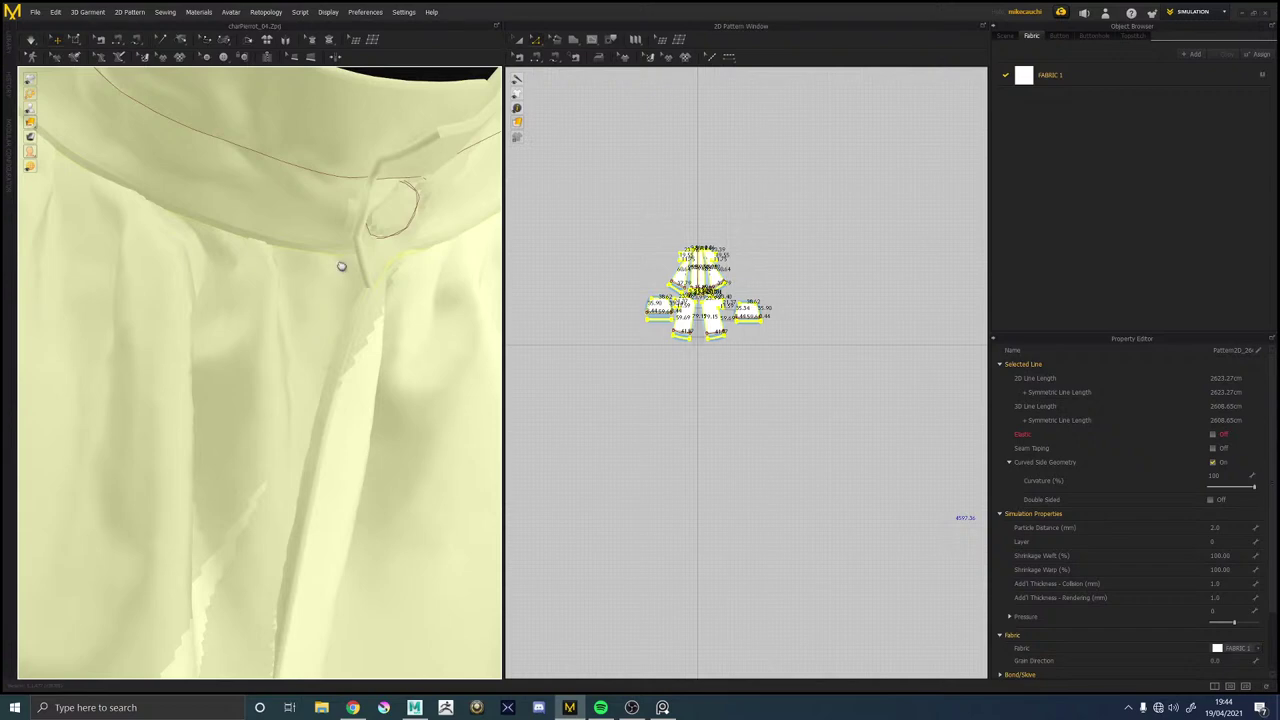
middle_drag(342, 267, 274, 362)
right_drag(380, 385, 324, 362)
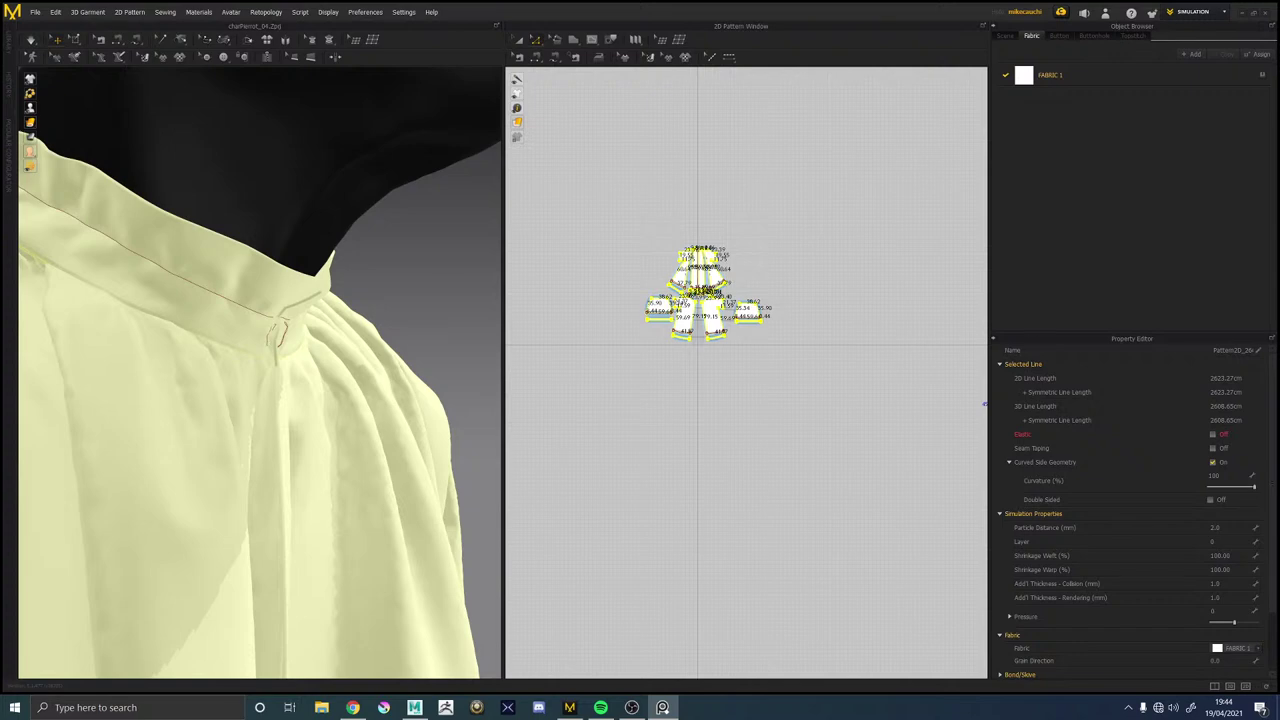
right_drag(1279, 312, 912, 330)
scroll(912, 331, up, 9)
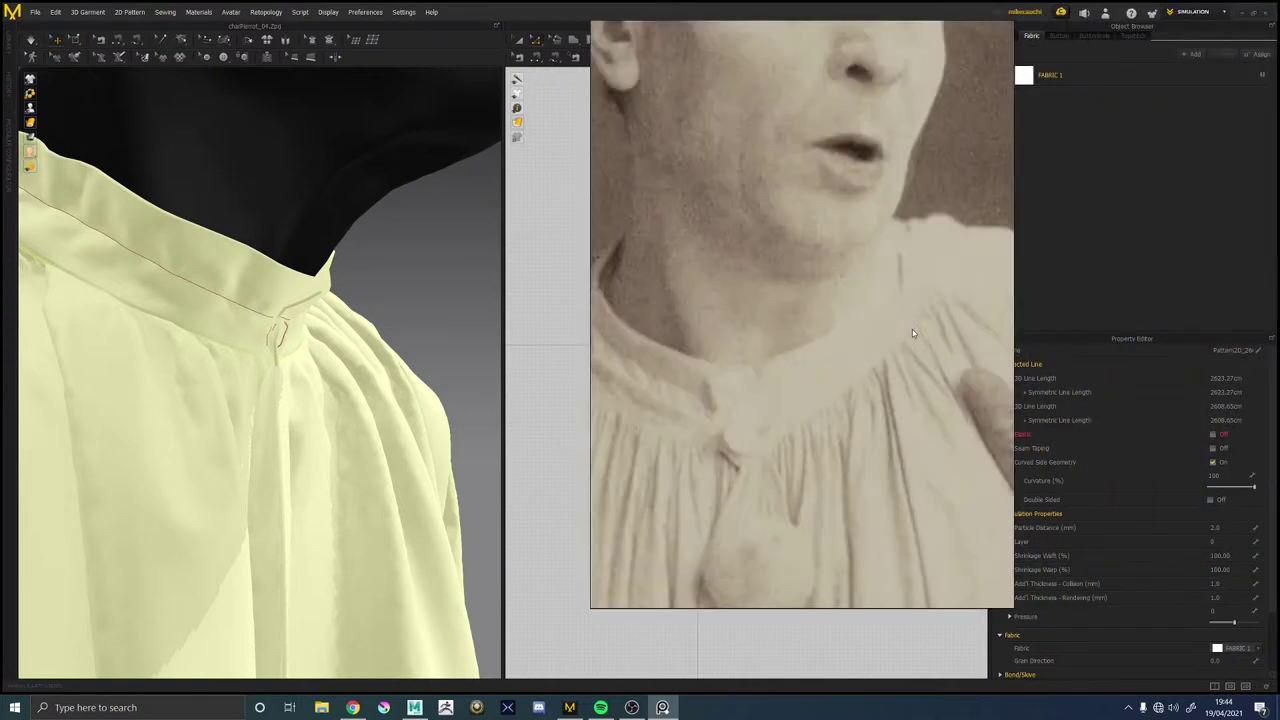
scroll(912, 333, down, 6)
middle_drag(912, 335, 532, 375)
middle_drag(820, 320, 412, 368)
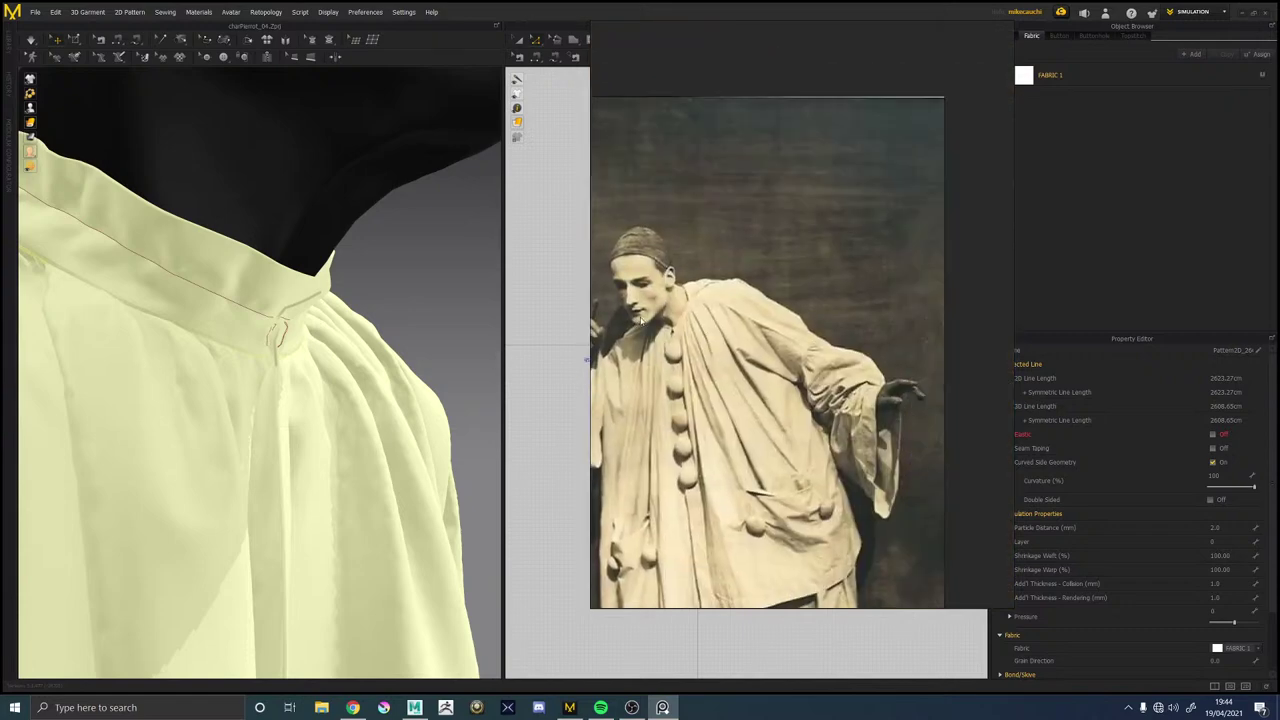
right_drag(641, 319, 1279, 312)
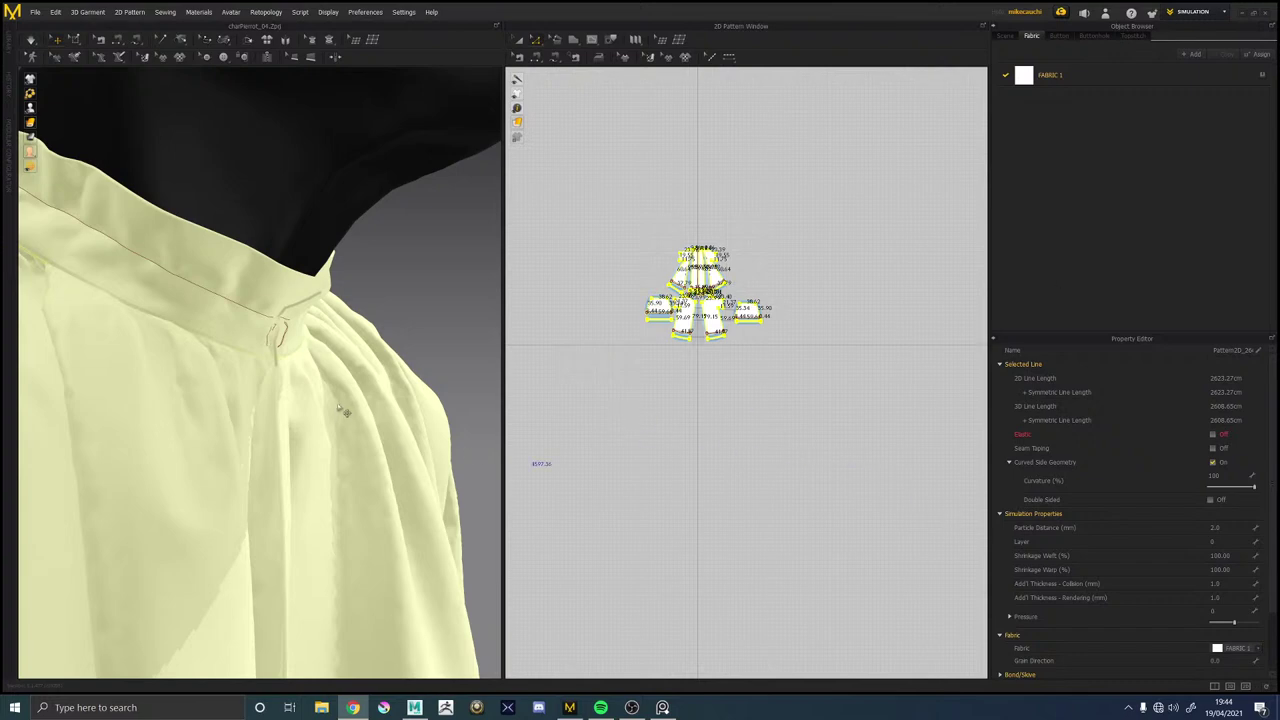
Set both the additional collision thickness and the additional rendering thickness of all pattern pieces to 0.5 mm.
right_drag(405, 363, 375, 387)
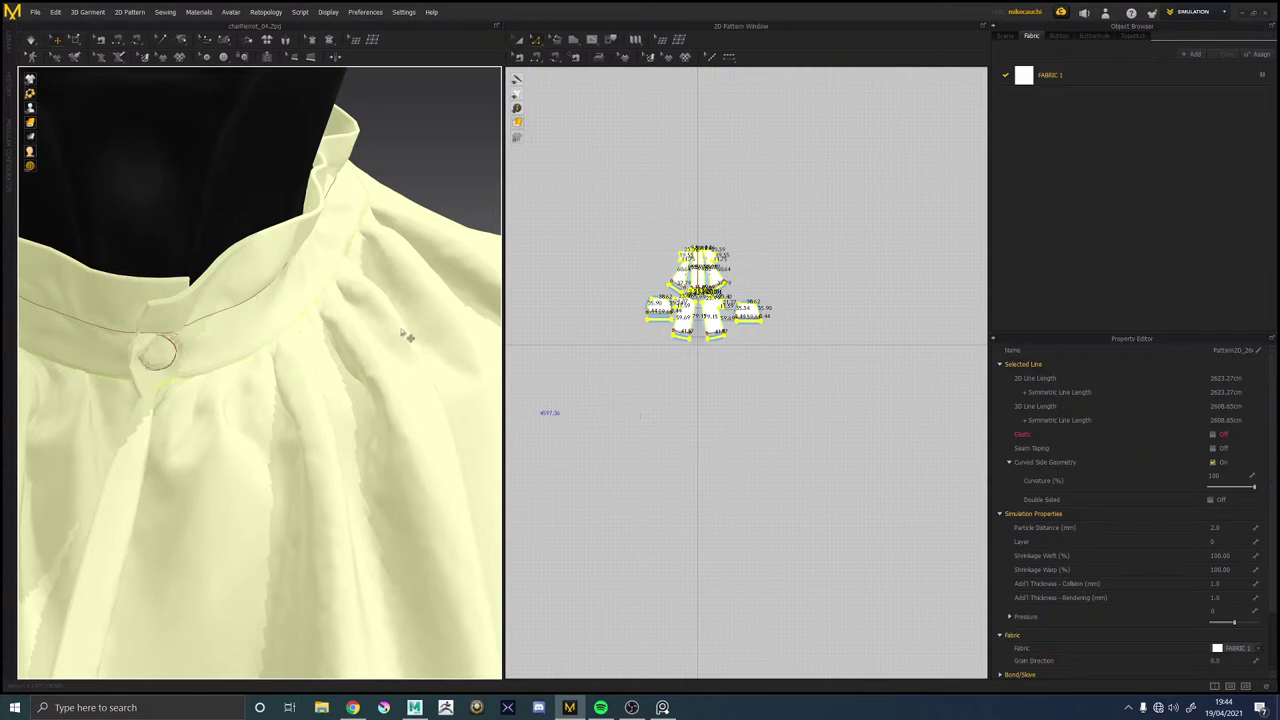
scroll(403, 337, down, 4)
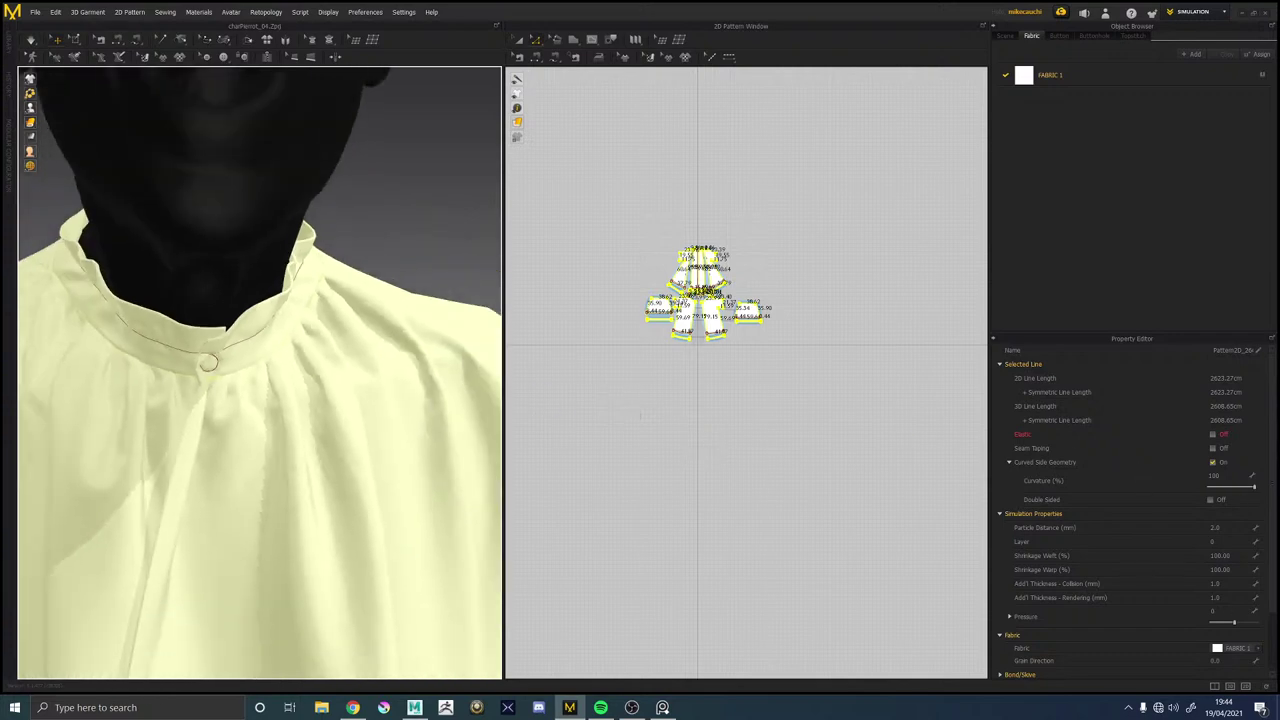
click(1229, 584)
text(0.5)
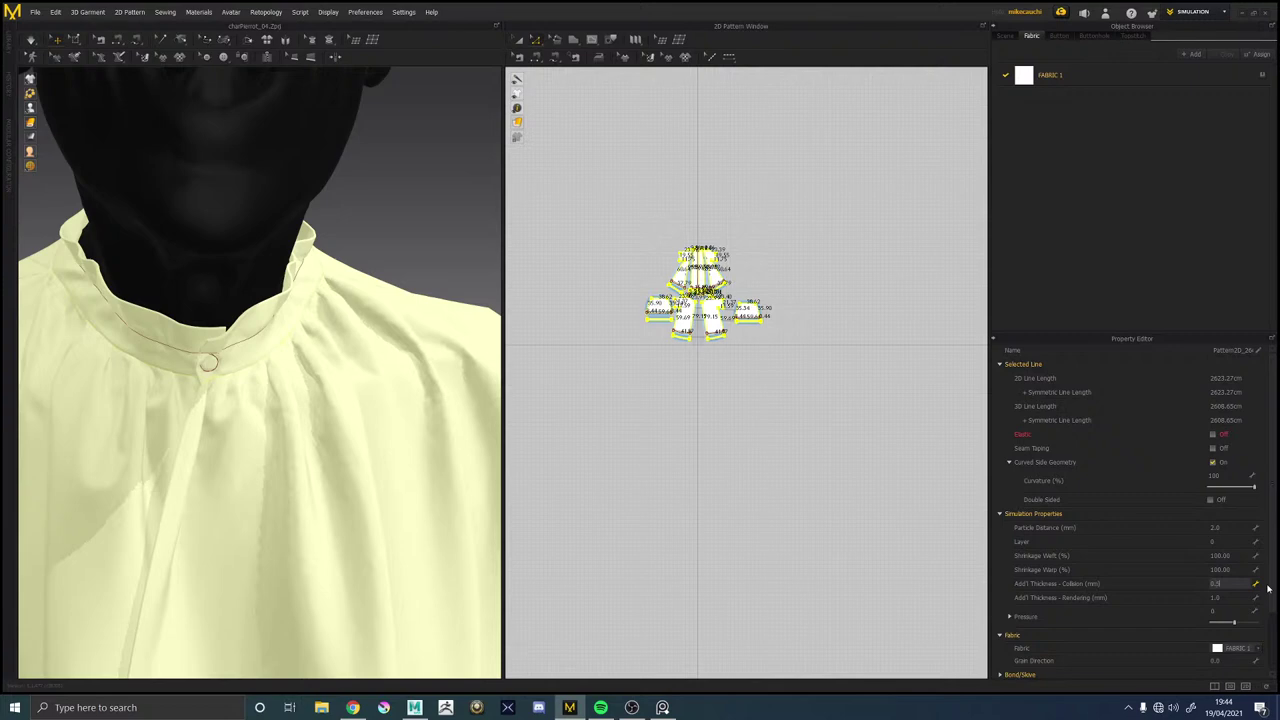
key(Return)
click(1229, 598)
text(0.5)
key(alt+Tab)
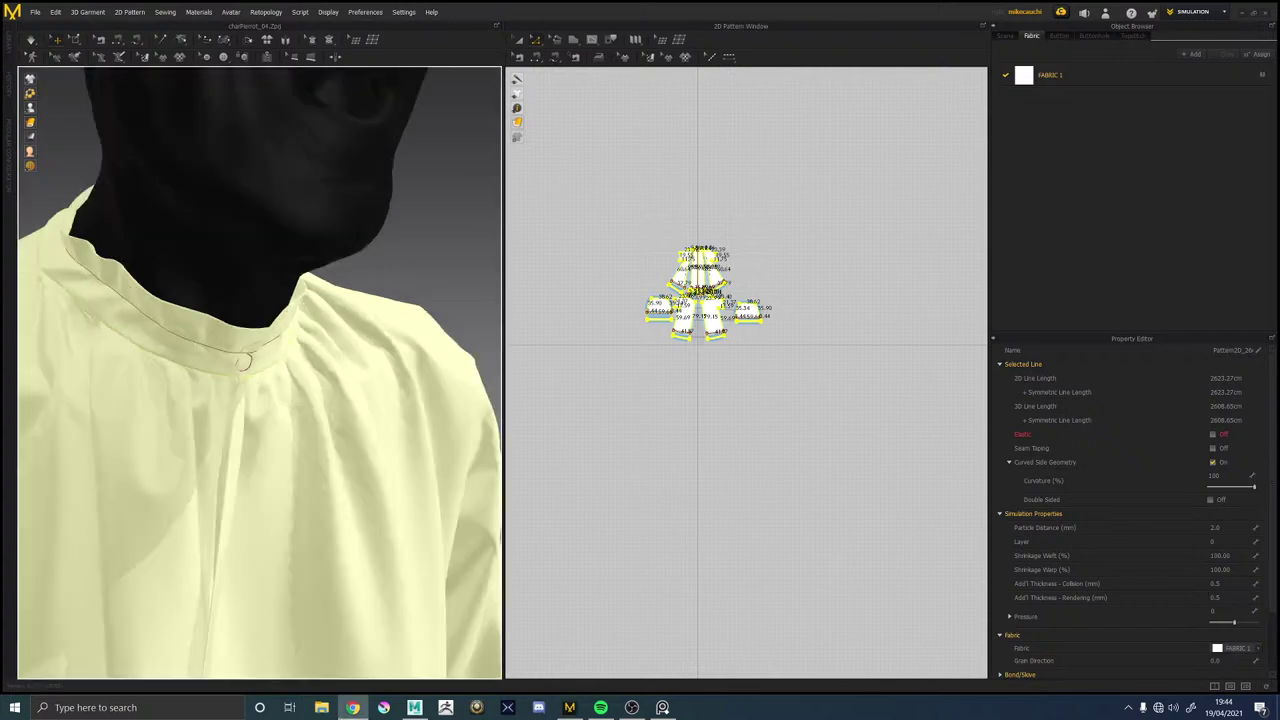
Deselect the pattern pieces, simulate the robe with the reduced thickness, and switch to Chrome while it settles.
right_drag(320, 282, 358, 292)
click(408, 300)
key(space)
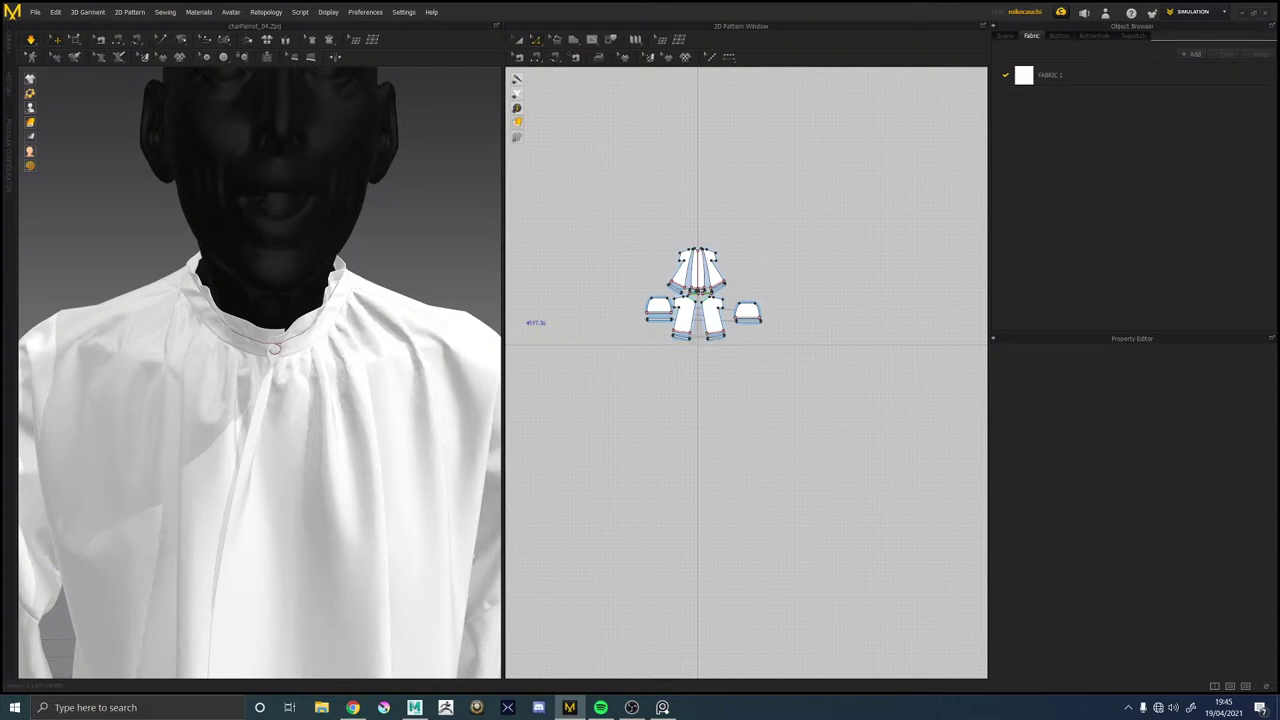
key(alt+Tab)
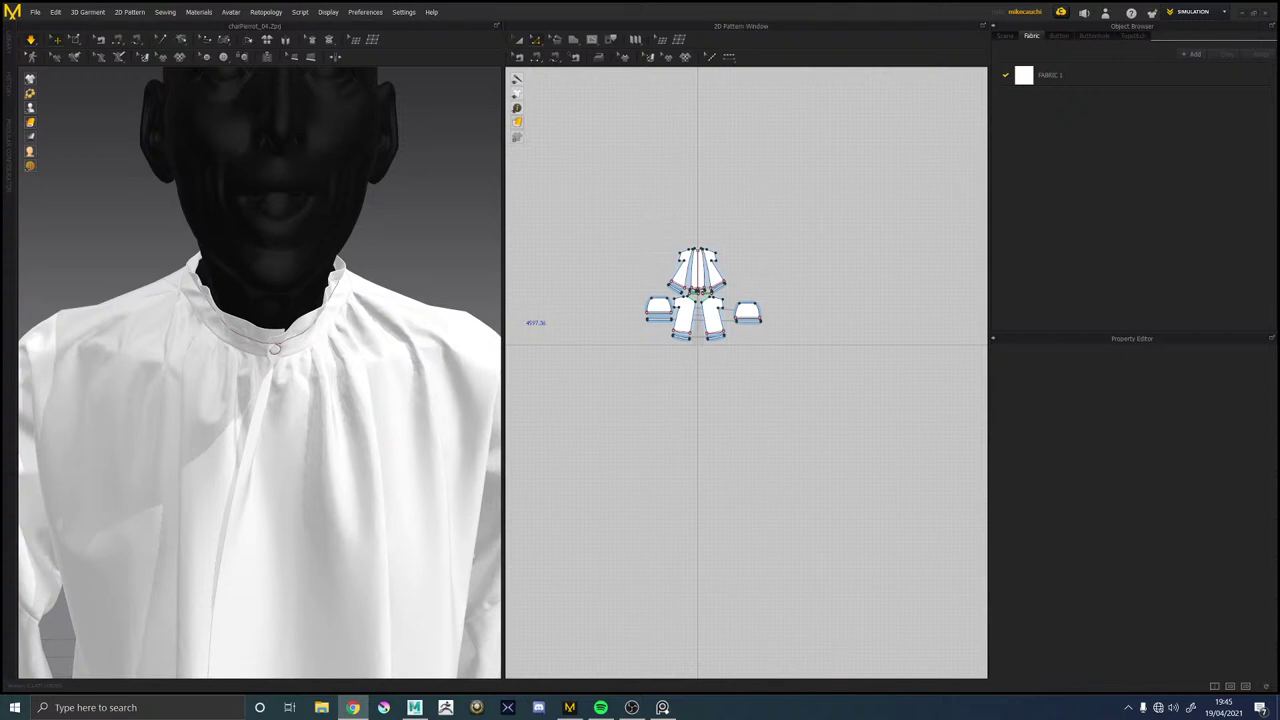
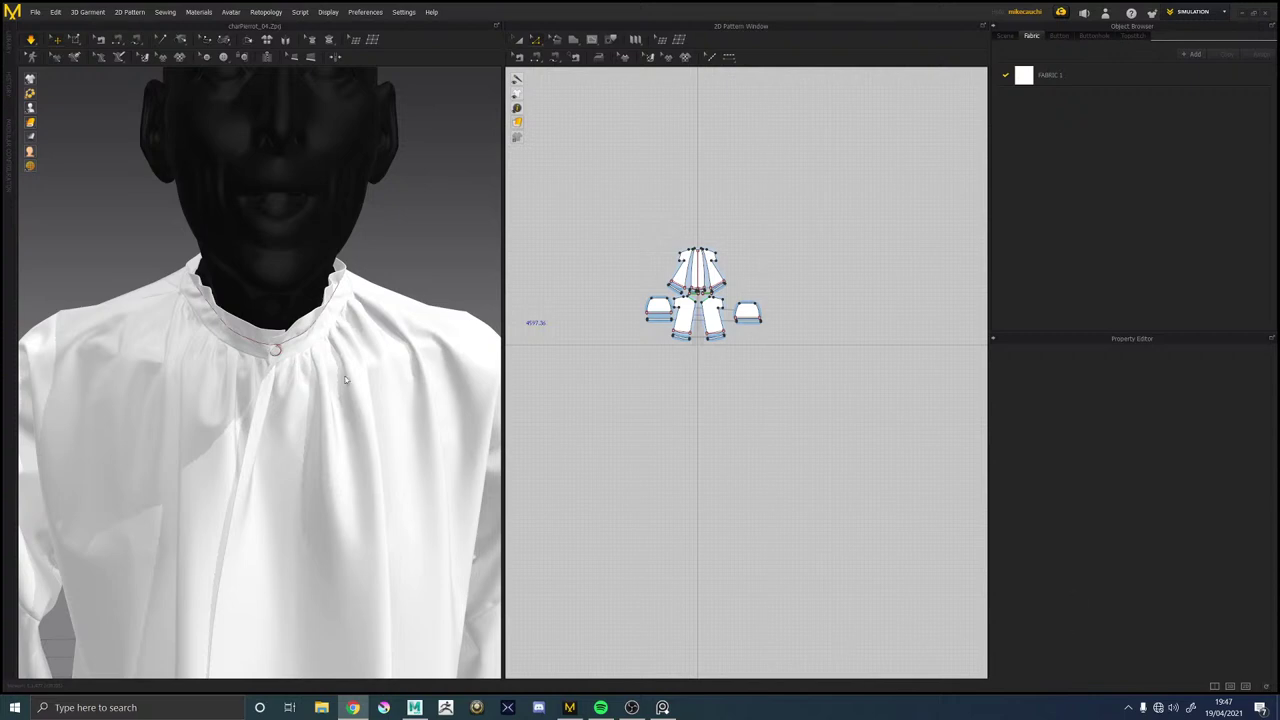
Examine the resimulated collar gathers, front folds and seam edges up close from several angles.
scroll(300, 380, up, 3)
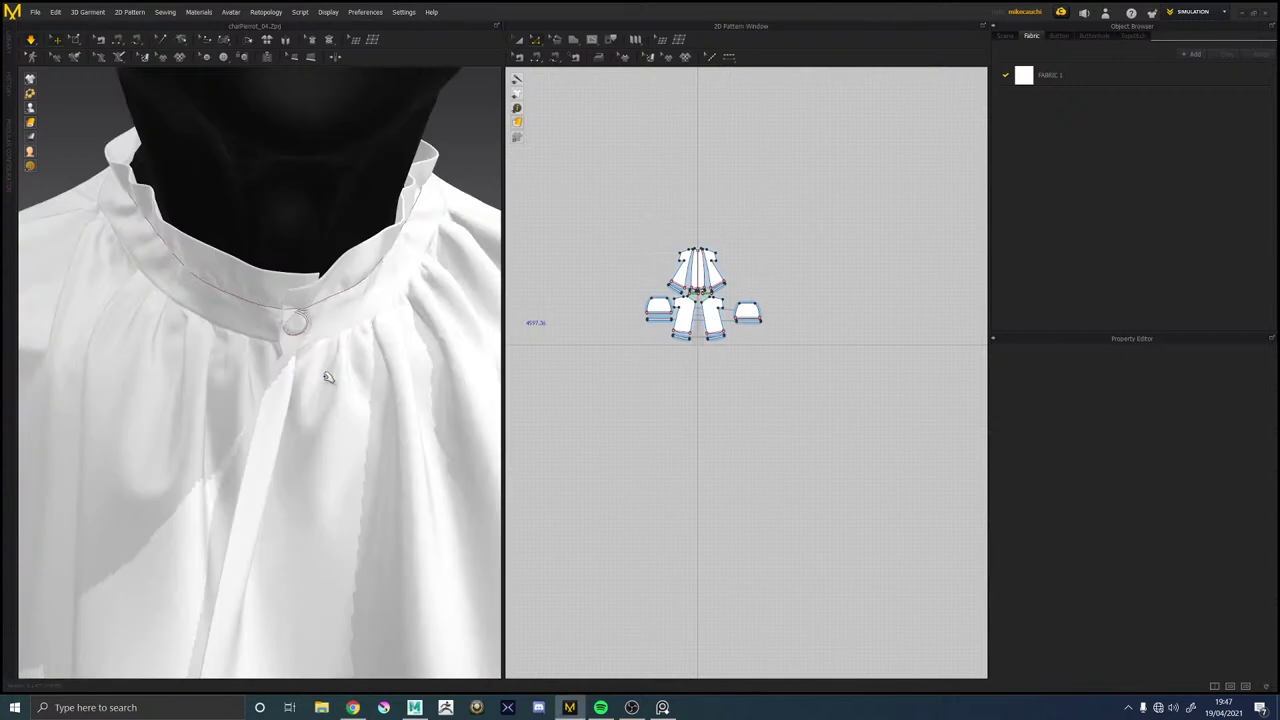
scroll(325, 378, up, 5)
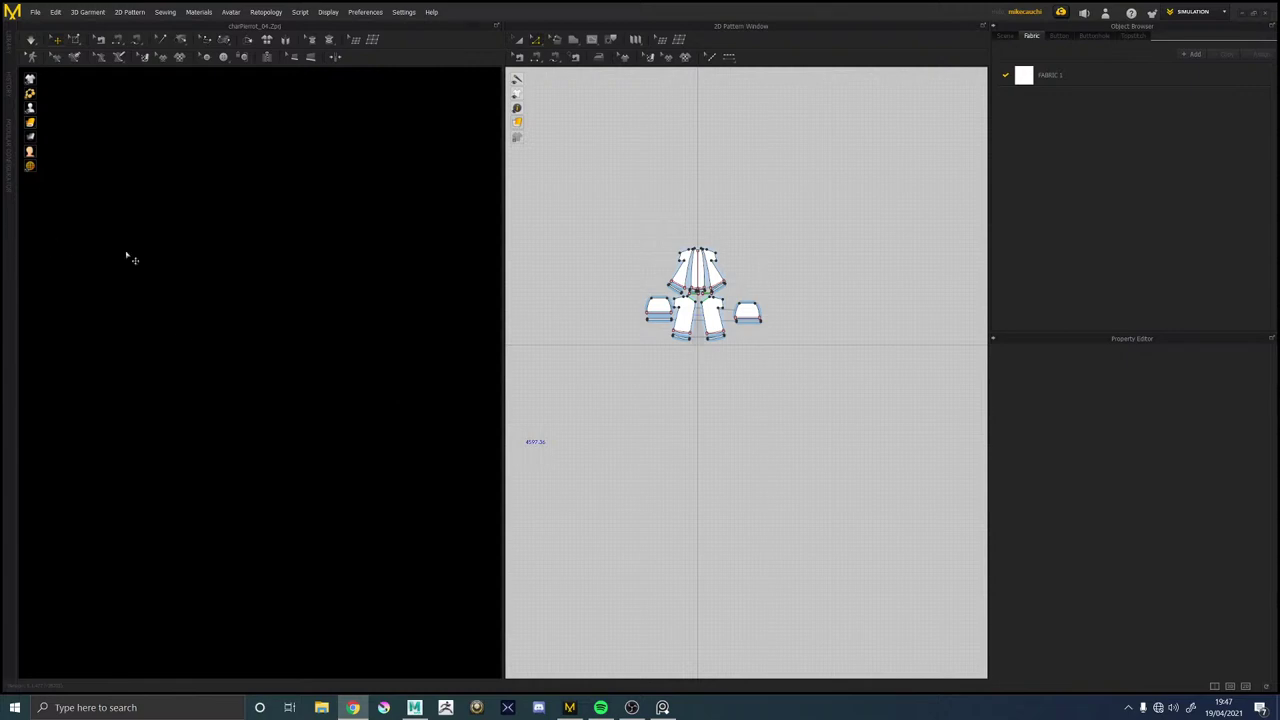
scroll(271, 366, down, 5)
scroll(275, 368, down, 3)
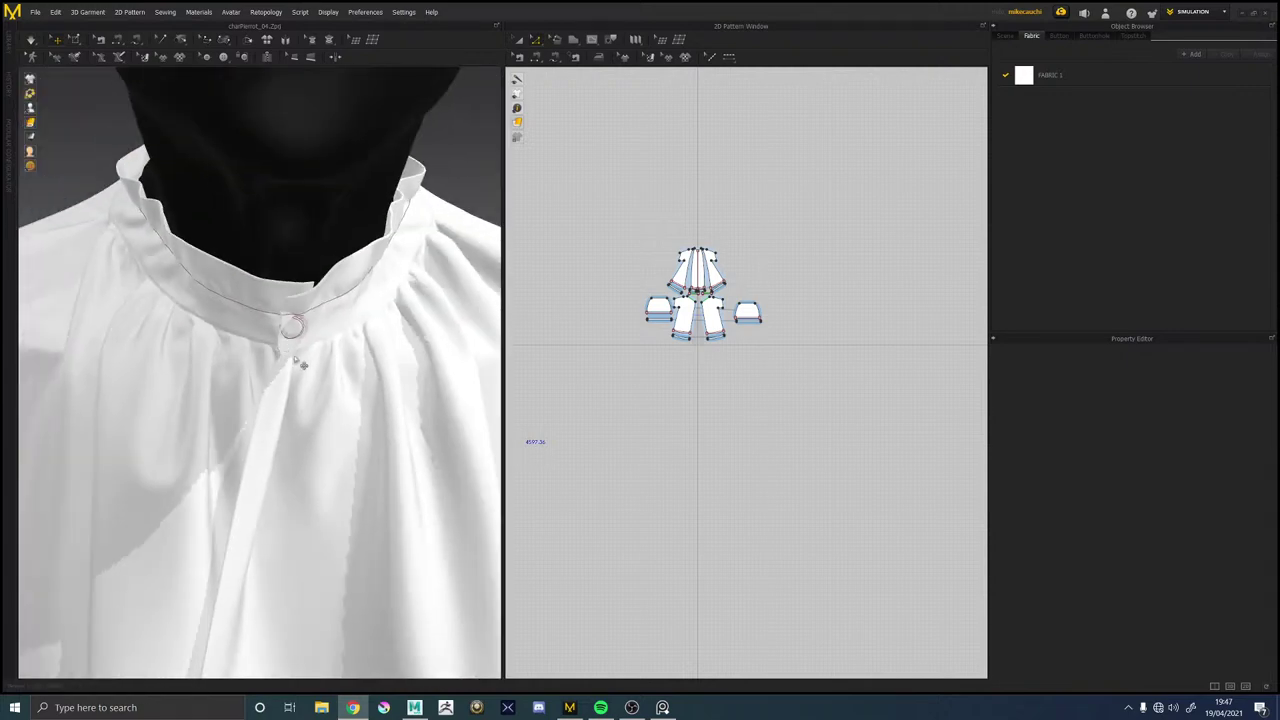
scroll(352, 358, down, 2)
right_drag(390, 284, 662, 412)
scroll(321, 365, down, 5)
scroll(336, 398, down, 3)
scroll(337, 404, up, 7)
scroll(331, 417, down, 8)
right_drag(192, 371, 269, 357)
scroll(270, 356, up, 6)
scroll(271, 354, up, 5)
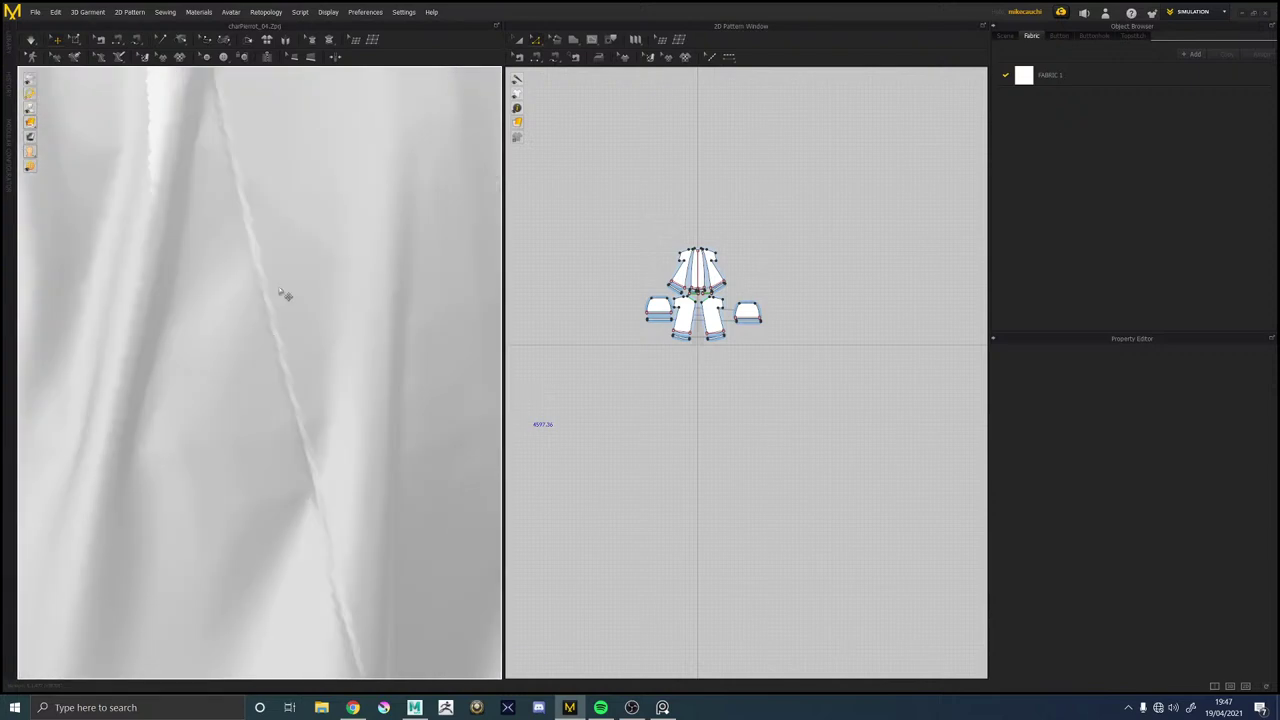
Examine the folds and seams across the robe's back, rear collar and shoulder.
scroll(274, 306, down, 4)
middle_drag(271, 308, 277, 414)
right_drag(293, 398, 270, 383)
right_drag(340, 354, 295, 361)
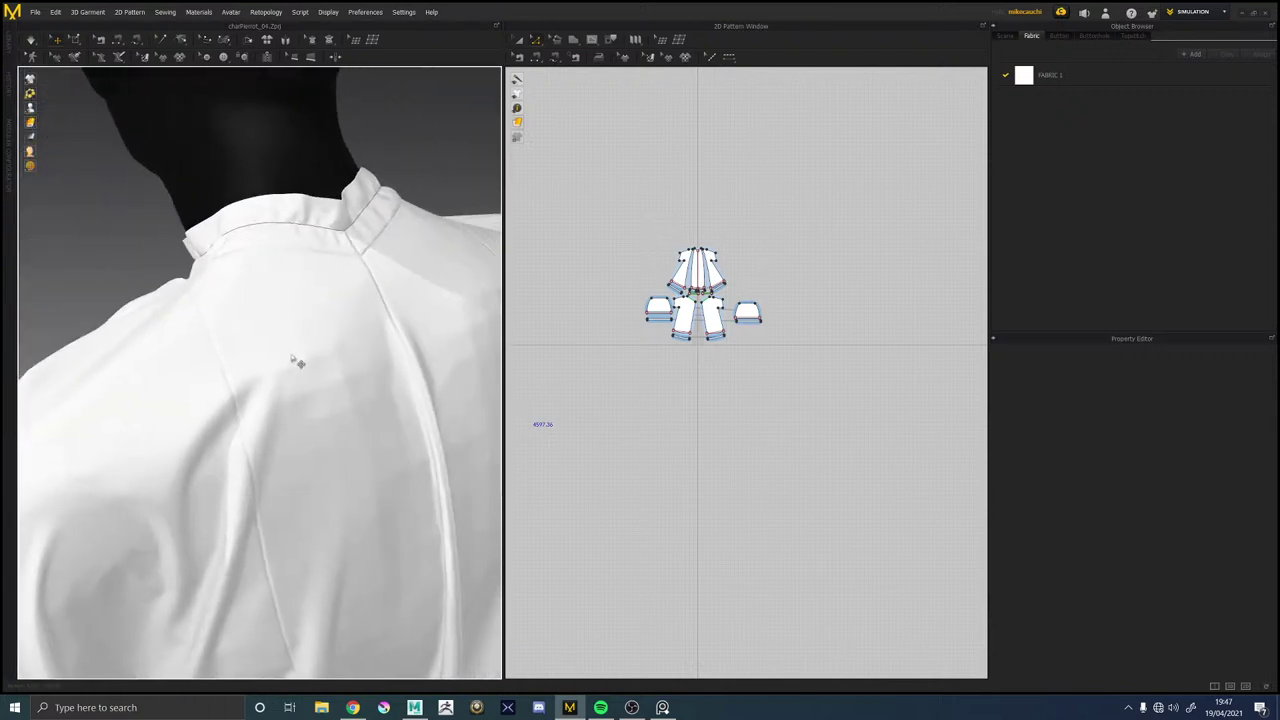
scroll(241, 178, up, 4)
scroll(241, 176, down, 3)
scroll(245, 205, down, 3)
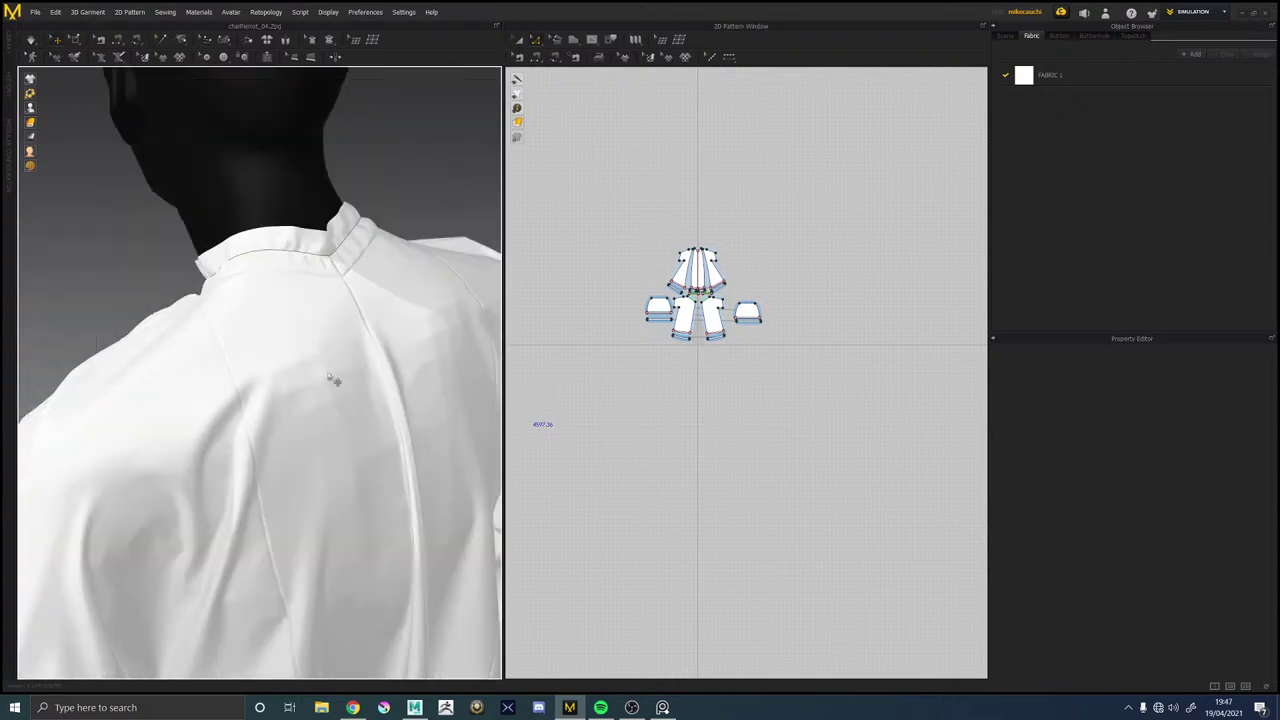
right_drag(360, 386, 412, 356)
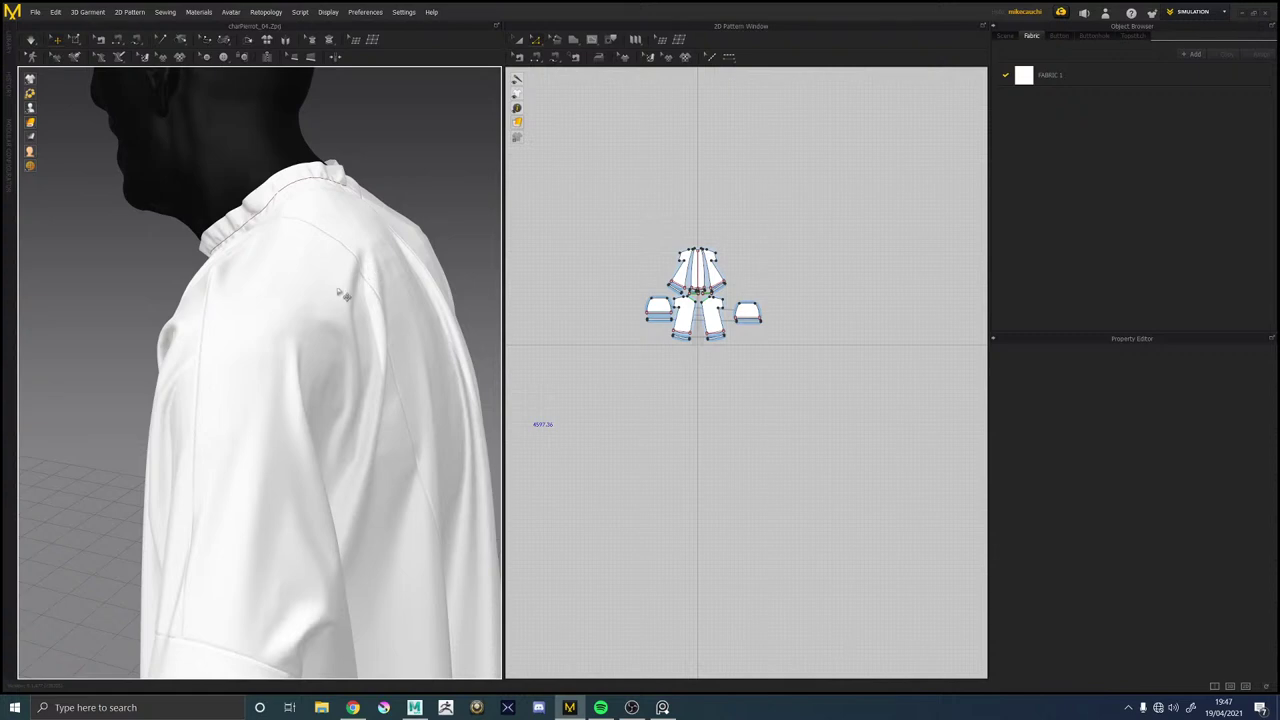
right_drag(328, 287, 273, 311)
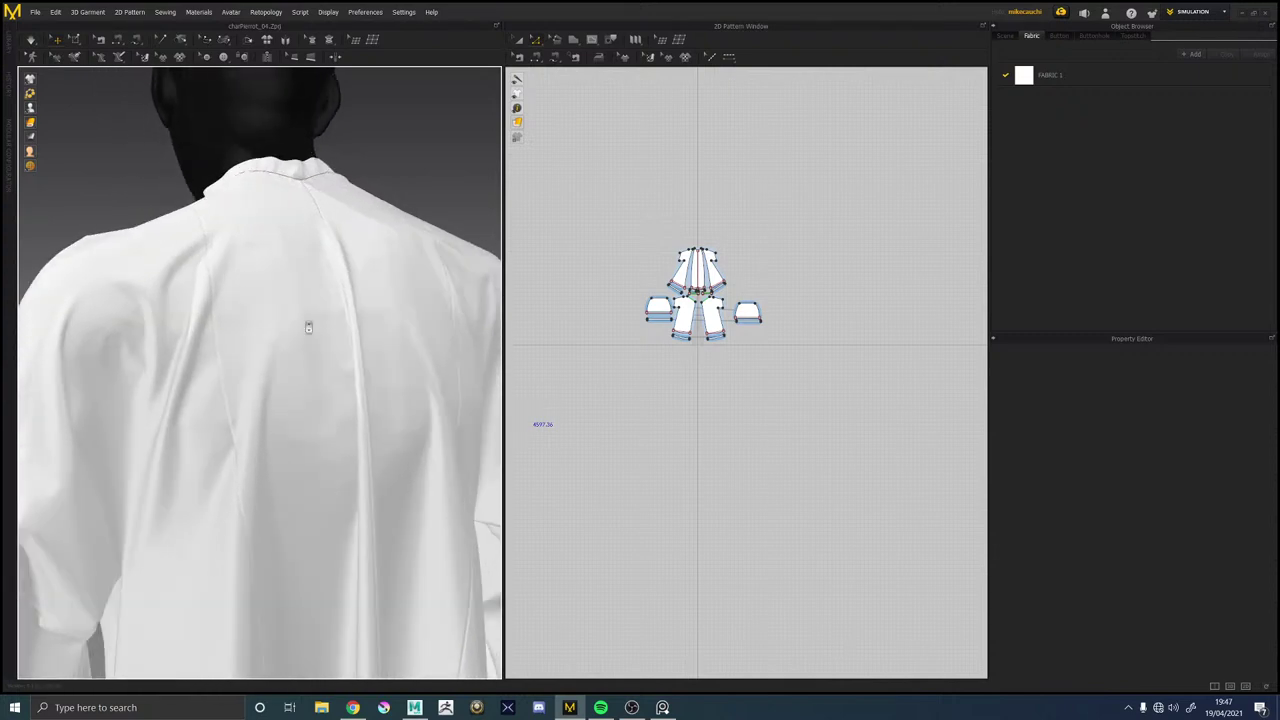
scroll(306, 326, down, 3)
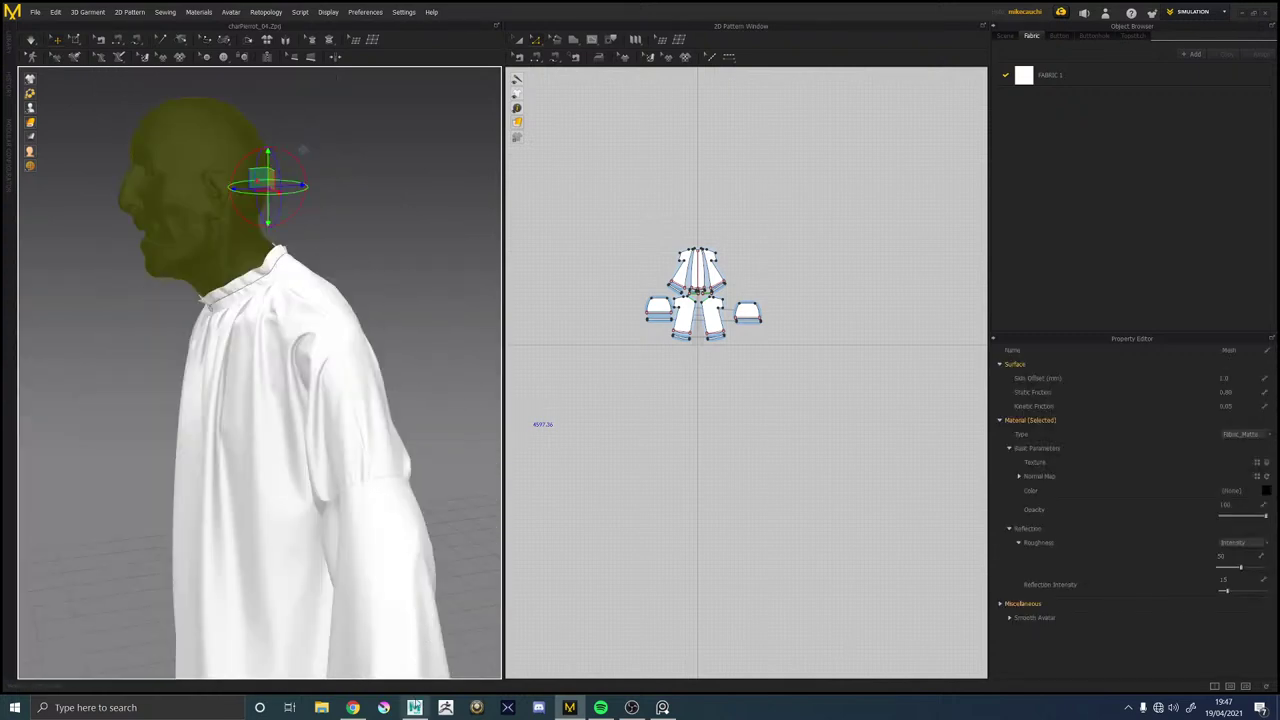
Switch to Maya, duplicate the Pierrot's body mesh Body_GEO, and isolate the copy in the viewport.
click(414, 707)
click(833, 278)
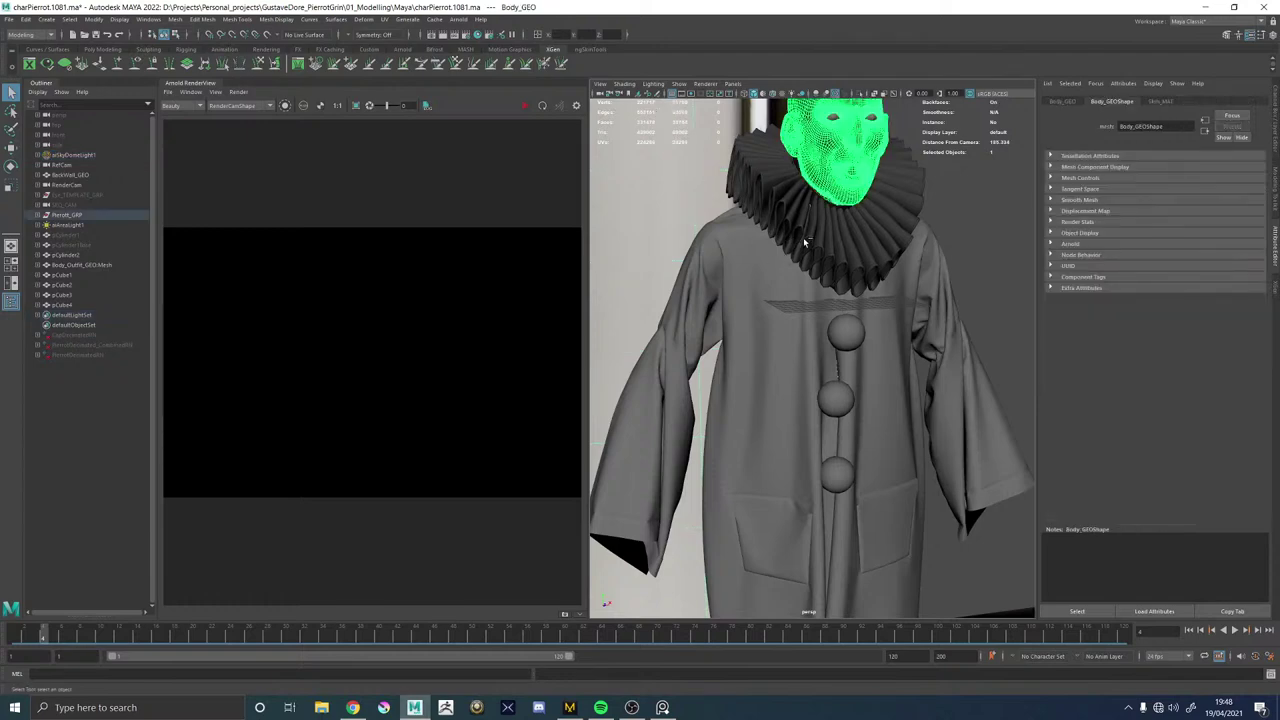
key(ctrl+d)
key(f)
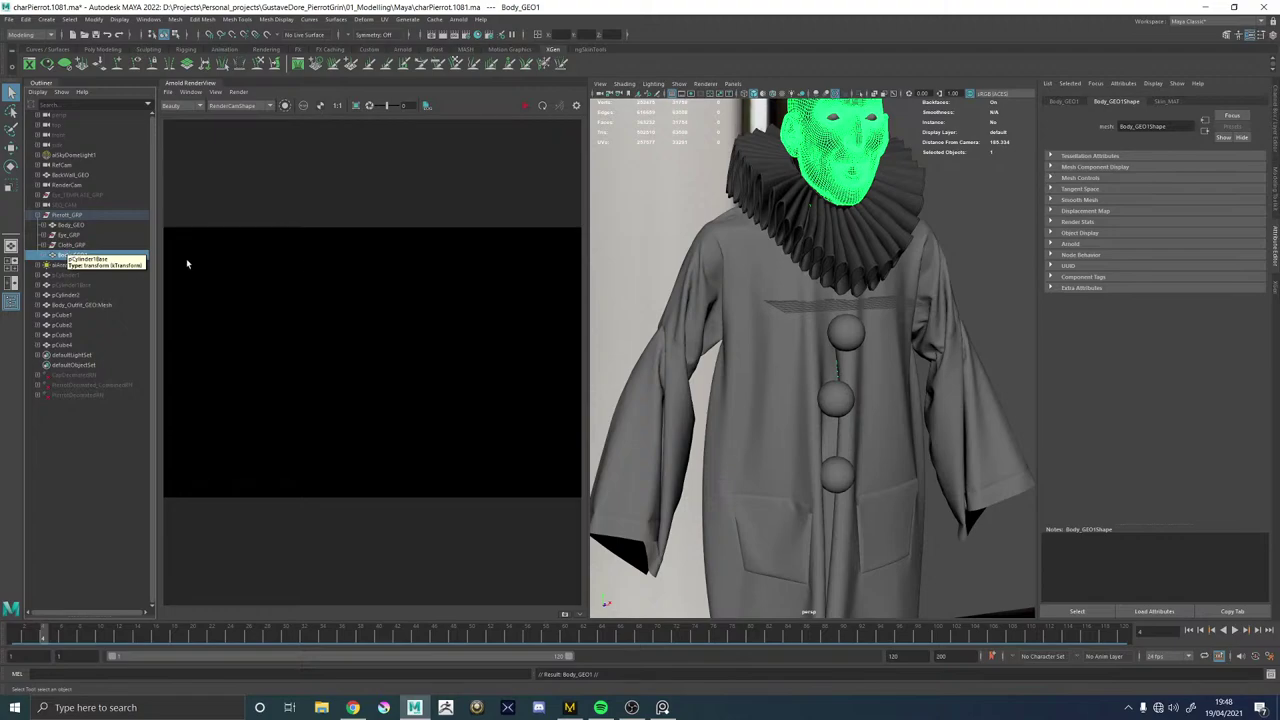
click(860, 95)
alt+drag(745, 285, 887, 252)
click(887, 250)
click(813, 300)
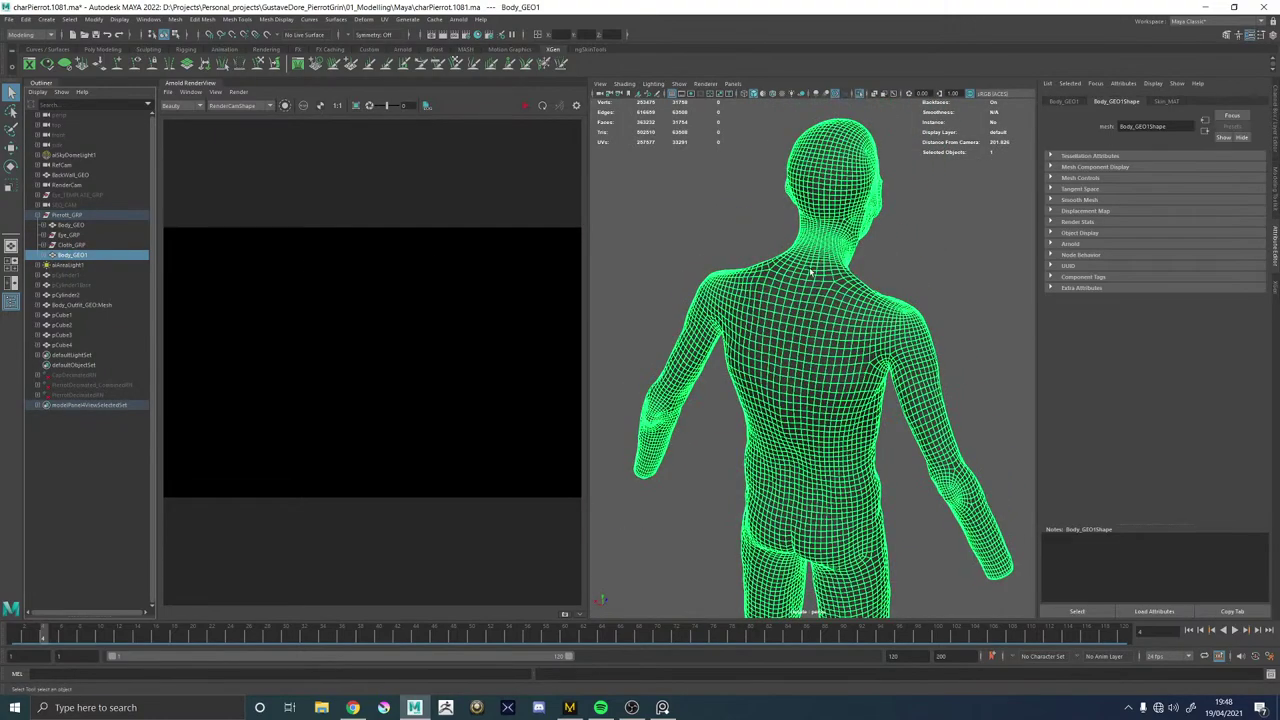
Smooth the duplicated body mesh with 2 division levels.
shift+right_drag(810, 268, 790, 328)
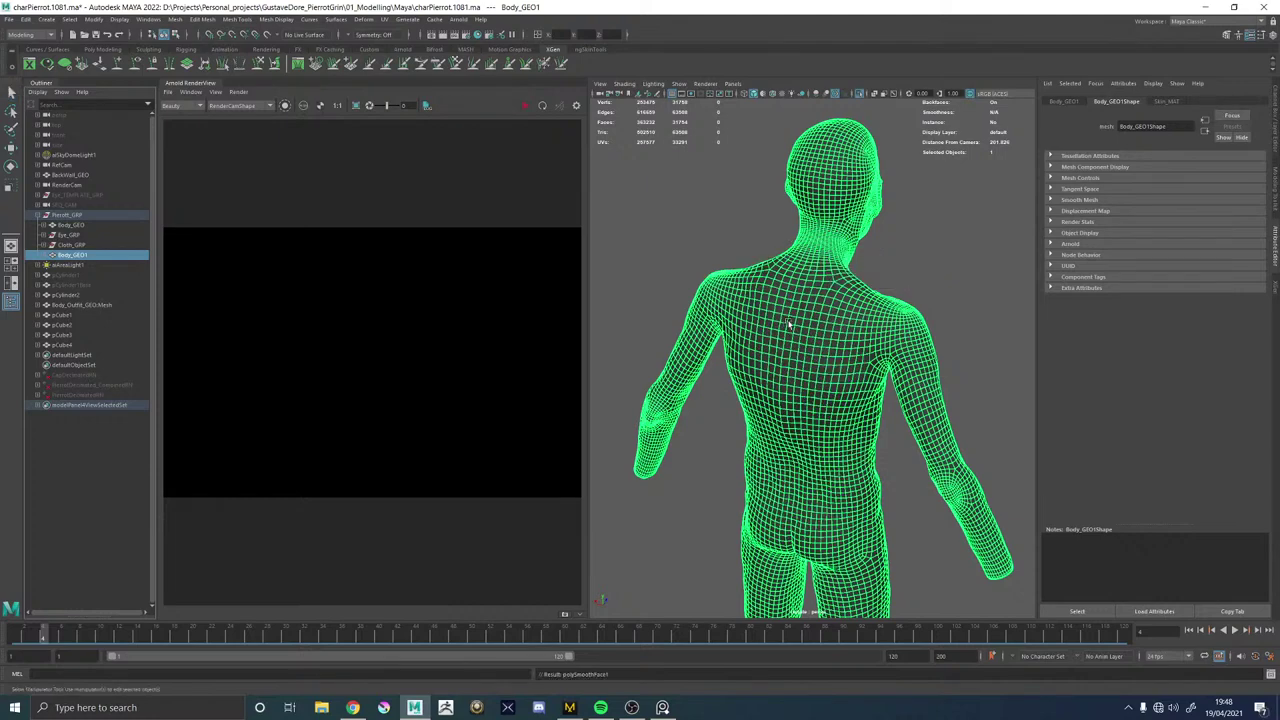
key(q)
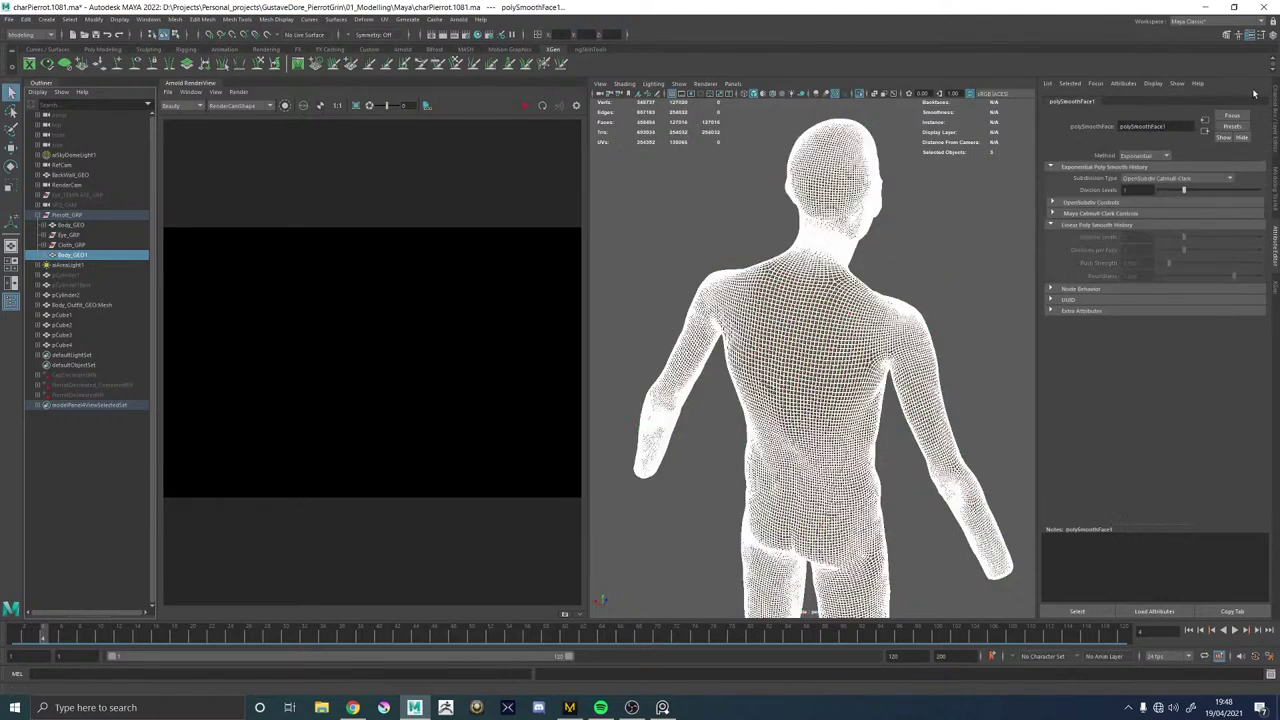
drag(1133, 190, 1097, 198)
text(2)
key(Return)
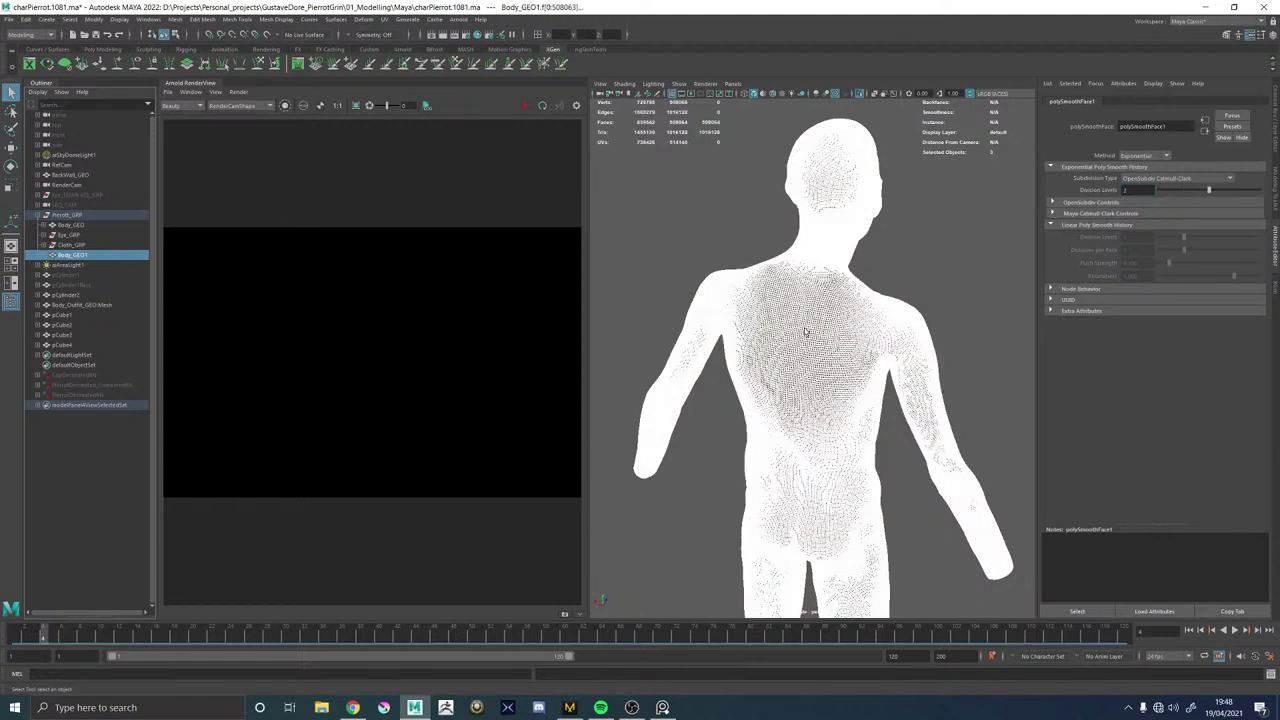
Examine the smoothed body copy's surface and mesh density around the chest, face and shoulders.
click(887, 258)
click(800, 340)
alt+drag(750, 318, 962, 296)
scroll(962, 295, up, 2)
click(919, 242)
scroll(850, 217, up, 5)
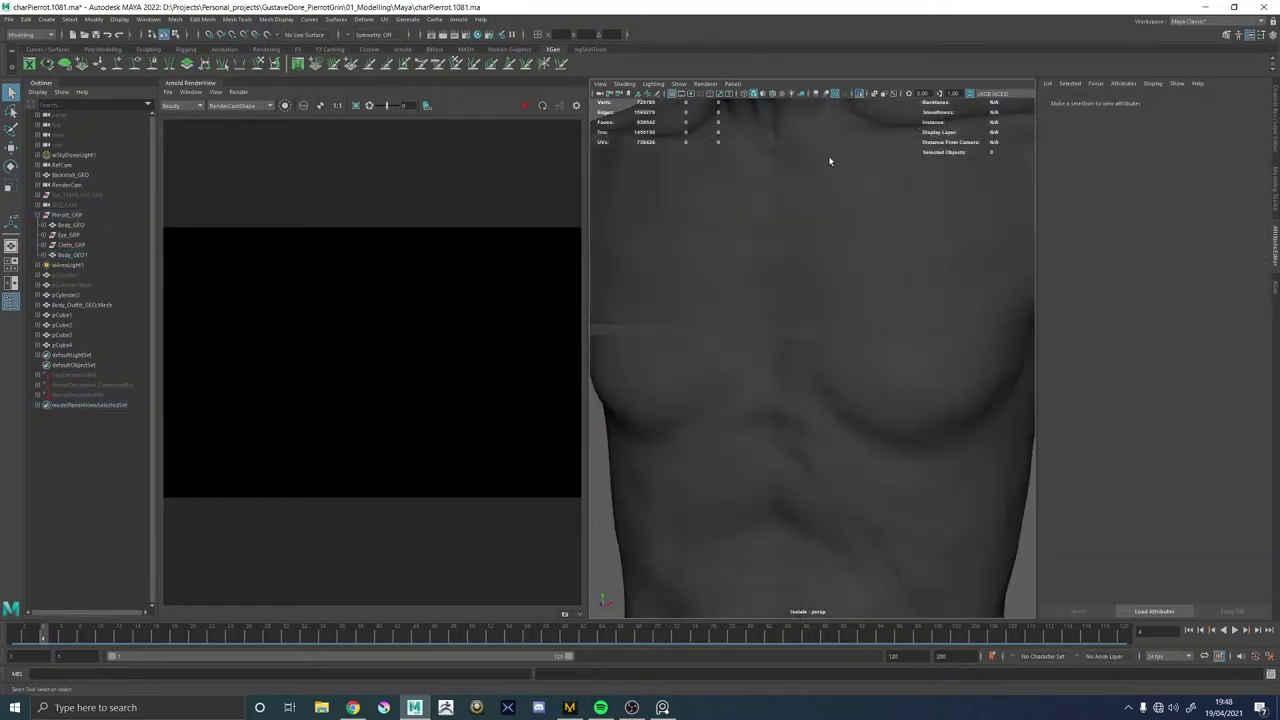
alt+middle_drag(828, 155, 819, 383)
click(819, 383)
scroll(988, 432, up, 6)
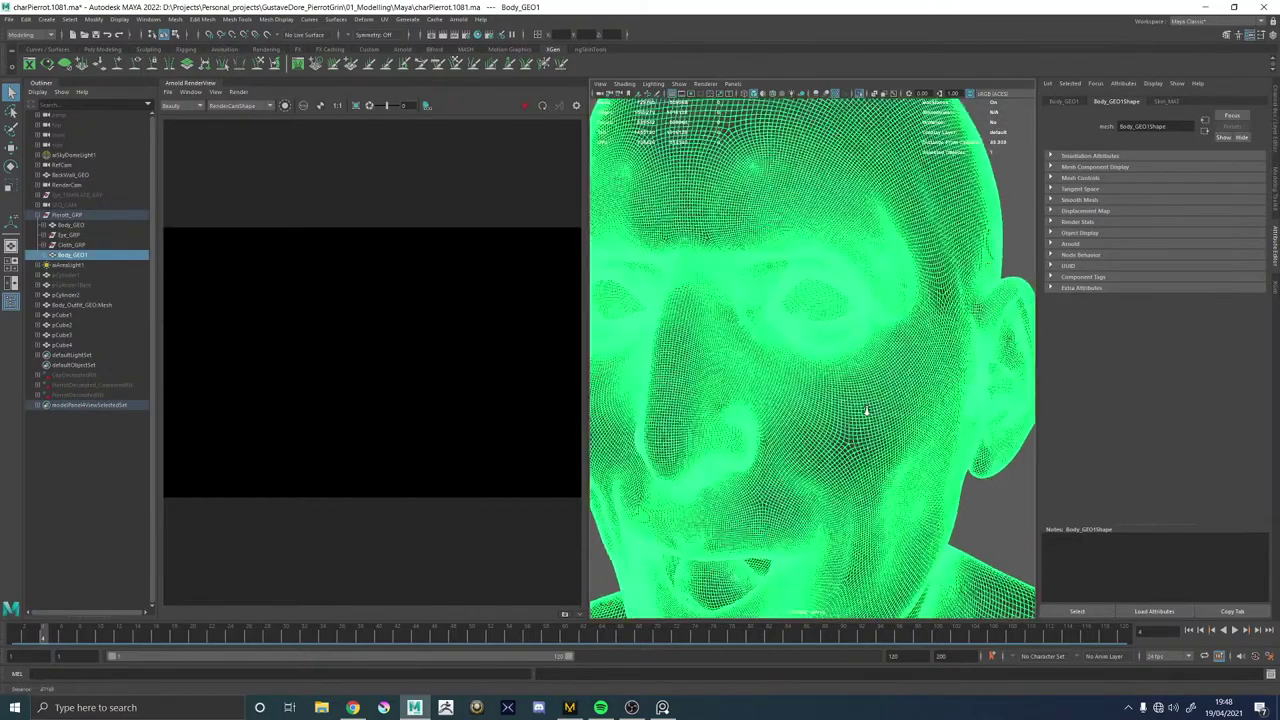
scroll(988, 432, down, 8)
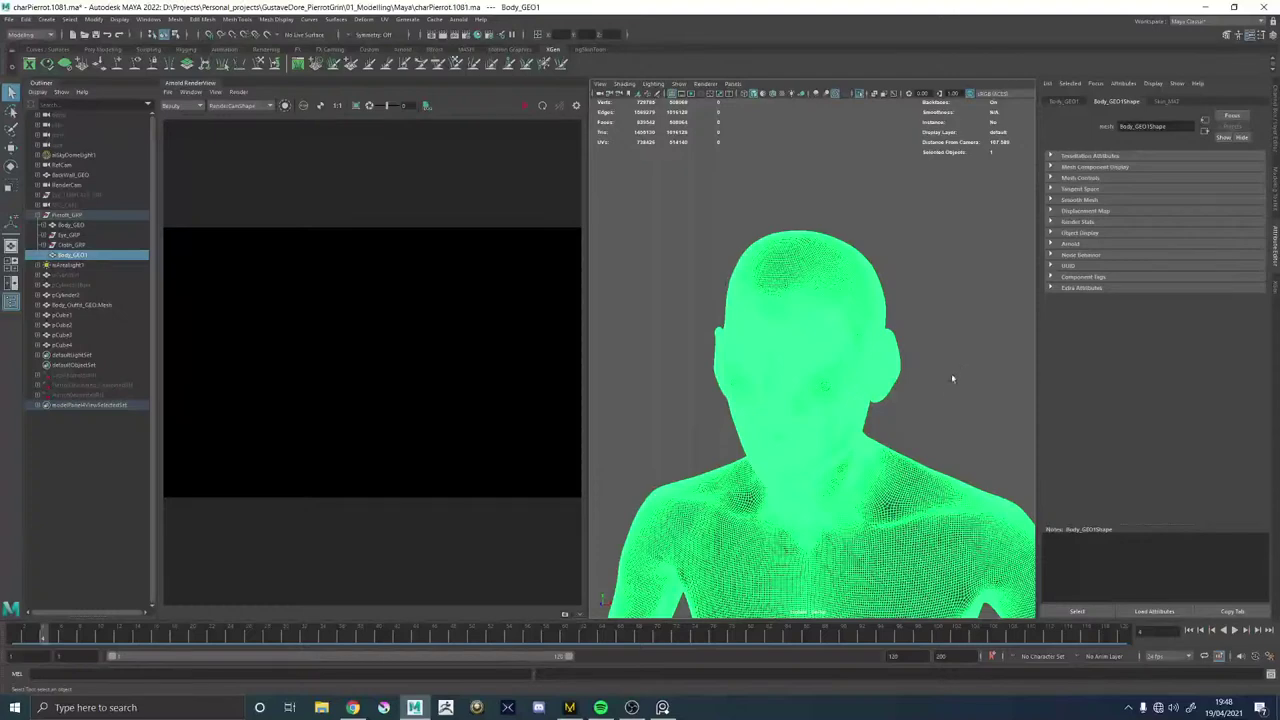
alt+middle_drag(951, 373, 927, 257)
click(928, 257)
alt+drag(918, 394, 808, 420)
click(808, 420)
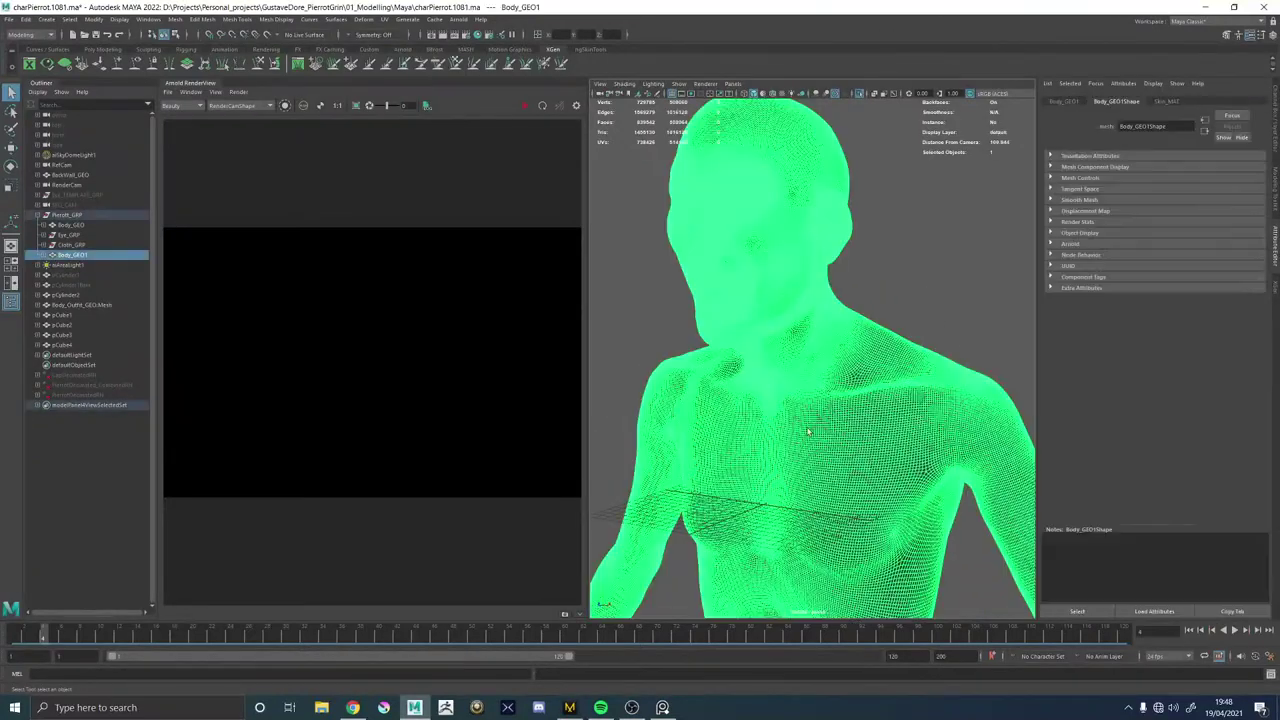
alt+middle_drag(808, 424, 828, 324)
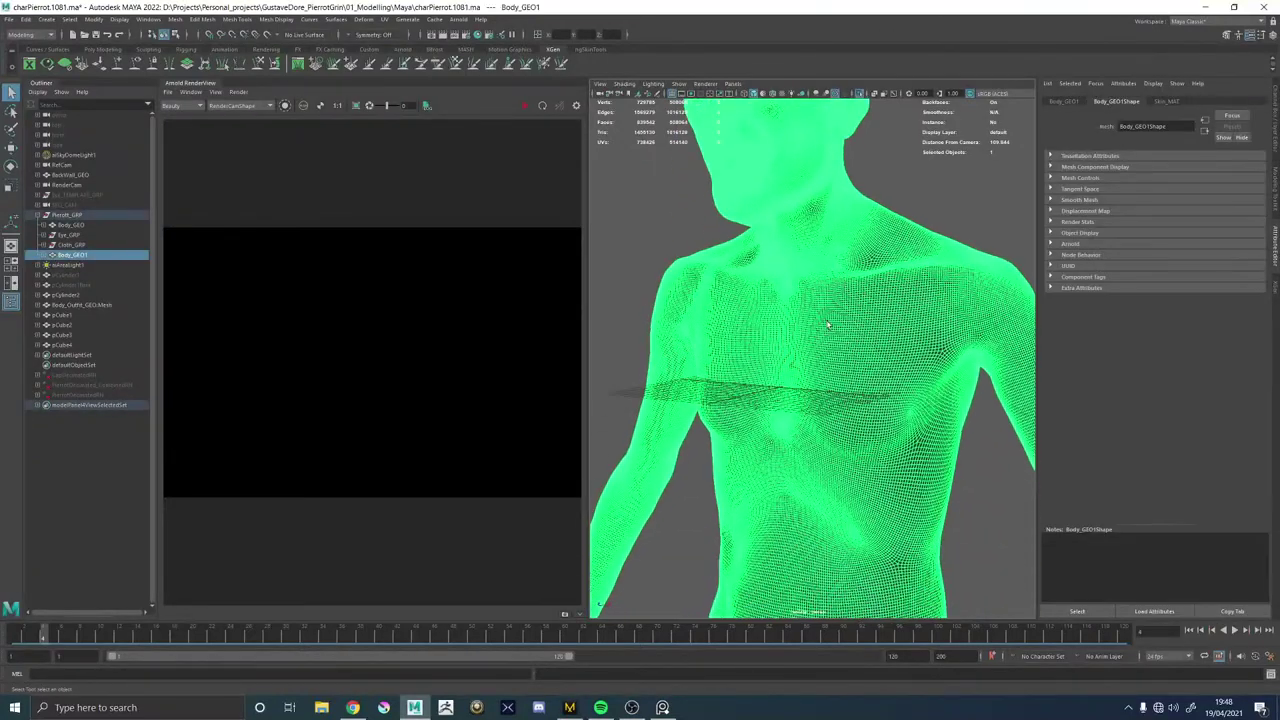
Export the selected smoothed body as an OBJ into 01_Modelling/Exports, overwriting Body_GEO_MD.obj.
click(10, 19)
click(52, 151)
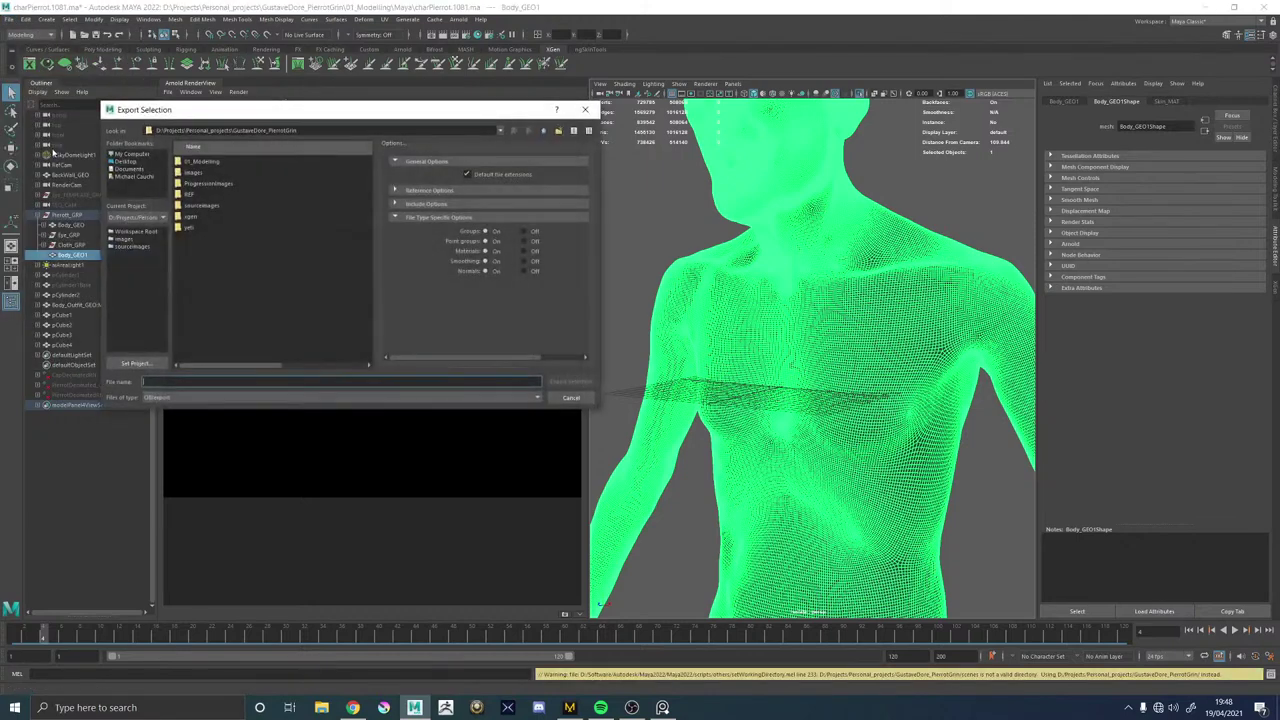
double_click(209, 165)
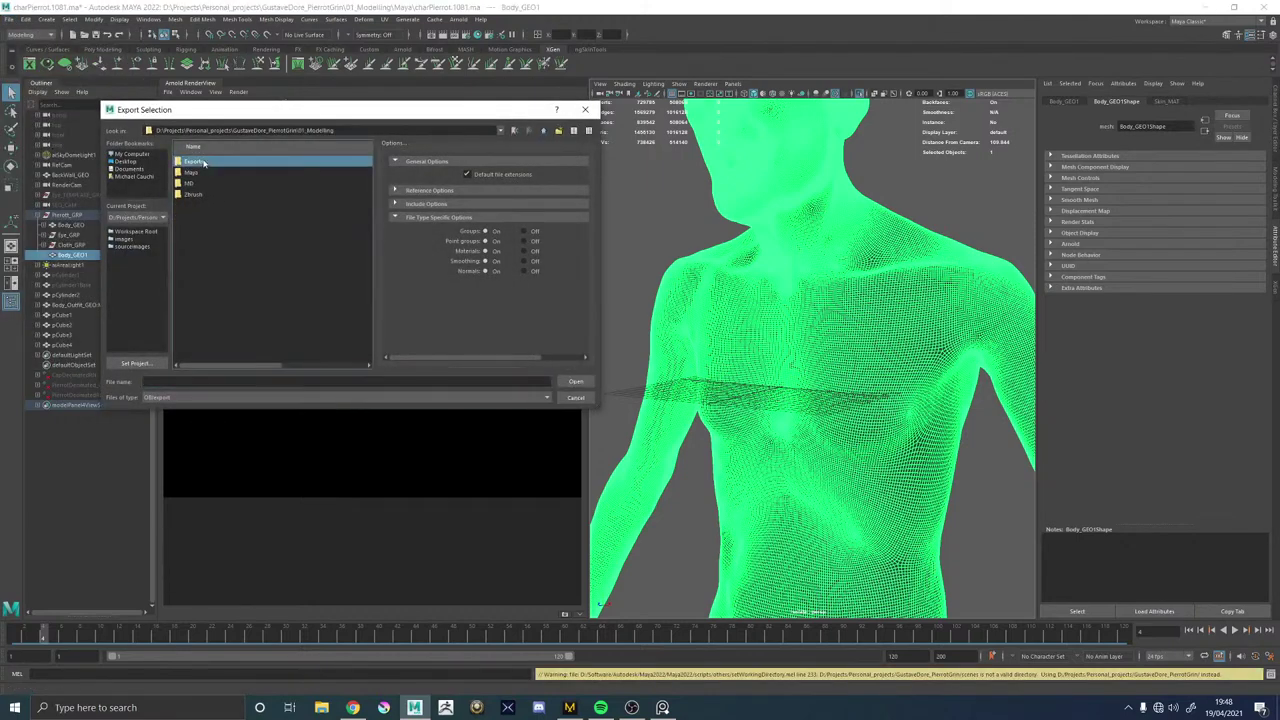
double_click(205, 163)
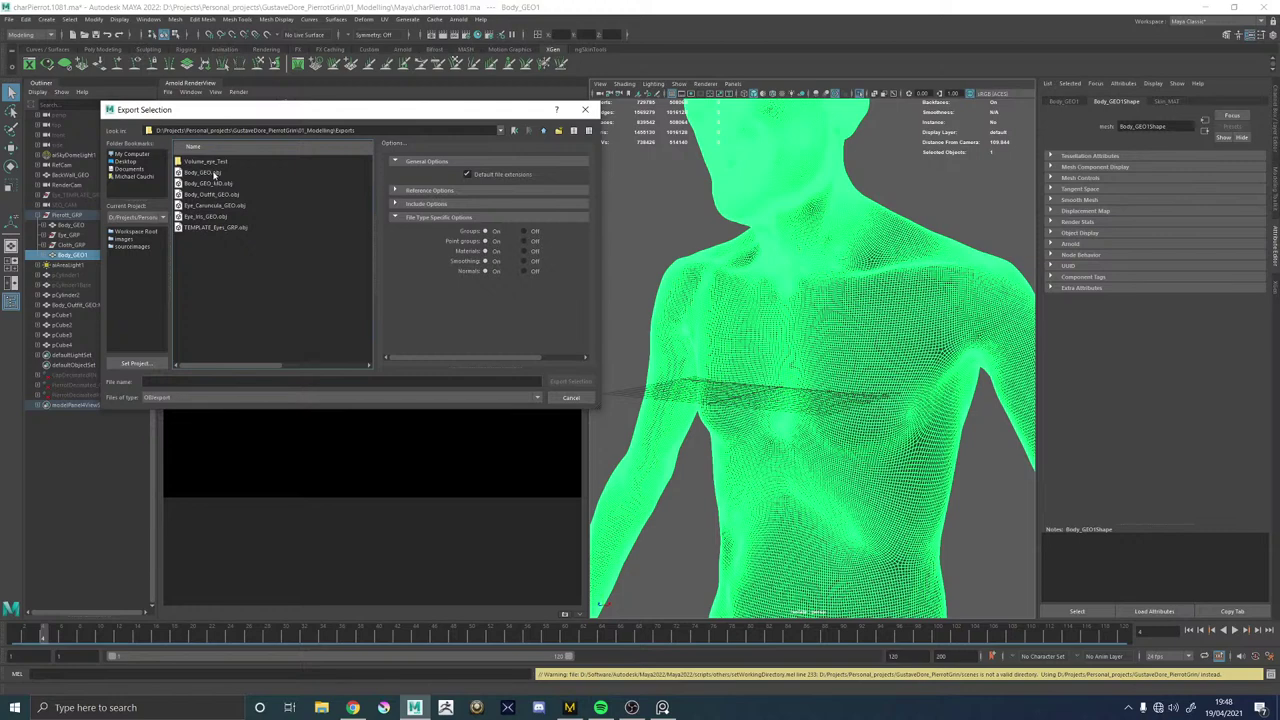
click(216, 183)
click(571, 381)
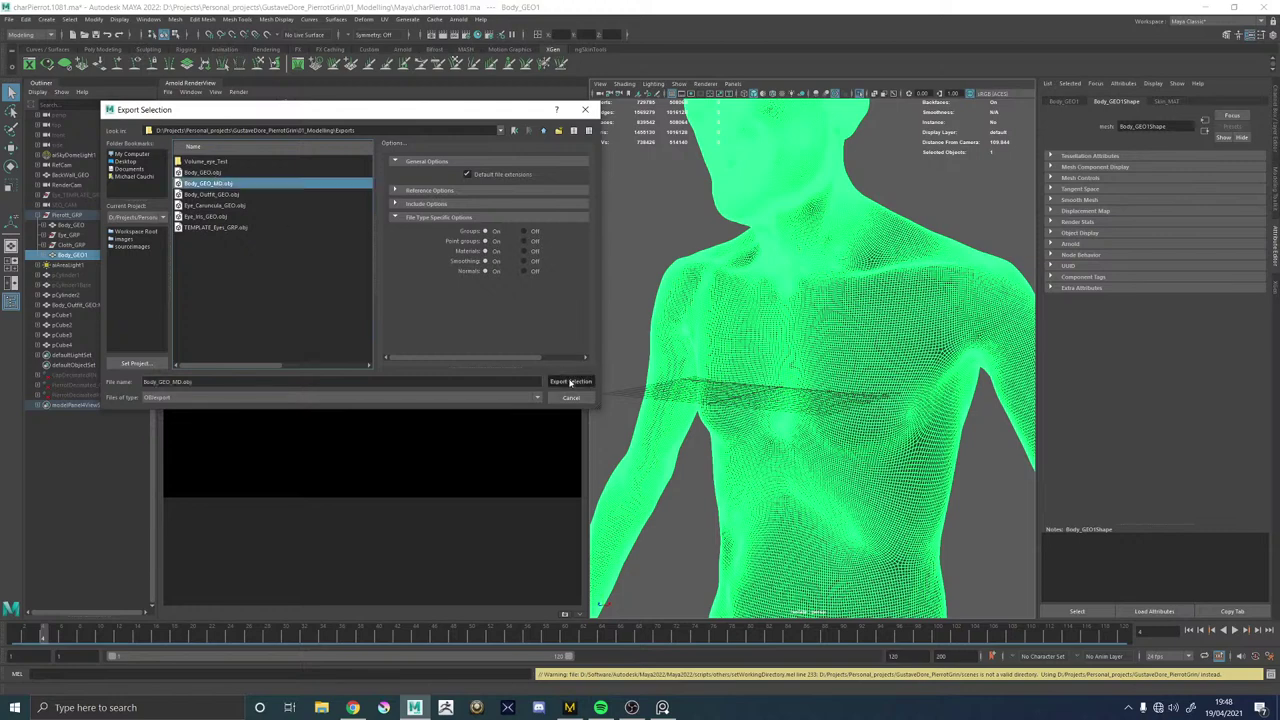
click(328, 278)
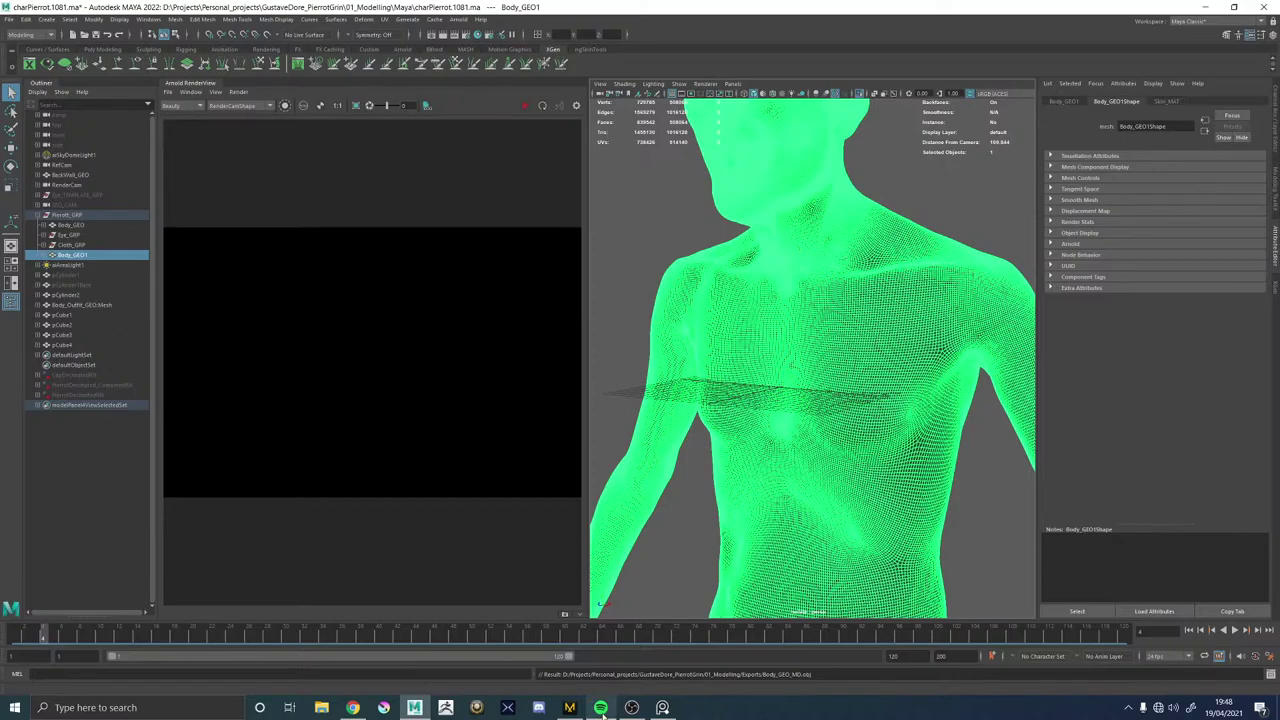
Switch to Marvelous Designer and import Body_GEO_MD.obj as an avatar at cm (DAZ Studio) scale, using the Open load type.
click(569, 707)
right_drag(375, 306, 445, 296)
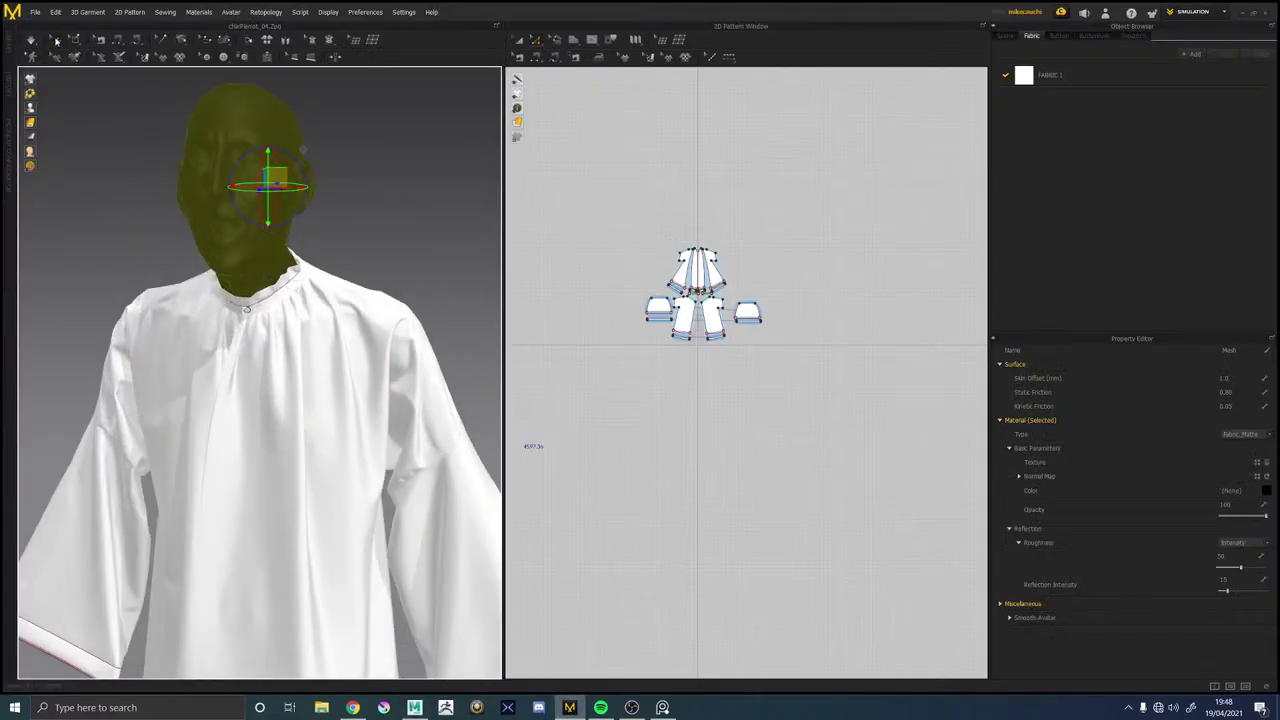
click(35, 12)
mouse_move(44, 130)
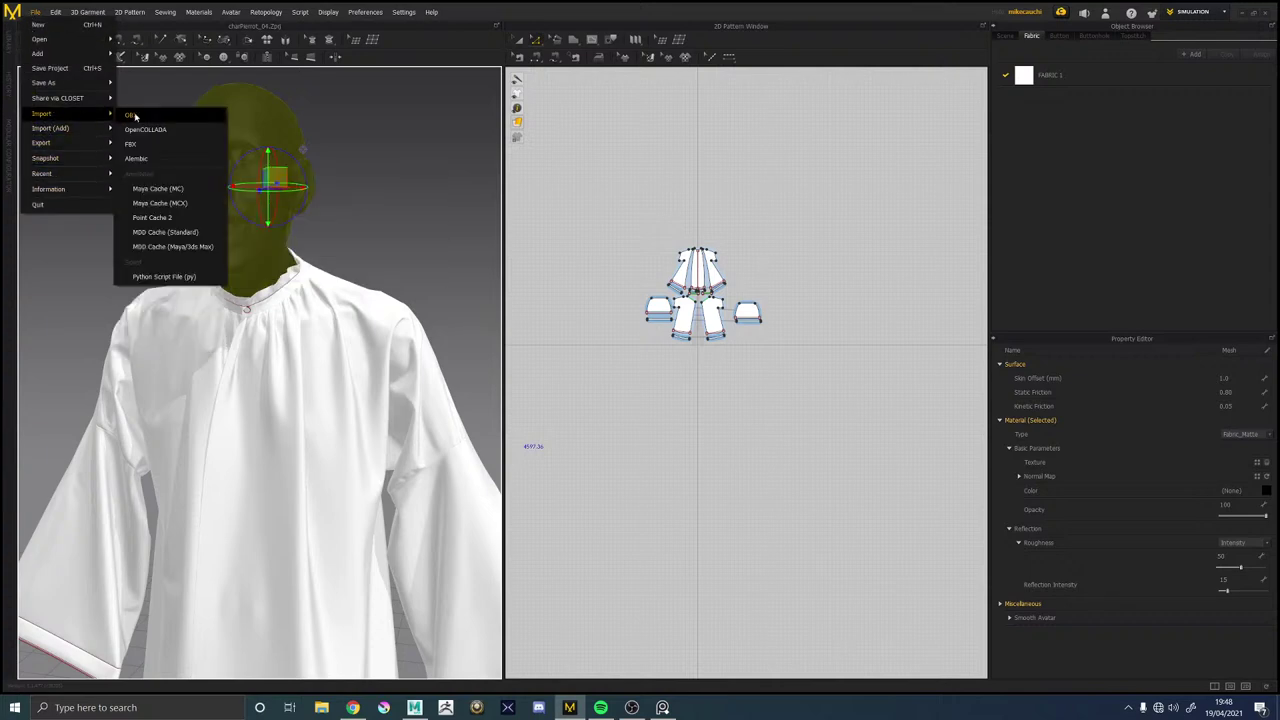
click(134, 116)
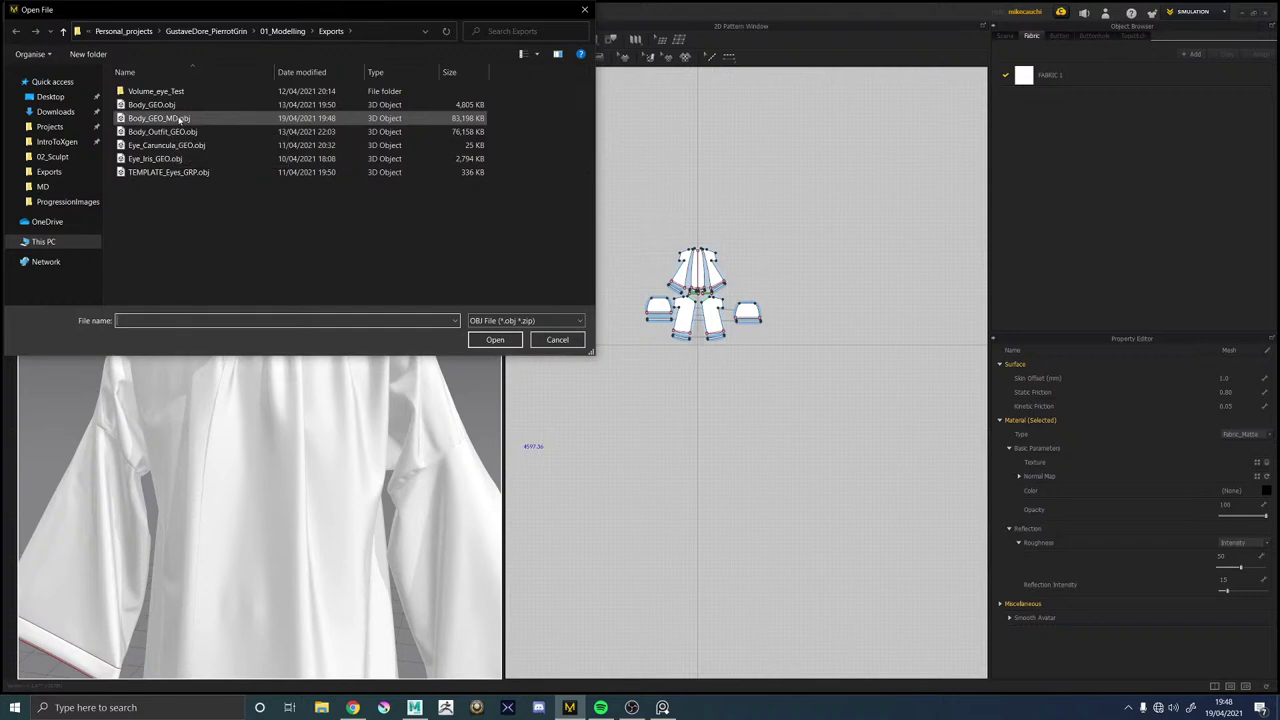
double_click(160, 118)
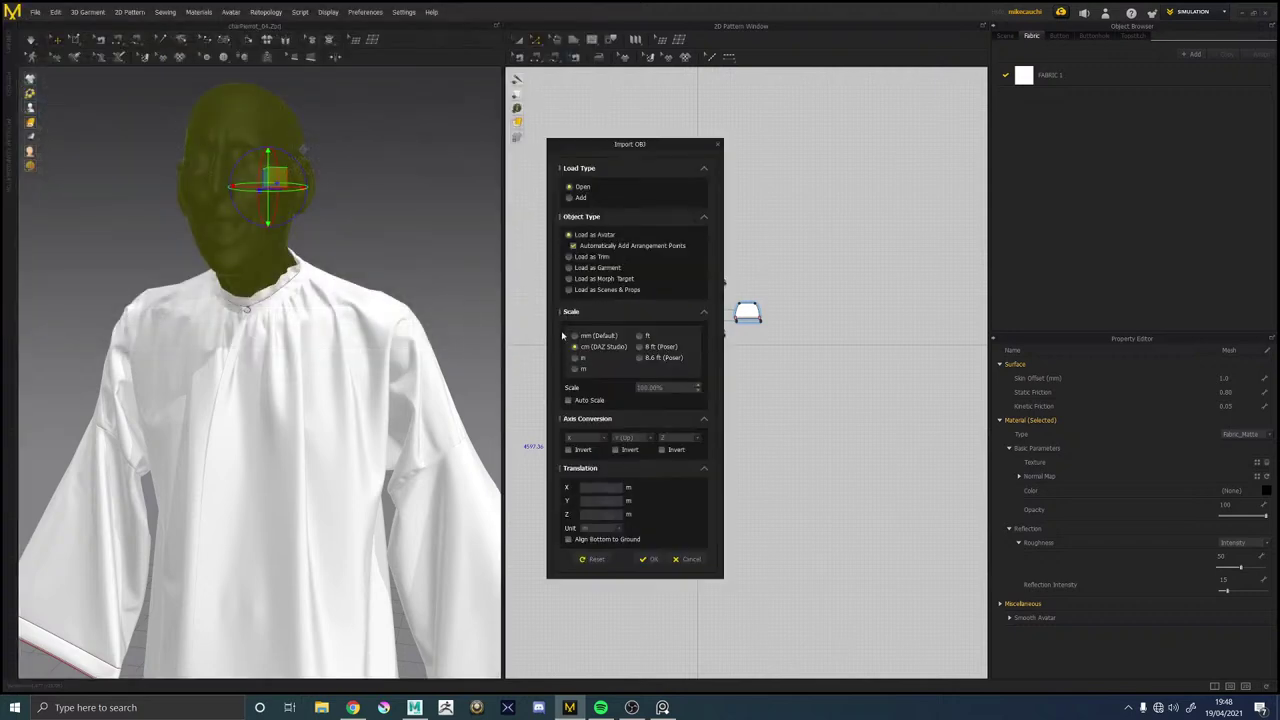
click(645, 561)
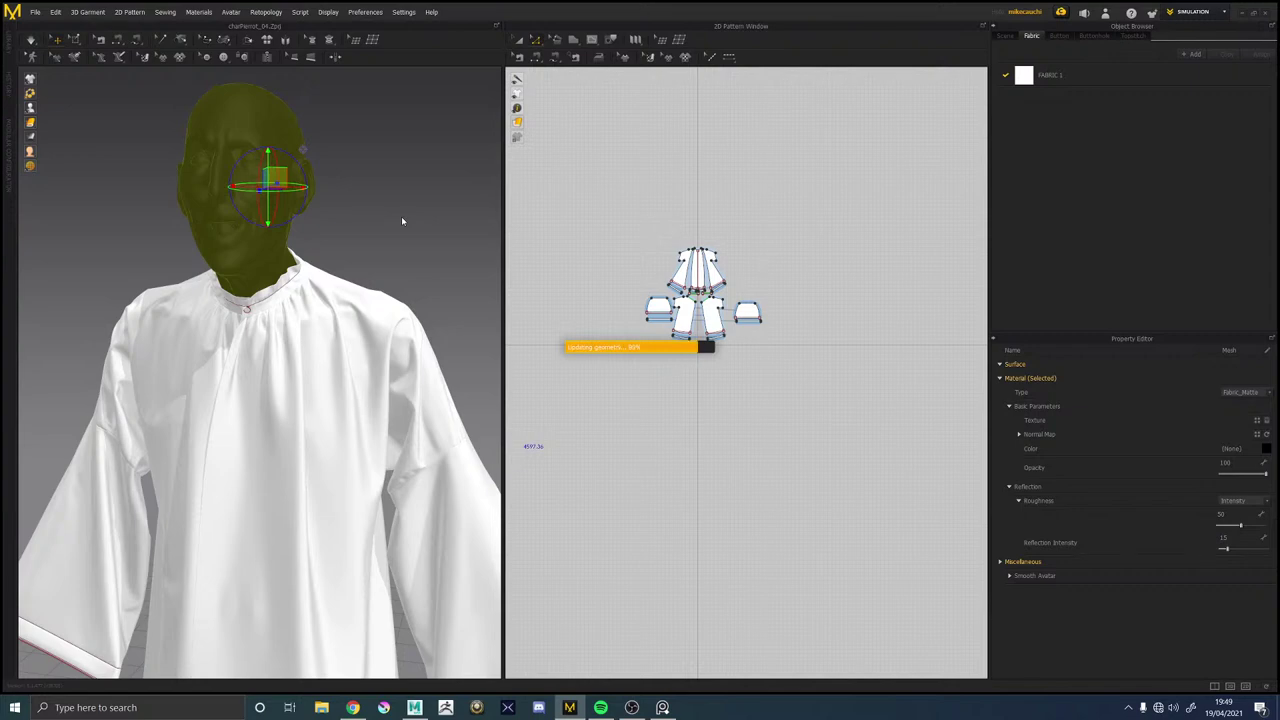
Set the imported body avatar's skin offset to 1 mm and expand its Smooth Avatar settings.
mouse_move(418, 223)
right_down()
mouse_move(313, 222)
mouse_move(424, 230)
right_up()
click(309, 220)
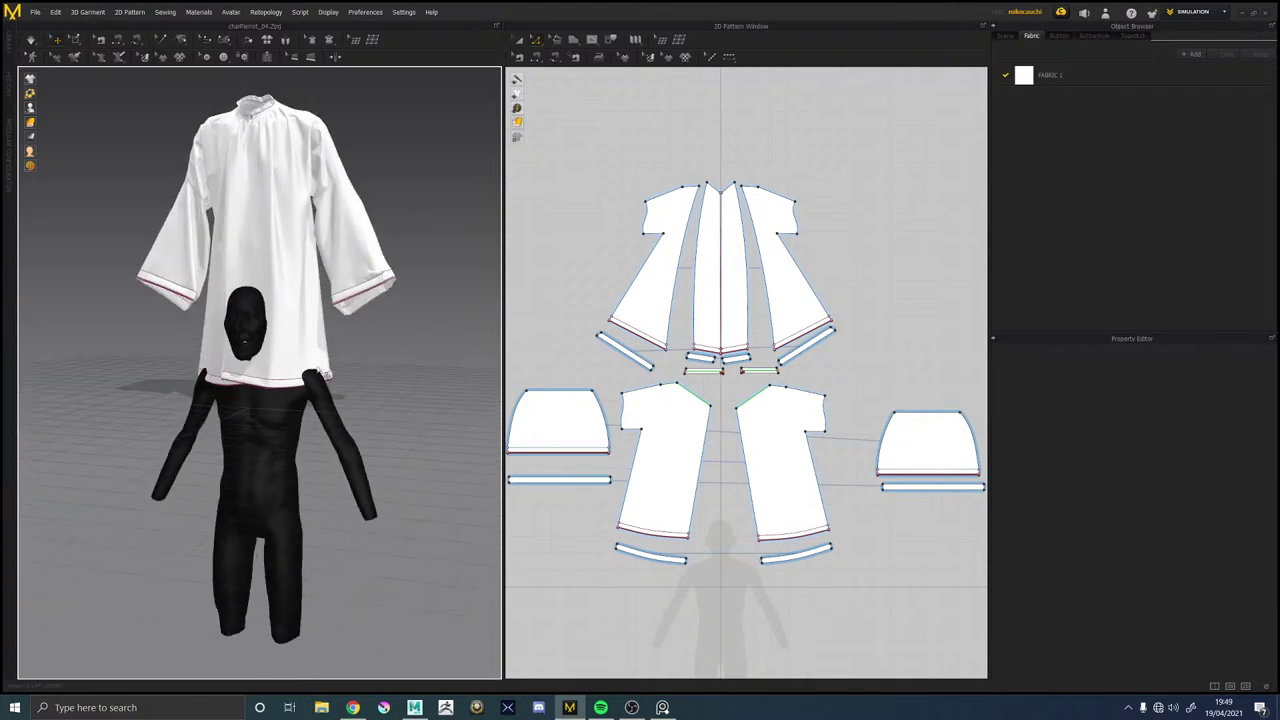
click(281, 440)
right_drag(281, 440, 284, 316)
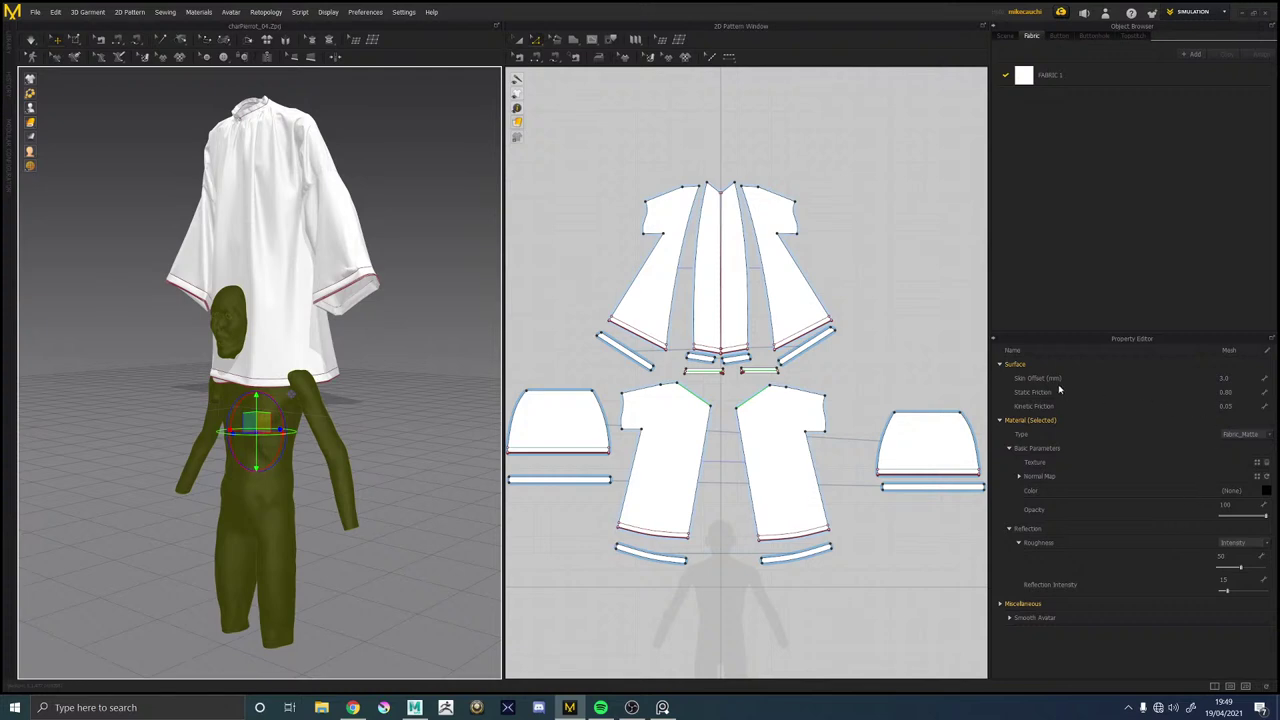
click(1224, 378)
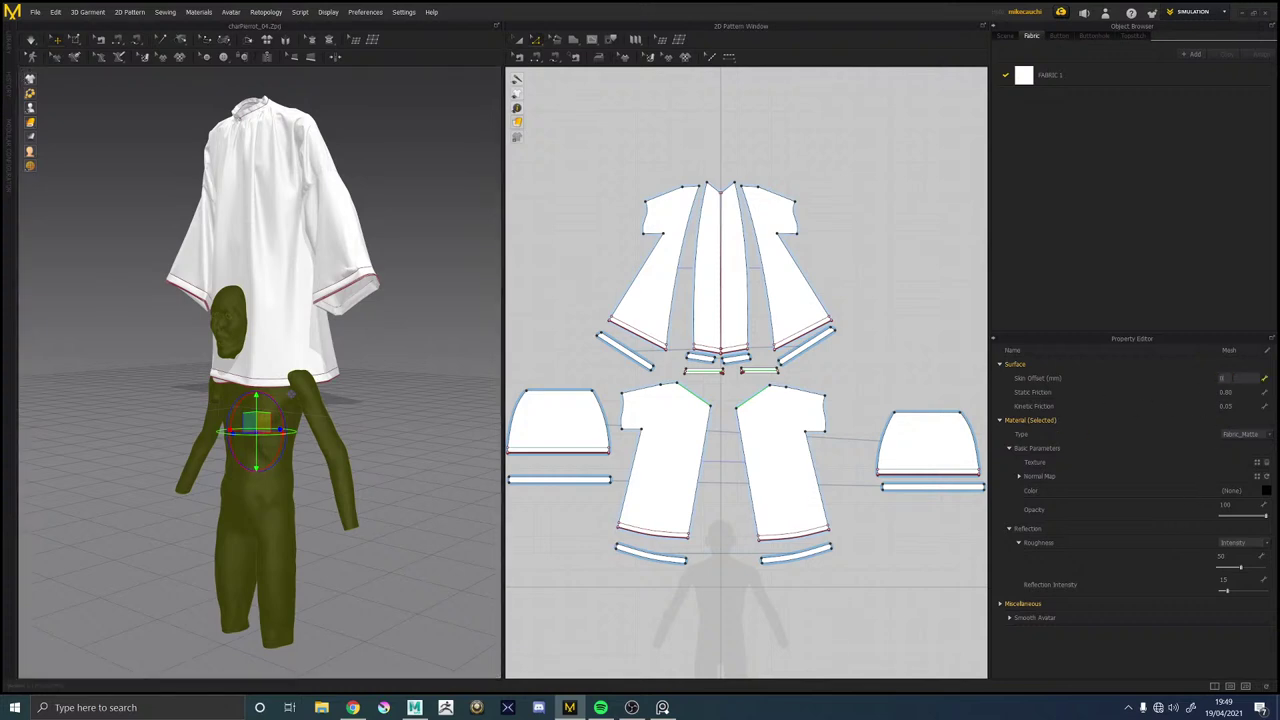
key(Return)
click(1238, 378)
text(1)
key(Return)
click(1010, 618)
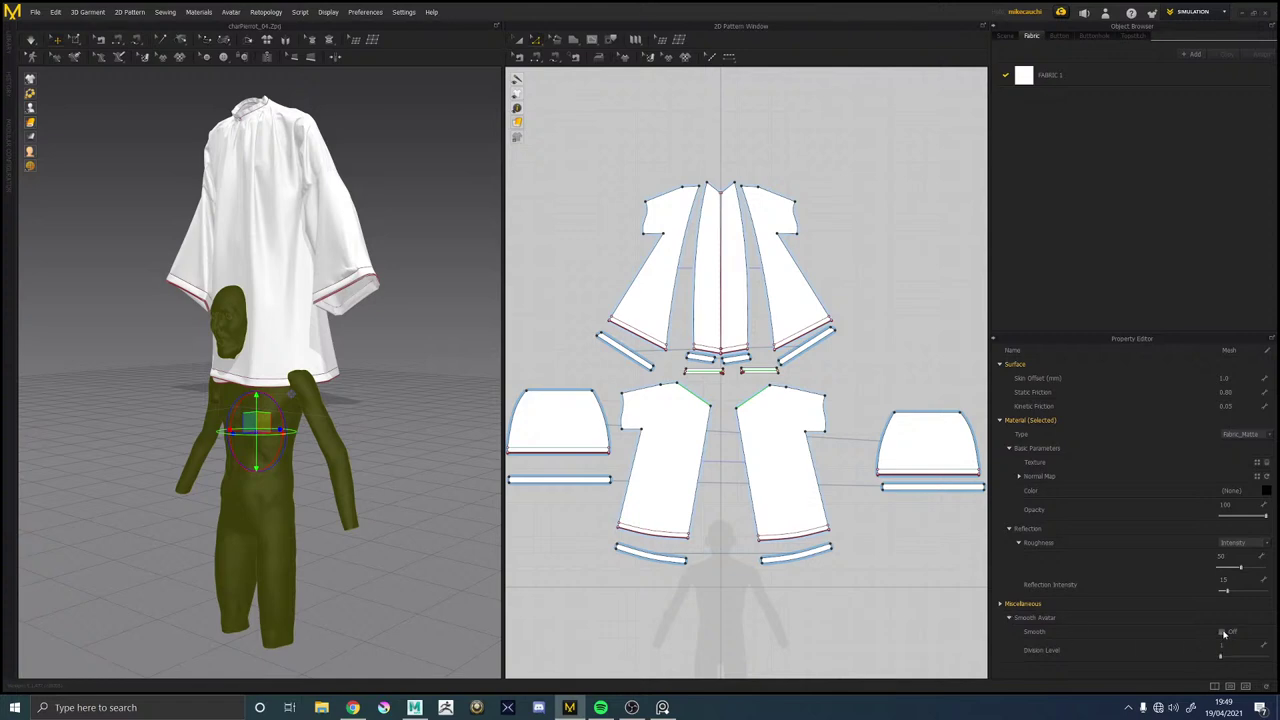
click(379, 240)
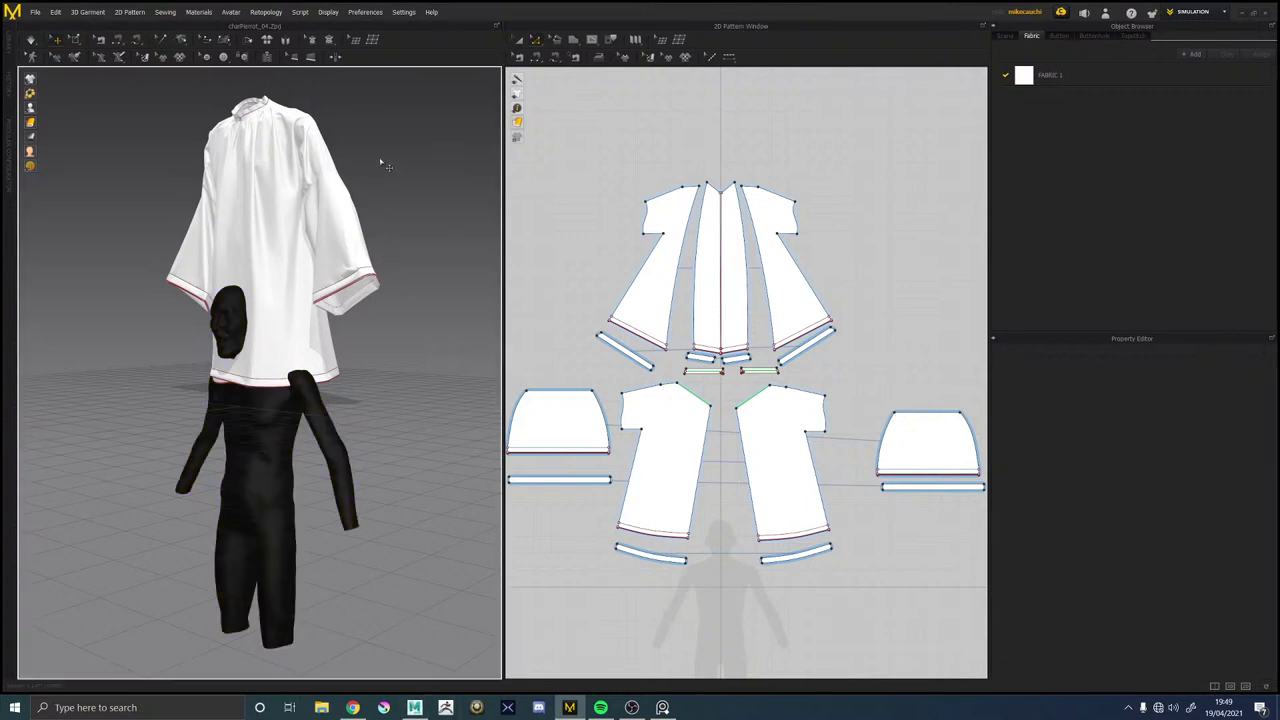
Undo the avatar's last skin offset change and compare the body's position with the garment.
key(ctrl+z)
right_drag(382, 162, 417, 161)
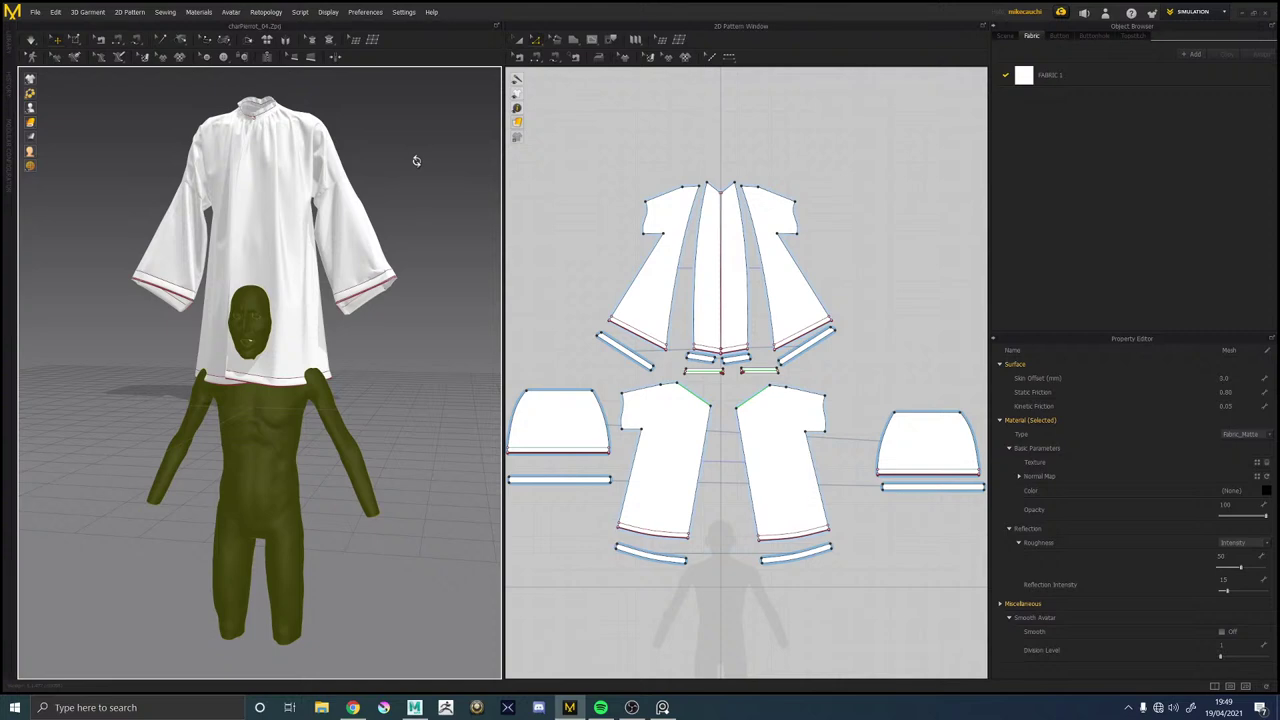
right_drag(433, 177, 394, 171)
click(394, 171)
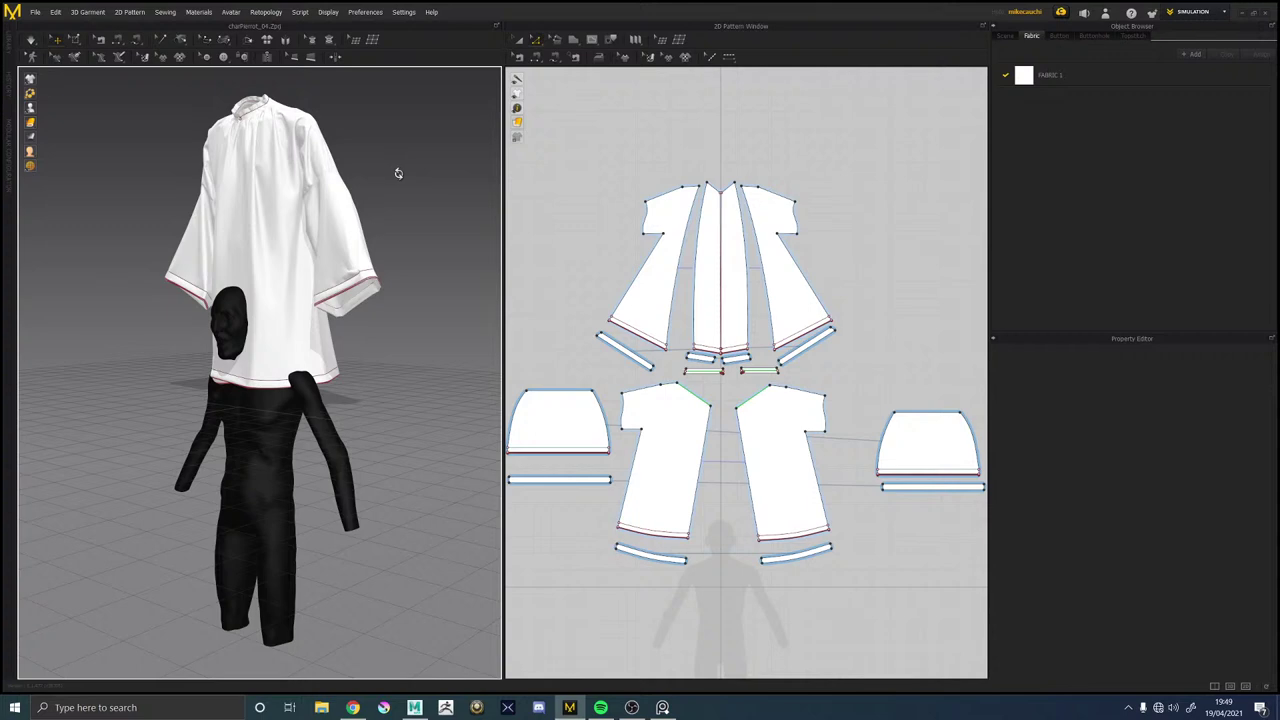
right_drag(373, 171, 307, 172)
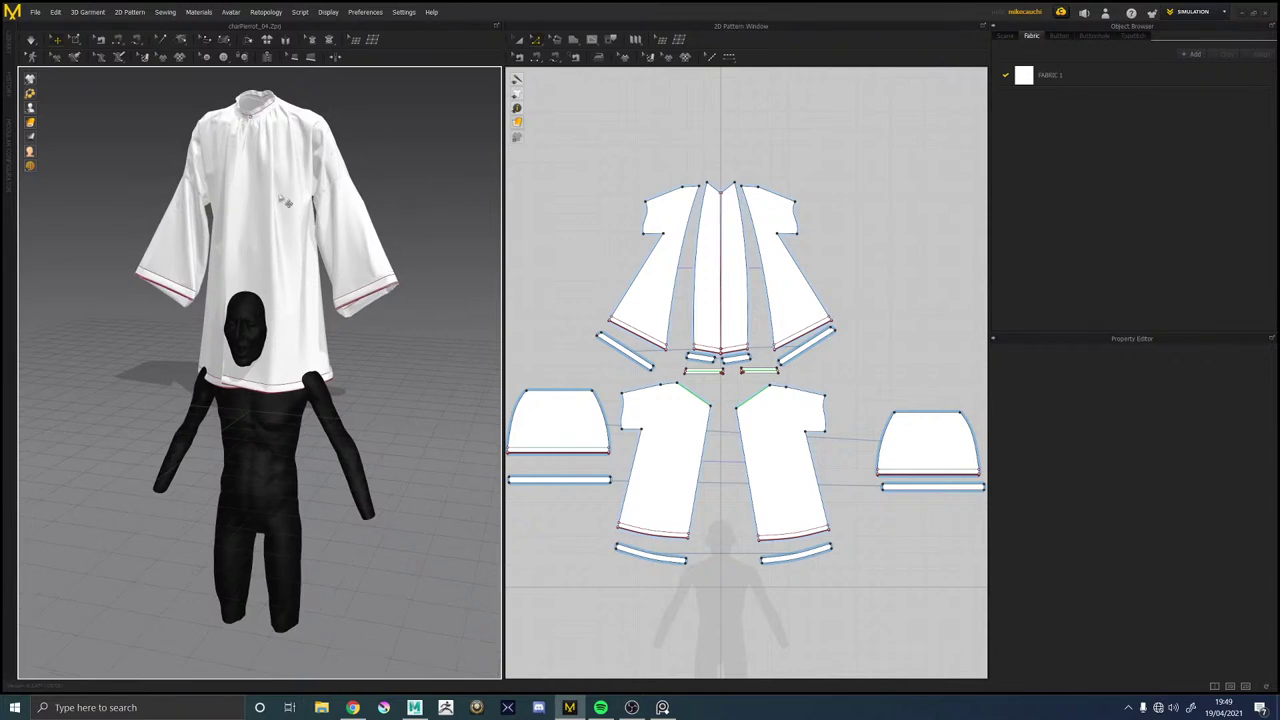
middle_drag(250, 170, 270, 299)
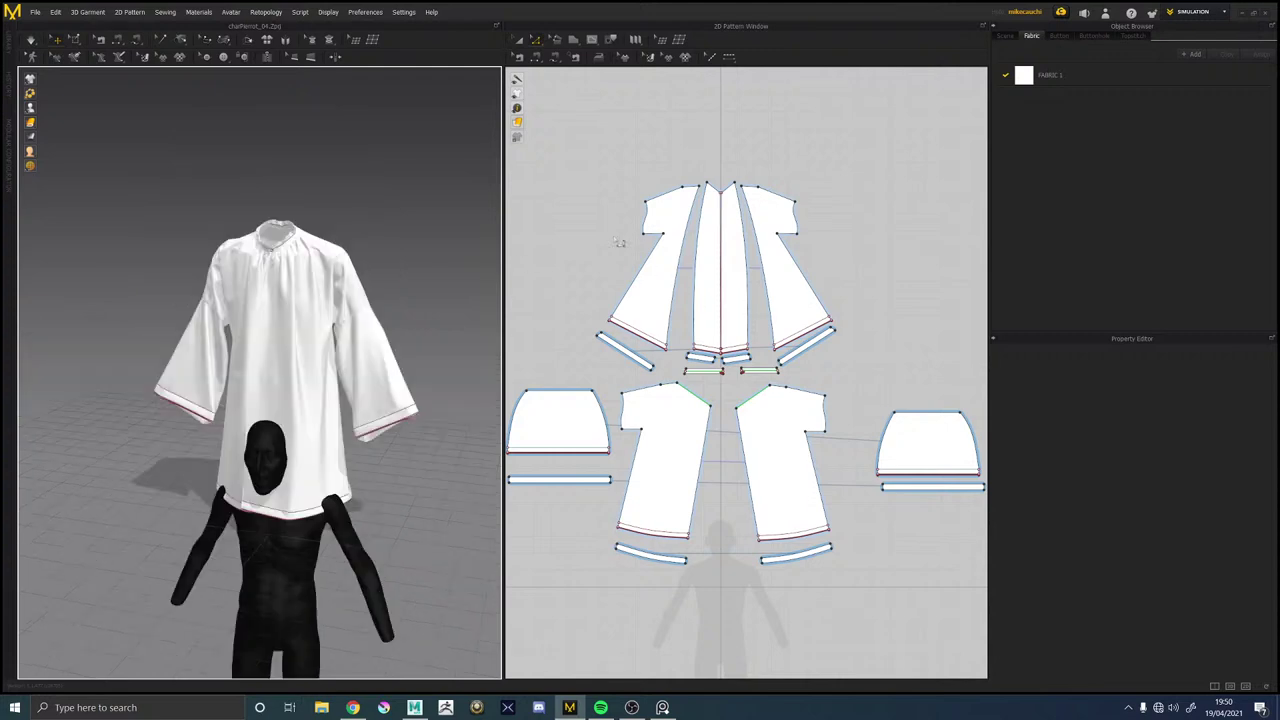
click(298, 287)
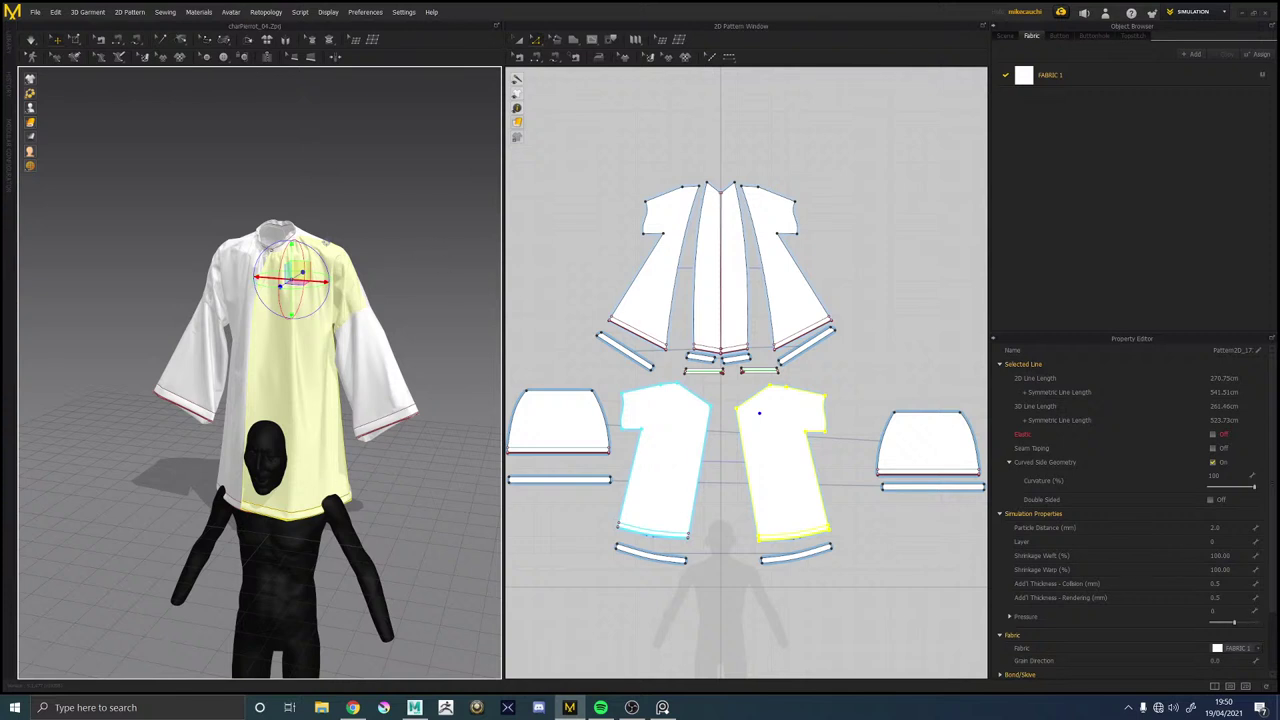
Switch to Maya and raise Body_GEO1 by setting its Translate Y to 80.
click(414, 707)
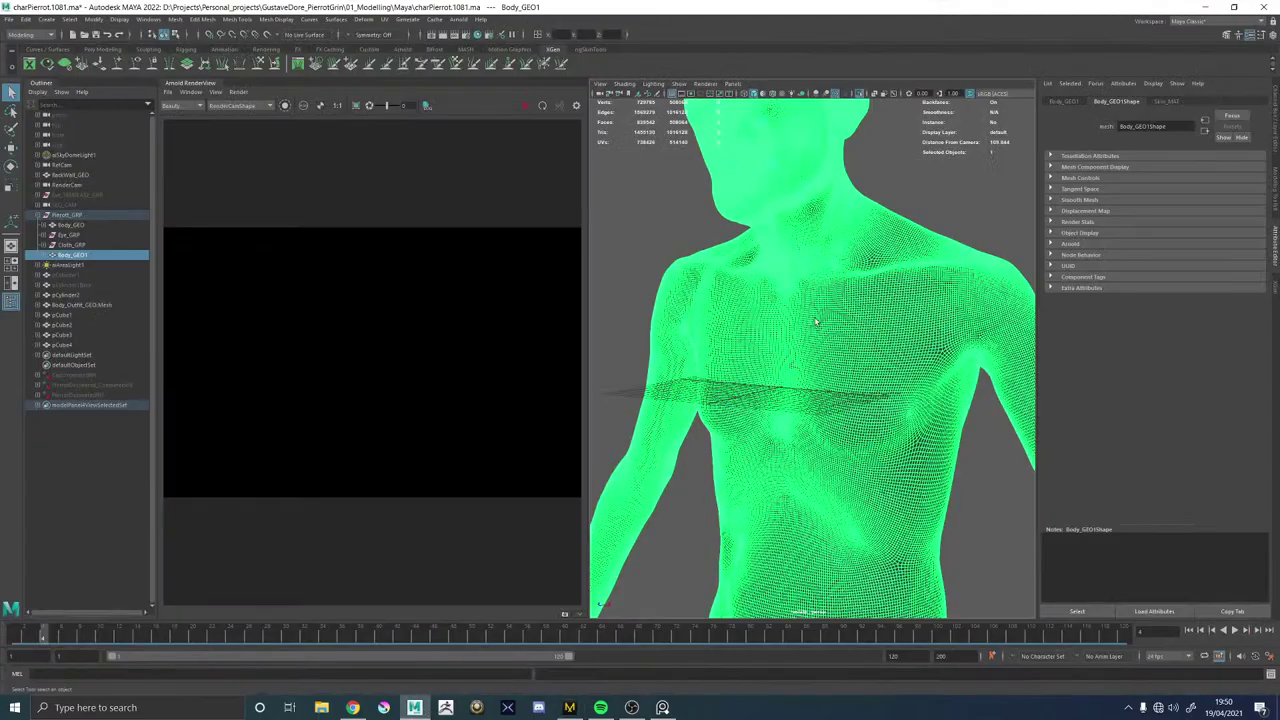
scroll(814, 323, up, 5)
scroll(814, 323, down, 10)
click(846, 272)
click(815, 326)
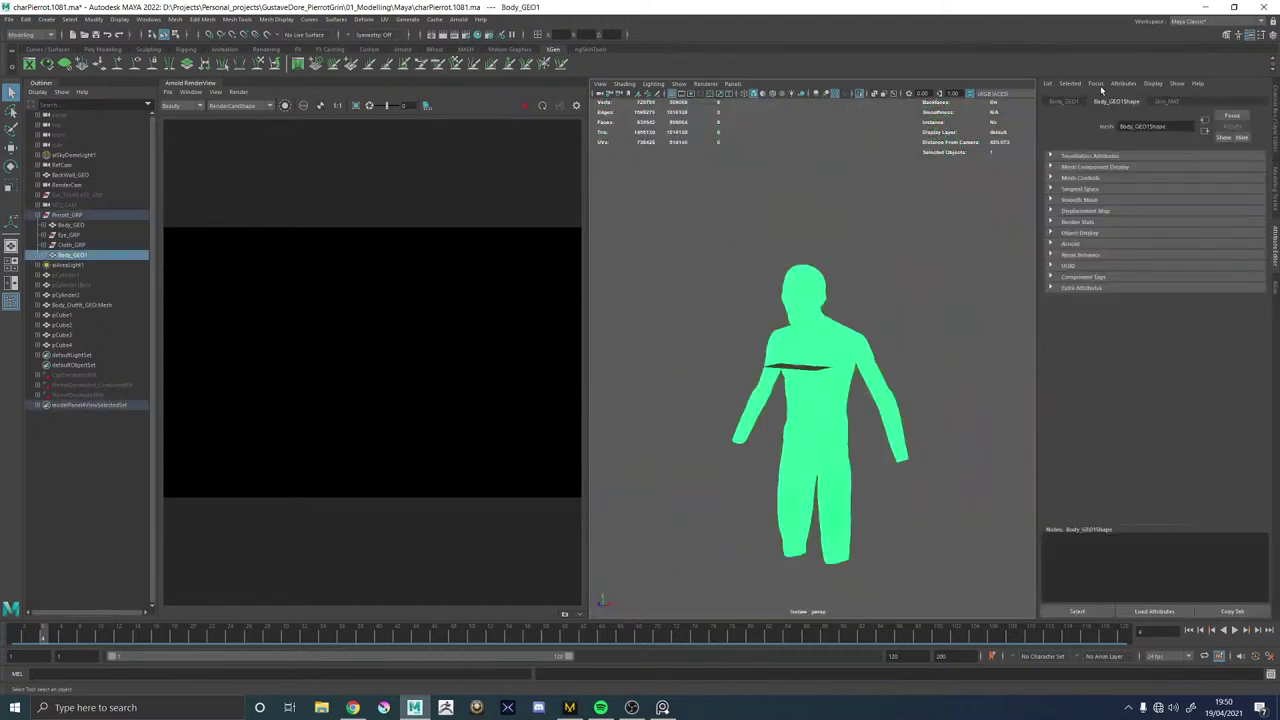
click(1065, 102)
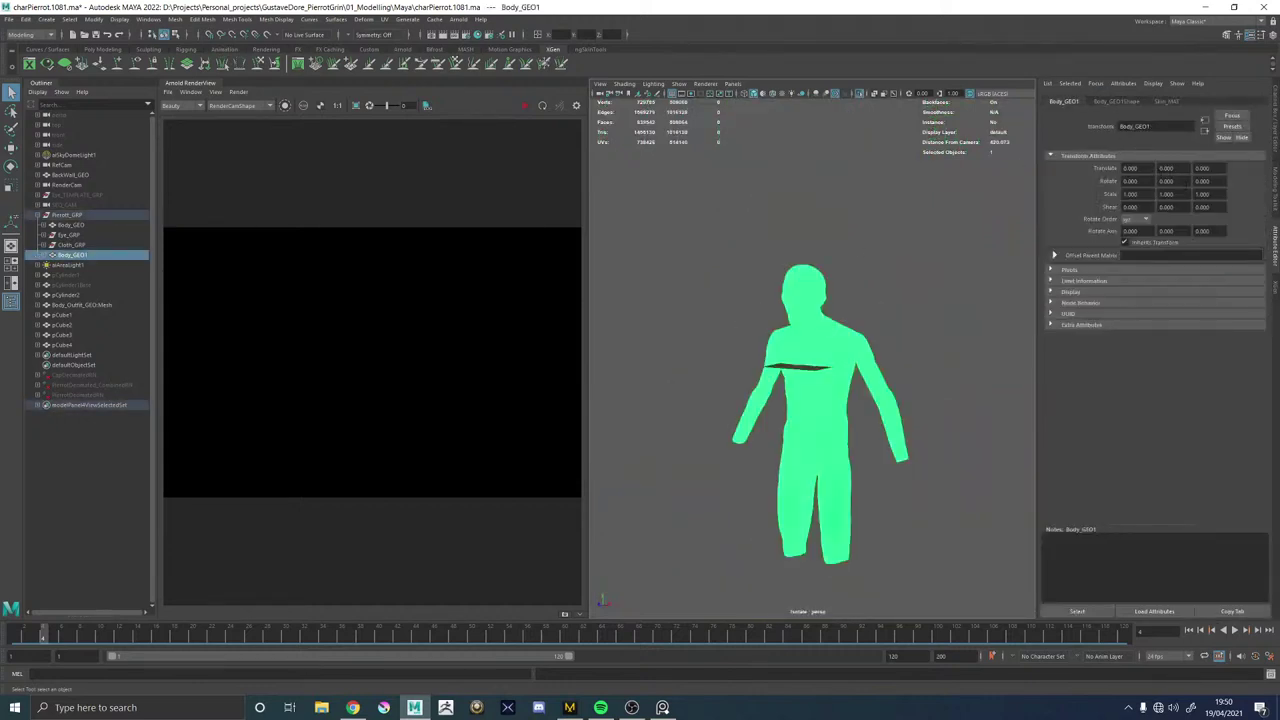
double_click(1167, 168)
text(80)
key(Return)
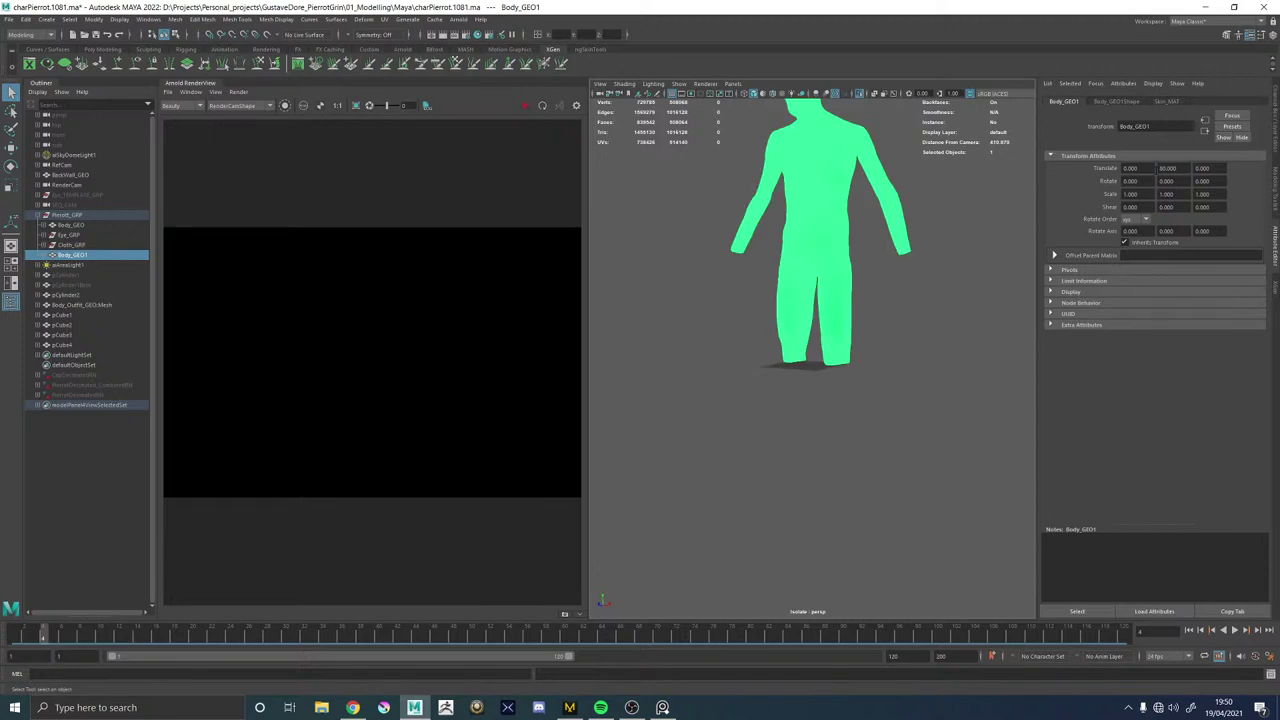
click(933, 348)
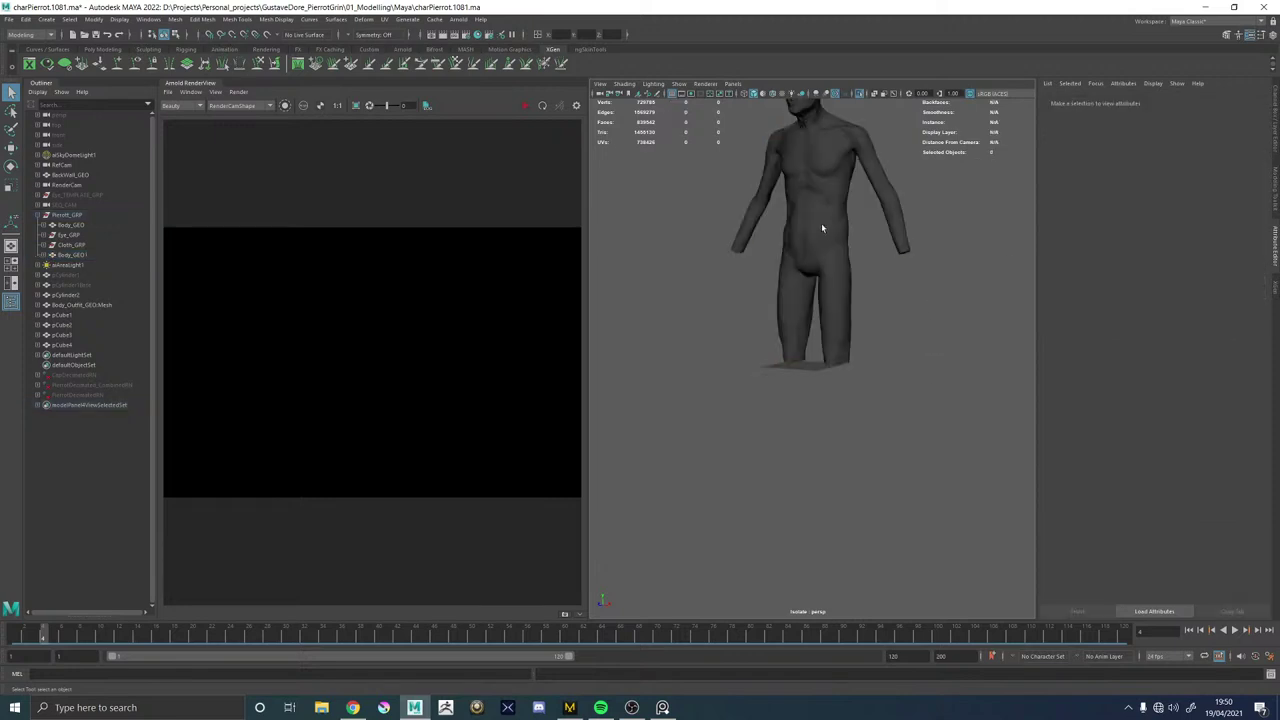
Export the selected Body_GEO1 mesh as OBJ, replacing the existing Body_GEO_MD.obj in the Exports folder.
click(821, 223)
click(9, 19)
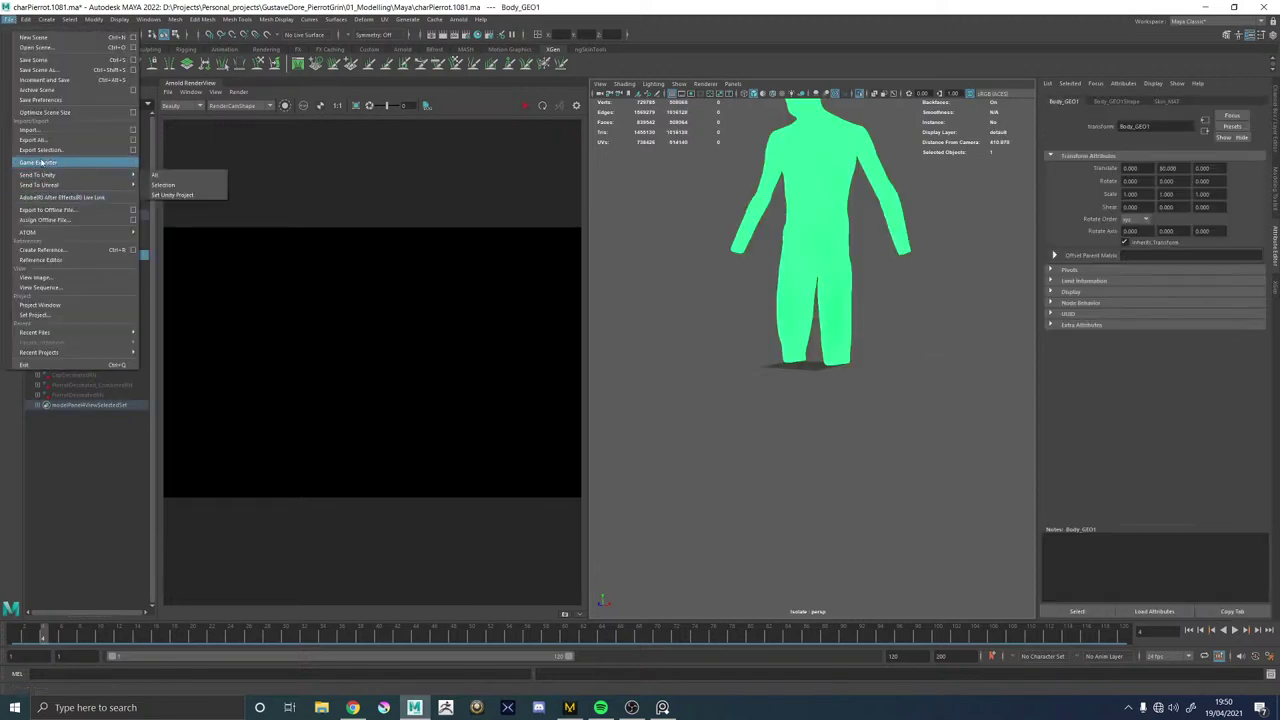
click(38, 149)
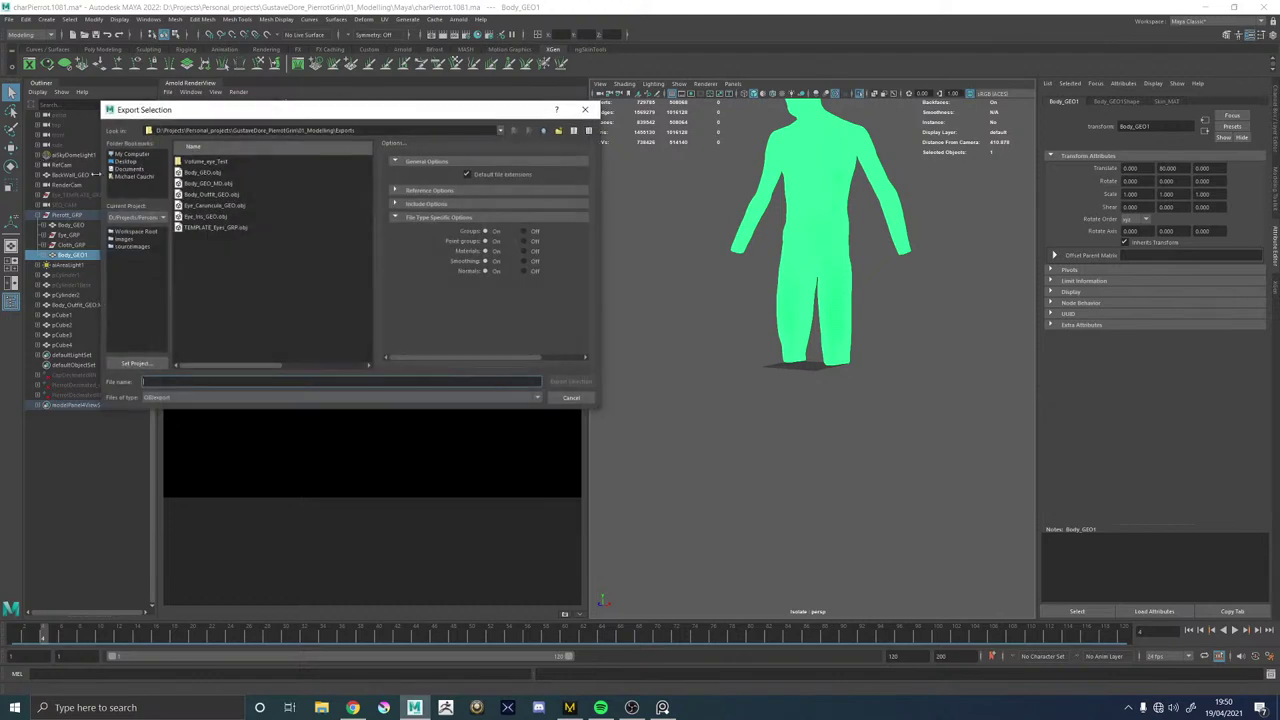
click(216, 184)
click(566, 381)
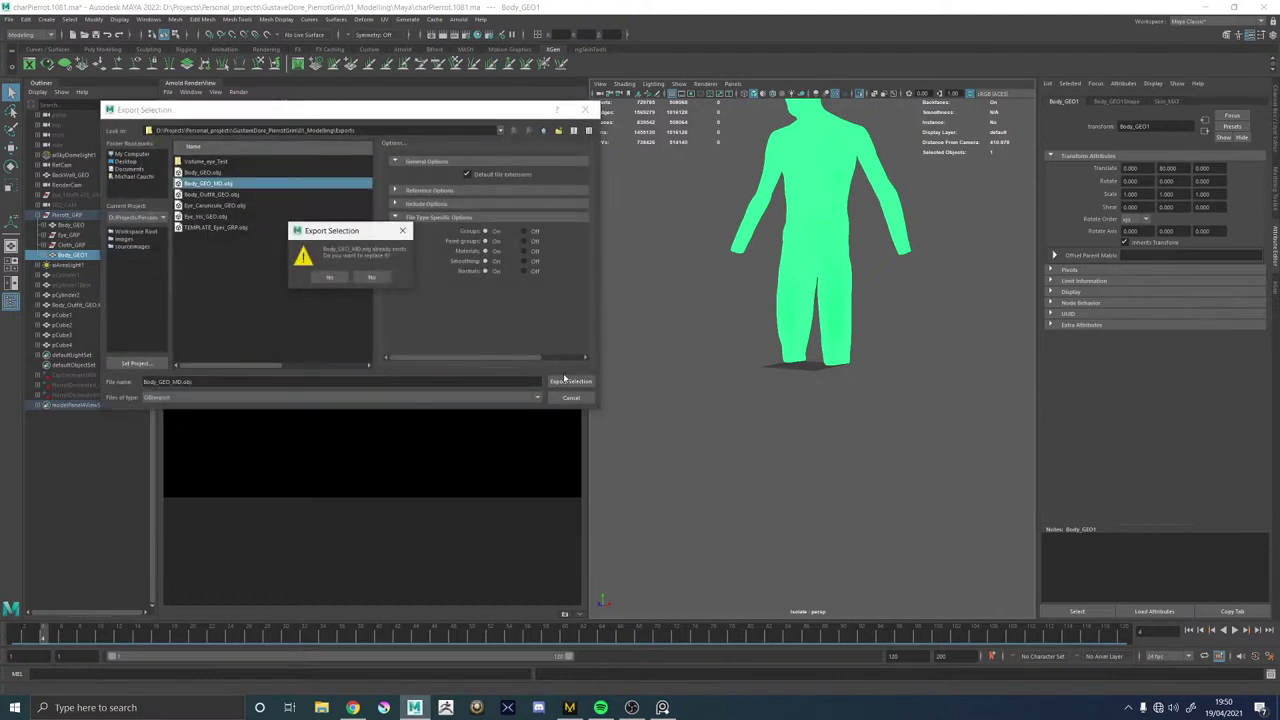
click(329, 277)
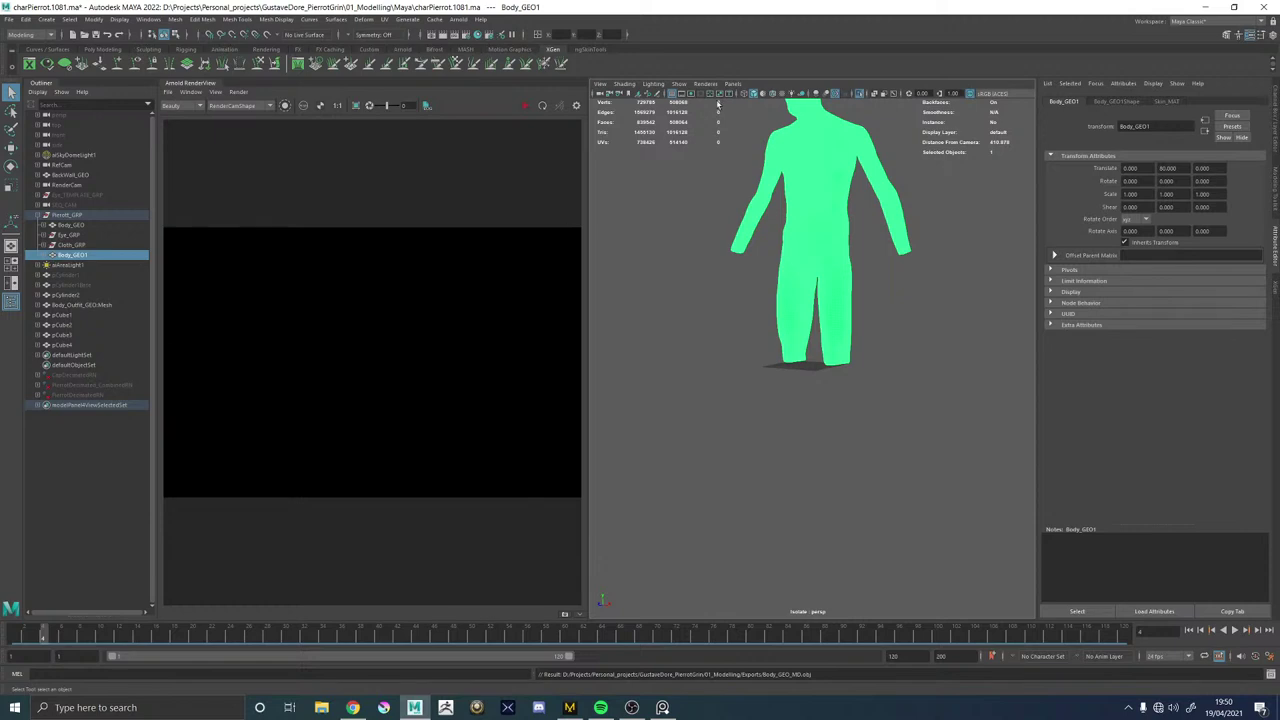
click(671, 231)
alt+middle_drag(863, 138, 864, 247)
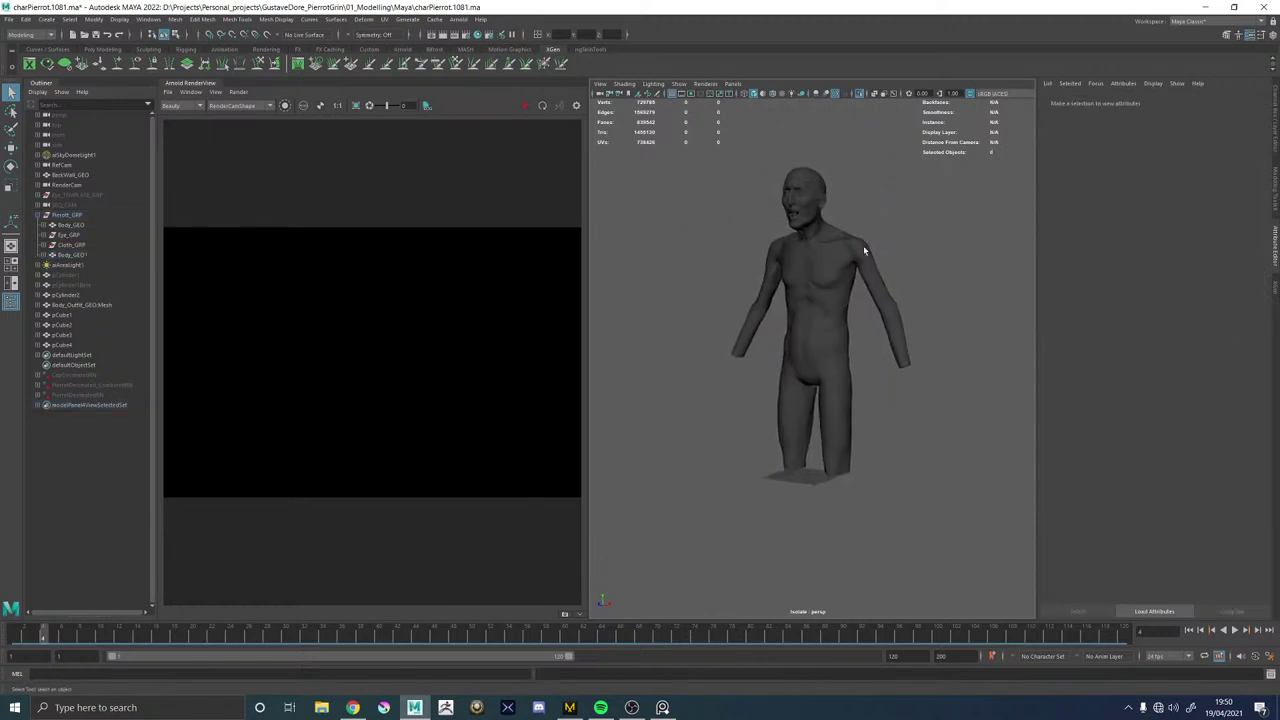
Return to Marvelous Designer and reimport Body_GEO_MD.obj as an avatar at cm (DAZ Studio) scale, with automatic arrangement points.
click(1207, 8)
click(35, 12)
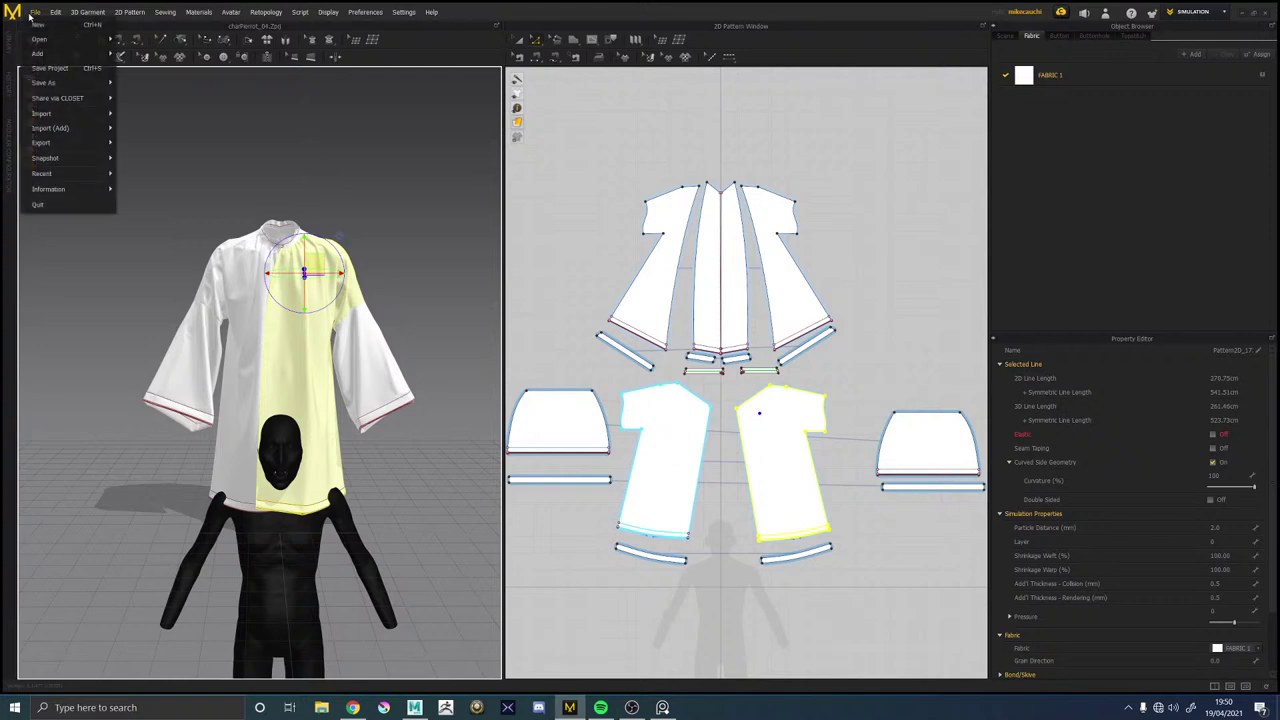
mouse_move(42, 113)
click(130, 115)
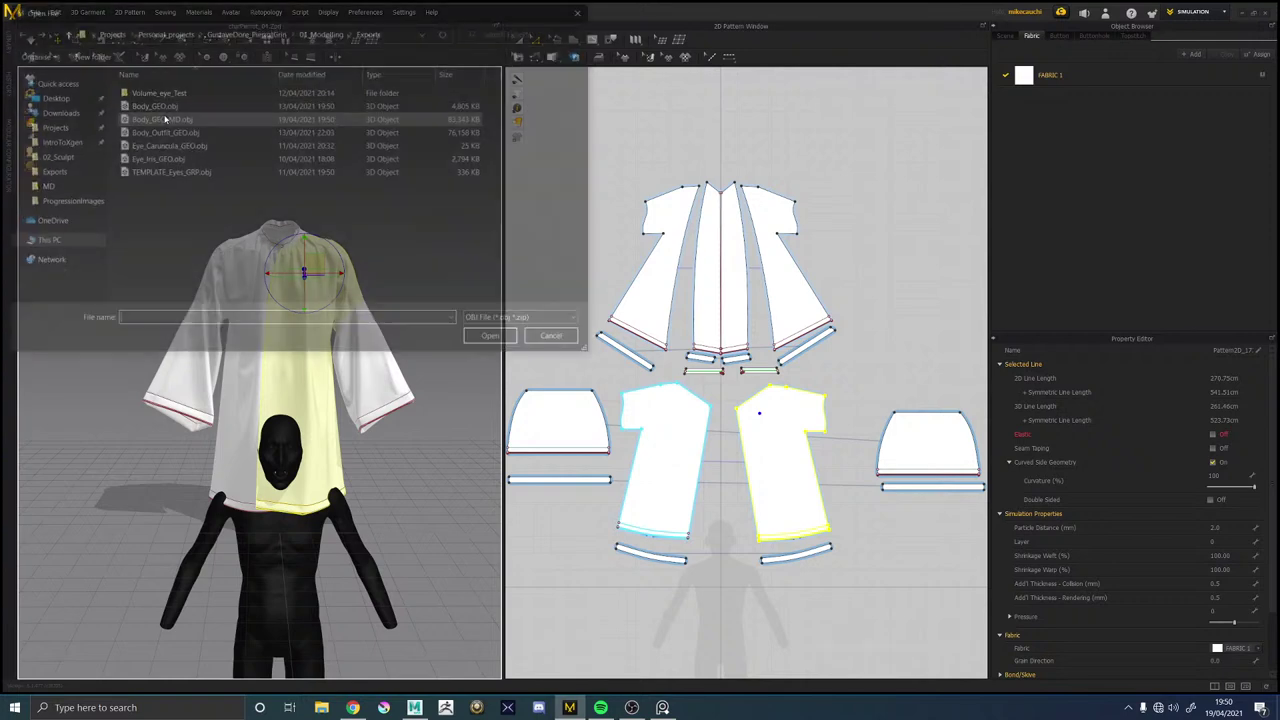
double_click(191, 121)
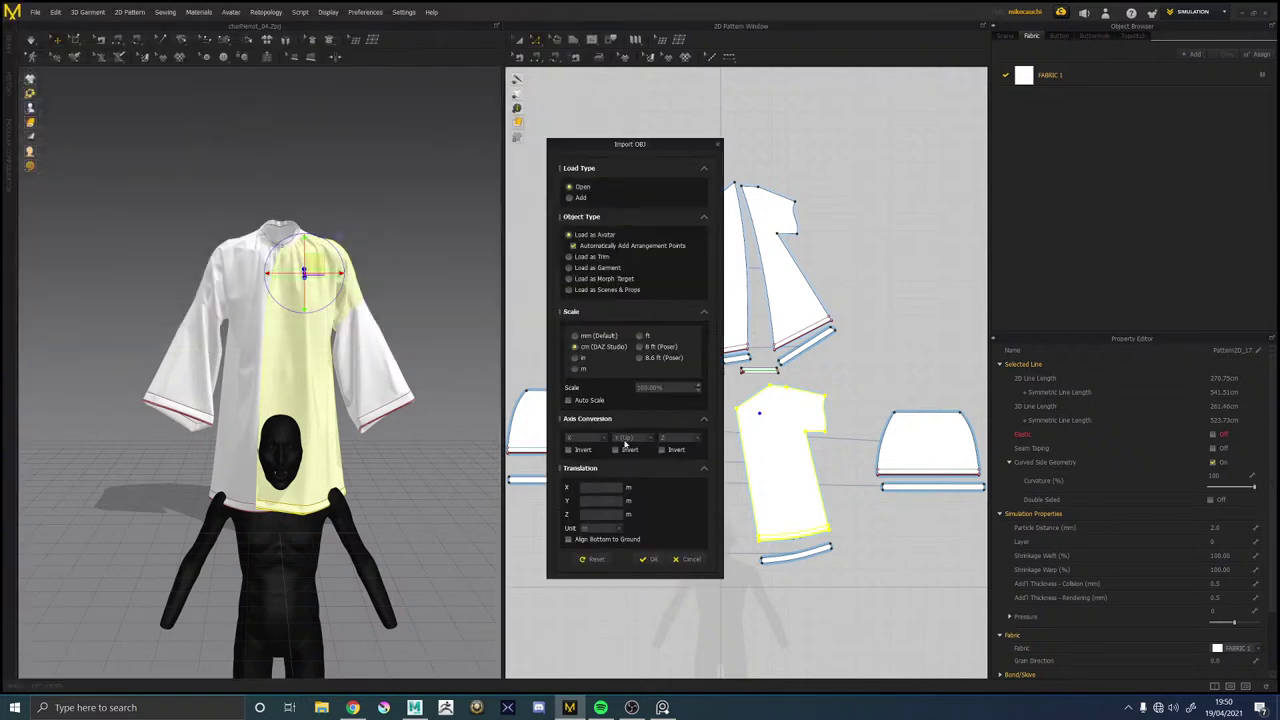
click(647, 560)
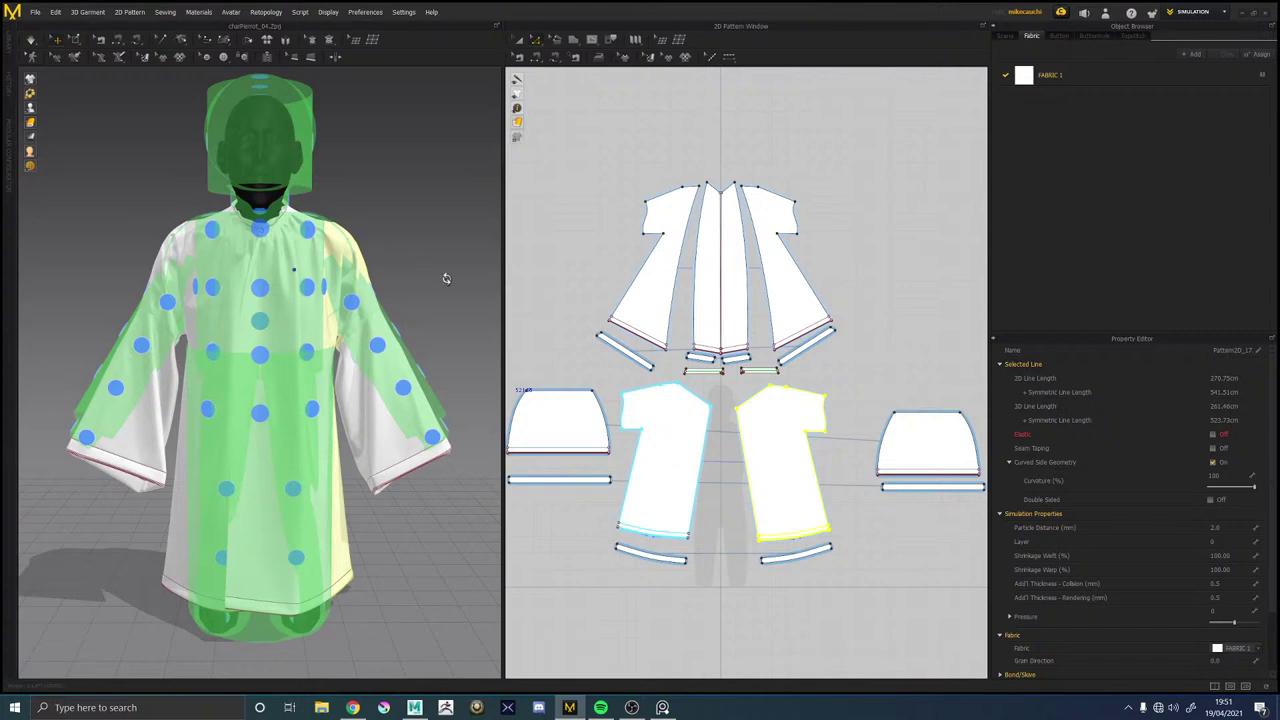
Hide the avatar's green bounding volumes and its blue arrangement points.
right_drag(398, 276, 416, 255)
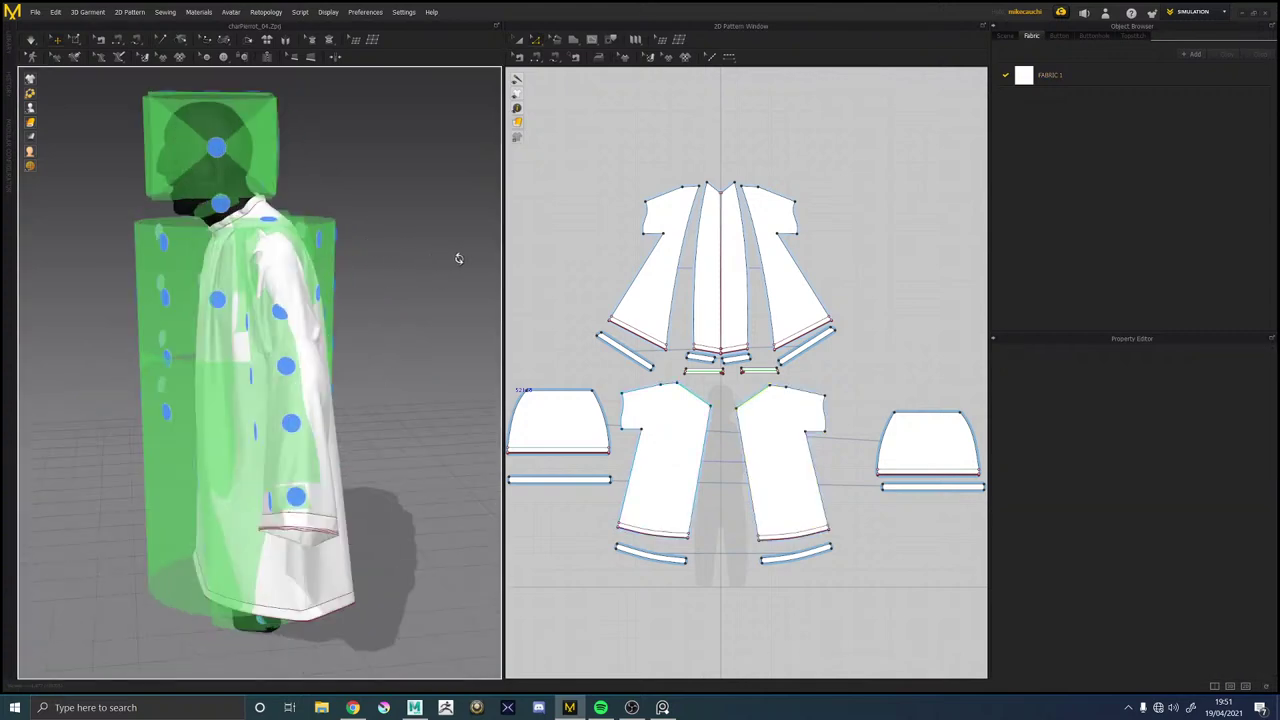
mouse_move(32, 108)
click(73, 108)
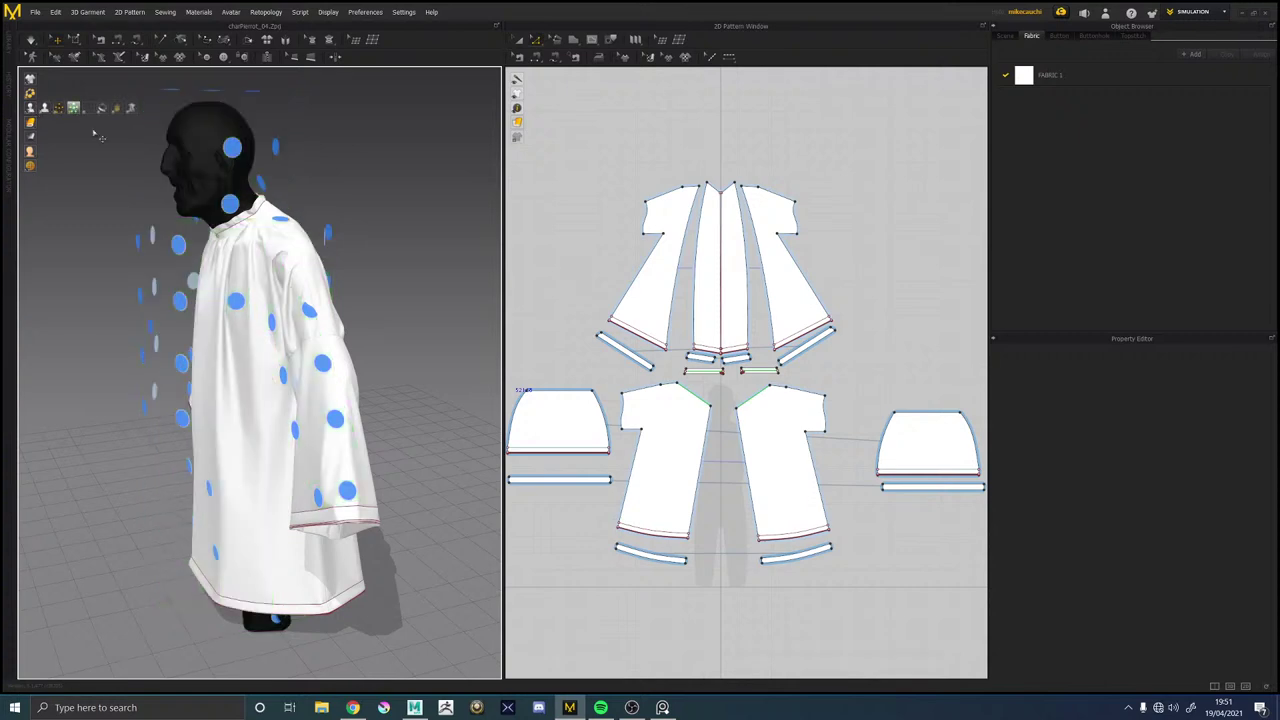
right_drag(312, 180, 132, 325)
click(60, 109)
Select the avatar's body mesh and set its Skin Offset to 1 mm.
scroll(283, 320, up, 6)
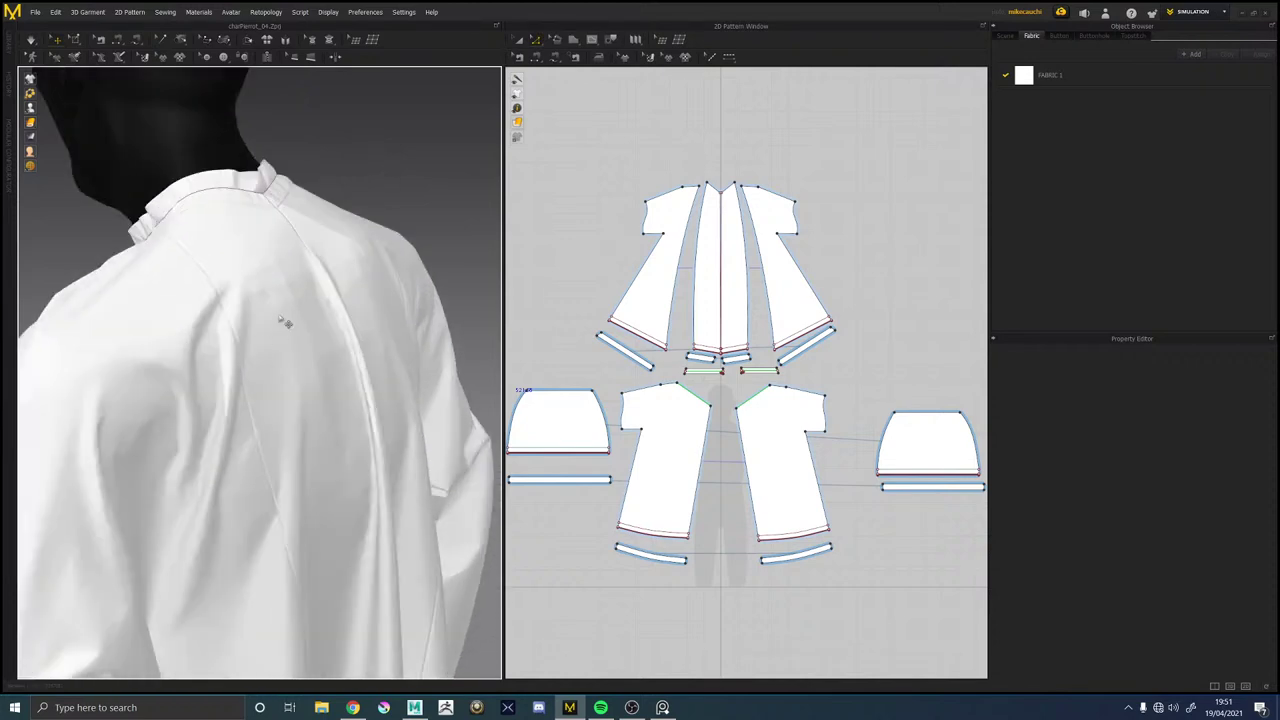
right_drag(283, 320, 255, 332)
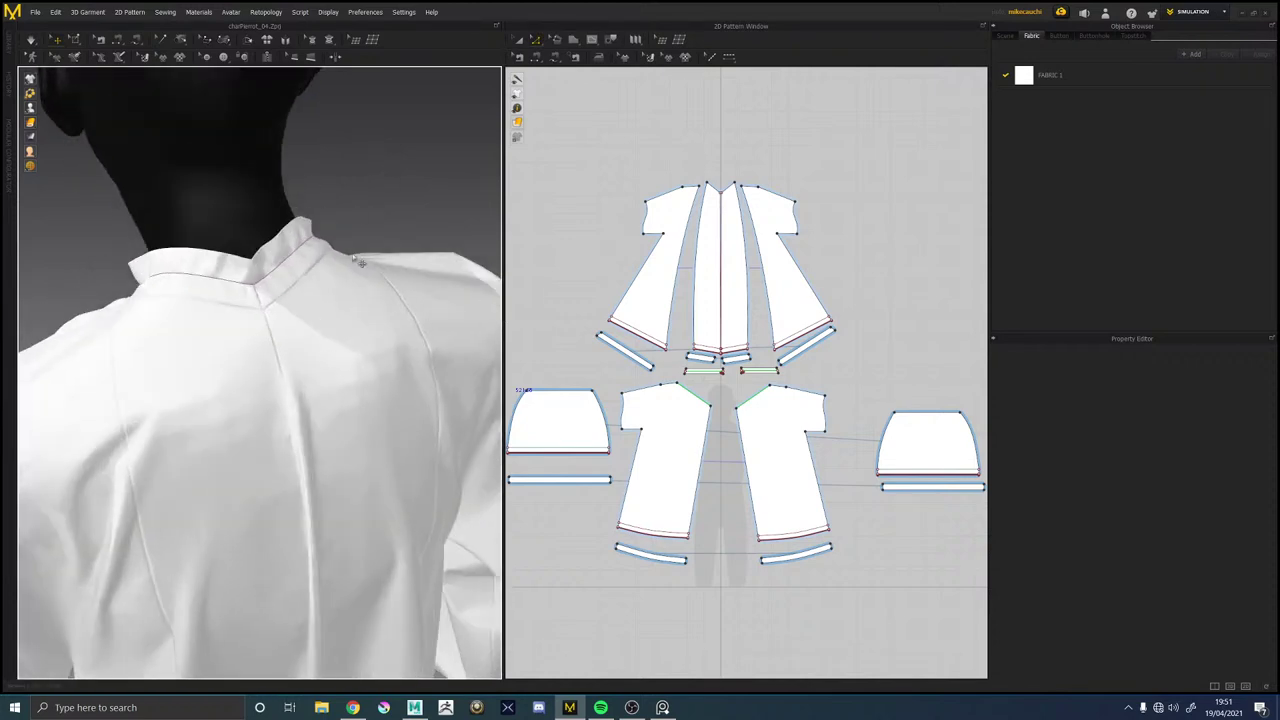
click(340, 200)
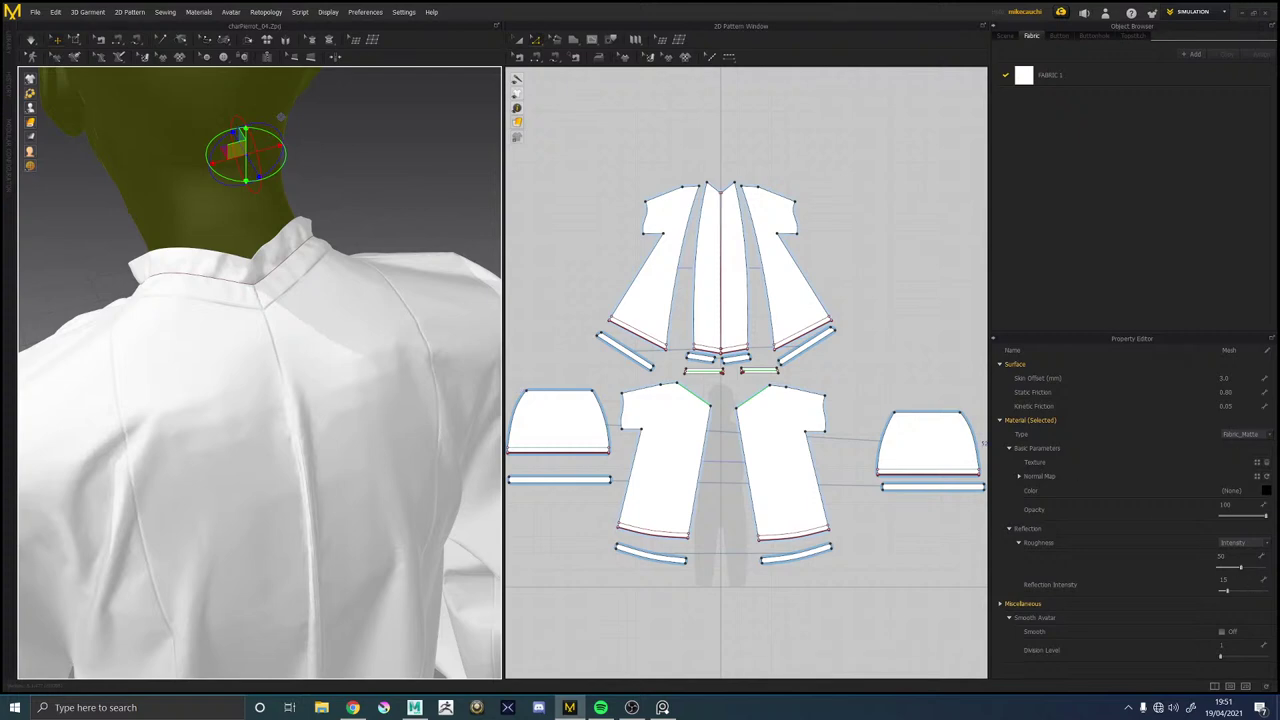
click(1266, 381)
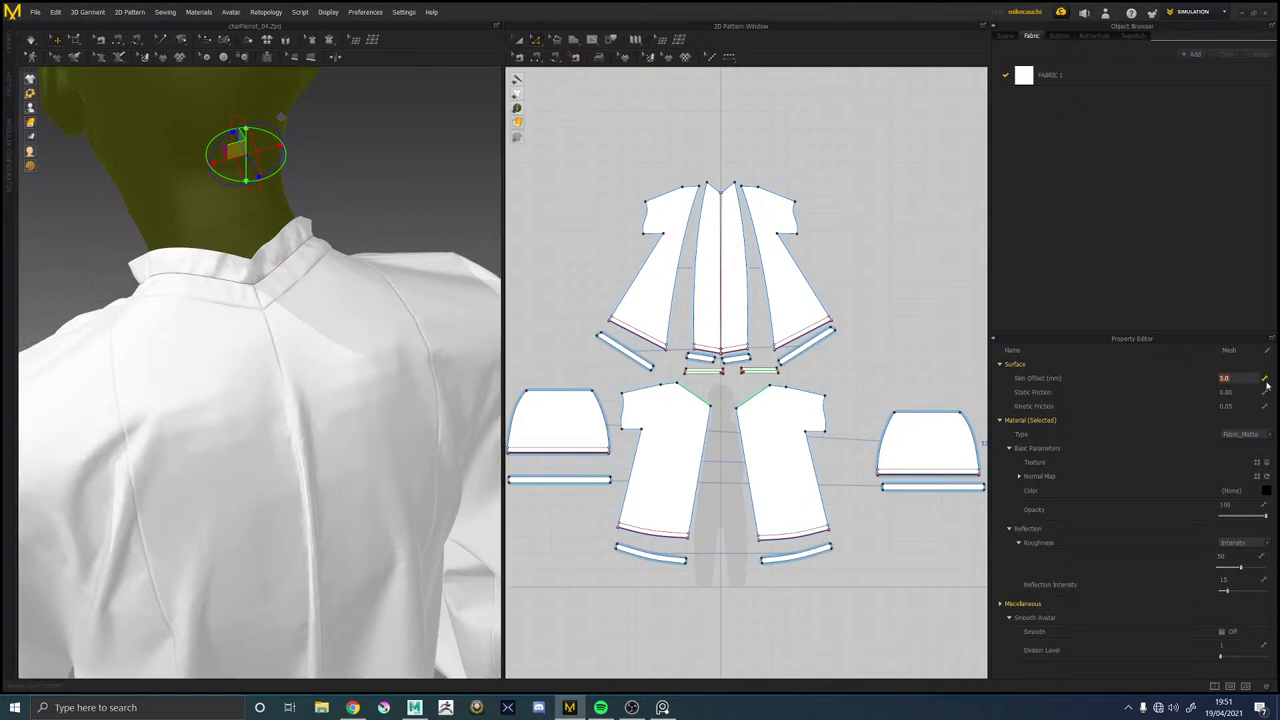
text(1)
key(Return)
Simulate the Pierrot garment over the avatar with the reduced skin offset and stop the simulation.
right_drag(374, 220, 538, 192)
click(386, 209)
scroll(371, 210, down, 5)
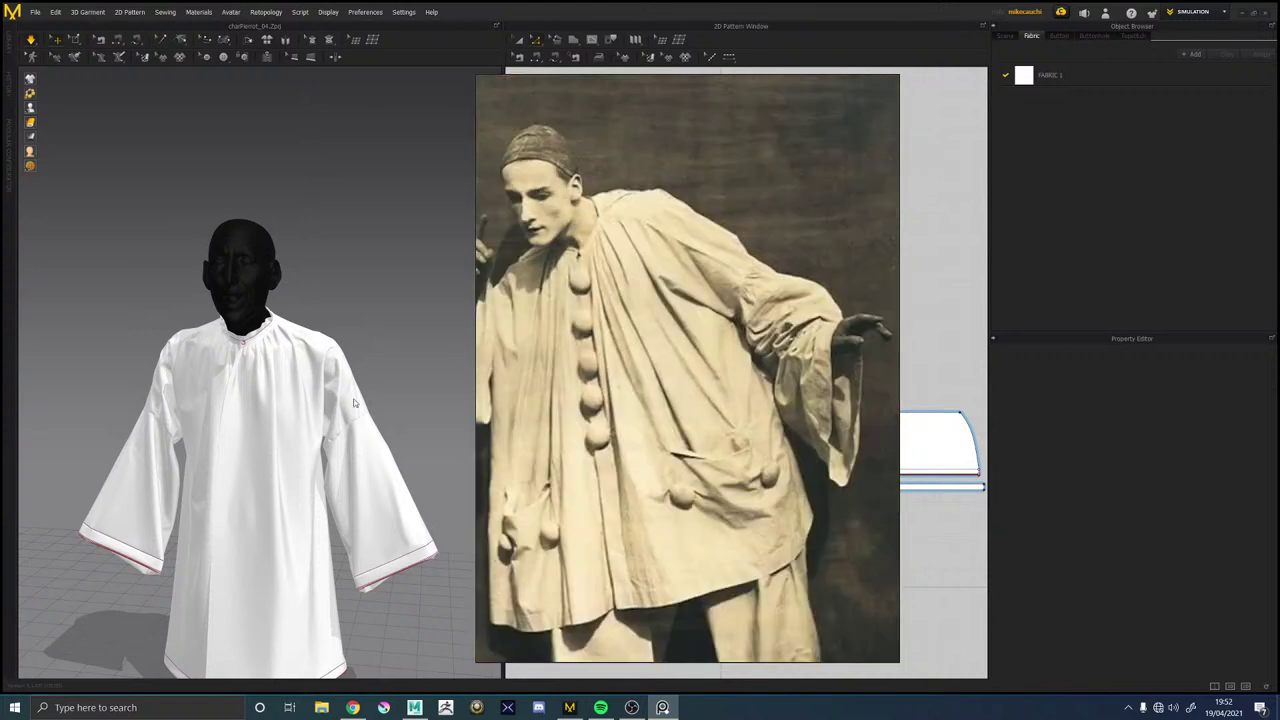
right_drag(335, 424, 351, 404)
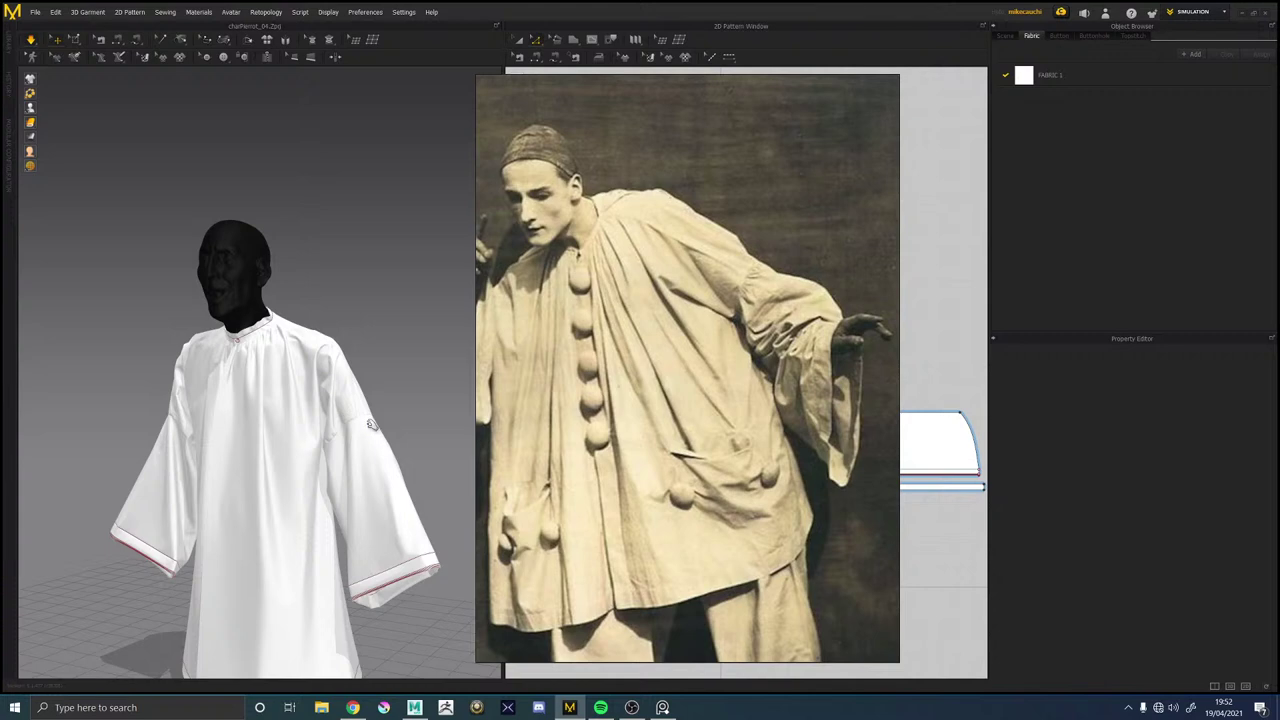
click(371, 424)
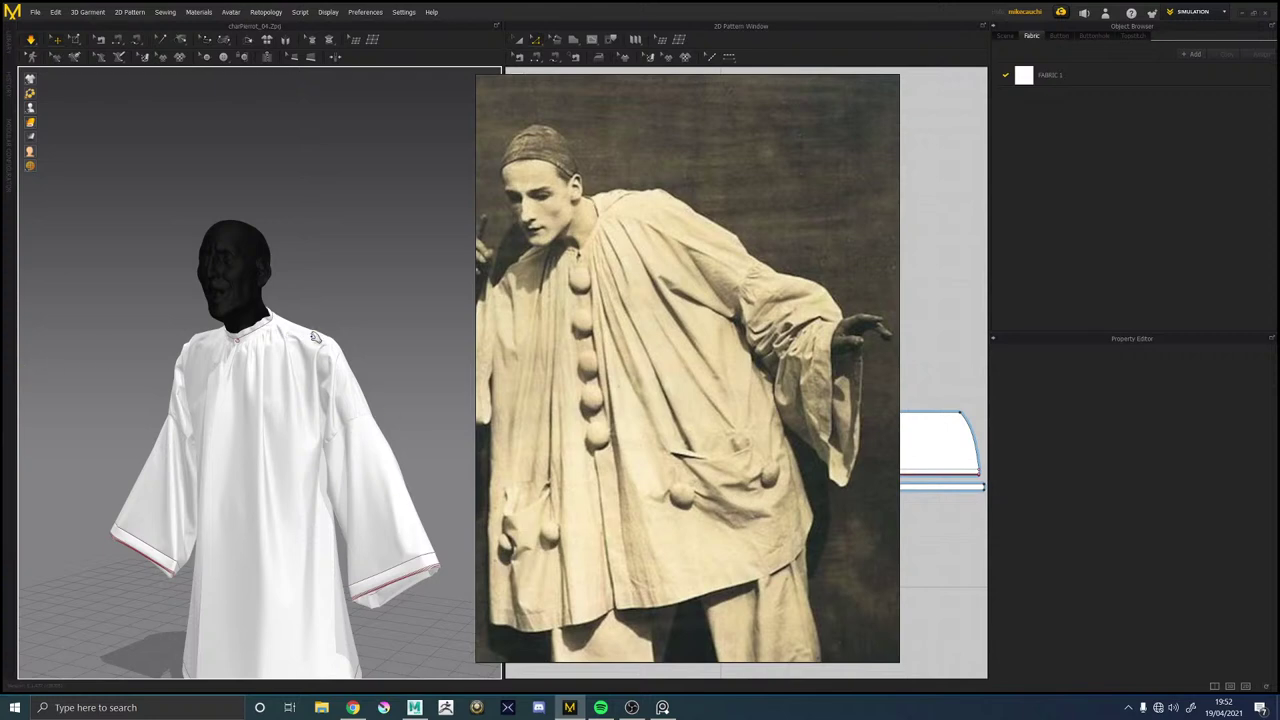
key(2)
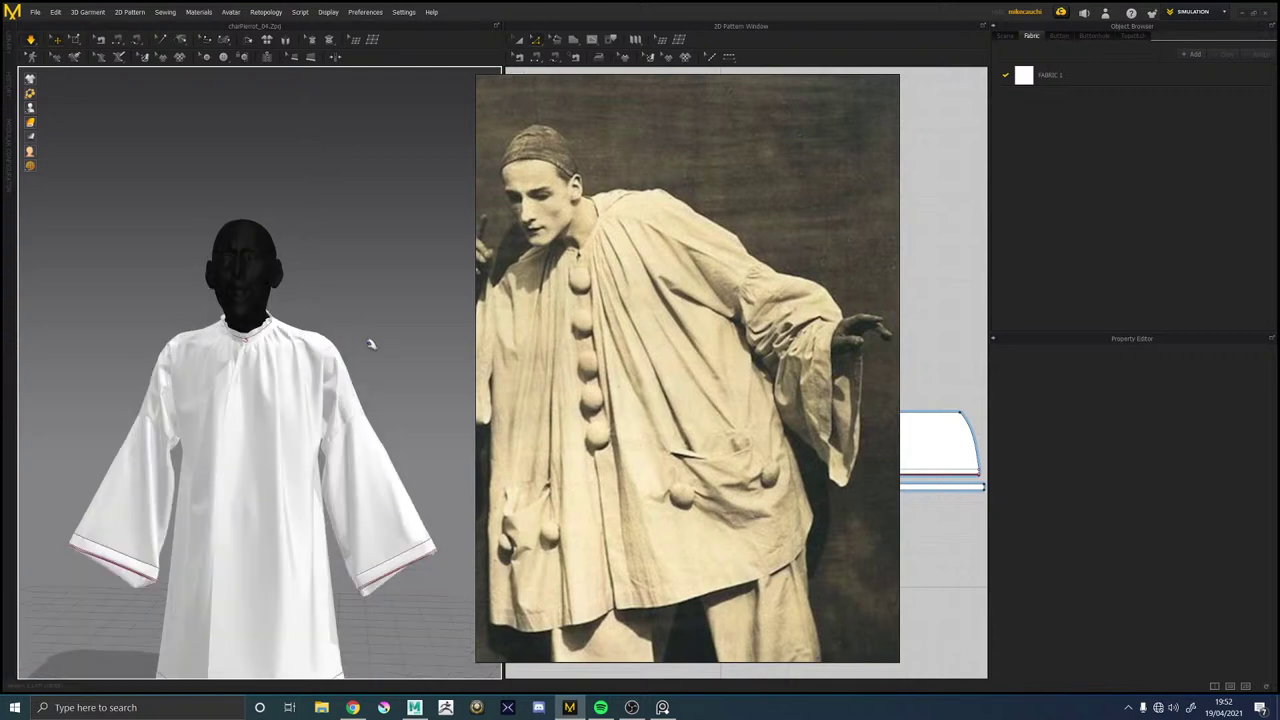
click(32, 42)
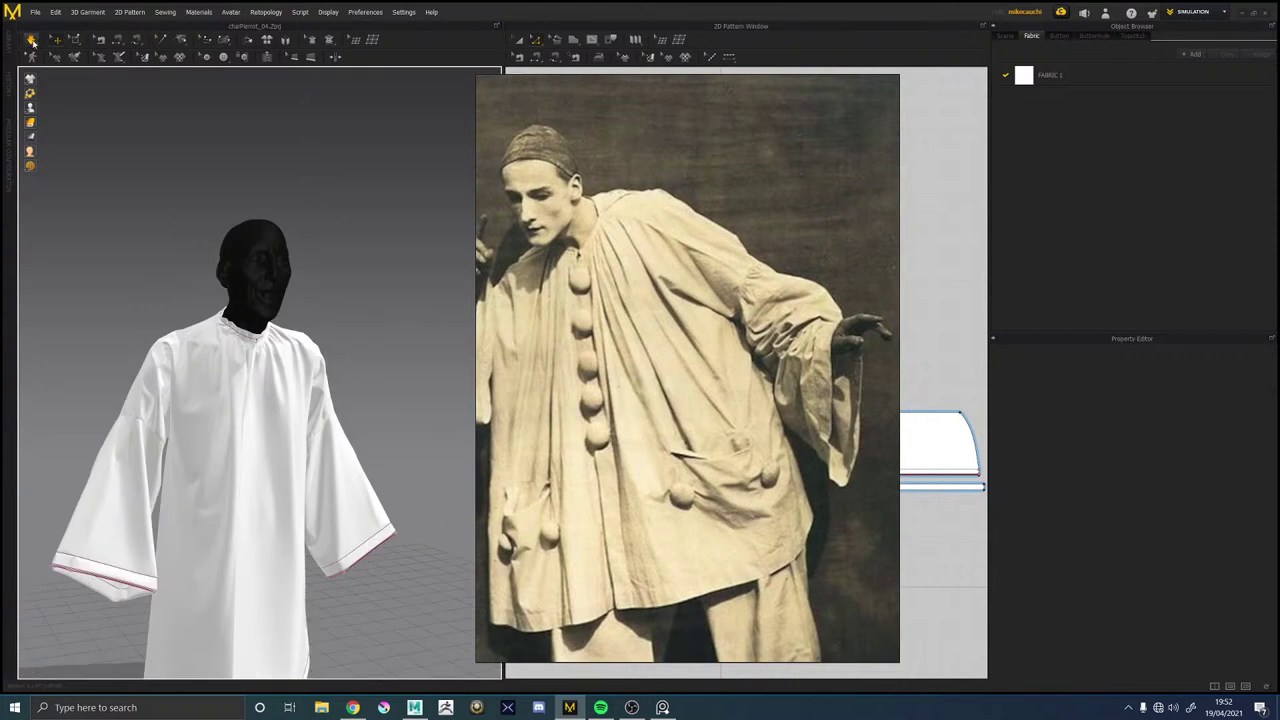
click(32, 42)
Inspect the draped garment's collar, sleeves and underside, and the front hem around the centre opening.
right_drag(322, 262, 291, 364)
scroll(290, 350, down, 2)
scroll(287, 350, up, 6)
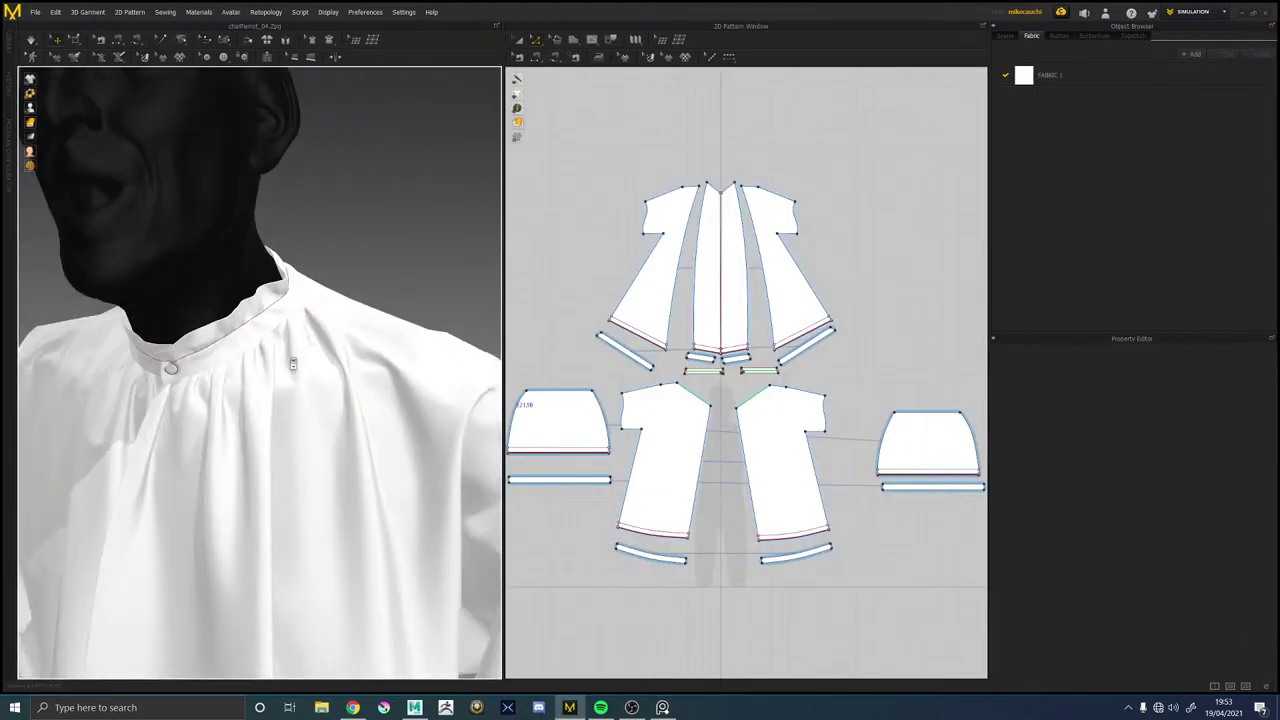
scroll(291, 370, down, 5)
key(8)
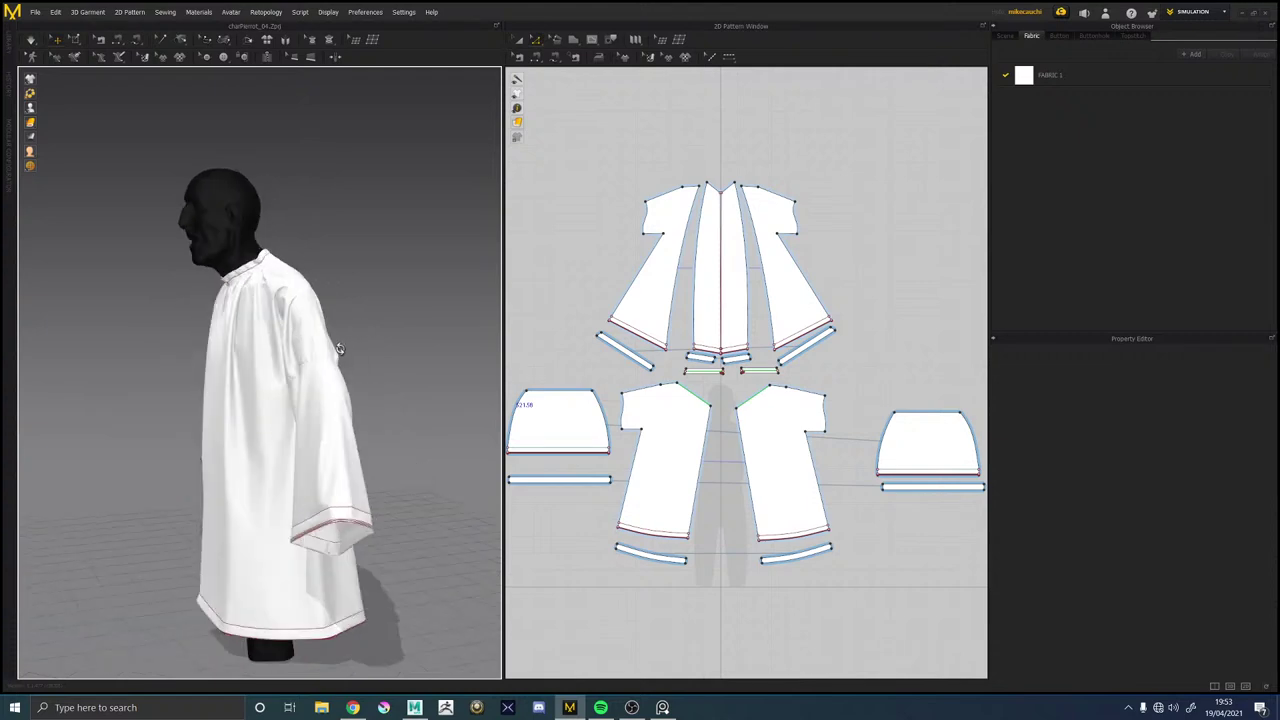
right_drag(258, 323, 240, 212)
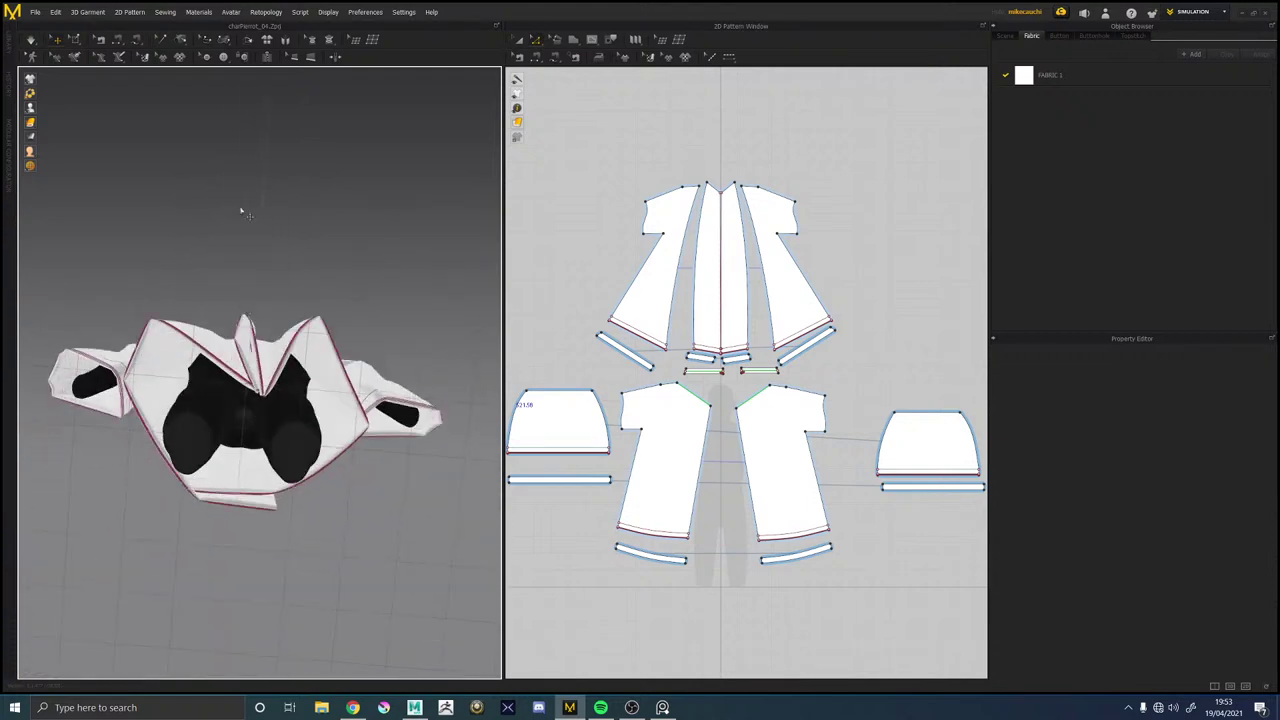
right_drag(209, 329, 288, 405)
middle_drag(288, 405, 284, 318)
scroll(285, 385, up, 5)
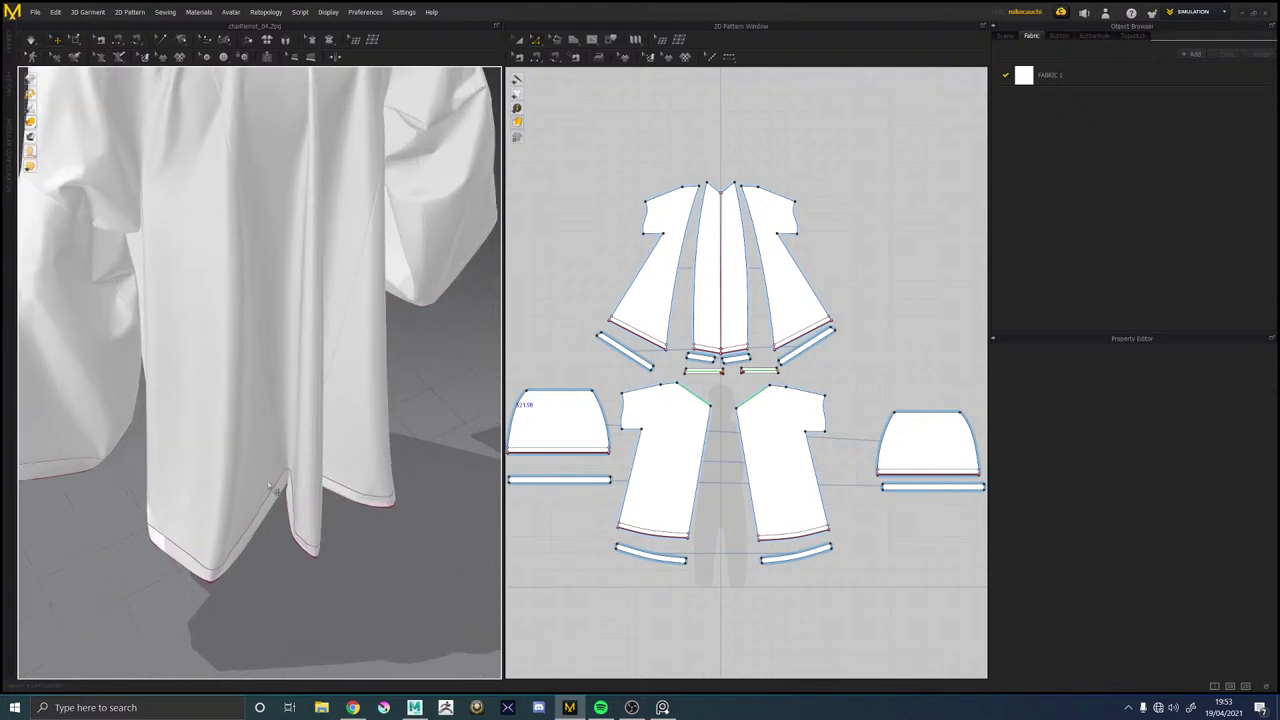
right_drag(300, 432, 235, 383)
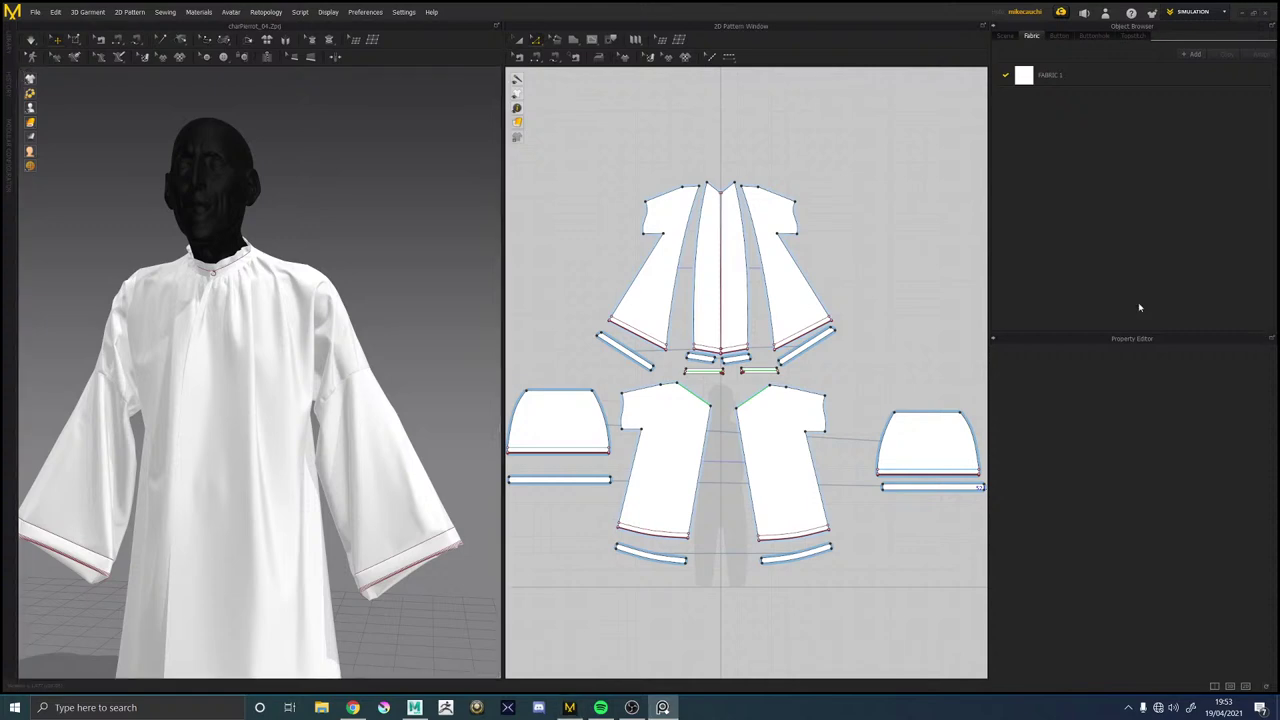
Compare the draped garment with the Pierrot reference photos, examining the jacket's length, sleeves and gathered collar.
right_drag(1279, 308, 793, 308)
scroll(793, 308, down, 5)
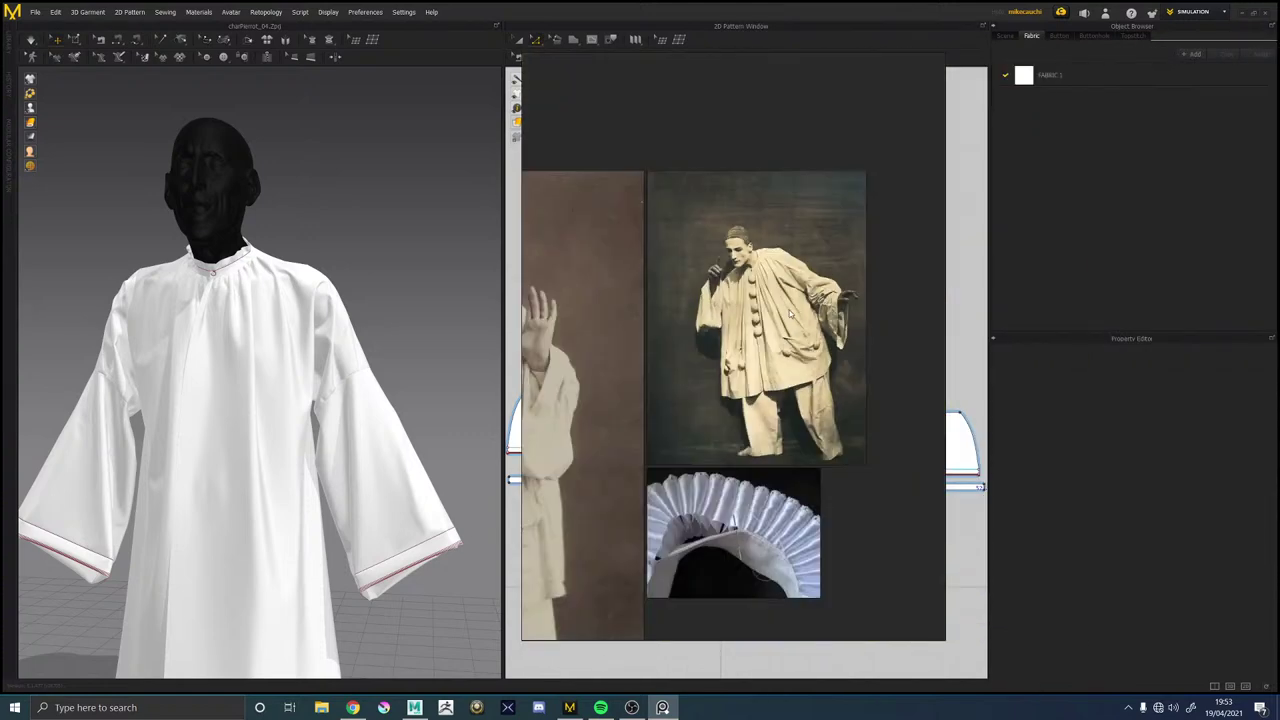
middle_drag(709, 334, 817, 316)
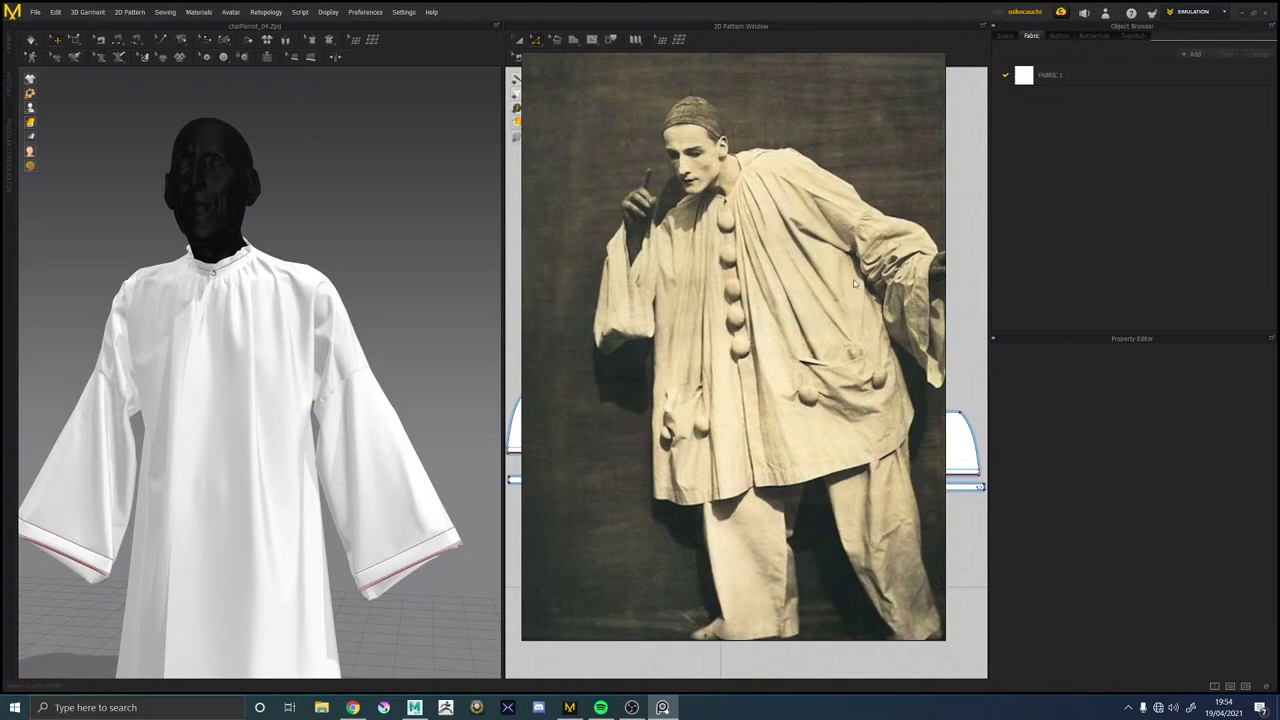
scroll(812, 323, down, 4)
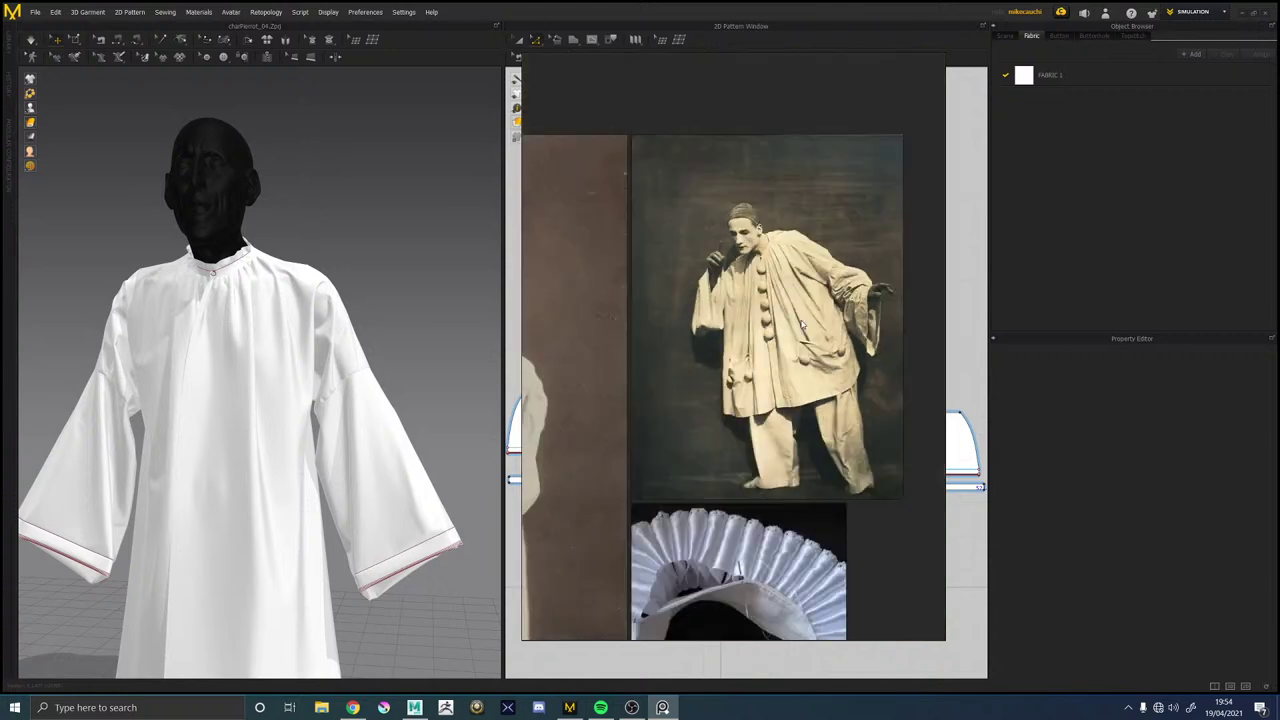
middle_drag(811, 325, 897, 254)
middle_drag(725, 315, 904, 249)
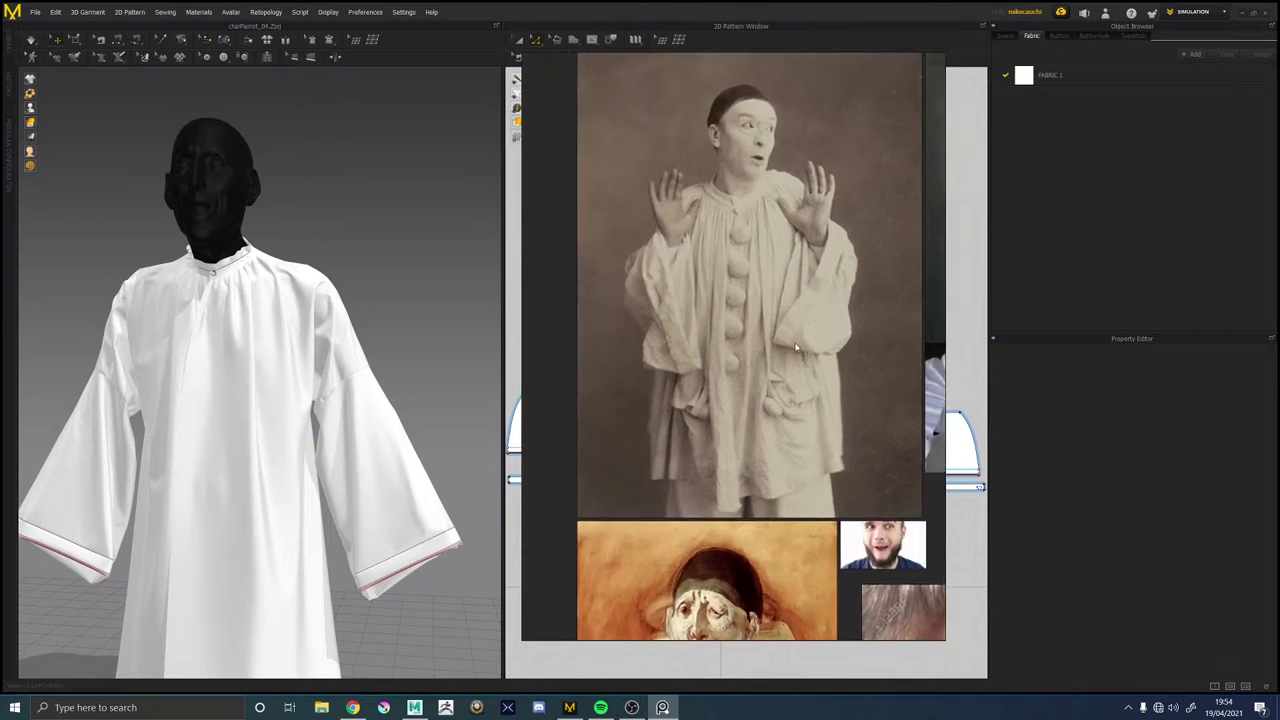
scroll(814, 303, down, 2)
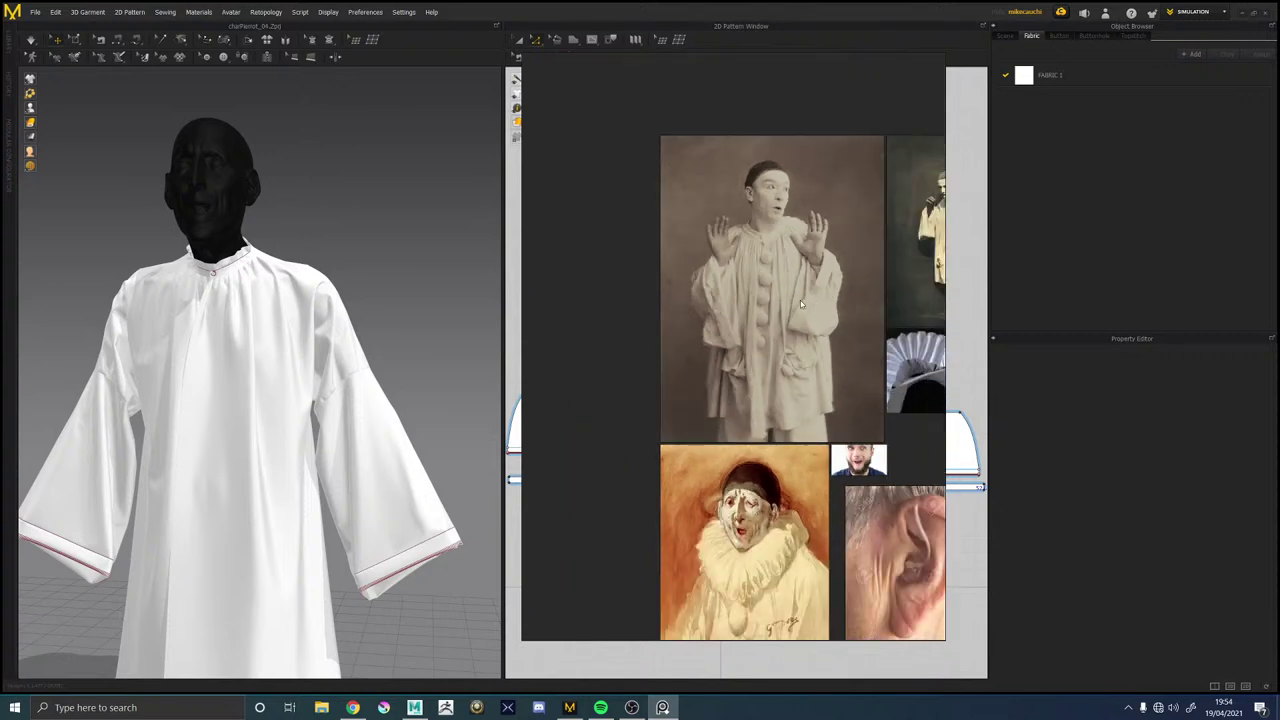
right_drag(699, 310, 1279, 276)
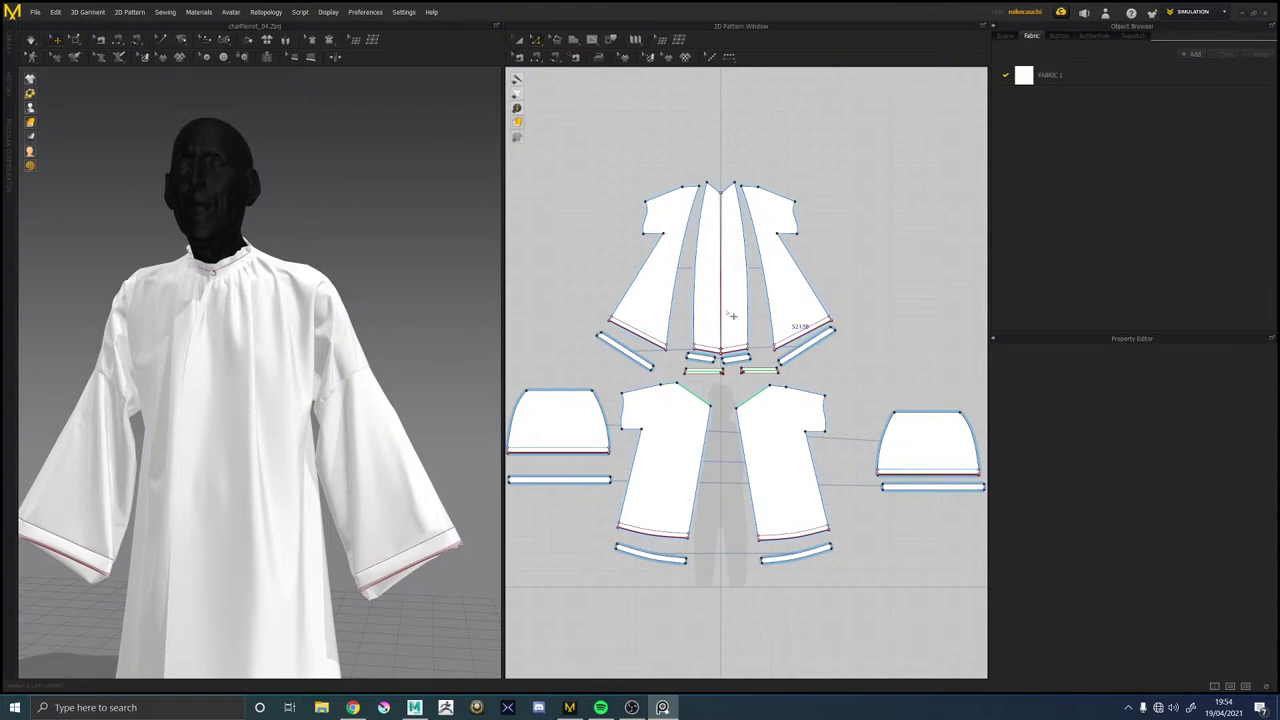
Select all of the garment's pattern pieces in the 2D pattern layout.
scroll(366, 308, up, 2)
scroll(363, 308, down, 6)
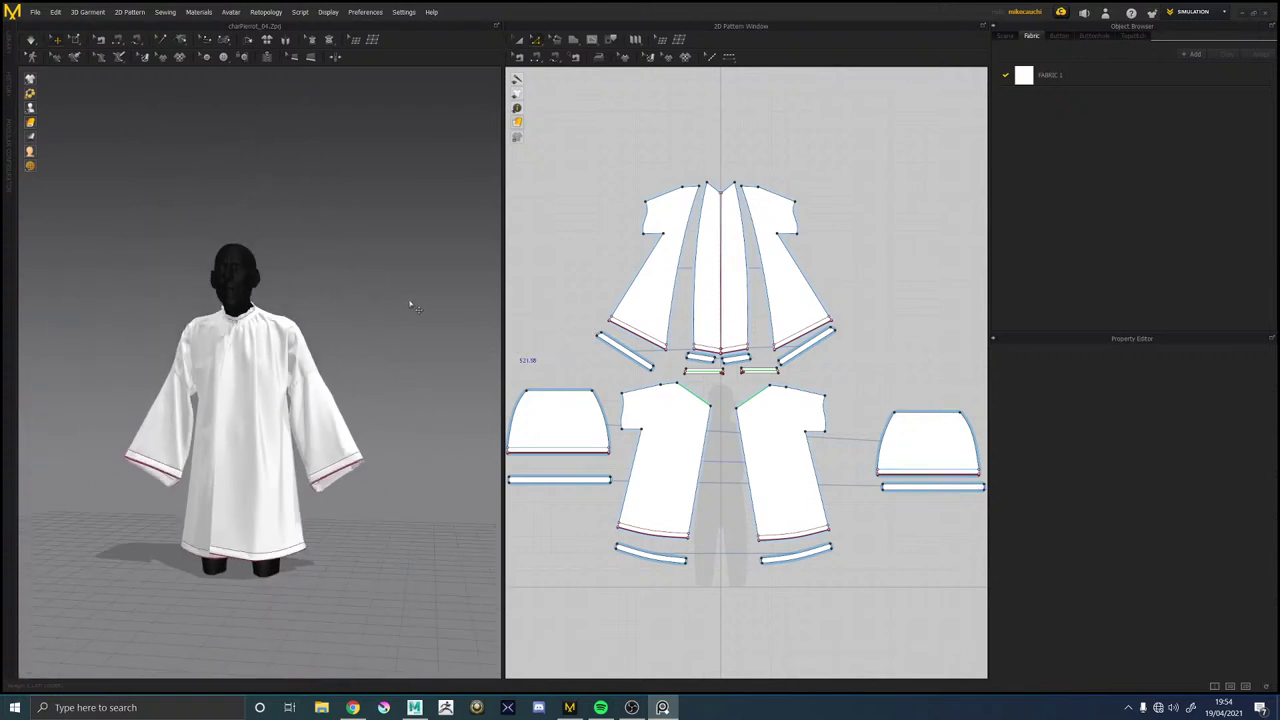
right_drag(411, 303, 366, 292)
scroll(196, 336, up, 5)
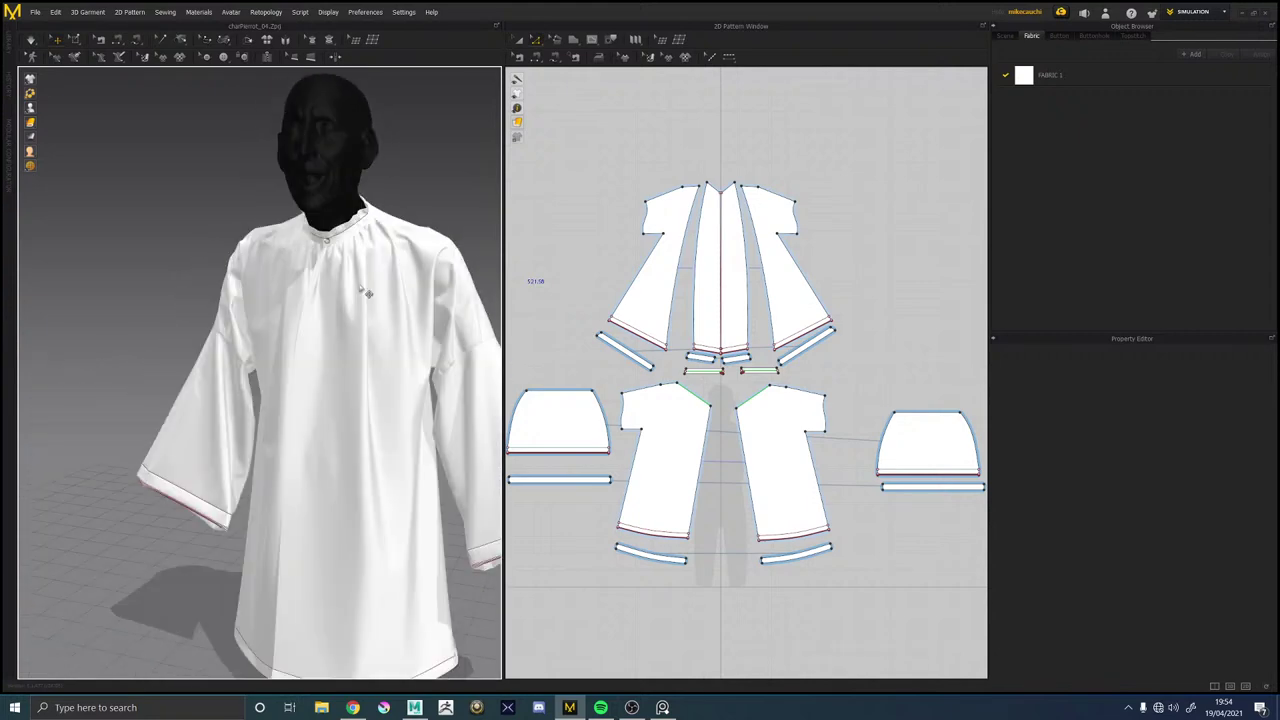
click(366, 338)
scroll(621, 246, down, 5)
drag(549, 186, 753, 350)
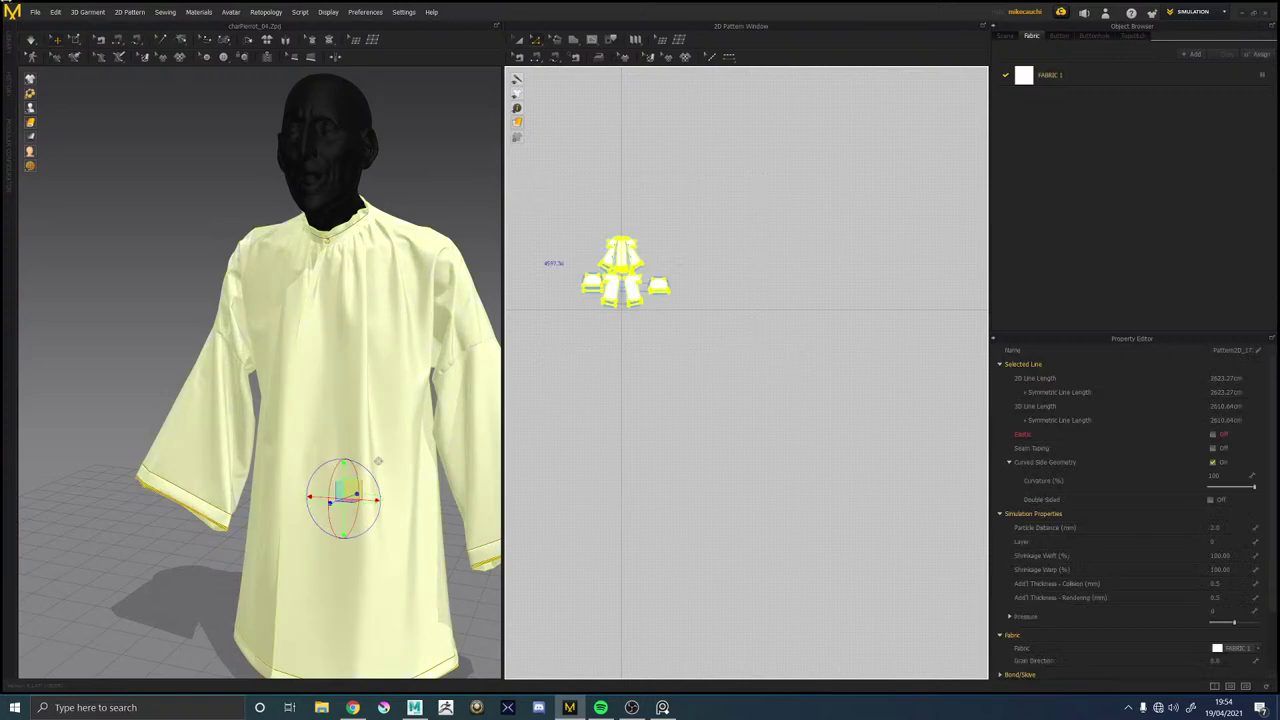
click(33, 12)
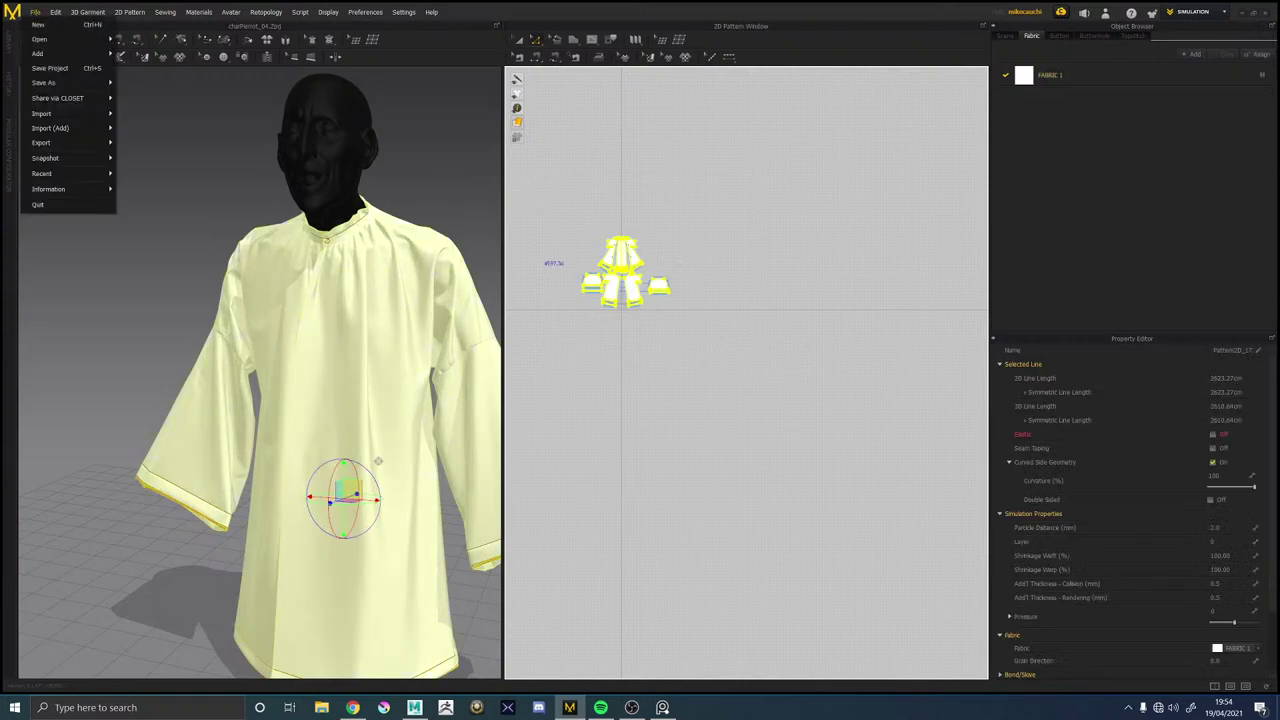
key(Escape)
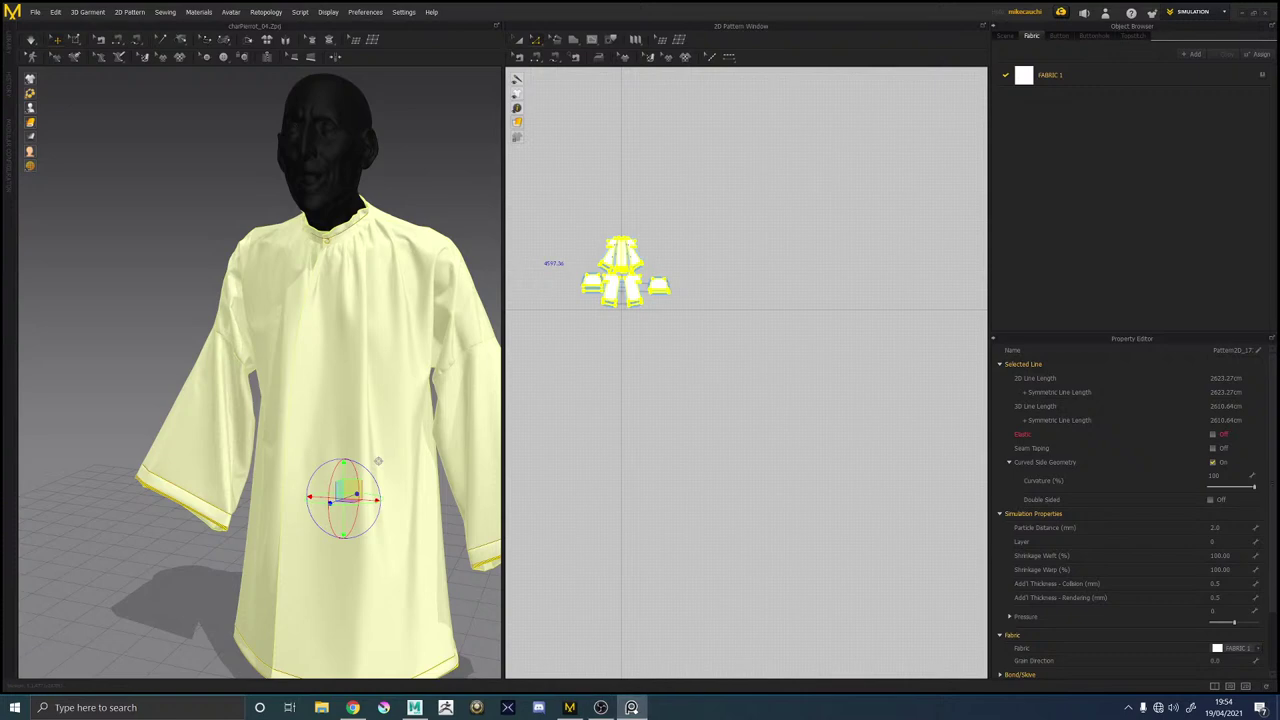
key(super)
text(spo)
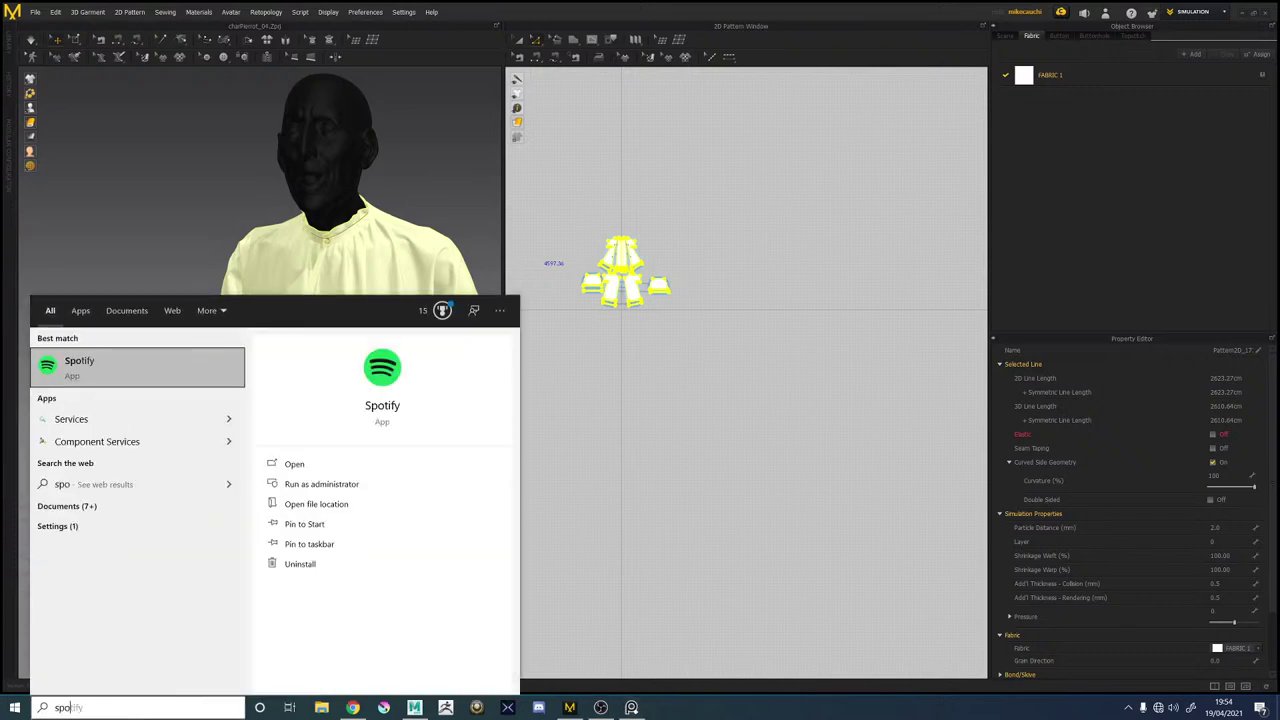
key(Escape)
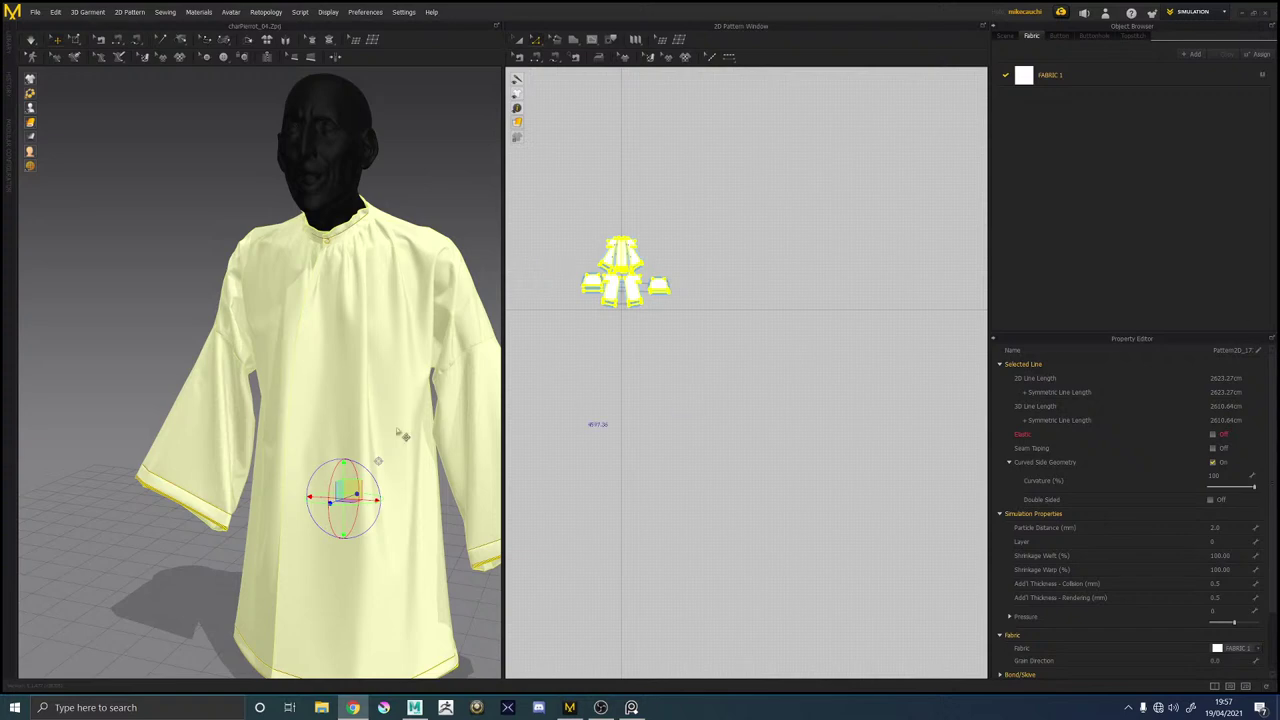
Start an OBJ export of the selected garment pieces, overwriting Body_Outfit_GEO.obj in the Exports folder.
right_drag(354, 258, 373, 258)
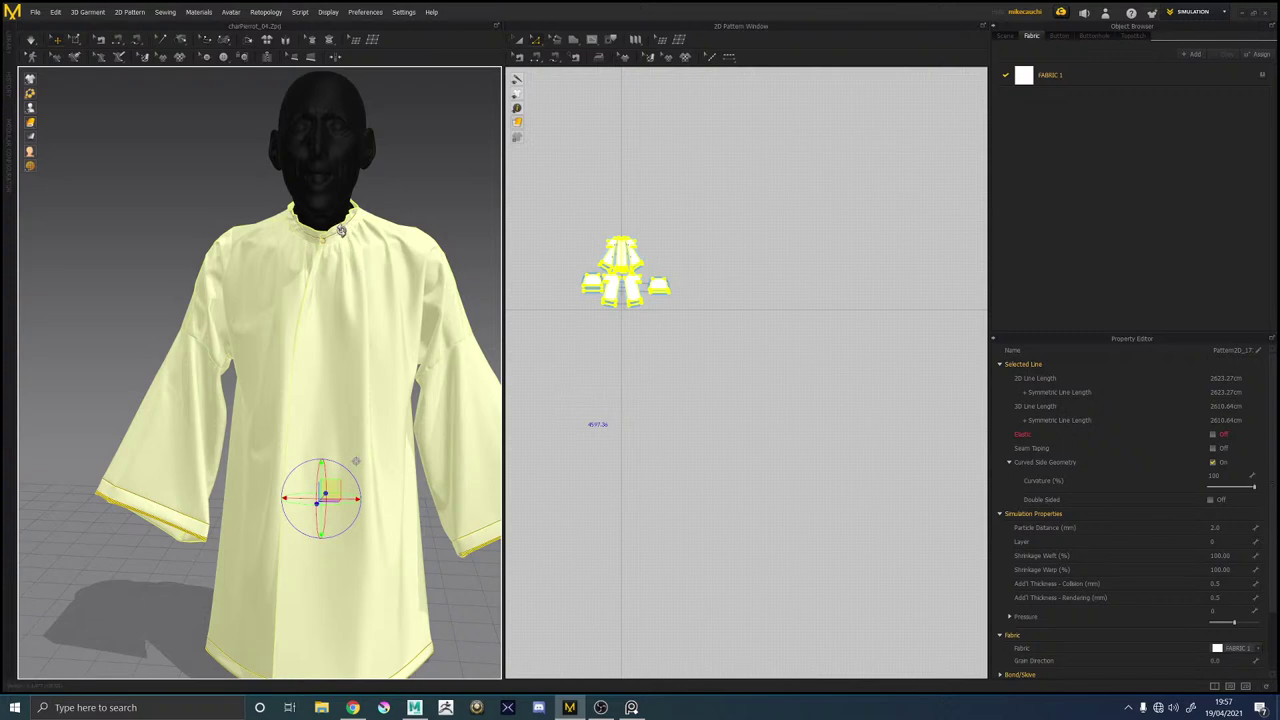
right_drag(343, 231, 387, 231)
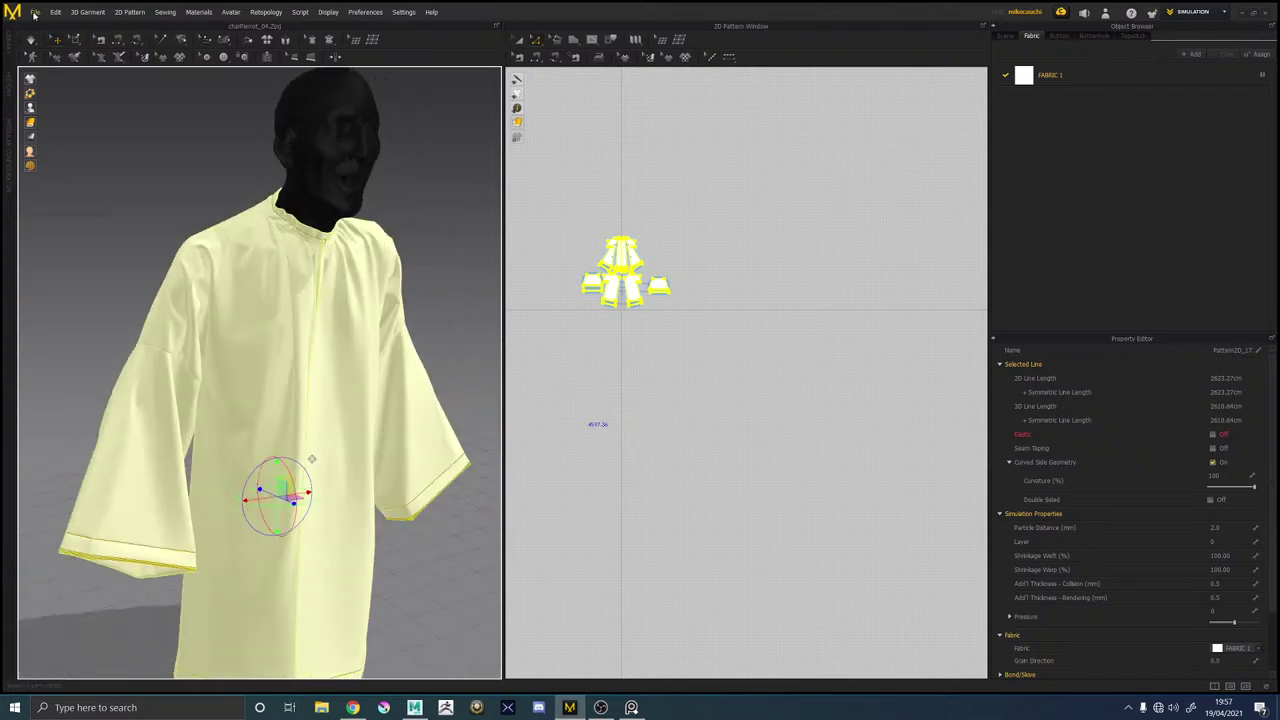
click(35, 12)
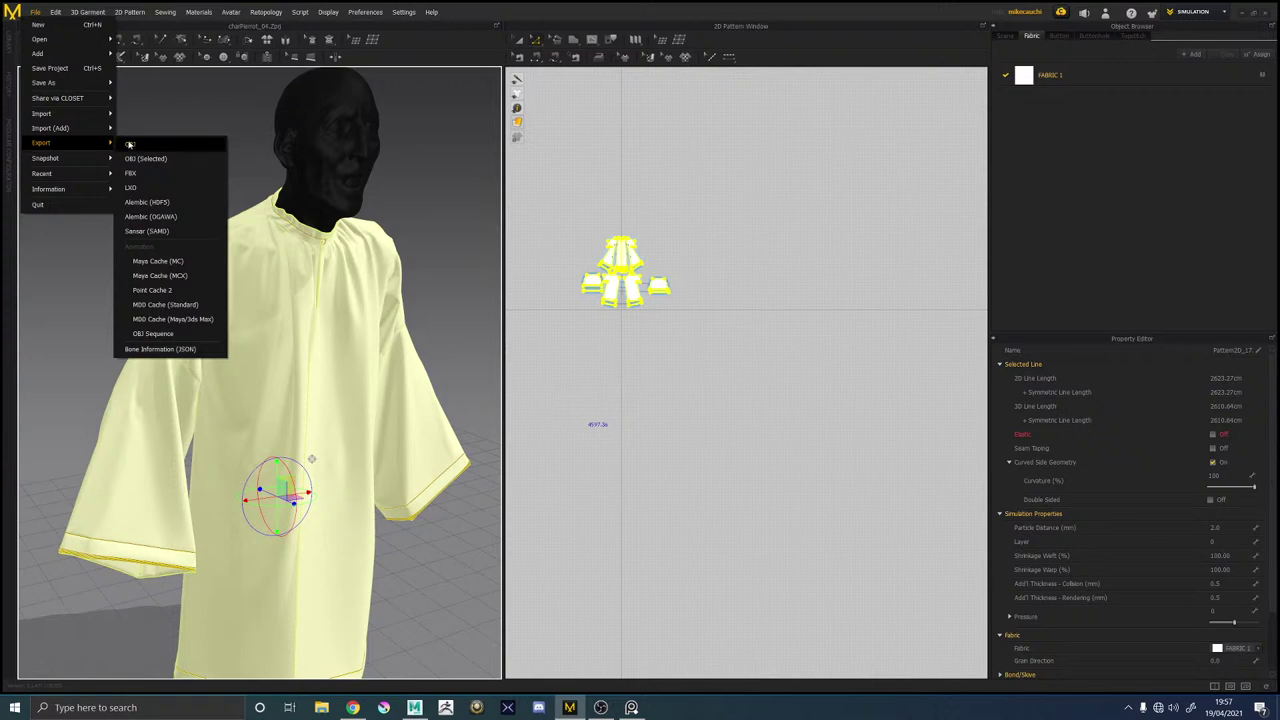
click(145, 161)
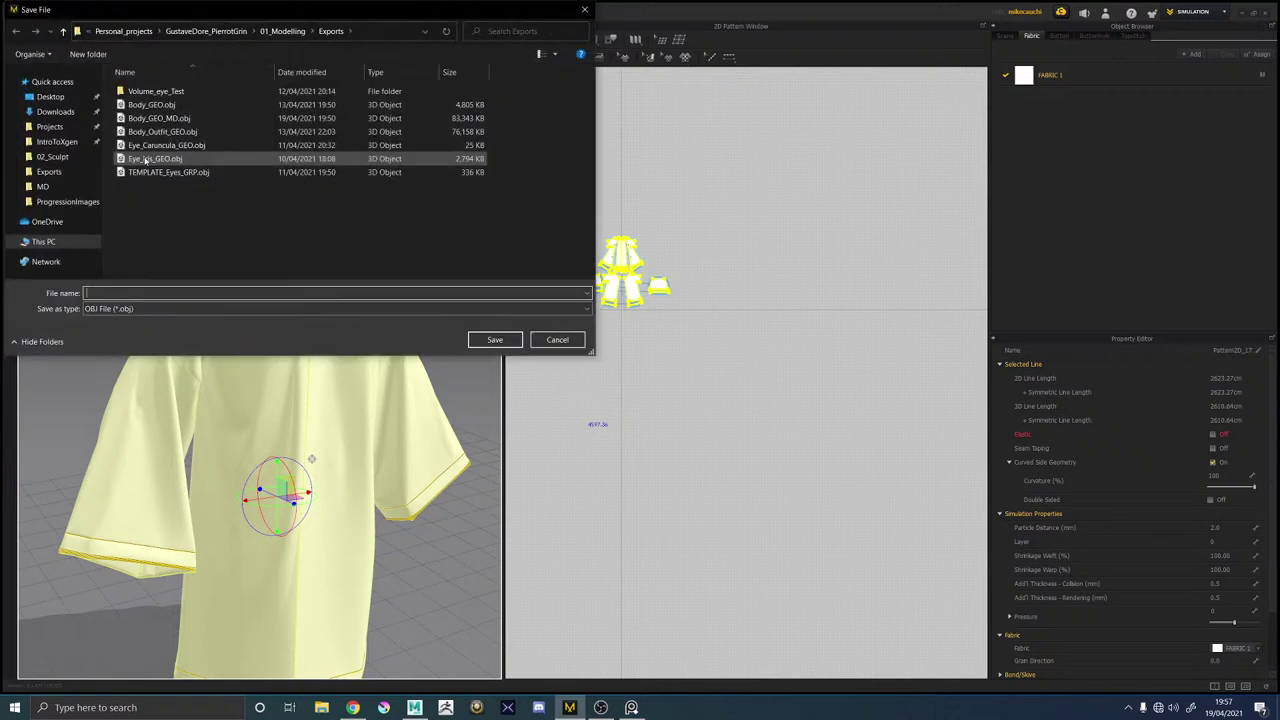
click(174, 133)
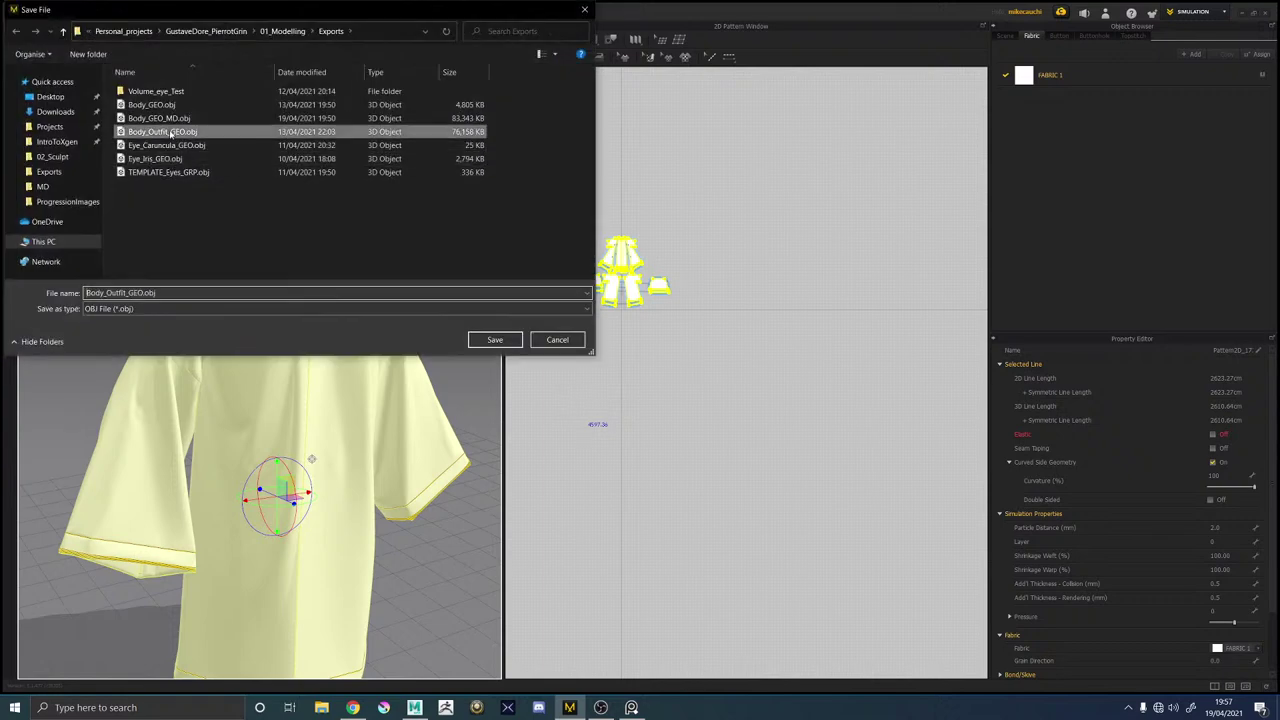
click(491, 341)
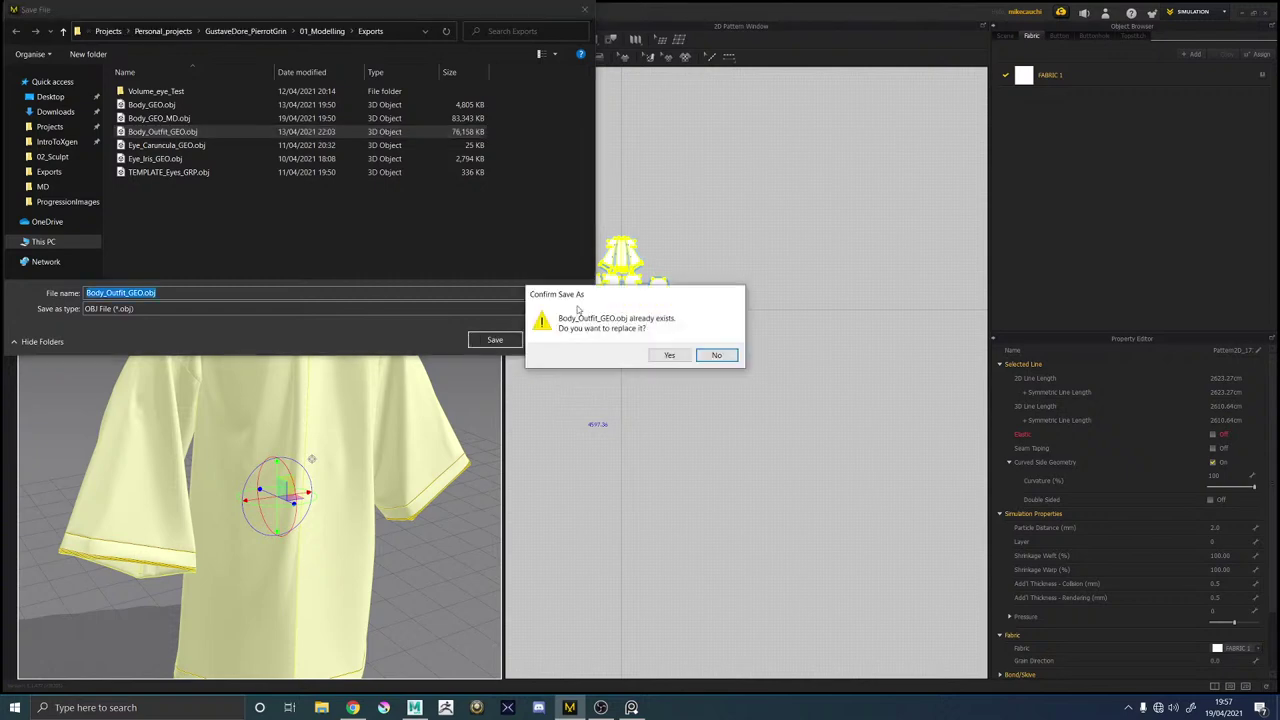
click(657, 357)
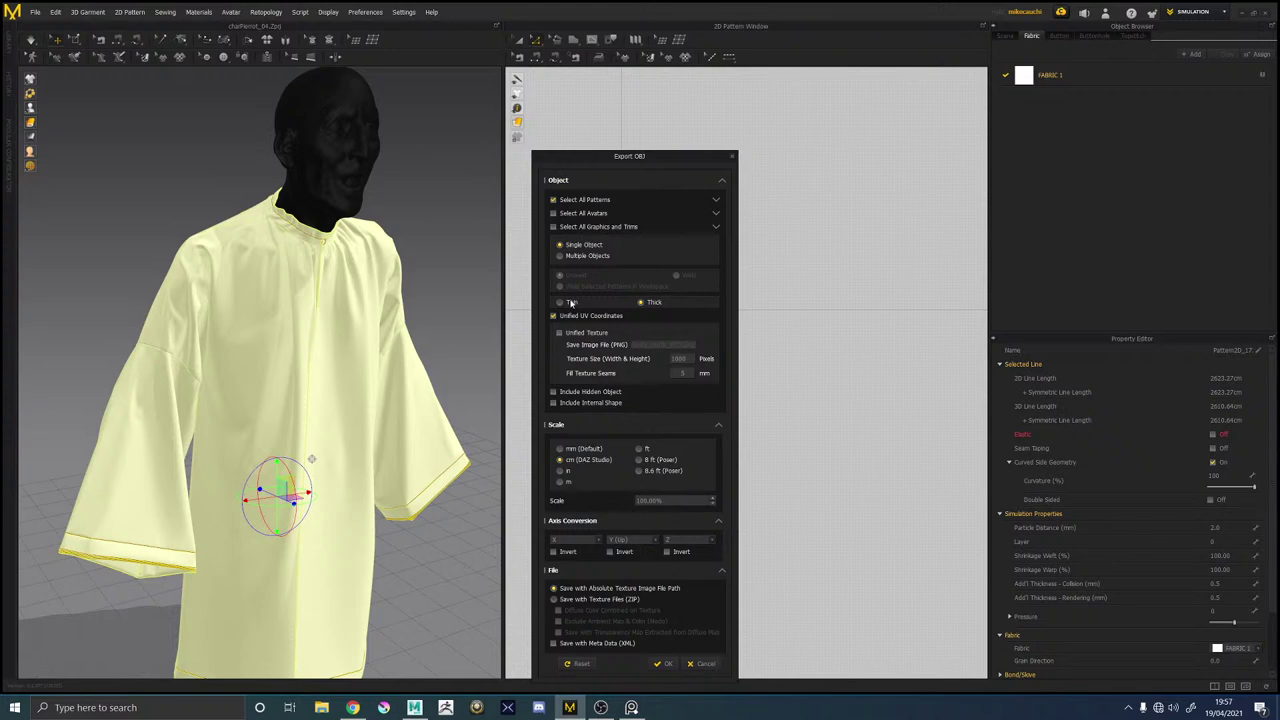
Set the OBJ export to Thin geometry and export the garment.
click(571, 302)
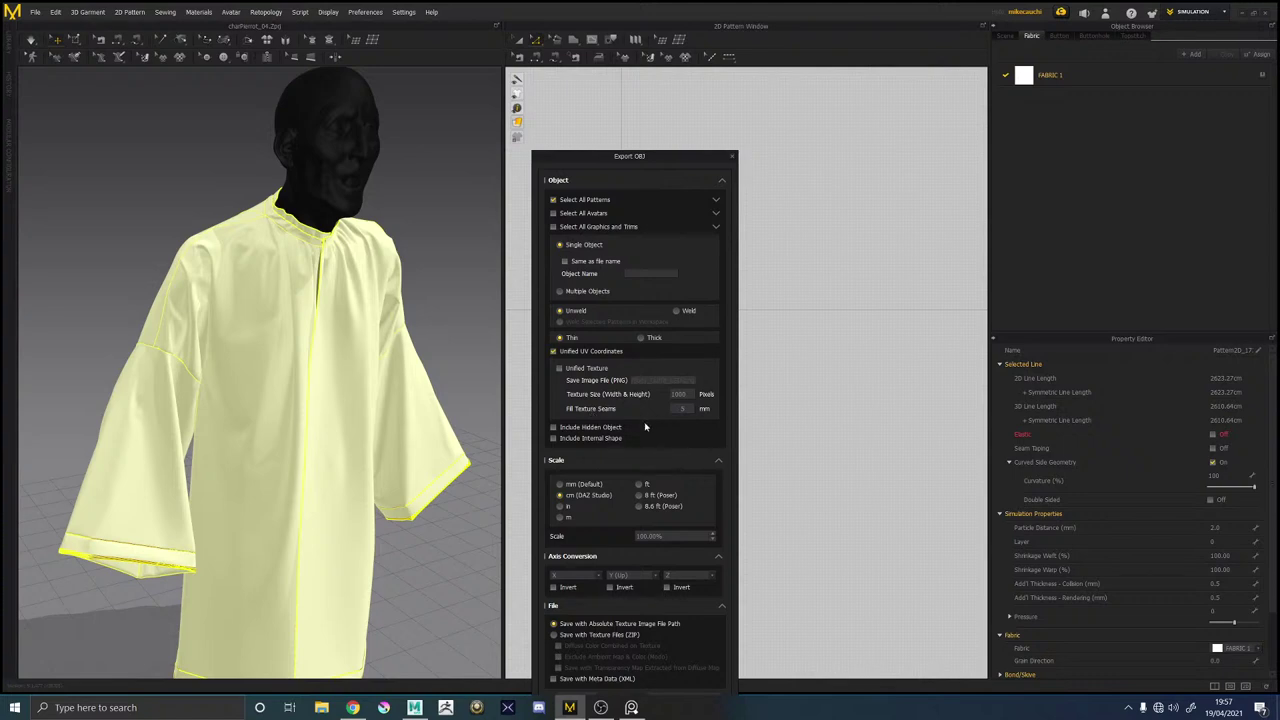
drag(616, 160, 642, 108)
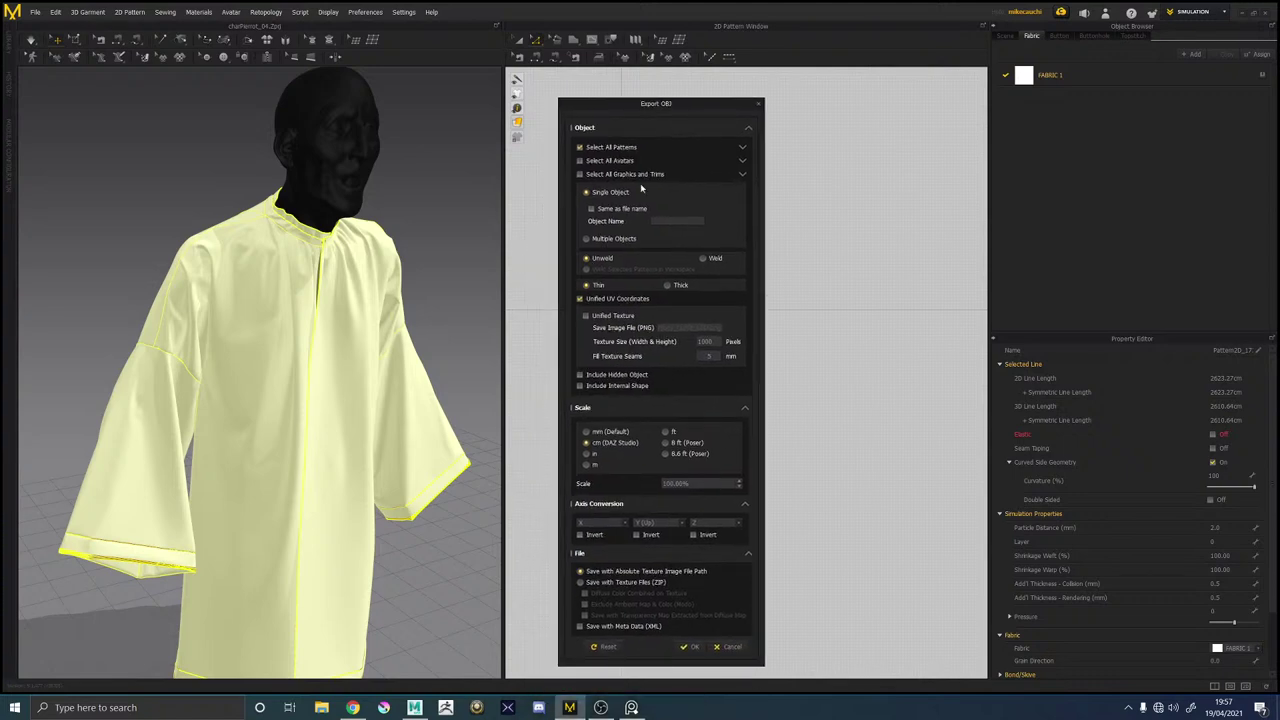
click(685, 647)
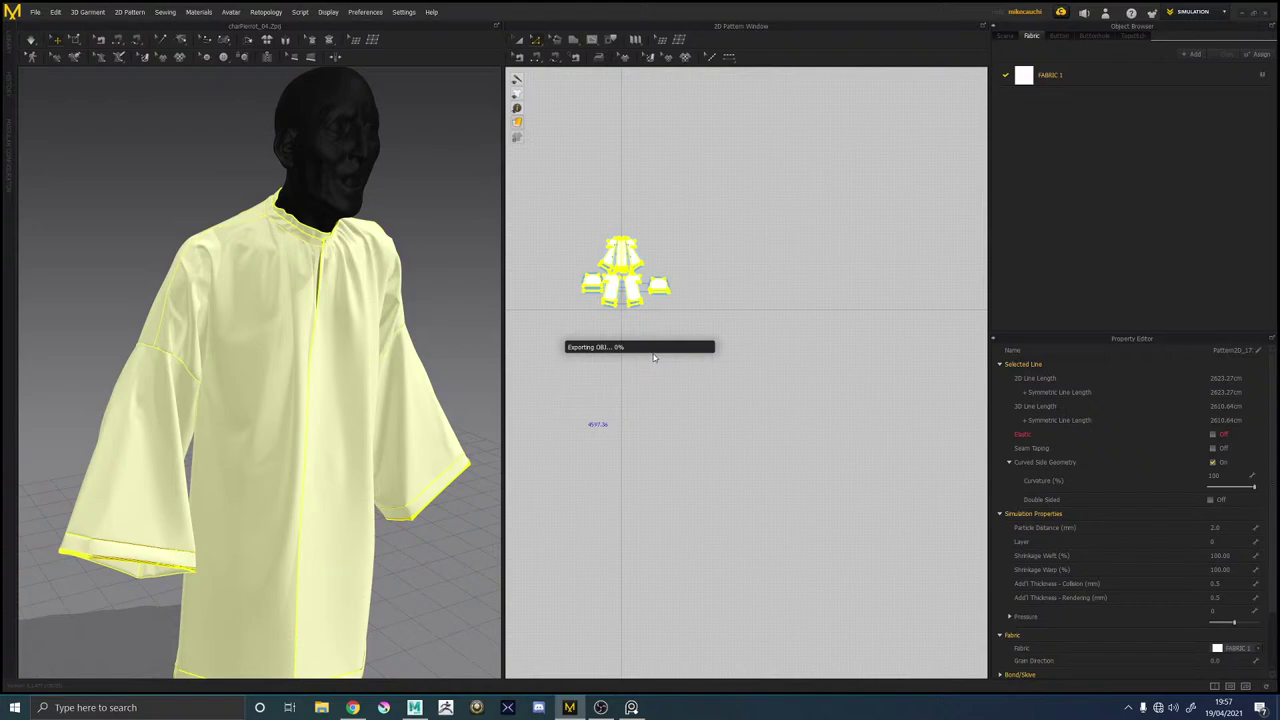
Switch to Maya and delete the duplicate body mesh Body_GEO1 from the isolated view.
click(415, 711)
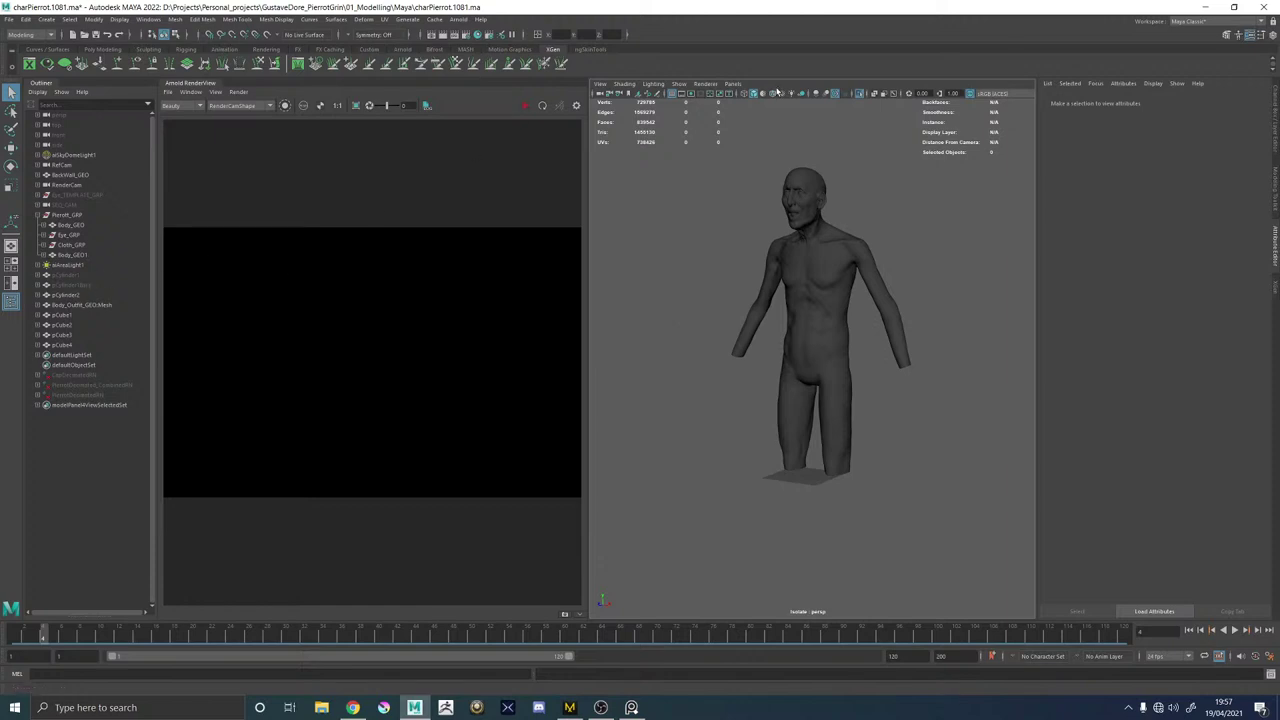
click(818, 233)
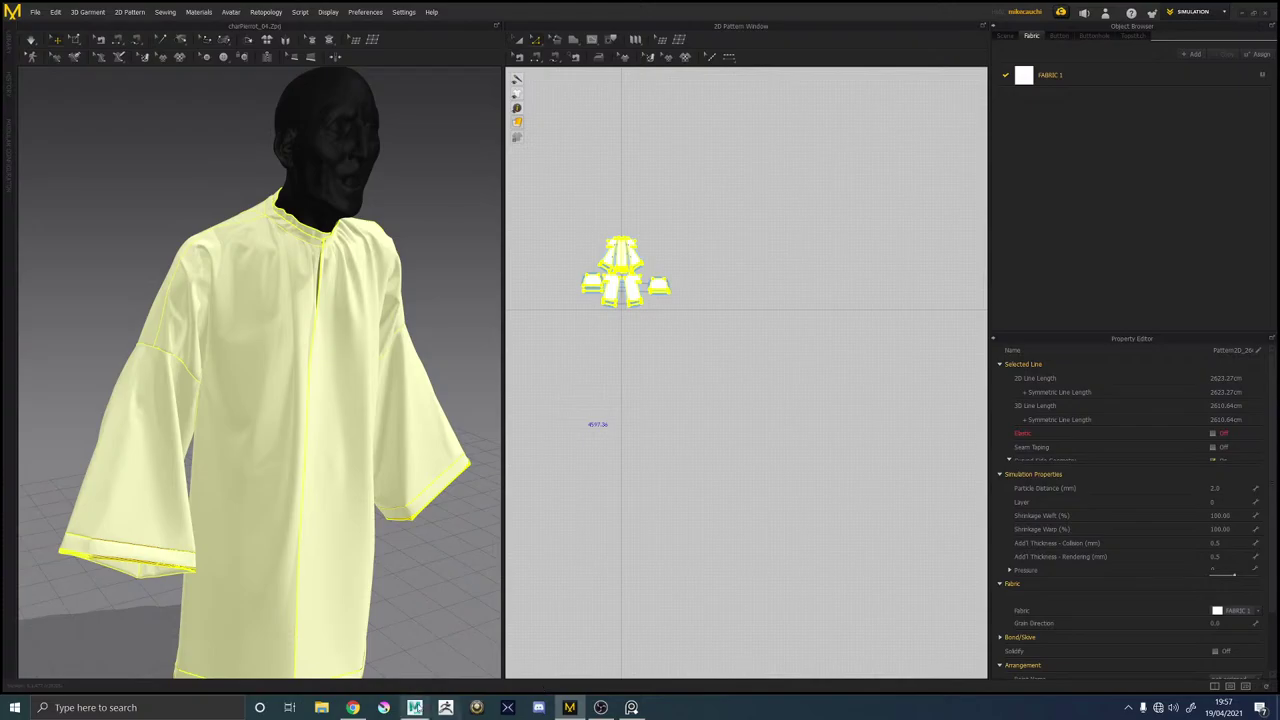
click(414, 707)
Delete the old outfit mesh, Body_Outfit_GEO:Mesh, from the full Maya scene.
click(840, 484)
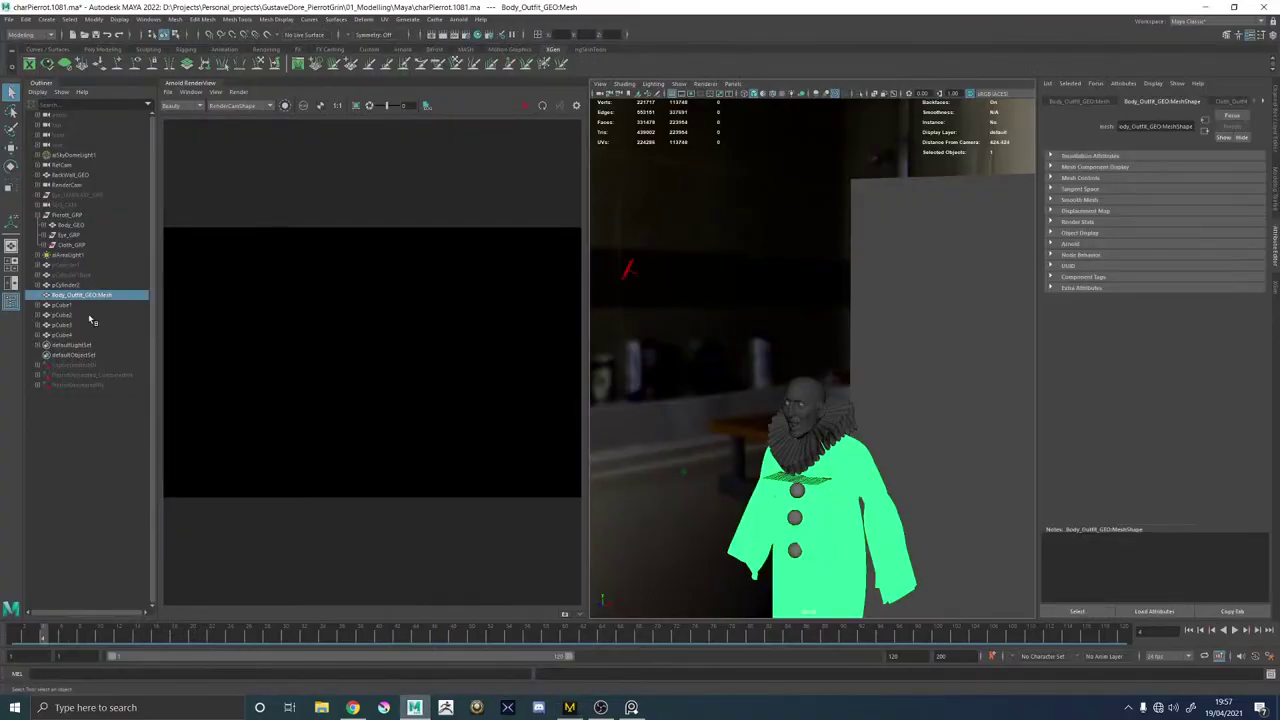
alt+drag(748, 390, 788, 383)
alt+middle_drag(788, 383, 788, 302)
alt+right_drag(788, 302, 780, 428)
alt+middle_drag(762, 426, 764, 244)
alt+drag(690, 320, 757, 359)
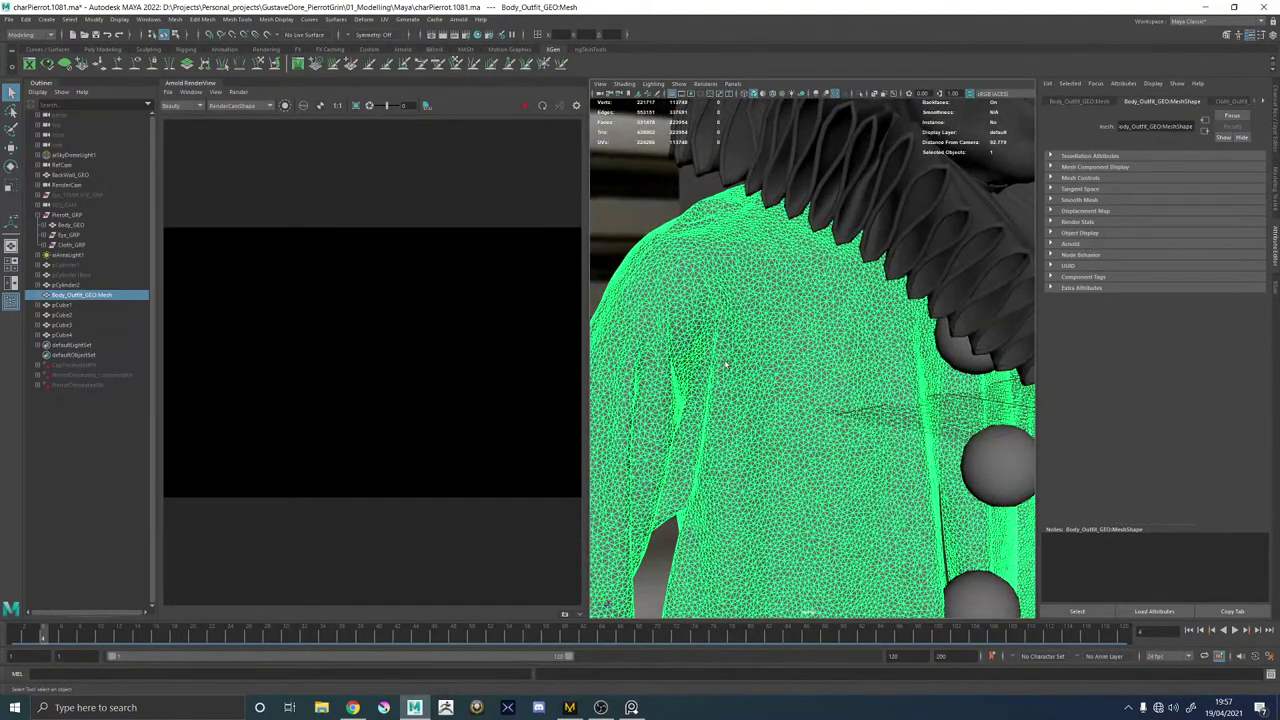
key(ctrl+h)
Try to import Body_Outfit_GEO.obj from 01_Modelling/Exports with Maya's Import command.
click(9, 19)
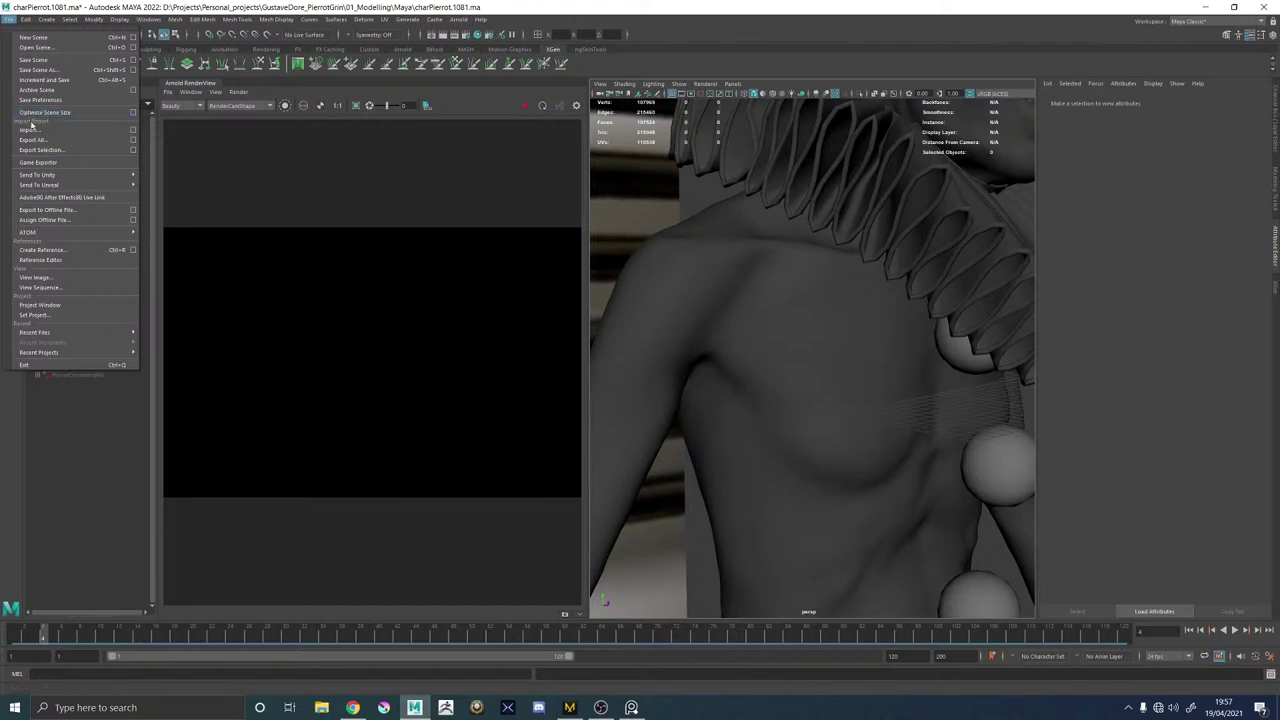
click(30, 129)
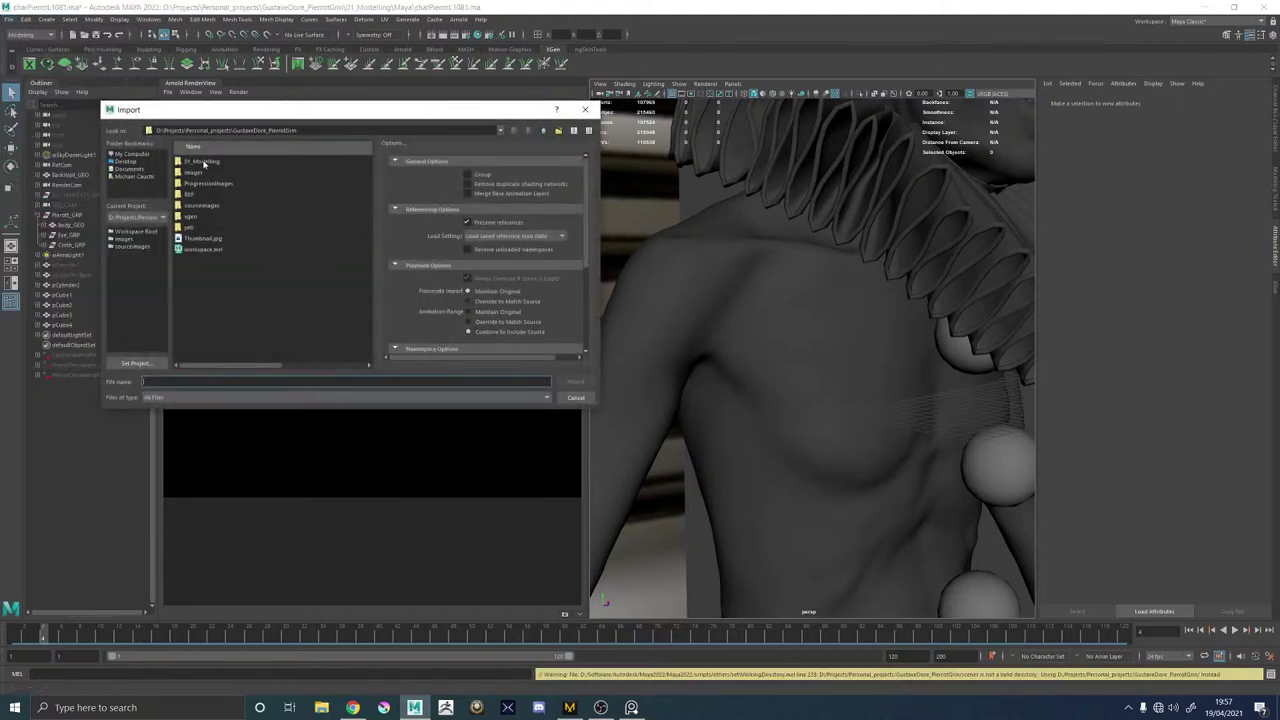
double_click(205, 162)
double_click(205, 161)
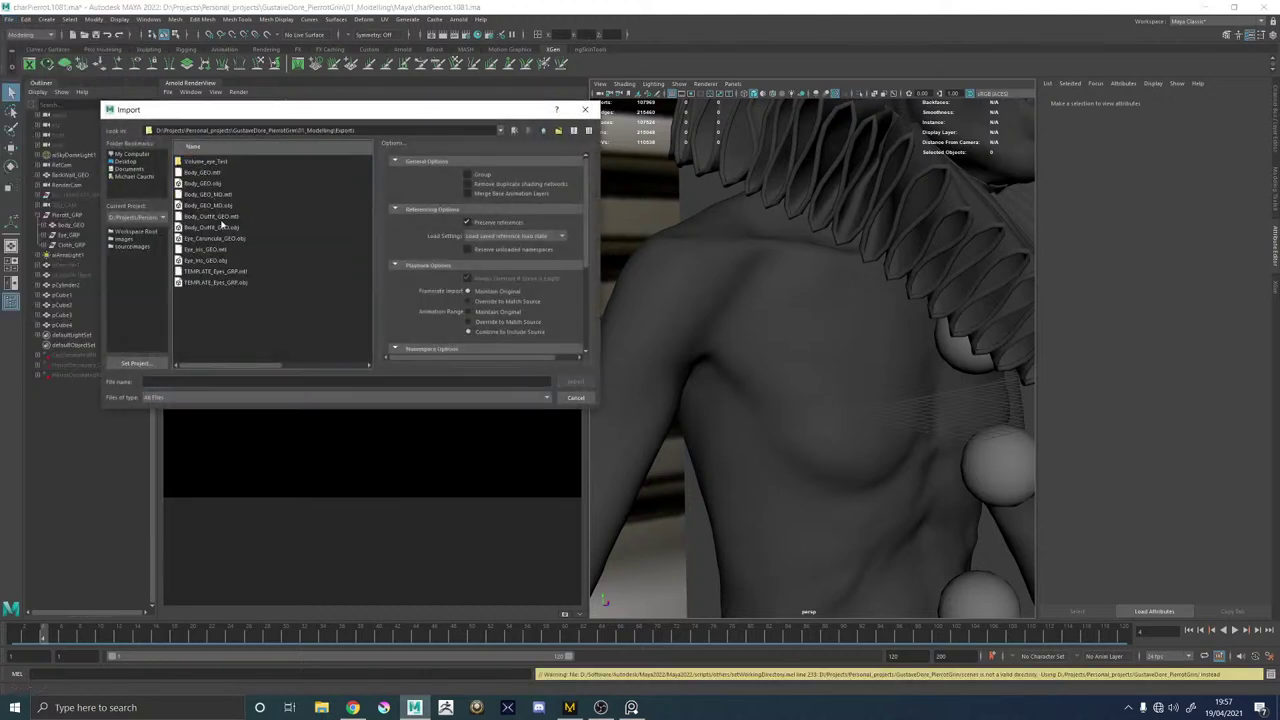
click(228, 228)
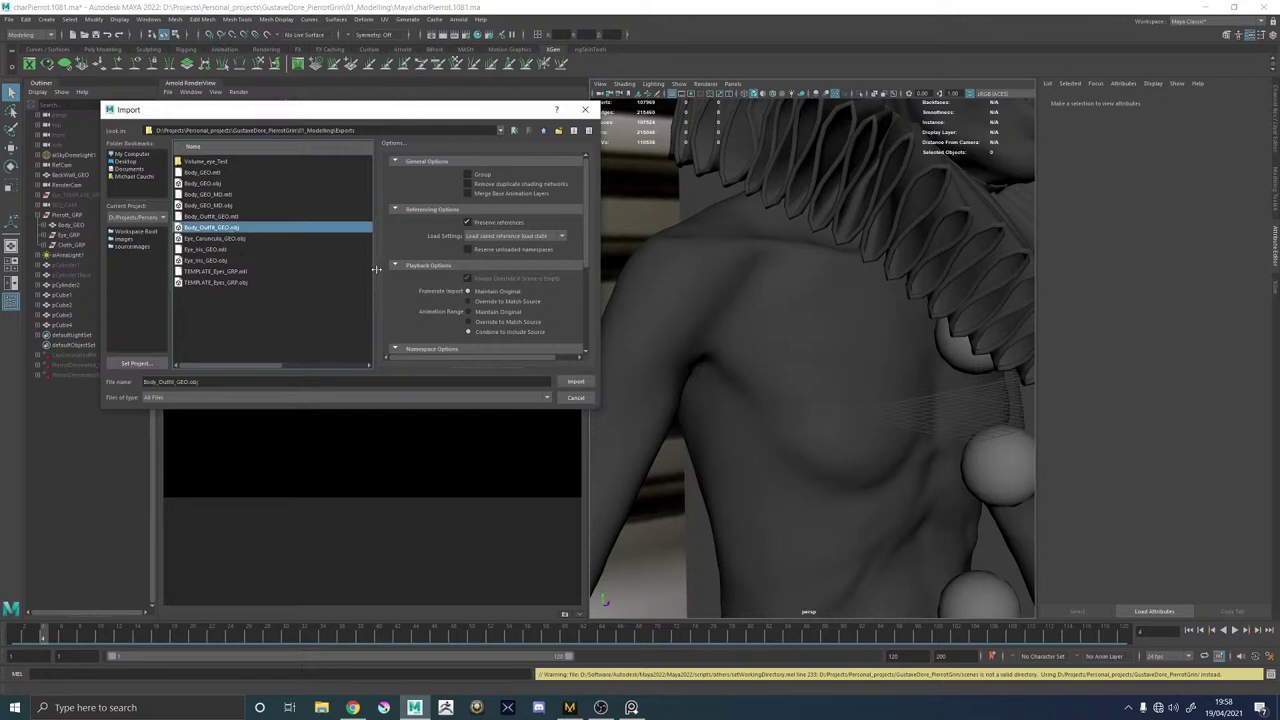
click(576, 381)
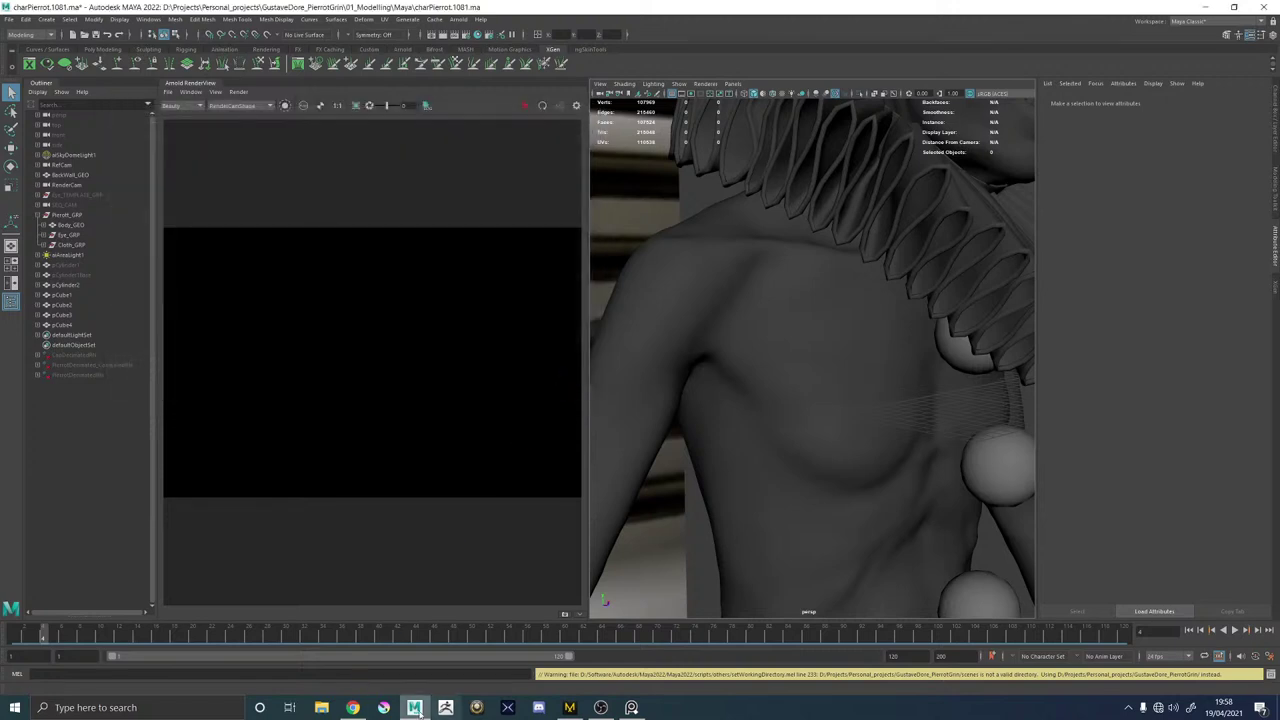
Bring Body_Outfit_GEO.obj into the Maya scene from the 01_Modelling/Exports folder in File Explorer.
click(321, 707)
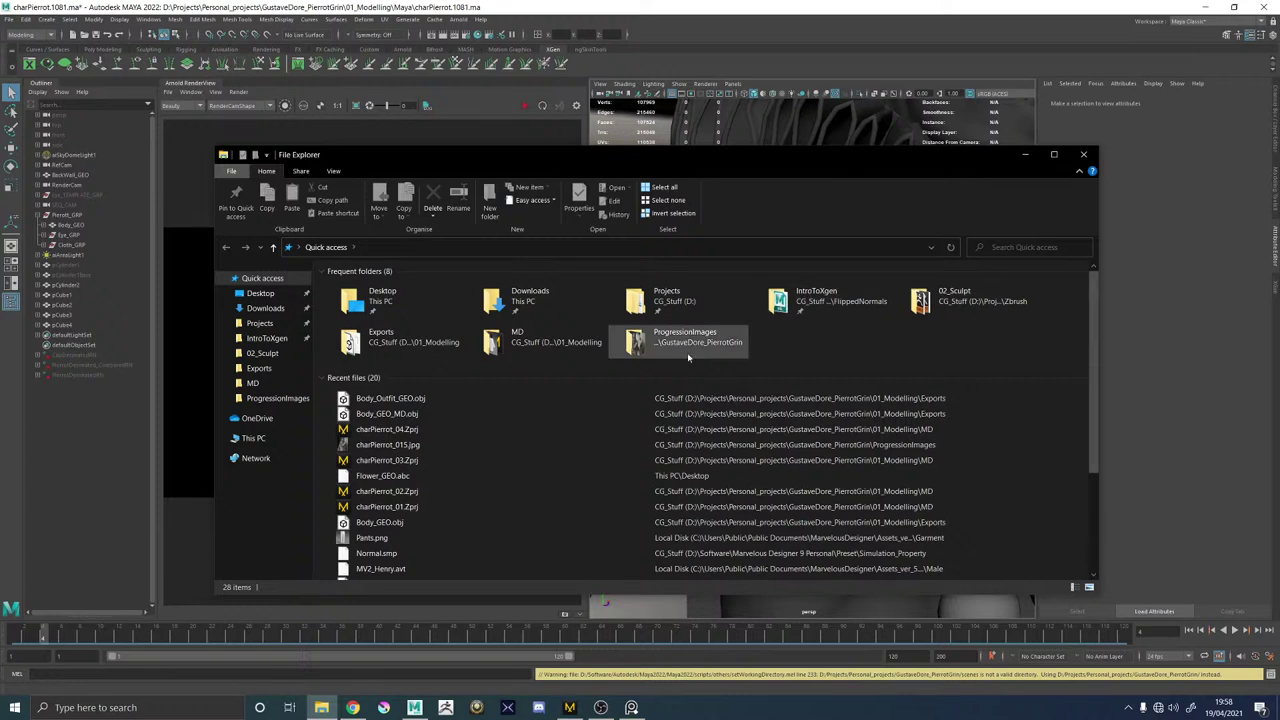
double_click(545, 342)
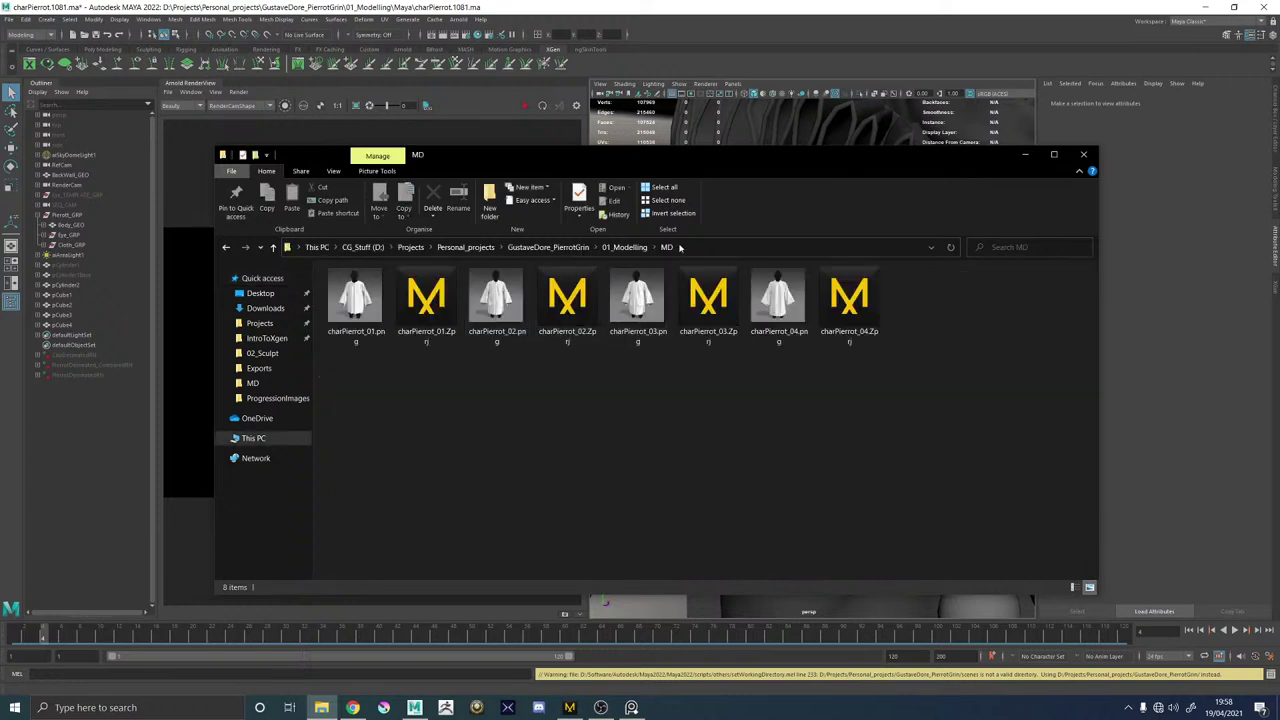
click(624, 247)
double_click(368, 287)
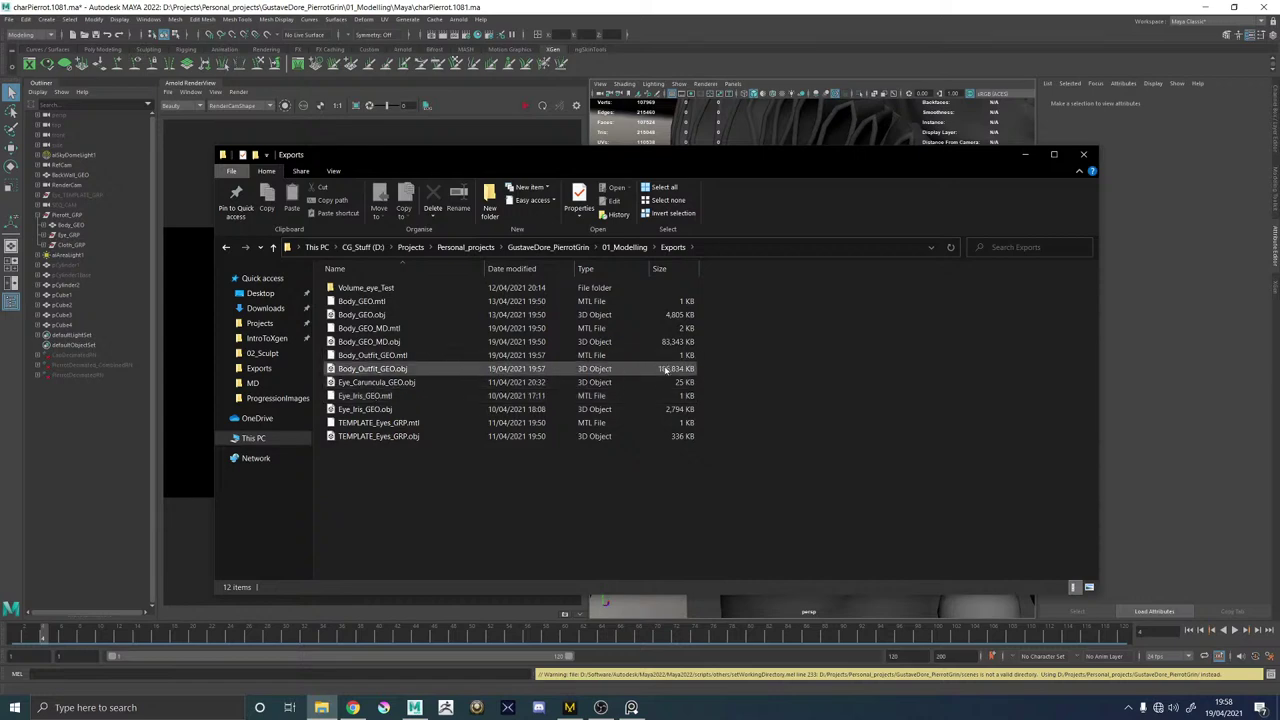
drag(666, 369, 850, 606)
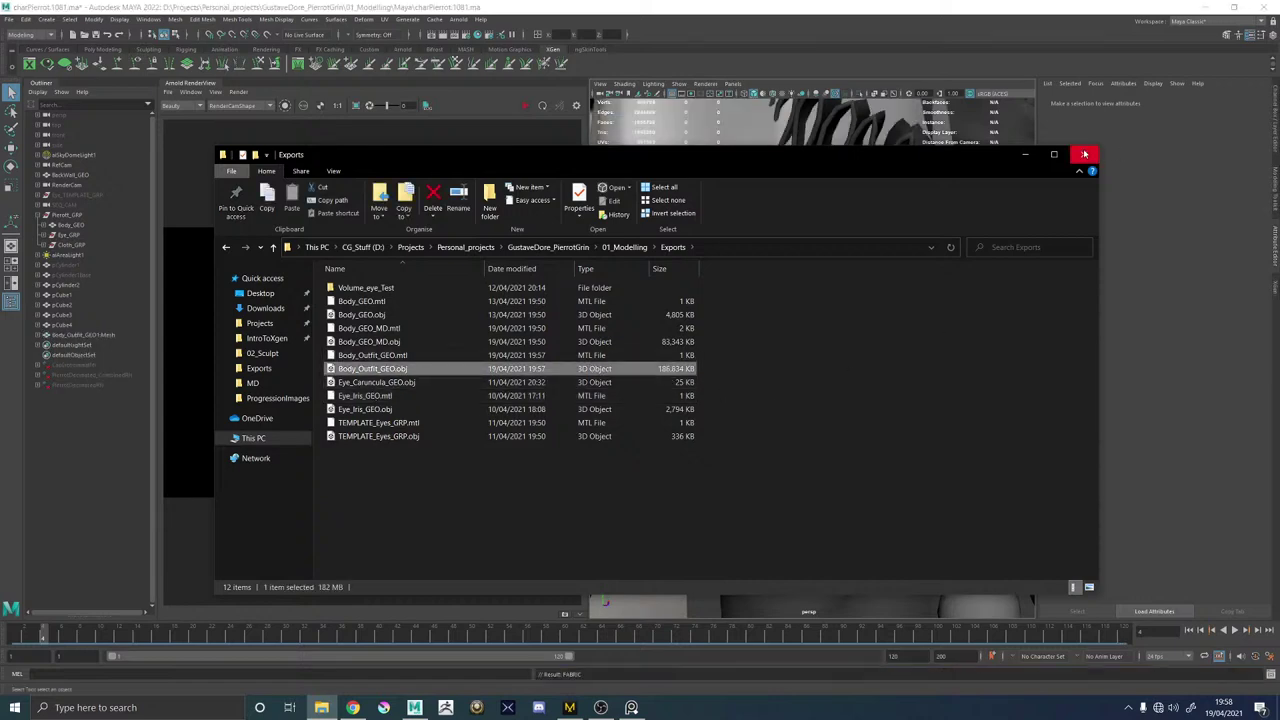
click(1084, 154)
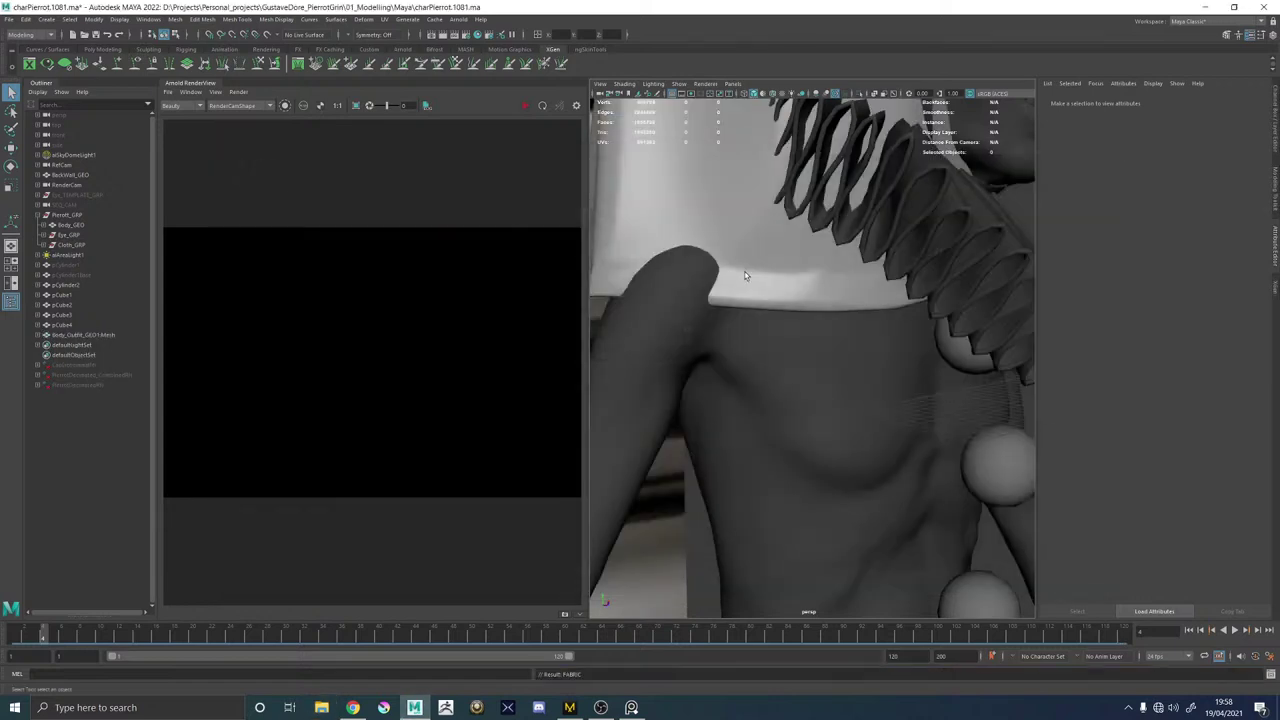
Lower the imported outfit mesh onto the body by setting its Translate Y to -80.
scroll(748, 276, down, 6)
alt+drag(746, 272, 812, 188)
alt+middle_drag(812, 188, 813, 349)
click(813, 350)
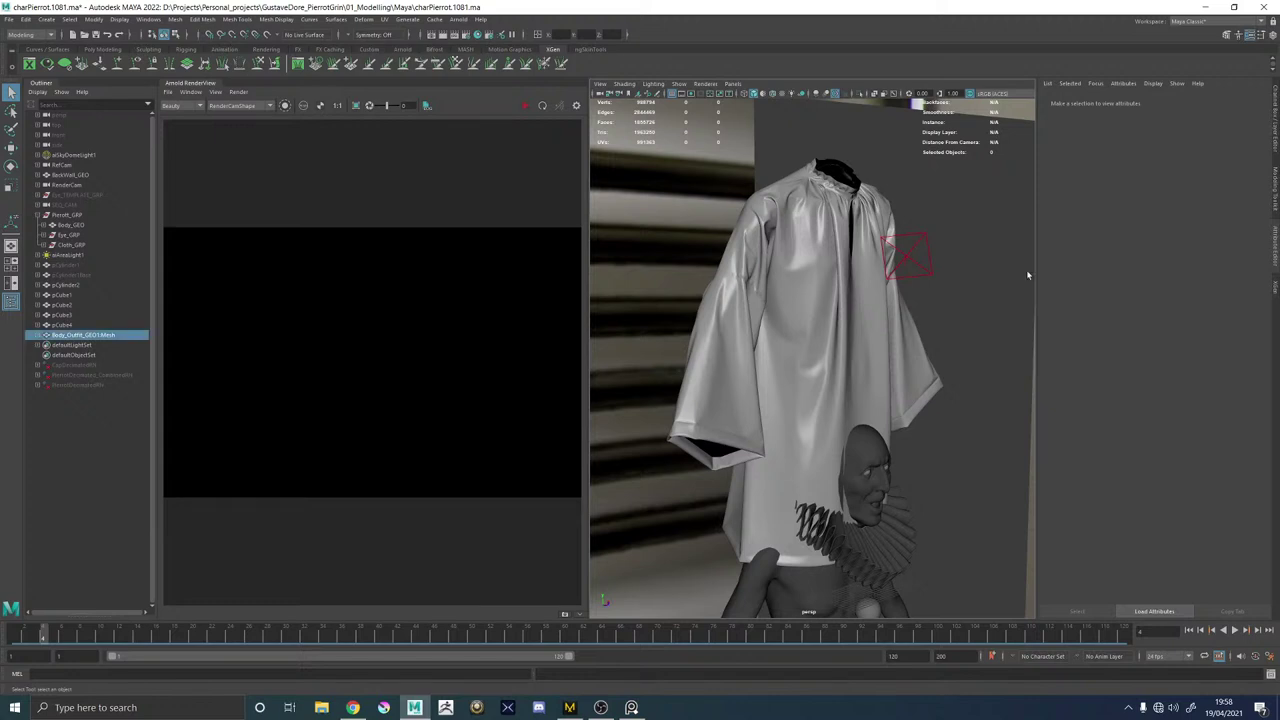
click(1094, 101)
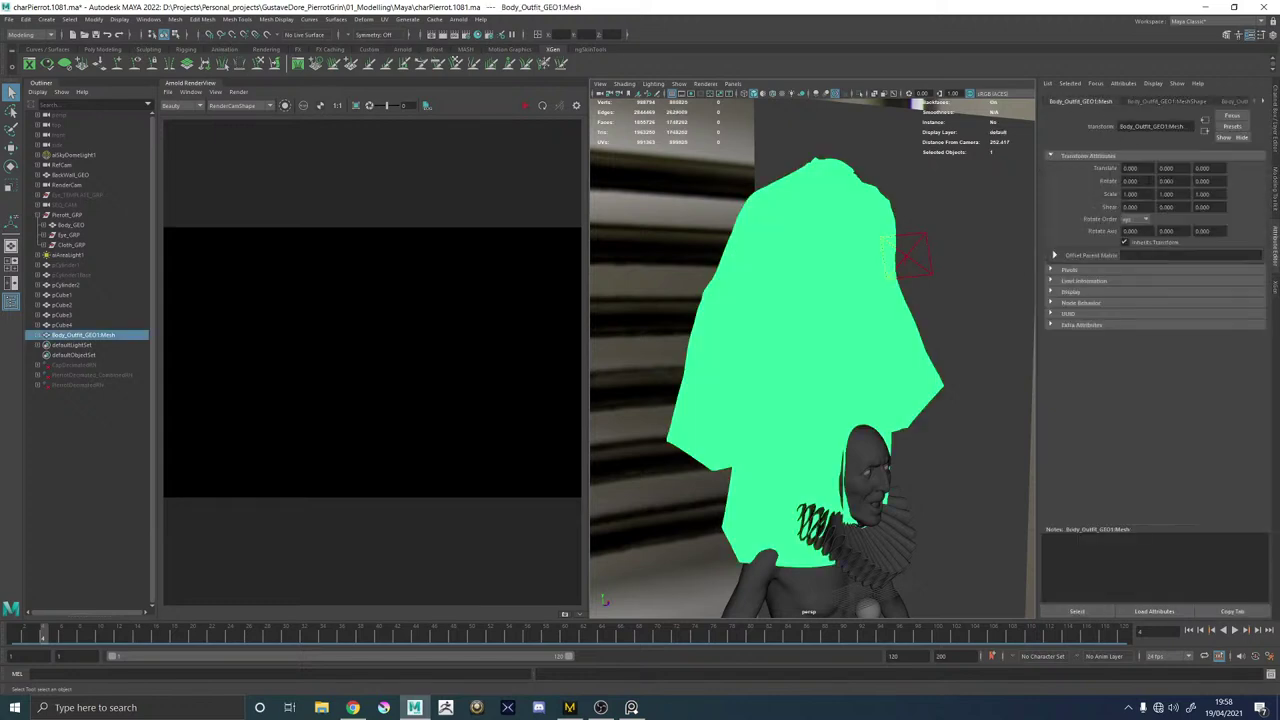
key(BackSpace)
key(BackSpace)
key(BackSpace)
text(-80)
key(Return)
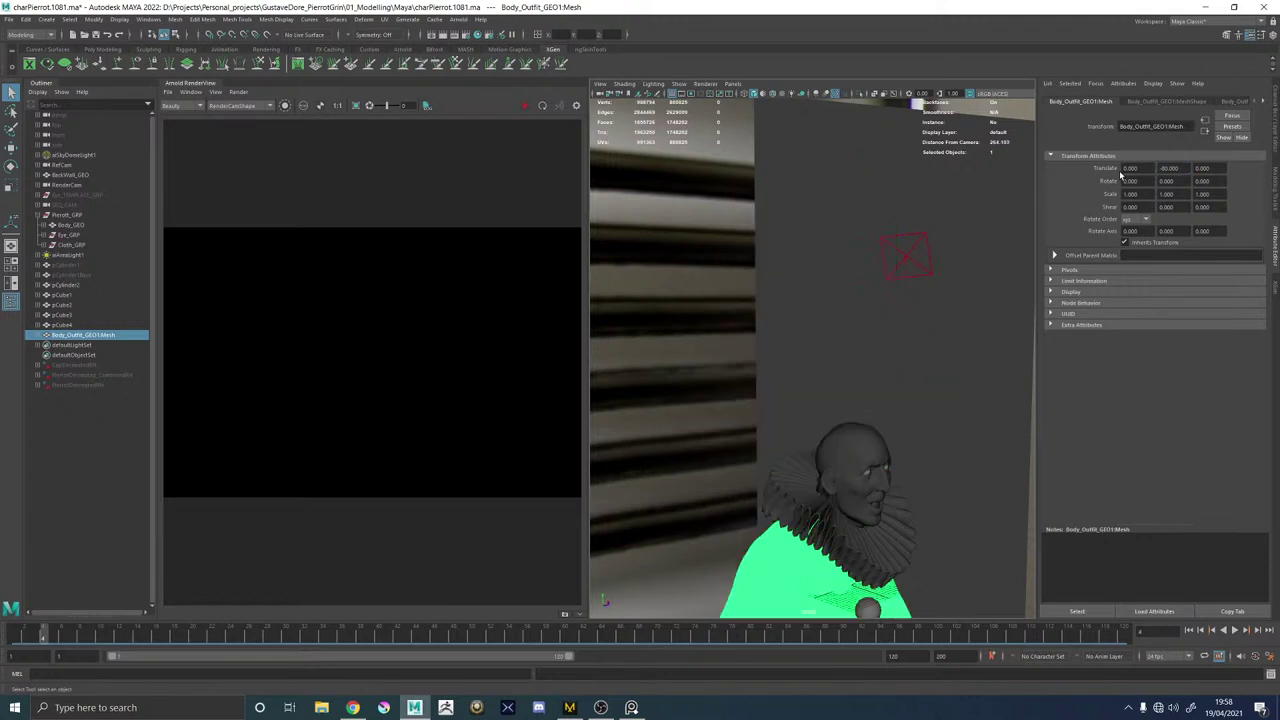
Assign the existing Cloth_Outfit_MAT material to the imported outfit mesh.
key(f)
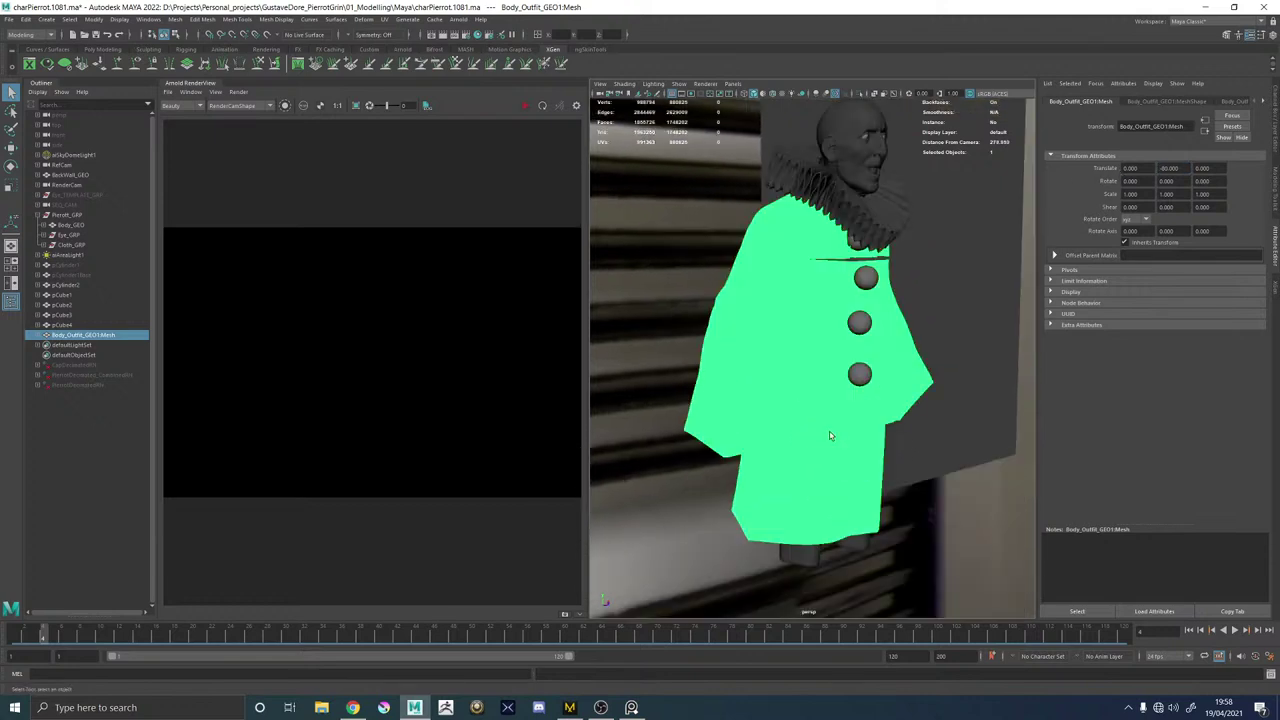
alt+drag(816, 380, 686, 246)
click(686, 246)
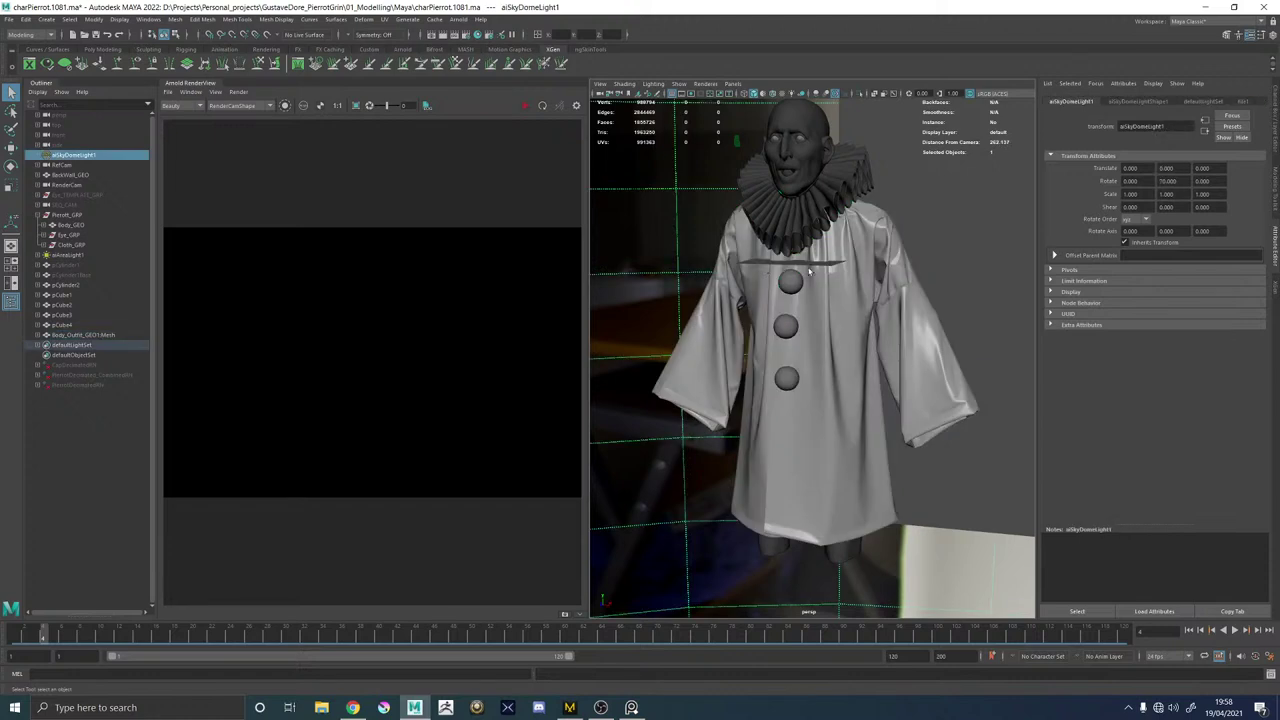
click(856, 233)
right_click(856, 233)
mouse_move(846, 512)
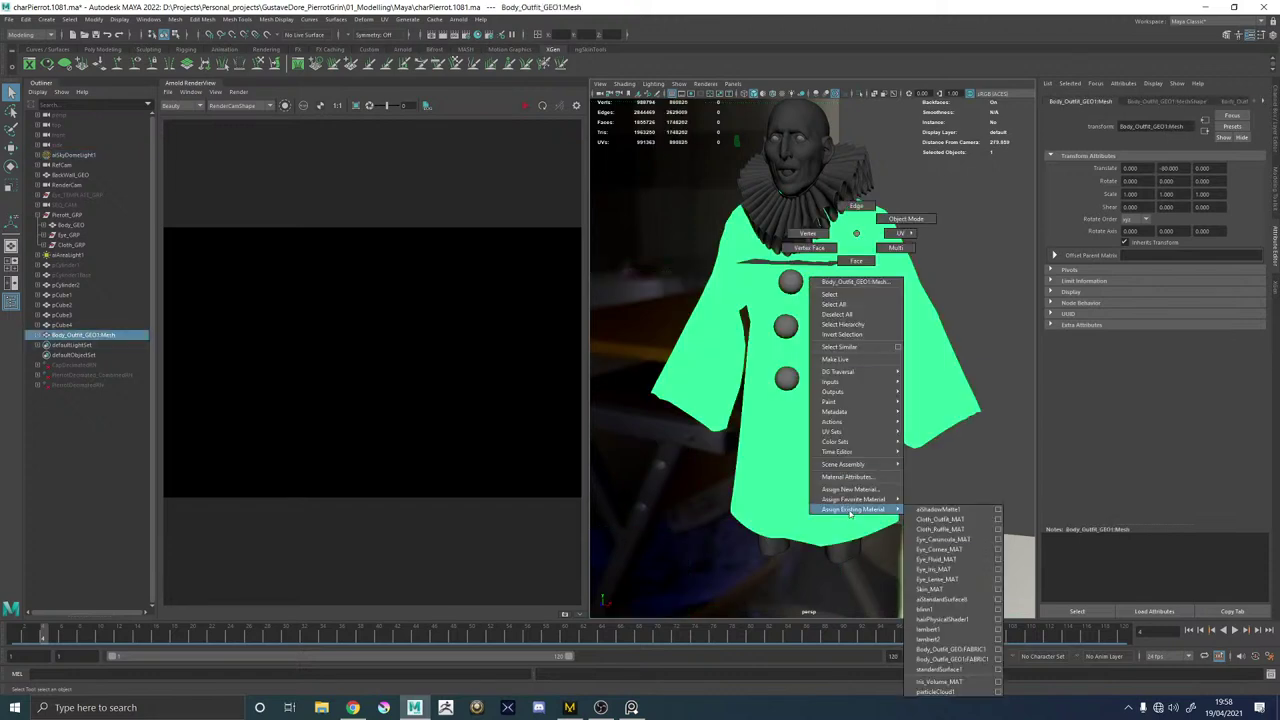
click(958, 521)
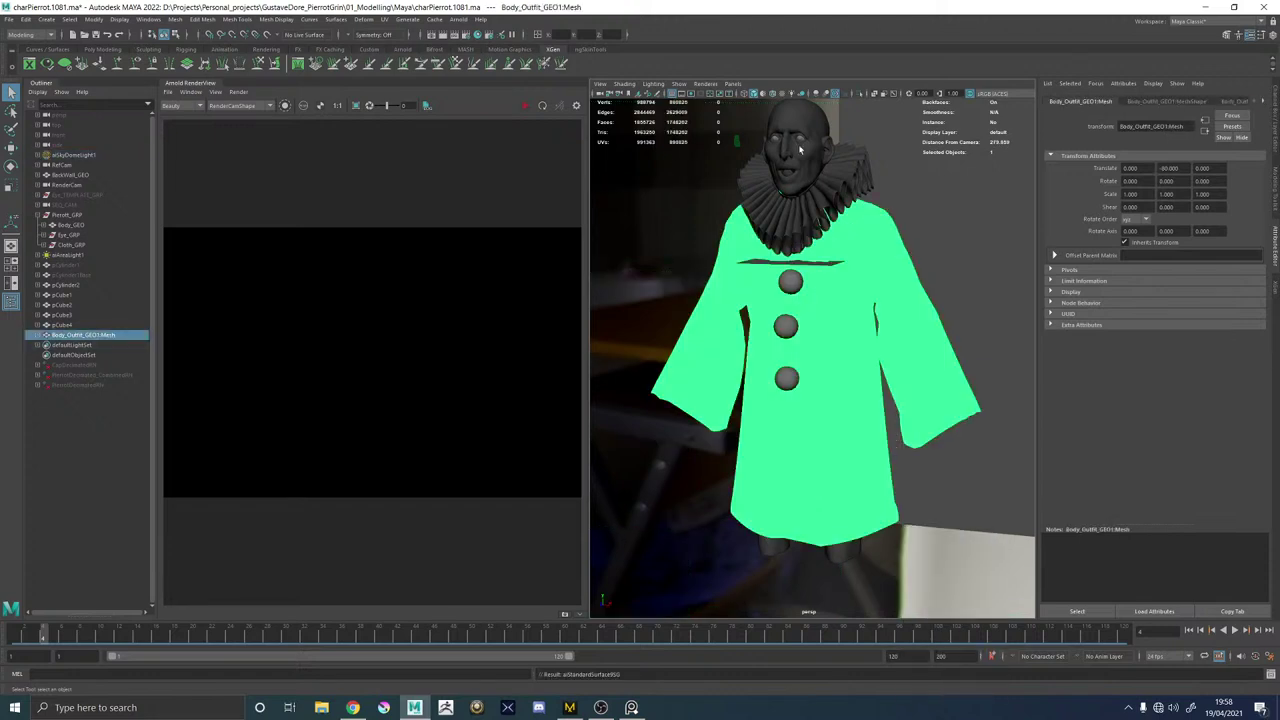
Inspect the outfit up close around the ruff, shoulders and front folds, including its mesh density.
click(847, 122)
alt+middle_drag(828, 148, 821, 250)
alt+right_drag(821, 250, 920, 351)
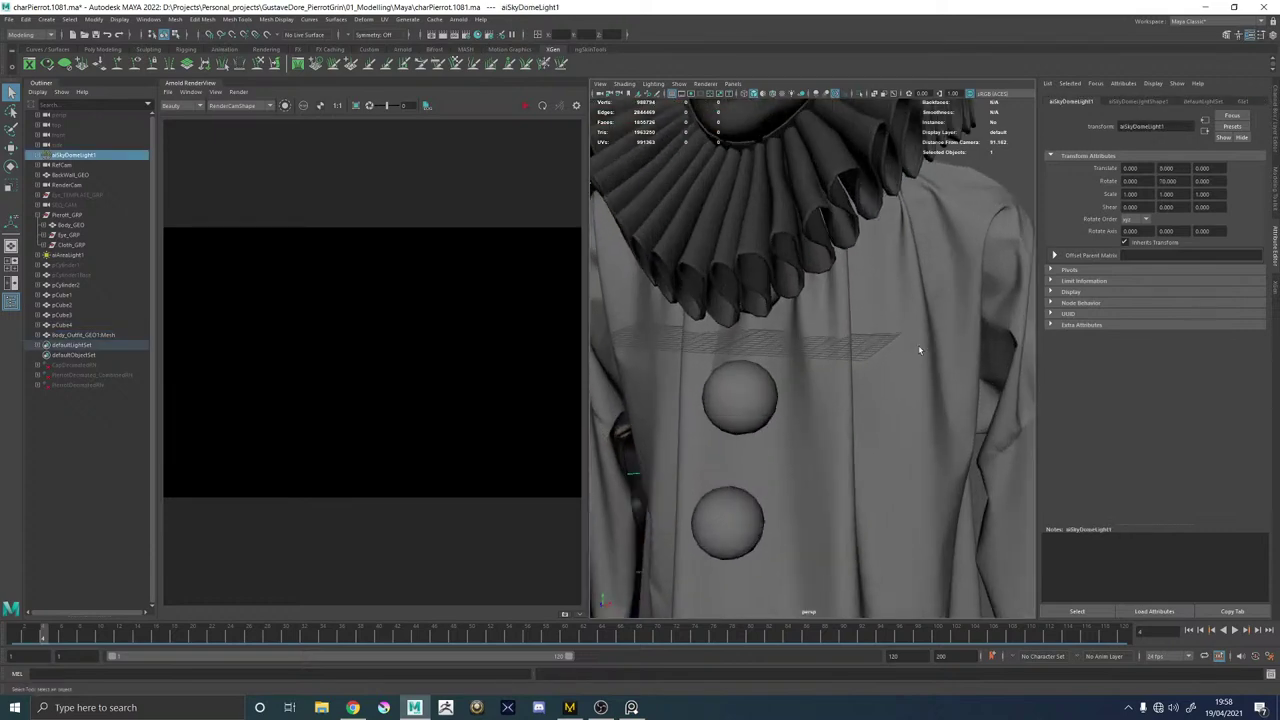
alt+drag(920, 351, 874, 337)
alt+right_drag(874, 337, 811, 331)
alt+drag(811, 331, 863, 321)
alt+right_drag(863, 321, 946, 417)
alt+drag(946, 417, 804, 346)
click(853, 345)
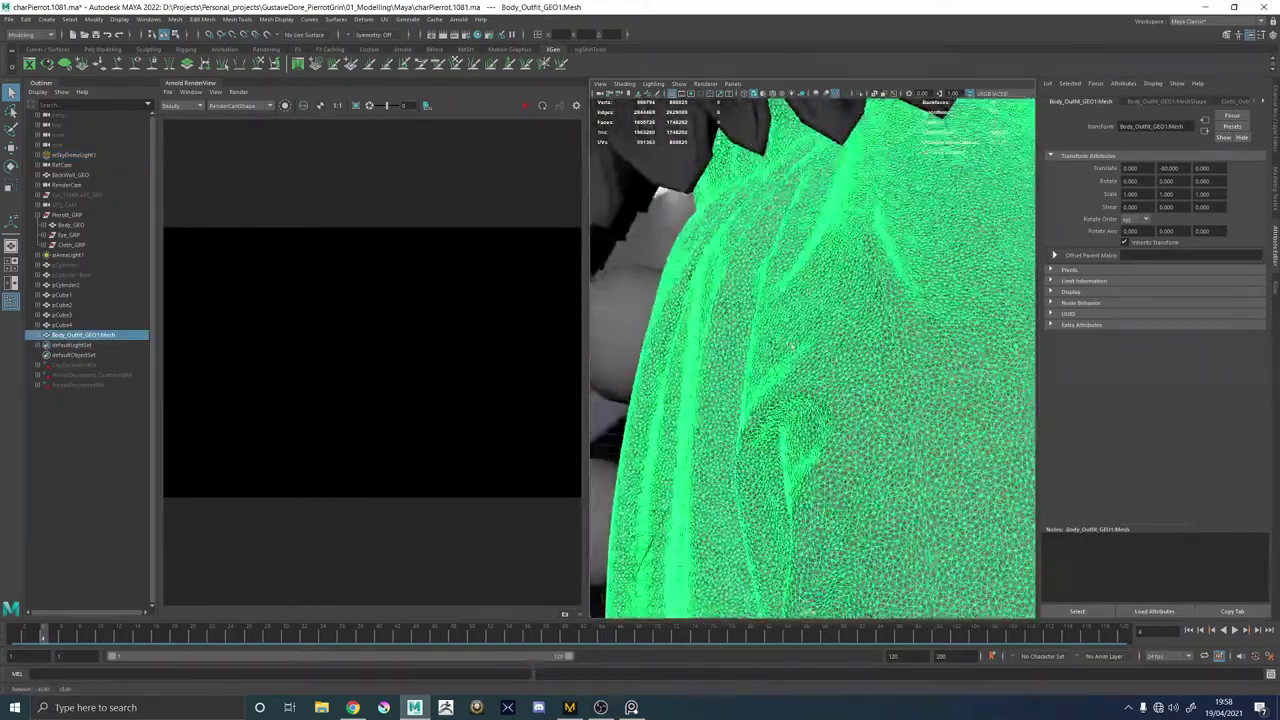
alt+right_drag(804, 346, 609, 329)
alt+drag(609, 329, 886, 286)
click(888, 288)
Set the Near Clip Plane of the perspective camera to 1.
alt+drag(716, 358, 655, 425)
click(600, 95)
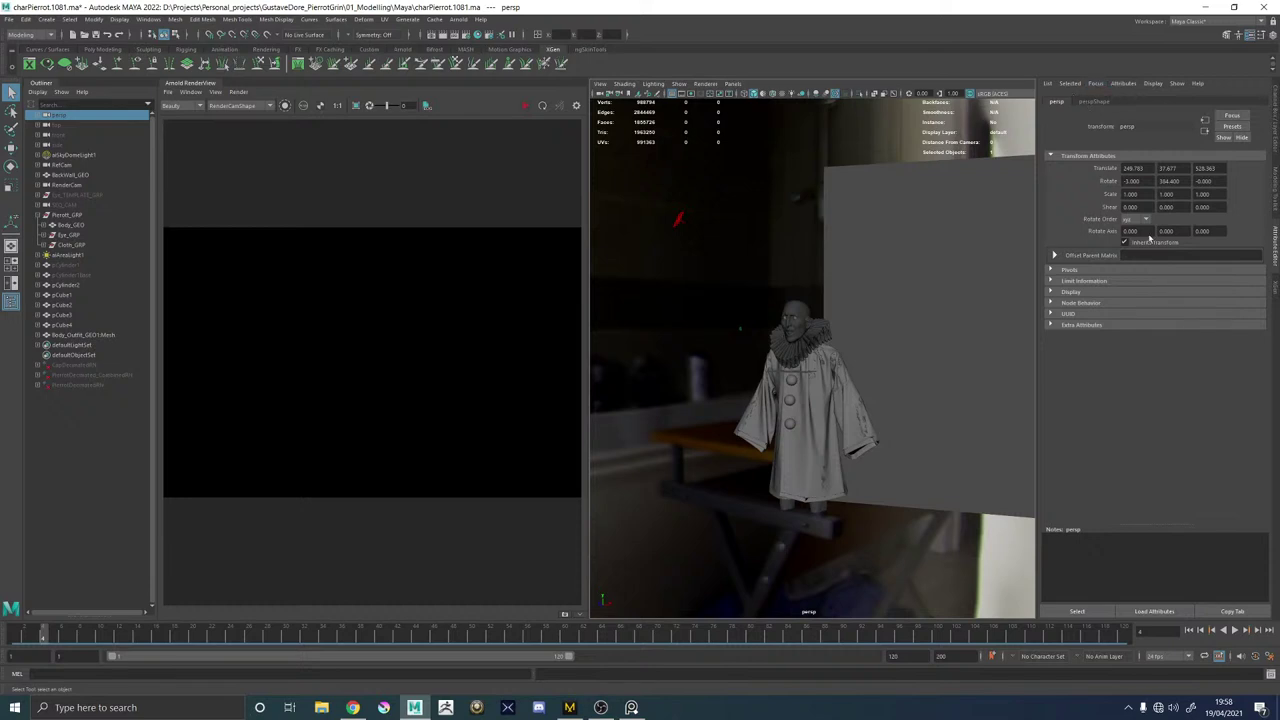
click(1096, 101)
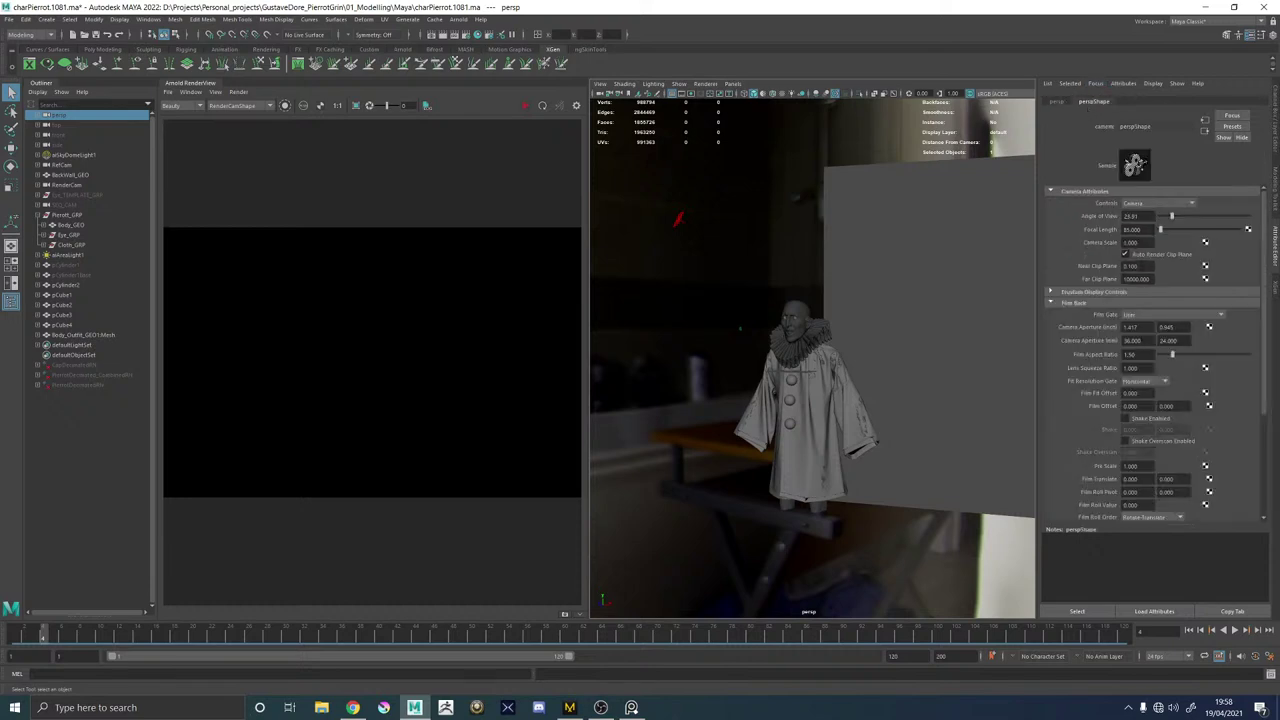
drag(1140, 266, 1109, 270)
text(1)
key(Return)
mouse_move(851, 279)
alt+right_down()
mouse_move(829, 325)
mouse_move(923, 428)
mouse_move(889, 415)
mouse_move(979, 420)
mouse_move(838, 279)
alt+right_up()
alt+middle_drag(838, 279, 837, 323)
alt+right_drag(837, 323, 1082, 407)
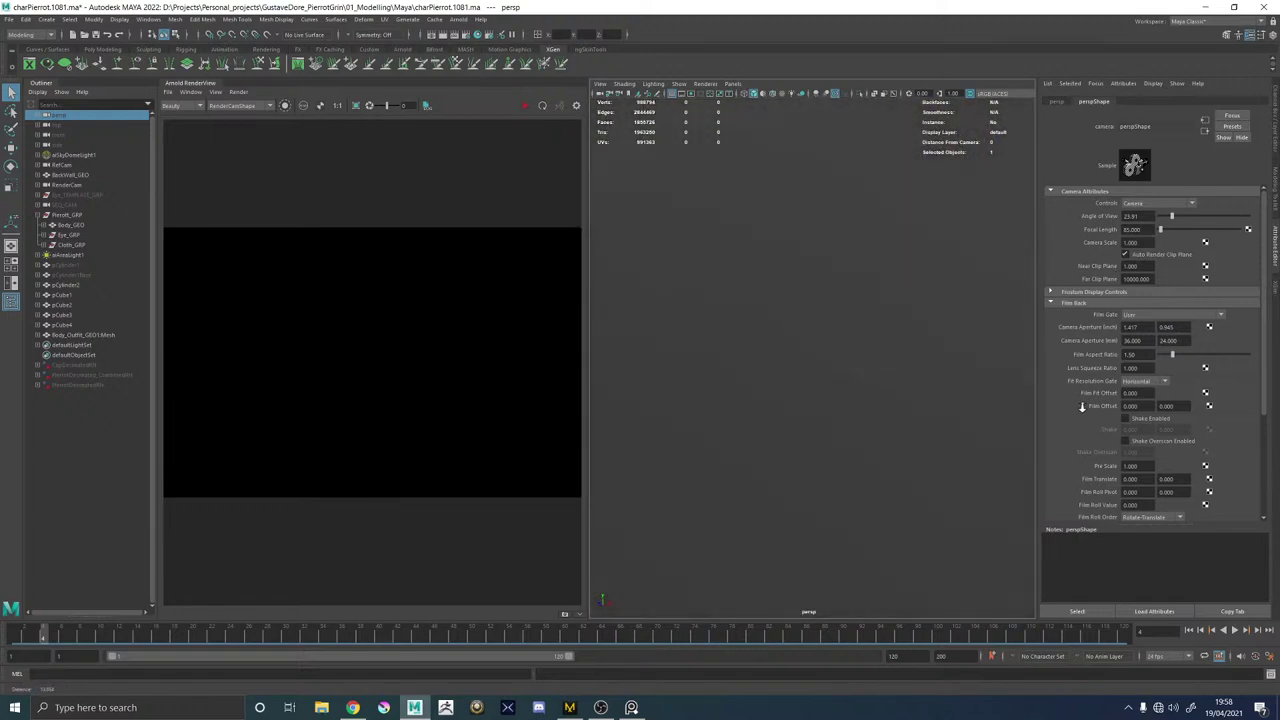
Frame the whole character from the front and preview the perspective view in the Arnold RenderView.
scroll(906, 391, down, 10)
click(771, 343)
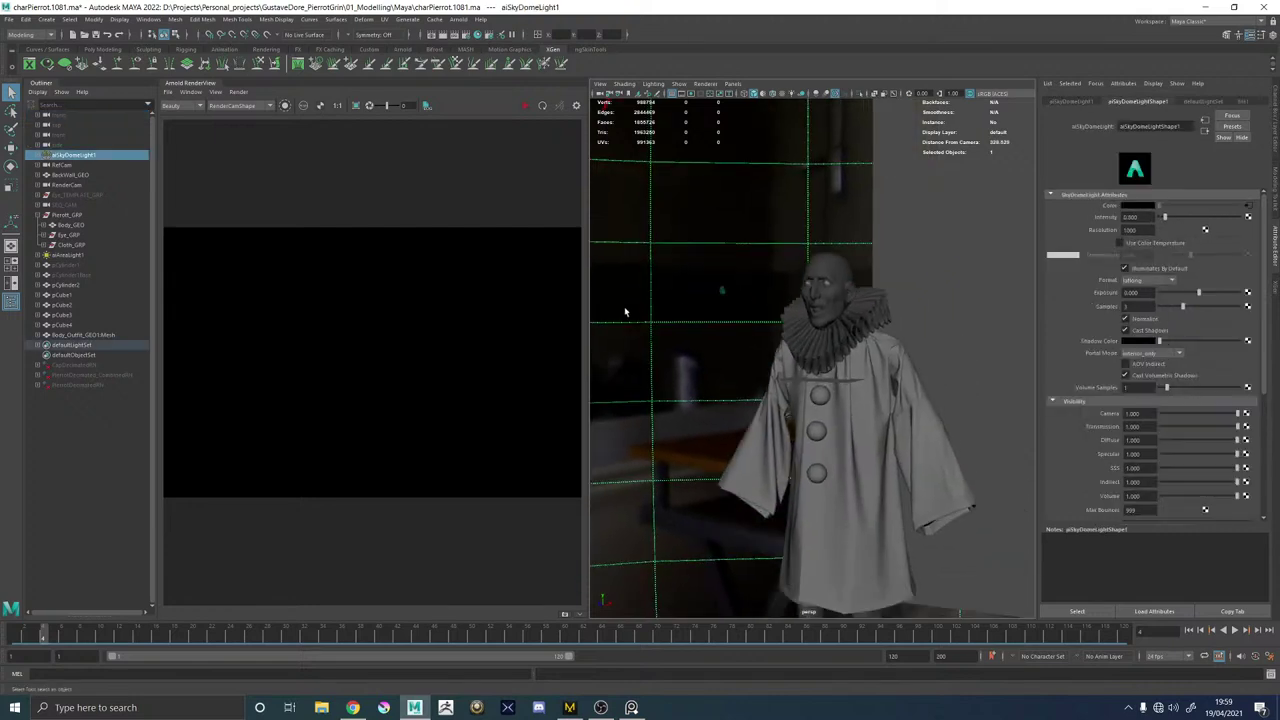
alt+drag(625, 312, 651, 306)
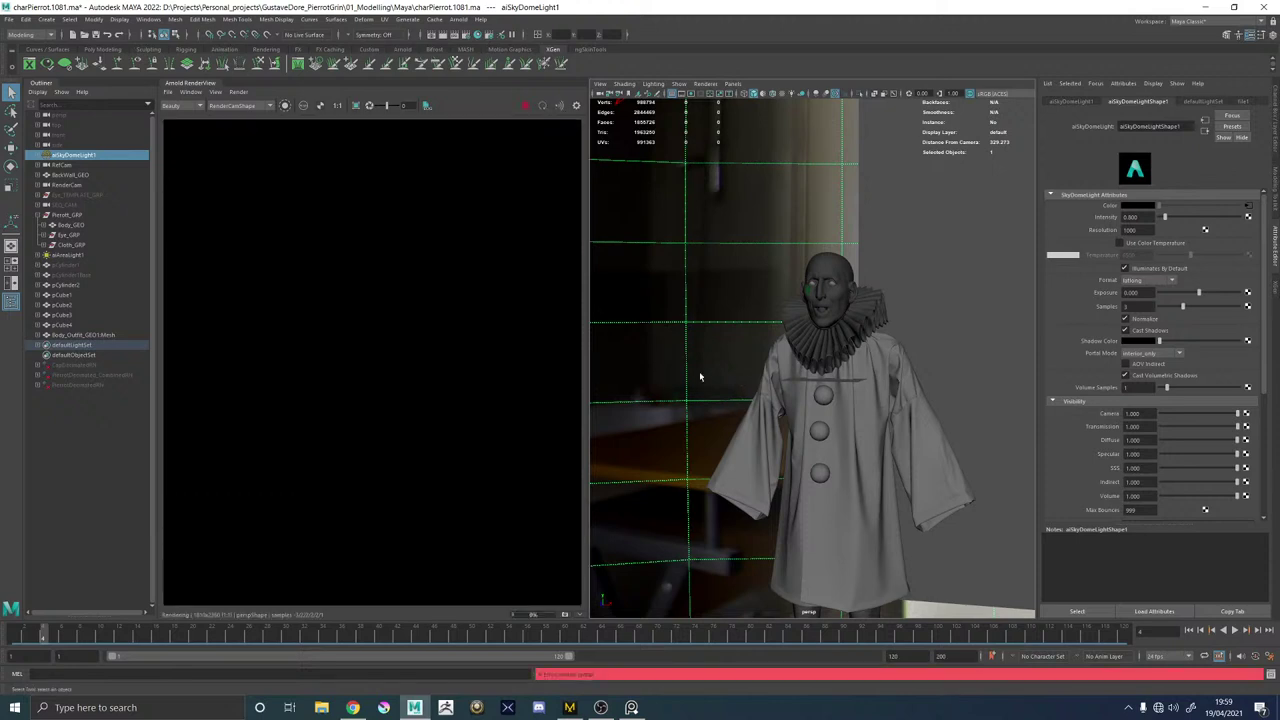
scroll(409, 354, down, 7)
scroll(427, 320, up, 3)
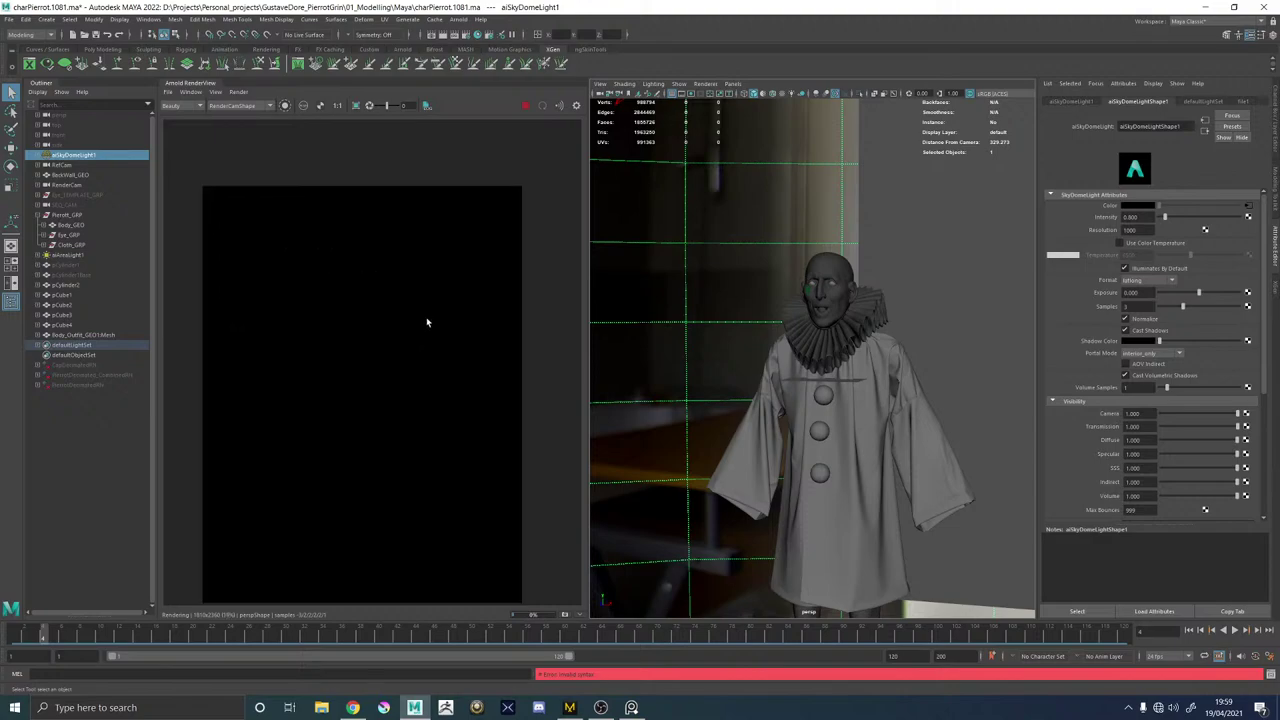
Switch to Marvelous Designer, deselect all the patterns and save the charPierrot_04 project.
click(570, 707)
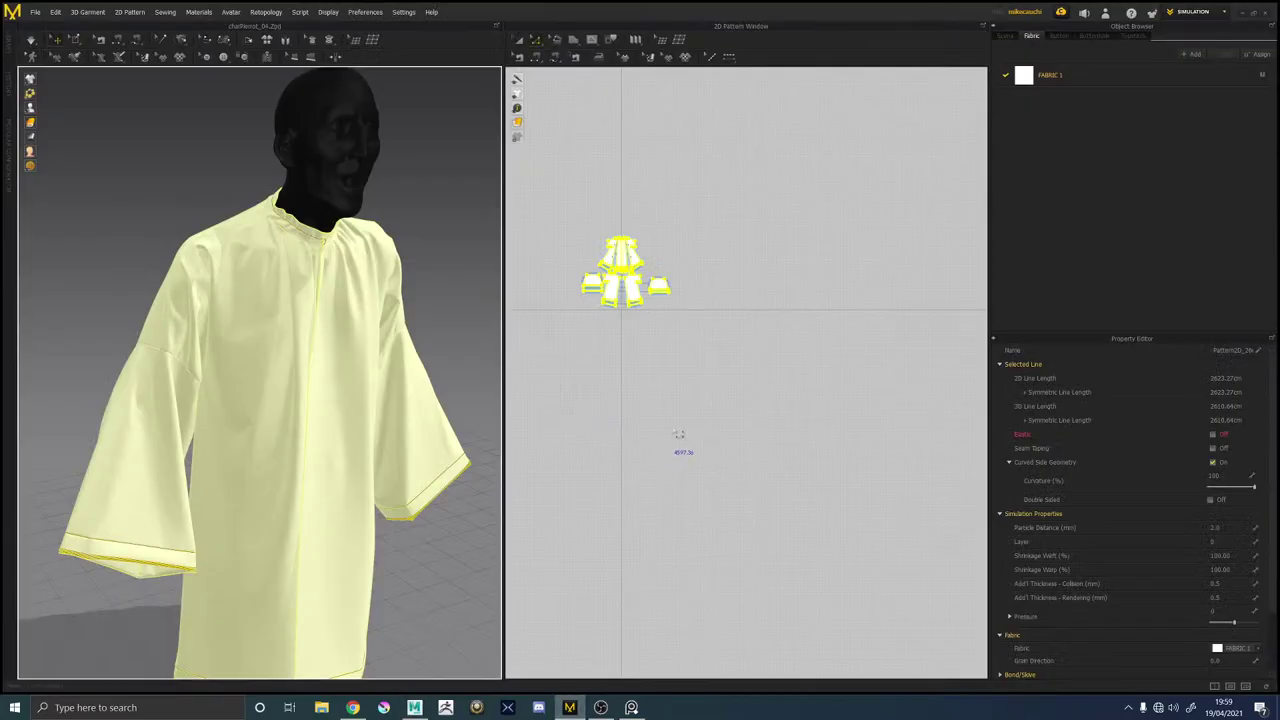
right_click(760, 392)
click(758, 310)
key(ctrl+s)
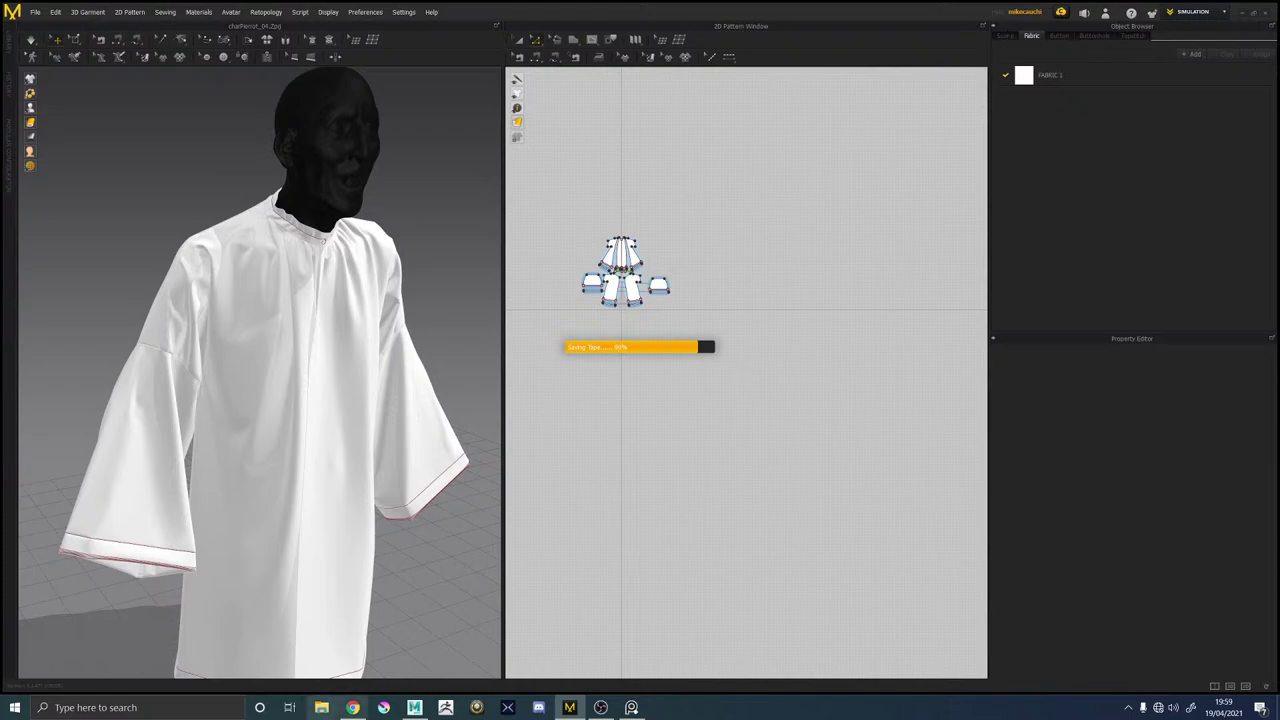
mouse_move(414, 707)
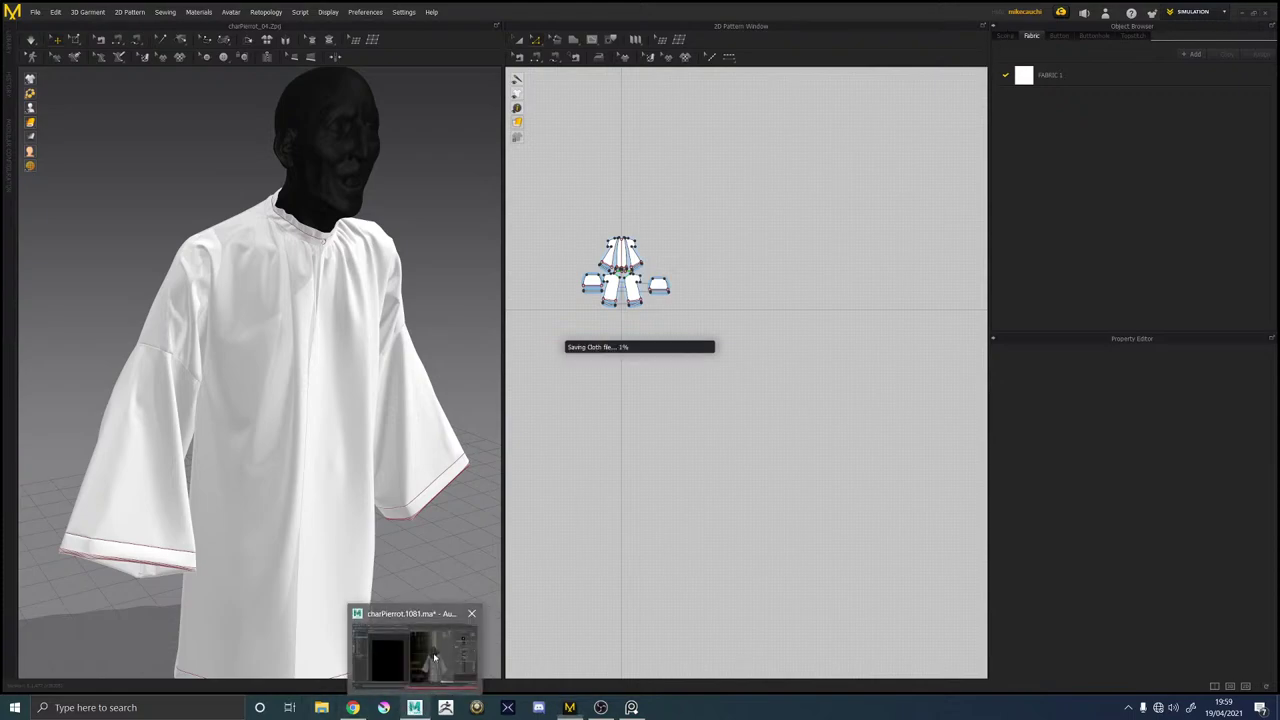
click(433, 657)
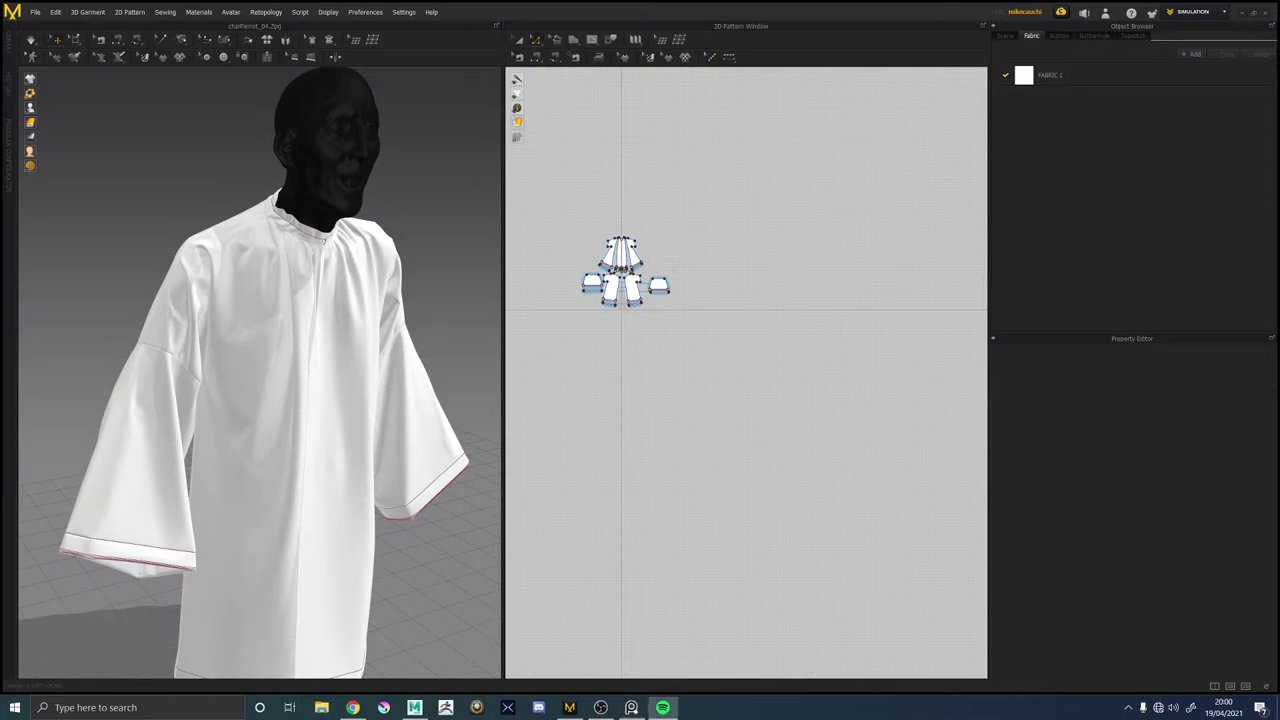
Check the Pierrot reference images and return to Maya to examine the rendered outfit's front folds and neckline.
click(631, 707)
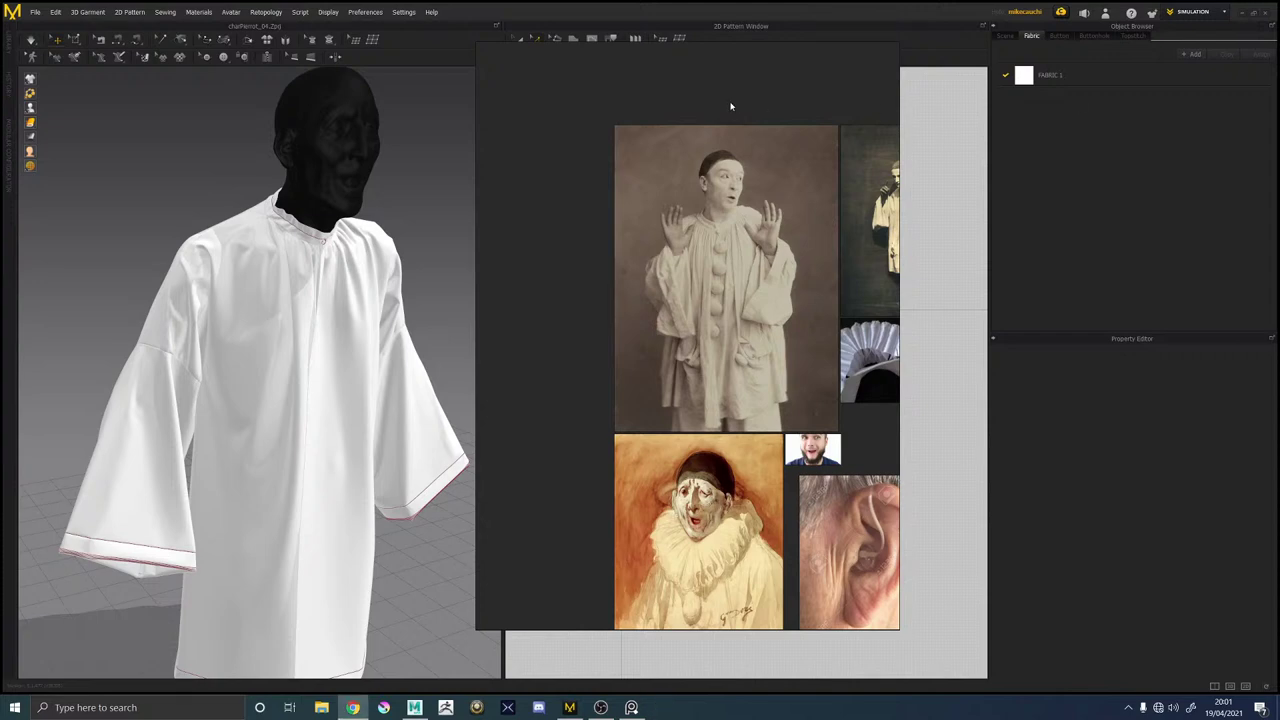
click(858, 51)
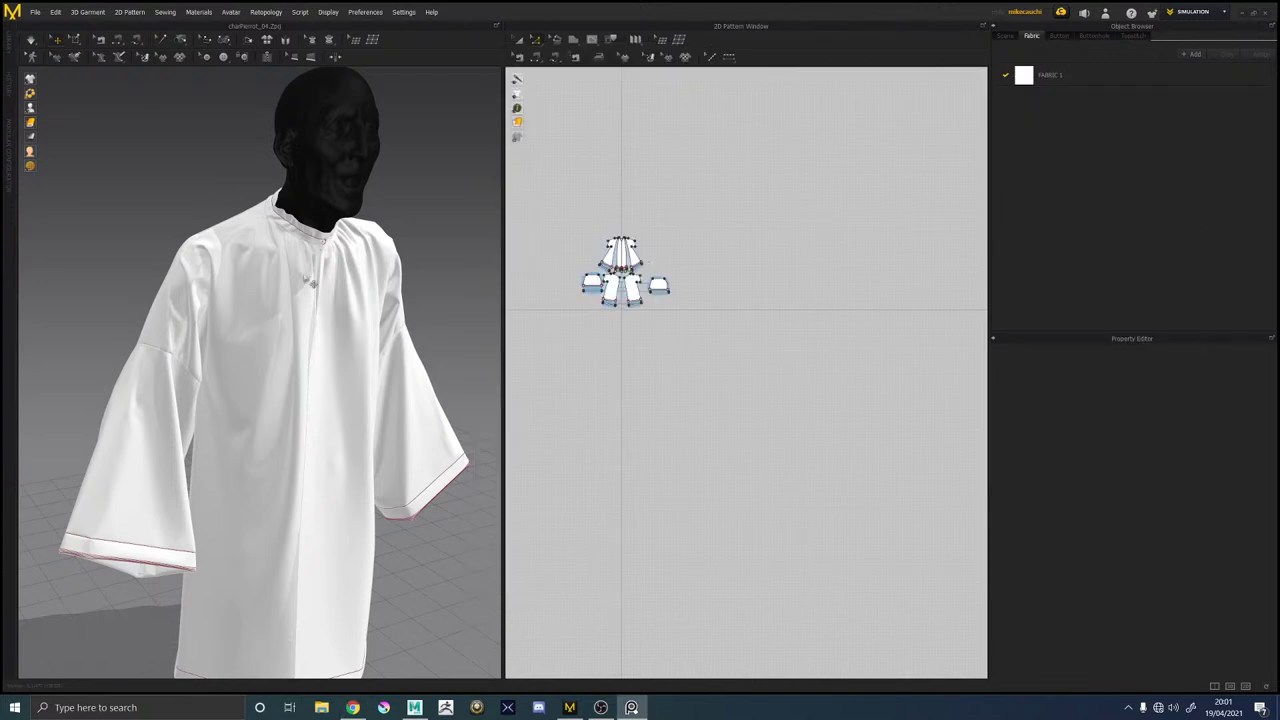
click(414, 707)
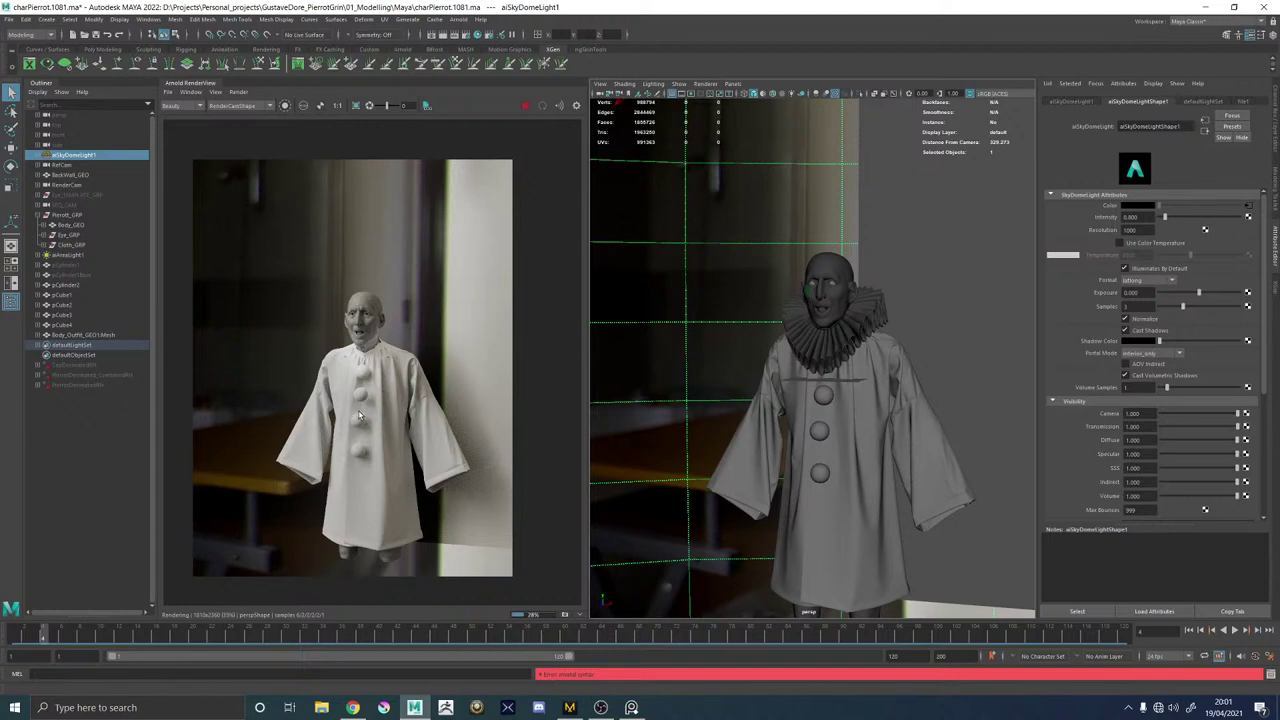
scroll(359, 416, up, 5)
scroll(363, 414, down, 2)
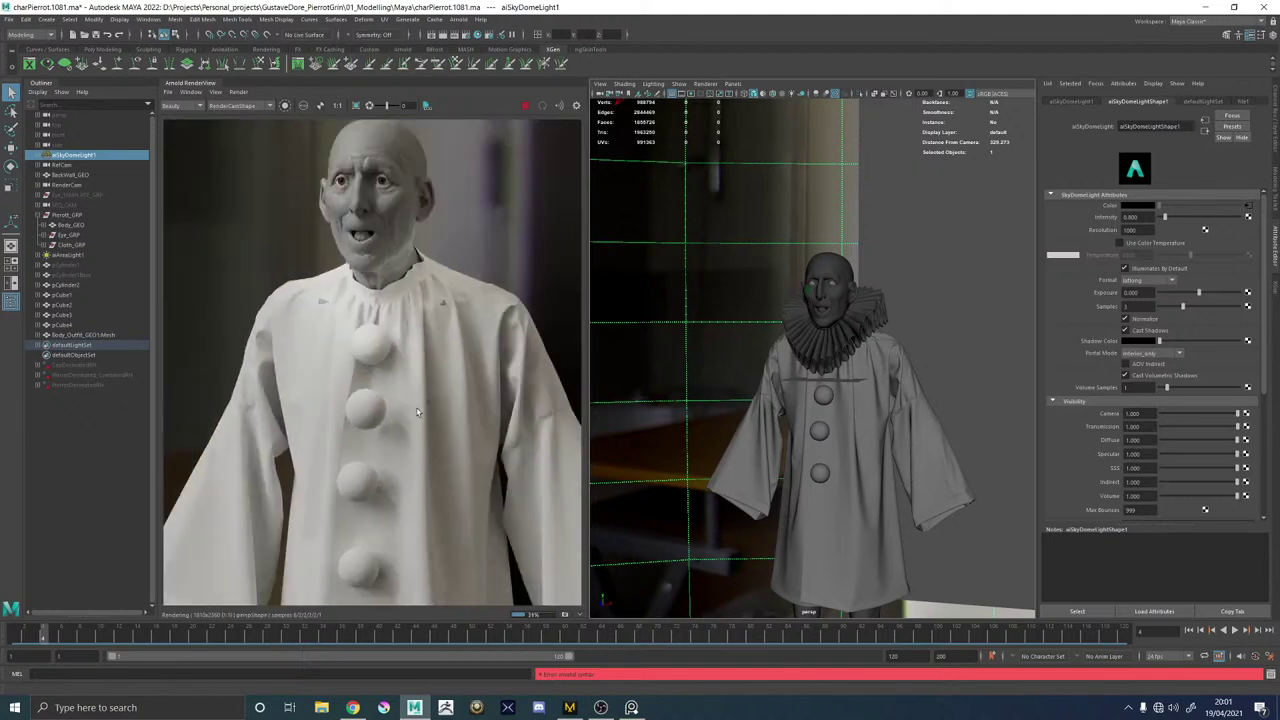
Make the ruffle mesh and its neck band renderable by enabling Primary Visibility and Casts Shadows in their Arnold settings.
click(835, 323)
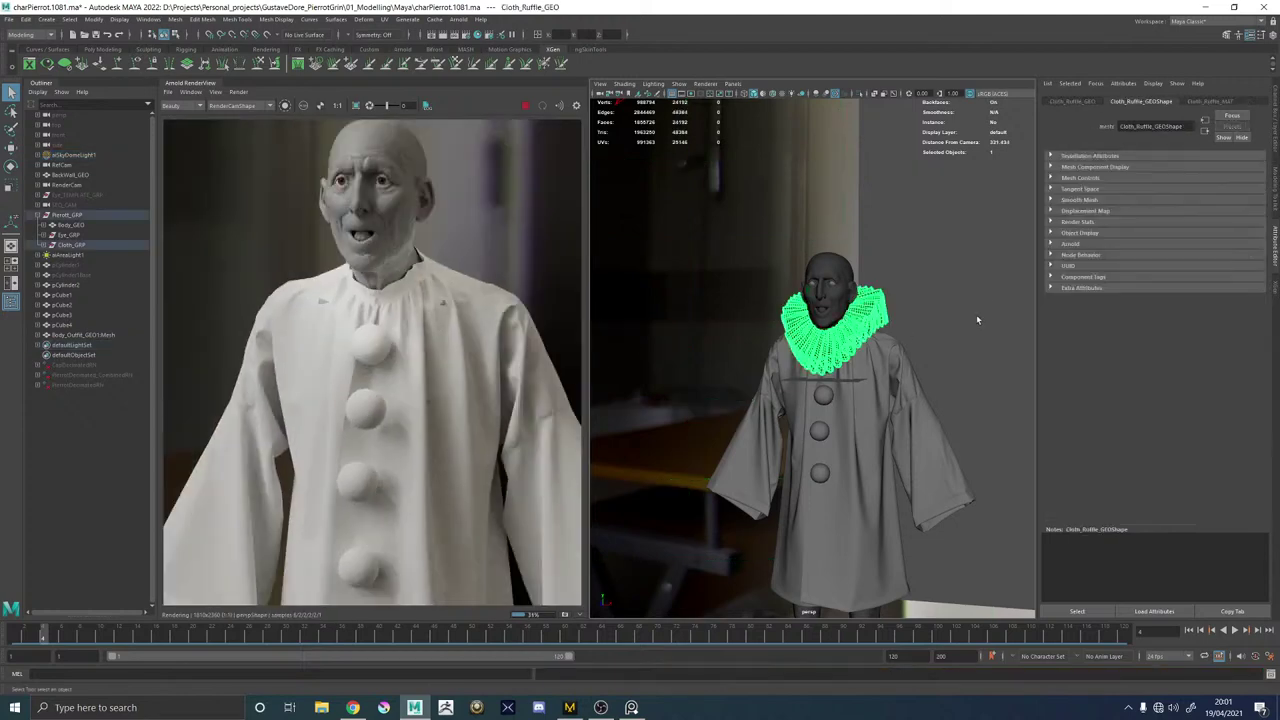
click(1072, 244)
scroll(1075, 343, down, 3)
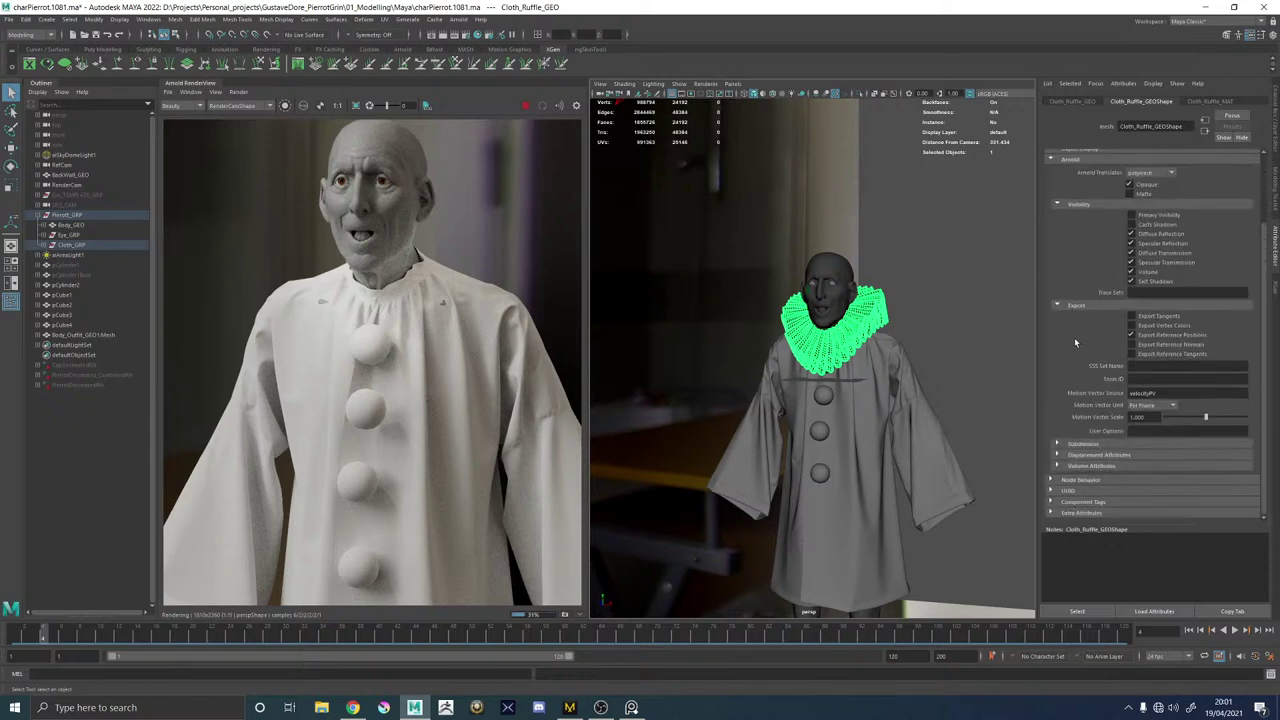
click(1136, 216)
scroll(848, 316, up, 10)
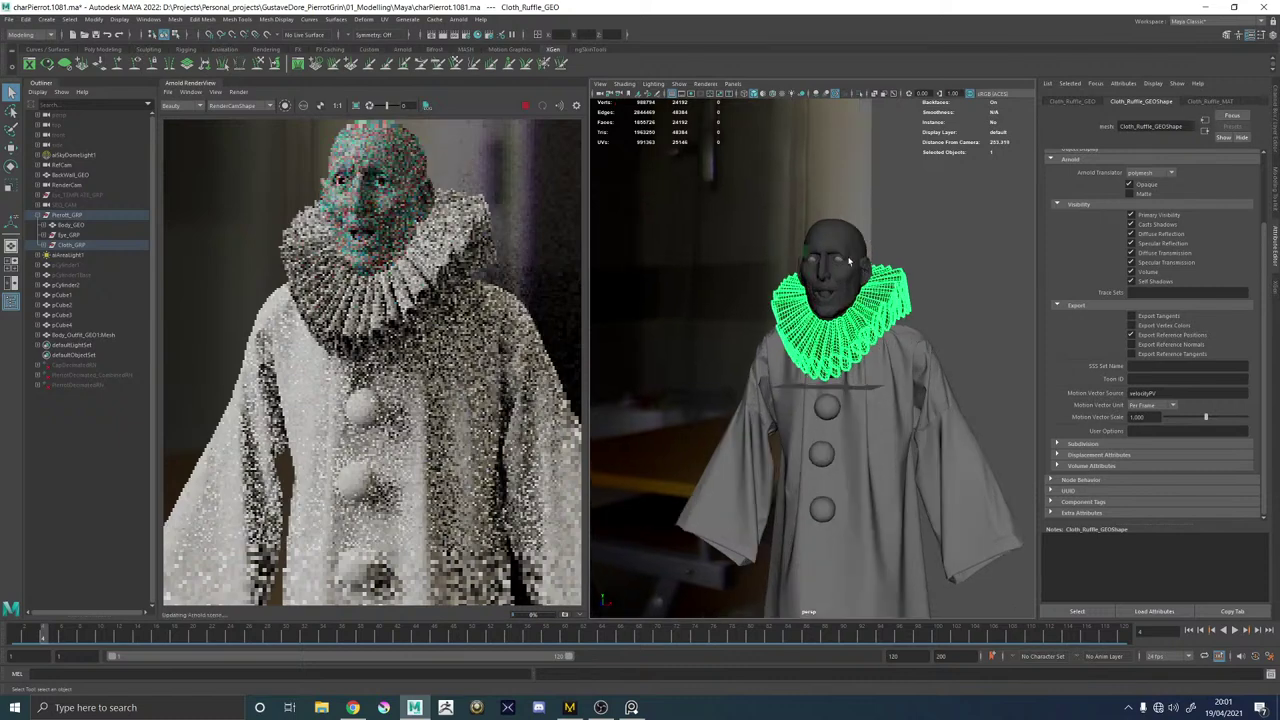
click(901, 210)
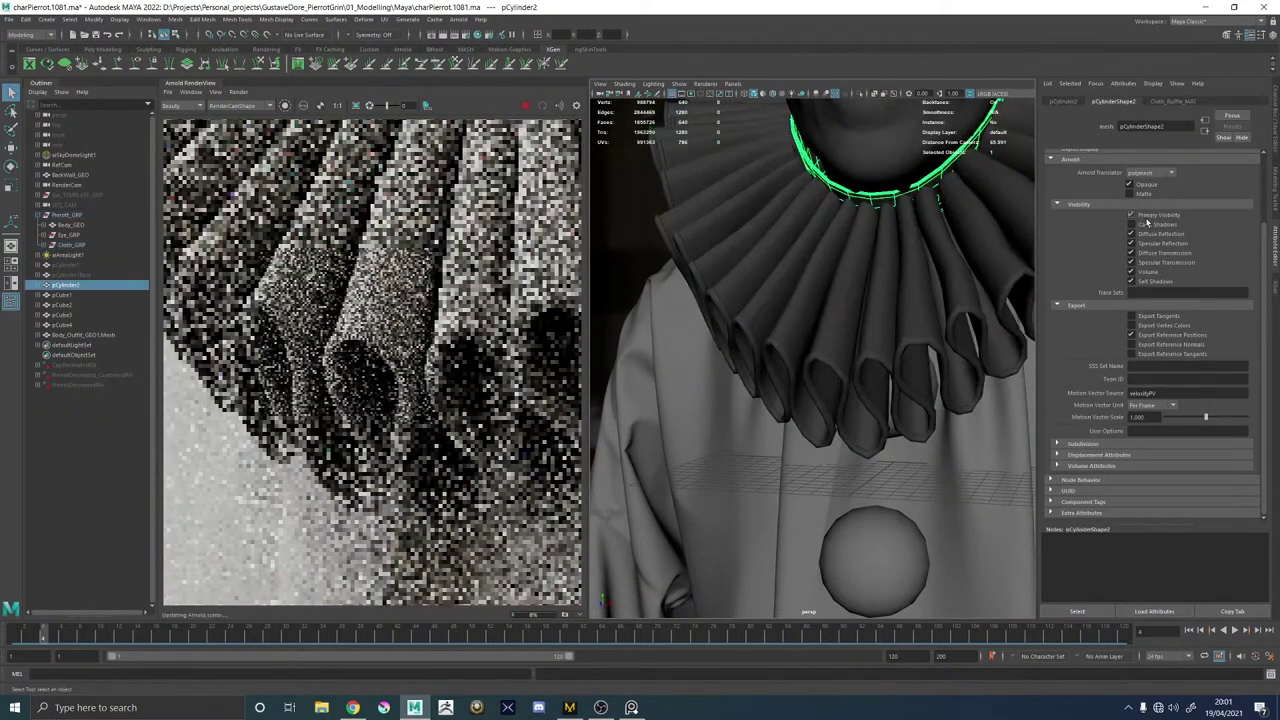
click(996, 422)
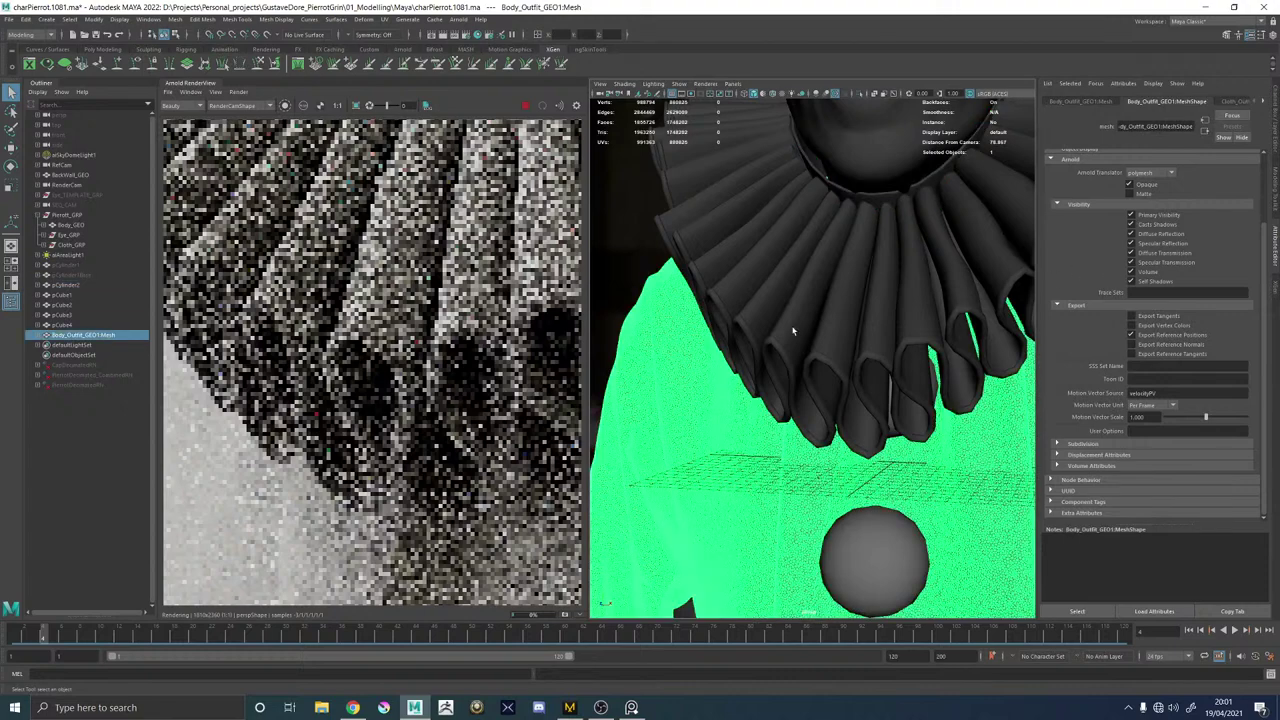
scroll(421, 346, down, 5)
scroll(838, 318, down, 5)
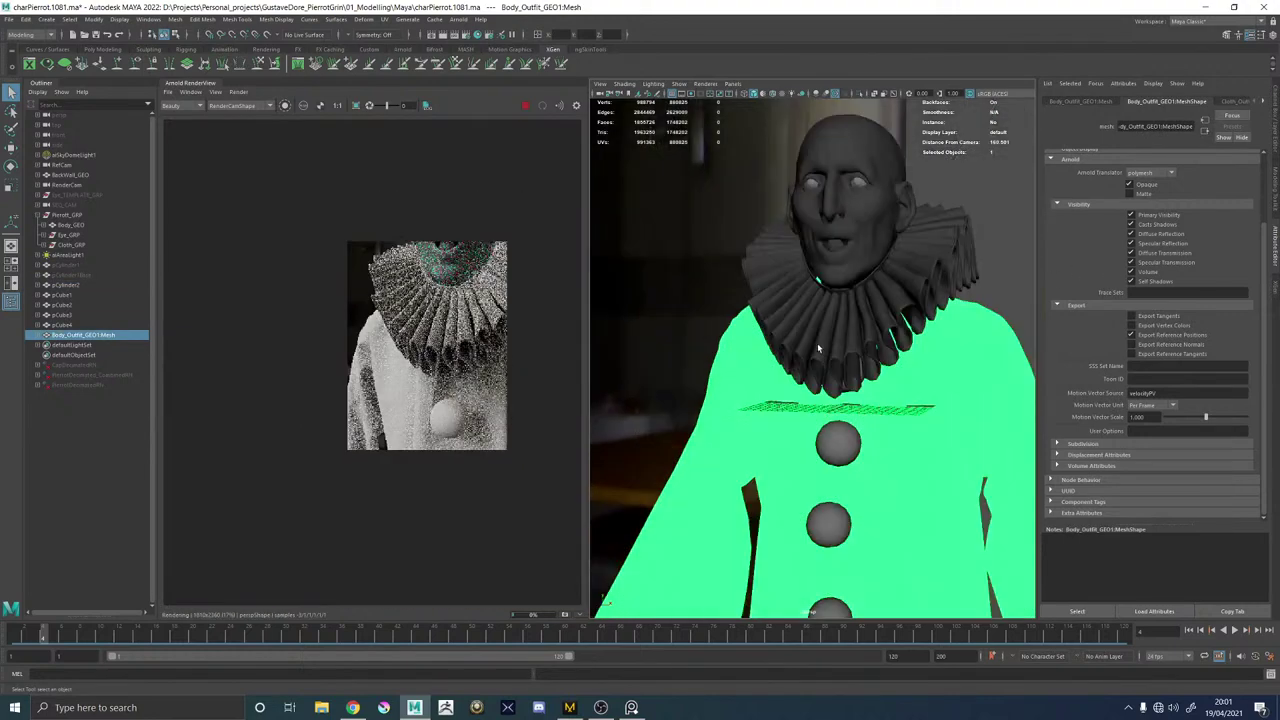
Switch the Arnold RenderView camera to RenderCamShape.
click(238, 105)
click(234, 122)
click(231, 106)
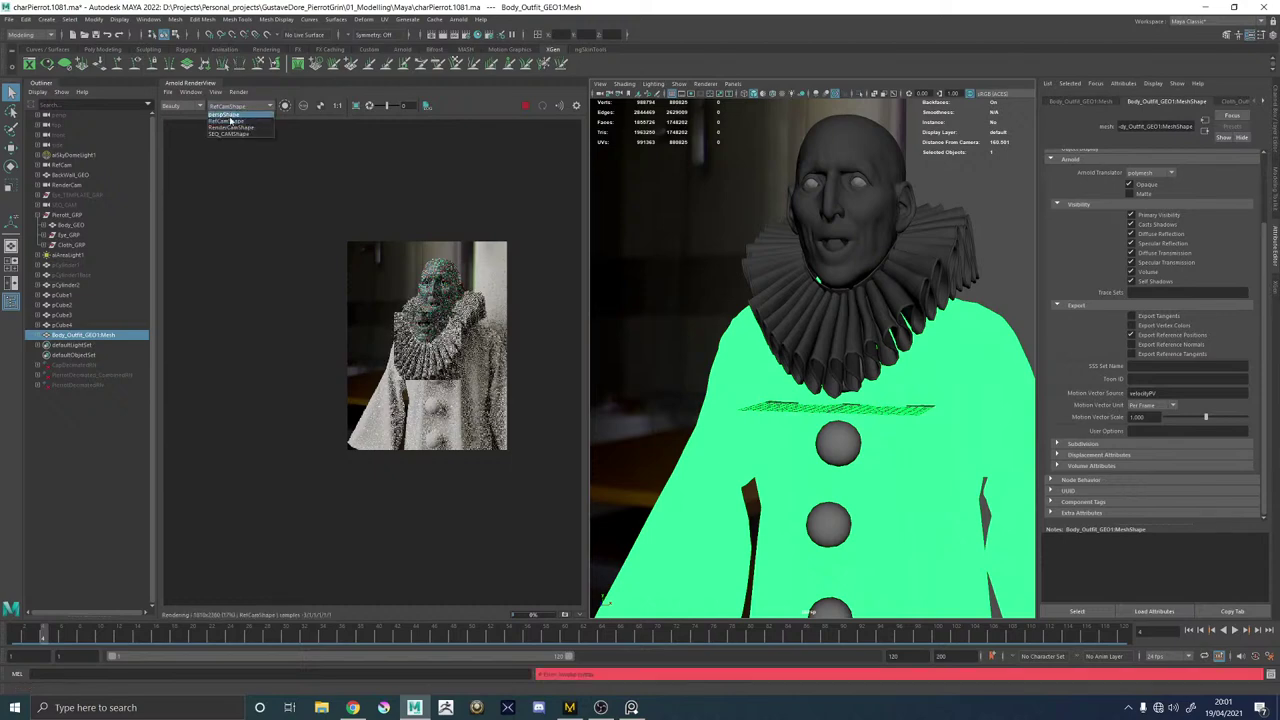
click(229, 128)
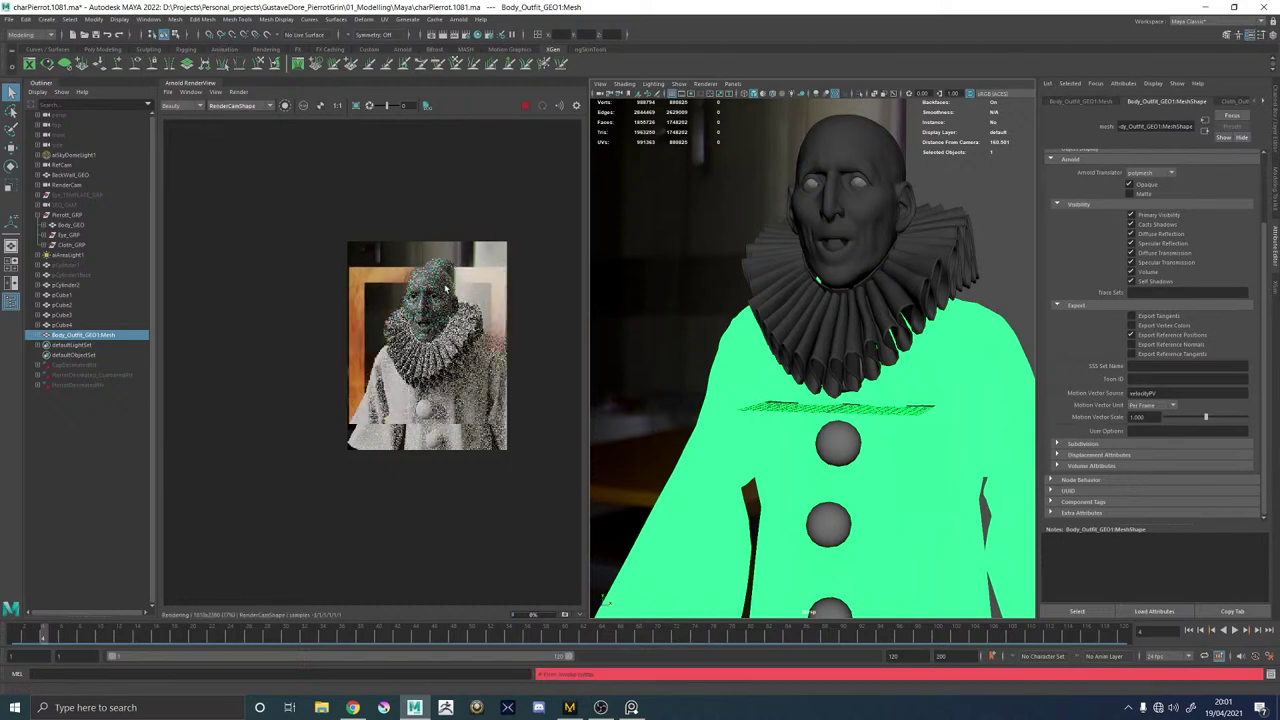
Examine the rendered ruff, shoulders and outfit up close, and save the scene.
scroll(453, 311, up, 2)
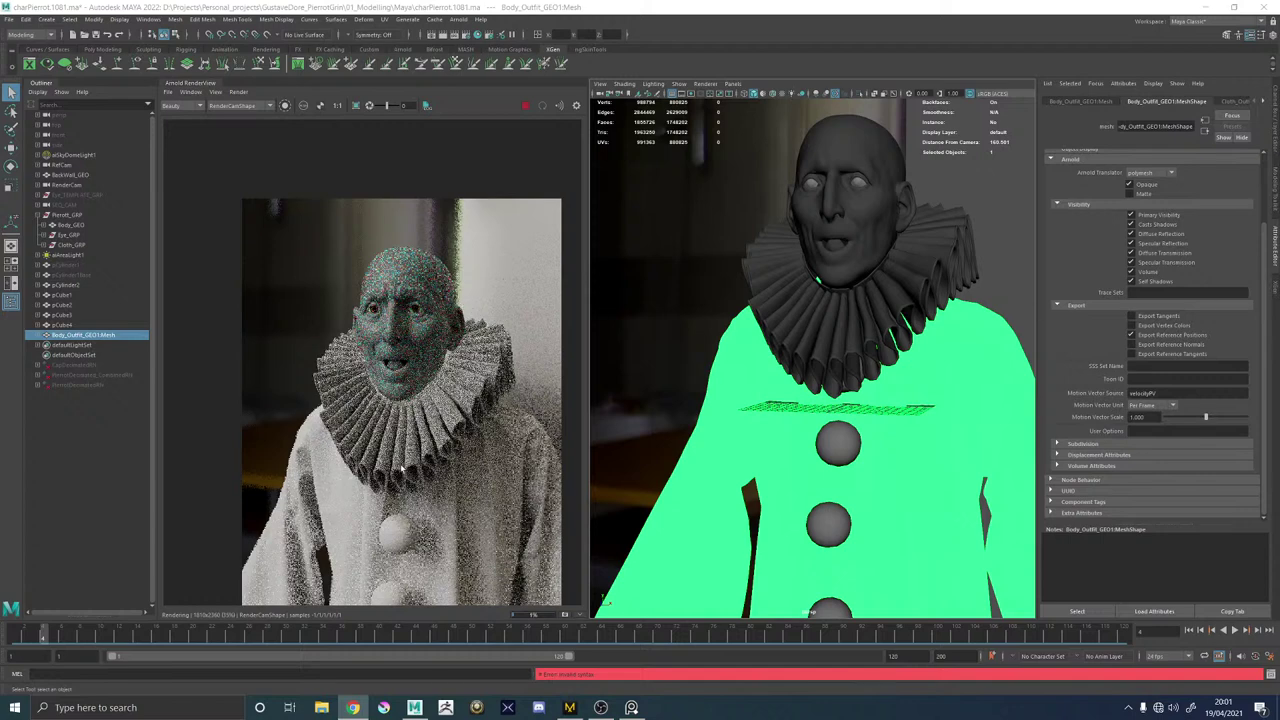
scroll(404, 462, down, 2)
scroll(440, 463, up, 2)
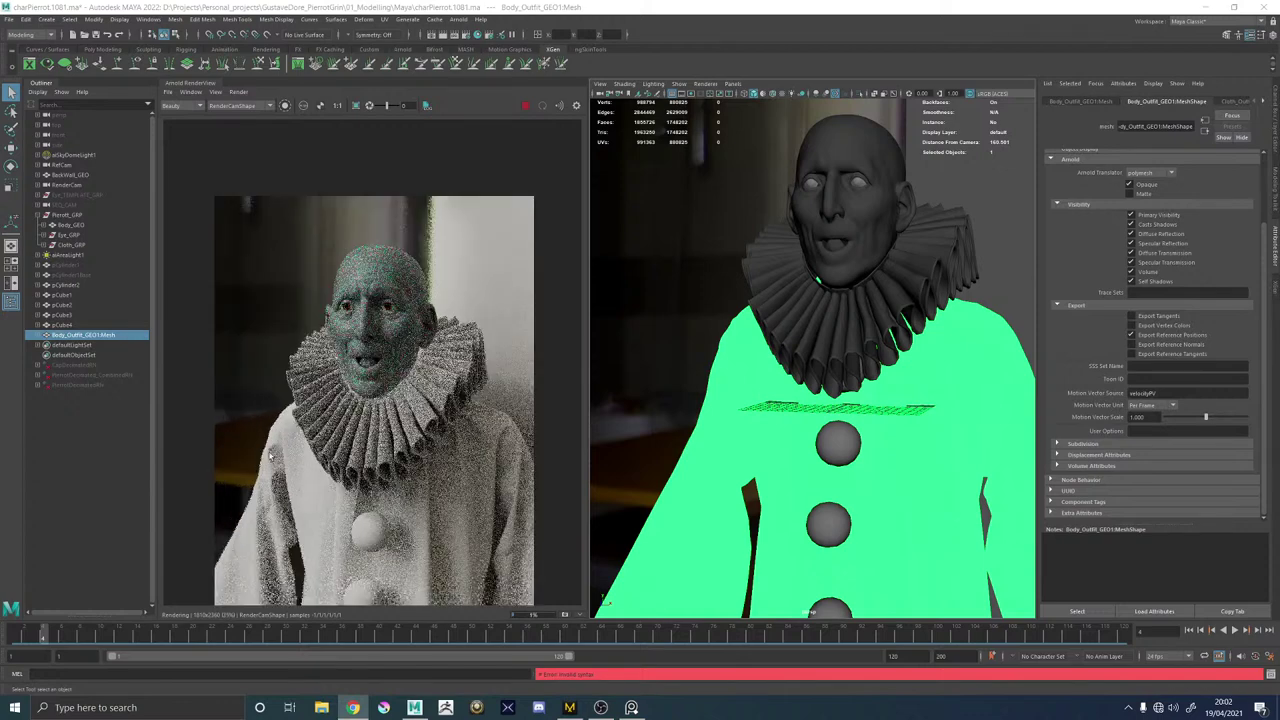
scroll(229, 471, up, 2)
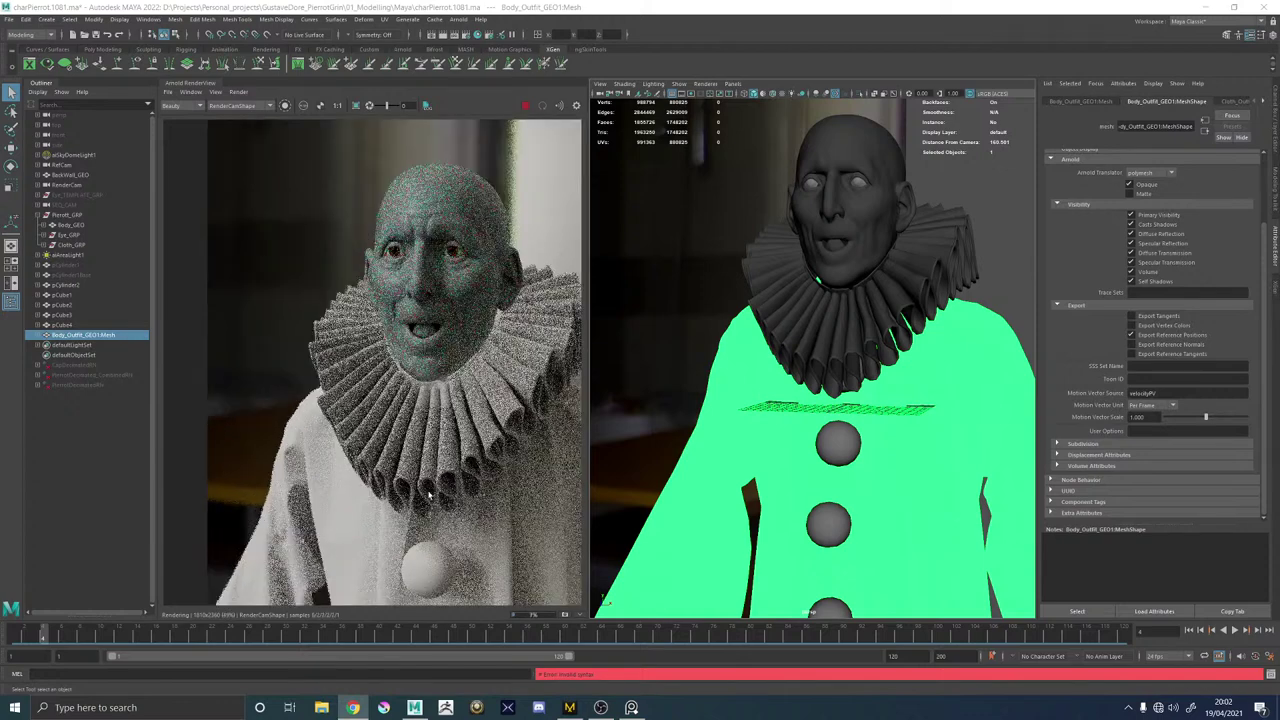
key(ctrl+s)
Move the three lower front buttons in depth so they sit against the front of the outfit.
click(686, 406)
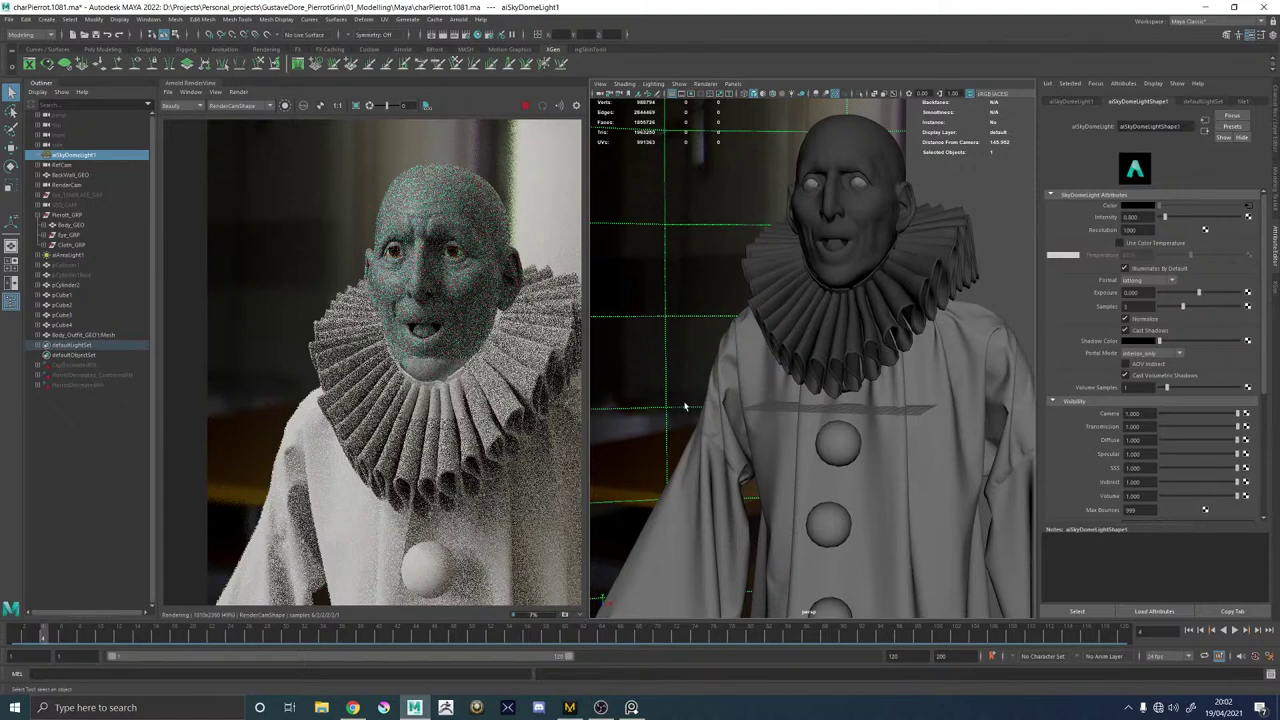
alt+drag(686, 406, 848, 380)
click(850, 348)
key(w)
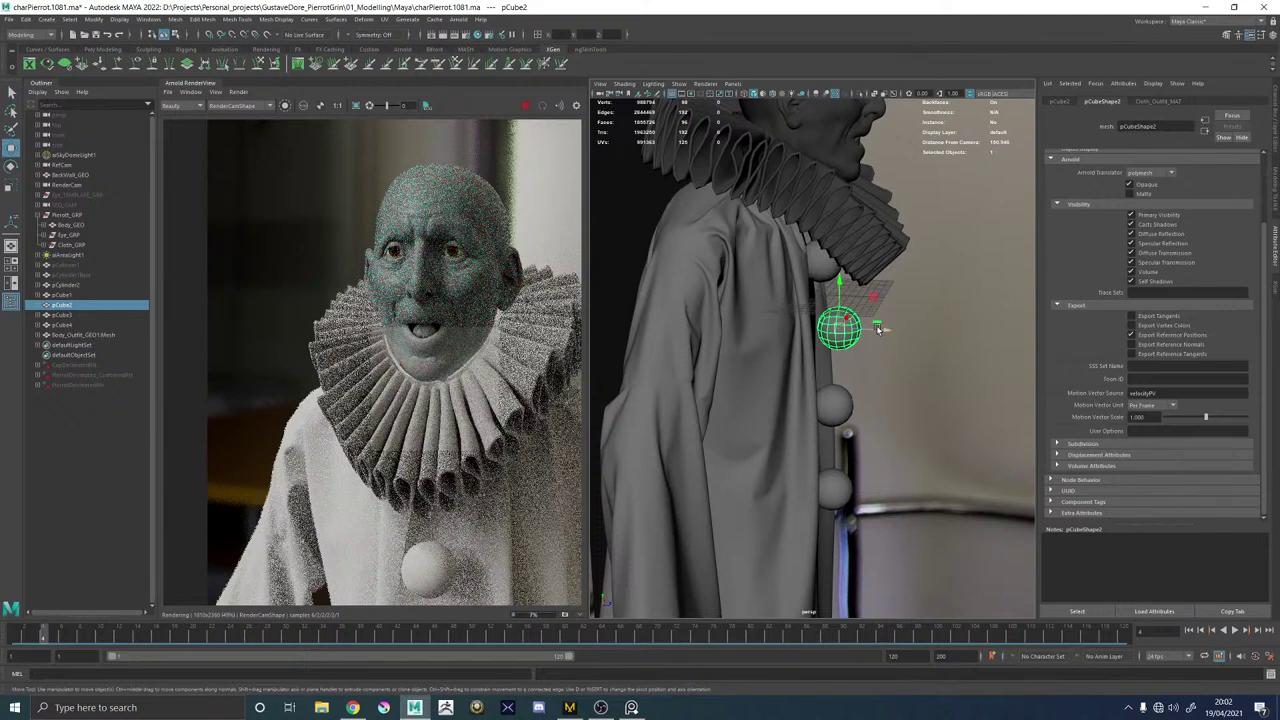
drag(880, 330, 774, 364)
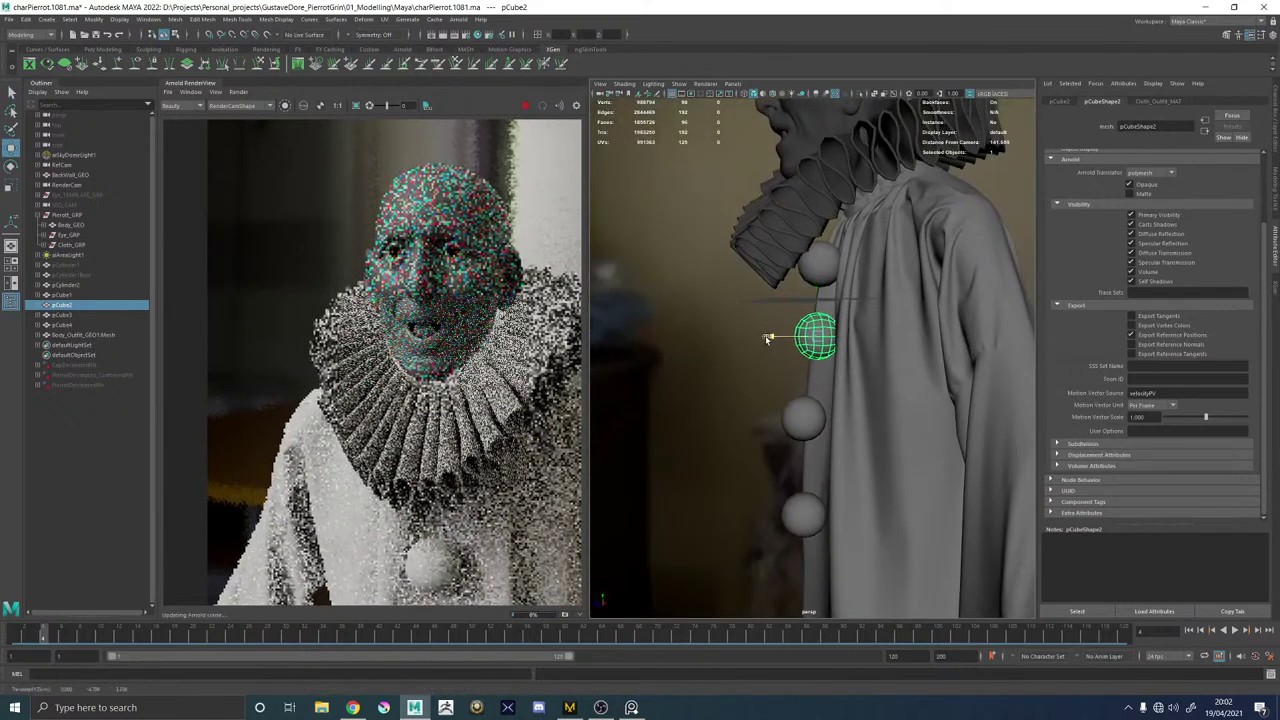
click(792, 413)
drag(755, 421, 766, 423)
click(795, 512)
alt+drag(795, 512, 859, 461)
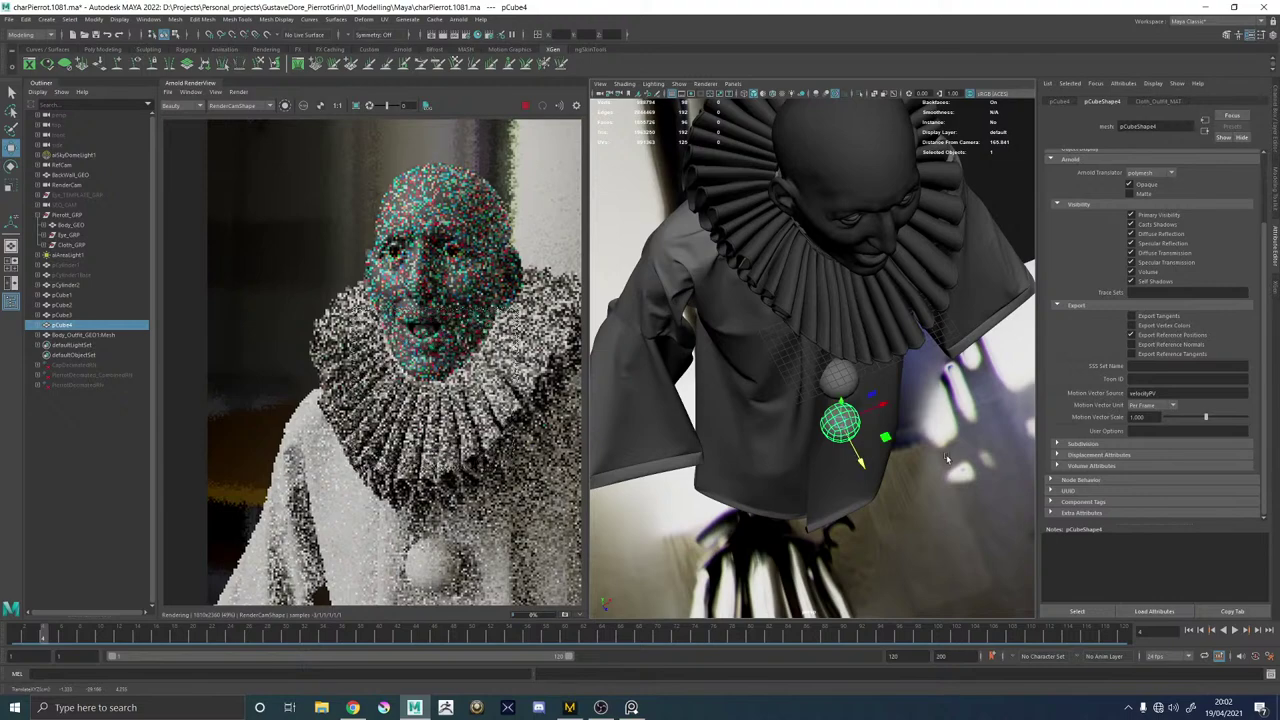
click(926, 497)
Inspect the outfit in the viewport, covering the chest folds, sleeve creases, hem and overall silhouette.
alt+drag(926, 497, 914, 440)
alt+right_drag(914, 440, 873, 431)
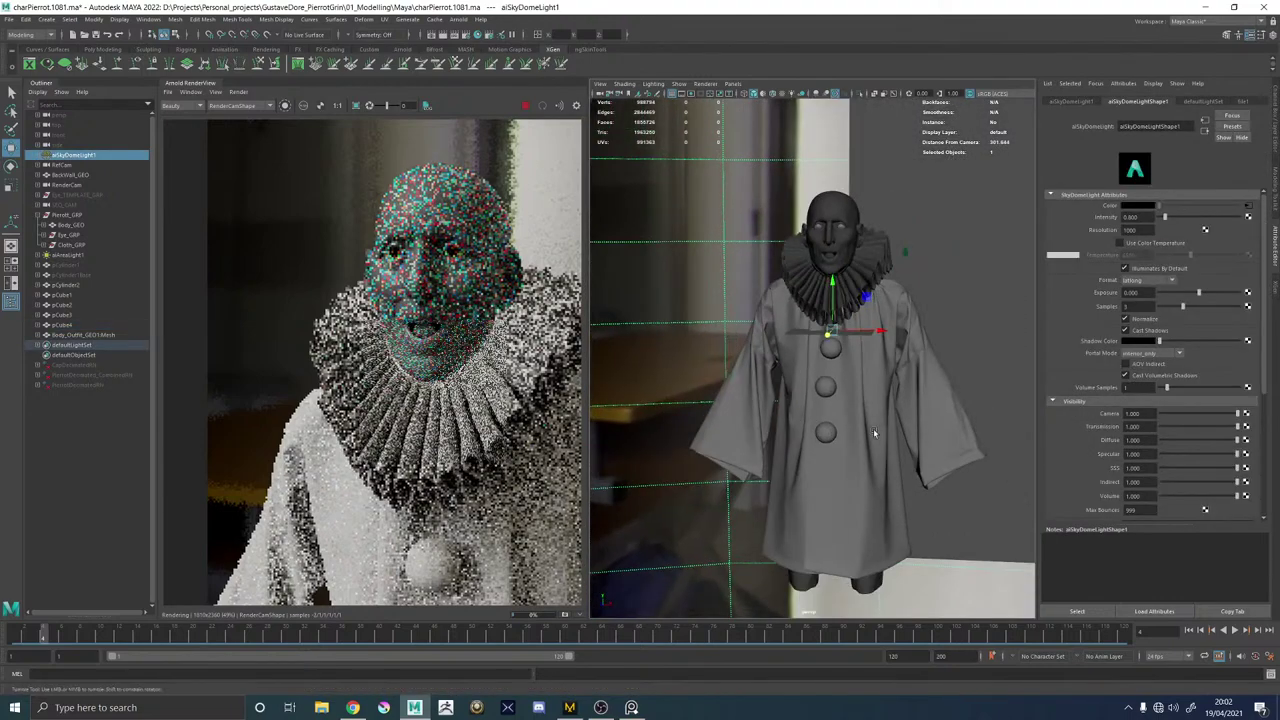
alt+drag(873, 431, 879, 396)
scroll(879, 396, up, 8)
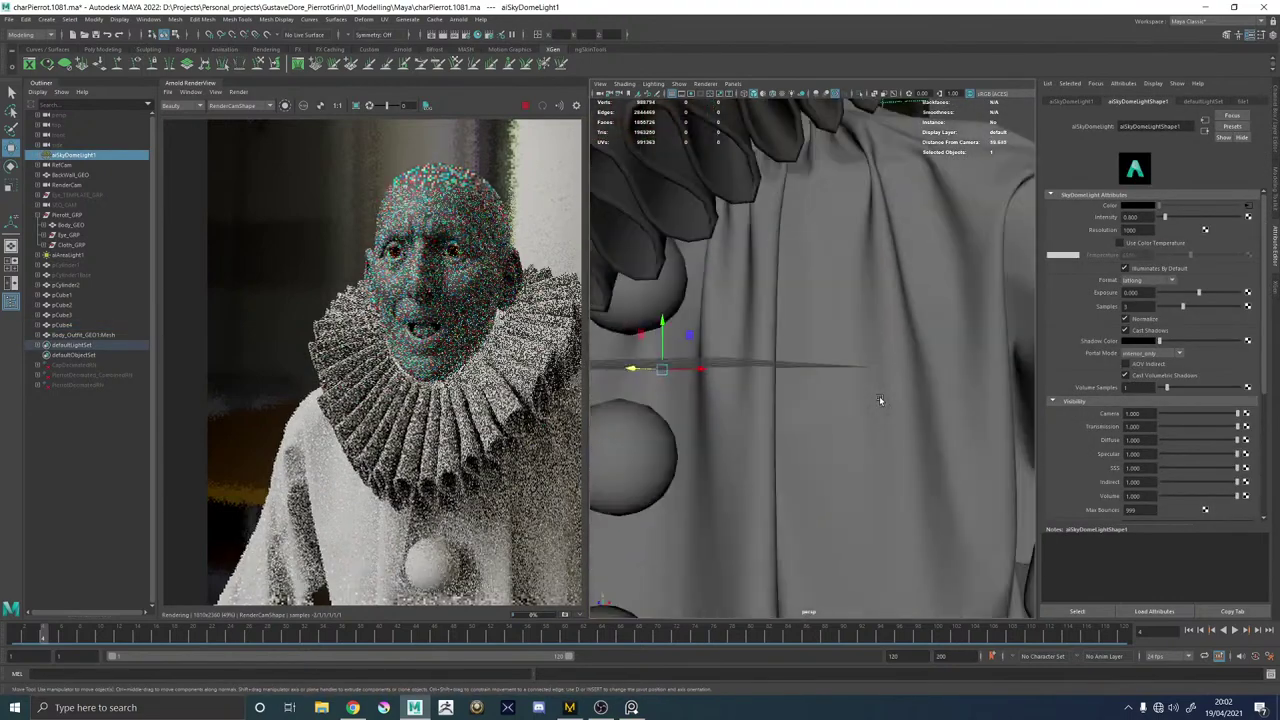
alt+drag(607, 351, 777, 349)
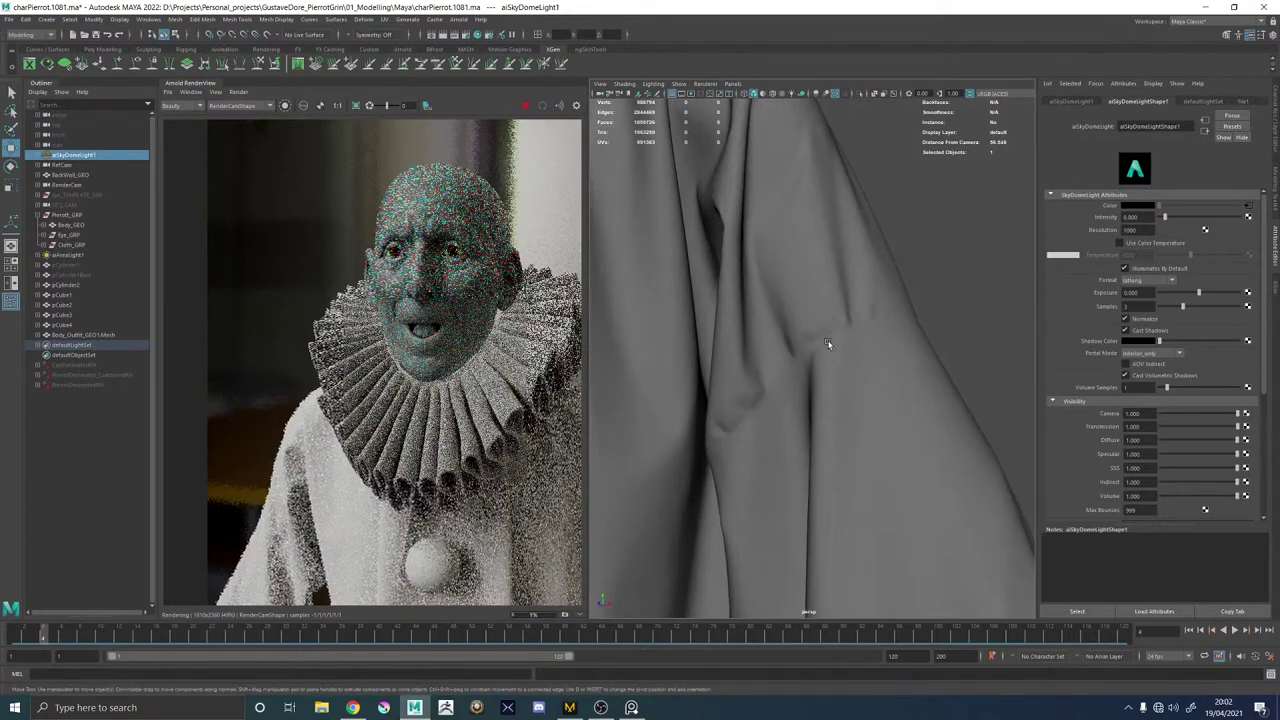
click(796, 389)
scroll(812, 370, down, 3)
click(867, 302)
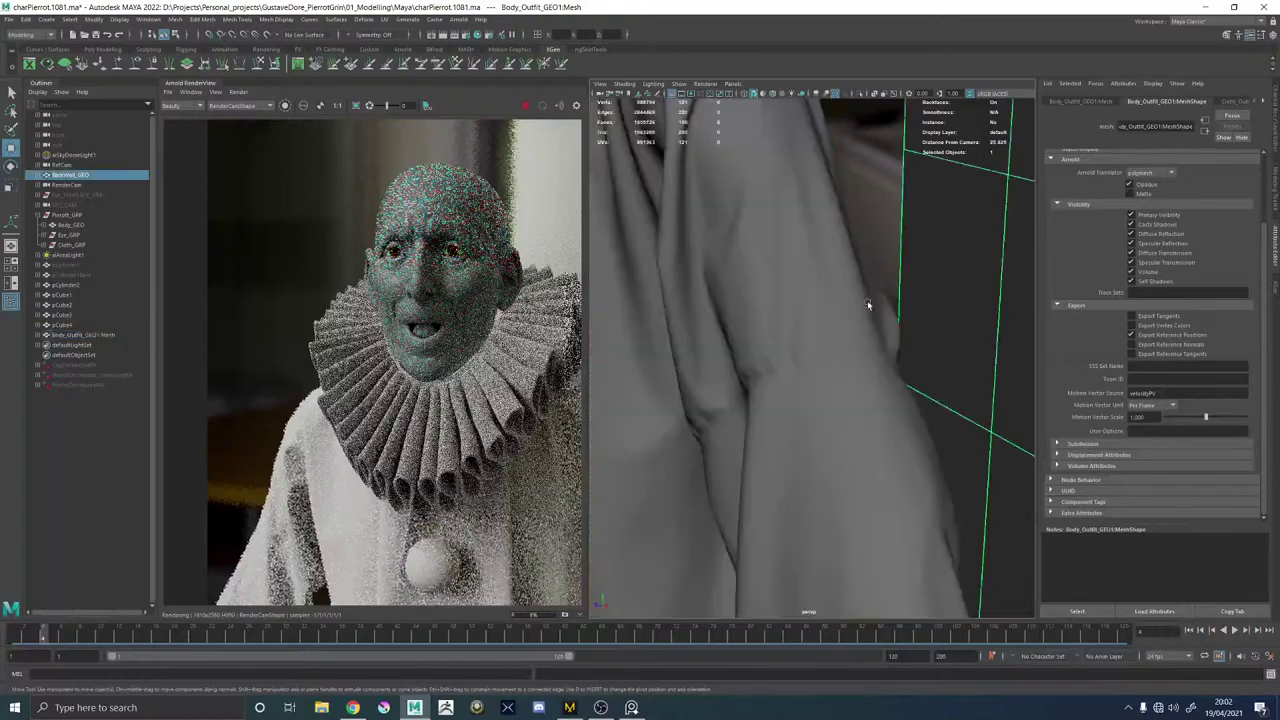
scroll(817, 329, down, 9)
alt+drag(721, 353, 826, 350)
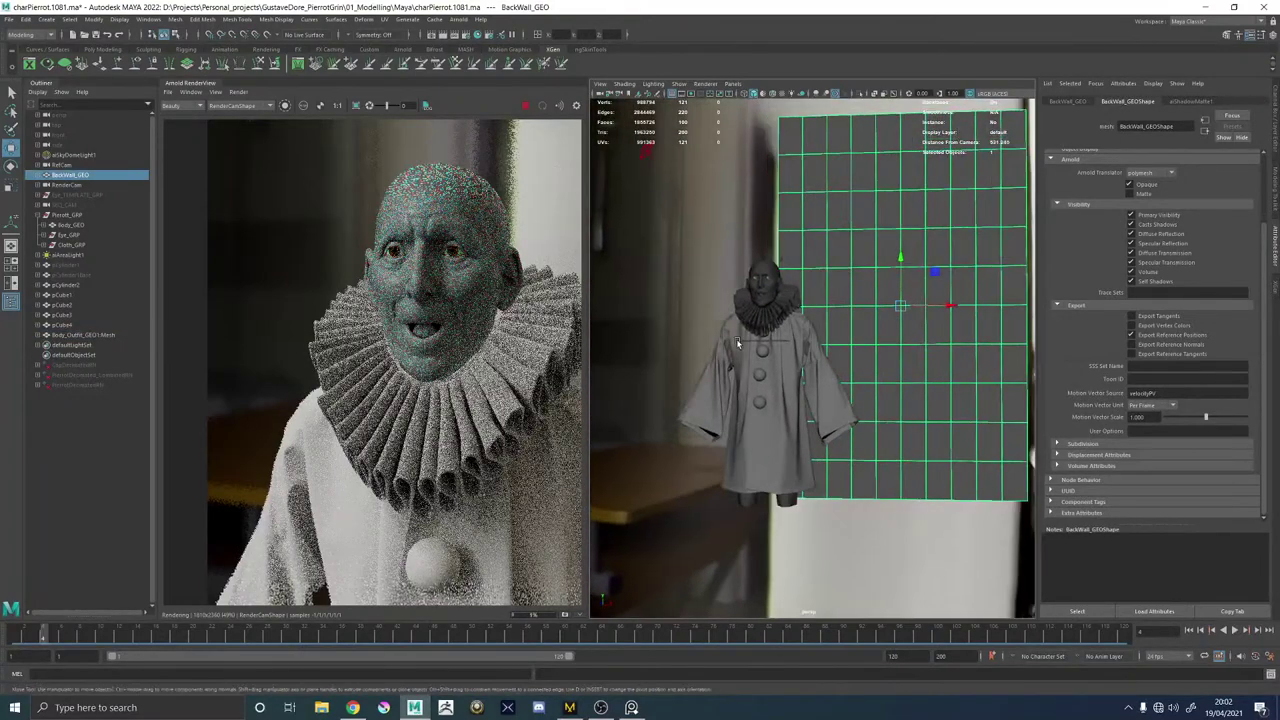
scroll(752, 358, up, 6)
alt+middle_drag(755, 361, 868, 364)
alt+drag(868, 364, 806, 408)
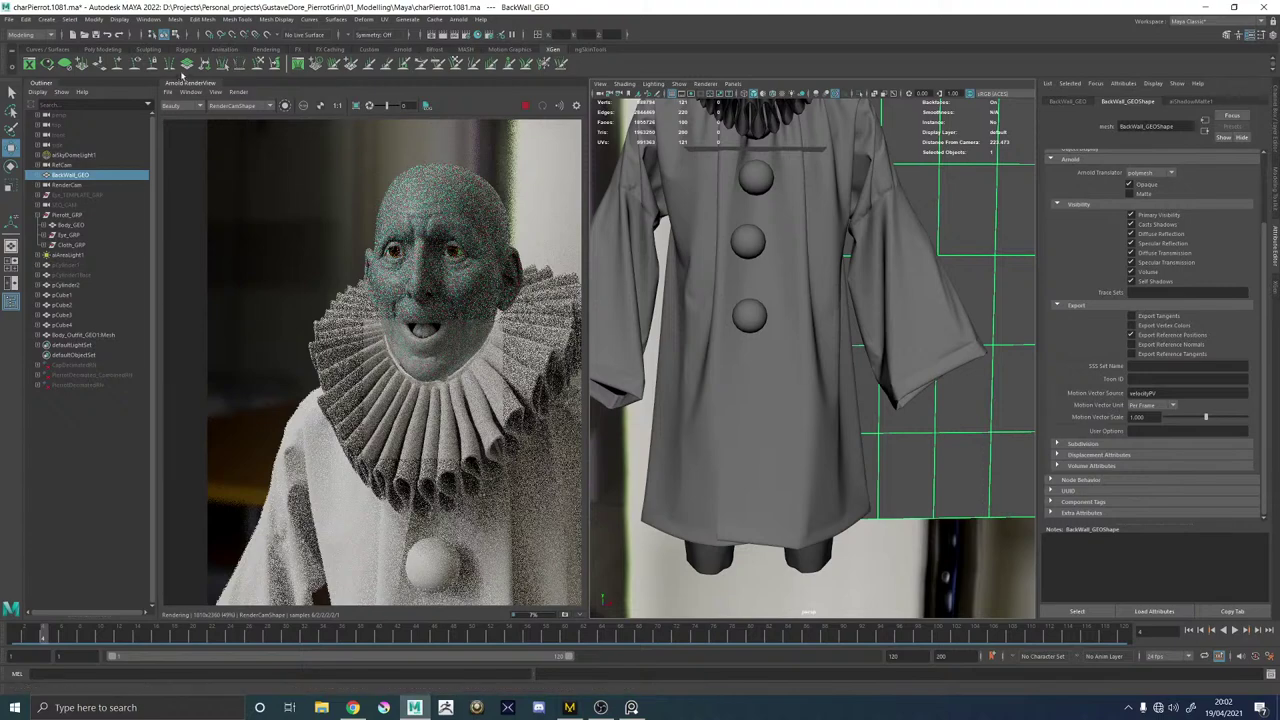
Stop the running Arnold render and switch to Marvelous Designer.
click(525, 105)
alt+drag(838, 565, 808, 543)
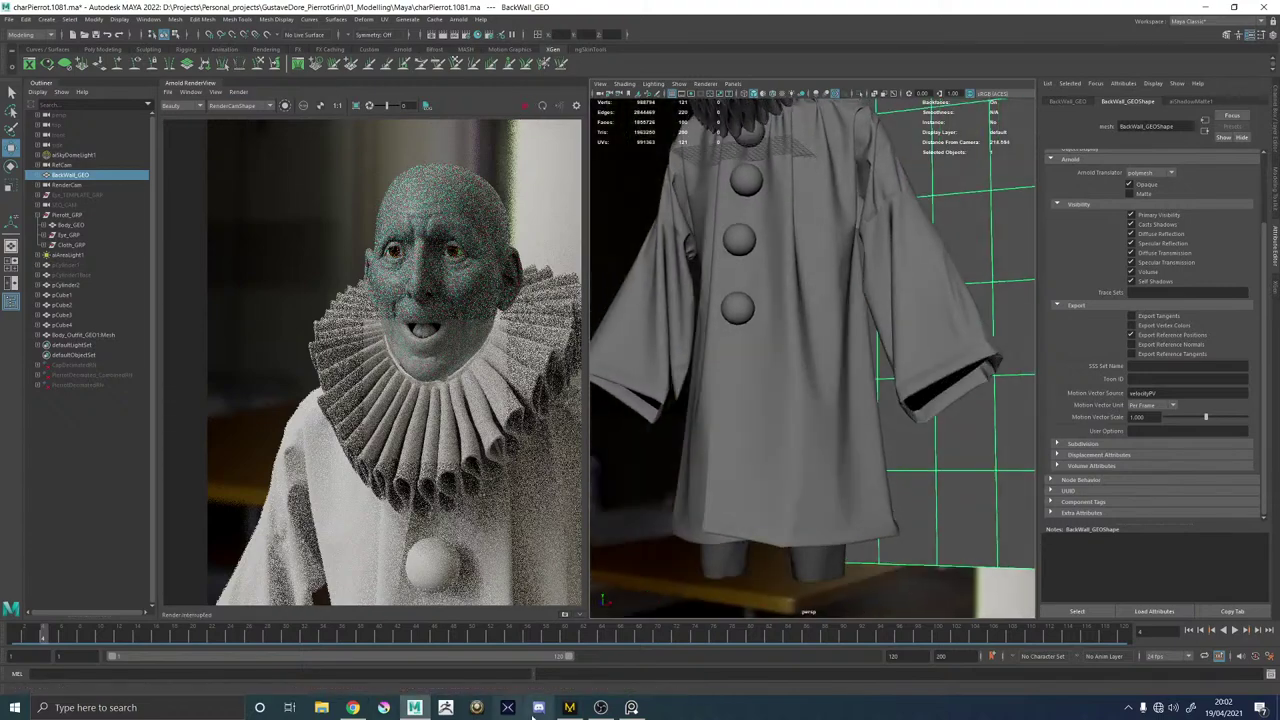
click(569, 707)
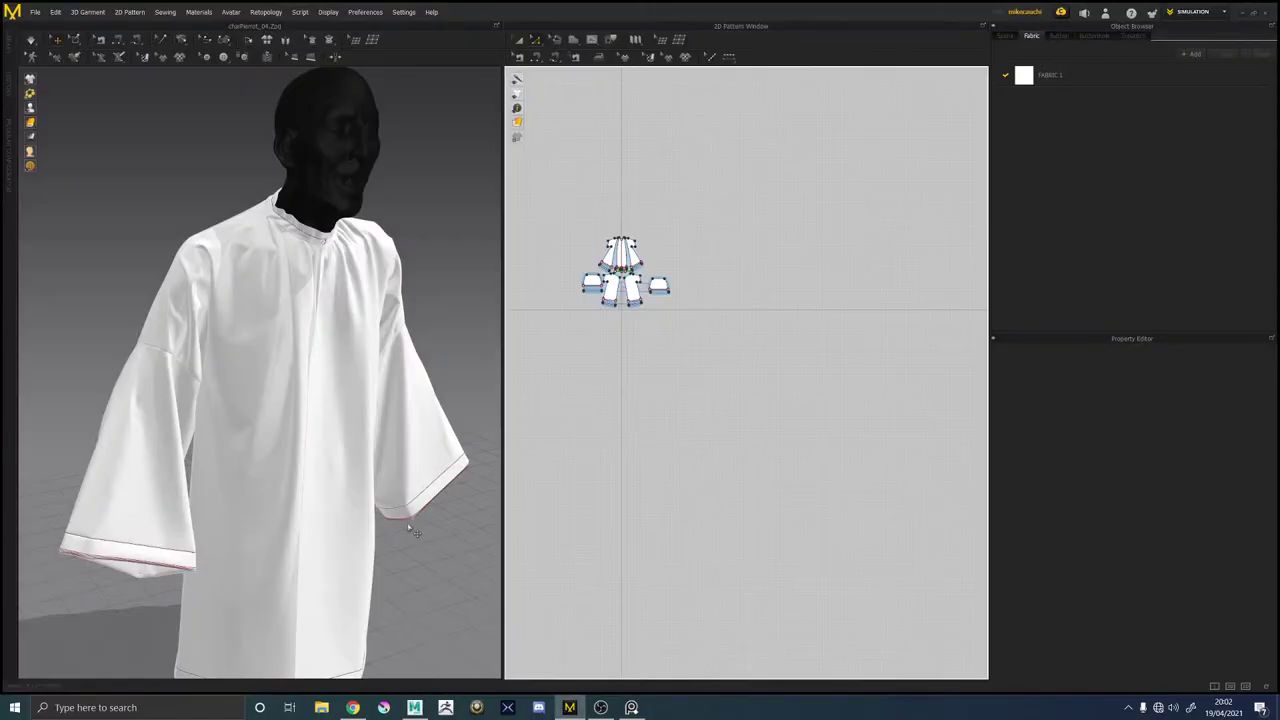
Select all the facing strips along the outfit's bottom hem, front and back on both sides, and deactivate both the patterns and their sewing.
scroll(668, 328, up, 5)
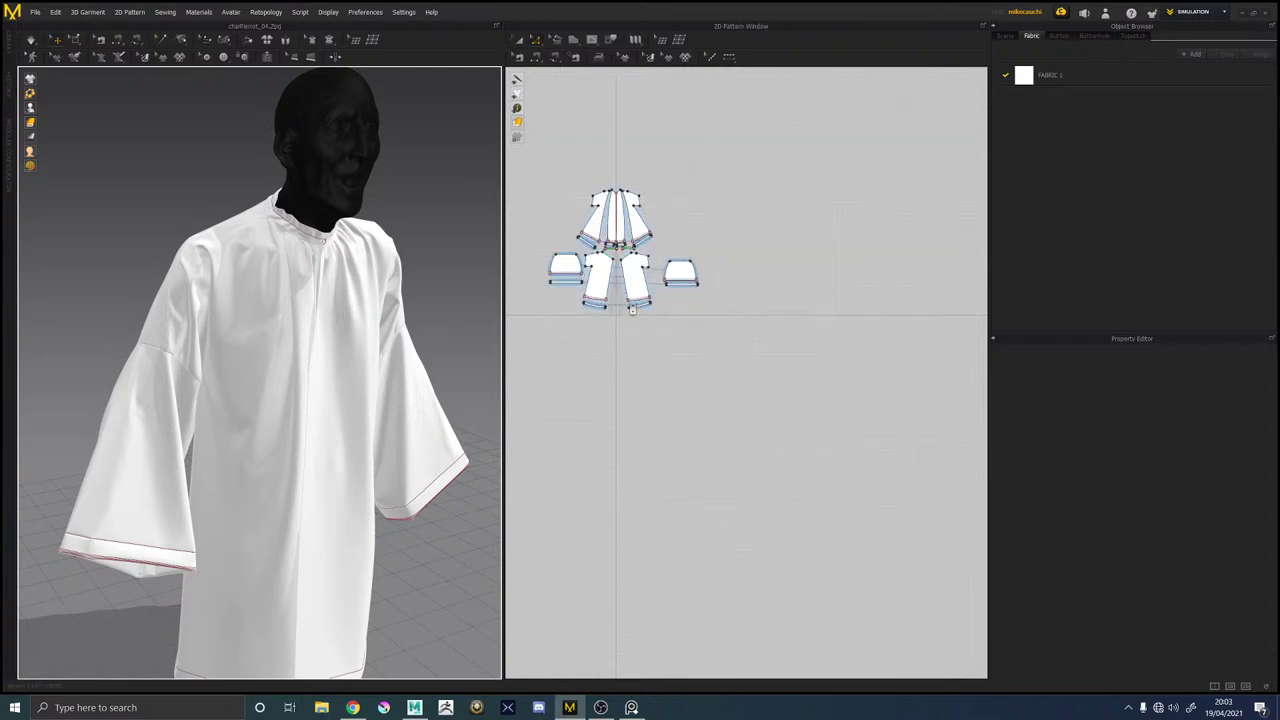
click(663, 318)
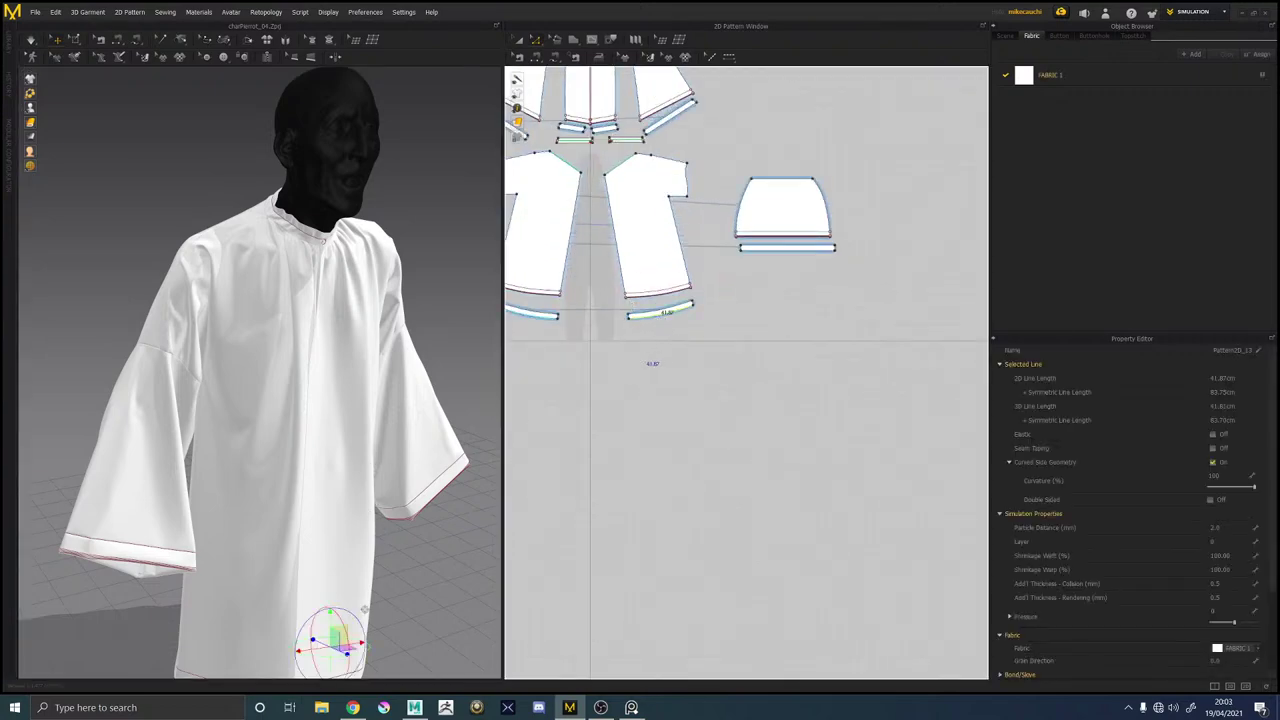
click(641, 366)
click(637, 314)
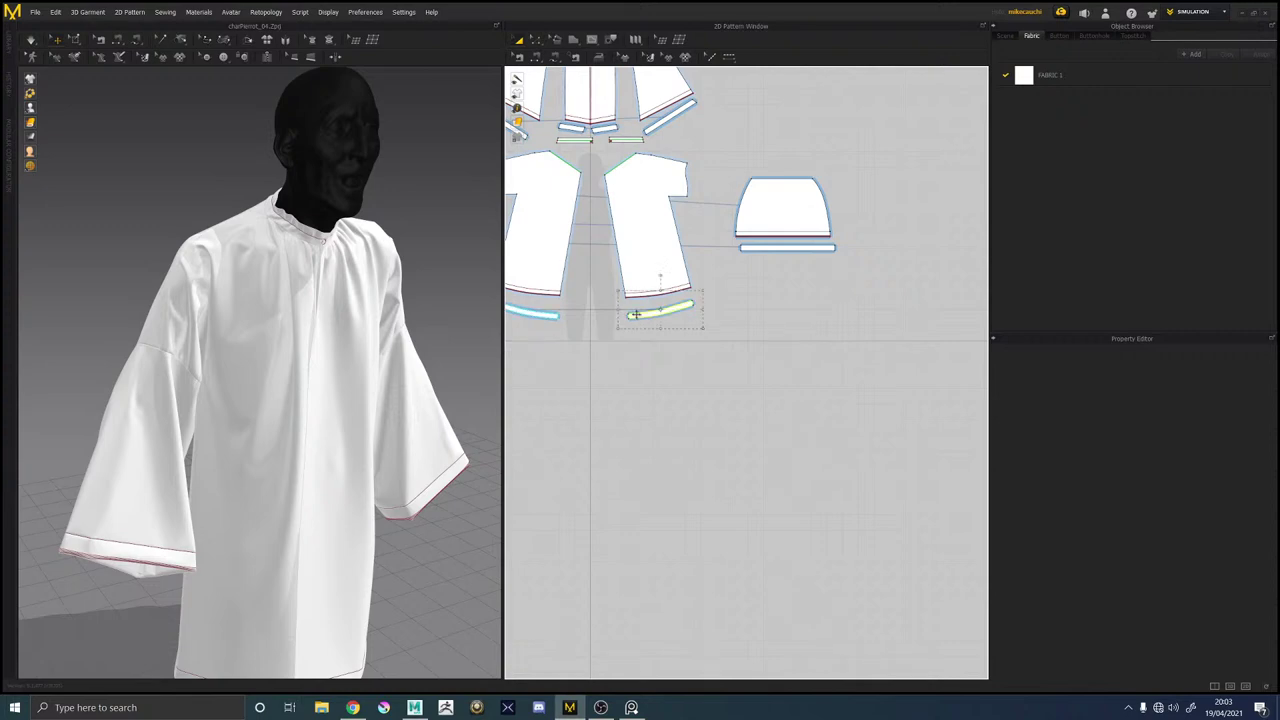
middle_drag(714, 189, 738, 280)
shift+click(689, 208)
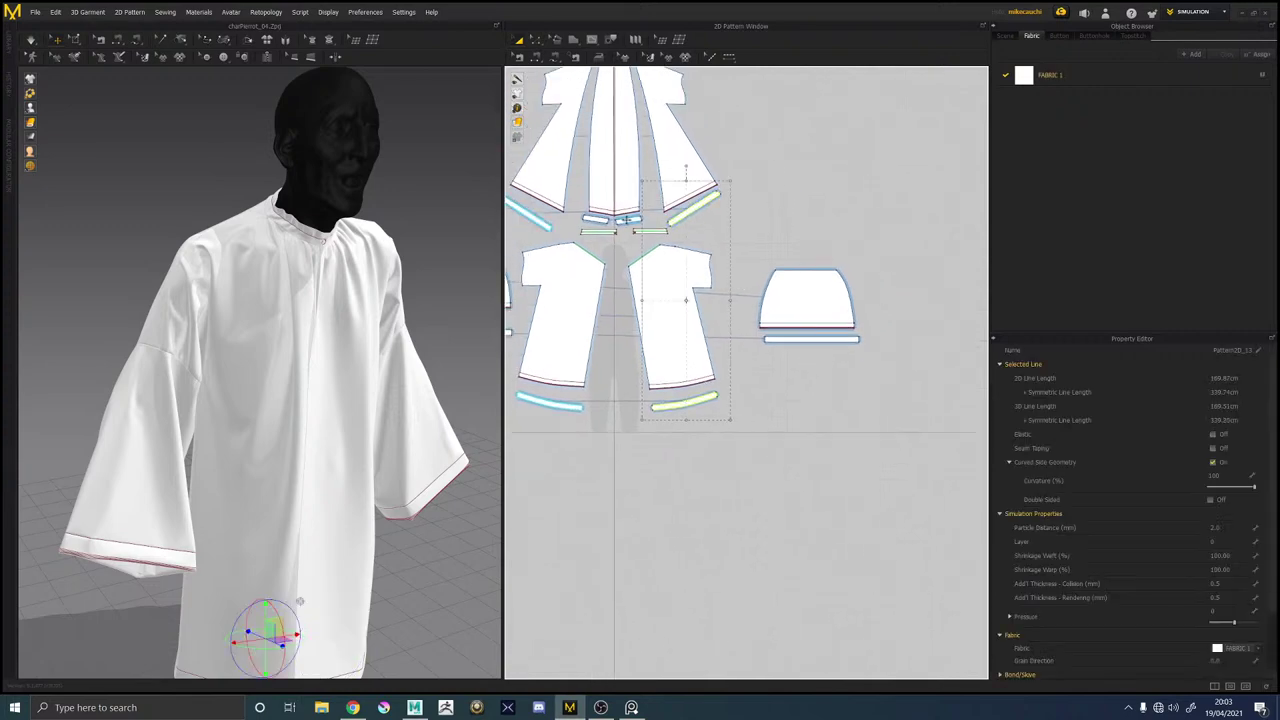
shift+click(627, 222)
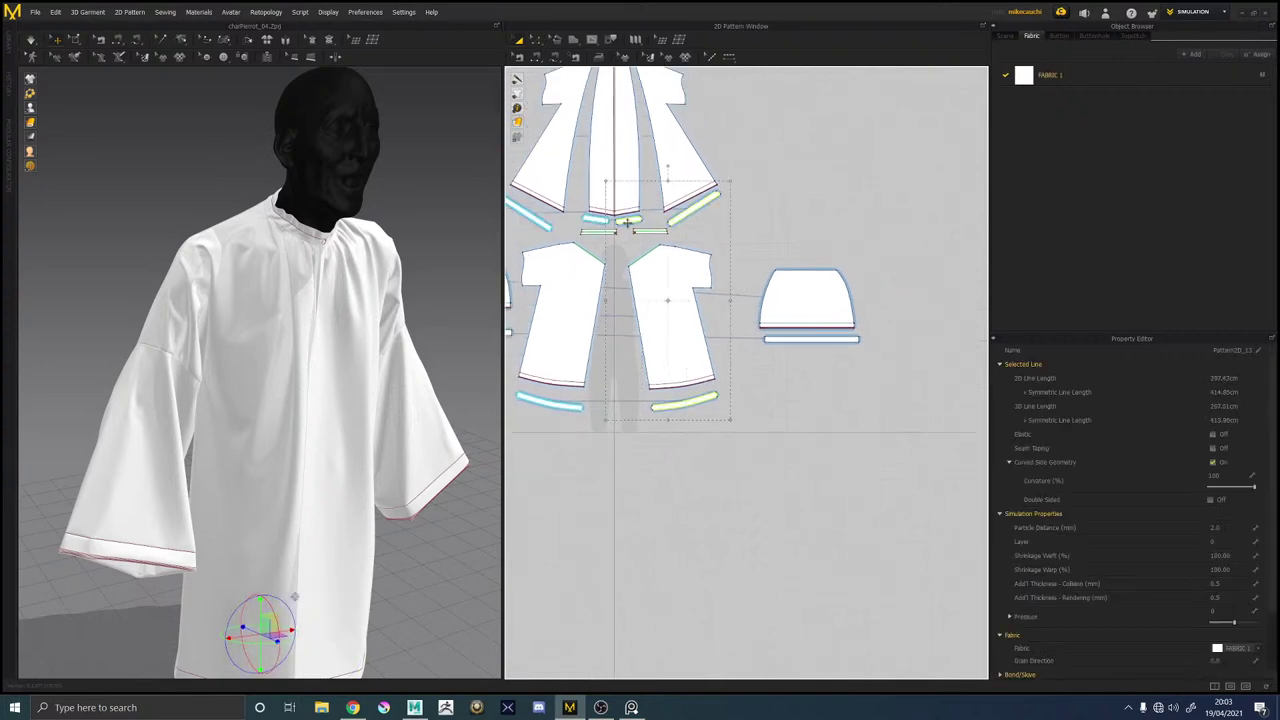
right_click(714, 199)
click(444, 472)
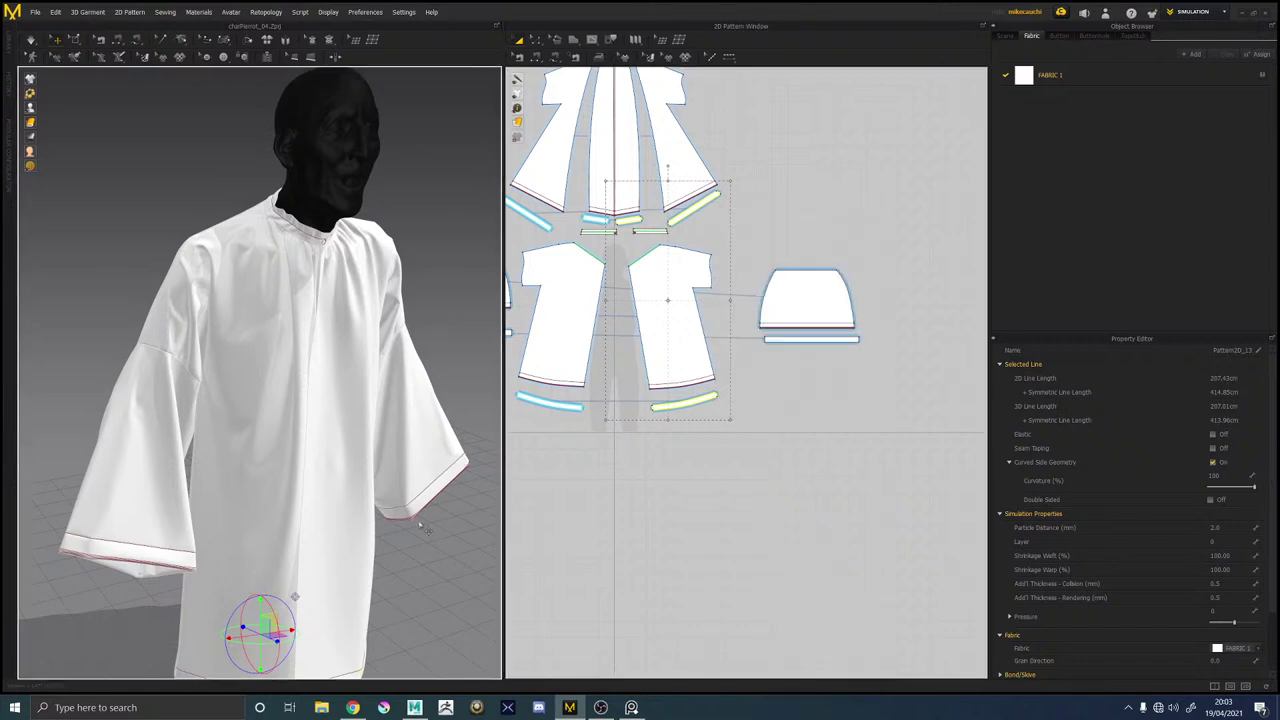
right_drag(426, 478, 420, 377)
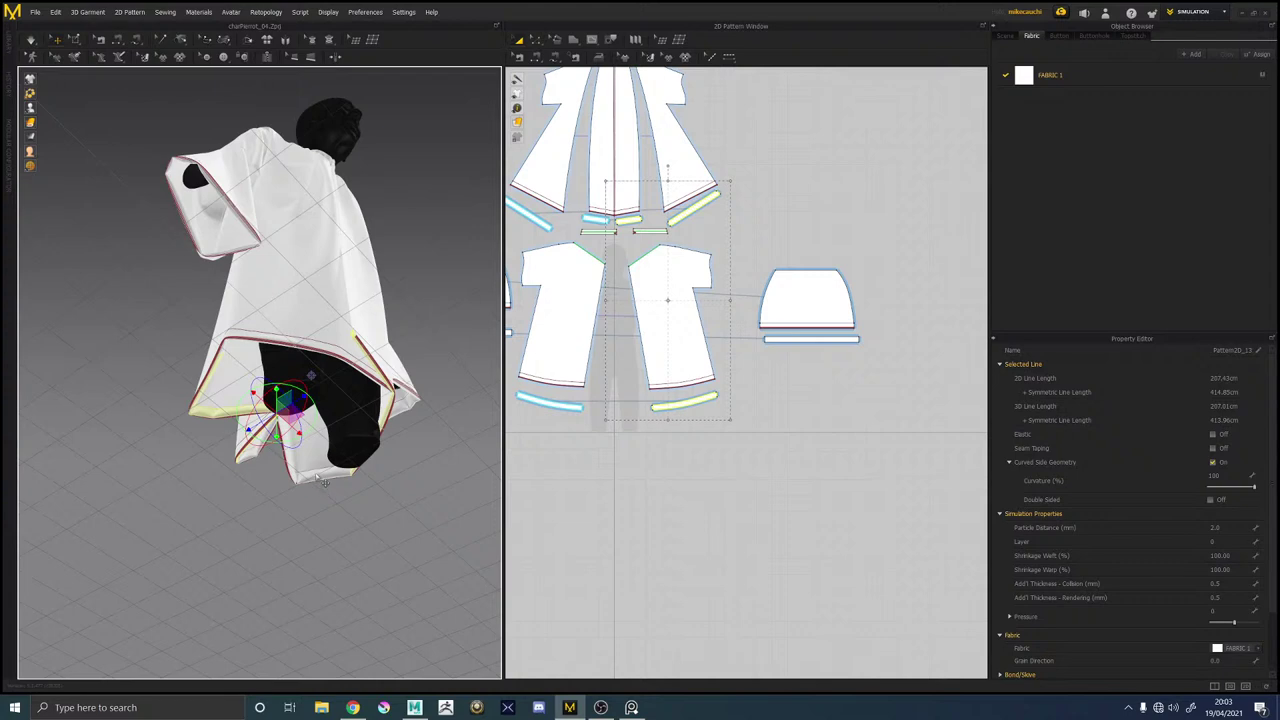
click(256, 459)
shift+click(255, 458)
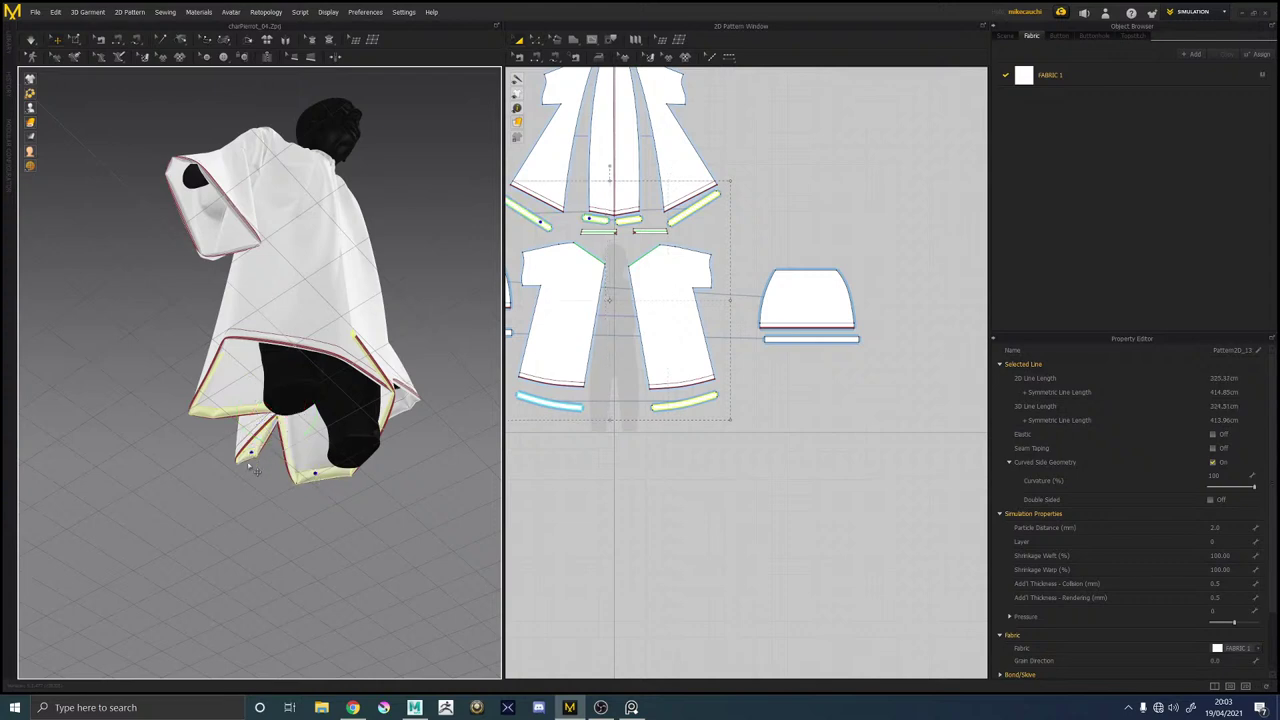
right_drag(300, 477, 94, 446)
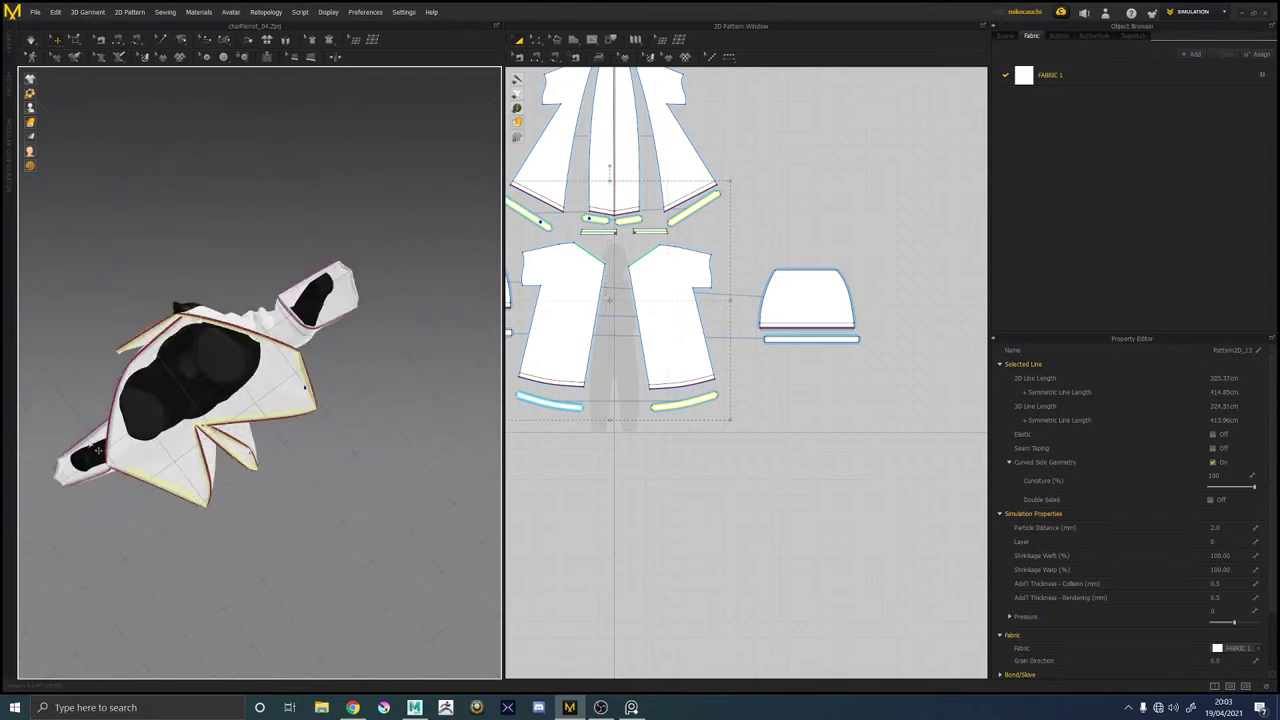
click(117, 440)
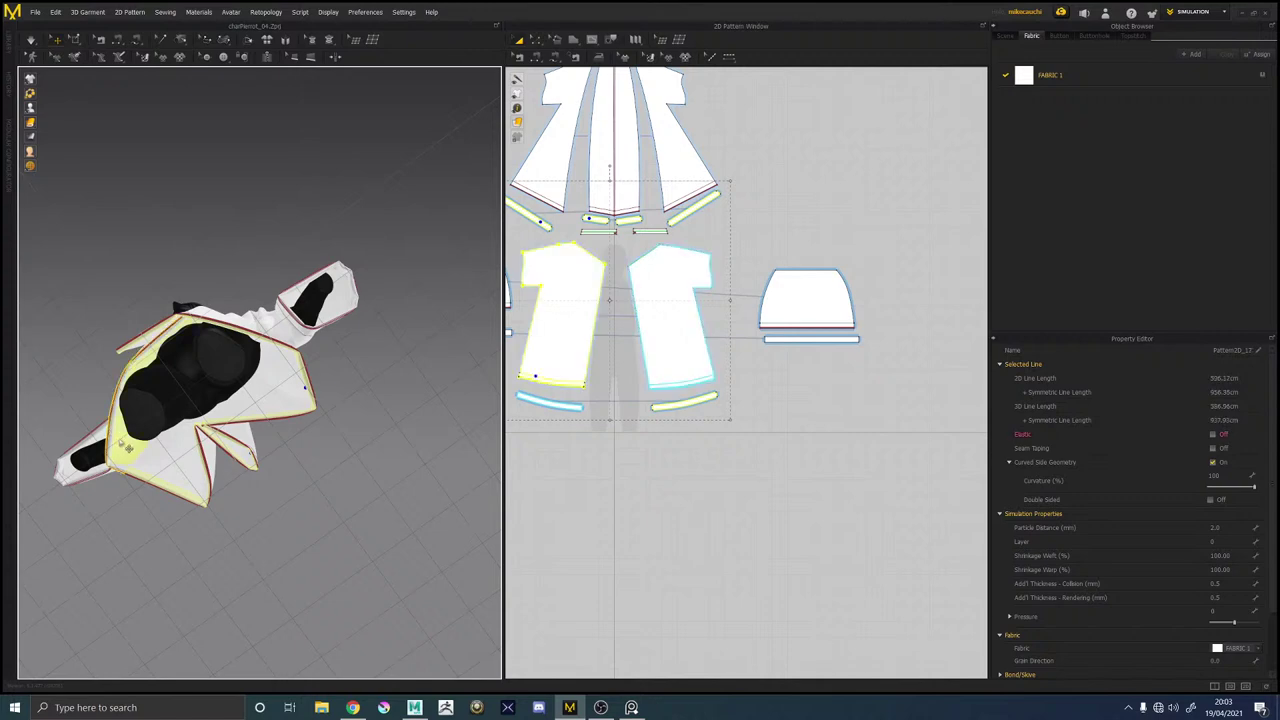
click(127, 448)
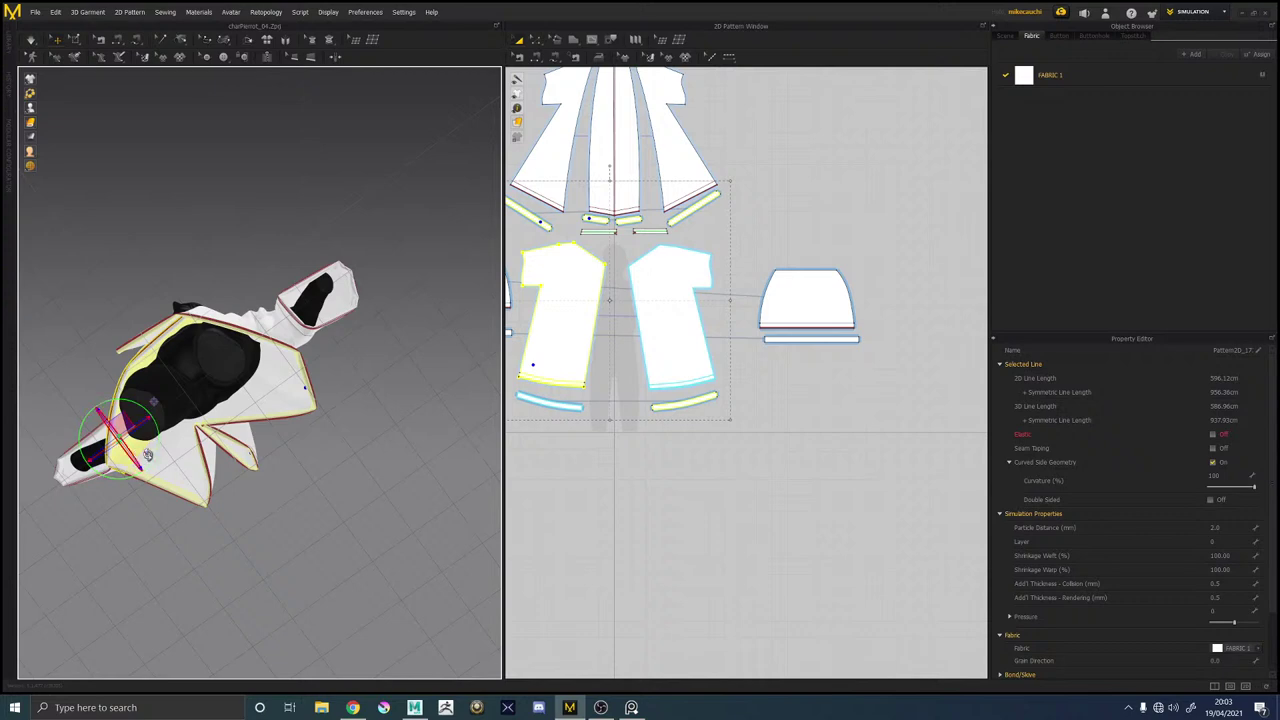
shift+click(151, 362)
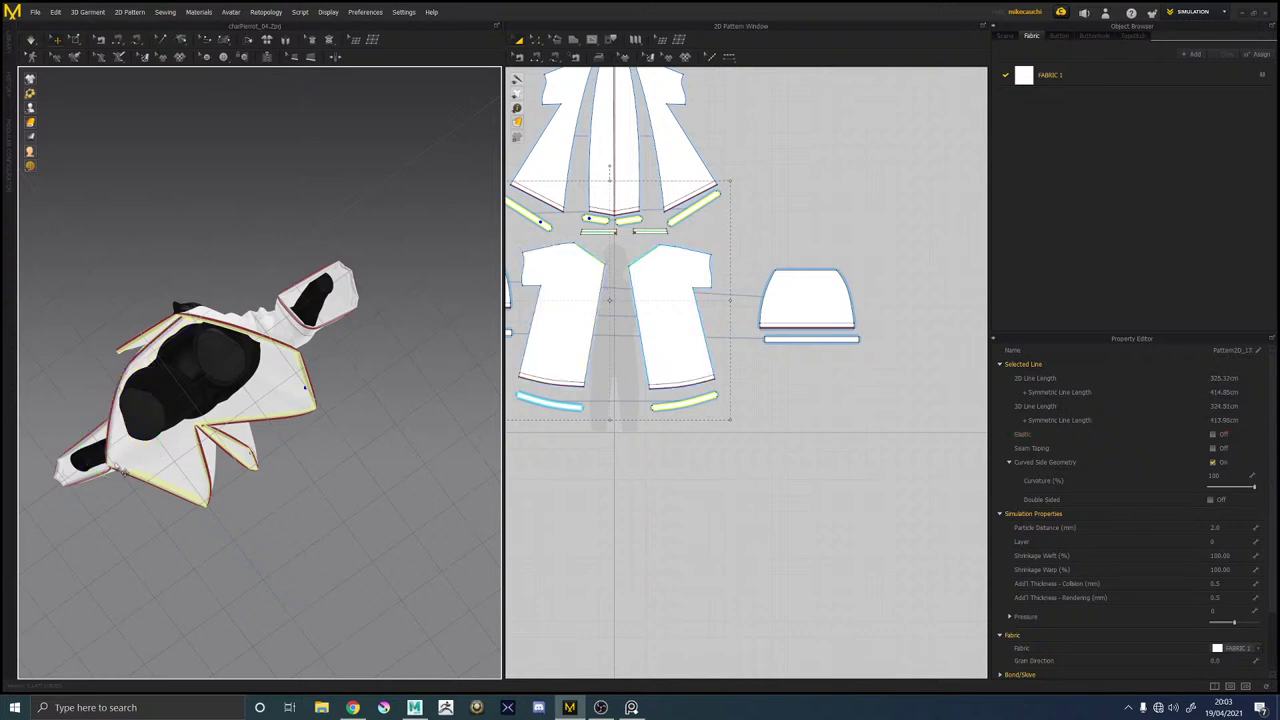
right_click(116, 233)
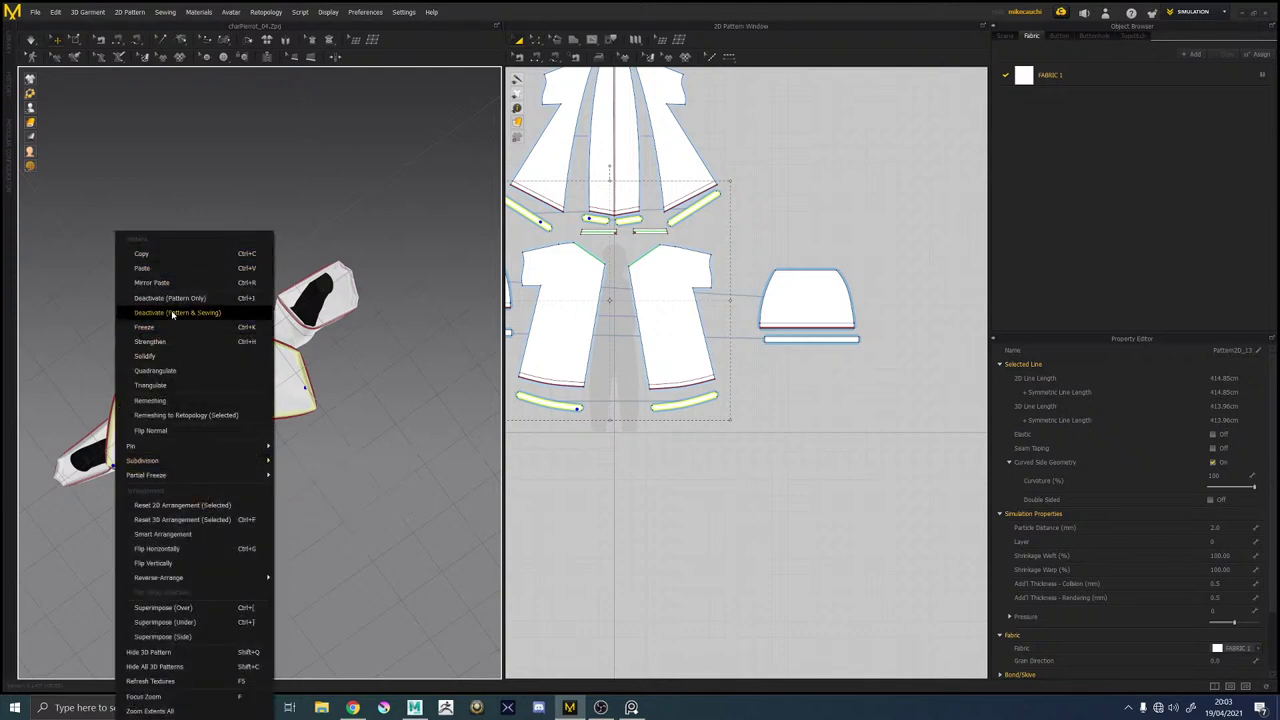
click(173, 313)
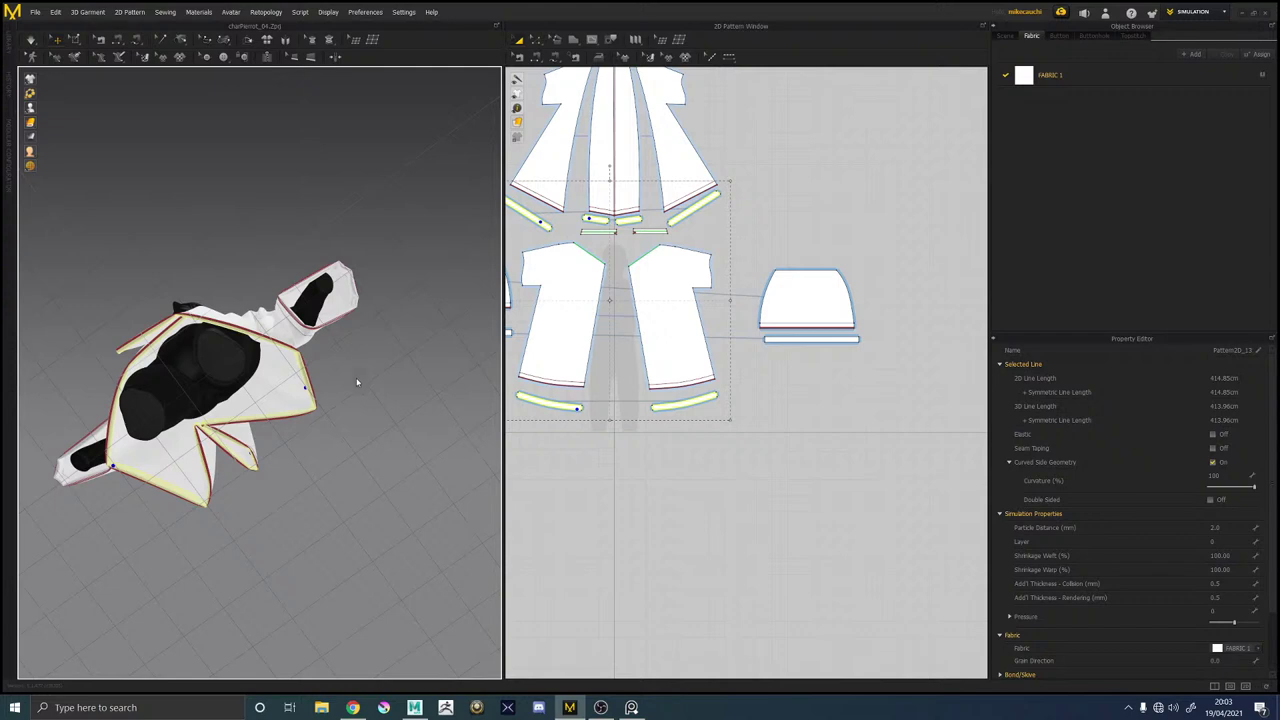
right_drag(365, 412, 392, 474)
click(393, 468)
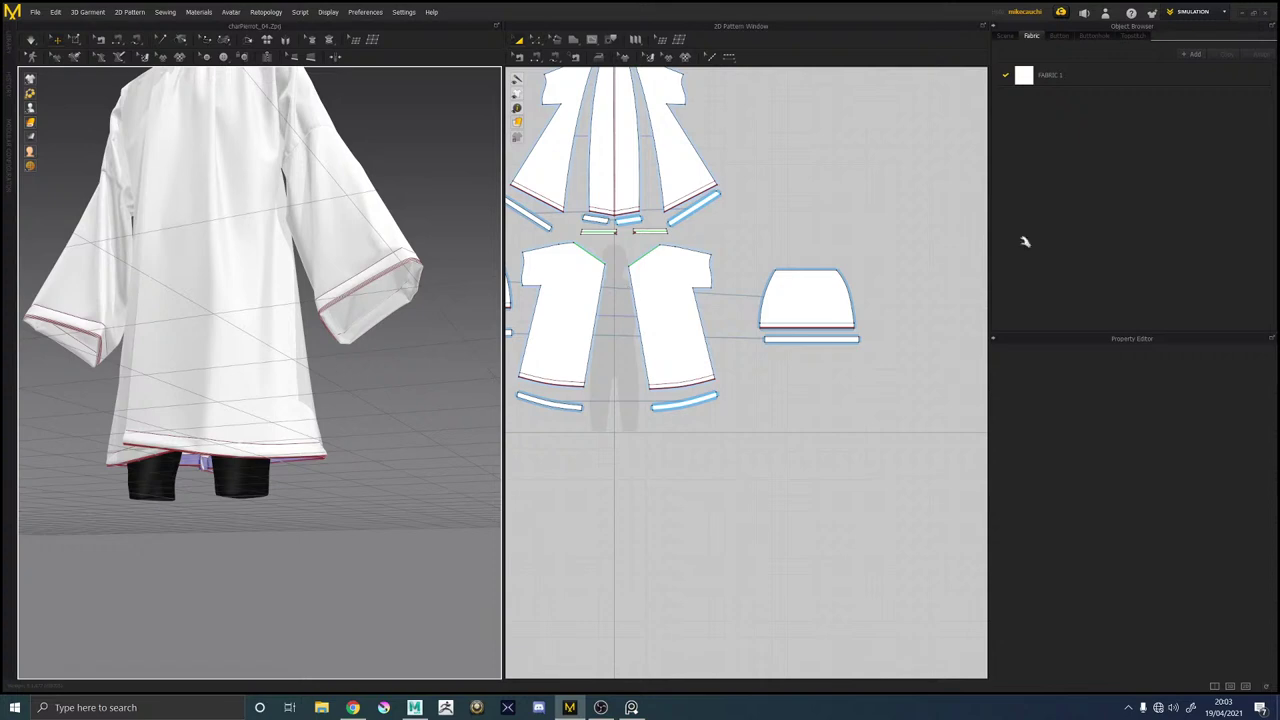
Switch back to Maya and inspect the ruff, buttons and sleeves in both the viewport and the existing render.
key(alt+Tab)
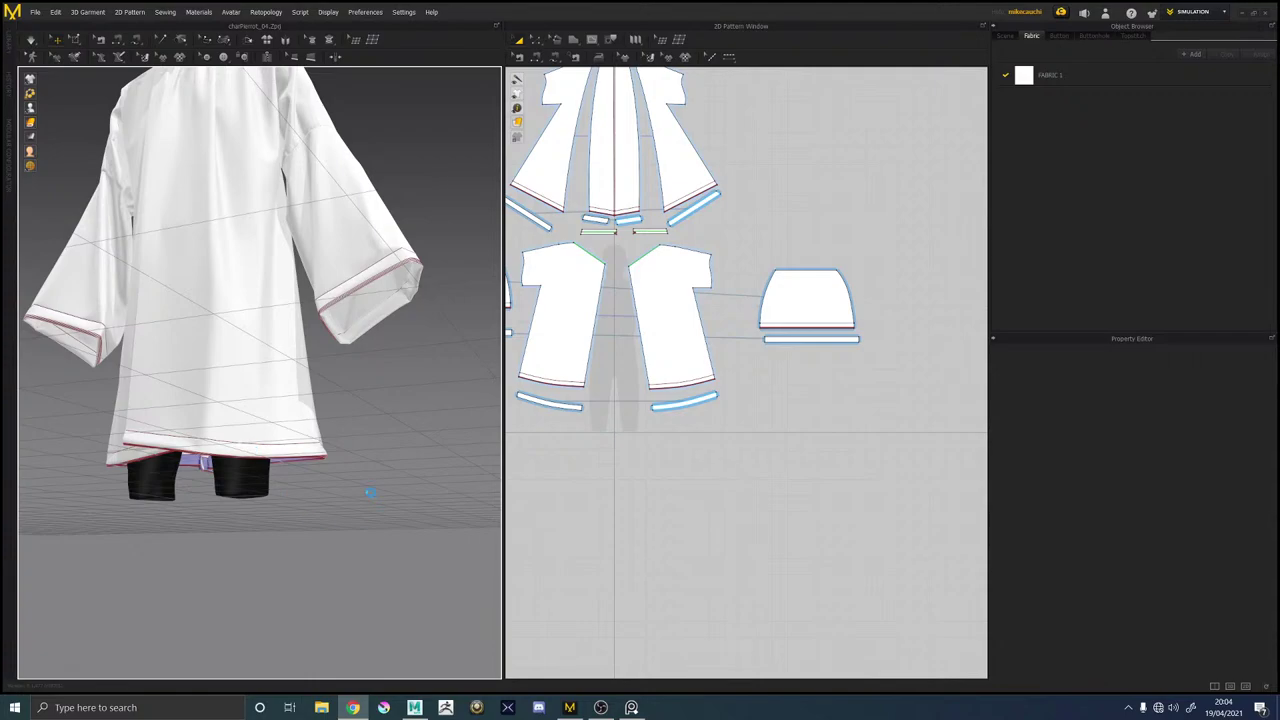
right_drag(371, 491, 241, 454)
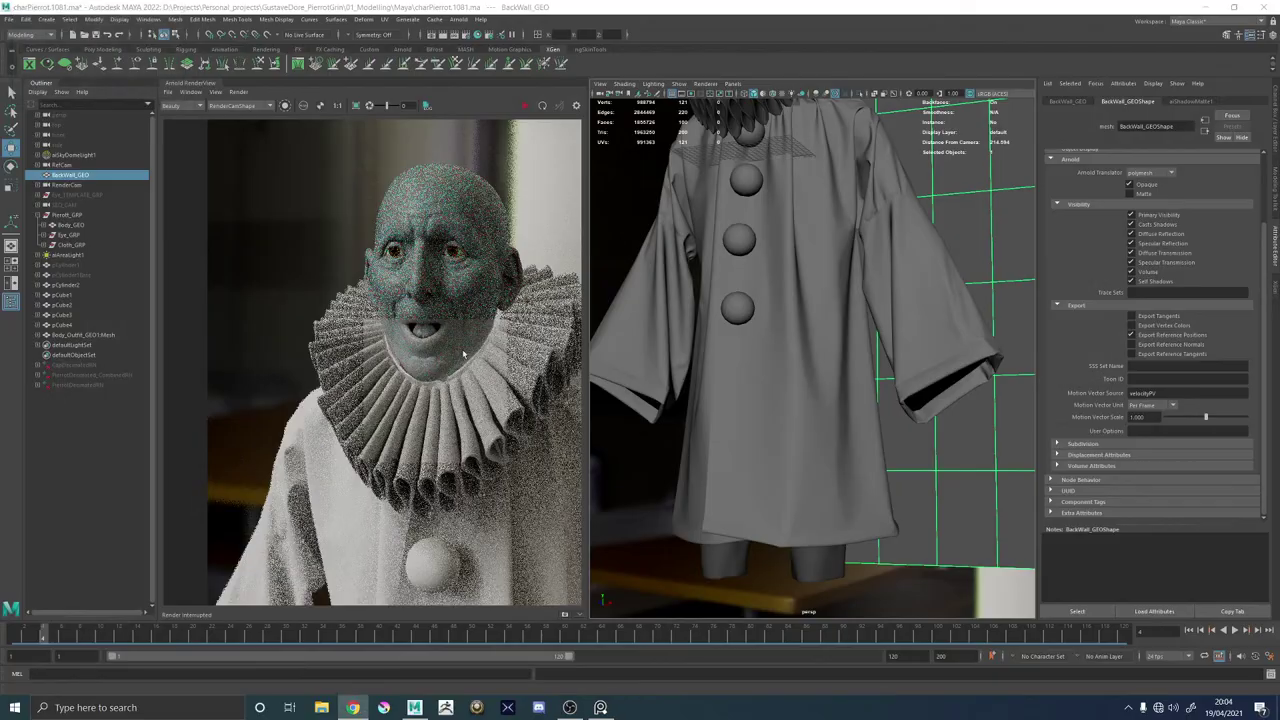
alt+drag(780, 240, 777, 183)
alt+middle_drag(777, 183, 786, 391)
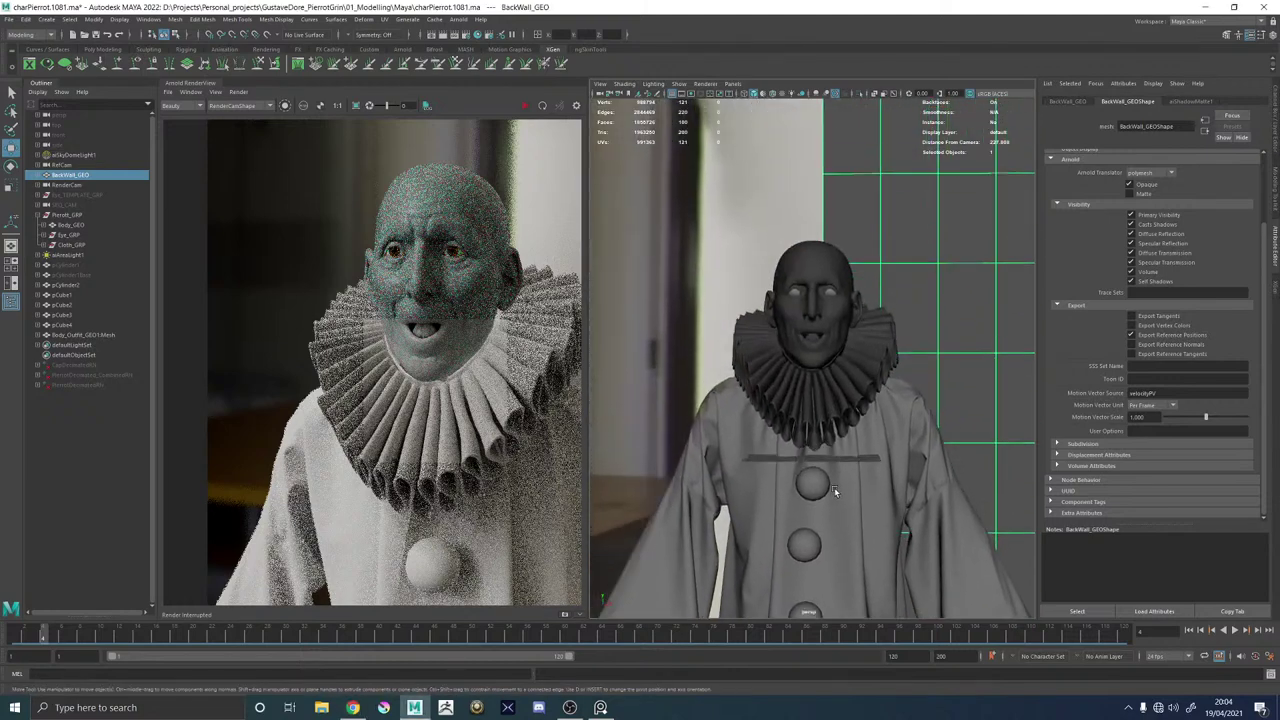
alt+drag(786, 391, 795, 394)
scroll(816, 327, up, 5)
scroll(812, 328, down, 5)
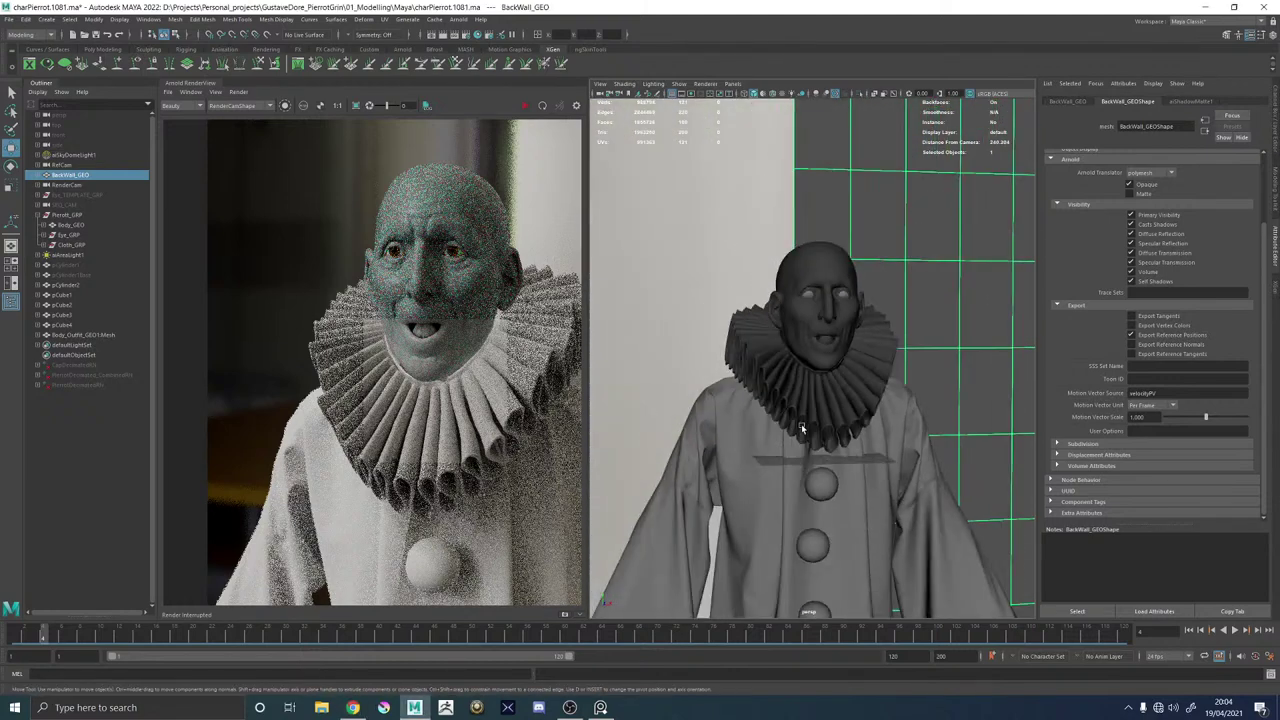
alt+middle_drag(778, 449, 783, 303)
scroll(359, 428, down, 2)
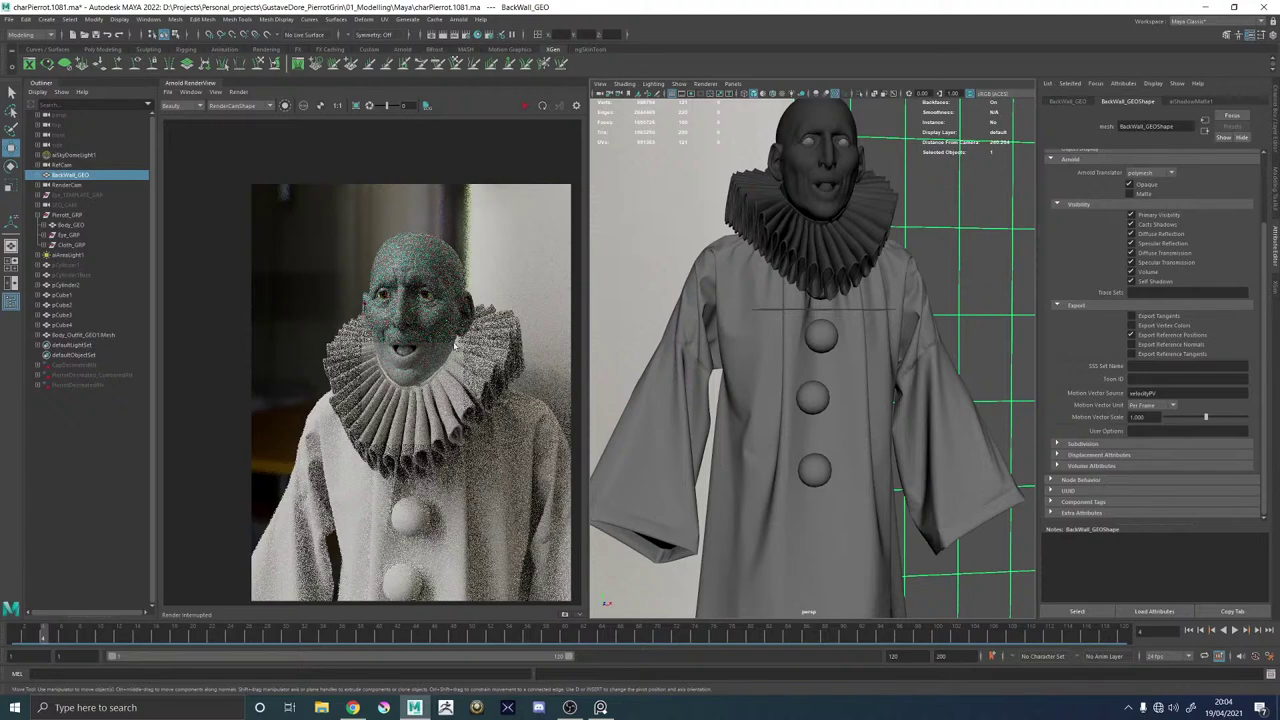
scroll(330, 455, up, 3)
scroll(383, 485, down, 3)
Reposition the middle front button pCube3 on the outfit and save an incremental version of the scene.
alt+drag(809, 437, 851, 426)
click(802, 358)
click(820, 405)
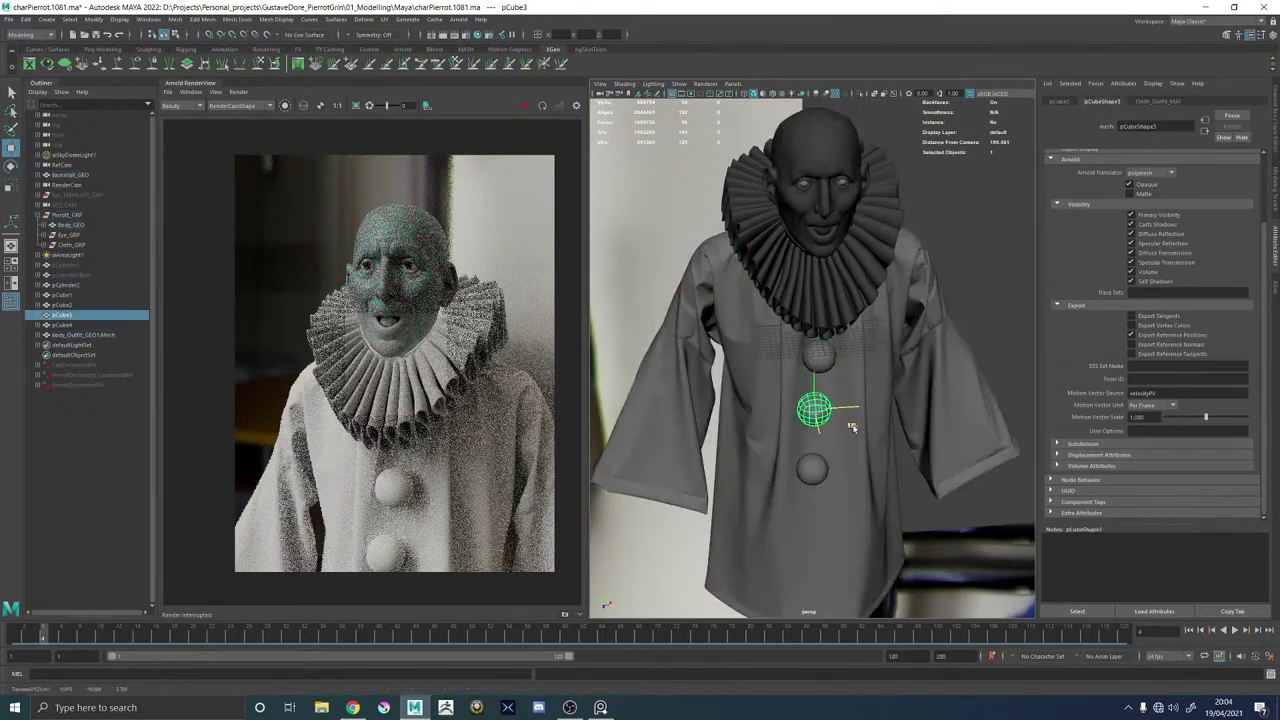
key(ctrl+alt+s)
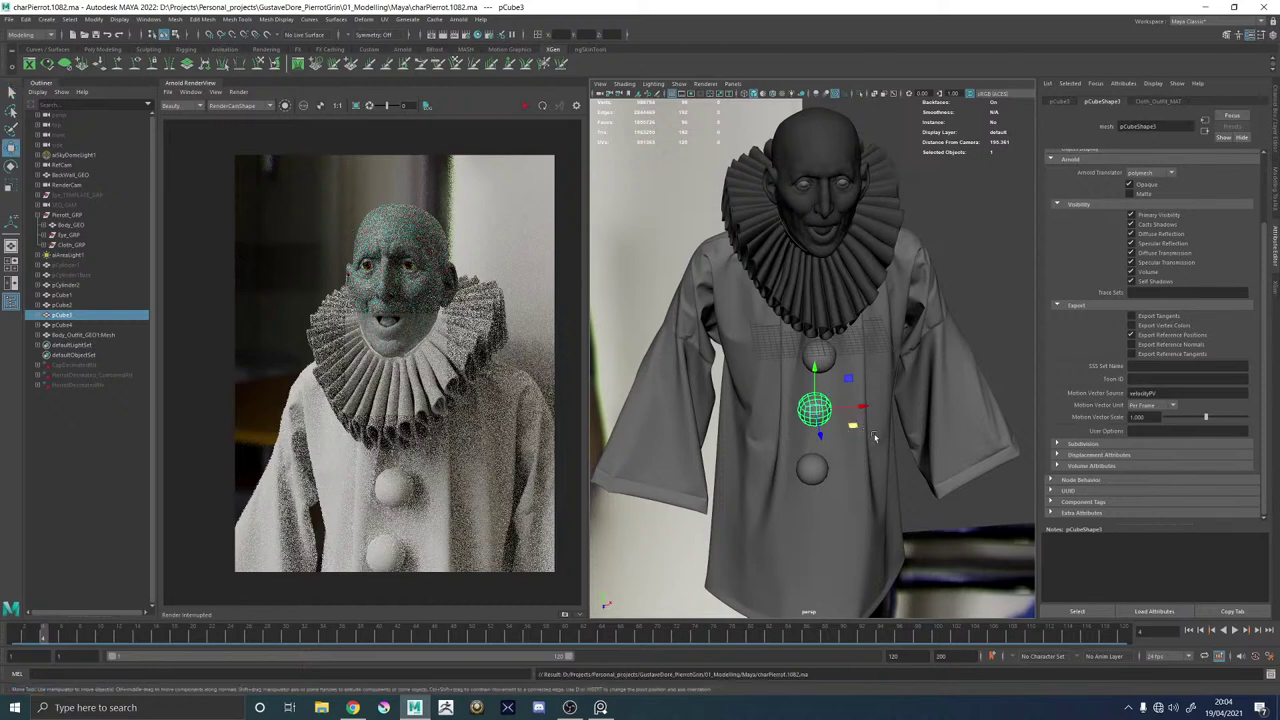
Check from the side how the buttons and ruff sit against the outfit.
key(w)
alt+drag(851, 428, 1078, 299)
click(883, 330)
click(967, 328)
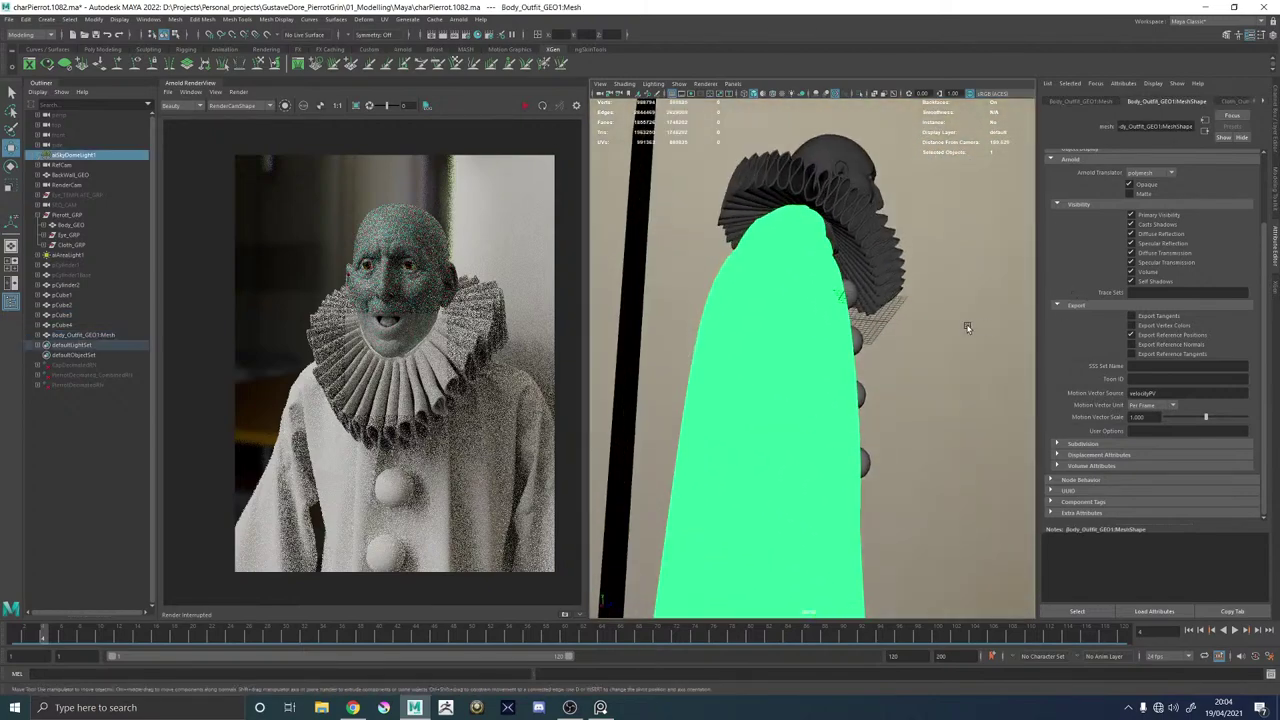
alt+drag(967, 327, 818, 407)
Duplicate the Body_Outfit_GEO1 mesh and run the MEL script that adapts the copy to its UV layout.
click(859, 386)
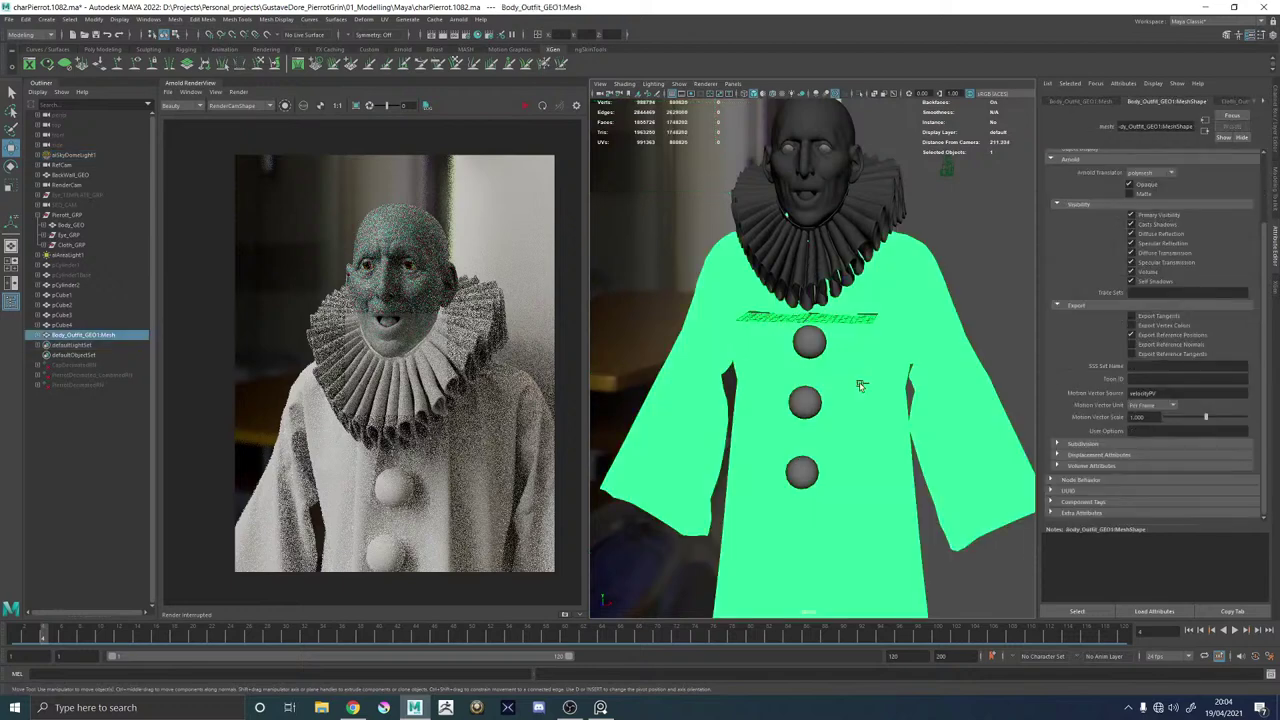
key(ctrl+d)
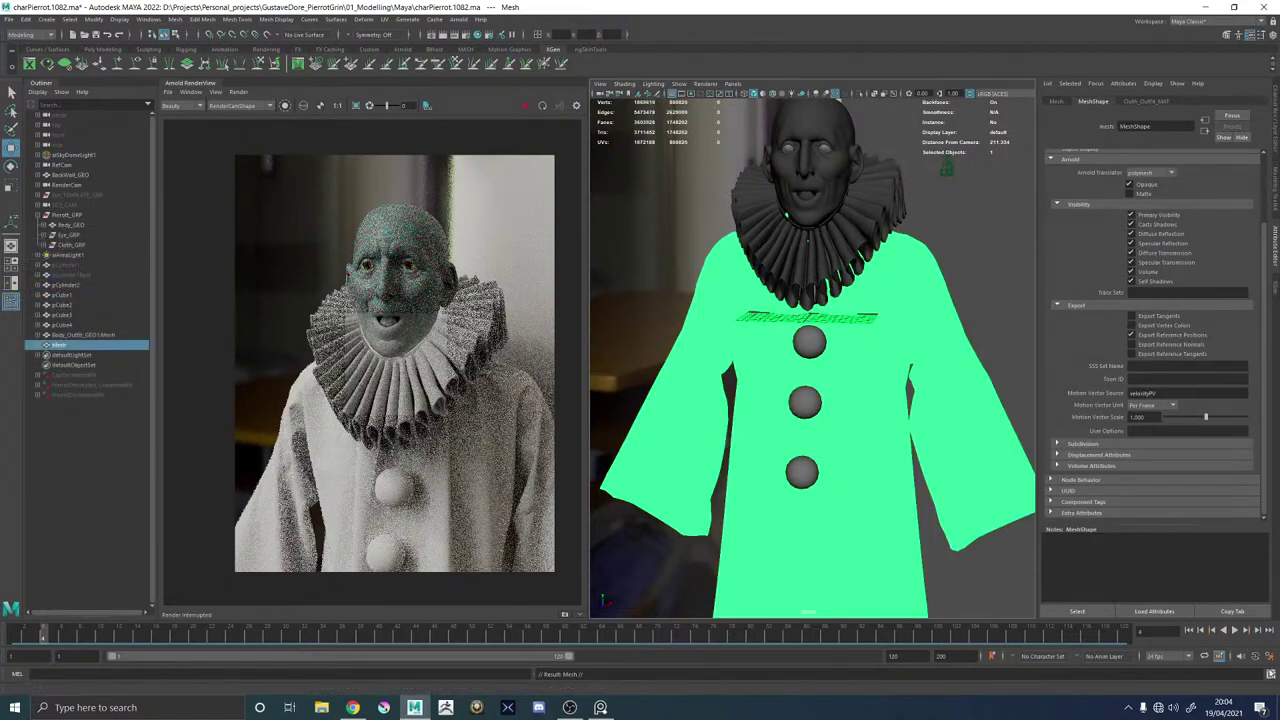
click(1268, 673)
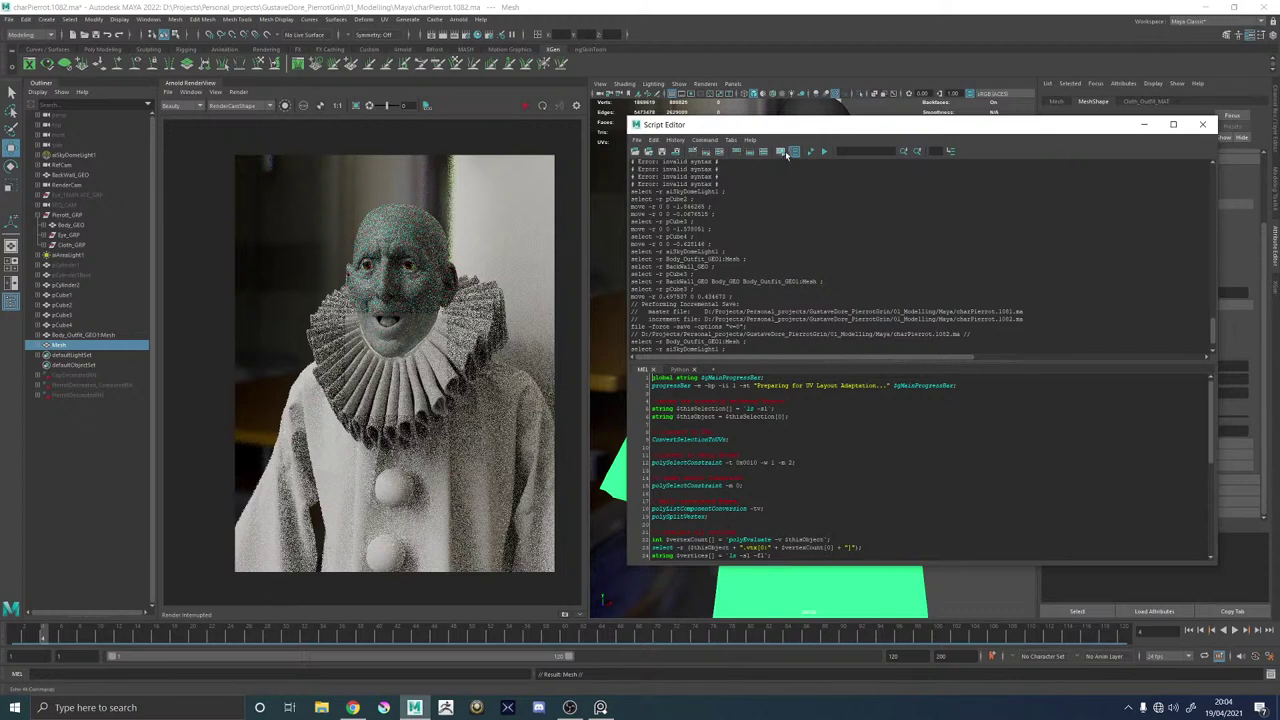
click(813, 151)
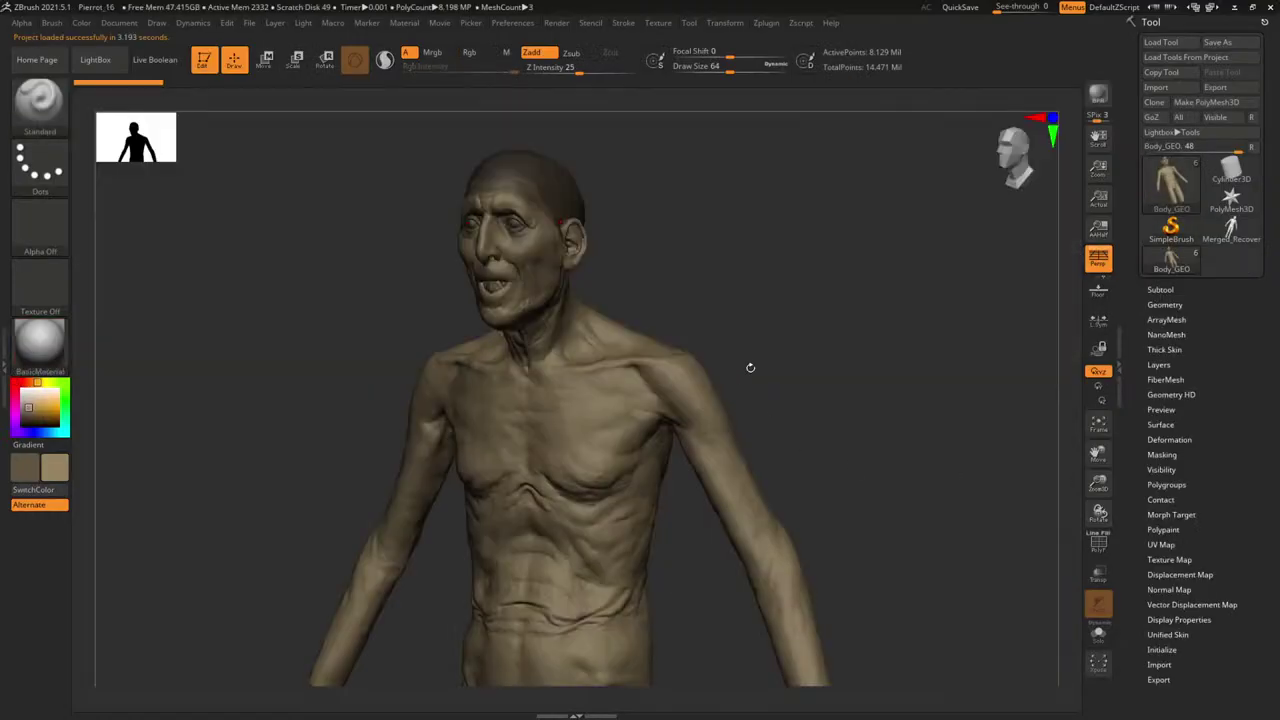
In the ZBrush body sculpt, step down four subdivision levels and examine the polygroups with the polyframe temporarily shown.
shift+drag(820, 329, 831, 329)
alt+drag(763, 300, 796, 412)
alt+drag(745, 349, 851, 377)
key(shift+f)
key(shift+d)
key(shift+d)
key(shift+d)
key(shift+d)
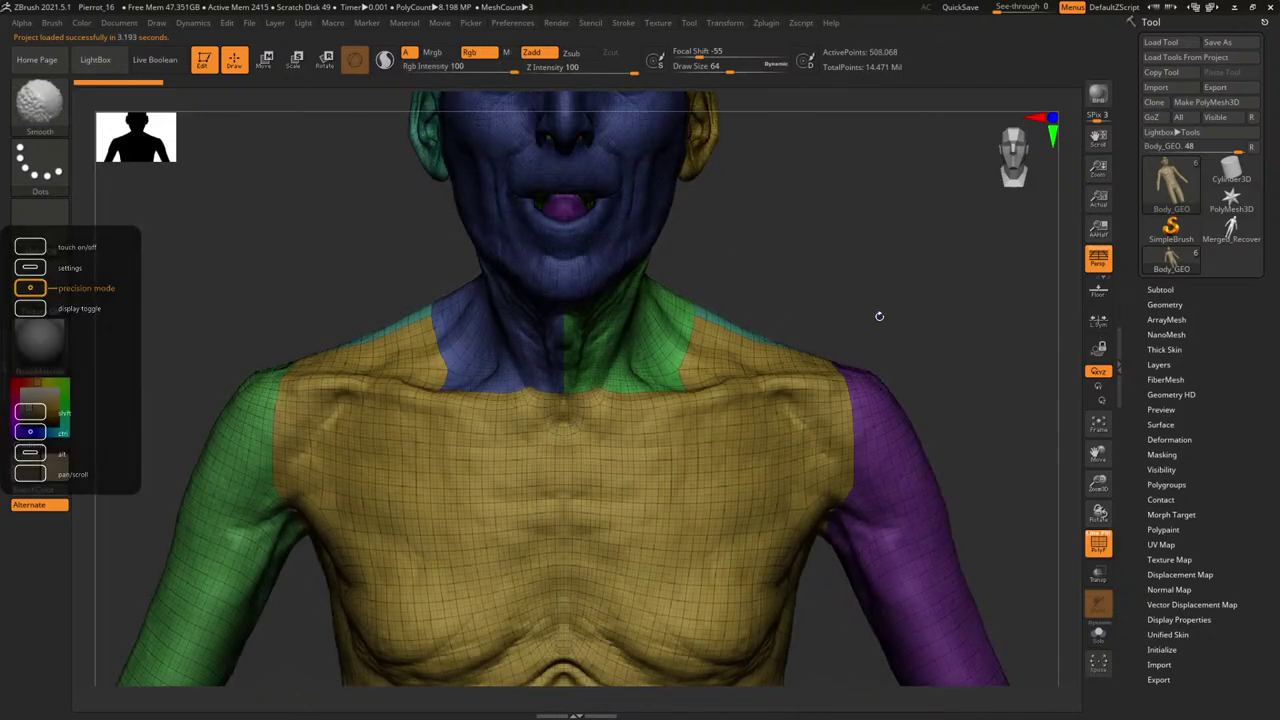
alt+drag(808, 240, 820, 420)
key(shift+f)
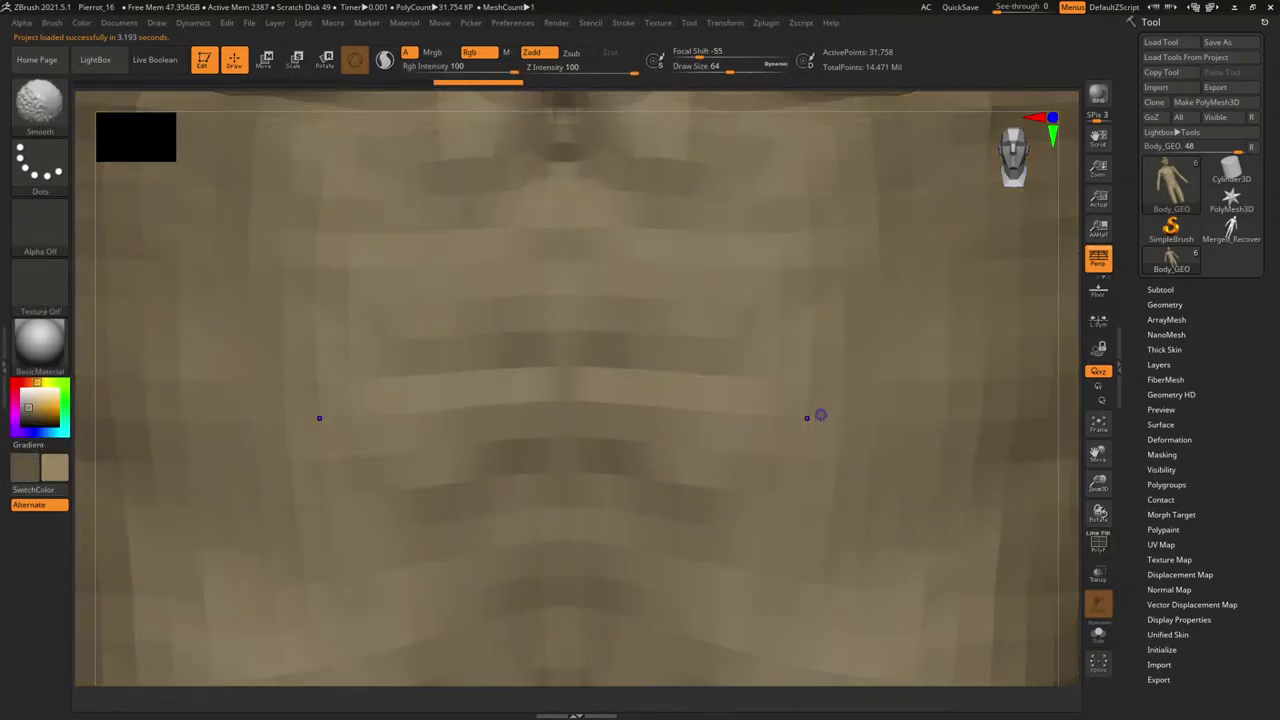
key(f)
mouse_move(766, 263)
alt+mouse_down()
mouse_move(831, 444)
mouse_move(840, 403)
mouse_move(911, 286)
mouse_move(794, 351)
alt+mouse_up()
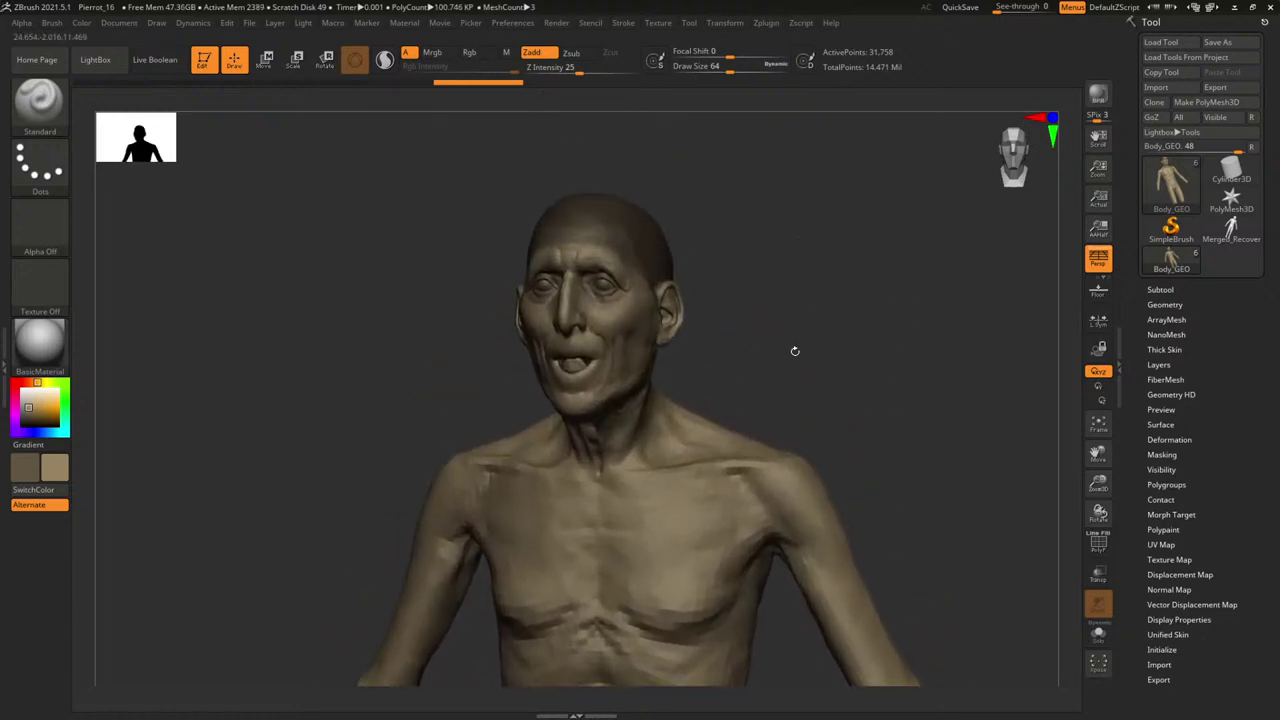
Isolate the face polygroup, examine it up close, and restore the visibility of the whole body.
ctrl+shift+click(615, 330)
key(f)
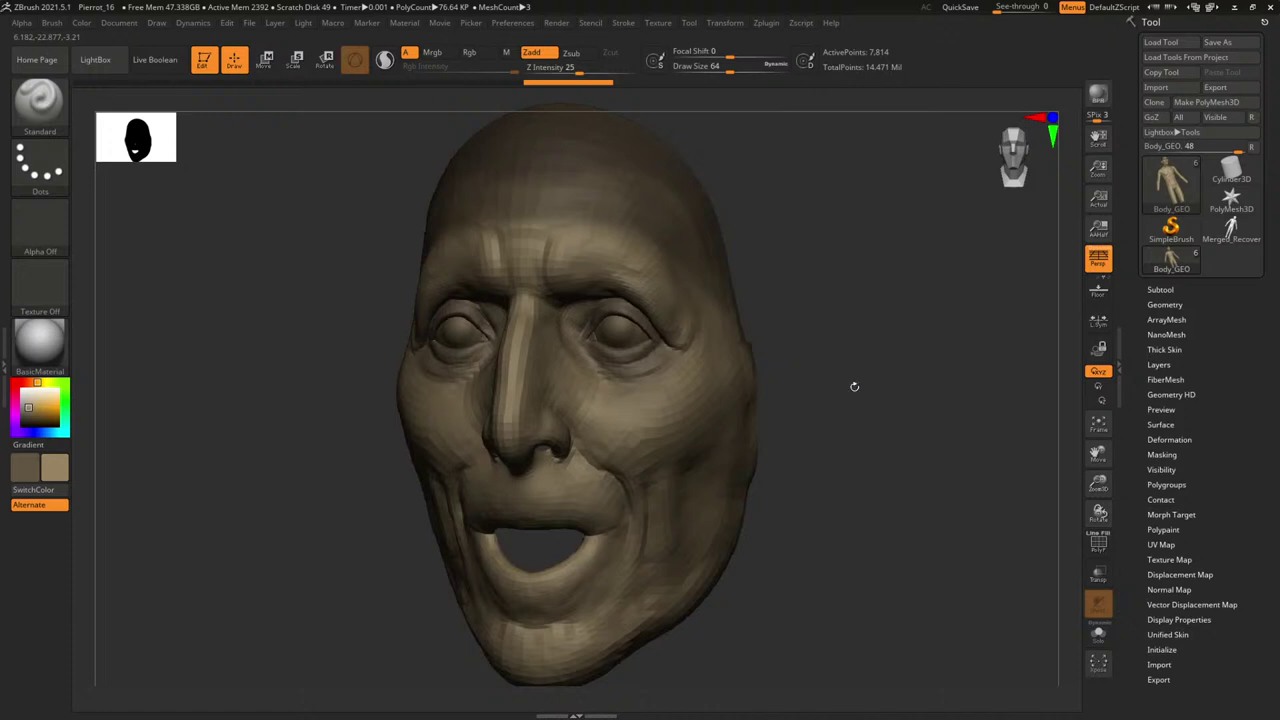
drag(853, 386, 830, 356)
ctrl+shift+click(883, 381)
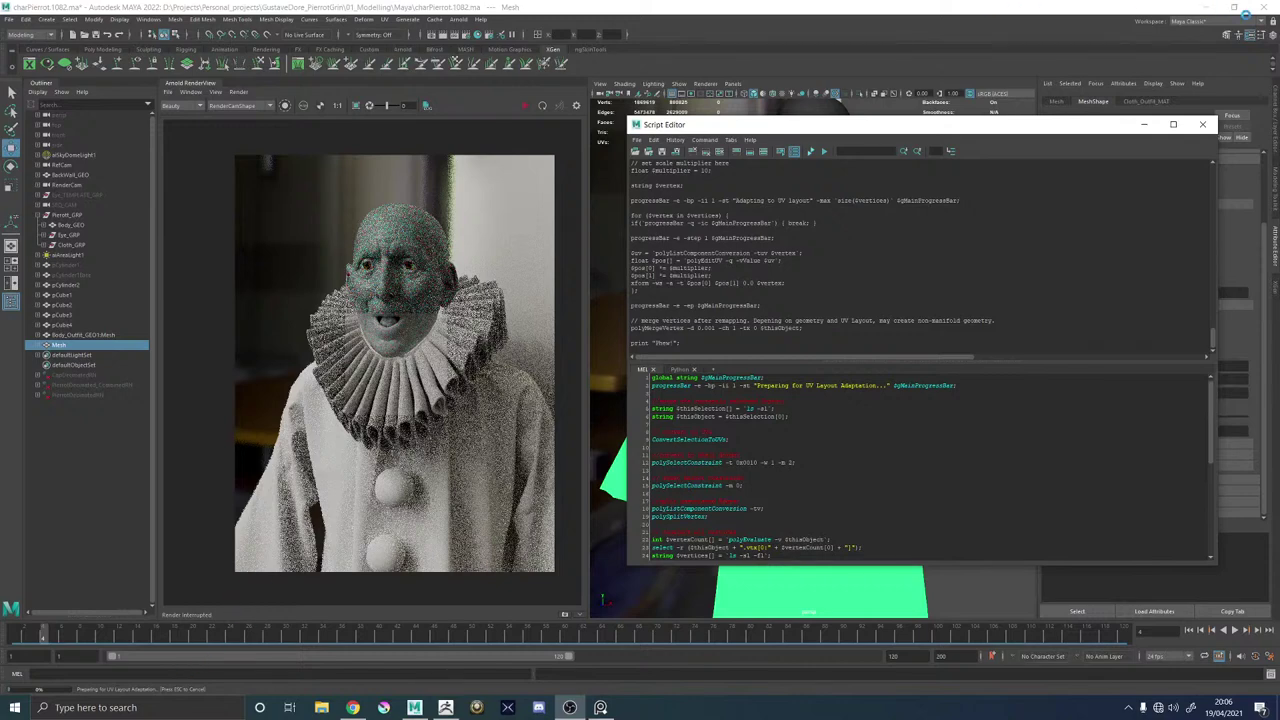
Bring up the Pierrot reference board over the Maya scene to compare it with the render.
right_click(416, 707)
click(386, 678)
click(600, 707)
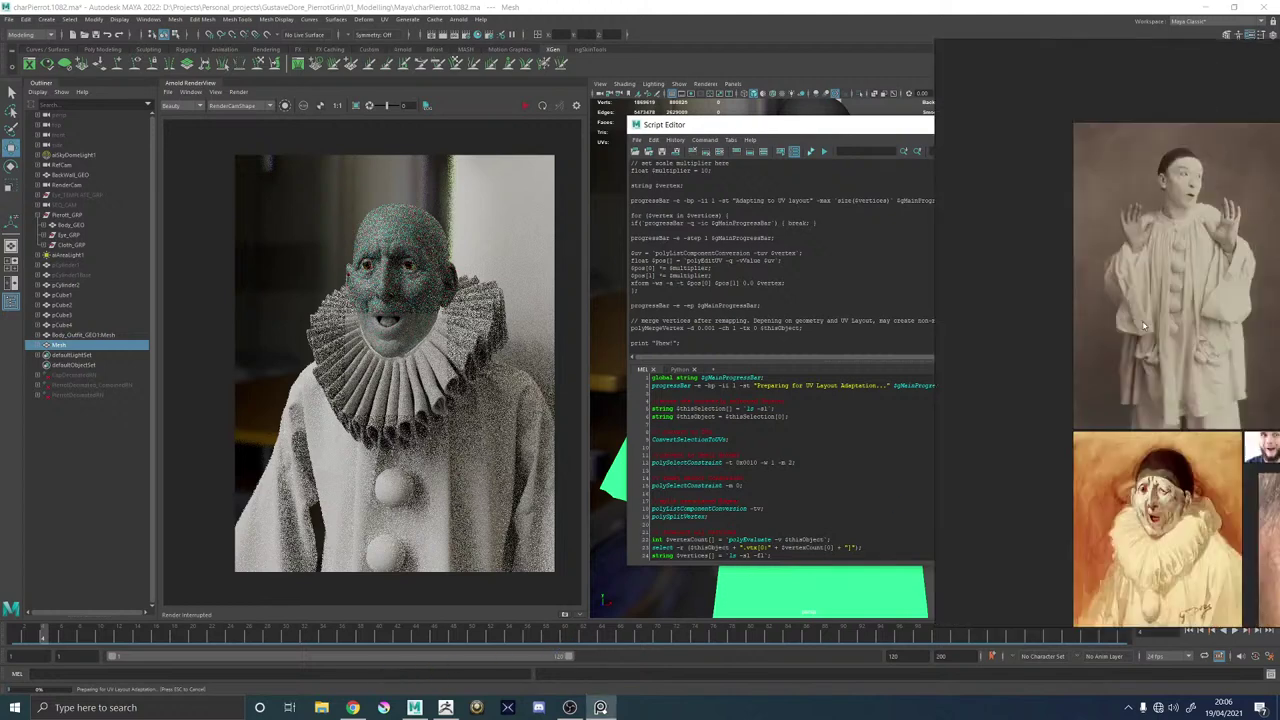
Switch to the ZBrush body sculpt, move the reference board beside the head, and frame the painted Pierrot's face in it.
right_drag(1155, 532, 812, 520)
scroll(820, 488, up, 5)
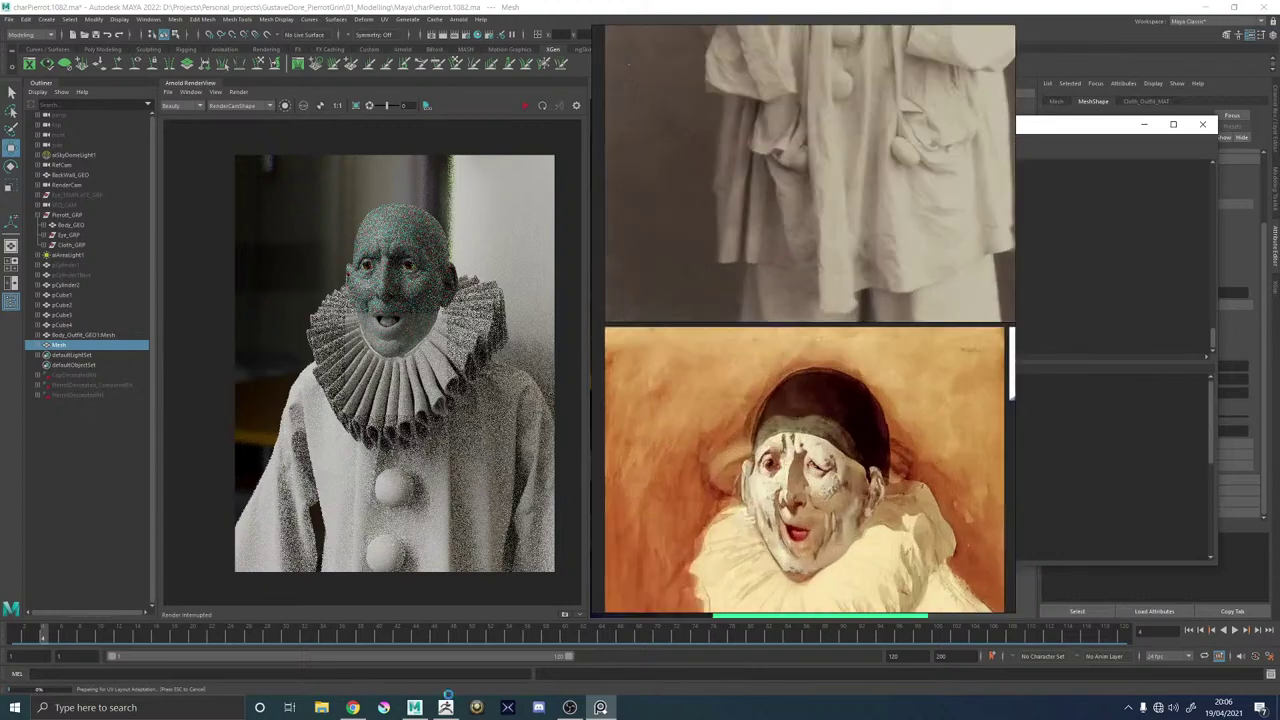
click(446, 706)
drag(768, 305, 221, 347)
scroll(221, 347, down, 3)
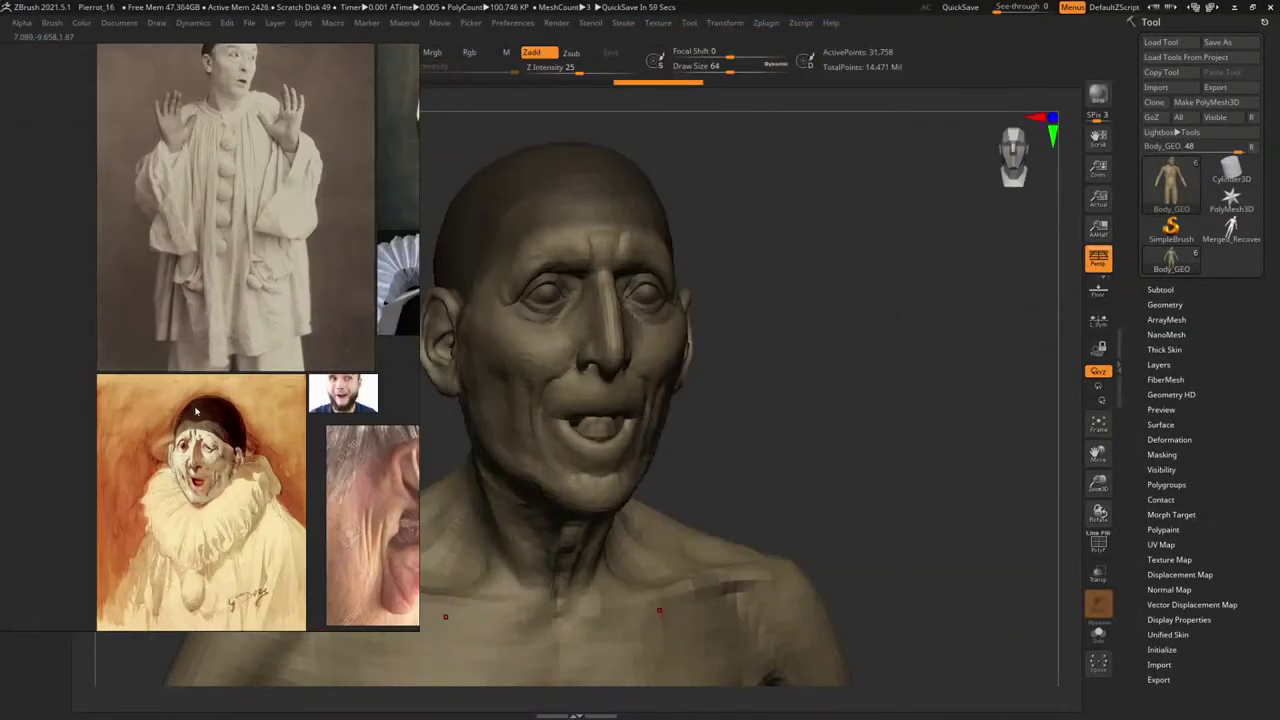
scroll(210, 358, up, 5)
scroll(207, 361, up, 2)
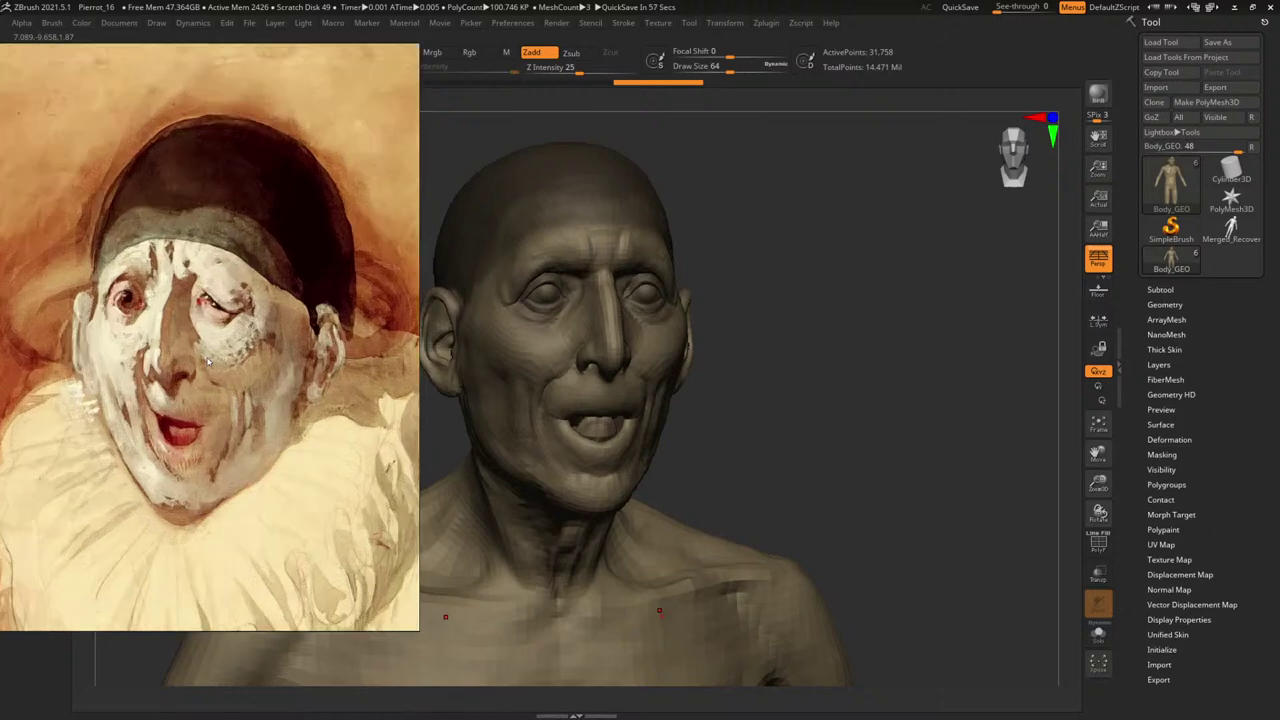
scroll(220, 323, up, 1)
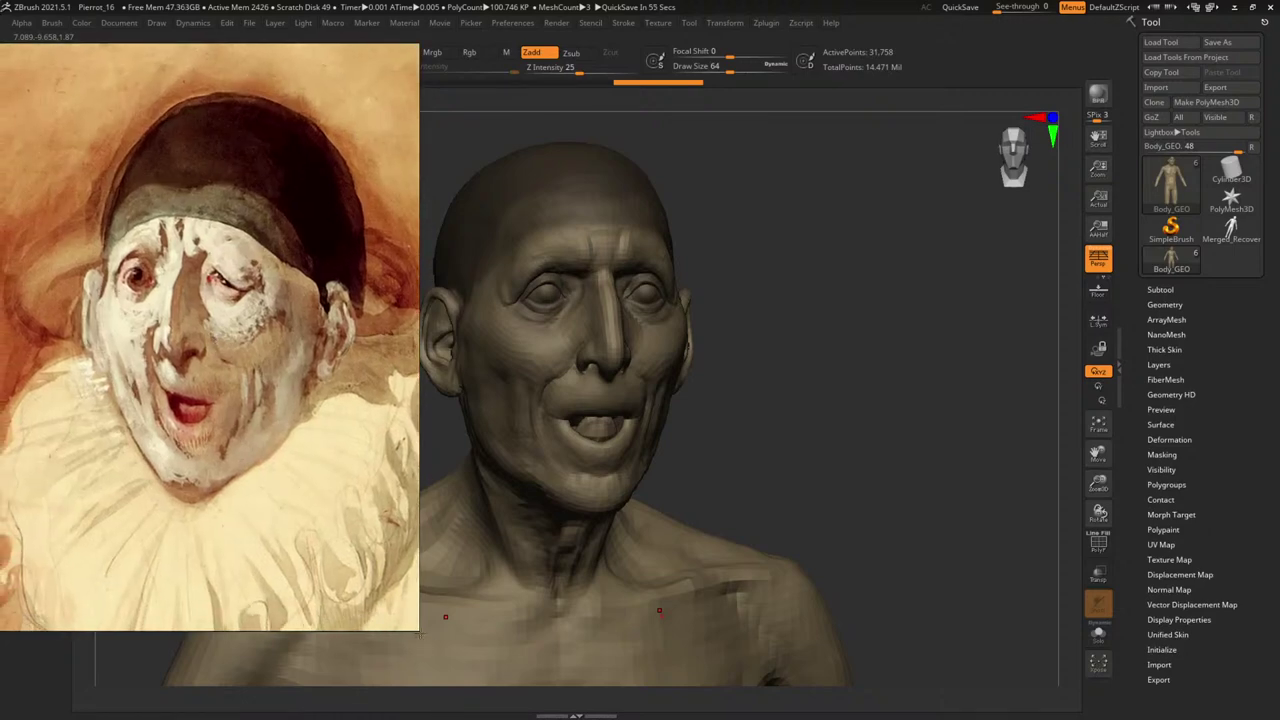
Shrink the reference board to a small window showing only the painted face and place it beside the sculpted head.
drag(419, 632, 232, 453)
scroll(63, 232, up, 2)
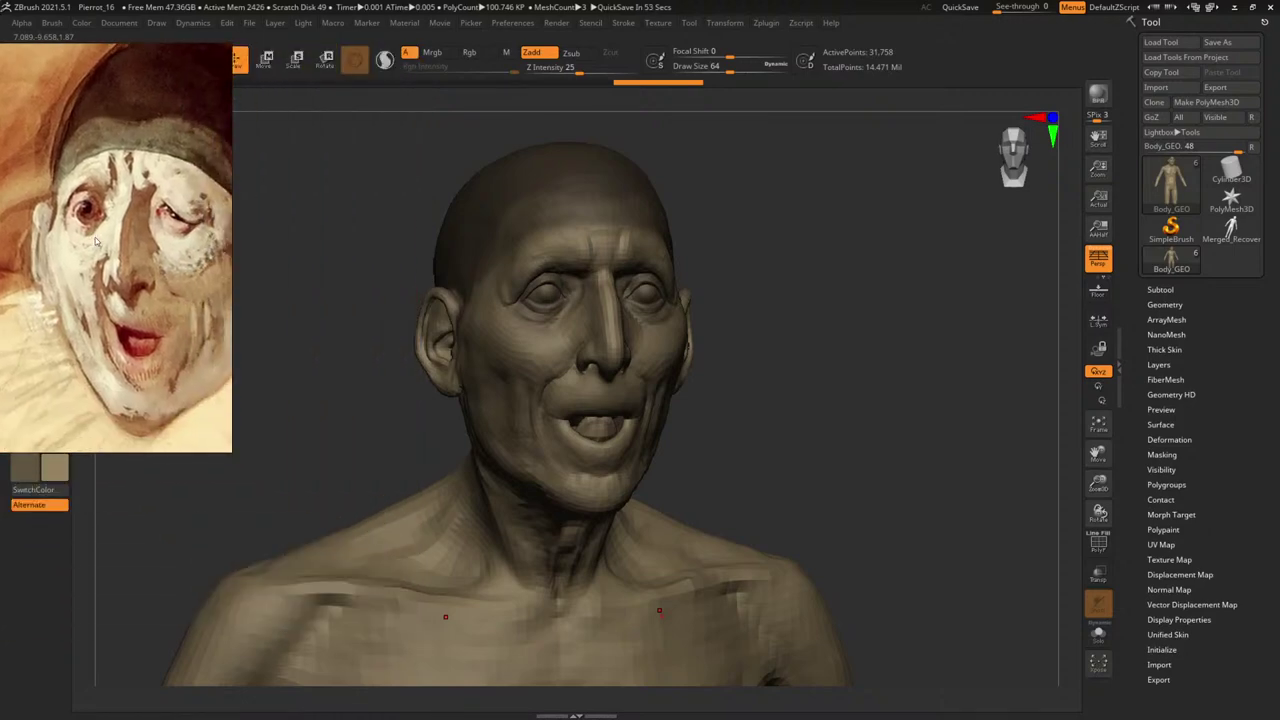
mouse_move(63, 232)
mouse_down()
mouse_move(191, 304)
mouse_move(204, 292)
mouse_up()
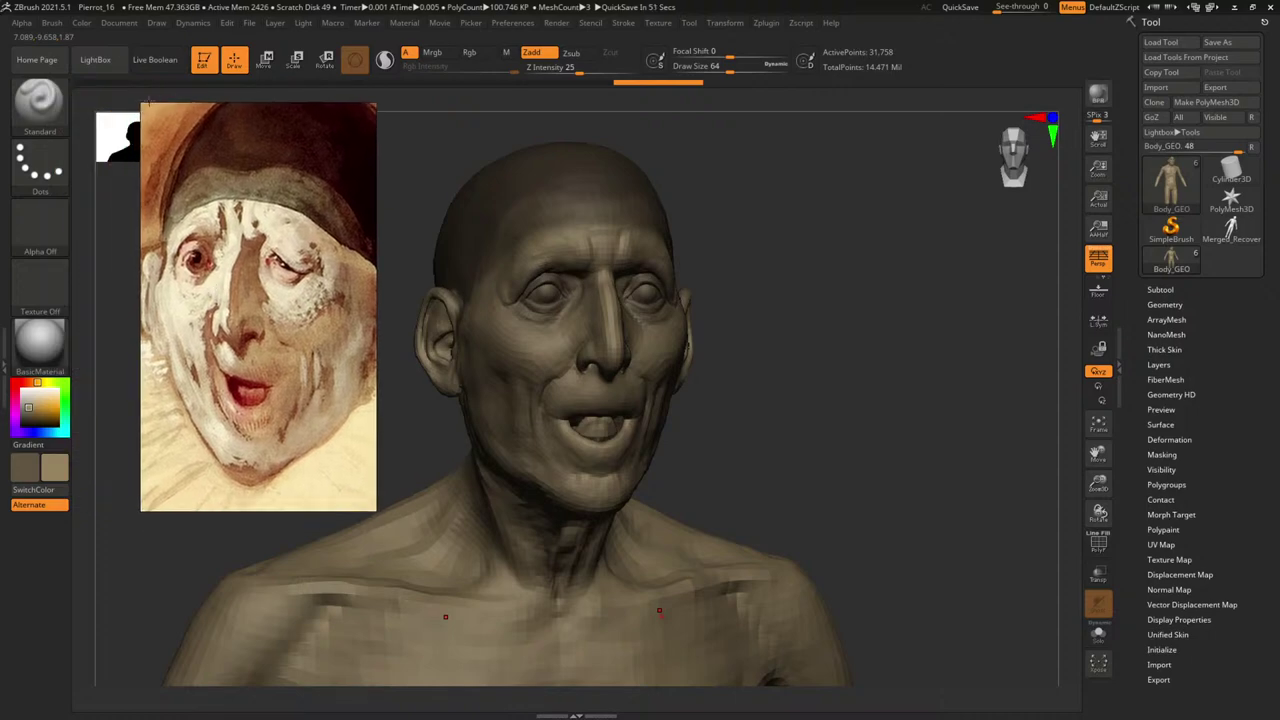
drag(142, 103, 144, 188)
scroll(243, 315, down, 2)
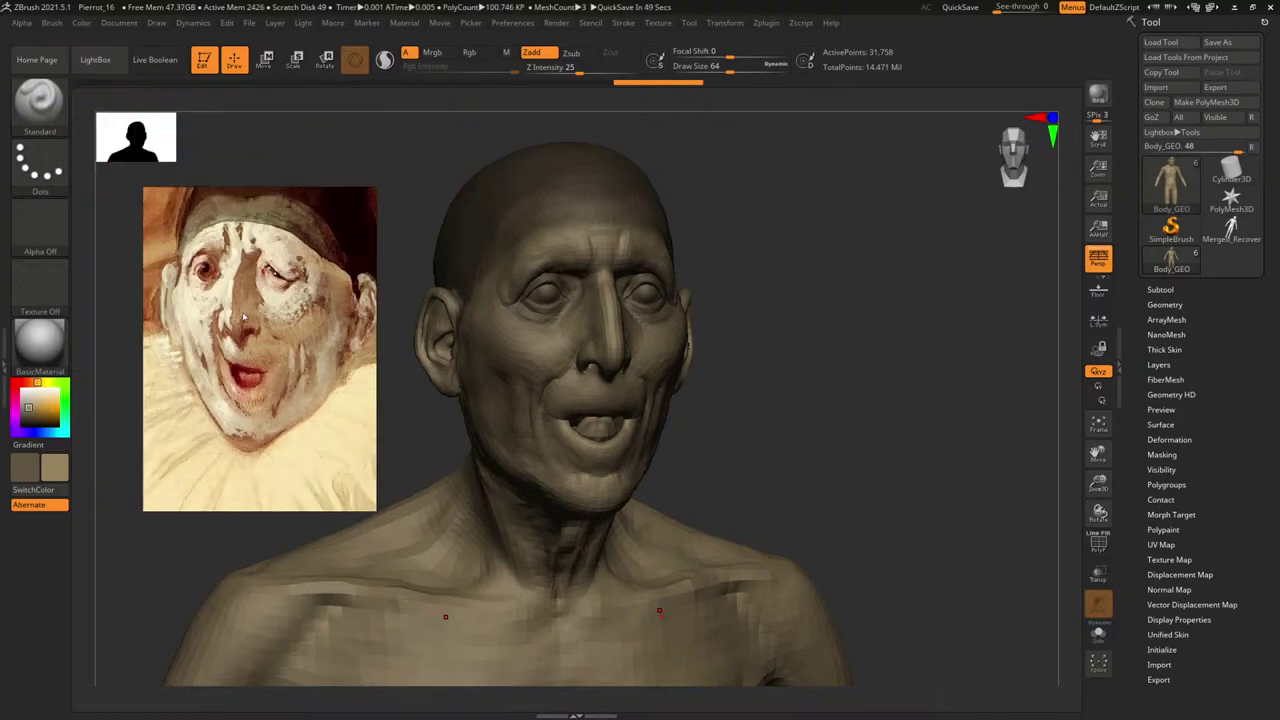
middle_drag(275, 293, 272, 336)
right_drag(272, 336, 215, 239)
drag(214, 238, 211, 239)
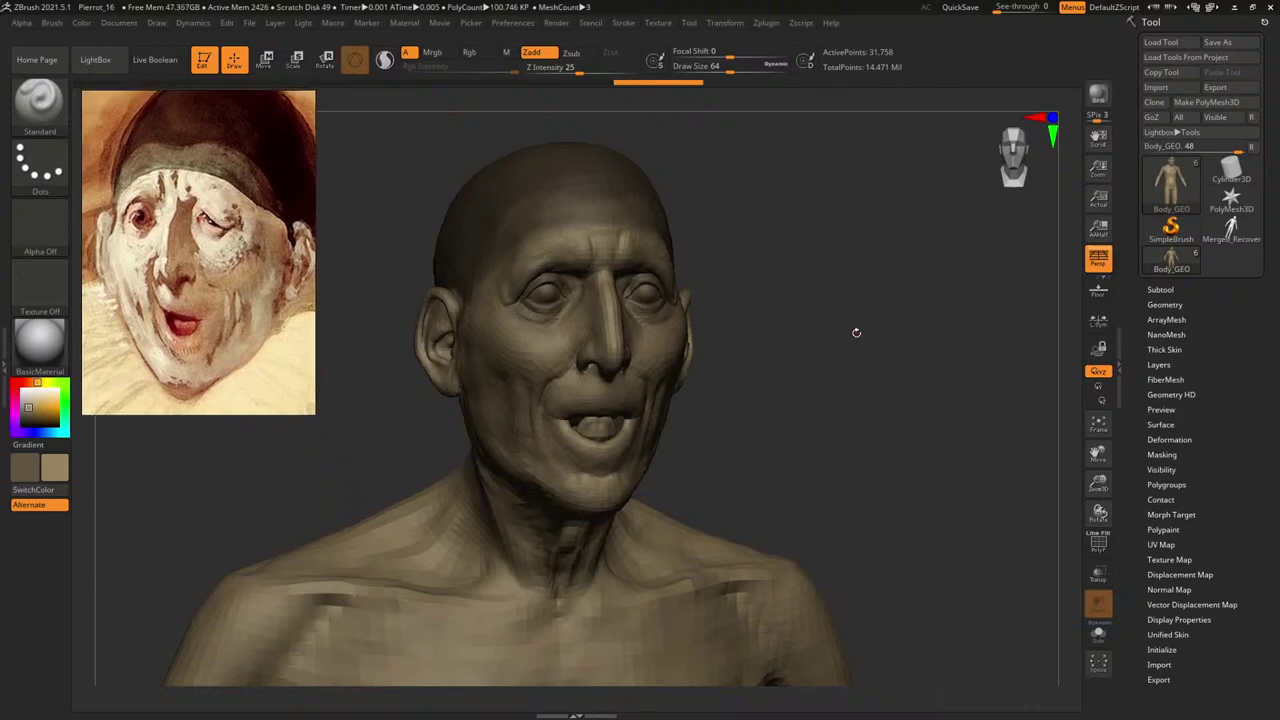
Raise the body sculpt to its highest subdivision level and create a new sculpting layer.
mouse_move(865, 362)
mouse_down()
mouse_move(849, 366)
mouse_move(957, 366)
mouse_up()
click(1161, 365)
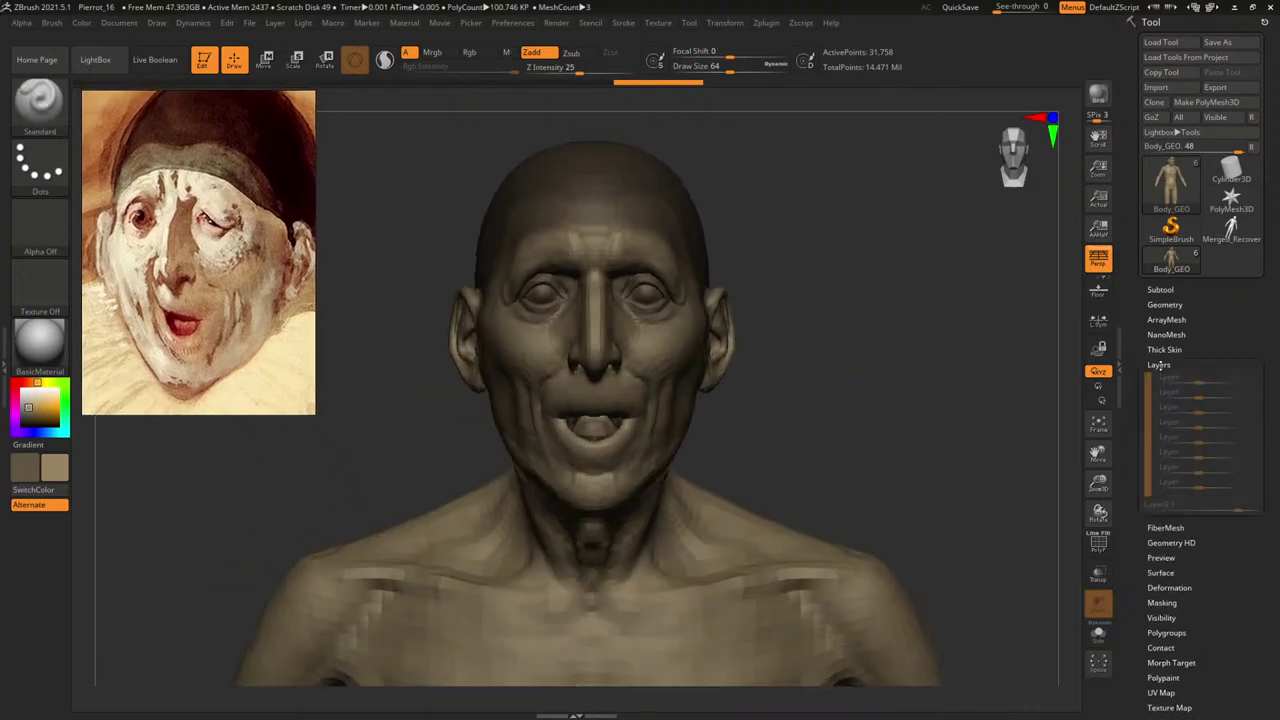
click(1156, 541)
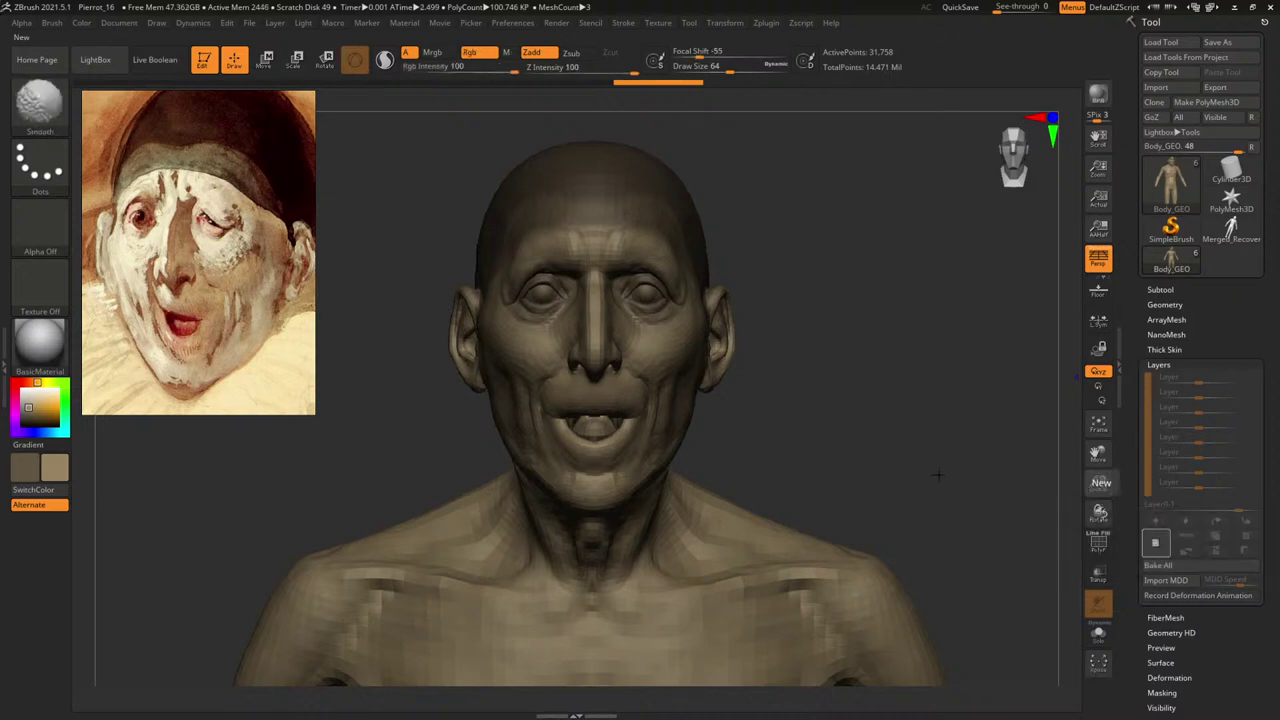
key(ctrl+d)
key(d)
key(d)
key(d)
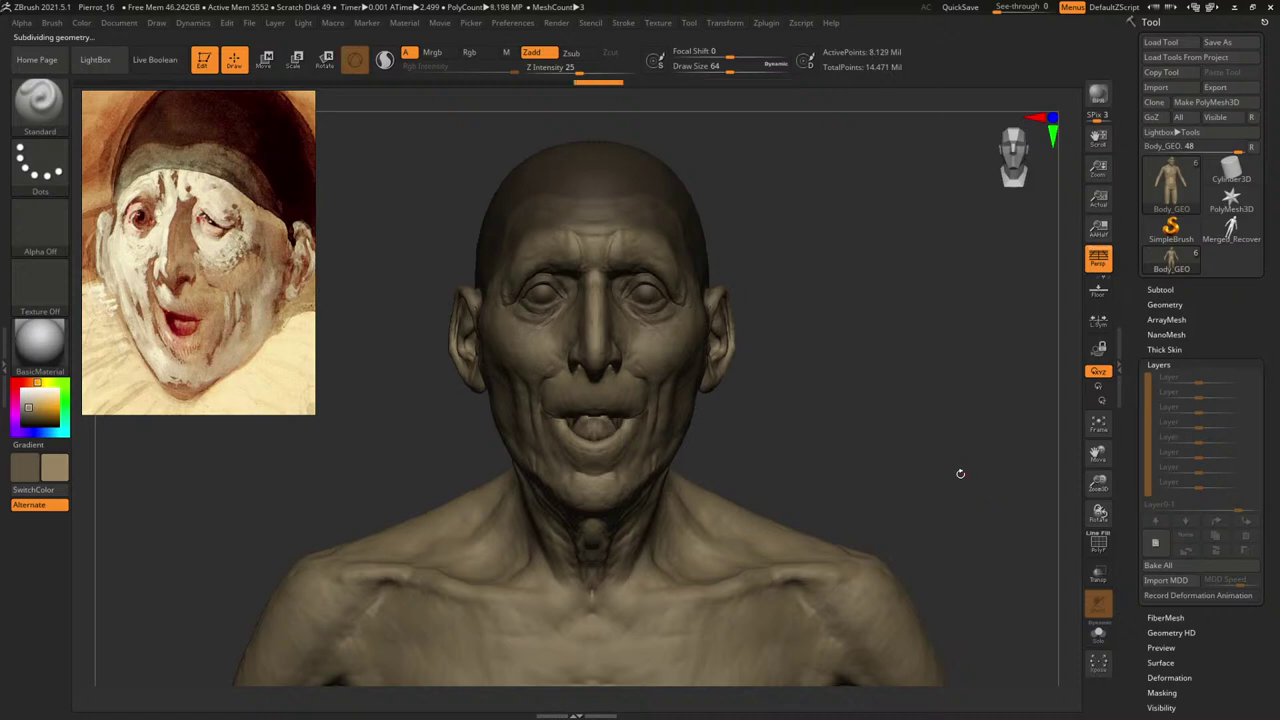
click(1155, 542)
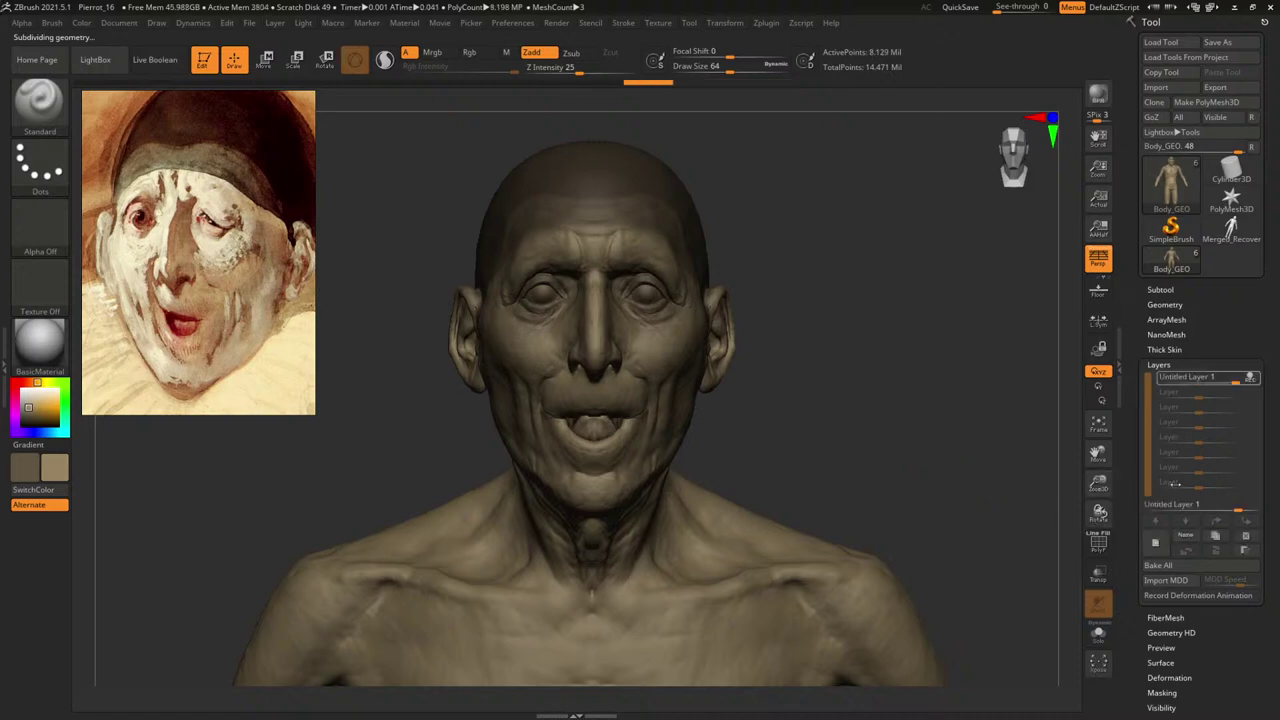
Set the new recording layer's intensity to 1 and rename the layer ASSYM.
click(1250, 376)
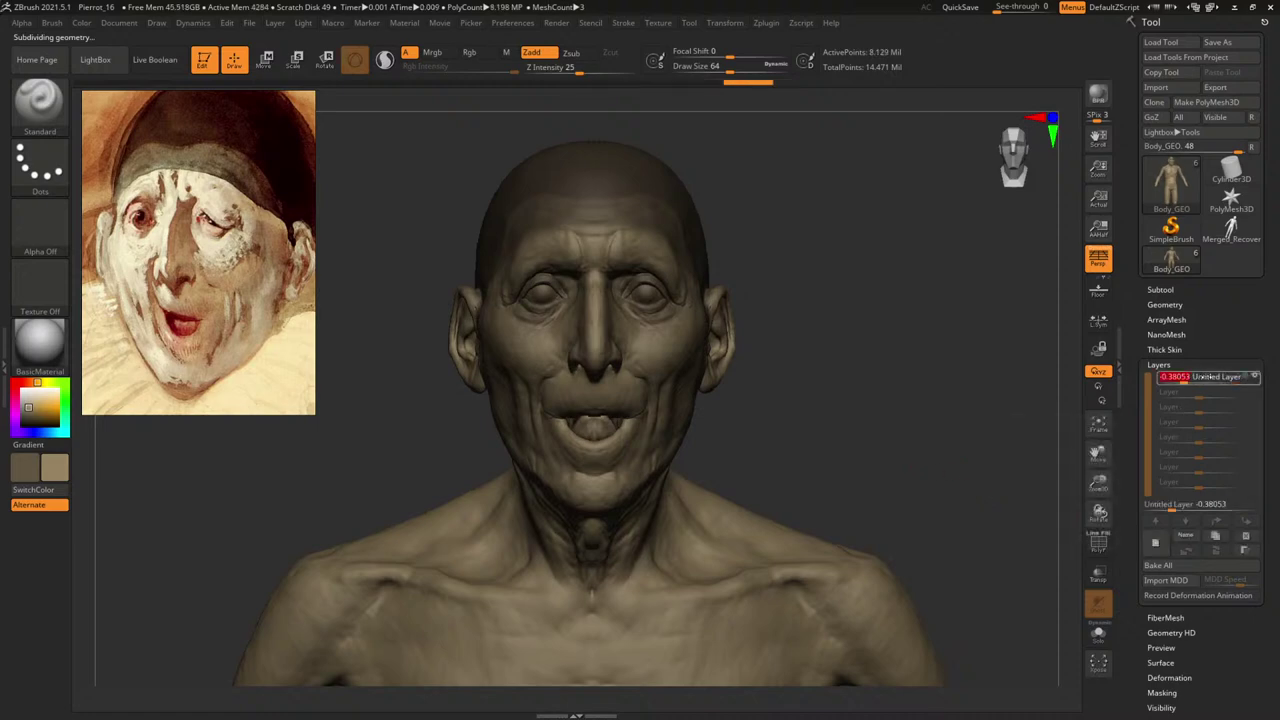
key(Return)
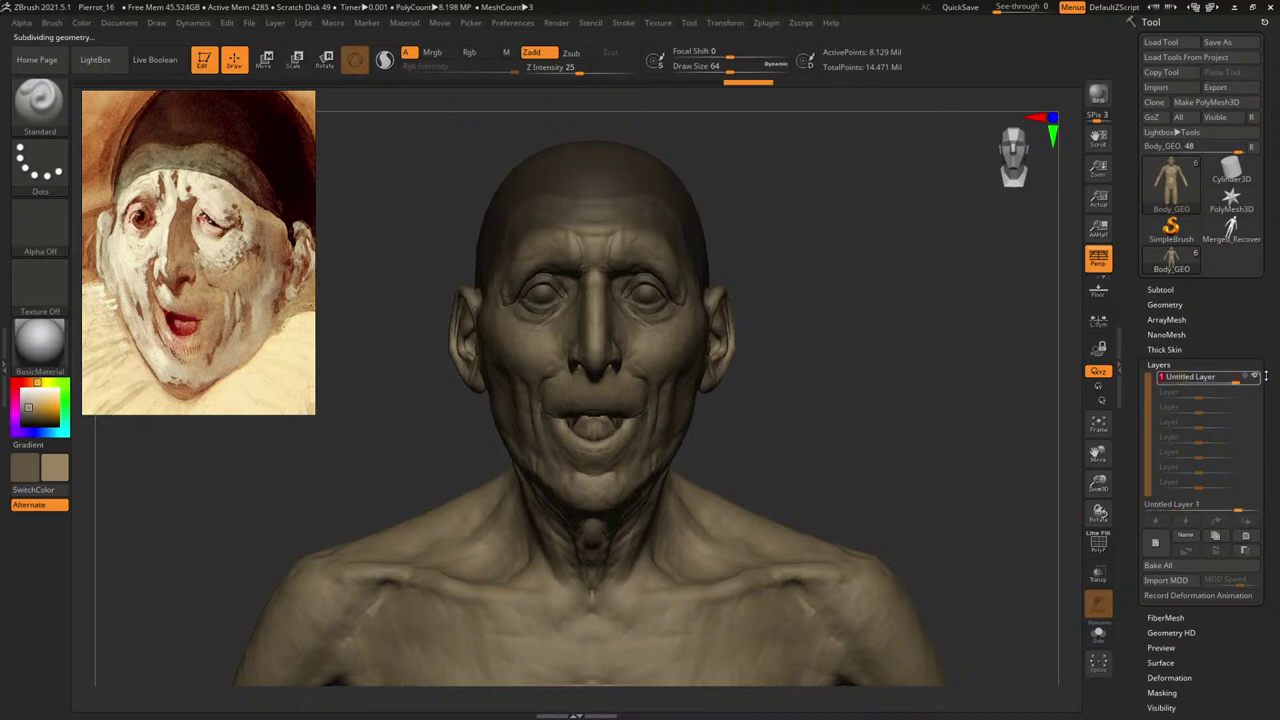
click(1250, 377)
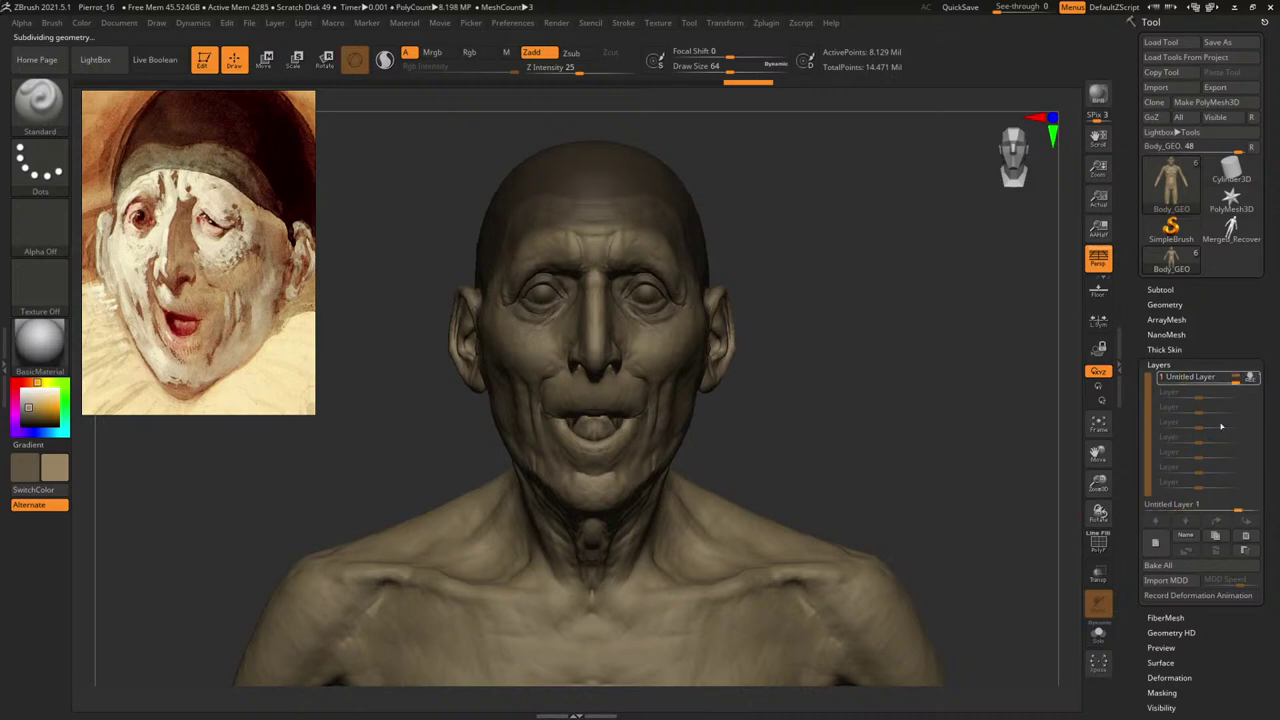
click(1185, 536)
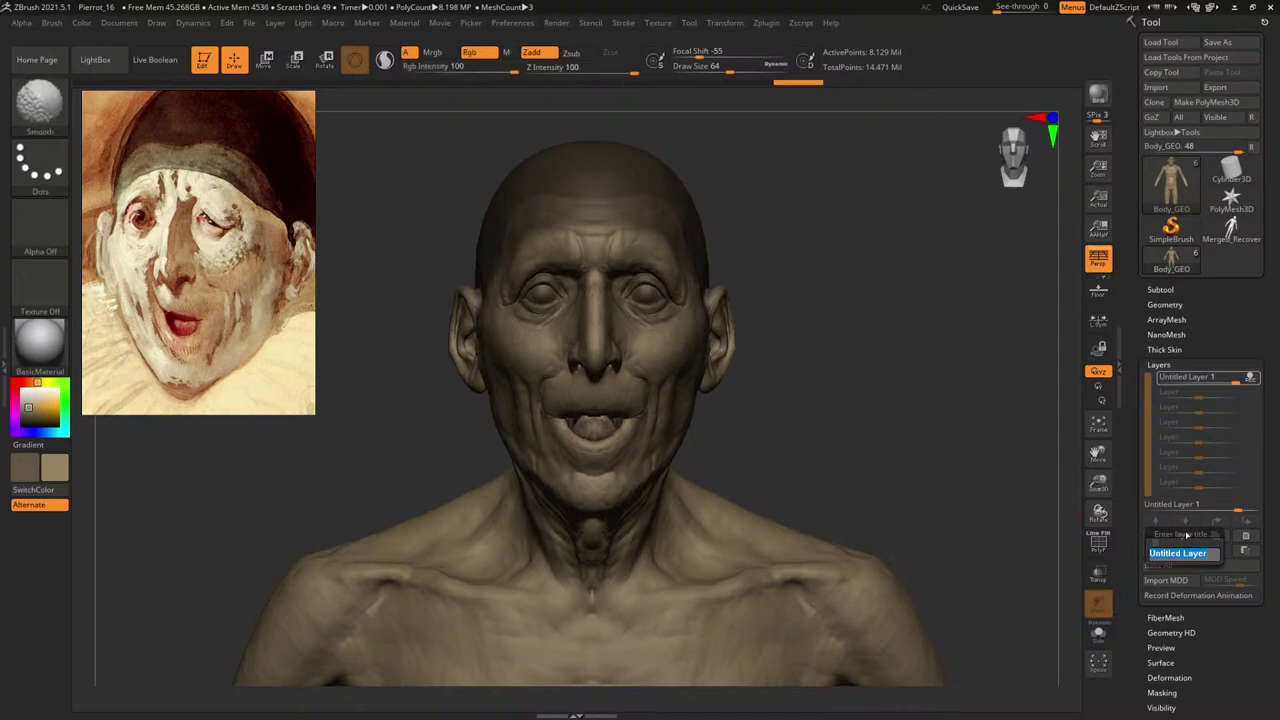
text(ASSY)
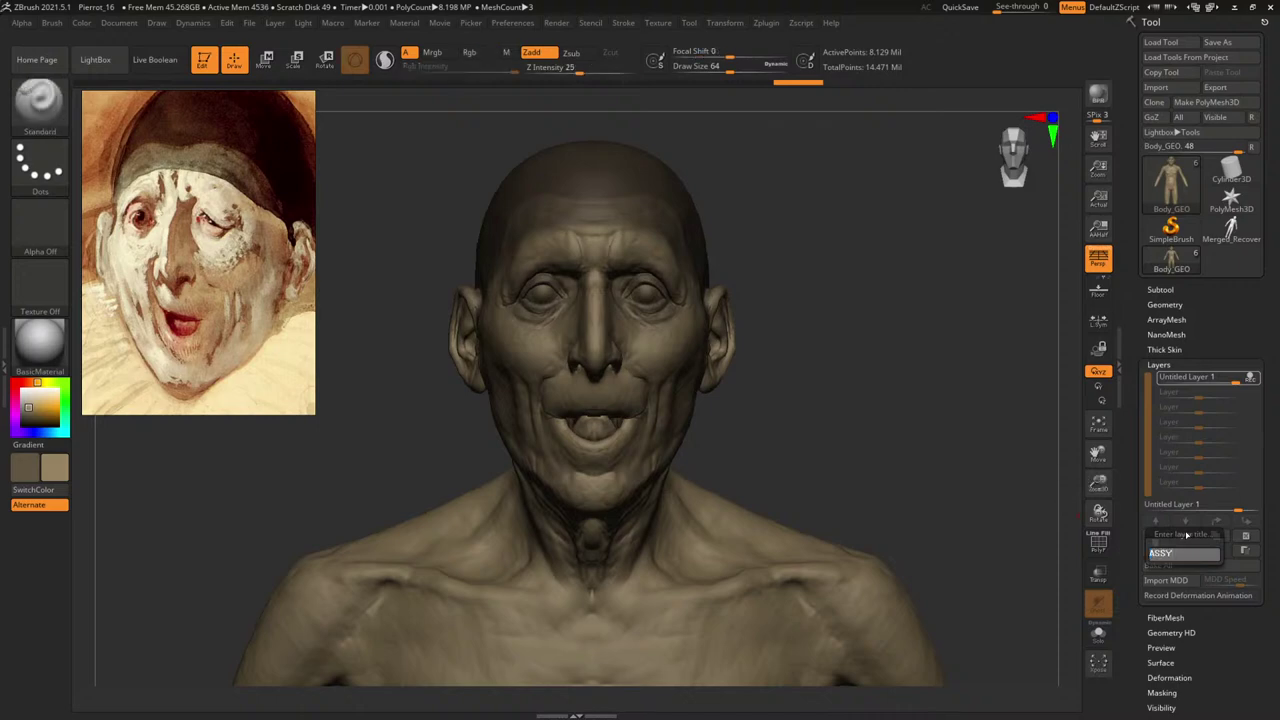
text(M)
key(Return)
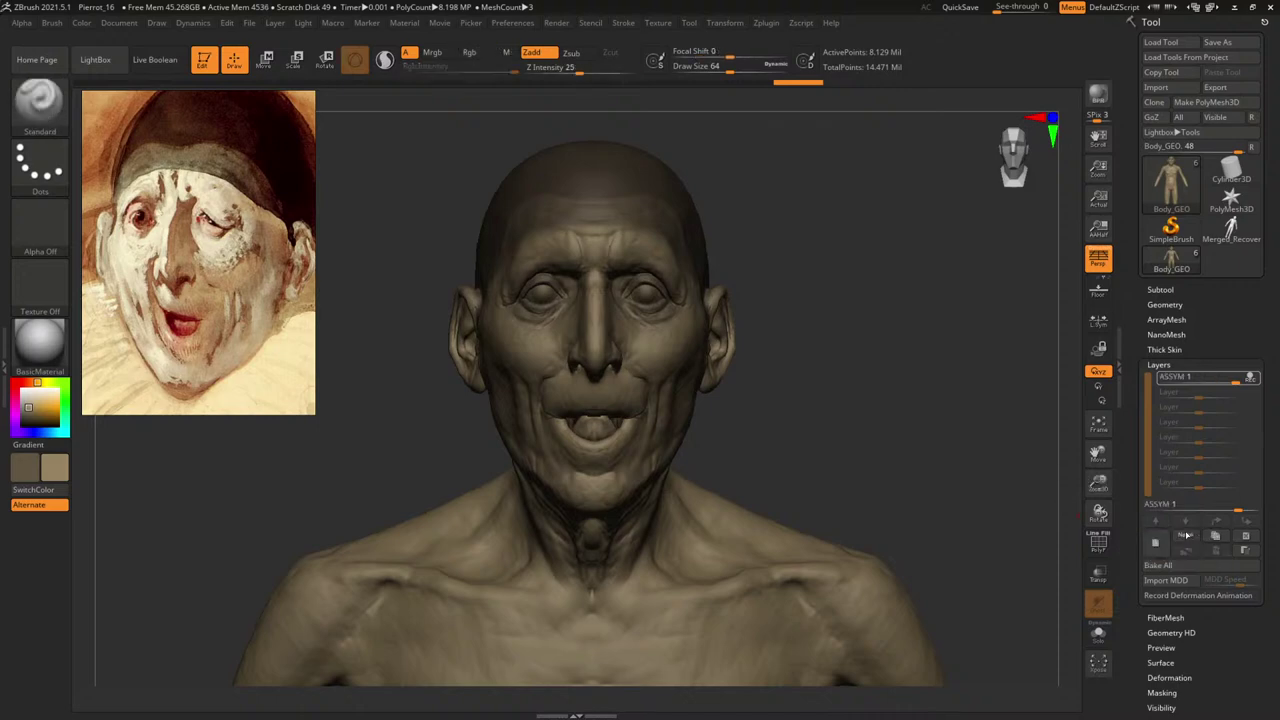
Step the body down to its lowest subdivision level and check the availability of the ASSYM layer there.
drag(897, 416, 902, 404)
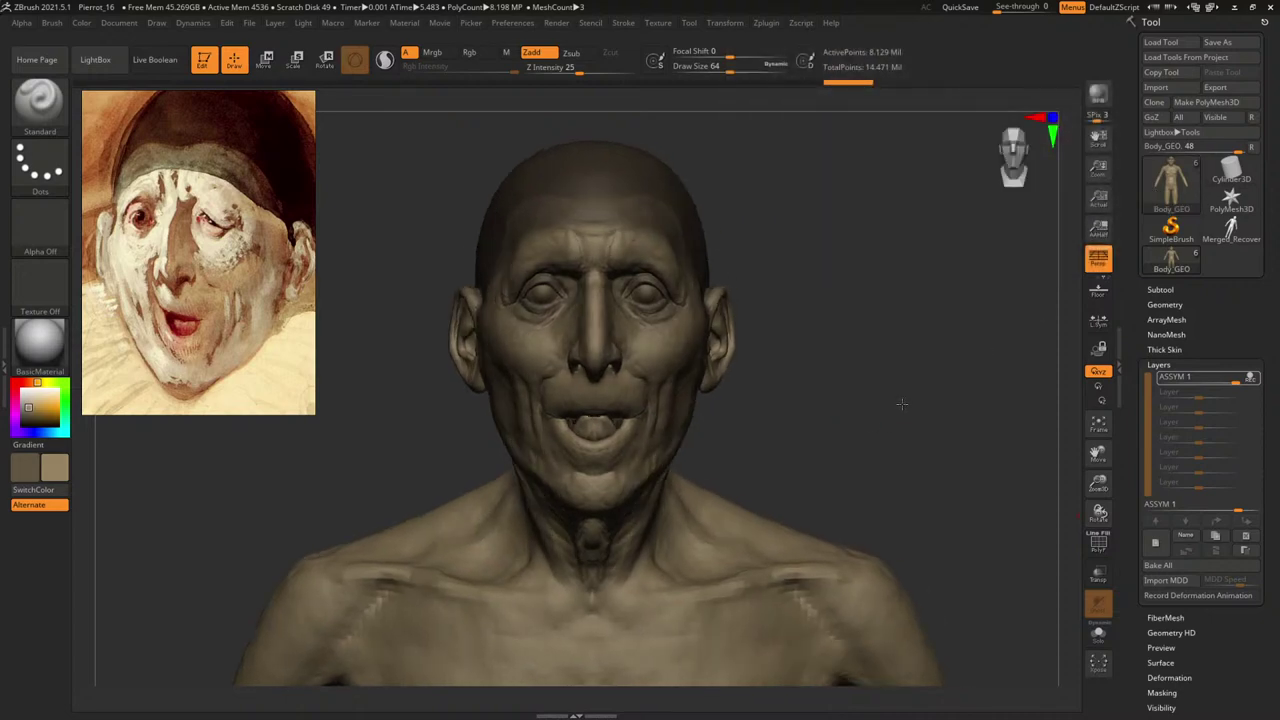
drag(820, 378, 917, 426)
key(shift)
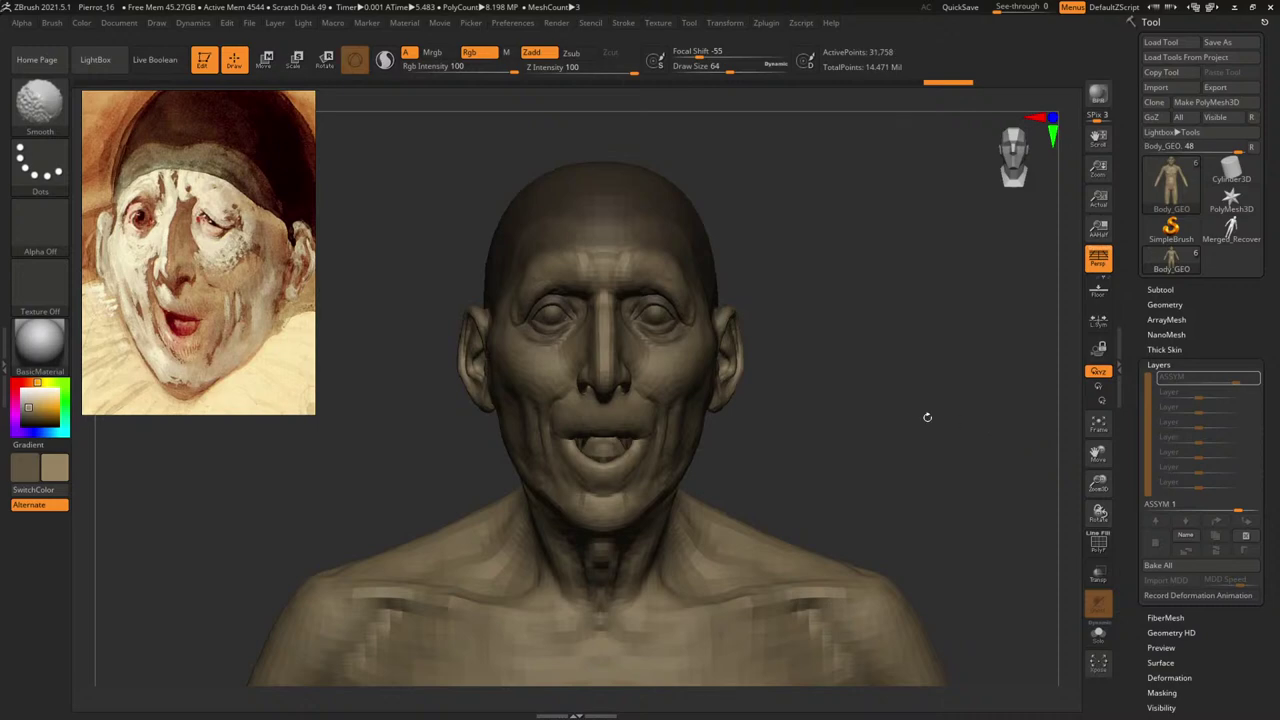
key(shift+d)
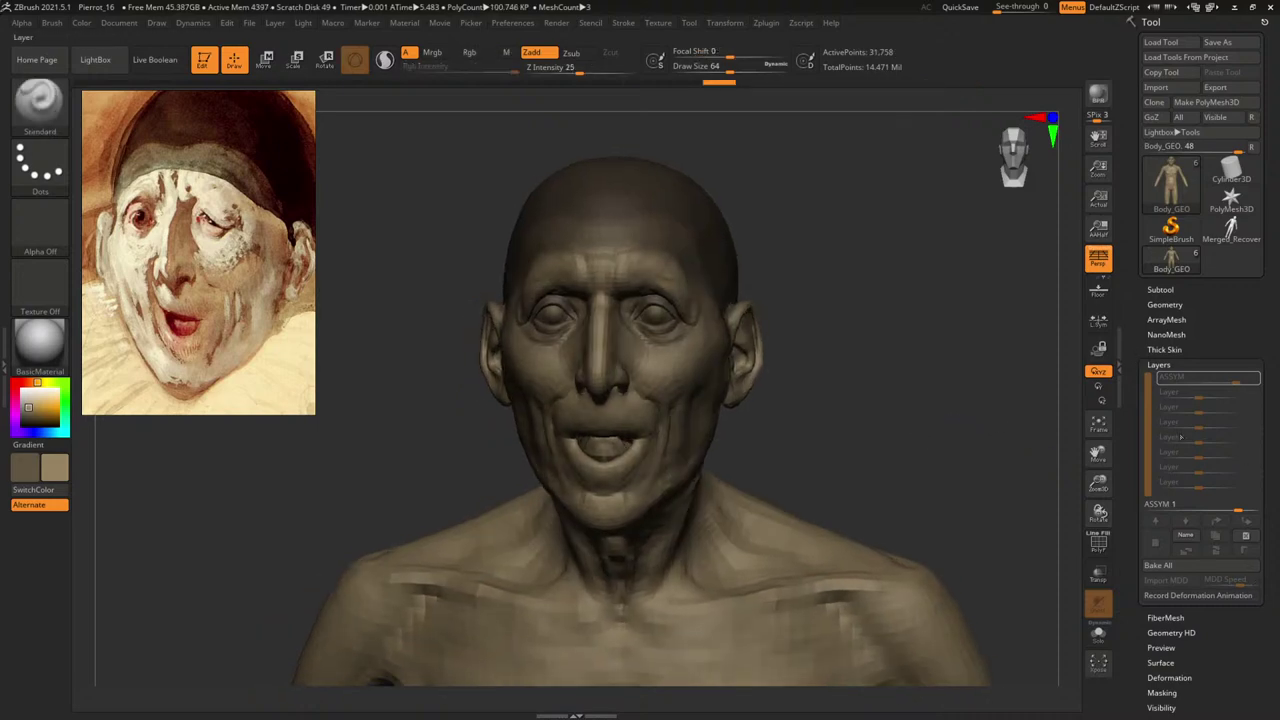
Return the body to its highest subdivision level and delete the ASSYM layer.
key(d)
key(d)
key(d)
key(d)
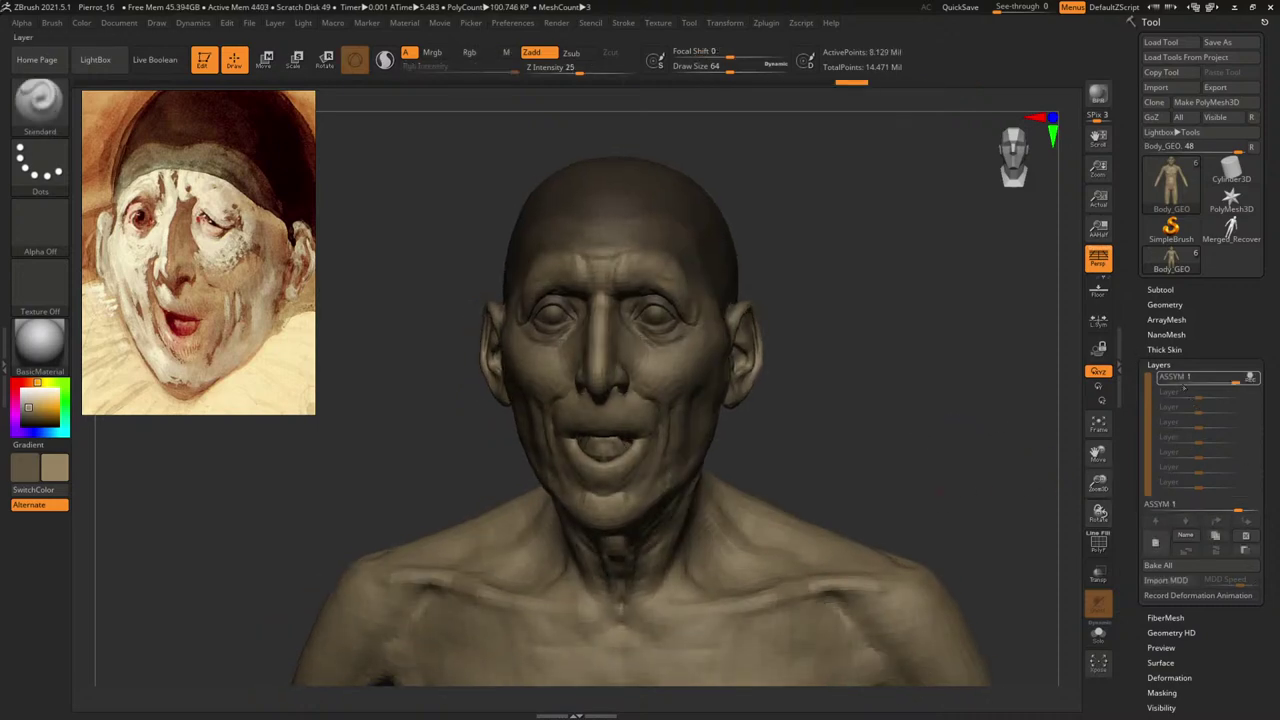
click(1245, 537)
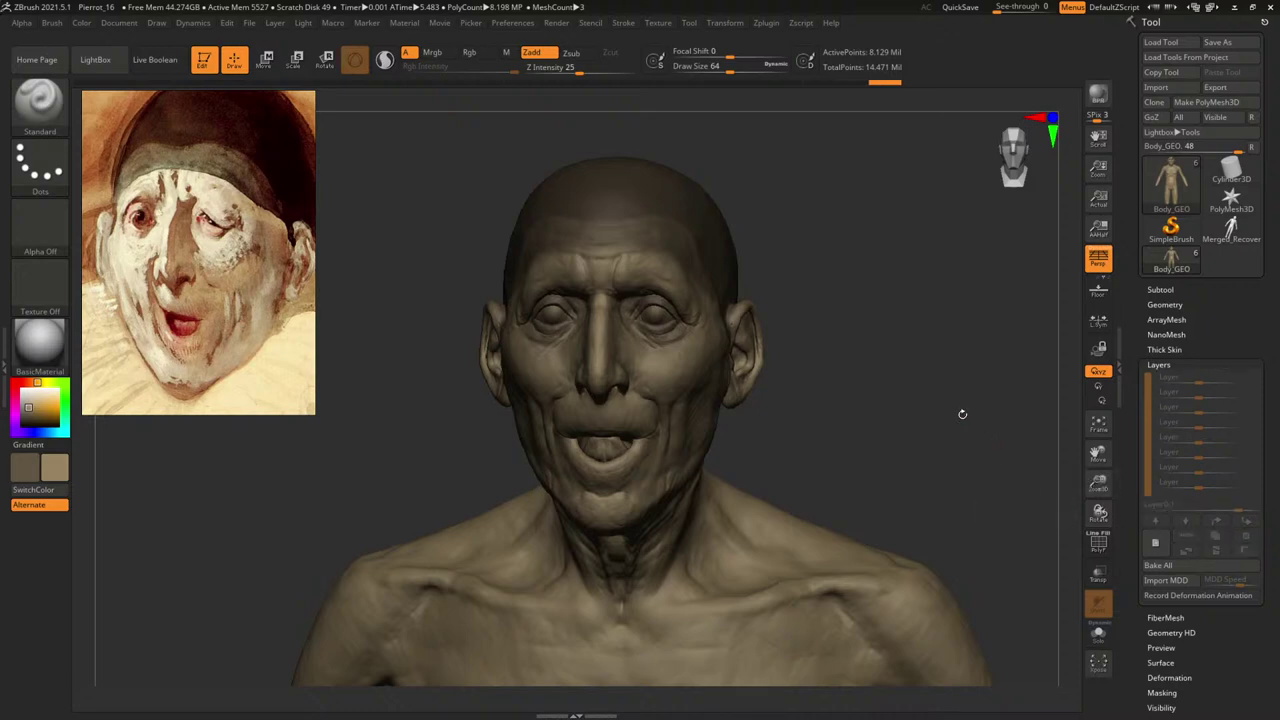
Step the body down to subdivision level 1 and freeze its subdivision levels.
mouse_move(862, 392)
mouse_down()
mouse_move(897, 400)
mouse_move(935, 432)
mouse_move(898, 436)
mouse_move(940, 438)
mouse_move(930, 442)
mouse_up()
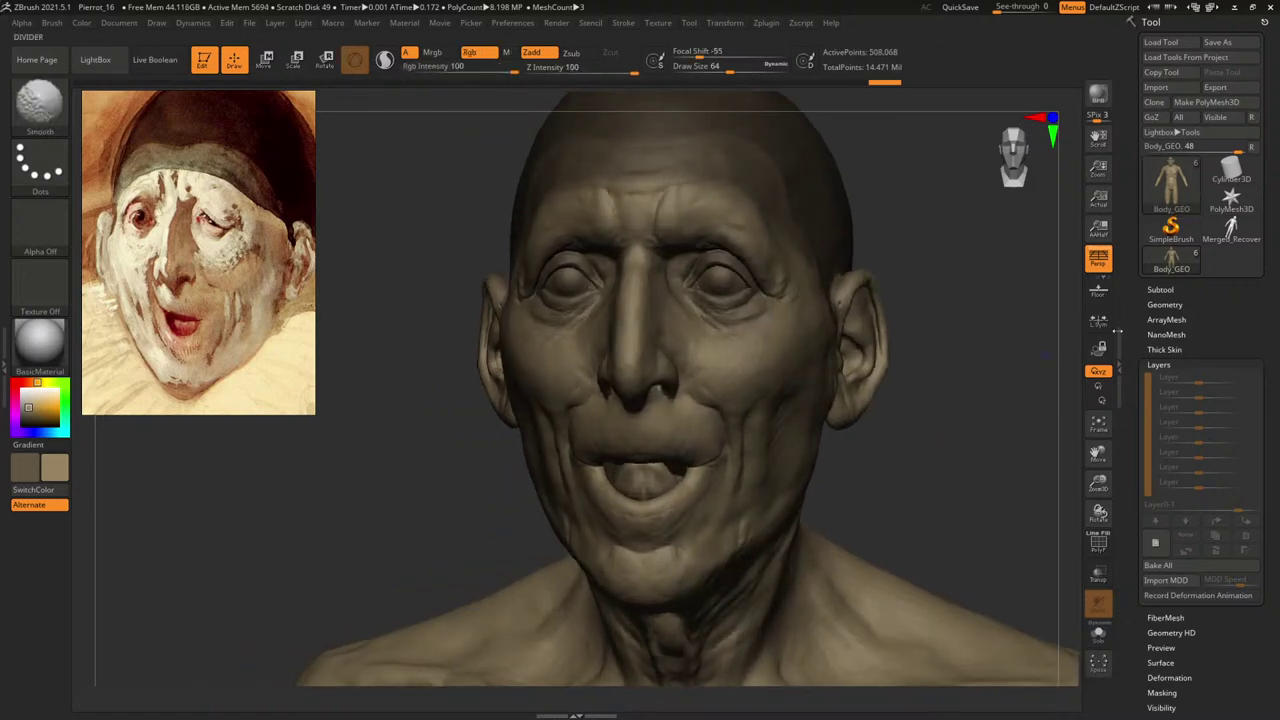
click(1154, 289)
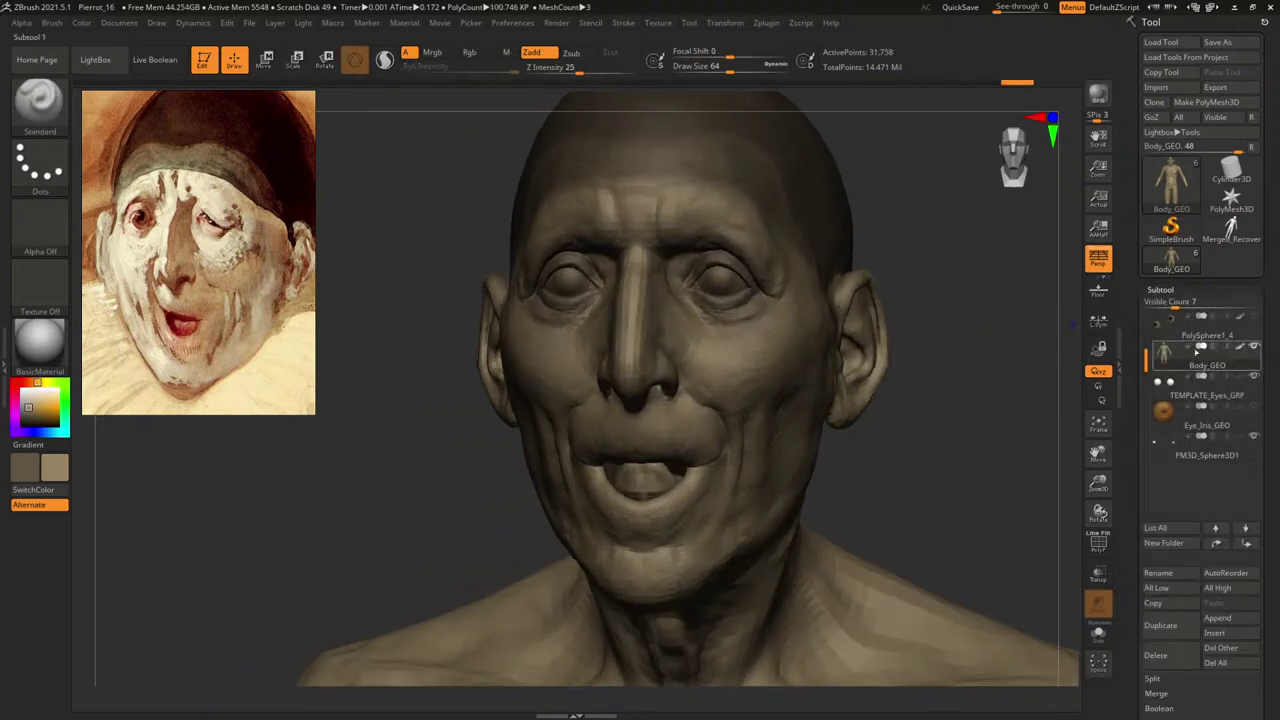
click(1156, 289)
click(1165, 303)
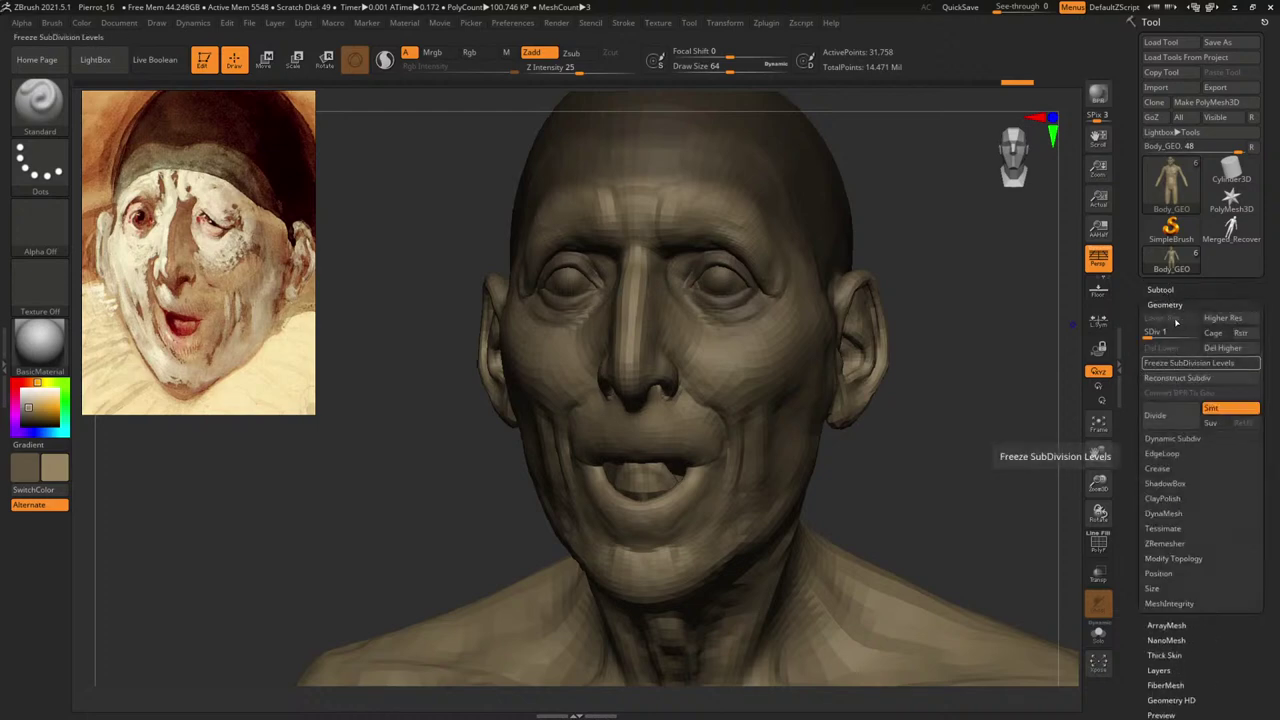
click(1176, 365)
click(1165, 304)
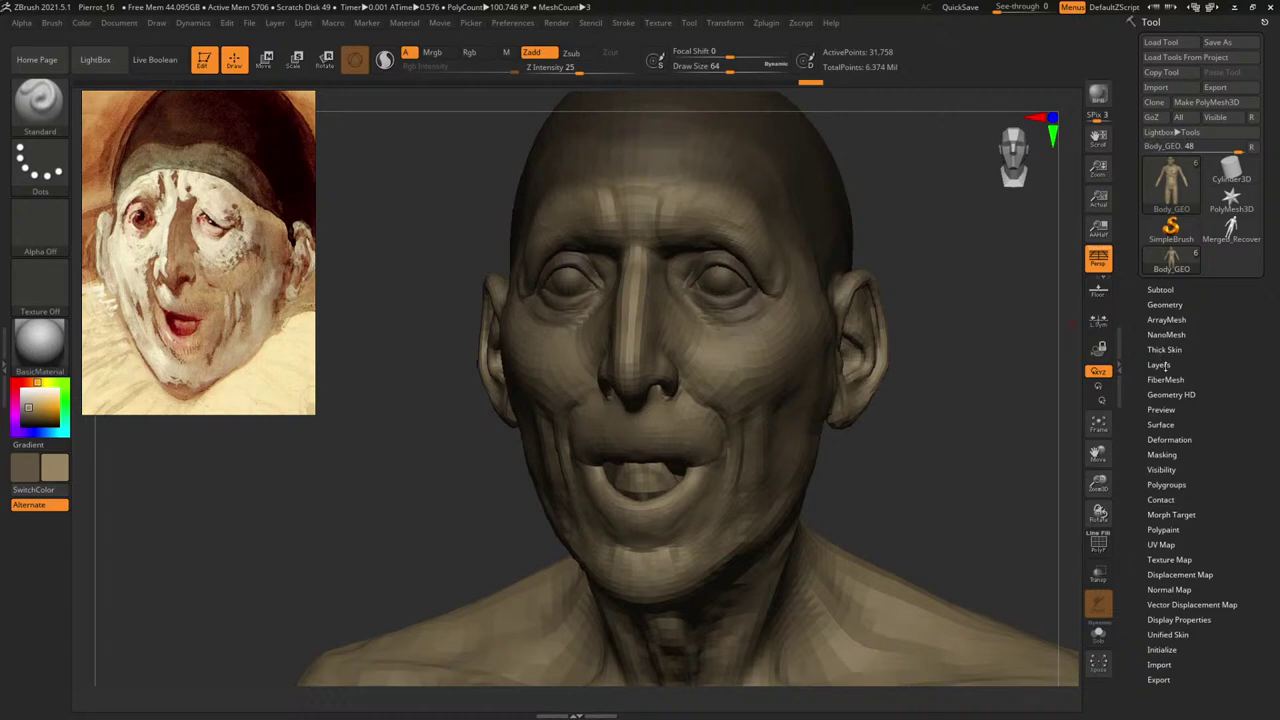
Add a new layer to the body at the frozen lowest subdivision level.
click(1160, 365)
click(1155, 541)
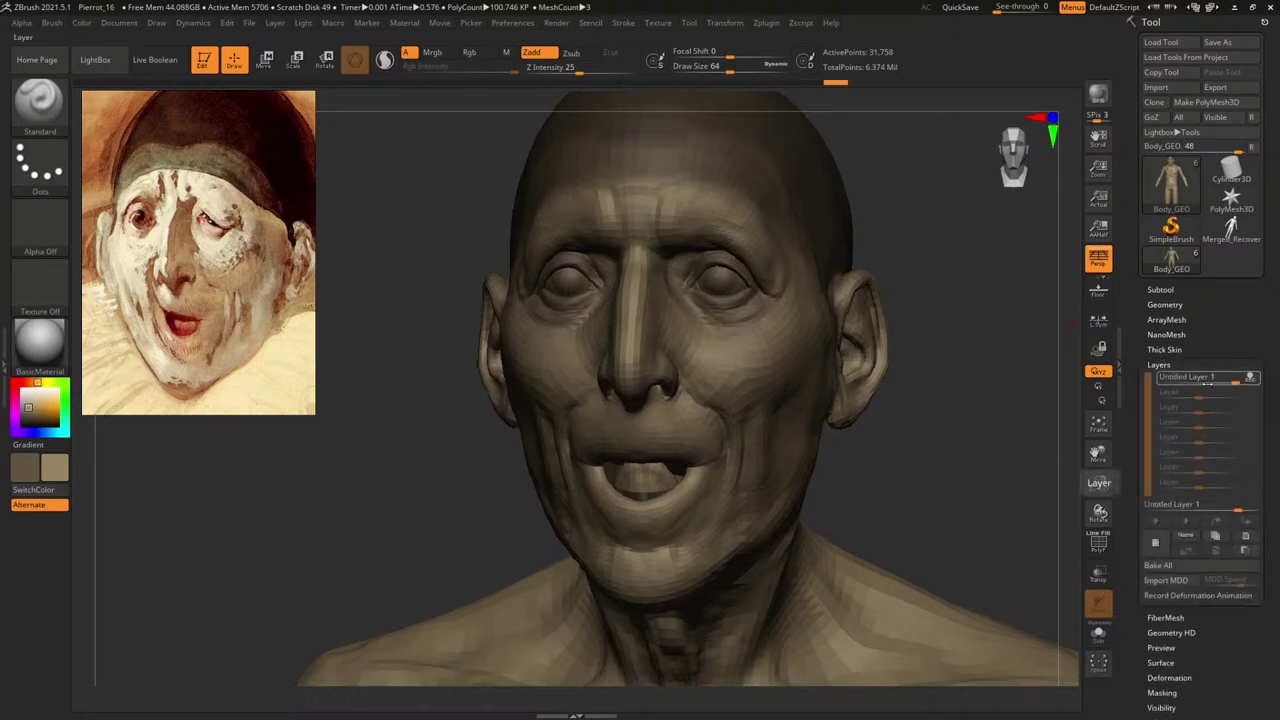
mouse_move(1218, 378)
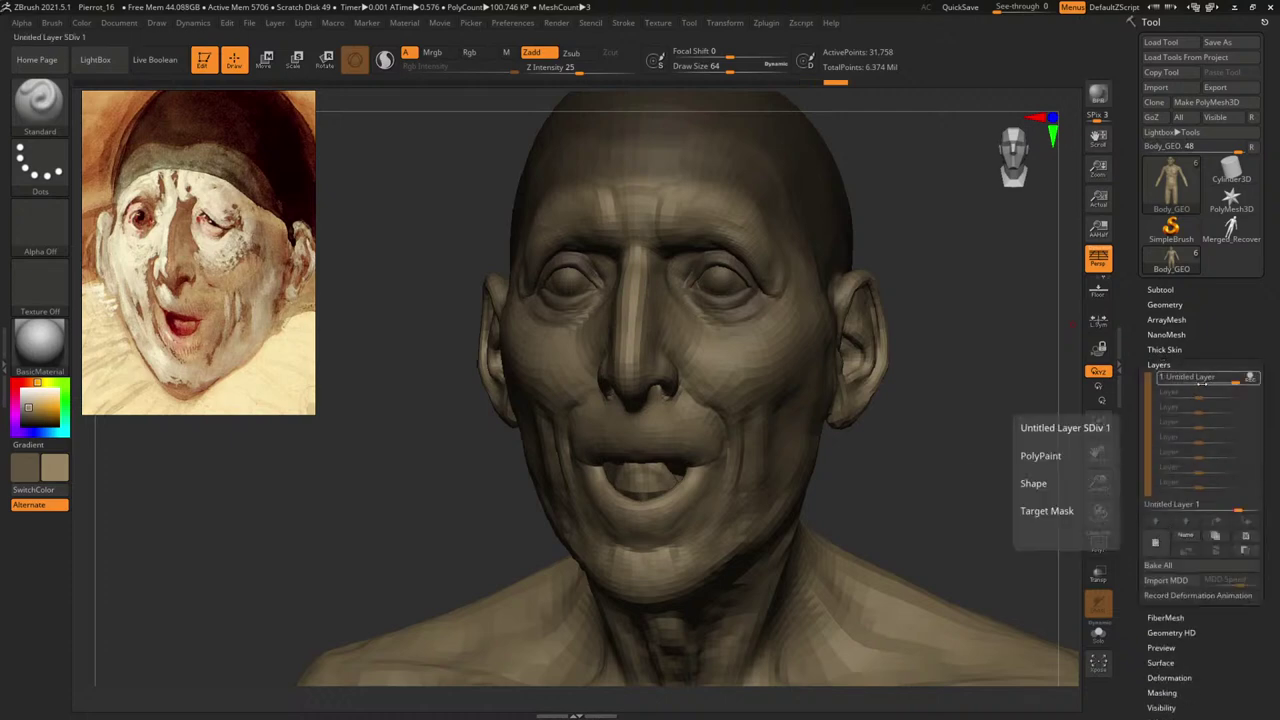
Unfreeze the body's subdivision levels, wait for the program to respond, and invert the mask covering the body.
click(1165, 304)
click(1200, 363)
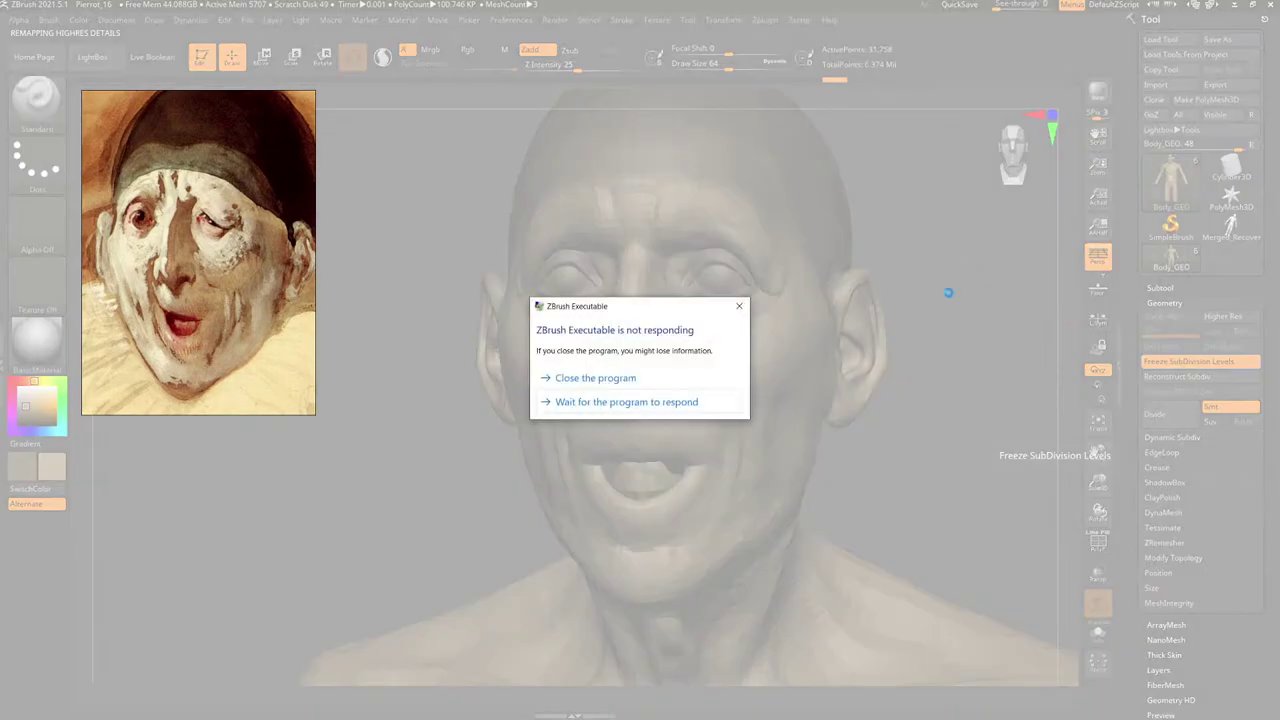
click(663, 402)
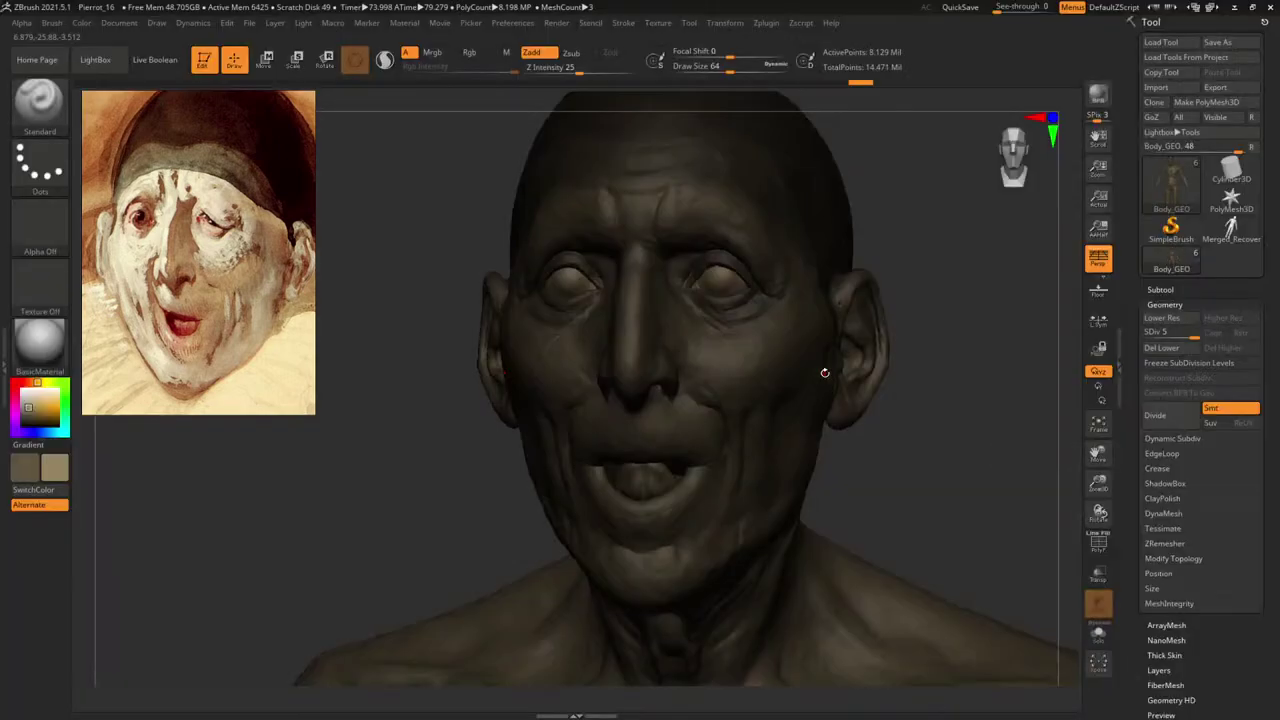
shift+drag(900, 241, 926, 271)
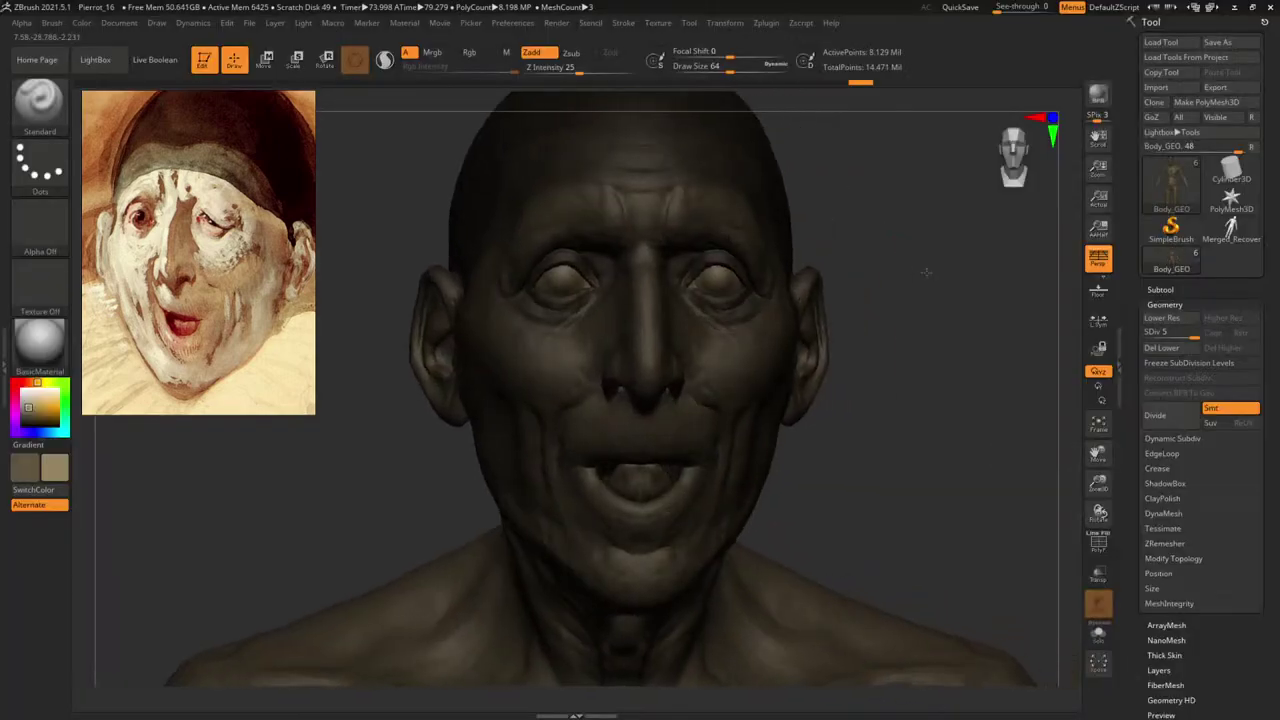
ctrl+click(926, 290)
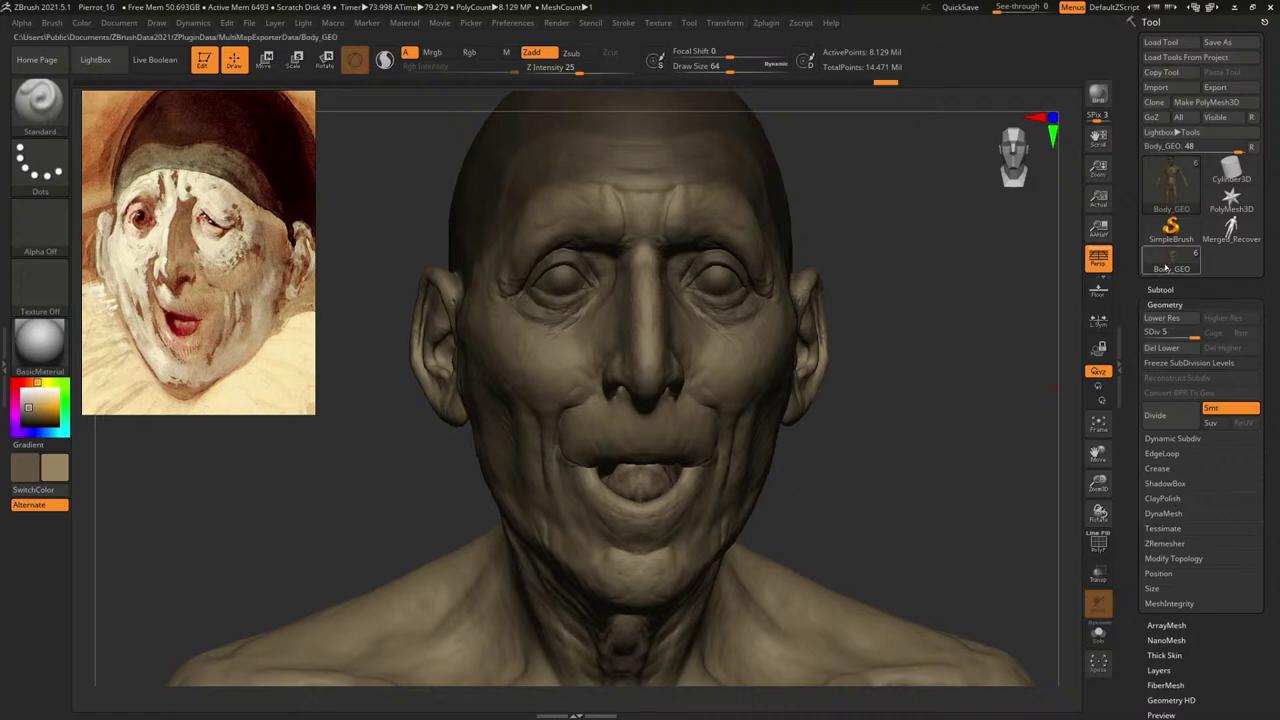
Check the layer list of the Body_GEO subtool.
click(1160, 289)
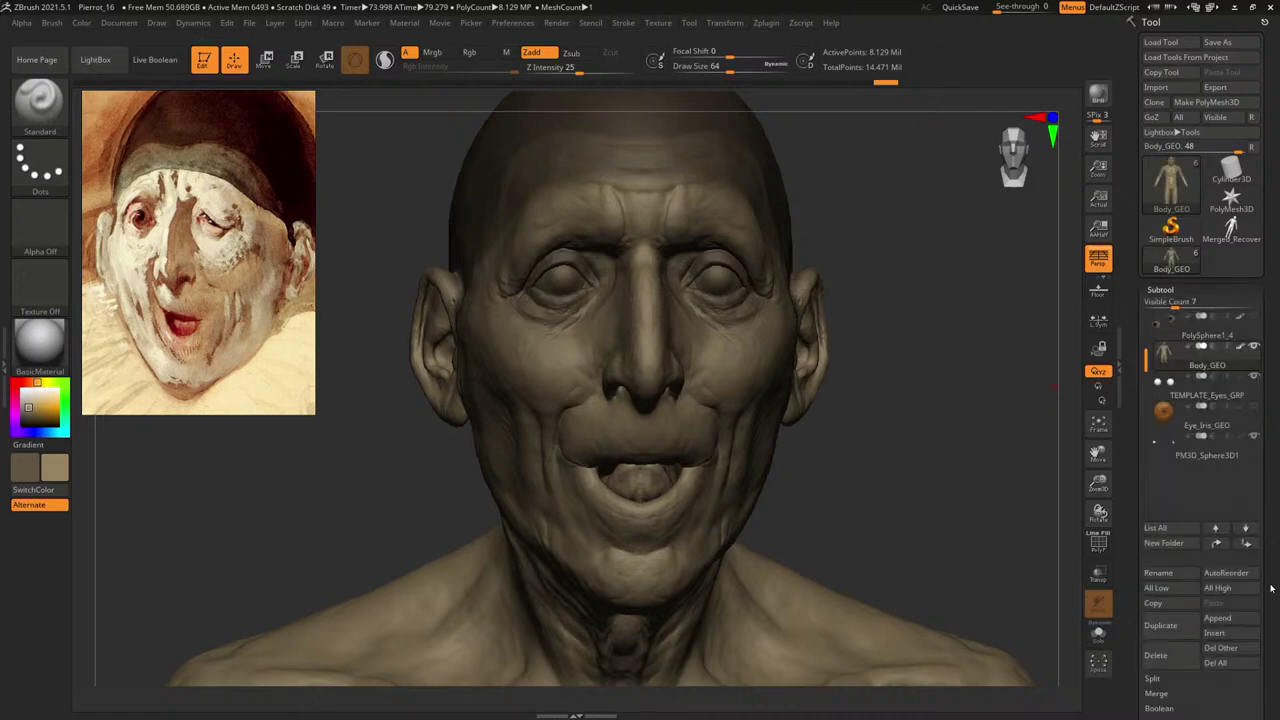
scroll(1266, 515, down, 5)
click(1157, 291)
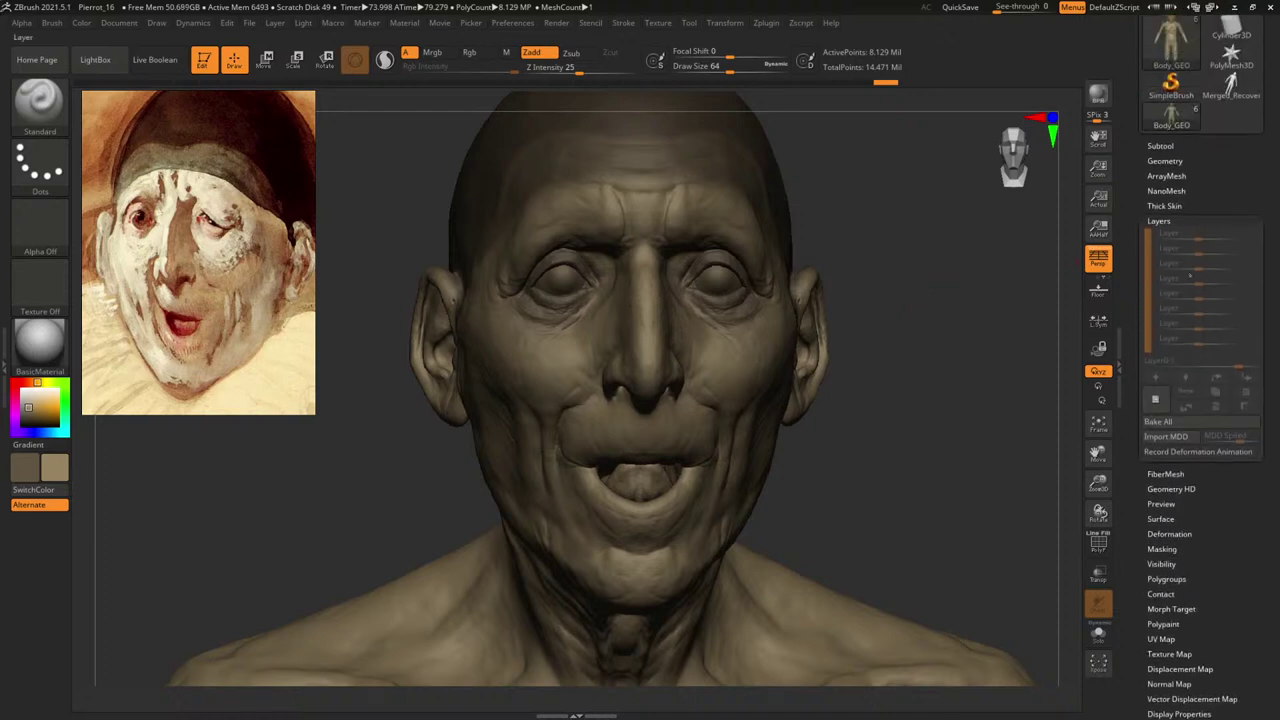
Step the body down to its lowest subdivision level and select the Move brush with a draw size of 1000.
key(shift)
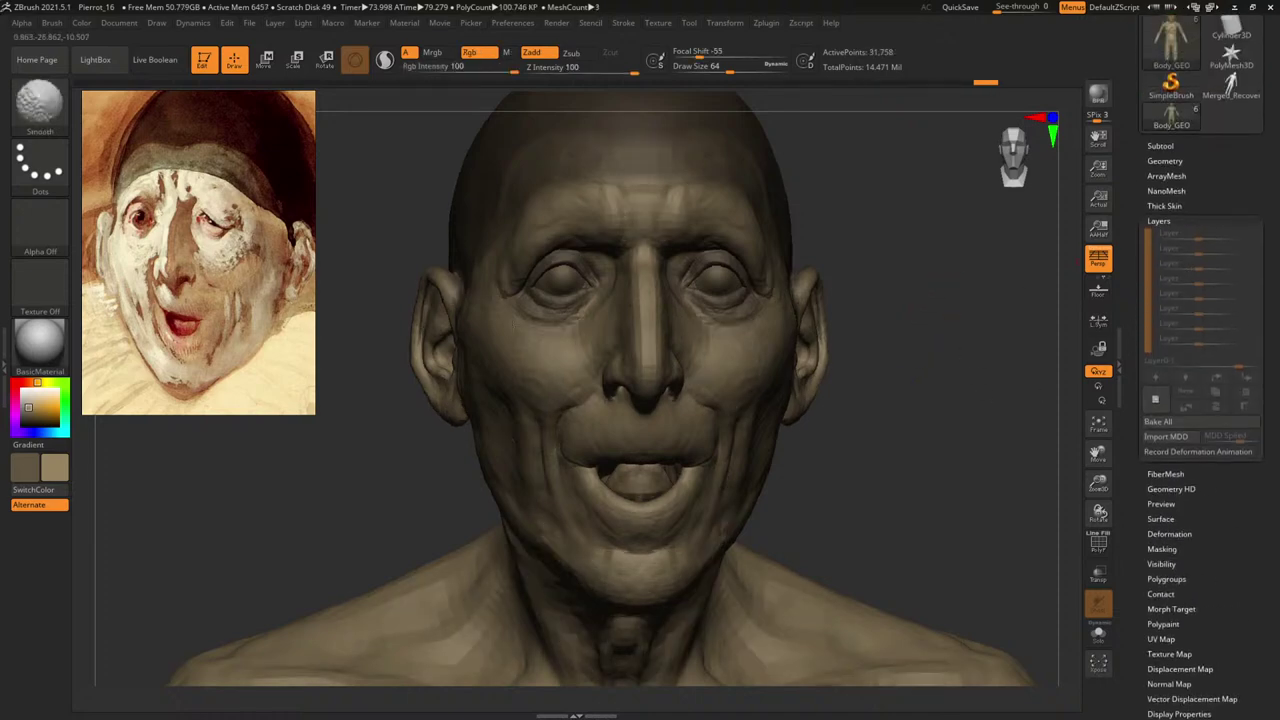
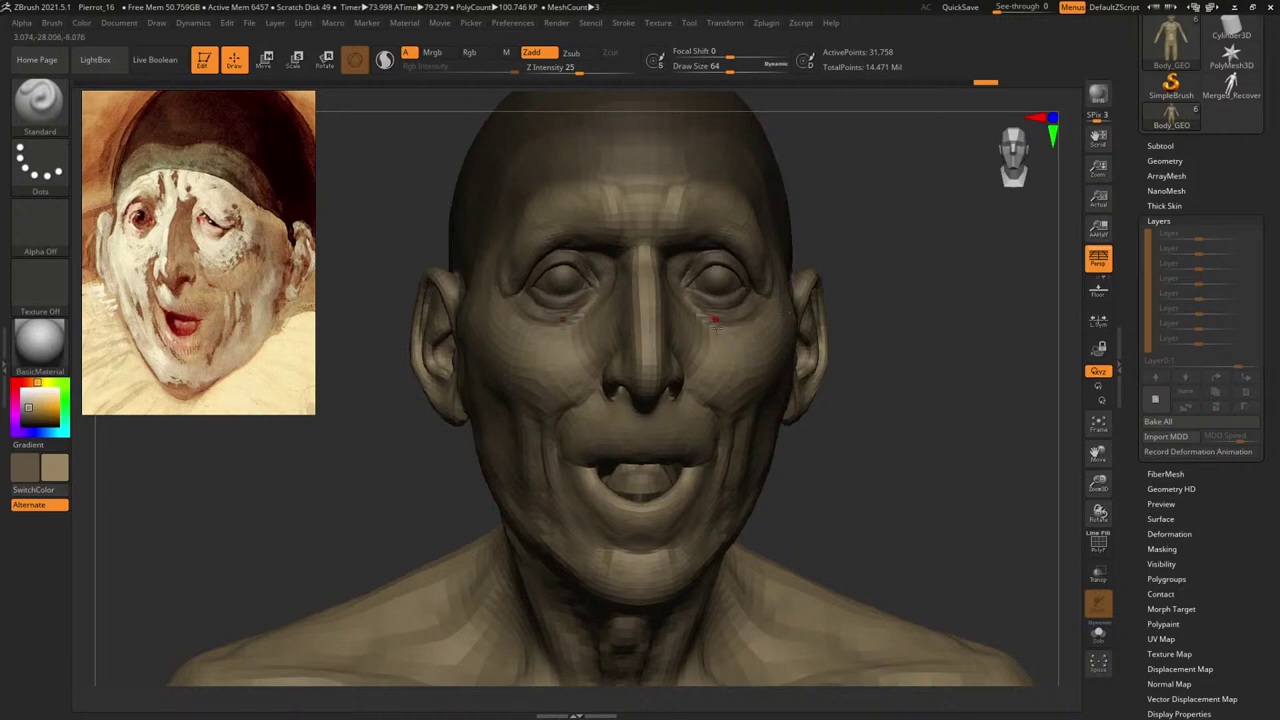
mouse_move(912, 275)
alt+mouse_down()
mouse_move(950, 300)
mouse_move(966, 274)
mouse_move(984, 273)
alt+mouse_up()
key(b)
key(m)
key(v)
key(space)
drag(622, 322, 678, 317)
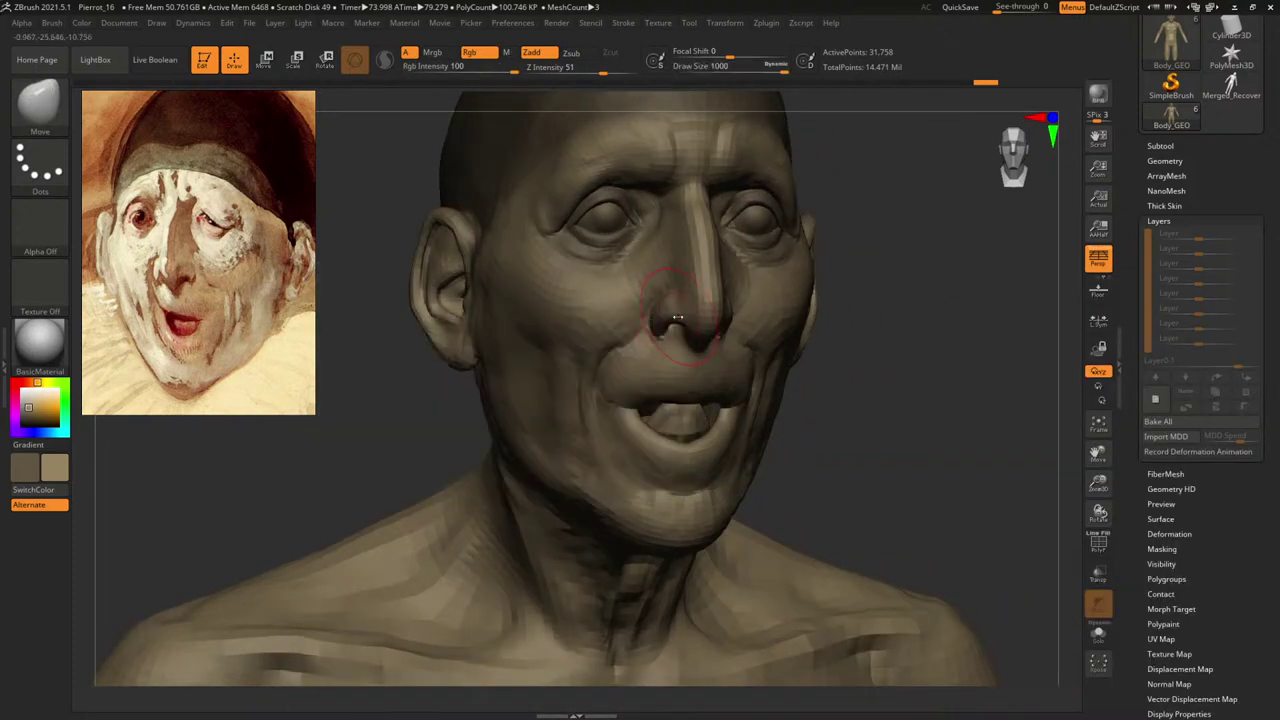
ctrl+shift+click(628, 316)
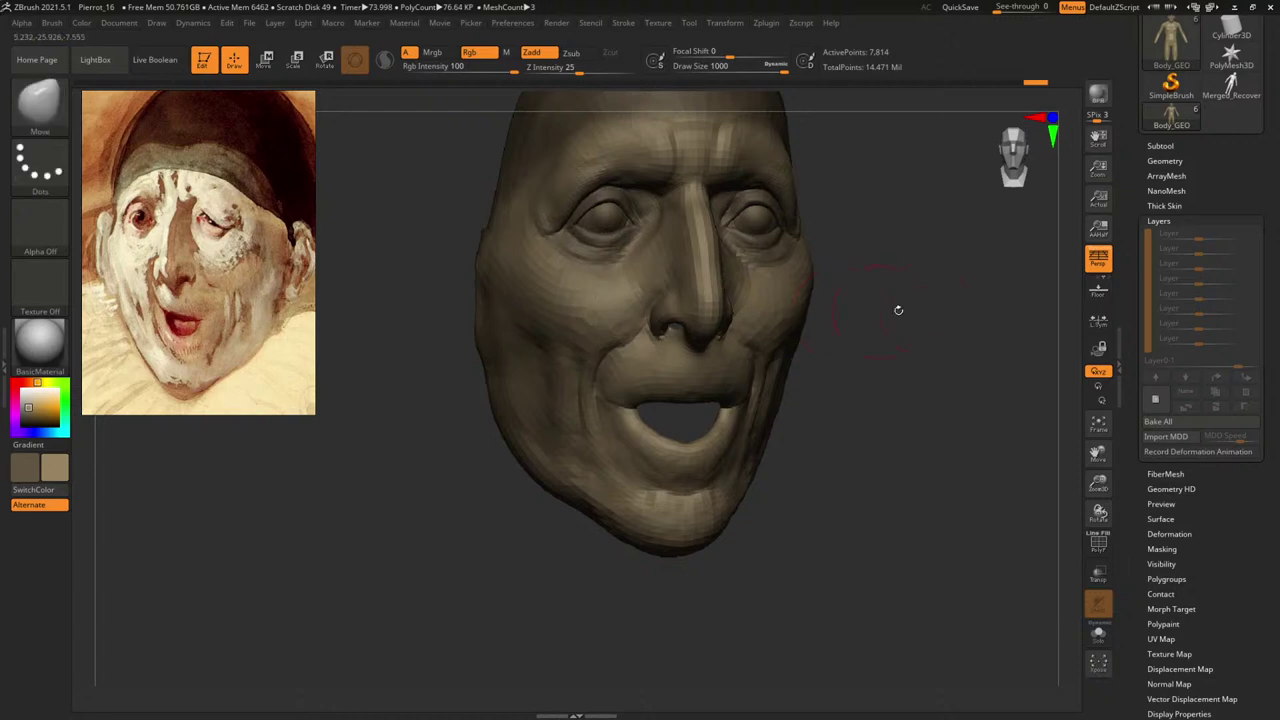
ctrl+click(928, 340)
ctrl+shift+click(932, 340)
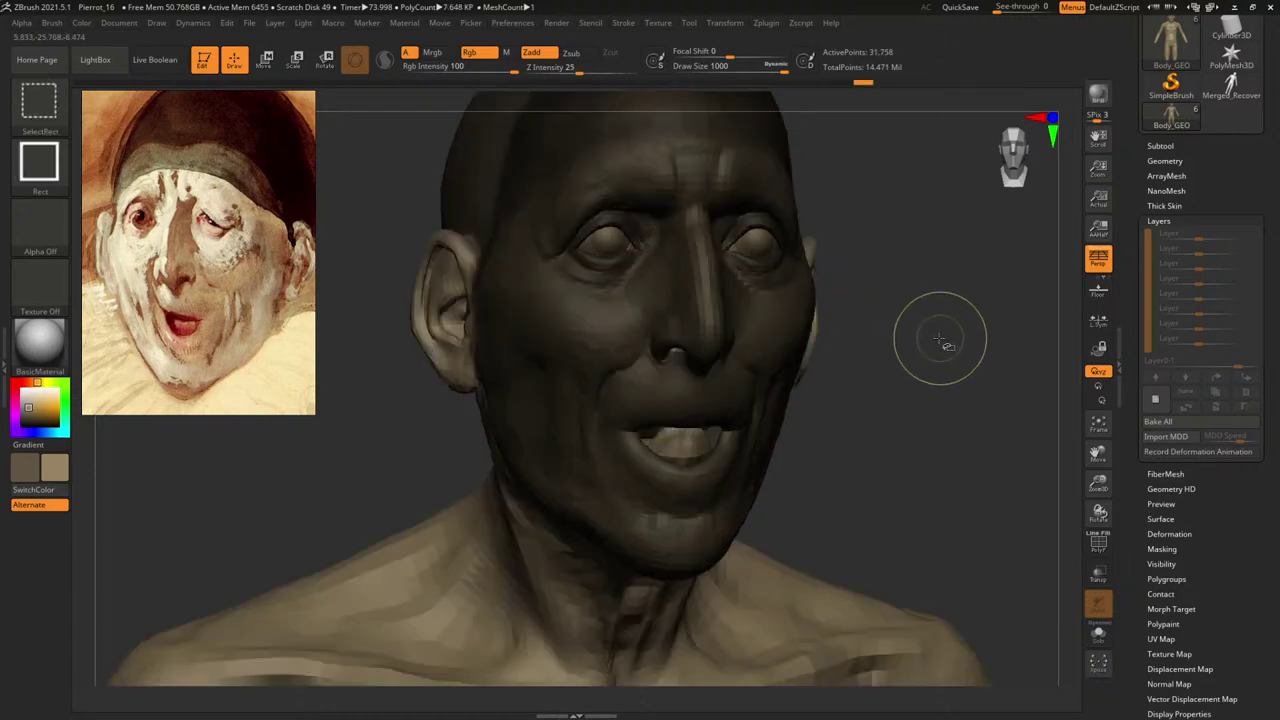
ctrl+click(936, 315)
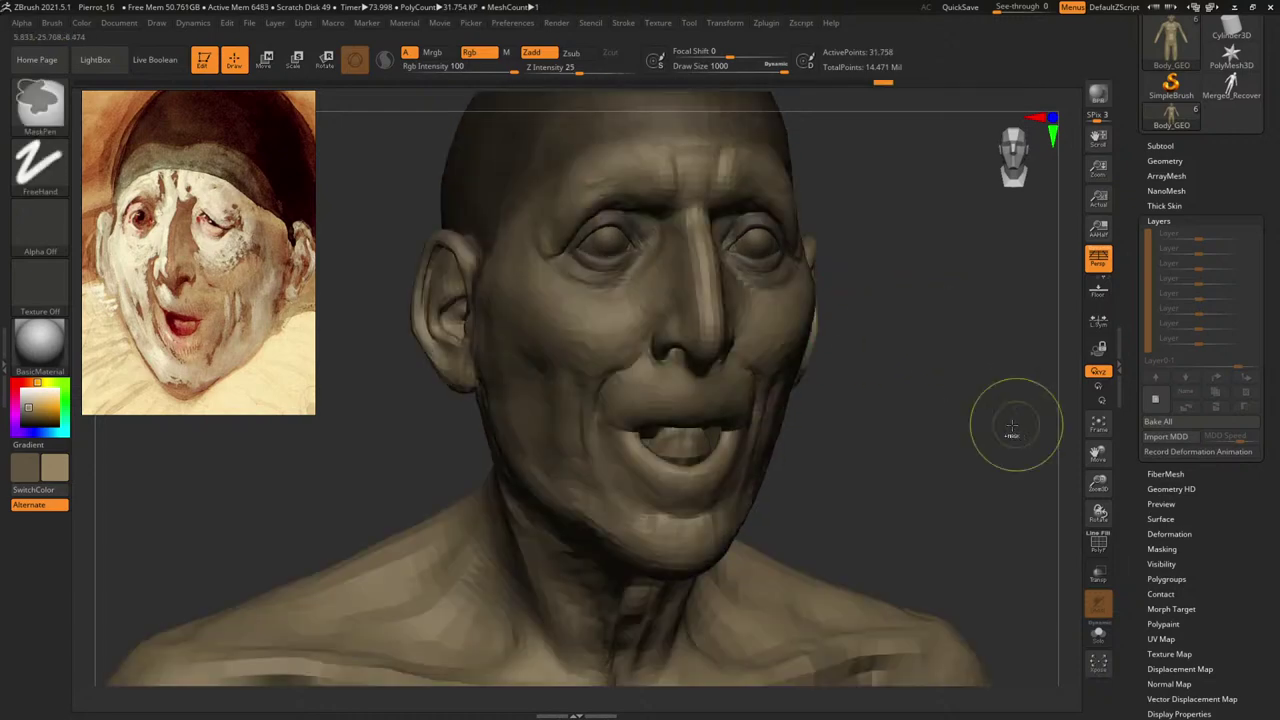
ctrl+shift+click(700, 447)
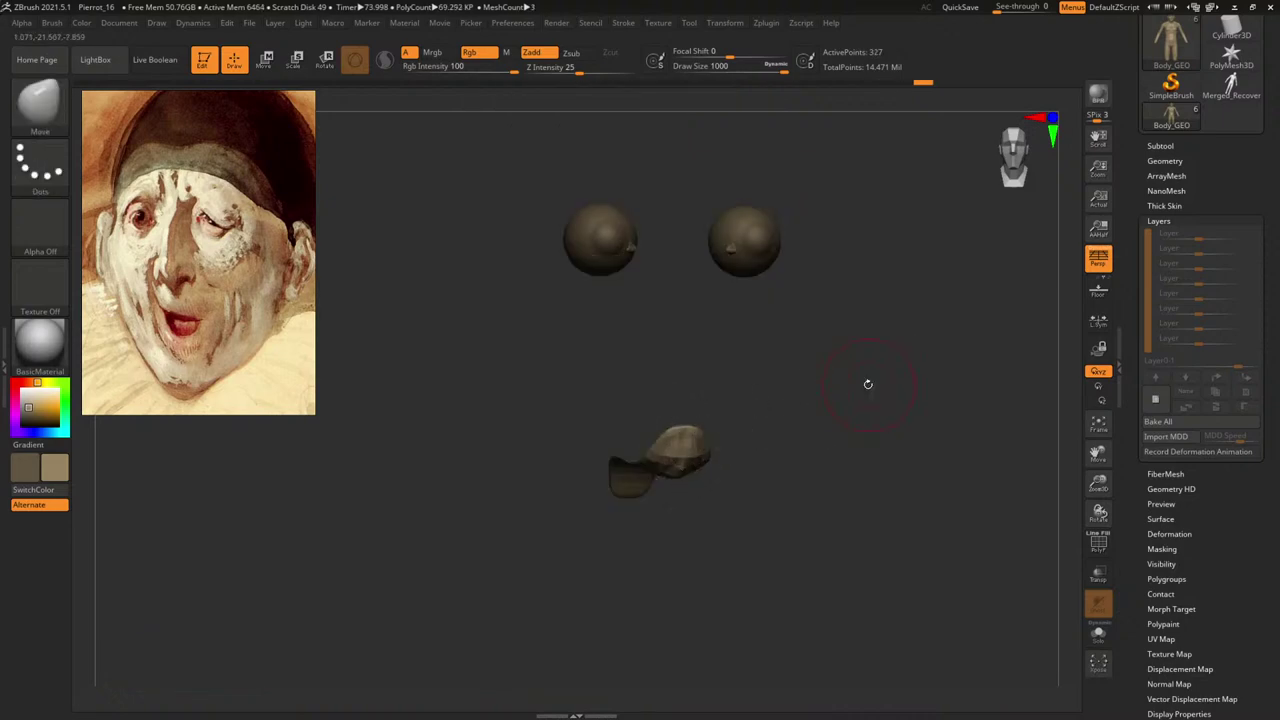
ctrl+shift+click(913, 427)
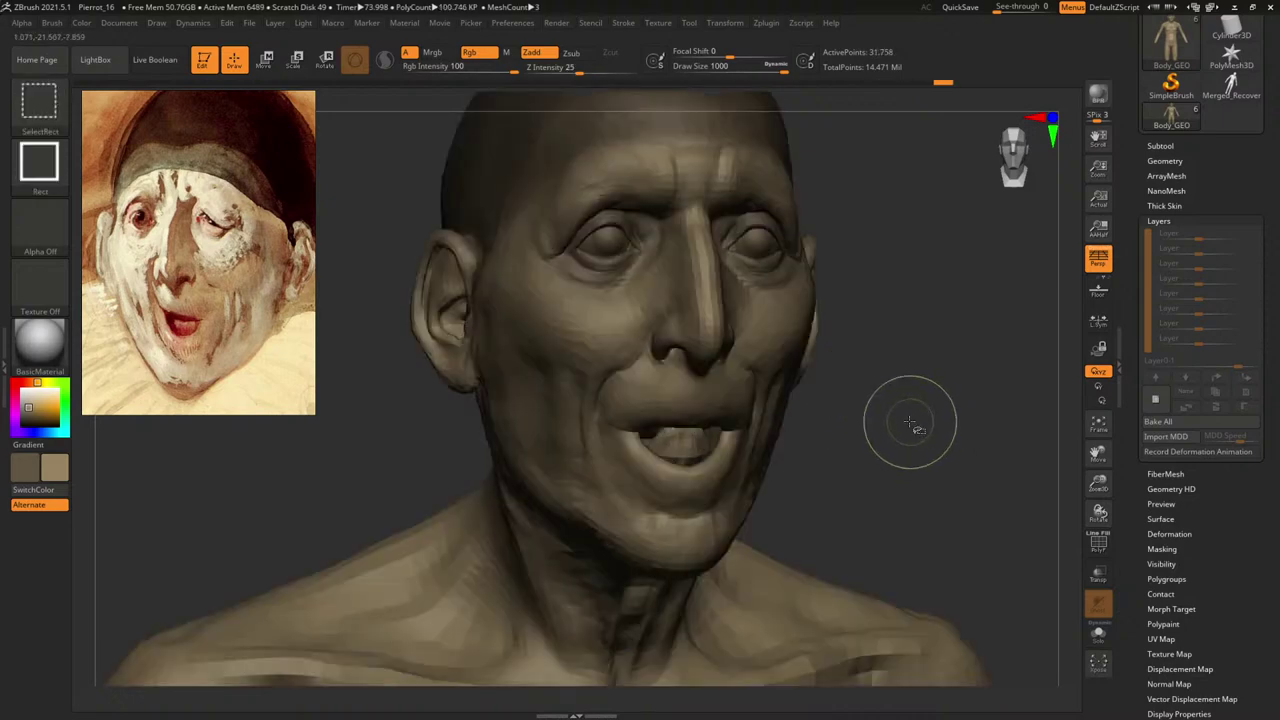
ctrl+shift+click(694, 448)
ctrl+shift+click(938, 411)
Mask only the tongue and mouth interior by hiding them, masking the remaining body, revealing everything and inverting the mask.
ctrl+alt+shift+click(686, 434)
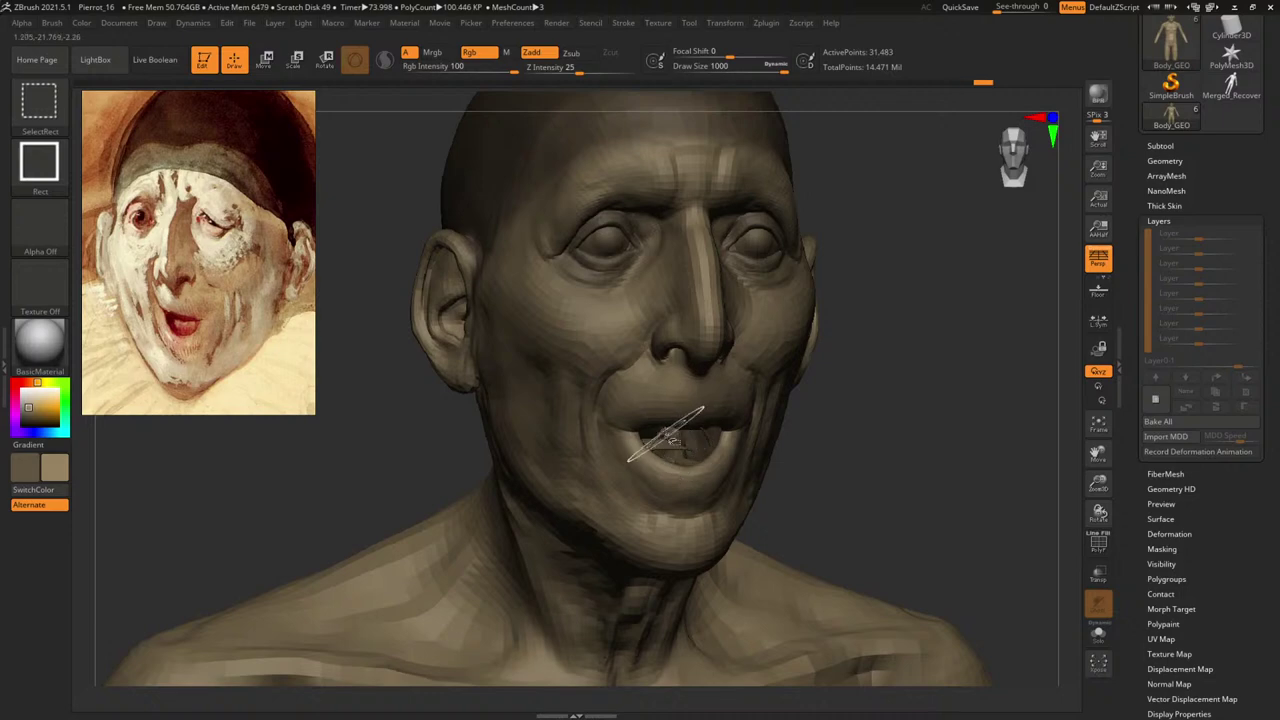
ctrl+alt+shift+click(668, 447)
alt+drag(917, 391, 893, 316)
mouse_move(873, 345)
mouse_down()
mouse_move(923, 348)
mouse_move(860, 354)
mouse_move(977, 400)
mouse_move(974, 420)
mouse_up()
ctrl+click(874, 359)
ctrl+shift+click(877, 359)
ctrl+click(878, 358)
Select the Move brush, turn off its dynamic sizing and set the draw size to 119.
key(b)
key(m)
key(v)
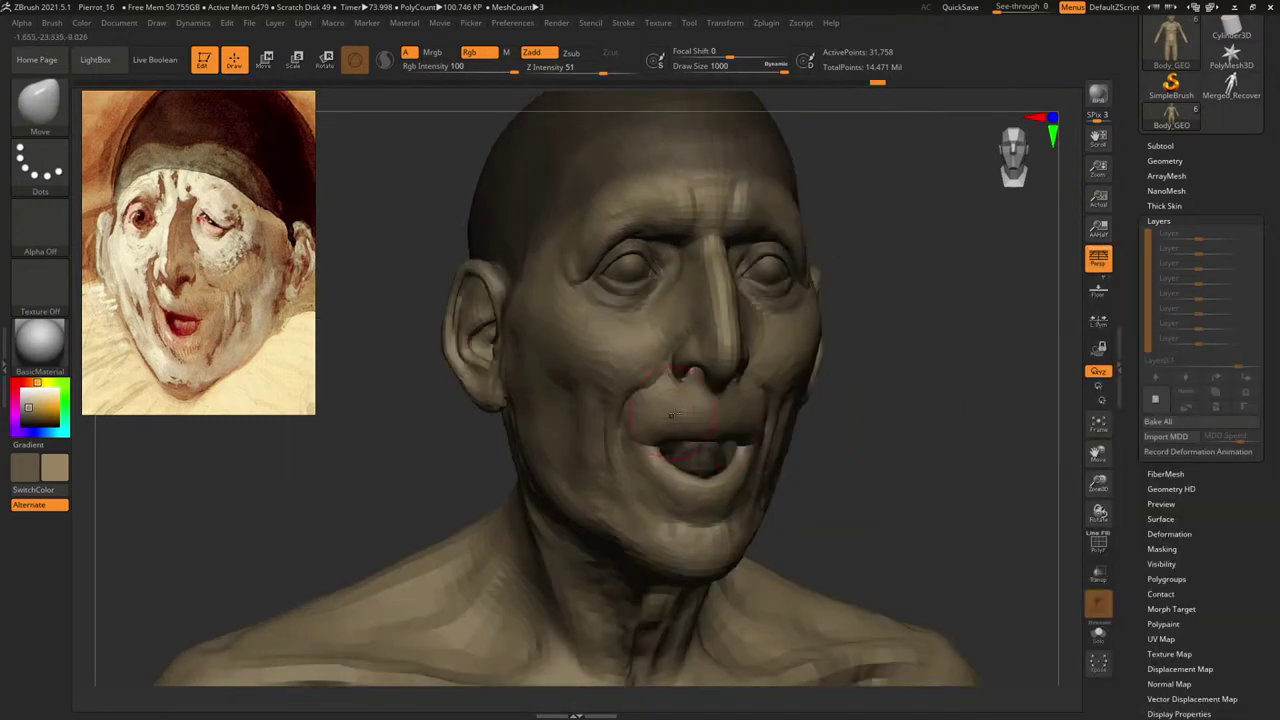
key(space)
click(638, 428)
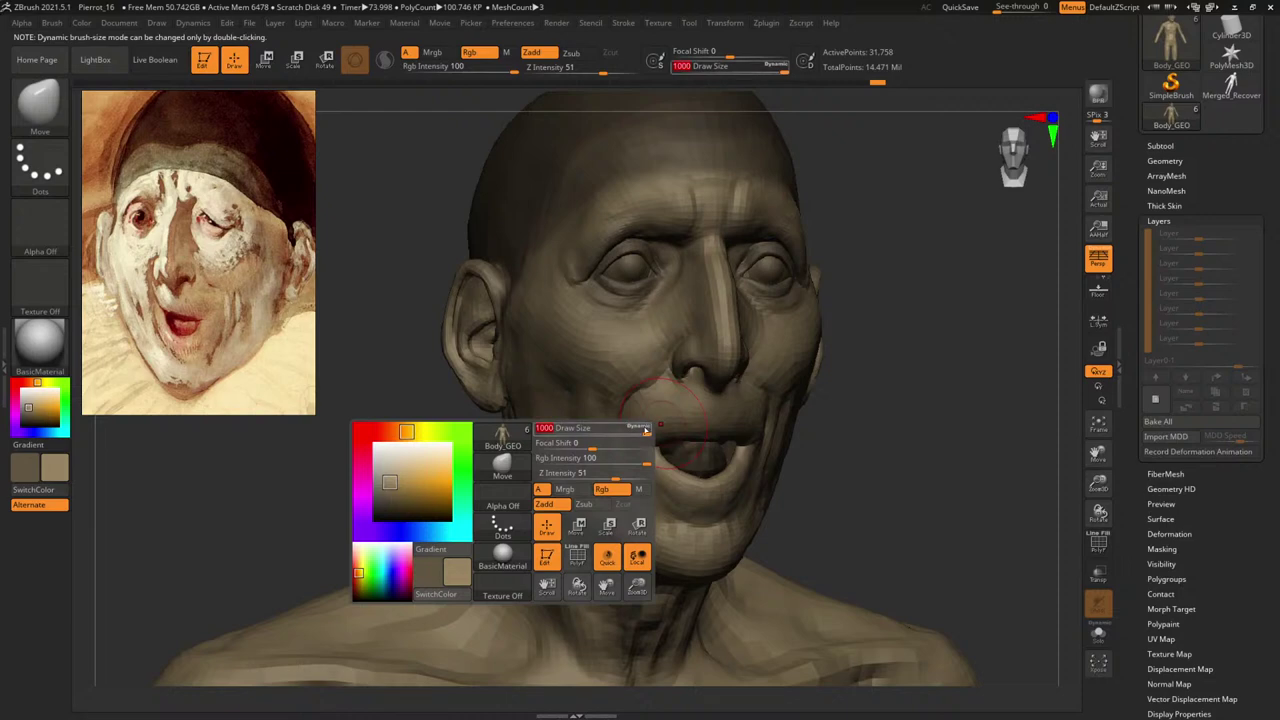
shift+double_click(638, 428)
shift+drag(638, 429, 602, 428)
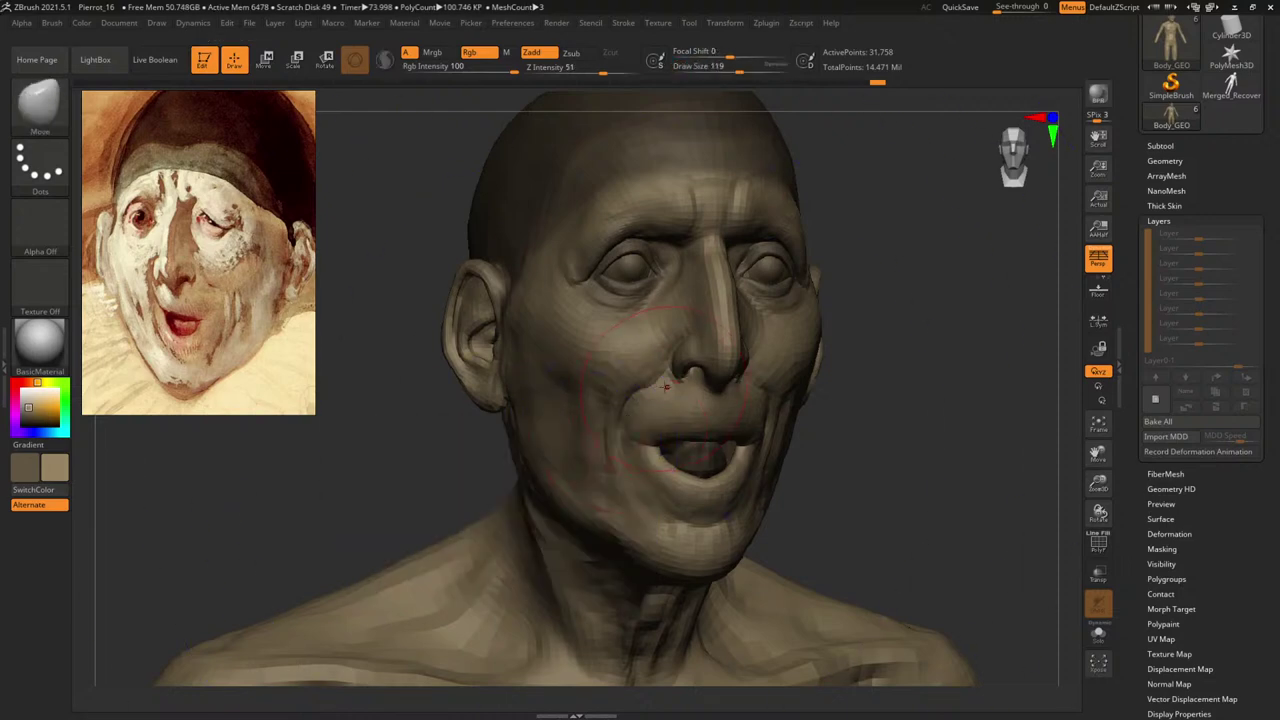
Reshape the nostril and cheek area on the character's right side using the Move brush at a draw size of about 139.
mouse_move(919, 310)
mouse_down()
mouse_move(948, 306)
mouse_move(920, 323)
mouse_up()
key(bracketleft)
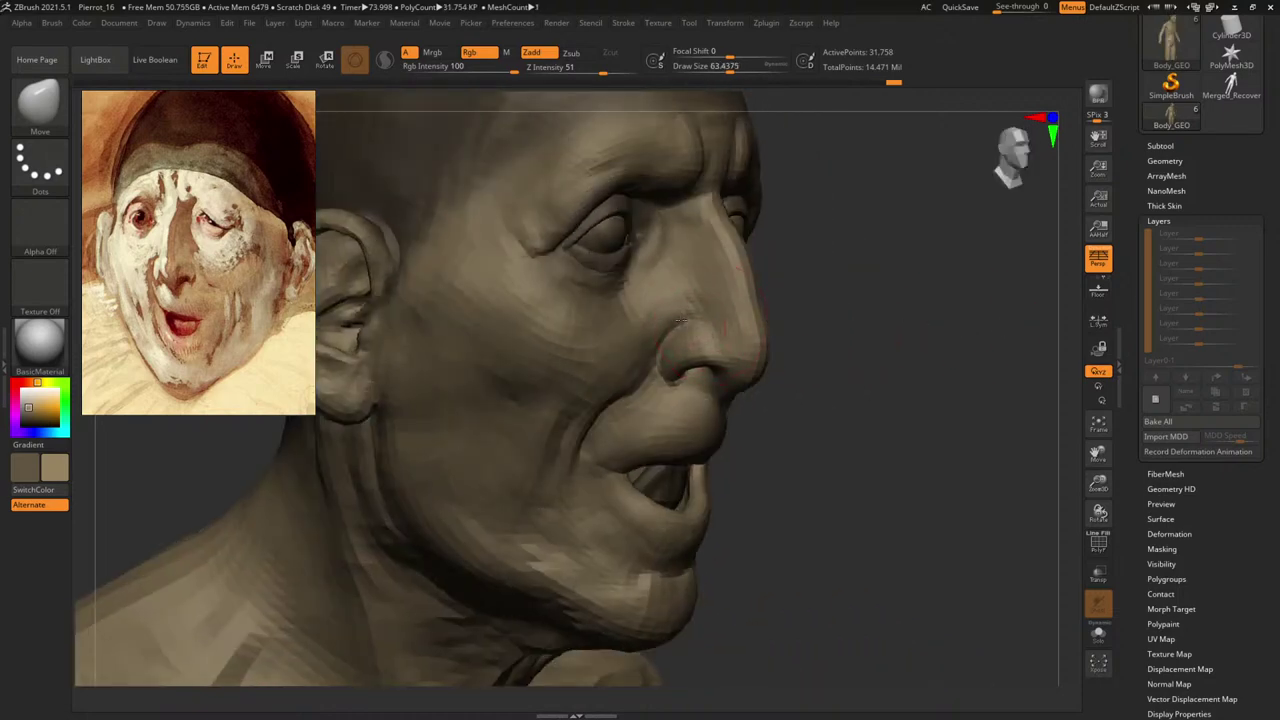
key(space)
drag(673, 353, 692, 347)
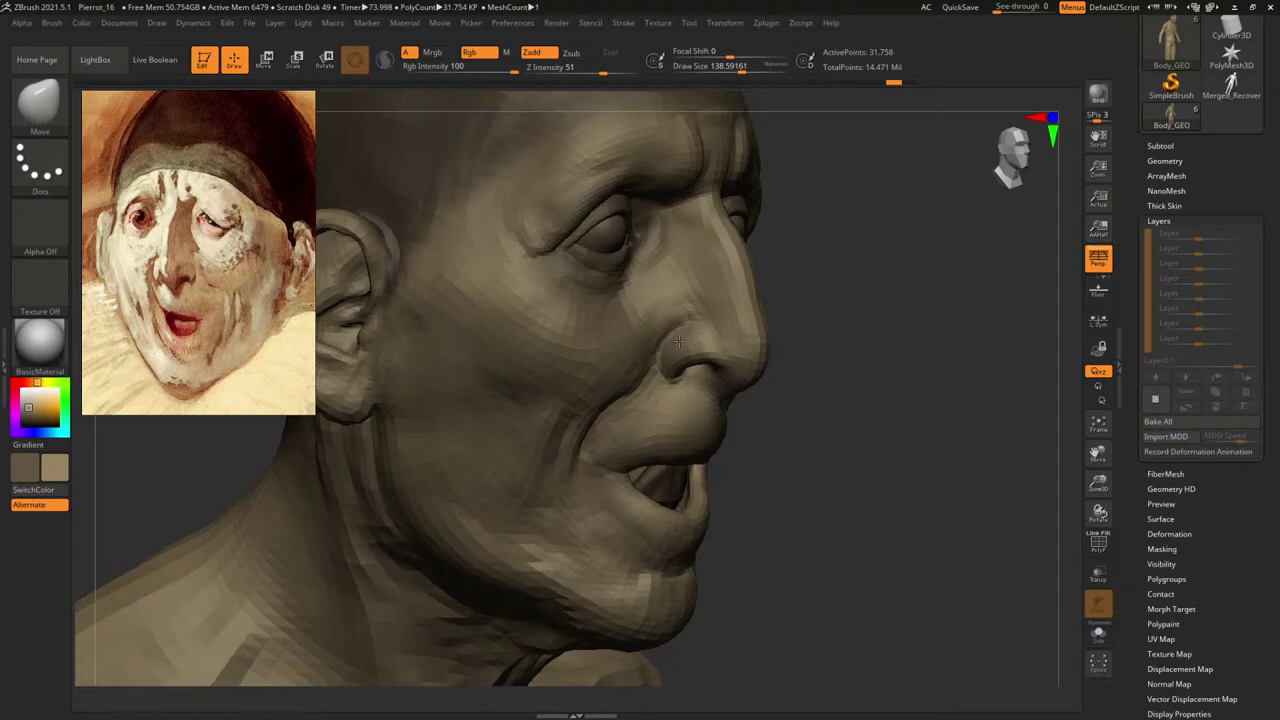
drag(863, 374, 800, 374)
key(space)
drag(641, 401, 660, 380)
key(space)
Raise the character's right mouth corner with the Move brush to slant the open mouth like the painted reference.
mouse_move(868, 403)
mouse_down()
mouse_move(670, 424)
mouse_move(621, 472)
mouse_move(625, 458)
mouse_up()
key(space)
key(space)
mouse_move(848, 437)
mouse_down()
mouse_move(640, 462)
mouse_move(617, 420)
mouse_up()
key(space)
key(space)
mouse_move(926, 461)
alt+mouse_down()
mouse_move(794, 411)
mouse_move(791, 422)
mouse_move(974, 486)
mouse_move(941, 427)
alt+mouse_up()
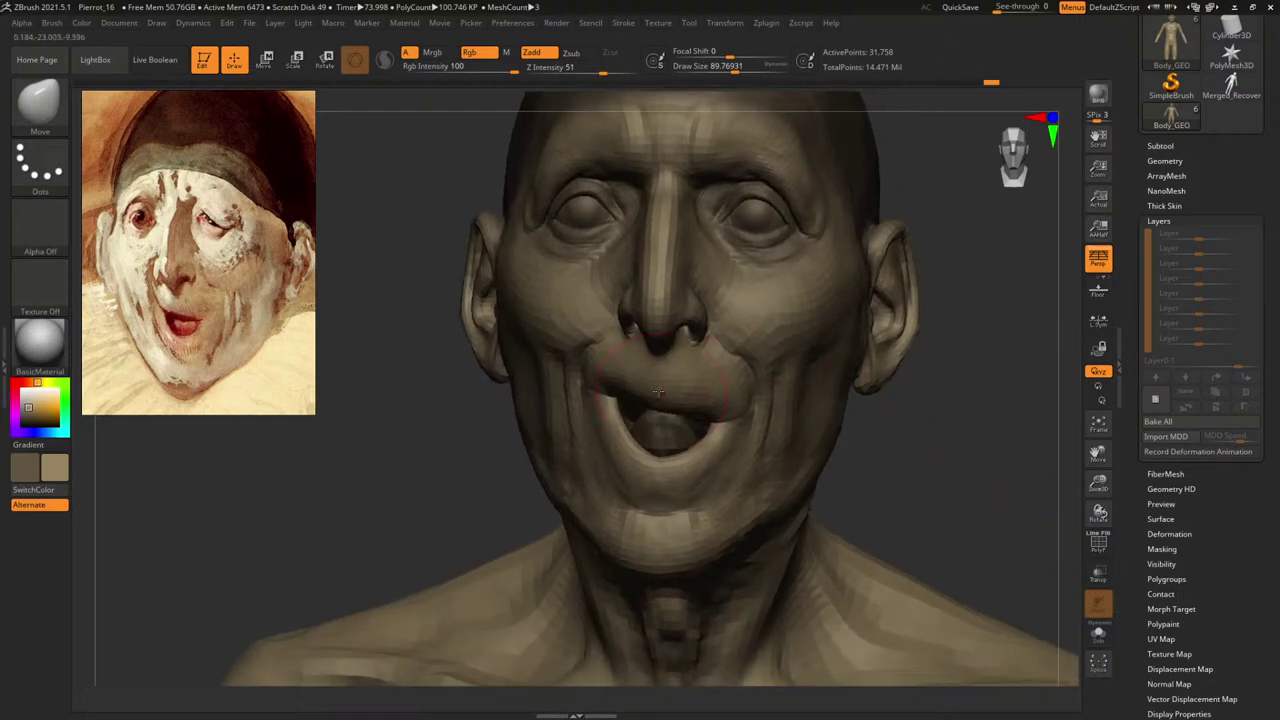
Refine the upper lip and right mouth corner with smaller Move brush strokes.
right_drag(933, 412, 757, 413)
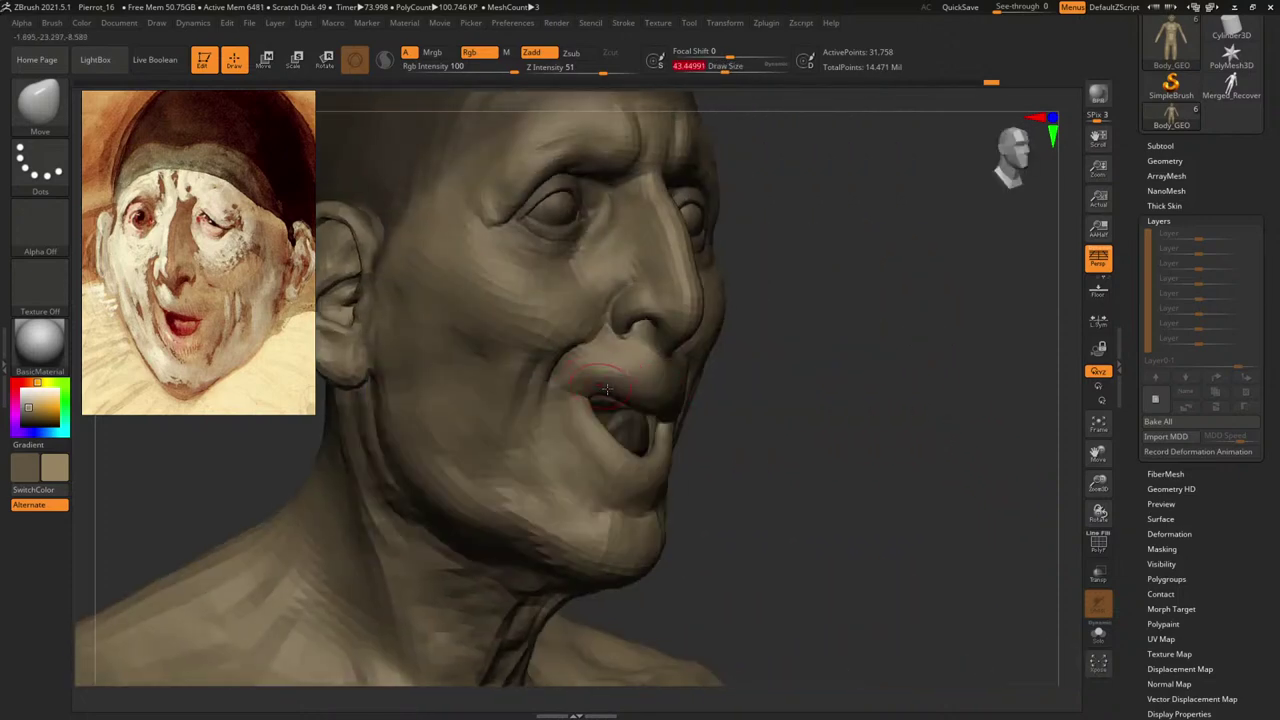
mouse_move(767, 405)
mouse_down()
mouse_move(811, 403)
mouse_move(812, 422)
mouse_up()
key(space)
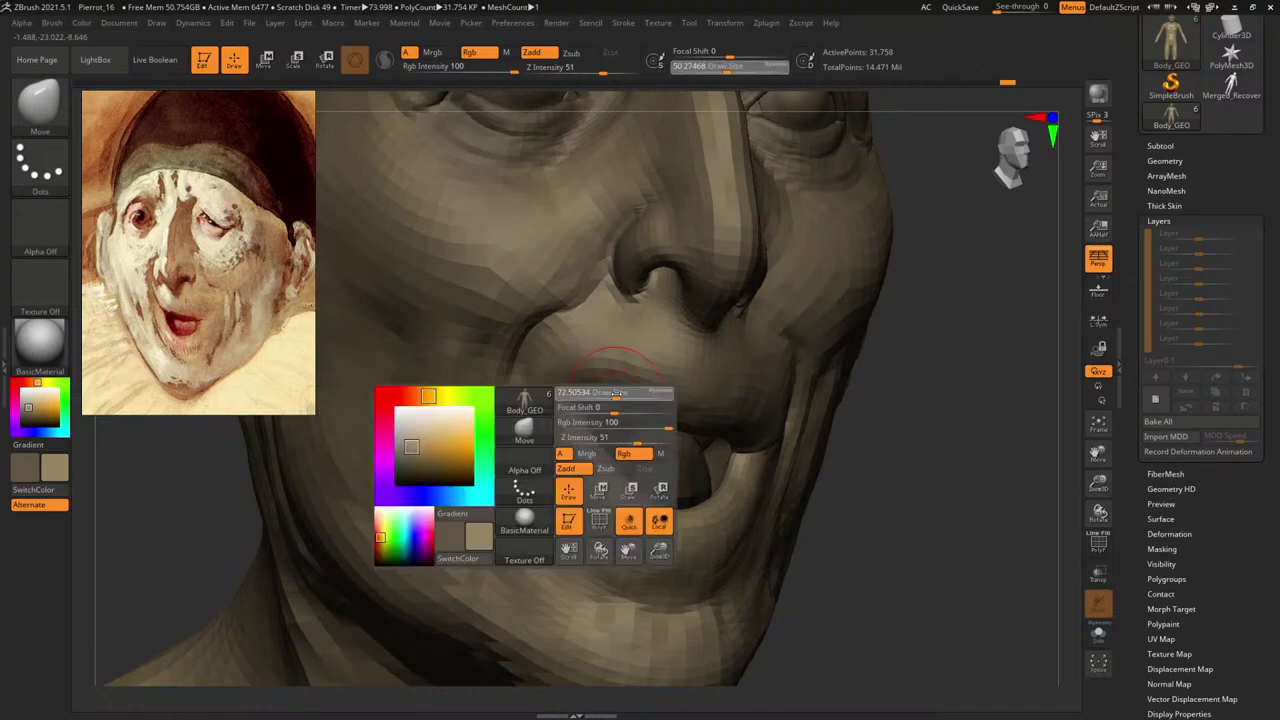
drag(611, 397, 654, 422)
mouse_move(981, 440)
alt+mouse_down()
mouse_move(834, 386)
mouse_move(874, 394)
mouse_move(963, 480)
mouse_move(940, 382)
mouse_move(927, 408)
alt+mouse_up()
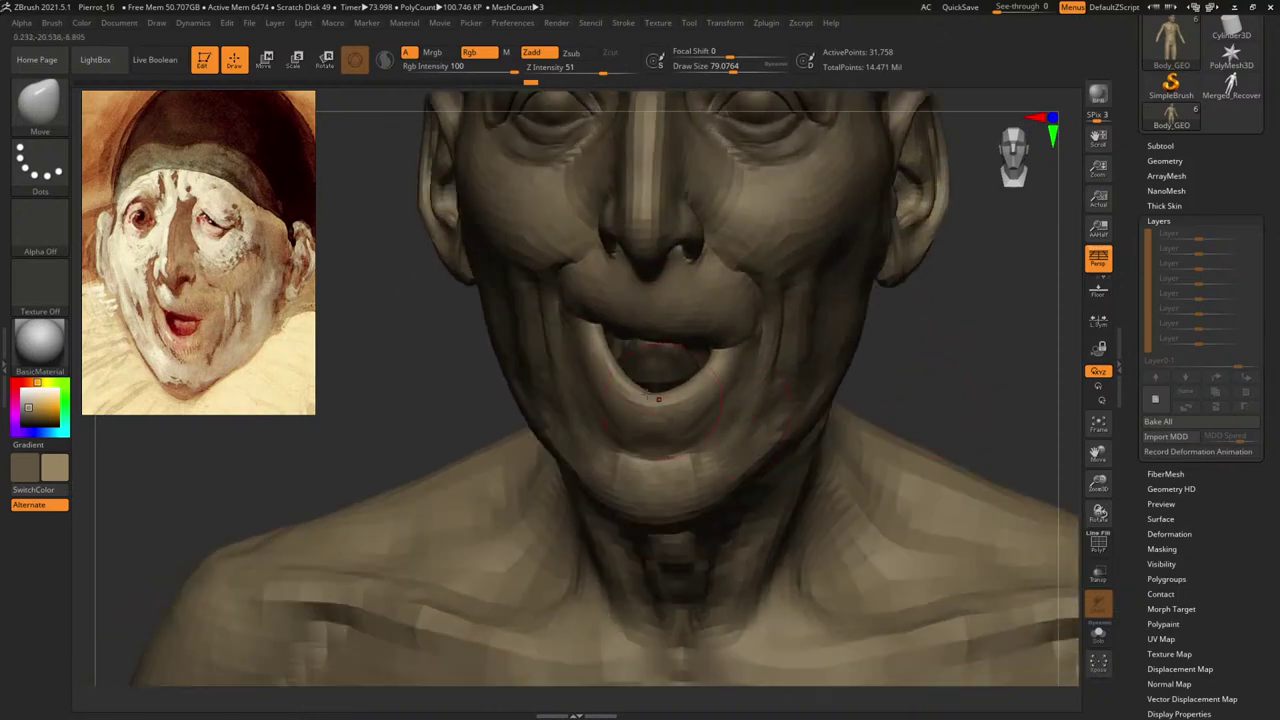
Reshape the lower lip and the area beside it using the Move brush at a draw size of about 119.
key(space)
drag(622, 384, 616, 388)
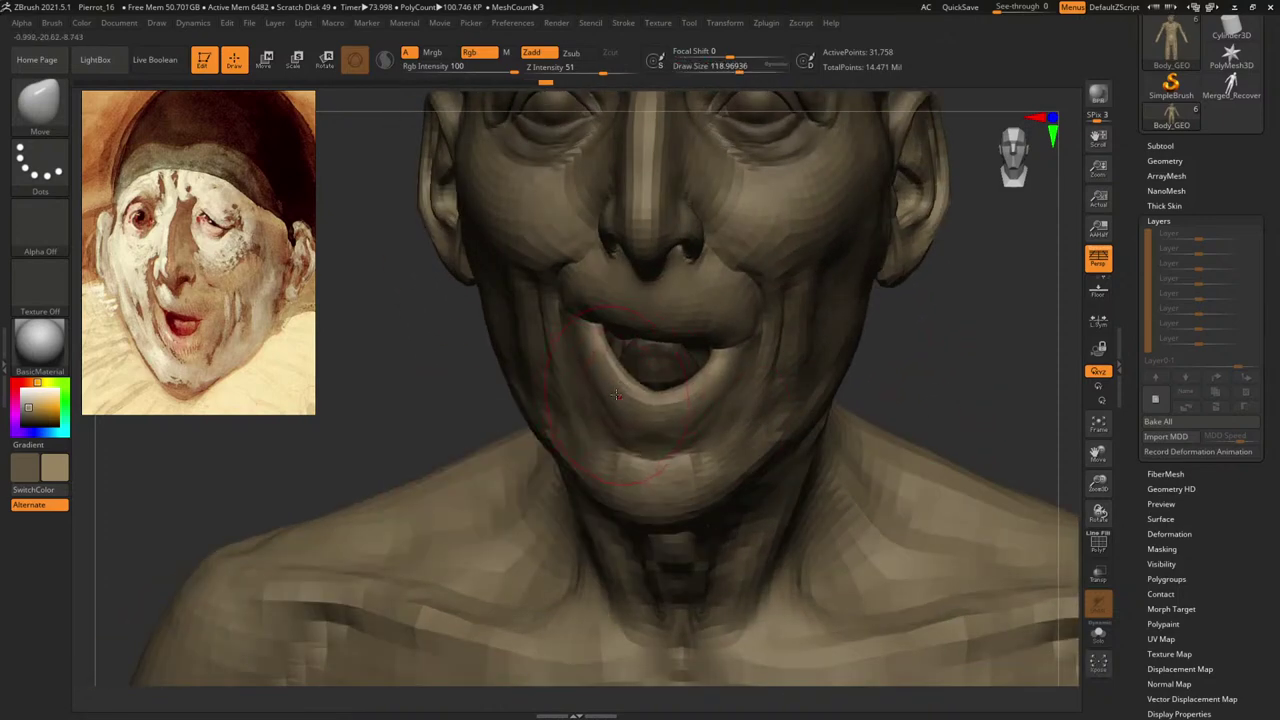
right_click(615, 395)
key(f)
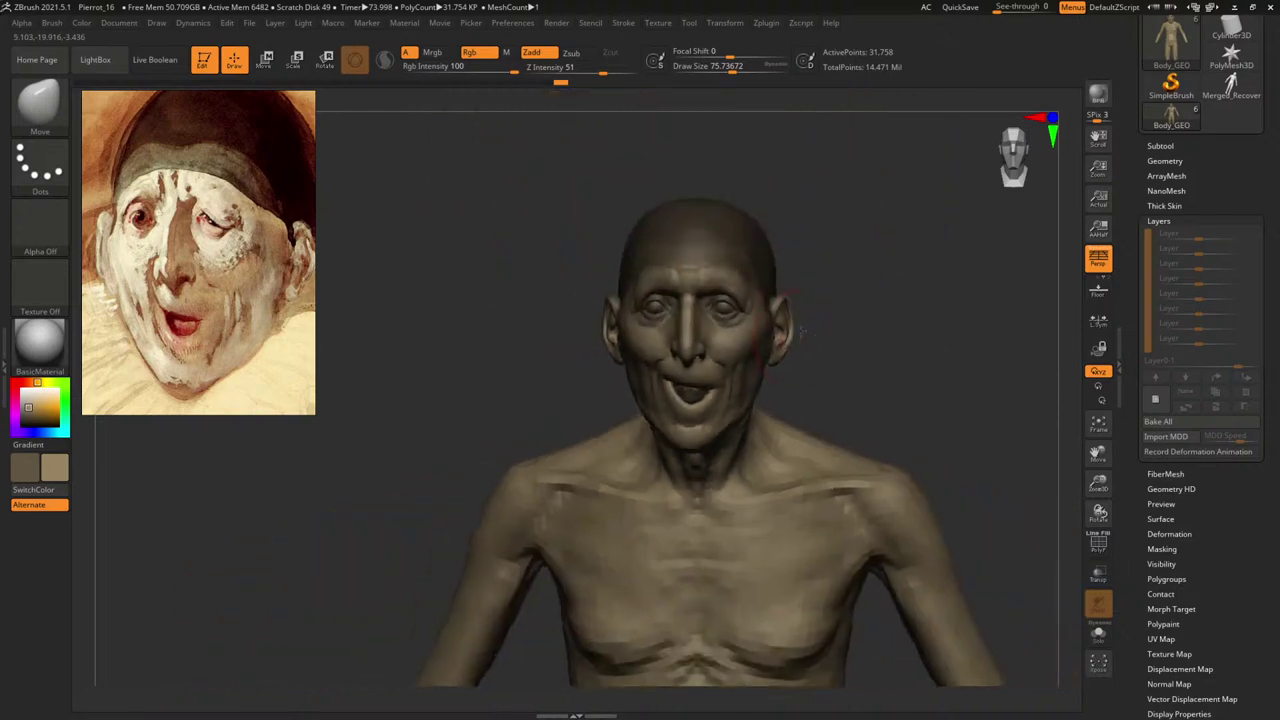
drag(801, 331, 910, 375)
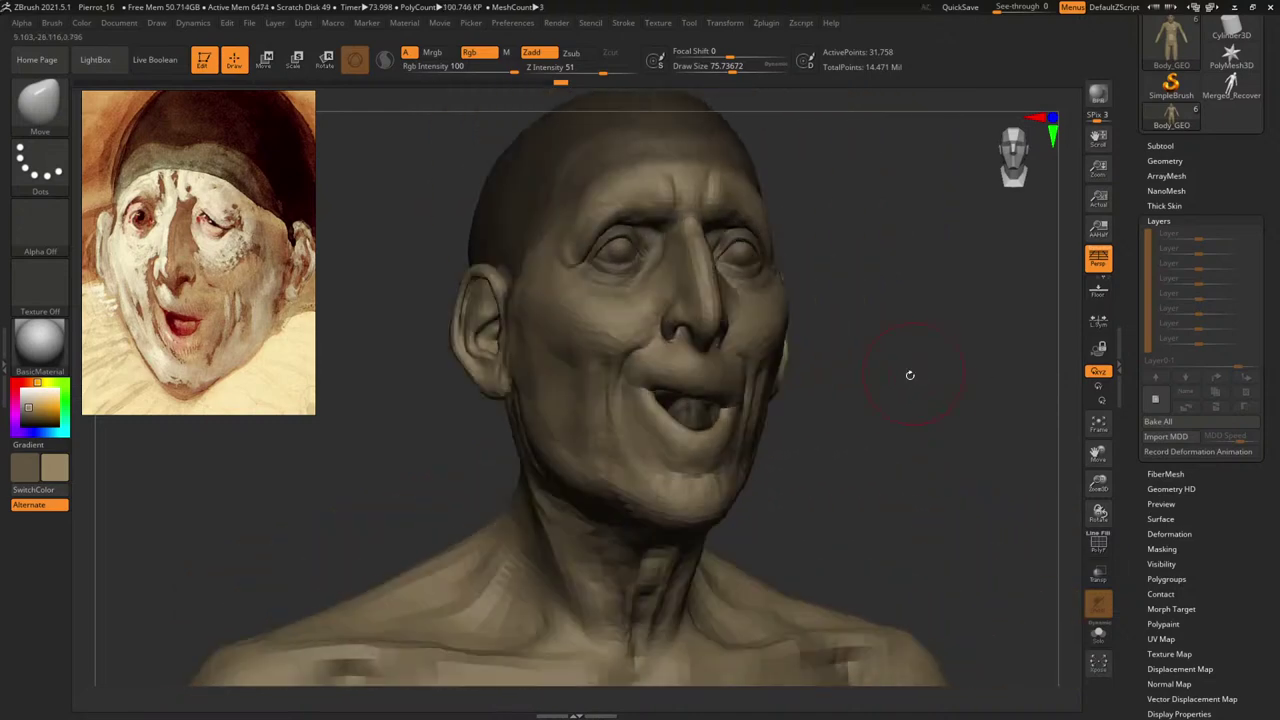
Select the ClayBuildup brush with a draw size of about 50 for work on the character's right cheek.
key(b)
key(c)
key(b)
key(space)
drag(610, 389, 598, 385)
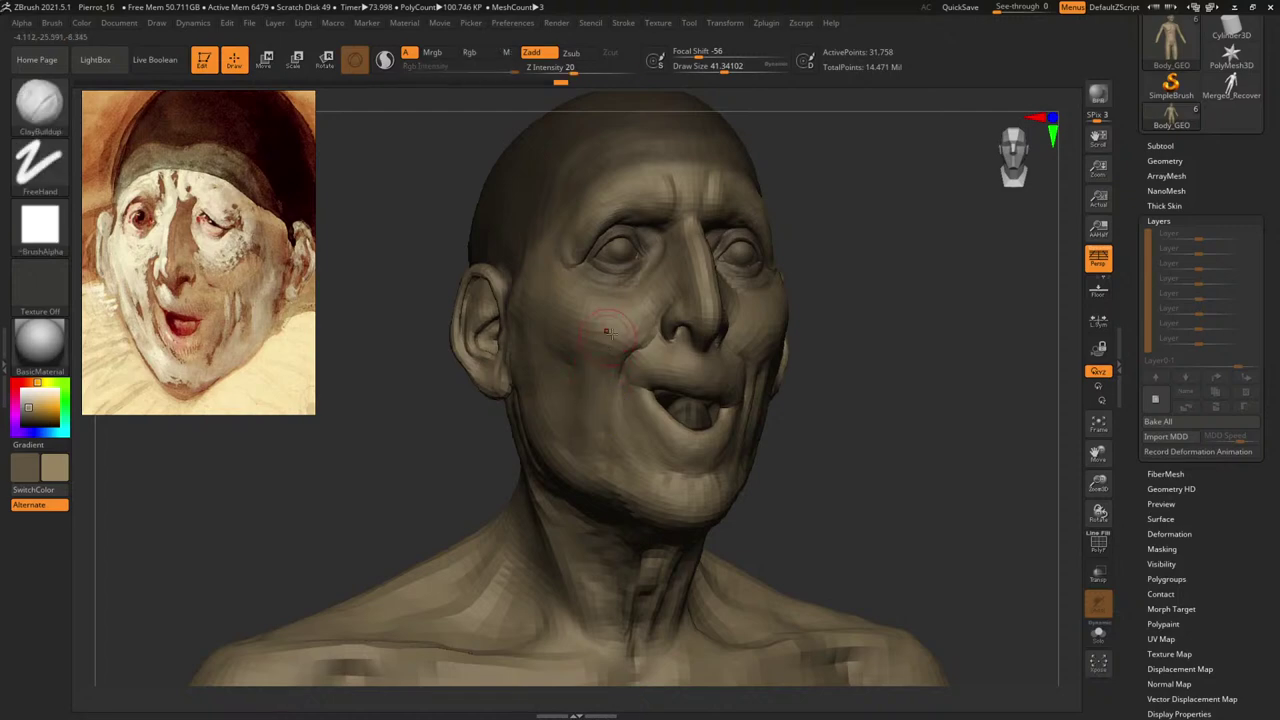
alt+drag(942, 366, 897, 350)
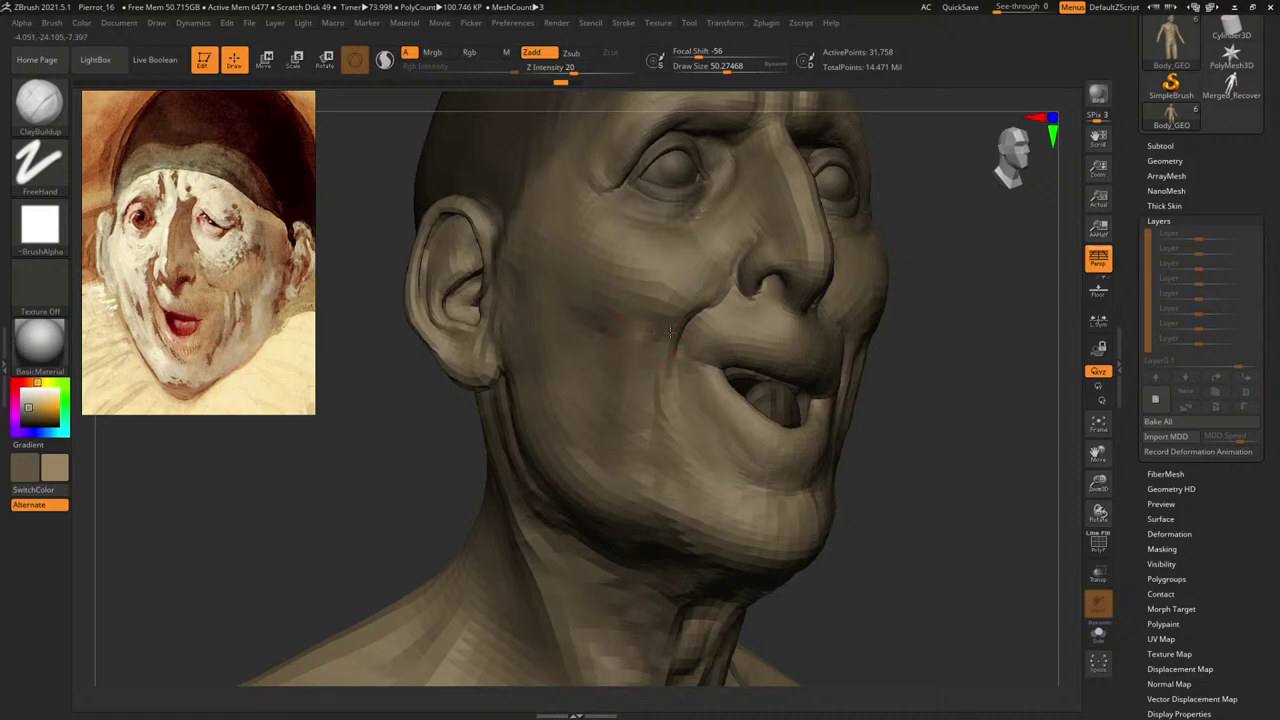
Remove the ClayBuildup brush's alpha and set its Z intensity to 8.
click(42, 228)
mouse_move(150, 250)
mouse_down()
mouse_move(200, 274)
mouse_move(401, 580)
mouse_up()
click(134, 299)
drag(426, 526, 208, 219)
drag(938, 411, 893, 403)
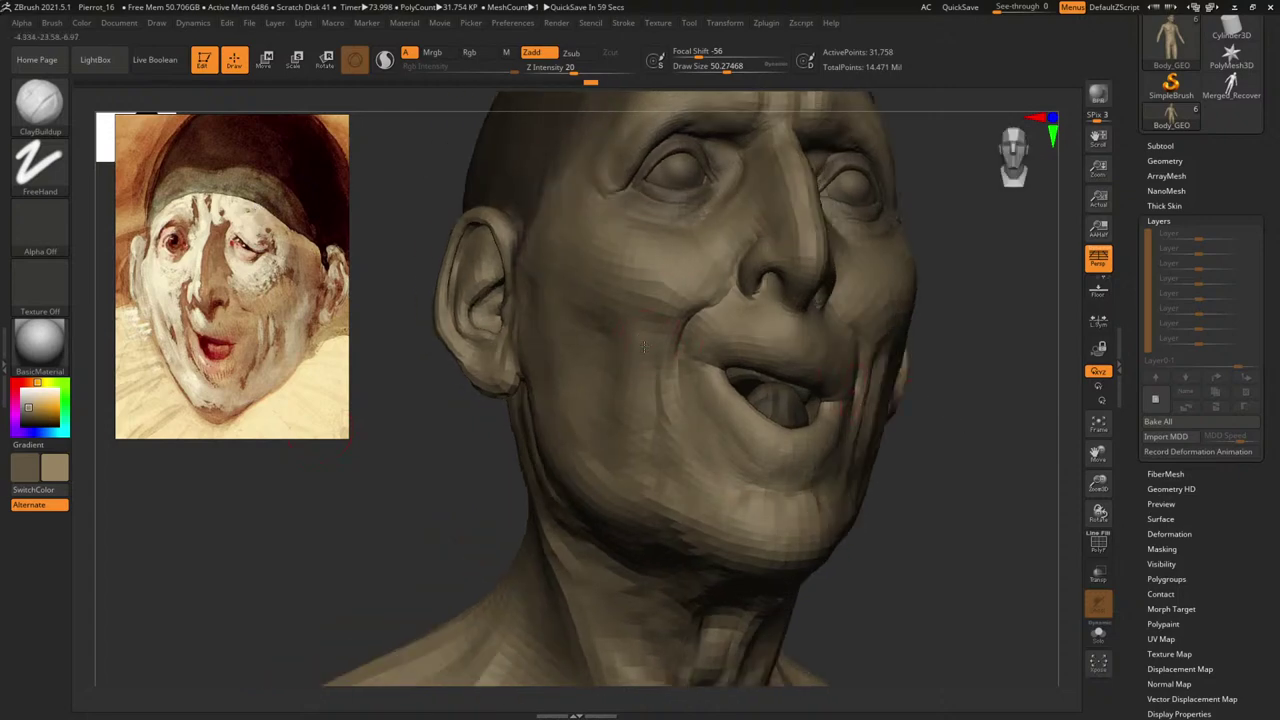
drag(572, 67, 553, 67)
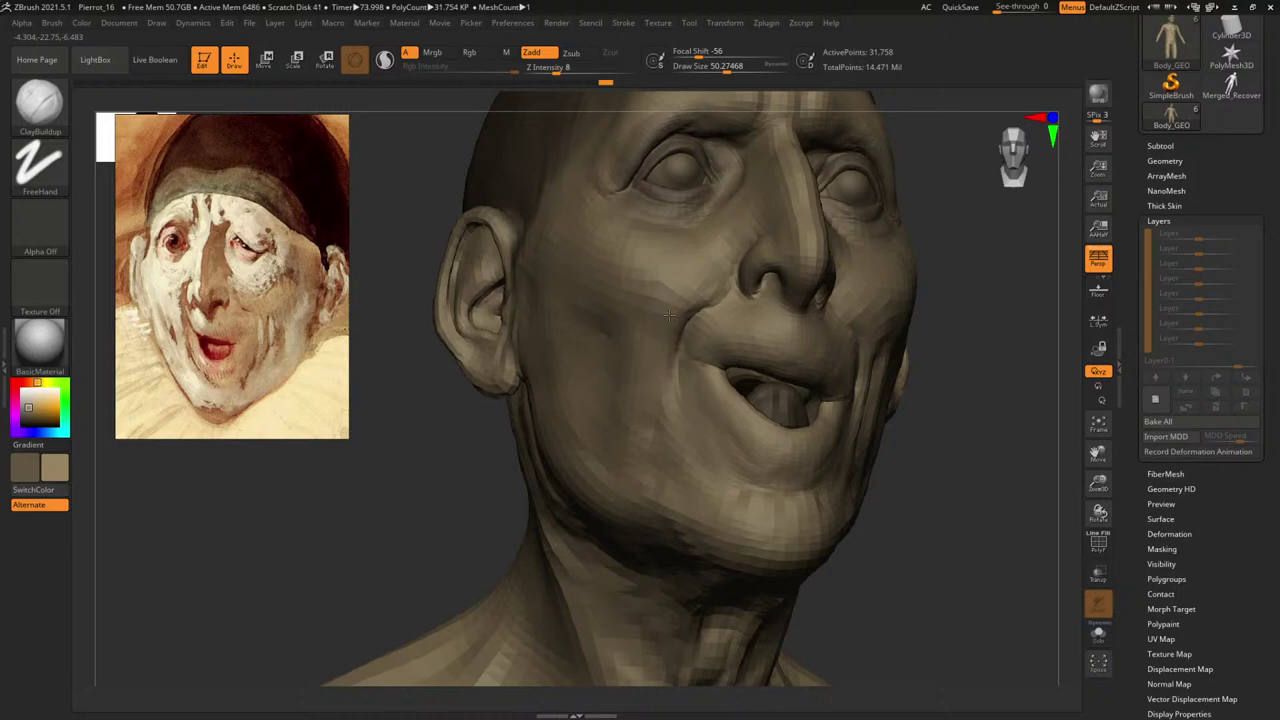
Undo the asymmetrical face sculpting, clear the mask and reveal the hidden mouth parts, accepting the loss of the later undo history.
alt+drag(1043, 419, 938, 362)
mouse_move(938, 362)
mouse_down()
mouse_move(891, 371)
mouse_move(972, 397)
mouse_move(924, 360)
mouse_up()
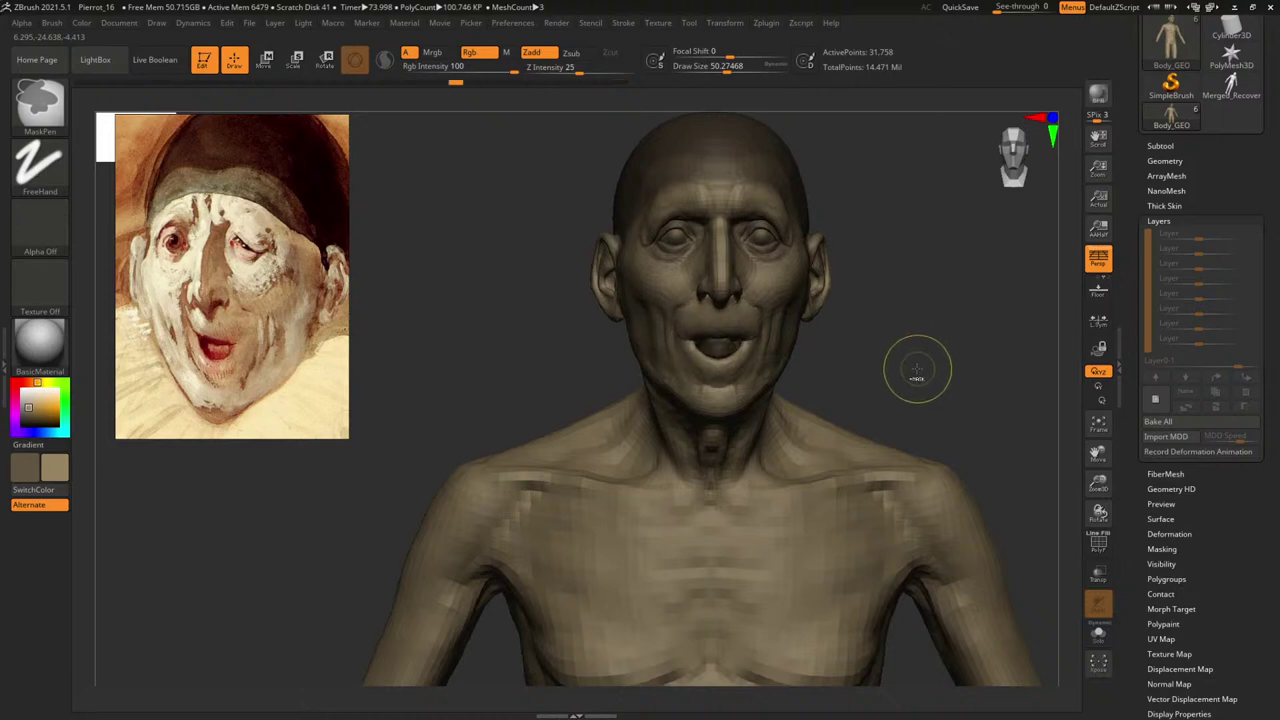
ctrl+click(917, 369)
ctrl+click(906, 343)
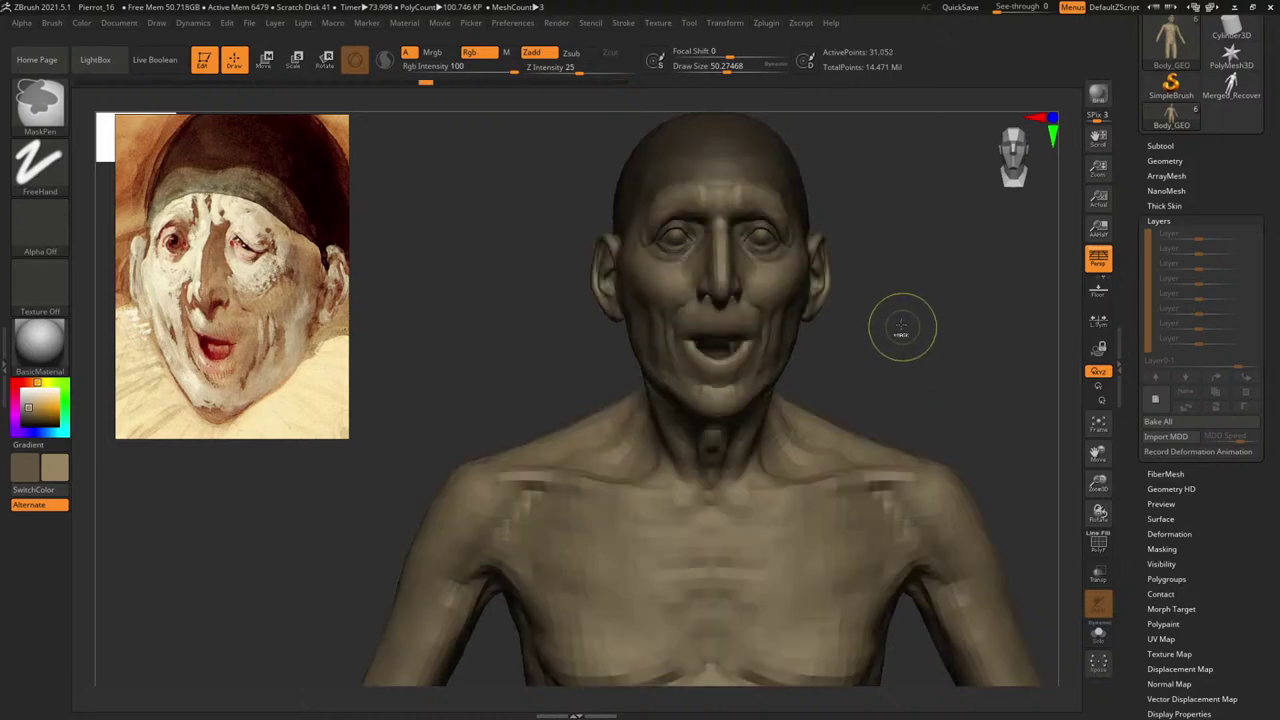
ctrl+shift+click(933, 355)
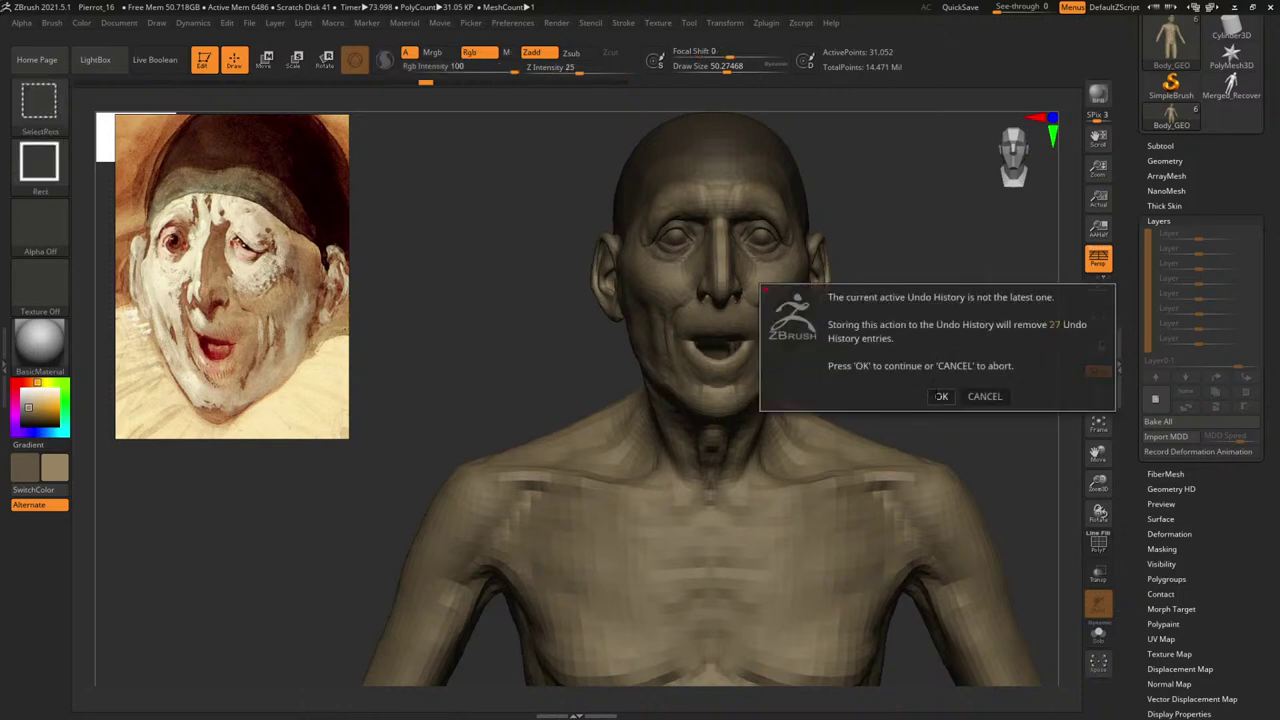
click(941, 396)
drag(943, 386, 892, 381)
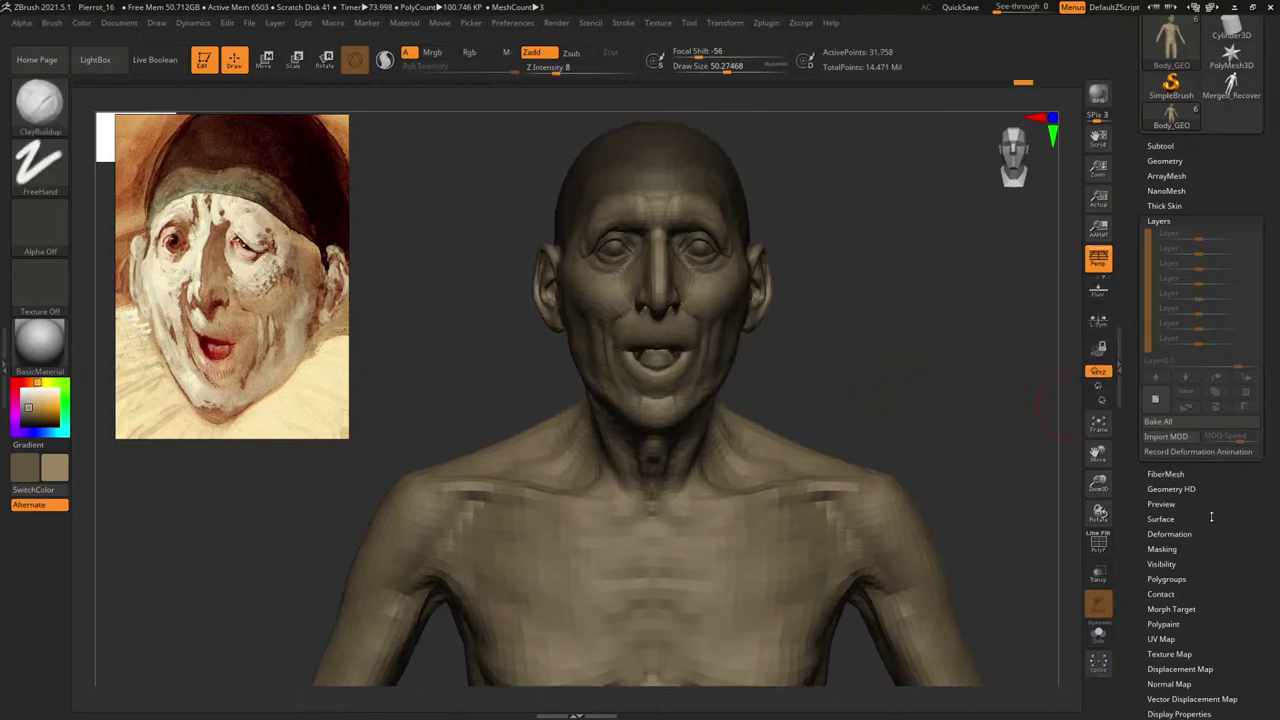
Delete the body's existing morph target and store a new one from the current symmetrical shape.
drag(1233, 586, 1228, 445)
click(1165, 464)
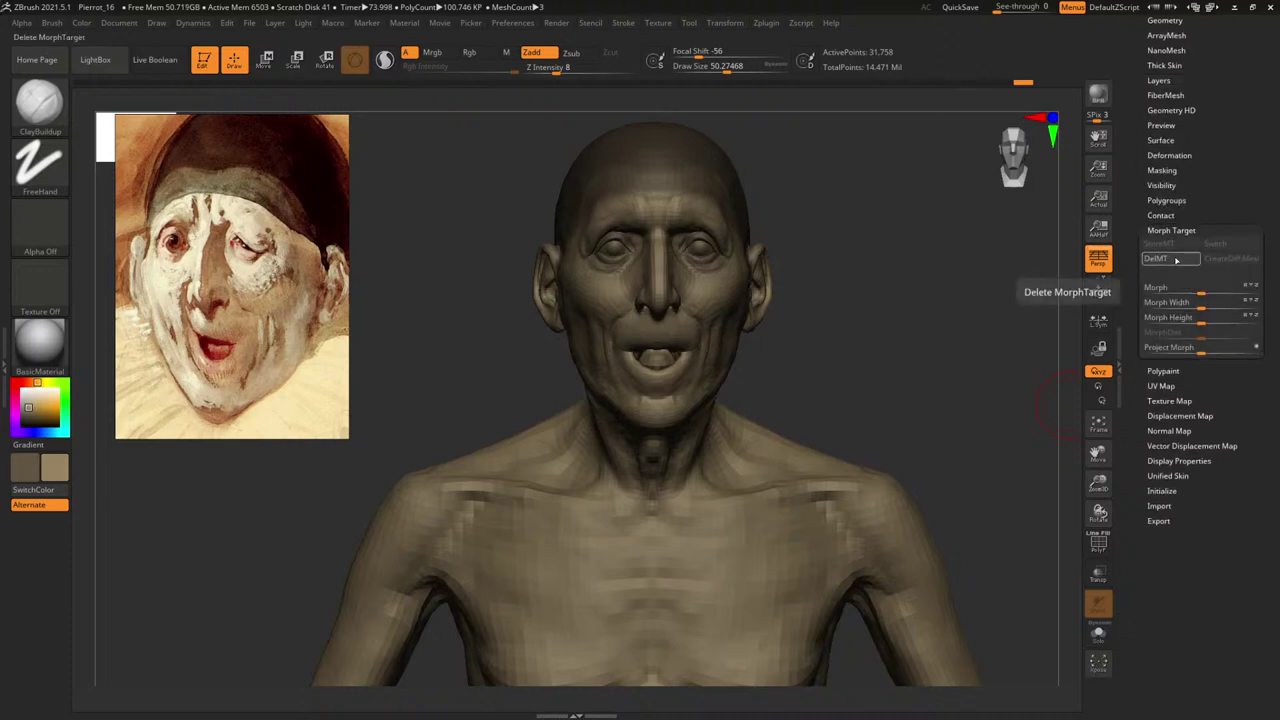
click(1176, 260)
click(1158, 243)
Return the body to its lowest subdivision level with the face in a three-quarter view.
drag(894, 306, 915, 358)
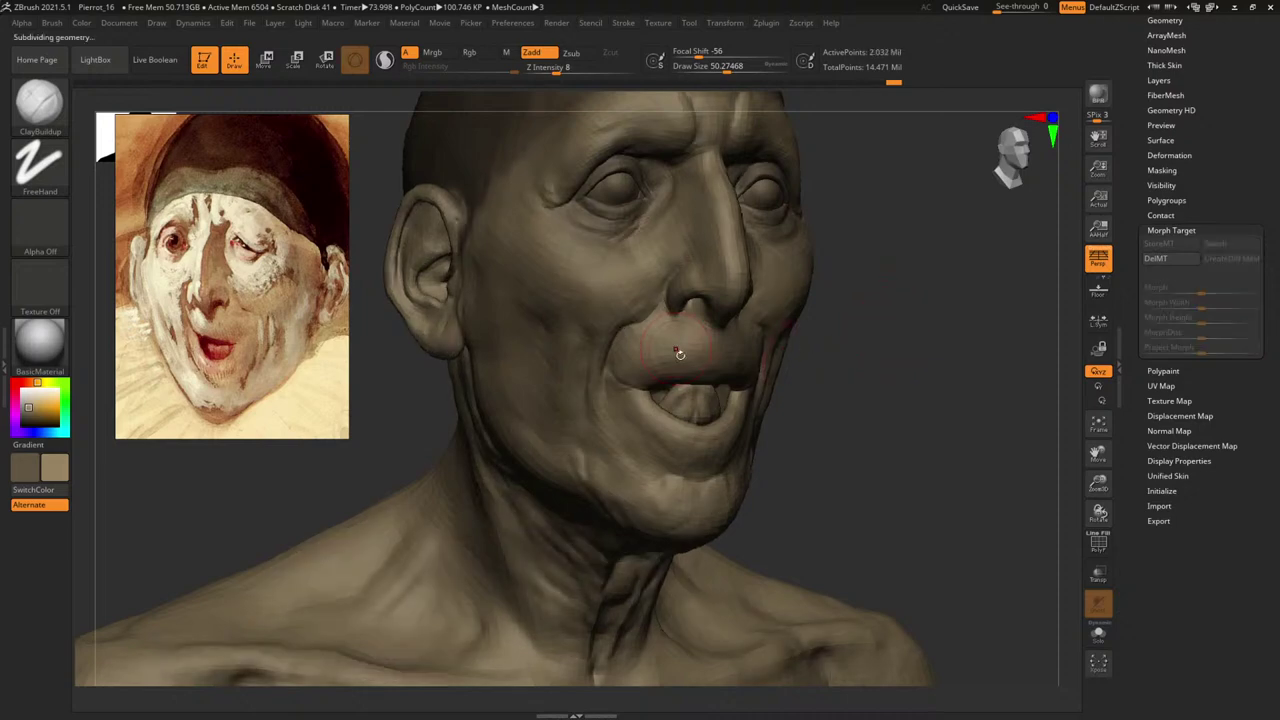
key(shift+d)
key(shift+d)
key(shift+d)
key(shift+d)
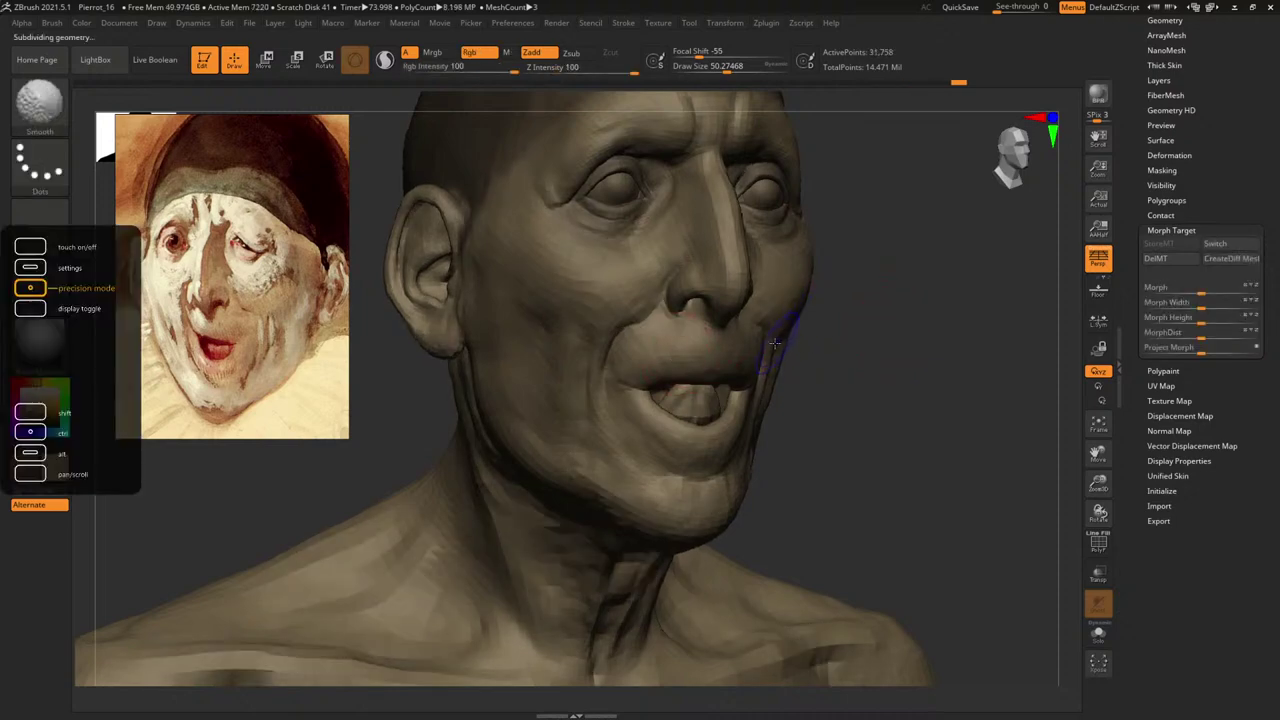
Hide the tongue and the other inner-mouth polygroups so that only the outer body mesh remains visible.
ctrl+shift+click(665, 368)
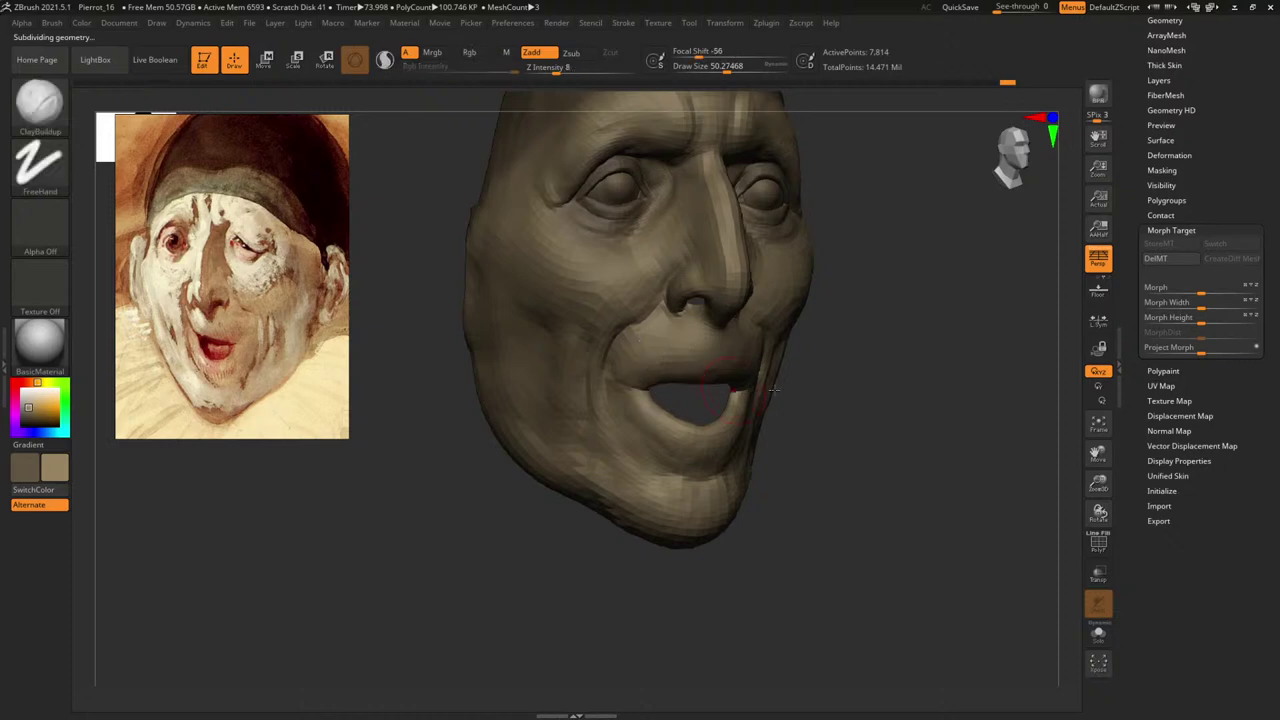
ctrl+shift+drag(894, 368, 970, 468)
ctrl+shift+drag(920, 371, 938, 445)
ctrl+shift+click(903, 420)
ctrl+shift+click(705, 415)
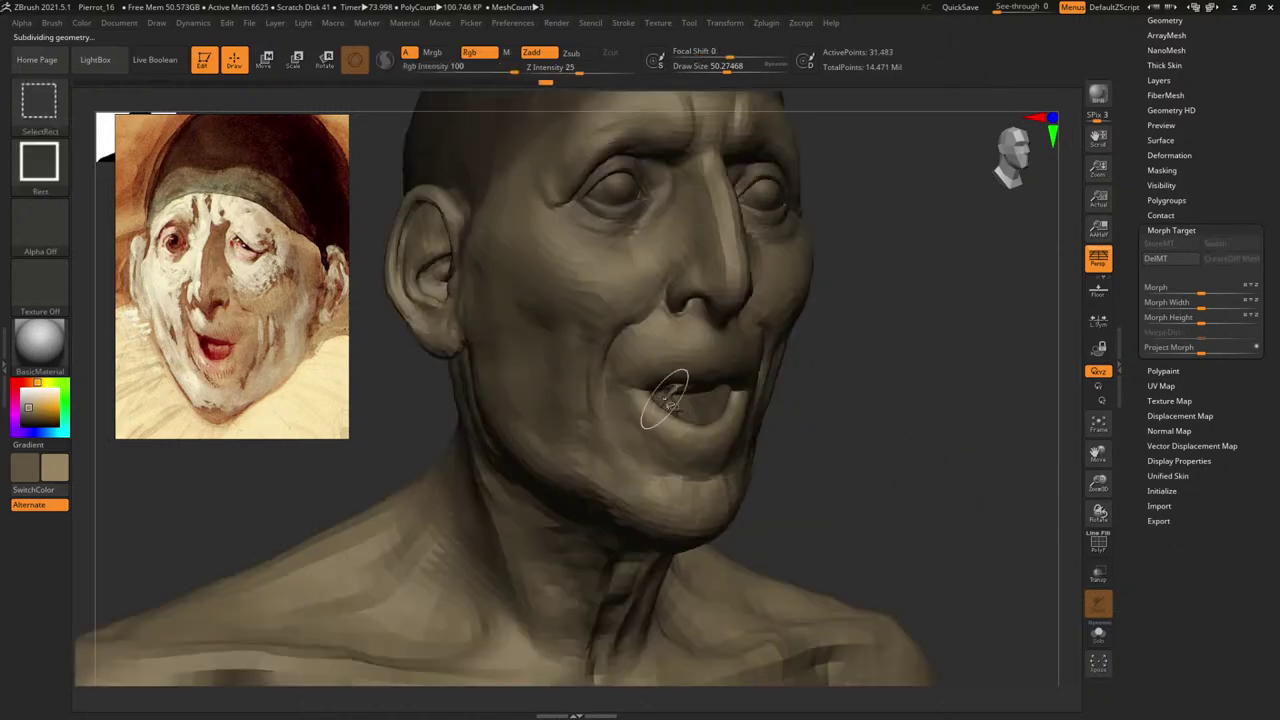
ctrl+shift+click(803, 378)
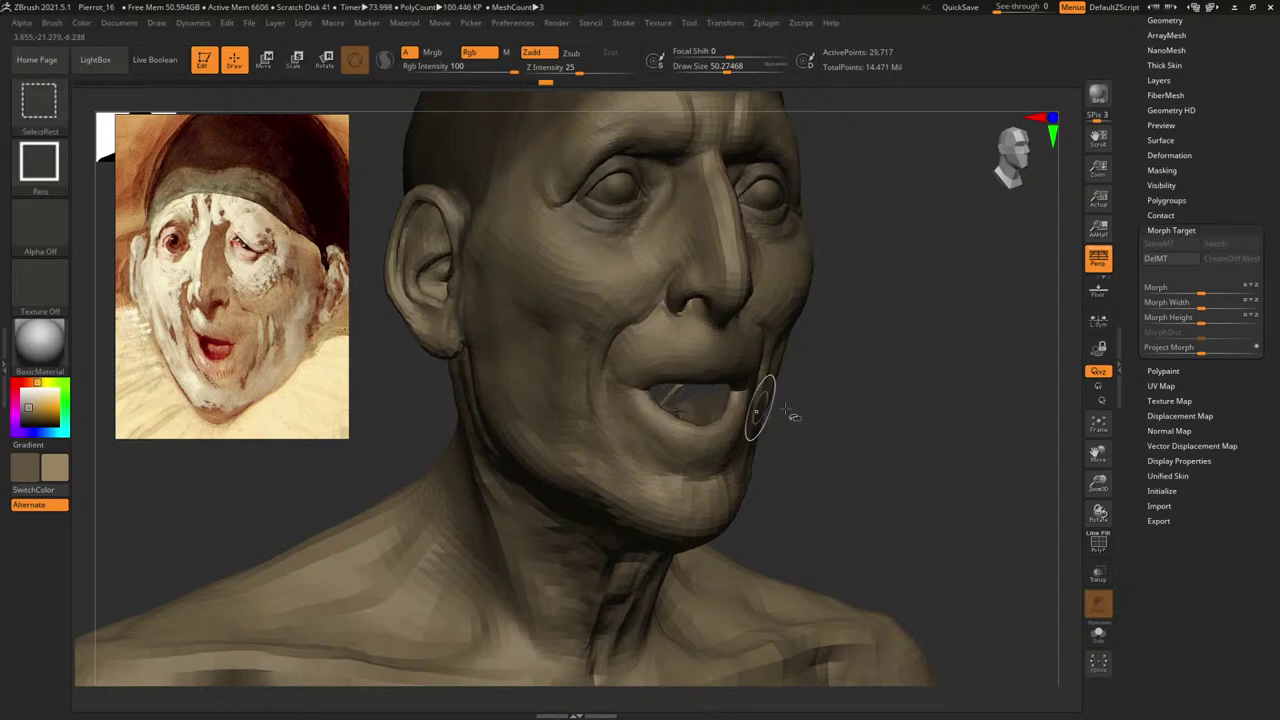
alt+drag(878, 378, 1060, 462)
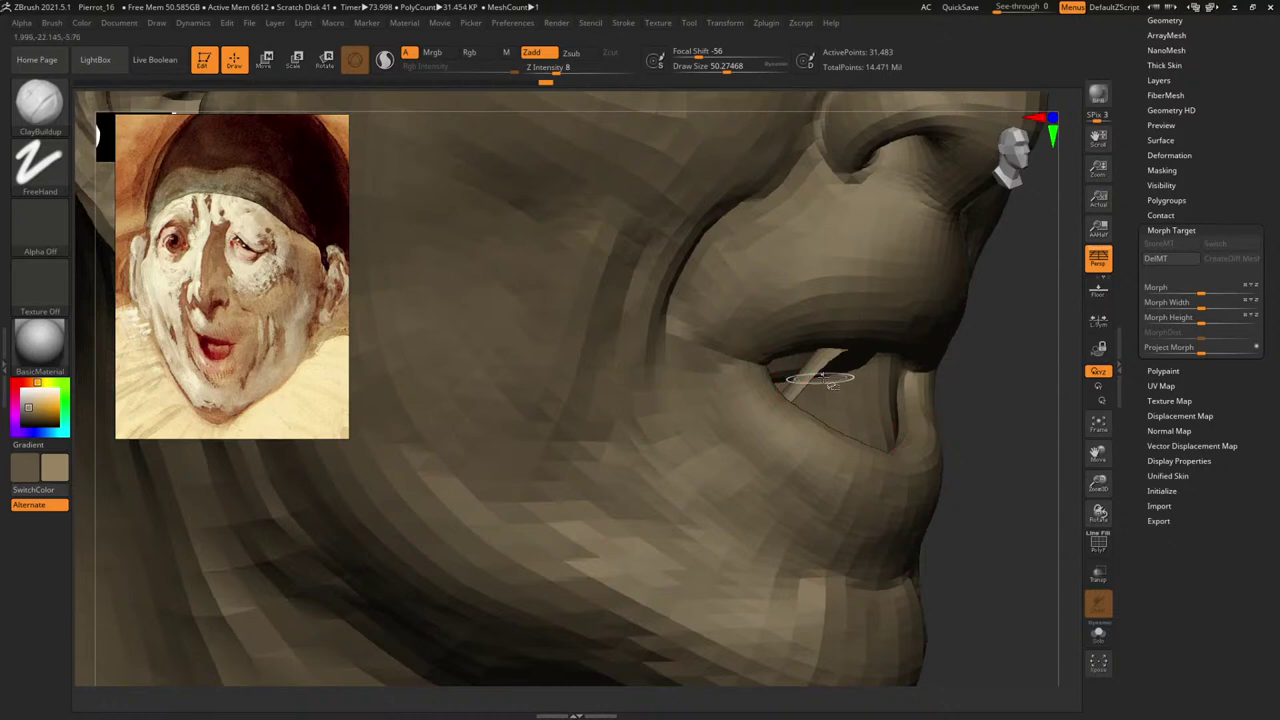
ctrl+shift+click(815, 360)
Mask the visible body, reveal all hidden geometry and invert the mask so that only the inner-mouth parts are protected.
ctrl+click(994, 393)
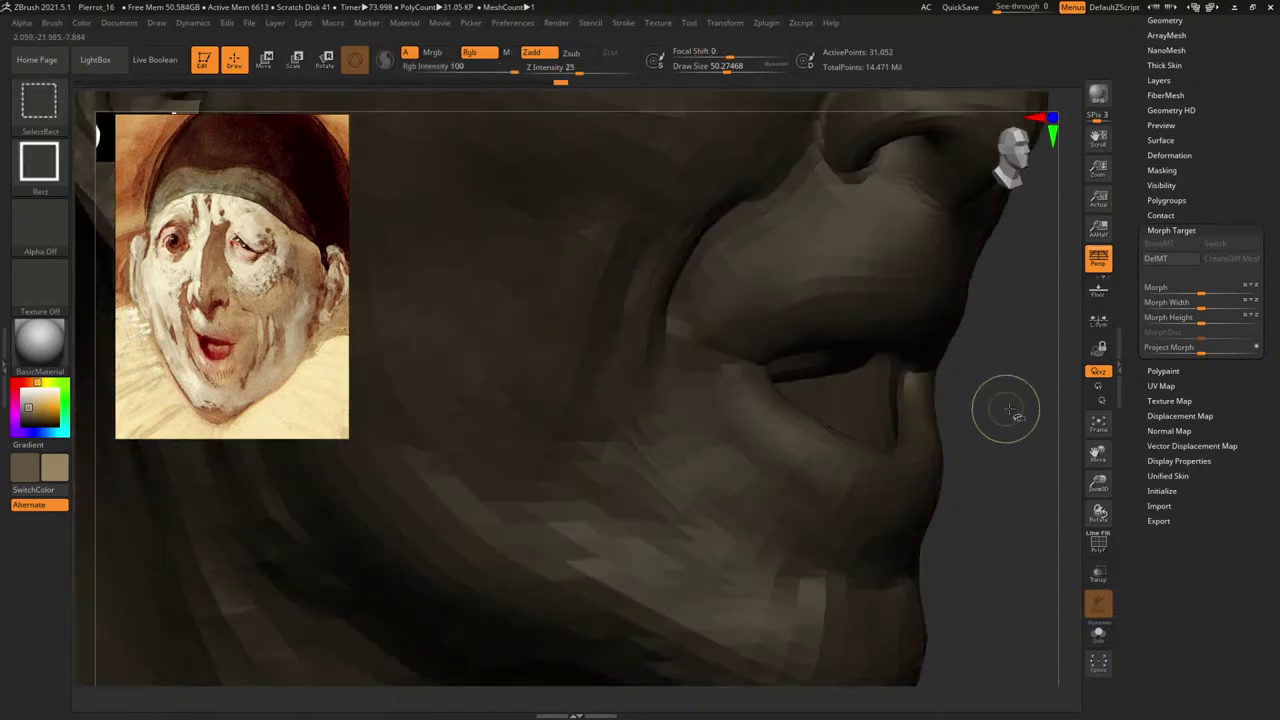
ctrl+shift+click(1013, 421)
ctrl+click(1021, 426)
Switch to the Move brush and reshape the nose and adjoining cheek at draw sizes of about 128 and 97.
mouse_move(1025, 443)
alt+mouse_down()
mouse_move(960, 368)
mouse_move(866, 477)
alt+mouse_up()
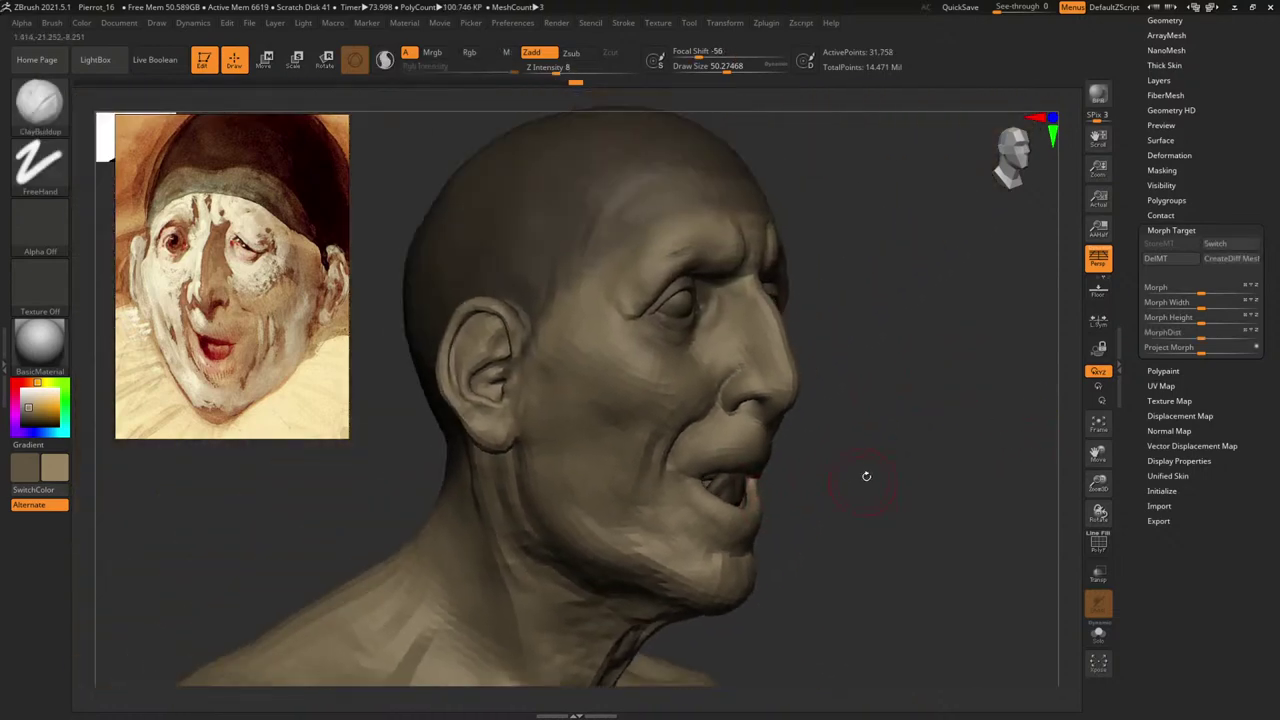
mouse_move(940, 452)
mouse_down()
mouse_move(900, 446)
mouse_move(925, 454)
mouse_up()
key(b)
key(m)
key(v)
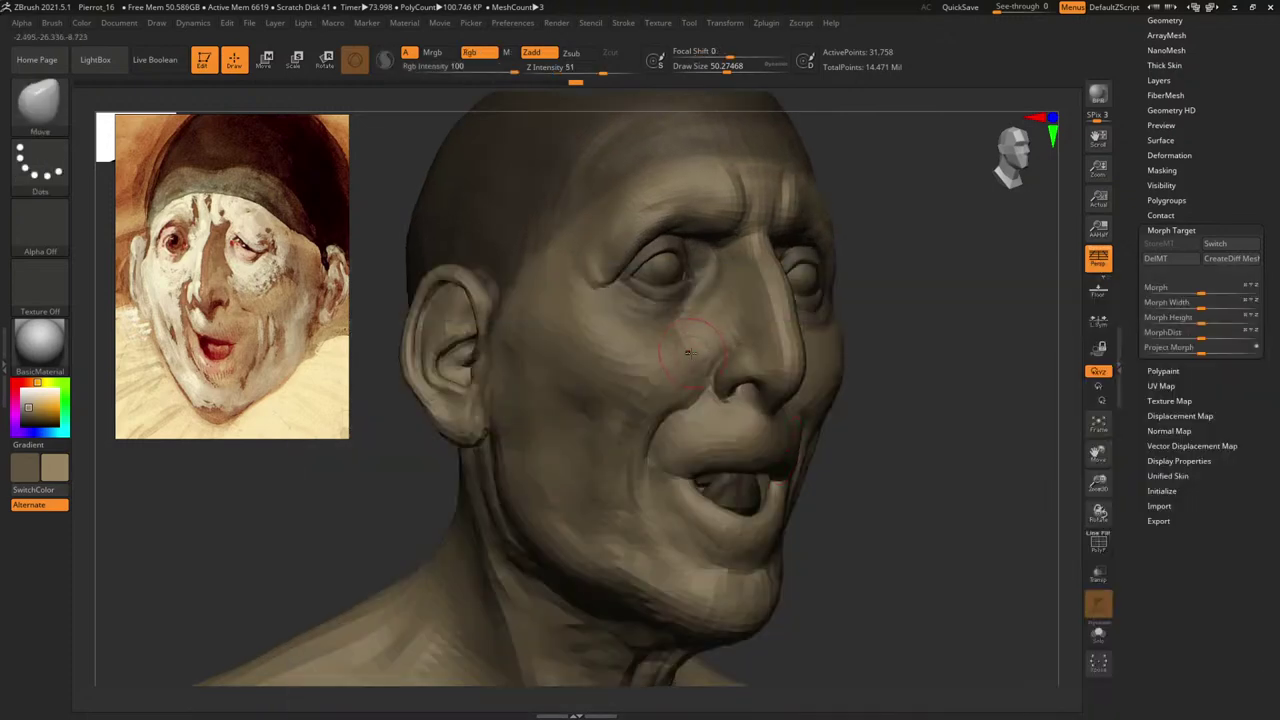
key(space)
key(space)
mouse_move(720, 362)
mouse_down()
mouse_move(759, 362)
mouse_move(717, 366)
mouse_up()
key(space)
click(722, 360)
shift+drag(930, 425, 865, 425)
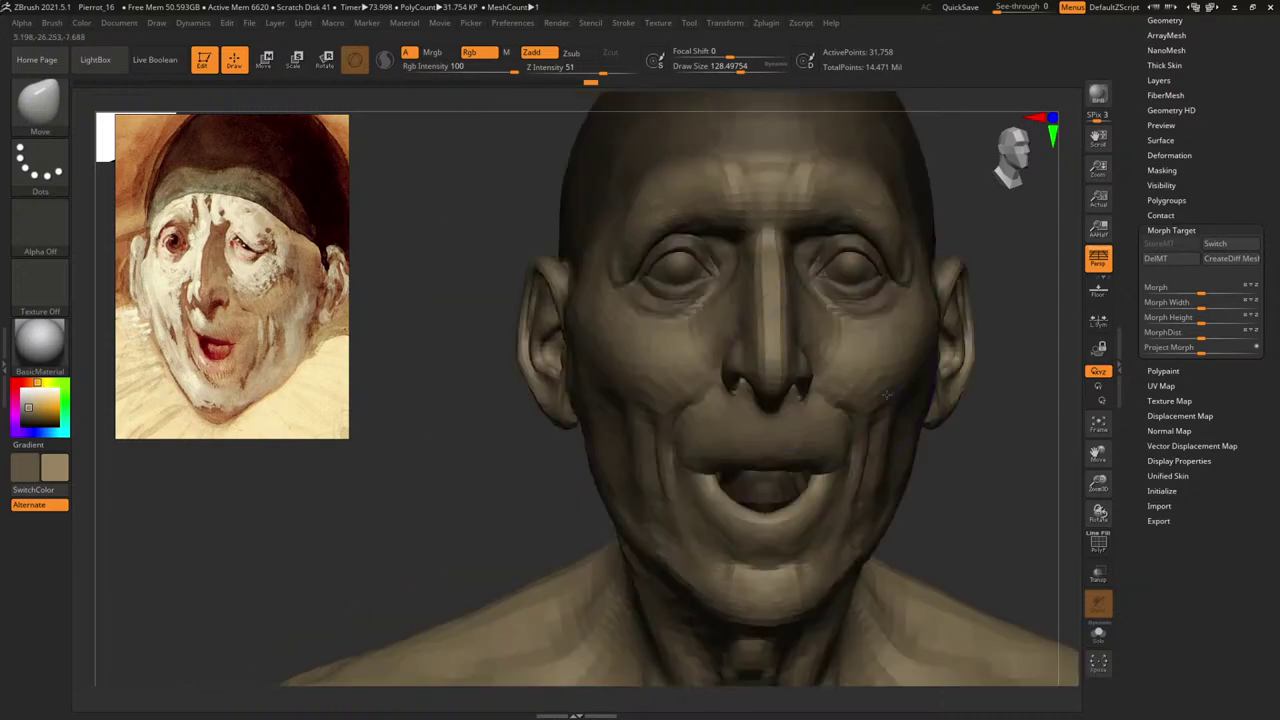
key(space)
drag(787, 296, 780, 295)
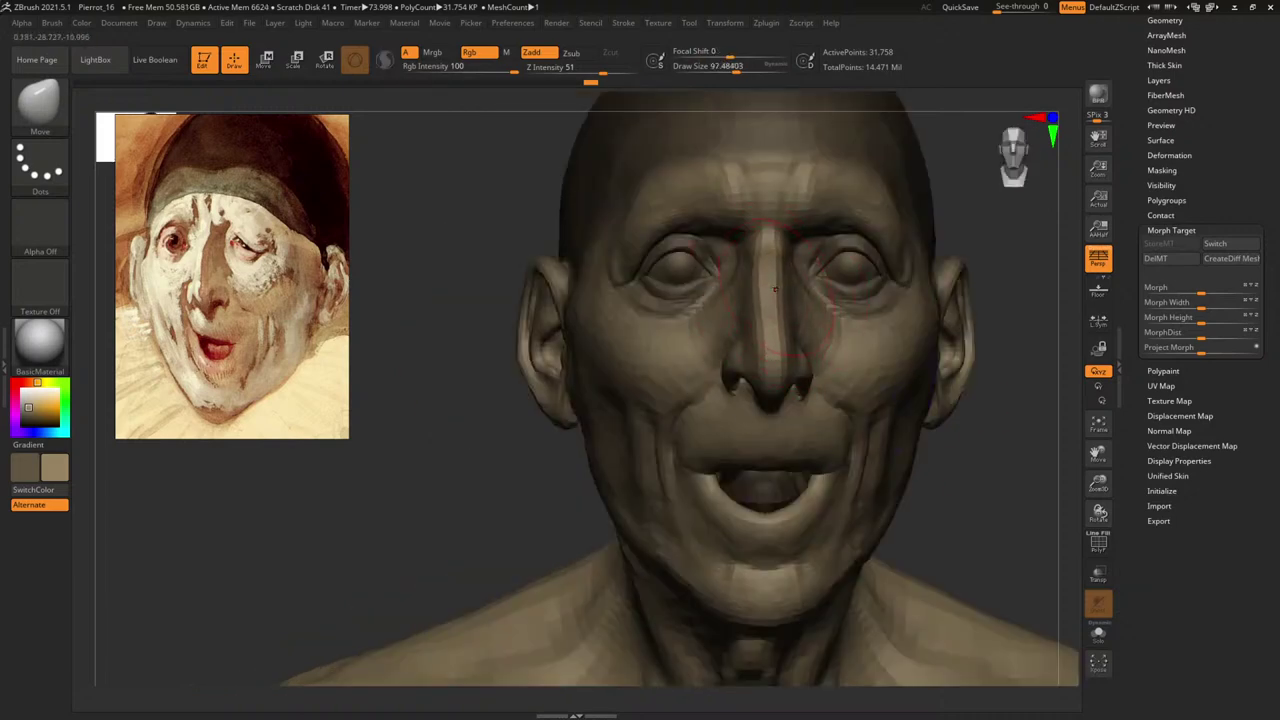
Reshape the upper lid and outer corner of the character's right eye with focal shift 50 and draw sizes of about 35 and 48.
drag(931, 461, 965, 474)
key(bracketleft)
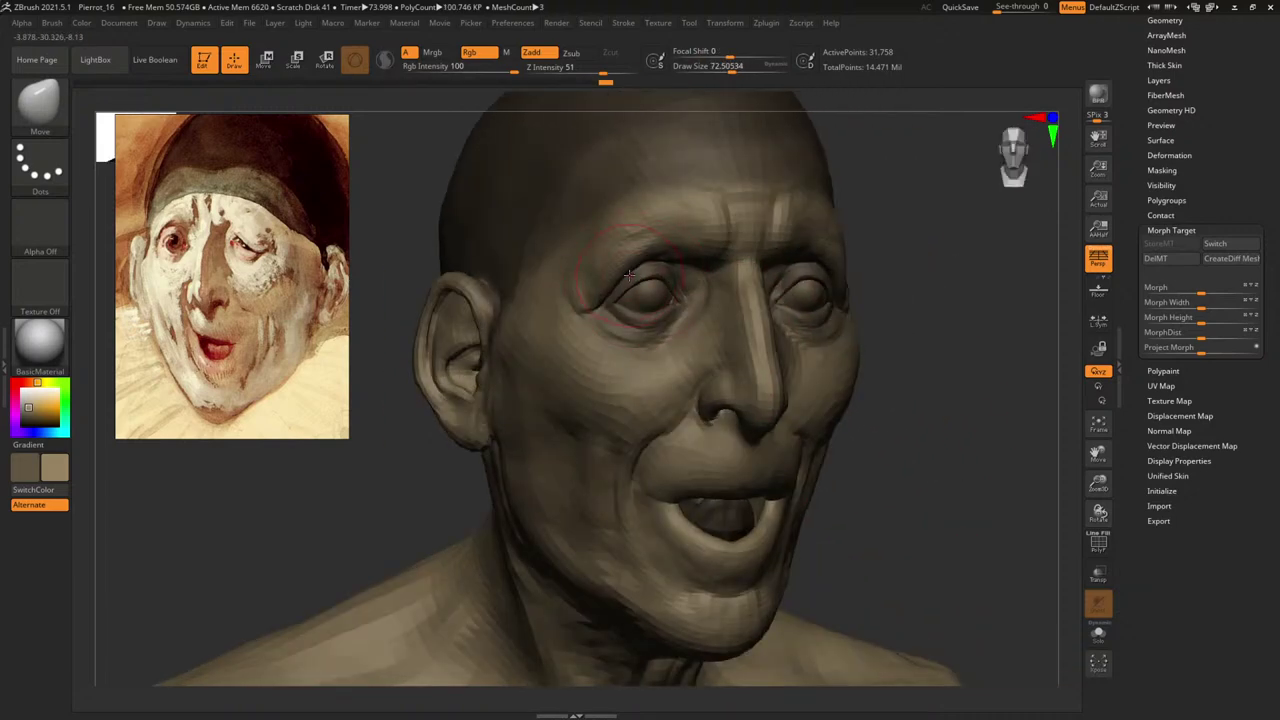
key(space)
drag(627, 273, 624, 278)
key(space)
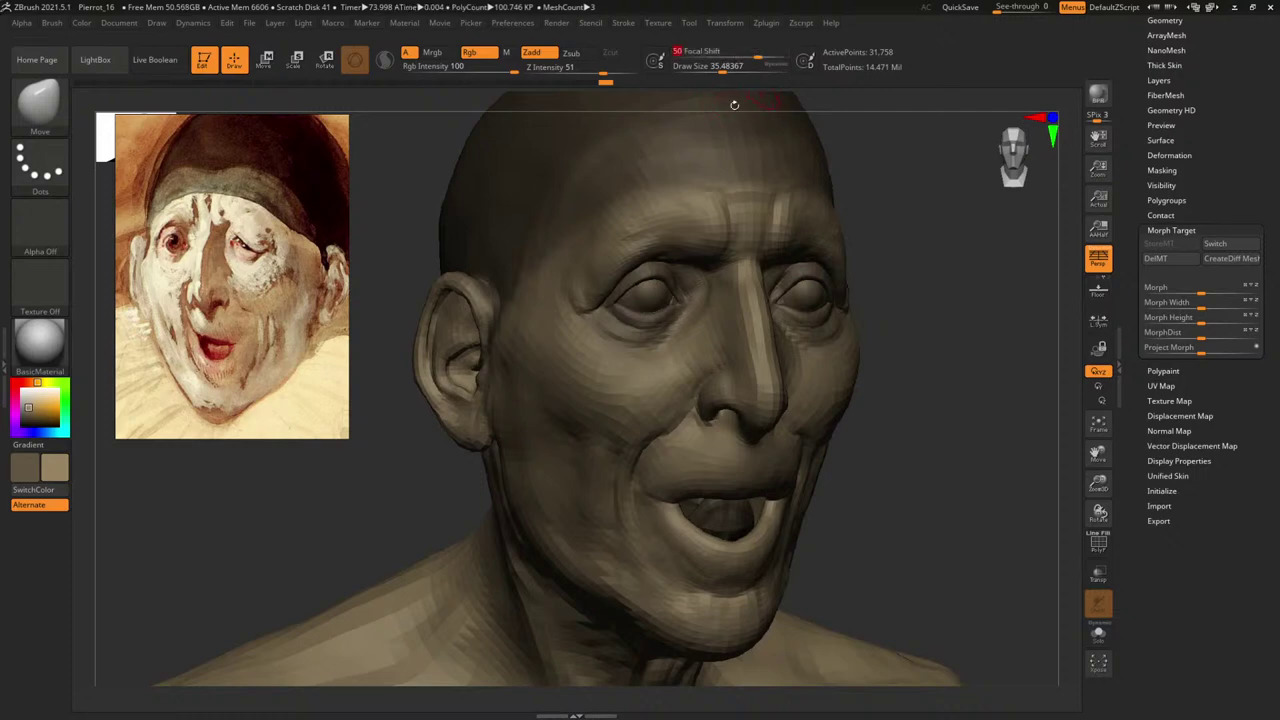
key(space)
drag(623, 279, 634, 280)
key(space)
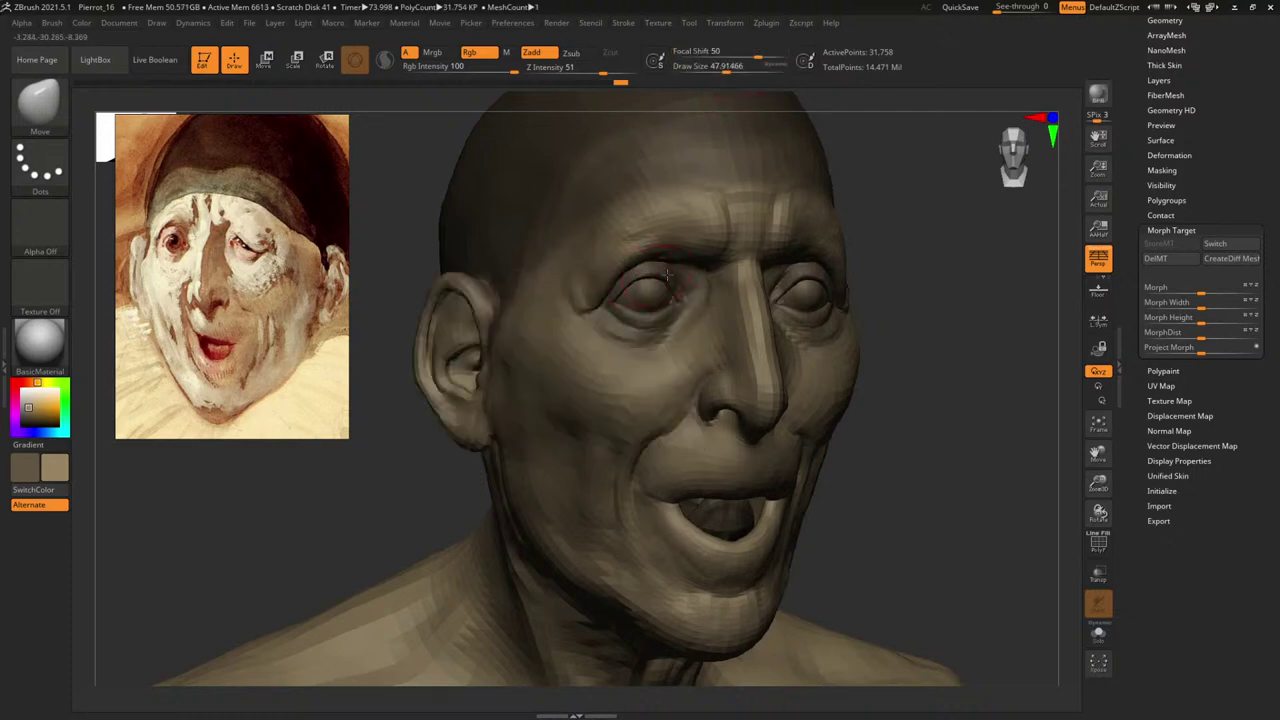
drag(925, 316, 880, 250)
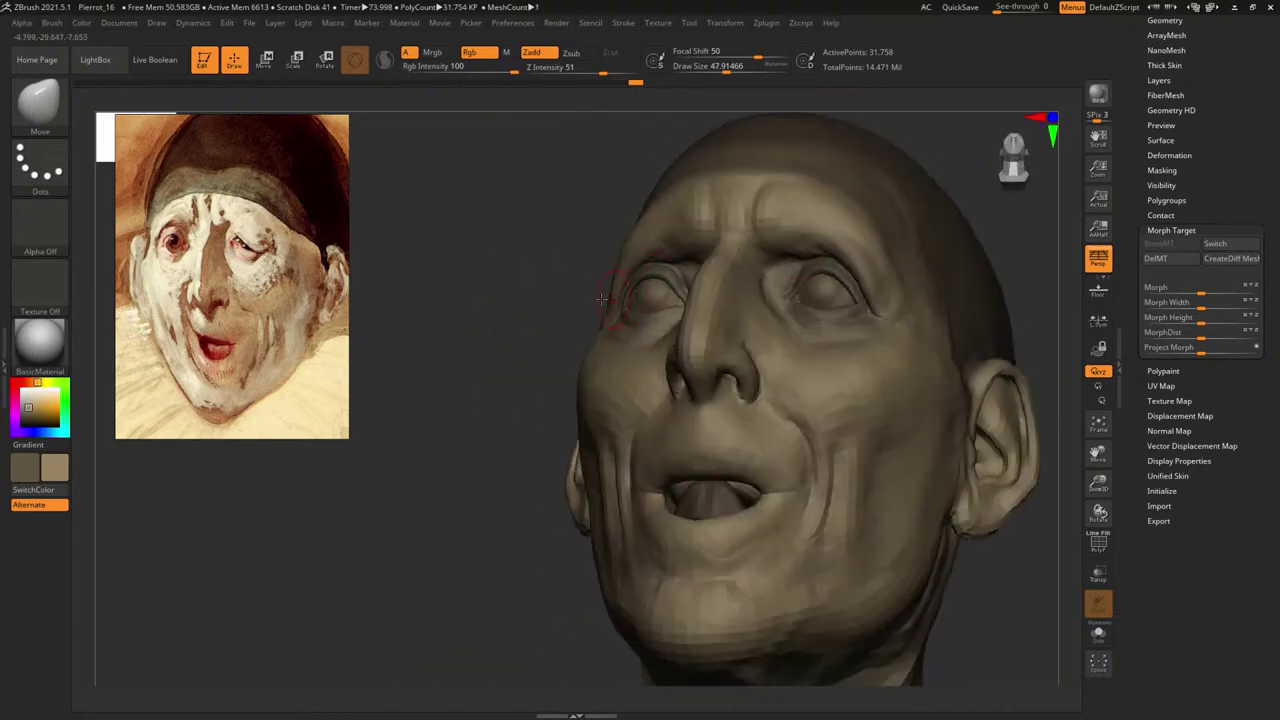
shift+drag(516, 304, 552, 318)
Pull the character's right mouth corner and the surrounding fold upward with the Move brush at a draw size of about 149.
alt+drag(977, 506, 1030, 348)
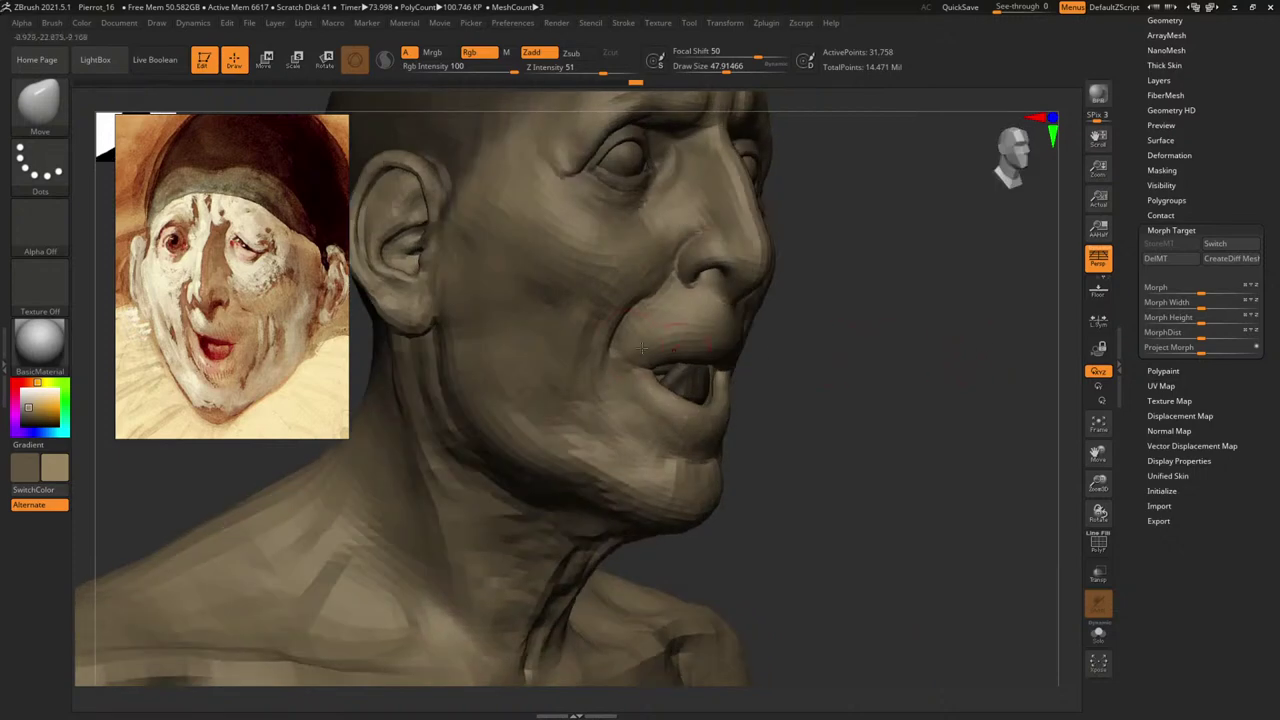
key(space)
mouse_move(642, 348)
mouse_down()
mouse_move(653, 347)
mouse_move(645, 355)
mouse_move(636, 337)
mouse_up()
key(space)
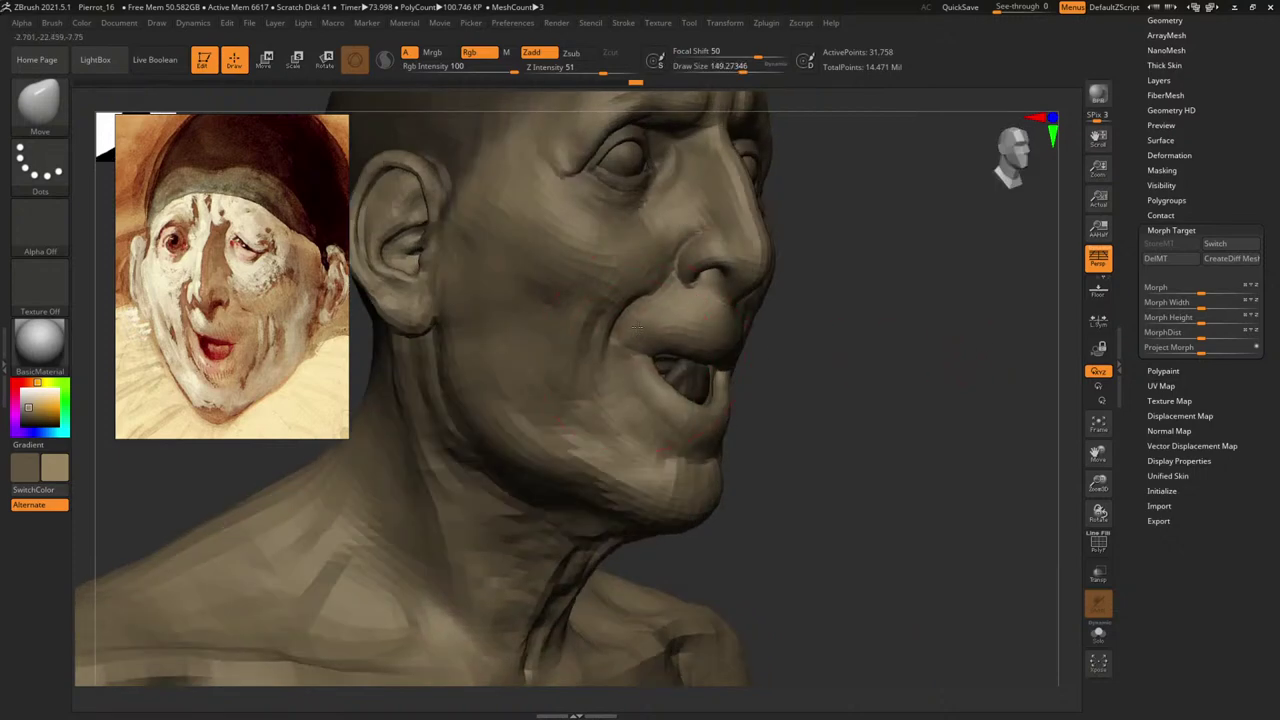
key(space)
drag(645, 290, 636, 289)
Show the polygroup wireframe and reshape the character's right cheek beside the nose at draw sizes of about 114 and 102.
drag(840, 331, 770, 318)
key(shift+f)
key(space)
drag(659, 287, 664, 288)
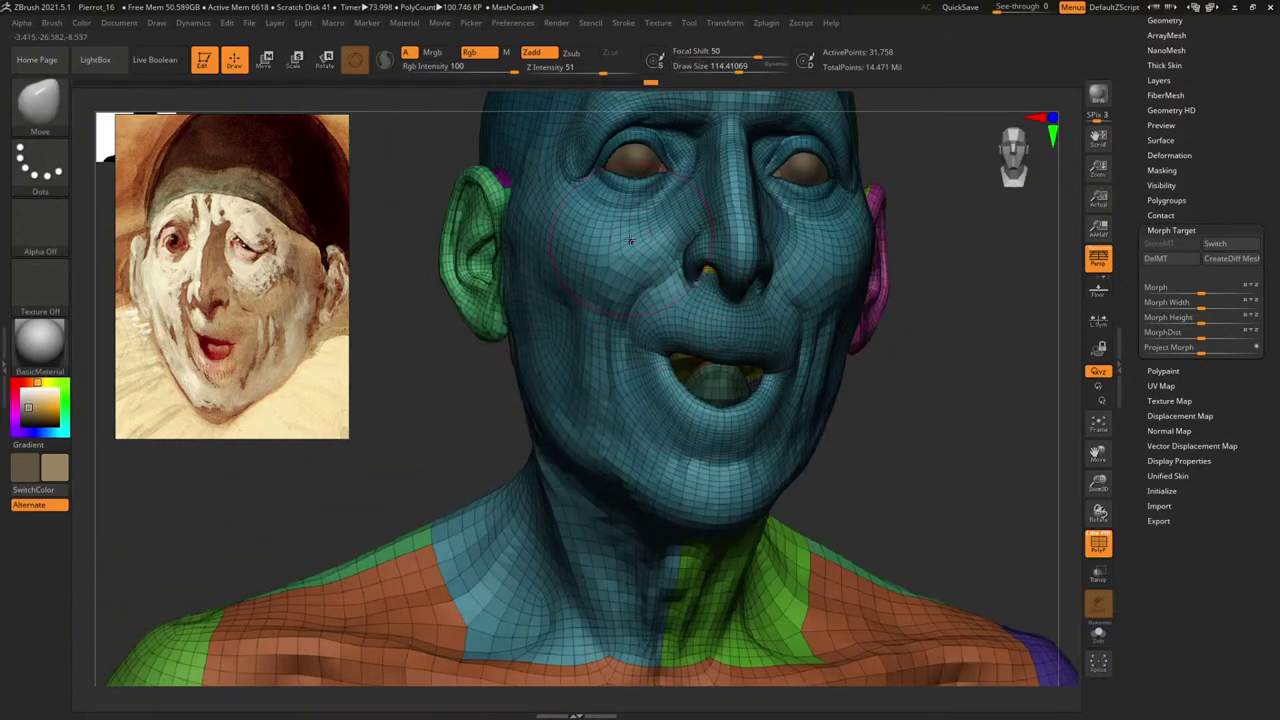
key(space)
drag(631, 241, 628, 240)
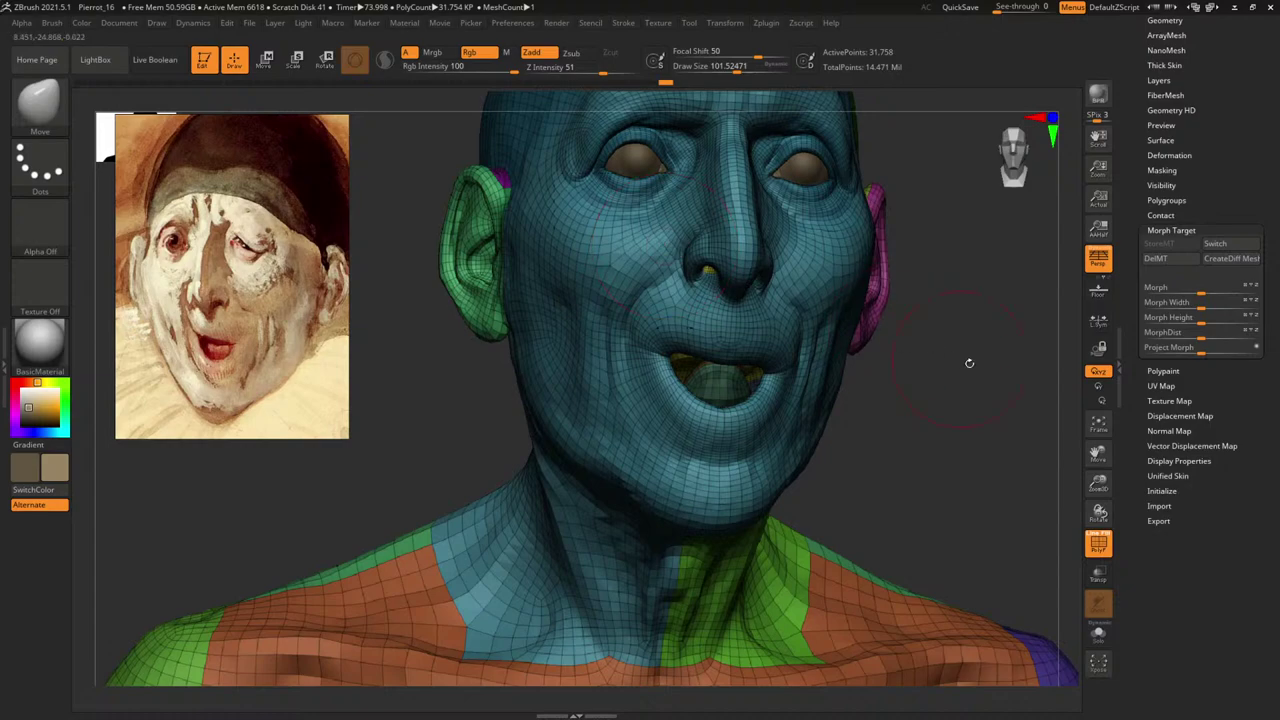
Refine the right nasolabial fold and mouth corner from several angles with the Move brush at draw sizes of about 50 and 86.
mouse_move(969, 363)
mouse_down()
mouse_move(780, 329)
mouse_move(836, 329)
mouse_up()
key(space)
drag(646, 271, 638, 271)
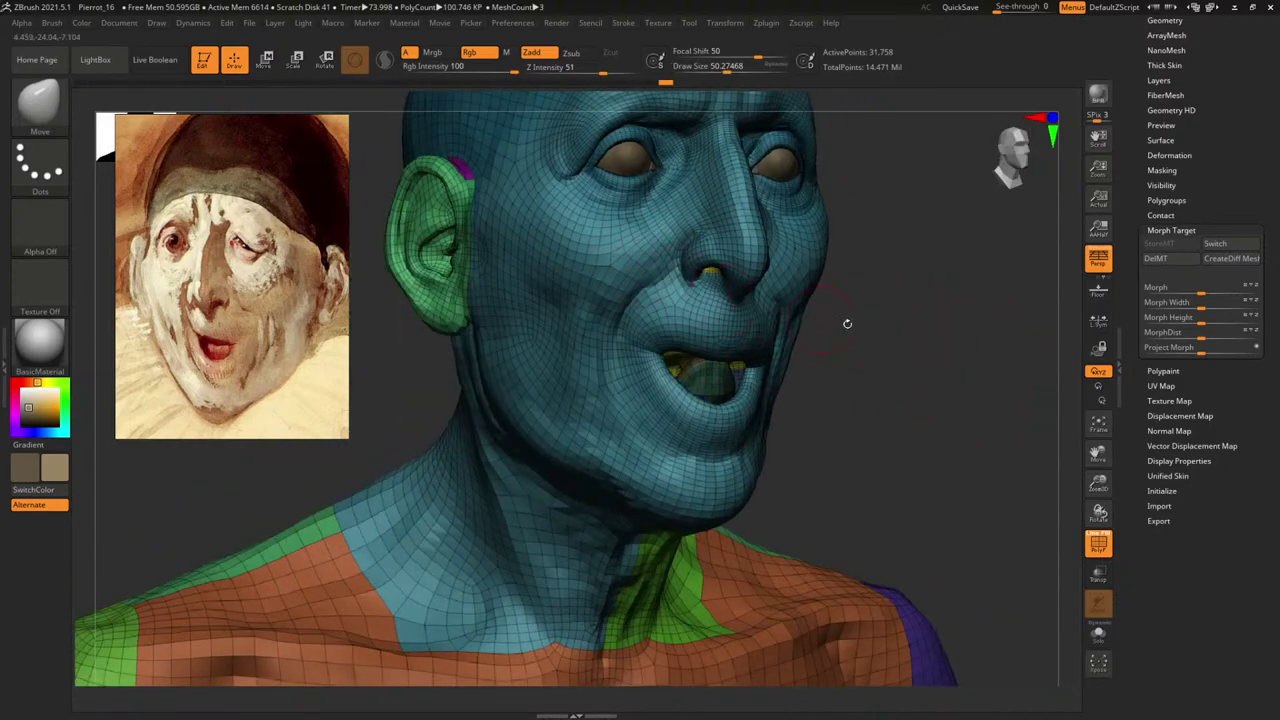
drag(846, 323, 768, 322)
key(space)
drag(615, 313, 623, 314)
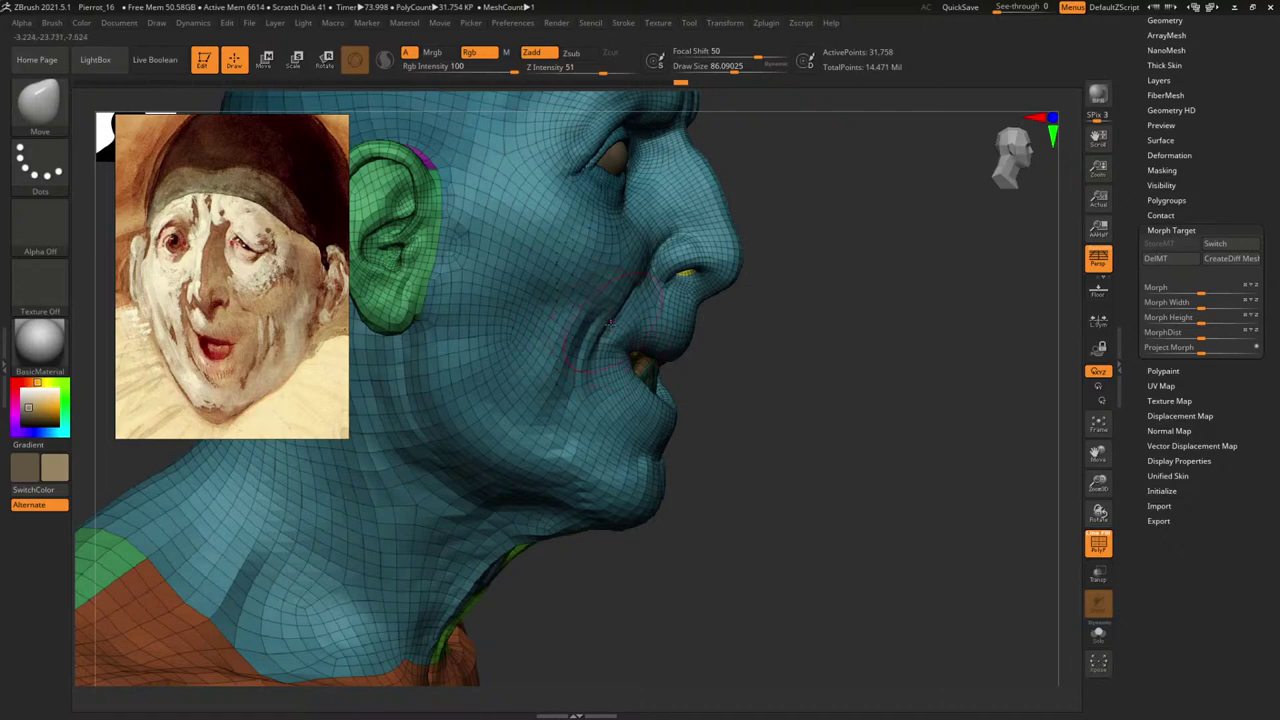
mouse_move(830, 372)
mouse_down()
mouse_move(674, 369)
mouse_move(783, 365)
mouse_up()
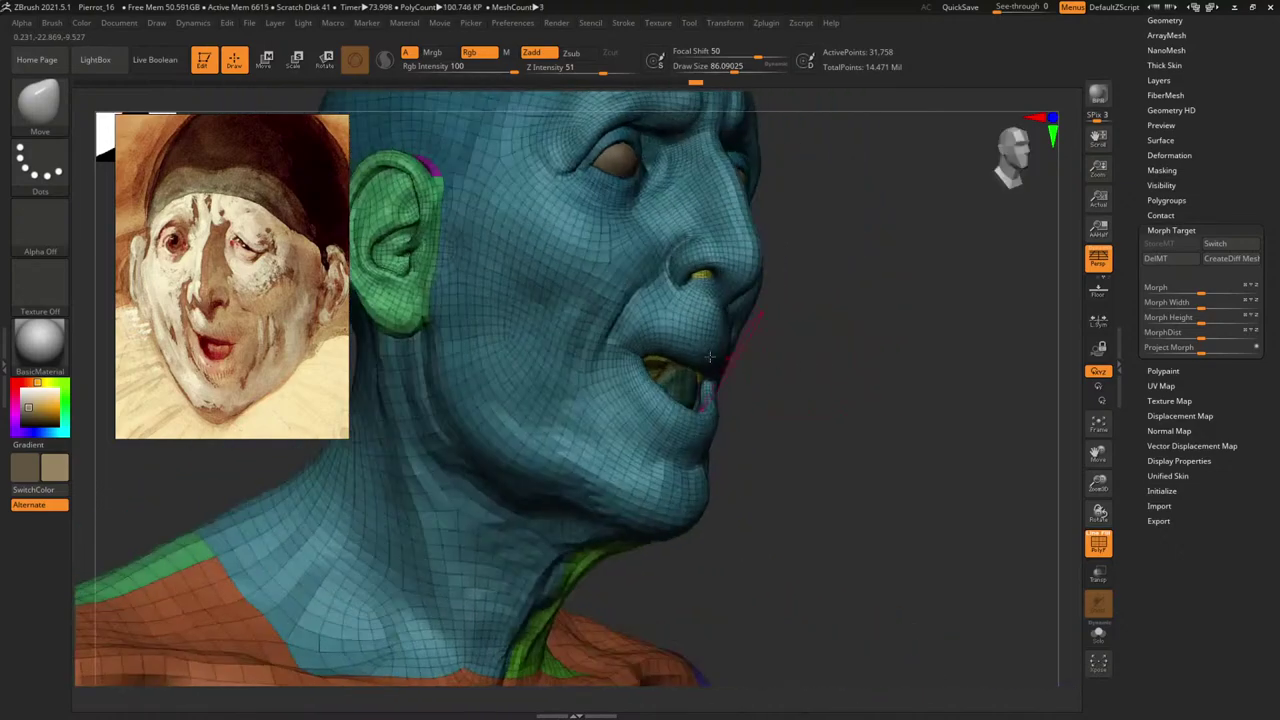
Hide the wireframe and work the right nasolabial fold with the ClayBuildup brush at a draw size of about 46.
key(b)
key(s)
key(t)
key(shift+f)
key(space)
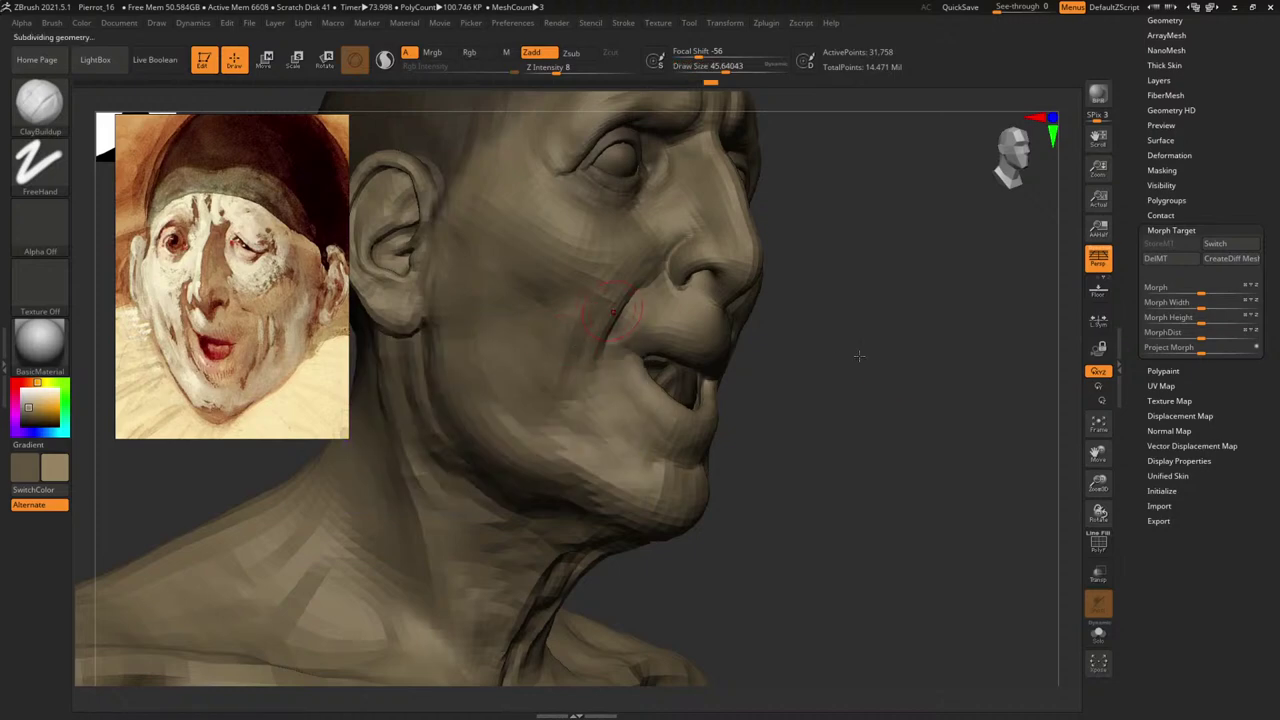
Go up one subdivision level and define the right nasolabial fold with ClayBuildup at draw sizes of about 79 and 48.
key(d)
alt+drag(892, 354, 846, 398)
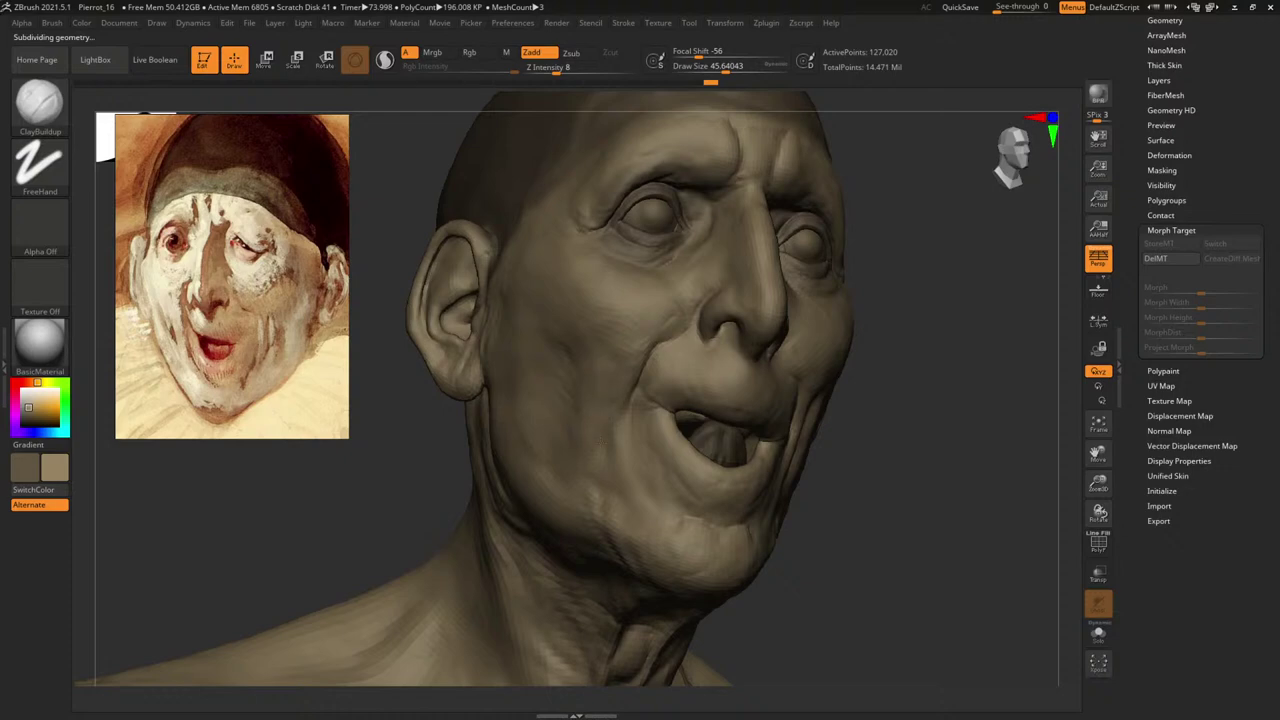
key(space)
right_drag(930, 398, 960, 347)
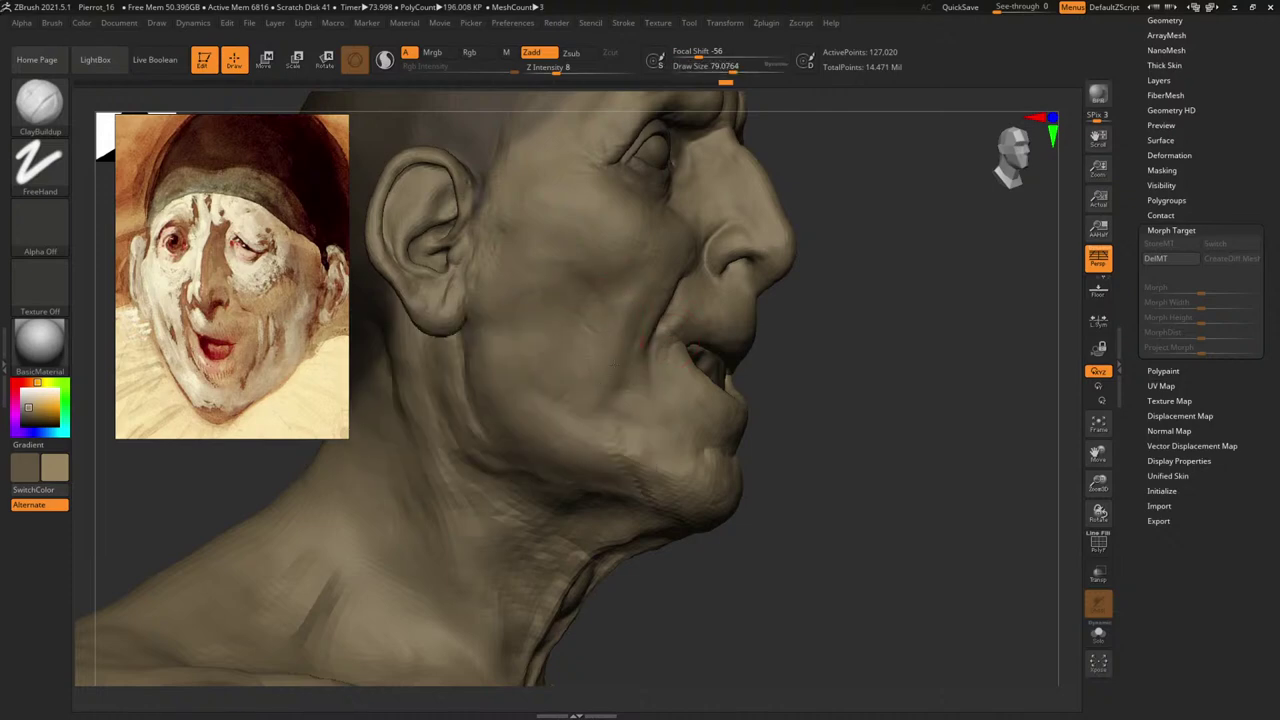
key(space)
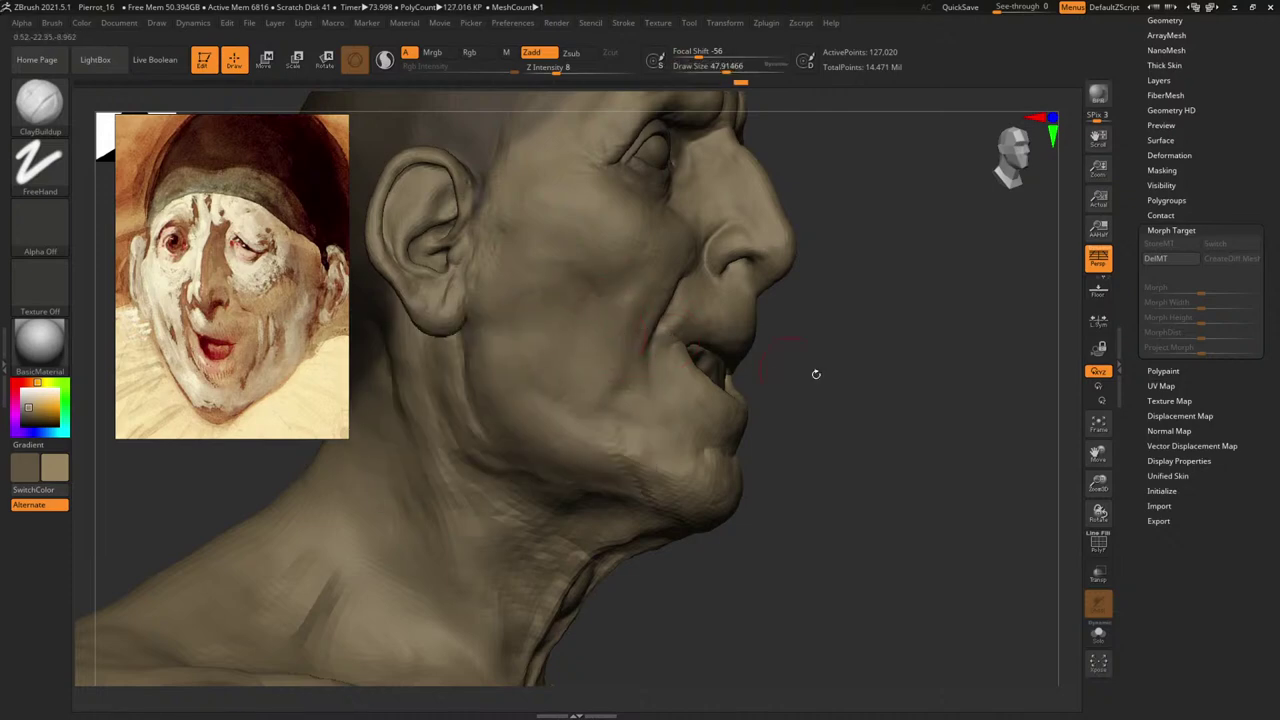
drag(816, 373, 629, 310)
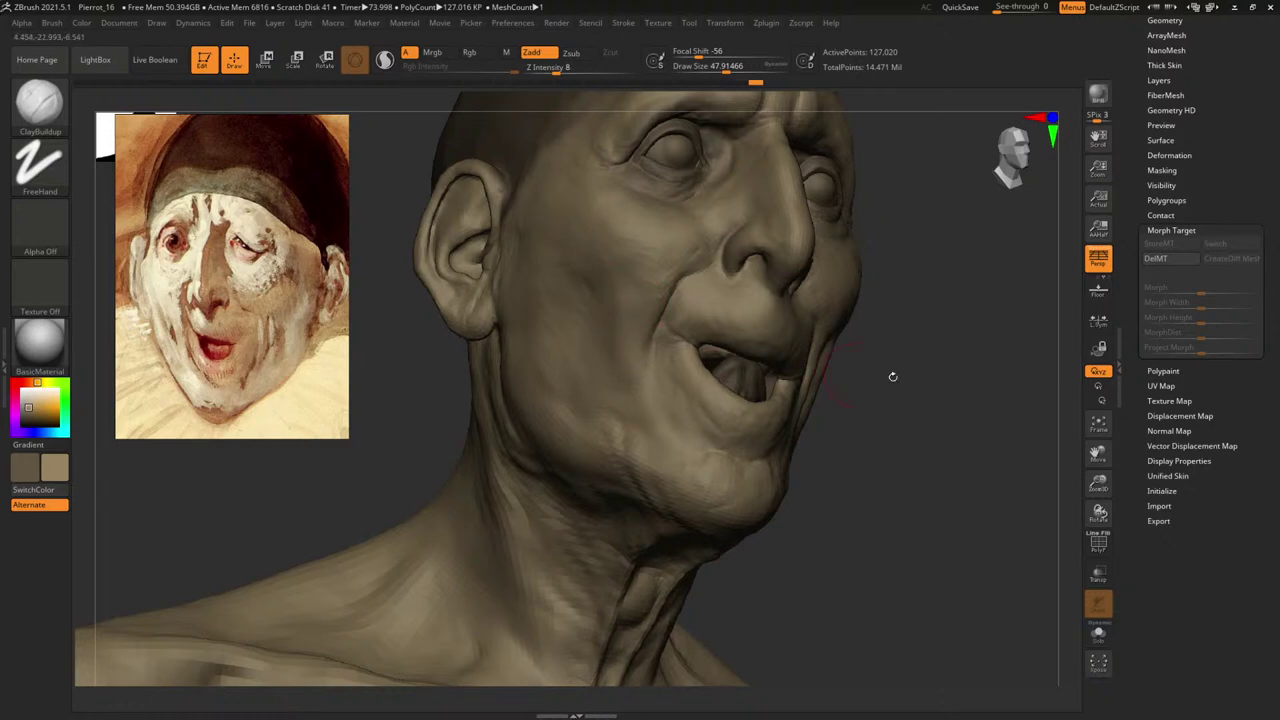
Refine the cheek crease beside the right mouth corner with ClayBuildup, reducing the draw size to about 29.
mouse_move(893, 377)
shift+mouse_down()
mouse_move(966, 423)
mouse_move(846, 343)
mouse_move(832, 365)
mouse_move(989, 454)
shift+mouse_up()
drag(936, 414, 677, 337)
drag(800, 380, 620, 335)
key(space)
drag(602, 330, 602, 330)
mouse_move(779, 378)
mouse_down()
mouse_move(612, 349)
mouse_move(607, 331)
mouse_up()
key(space)
key(space)
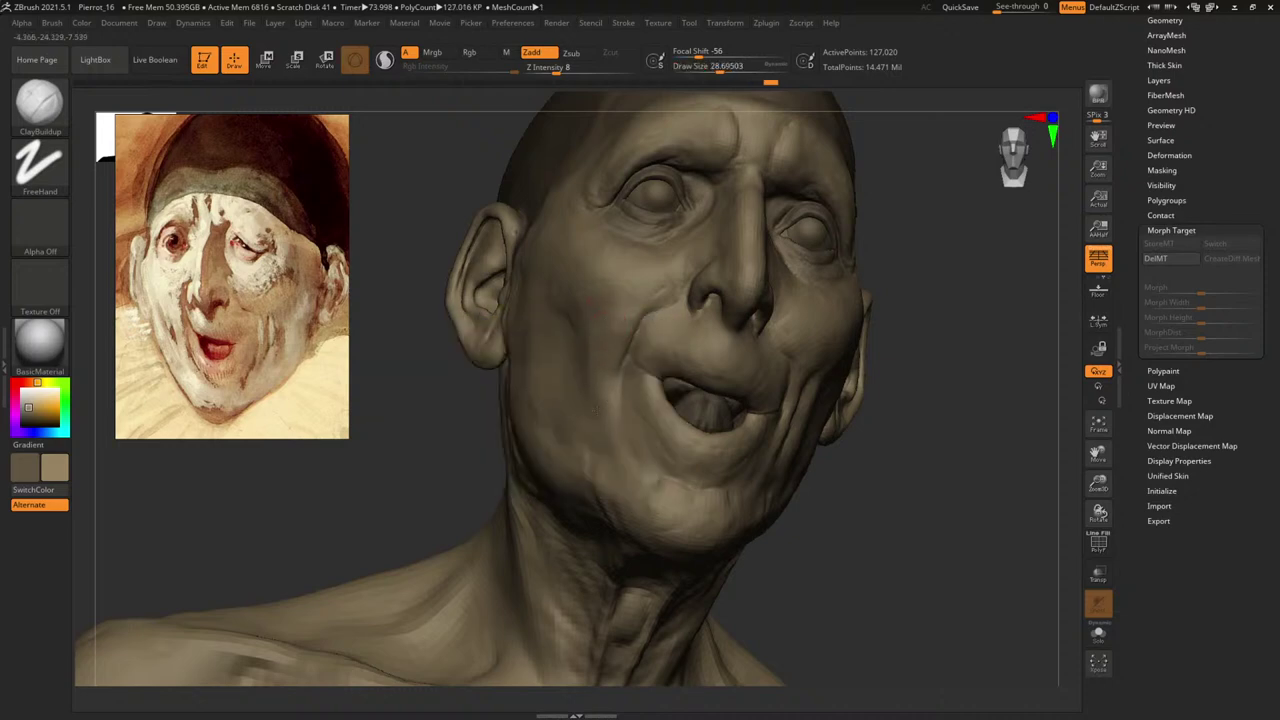
Build up the lower right cheek beside the mouth with ClayBuildup at a draw size of about 43.
right_drag(877, 429, 586, 380)
key(space)
drag(586, 400, 597, 402)
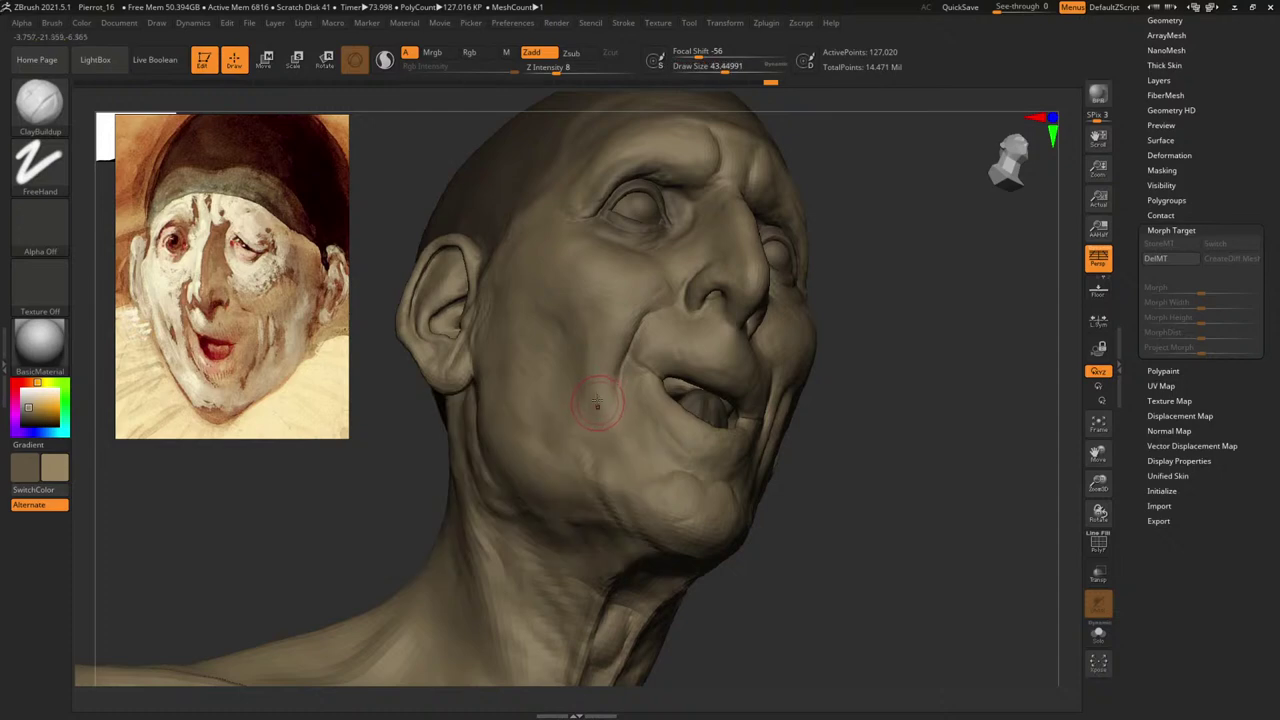
Drop to the lowest subdivision level and adjust the right mouth corner in profile with the Move brush at a draw size of about 83.
key(shift+d)
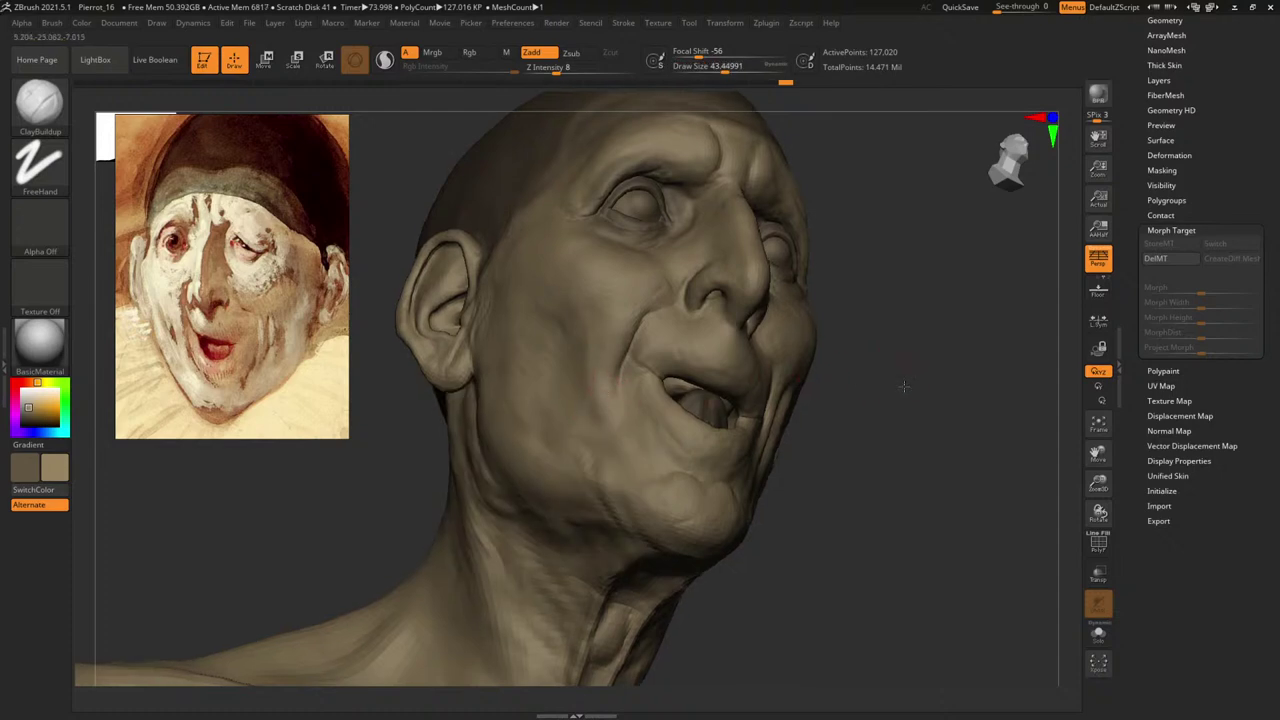
right_drag(611, 370, 894, 394)
key(b)
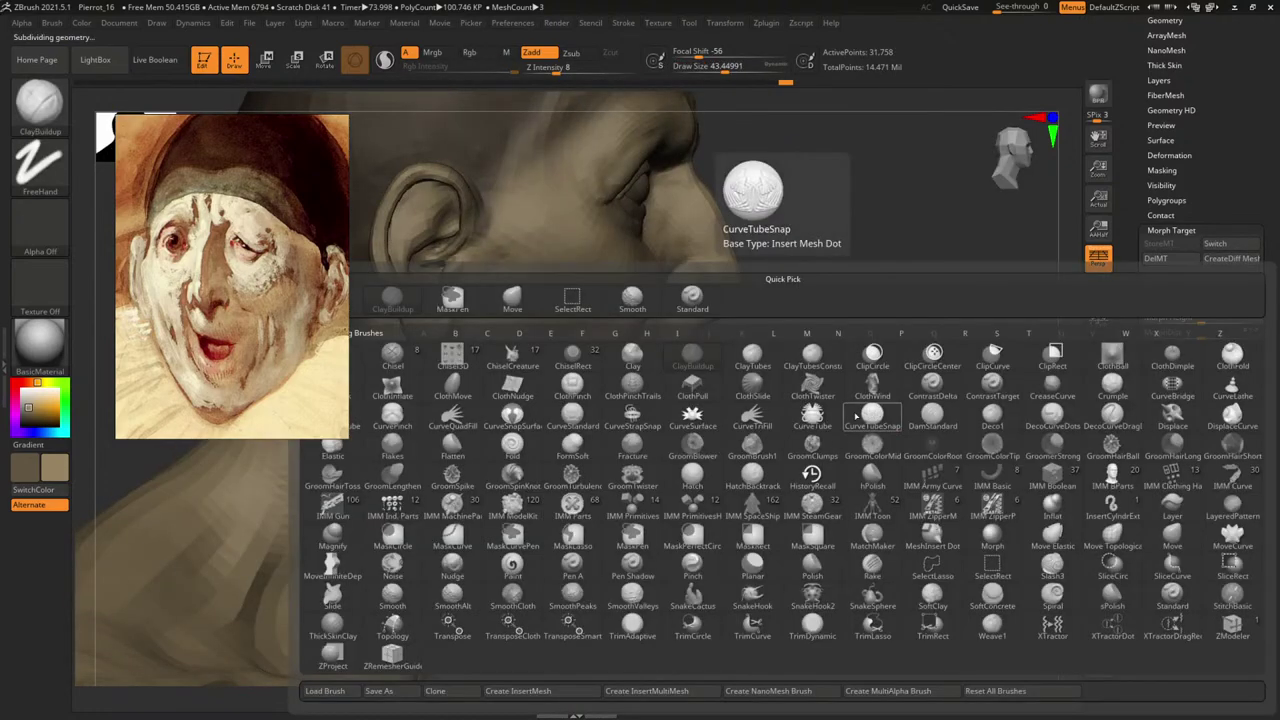
key(m)
key(v)
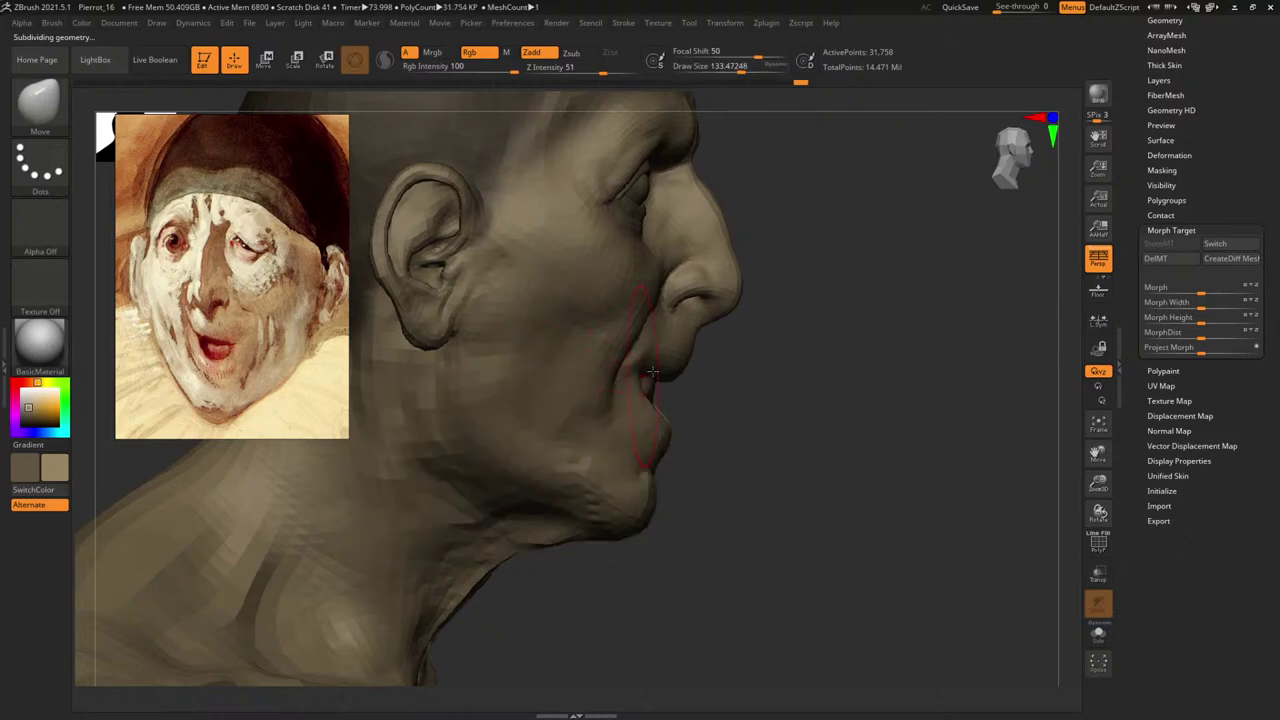
right_drag(764, 361, 643, 357)
key(space)
drag(648, 356, 638, 355)
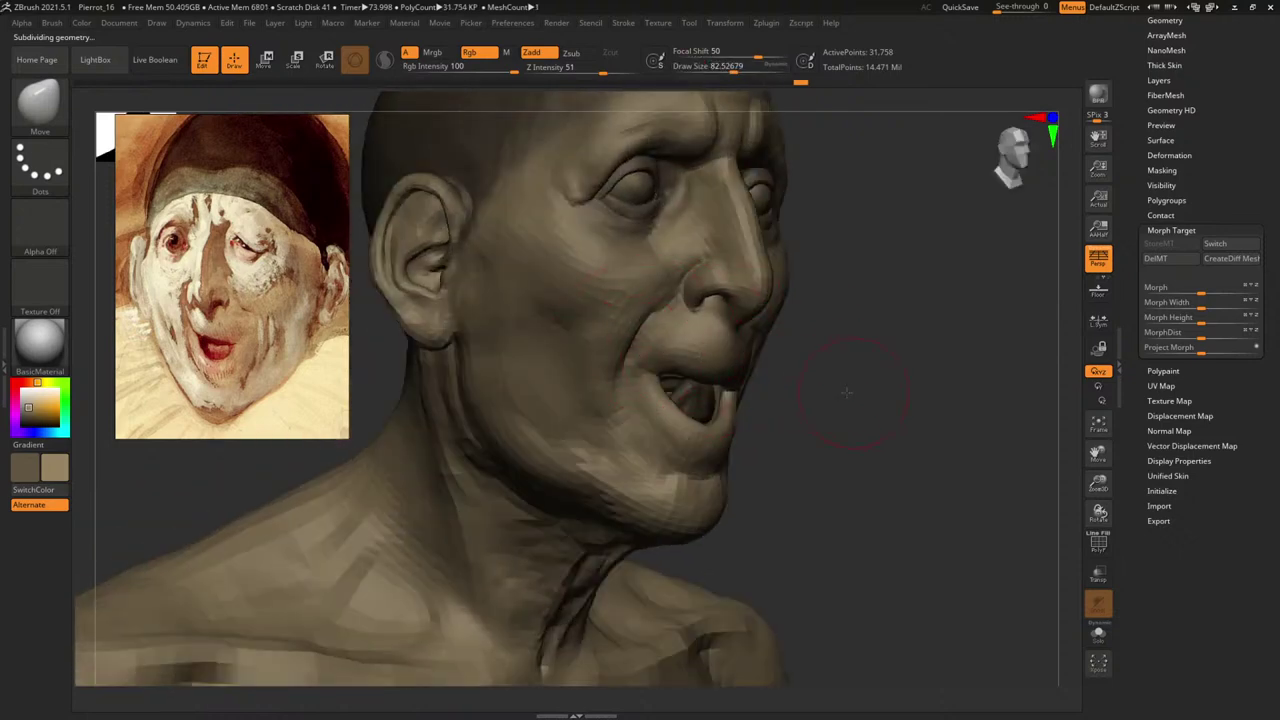
Shift the upper lip area above the right mouth corner with the Move brush at a draw size of about 144.
right_drag(846, 392, 640, 352)
key(space)
mouse_move(640, 352)
mouse_down()
mouse_move(661, 356)
mouse_move(655, 345)
mouse_up()
key(space)
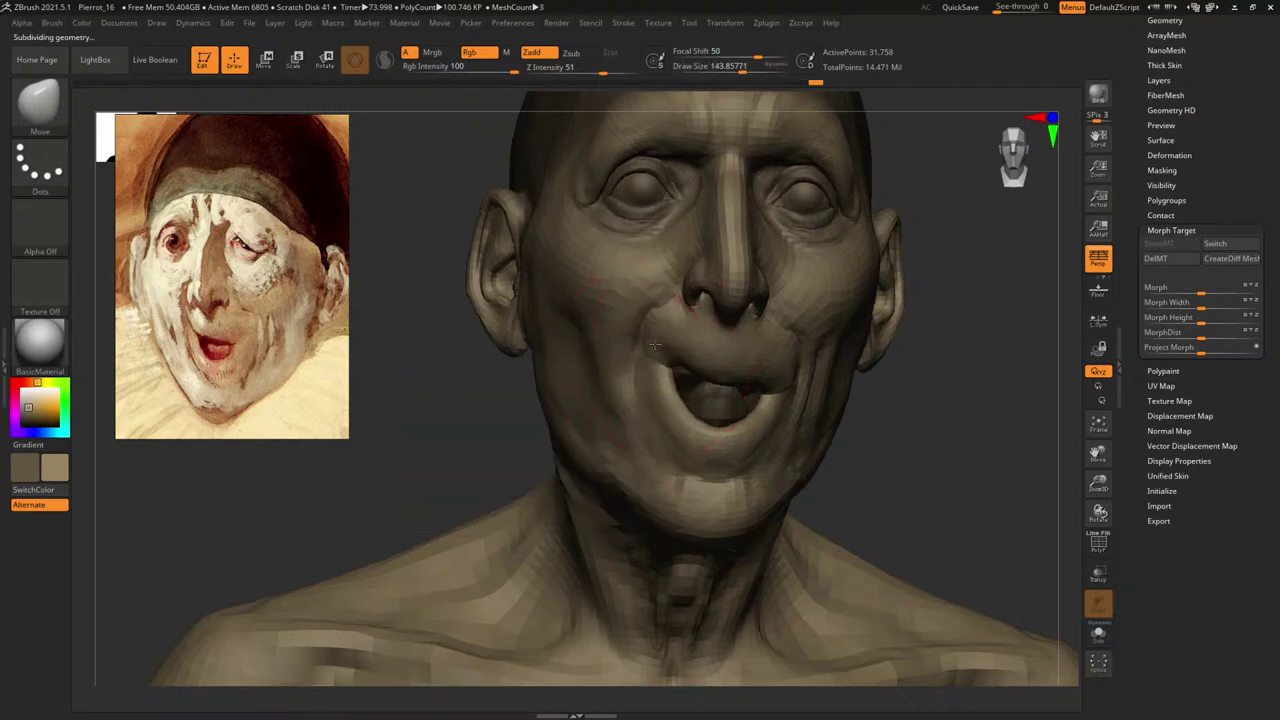
Reshape the right cheek beside the nostril with the Move brush at a draw size of about 94.
right_drag(935, 417, 775, 415)
right_drag(549, 386, 652, 322)
key(space)
drag(662, 314, 650, 314)
key(space)
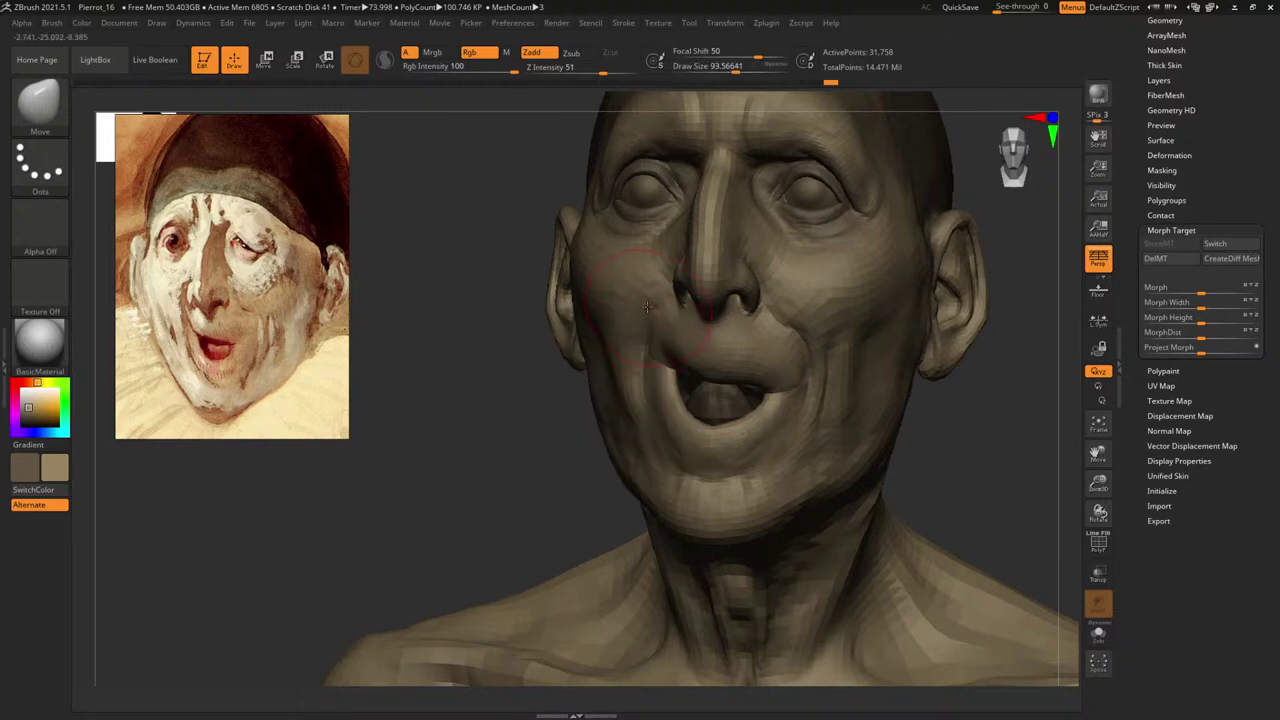
right_drag(518, 404, 537, 421)
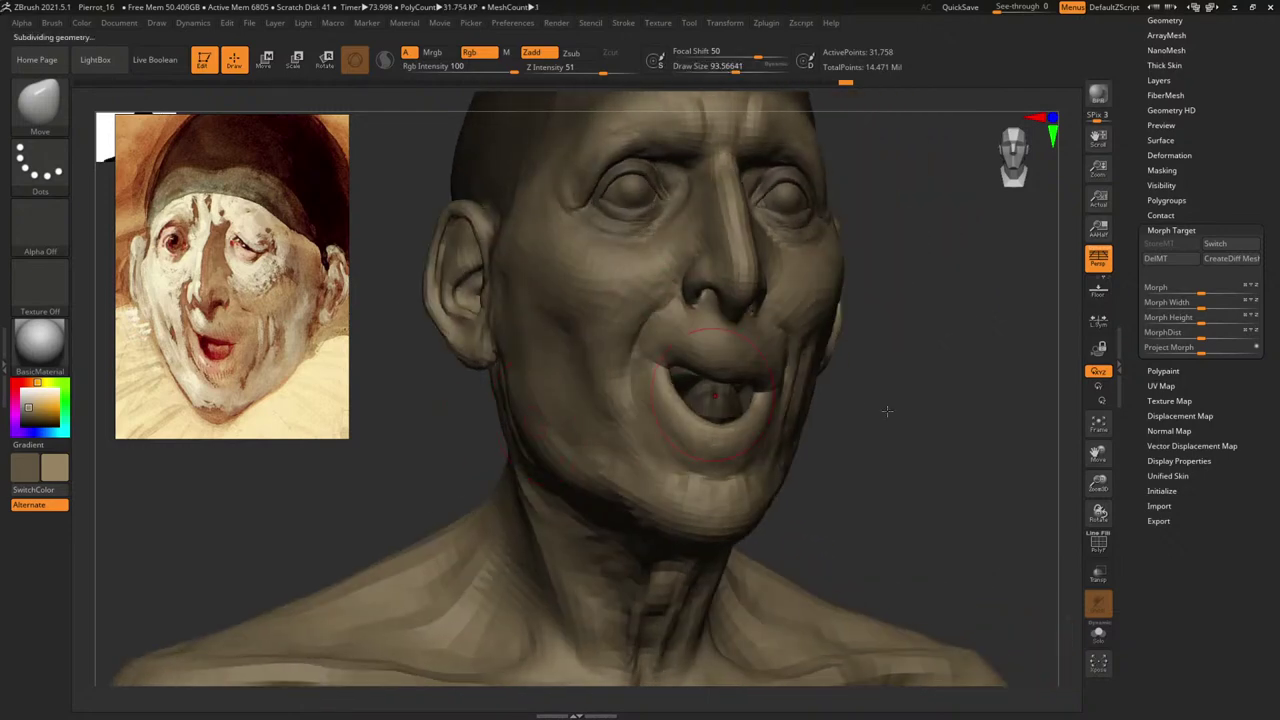
Adjust the upper lip edge at the right mouth corner with the Move brush at a draw size of about 58.
key(d)
mouse_move(963, 450)
right_down()
mouse_move(985, 443)
mouse_move(826, 329)
mouse_move(909, 394)
mouse_move(923, 377)
mouse_move(823, 331)
mouse_move(882, 390)
mouse_move(981, 444)
right_up()
key(shift+d)
key(shift+d)
key(shift+d)
key(shift+d)
key(space)
drag(658, 361, 643, 362)
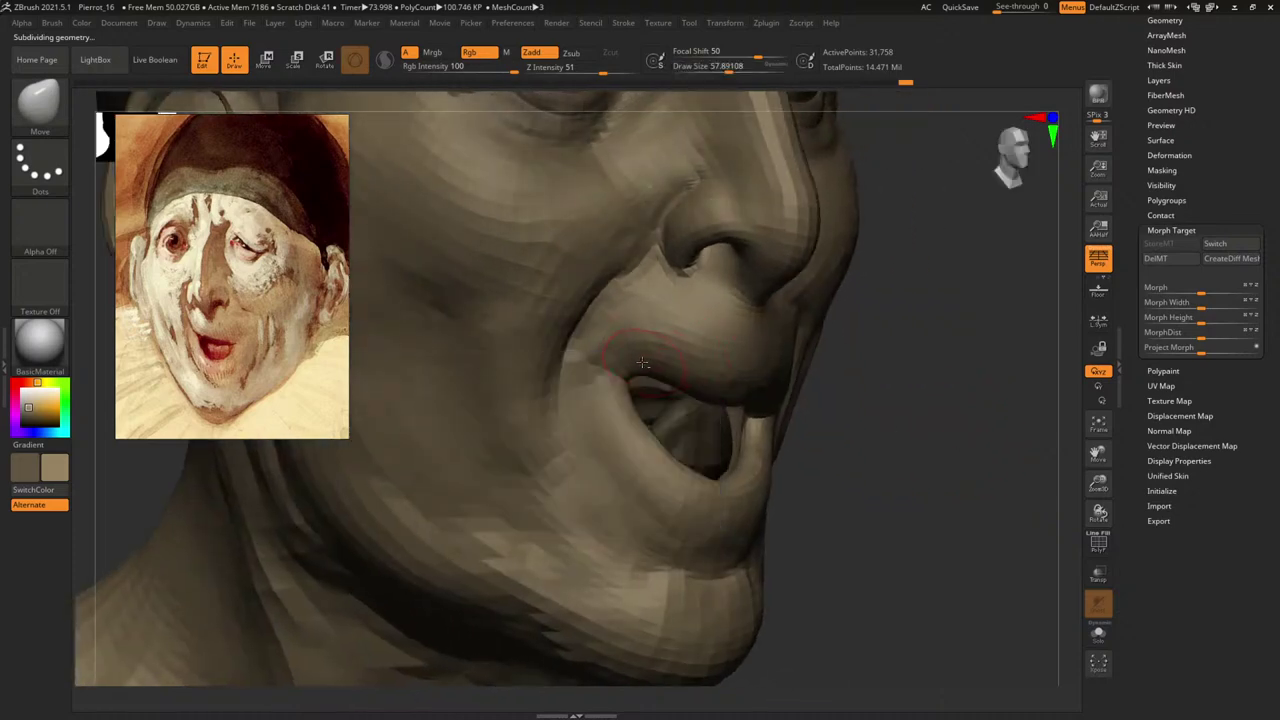
Refine the underside of the upper lip in near-profile with the Move brush at draw sizes of about 76 and 102.
right_drag(748, 393, 795, 406)
key(space)
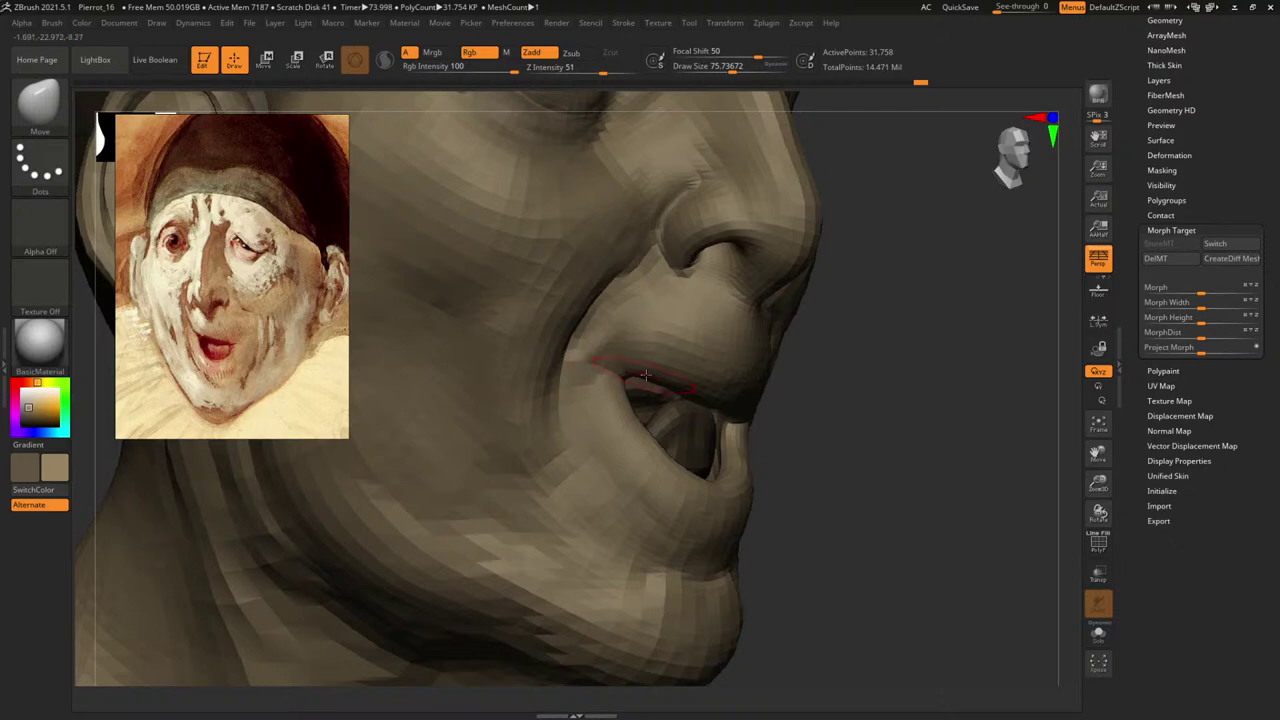
mouse_move(674, 390)
right_down()
mouse_move(780, 360)
mouse_move(820, 320)
mouse_move(853, 369)
mouse_move(605, 322)
right_up()
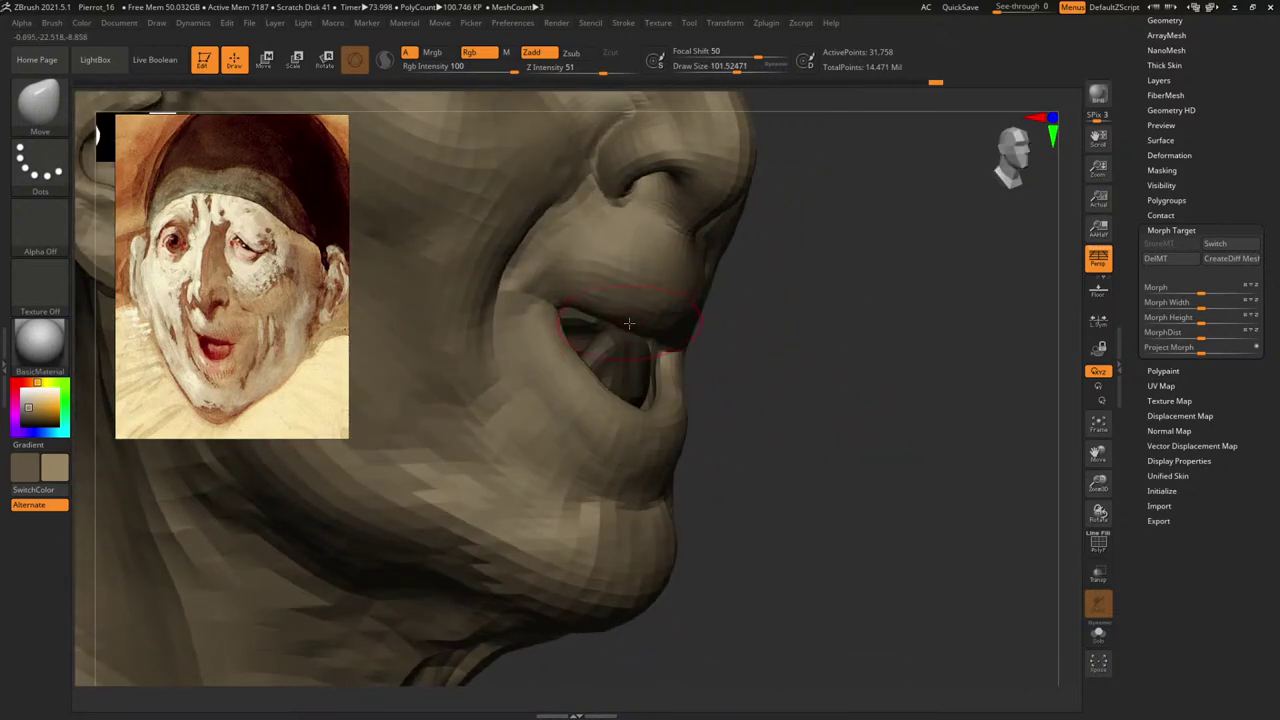
mouse_move(862, 395)
right_down()
mouse_move(877, 397)
mouse_move(771, 351)
mouse_move(837, 346)
mouse_move(926, 437)
mouse_move(920, 369)
mouse_move(625, 345)
mouse_move(652, 340)
right_up()
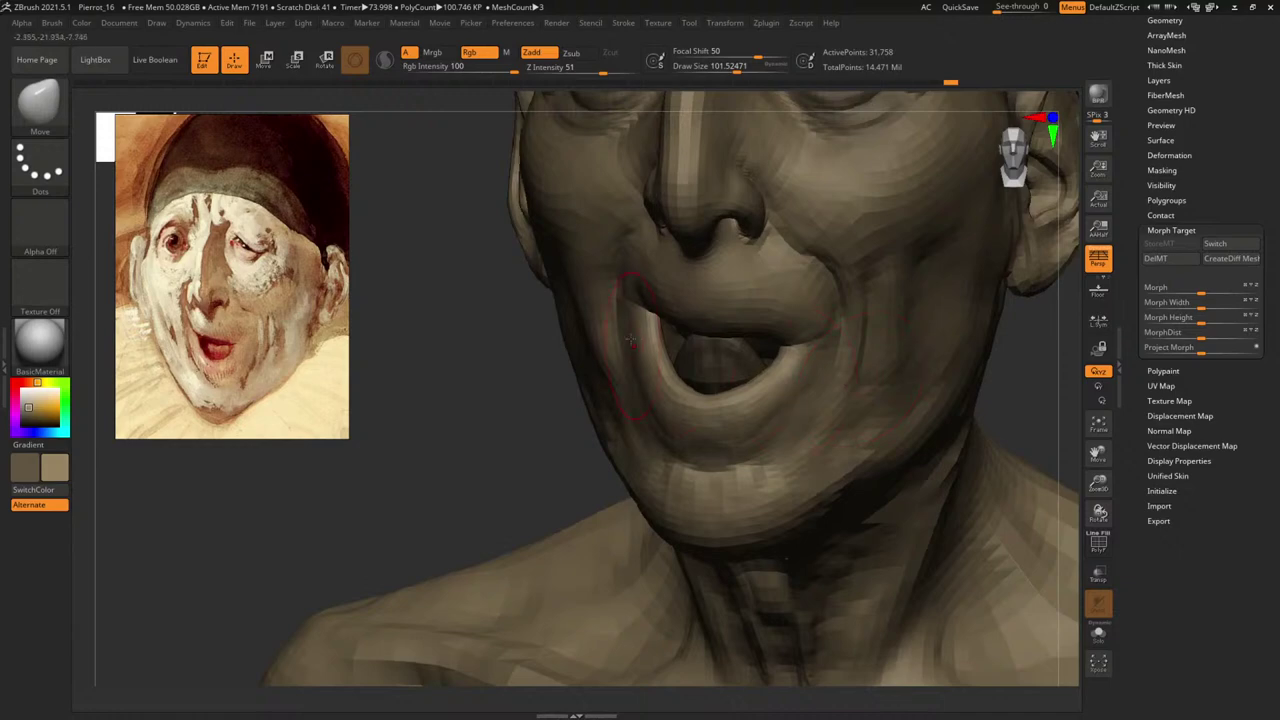
Reshape the lower right cheek beside the mouth with the Move brush at a draw size of about 79.
key(space)
drag(652, 340, 661, 340)
shift+right_drag(656, 341, 770, 350)
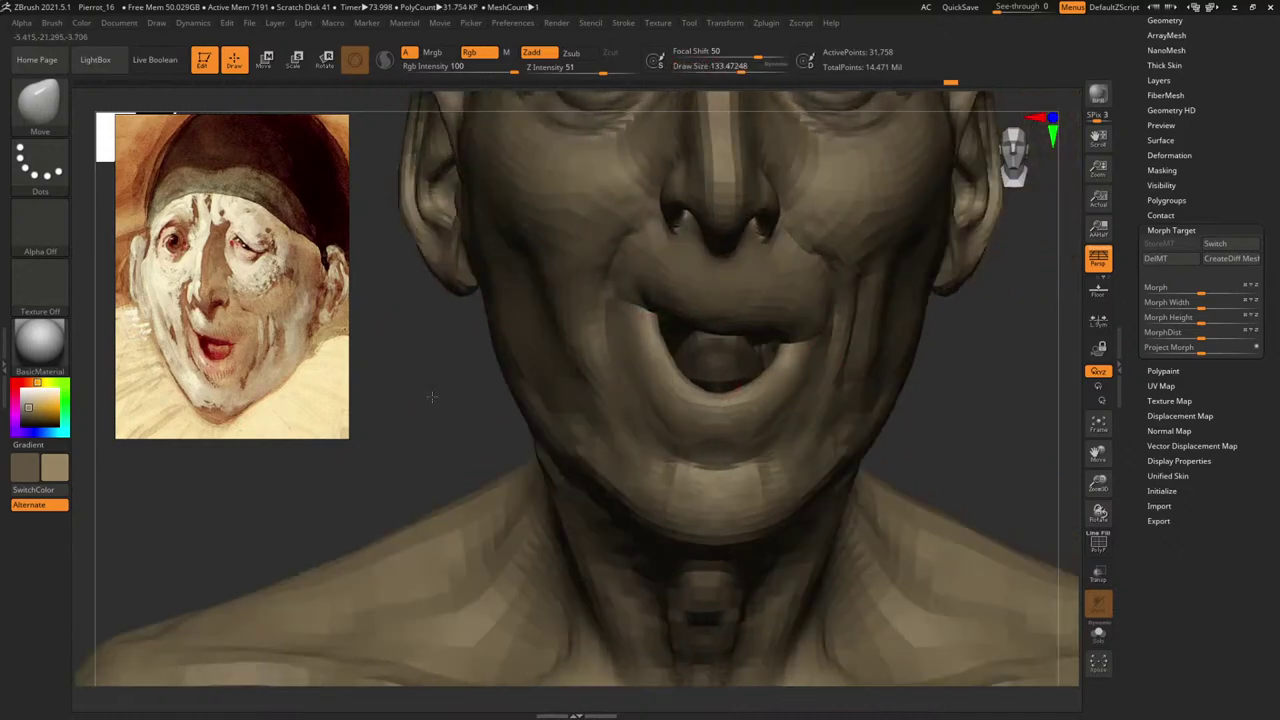
mouse_move(988, 400)
ctrl+right_down()
mouse_move(911, 356)
mouse_move(940, 358)
ctrl+right_up()
right_drag(552, 358, 586, 361)
key(space)
drag(612, 348, 610, 332)
key(space)
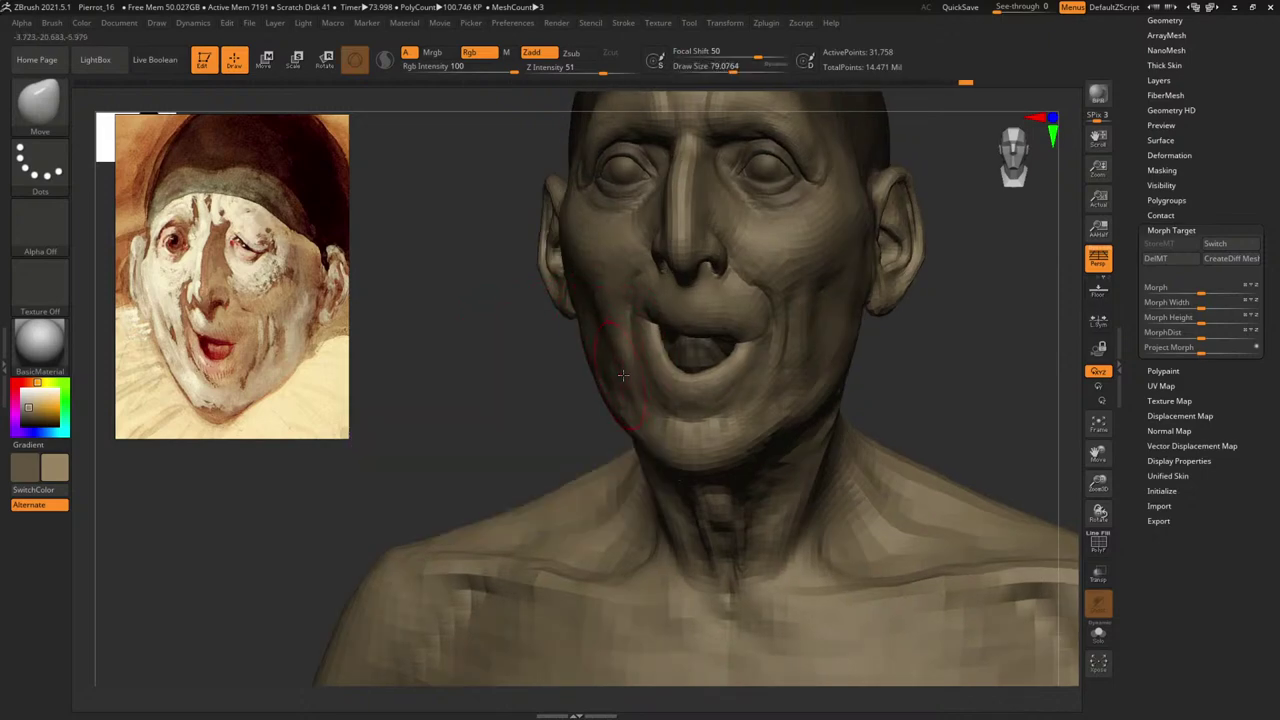
mouse_move(964, 368)
right_down()
mouse_move(900, 402)
mouse_move(906, 389)
right_up()
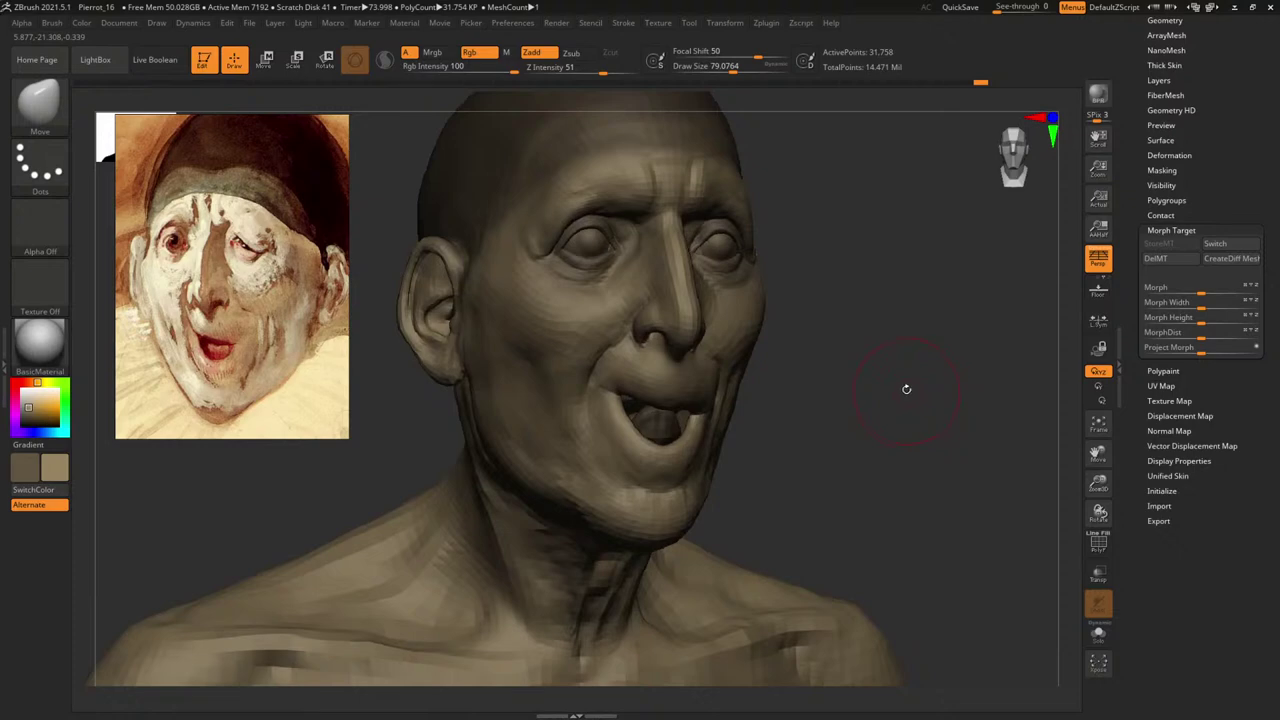
Centre on the face by isolating its polygroup, and show the whole body again.
key(b)
key(c)
key(b)
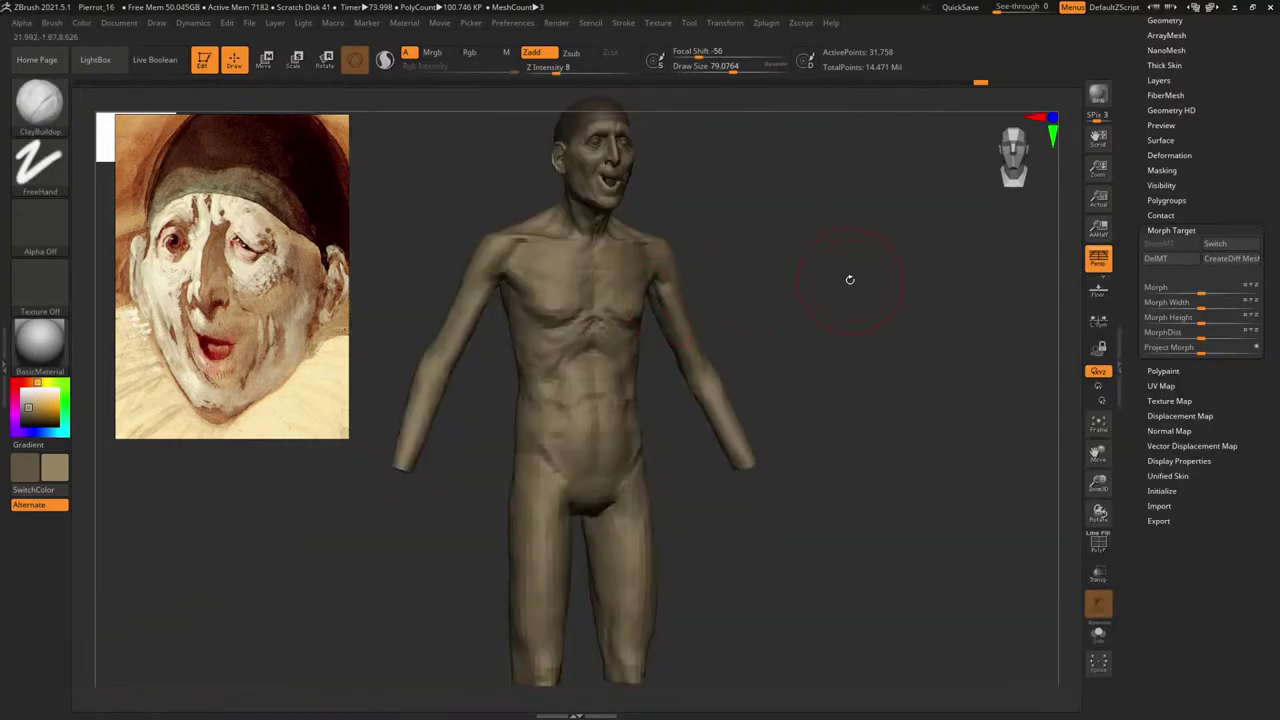
alt+right_drag(844, 251, 850, 495)
ctrl+shift+click(720, 338)
key(f)
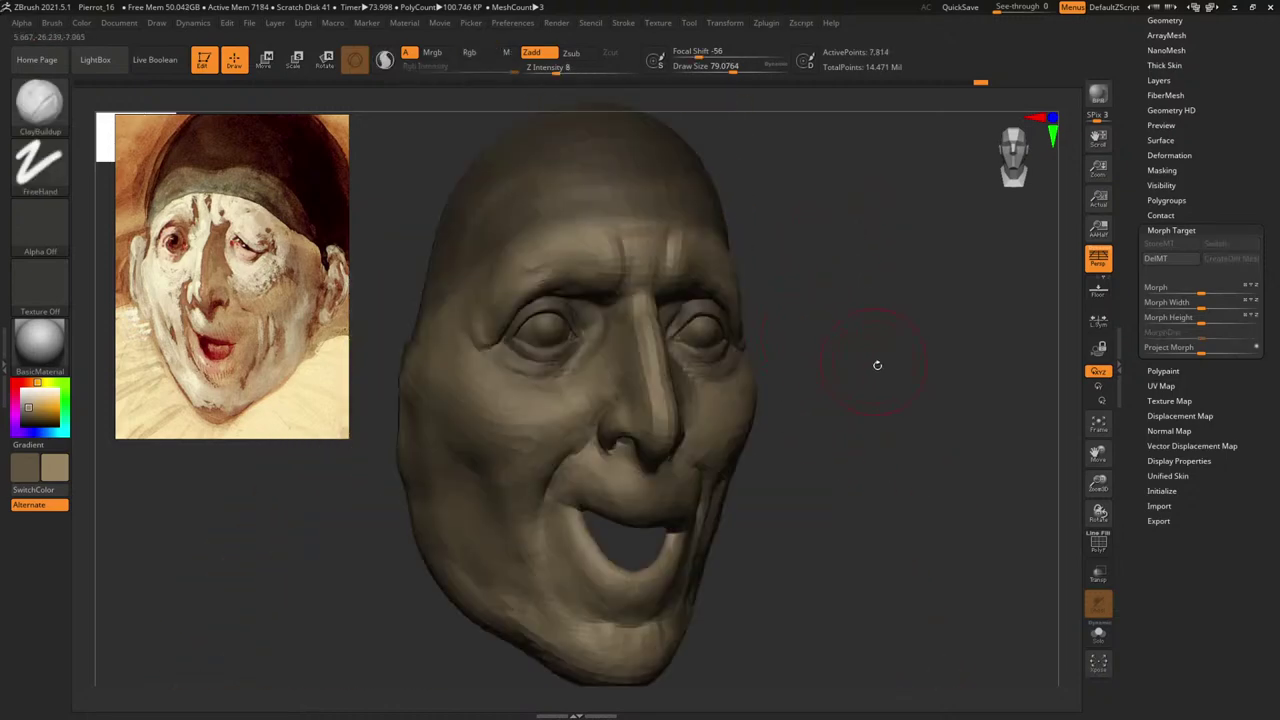
right_drag(877, 366, 974, 405)
ctrl+shift+click(906, 408)
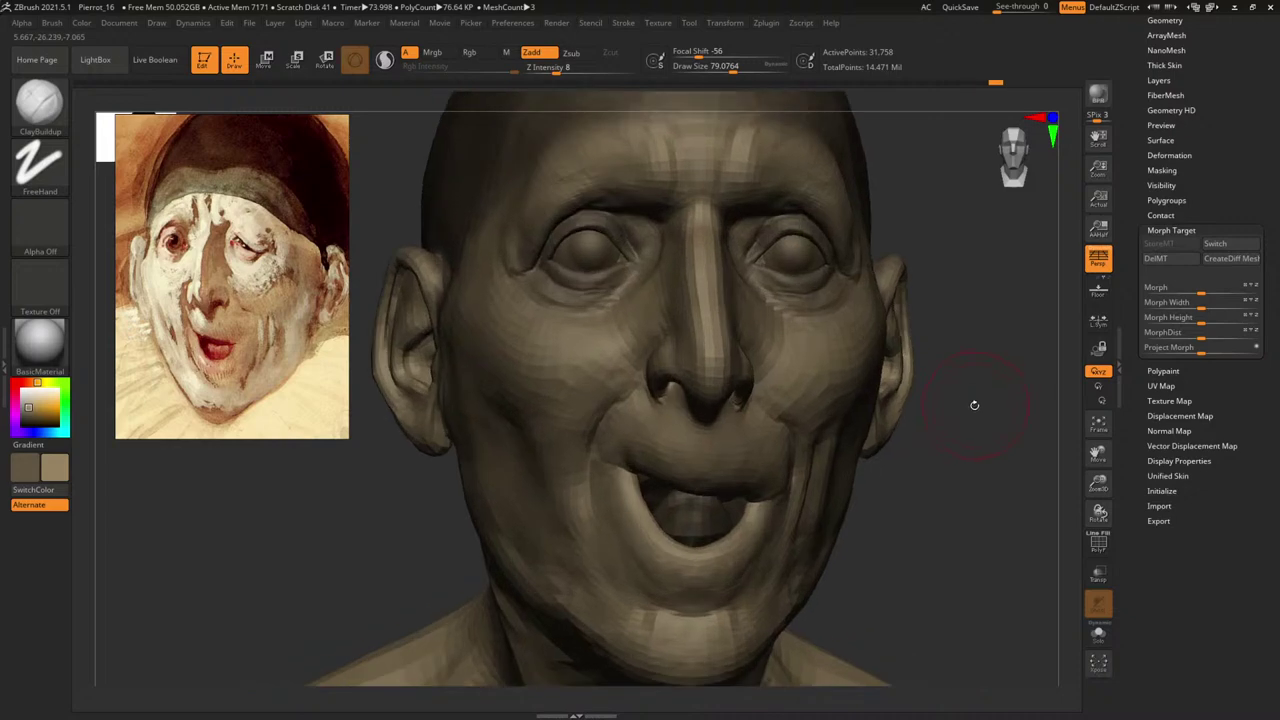
Select the DamStandard brush at the next higher subdivision level and open its modifier settings.
key(d)
alt+right_drag(972, 492, 1005, 399)
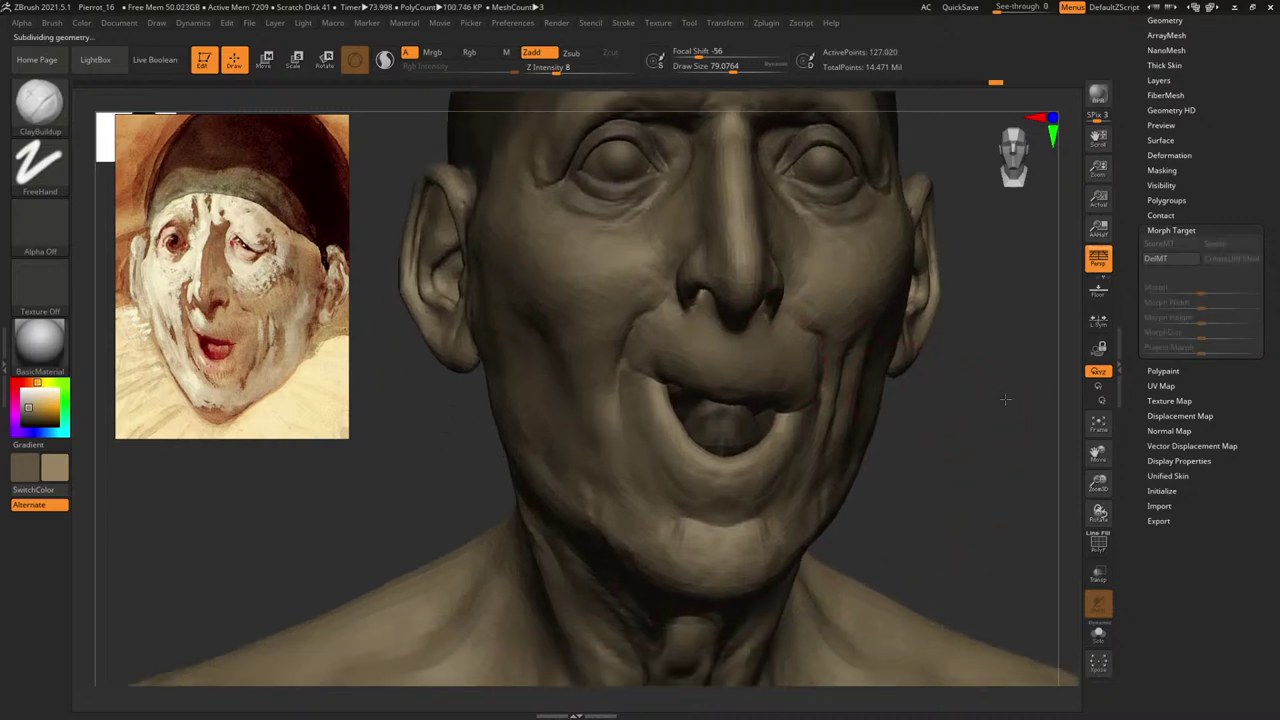
key(b)
key(d)
key(s)
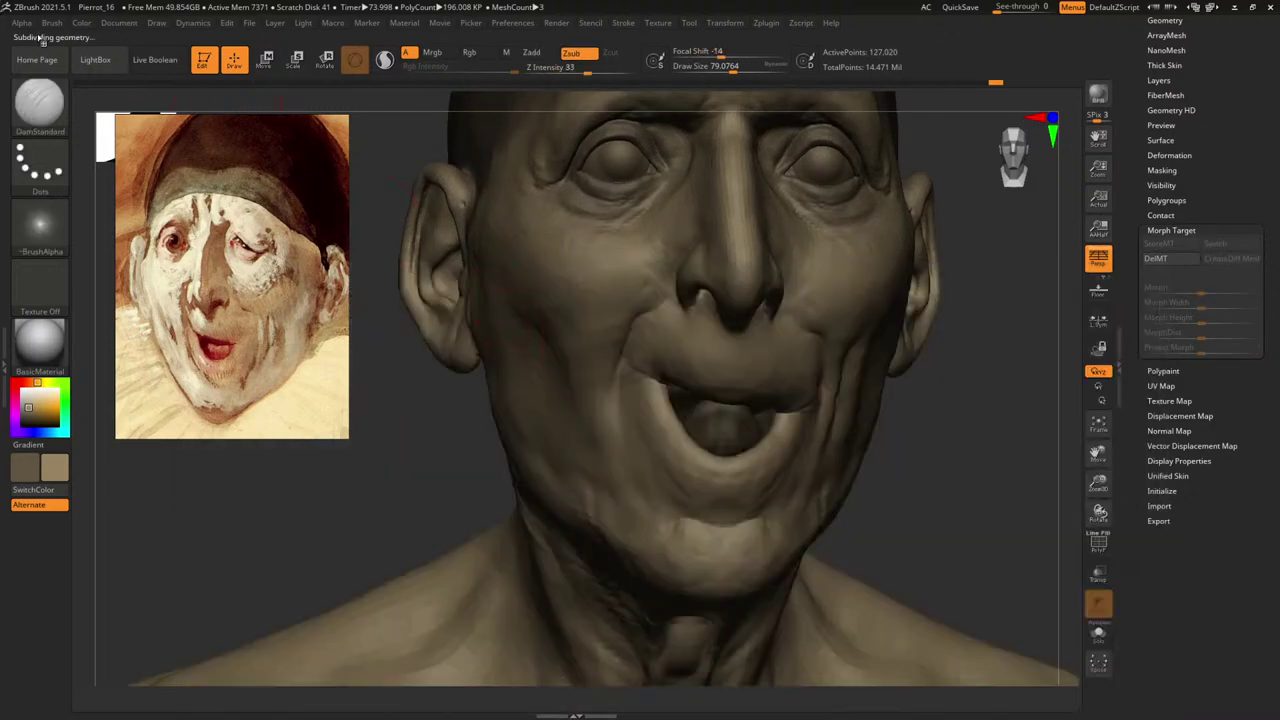
click(52, 23)
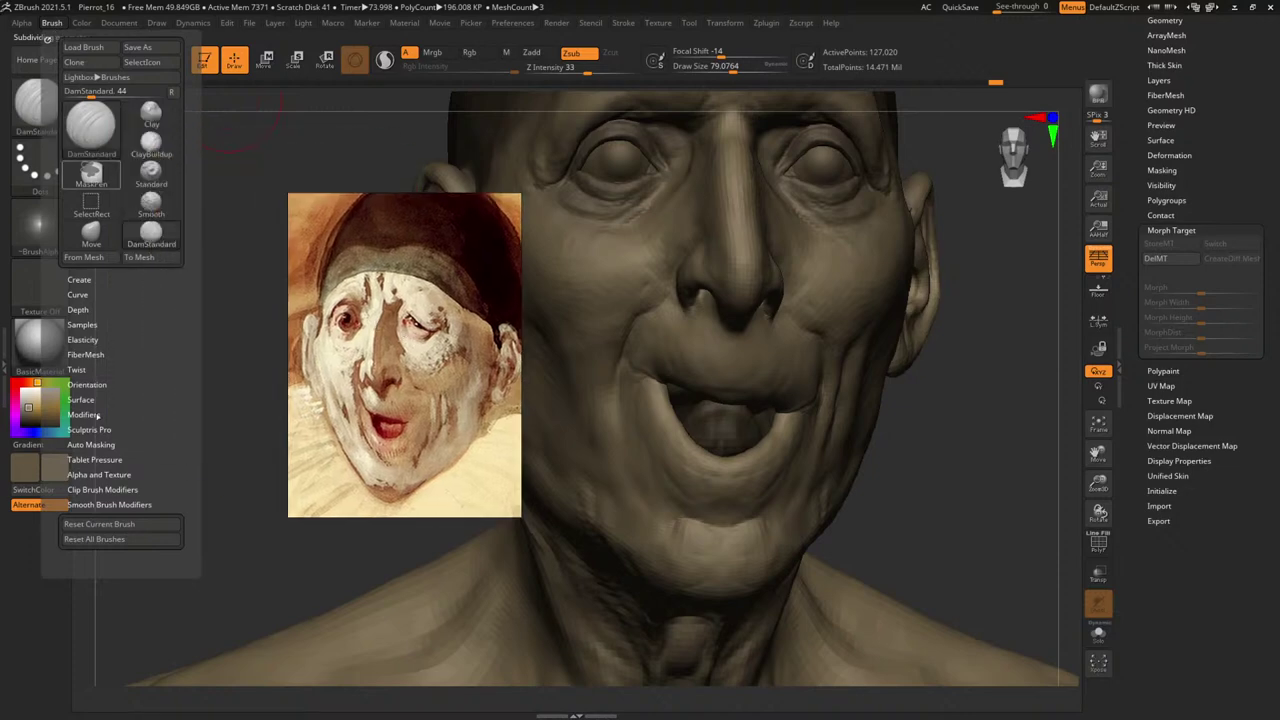
click(90, 415)
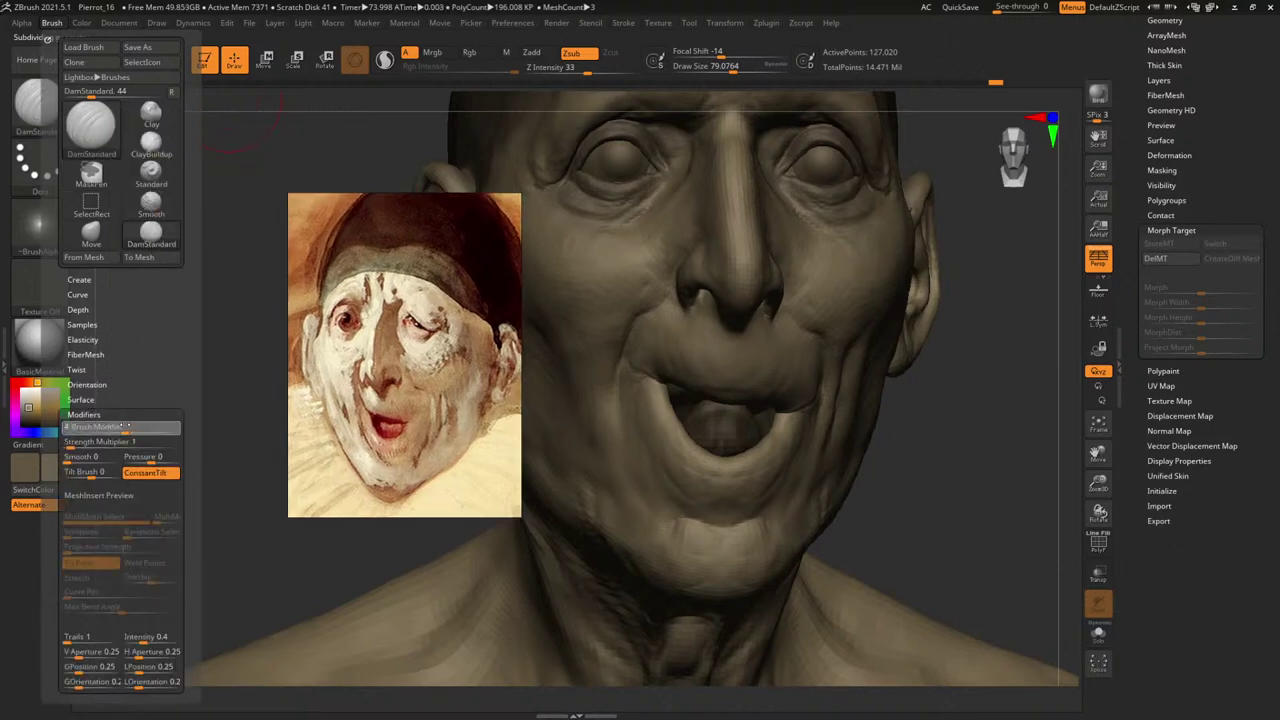
Move the painted reference farther from the head and carve the crease beside the right nostril with DamStandard at a draw size of about 76.
right_drag(380, 400, 171, 303)
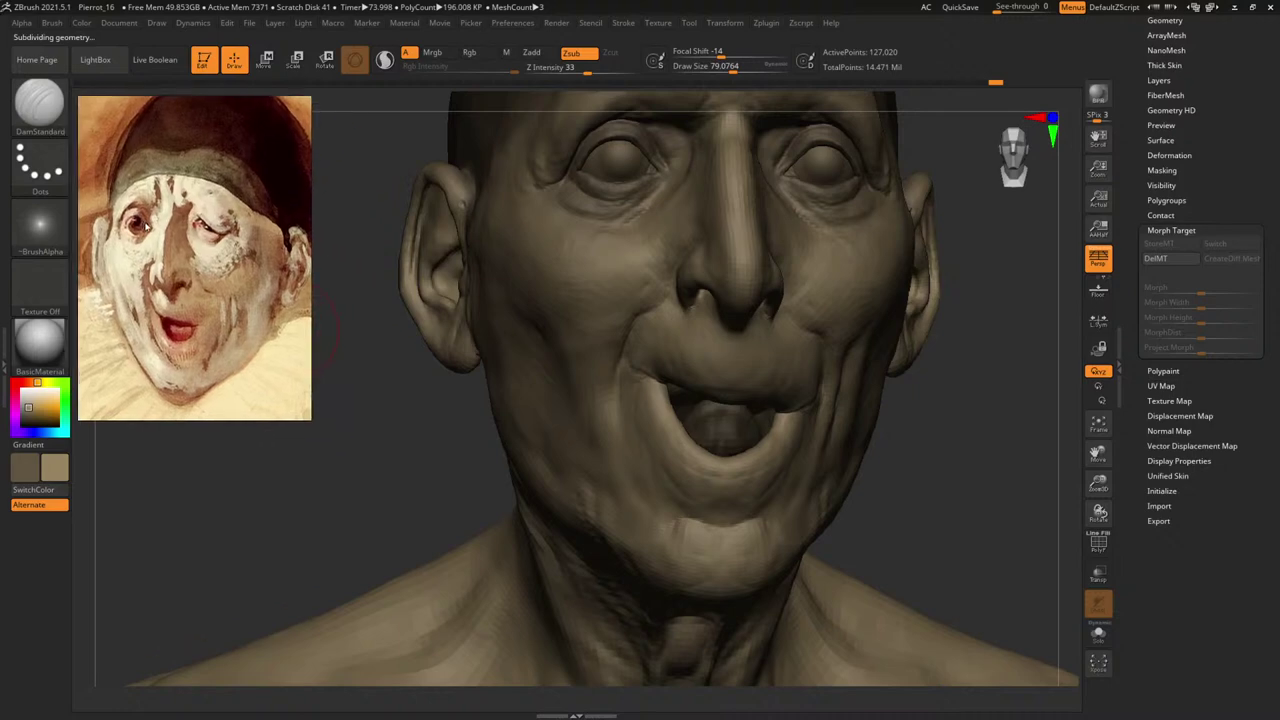
drag(978, 438, 1045, 432)
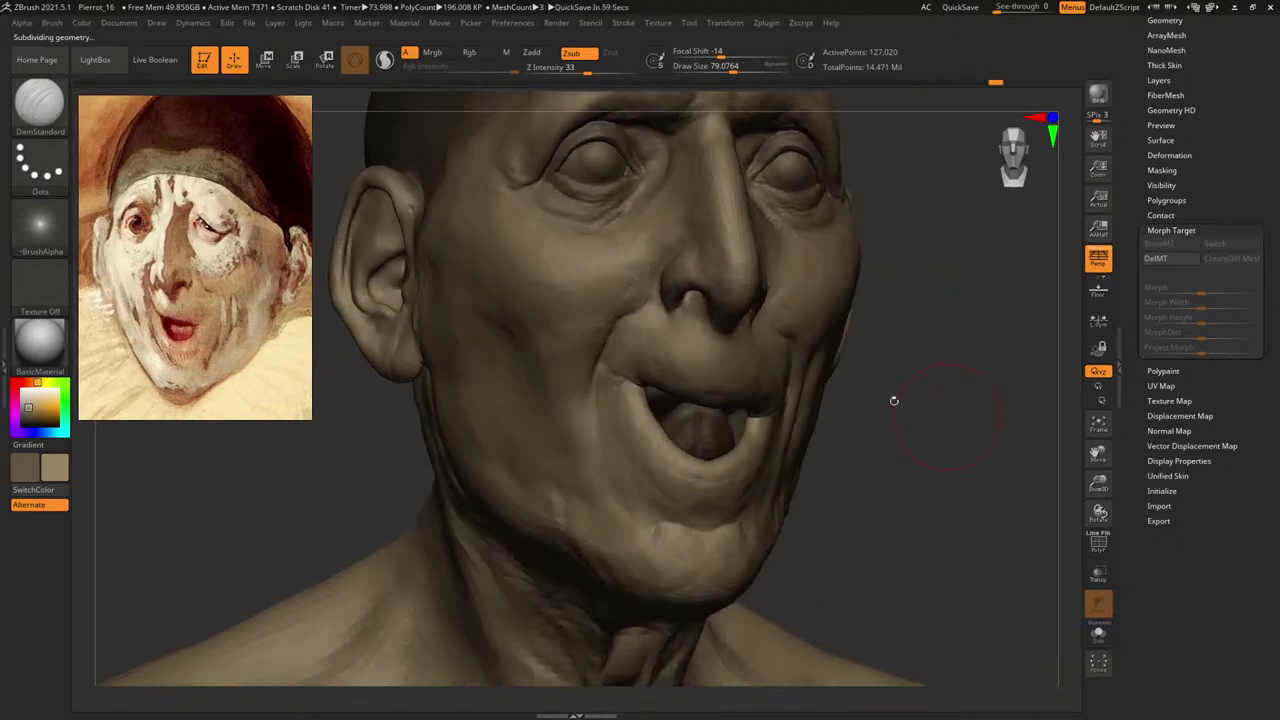
key(space)
click(656, 296)
drag(655, 292, 628, 308)
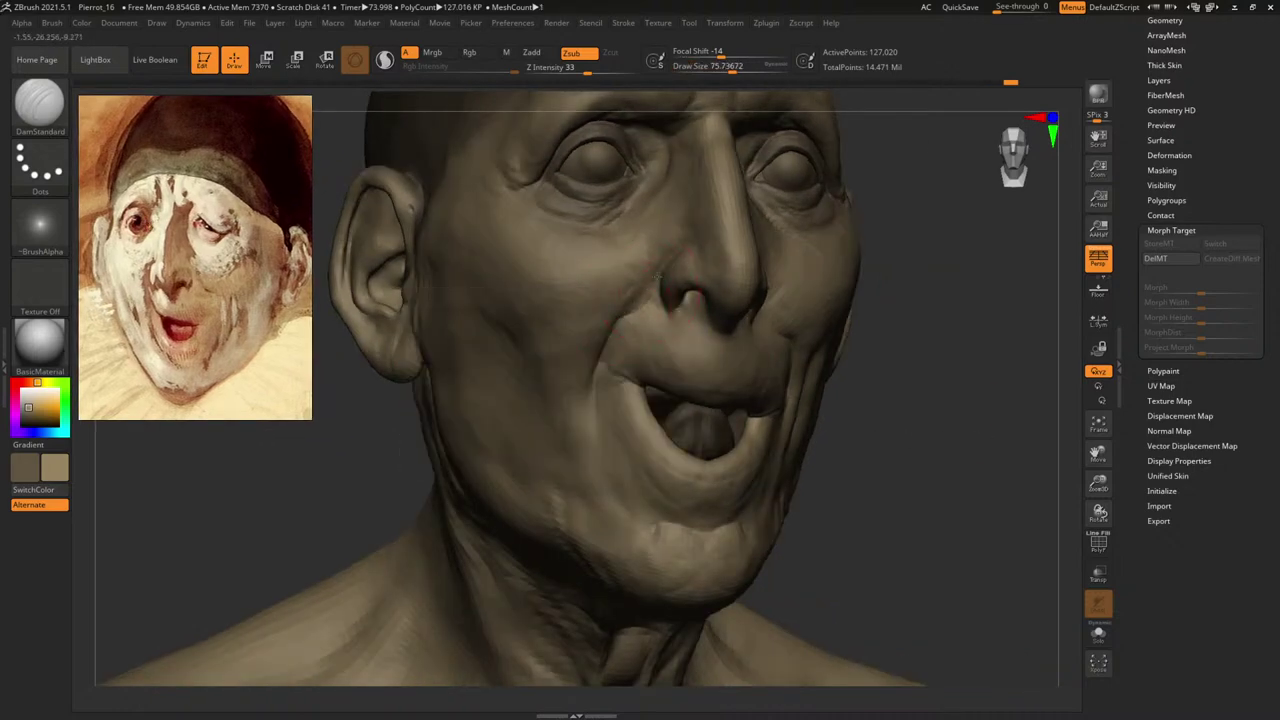
Check the wireframe around the nose and deepen the crease beside the right nostril with DamStandard at a draw size of about 66.
key(shift+f)
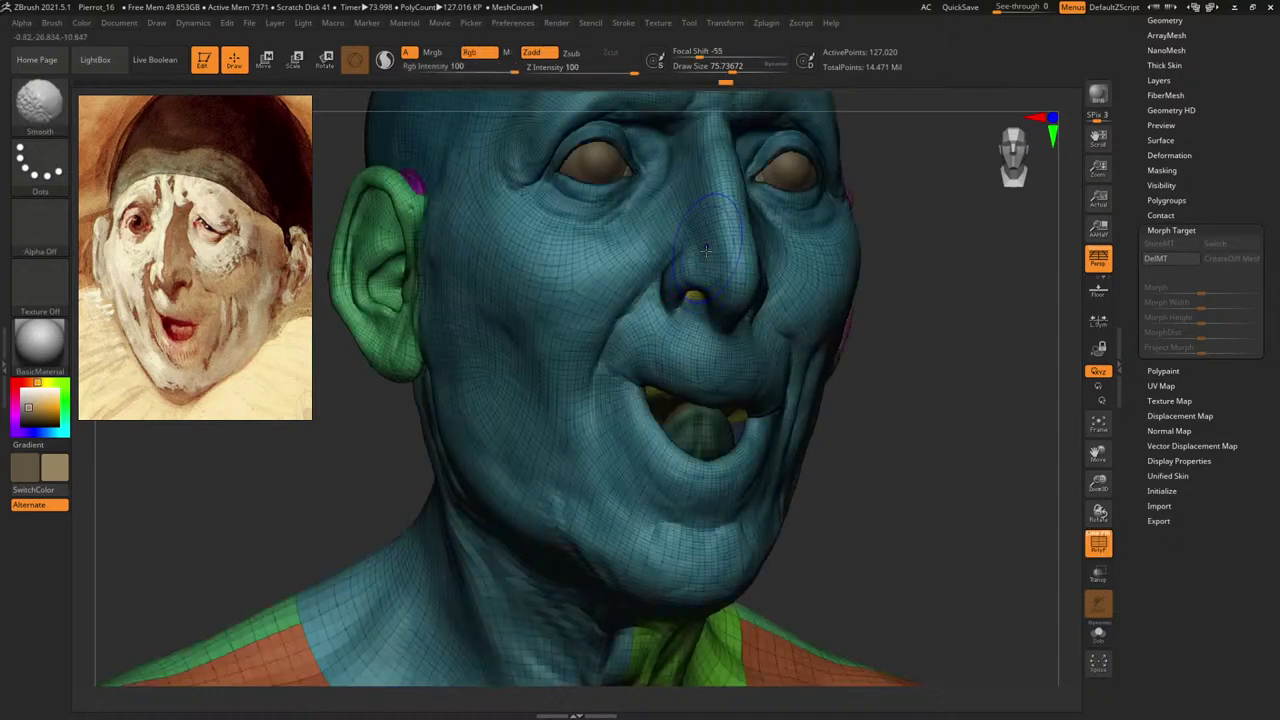
drag(954, 420, 982, 460)
key(shift+f)
key(space)
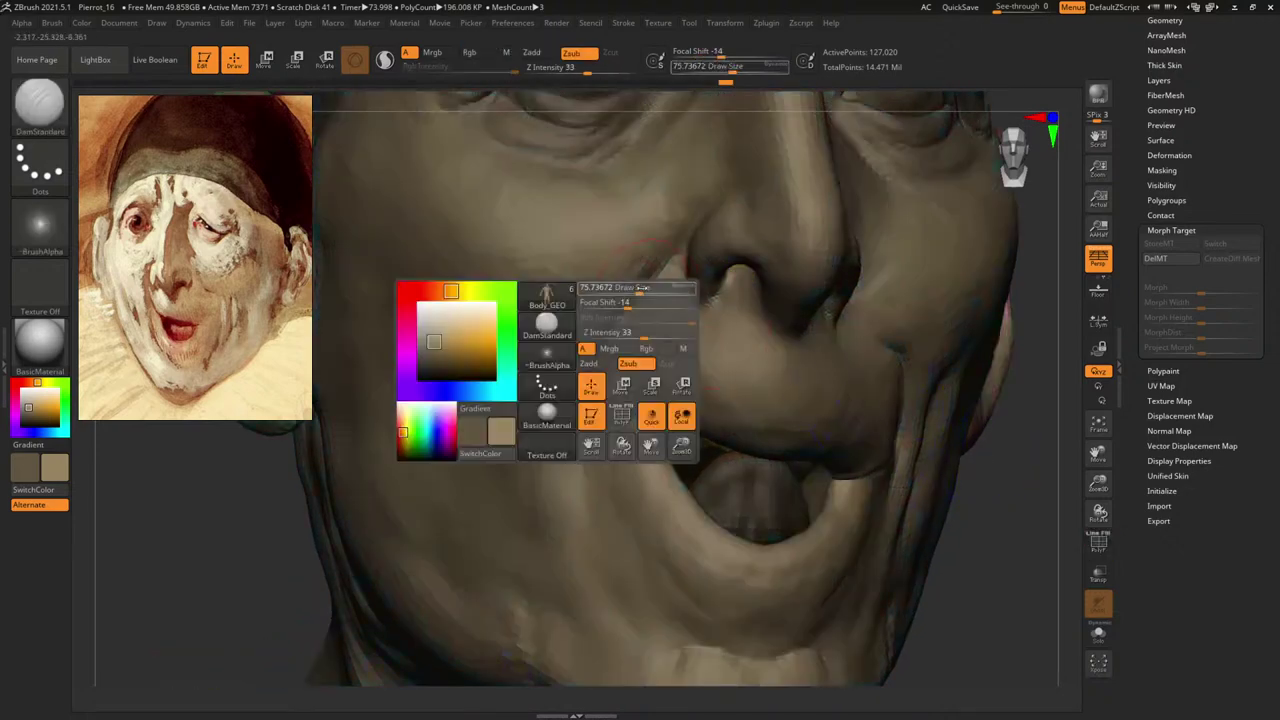
click(636, 290)
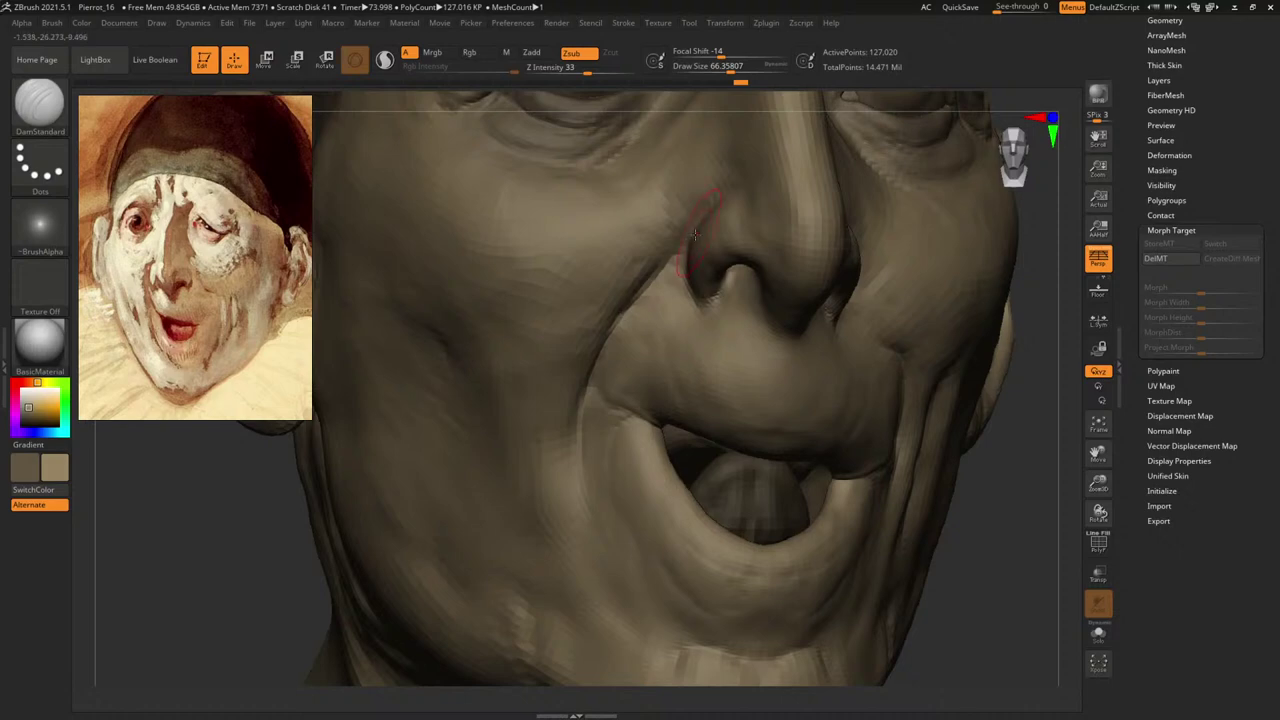
Drop one subdivision level and carve the right nasolabial fold down from the nostril with DamStandard at a draw size of about 55.
mouse_move(986, 519)
alt+mouse_down()
mouse_move(801, 377)
mouse_move(874, 352)
mouse_move(842, 362)
alt+mouse_up()
key(shift+d)
mouse_move(842, 362)
alt+mouse_down()
mouse_move(900, 450)
mouse_move(890, 430)
alt+mouse_up()
key(space)
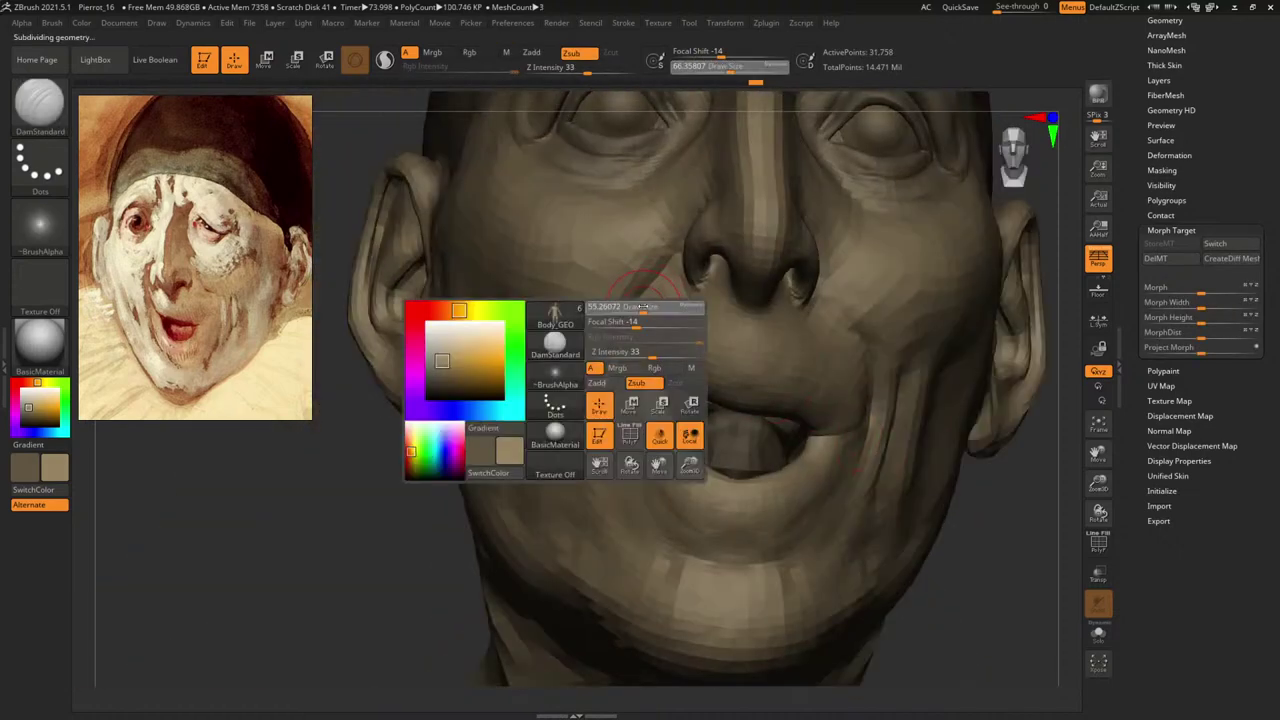
click(634, 306)
drag(672, 256, 618, 325)
Shift the right cheek beside the mouth corner with the Move brush at a draw size of about 102 and check the wireframe.
key(b)
key(m)
key(v)
key(space)
key(space)
click(609, 332)
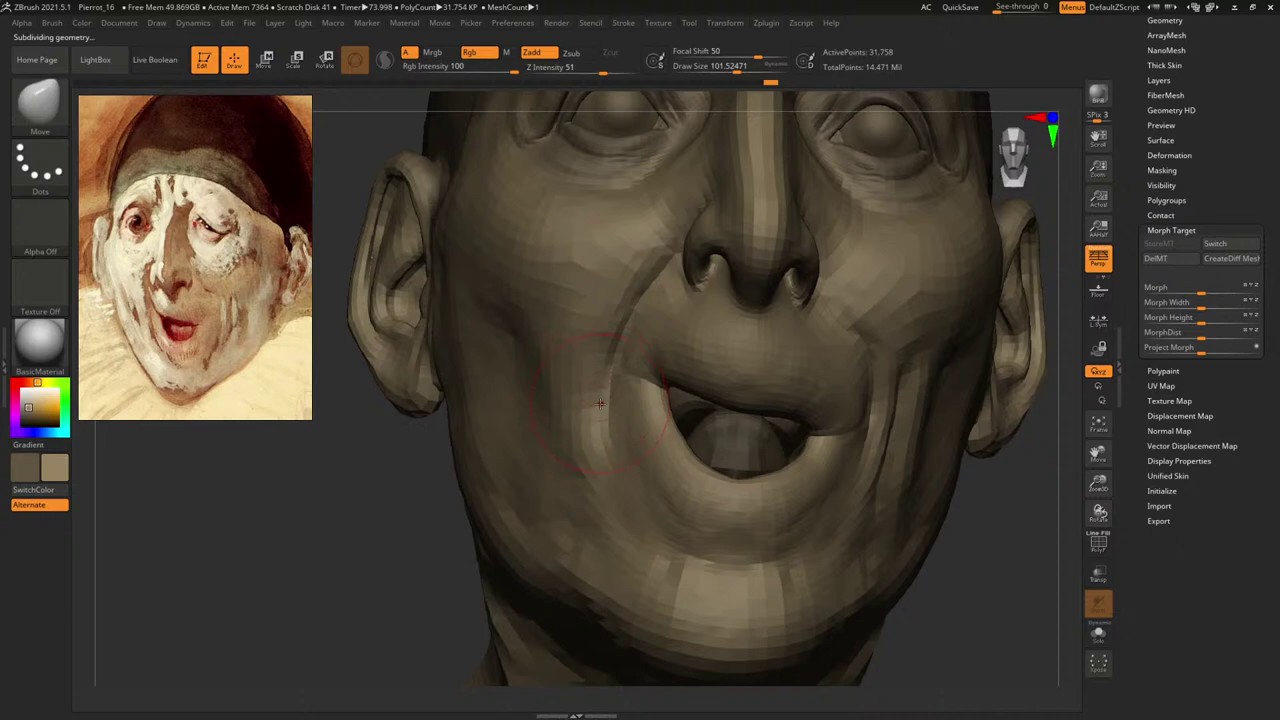
key(shift+f)
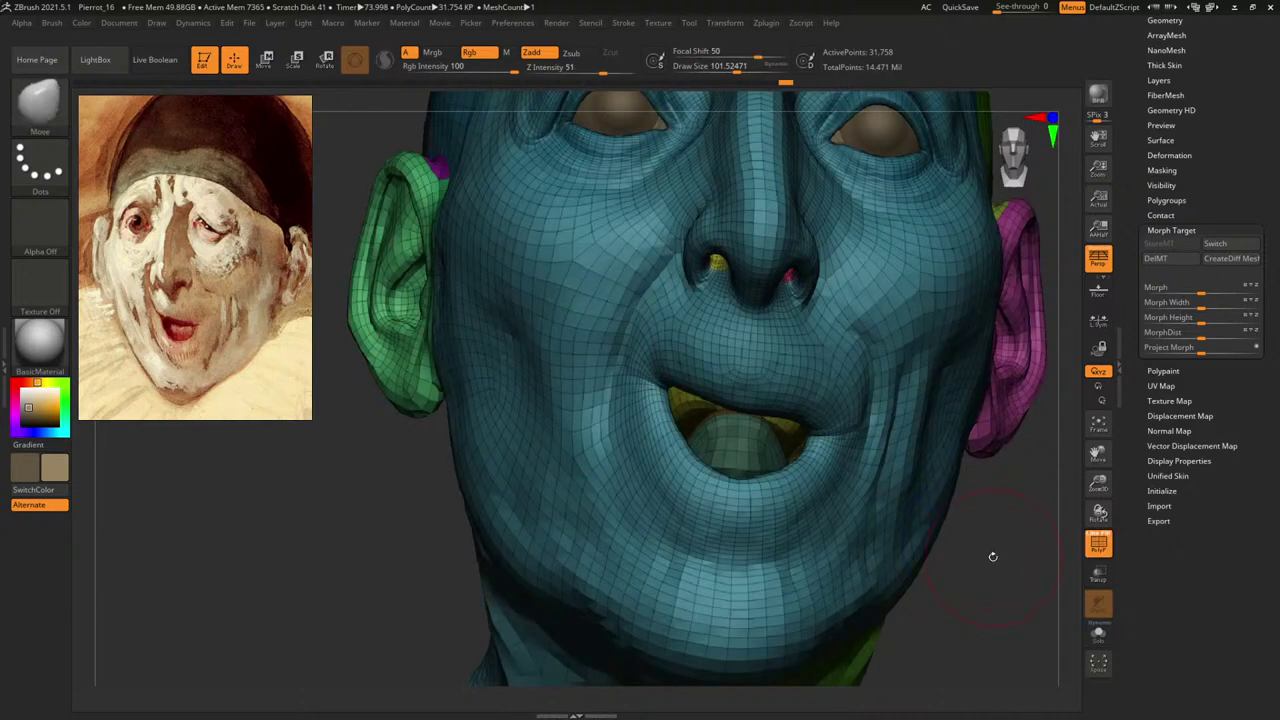
alt+drag(991, 557, 965, 550)
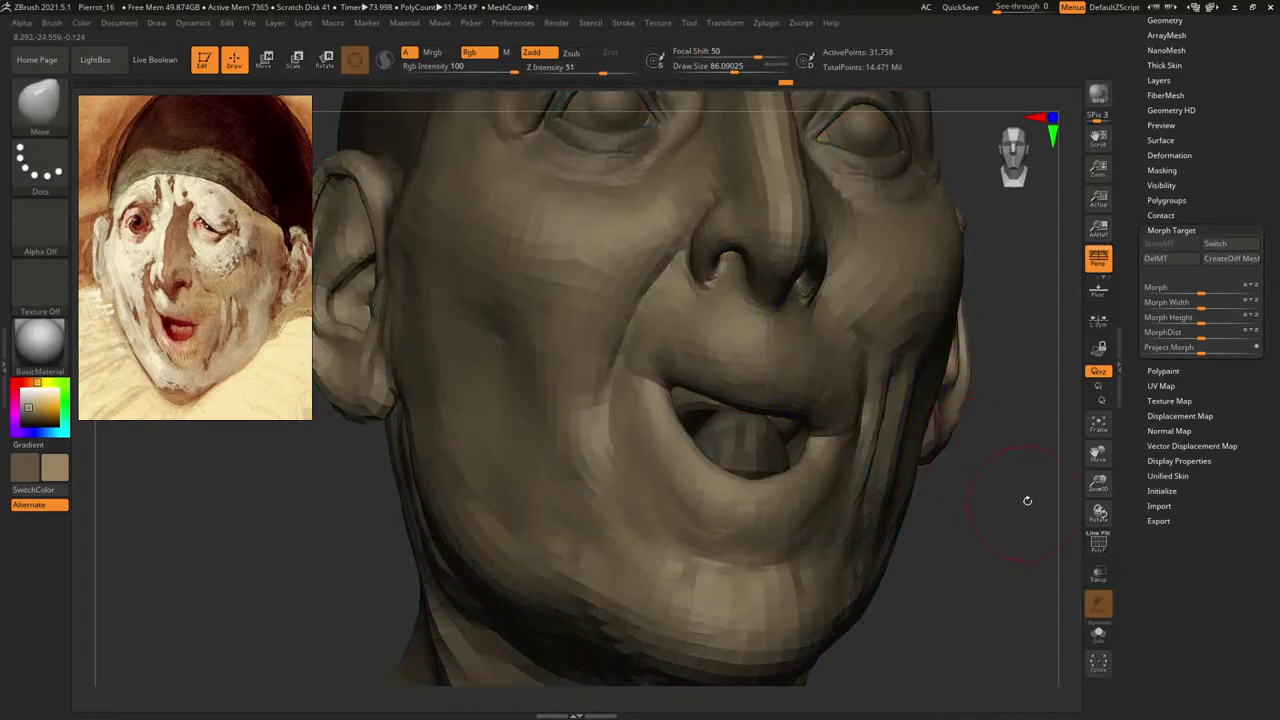
Build up the right cheek along the nasolabial fold with ClayBuildup at a draw size of about 86.
key(b)
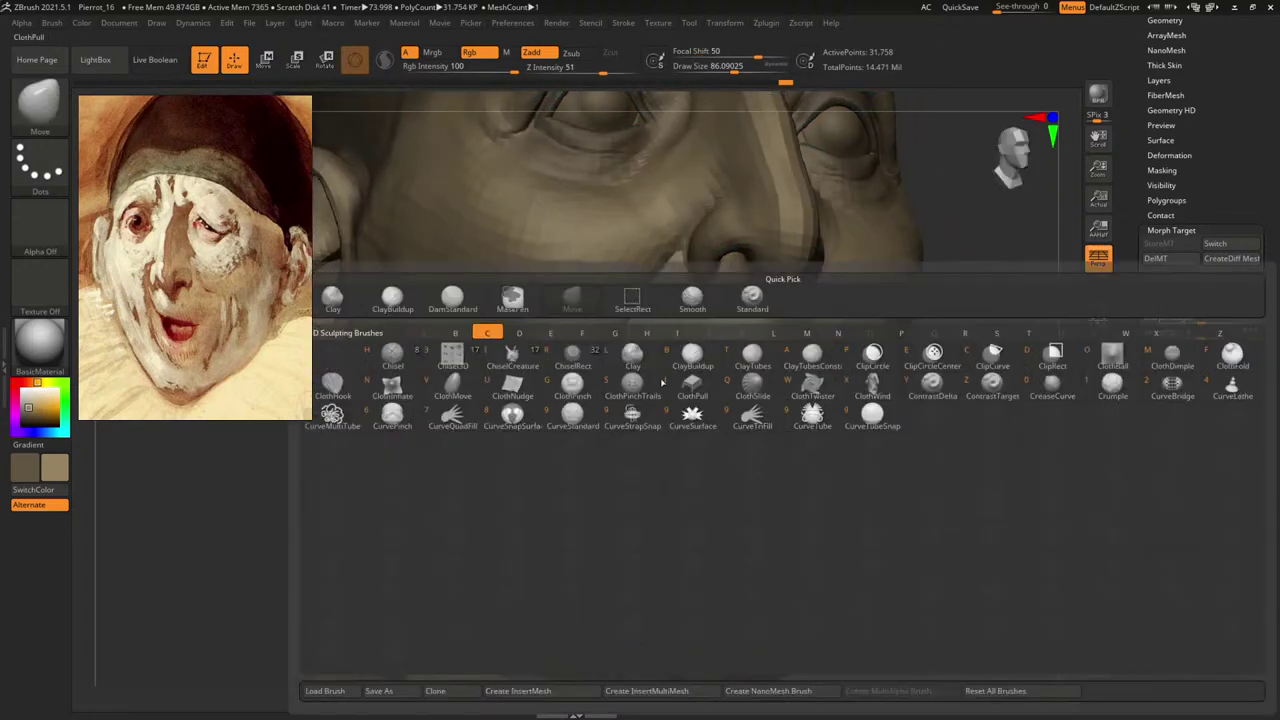
key(c)
key(b)
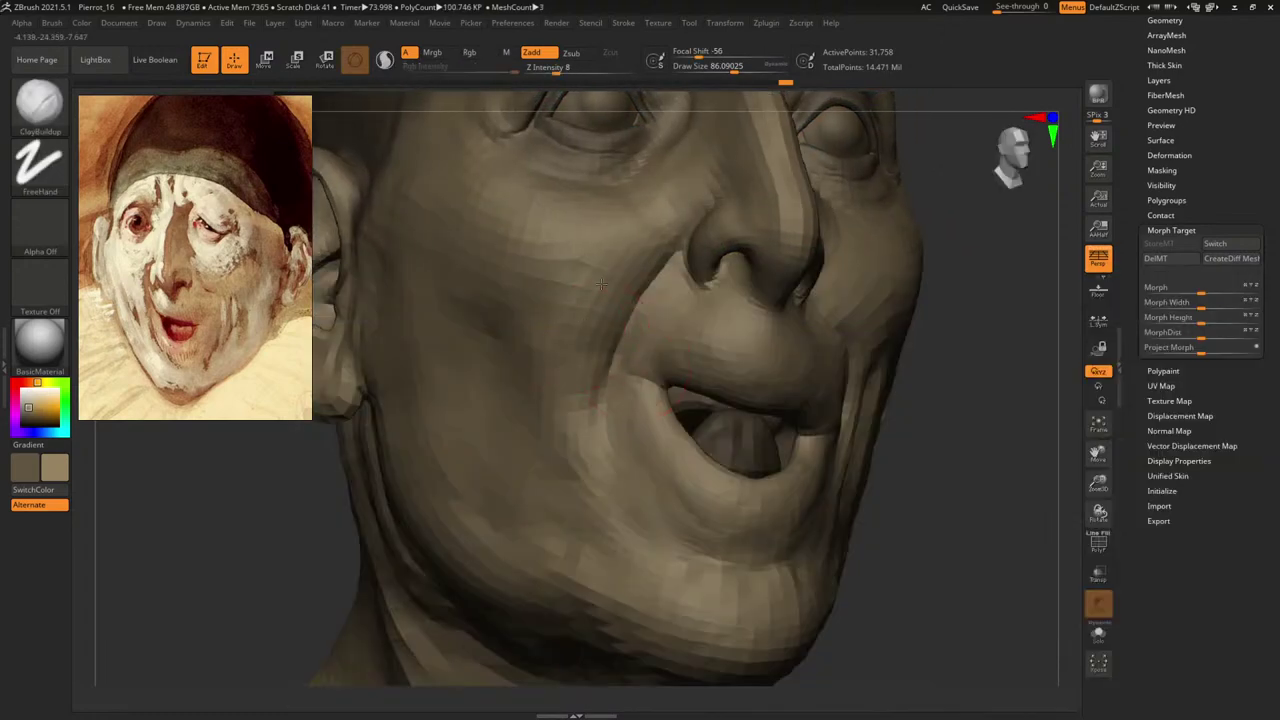
drag(628, 243, 650, 229)
Build up the right cheek beside the nostril with ClayBuildup at a draw size of about 39, one subdivision level higher.
mouse_move(951, 366)
mouse_down()
mouse_move(931, 401)
mouse_move(875, 403)
mouse_up()
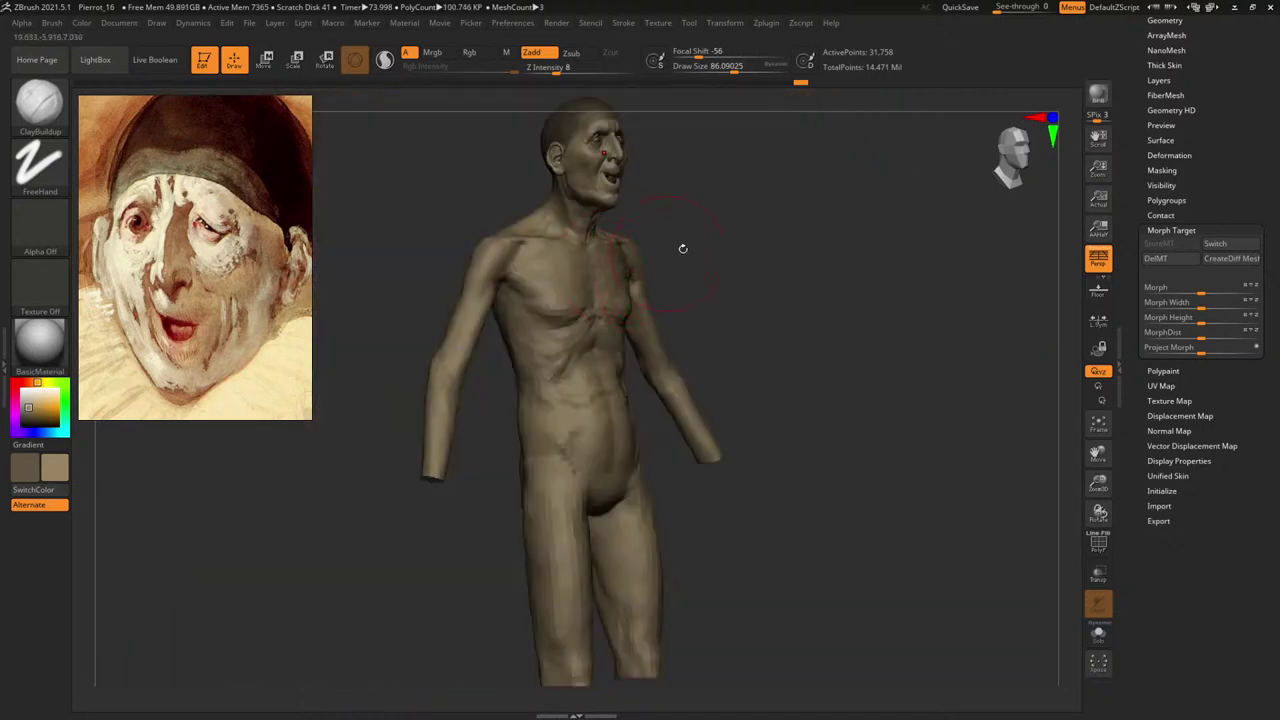
ctrl+shift+click(604, 158)
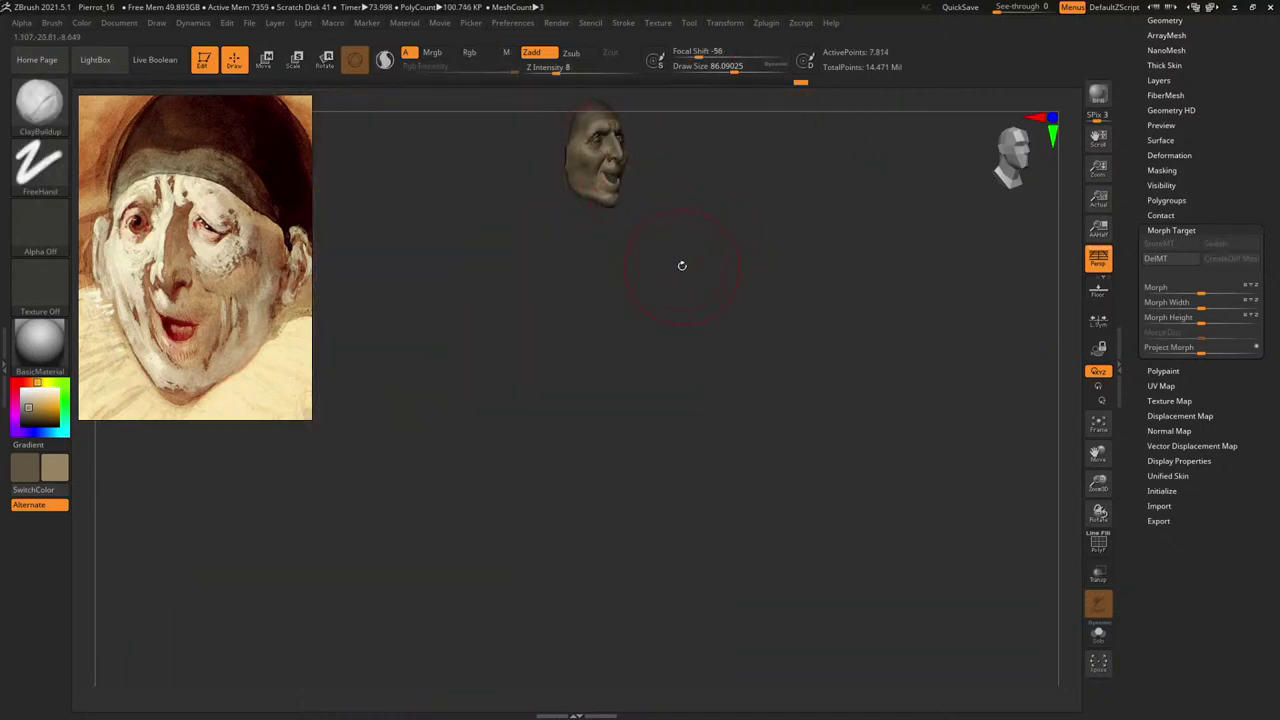
key(f)
ctrl+shift+click(890, 345)
alt+drag(891, 351, 942, 344)
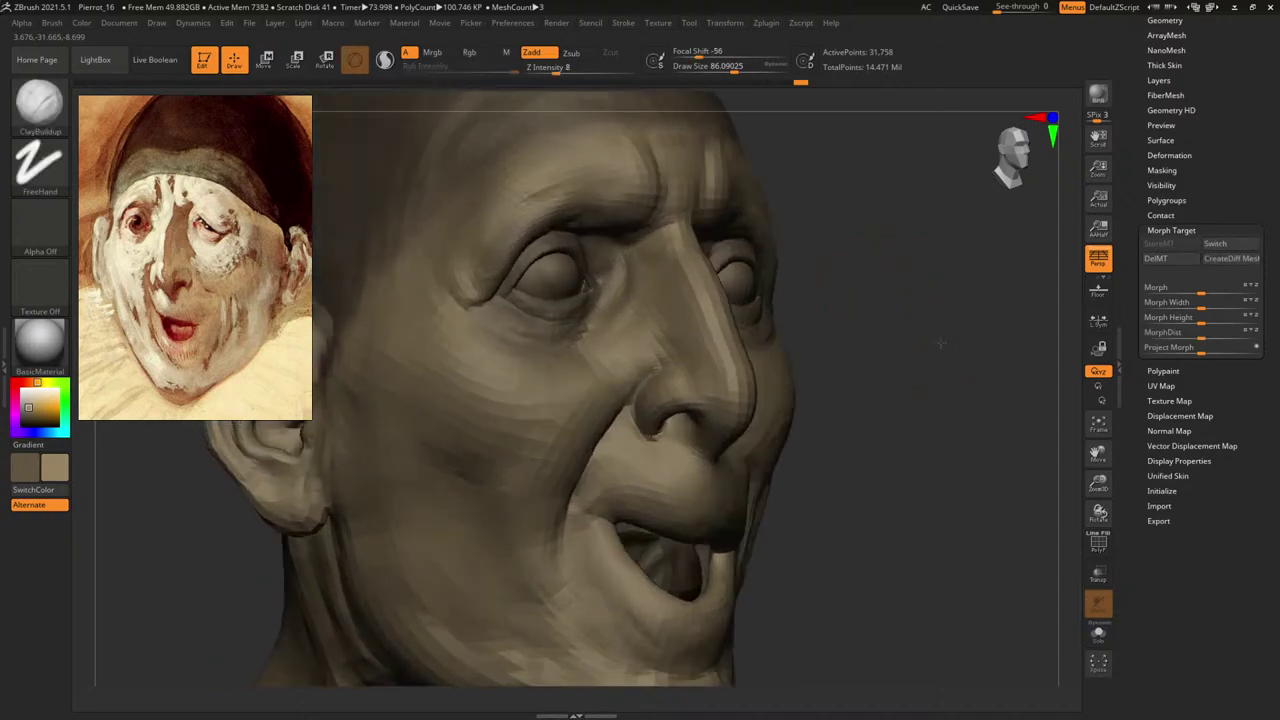
key(d)
key(space)
drag(627, 370, 616, 374)
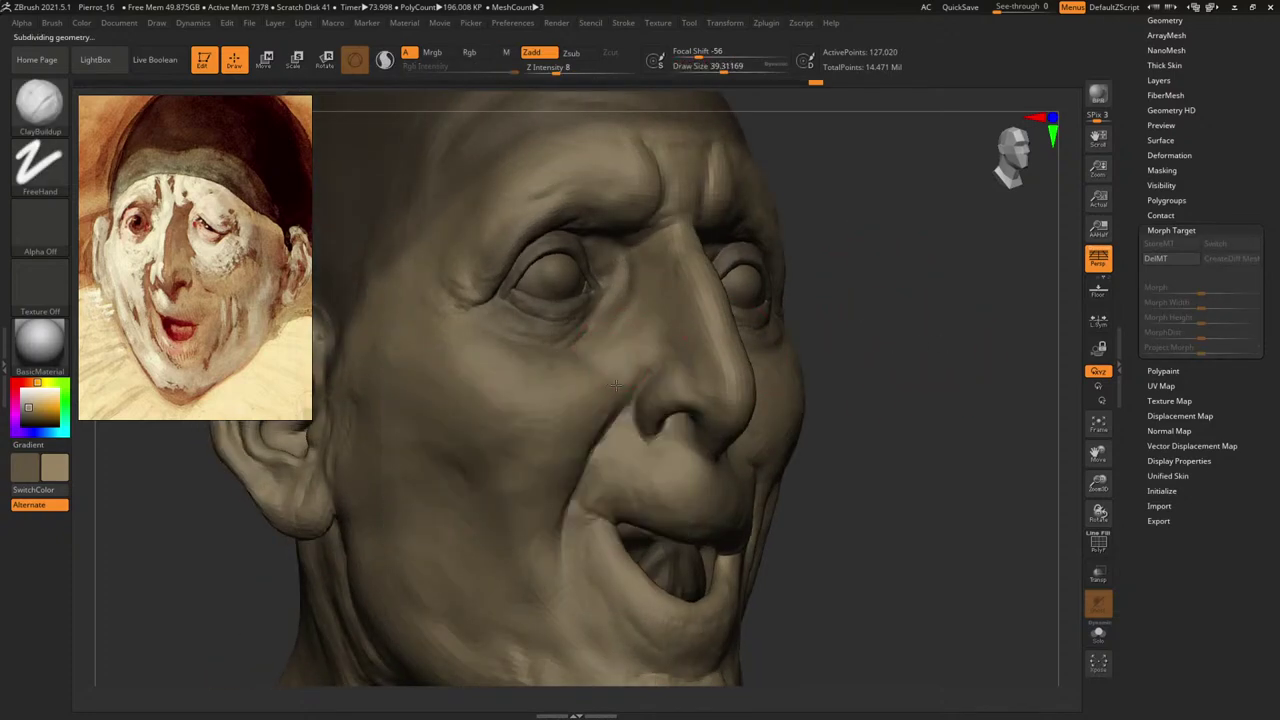
Raise the fold between the right cheek and nostril with the Standard brush at a draw size of about 61 on a higher subdivision level.
key(b)
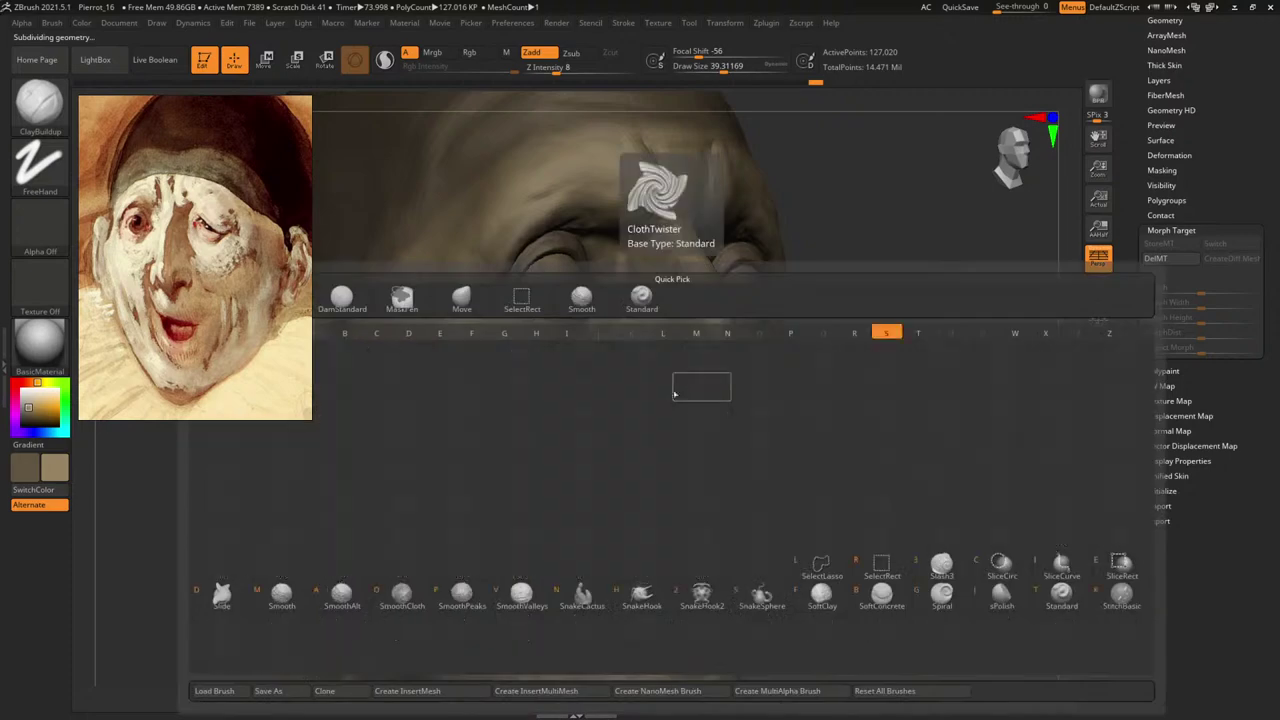
key(s)
key(t)
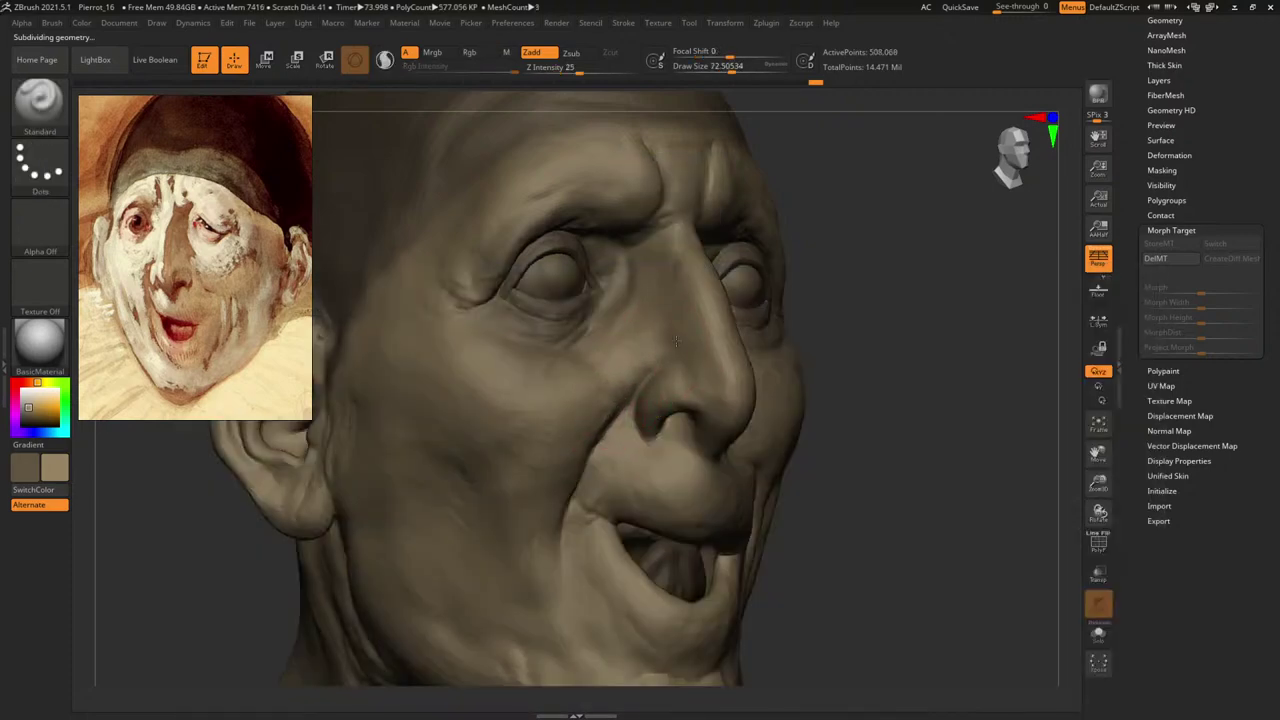
drag(893, 373, 916, 377)
key(space)
click(613, 388)
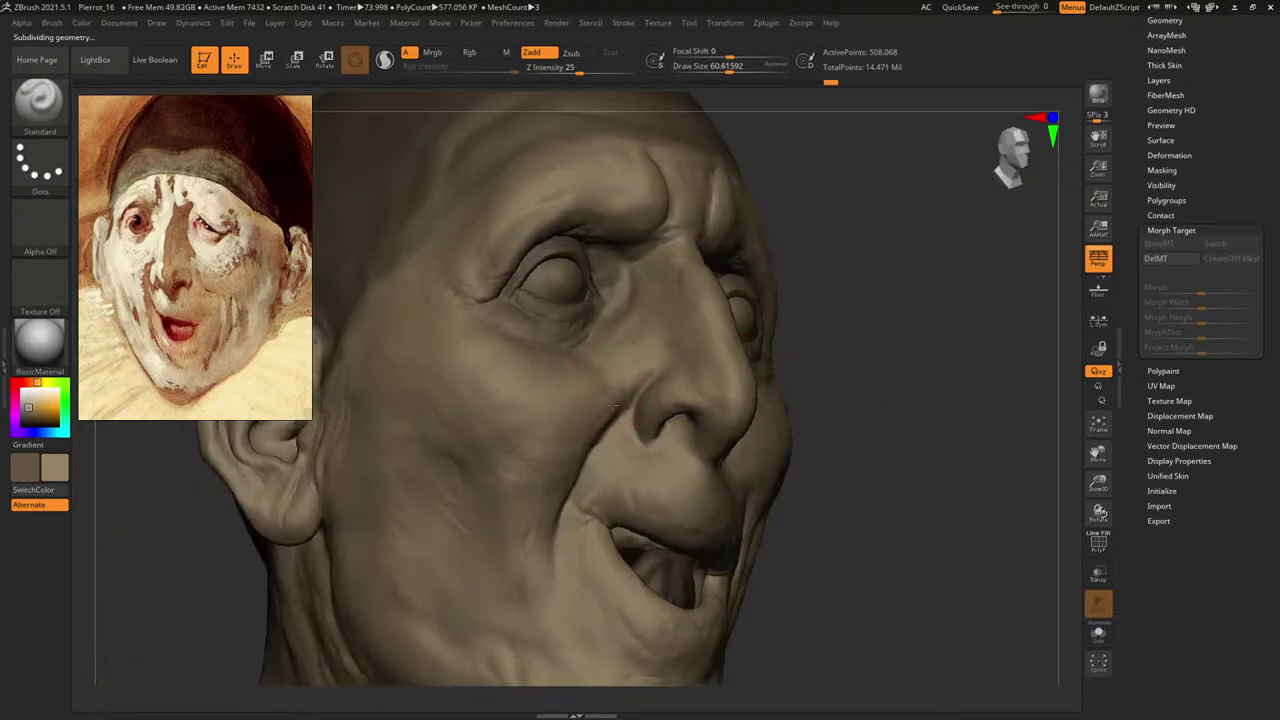
drag(612, 433, 640, 405)
Refine the right cheek below the eye at a draw size of about 76.
mouse_move(968, 390)
mouse_down()
mouse_move(957, 334)
mouse_move(885, 326)
mouse_move(957, 369)
mouse_move(985, 366)
mouse_up()
key(space)
click(588, 381)
alt+drag(985, 366, 723, 364)
drag(830, 368, 712, 378)
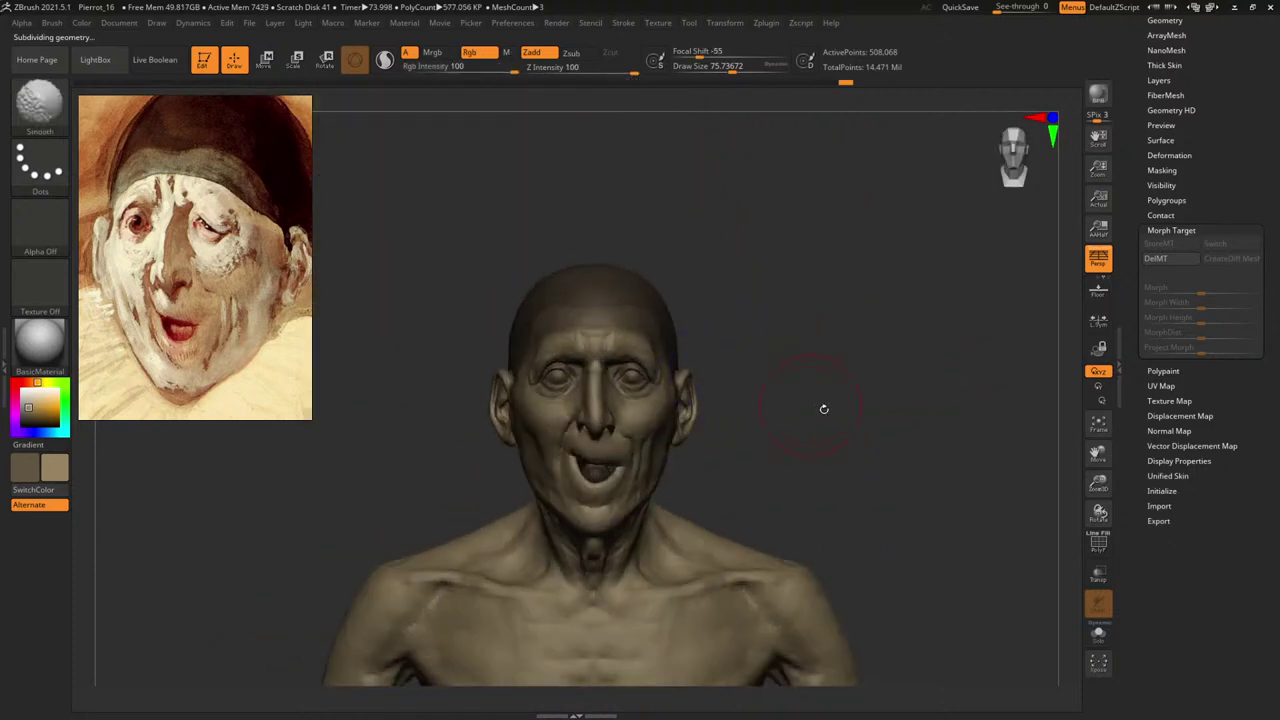
Build up the fold beside the right mouth corner with ClayBuildup at a draw size of about 46, two subdivision levels lower.
mouse_move(838, 415)
alt+mouse_down()
mouse_move(828, 380)
mouse_move(948, 454)
mouse_move(937, 451)
mouse_move(903, 423)
mouse_move(968, 427)
mouse_move(863, 417)
mouse_move(894, 437)
mouse_move(884, 390)
mouse_move(903, 420)
alt+mouse_up()
key(shift+d)
key(shift+d)
key(b)
key(c)
key(b)
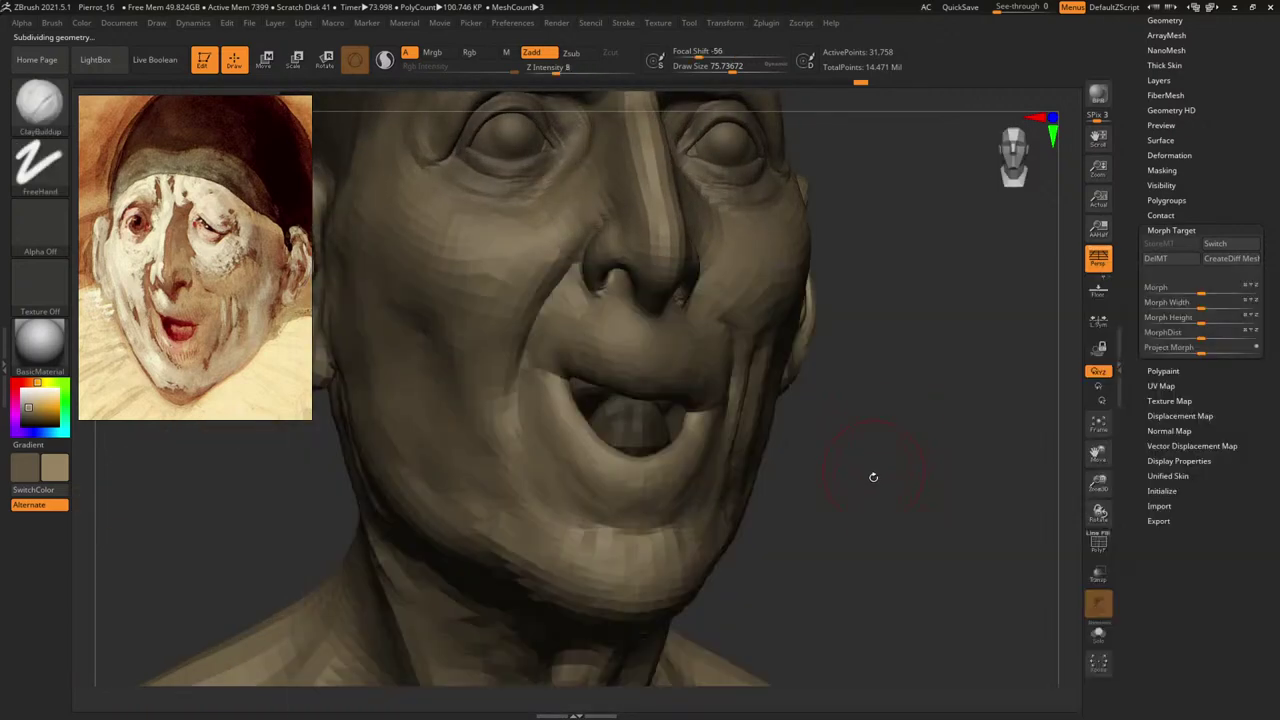
mouse_move(876, 476)
alt+mouse_down()
mouse_move(923, 406)
mouse_move(946, 410)
alt+mouse_up()
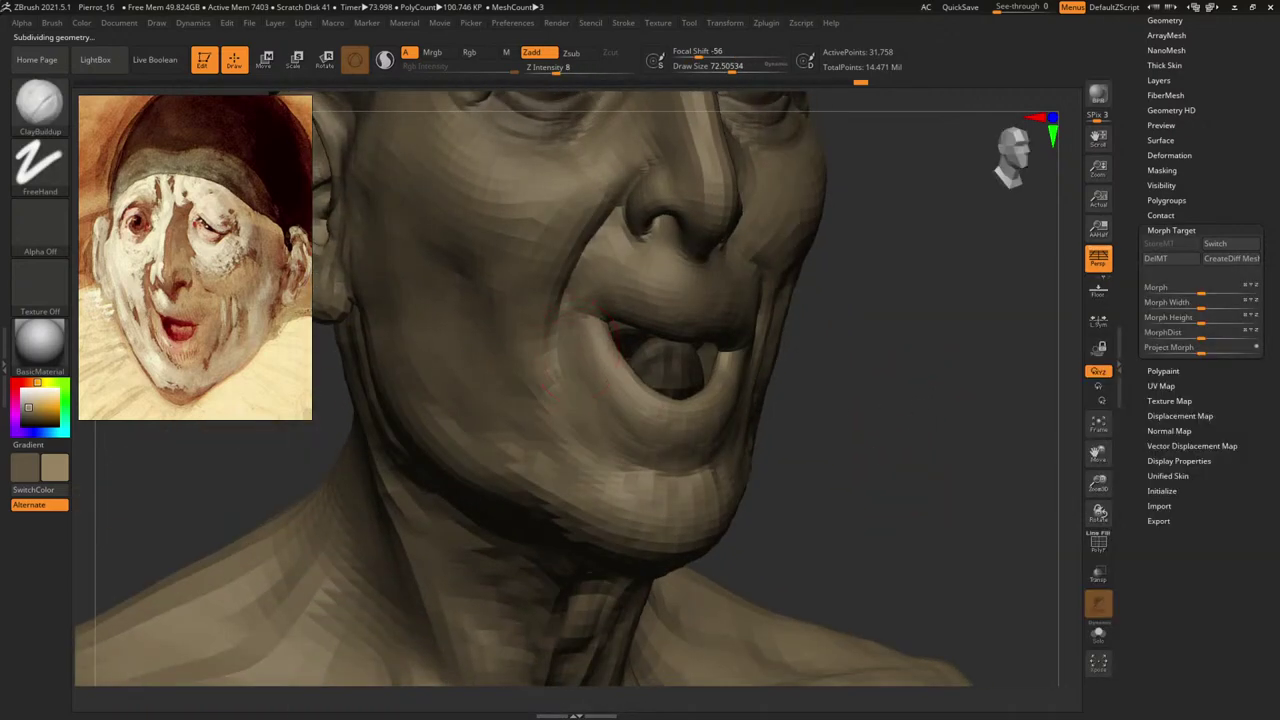
key(s)
drag(600, 391, 594, 392)
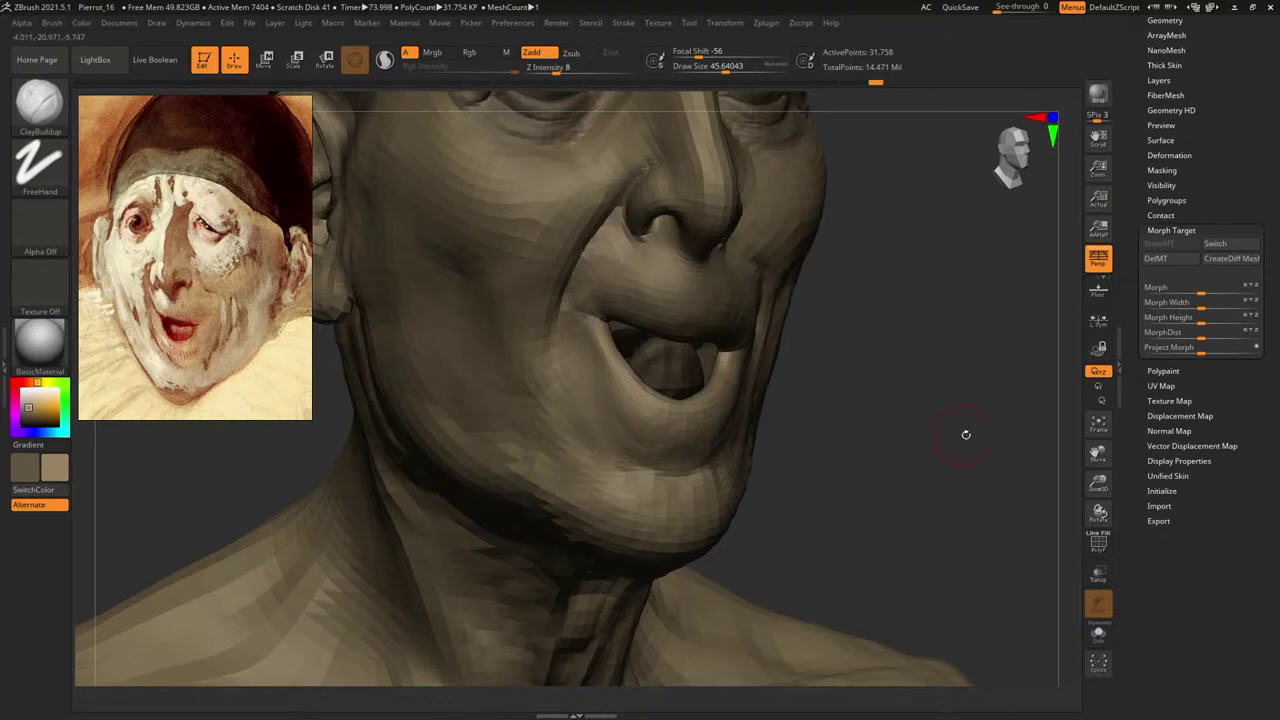
Fill the cheek beside and below the right mouth corner at a draw size of about 73, ending on the highest subdivision level.
mouse_move(966, 434)
mouse_down()
mouse_move(882, 434)
mouse_move(920, 436)
mouse_up()
key(bracketright)
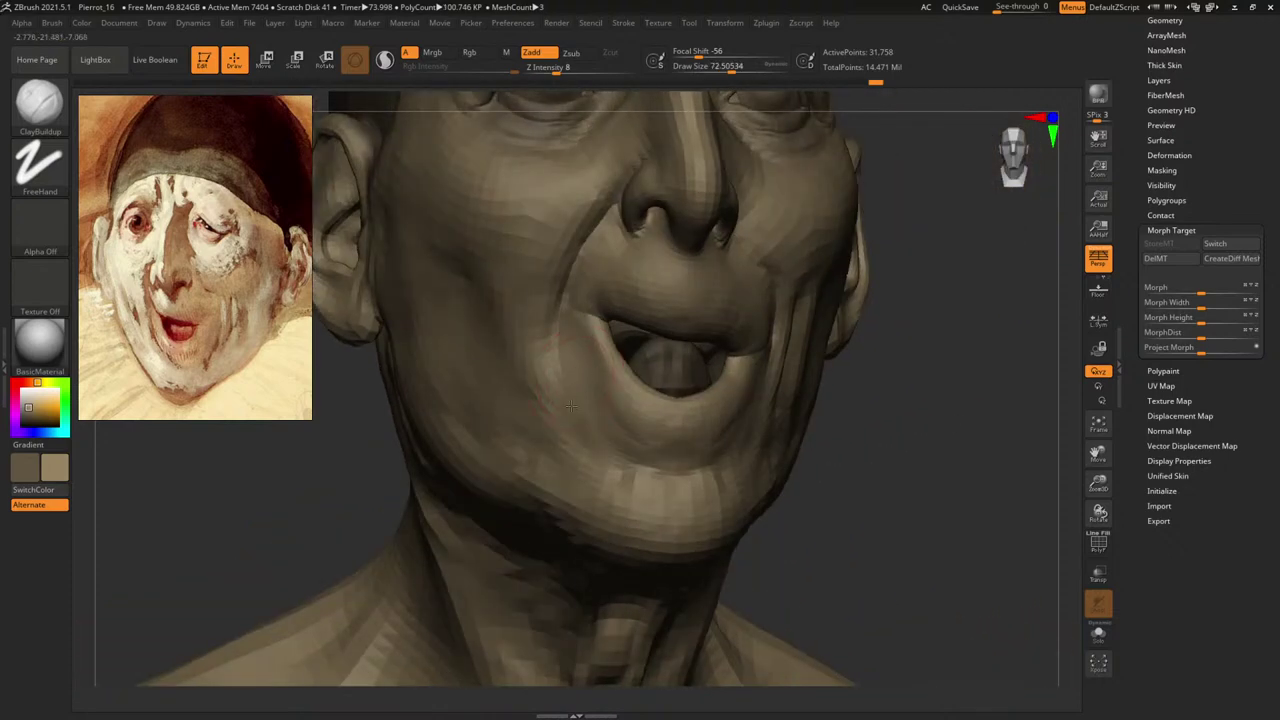
key(d)
key(d)
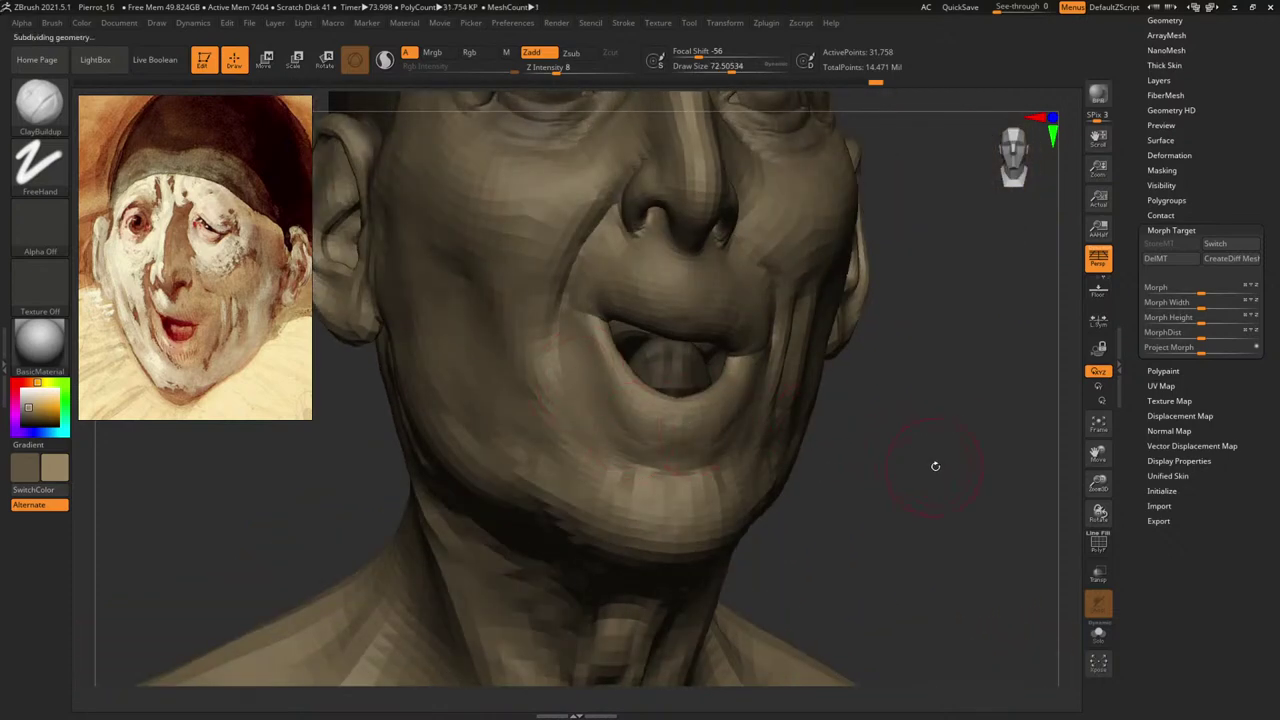
key(d)
key(f)
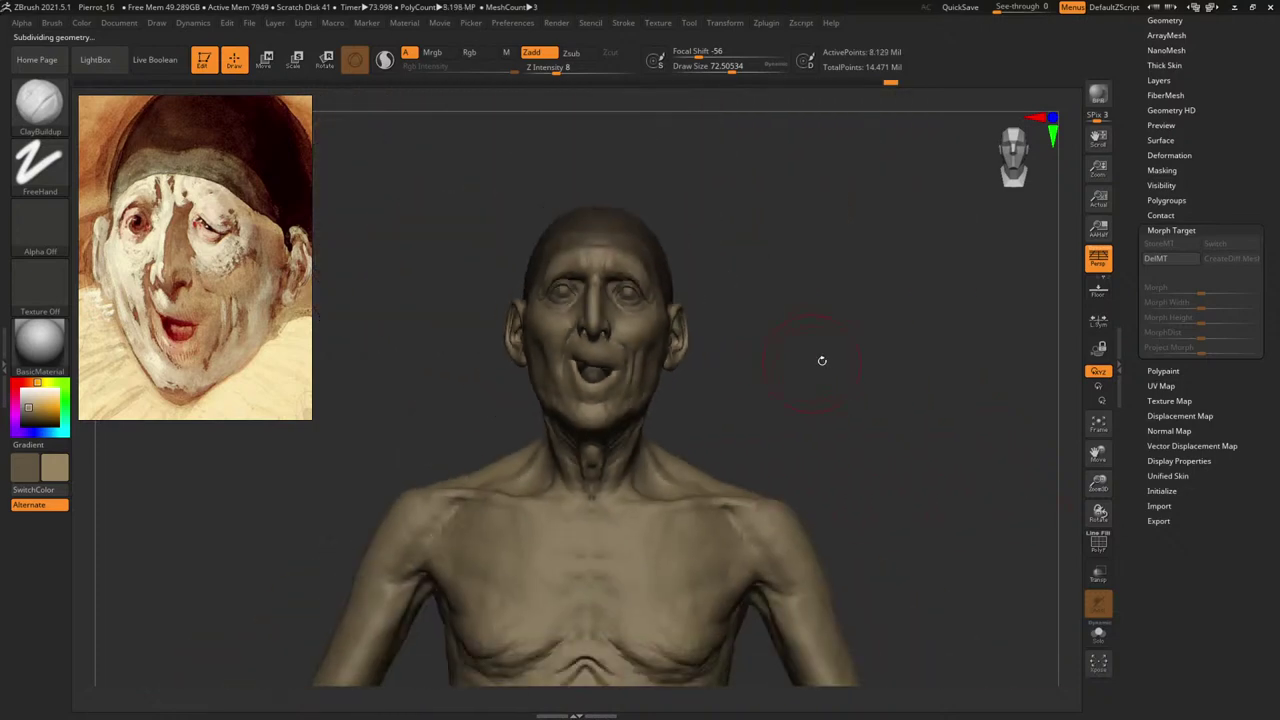
Smooth the area above the right mouth corner at a draw size of about 72, three subdivision levels lower.
mouse_move(820, 364)
alt+mouse_down()
mouse_move(923, 414)
mouse_move(911, 437)
mouse_move(943, 434)
mouse_move(934, 448)
mouse_move(896, 383)
mouse_move(848, 376)
alt+mouse_up()
key(shift+d)
key(shift+d)
key(shift+d)
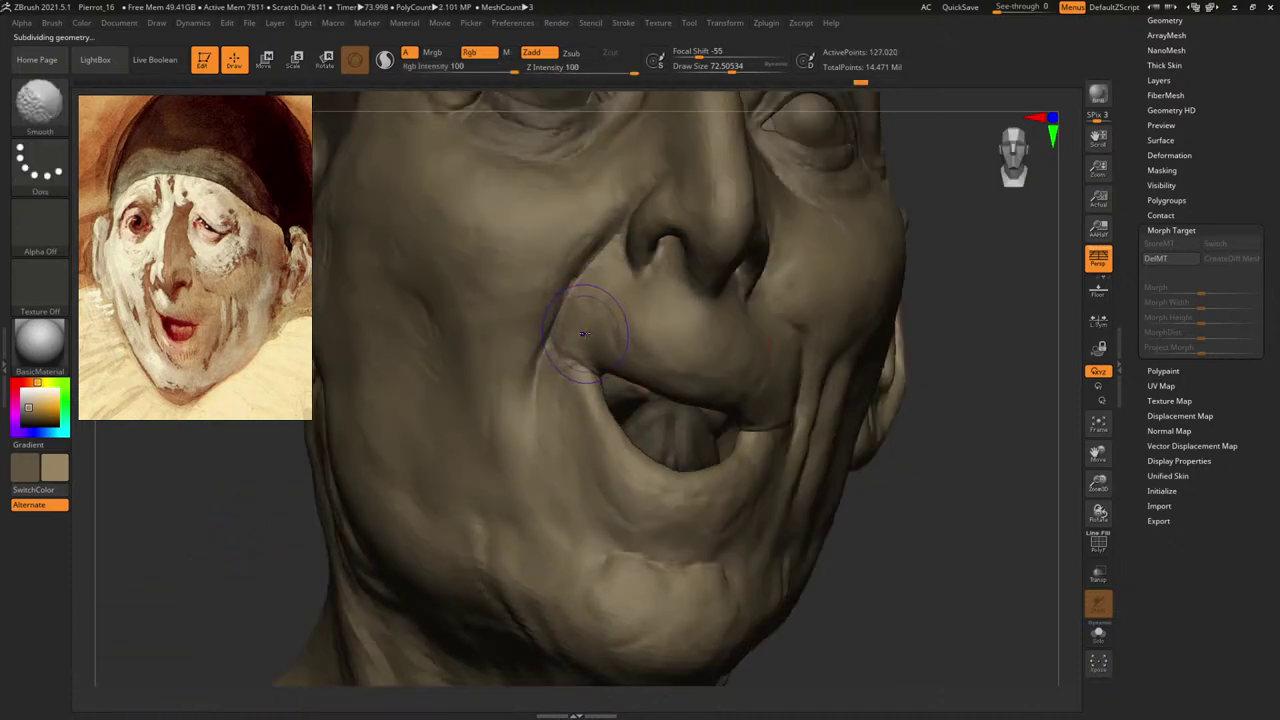
shift+drag(584, 333, 577, 327)
key(s)
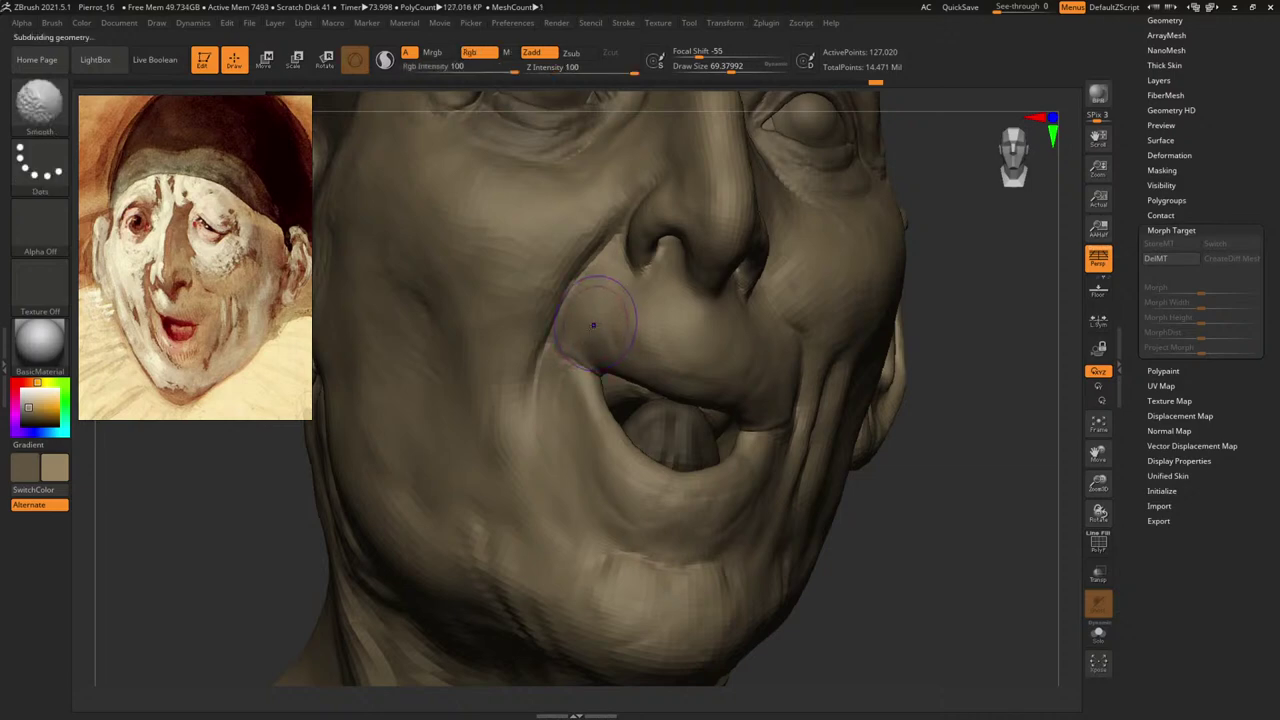
Shape the right nasolabial fold with ClayBuildup at a draw size of about 69 one level lower, ending on the highest subdivision level.
key(shift+d)
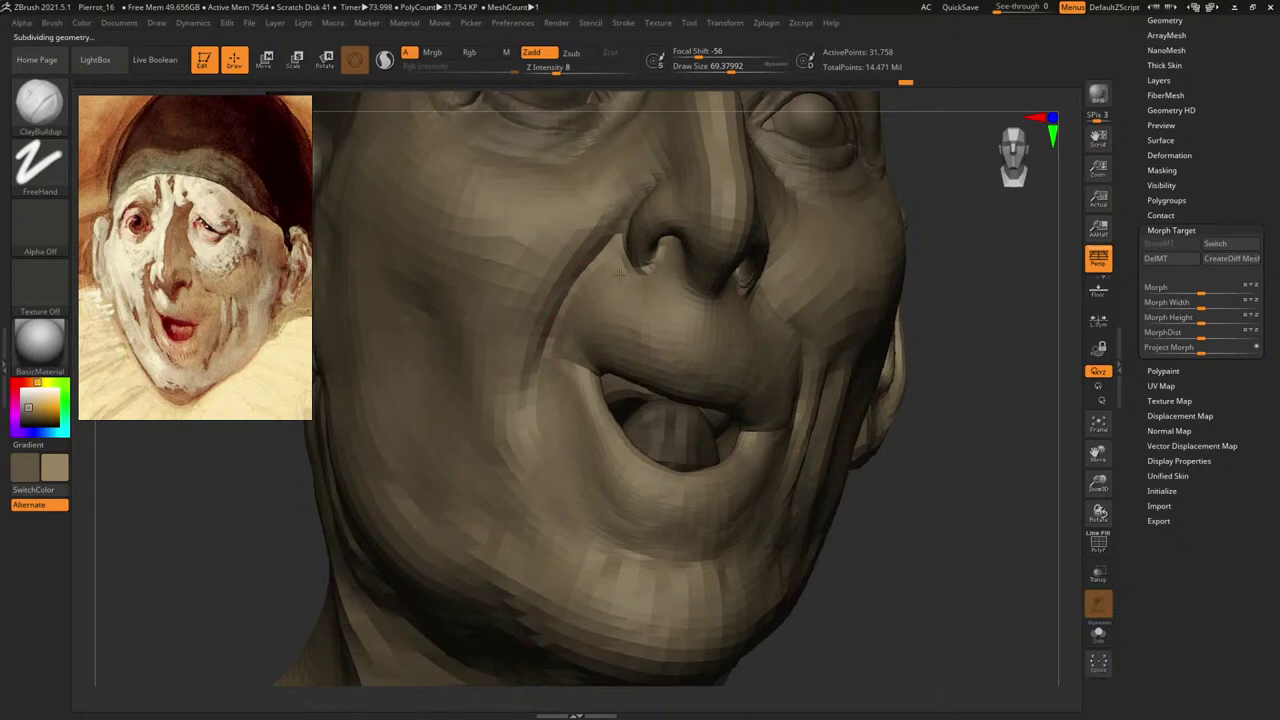
drag(921, 418, 937, 492)
key(d)
key(d)
key(d)
key(d)
alt+drag(998, 548, 913, 438)
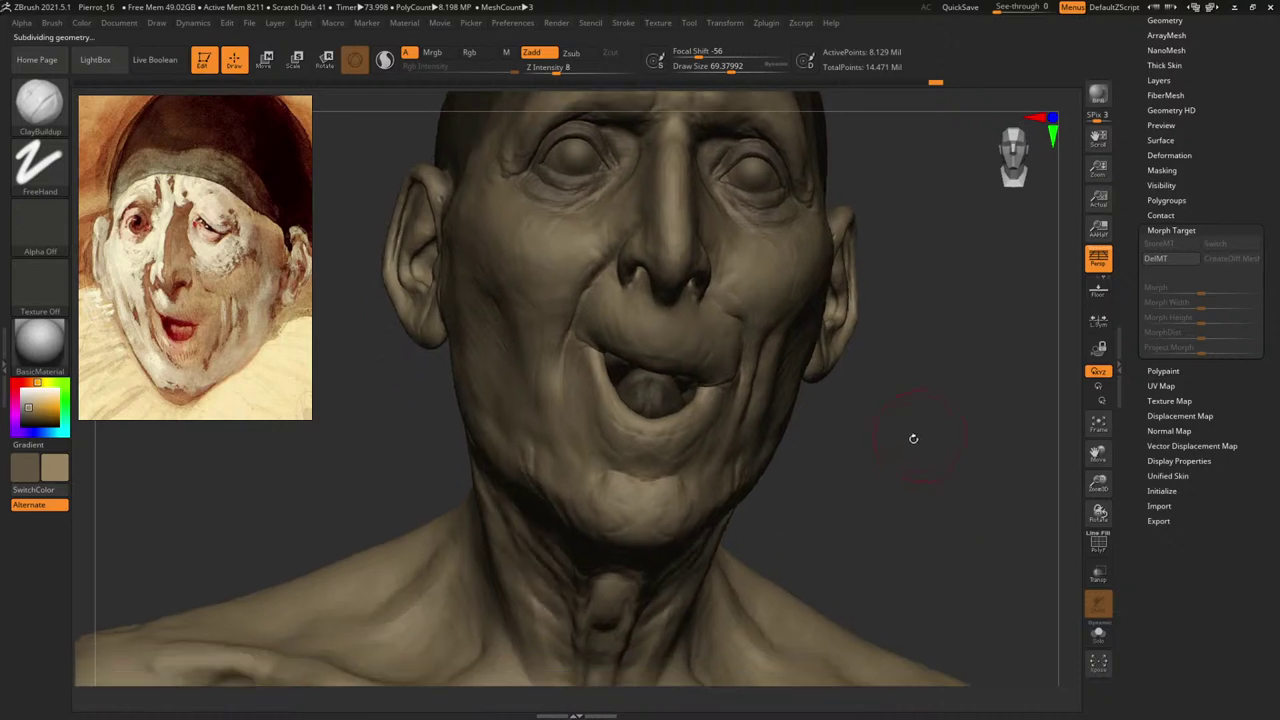
Switch to the DamStandard brush at a draw size of about 185 and try a crease stroke beside the right mouth corner.
key(b)
key(d)
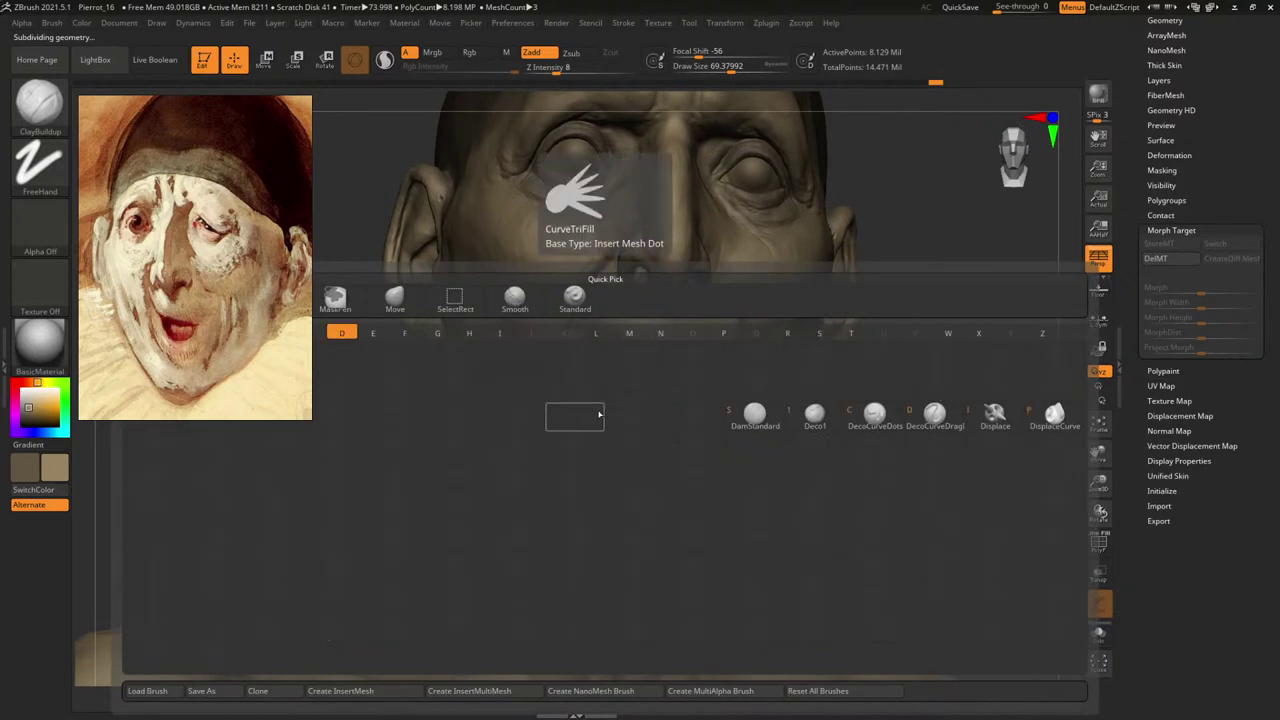
key(s)
key(space)
mouse_move(556, 402)
mouse_down()
mouse_move(574, 402)
mouse_move(562, 416)
mouse_up()
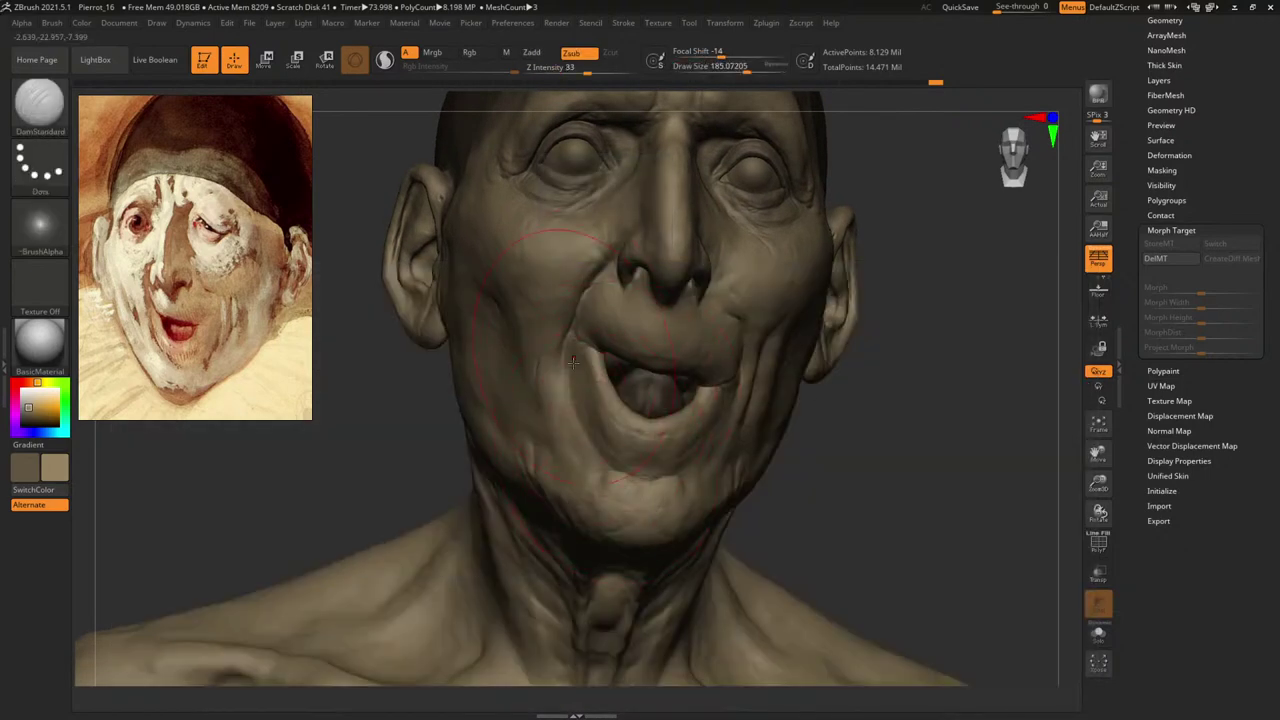
key(ctrl+z)
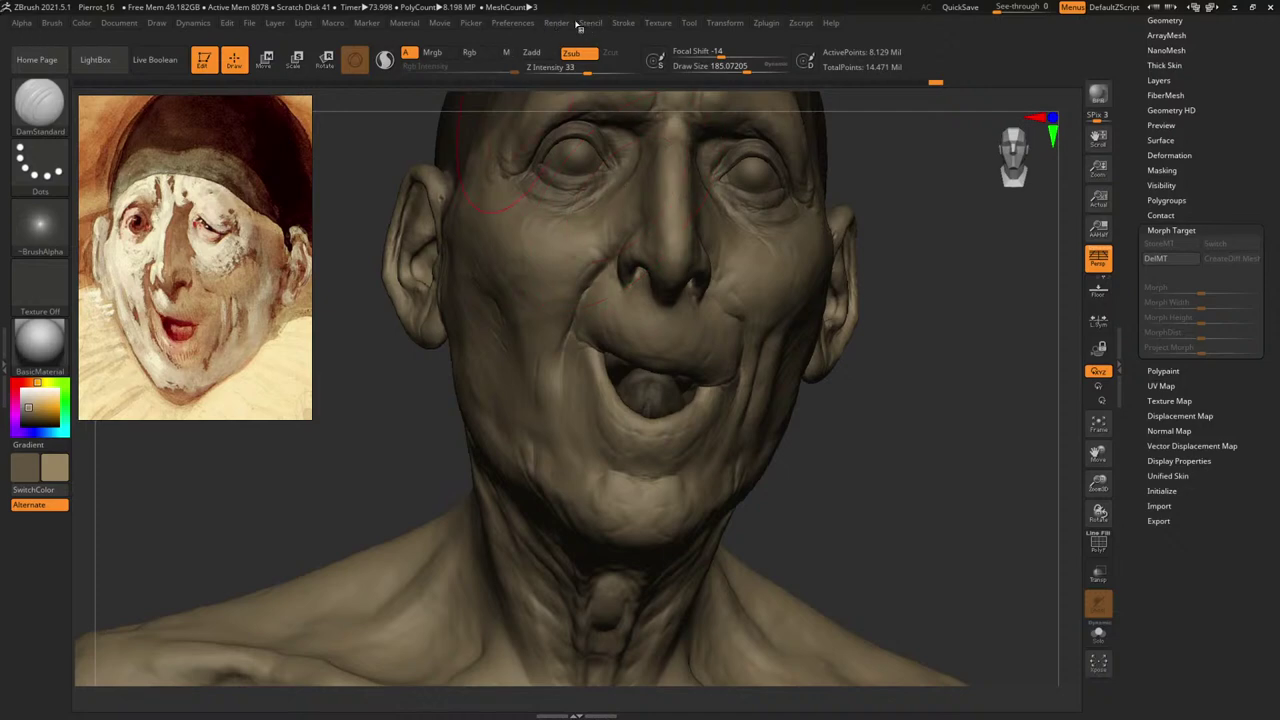
Set the DamStandard brush's LazyStep to 0.01 and retry the crease beside the right mouth corner.
click(625, 27)
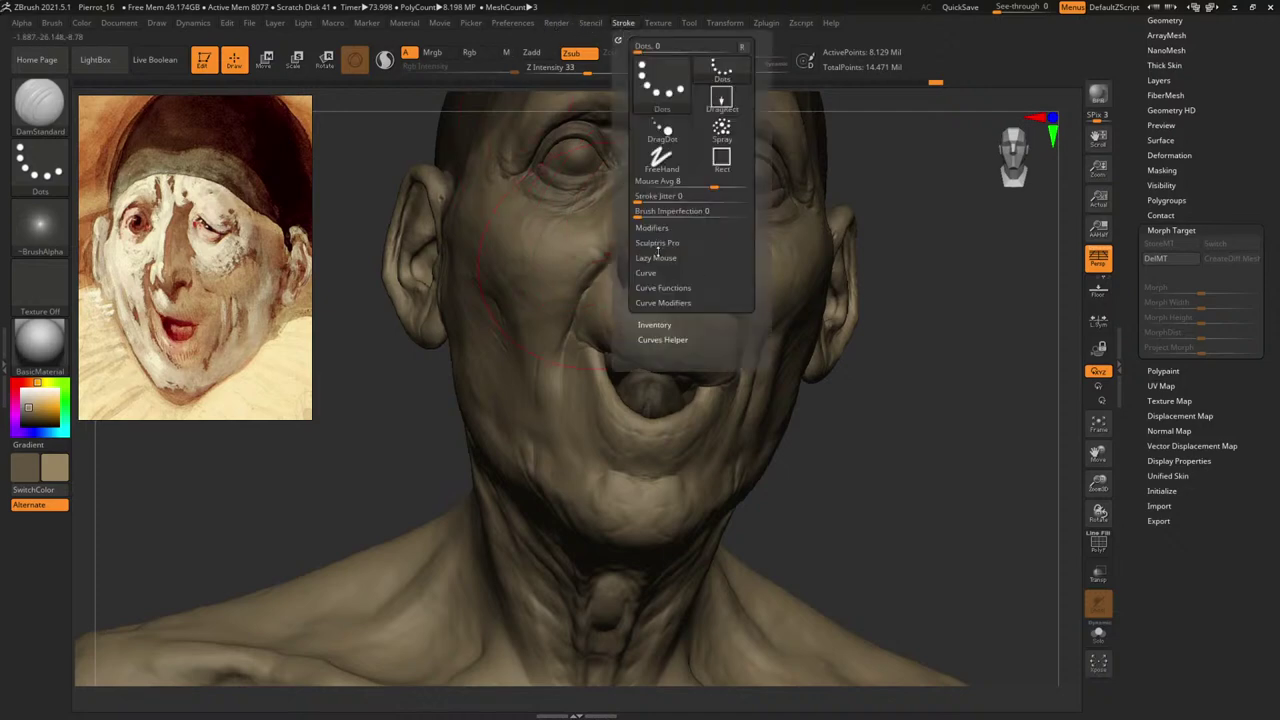
click(656, 257)
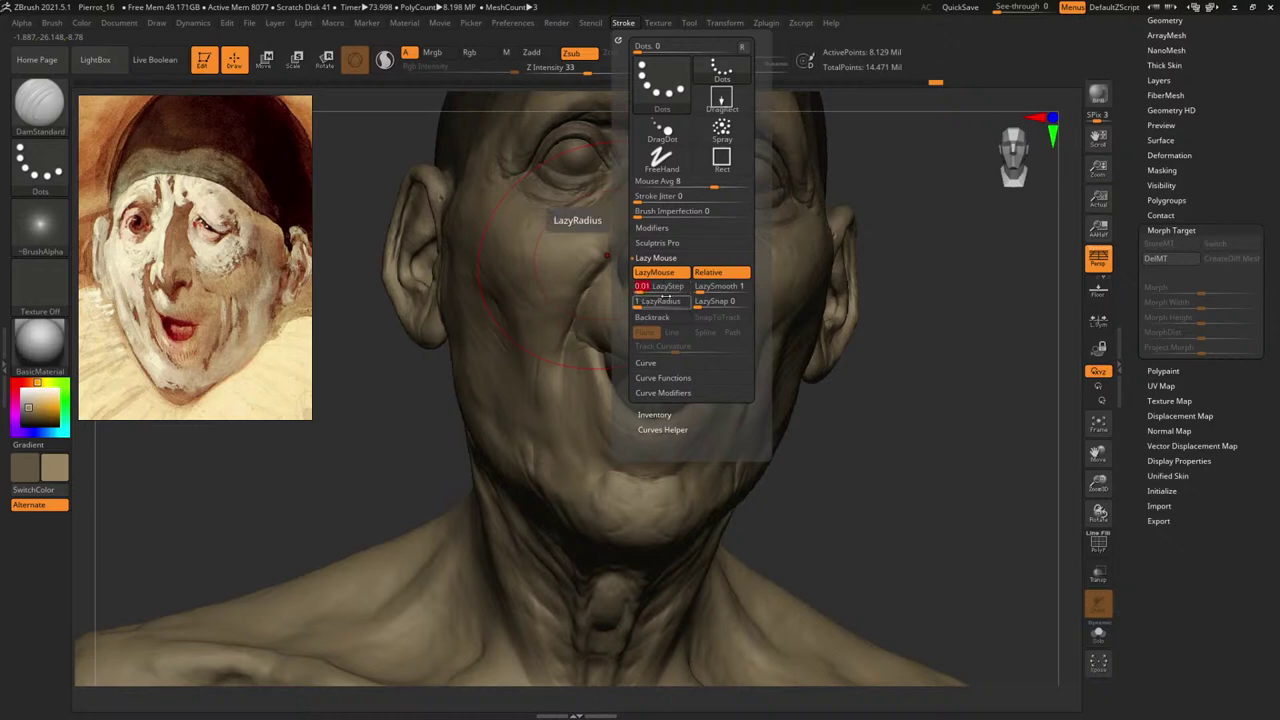
drag(593, 466, 561, 348)
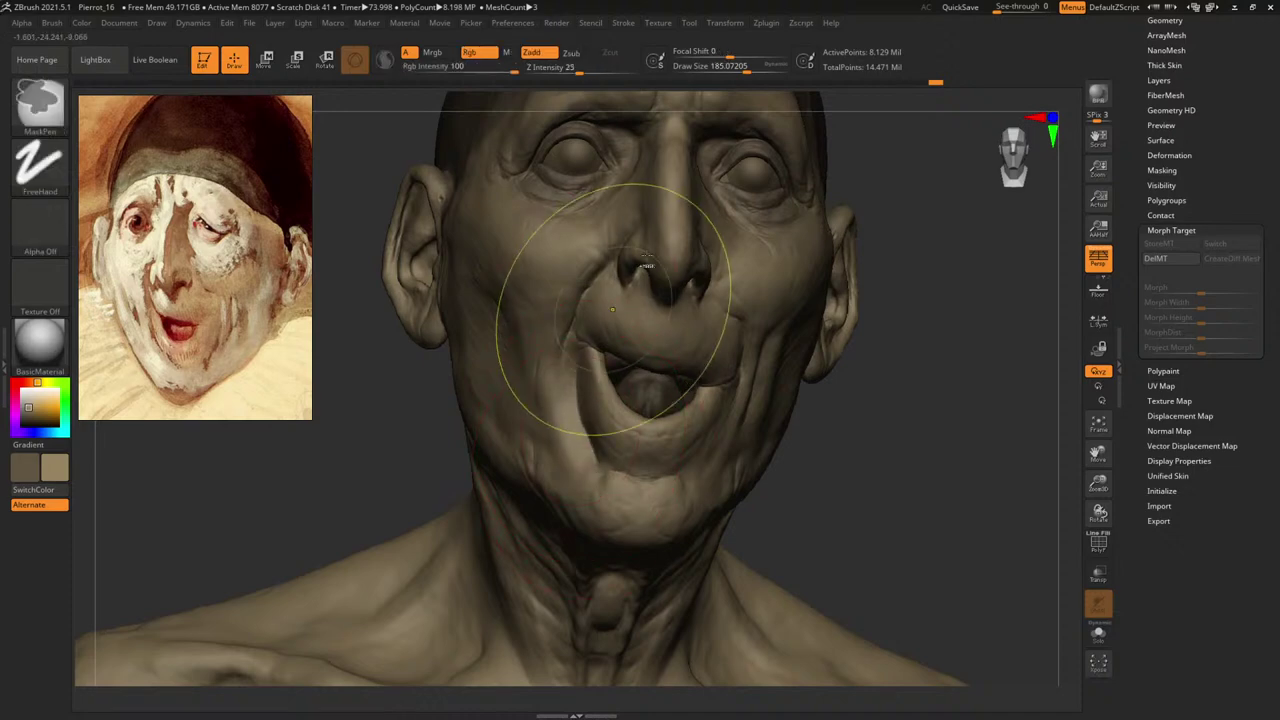
key(ctrl+z)
Lower the DamStandard Z Intensity to 8 and carve soft creases from the right mouth corner down towards the chin.
drag(585, 68, 525, 68)
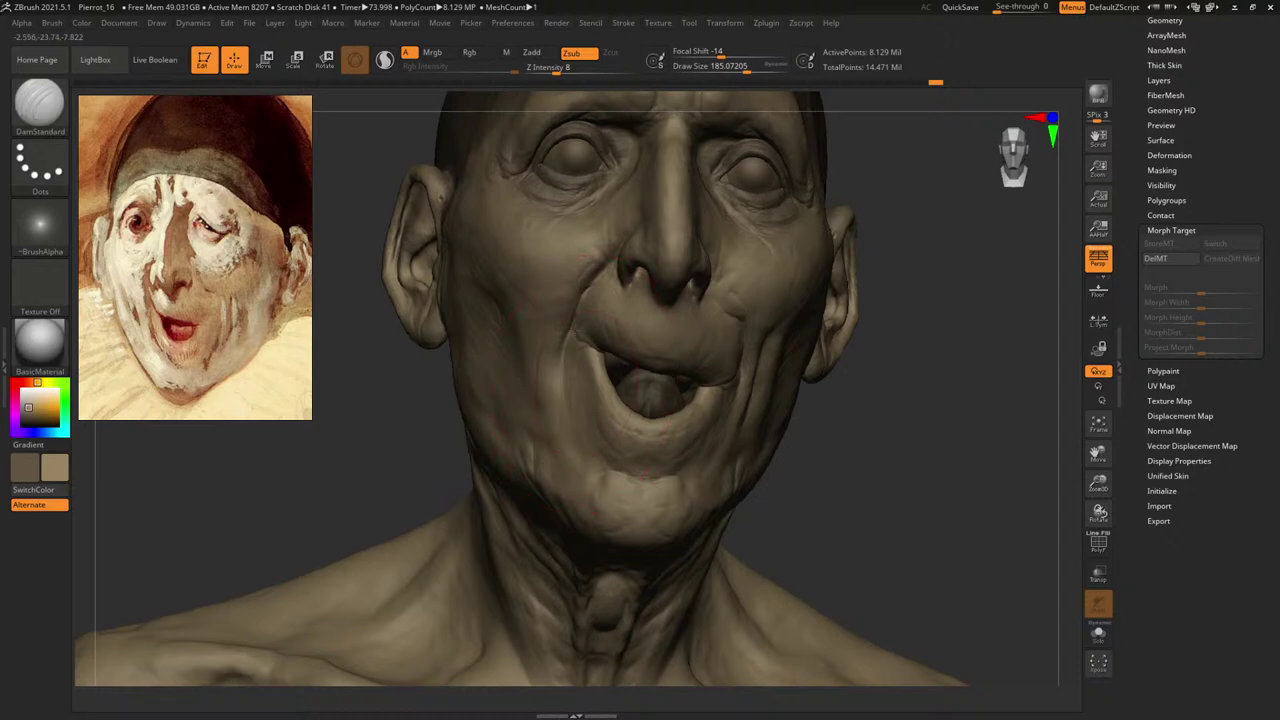
drag(577, 388, 568, 355)
drag(587, 464, 596, 481)
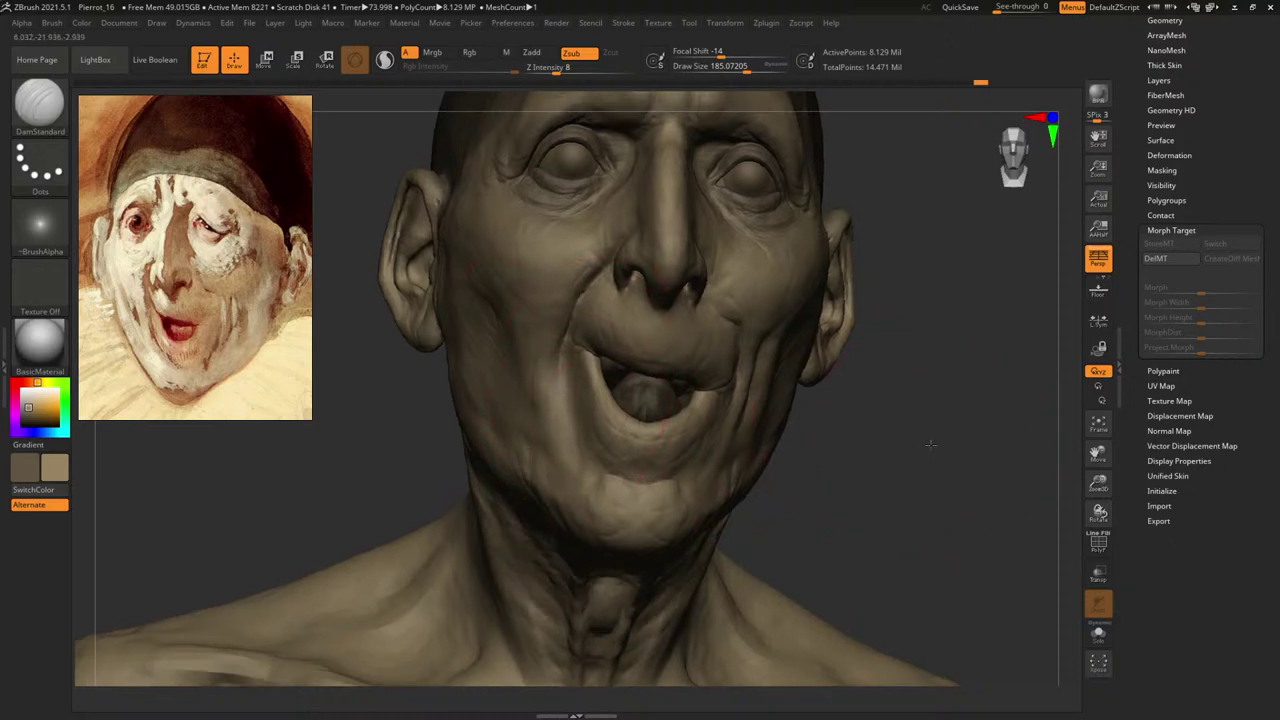
mouse_move(929, 443)
alt+mouse_down()
mouse_move(773, 357)
mouse_move(823, 358)
mouse_move(894, 443)
mouse_move(834, 440)
alt+mouse_up()
Reshape the right mouth corner and surrounding cheek with the Move brush at a draw size of about 97, four subdivision levels lower.
mouse_move(969, 437)
alt+mouse_down()
mouse_move(774, 378)
mouse_move(994, 431)
mouse_move(949, 421)
mouse_move(992, 445)
mouse_move(1000, 434)
mouse_move(717, 434)
alt+mouse_up()
key(shift+d)
key(shift+d)
key(shift+d)
key(shift+d)
key(b)
key(m)
key(v)
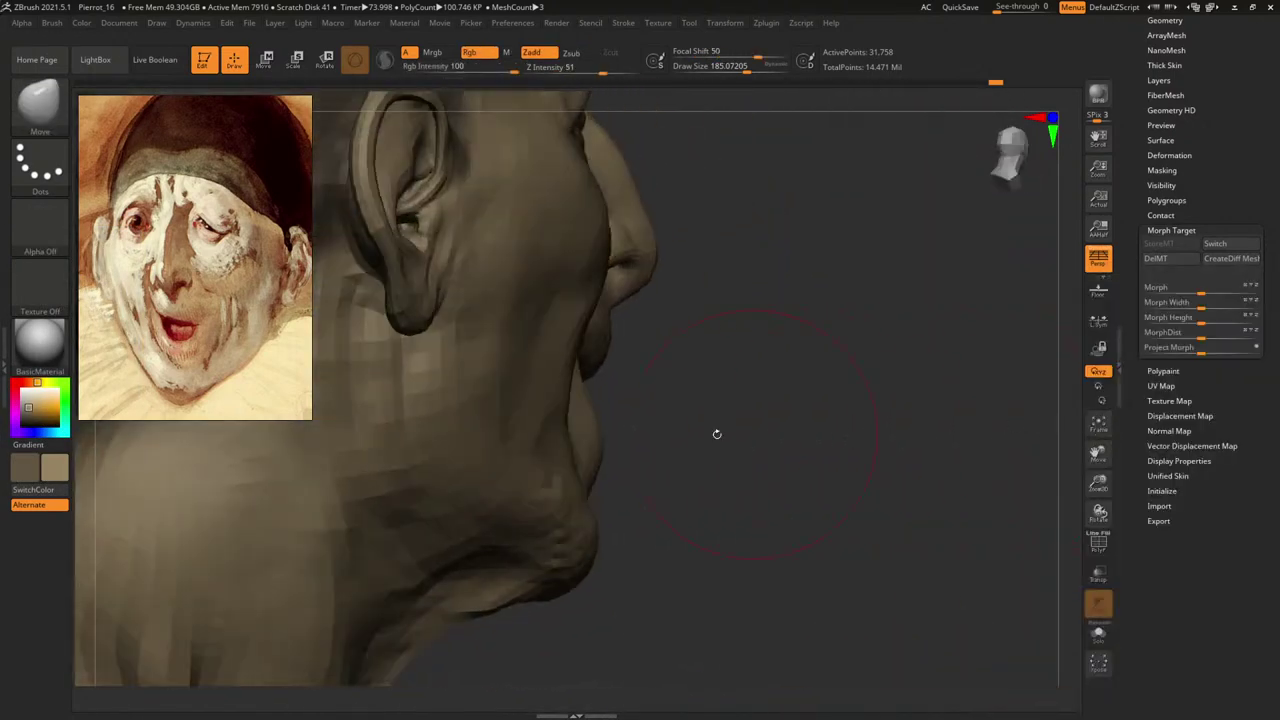
key(space)
mouse_move(582, 400)
mouse_down()
mouse_move(567, 400)
mouse_move(587, 426)
mouse_move(567, 429)
mouse_up()
key(space)
drag(717, 404, 575, 410)
key(space)
drag(558, 364, 549, 363)
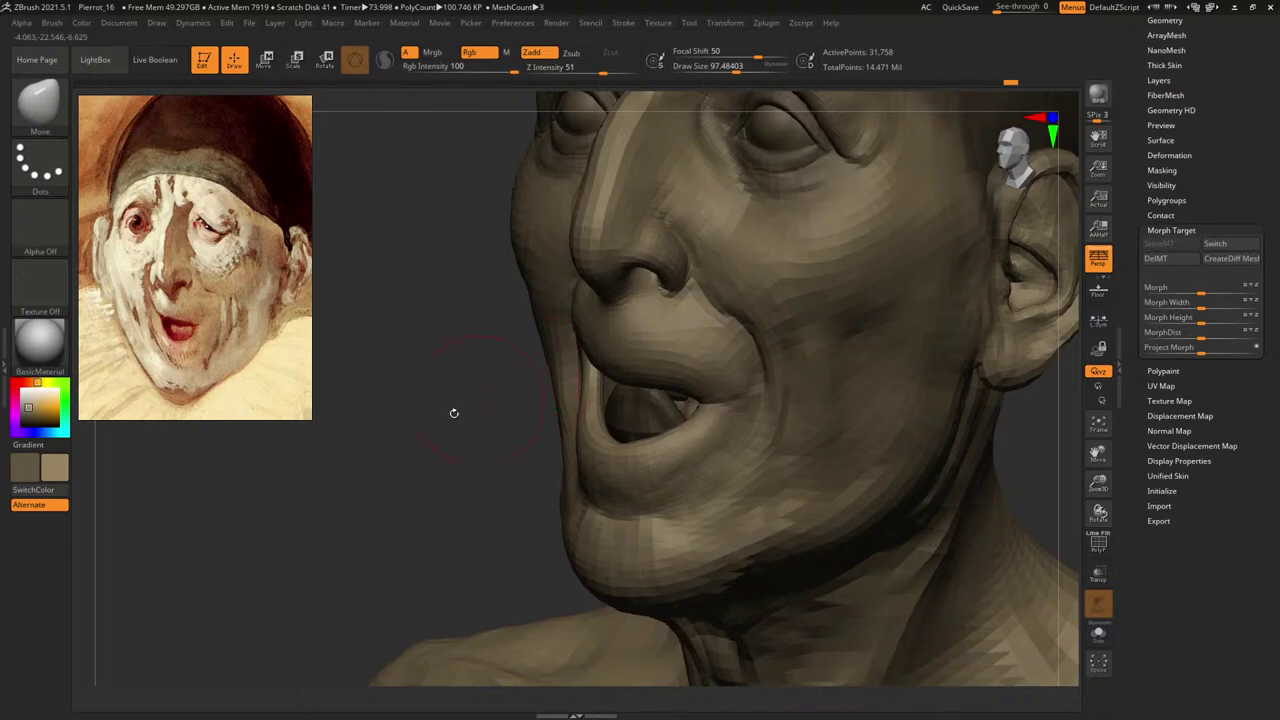
Return the body mesh to its highest subdivision level and check the face from the front and three-quarter view.
drag(430, 415, 464, 427)
key(d)
key(d)
key(d)
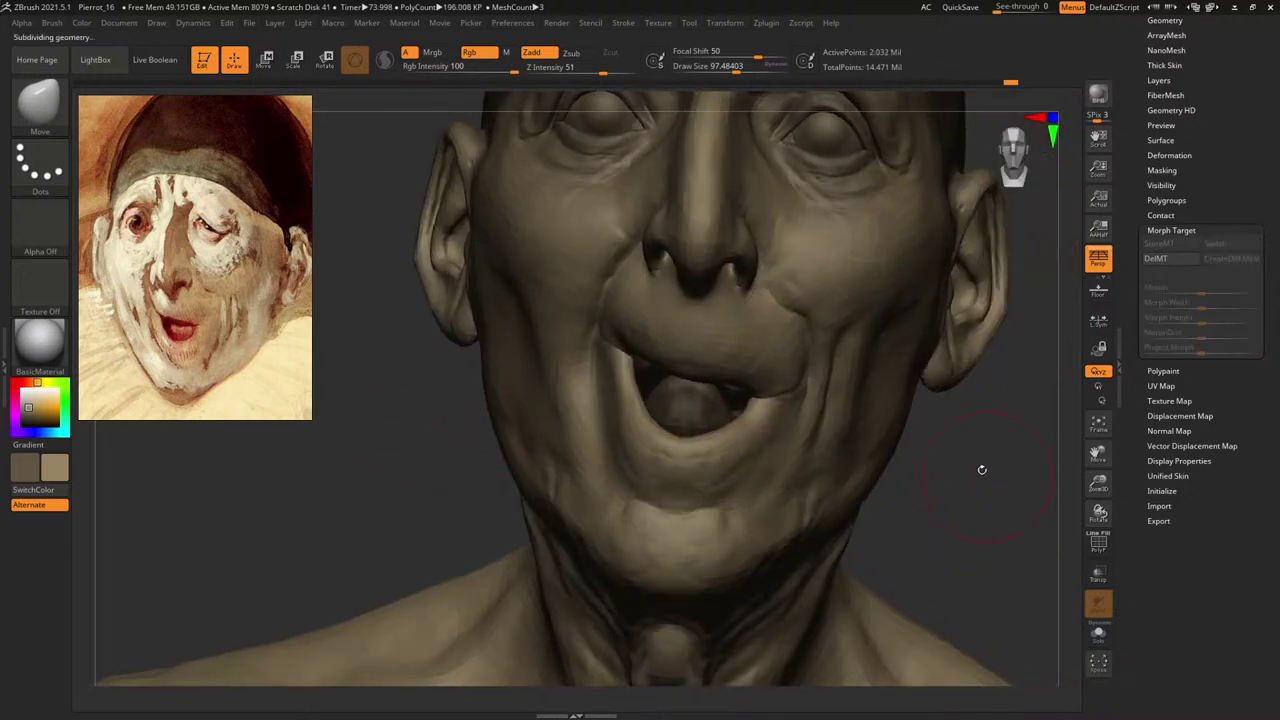
alt+drag(990, 479, 824, 437)
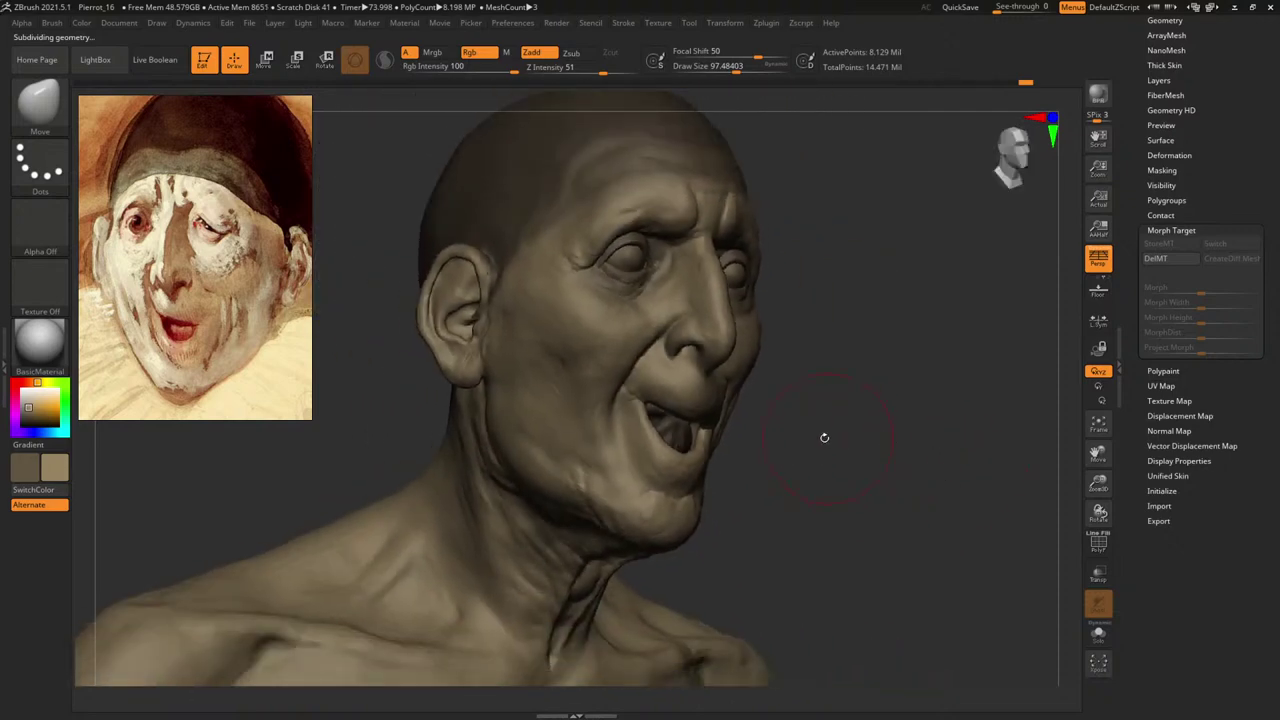
Carve soft creases into the right cheek with DamStandard at draw sizes of about 172 and 110.
key(b)
key(d)
key(s)
key(space)
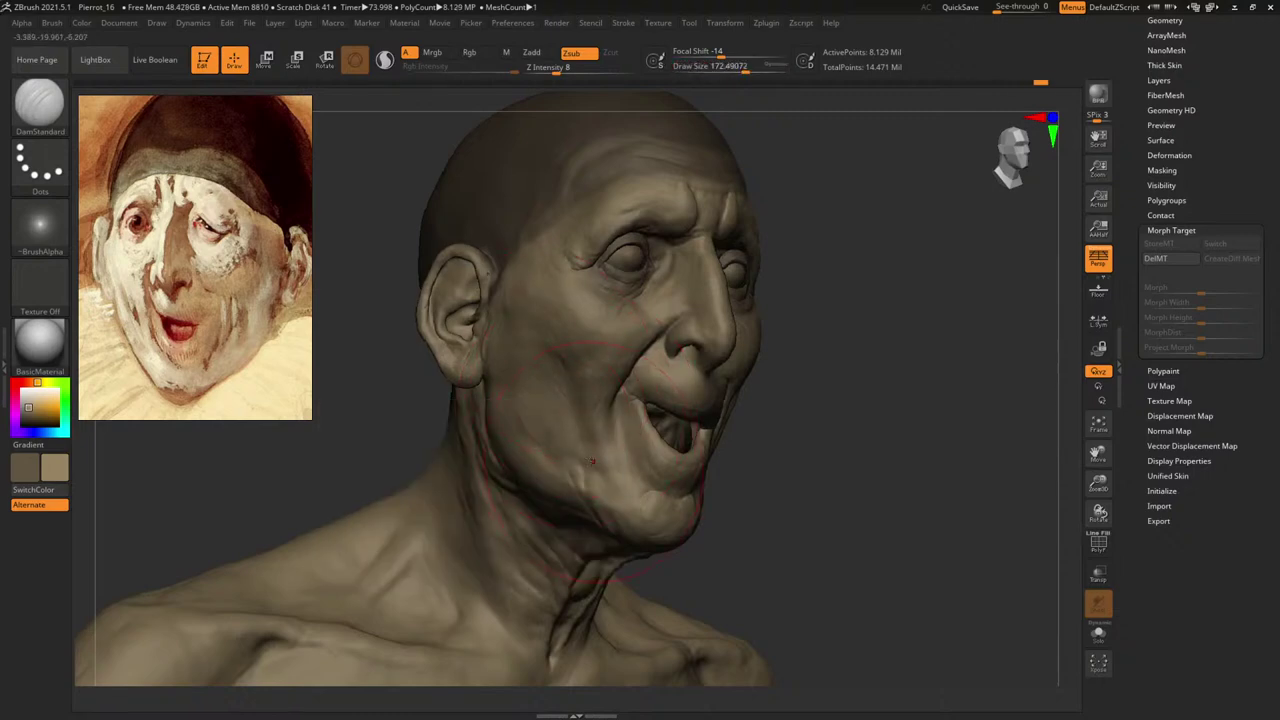
mouse_move(857, 433)
mouse_down()
mouse_move(922, 463)
mouse_move(835, 457)
mouse_up()
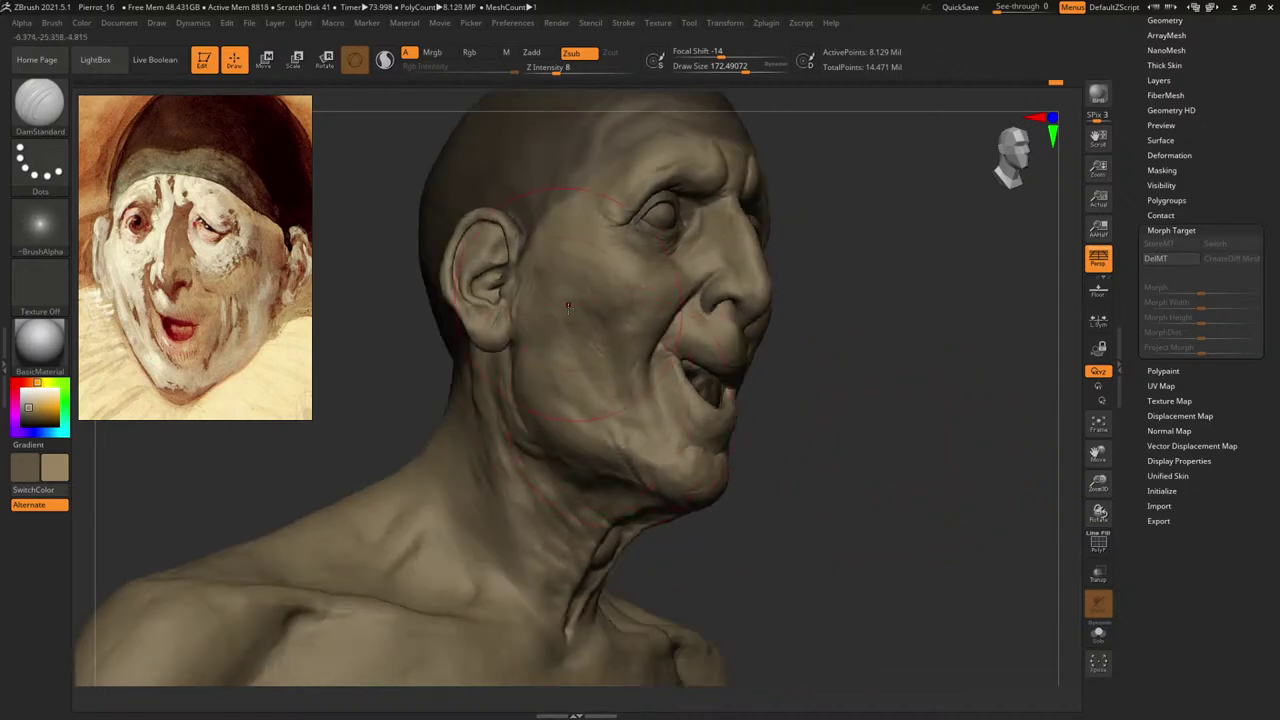
mouse_move(777, 426)
mouse_down()
mouse_move(900, 429)
mouse_move(763, 391)
mouse_move(765, 373)
mouse_move(906, 426)
mouse_up()
key([)
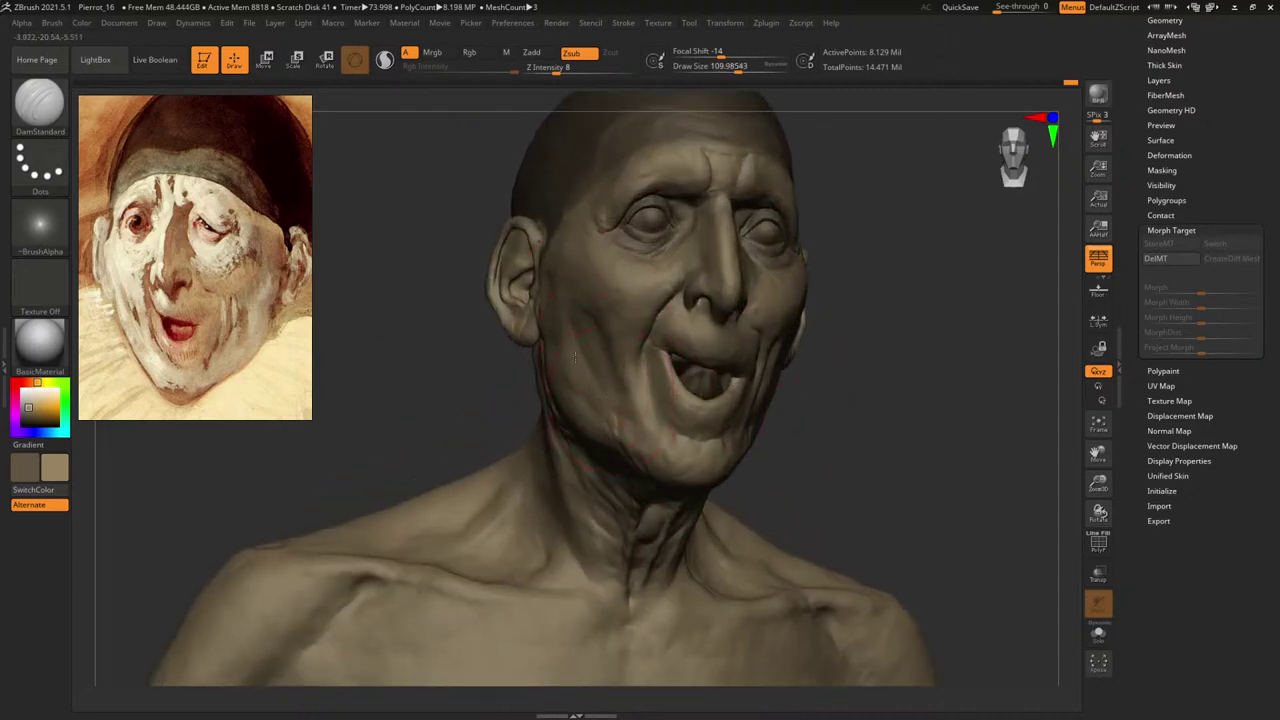
Build up the right cheek between the ear and mouth with ClayBuildup at a draw size of about 50, four subdivision levels lower.
key(shift+d)
key(shift+d)
key(shift+d)
key(shift+d)
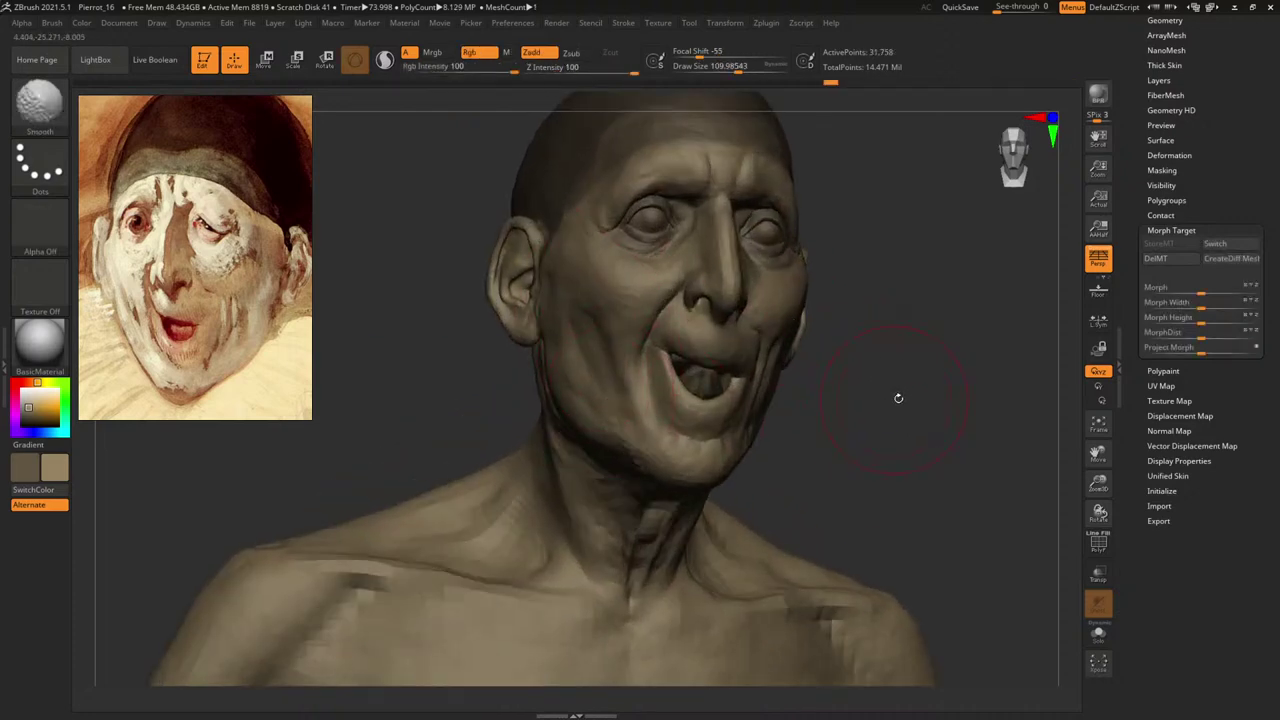
drag(899, 398, 950, 395)
key(b)
key(c)
key(b)
key(space)
drag(610, 364, 582, 337)
key(space)
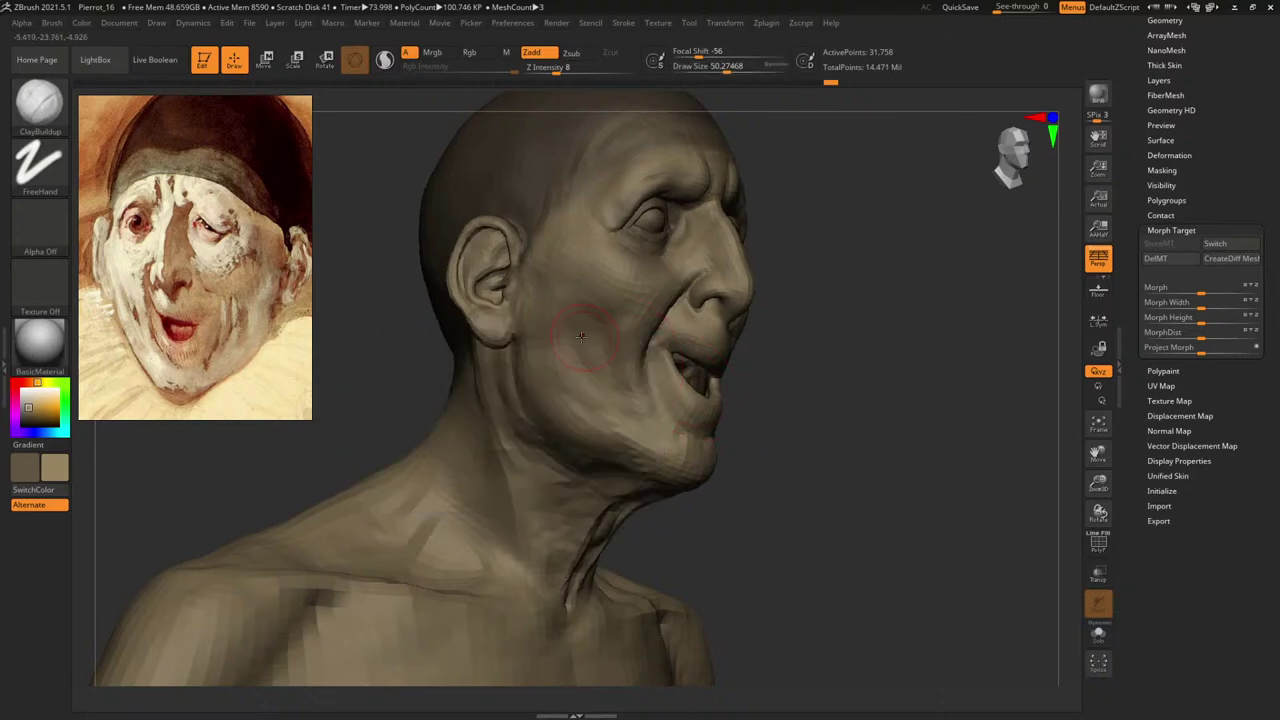
drag(610, 378, 604, 386)
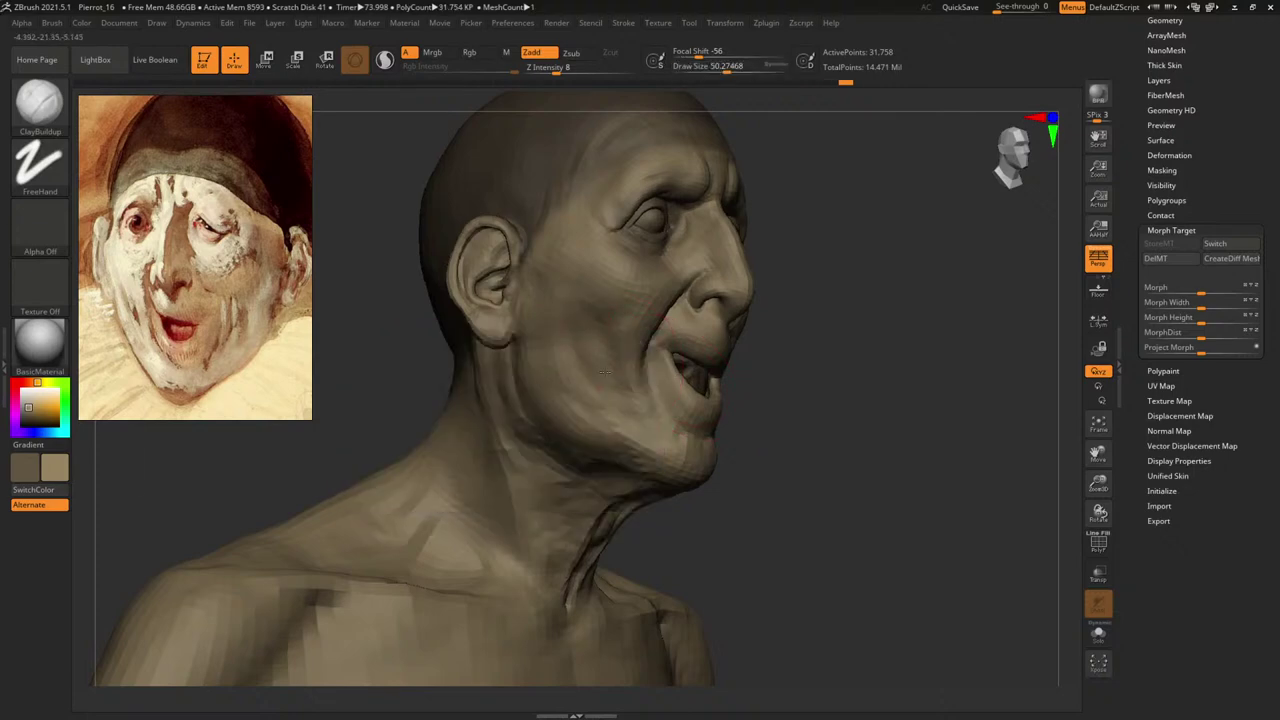
key(space)
drag(881, 428, 866, 427)
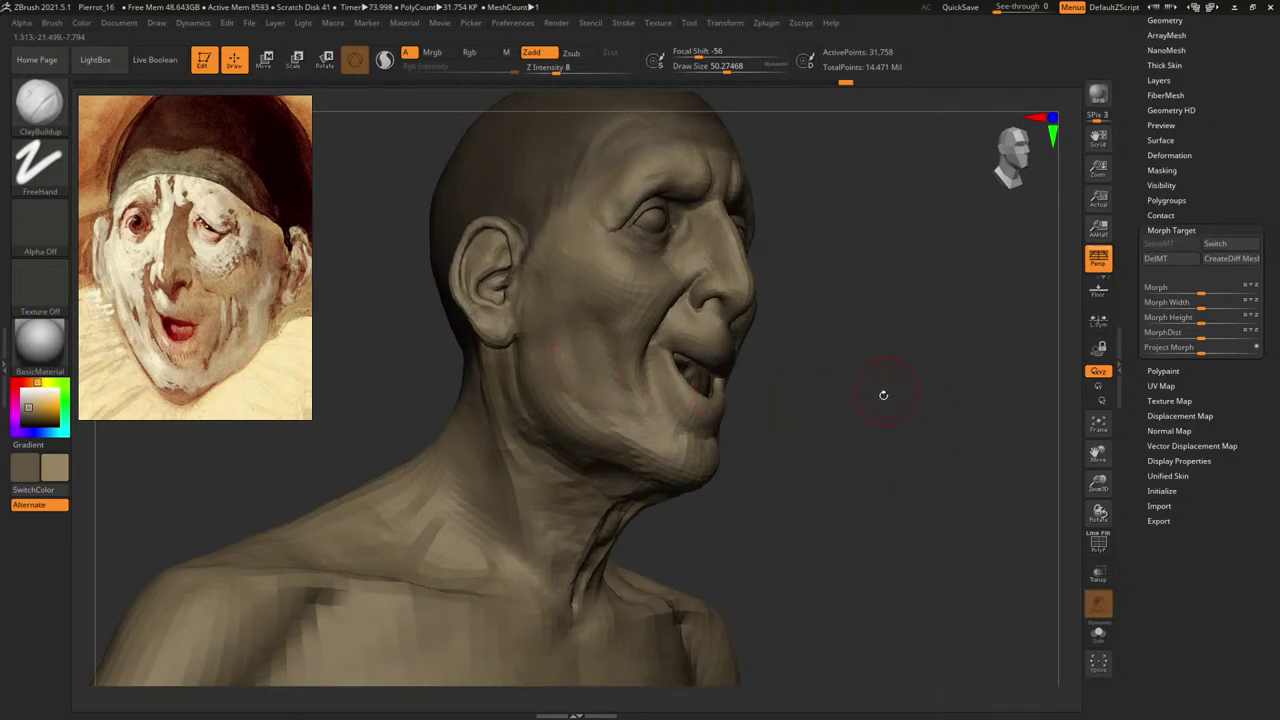
Detail the crease at the right mouth corner with ClayBuildup at a draw size of about 17 on the highest subdivision level.
key(d)
key(d)
key(d)
key(d)
mouse_move(962, 420)
shift+mouse_down()
mouse_move(929, 423)
mouse_move(814, 354)
mouse_move(876, 401)
mouse_move(965, 424)
mouse_move(935, 380)
mouse_move(934, 417)
mouse_move(956, 401)
mouse_move(946, 420)
mouse_move(918, 338)
mouse_move(970, 418)
mouse_move(941, 349)
mouse_move(964, 394)
mouse_move(1035, 418)
shift+mouse_up()
key(b)
key(c)
key(b)
key(space)
drag(655, 287, 651, 286)
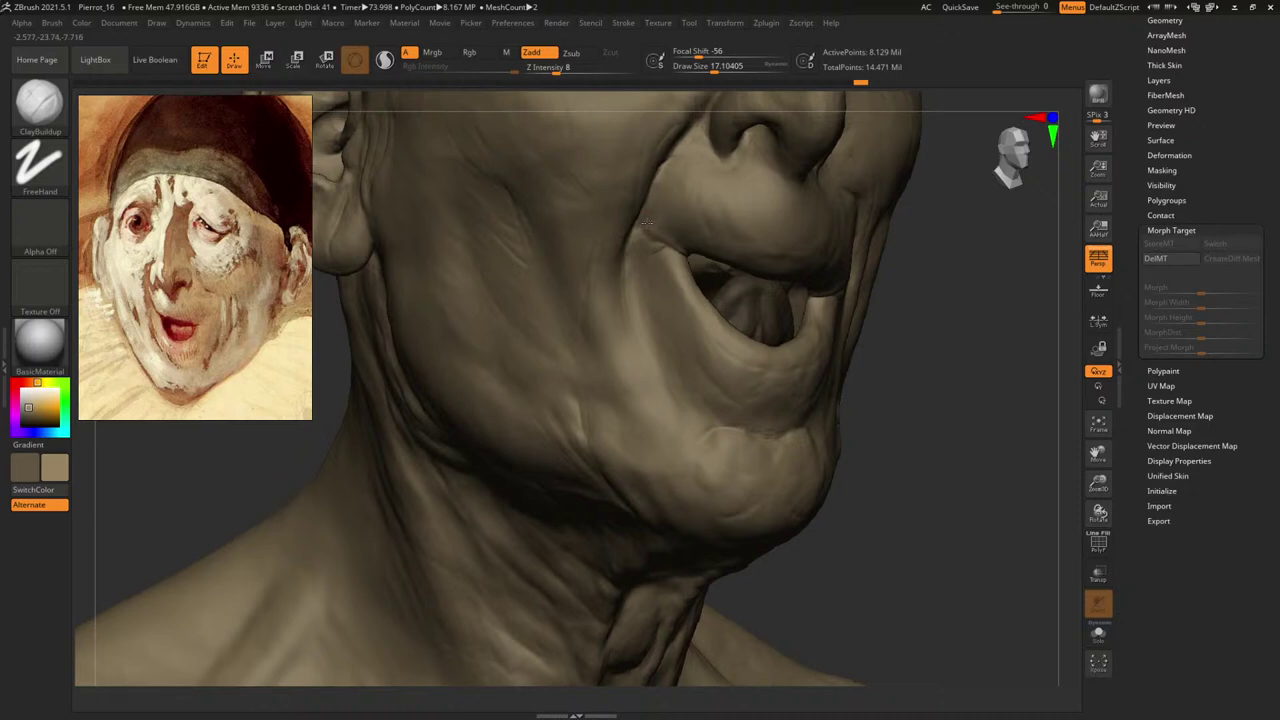
key(space)
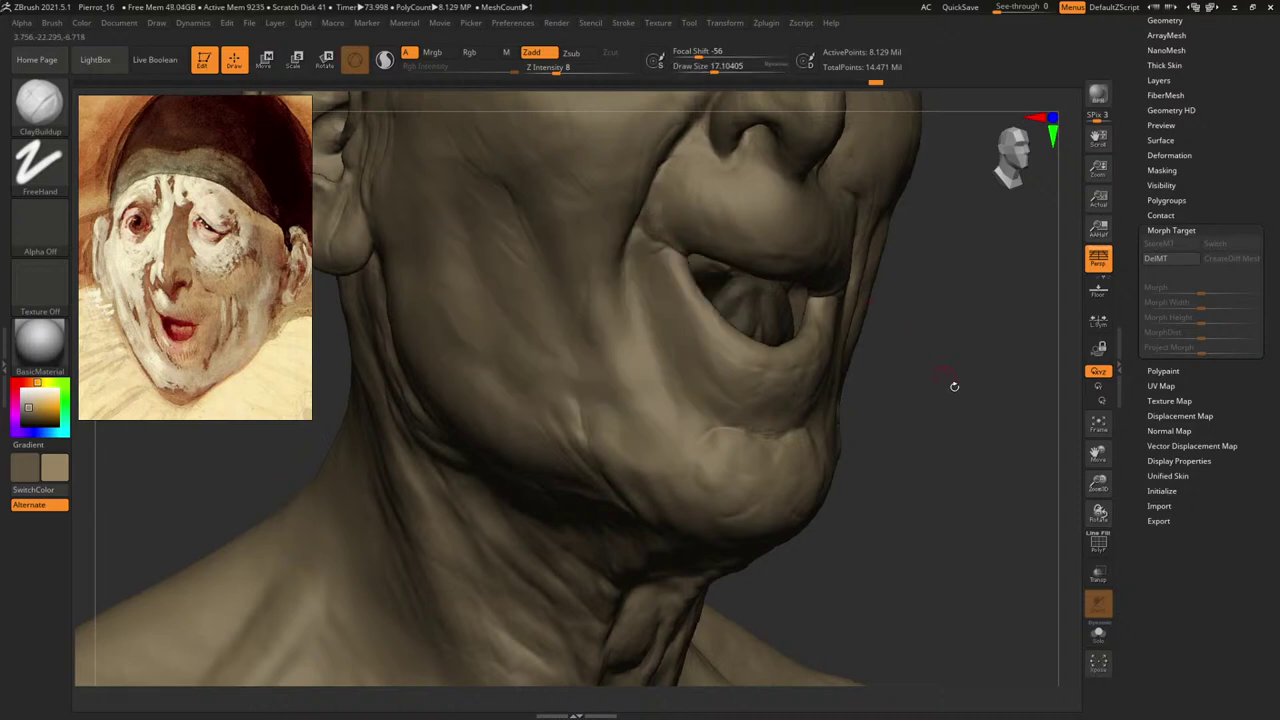
Refine the small folds around the right mouth corner at draw sizes of about 37 and 27.
alt+drag(954, 386, 925, 446)
key(space)
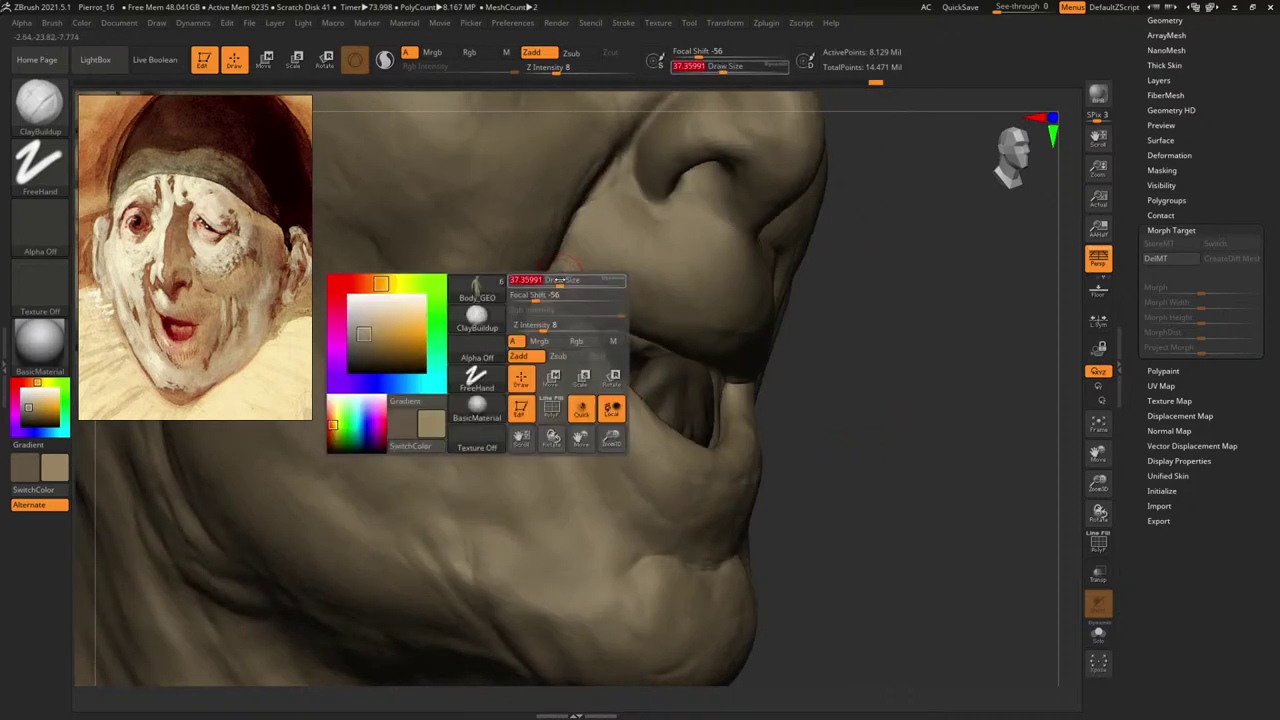
drag(554, 282, 562, 280)
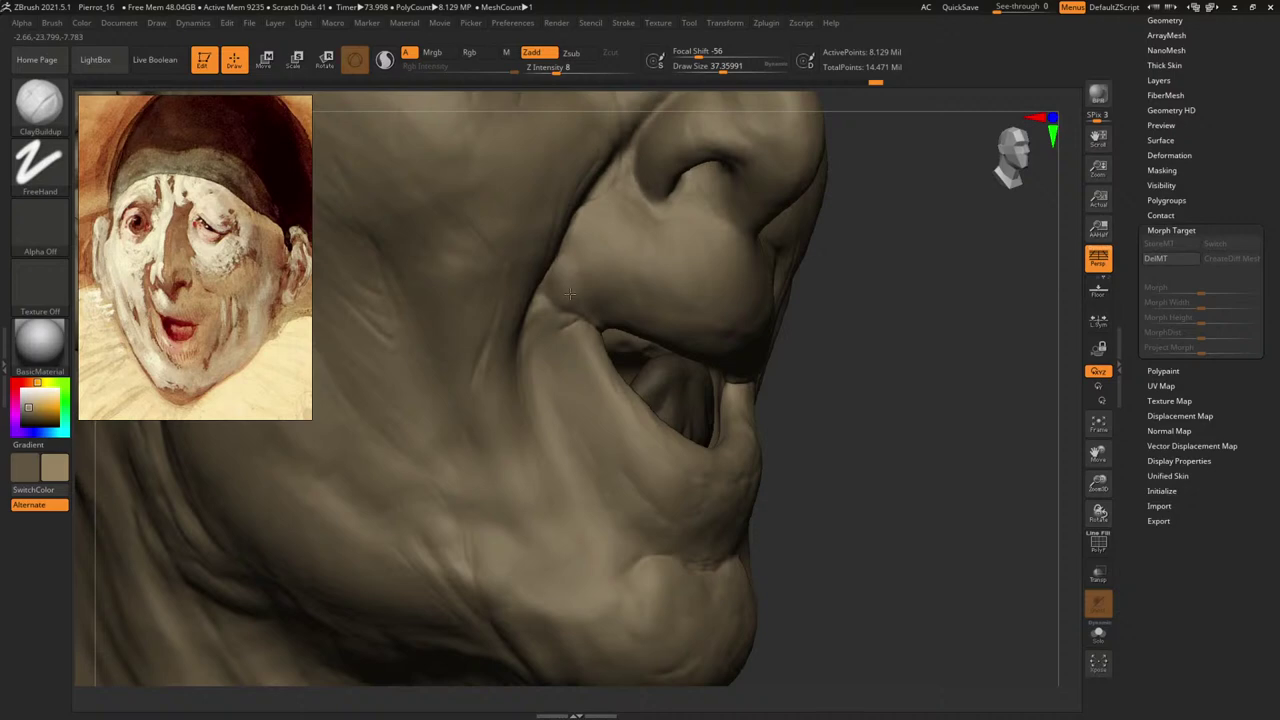
alt+drag(906, 400, 922, 359)
key(s)
drag(571, 284, 549, 283)
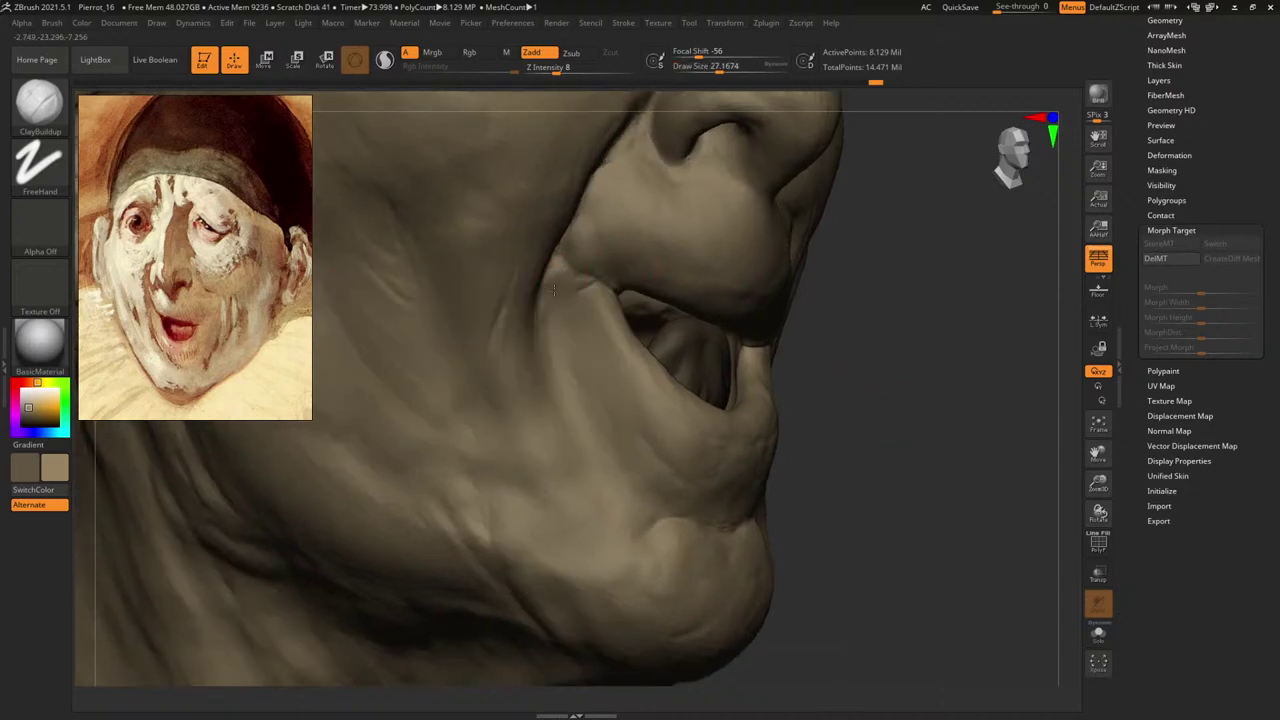
Build up the fold just below the right mouth corner at a draw size of about 35.
key(space)
drag(898, 356, 871, 338)
key(s)
drag(554, 312, 565, 313)
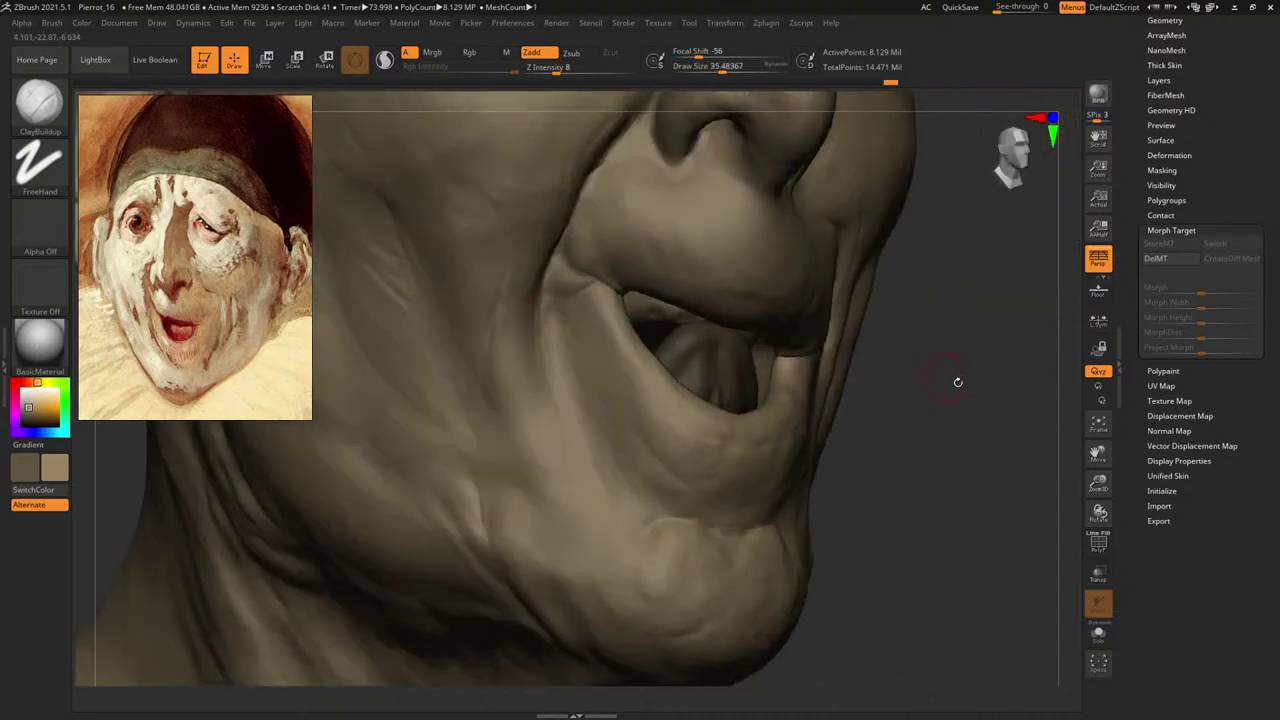
Refine the fold beside the right mouth corner with ClayBuildup at a draw size of about 27.
alt+drag(958, 382, 886, 382)
key(s)
drag(567, 313, 550, 313)
mouse_move(884, 336)
alt+mouse_down()
mouse_move(886, 370)
mouse_move(862, 369)
mouse_move(868, 306)
mouse_move(809, 369)
mouse_move(846, 425)
alt+mouse_up()
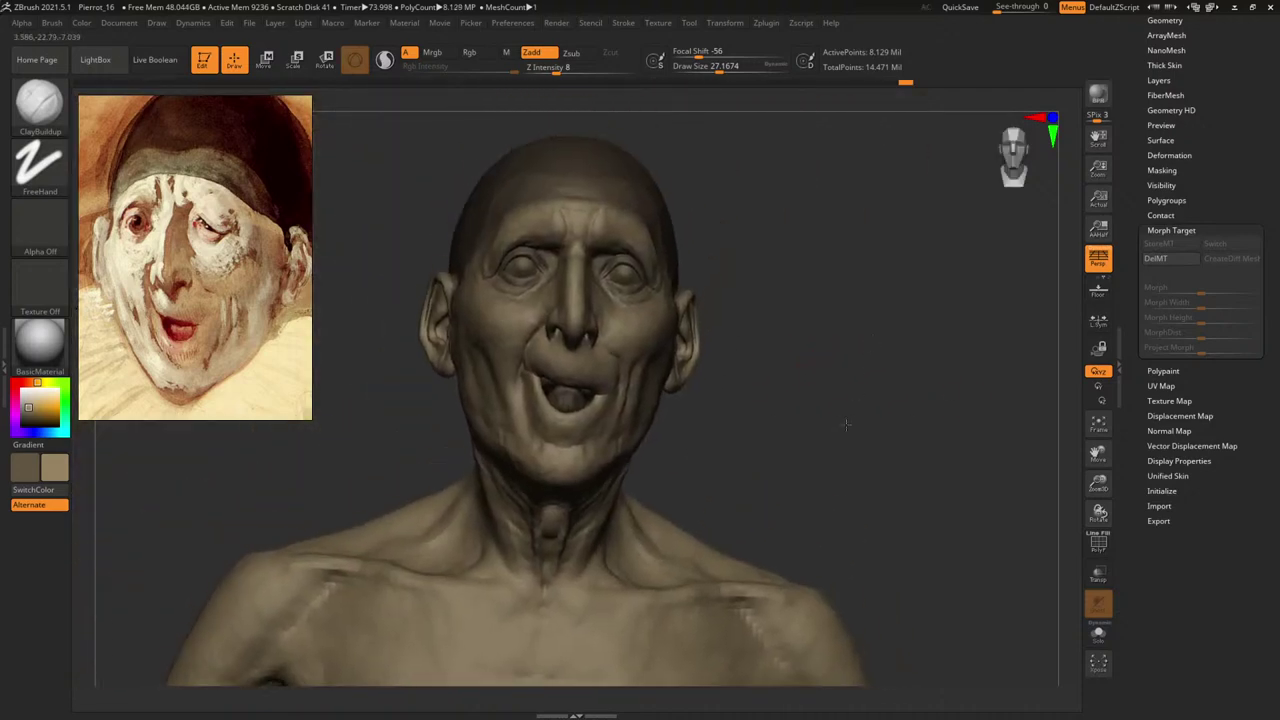
mouse_move(851, 371)
mouse_down()
mouse_move(926, 420)
mouse_move(950, 389)
mouse_move(803, 363)
mouse_move(931, 468)
mouse_move(909, 450)
mouse_up()
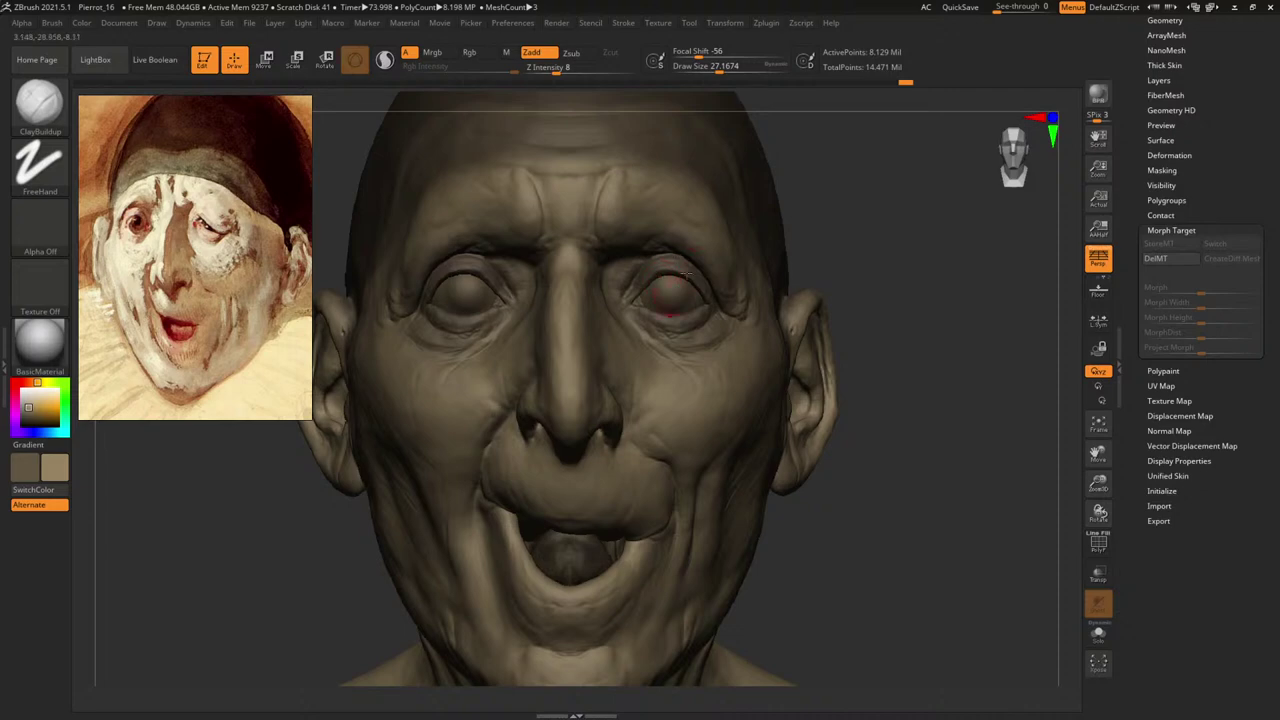
Lower the left upper eyelid with the Move brush at a draw size of about 79, four subdivision levels lower.
mouse_move(893, 288)
alt+mouse_down()
mouse_move(910, 264)
mouse_move(877, 246)
mouse_move(901, 242)
mouse_move(872, 247)
alt+mouse_up()
key(b)
key(m)
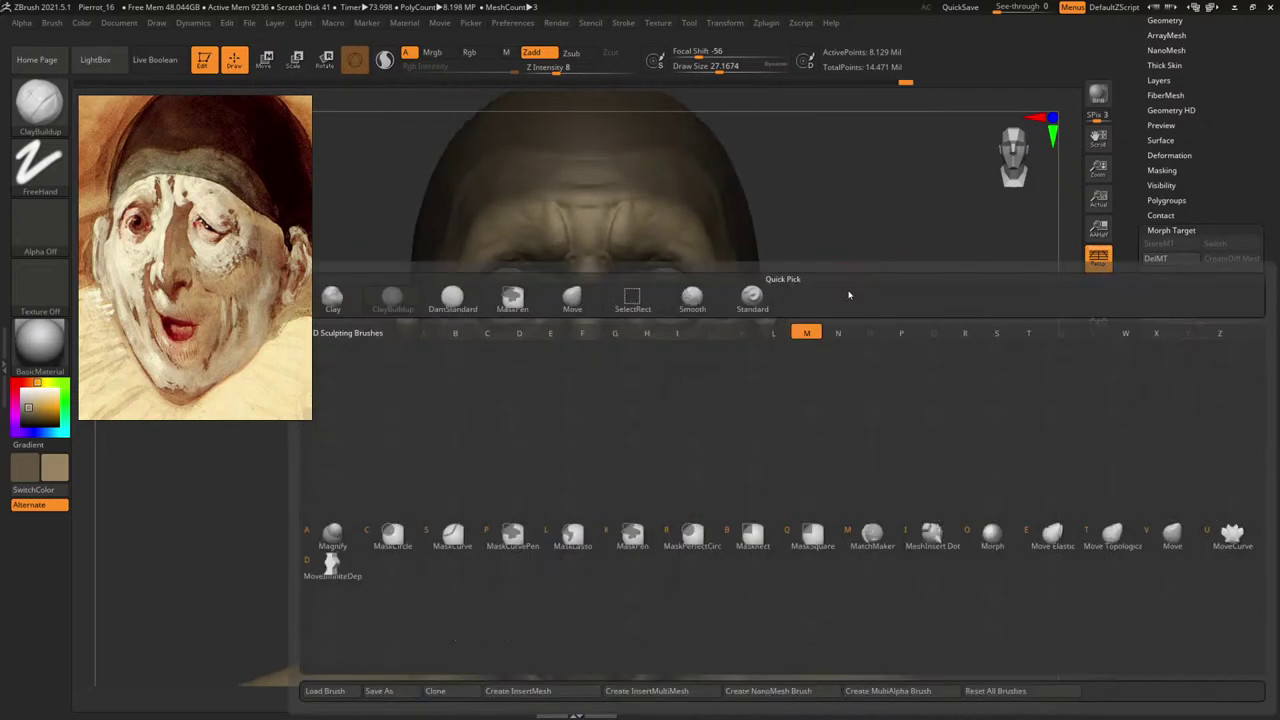
key(v)
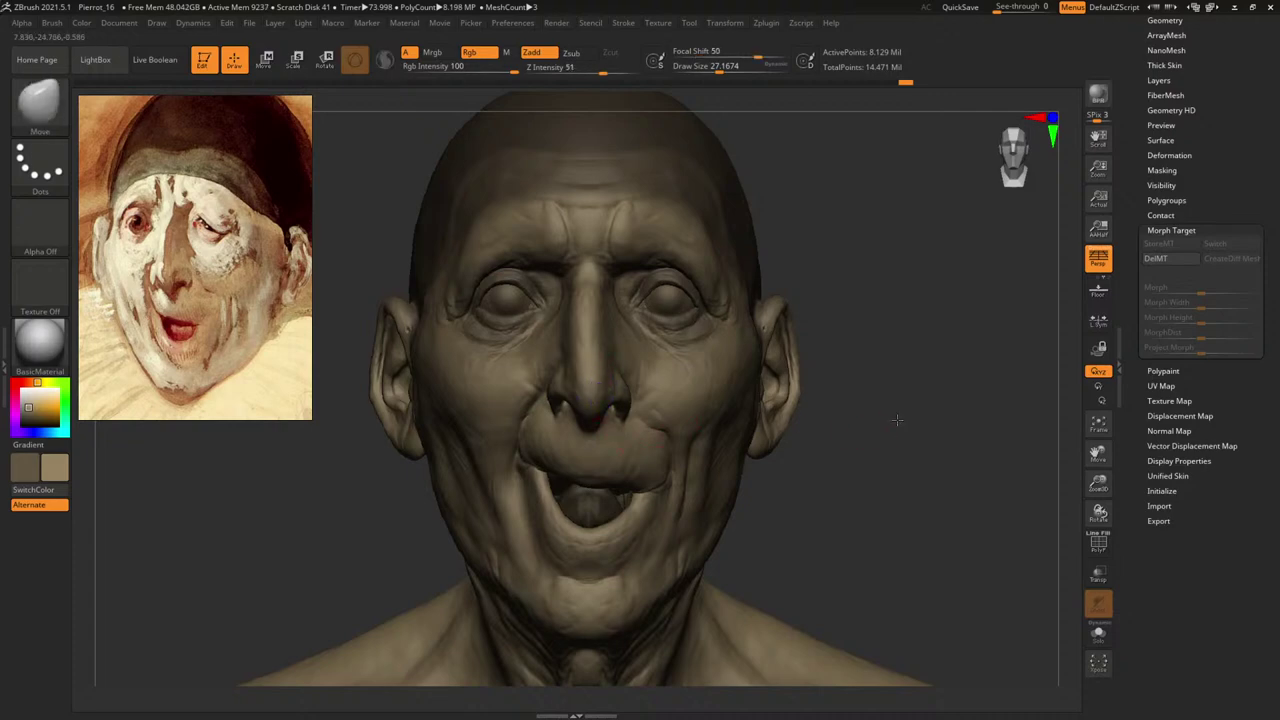
drag(898, 420, 893, 385)
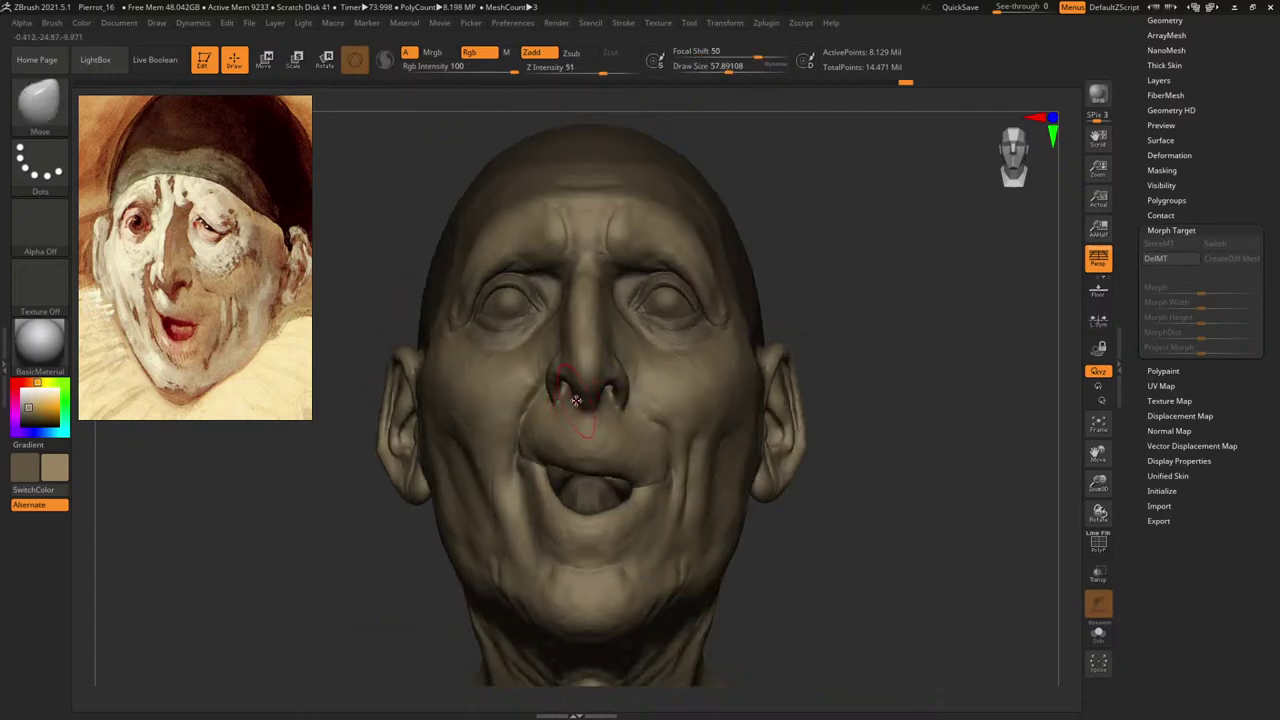
key(])
key(shift)
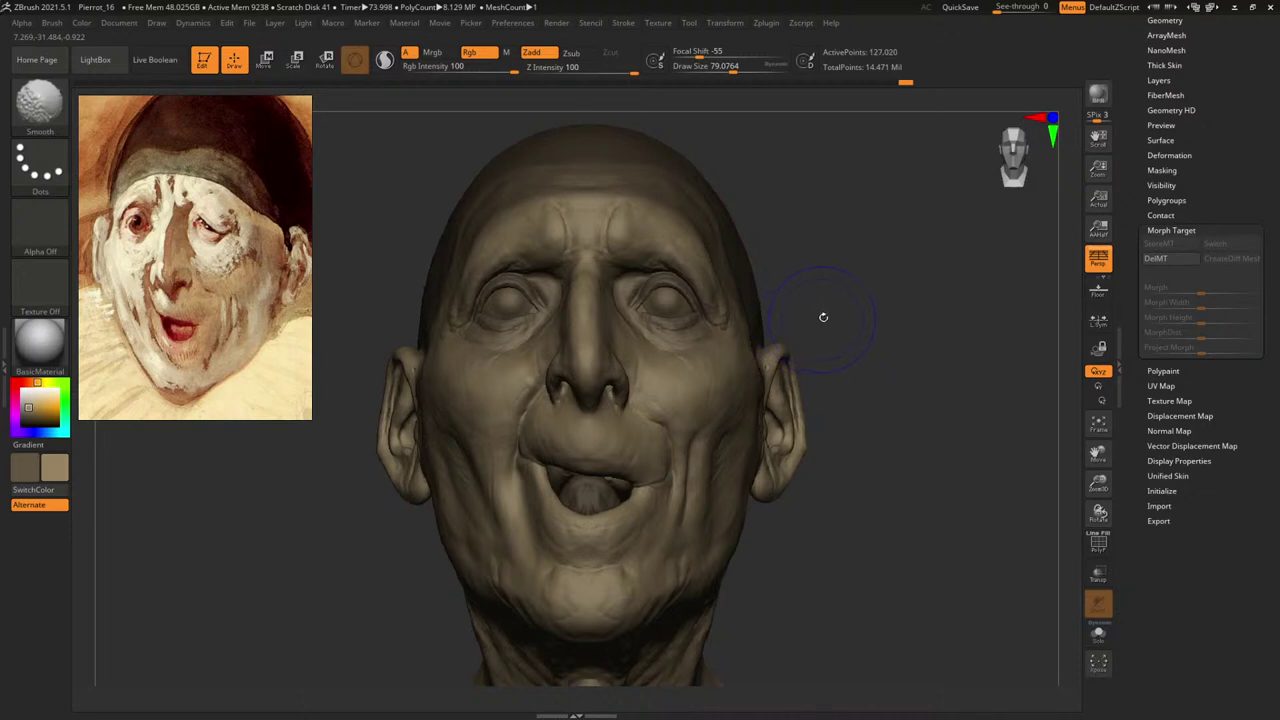
key(shift+d)
mouse_move(877, 258)
shift+mouse_down()
mouse_move(931, 191)
mouse_move(880, 292)
mouse_move(936, 323)
shift+mouse_up()
mouse_move(1019, 269)
mouse_down()
mouse_move(966, 289)
mouse_move(963, 263)
mouse_move(945, 298)
mouse_up()
mouse_move(660, 290)
mouse_down()
mouse_move(656, 311)
mouse_move(682, 319)
mouse_move(641, 310)
mouse_up()
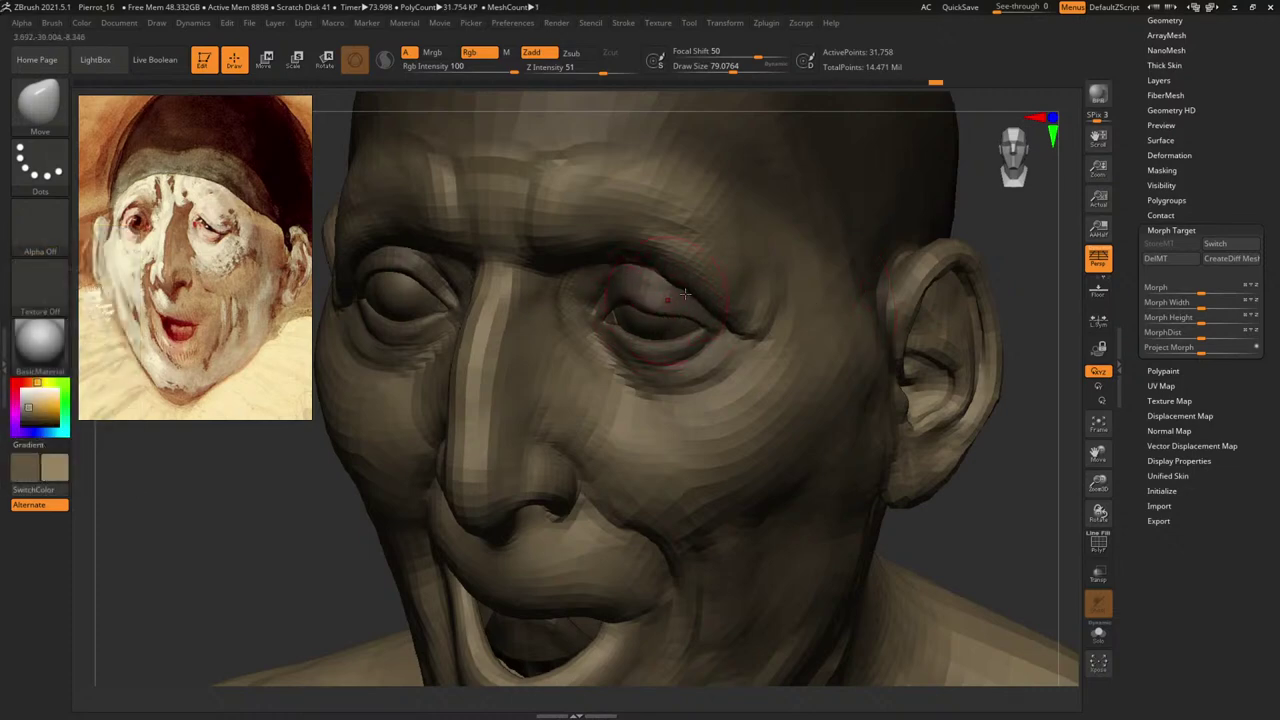
mouse_move(977, 251)
mouse_down()
mouse_move(990, 240)
mouse_move(810, 256)
mouse_up()
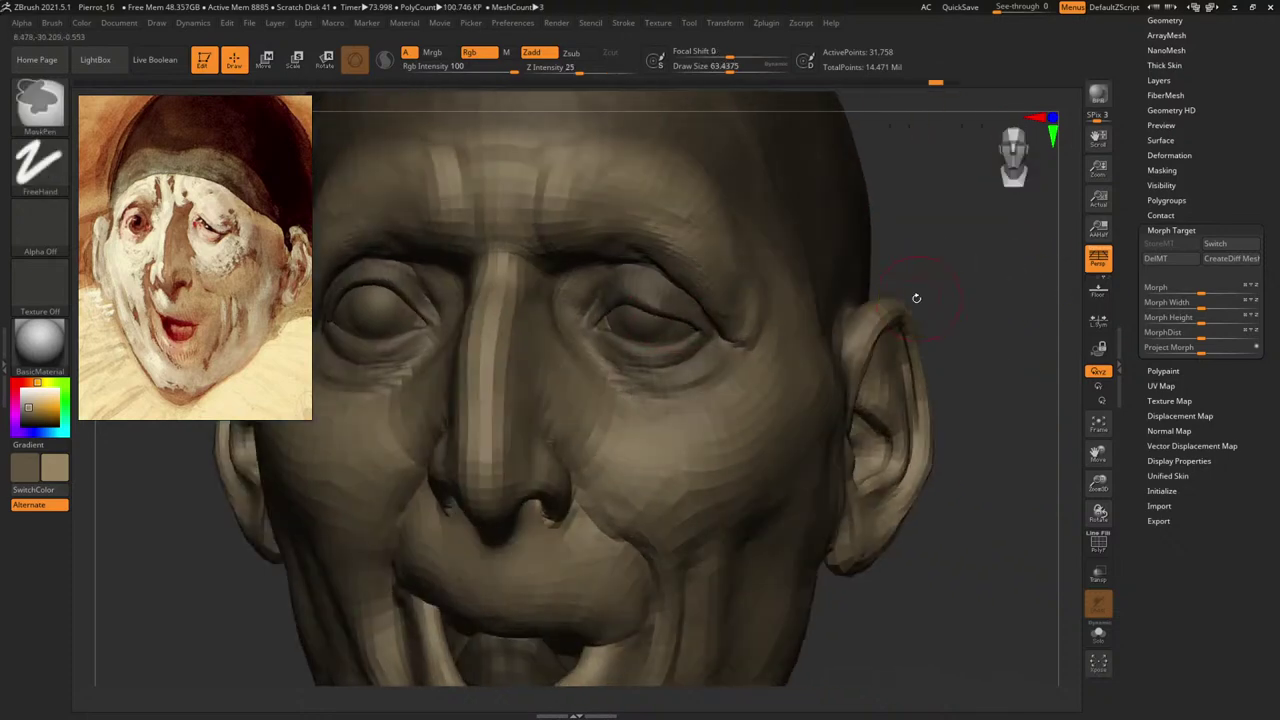
Mask the left lower eyelid at draw sizes of about 63 and 32, isolating the body in Solo mode to reach the lid rim.
drag(920, 291, 737, 348)
mouse_move(640, 364)
ctrl+mouse_down()
mouse_move(653, 376)
mouse_move(678, 362)
mouse_move(625, 360)
mouse_move(560, 385)
ctrl+mouse_up()
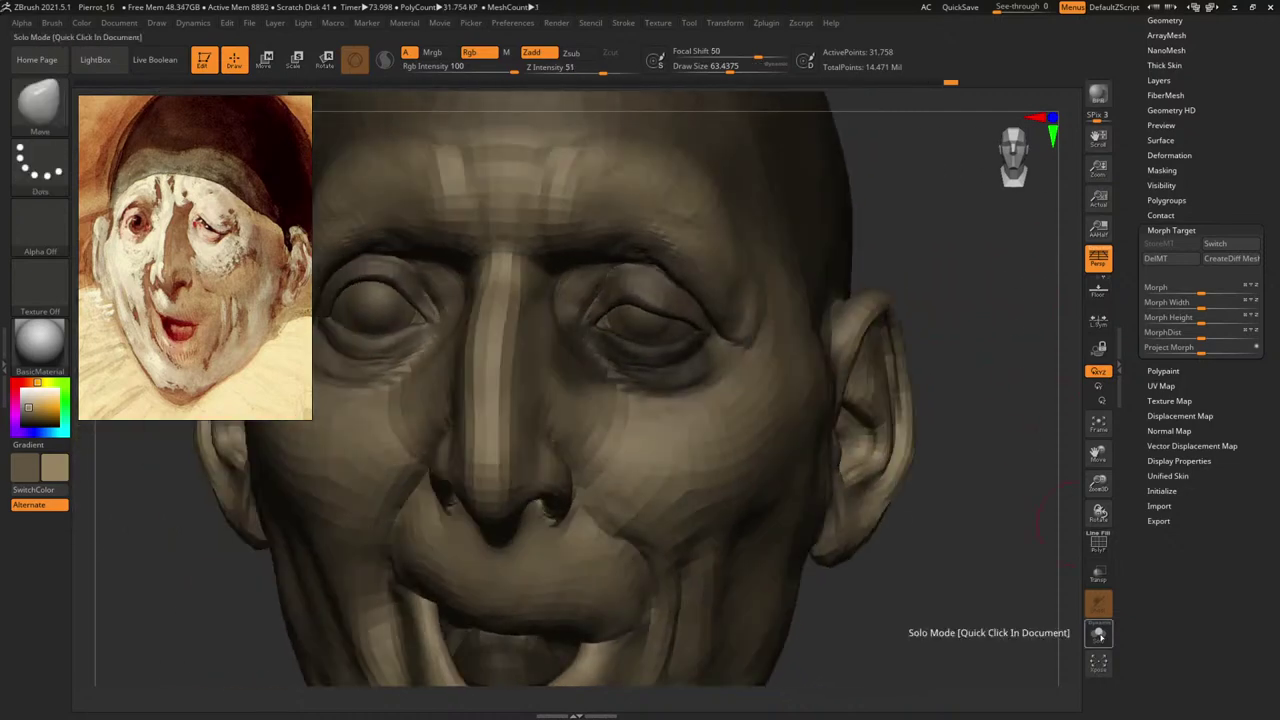
click(1098, 633)
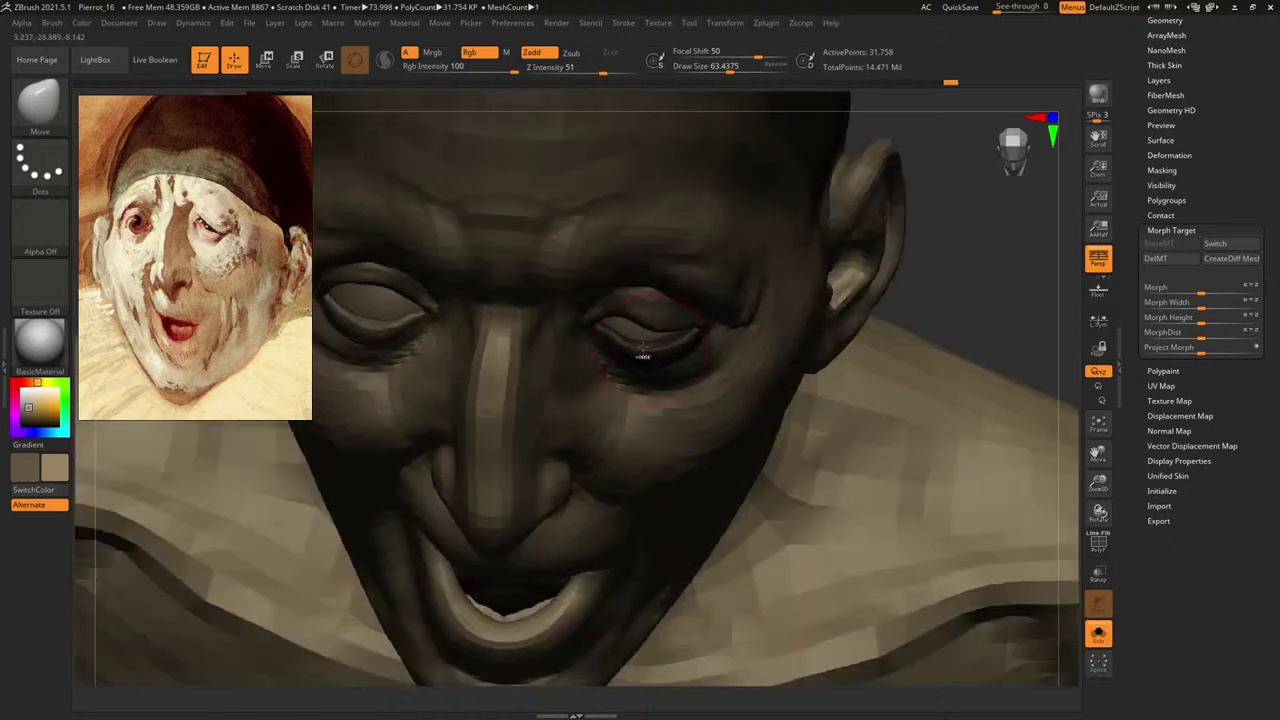
key(space)
key(ctrl)
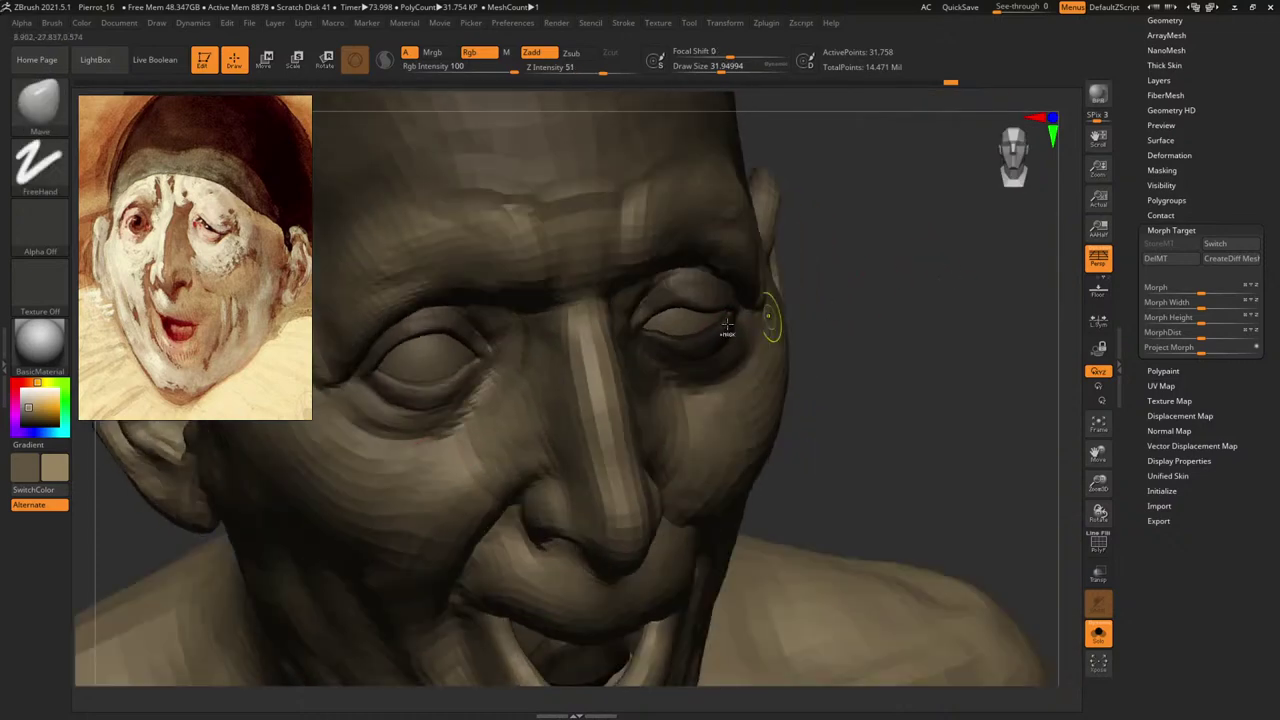
mouse_move(656, 332)
ctrl+mouse_down()
mouse_move(696, 330)
mouse_move(686, 326)
ctrl+mouse_up()
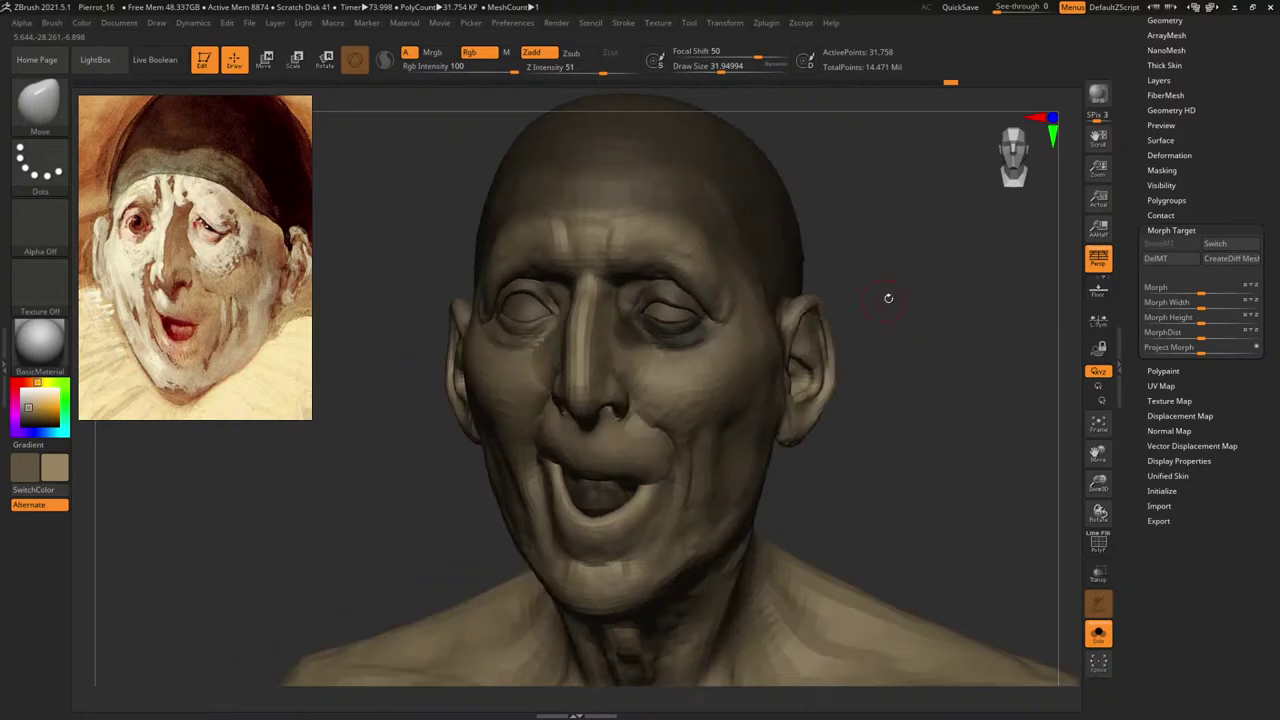
alt+drag(983, 407, 971, 466)
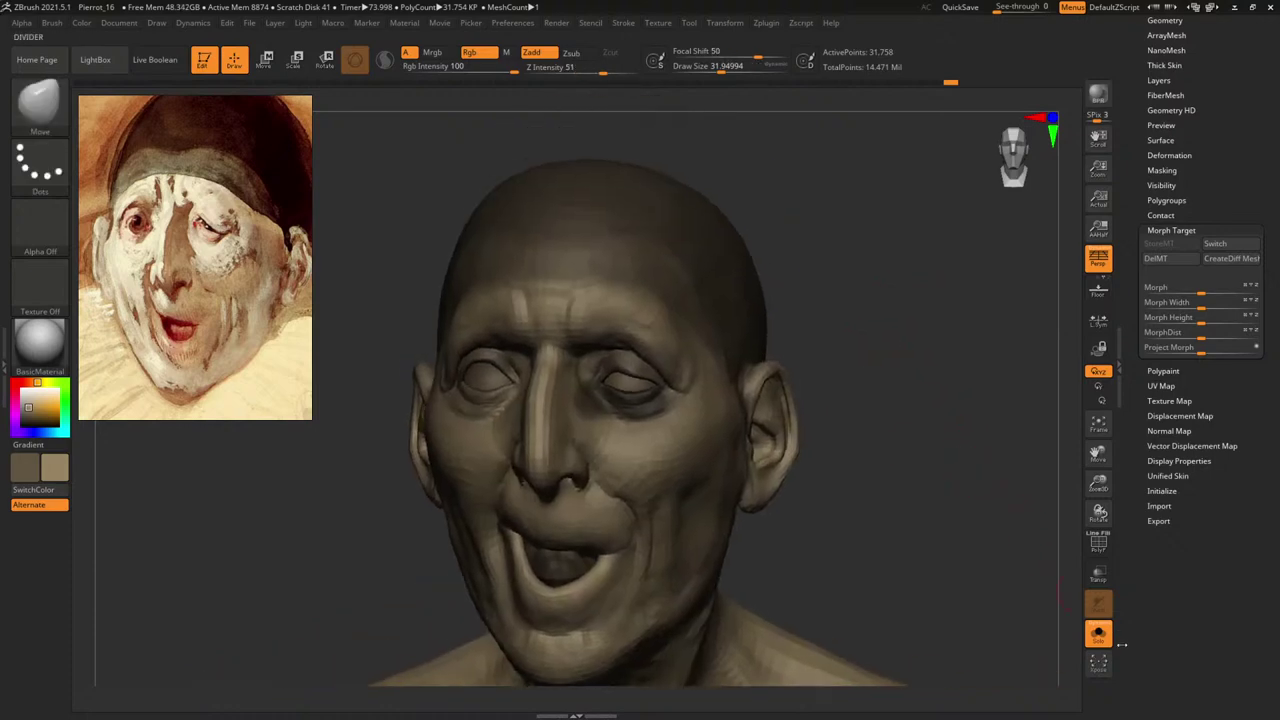
click(1092, 625)
Display the polyframe and pull the outer part of the left upper eyelid down with Move at a draw size of about 73.
mouse_move(886, 354)
alt+mouse_down()
mouse_move(994, 343)
mouse_move(905, 348)
alt+mouse_up()
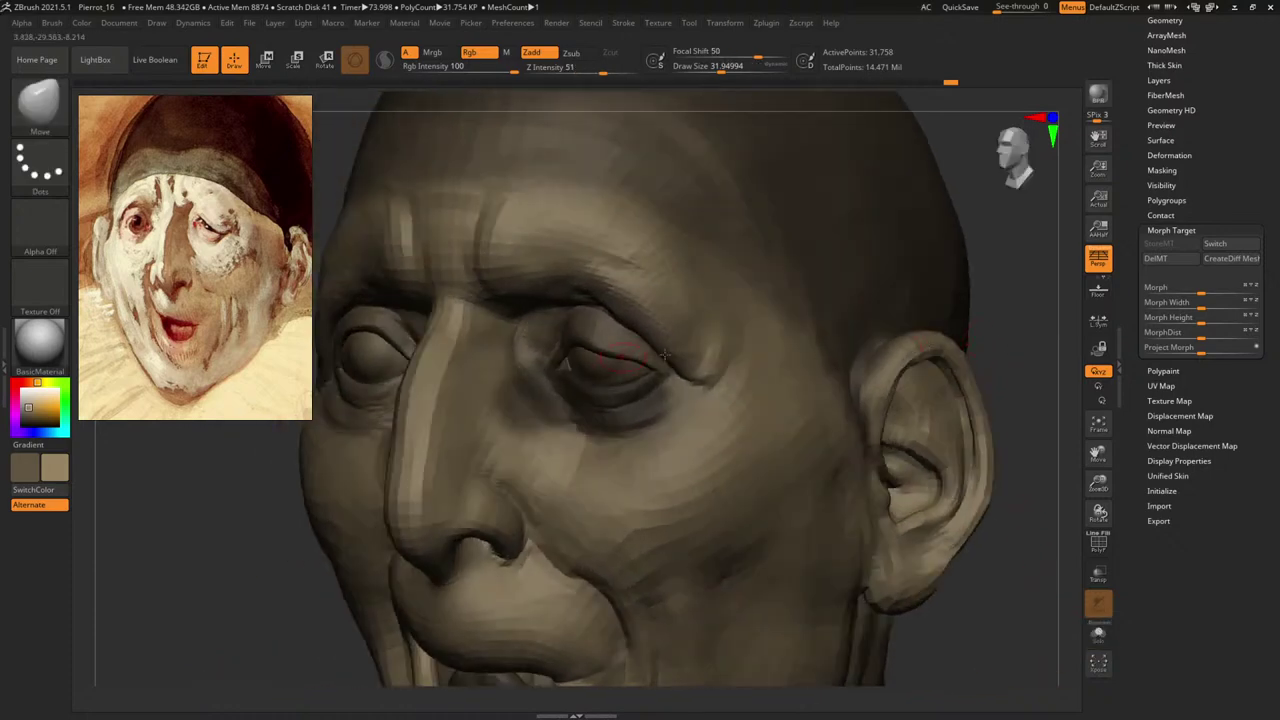
drag(994, 289, 1042, 292)
key(b)
key(m)
key(v)
key(space)
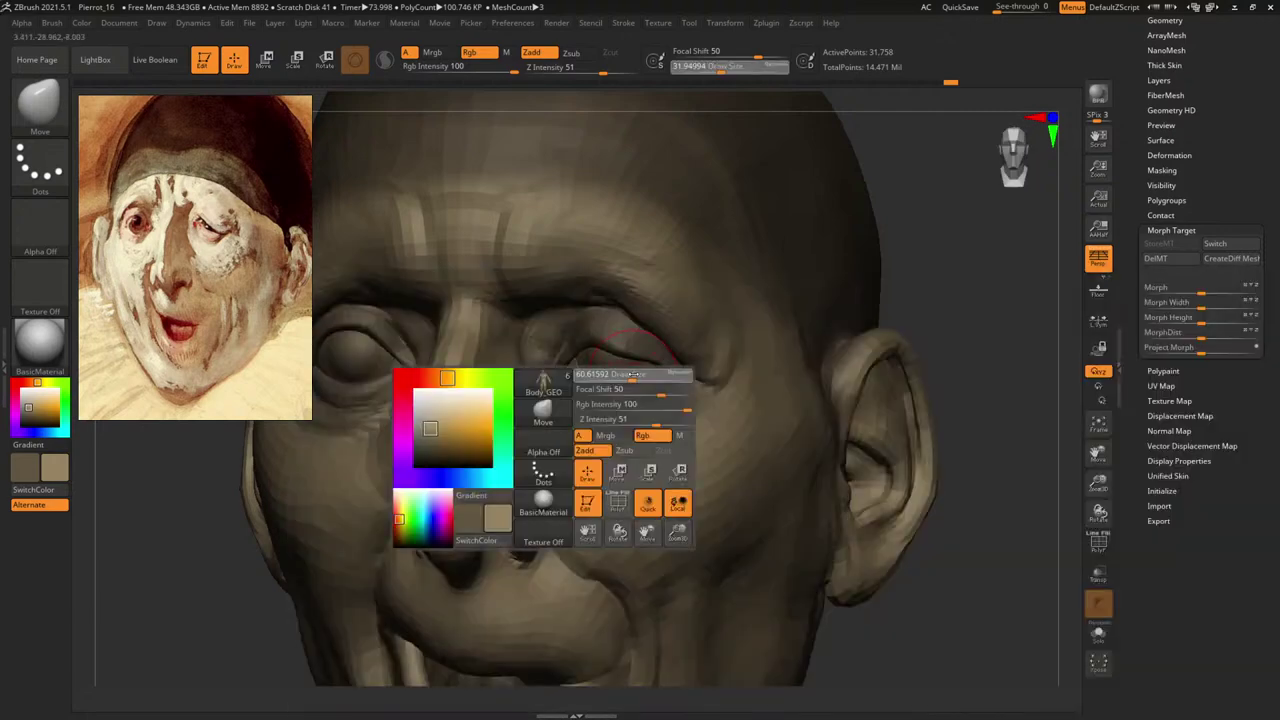
key(shift+f)
key(space)
key(b)
key(m)
key(v)
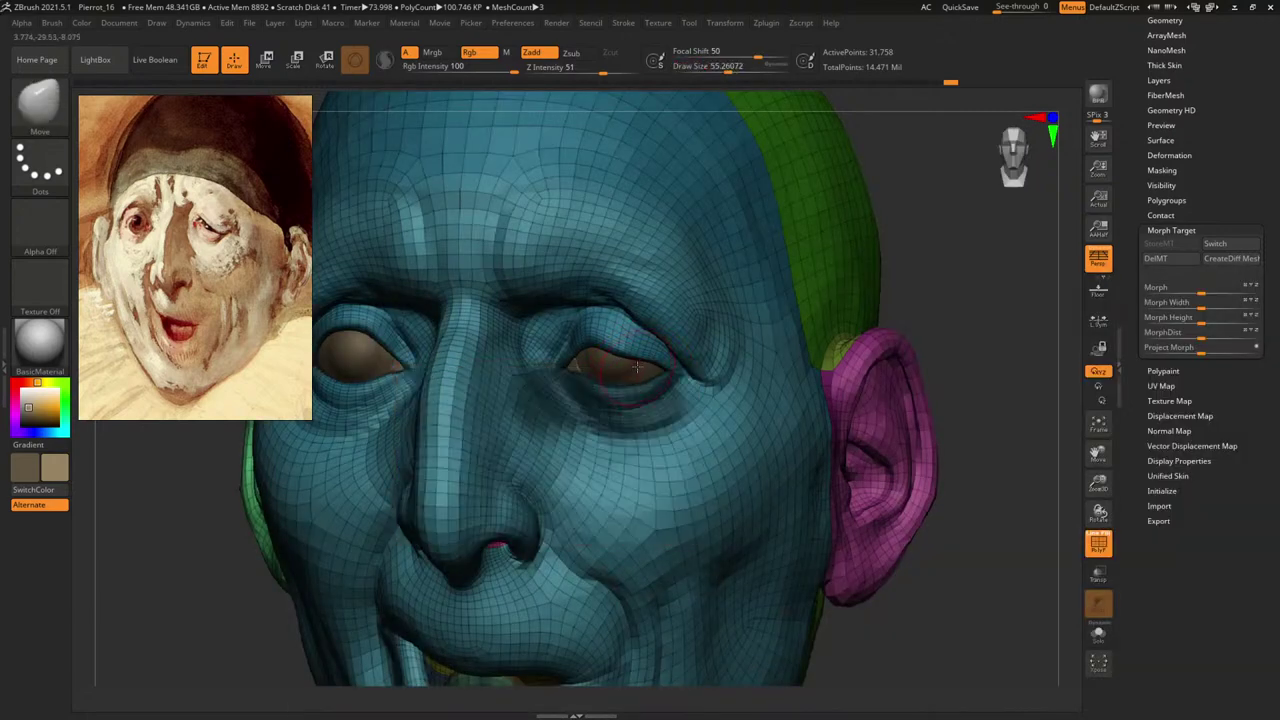
key(space)
click(644, 367)
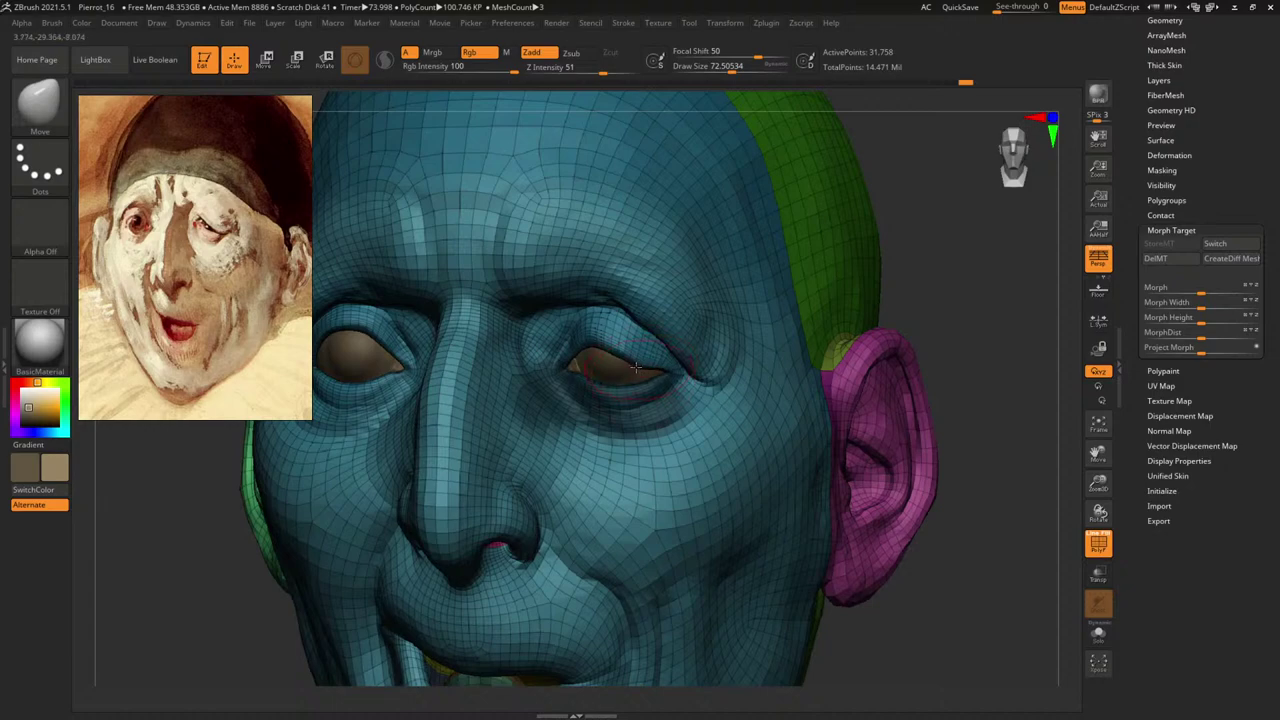
Pull the left upper eyelid further down over the eyeball with Move at draw sizes of about 73, 50 and 58.
drag(953, 276, 927, 271)
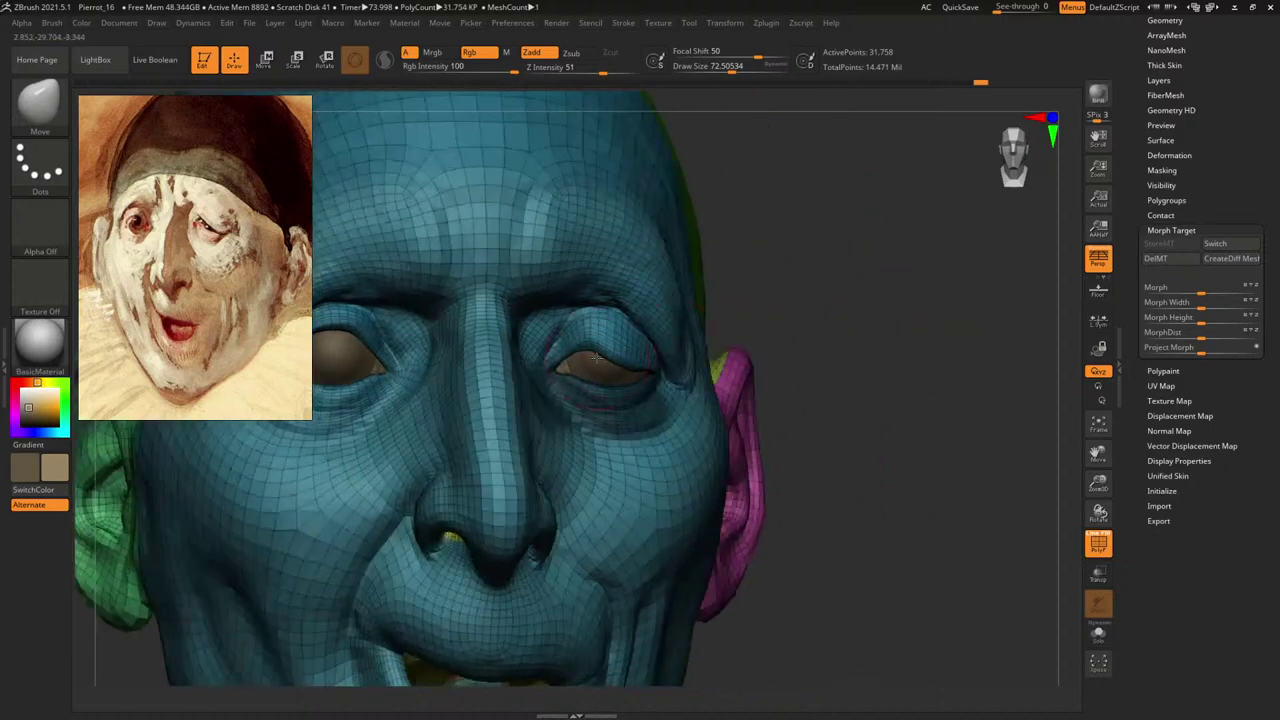
drag(601, 362, 586, 367)
mouse_move(778, 325)
mouse_down()
mouse_move(620, 372)
mouse_move(644, 369)
mouse_up()
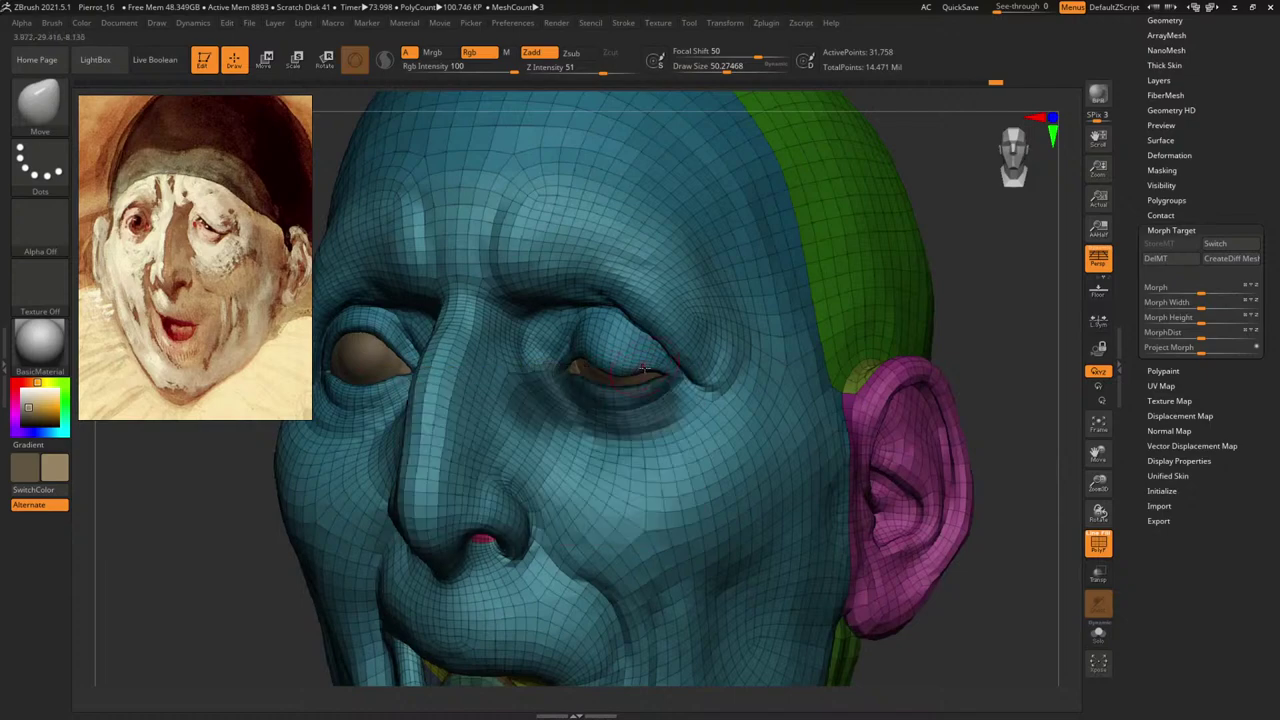
mouse_move(1000, 292)
mouse_down()
mouse_move(946, 297)
mouse_move(966, 326)
mouse_move(908, 330)
mouse_up()
key(space)
mouse_move(628, 381)
mouse_down()
mouse_move(675, 382)
mouse_move(650, 377)
mouse_up()
key(space)
key(space)
key(space)
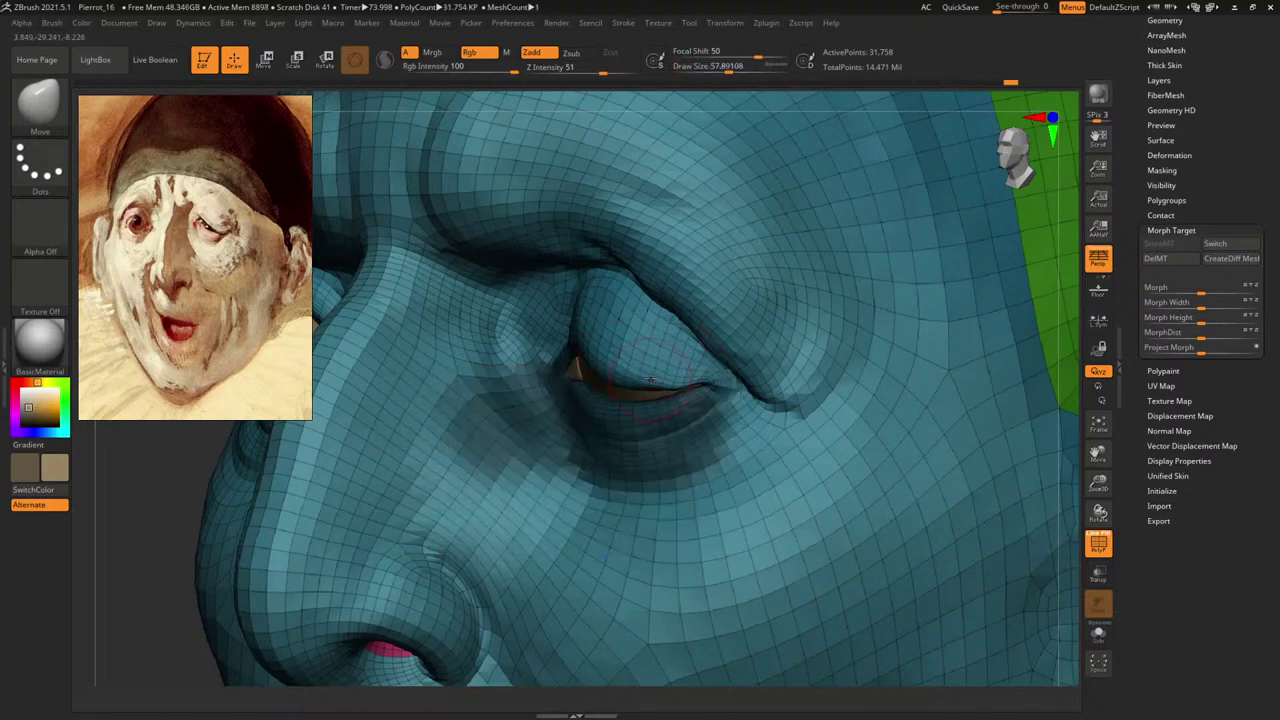
Shape the middle of the drooping left upper eyelid with Move at a draw size of about 43.
drag(175, 518, 250, 520)
mouse_move(983, 293)
alt+mouse_down()
mouse_move(968, 281)
mouse_move(988, 287)
mouse_move(913, 300)
alt+mouse_up()
key(space)
drag(624, 352, 619, 354)
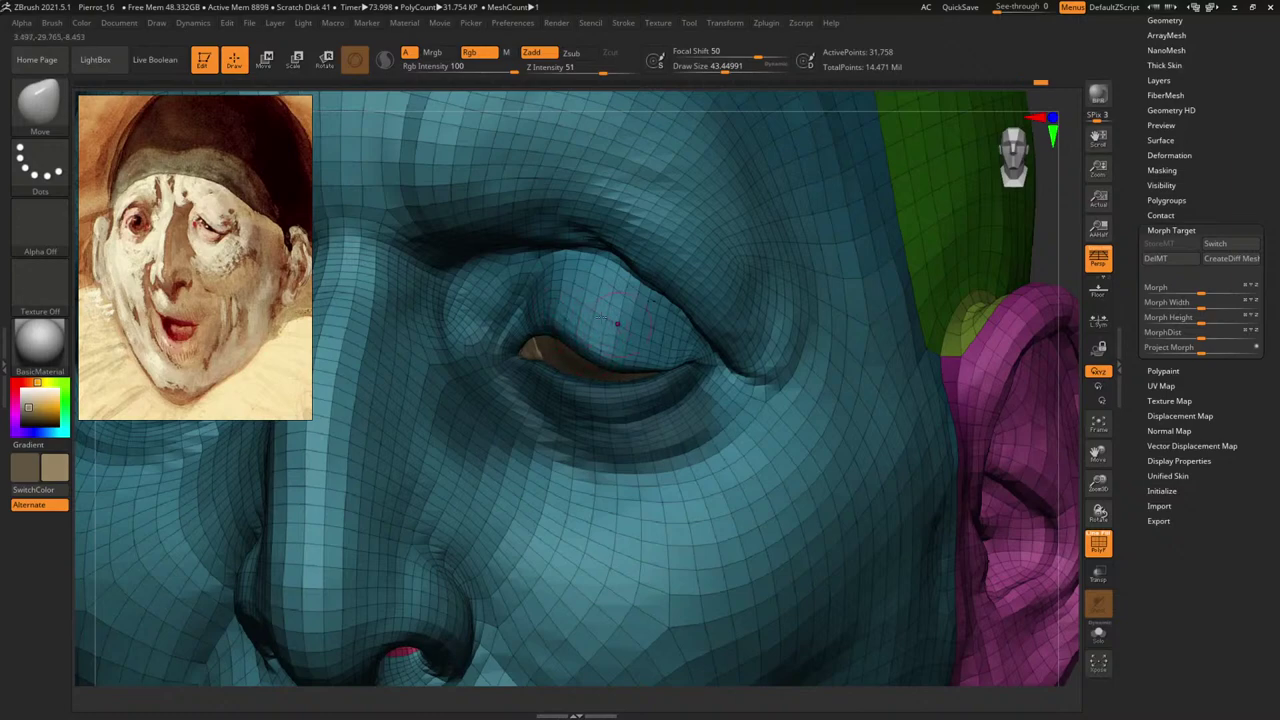
mouse_move(1037, 261)
mouse_down()
mouse_move(1048, 275)
mouse_move(893, 284)
mouse_up()
drag(893, 284, 835, 282)
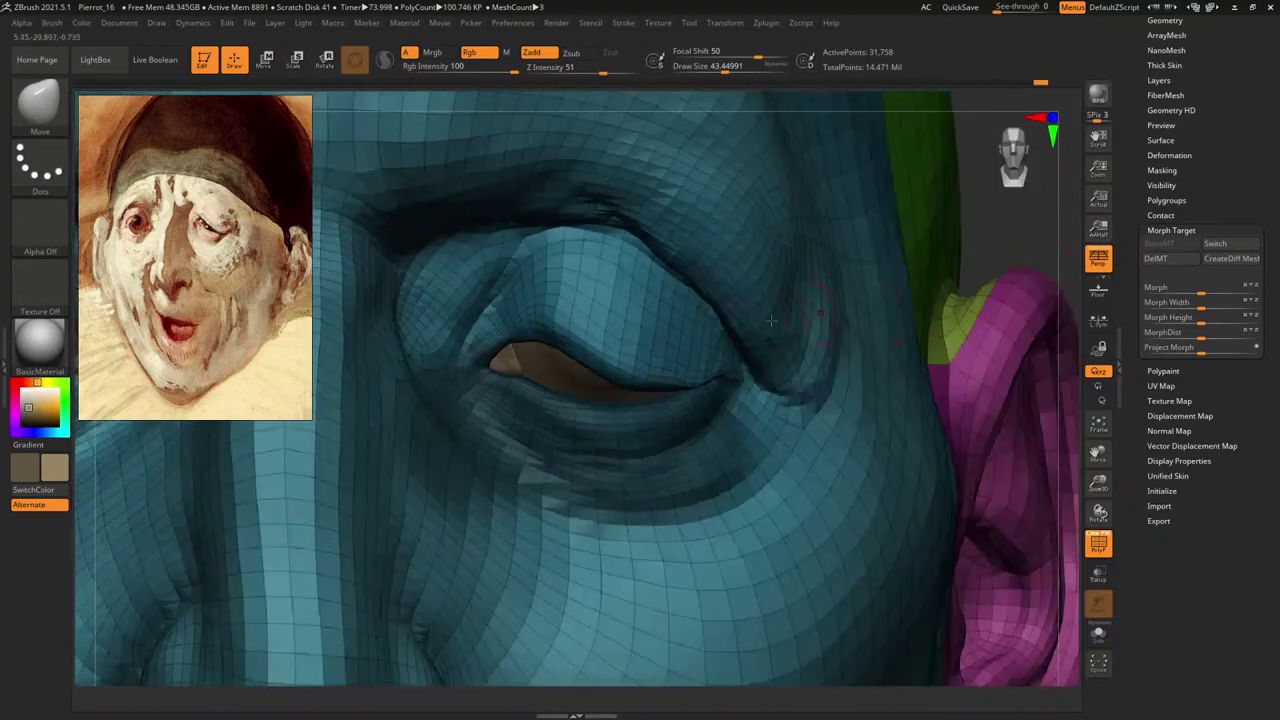
Reshape and smooth the outer corner of the half-closed eye using the Move brush at a draw size of about 61.
key(space)
drag(610, 377, 621, 374)
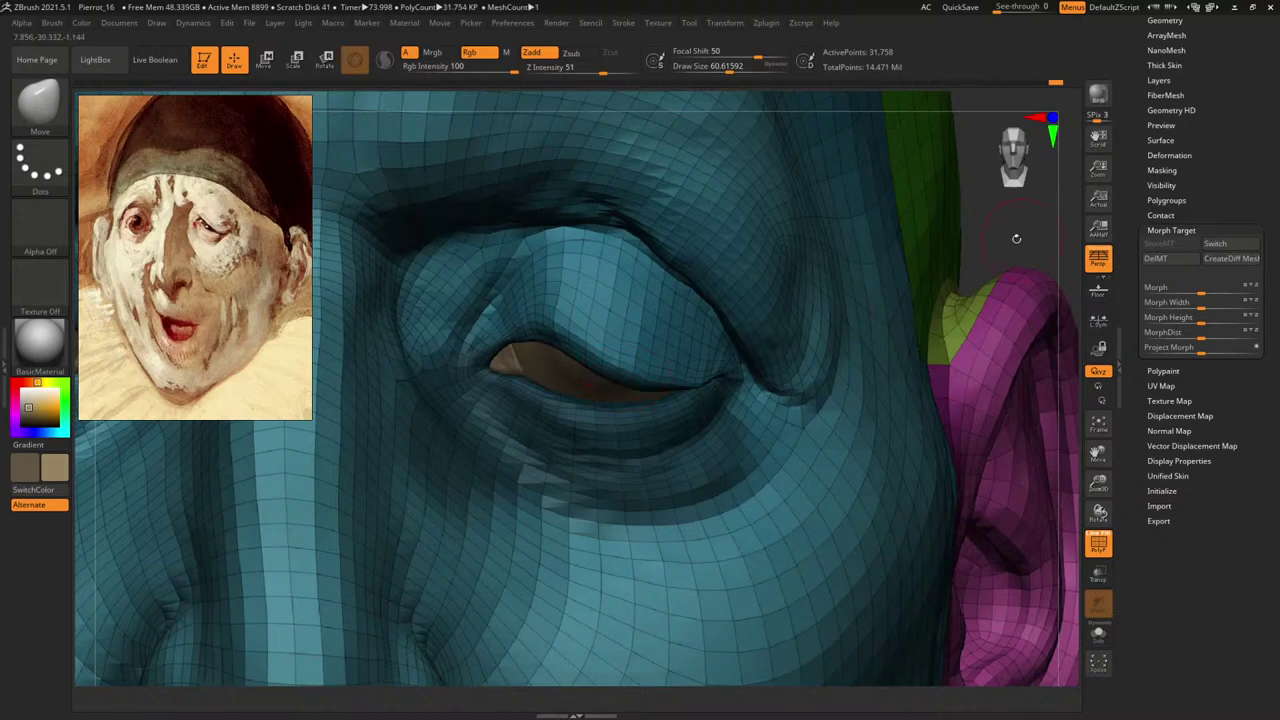
drag(1016, 238, 737, 314)
key(shift)
key(shift)
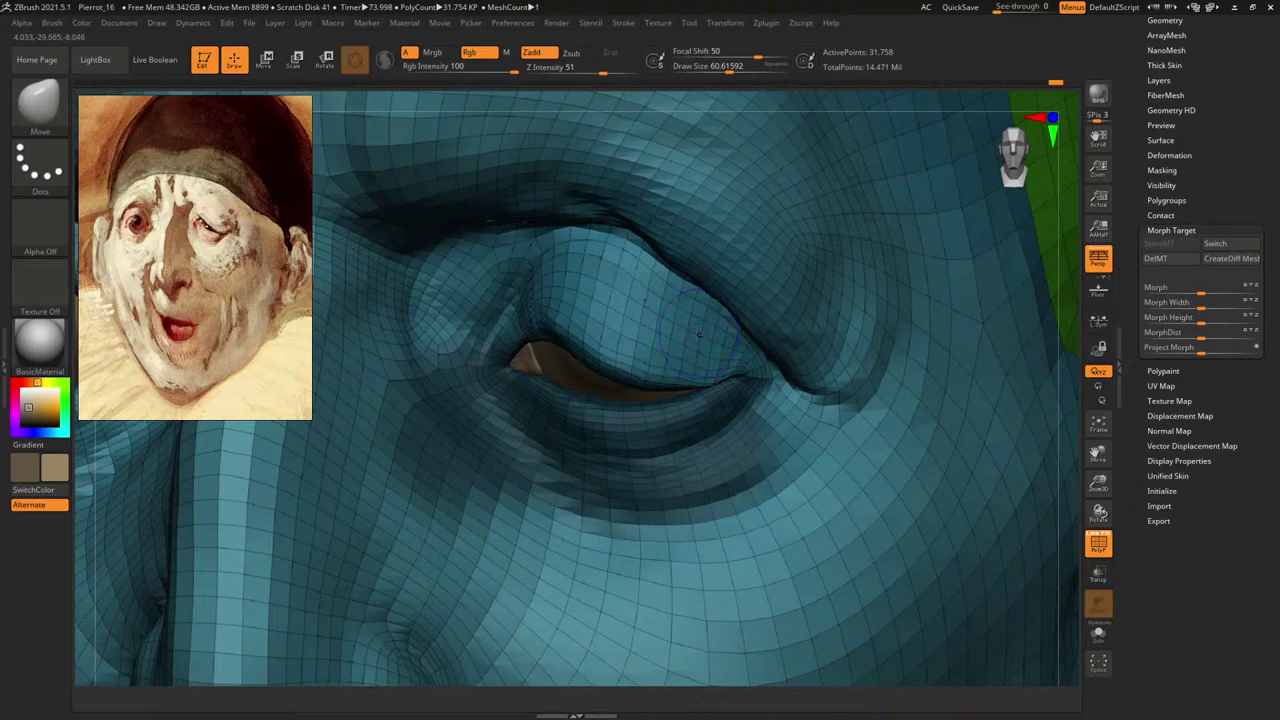
Hide the polyframe, choose the ClayBuildup brush and frame the model to bring the half-closed eye into a frontal view.
key(shift+f)
key(b)
key(c)
key(b)
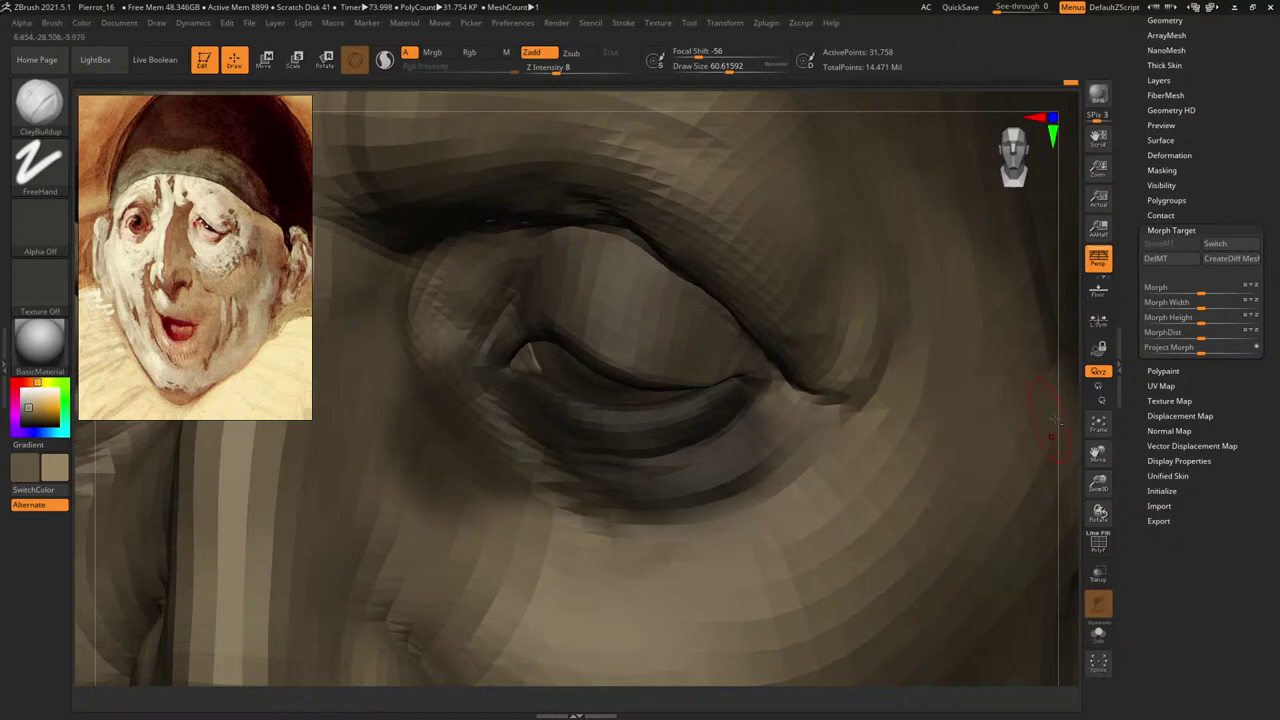
click(1098, 424)
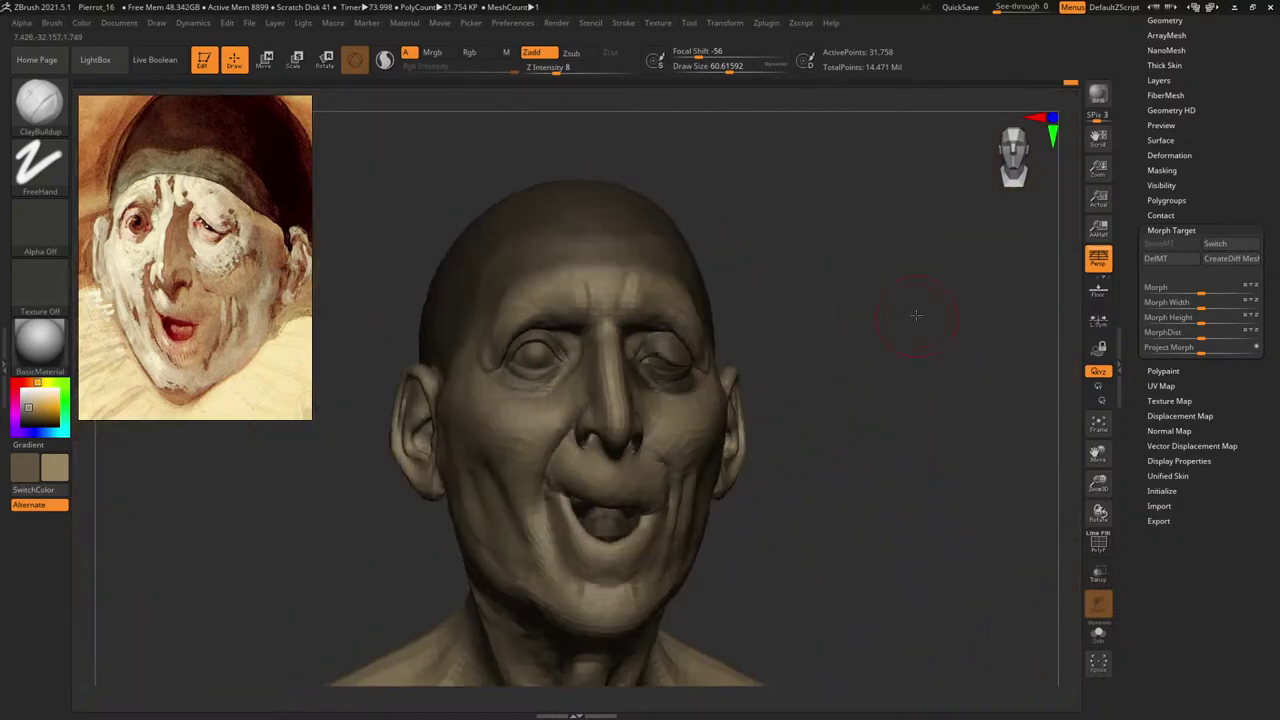
mouse_move(916, 315)
alt+mouse_down()
mouse_move(982, 364)
mouse_move(943, 301)
mouse_move(930, 312)
alt+mouse_up()
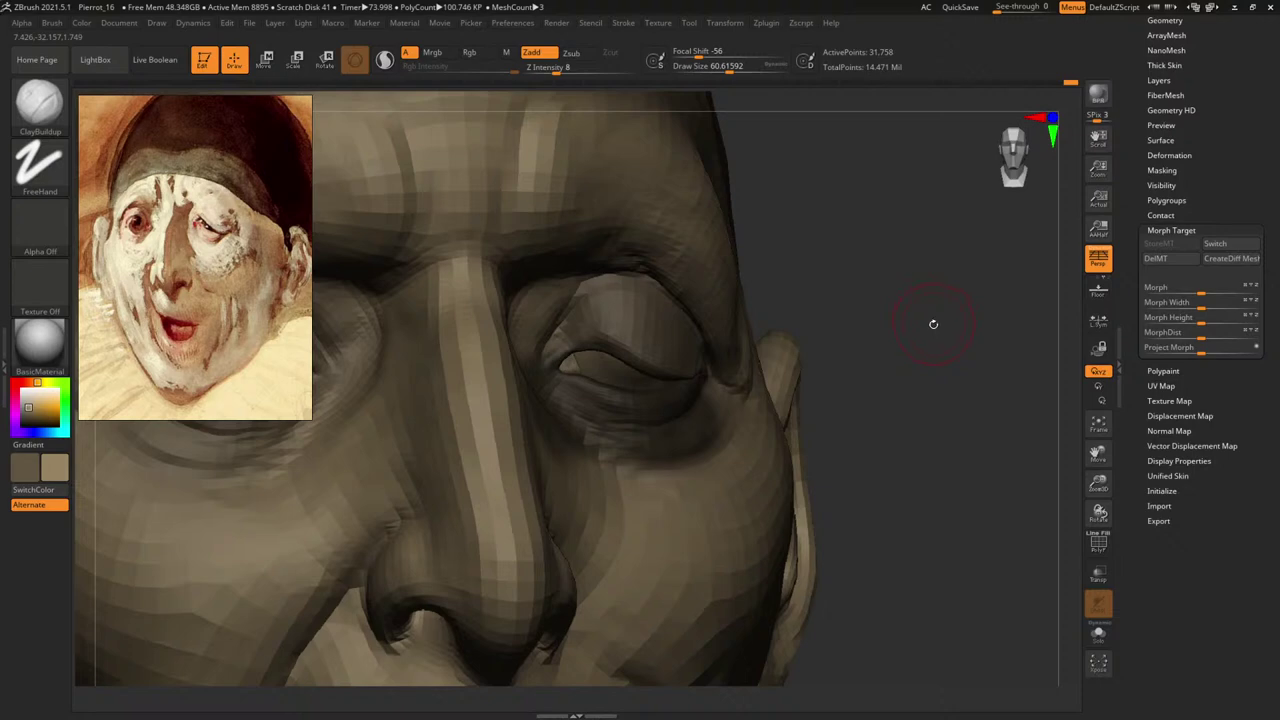
Choose the Move brush with a draw size of about 139 and invert the mask around the half-closed eye.
key(b)
key(m)
key(v)
key(space)
key(space)
drag(591, 386, 605, 385)
ctrl+click(884, 277)
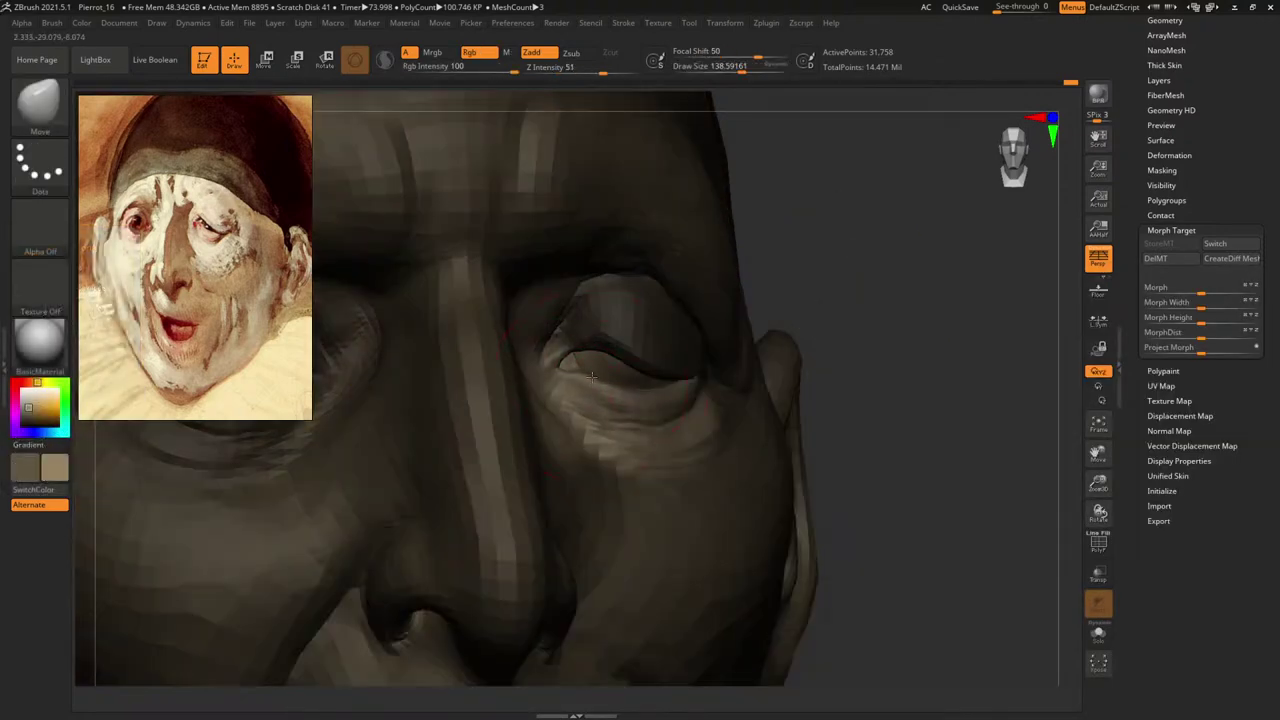
Reshape the lower eyelid of the half-closed eye with the Move brush at a draw size of about 102.
key(space)
drag(603, 380, 597, 381)
drag(877, 300, 832, 385)
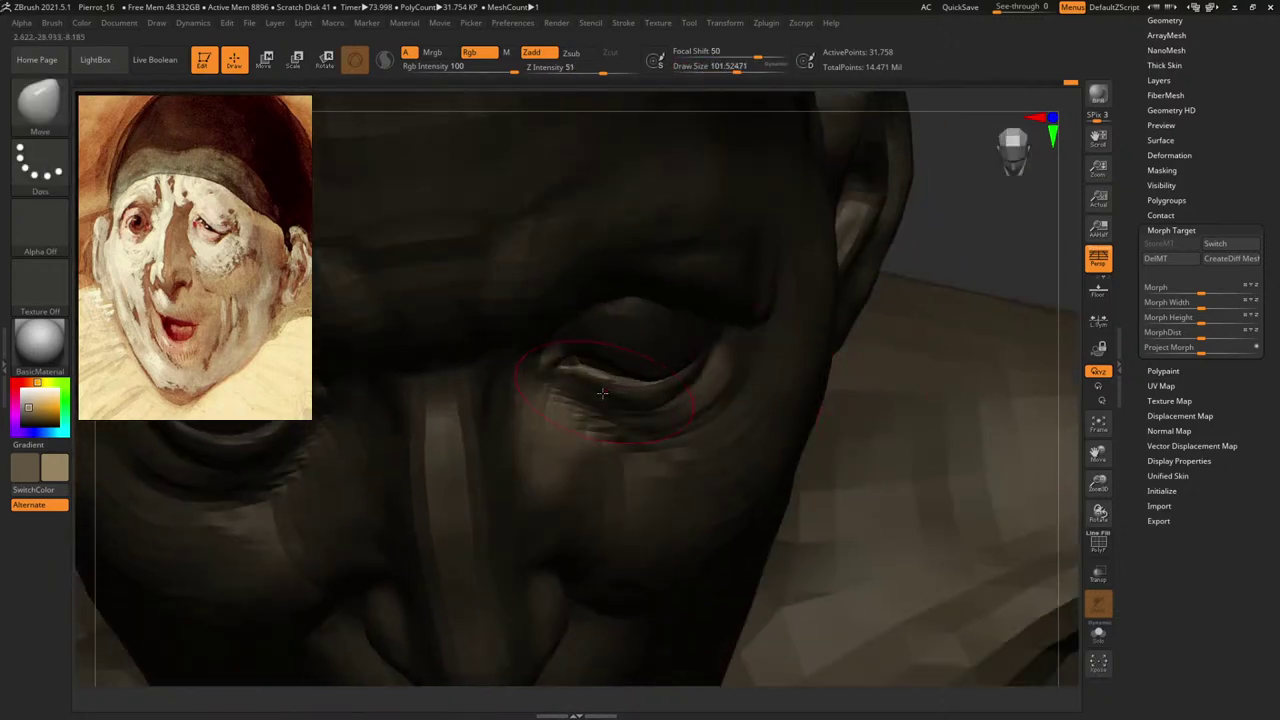
right_drag(859, 303, 995, 183)
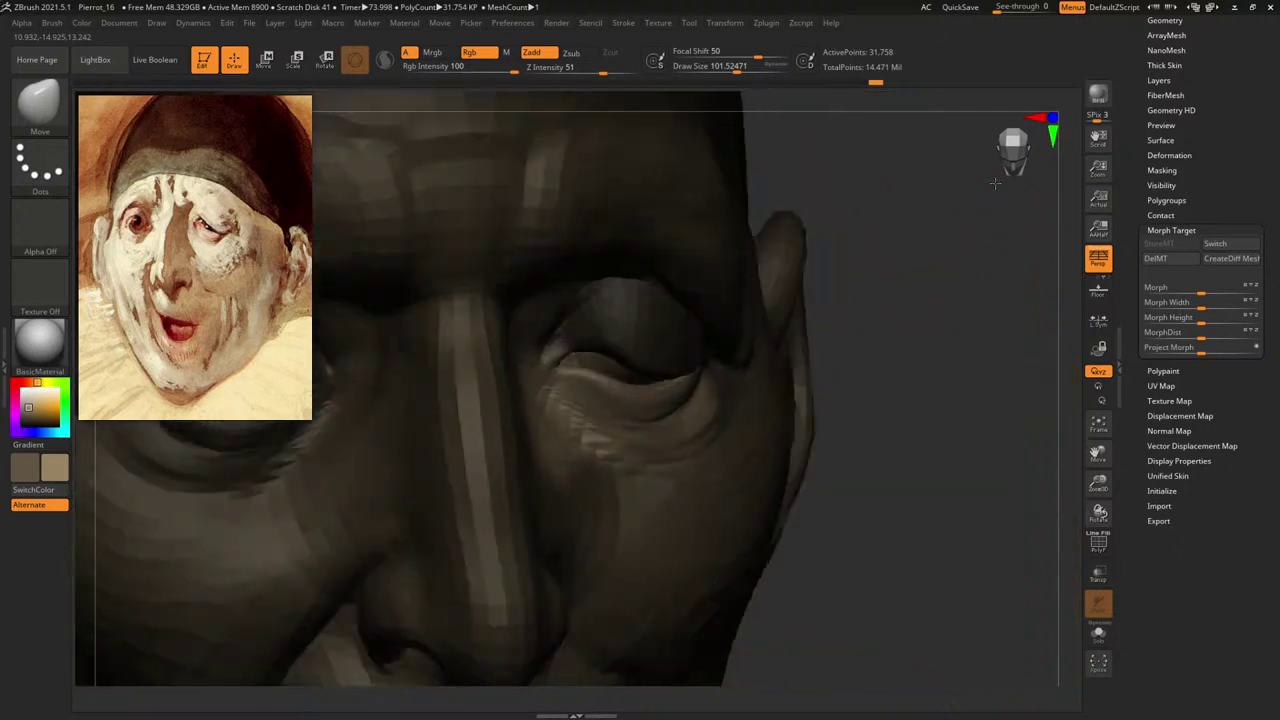
drag(995, 183, 890, 225)
drag(875, 321, 900, 260)
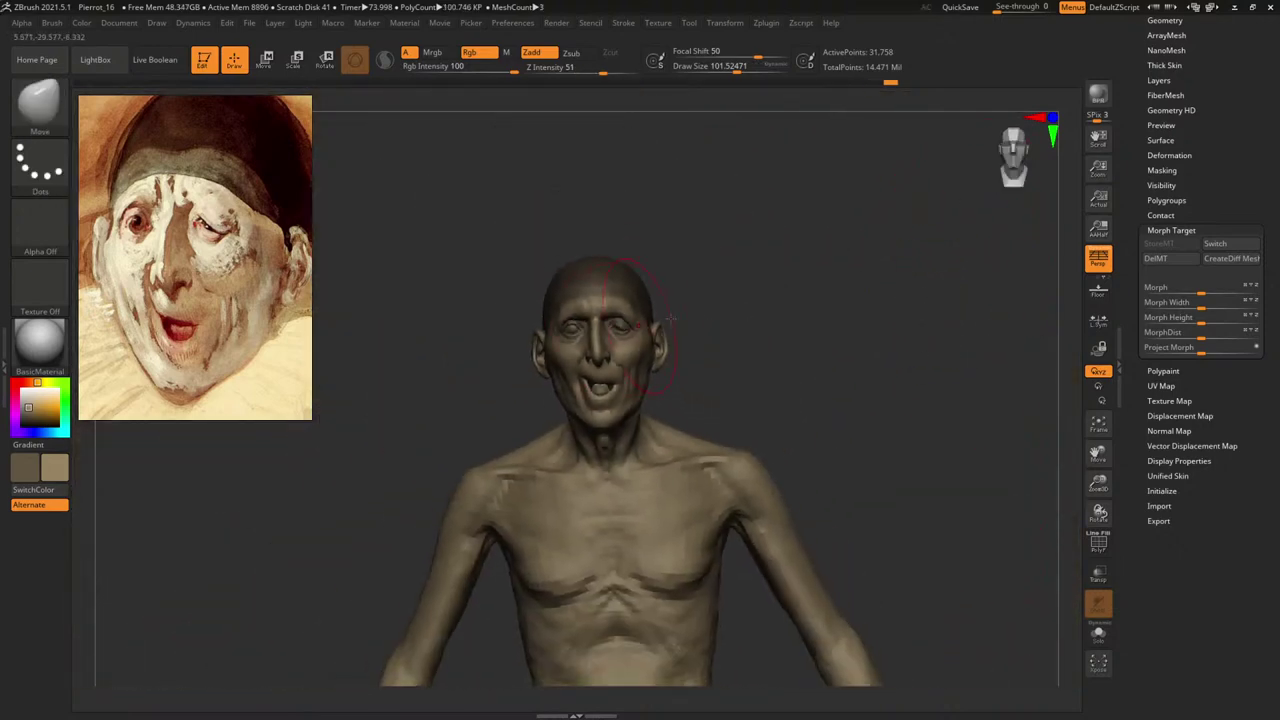
Adjust the upper eyelid's curve from below with the Move brush at draw sizes of about 86 and 128.
mouse_move(671, 318)
right_down()
mouse_move(910, 302)
mouse_move(700, 290)
right_up()
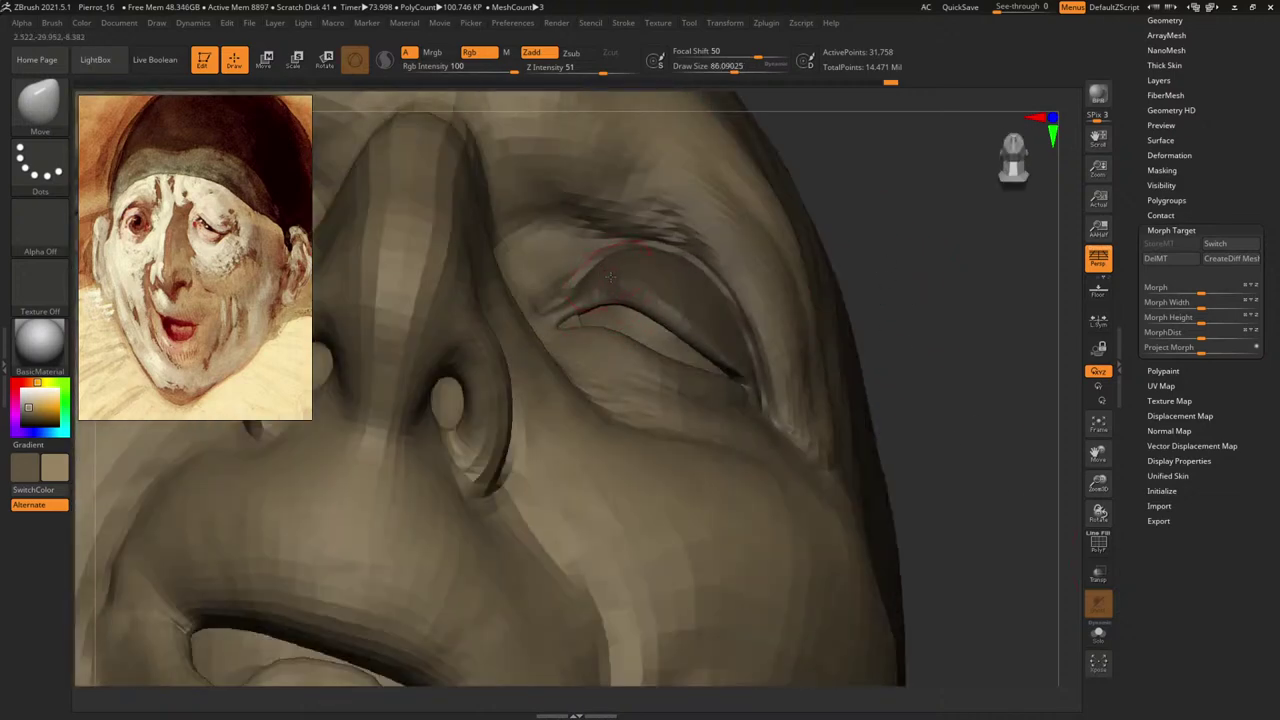
drag(904, 265, 672, 281)
key(s)
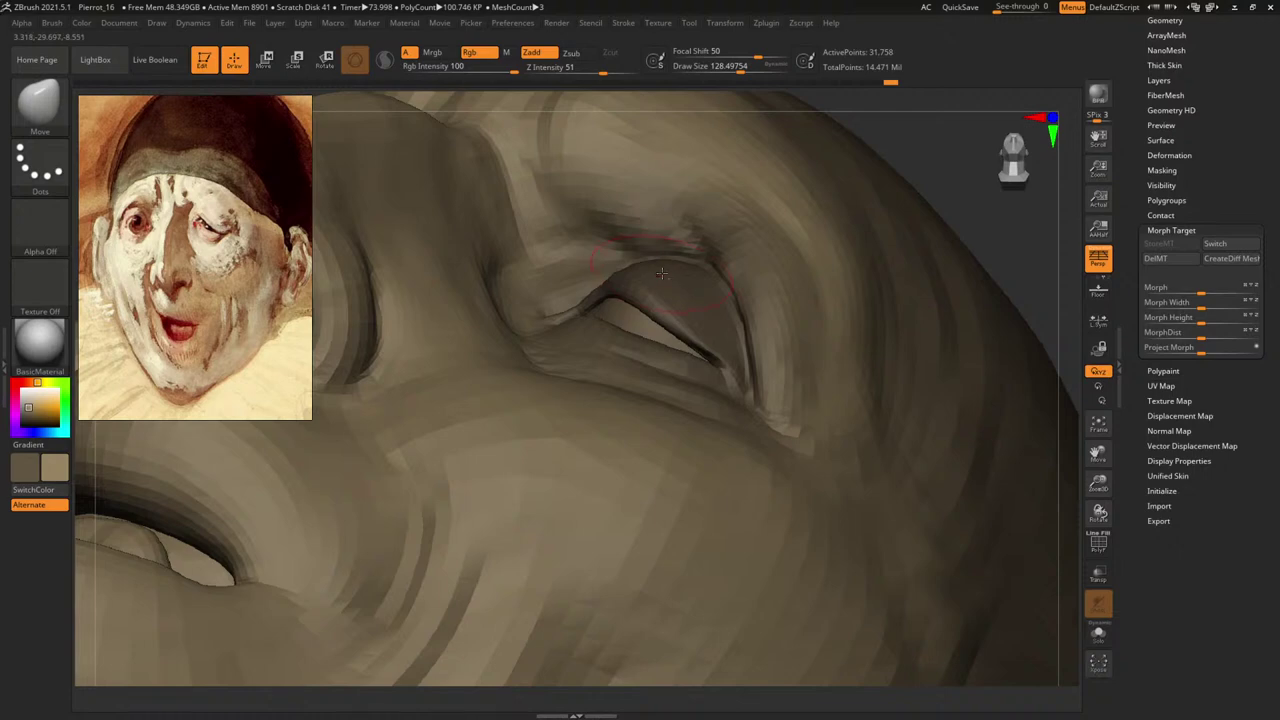
mouse_move(932, 173)
right_down()
mouse_move(909, 217)
mouse_move(949, 150)
mouse_move(946, 354)
mouse_move(722, 302)
right_up()
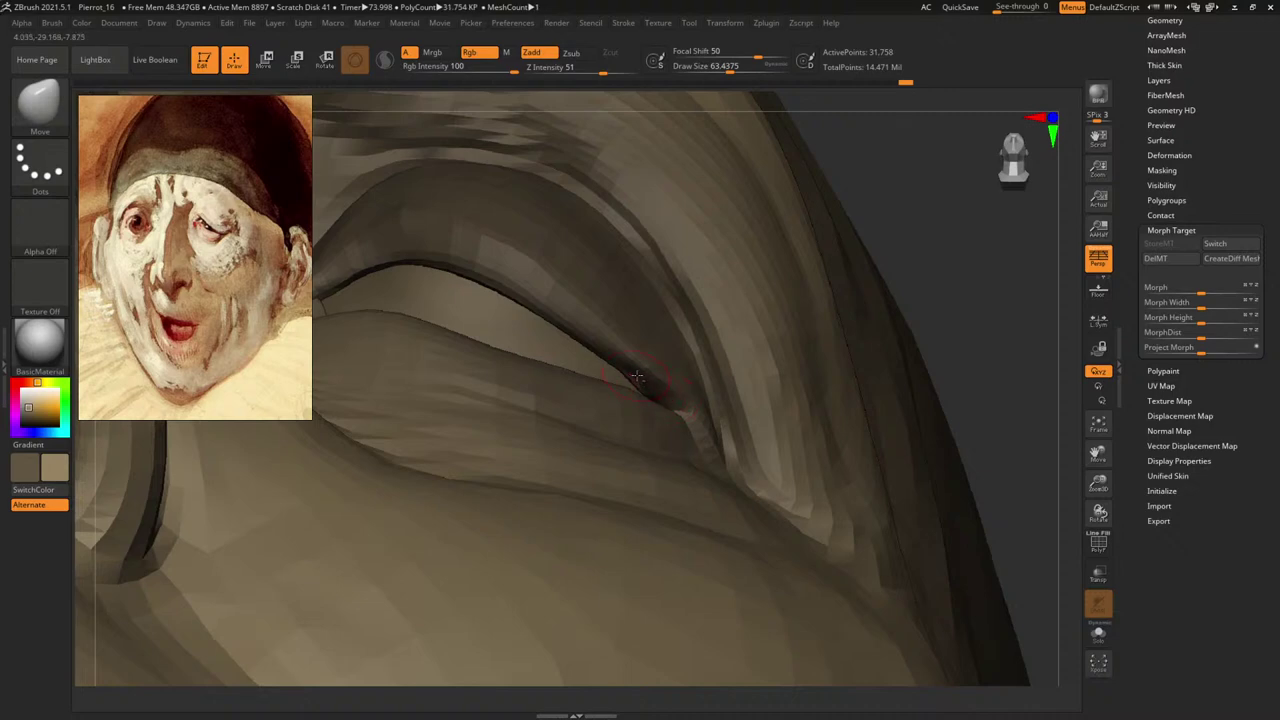
Smooth the outer eye corner and shift the meeting lids with the Move brush at a draw size of about 90.
key(shift)
shift+drag(683, 394, 666, 374)
mouse_move(915, 306)
right_down()
mouse_move(971, 317)
mouse_move(960, 328)
right_up()
key(space)
drag(651, 392, 658, 390)
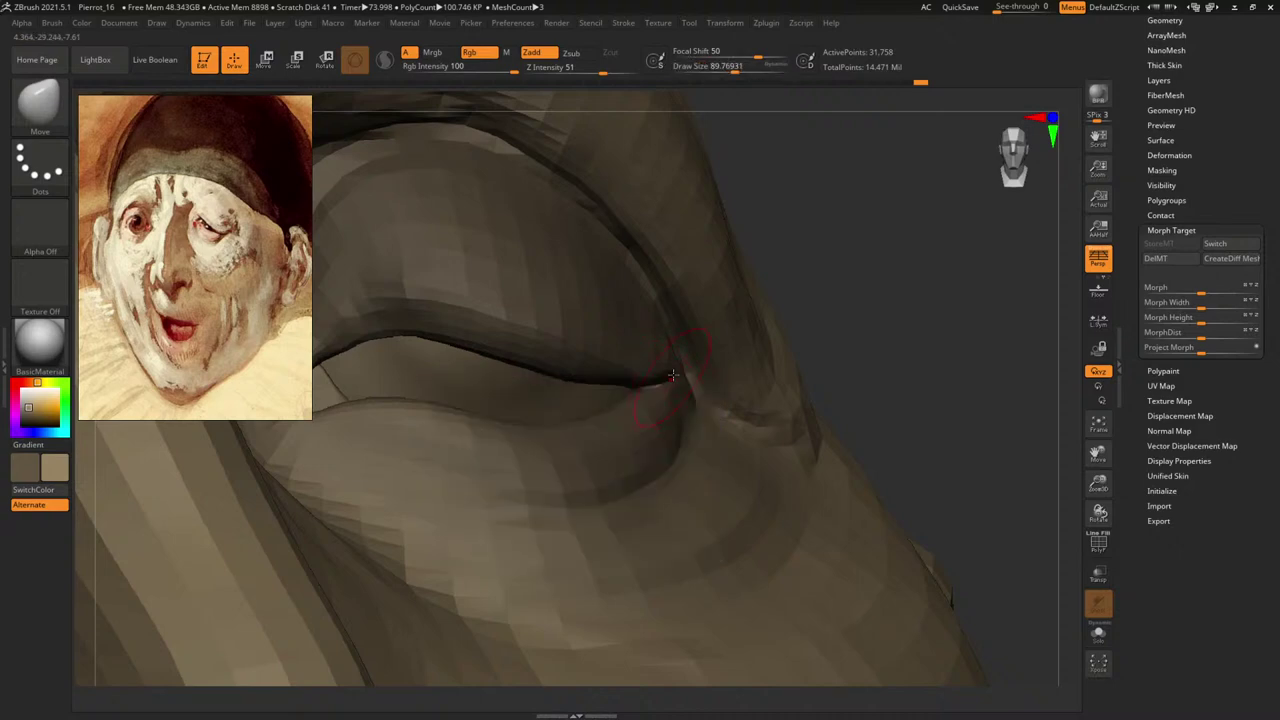
Refine the outer eye corner and its skin fold with the Move brush at draw sizes of about 119 and 76.
right_drag(691, 374, 686, 376)
key(space)
drag(686, 376, 692, 377)
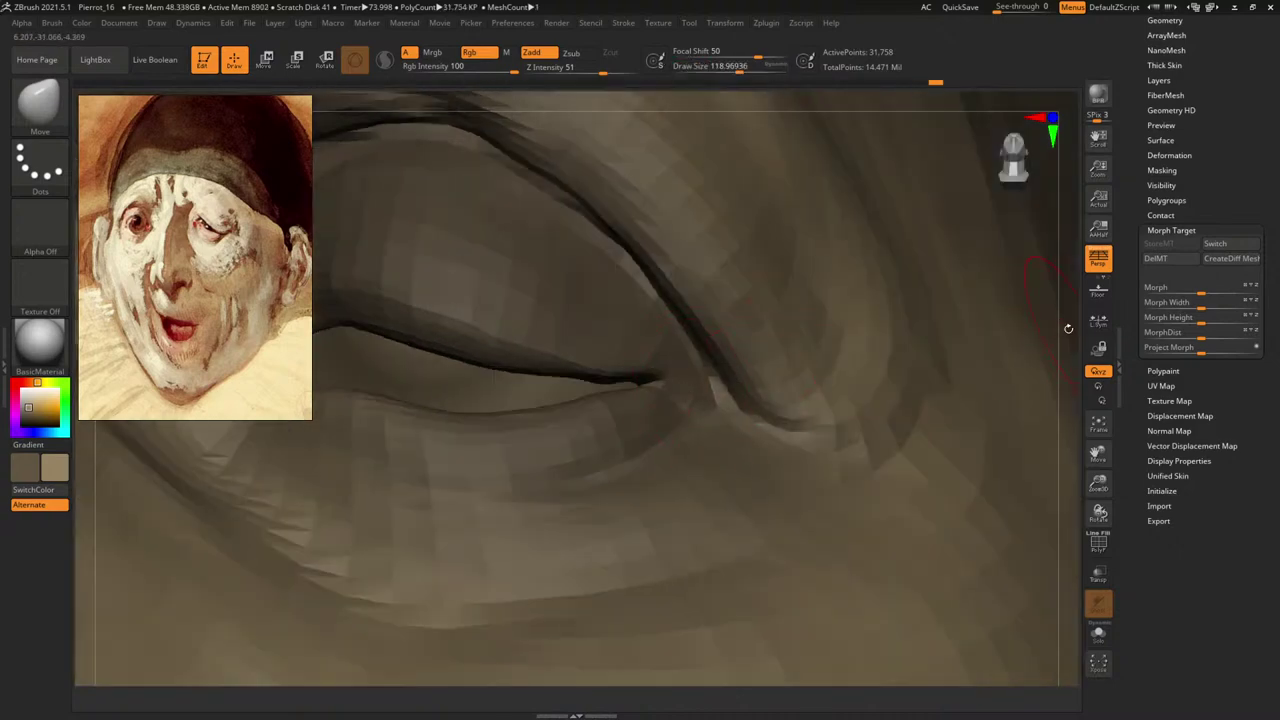
right_drag(1068, 329, 940, 370)
key(space)
drag(693, 411, 681, 407)
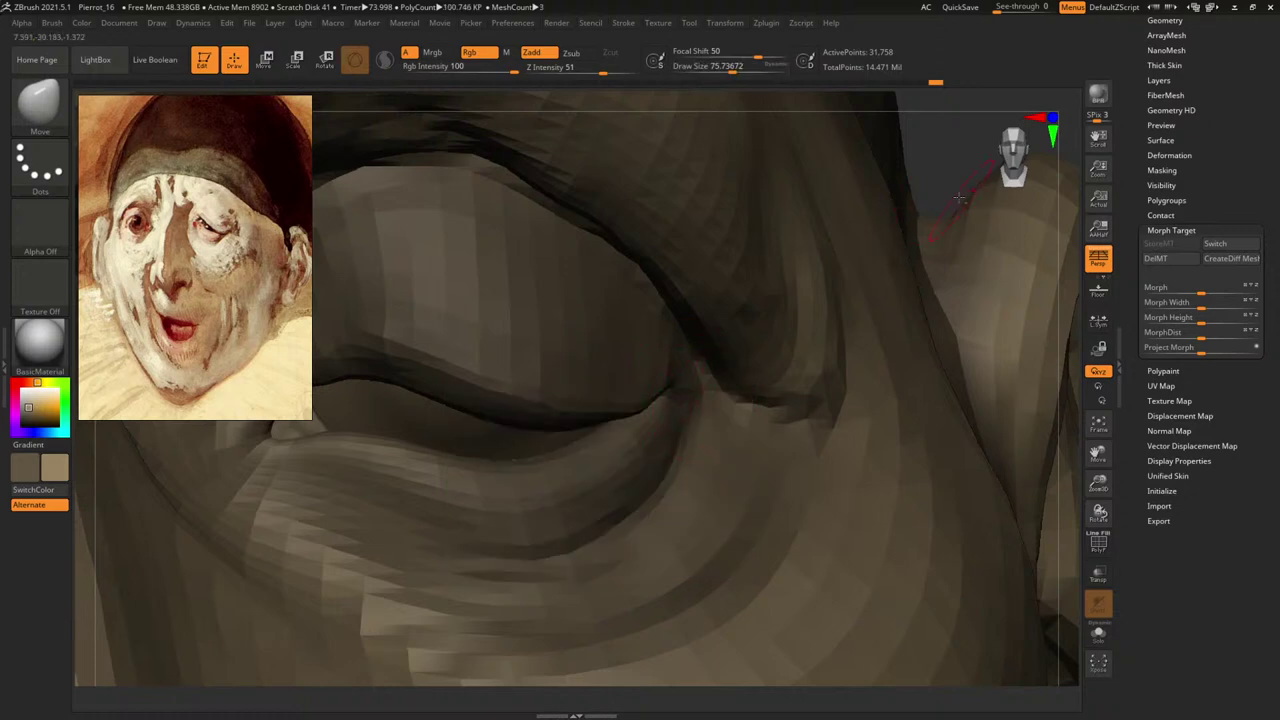
Show the polyframe and adjust the upper eyelid's edge with the Move brush at a draw size of about 16.
mouse_move(959, 197)
right_down()
mouse_move(929, 171)
mouse_move(849, 306)
mouse_move(946, 286)
mouse_move(928, 377)
right_up()
key(shift+f)
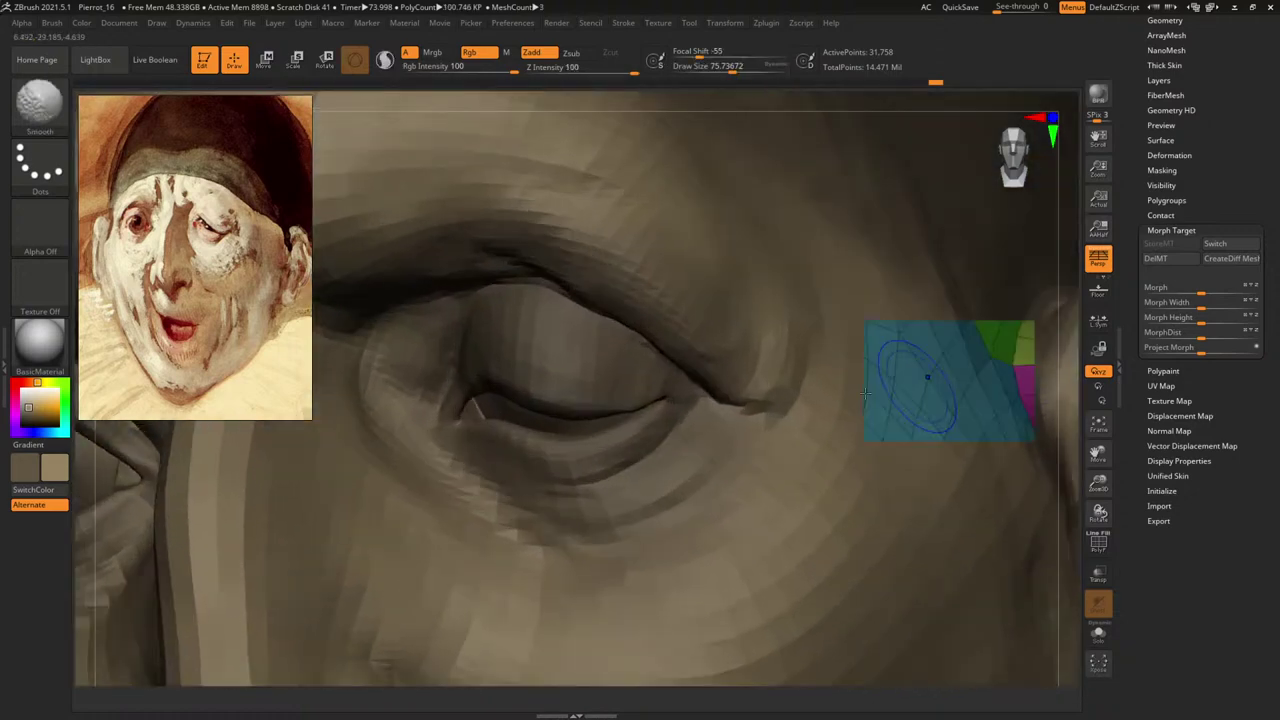
key(shift+f)
key(space)
key(space)
drag(556, 379, 531, 378)
key(space)
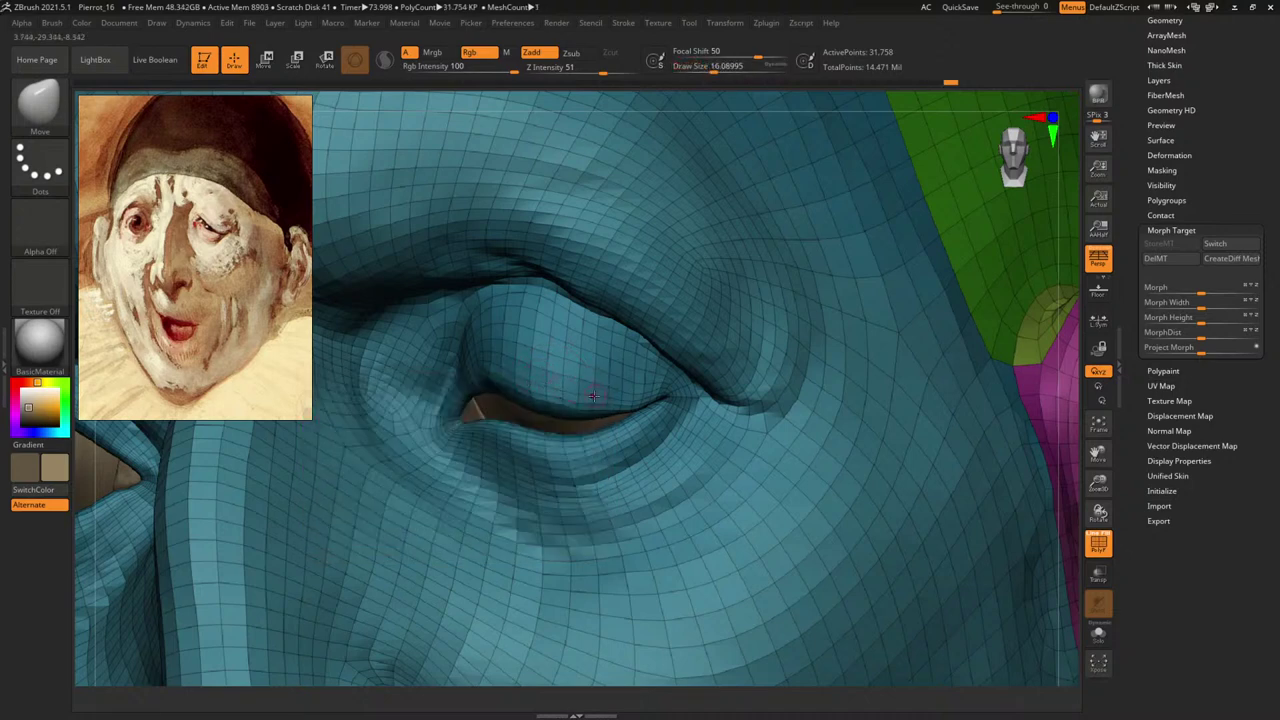
drag(1060, 414, 965, 325)
Reshape the eyelids and the fold beside the half-closed eye with the Move brush at a draw size of about 73.
key(space)
mouse_move(550, 362)
mouse_down()
mouse_move(576, 362)
mouse_move(497, 425)
mouse_move(546, 360)
mouse_move(635, 430)
mouse_move(573, 437)
mouse_move(513, 474)
mouse_move(602, 485)
mouse_up()
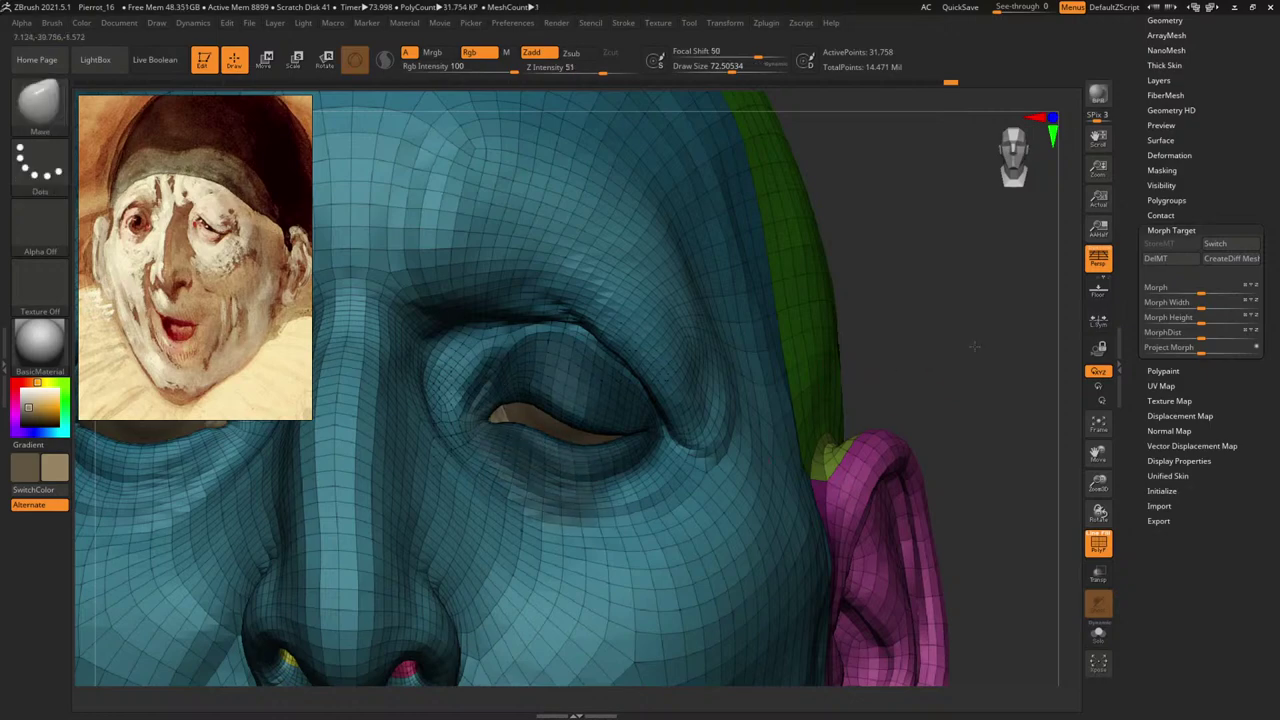
mouse_move(890, 385)
alt+mouse_down()
mouse_move(879, 345)
mouse_move(903, 354)
mouse_move(820, 352)
alt+mouse_up()
alt+drag(820, 352, 715, 379)
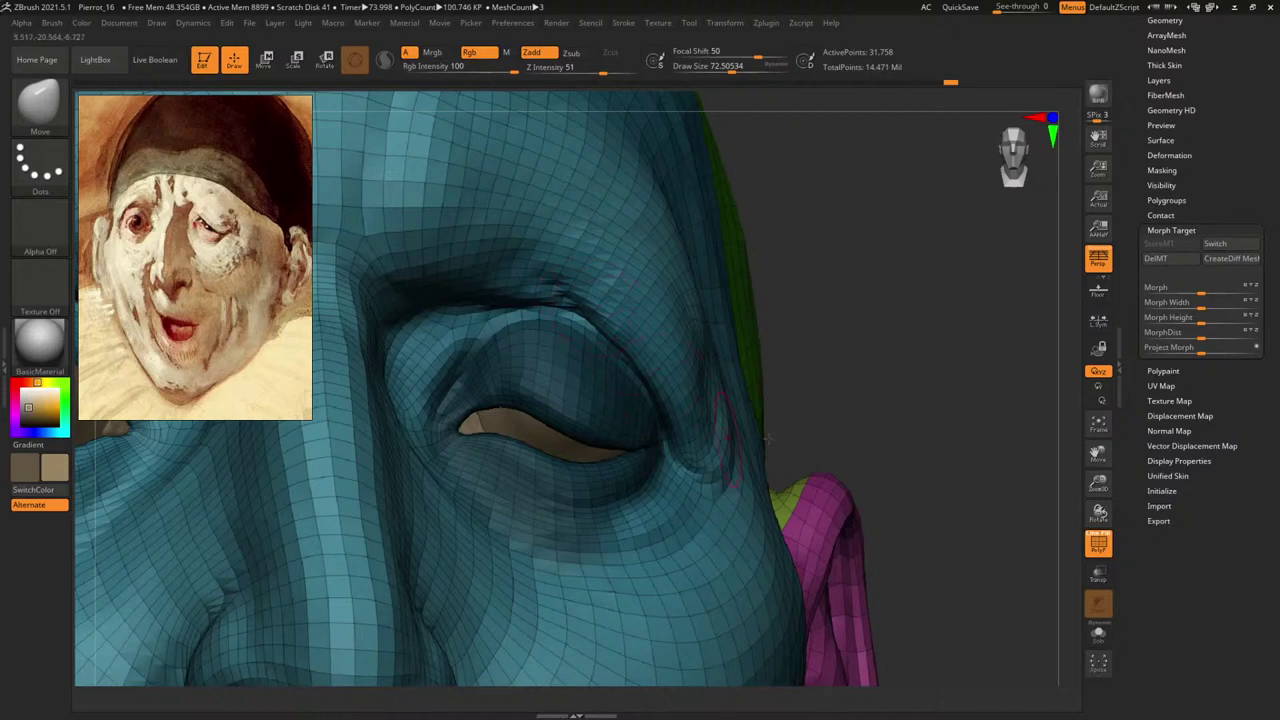
ctrl+click(887, 334)
alt+drag(897, 343, 831, 257)
ctrl+click(879, 338)
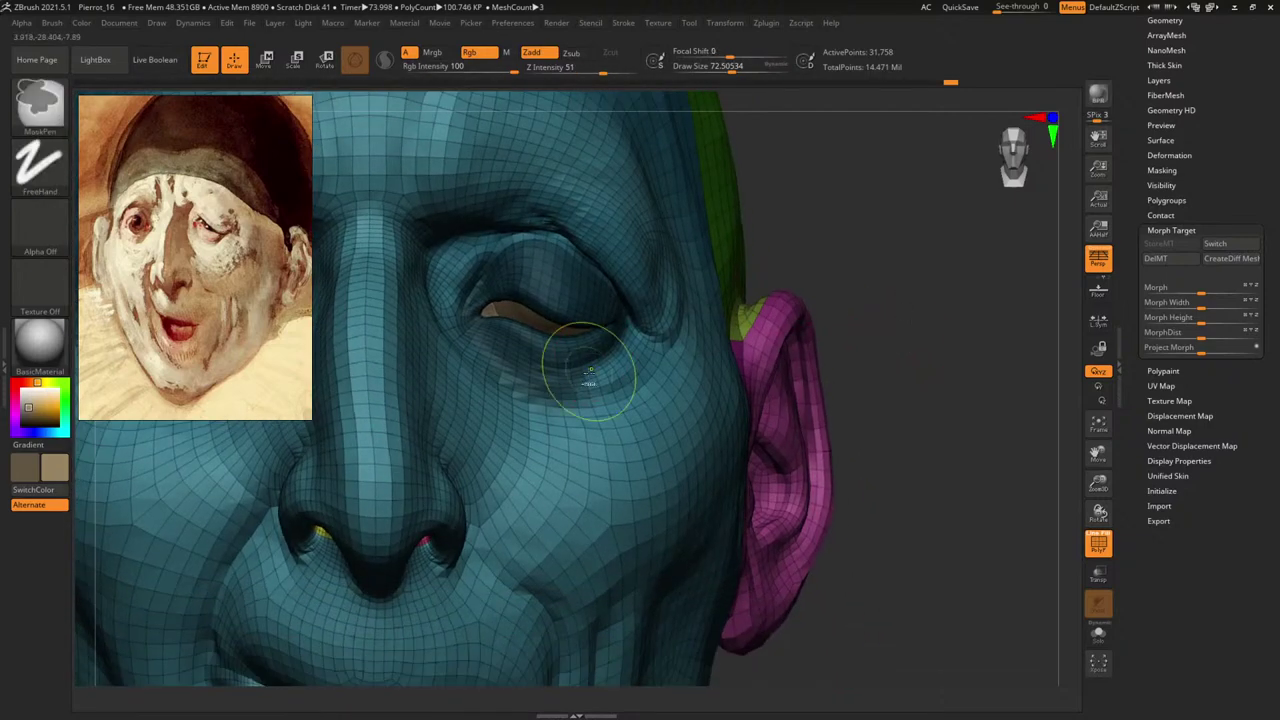
Mask the area beneath the half-closed eye, hide the polyframe and refine the mask at a draw size of about 46.
mouse_move(590, 372)
ctrl+mouse_down()
mouse_move(605, 385)
mouse_move(611, 357)
mouse_move(645, 374)
mouse_move(596, 397)
mouse_move(484, 372)
ctrl+mouse_up()
key(shift+f)
drag(950, 292, 908, 200)
ctrl+click(530, 337)
key(space)
mouse_move(527, 328)
mouse_down()
mouse_move(515, 312)
mouse_move(494, 335)
mouse_move(520, 354)
mouse_up()
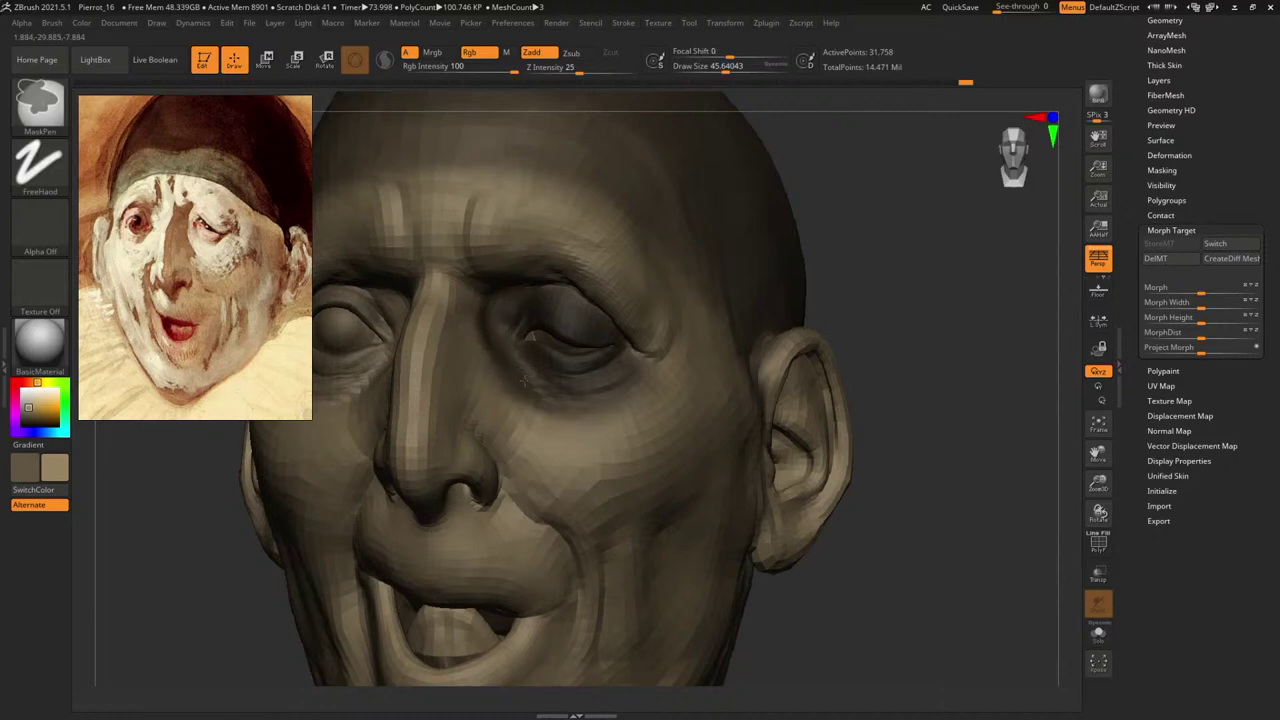
mouse_move(878, 350)
mouse_down()
mouse_move(911, 332)
mouse_move(900, 267)
mouse_up()
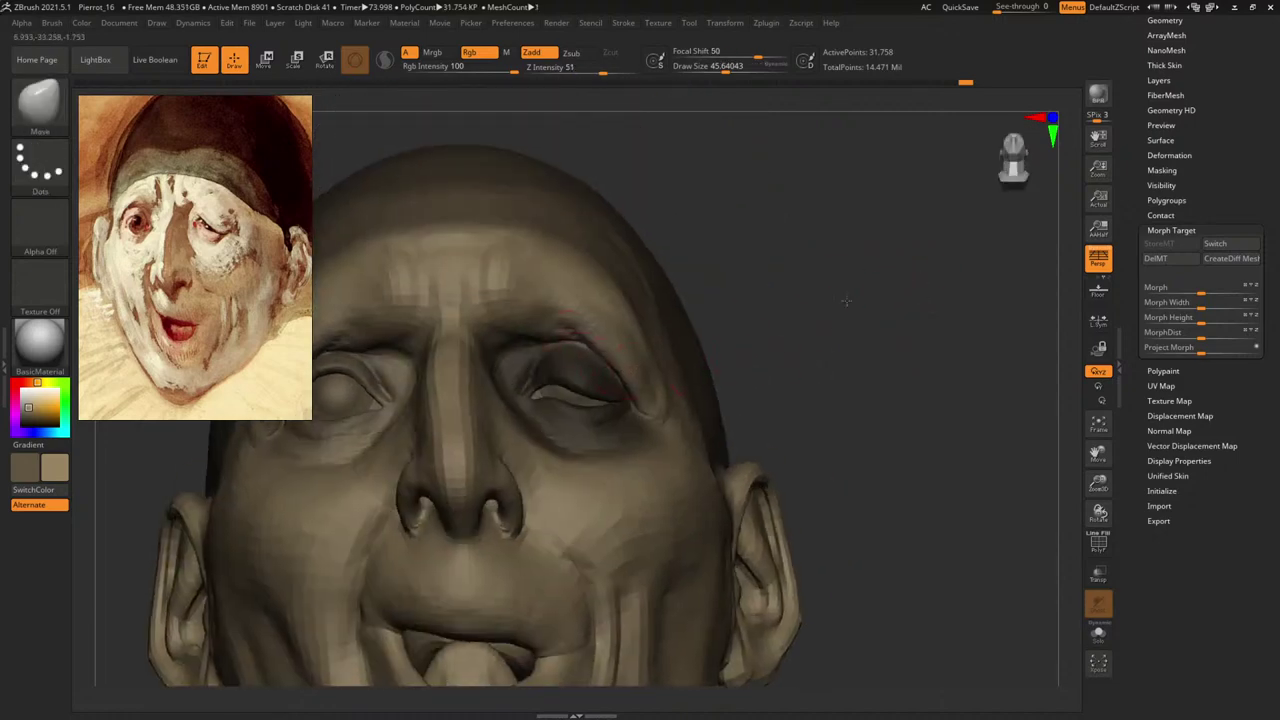
Refine the upper lid crease with the Move brush at draw sizes of about 41 and 30, inverting the mask as needed.
mouse_move(846, 300)
alt+mouse_down()
mouse_move(951, 289)
mouse_move(983, 317)
mouse_move(966, 292)
alt+mouse_up()
key(space)
drag(578, 326, 574, 326)
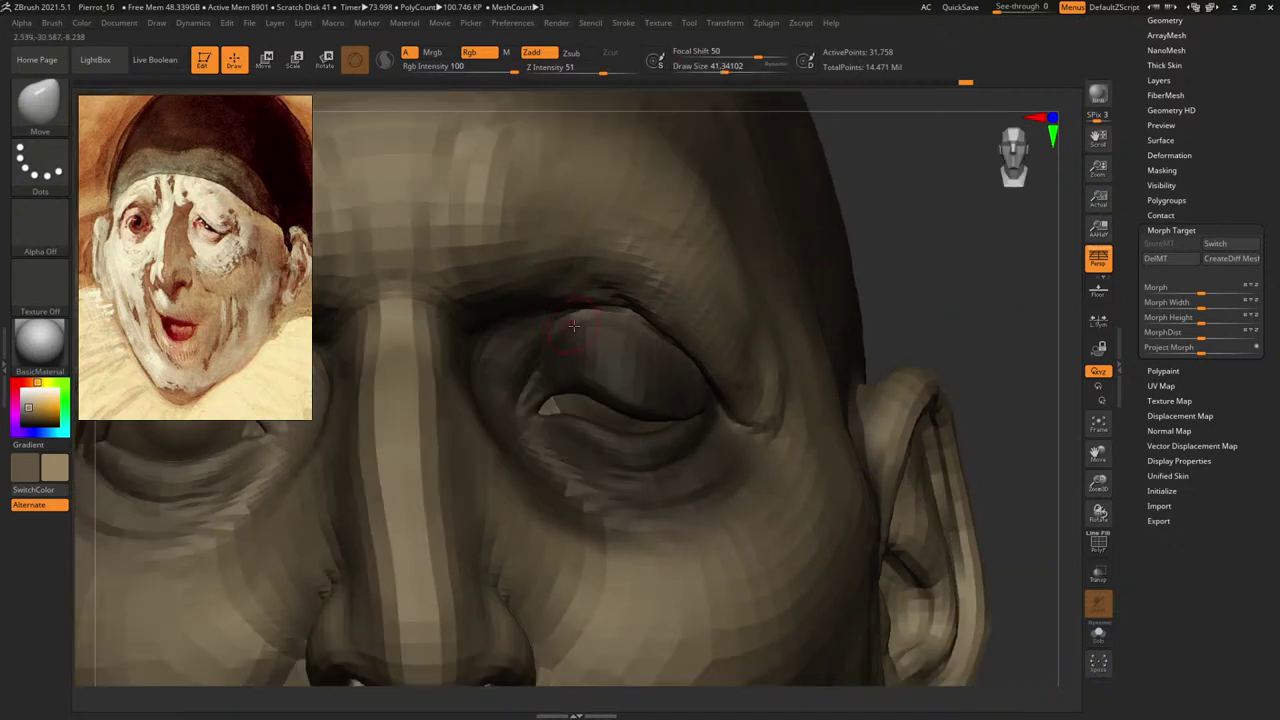
key(space)
key(ctrl)
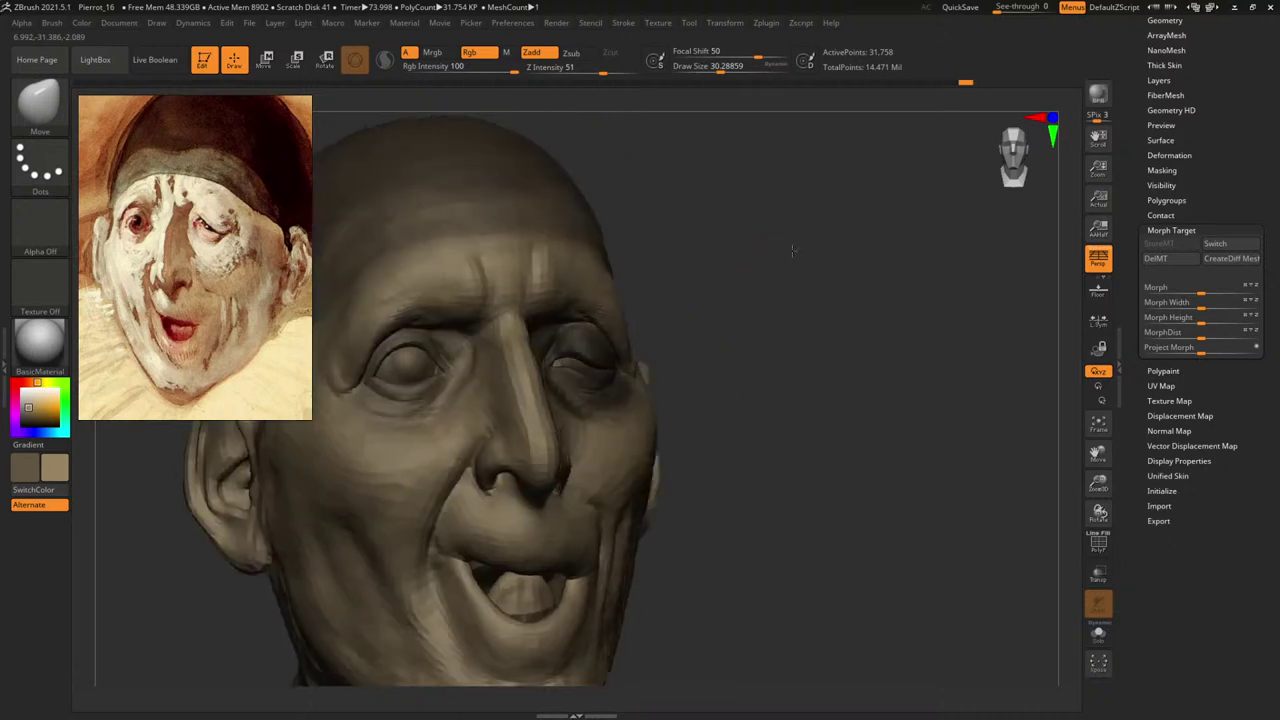
key(ctrl)
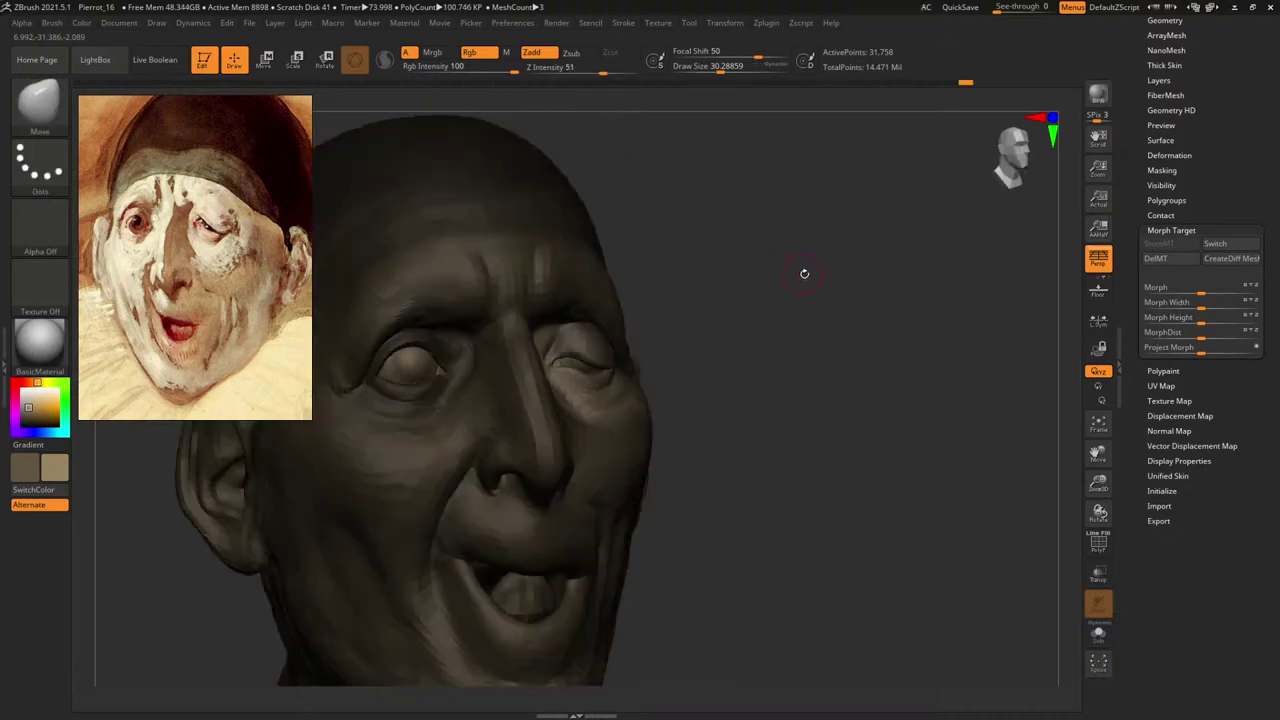
mouse_move(803, 274)
shift+mouse_down()
mouse_move(800, 260)
mouse_move(870, 261)
mouse_move(851, 266)
shift+mouse_up()
ctrl+click(800, 260)
Swell the skin fold above the half-closed eye using the Inflate brush at a draw size of about 179.
key(b)
key(i)
key(n)
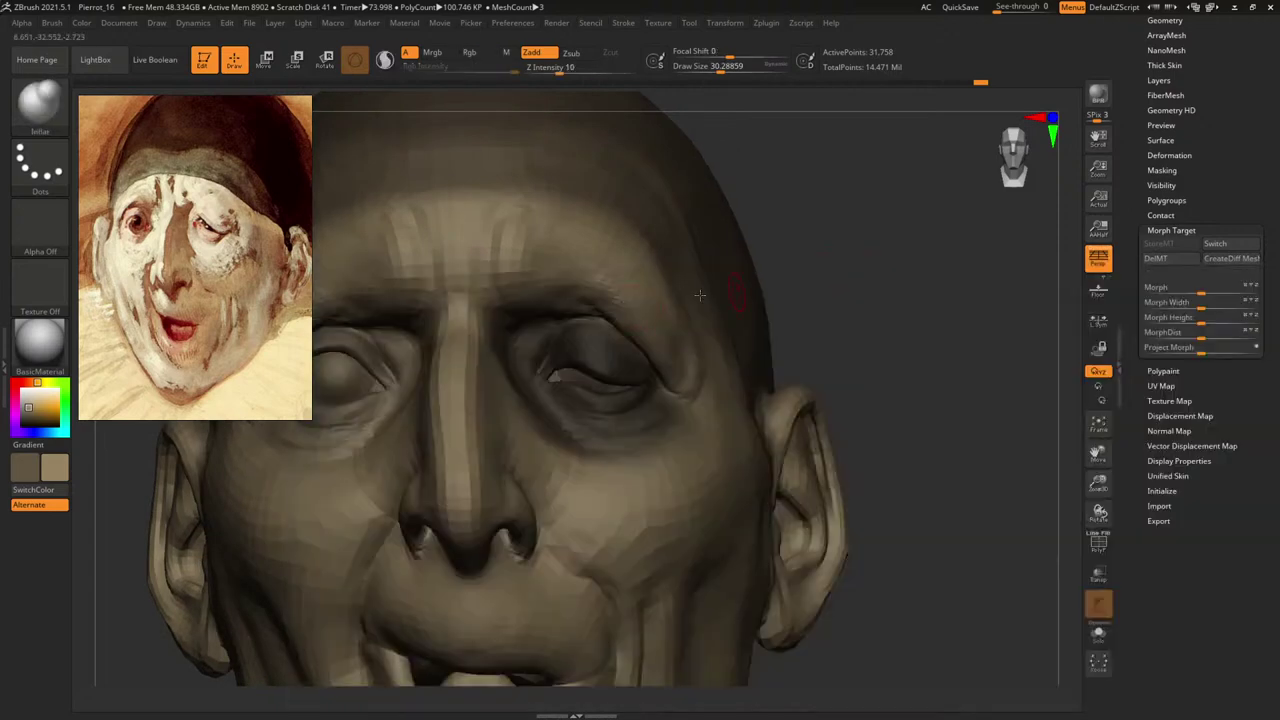
key(space)
drag(647, 310, 652, 310)
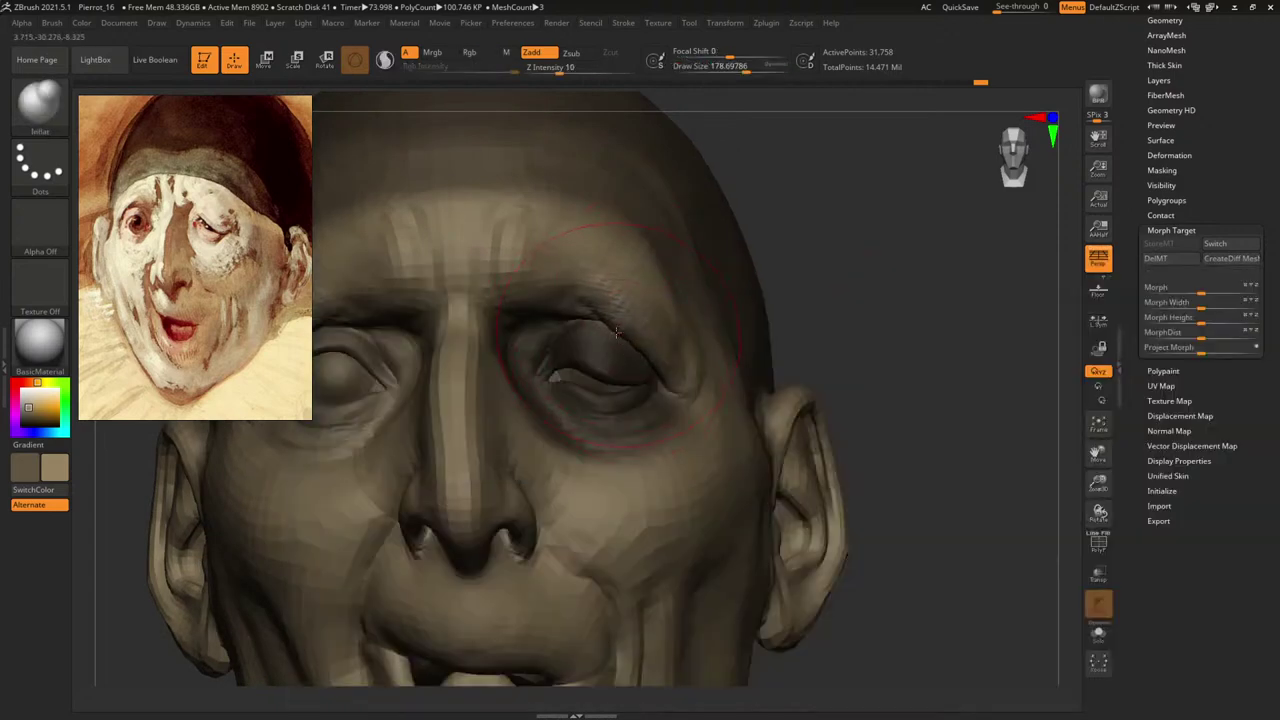
Inflate the narrow crease along the upper eyelid with a small brush, starting at a draw size of about 22.
key(space)
key(space)
drag(563, 330, 540, 329)
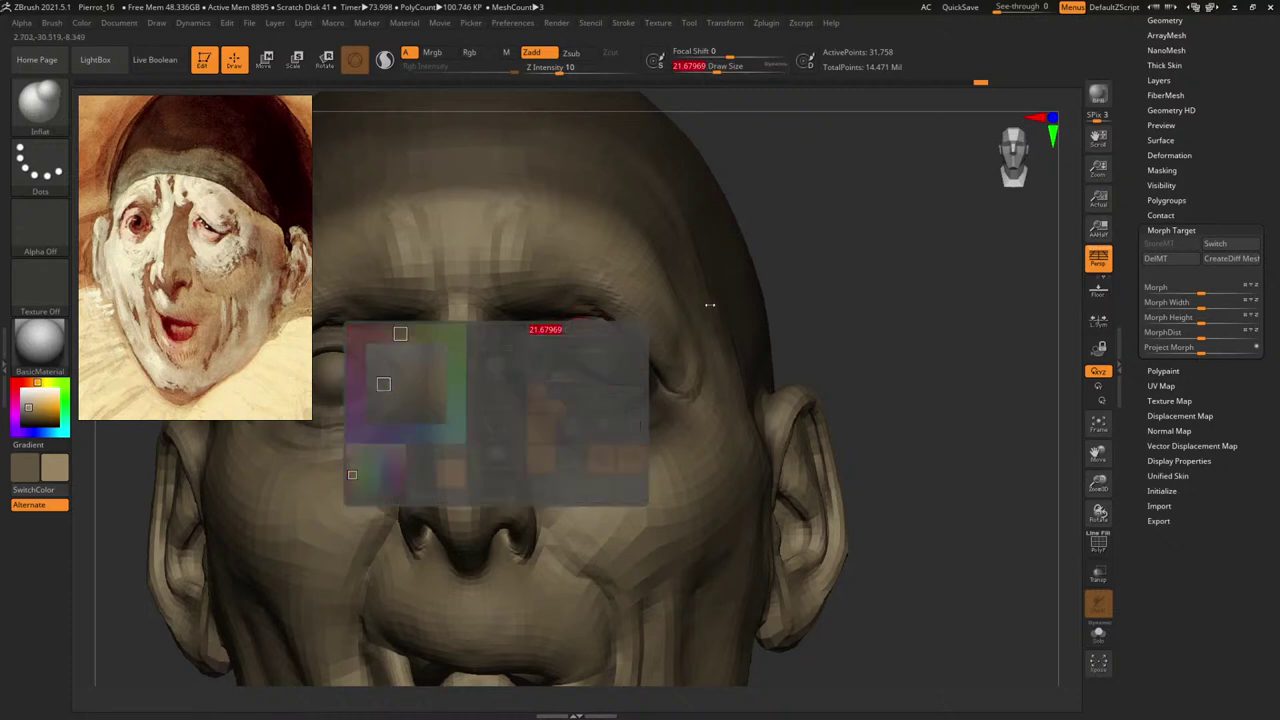
alt+drag(900, 305, 928, 392)
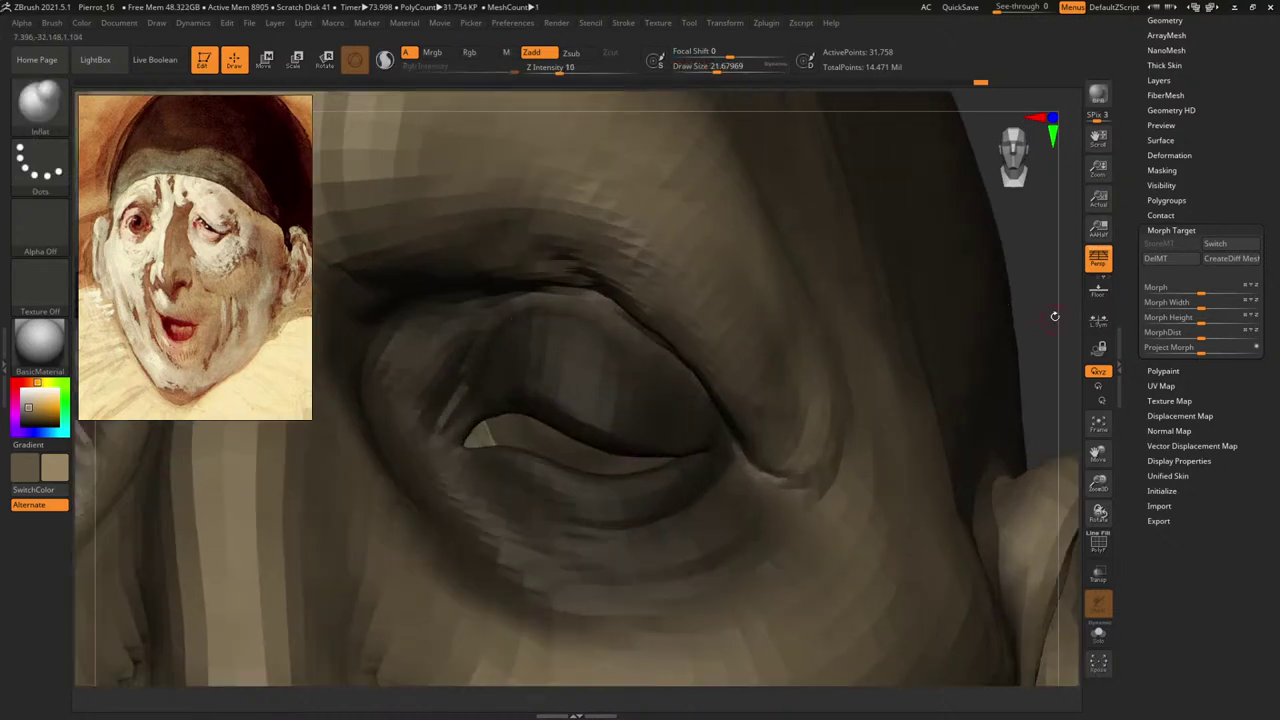
mouse_move(1054, 314)
mouse_down()
mouse_move(997, 314)
mouse_move(1044, 312)
mouse_up()
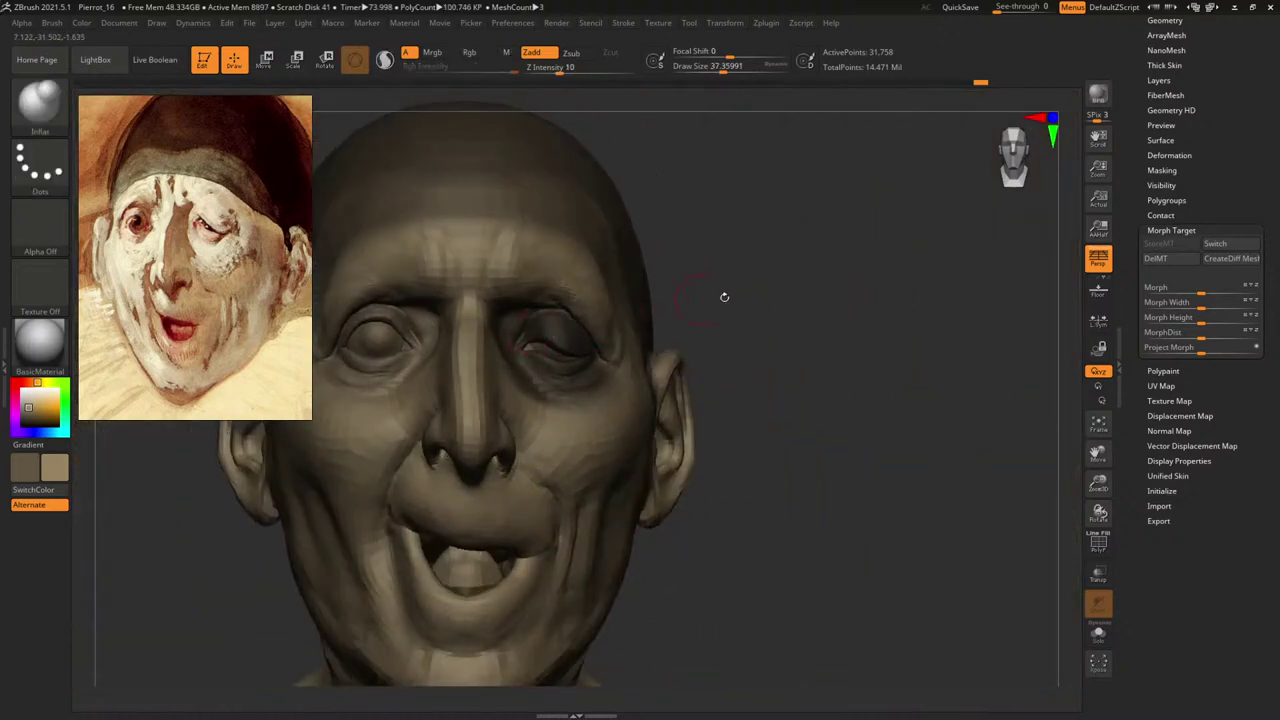
Build up the drooping brow fold over the half-closed eye using the Inflate brush at a draw size of about 114.
key(shift+d)
ctrl+click(799, 313)
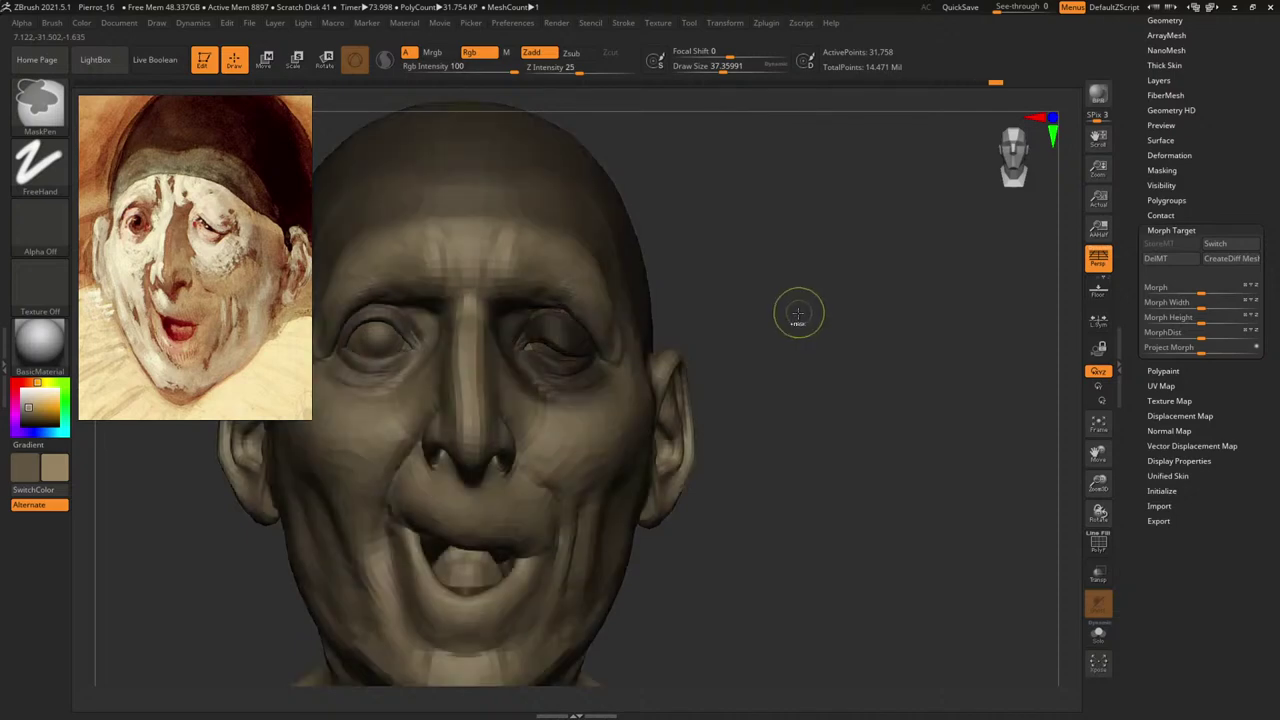
key(b)
key(i)
key(n)
drag(750, 316, 640, 318)
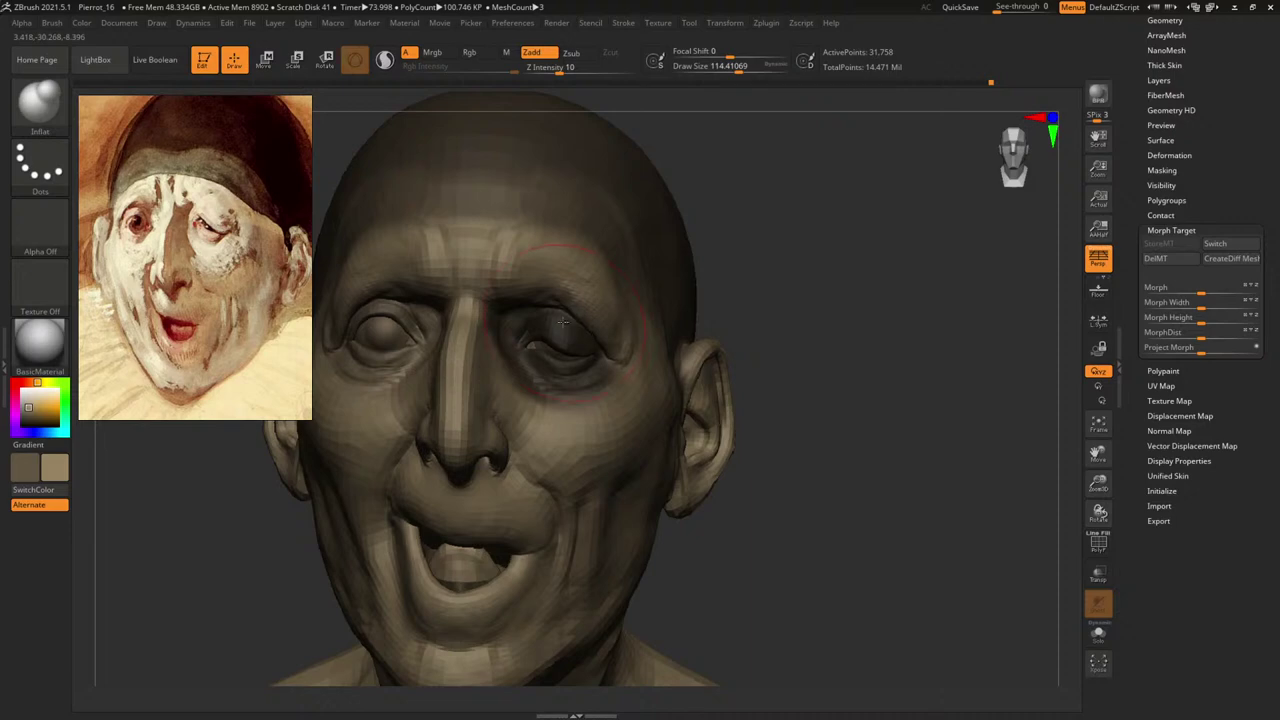
drag(570, 330, 575, 330)
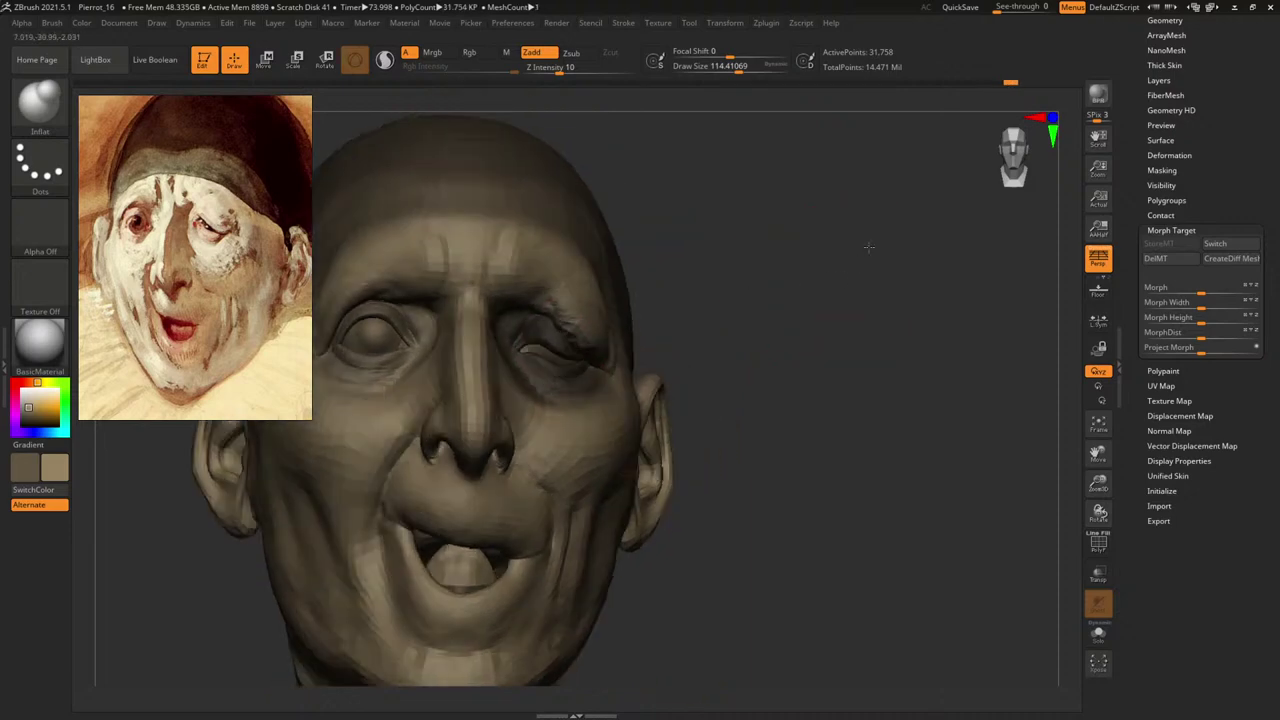
Smooth the inflated fold from above the upper eyelid down to the outer corner of the eye.
ctrl+right_drag(585, 300, 585, 342)
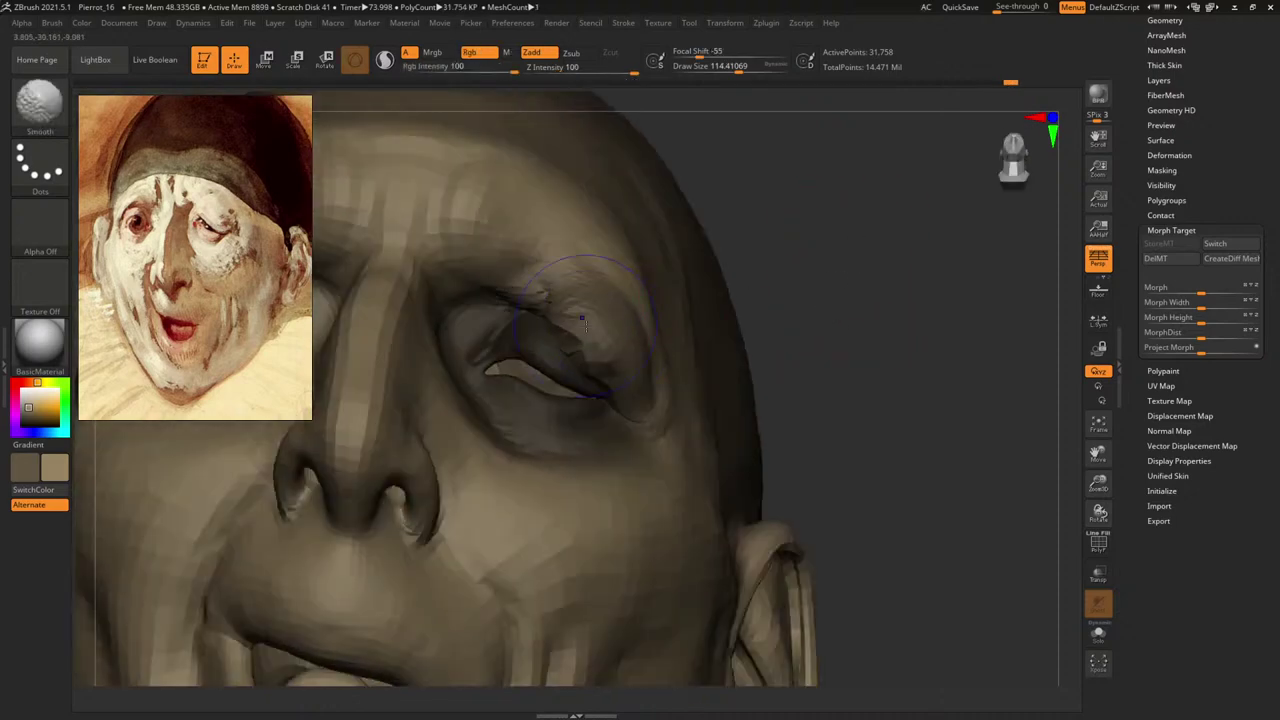
drag(880, 309, 800, 306)
shift+drag(545, 285, 640, 378)
mouse_move(916, 264)
mouse_down()
mouse_move(971, 263)
mouse_move(850, 285)
mouse_up()
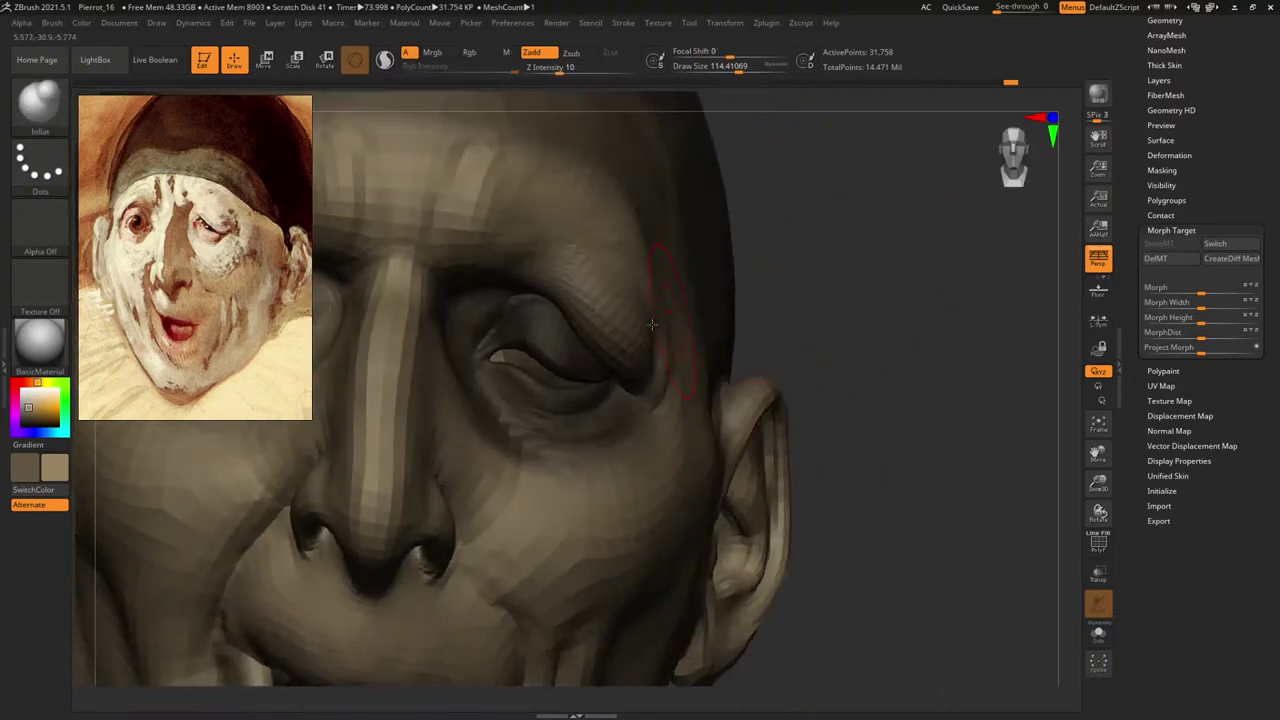
Smooth the upper eyelid and the hollow beneath the brow fold of the half-closed eye at a draw size of about 144.
key(space)
drag(571, 327, 550, 322)
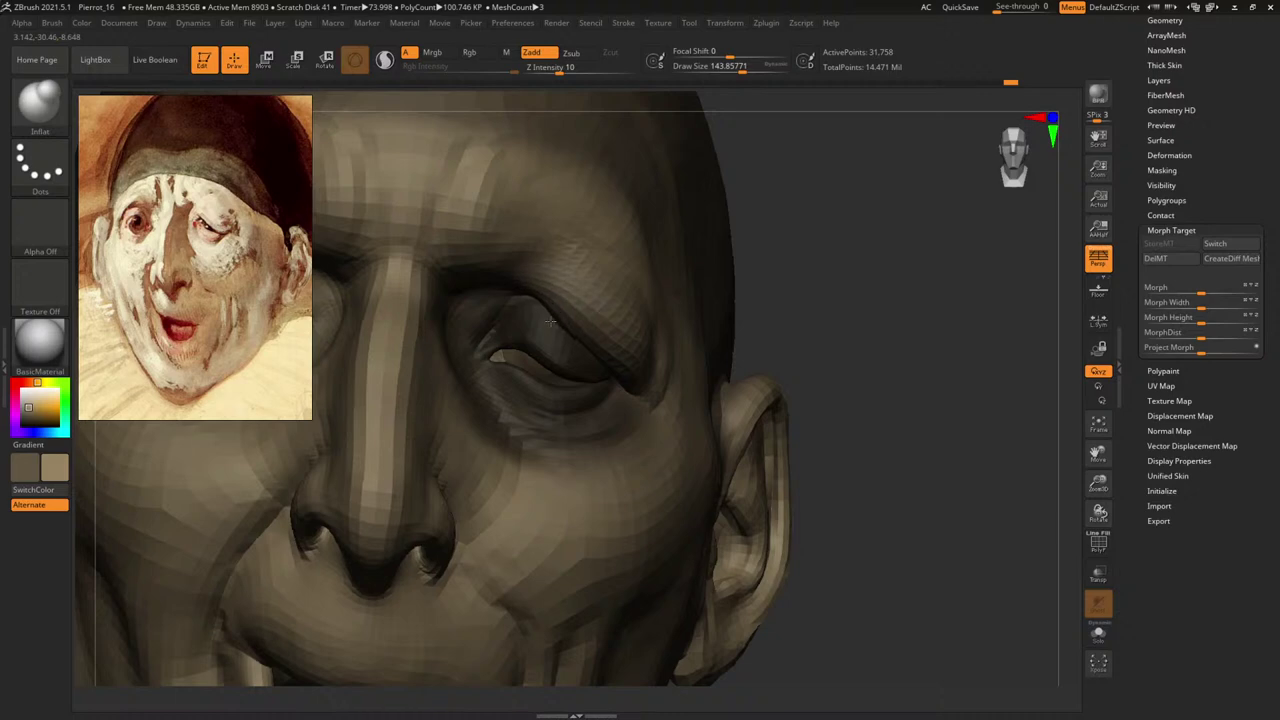
right_drag(582, 366, 706, 289)
shift+drag(537, 331, 550, 316)
right_drag(643, 290, 560, 262)
right_drag(497, 318, 751, 289)
right_drag(573, 364, 714, 314)
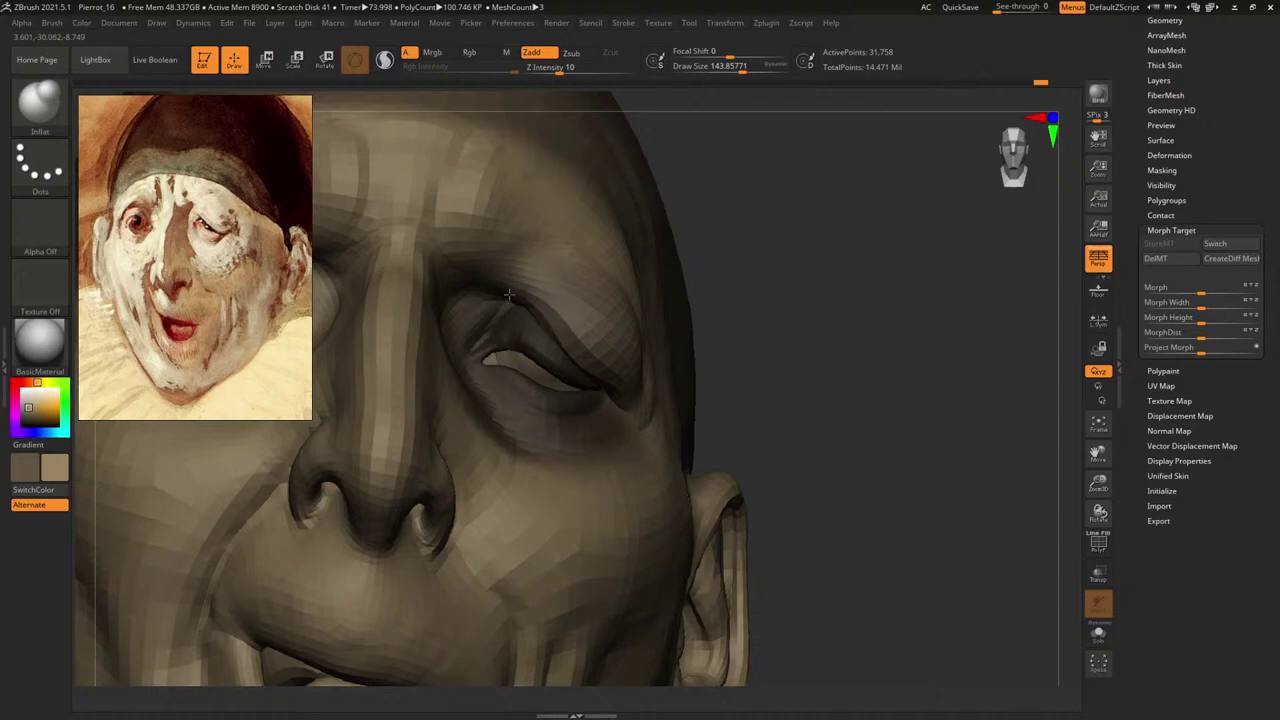
right_drag(757, 274, 793, 330)
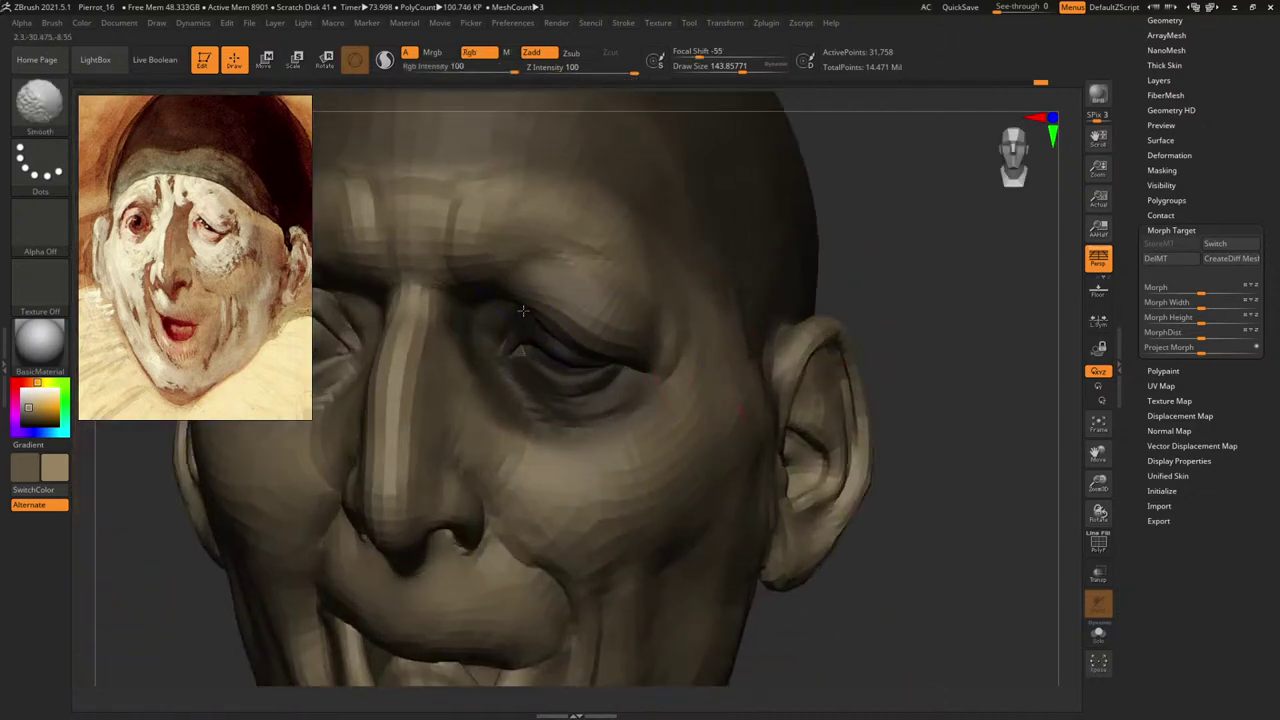
Examine the wireframe's polygon flow around the half-closed eye and check the face from several angles.
key(shift+f)
key(shift+f)
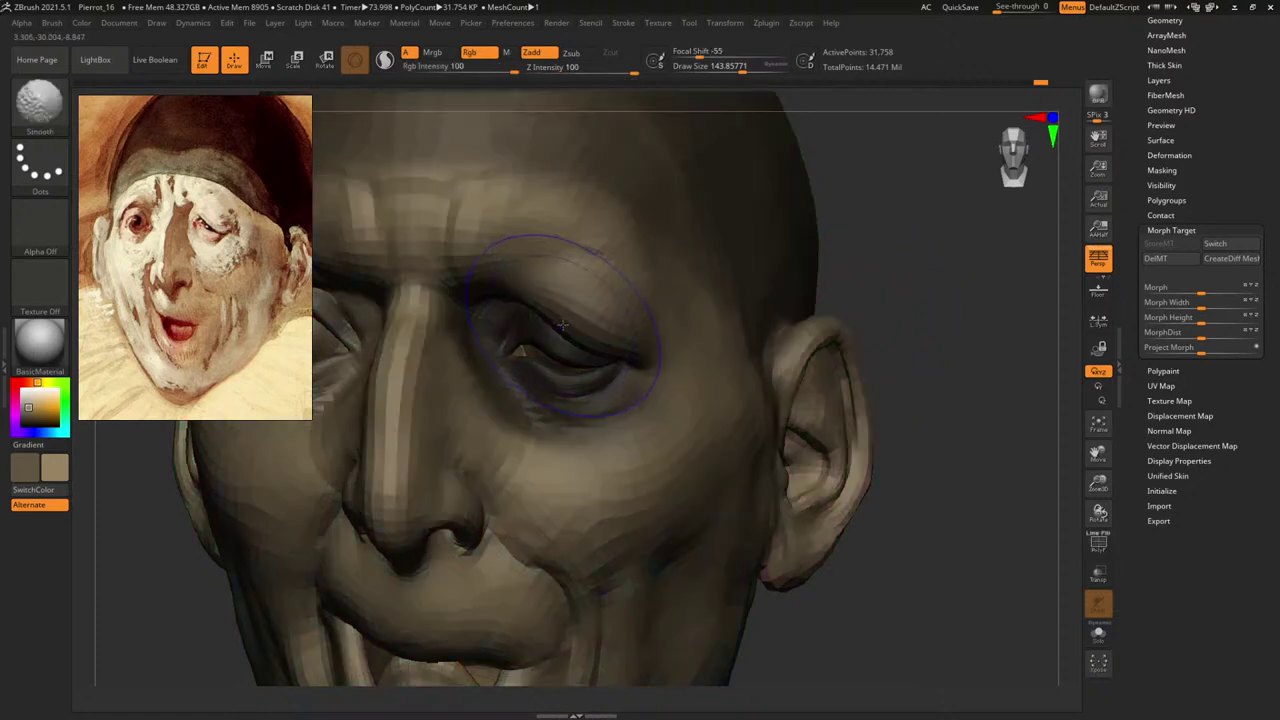
key(shift+f)
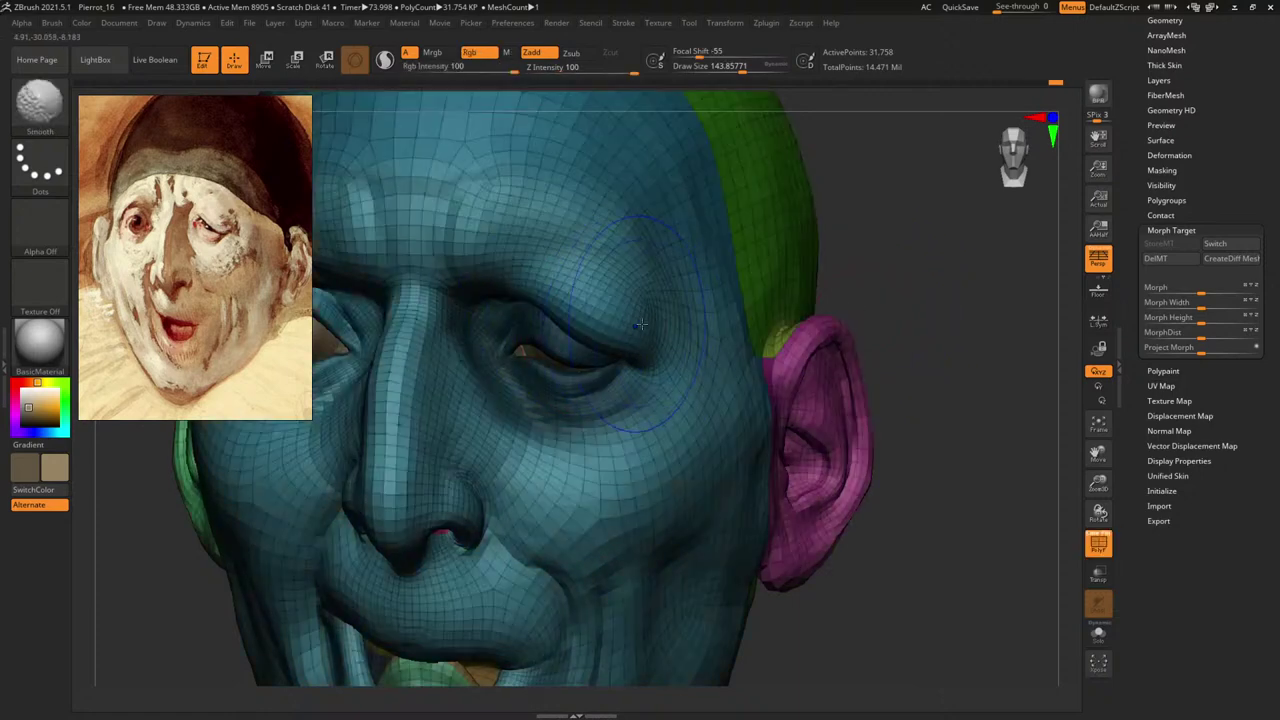
key(shift+f)
right_drag(913, 310, 925, 308)
mouse_move(925, 308)
ctrl+right_down()
mouse_move(863, 289)
mouse_move(694, 289)
mouse_move(876, 358)
mouse_move(806, 313)
ctrl+right_up()
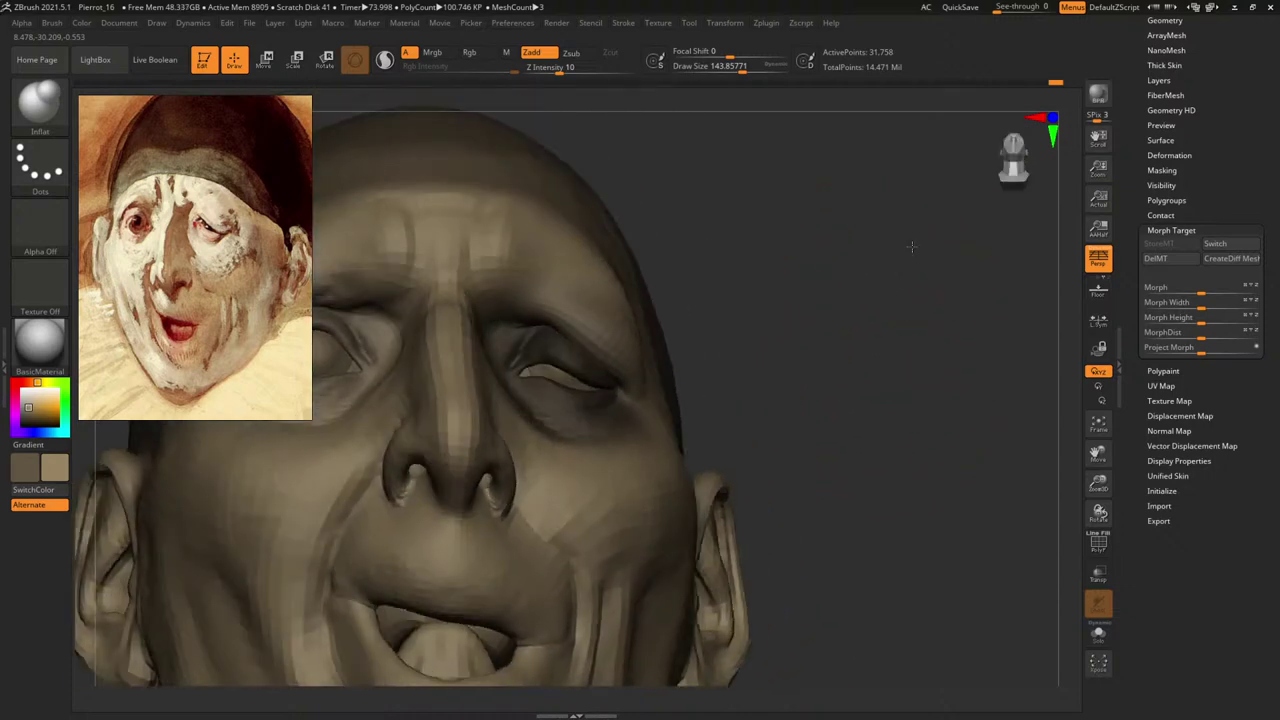
Build up the underside of the brow fold above the upper eyelid using the ClayBuildup brush at a draw size of about 79.
key(b)
key(c)
key(b)
key(space)
drag(591, 313, 581, 312)
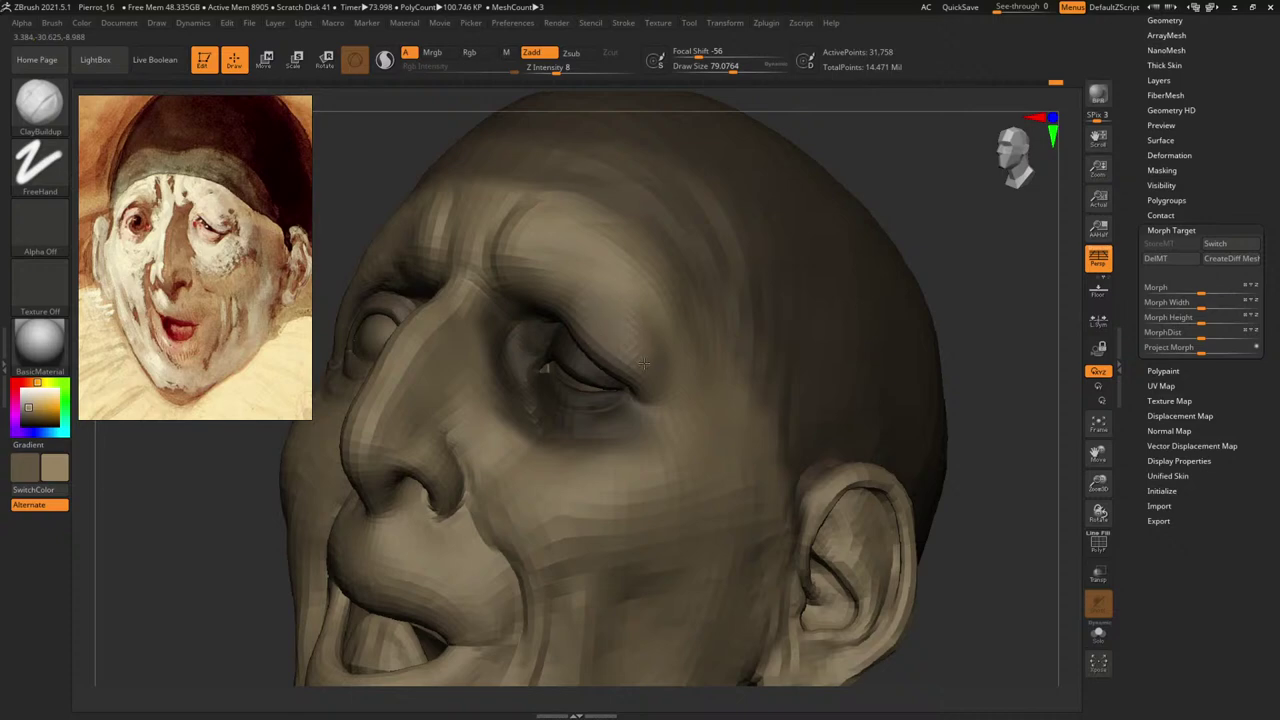
mouse_move(994, 371)
right_down()
mouse_move(977, 397)
mouse_move(763, 349)
mouse_move(800, 310)
mouse_move(909, 408)
mouse_move(968, 382)
mouse_move(855, 380)
right_up()
Reshape the upper eyelid toward the inner corner of the half-closed eye using the Move brush at a draw size of about 106.
key(b)
key(m)
key(v)
key(bracketright)
drag(592, 336, 555, 347)
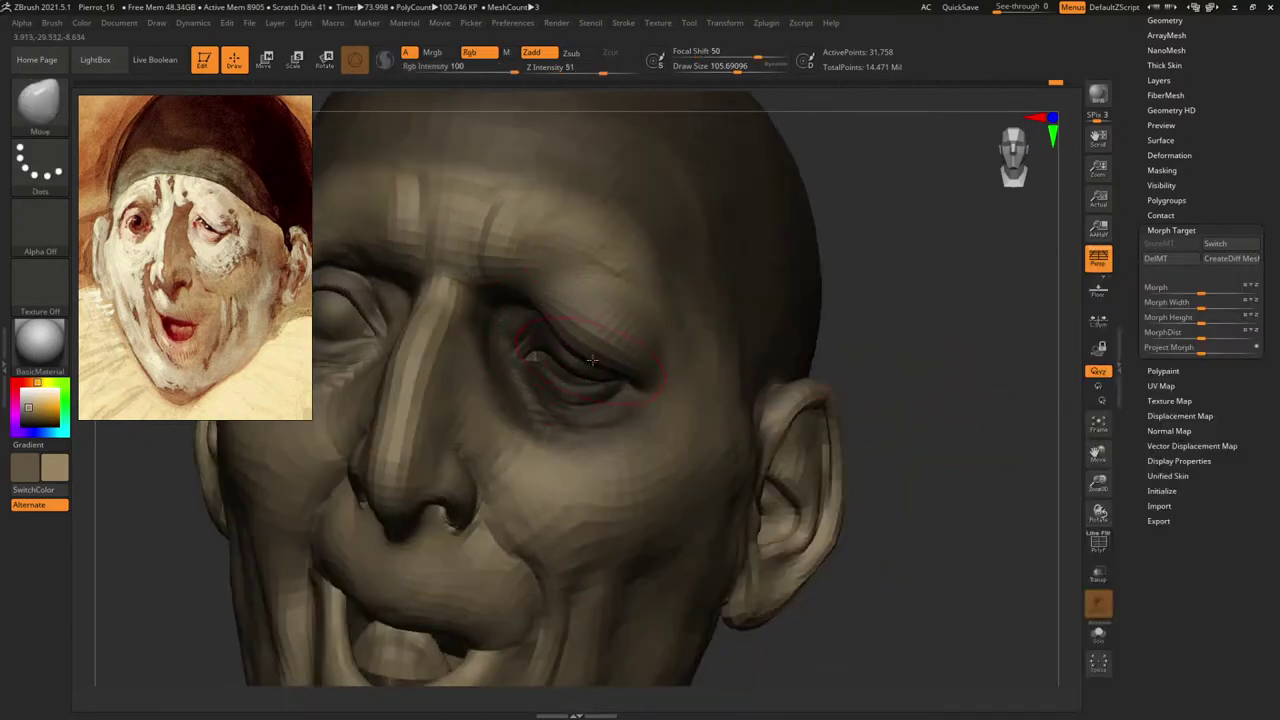
mouse_move(913, 350)
right_down()
mouse_move(924, 323)
mouse_move(907, 348)
right_up()
Brush the area around the half-closed eye back toward the stored shape using the Morph brush at intensity 25.
key(shift)
key(b)
key(m)
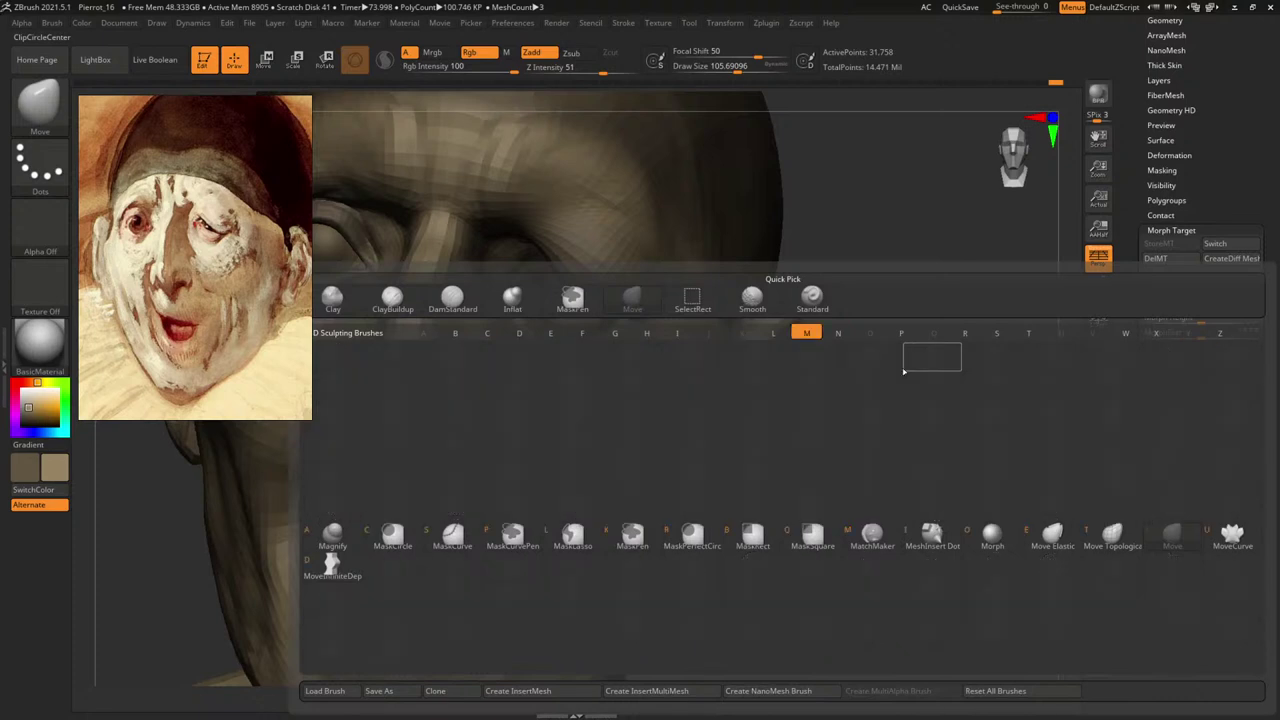
key(o)
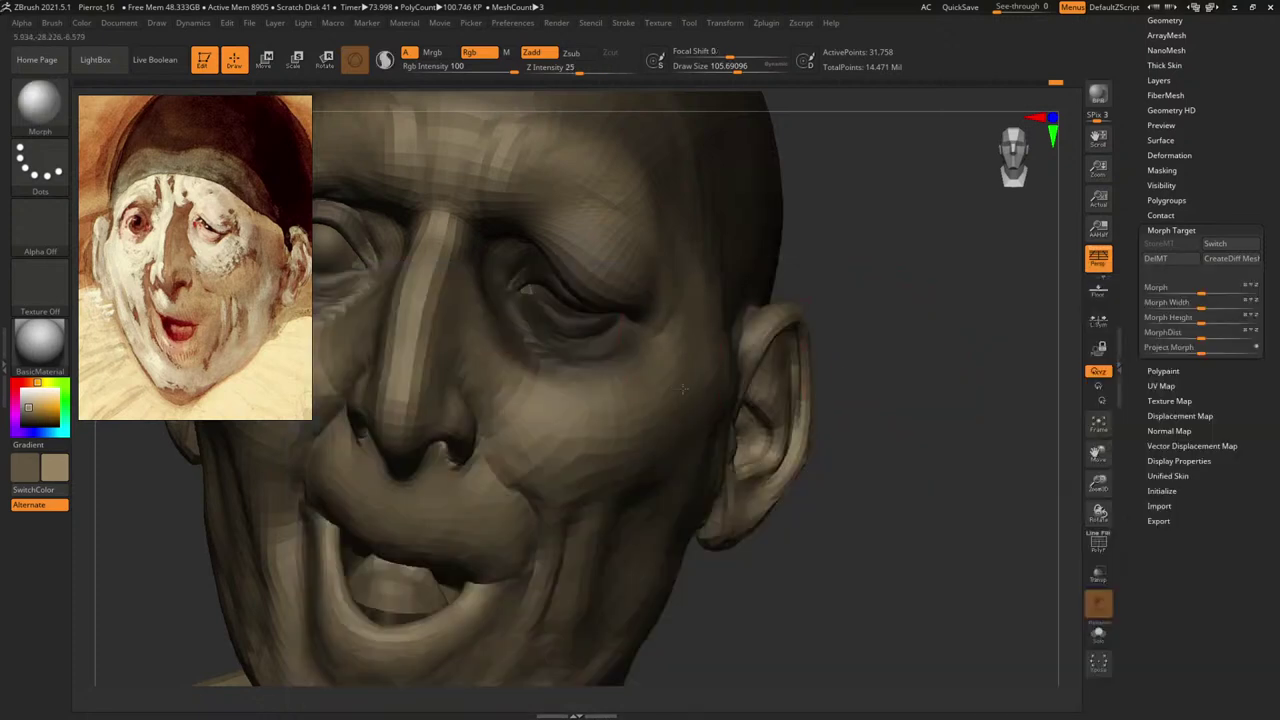
mouse_move(950, 362)
right_down()
mouse_move(977, 306)
mouse_move(982, 334)
right_up()
key(shift)
right_drag(827, 314, 878, 374)
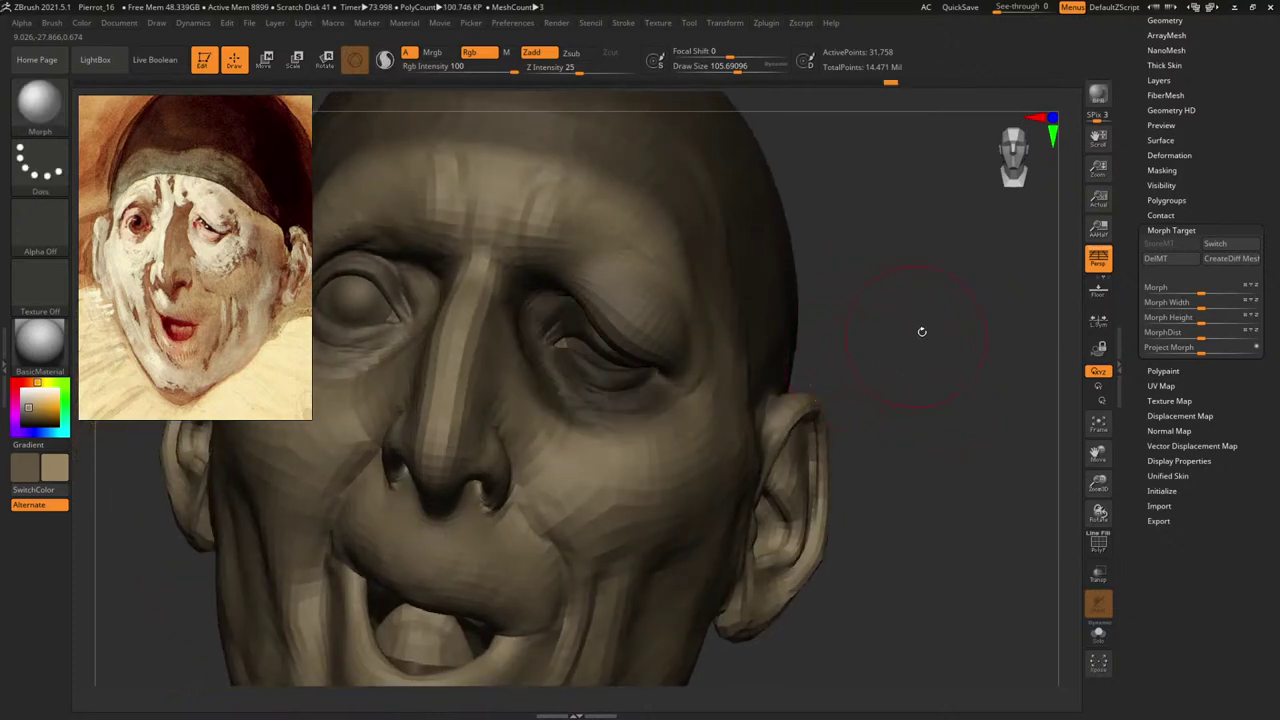
Adjust the brow fold and upper lid of the half-closed eye using the Move brush at a draw size of about 128.
mouse_move(922, 333)
right_down()
mouse_move(930, 301)
mouse_move(857, 349)
mouse_move(866, 383)
mouse_move(802, 355)
right_up()
key(b)
key(m)
key(v)
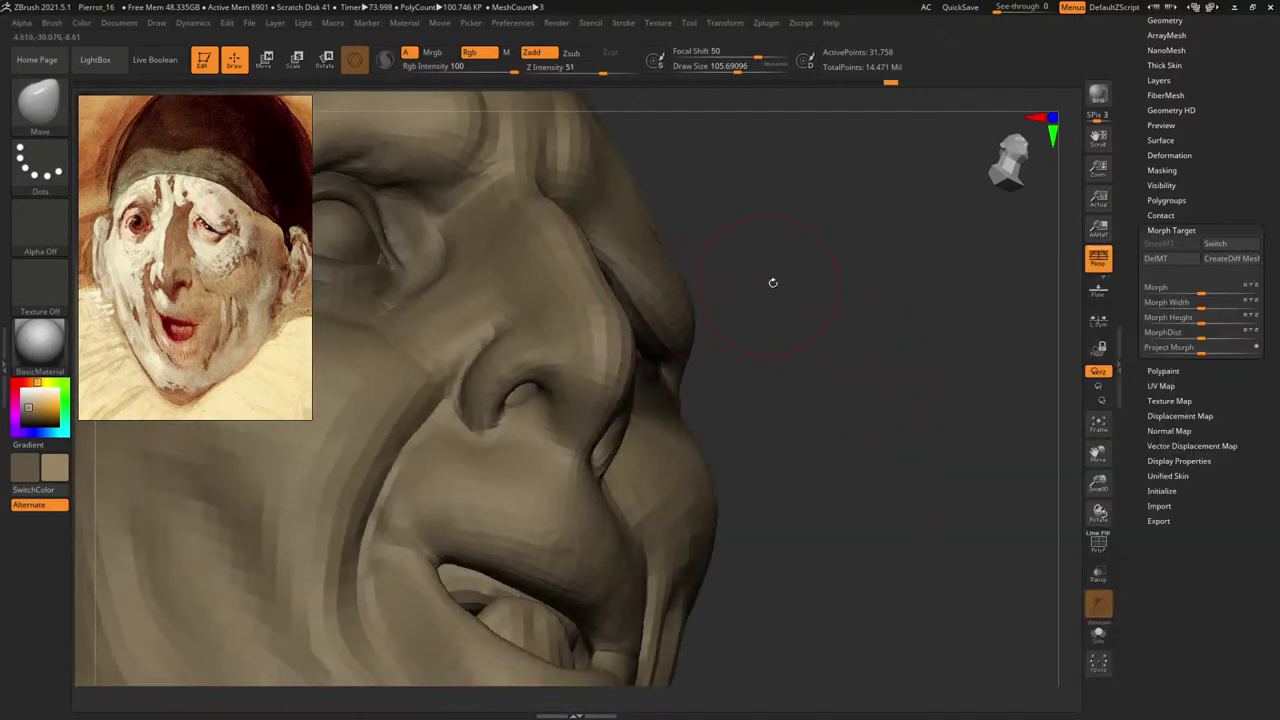
right_drag(771, 280, 594, 286)
mouse_move(803, 255)
right_down()
mouse_move(817, 283)
mouse_move(843, 291)
mouse_move(832, 305)
right_up()
key(space)
mouse_move(575, 290)
mouse_down()
mouse_move(592, 294)
mouse_move(575, 310)
mouse_up()
Smooth the skin of the inner eye socket between the nose bridge and the half-closed upper lid.
key(space)
key(shift)
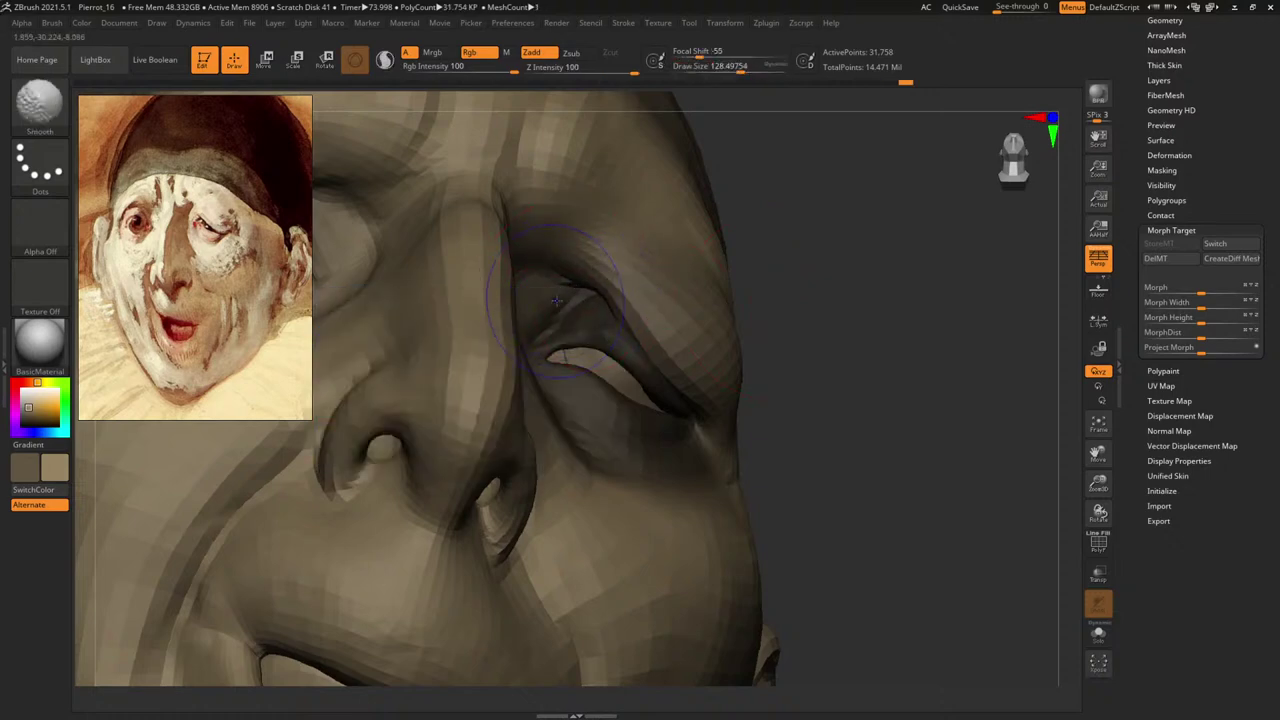
mouse_move(806, 278)
right_down()
mouse_move(837, 267)
mouse_move(837, 246)
mouse_move(852, 262)
mouse_move(812, 266)
right_up()
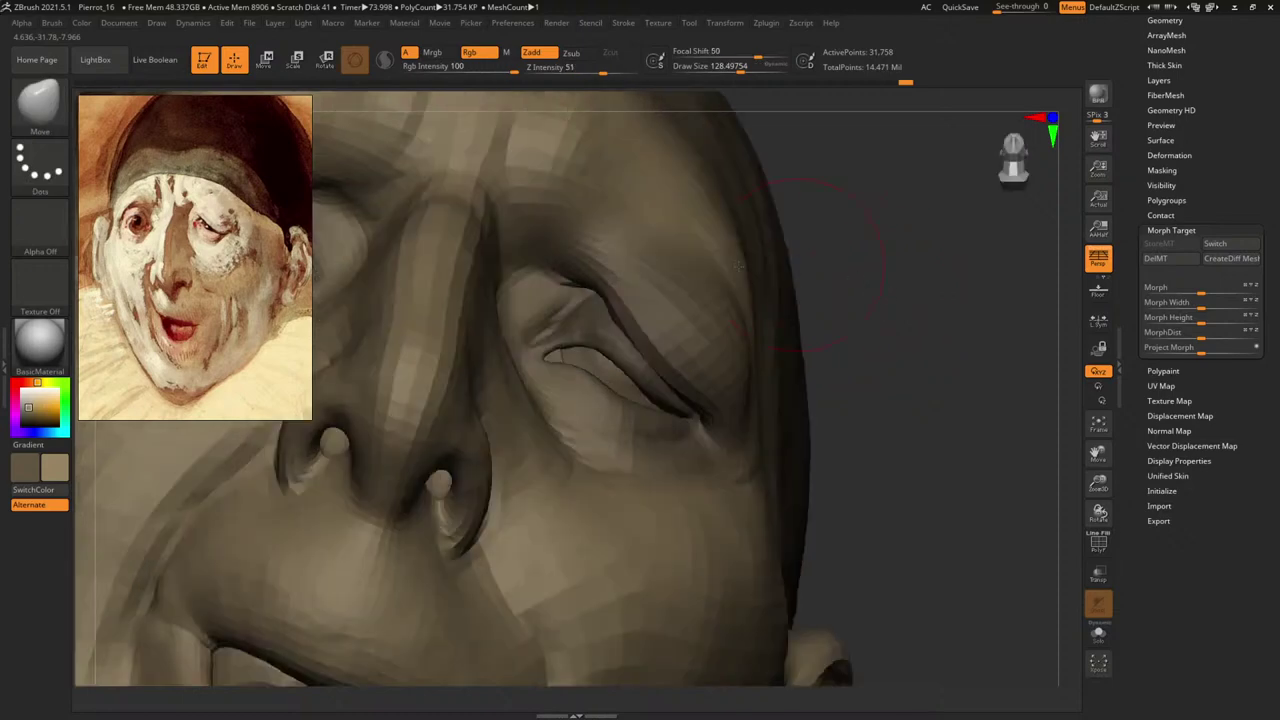
key(shift)
shift+drag(556, 281, 553, 313)
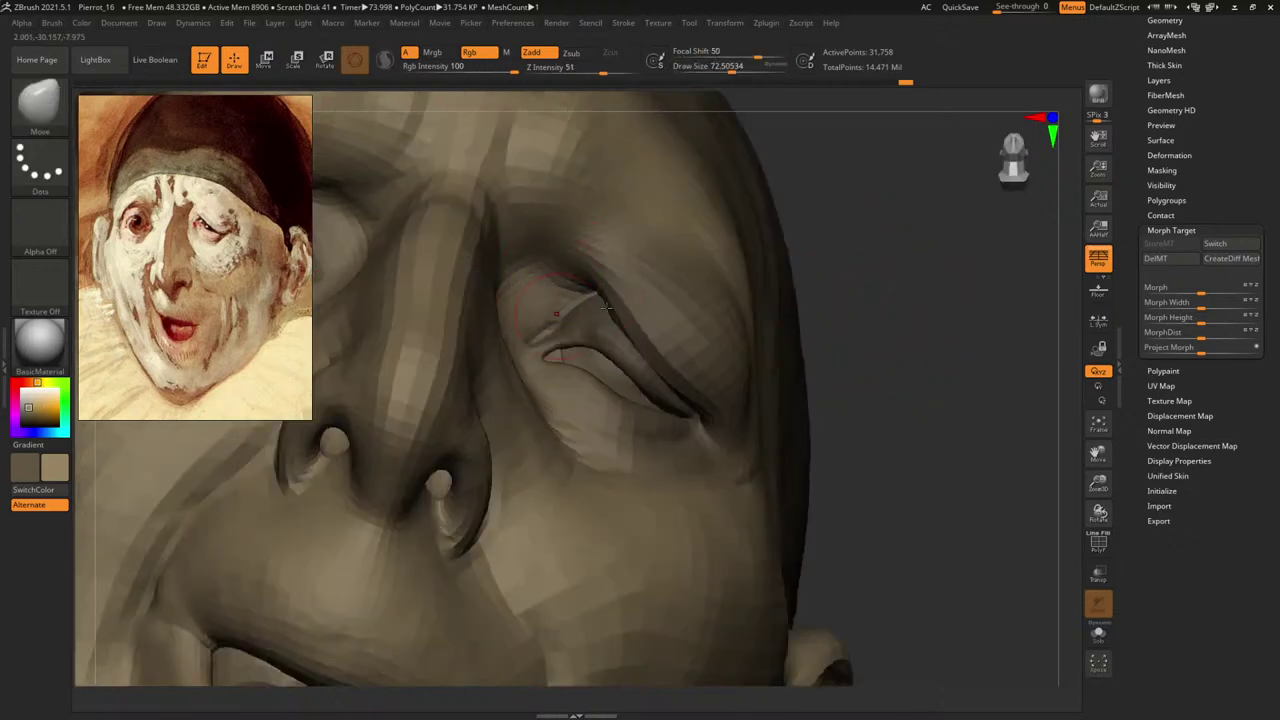
Pull the drooping fold and eyelids of the half-closed eye closer together using the Move Topological brush, up to a draw size of about 185.
mouse_move(913, 286)
right_down()
mouse_move(926, 334)
mouse_move(654, 279)
mouse_move(800, 283)
mouse_move(932, 463)
mouse_move(717, 320)
right_up()
key(space)
drag(684, 329, 696, 331)
key(b)
key(m)
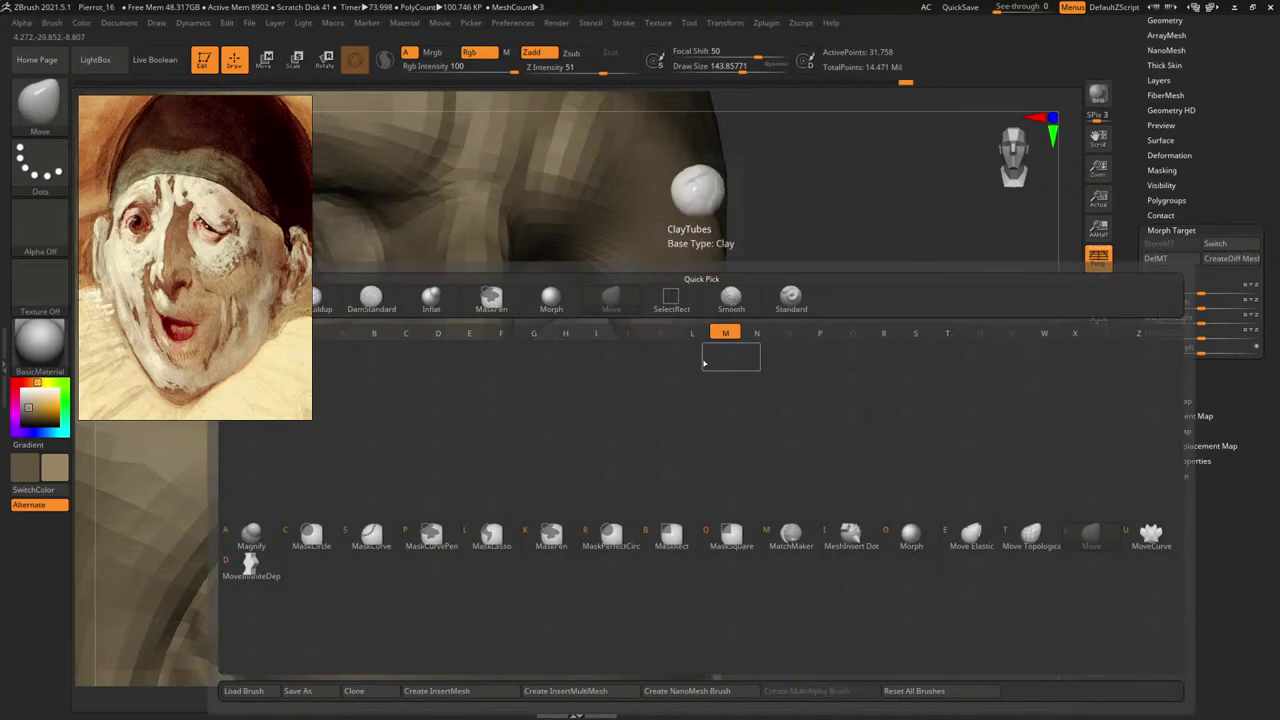
key(b)
key(m)
key(t)
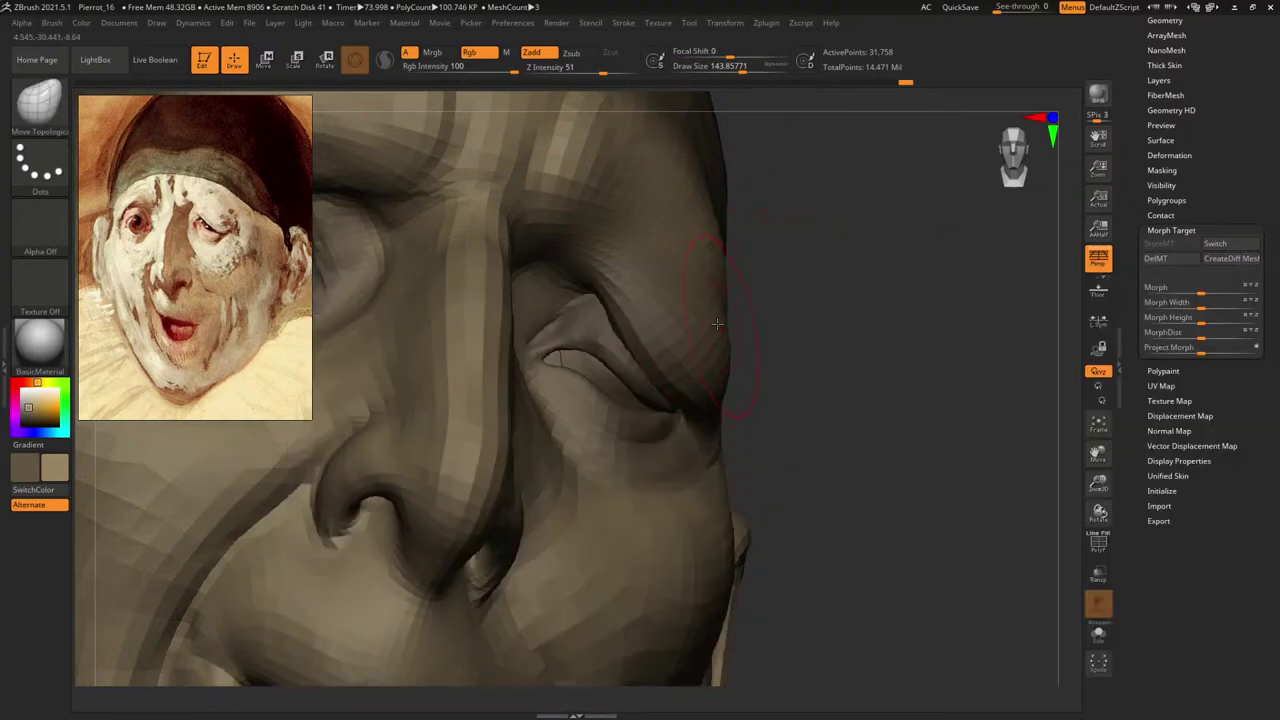
key(space)
right_drag(818, 328, 784, 291)
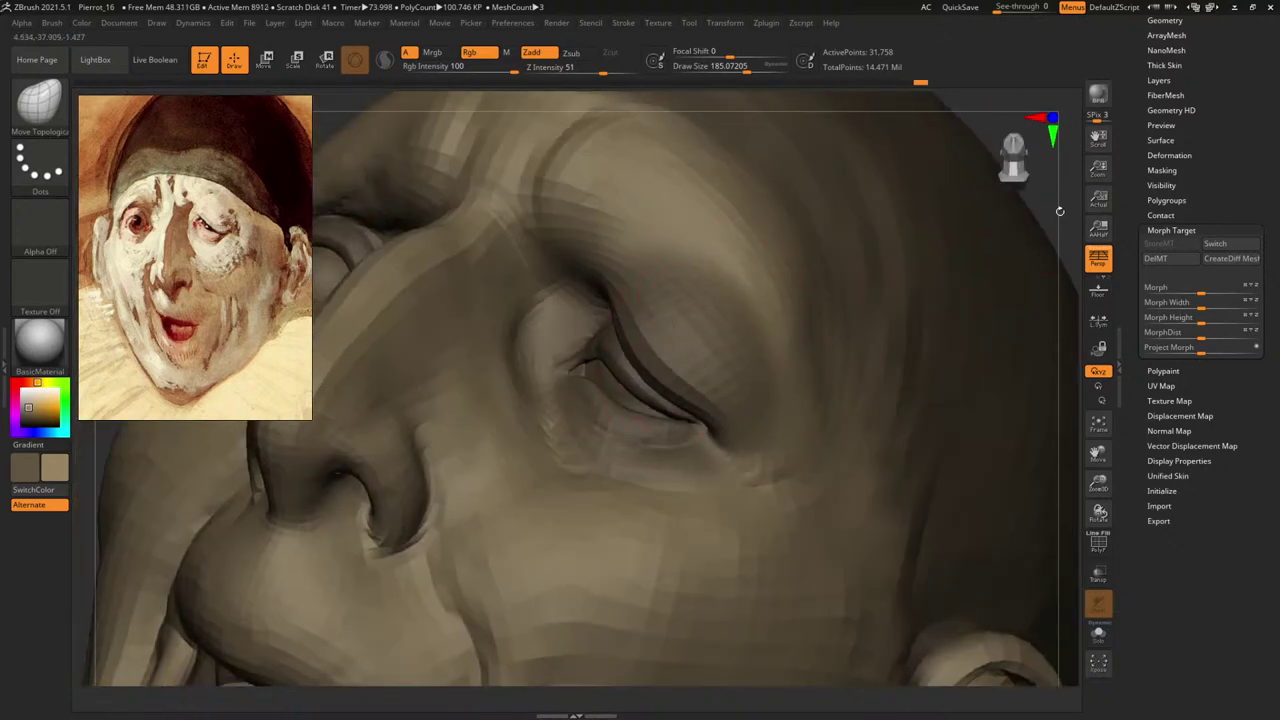
mouse_move(1057, 209)
mouse_down()
mouse_move(1003, 297)
mouse_move(849, 291)
mouse_move(944, 317)
mouse_move(909, 277)
mouse_move(730, 385)
mouse_move(678, 357)
mouse_move(696, 371)
mouse_up()
Refine the eyelid edges and the fold's lower rim with Move Topological, reducing the draw size from about 110 to 66.
key(space)
key(space)
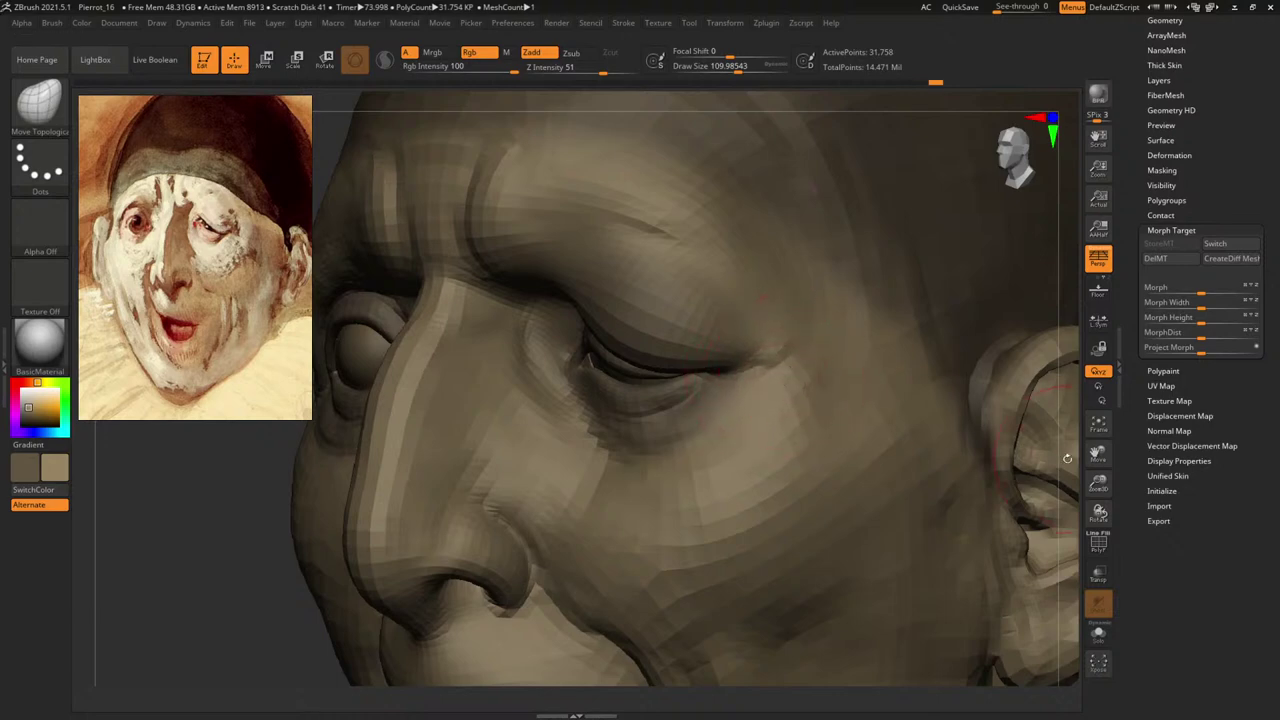
alt+drag(1067, 459, 614, 417)
alt+drag(920, 380, 1025, 494)
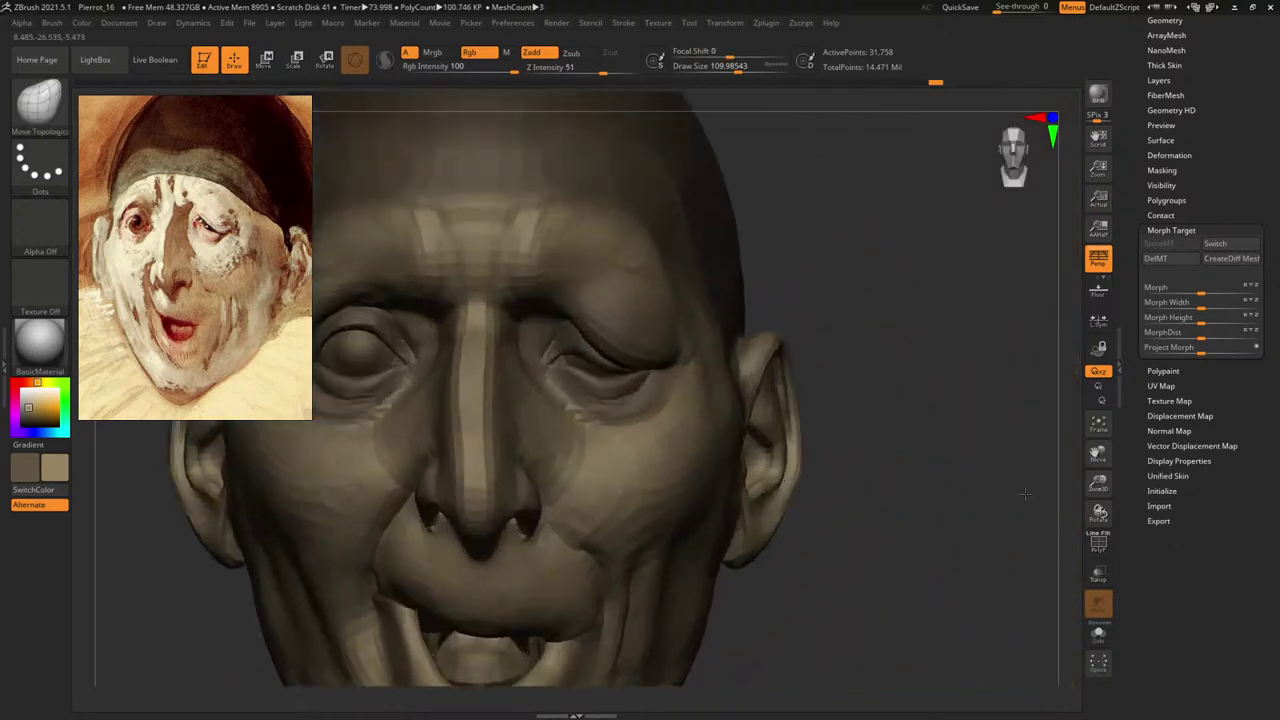
drag(905, 331, 860, 271)
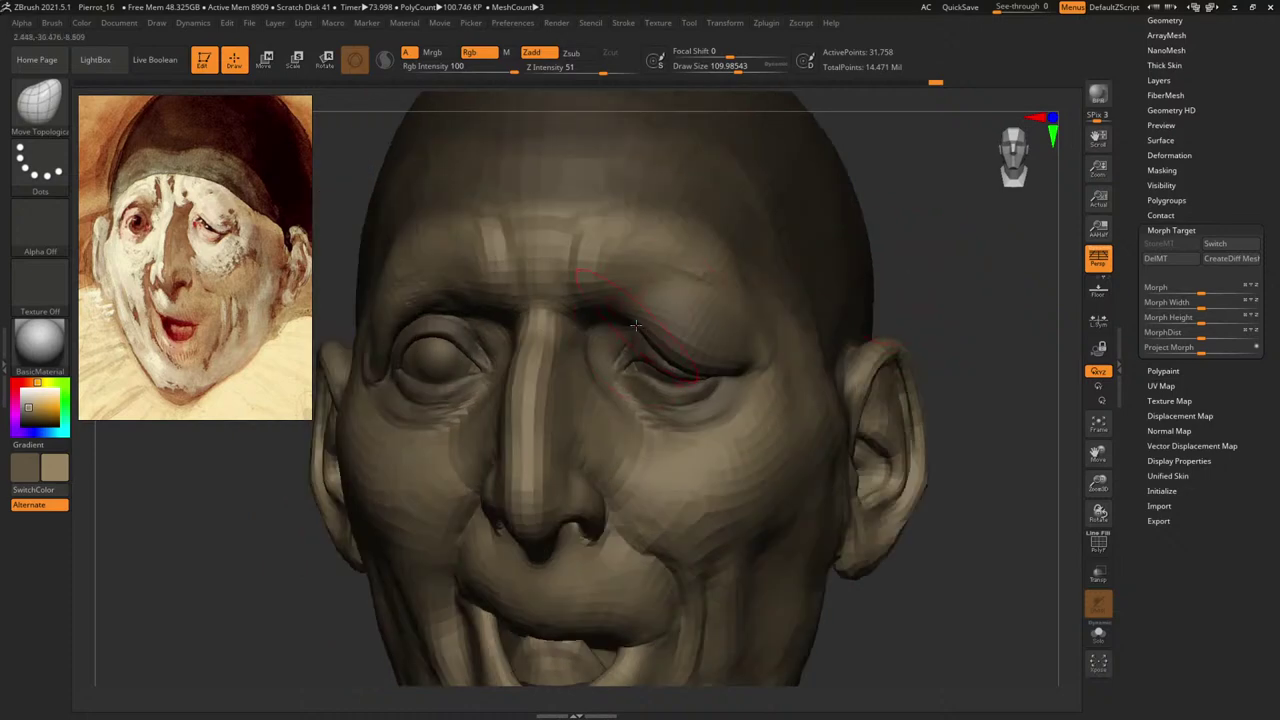
key(space)
drag(636, 325, 628, 316)
drag(909, 288, 829, 292)
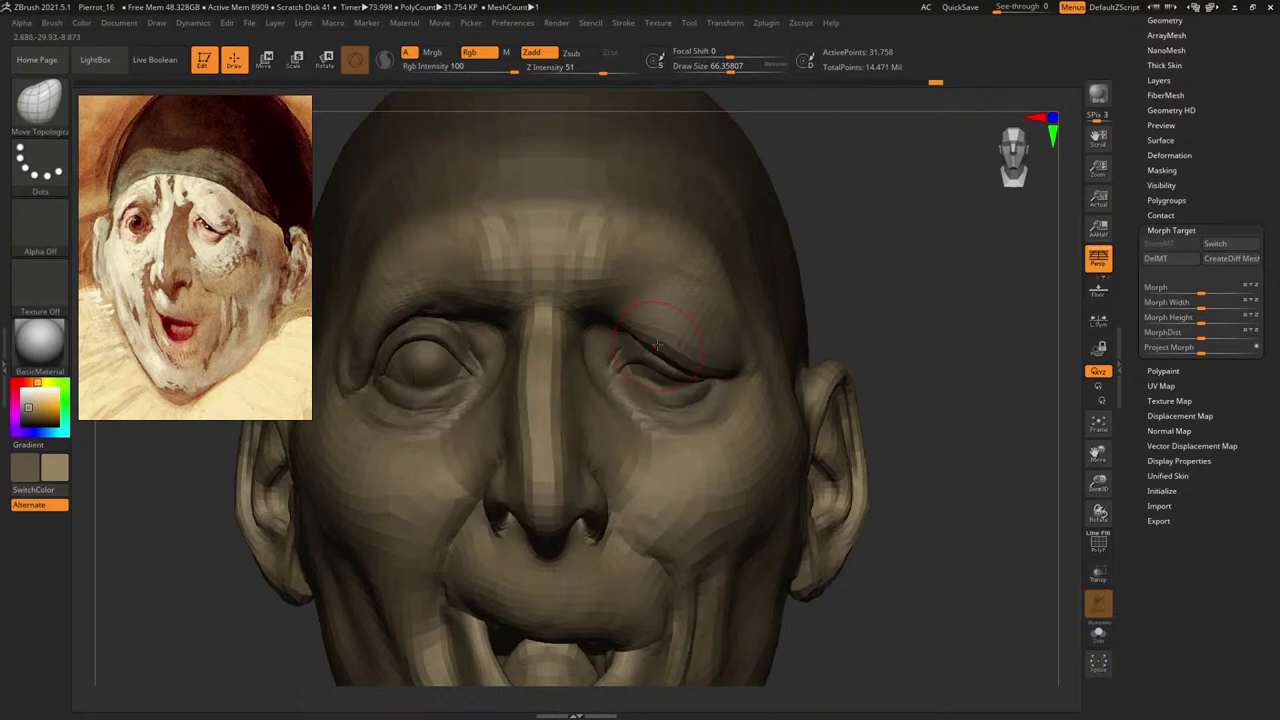
Adjust the drooping fold's side profile at the outer eye corner using Move Topological at a draw size of about 119.
right_drag(660, 345, 892, 318)
right_drag(563, 323, 544, 322)
key(space)
drag(624, 328, 635, 328)
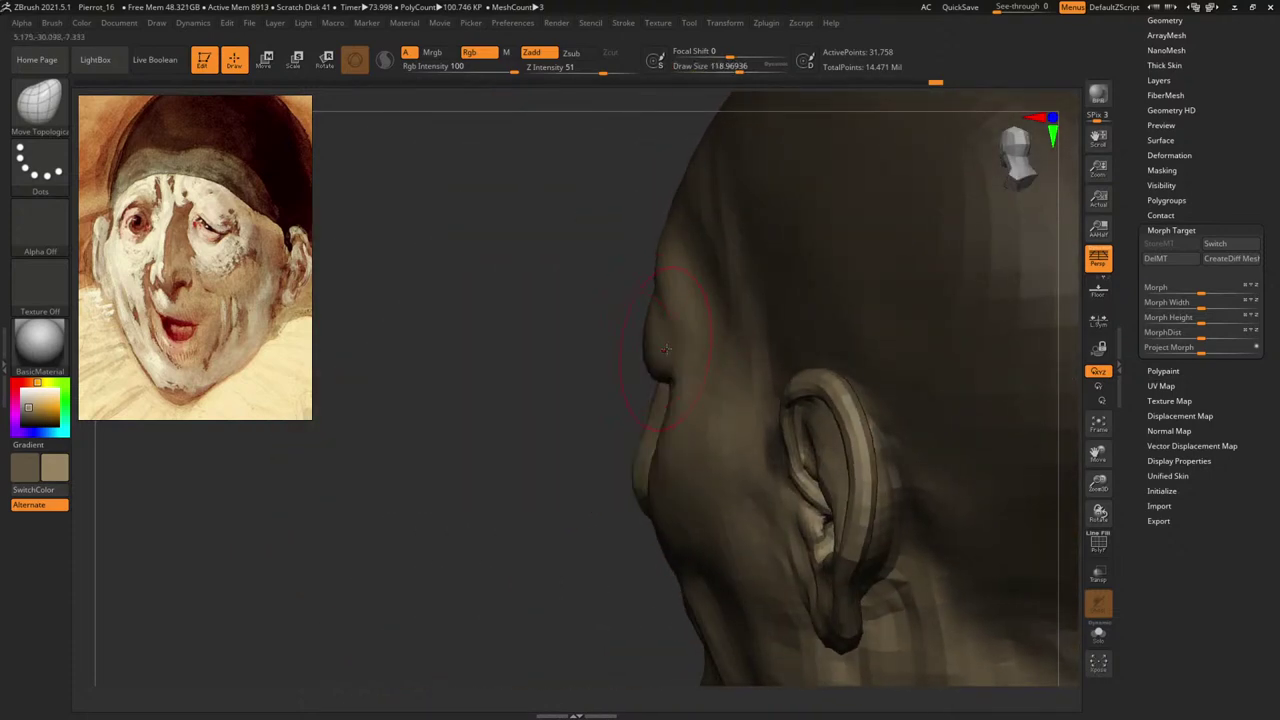
right_drag(613, 348, 690, 352)
Switch to the ClayBuildup brush and raise the head through several subdivision levels.
key(b)
key(c)
key(b)
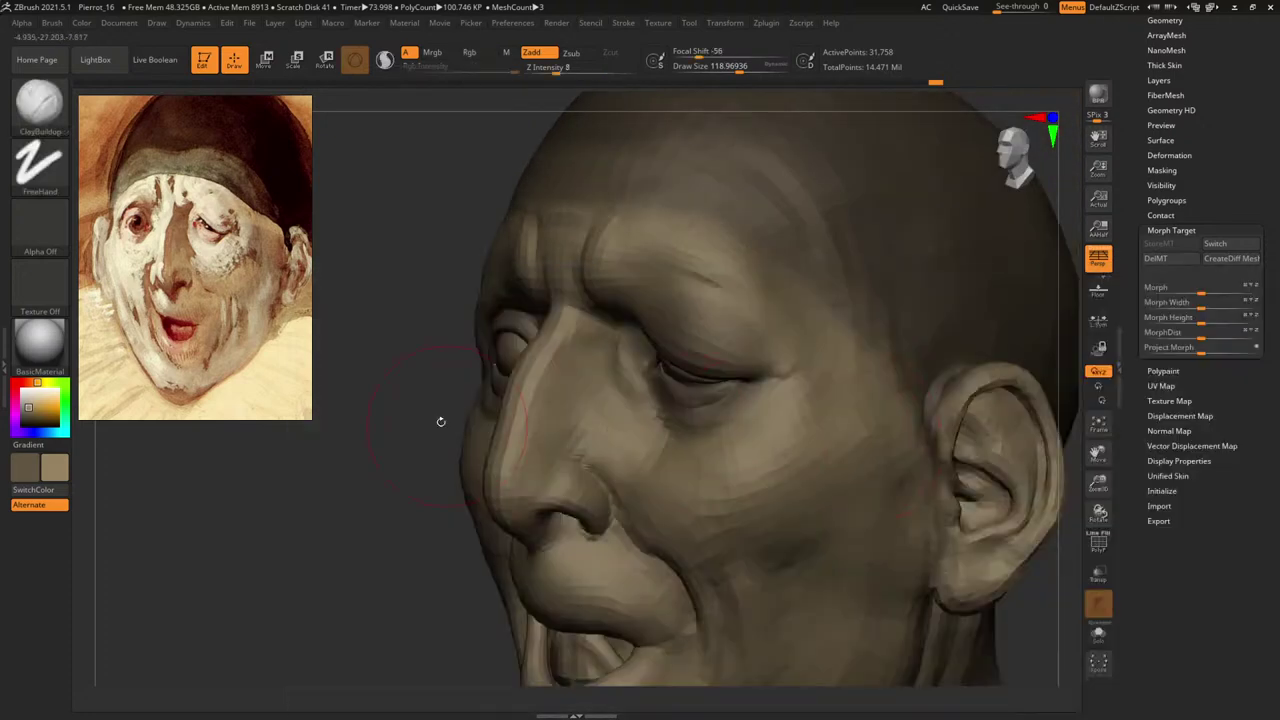
right_drag(425, 444, 459, 441)
key(d)
key(d)
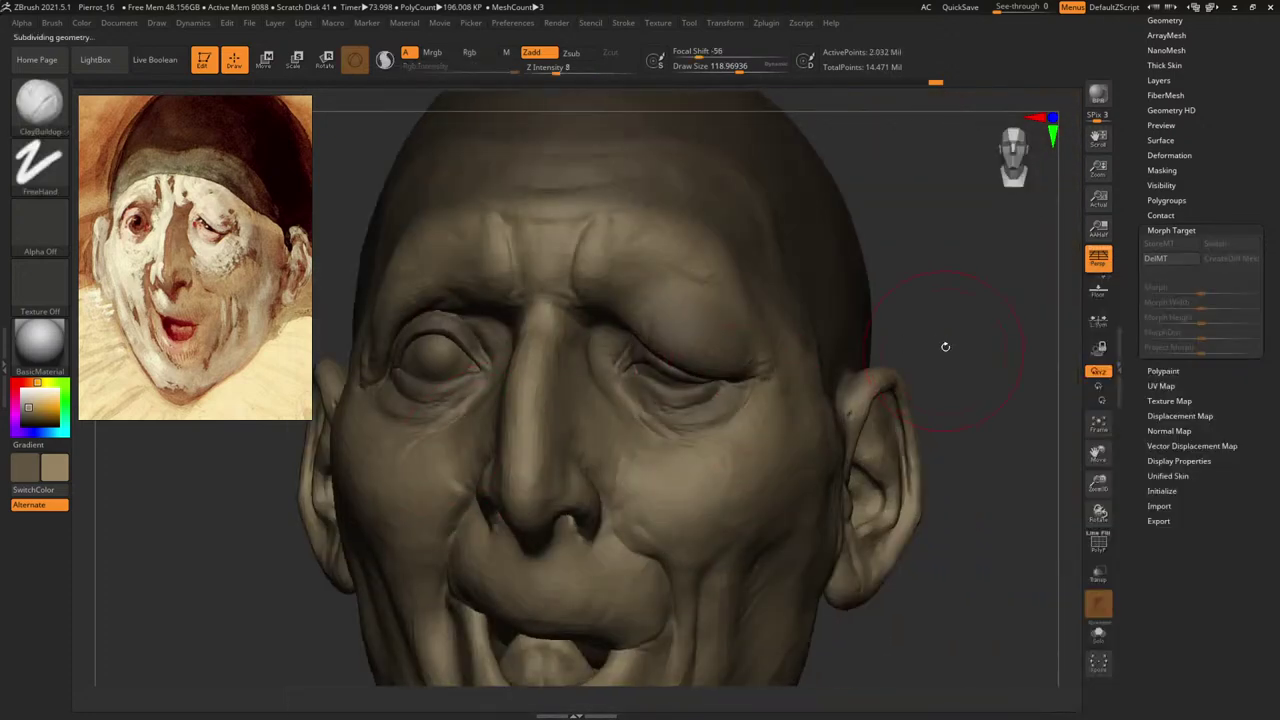
key(d)
mouse_move(945, 347)
right_down()
mouse_move(971, 357)
mouse_move(749, 294)
mouse_move(874, 334)
mouse_move(1025, 459)
mouse_move(1019, 410)
right_up()
right_drag(997, 297, 1000, 311)
Build up the brow fold above the half-closed eye on the dense mesh with ClayBuildup at a draw size of about 48.
key(b)
key(c)
key(b)
key(space)
drag(607, 290, 590, 290)
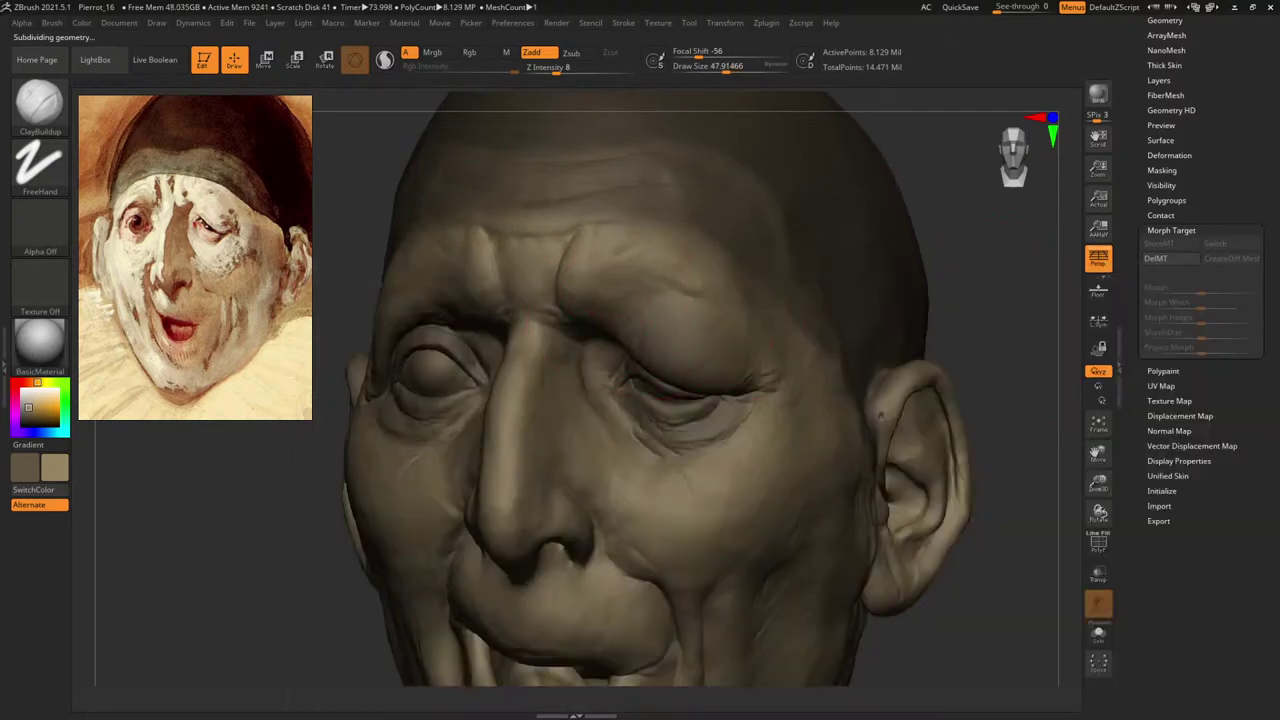
right_drag(986, 297, 918, 298)
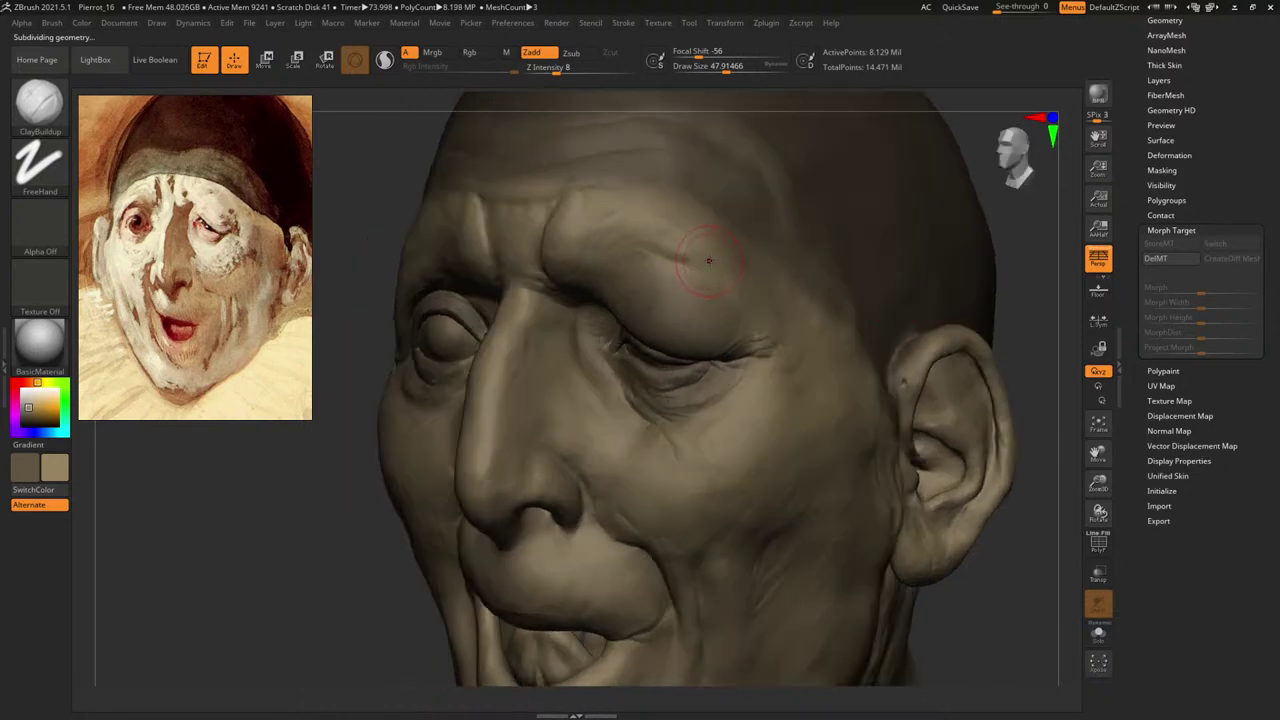
right_drag(1018, 294, 1008, 257)
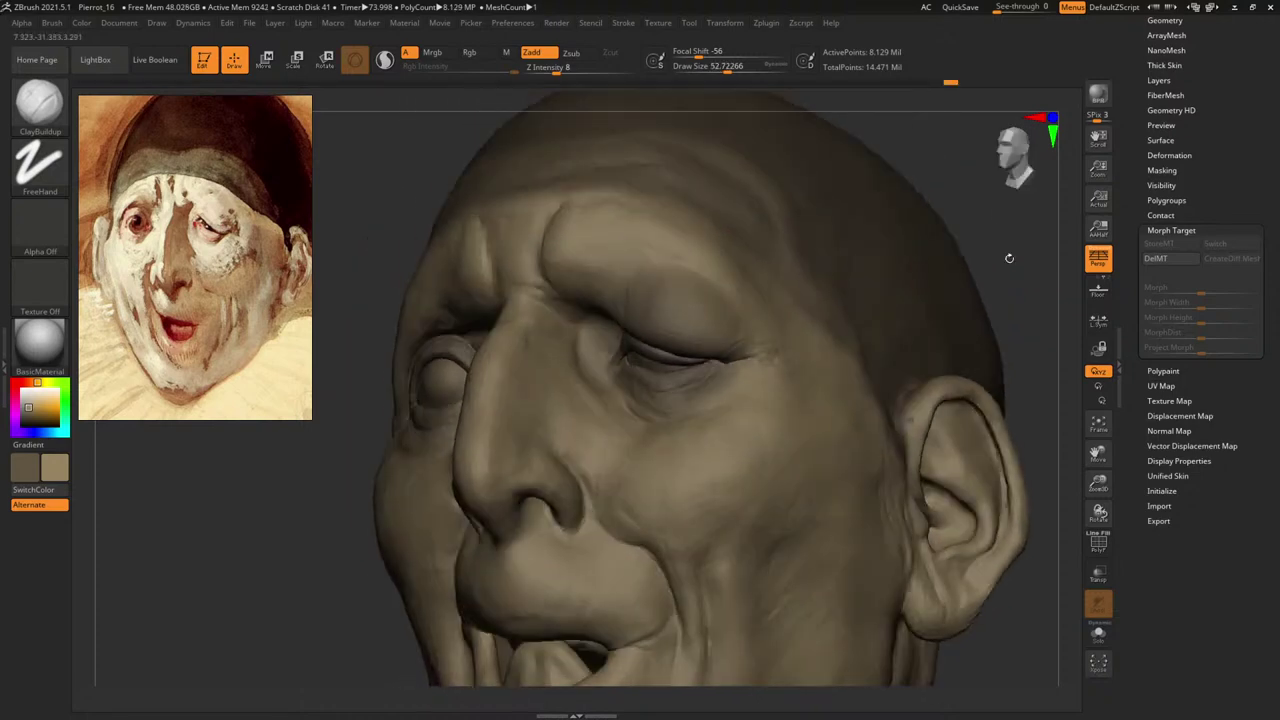
Smooth the drooping fold toward the outer eye corner at a draw size of about 53, working on a lower subdivision level.
key(space)
mouse_move(660, 321)
shift+mouse_down()
mouse_move(693, 318)
mouse_move(728, 340)
shift+mouse_up()
key(shift)
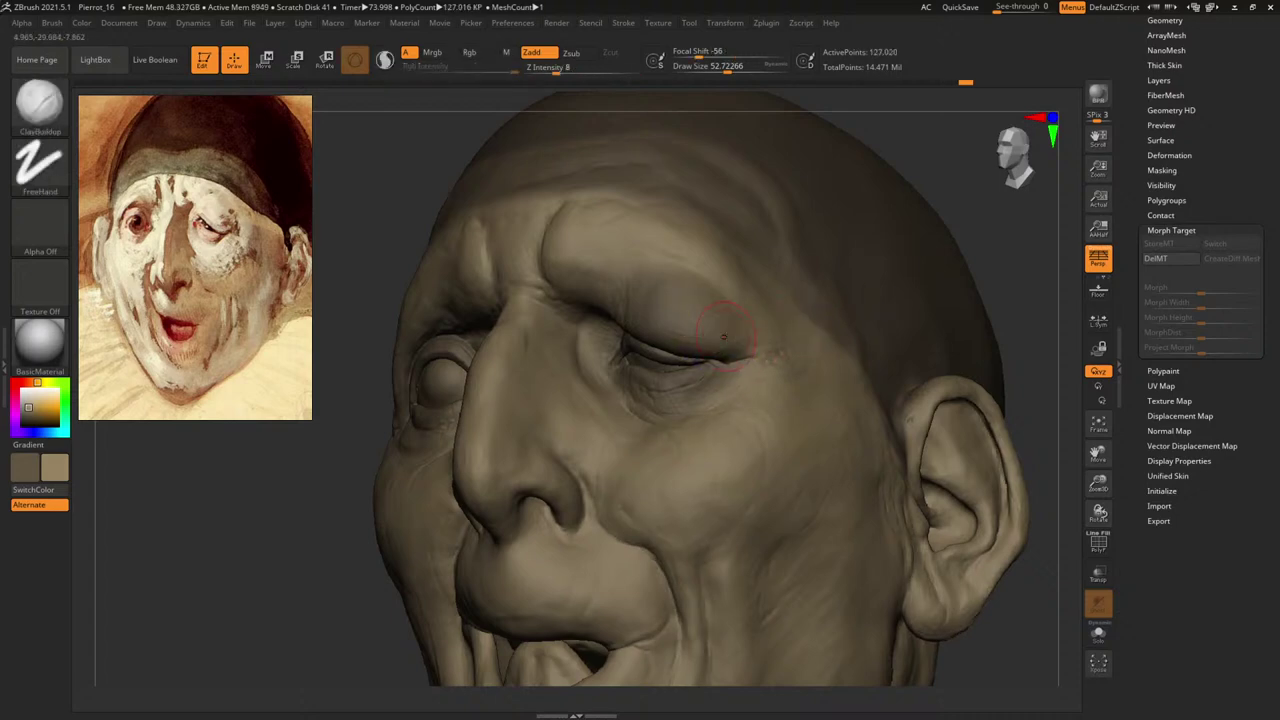
Add ClayBuildup volume across the middle of the drooping fold at a draw size of about 48 on the lower subdivision level.
mouse_move(969, 214)
right_down()
mouse_move(969, 240)
mouse_move(676, 296)
right_up()
key(space)
drag(668, 309, 657, 311)
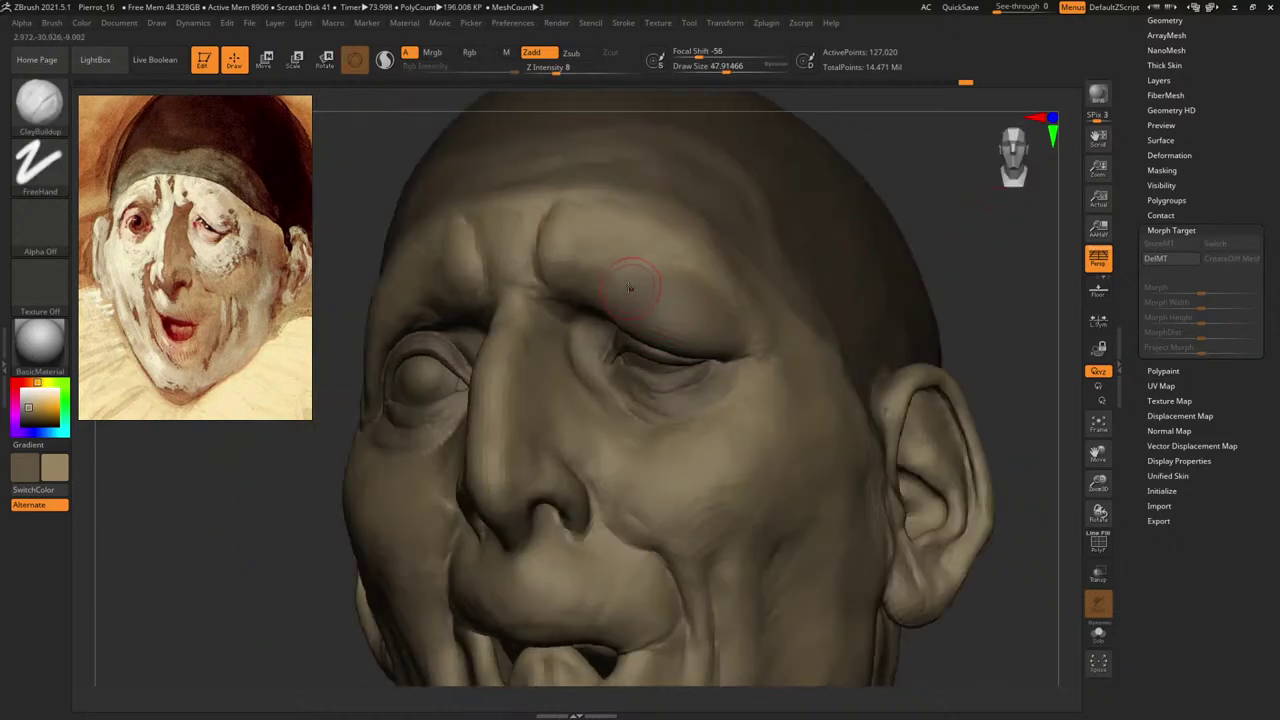
right_drag(949, 269, 686, 291)
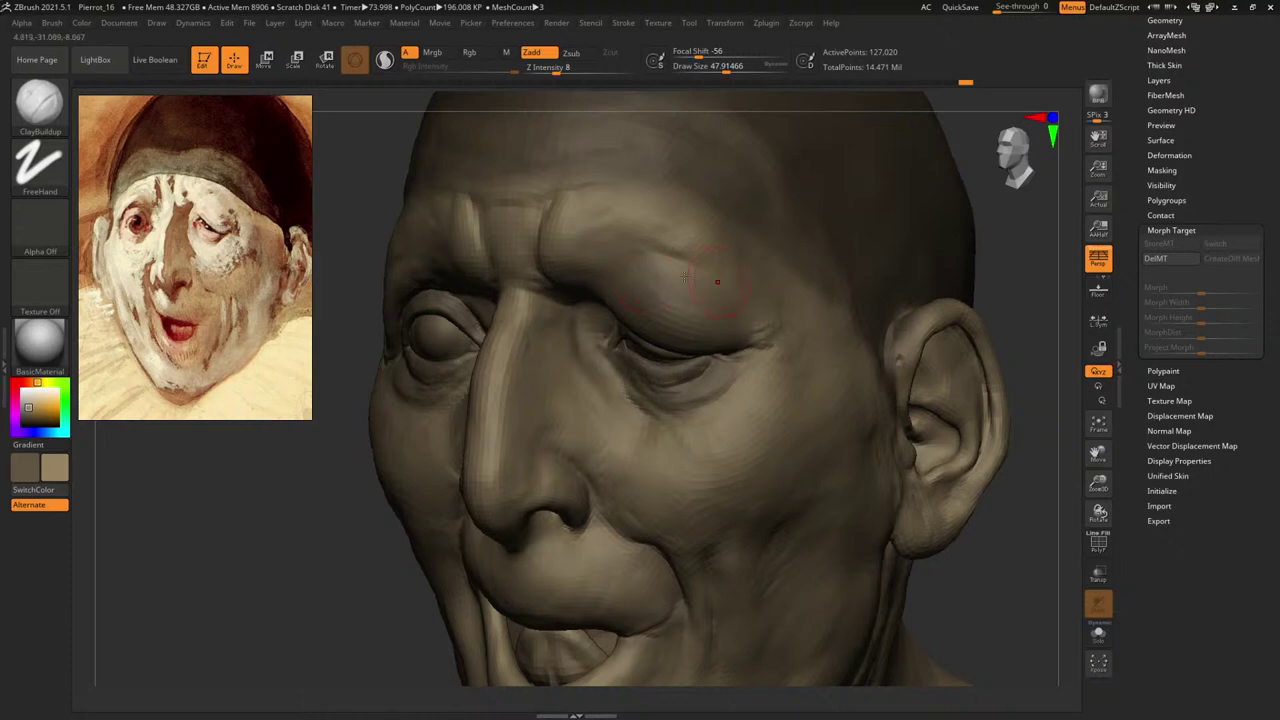
Raise the head one subdivision level and refine the fold's surface with ClayBuildup at a draw size of about 27.
key(d)
right_drag(1030, 288, 914, 243)
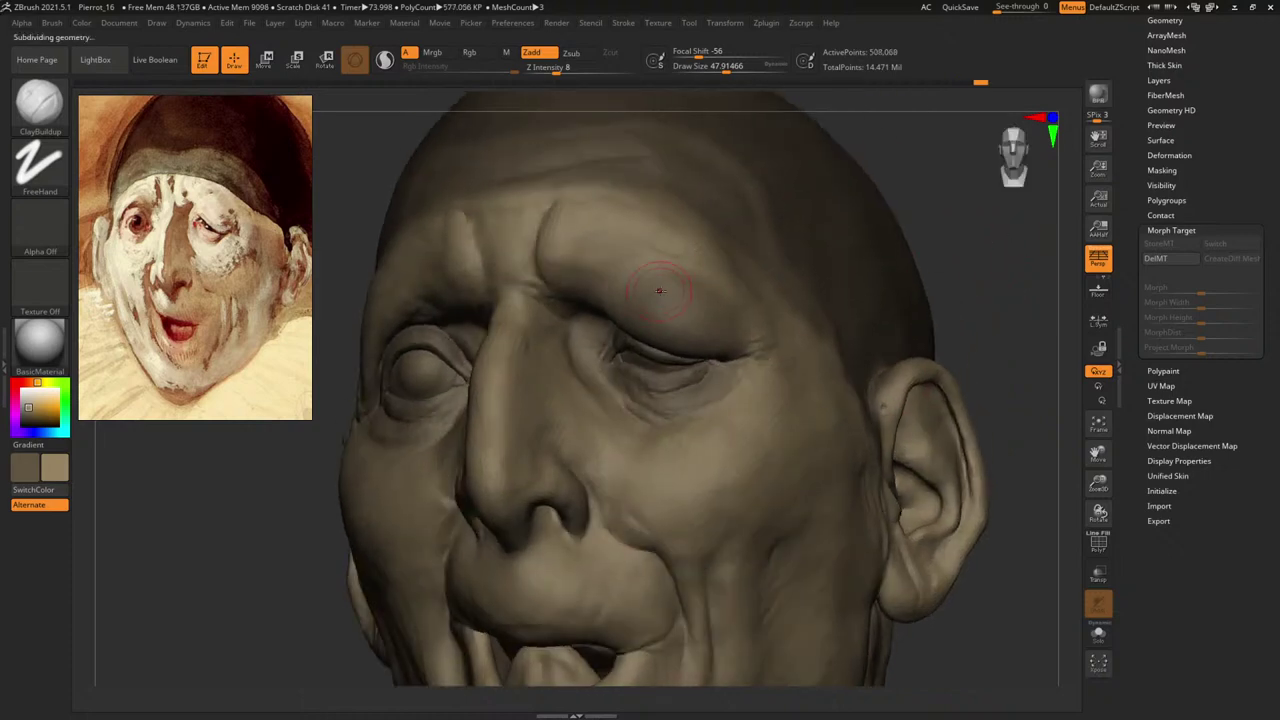
key(space)
drag(664, 297, 659, 300)
right_drag(925, 282, 684, 317)
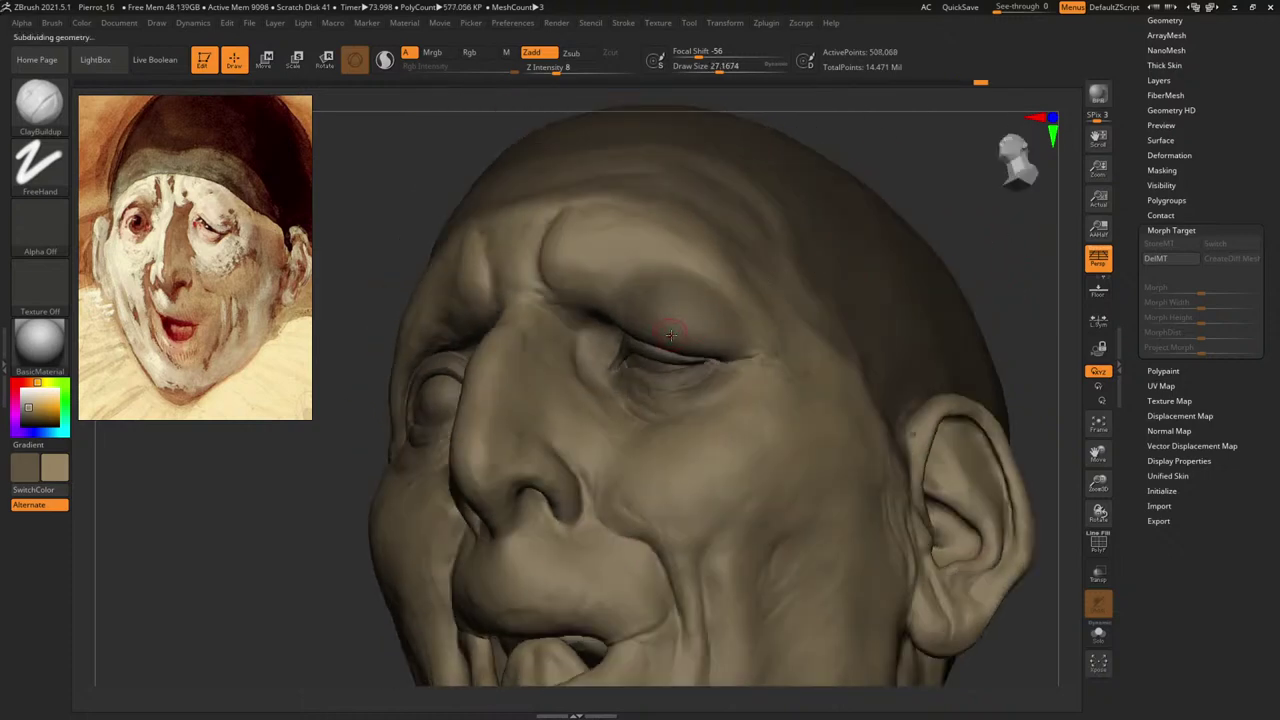
Add finer ClayBuildup strokes along the fold's lower edge and its inner end at a draw size of about 24.
key(space)
drag(690, 338, 727, 347)
right_drag(910, 215, 990, 200)
key(space)
drag(638, 308, 621, 312)
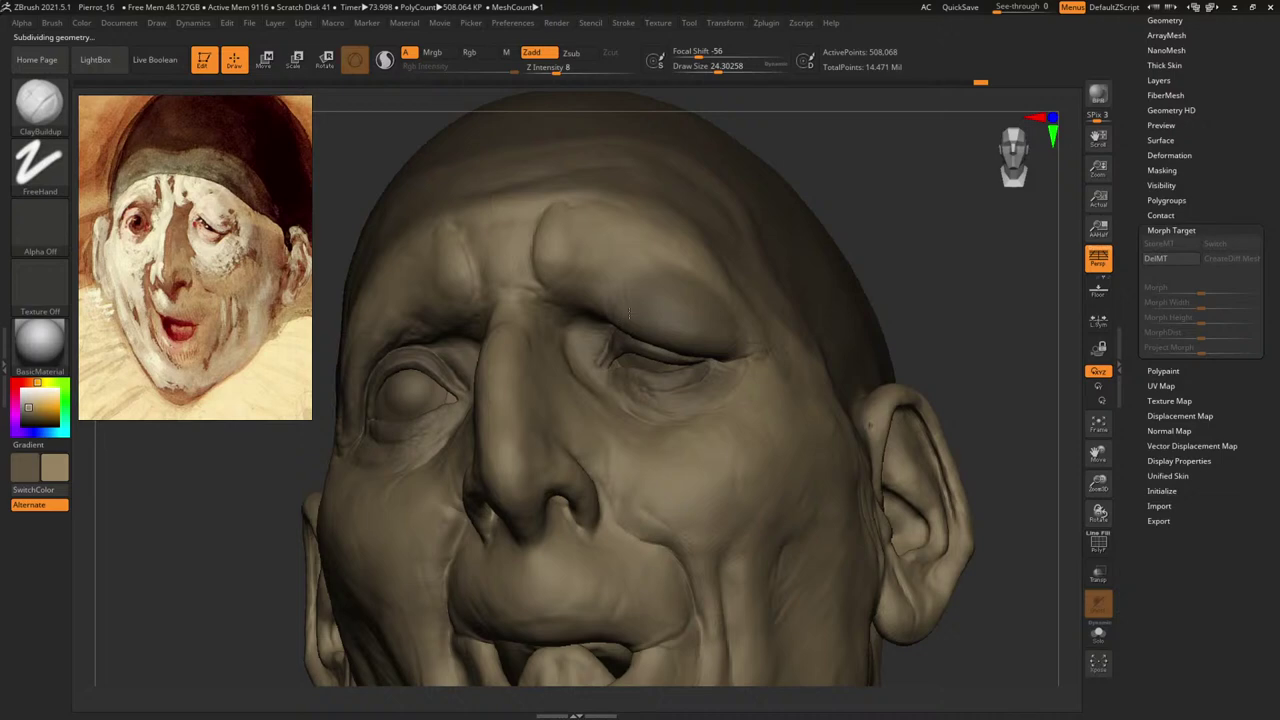
right_drag(927, 258, 664, 275)
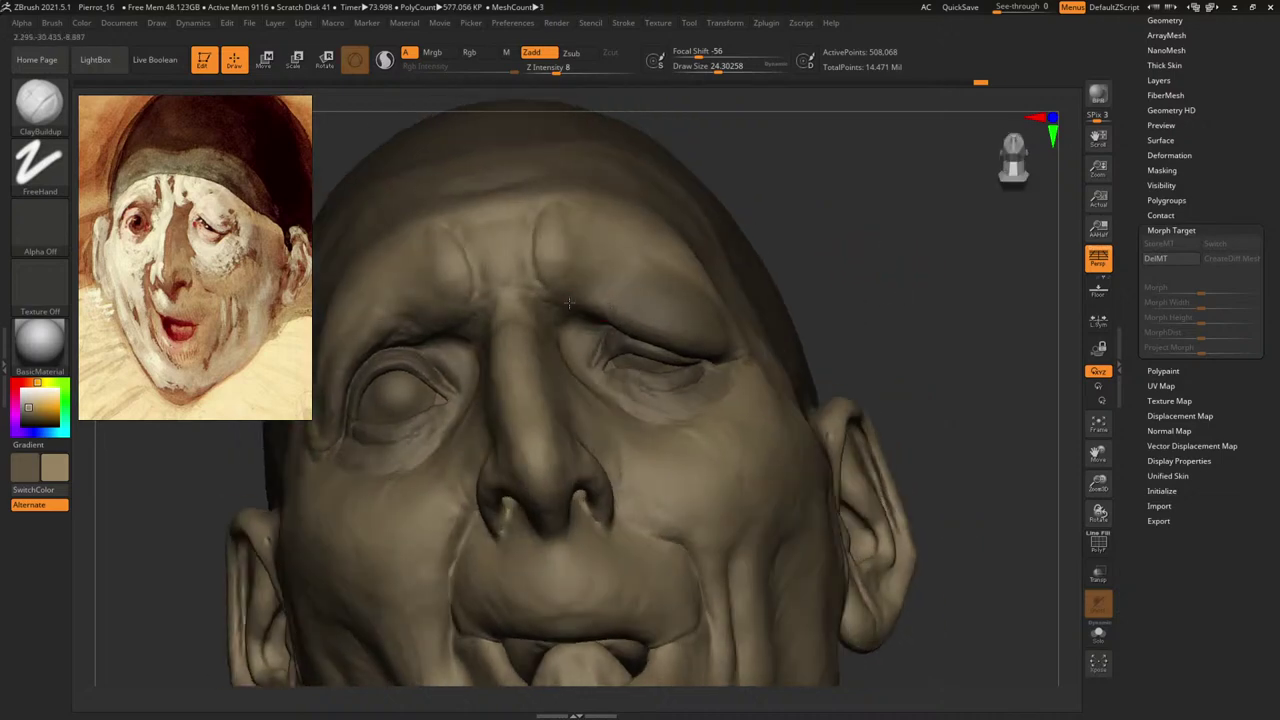
Refine the middle of the drooping brow fold with ClayBuildup at a draw size of about 32.
right_drag(568, 302, 656, 332)
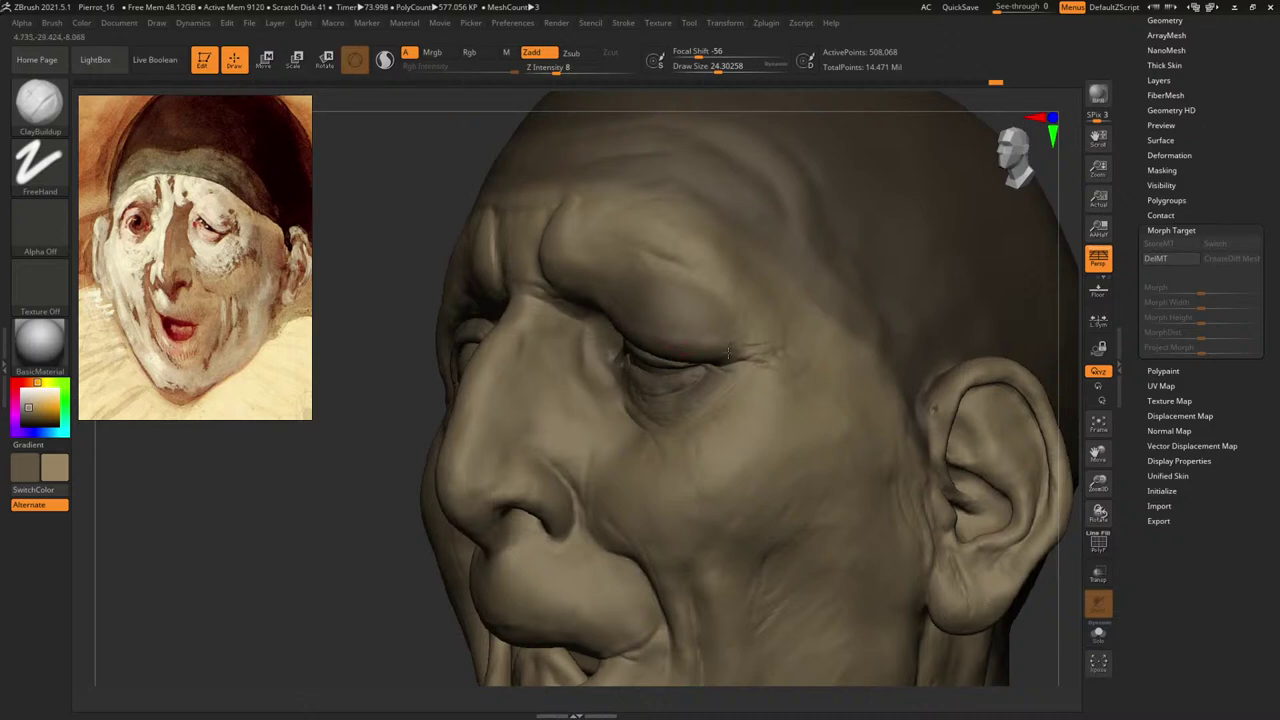
right_drag(357, 483, 390, 497)
right_drag(981, 288, 638, 334)
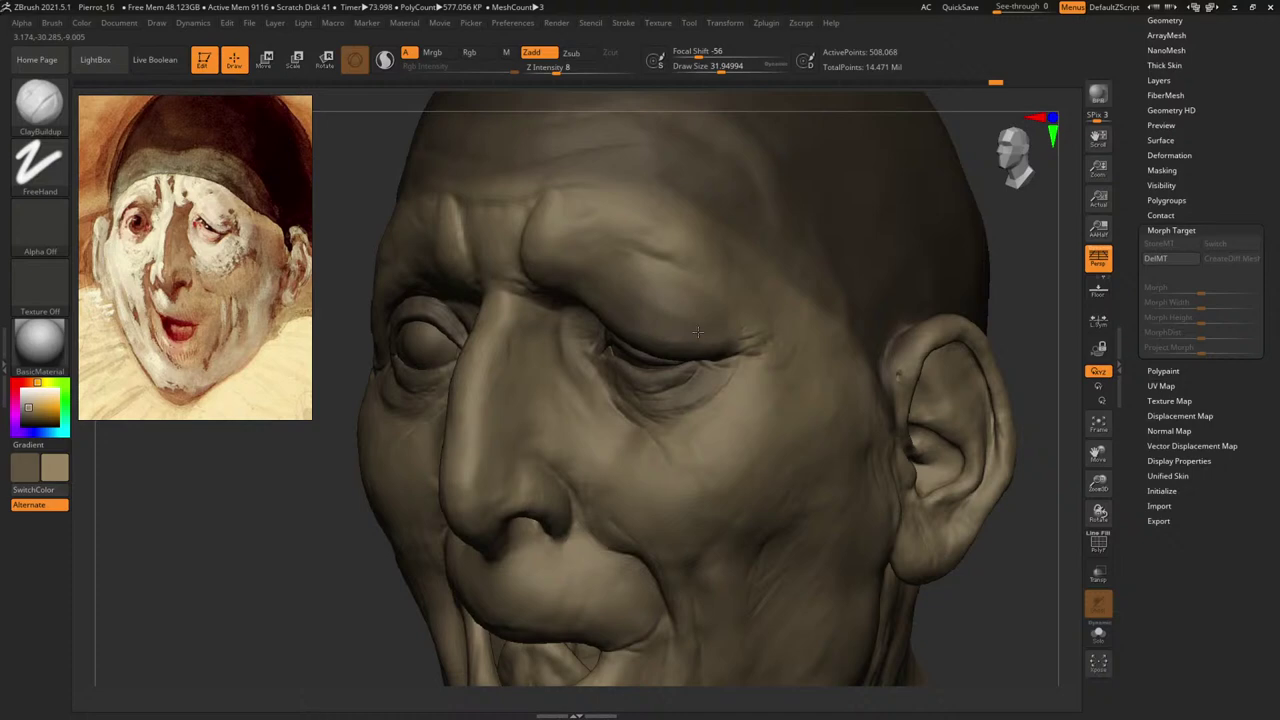
key(space)
key(space)
drag(660, 312, 674, 308)
mouse_move(1015, 290)
shift+right_down()
mouse_move(620, 289)
mouse_move(650, 290)
shift+right_up()
mouse_move(888, 291)
right_down()
mouse_move(946, 374)
mouse_move(873, 354)
mouse_move(990, 378)
right_up()
alt+right_drag(951, 488, 991, 334)
mouse_move(905, 332)
right_down()
mouse_move(969, 334)
mouse_move(980, 371)
right_up()
Lower the head's subdivision level and work on the mouth corner with ClayBuildup at a draw size of about 46.
key(shift+d)
key(shift+d)
alt+right_drag(891, 423, 953, 359)
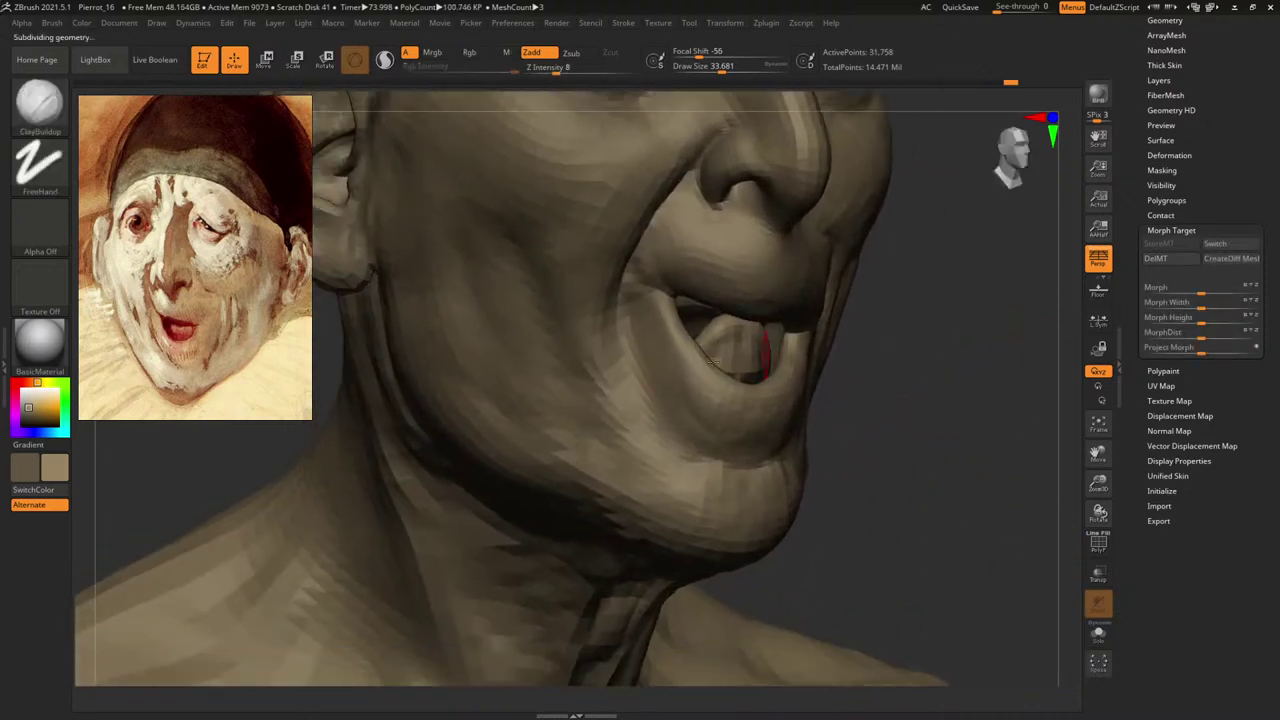
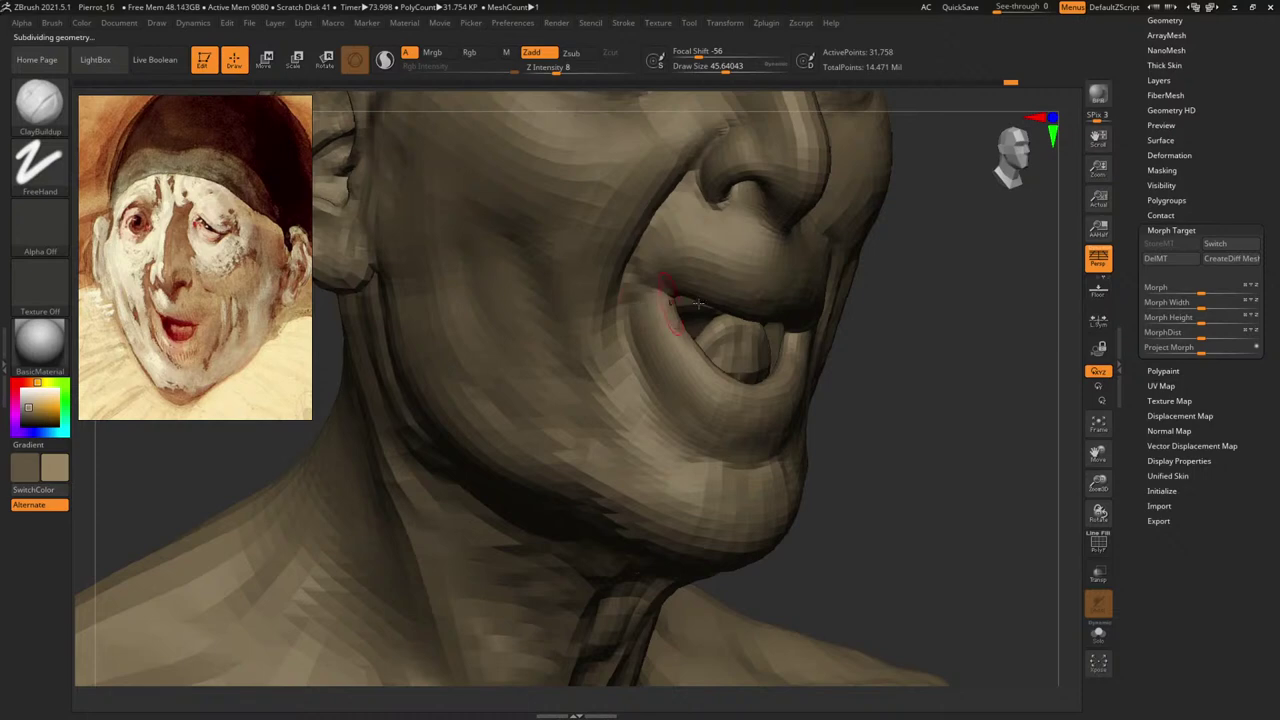
right_drag(697, 302, 974, 368)
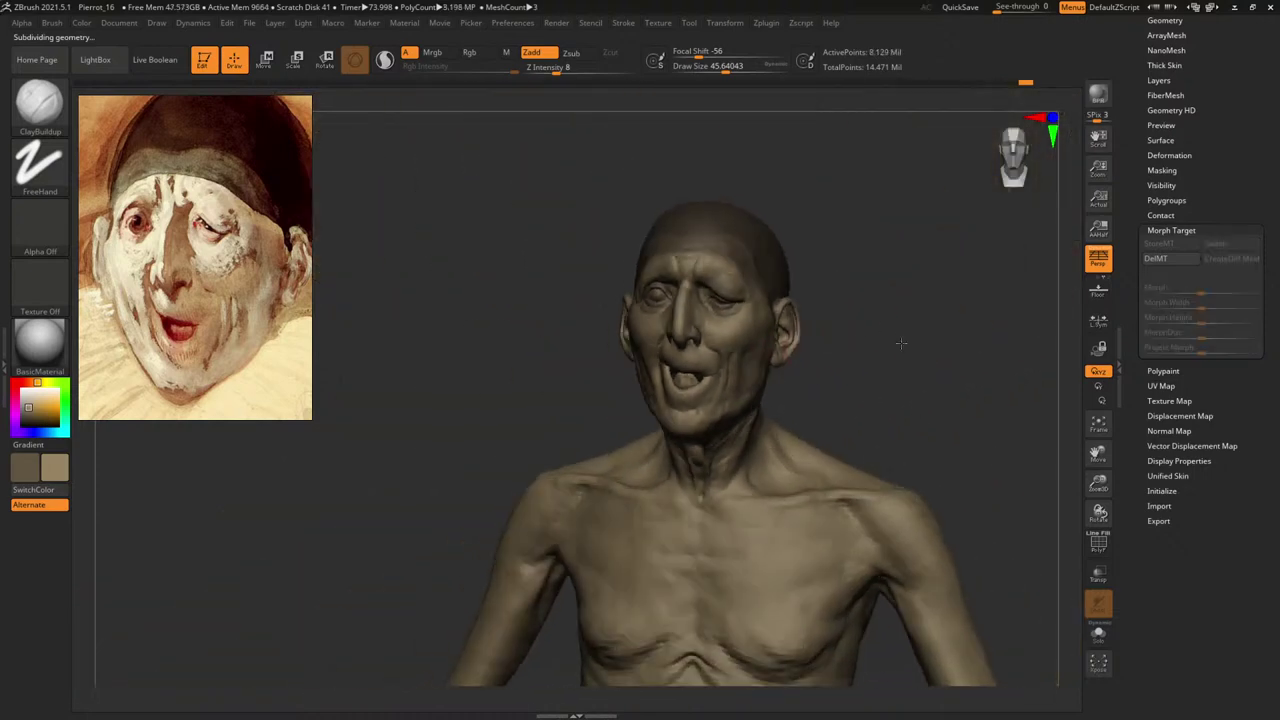
mouse_move(901, 343)
right_down()
mouse_move(908, 320)
mouse_move(746, 406)
right_up()
Smooth the cheek fold beside the mouth corner at a draw size of about 66 on the lower subdivision level.
key(space)
drag(620, 350, 636, 350)
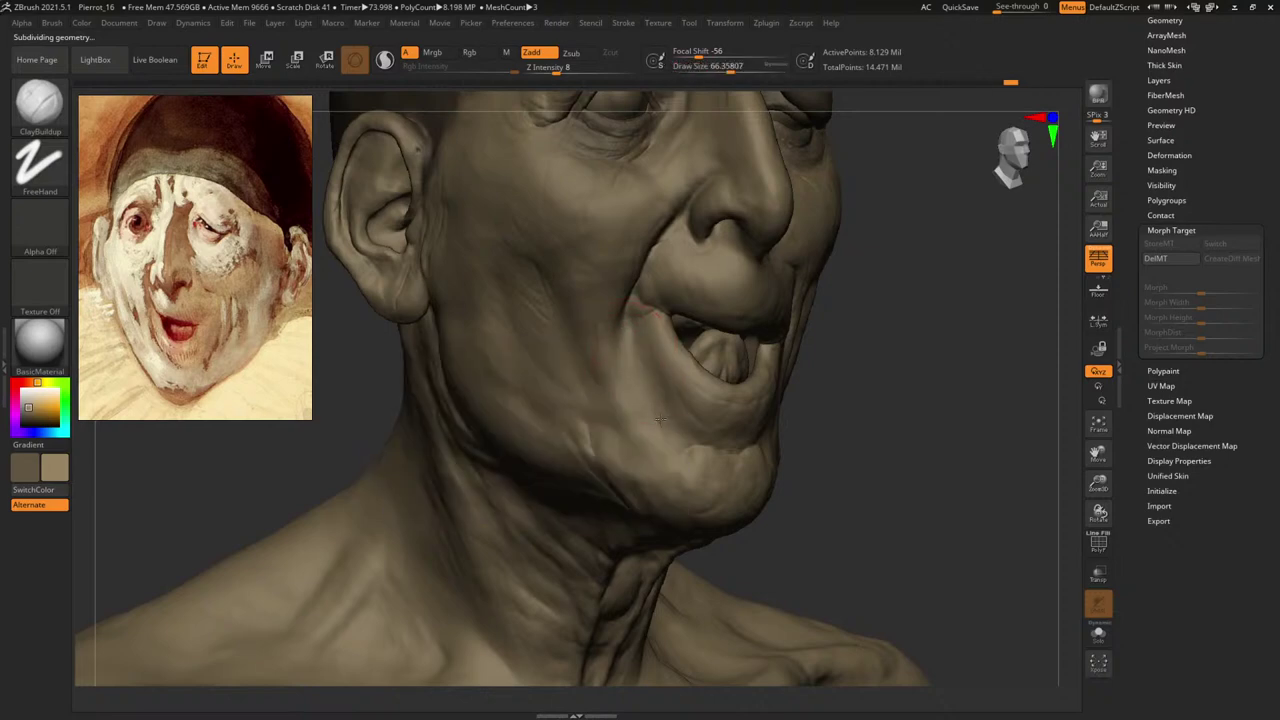
drag(667, 422, 704, 384)
key(shift+d)
key(shift)
key(shift+d)
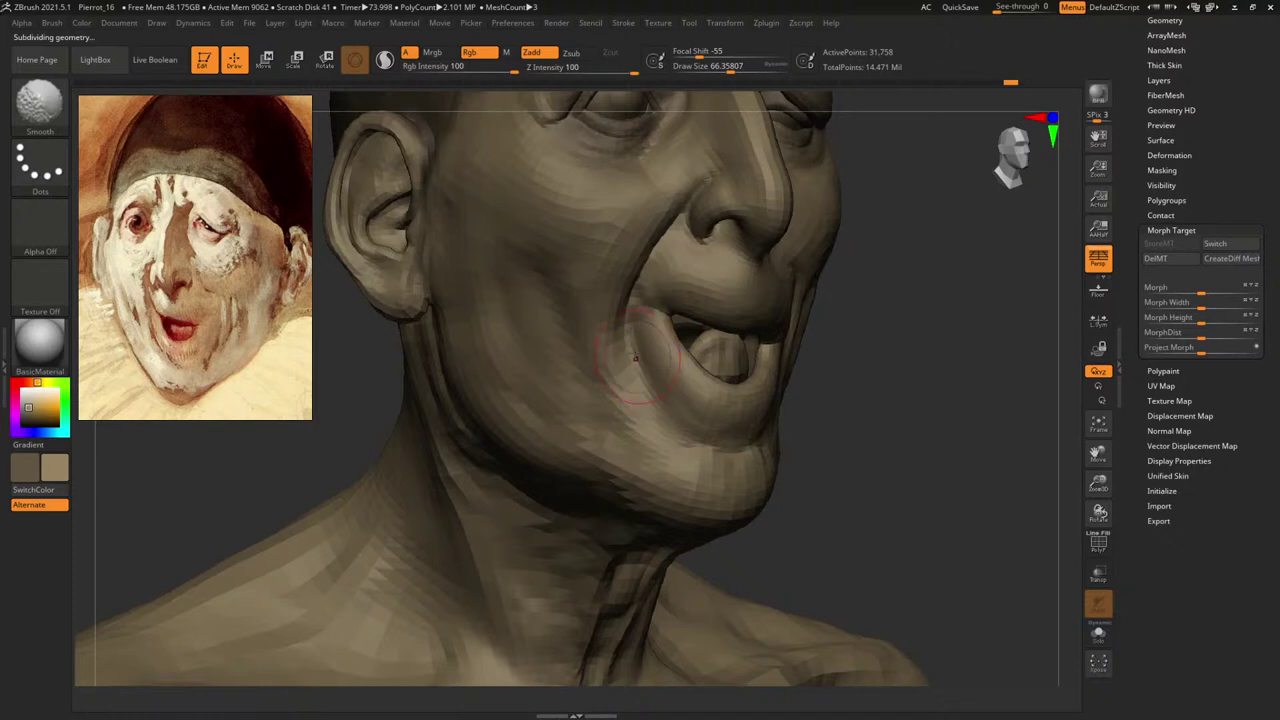
drag(650, 396, 640, 354)
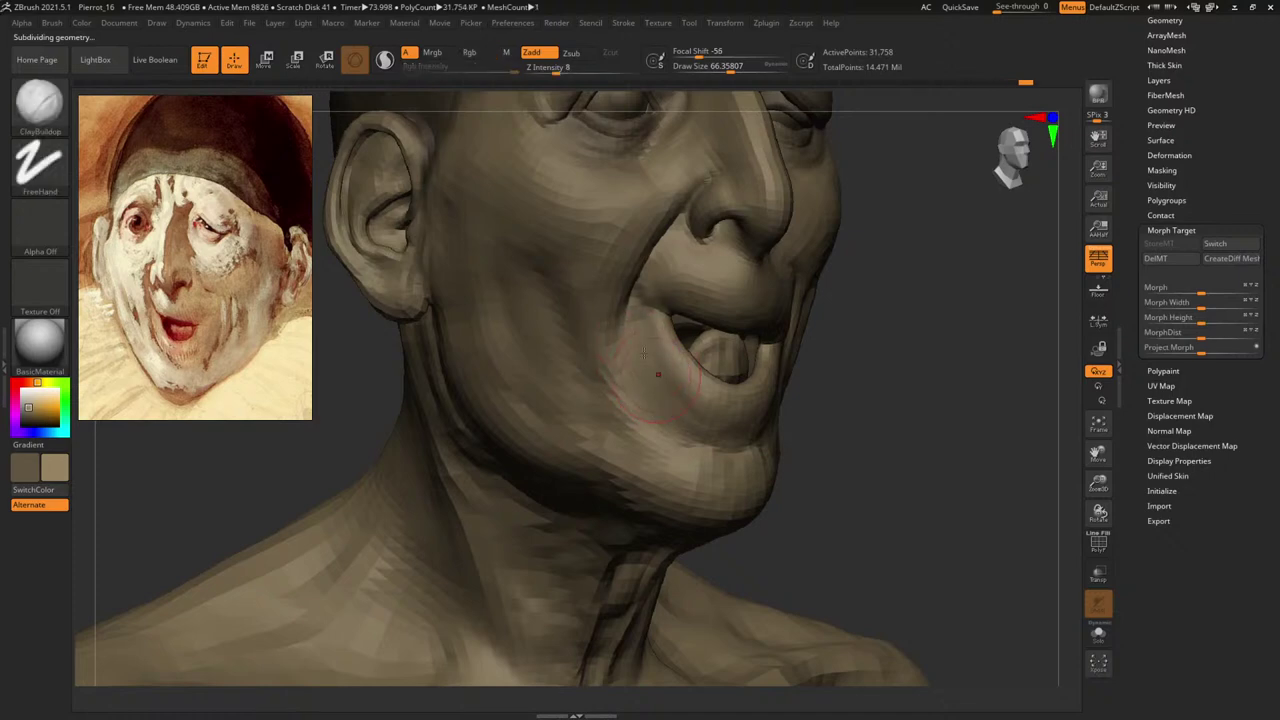
Adjust the cheek crease beside the mouth in profile with the Move brush at a draw size of about 86, undoing the last change.
mouse_move(975, 408)
alt+mouse_down()
mouse_move(829, 343)
mouse_move(857, 312)
mouse_move(928, 363)
mouse_move(928, 381)
mouse_move(966, 366)
mouse_move(999, 392)
mouse_move(986, 400)
mouse_move(849, 357)
mouse_move(900, 357)
mouse_move(908, 382)
alt+mouse_up()
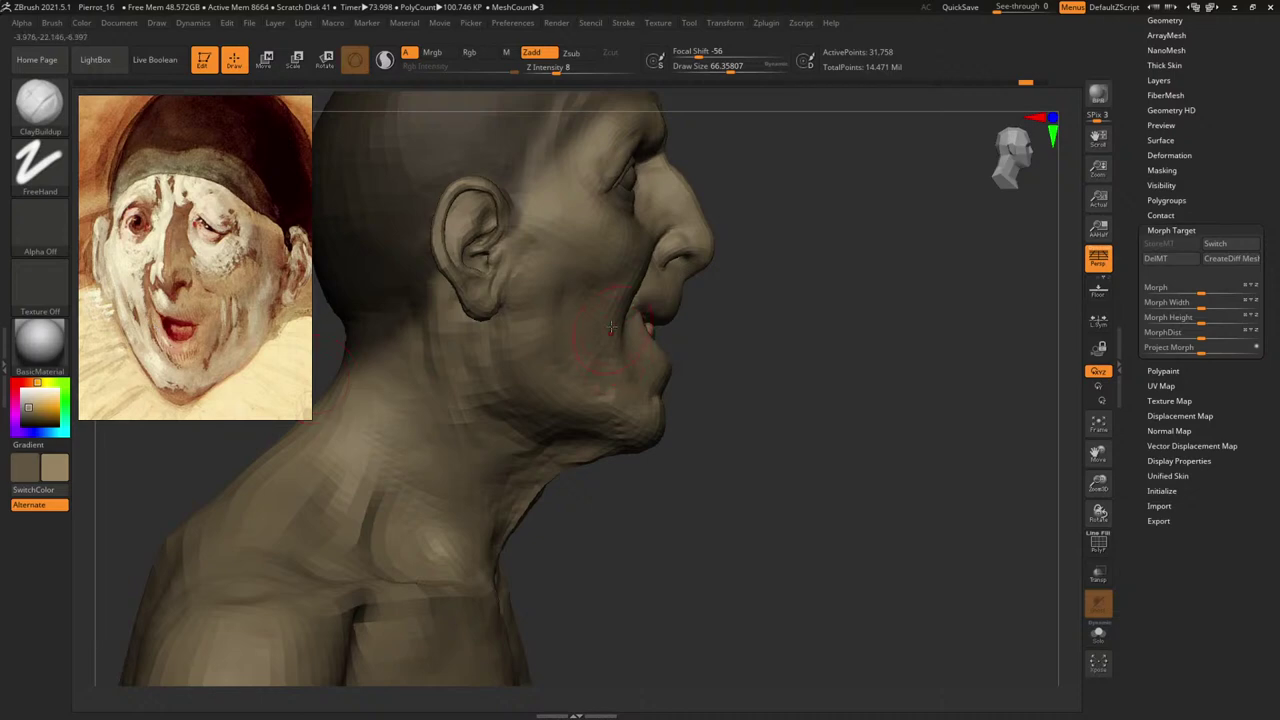
key(shift)
key(b)
key(m)
key(v)
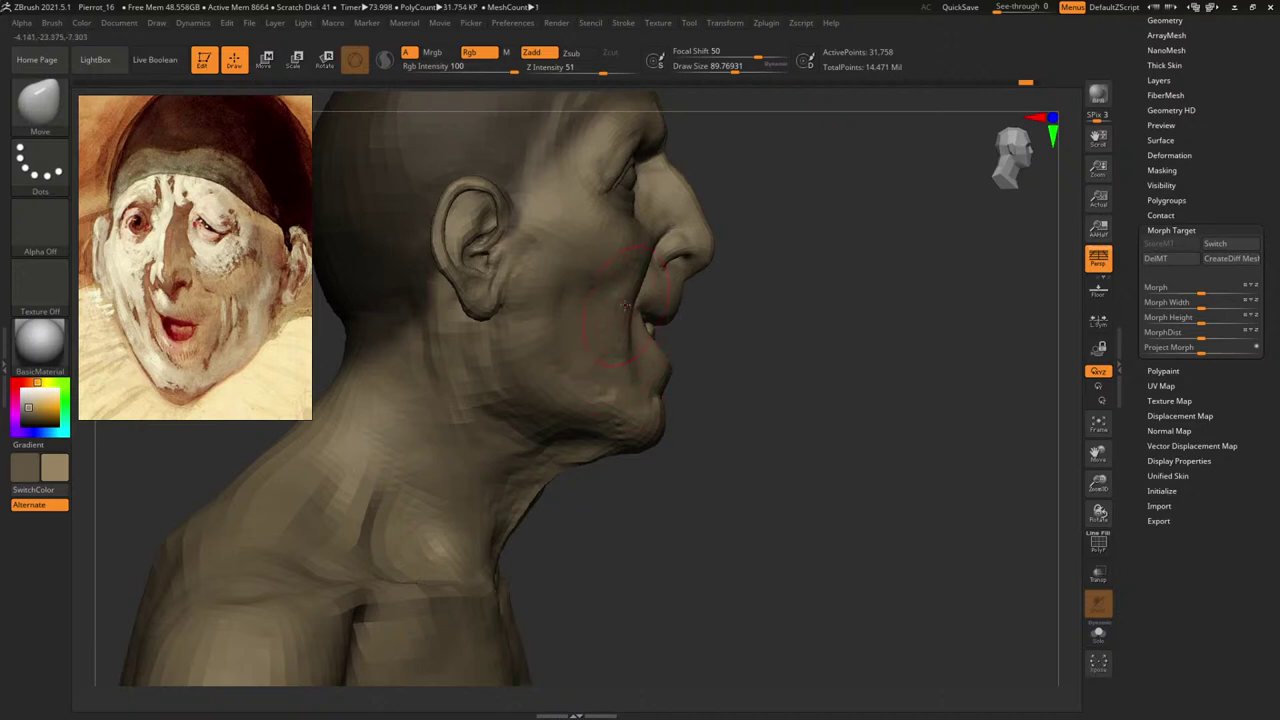
mouse_move(701, 334)
mouse_down()
mouse_move(545, 345)
mouse_move(622, 367)
mouse_move(644, 353)
mouse_up()
key(space)
key(space)
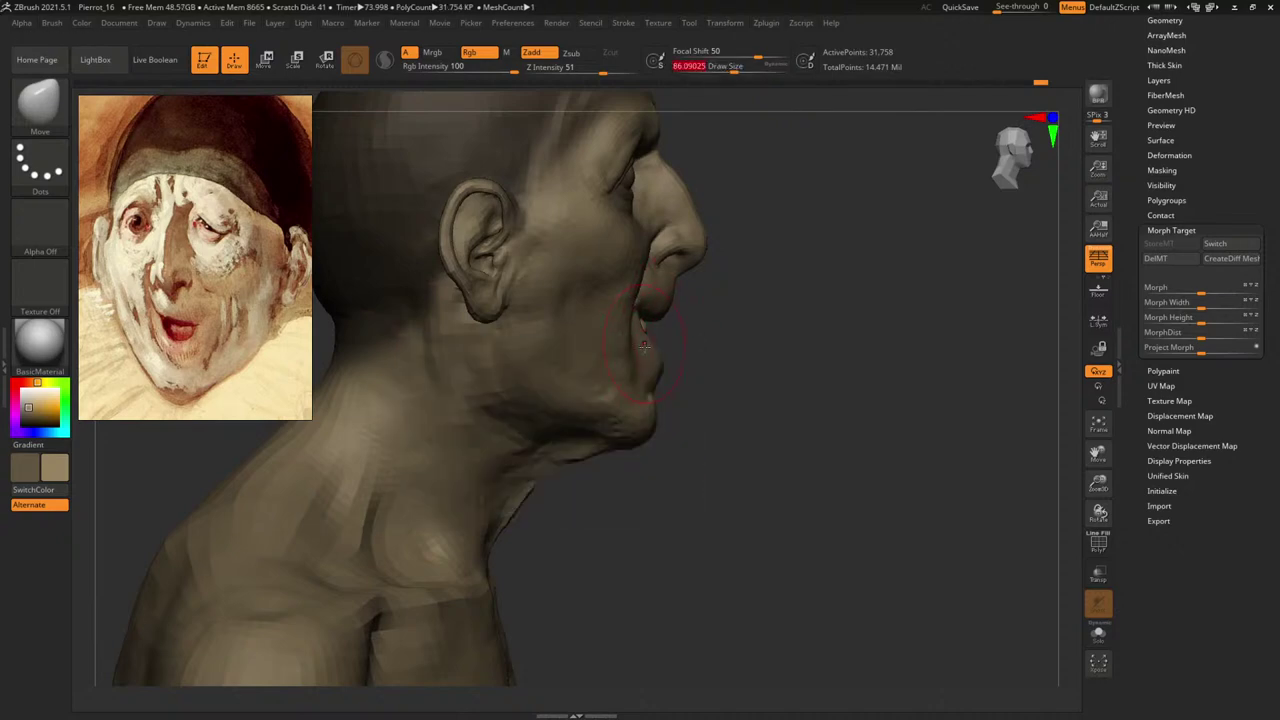
mouse_move(727, 333)
mouse_down()
mouse_move(270, 335)
mouse_move(677, 329)
mouse_move(624, 310)
mouse_up()
key(ctrl+z)
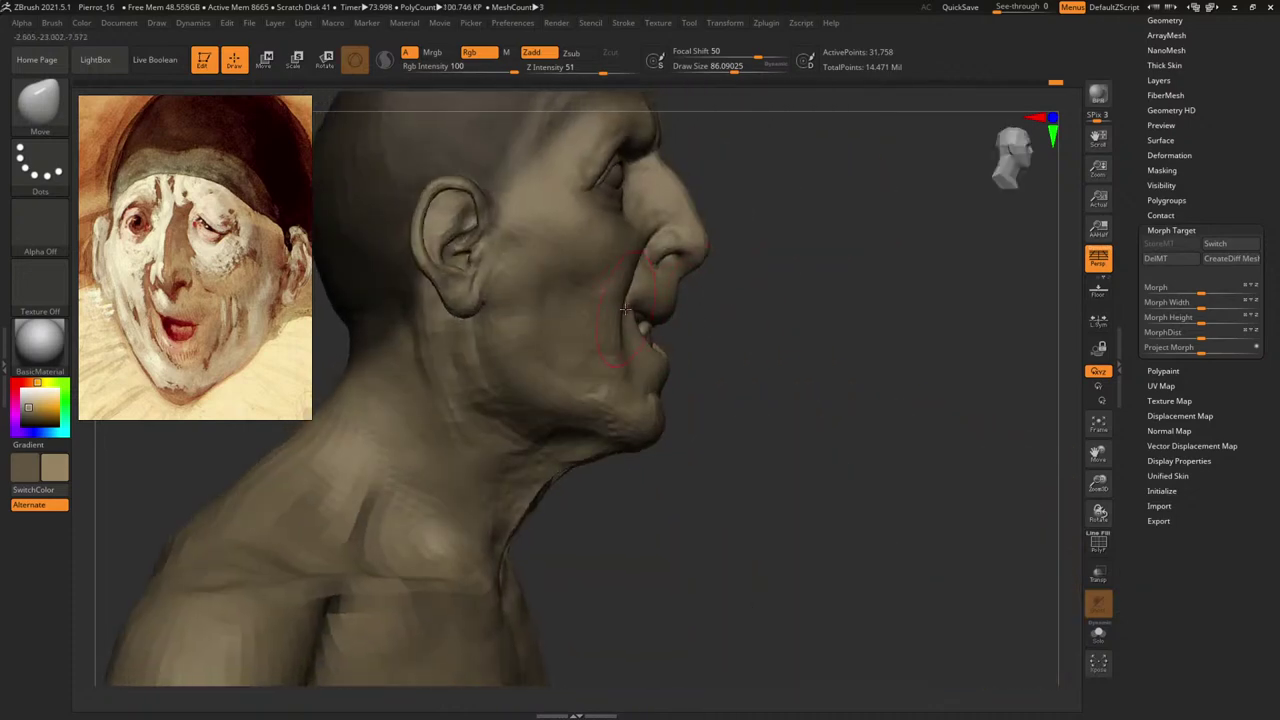
Adjust the upper lip and mouth corner with the Move brush at draw sizes of about 102 and 46.
mouse_move(744, 314)
mouse_down()
mouse_move(350, 315)
mouse_move(620, 312)
mouse_move(934, 360)
mouse_move(923, 385)
mouse_up()
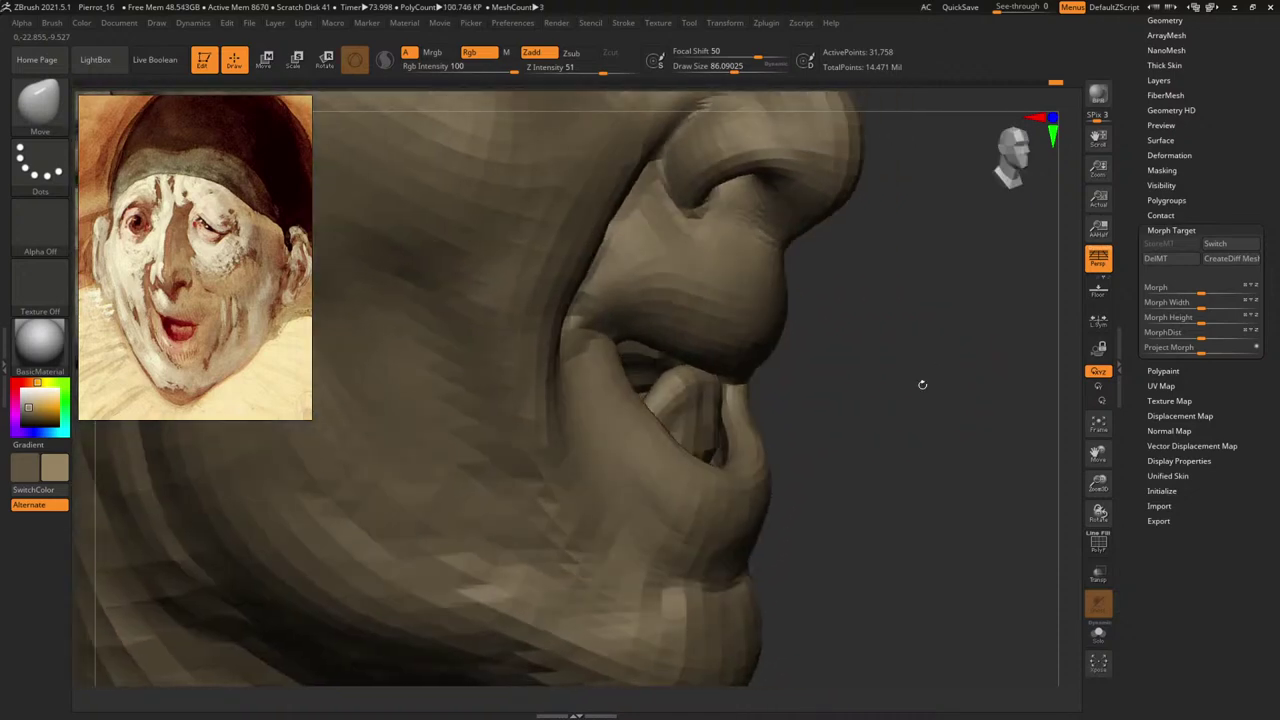
key(space)
key(space)
click(640, 335)
drag(867, 372, 838, 371)
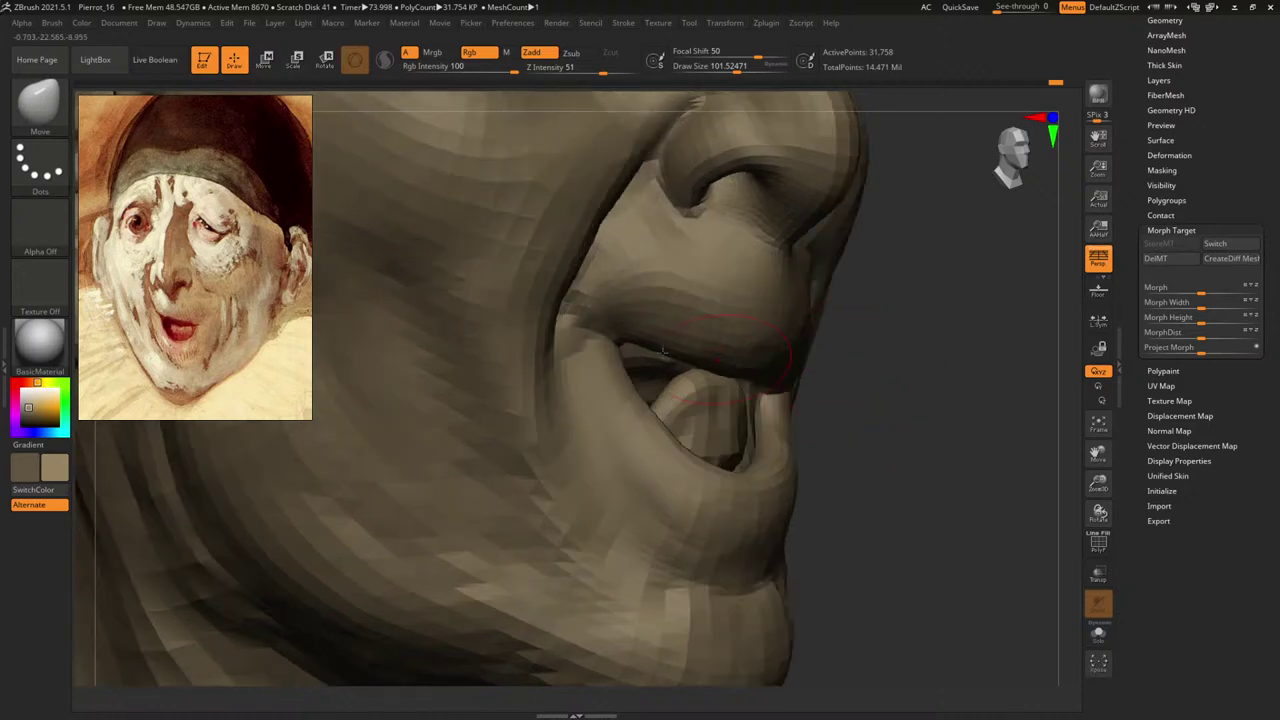
key(space)
click(592, 335)
Display the polygon wireframe to examine the topology around the mouth corner, and hide it again.
key(shift+f)
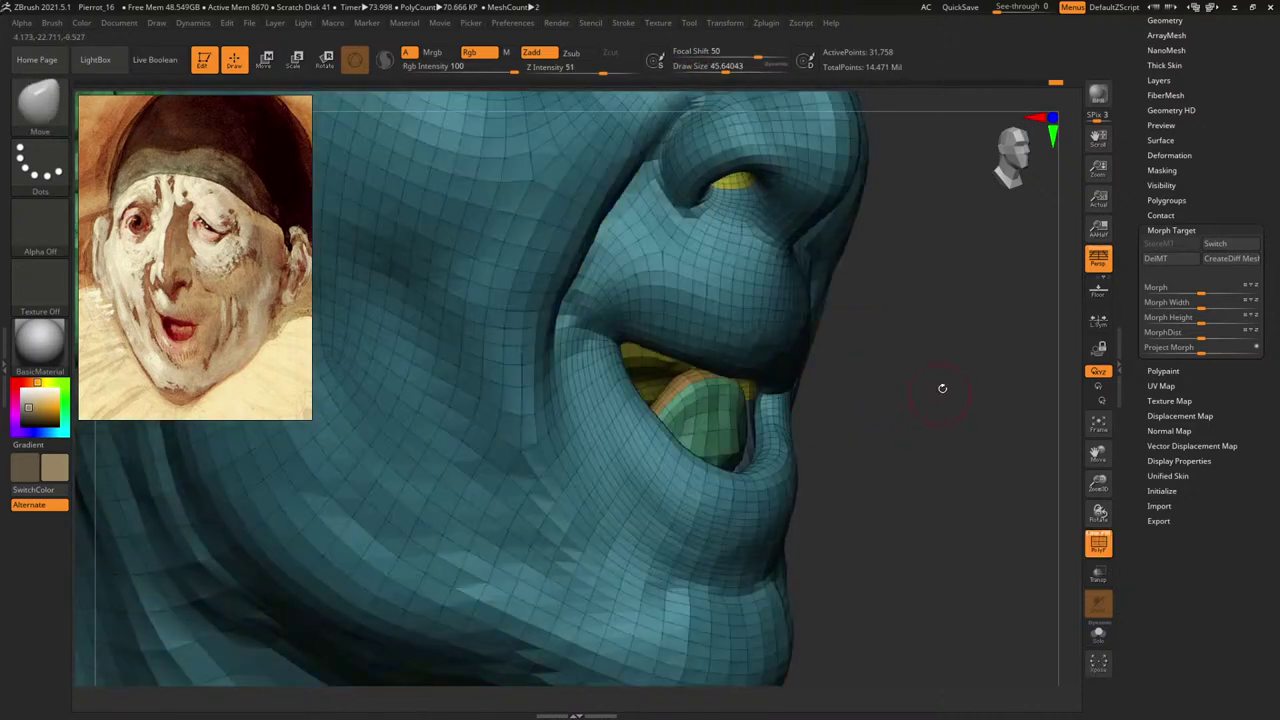
alt+drag(943, 389, 940, 490)
key(shift)
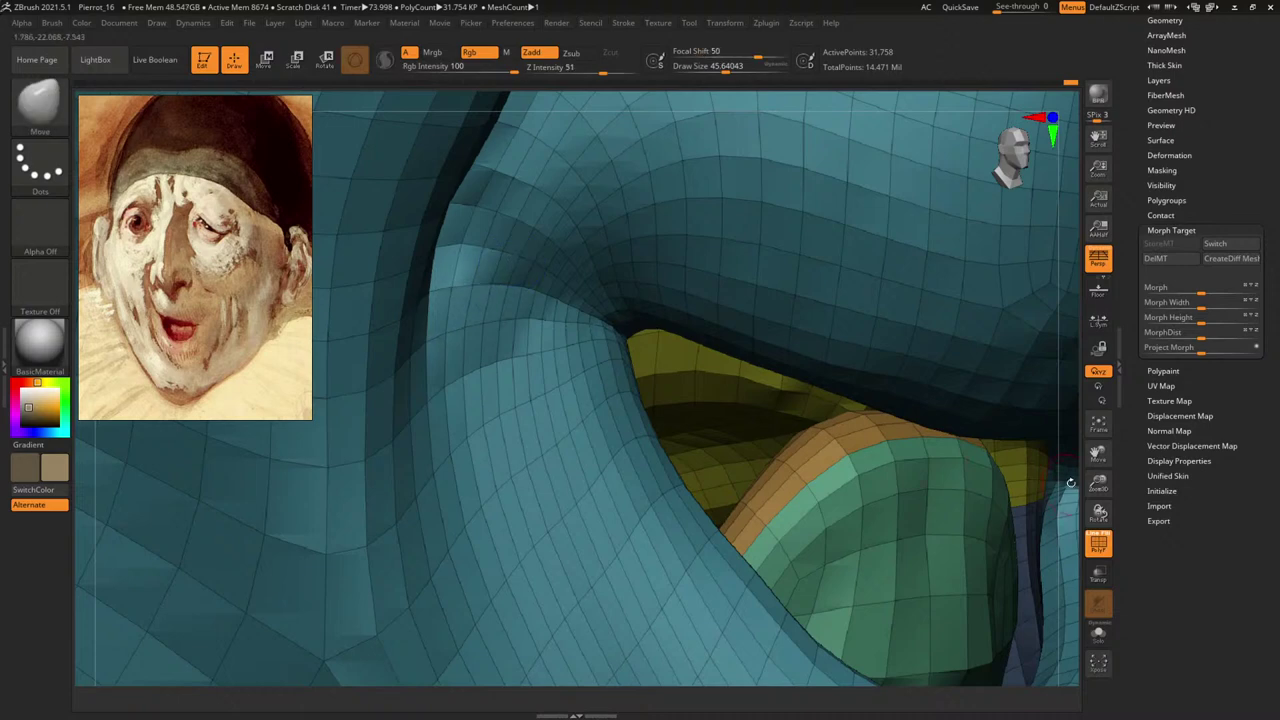
alt+drag(1071, 483, 854, 378)
key(shift+f)
Raise the head to its highest subdivision level and set ClayBuildup to a draw size of about 41.
key(d)
key(d)
key(d)
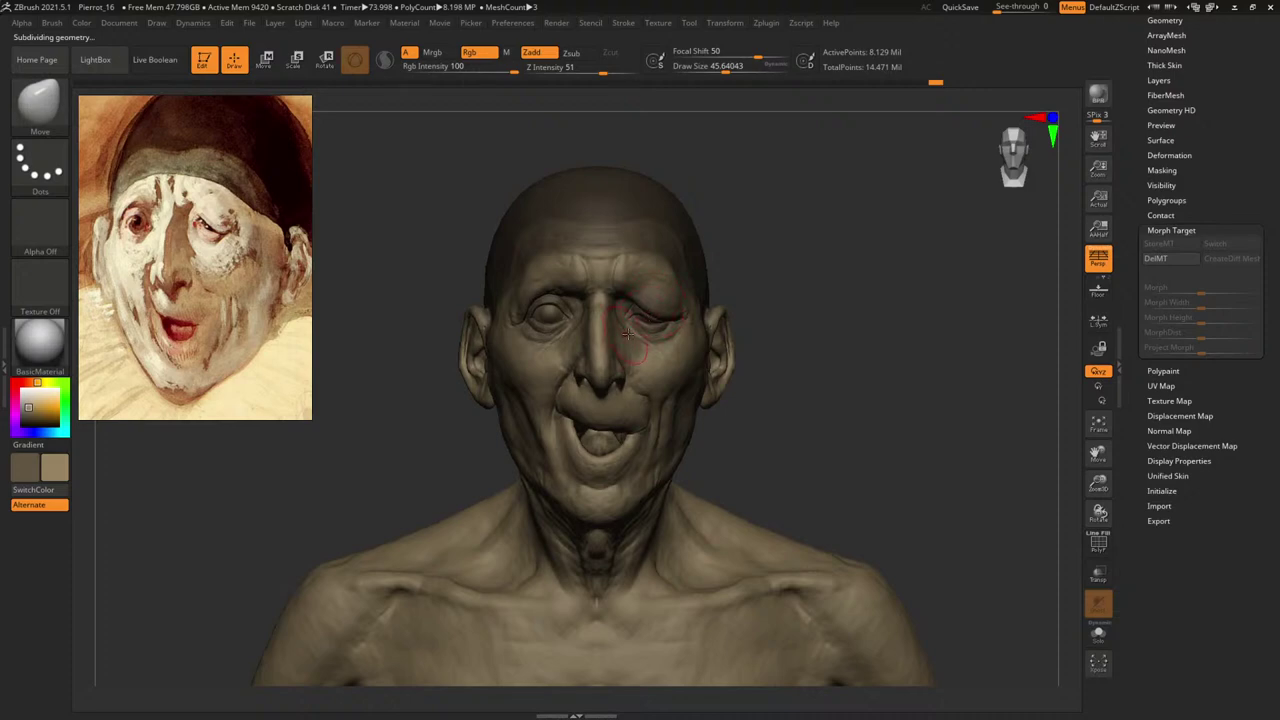
alt+drag(775, 314, 983, 330)
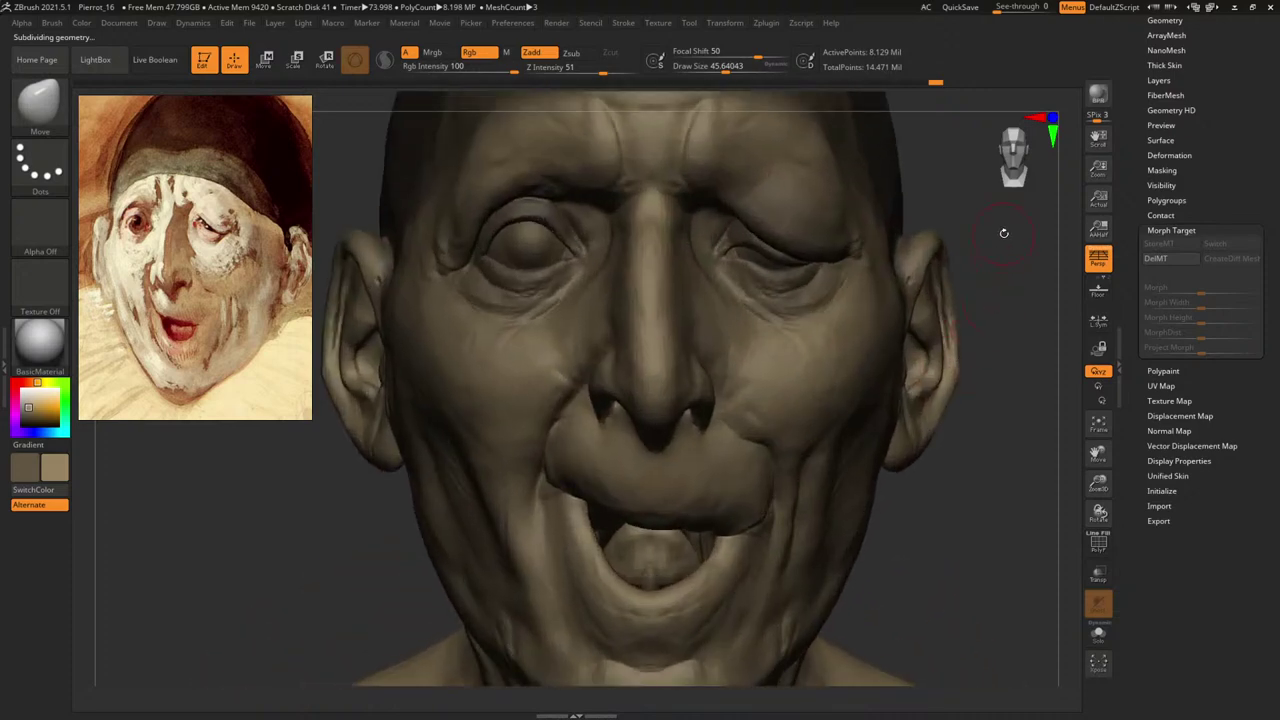
mouse_move(1004, 233)
alt+mouse_down()
mouse_move(981, 292)
mouse_move(890, 285)
alt+mouse_up()
key(b)
key(c)
key(b)
key(s)
click(635, 291)
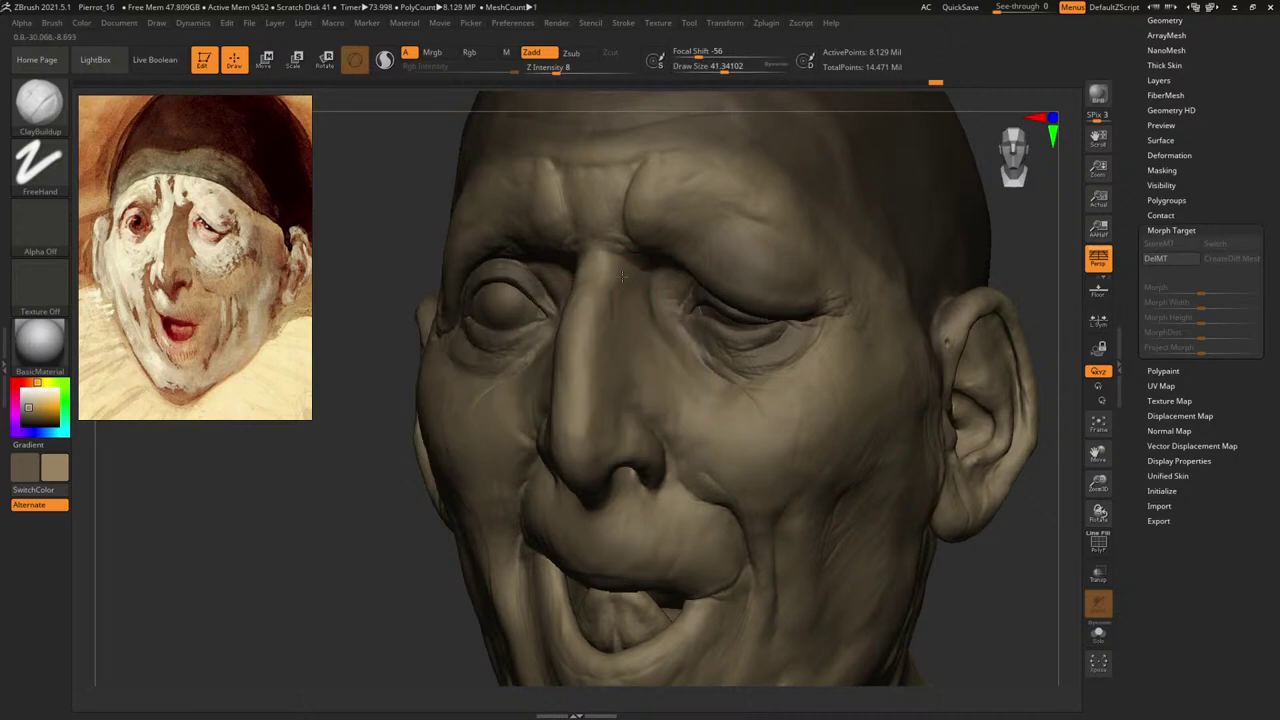
mouse_move(1036, 273)
shift+mouse_down()
mouse_move(1050, 275)
mouse_move(800, 234)
mouse_move(793, 270)
shift+mouse_up()
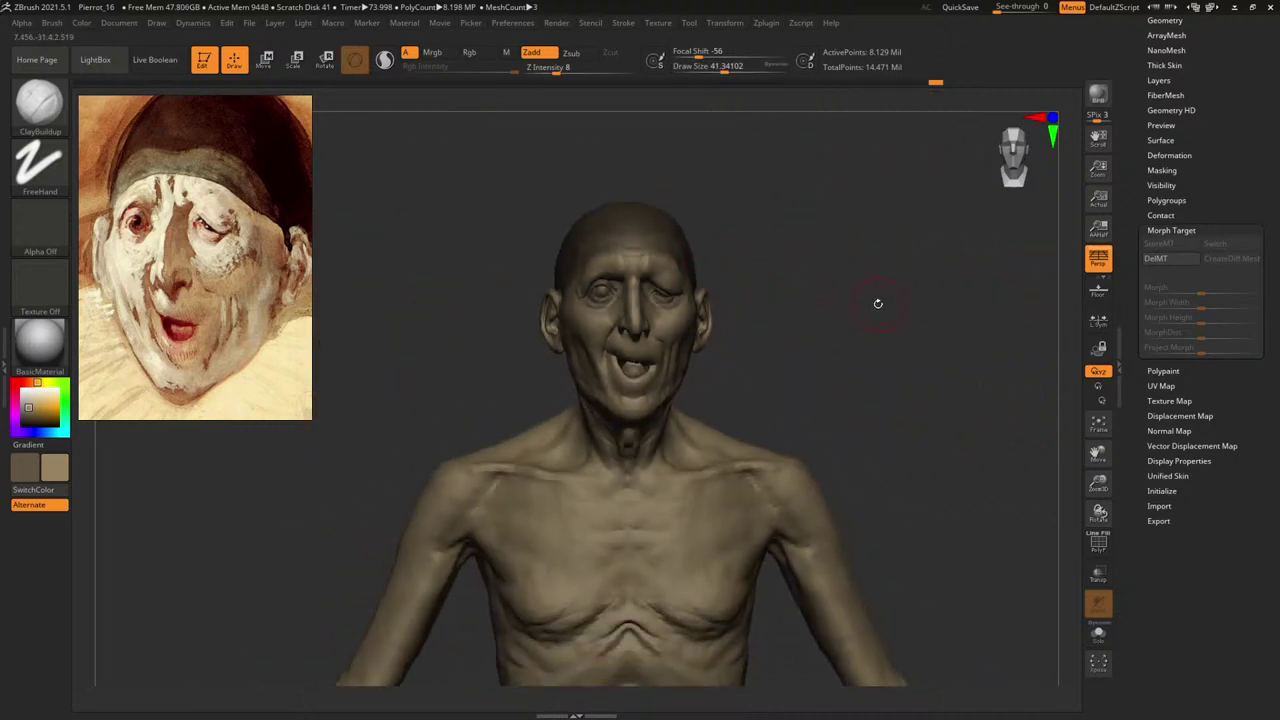
Drop the head to the lower subdivision level and switch repeatedly between the morph target and the sculpt to compare the expressions.
key(shift+d)
key(shift+d)
key(shift+d)
key(shift+d)
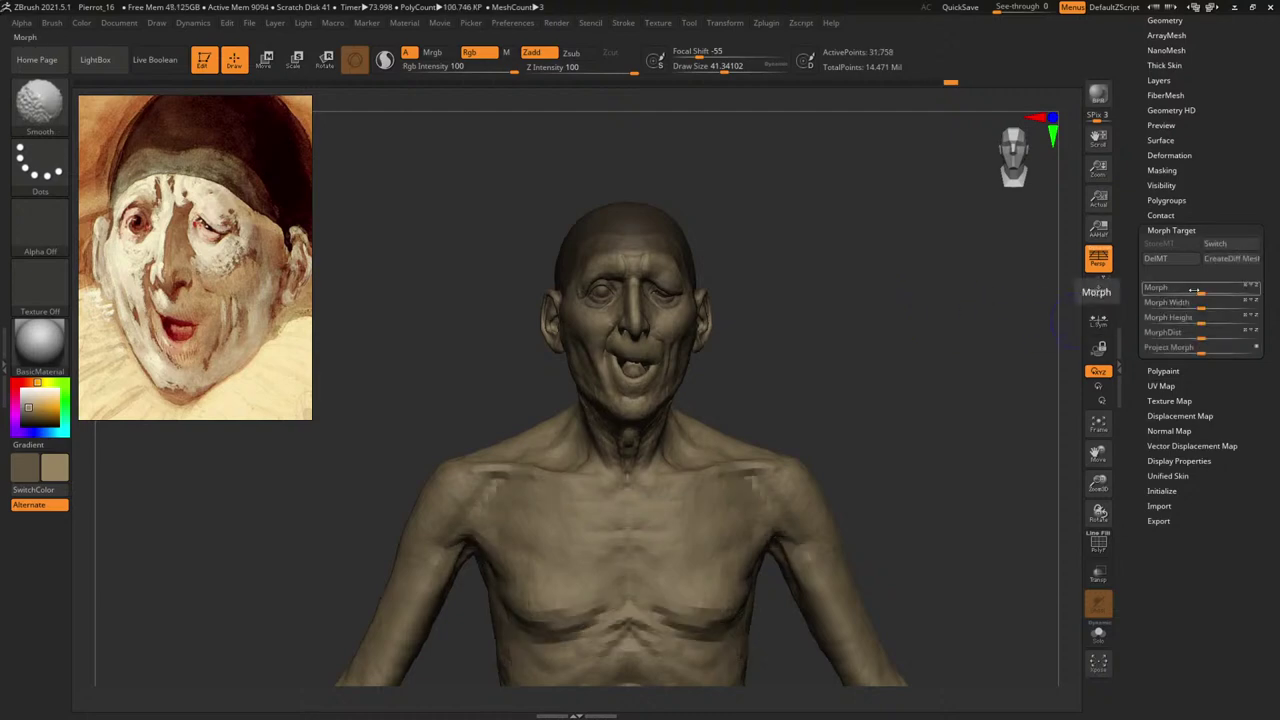
click(1222, 245)
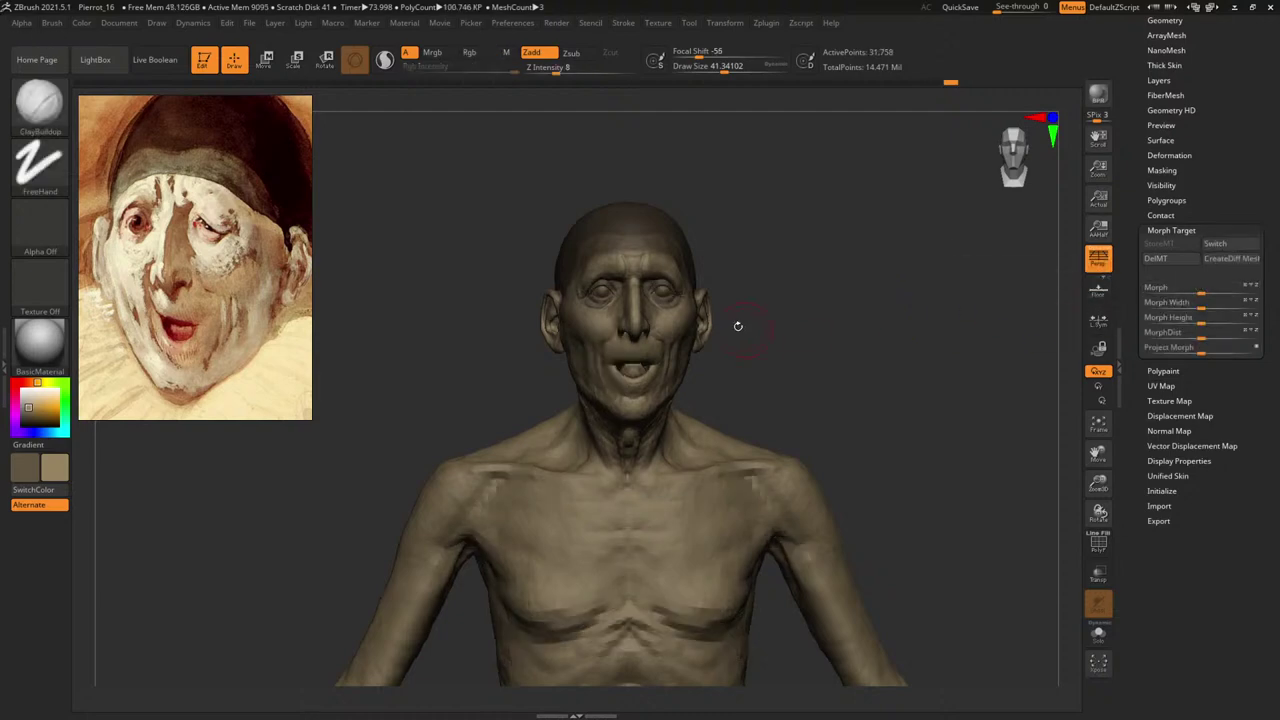
alt+drag(738, 325, 749, 321)
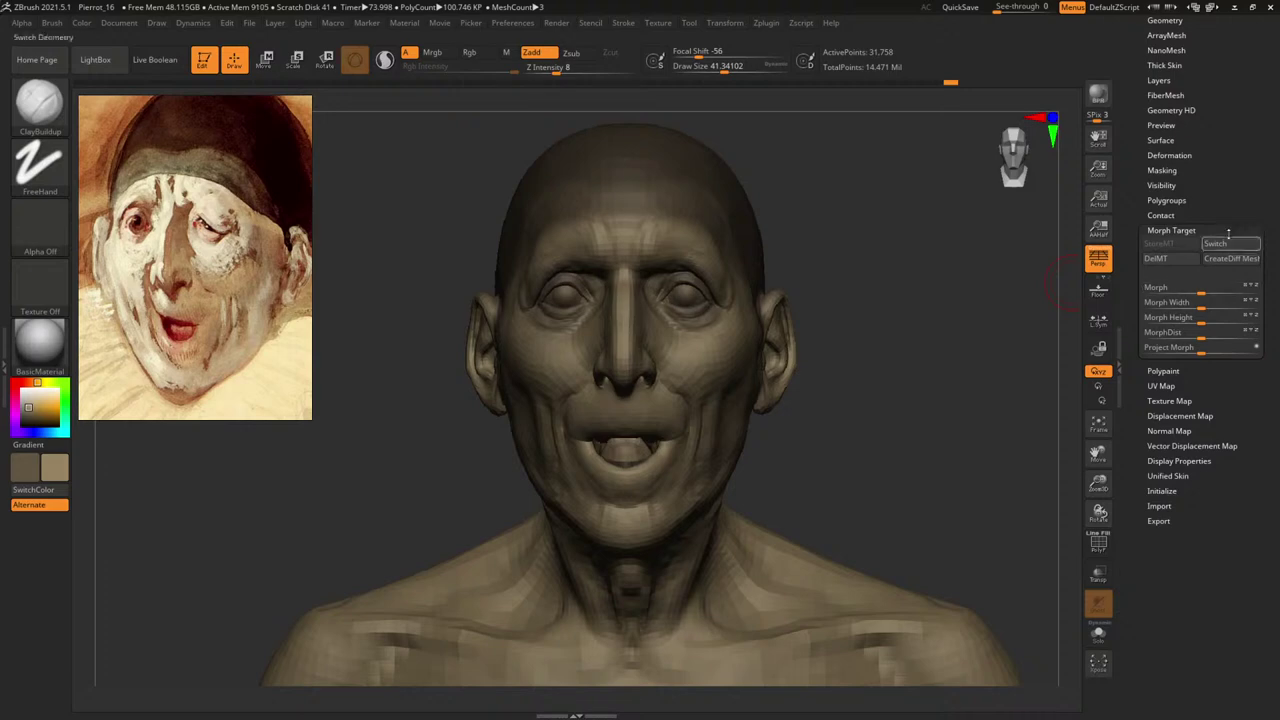
click(1226, 245)
click(1227, 245)
click(1227, 245)
click(1227, 245)
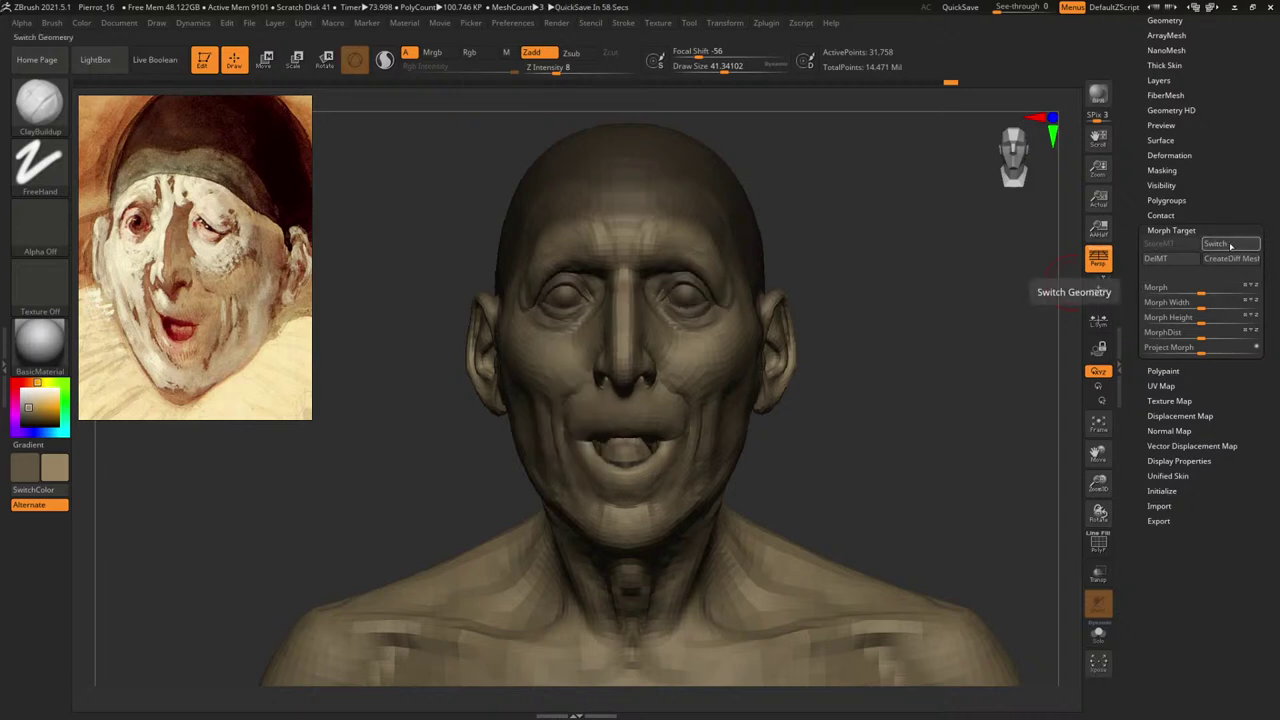
click(1230, 245)
click(1231, 245)
click(1232, 244)
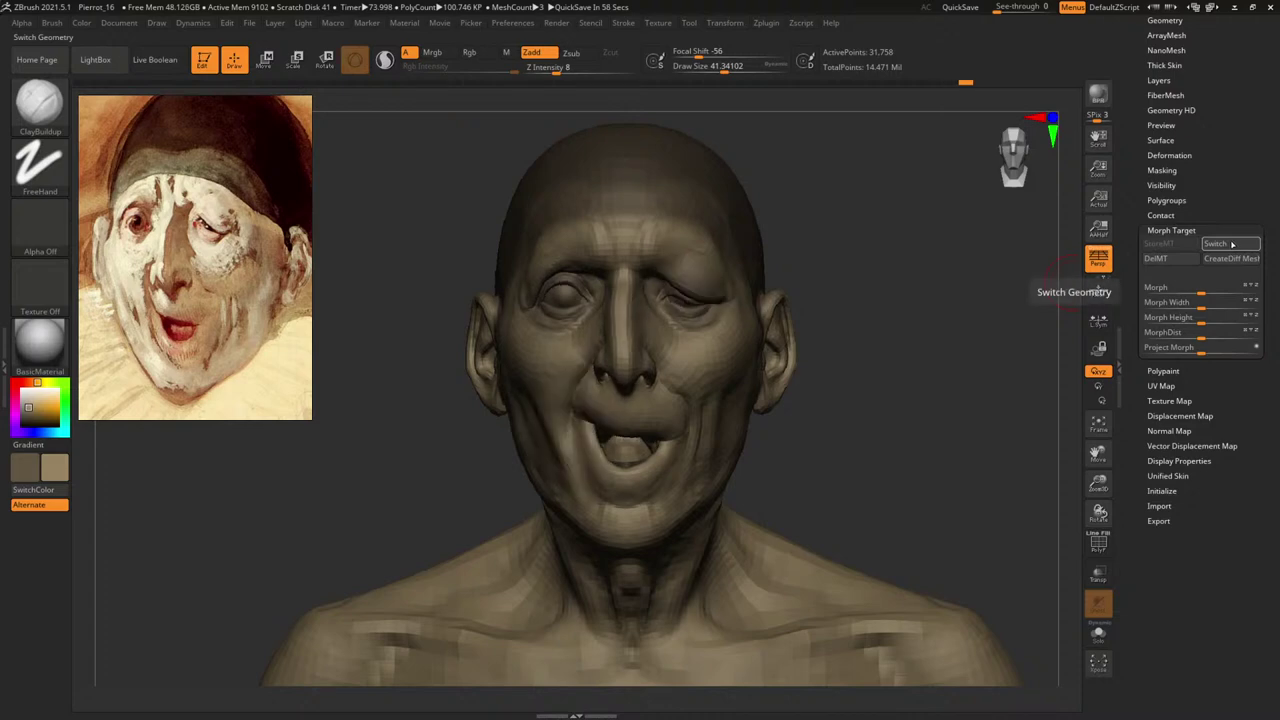
click(1233, 244)
click(1233, 244)
Adjust the open eye area with the Move brush and try the Morph brush on it at a draw size of about 69.
key(b)
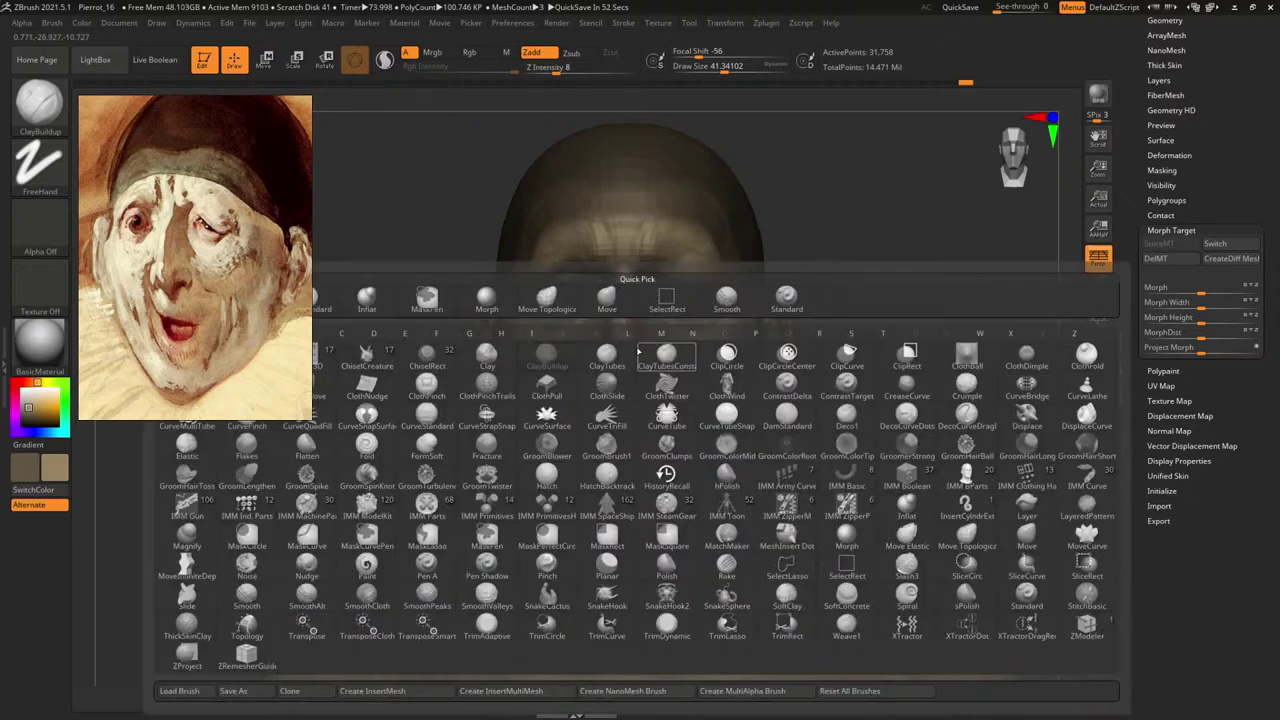
key(m)
key(v)
key(space)
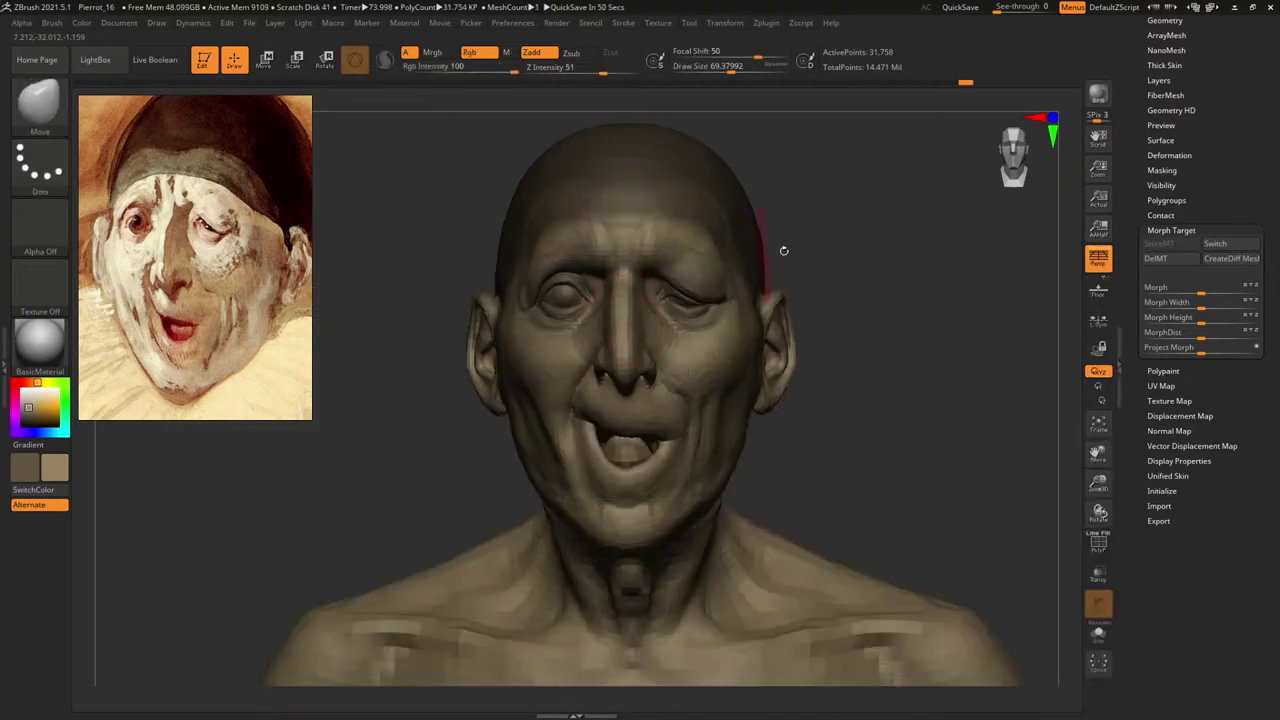
alt+drag(812, 234, 585, 305)
key(b)
key(m)
key(o)
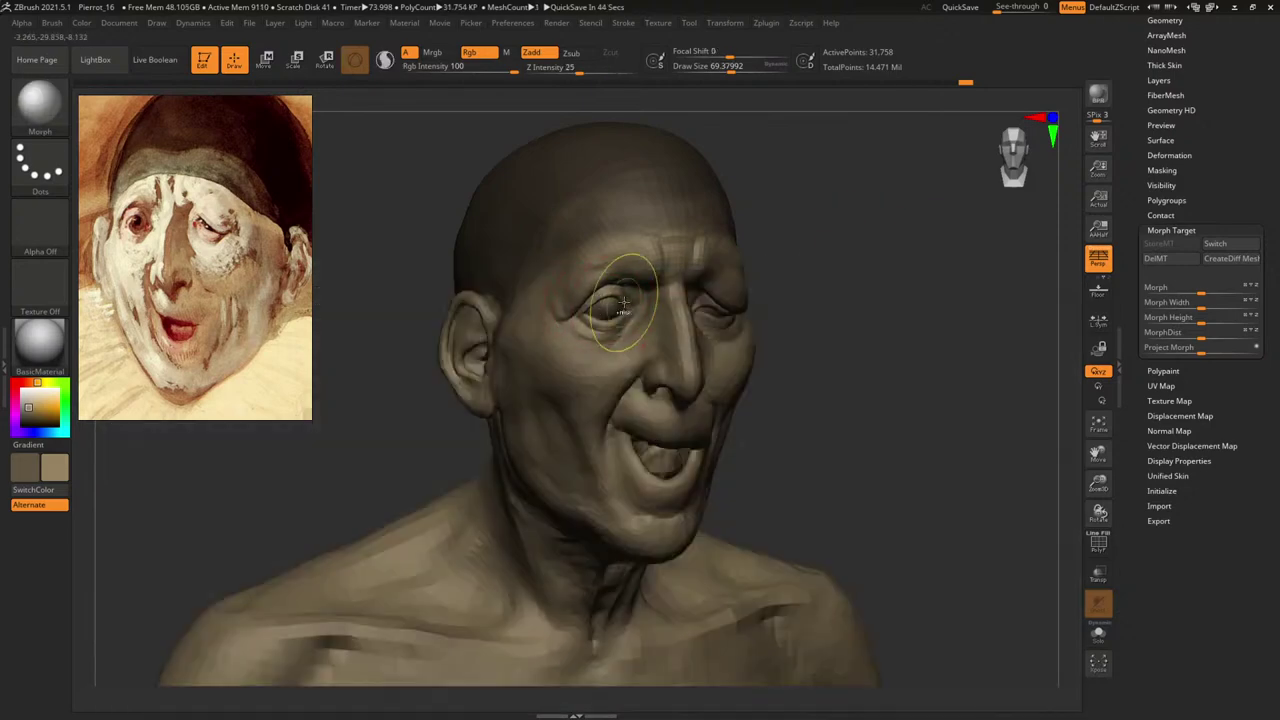
drag(829, 294, 924, 309)
Reshape the open eye's outer corner and lids with the Move brush at a draw size of about 48.
key(b)
key(m)
key(v)
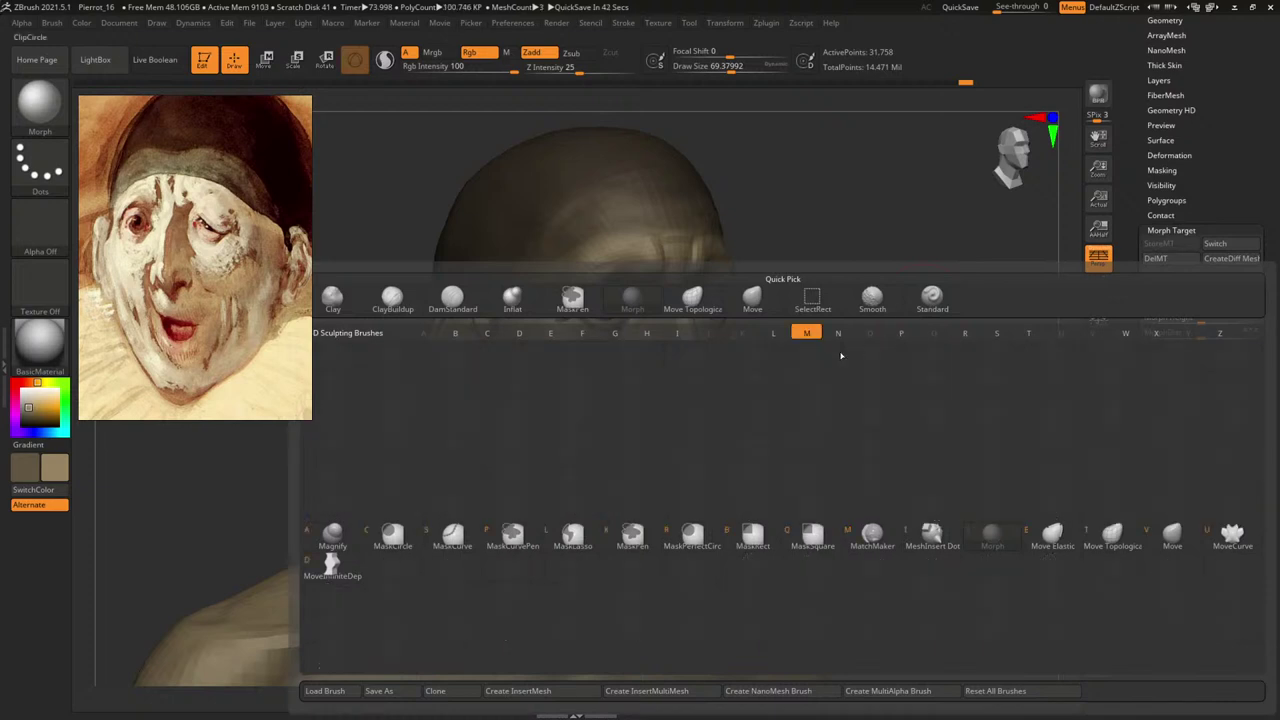
key(space)
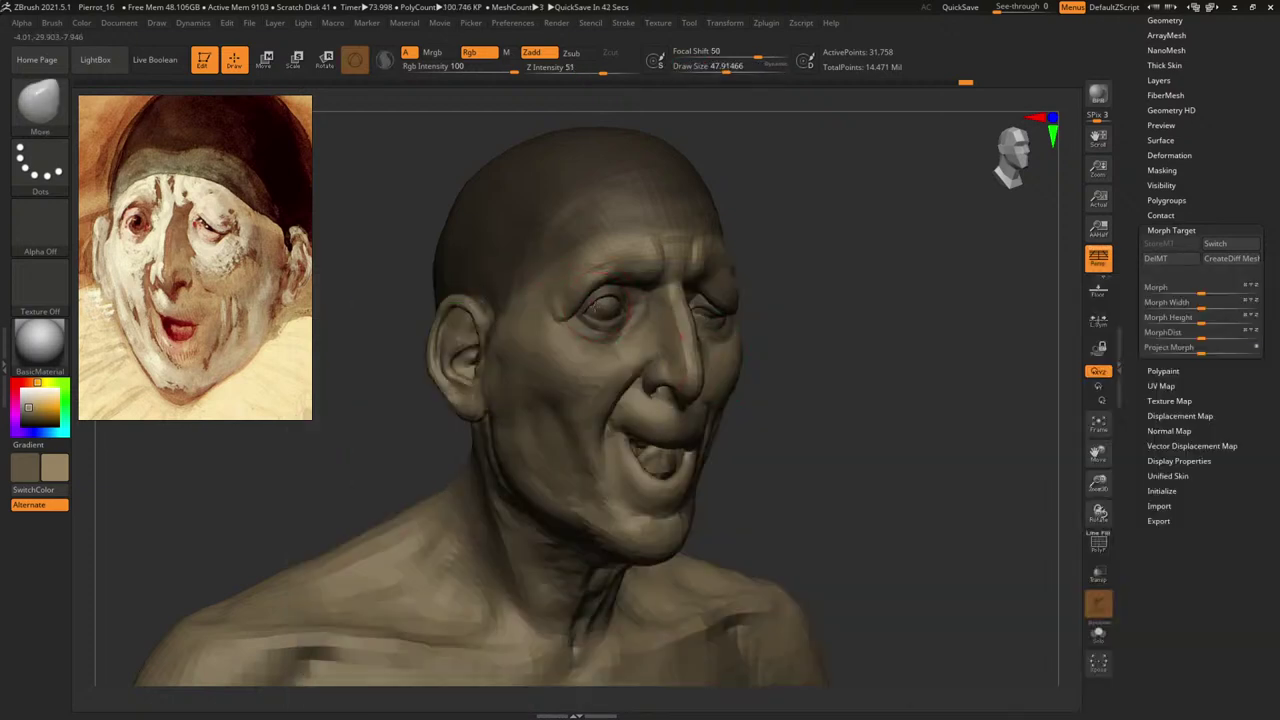
mouse_move(892, 312)
mouse_down()
mouse_move(941, 318)
mouse_move(865, 279)
mouse_move(861, 345)
mouse_up()
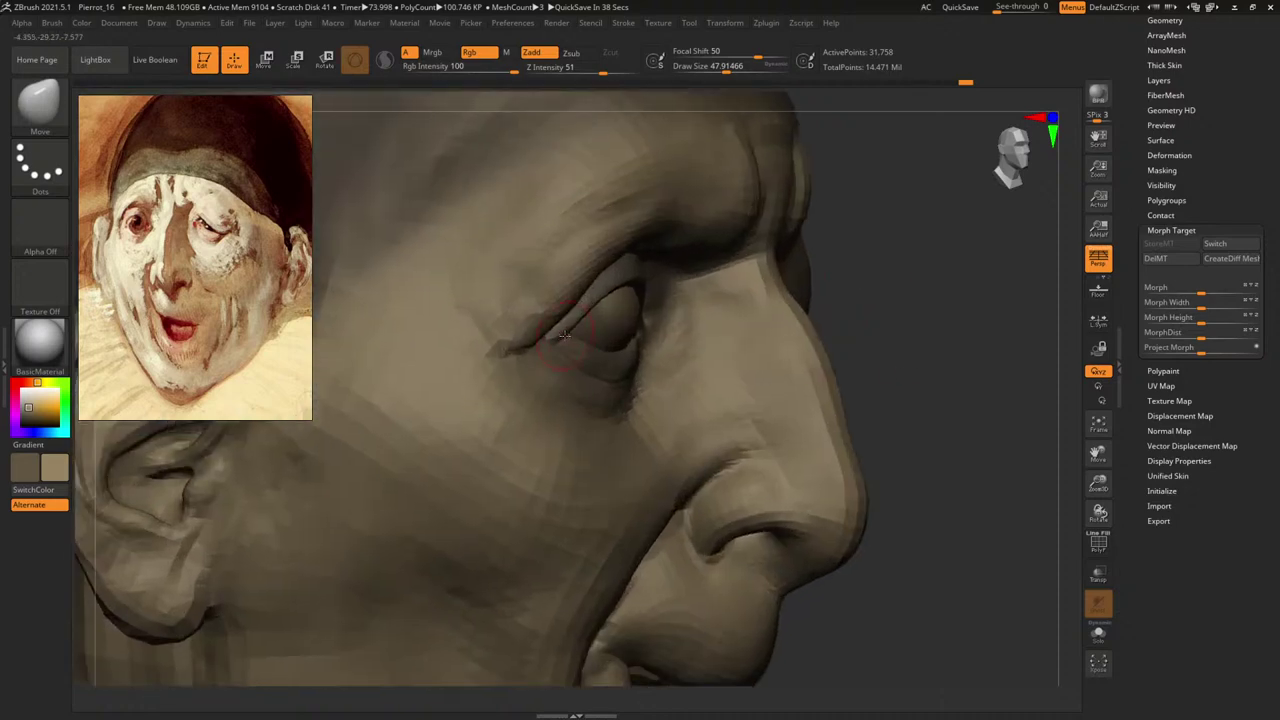
right_drag(568, 336, 612, 312)
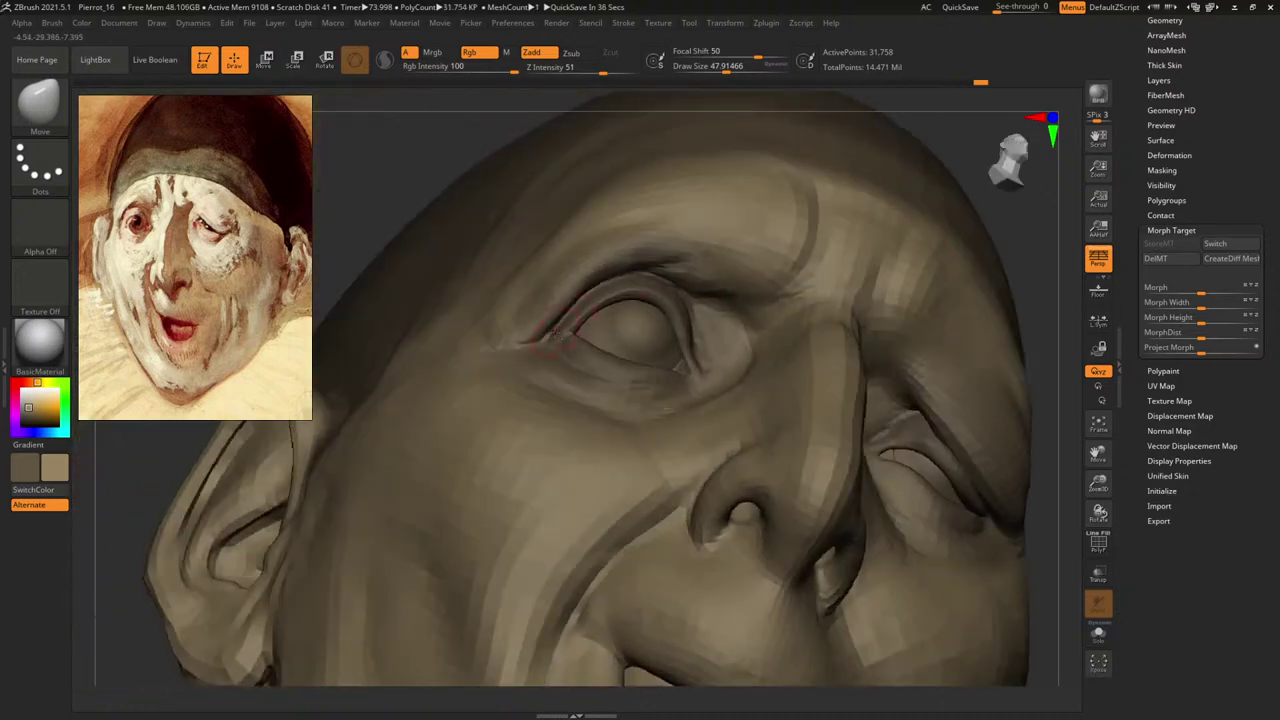
alt+drag(1040, 247, 694, 246)
shift+drag(865, 320, 907, 367)
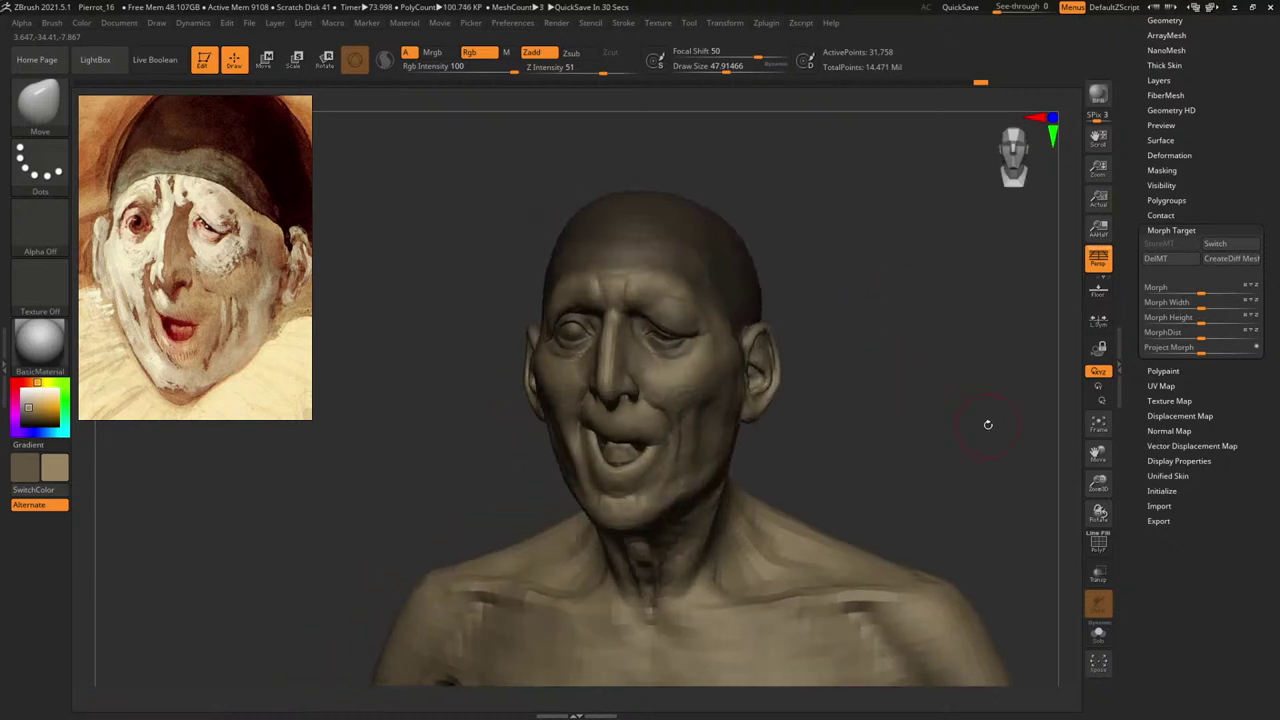
shift+drag(893, 347, 931, 371)
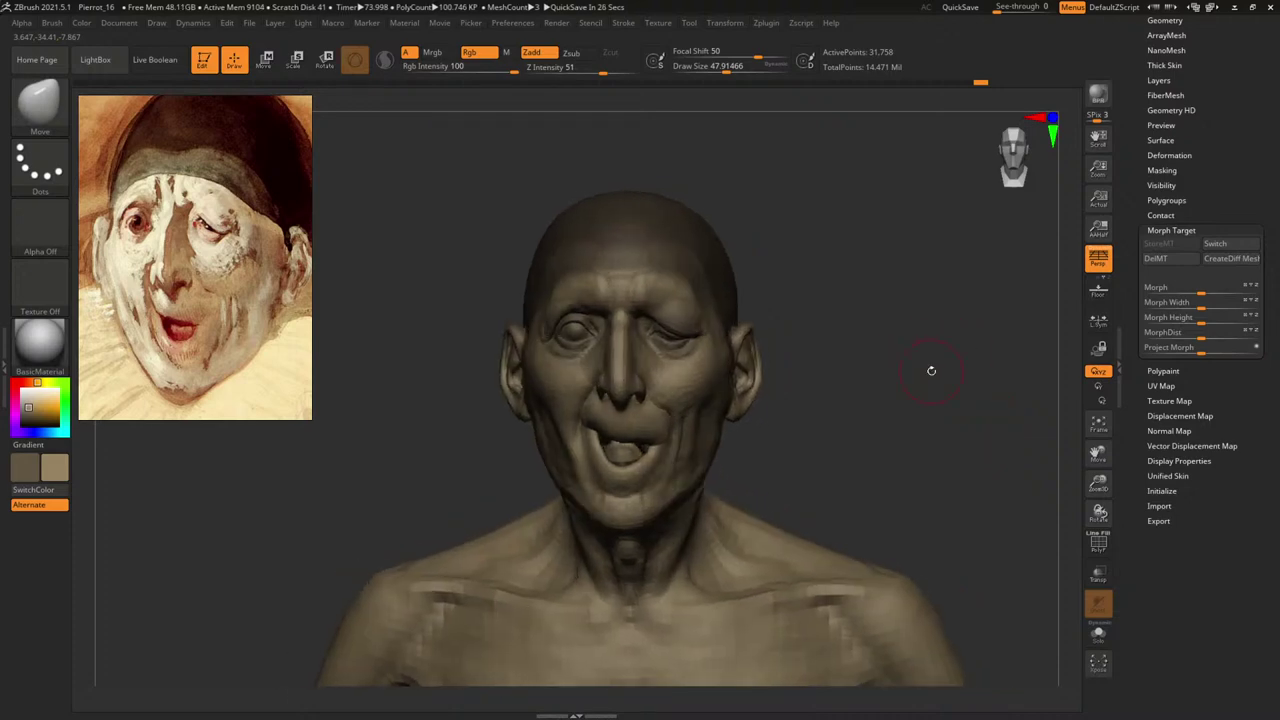
Adjust the side of the head near the ear on the half-closed eye's side with the Move brush, ending at a draw size of about 86.
key(b)
key(m)
key(v)
right_drag(880, 414, 686, 292)
drag(806, 219, 849, 237)
key(b)
key(m)
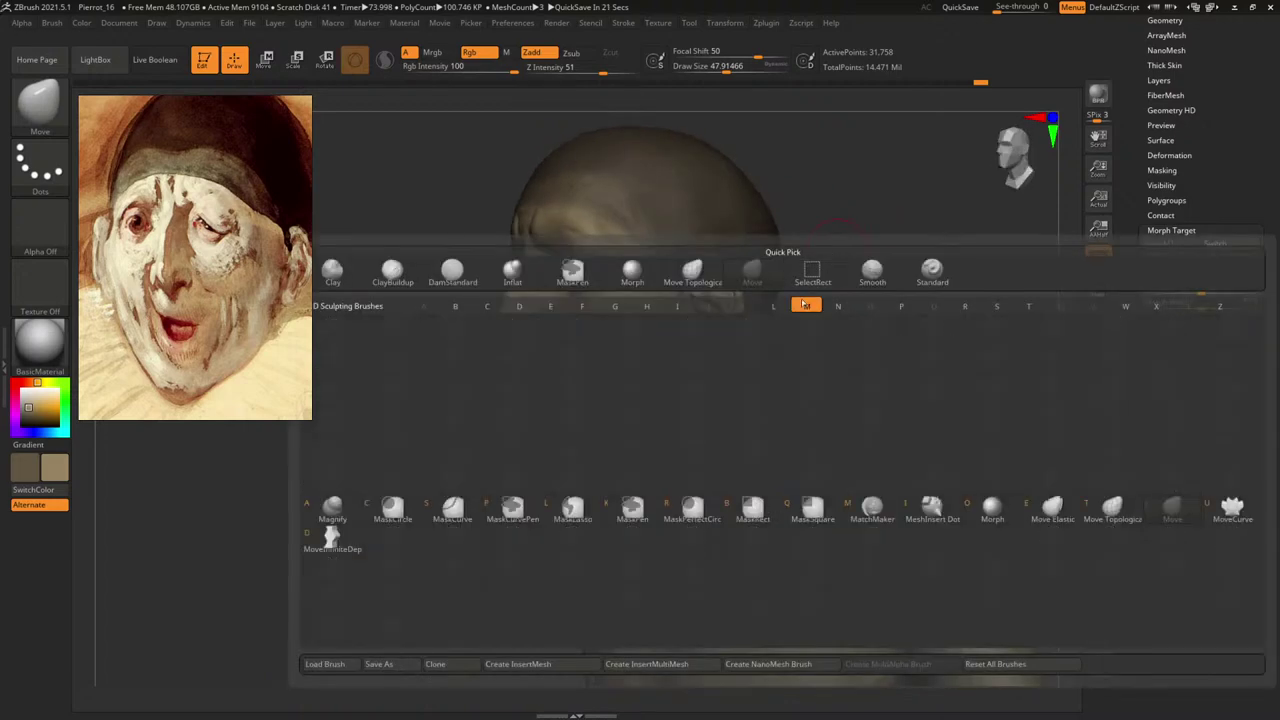
key(v)
key(space)
drag(687, 289, 700, 288)
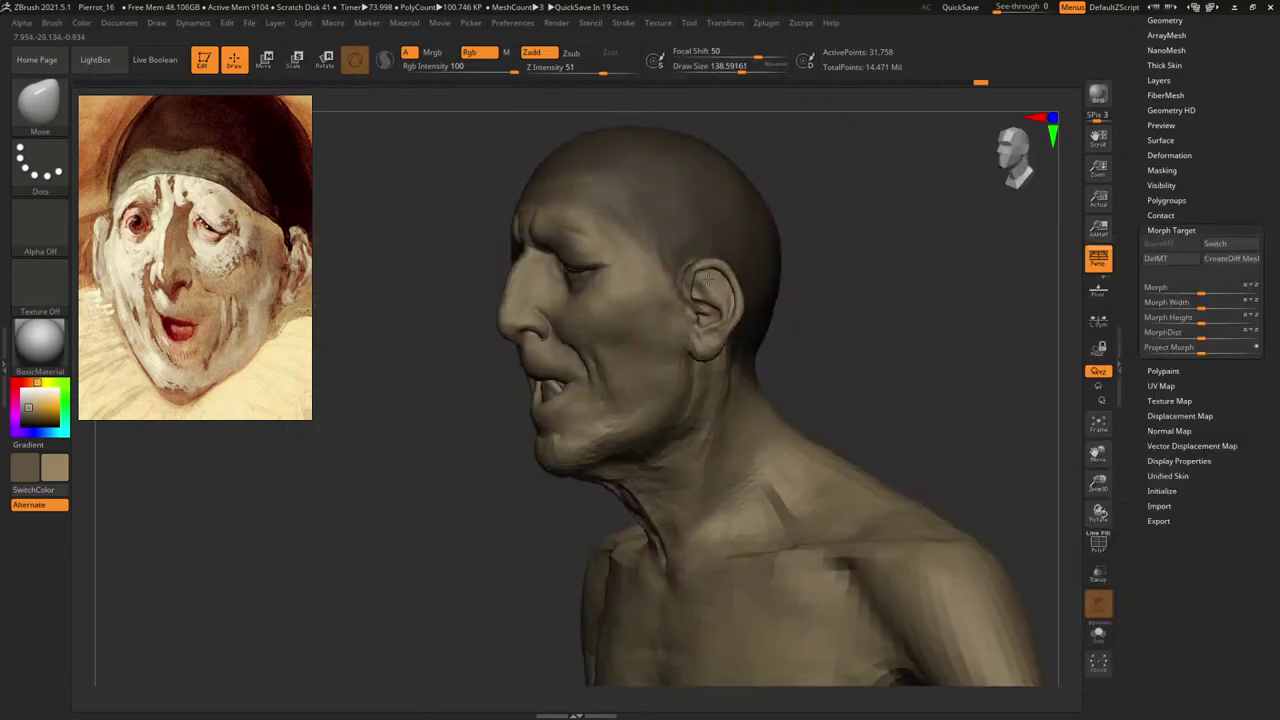
shift+right_drag(811, 270, 788, 272)
key(space)
drag(716, 279, 709, 276)
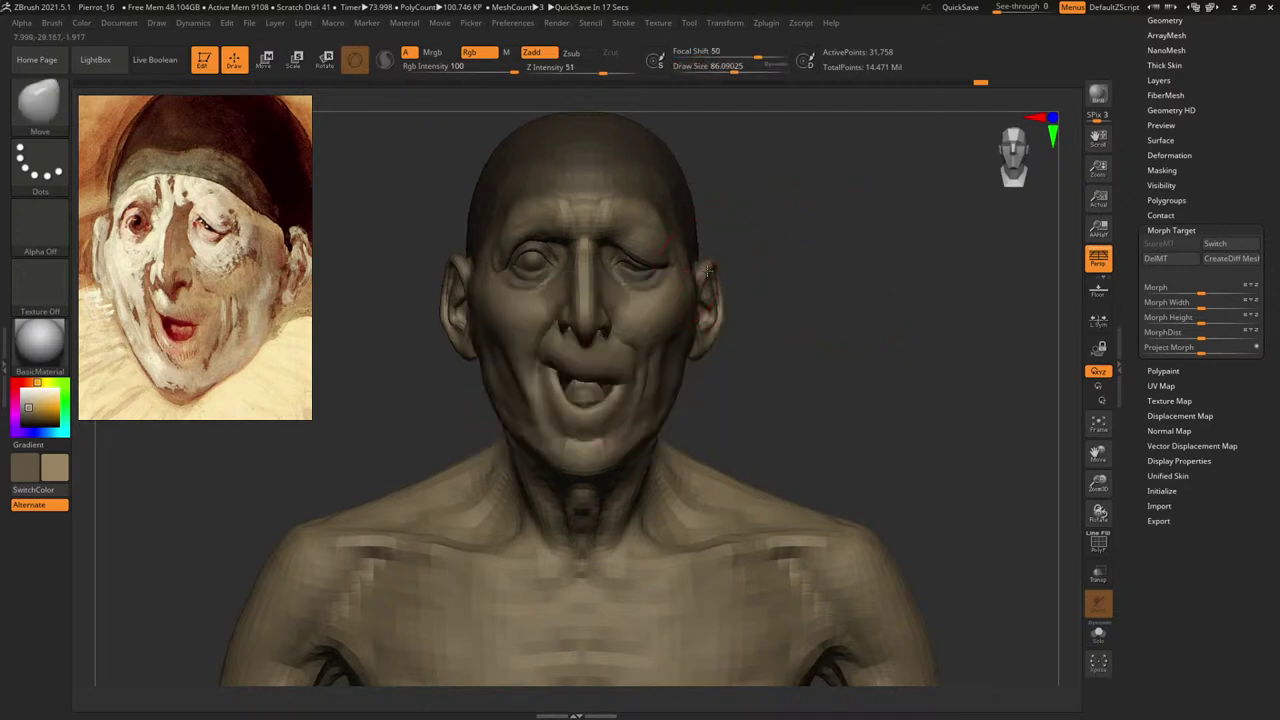
drag(811, 268, 743, 279)
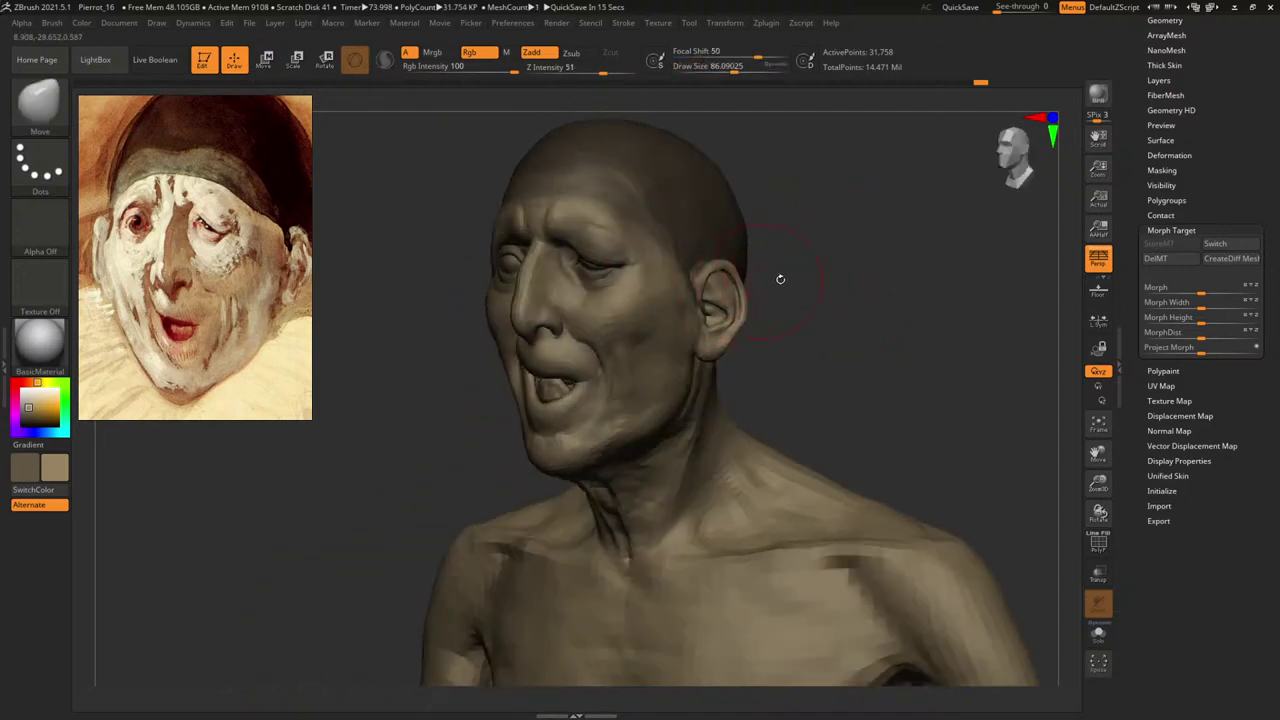
shift+right_drag(780, 279, 837, 277)
Reshape the half-closed eye's lids with the Move brush at draw sizes of about 66 and 110.
ctrl+right_drag(797, 316, 1075, 453)
mouse_move(912, 233)
alt+right_down()
mouse_move(1003, 291)
mouse_move(897, 290)
mouse_move(1016, 273)
alt+right_up()
key(space)
drag(688, 322, 681, 325)
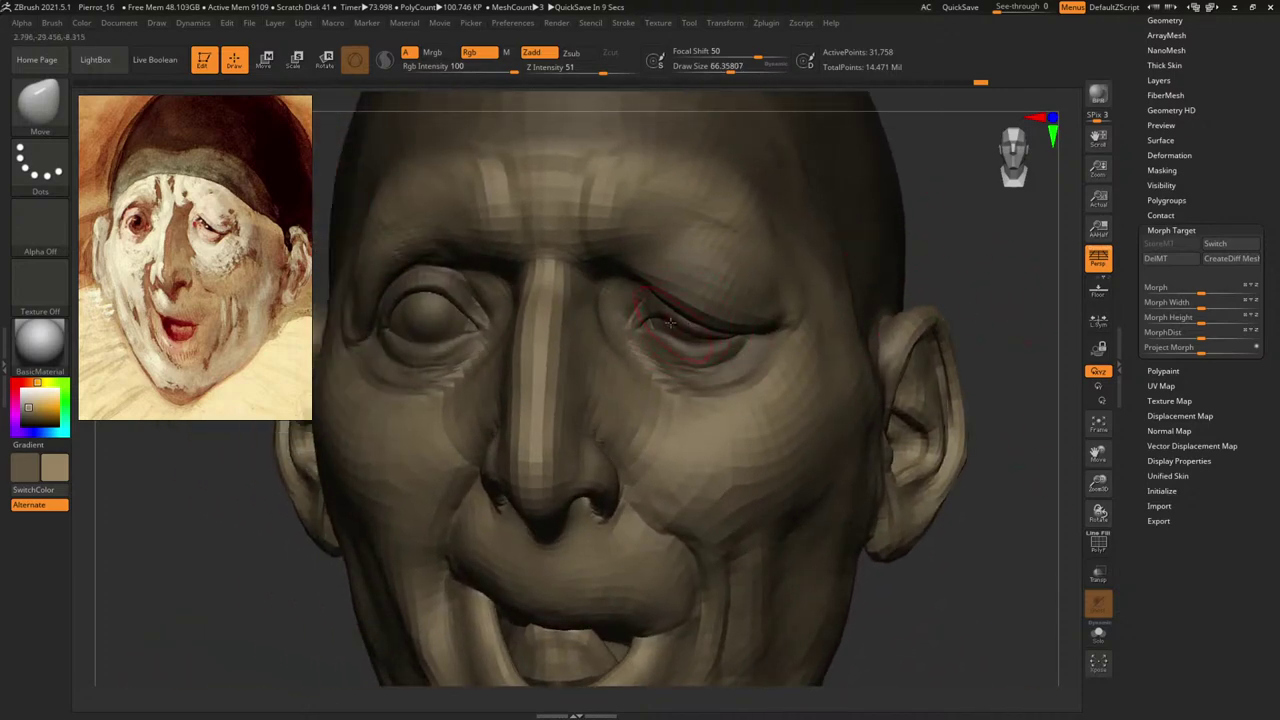
mouse_move(919, 263)
right_down()
mouse_move(951, 257)
mouse_move(920, 263)
right_up()
ctrl+right_drag(920, 263, 932, 315)
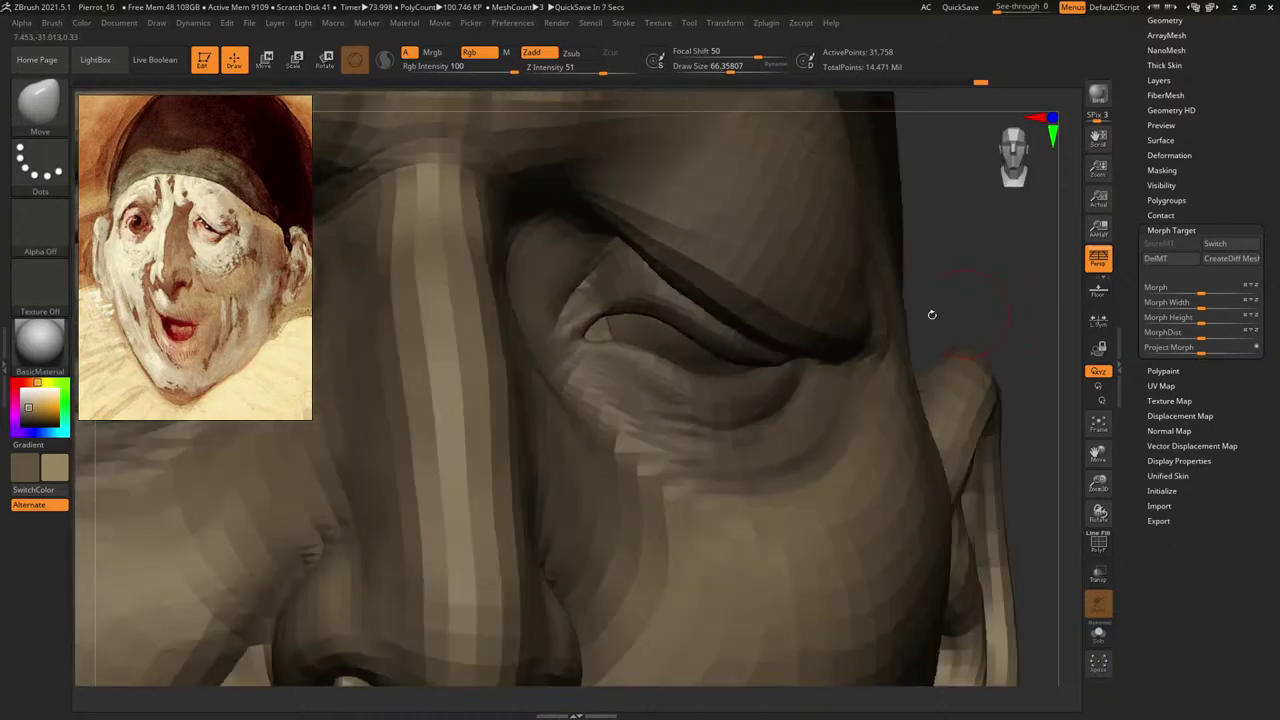
key(space)
drag(647, 314, 657, 315)
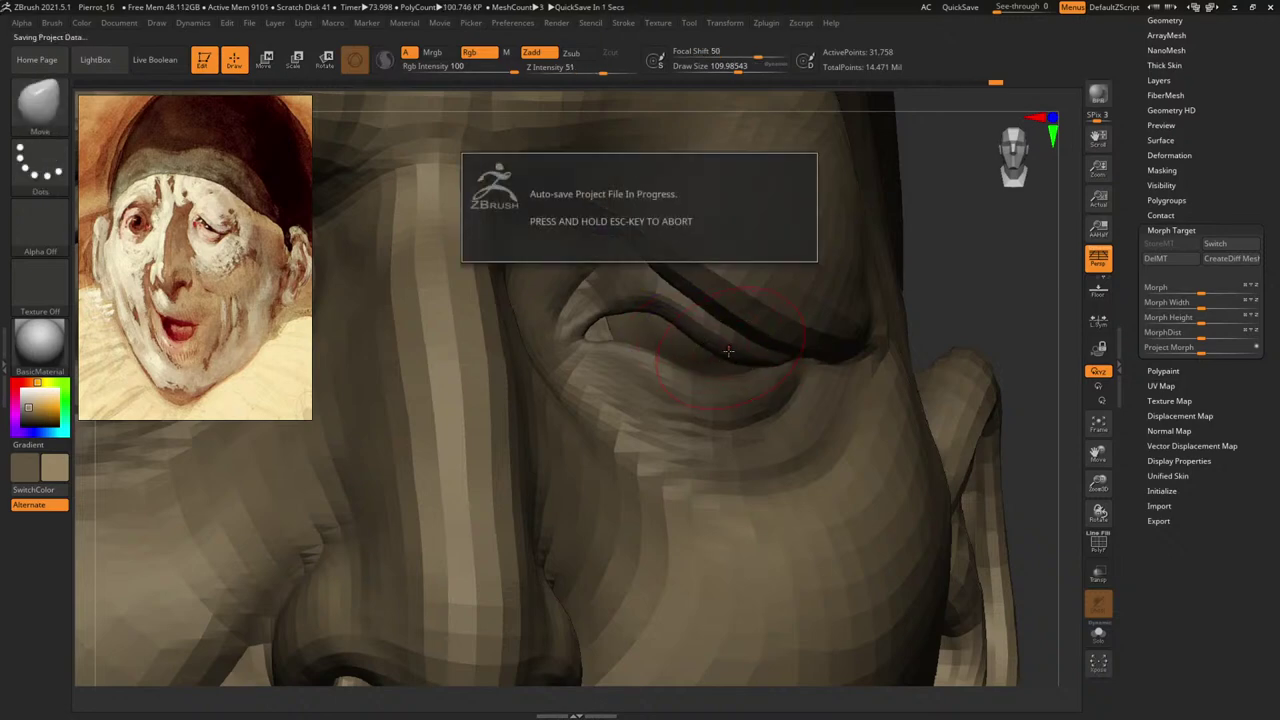
Refine the half-closed eye's lids with the Move Topological brush at a draw size of about 172.
key(b)
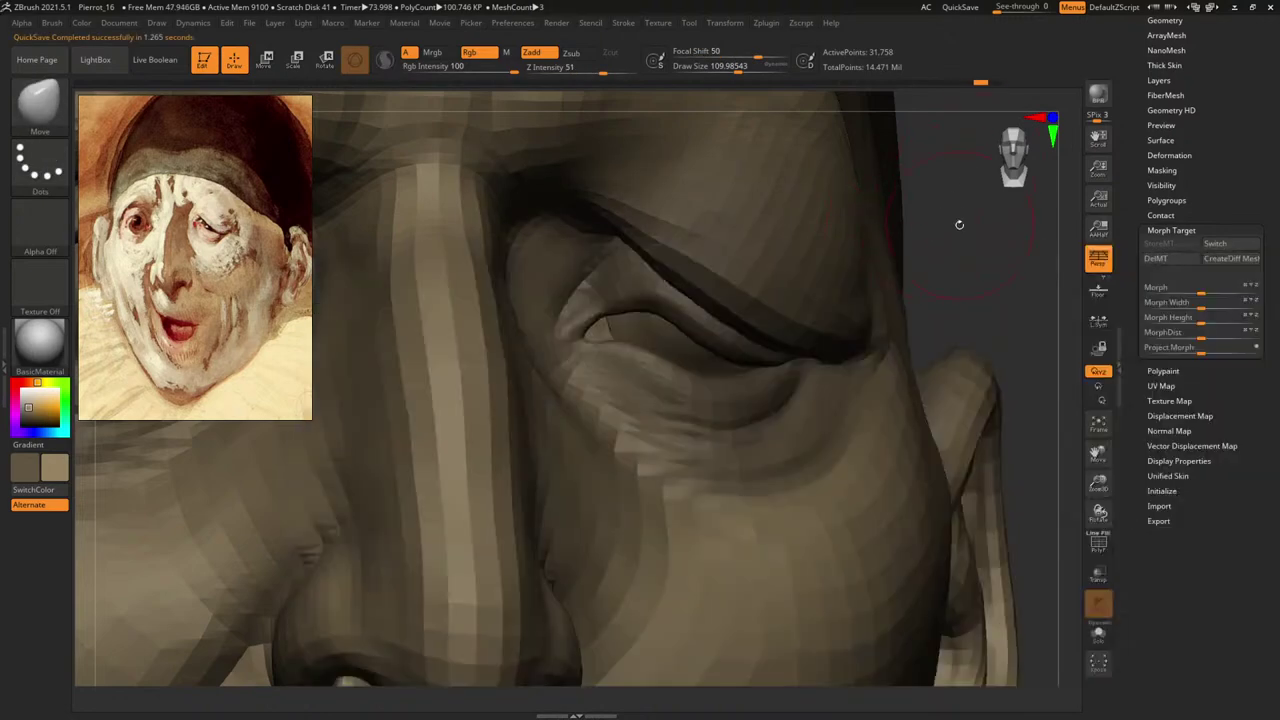
key(b)
key(m)
key(t)
key(space)
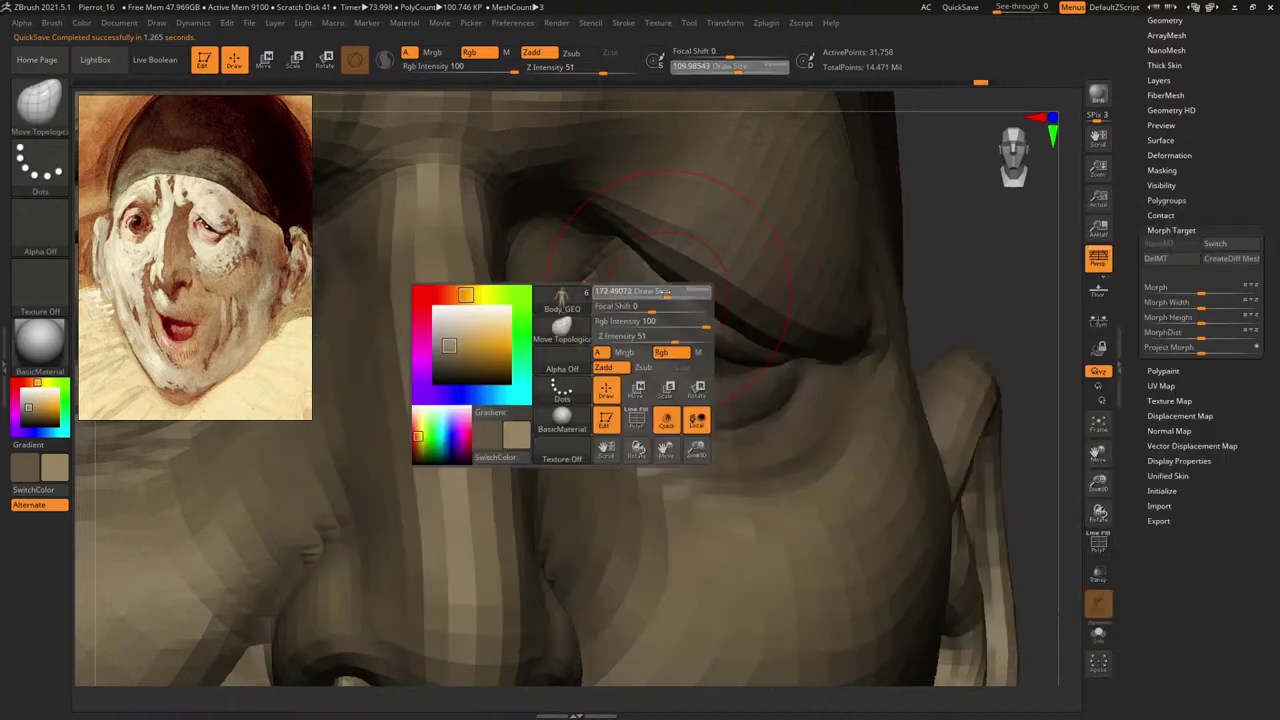
drag(653, 297, 650, 289)
mouse_move(712, 341)
mouse_down()
mouse_move(725, 332)
mouse_move(739, 344)
mouse_up()
drag(997, 261, 869, 282)
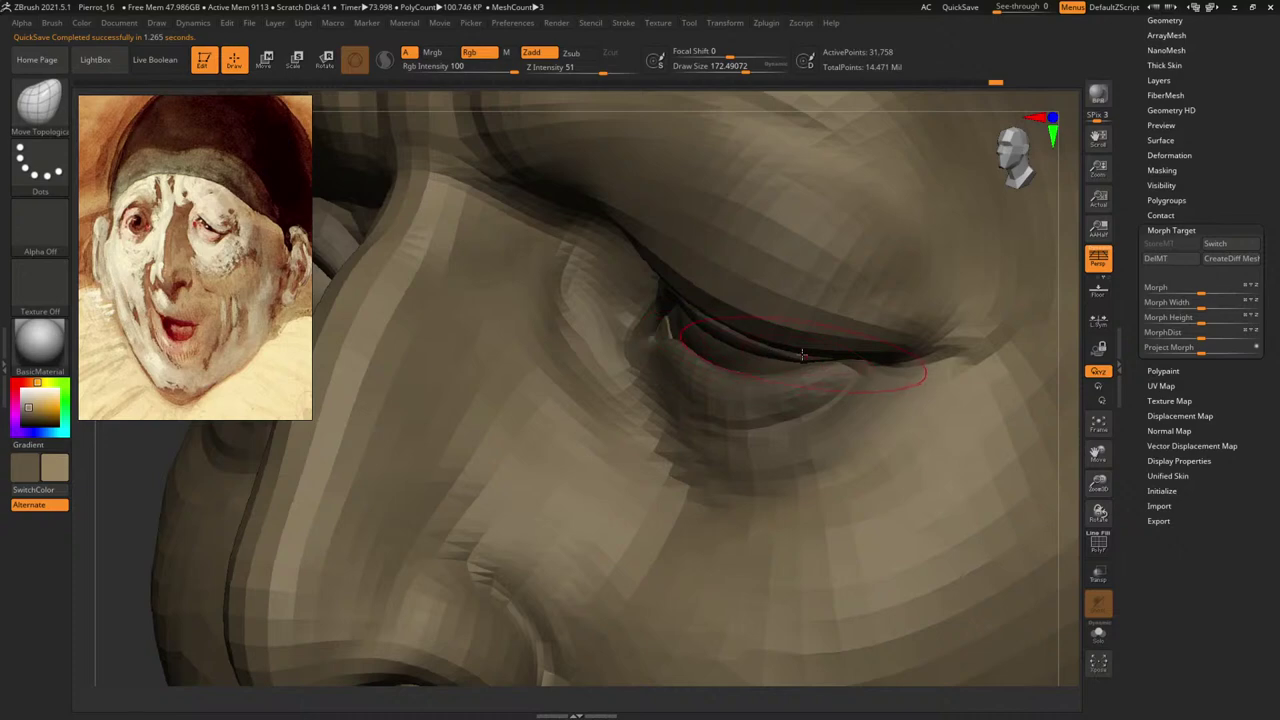
drag(802, 353, 804, 352)
Undo the last stroke and shift the brow fold over the half-closed eye with Move Topological at a draw size of about 285.
drag(92, 486, 283, 474)
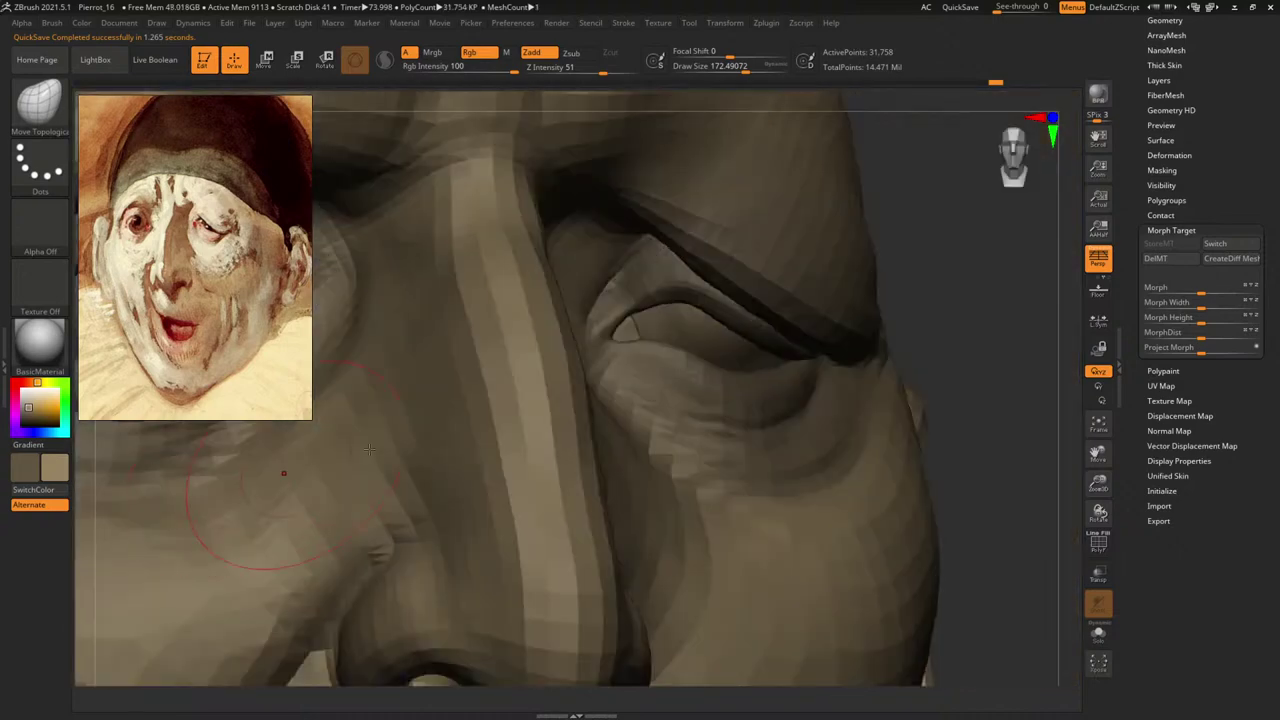
alt+drag(974, 329, 820, 300)
drag(1030, 305, 1060, 335)
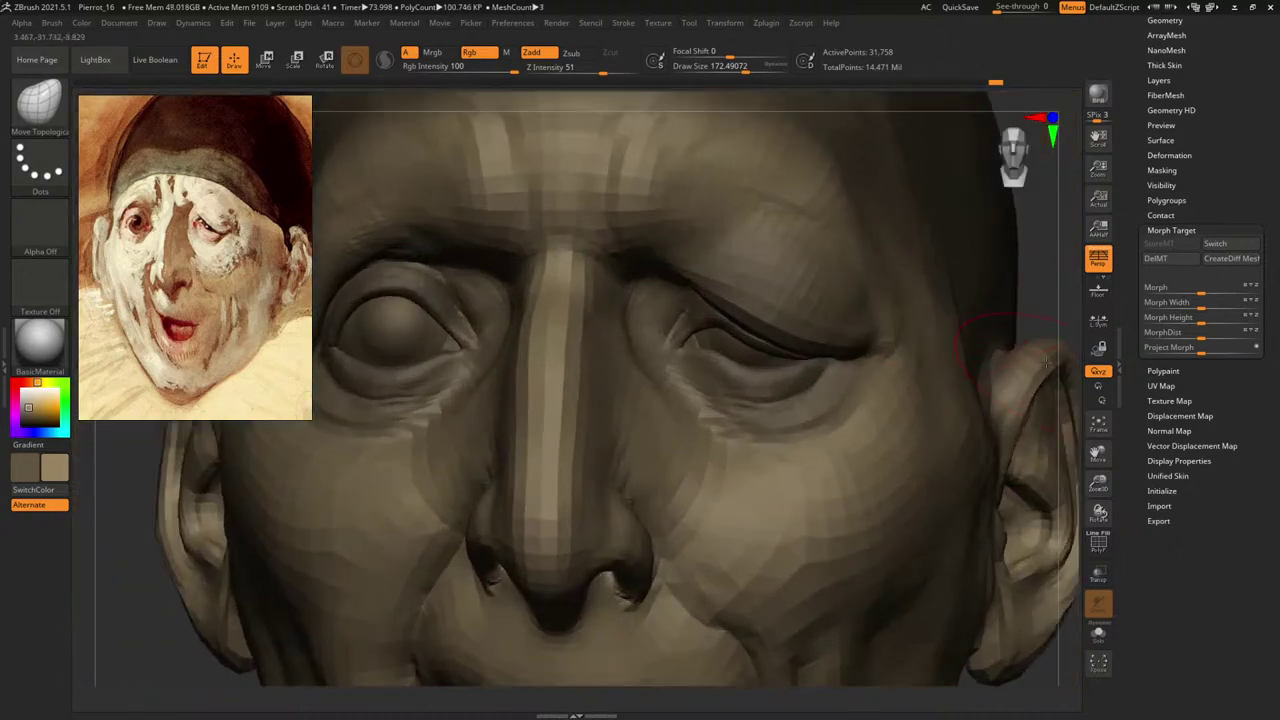
drag(965, 288, 1012, 308)
right_drag(1012, 309, 892, 293)
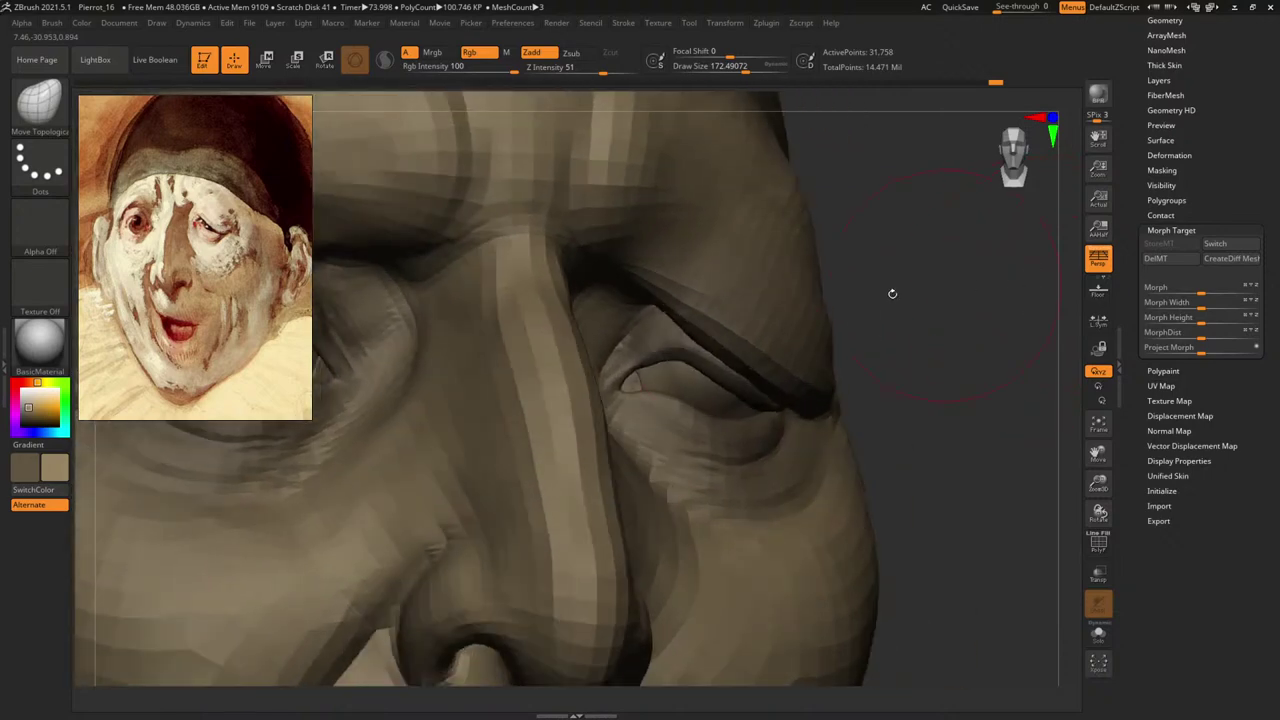
right_drag(726, 328, 906, 290)
key(s)
mouse_move(725, 296)
mouse_down()
mouse_move(736, 296)
mouse_move(707, 297)
mouse_up()
key(ctrl+z)
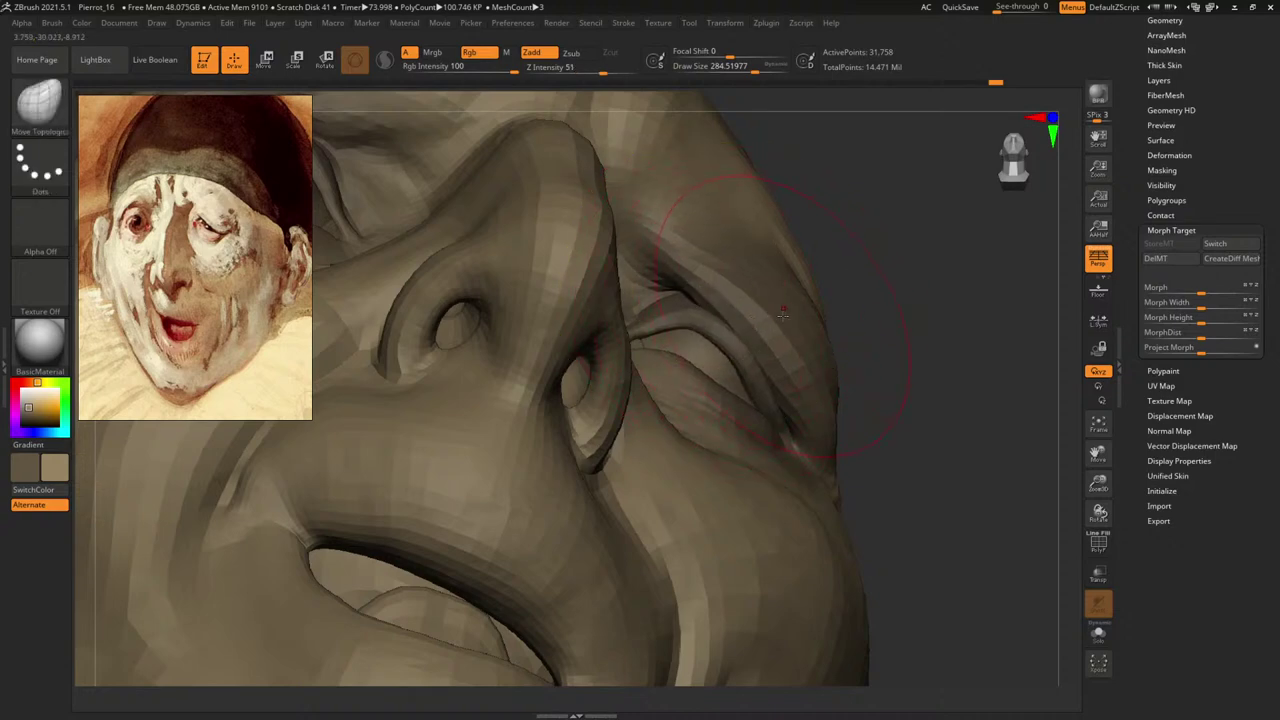
right_drag(948, 313, 783, 306)
drag(784, 282, 806, 260)
mouse_move(951, 306)
right_down()
mouse_move(941, 247)
mouse_move(920, 254)
mouse_move(927, 357)
mouse_move(975, 333)
right_up()
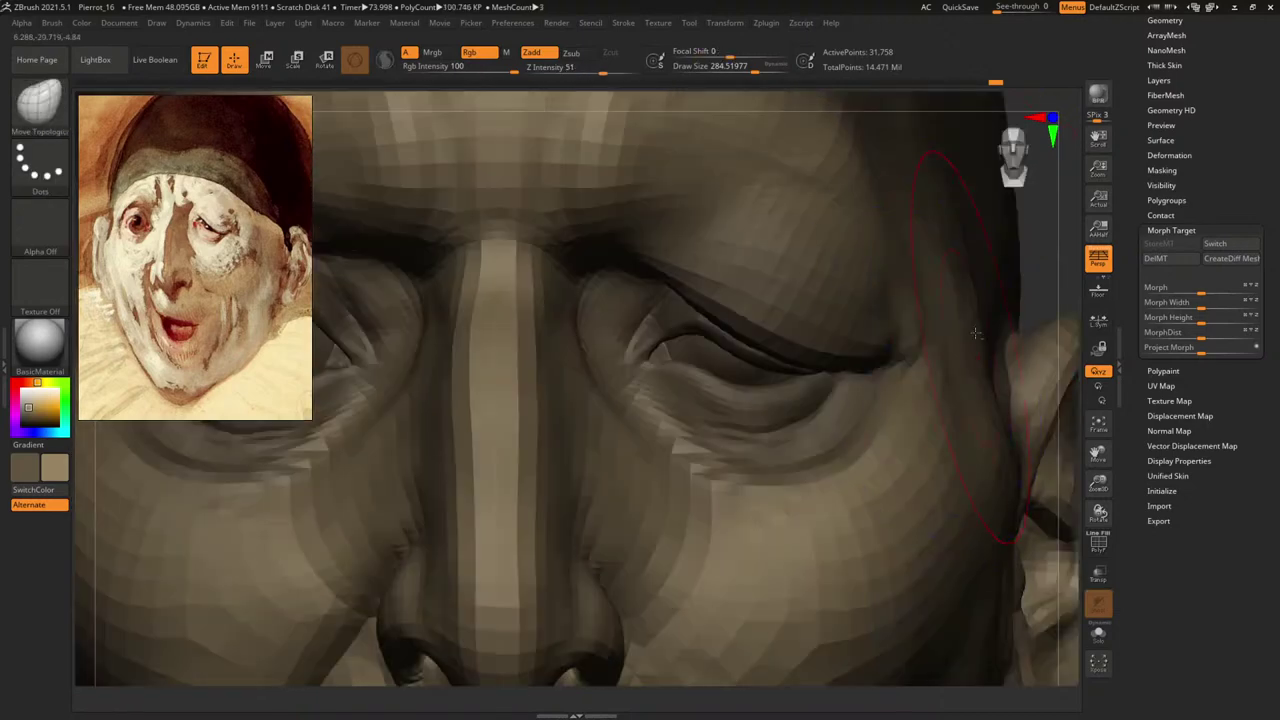
ctrl+right_drag(1050, 279, 1030, 333)
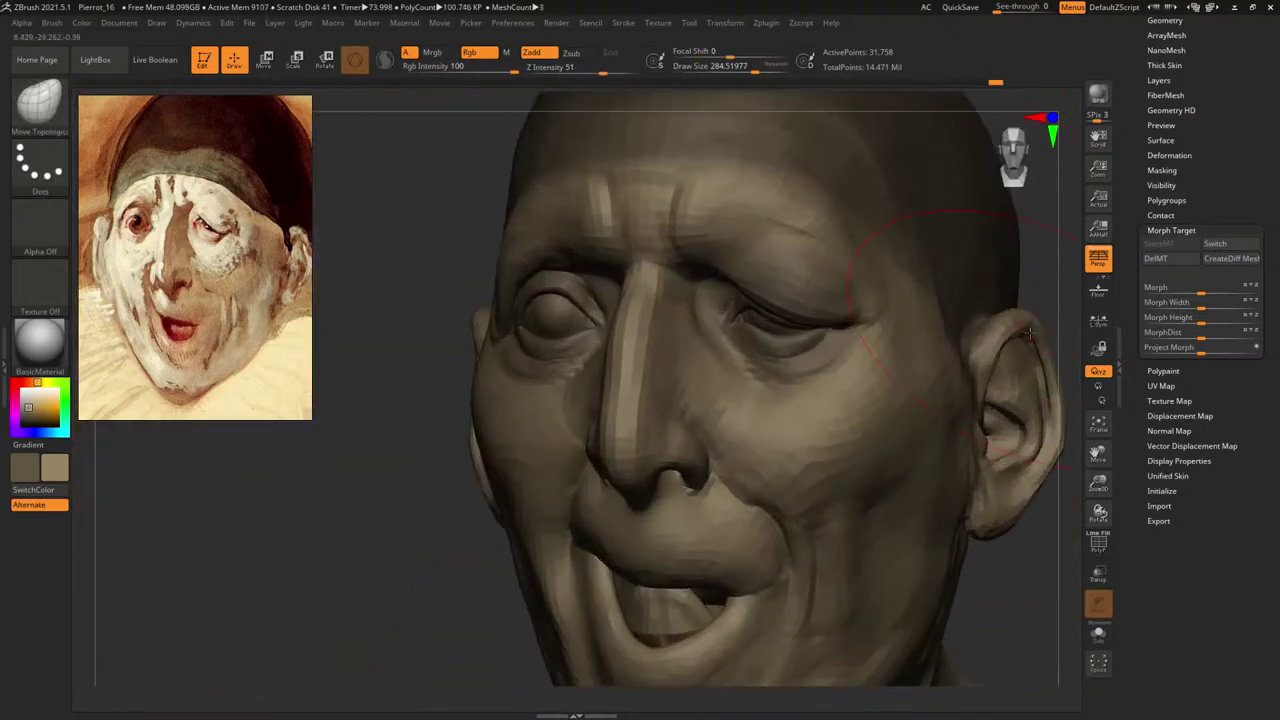
Raise the head to its highest subdivision level and ready ClayBuildup for the half-closed eye at a draw size of about 114.
key(ctrl+d)
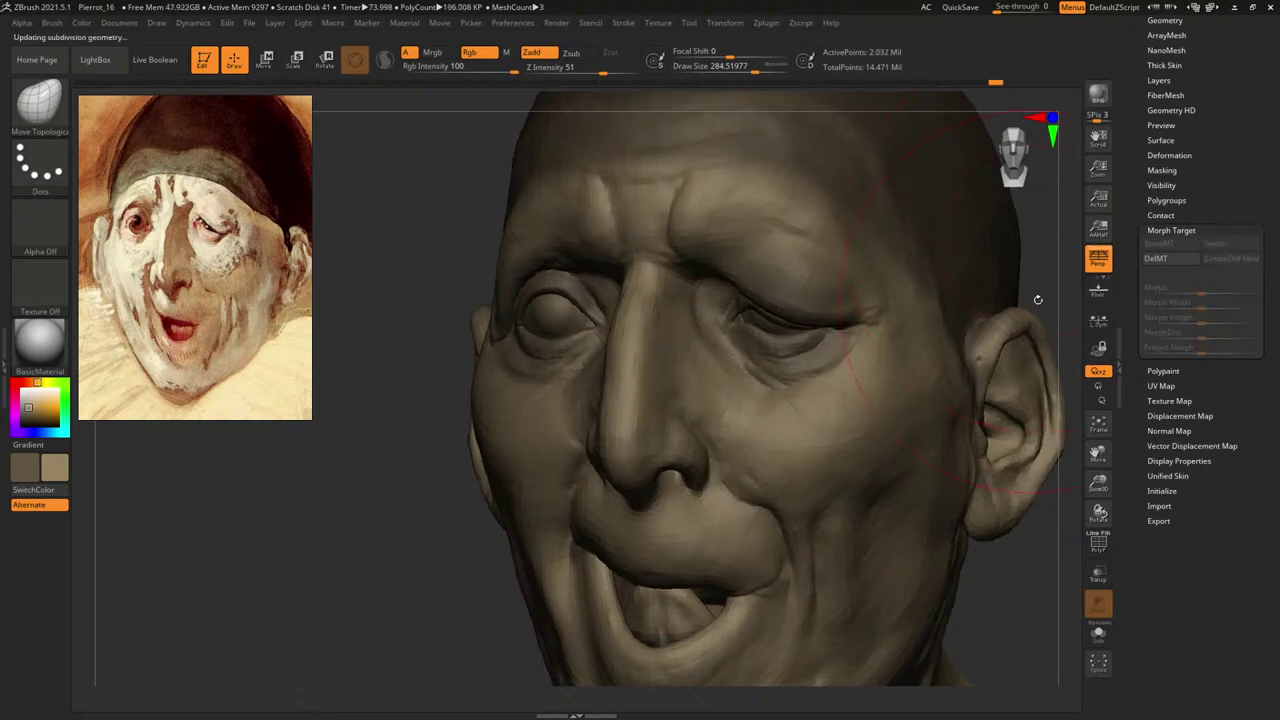
right_drag(1050, 263, 1057, 260)
key(b)
key(c)
key(b)
mouse_move(979, 279)
ctrl+right_down()
mouse_move(1008, 371)
mouse_move(1055, 402)
ctrl+right_up()
right_drag(1022, 310, 1050, 268)
key(space)
drag(565, 346, 545, 346)
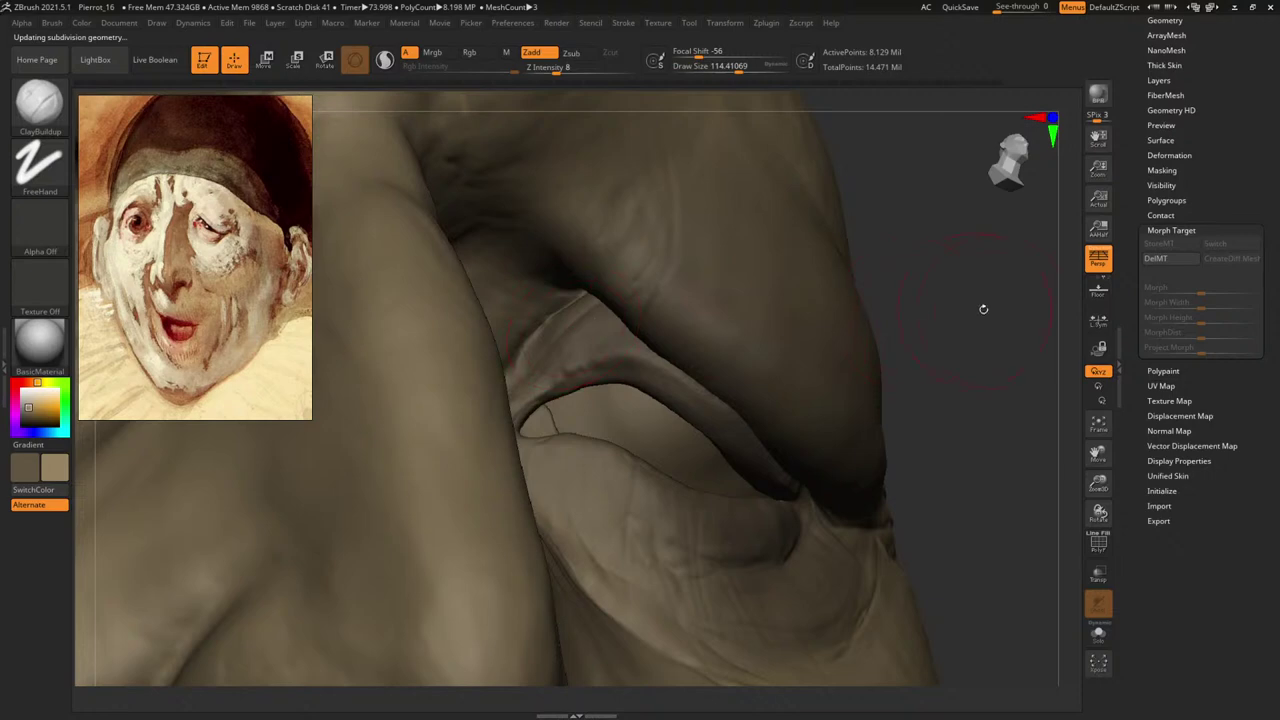
Refine the half-closed eye's upper lid with ClayBuildup at a draw size of about 46.
mouse_move(983, 306)
right_down()
mouse_move(1008, 307)
mouse_move(971, 321)
right_up()
key(space)
mouse_move(600, 352)
mouse_down()
mouse_move(575, 352)
mouse_move(630, 354)
mouse_up()
key(space)
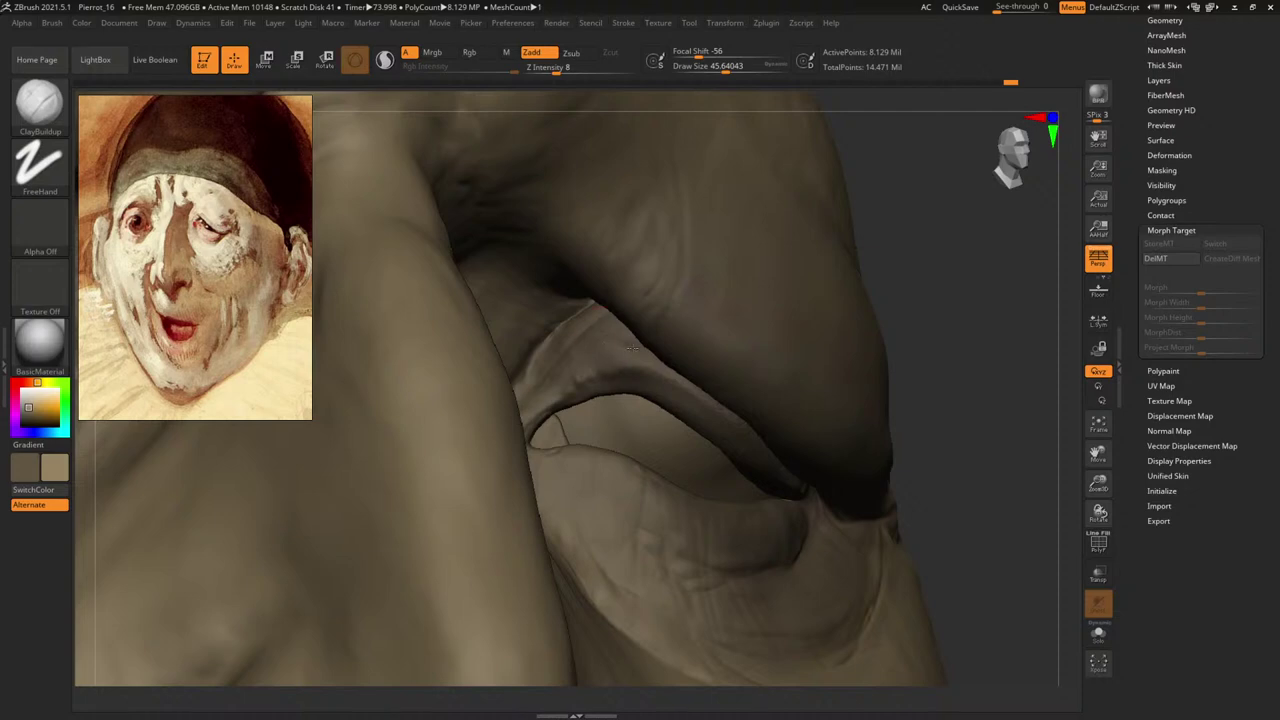
right_drag(601, 320, 629, 349)
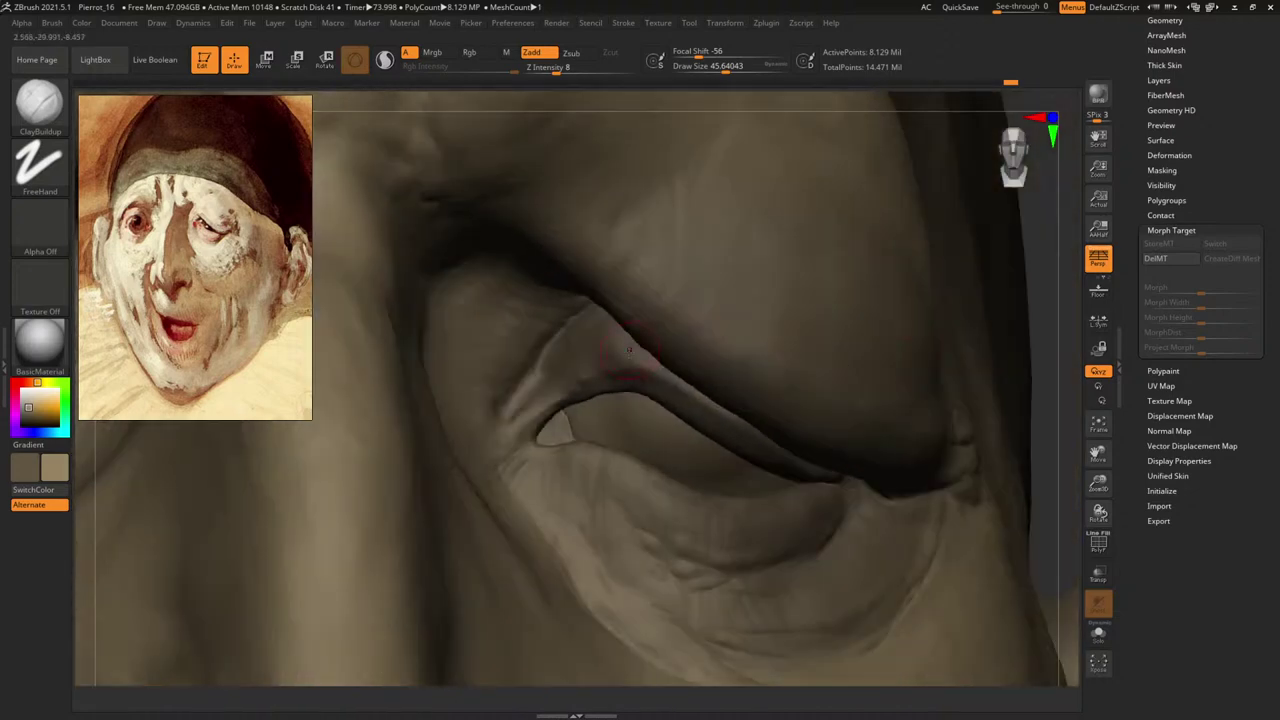
Deepen the crease between the brow fold and the half-closed upper lid with the Standard brush at a draw size of about 76.
mouse_move(1028, 308)
right_down()
mouse_move(1057, 306)
mouse_move(929, 294)
mouse_move(926, 334)
mouse_move(971, 329)
mouse_move(982, 285)
right_up()
key(b)
key(s)
key(t)
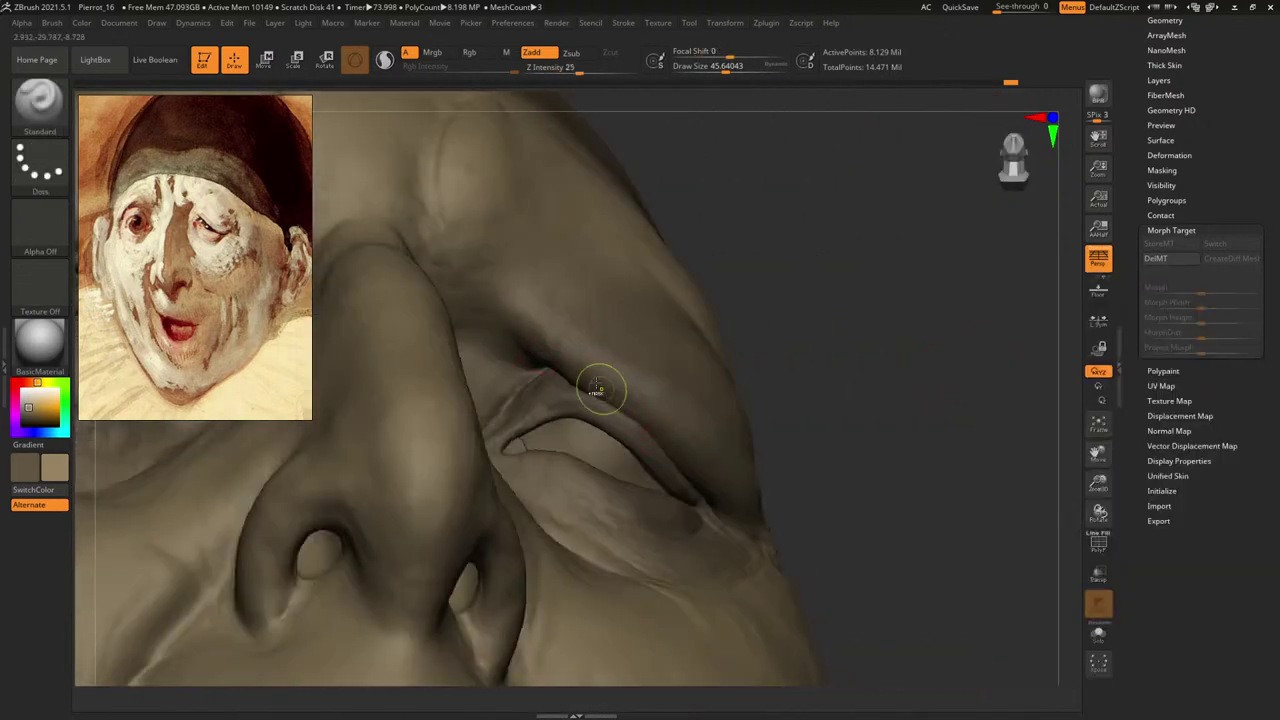
key(space)
drag(586, 381, 593, 381)
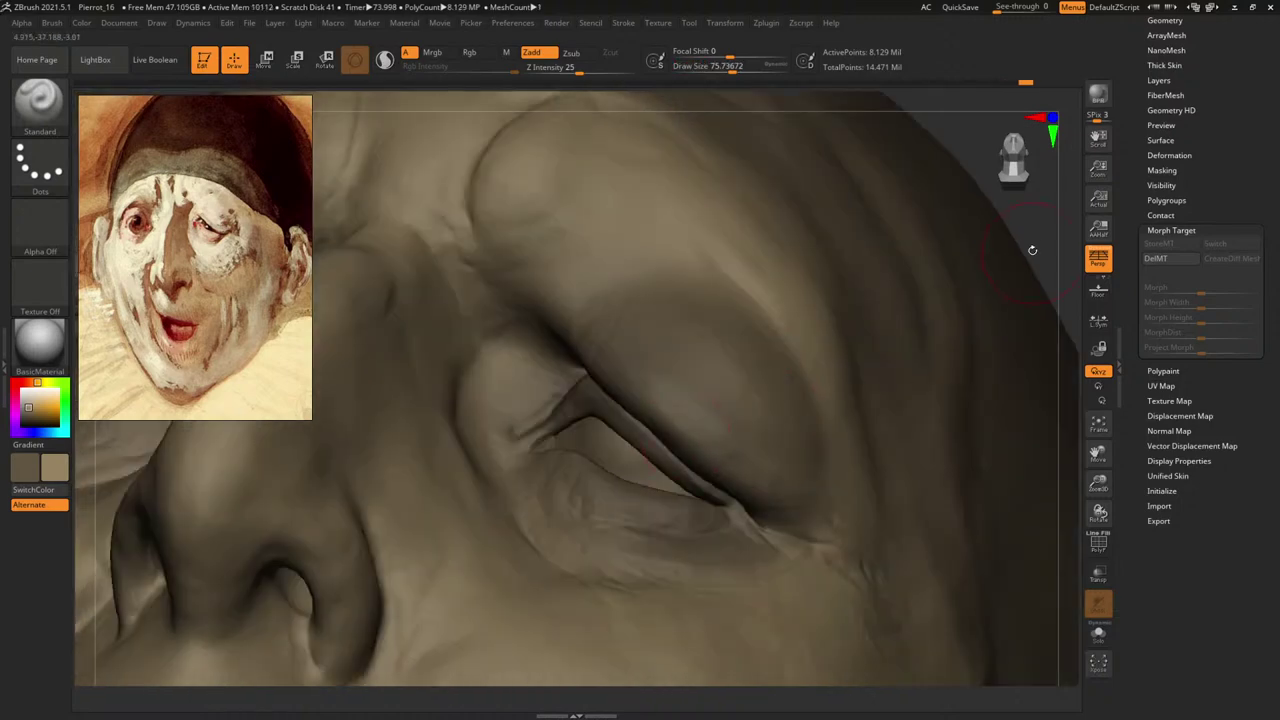
mouse_move(1032, 250)
mouse_down()
mouse_move(1040, 286)
mouse_move(966, 217)
mouse_move(920, 280)
mouse_up()
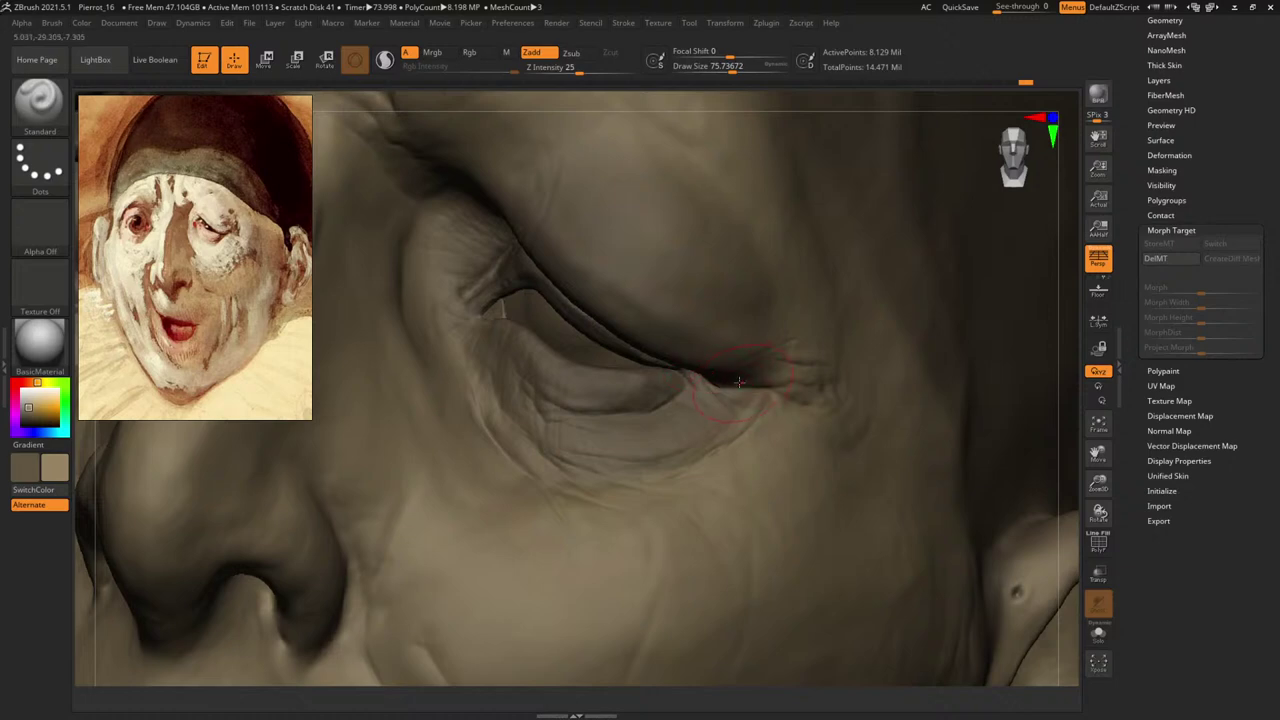
Refine the crease at the half-closed eye's outer corner with the Standard brush at draw sizes of about 58 and 37.
key(space)
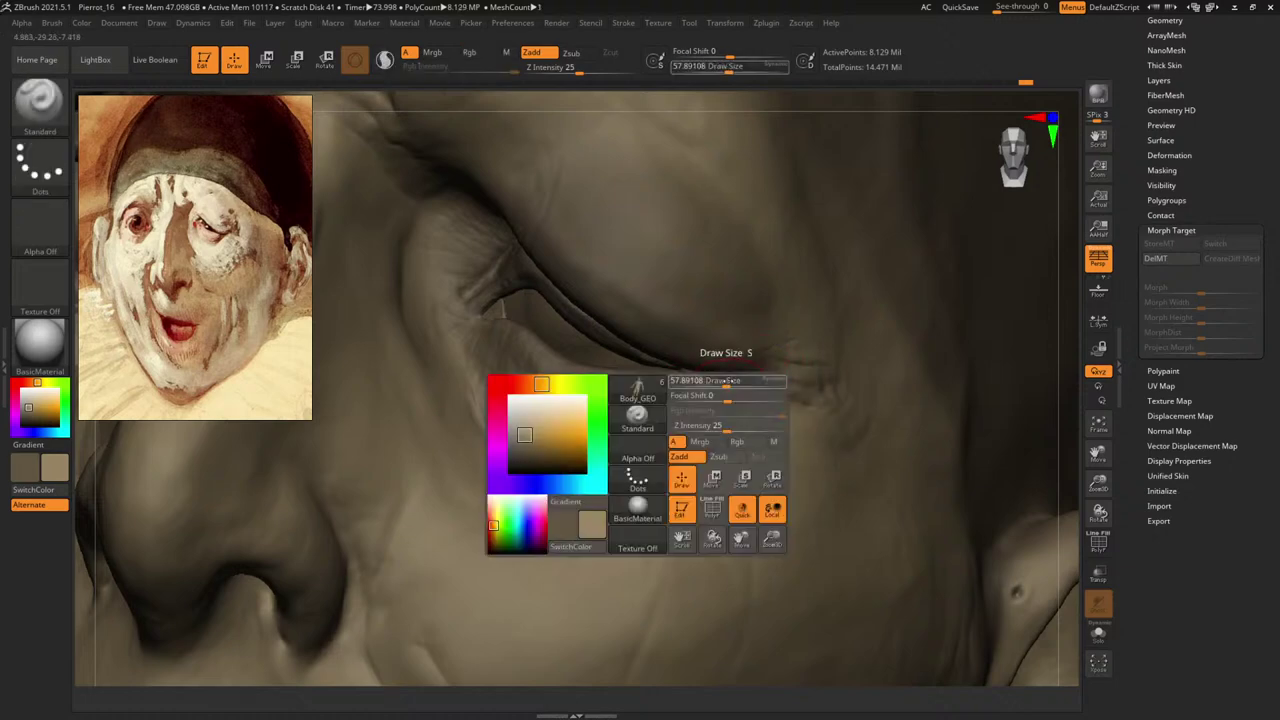
shift+drag(883, 380, 735, 383)
shift+drag(877, 380, 733, 381)
key(space)
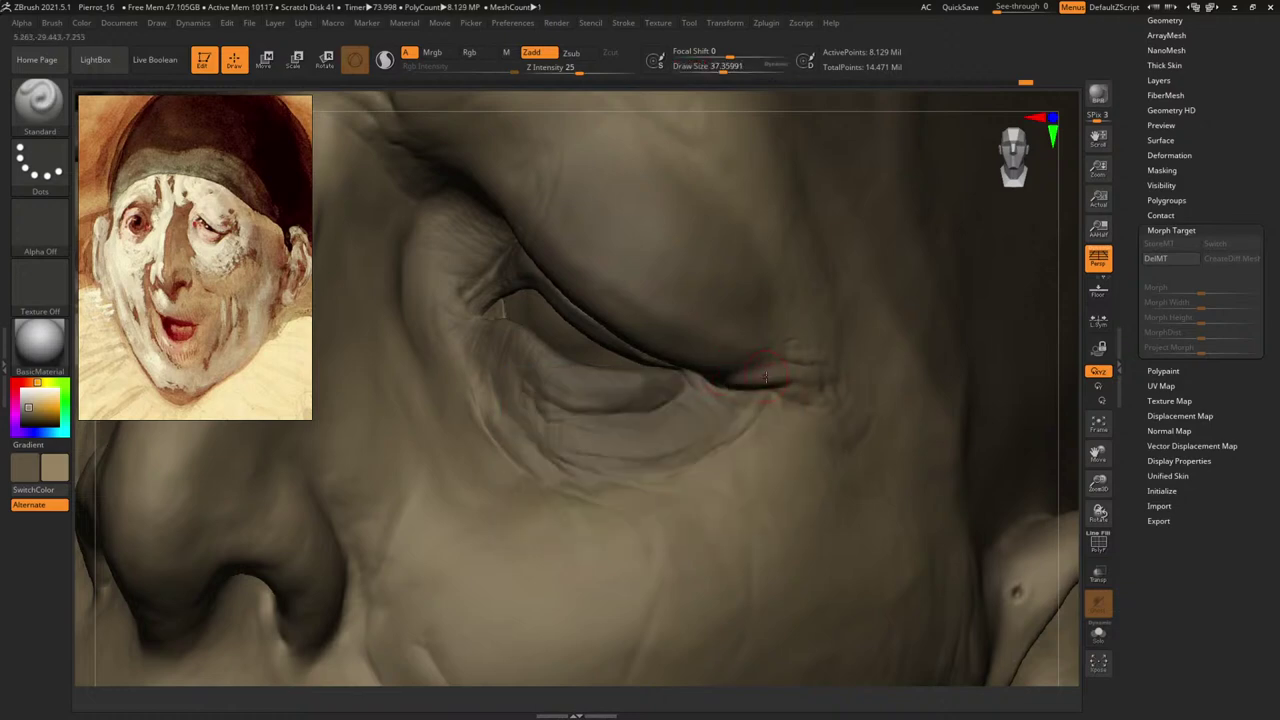
Work the skin around the half-closed eye's outer corner with the Standard brush at a draw size of about 94.
mouse_move(1014, 456)
alt+mouse_down()
mouse_move(806, 363)
mouse_move(917, 366)
mouse_move(943, 326)
mouse_move(1062, 357)
mouse_move(885, 324)
alt+mouse_up()
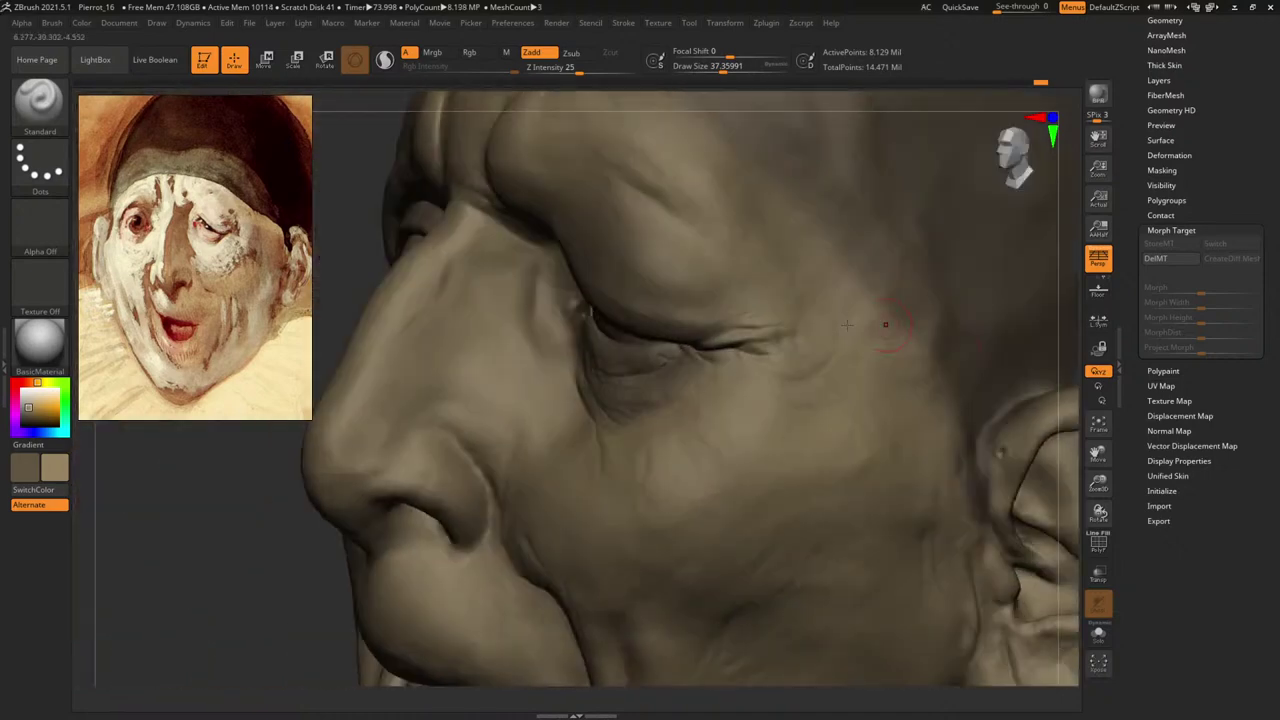
key(space)
drag(680, 313, 745, 308)
key(space)
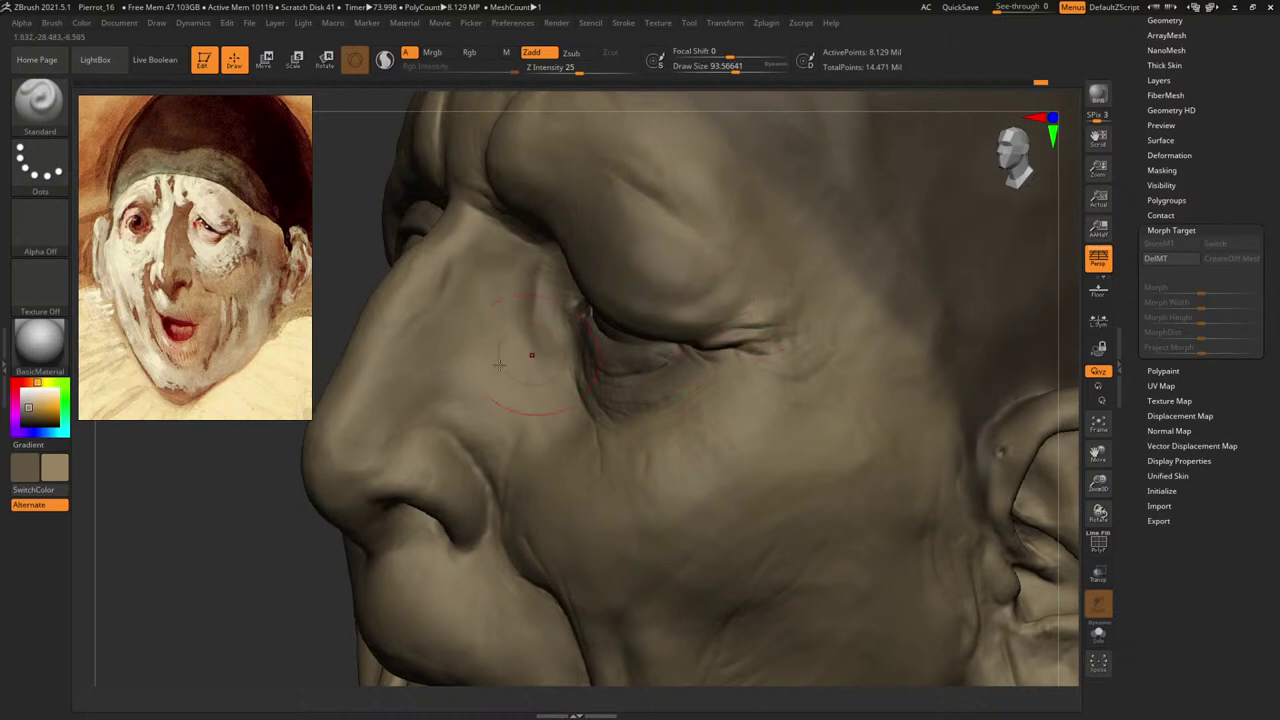
drag(255, 557, 571, 508)
mouse_move(1044, 360)
alt+mouse_down()
mouse_move(880, 303)
mouse_move(894, 326)
mouse_move(894, 306)
mouse_move(937, 285)
mouse_move(996, 311)
alt+mouse_up()
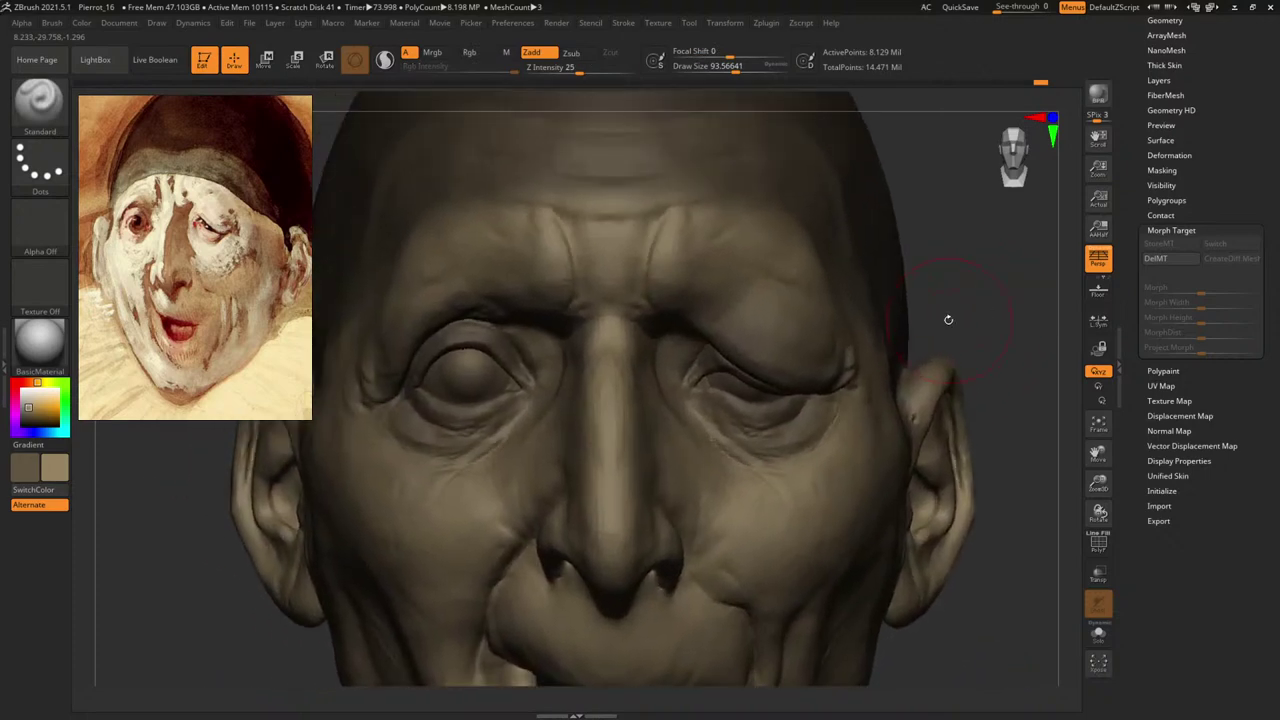
Select ClayBuildup and drop the head four subdivision levels.
key(b)
key(c)
key(b)
drag(968, 270, 962, 320)
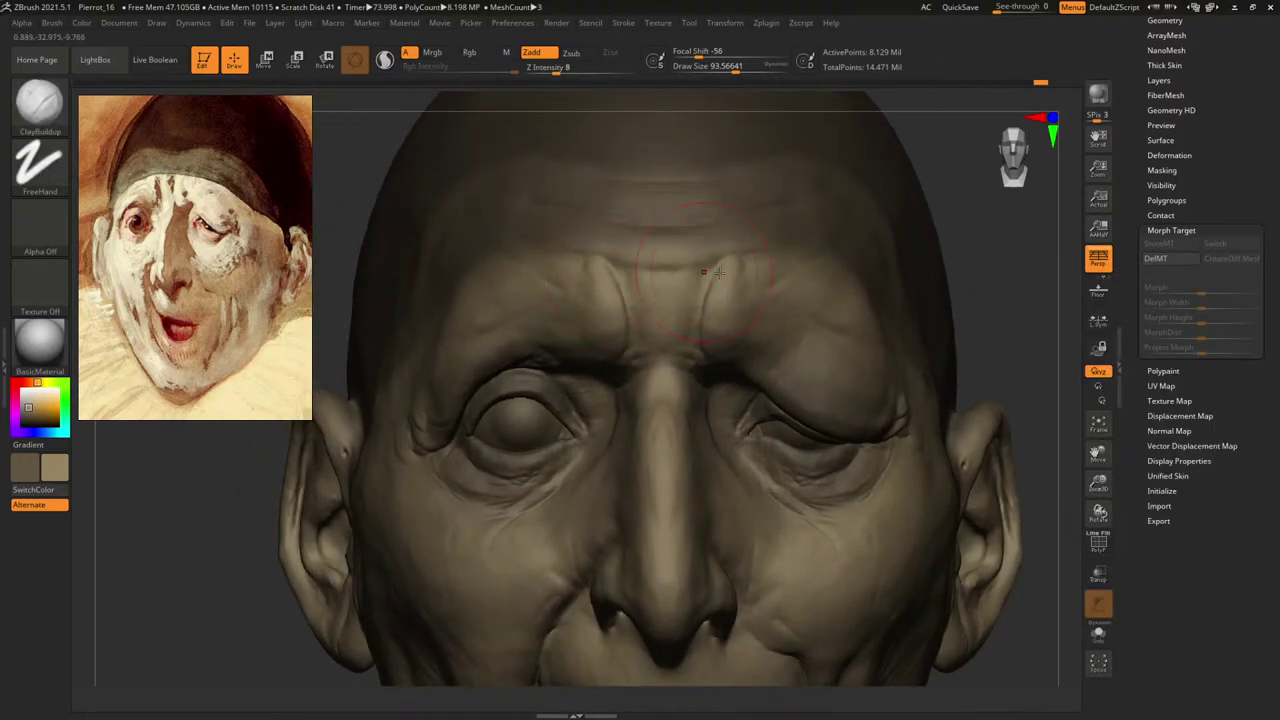
key(shift+d)
key(shift+d)
key(shift+d)
key(shift+d)
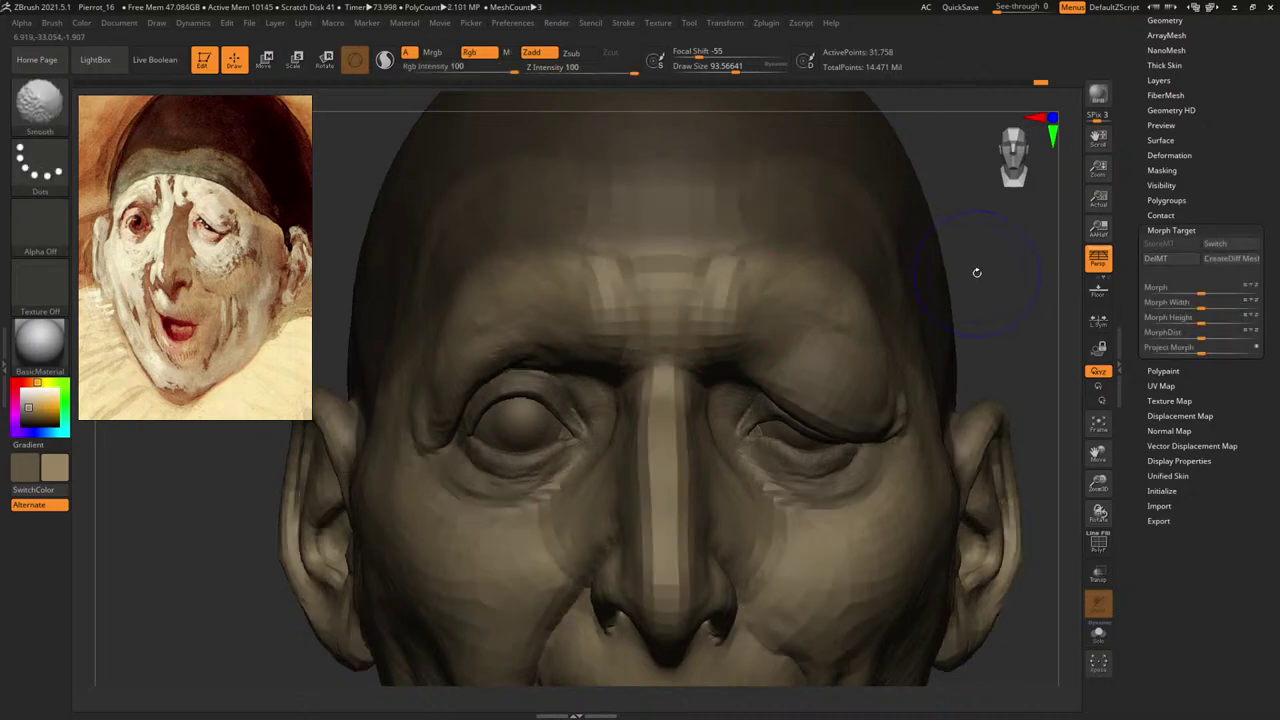
mouse_move(988, 271)
mouse_down()
mouse_move(1008, 267)
mouse_move(966, 237)
mouse_move(968, 251)
mouse_up()
Adjust the brow above the half-closed eye with the Move brush at a draw size of about 128.
key(b)
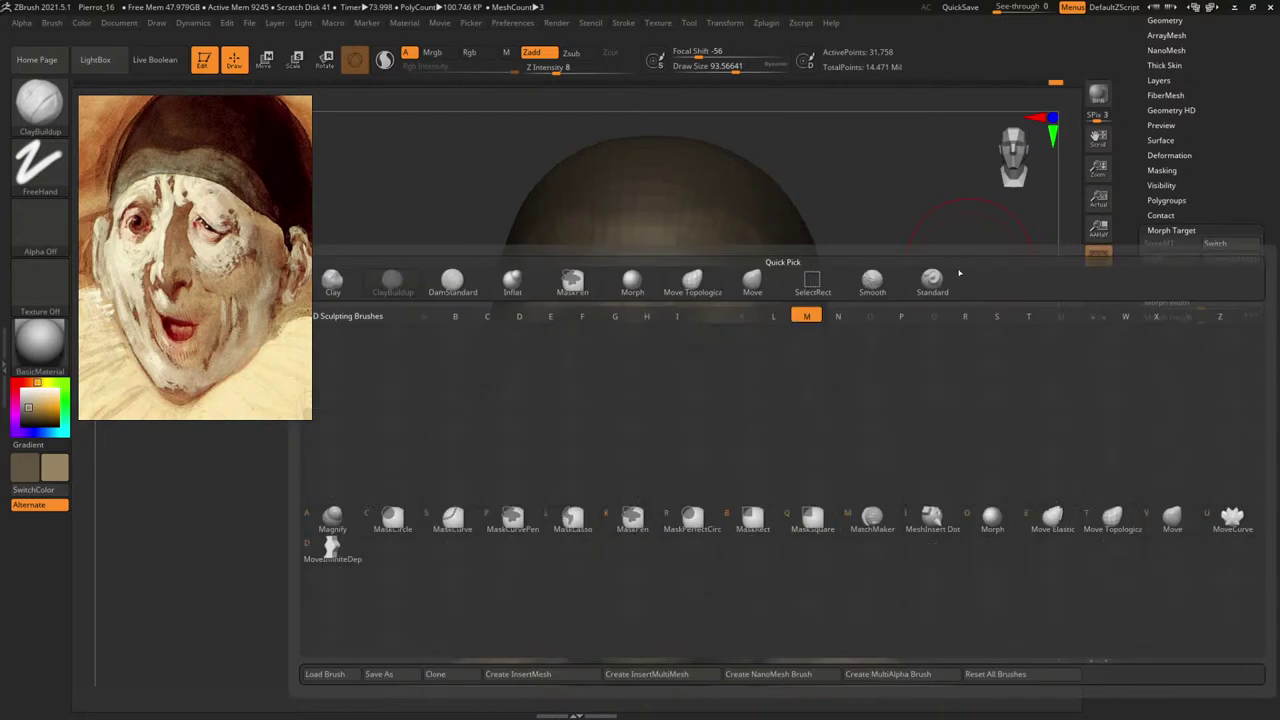
key(m)
key(v)
key(space)
key(space)
drag(656, 292, 664, 305)
key(space)
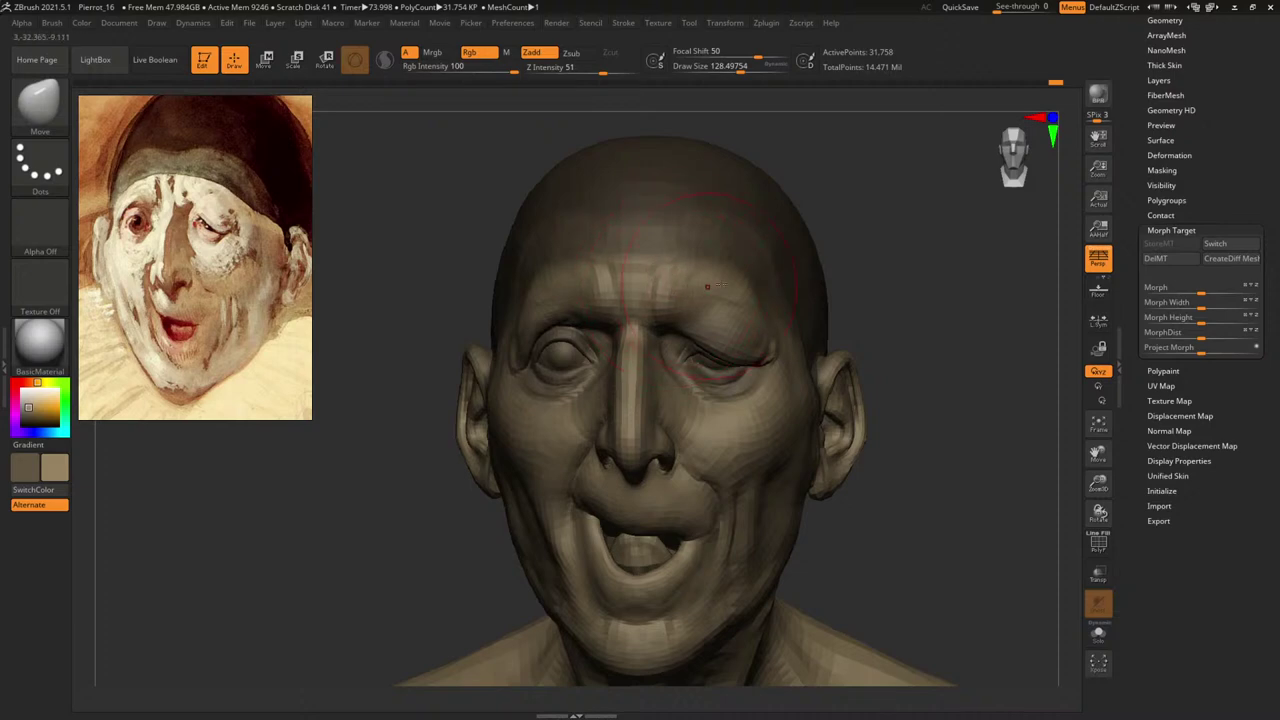
Shape the central forehead and inner brows with the Move brush at draw sizes of about 83 and 102.
mouse_move(905, 244)
mouse_down()
mouse_move(940, 277)
mouse_move(927, 270)
mouse_up()
key(space)
drag(625, 303, 617, 302)
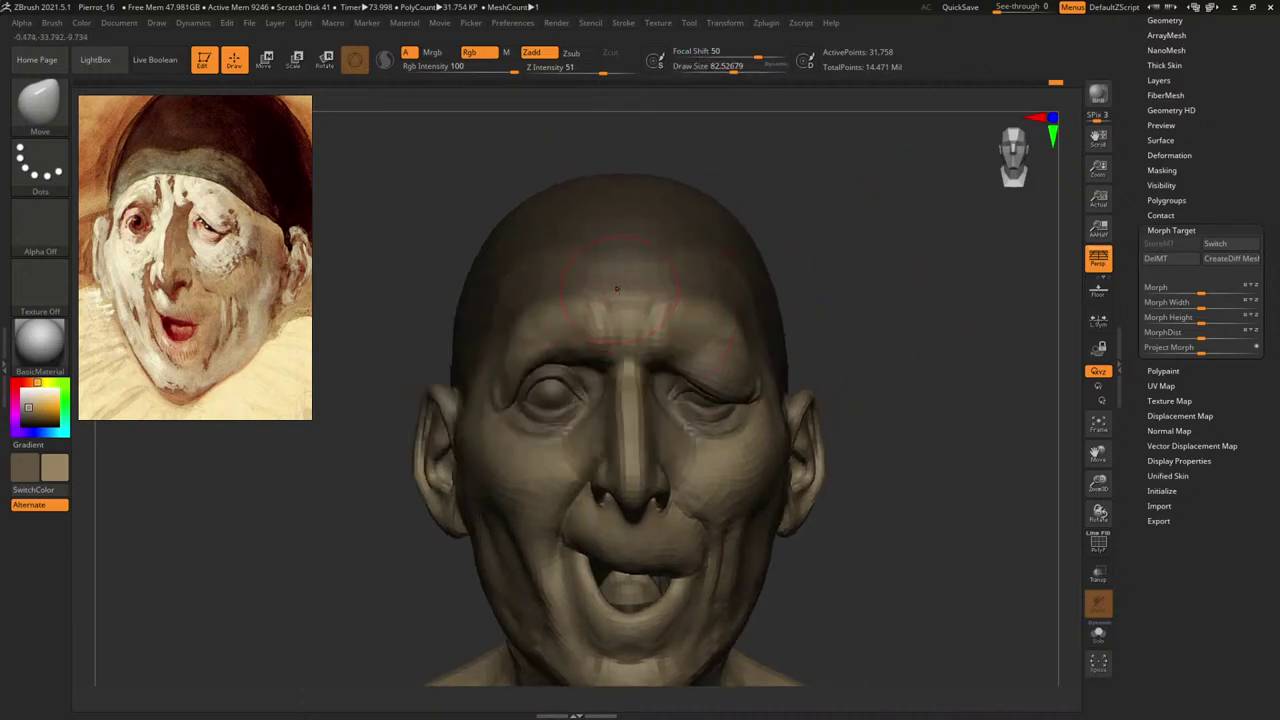
key(space)
key(space)
drag(785, 301, 689, 304)
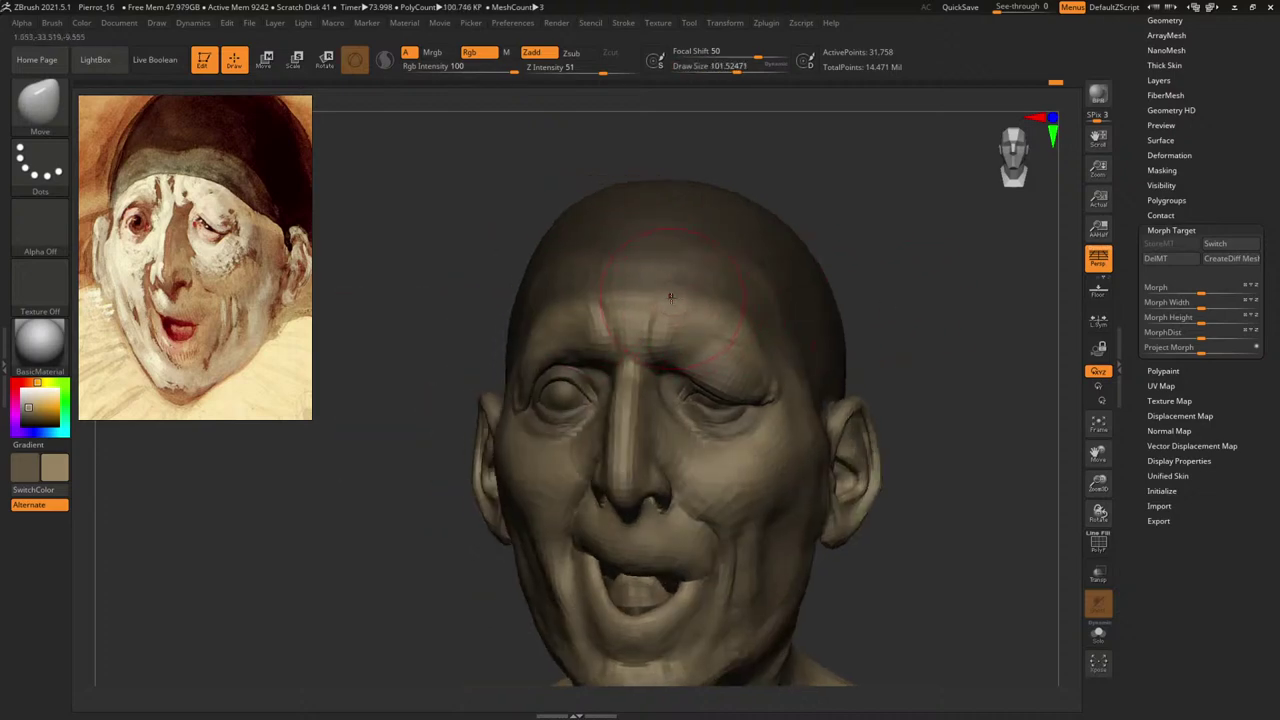
Adjust the outer brow and temple beside the half-closed eye with the Move brush at a draw size of about 128.
mouse_move(929, 269)
mouse_down()
mouse_move(892, 286)
mouse_move(963, 337)
mouse_move(930, 250)
mouse_up()
key(shift+f)
key(space)
key(shift+f)
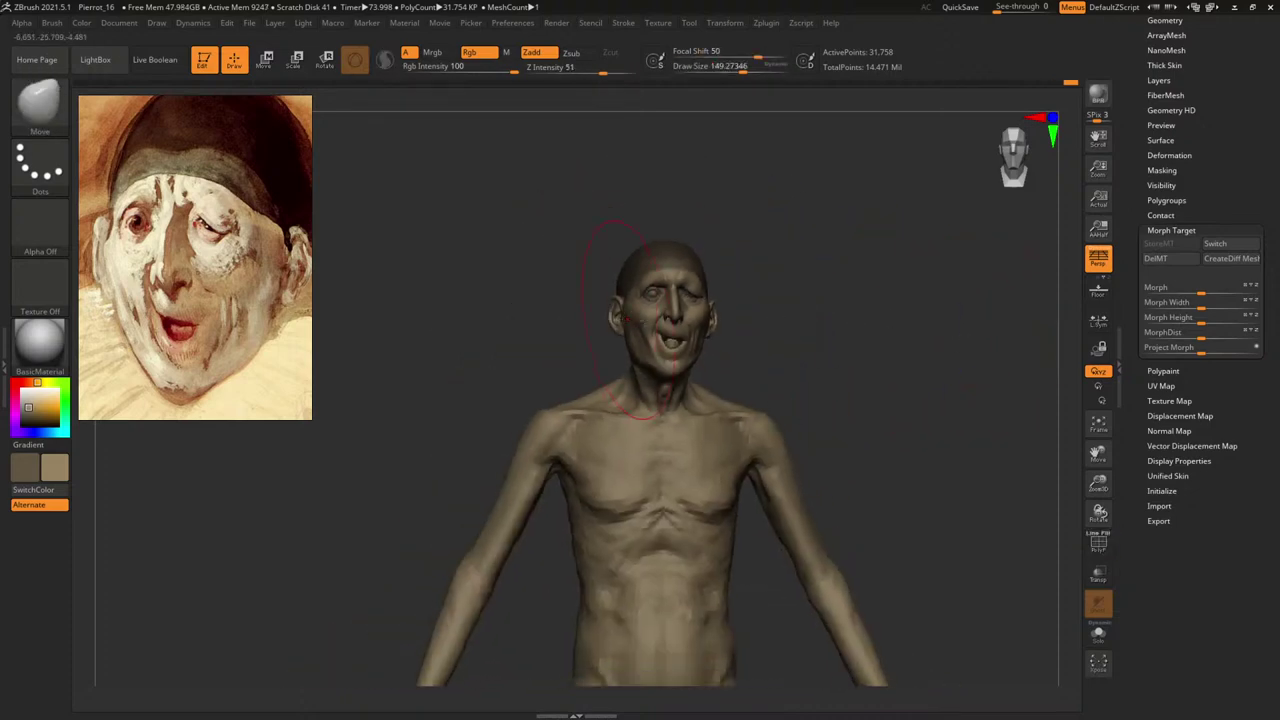
drag(930, 319, 1072, 423)
mouse_move(1019, 297)
mouse_down()
mouse_move(896, 252)
mouse_move(905, 205)
mouse_up()
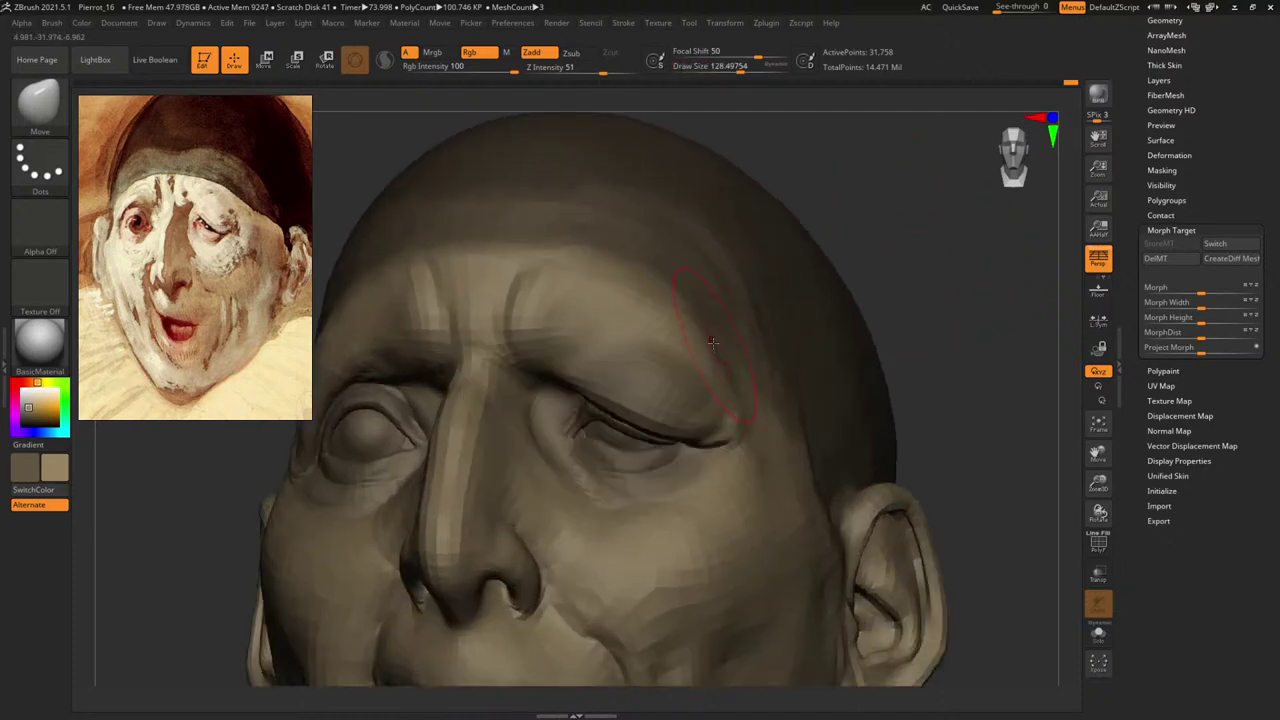
drag(712, 343, 727, 352)
mouse_move(905, 337)
mouse_down()
mouse_move(954, 328)
mouse_move(890, 300)
mouse_move(868, 310)
mouse_up()
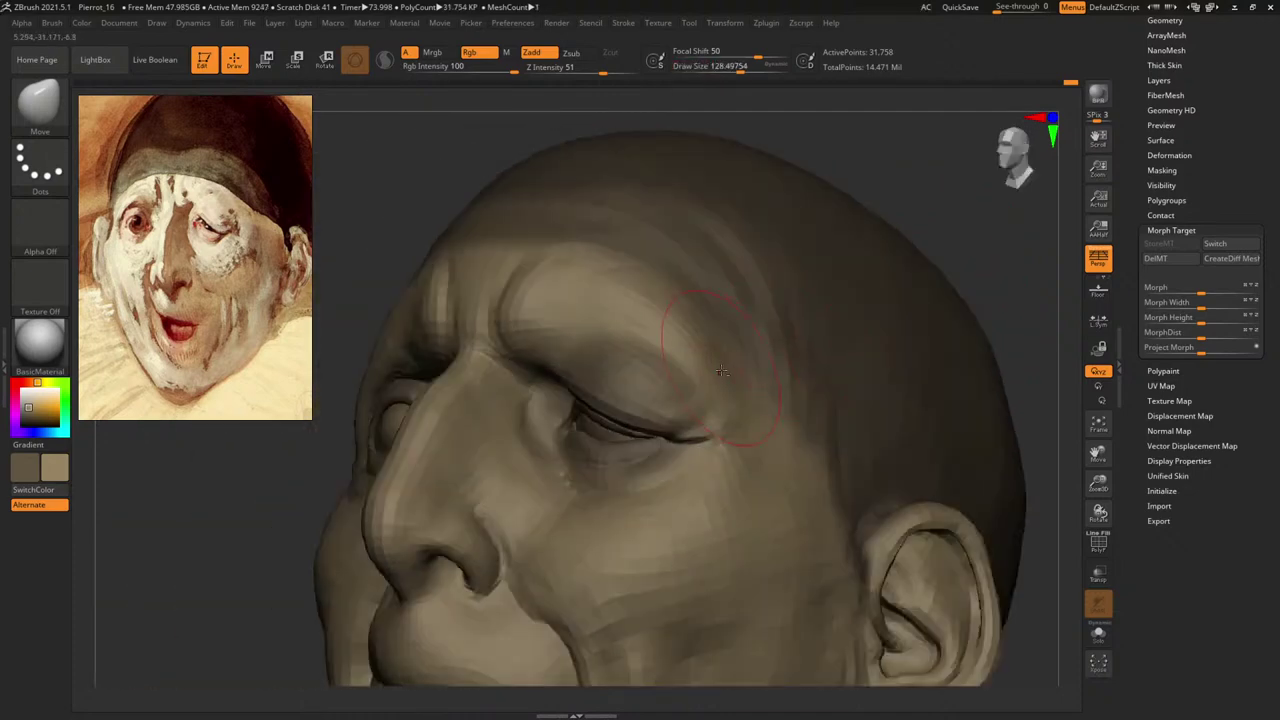
Examine the face and upper body from several angles and distances, checking the expression against the whole figure.
drag(923, 209, 887, 311)
mouse_move(887, 311)
right_down()
mouse_move(872, 361)
mouse_move(891, 286)
mouse_move(1000, 509)
mouse_move(983, 334)
mouse_move(1000, 371)
mouse_move(859, 402)
right_up()
alt+right_drag(988, 446, 826, 329)
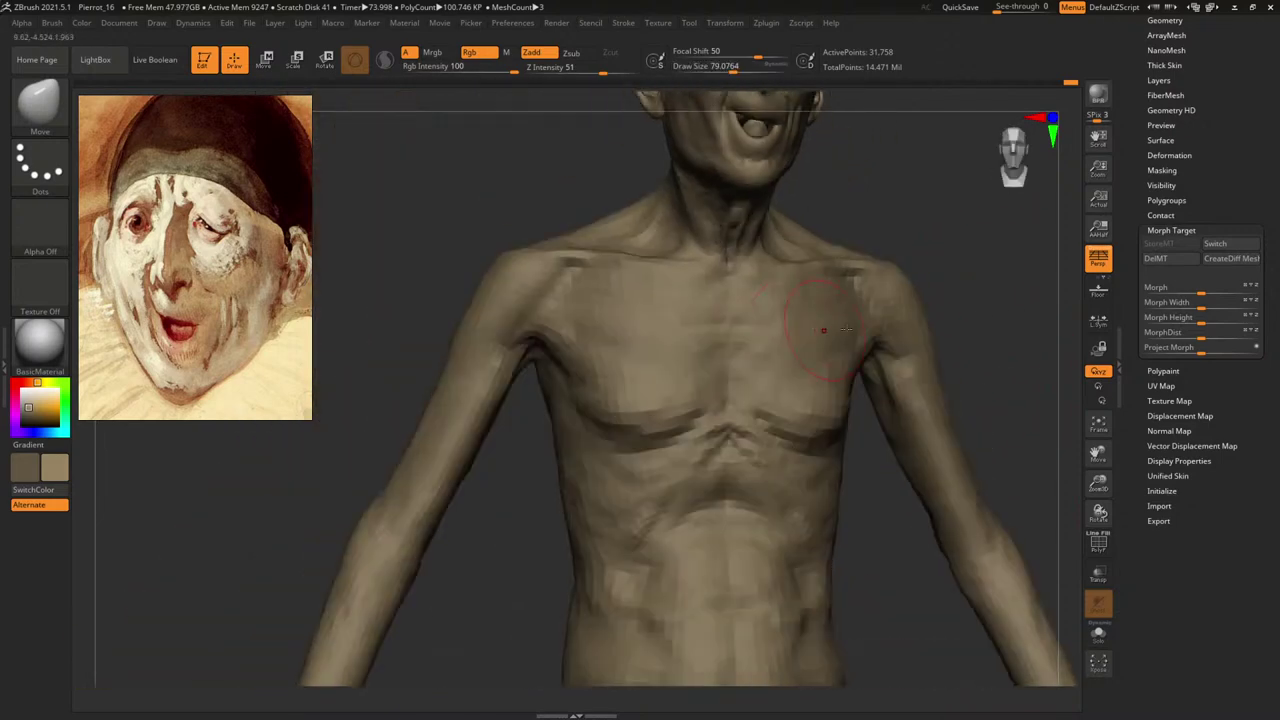
key(f)
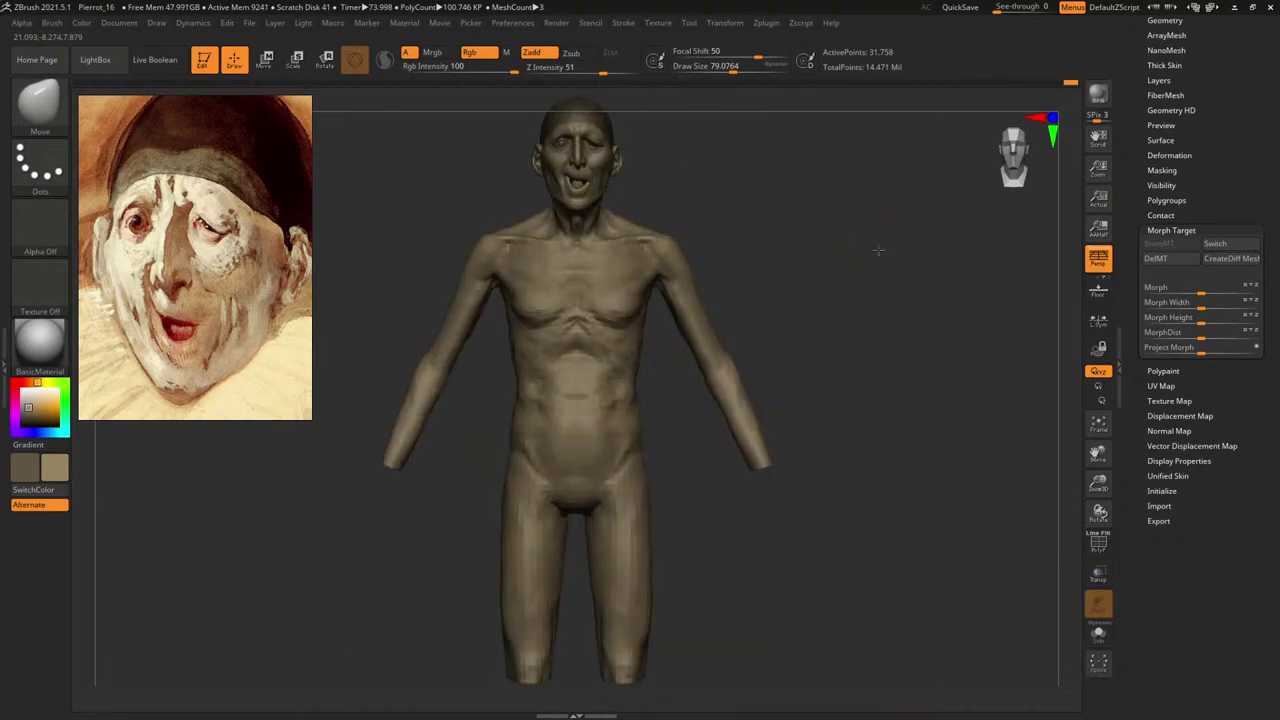
alt+drag(842, 219, 970, 445)
alt+right_drag(981, 192, 1008, 537)
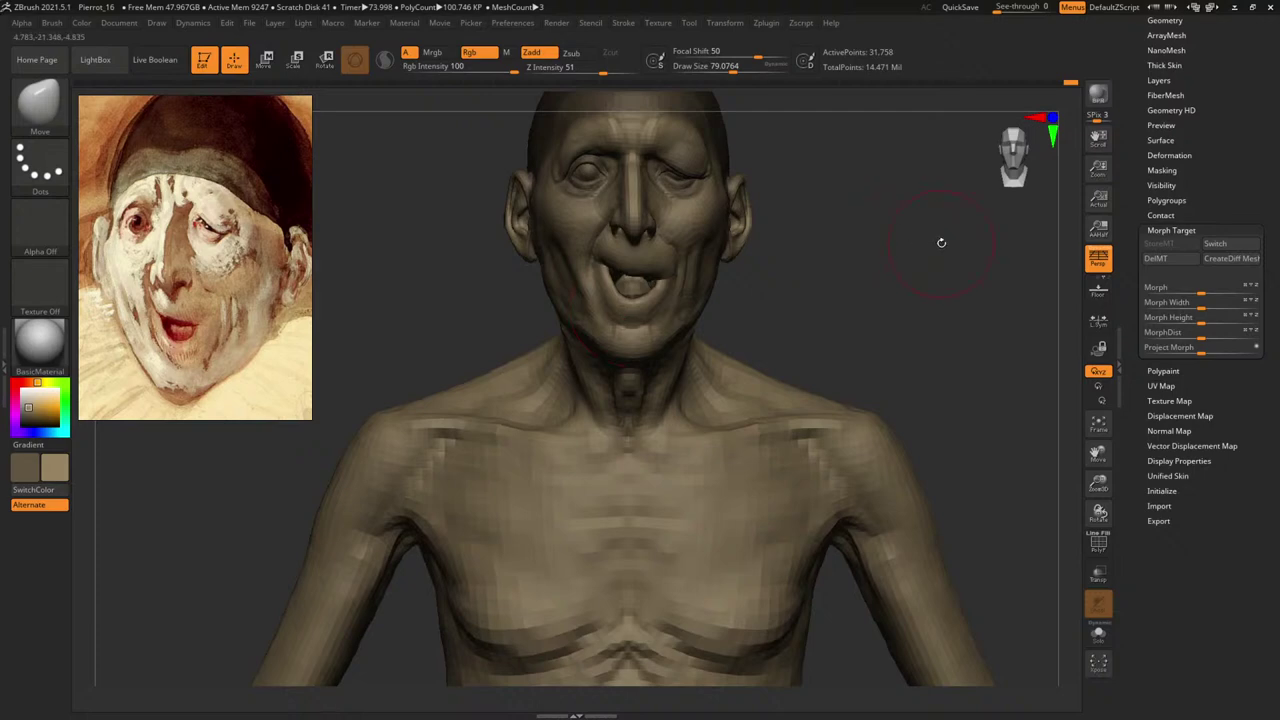
mouse_move(928, 245)
mouse_down()
mouse_move(880, 231)
mouse_move(894, 343)
mouse_move(881, 373)
mouse_up()
right_drag(880, 373, 868, 365)
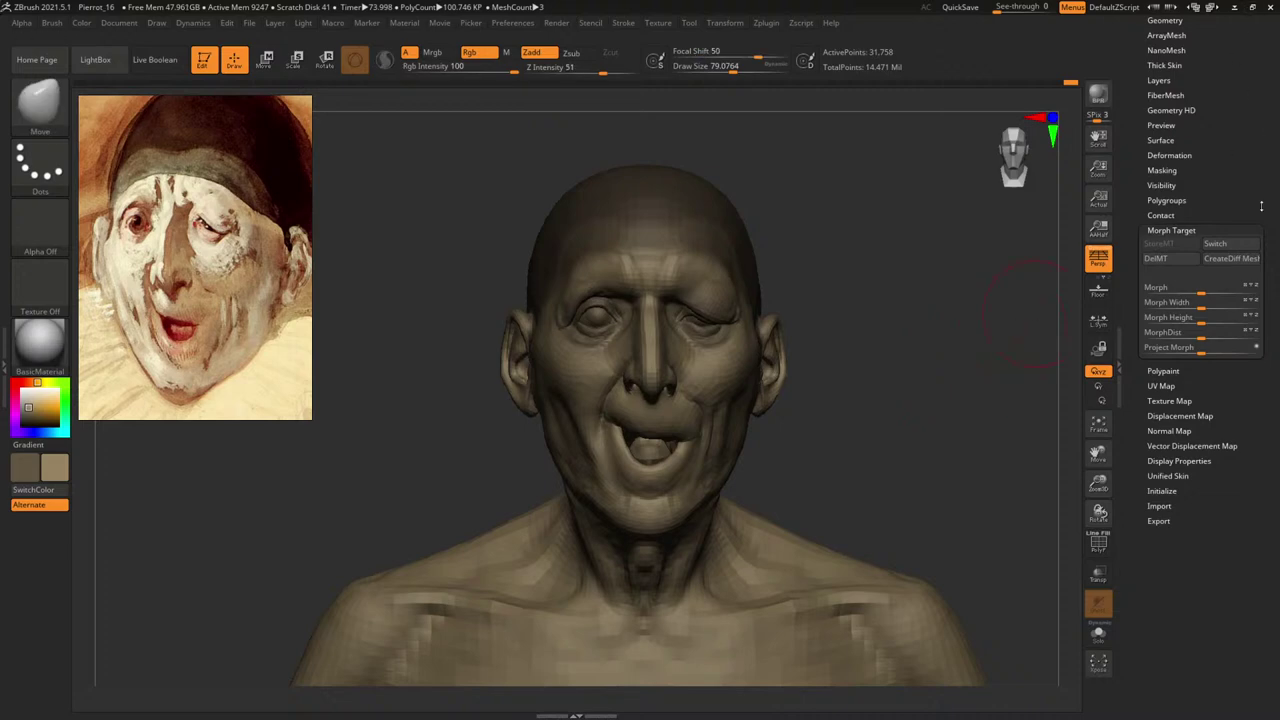
Export the body mesh as Body_GEO_Pose.obj into the 01_Modelling Exports folder.
scroll(1261, 205, up, 5)
click(1218, 88)
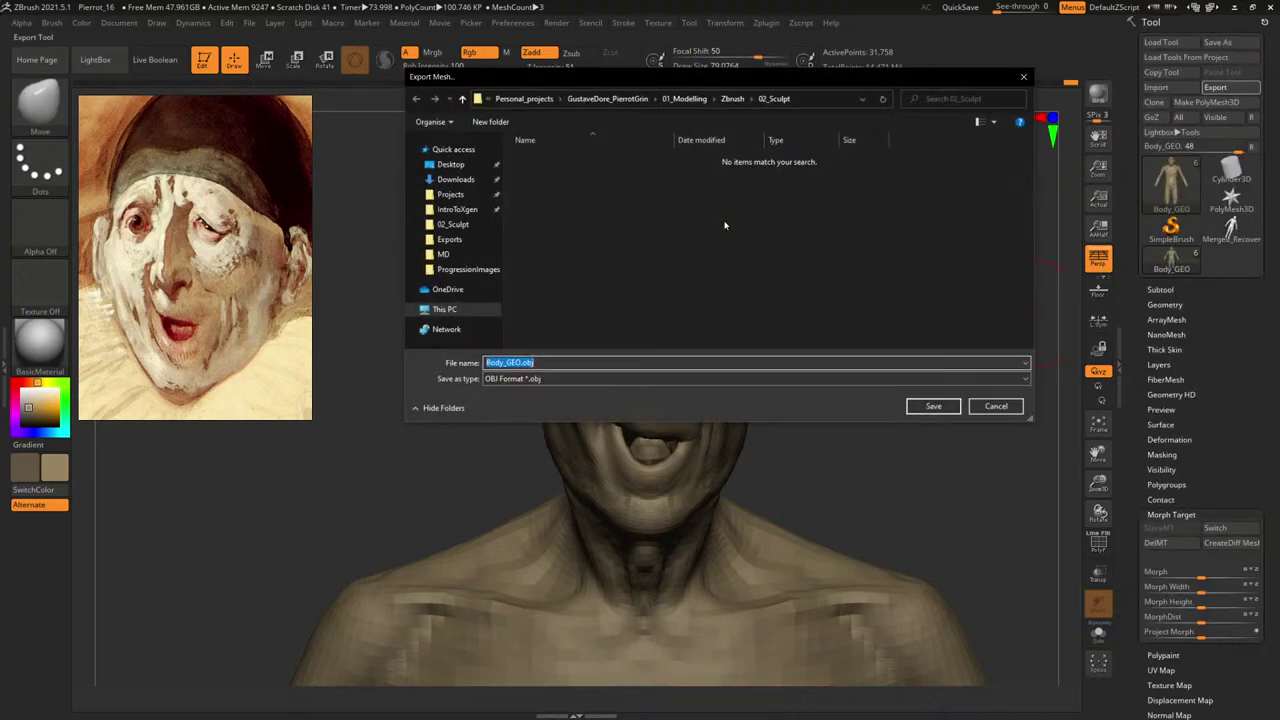
click(733, 98)
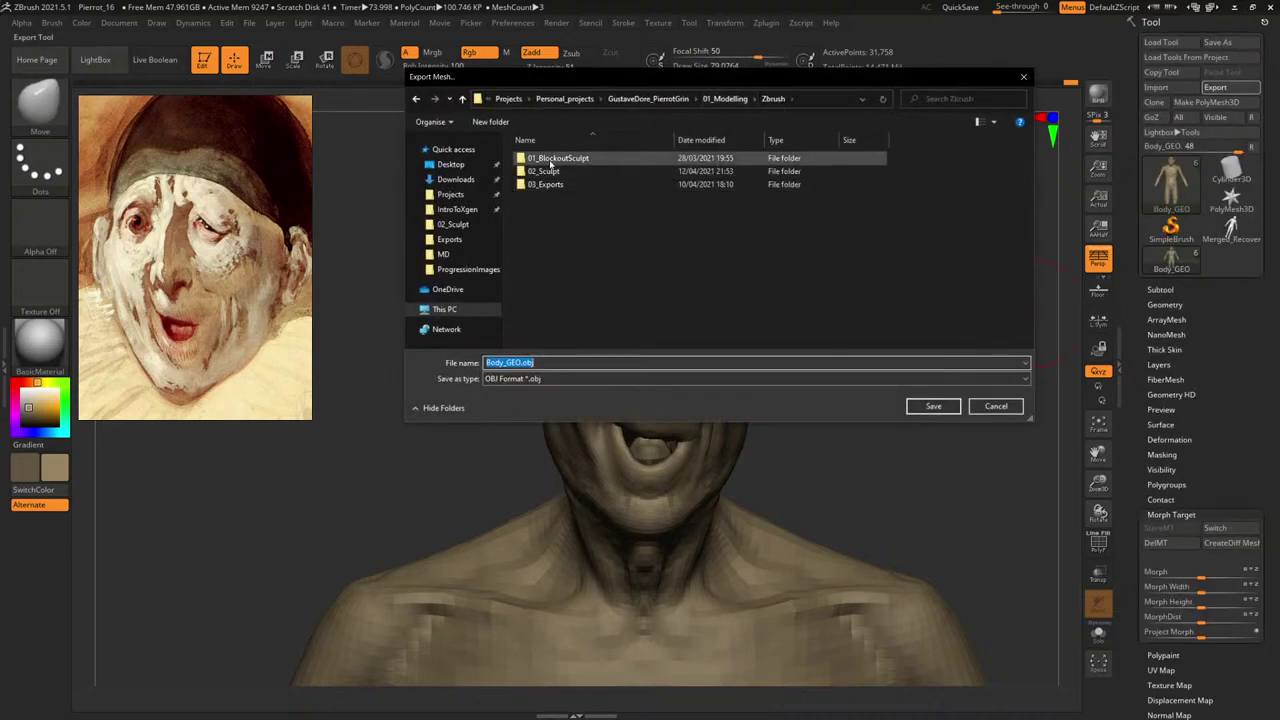
click(728, 98)
double_click(540, 158)
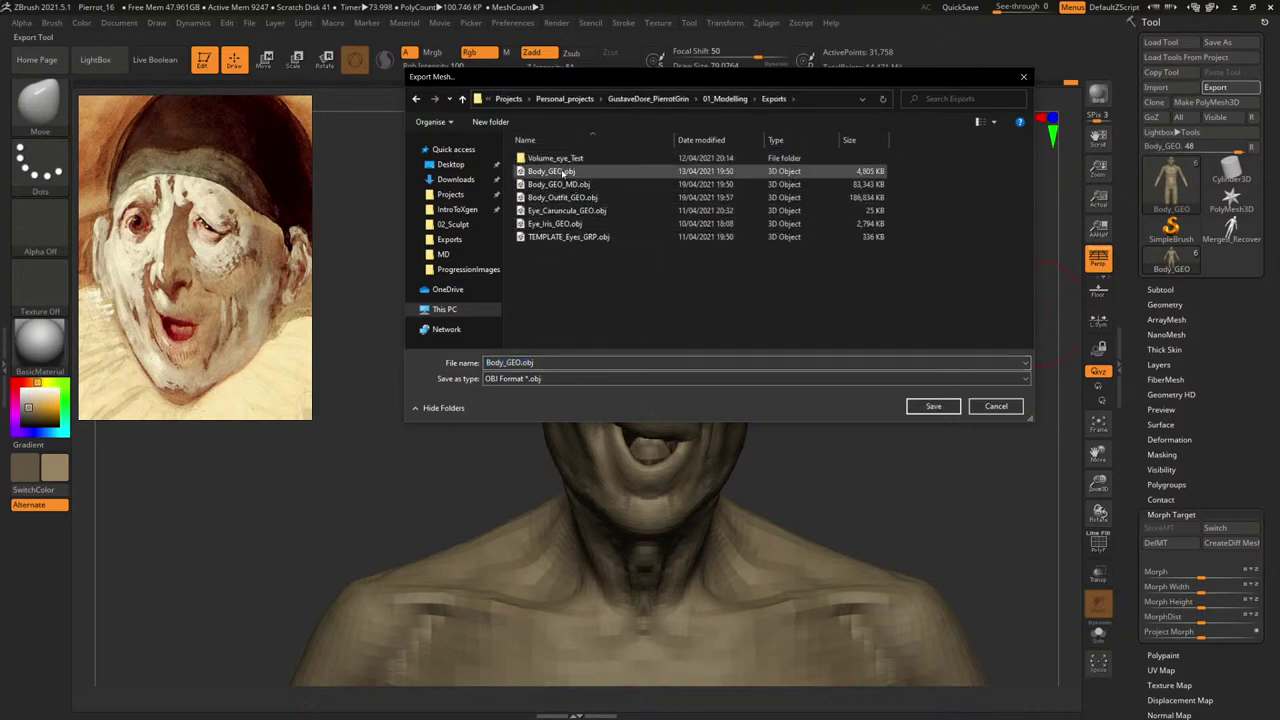
click(551, 171)
click(517, 363)
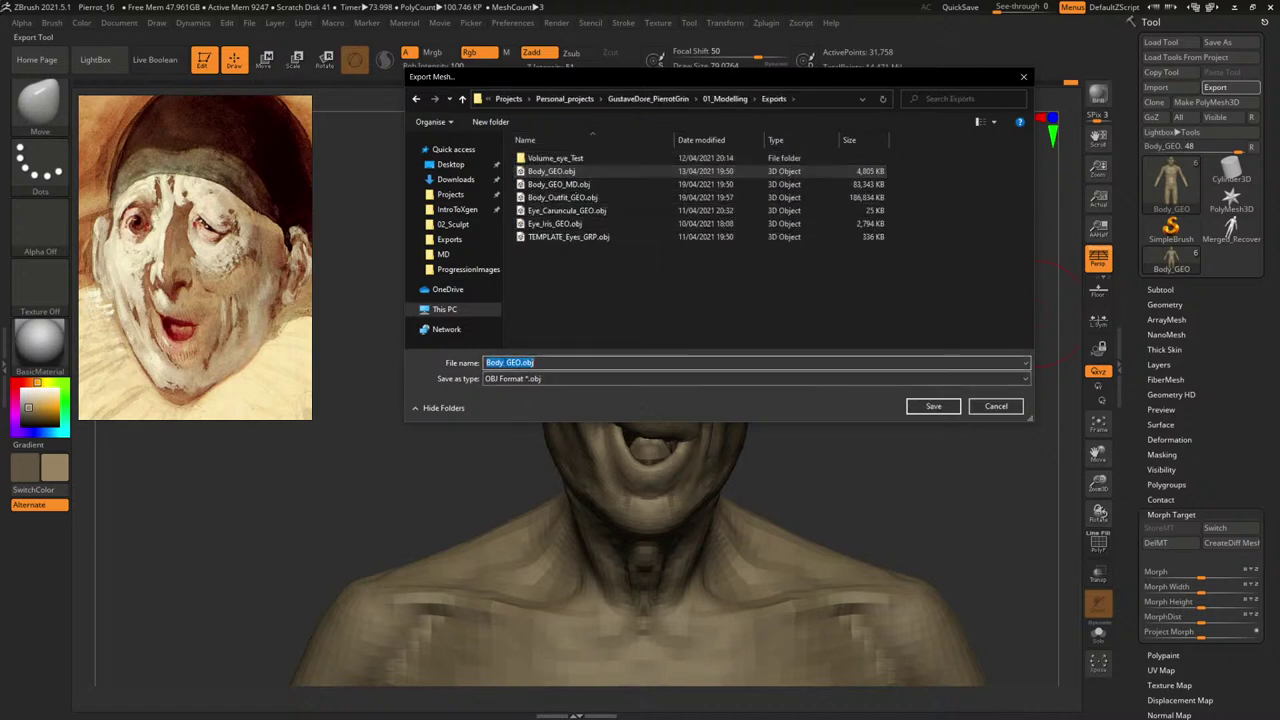
click(508, 362)
text(_Pose)
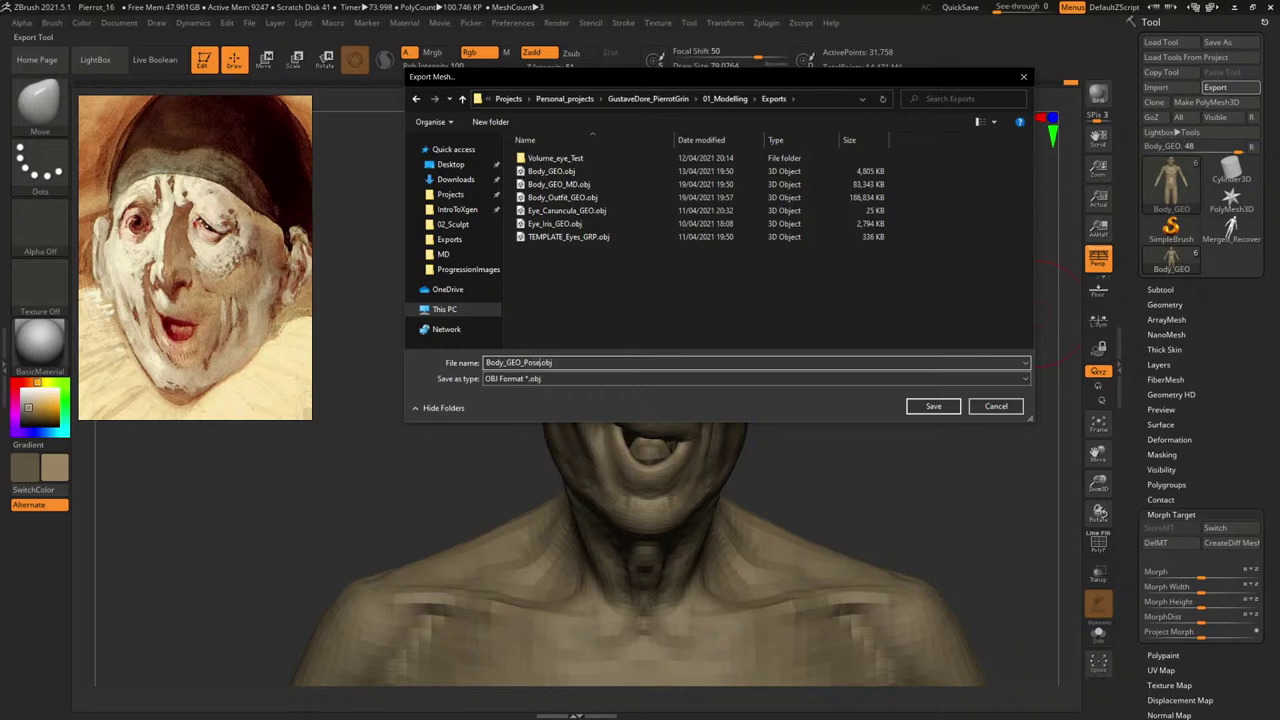
key(Return)
Minimize ZBrush, launch Maya 2022 and dismiss its startup window.
drag(921, 228, 890, 230)
click(1234, 7)
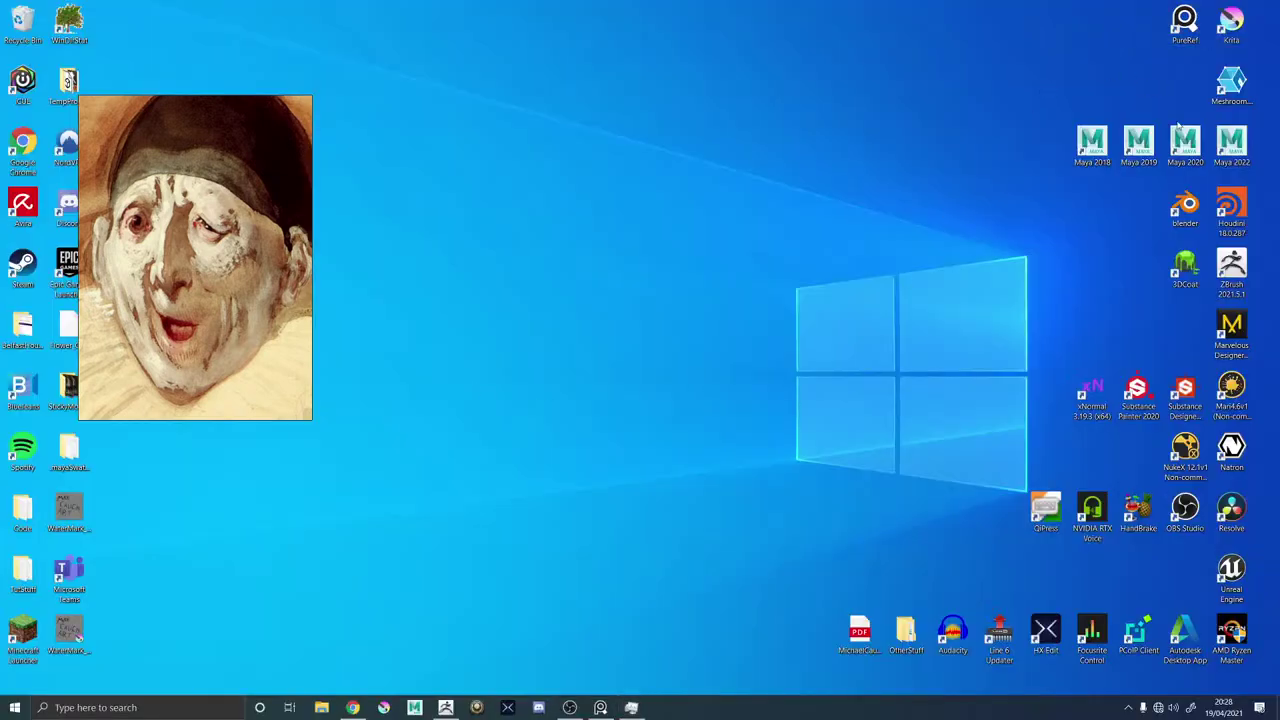
double_click(1228, 140)
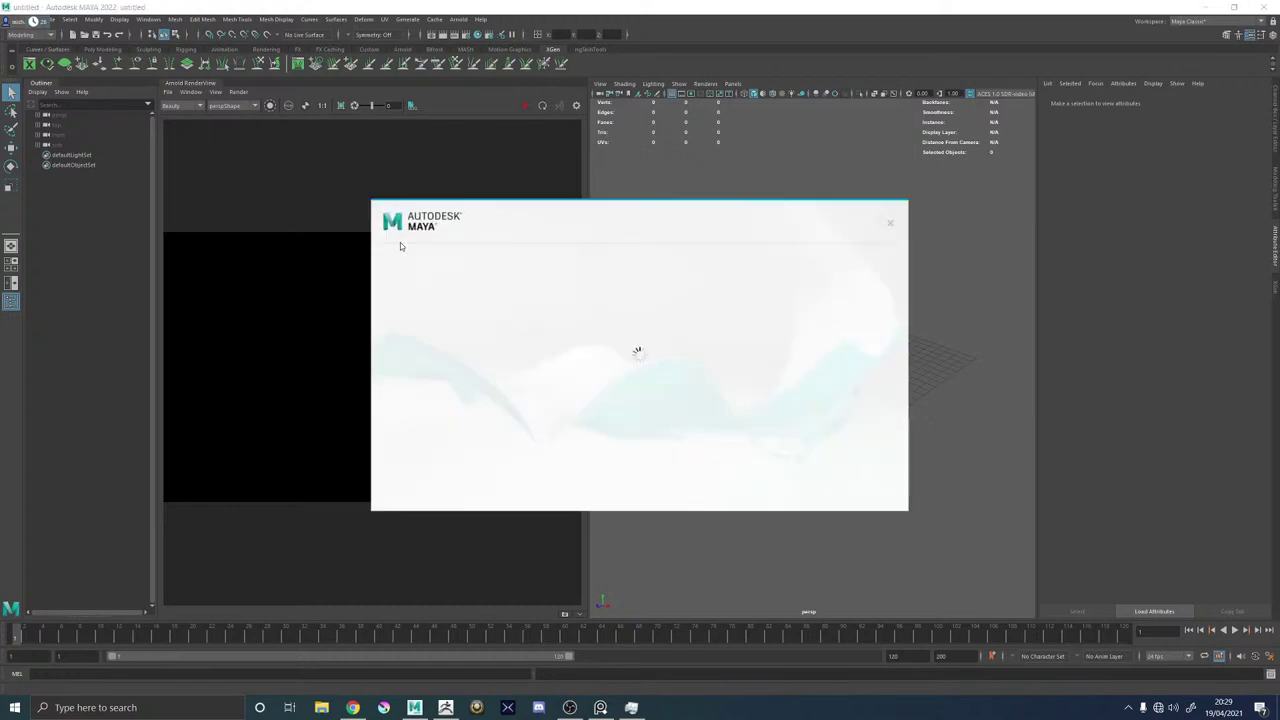
click(891, 226)
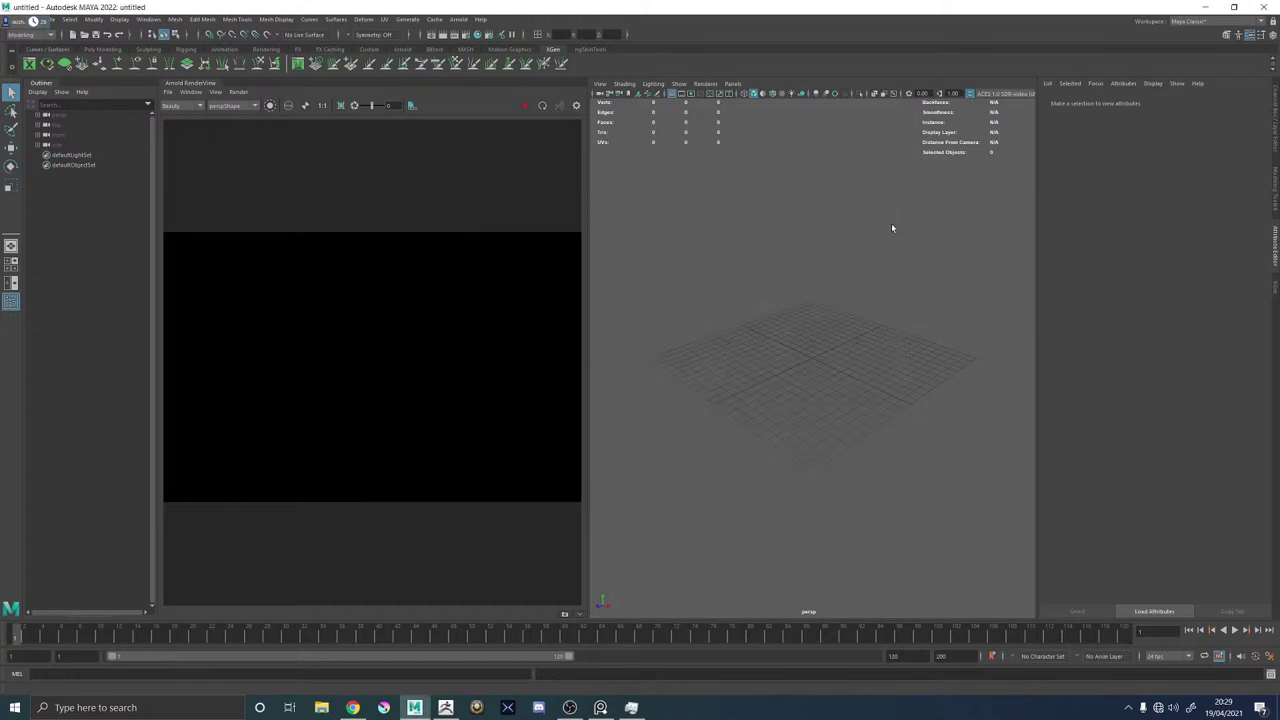
click(524, 35)
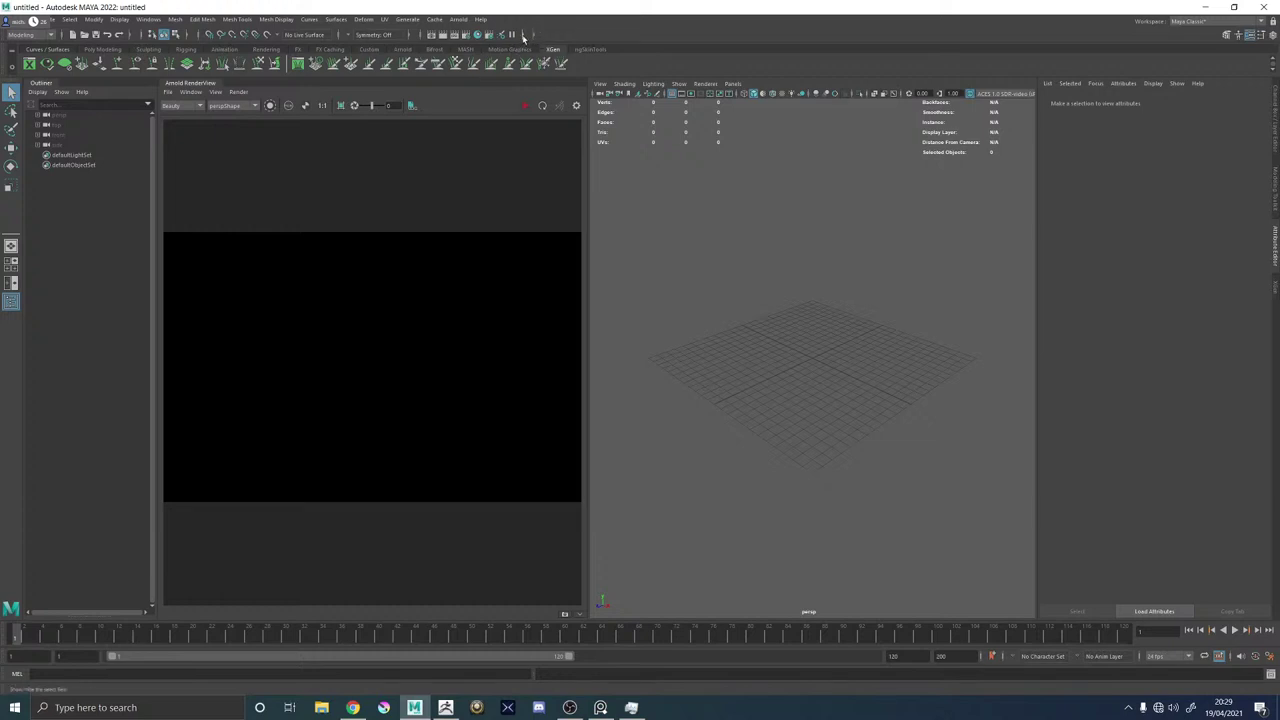
click(533, 35)
click(534, 36)
Open the scene charPierrot.1082.ma from the 01_Modelling Maya folder.
click(9, 19)
click(30, 36)
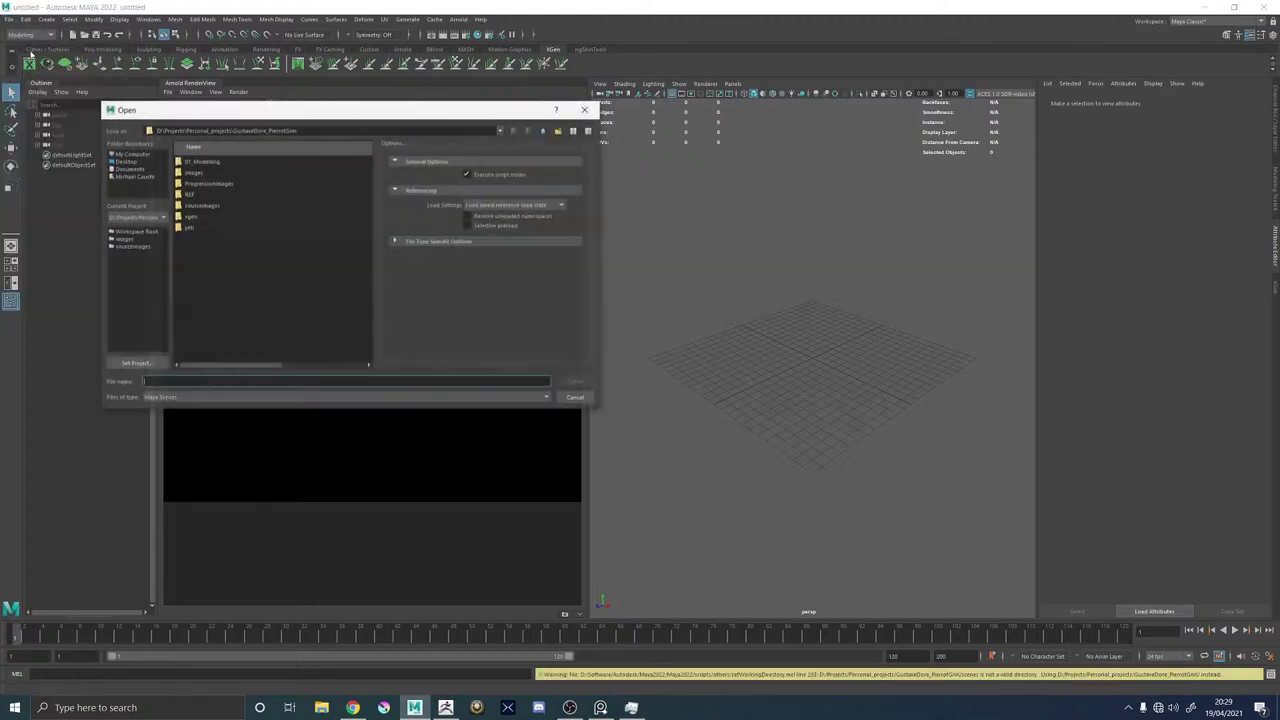
double_click(211, 162)
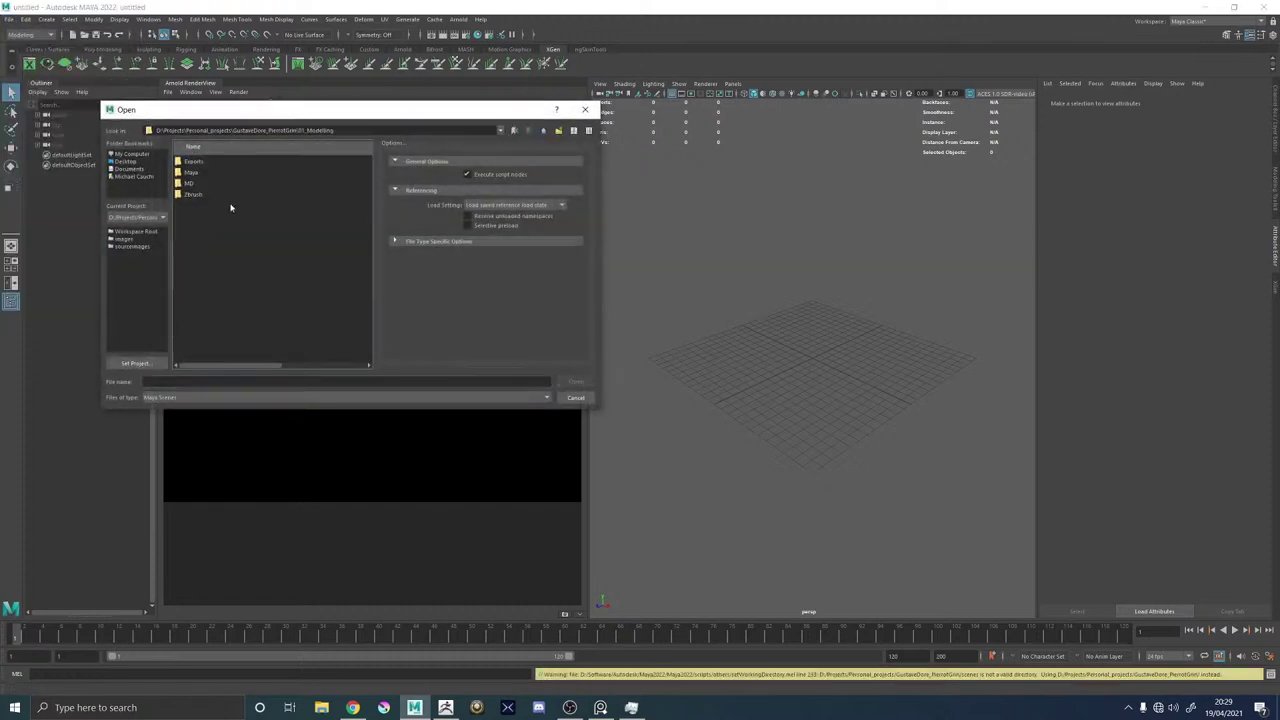
double_click(191, 172)
scroll(248, 300, down, 10)
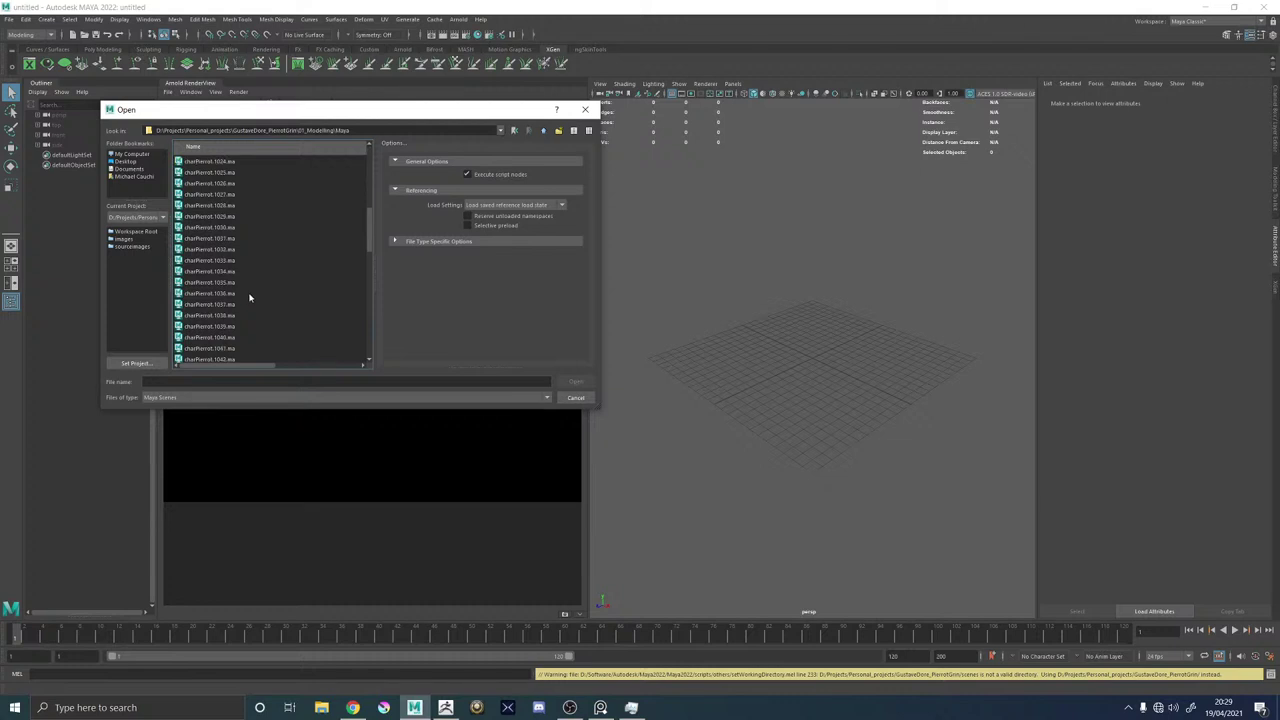
double_click(210, 350)
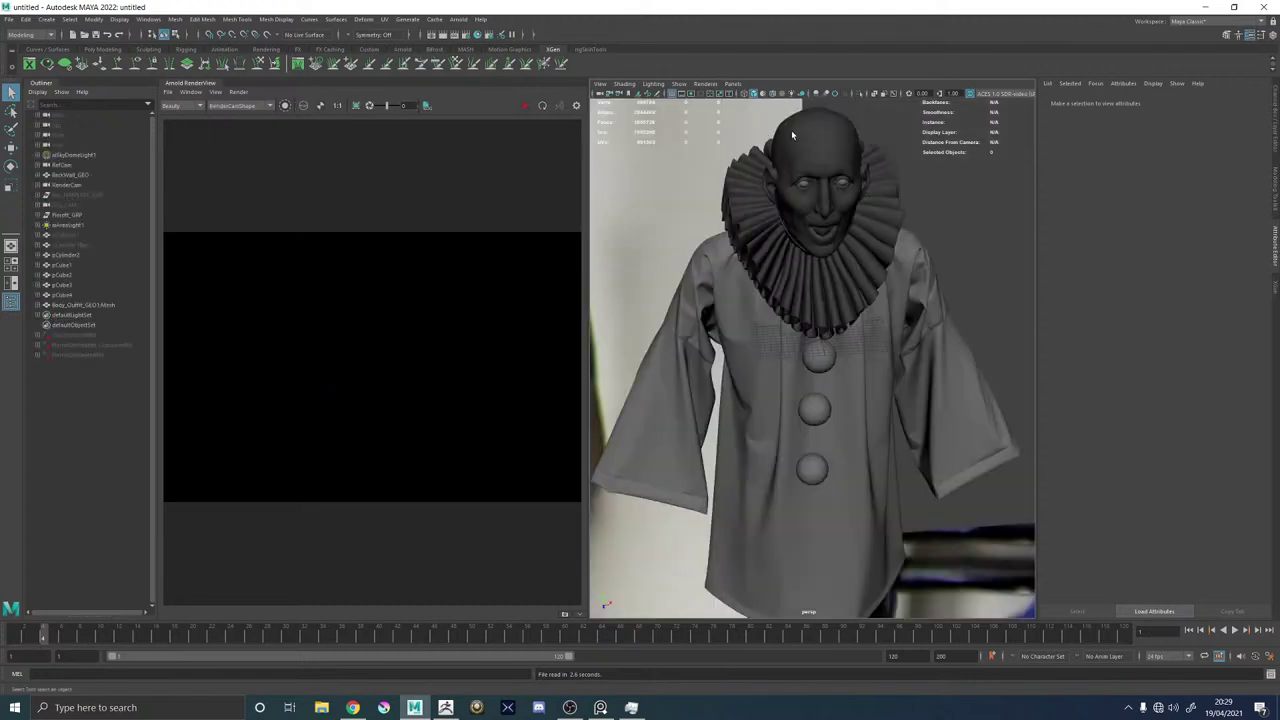
Select the Pierrot's Body_GEO head mesh in the perspective view.
alt+drag(884, 190, 837, 166)
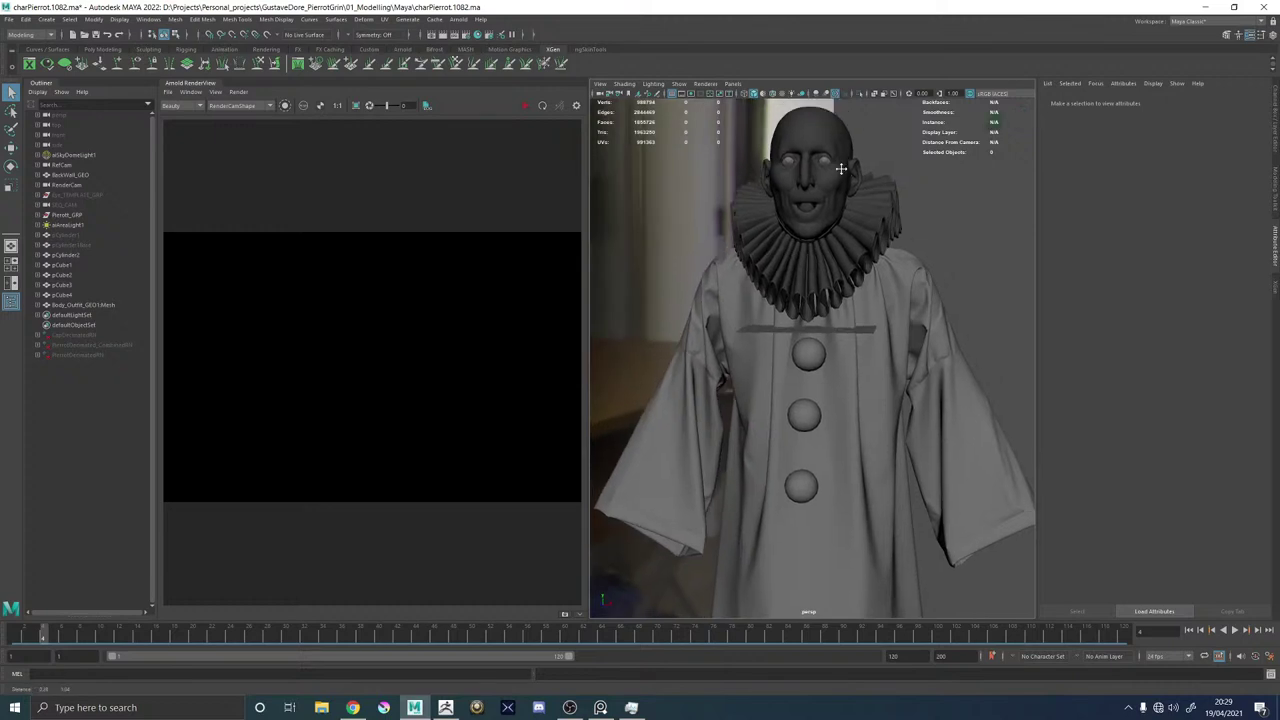
alt+middle_drag(837, 166, 842, 345)
alt+right_drag(842, 345, 998, 415)
alt+right_drag(954, 324, 862, 338)
alt+drag(862, 338, 852, 354)
click(851, 354)
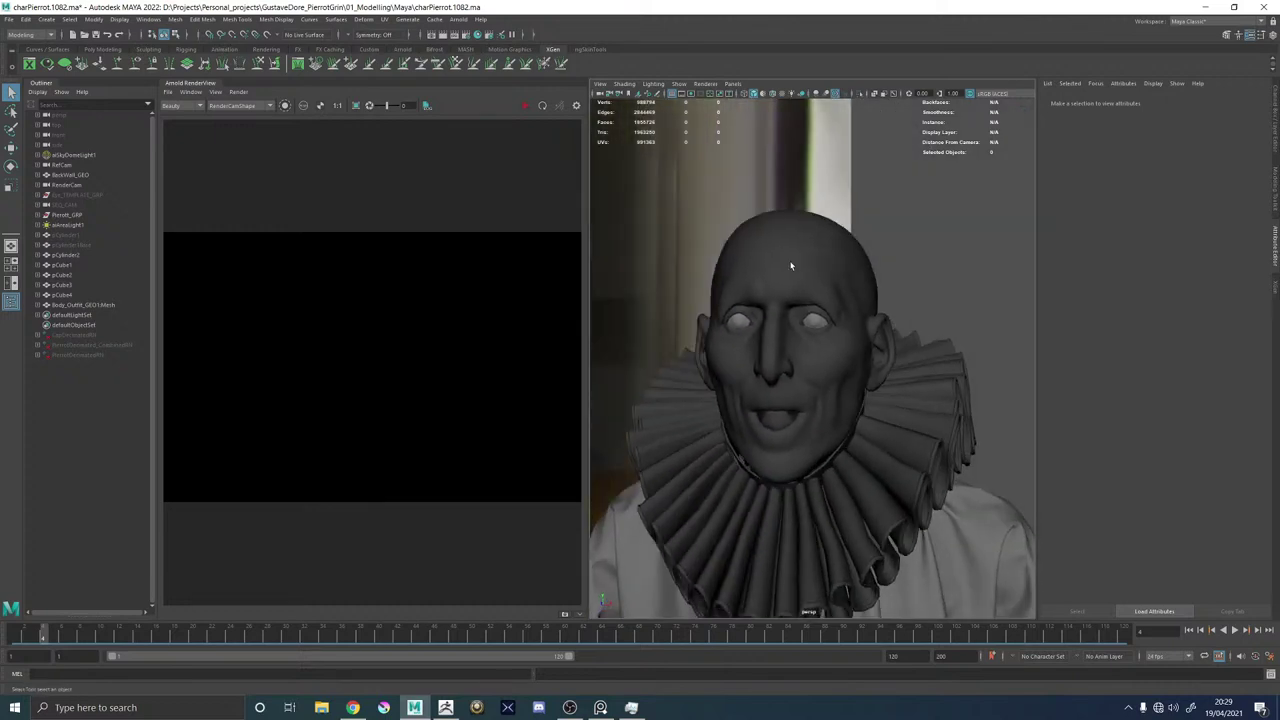
Import Body_GEO_Pose.obj from the 01_Modelling Exports folder into the scene.
click(9, 19)
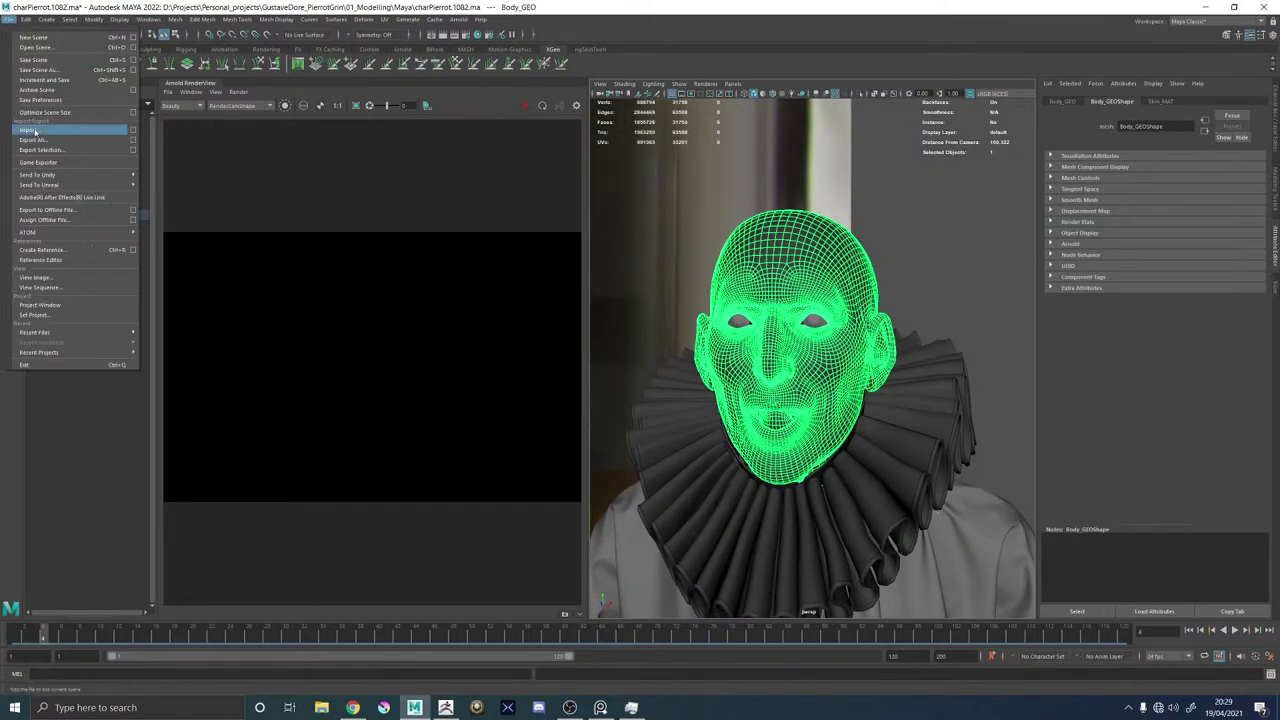
click(33, 129)
double_click(204, 162)
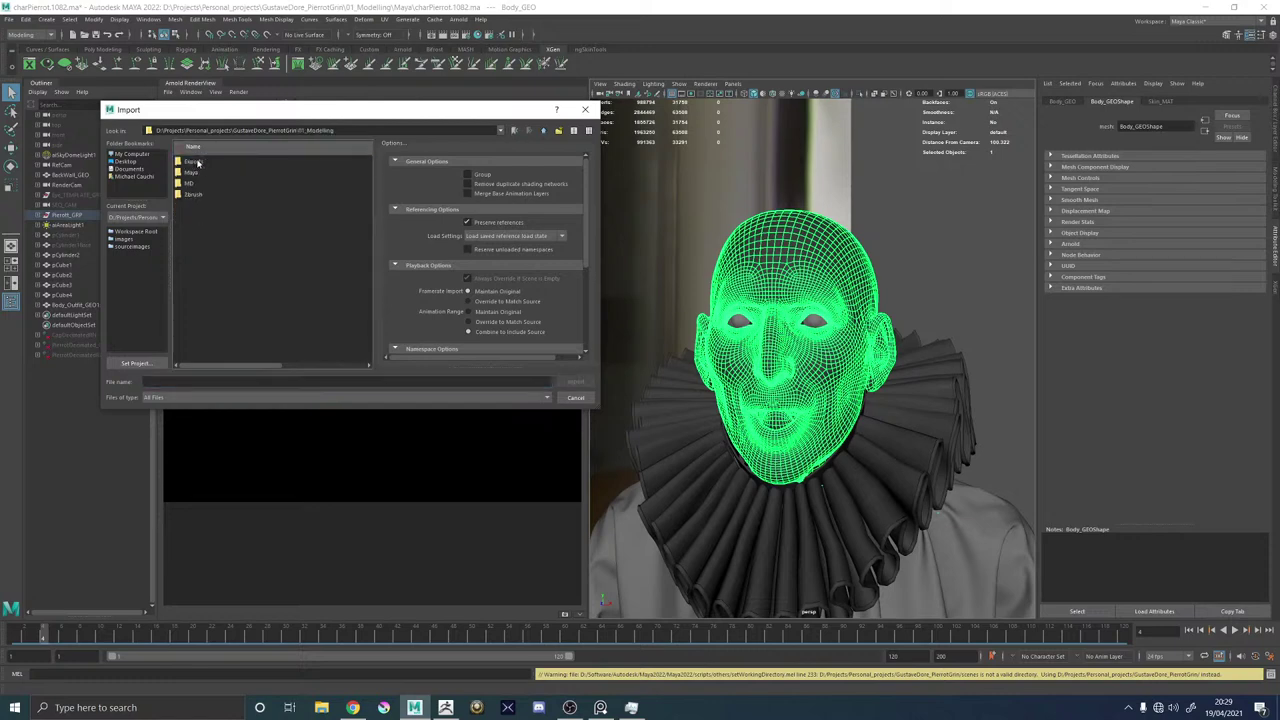
double_click(197, 162)
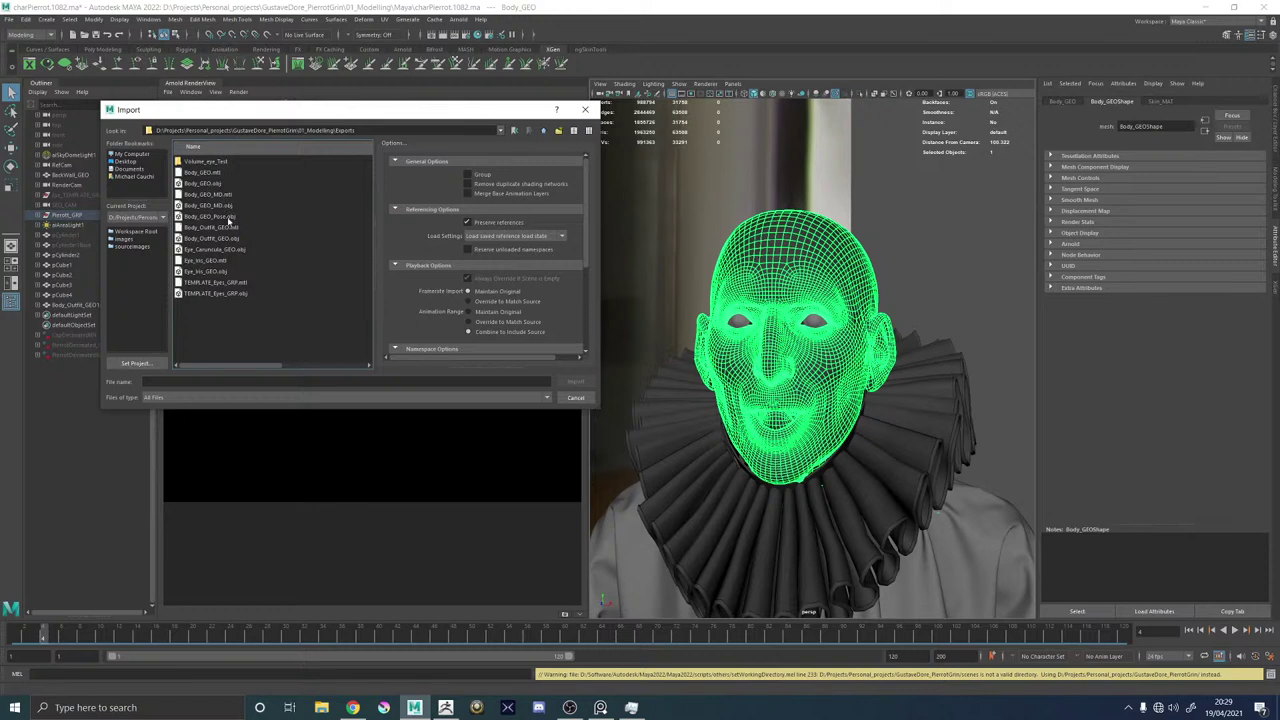
double_click(229, 217)
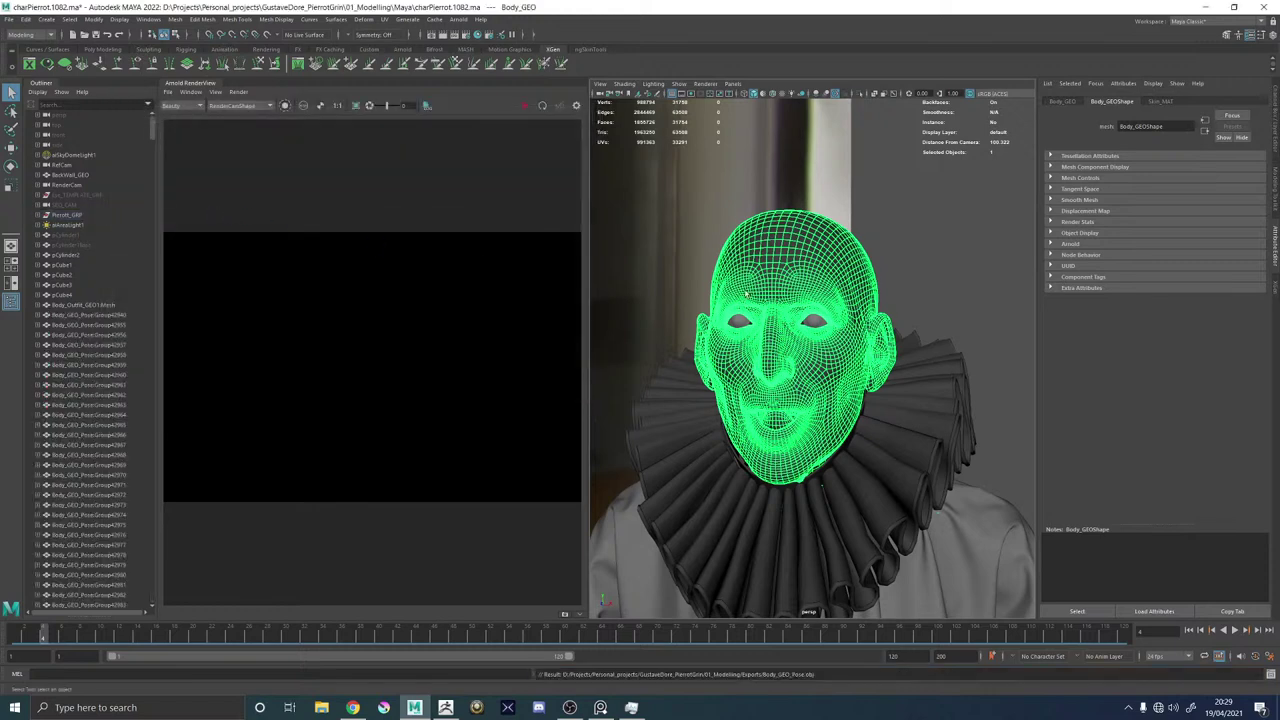
Select all the separate Body_GEO_Pose group meshes from the import and delete them.
click(826, 320)
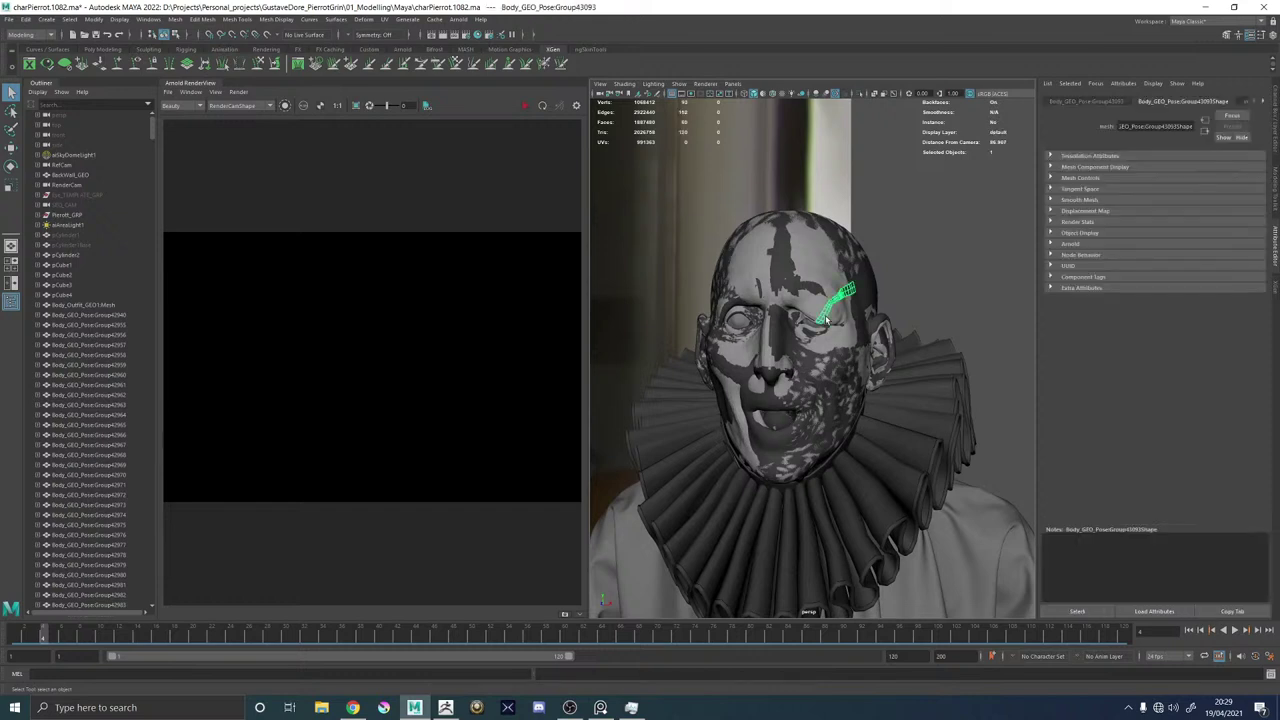
click(89, 314)
drag(149, 132, 152, 600)
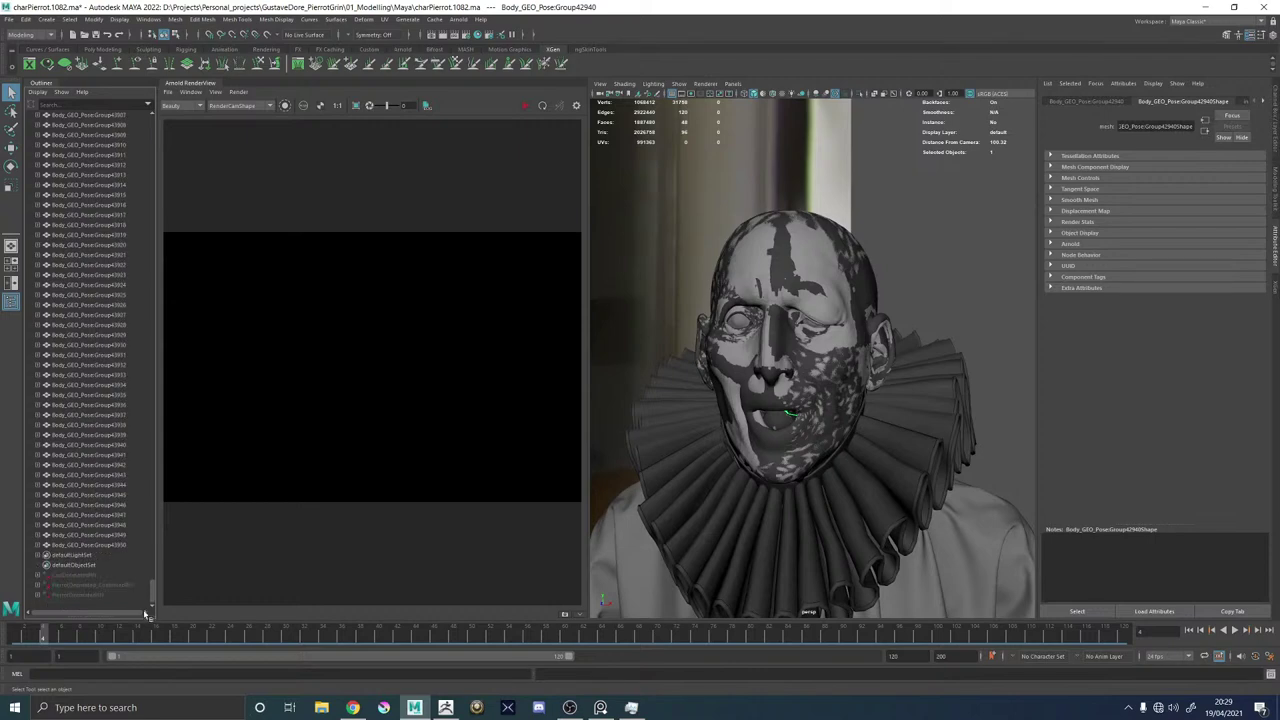
shift+click(122, 545)
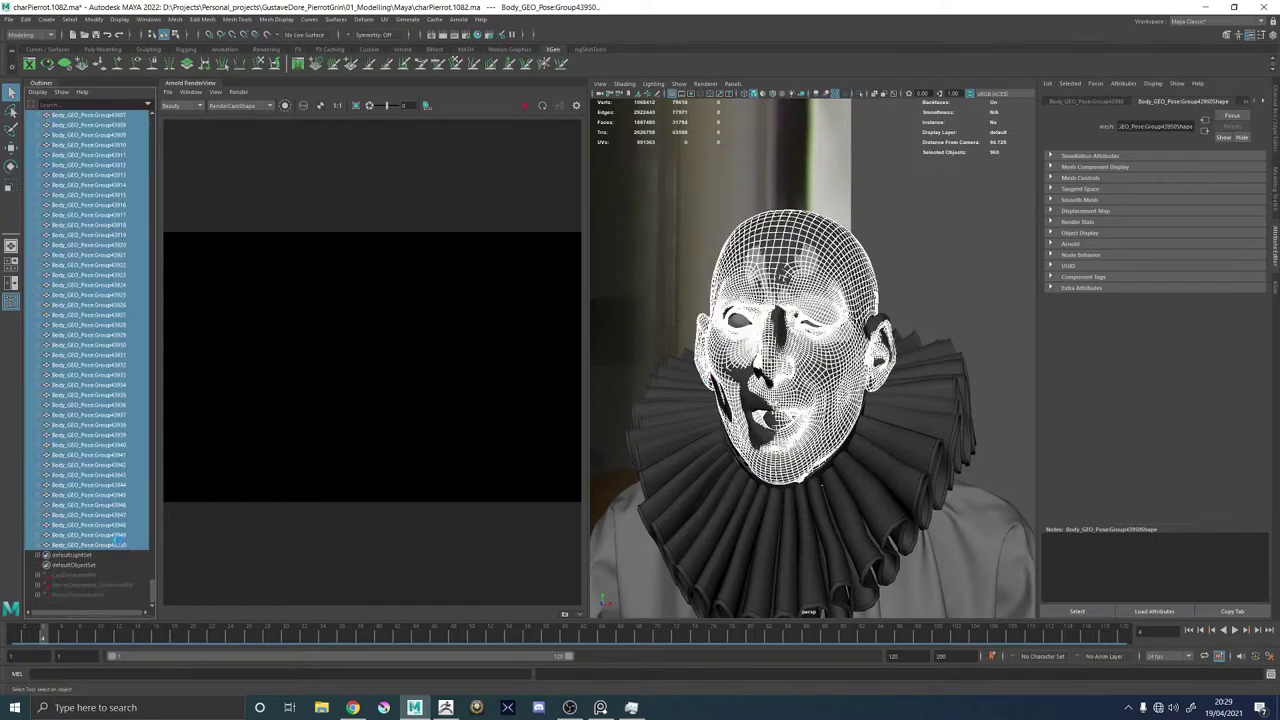
key(Delete)
Switch to ZBrush and set the mesh export options with Txr and Grp off and Smooth Normals on.
click(448, 707)
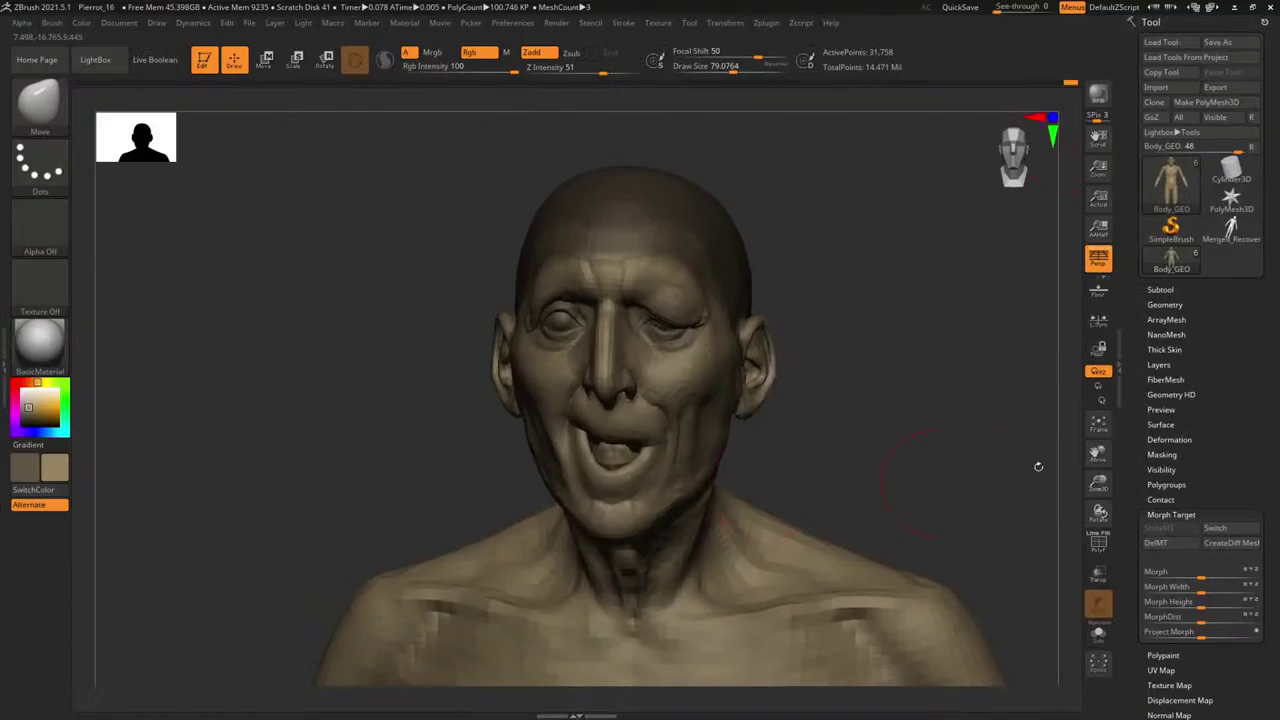
scroll(1161, 267, down, 10)
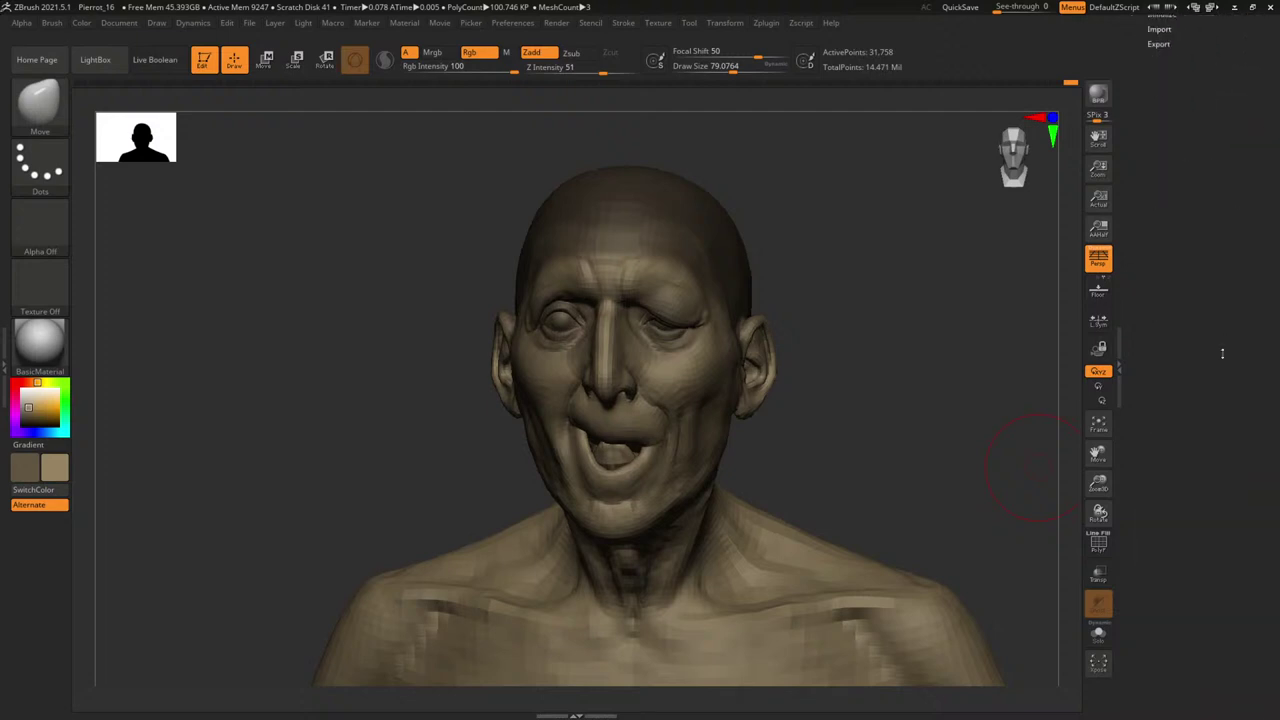
click(1157, 186)
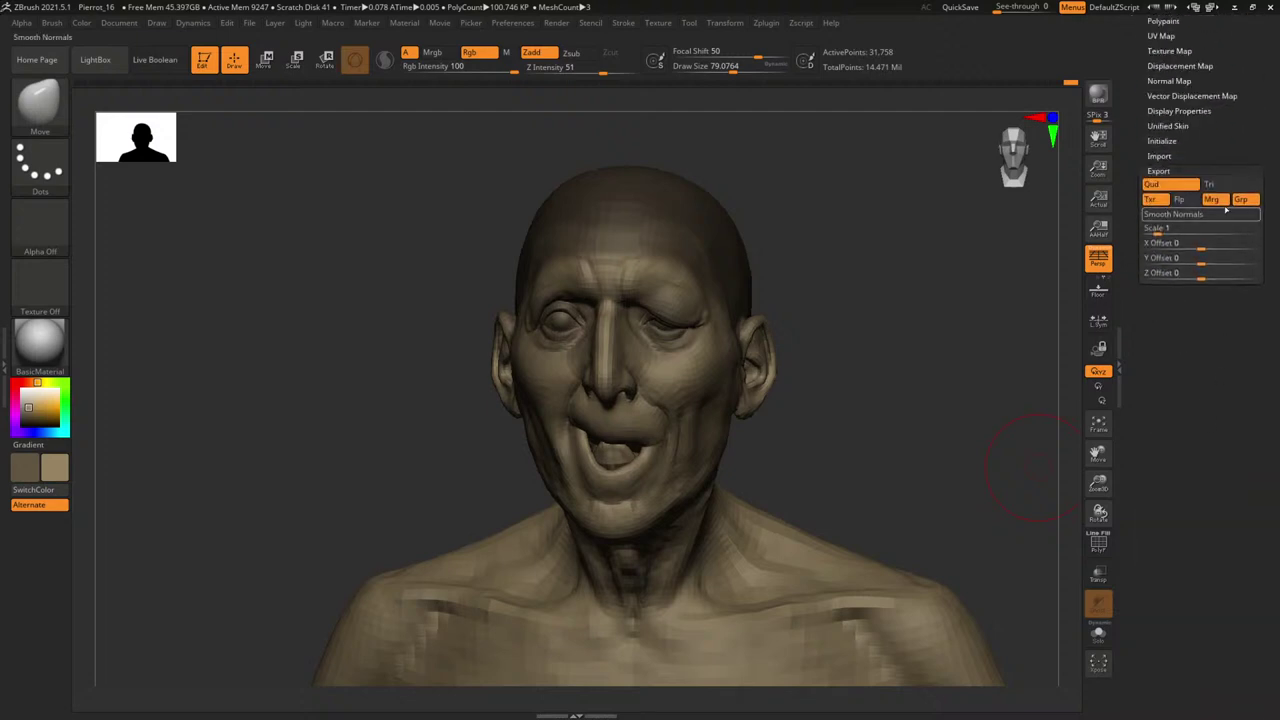
click(1153, 199)
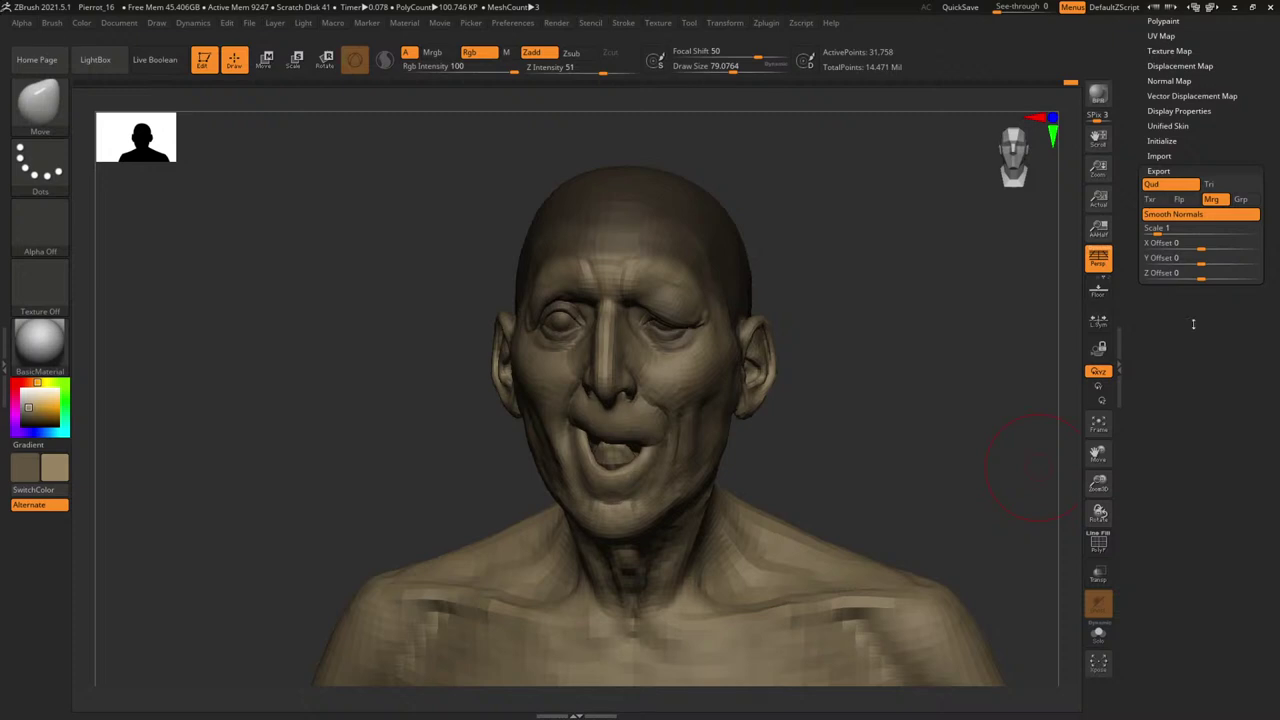
Export the sculpted body over the existing Body_GEO_Pose.obj in the 01_Modelling Exports folder.
scroll(1207, 321, up, 10)
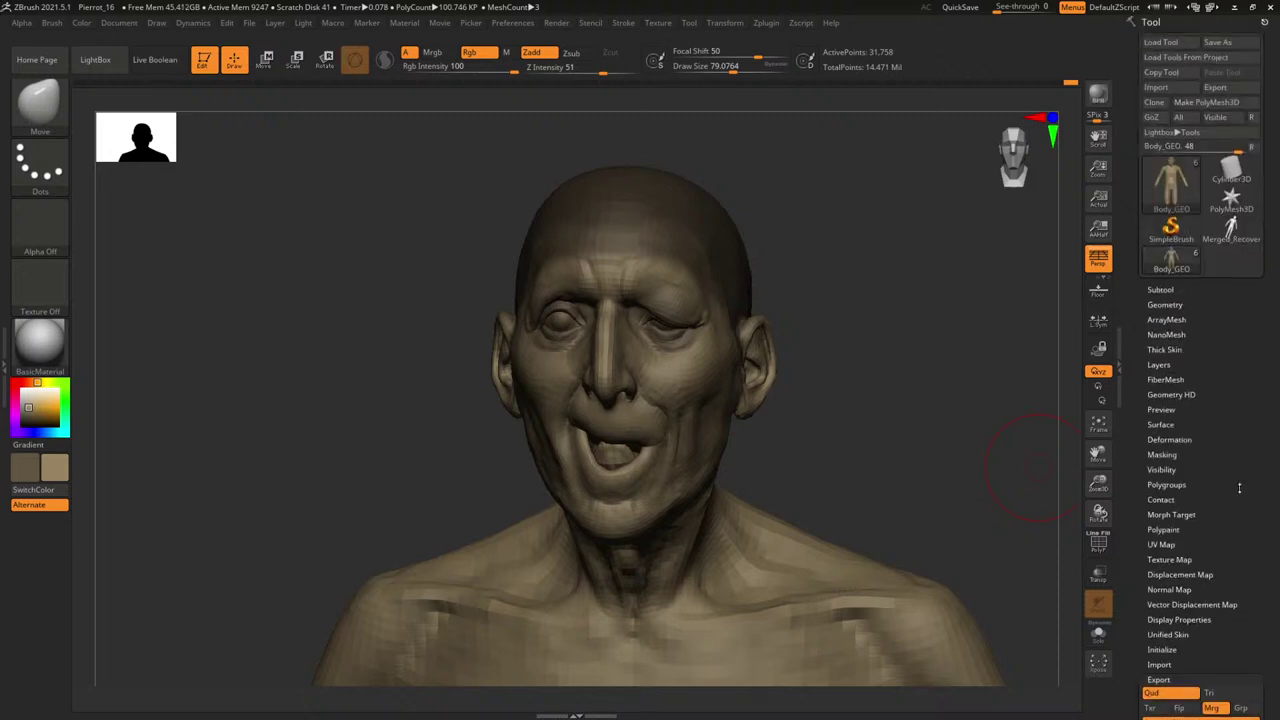
click(1215, 87)
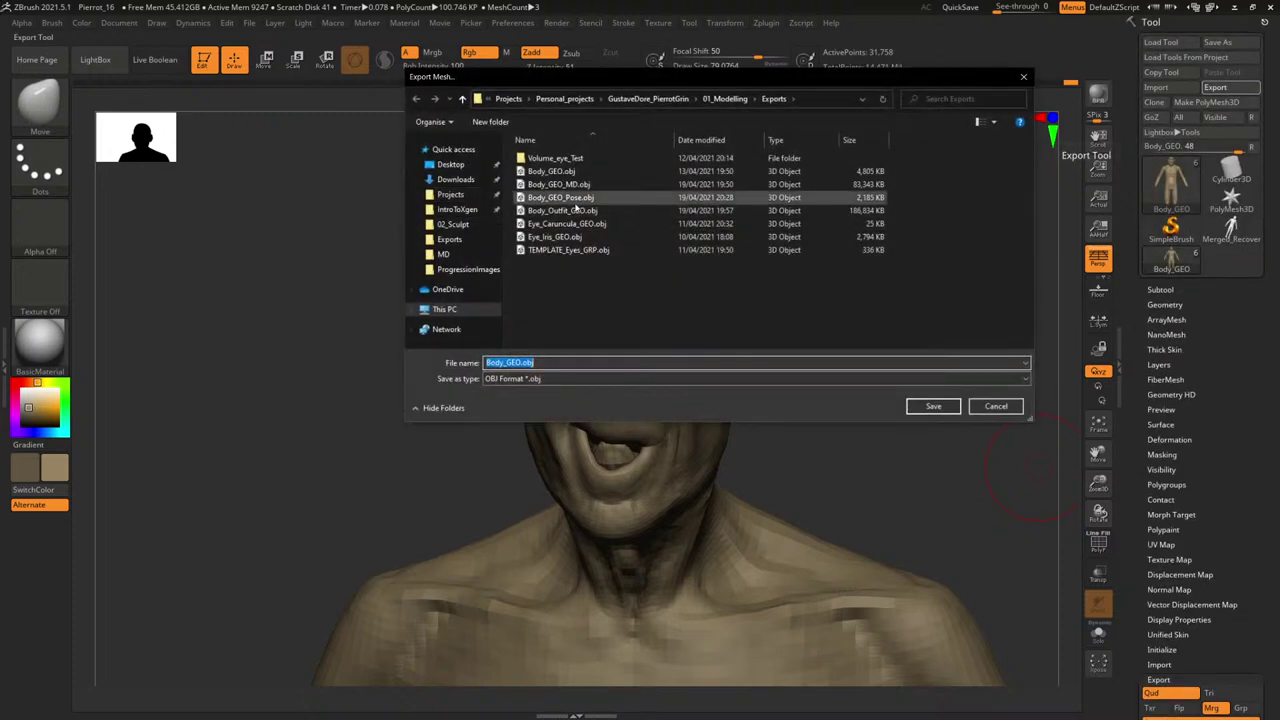
double_click(560, 197)
click(670, 355)
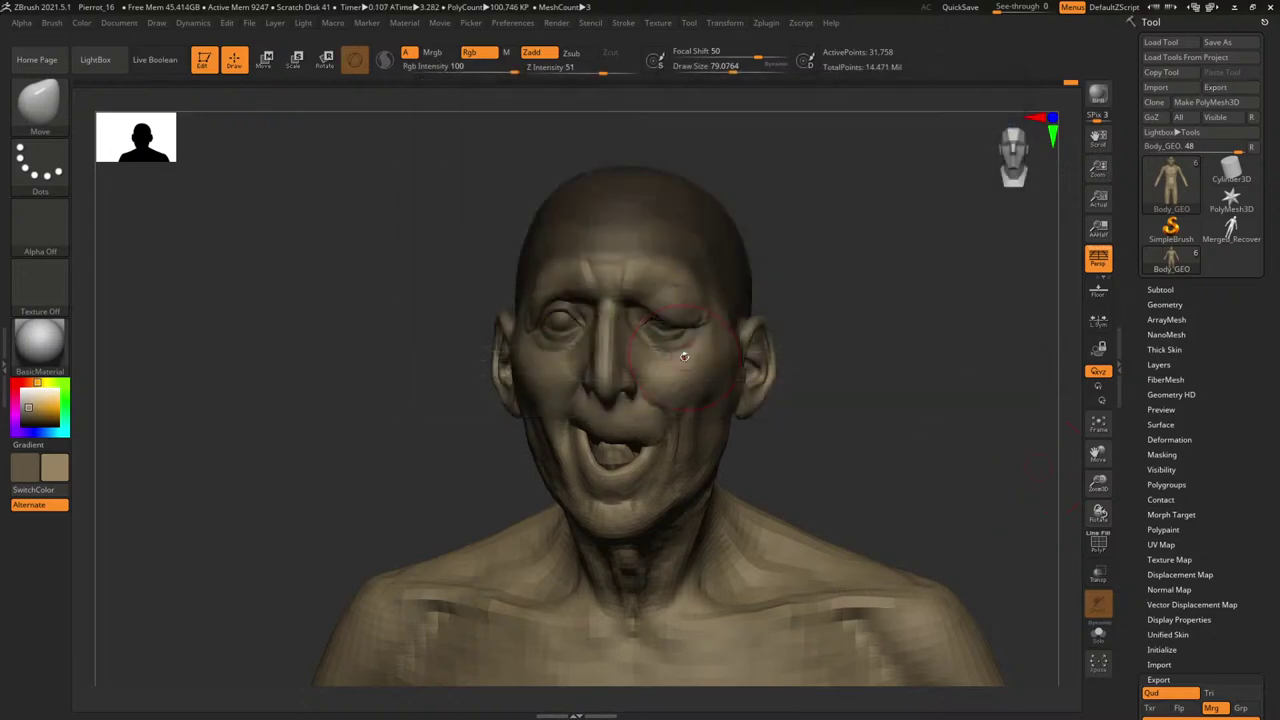
Switch to Maya and import Body_GEO_Pose.obj from the 01_Modelling Exports folder into the scene.
click(1236, 7)
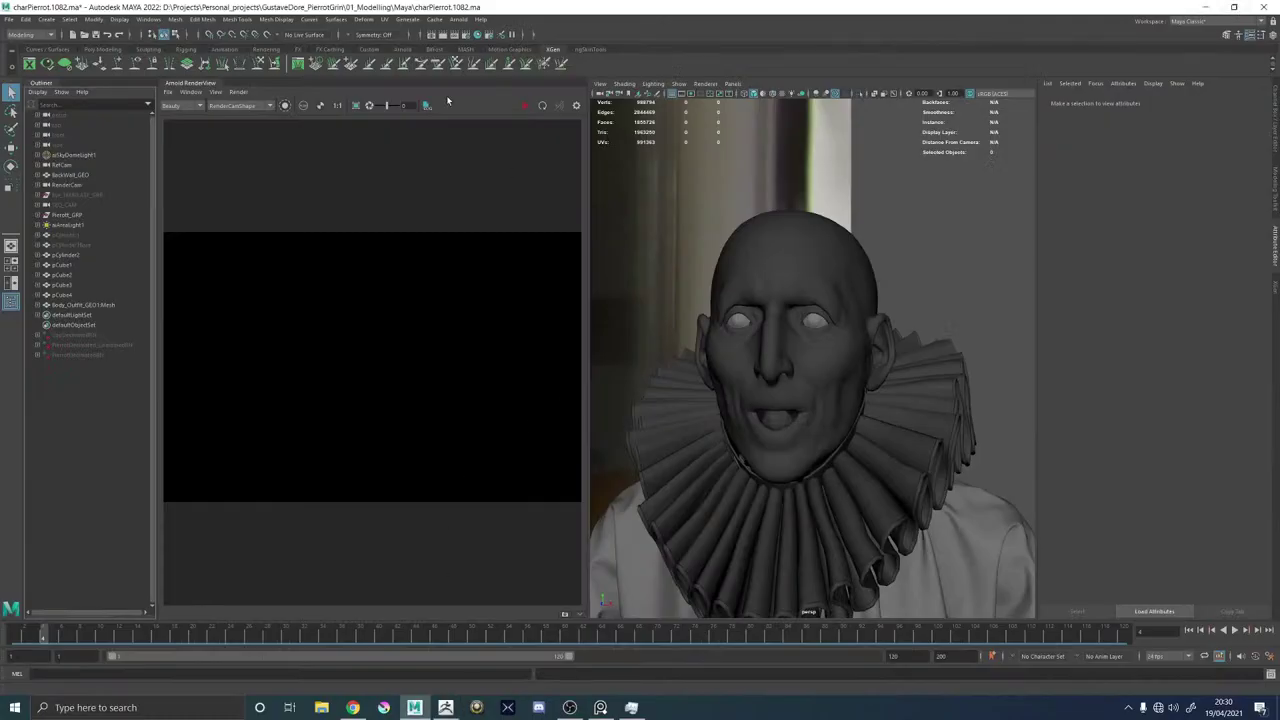
click(25, 19)
click(45, 131)
click(585, 109)
click(14, 19)
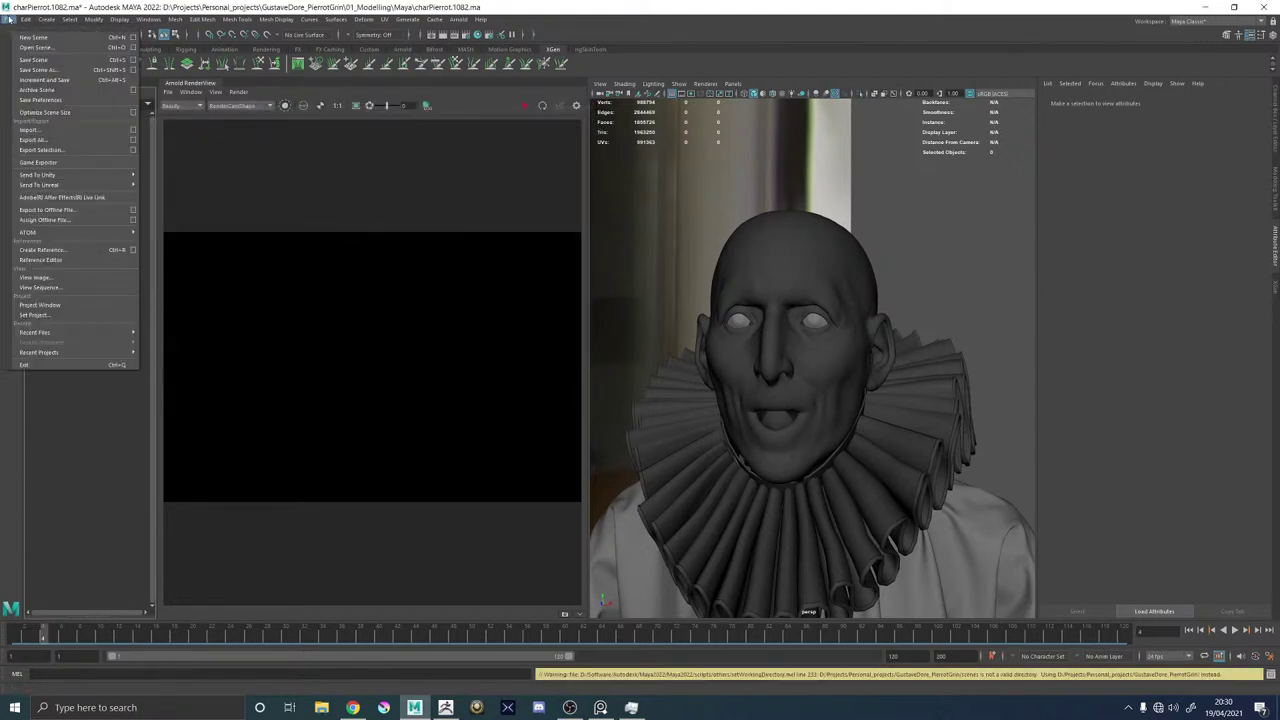
click(30, 130)
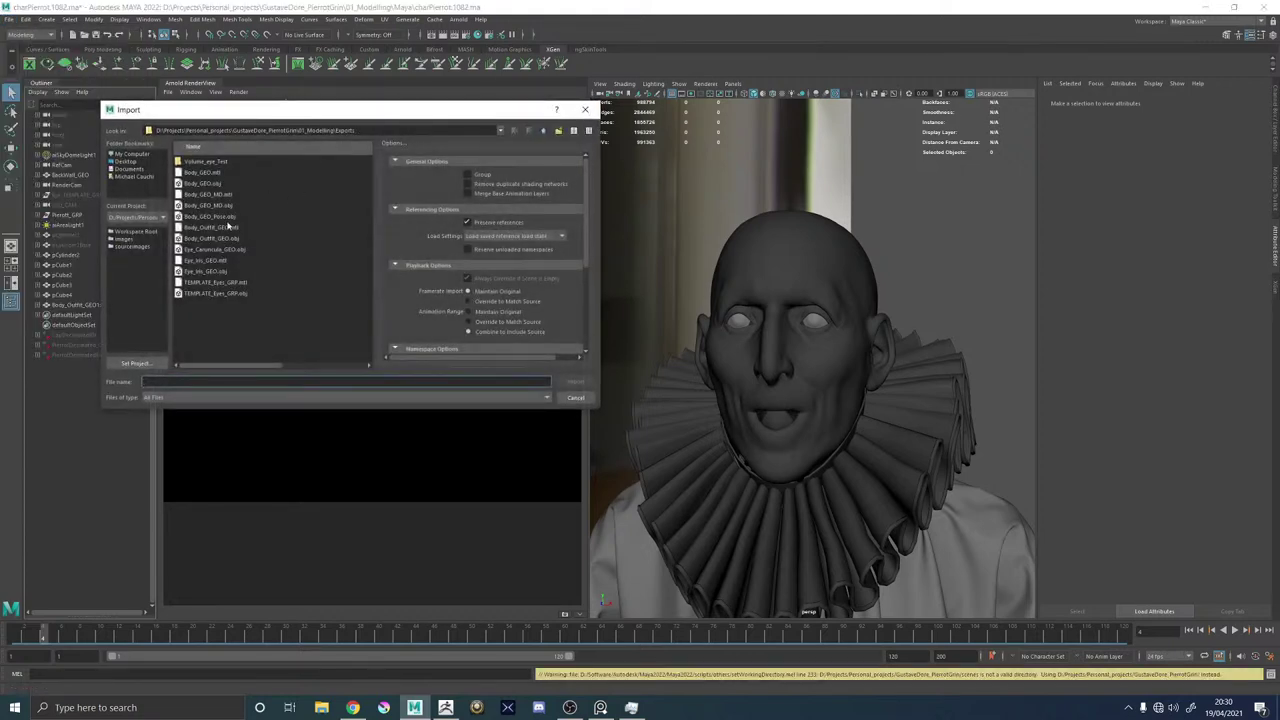
double_click(214, 216)
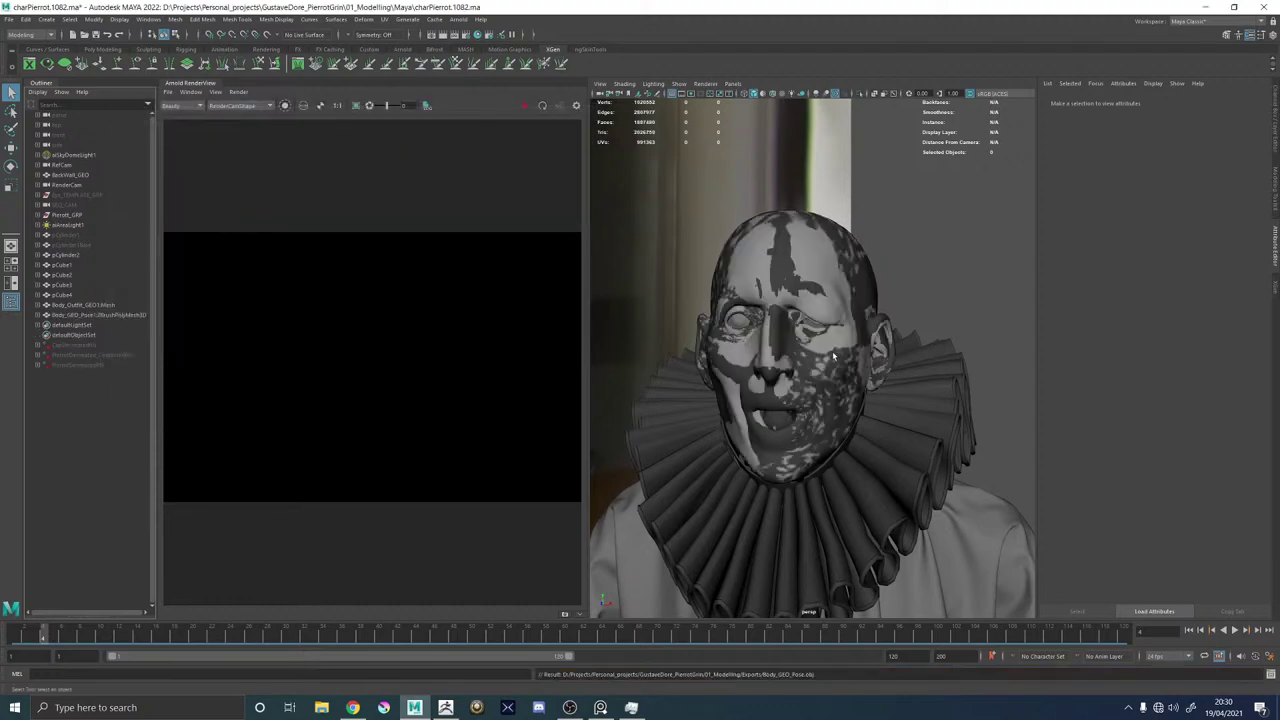
Try a blend shape on the imported Body_GEO_Pose mesh with Body_GEO as its target, and undo it.
scroll(782, 316, up, 4)
click(1006, 237)
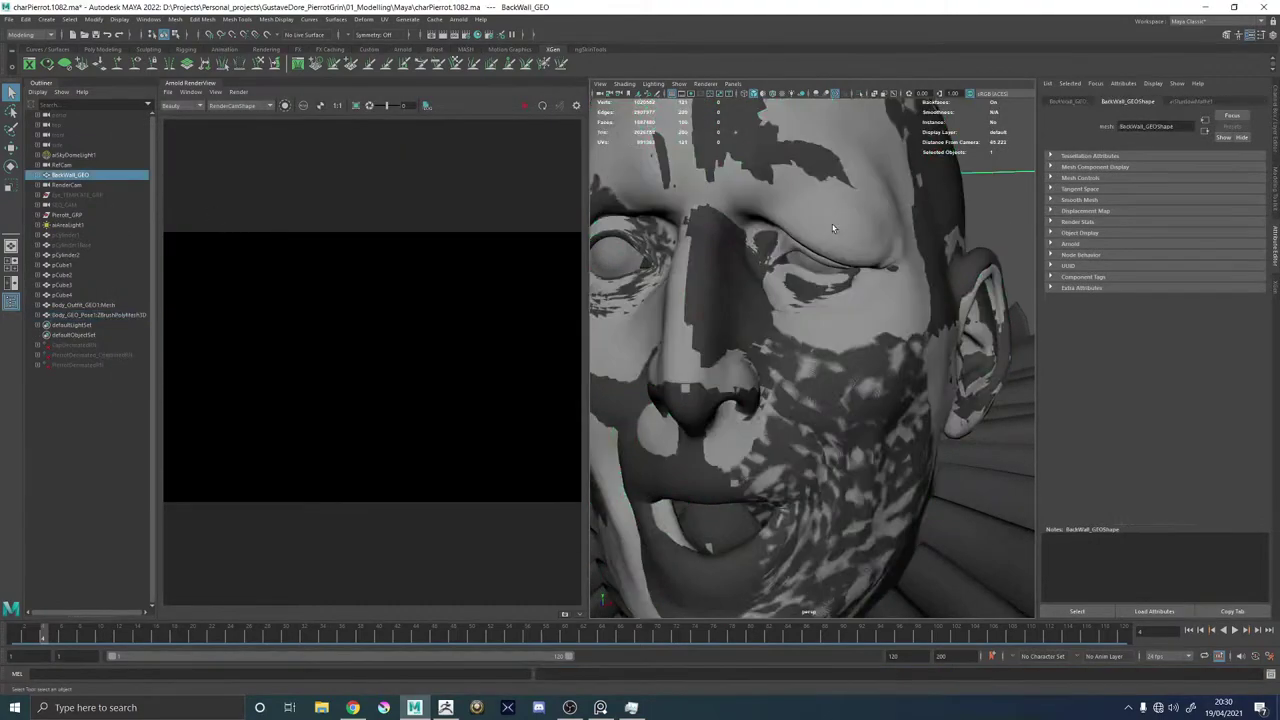
scroll(1004, 237, down, 4)
click(803, 273)
shift+click(818, 293)
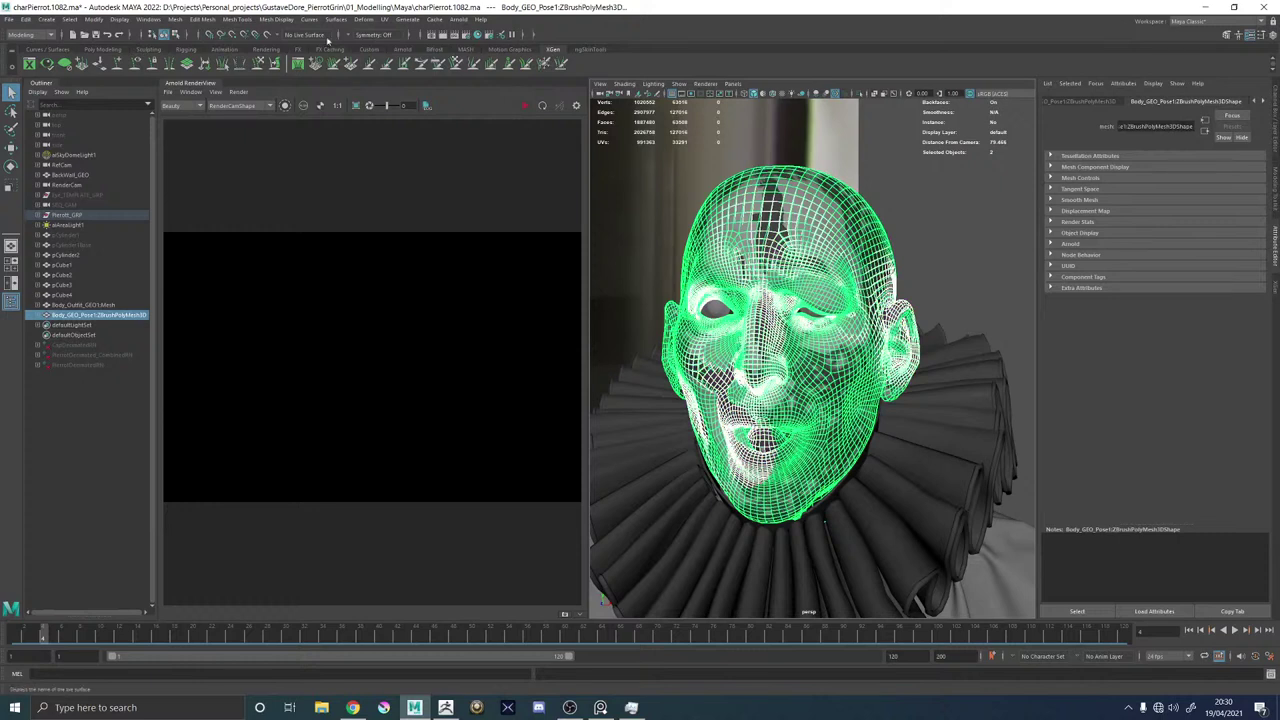
click(362, 19)
click(385, 45)
click(1260, 102)
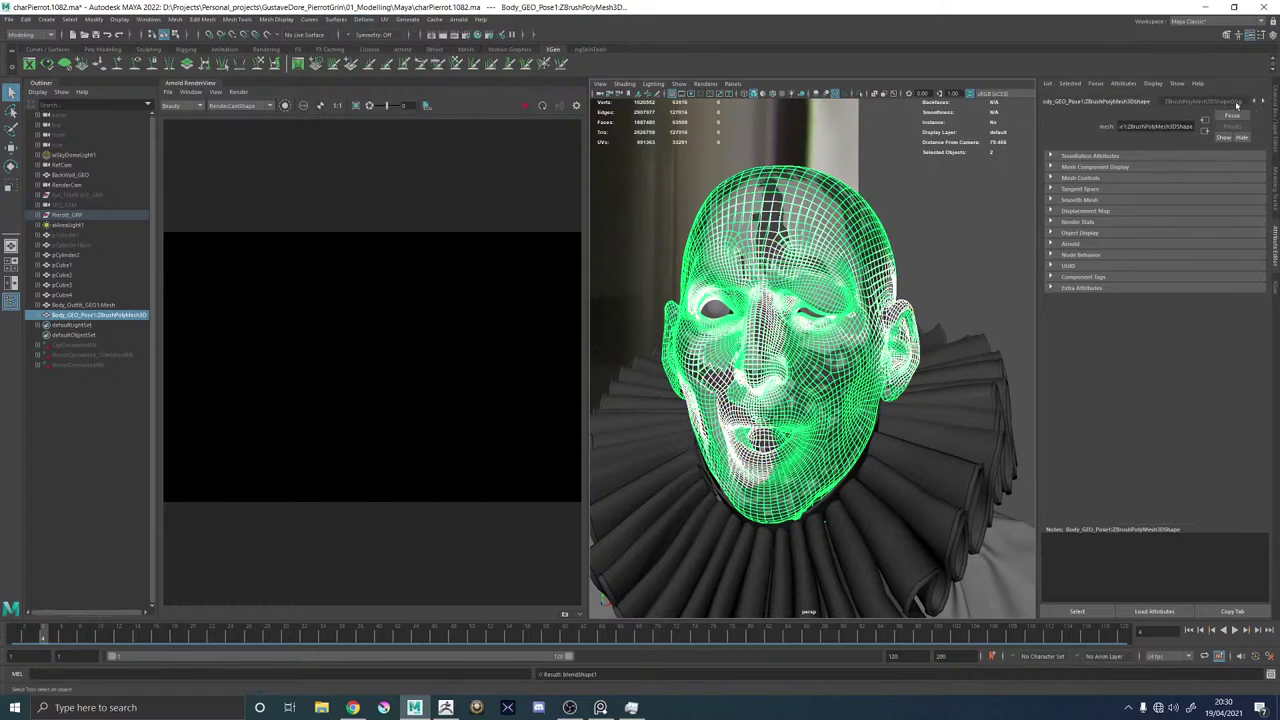
click(1262, 102)
click(1225, 103)
drag(1160, 191, 1221, 189)
key(ctrl+z)
click(911, 250)
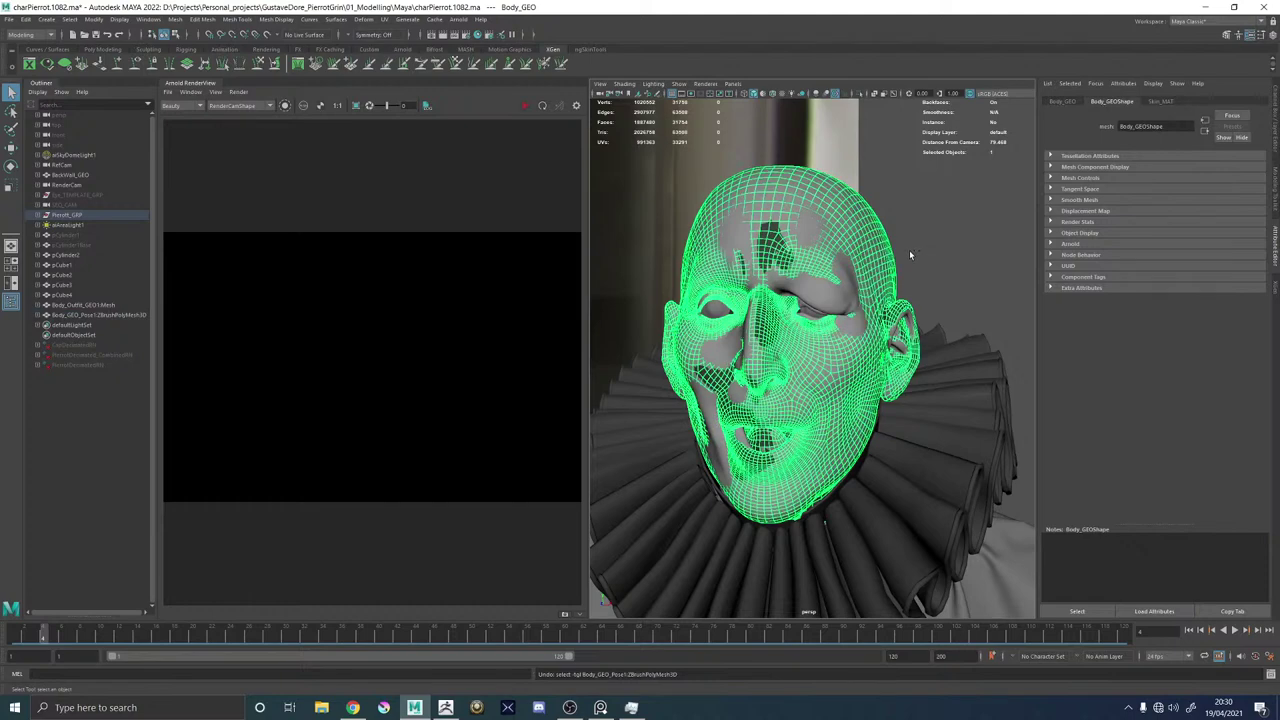
Create a blend shape on Body_GEO with the imported Body_GEO_Pose mesh as target and set its weight to 1.000.
click(823, 290)
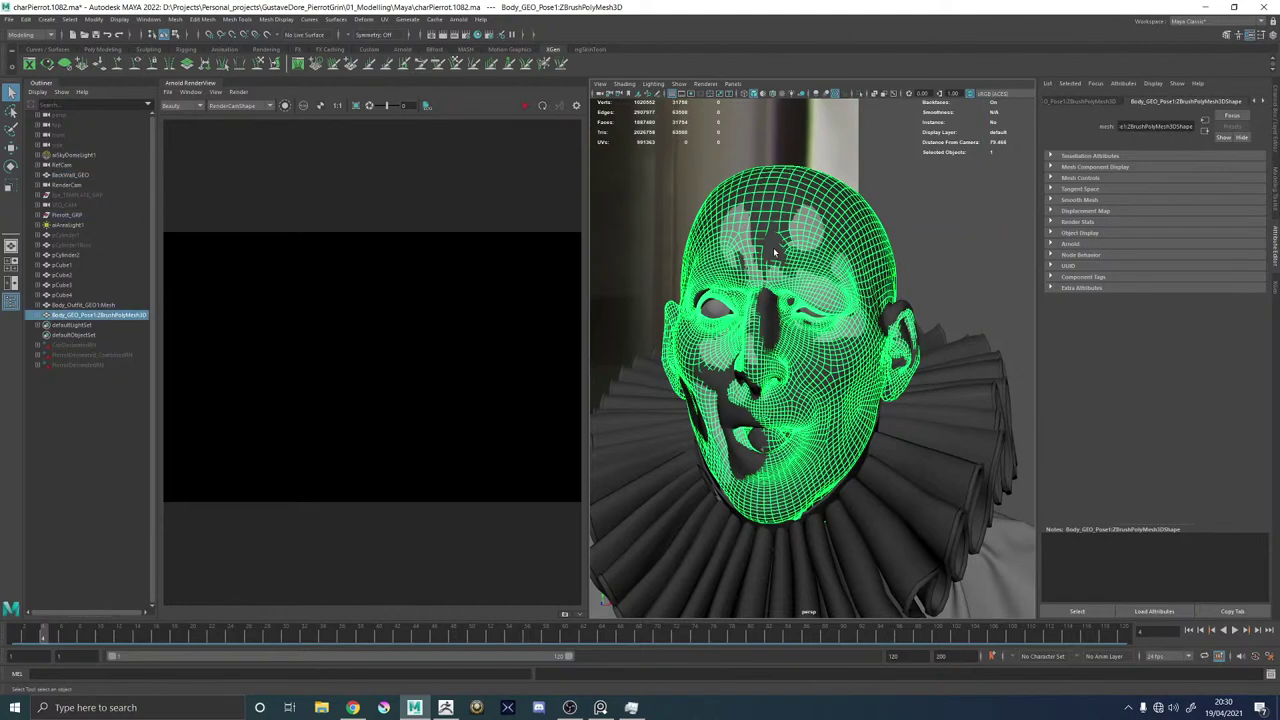
shift+click(774, 250)
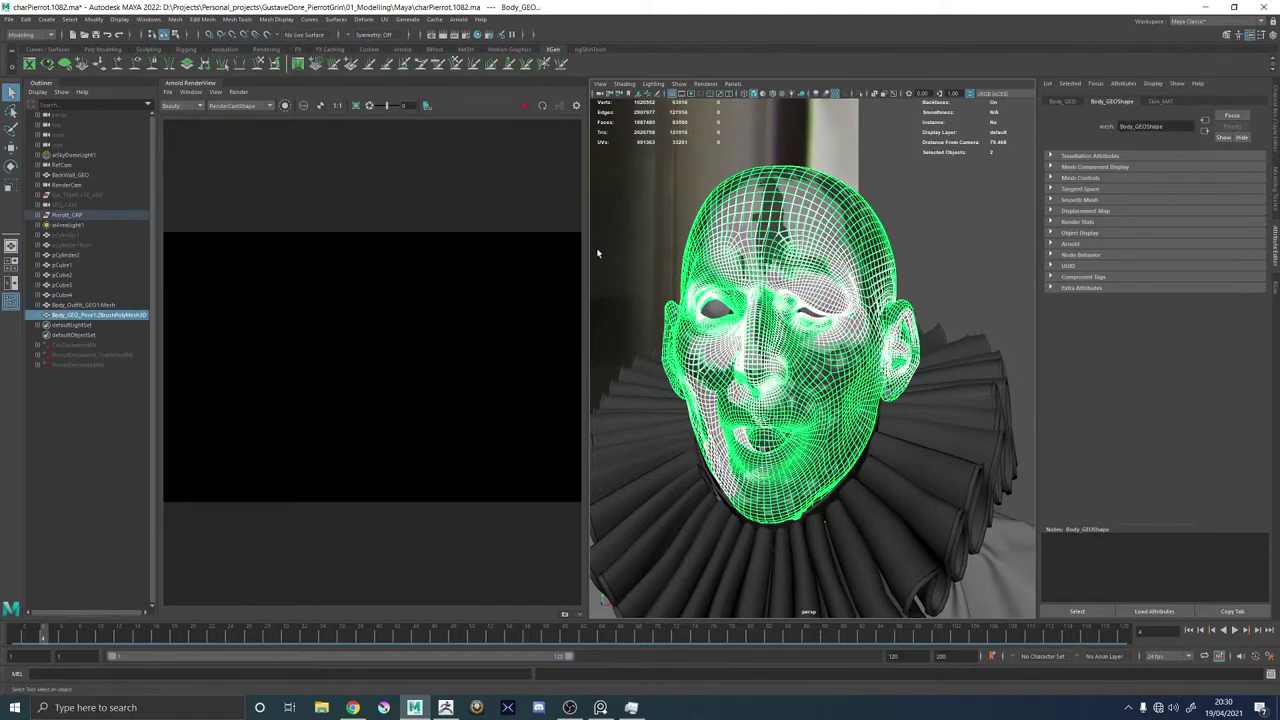
click(362, 19)
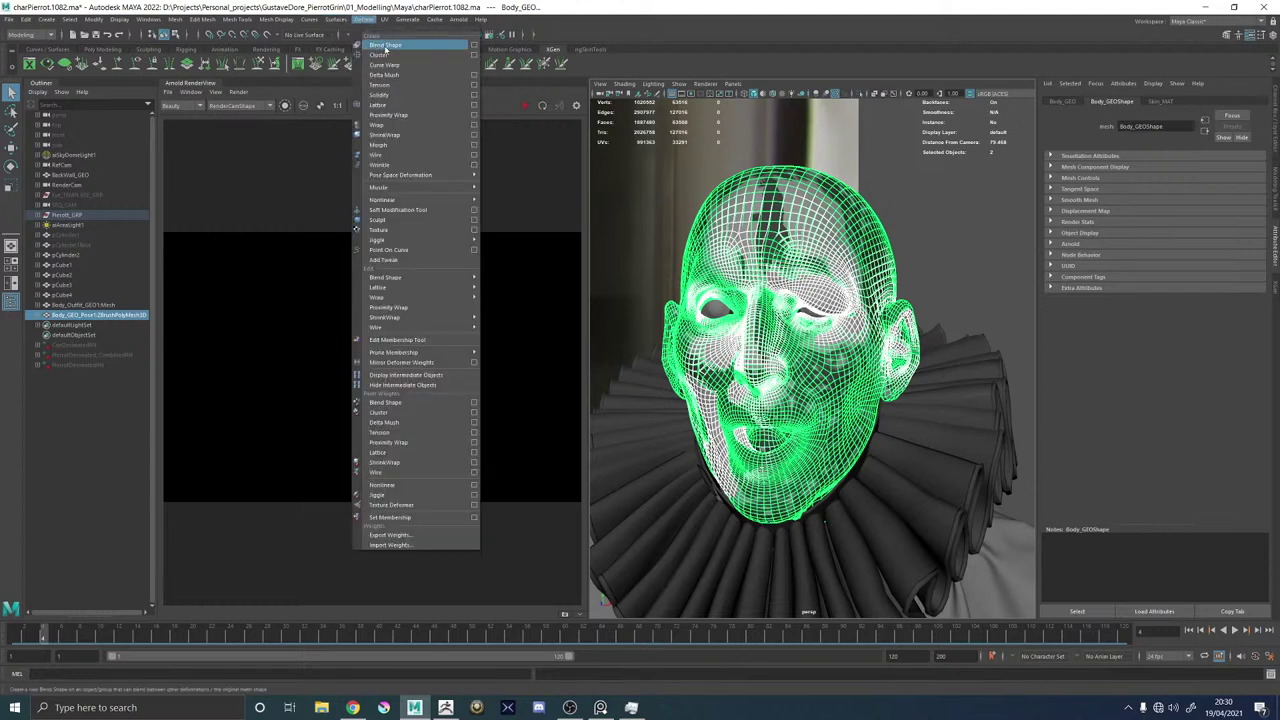
click(385, 46)
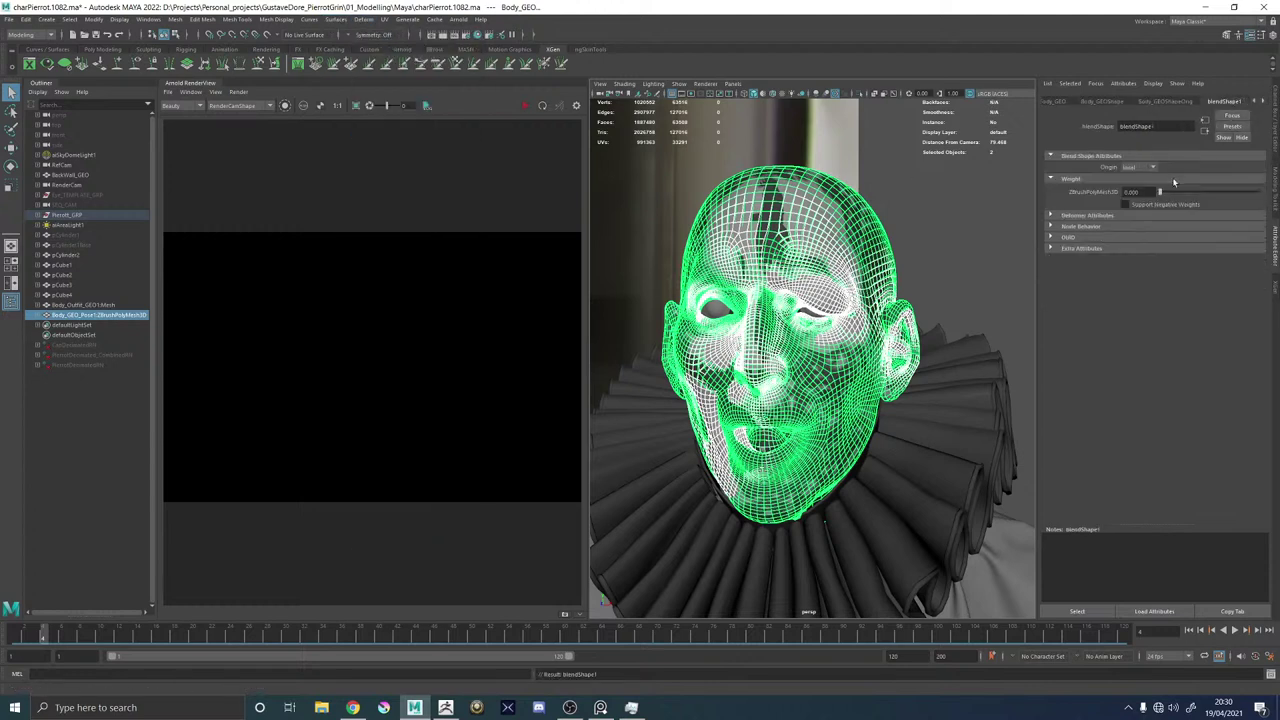
drag(1162, 192, 1262, 192)
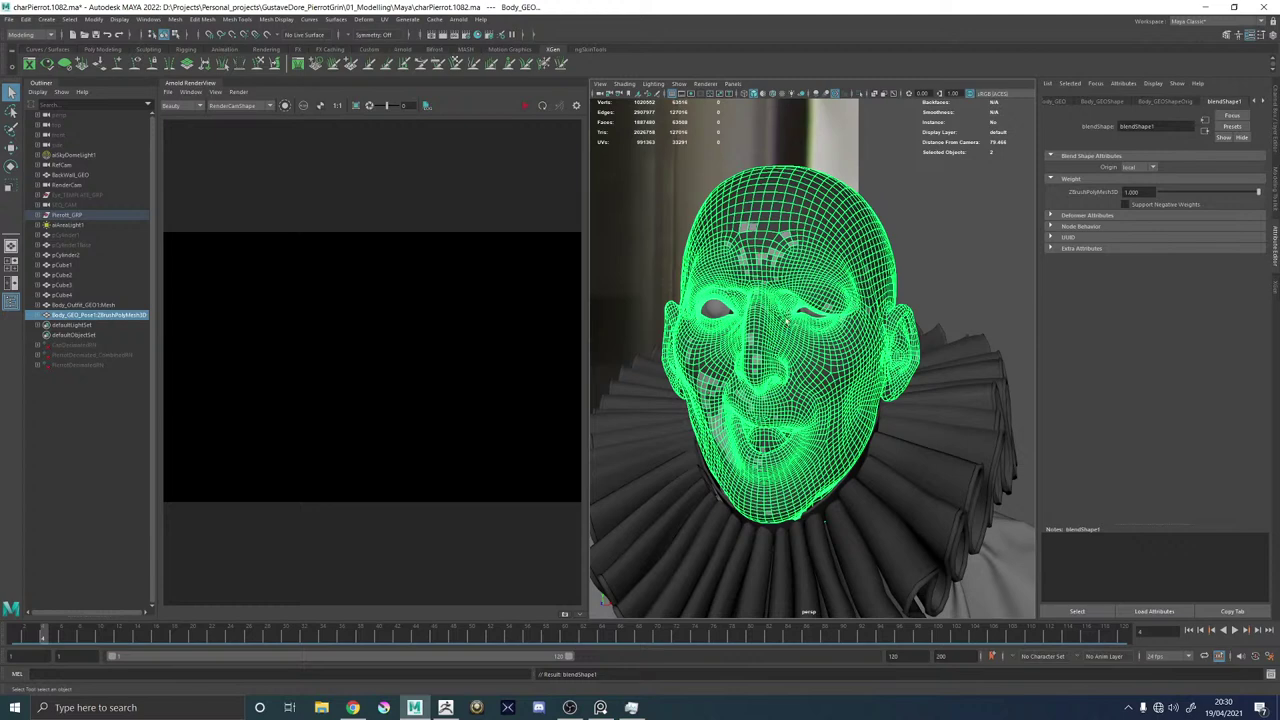
Hide the imported Body_GEO_Pose mesh.
click(88, 316)
click(959, 233)
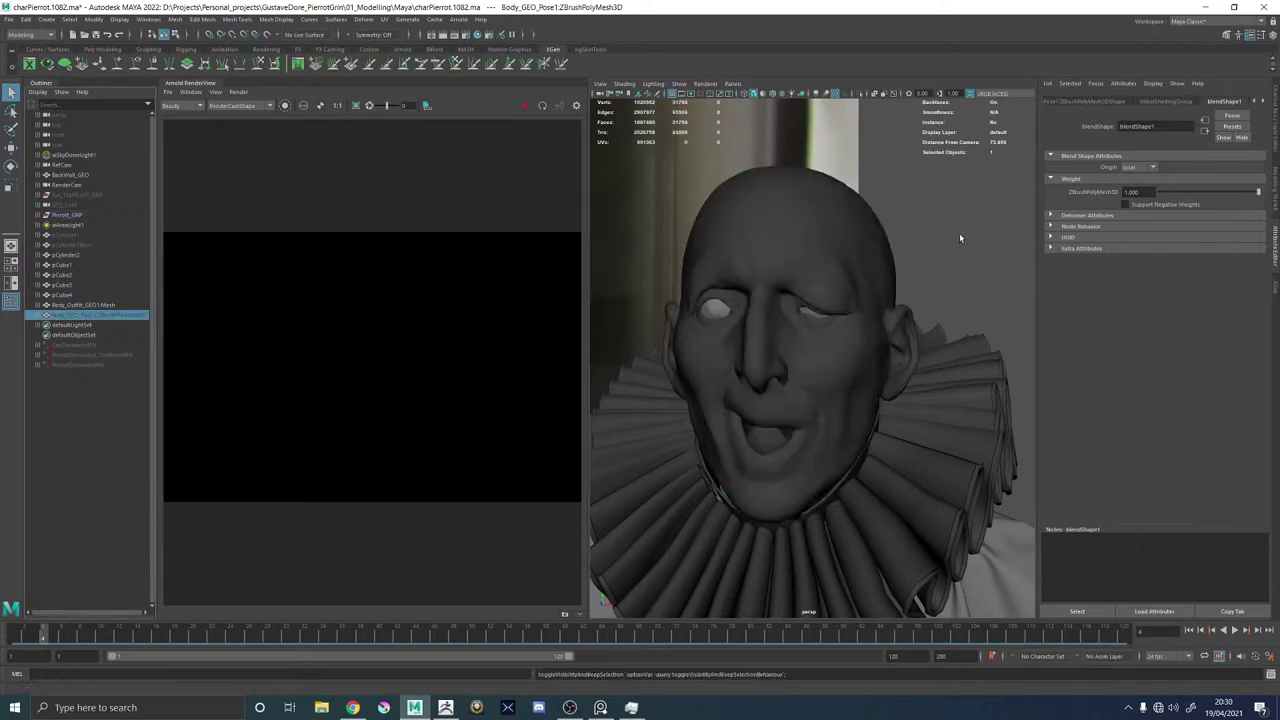
alt+drag(959, 233, 852, 222)
Set the subsurface weight of the Body_GEO head's Skin_MAT material to 0.
click(852, 222)
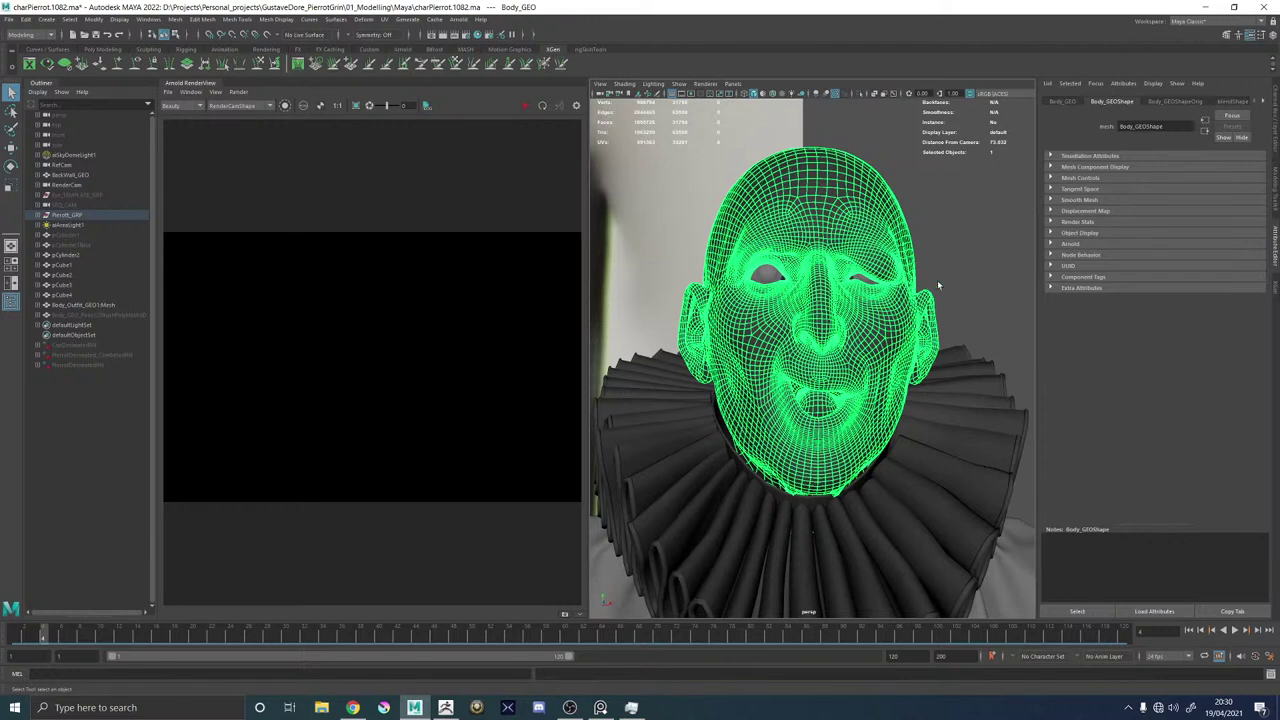
click(1265, 103)
click(1224, 102)
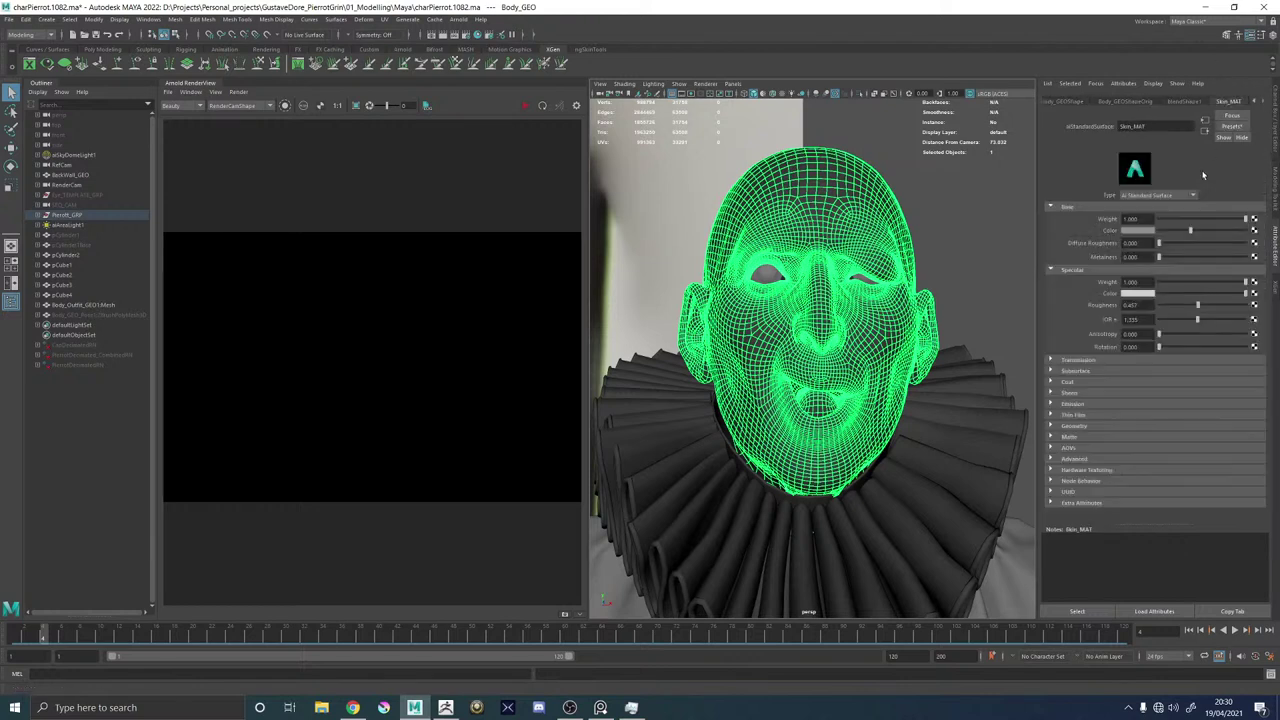
click(1076, 371)
click(1135, 383)
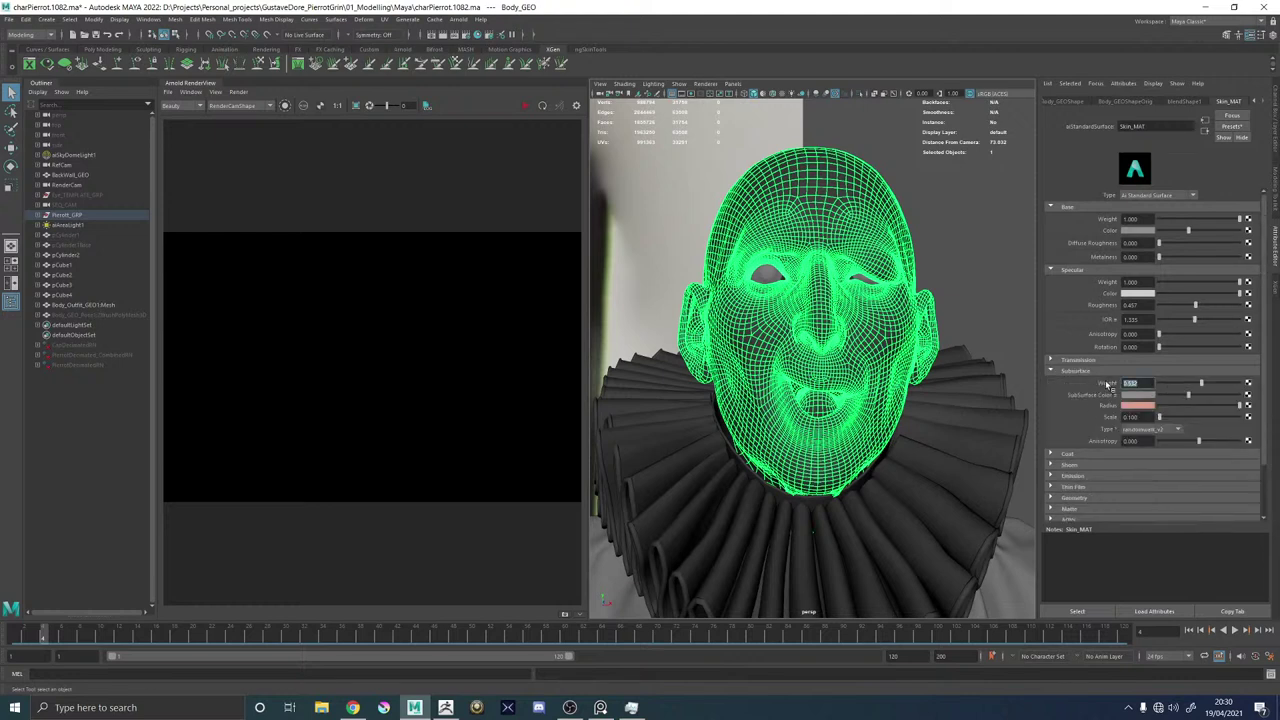
text(0)
key(Return)
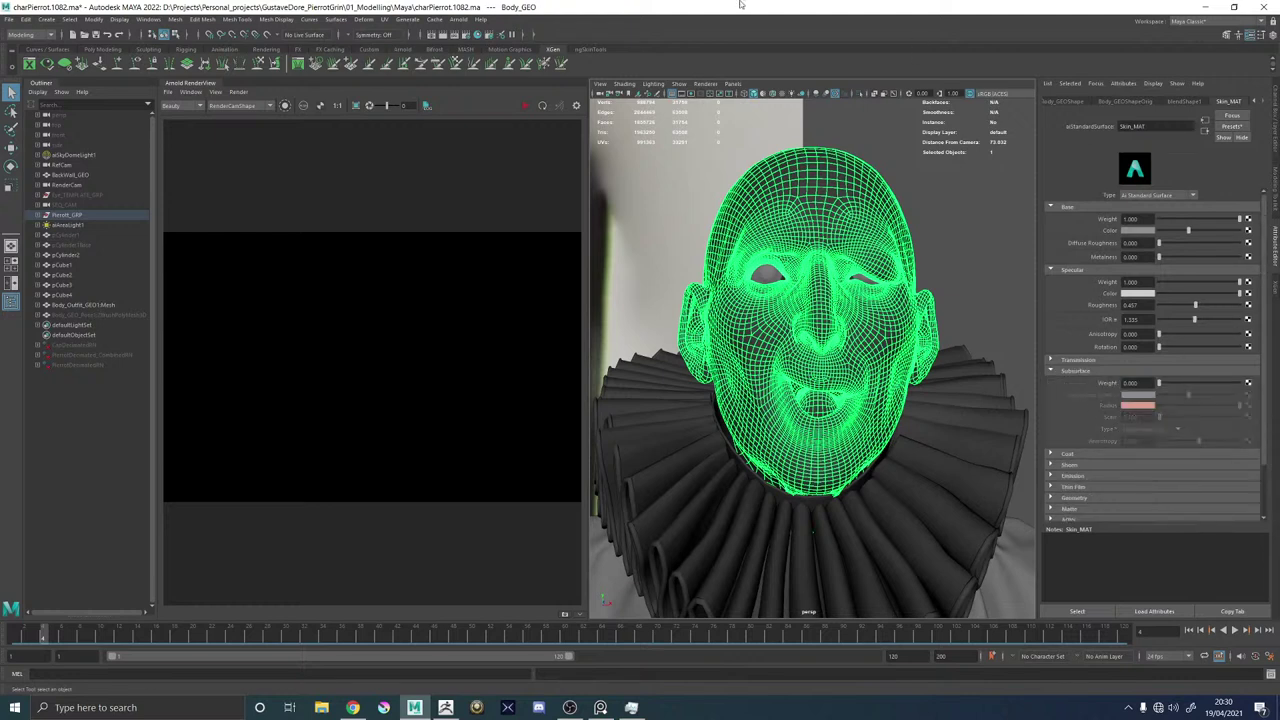
Set the subsurface weight of the neck ruffle's Cloth_Ruffle_MAT material to 0.
click(967, 464)
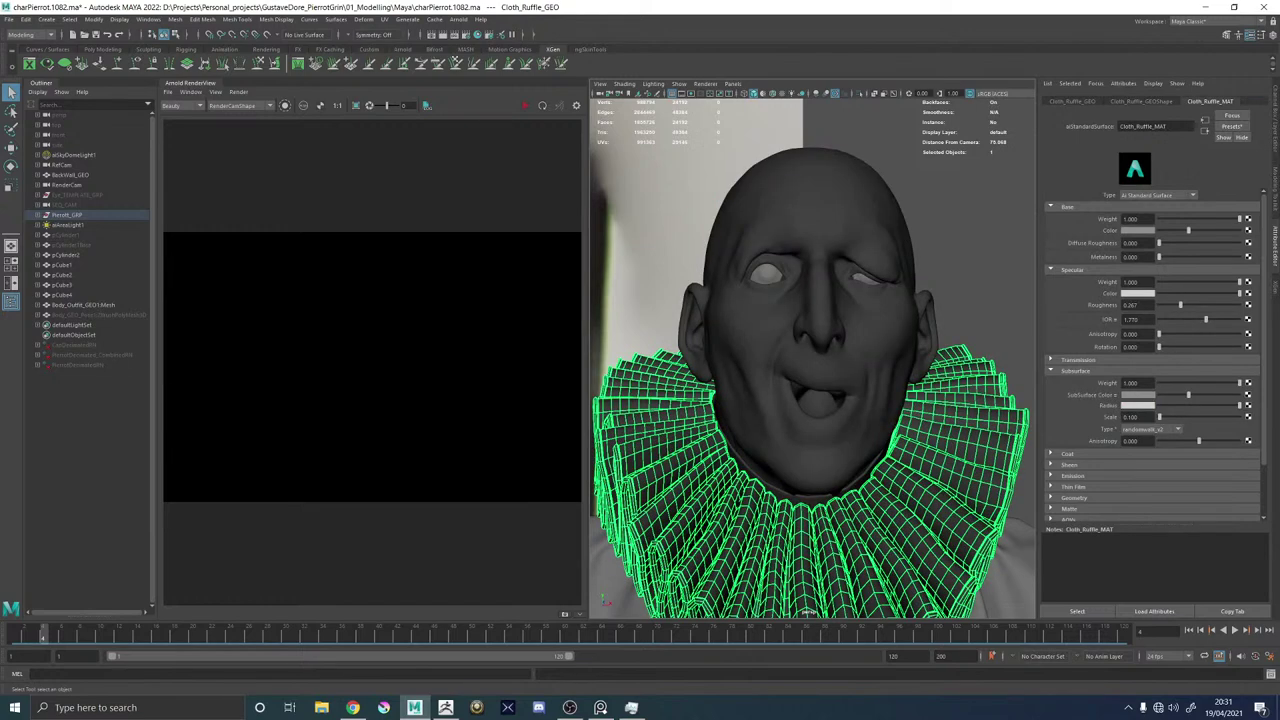
click(1132, 383)
text(0)
key(Return)
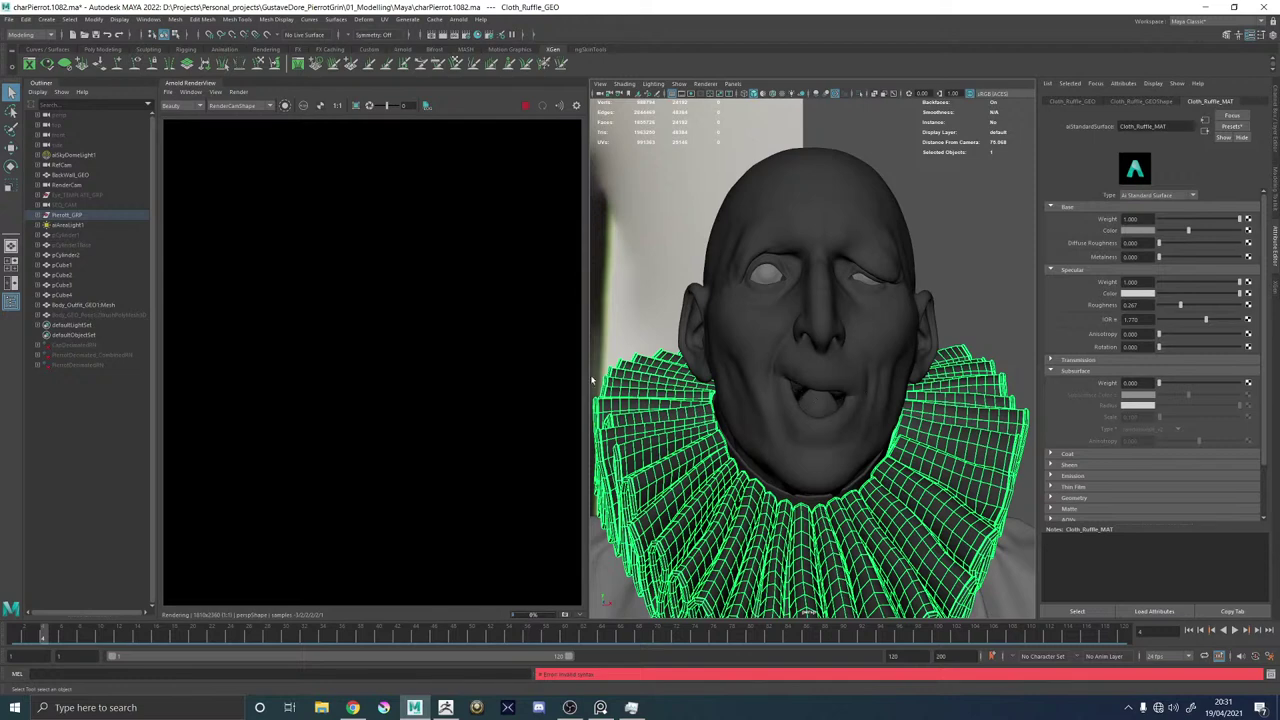
Set the camera of the running Arnold render to RenderCamShape.
scroll(419, 326, down, 4)
scroll(411, 247, up, 1)
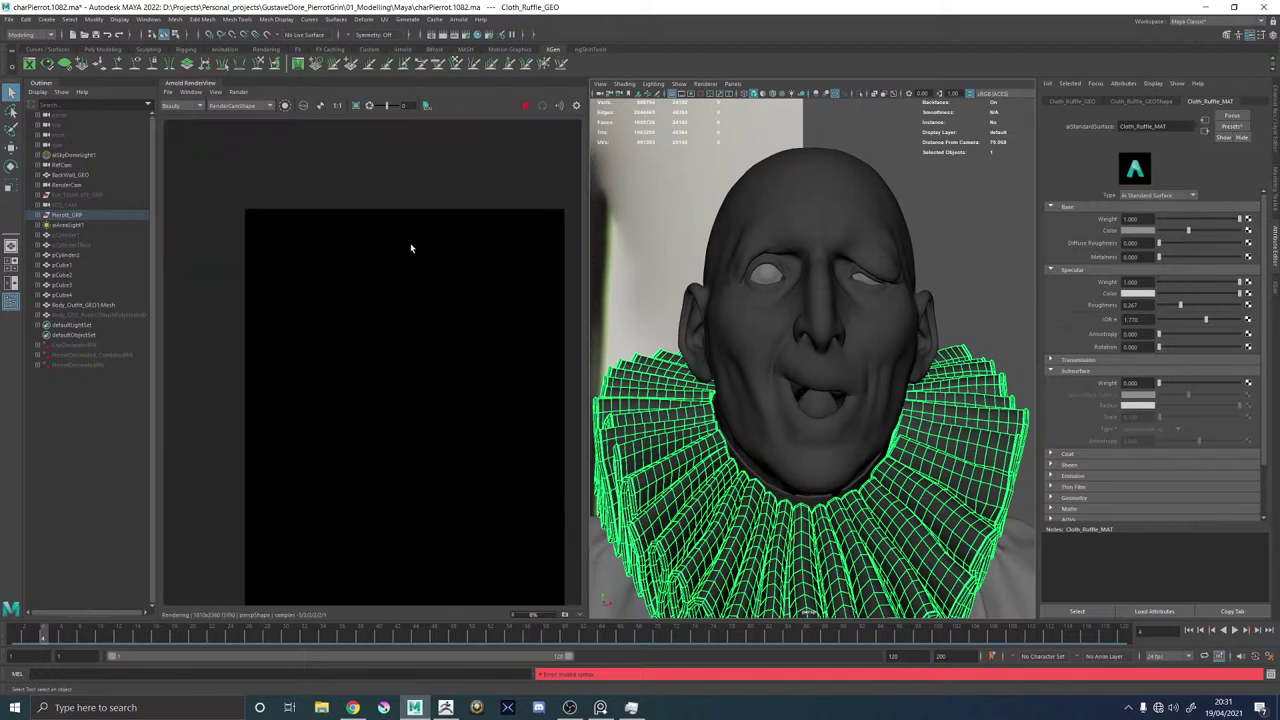
scroll(455, 355, down, 3)
scroll(460, 360, up, 2)
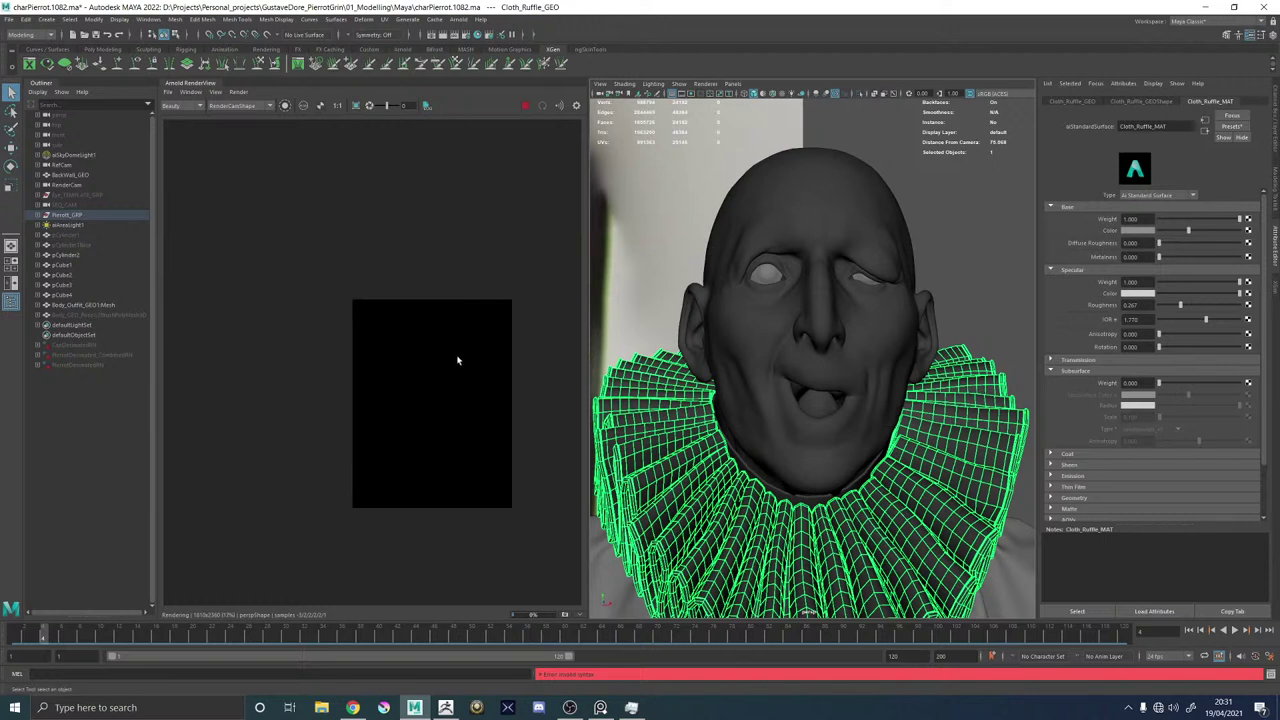
scroll(462, 363, down, 1)
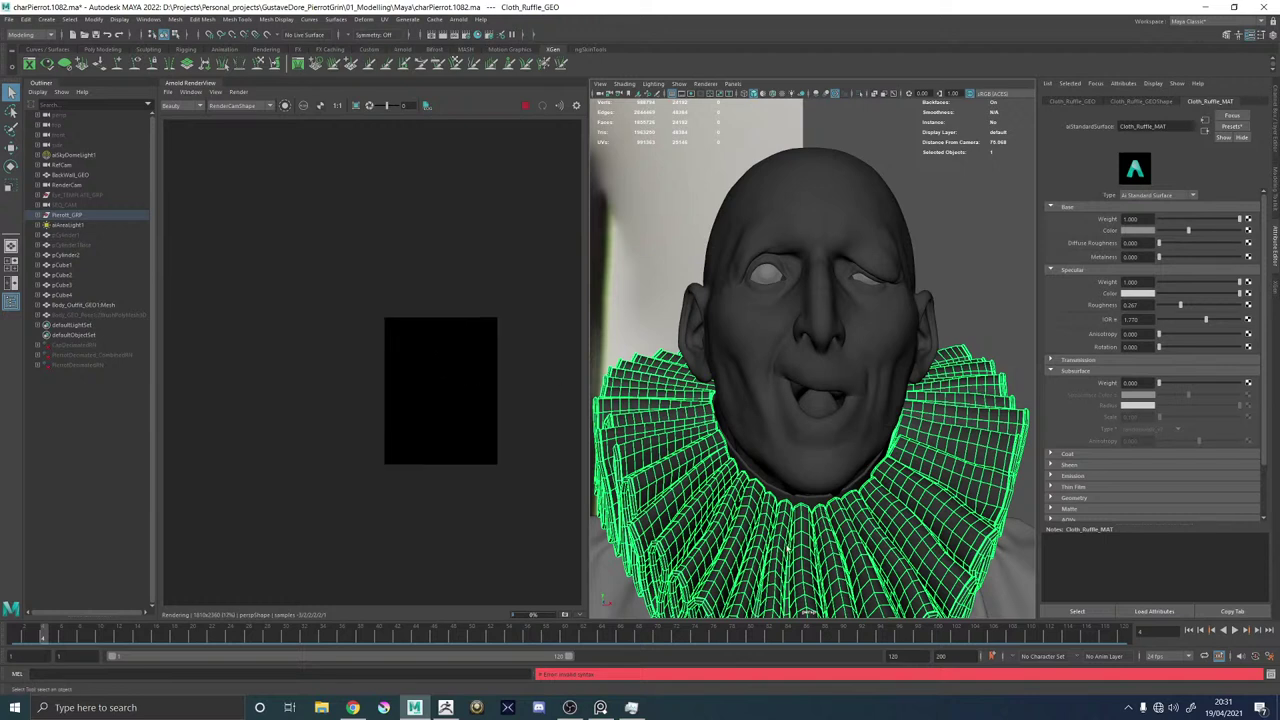
scroll(462, 400, up, 2)
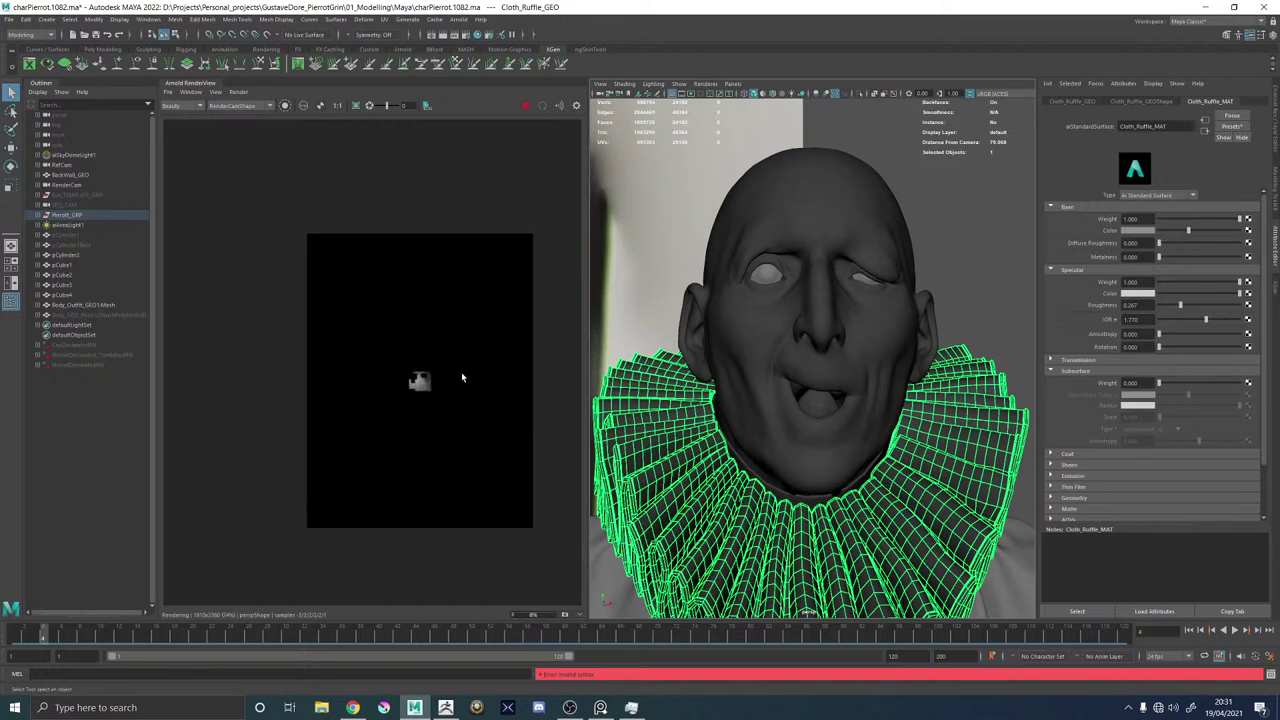
scroll(470, 376, up, 5)
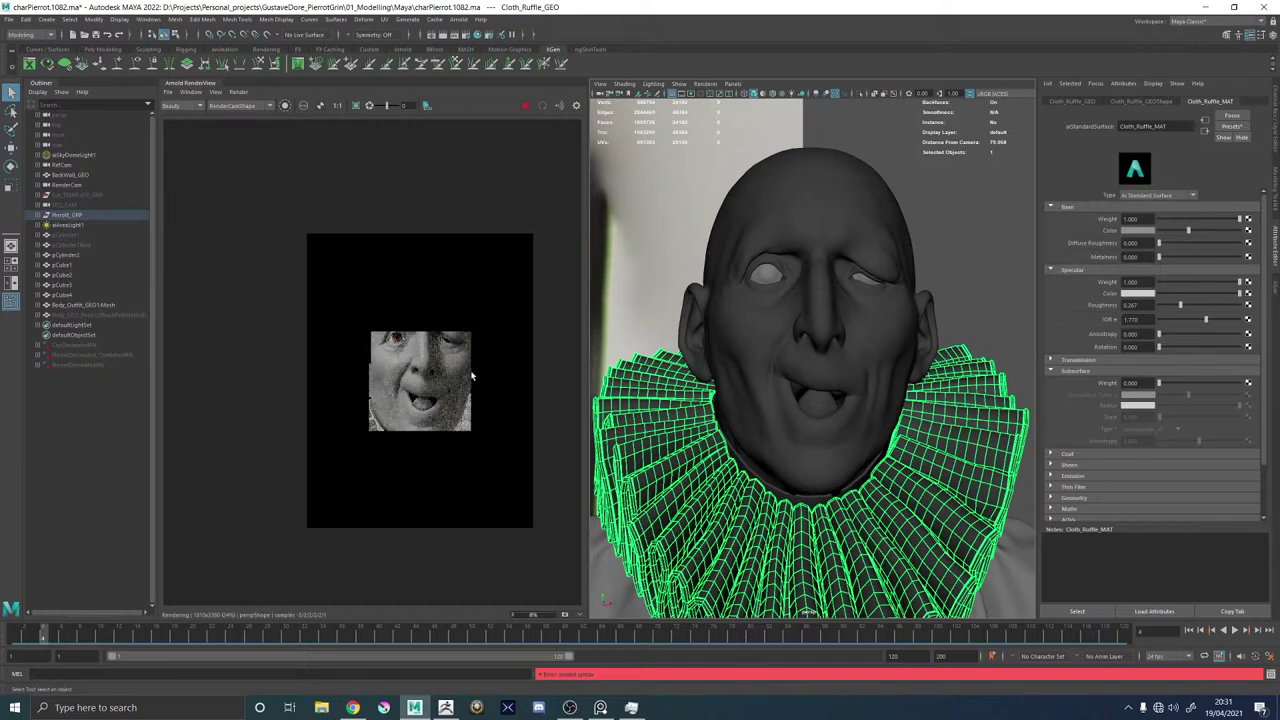
click(234, 105)
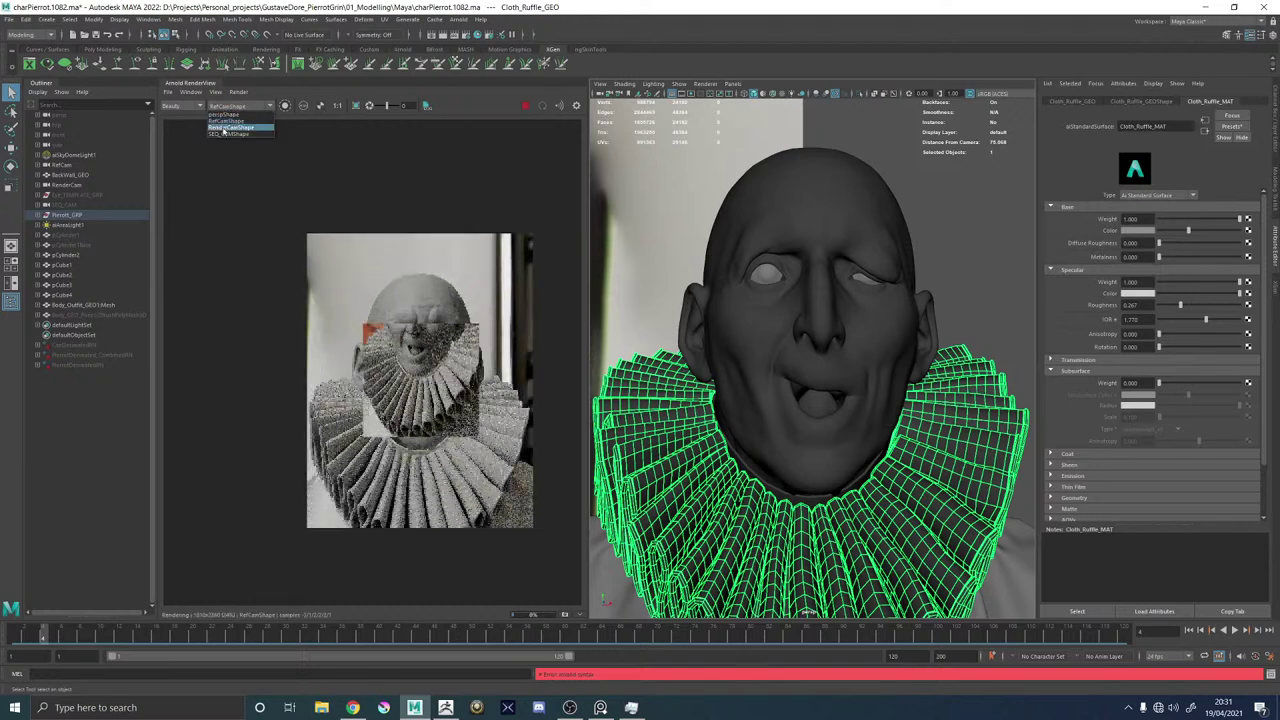
click(240, 126)
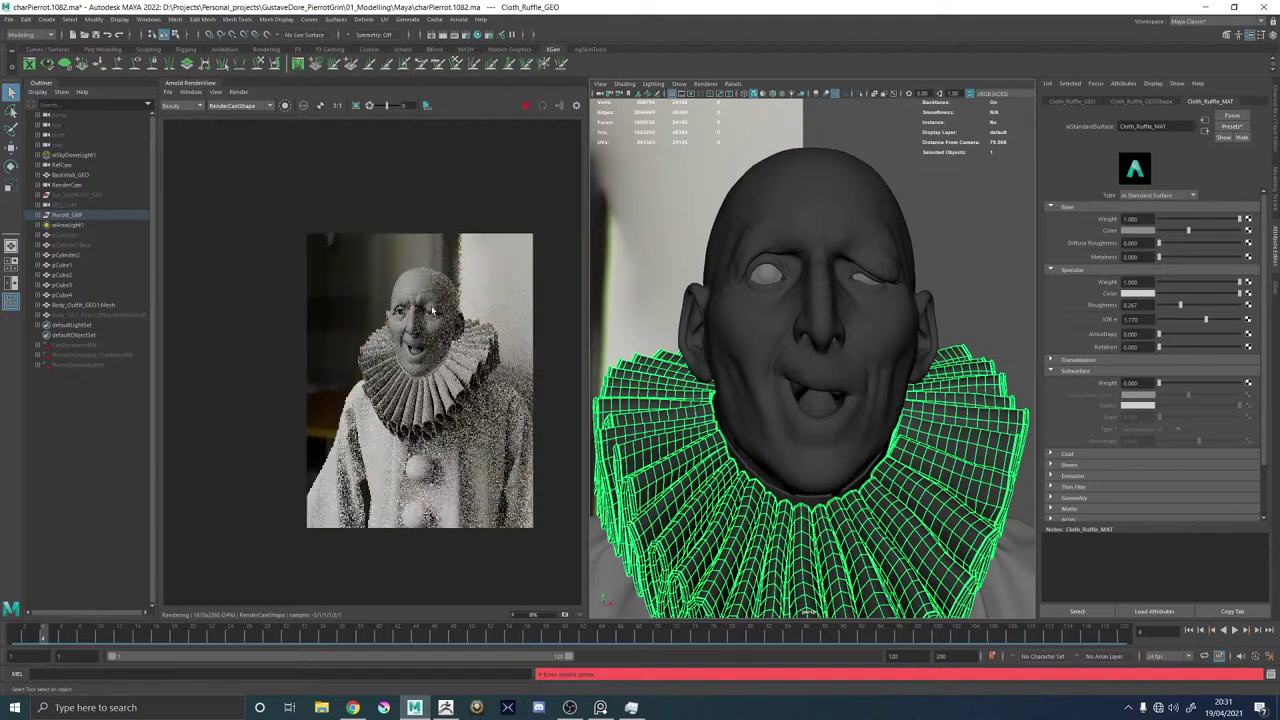
Examine the rendered facial expression and ruffle up close, and check the outfit mesh's Cloth_Outfit_MAT subsurface settings.
scroll(427, 305, up, 5)
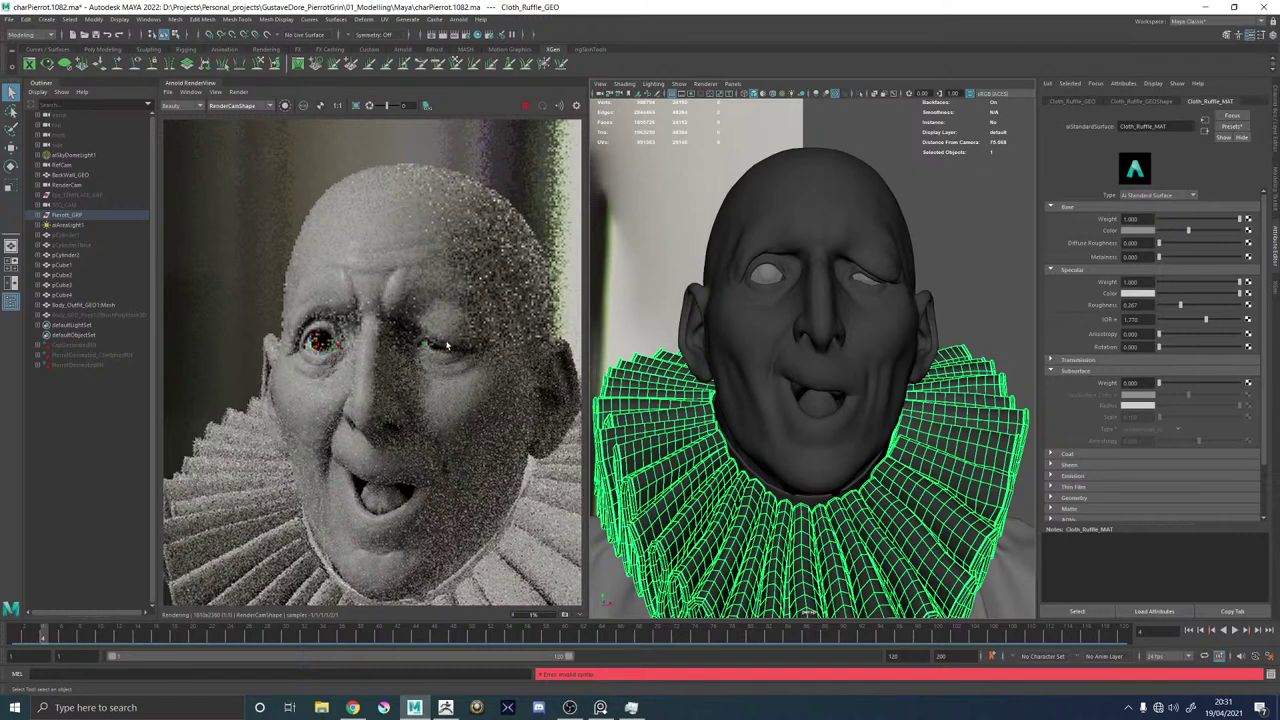
scroll(447, 345, down, 6)
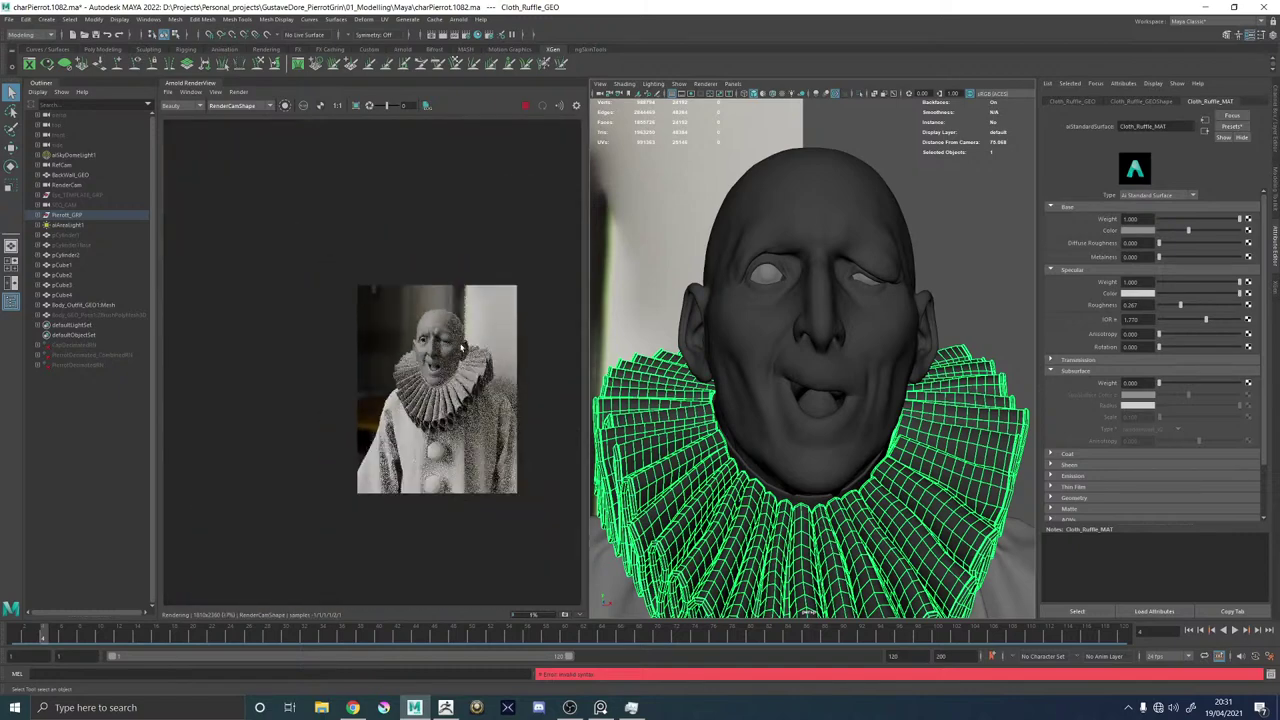
scroll(462, 347, up, 2)
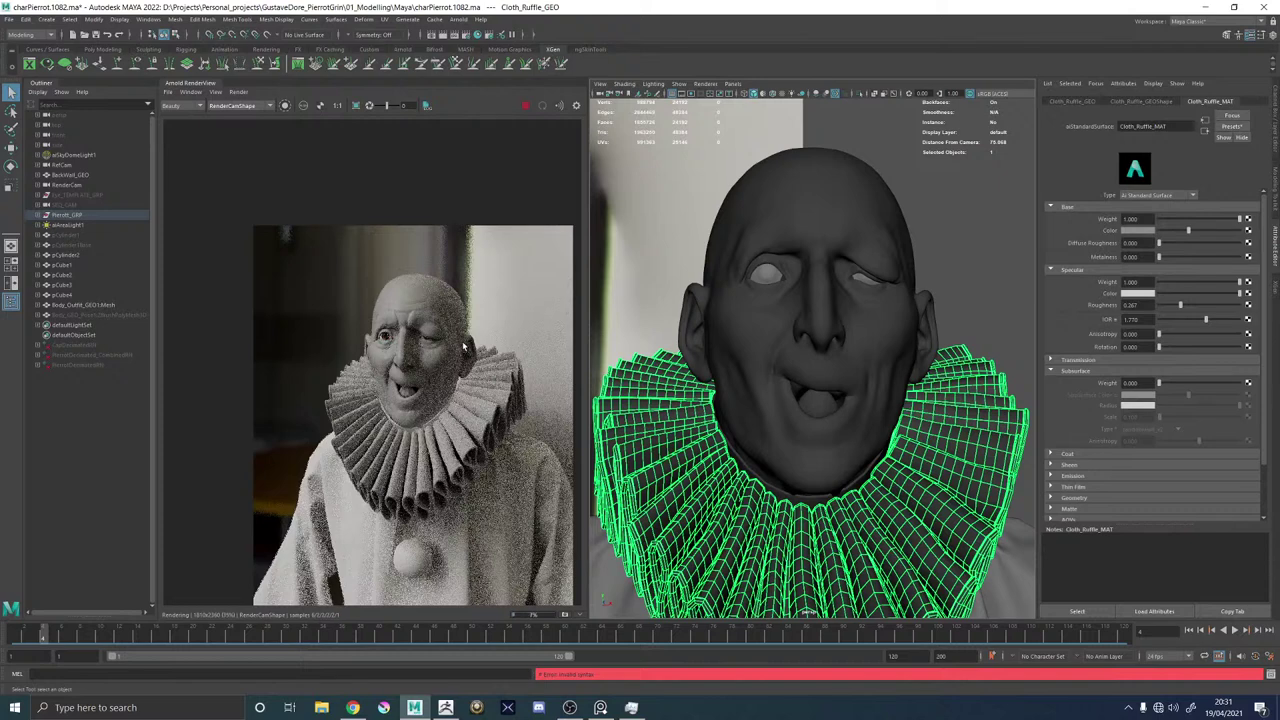
click(997, 555)
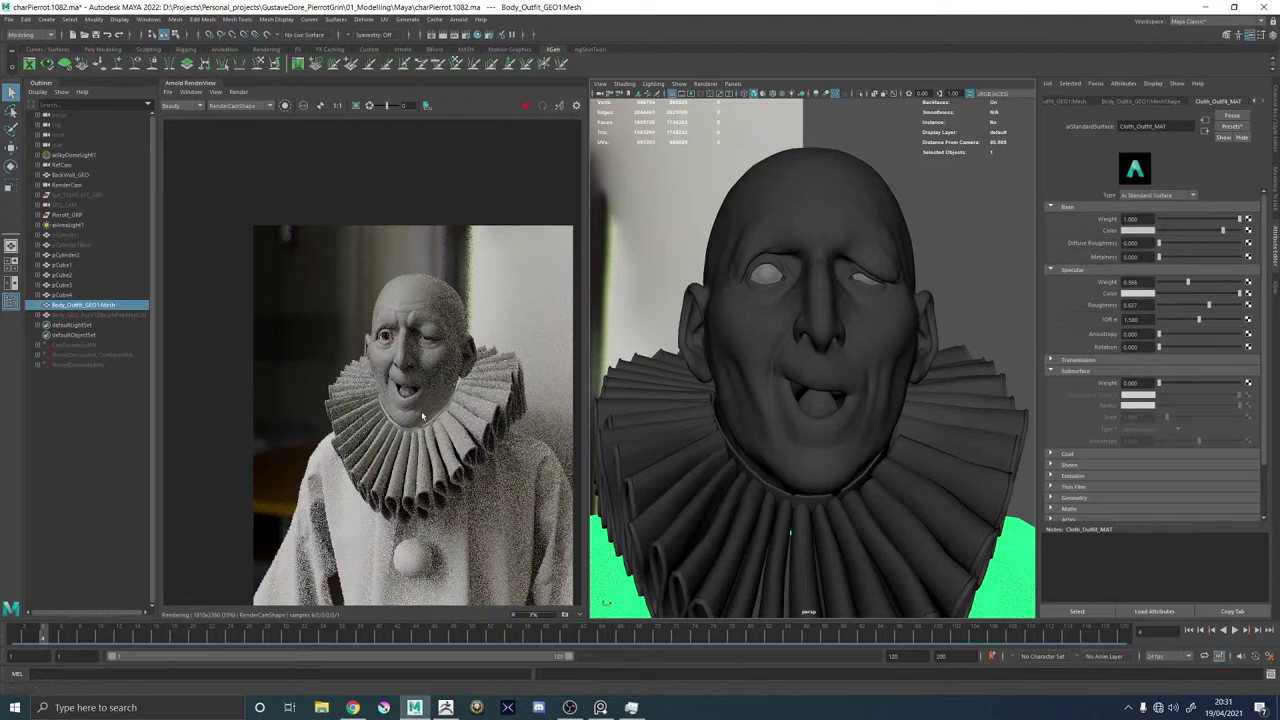
scroll(424, 415, up, 3)
scroll(447, 395, up, 3)
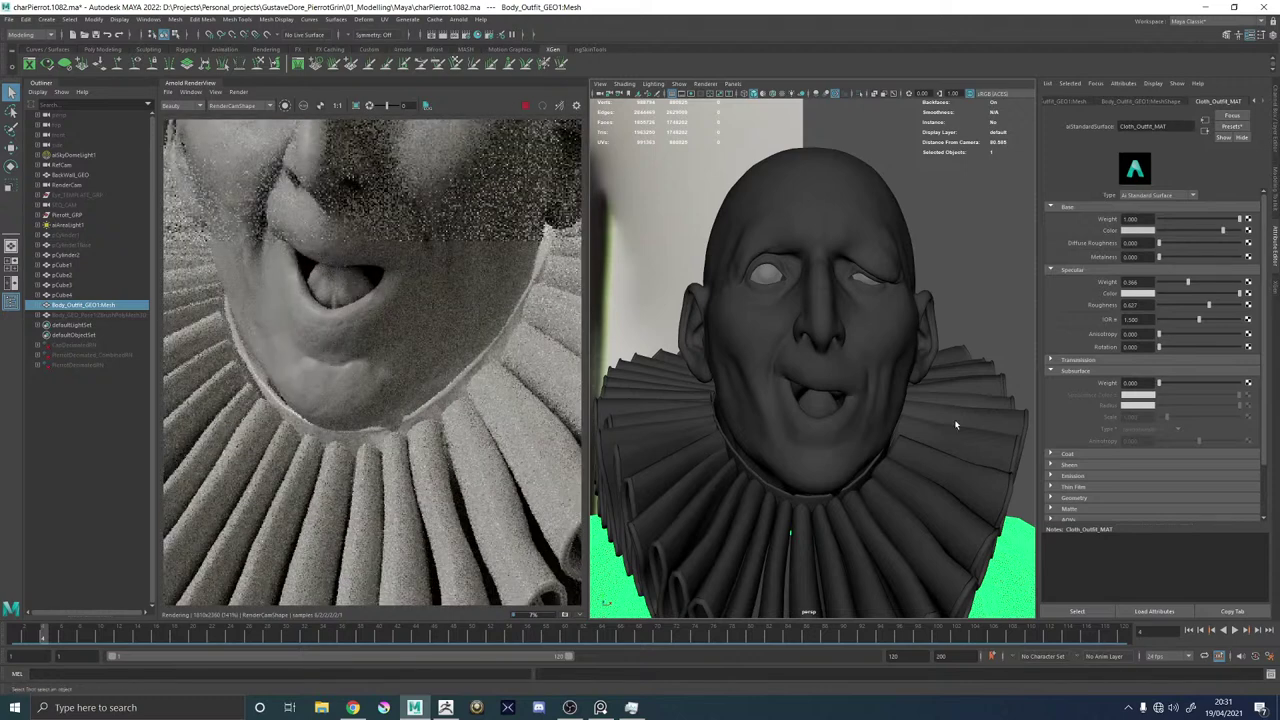
Inspect the collar ring between neck and ruffle, checking its Arnold visibility attributes and Cloth_Ruffle_MAT material settings.
click(872, 474)
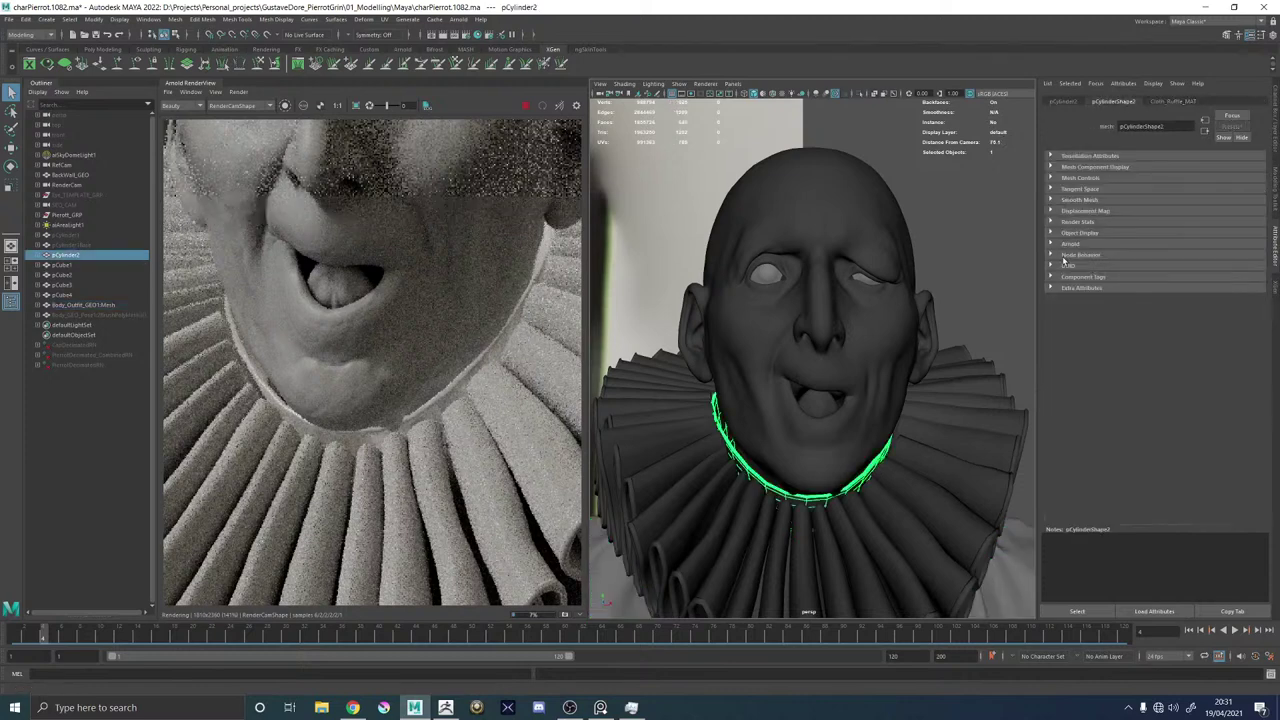
click(1070, 243)
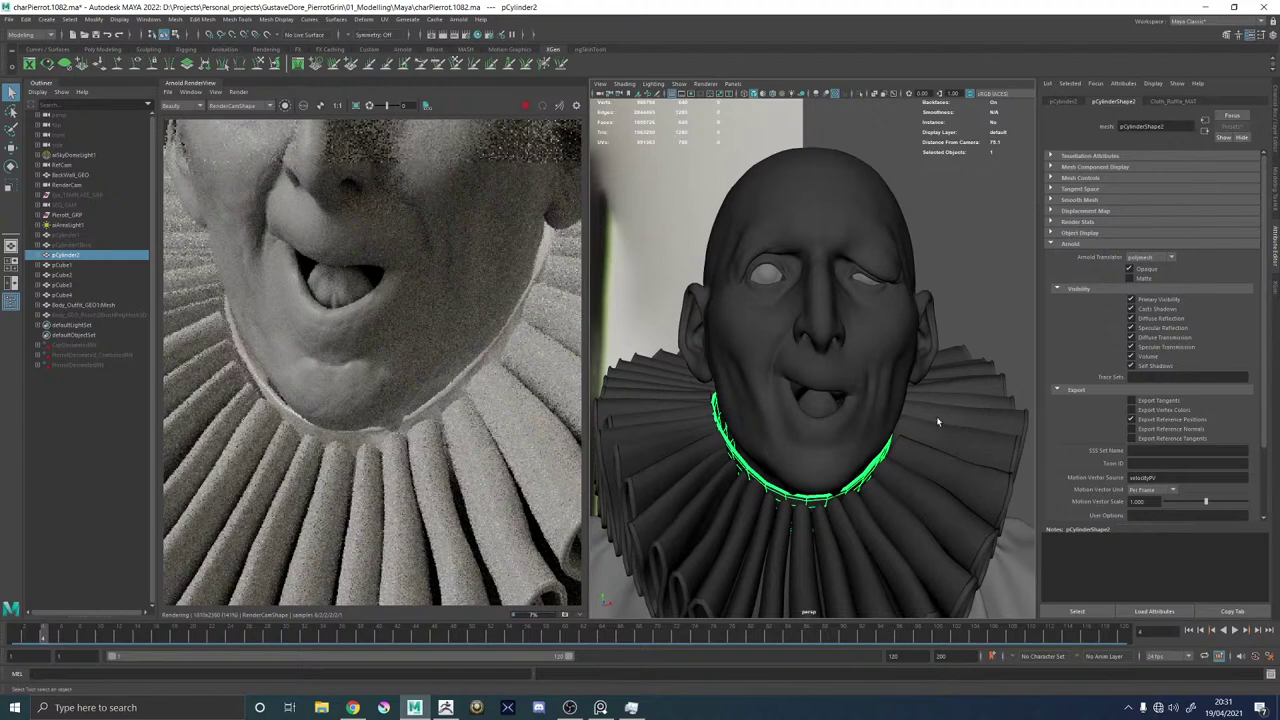
alt+drag(936, 416, 816, 424)
alt+middle_drag(722, 458, 703, 346)
alt+right_drag(703, 346, 806, 414)
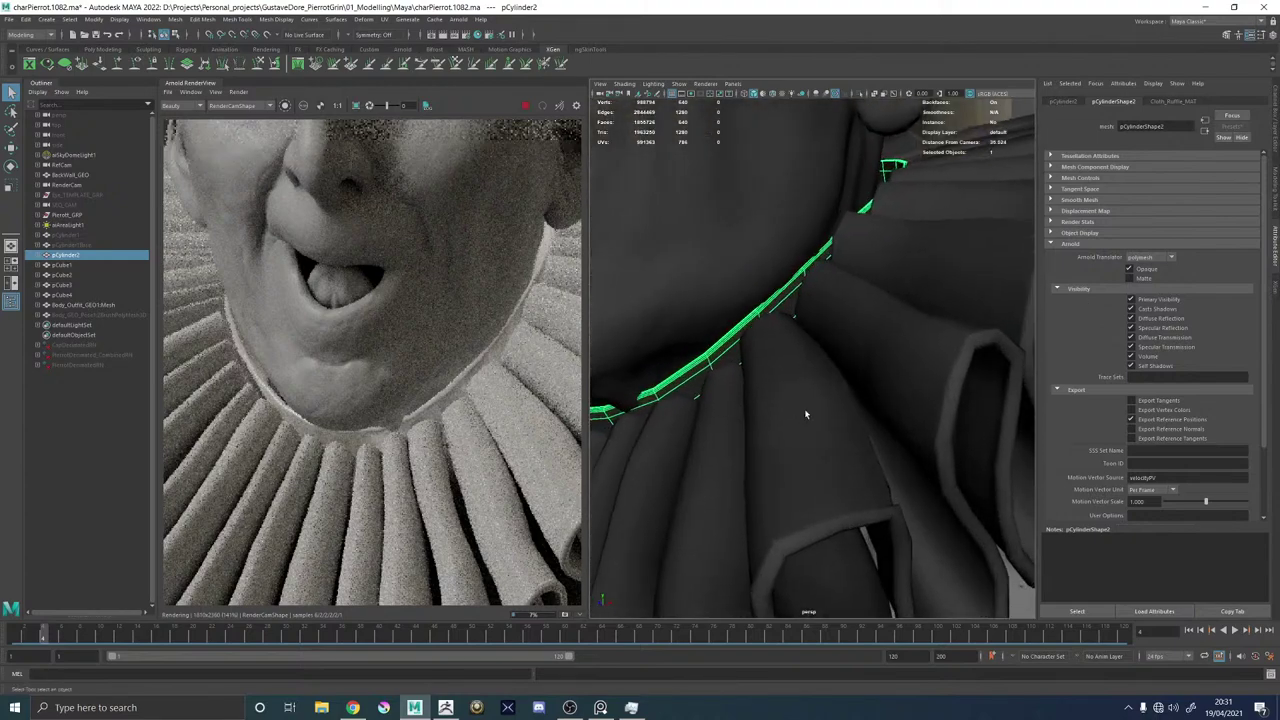
alt+drag(734, 386, 790, 391)
key(1)
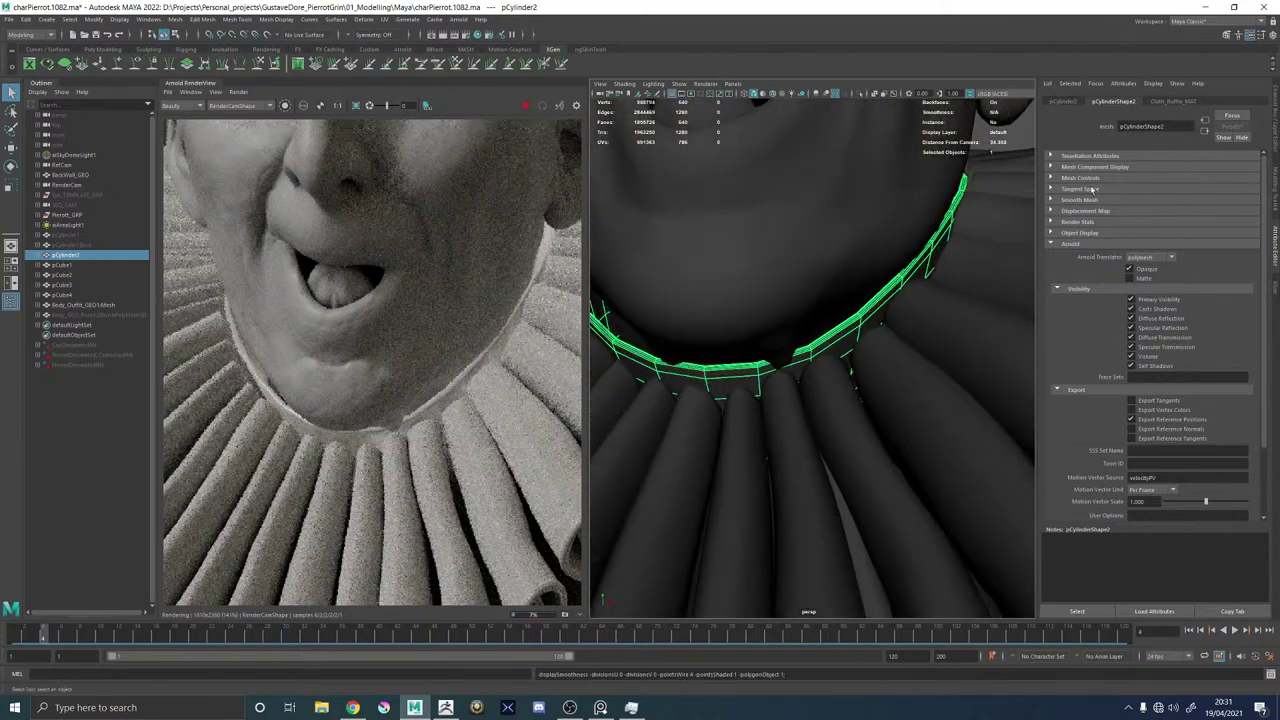
click(1186, 101)
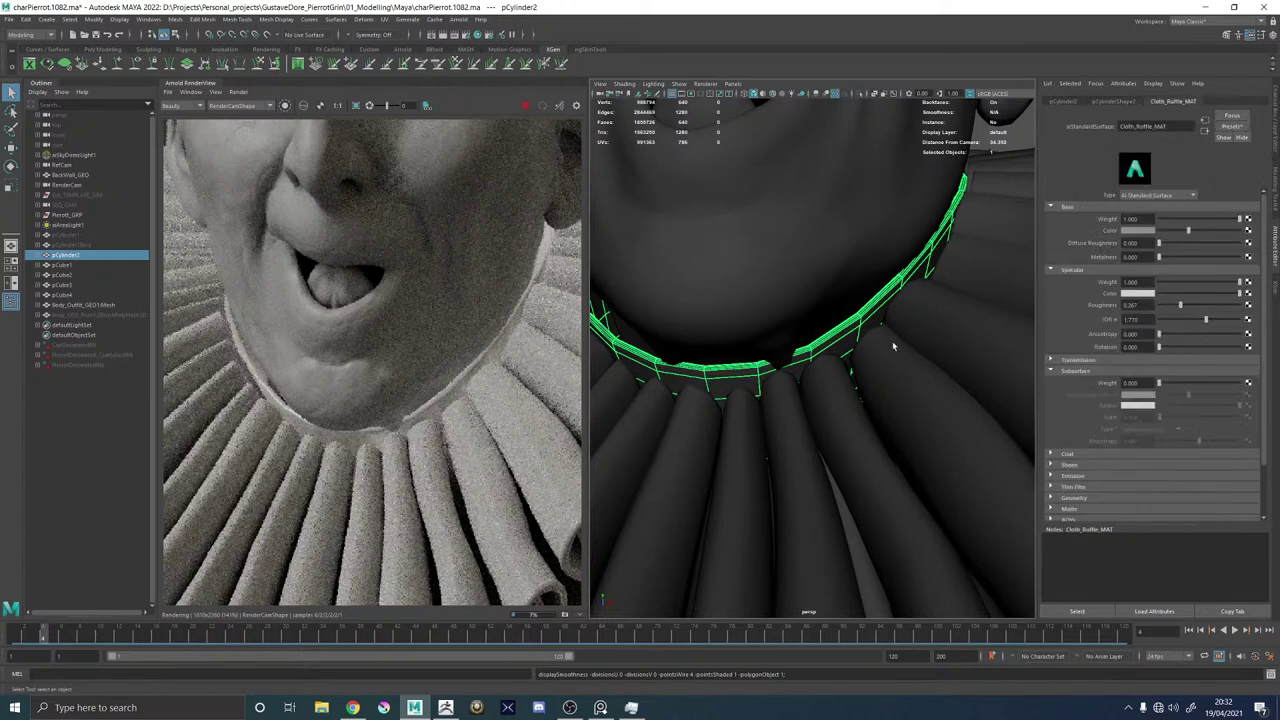
alt+right_drag(894, 346, 784, 348)
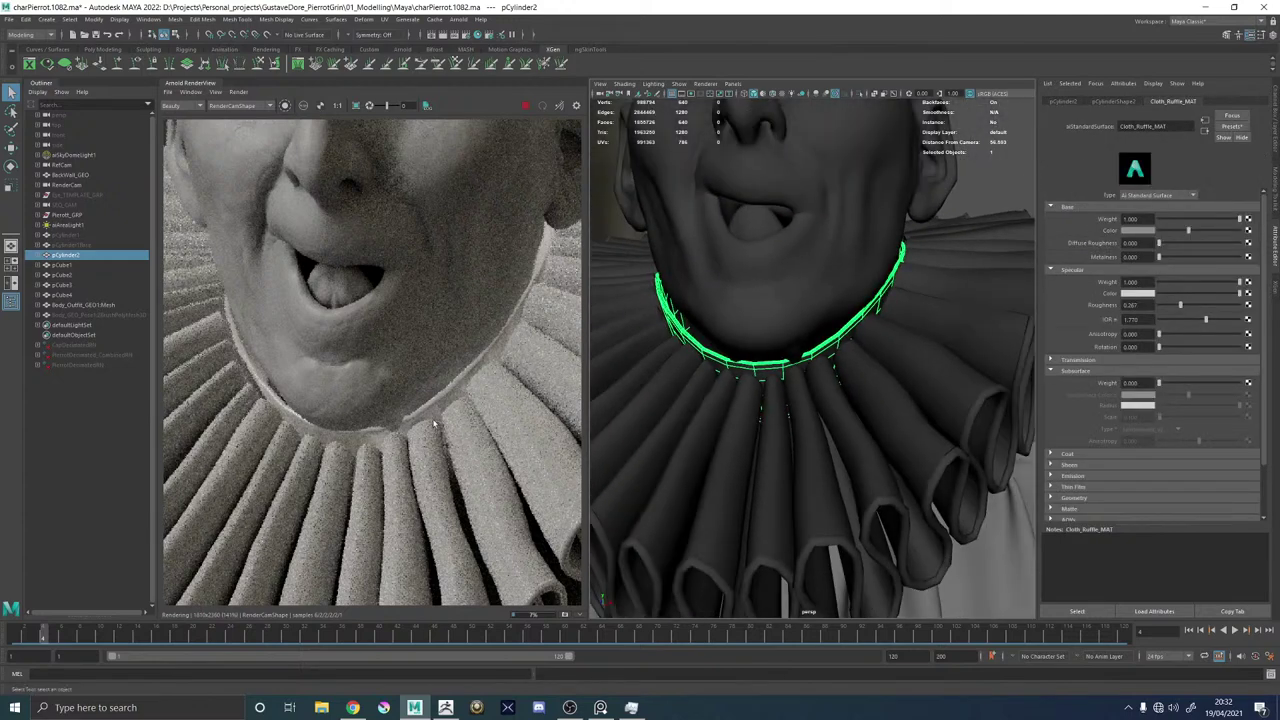
alt+drag(783, 425, 966, 386)
Restrict the Arnold render to a crop region around the head and upper ruffle, and refresh it.
scroll(326, 353, down, 5)
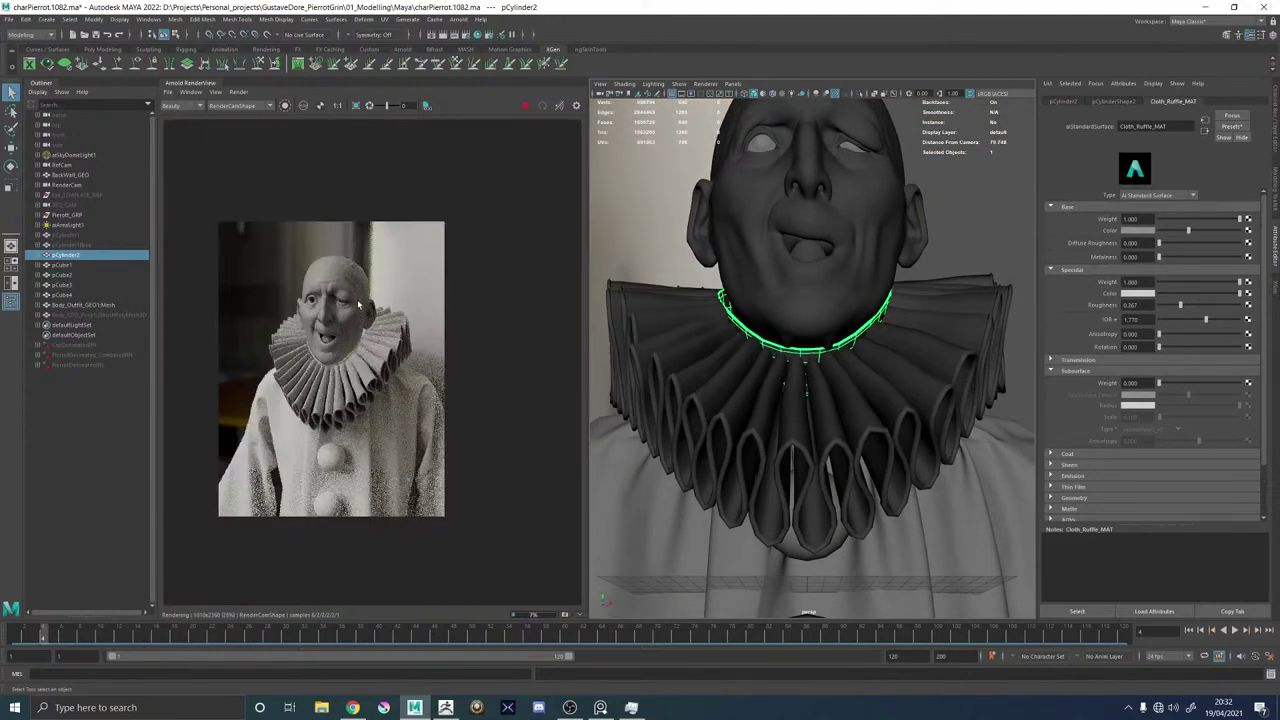
alt+middle_drag(341, 291, 346, 319)
scroll(344, 316, up, 7)
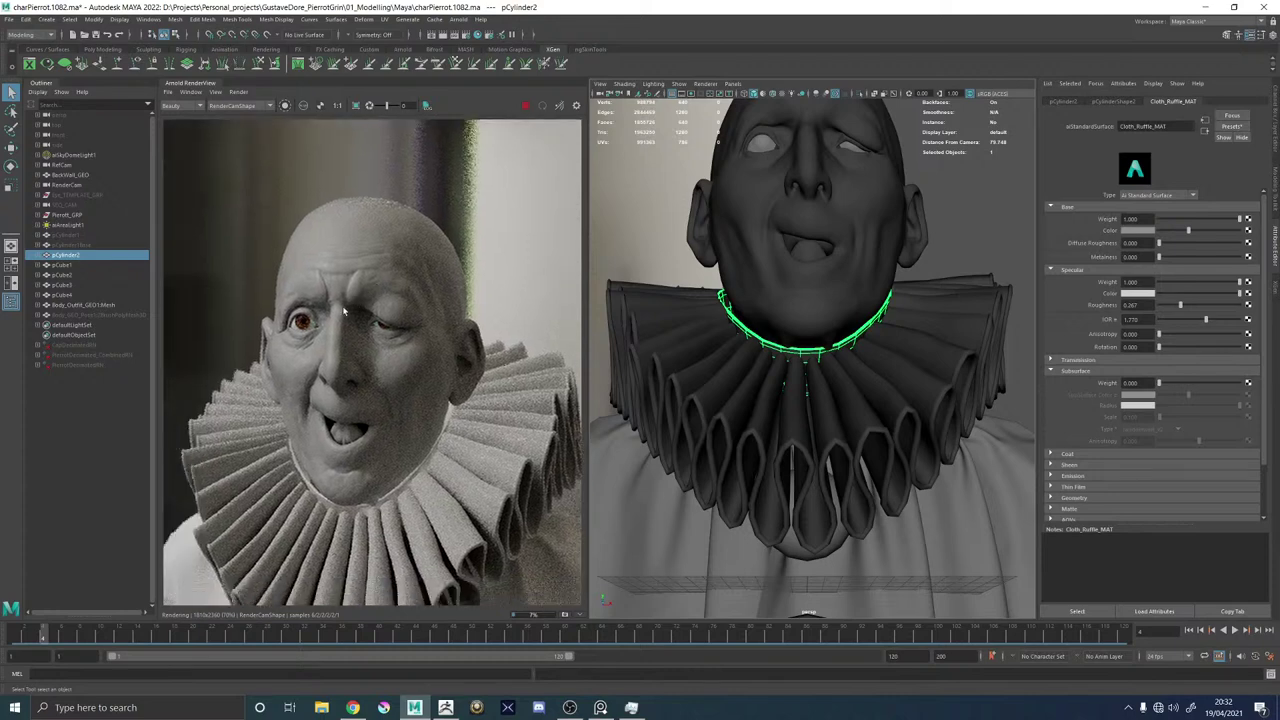
scroll(343, 342, down, 3)
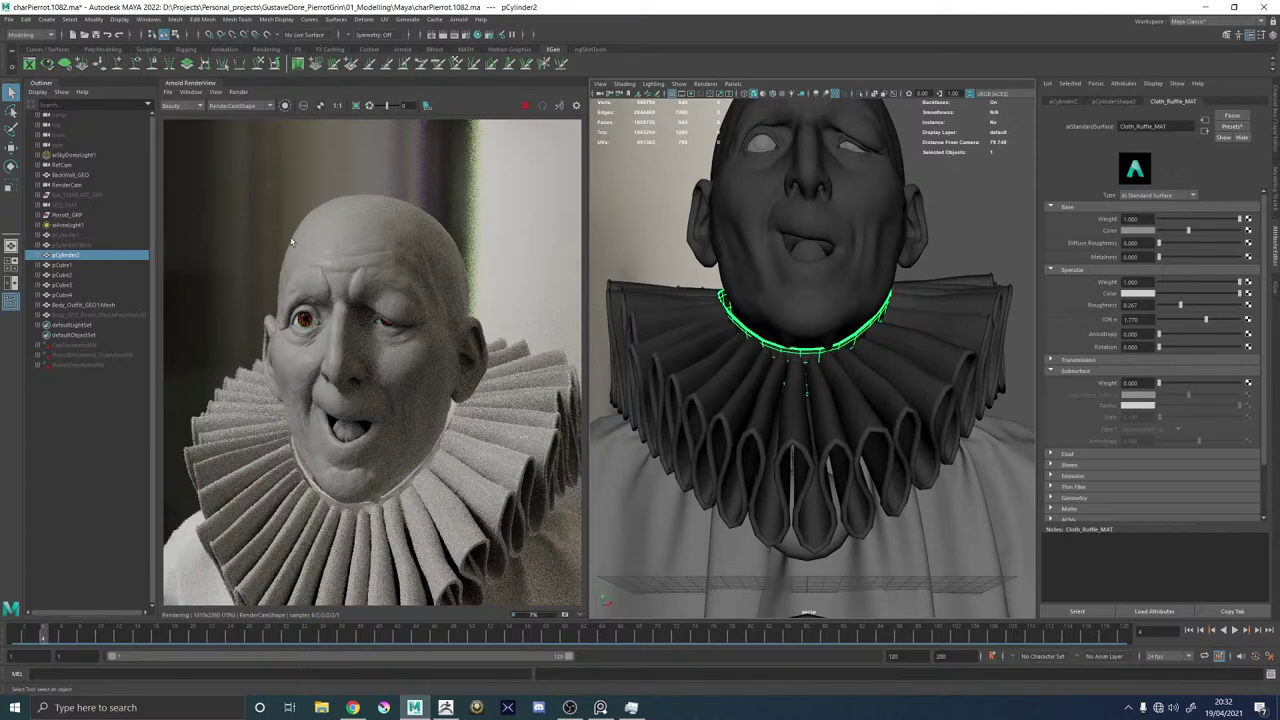
click(356, 105)
drag(232, 188, 503, 527)
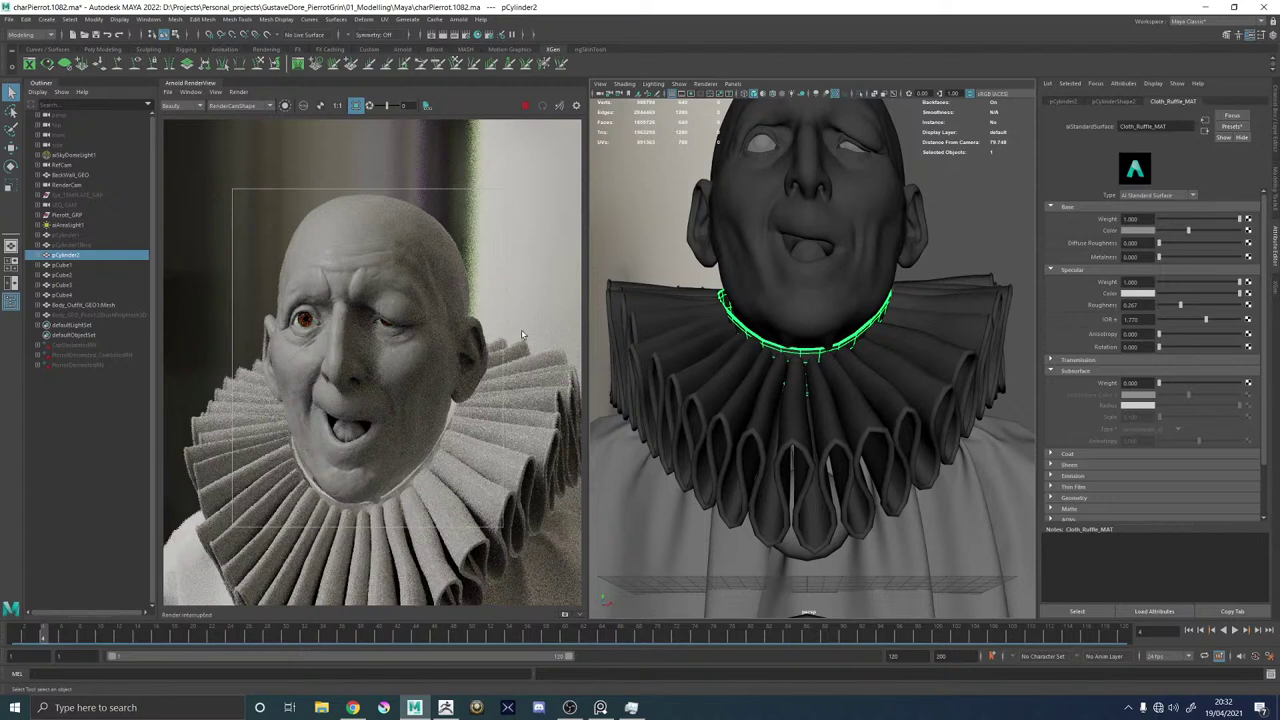
click(542, 105)
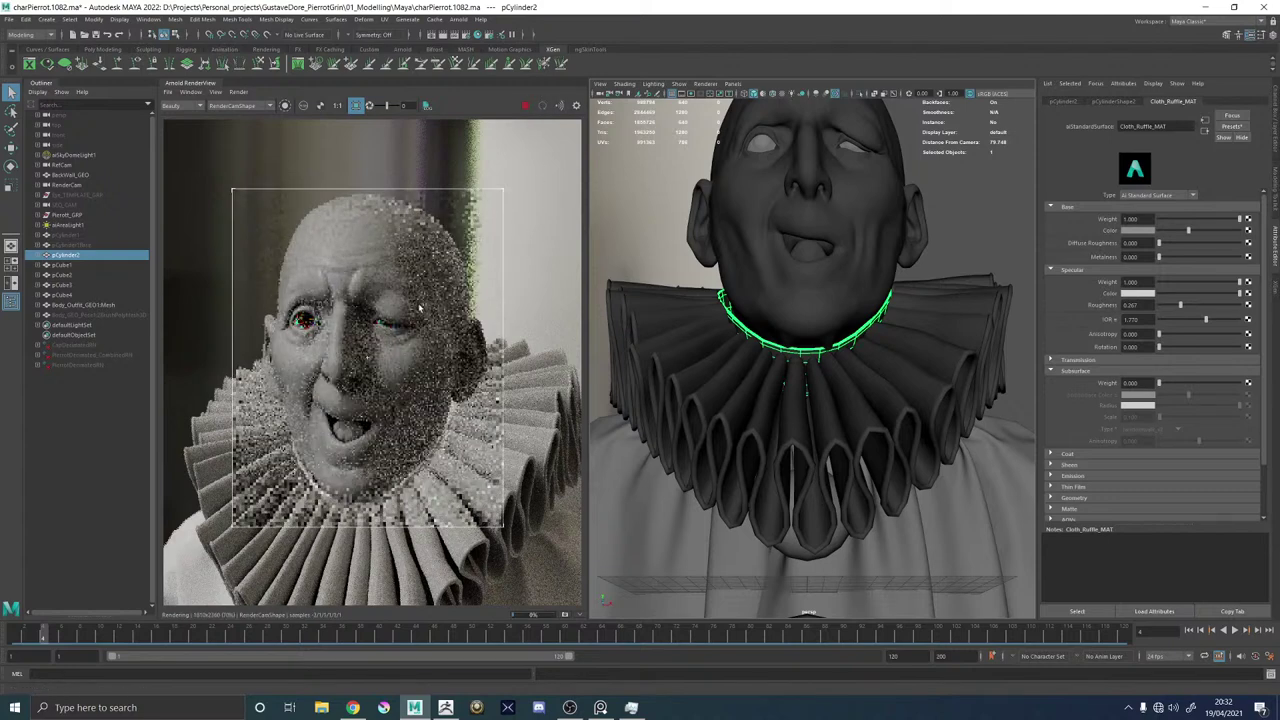
Save the current Arnold render as charPierrot_016.jpg in the project's ProgressionImages folder.
scroll(420, 365, down, 4)
scroll(433, 360, up, 2)
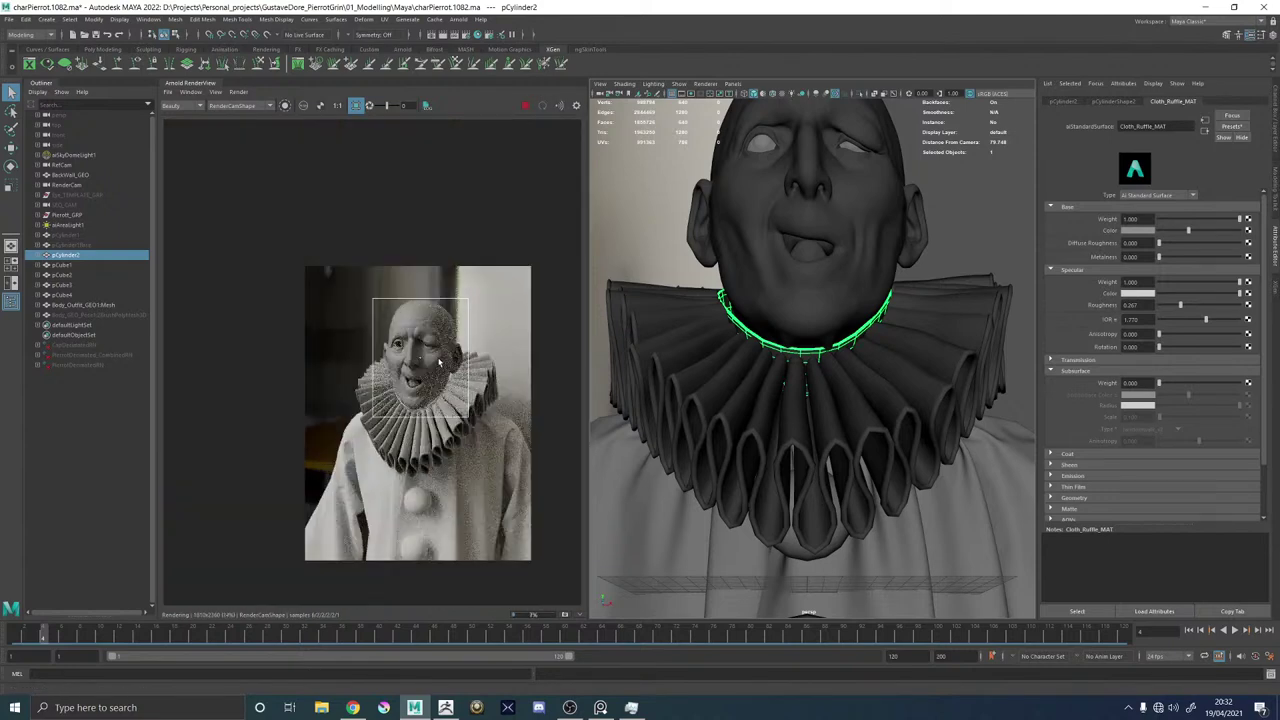
click(168, 91)
click(179, 121)
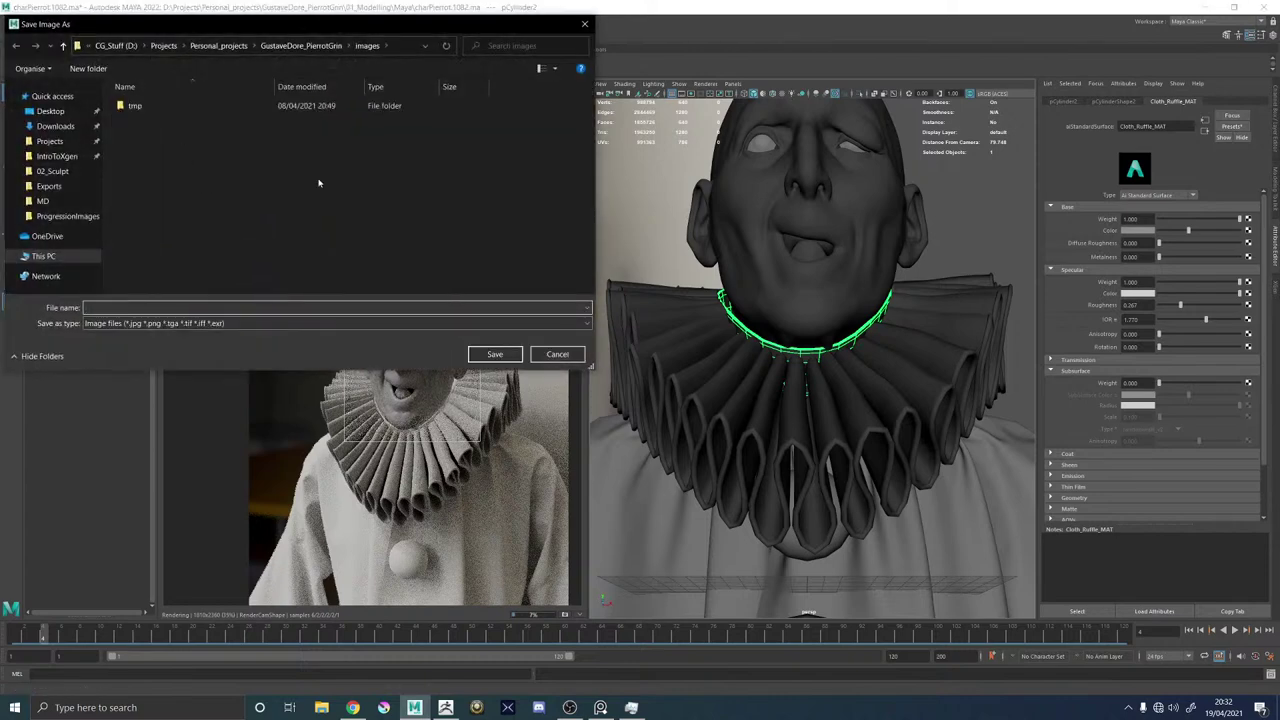
click(300, 45)
double_click(287, 115)
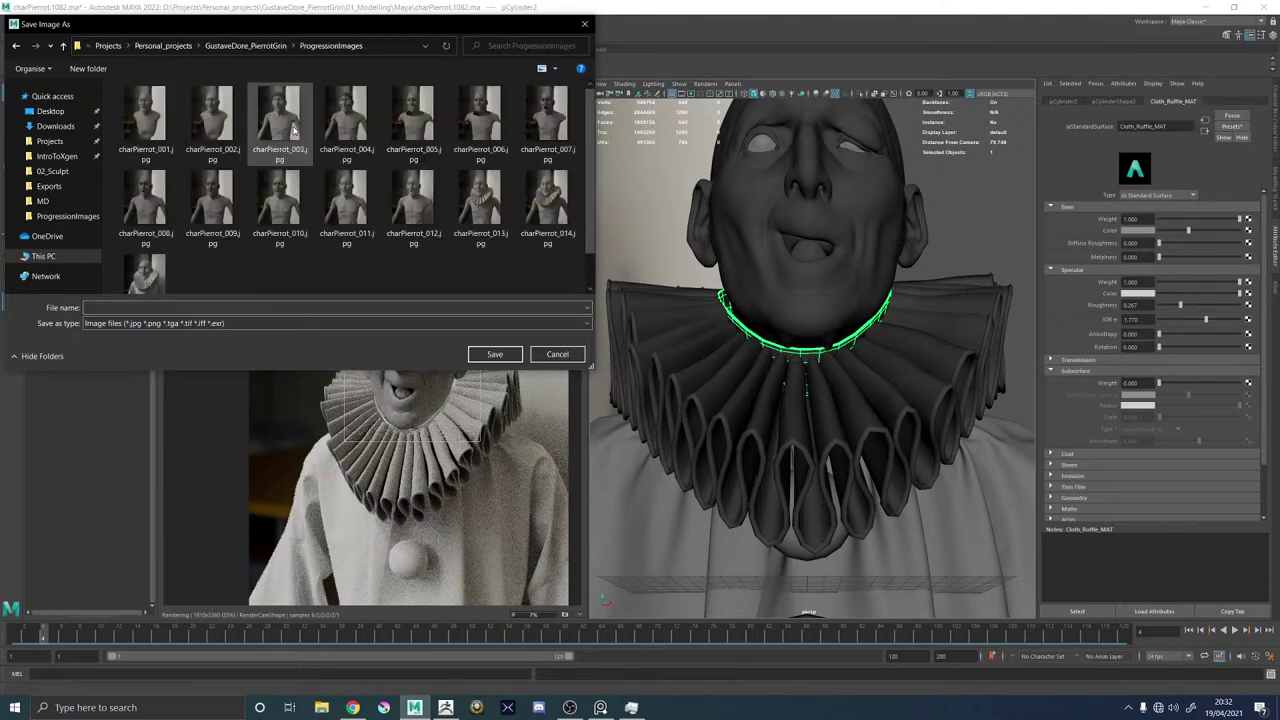
click(145, 270)
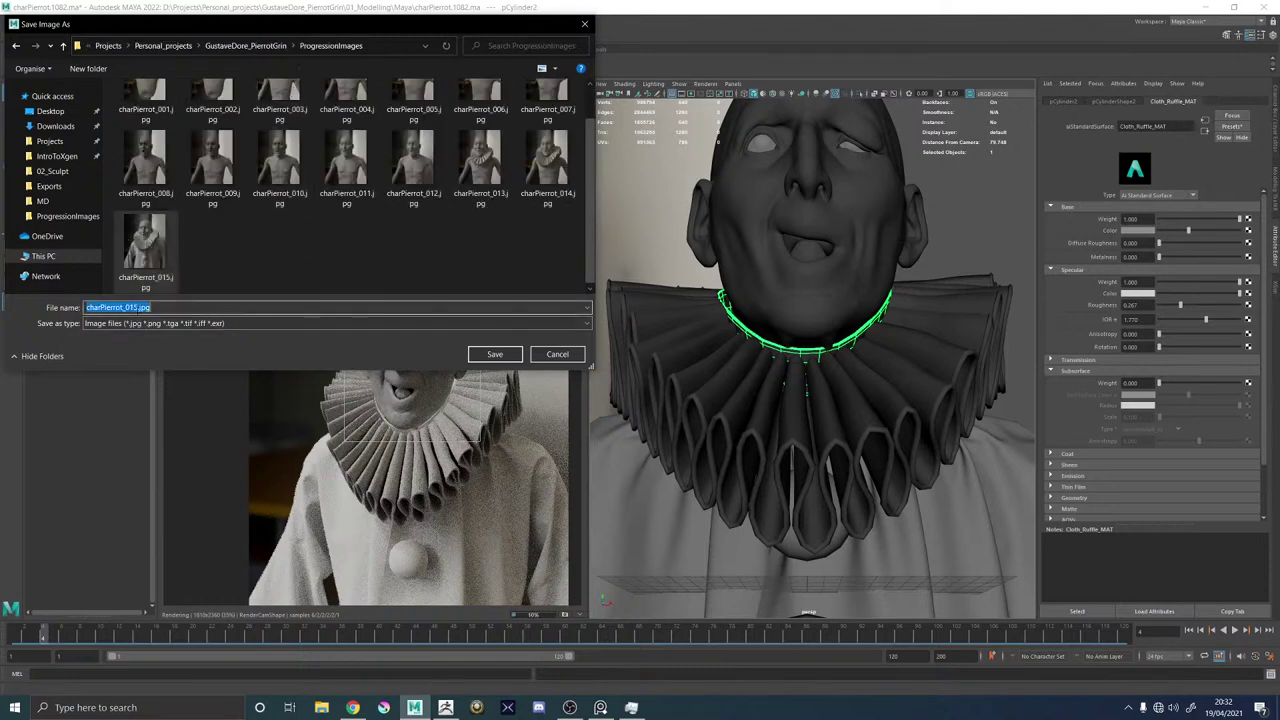
click(136, 307)
key(BackSpace)
text(6)
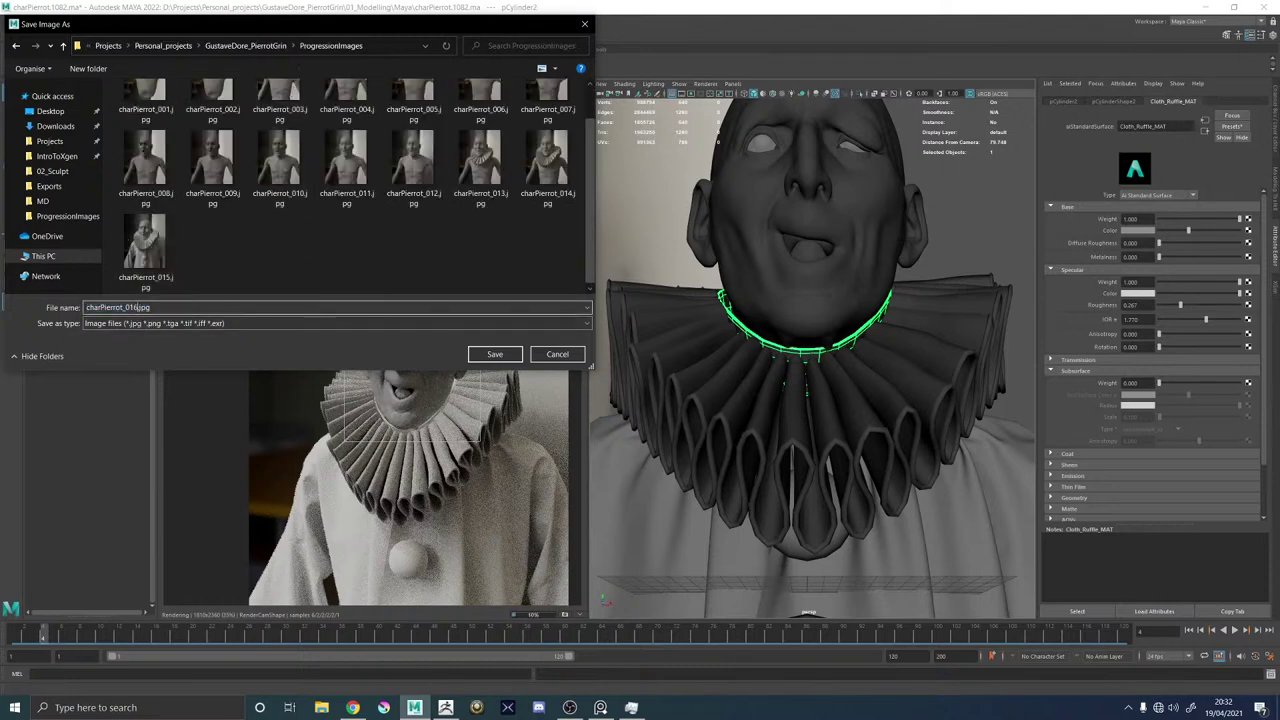
key(Return)
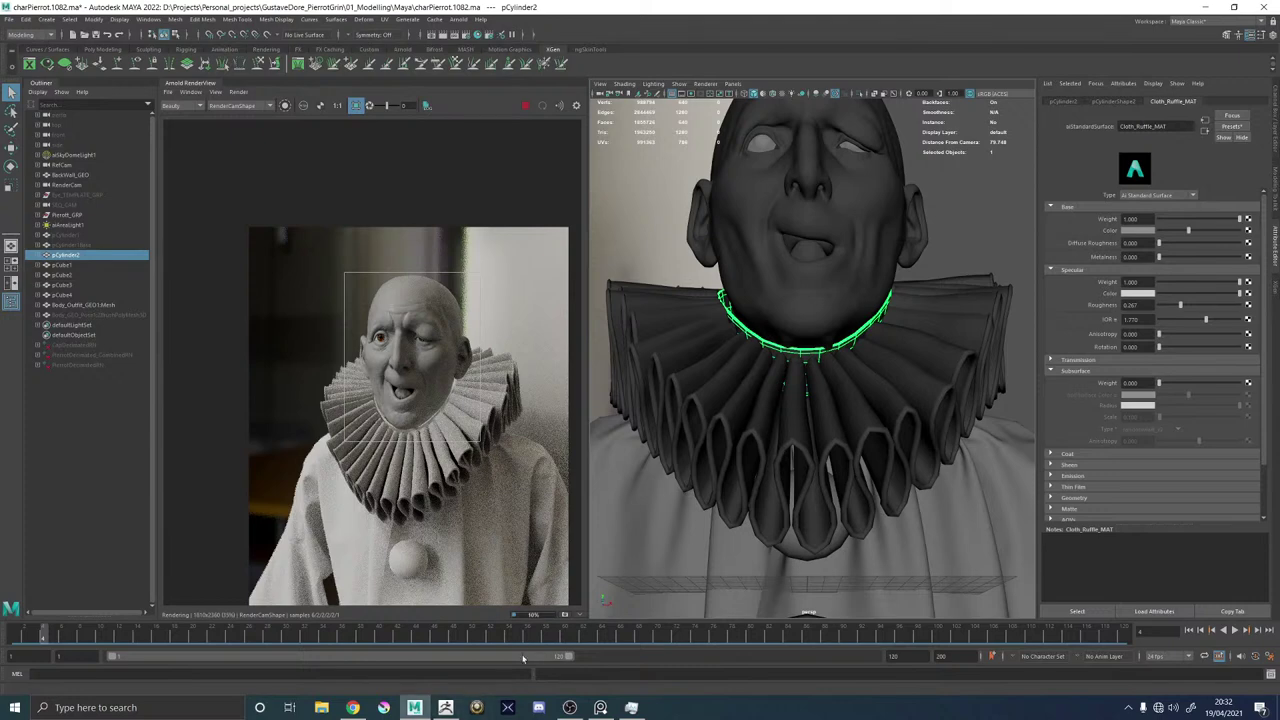
Launch Krita, open the recent document !Original_pierrot-grin_SCALED.jpg, and close its duplicate copy.
click(384, 708)
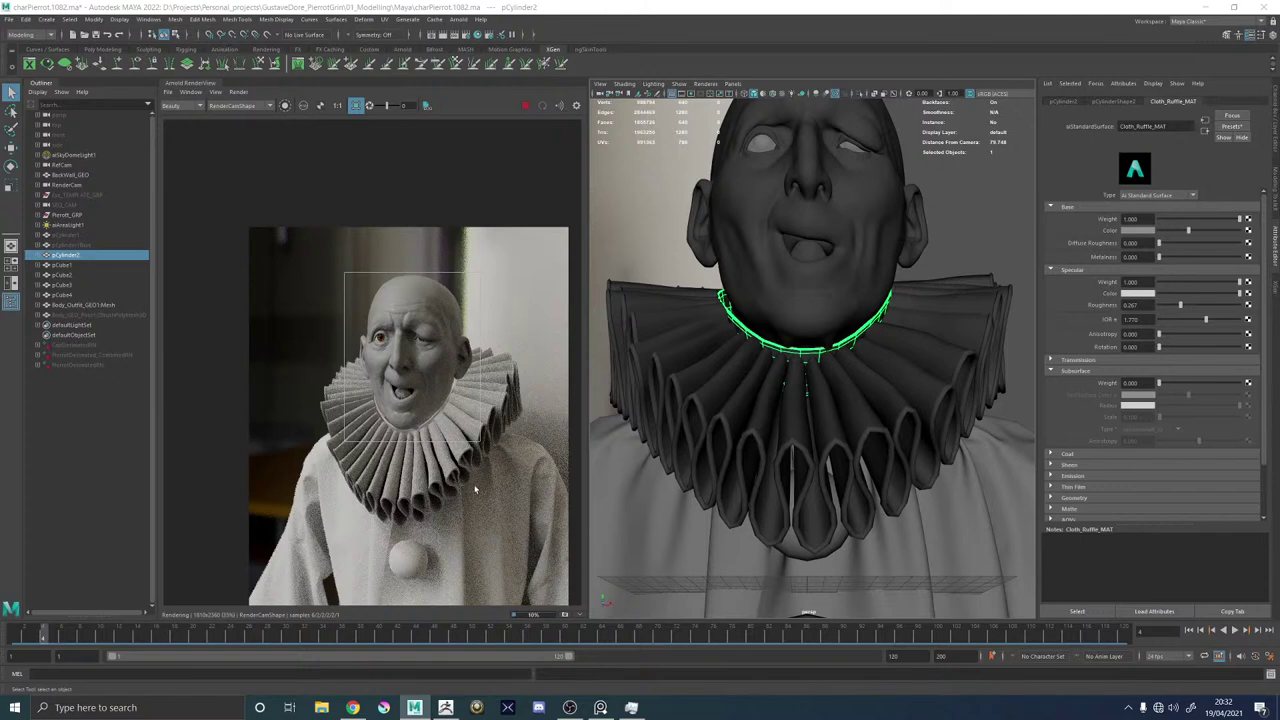
key(alt+Tab)
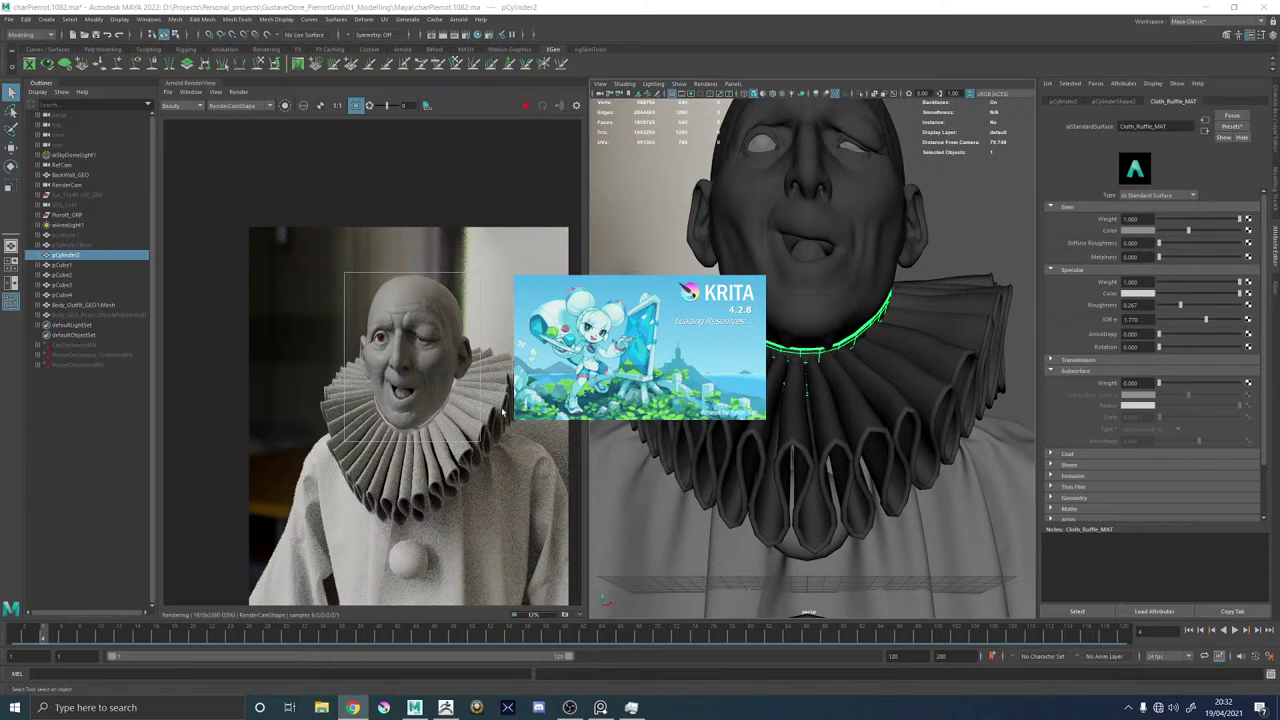
scroll(421, 353, up, 3)
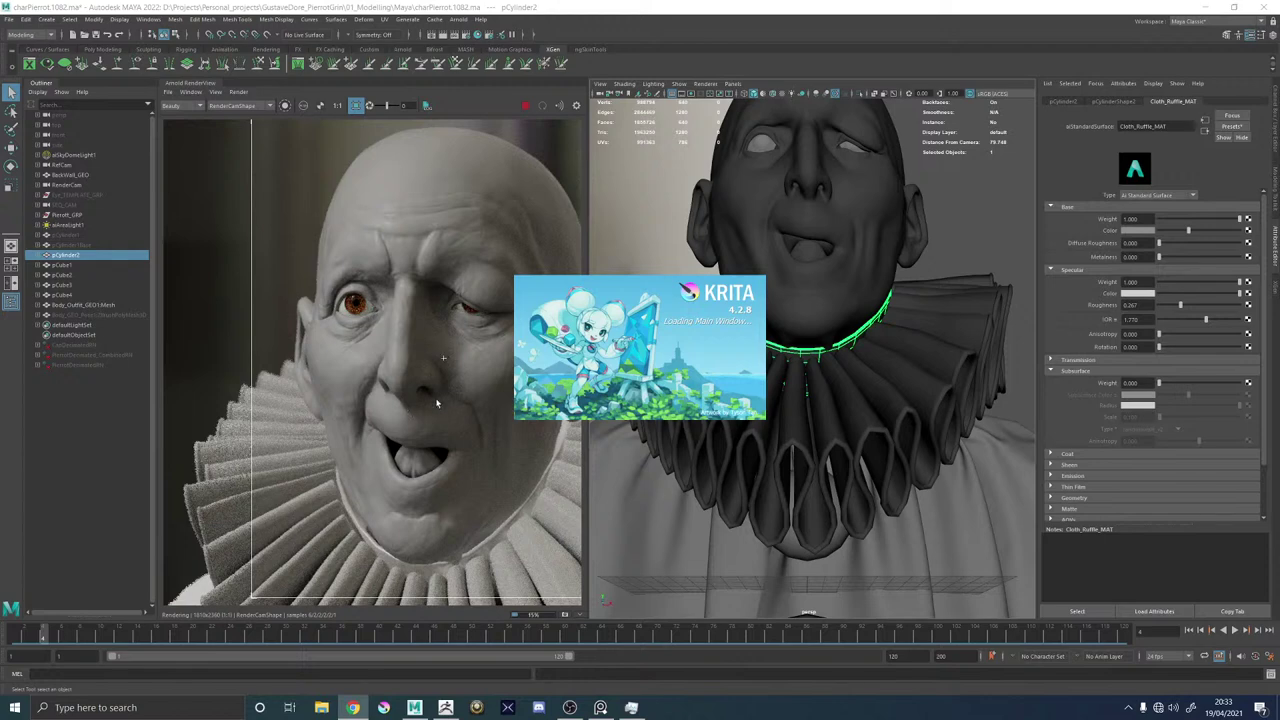
scroll(450, 358, down, 2)
scroll(482, 336, up, 3)
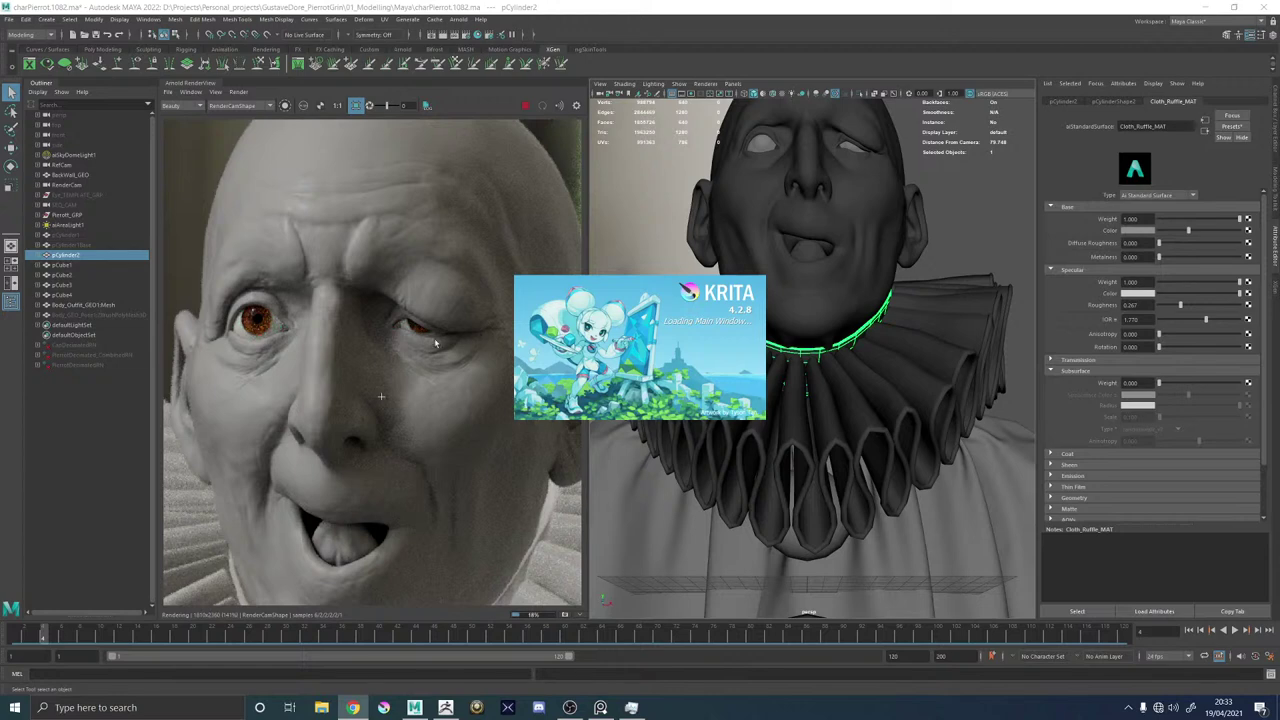
scroll(418, 340, down, 4)
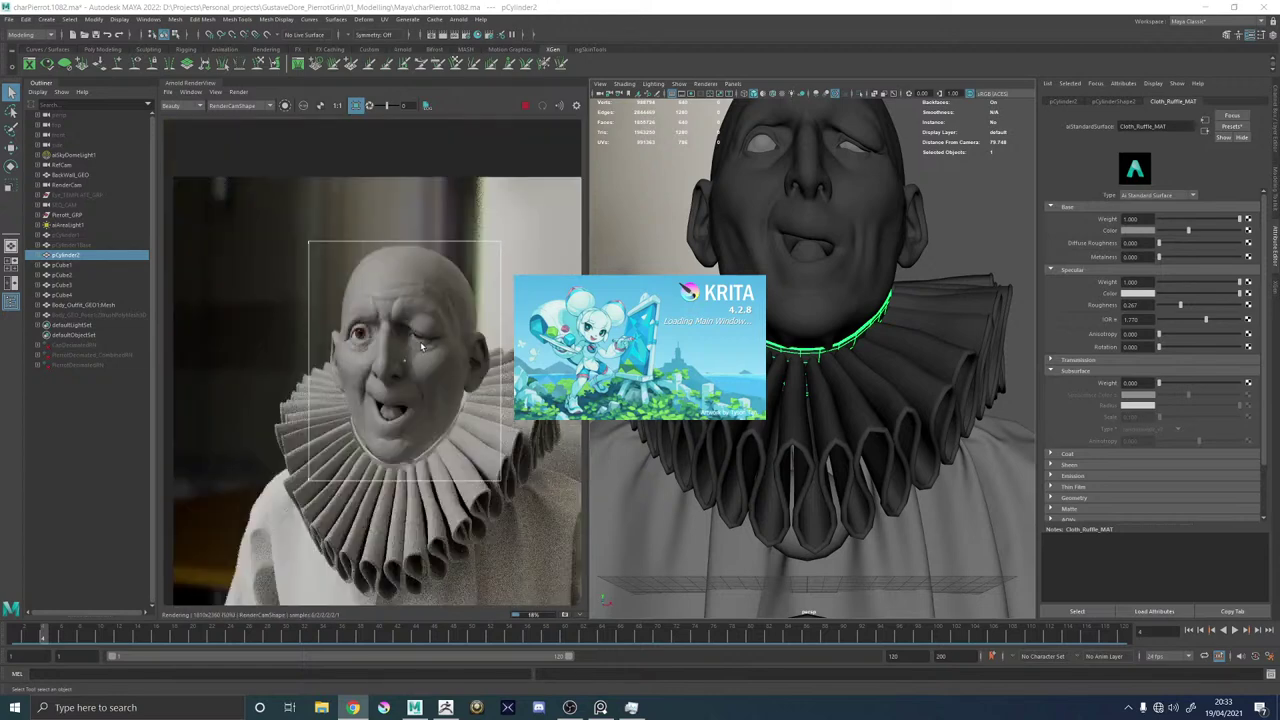
scroll(421, 340, up, 4)
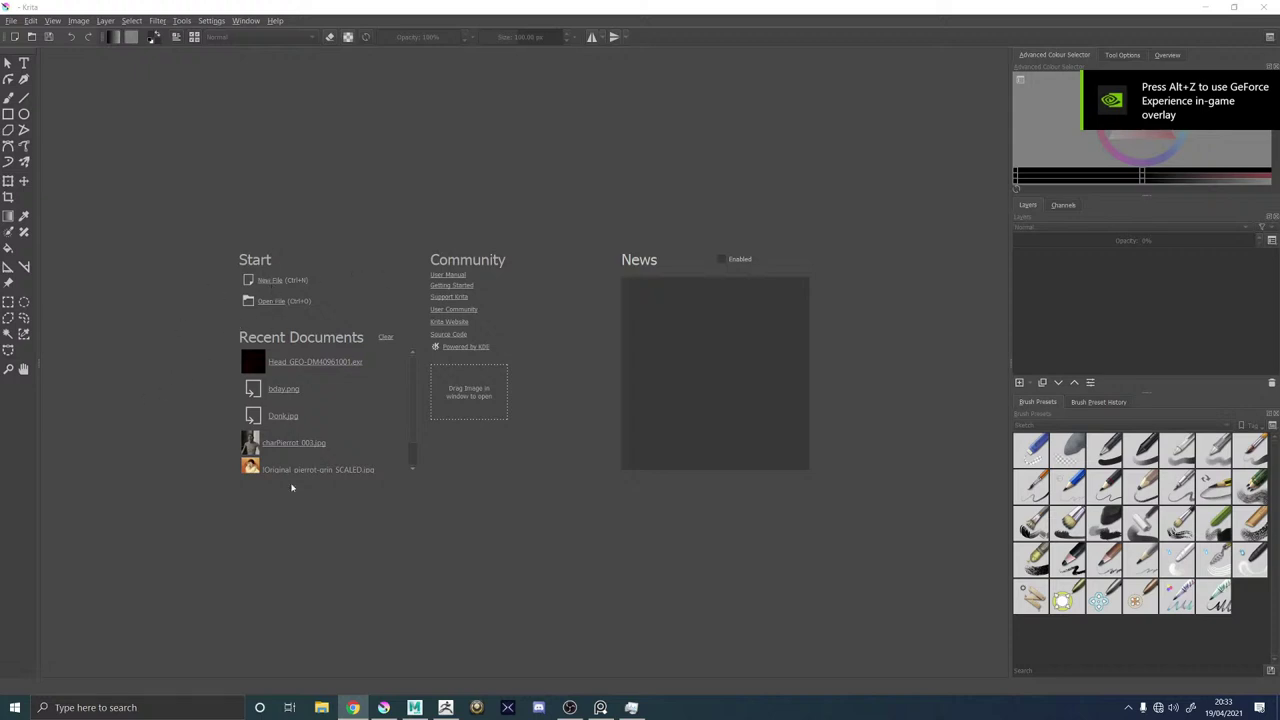
click(352, 469)
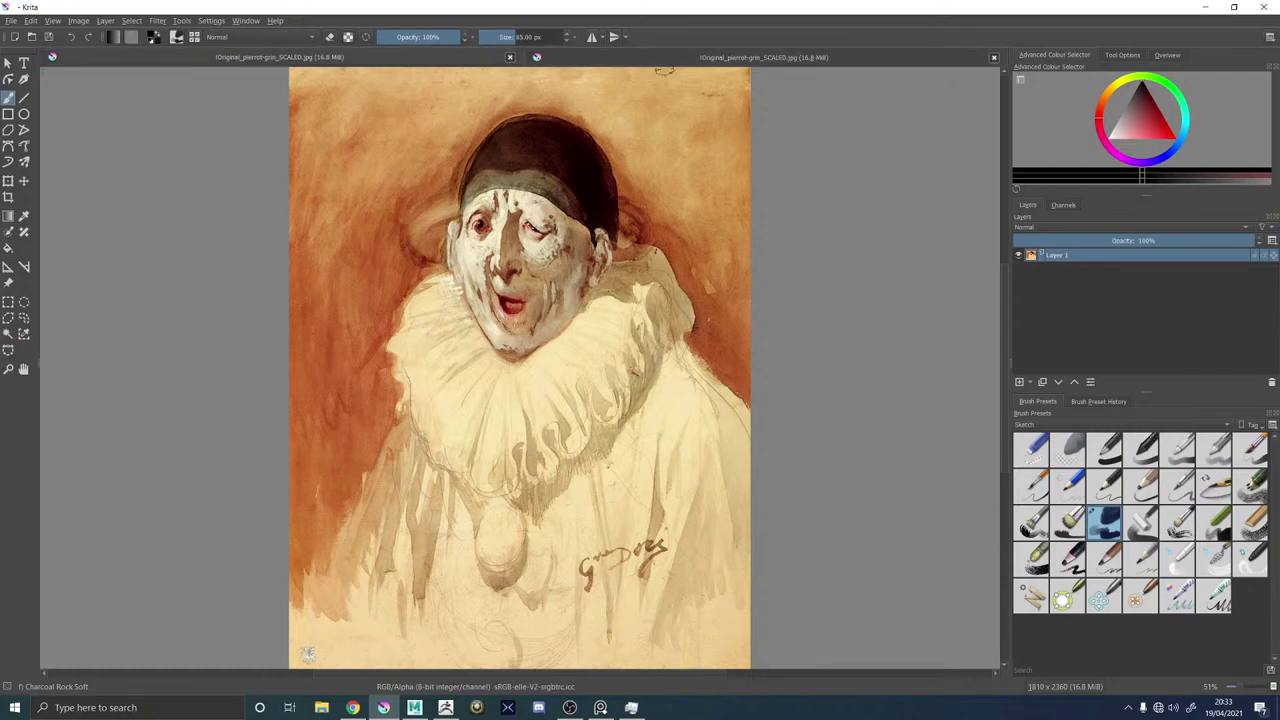
click(509, 59)
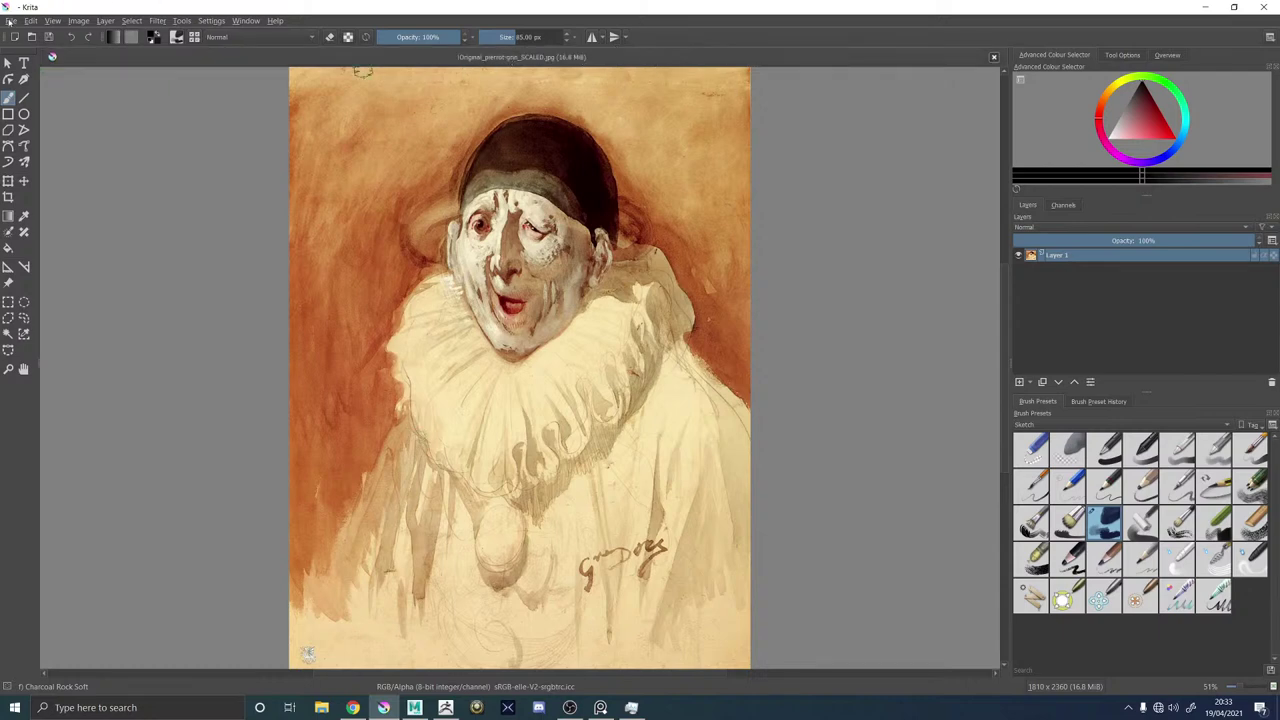
Switch back to Maya, stop the Arnold render, and save its image over charPierrot_016.jpg in the ProgressionImages folder.
click(11, 20)
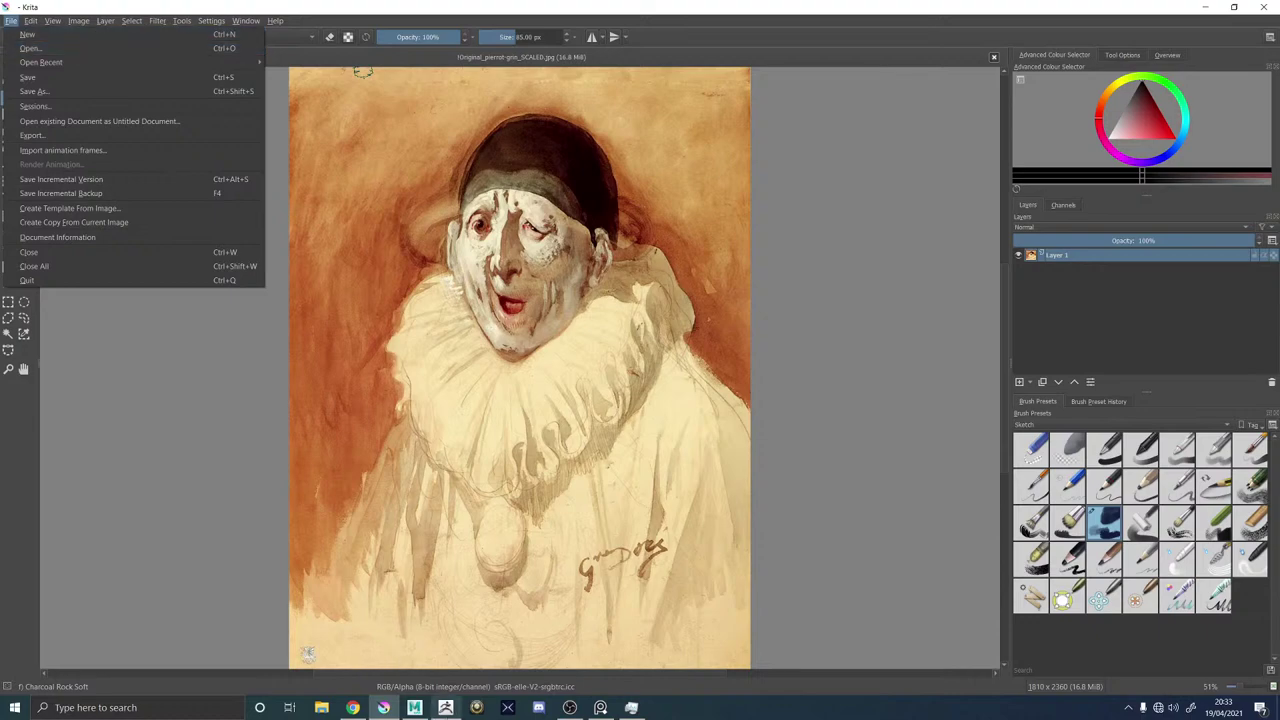
click(416, 708)
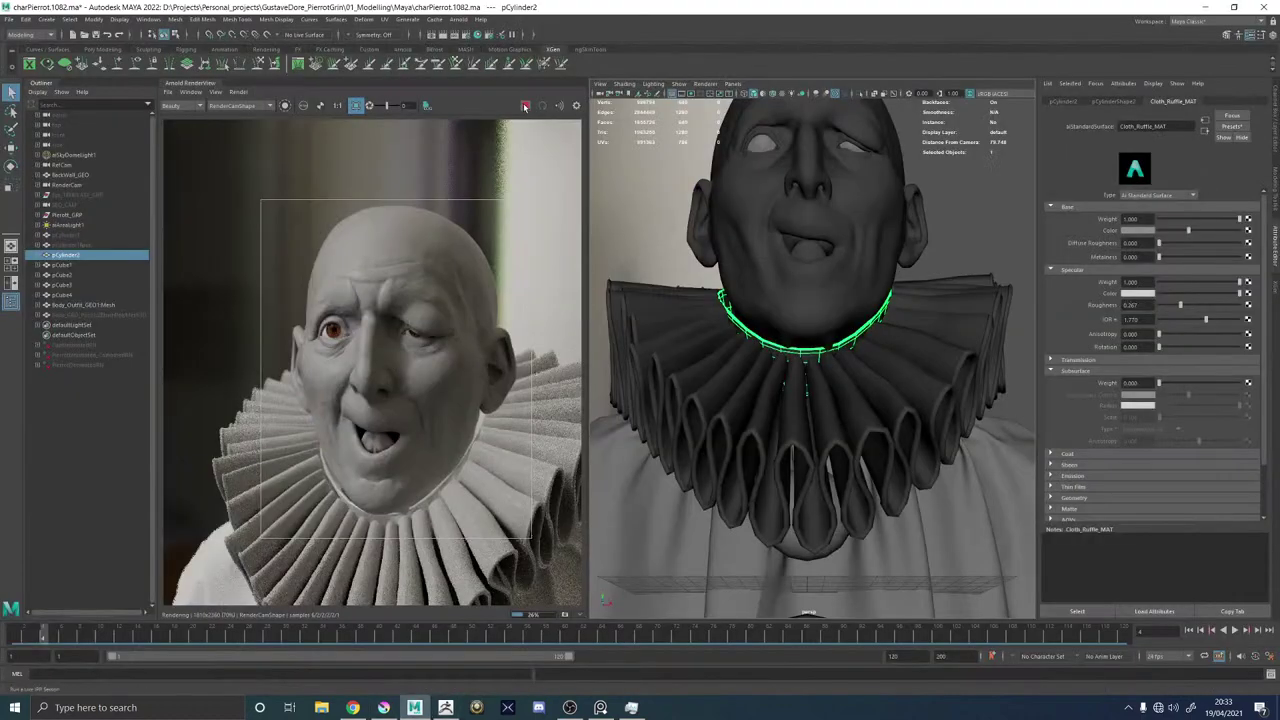
click(525, 105)
click(168, 93)
click(200, 108)
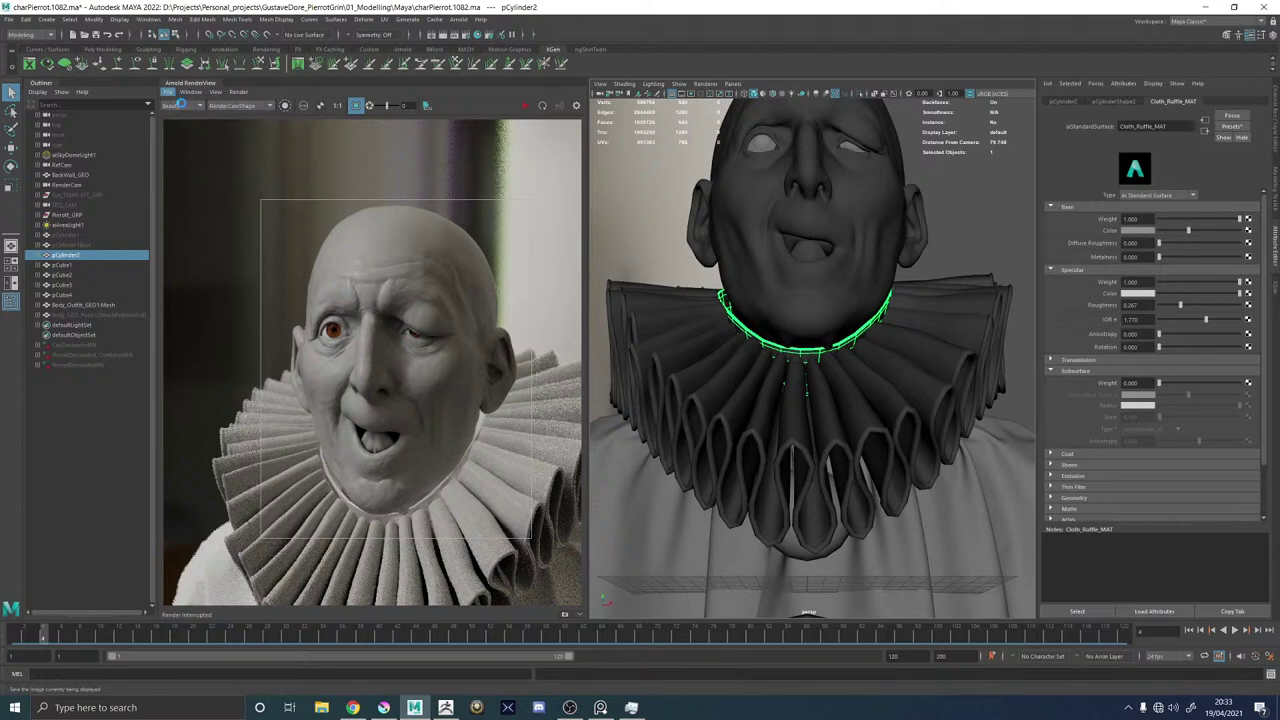
click(300, 45)
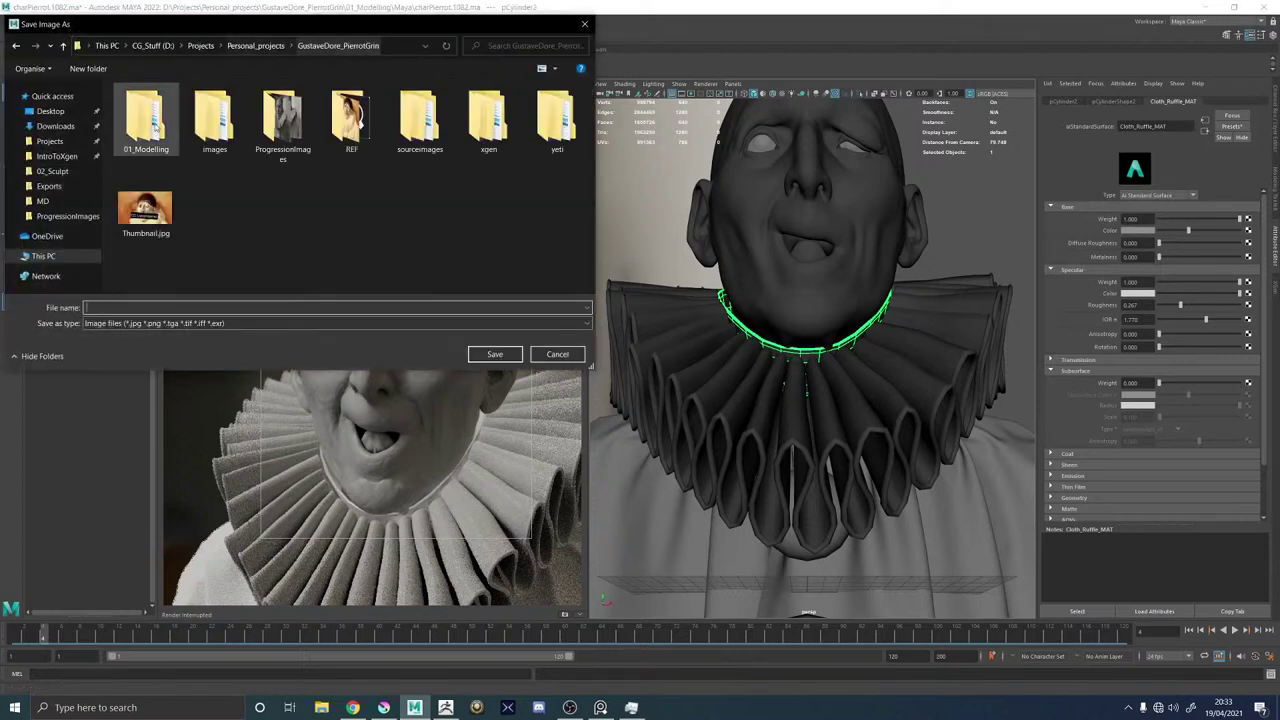
double_click(283, 118)
scroll(218, 234, down, 1)
click(218, 234)
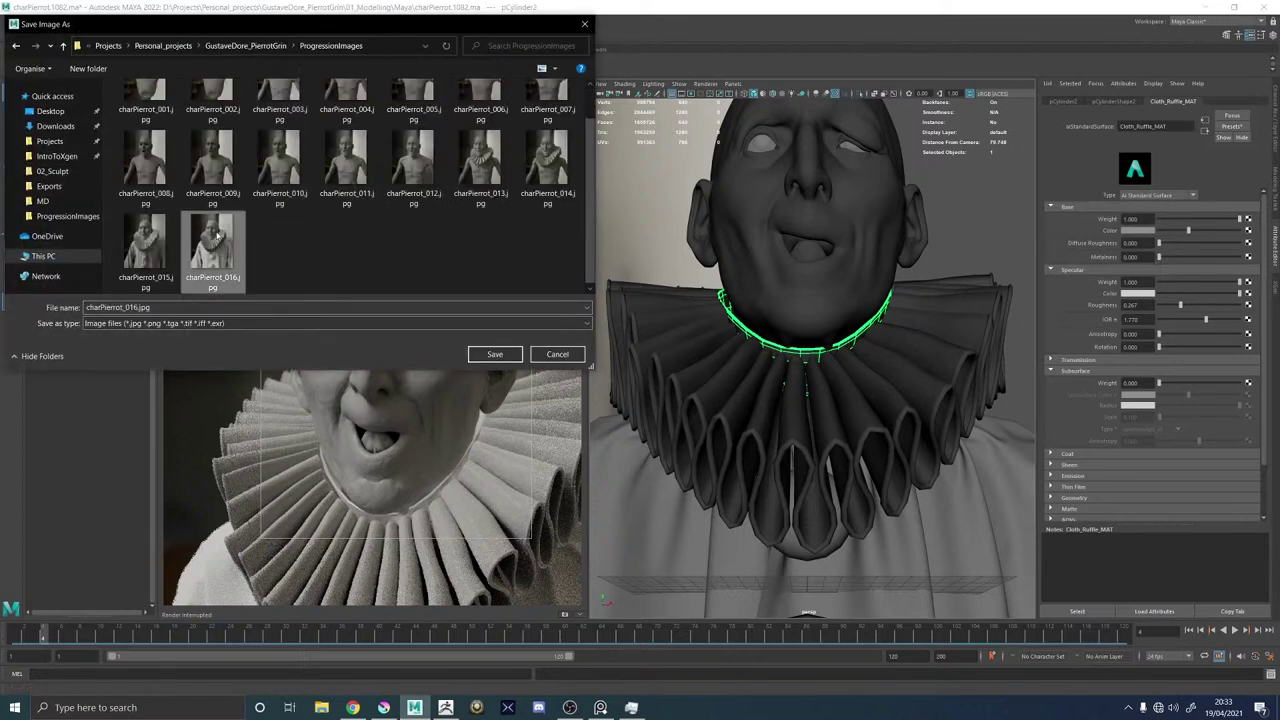
click(494, 354)
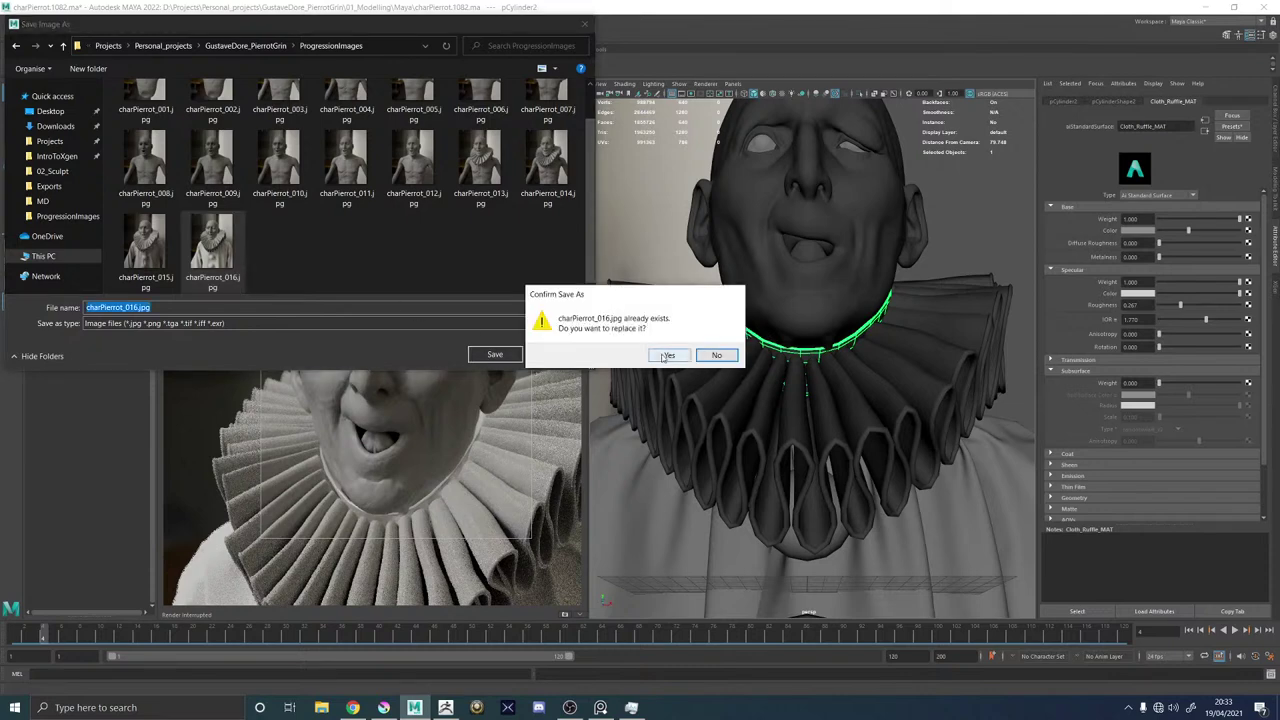
click(660, 356)
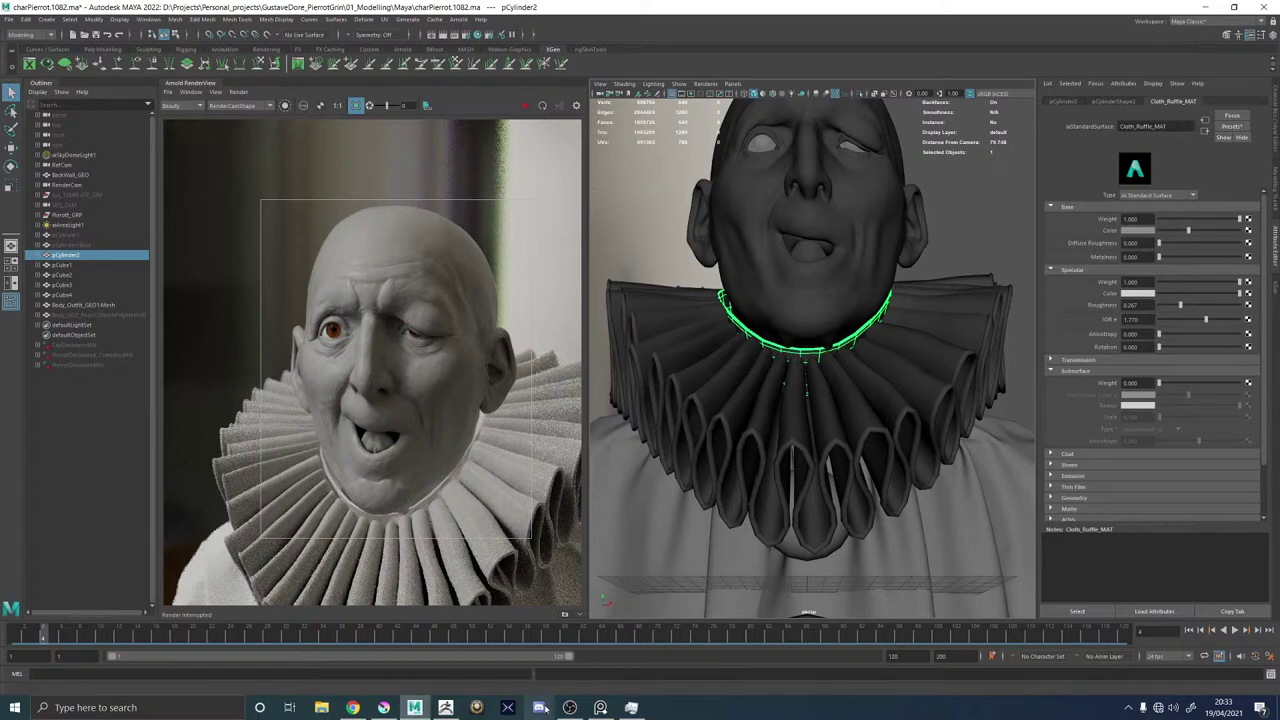
Switch to Krita, open the render charPierrot_016.jpg, and bring the original Pierrot painting back to the front.
click(383, 708)
click(10, 20)
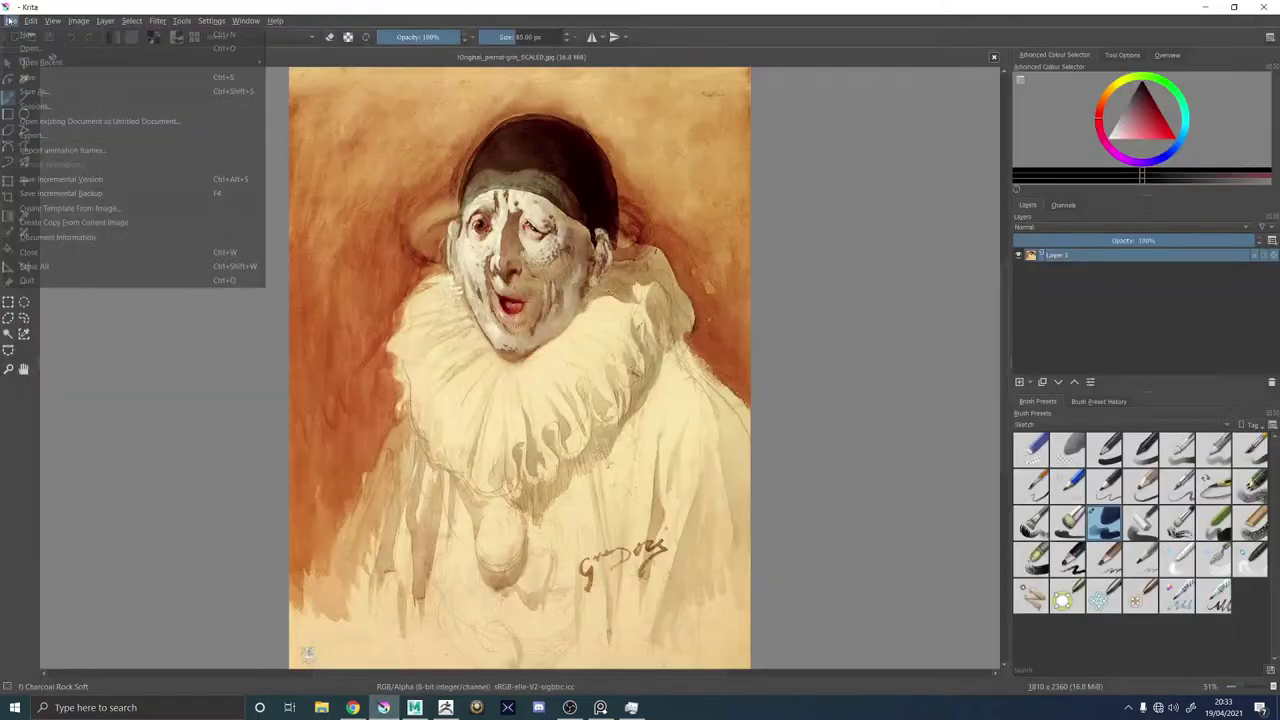
click(22, 52)
double_click(218, 276)
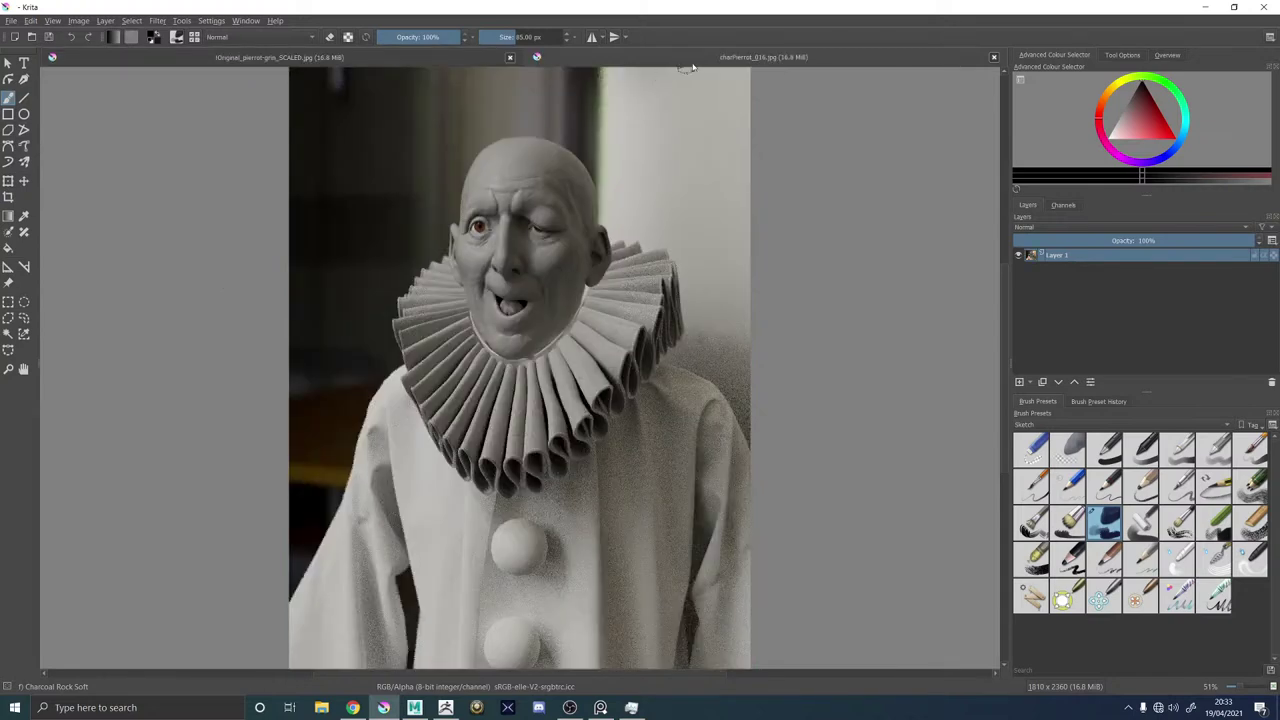
right_click(1070, 257)
click(286, 56)
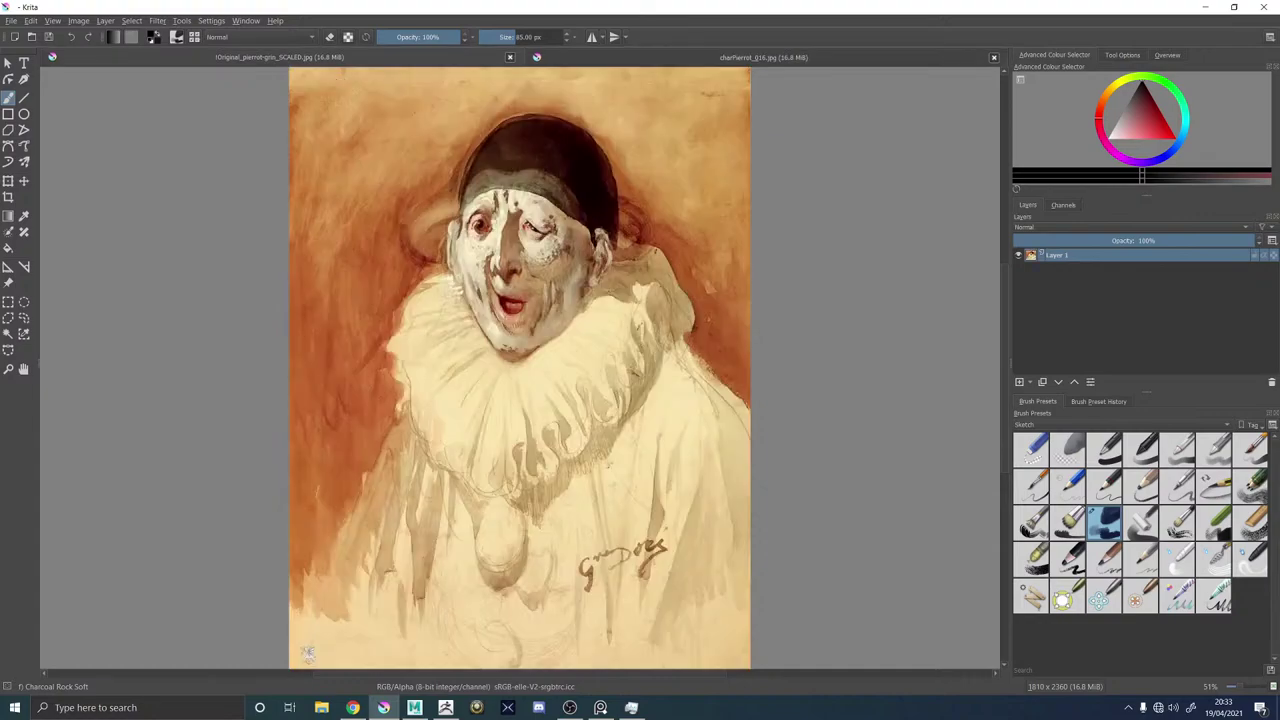
Paste the copied render layer above the original Pierrot painting.
right_click(1059, 255)
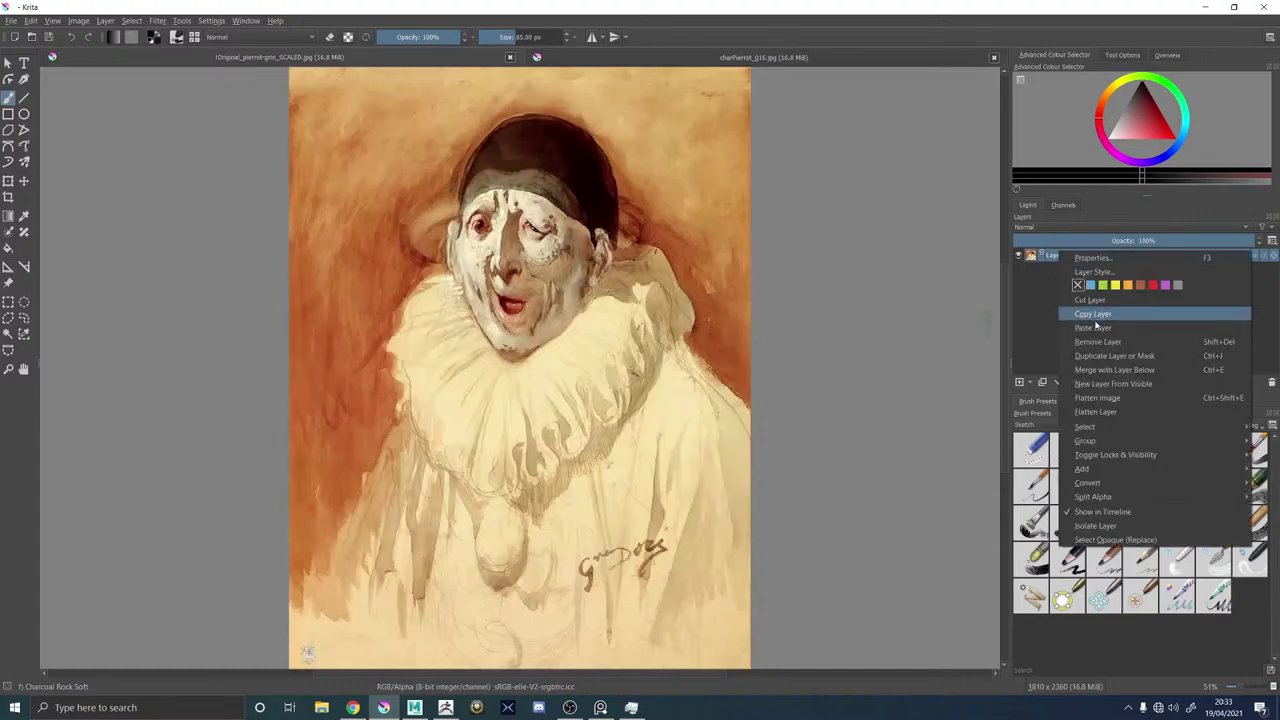
click(1092, 326)
click(1019, 255)
click(1019, 255)
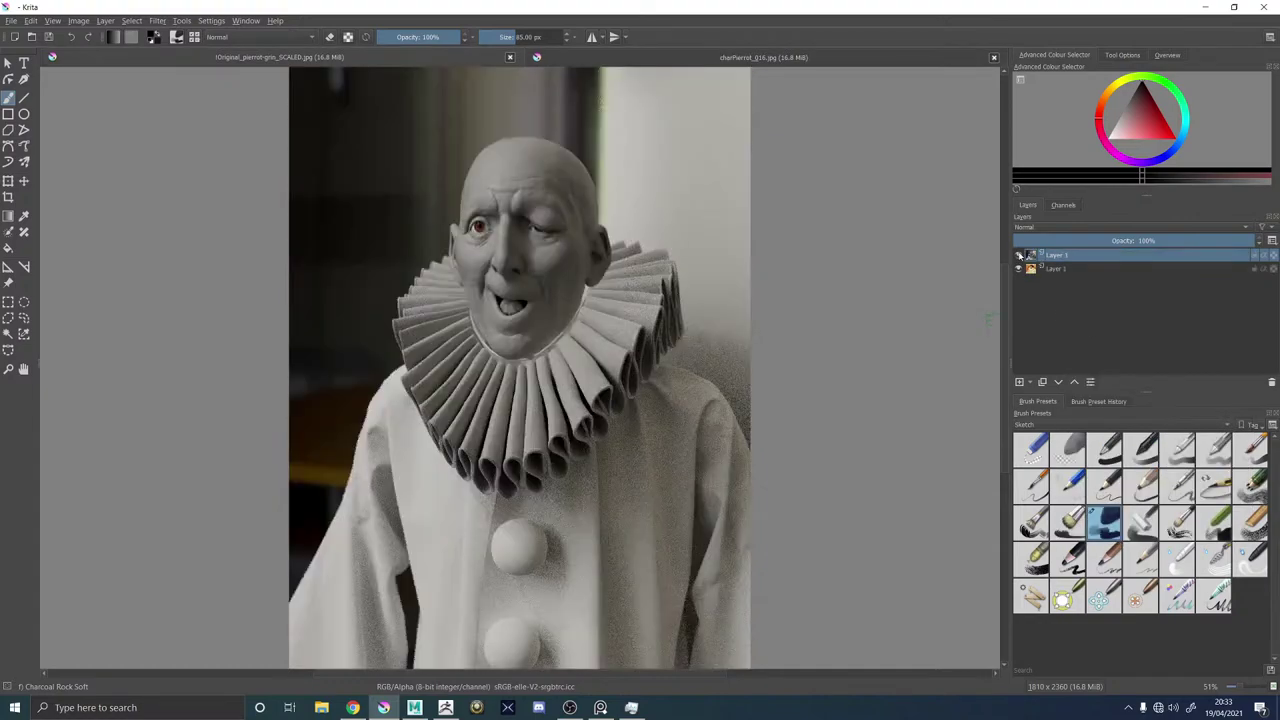
Toggle the render layer's visibility repeatedly to compare the Pierrot's face, head shape and ruff with the painting underneath.
click(1019, 255)
click(1019, 255)
click(1019, 255)
click(1019, 255)
click(1019, 255)
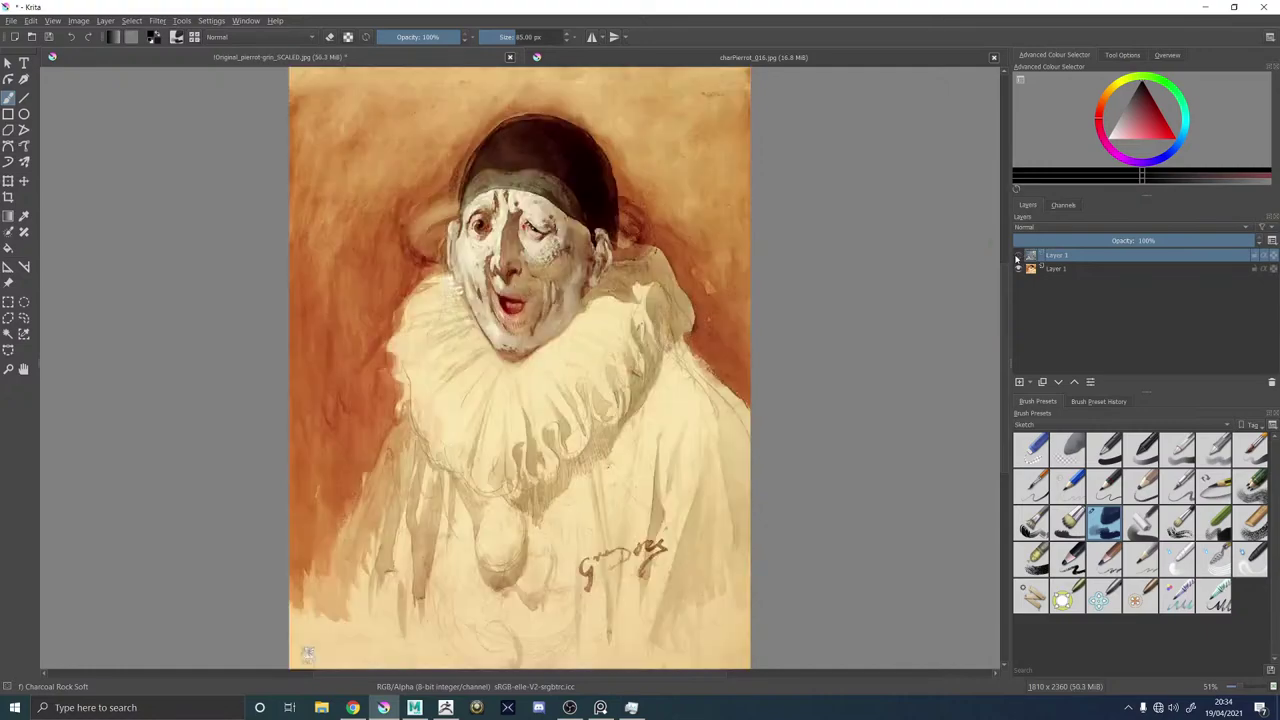
click(1019, 255)
click(1019, 255)
click(1019, 255)
click(1019, 255)
click(1019, 255)
click(1019, 255)
click(1019, 255)
click(1019, 255)
click(1019, 255)
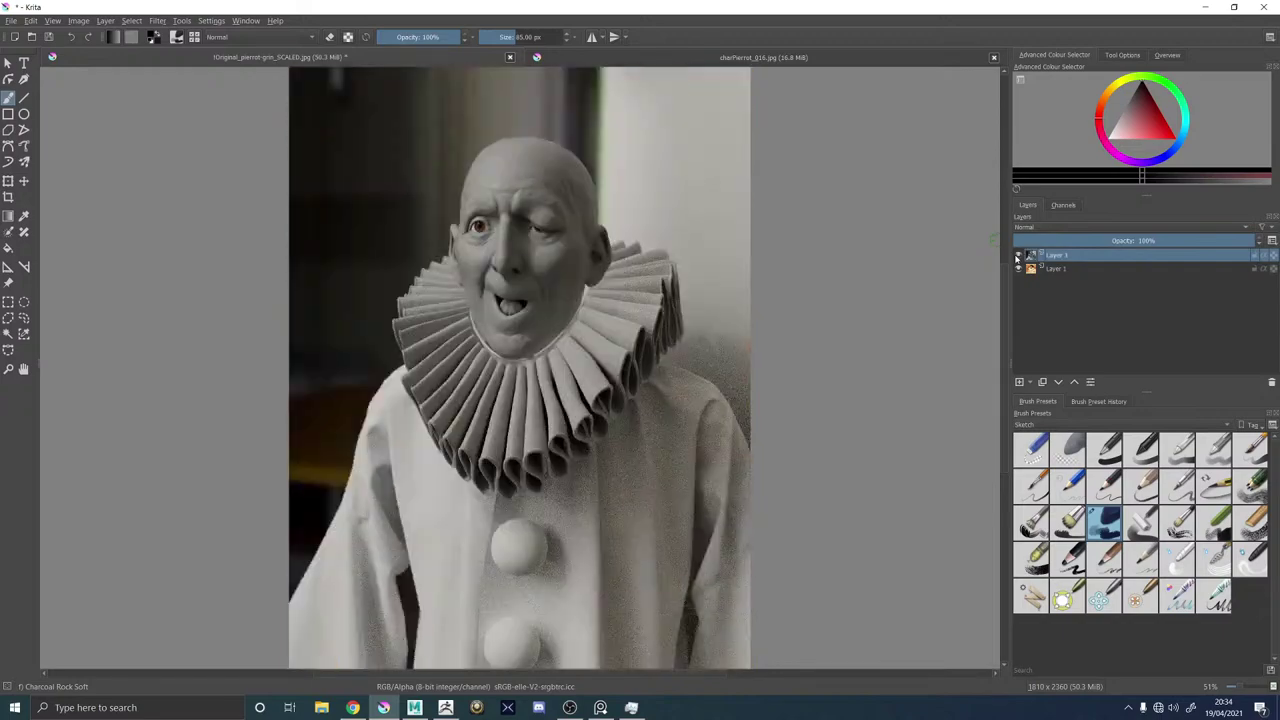
click(1019, 255)
click(1019, 255)
click(1019, 255)
click(1019, 255)
click(1019, 255)
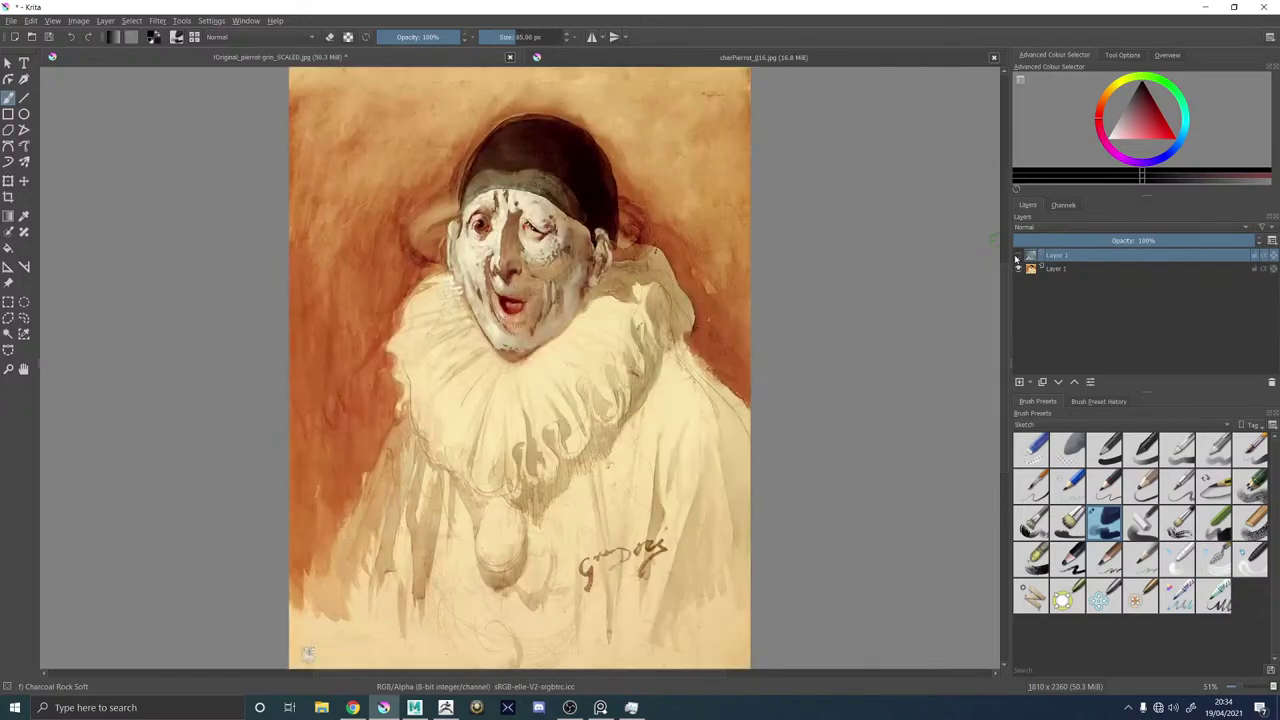
click(1019, 255)
click(1019, 255)
click(1019, 255)
click(1019, 255)
click(1019, 255)
click(1019, 255)
click(1018, 256)
click(1018, 256)
click(1018, 256)
click(1018, 256)
click(1018, 256)
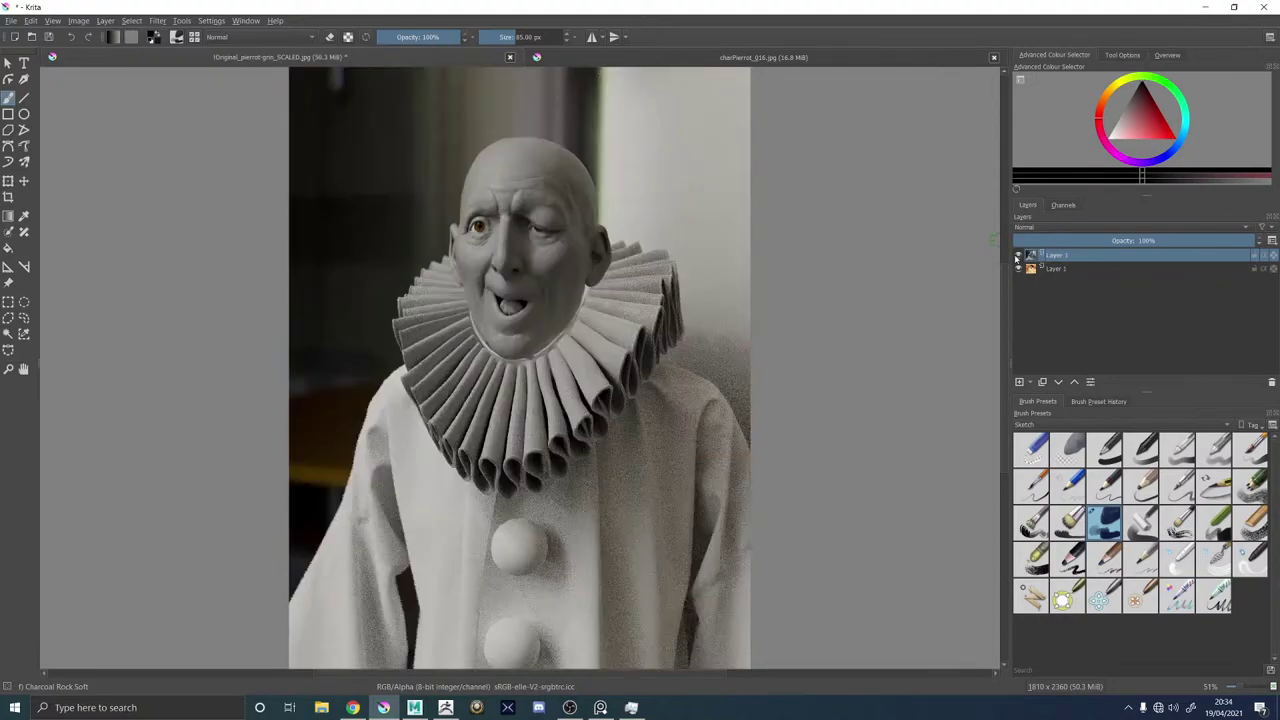
click(1018, 256)
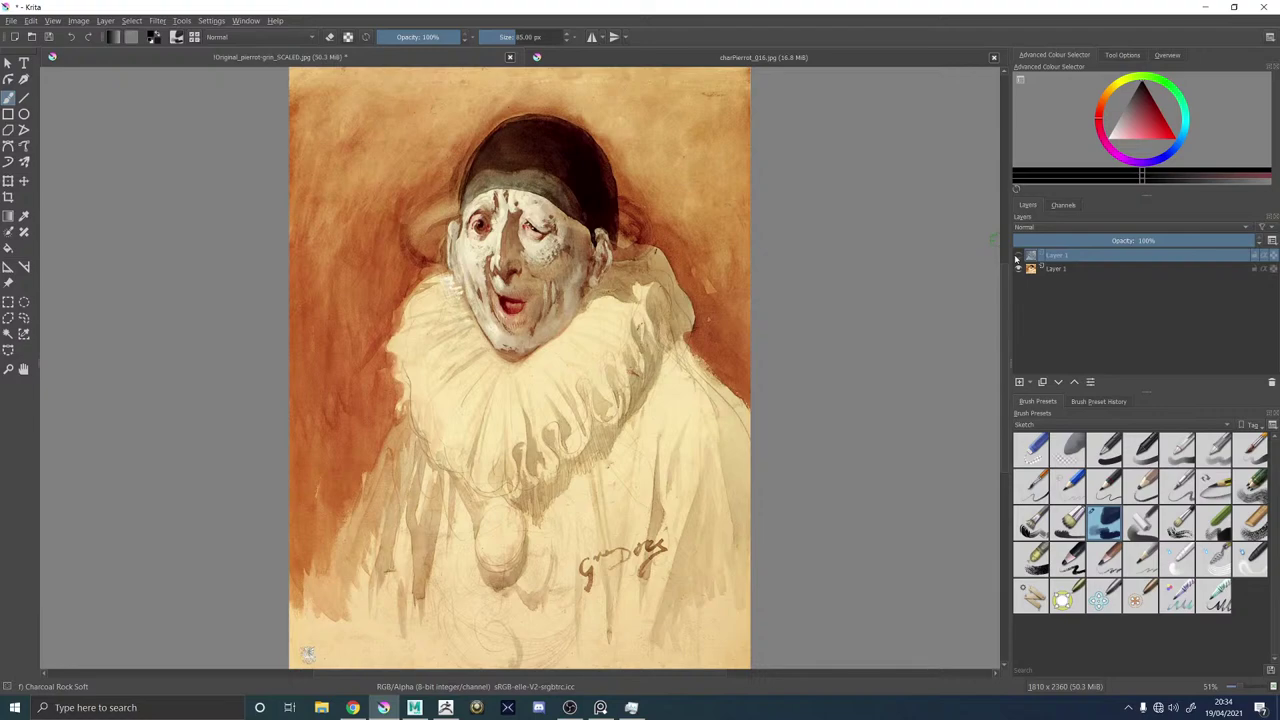
click(1018, 256)
click(1018, 256)
click(1018, 256)
click(1018, 256)
click(1018, 256)
click(1018, 256)
click(1018, 256)
click(1018, 256)
click(1018, 256)
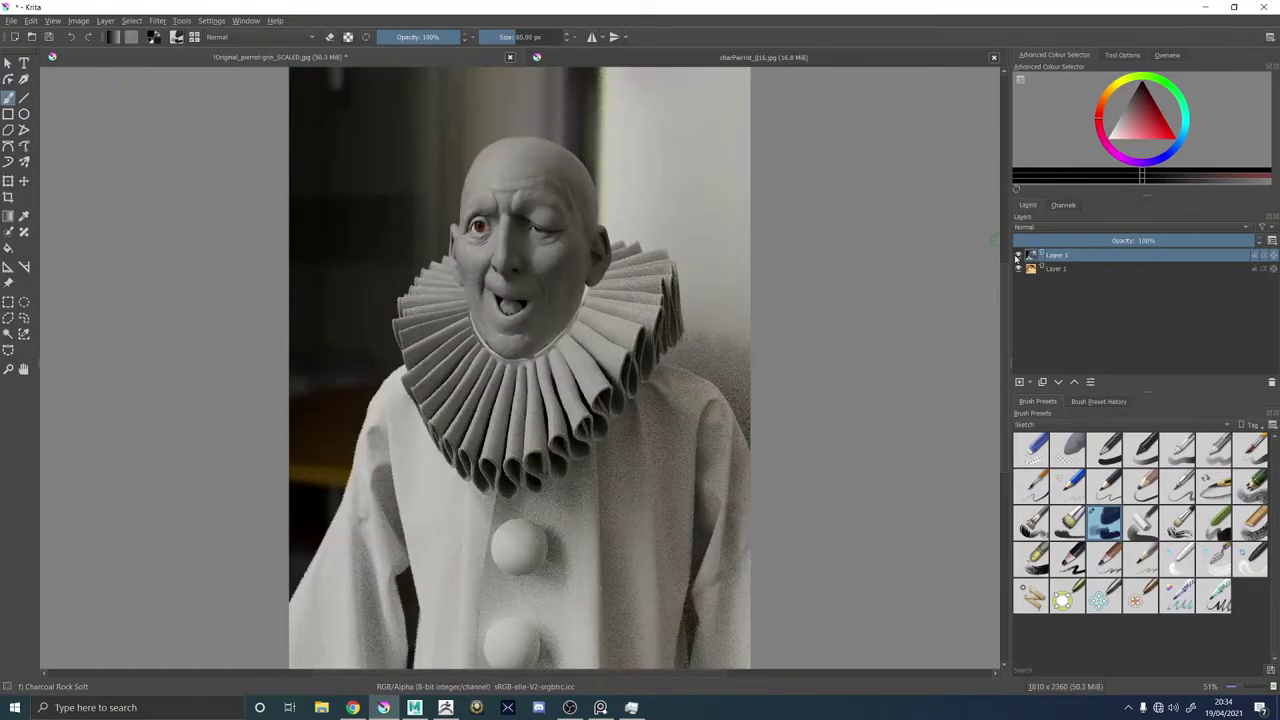
click(1018, 256)
click(1018, 256)
click(1018, 256)
click(1018, 256)
click(1018, 256)
click(1018, 256)
click(1018, 256)
click(1018, 256)
click(1018, 256)
click(1018, 256)
click(1018, 256)
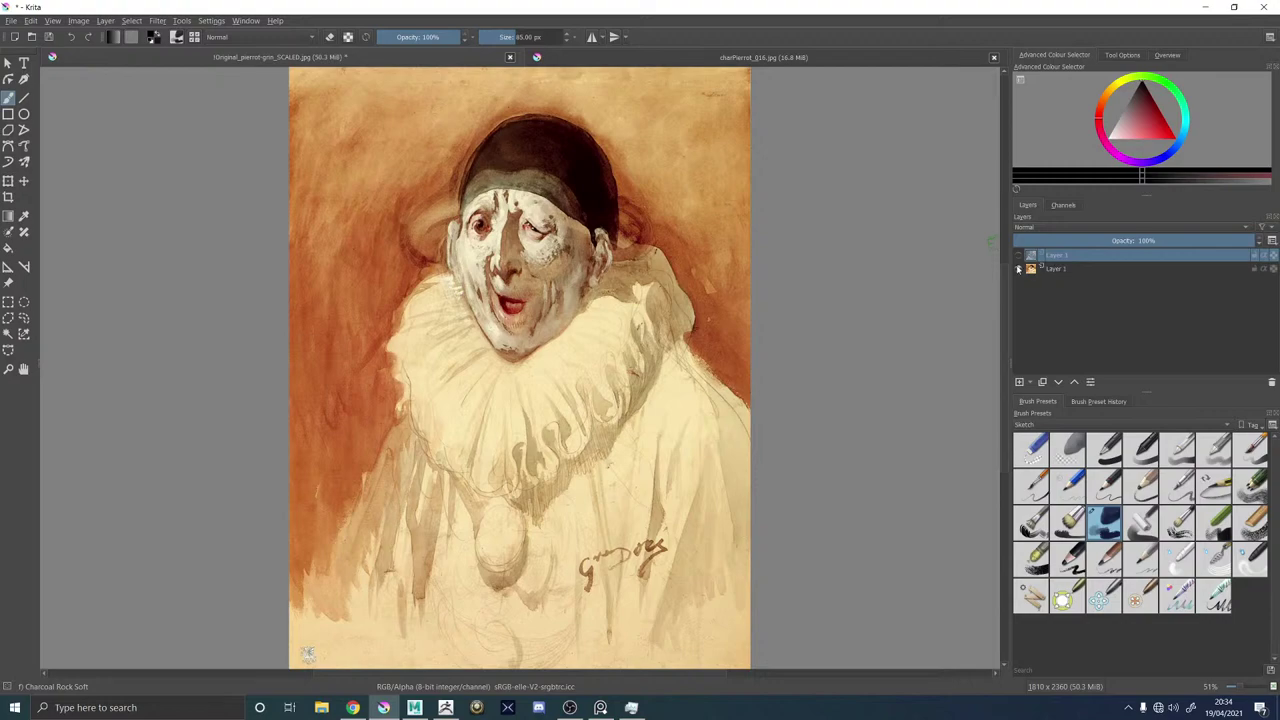
click(1018, 268)
click(1018, 268)
click(1018, 256)
click(1018, 256)
click(1018, 256)
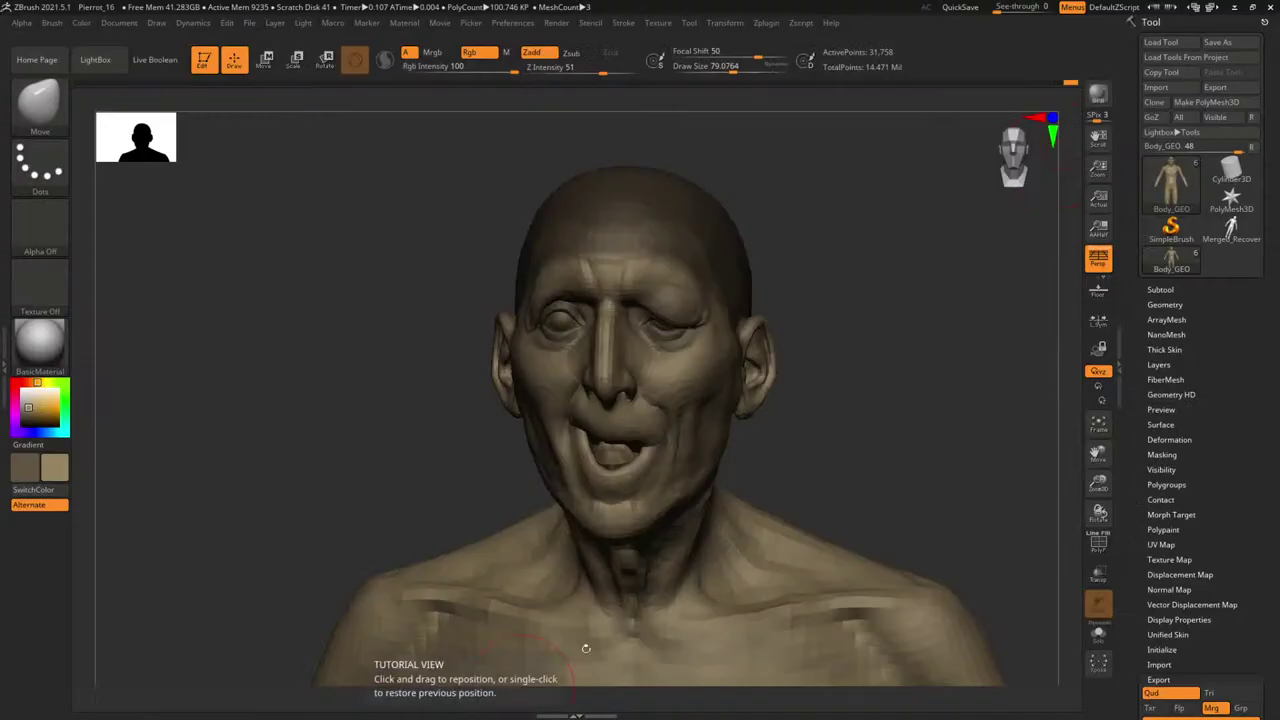
Switch to ZBrush, undo the last sculpting change, and set the Move brush's draw size to about 444.
click(446, 707)
drag(861, 429, 851, 428)
key(b)
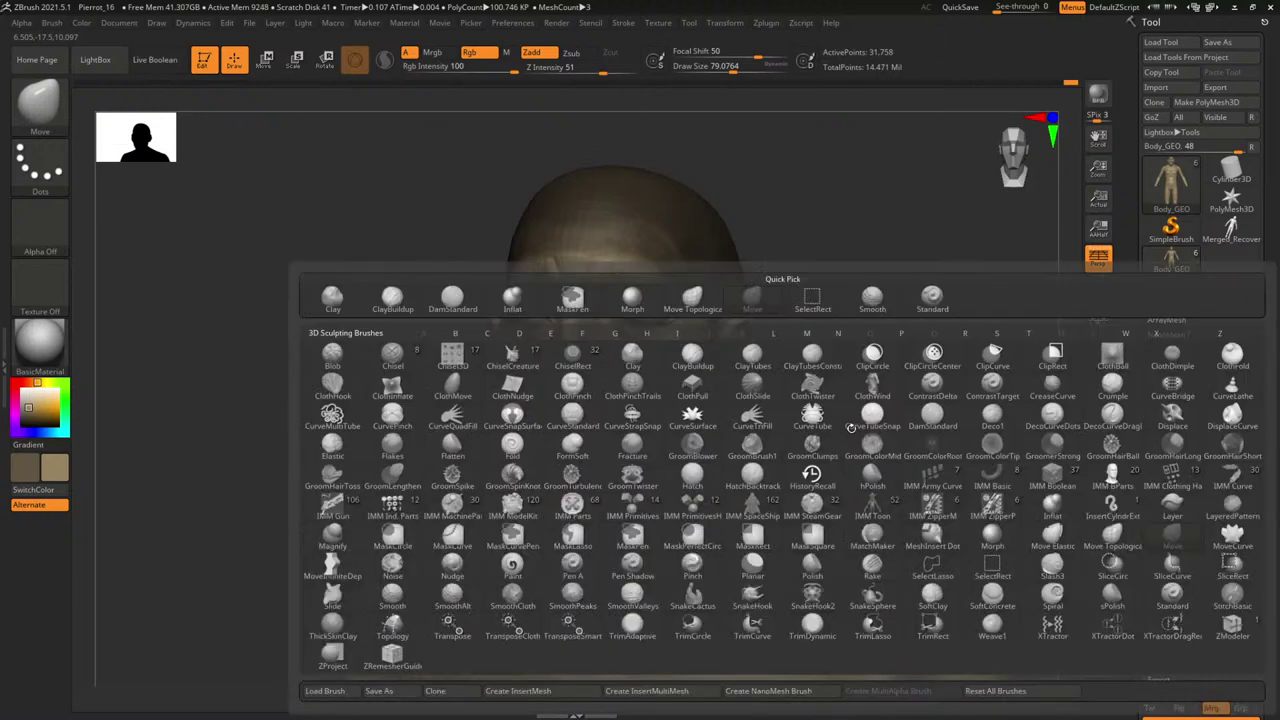
key(m)
key(v)
mouse_move(912, 290)
alt+mouse_down()
mouse_move(803, 286)
mouse_move(863, 327)
alt+mouse_up()
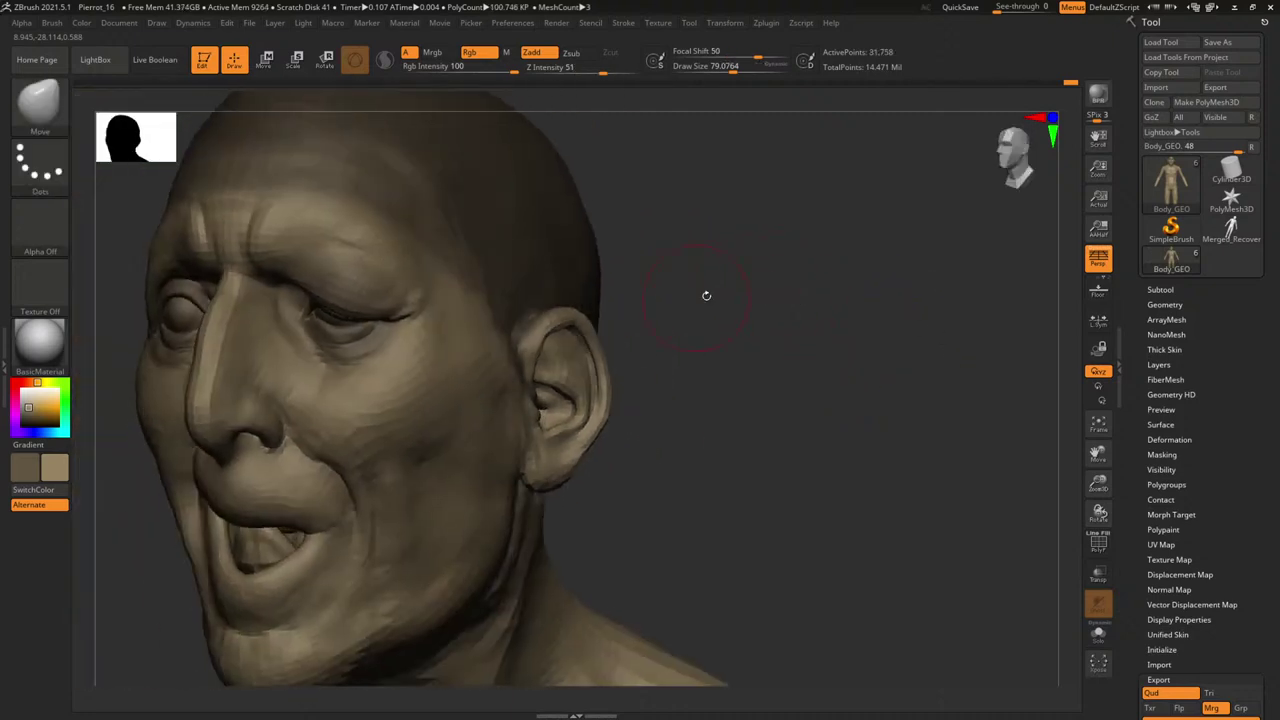
mouse_move(706, 295)
mouse_down()
mouse_move(660, 286)
mouse_move(634, 320)
mouse_up()
key(space)
key(ctrl+z)
key(space)
drag(745, 303, 812, 308)
mouse_move(813, 308)
ctrl+right_down()
mouse_move(848, 306)
mouse_move(806, 289)
ctrl+right_up()
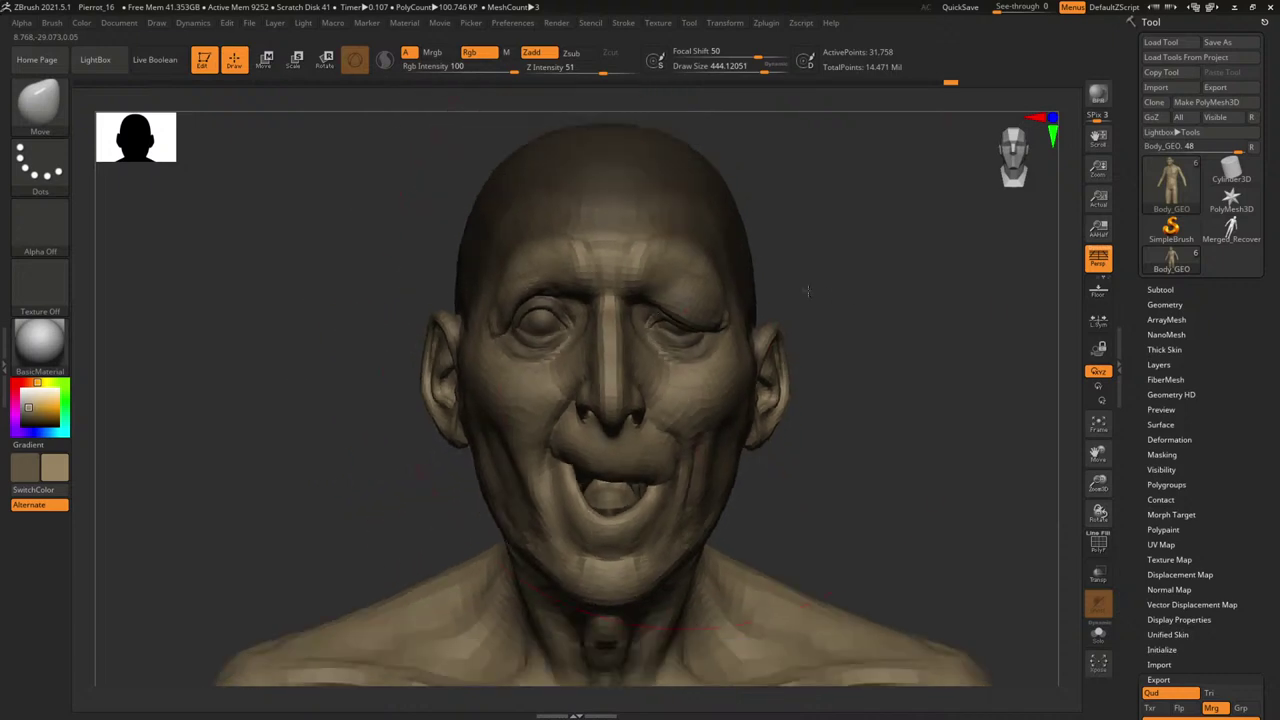
alt+drag(820, 275, 899, 207)
Return to Krita and recheck the rendered head against the painting by hiding and showing the render layer.
click(1235, 7)
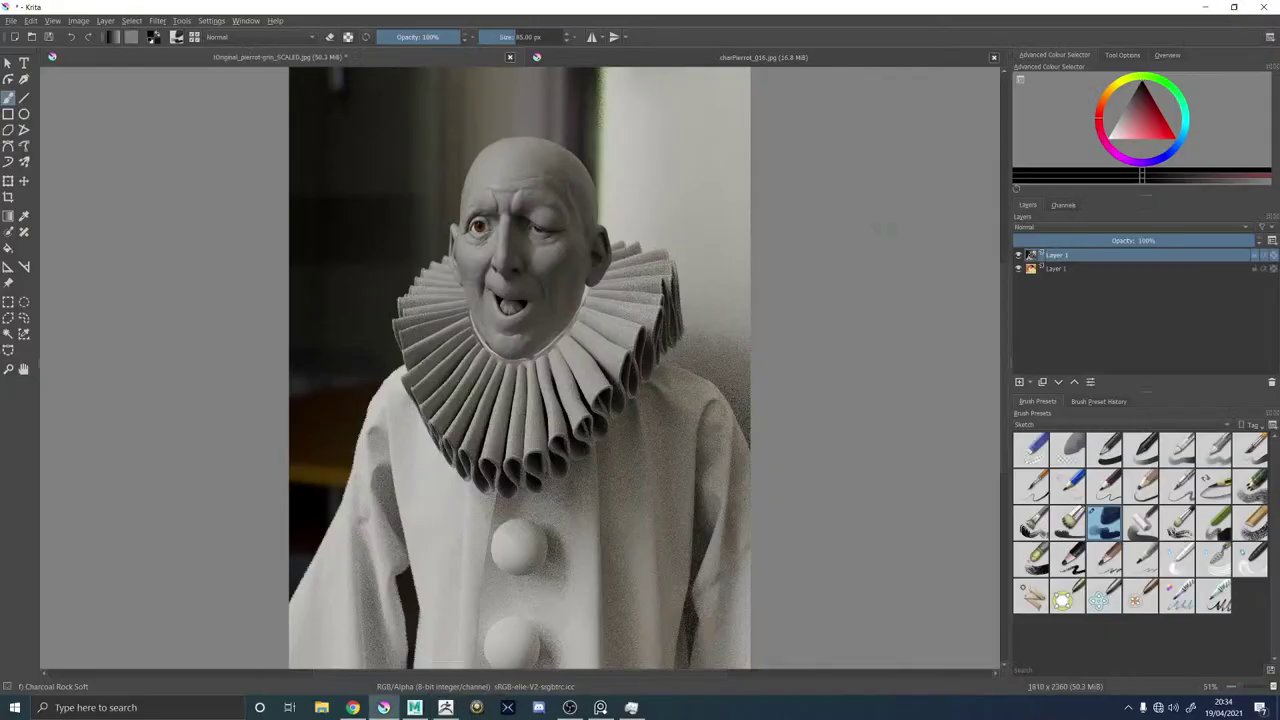
click(1018, 256)
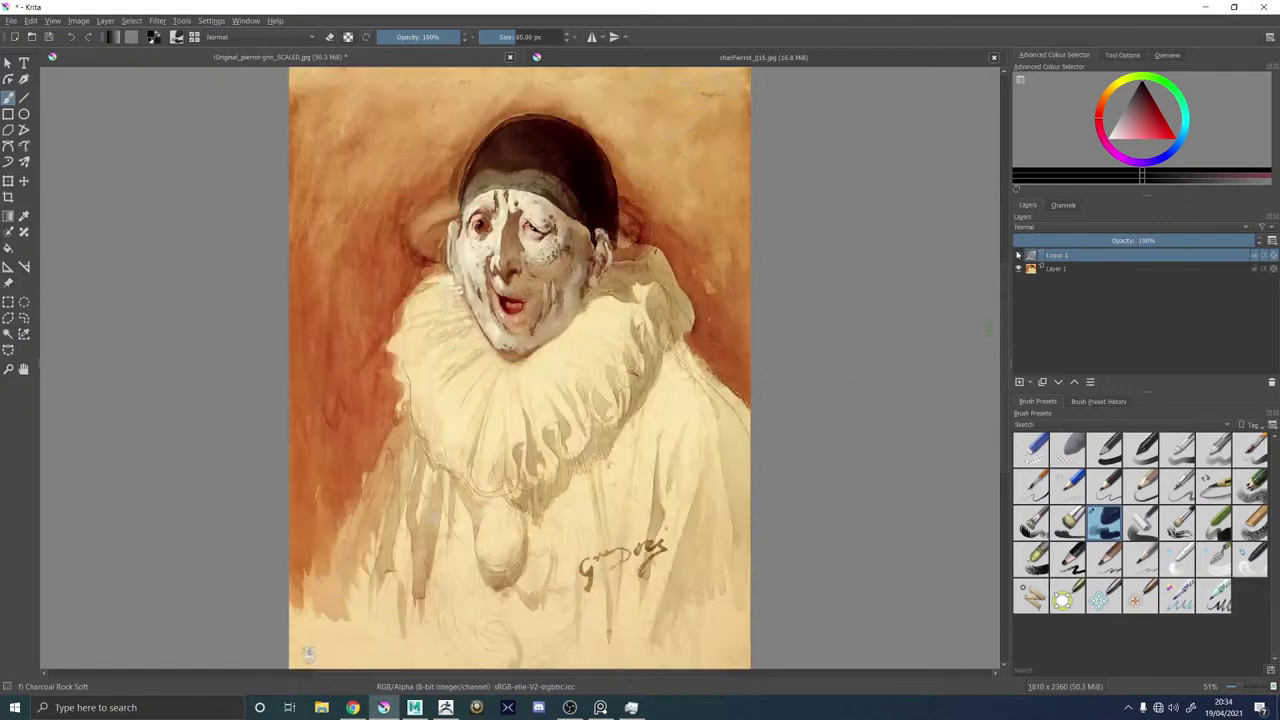
click(1018, 256)
click(1018, 256)
click(1016, 256)
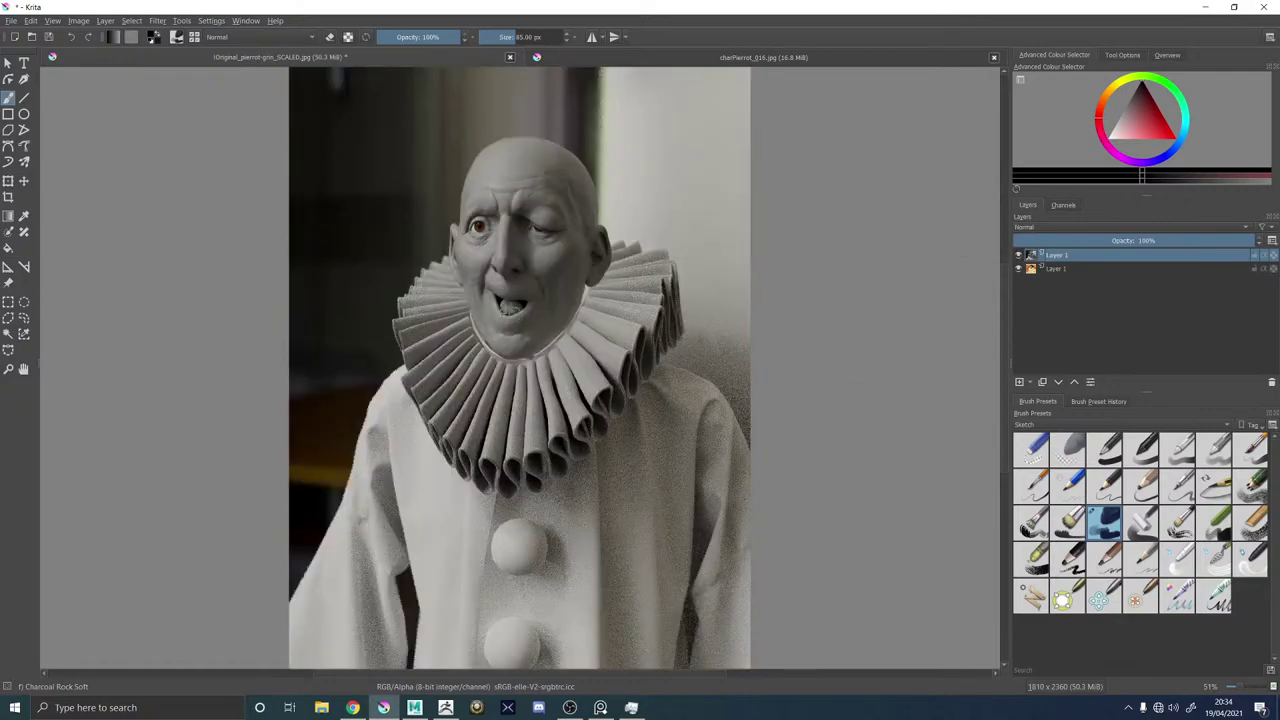
click(1018, 256)
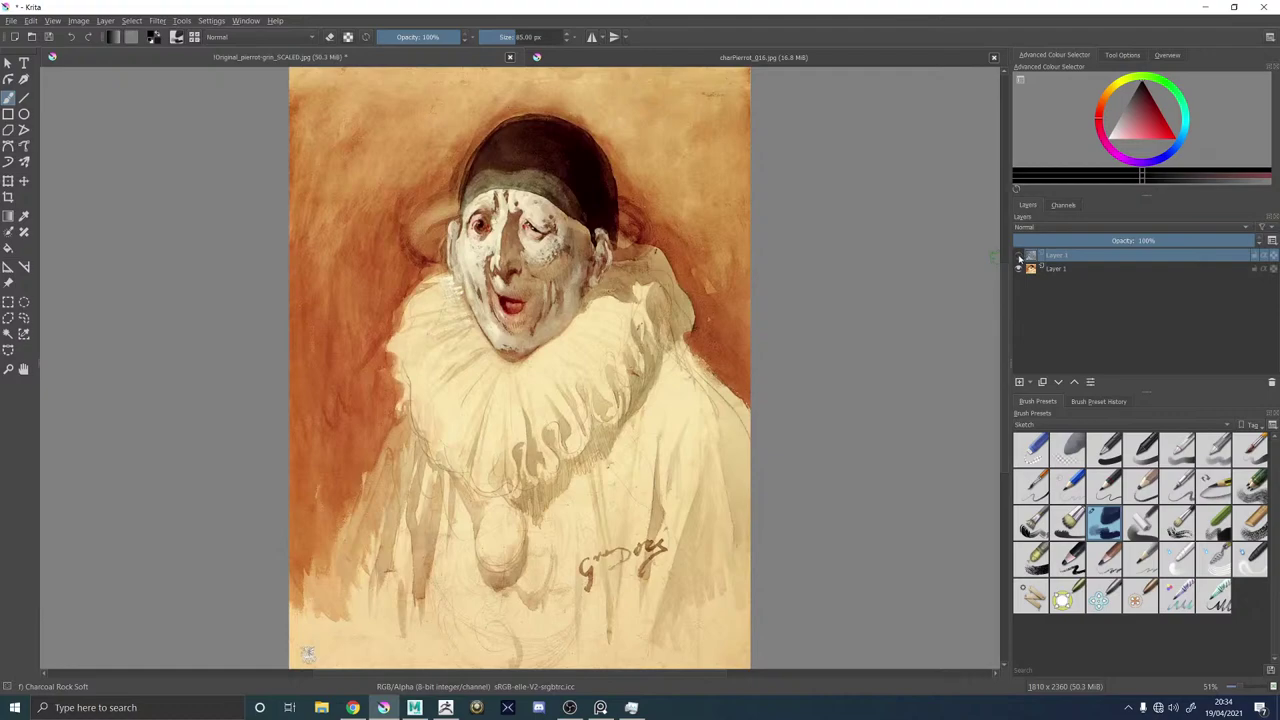
click(1018, 256)
click(1018, 256)
click(1018, 256)
click(1019, 257)
click(1019, 257)
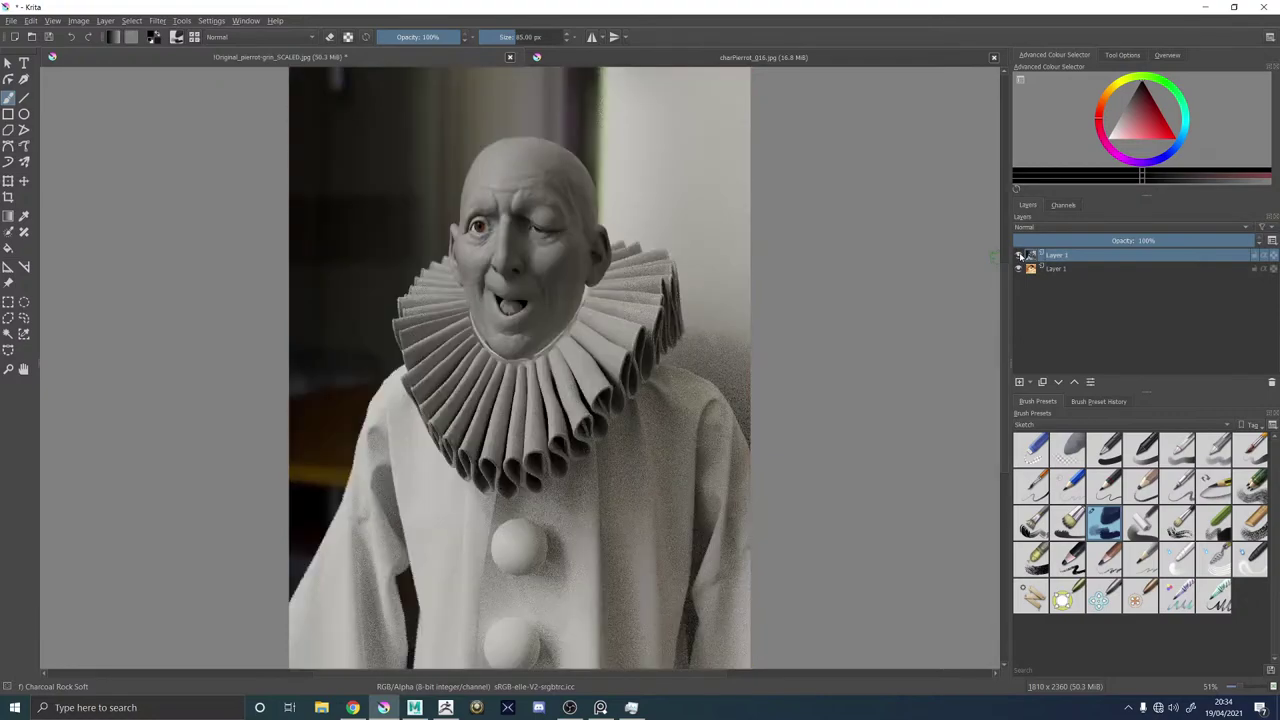
click(1019, 257)
click(1206, 8)
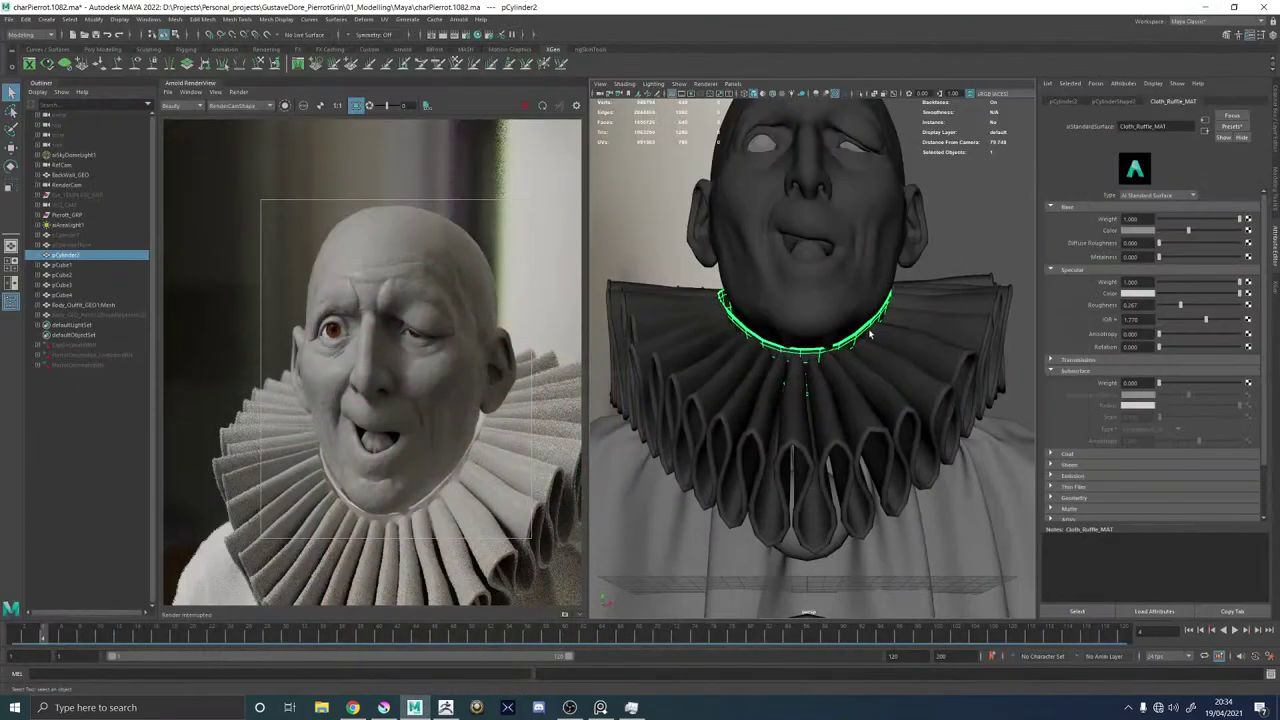
Switch to ZBrush, frame the mouth, and reduce the Move brush's draw size to about 133.
click(453, 706)
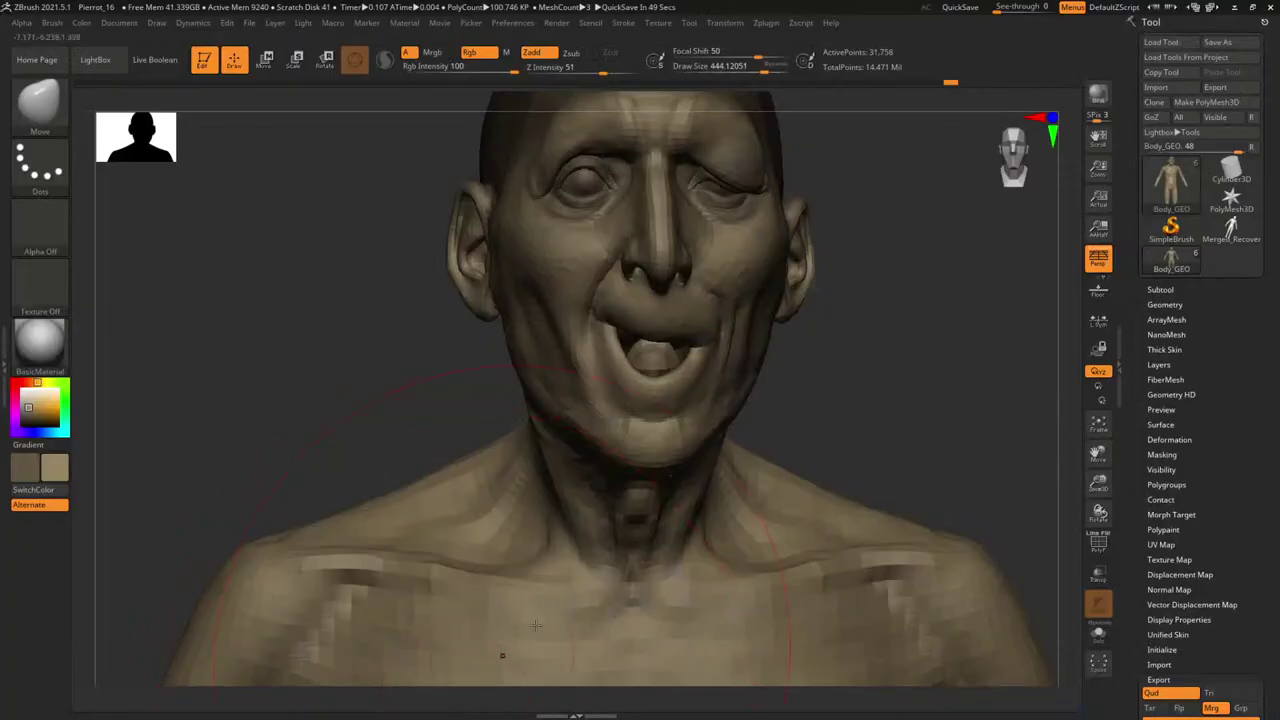
alt+drag(903, 370, 955, 402)
alt+drag(895, 434, 994, 289)
key(space)
click(681, 317)
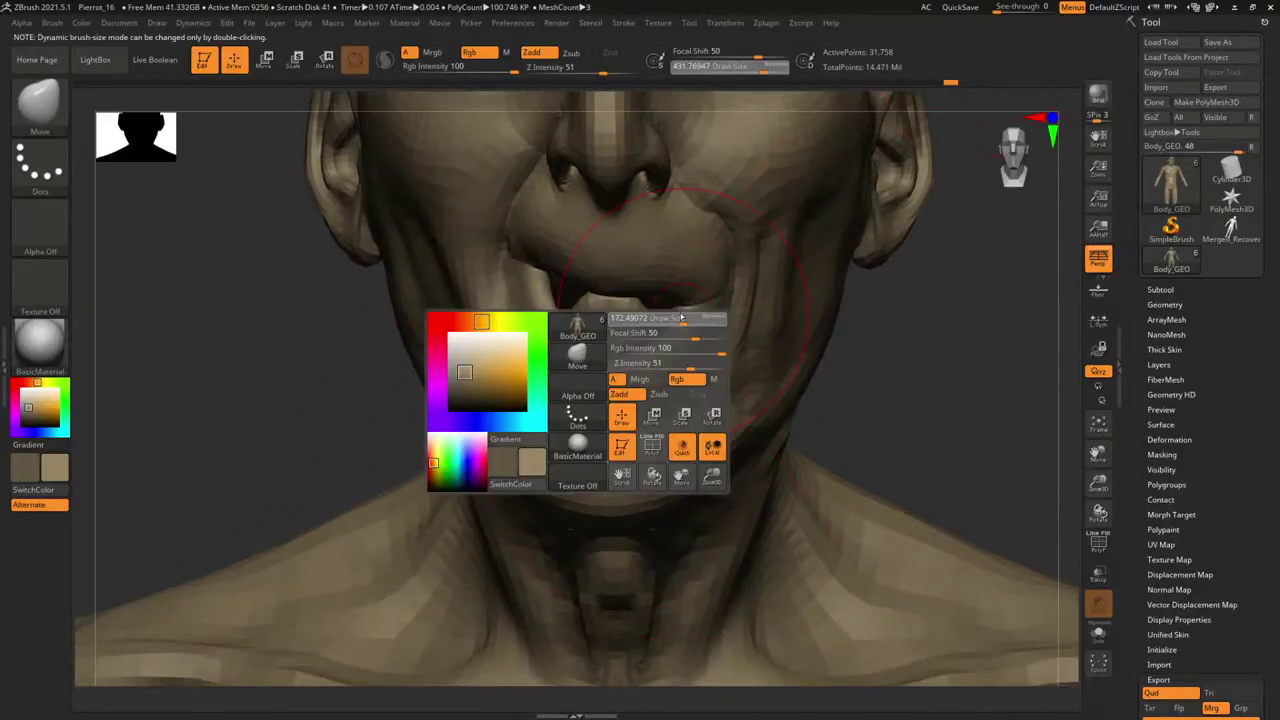
ctrl+shift+click(628, 325)
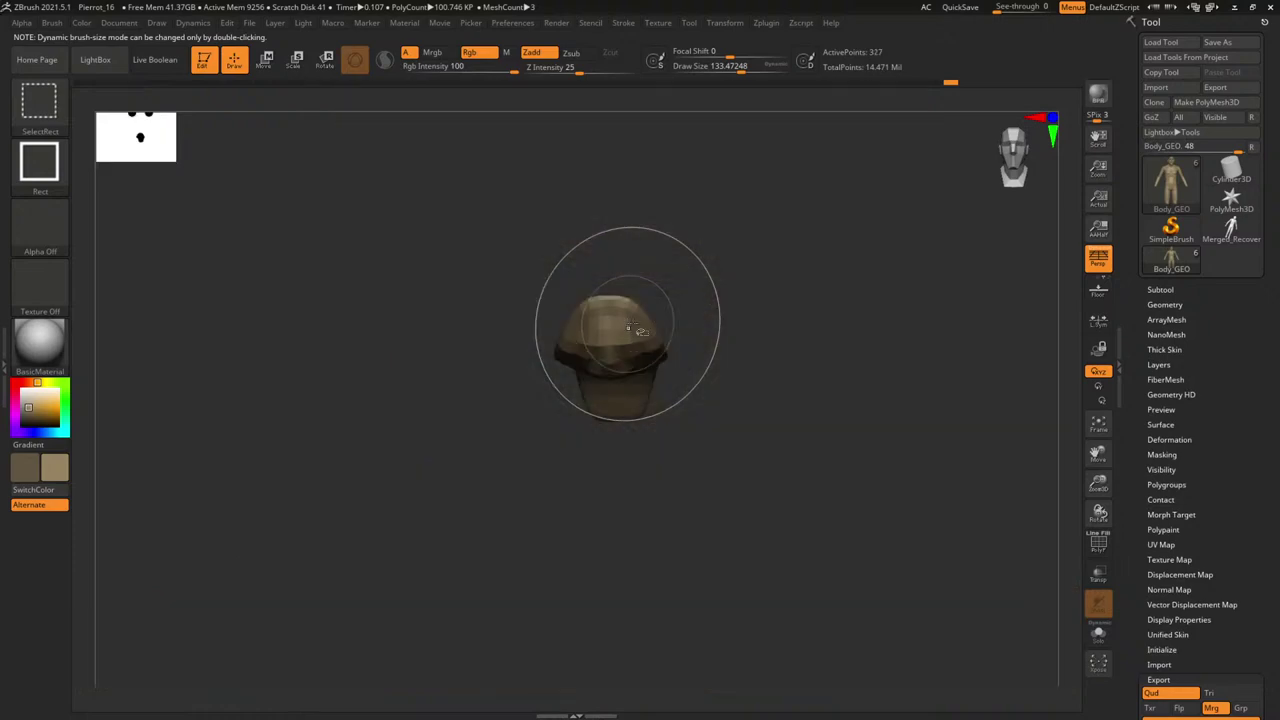
ctrl+shift+drag(963, 371, 976, 410)
ctrl+shift+drag(645, 312, 655, 315)
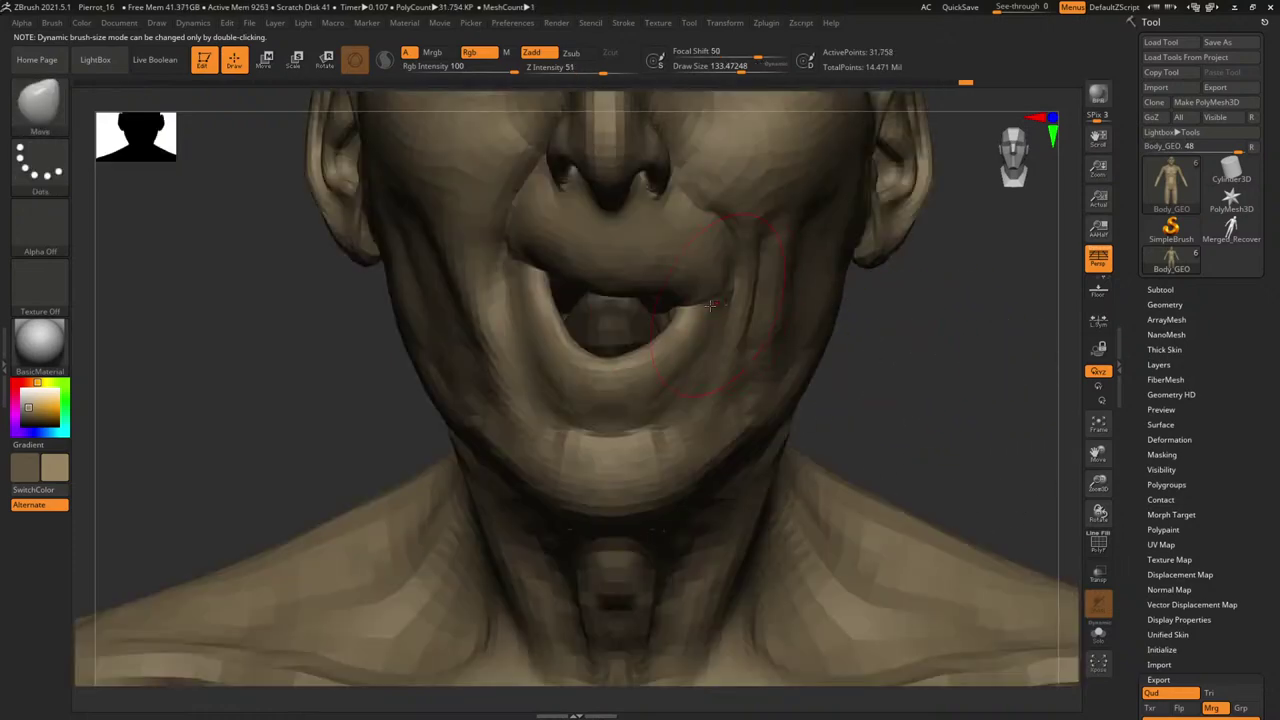
Adjust the mouth corner on the half-closed-eye side with the Move brush, reducing its draw size to about 90.
key(b)
key(m)
key(v)
key(space)
click(699, 306)
drag(698, 306, 698, 306)
key([)
drag(872, 385, 735, 365)
key(space)
click(662, 292)
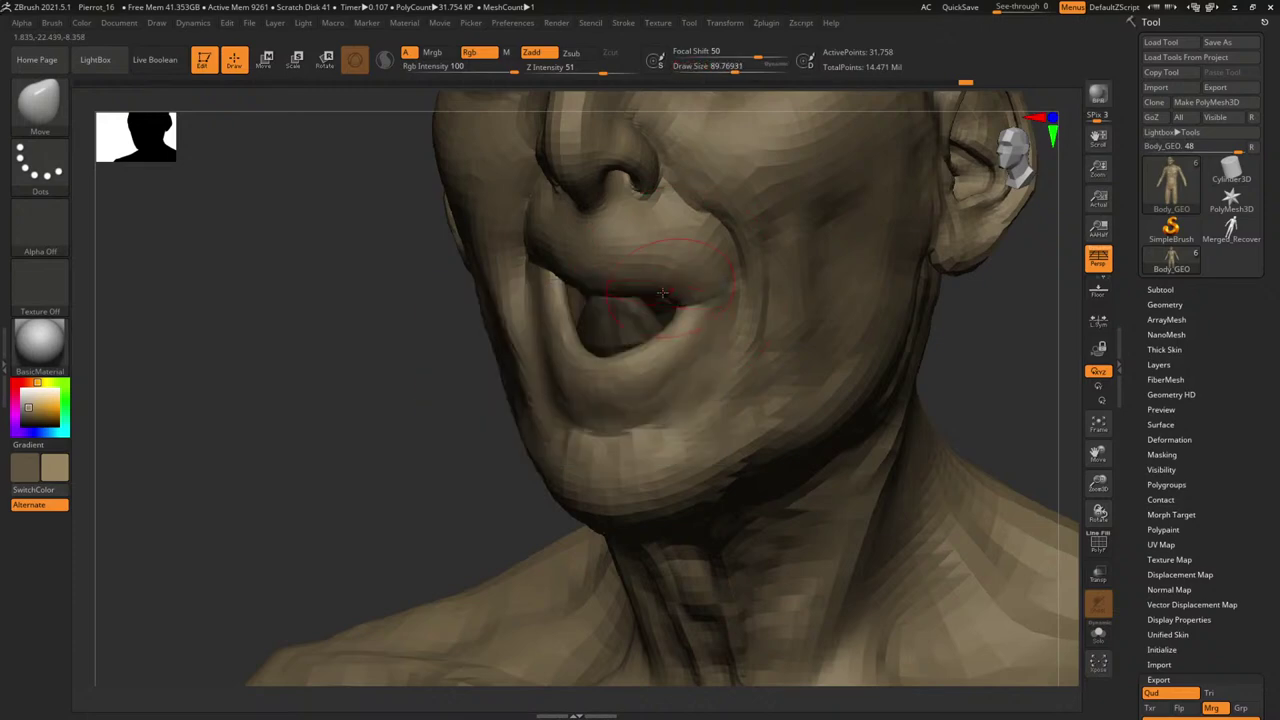
shift+drag(1031, 352, 1055, 357)
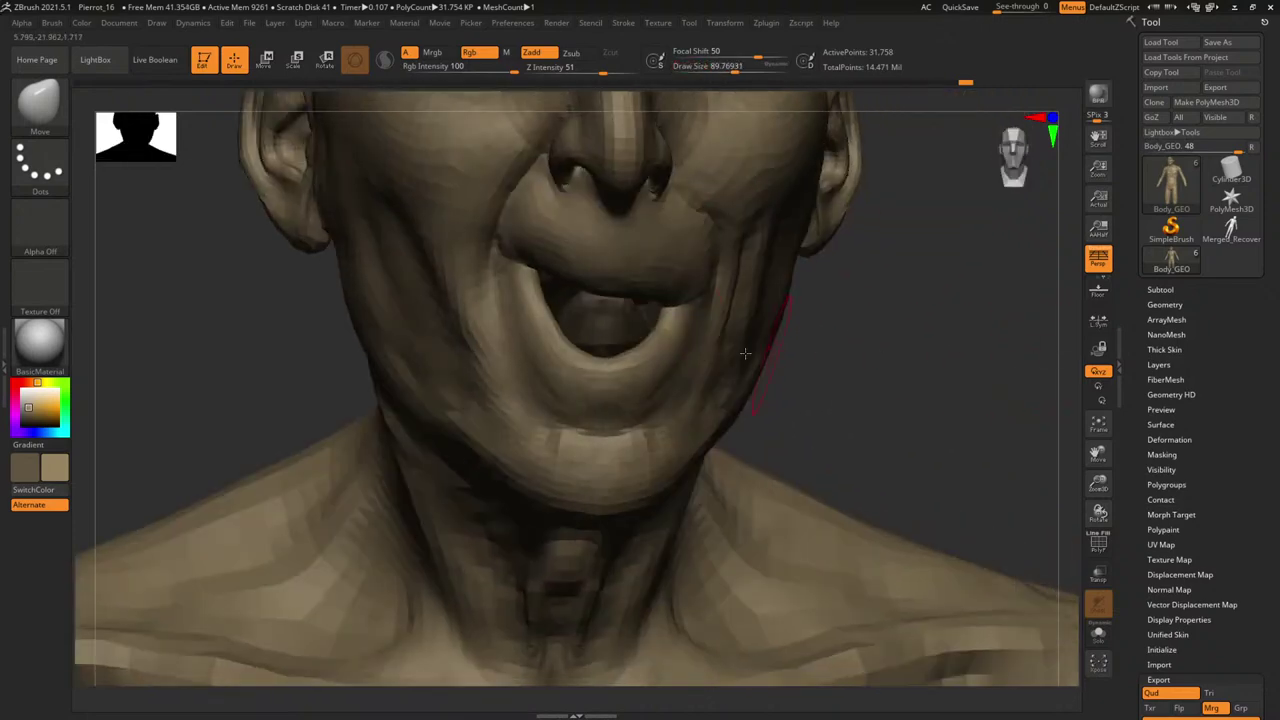
drag(931, 329, 886, 354)
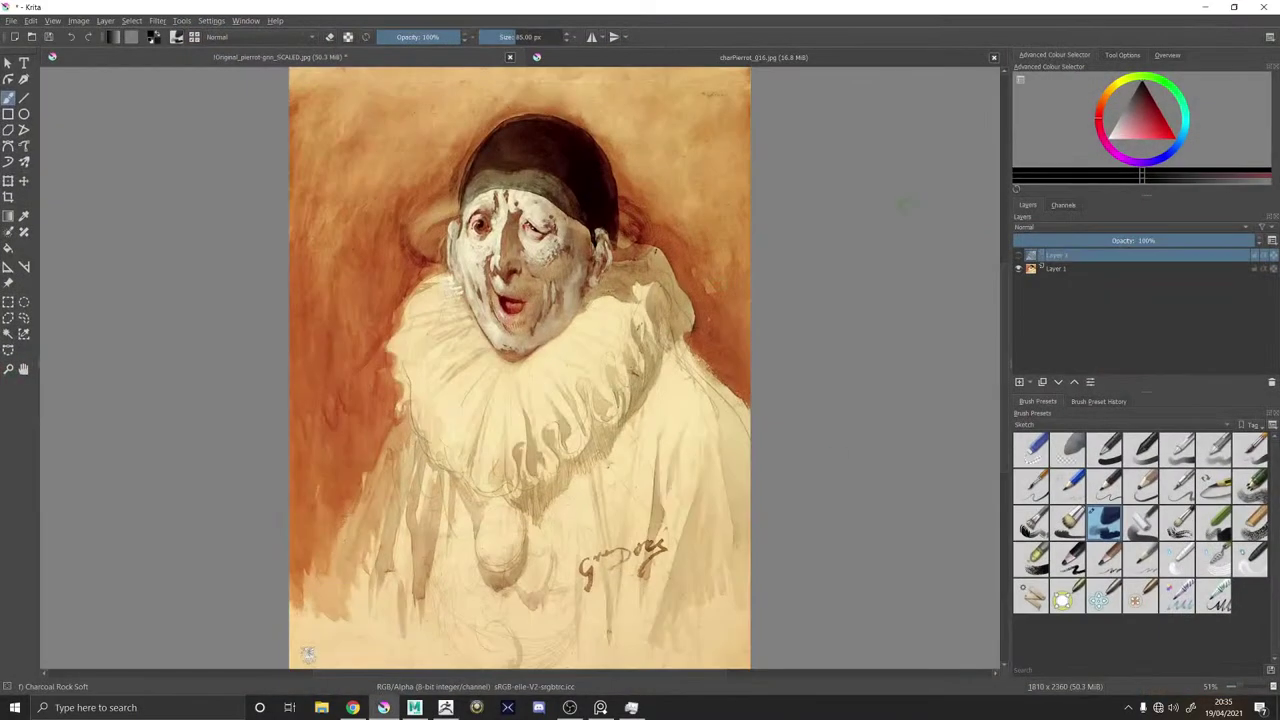
Compare the mouth shape in the render with the painting in Krita by toggling the render layer on and off.
click(1019, 256)
click(1019, 256)
click(1019, 256)
click(1019, 256)
click(1019, 256)
click(1019, 256)
click(1019, 256)
click(1019, 256)
click(1019, 256)
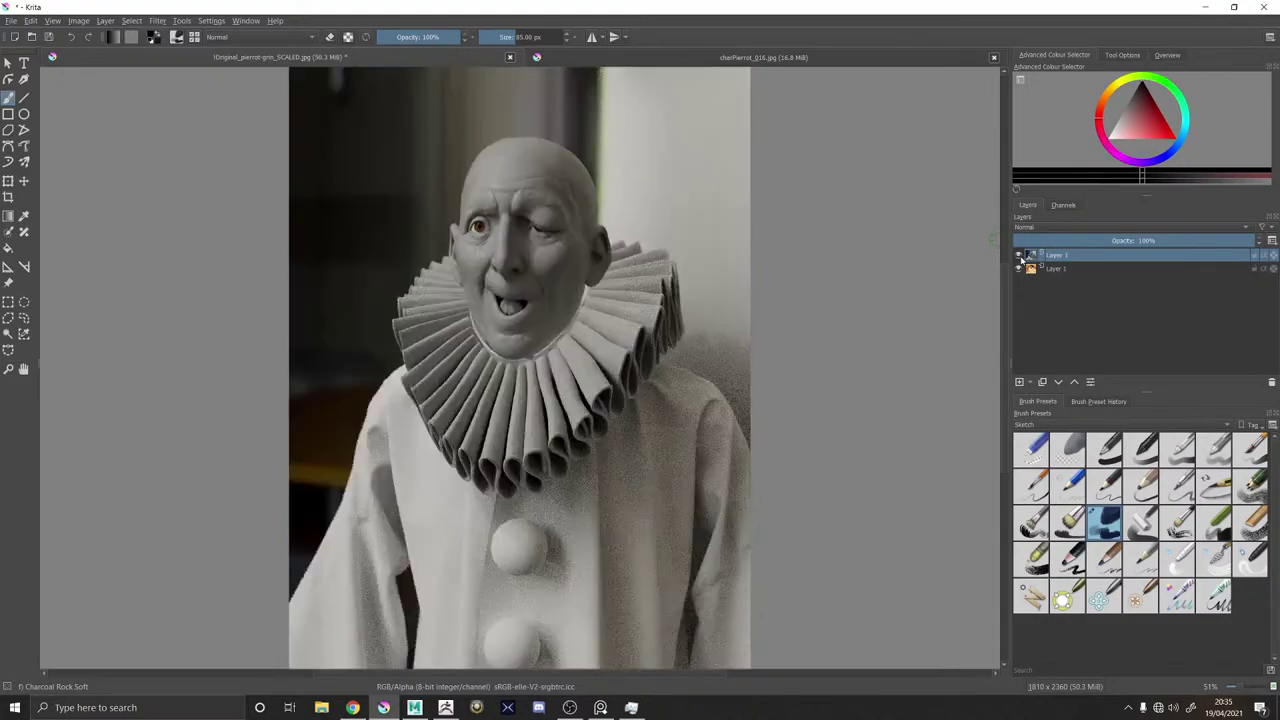
click(1019, 256)
click(1019, 256)
click(1019, 256)
click(1019, 256)
click(1019, 256)
click(1019, 256)
click(1019, 256)
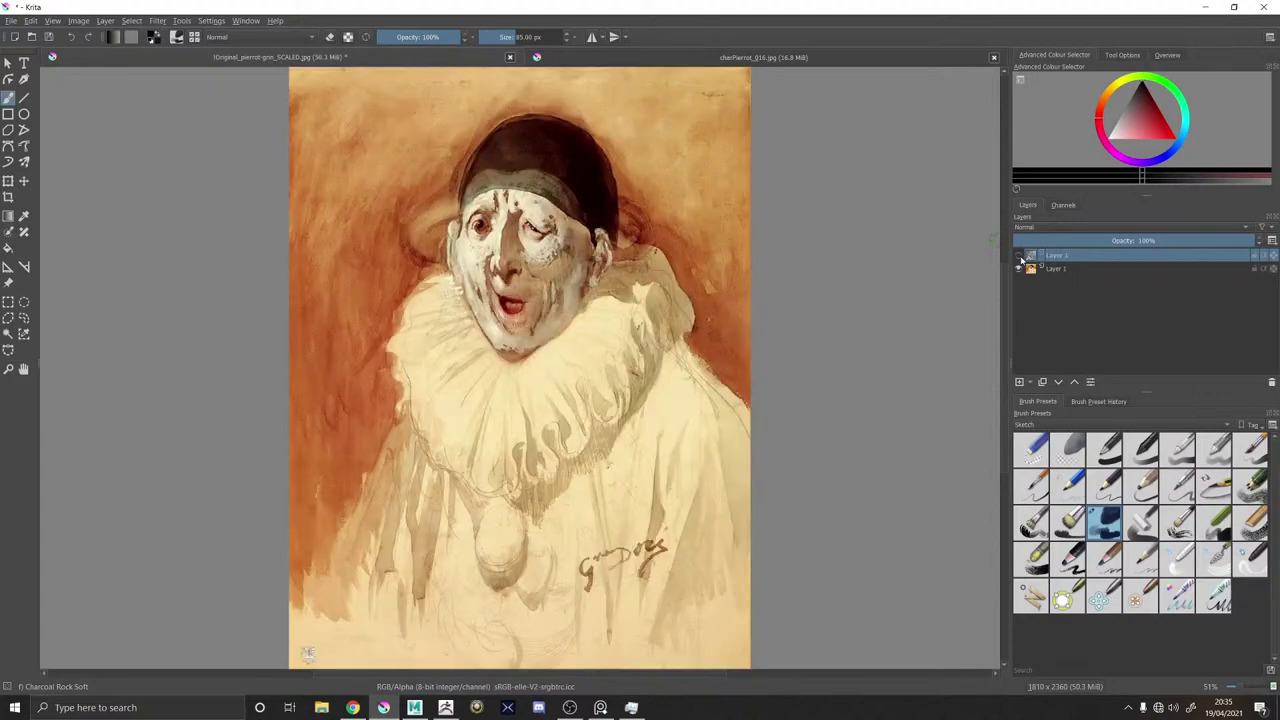
click(1019, 256)
click(1019, 256)
click(1019, 256)
click(1019, 256)
click(1019, 256)
click(1019, 256)
click(1019, 256)
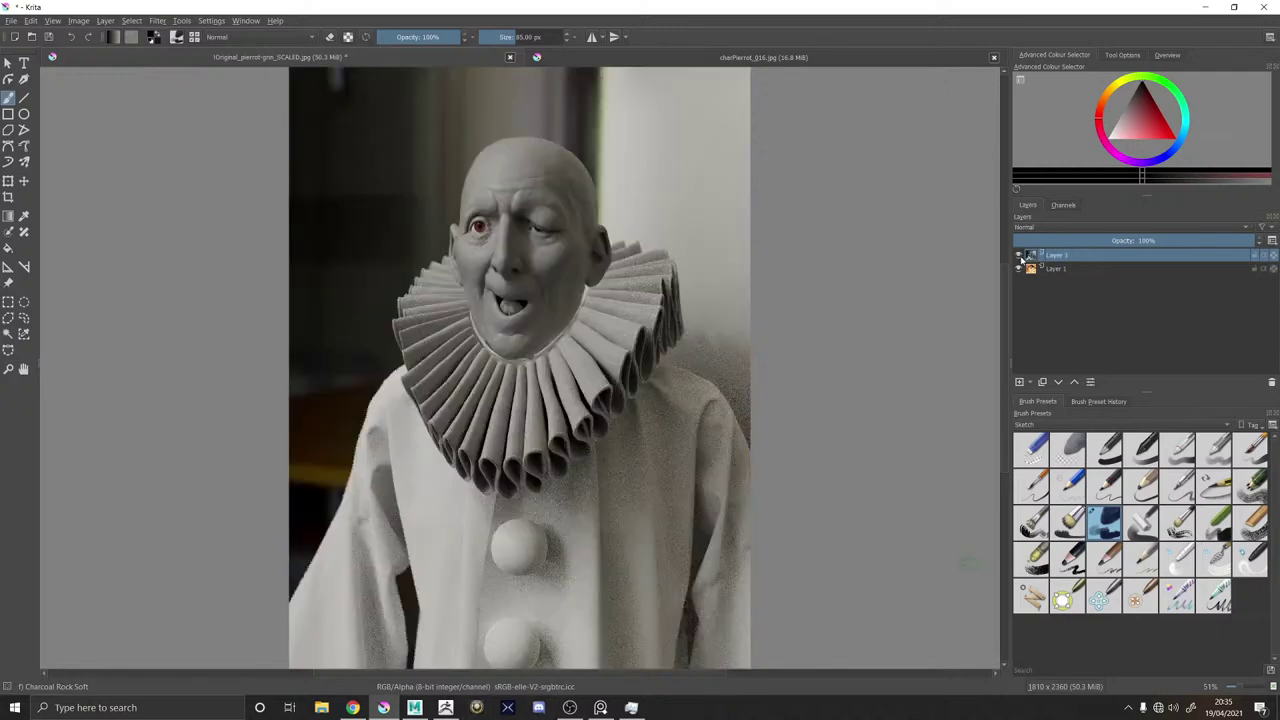
click(1019, 256)
click(1019, 256)
Switch to ZBrush and reshape the lower lip with the Move brush, enlarging its draw size to about 149.
click(445, 707)
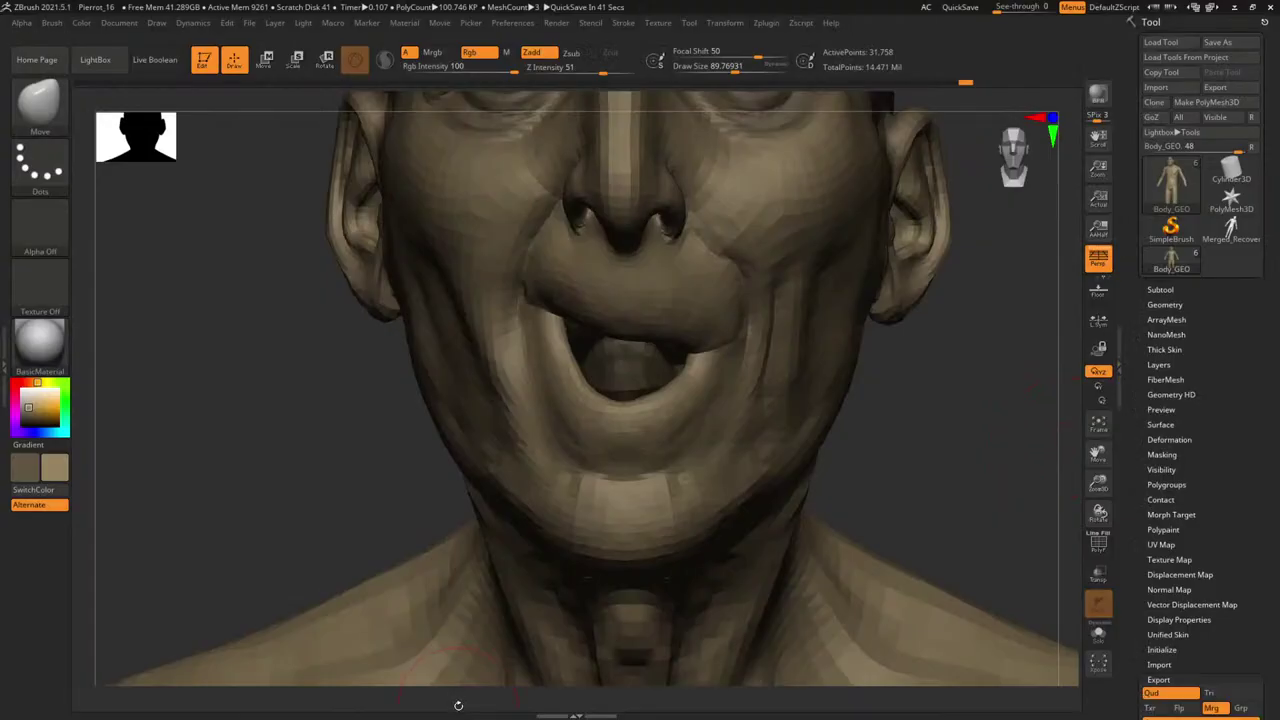
key(b)
mouse_move(982, 364)
mouse_down()
mouse_move(972, 382)
mouse_move(982, 374)
mouse_up()
key(m)
key(v)
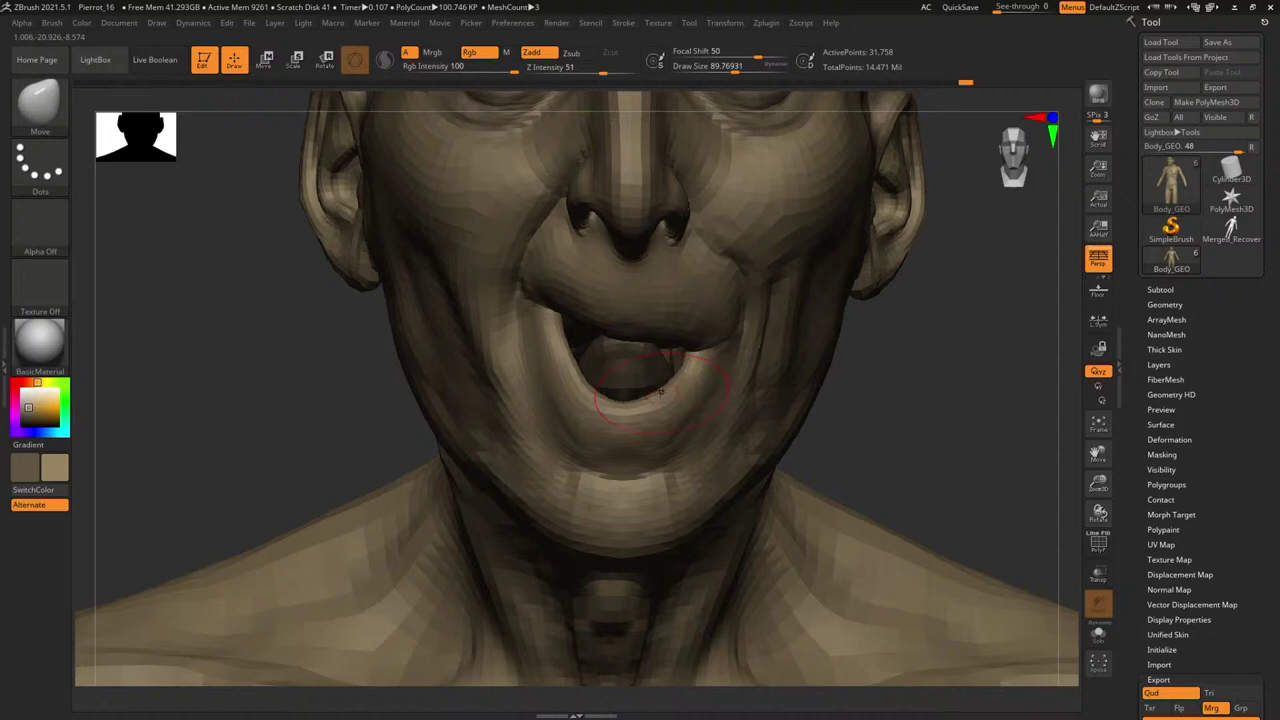
drag(660, 391, 665, 399)
key(space)
click(692, 375)
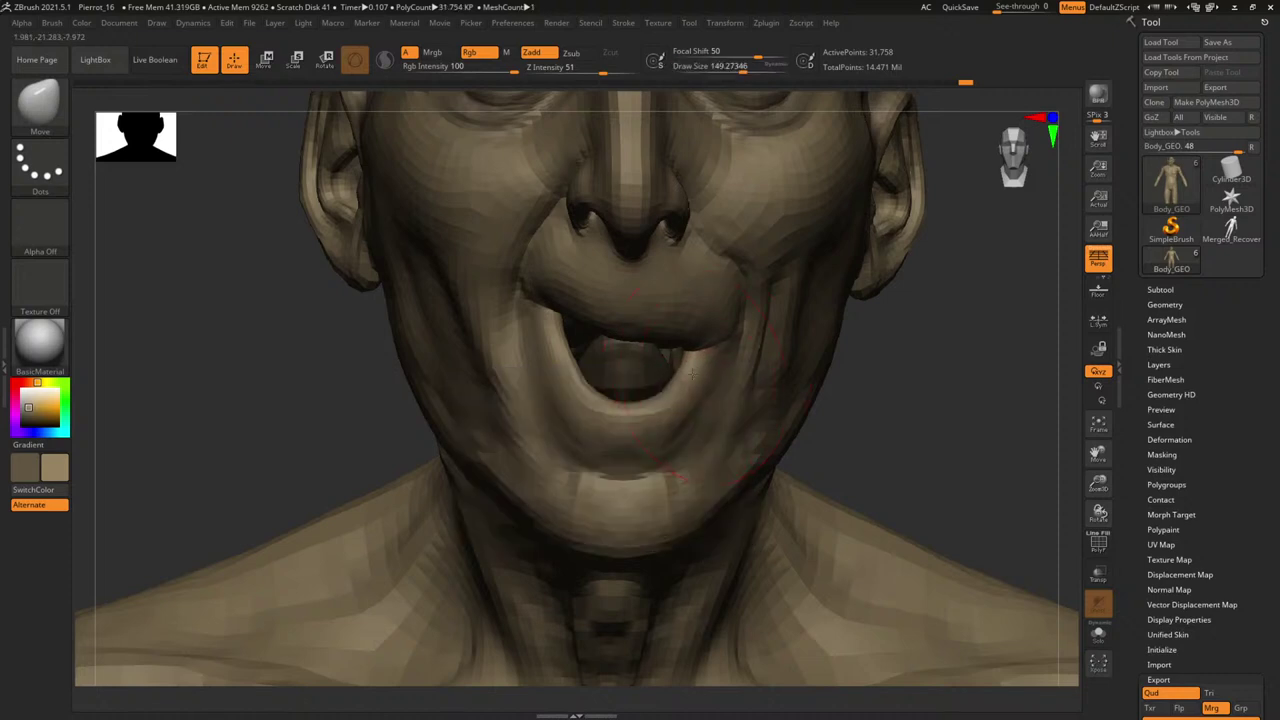
mouse_move(886, 376)
mouse_down()
mouse_move(918, 378)
mouse_move(552, 319)
mouse_up()
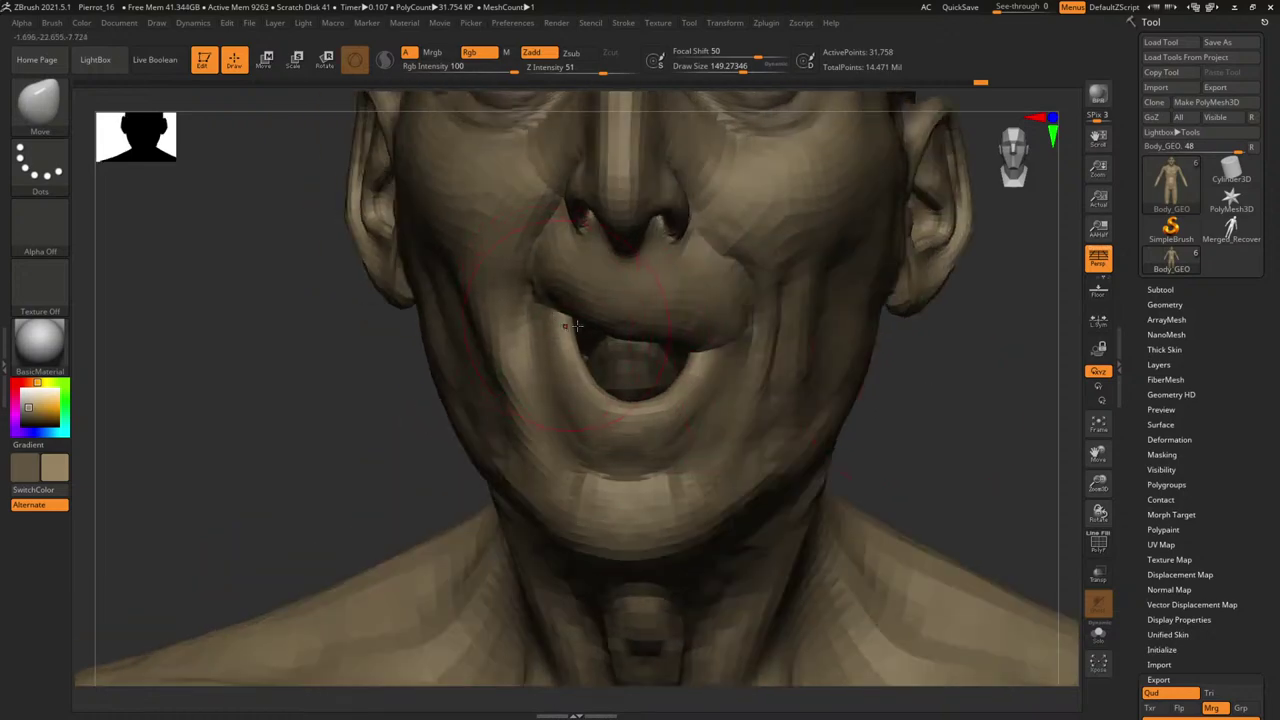
Set the Move brush's draw size to about 110 and nudge the lower lip's edge on the open-eye side.
mouse_move(977, 430)
alt+mouse_down()
mouse_move(780, 311)
mouse_move(794, 349)
mouse_move(973, 373)
mouse_move(953, 370)
mouse_move(962, 362)
alt+mouse_up()
key(space)
drag(506, 446, 498, 446)
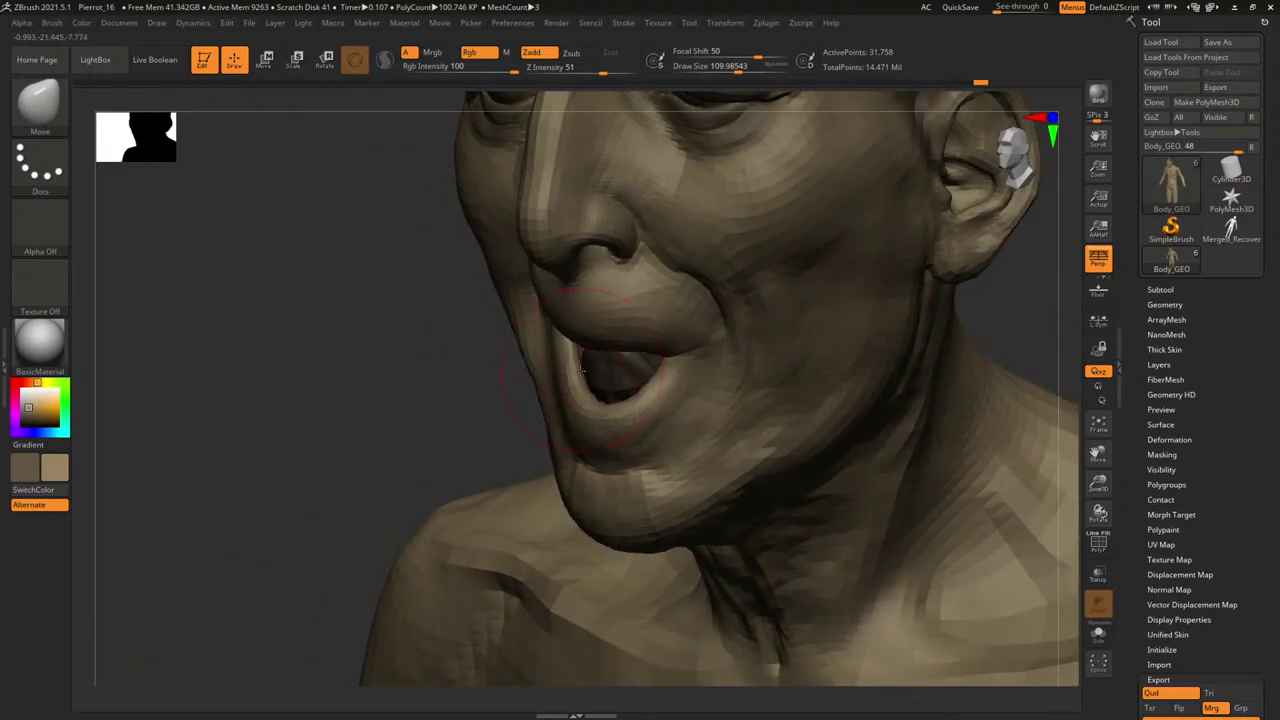
drag(565, 390, 562, 391)
shift+drag(419, 471, 560, 460)
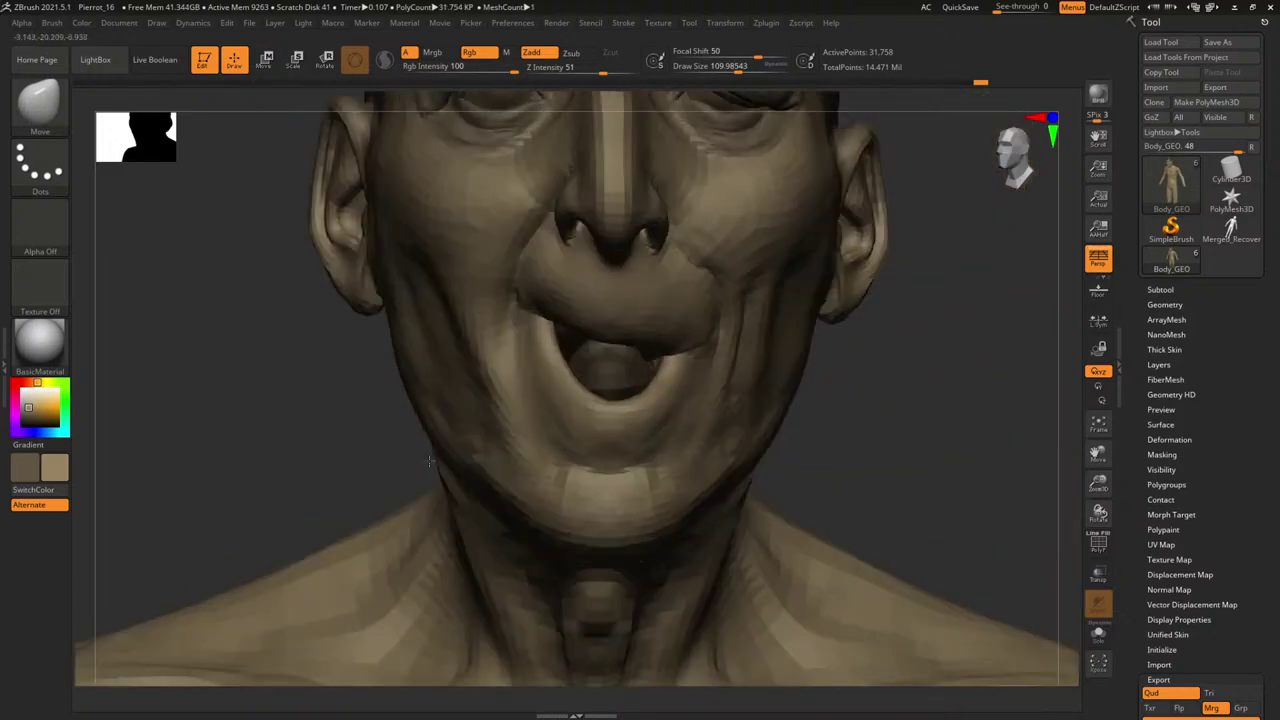
Reduce the Move brush's draw size to about 69 and adjust the mouth corner on the open-eye side.
alt+drag(929, 413, 978, 400)
key(space)
drag(540, 320, 533, 319)
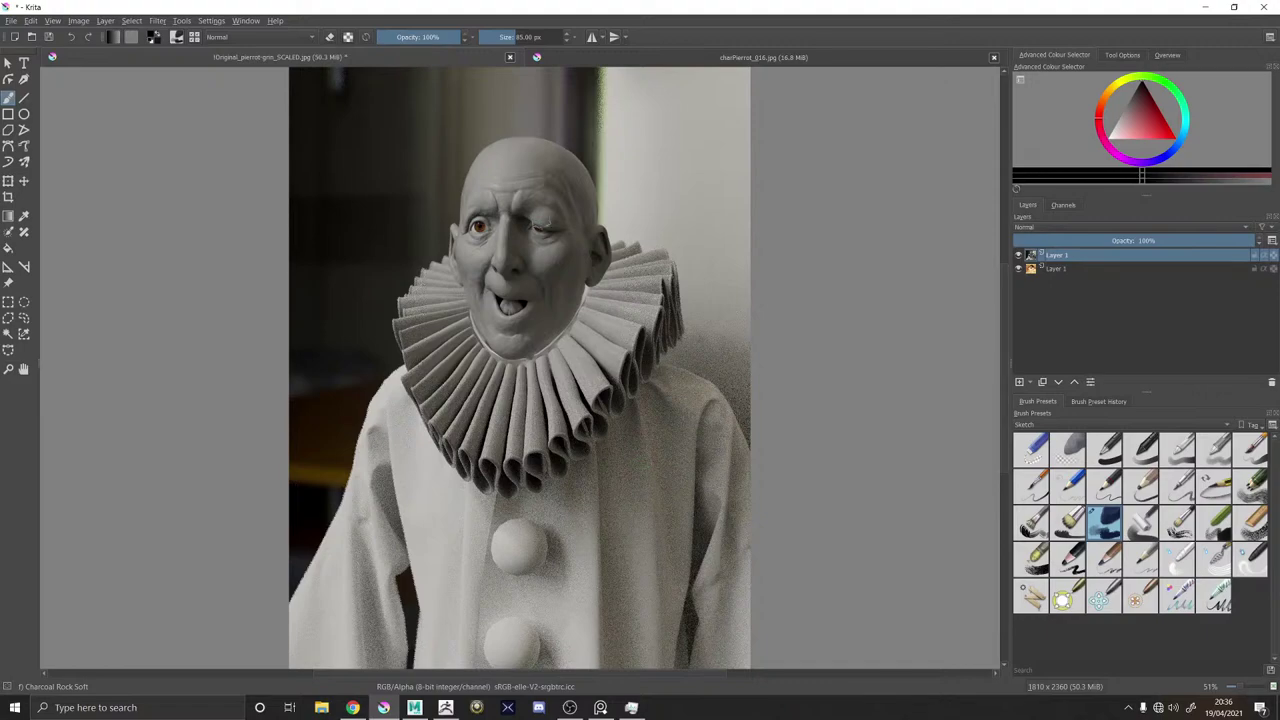
Compare the rendered mouth with the painting in Krita by toggling the render layer's visibility.
click(1018, 256)
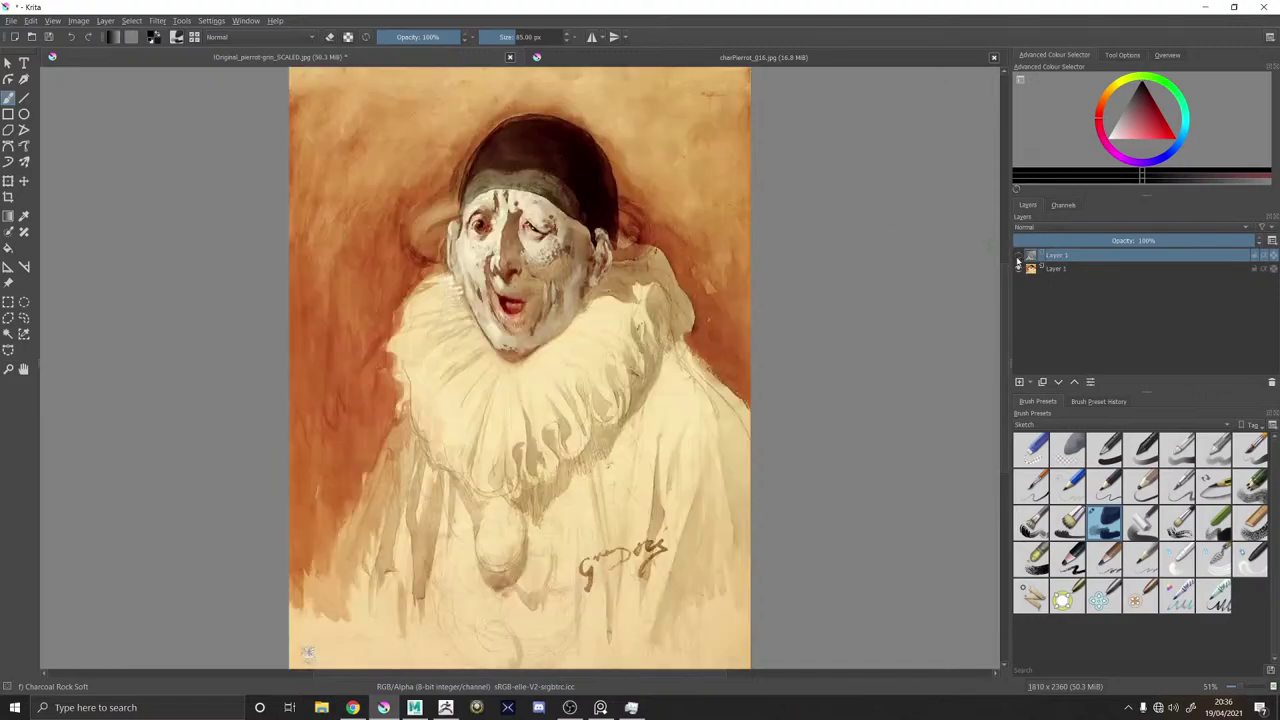
click(1018, 256)
click(1018, 256)
click(1018, 256)
click(1018, 258)
Switch to ZBrush and reshape the mouth corner on the open-eye side with the Move brush, enlarging its draw size to about 110.
click(446, 707)
drag(909, 334, 557, 298)
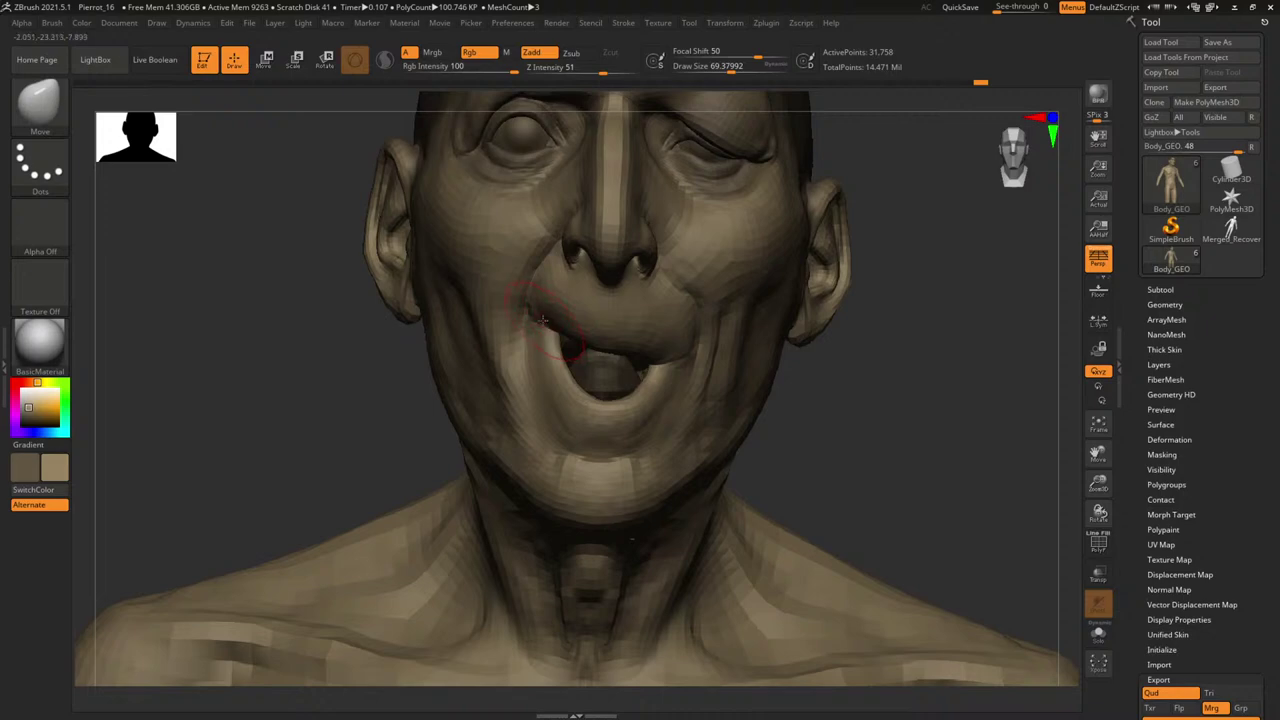
key(bracketright)
key(bracketright)
Build up the fold at the open-eye side's mouth corner with the ClayBuildup brush, reducing its draw size to about 76.
key(b)
drag(954, 400, 834, 424)
key(c)
key(b)
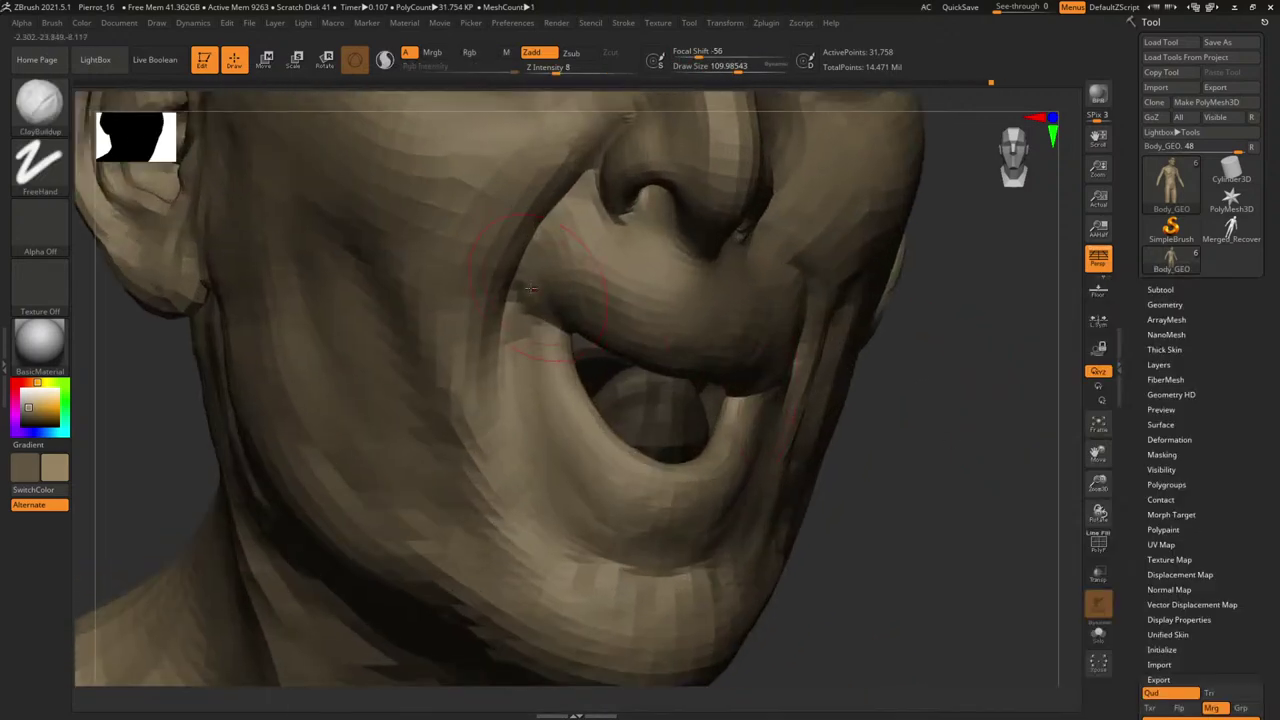
key(bracketleft)
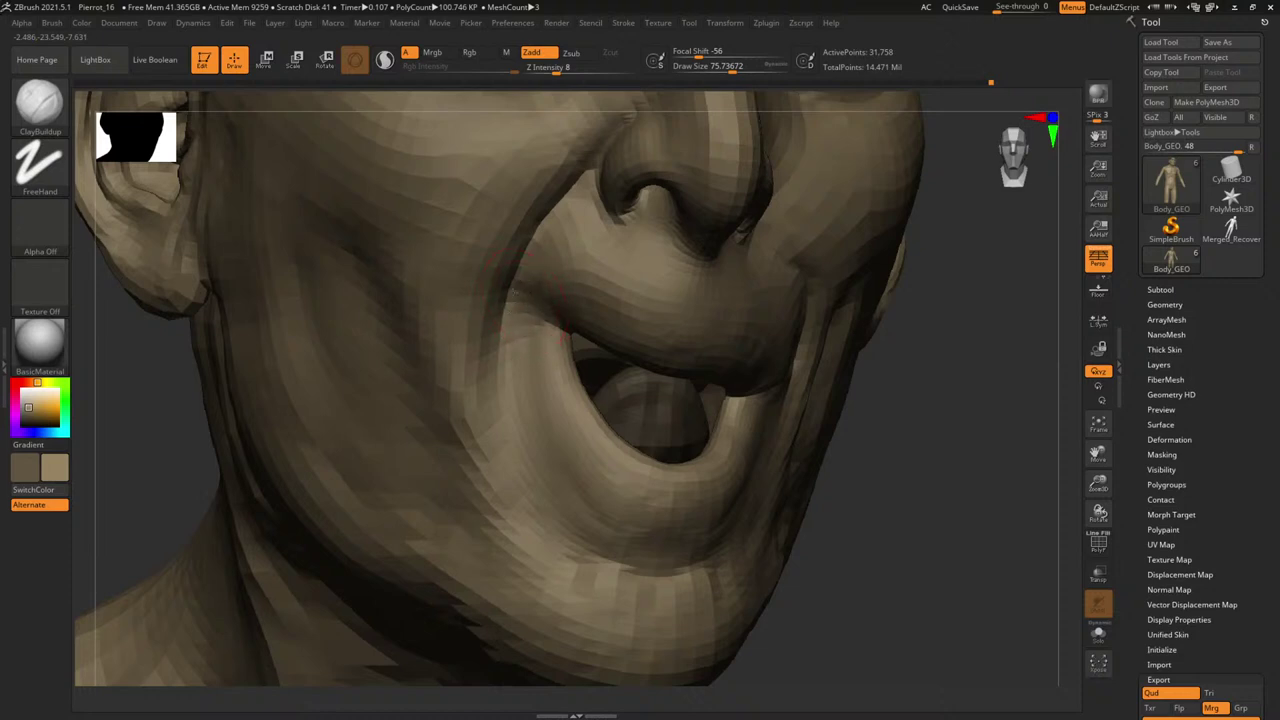
Raise the head one subdivision level and refine the mouth corner with ClayBuildup at a draw size of about 50.
mouse_move(1062, 432)
mouse_down()
mouse_move(1006, 424)
mouse_move(1030, 424)
mouse_up()
key(d)
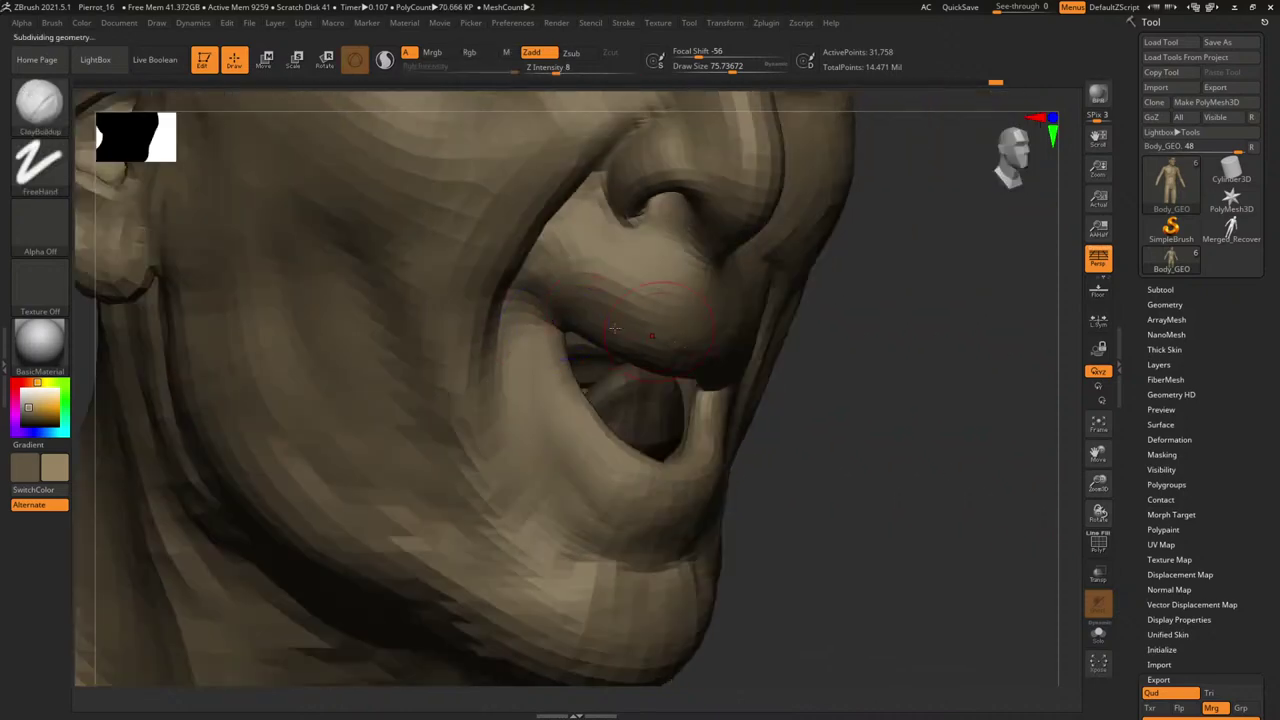
key(space)
drag(536, 317, 529, 317)
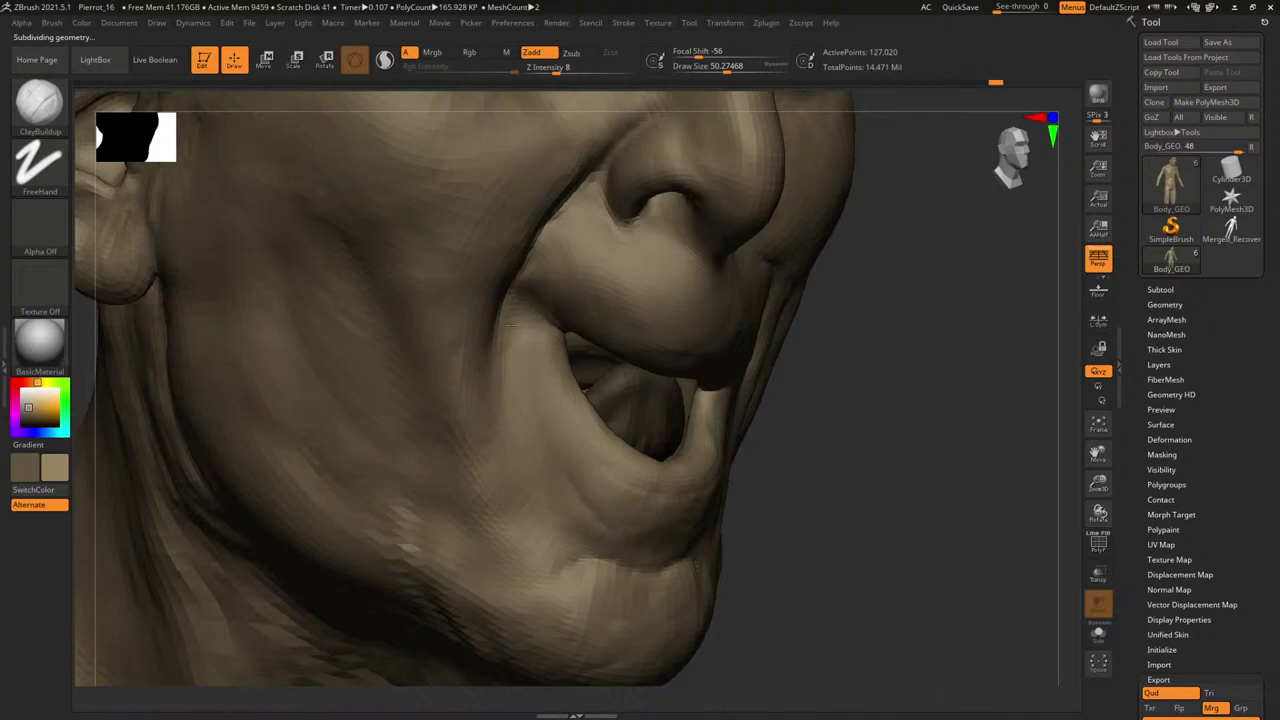
alt+drag(806, 383, 746, 346)
drag(846, 324, 998, 424)
right_drag(998, 425, 518, 311)
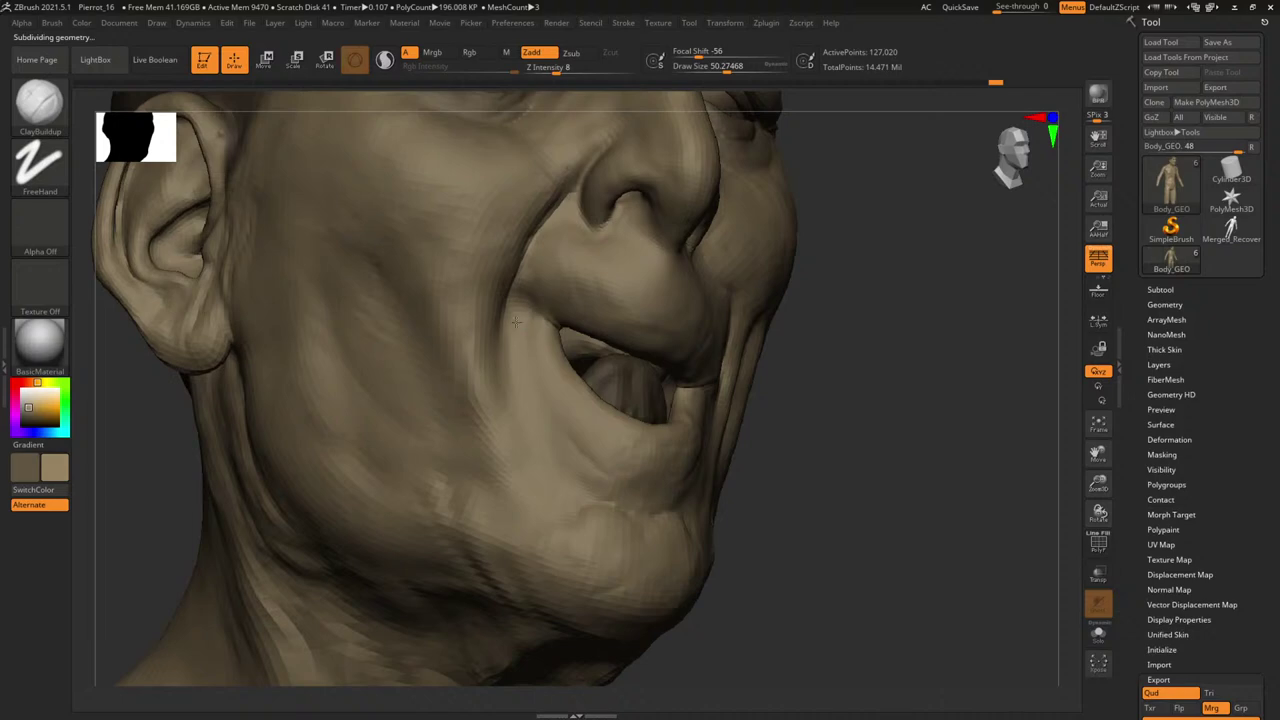
Reduce the draw size to about 37 and refine and smooth the crease around the open-eye side's mouth corner.
key(space)
drag(533, 302, 528, 291)
mouse_move(716, 294)
right_down()
mouse_move(945, 422)
mouse_move(843, 392)
right_up()
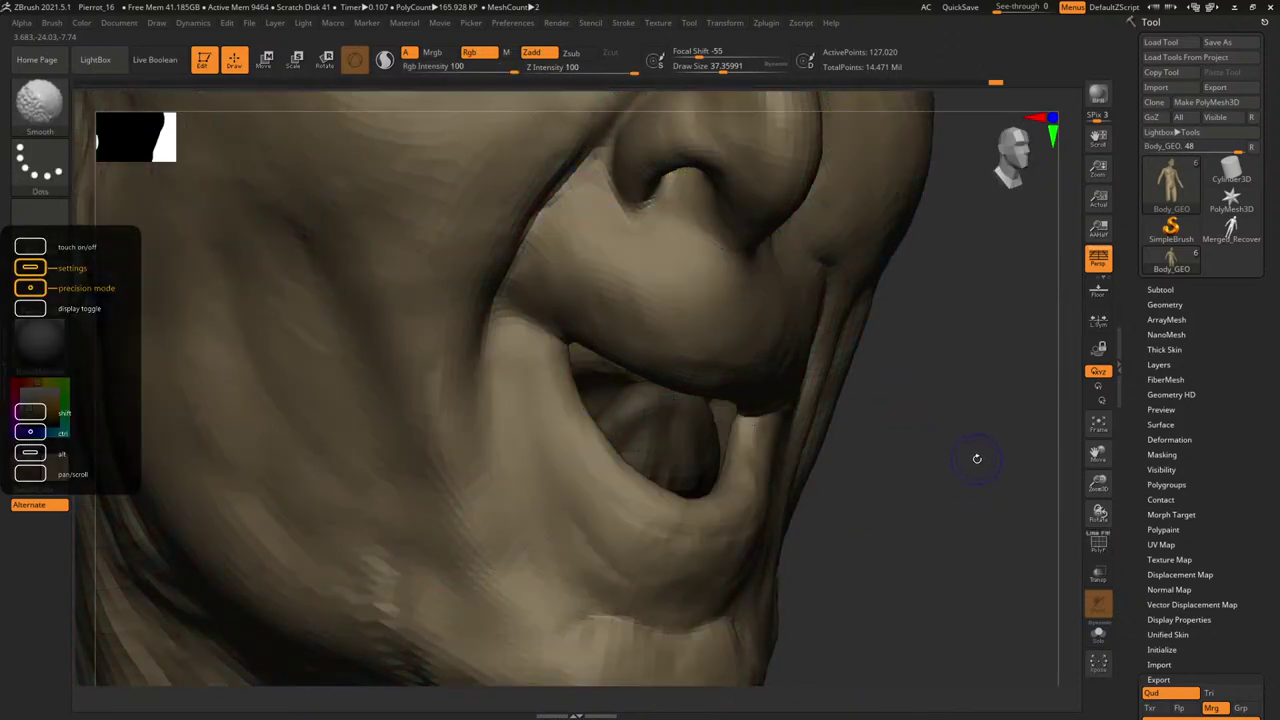
mouse_move(974, 454)
right_down()
mouse_move(840, 380)
mouse_move(880, 366)
mouse_move(906, 389)
mouse_move(891, 366)
mouse_move(887, 419)
mouse_move(1003, 494)
right_up()
key(ctrl+d)
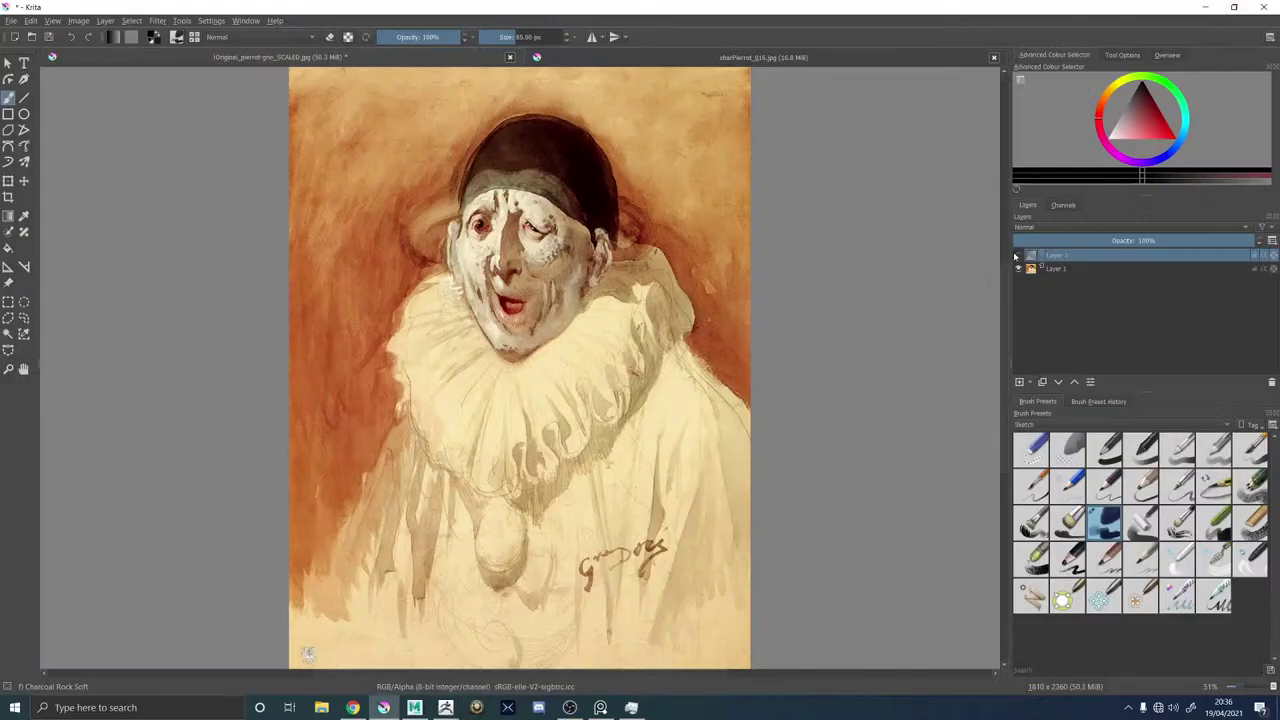
Compare the face and jaw in the render with the painting in Krita by repeatedly toggling the render layer.
click(1018, 256)
click(1018, 256)
click(1018, 256)
click(1018, 256)
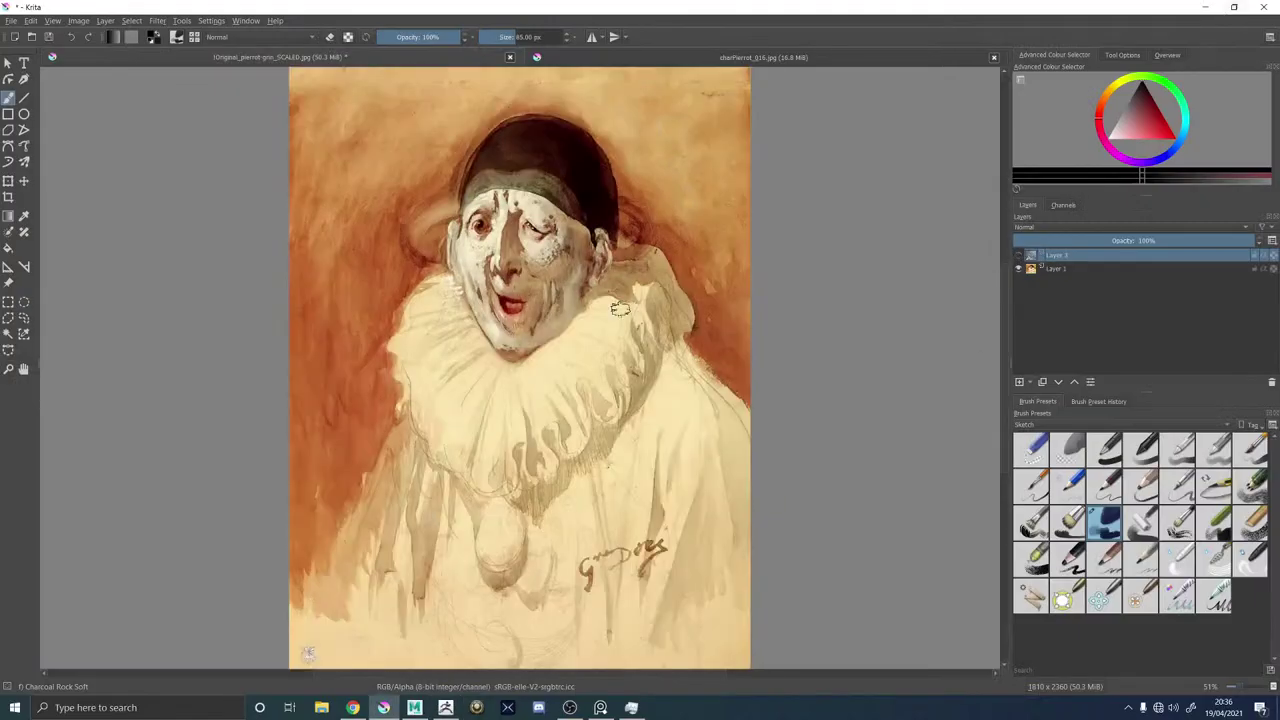
click(1018, 256)
click(1018, 256)
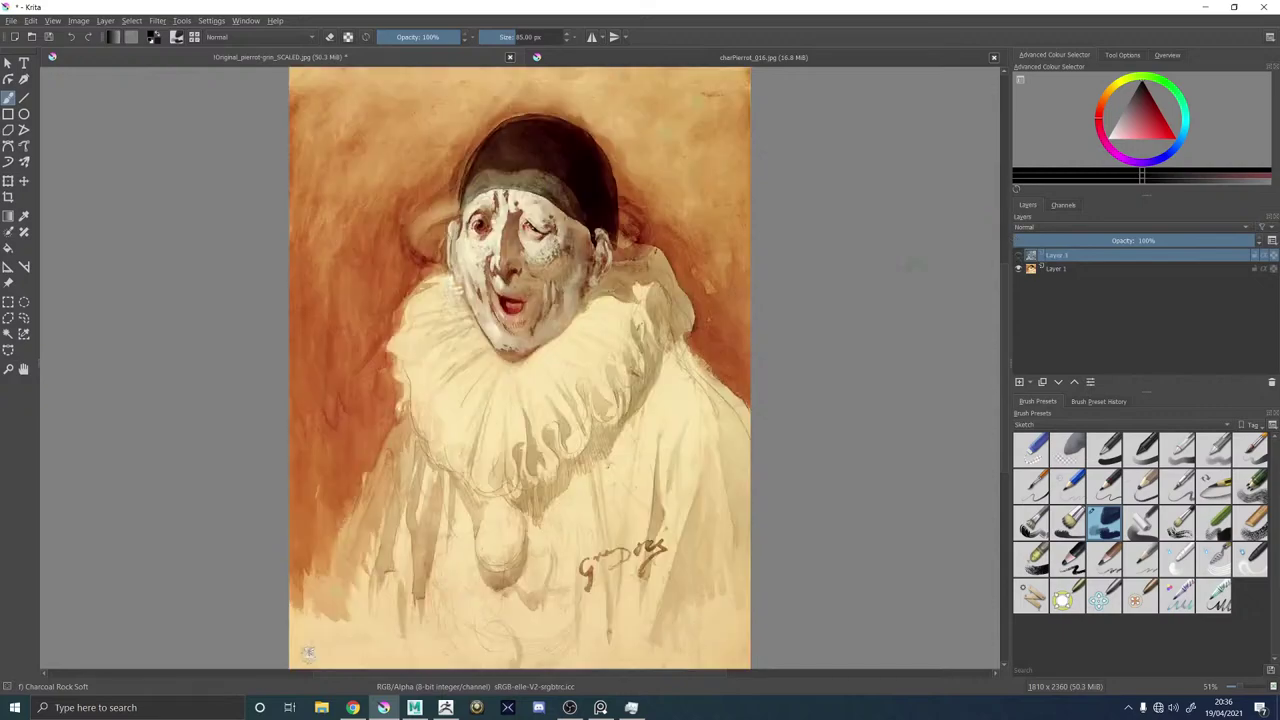
click(1018, 256)
click(1018, 256)
click(1018, 256)
click(1018, 256)
Switch to ZBrush, drop to the lower subdivision level and reshape the open-eye side's jaw with the Move brush at draw size about 205.
click(446, 709)
key(shift+d)
key(shift+d)
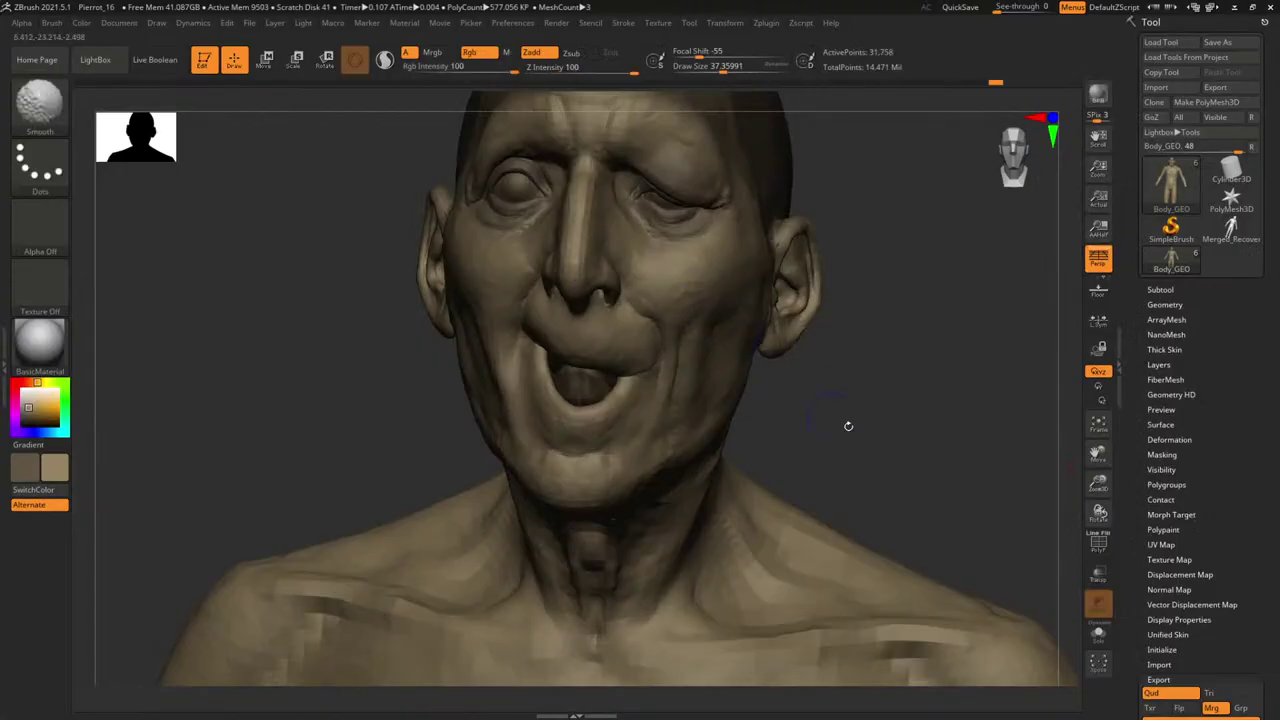
alt+drag(914, 429, 980, 384)
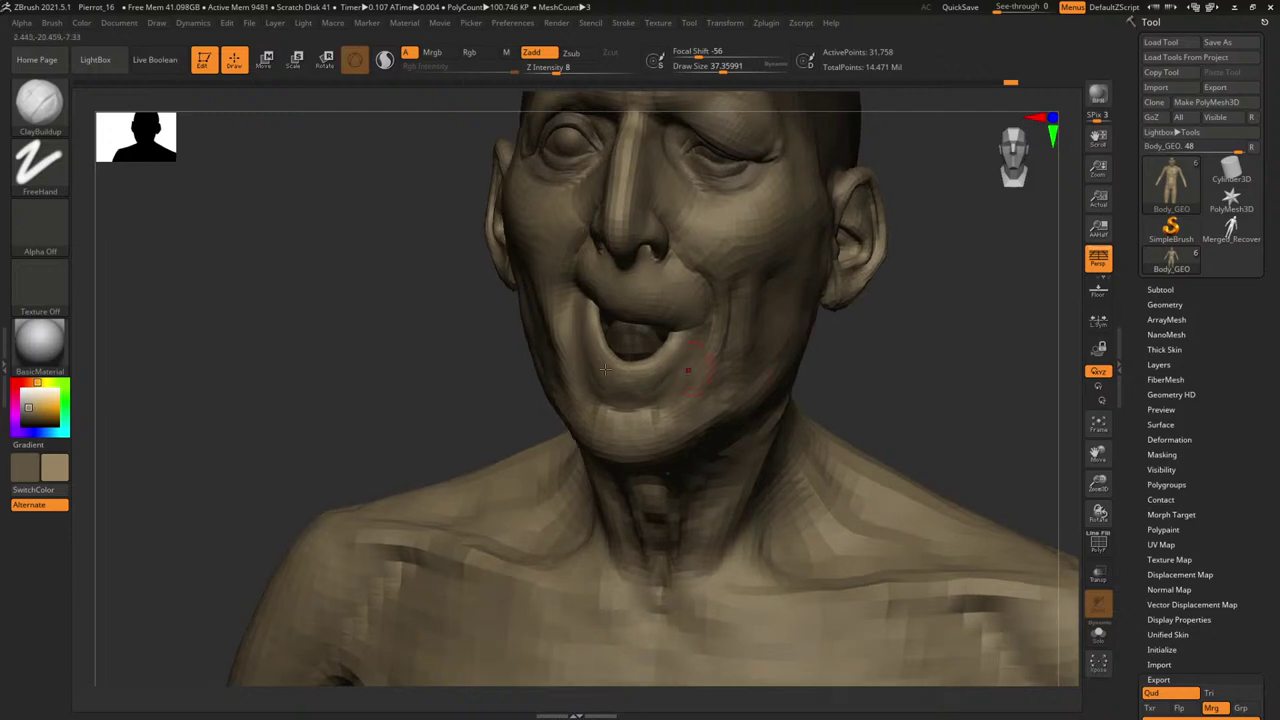
key(b)
key(m)
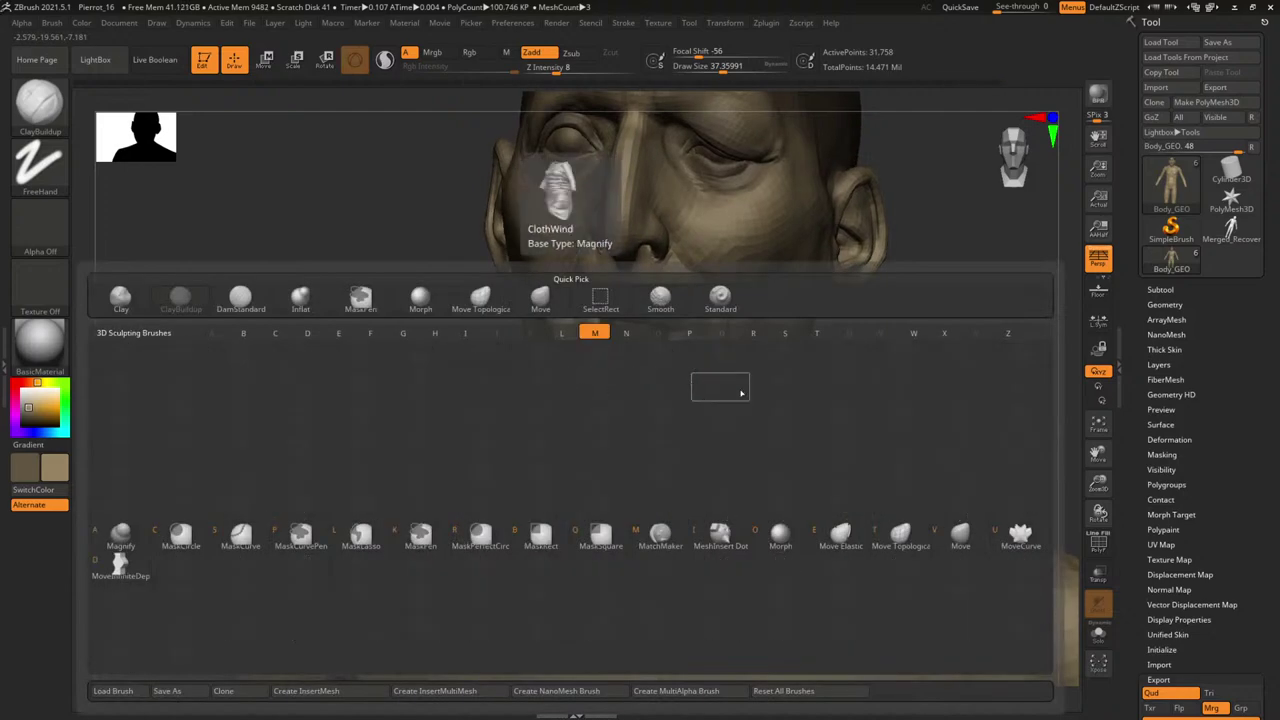
key(v)
shift+drag(850, 370, 920, 343)
key(space)
drag(530, 364, 562, 350)
drag(840, 375, 685, 387)
mouse_move(492, 395)
shift+mouse_down()
mouse_move(480, 396)
mouse_move(530, 380)
shift+mouse_up()
Reduce the Move brush's draw size to about 61, raise the head's subdivision level and check the face from several angles.
key(space)
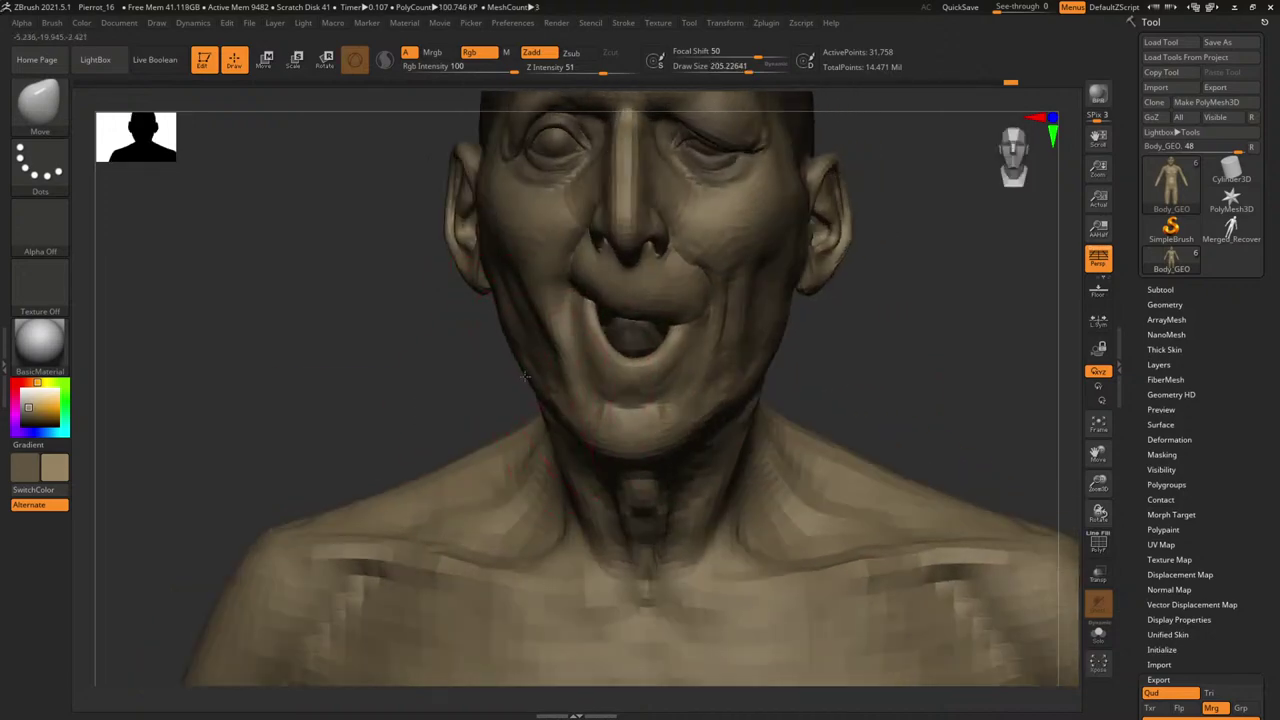
drag(877, 377, 902, 352)
drag(874, 421, 846, 433)
key(space)
drag(553, 360, 509, 358)
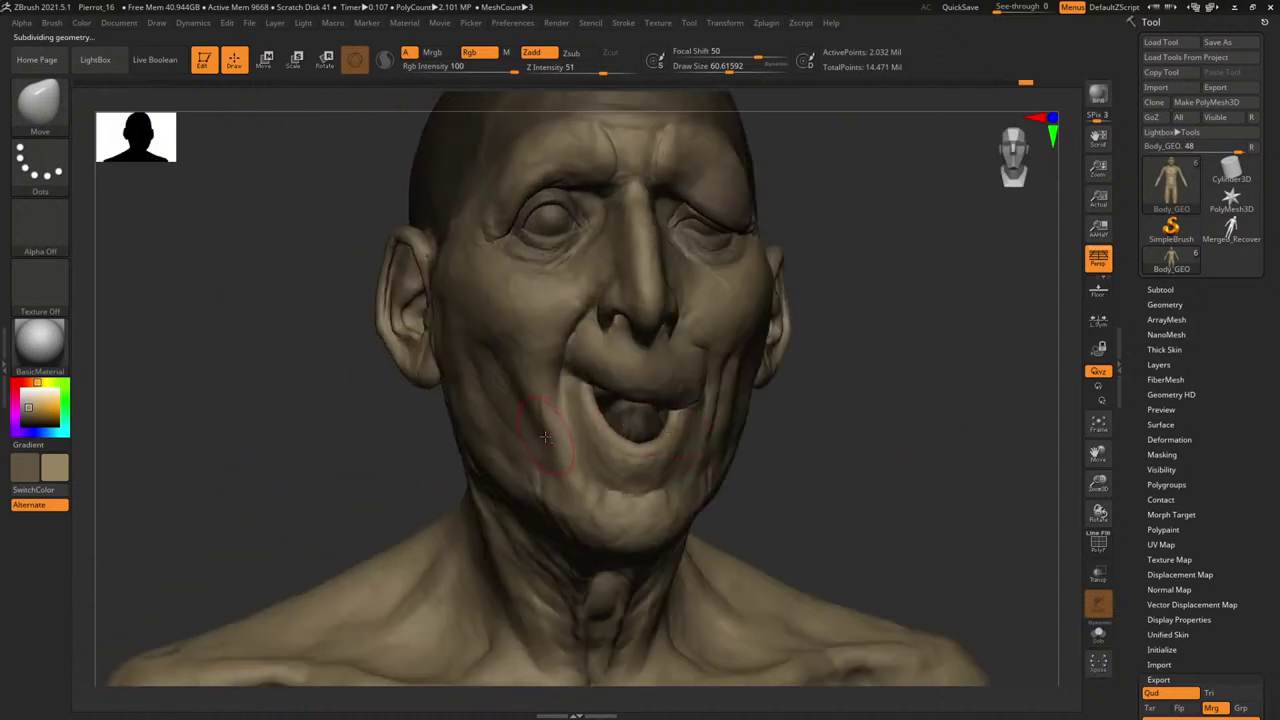
drag(959, 474, 930, 470)
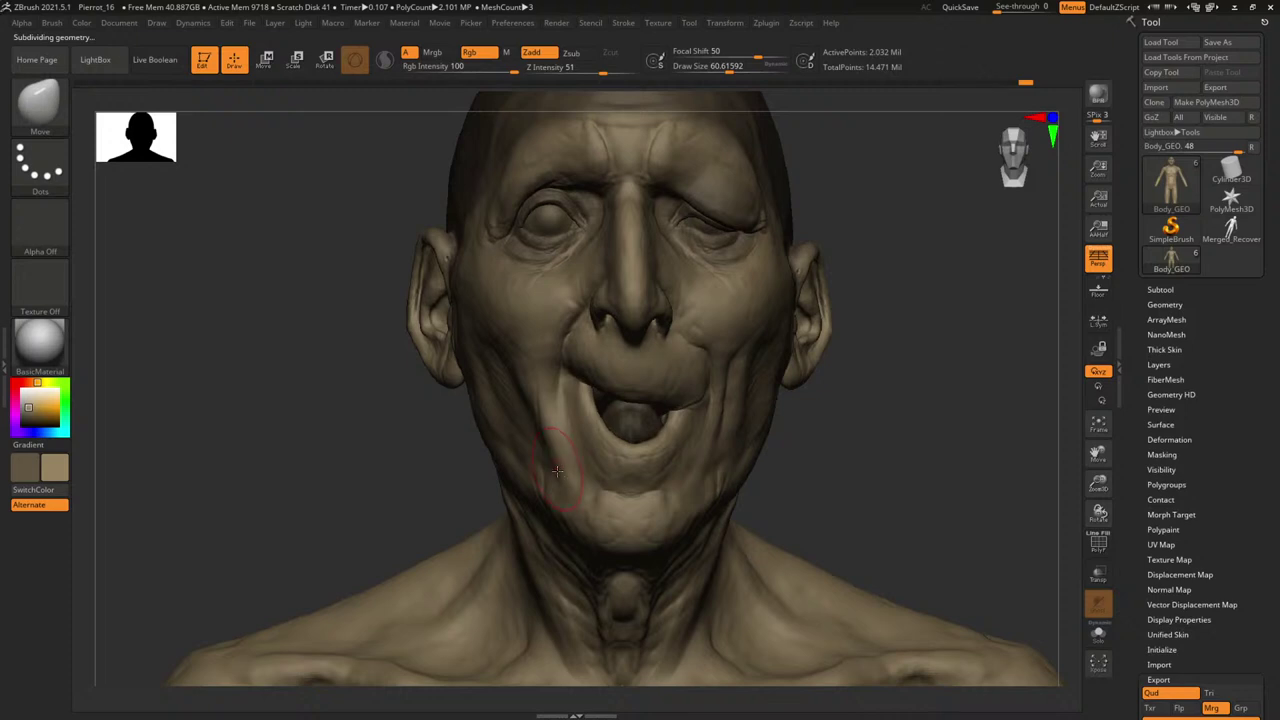
drag(971, 454, 960, 493)
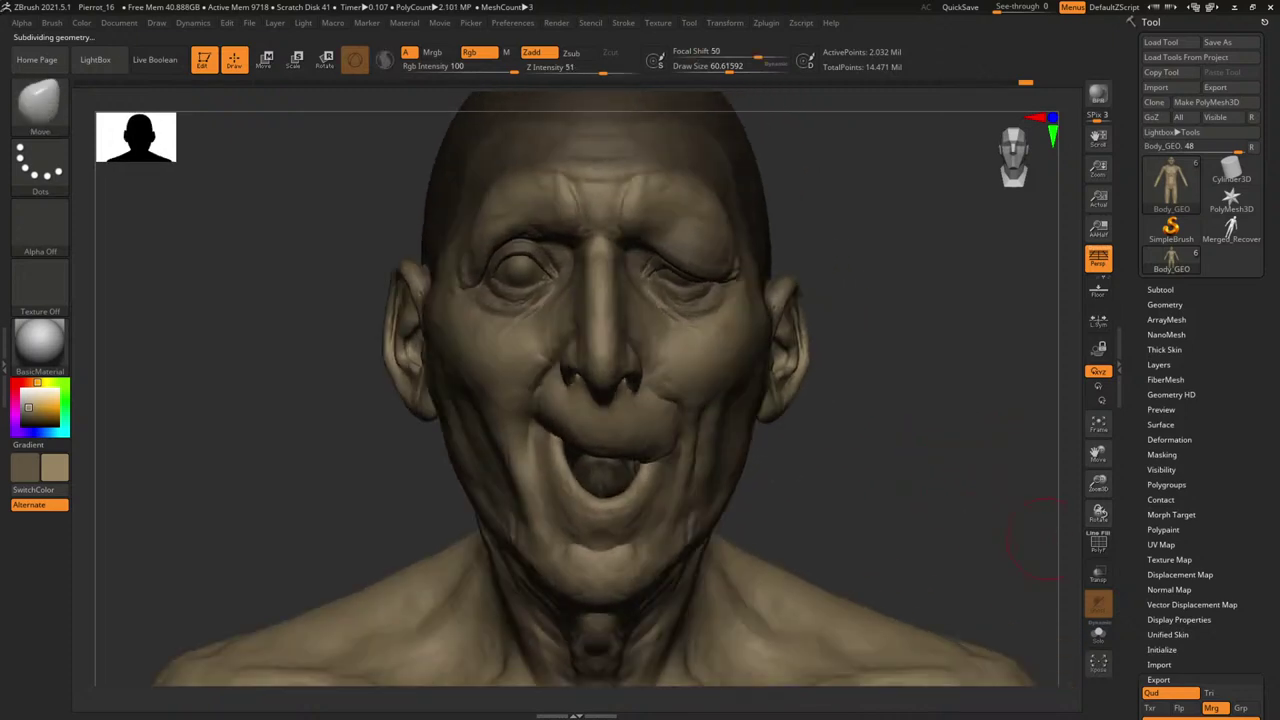
Compare the whole facial expression in the render with the painting in Krita by toggling the render layer.
click(1234, 7)
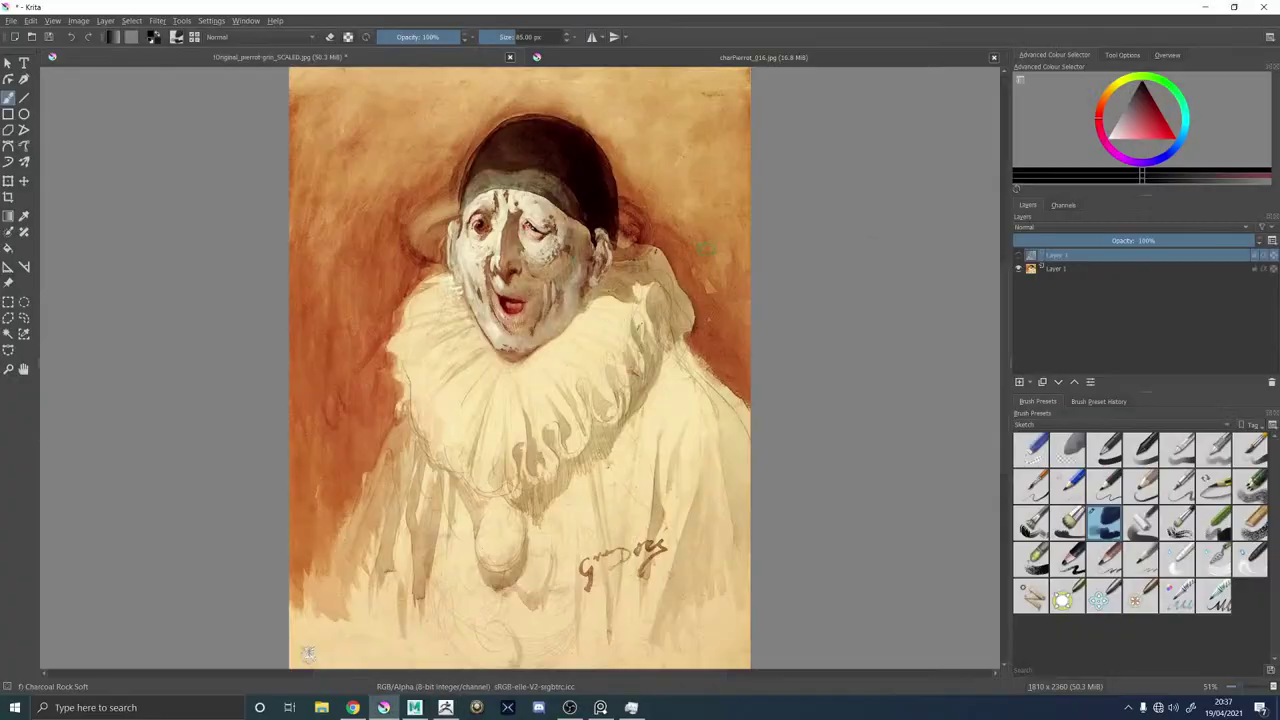
click(1019, 256)
click(1019, 256)
click(1019, 256)
click(1019, 256)
click(1019, 256)
click(1019, 256)
click(1019, 256)
click(1019, 256)
click(1019, 256)
click(1019, 256)
click(1019, 256)
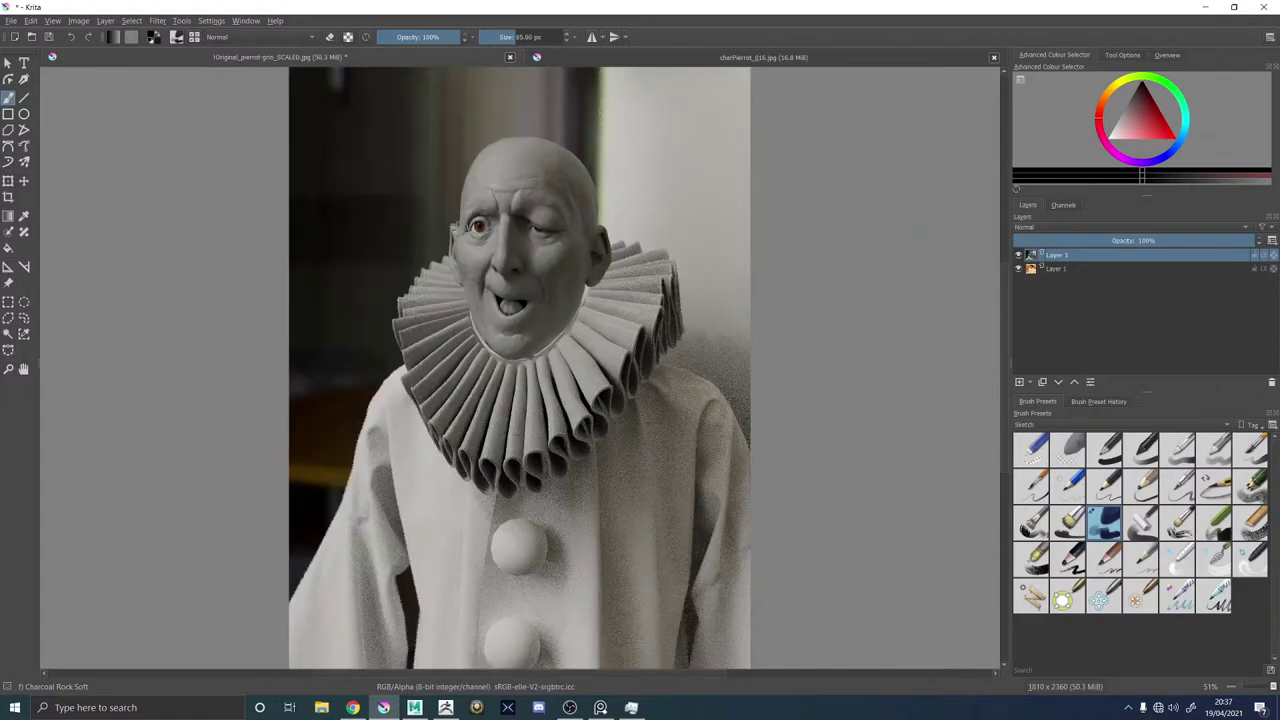
click(1019, 256)
click(1019, 256)
click(1019, 256)
click(1019, 256)
click(1019, 256)
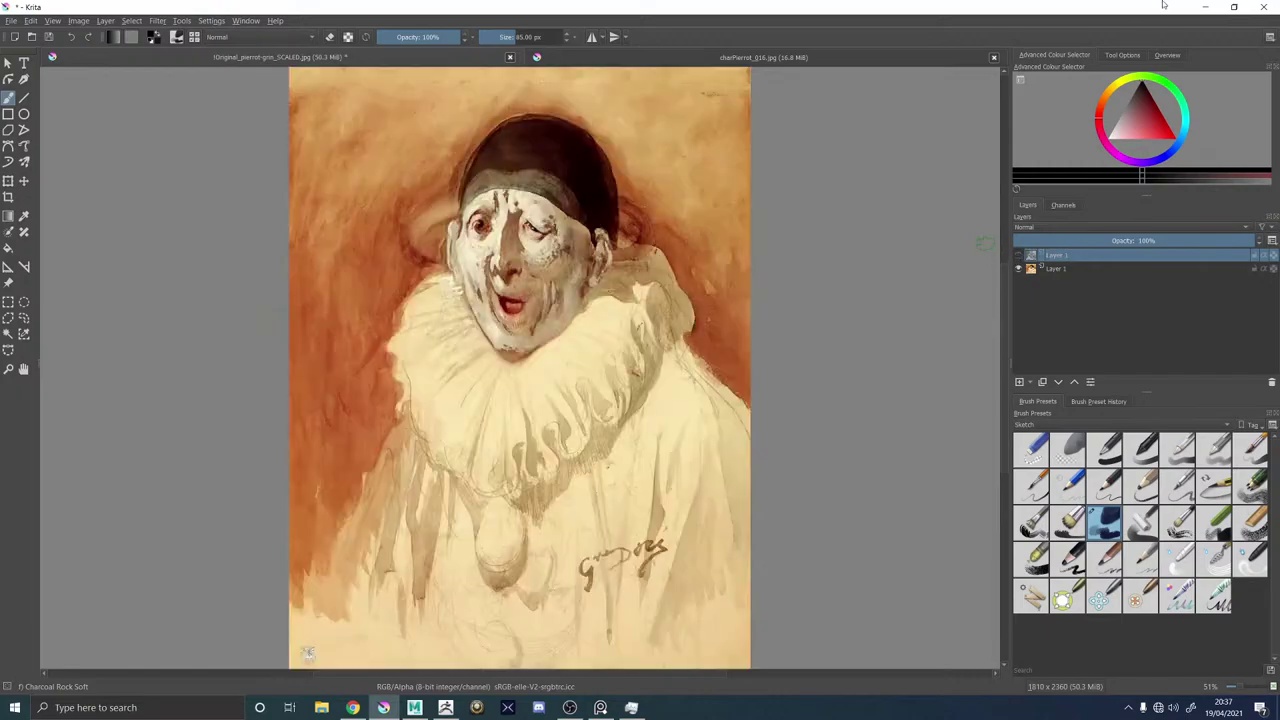
Return to ZBrush, focus on the open eye with the Move brush and lower the head by three subdivision levels.
click(1210, 7)
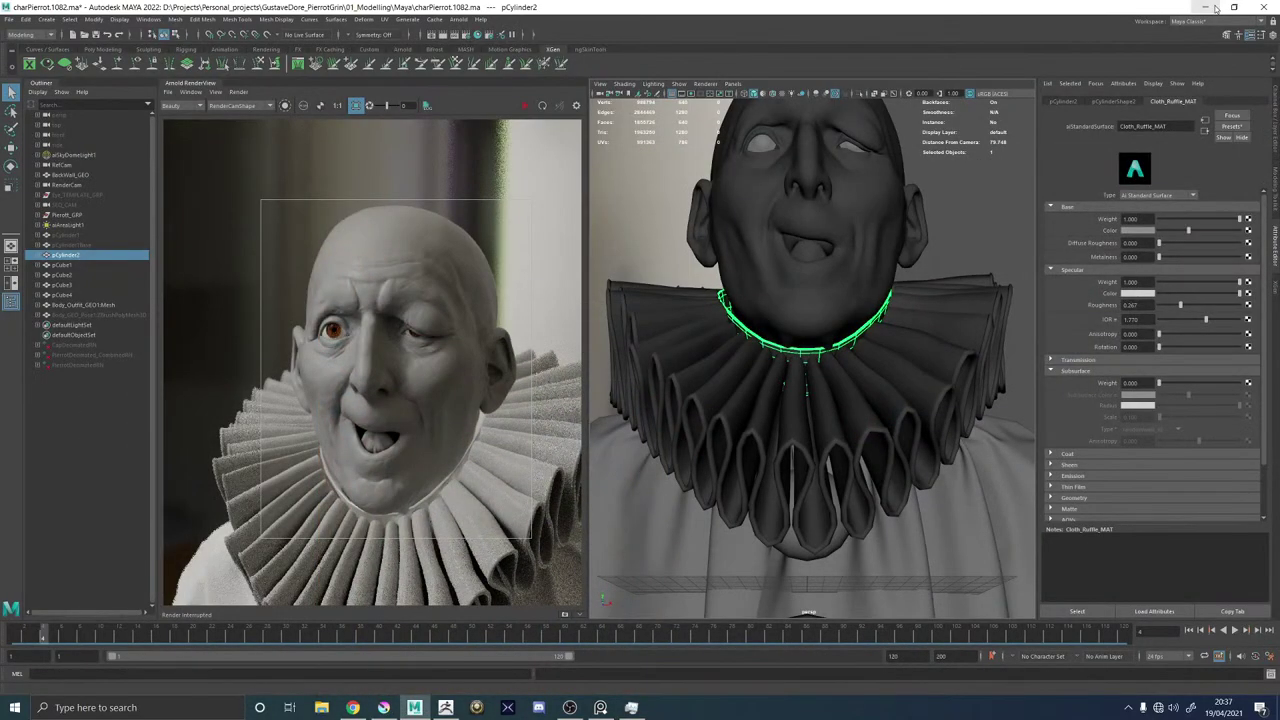
click(1210, 7)
mouse_move(838, 358)
mouse_down()
mouse_move(926, 345)
mouse_move(878, 503)
mouse_up()
key(b)
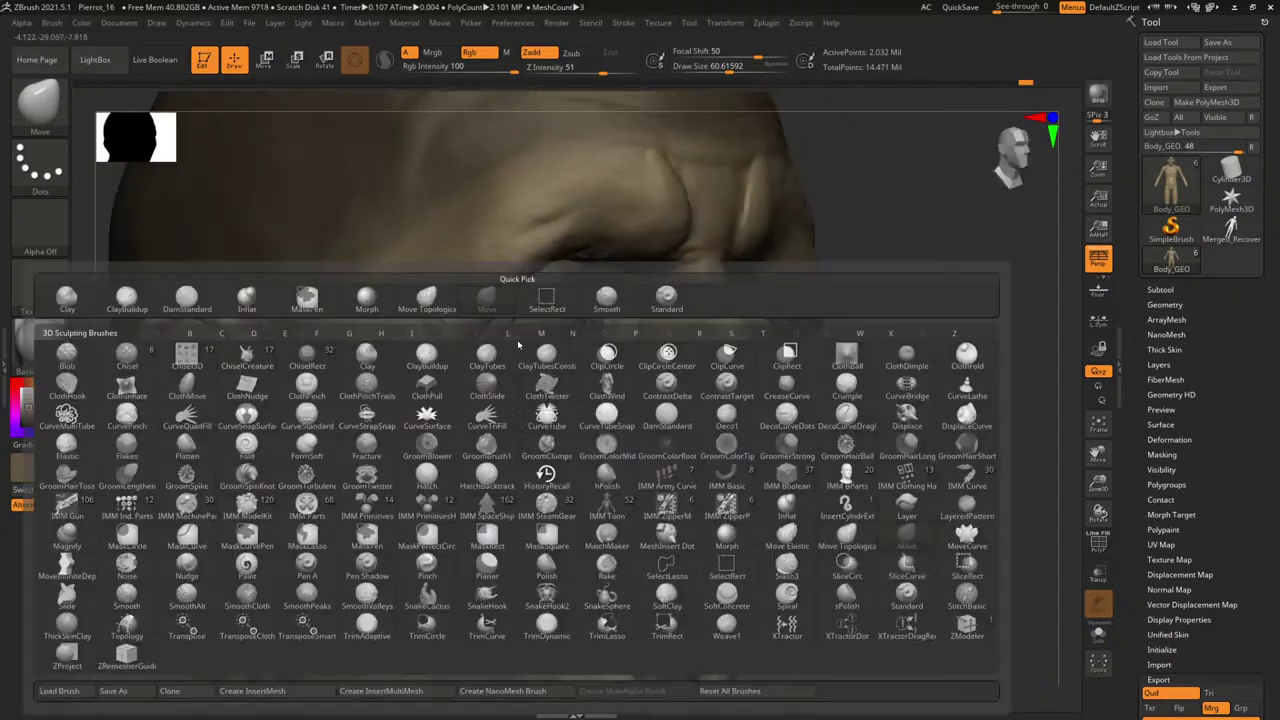
click(518, 294)
key(b)
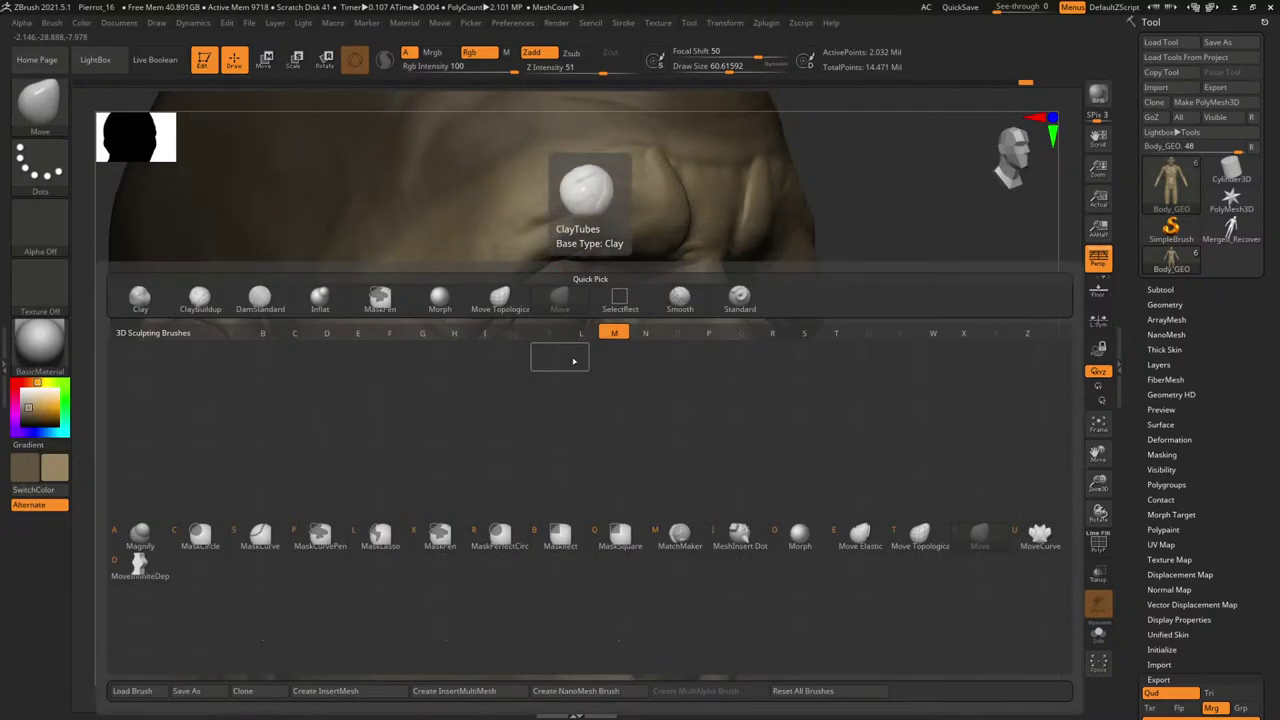
click(567, 297)
key(space)
drag(494, 337, 512, 335)
key(shift+d)
key(shift+d)
key(shift+d)
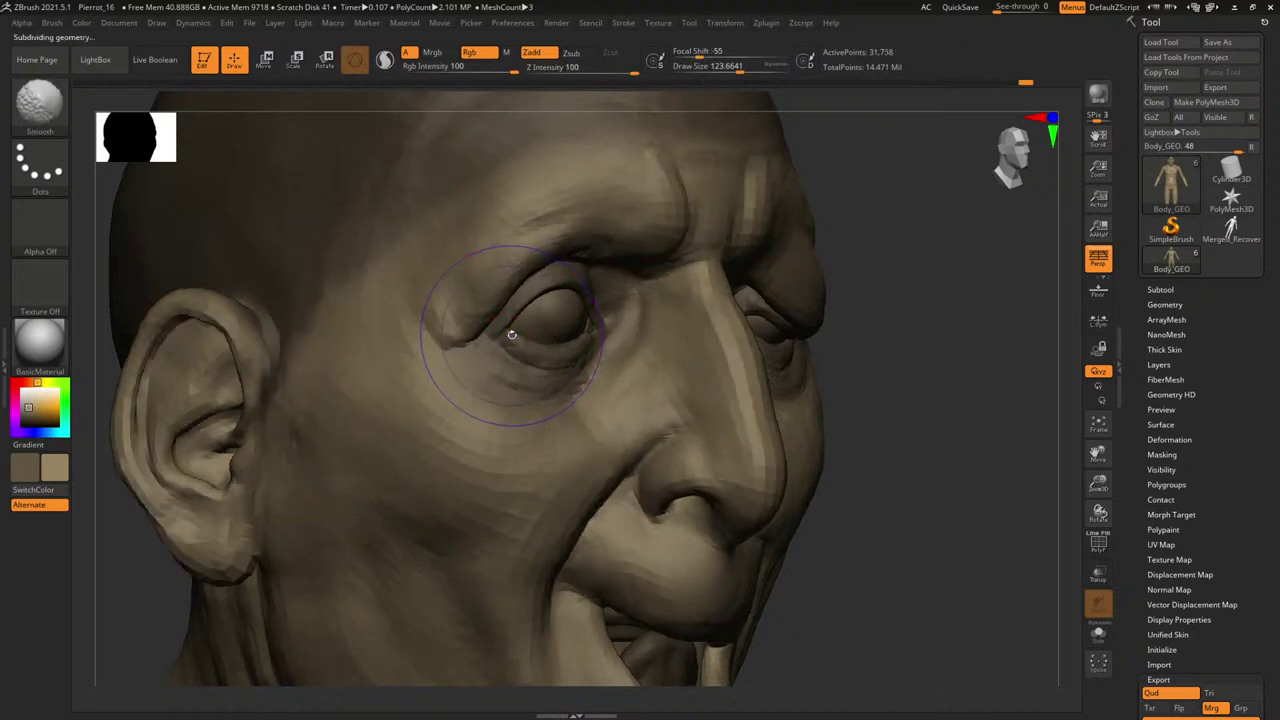
Set the Move brush's draw size to about 179 and adjust the shape around the open eye.
key(space)
click(512, 333)
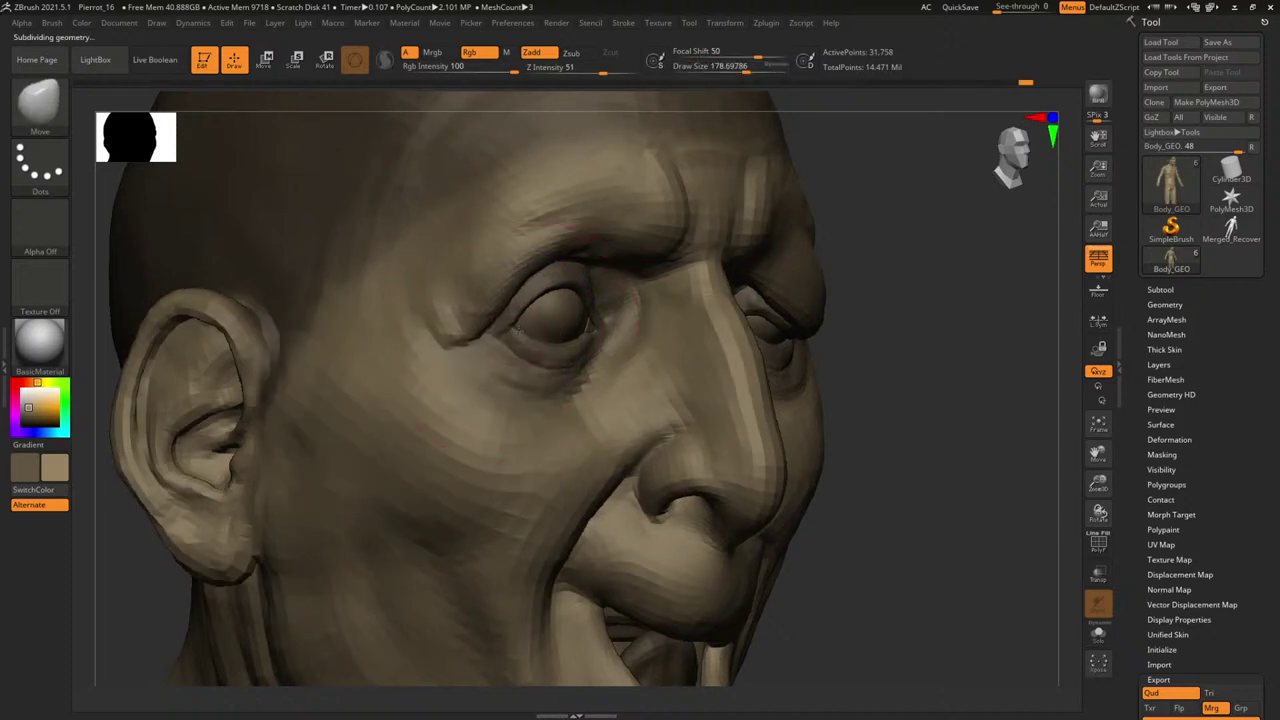
drag(956, 395, 964, 394)
drag(541, 332, 529, 322)
mouse_move(965, 374)
mouse_down()
mouse_move(1006, 384)
mouse_move(383, 343)
mouse_move(524, 305)
mouse_up()
Switch to Krita and compare the open eye in the render with the painting by toggling the render layer.
click(1230, 12)
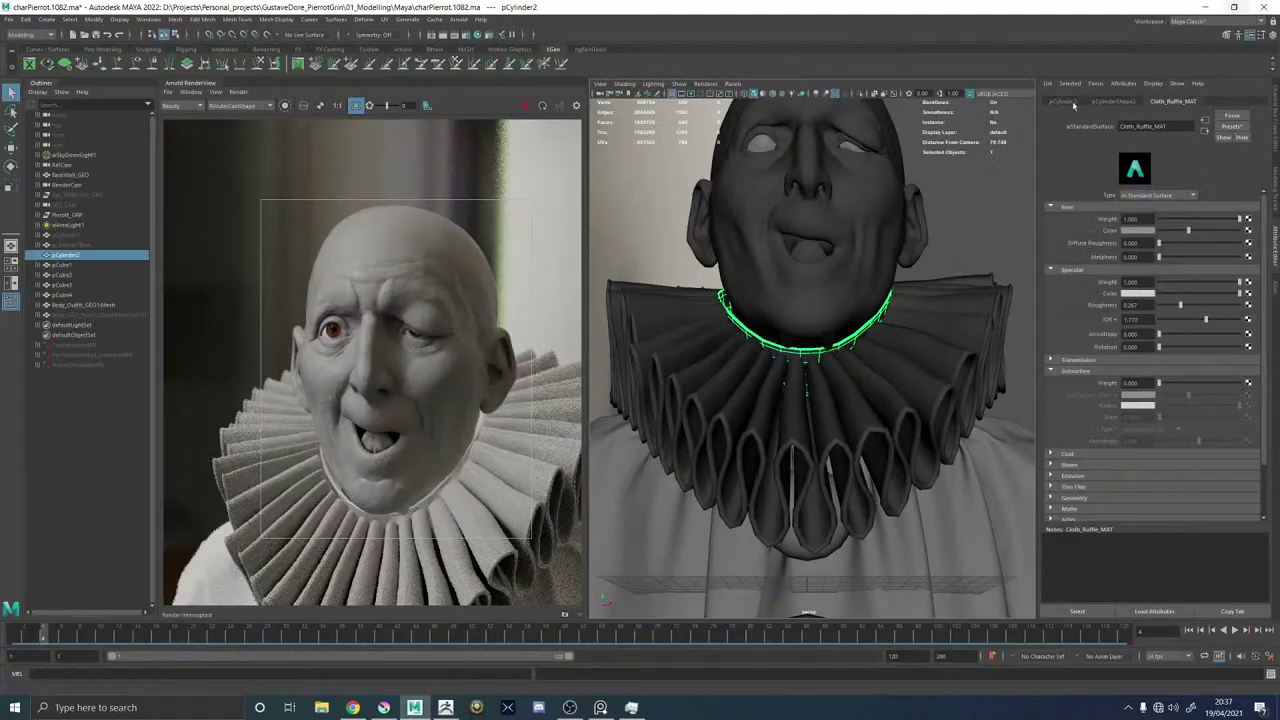
click(383, 707)
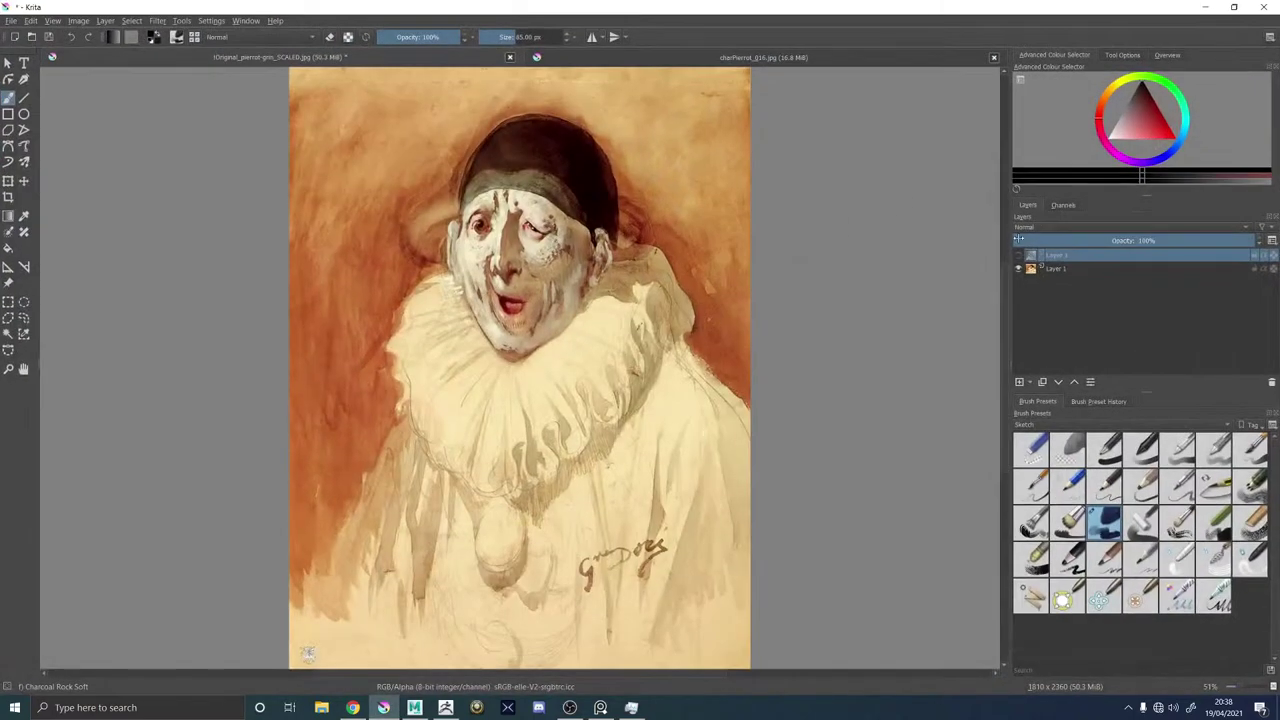
click(1019, 256)
click(1019, 256)
click(1019, 256)
click(1019, 256)
click(1019, 256)
click(1019, 256)
click(1019, 256)
click(1019, 256)
Switch to ZBrush and adjust the open eye's inner corner with the Move brush, reducing its draw size to about 155.
click(1208, 8)
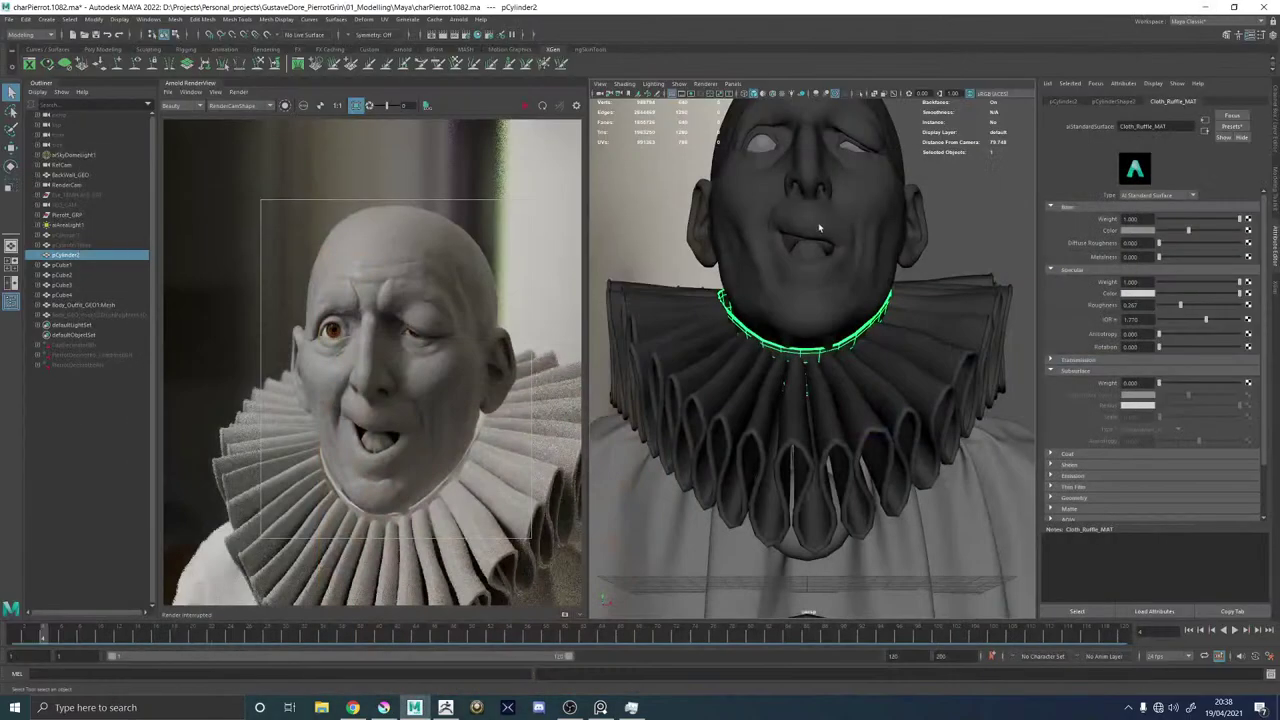
click(446, 707)
right_drag(735, 434, 605, 358)
key(b)
key(m)
key(v)
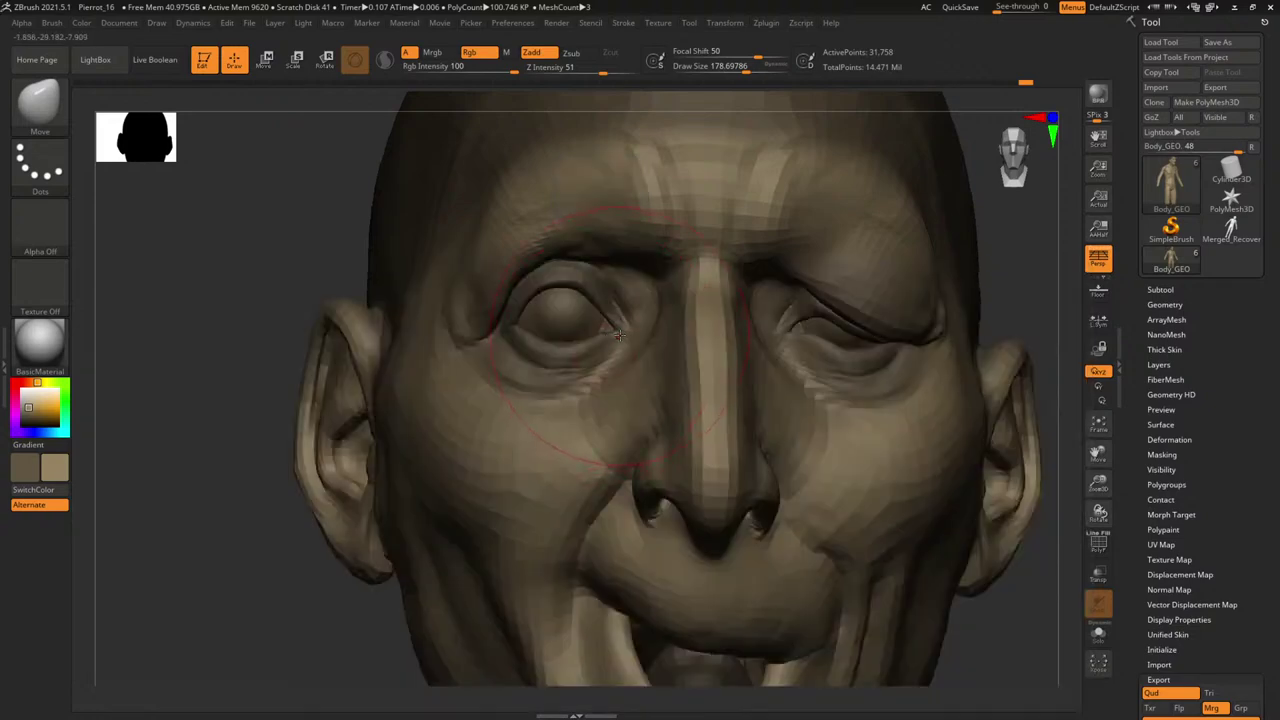
key(bracketleft)
drag(617, 333, 609, 327)
right_drag(1014, 284, 730, 314)
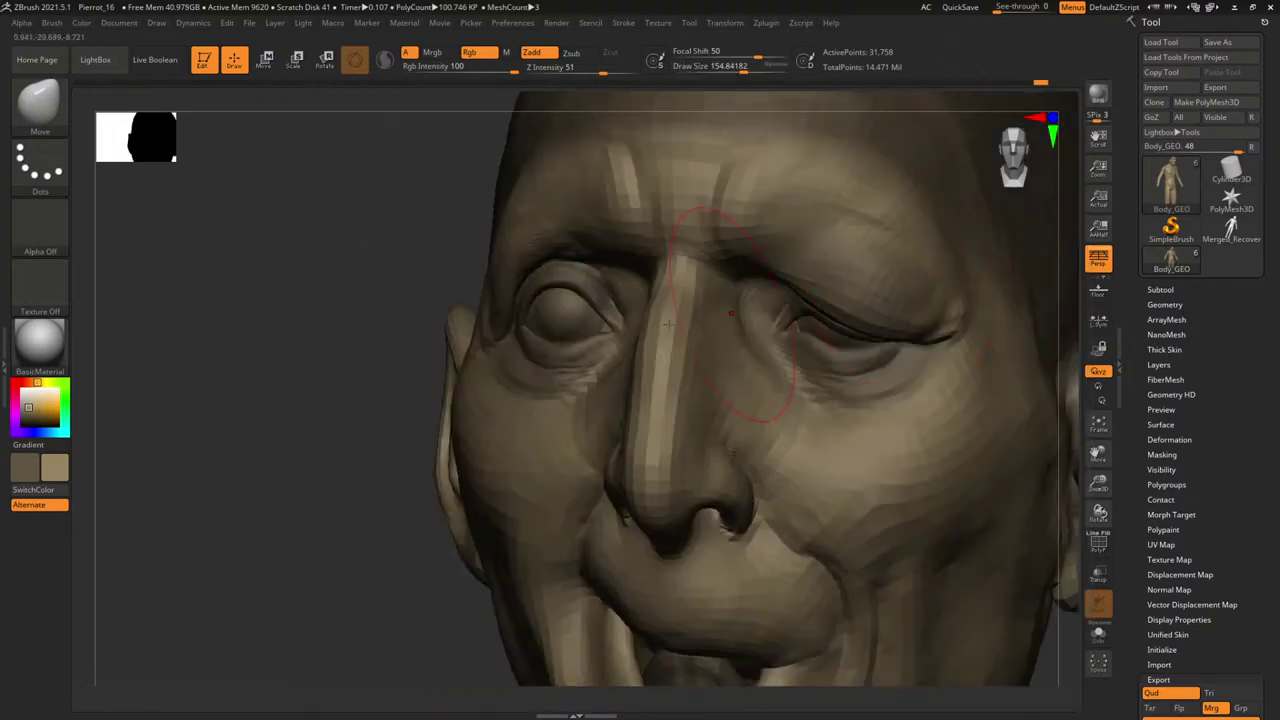
Set the Move brush's draw size to about 110 and nudge the open eye's lids from a low side view.
drag(343, 445, 530, 385)
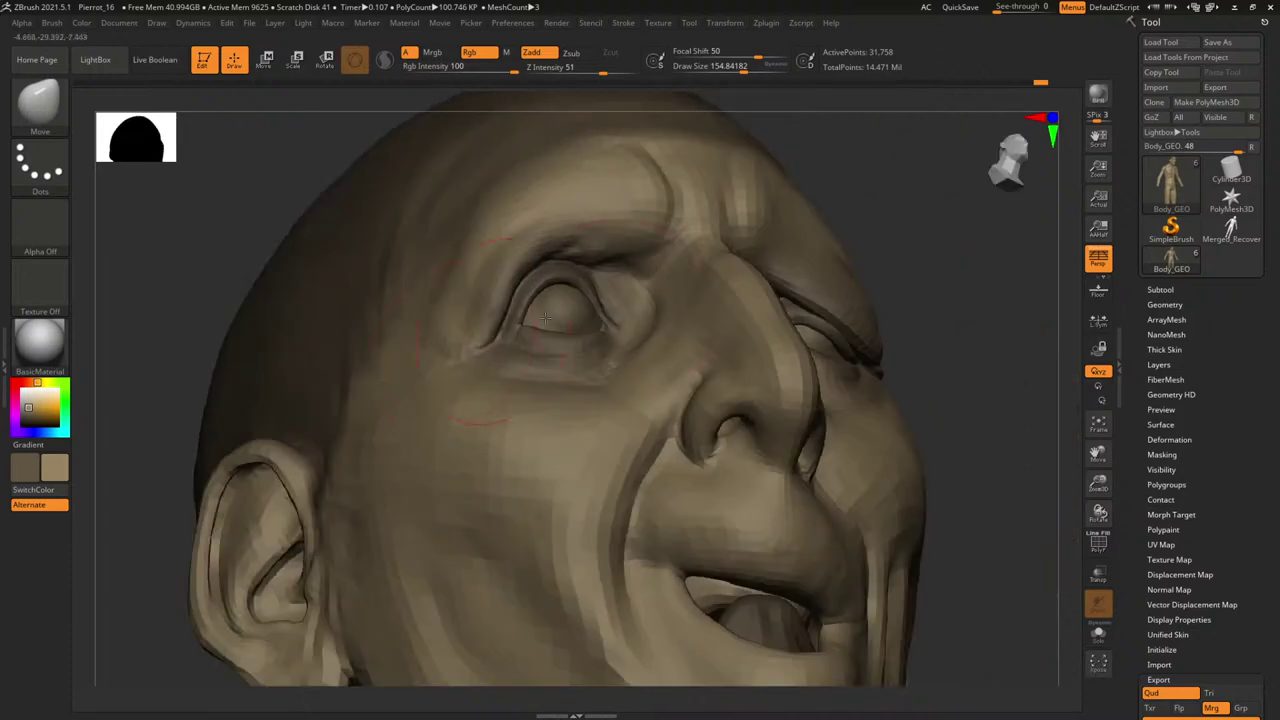
key(space)
drag(604, 309, 597, 304)
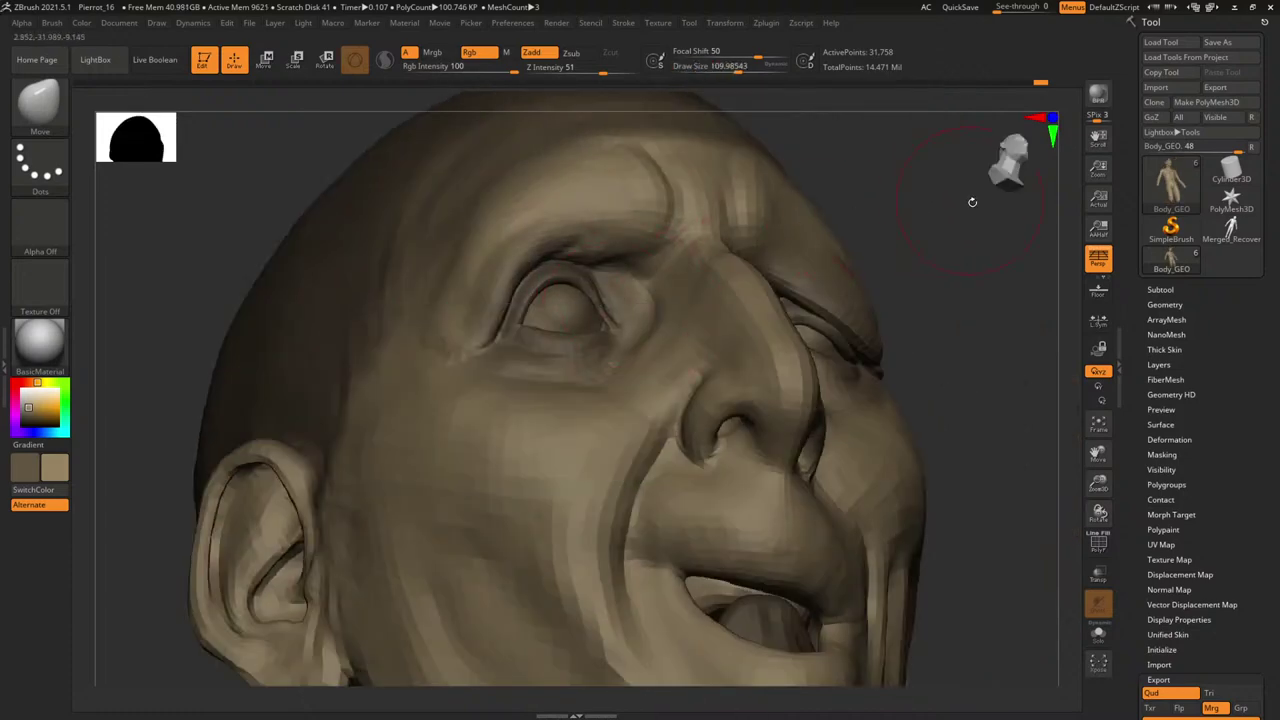
mouse_move(972, 202)
right_down()
mouse_move(900, 309)
mouse_move(689, 329)
mouse_move(817, 330)
right_up()
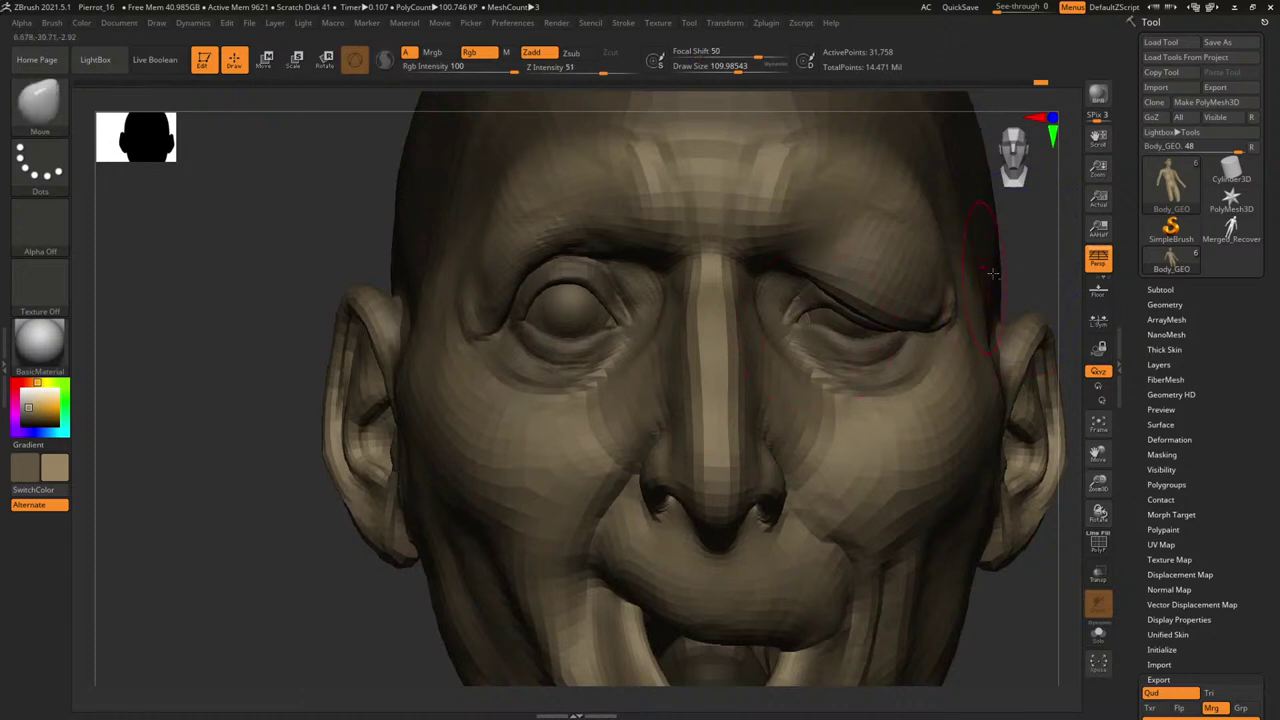
Set the Move brush's draw size to about 39 and refine the lids around the open eye.
mouse_move(1033, 258)
ctrl+right_down()
mouse_move(929, 243)
mouse_move(957, 255)
ctrl+right_up()
ctrl+right_drag(957, 255, 973, 277)
key(space)
drag(599, 328, 584, 325)
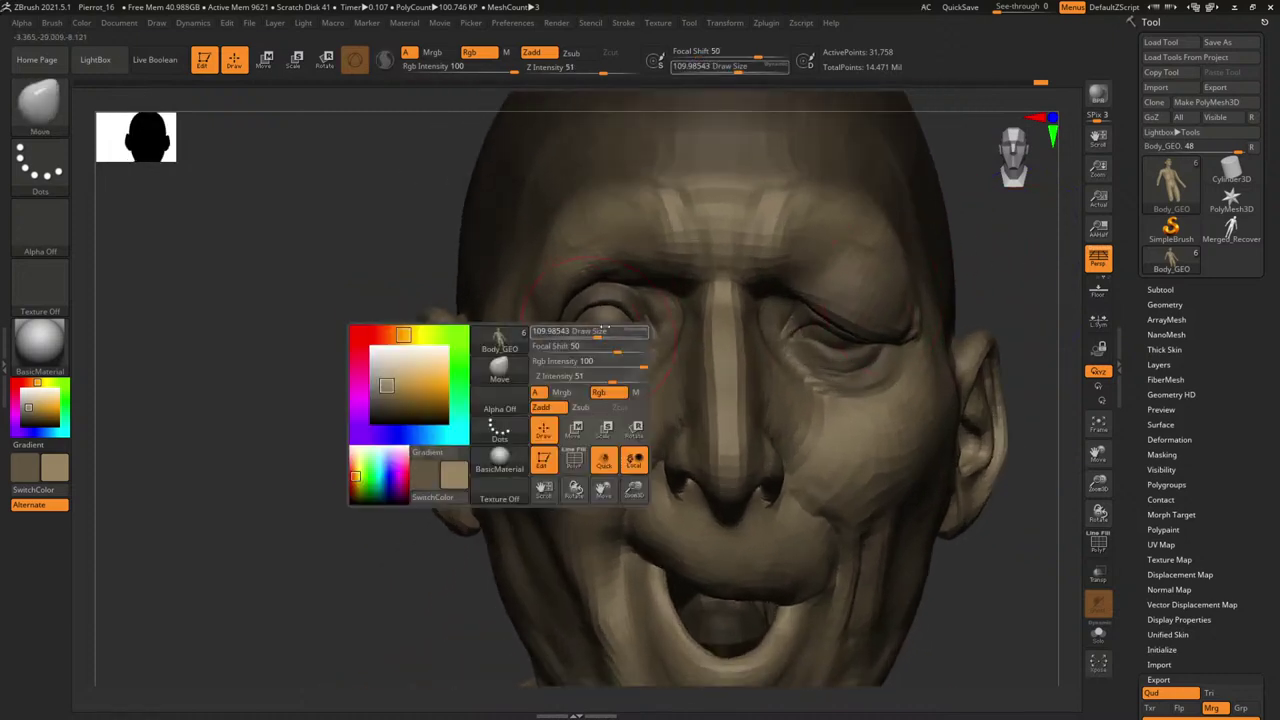
key(ctrl)
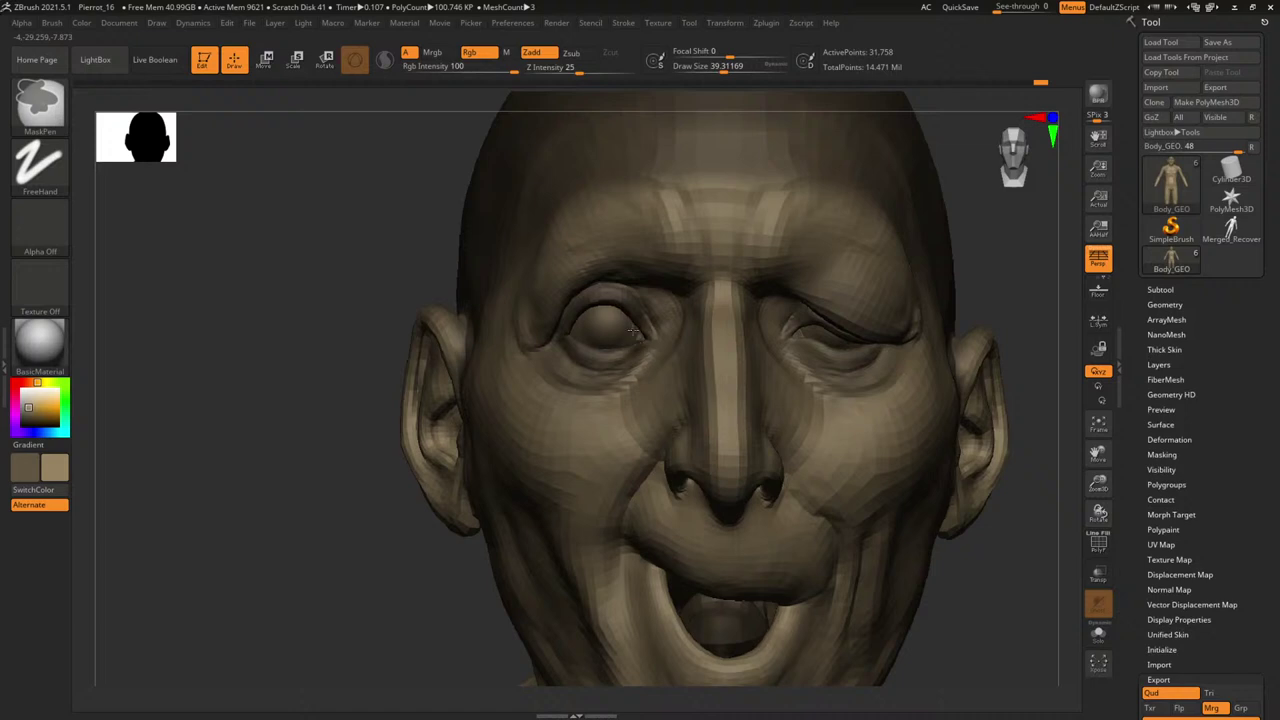
ctrl+drag(580, 339, 632, 336)
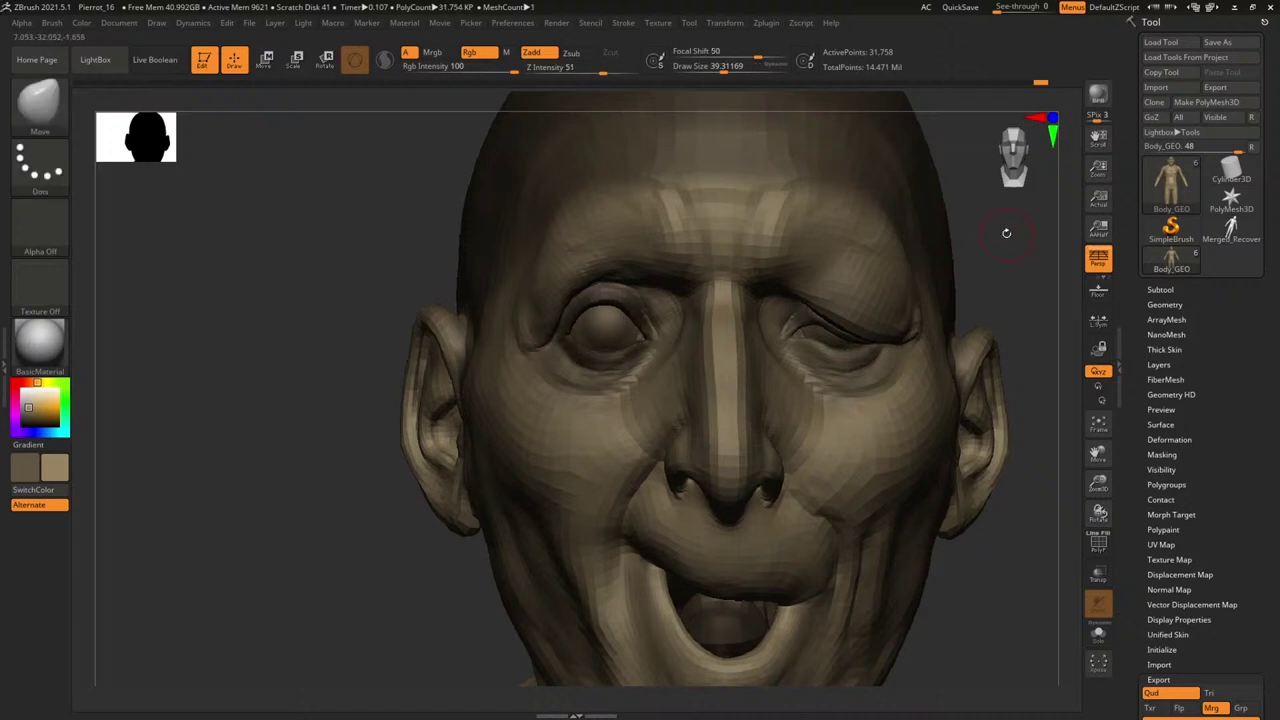
Set the Move brush's draw size to about 198 and adjust the form around the open eye from both three-quarter views.
right_drag(1006, 233, 1052, 233)
key(space)
drag(566, 298, 583, 297)
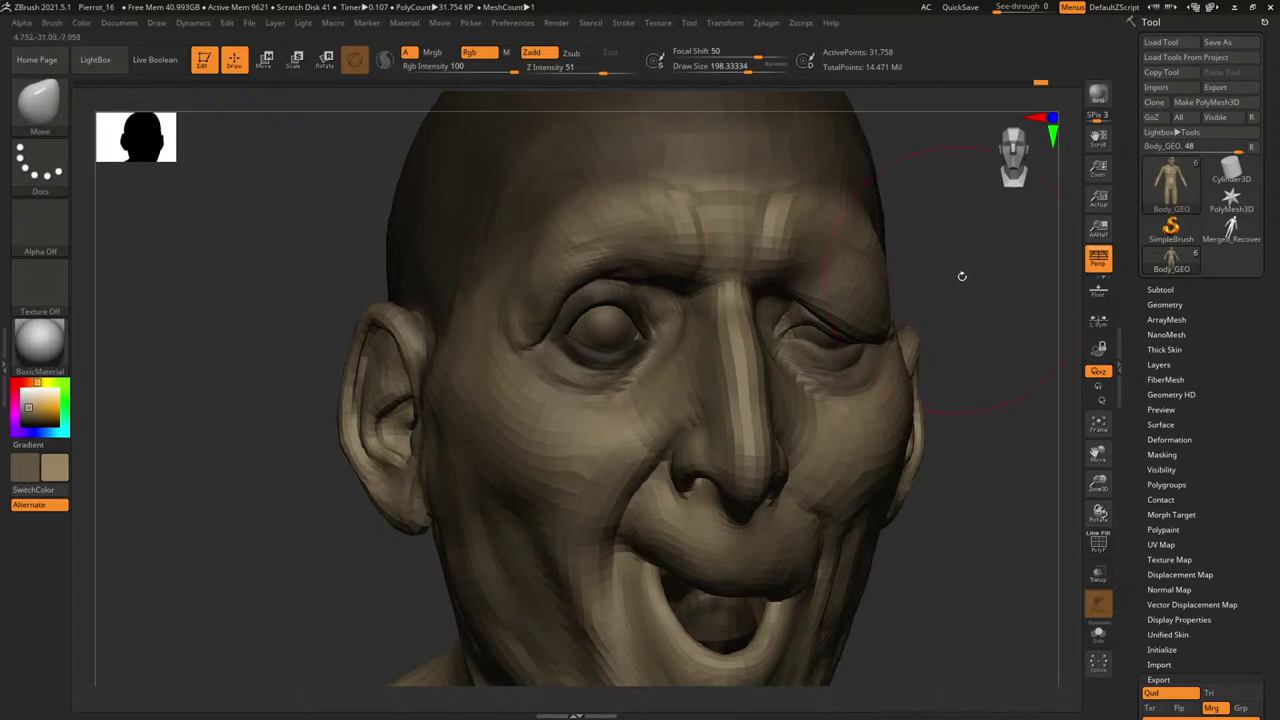
drag(961, 276, 545, 295)
drag(407, 360, 352, 342)
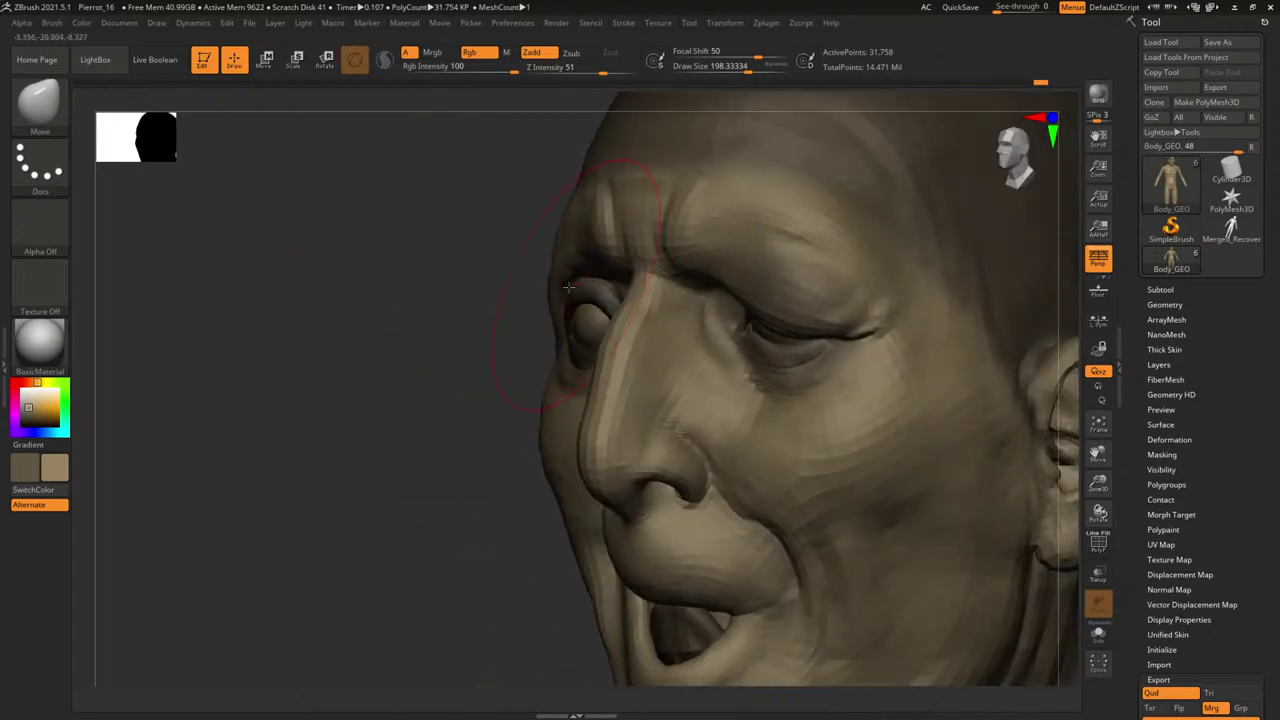
right_drag(435, 341, 530, 325)
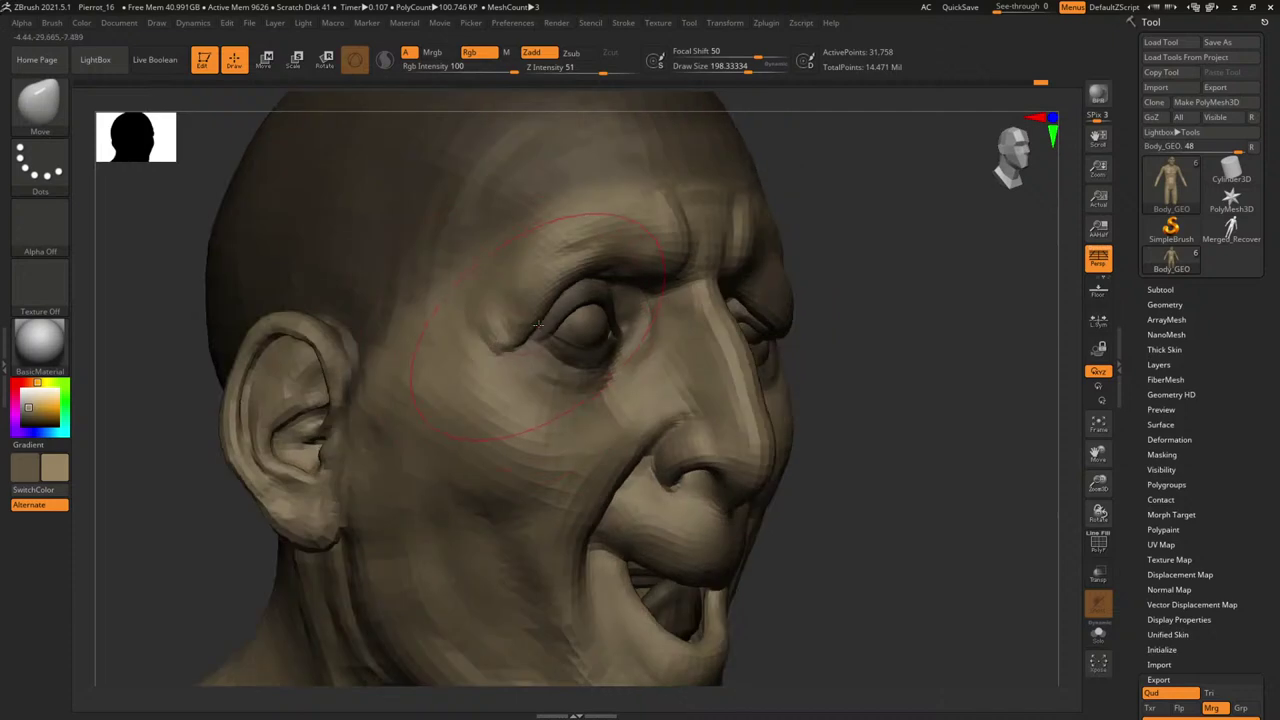
shift+drag(965, 275, 1046, 326)
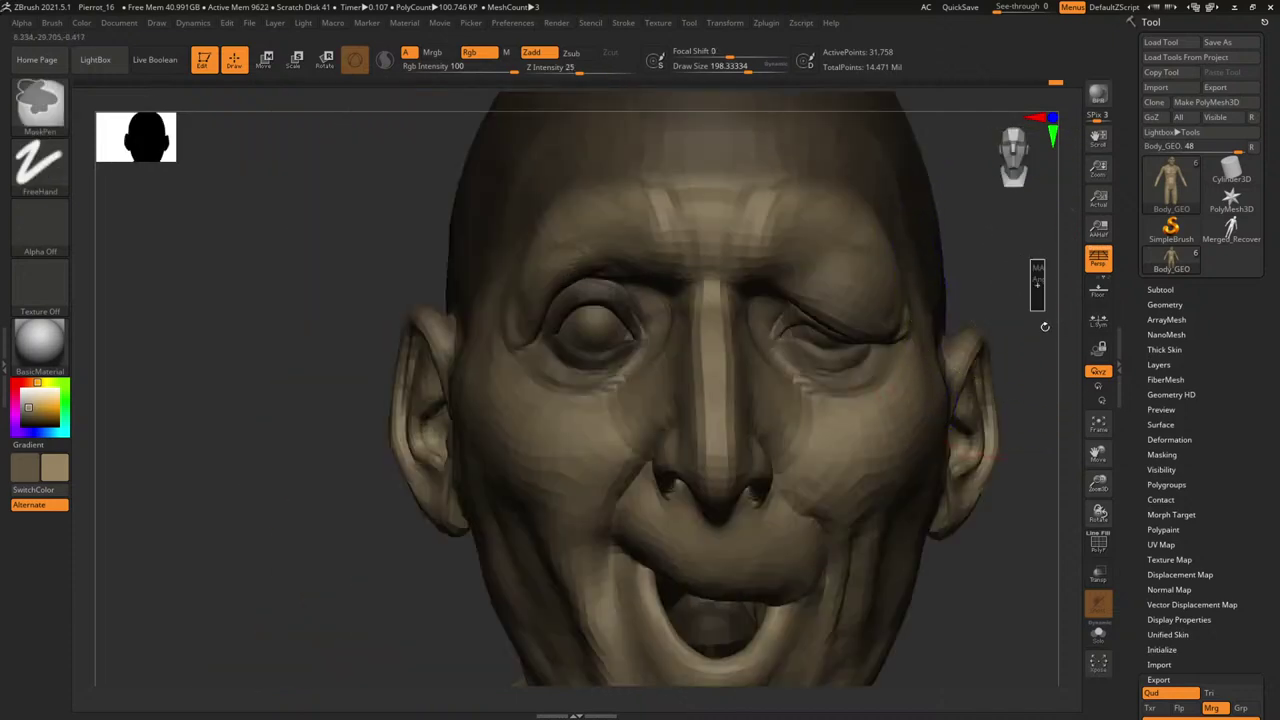
Select the ClayBuildup brush at draw size about 53 and work the open eye's outer corner, raising the subdivision level.
ctrl+right_drag(1046, 326, 846, 269)
mouse_move(846, 269)
mouse_down()
mouse_move(824, 274)
mouse_move(842, 269)
mouse_up()
ctrl+right_drag(842, 269, 971, 305)
drag(976, 259, 1005, 258)
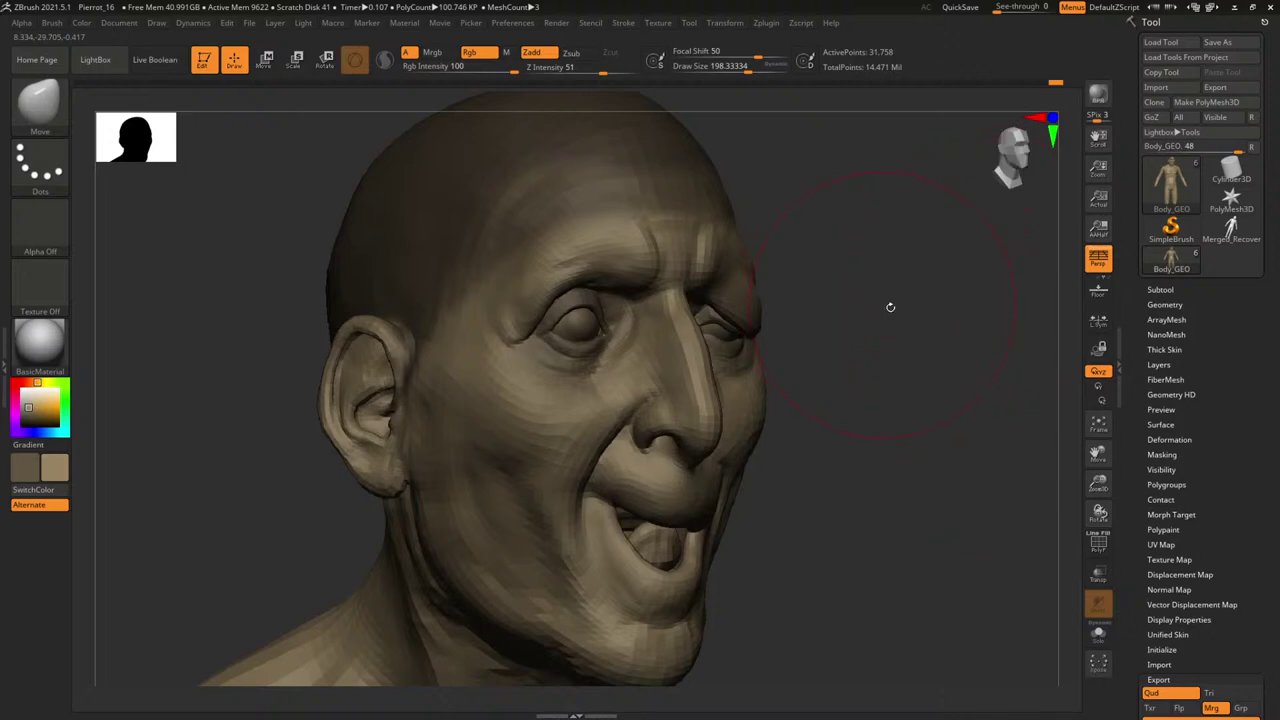
right_drag(890, 307, 967, 308)
key(b)
key(c)
key(b)
key(s)
drag(500, 330, 479, 330)
key(d)
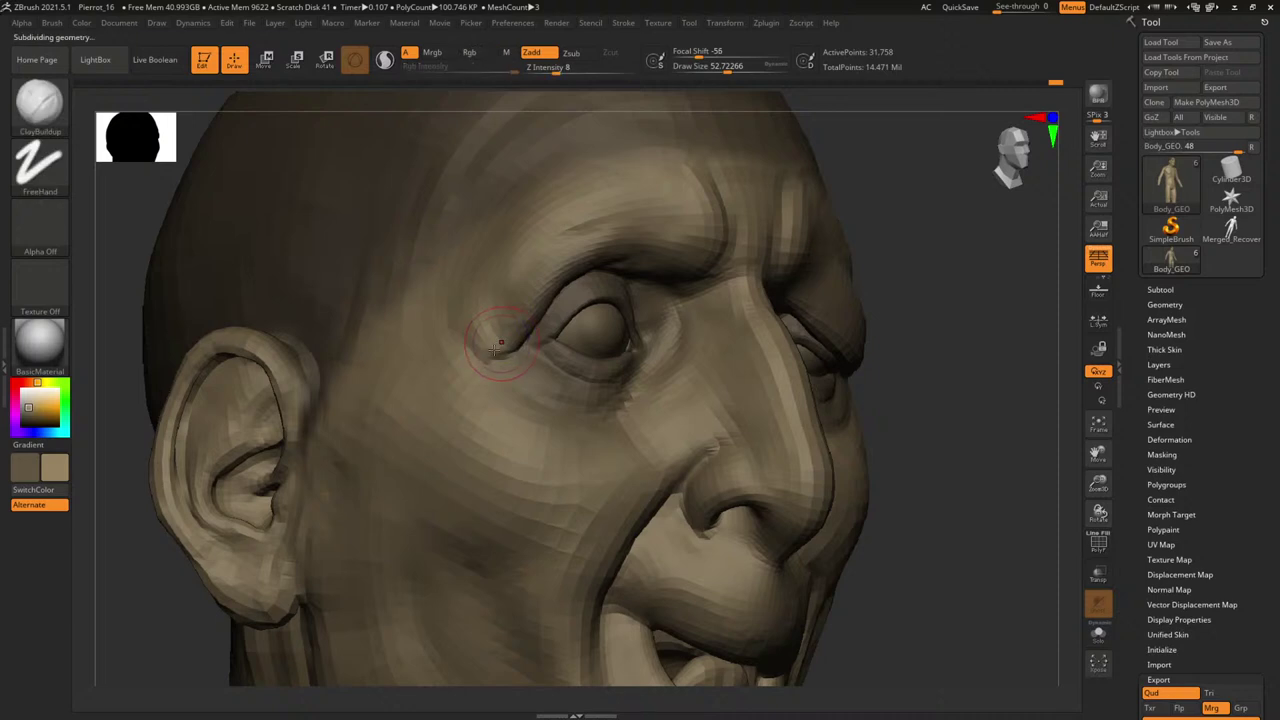
Smooth the creases at the open eye's outer corner on lower subdivision levels, reducing the brush's draw size to about 50.
key(space)
key(shift+d)
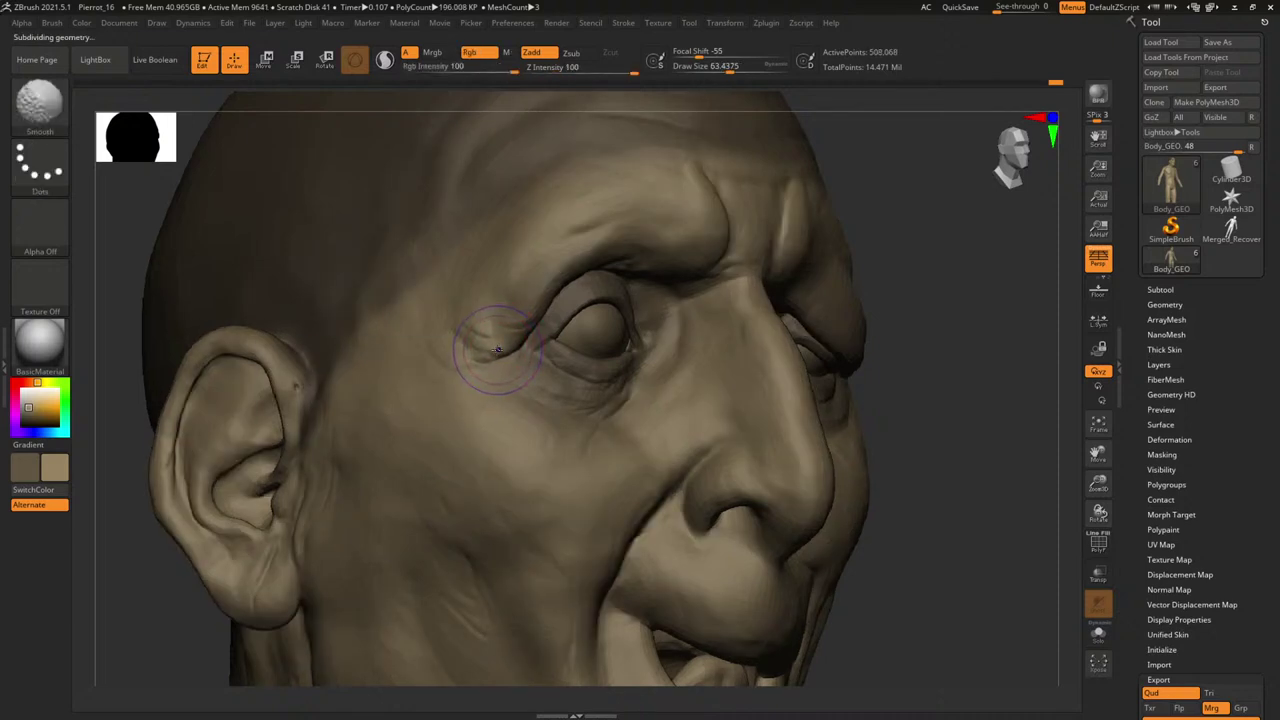
key(shift+d)
key(space)
drag(499, 346, 497, 346)
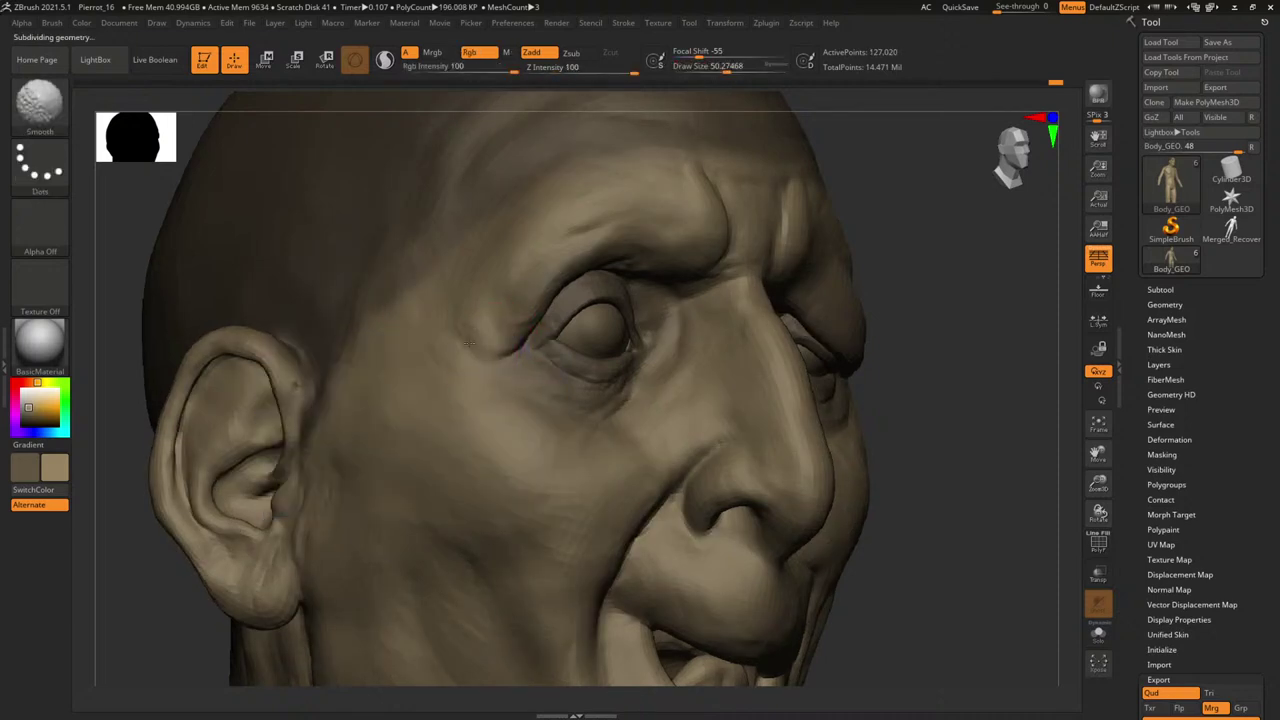
Smooth the fold beside the open eye at higher subdivision levels and check the face from the front and opposite side.
key(d)
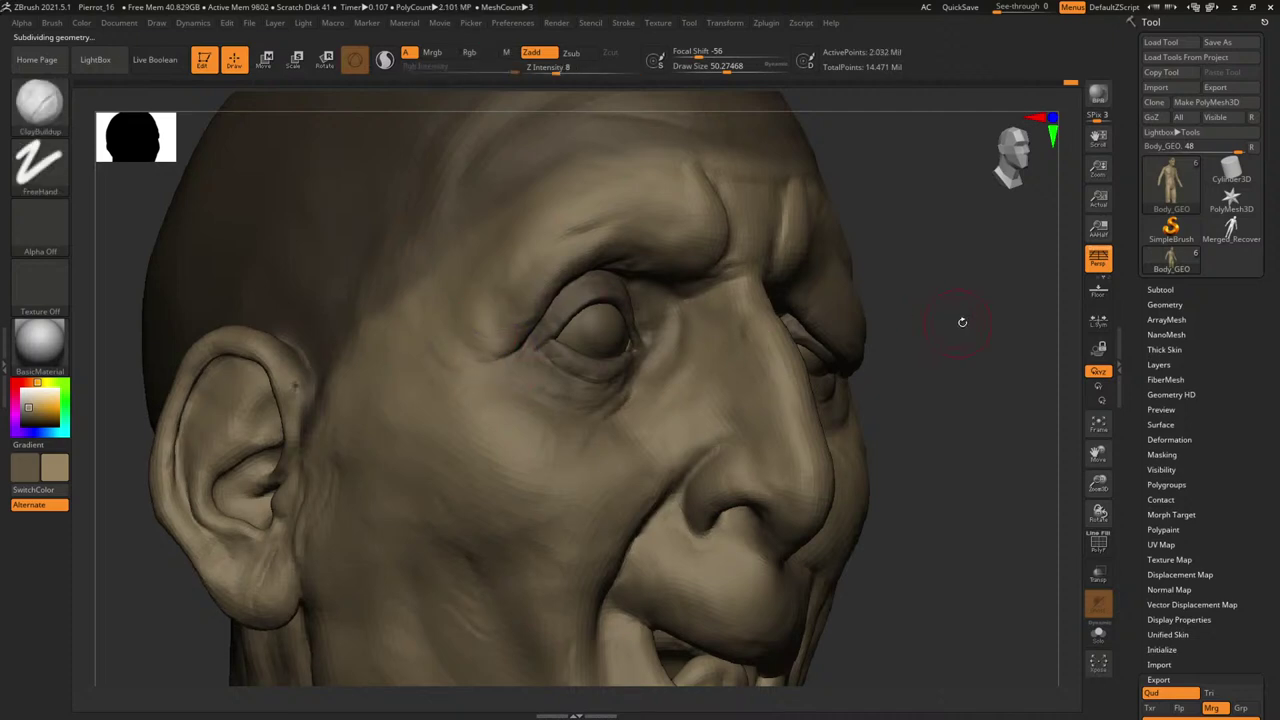
key(d)
key(shift+d)
key(shift+d)
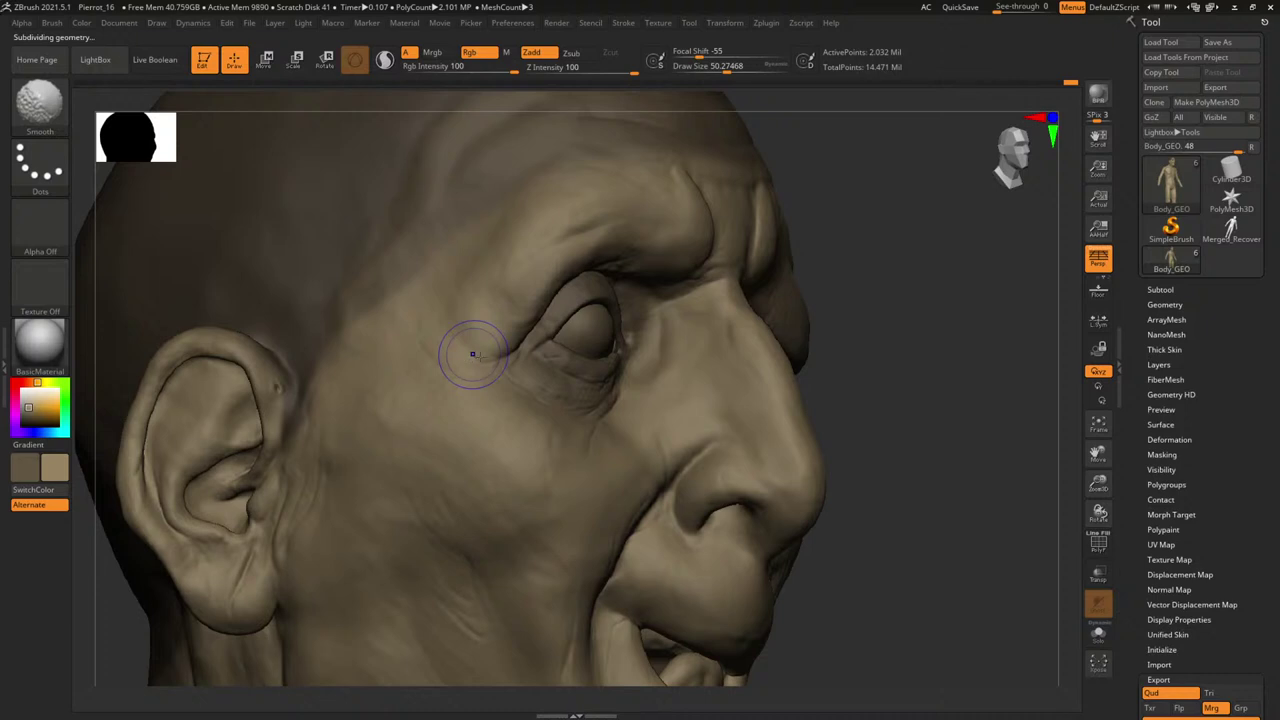
drag(1000, 335, 860, 345)
alt+drag(1029, 394, 1024, 461)
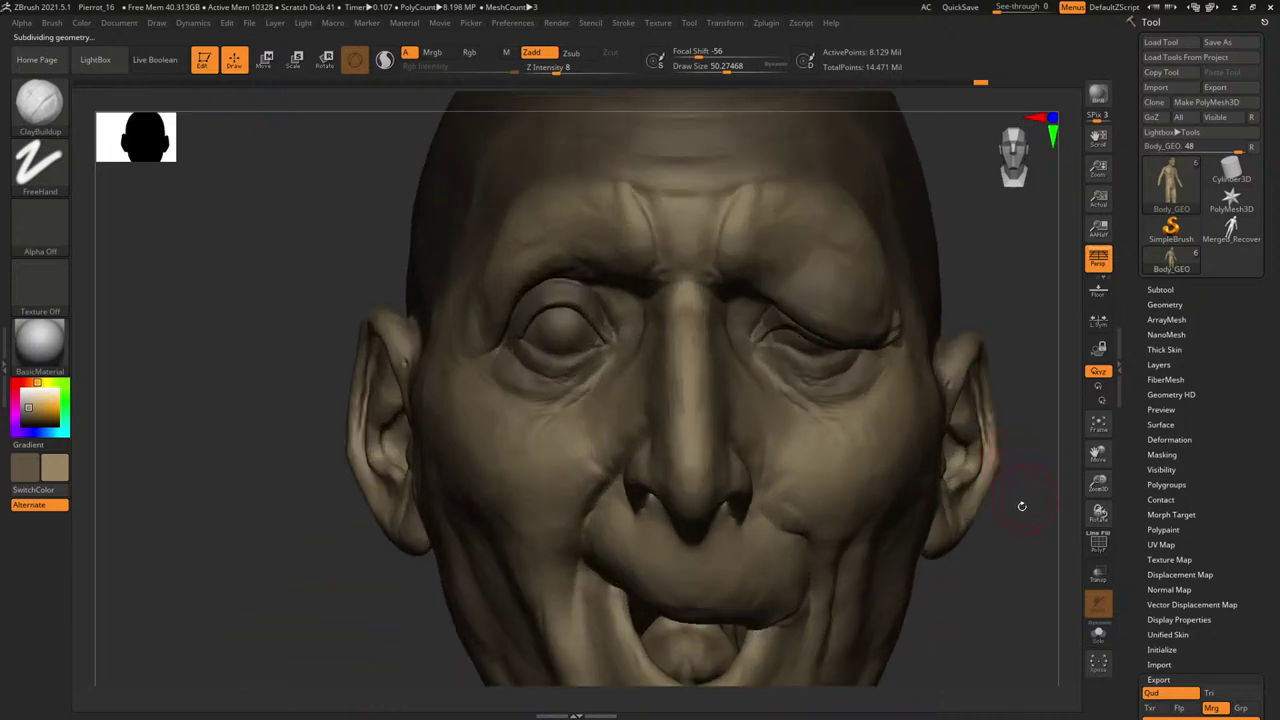
alt+drag(1001, 540, 973, 421)
drag(1000, 484, 662, 318)
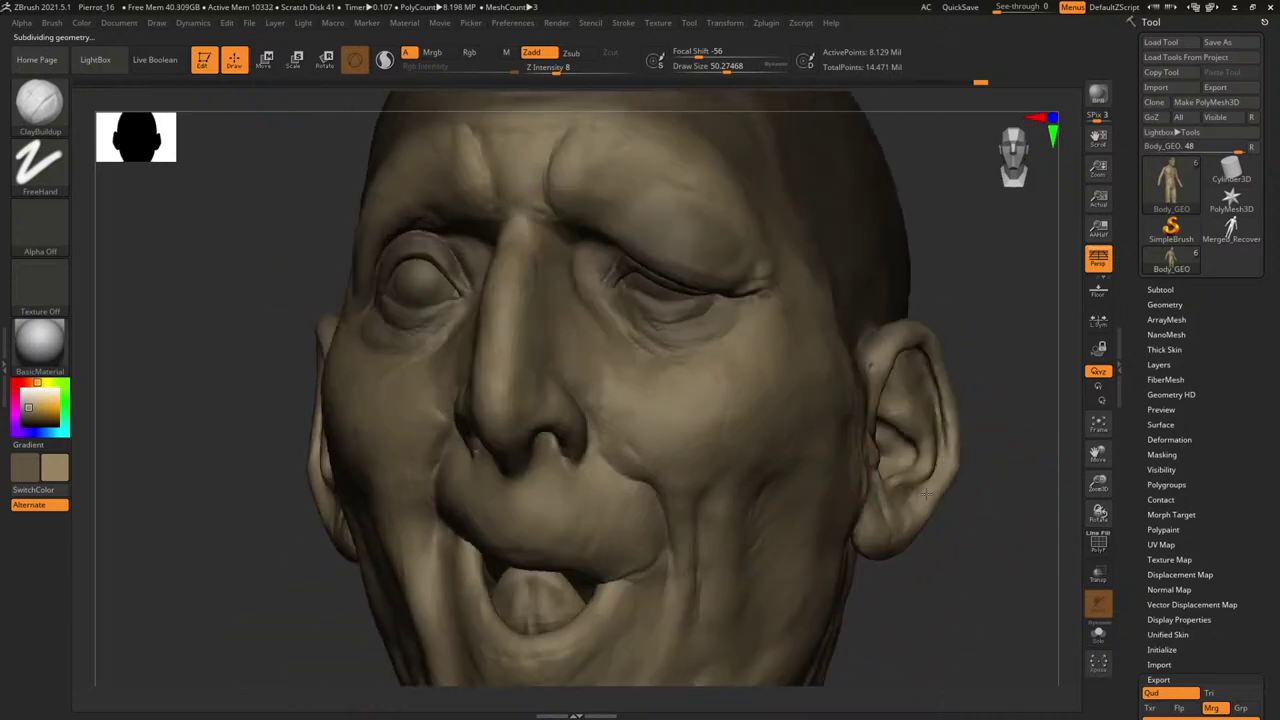
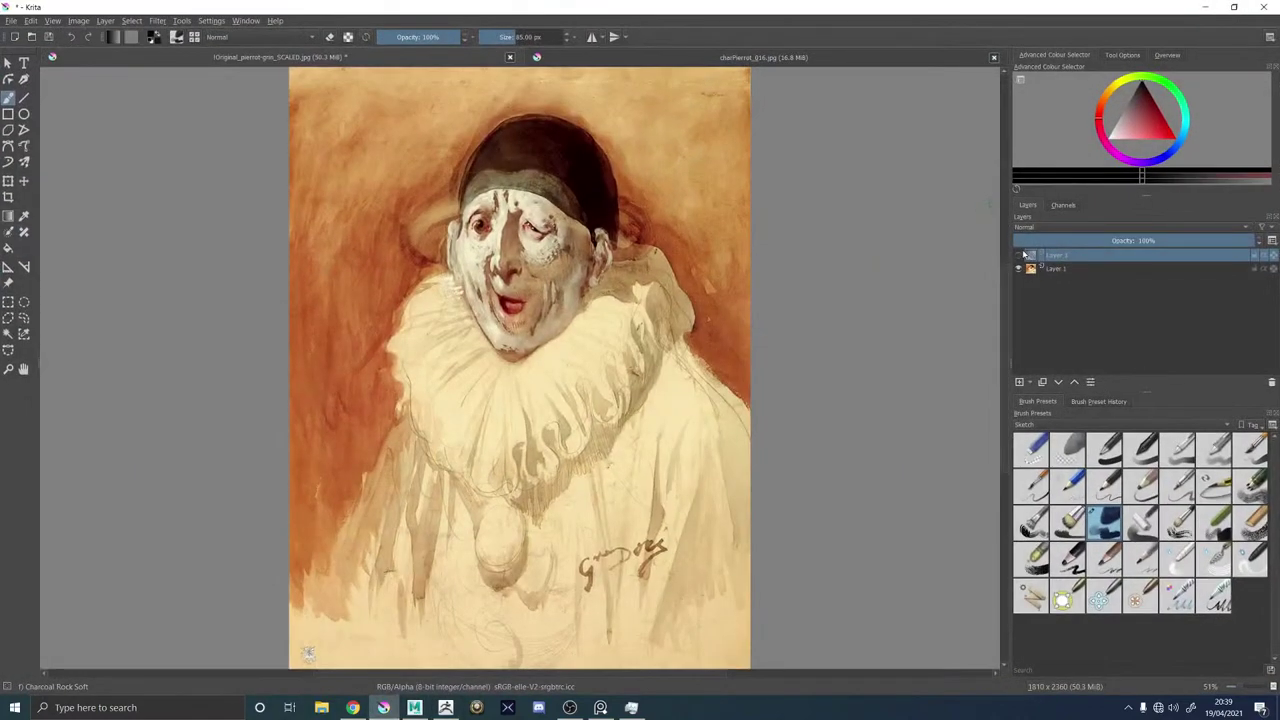
Switch to Krita and compare the render with the painting by repeatedly toggling the render layer's visibility.
click(1020, 256)
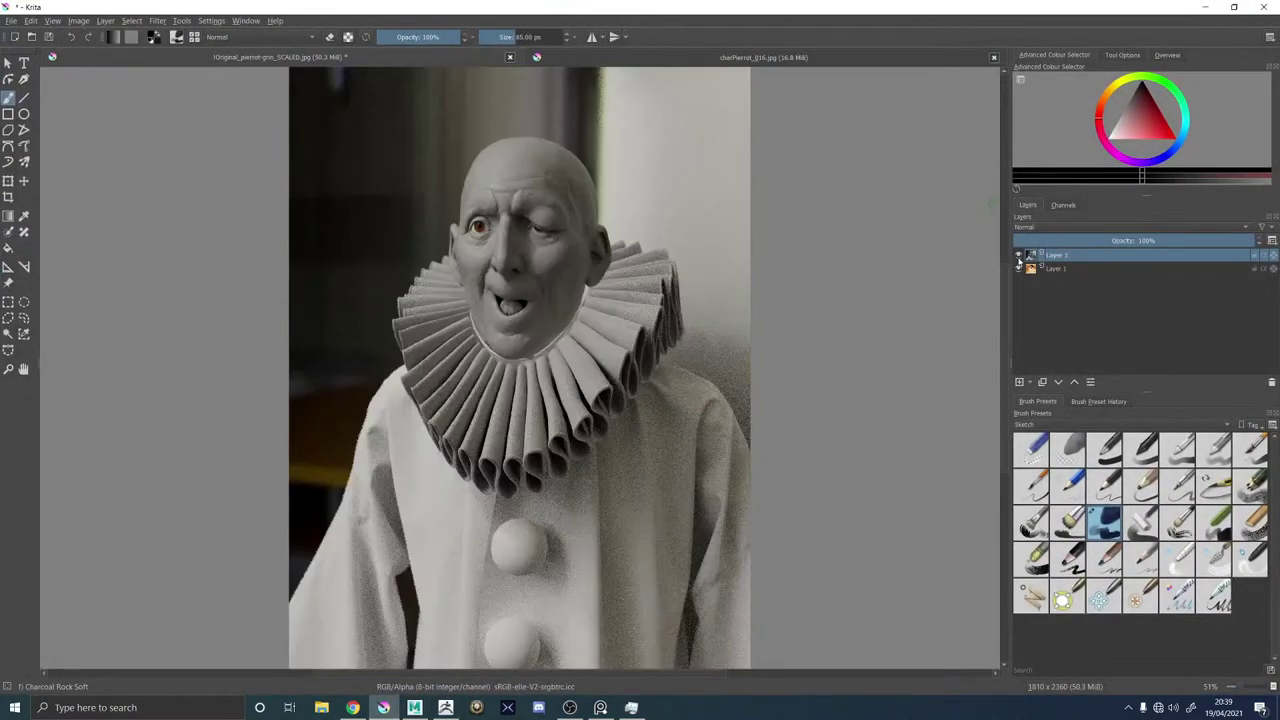
click(1020, 256)
click(1020, 256)
click(1020, 256)
click(1020, 256)
click(1020, 256)
click(1020, 256)
click(1020, 256)
click(1020, 256)
click(1020, 256)
click(1020, 256)
click(1020, 256)
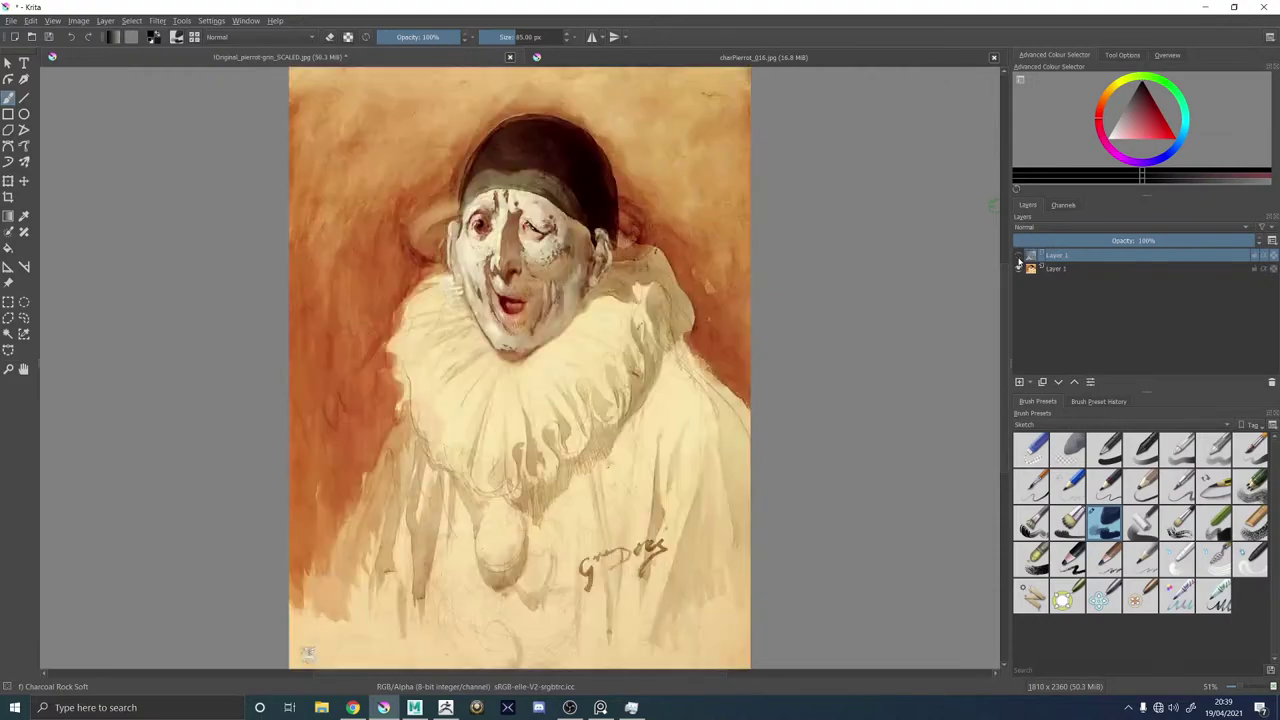
click(1020, 256)
click(1020, 256)
Switch to ZBrush, select the Move brush, and lower the body by four subdivision levels in a front view.
click(446, 707)
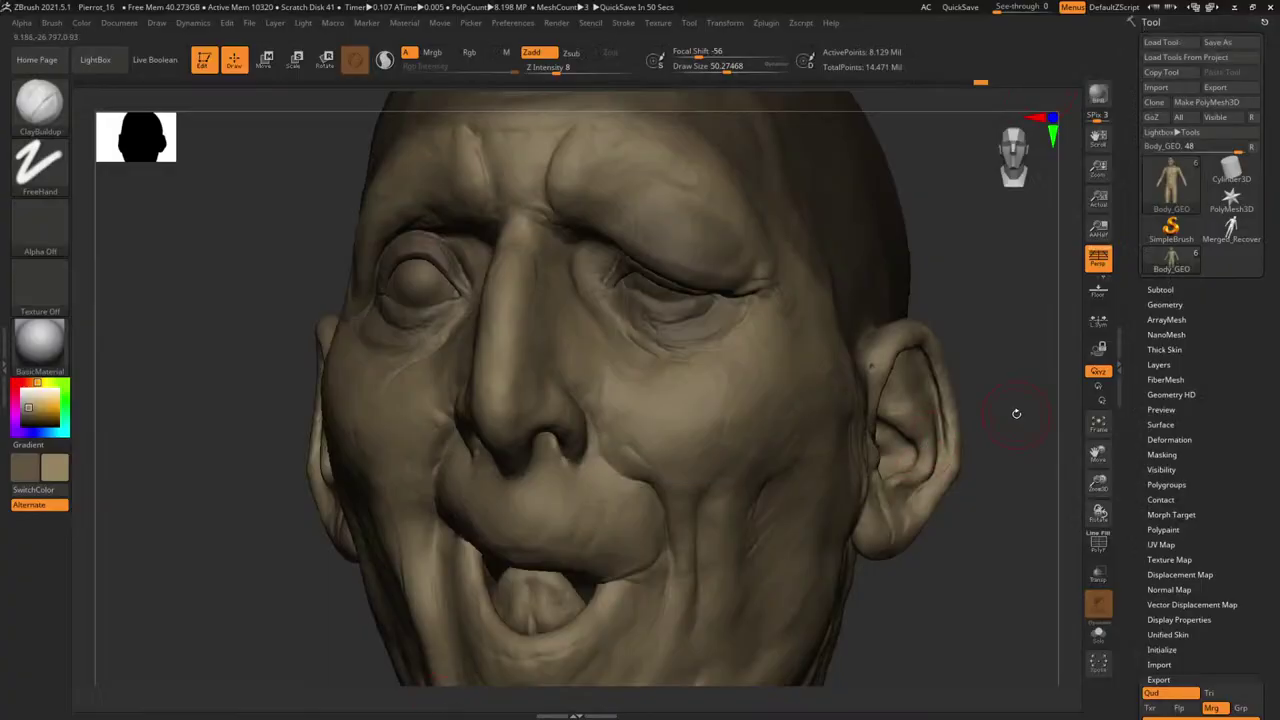
key(b)
key(m)
key(v)
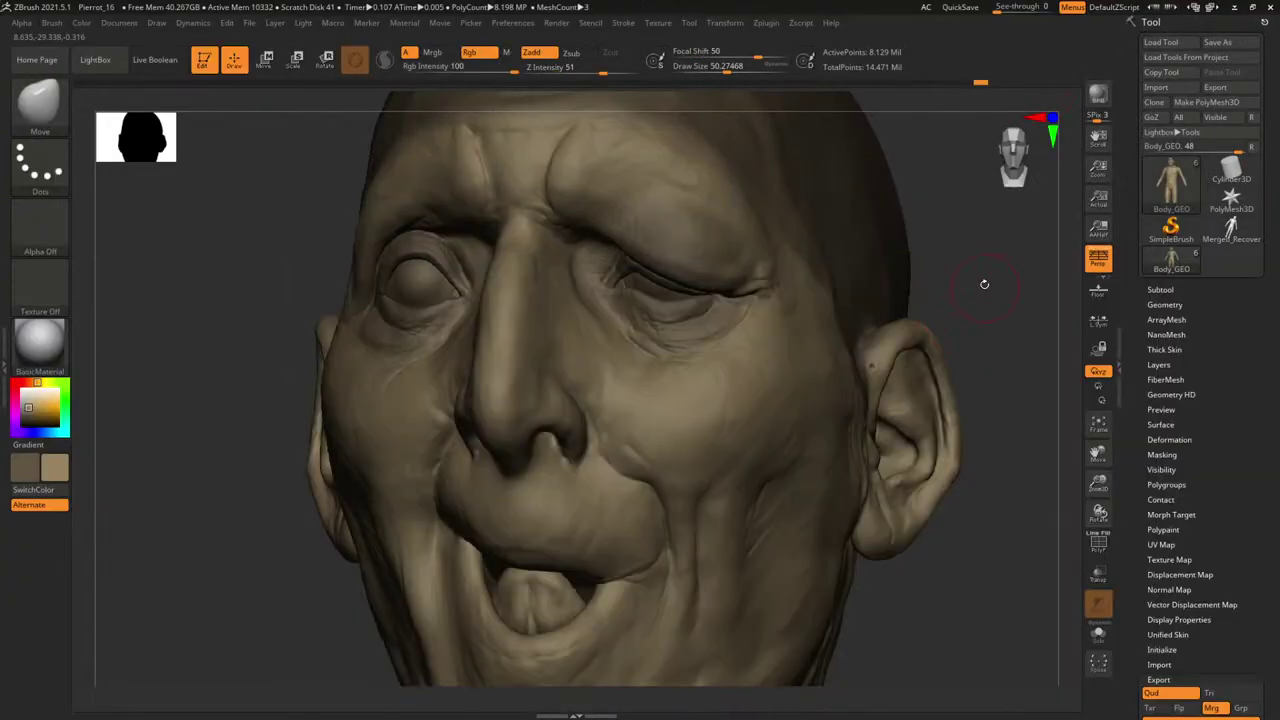
drag(985, 284, 1063, 283)
key(shift+d)
key(shift+d)
key(shift+d)
key(shift+d)
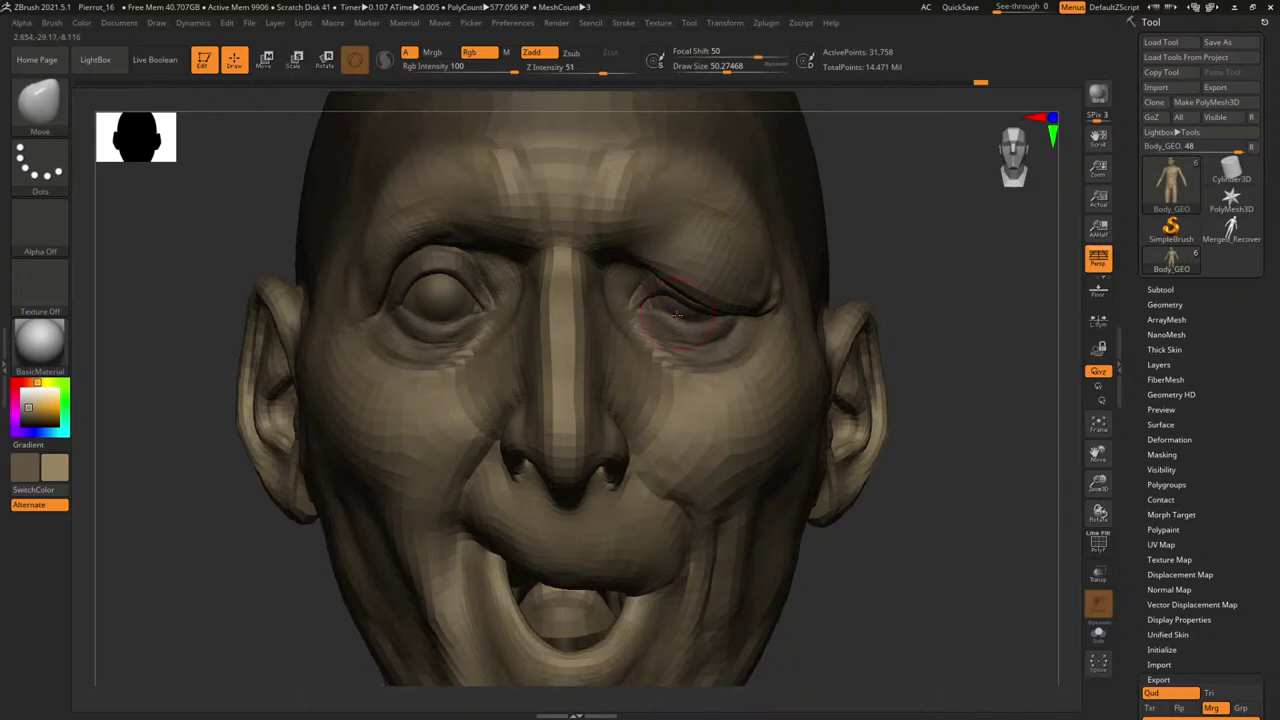
Reshape the half-closed eye with the Move brush, using draw sizes of about 172 and 242.
key(b)
key(m)
key(v)
key(space)
mouse_move(643, 322)
mouse_down()
mouse_move(657, 321)
mouse_move(646, 310)
mouse_up()
key(space)
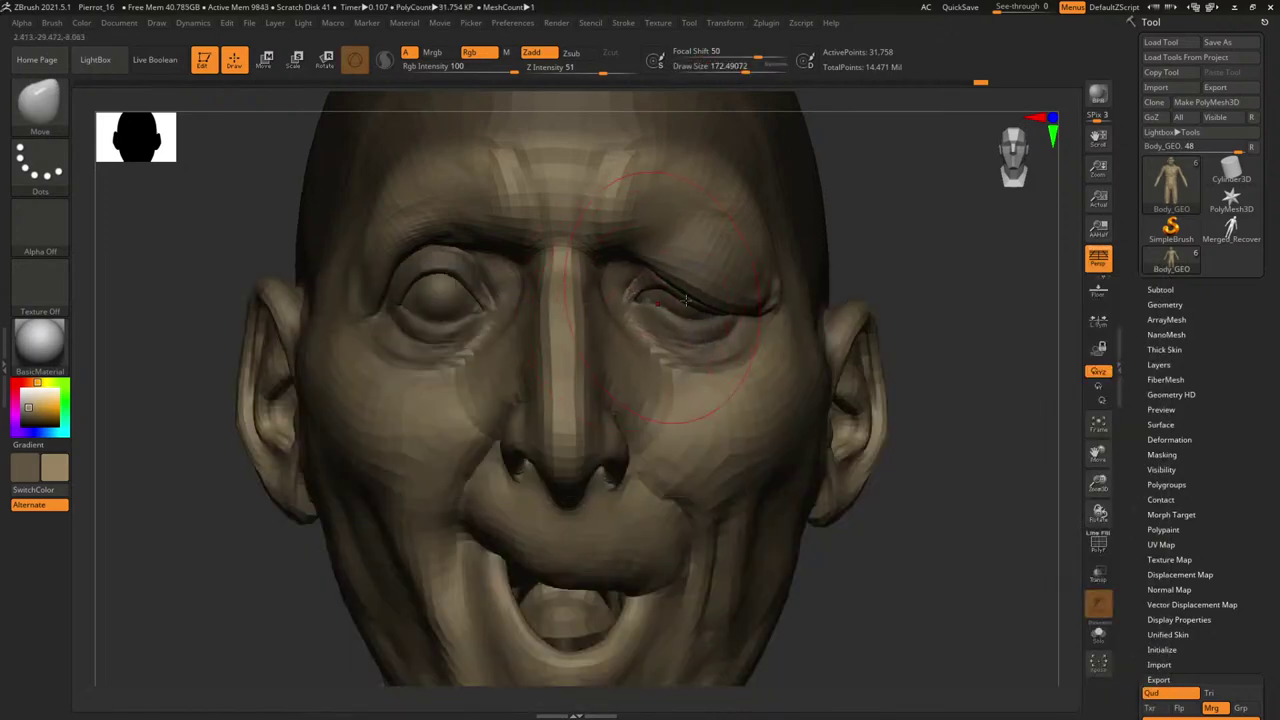
right_drag(746, 292, 748, 291)
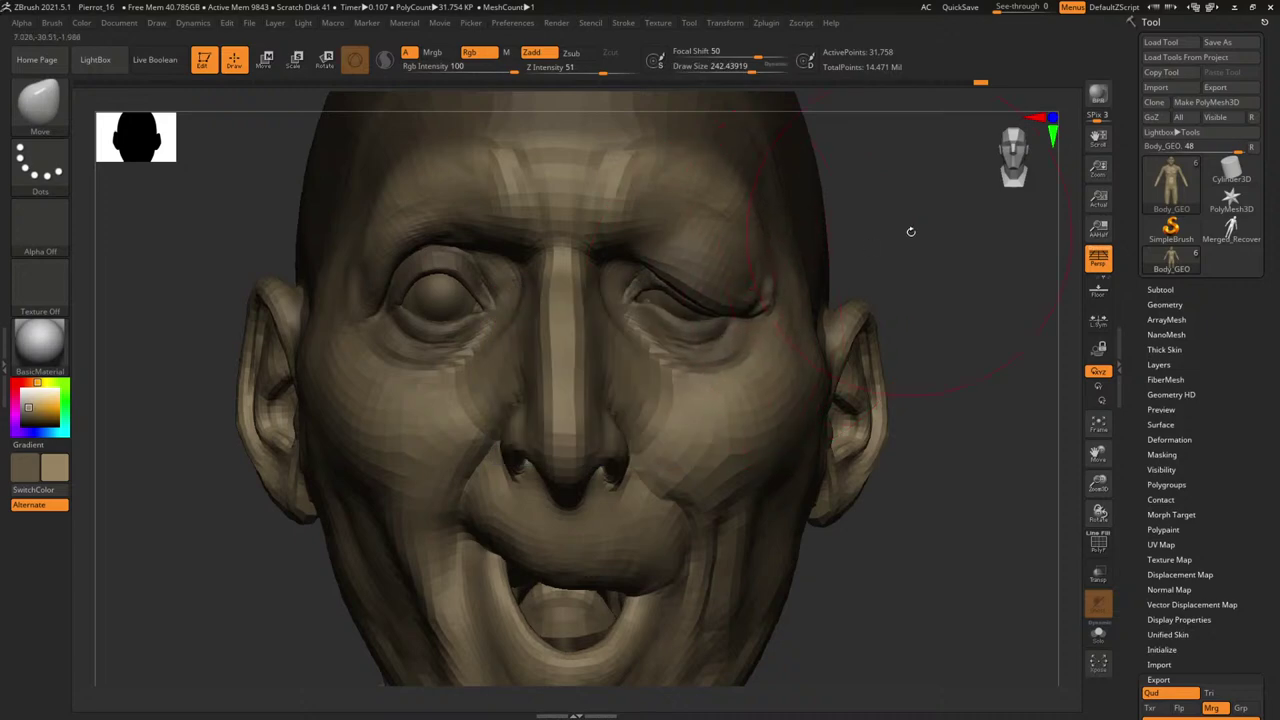
Set the Move brush's draw size to about 94 and refine the half-closed eye's lids from below and the front.
drag(910, 231, 930, 265)
mouse_move(1032, 383)
mouse_down()
mouse_move(1014, 277)
mouse_move(1000, 311)
mouse_move(943, 222)
mouse_move(806, 246)
mouse_up()
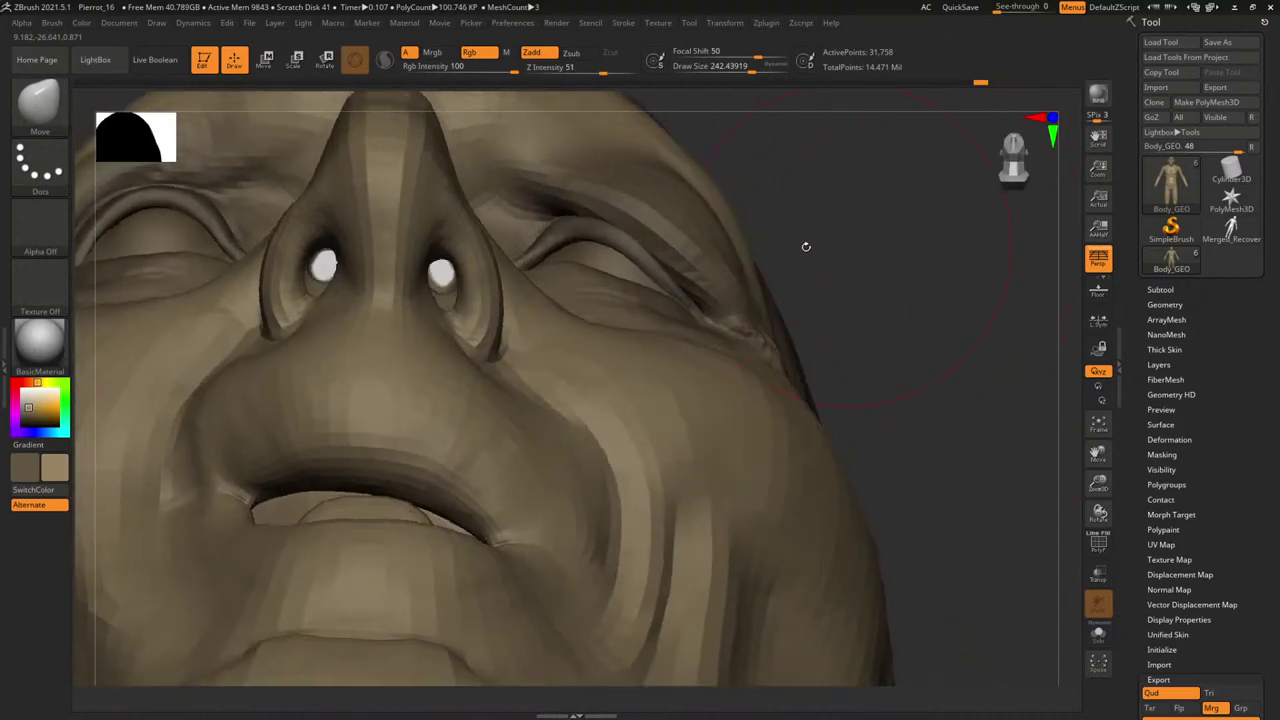
right_drag(631, 250, 600, 238)
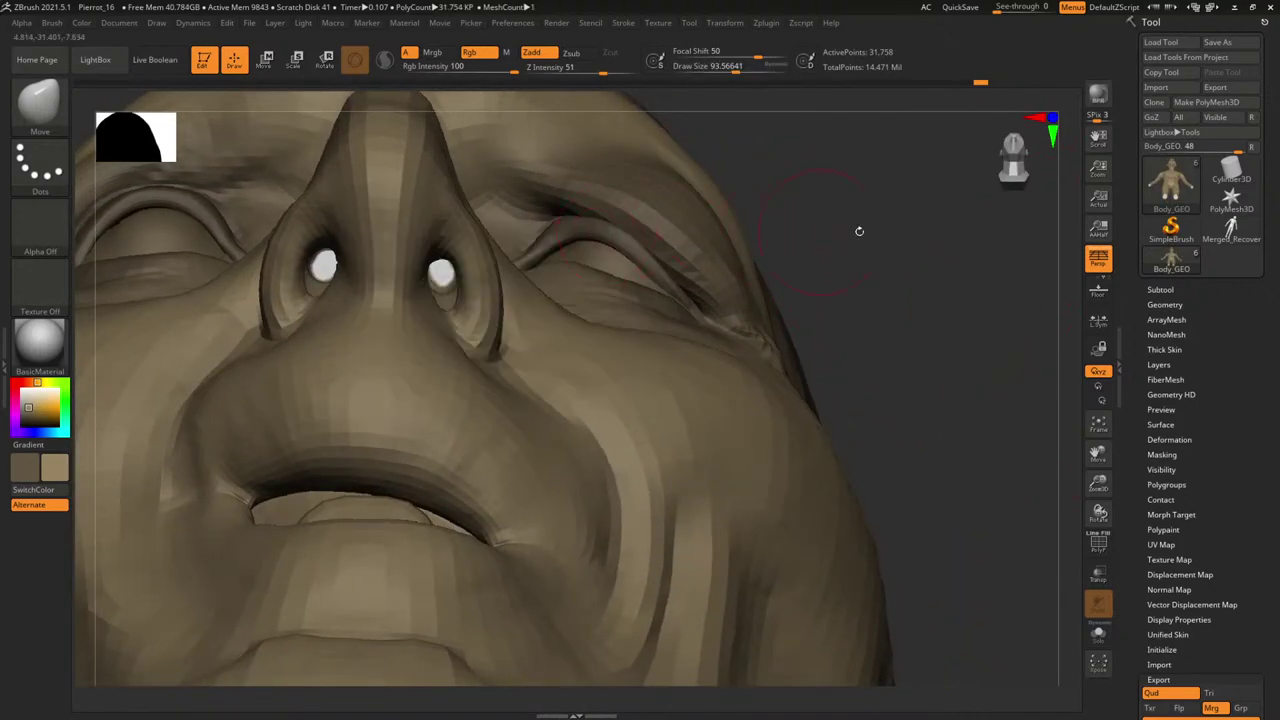
mouse_move(857, 231)
mouse_down()
mouse_move(932, 303)
mouse_move(794, 249)
mouse_move(918, 175)
mouse_move(960, 216)
mouse_up()
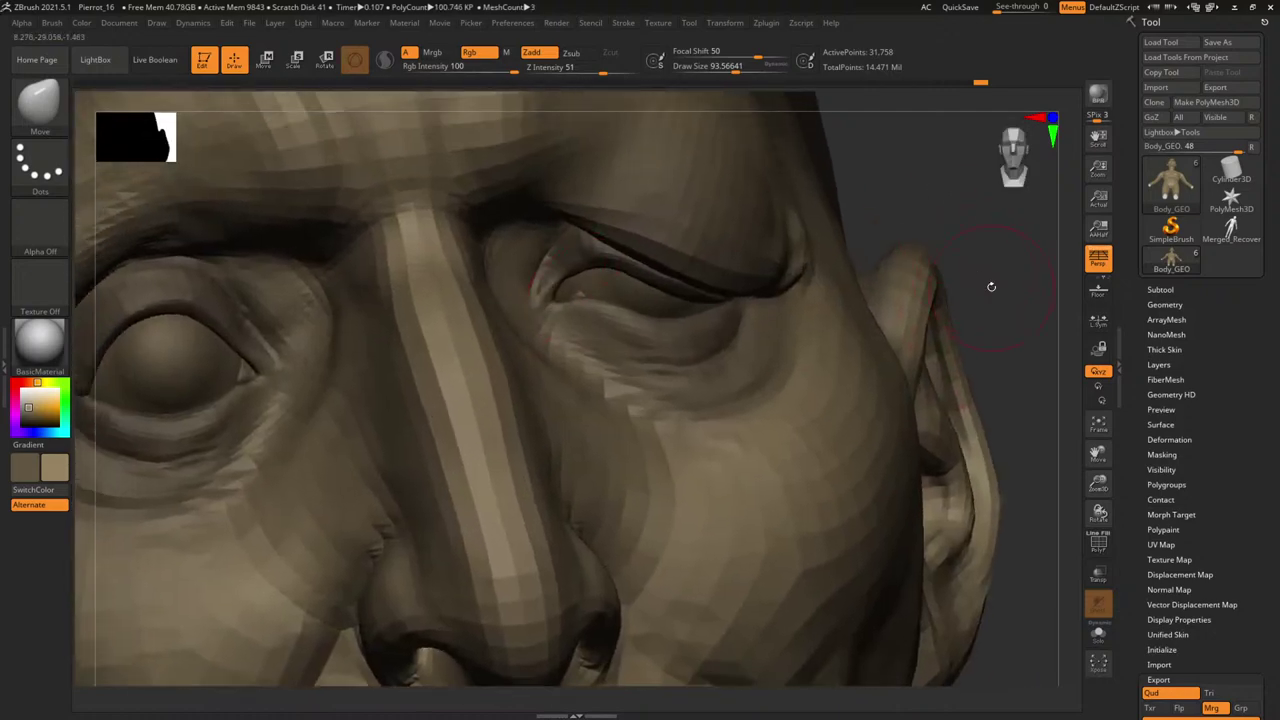
drag(989, 272, 989, 273)
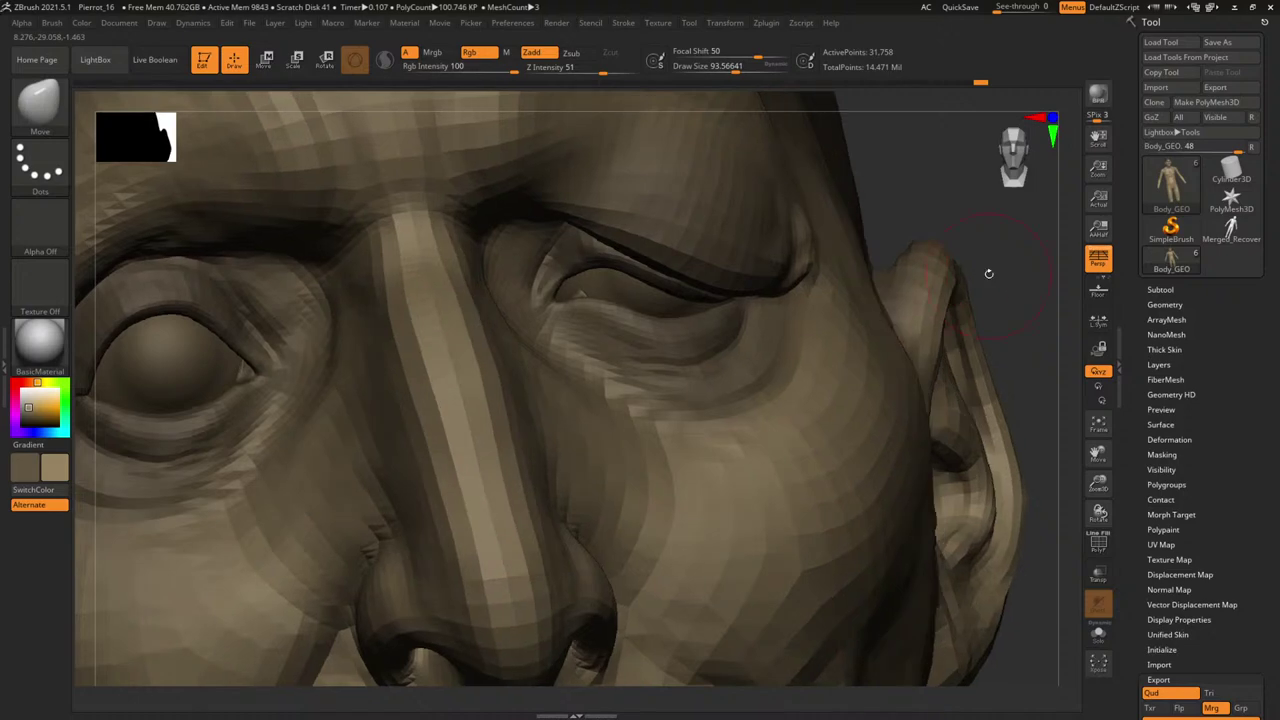
Raise the body to its highest subdivision level and set the Move brush's draw size to about 46 at the mouth.
mouse_move(976, 221)
alt+mouse_down()
mouse_move(1006, 212)
mouse_move(806, 246)
mouse_move(831, 271)
mouse_move(931, 286)
mouse_move(757, 289)
mouse_move(826, 300)
mouse_move(896, 370)
alt+mouse_up()
key(ctrl+d)
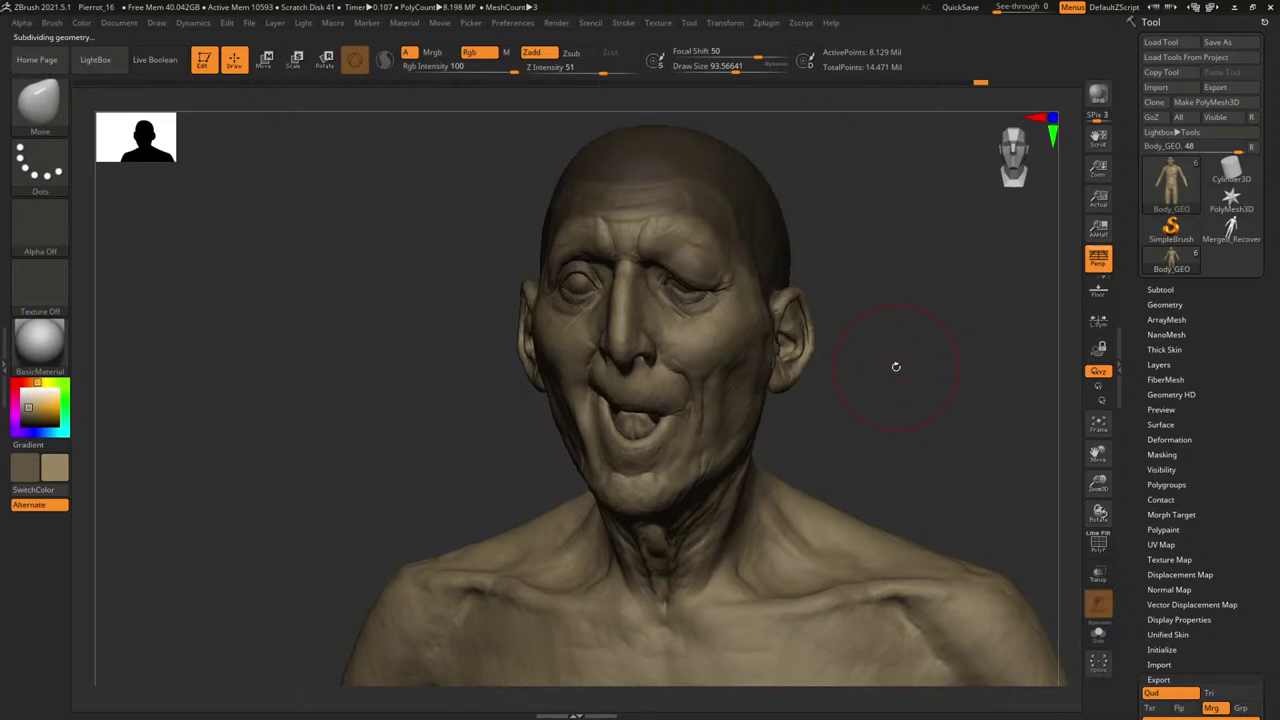
key(b)
key(m)
key(v)
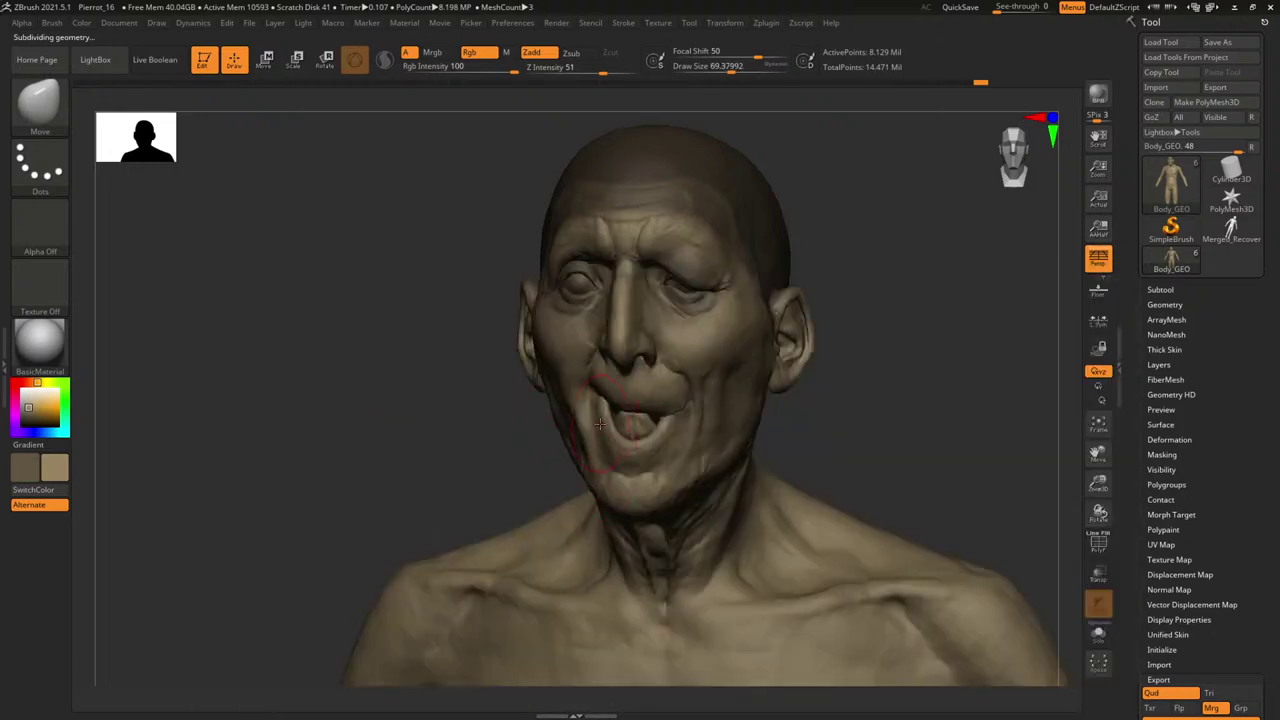
key(bracketleft)
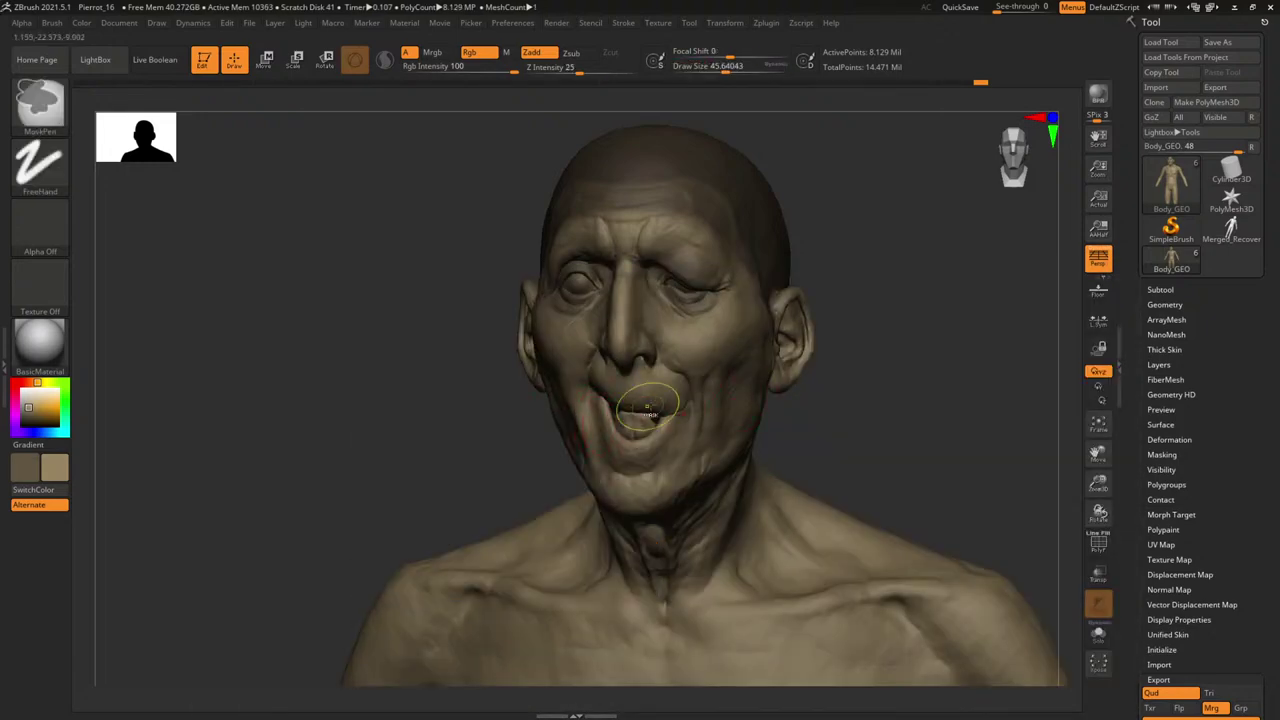
key(shift+d)
key(shift+d)
key(shift+d)
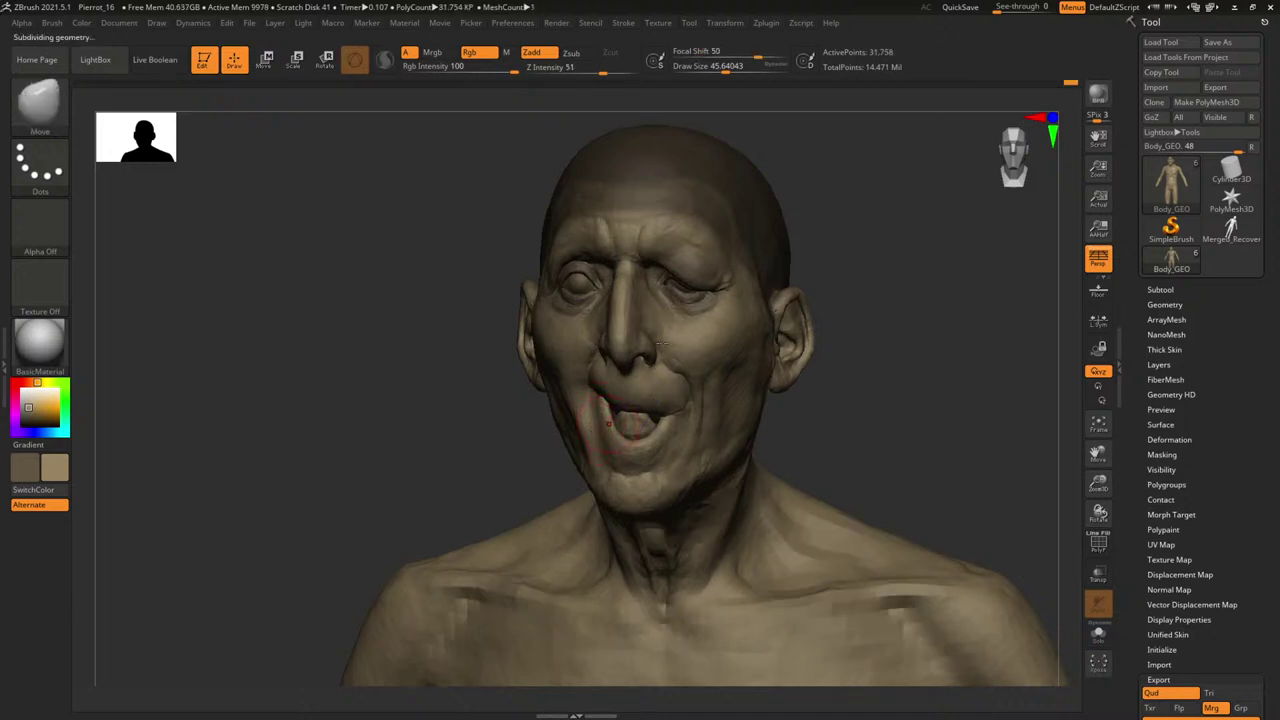
key(d)
key(d)
key(d)
Set the Move brush's focal shift to 0 and its draw size to about 97 for the mouth area.
drag(757, 57, 752, 55)
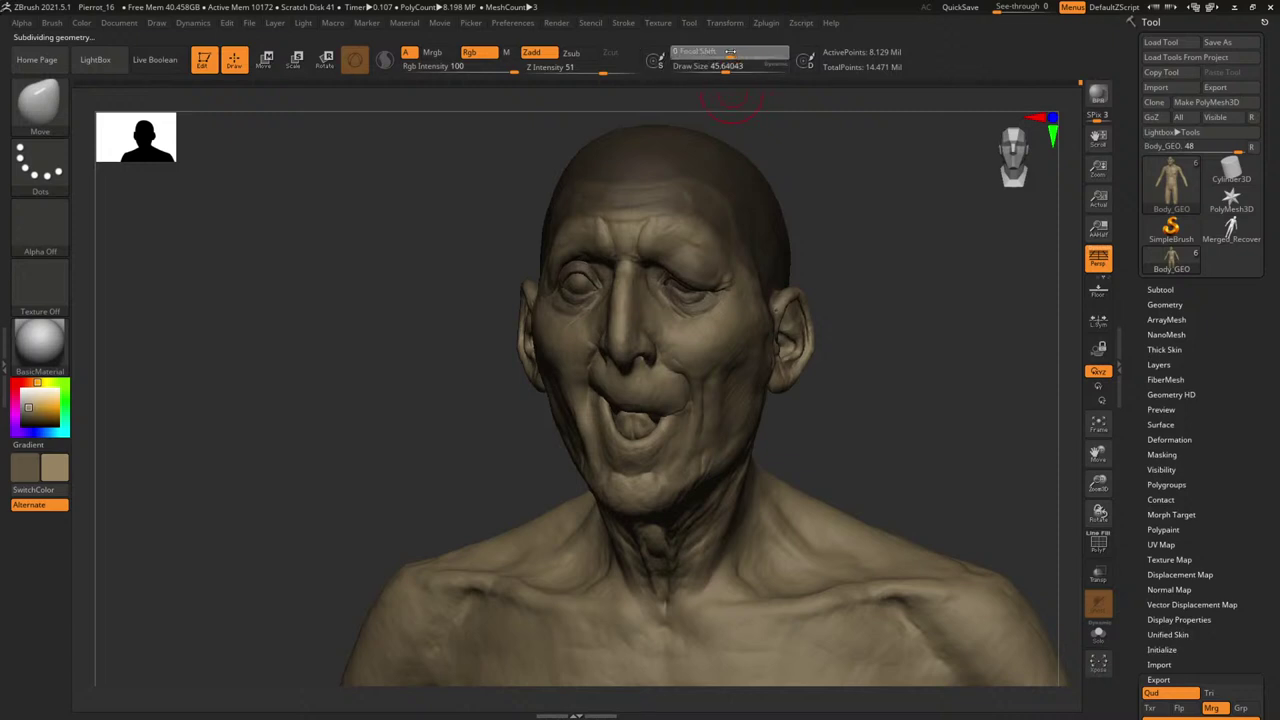
key(space)
drag(585, 398, 597, 398)
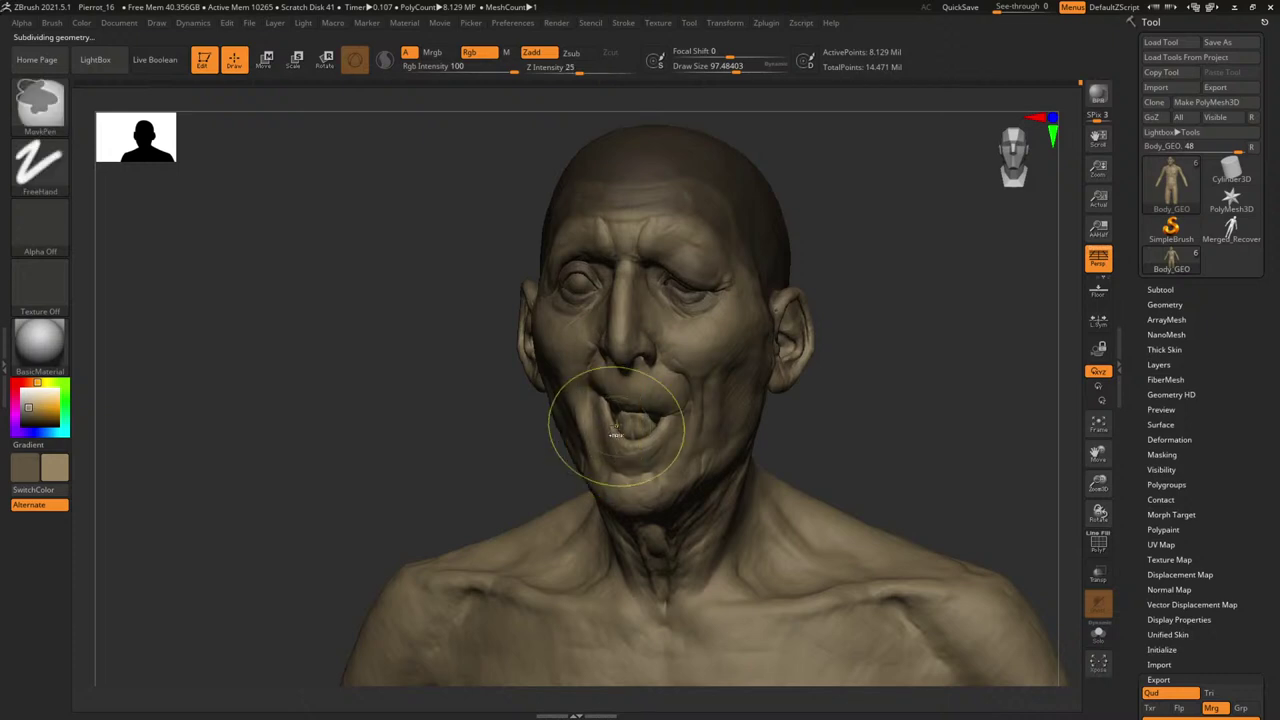
Lower the body's subdivision level and hide the teeth and tongue polygroups inside the mouth.
key(shift+d)
key(shift+d)
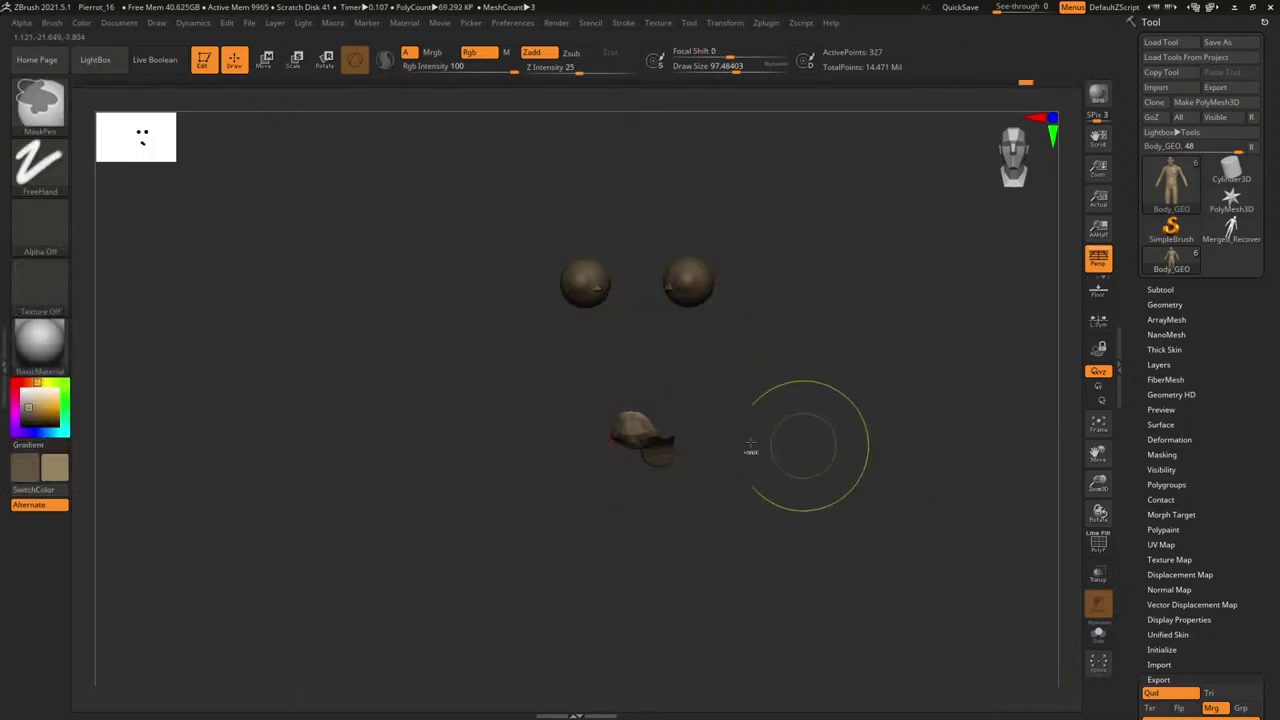
ctrl+shift+click(855, 428)
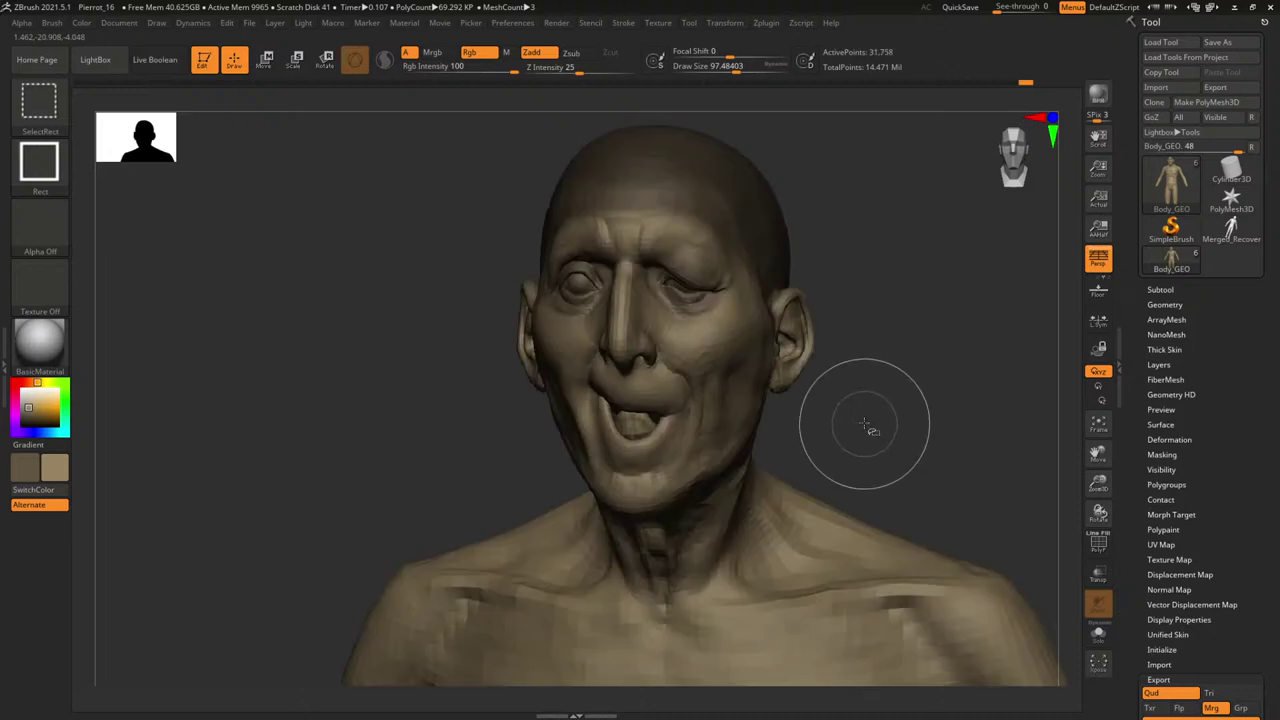
ctrl+shift+click(622, 427)
ctrl+shift+click(903, 427)
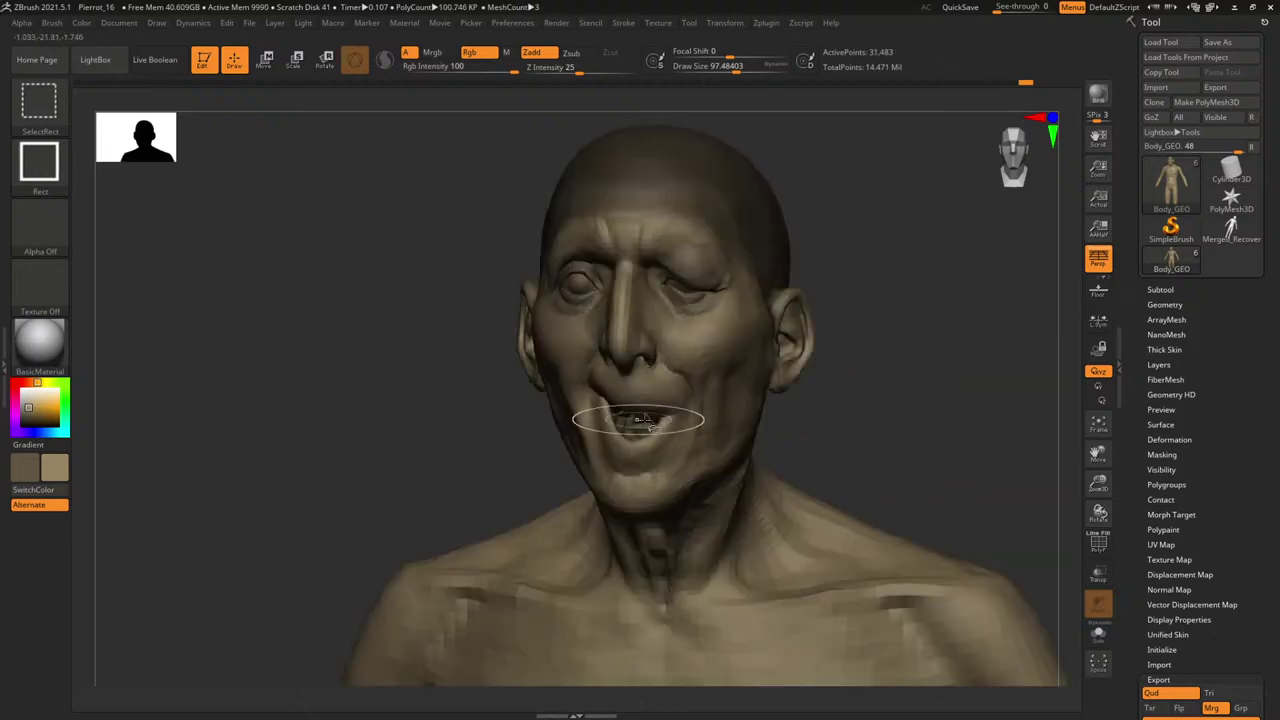
ctrl+shift+click(761, 437)
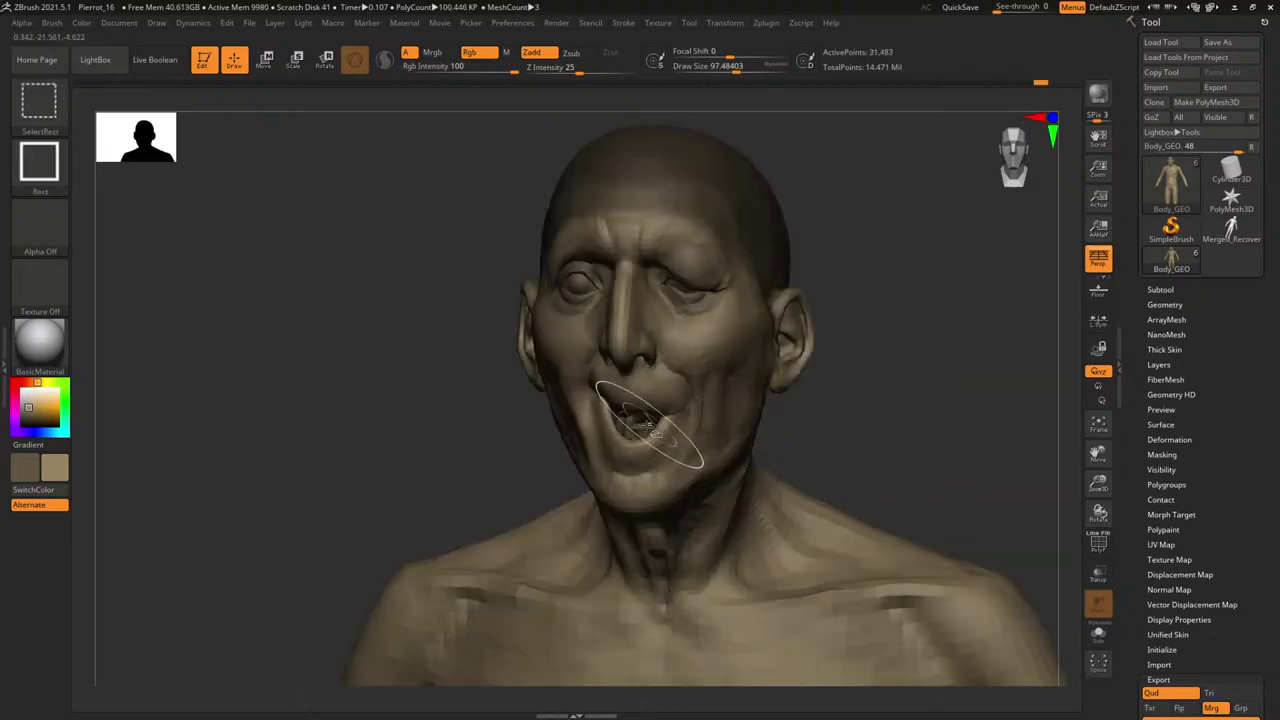
ctrl+shift+click(650, 428)
Mask the visible body, show all polygroups and invert the mask to protect only the teeth and tongue.
ctrl+click(922, 419)
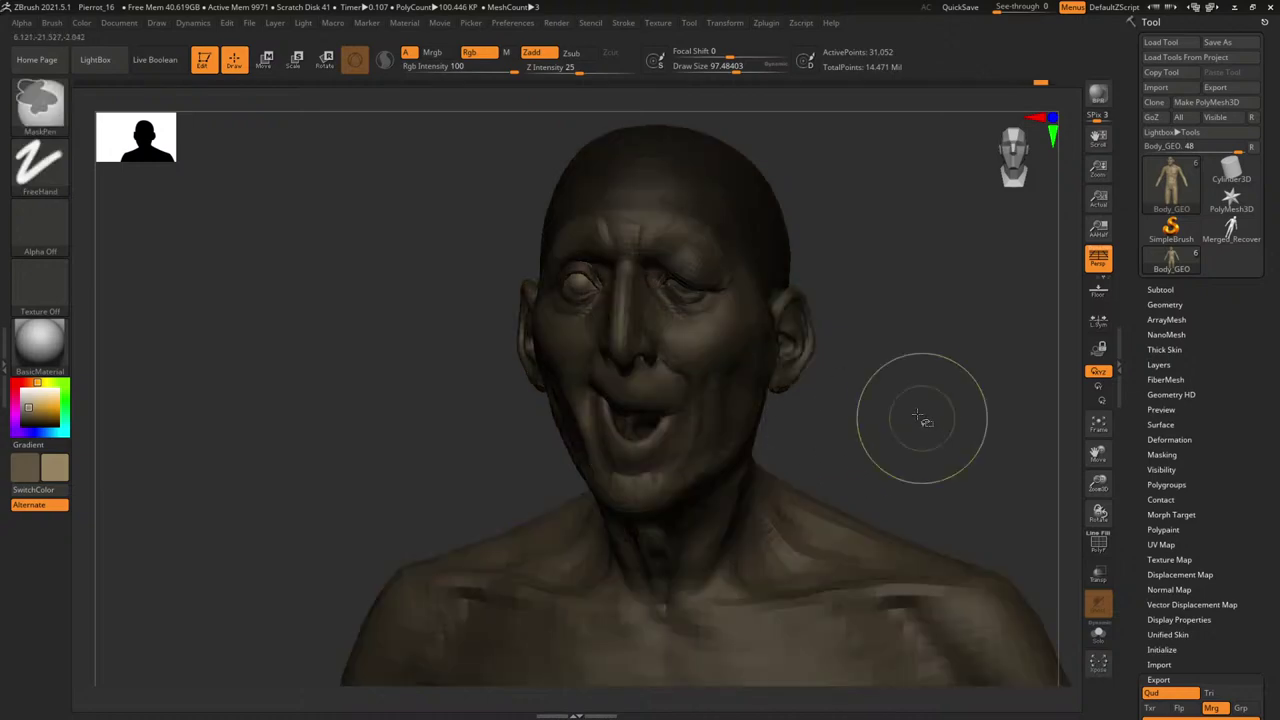
ctrl+shift+click(916, 414)
ctrl+click(917, 412)
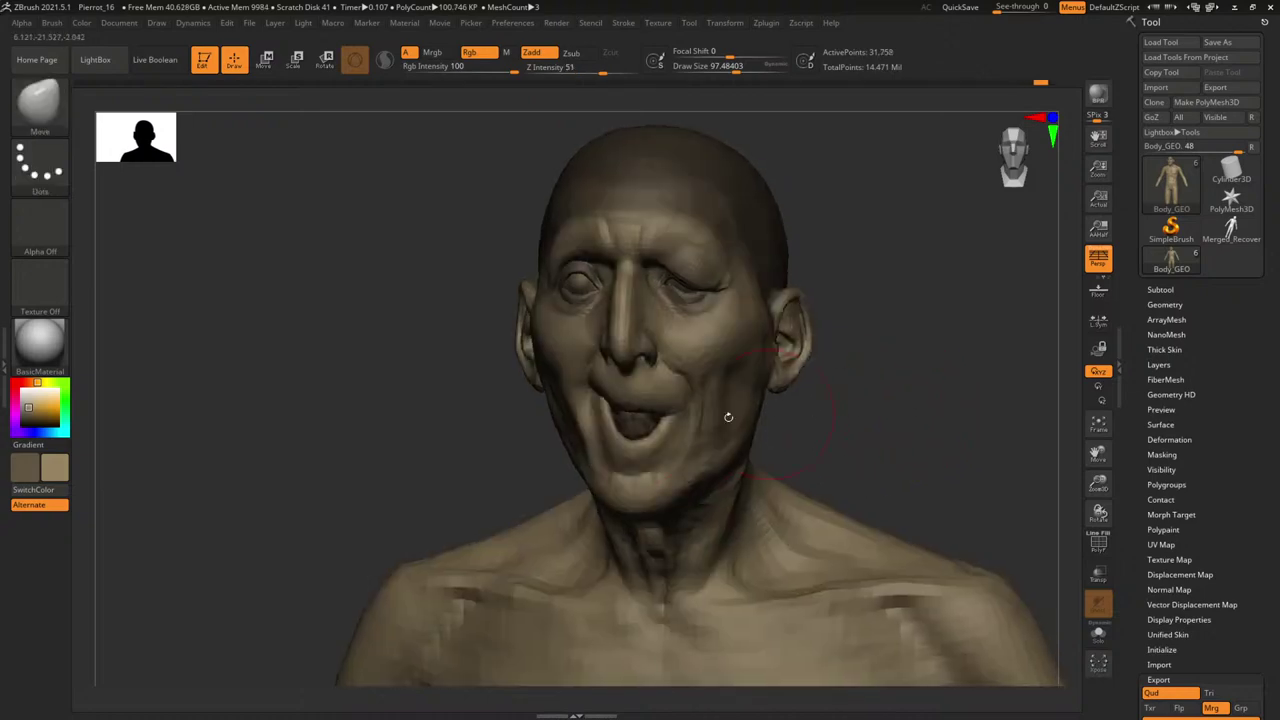
Switch to the Move brush and set its draw size to about 69 for the mouth.
key(b)
key(m)
key(v)
key(s)
drag(607, 429, 601, 430)
drag(914, 379, 960, 371)
ctrl+right_drag(960, 371, 778, 364)
drag(877, 421, 845, 352)
ctrl+right_drag(845, 352, 924, 378)
drag(924, 378, 1072, 443)
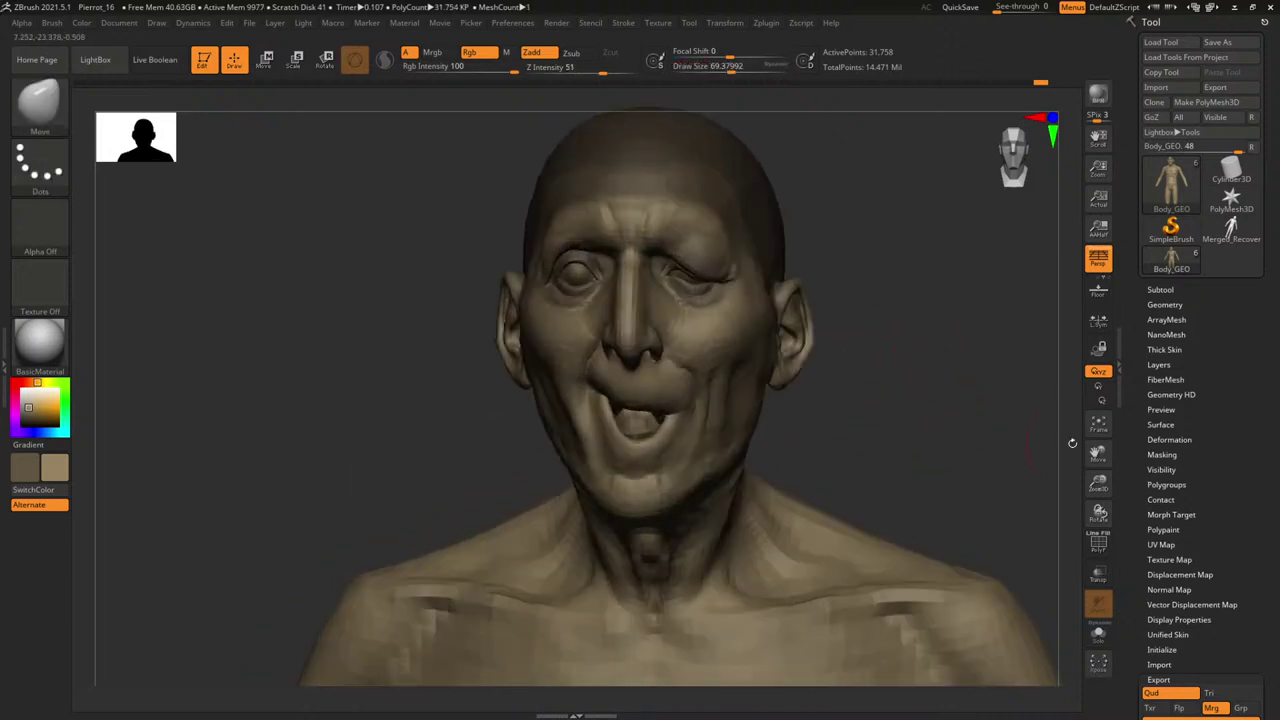
shift+drag(965, 349, 841, 343)
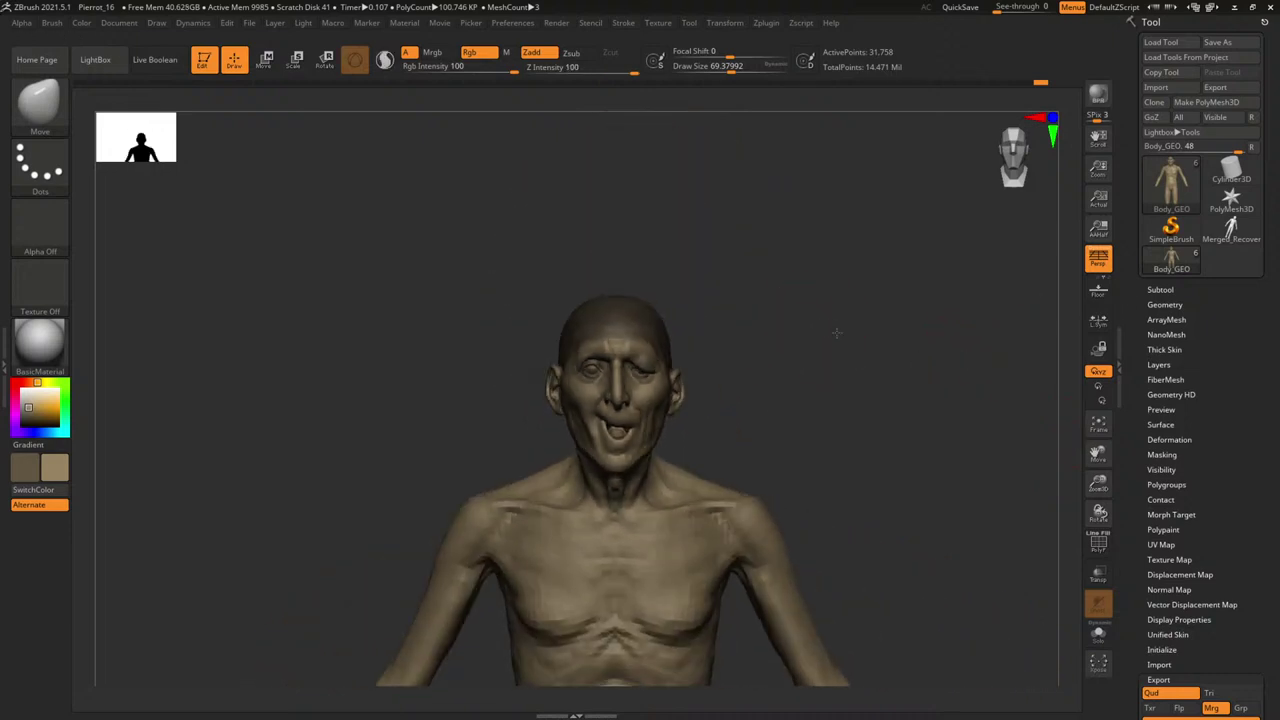
Export the body mesh at its current low subdivision level.
click(1215, 87)
click(1024, 77)
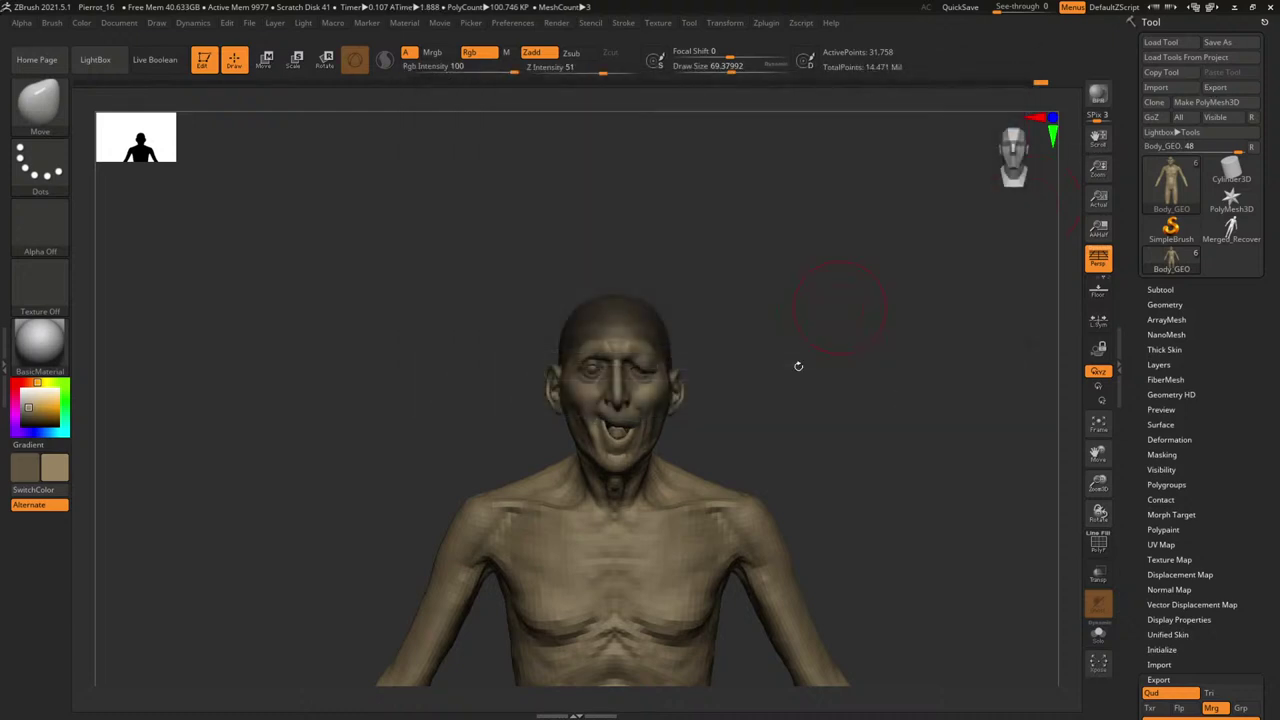
Export the posed body mesh over the existing Body_GEO_Pose.obj in the Exports folder.
click(1215, 87)
click(575, 199)
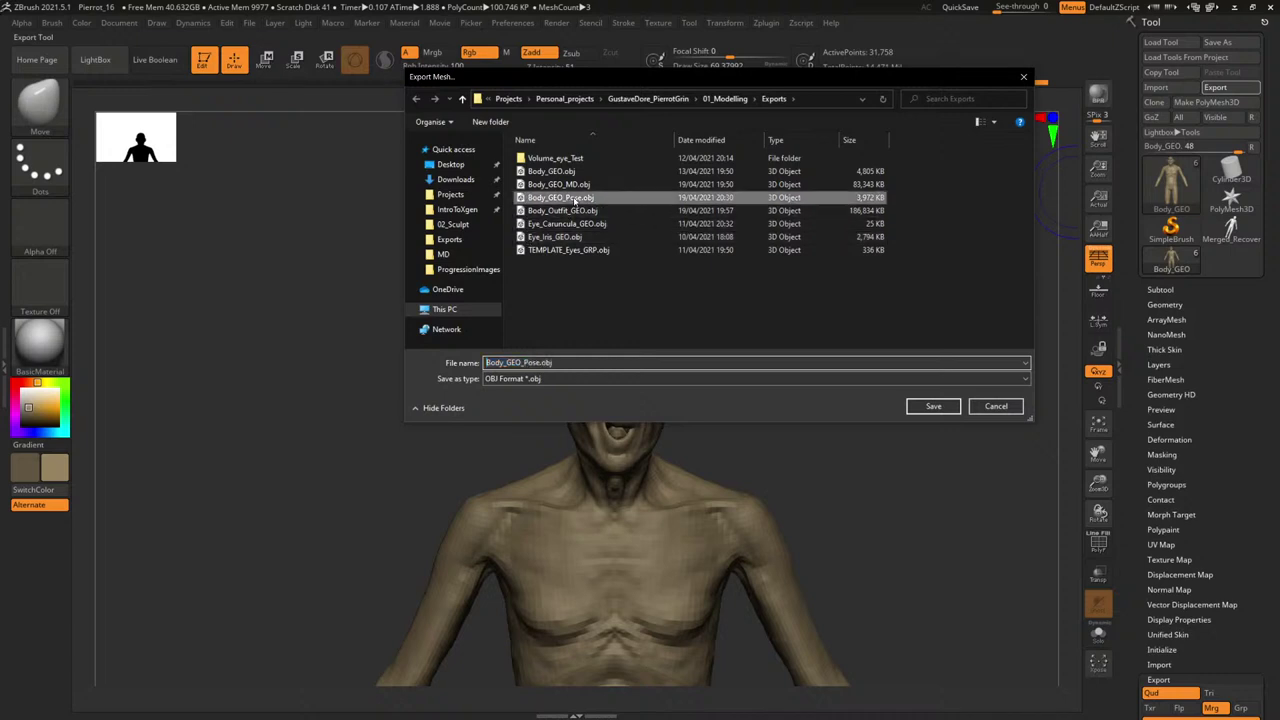
click(933, 406)
click(667, 355)
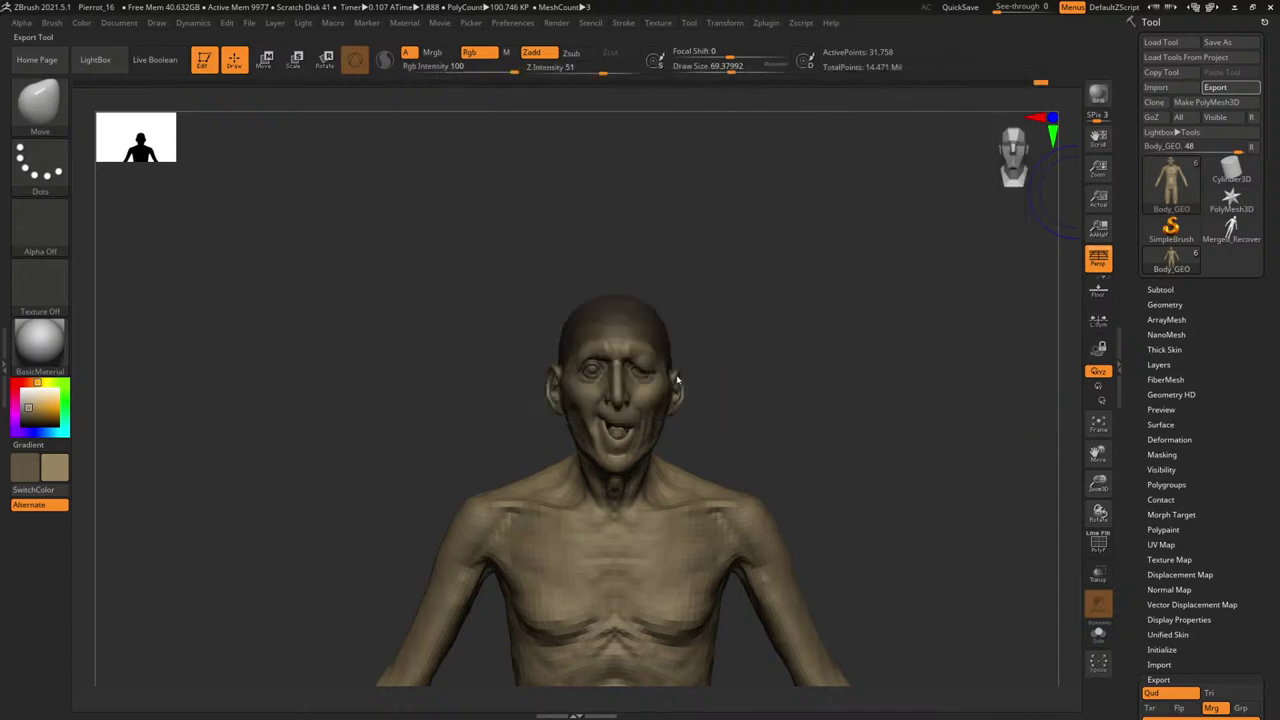
Switch to Maya and delete the previously imported Body_GEO_Pose mesh from the scene.
click(1234, 7)
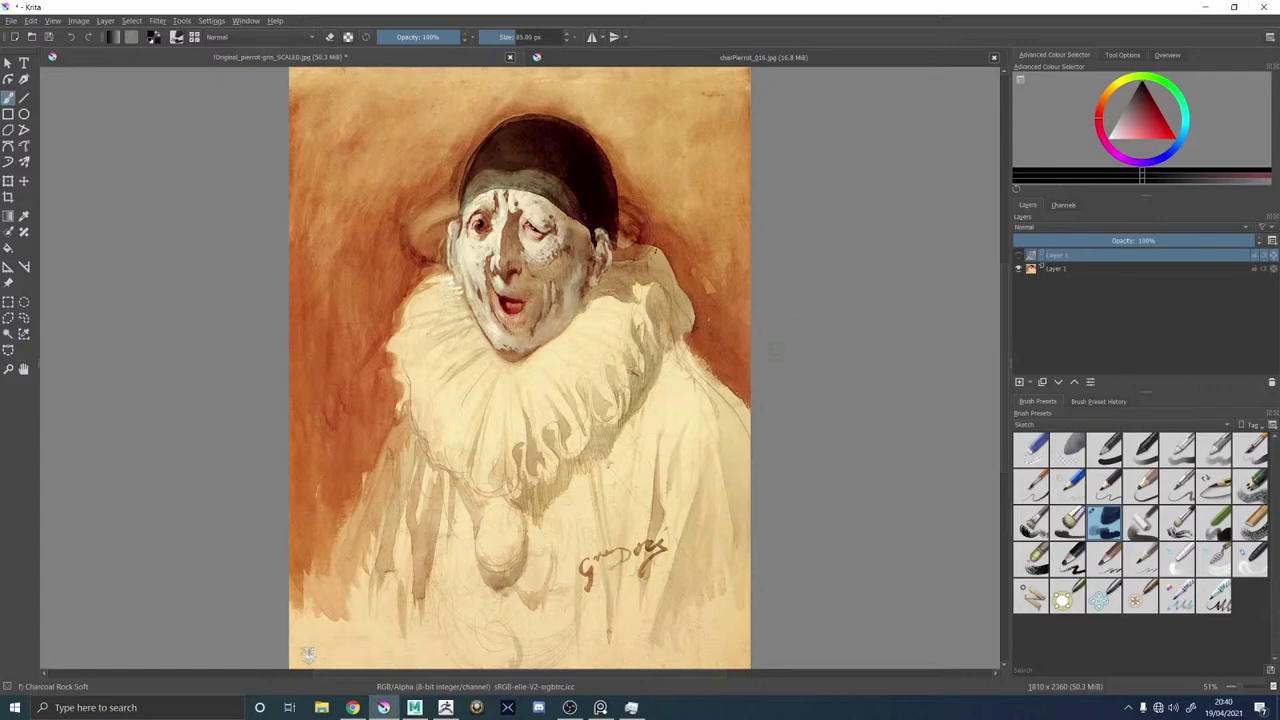
click(414, 707)
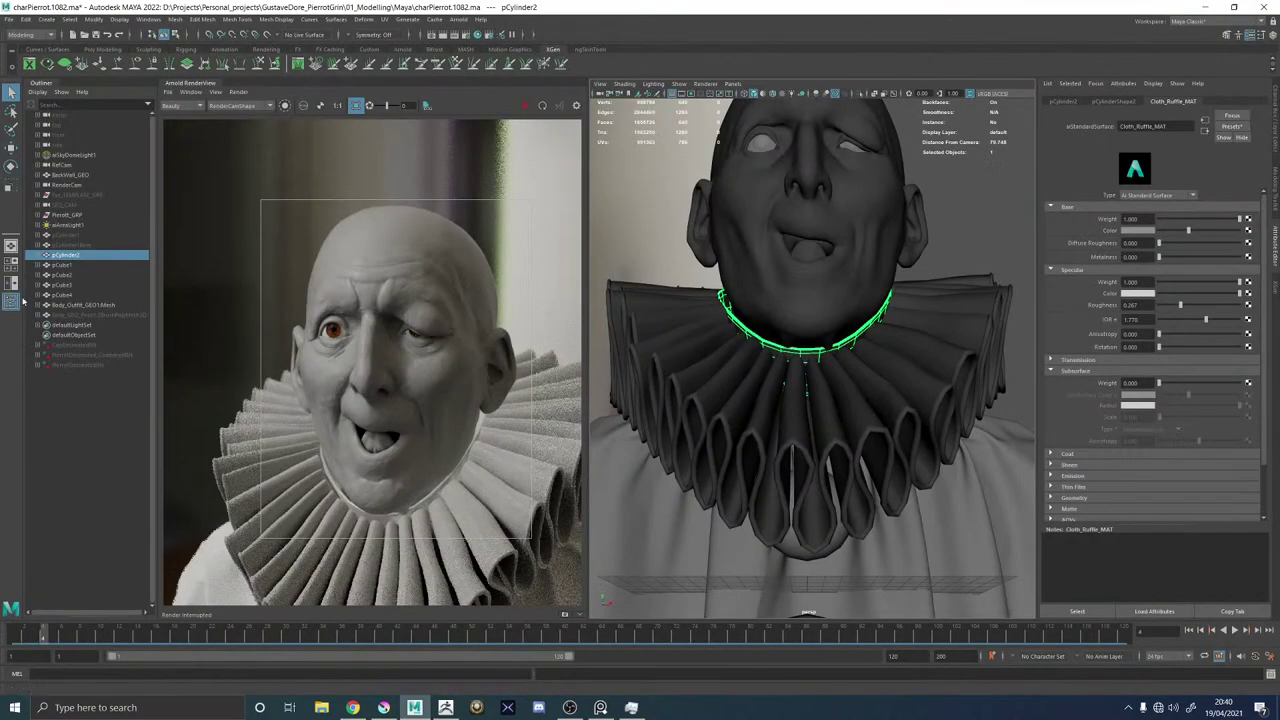
click(94, 305)
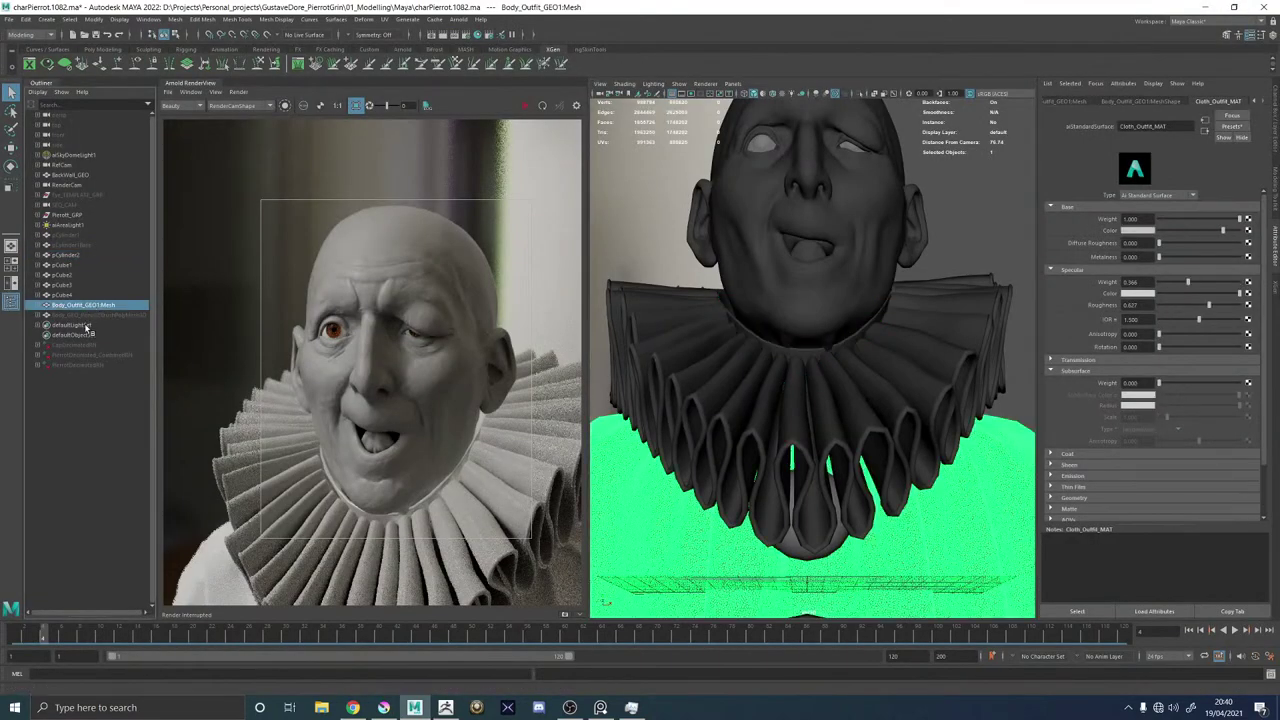
click(91, 317)
key(Delete)
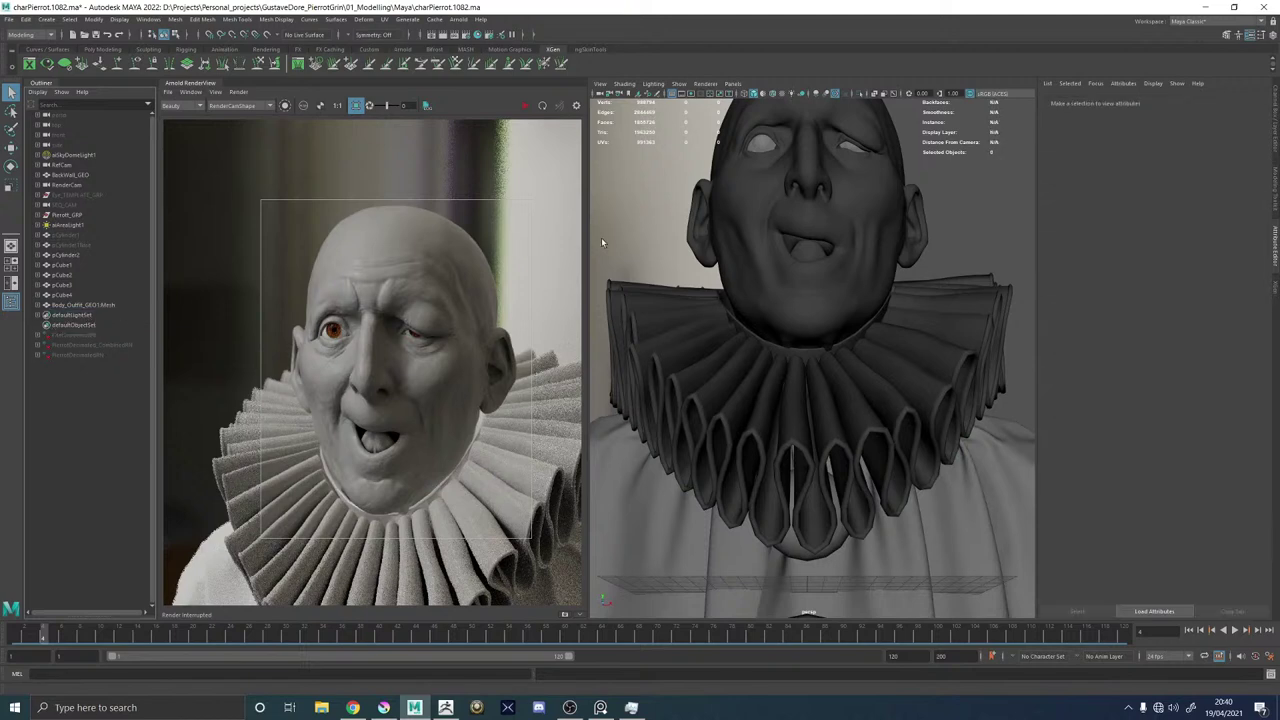
Lower the blend shape weight on Body_GEO to zero and delete the mesh's construction history.
click(813, 212)
click(1234, 101)
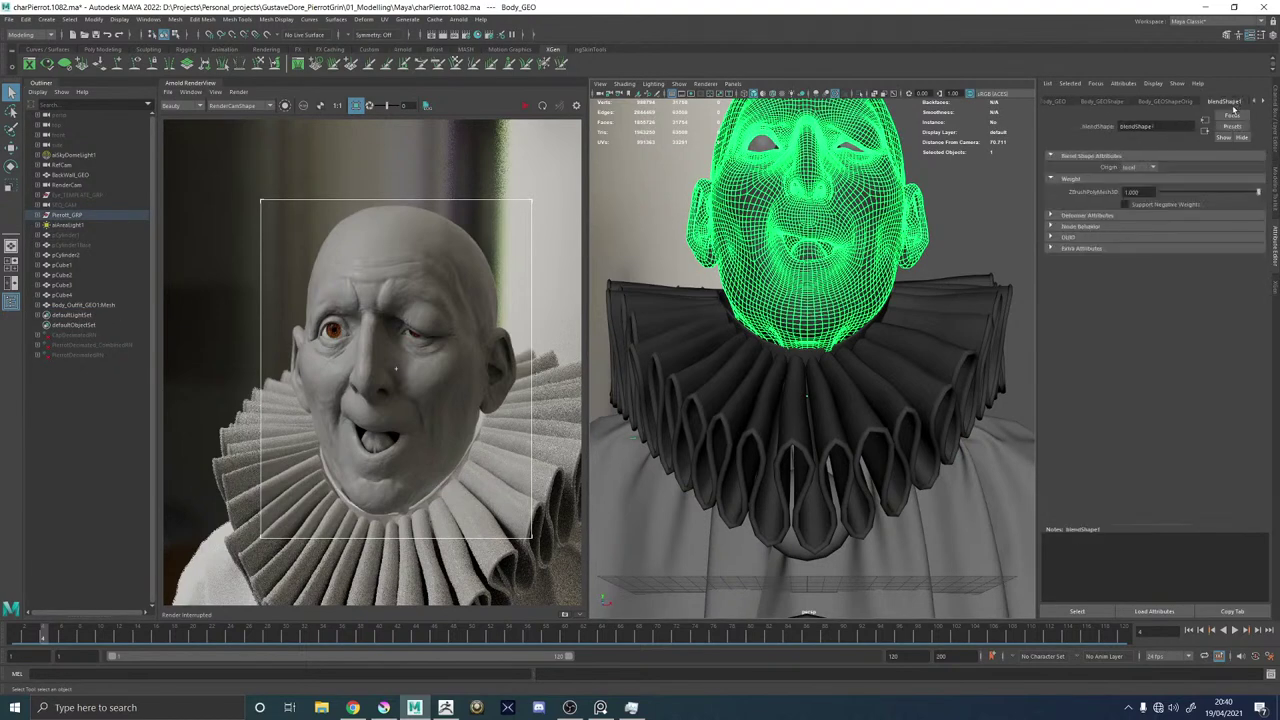
drag(1258, 192, 1077, 200)
key(ctrl+s)
key(alt+shift+d)
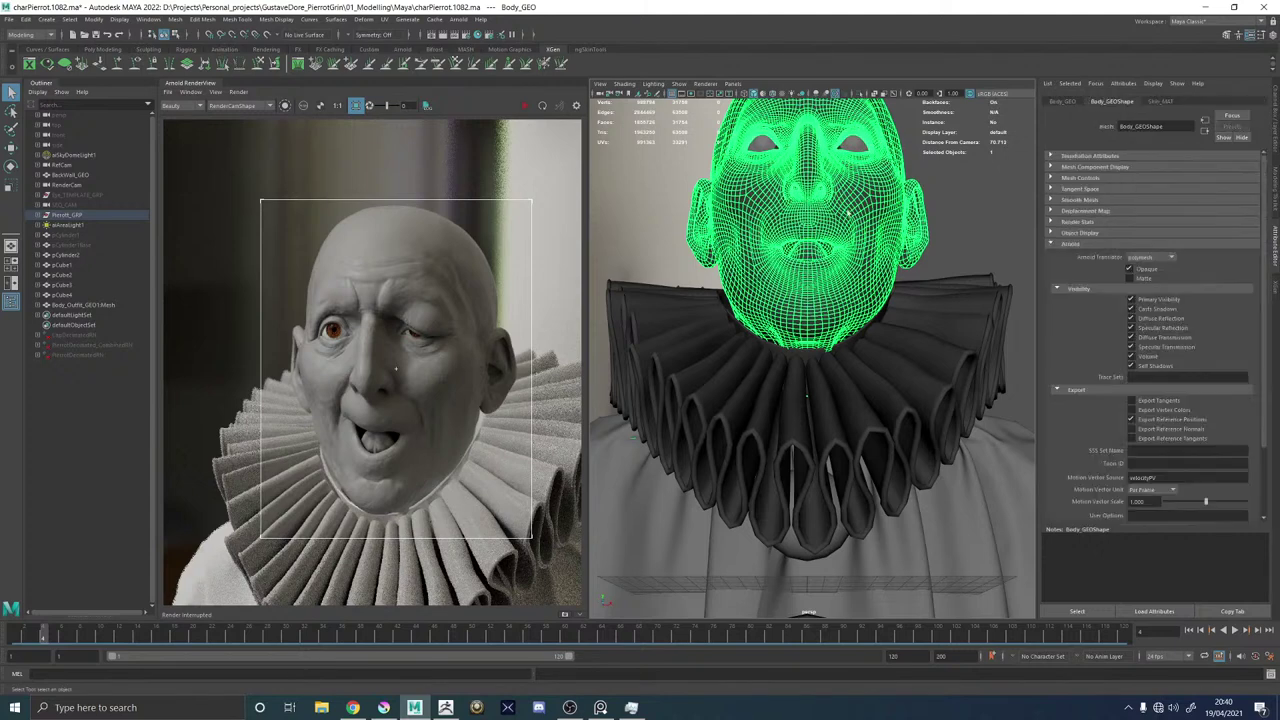
Import Body_GEO_Pose.obj from the Exports folder into the scene.
alt+drag(944, 221, 951, 206)
alt+right_drag(951, 206, 886, 214)
alt+drag(886, 214, 878, 250)
click(9, 19)
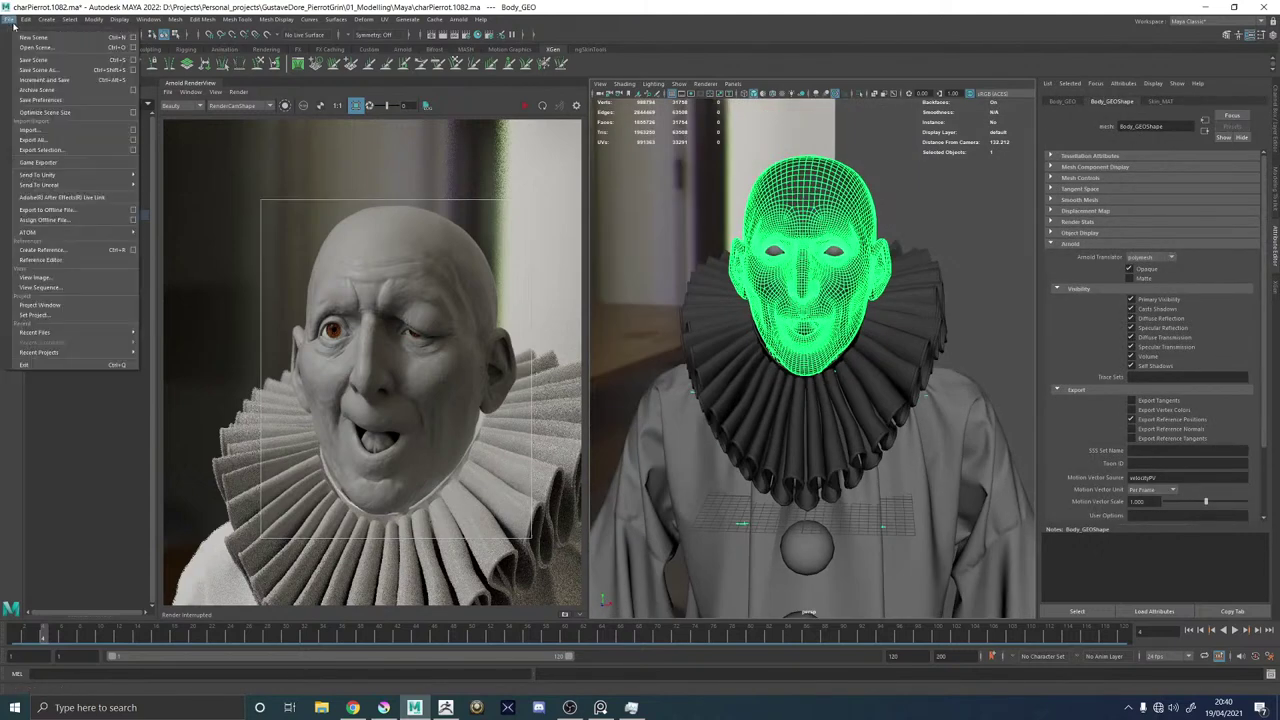
click(60, 132)
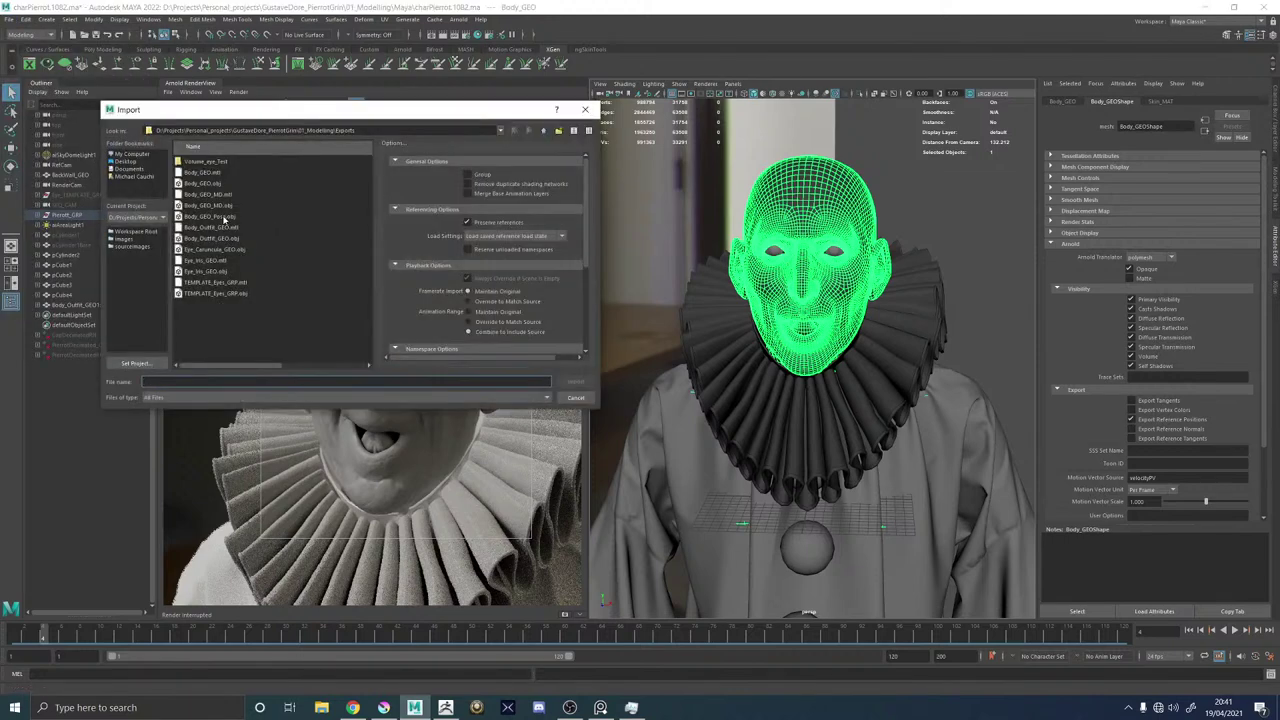
double_click(224, 217)
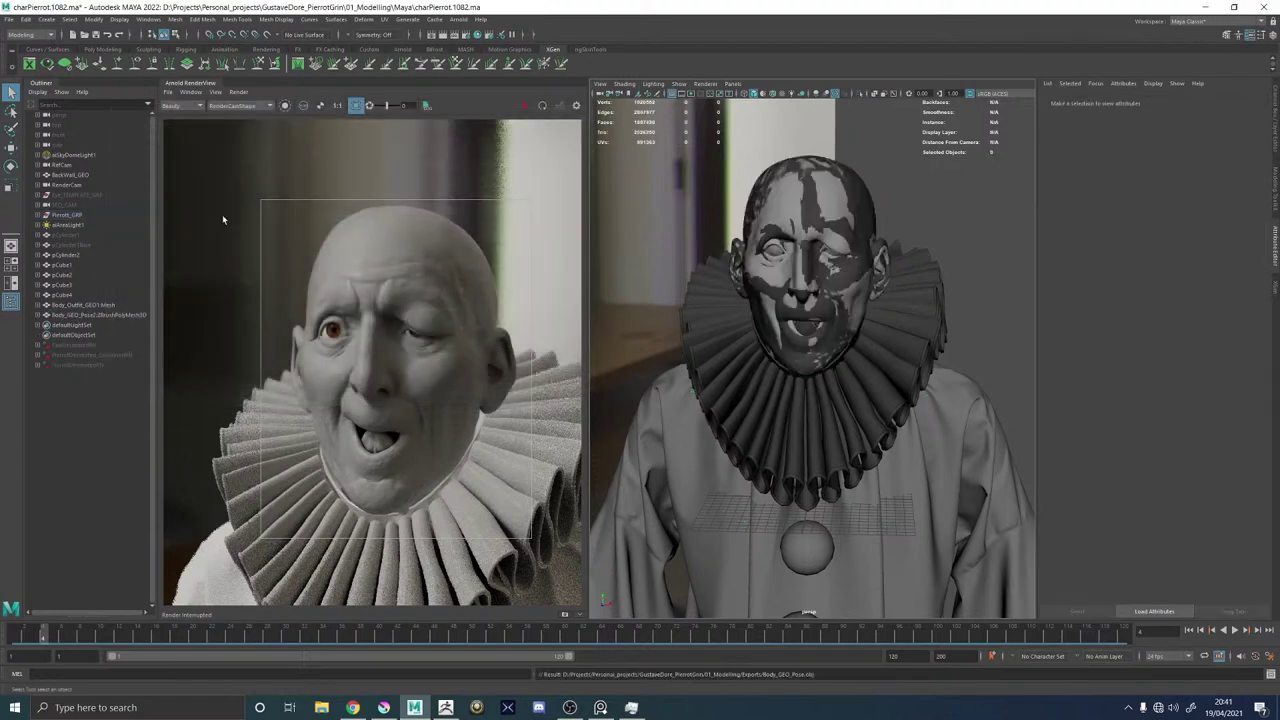
Create a Blend Shape on Body_GEO using the imported Body_GEO_Pose mesh as its target.
alt+drag(795, 272, 816, 272)
alt+middle_drag(816, 272, 832, 325)
alt+right_drag(832, 325, 880, 376)
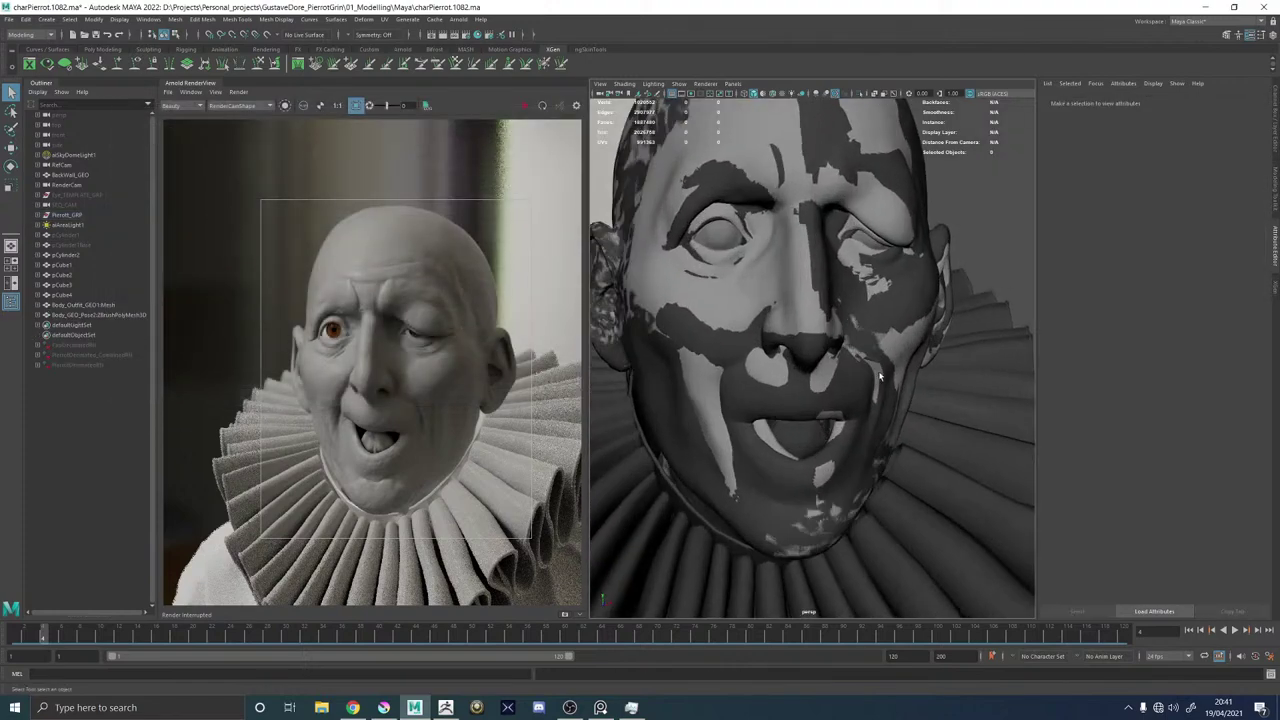
click(777, 265)
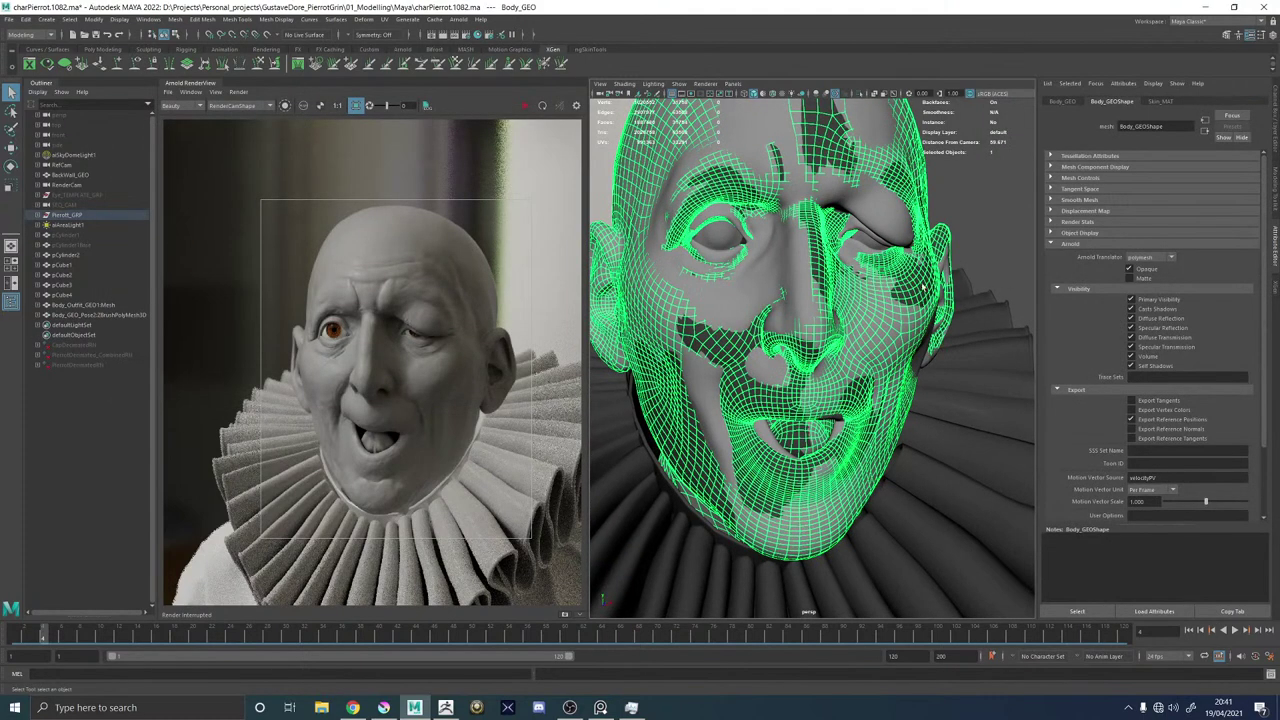
key(ctrl+z)
click(737, 214)
shift+click(883, 219)
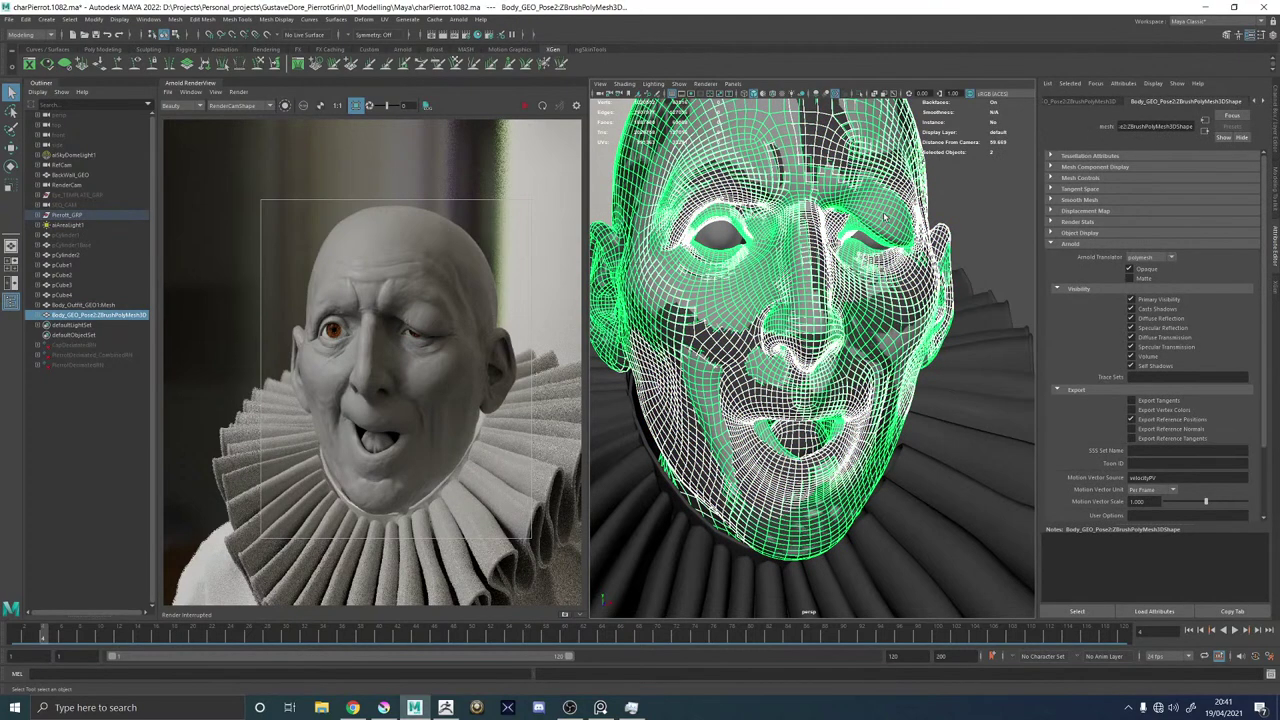
click(884, 217)
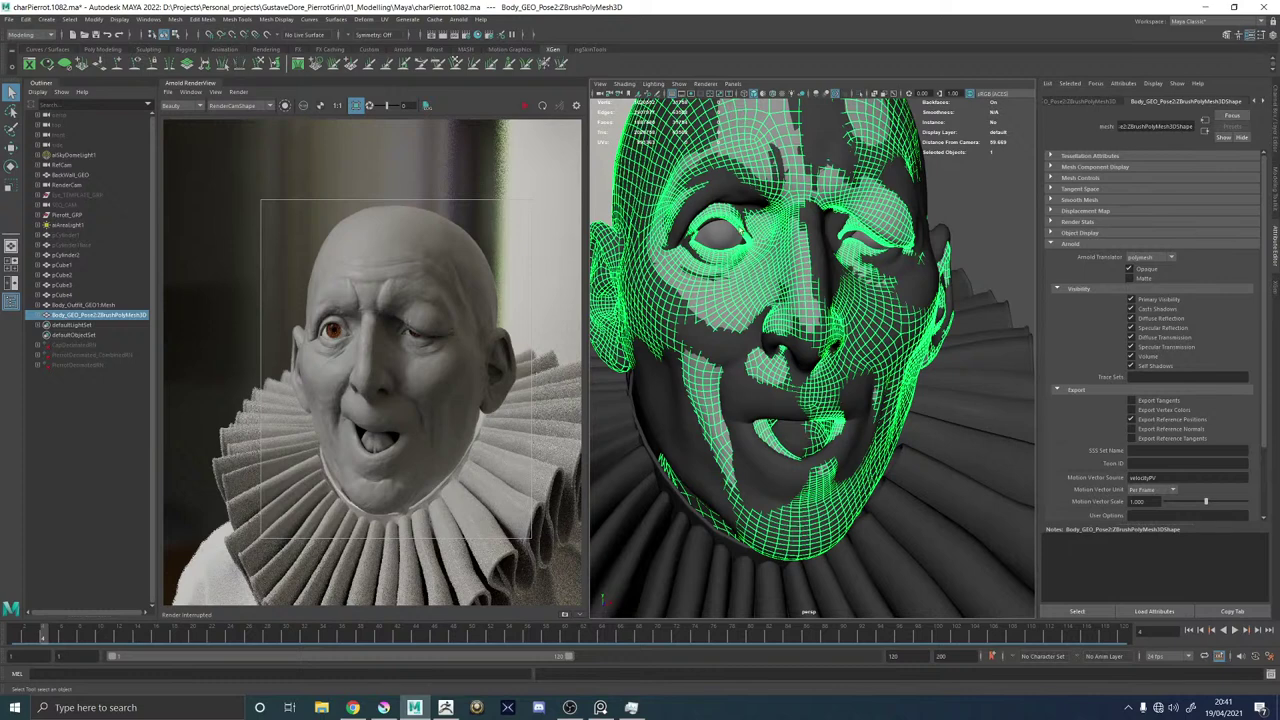
shift+click(724, 198)
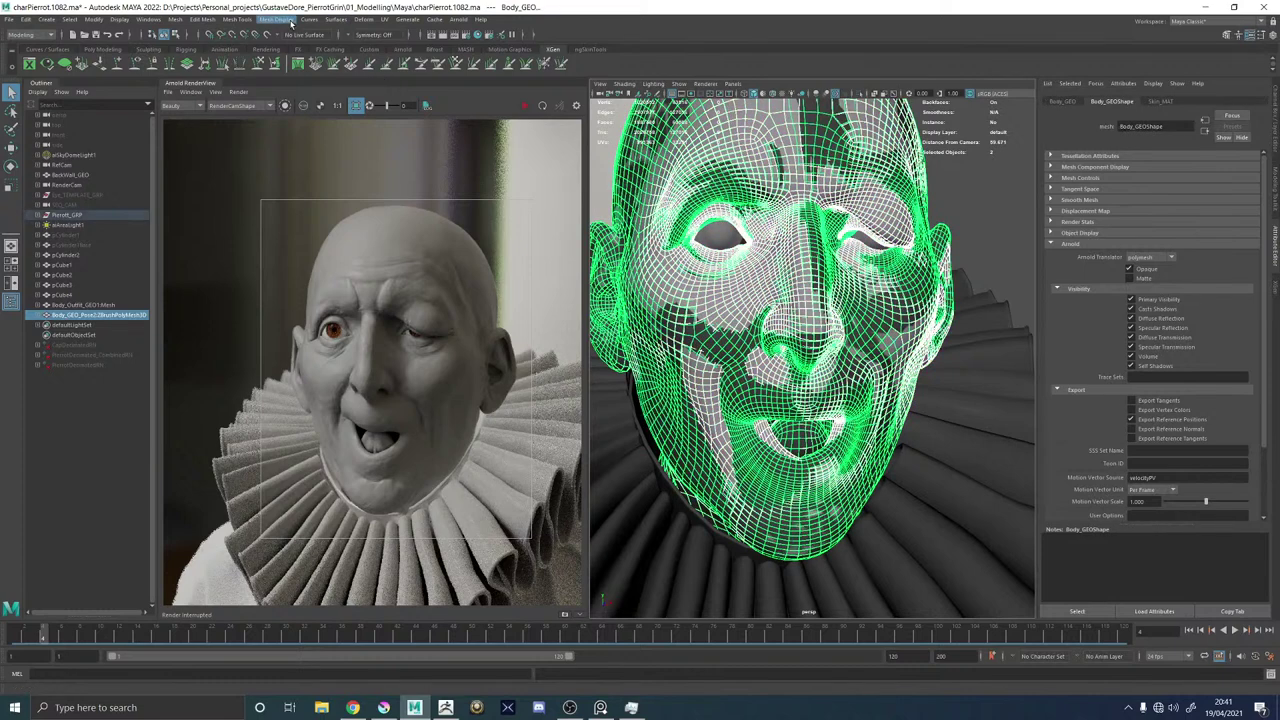
click(336, 19)
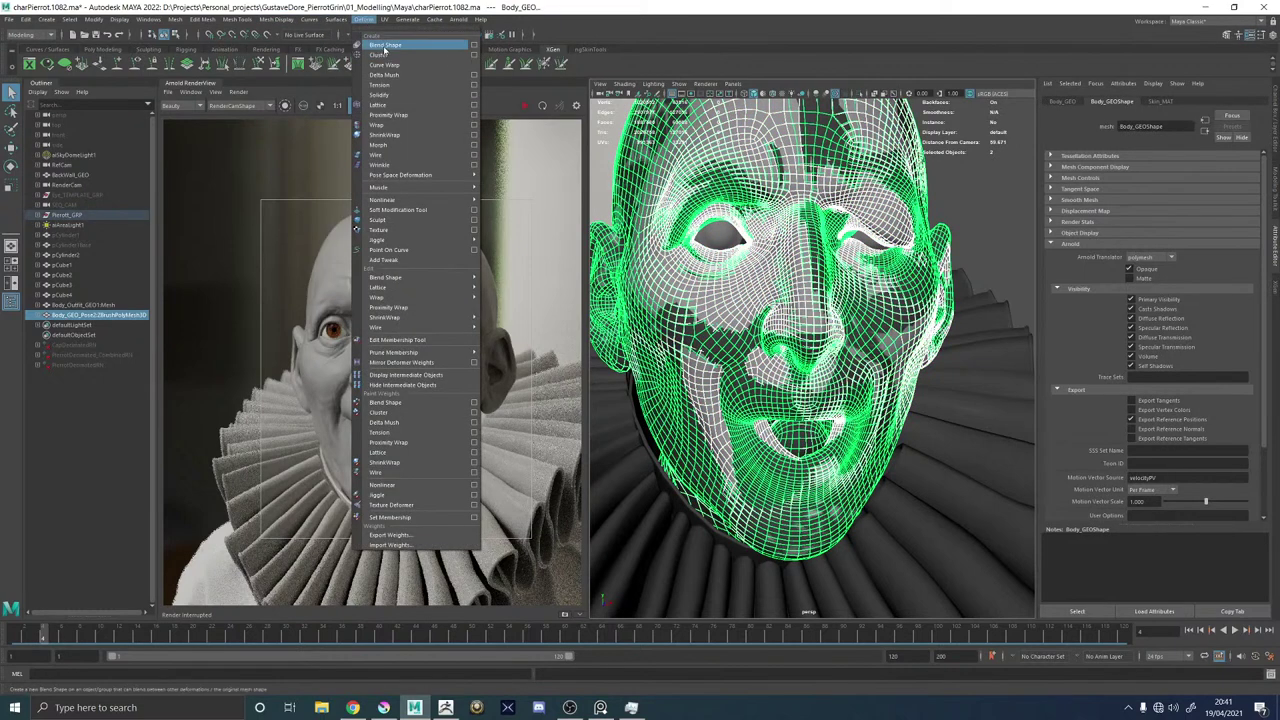
click(384, 46)
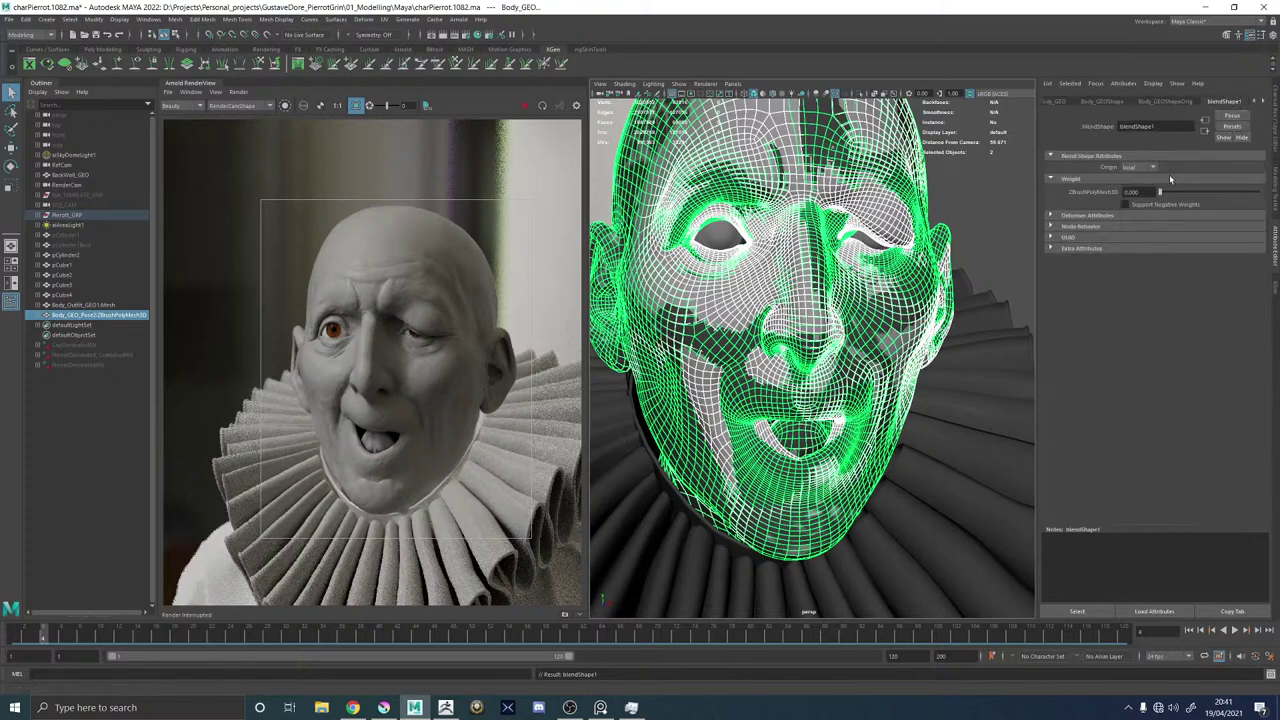
Set the blend shape's ZBrushPolyMesh3D weight to 1 and delete the imported pose mesh.
drag(1160, 191, 1258, 191)
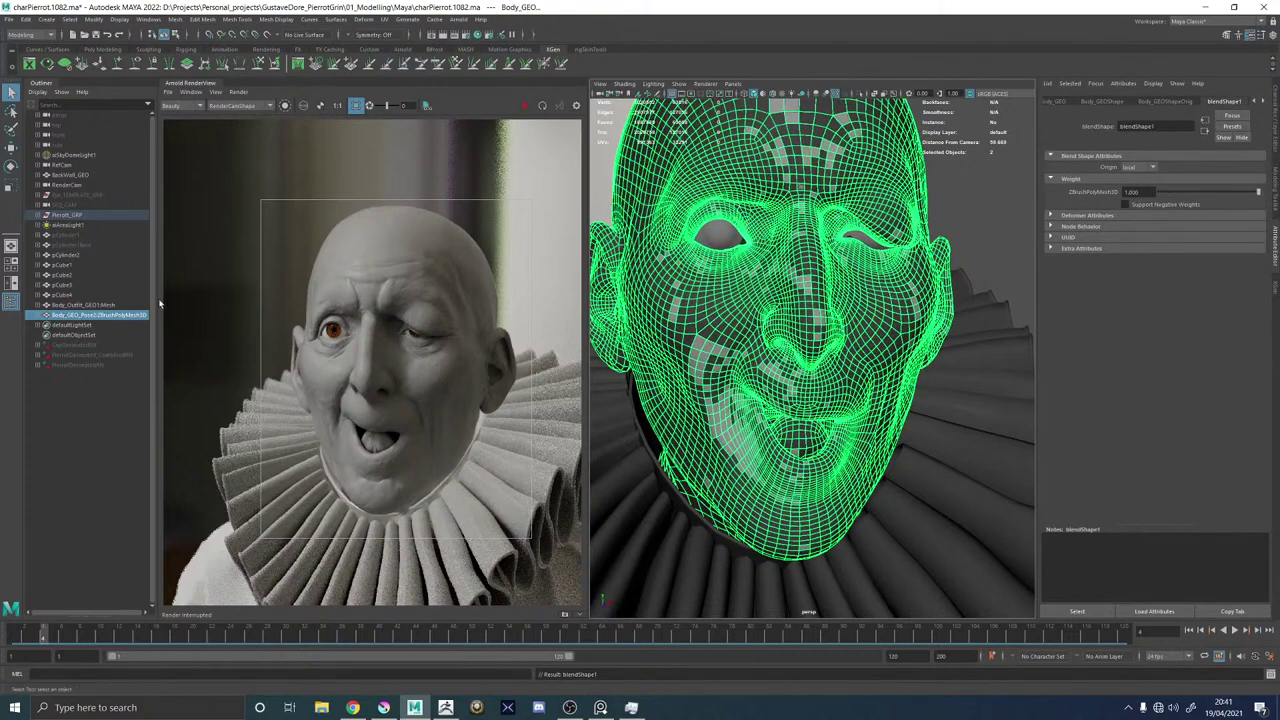
click(112, 316)
key(h)
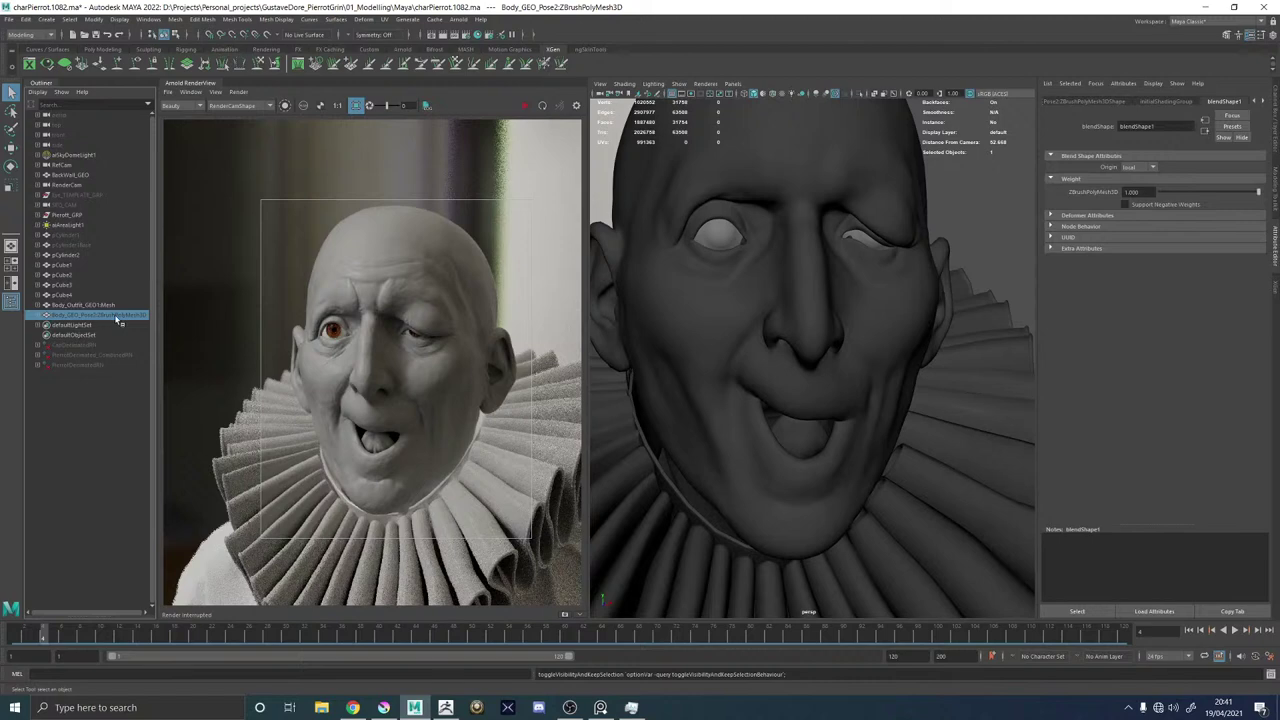
key(Delete)
Re-render the character in Arnold RenderView with a full scene update to include the new face pose.
scroll(798, 278, down, 5)
alt+drag(815, 283, 806, 237)
scroll(870, 243, up, 6)
alt+middle_drag(874, 243, 937, 403)
scroll(937, 403, down, 6)
mouse_move(735, 371)
alt+mouse_down()
mouse_move(722, 370)
mouse_move(725, 390)
alt+mouse_up()
click(525, 106)
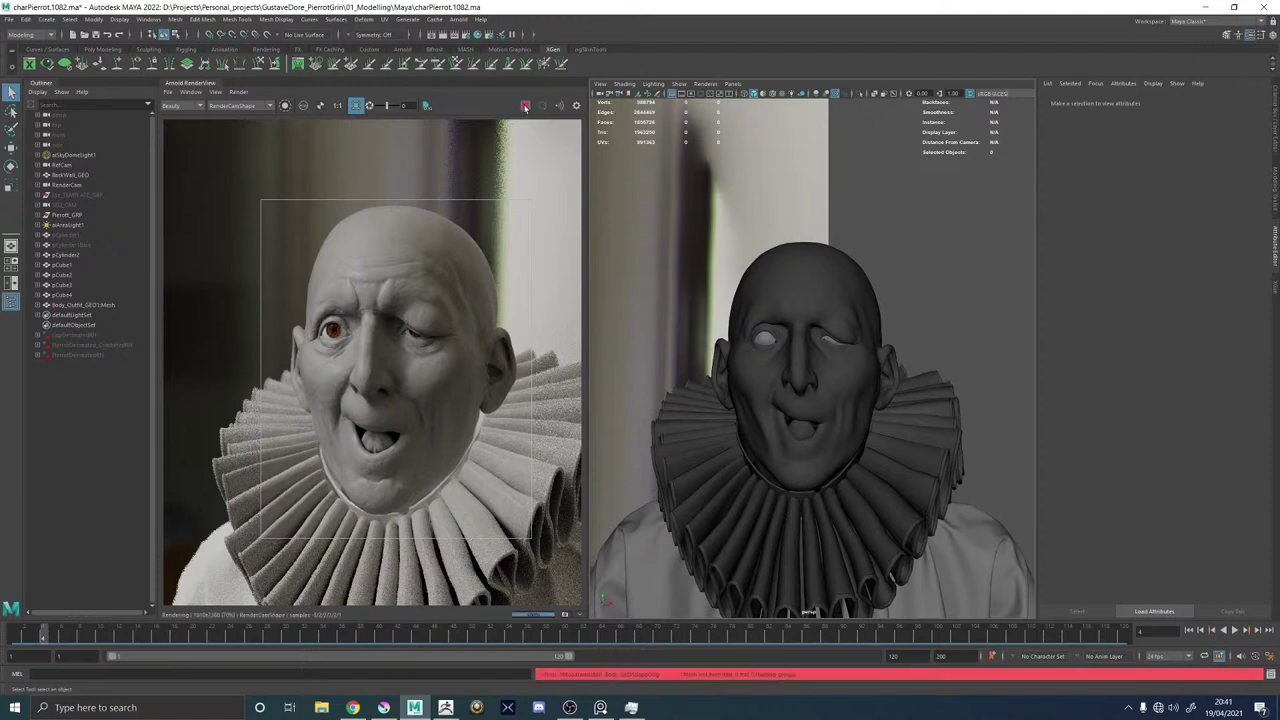
click(839, 278)
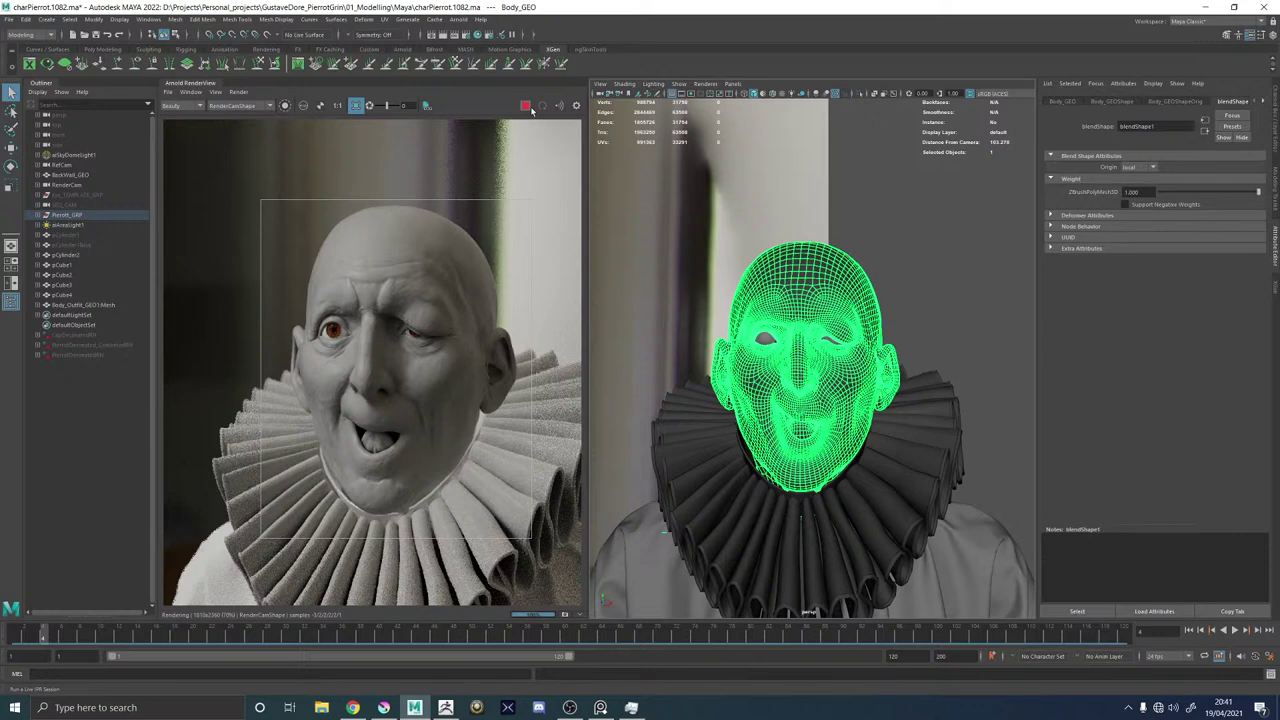
click(238, 92)
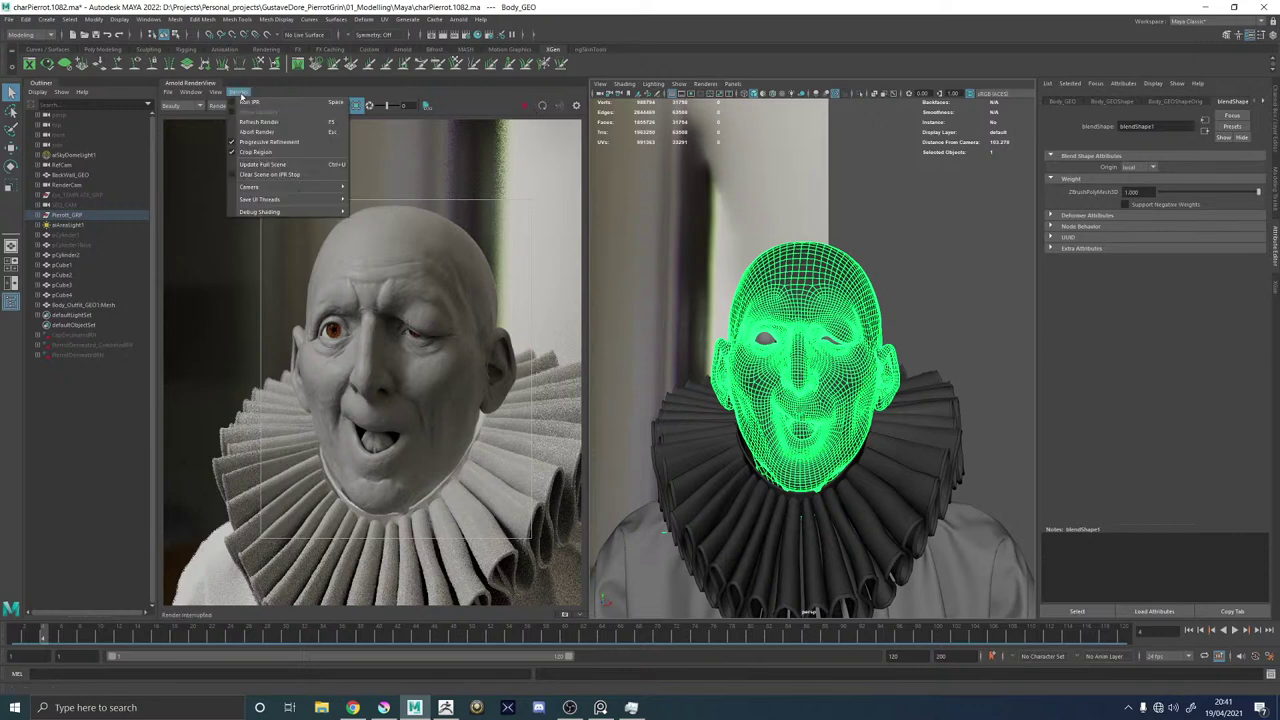
click(262, 164)
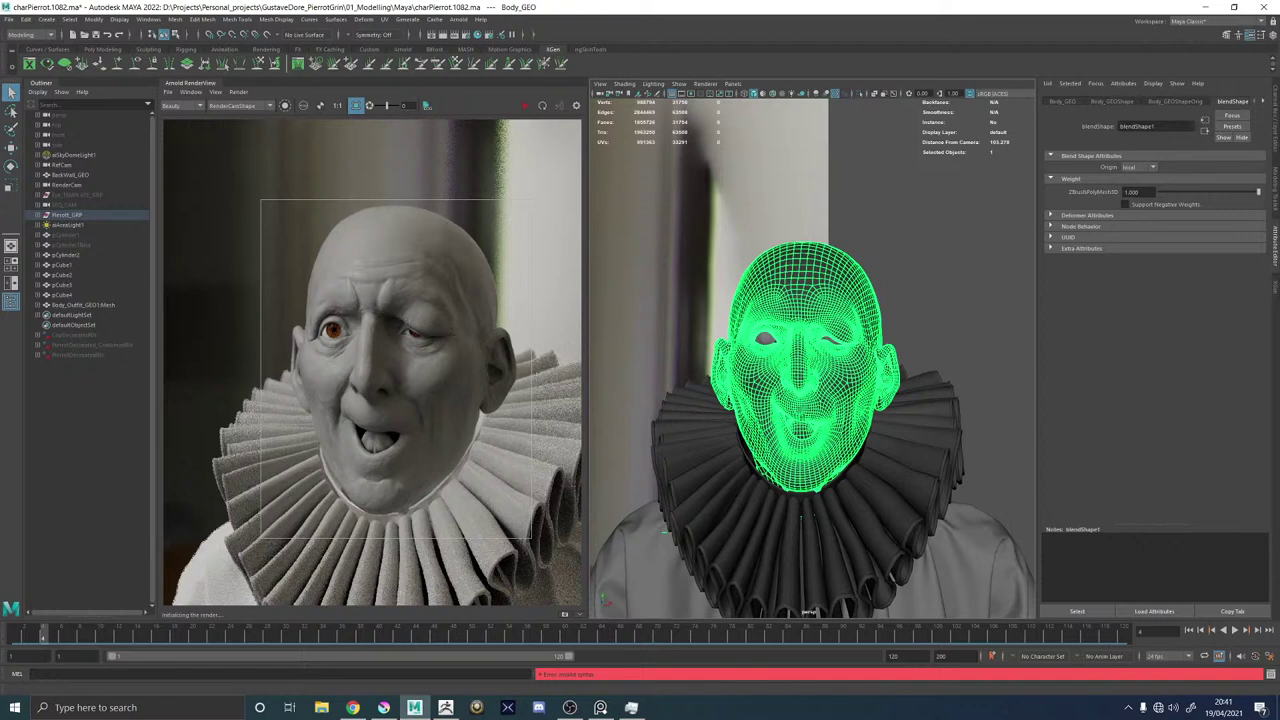
click(1263, 102)
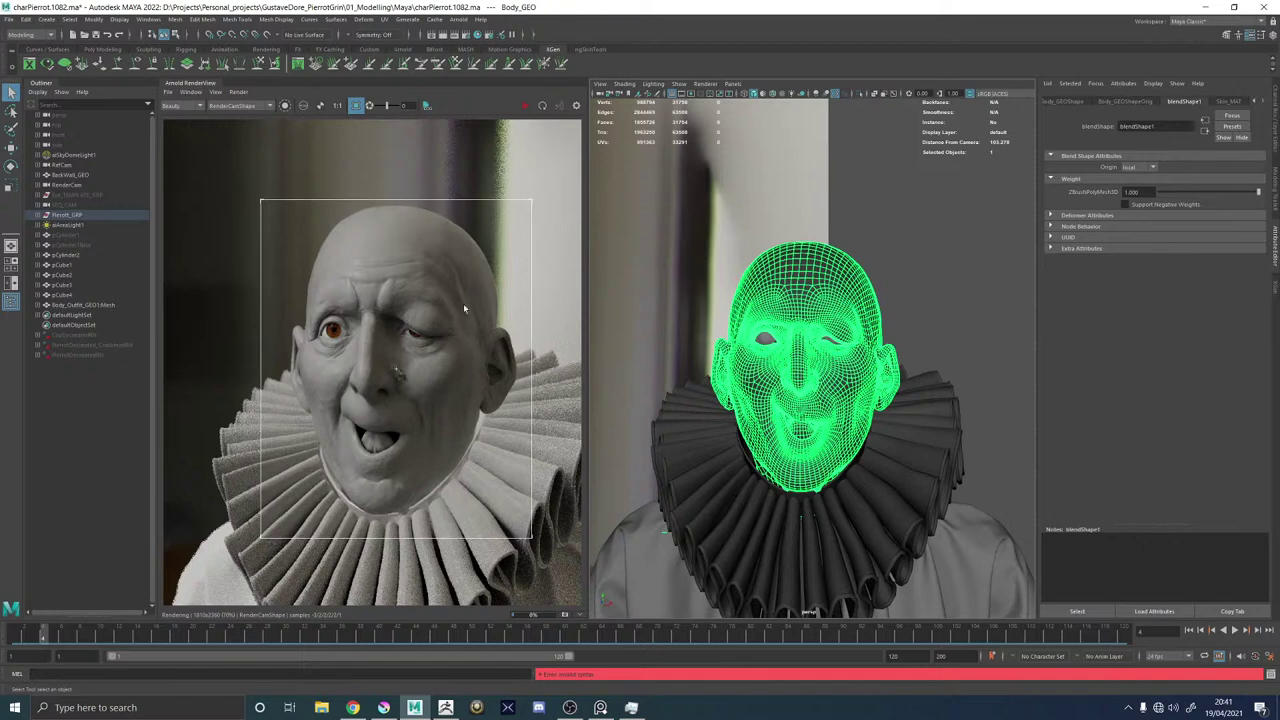
Examine the updated render, checking the facial expression up close and together with the ruff and outfit.
scroll(400, 374, up, 3)
scroll(396, 376, down, 2)
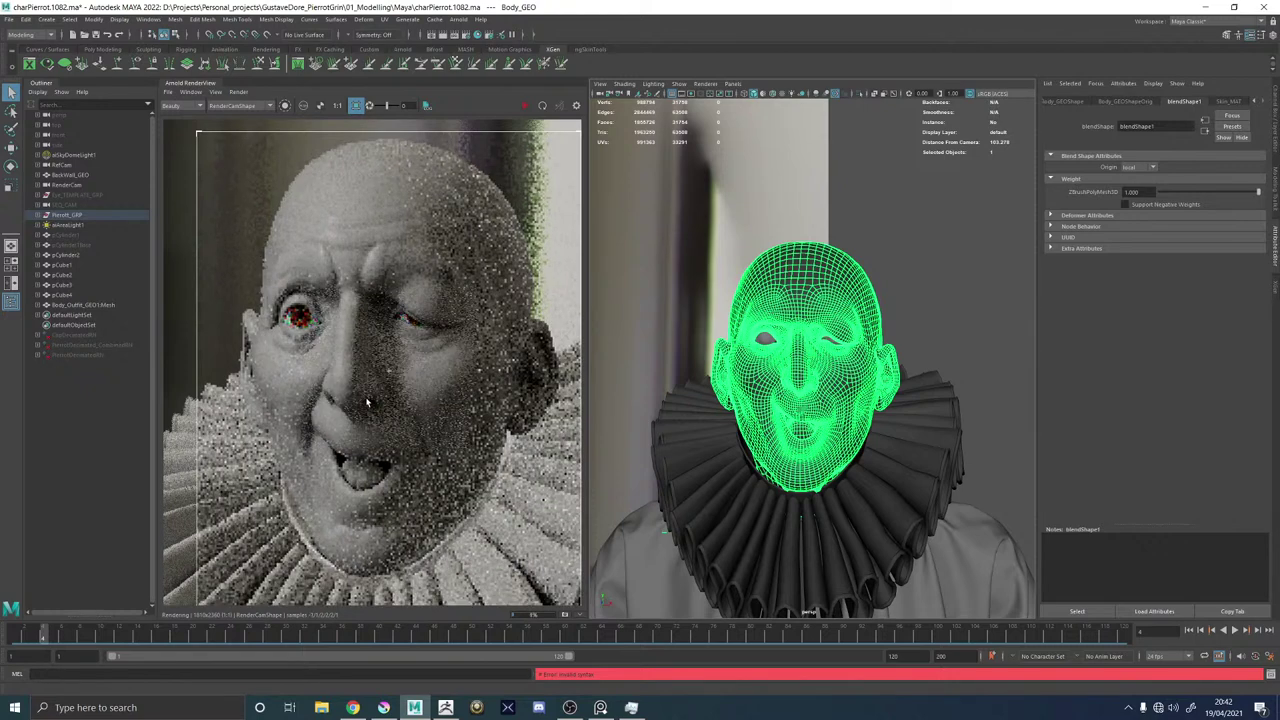
scroll(367, 403, down, 3)
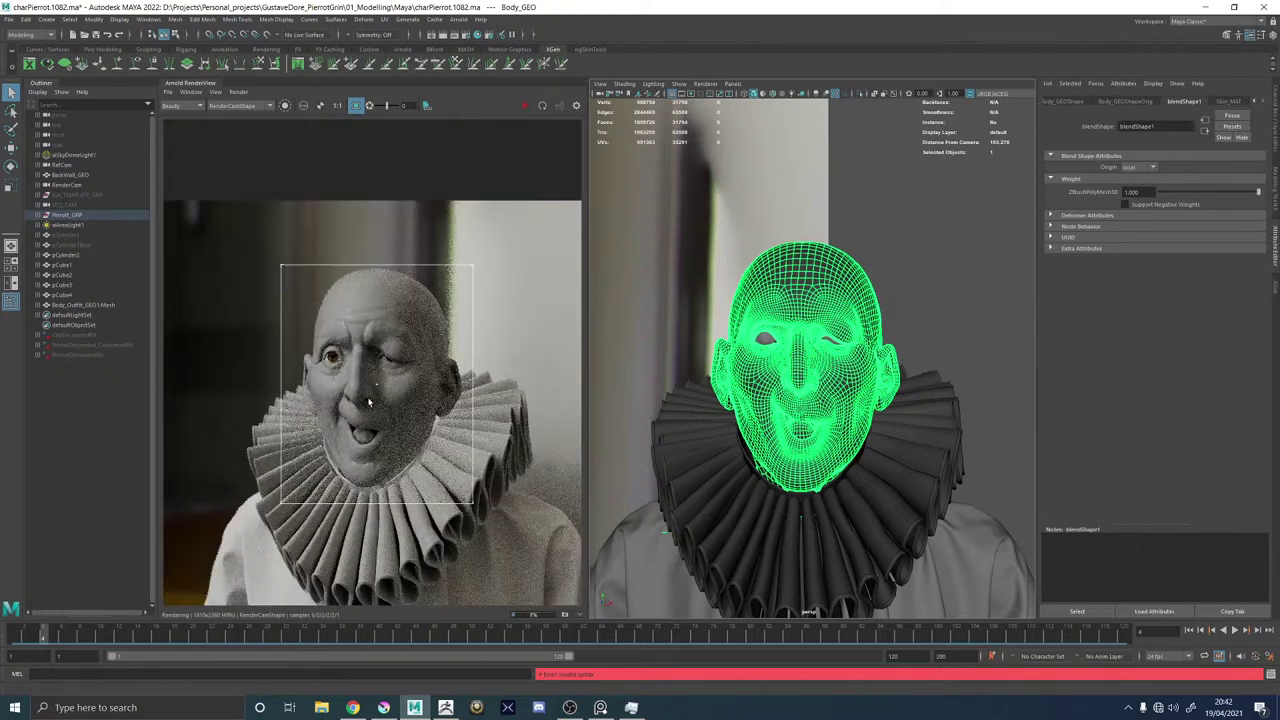
scroll(366, 395, down, 1)
scroll(362, 379, up, 2)
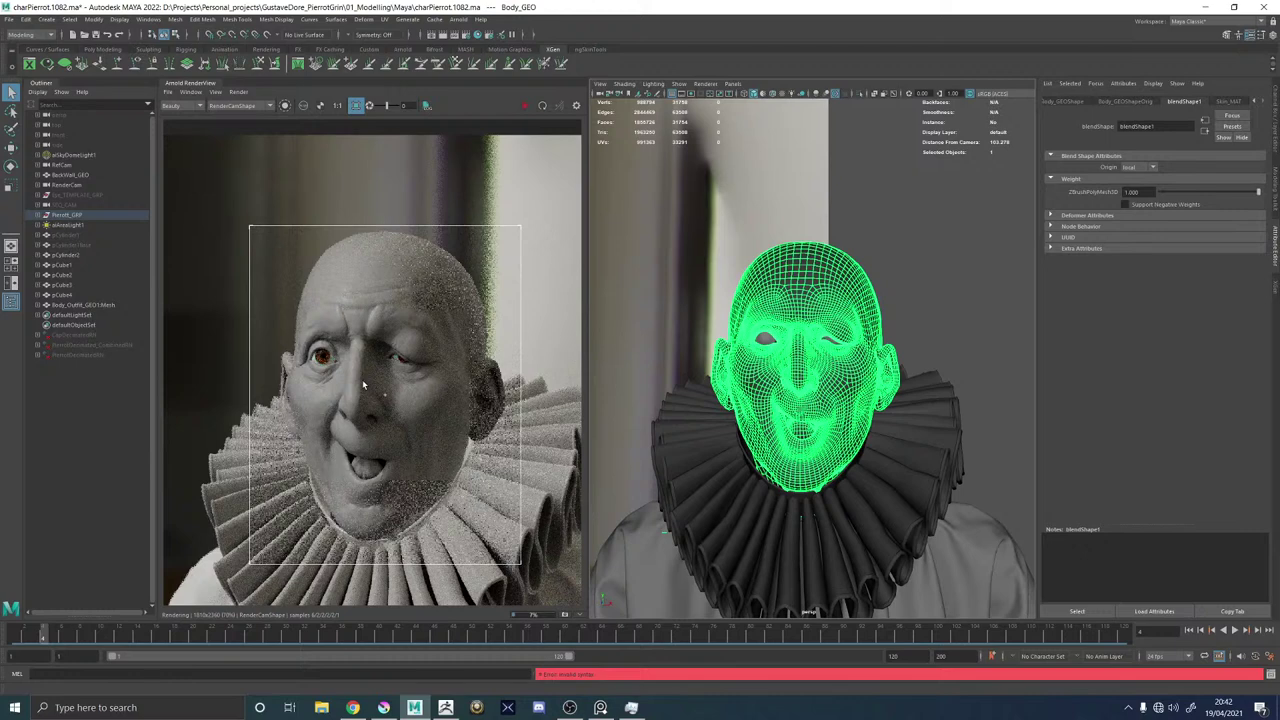
scroll(336, 436, up, 2)
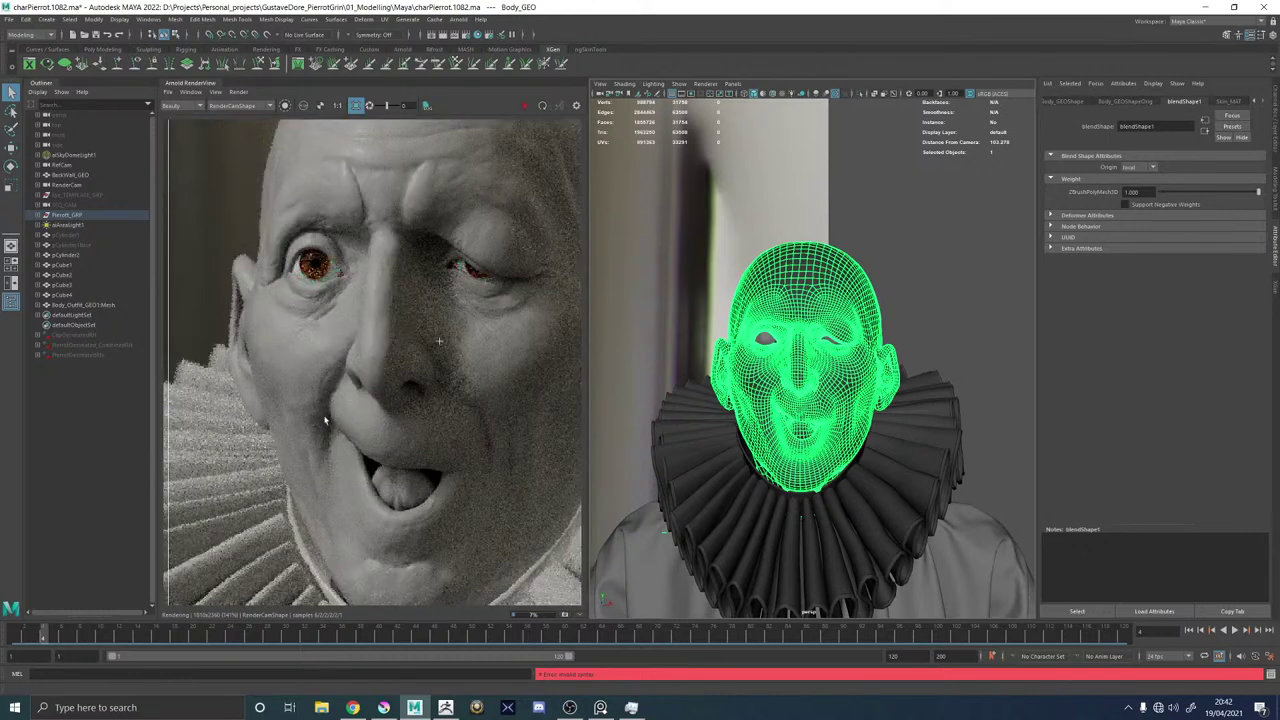
scroll(327, 443, down, 3)
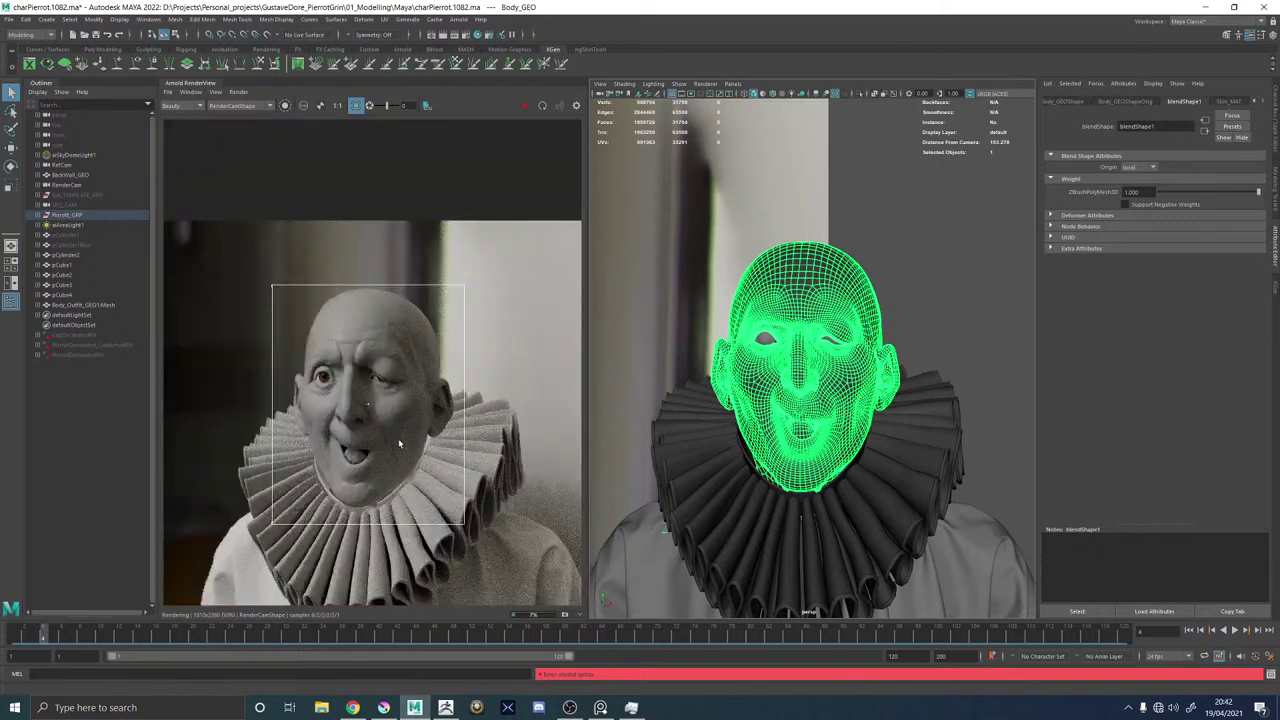
scroll(370, 450, down, 2)
scroll(375, 450, up, 4)
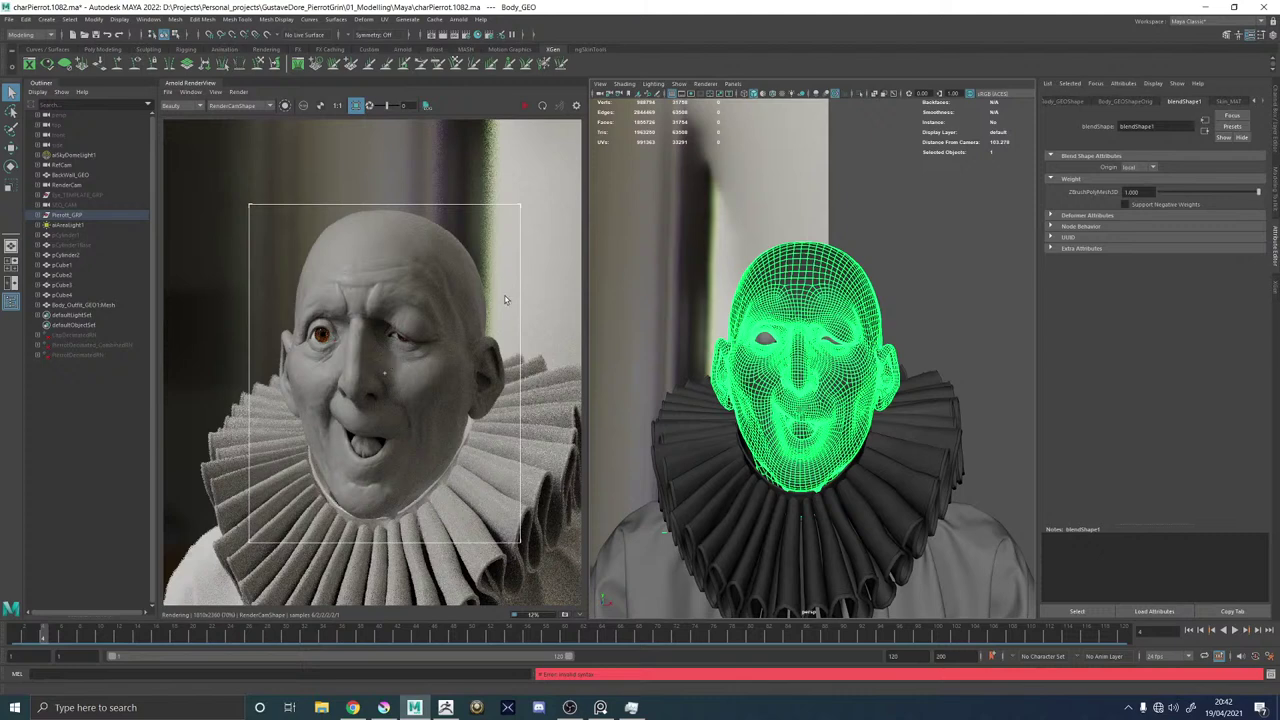
scroll(495, 285, down, 3)
scroll(495, 285, up, 2)
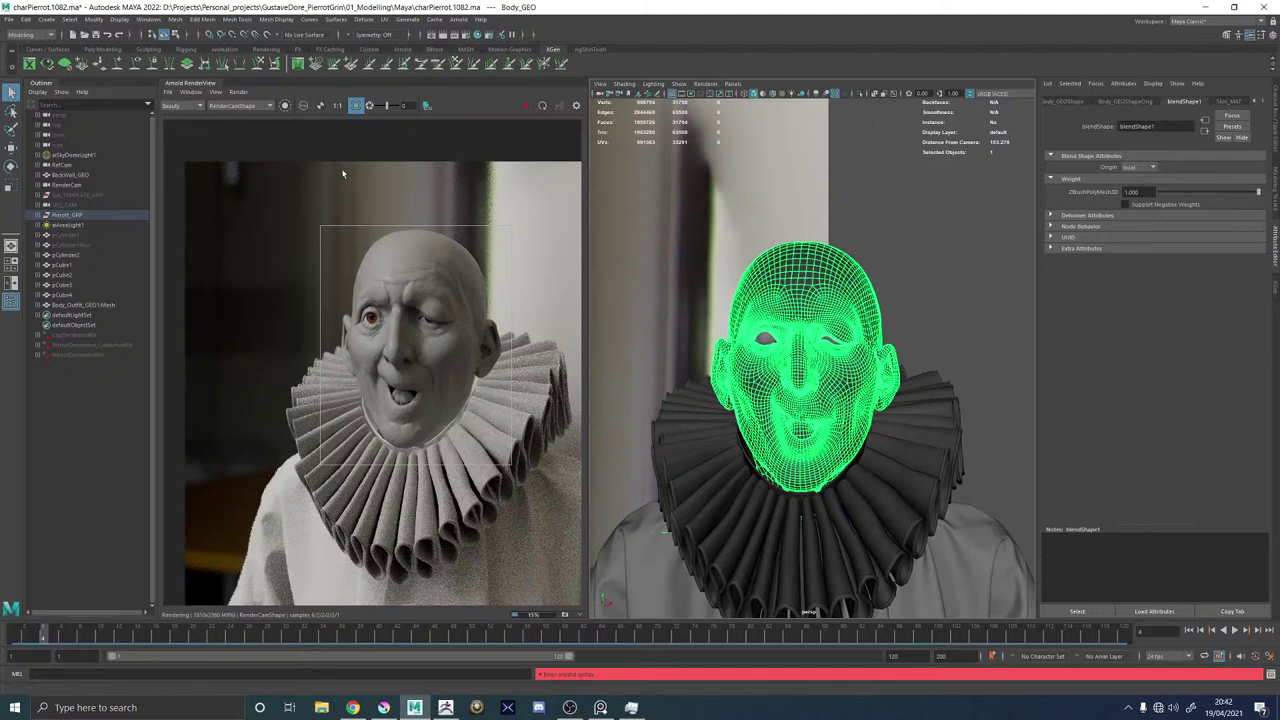
Save the current render into the ProgressionImages folder, overwriting charPierrot_016.jpg.
click(170, 91)
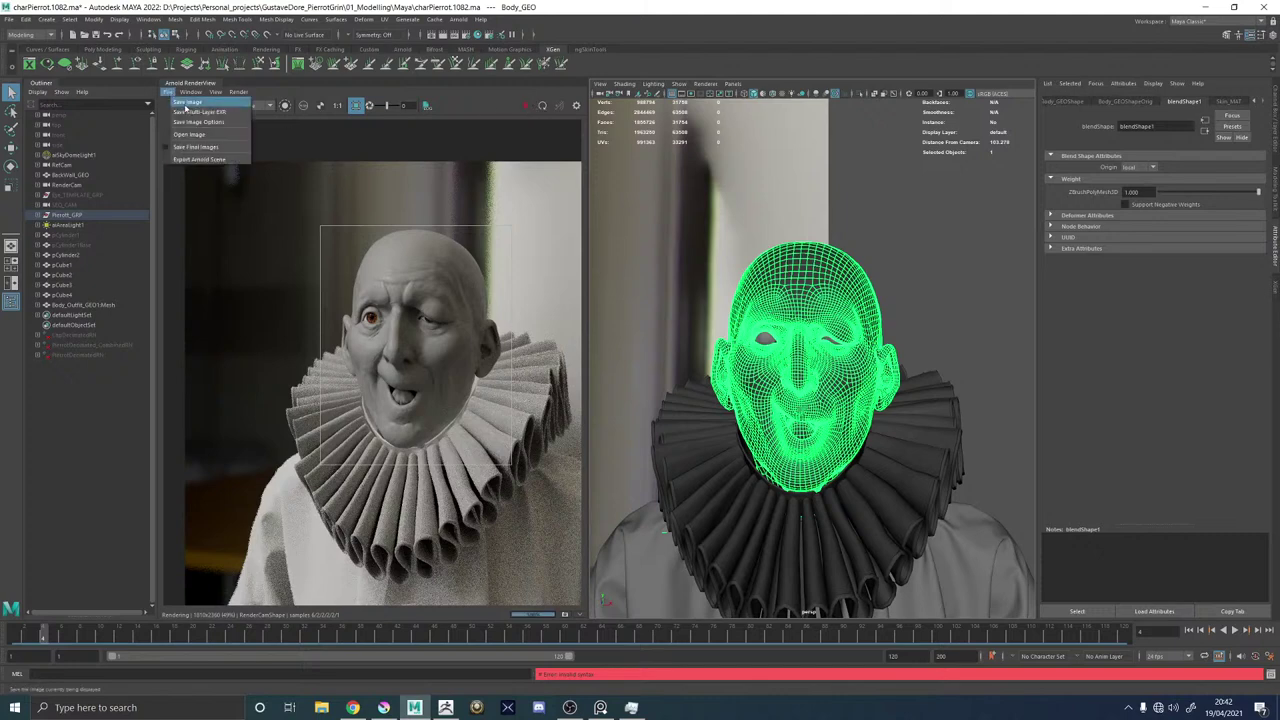
click(188, 107)
click(303, 45)
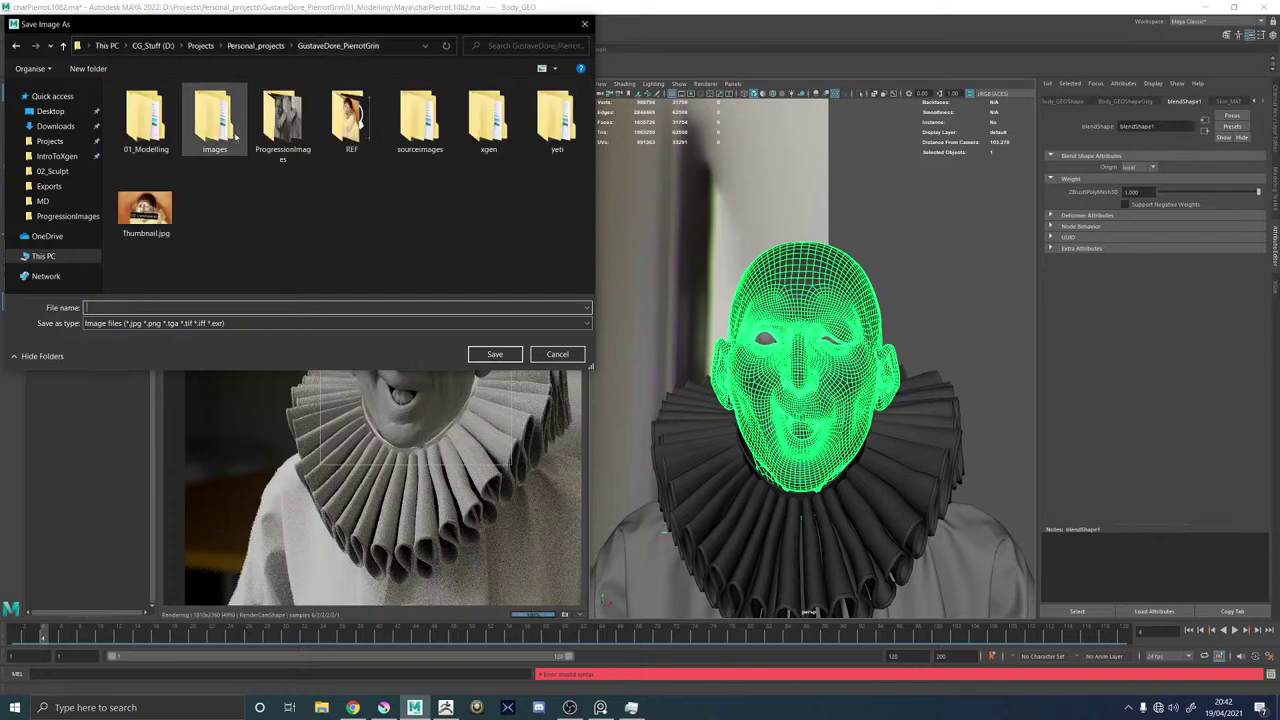
double_click(277, 112)
click(205, 285)
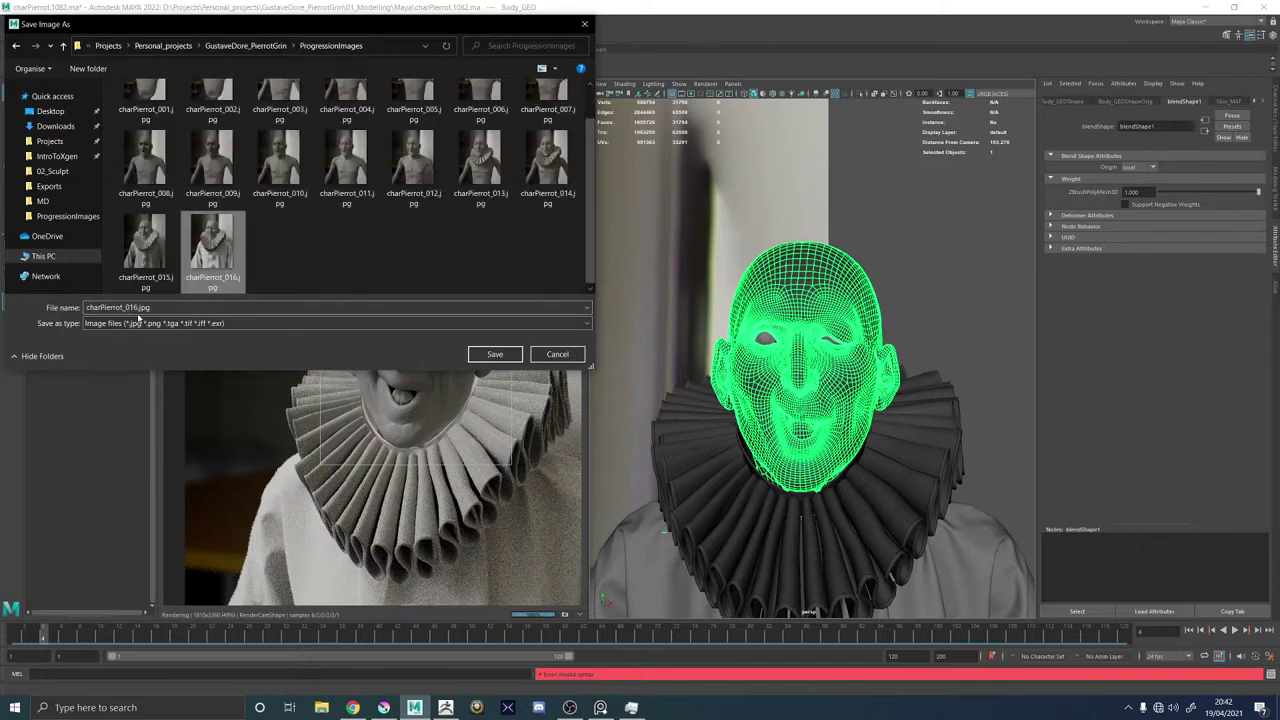
click(138, 309)
click(495, 354)
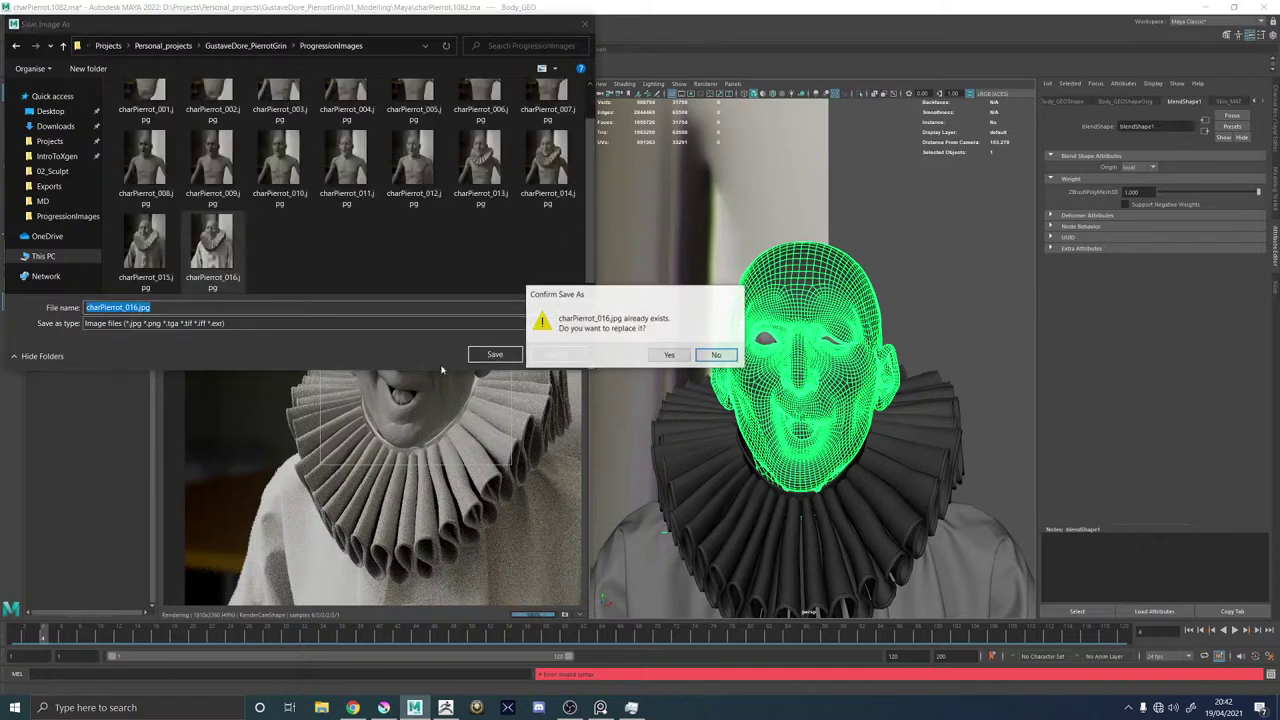
click(664, 349)
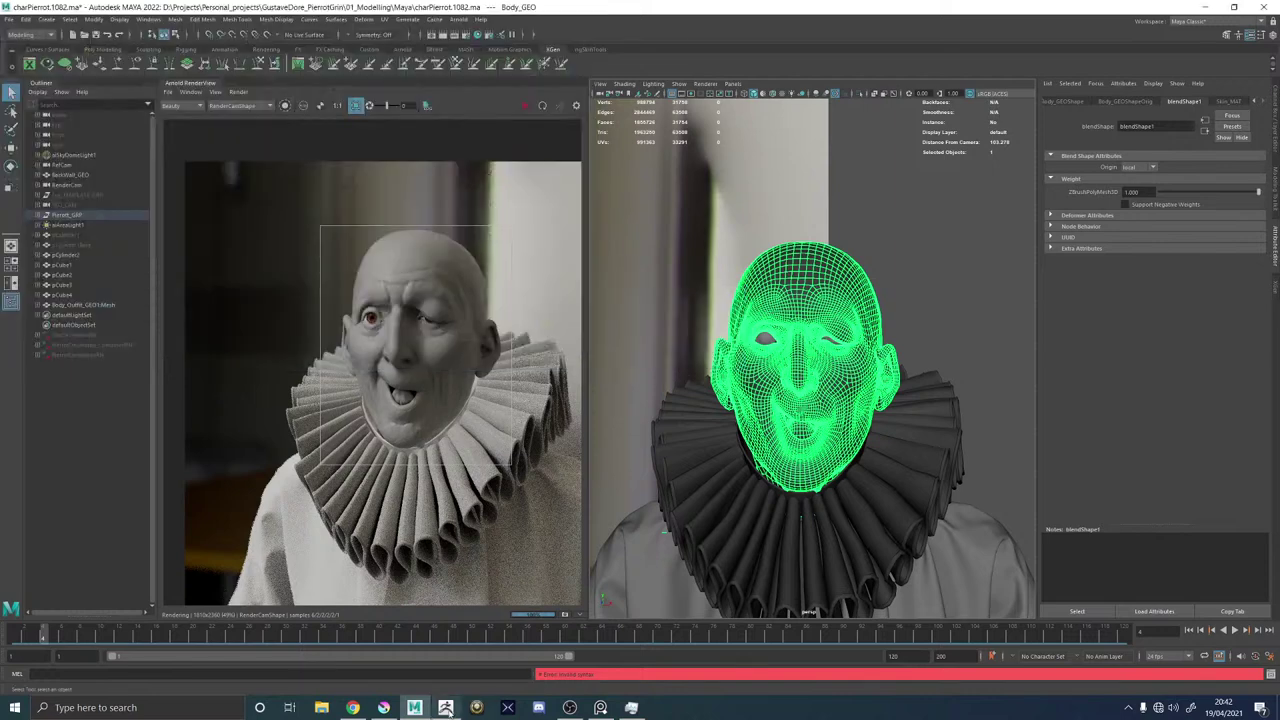
Switch to Krita, close the outdated charPierrot_016.jpg and open the newly saved version from ProgressionImages.
click(384, 708)
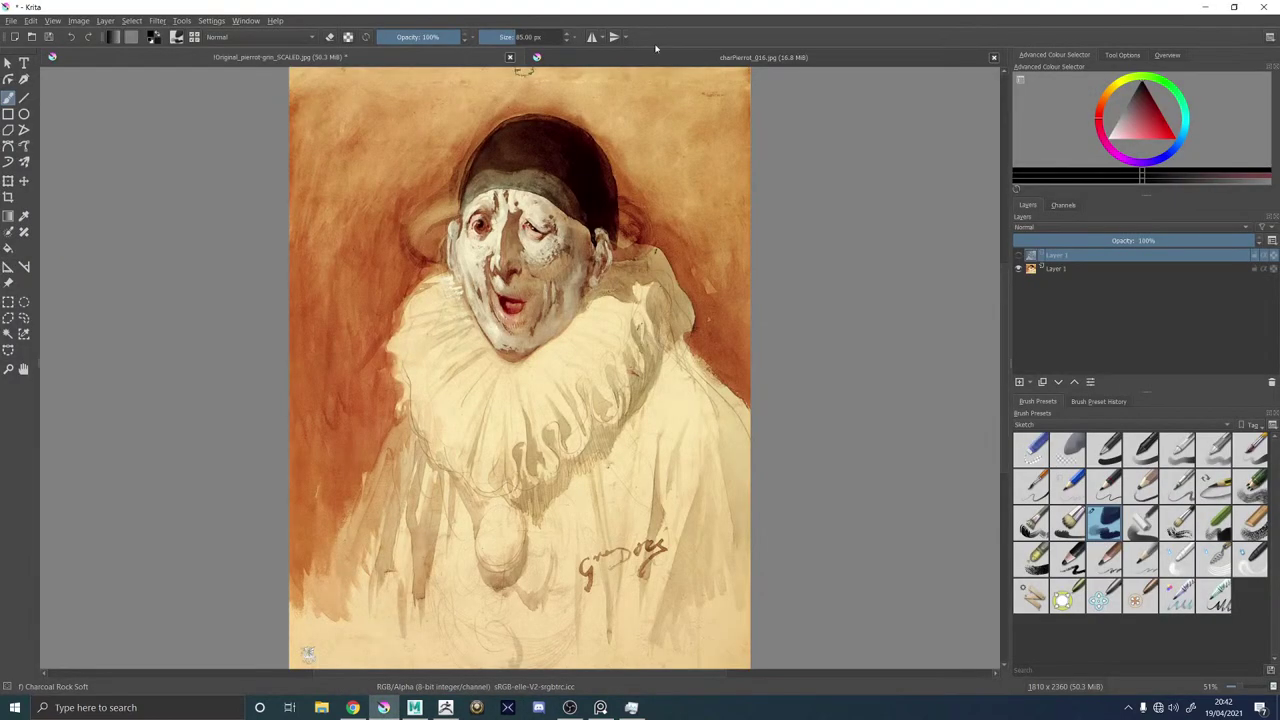
click(993, 57)
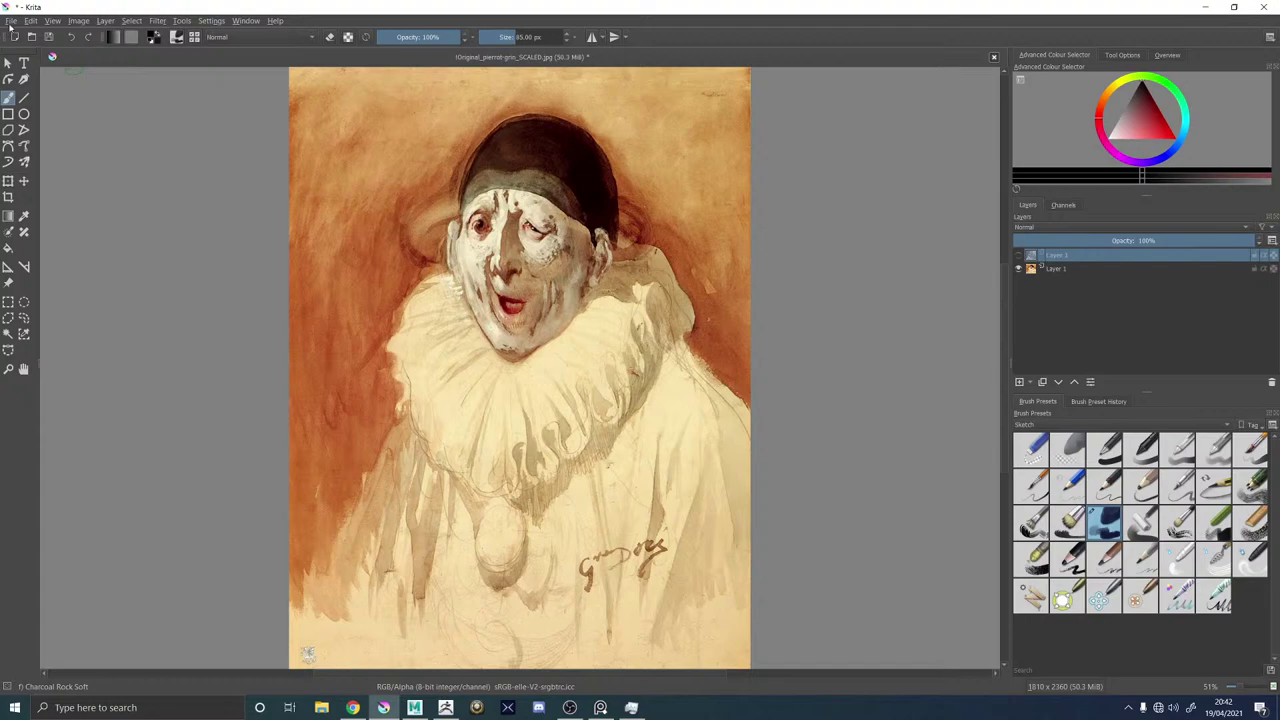
click(10, 21)
click(35, 47)
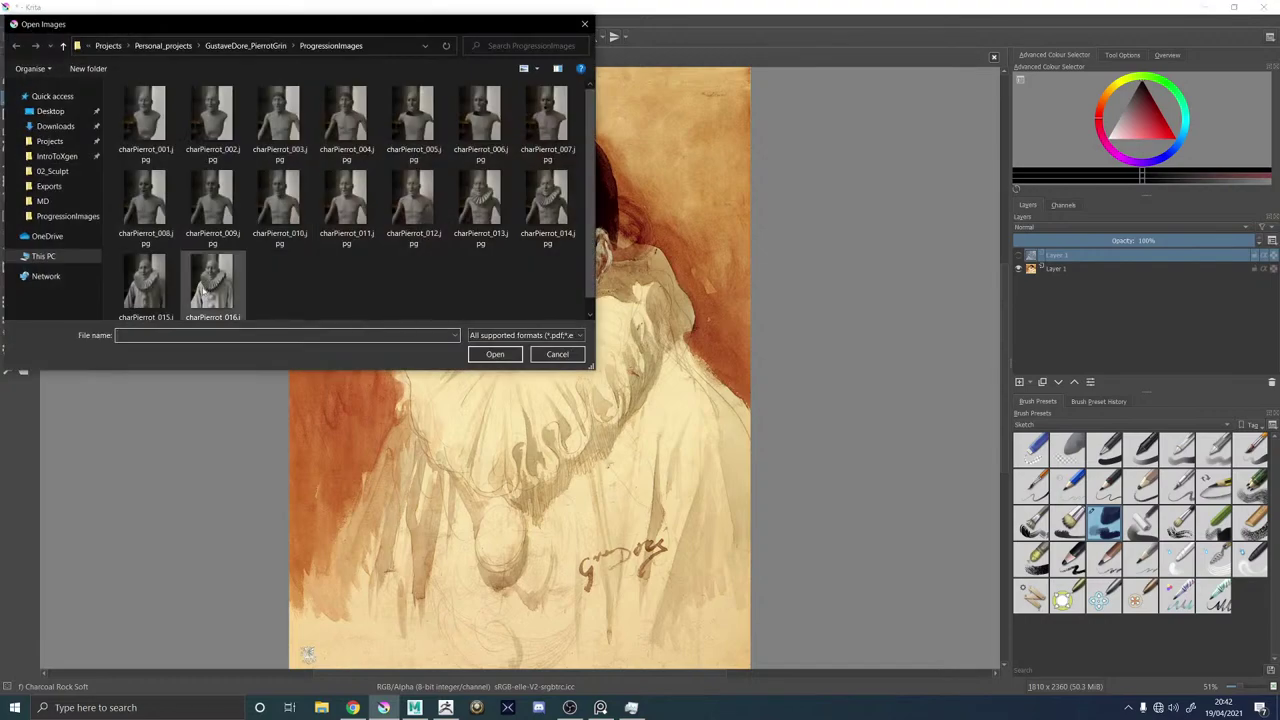
double_click(212, 287)
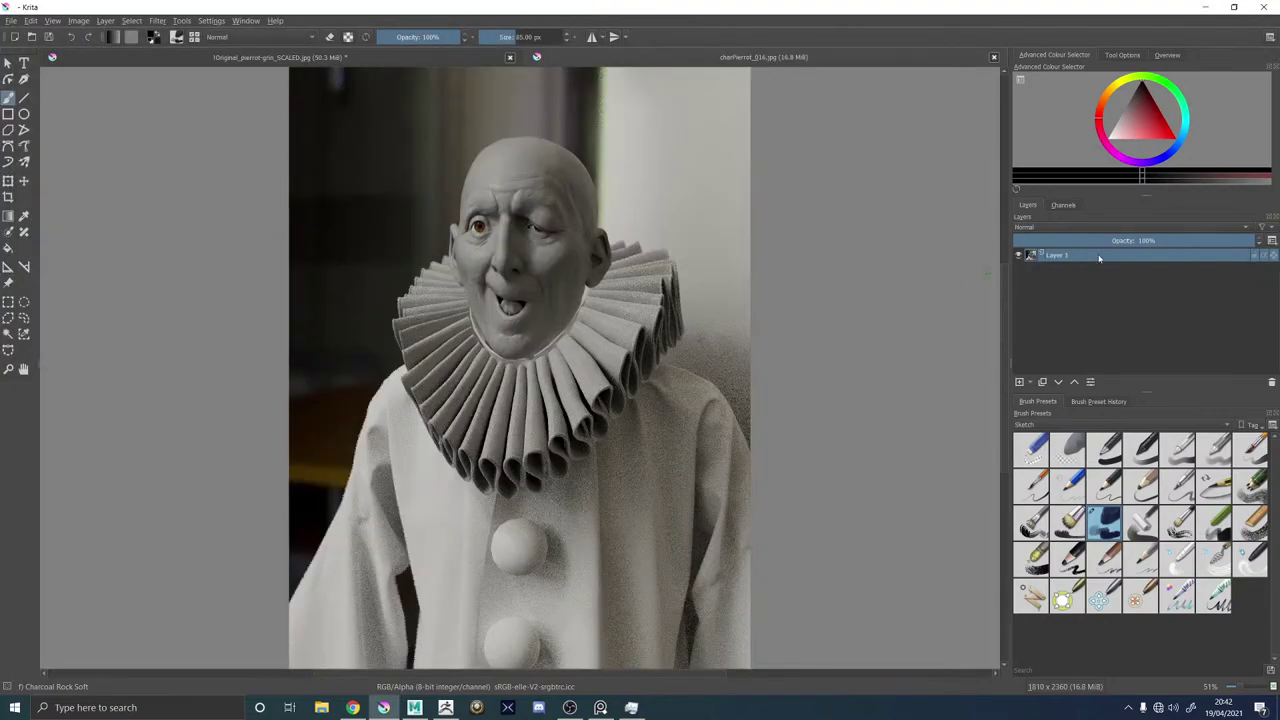
Copy the render's layer and paste it above the other layers in the scaled original Pierrot painting.
right_click(1099, 258)
click(1122, 326)
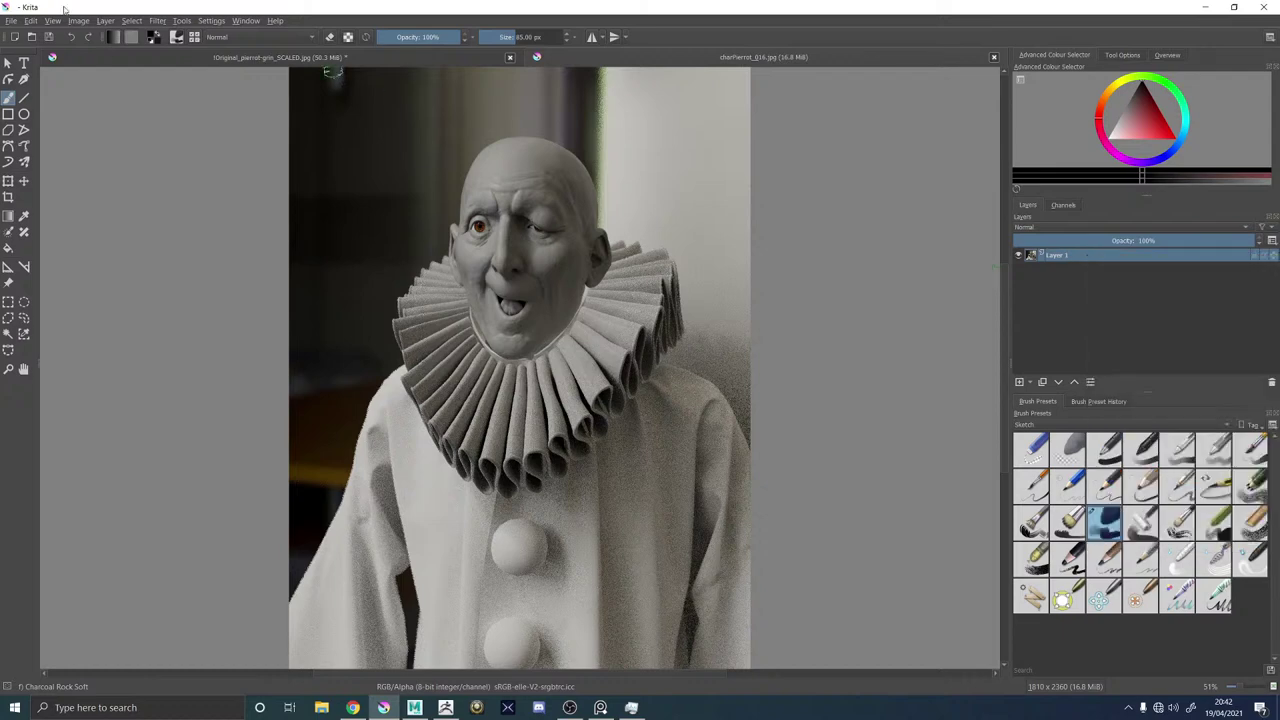
click(215, 59)
right_click(1089, 258)
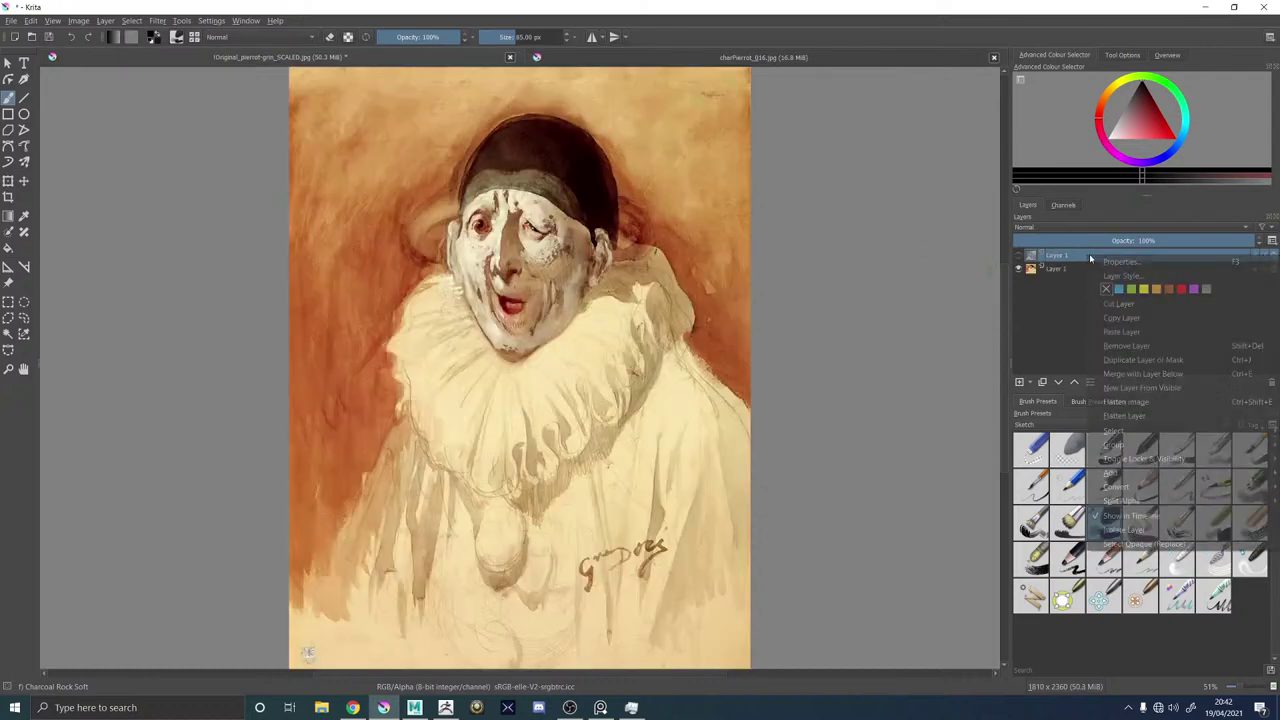
click(1122, 334)
click(1019, 268)
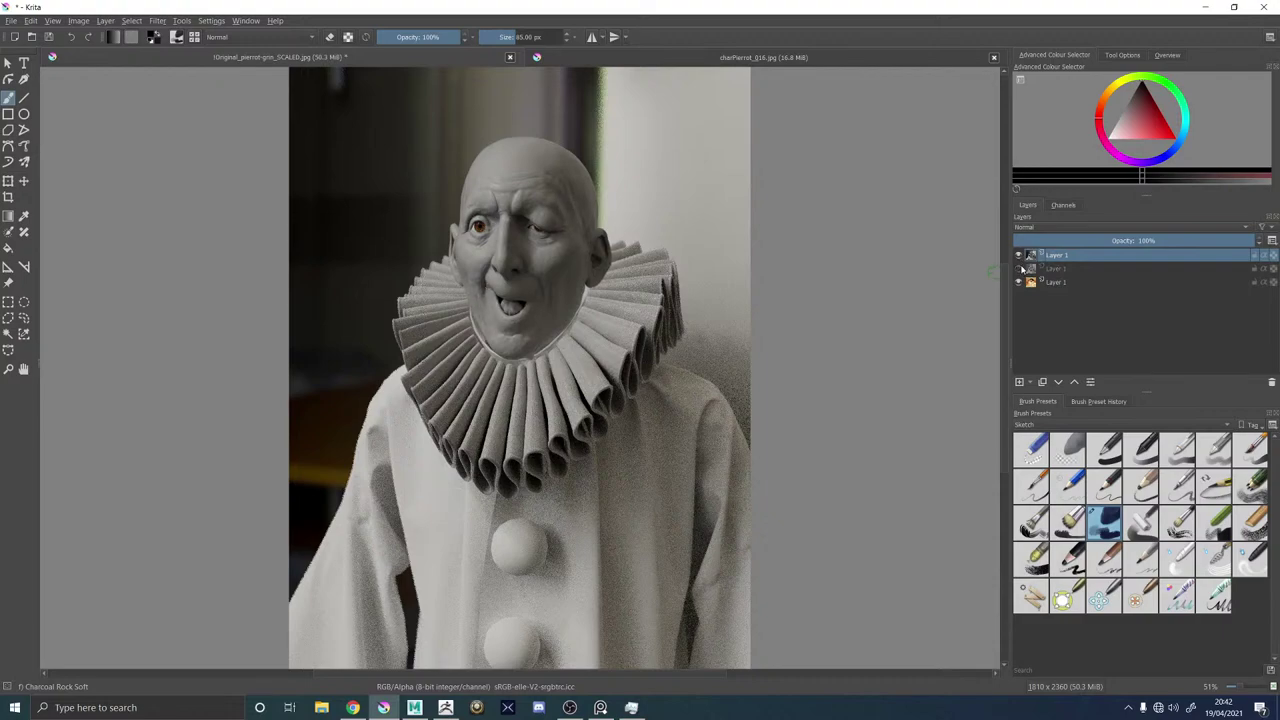
Compare the pasted render with the original painting by repeatedly toggling the render layer's visibility, checking the face, mouth and ruff.
click(1019, 256)
click(1019, 256)
click(1019, 256)
click(1019, 256)
click(1019, 256)
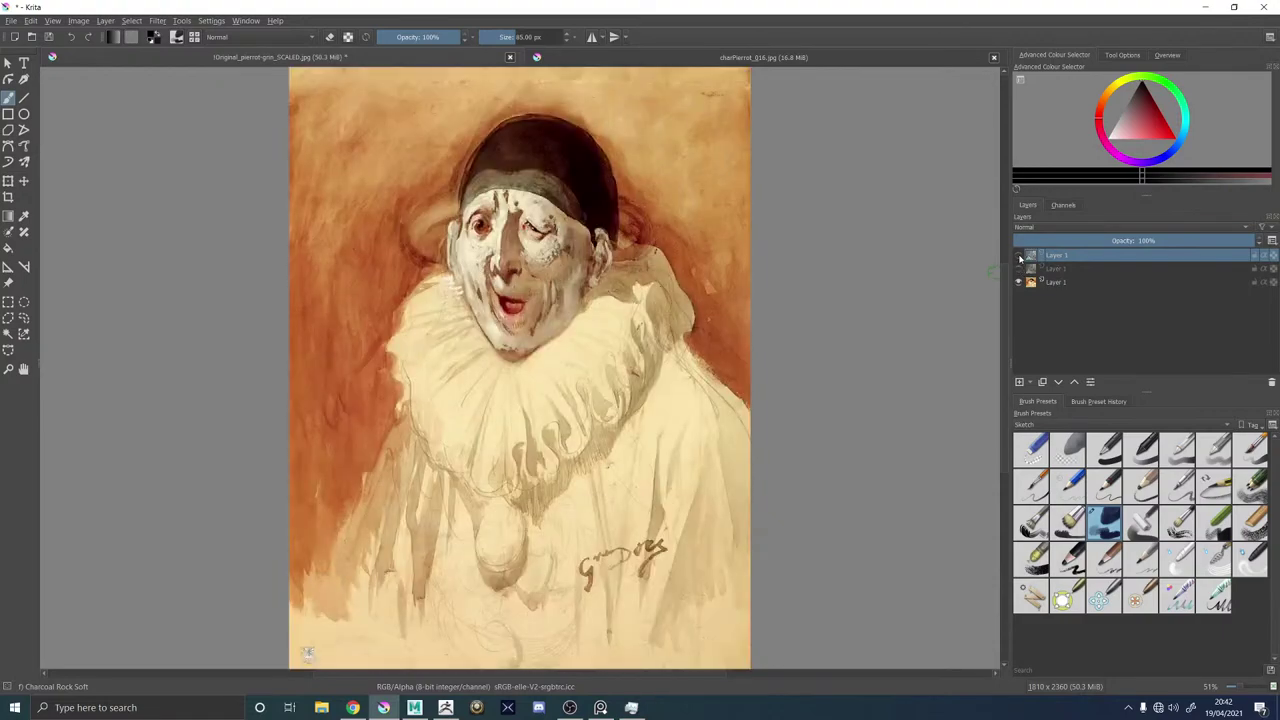
click(1019, 256)
click(1019, 256)
click(1019, 256)
click(1019, 256)
click(1019, 256)
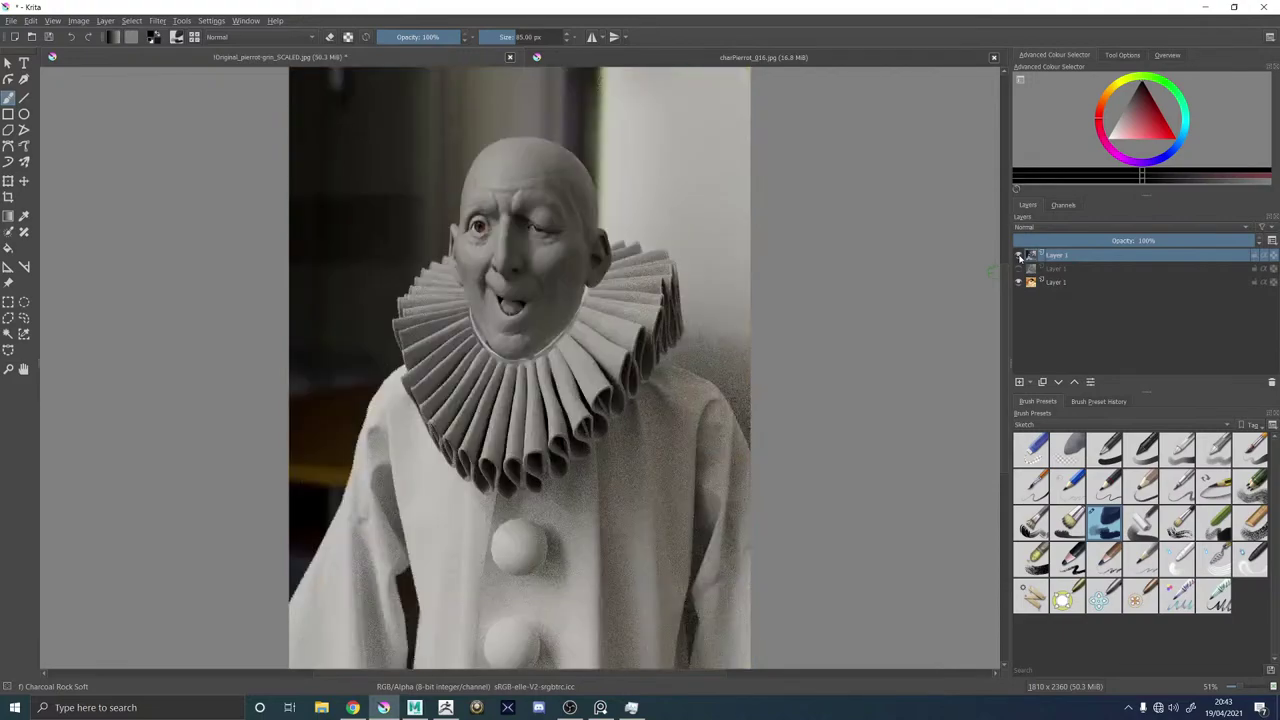
click(1019, 256)
click(1019, 256)
click(1019, 256)
click(1019, 256)
click(1019, 256)
click(1019, 256)
click(1019, 256)
click(1019, 256)
click(1019, 256)
click(1019, 256)
click(1019, 256)
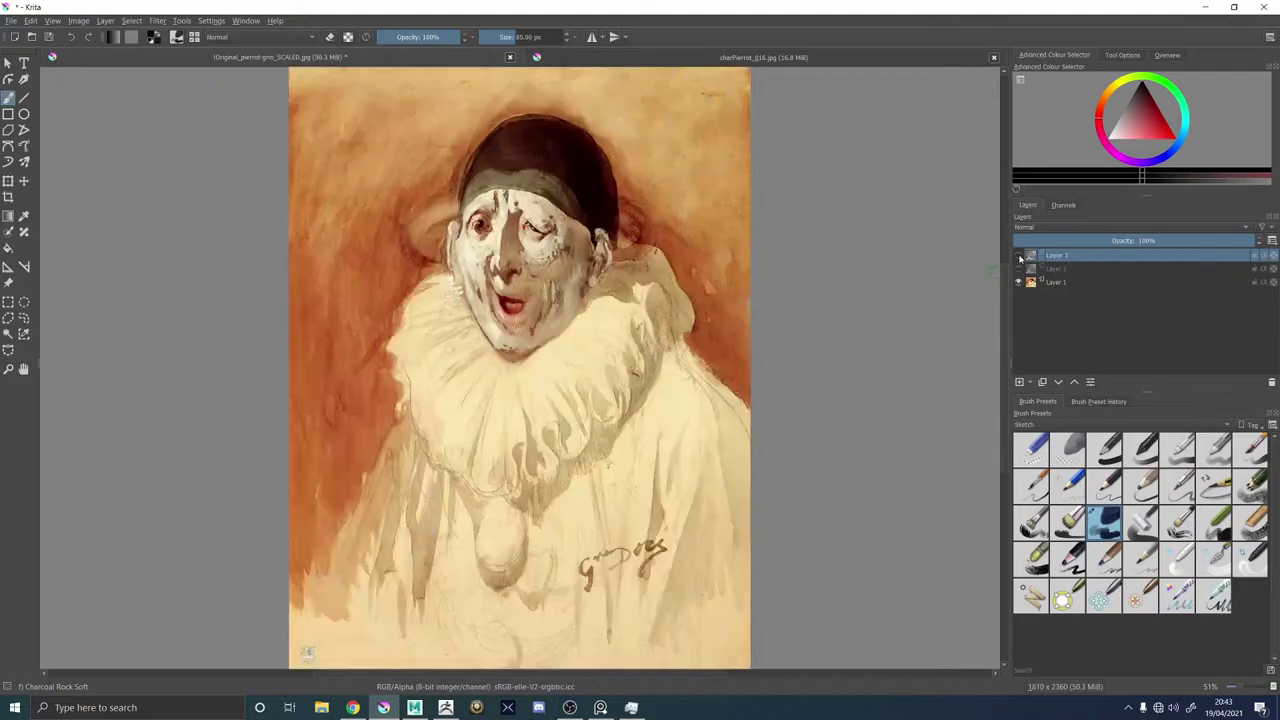
click(1019, 256)
click(1019, 256)
click(1019, 256)
click(1019, 256)
click(1019, 256)
click(1019, 256)
click(1019, 256)
click(1019, 256)
click(1019, 256)
click(1019, 256)
click(1019, 256)
click(1019, 256)
click(1019, 256)
click(1019, 256)
click(1019, 256)
click(1019, 256)
click(1019, 256)
click(1019, 256)
click(1019, 256)
click(1019, 256)
click(1019, 256)
click(1019, 256)
click(1019, 256)
click(1019, 256)
click(1019, 256)
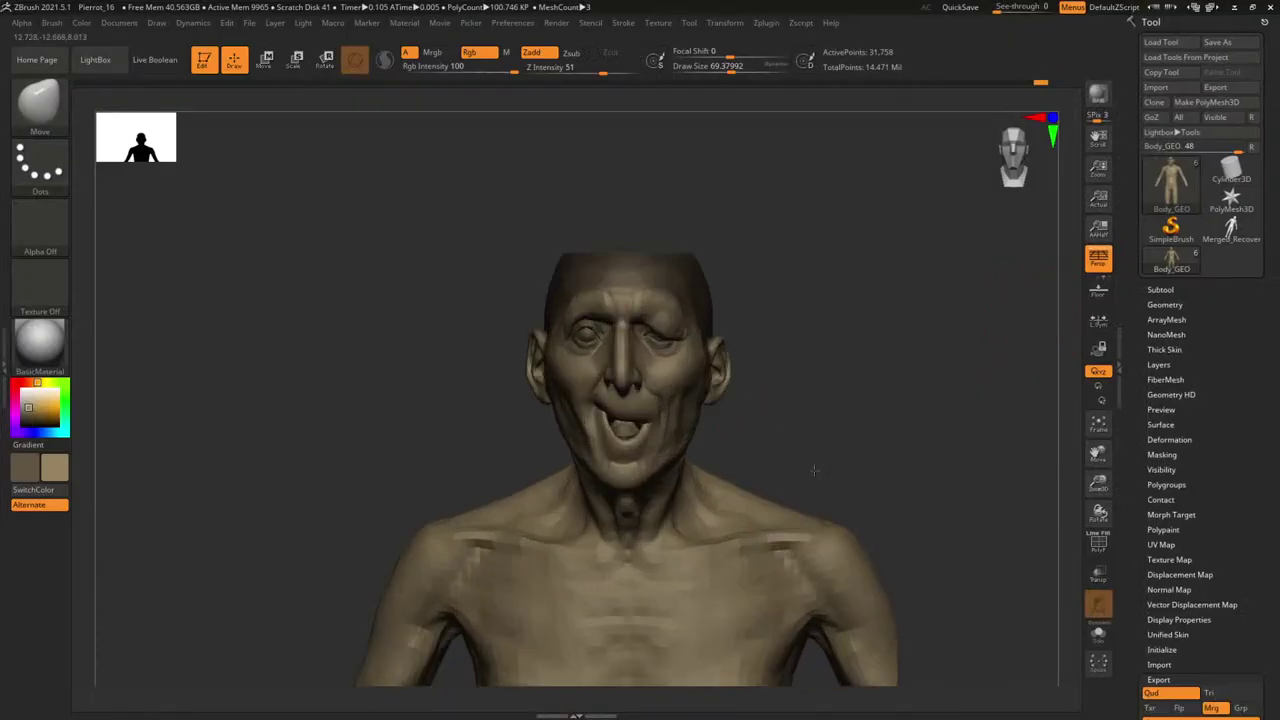
Switch to ZBrush, frame the Pierrot face and set the Move brush to a draw size of about 267.
alt+drag(814, 470, 907, 499)
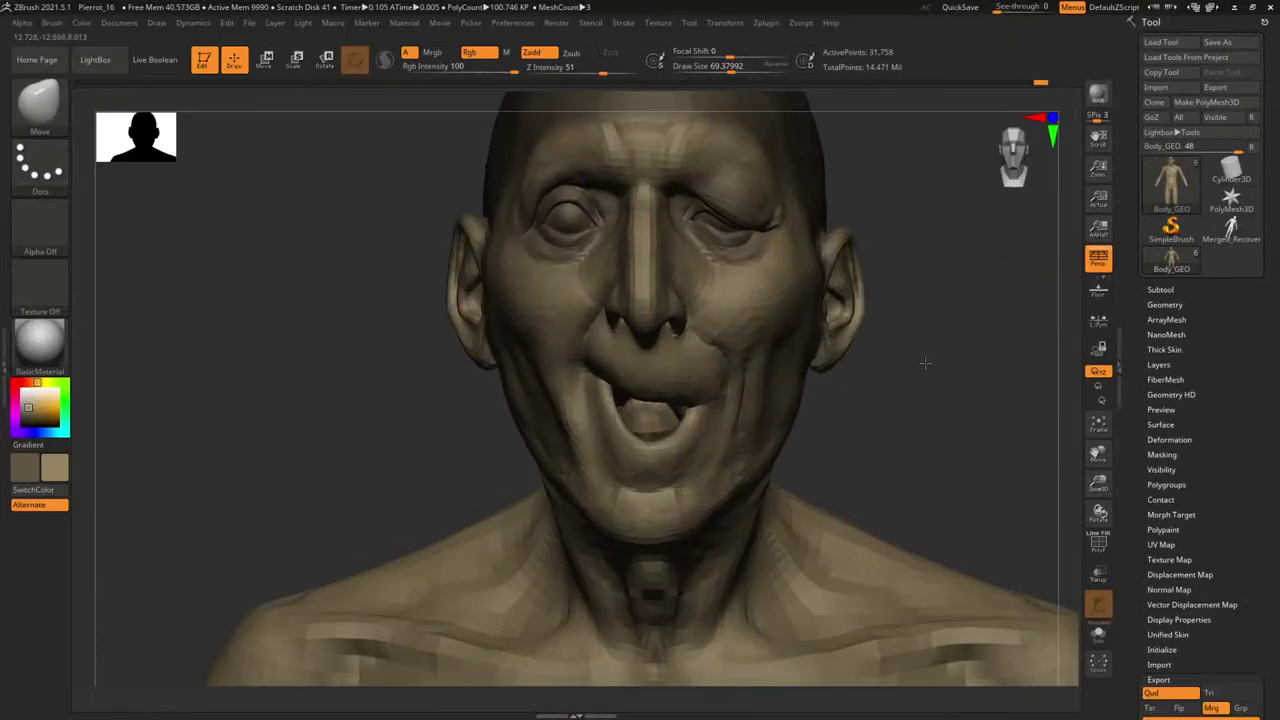
alt+drag(923, 363, 897, 385)
key(b)
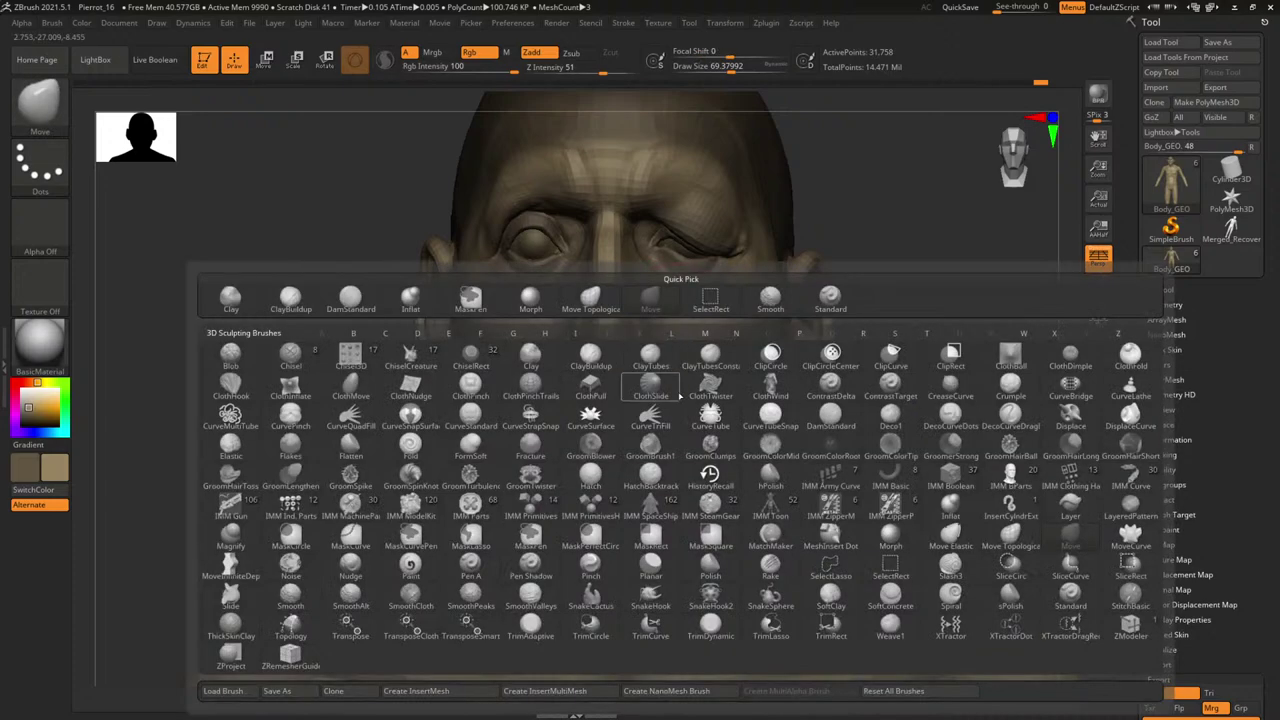
key(m)
key(v)
key(space)
drag(670, 246, 680, 241)
key(space)
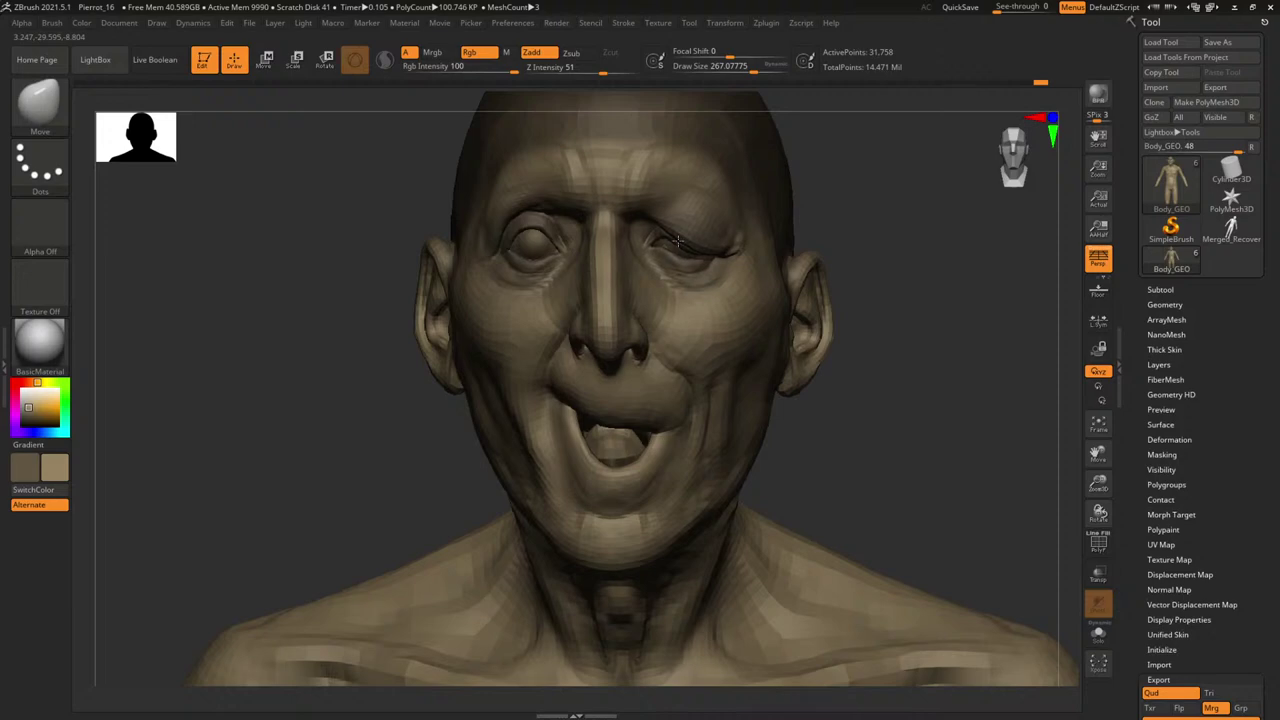
Angle the head toward the mouth's corner and reduce the Move brush's draw size to about 110.
mouse_move(954, 258)
mouse_down()
mouse_move(954, 246)
mouse_move(925, 275)
mouse_move(945, 290)
mouse_move(957, 243)
mouse_move(863, 243)
mouse_move(880, 246)
mouse_move(971, 423)
mouse_move(909, 395)
mouse_up()
key(space)
click(565, 344)
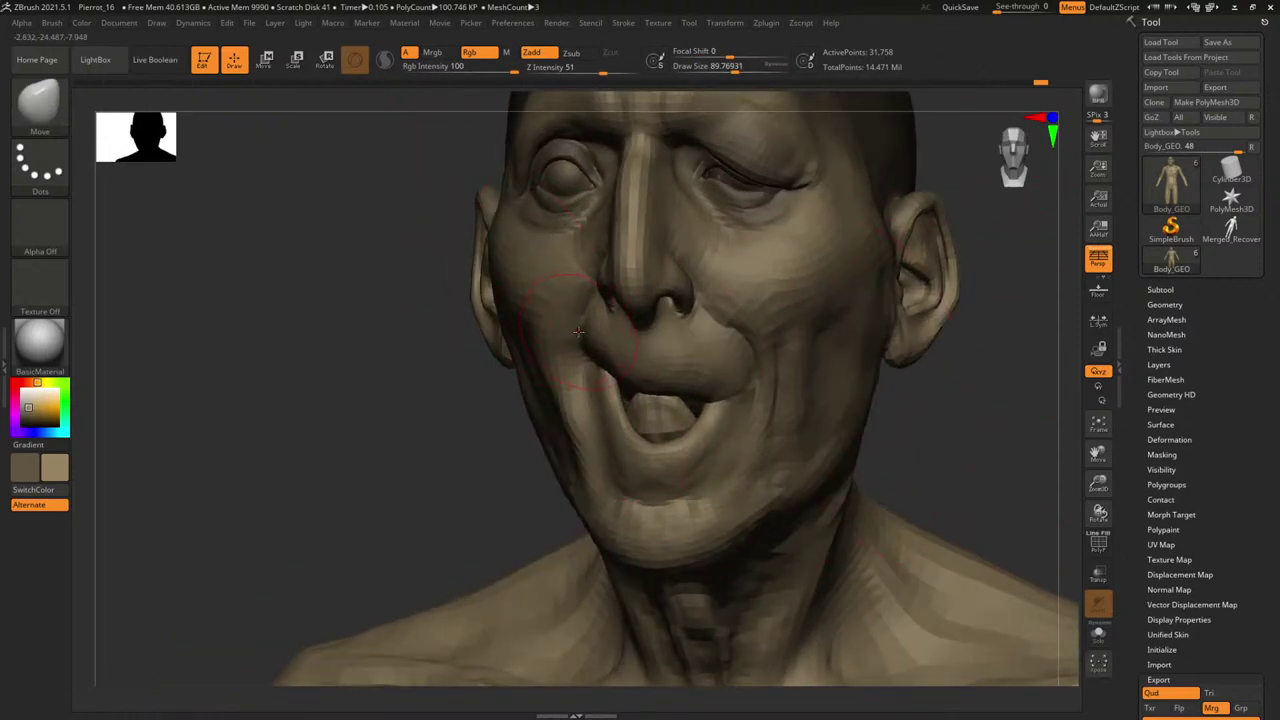
key(space)
click(579, 332)
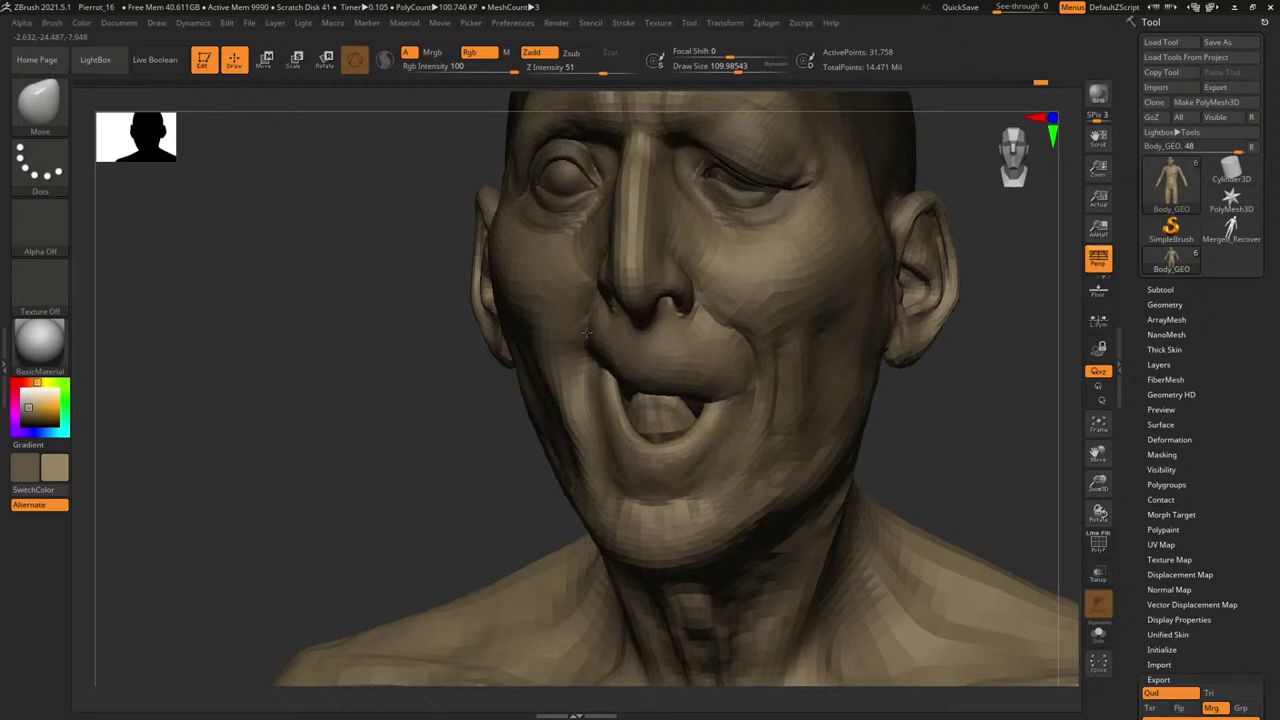
Isolate the mesh parts inside the mouth, mask them and bring the whole head back into view.
ctrl+shift+click(665, 428)
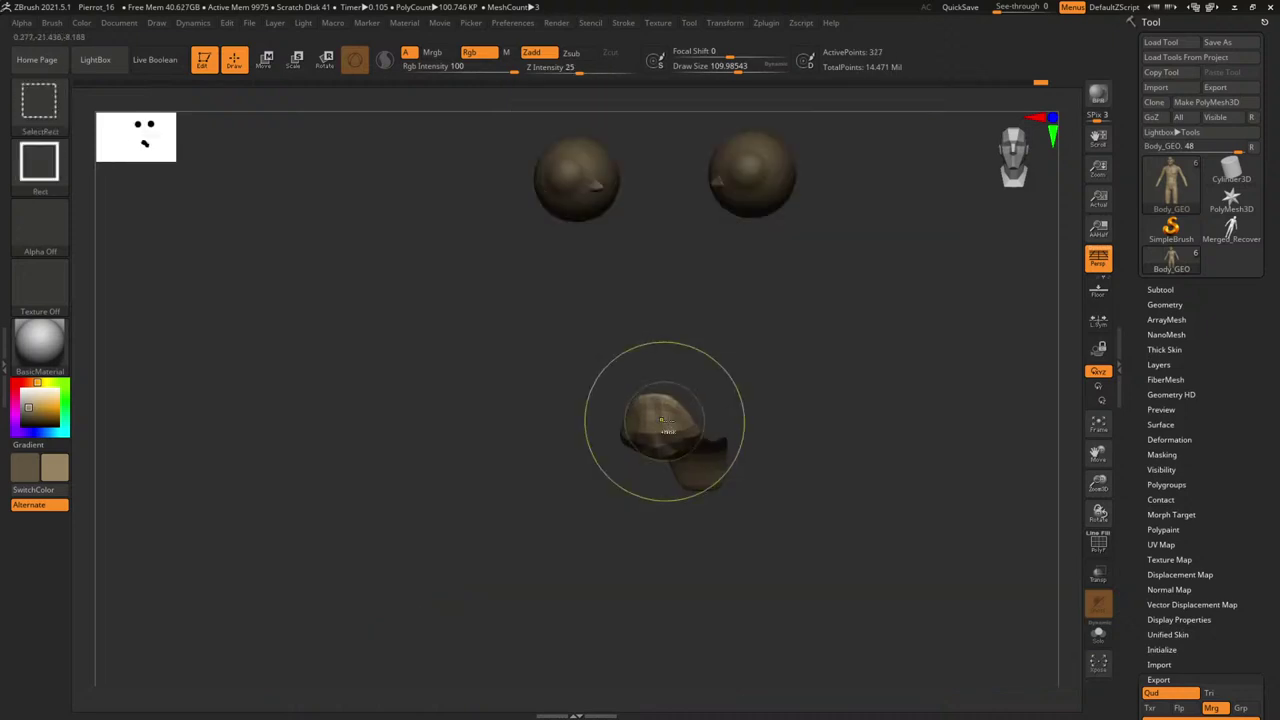
ctrl+shift+click(935, 430)
ctrl+shift+click(652, 418)
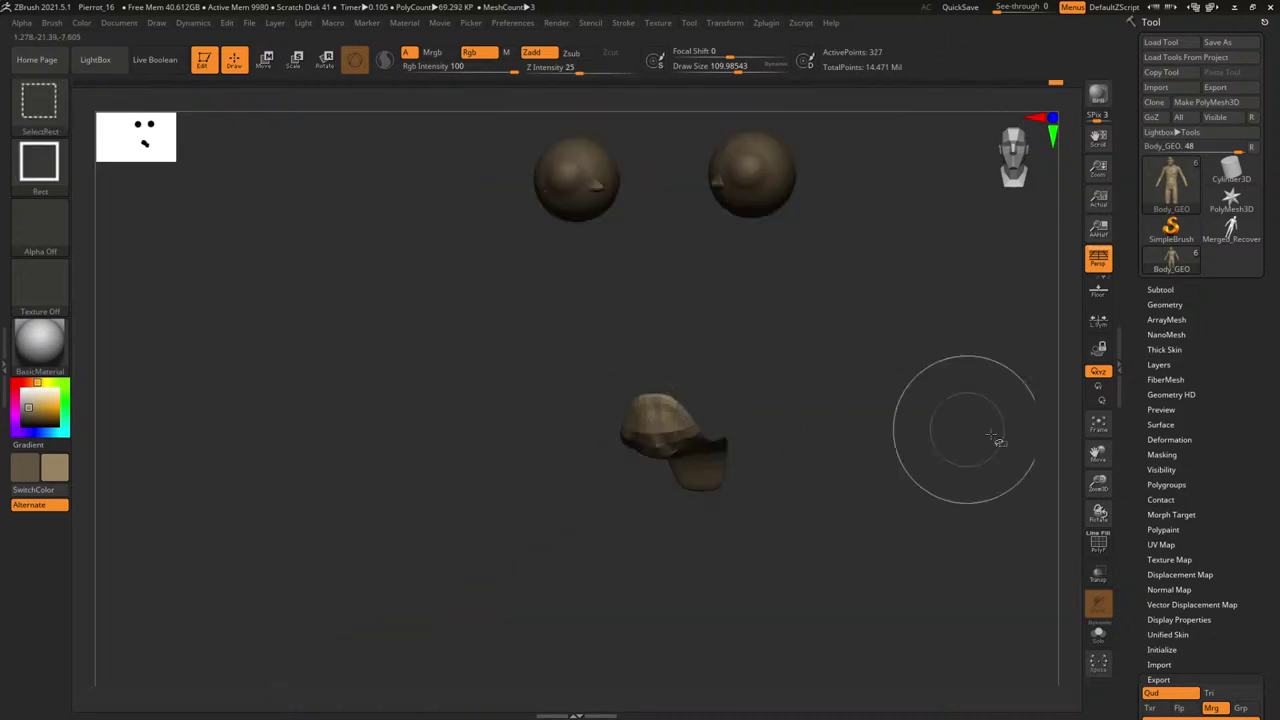
ctrl+shift+click(990, 435)
ctrl+shift+click(674, 421)
ctrl+click(1016, 446)
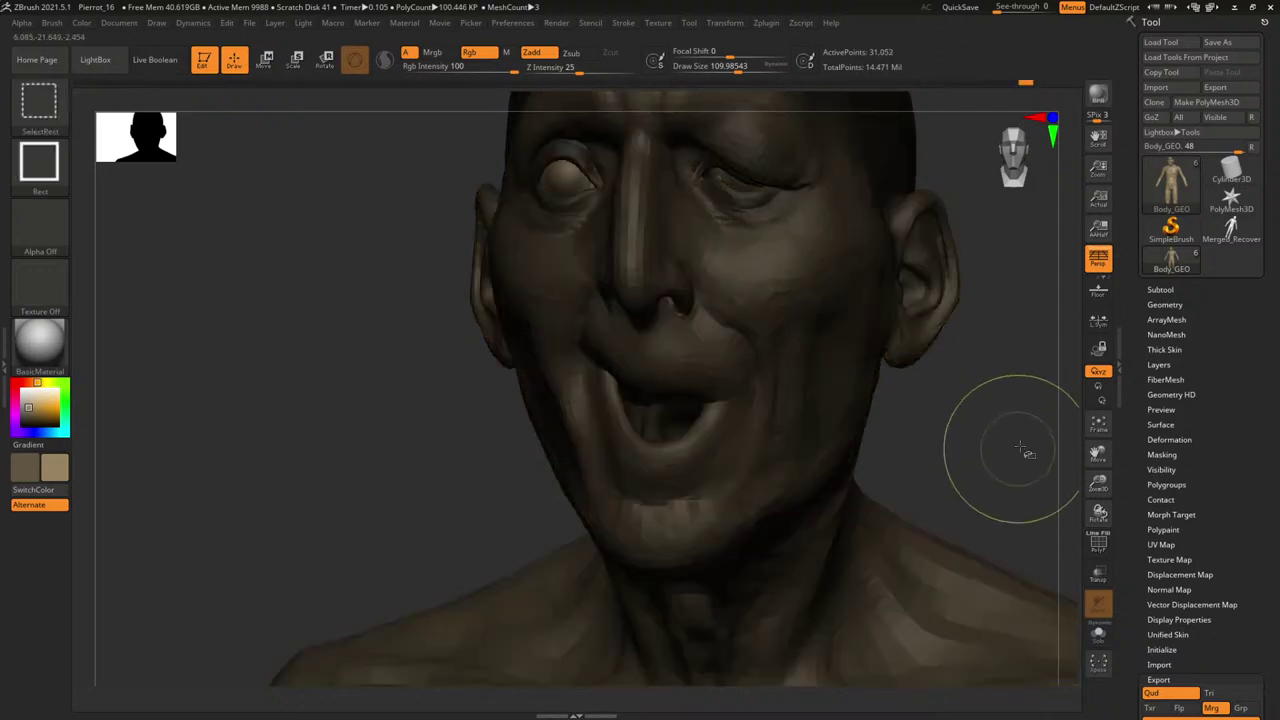
ctrl+shift+click(1019, 448)
ctrl+click(1016, 447)
mouse_move(1003, 460)
mouse_down()
mouse_move(924, 429)
mouse_move(935, 490)
mouse_up()
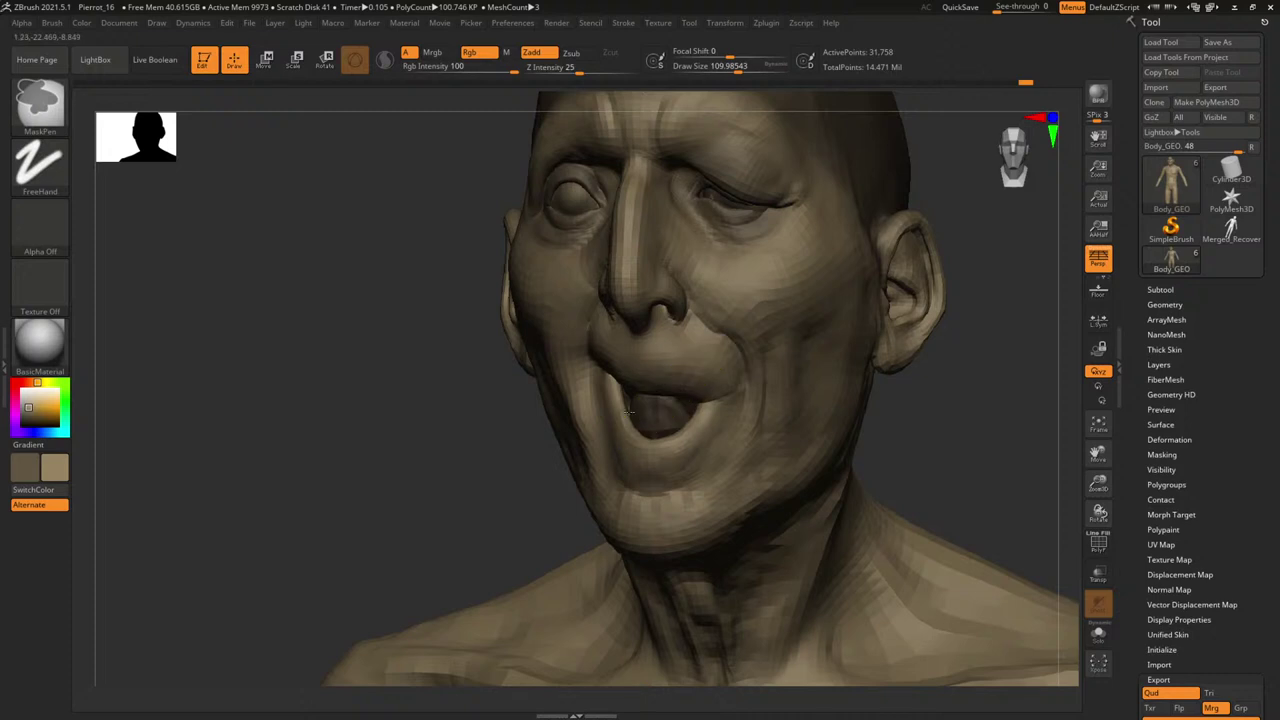
Paint a mask over the upper and lower lips with the MaskPen brush.
ctrl+click(687, 404)
ctrl+click(635, 418)
ctrl+click(635, 418)
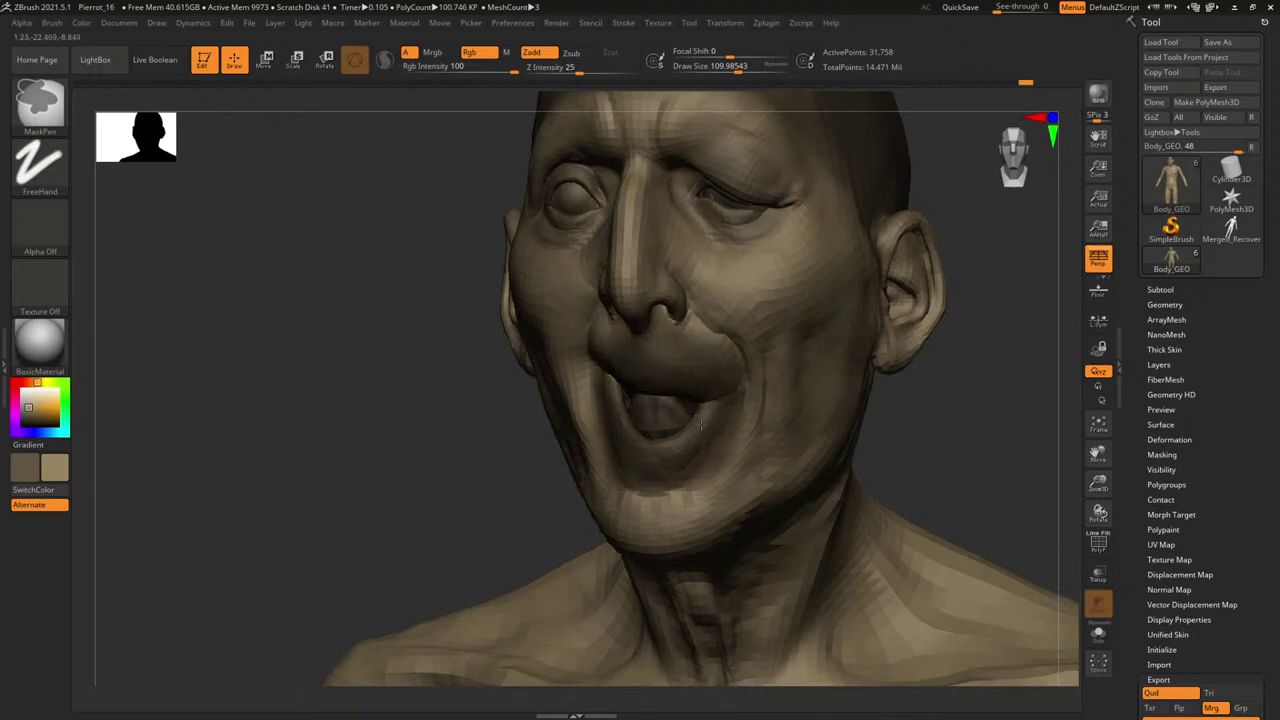
ctrl+click(635, 418)
mouse_move(990, 427)
mouse_down()
mouse_move(1035, 426)
mouse_move(991, 441)
mouse_up()
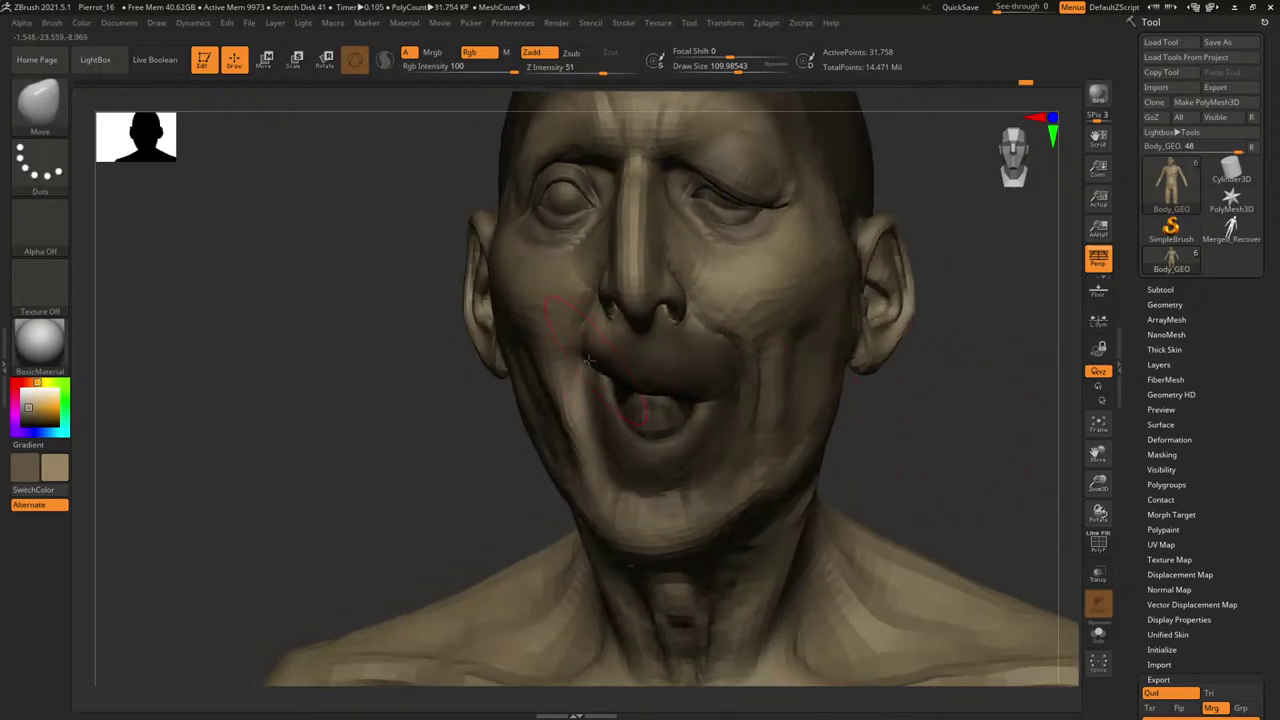
Try to shift the cheek beside the mouth's corner using the Move brush at a draw size of about 205.
key(b)
key(m)
key(v)
key(s)
drag(515, 415, 538, 415)
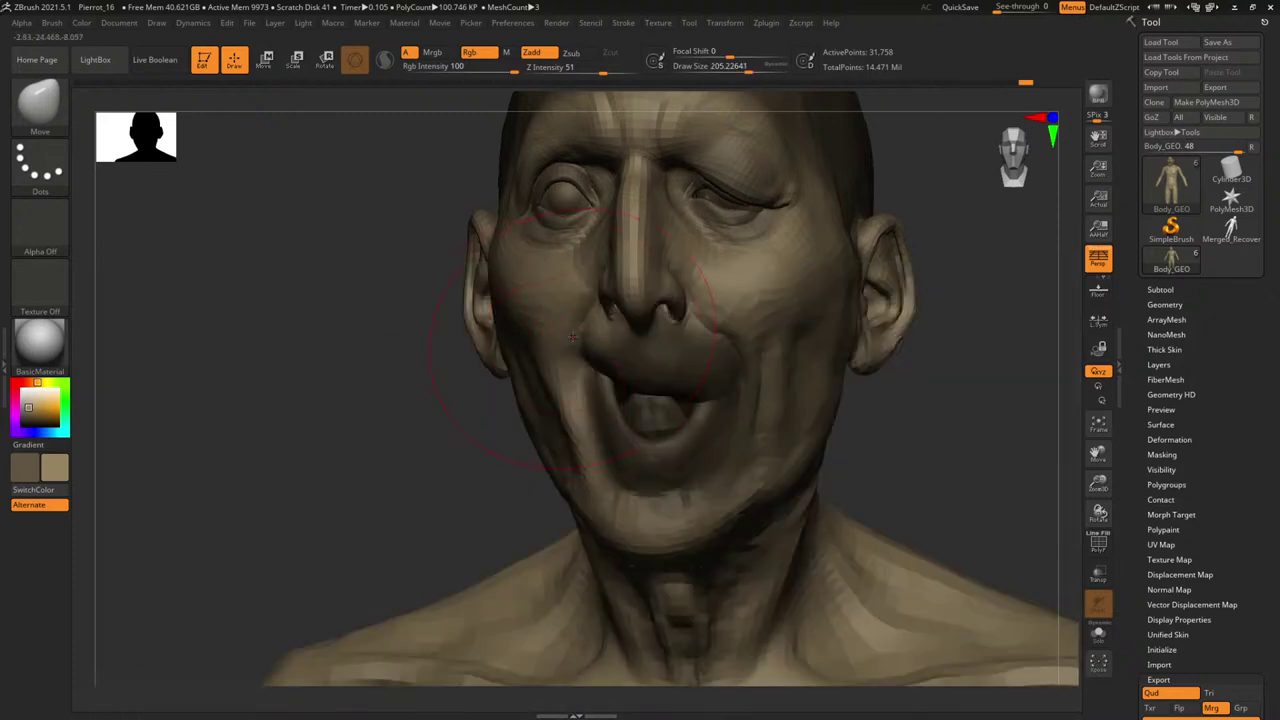
drag(580, 334, 573, 328)
key(ctrl+z)
Adjust the cheek fold beside the masked lips with the Move brush at a draw size of about 114.
key(space)
key(space)
key(space)
click(567, 407)
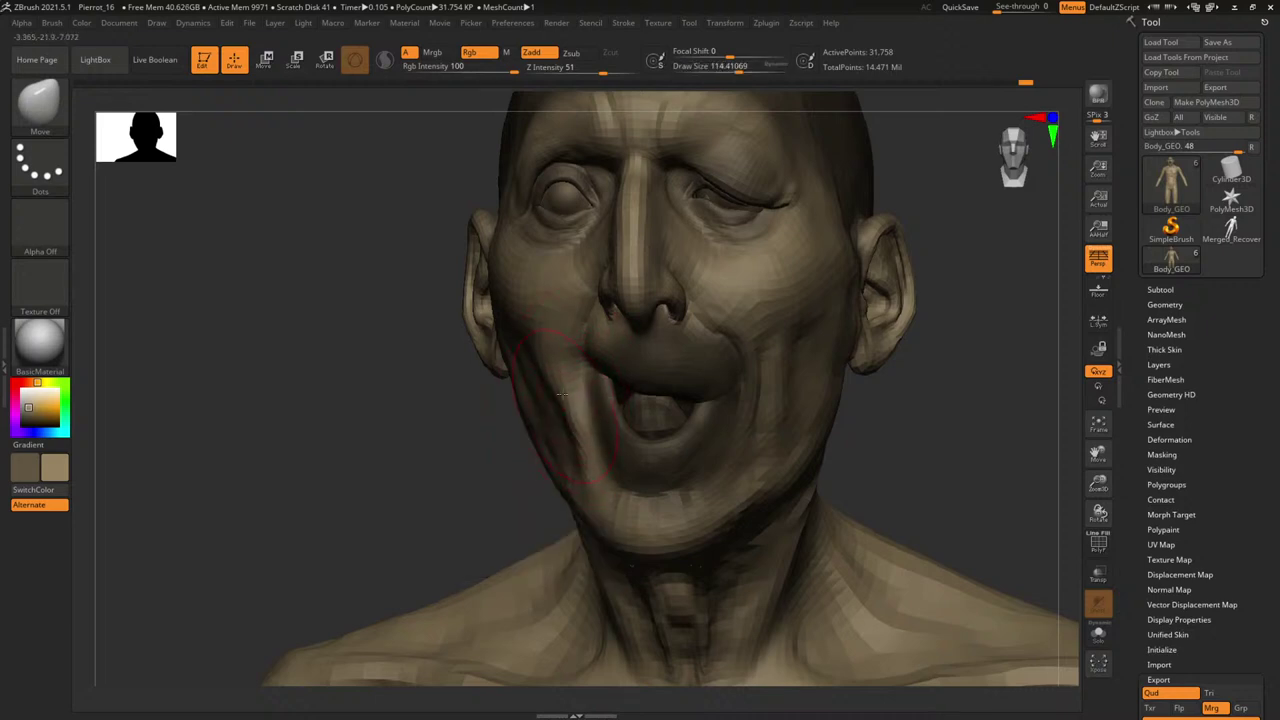
right_drag(716, 367, 755, 388)
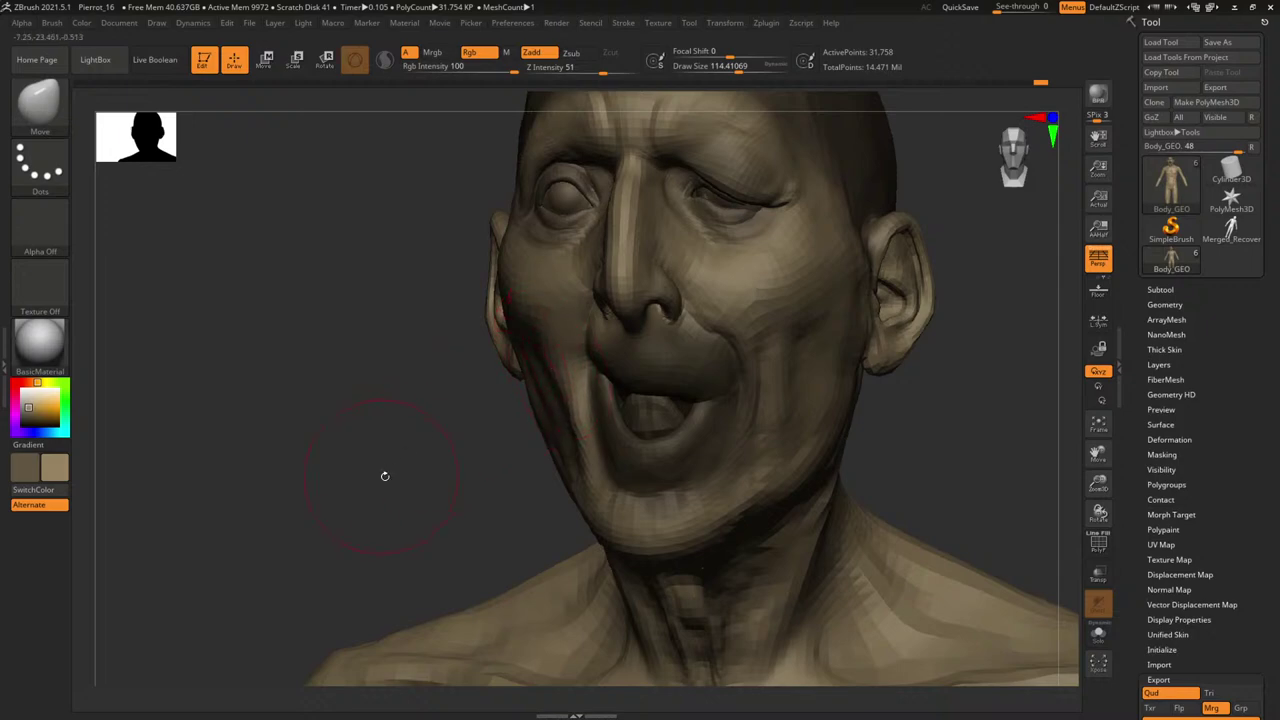
Refine the cheek and jaw contour beside the mouth using the Move brush at a draw size of about 90.
mouse_move(385, 476)
right_down()
mouse_move(825, 392)
mouse_move(900, 394)
mouse_move(840, 394)
right_up()
key(space)
click(550, 429)
key(space)
click(546, 417)
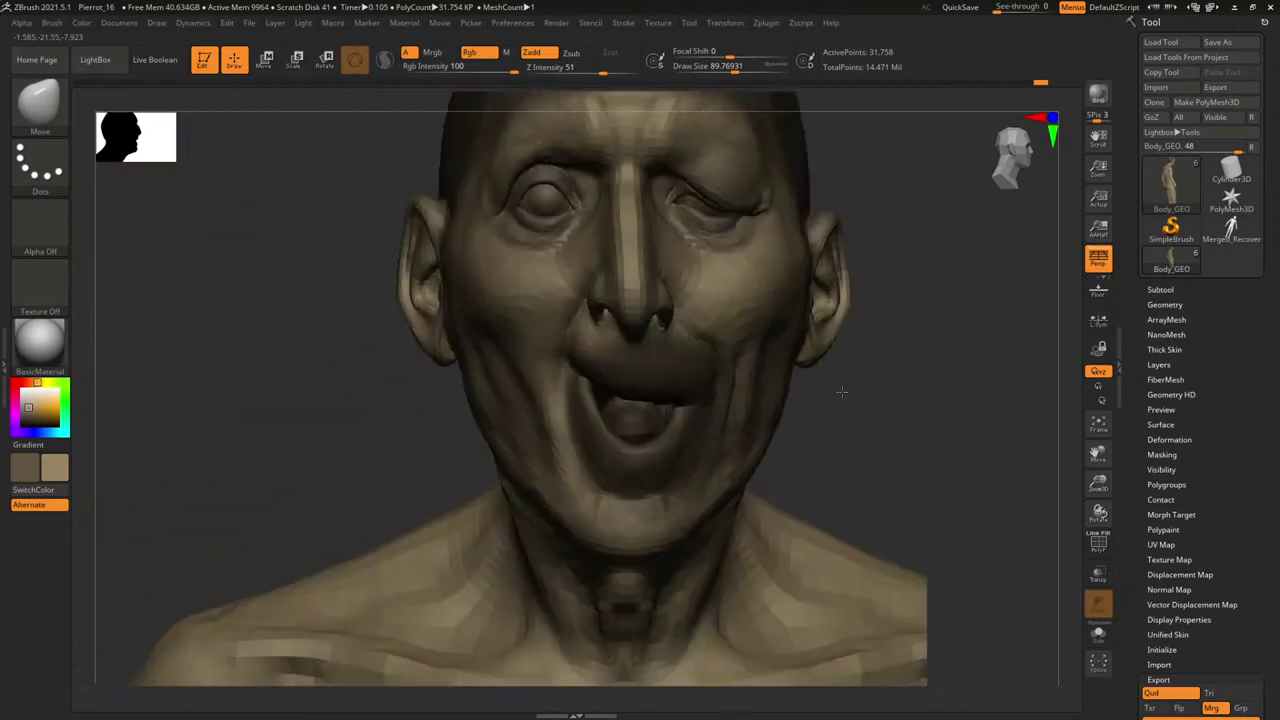
Shape the inner corner of the open eye with the Move brush at a draw size of about 66.
ctrl+right_drag(970, 418, 445, 393)
right_drag(323, 454, 594, 384)
key(space)
click(645, 382)
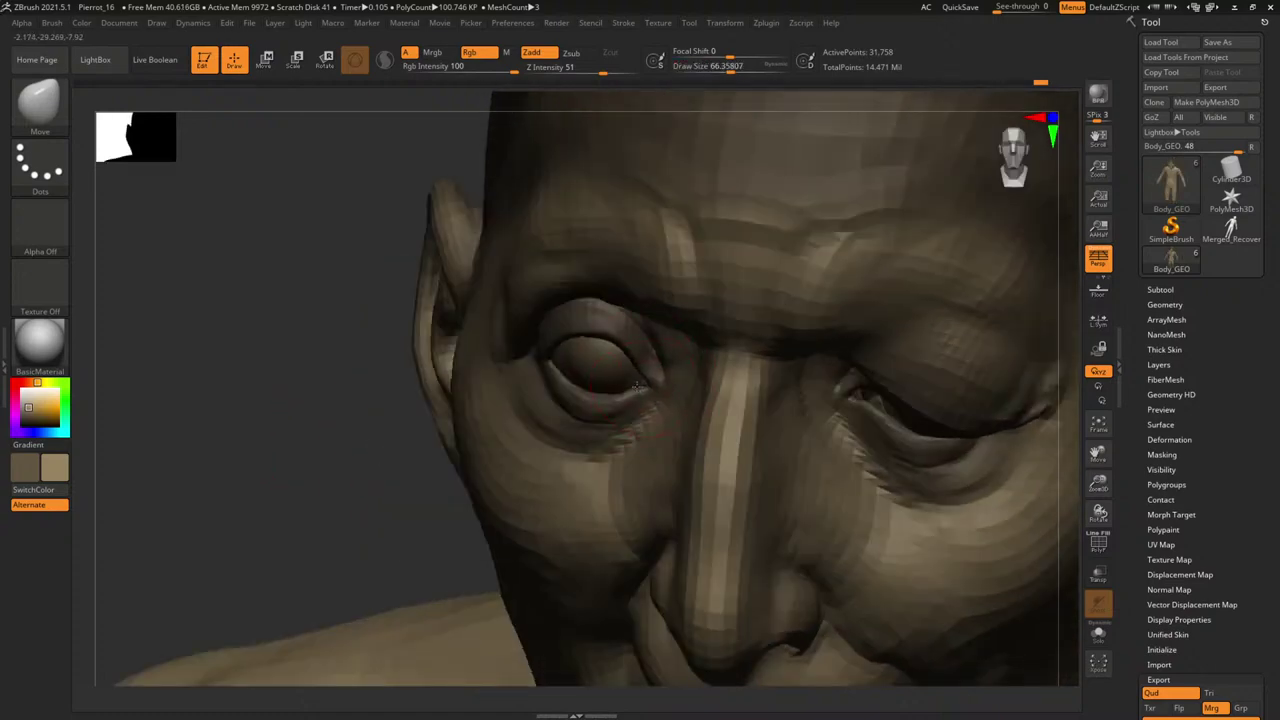
Refine the upper lid and inner corner of the open eye using the Move brush at a draw size of about 63.
mouse_move(370, 510)
right_down()
mouse_move(317, 454)
mouse_move(343, 443)
mouse_move(374, 543)
right_up()
key(space)
click(636, 400)
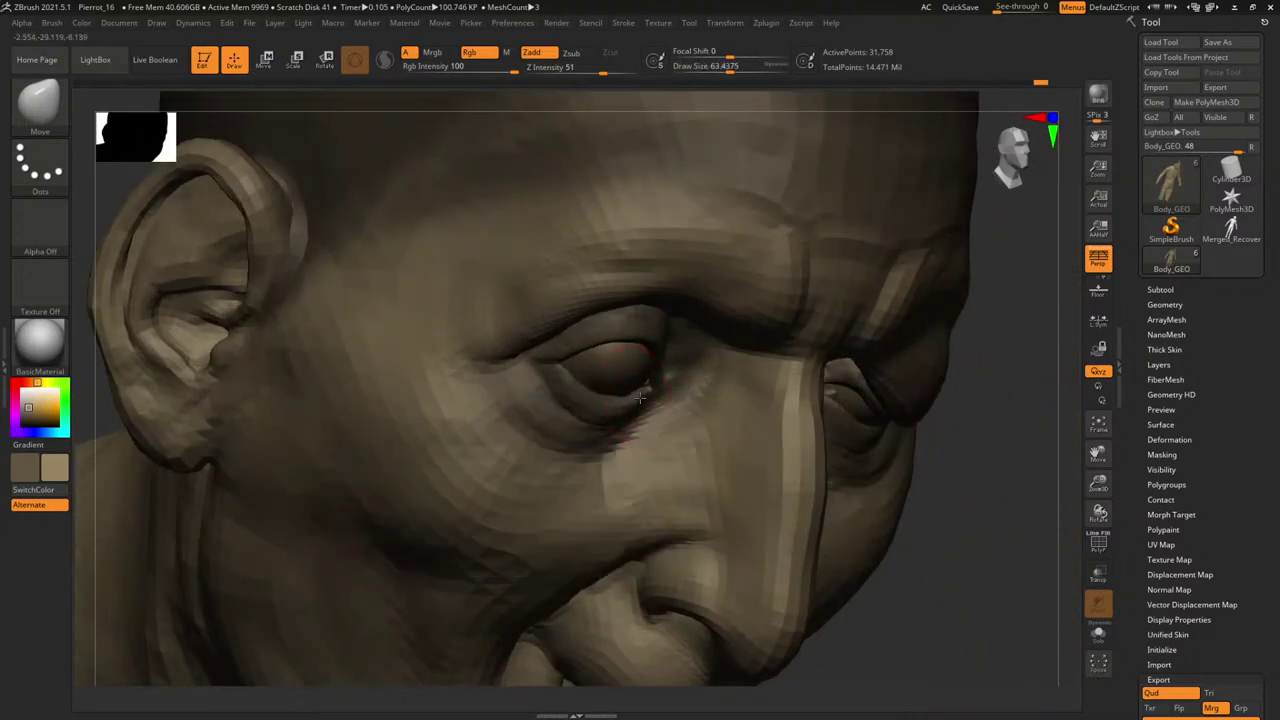
mouse_move(640, 397)
right_down()
mouse_move(505, 280)
mouse_move(522, 311)
right_up()
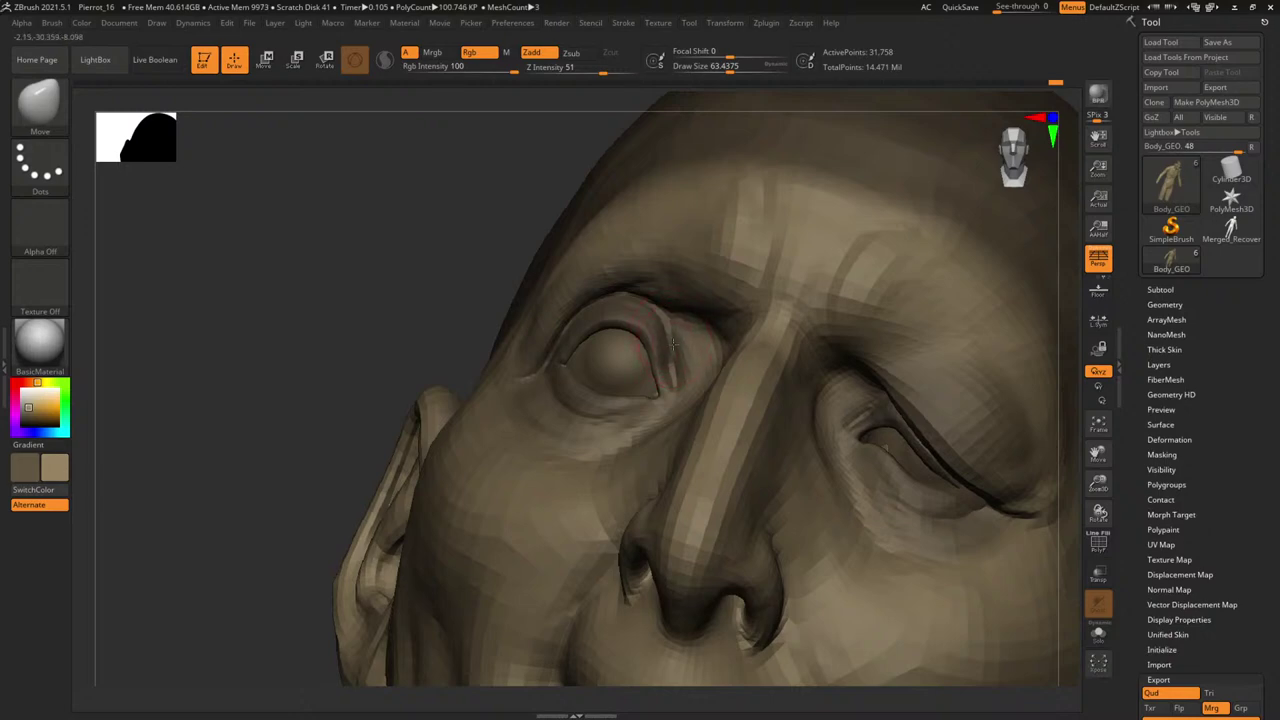
mouse_move(372, 206)
right_down()
mouse_move(357, 229)
mouse_move(182, 192)
right_up()
alt+right_drag(998, 318, 1034, 410)
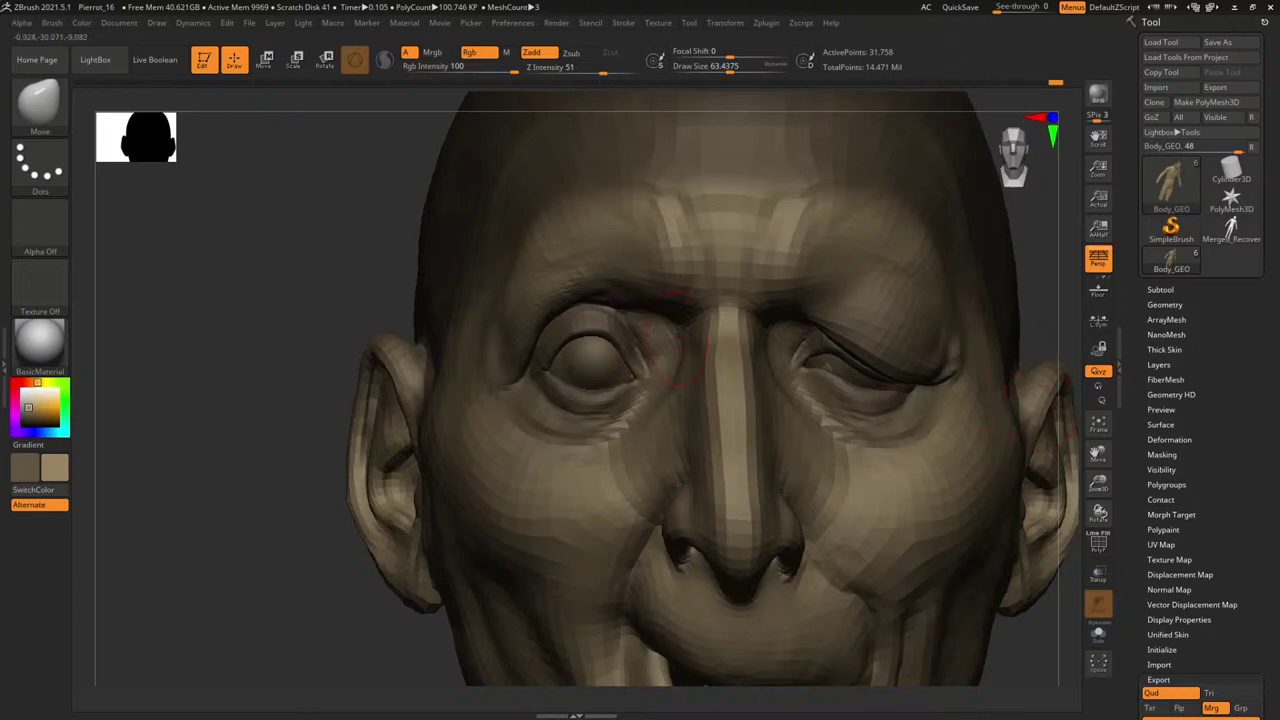
right_drag(781, 390, 700, 380)
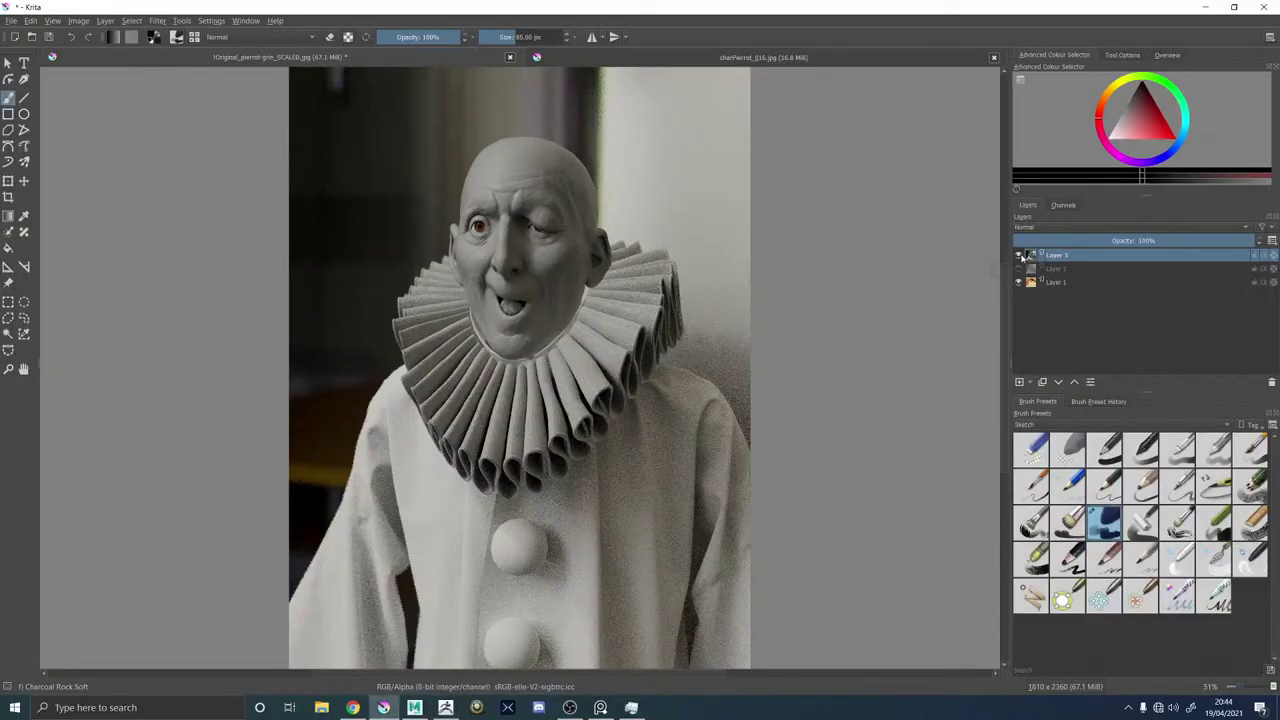
Compare the render with the original painting in Krita by repeatedly hiding and showing the top render layer.
click(1020, 256)
click(1020, 256)
click(1020, 256)
click(1020, 256)
click(1020, 256)
click(1020, 256)
click(1020, 256)
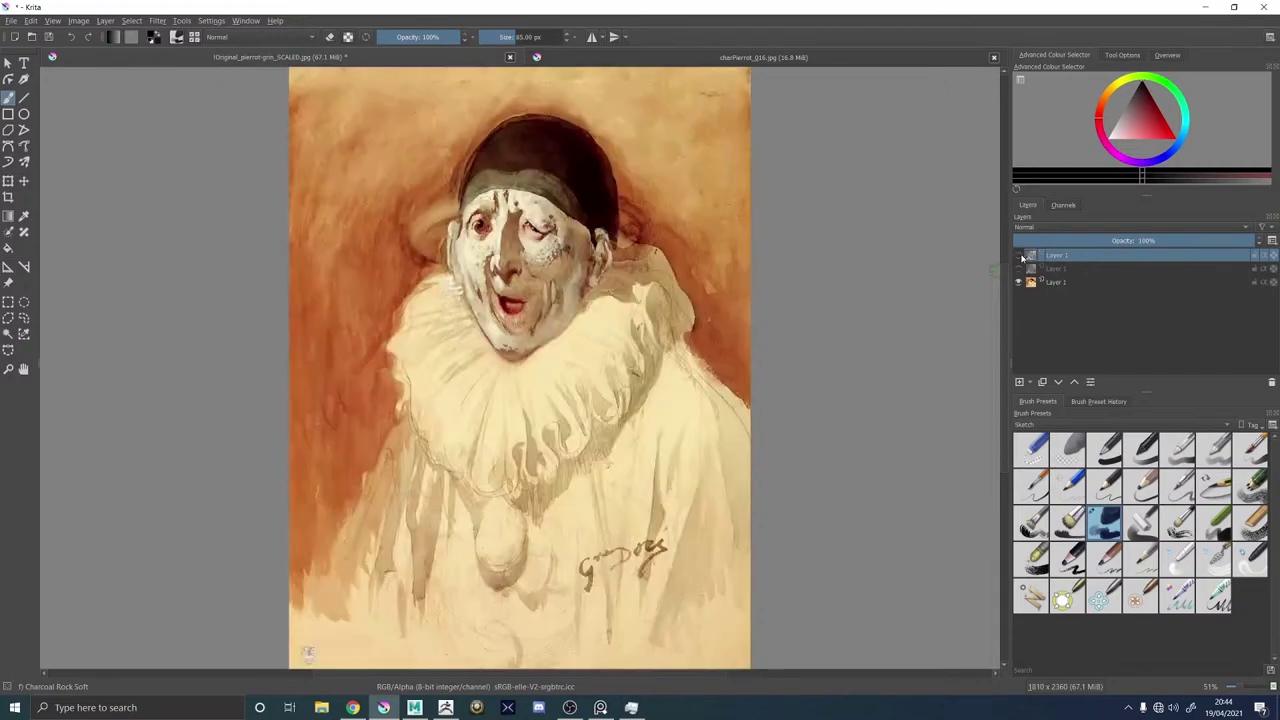
click(1020, 256)
click(1020, 256)
click(1020, 256)
click(1020, 256)
click(1020, 256)
click(1020, 256)
click(1020, 256)
click(1020, 256)
click(1020, 256)
click(1020, 256)
click(1020, 256)
click(1020, 256)
click(1020, 256)
click(1020, 256)
click(1020, 256)
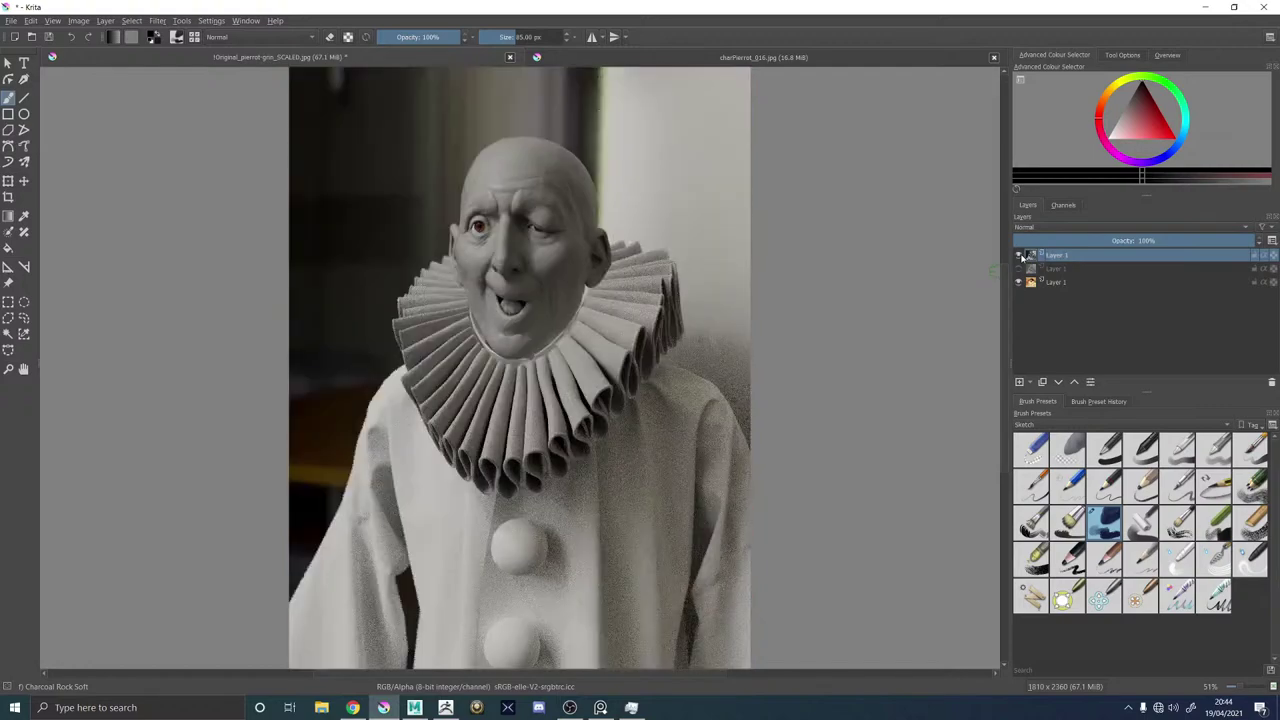
click(1020, 256)
click(1020, 256)
click(1020, 256)
click(1020, 256)
click(1020, 256)
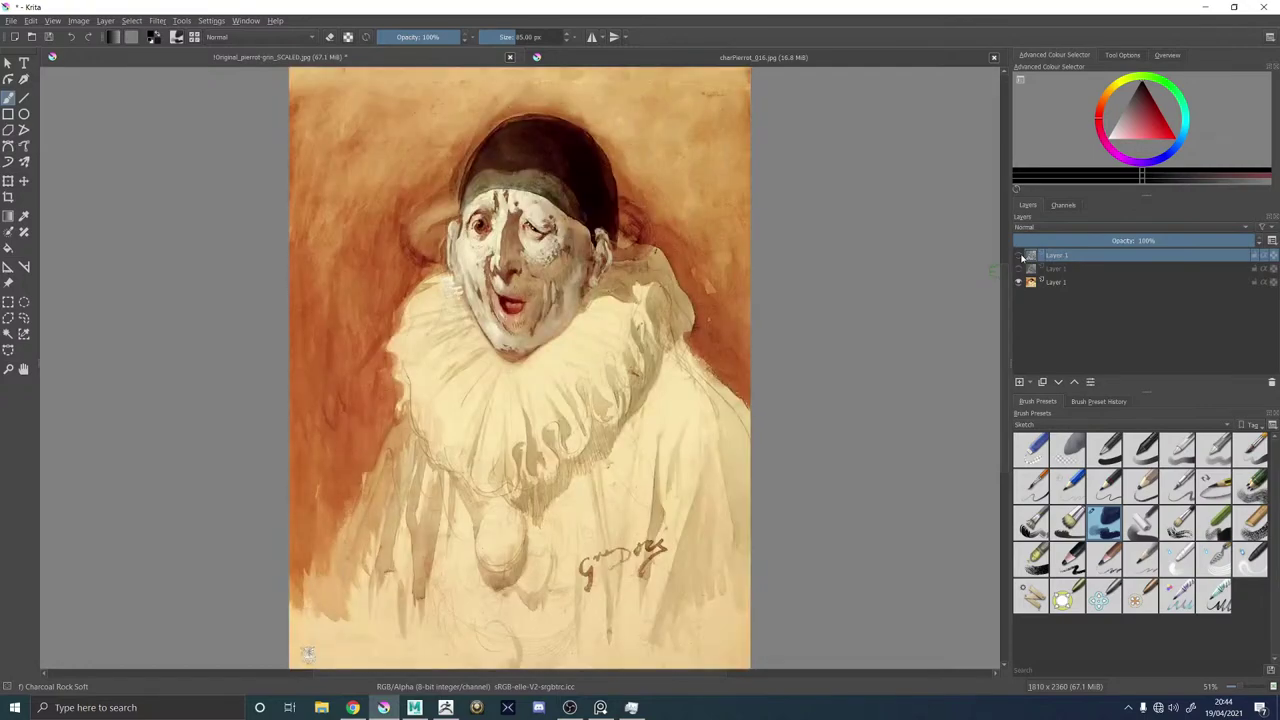
click(1020, 256)
click(1020, 256)
click(1020, 256)
click(1020, 256)
click(1020, 256)
click(1020, 256)
click(1020, 256)
click(1020, 256)
click(1020, 256)
click(1020, 256)
click(1020, 256)
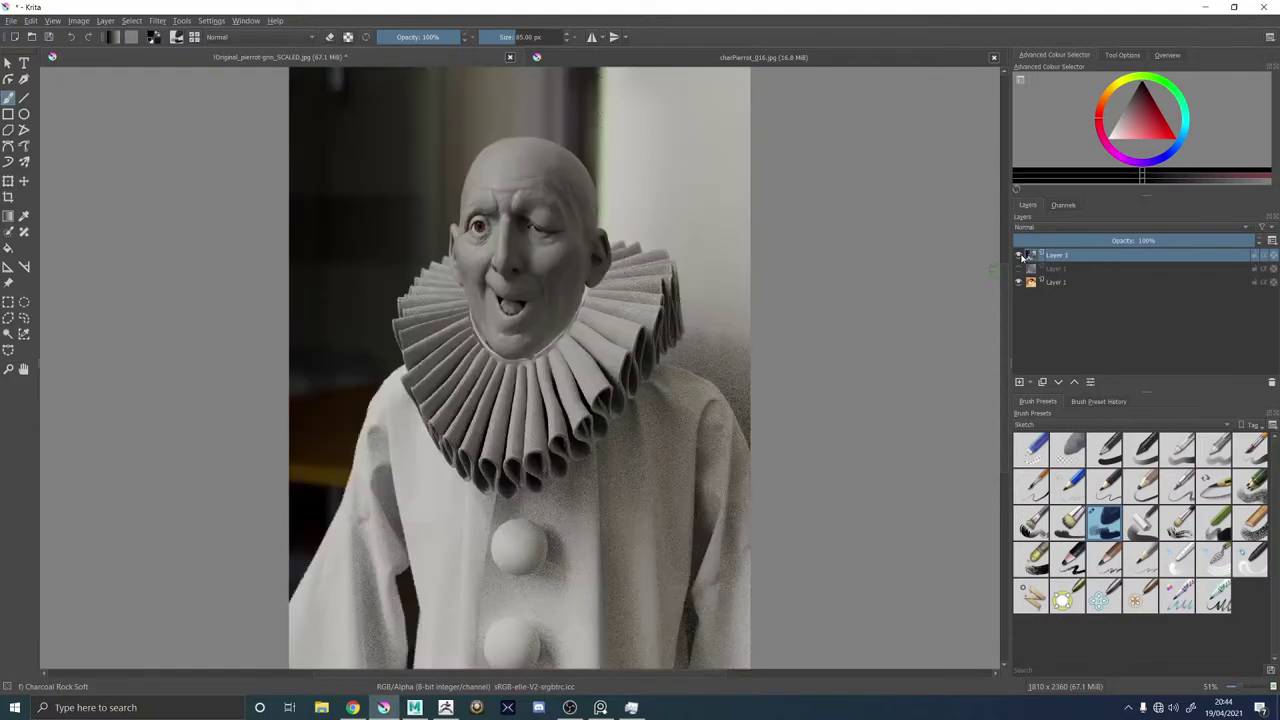
click(1020, 256)
click(1020, 256)
click(1020, 256)
click(1020, 256)
click(1020, 256)
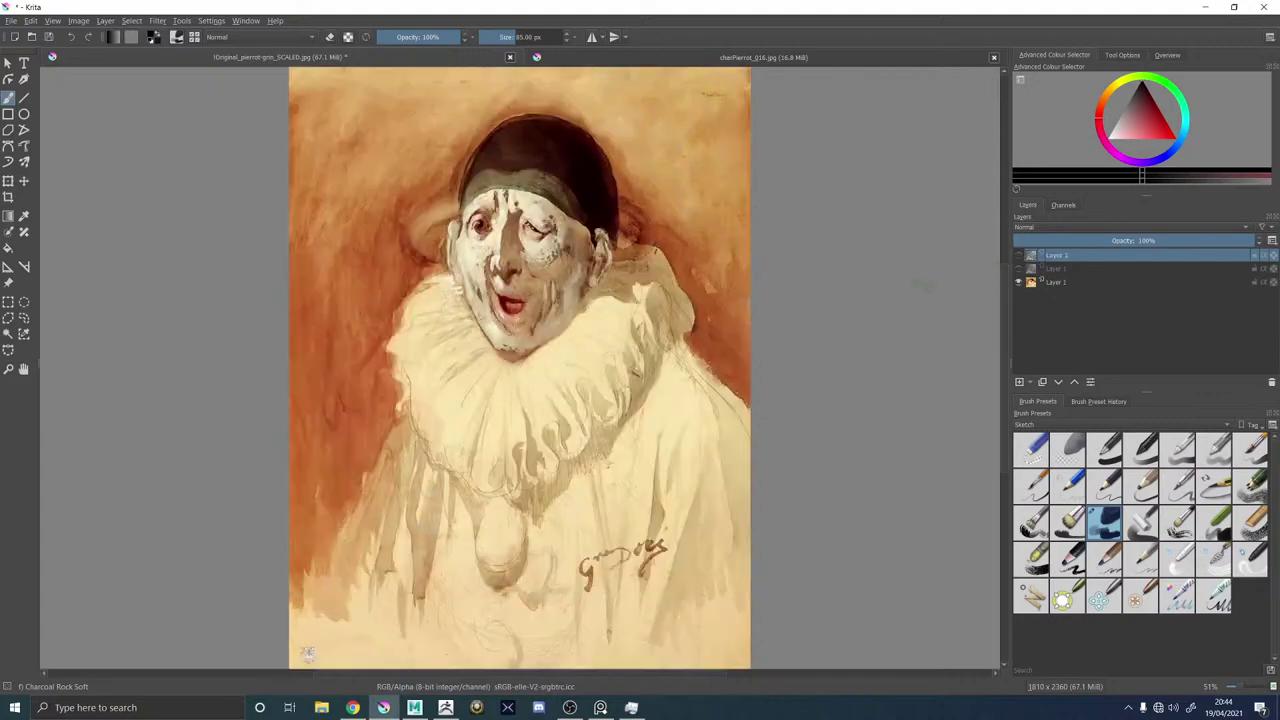
click(1020, 256)
click(1020, 256)
click(1020, 256)
click(1020, 256)
click(1020, 256)
click(1020, 256)
click(1020, 256)
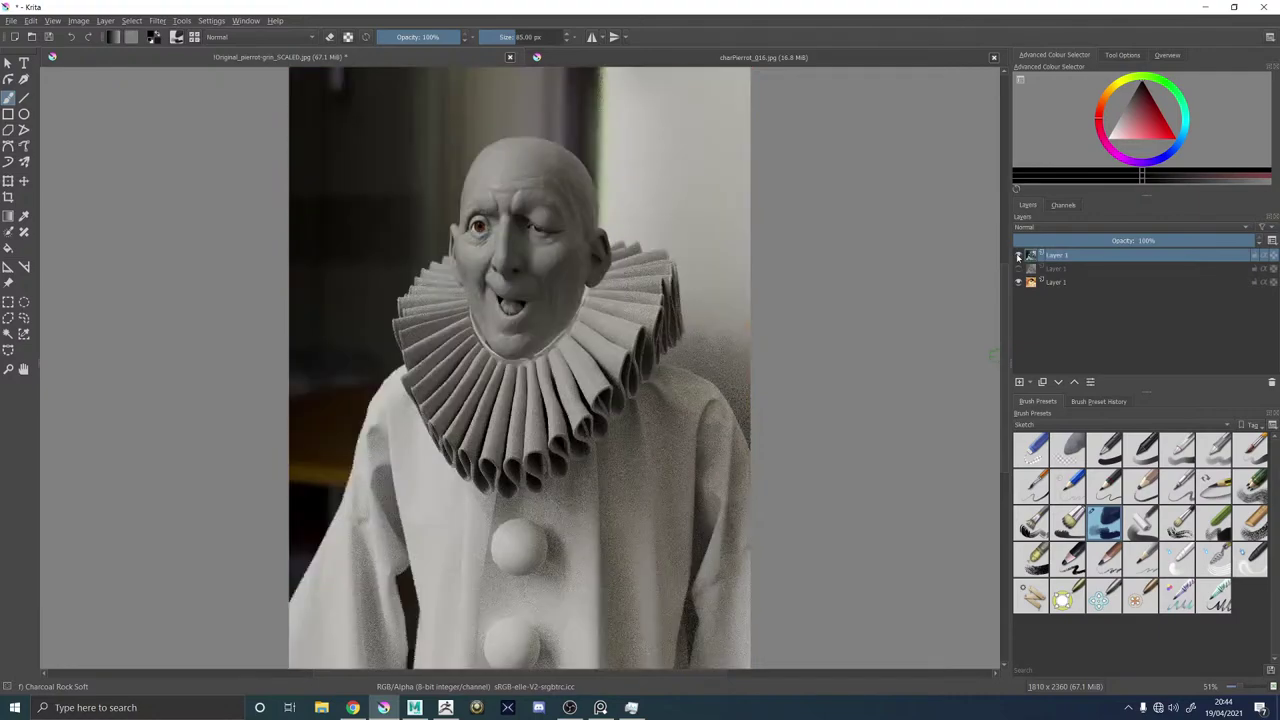
click(1020, 256)
click(1020, 256)
click(1020, 256)
click(1019, 257)
click(1019, 257)
click(1019, 257)
click(1019, 257)
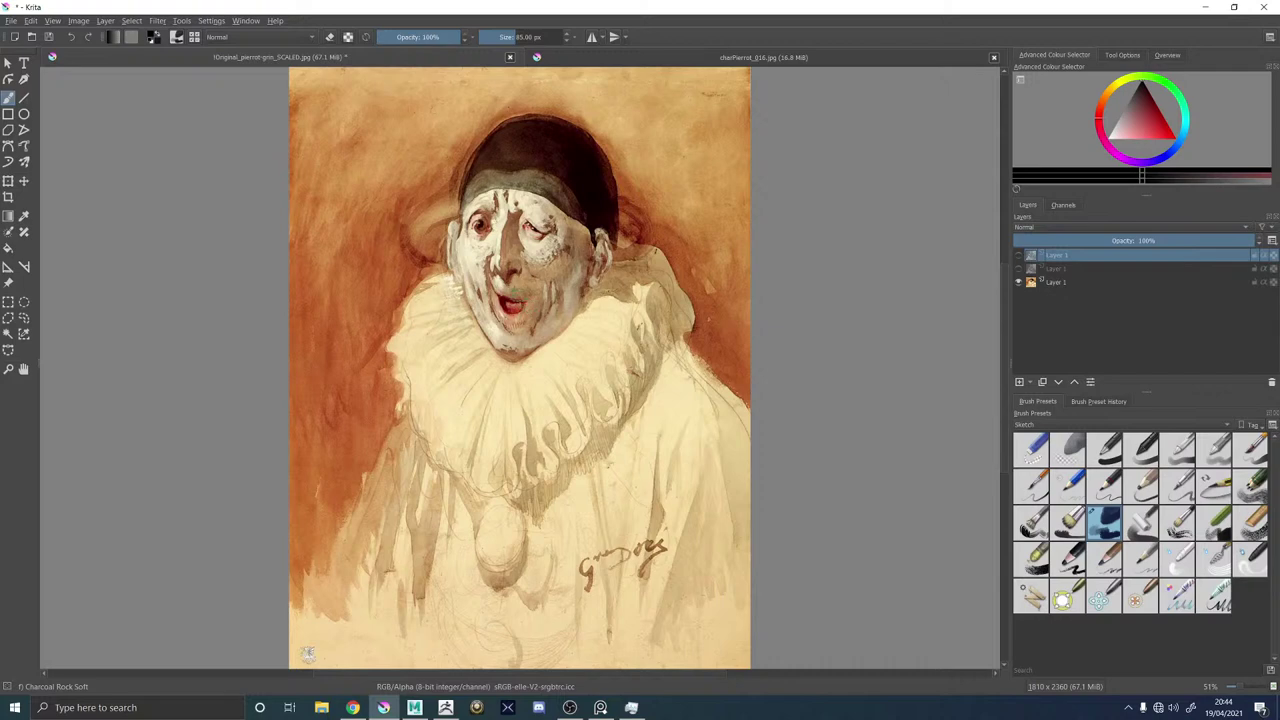
click(1019, 257)
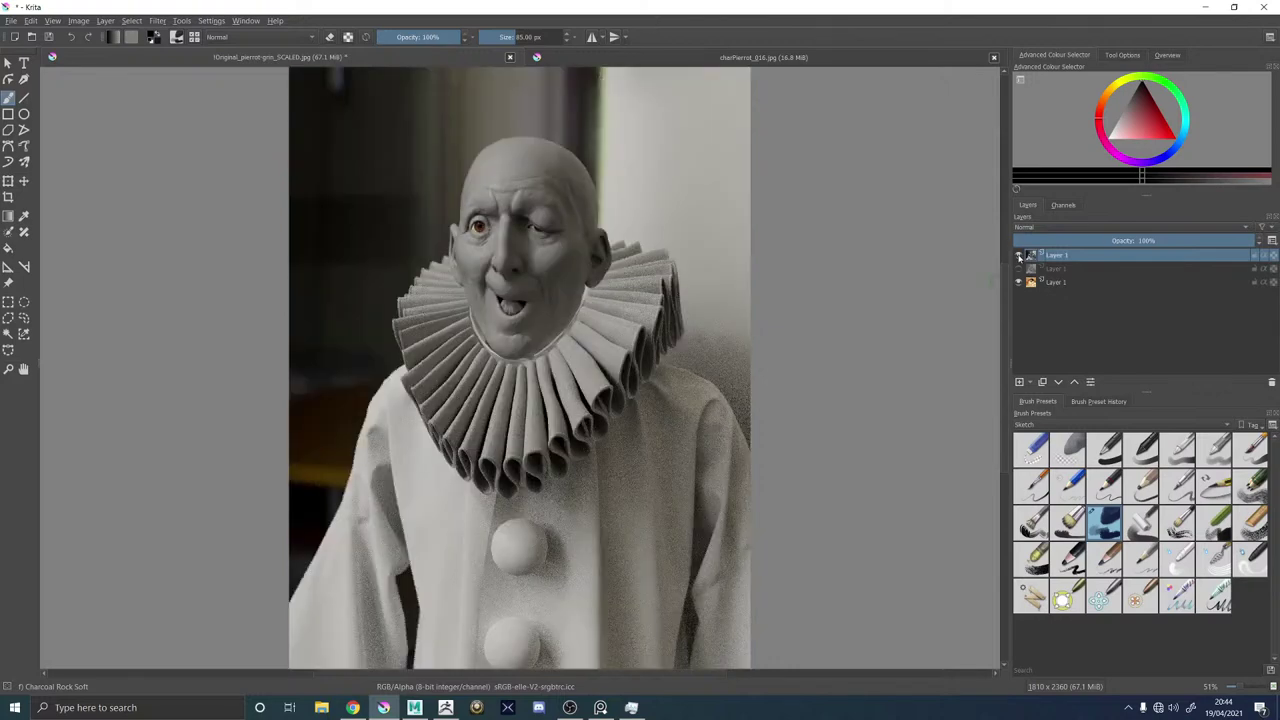
click(1019, 257)
Switch to ZBrush, frame the mouth and set the Move brush's draw size to about 90.
click(1206, 7)
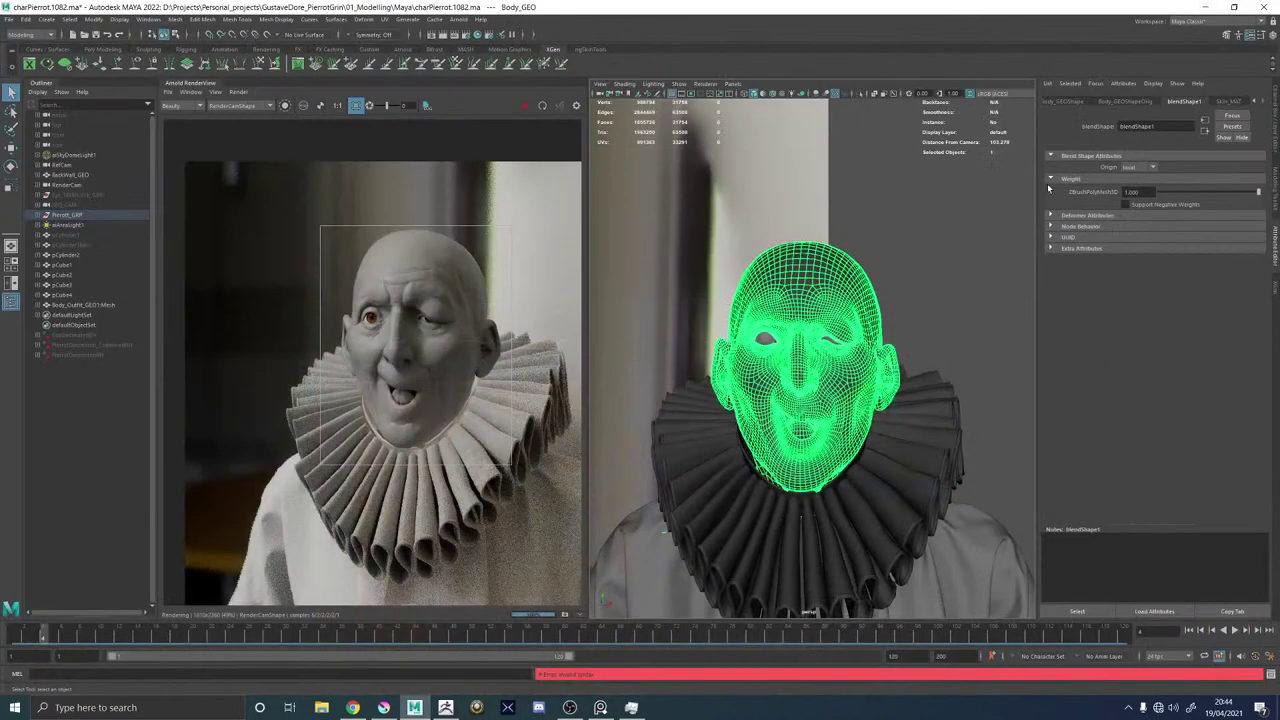
click(476, 707)
alt+drag(1046, 293, 806, 72)
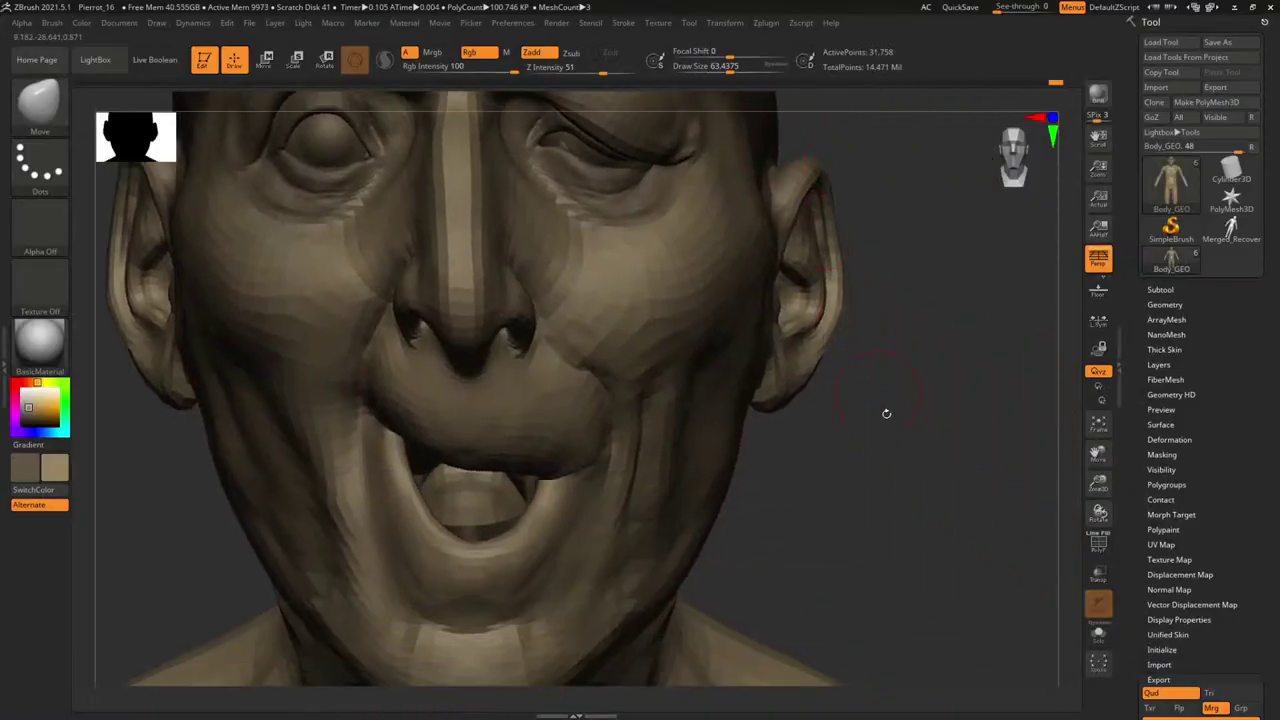
mouse_move(962, 455)
mouse_down()
mouse_move(903, 480)
mouse_move(1006, 380)
mouse_move(1040, 382)
mouse_up()
key(b)
key(m)
key(v)
key(space)
drag(538, 371, 533, 372)
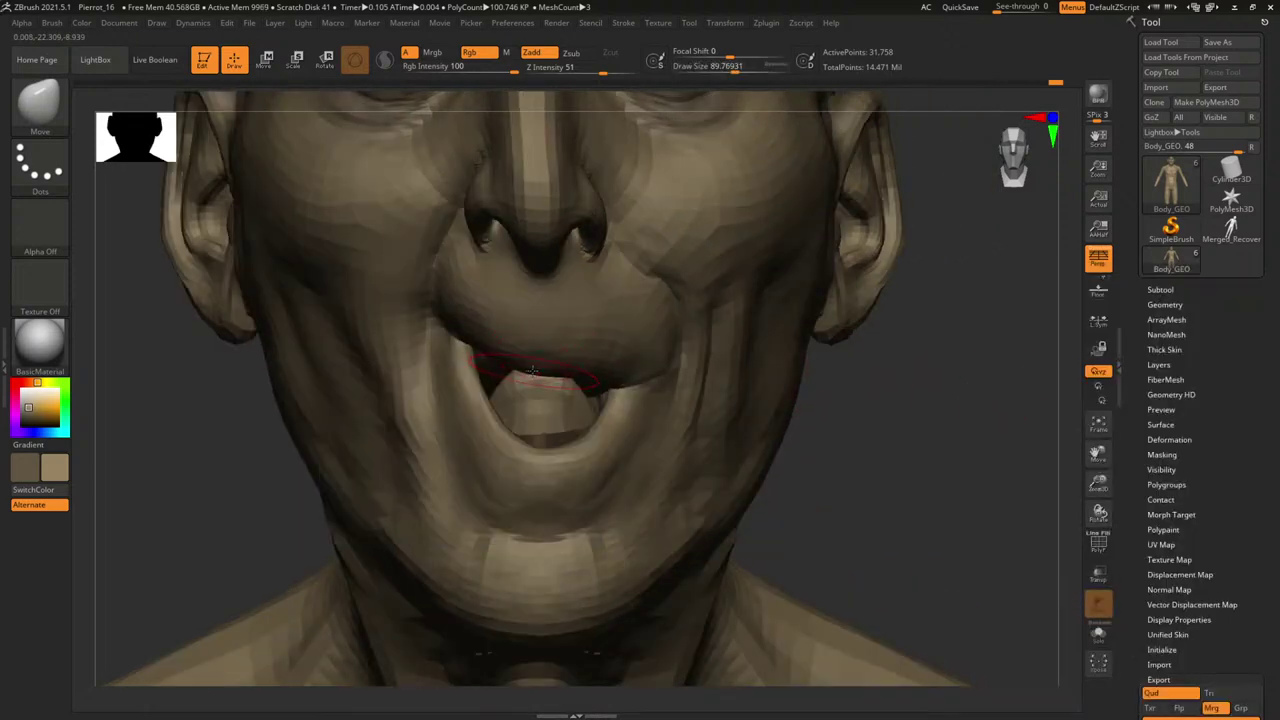
Adjust the upper lip's edge above the open mouth with the Move Topological brush.
key(b)
key(m)
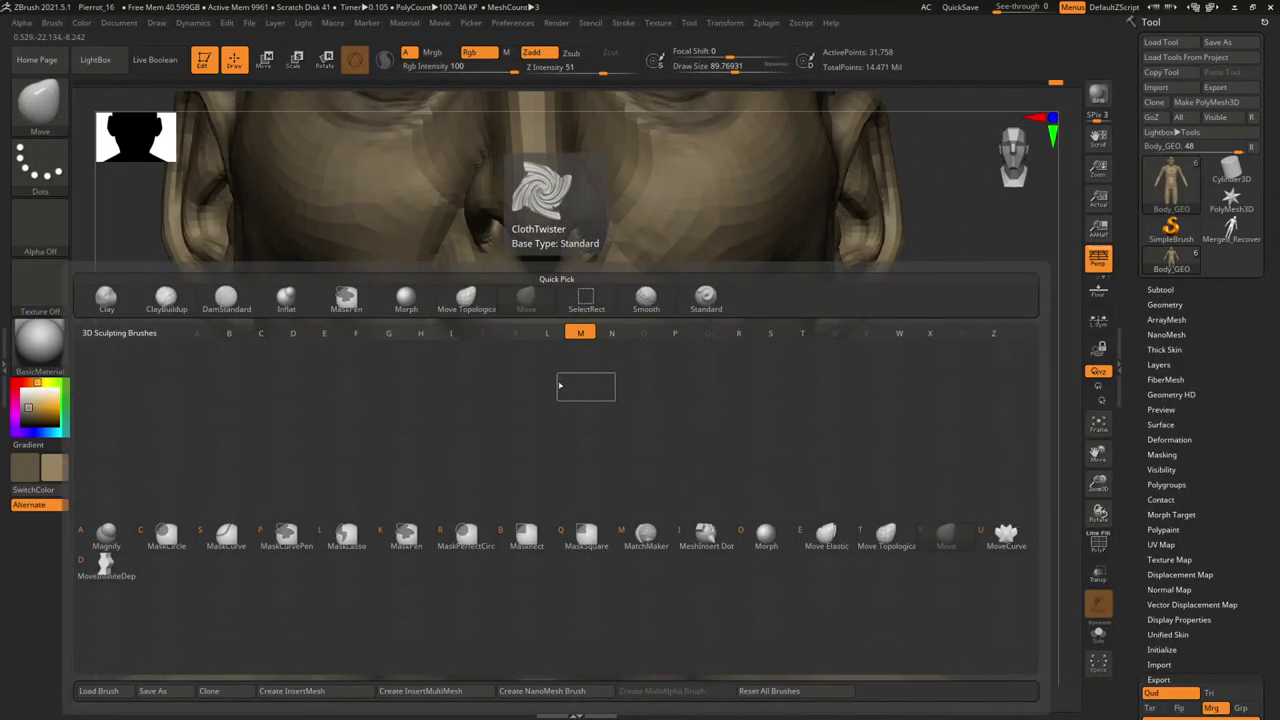
key(t)
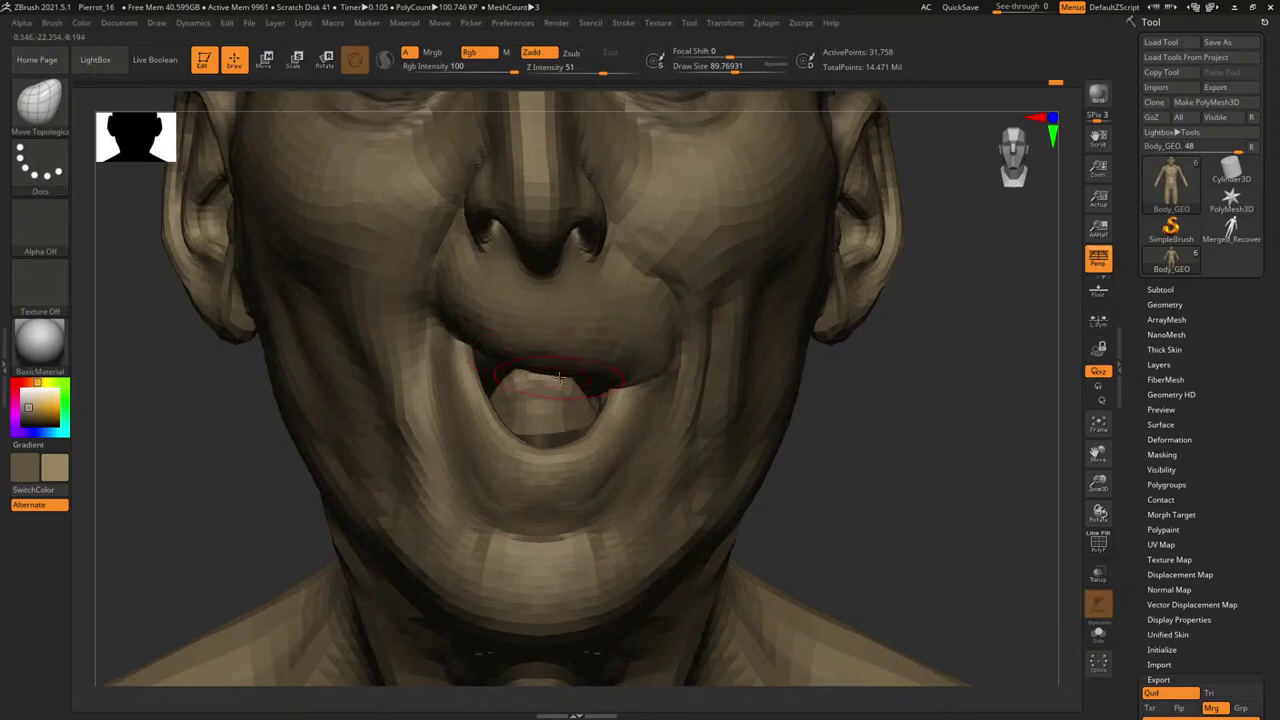
right_drag(942, 438, 857, 417)
right_drag(957, 426, 722, 338)
shift+right_drag(722, 338, 849, 471)
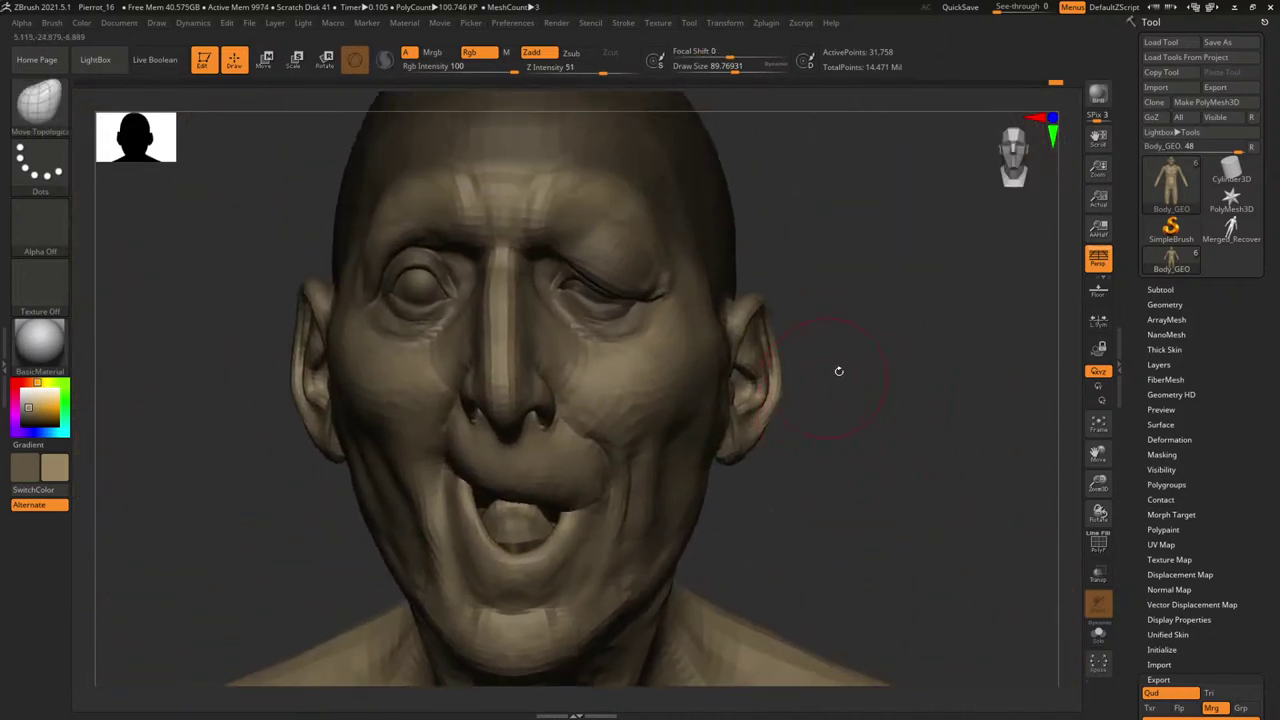
Adjust the forehead above the brow folds with the Move Topological brush at a draw size of about 102.
right_drag(839, 371, 838, 487)
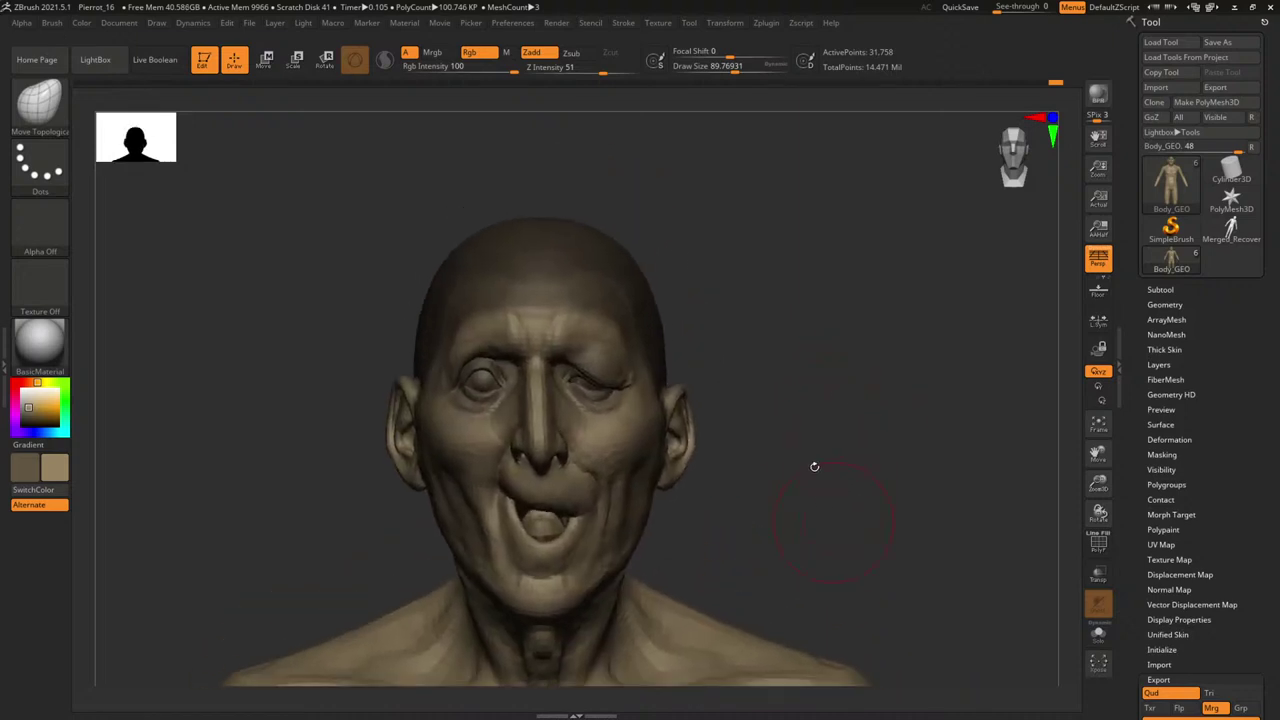
right_drag(763, 292, 823, 319)
mouse_move(562, 198)
shift+mouse_down()
mouse_move(579, 184)
mouse_move(567, 199)
shift+mouse_up()
key(space)
key(space)
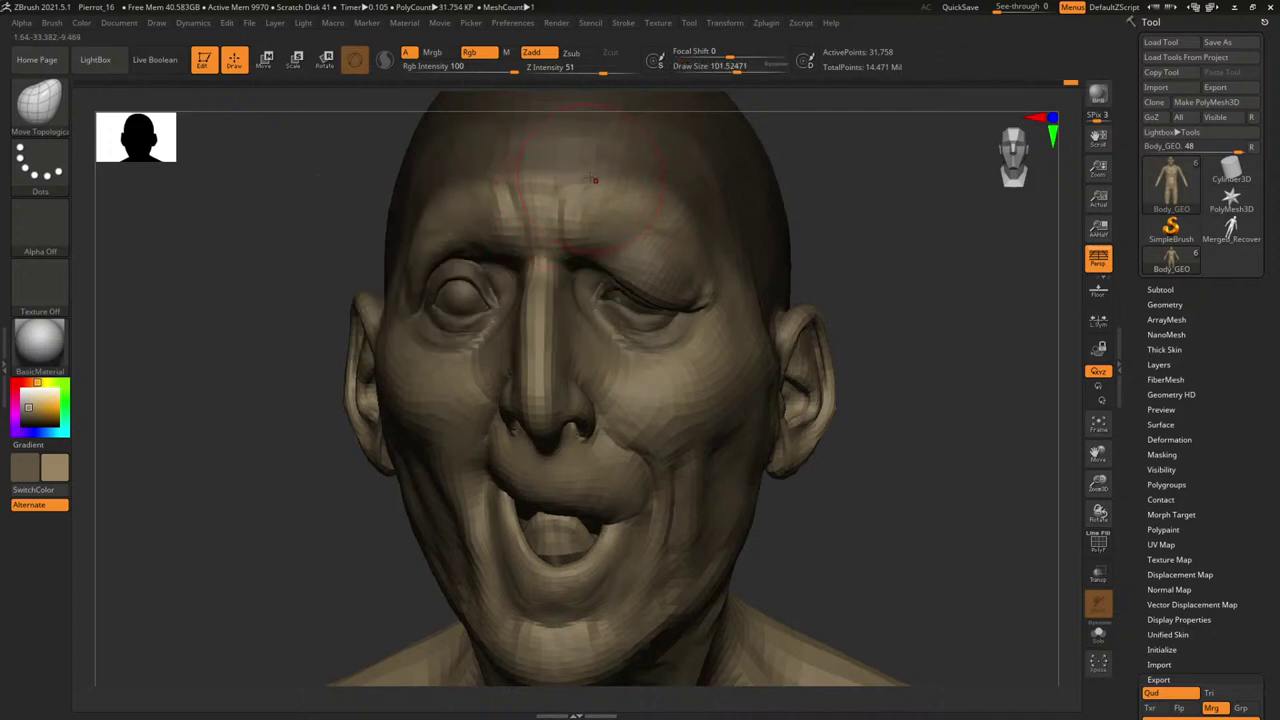
right_drag(783, 212, 614, 191)
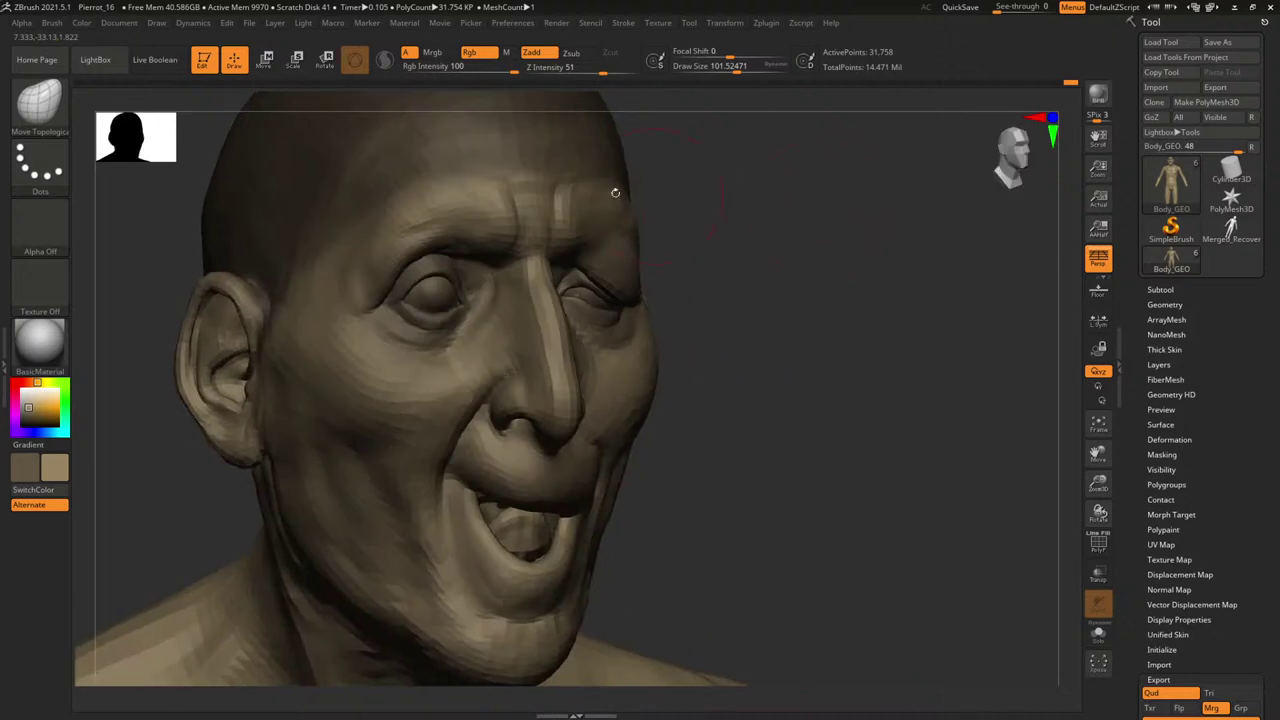
Raise the body mesh to its highest subdivision level and examine the mouth, cheek folds and jaw in full detail.
key(d)
key(d)
key(d)
key(d)
shift+right_drag(926, 360, 912, 456)
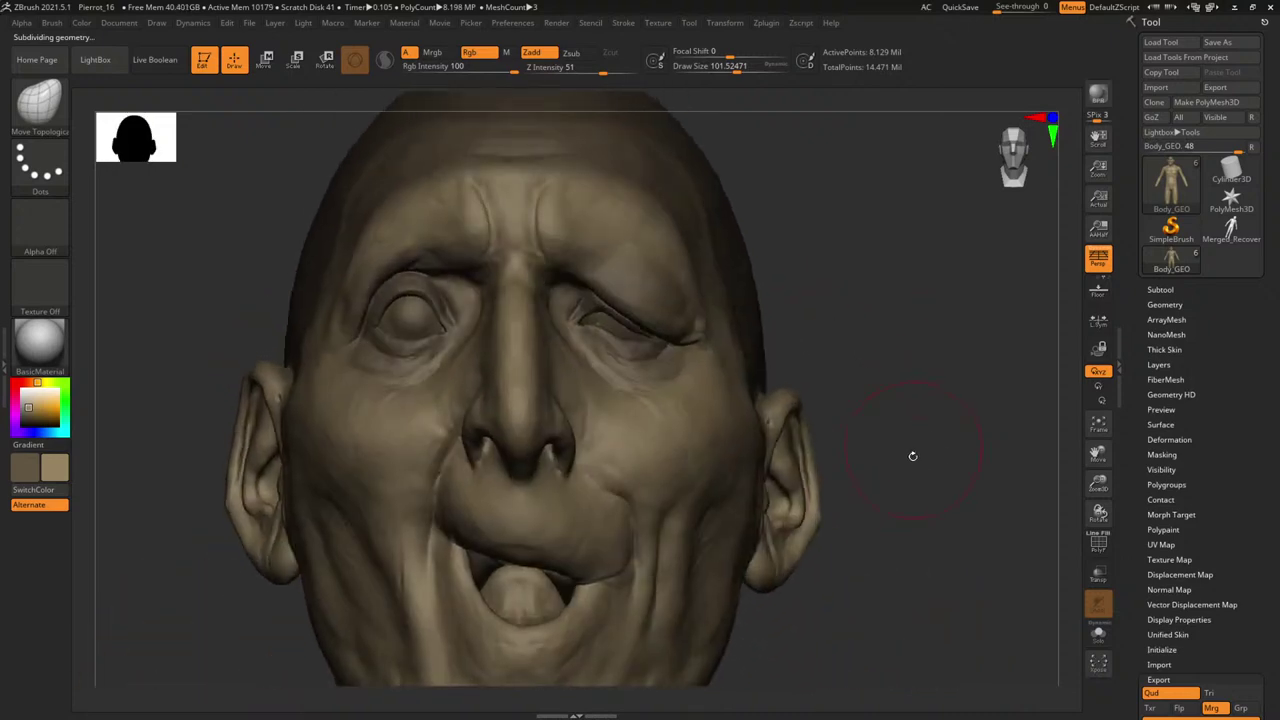
alt+right_drag(959, 538, 960, 368)
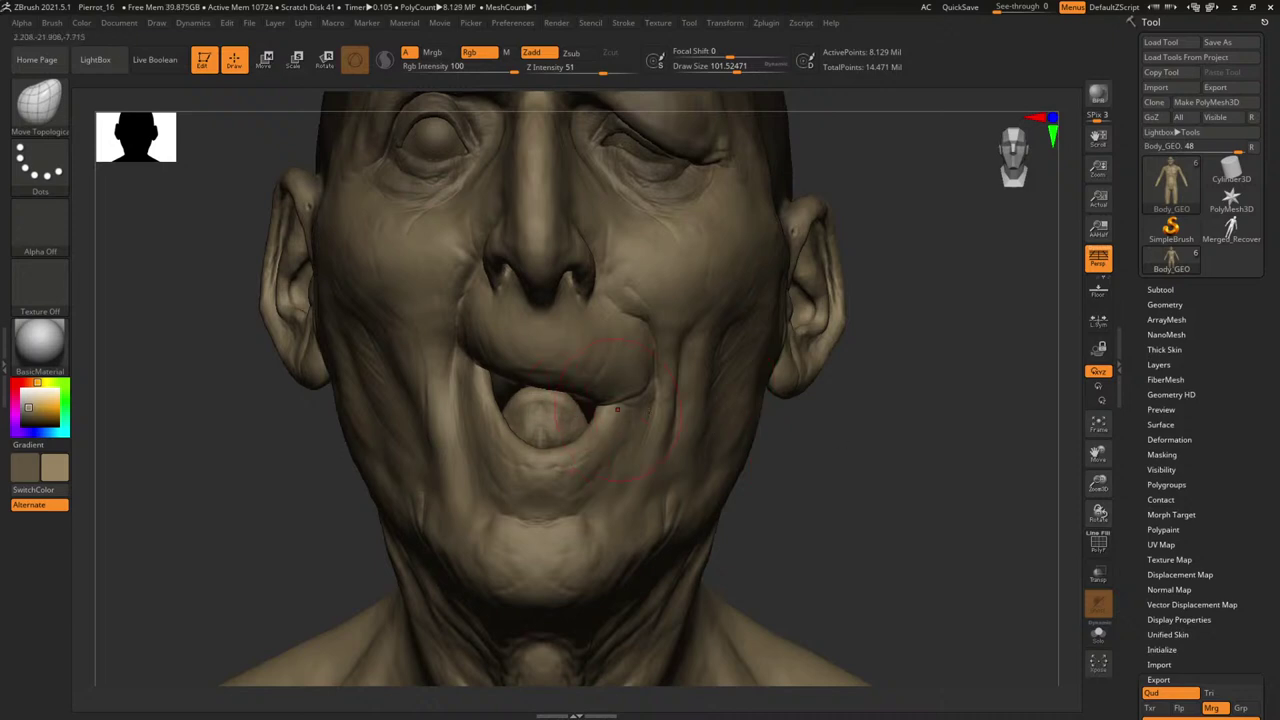
mouse_move(953, 447)
right_down()
mouse_move(974, 463)
mouse_move(769, 374)
mouse_move(754, 357)
mouse_move(774, 350)
mouse_move(472, 450)
mouse_move(466, 411)
right_up()
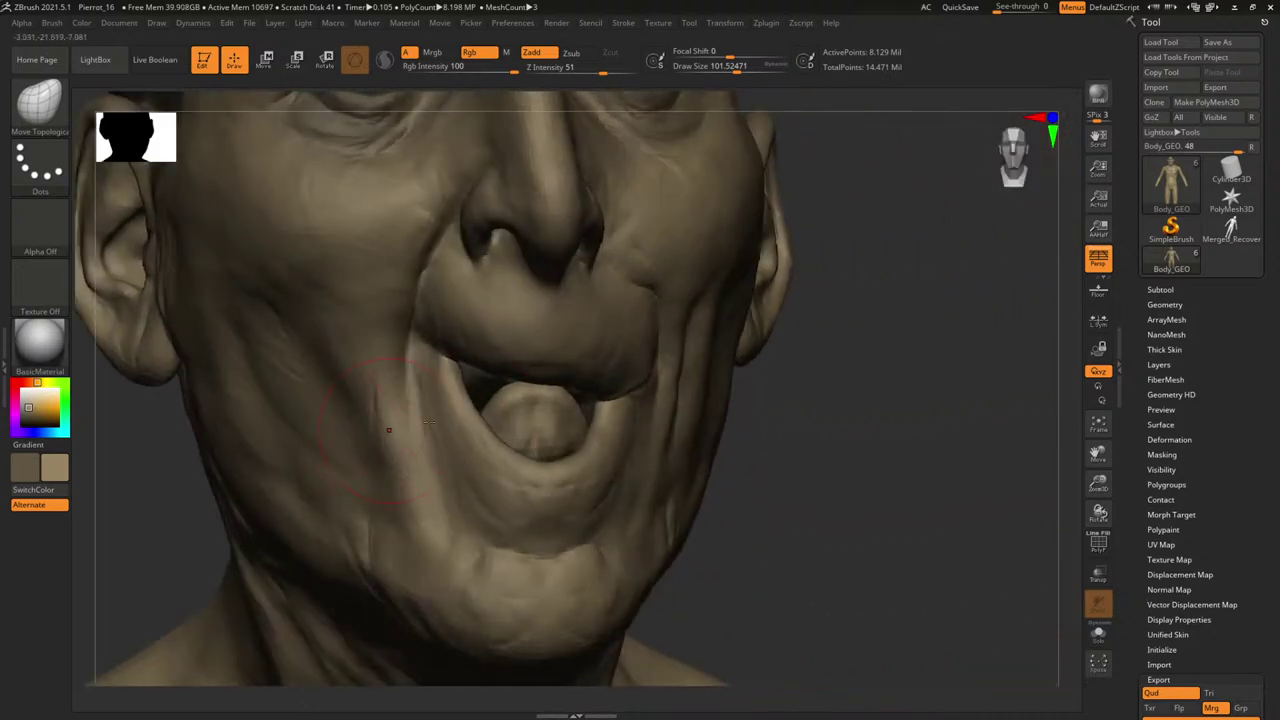
alt+right_drag(904, 453, 903, 357)
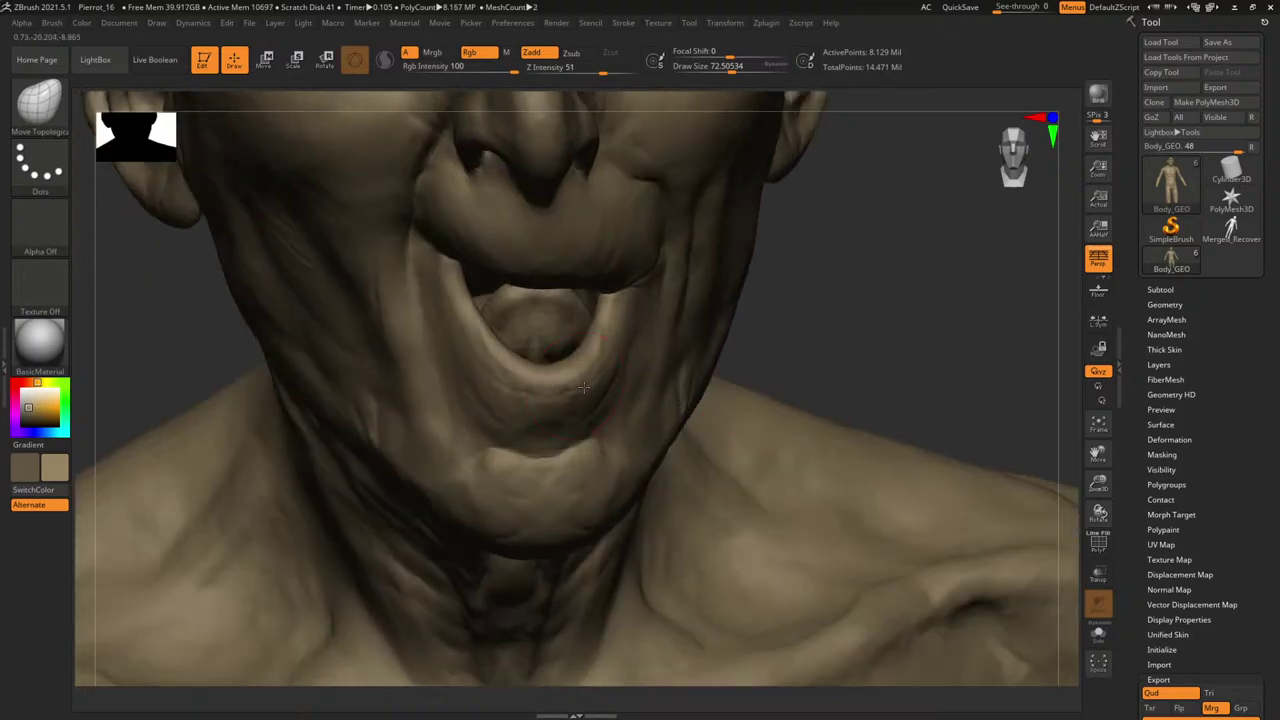
Return the body mesh to its lowest subdivision level and build up the lower lip using ClayBuildup at draw size about 46 and Z intensity 8.
key(shift+d)
key(shift+d)
key(shift+d)
key(shift+d)
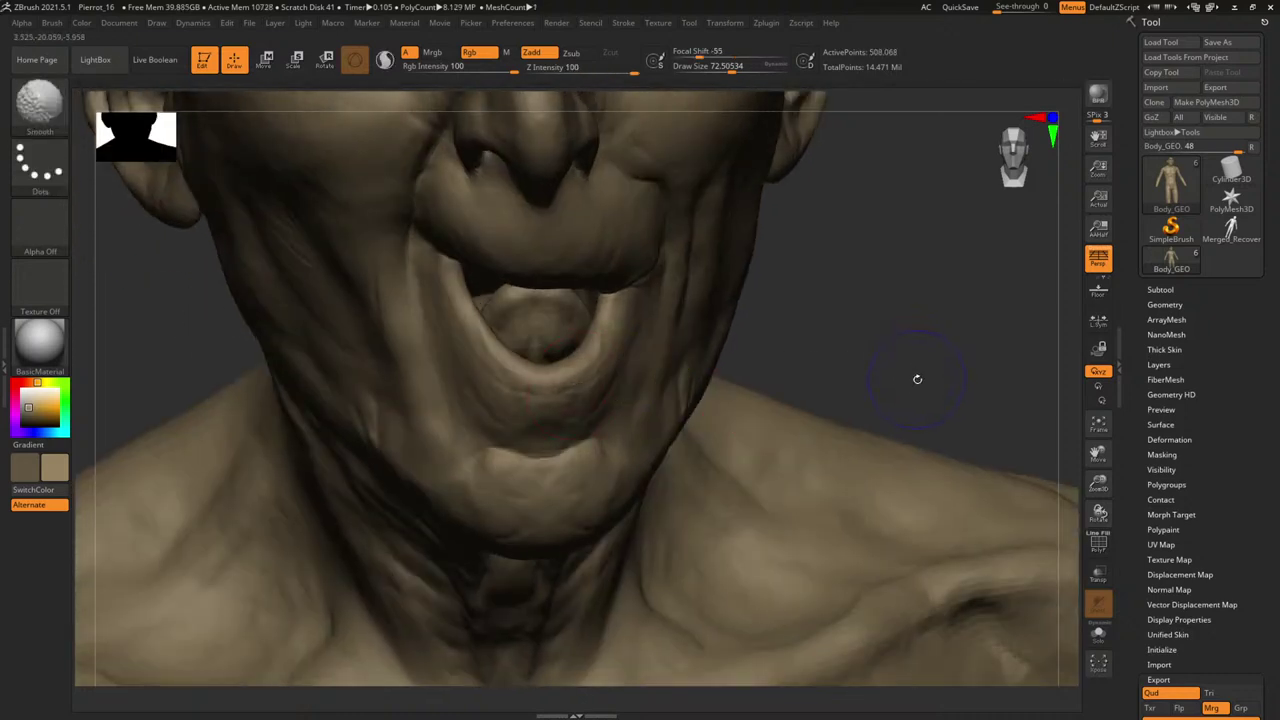
key(b)
key(c)
key(b)
right_drag(900, 368, 763, 343)
key(space)
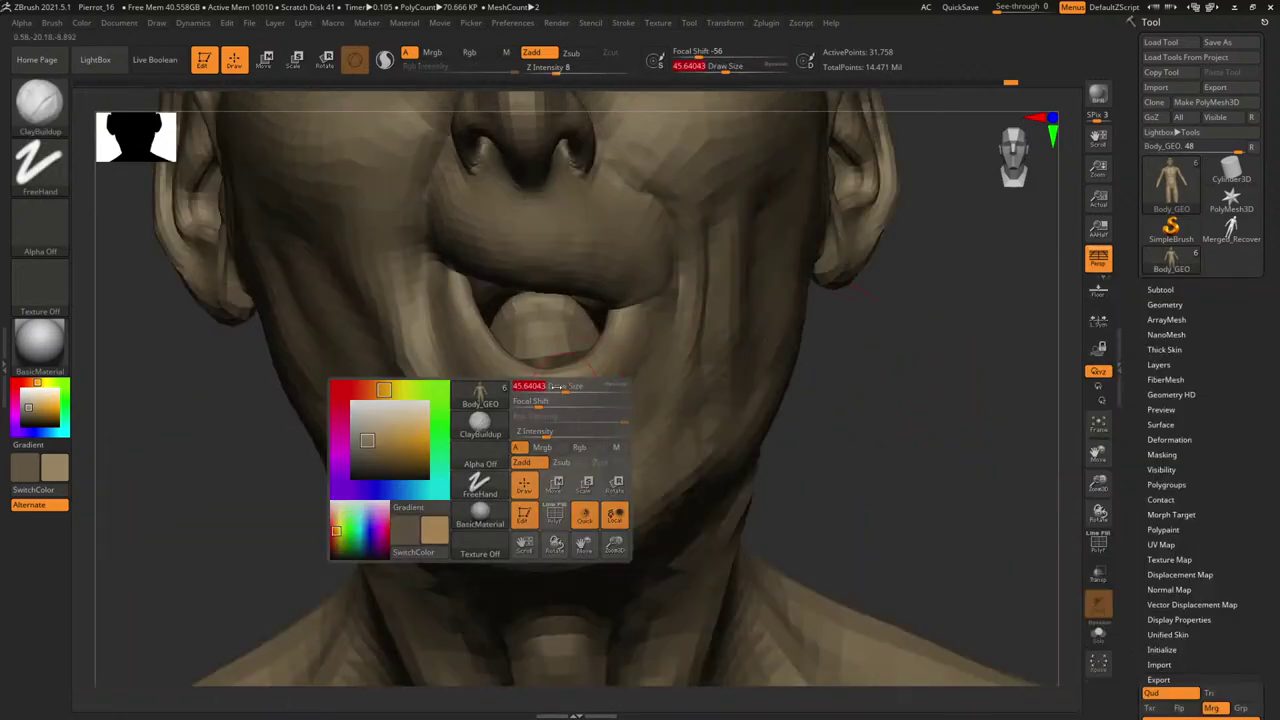
drag(560, 383, 550, 380)
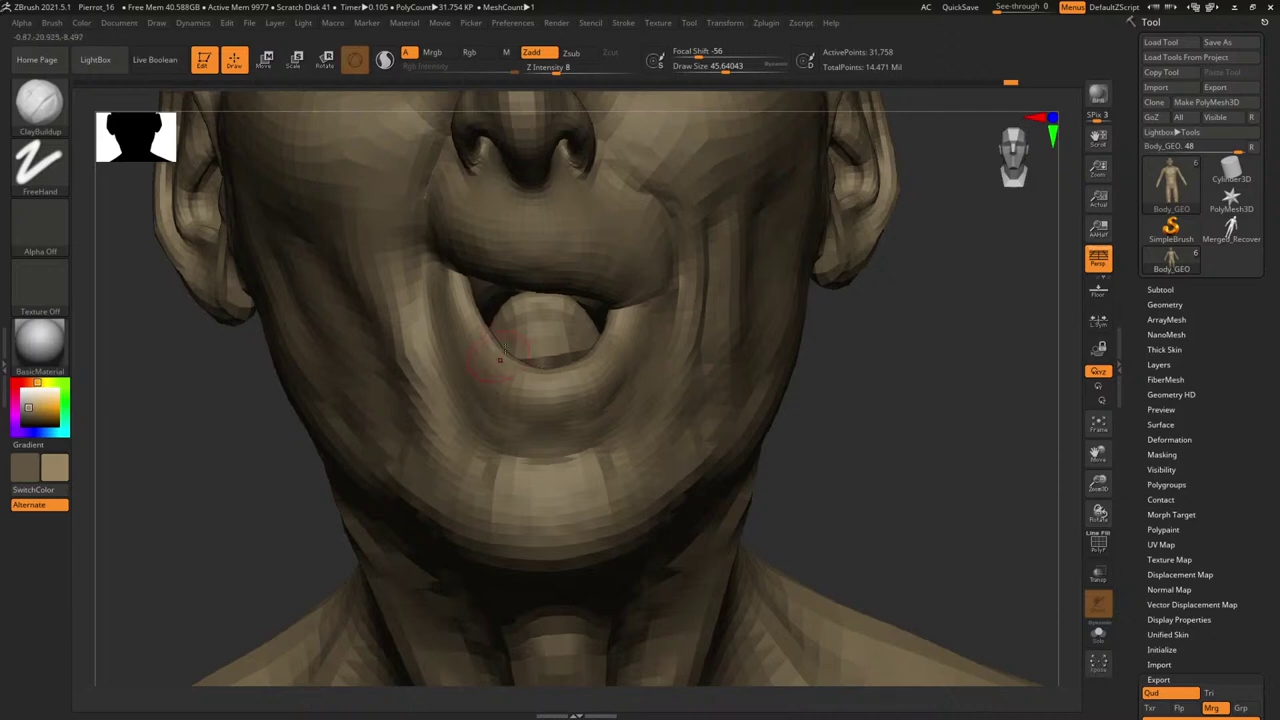
right_drag(500, 357, 572, 390)
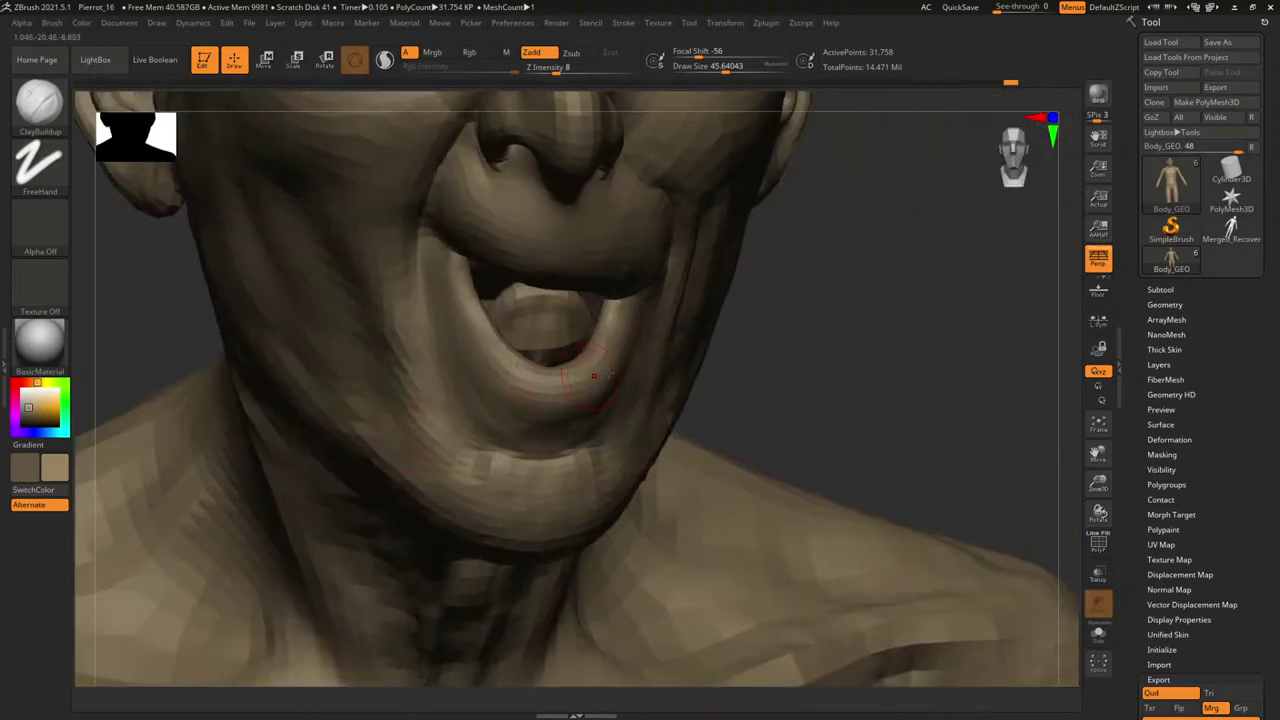
right_drag(767, 335, 786, 281)
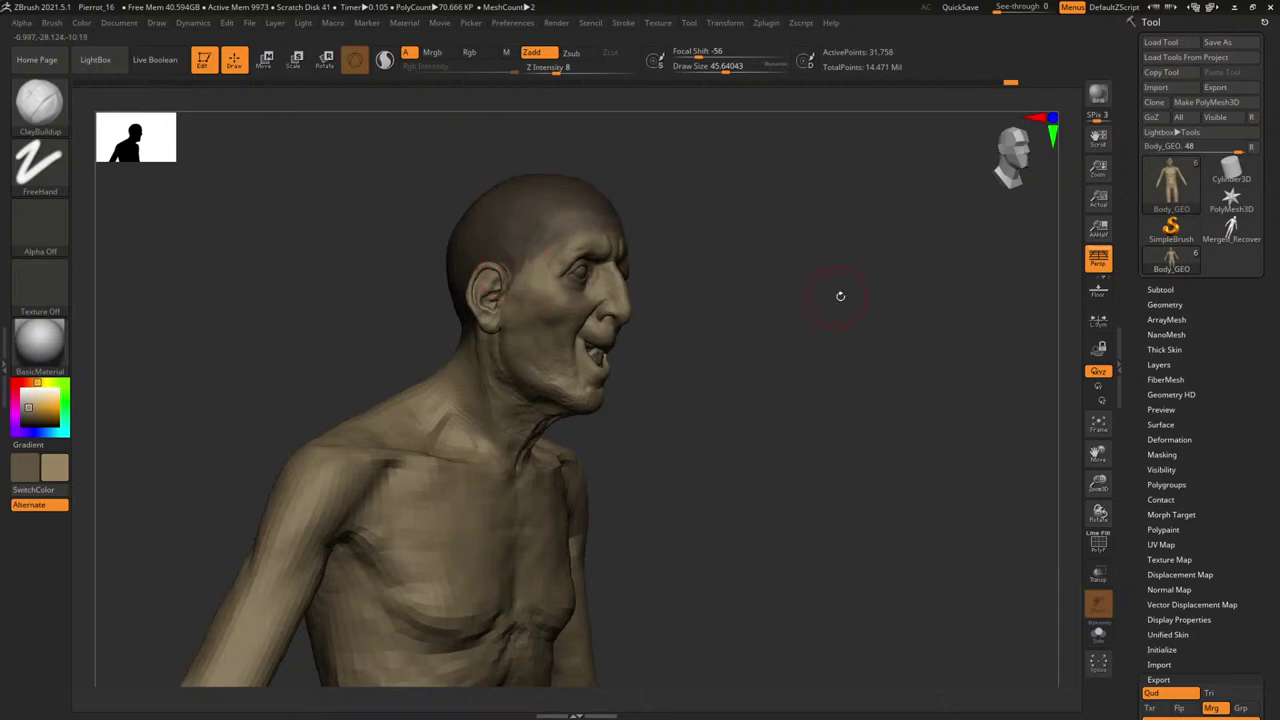
Review the head and upper body from several angles, and switch to the painting in Krita.
right_drag(837, 291, 886, 297)
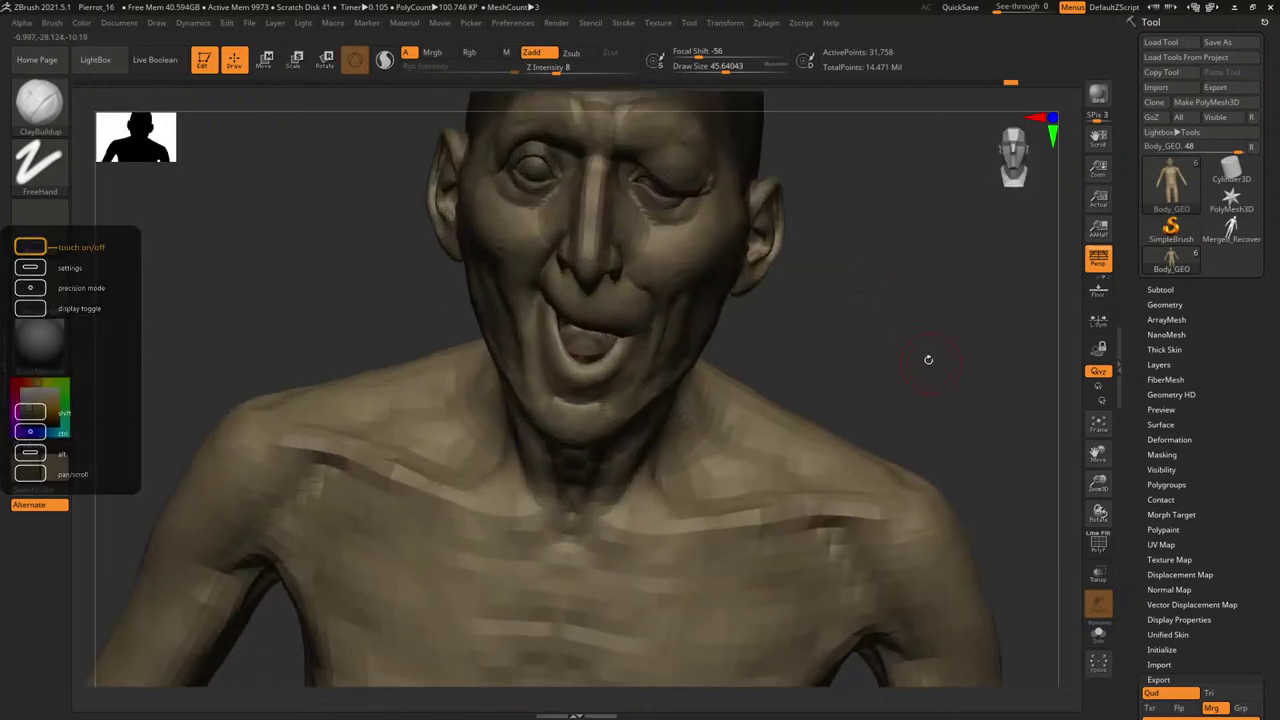
right_drag(926, 357, 900, 277)
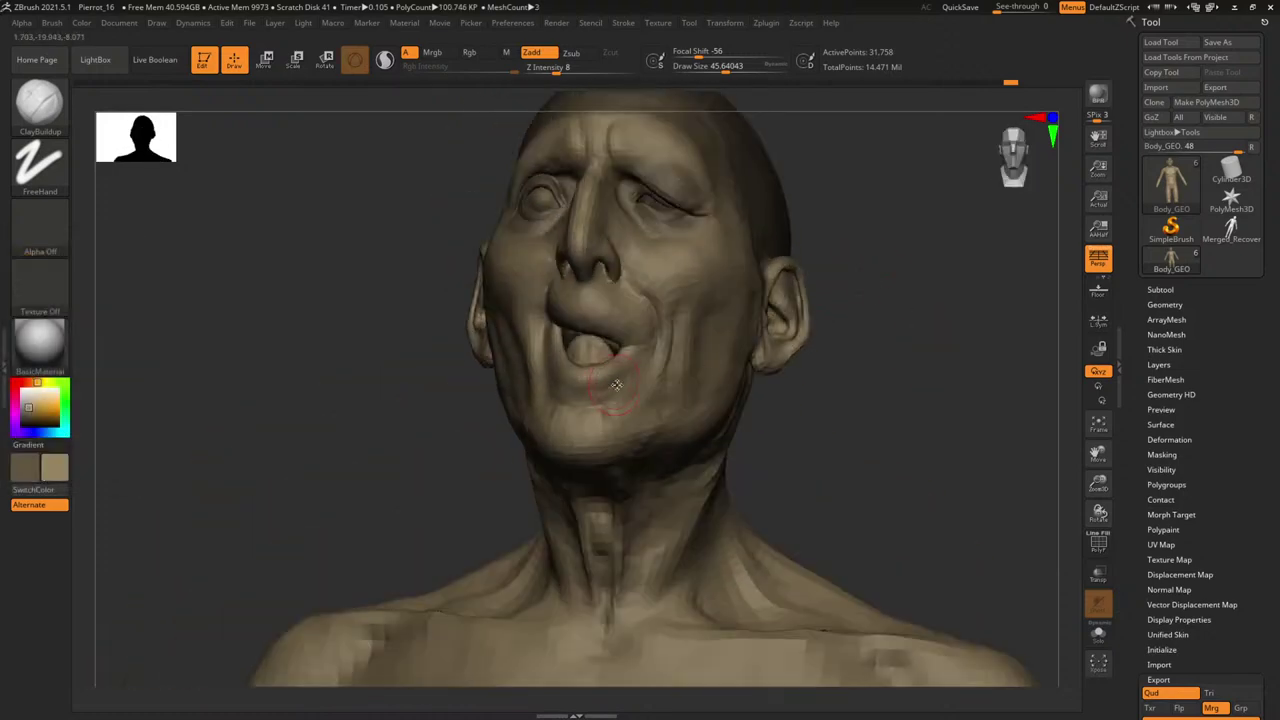
right_drag(636, 382, 650, 330)
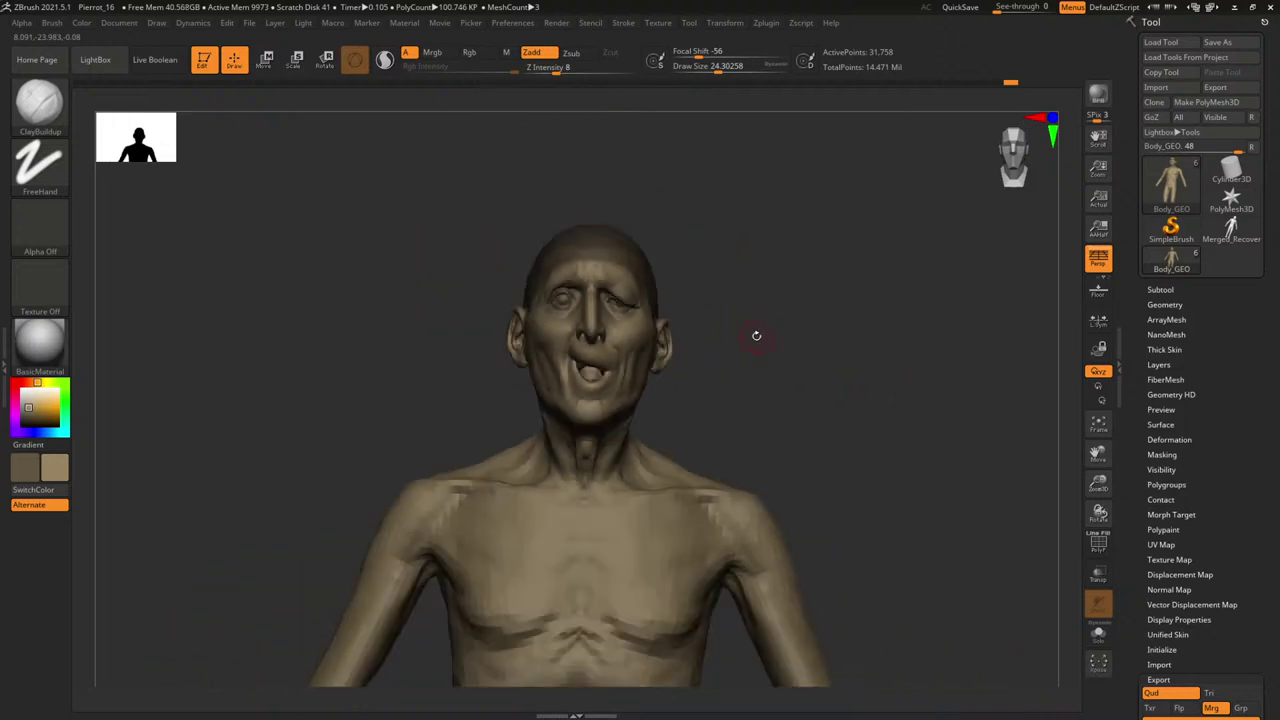
right_drag(754, 334, 820, 329)
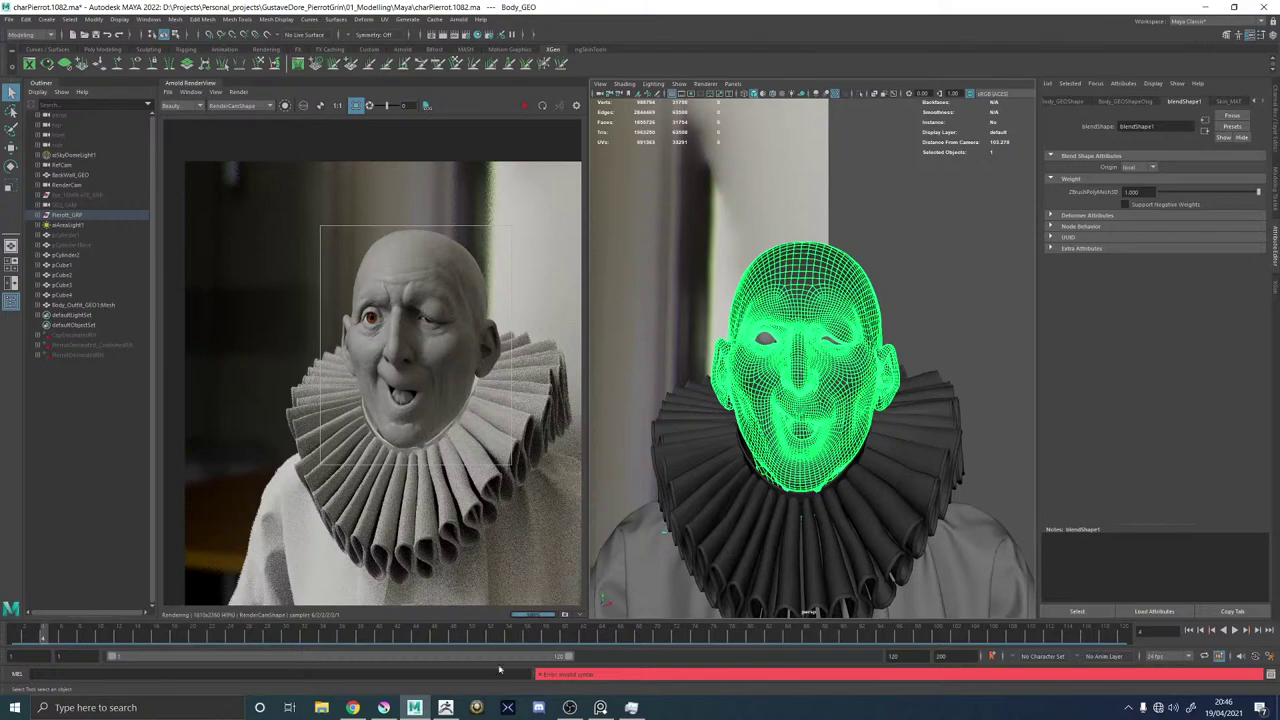
click(384, 707)
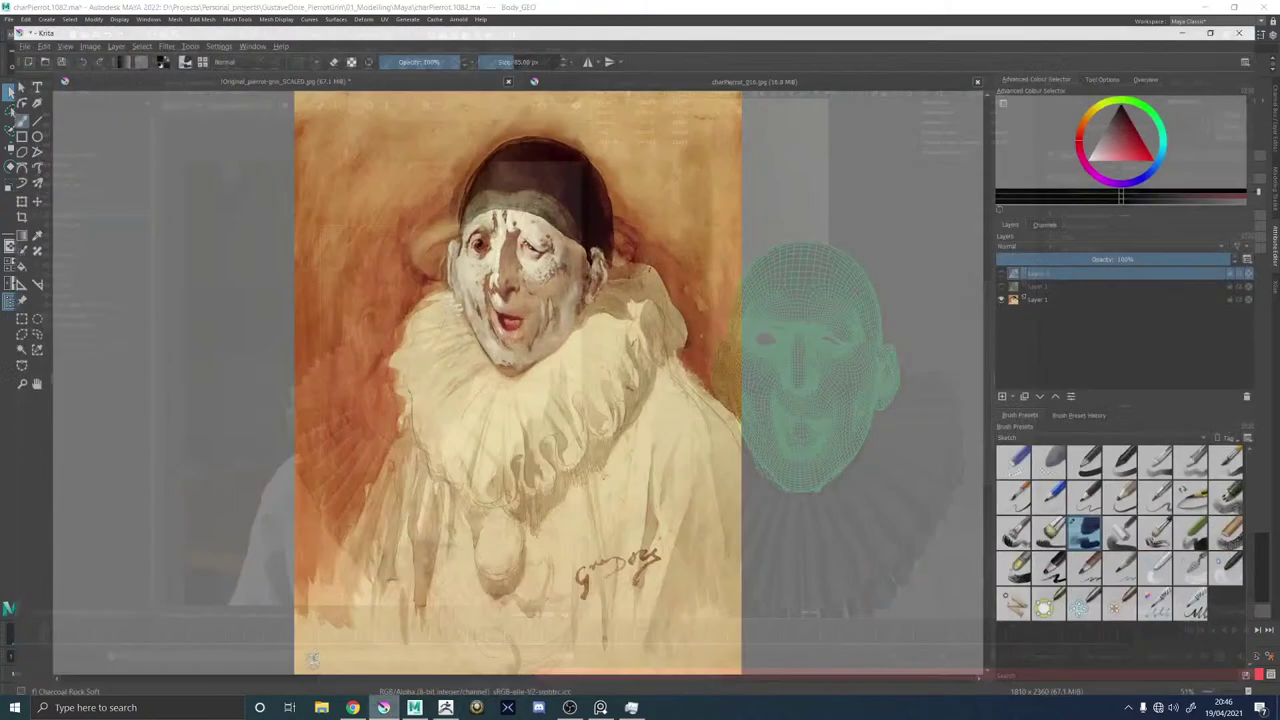
Compare the render layer with the original painting by repeatedly toggling the upper layer's visibility.
click(1019, 256)
click(1019, 256)
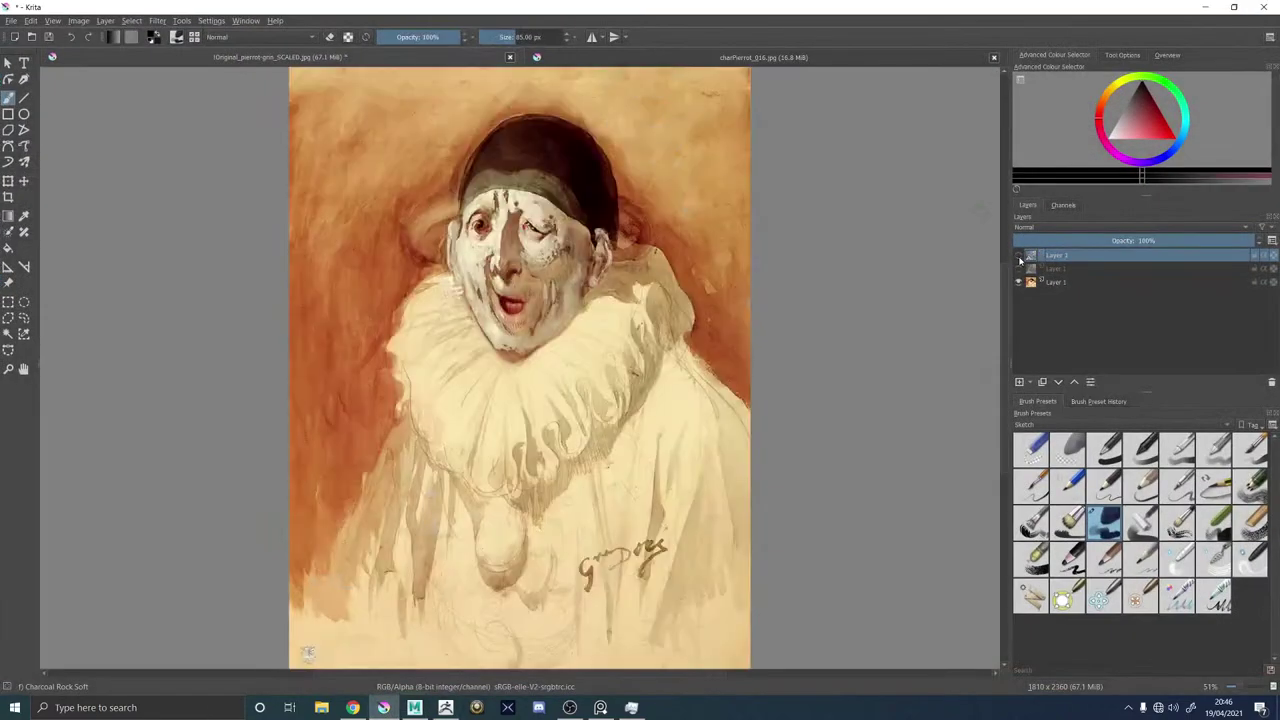
click(1019, 256)
click(1019, 256)
click(1019, 256)
click(1019, 256)
click(1019, 256)
click(1019, 256)
click(1019, 256)
click(1019, 256)
Switch to ZBrush and reshape the upper ear on the open-eye side using the Move brush at draw size about 66.
click(478, 707)
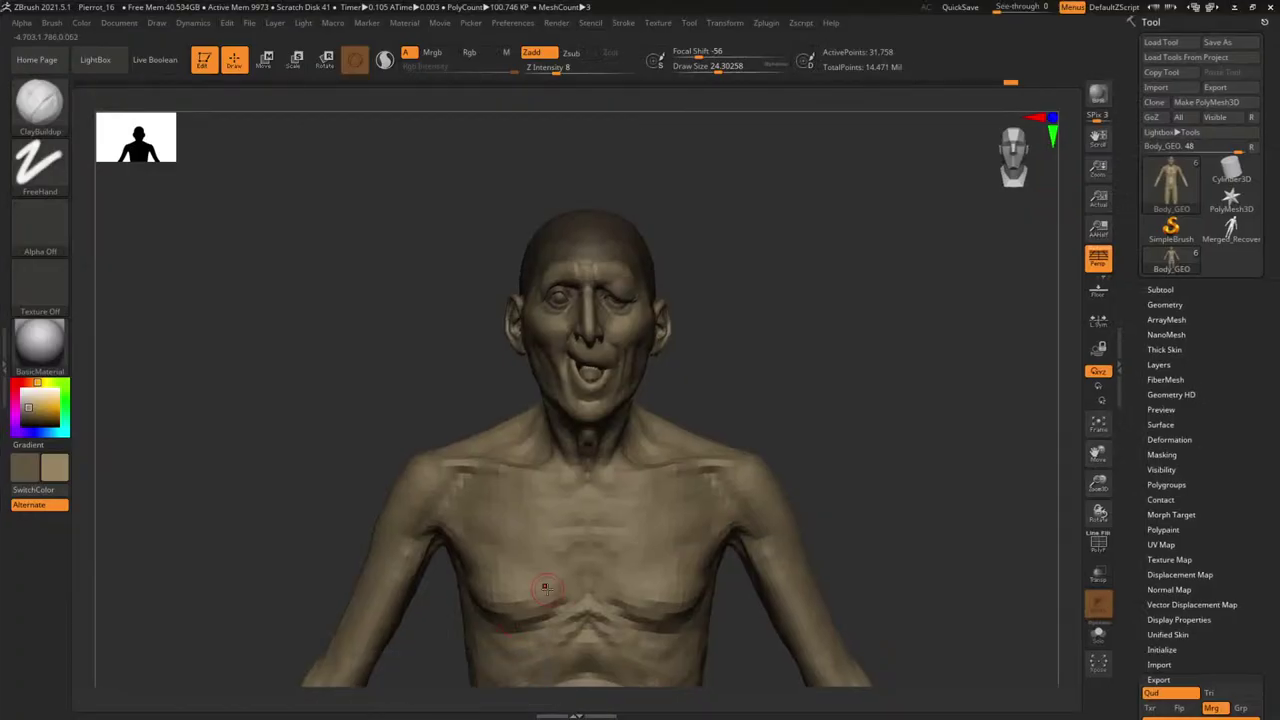
key(b)
key(m)
key(v)
drag(863, 363, 775, 360)
mouse_move(445, 314)
alt+mouse_down()
mouse_move(506, 400)
mouse_move(351, 309)
mouse_move(409, 457)
mouse_move(426, 414)
alt+mouse_up()
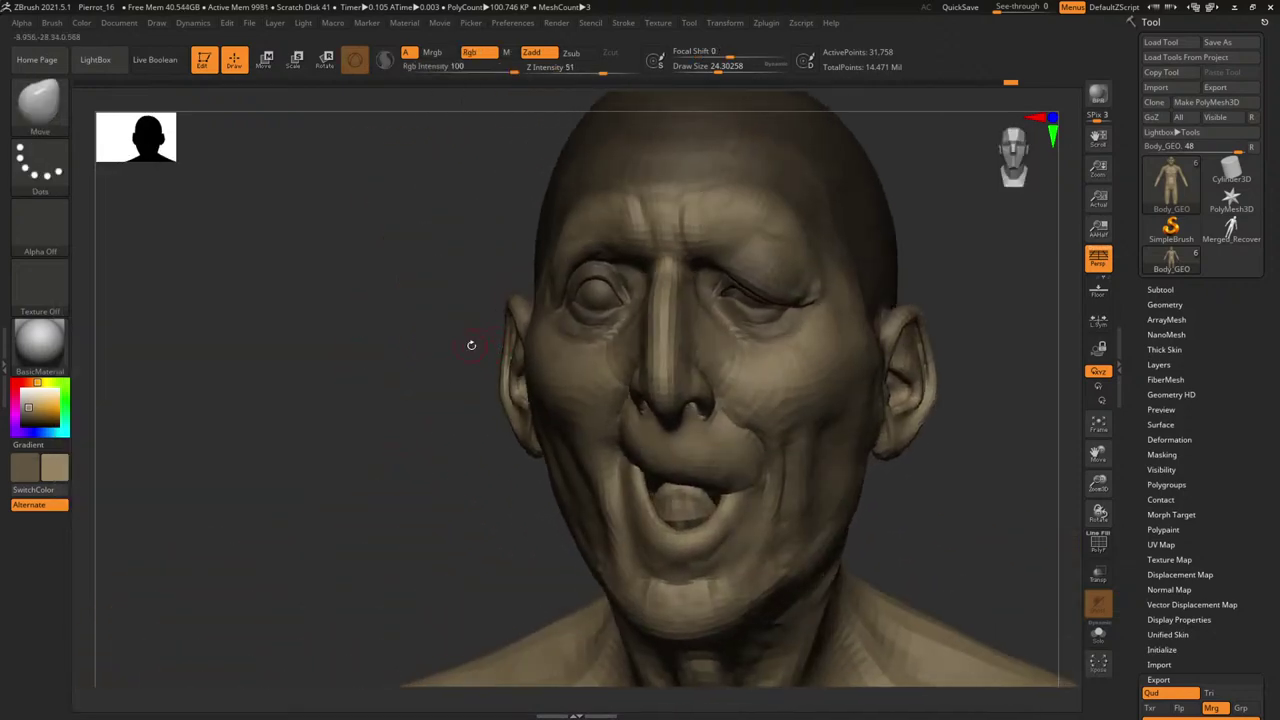
key(b)
key(m)
key(v)
key(space)
drag(507, 340, 522, 316)
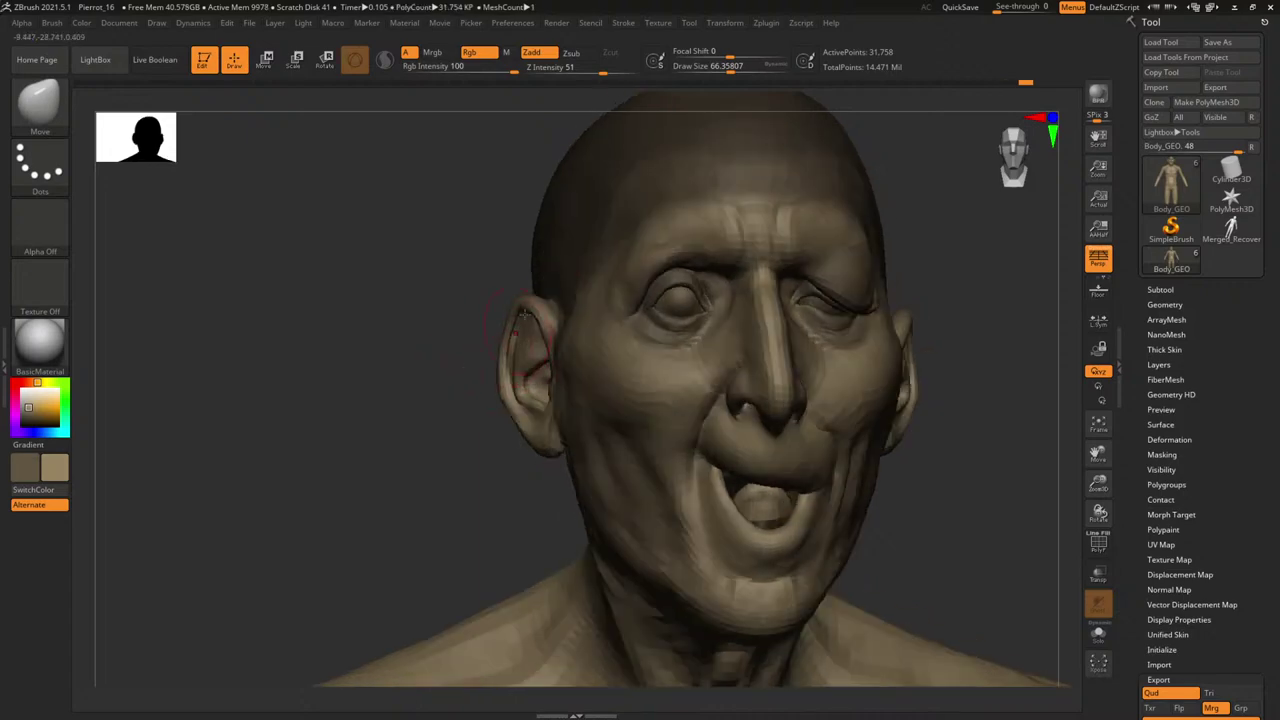
Thicken the upper rim of the same ear with the Inflat brush at draw size about 94 and Z intensity 10.
key(b)
key(i)
key(n)
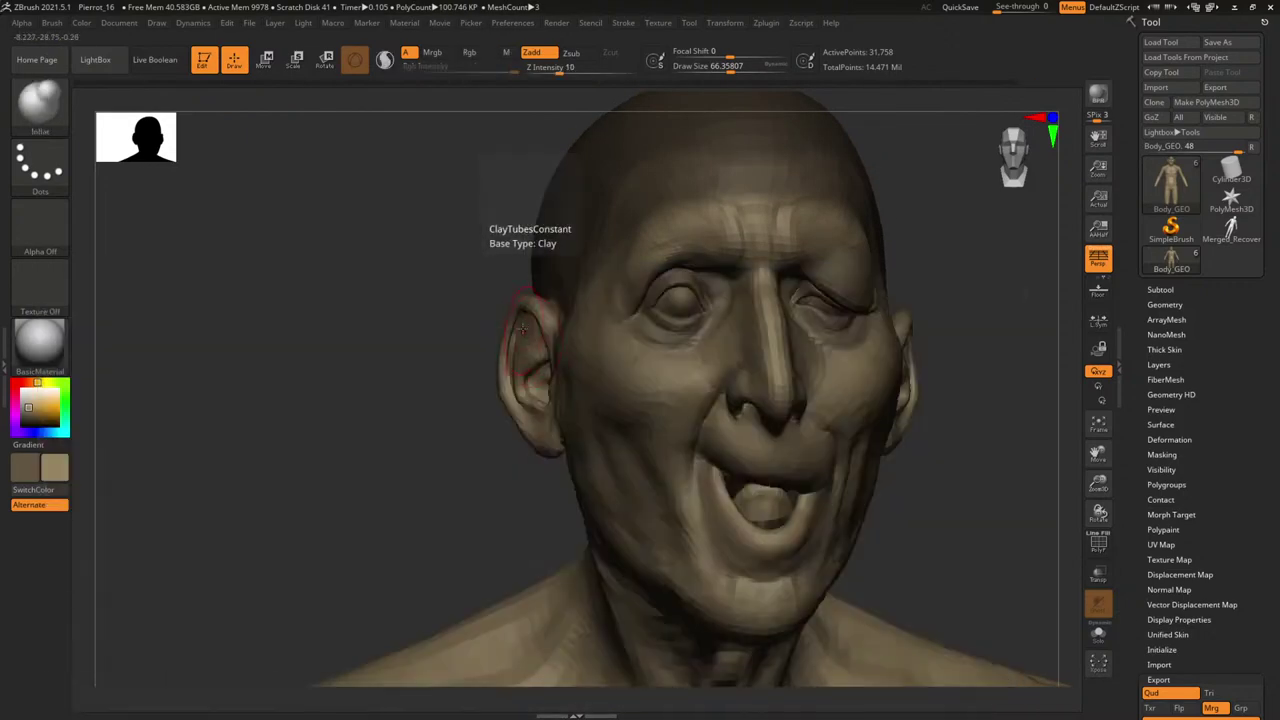
key(space)
click(530, 310)
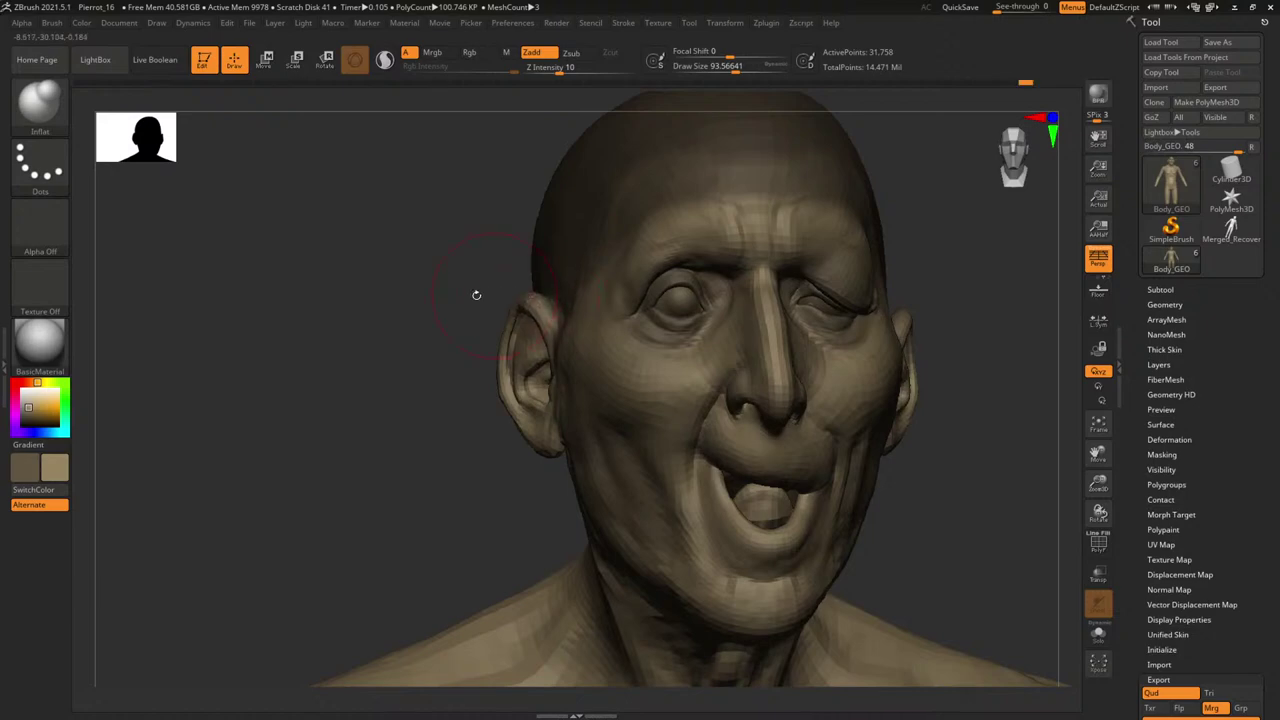
drag(476, 295, 497, 303)
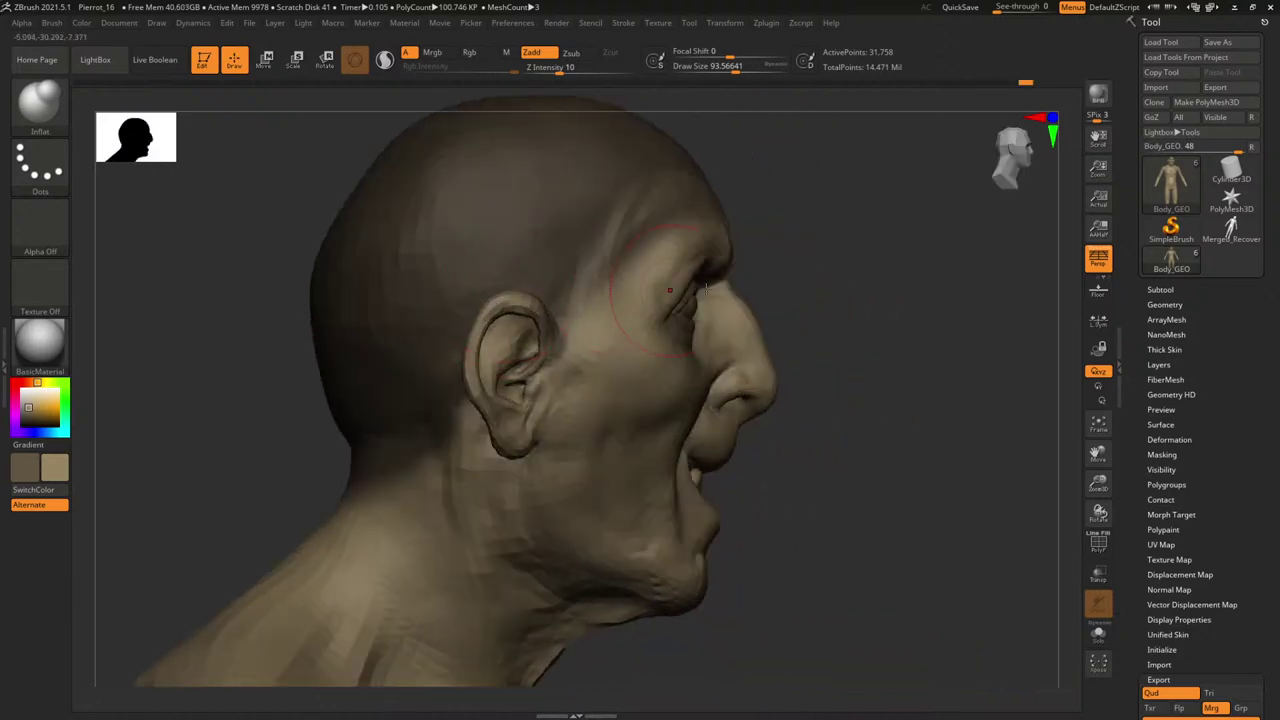
Adjust the nostril wing on the open-eye side using the Move brush at a draw size of about 83.
drag(855, 280, 529, 457)
mouse_move(996, 300)
mouse_down()
mouse_move(832, 268)
mouse_move(923, 291)
mouse_move(966, 443)
mouse_move(1032, 424)
mouse_move(843, 363)
mouse_move(890, 369)
mouse_move(974, 423)
mouse_up()
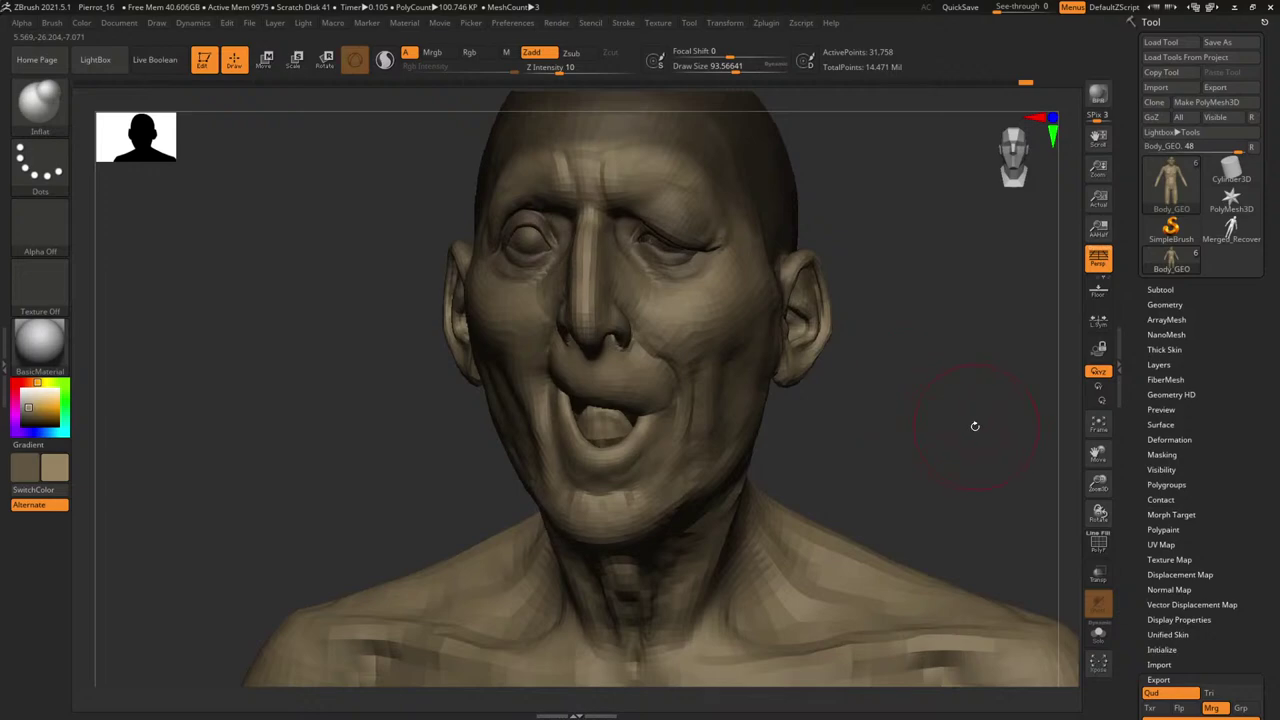
key(b)
key(m)
key(v)
key(bracketleft)
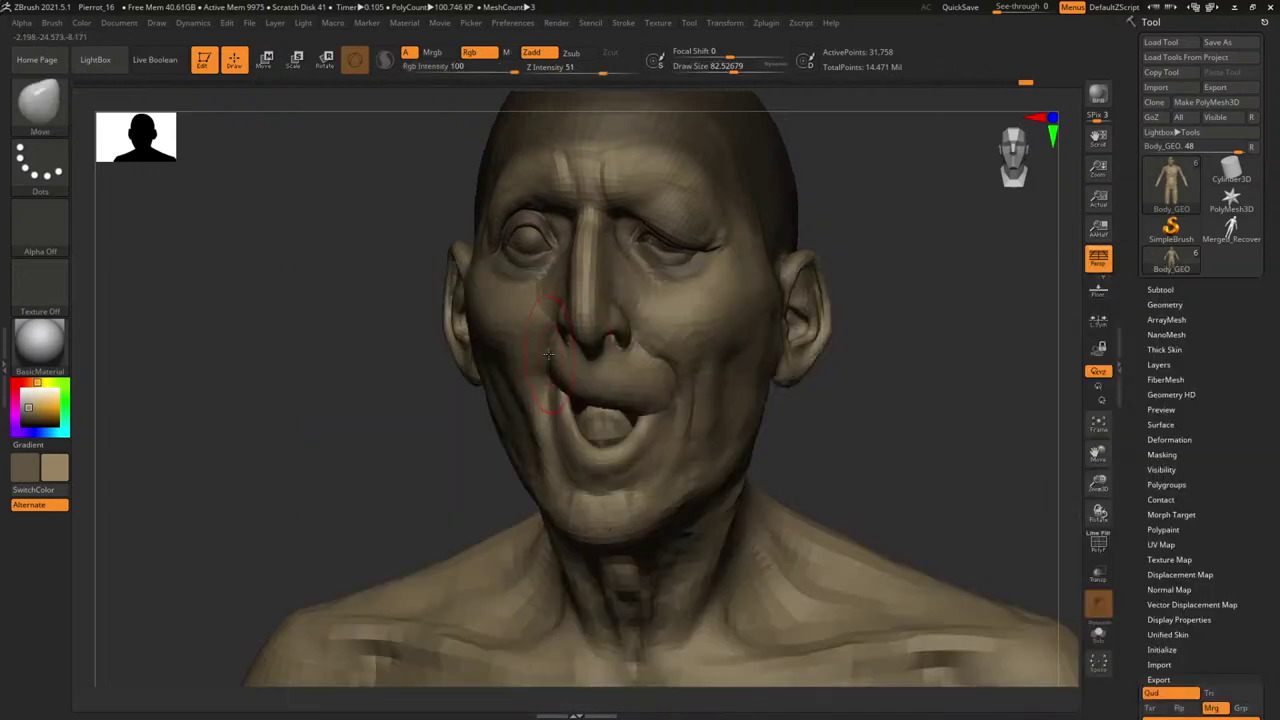
key(space)
mouse_move(850, 395)
mouse_down()
mouse_move(950, 344)
mouse_move(895, 316)
mouse_up()
key(space)
mouse_move(865, 272)
mouse_down()
mouse_move(971, 286)
mouse_move(857, 240)
mouse_move(852, 205)
mouse_up()
key(space)
drag(595, 287, 603, 287)
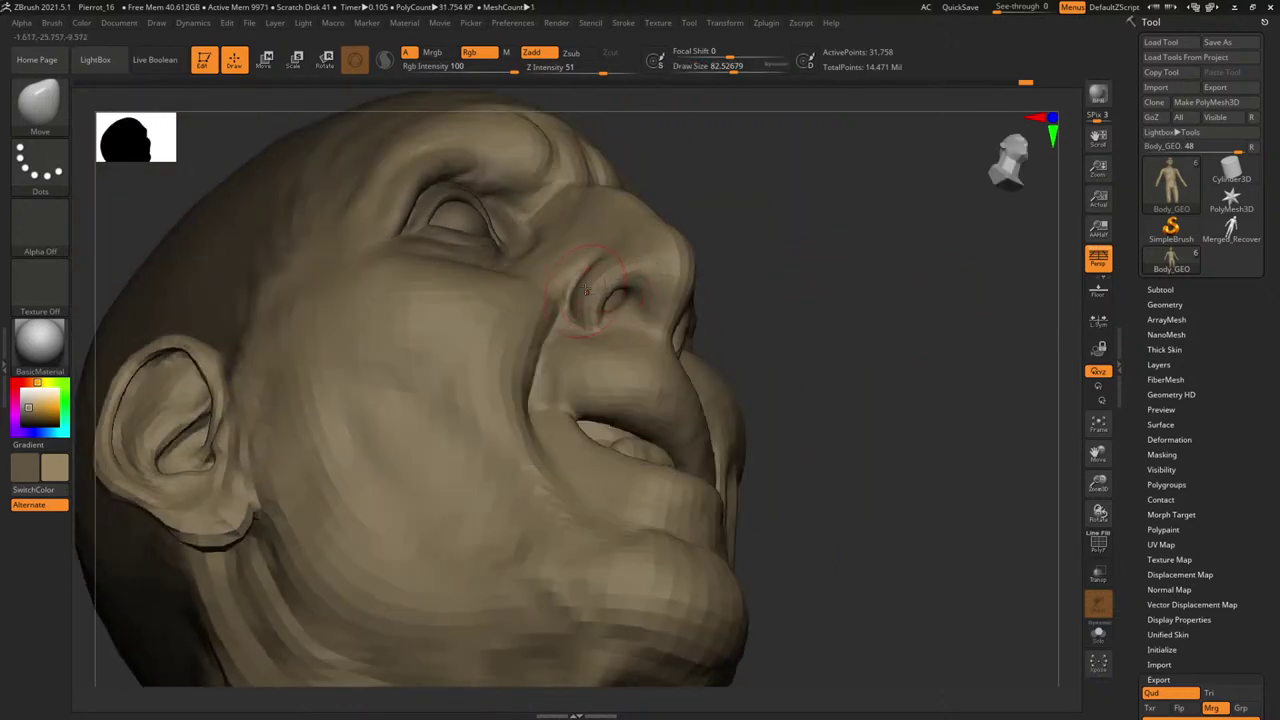
Export the body mesh to the Exports folder as Body_GEO_Pose.obj, replacing the existing file.
drag(861, 261, 866, 376)
alt+drag(995, 430, 794, 383)
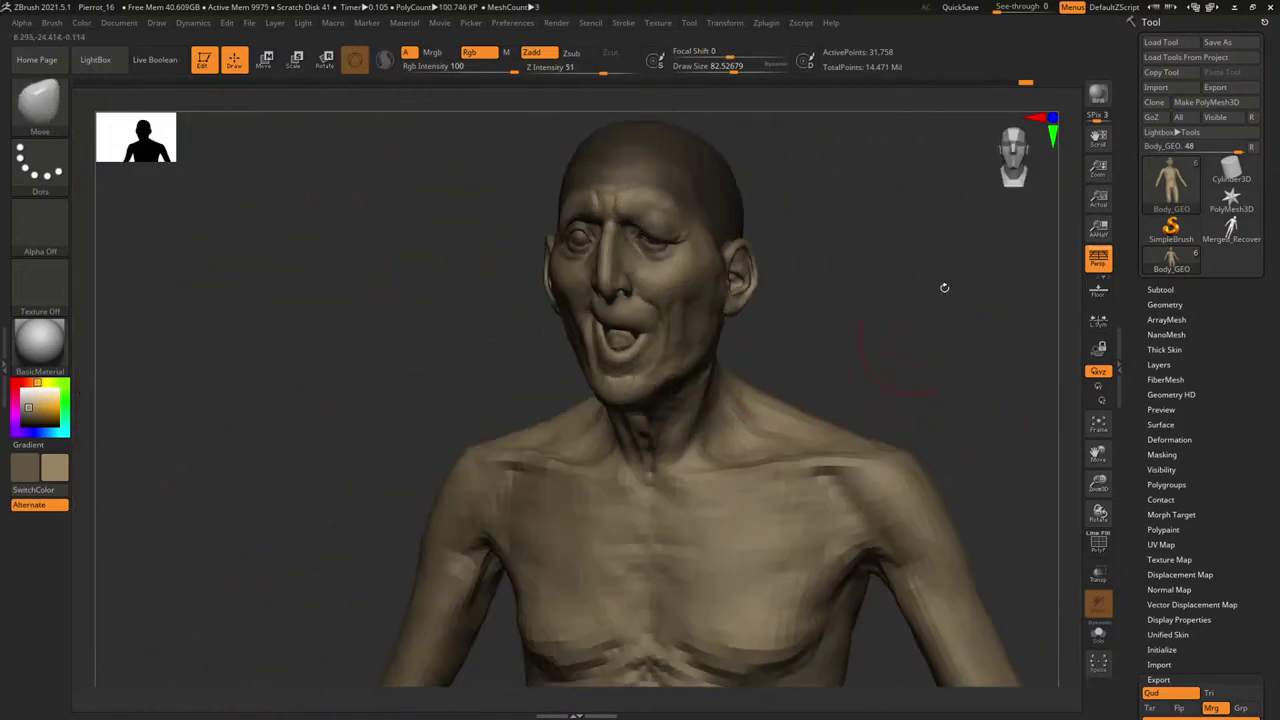
mouse_move(943, 286)
shift+mouse_down()
mouse_move(809, 234)
mouse_move(781, 319)
shift+mouse_up()
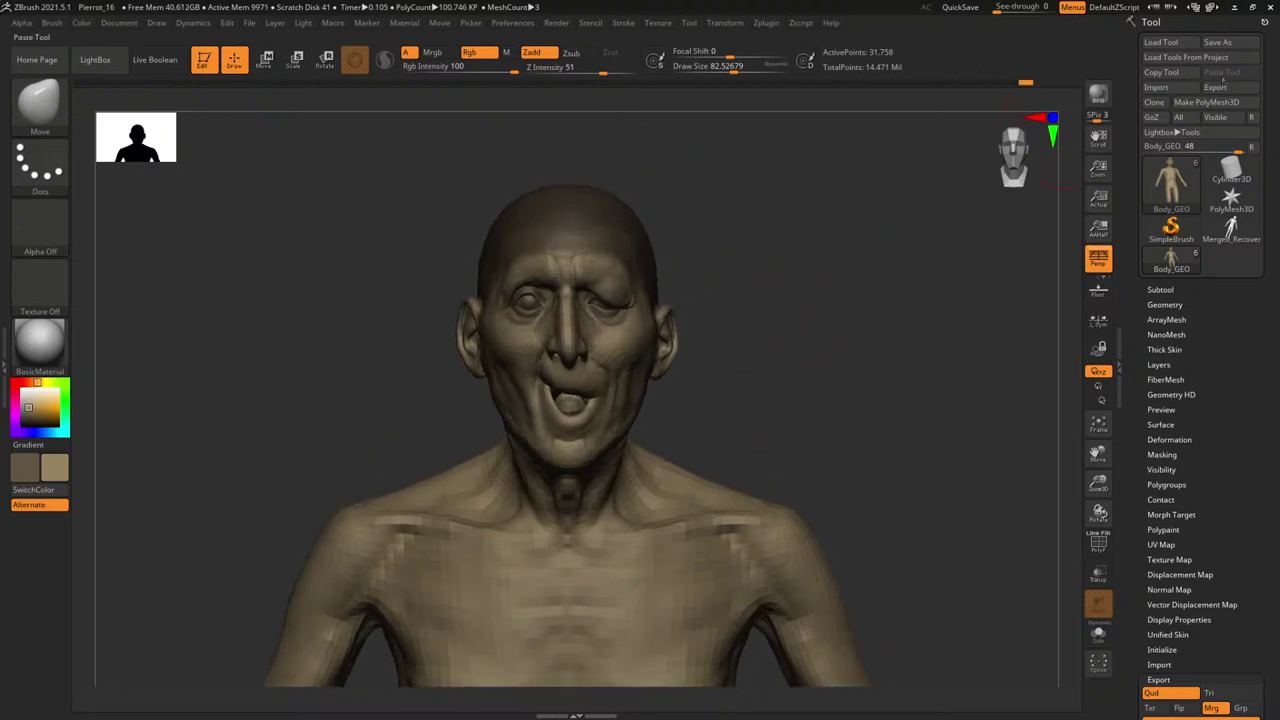
click(1217, 93)
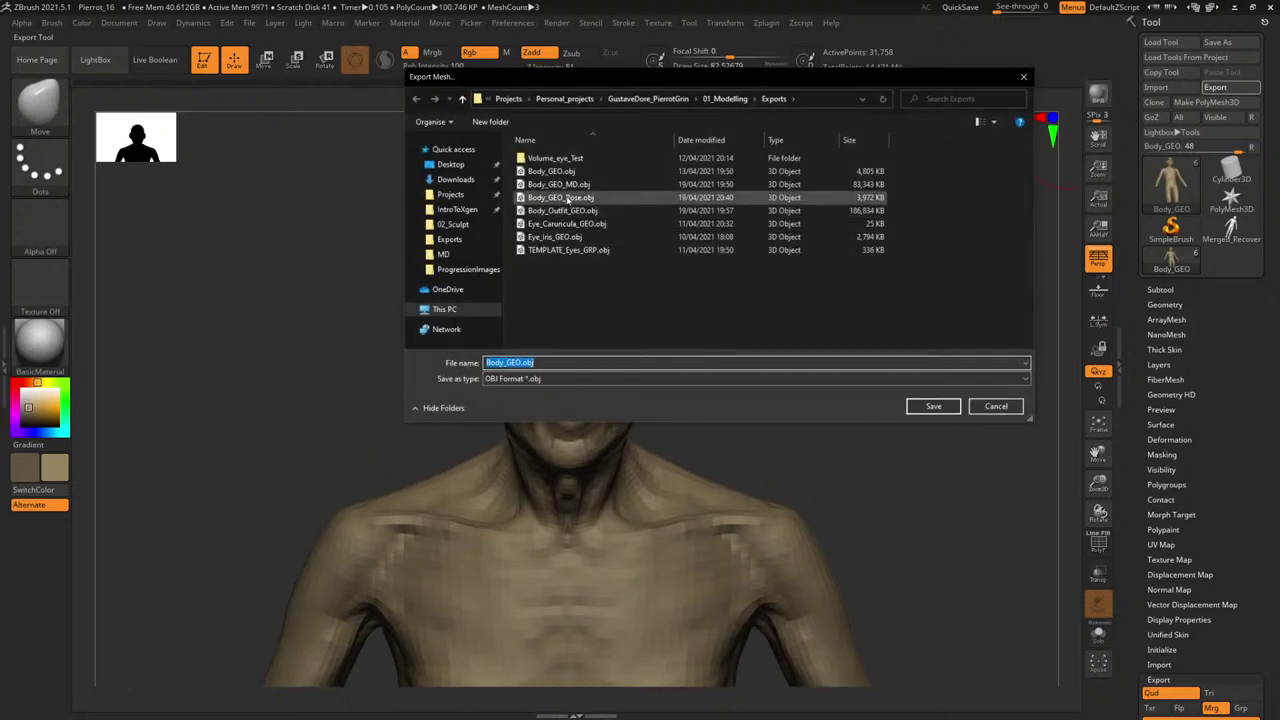
click(600, 197)
click(941, 406)
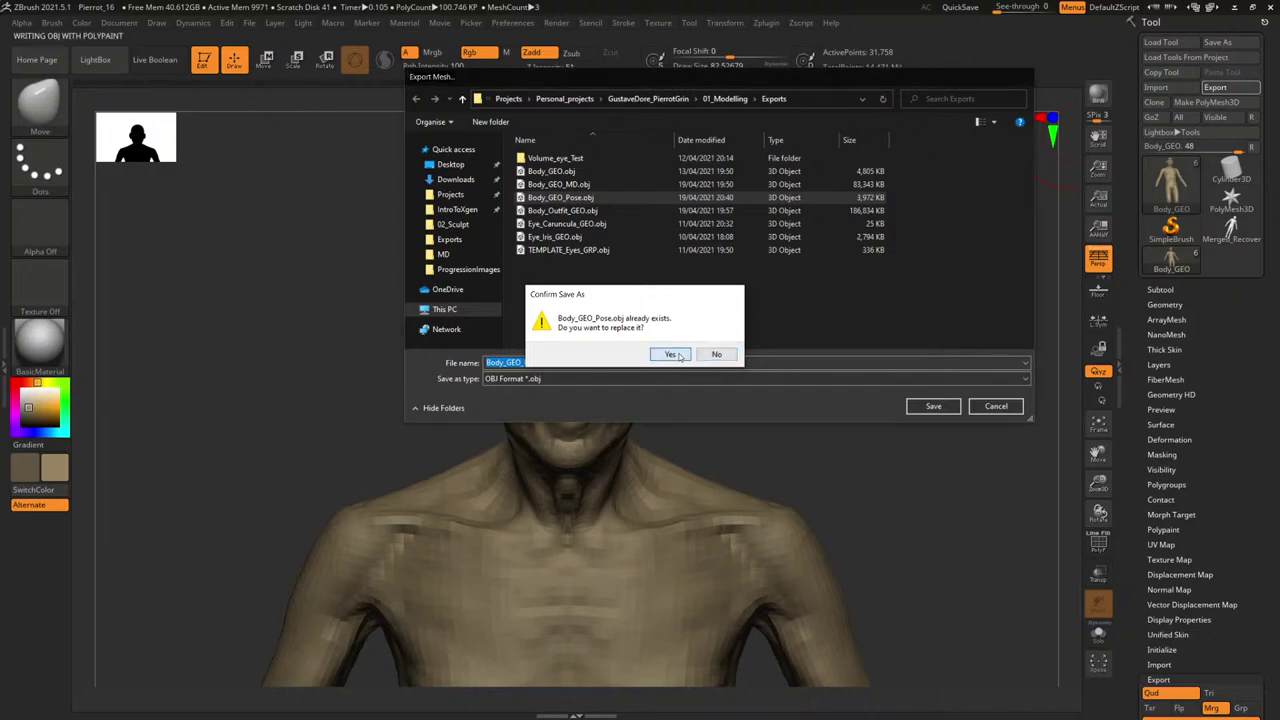
click(668, 354)
Switch to Maya, return the body mesh to its neutral expression by zeroing the existing blend shape weight, and reselect the body.
click(1232, 8)
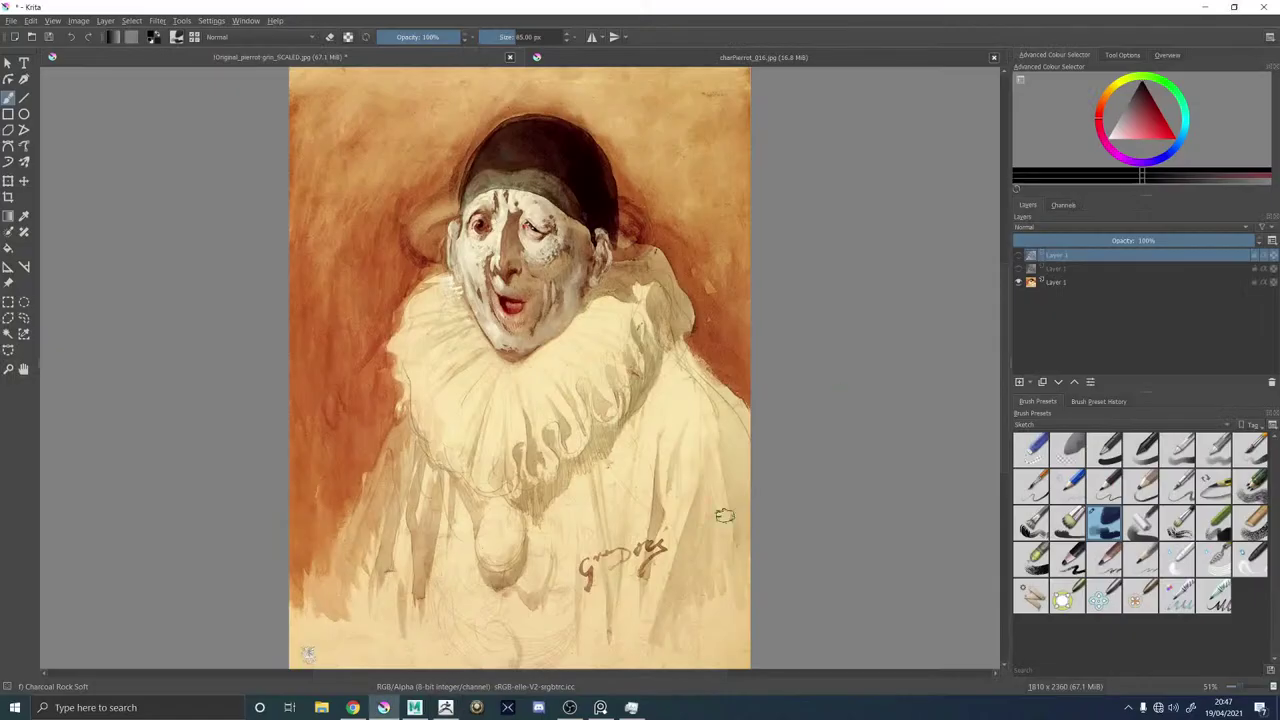
click(415, 707)
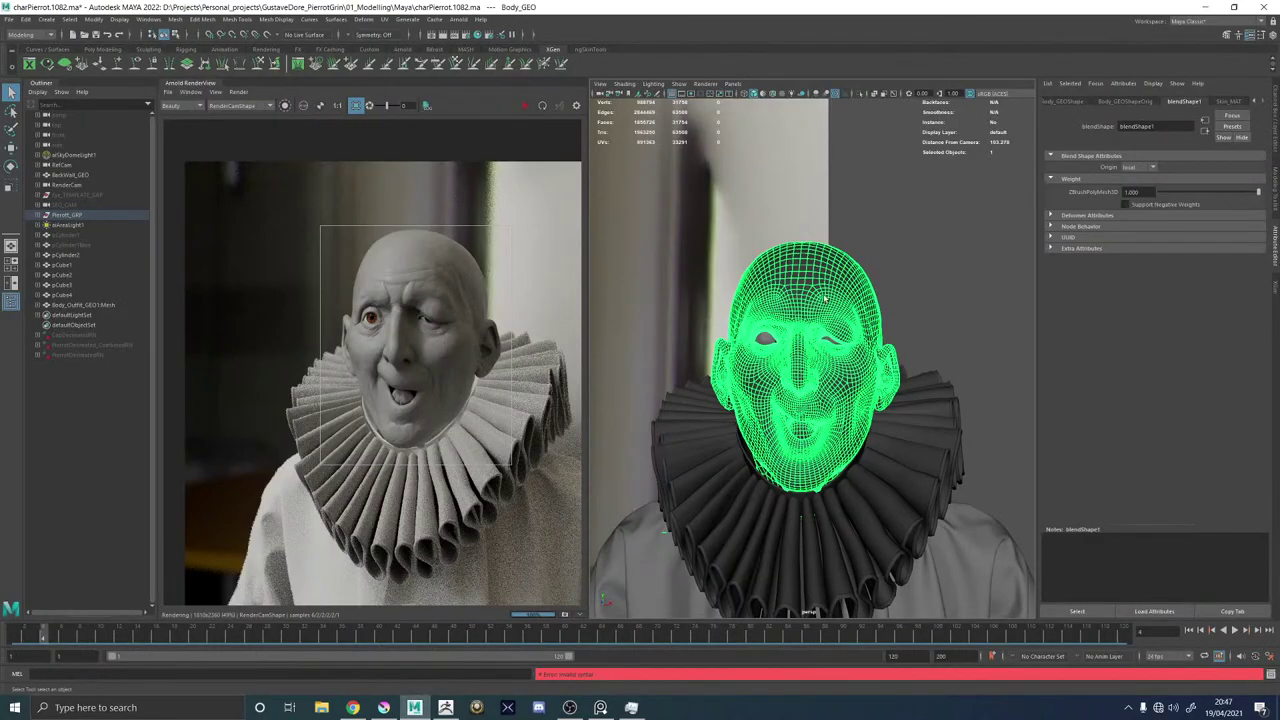
drag(1193, 194, 1017, 211)
click(950, 242)
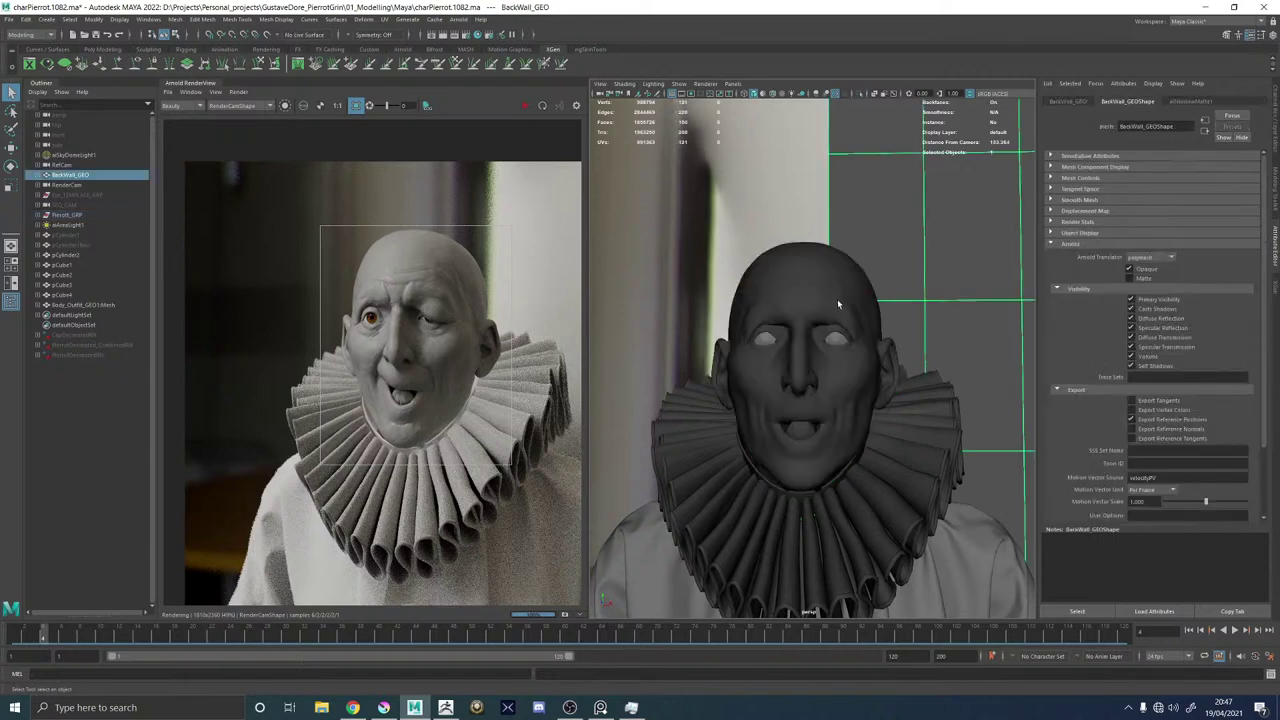
click(838, 304)
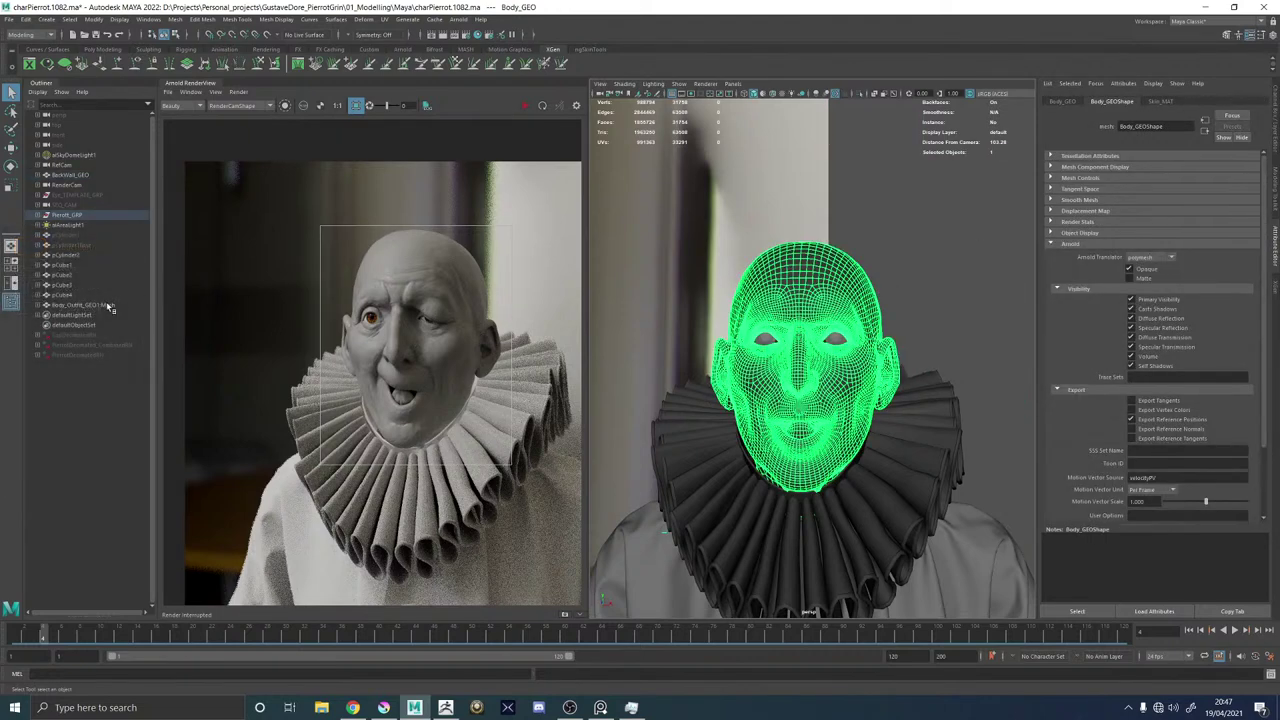
Import Body_GEO_Pose.obj from the Exports folder into the scene.
click(14, 19)
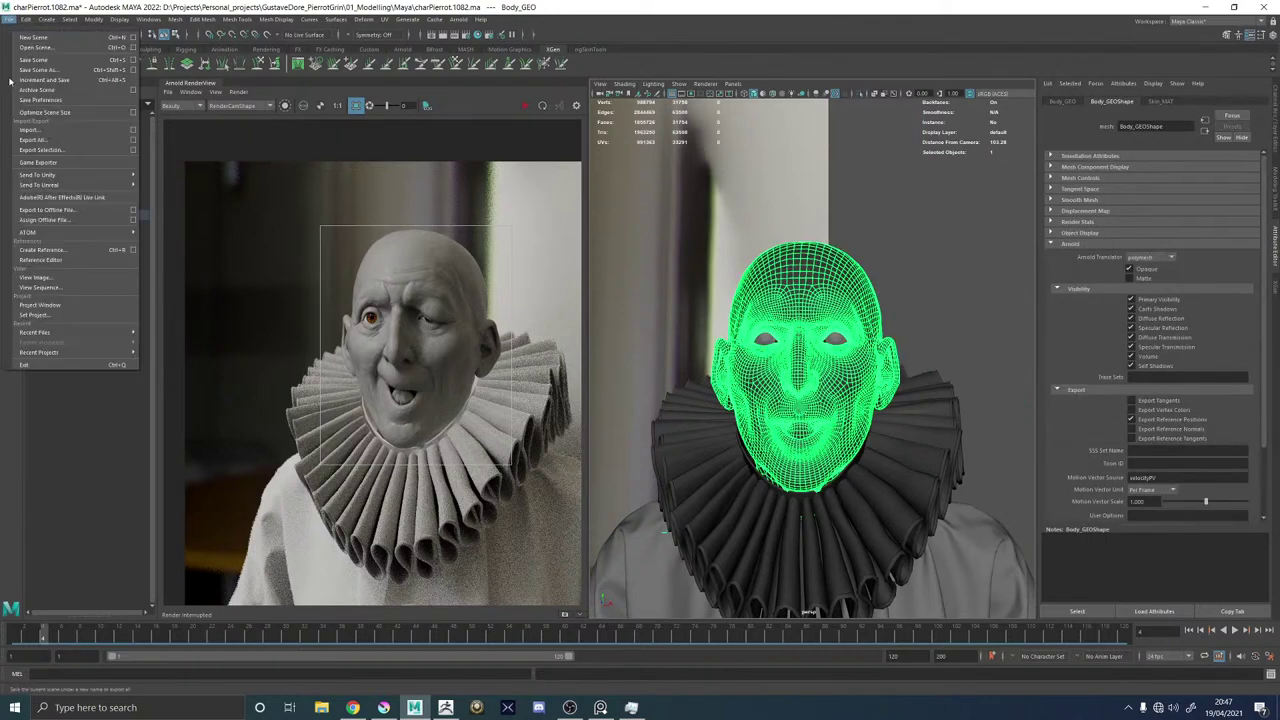
click(42, 134)
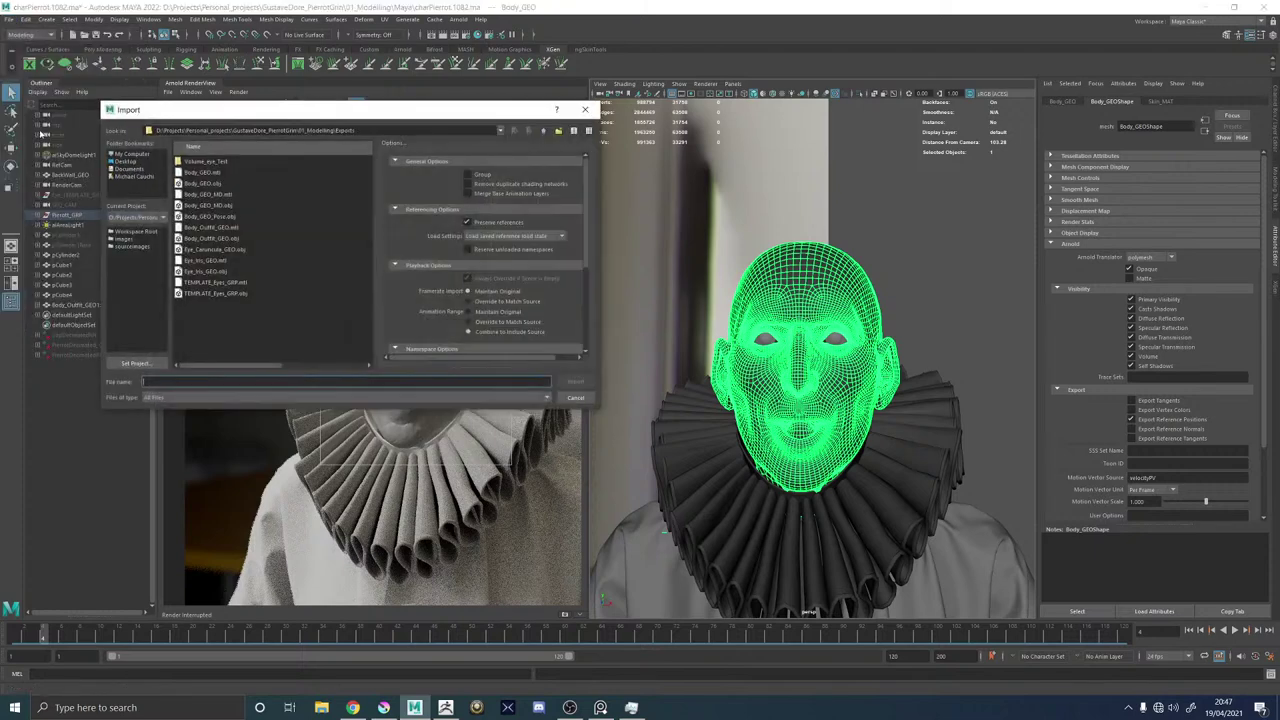
double_click(222, 217)
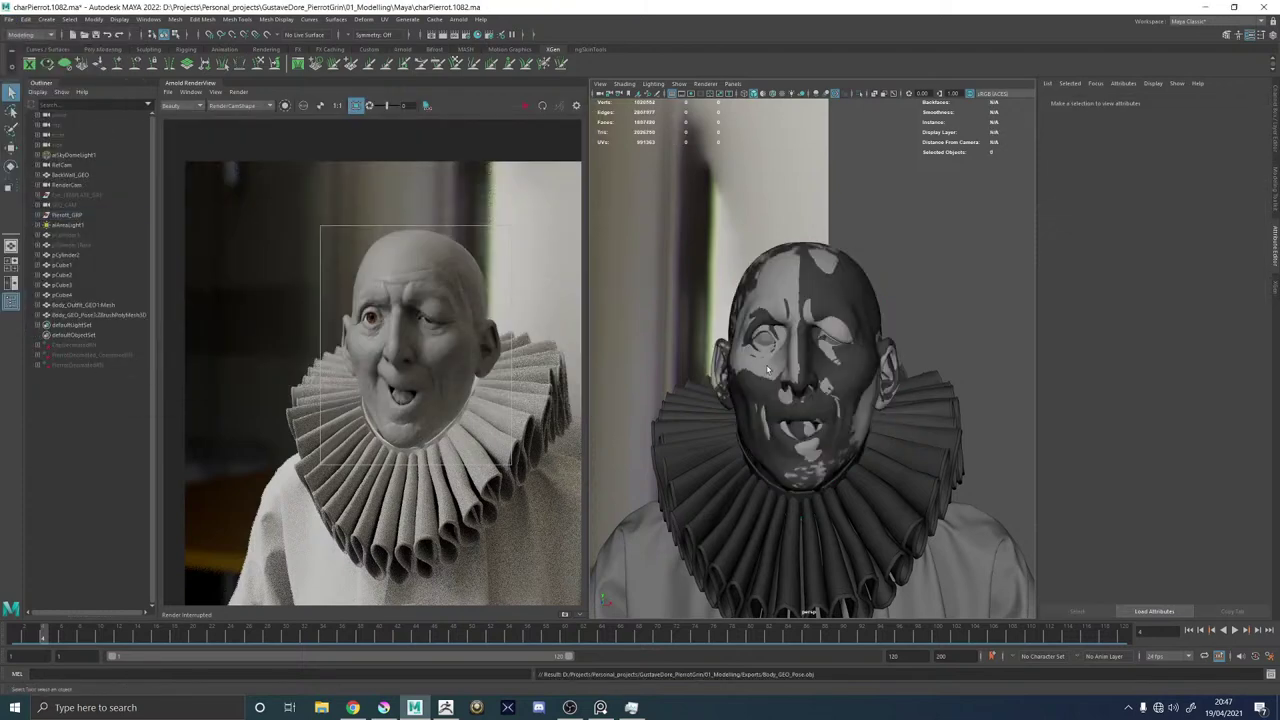
Create a blend shape from the imported pose mesh onto Body_GEO and set its weight to 1.
scroll(767, 370, up, 3)
click(846, 306)
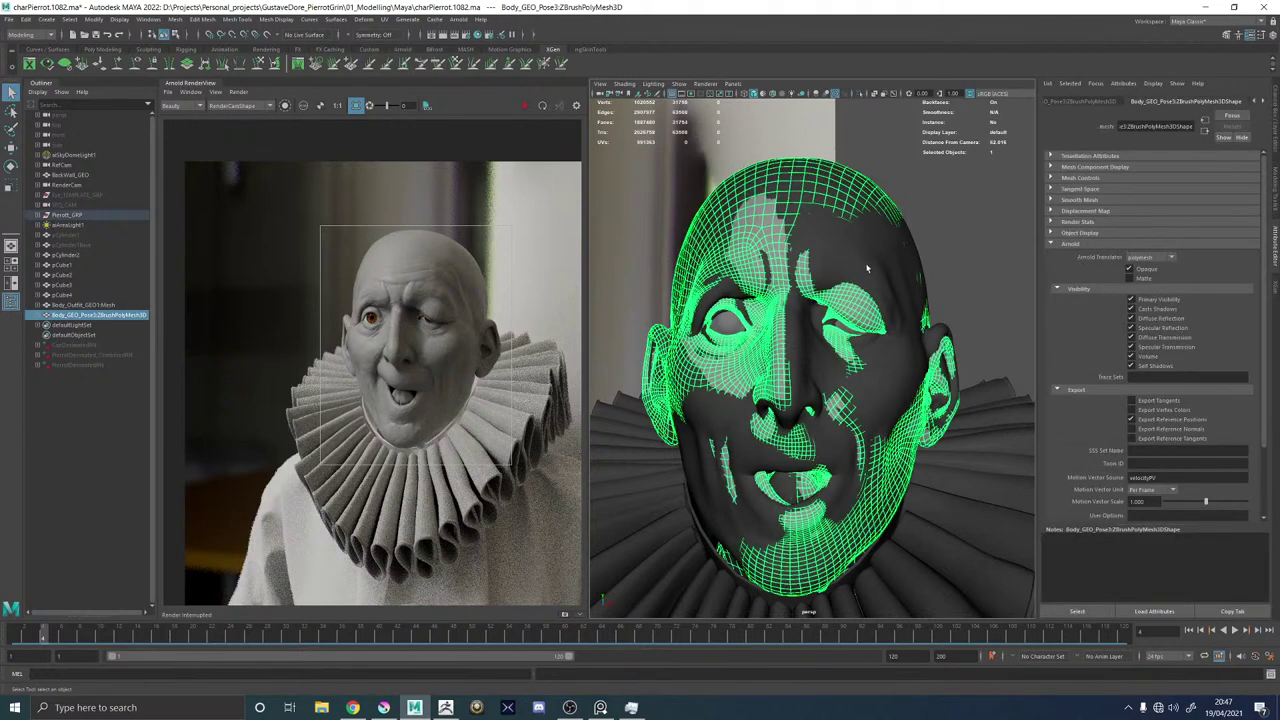
shift+click(867, 268)
click(363, 19)
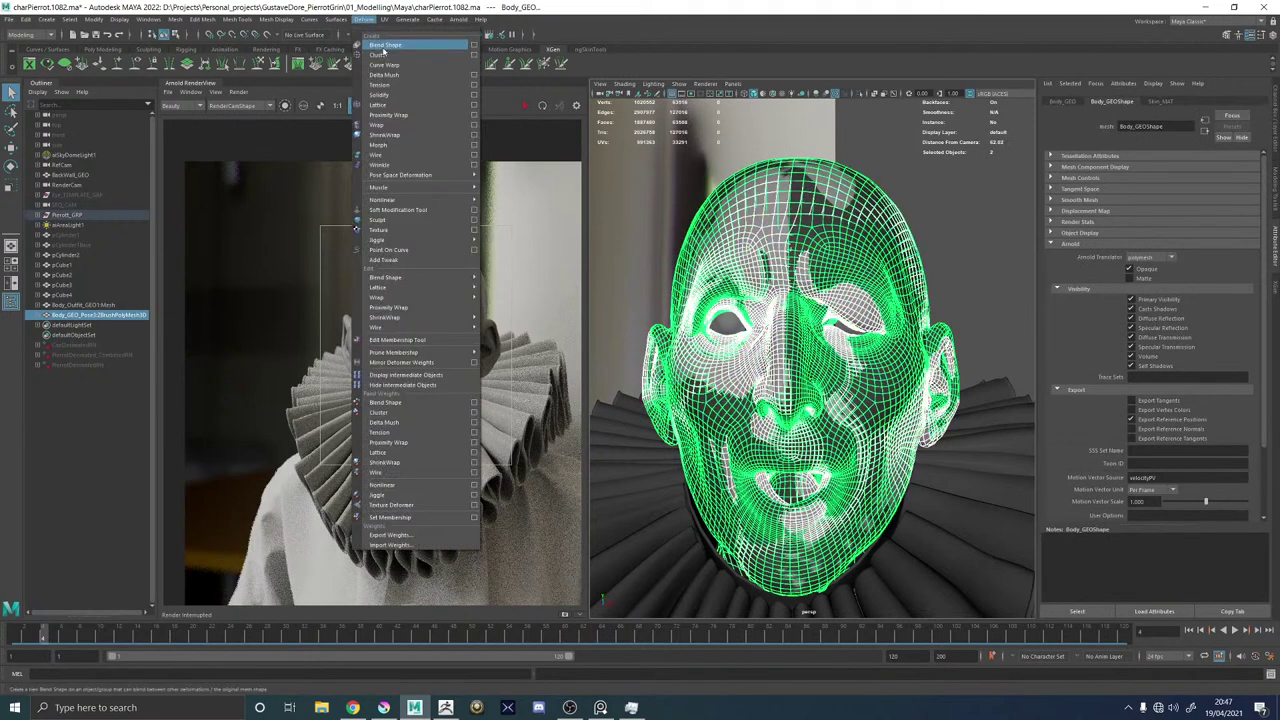
click(383, 47)
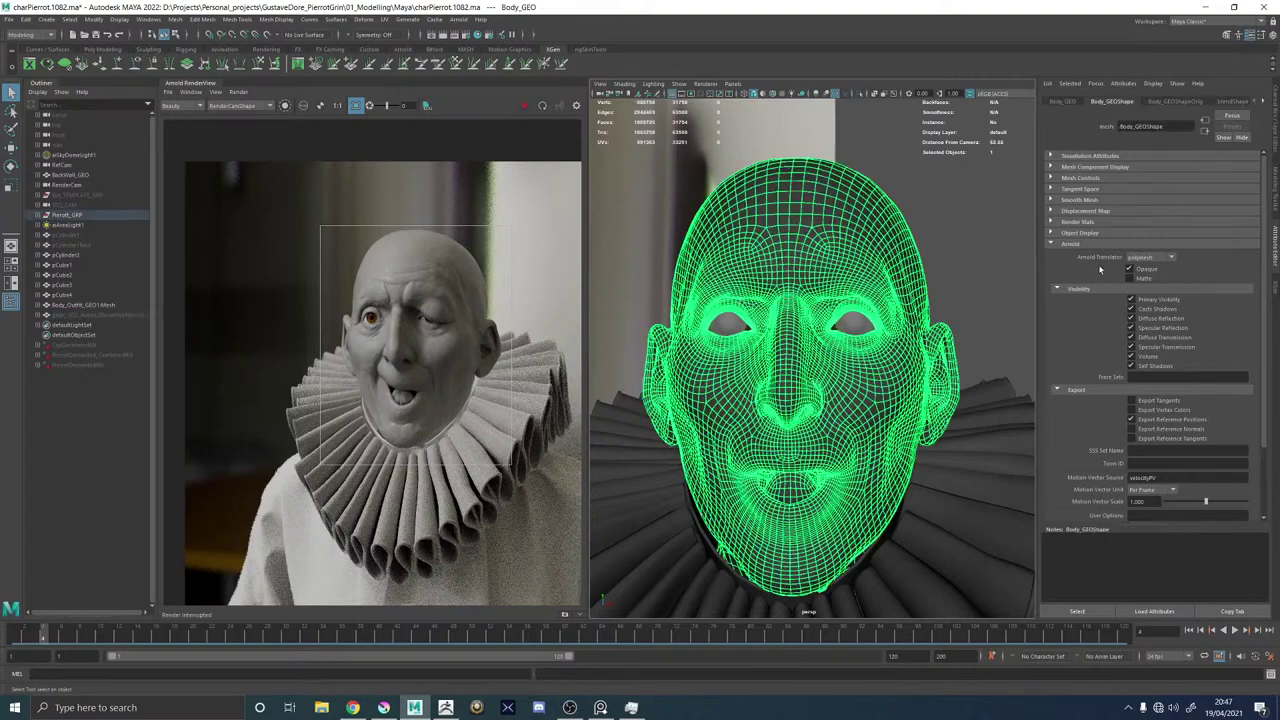
click(1226, 101)
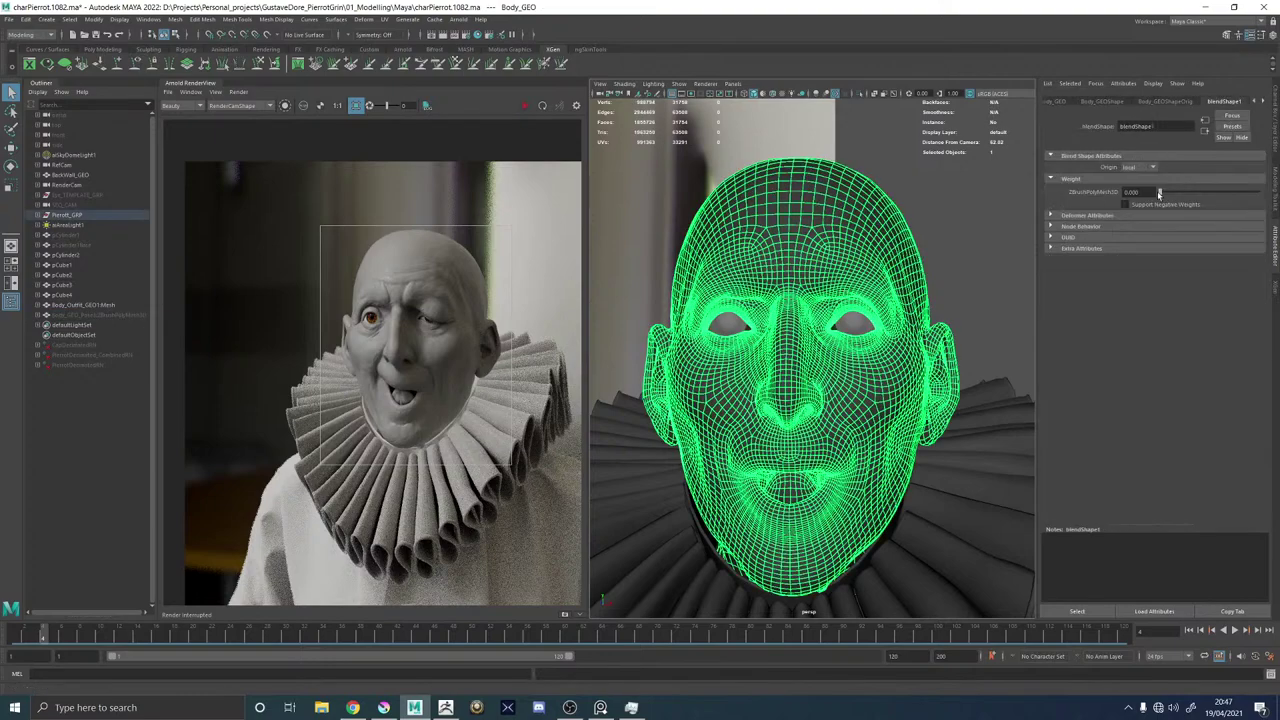
drag(1160, 192, 1272, 195)
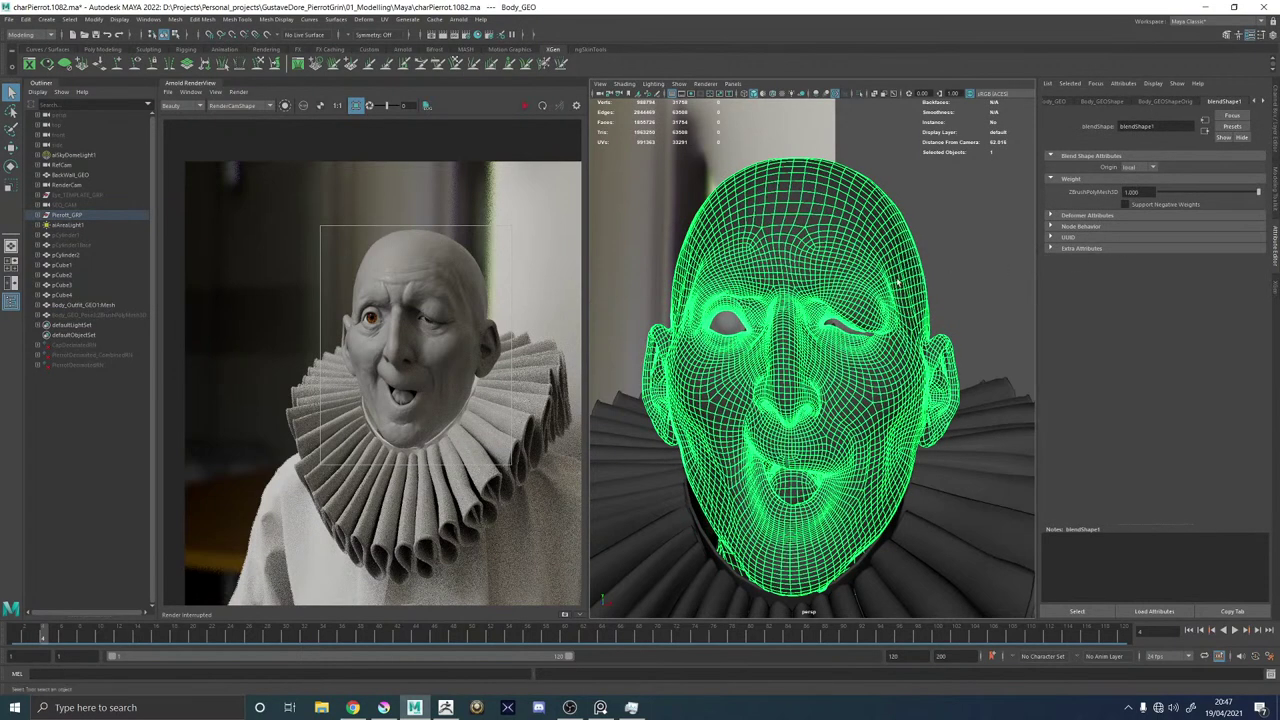
Refresh the Arnold render with the new face pose and check the eyes, nose and mouth in it.
alt+drag(900, 277, 951, 286)
click(949, 287)
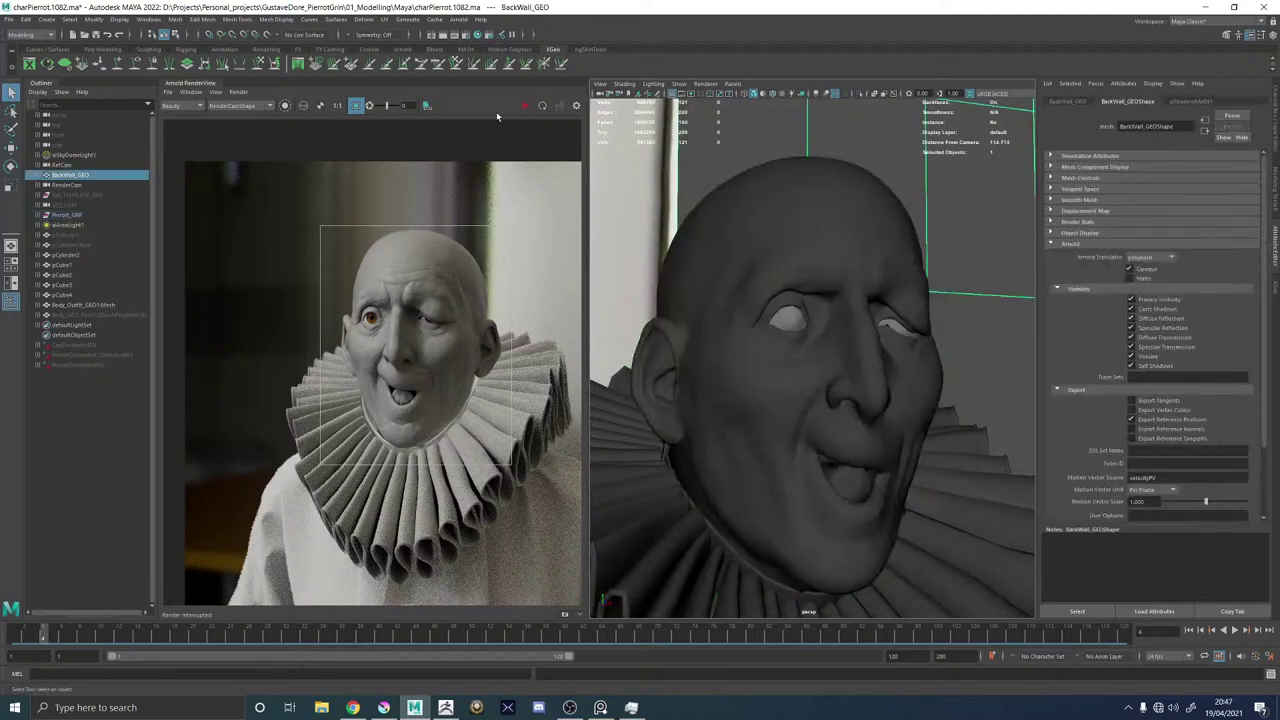
click(238, 91)
click(268, 166)
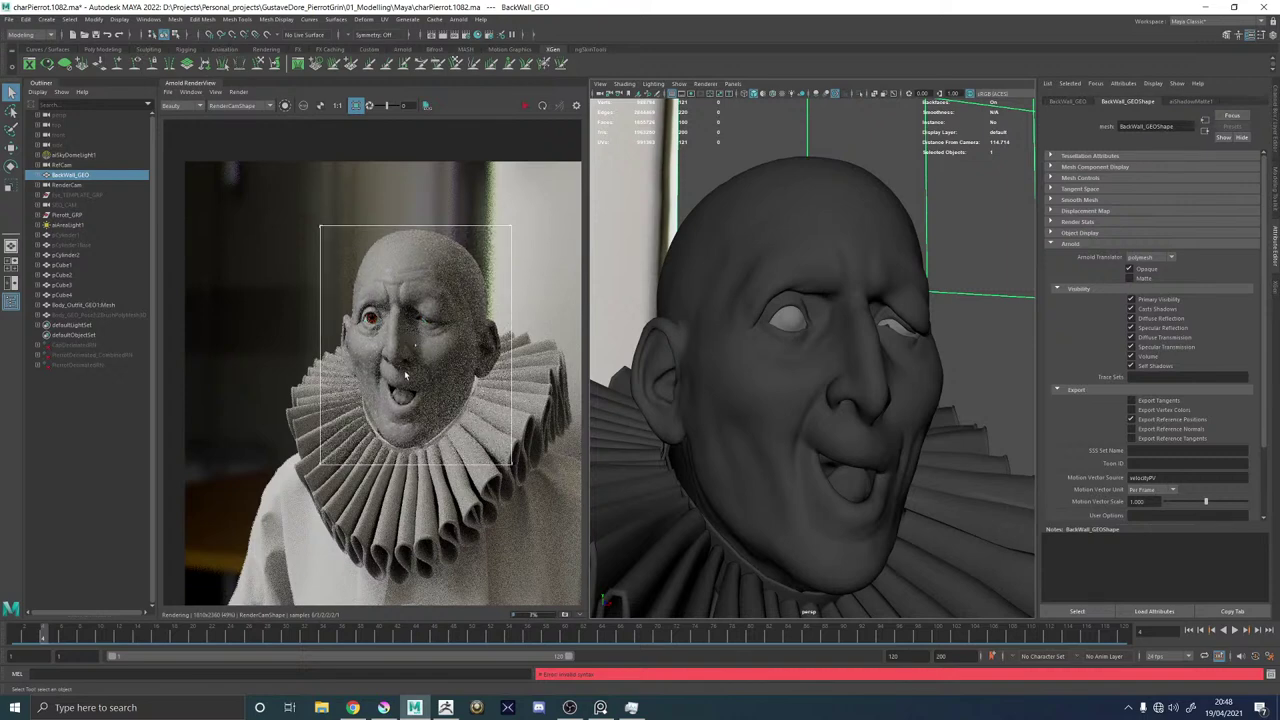
scroll(405, 375, up, 2)
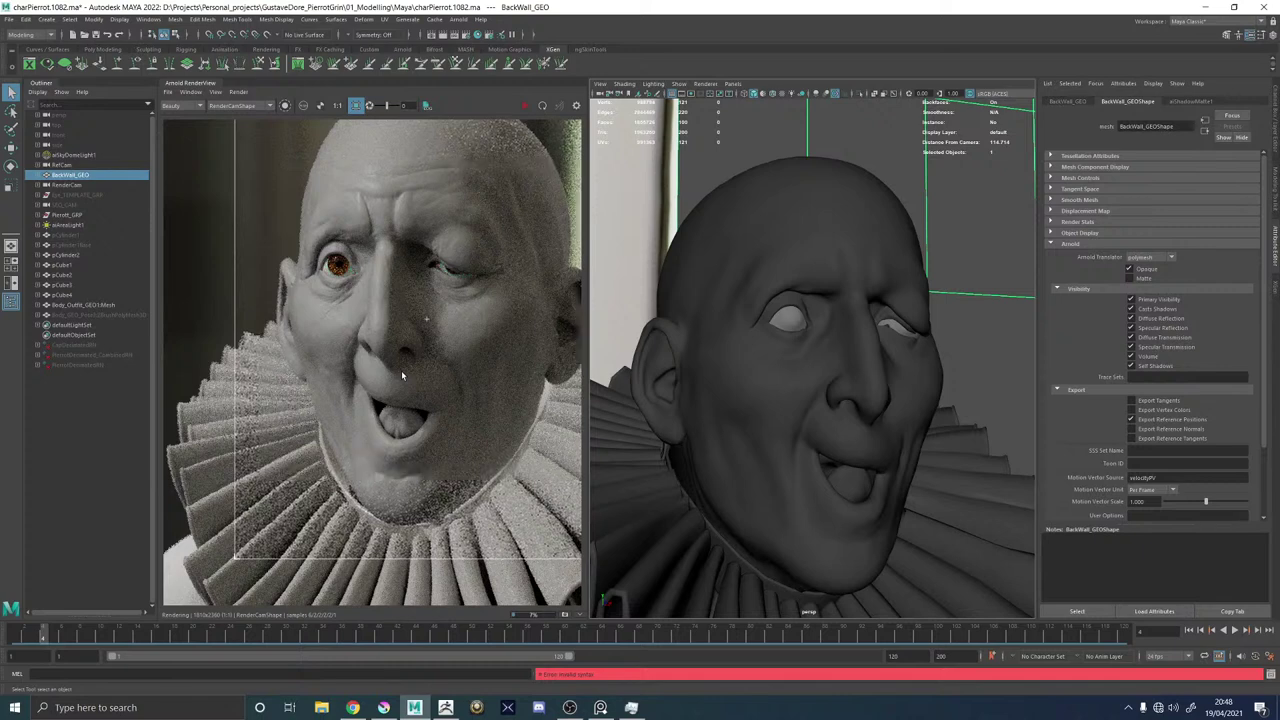
scroll(401, 375, down, 4)
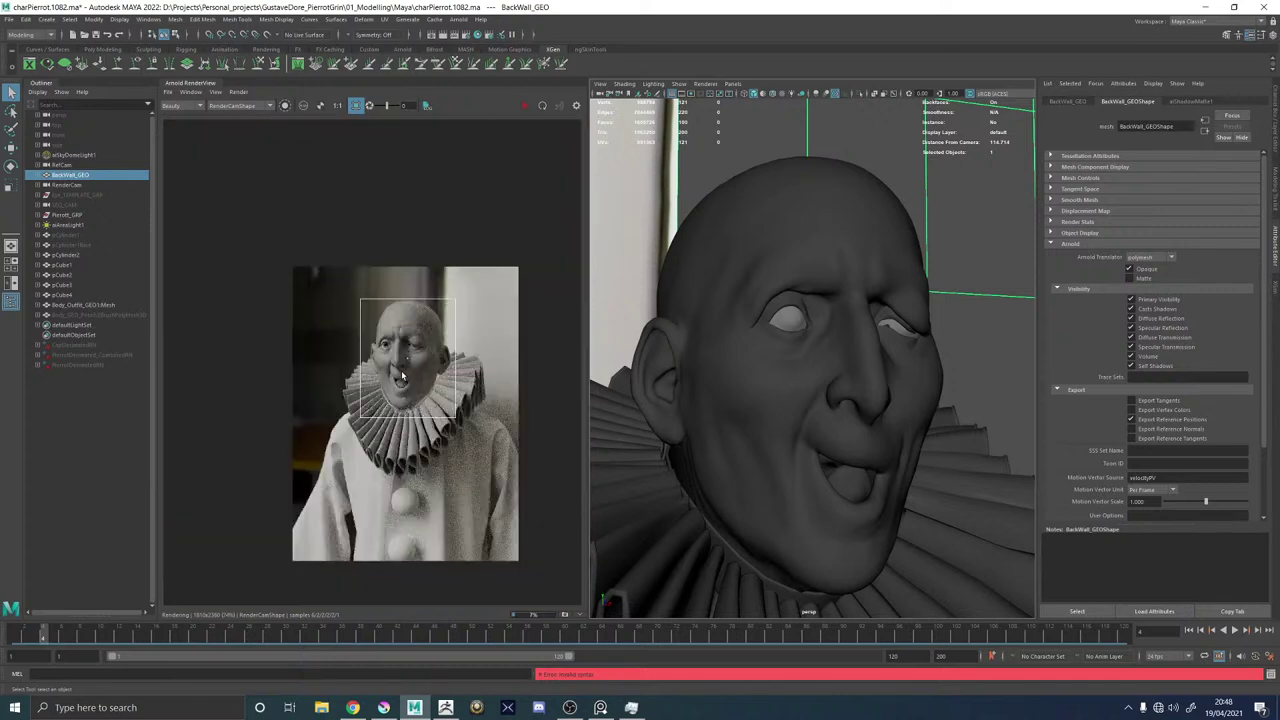
scroll(405, 374, up, 3)
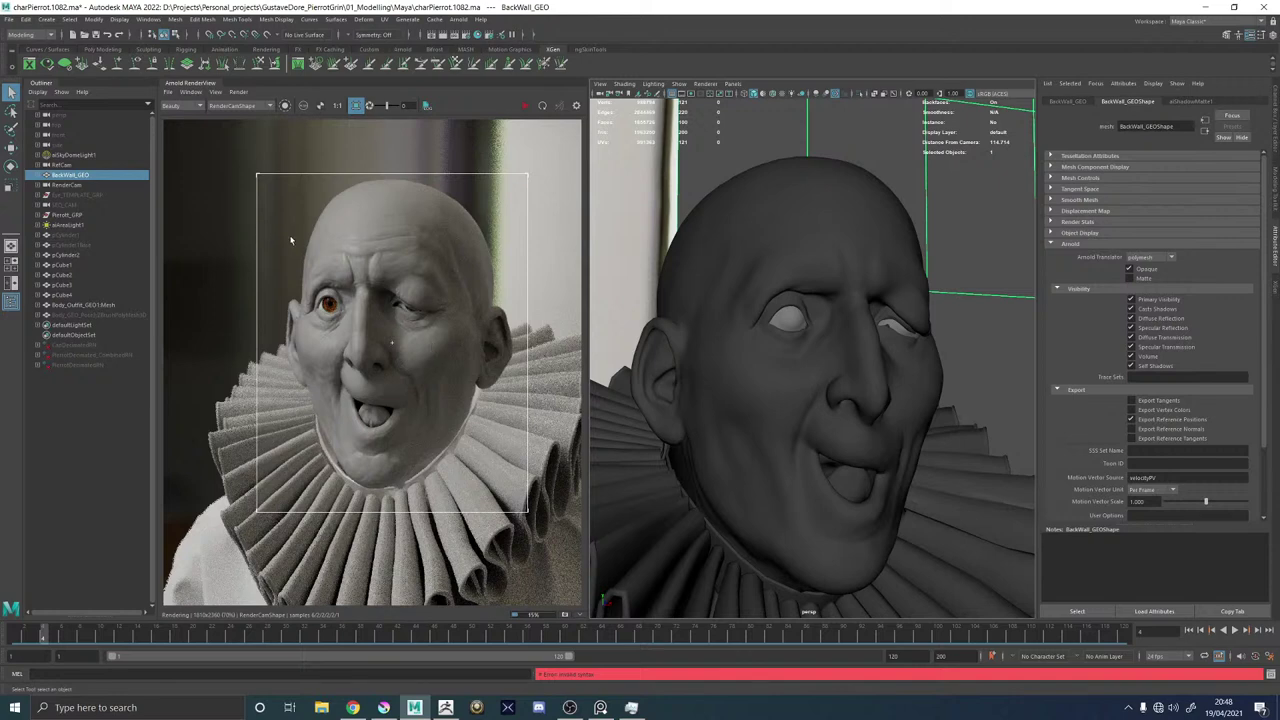
Stop the Arnold render and save its image over charPierrot_016.jpg in the ProgressionImages folder.
click(527, 105)
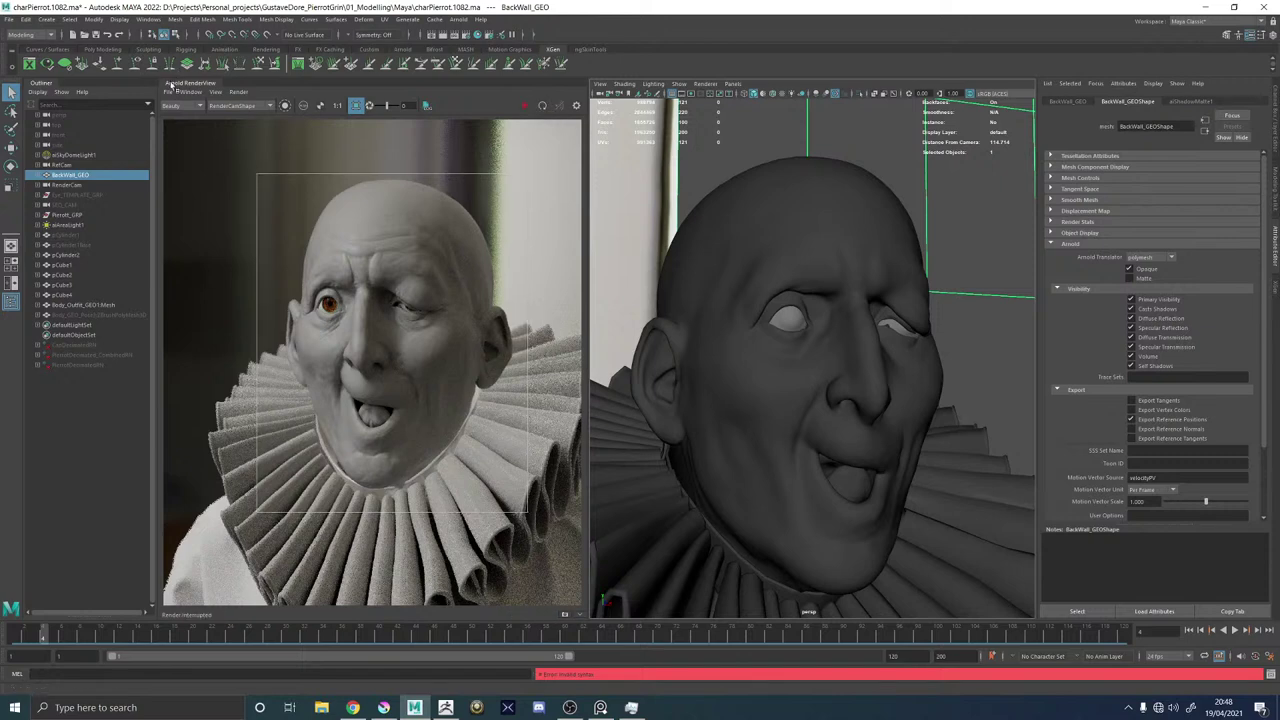
click(168, 91)
click(210, 110)
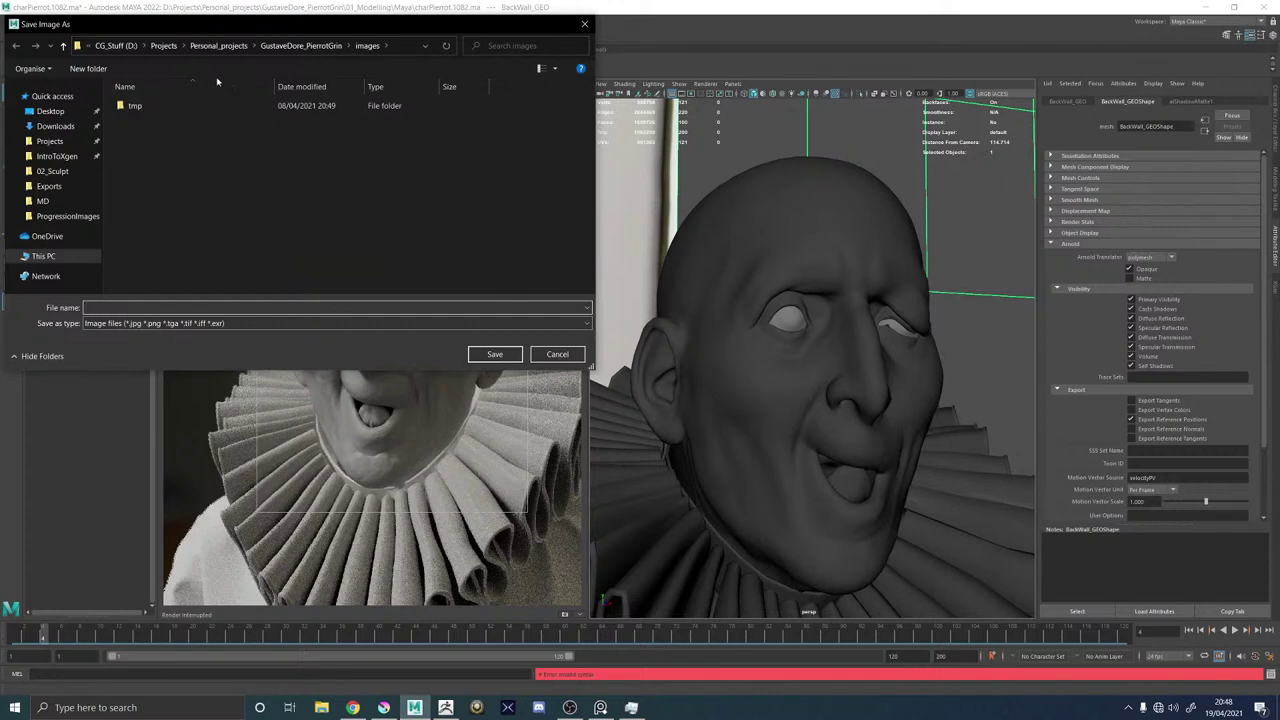
click(301, 47)
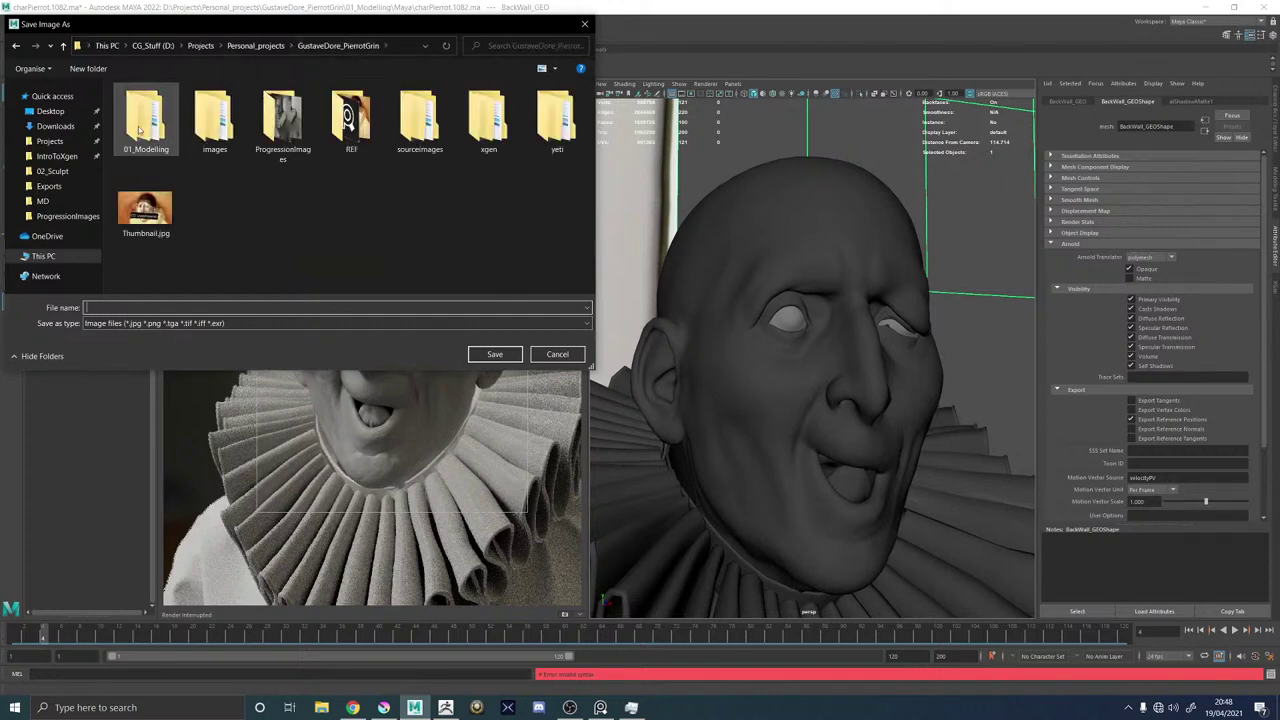
double_click(282, 115)
click(212, 245)
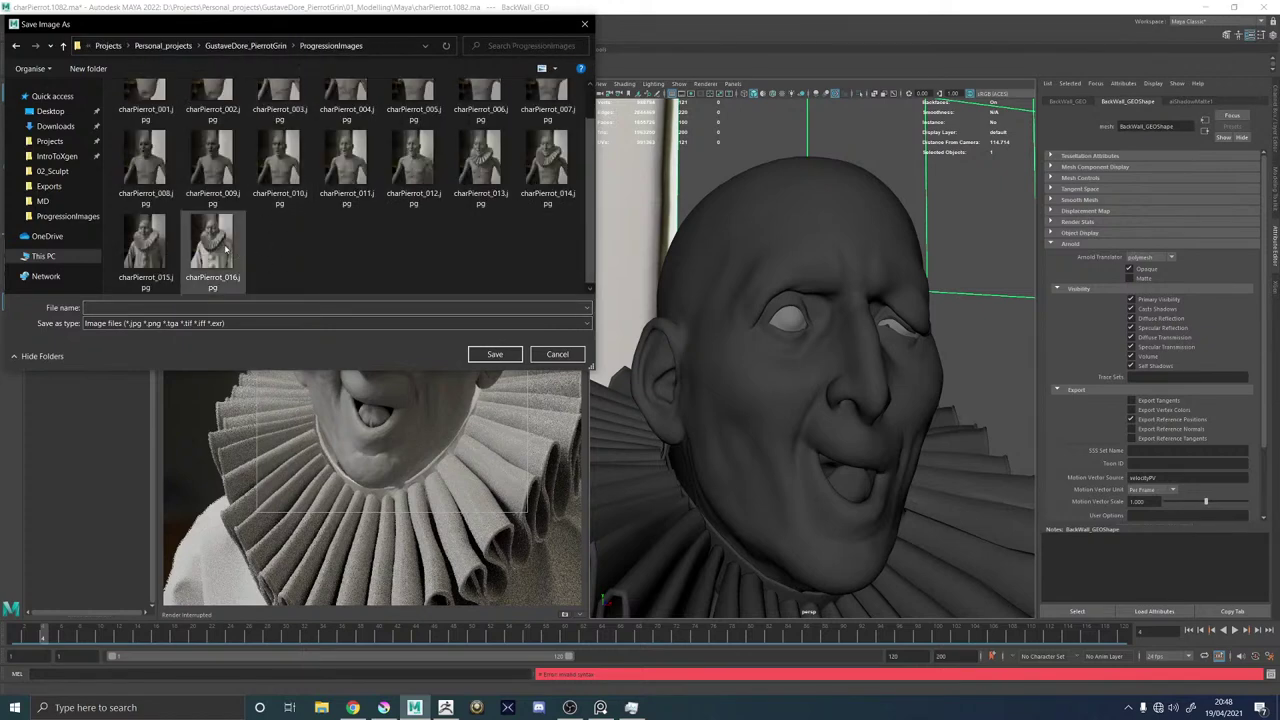
click(509, 354)
click(658, 356)
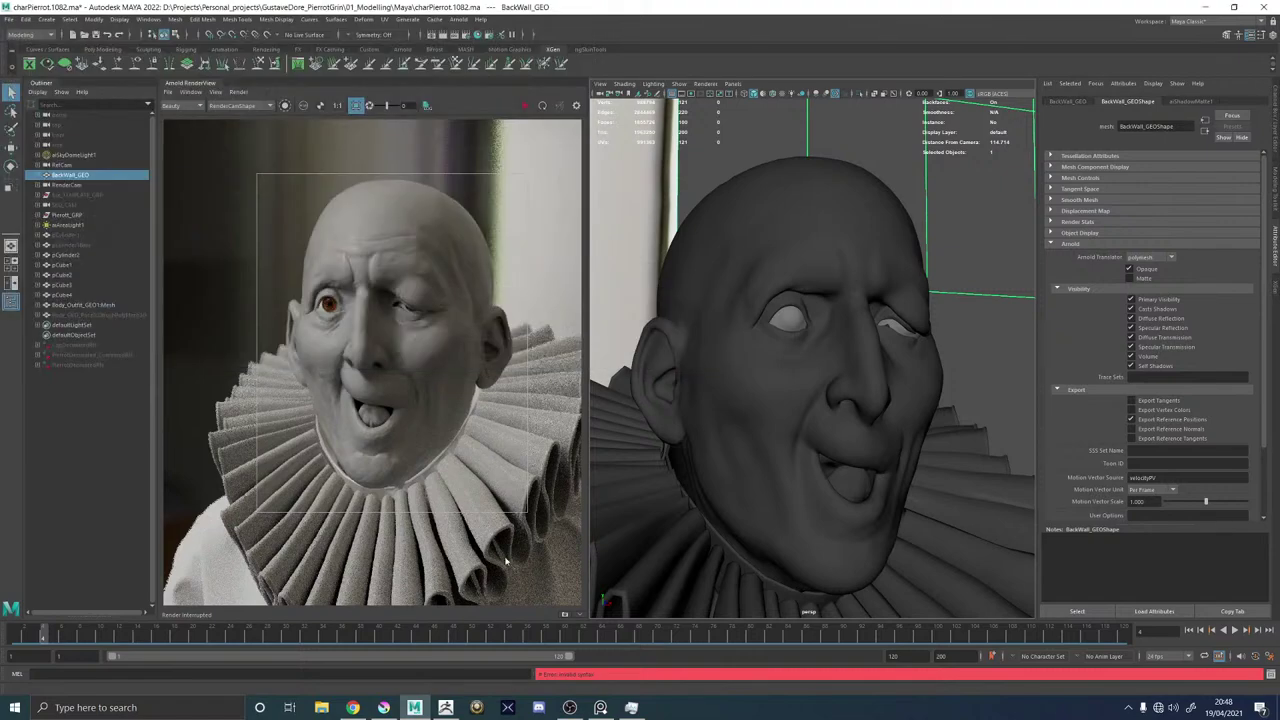
Switch to Krita, close the outdated charPierrot_016.jpg and open the newly saved version from ProgressionImages.
click(384, 707)
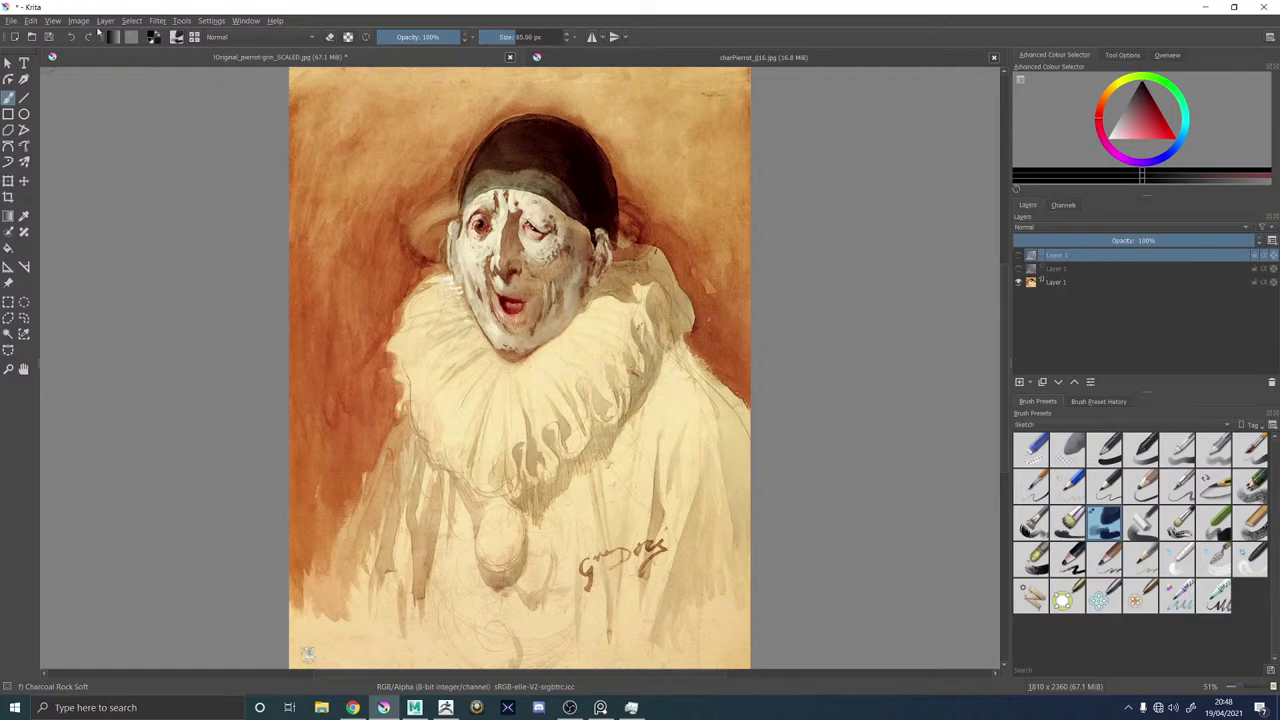
click(693, 61)
click(994, 58)
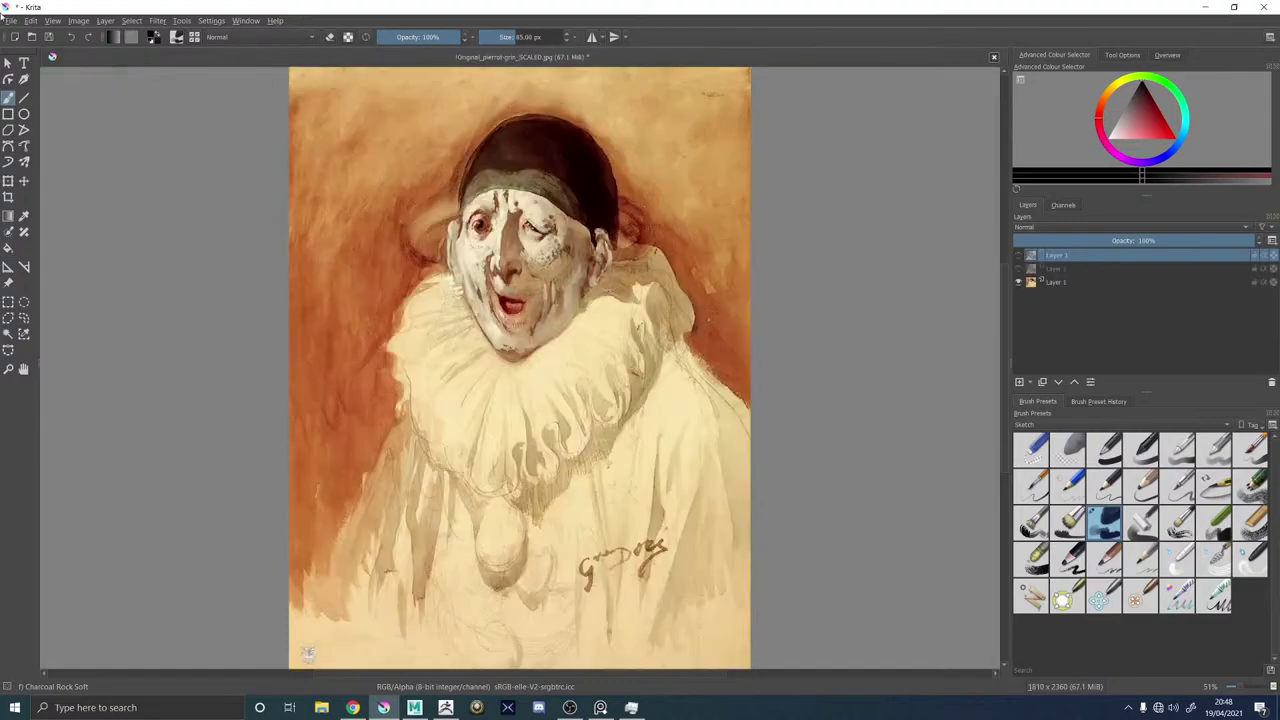
click(10, 22)
click(16, 44)
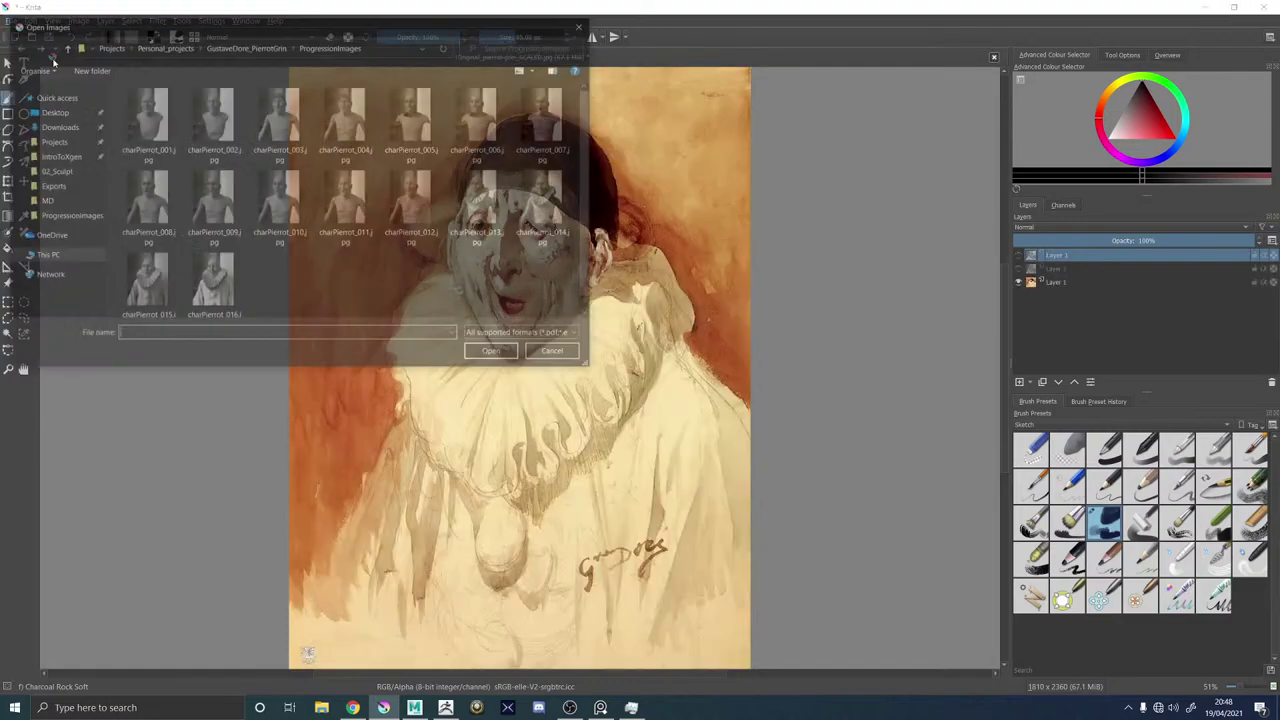
double_click(212, 284)
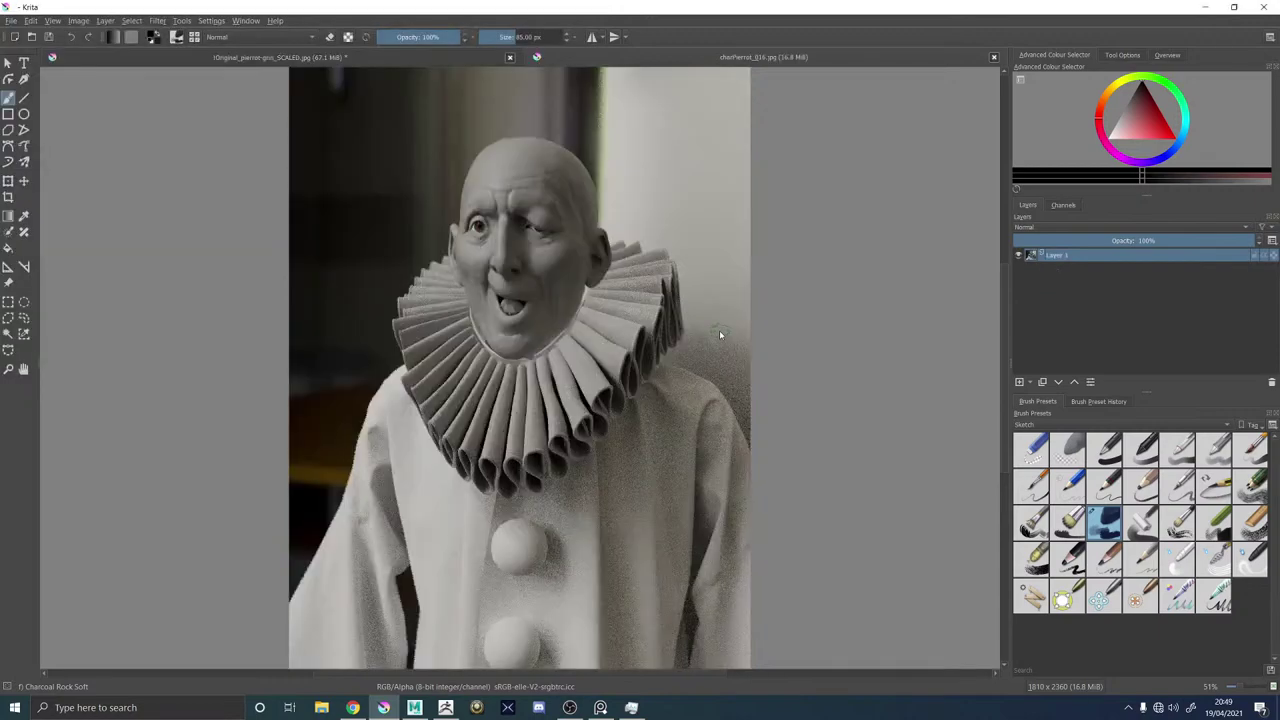
Copy the render layer from charPierrot_016.jpg and paste it as the top layer of the original Pierrot painting document.
right_click(1059, 259)
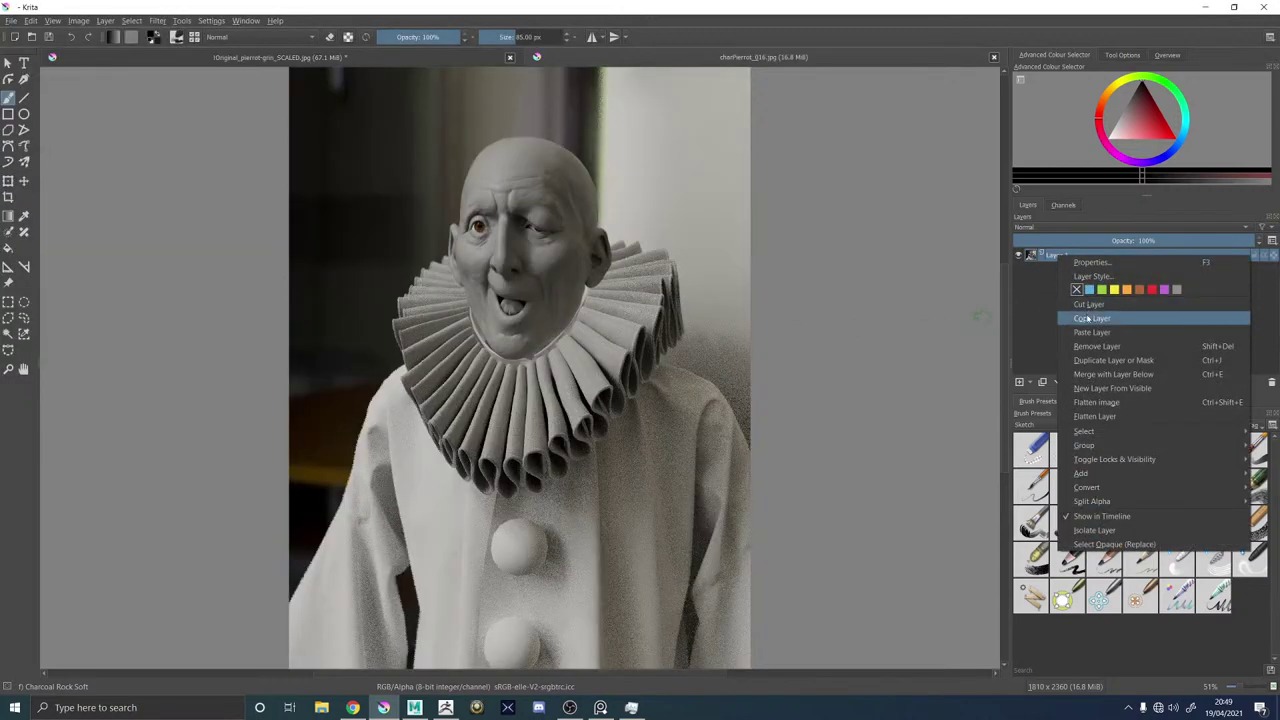
click(1088, 317)
click(216, 57)
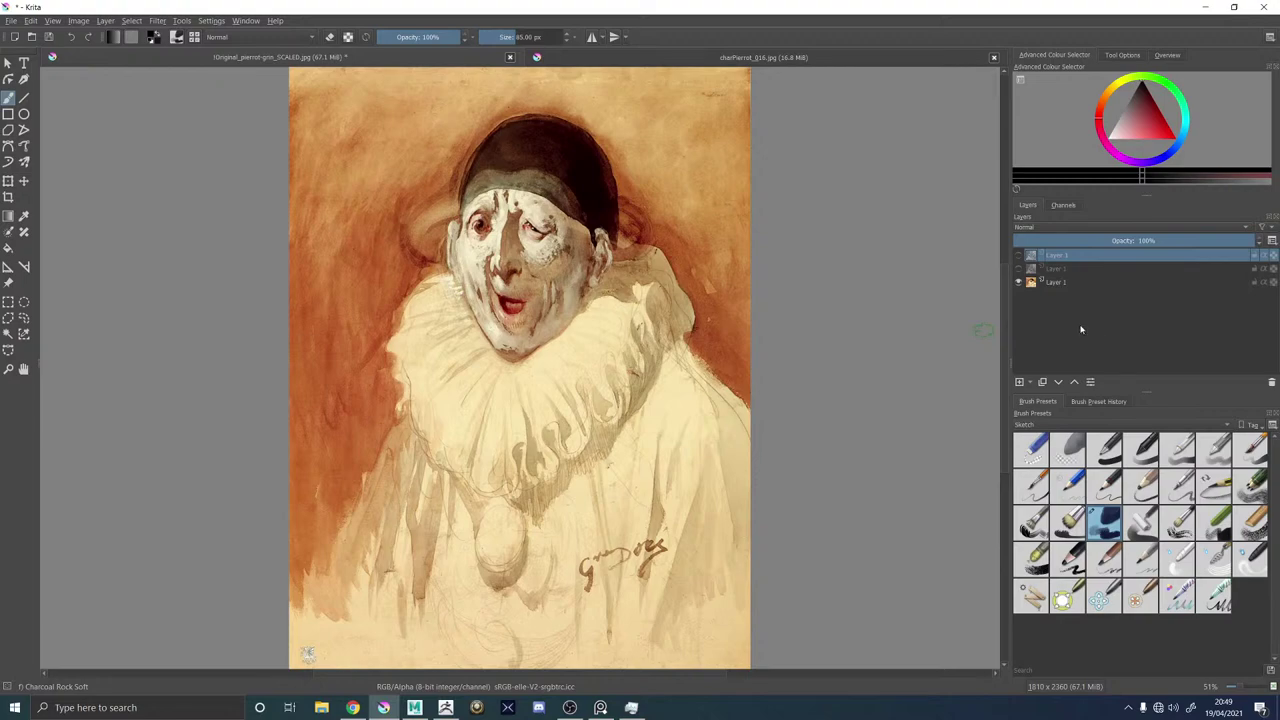
right_click(1073, 262)
click(1110, 338)
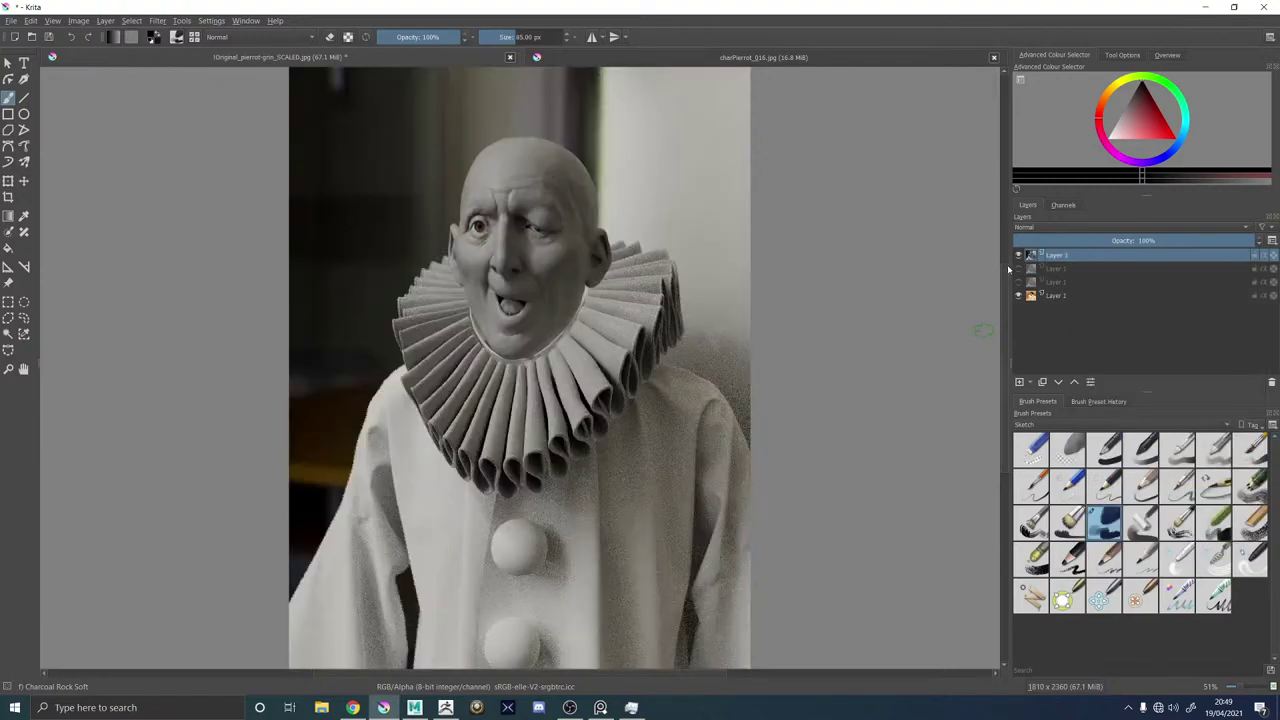
Compare the new render with the painting at full view by repeatedly showing and hiding the top render layer.
click(1019, 256)
click(1019, 256)
click(1019, 256)
click(1019, 256)
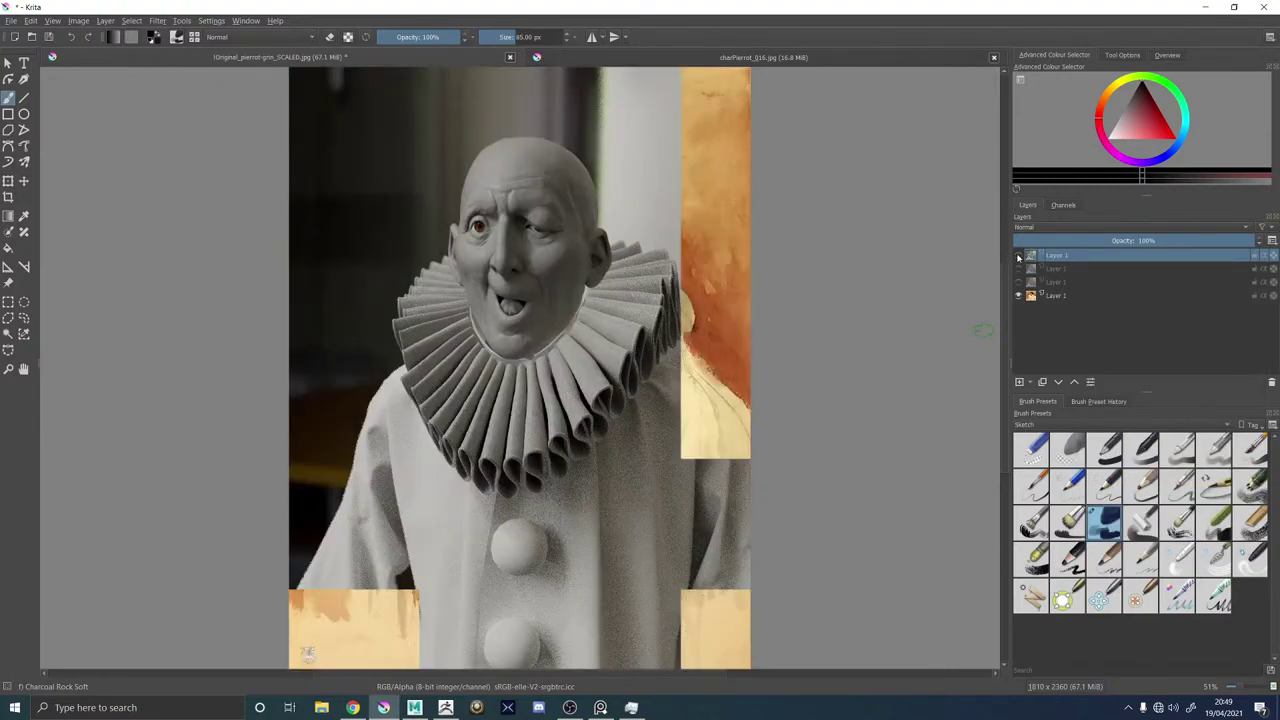
click(1019, 256)
click(1019, 256)
click(1019, 256)
click(1019, 256)
click(1019, 256)
click(1019, 256)
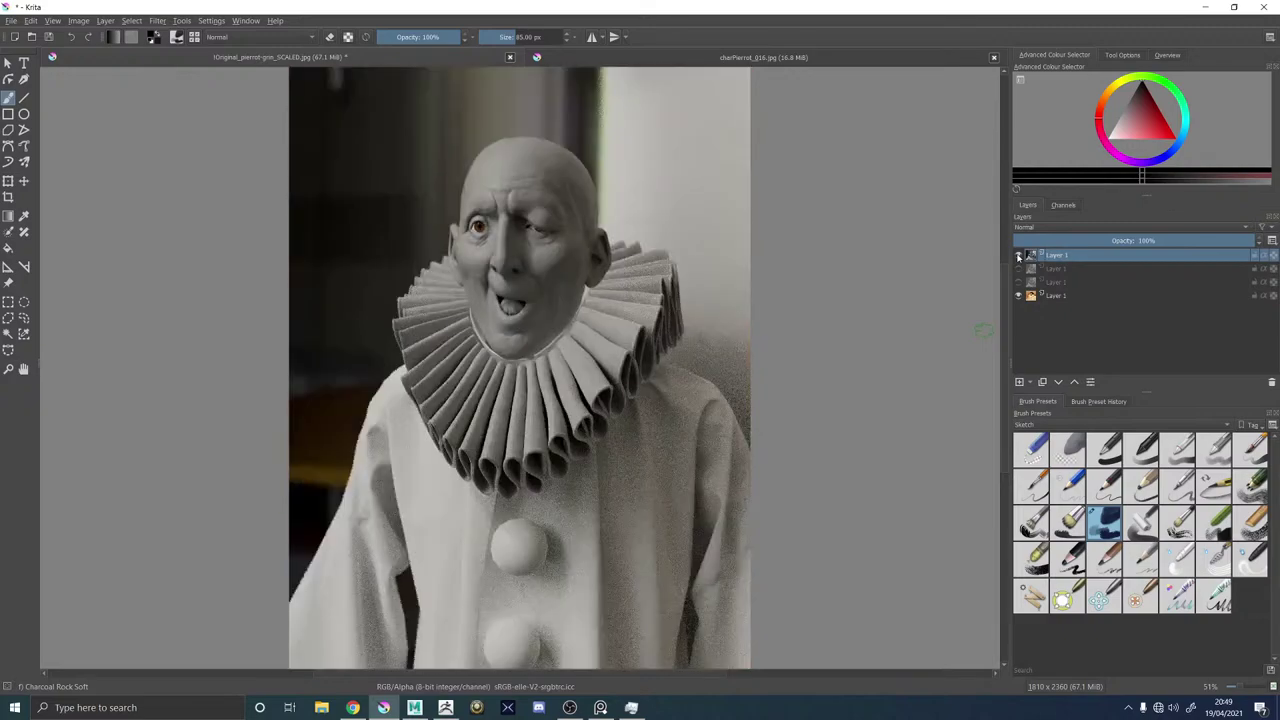
click(1019, 256)
click(1019, 256)
click(1019, 256)
click(1019, 256)
click(1019, 256)
click(1019, 256)
click(1019, 256)
click(1019, 256)
click(1019, 256)
click(1019, 256)
click(1019, 256)
click(1019, 256)
click(1019, 256)
click(1019, 256)
click(1019, 256)
click(1019, 256)
click(1019, 256)
click(1019, 256)
click(1019, 256)
click(1019, 256)
click(1019, 256)
click(1019, 256)
click(1019, 256)
click(1019, 256)
click(1019, 256)
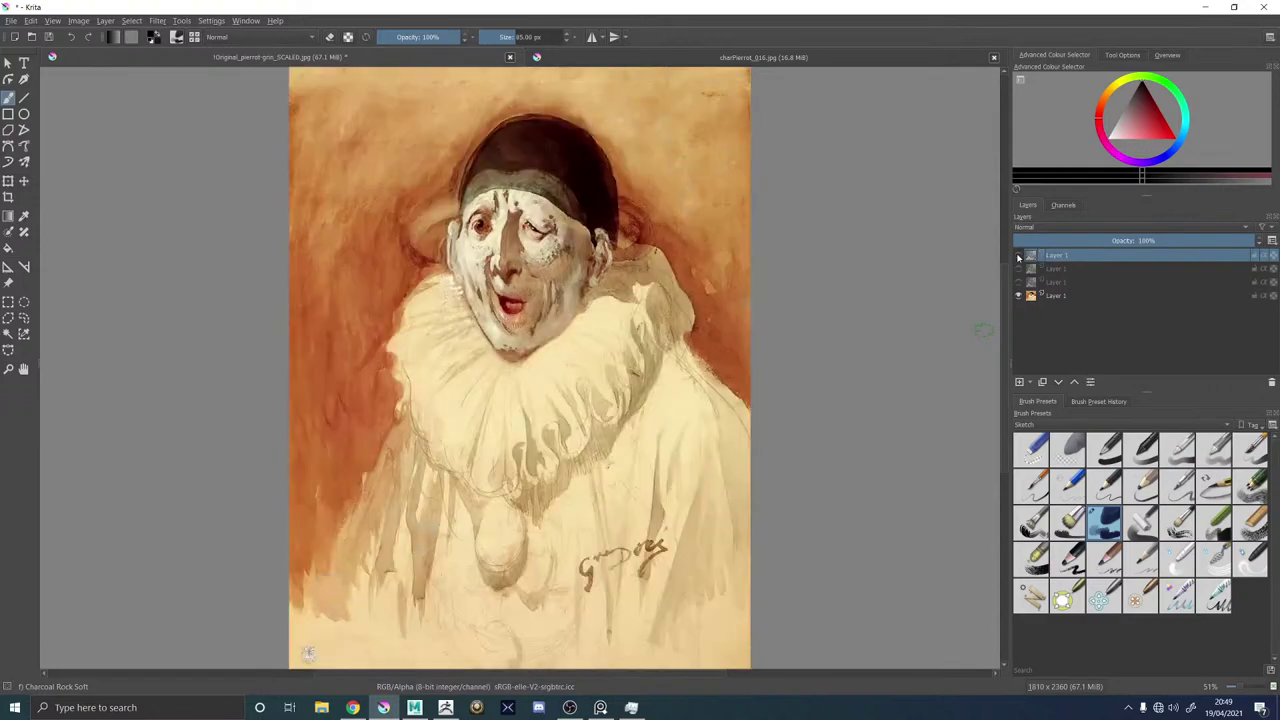
click(1019, 256)
click(1019, 256)
click(1019, 256)
click(1019, 256)
click(1019, 256)
click(1019, 256)
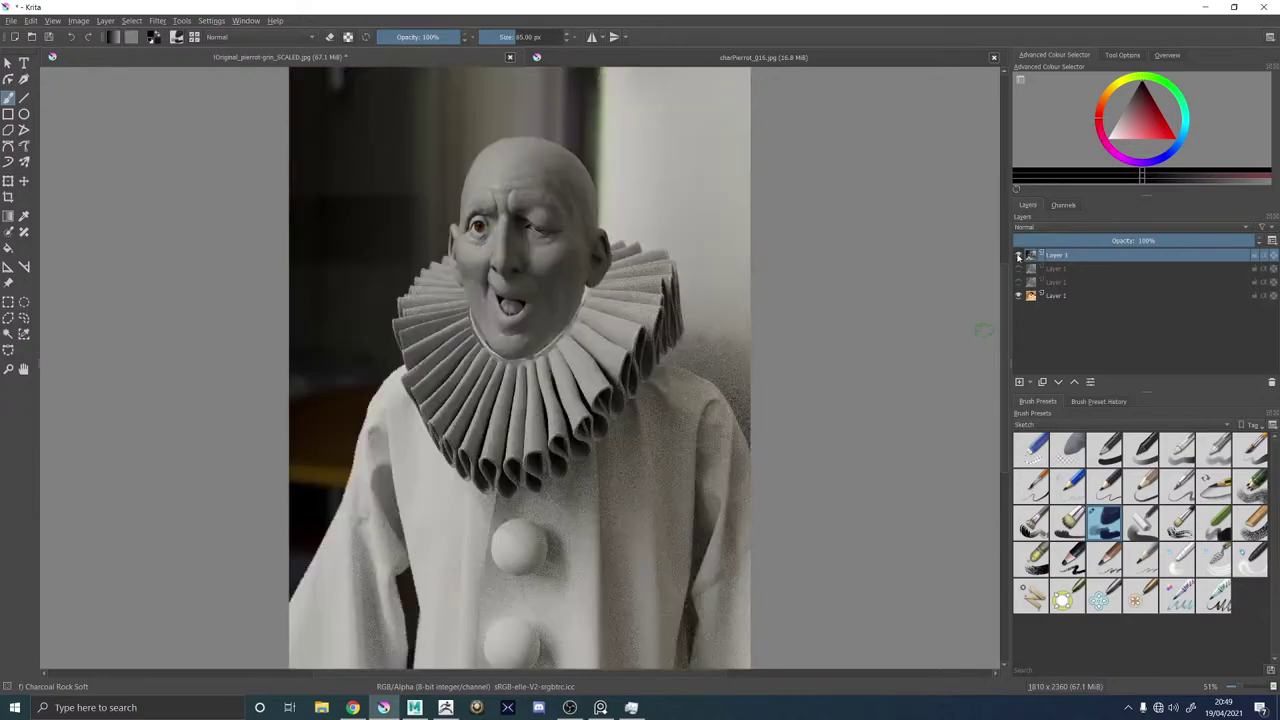
click(1019, 256)
click(1019, 256)
click(1019, 256)
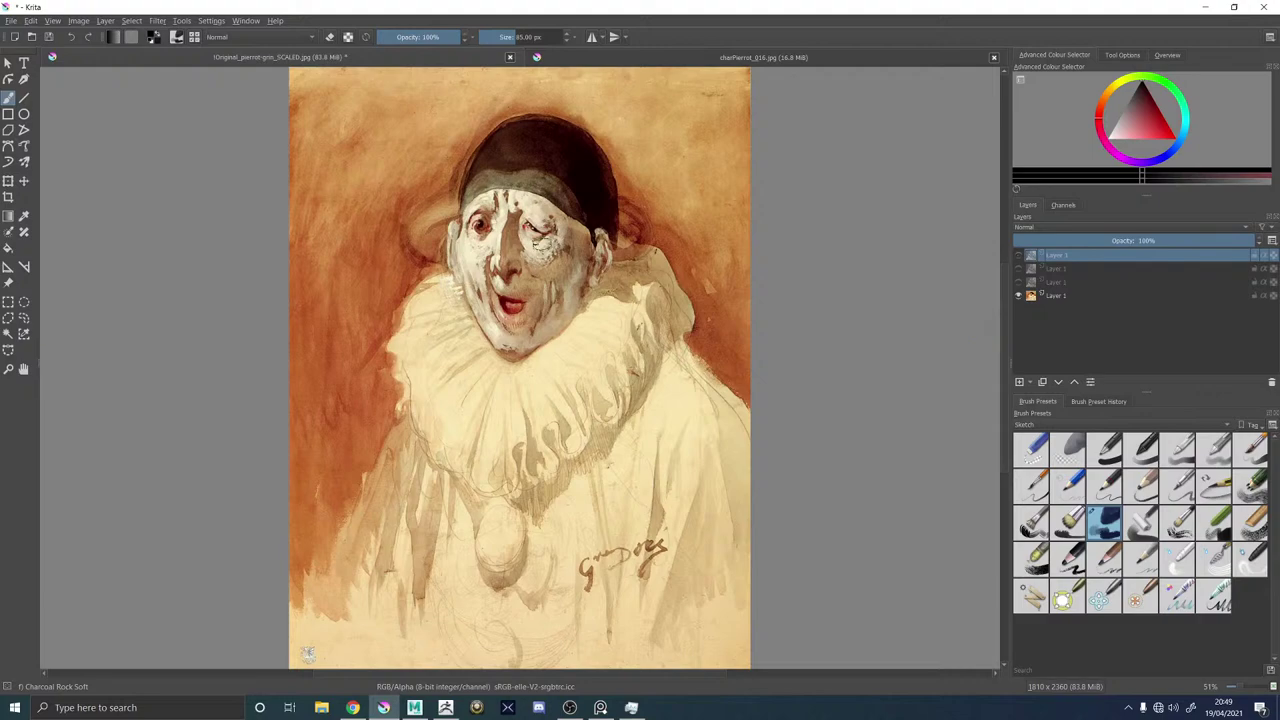
Compare the eyes, nose and mouth of the render and the painting close up by toggling the render layer.
scroll(525, 220, up, 5)
scroll(525, 220, up, 1)
scroll(500, 250, down, 1)
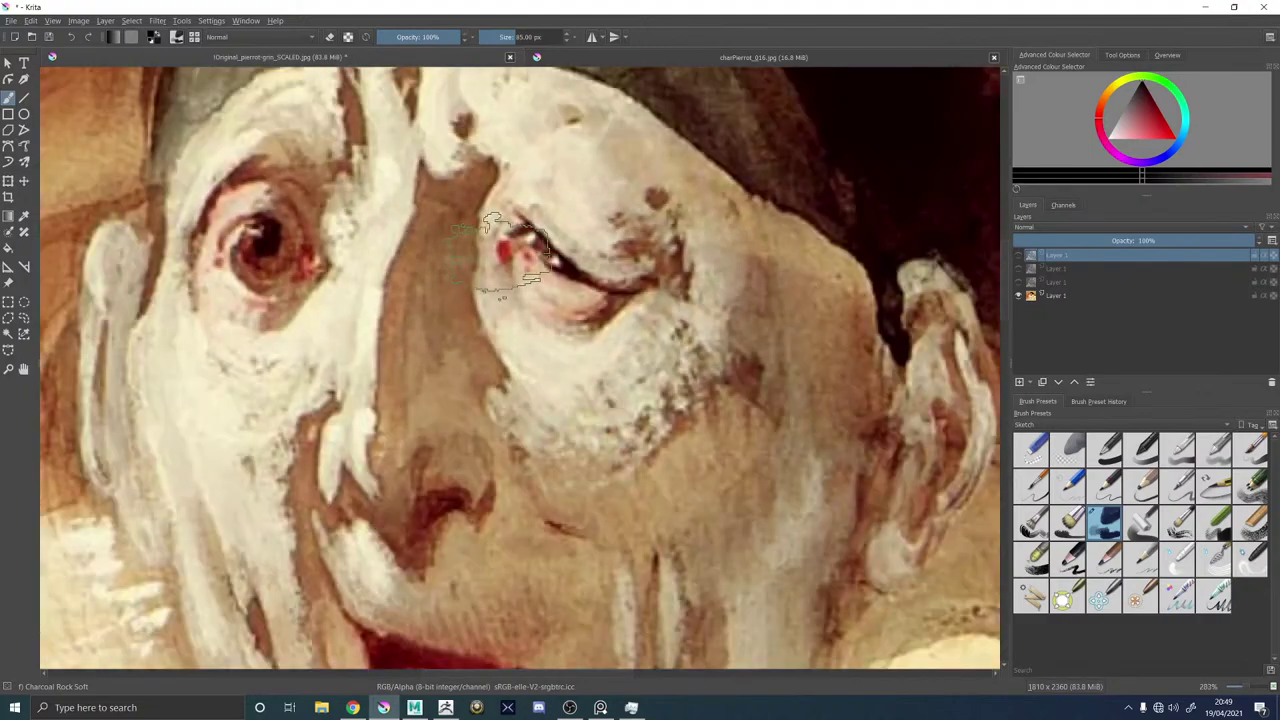
click(1019, 256)
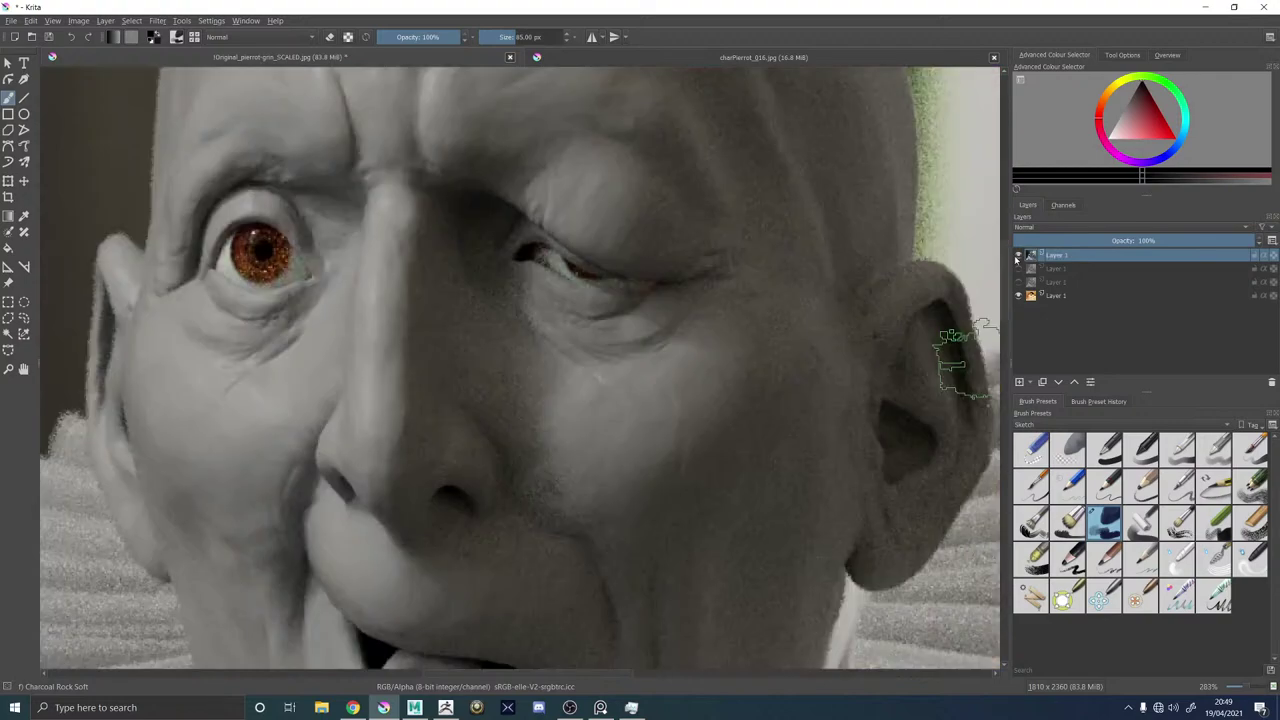
click(1018, 257)
click(1018, 257)
click(1018, 257)
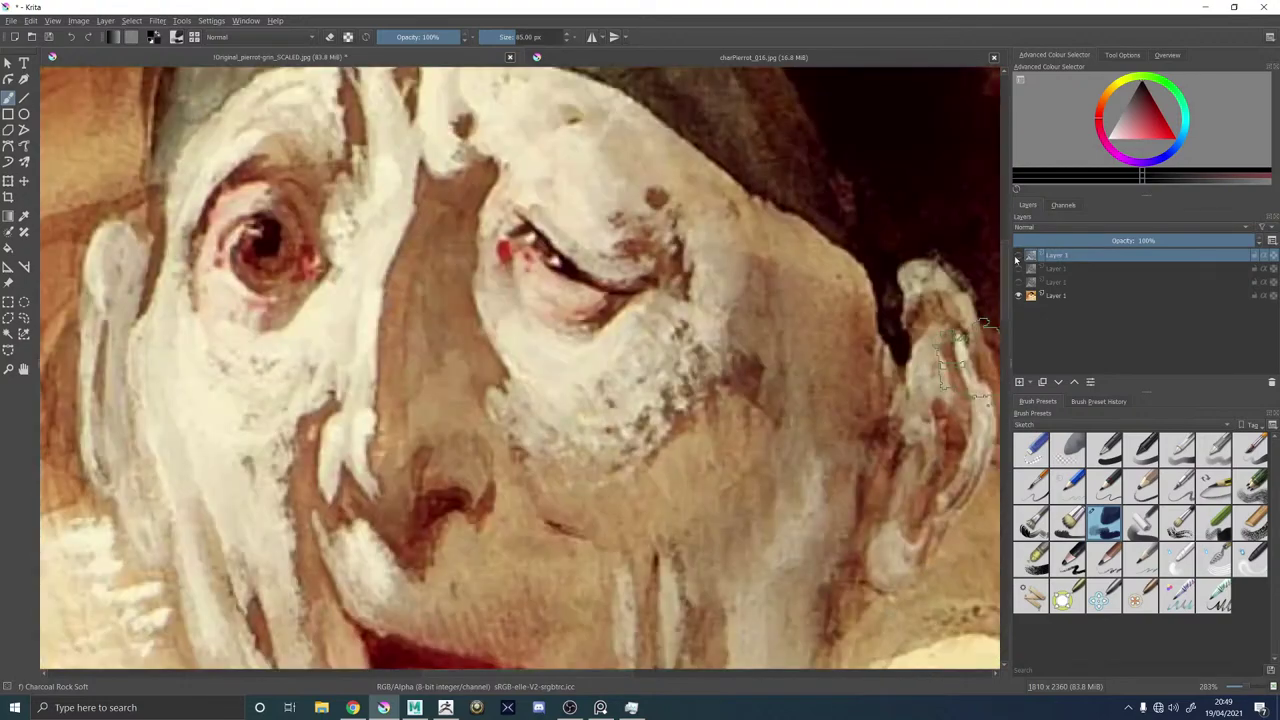
click(1018, 257)
click(1018, 257)
key(1)
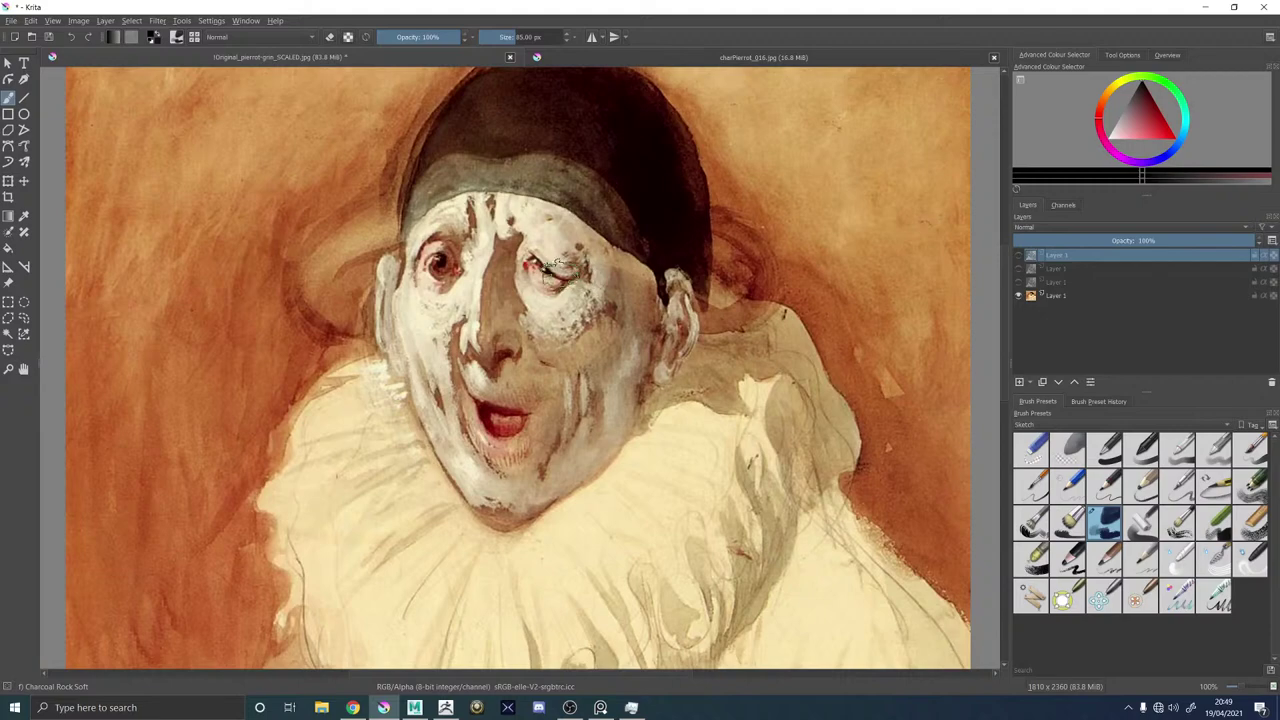
scroll(559, 271, down, 1)
scroll(559, 271, up, 3)
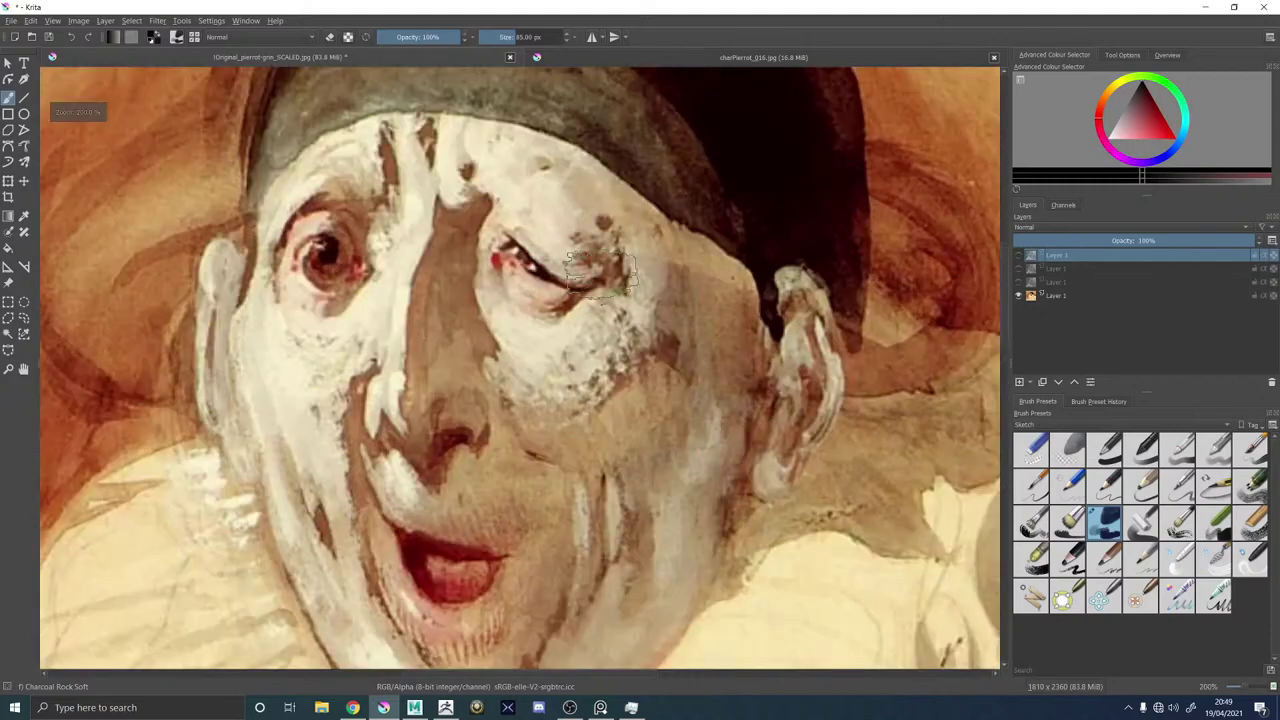
click(1019, 257)
click(1019, 257)
click(1019, 257)
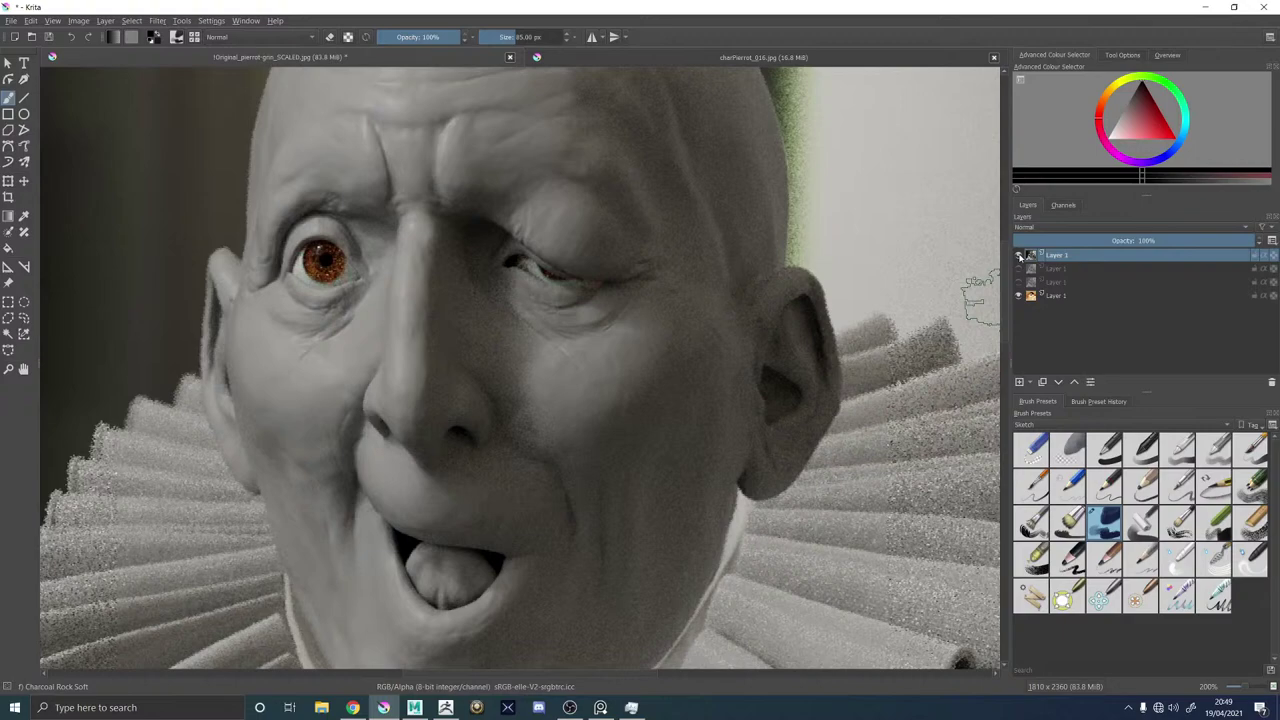
click(1019, 257)
click(1019, 257)
click(1019, 257)
scroll(705, 250, down, 1)
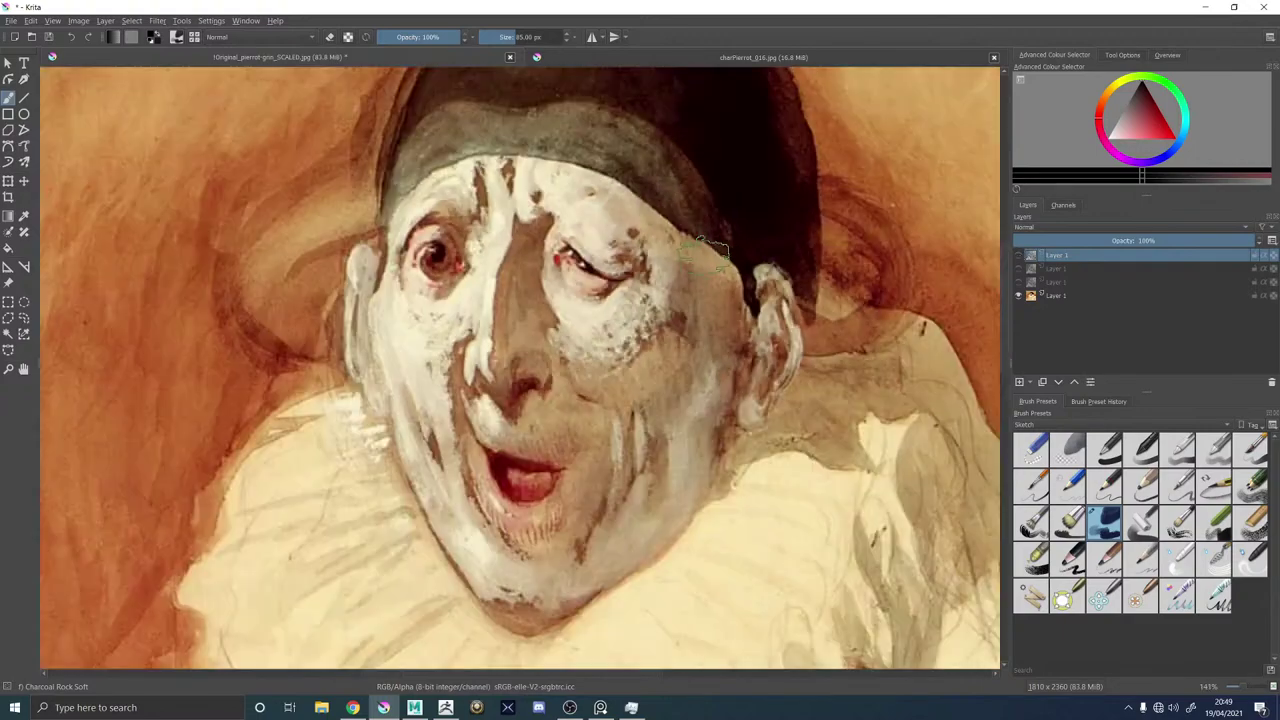
scroll(705, 250, down, 3)
scroll(705, 250, up, 3)
Compare the whole face and ruff at 100% zoom by alternating between the render layer and the painting.
click(1019, 257)
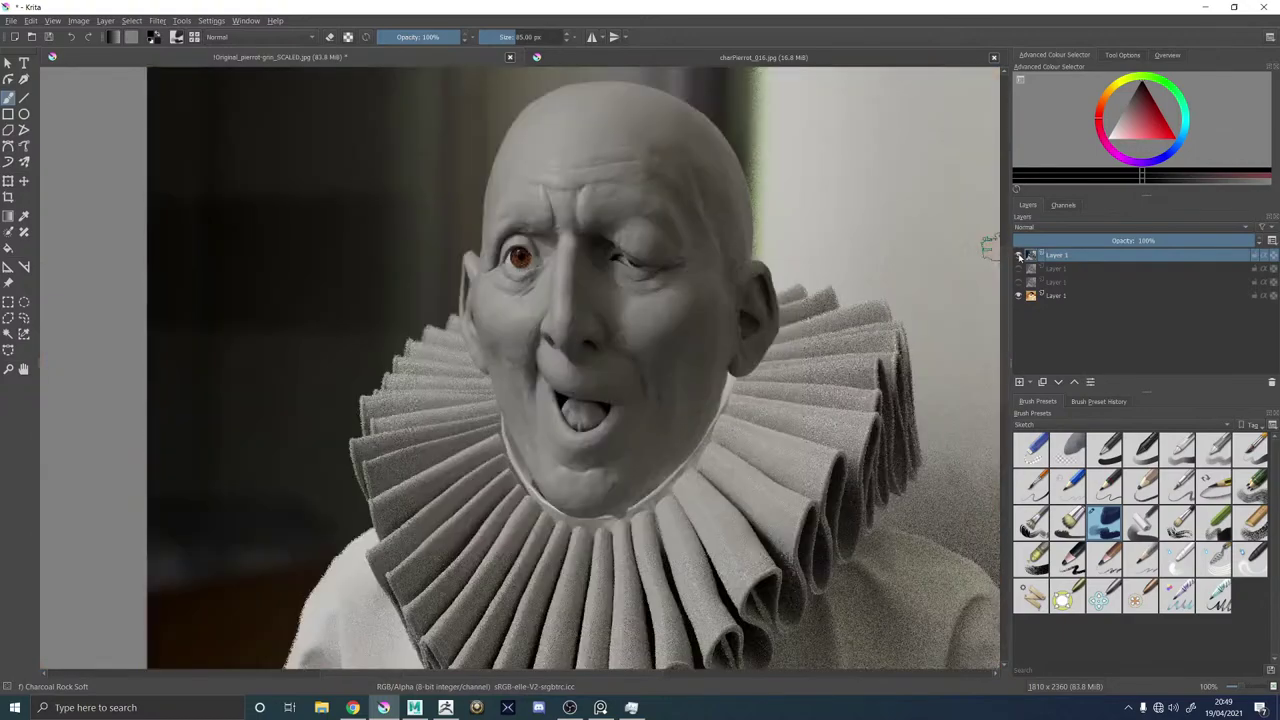
click(1019, 257)
click(1019, 257)
click(1019, 257)
click(1019, 257)
click(1019, 257)
click(1019, 257)
click(1018, 258)
click(1018, 258)
click(1019, 257)
click(1019, 257)
click(1019, 257)
click(1019, 257)
click(1019, 257)
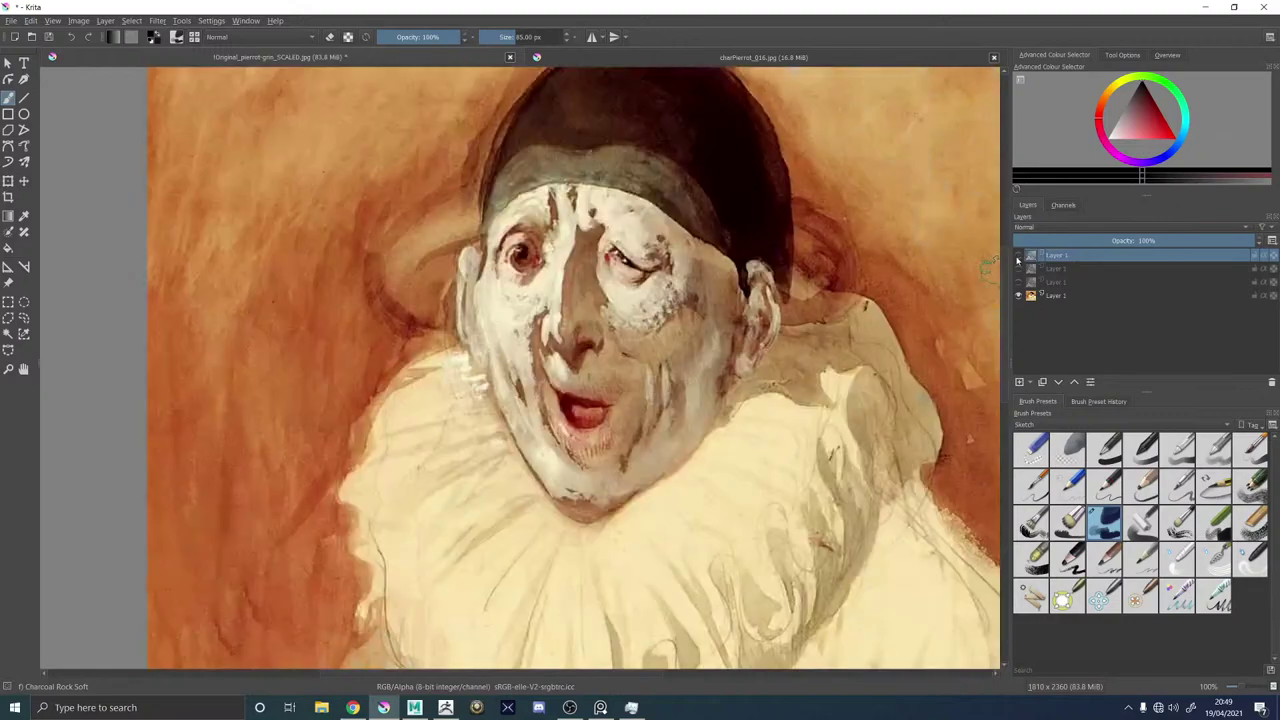
click(1019, 257)
click(1019, 257)
click(1019, 257)
click(1019, 257)
click(1019, 257)
click(1019, 257)
click(1019, 257)
click(1019, 257)
click(1019, 257)
click(1019, 257)
click(1019, 257)
click(1019, 257)
click(1019, 257)
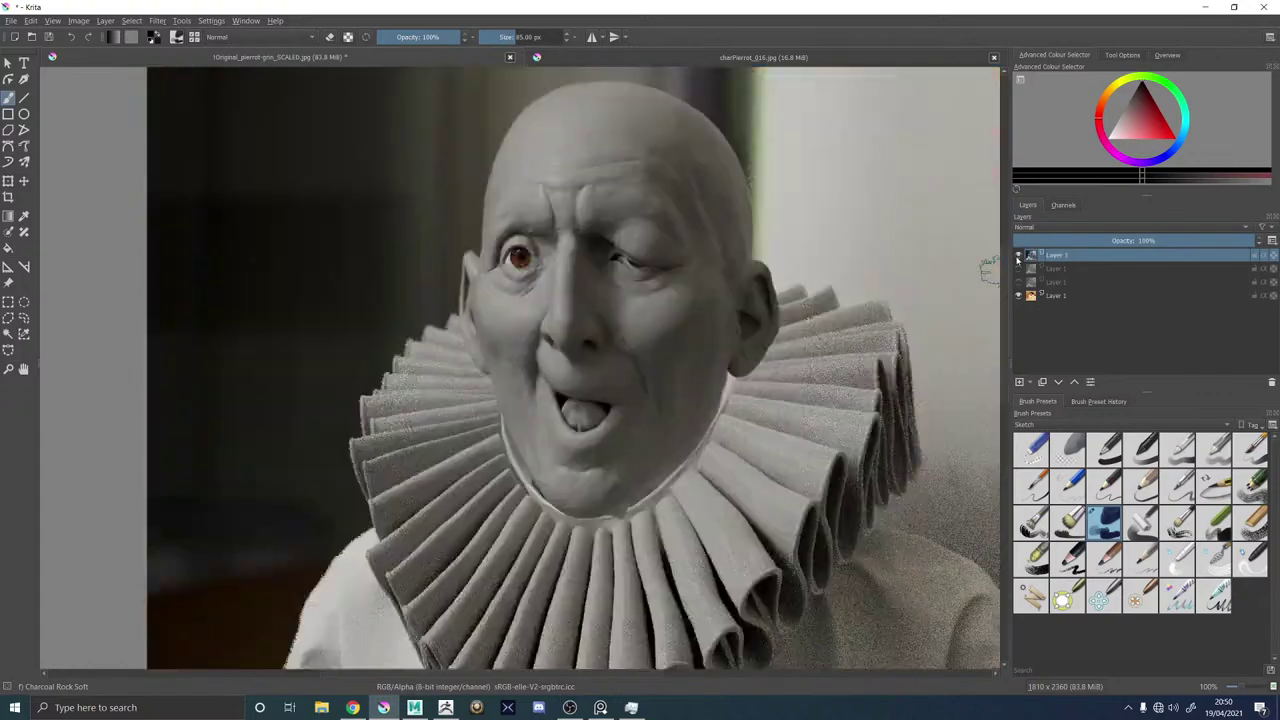
click(1019, 257)
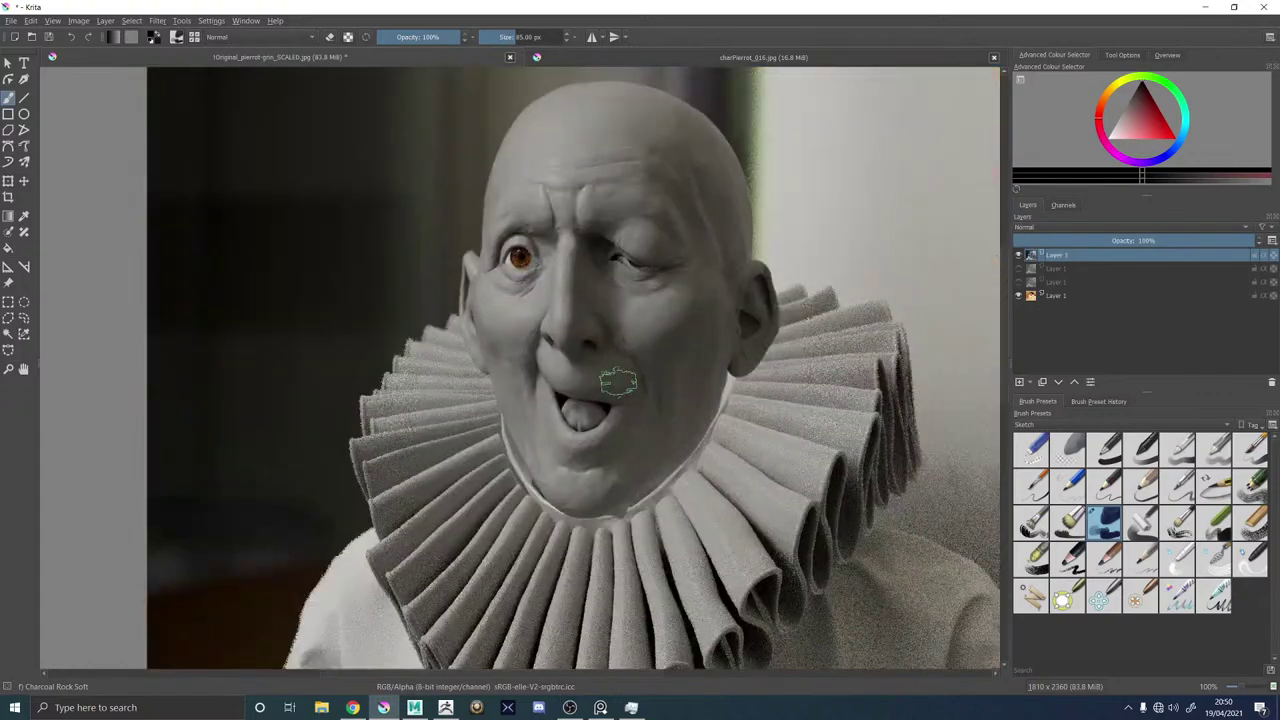
click(1019, 257)
click(1019, 257)
click(1019, 257)
click(1019, 257)
click(1019, 257)
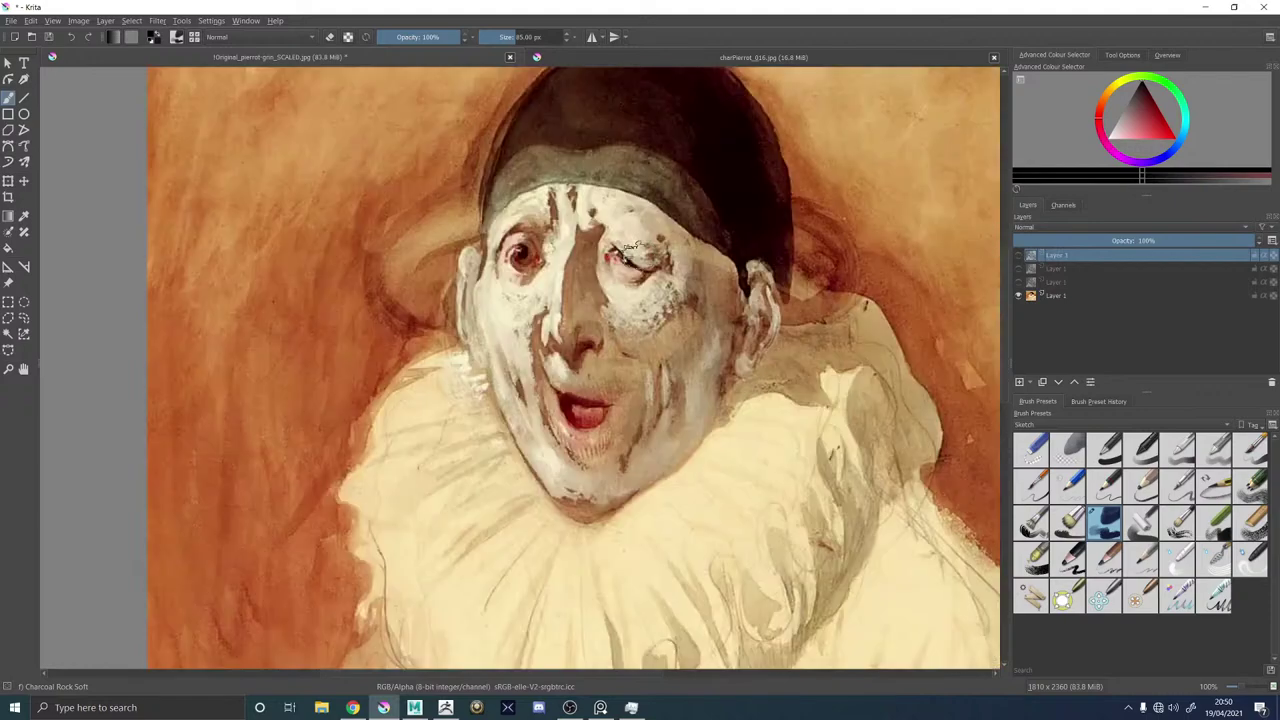
click(1020, 257)
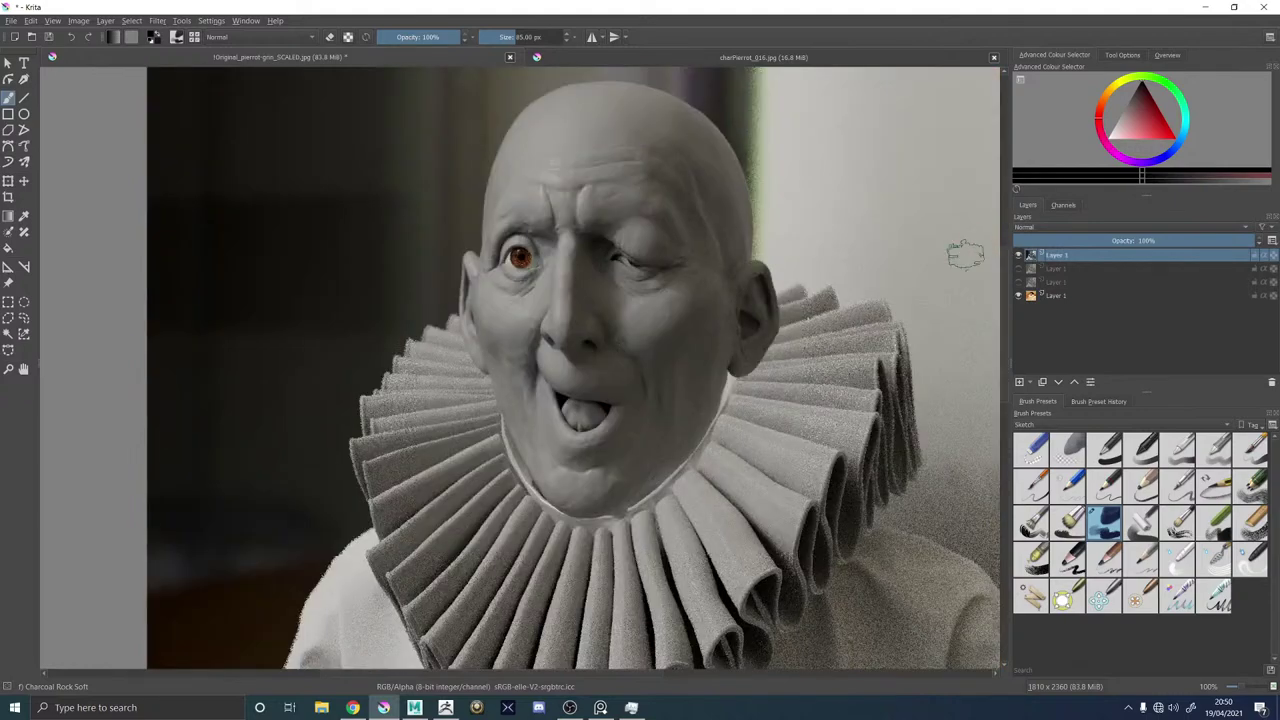
Switch to ZBrush and choose the Move brush with a draw size of about 46 for work around the nose bridge.
click(446, 708)
mouse_move(725, 407)
mouse_down()
mouse_move(754, 369)
mouse_move(746, 337)
mouse_move(757, 408)
mouse_move(838, 318)
mouse_move(875, 308)
mouse_up()
key(b)
key(m)
key(v)
key(space)
mouse_move(579, 277)
mouse_down()
mouse_move(593, 277)
mouse_move(574, 261)
mouse_up()
mouse_move(708, 280)
mouse_down()
mouse_move(601, 319)
mouse_move(643, 319)
mouse_move(603, 318)
mouse_up()
key(space)
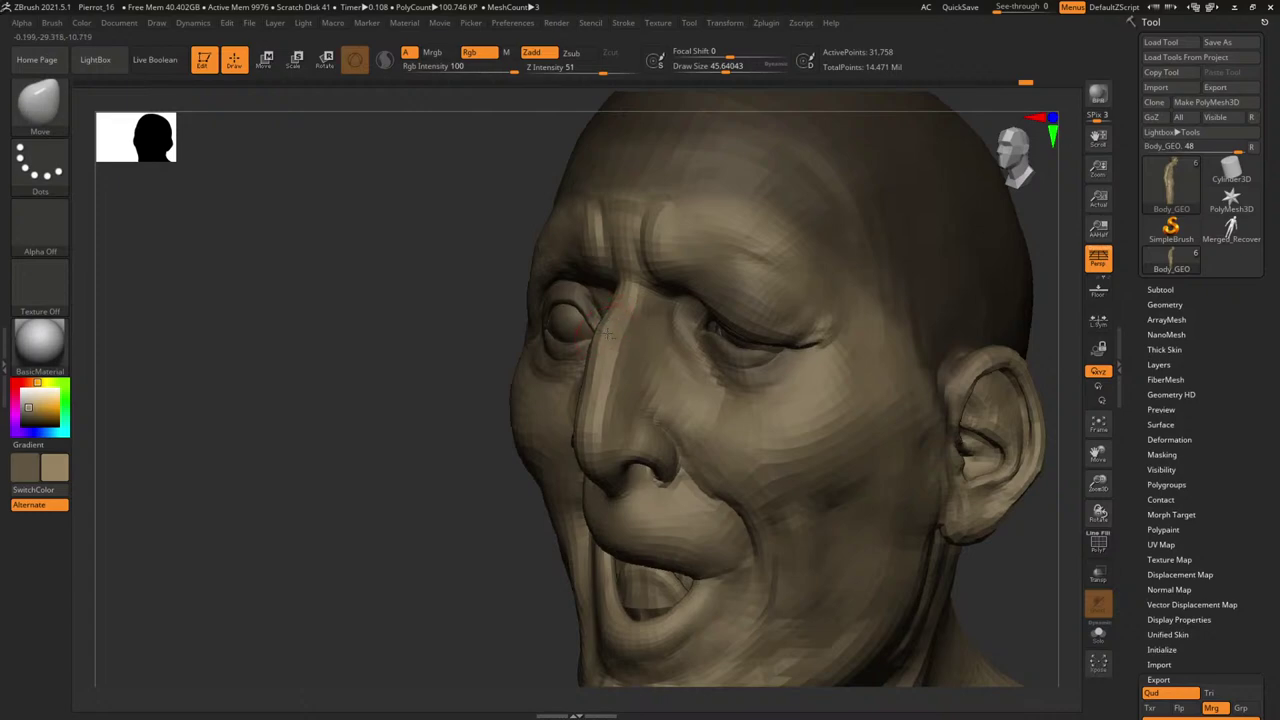
Examine the nose and brow in profile and from the front at the higher subdivision levels of the body mesh.
drag(434, 360, 698, 323)
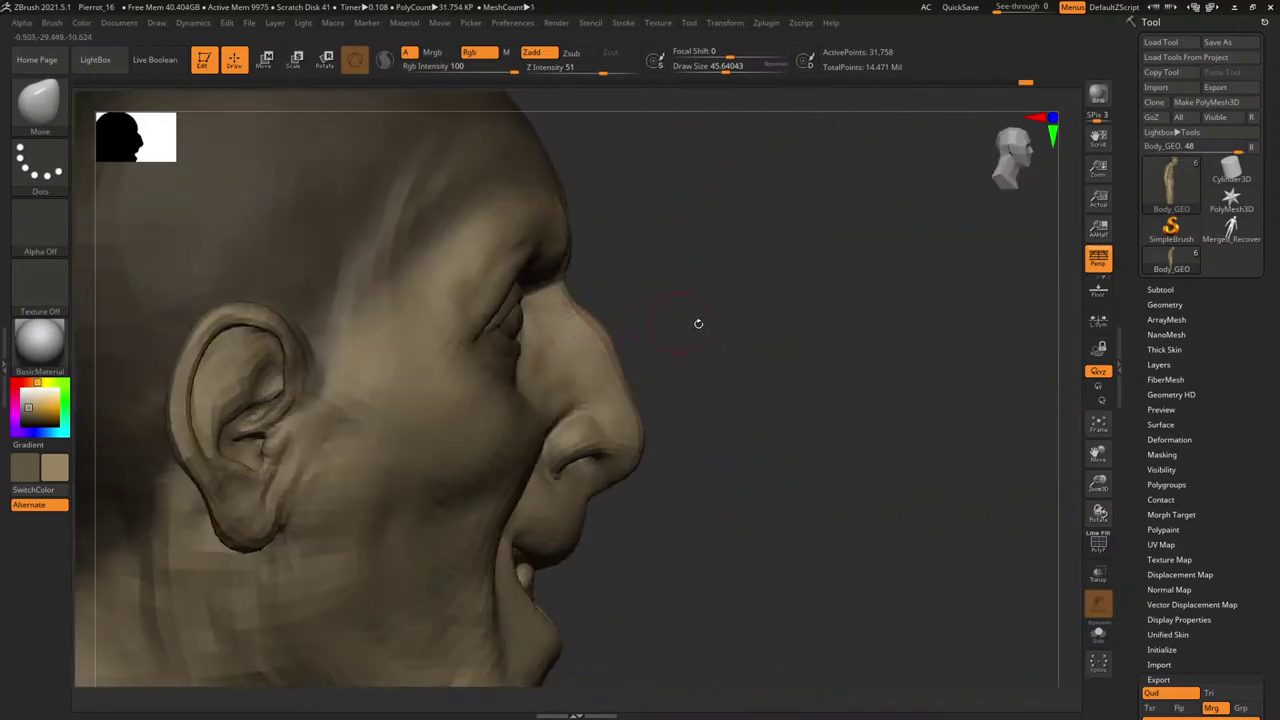
drag(1030, 375, 959, 411)
key(d)
key(d)
key(d)
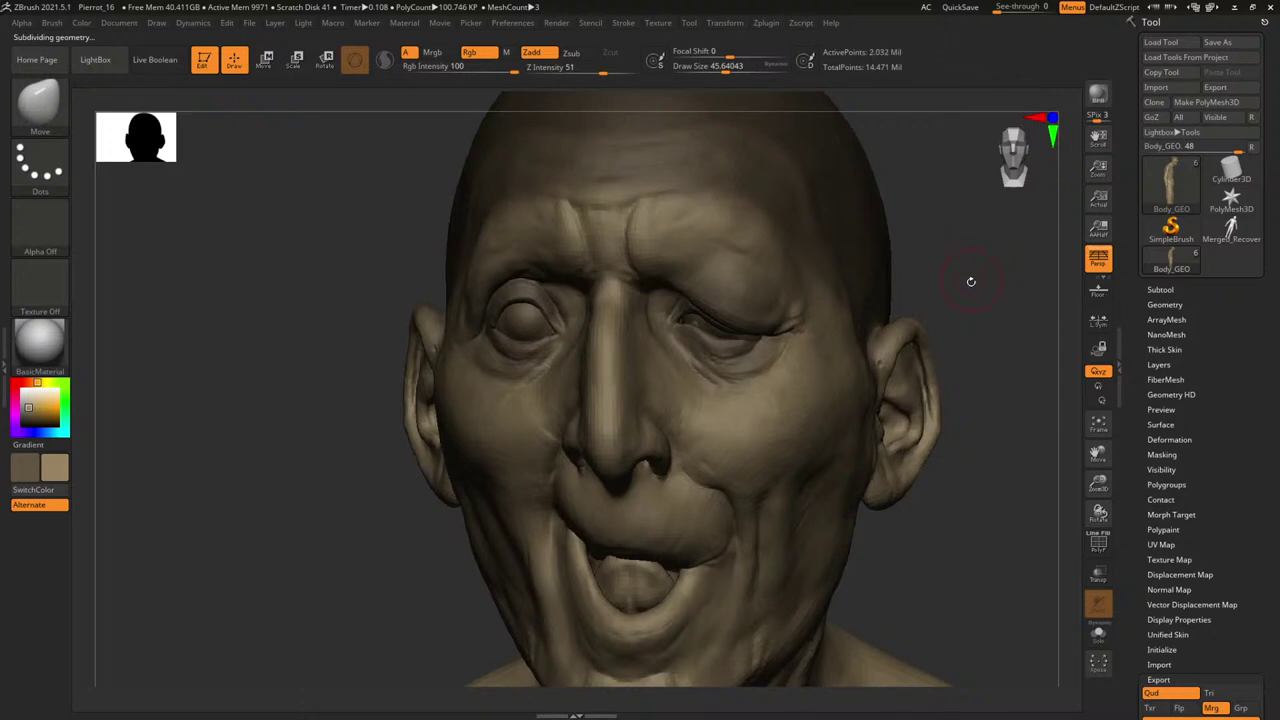
key(d)
drag(971, 282, 763, 297)
drag(945, 300, 997, 380)
drag(400, 458, 634, 414)
mouse_move(873, 323)
mouse_down()
mouse_move(946, 397)
mouse_move(908, 353)
mouse_move(974, 326)
mouse_up()
Step through the body mesh's subdivision levels to compare the nose profile in coarse and fine geometry.
key(shift+d)
key(shift+d)
key(shift+d)
key(shift+d)
key(d)
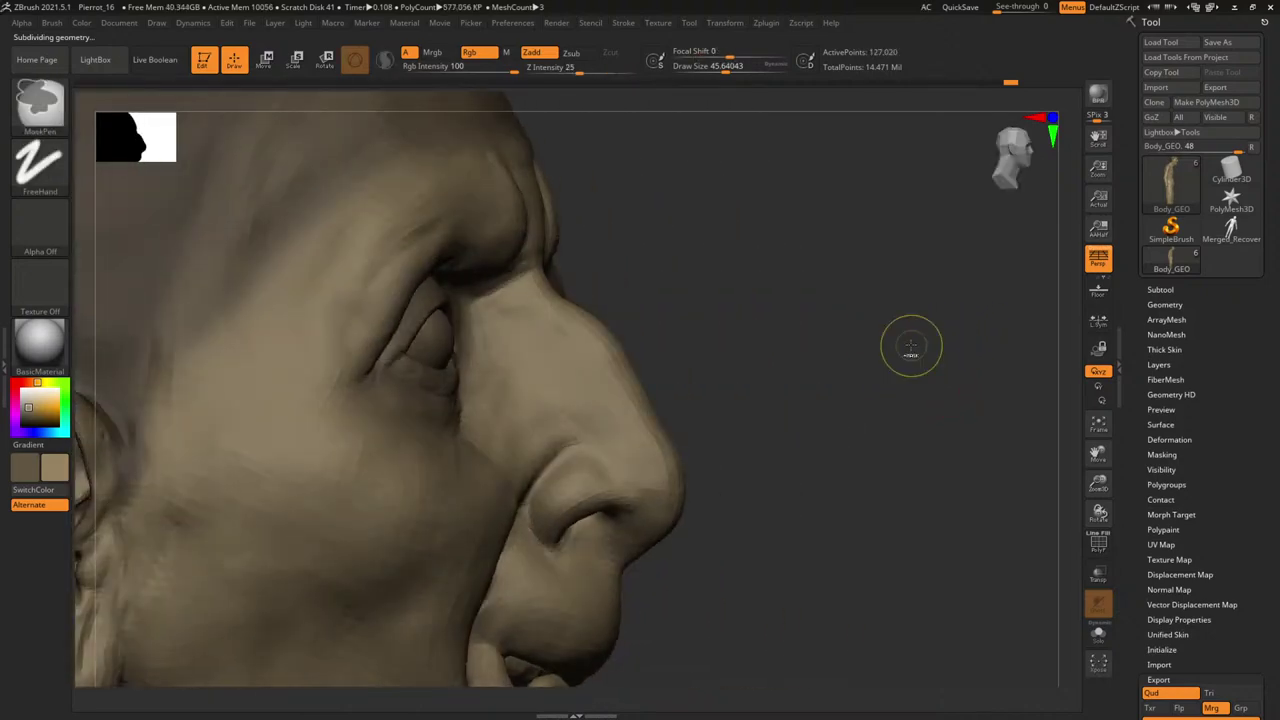
key(d)
key(d)
key(shift+d)
key(shift+d)
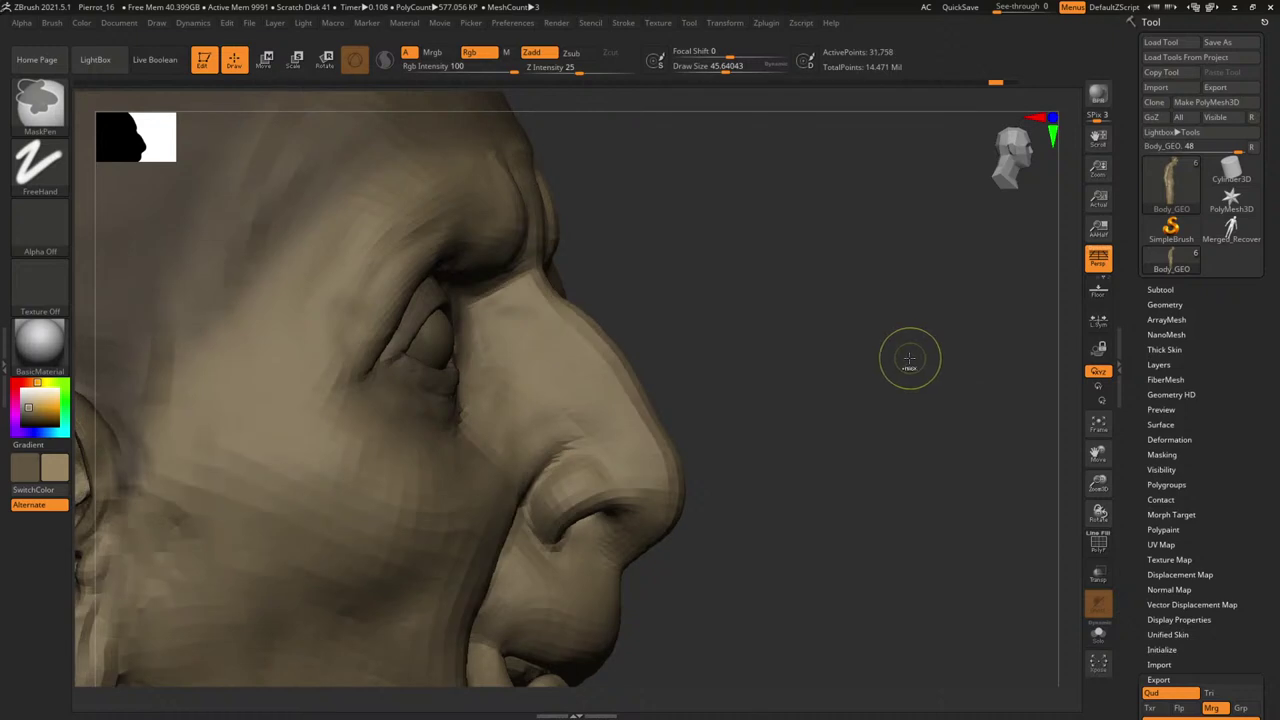
Nudge the junction of the brow and nose bridge in profile with the Move brush at a draw size of about 128.
drag(908, 360, 808, 336)
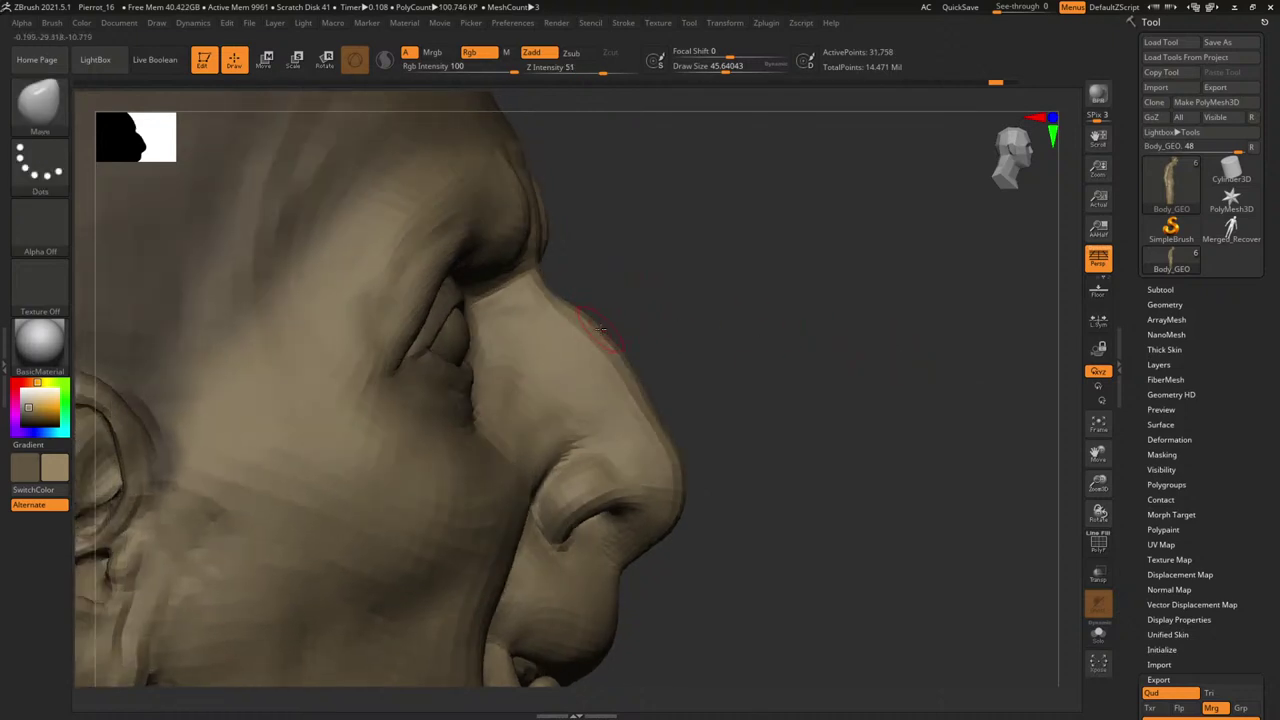
key(space)
drag(530, 273, 538, 256)
key(space)
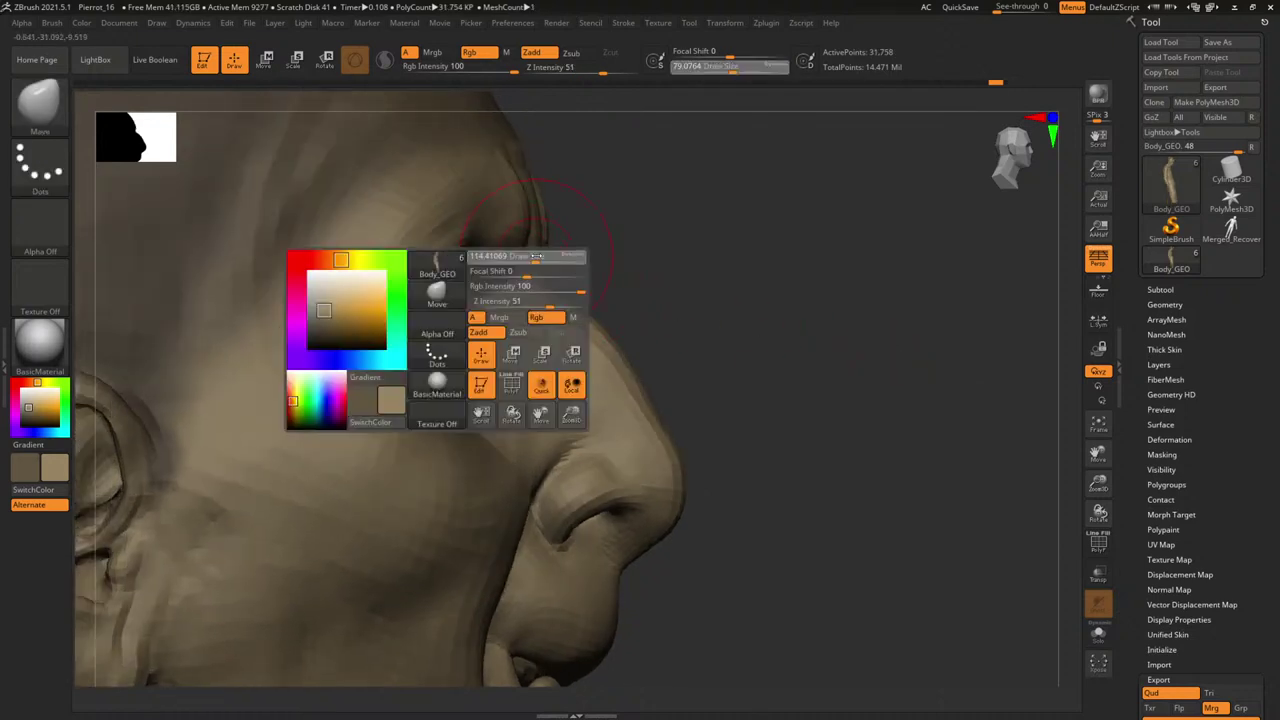
drag(818, 308, 857, 317)
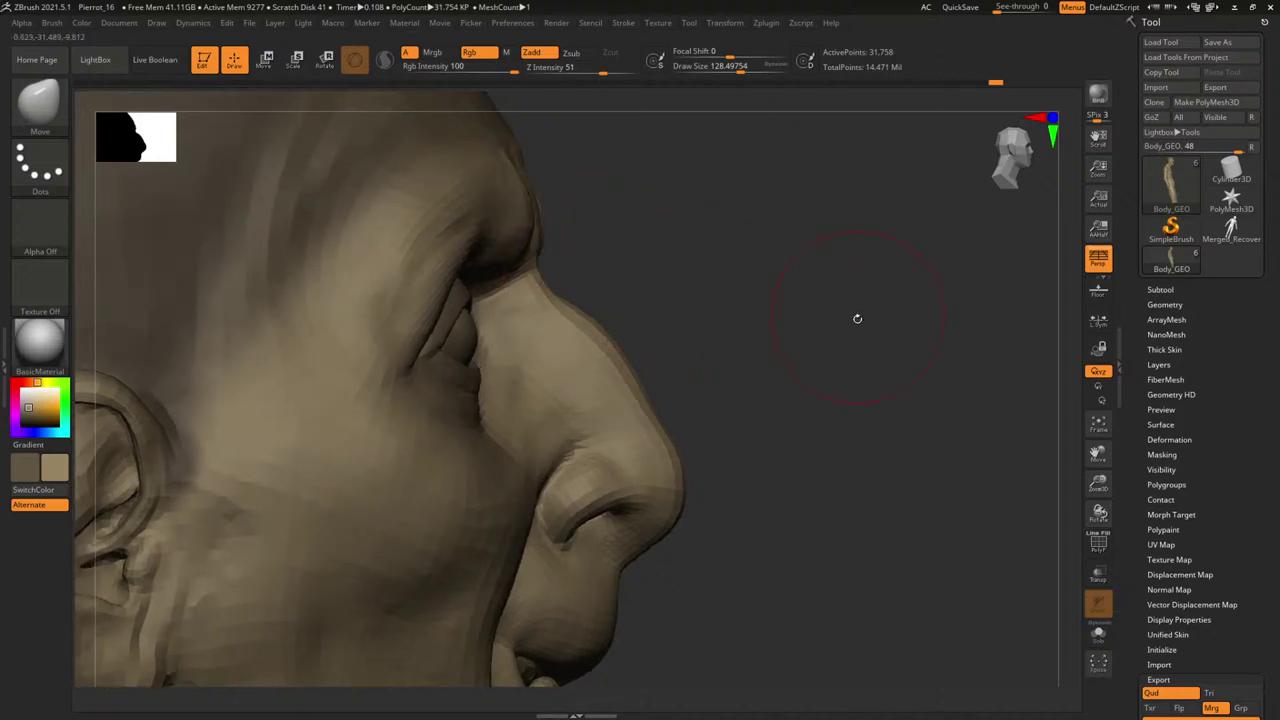
Check the face at higher subdivision levels, then adjust the winking eye's inner corner with the Move brush at a draw size of about 119.
key(d)
key(d)
mouse_move(903, 406)
alt+mouse_down()
mouse_move(749, 331)
mouse_move(600, 305)
mouse_move(754, 280)
mouse_move(951, 323)
mouse_move(930, 318)
alt+mouse_up()
key(space)
key(shift+d)
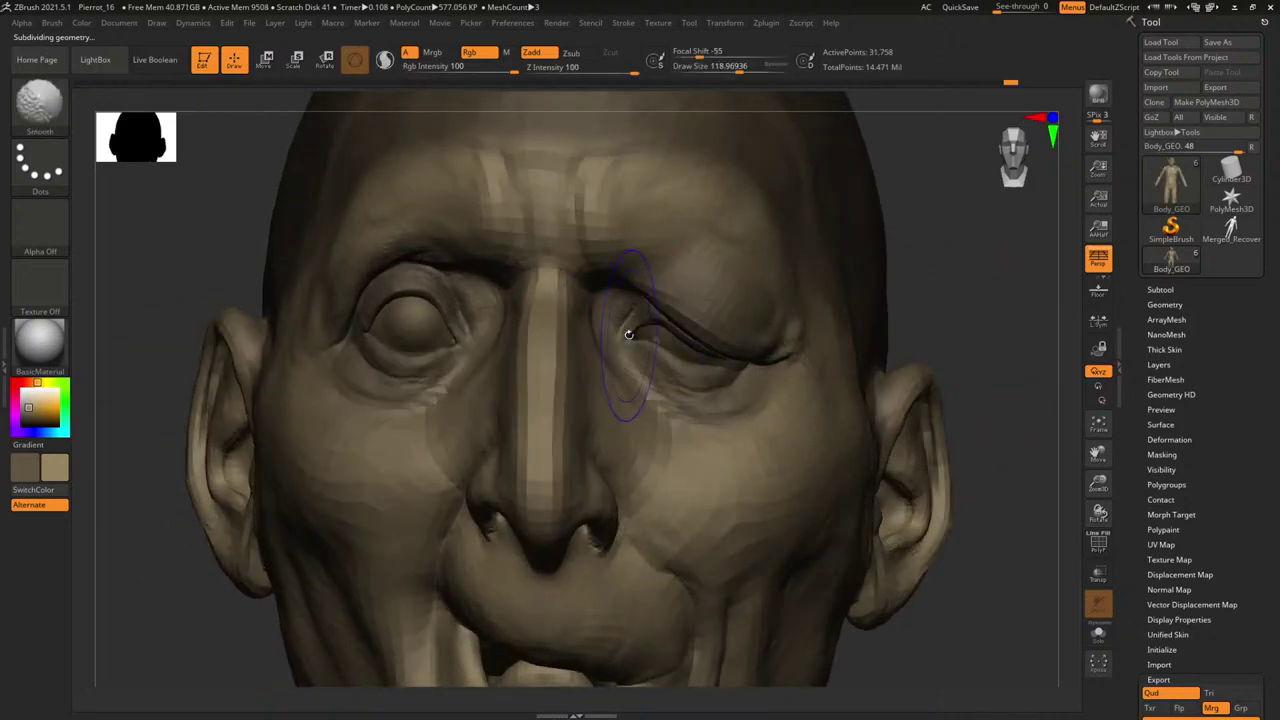
drag(630, 334, 628, 328)
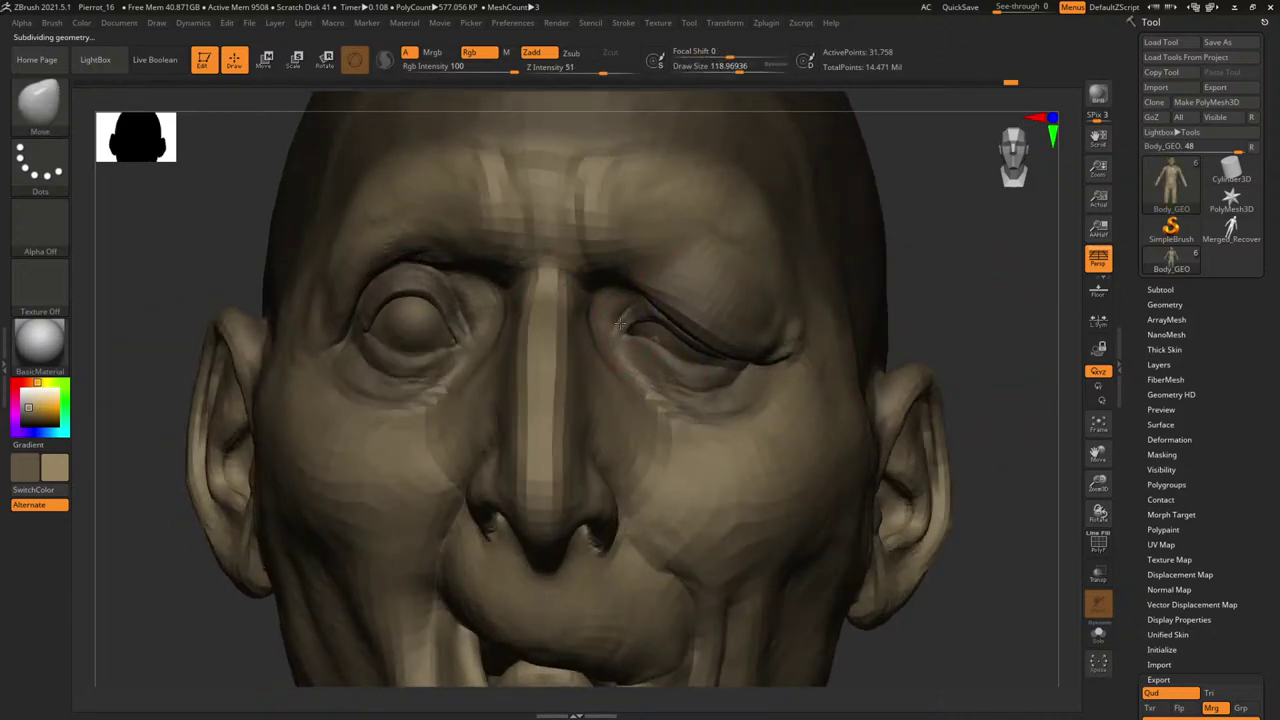
Shift the outer half of the winking eye's lids with the Move brush at a draw size of about 242.
drag(906, 304, 840, 318)
key(space)
drag(717, 355, 738, 349)
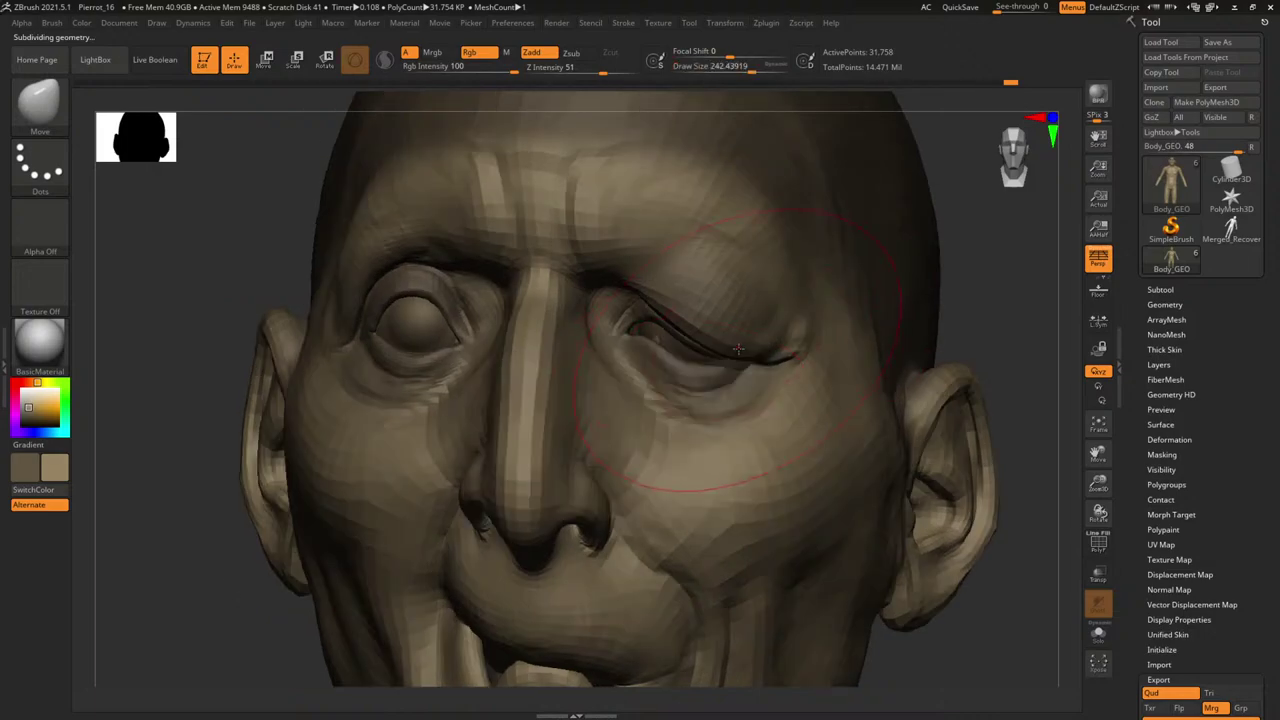
Switch to Krita and compare the face by alternating between the render layer and the painting.
click(1233, 8)
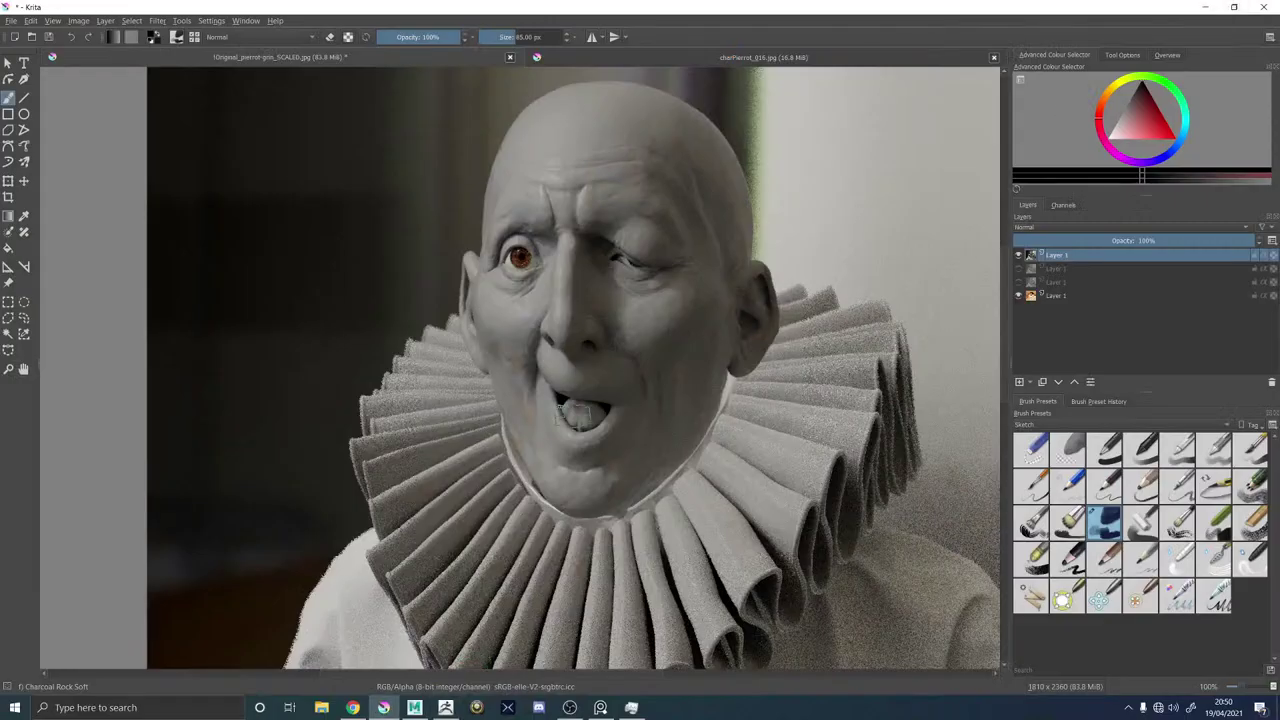
click(1019, 256)
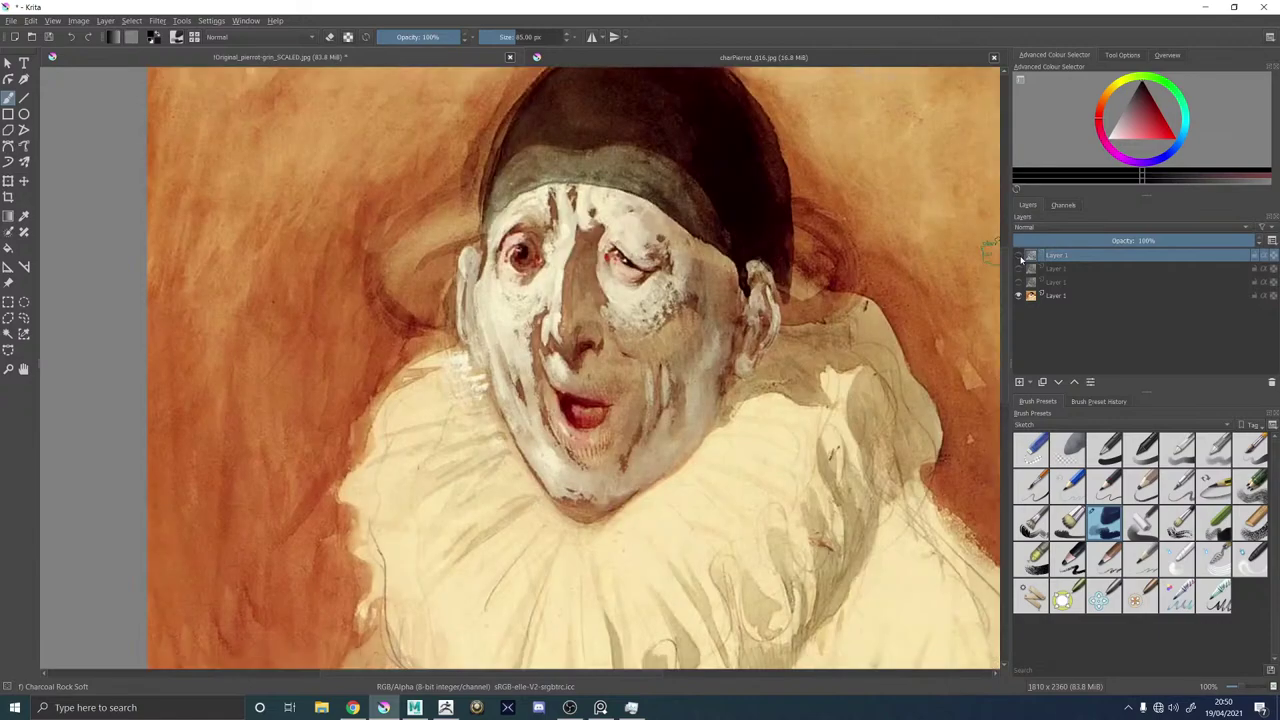
click(1019, 256)
click(1019, 256)
click(1019, 256)
click(1019, 256)
click(1019, 256)
click(1019, 256)
click(1019, 256)
click(1019, 256)
Switch back to ZBrush and reposition the winking eye's outer lid area with the Move brush at a draw size of about 322.
click(442, 708)
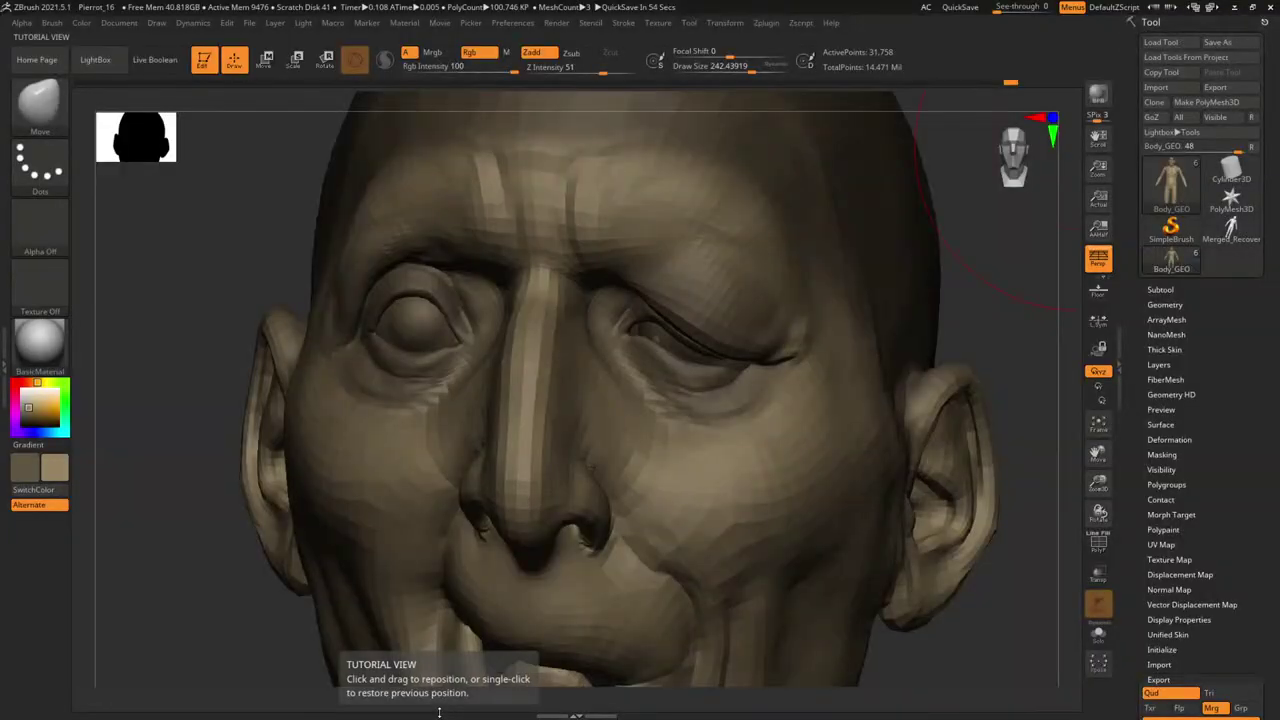
drag(1031, 226, 988, 230)
key(space)
drag(585, 444, 616, 448)
key(space)
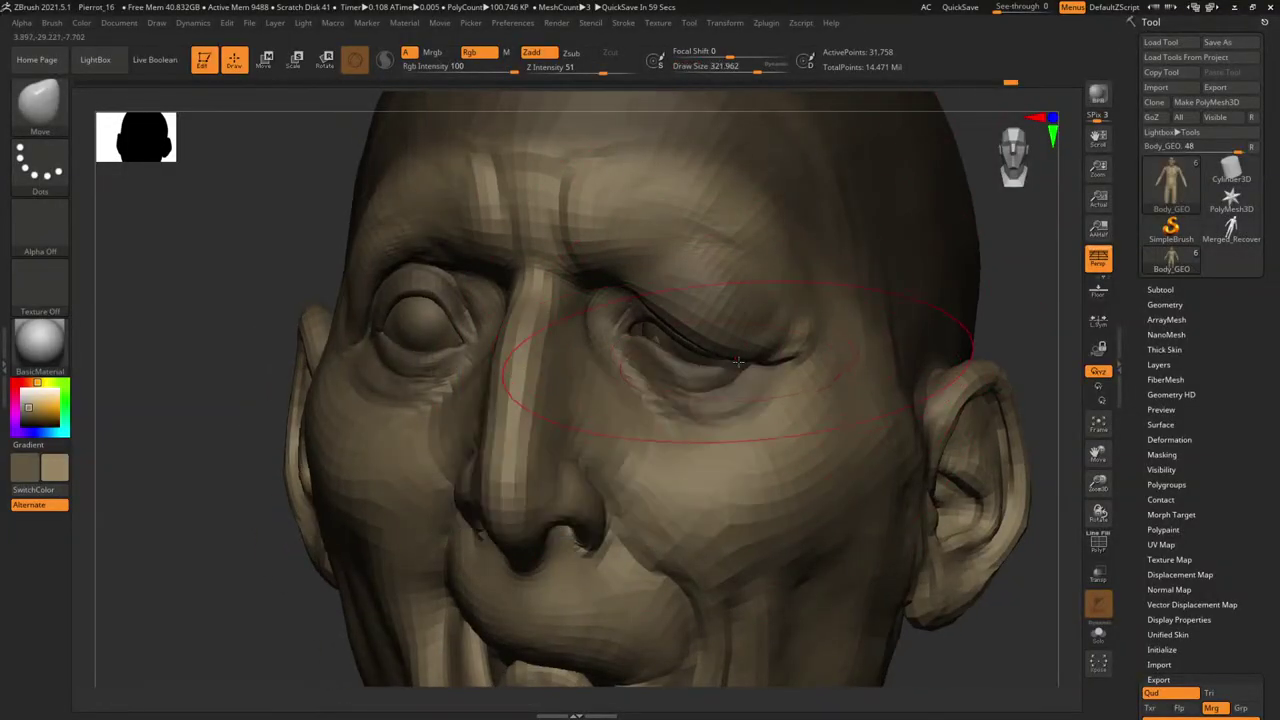
drag(745, 361, 736, 361)
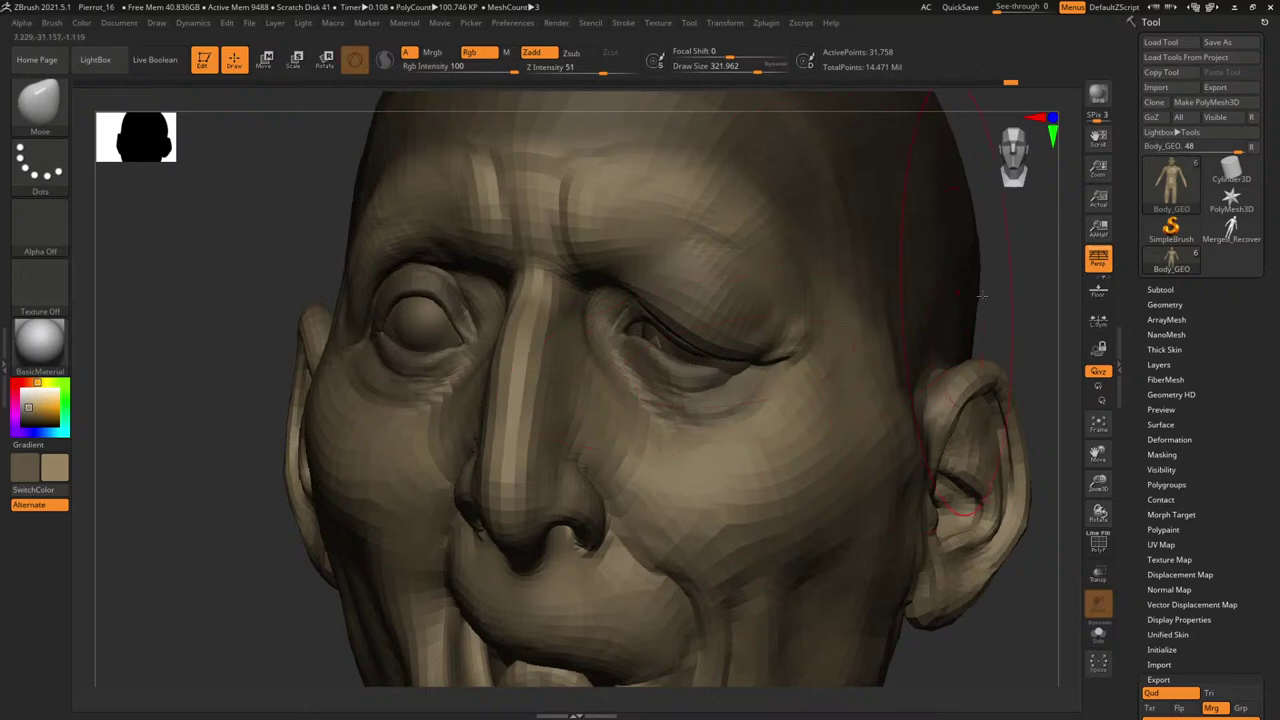
Refine the winking eye's inner corner from several angles using the Move brush, with draw sizes of about 155 and 124.
drag(986, 294, 1040, 297)
key(space)
drag(634, 326, 621, 328)
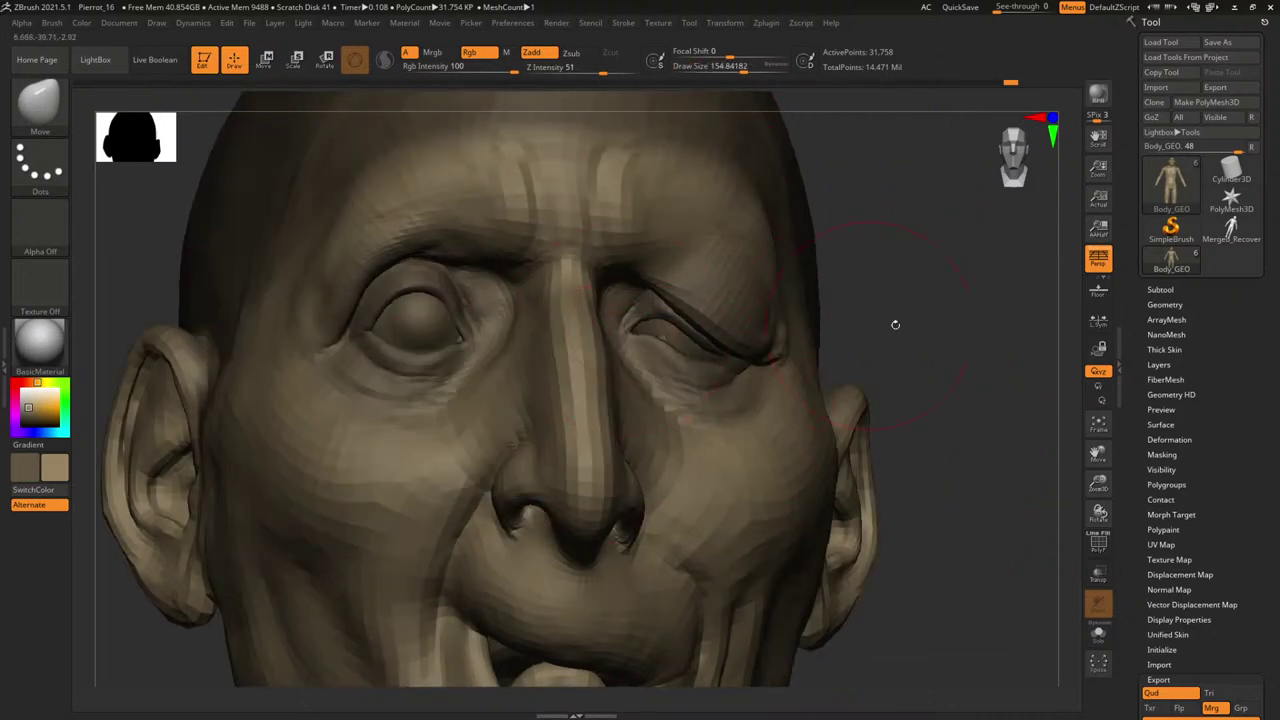
drag(895, 326, 778, 309)
key(space)
drag(957, 321, 908, 315)
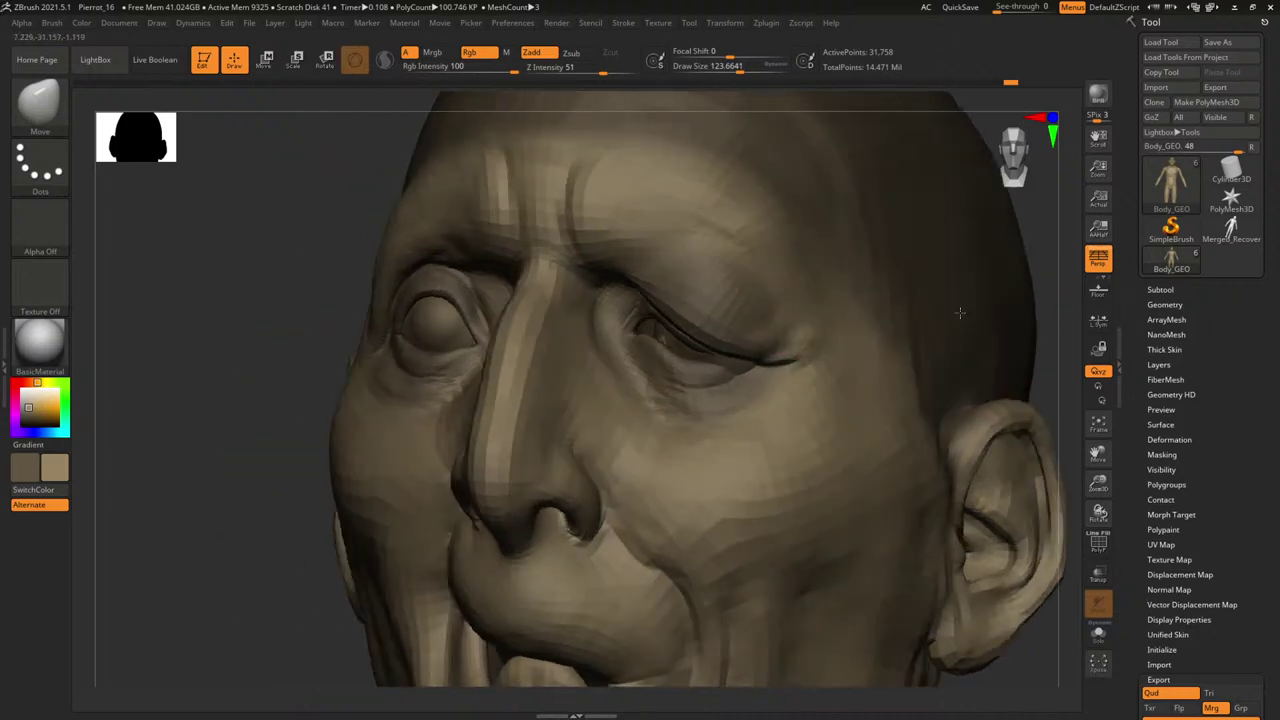
Build up the outer fold above the winking eye with the ClayBuildup brush at Z Intensity 8 and a draw size of about 58.
key(b)
key(c)
key(b)
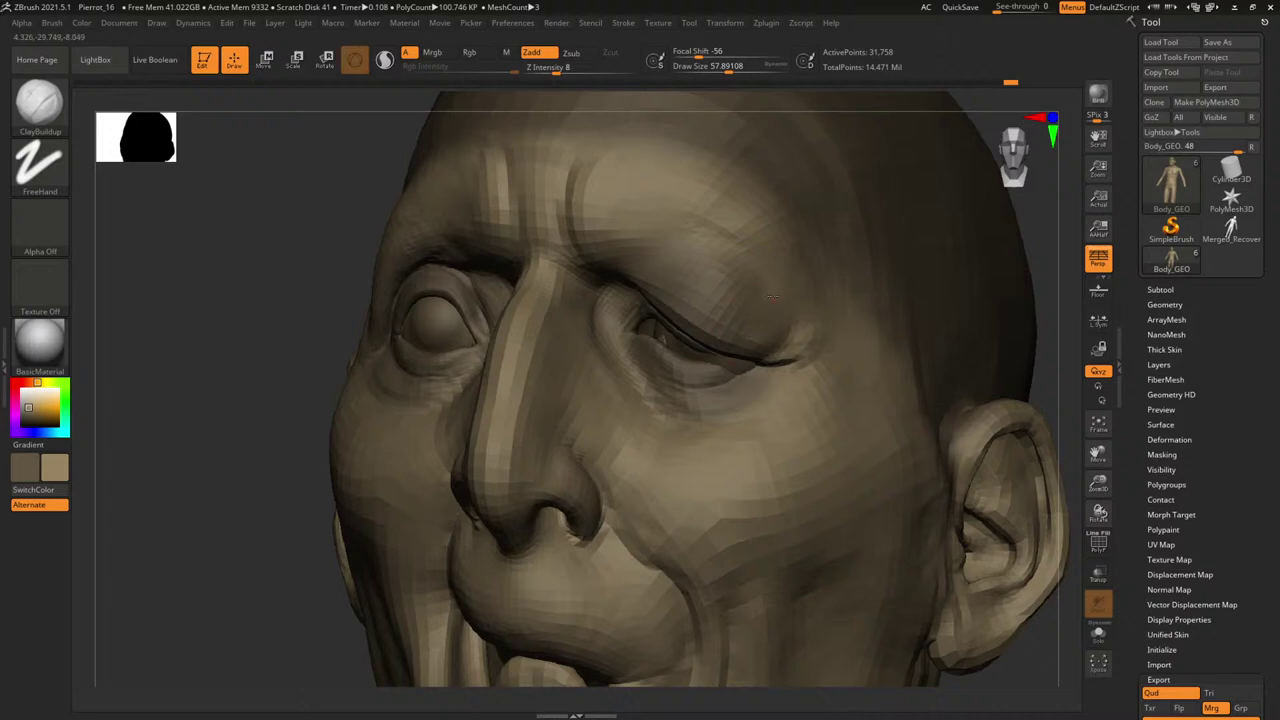
drag(772, 296, 741, 318)
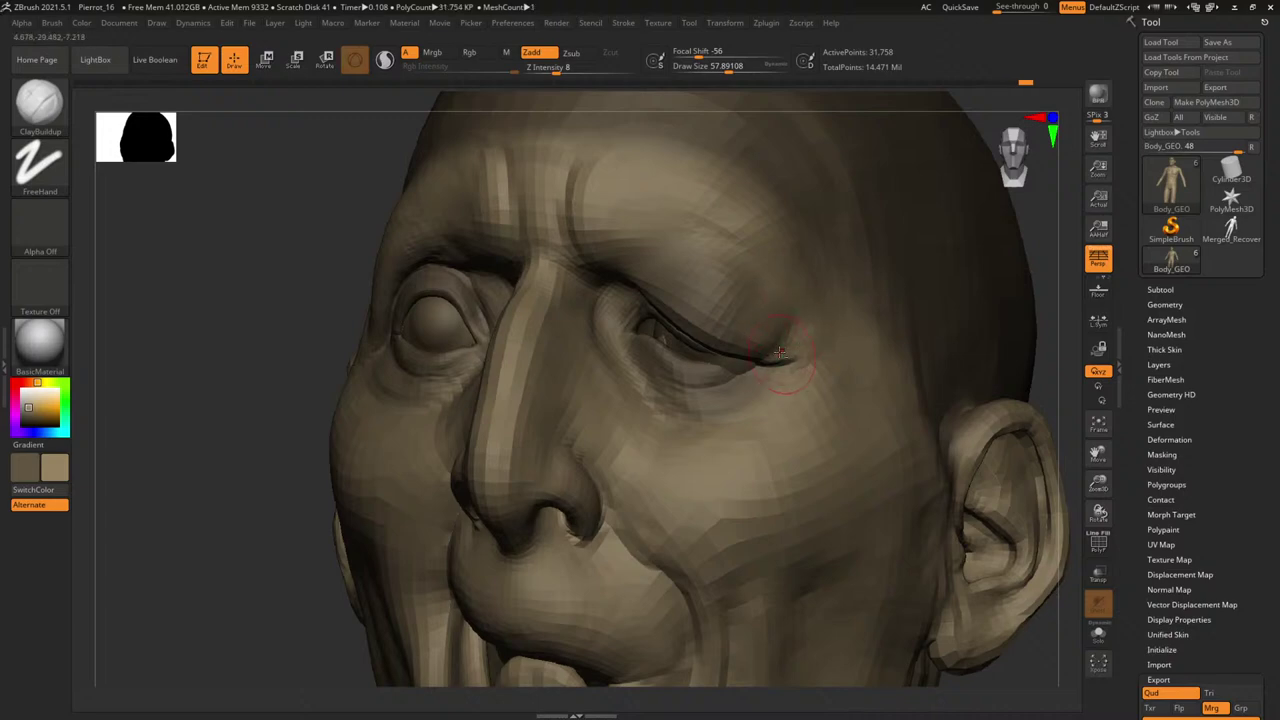
Raise the body mesh to its highest subdivision level and examine the winking eye and the head from both sides.
mouse_move(1051, 314)
mouse_down()
mouse_move(1078, 306)
mouse_move(1040, 240)
mouse_move(908, 303)
mouse_move(950, 303)
mouse_up()
key(d)
key(d)
key(d)
key(d)
ctrl+right_drag(950, 302, 948, 404)
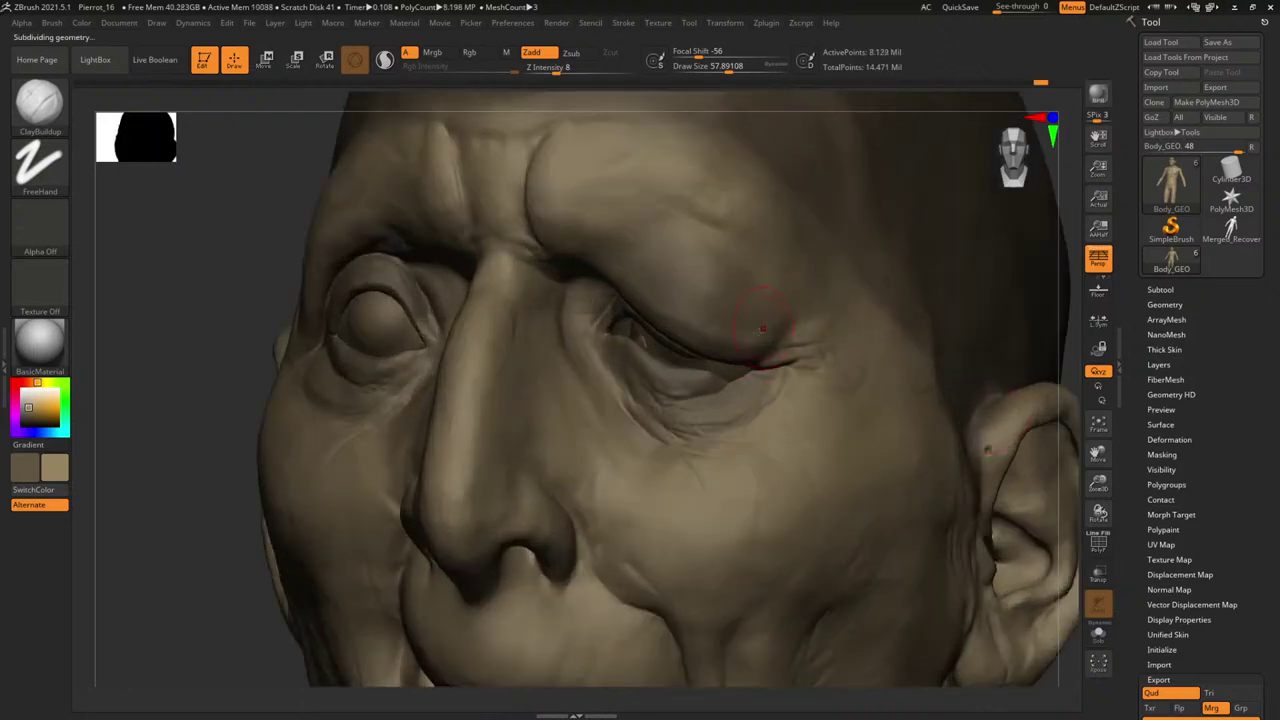
drag(1072, 358, 1098, 364)
alt+drag(1000, 354, 986, 281)
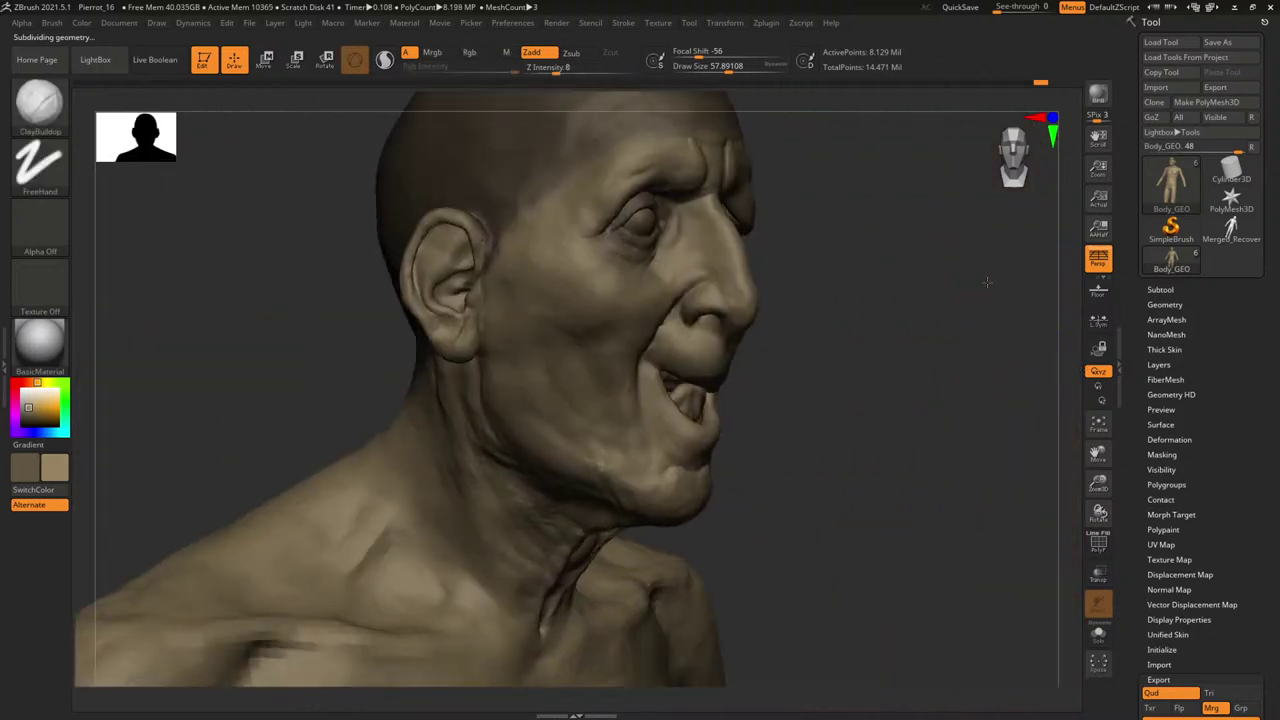
Drop the body mesh four subdivision levels and reshape the nostril wing on the open-eye side with the Move brush at draw size about 102.
ctrl+right_drag(986, 281, 1006, 386)
key(shift+d)
key(shift+d)
key(shift+d)
key(shift+d)
alt+drag(904, 406, 926, 350)
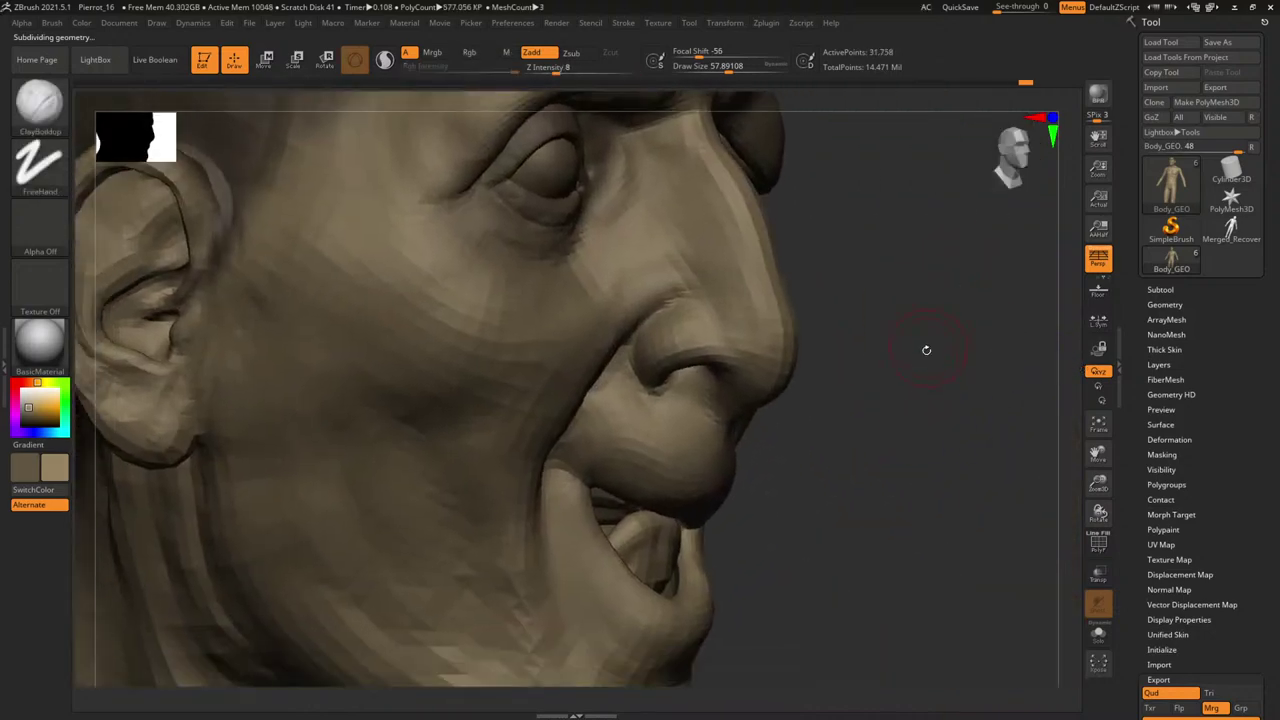
key(b)
key(m)
key(v)
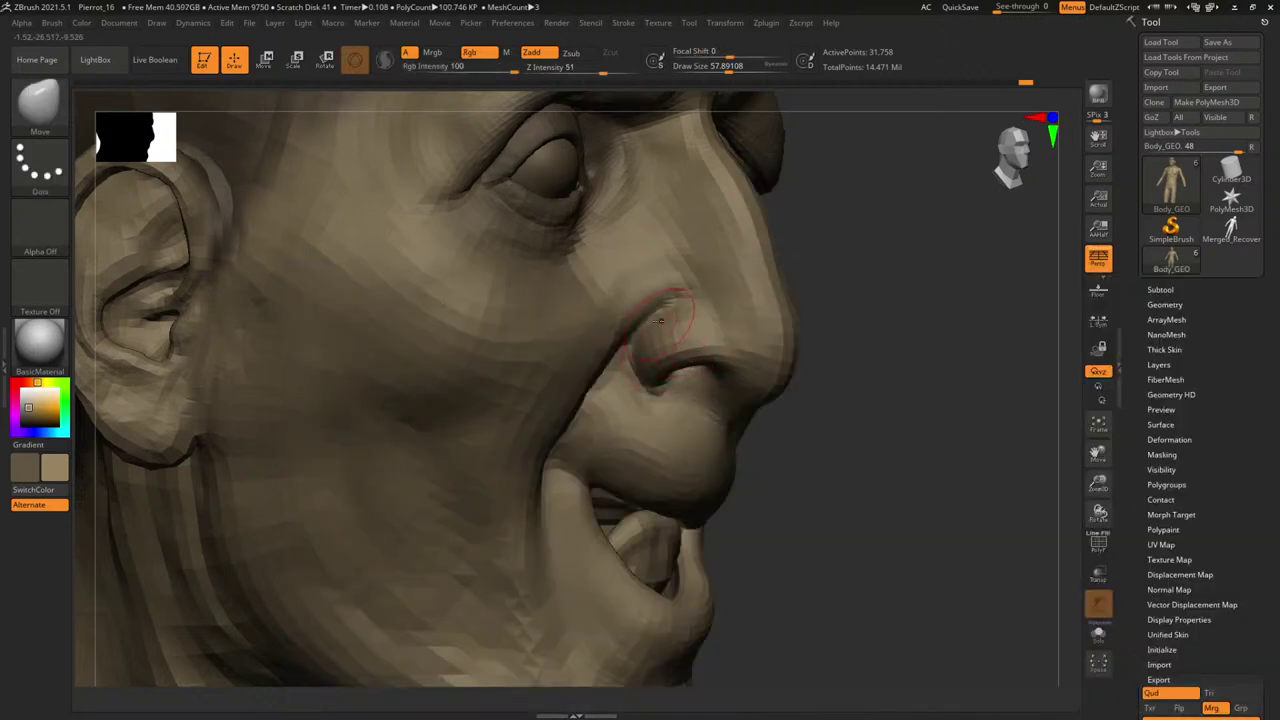
key(space)
drag(657, 310, 665, 307)
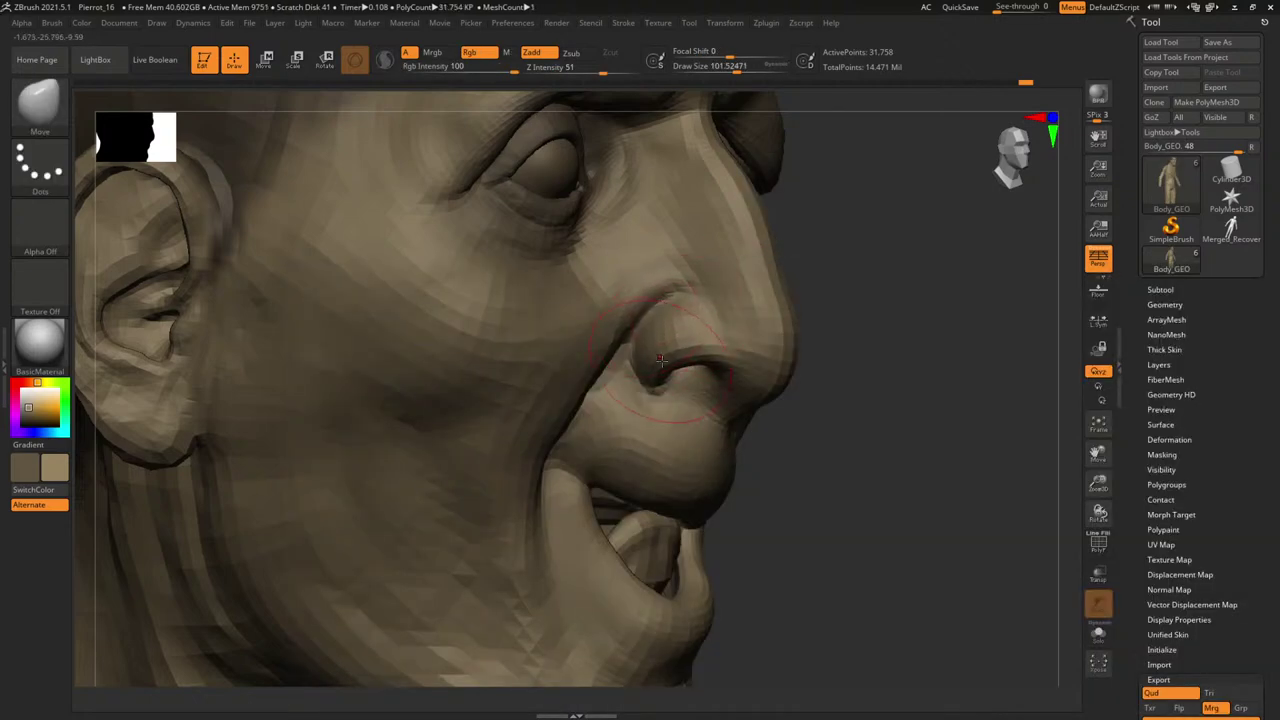
drag(656, 389, 655, 397)
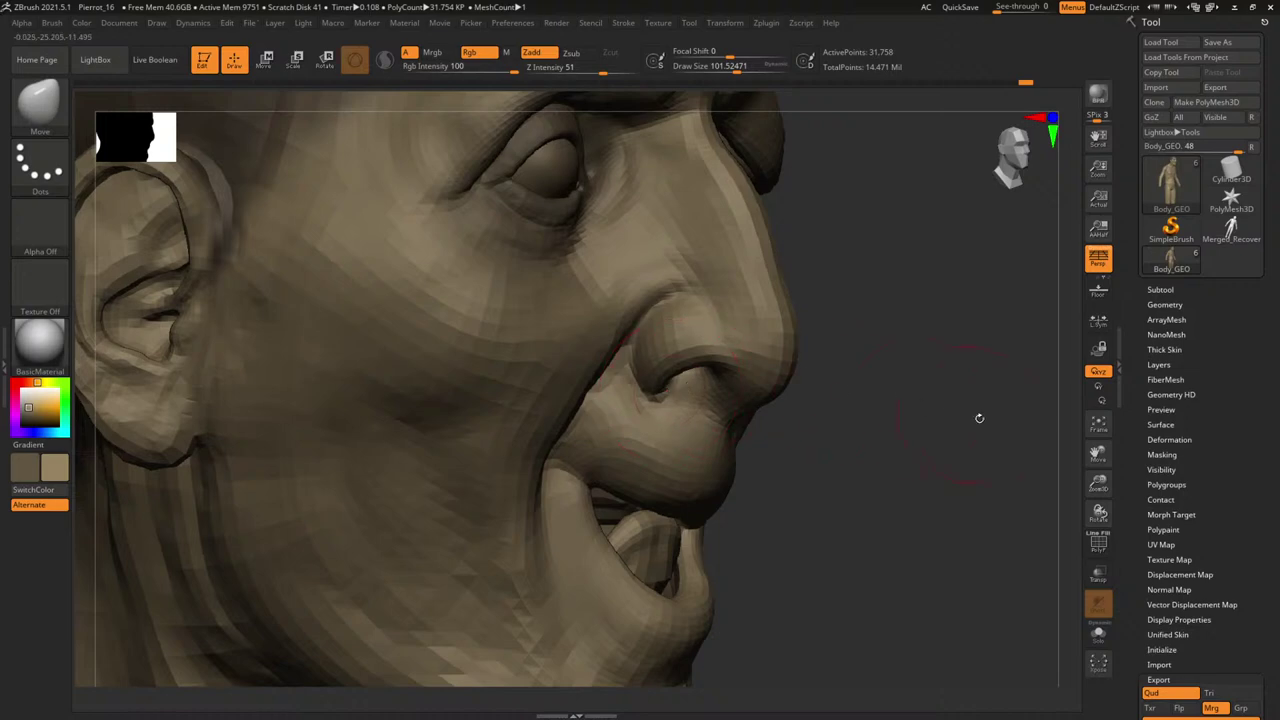
Show the polygon wireframe and adjust the top of the nasolabial fold beside the nostril with the Move brush at draw size about 35.
key(shift+f)
mouse_move(951, 442)
alt+mouse_down()
mouse_move(967, 372)
mouse_move(964, 397)
mouse_move(918, 394)
alt+mouse_up()
key(space)
drag(625, 328, 597, 333)
key(space)
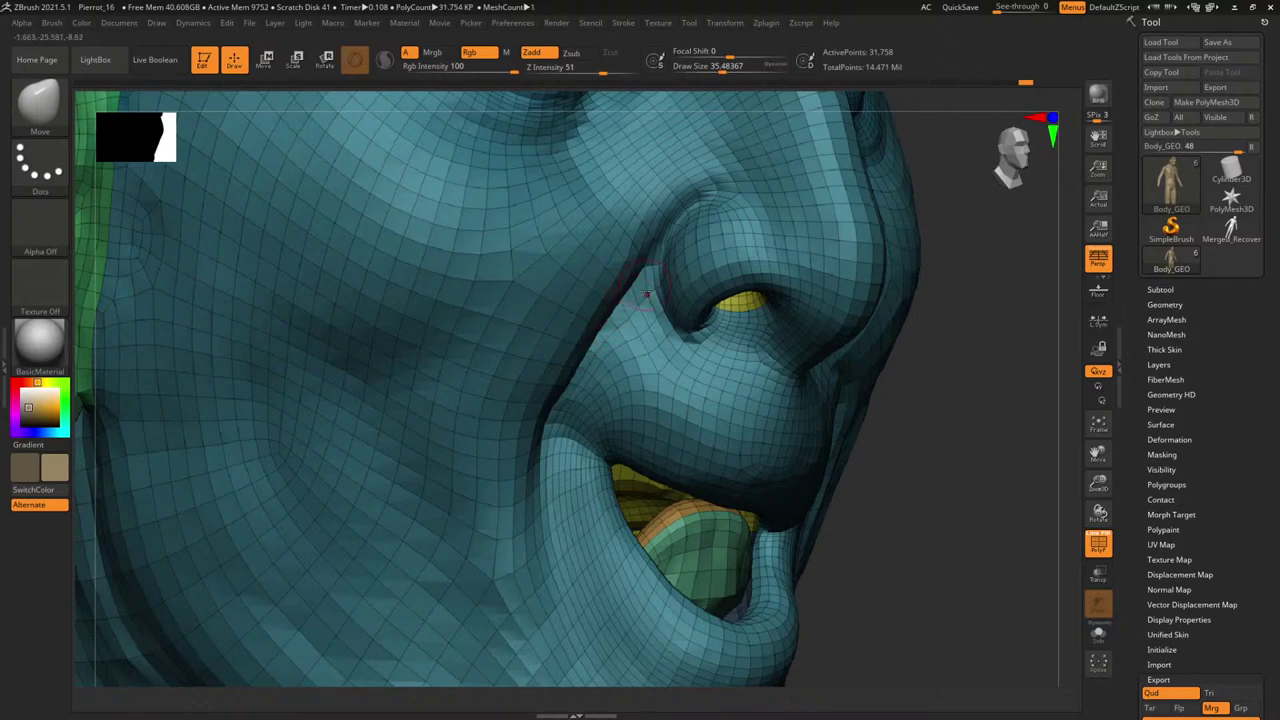
drag(950, 358, 1020, 362)
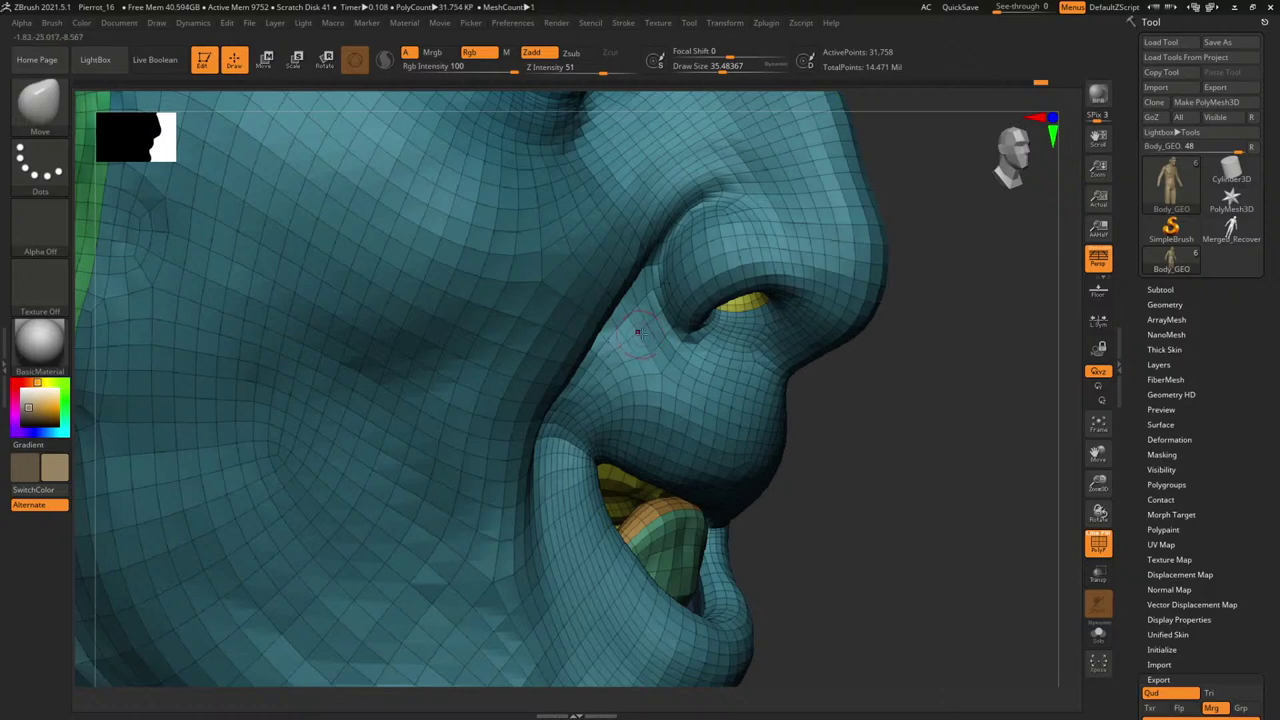
Reshape the nasolabial fold from the nostril down to the mouth corner on the open-eye side with the Move brush.
drag(995, 402, 896, 398)
drag(486, 444, 554, 441)
right_drag(555, 440, 572, 404)
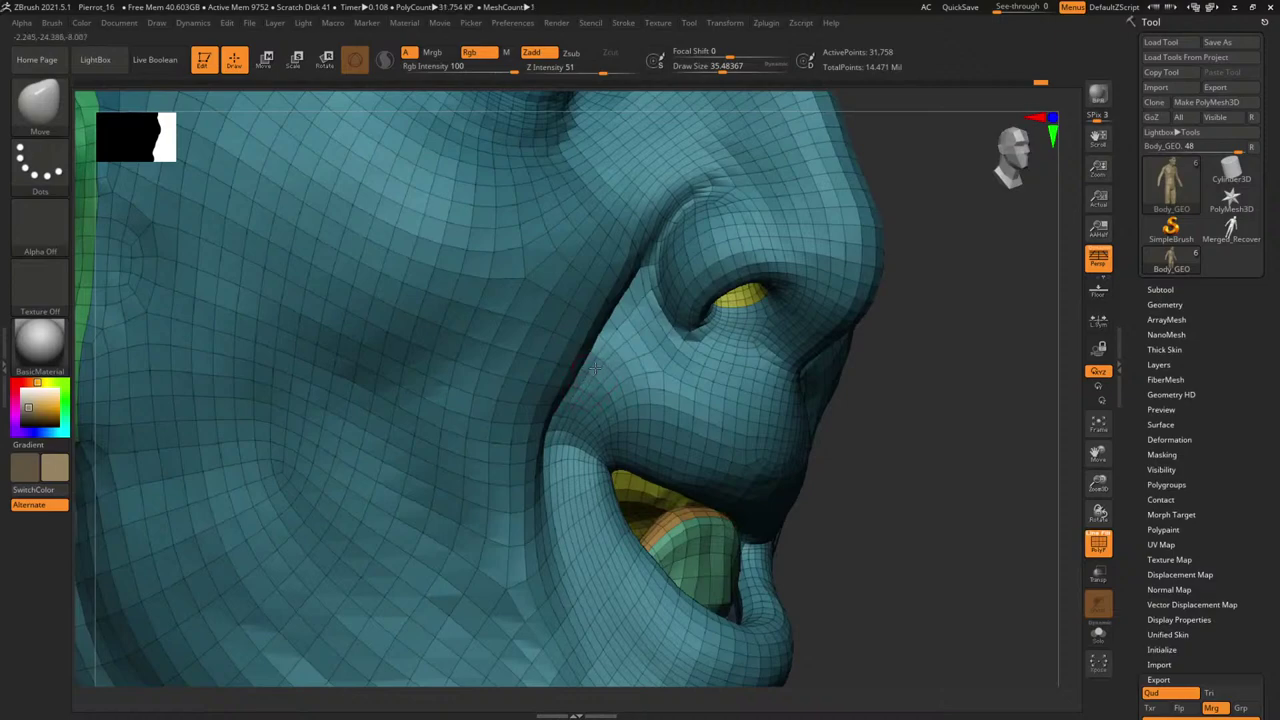
right_drag(952, 438, 749, 435)
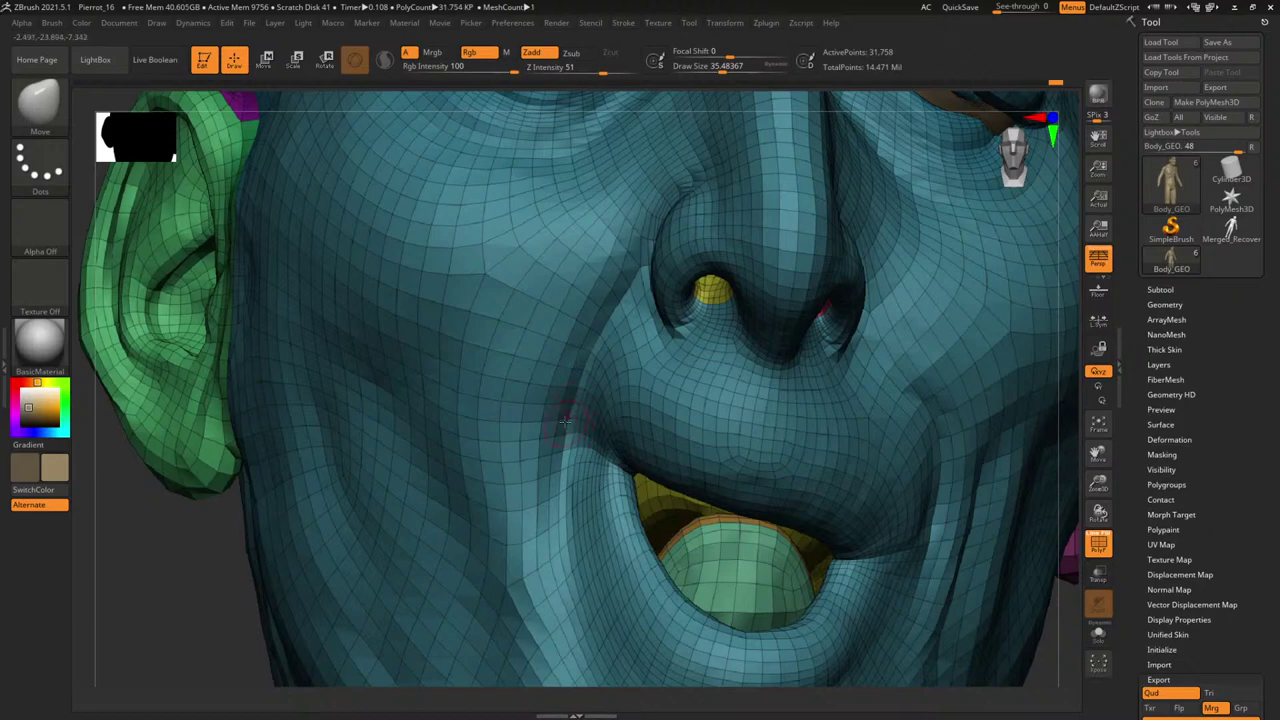
Shape the cheek fold beside the open mouth from several angles with the Move brush at a draw size of about 53.
right_drag(186, 577, 540, 452)
key(s)
drag(548, 451, 556, 449)
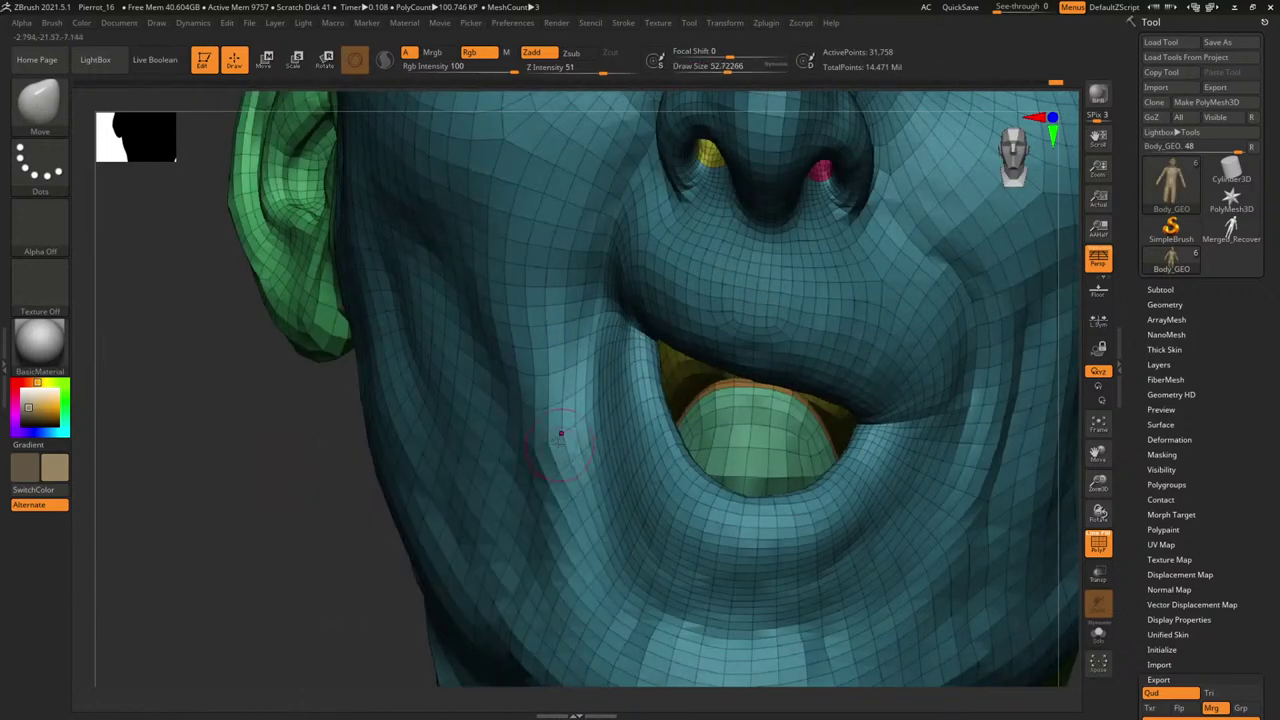
right_drag(372, 493, 391, 457)
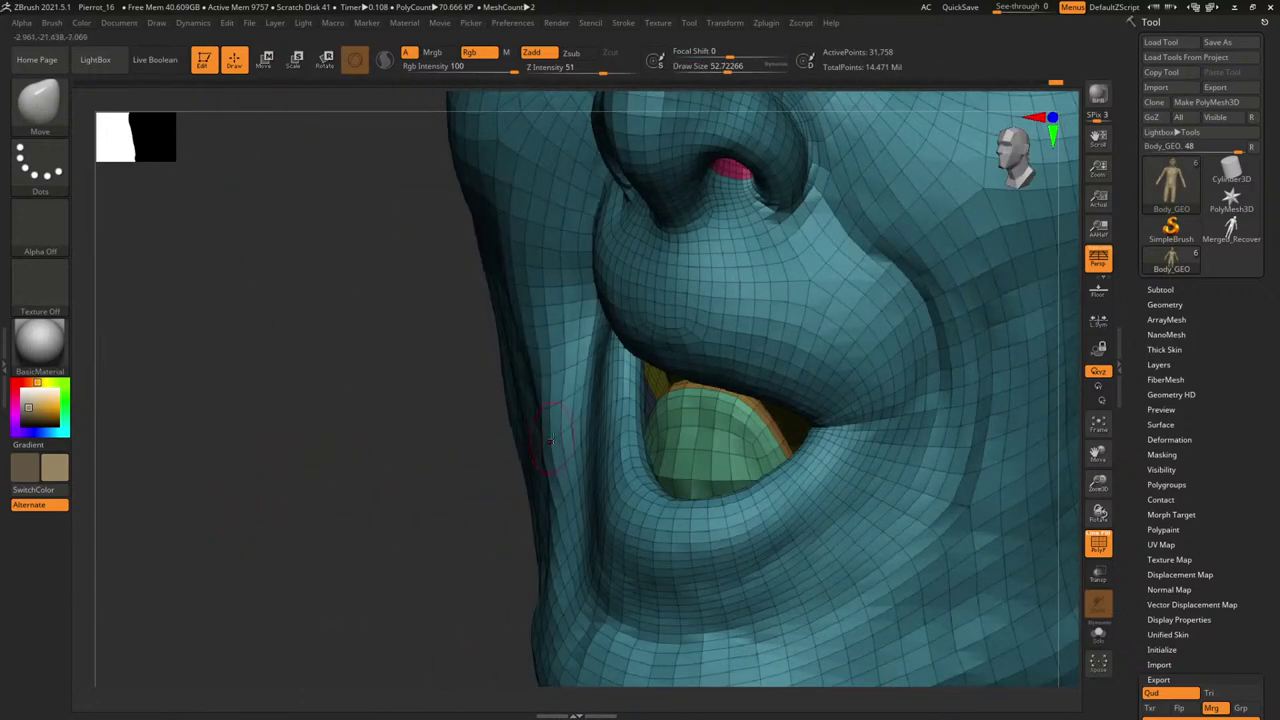
right_drag(558, 437, 535, 447)
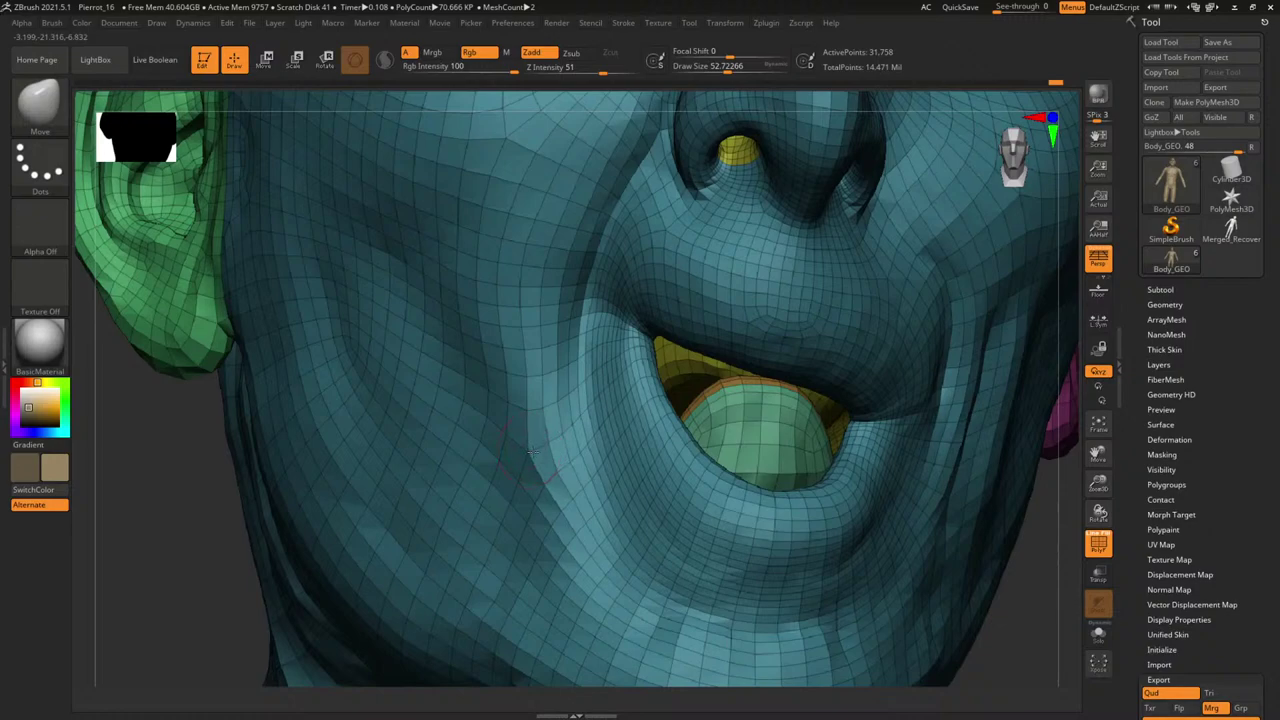
Return the body mesh to its highest subdivision level, hide the wireframe, and examine the head in profile and from the front.
ctrl+right_drag(194, 512, 187, 444)
right_drag(915, 425, 971, 452)
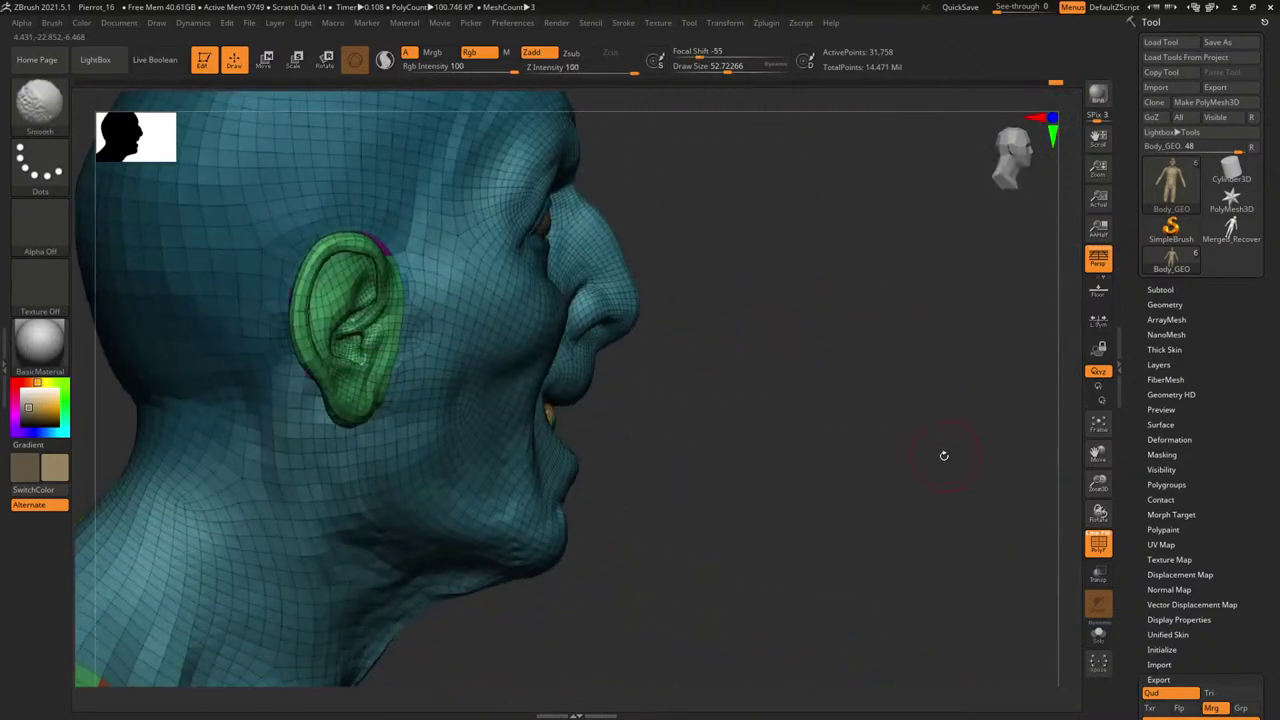
key(d)
key(d)
key(d)
key(d)
key(d)
key(shift+f)
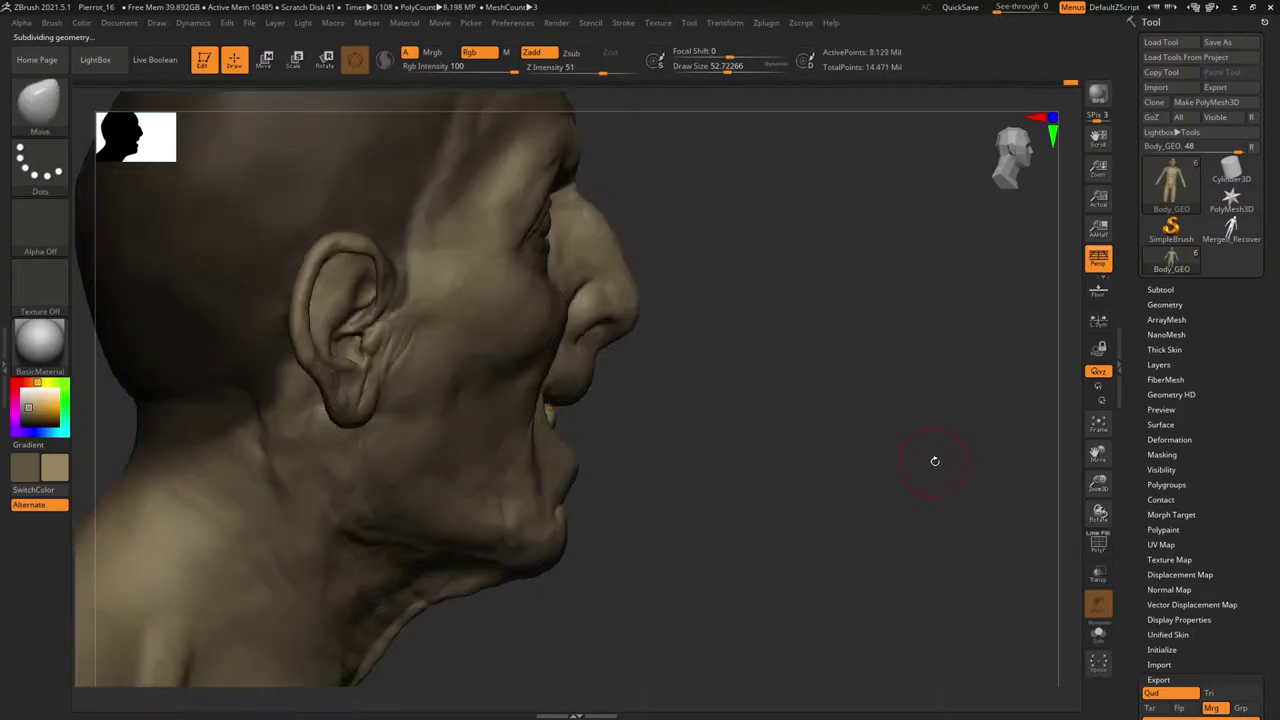
key(shift+f)
mouse_move(933, 460)
right_down()
mouse_move(874, 386)
mouse_move(900, 429)
mouse_move(951, 414)
mouse_move(1058, 479)
right_up()
key(shift+f)
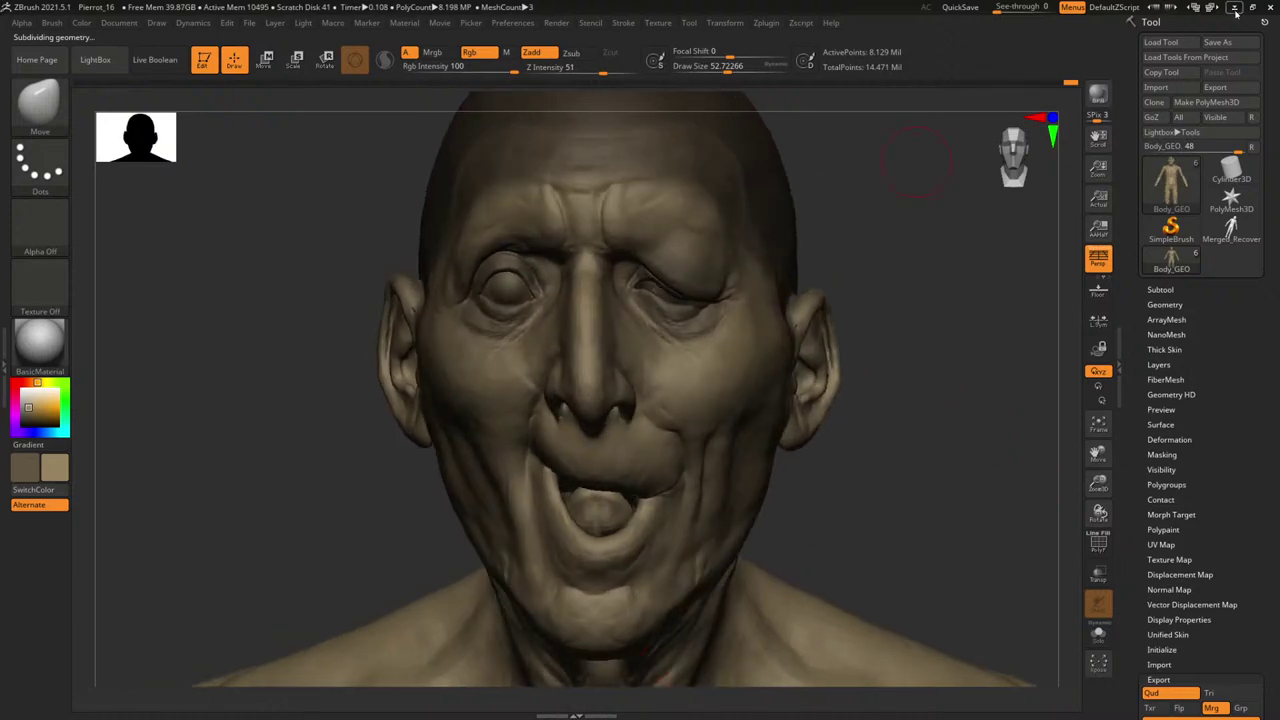
Switch to Krita and repeatedly alternate between the render layer and the painting to compare the eyes, cheek folds and mouth.
click(1235, 8)
click(1020, 256)
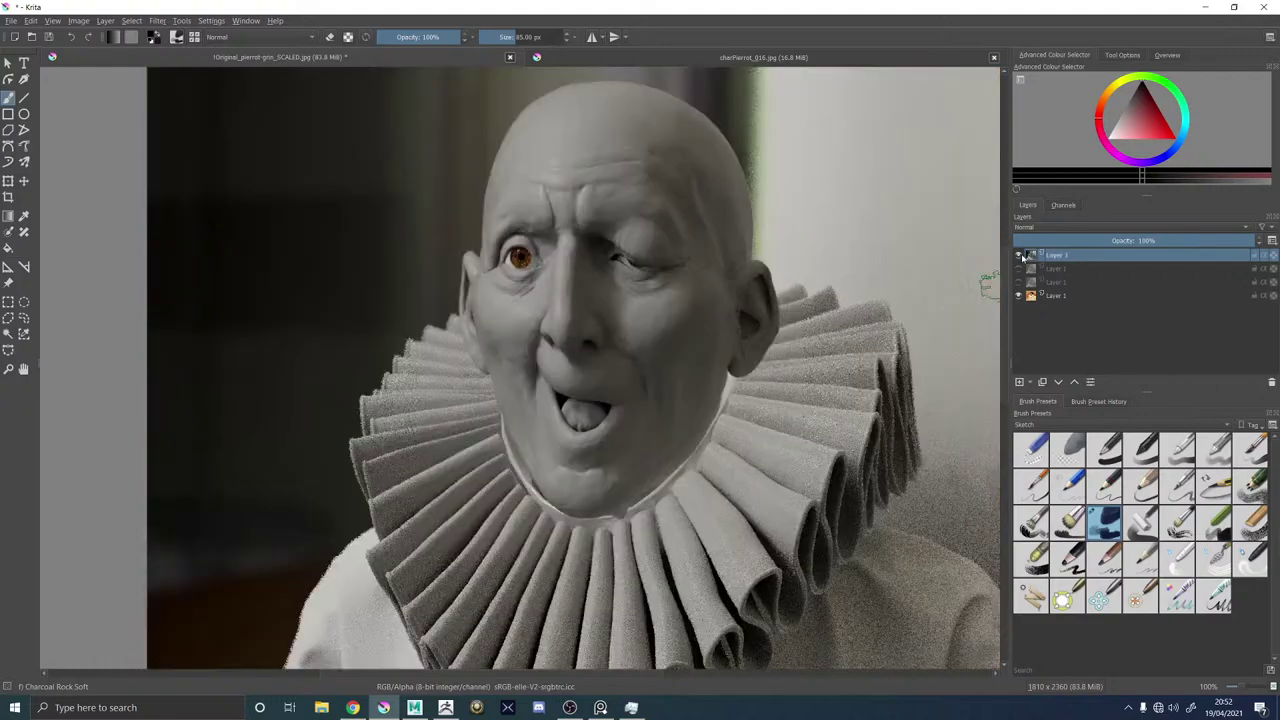
click(1020, 256)
click(1020, 256)
click(1020, 256)
click(1021, 257)
click(1021, 257)
click(1021, 257)
click(1021, 257)
click(1021, 257)
click(1021, 257)
click(1021, 257)
click(1021, 257)
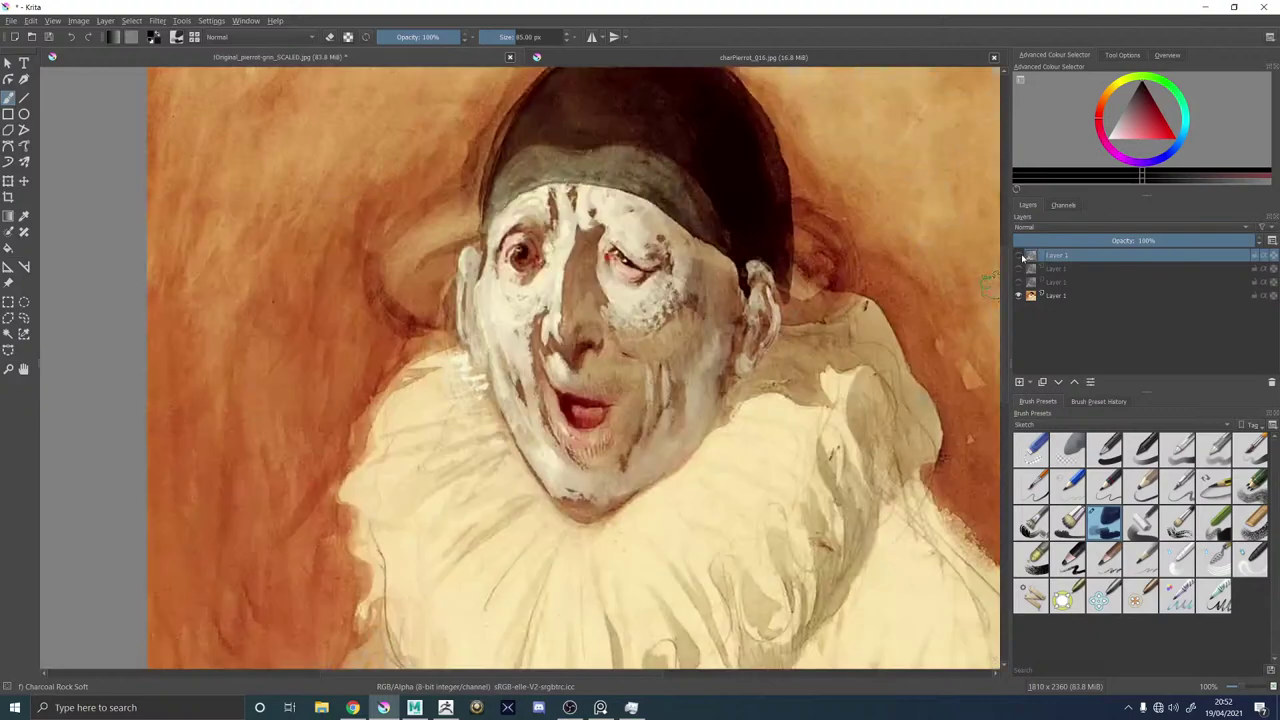
click(1021, 257)
click(1021, 257)
click(1021, 257)
click(1021, 257)
click(1021, 257)
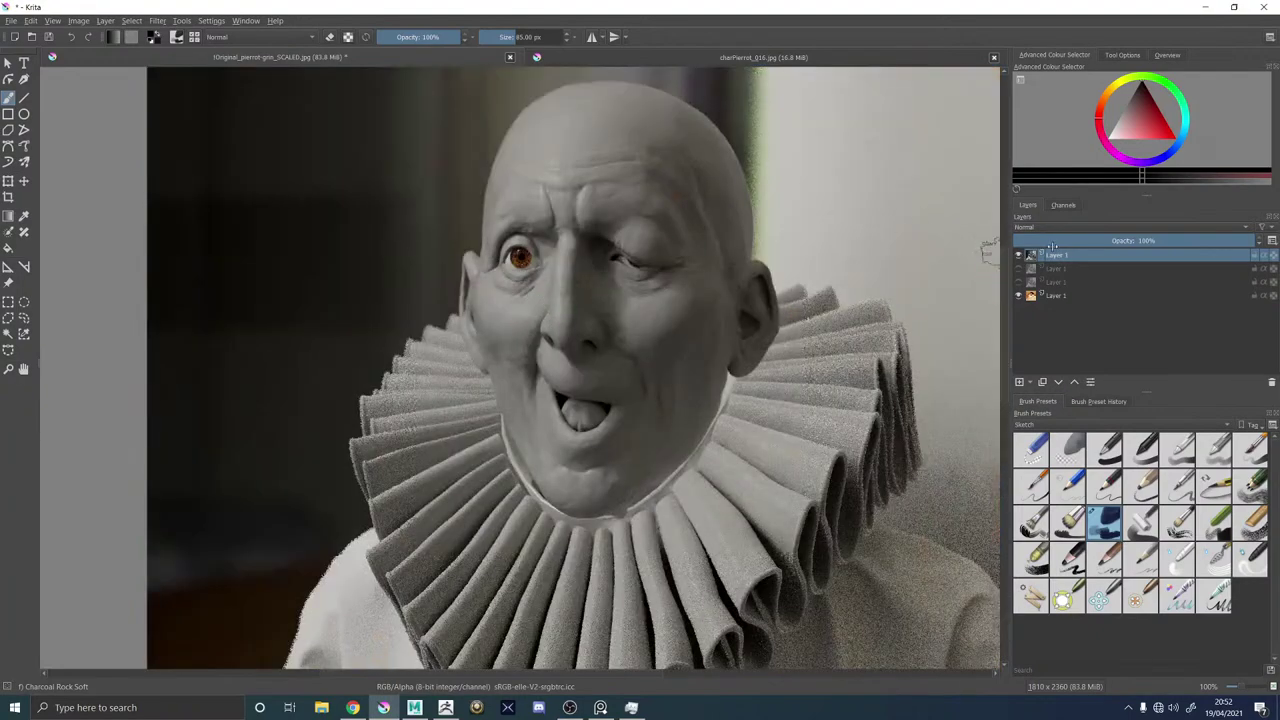
click(1021, 257)
click(1021, 257)
click(1021, 257)
click(1021, 257)
click(1021, 257)
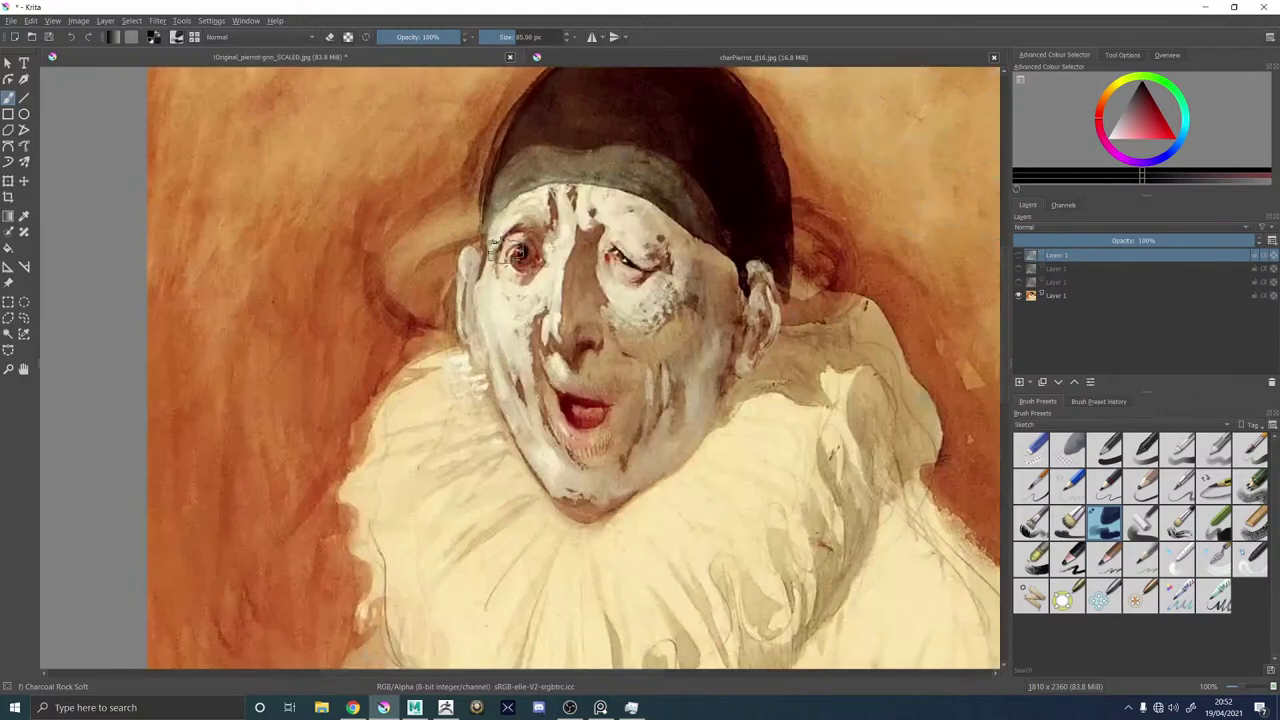
Repeatedly show and hide the top render layer over the painting to compare the Pierrot's facial features.
click(1021, 257)
click(1021, 257)
click(1021, 257)
click(1021, 257)
click(1021, 257)
click(1021, 257)
click(1021, 257)
click(1021, 257)
click(1021, 256)
click(1021, 257)
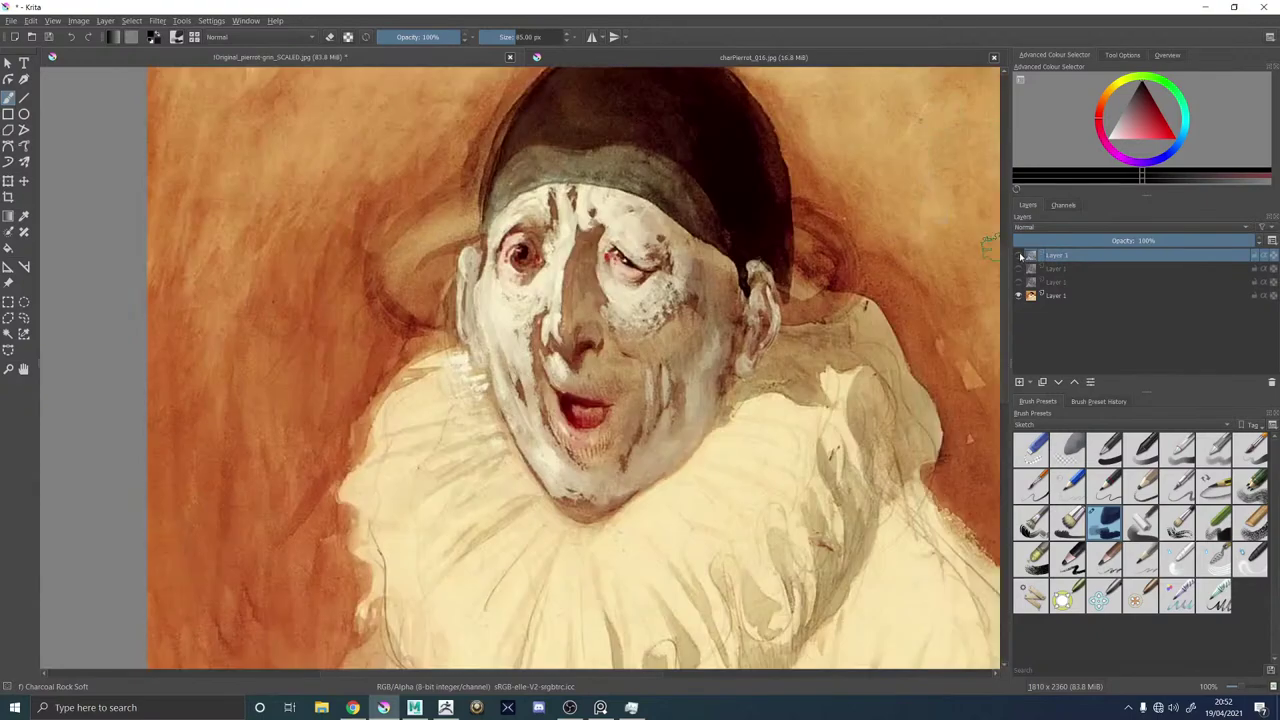
Switch to ZBrush, drop the body mesh to a lower subdivision level and activate the Move brush.
click(1209, 6)
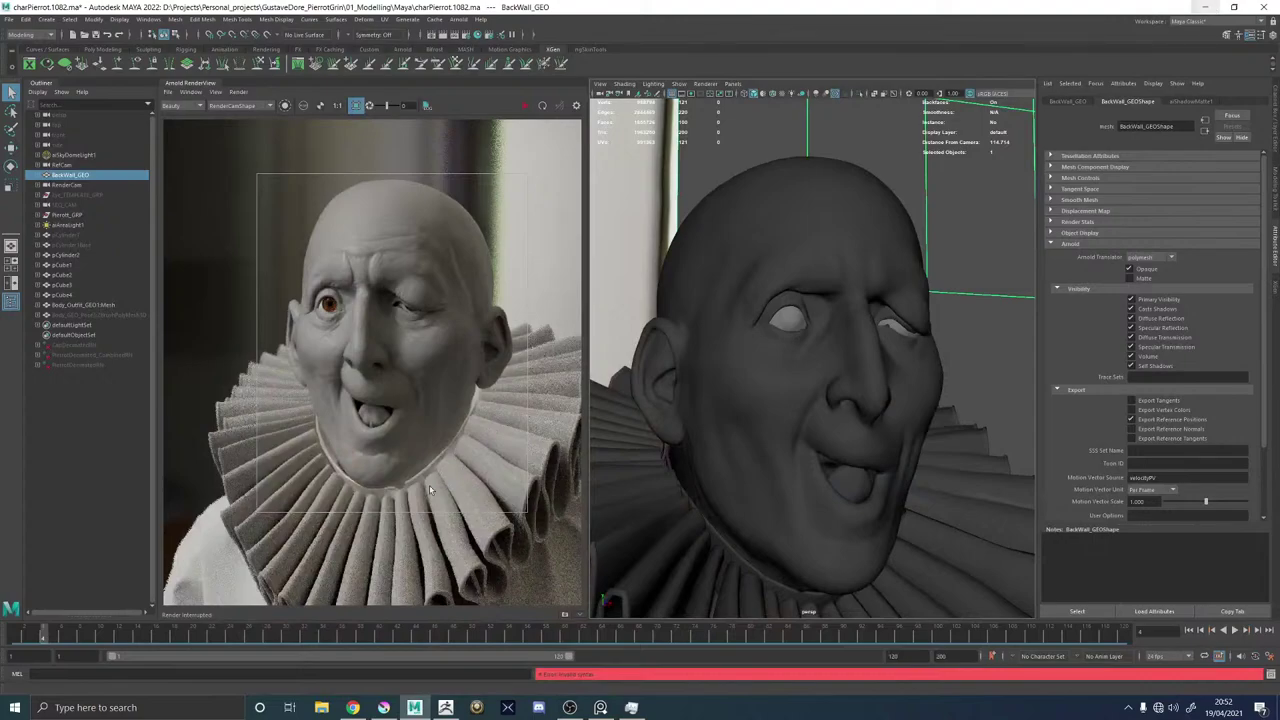
click(446, 707)
drag(956, 352, 951, 346)
key(b)
key(m)
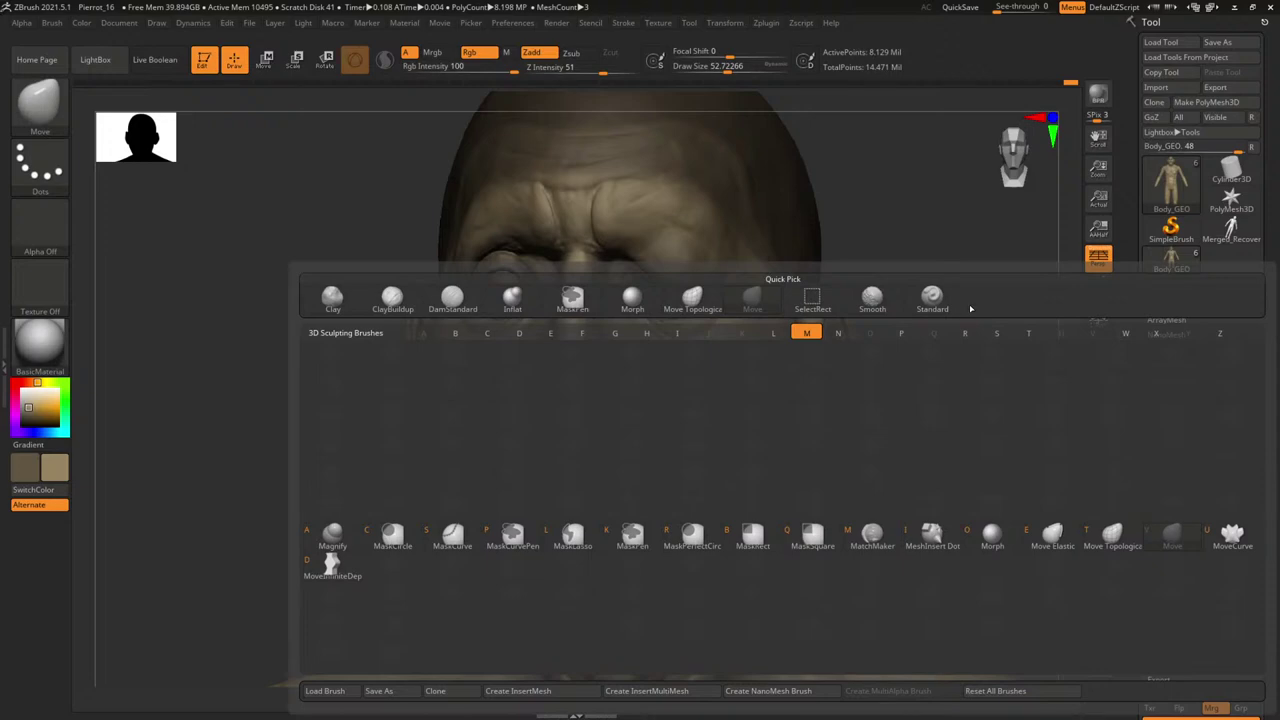
key(v)
key(b)
key(m)
key(v)
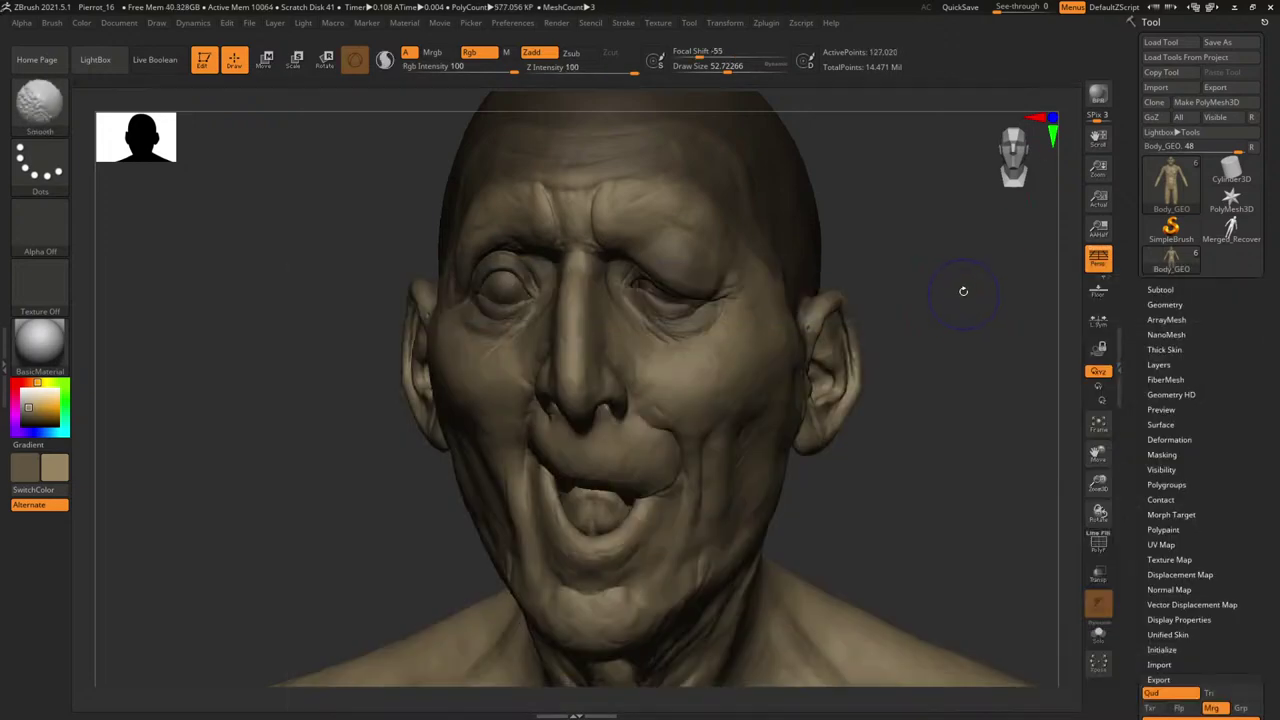
drag(968, 283, 980, 280)
key(b)
key(m)
key(v)
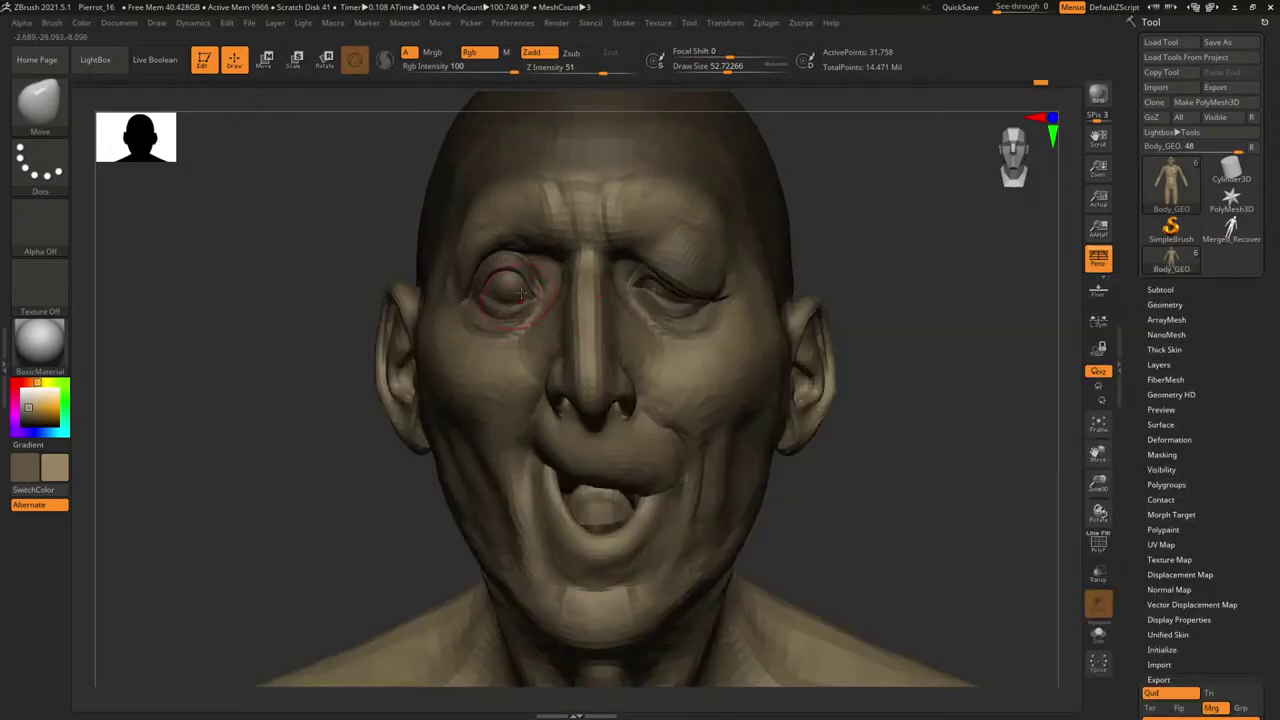
Adjust the upper eyelid of the open eye with the Move brush, setting the draw size to about 76.
key(s)
drag(529, 276, 521, 276)
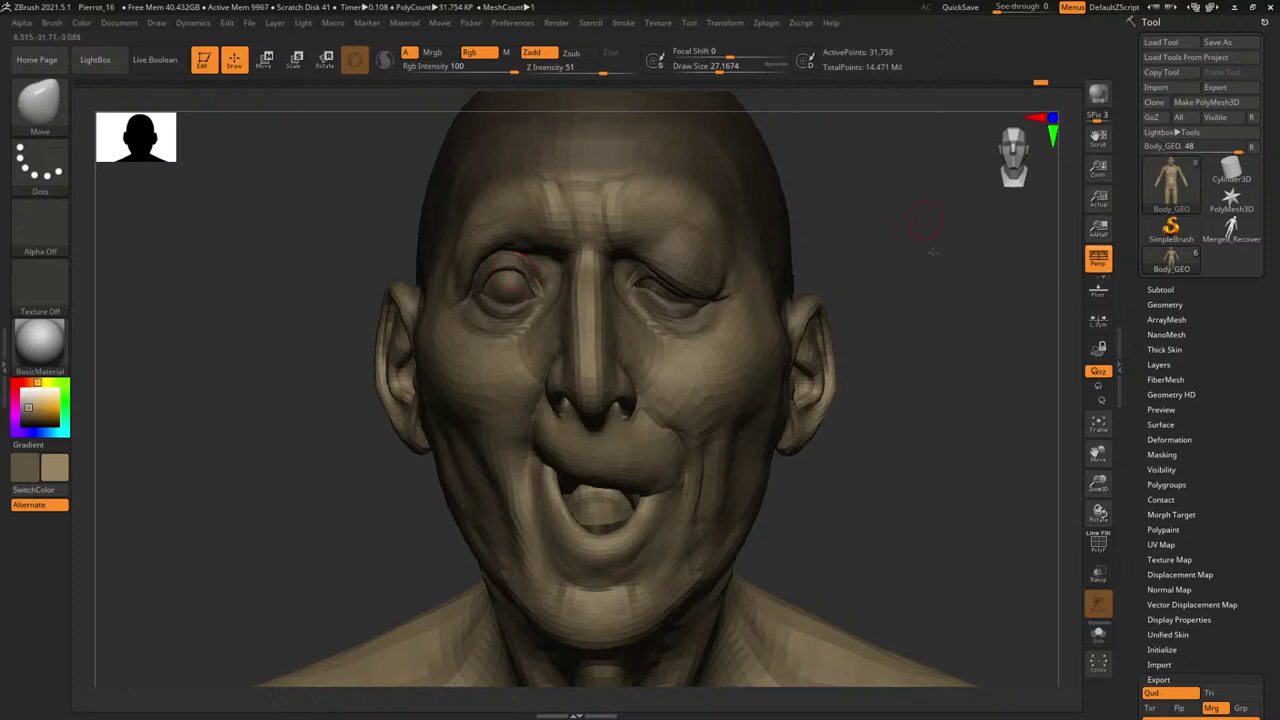
alt+drag(926, 240, 912, 330)
key(s)
drag(526, 384, 538, 384)
key(bracketright)
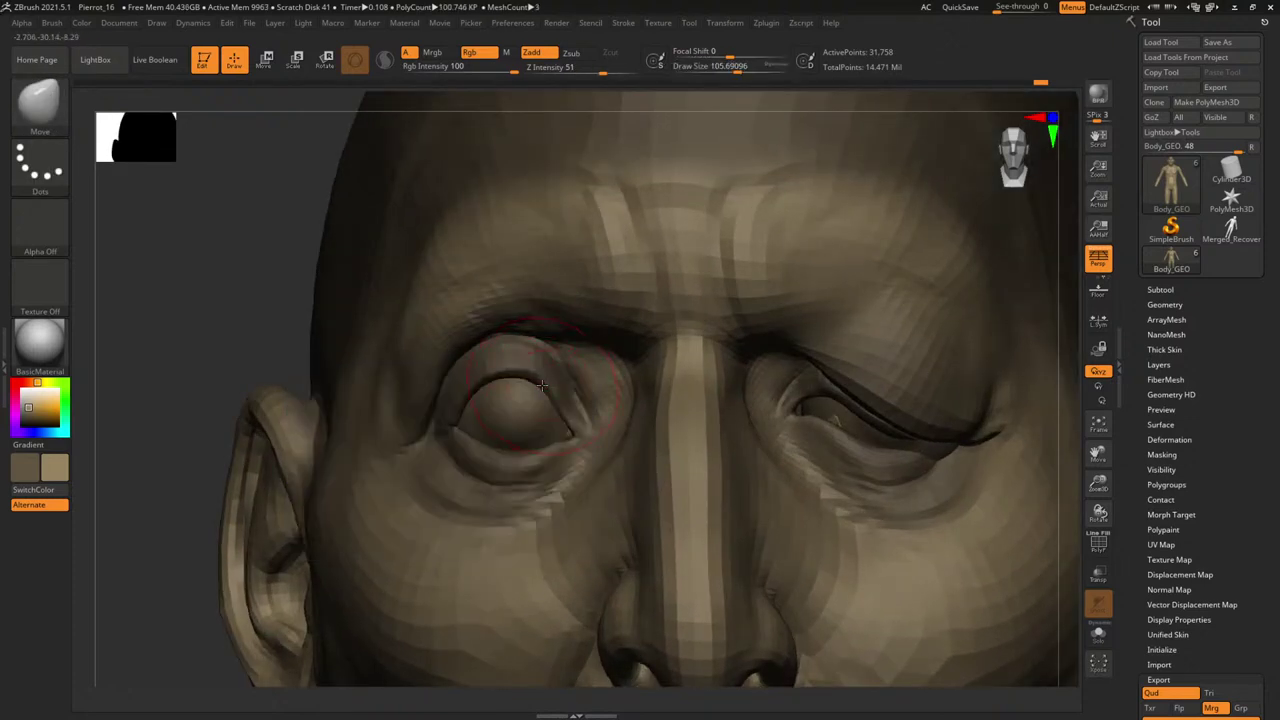
key(bracketleft)
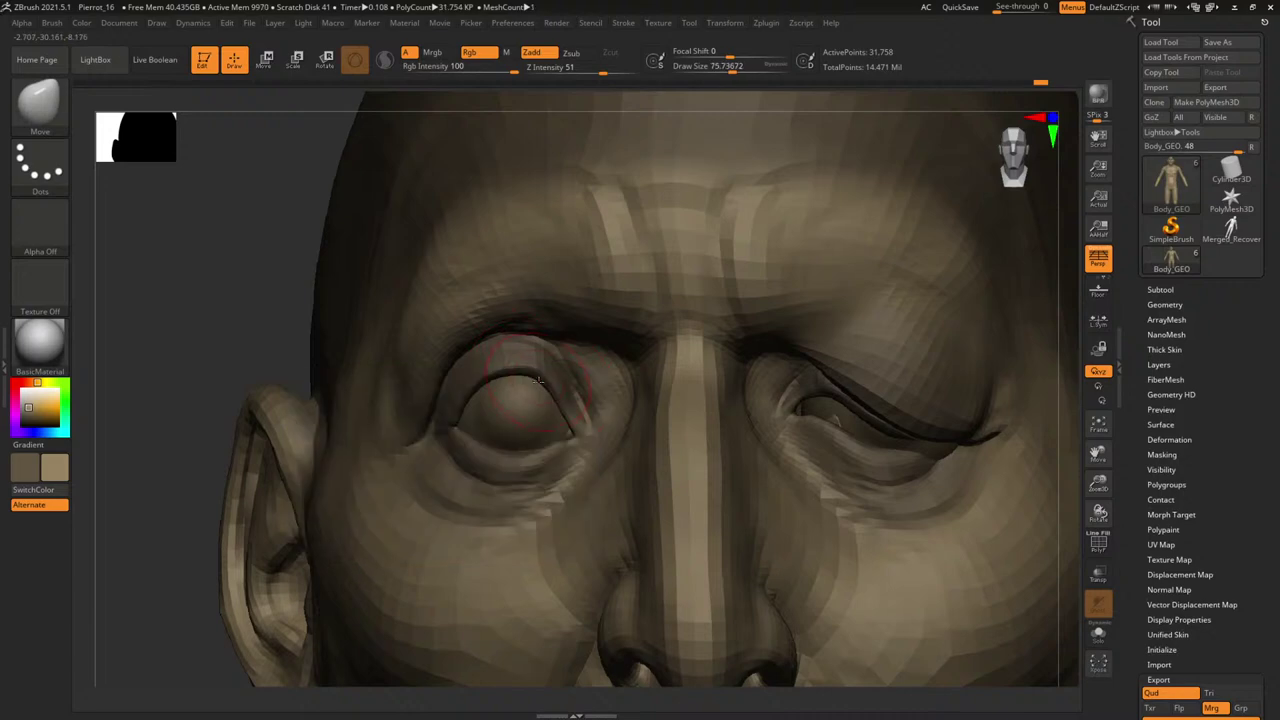
Adjust the lower lid of the open eye from several angles with the Move brush at a draw size of about 60.
mouse_move(208, 352)
mouse_down()
mouse_move(223, 391)
mouse_move(177, 363)
mouse_move(187, 334)
mouse_move(190, 368)
mouse_move(220, 405)
mouse_move(272, 414)
mouse_up()
key(space)
click(613, 399)
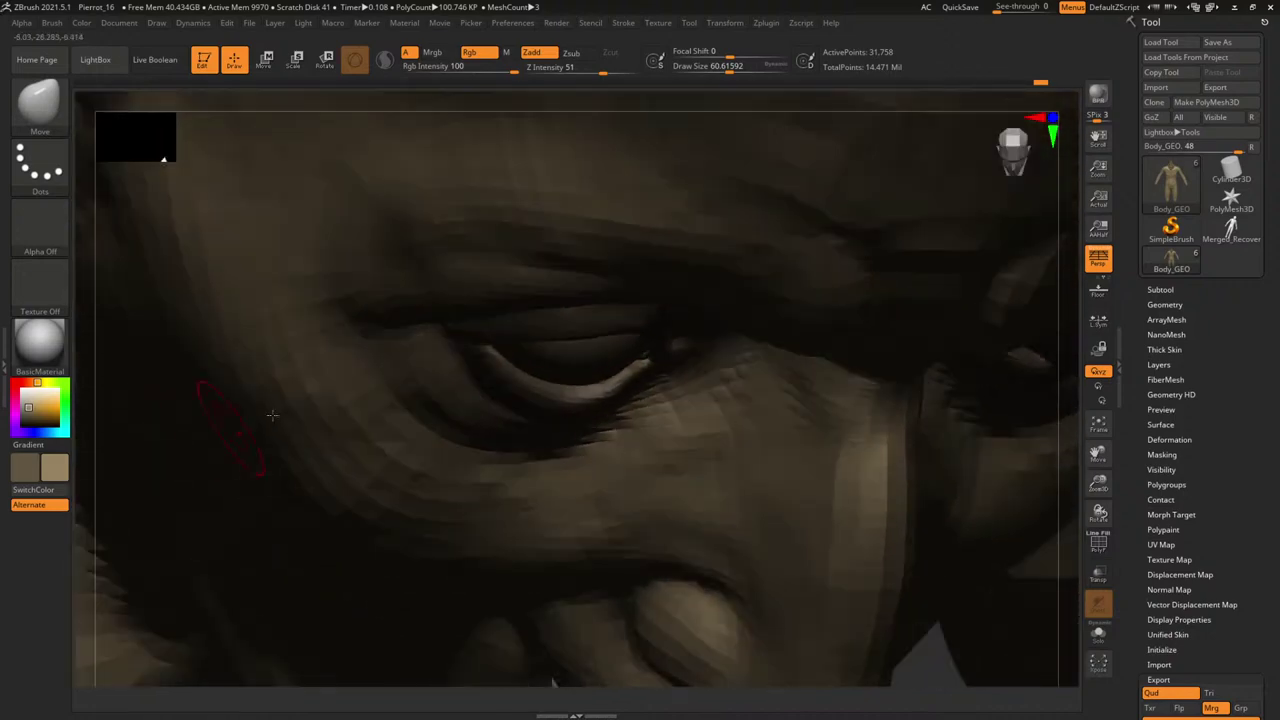
mouse_move(90, 397)
mouse_down()
mouse_move(69, 295)
mouse_move(93, 334)
mouse_up()
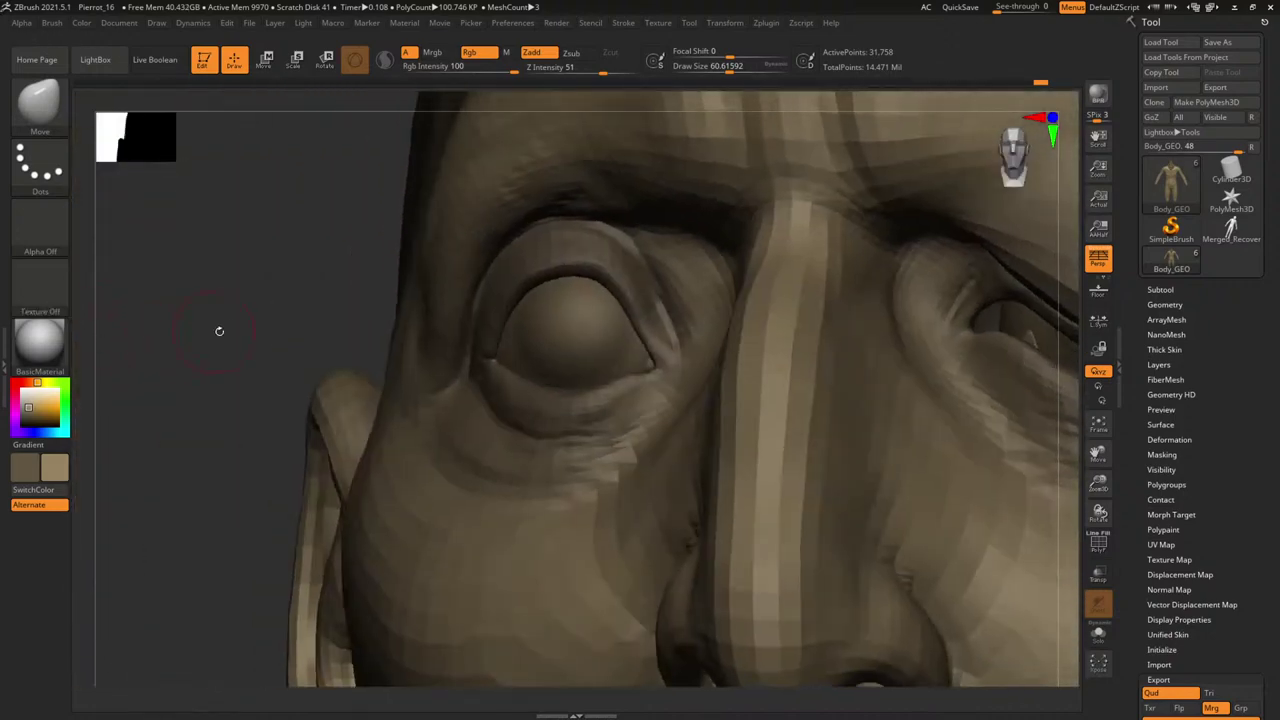
drag(217, 331, 300, 340)
key(space)
click(608, 384)
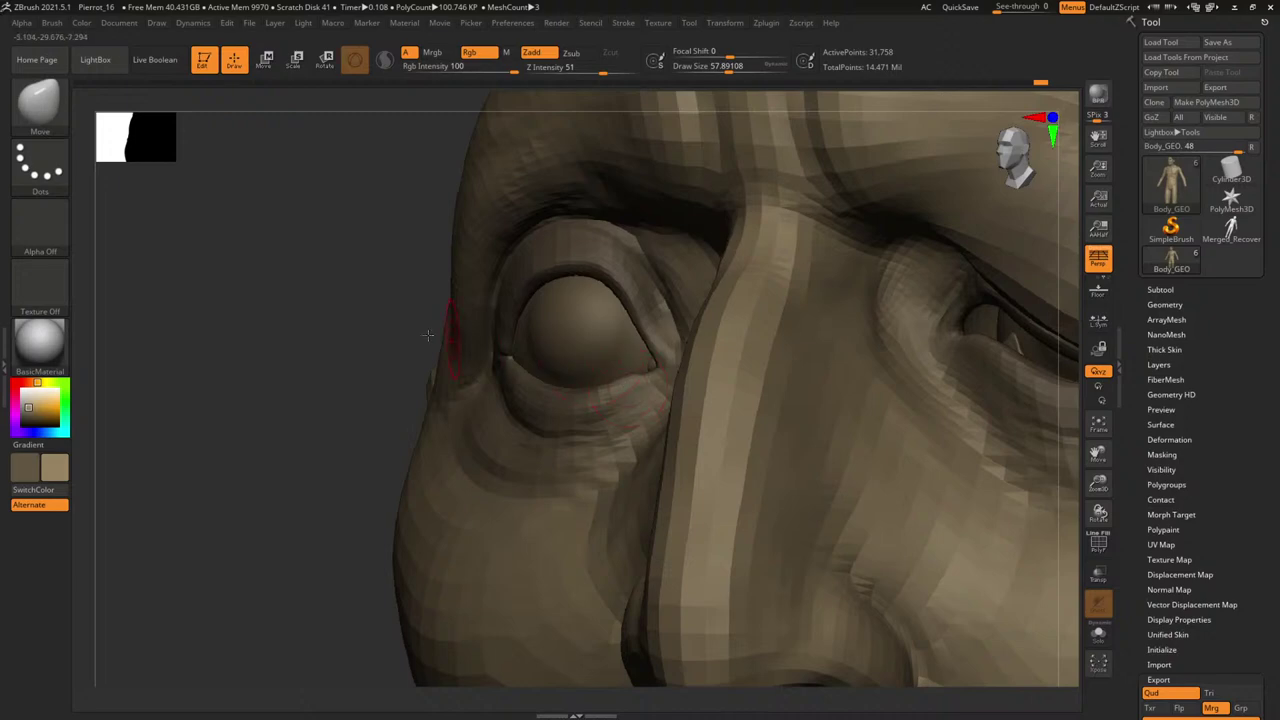
Reshape the inner corner of the open eye's lower lid with the Move brush, reducing the draw size to about 48.
drag(428, 335, 622, 342)
alt+drag(1009, 346, 905, 390)
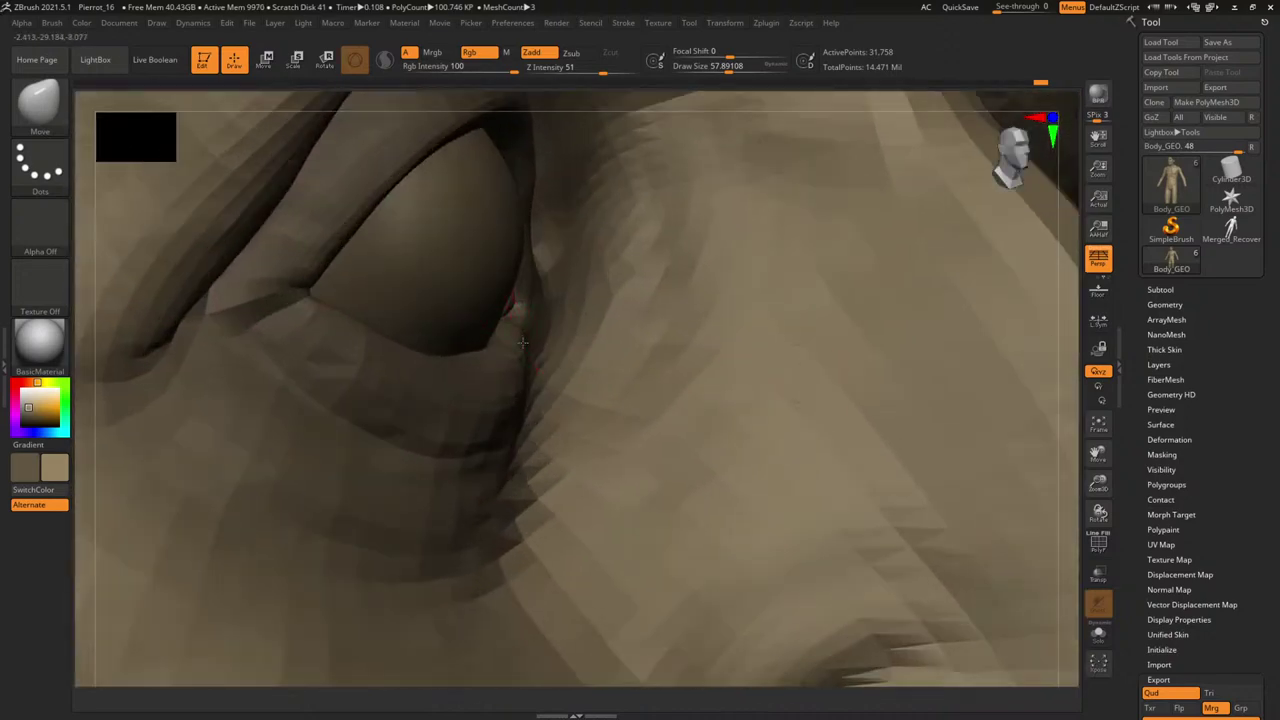
drag(510, 331, 500, 325)
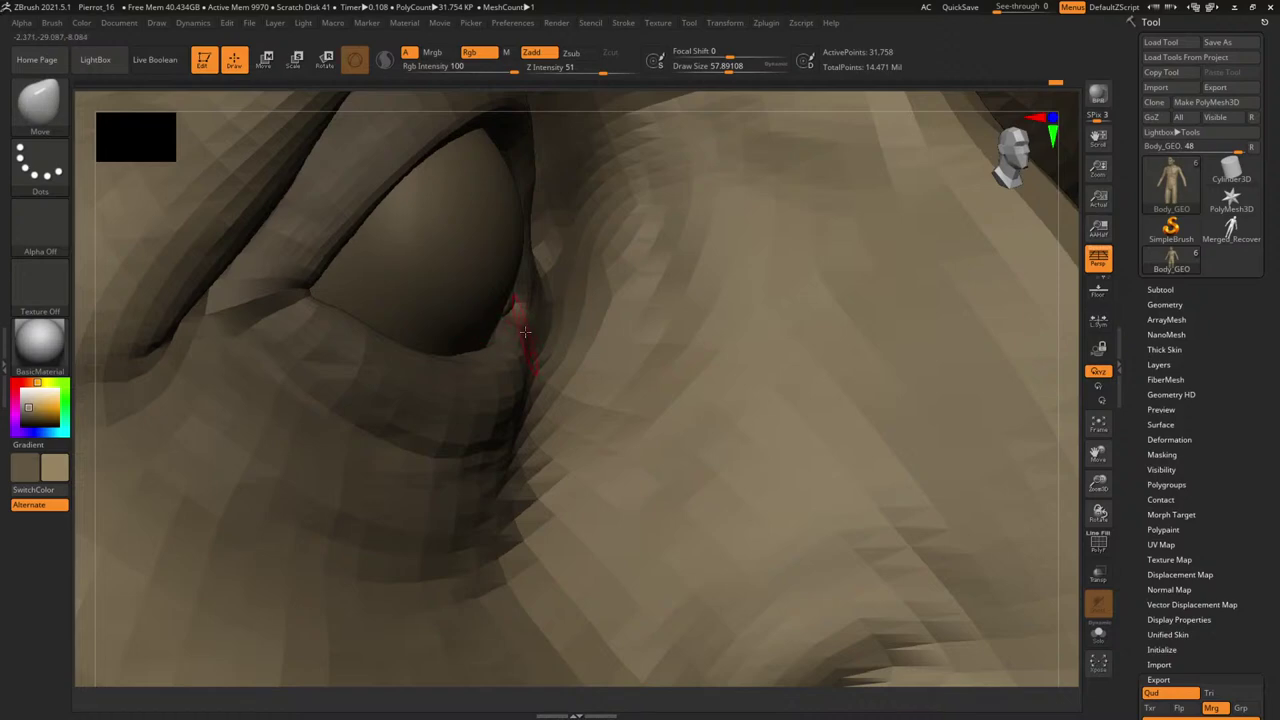
drag(1060, 355, 837, 375)
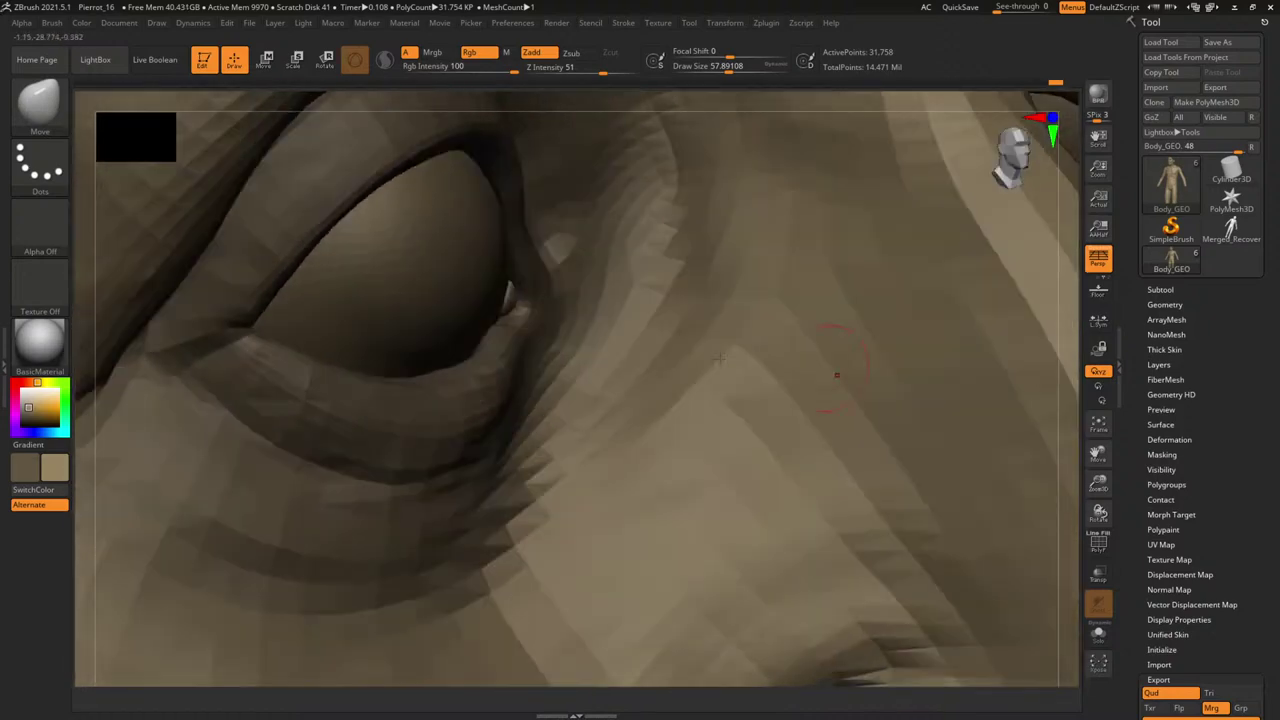
key(s)
drag(523, 326, 500, 315)
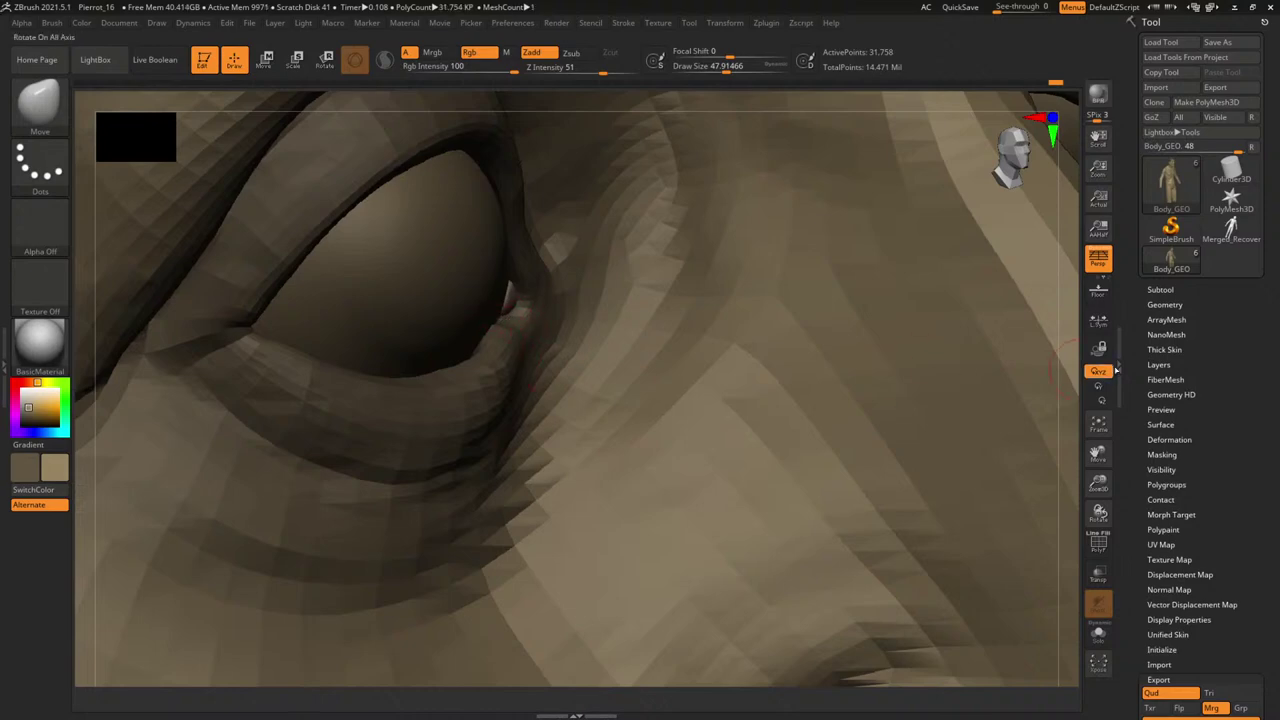
mouse_move(1074, 369)
mouse_down()
mouse_move(1049, 347)
mouse_move(1069, 367)
mouse_up()
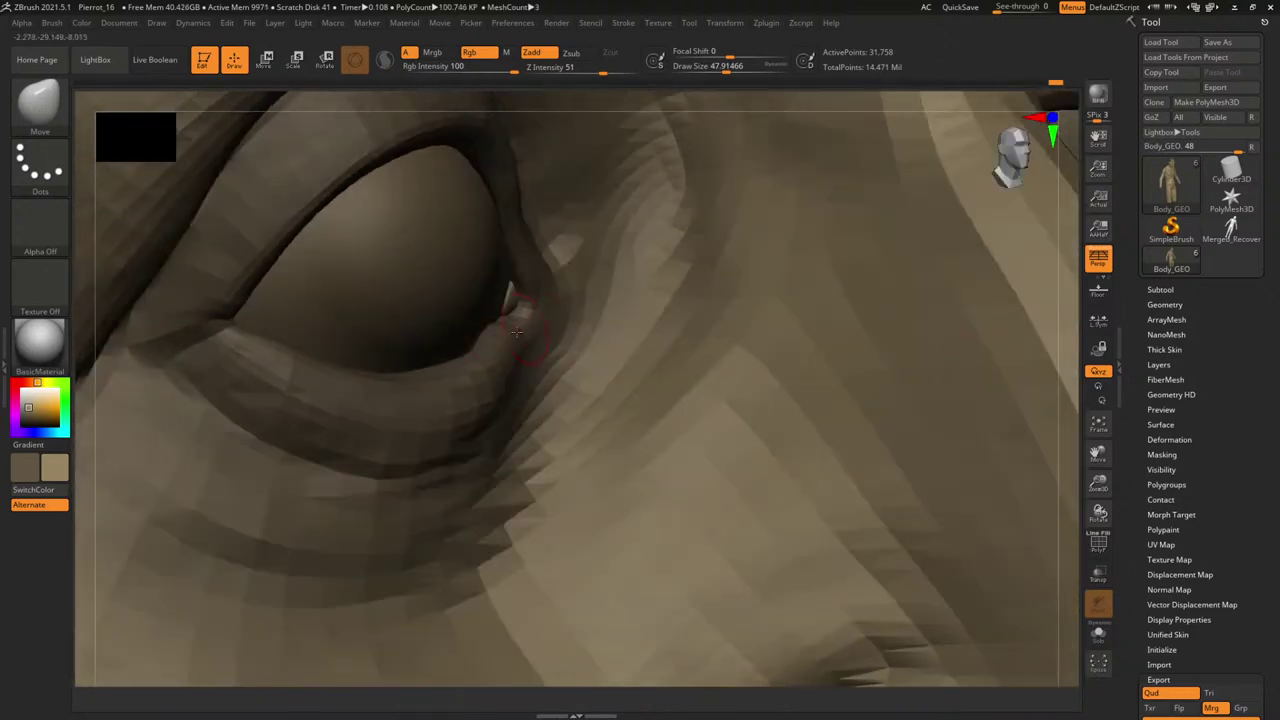
Work the open eye's inner lower lid with ClayBuildup at intensity 8, and return the mesh to its highest subdivision level.
key(b)
key(c)
key(b)
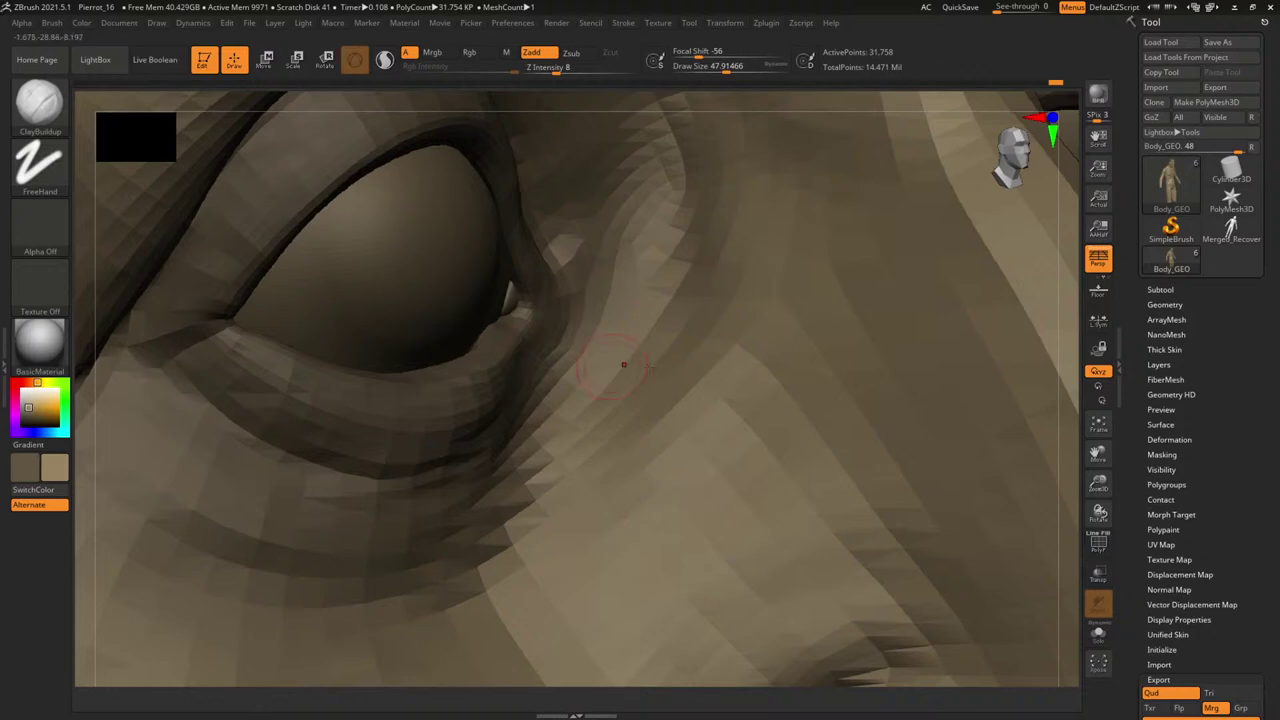
drag(1057, 453, 910, 448)
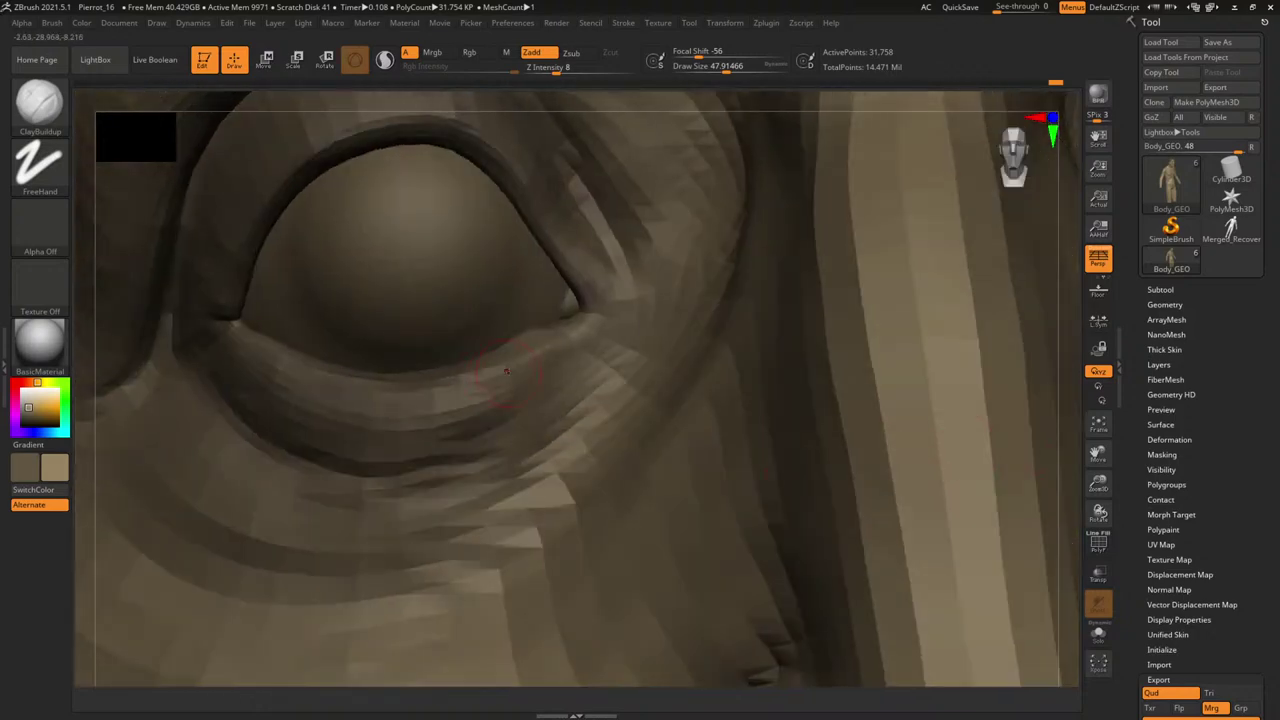
alt+drag(1067, 402, 823, 440)
key(d)
key(d)
key(d)
key(d)
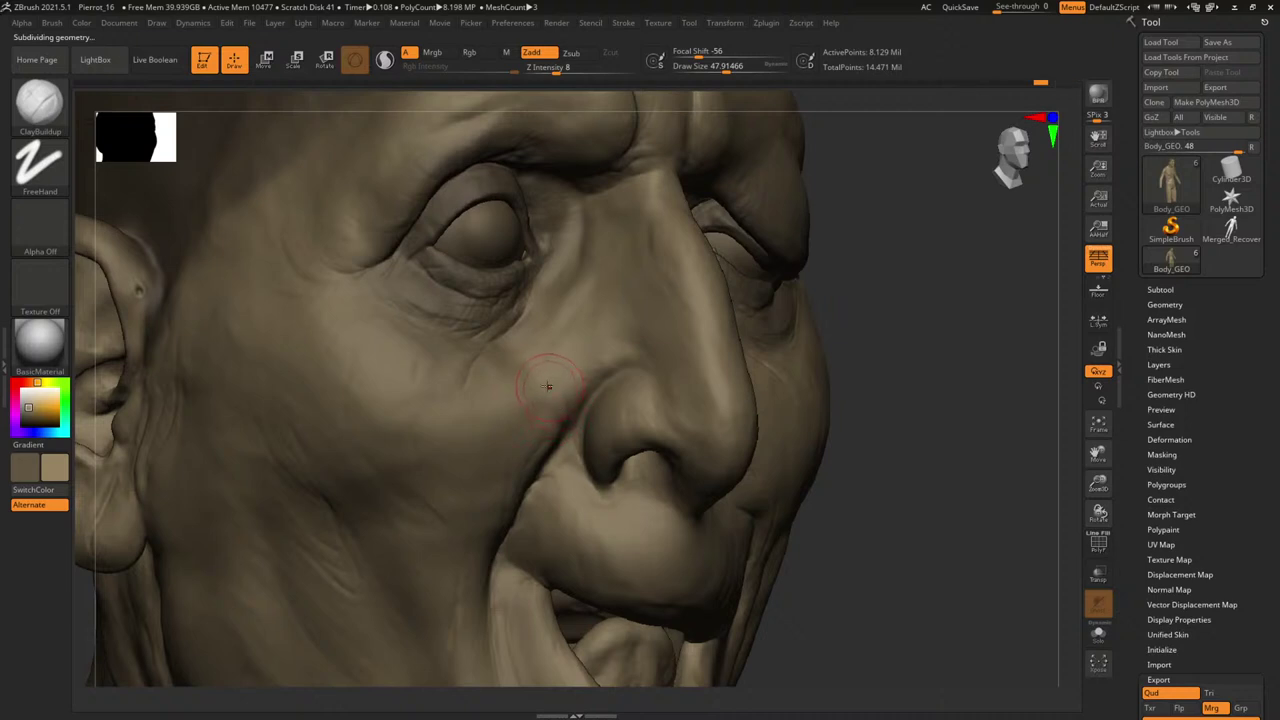
Drop the mesh four subdivision levels and build up the cheek beside the nostril with the Standard brush at a draw size of about 97.
key(shift+d)
key(shift+d)
key(shift+d)
key(shift+d)
key(space)
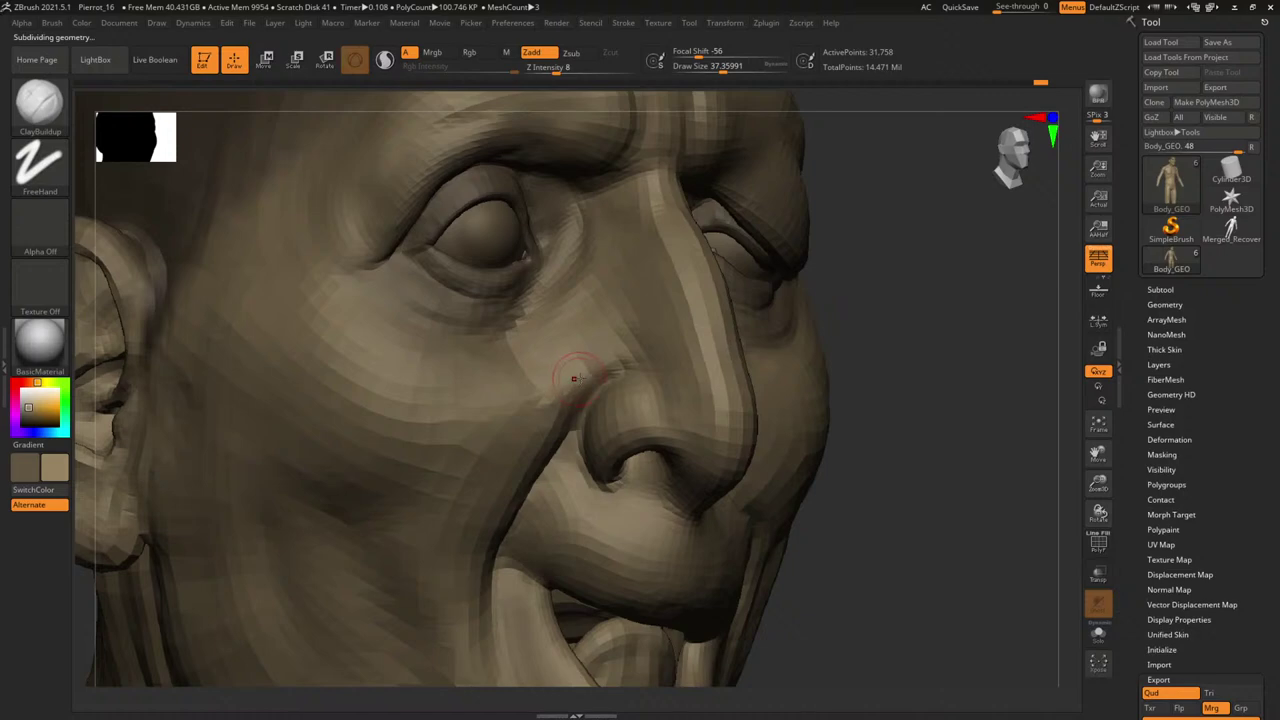
key(b)
key(s)
key(t)
key(space)
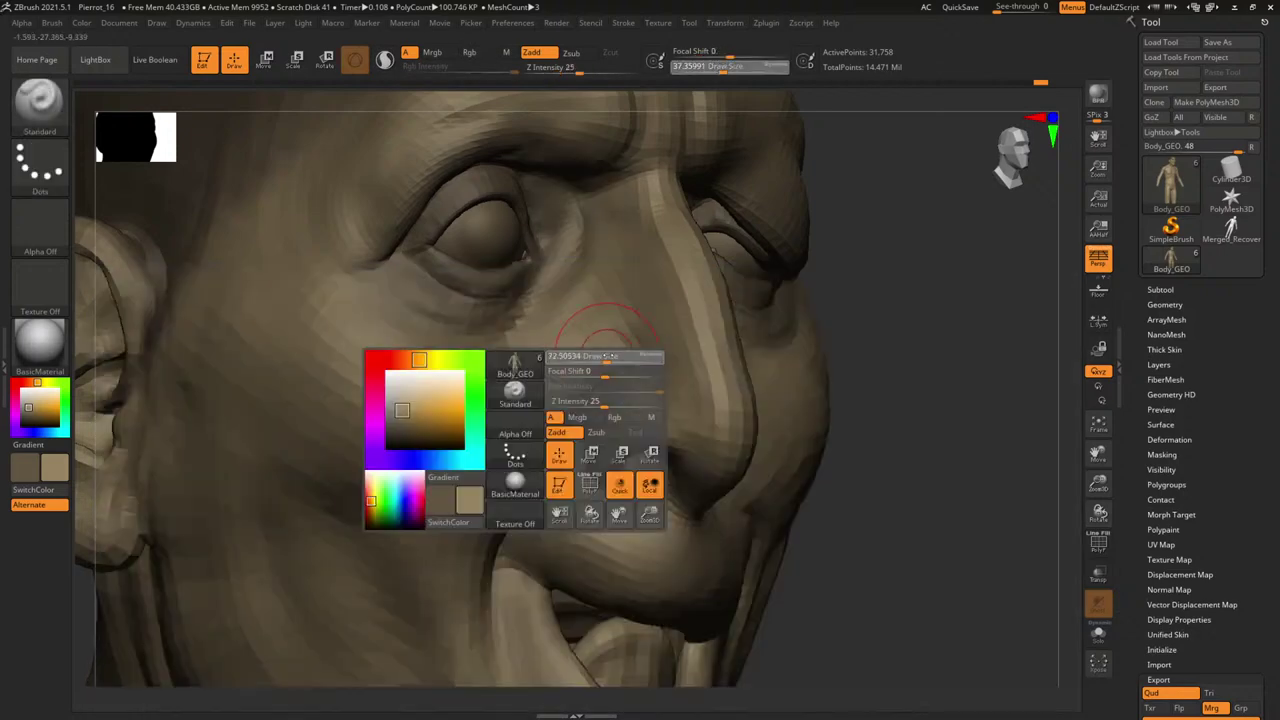
drag(608, 356, 562, 381)
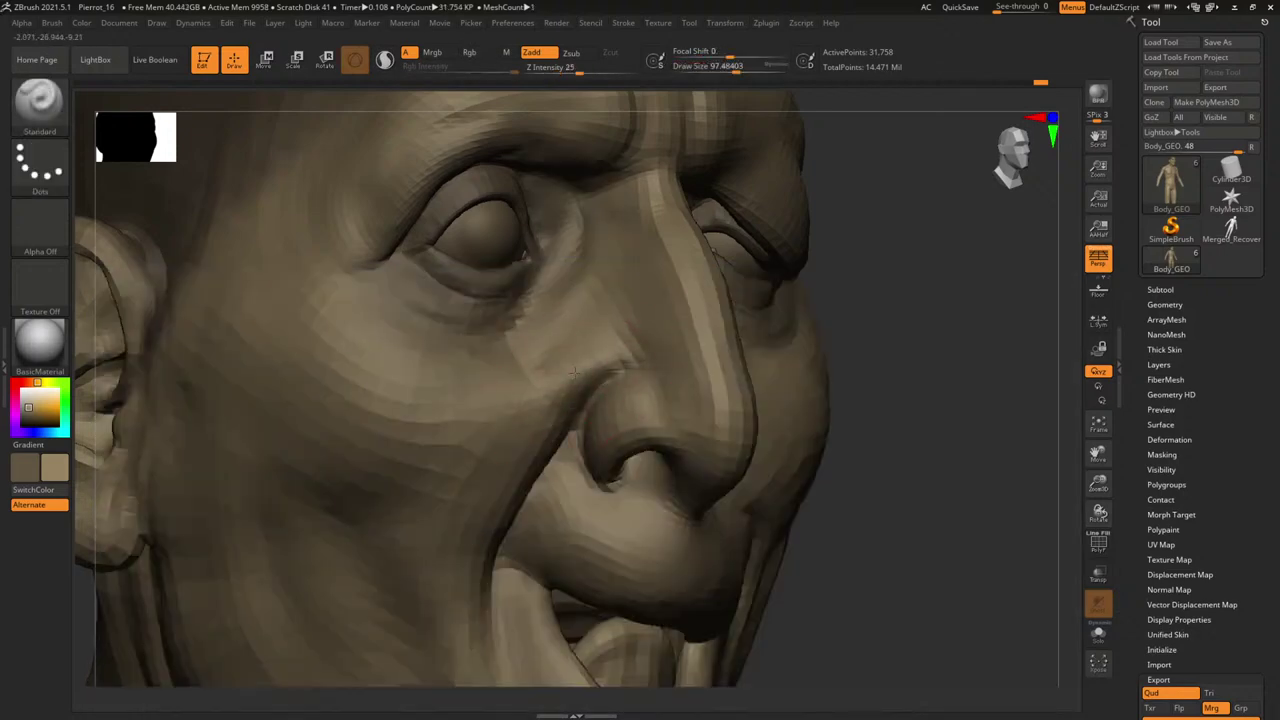
Raise the mesh back to its highest subdivision level and check the nose and cheek in three-quarter view.
key(d)
key(d)
key(d)
key(d)
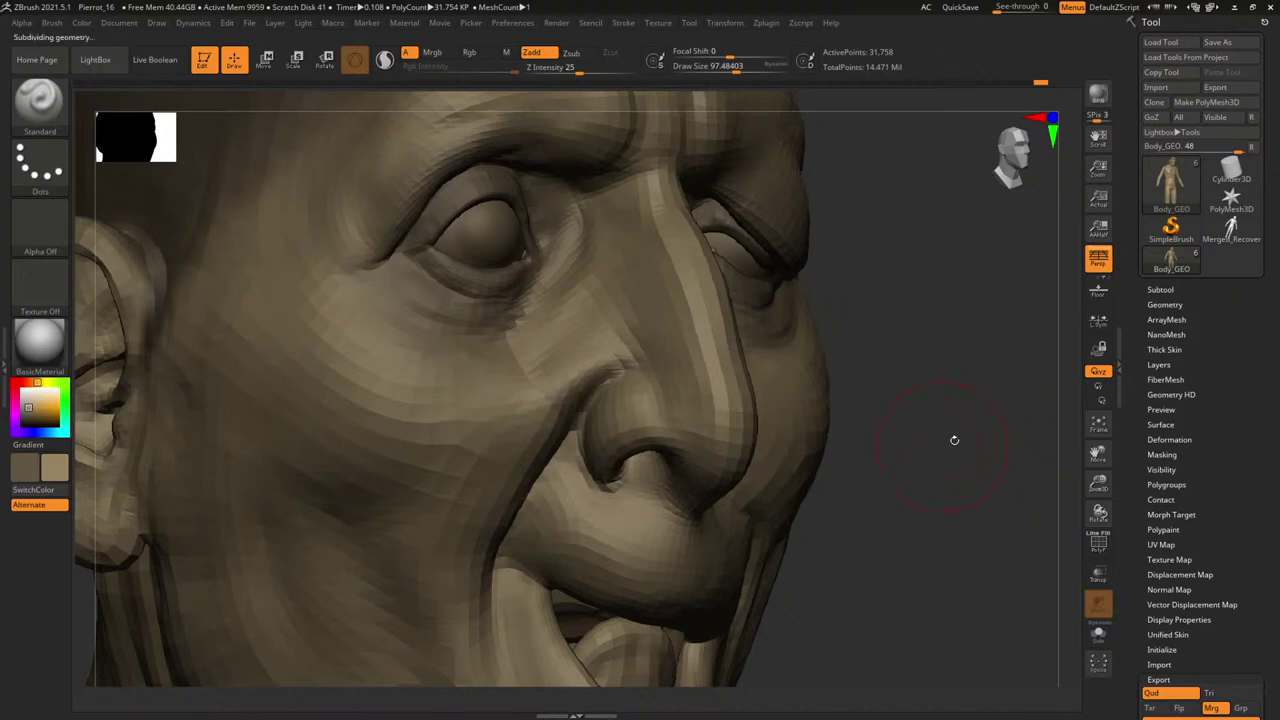
drag(954, 426, 927, 411)
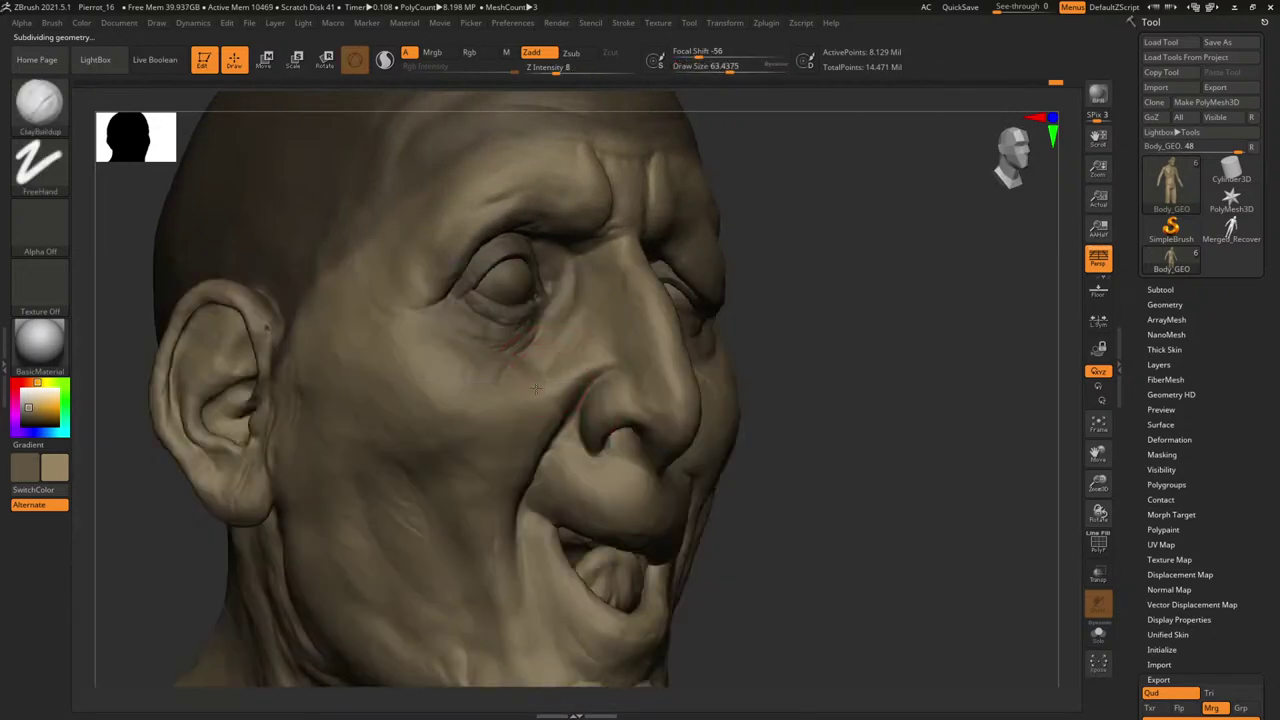
Soften the cheek below the open eye at a lower subdivision level, using ClayBuildup and smoothing at a draw size of about 63.
key(shift)
key(shift+d)
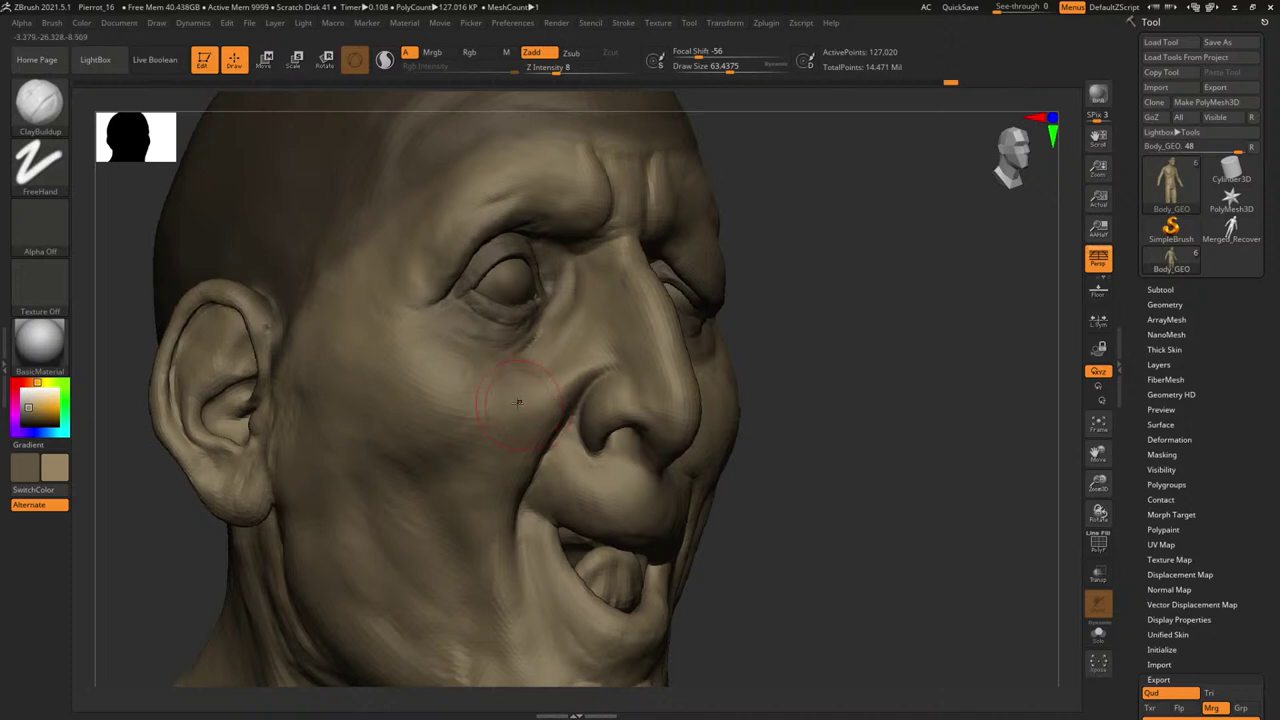
shift+drag(931, 394, 885, 410)
alt+drag(976, 478, 1007, 481)
mouse_move(1031, 530)
alt+mouse_down()
mouse_move(871, 434)
mouse_move(890, 424)
mouse_move(913, 499)
mouse_move(923, 437)
mouse_move(946, 453)
mouse_move(923, 465)
alt+mouse_up()
Carve the cheek hollow on the open-eye side with DamStandard at a draw size of about 119 on a high subdivision level.
key(ctrl+d)
key(b)
key(d)
key(s)
key(space)
drag(484, 429, 475, 403)
key(space)
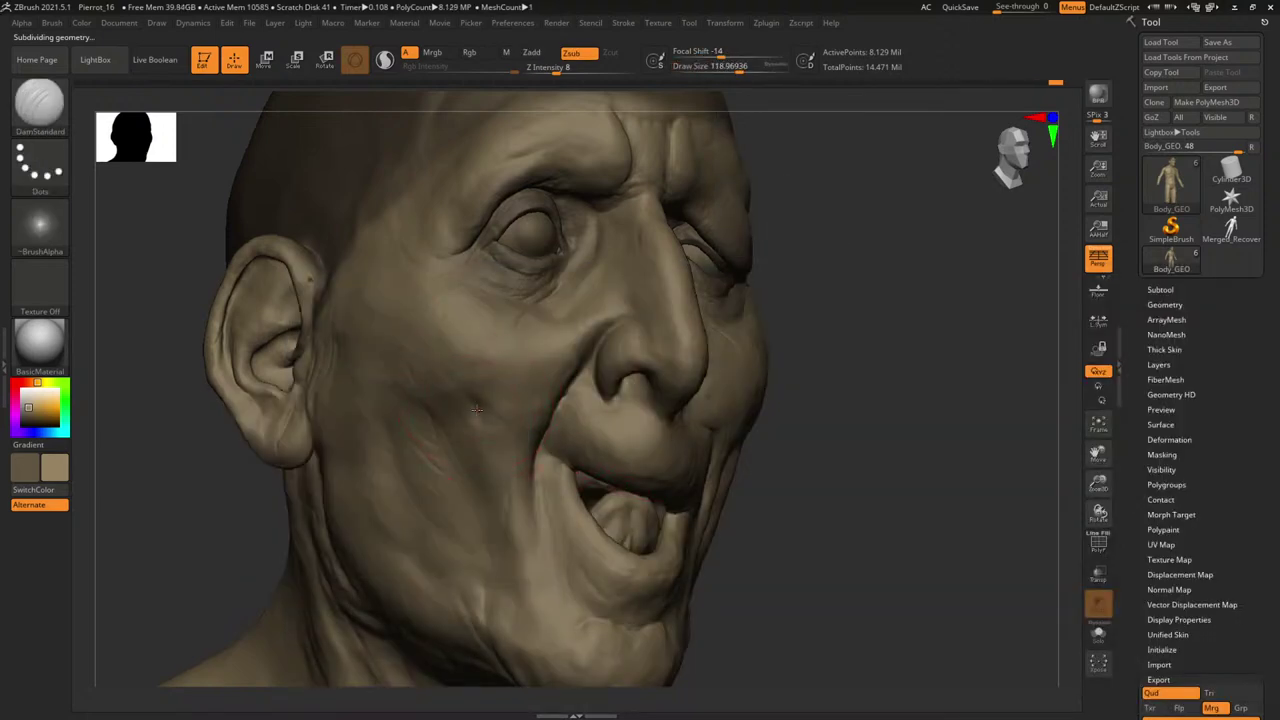
Enlarge the DamStandard brush to a draw size of about 192 and refine the cheek hollow from several angles.
drag(855, 448, 900, 462)
alt+drag(986, 526, 950, 430)
mouse_move(910, 440)
mouse_down()
mouse_move(832, 442)
mouse_move(915, 443)
mouse_move(840, 515)
mouse_up()
drag(800, 480, 845, 483)
key(space)
drag(474, 426, 483, 427)
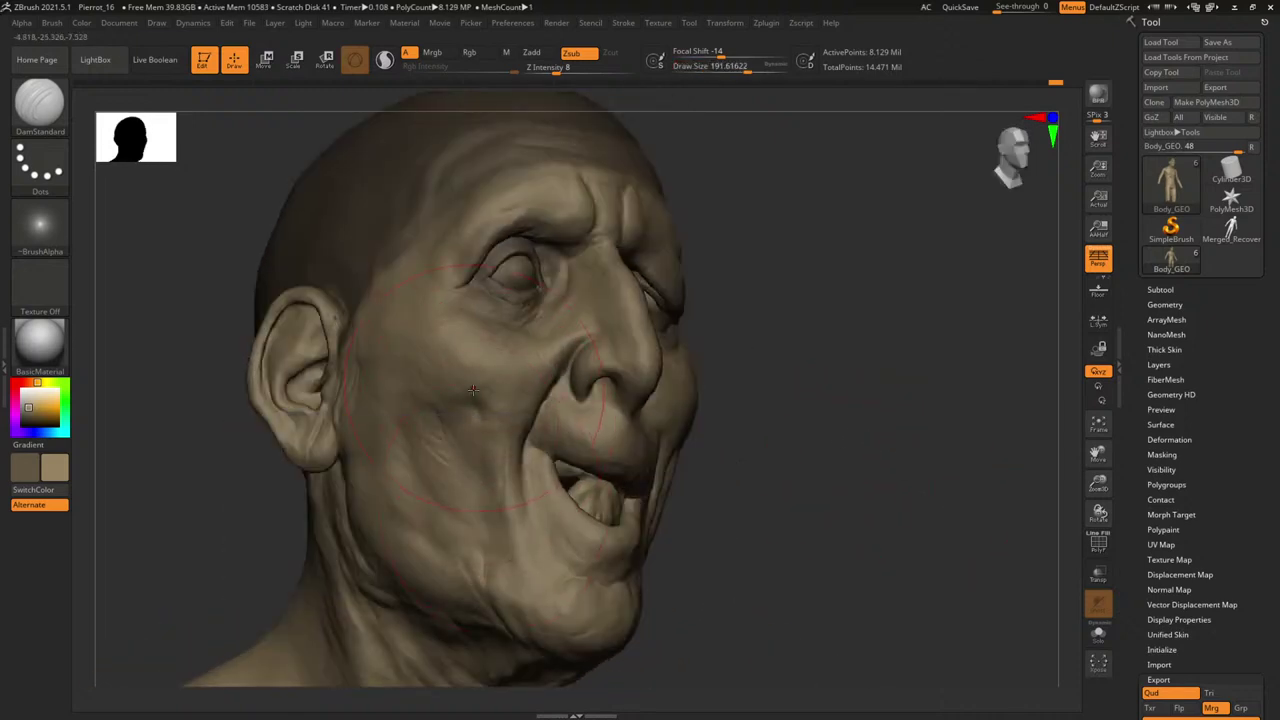
mouse_move(792, 473)
mouse_down()
mouse_move(960, 463)
mouse_move(971, 497)
mouse_move(894, 451)
mouse_move(769, 414)
mouse_move(816, 413)
mouse_move(883, 457)
mouse_move(918, 444)
mouse_move(897, 434)
mouse_move(926, 436)
mouse_up()
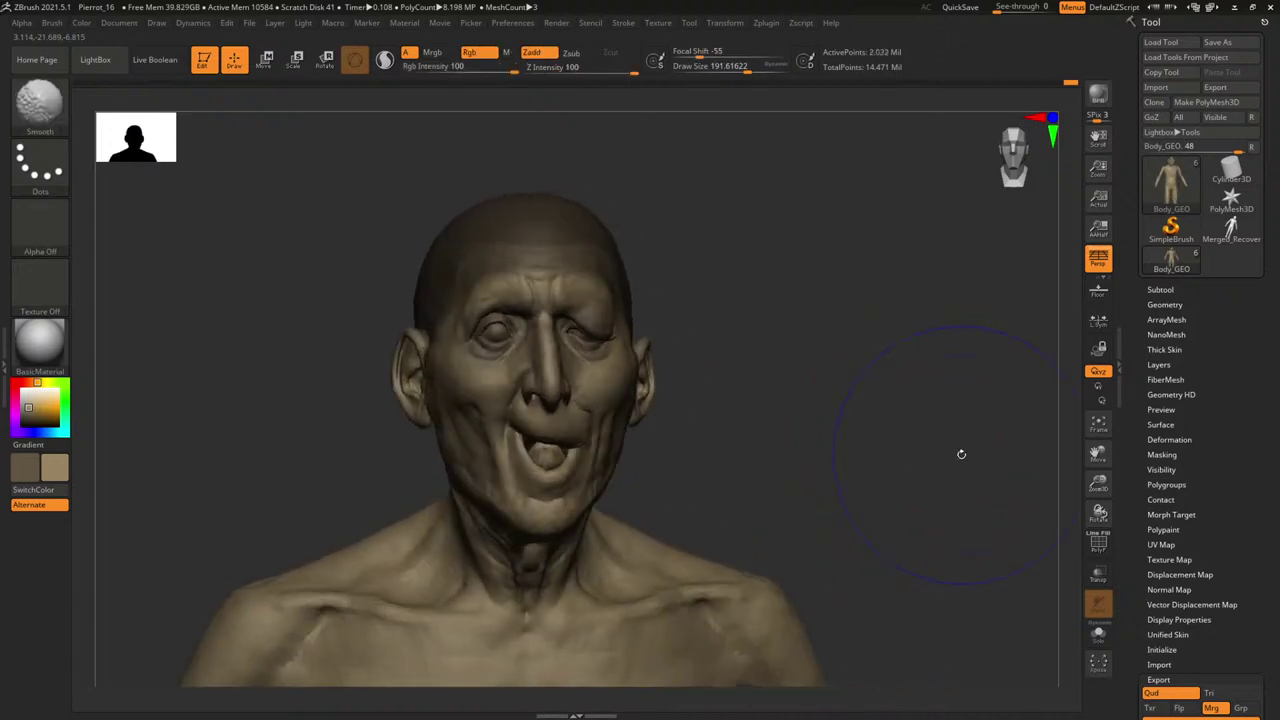
Save the project as Pierrot_17.ZPR in the 02_Sculpt folder under 01_Modelling\Zbrush.
key(ctrl+s)
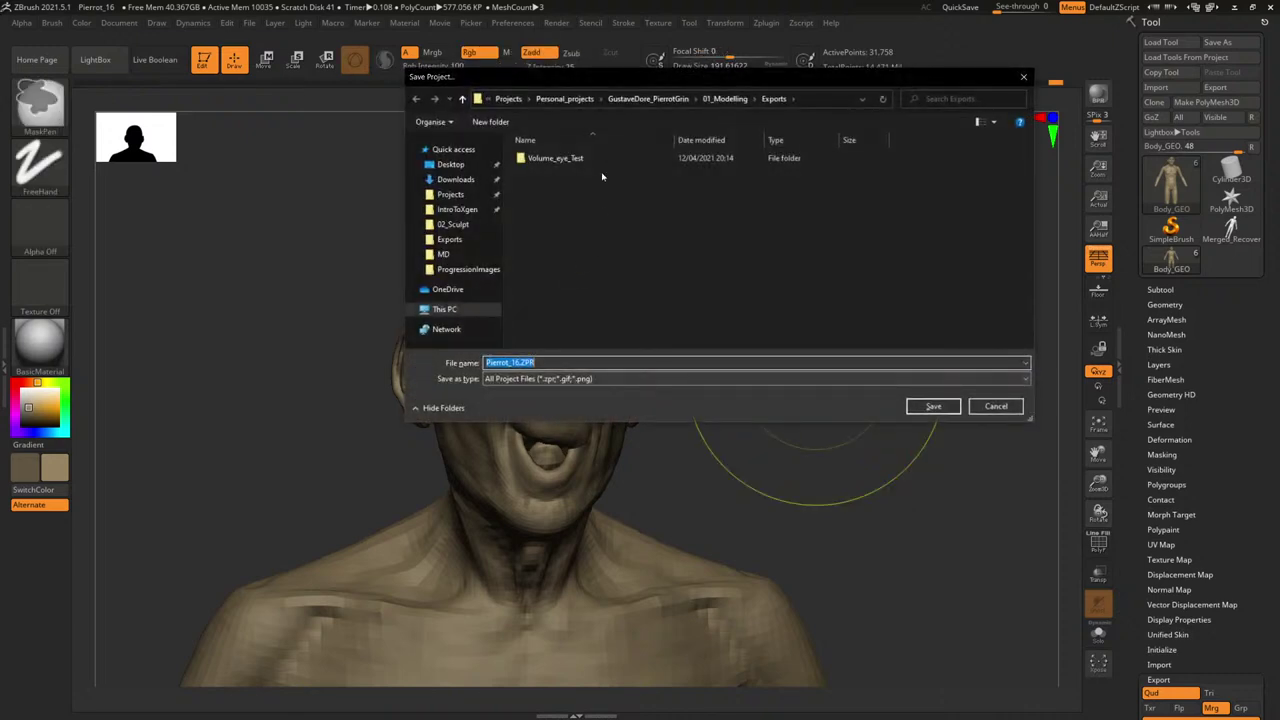
click(723, 100)
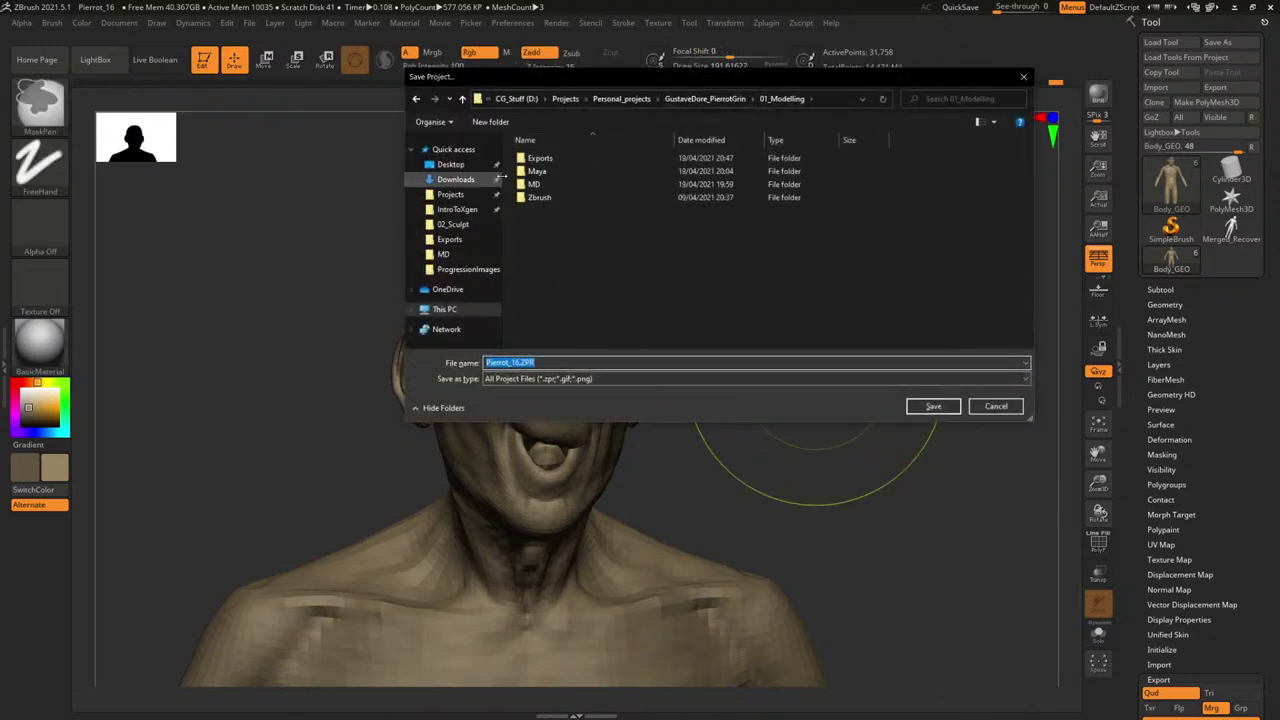
double_click(540, 197)
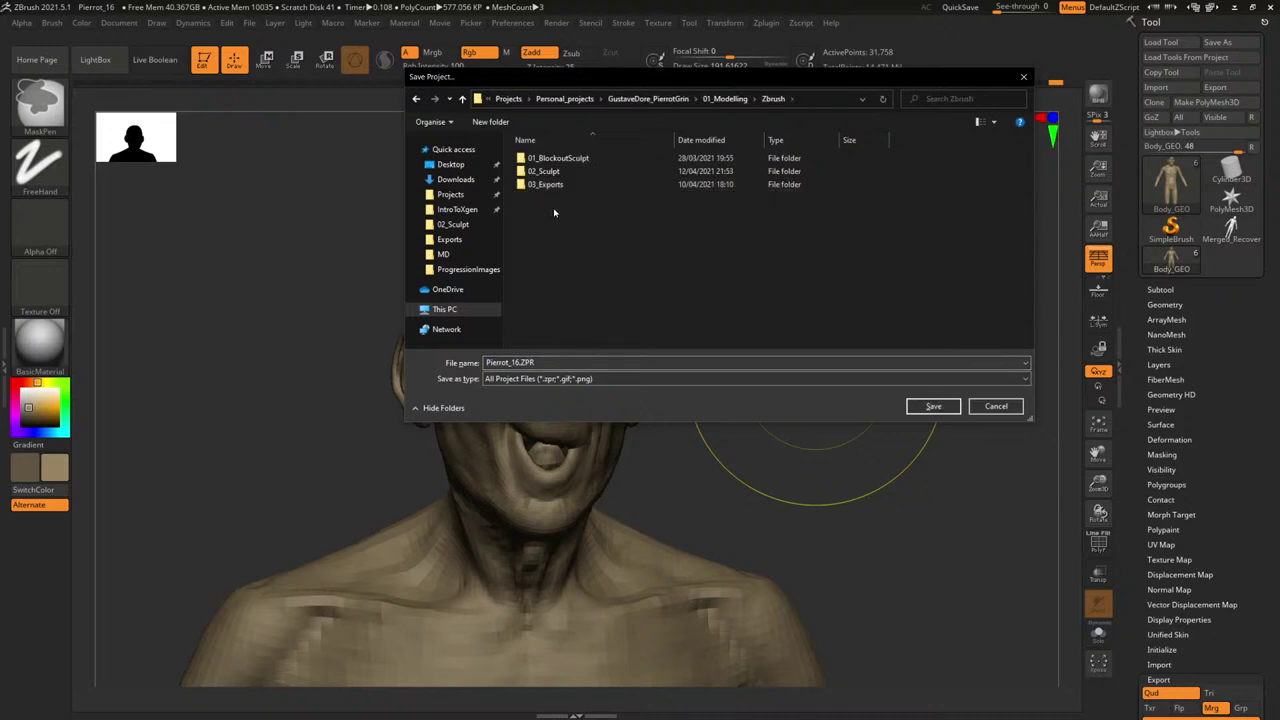
double_click(542, 171)
click(556, 224)
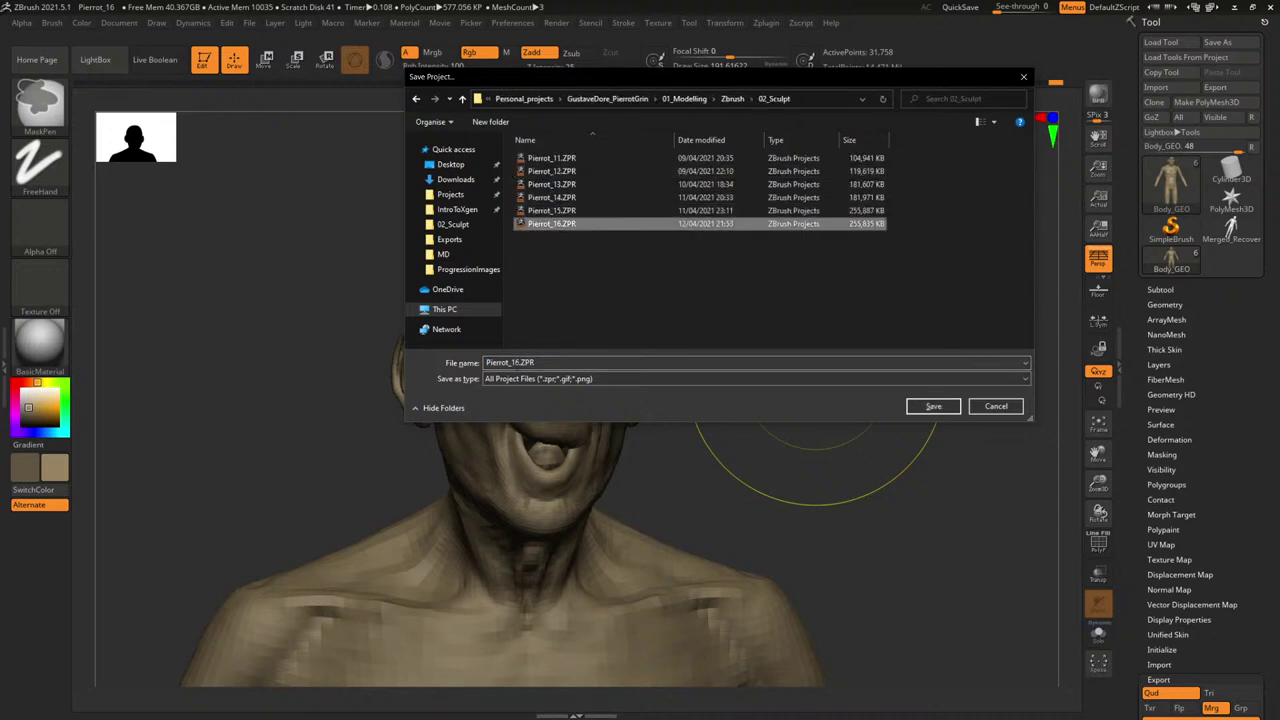
click(520, 362)
click(519, 362)
key(BackSpace)
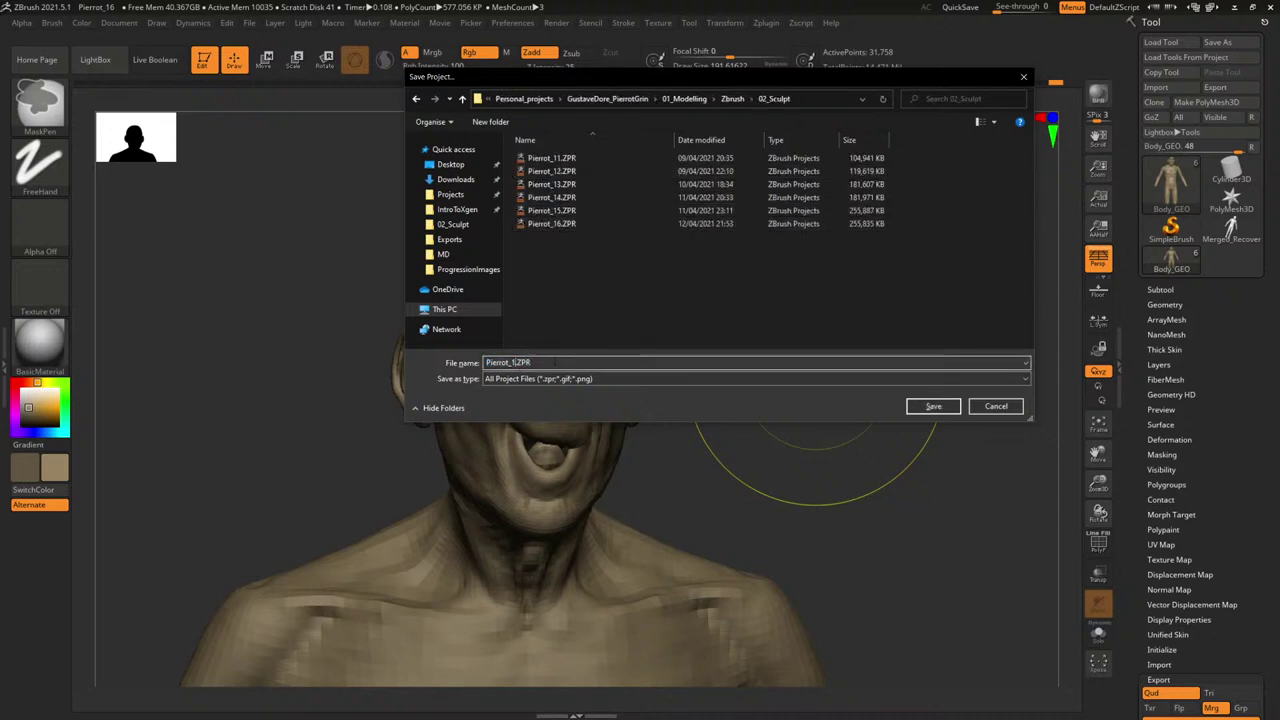
key(Return)
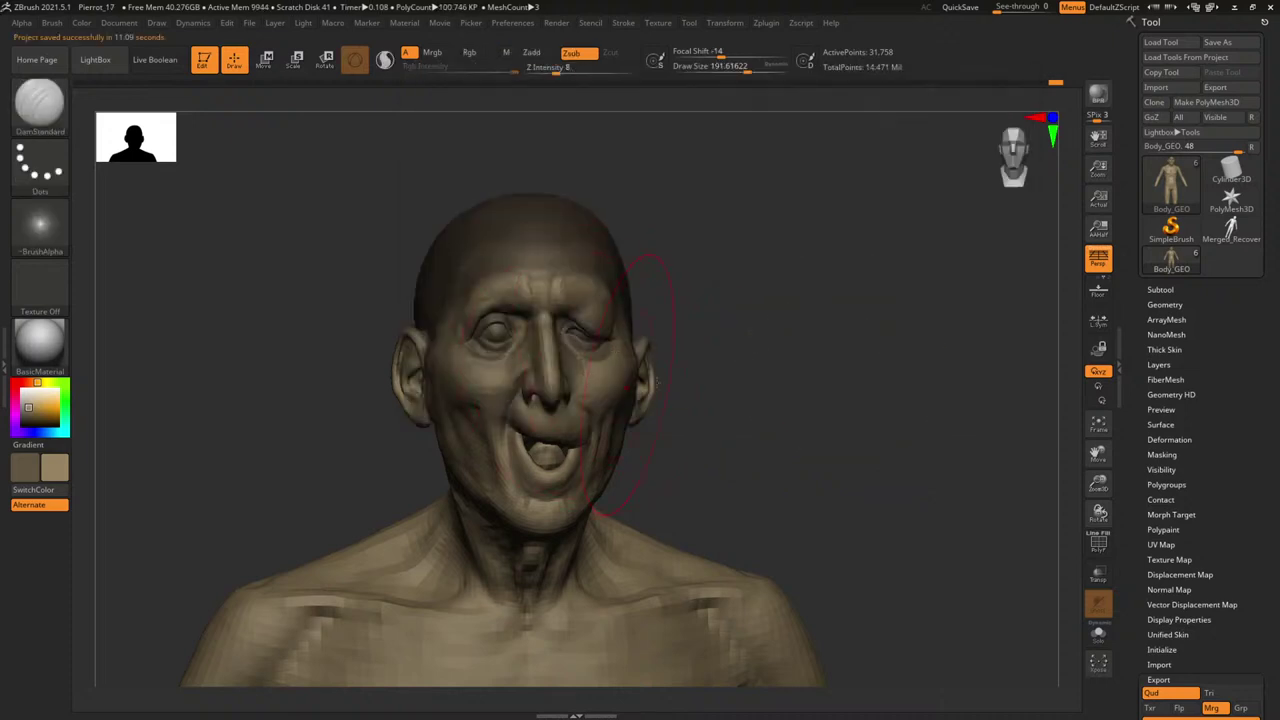
drag(840, 345, 836, 345)
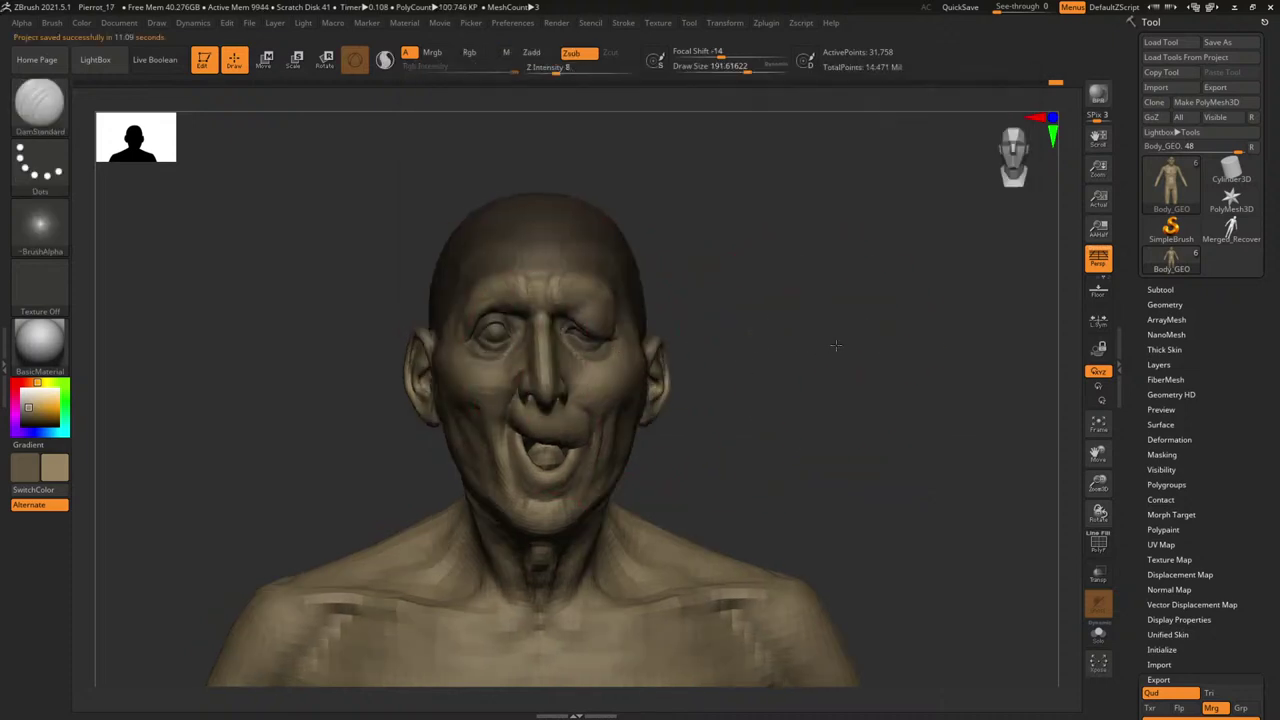
Export the sculpted body mesh to the 01_Modelling\Exports folder, overwriting Body_GEO_Pose.obj.
click(1217, 87)
click(733, 99)
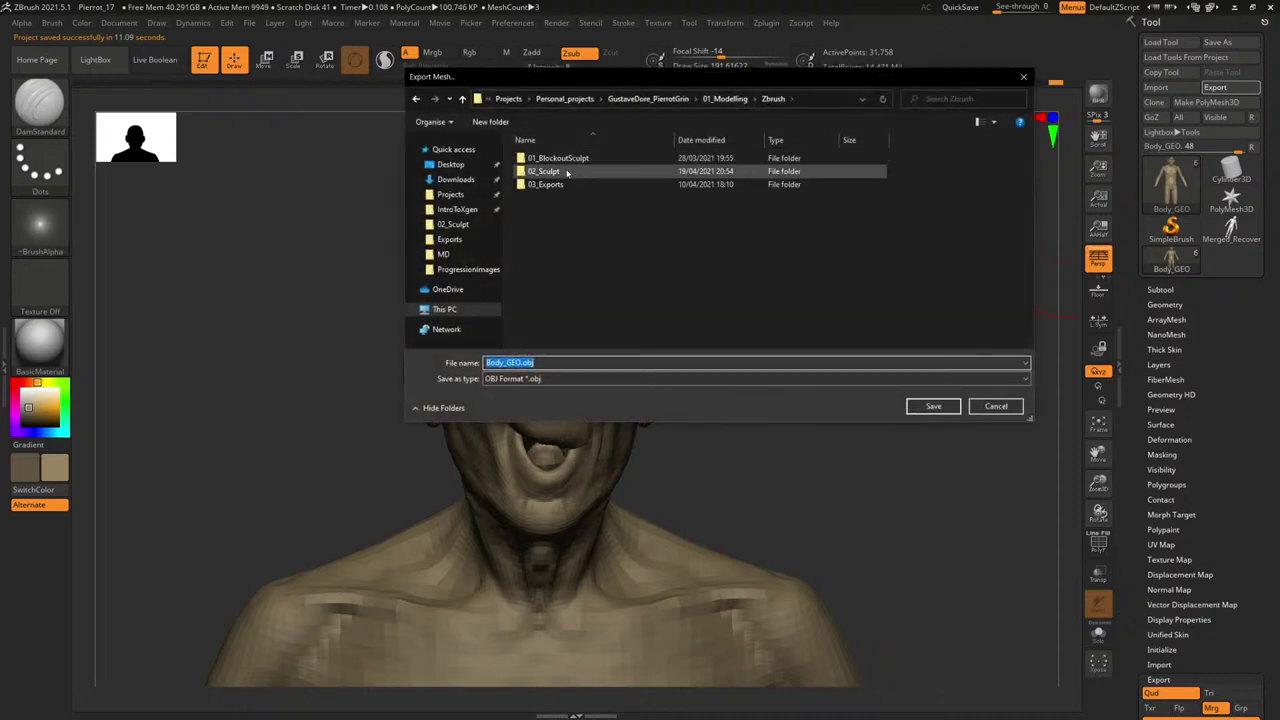
click(725, 99)
double_click(540, 160)
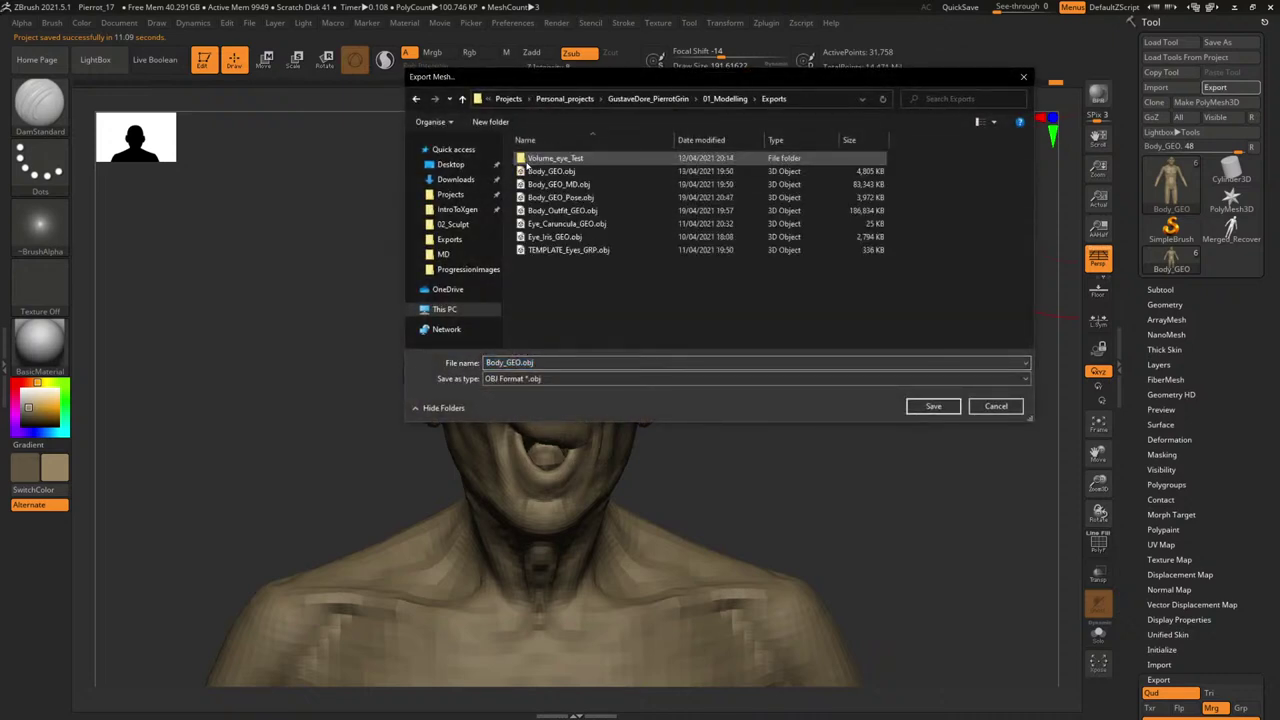
double_click(576, 199)
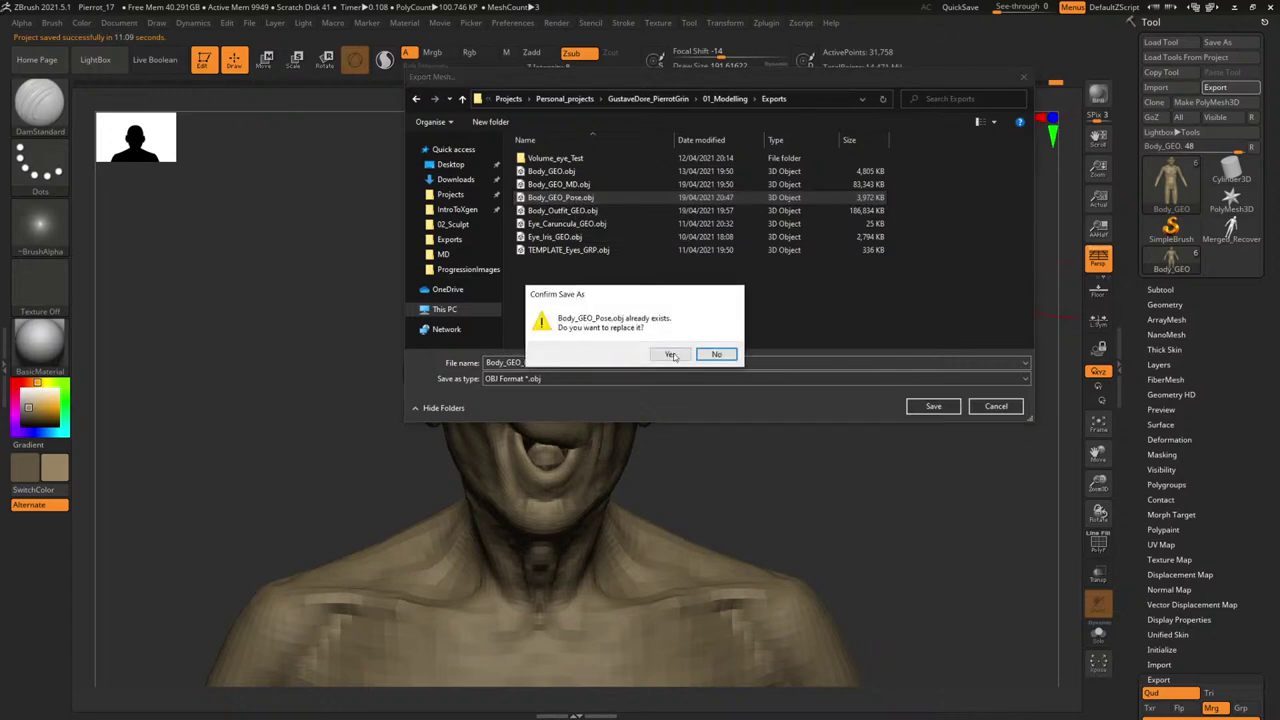
click(670, 355)
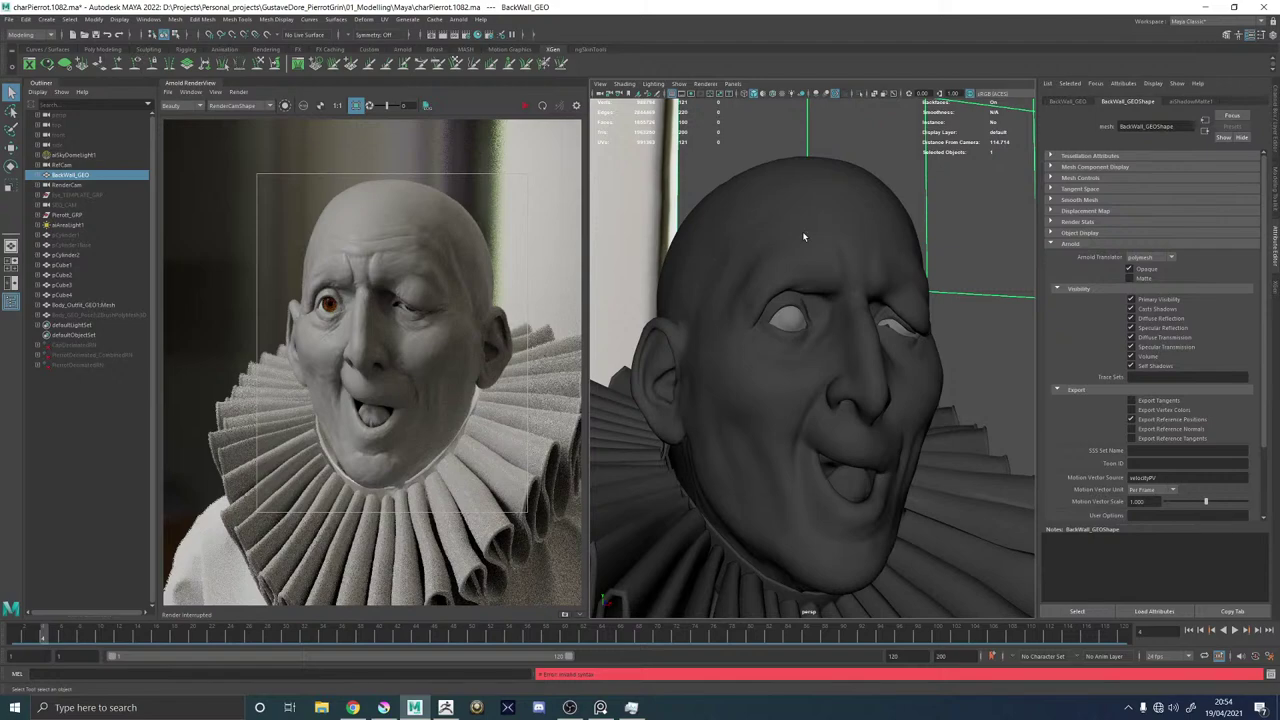
Switch to Maya, set the Pierrot body's blend shape weight to 0 and duplicate the mesh.
click(803, 236)
click(1246, 99)
drag(1258, 194, 1156, 194)
key(ctrl+d)
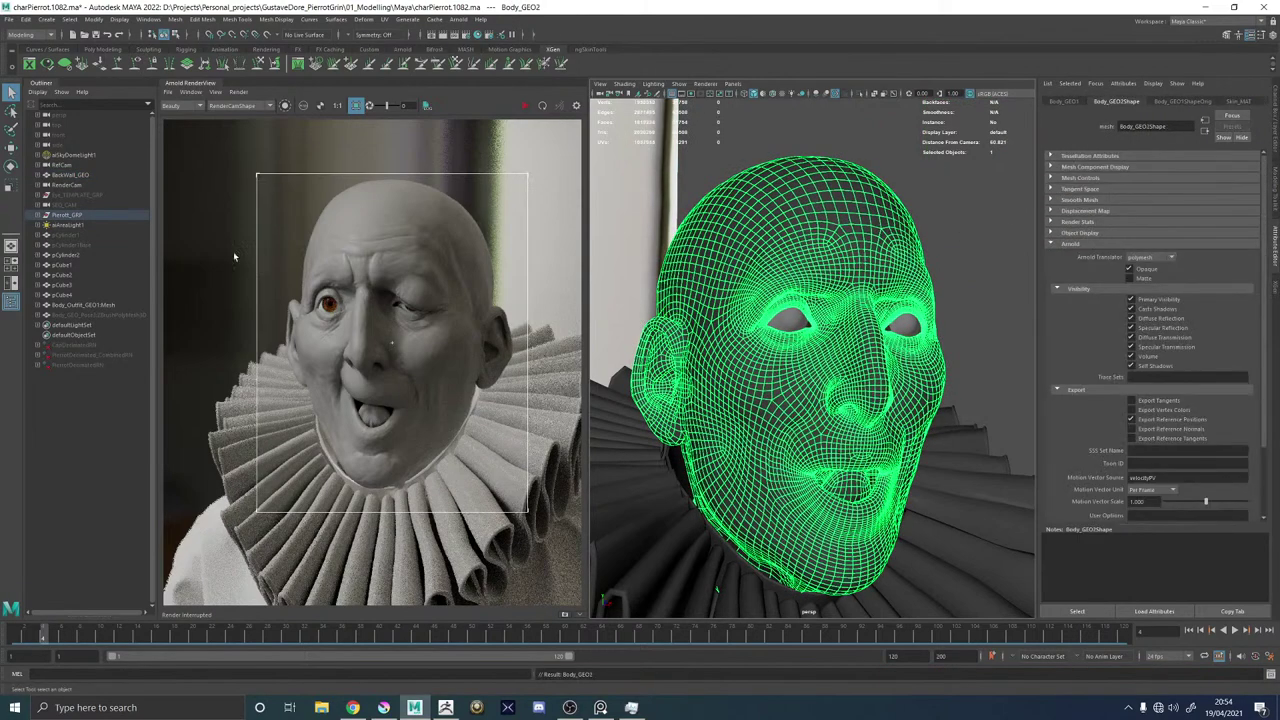
Delete the old Body_GEO_Pose mesh from the scene and import the updated Body_GEO_Pose.obj.
click(104, 315)
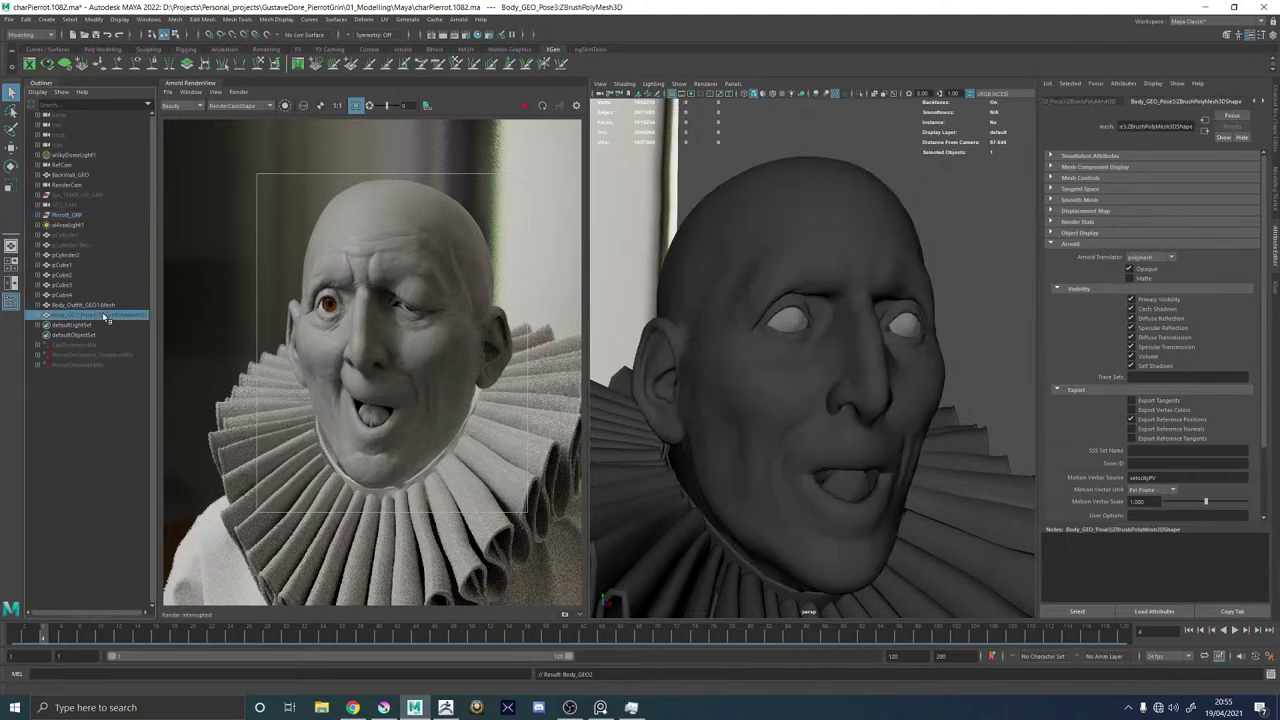
key(Delete)
click(6, 20)
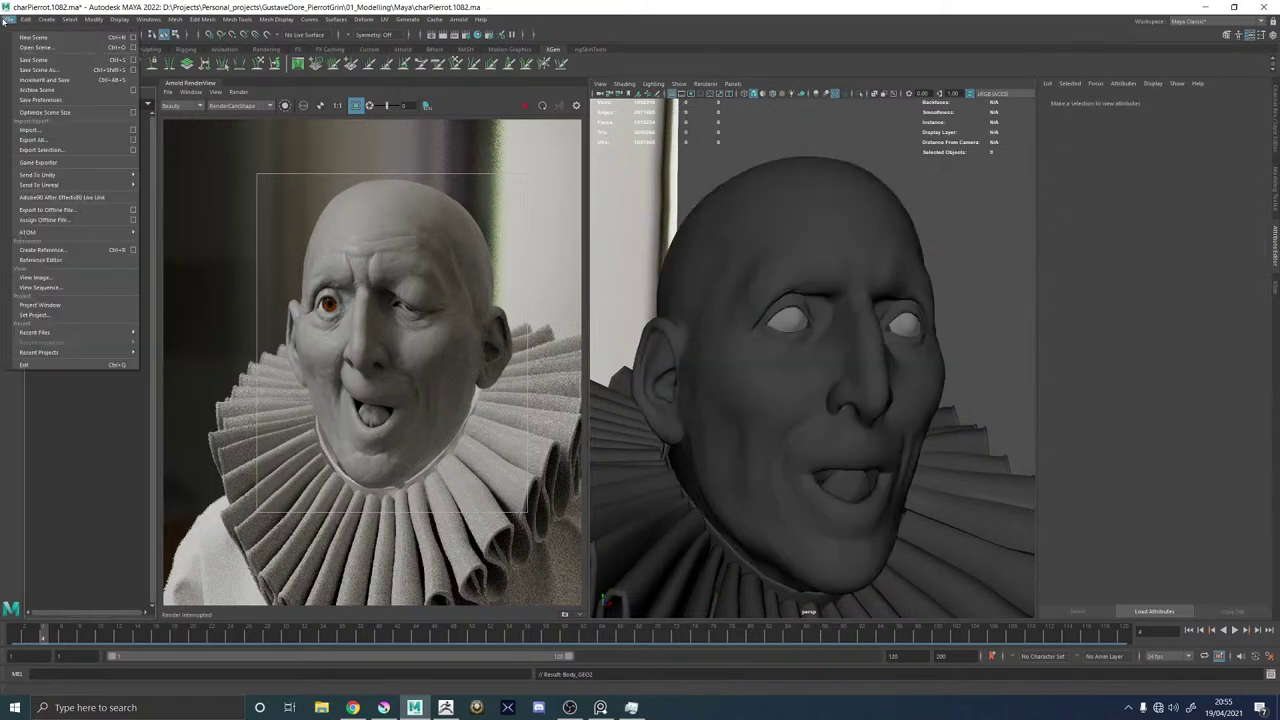
click(30, 130)
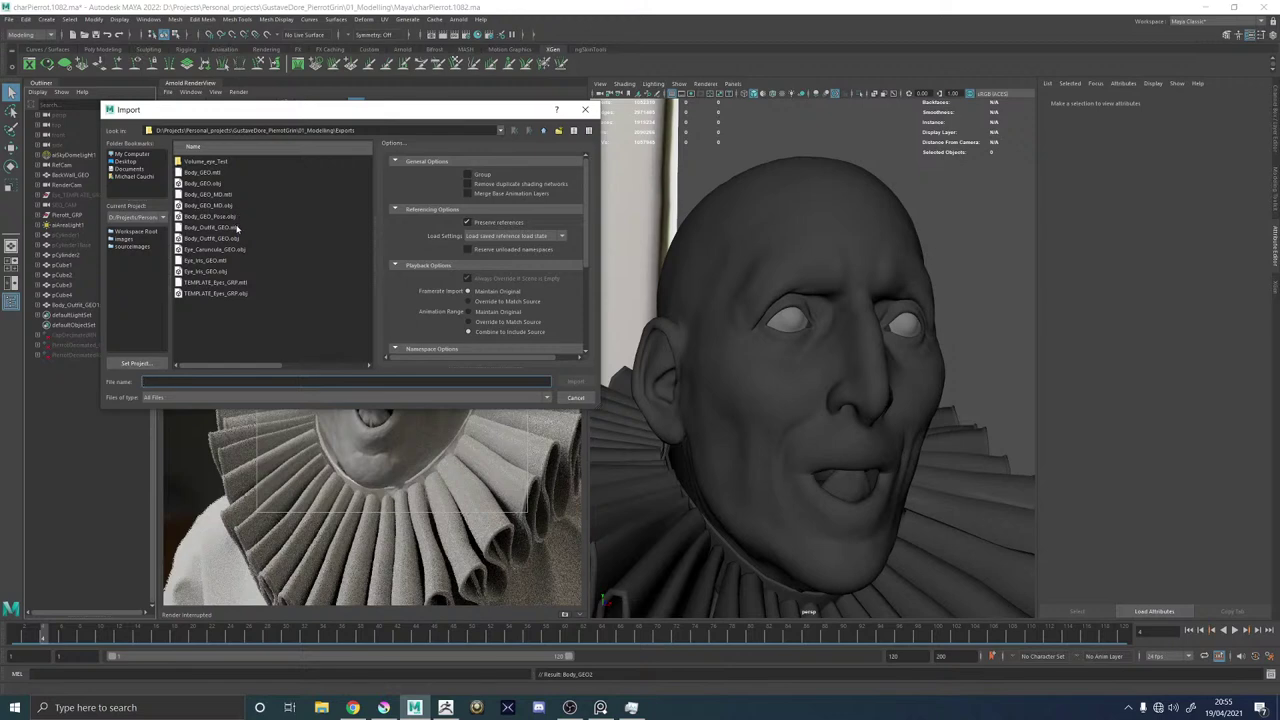
double_click(224, 217)
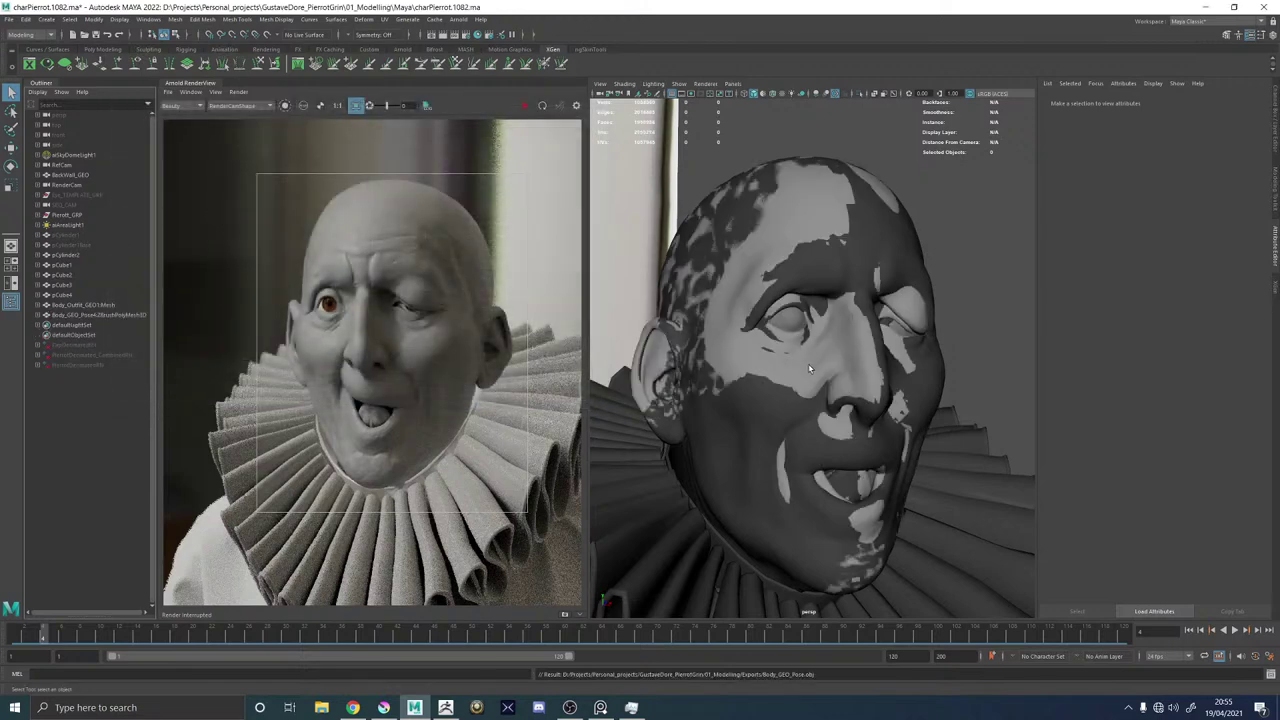
Try to add the imported pose mesh as a blend shape on Body_GEO1, then hide the imported mesh.
click(808, 363)
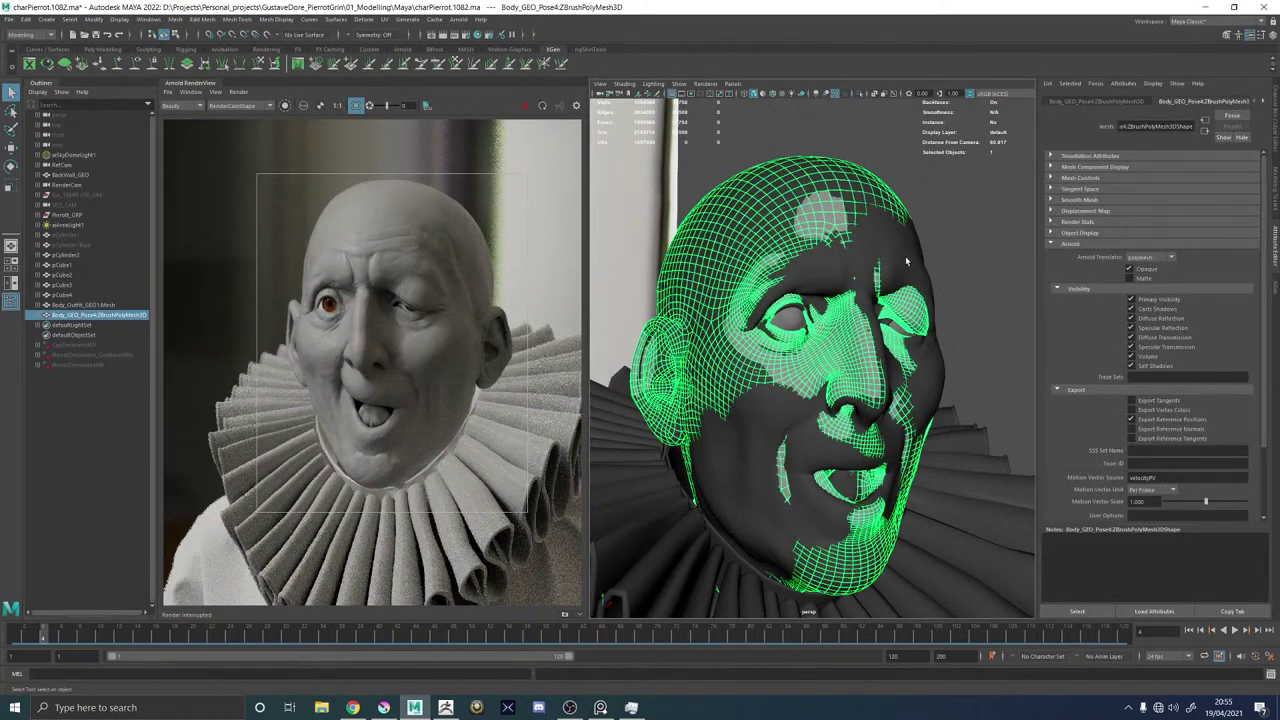
shift+click(905, 256)
click(360, 20)
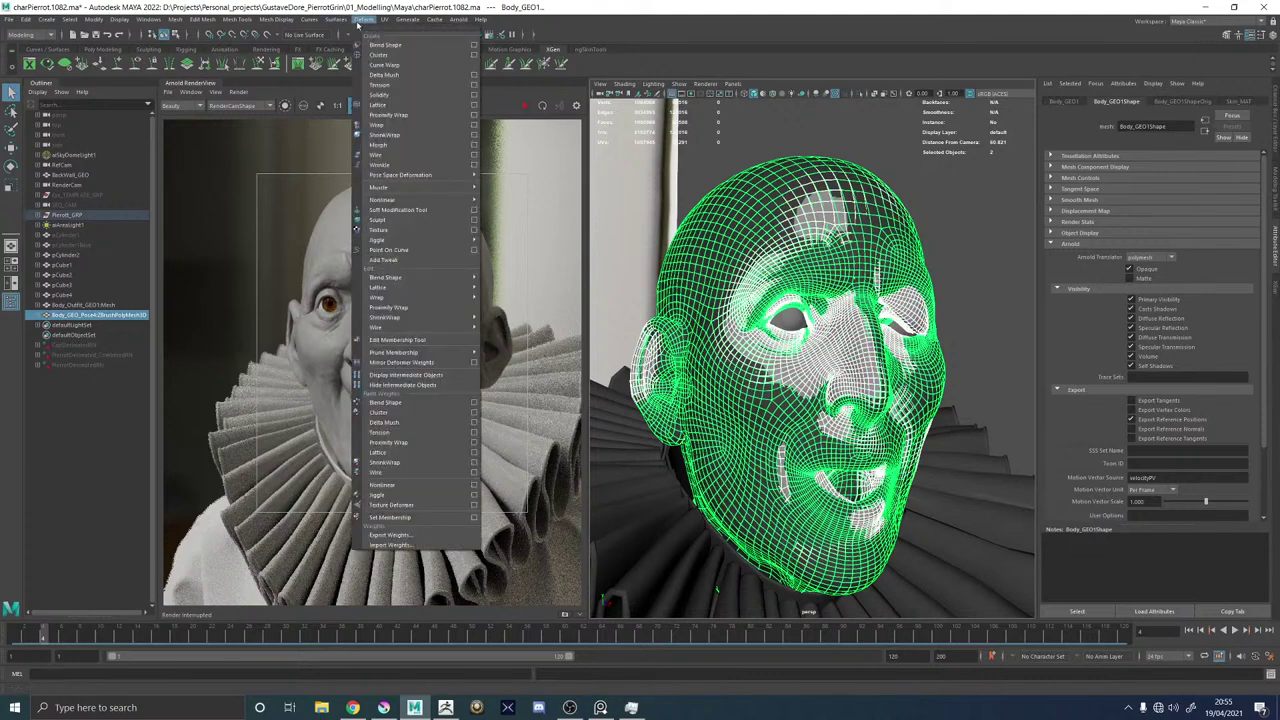
click(390, 58)
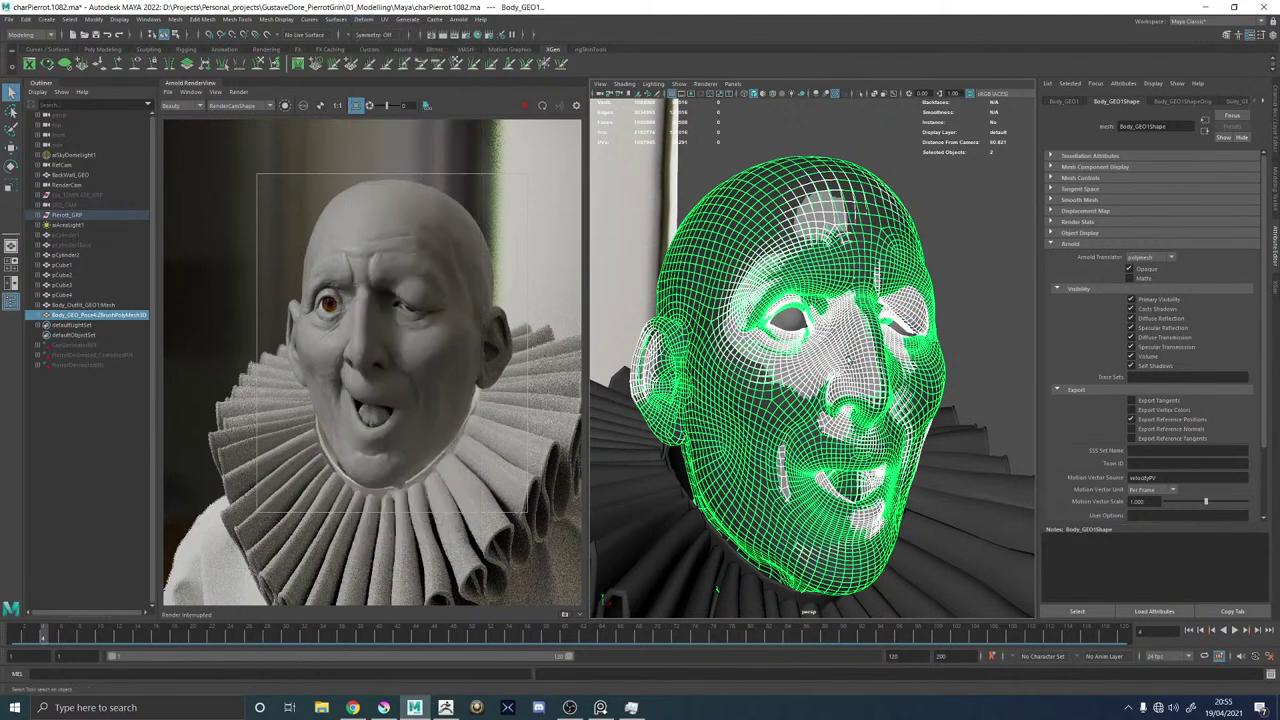
key(ctrl+h)
click(891, 225)
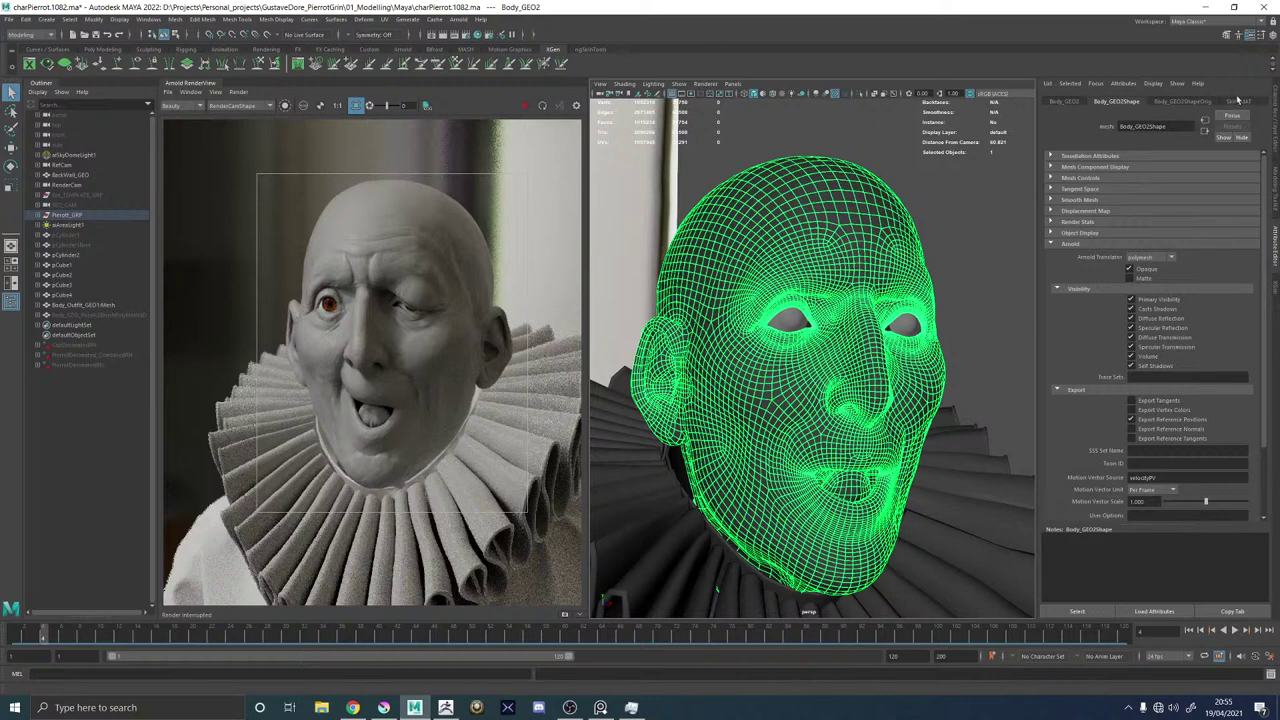
click(1208, 102)
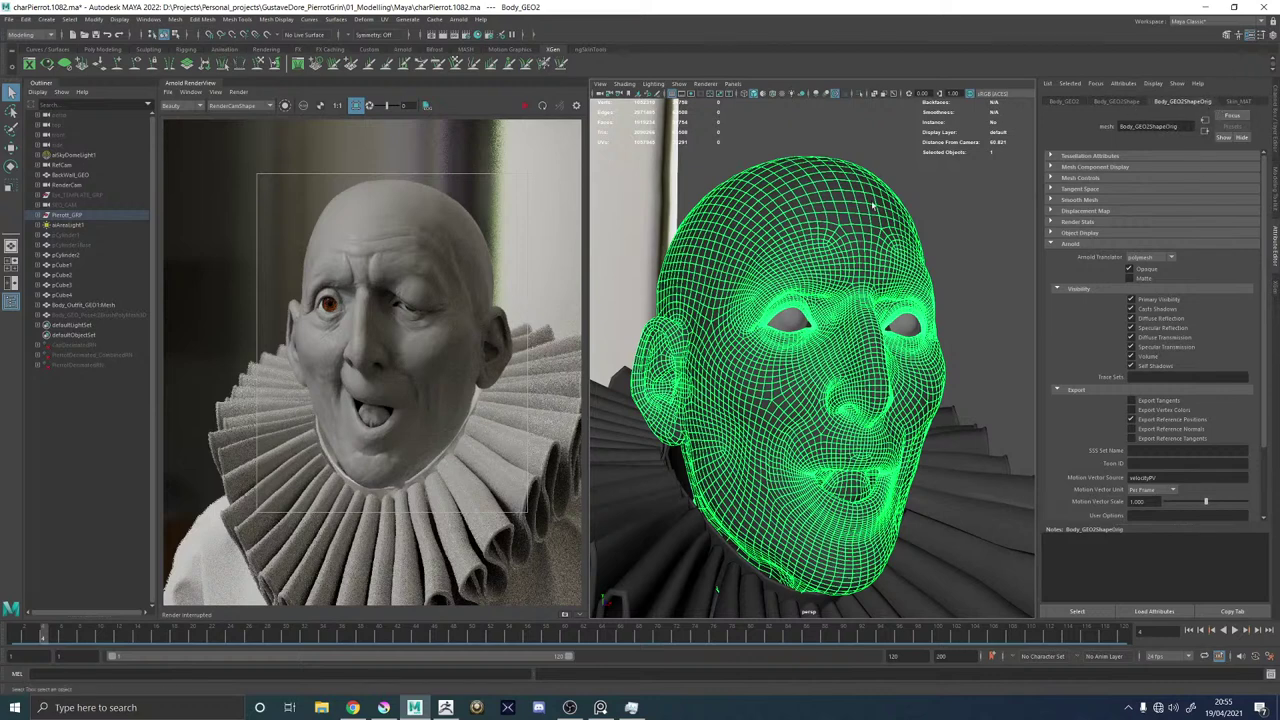
Undo the hiding of the imported pose mesh and the blend shape creation.
key(ctrl+z)
key(ctrl+z)
key(ctrl+z)
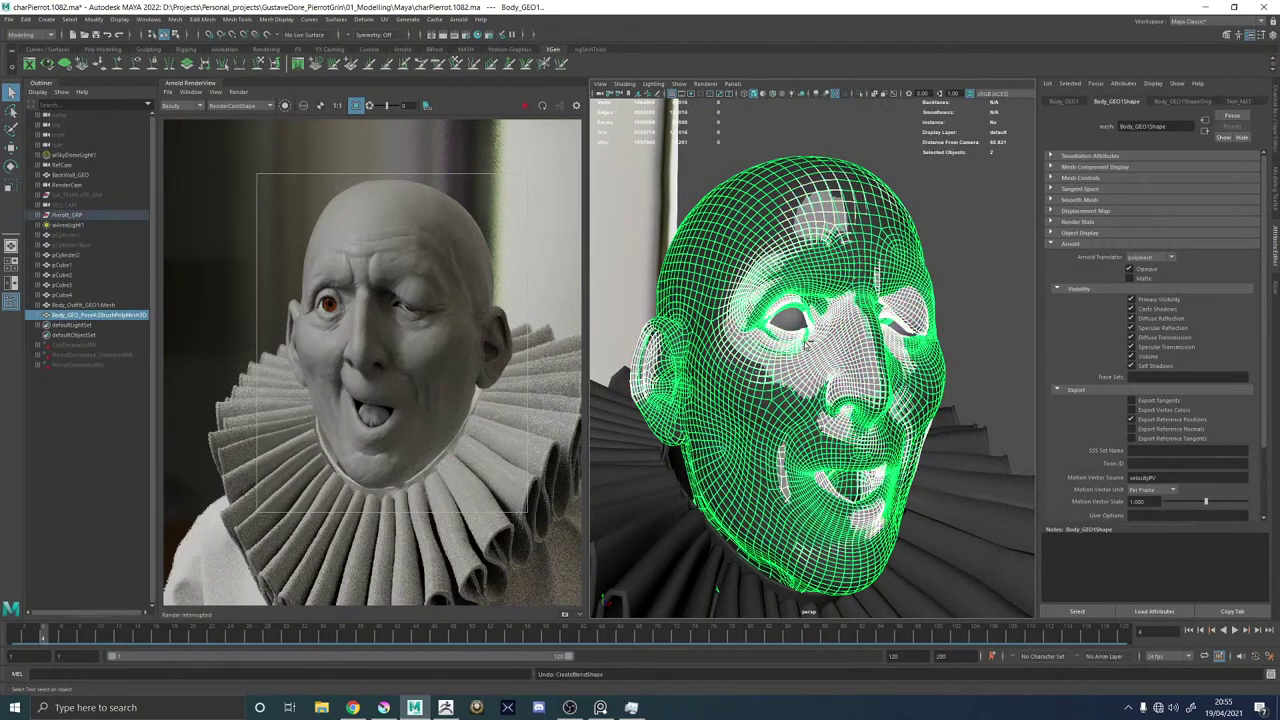
key(ctrl+z)
Create a blend shape from the imported pose mesh on Body_GEO1 and set Body_GEO's blendShape1 weight to 1.
shift+click(907, 267)
click(363, 20)
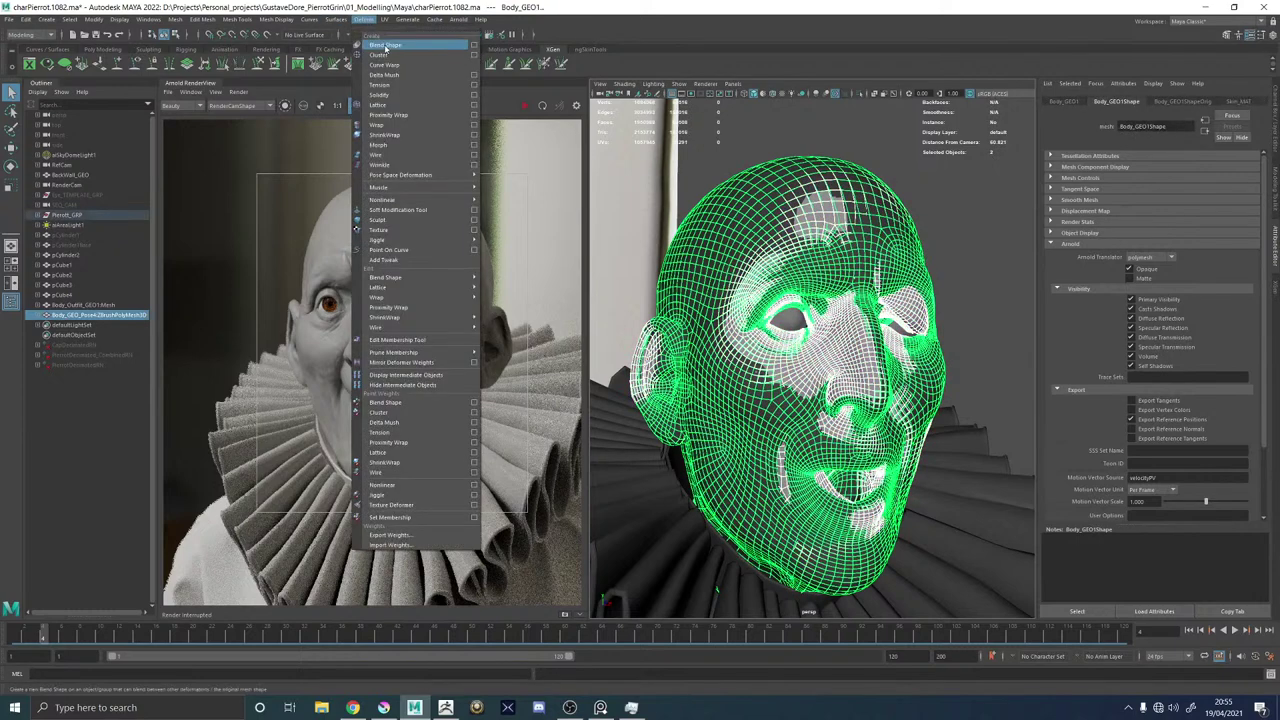
click(395, 55)
click(901, 268)
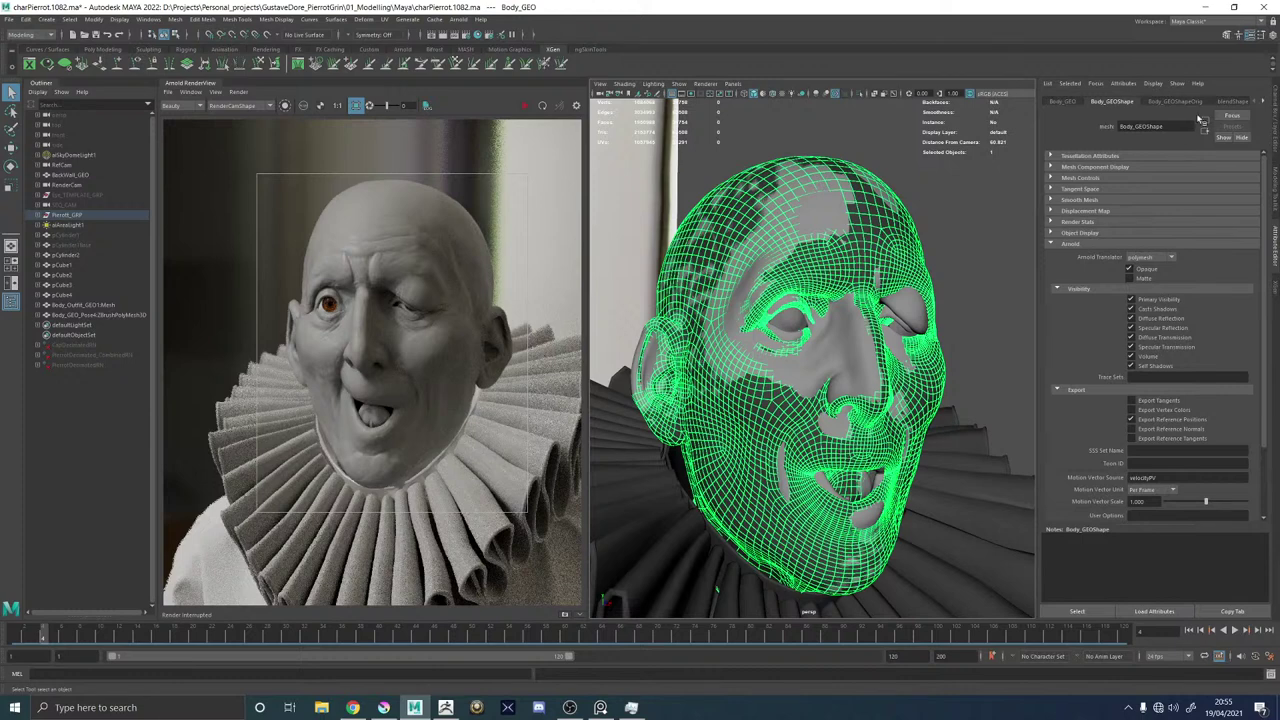
click(1233, 102)
drag(1178, 202, 1258, 192)
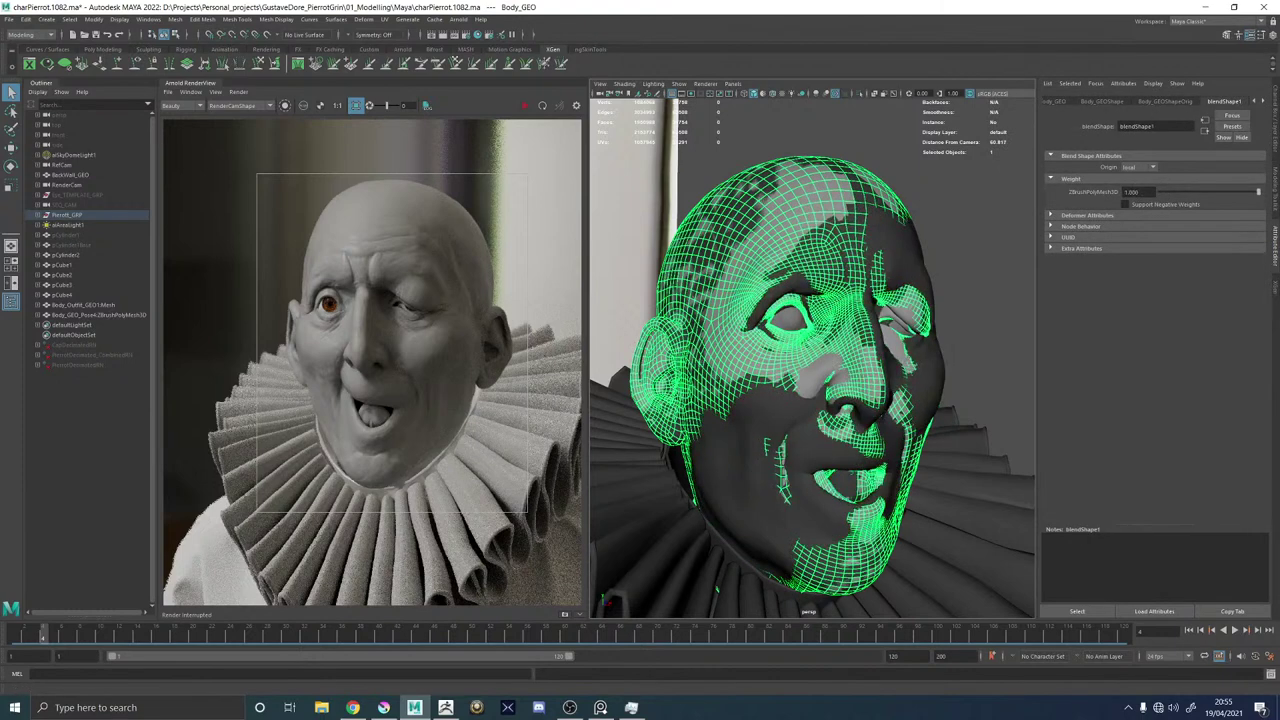
Delete the imported pose mesh and the duplicate heads Body_GEO1 and Body_GEO2 from the Pierrot group.
click(97, 315)
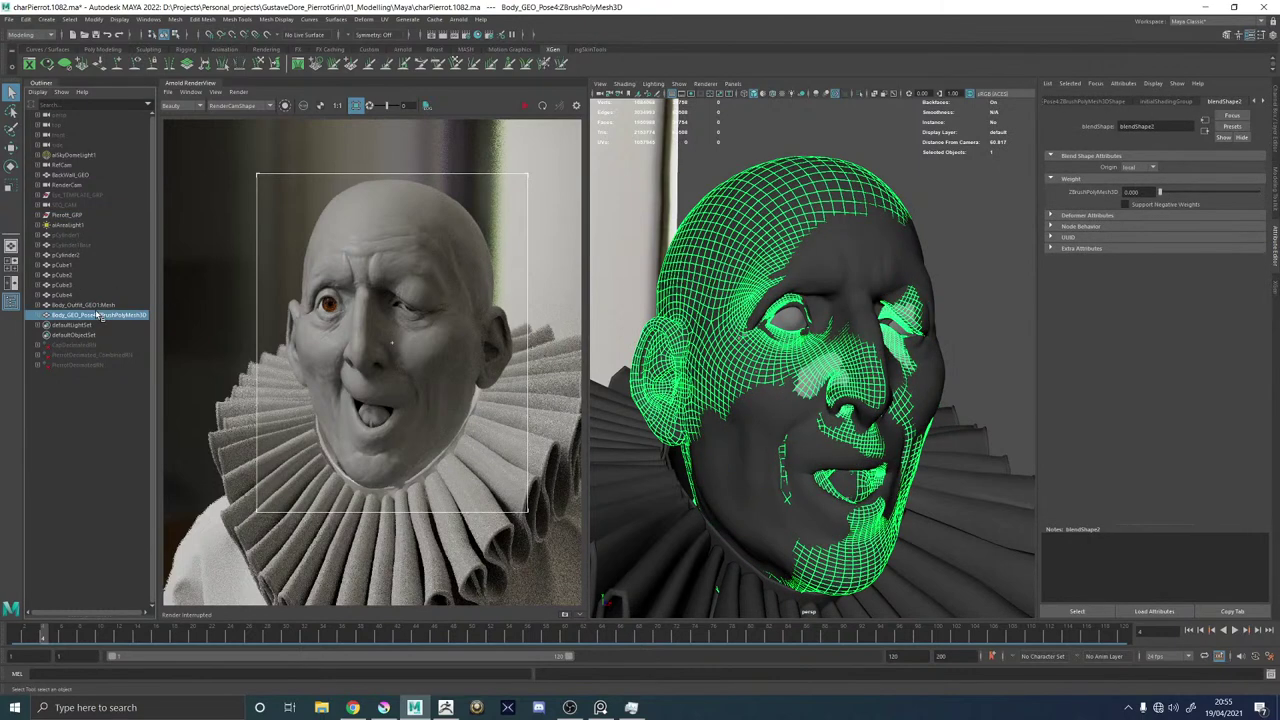
key(Delete)
click(815, 398)
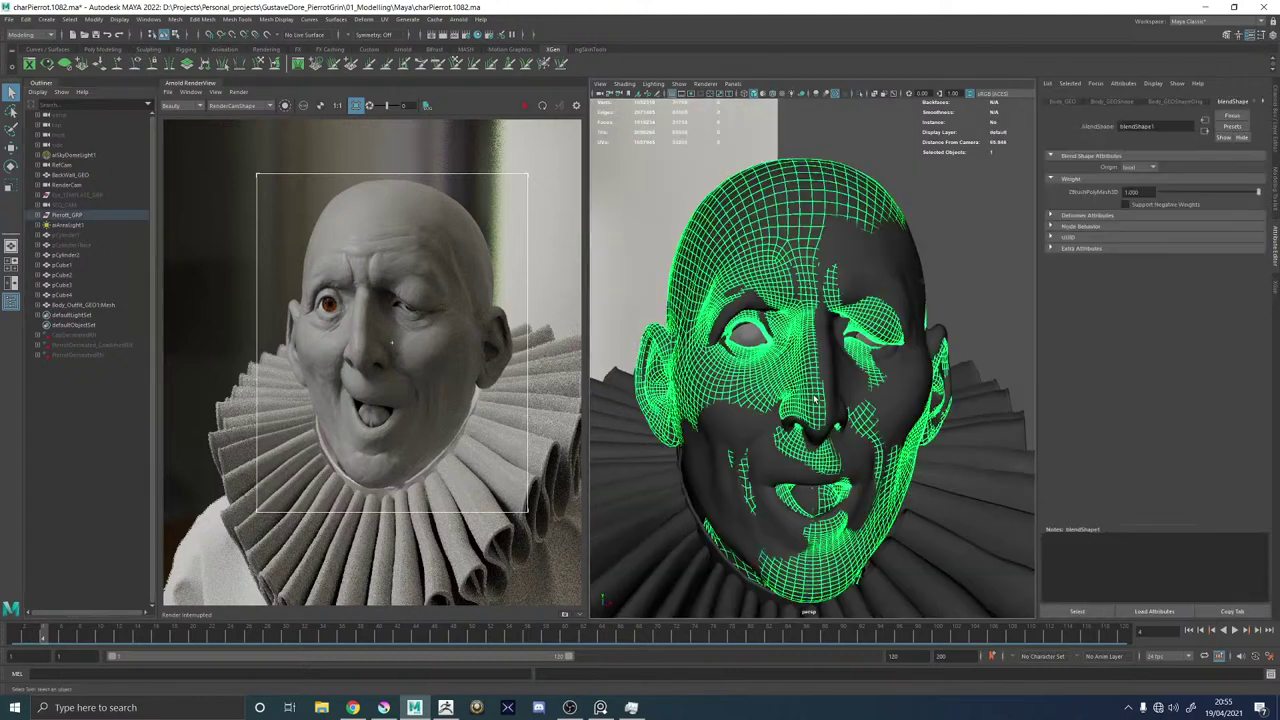
click(835, 378)
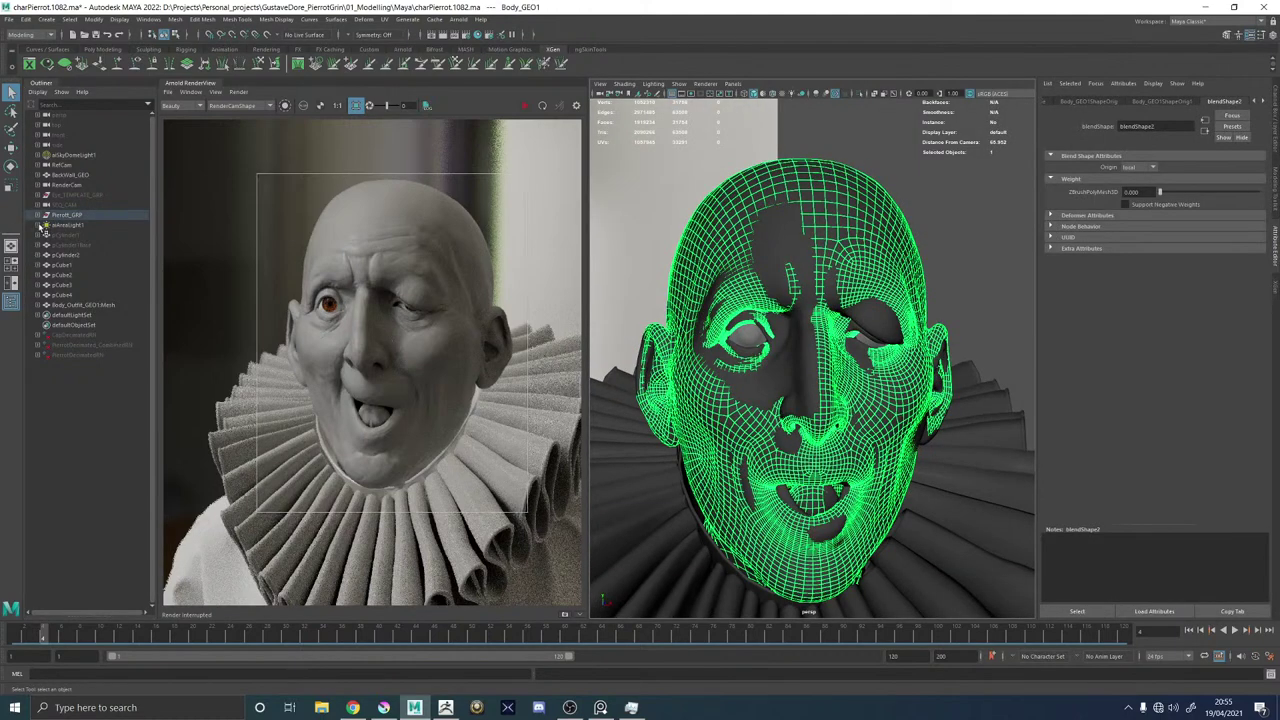
click(38, 215)
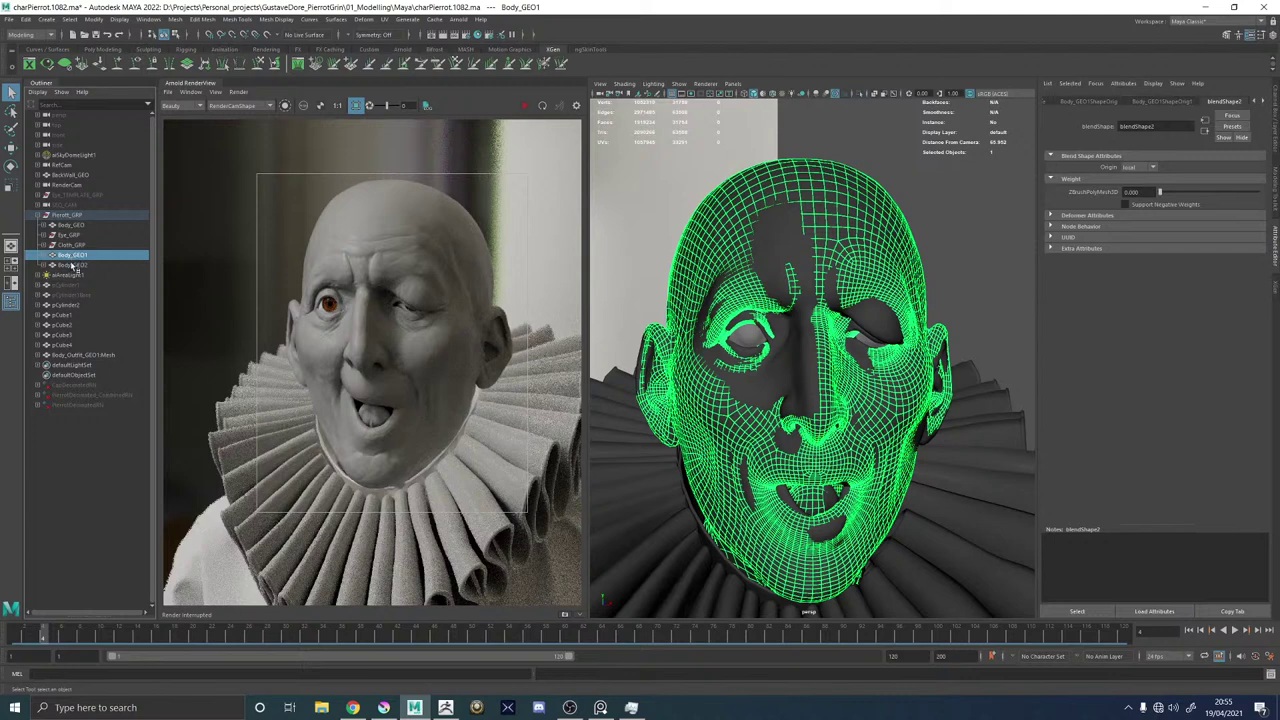
click(72, 265)
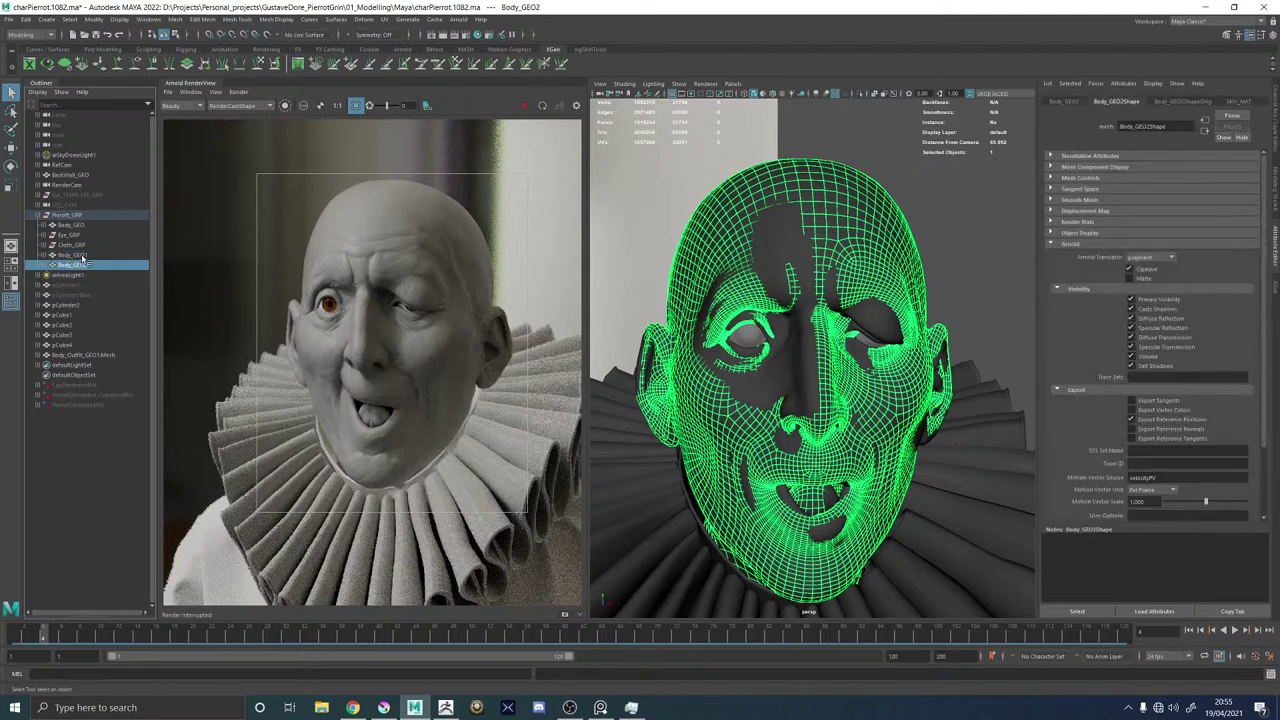
ctrl+click(83, 256)
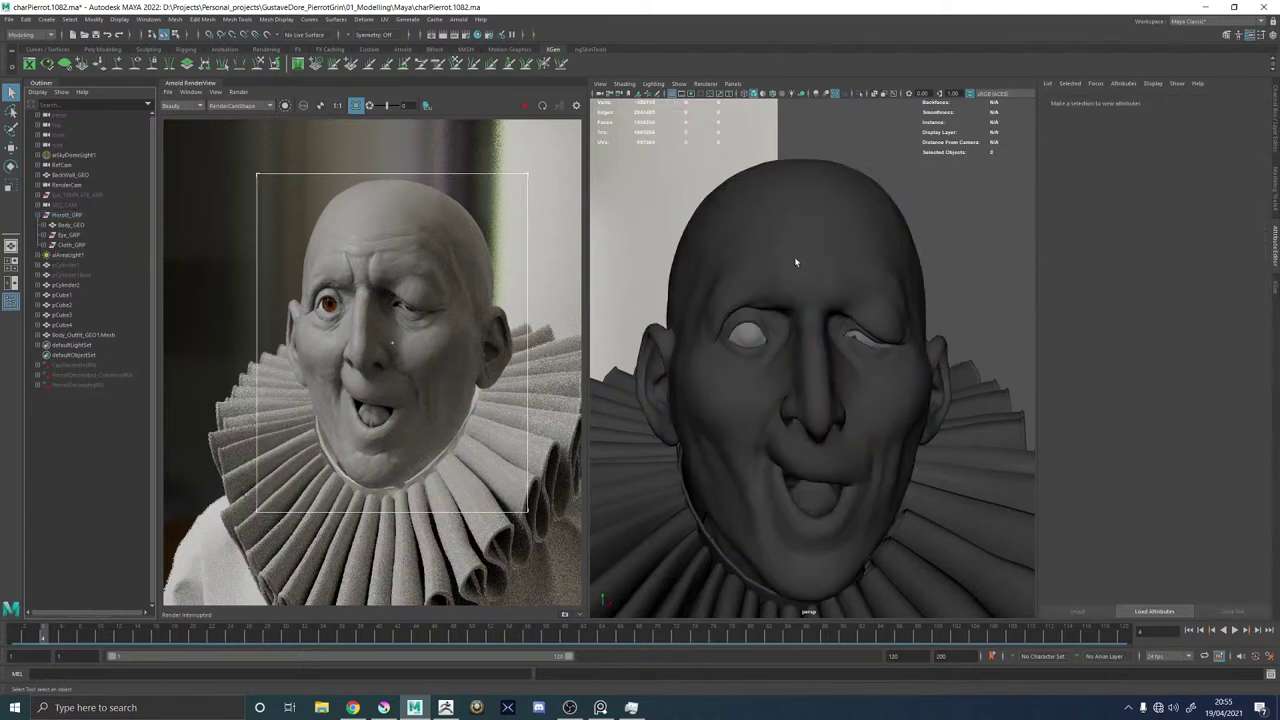
Keep the remaining Body_GEO mesh's pose blend shape weight at 1 and deselect the mesh.
click(794, 256)
click(1236, 102)
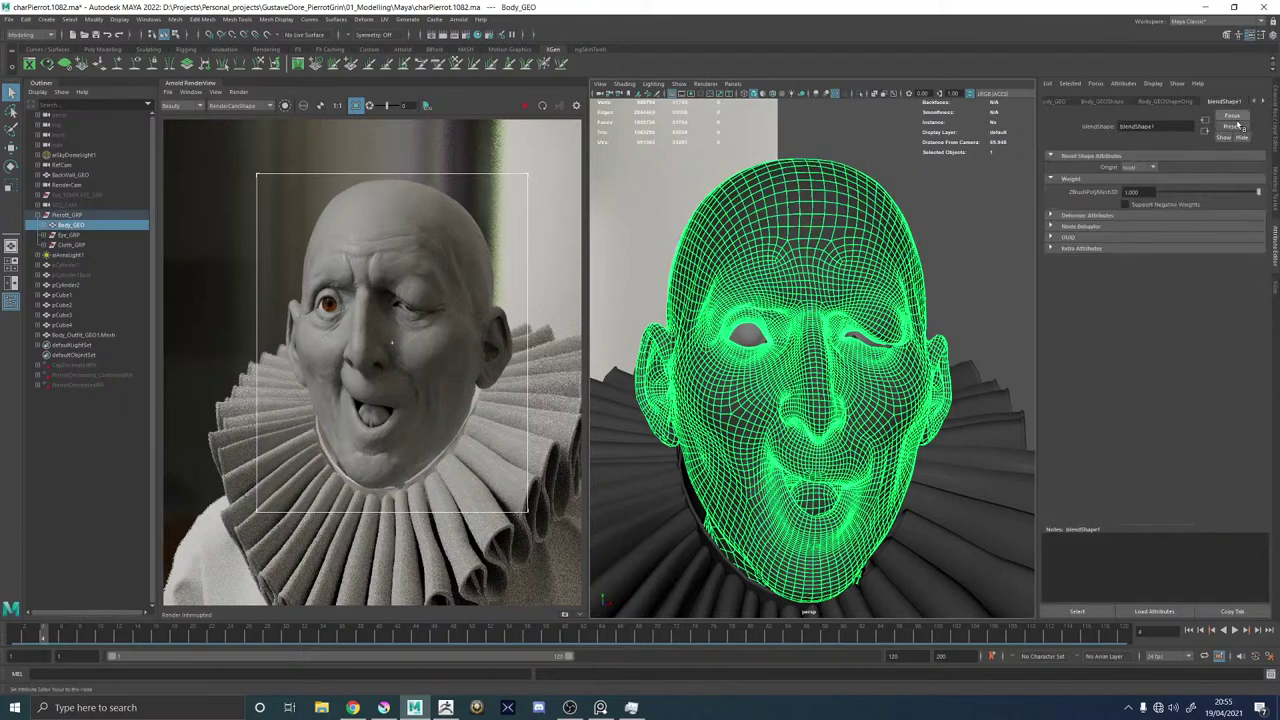
drag(1207, 192, 1258, 192)
scroll(935, 266, down, 5)
click(920, 278)
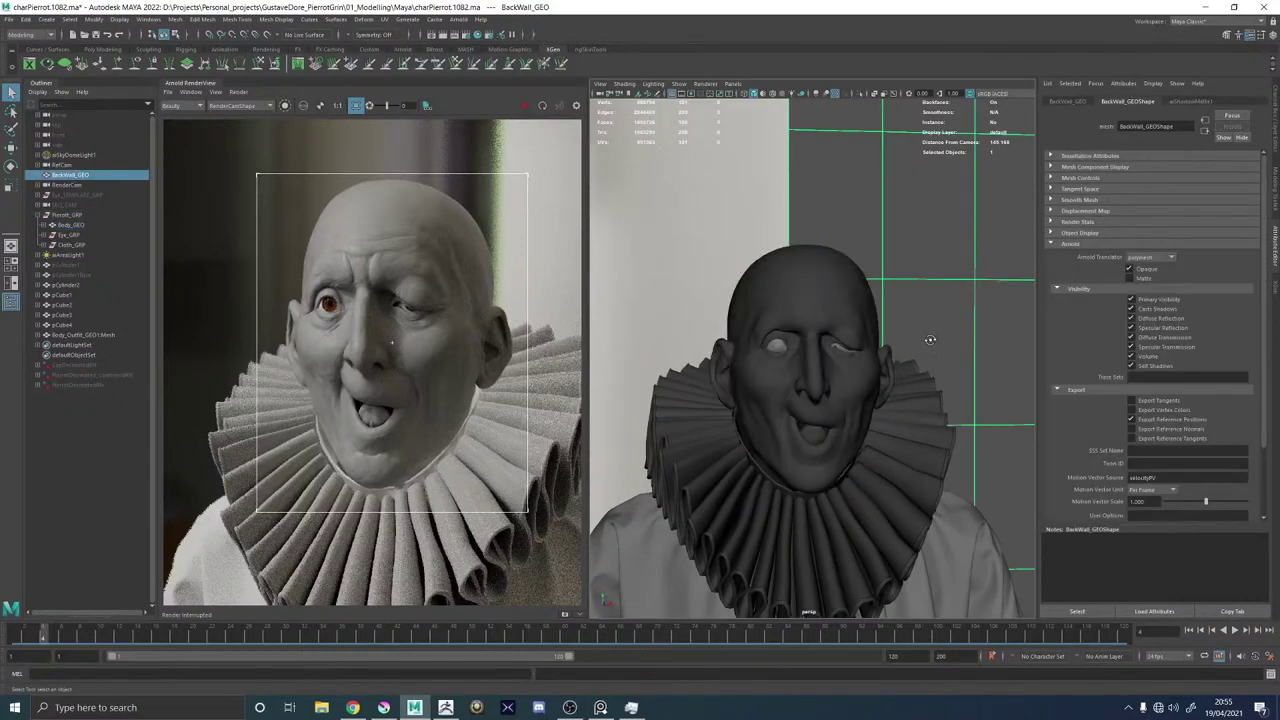
Select the half-closed eye's caruncle faces on Eye_Caruncula_GEO and move them toward the inner eye corner.
alt+drag(929, 340, 879, 342)
alt+right_drag(879, 342, 1036, 459)
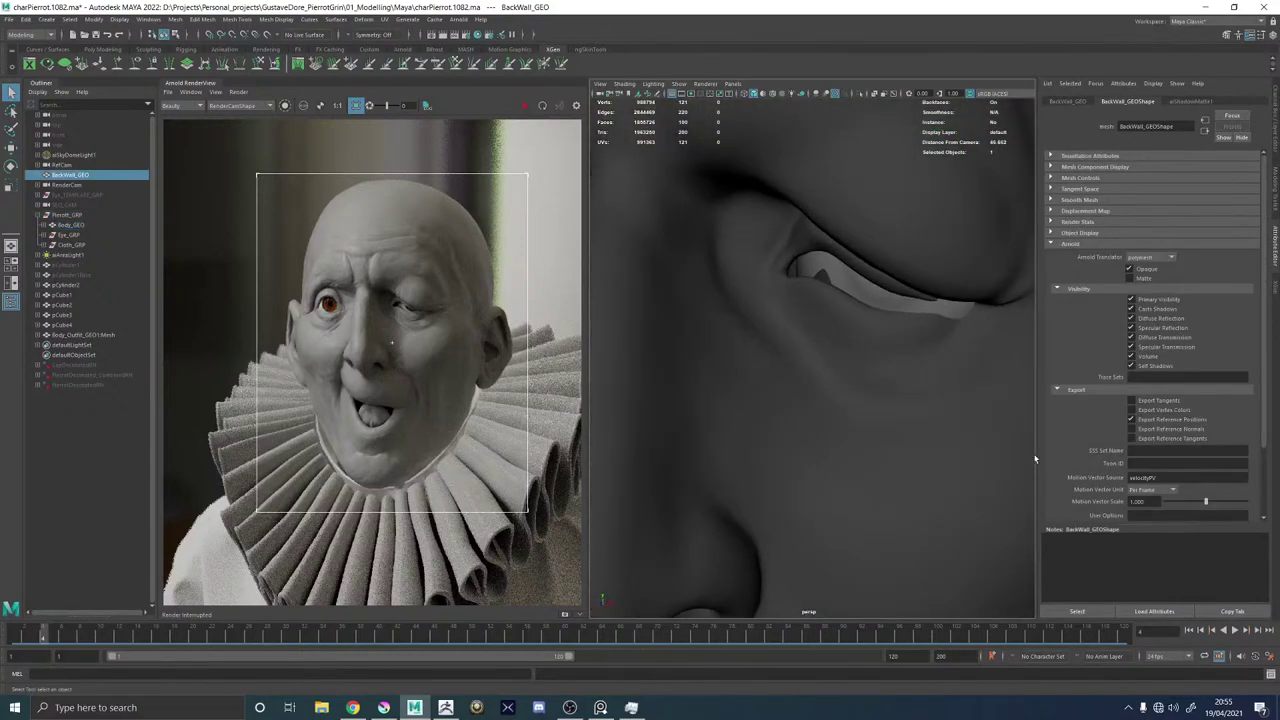
click(904, 305)
scroll(904, 305, down, 5)
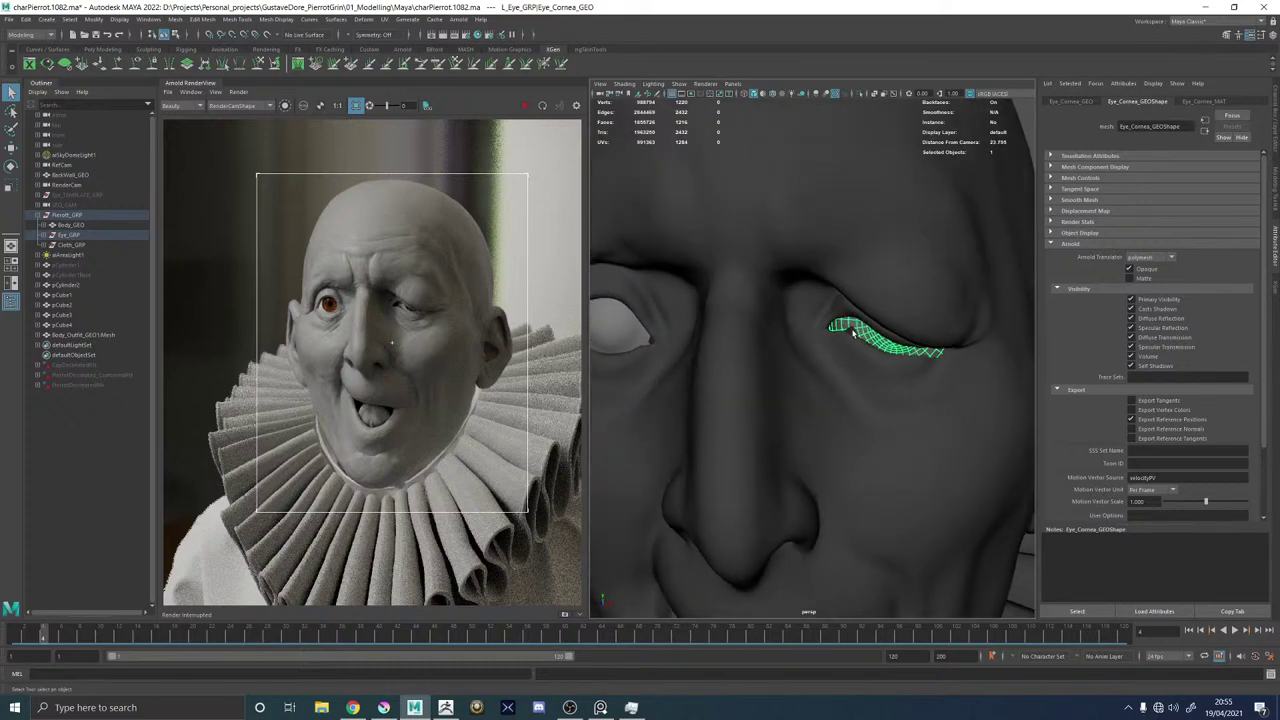
click(852, 332)
key(w)
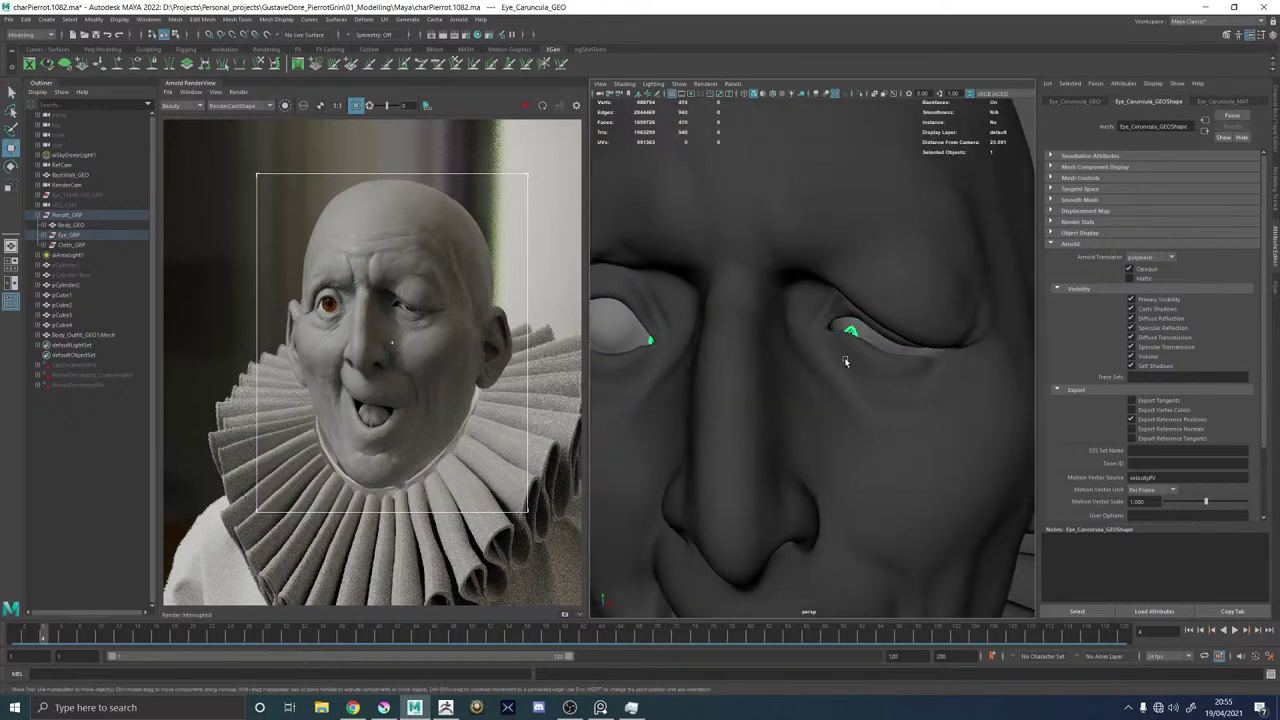
right_drag(853, 332, 854, 355)
click(850, 333)
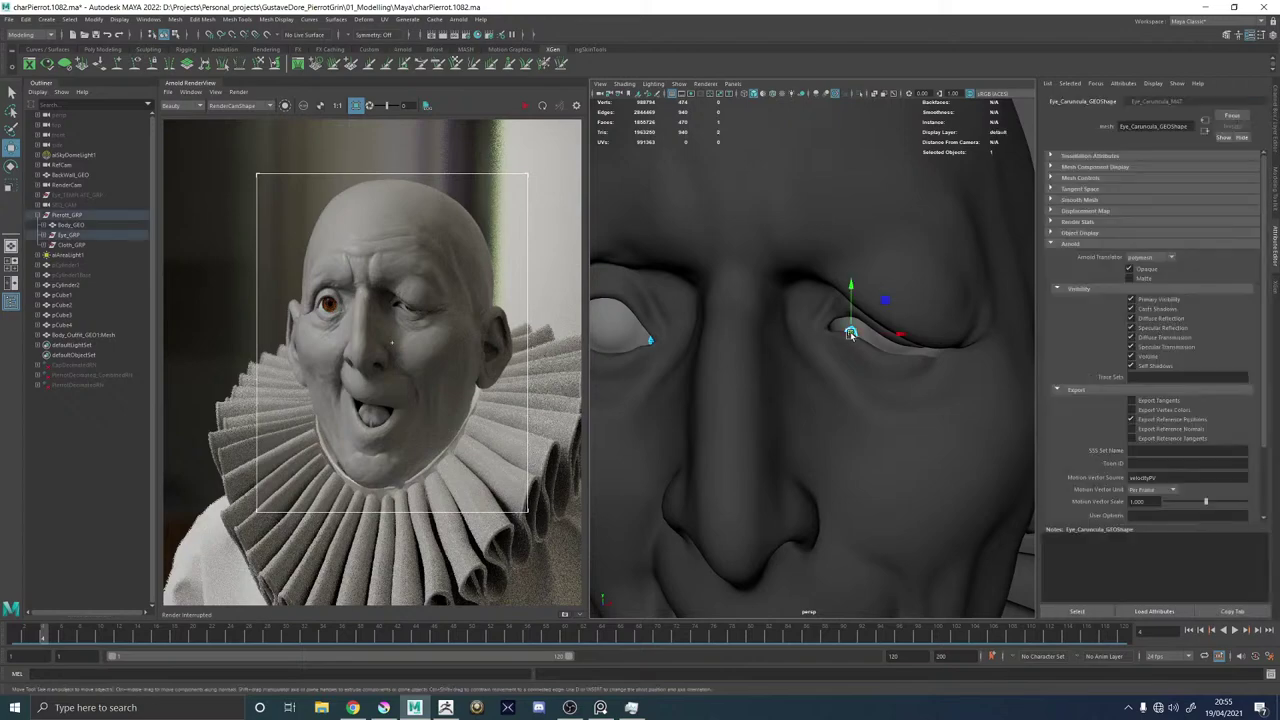
middle_drag(883, 304, 872, 295)
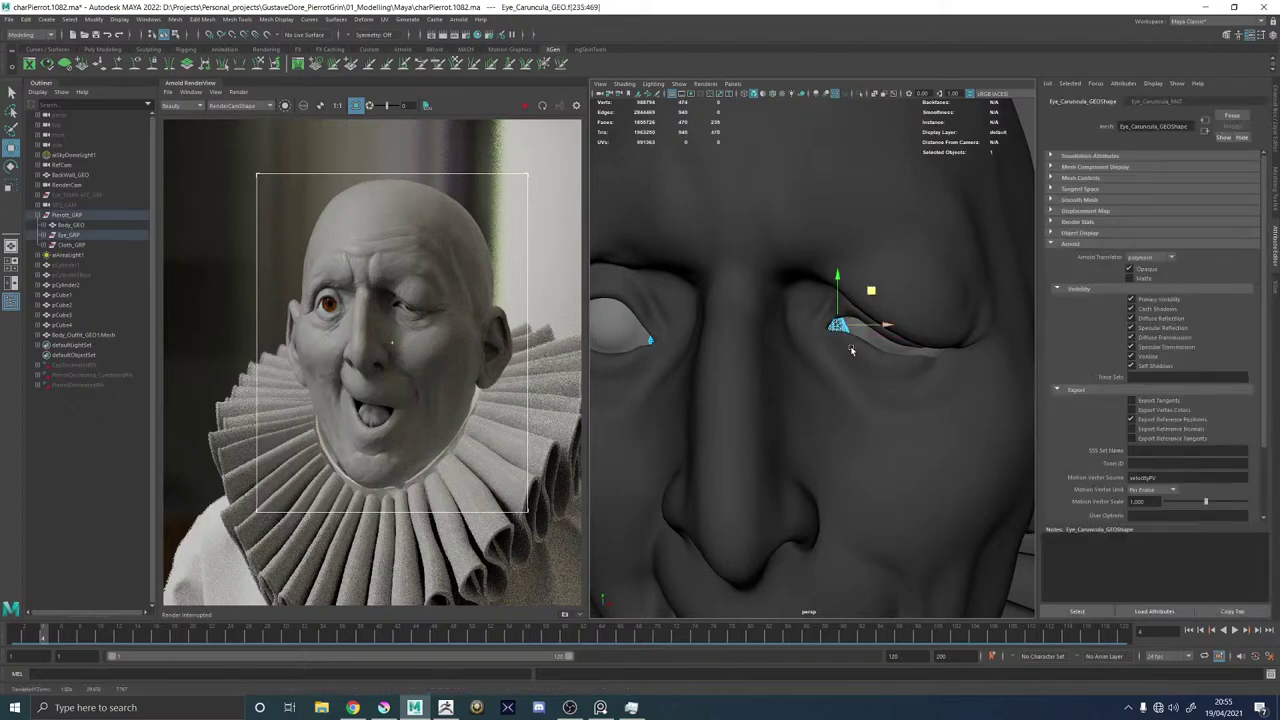
Select the open eye's caruncle faces on Eye_Caruncula_GEO and move them into the inner eye corner.
key(f)
mouse_move(851, 374)
alt+mouse_down()
mouse_move(808, 370)
mouse_move(850, 376)
alt+mouse_up()
alt+right_drag(850, 376, 446, 380)
alt+middle_drag(805, 360, 1061, 313)
alt+right_drag(930, 330, 714, 357)
alt+drag(714, 357, 748, 367)
click(688, 345)
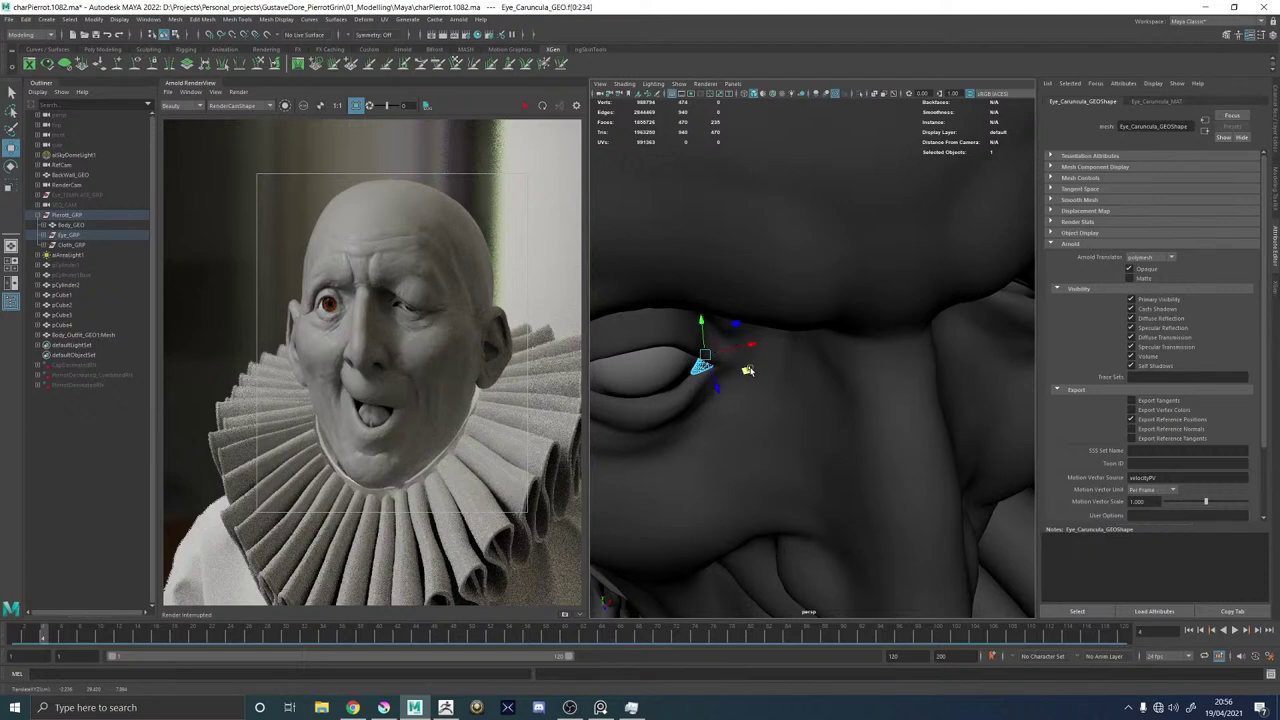
alt+drag(748, 370, 746, 314)
alt+middle_drag(746, 314, 842, 340)
alt+right_drag(842, 340, 948, 445)
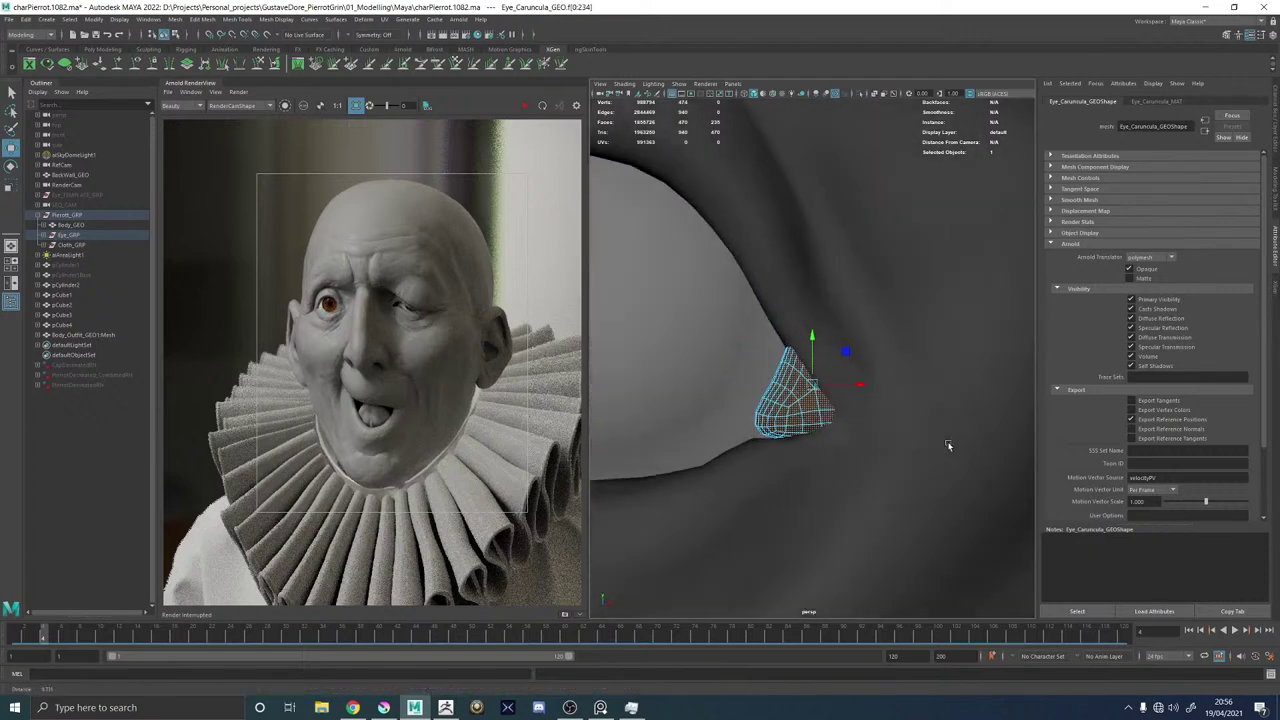
drag(846, 352, 814, 396)
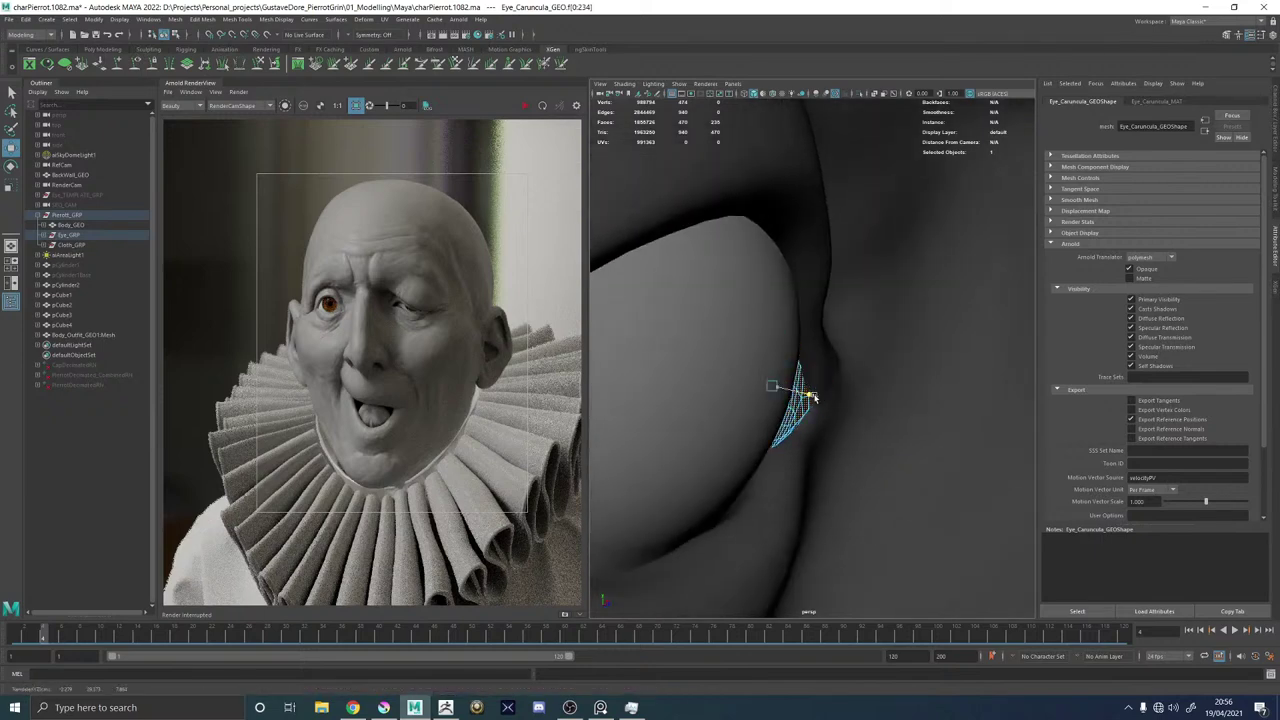
key(e)
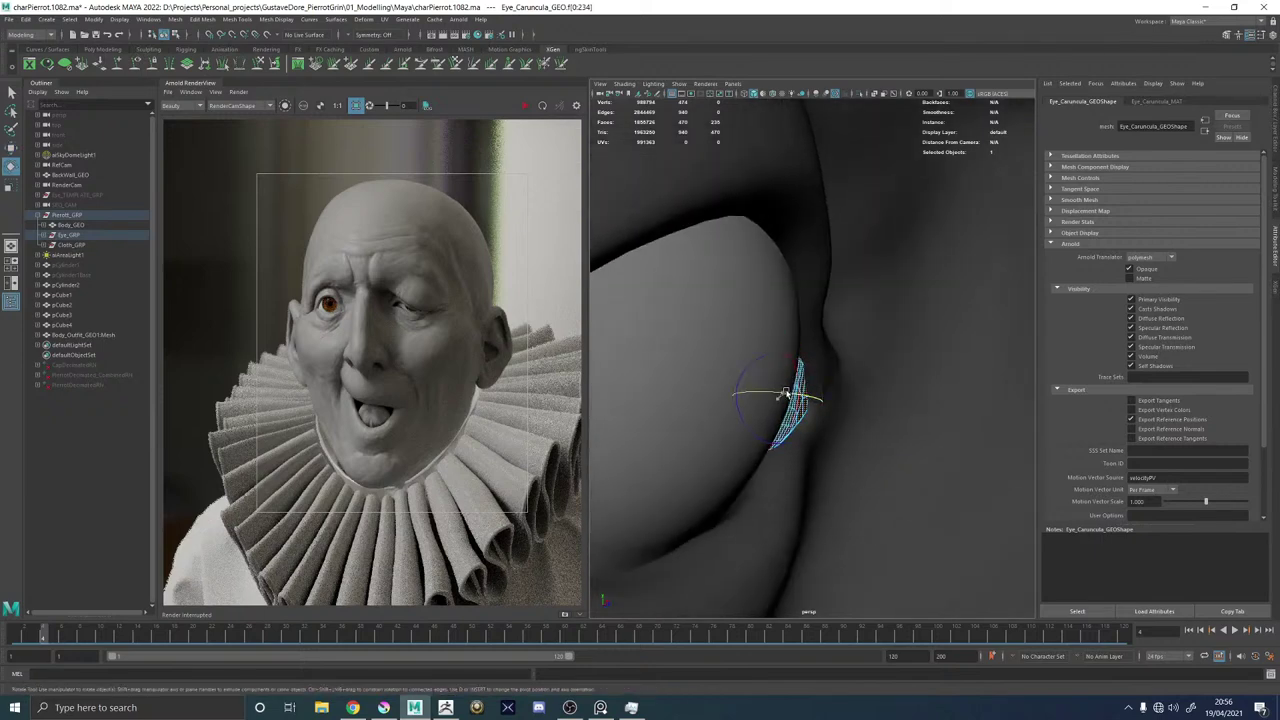
mouse_move(786, 393)
alt+mouse_down()
mouse_move(829, 374)
mouse_move(783, 405)
alt+mouse_up()
key(w)
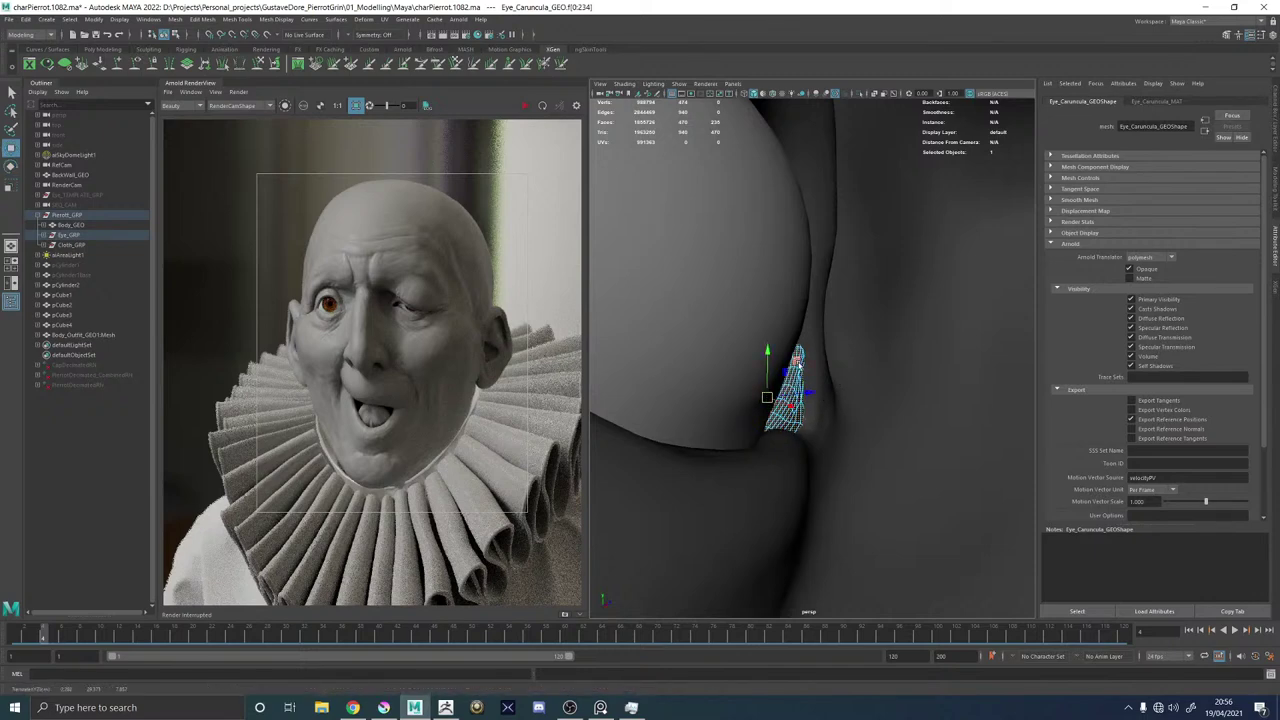
Set the Rotate tool's axis orientation to World, rotate the open eye's caruncle faces to fit the socket, and return to object mode.
key(e)
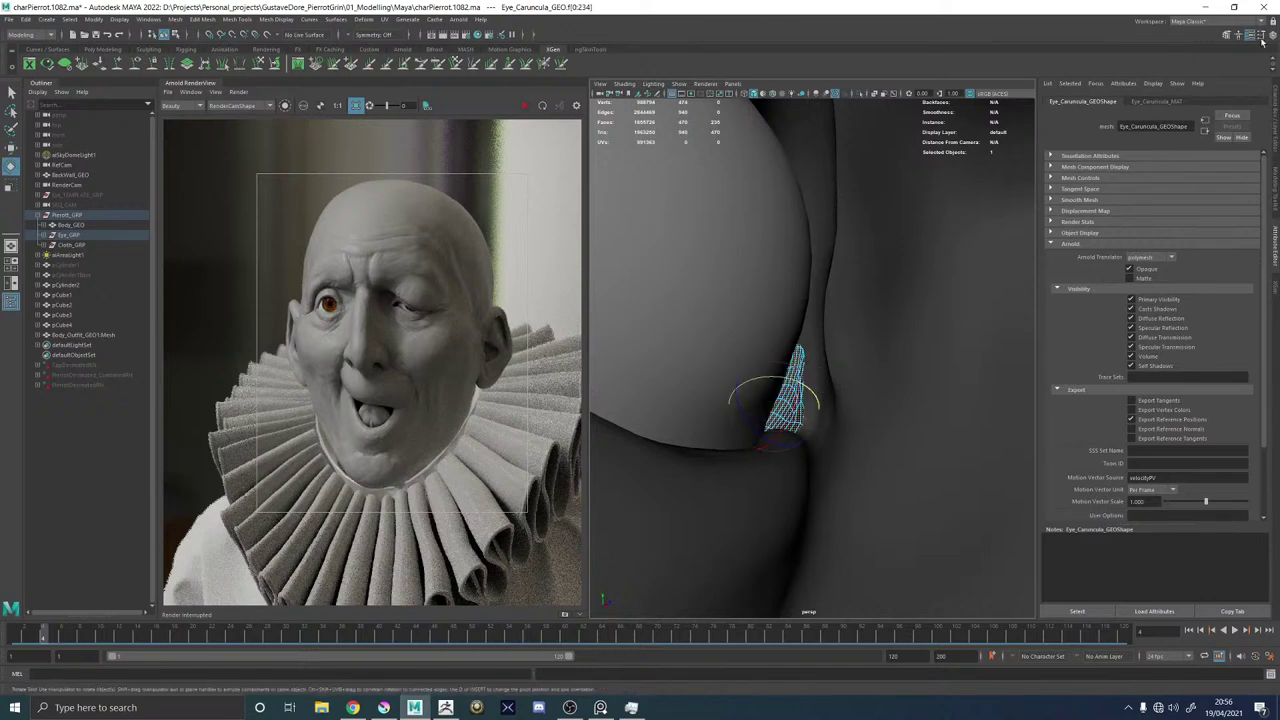
click(1261, 37)
click(207, 140)
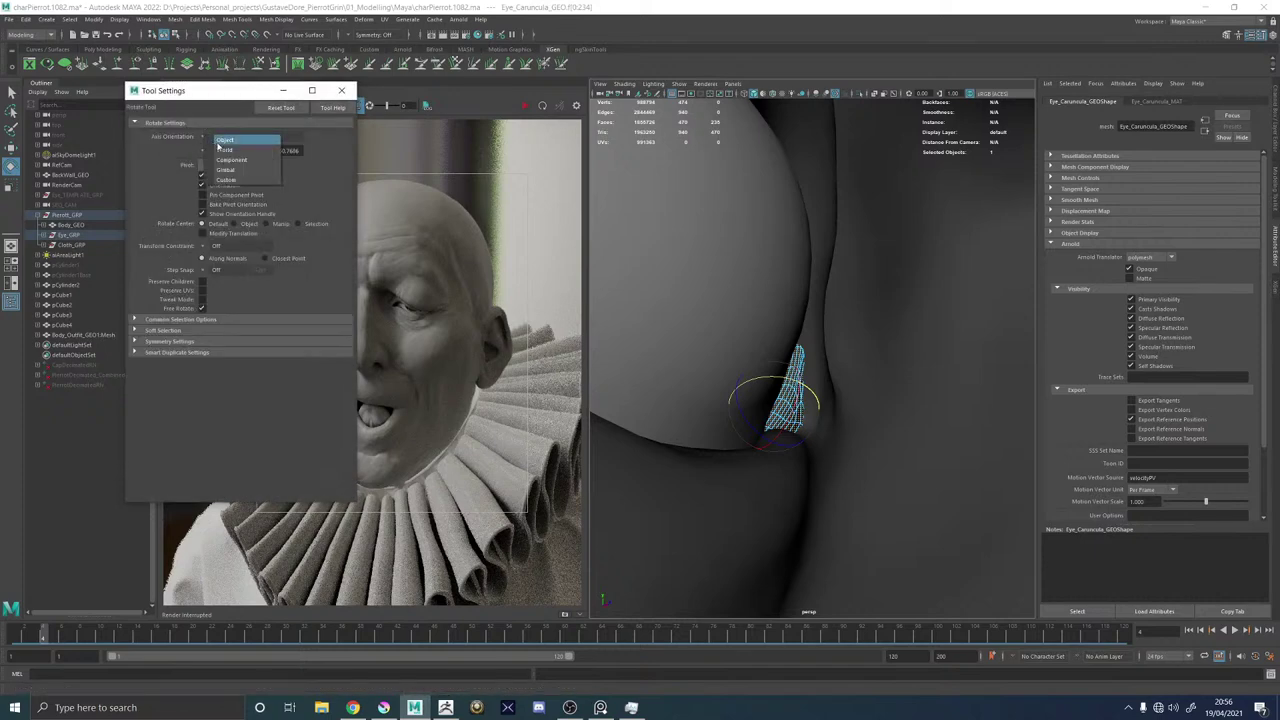
click(220, 148)
drag(815, 381, 760, 388)
scroll(770, 408, down, 6)
key(w)
key(F8)
click(640, 203)
alt+middle_drag(906, 320, 757, 303)
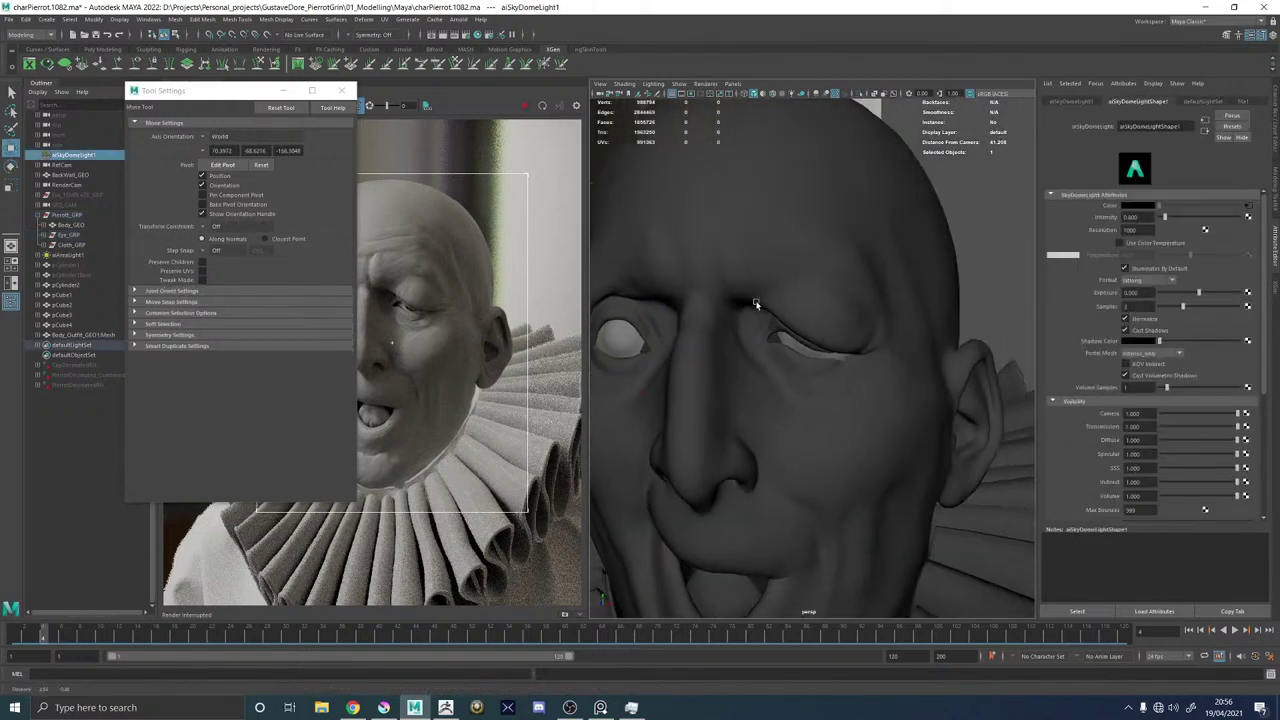
Select L_Eye_GRP, close the tool settings, and rotate the eye group inside the half-closed eyelids.
scroll(784, 350, up, 6)
click(784, 352)
key(Up)
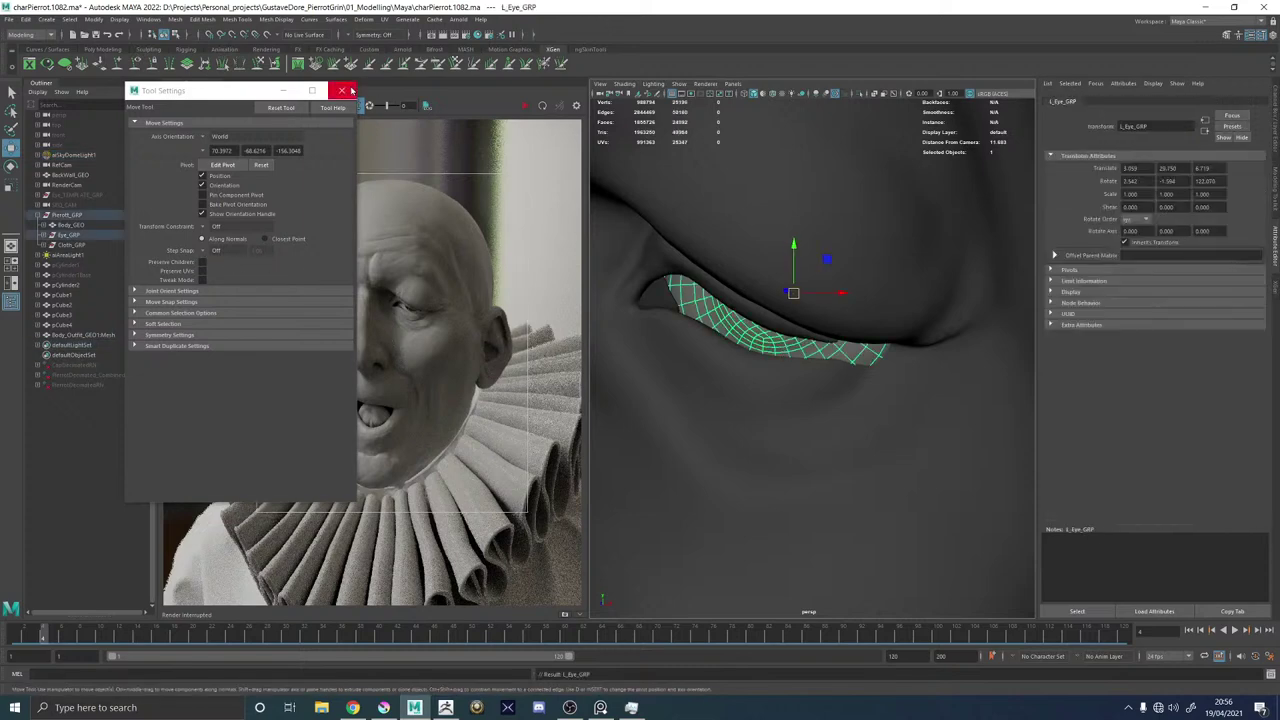
click(341, 90)
mouse_move(860, 318)
alt+mouse_down()
mouse_move(790, 370)
mouse_move(772, 368)
mouse_move(786, 320)
mouse_move(774, 320)
mouse_move(832, 324)
mouse_move(824, 294)
mouse_move(812, 366)
alt+mouse_up()
key(4)
key(5)
key(e)
drag(783, 306, 822, 355)
key(w)
alt+drag(737, 361, 822, 347)
Show textures in the viewport and examine how both eyes sit in their sockets from several angles.
key(6)
click(969, 292)
scroll(960, 298, down, 4)
alt+right_drag(960, 298, 906, 346)
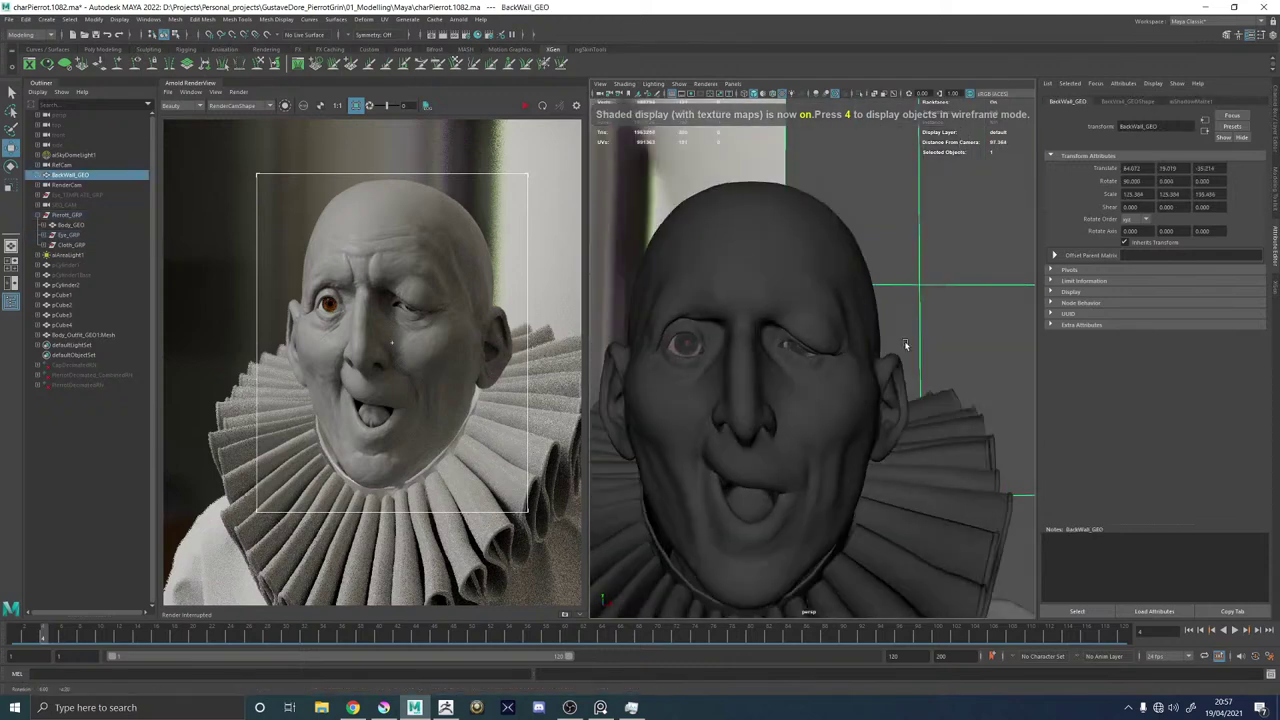
mouse_move(906, 346)
alt+mouse_down()
mouse_move(882, 343)
mouse_move(896, 345)
alt+mouse_up()
alt+right_drag(757, 357, 828, 430)
alt+drag(828, 430, 794, 408)
alt+right_drag(795, 408, 620, 406)
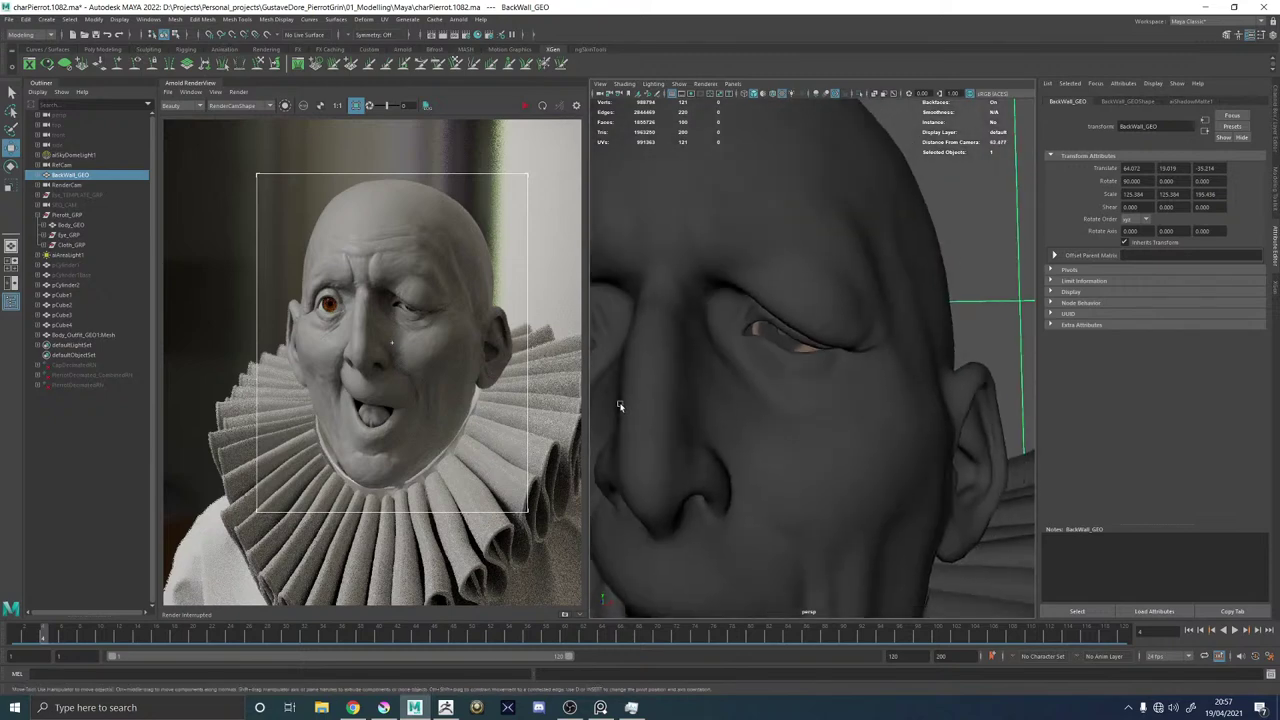
alt+drag(620, 406, 798, 404)
alt+right_drag(798, 404, 695, 400)
alt+middle_drag(695, 400, 781, 402)
alt+right_drag(781, 402, 883, 474)
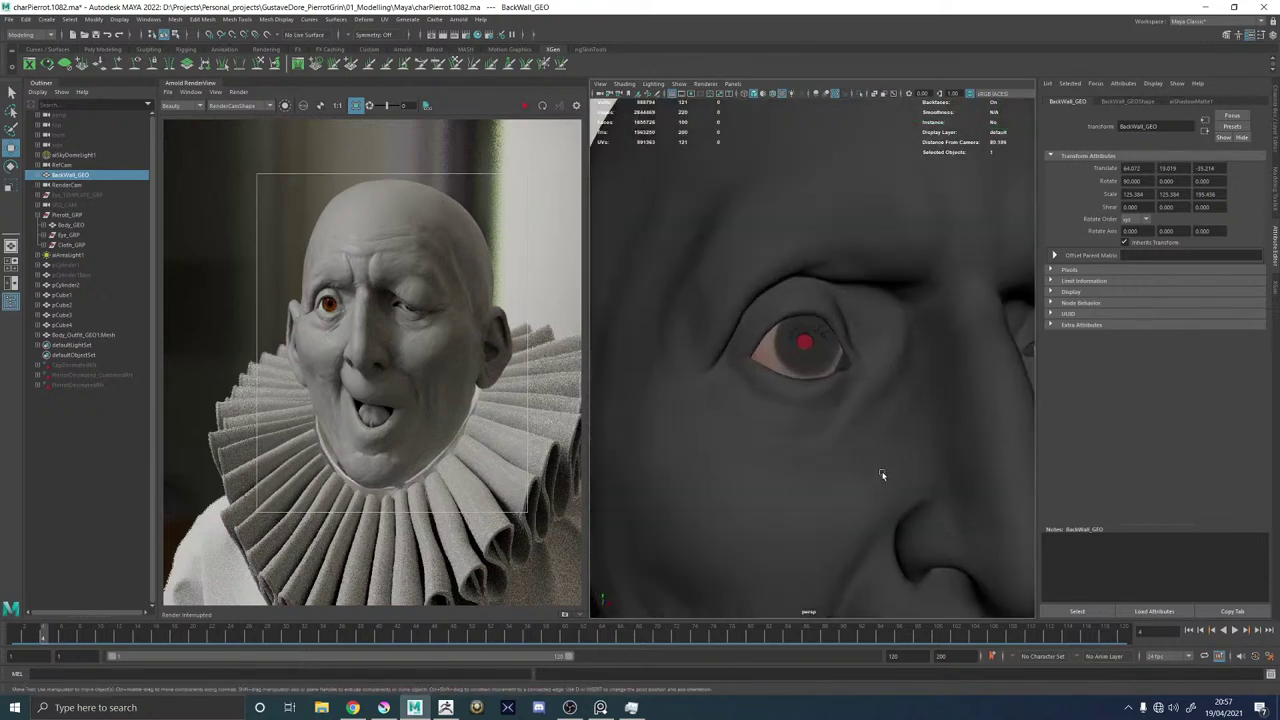
mouse_move(883, 474)
alt+mouse_down()
mouse_move(820, 462)
mouse_move(846, 462)
mouse_move(841, 431)
mouse_move(863, 430)
mouse_move(864, 464)
alt+mouse_up()
alt+right_drag(926, 441, 874, 443)
alt+drag(874, 443, 924, 354)
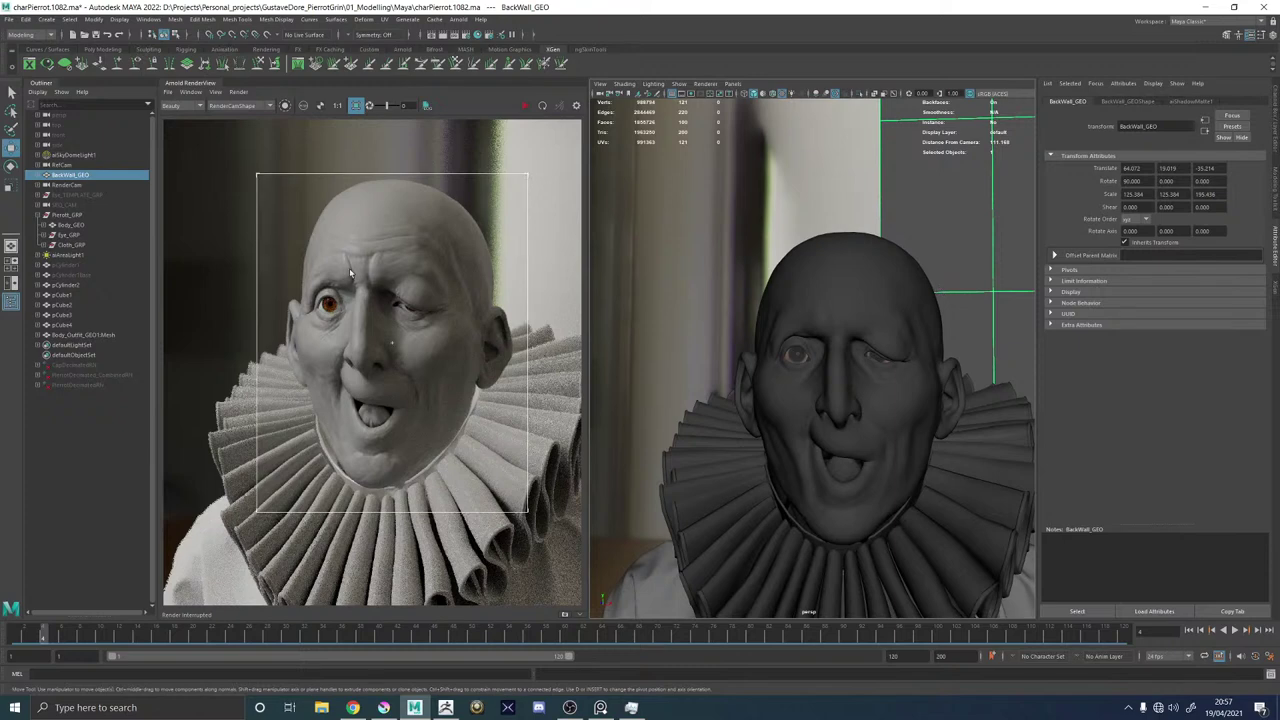
Save the Pierrot scene as a new incremental version.
key(ctrl+s)
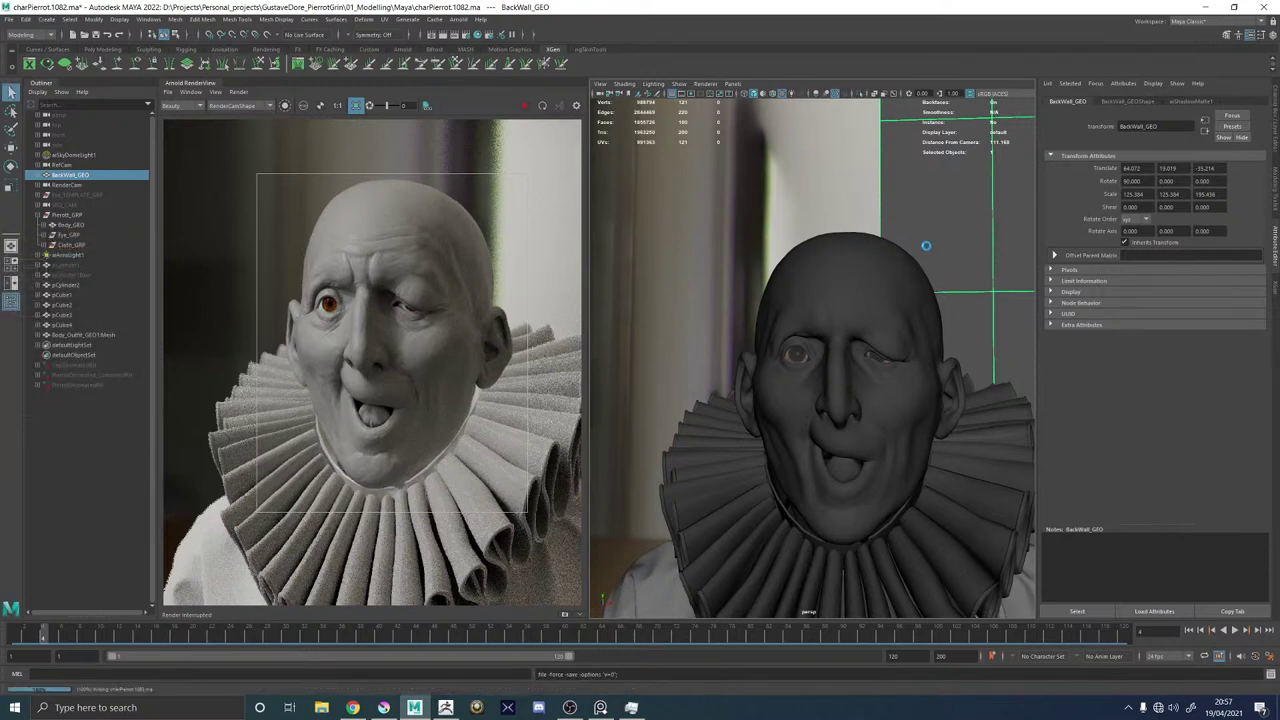
key(w)
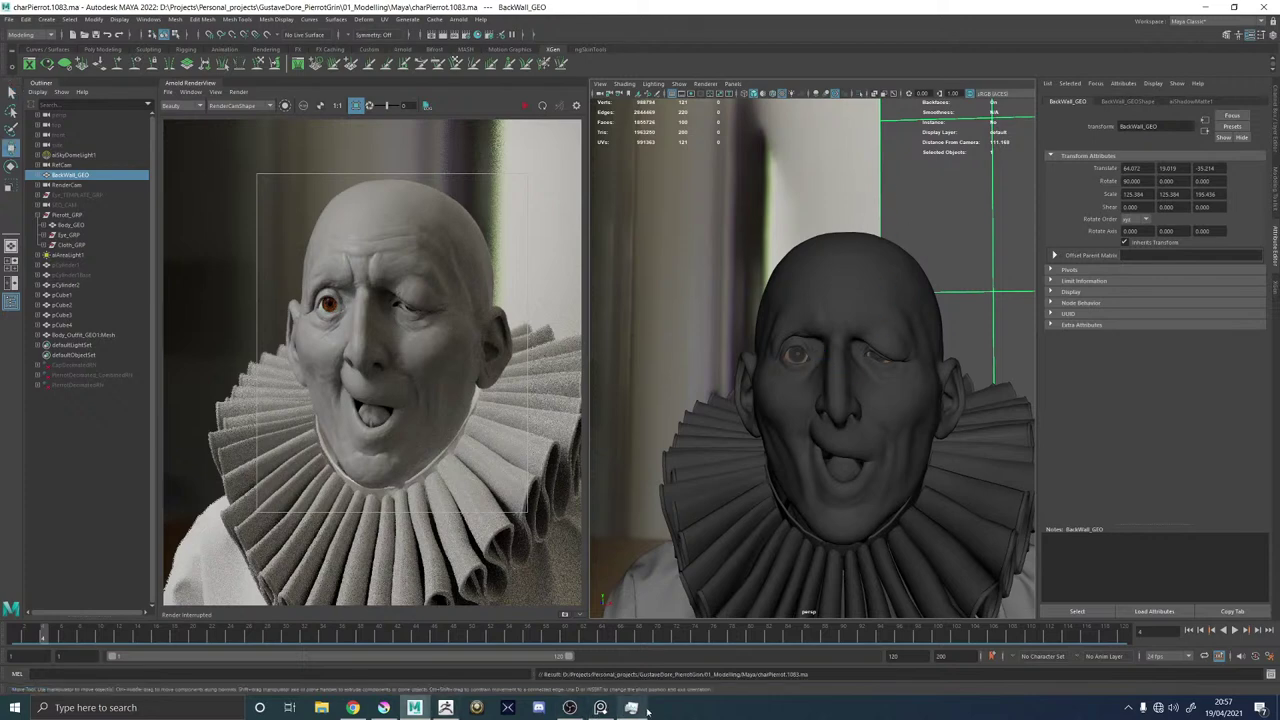
Switch to Krita and compare the original painting with the overlaid render by toggling the top layer's visibility.
mouse_move(572, 710)
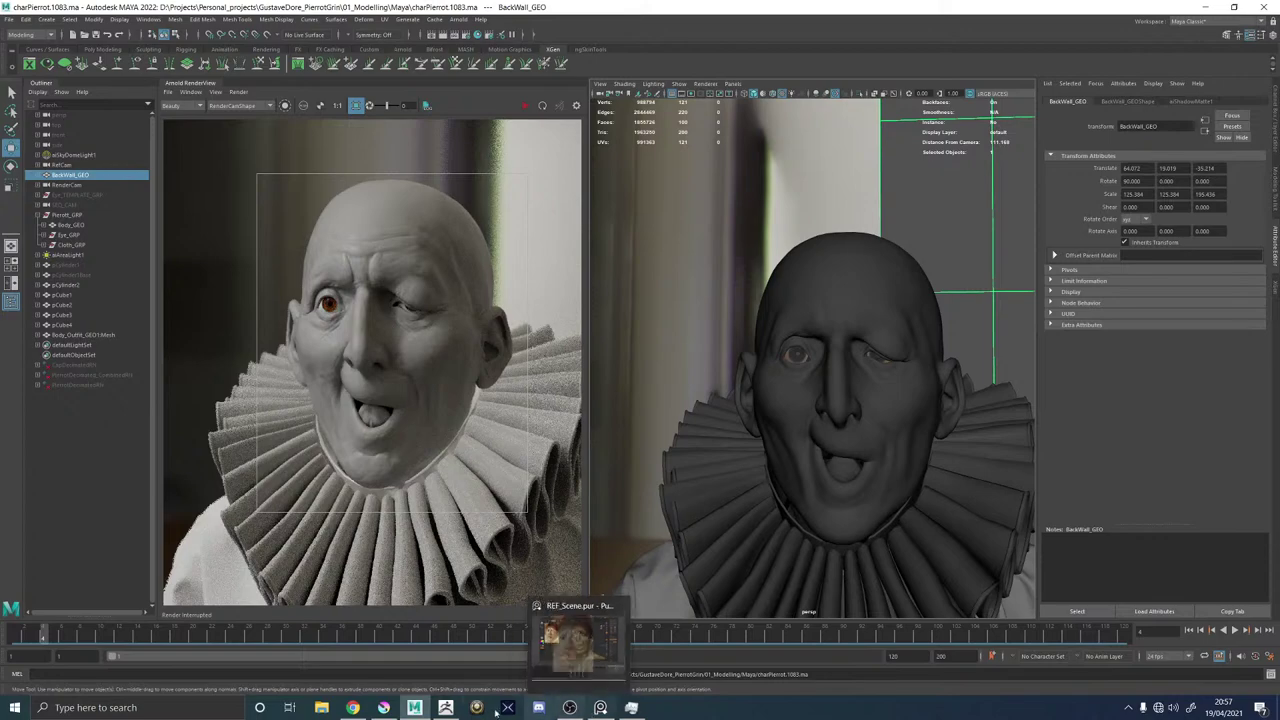
click(384, 707)
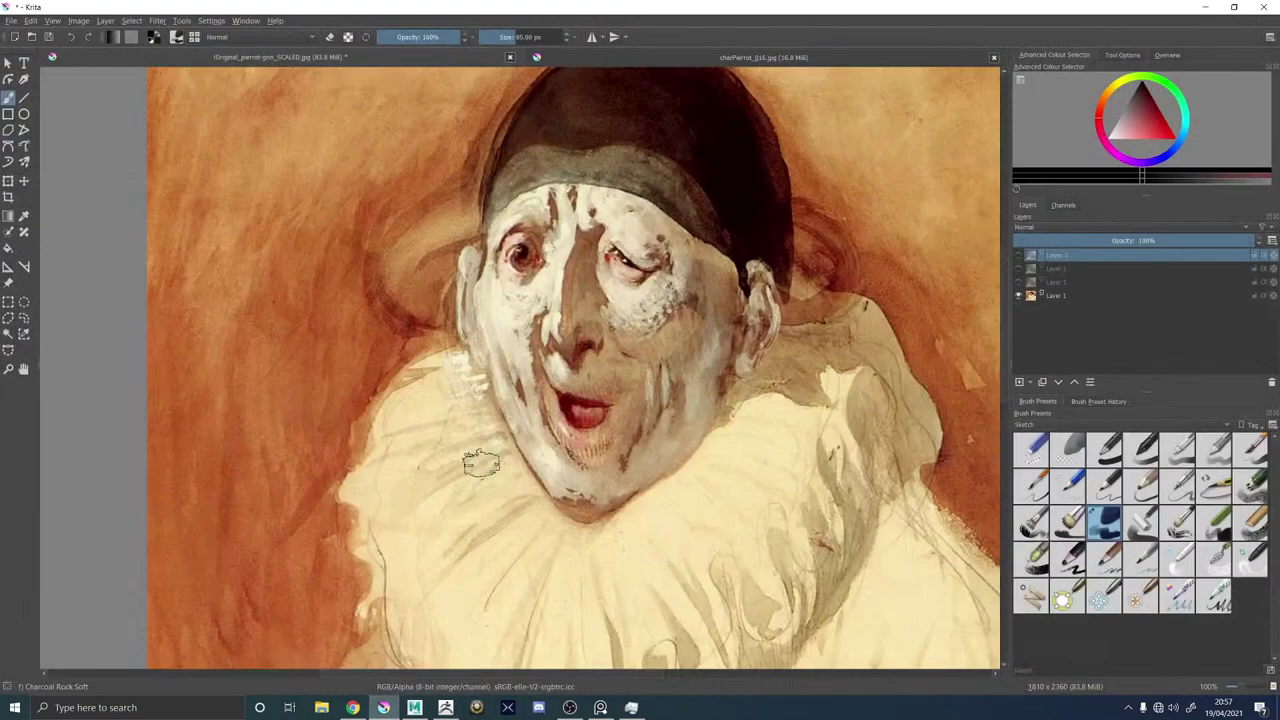
click(1018, 257)
click(1018, 257)
click(1018, 257)
click(1018, 257)
click(1018, 257)
click(1018, 257)
click(1017, 266)
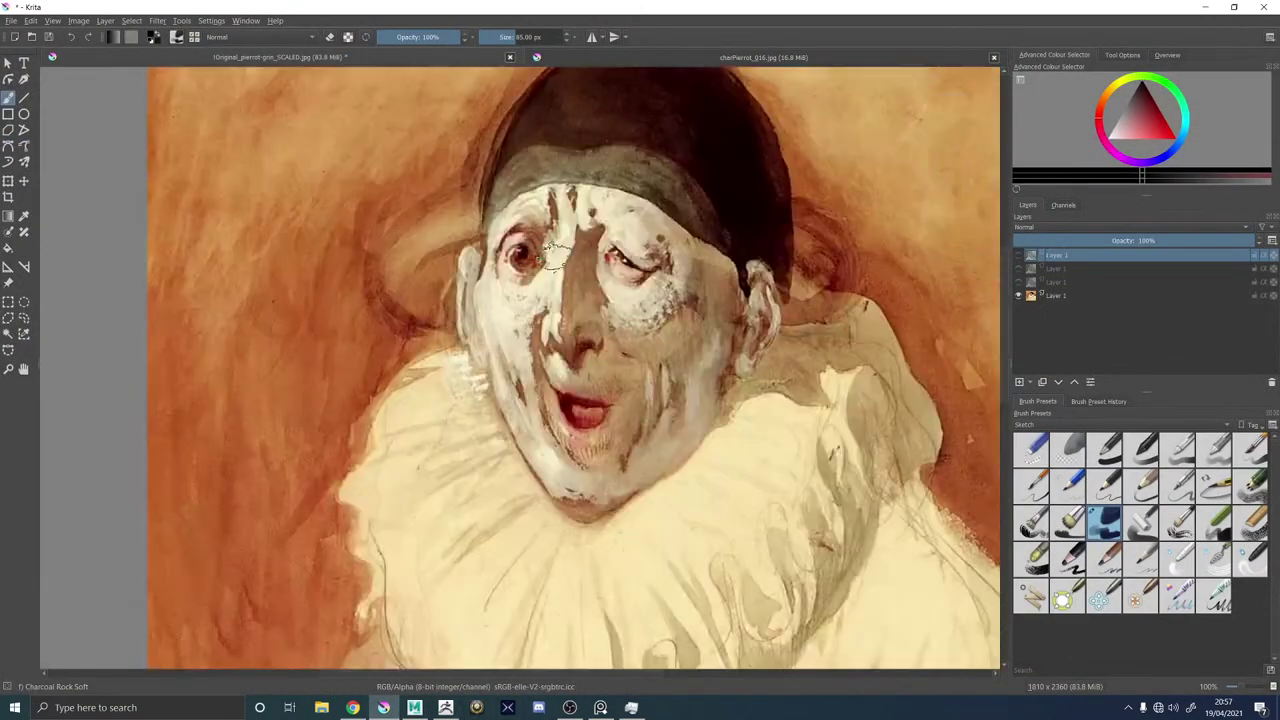
click(1205, 7)
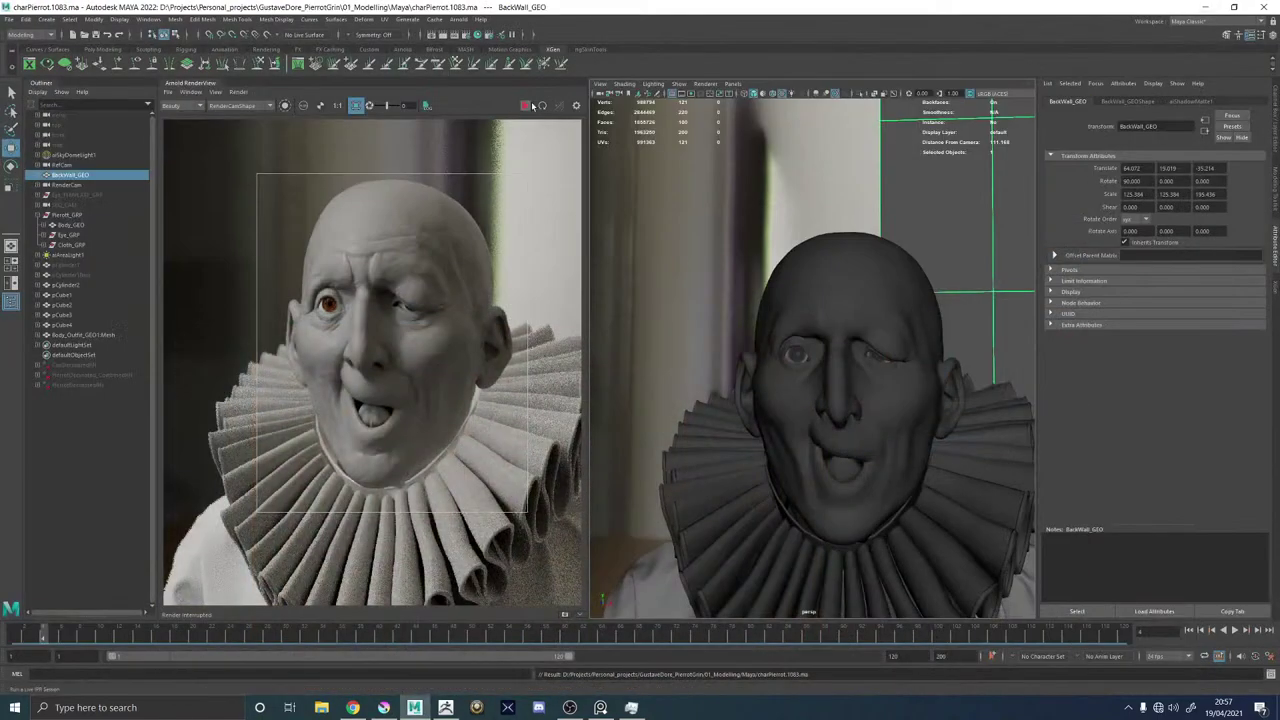
Update the full scene in the Arnold RenderView to render the adjusted eyes.
click(238, 91)
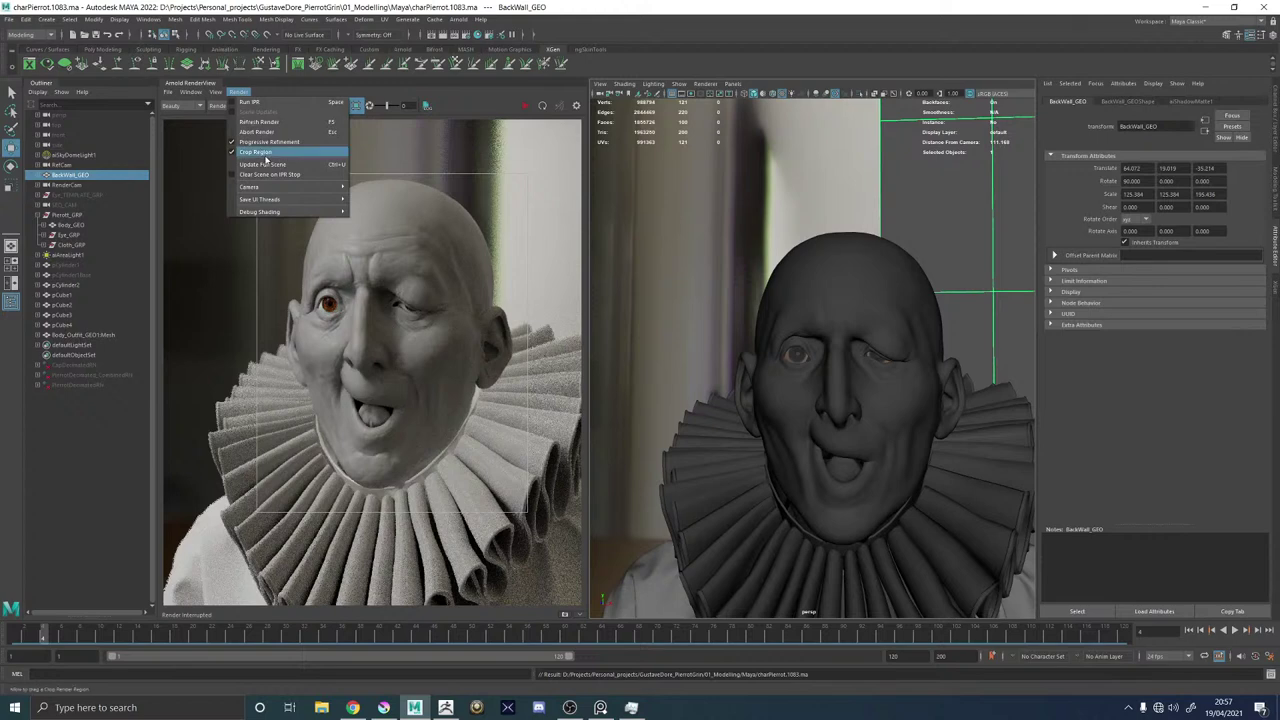
click(263, 165)
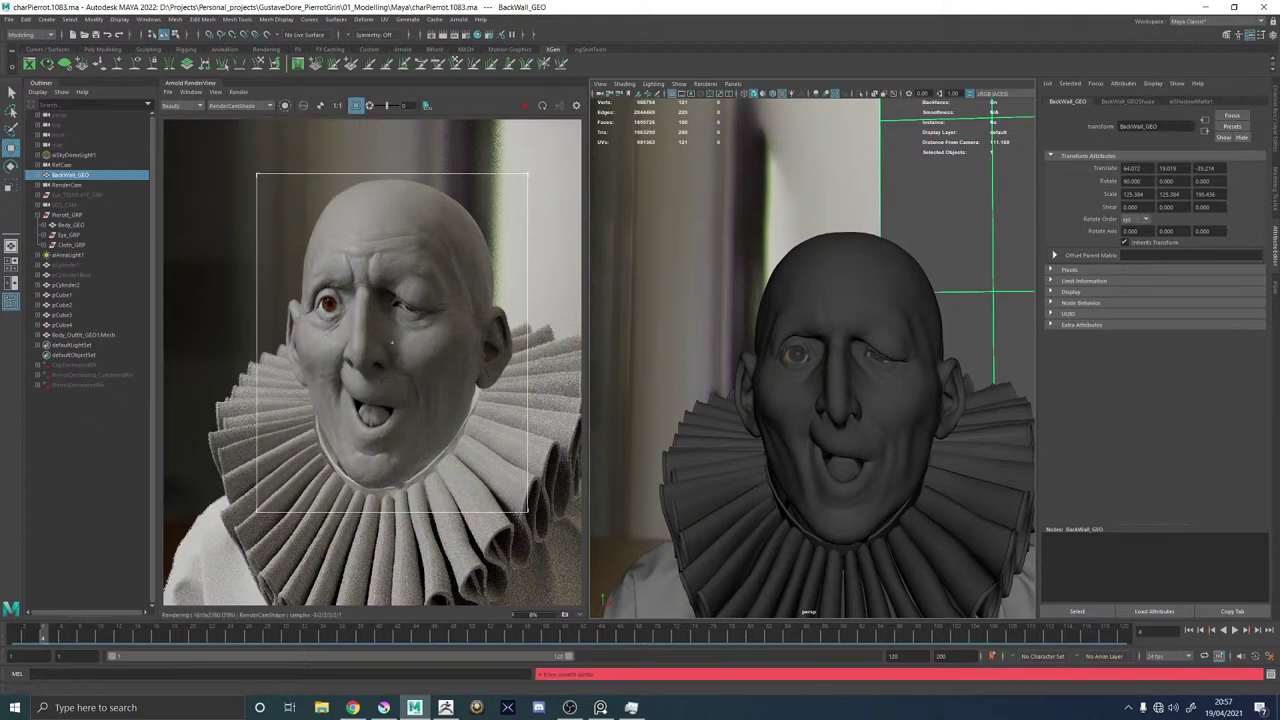
key(alt+Tab)
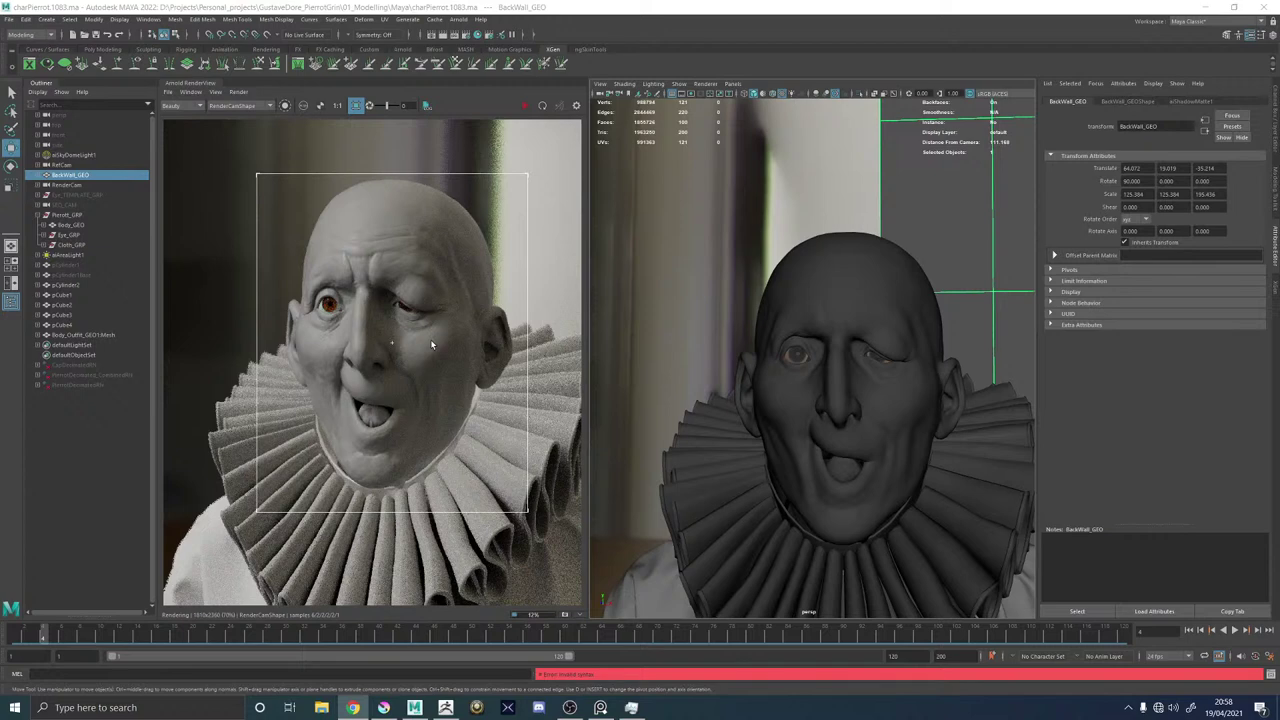
Inspect the Cloth_Ruffle_MAT material on the inner collar cylinder, then select the Body_GEO head mesh.
click(890, 530)
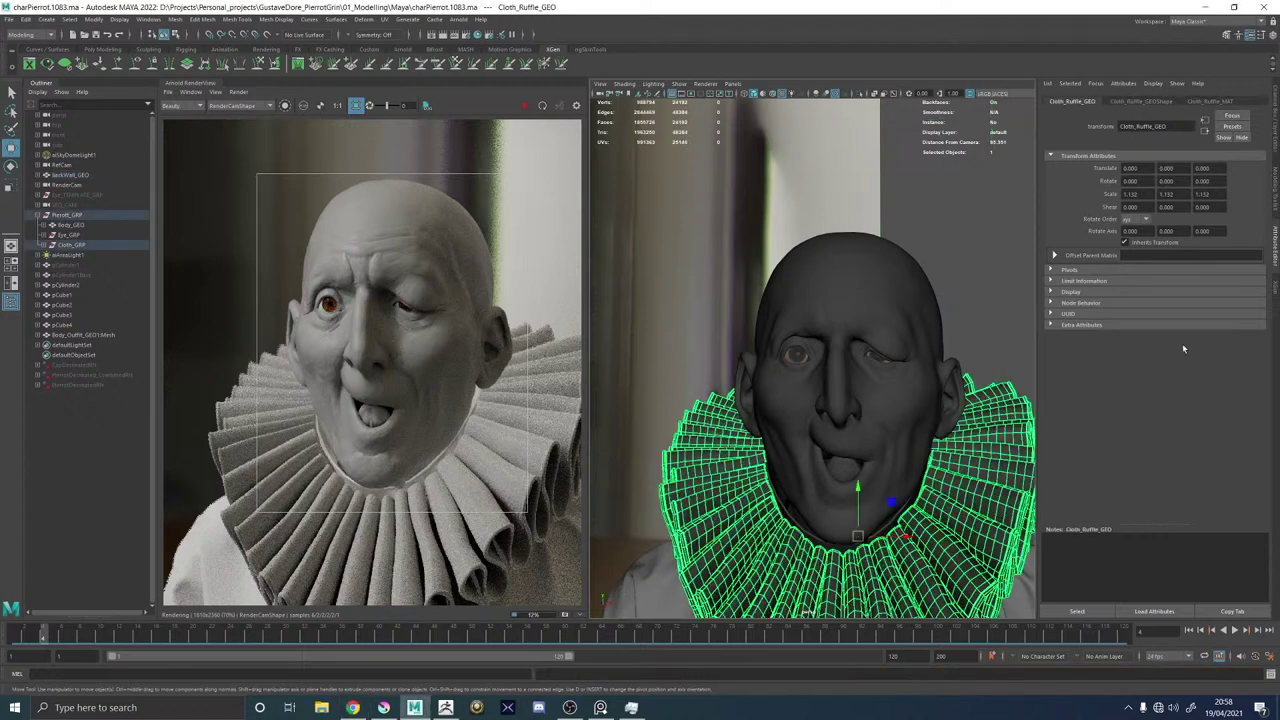
click(785, 513)
click(1182, 100)
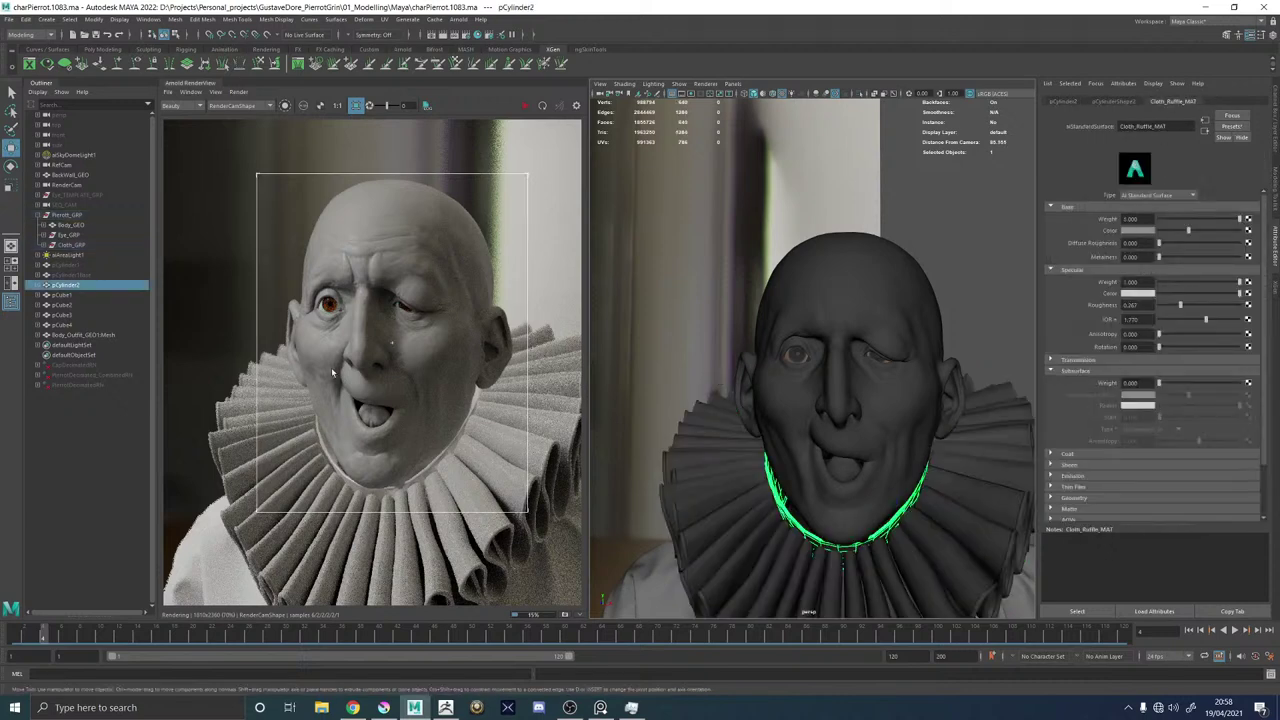
click(1133, 232)
click(439, 203)
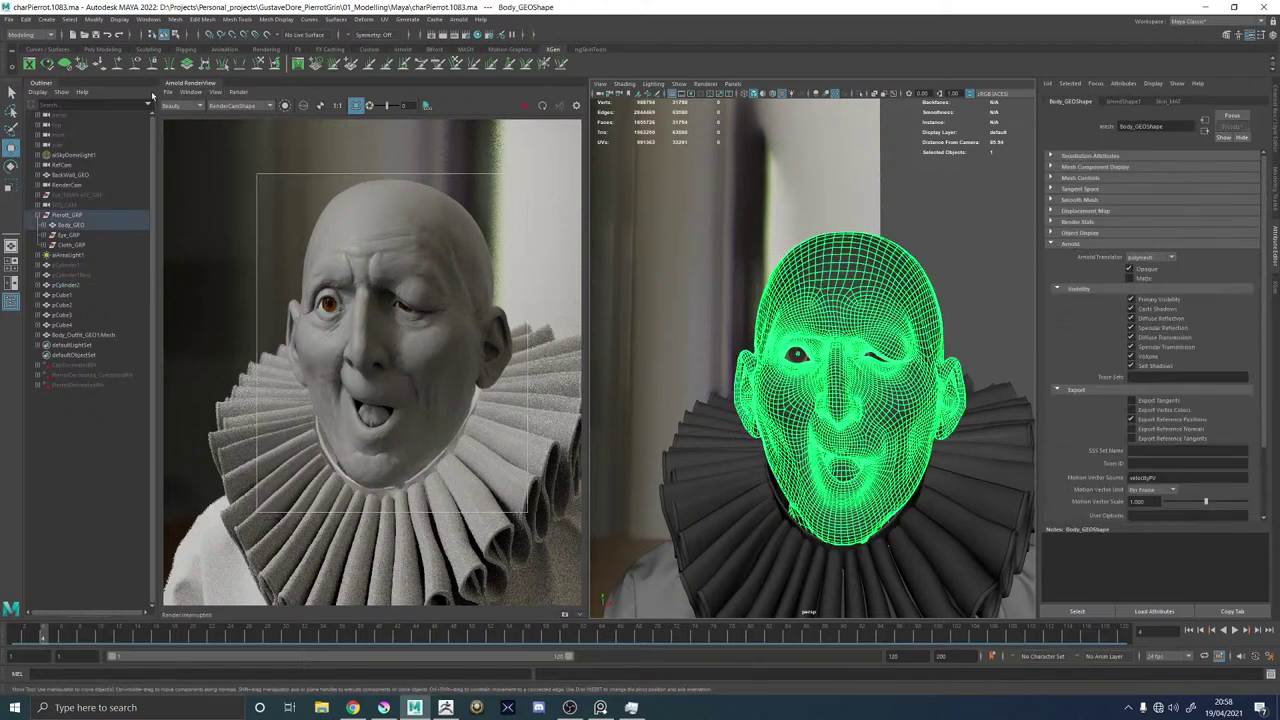
Save the rendered image to the ProgressionImages folder as charPierrot_016.jpg, replacing the existing file.
click(167, 93)
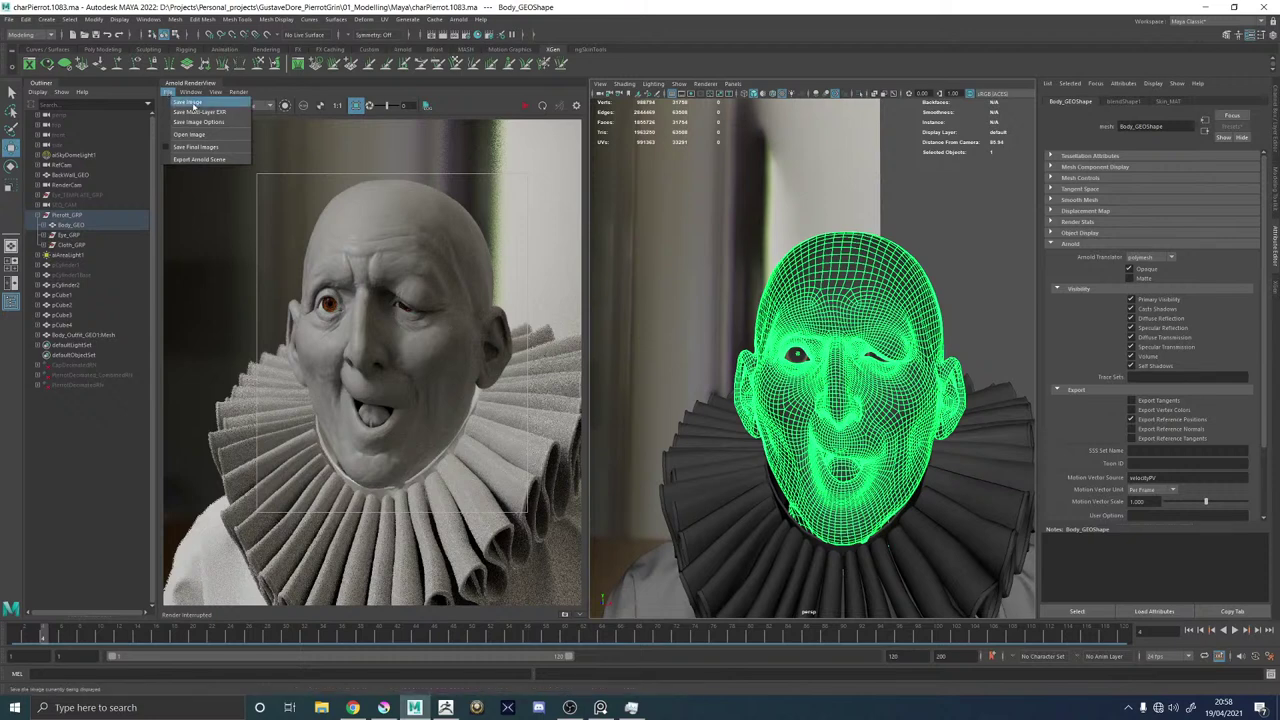
click(196, 105)
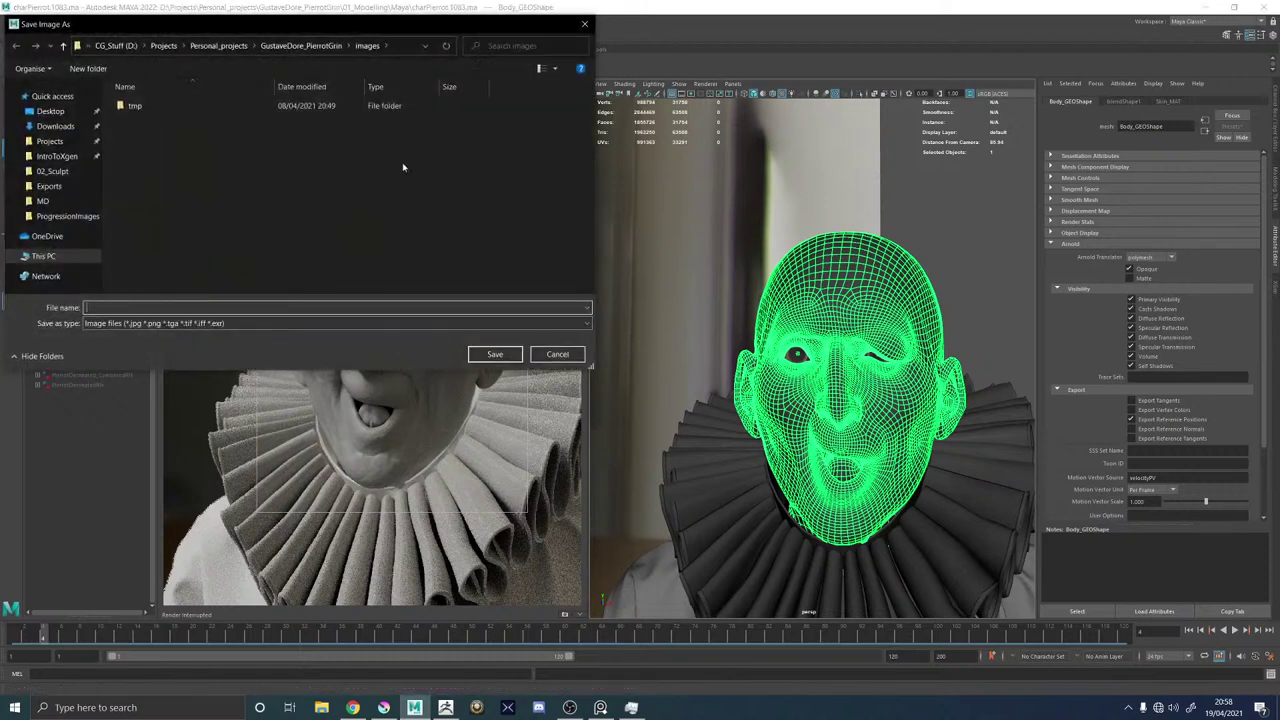
double_click(283, 117)
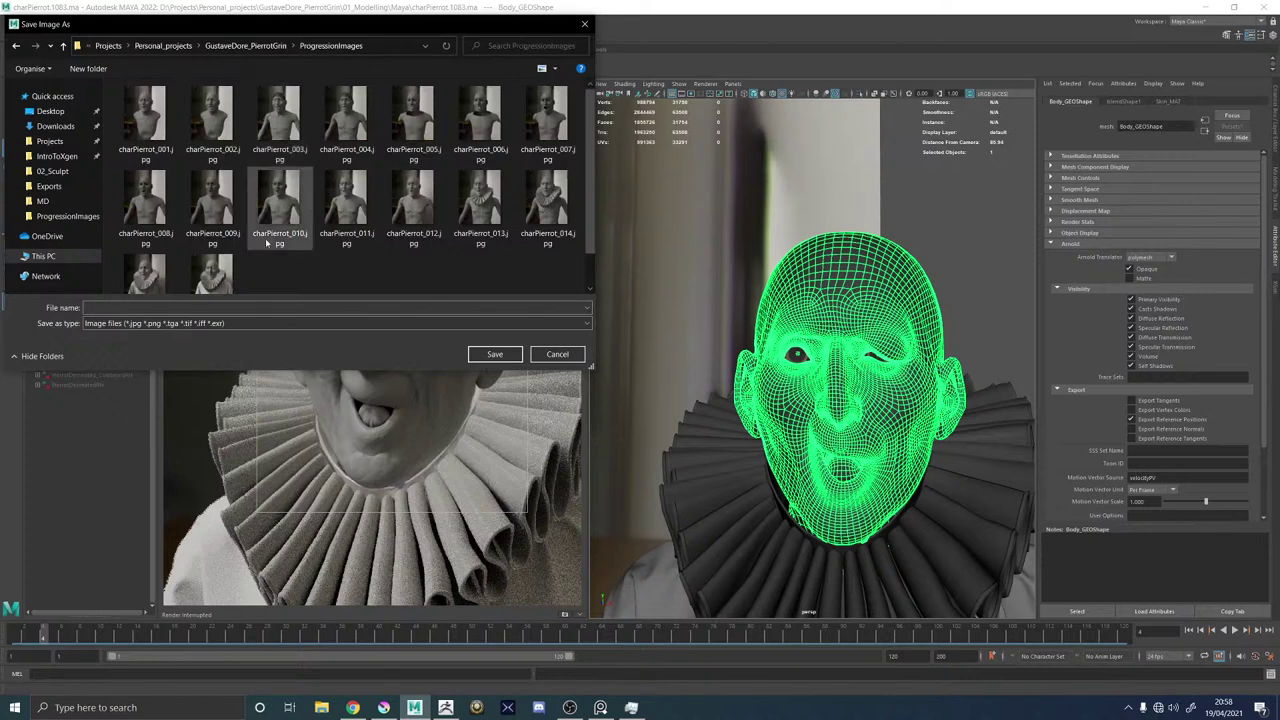
click(211, 283)
click(494, 355)
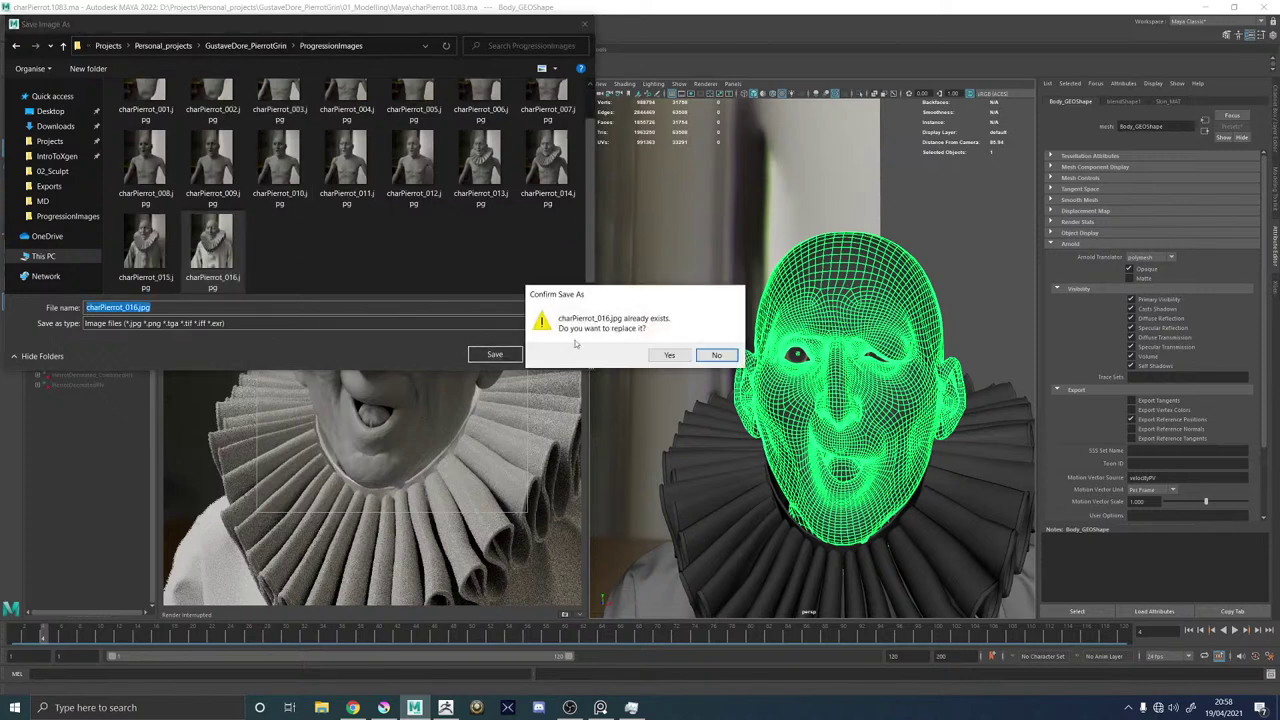
click(665, 355)
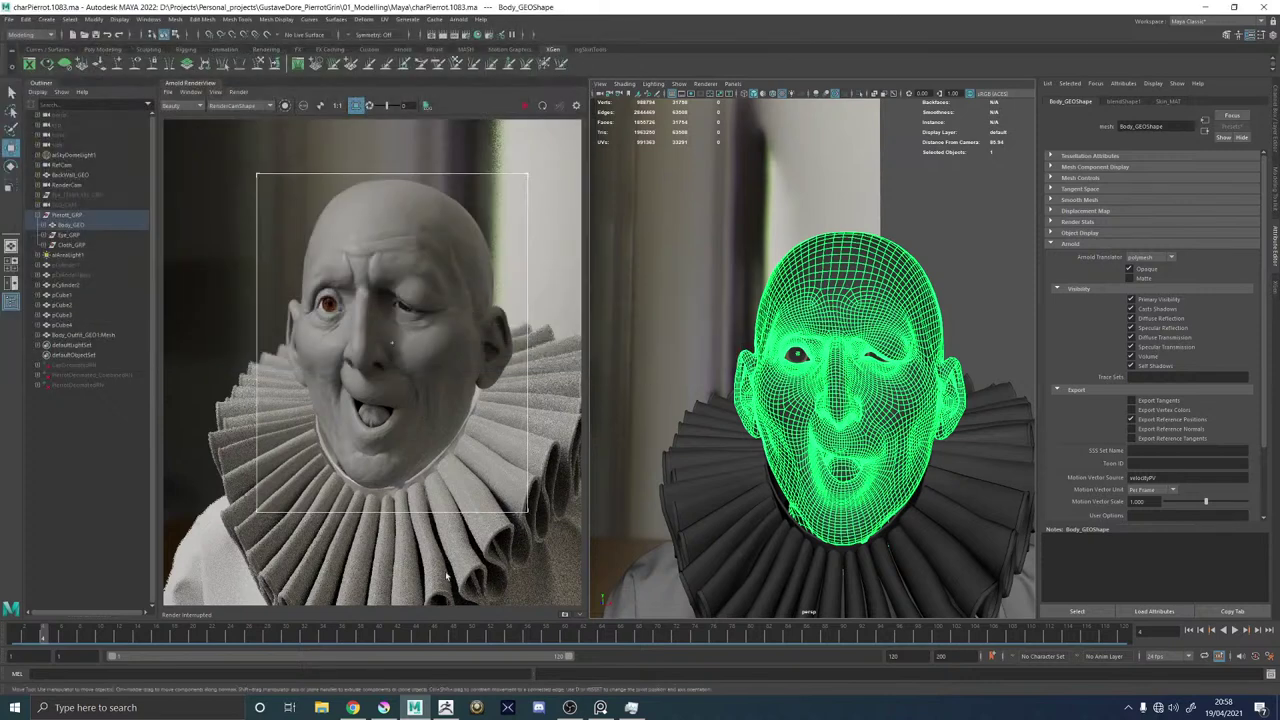
In Krita, close the outdated charPierrot_016.jpg and open the newly saved version of it.
click(383, 707)
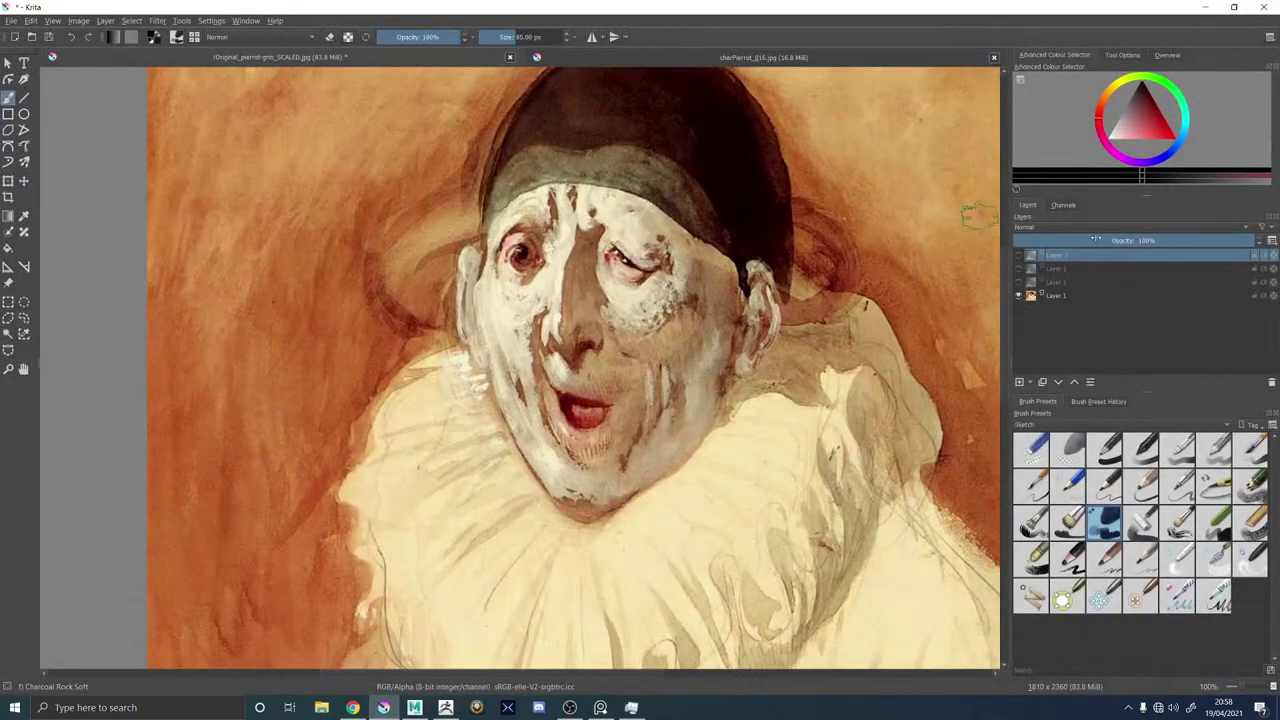
click(807, 56)
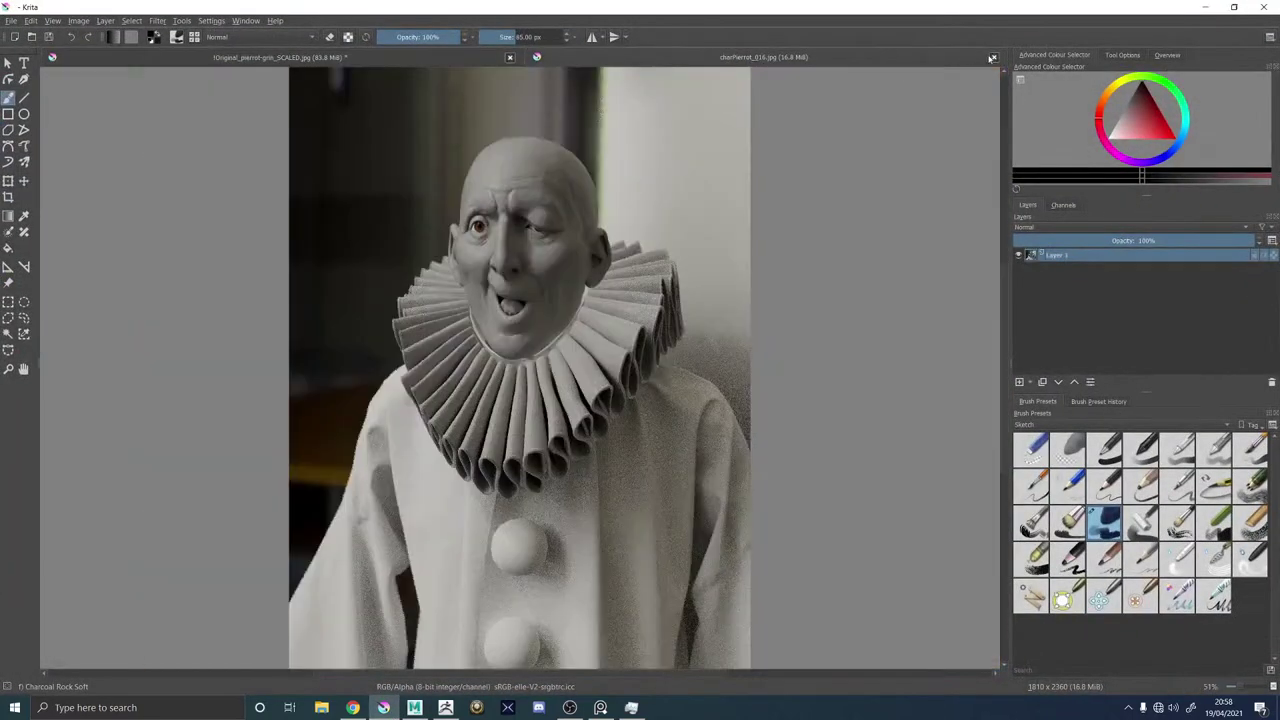
click(991, 57)
click(10, 20)
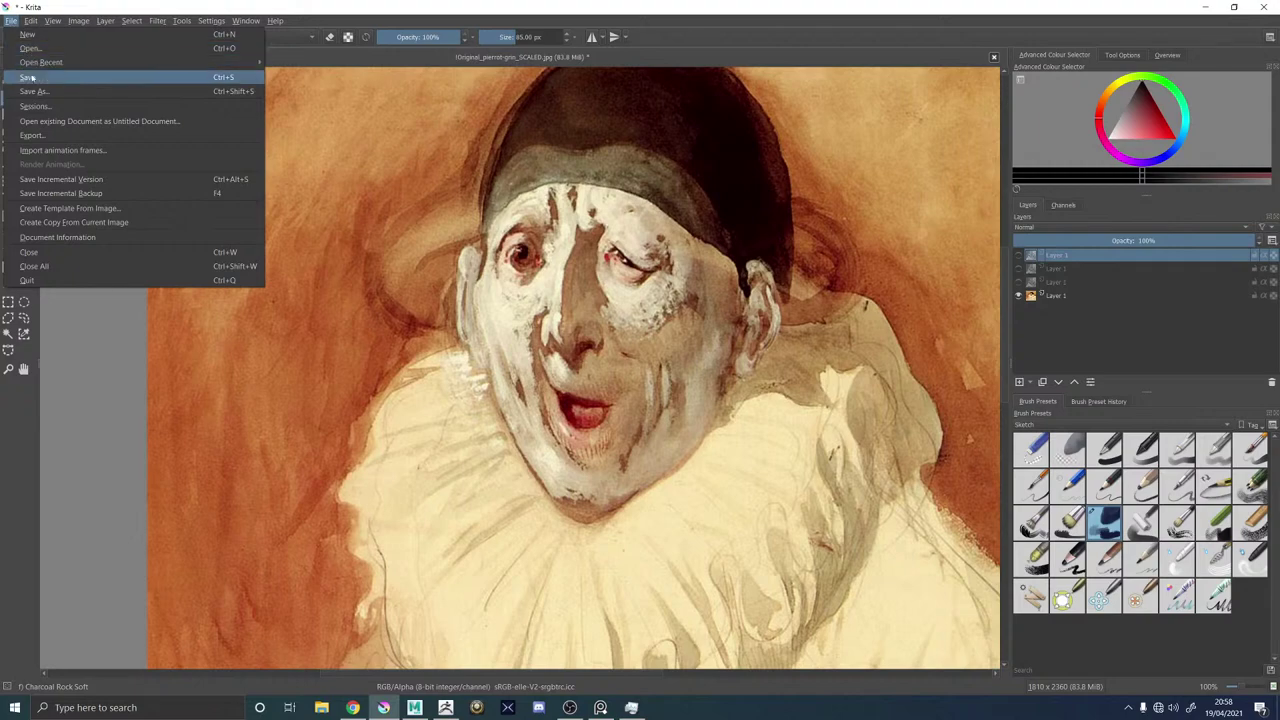
click(30, 48)
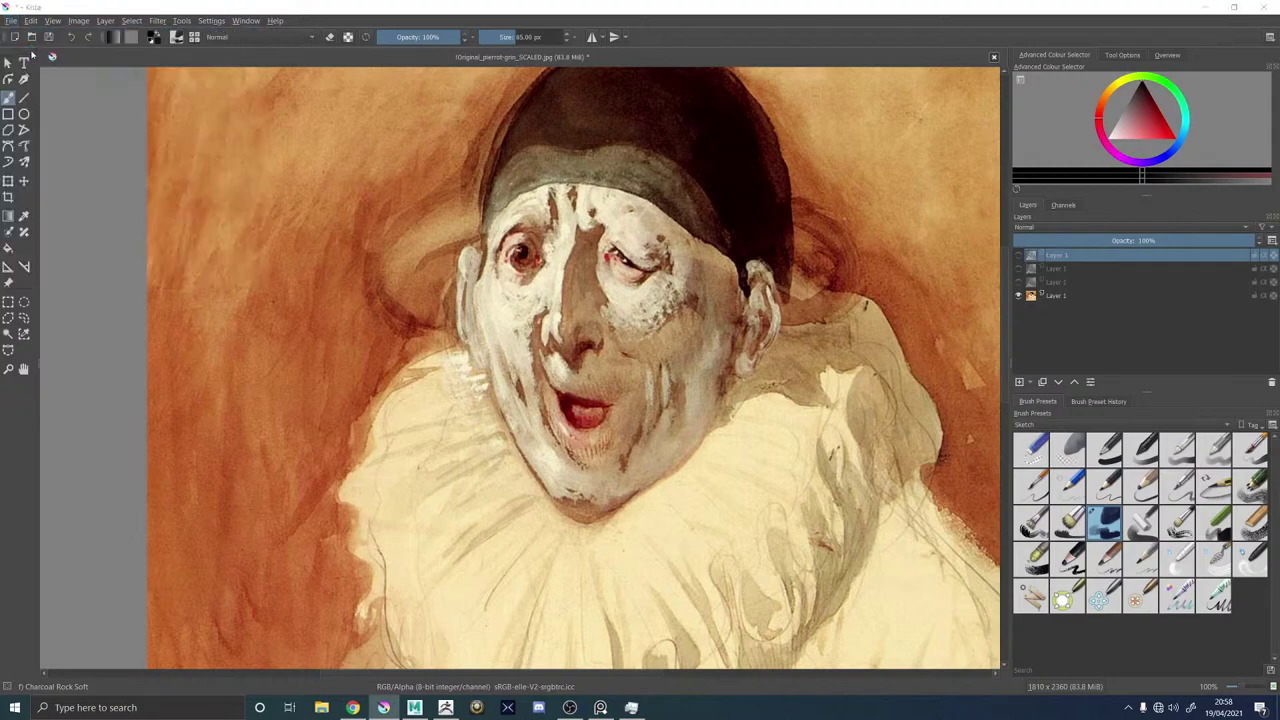
click(229, 300)
double_click(229, 300)
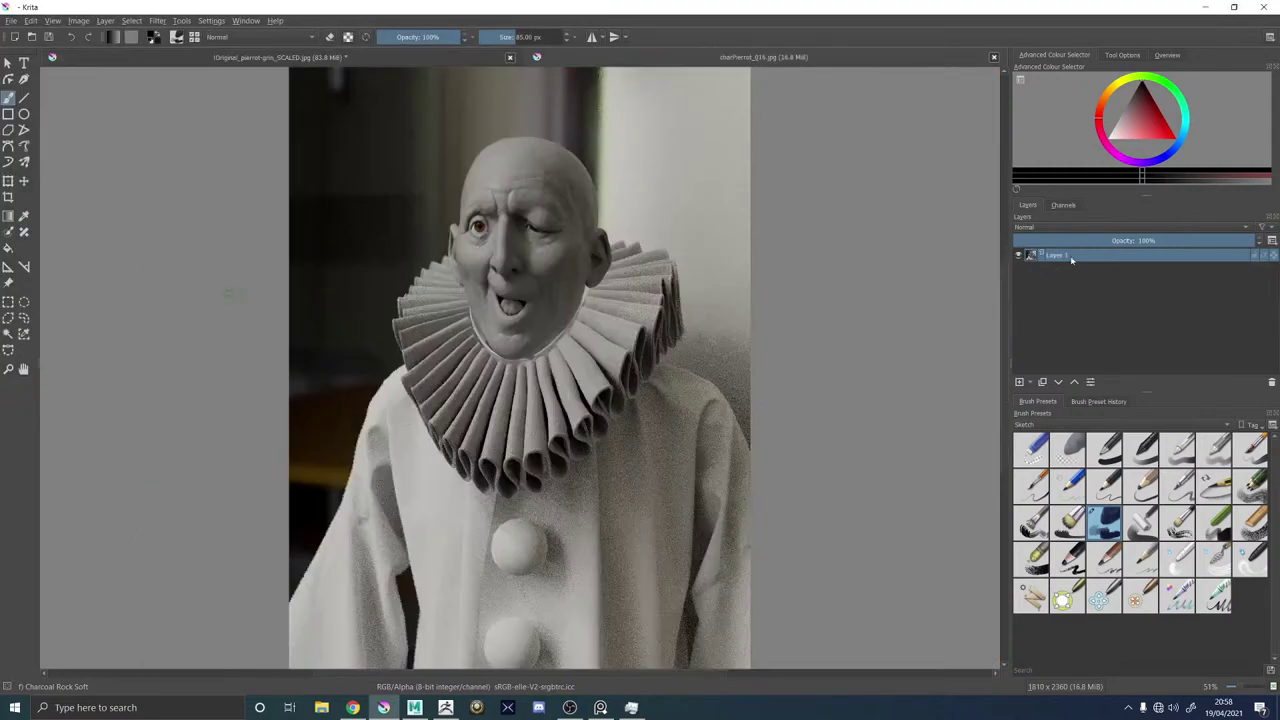
Copy the render layer from charPierrot_016.jpg and paste it as the top layer of the original painting document.
right_click(1076, 257)
click(1103, 320)
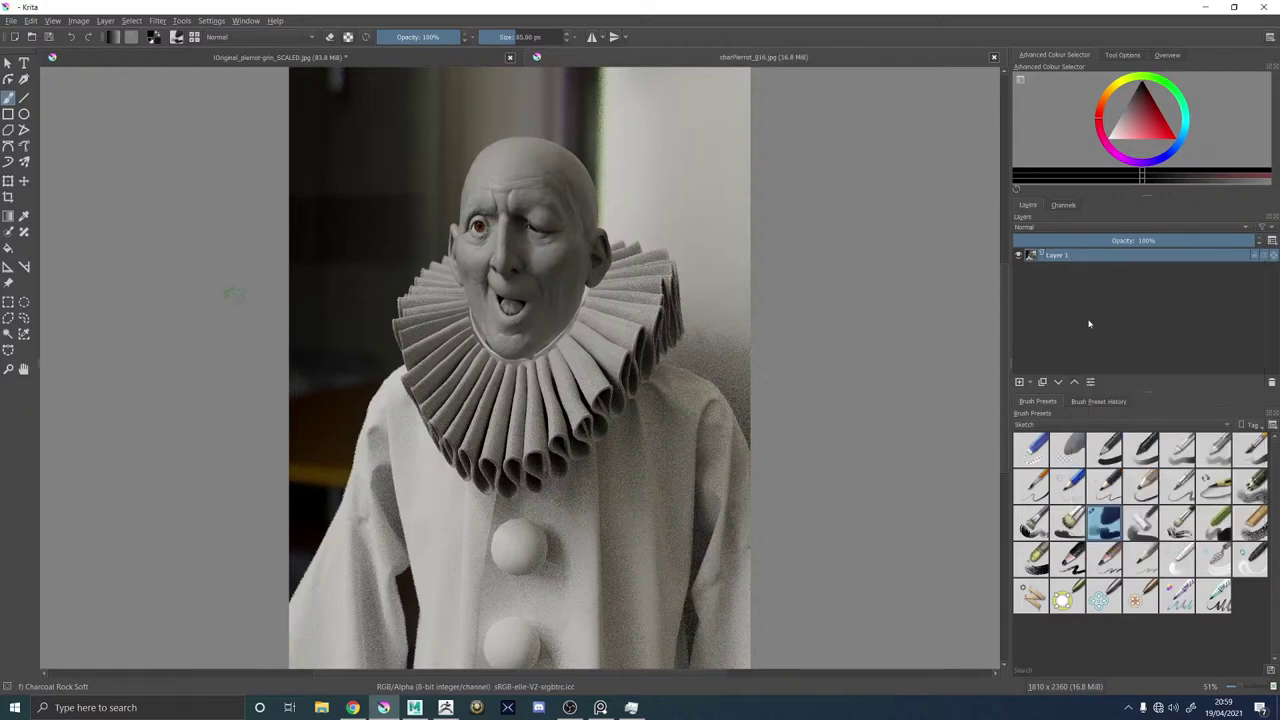
click(160, 57)
right_click(1080, 258)
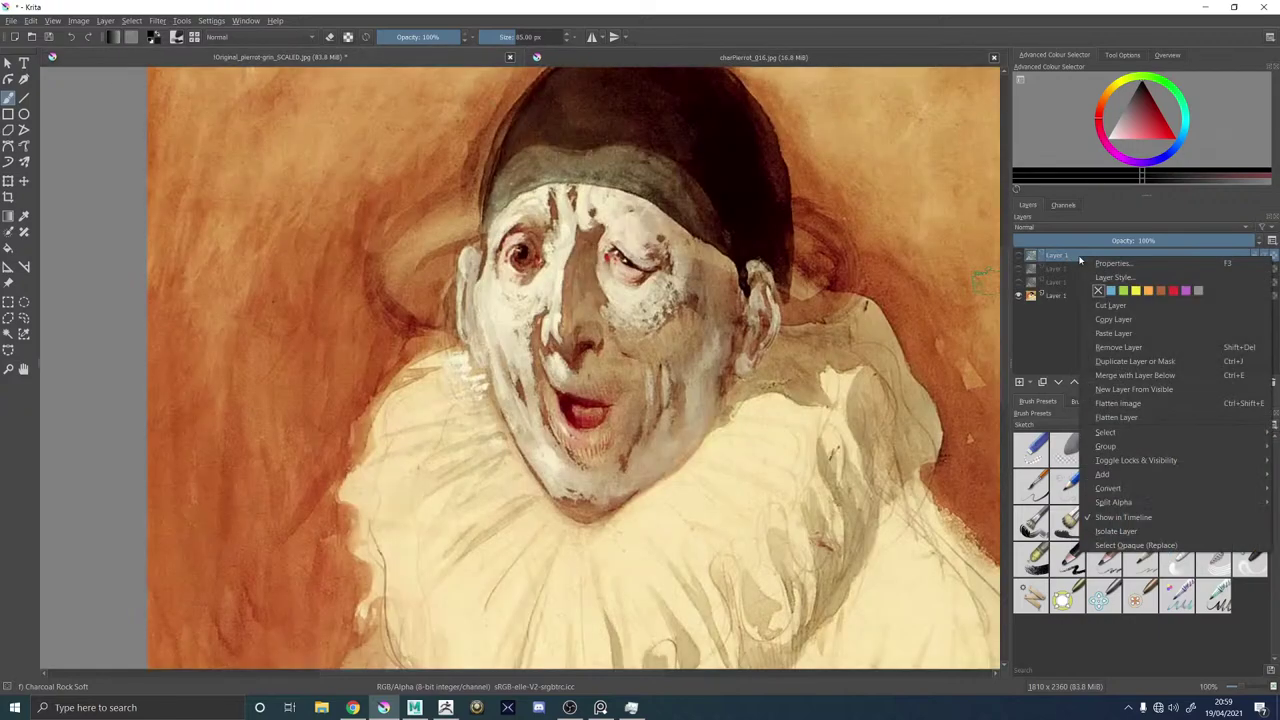
click(1107, 336)
Compare the face and collar of the pasted render with the painting by repeatedly toggling the top layer's visibility.
click(1020, 258)
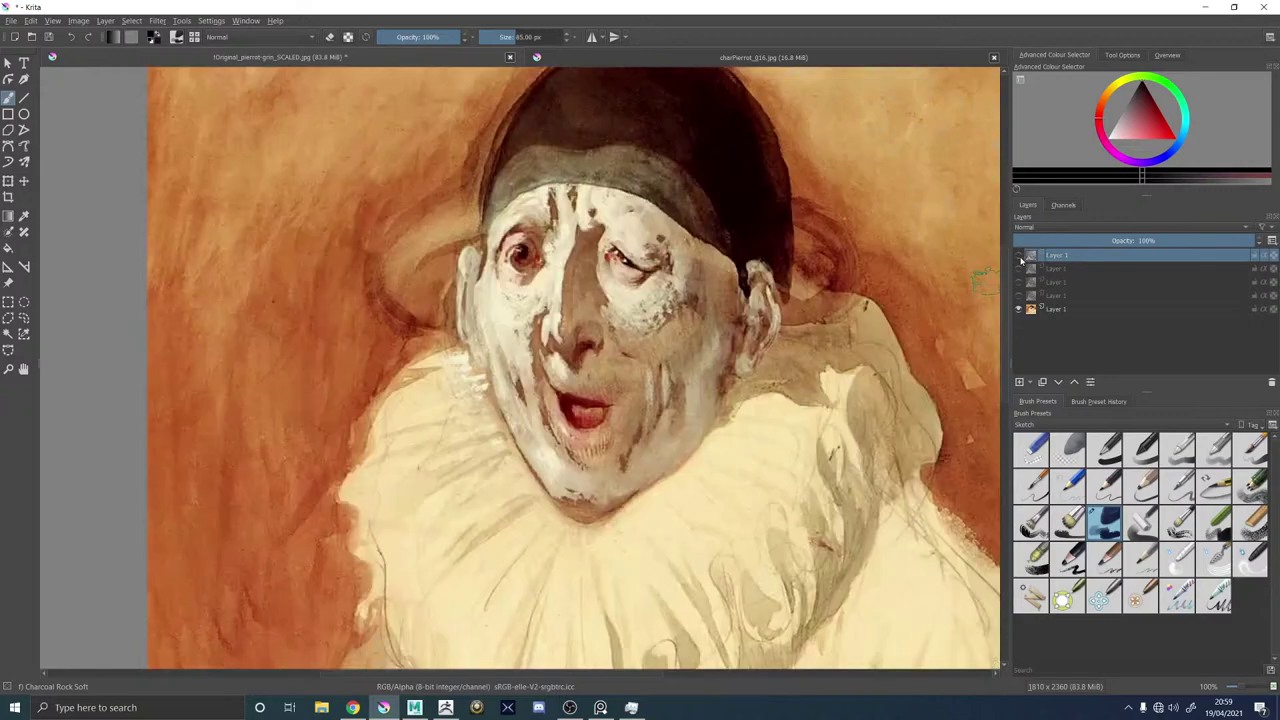
click(1020, 258)
click(1020, 258)
click(1020, 258)
click(1020, 258)
click(1020, 258)
click(1020, 258)
click(1020, 258)
click(1020, 258)
click(1020, 258)
click(1020, 258)
click(1020, 258)
click(1020, 258)
click(1020, 258)
click(1020, 258)
click(1020, 258)
click(1020, 258)
click(1020, 258)
click(1020, 258)
click(1020, 258)
click(1020, 258)
double_click(1020, 258)
click(1020, 258)
click(1020, 258)
double_click(1020, 258)
click(1020, 258)
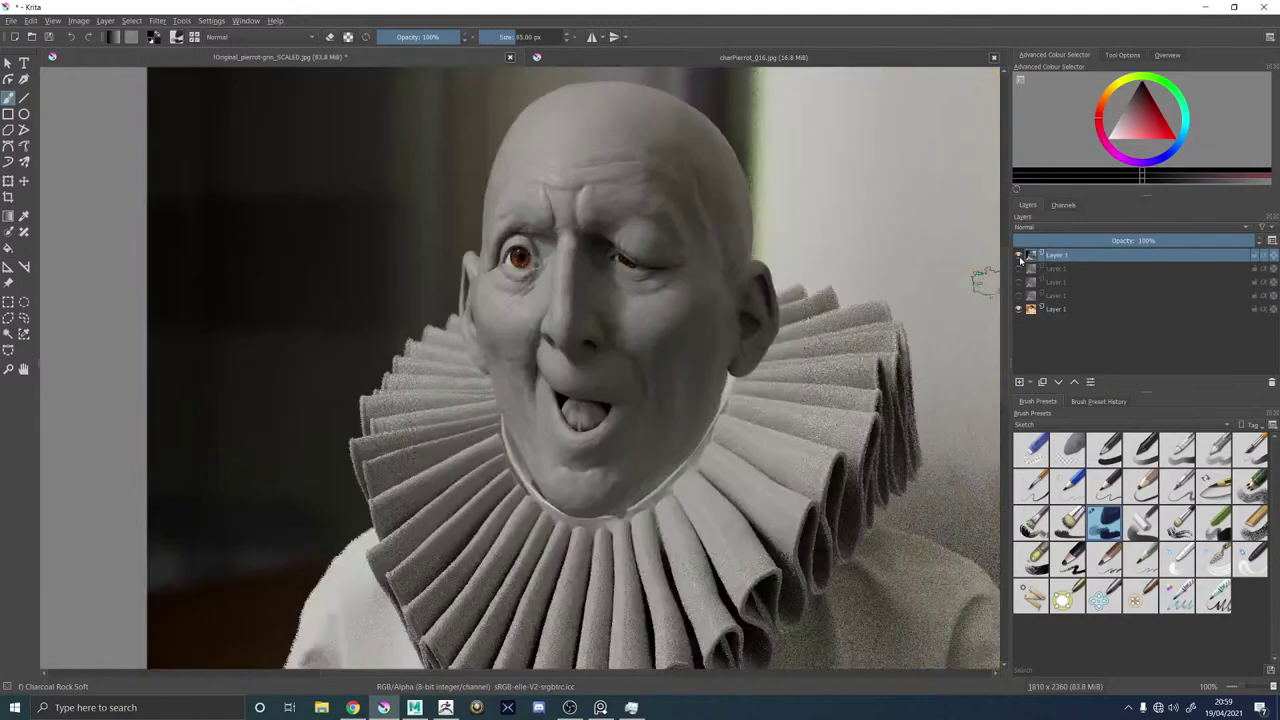
click(1020, 258)
click(1020, 258)
click(1020, 258)
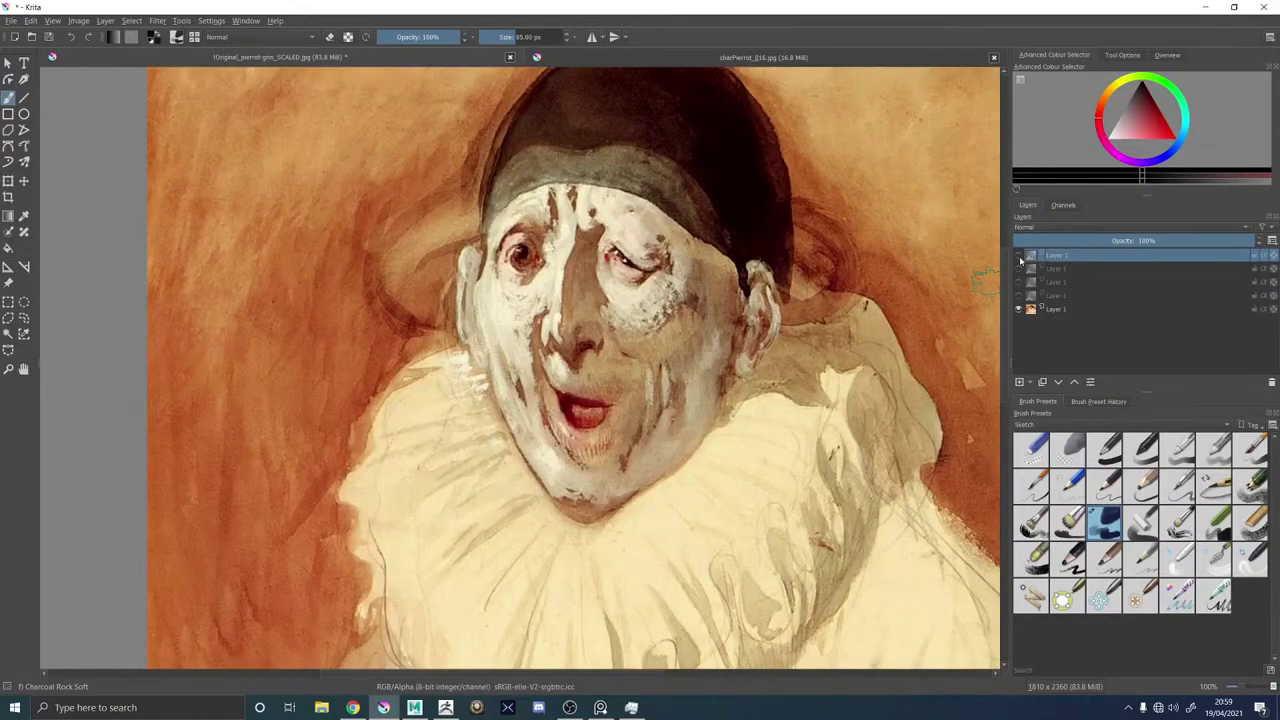
click(1020, 258)
click(1020, 258)
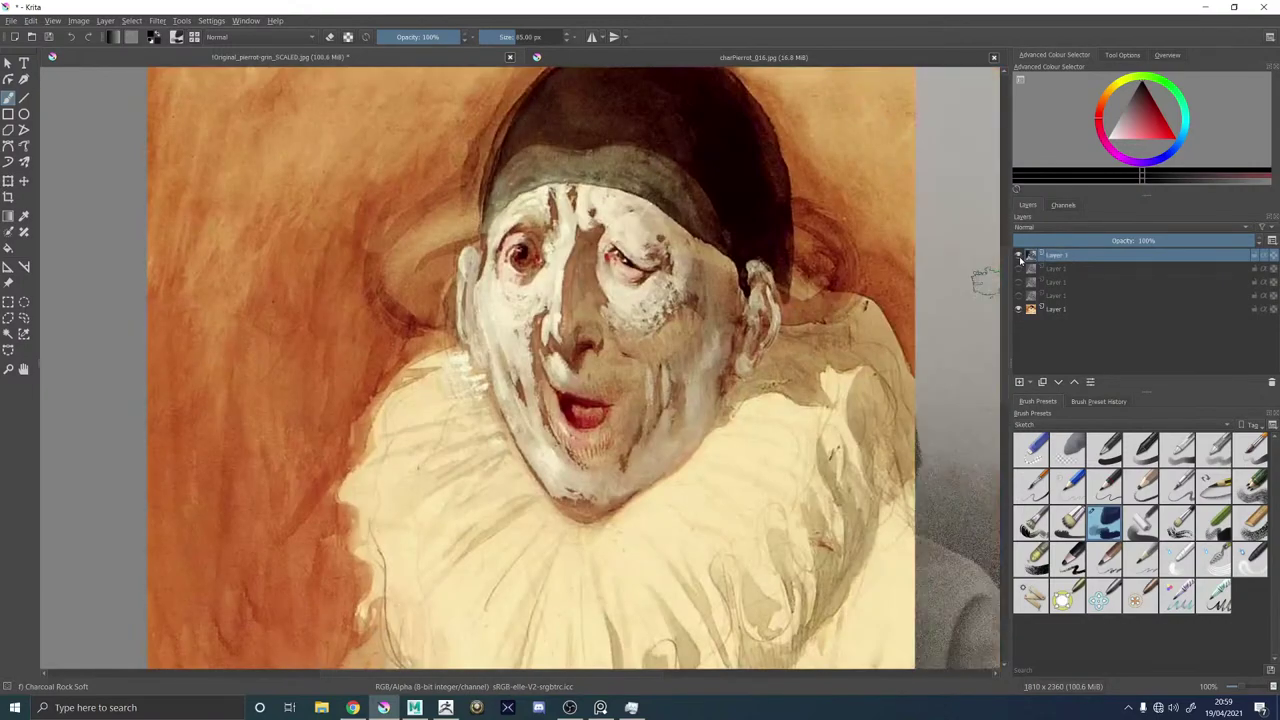
click(1020, 258)
click(1020, 258)
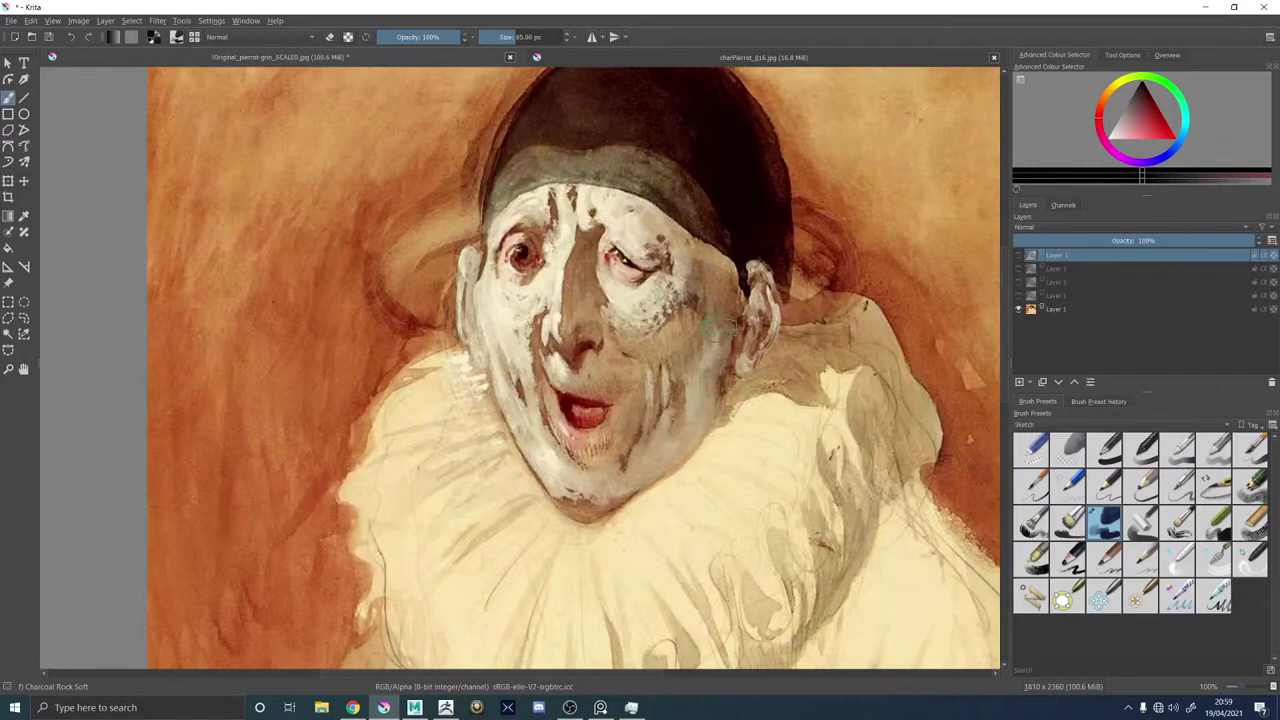
click(1020, 257)
click(1020, 257)
click(1020, 257)
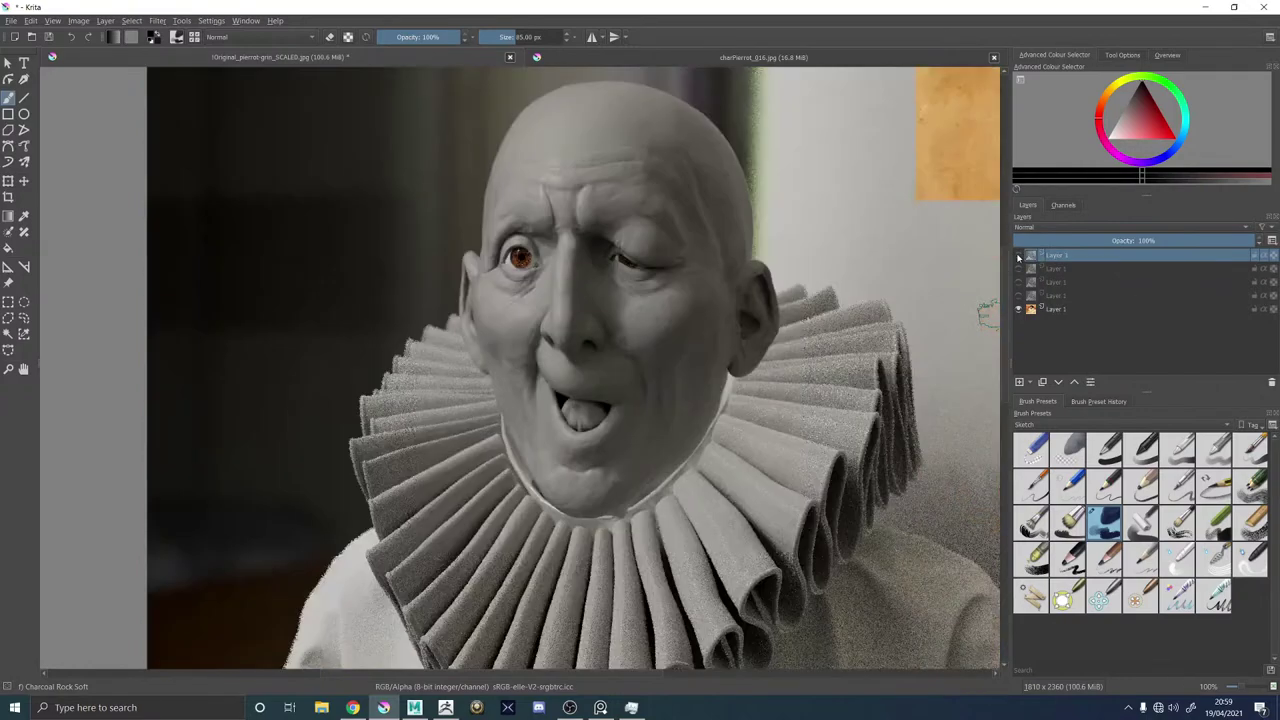
click(1020, 257)
click(1020, 257)
click(1019, 257)
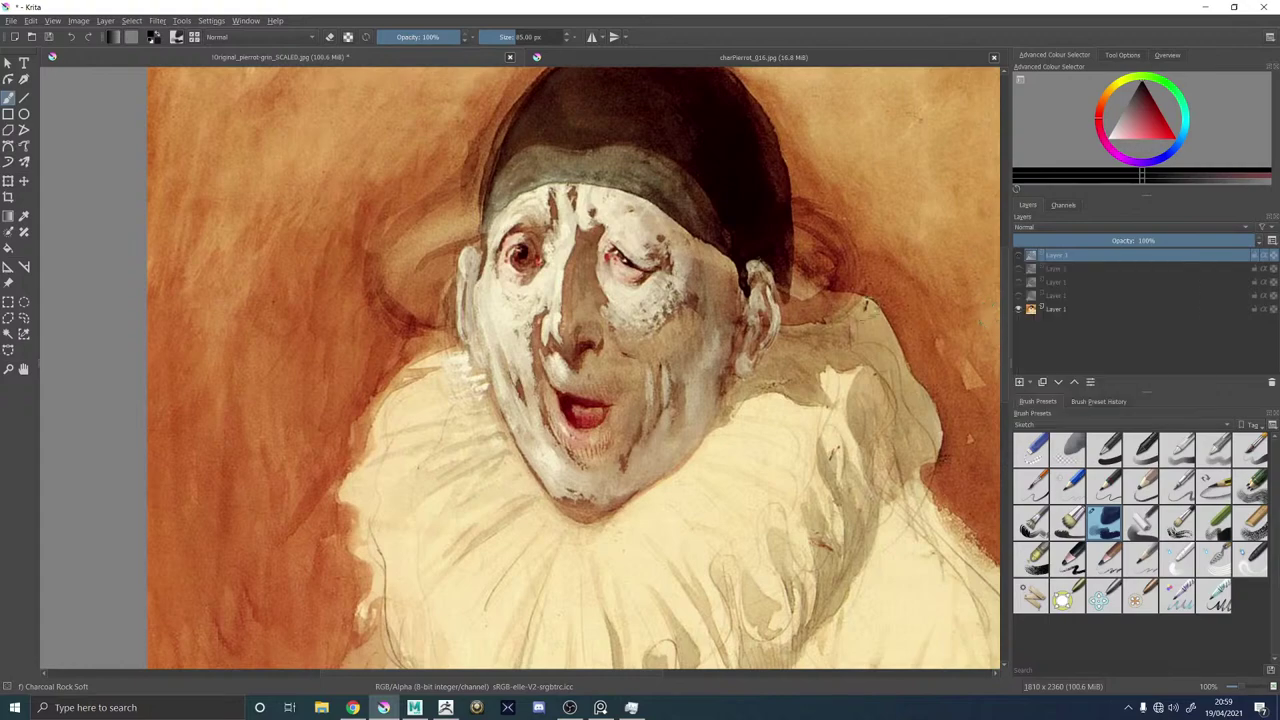
click(1020, 257)
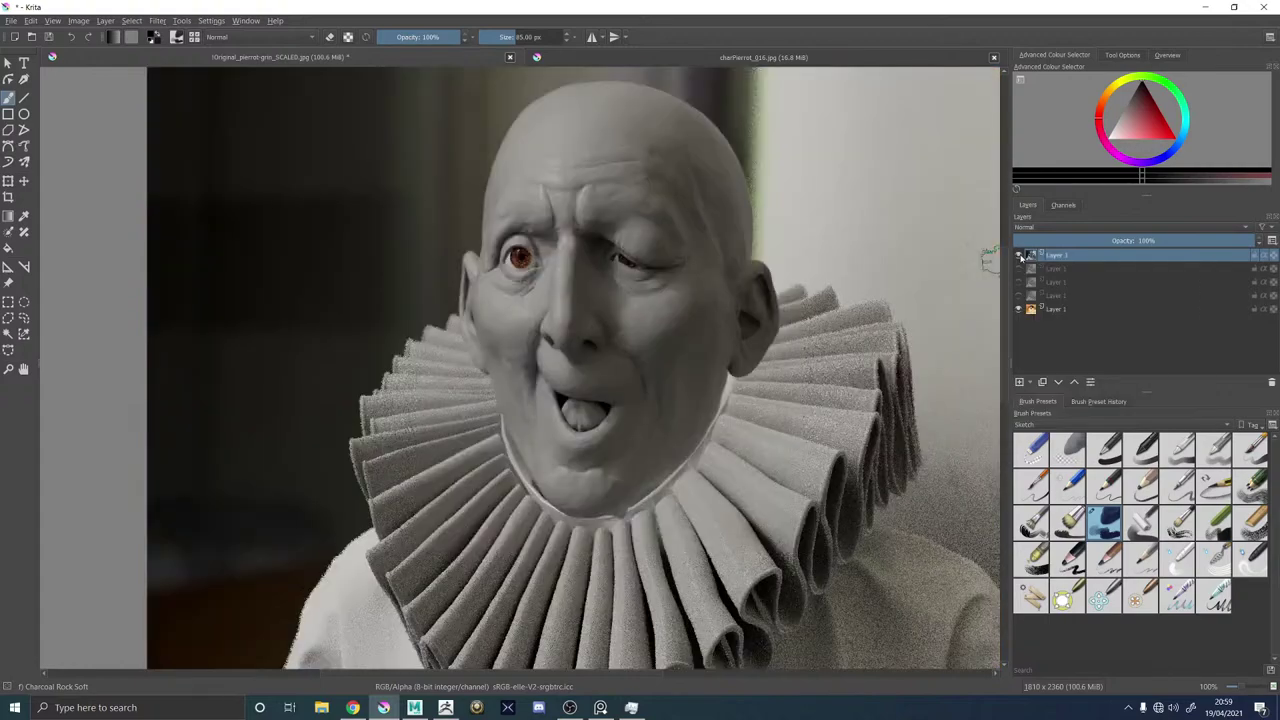
click(1021, 257)
click(1020, 257)
click(1020, 257)
click(1020, 257)
click(1020, 257)
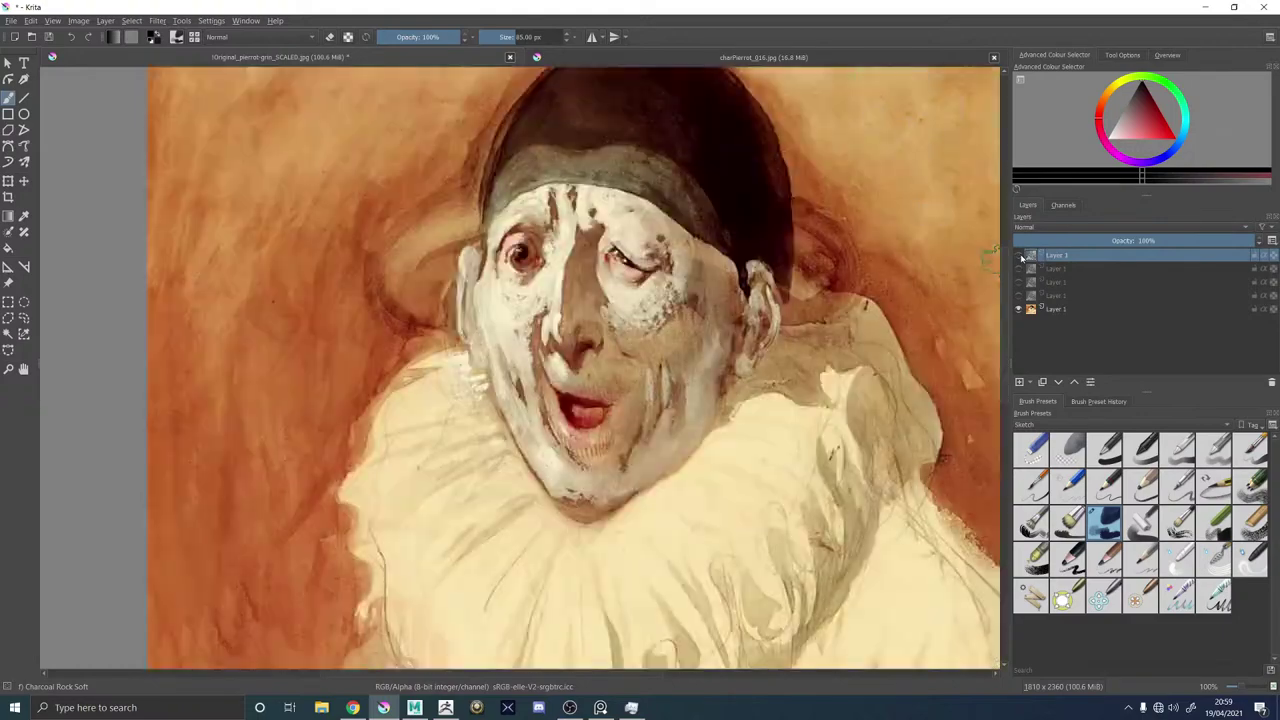
click(1020, 257)
click(1020, 257)
click(1020, 257)
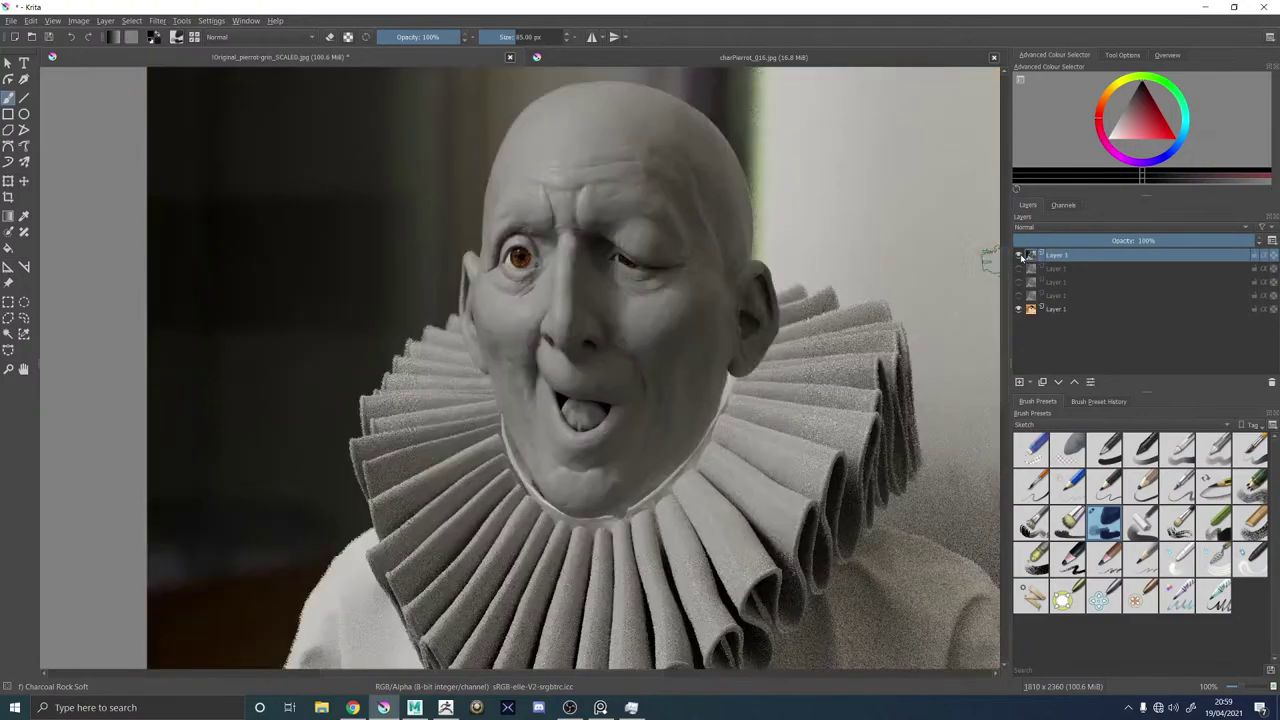
click(1020, 257)
click(1020, 257)
click(1020, 257)
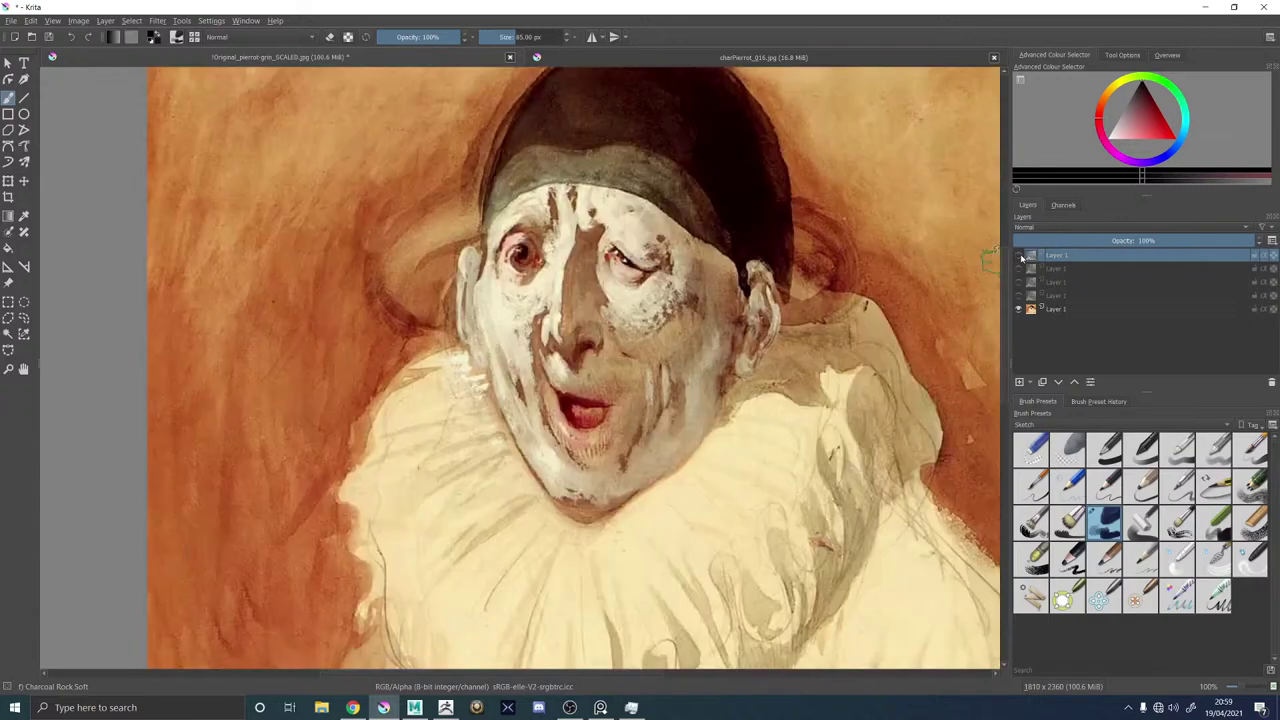
click(1021, 257)
click(1021, 257)
click(1021, 257)
click(1021, 257)
click(1021, 257)
click(1021, 257)
click(1021, 257)
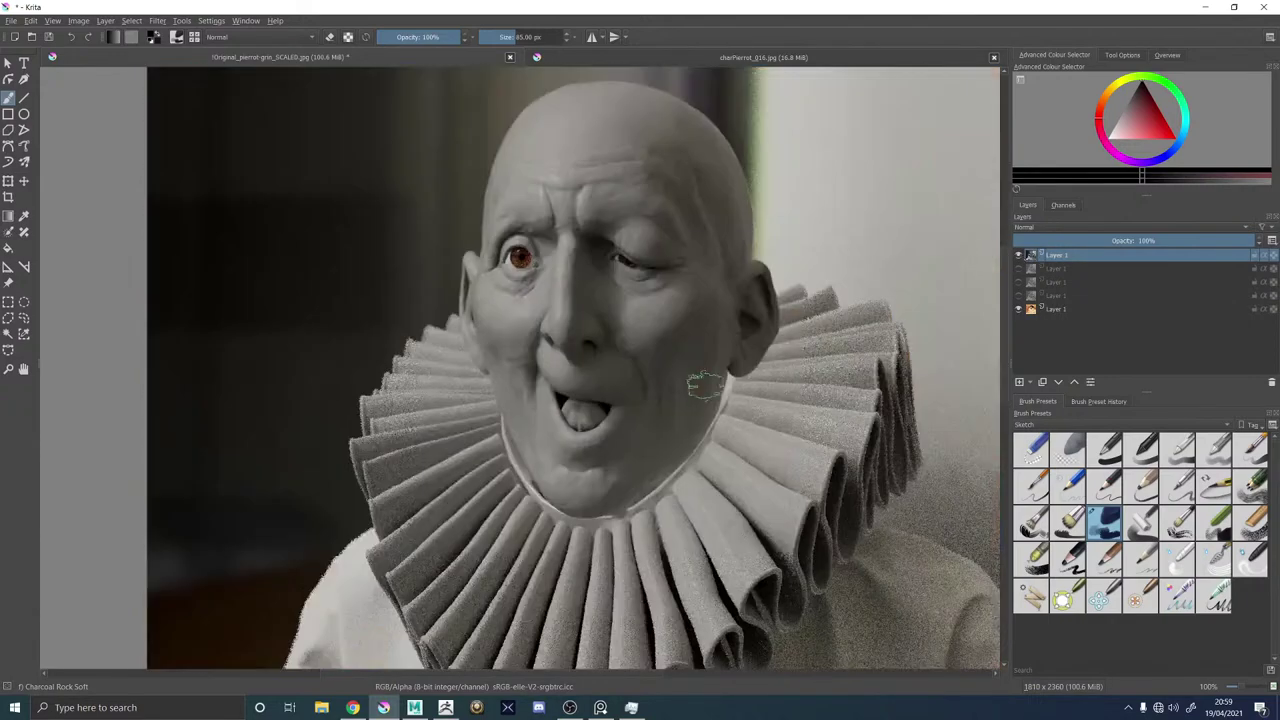
scroll(690, 390, down, 5)
scroll(687, 399, up, 3)
scroll(658, 405, down, 1)
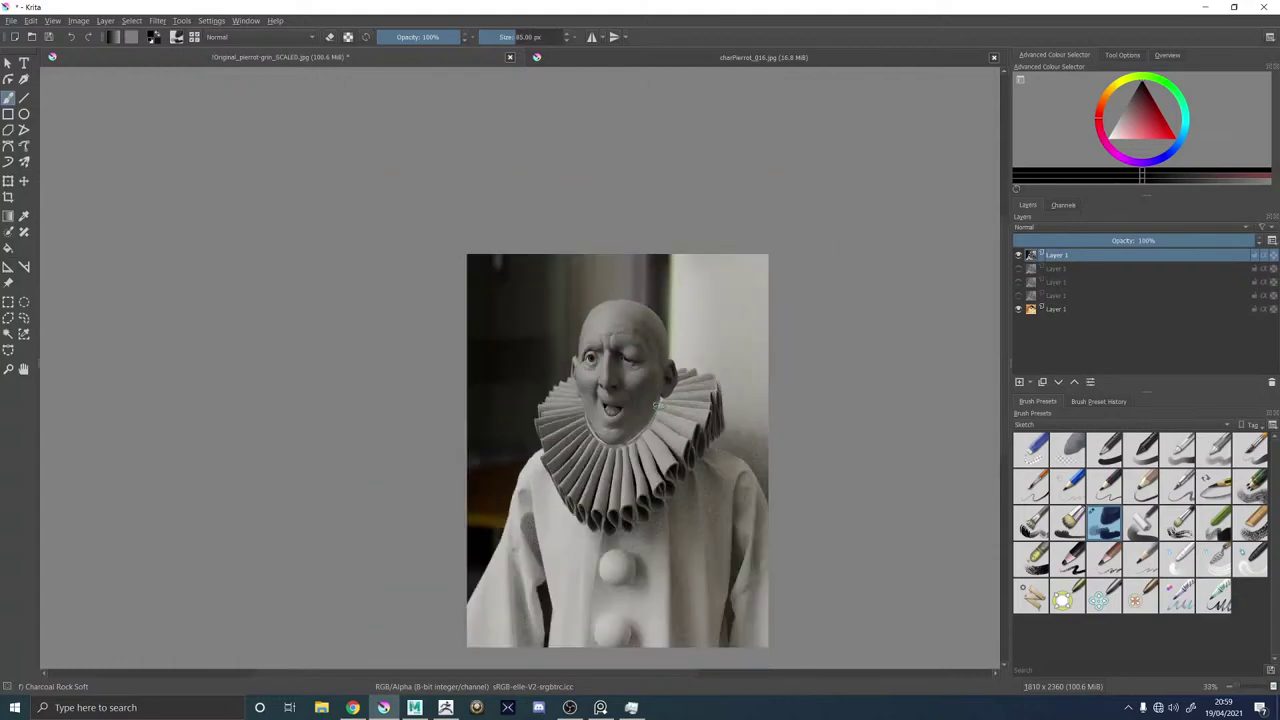
scroll(656, 408, up, 2)
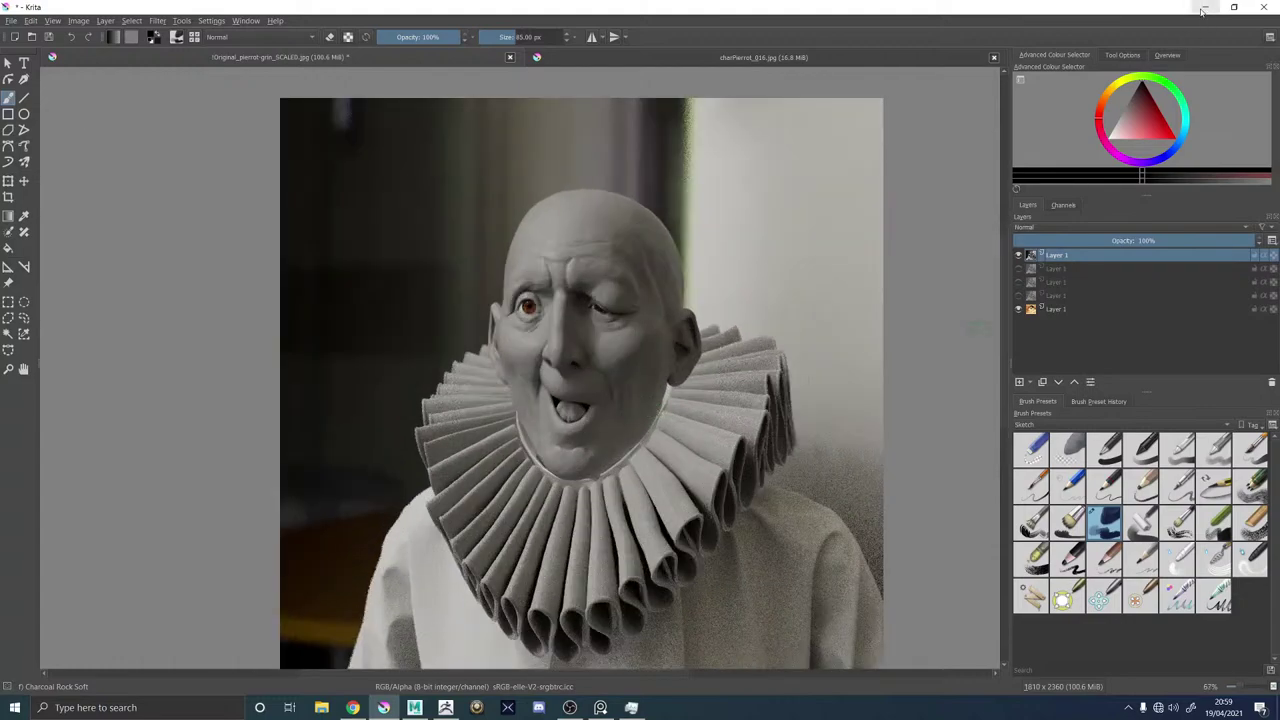
Switch to Maya and set the head's Skin_MAT subsurface weight to 0.5 and coat weight to 0.05.
click(1203, 8)
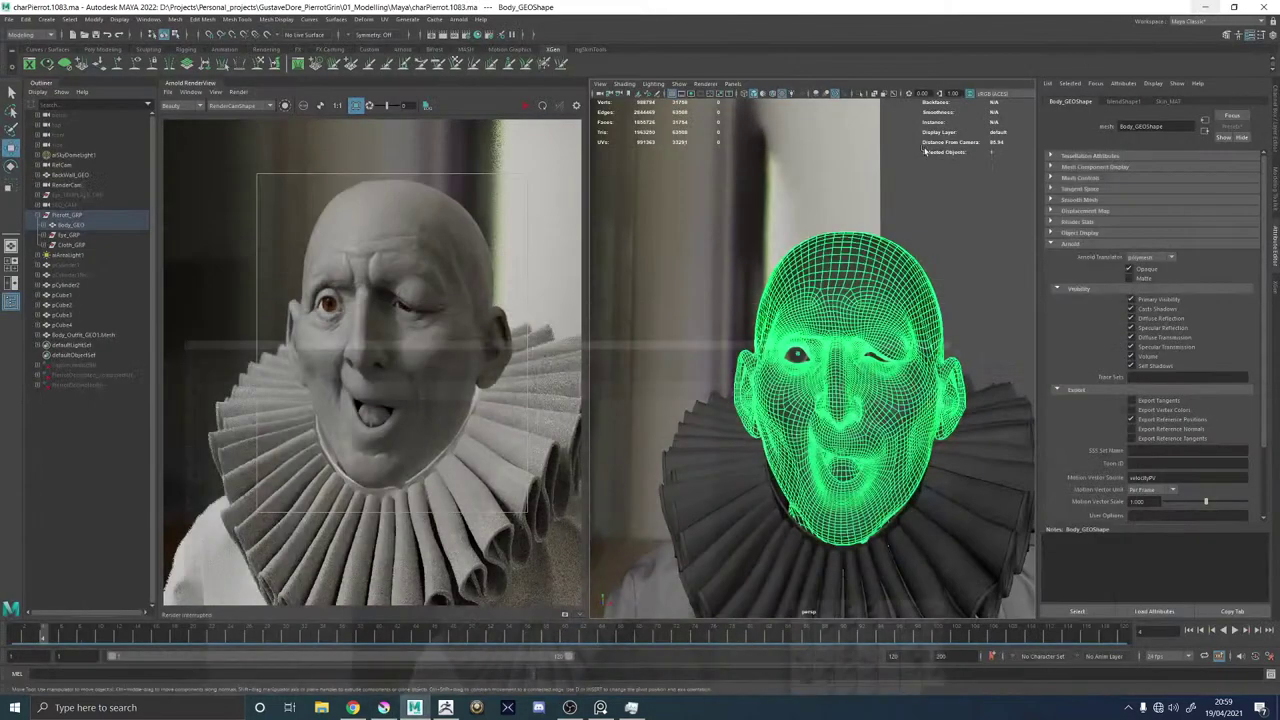
click(845, 264)
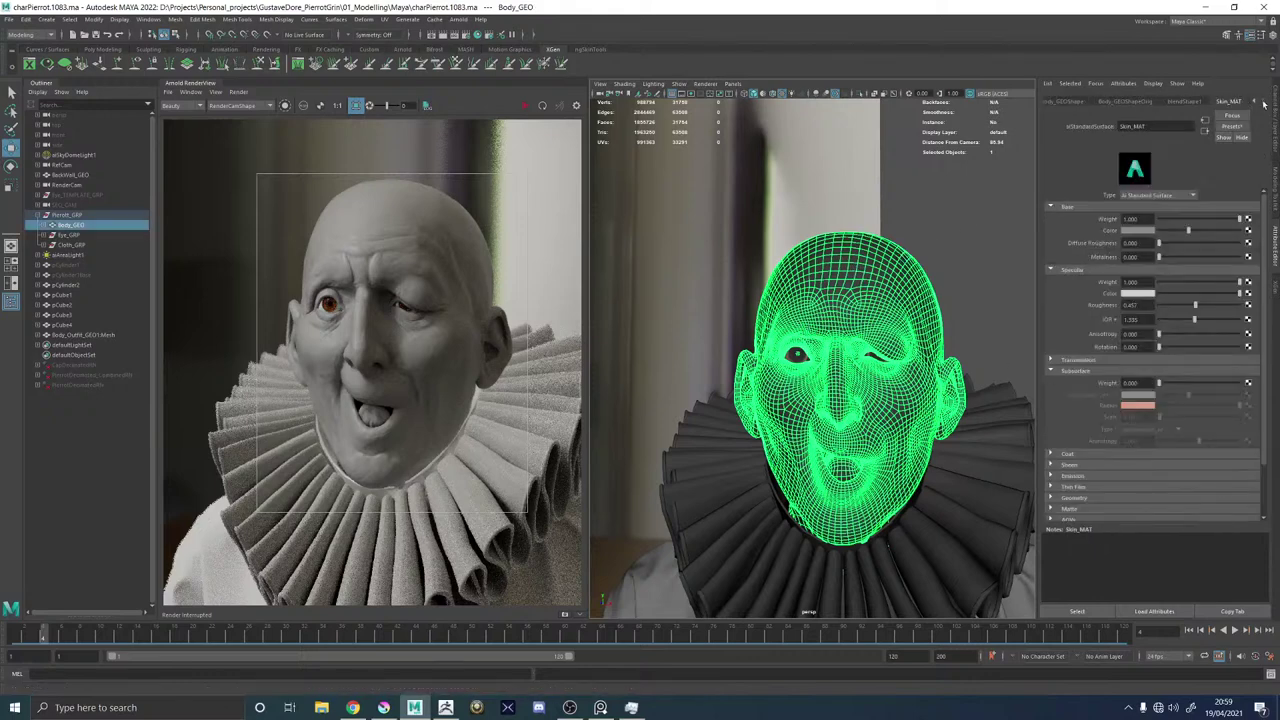
click(1130, 383)
text(0.5)
key(Return)
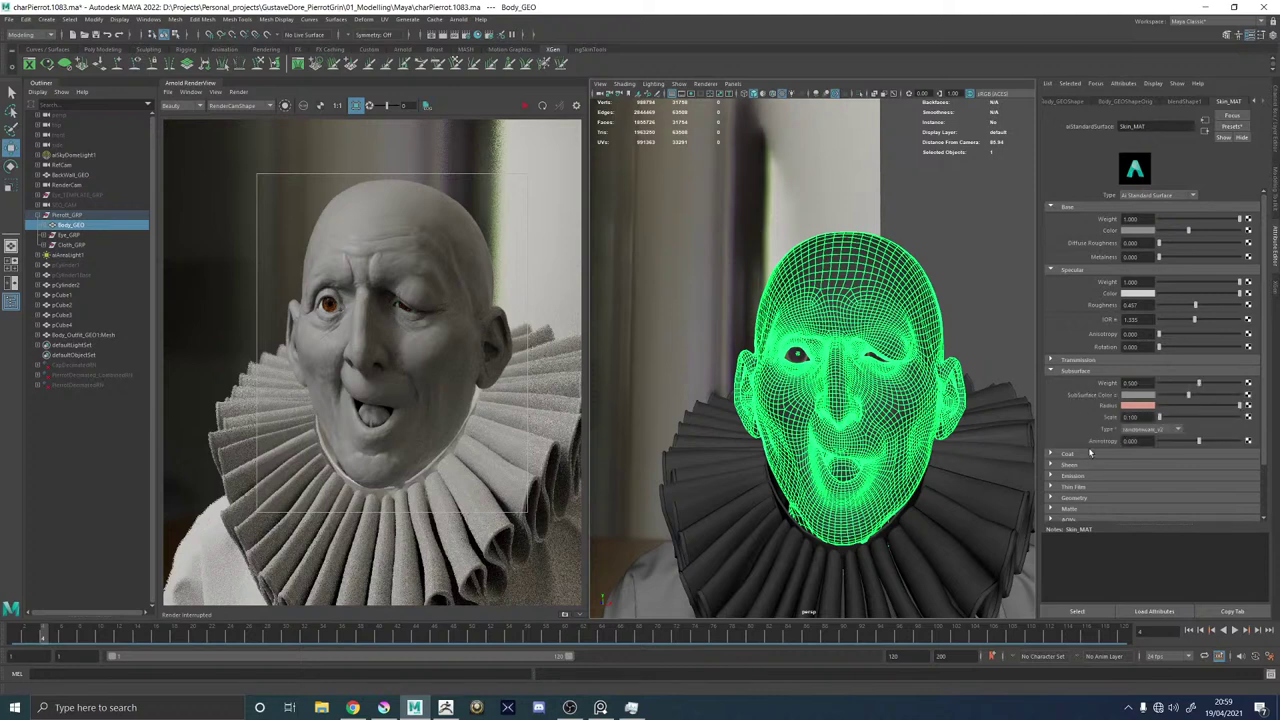
click(1083, 455)
click(1134, 466)
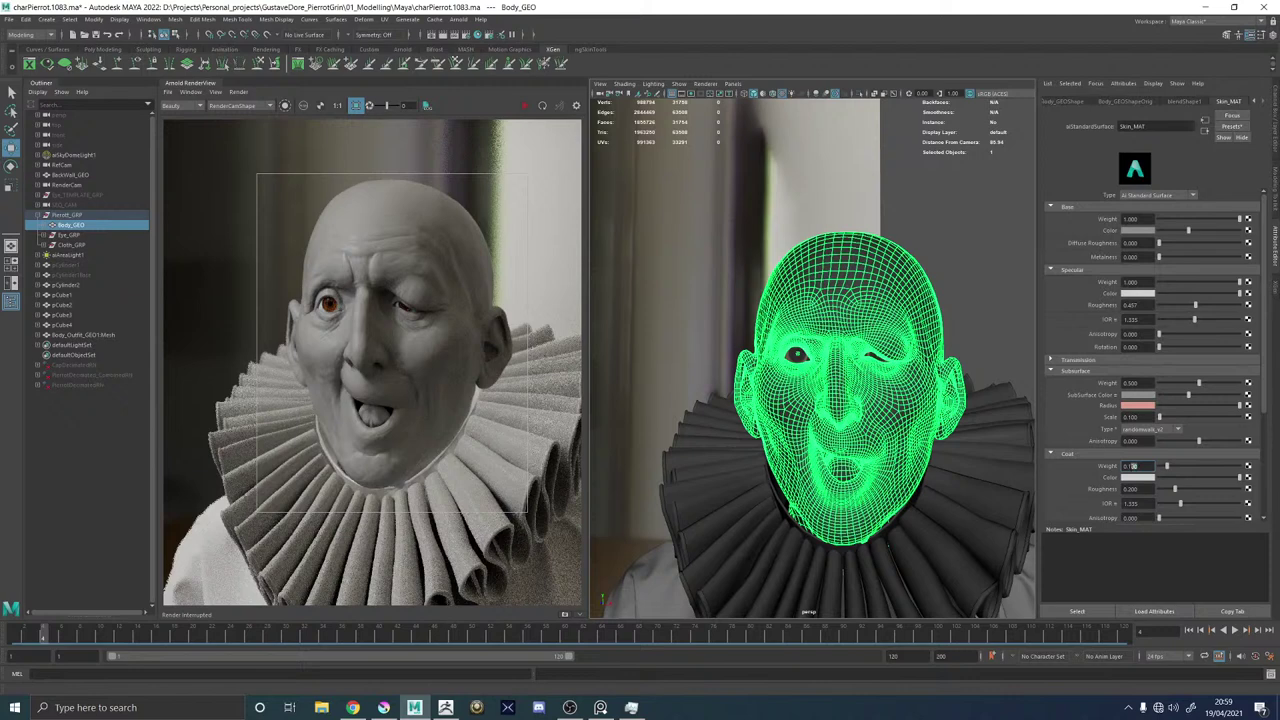
text(0.05)
Select a face on the inner collar cylinder pCylinder2, adjust the soft-selection falloff around it, and return to object mode.
click(979, 512)
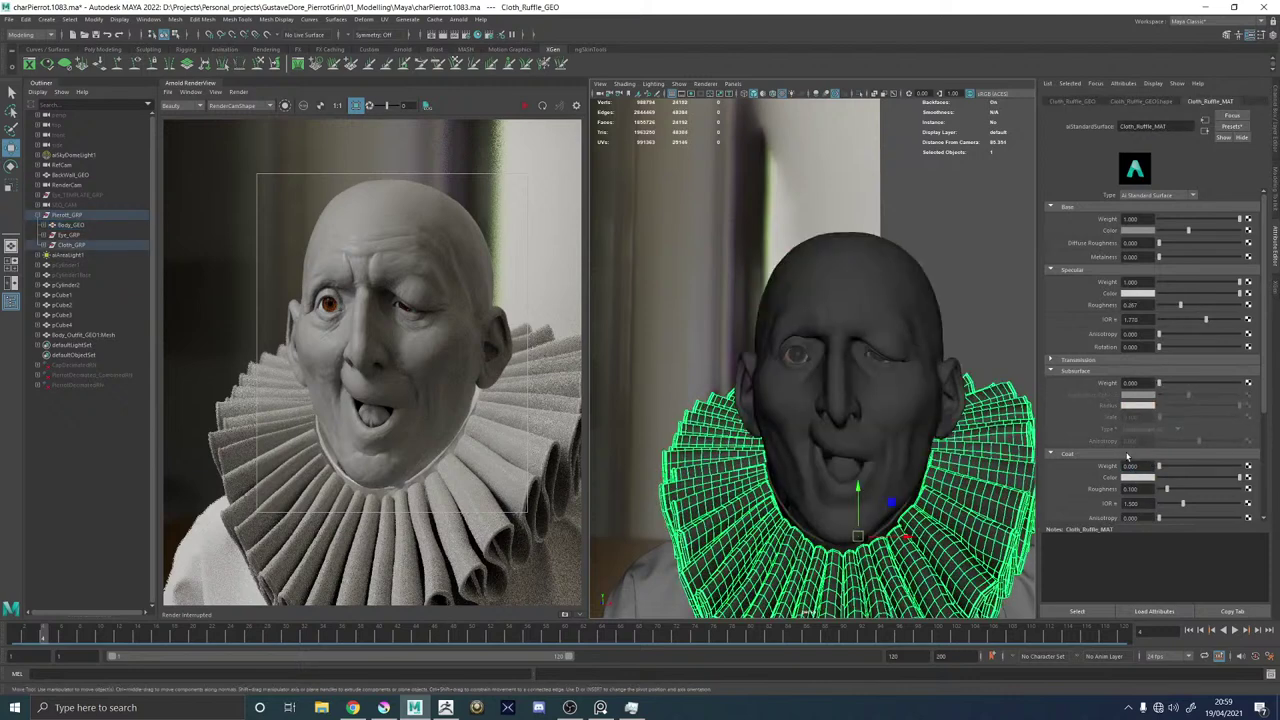
alt+middle_drag(921, 470, 841, 345)
alt+right_drag(841, 345, 1000, 486)
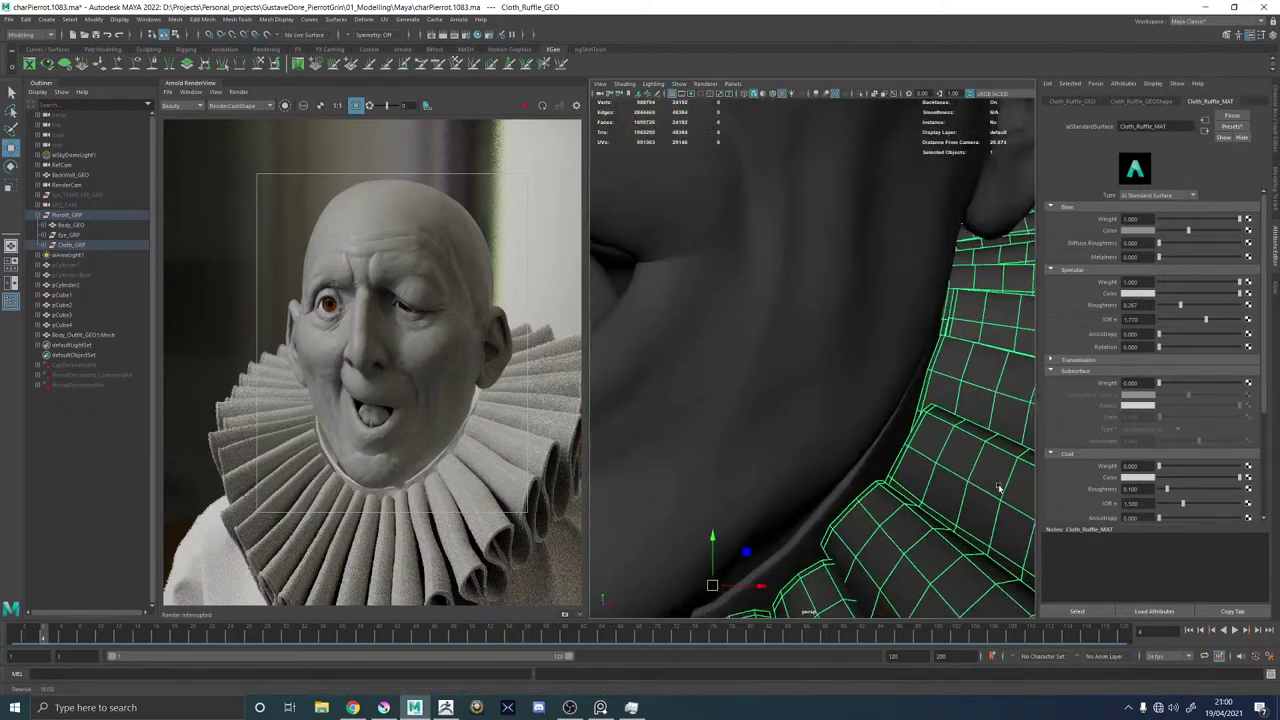
click(883, 451)
alt+drag(883, 451, 896, 468)
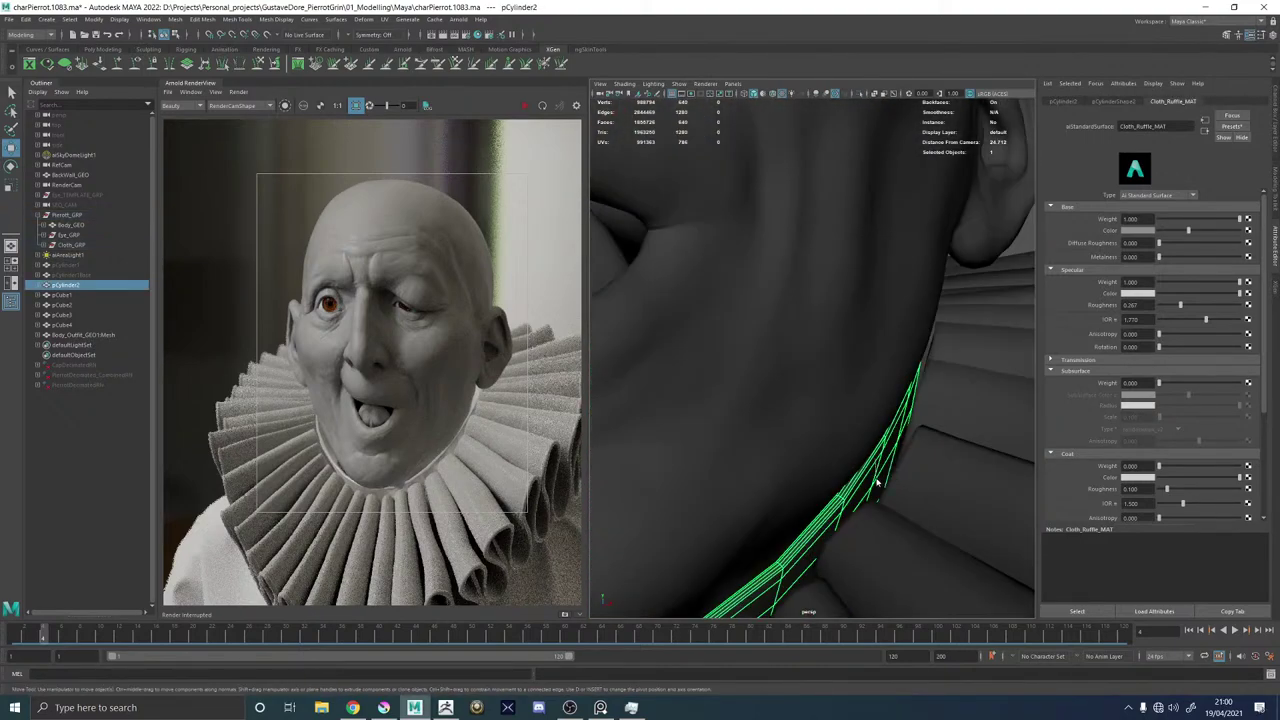
right_drag(876, 472, 877, 472)
alt+drag(877, 471, 863, 449)
alt+right_drag(863, 449, 897, 452)
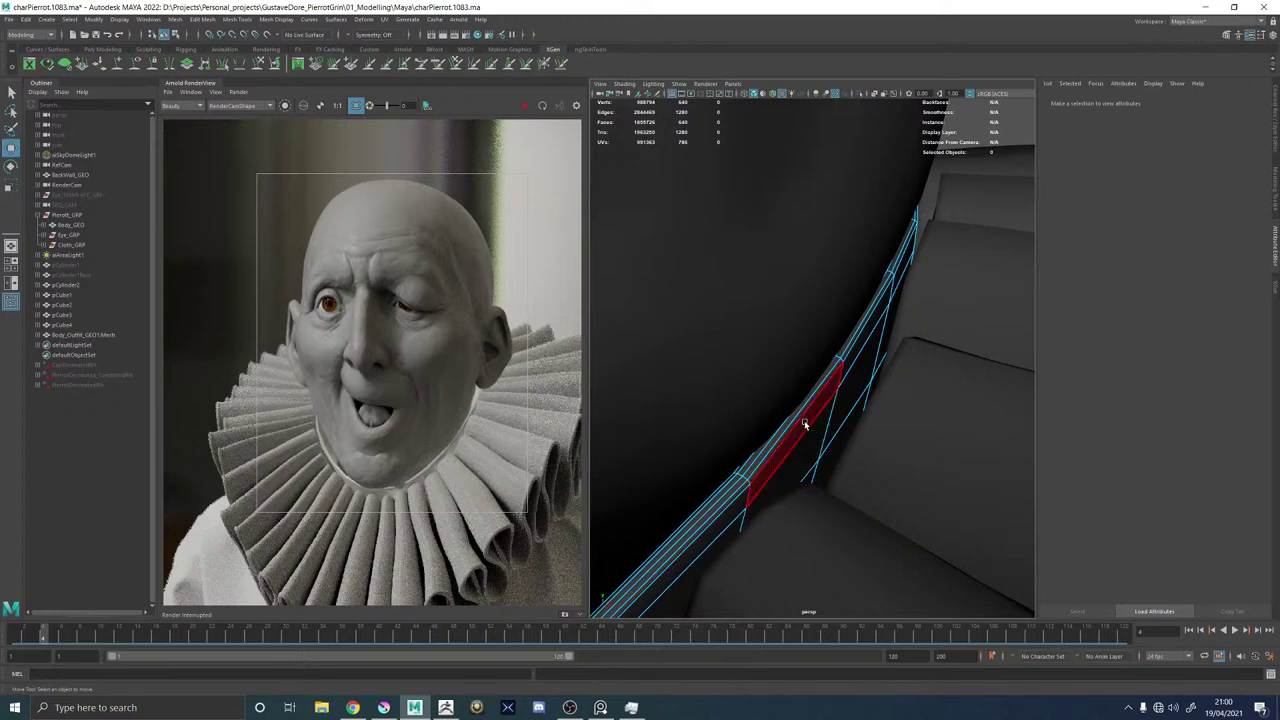
click(790, 421)
click(790, 421)
key(b)
drag(845, 432, 1059, 470)
alt+right_drag(940, 468, 834, 451)
alt+drag(834, 451, 812, 432)
drag(773, 389, 905, 390)
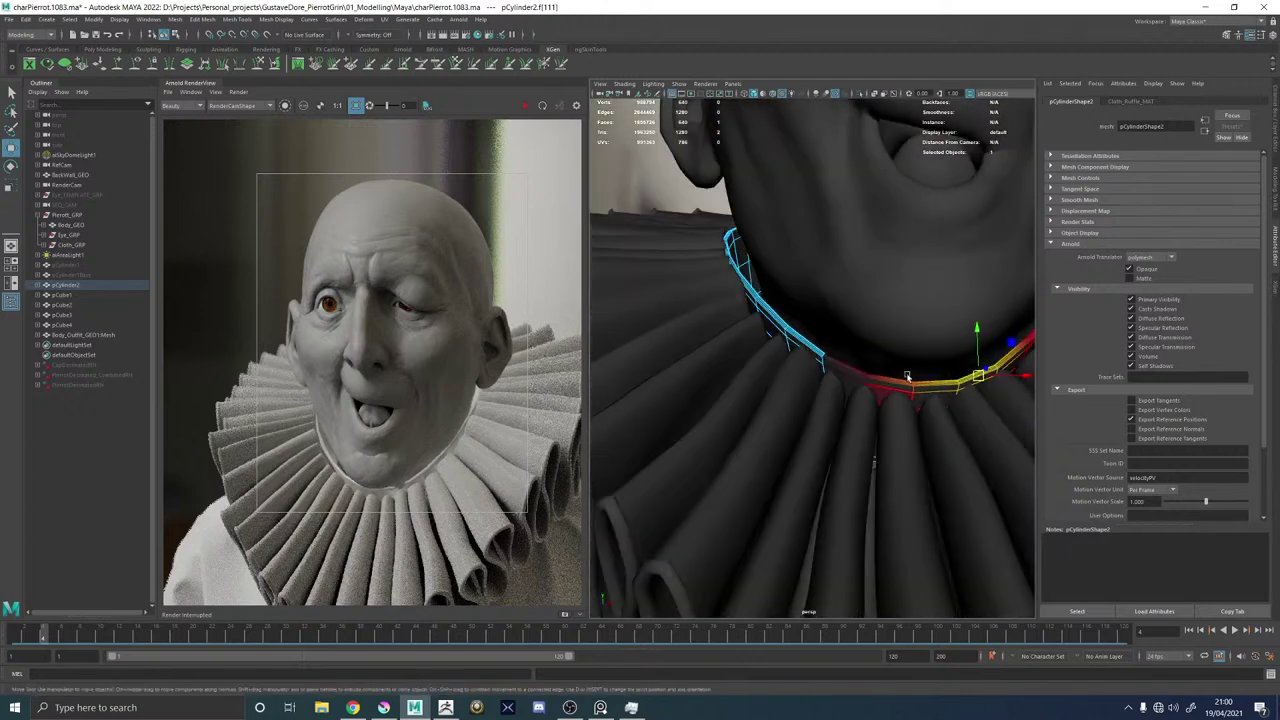
right_drag(908, 379, 925, 360)
Turn off the crop region in the Arnold RenderView and save the scene.
alt+right_drag(925, 360, 864, 407)
click(920, 390)
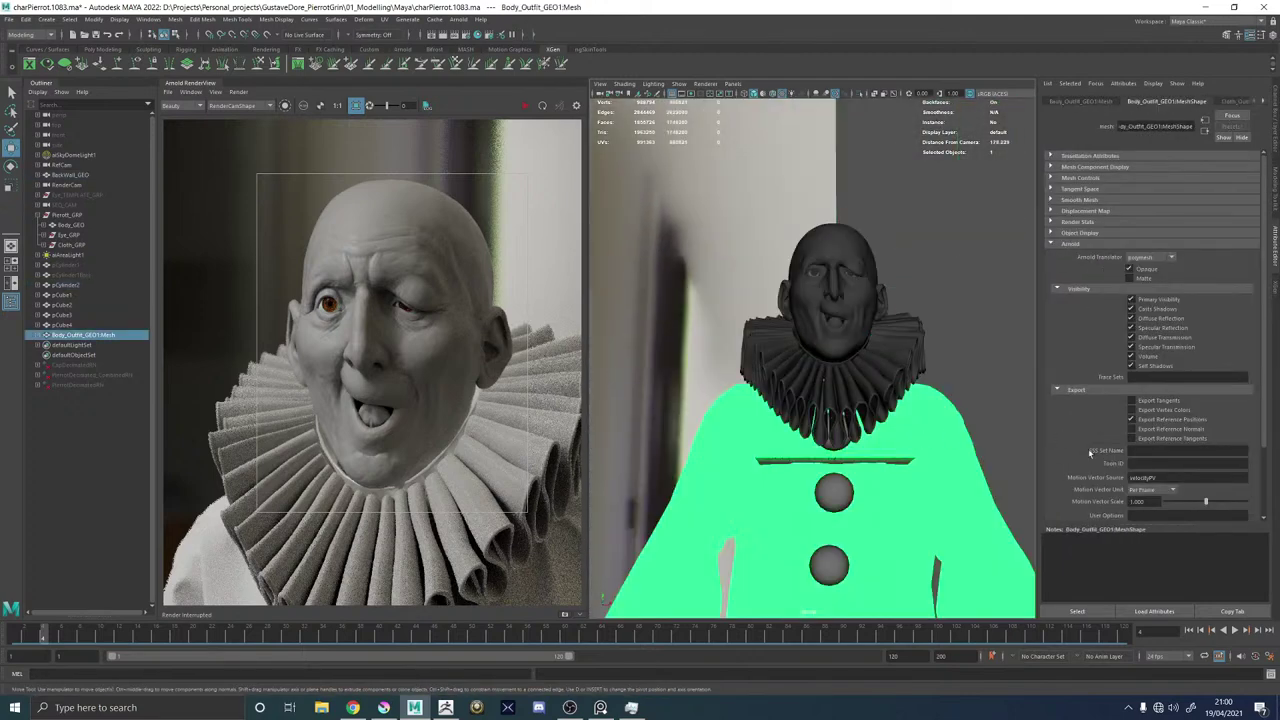
alt+drag(903, 364, 874, 362)
click(356, 105)
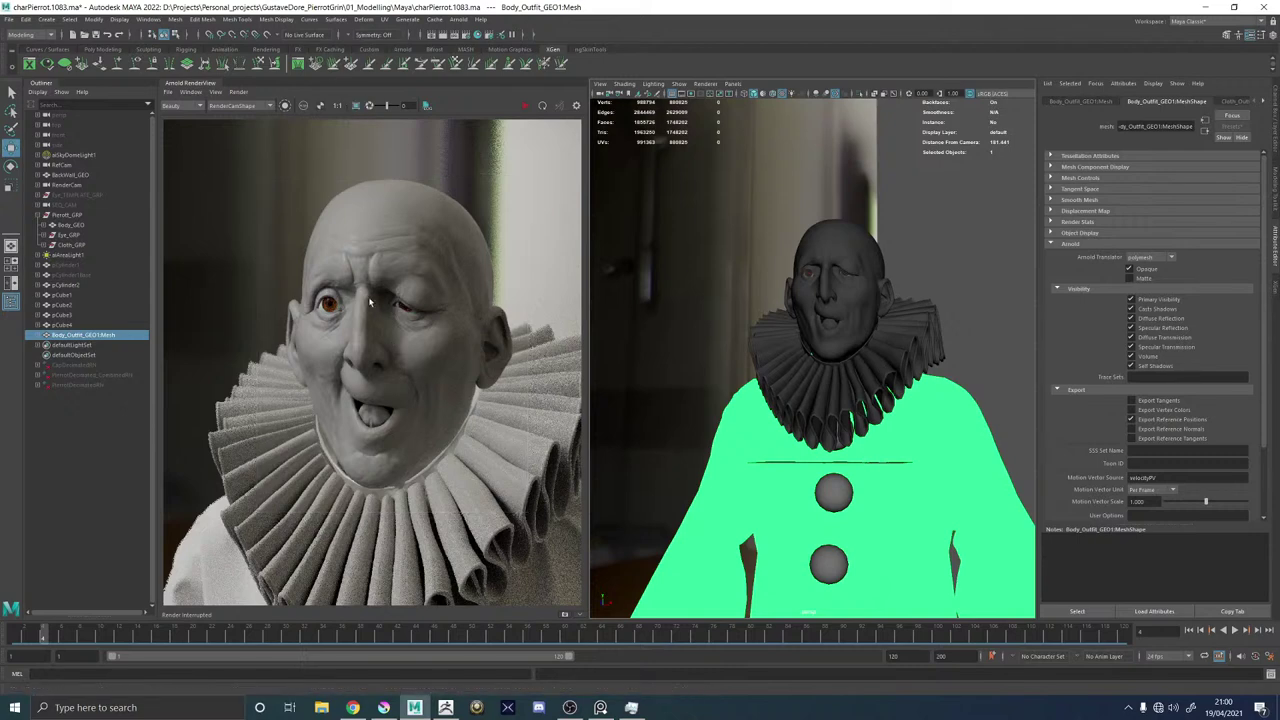
scroll(400, 312, down, 5)
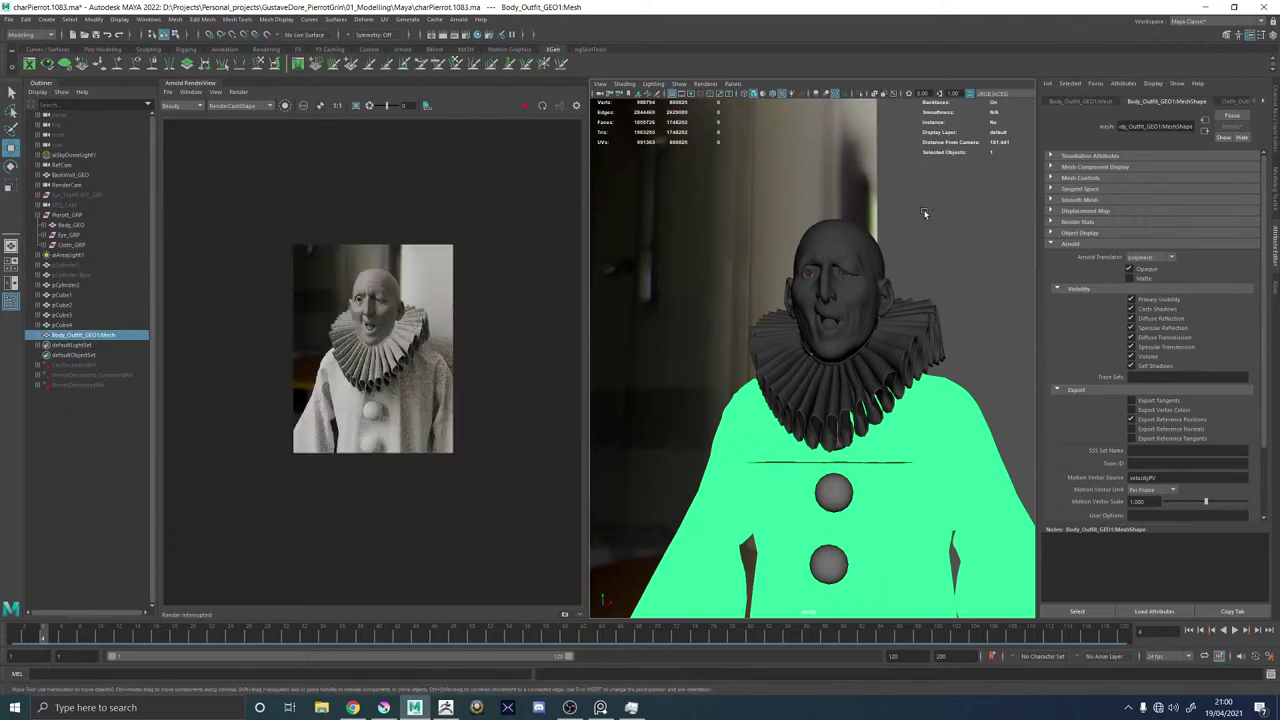
key(ctrl+s)
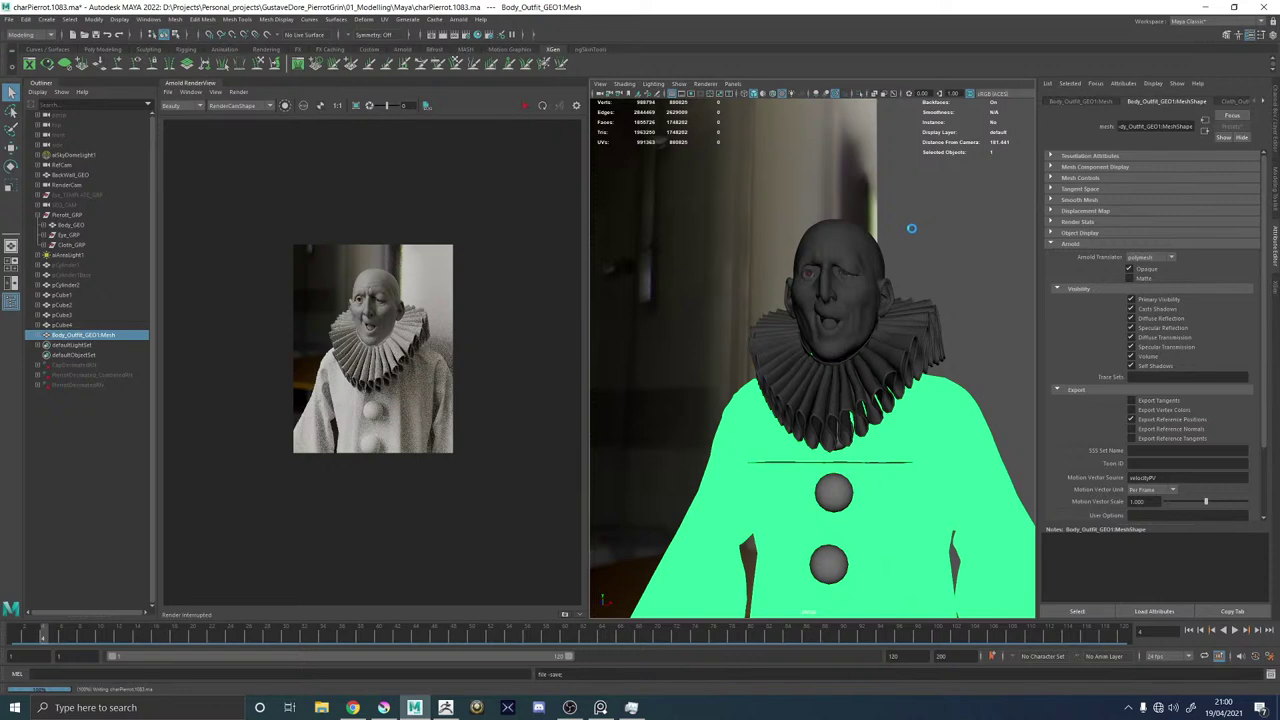
click(911, 228)
key(alt+Tab)
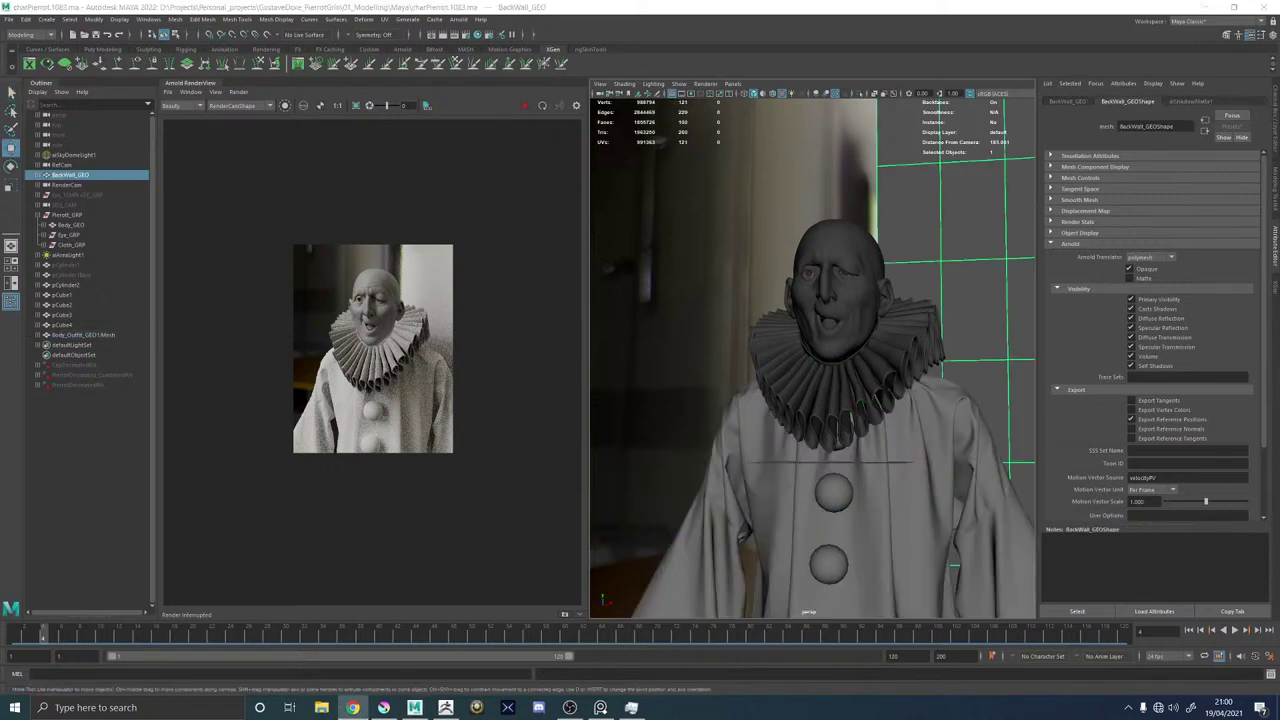
Inspect the base colors of the outfit material Cloth_Outfit_MAT and the collar material Cloth_Ruffle_MAT for comparison.
alt+drag(866, 401, 834, 394)
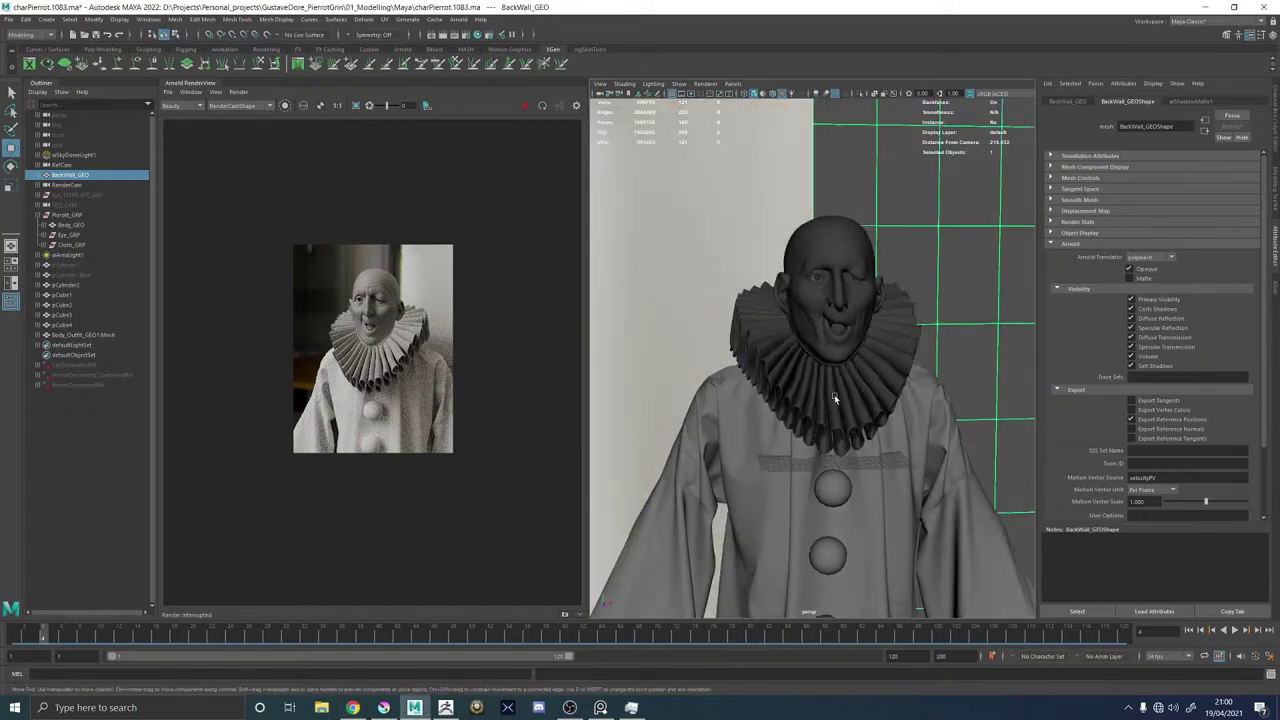
alt+middle_drag(834, 394, 757, 349)
alt+right_drag(757, 349, 855, 421)
alt+drag(854, 420, 929, 284)
click(930, 383)
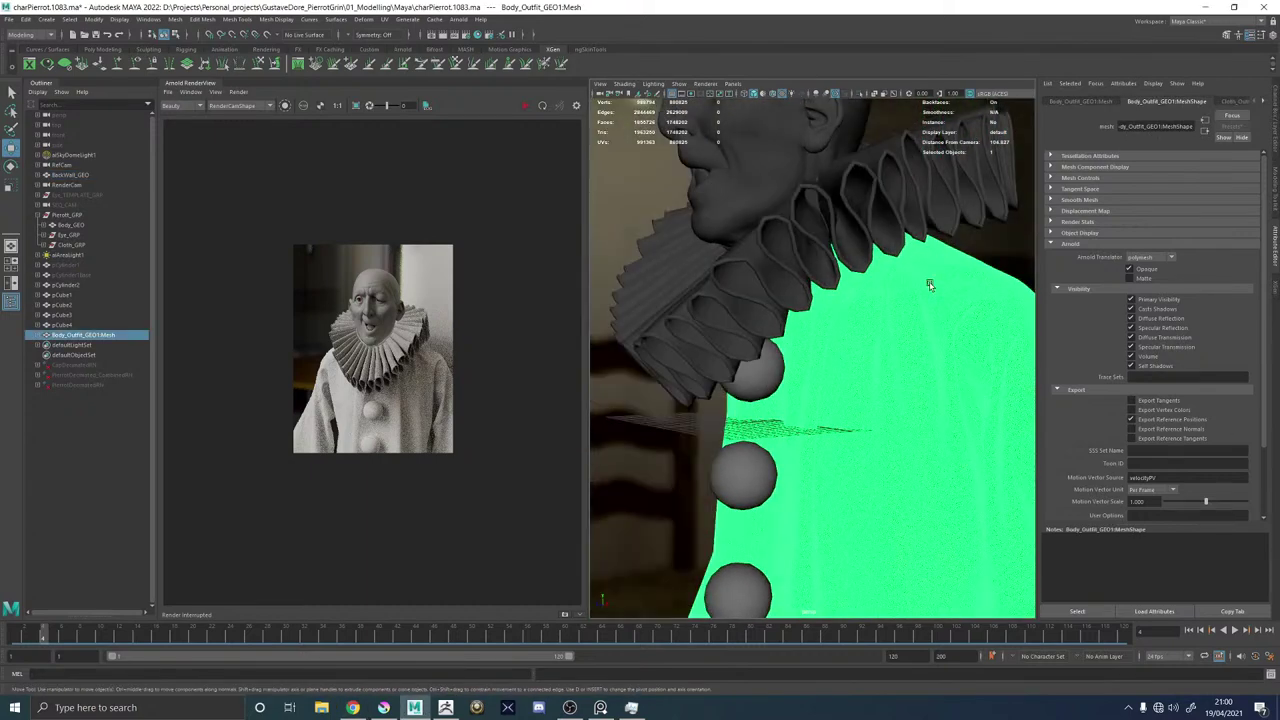
click(977, 246)
click(911, 352)
click(1140, 230)
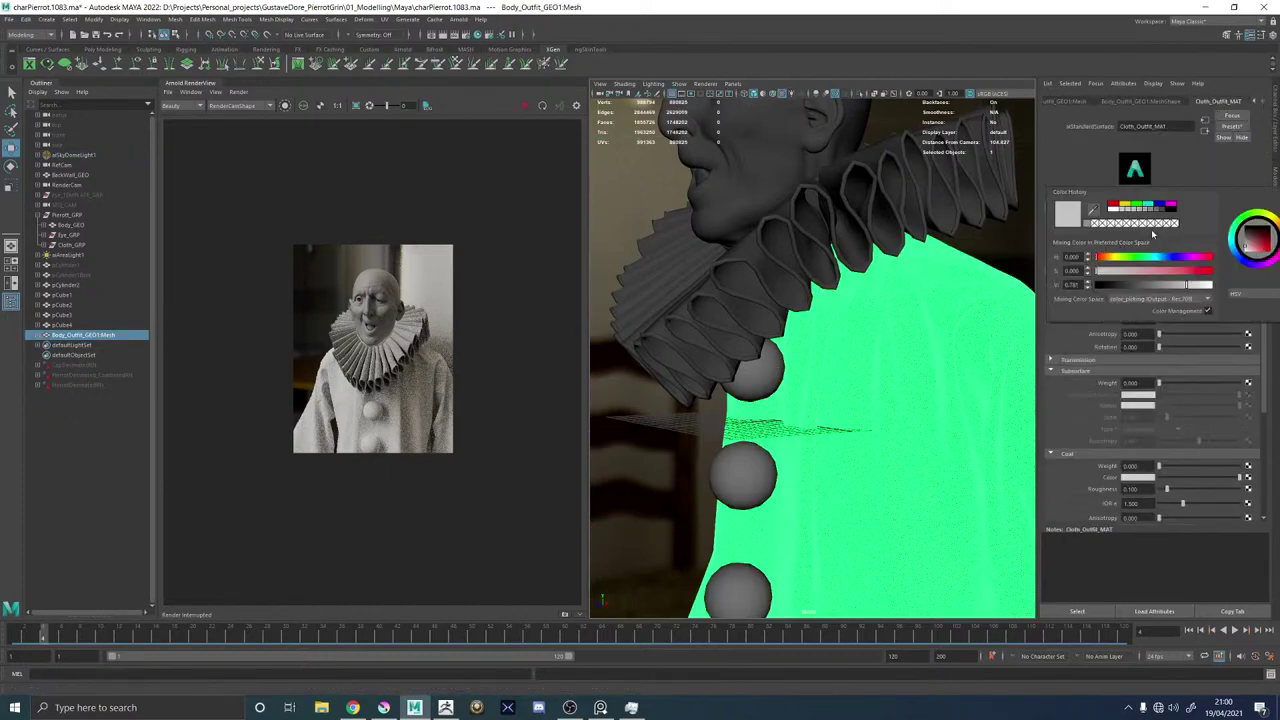
click(888, 205)
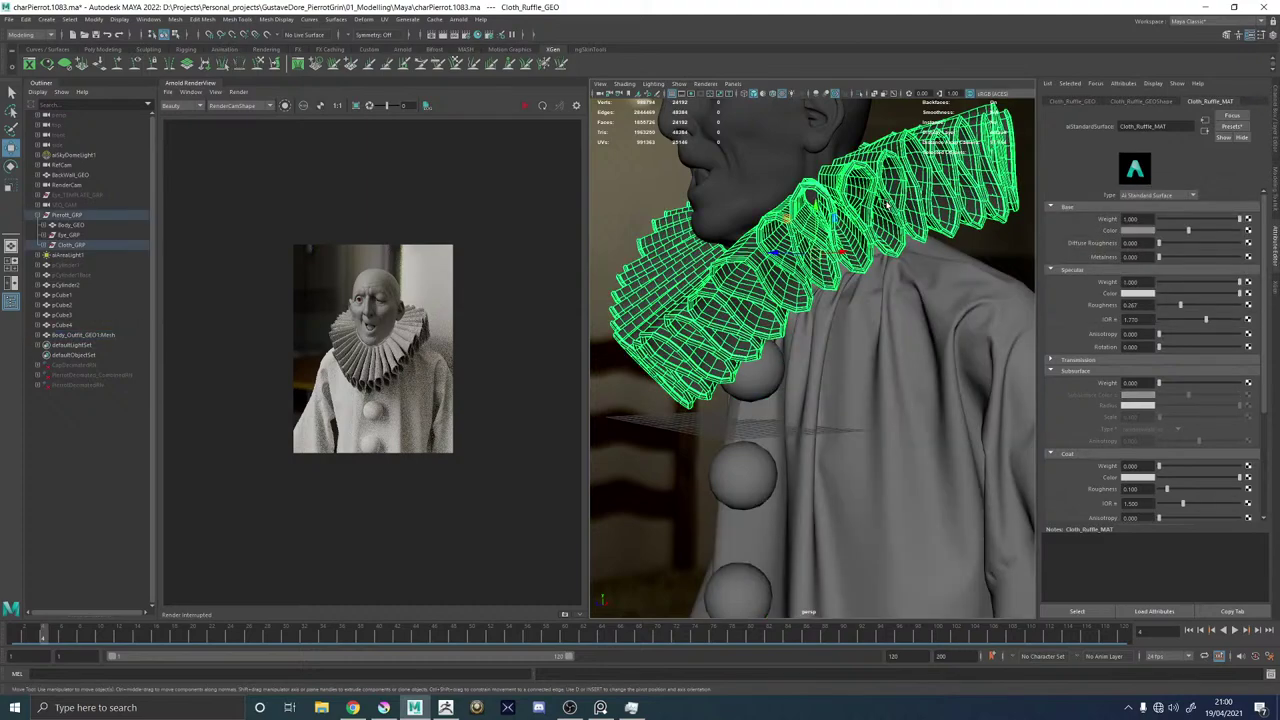
click(1136, 231)
Darken the base color of the outfit's Cloth_Outfit_MAT to a mid grey like the ruffle material's, and save the scene.
click(918, 316)
click(1146, 232)
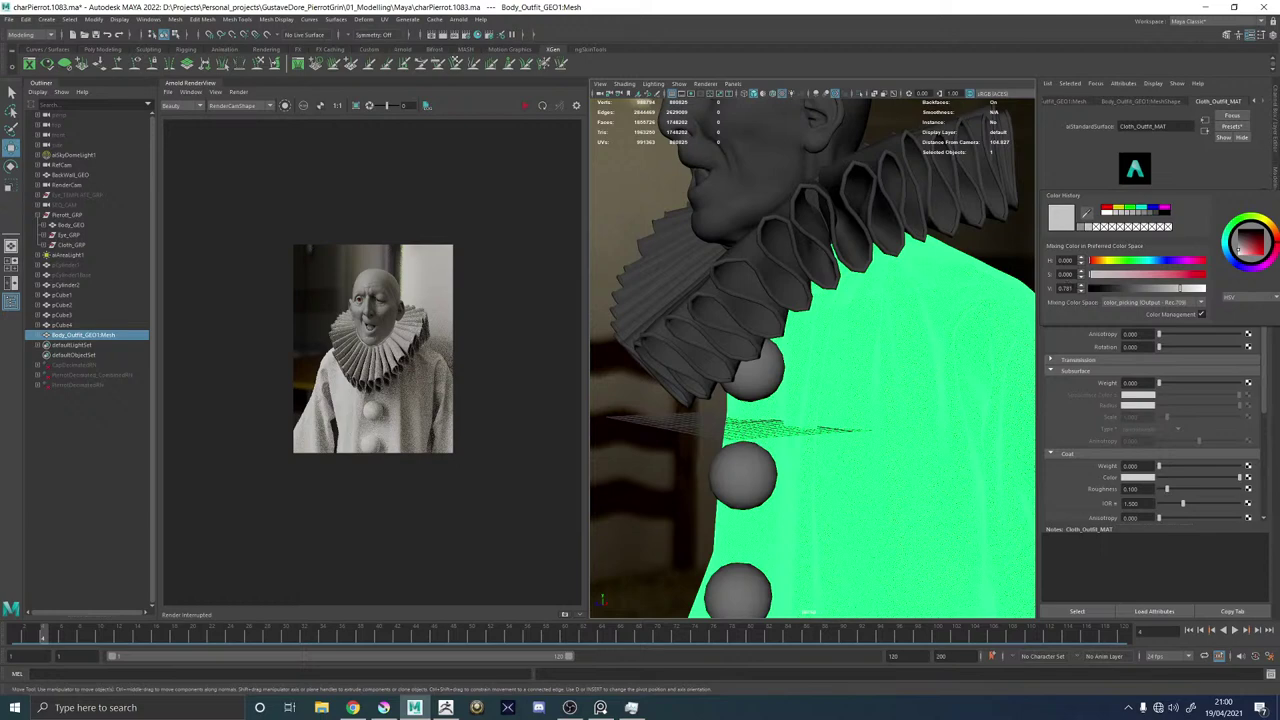
double_click(1068, 288)
text(0.8)
key(Return)
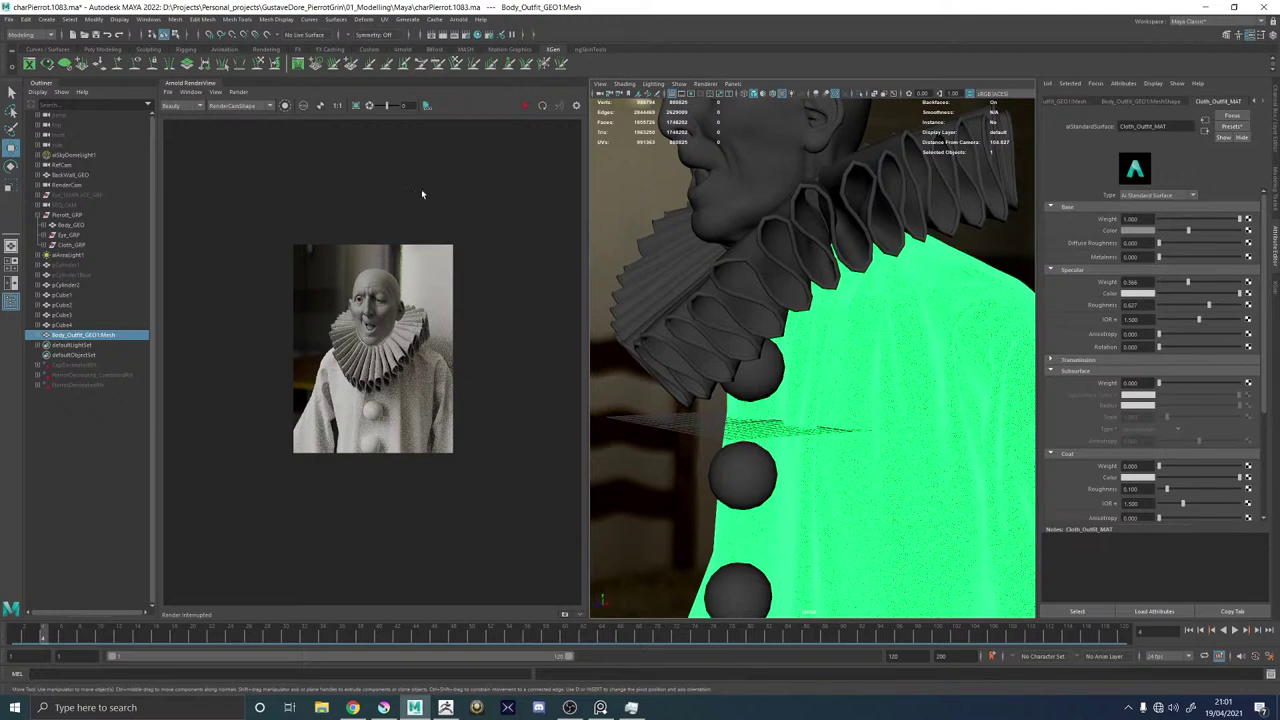
key(ctrl+s)
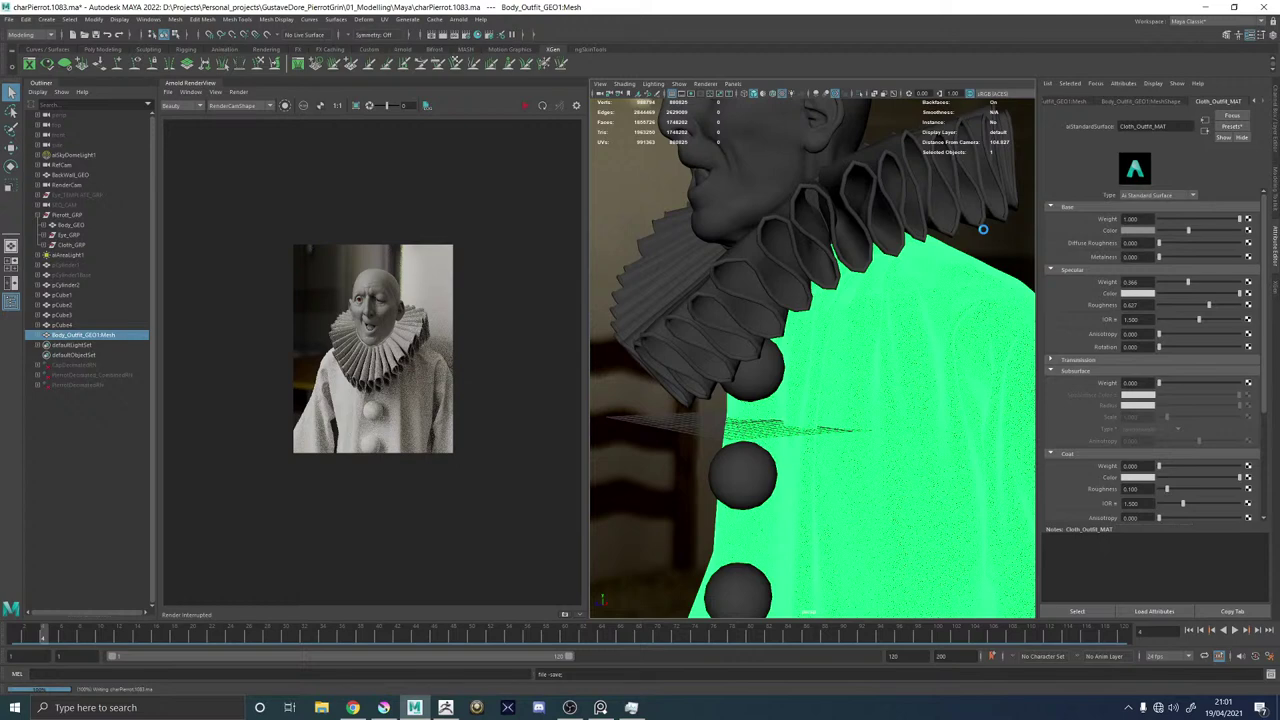
Update the full scene in the Arnold RenderView to re-render the Pierrot from the render camera.
key(w)
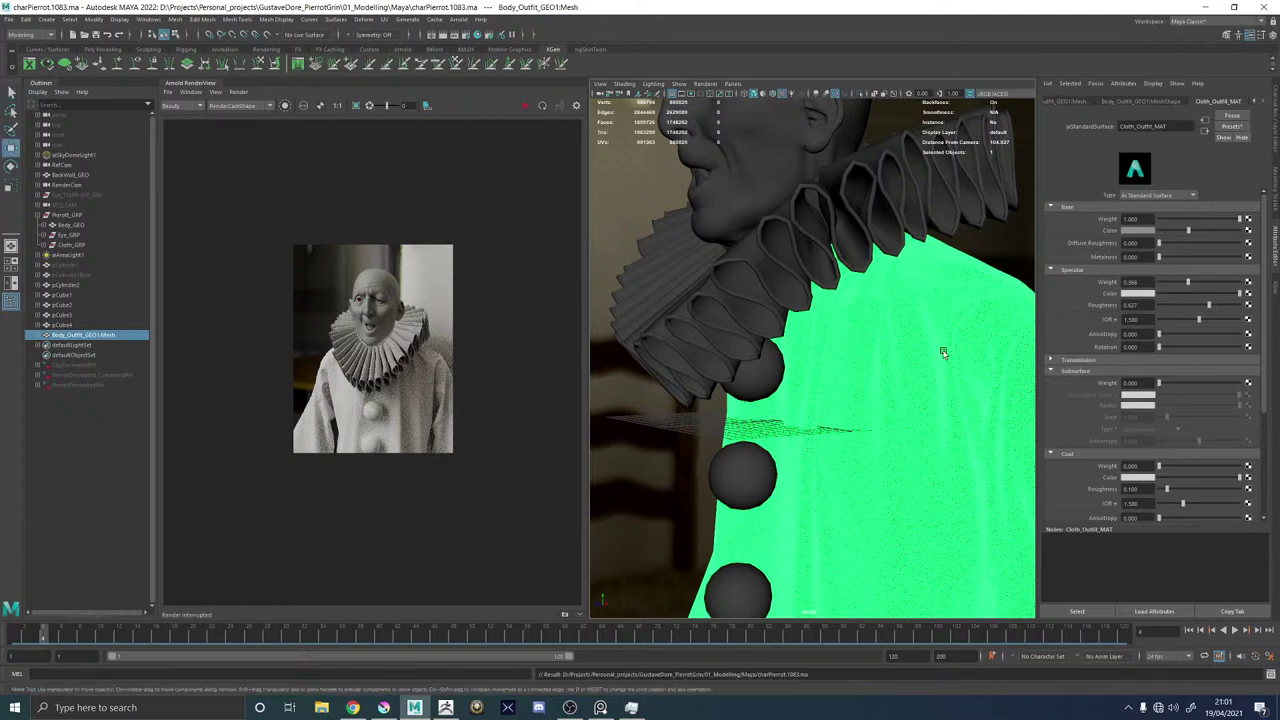
scroll(922, 345, down, 3)
click(927, 328)
alt+drag(778, 388, 864, 386)
click(239, 92)
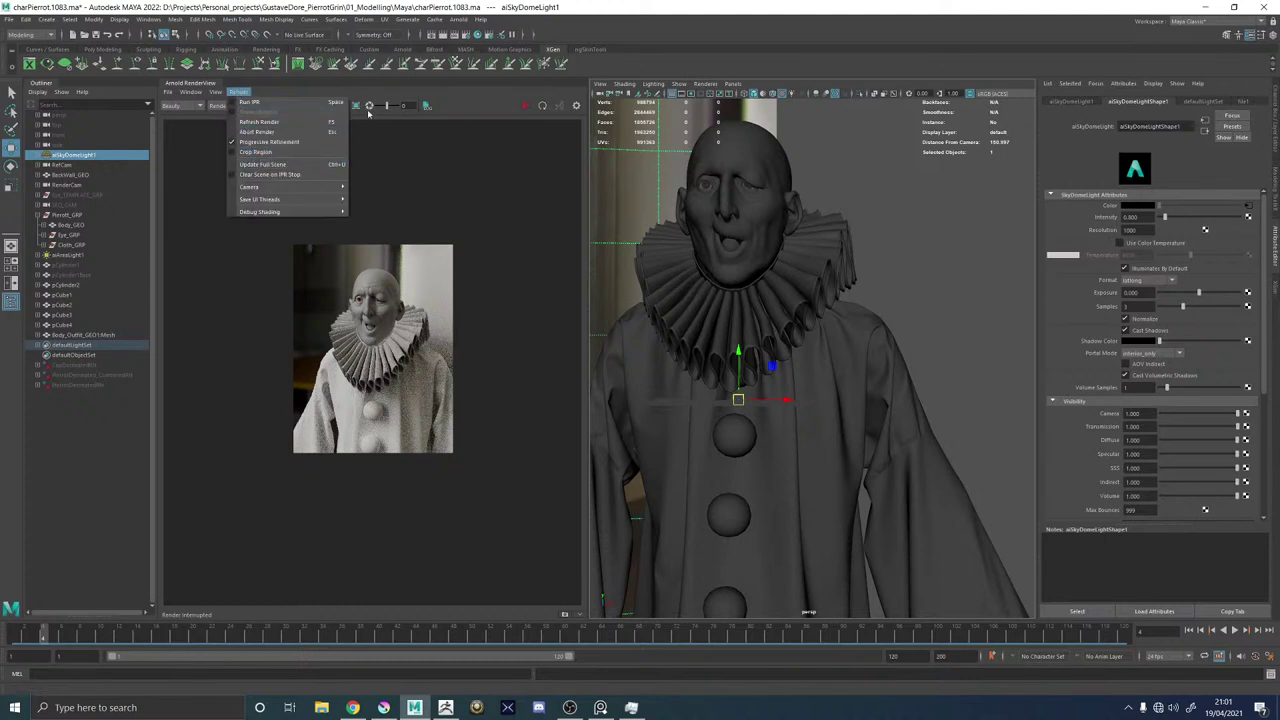
click(463, 35)
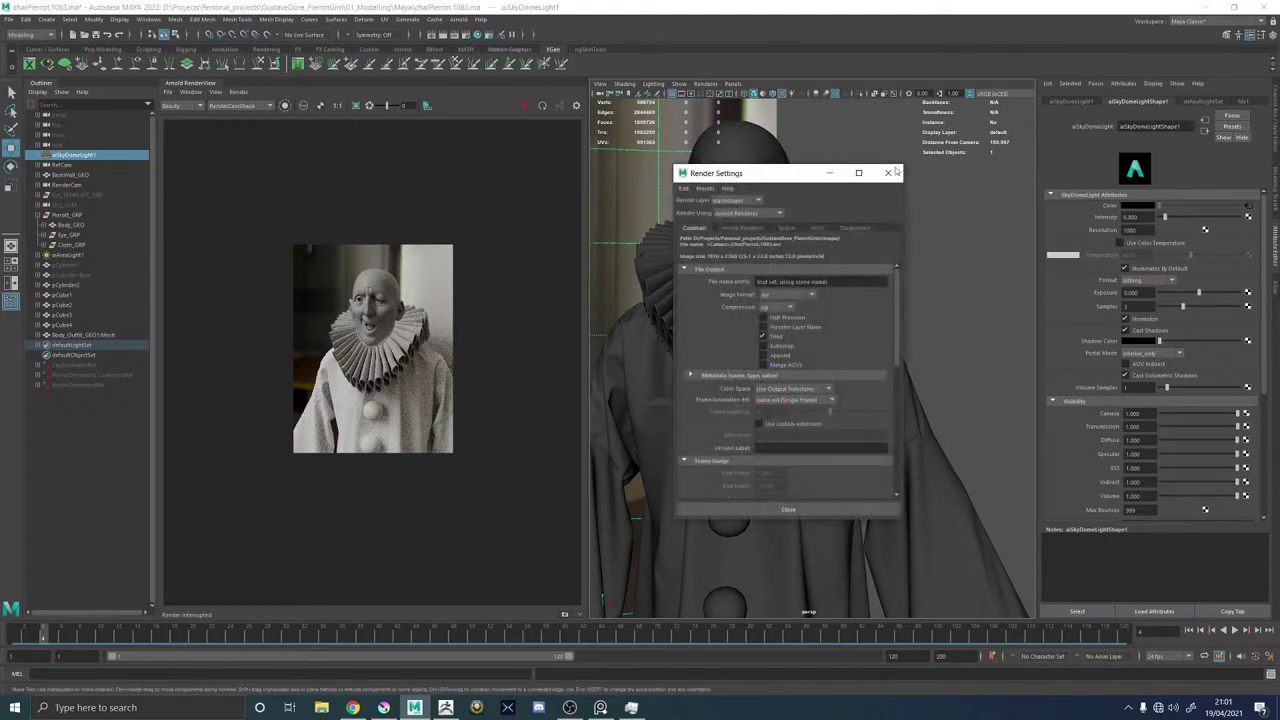
click(893, 173)
click(239, 92)
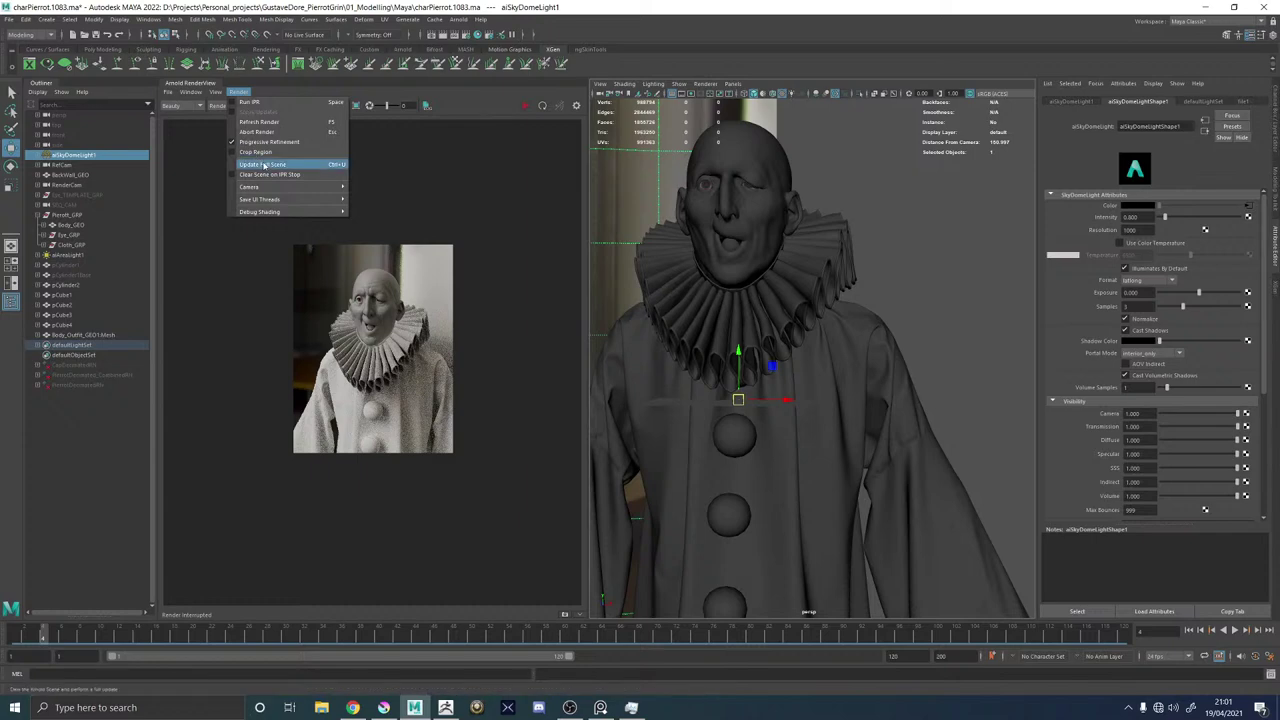
click(265, 166)
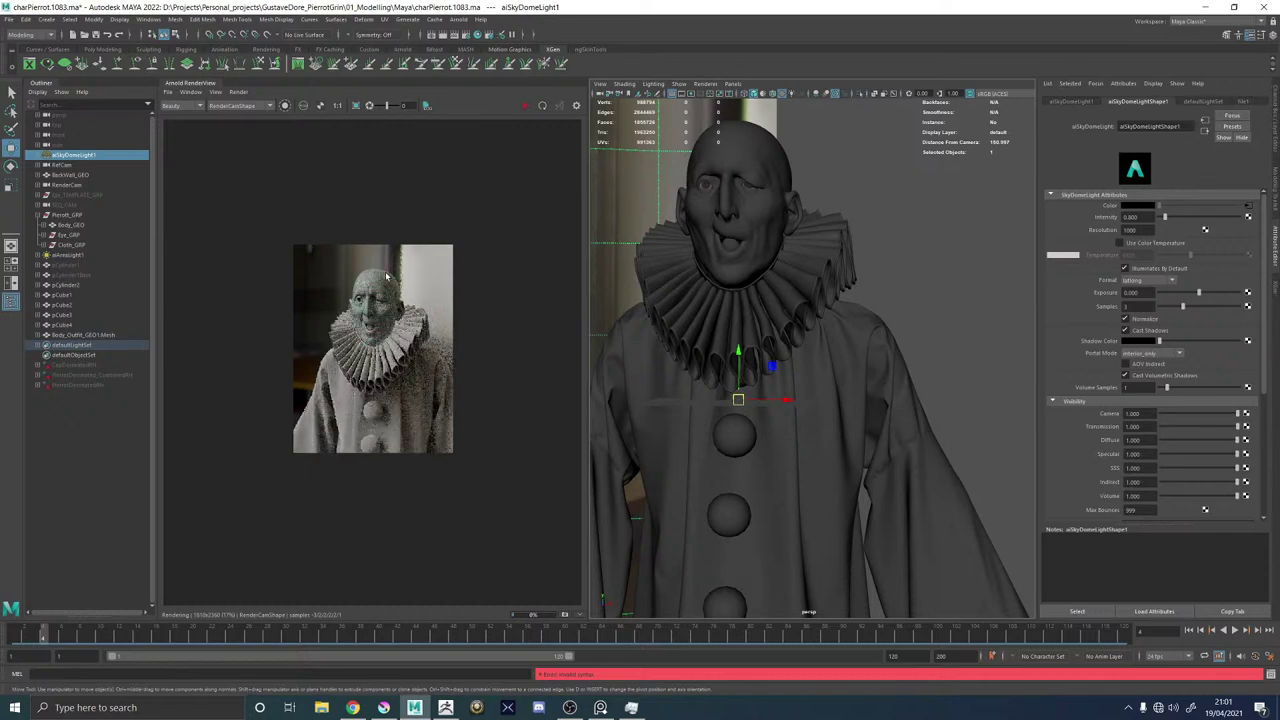
Examine the refining render's face, ruffled collar and outfit up close and as a whole, and switch to Chrome.
scroll(378, 288, up, 3)
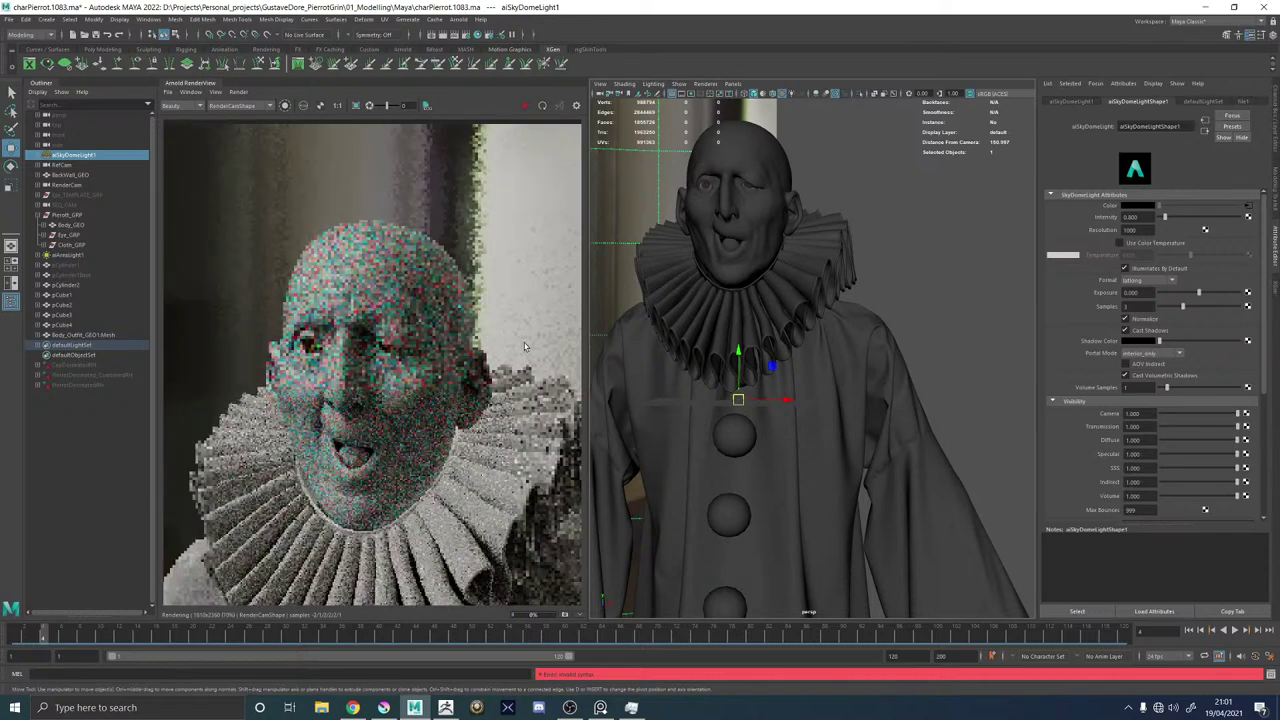
scroll(524, 341, down, 4)
scroll(433, 498, up, 3)
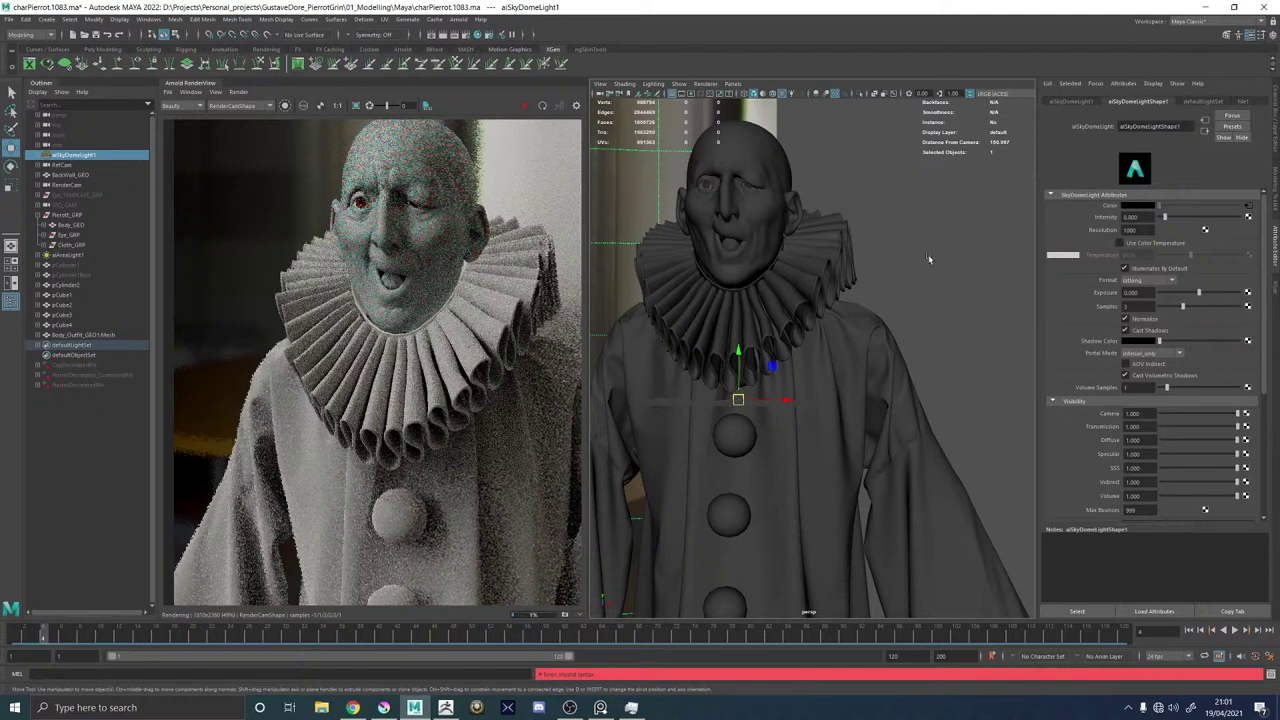
scroll(473, 344, down, 1)
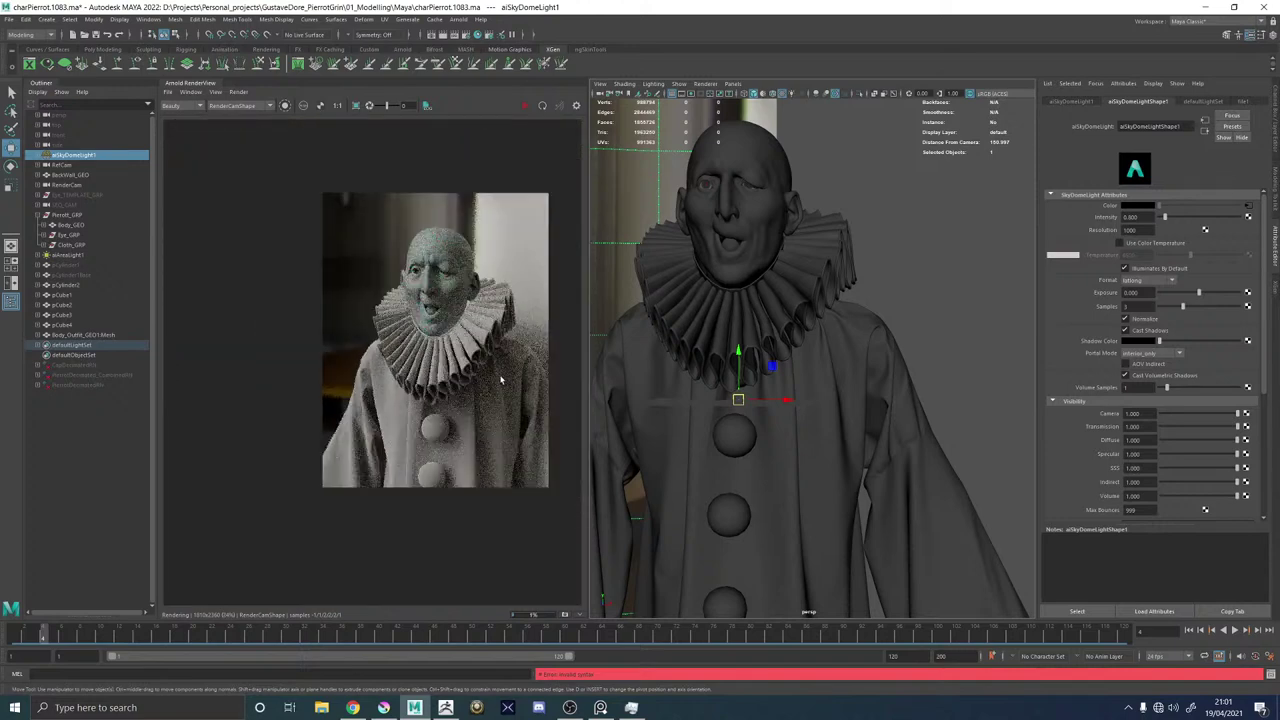
scroll(501, 378, up, 1)
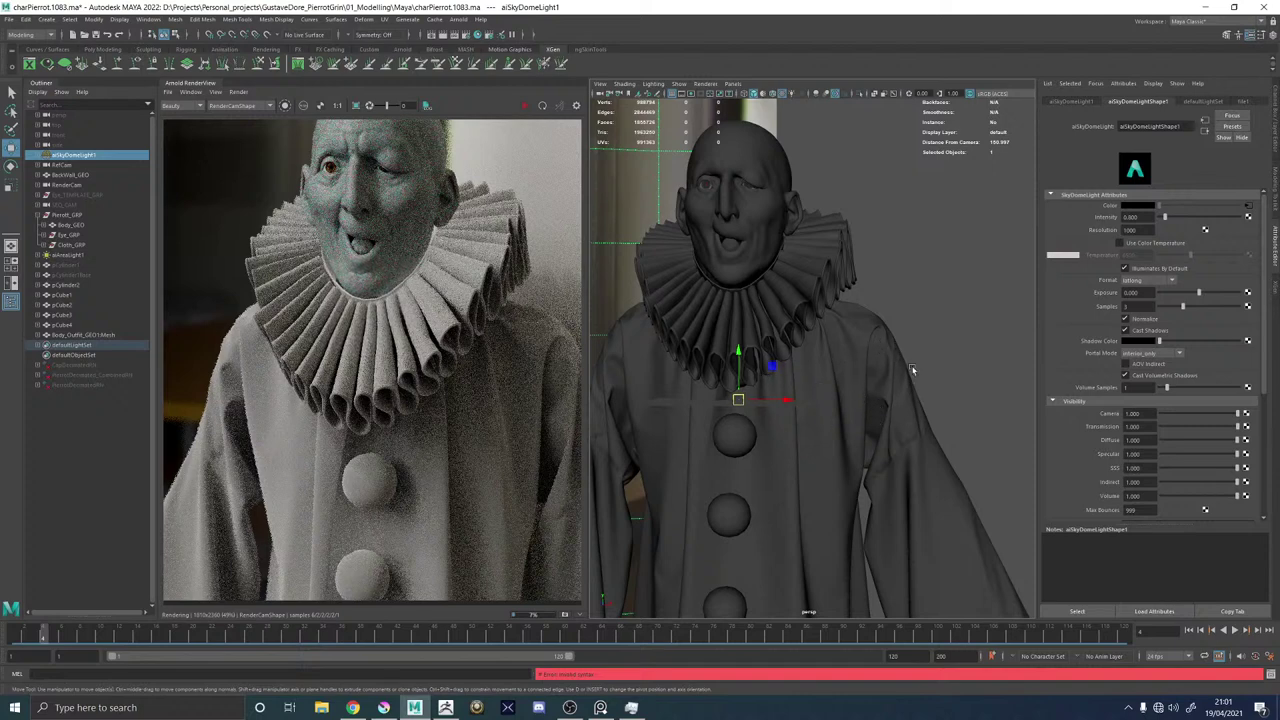
scroll(908, 383, down, 3)
scroll(900, 385, up, 3)
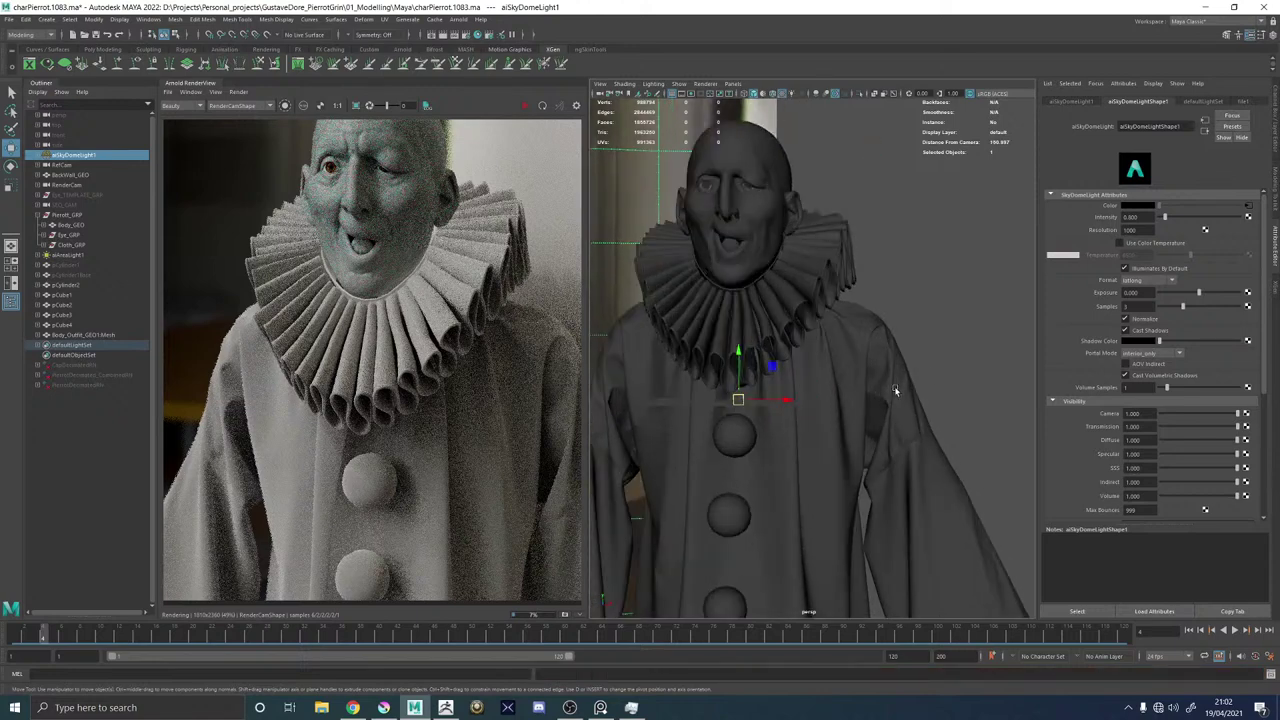
scroll(894, 386, down, 3)
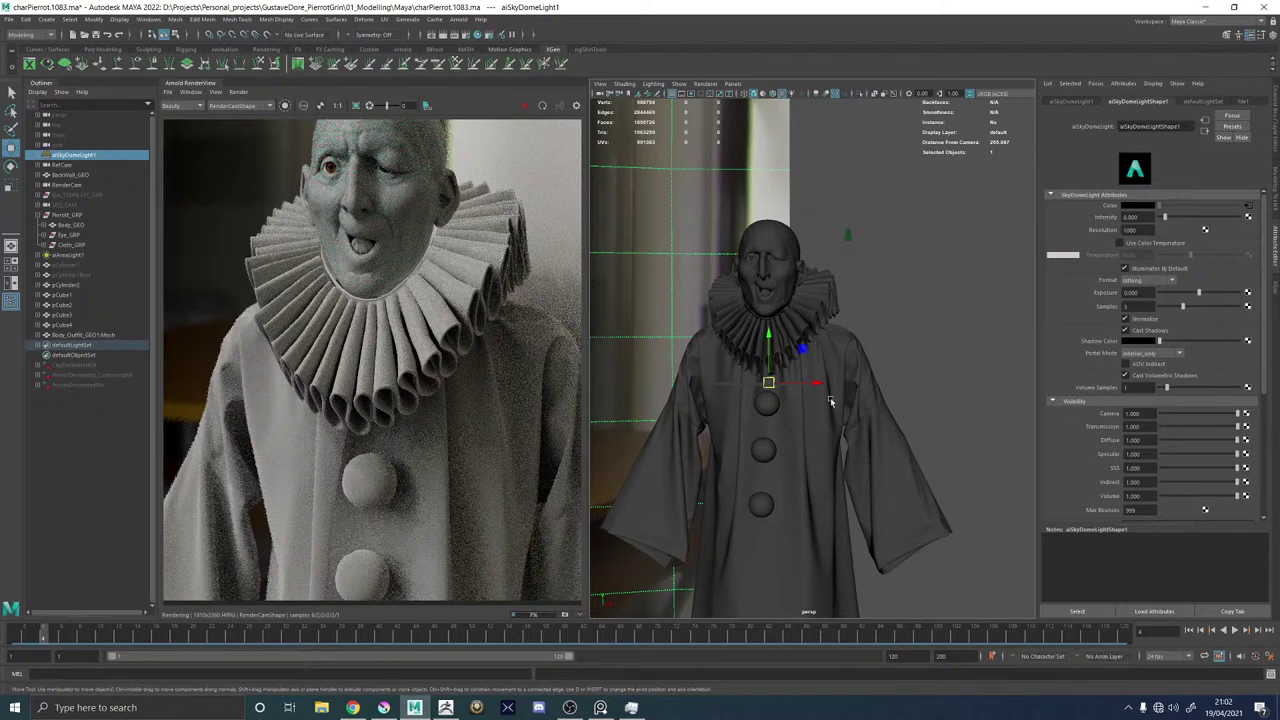
scroll(840, 402, up, 3)
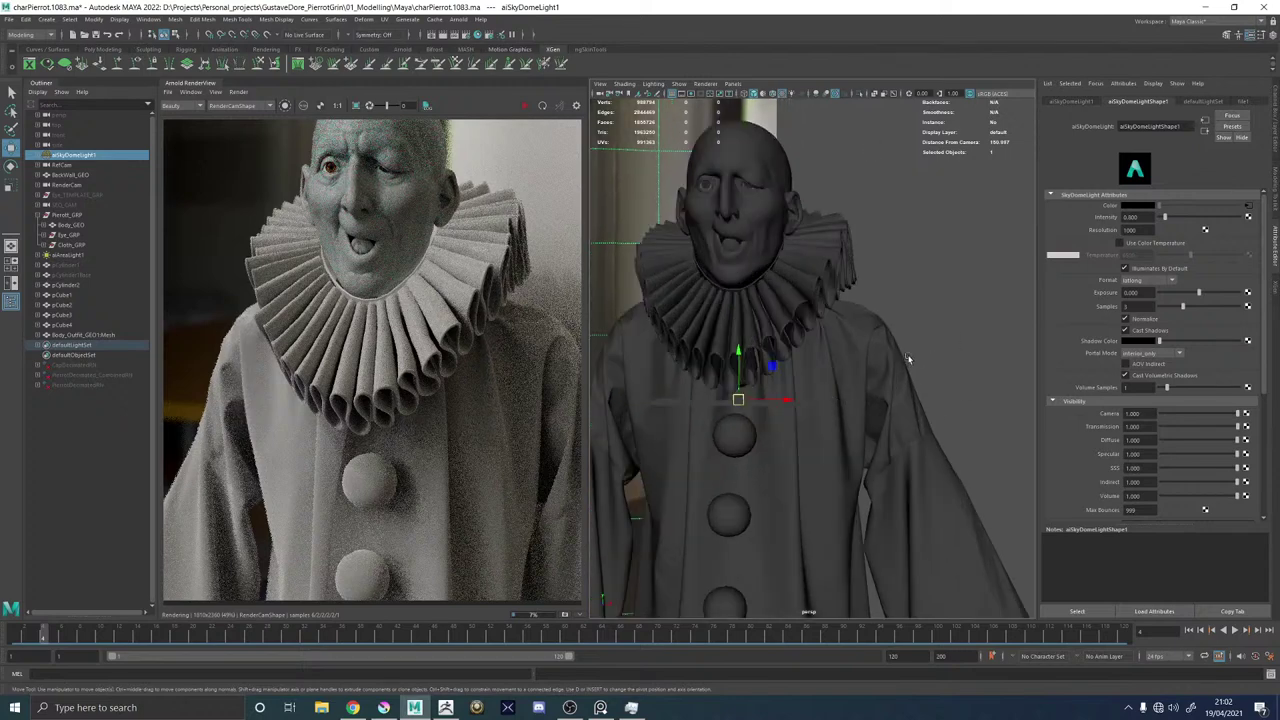
alt+drag(949, 357, 822, 372)
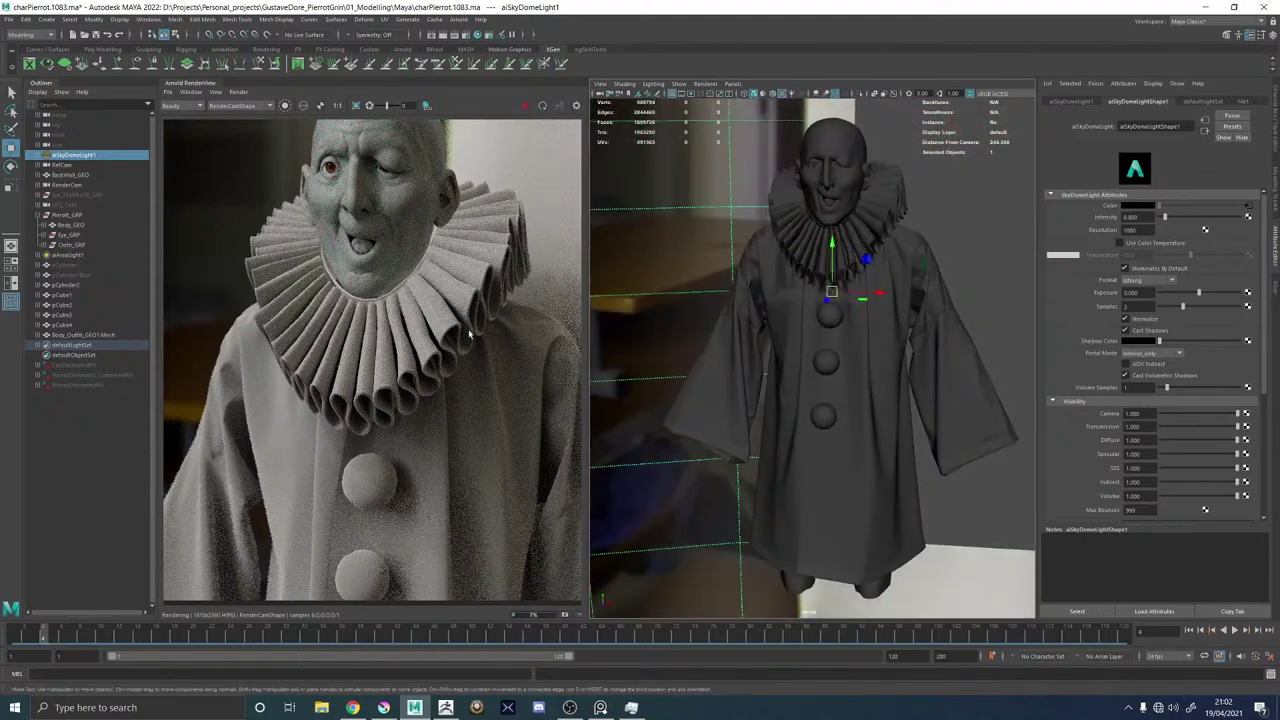
scroll(483, 301, down, 2)
scroll(483, 298, up, 1)
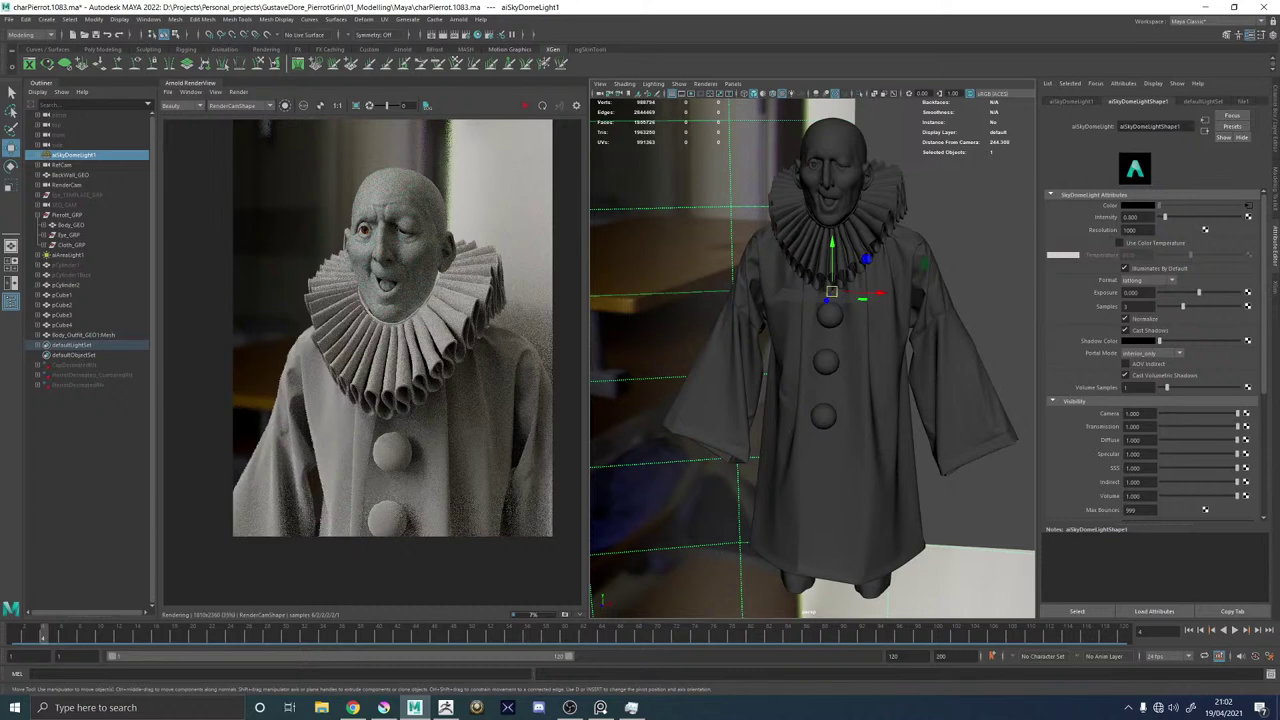
click(353, 707)
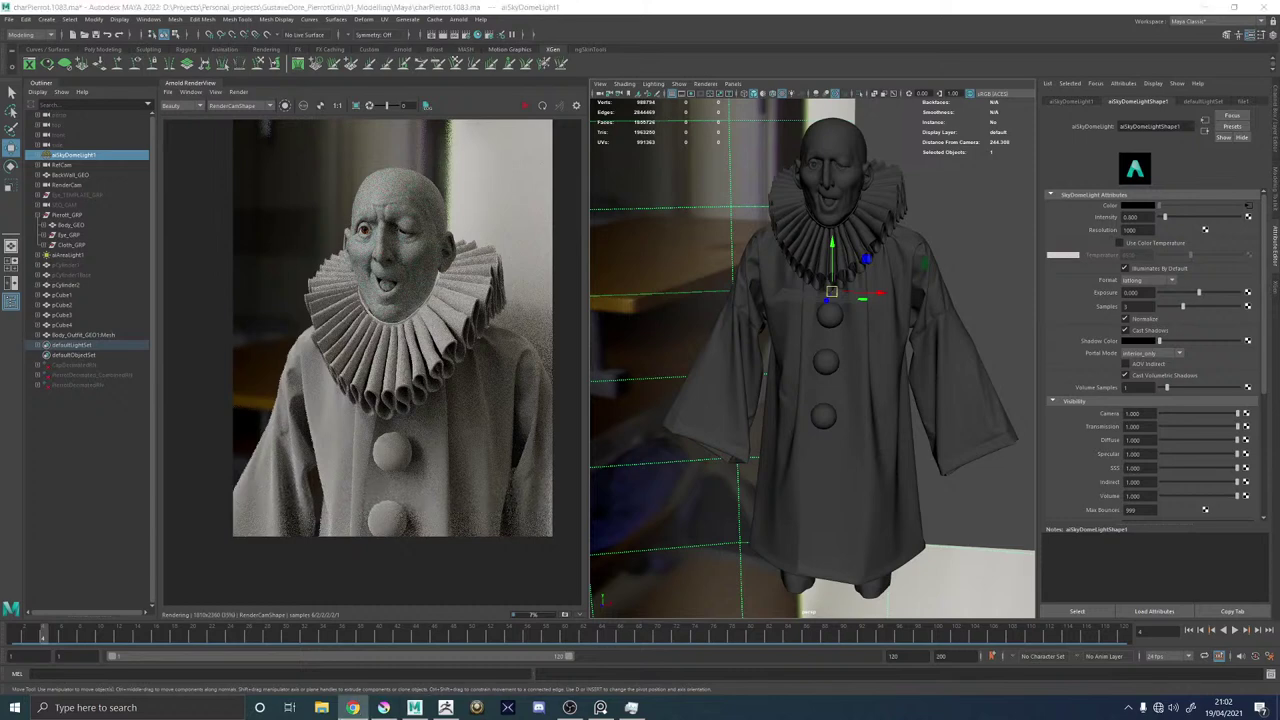